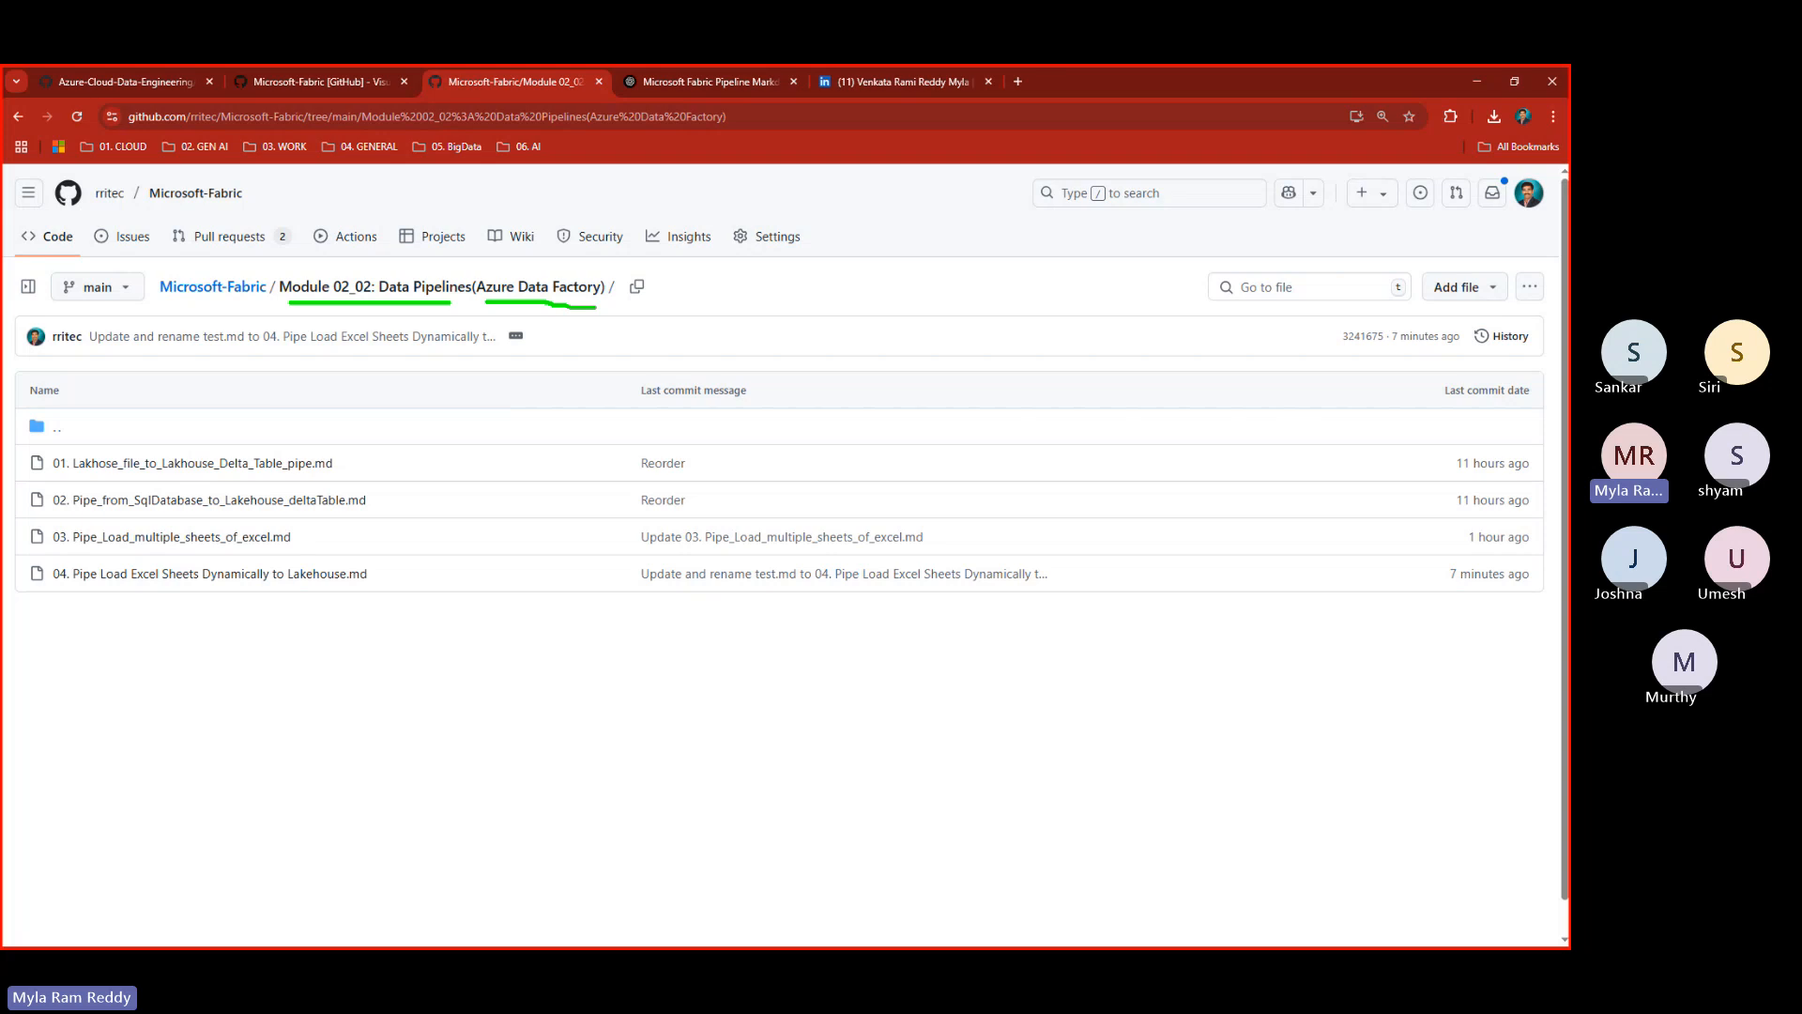
- Box pipeline documents 01 and 02 with the annotation pen and underline the source and target words in their file names
mouse_move(28, 447)
left_mouse_down()
mouse_move(59, 518)
mouse_move(394, 513)
left_mouse_up()
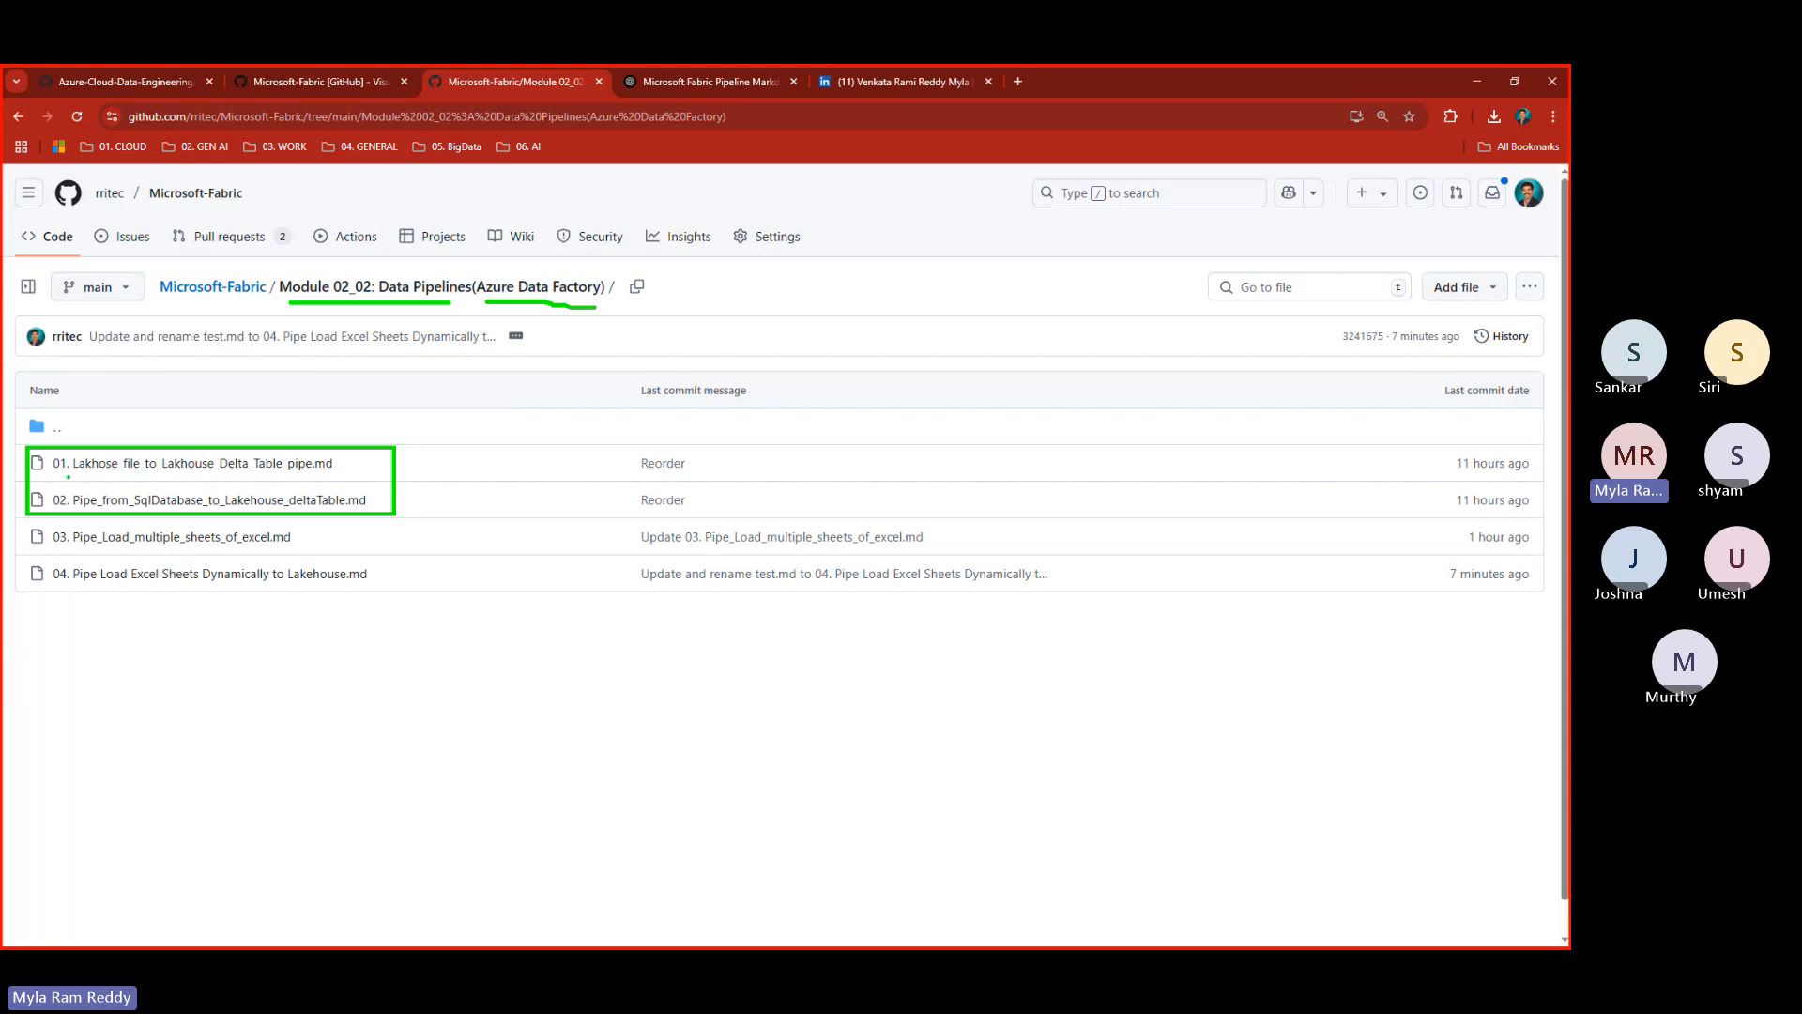
left_click_drag(67, 476, 137, 477)
left_click_drag(177, 477, 277, 477)
left_click_drag(139, 514, 181, 509)
left_click_drag(287, 512, 342, 509)
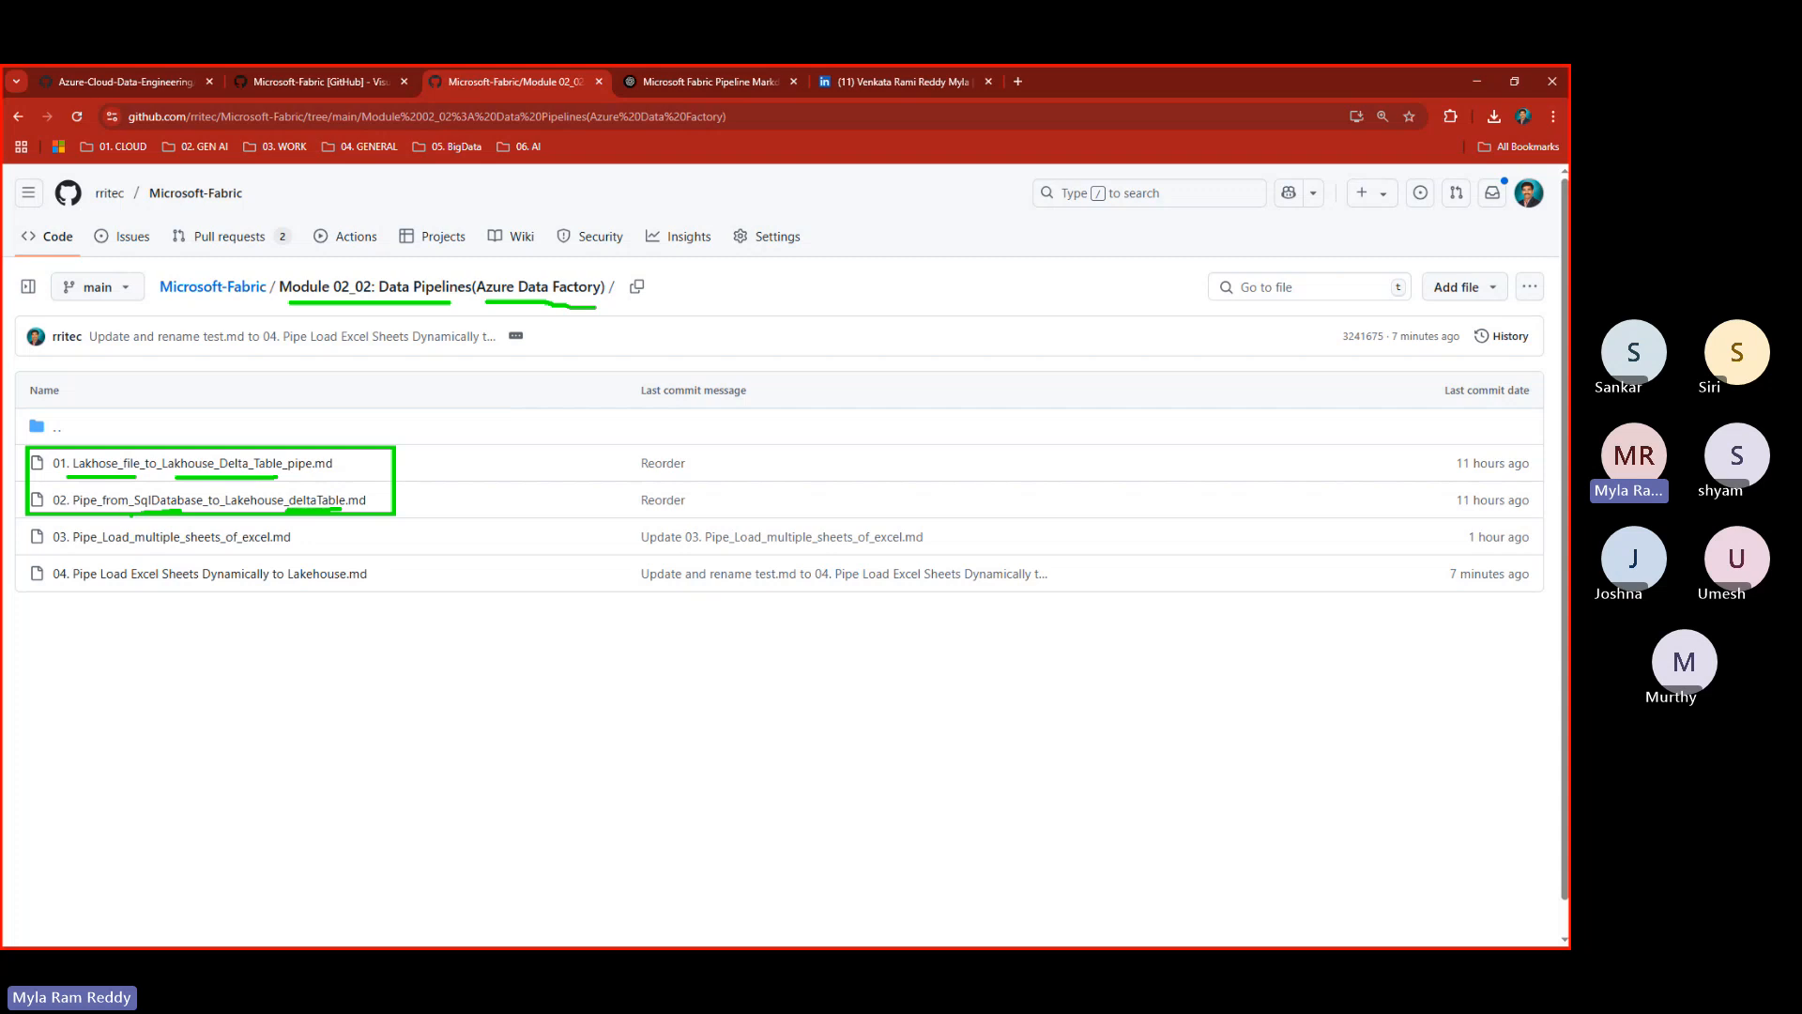
- Open 02. Pipe_from_SqlDatabase_to_Lakehouse_deltaTable.md and review its Get Metadata, If Condition and Copy Data activity instructions
left_click(155, 500)
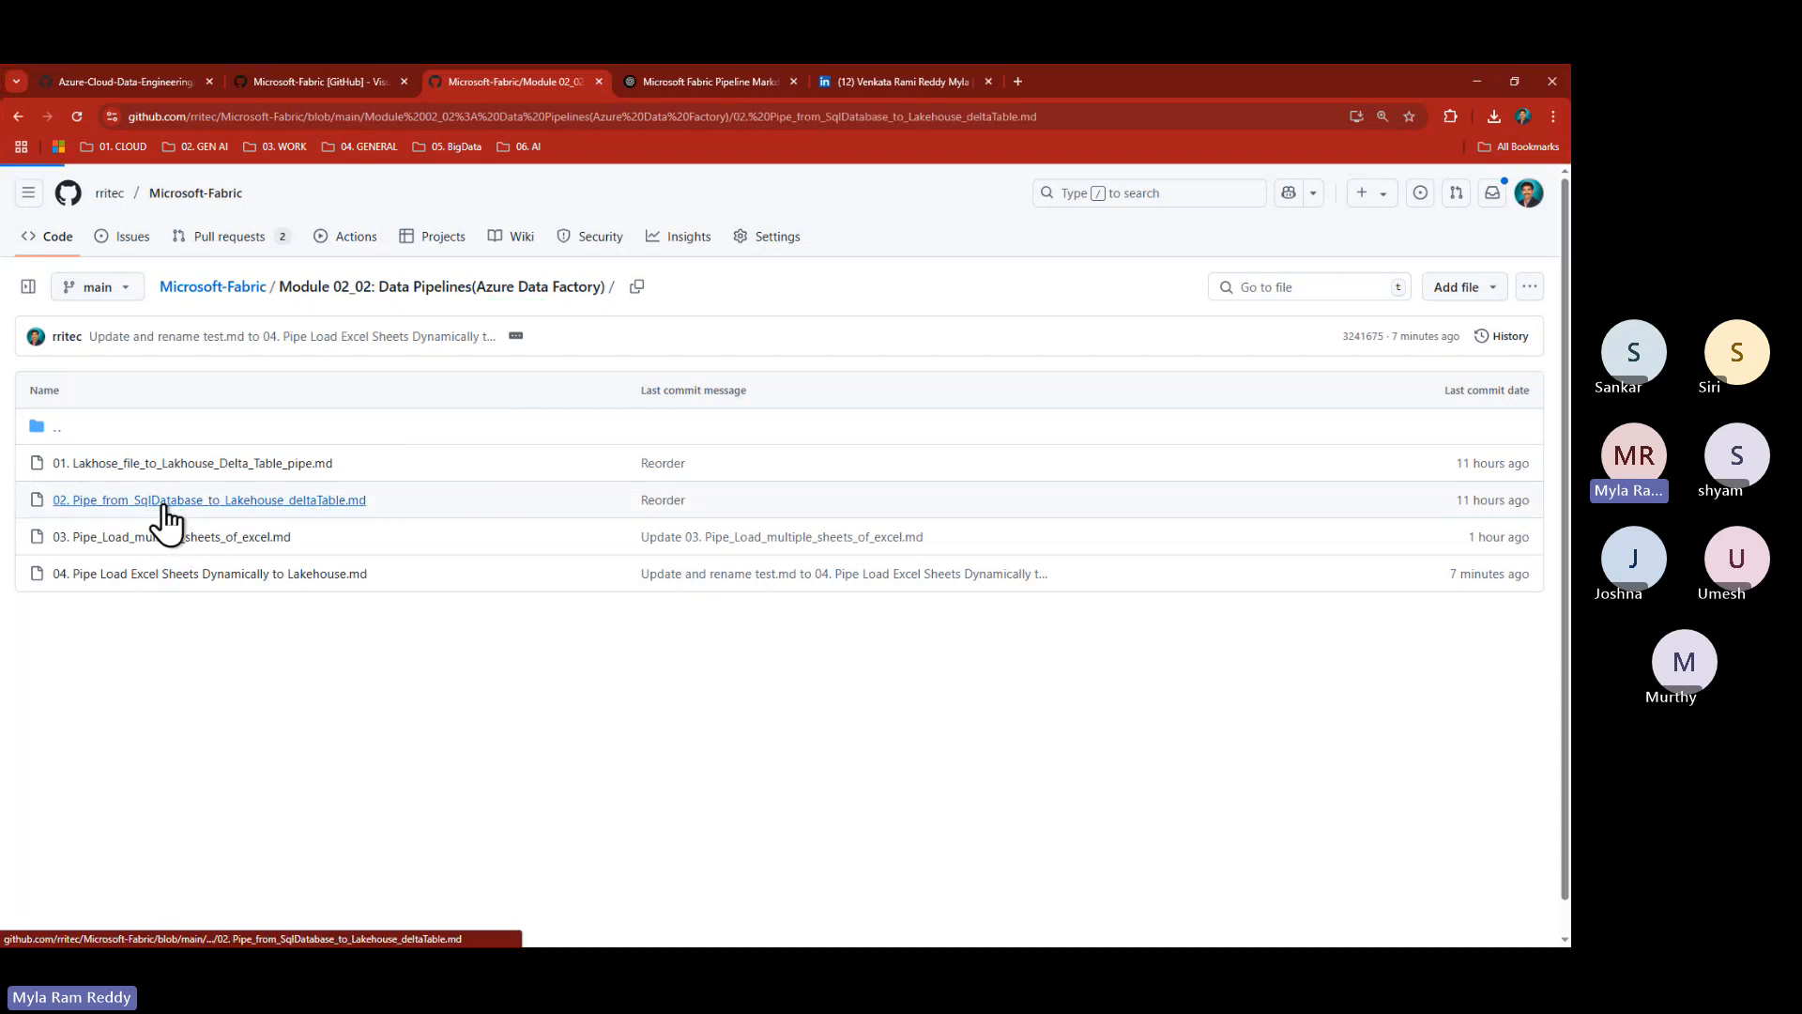
scroll(571, 610, "down", 4)
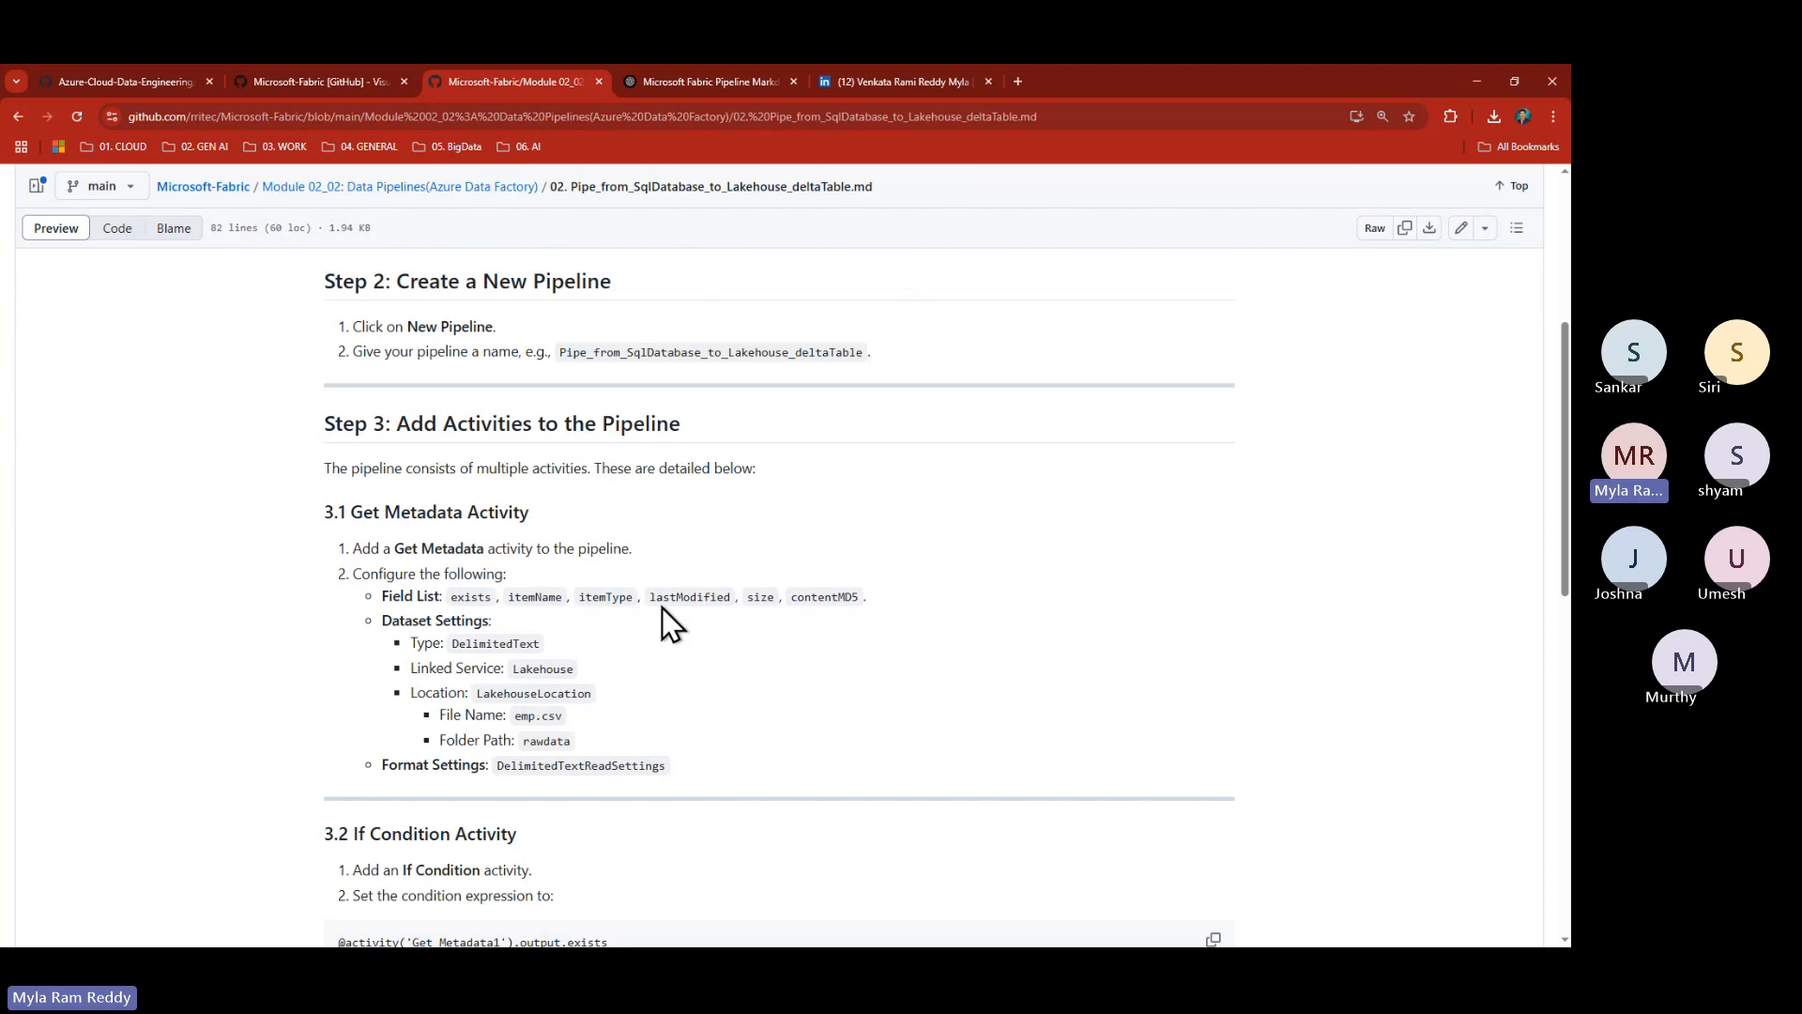
scroll(575, 605, "down", 2)
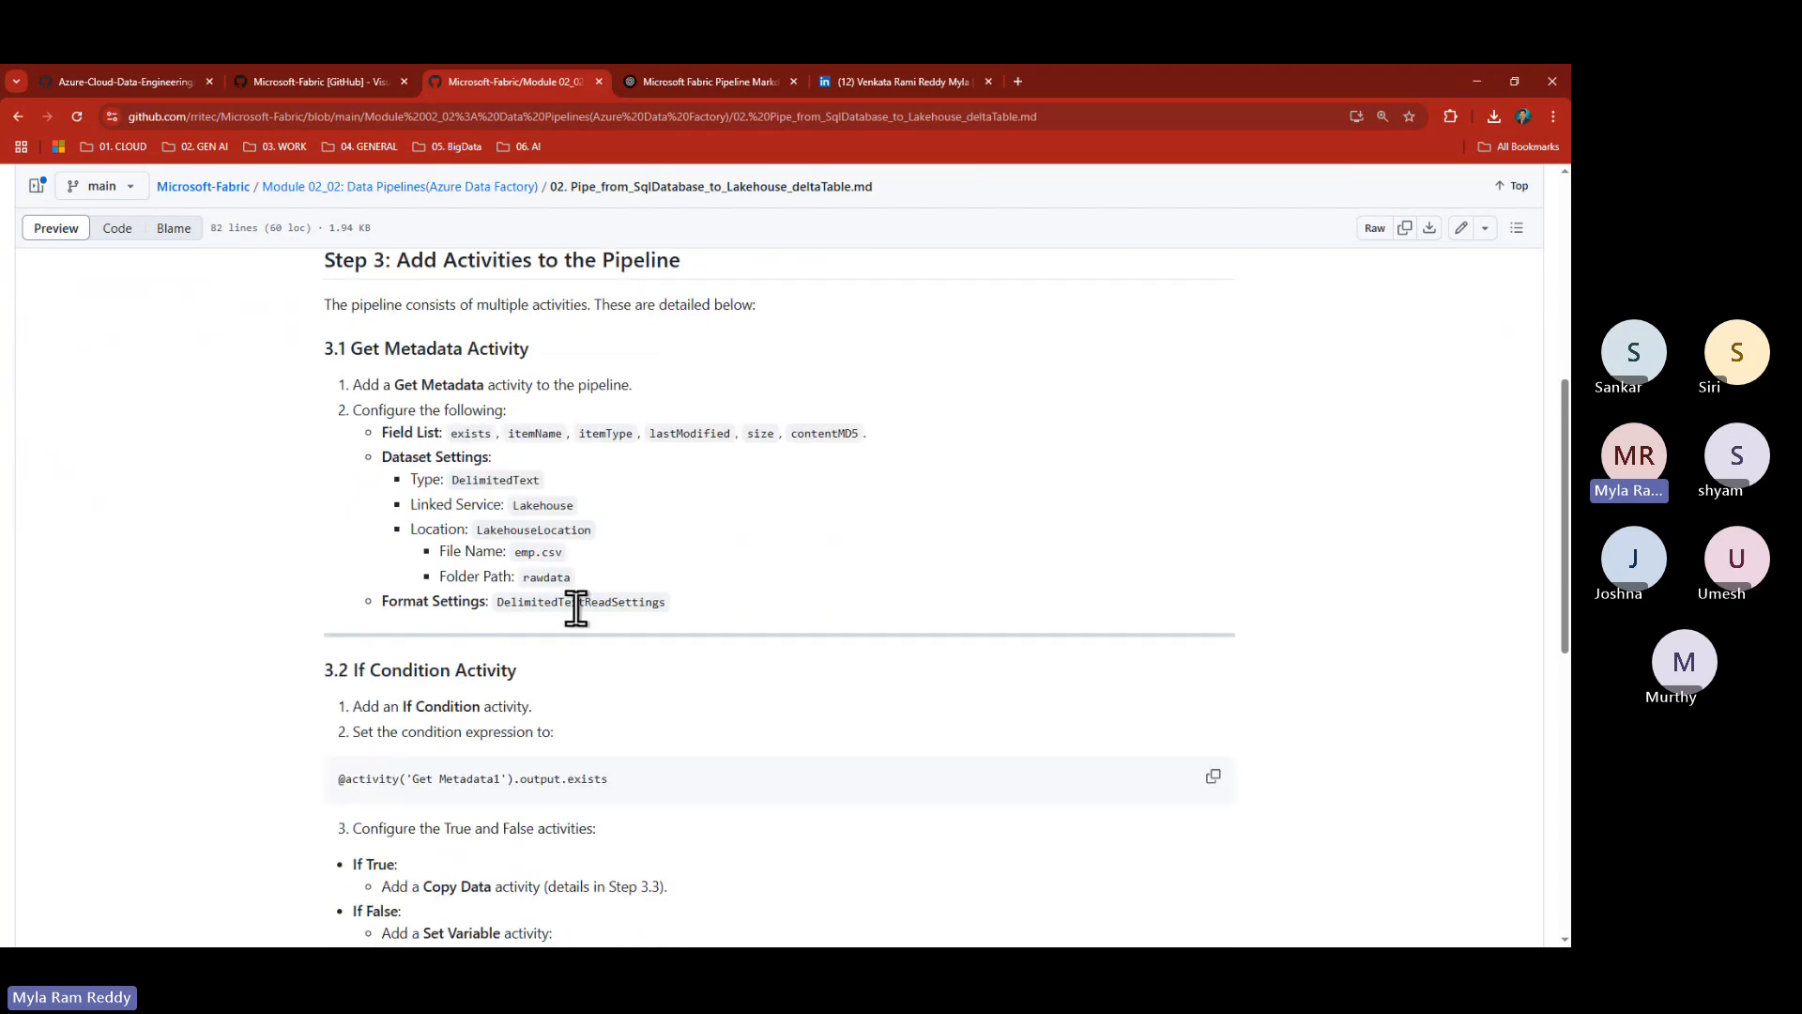
scroll(575, 608, "down", 3)
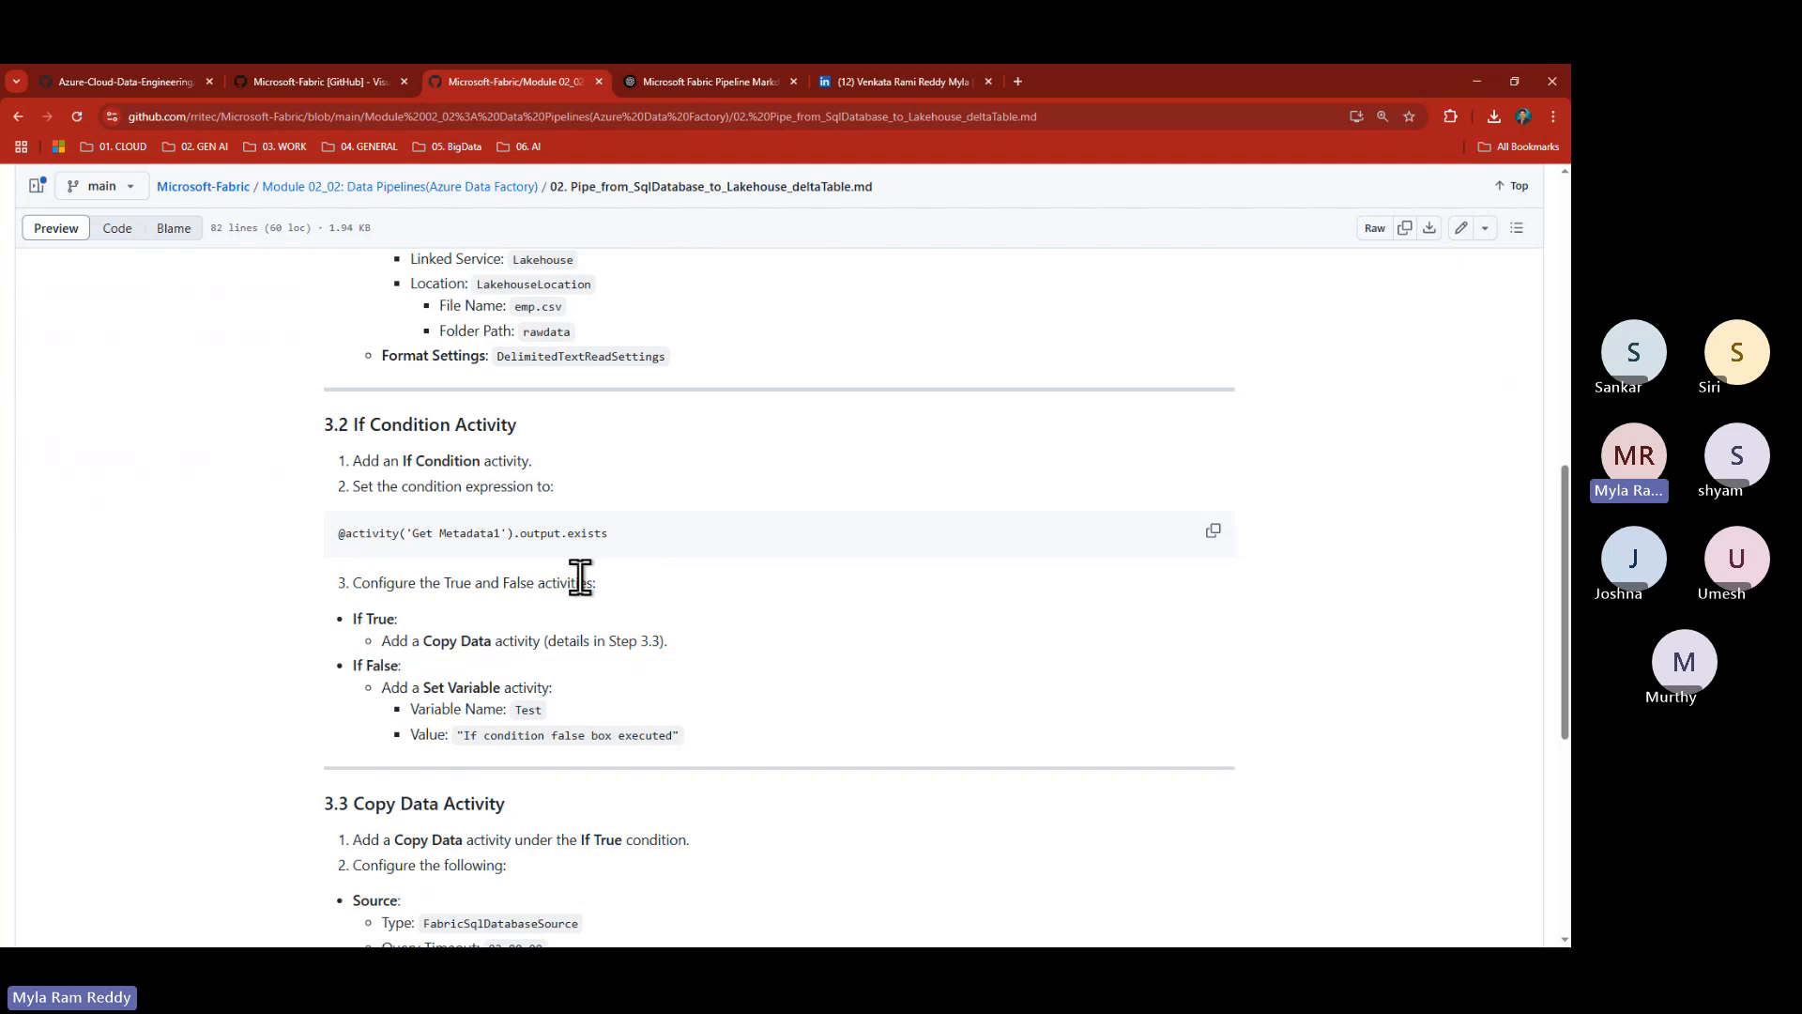
scroll(560, 567, "down", 1)
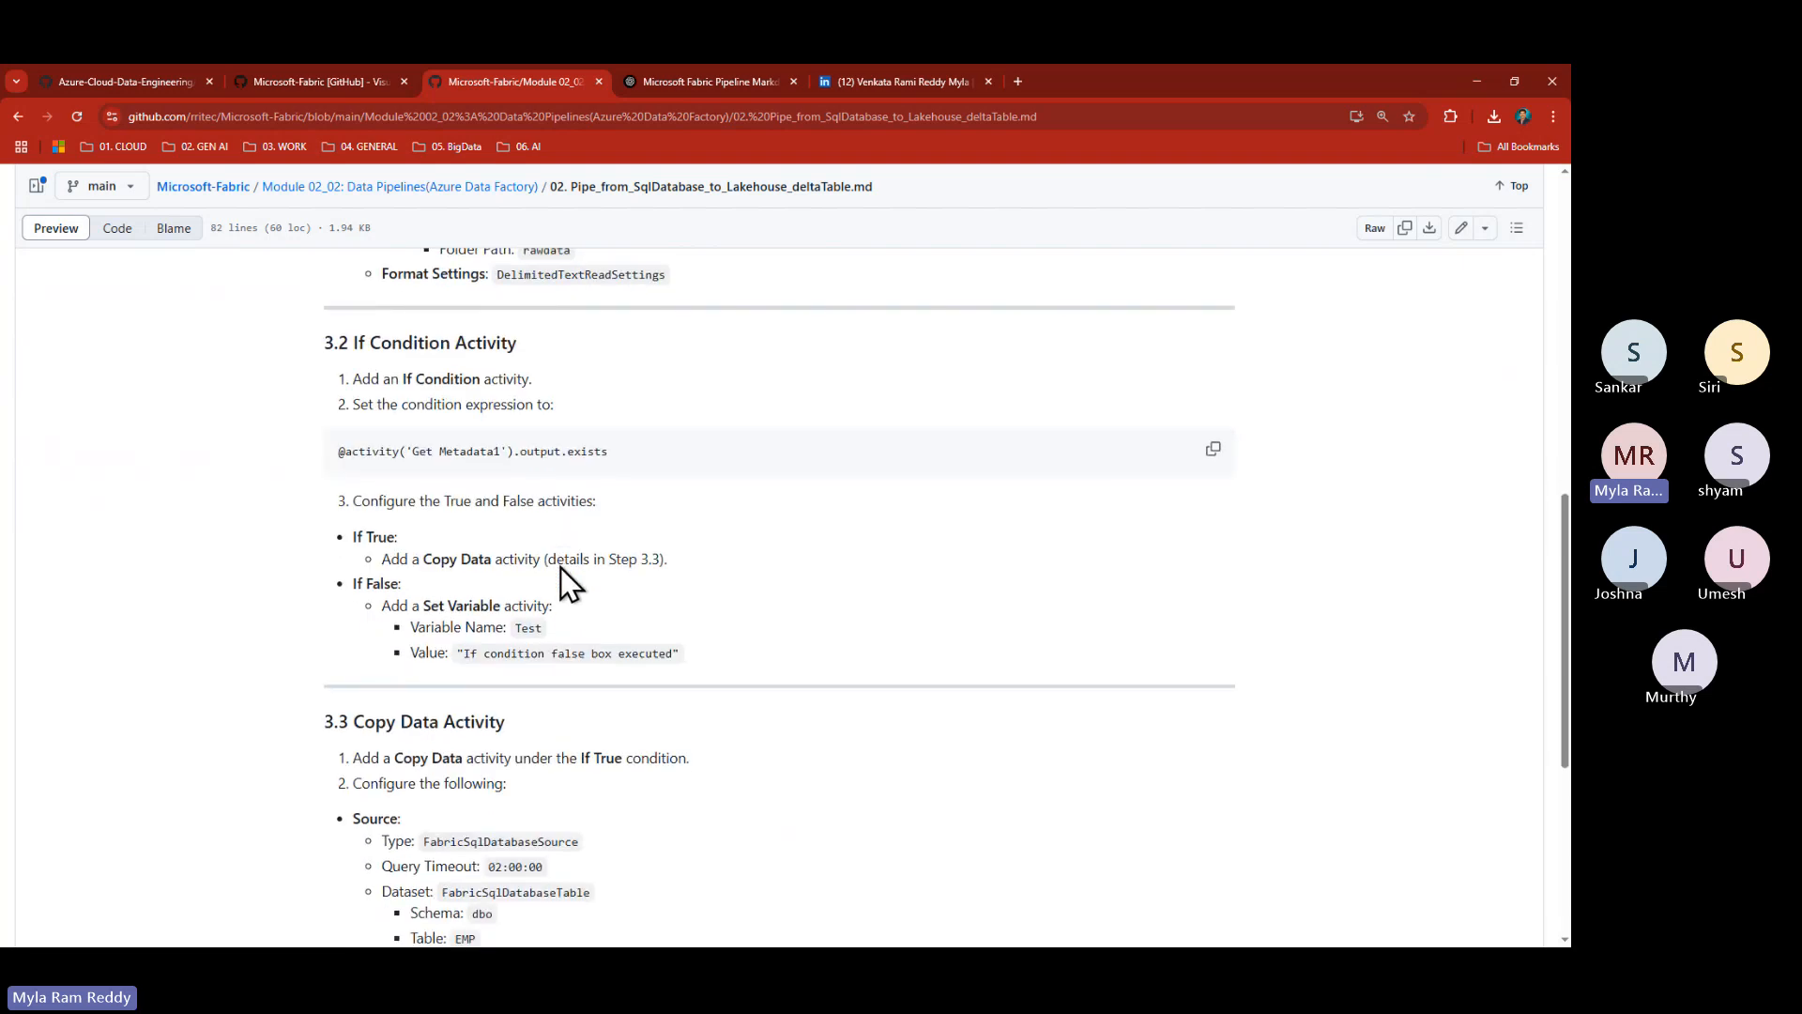
scroll(561, 567, "up", 3)
scroll(557, 386, "up", 5)
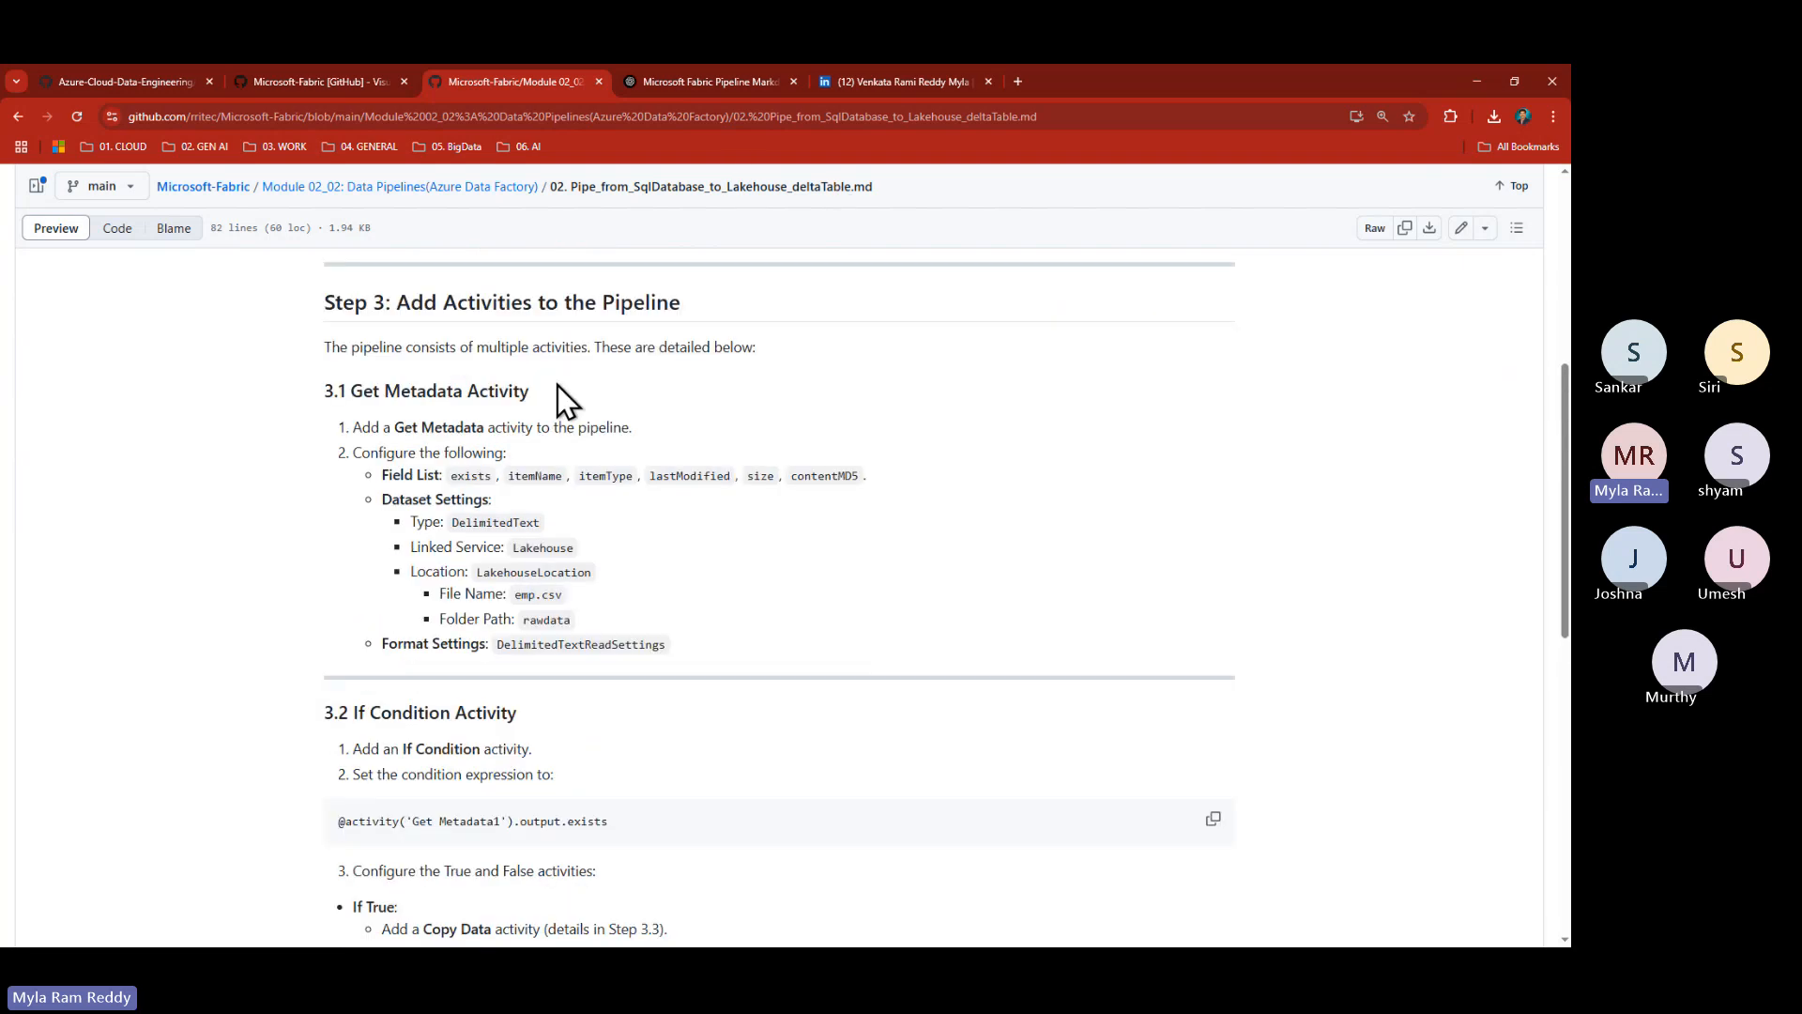
- Return to the Module 02_02 folder and open 03. Pipe_Load_multiple_sheets_of_excel.md to view its ForEach pipeline picture
left_click(479, 190)
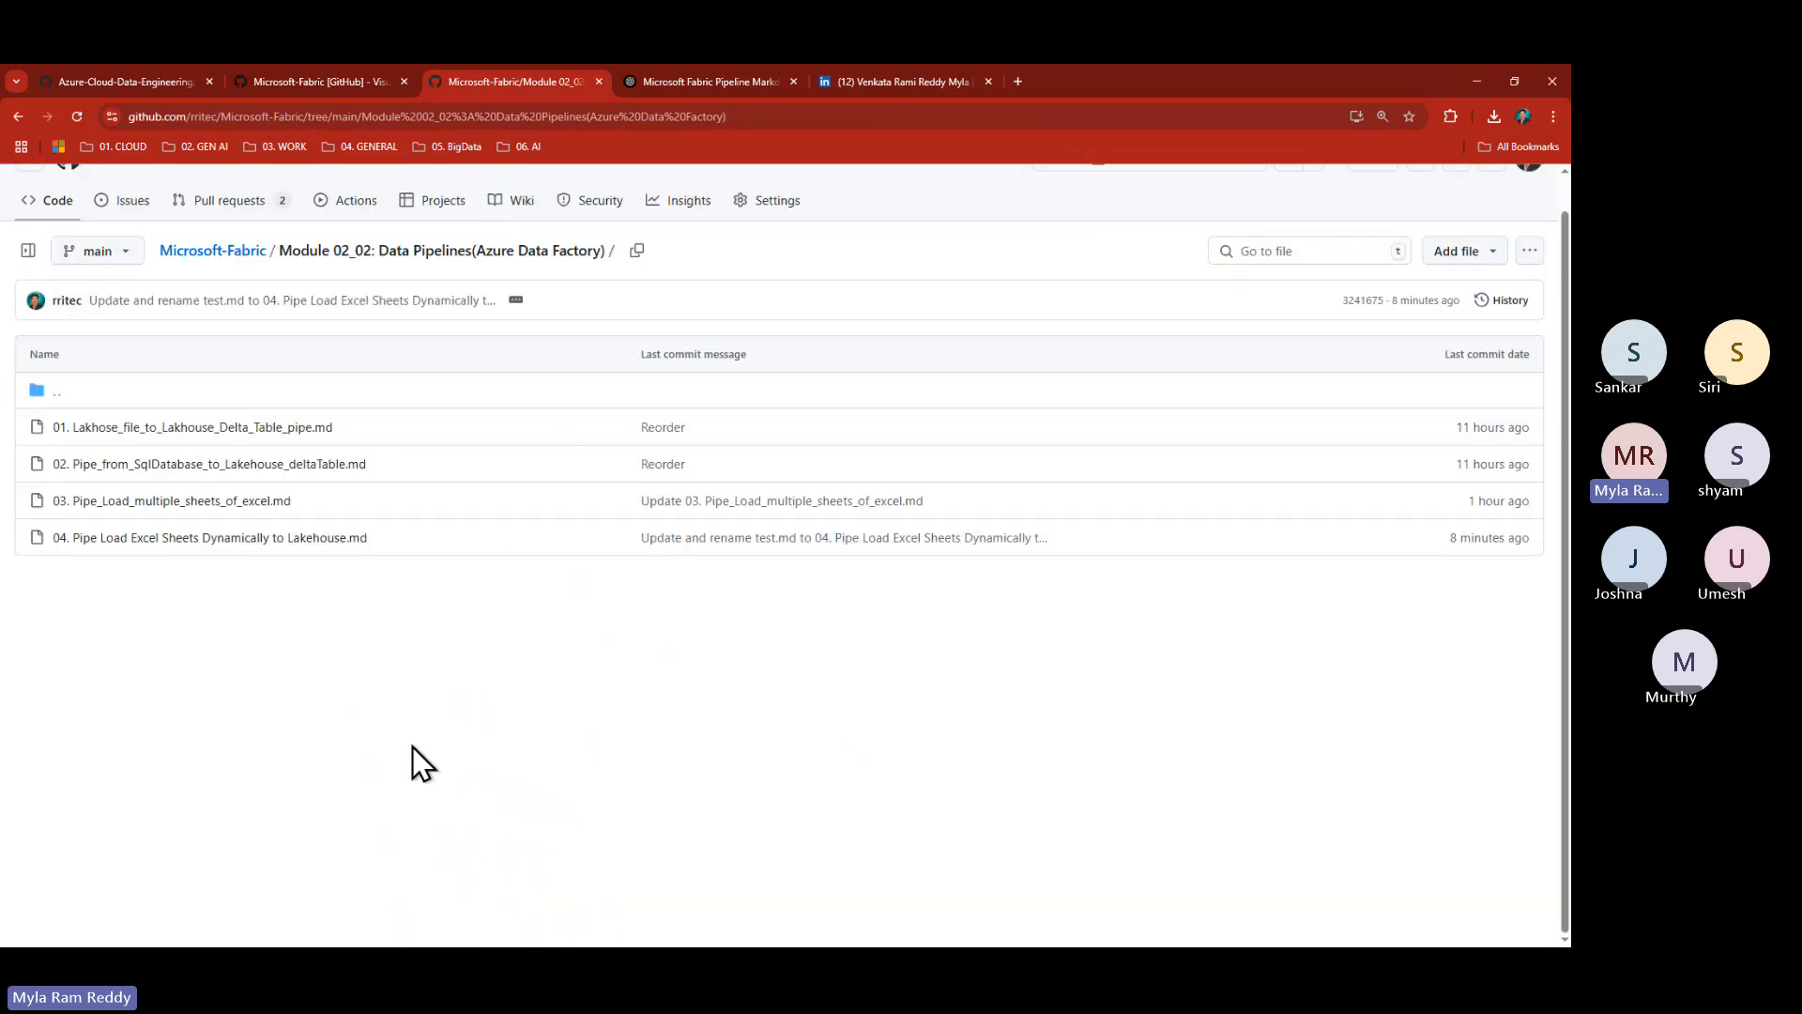
left_click(250, 508)
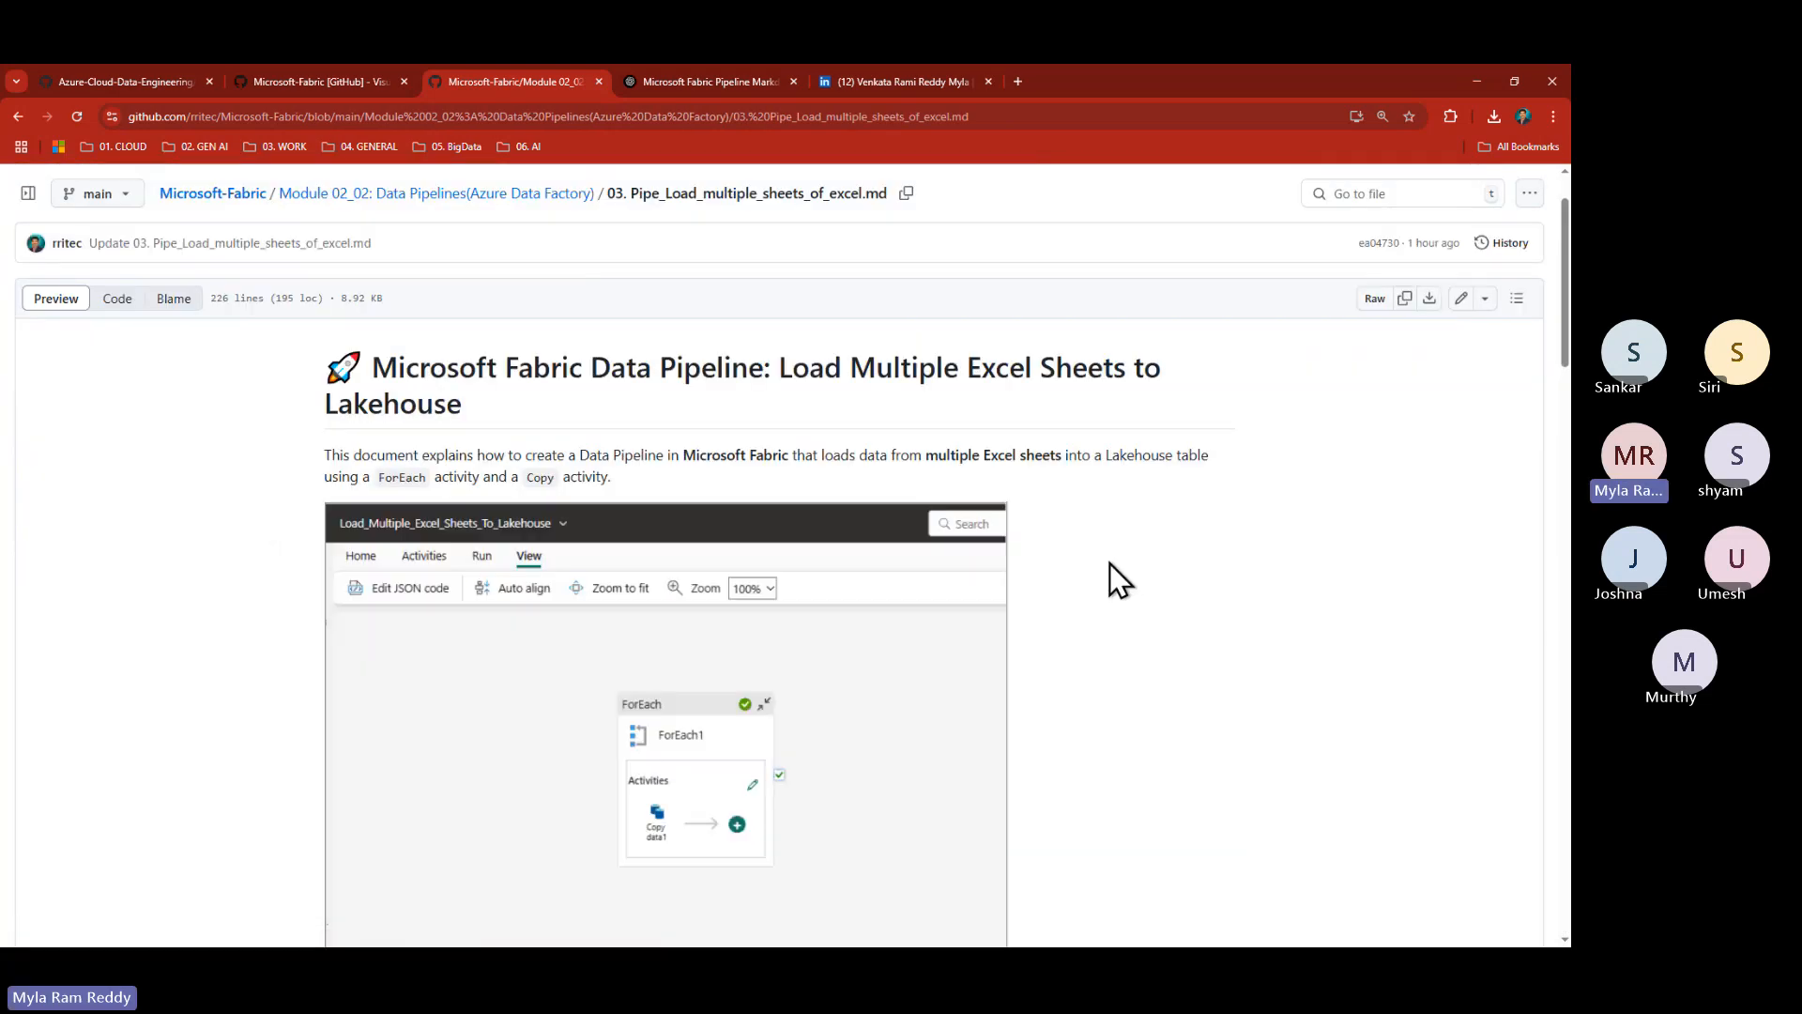
scroll(1104, 731, "down", 1)
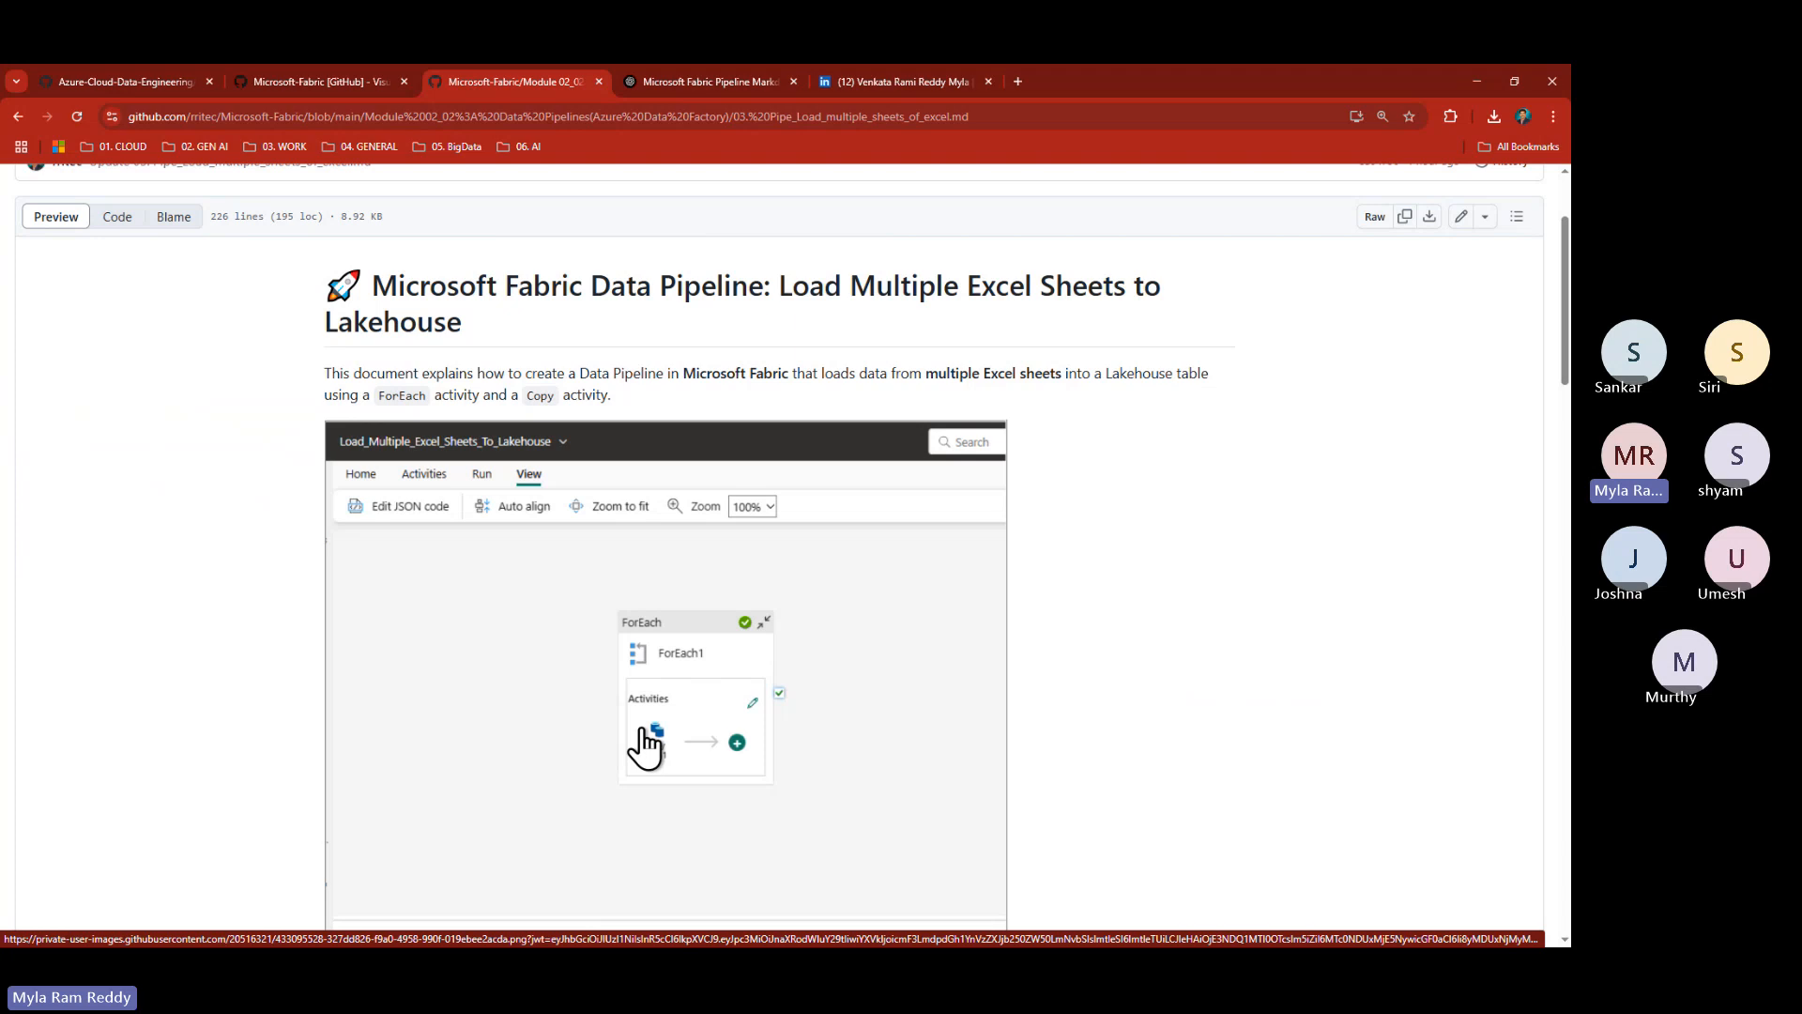
- Switch to File Explorer, open the Lab Data folder inside Cloud-Data-Engineering and select Load_multiple_sheets_of_excel.xlsx
key("super+e")
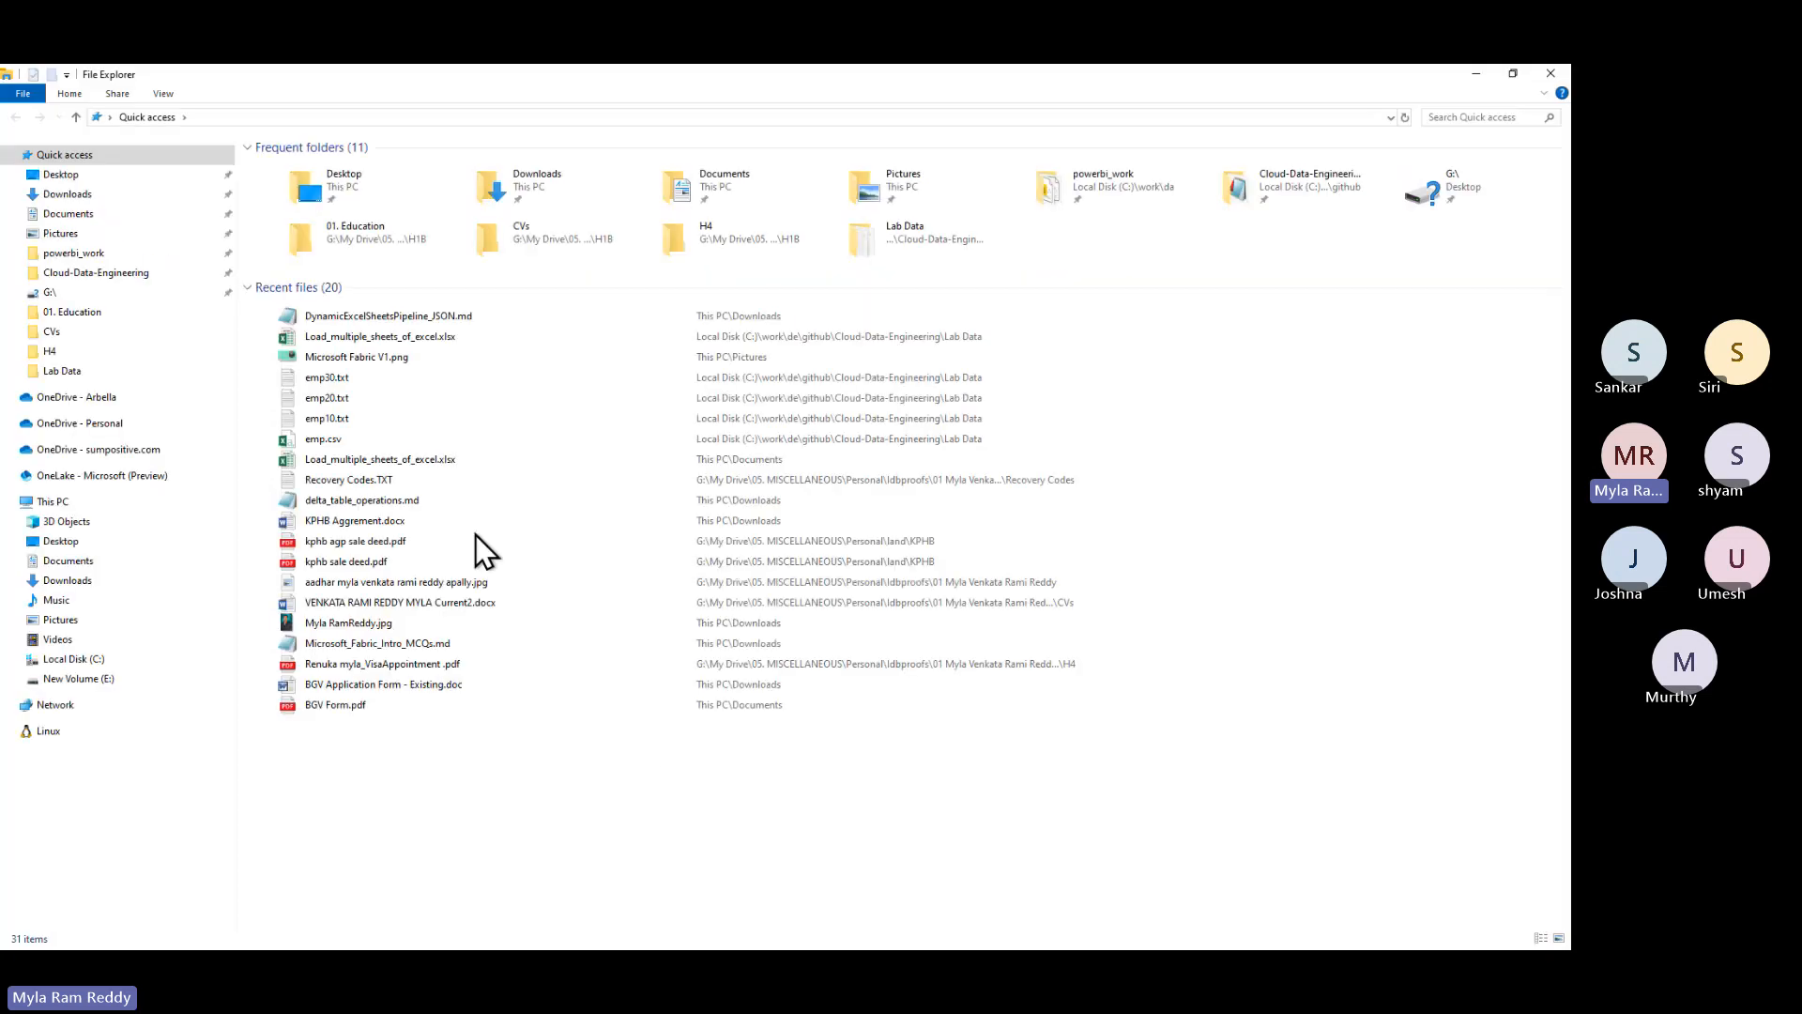
left_click(108, 273)
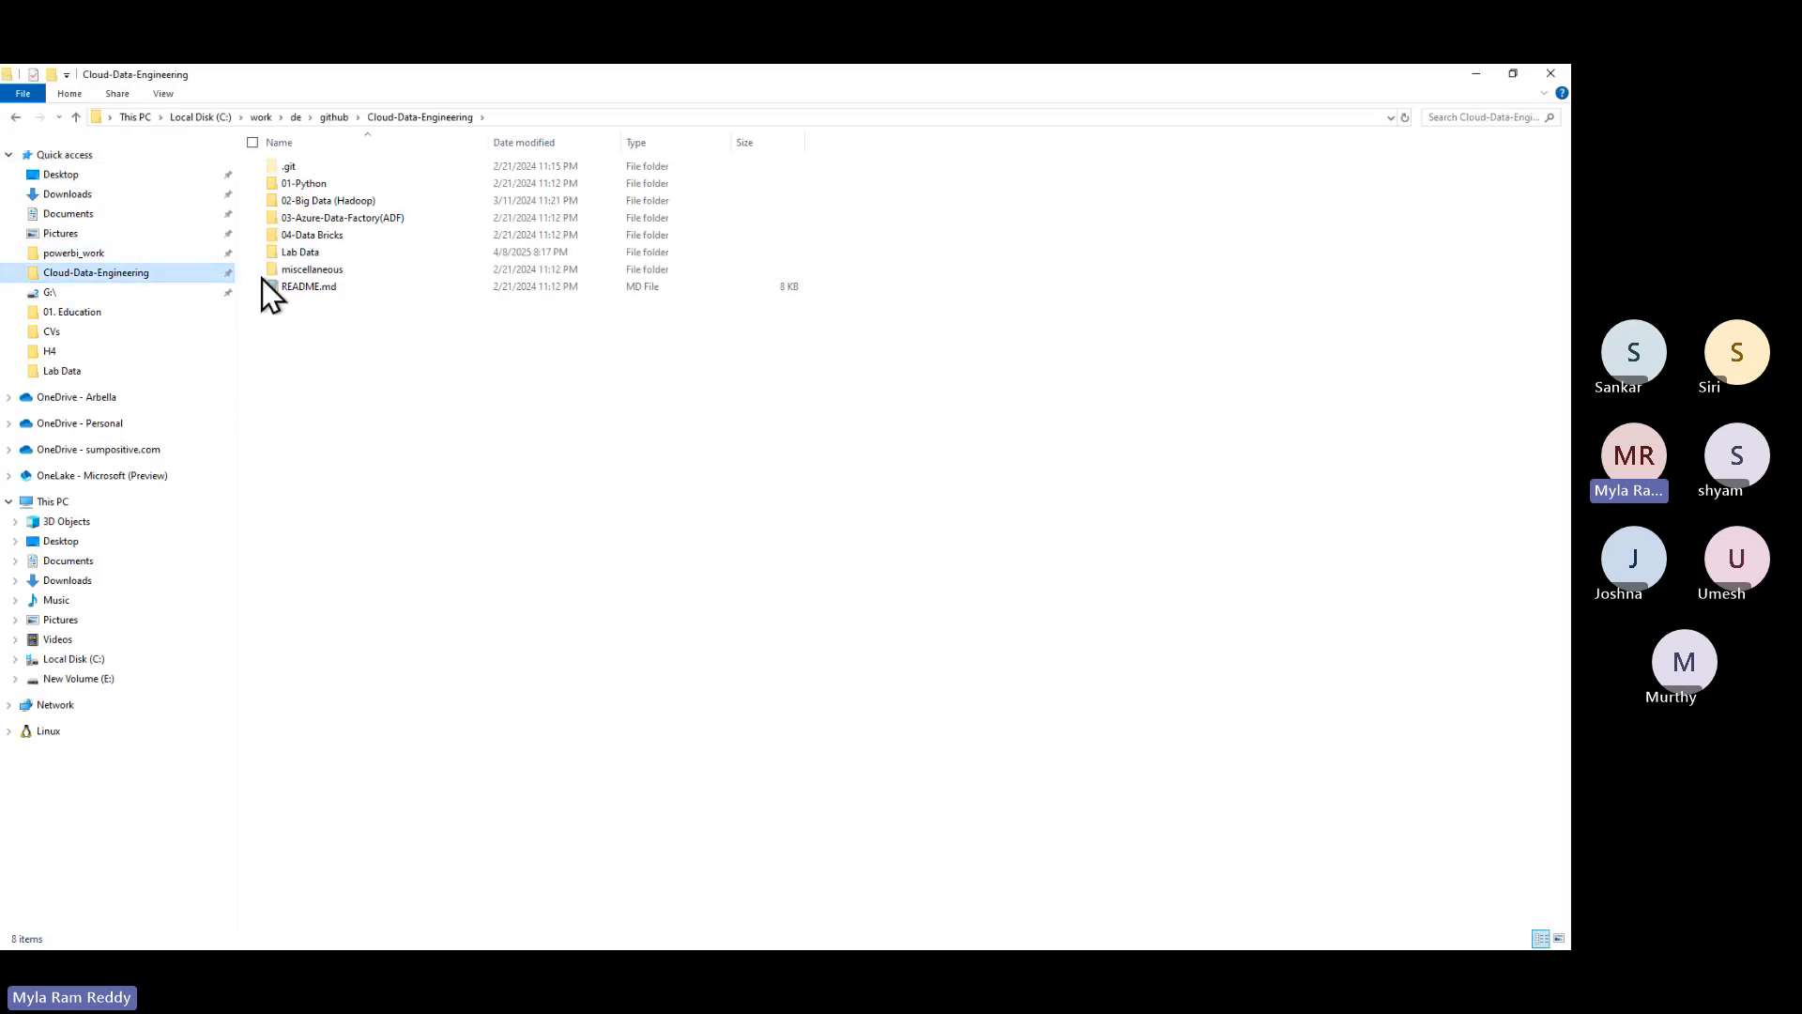
double_click(301, 256)
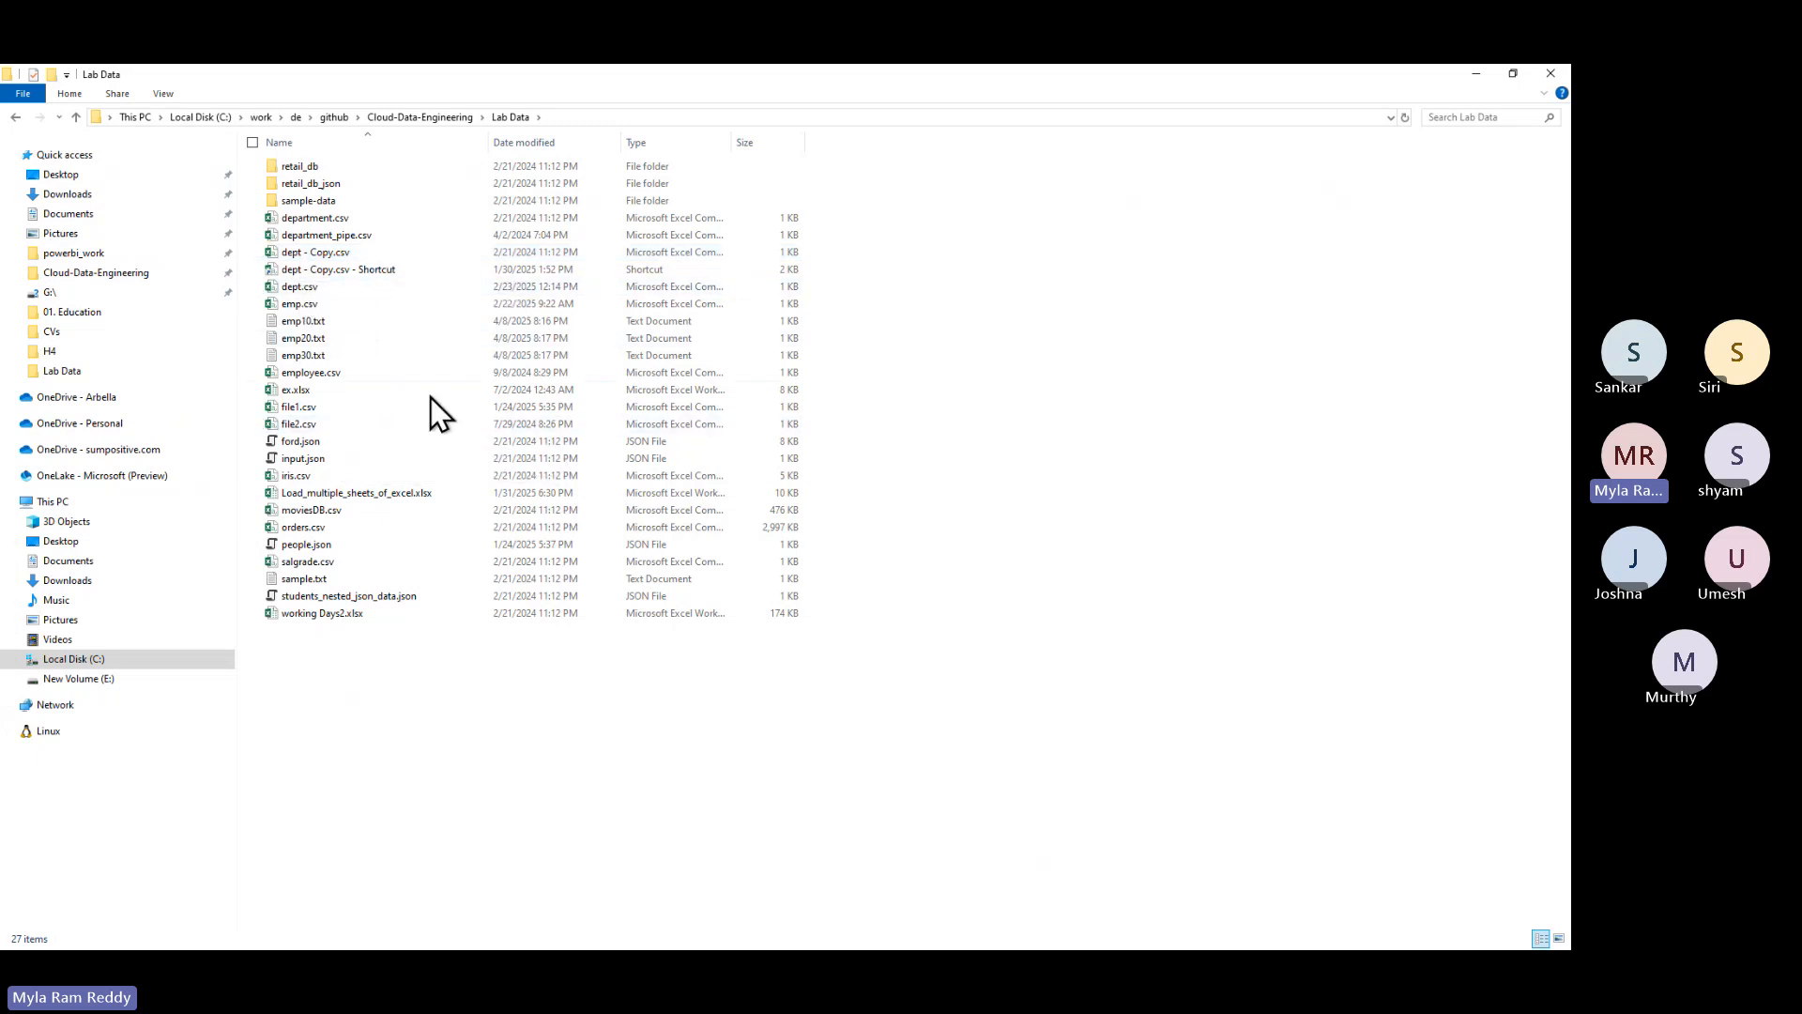
left_click(373, 496)
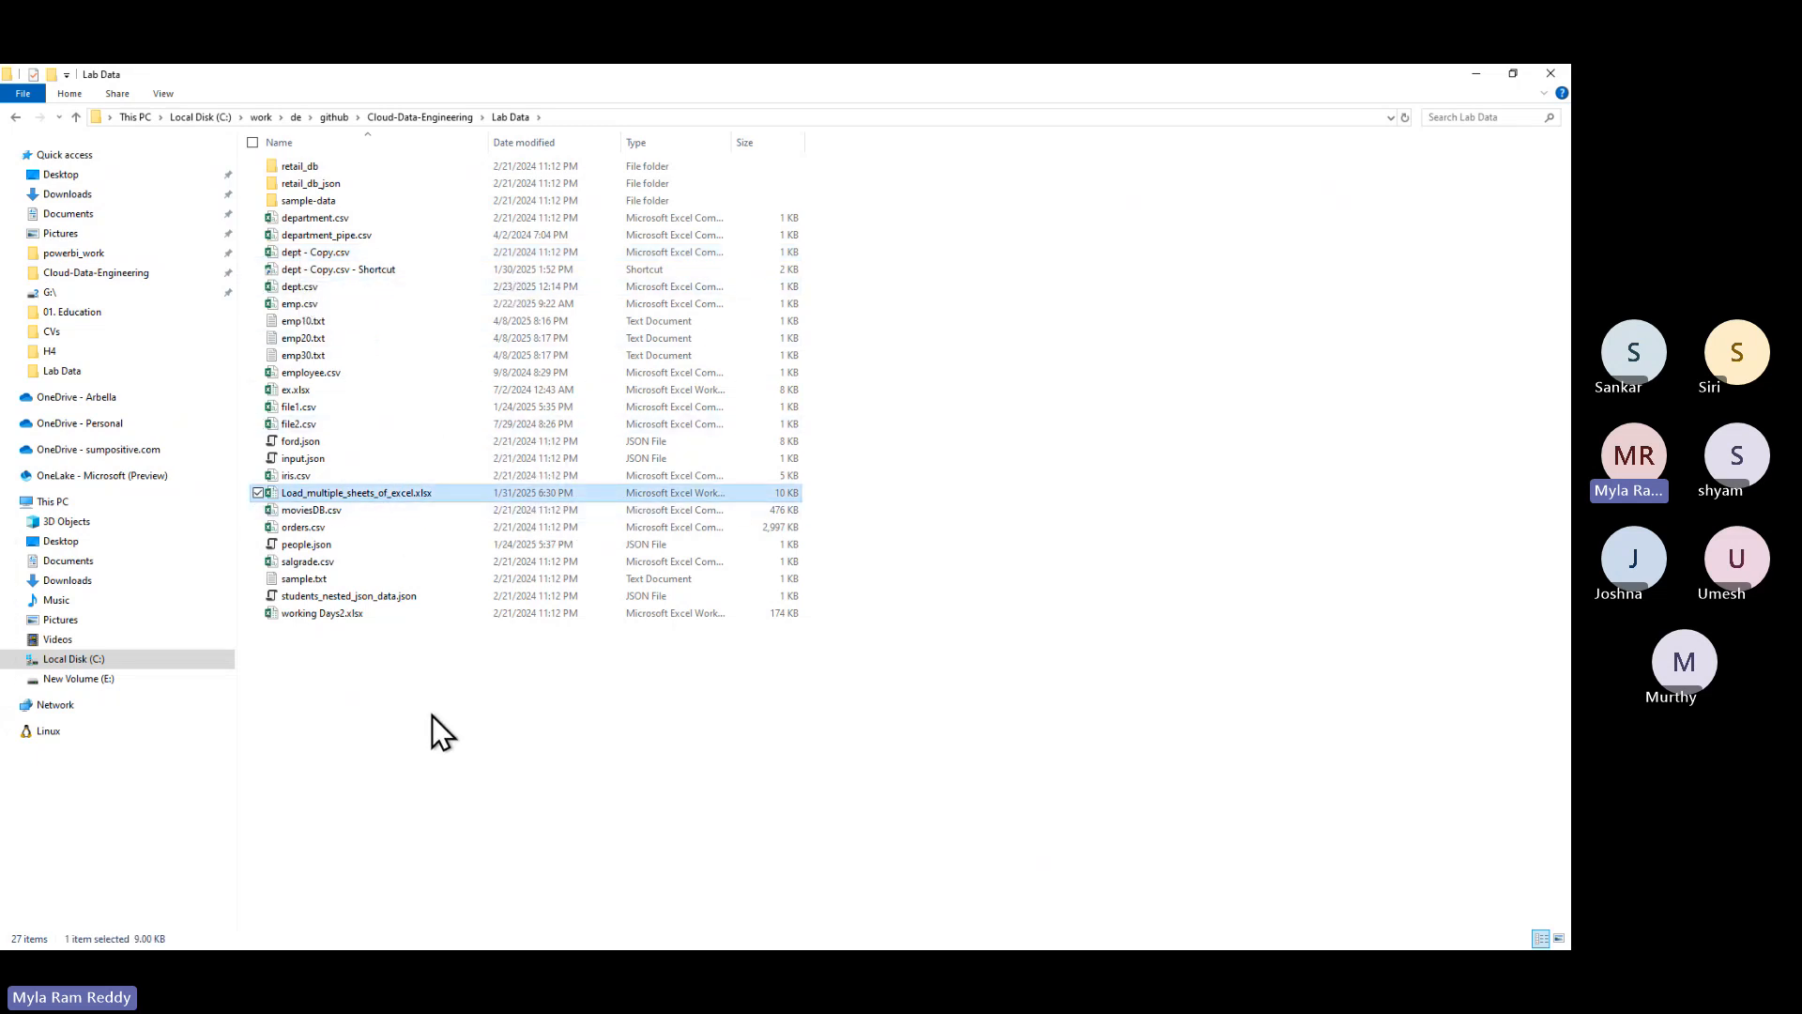
- Switch back to the browser and open the Labdata folder of the Microsoft-Fabric repository through the rritec profile's pinned repositories
key("alt+Tab")
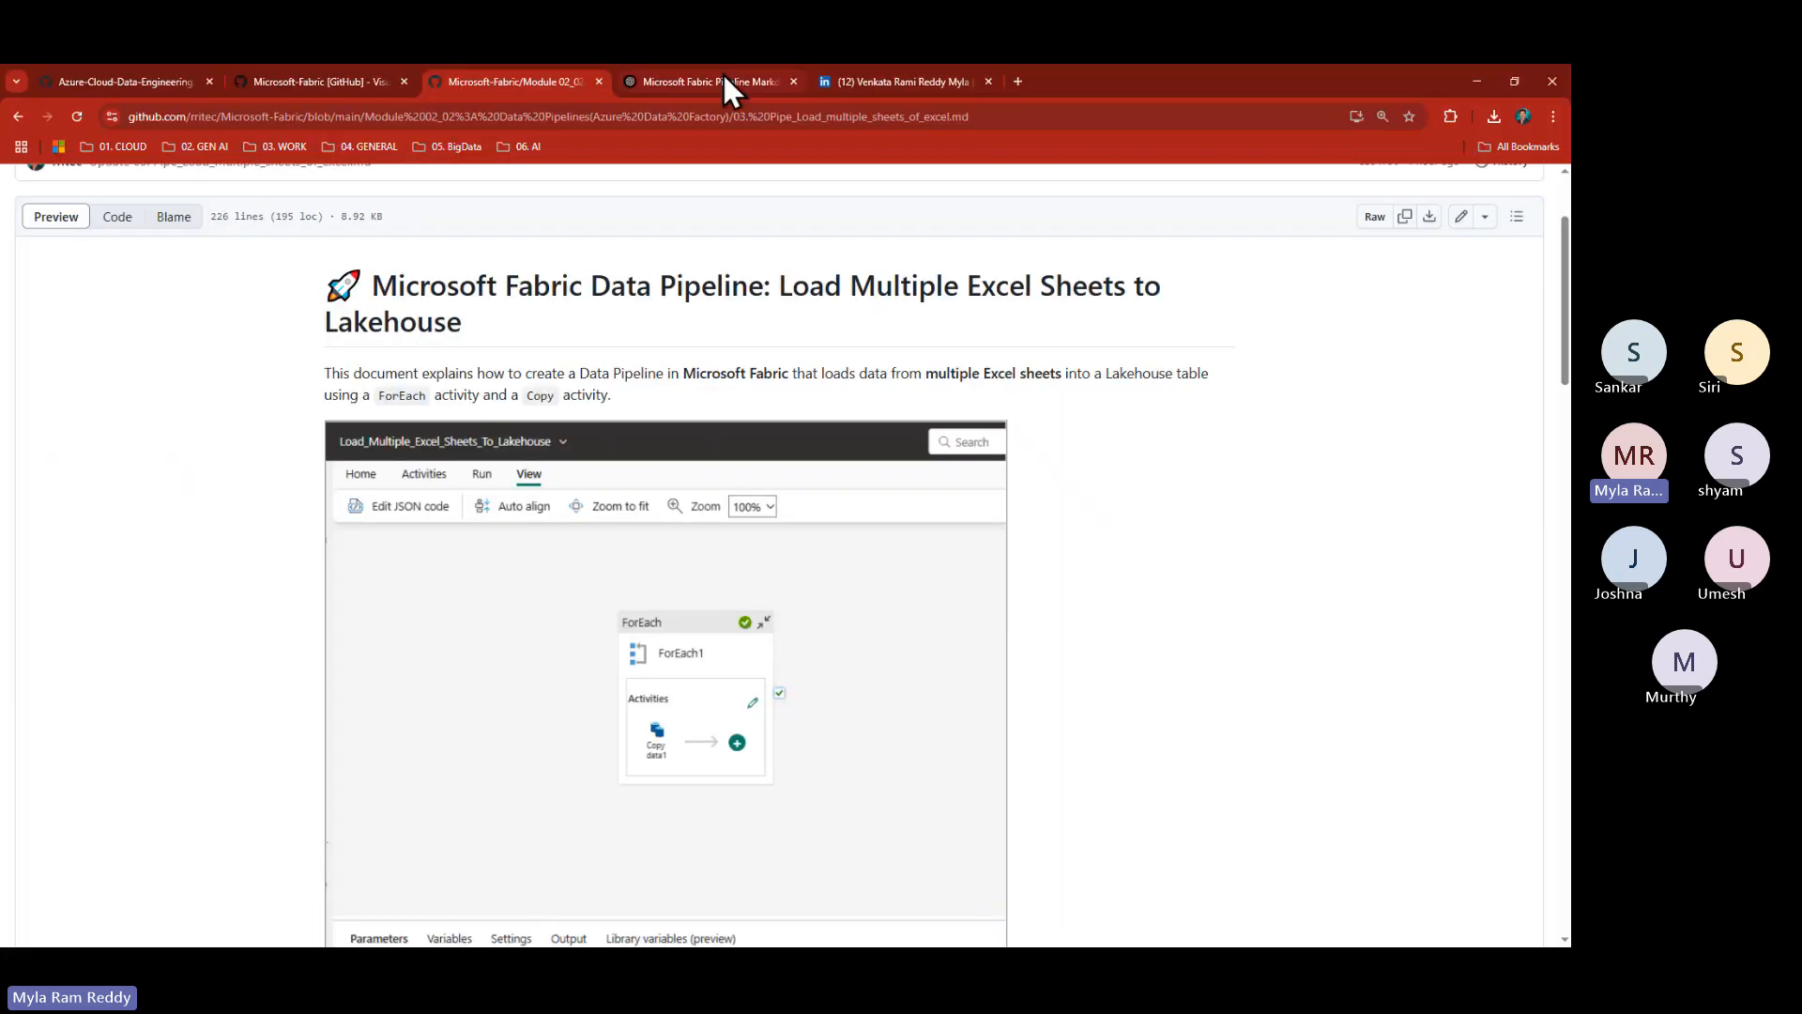
left_click(693, 82)
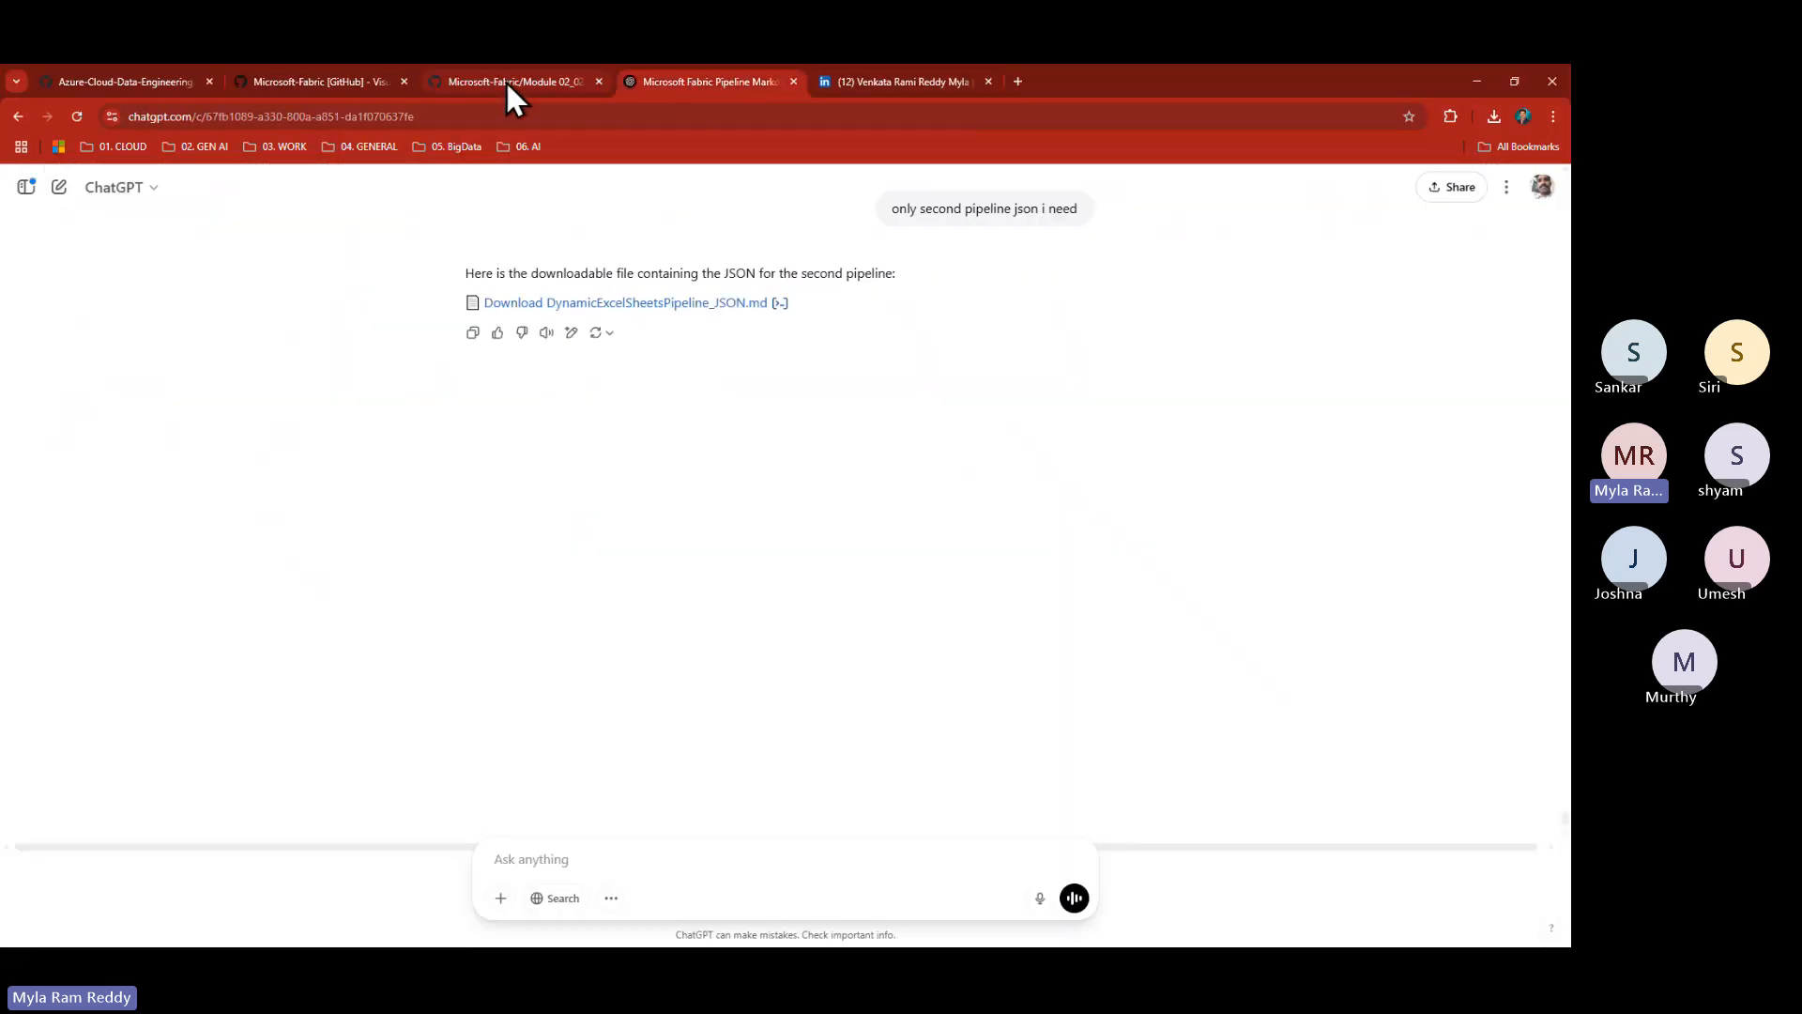
left_click(317, 81)
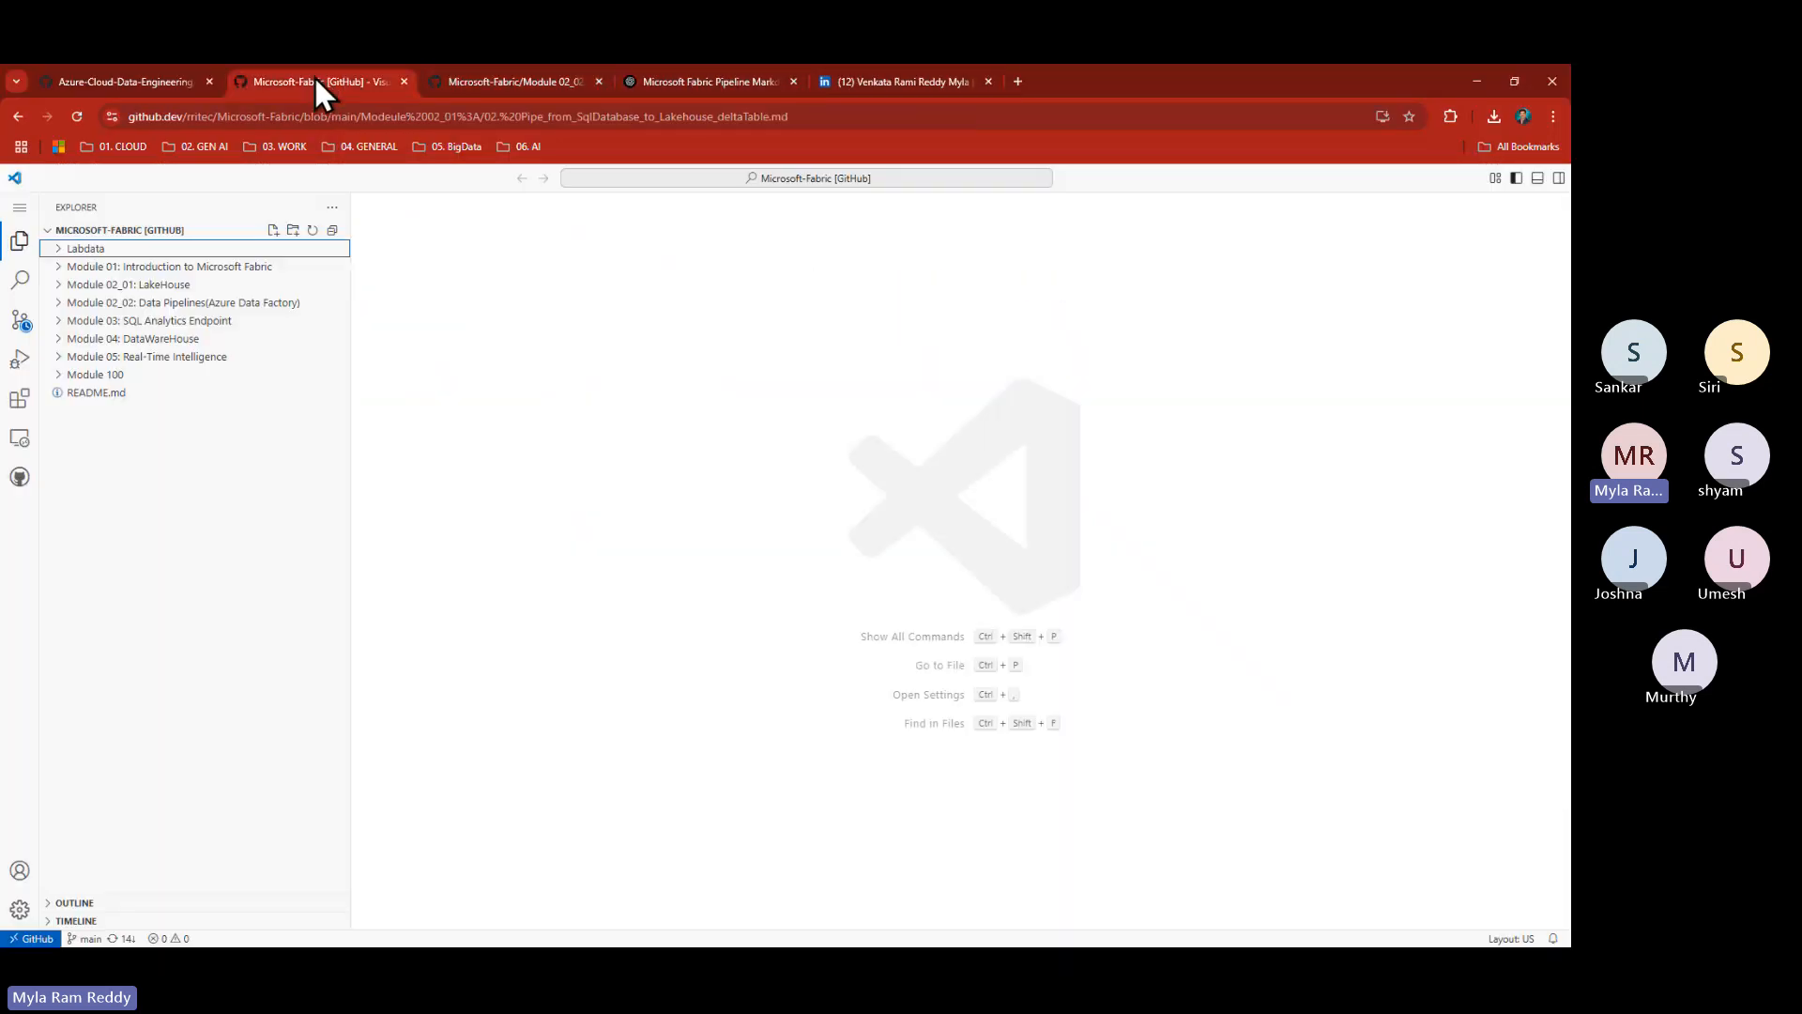
left_click(150, 79)
scroll(274, 240, "up", 1)
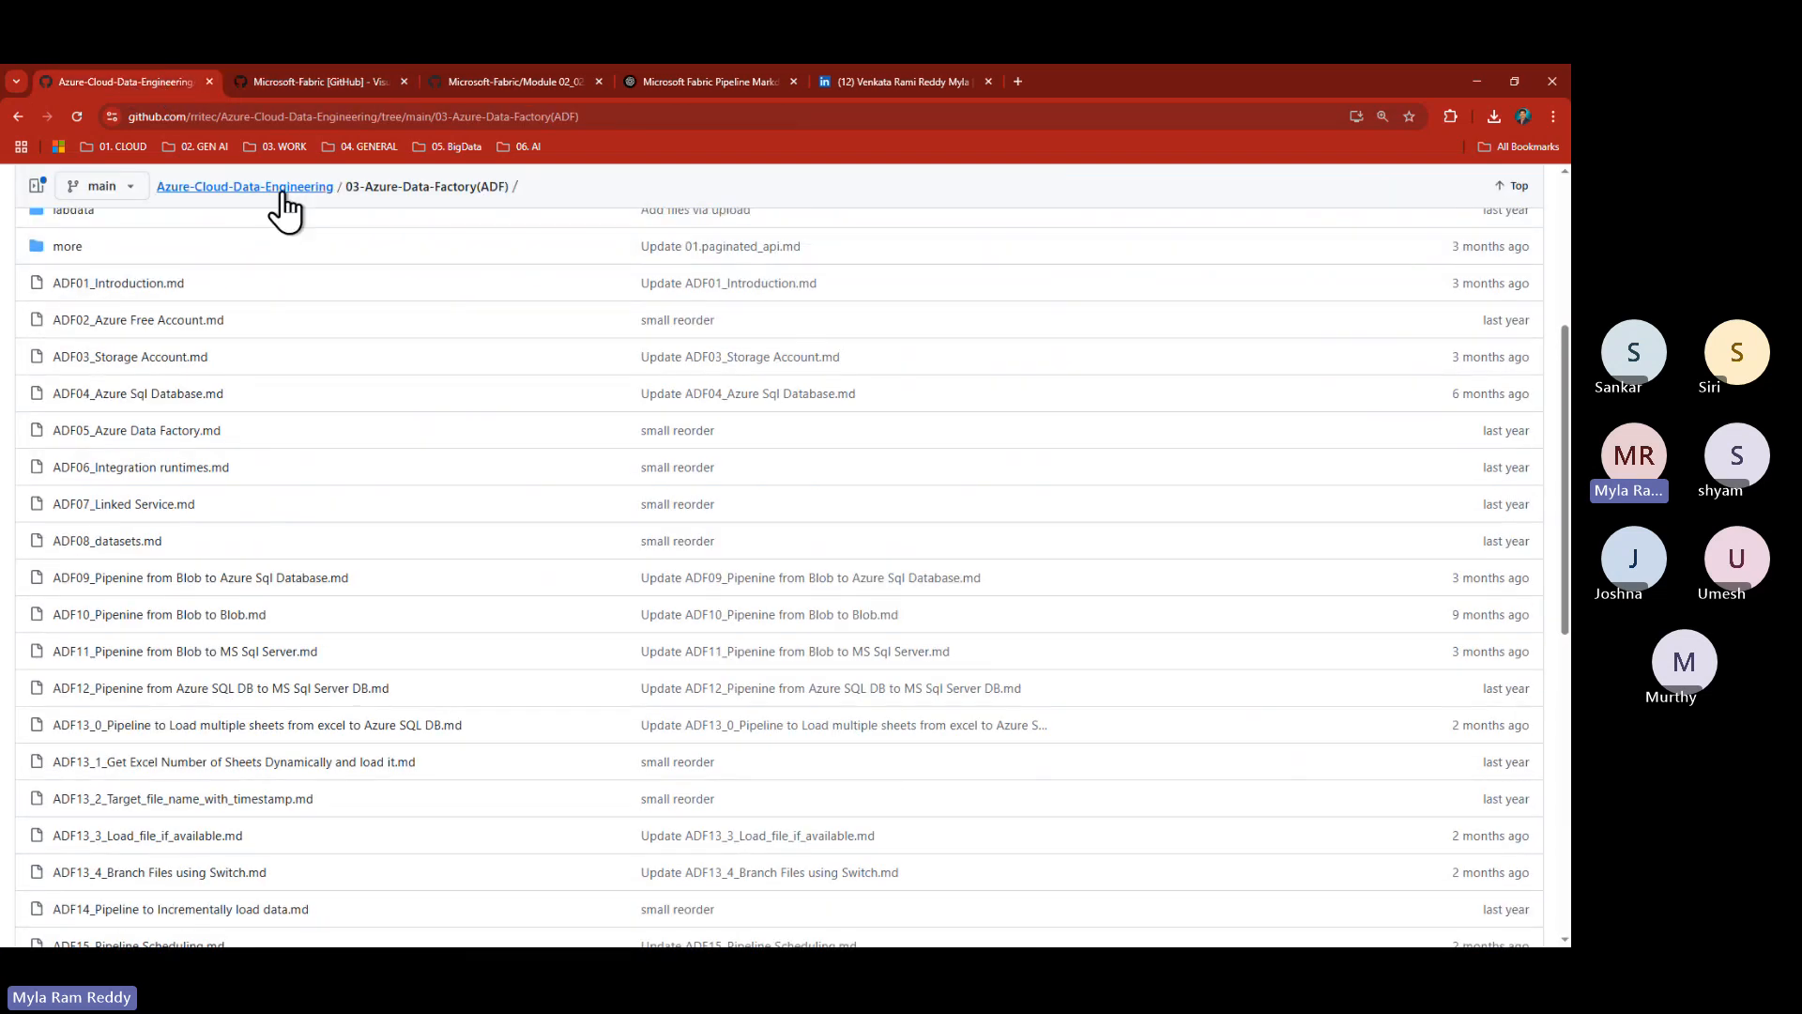
left_click(231, 190)
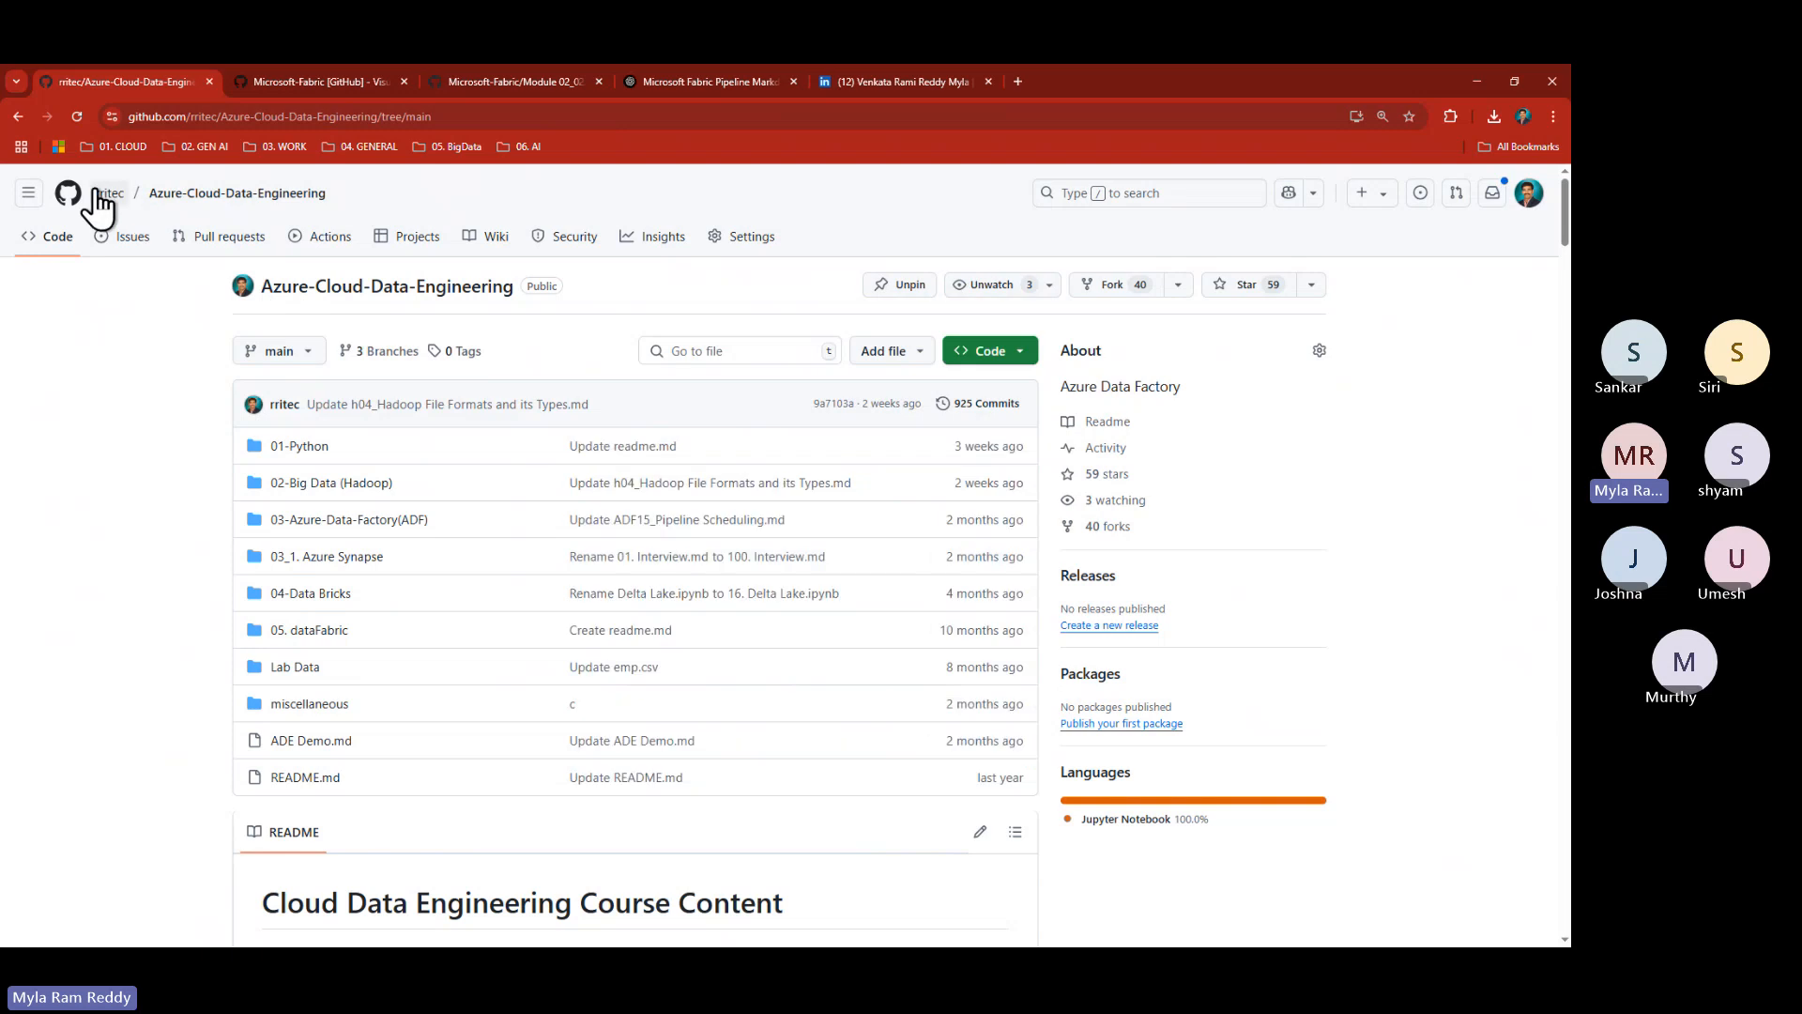
left_click(110, 192)
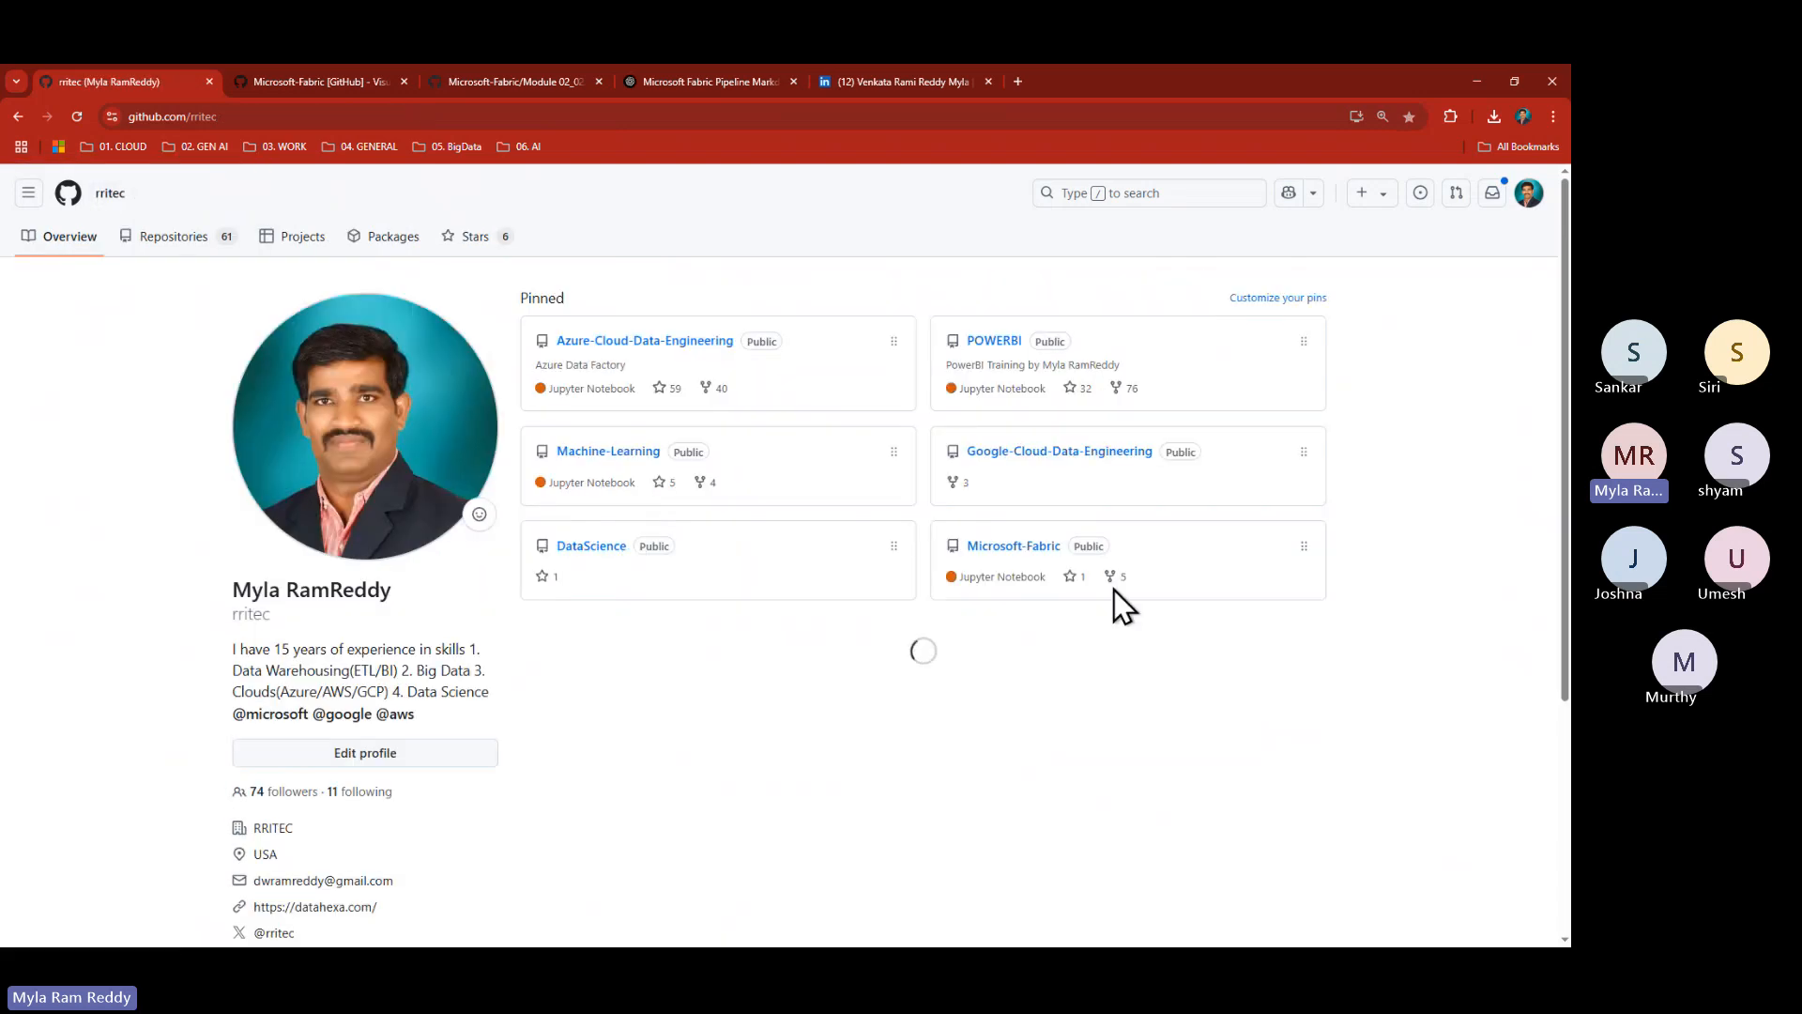
left_click(1031, 552)
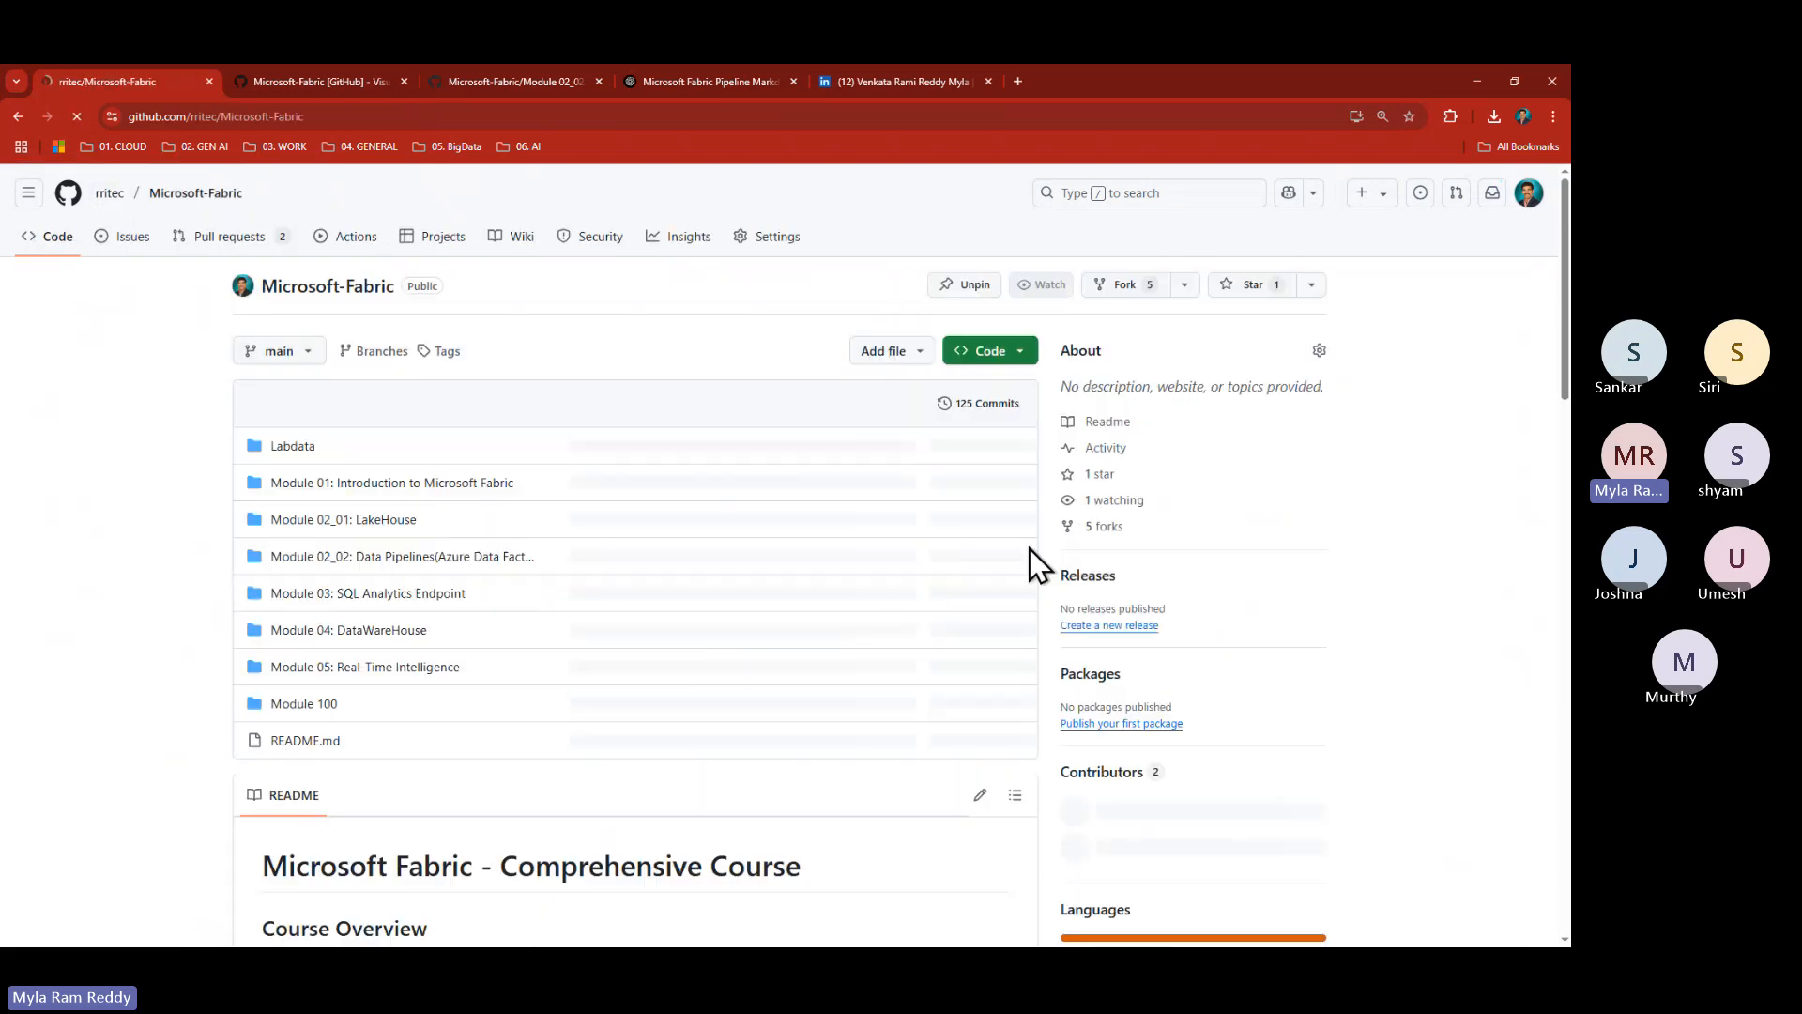
left_click(290, 450)
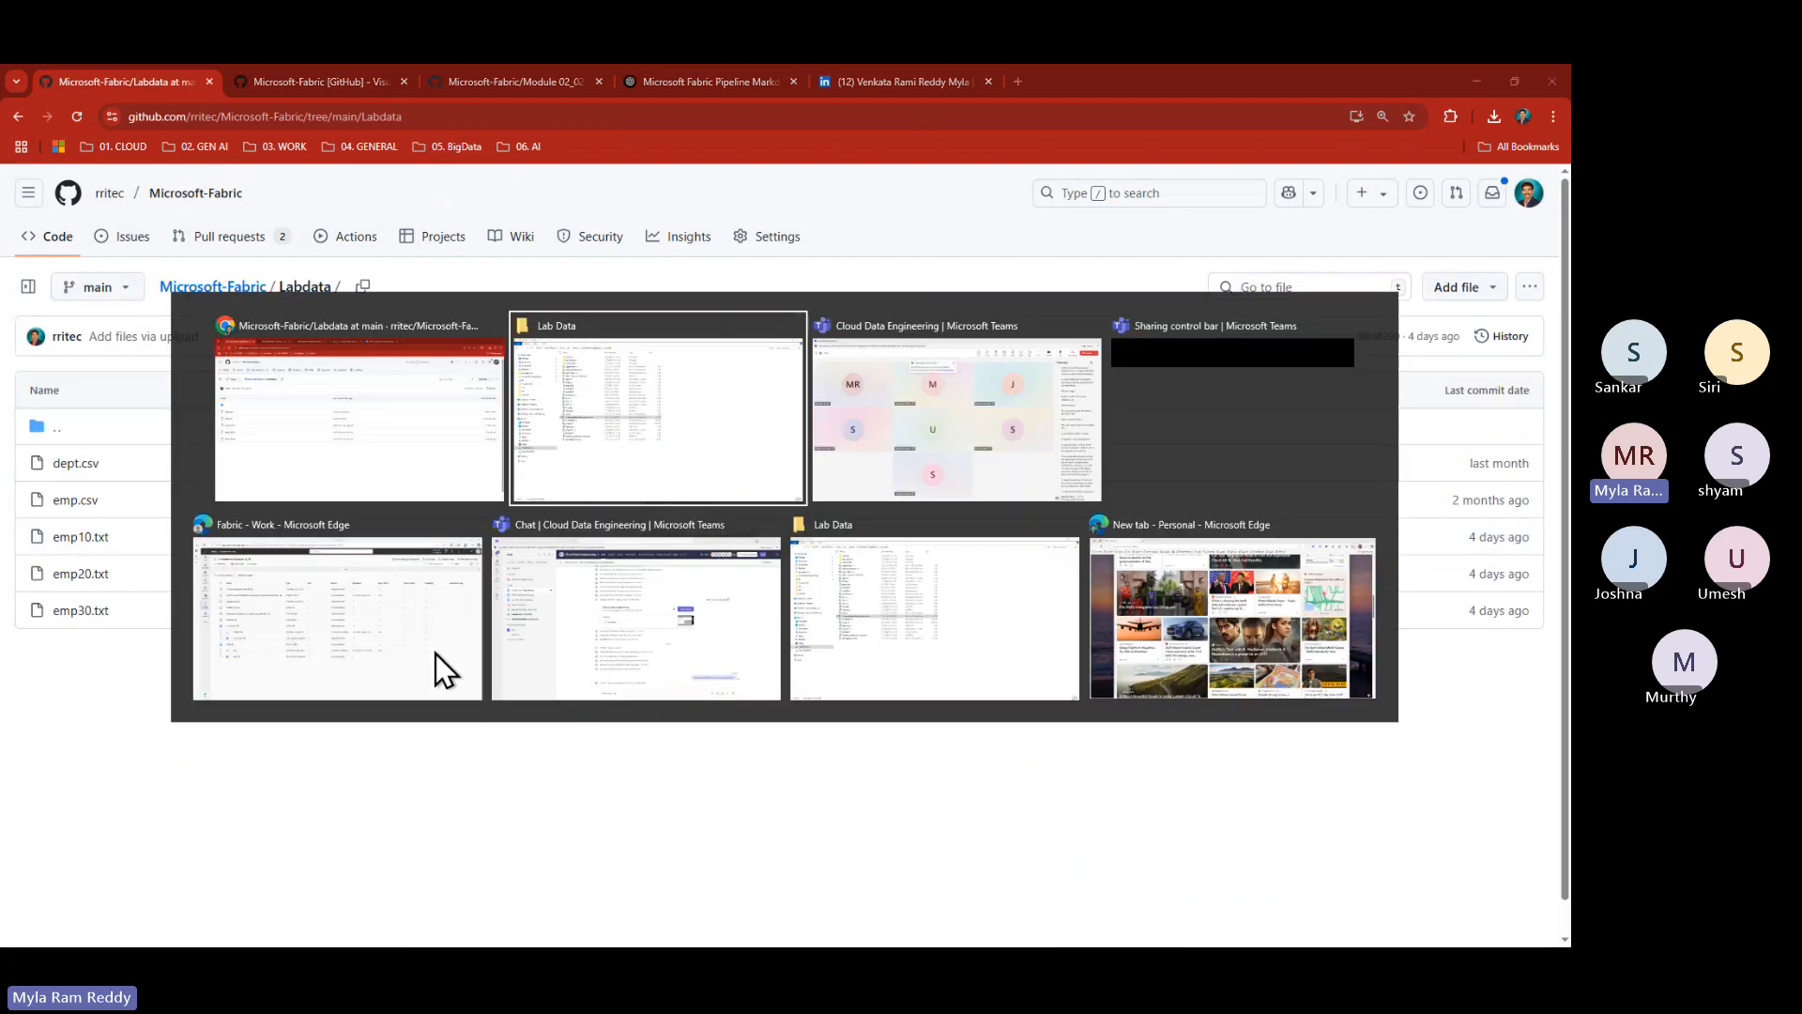
- Upload Load_multiple_sheets_of_excel.xlsx from the local Lab Data folder to the repository's Labdata folder and commit it directly to the main branch
left_click(1441, 291)
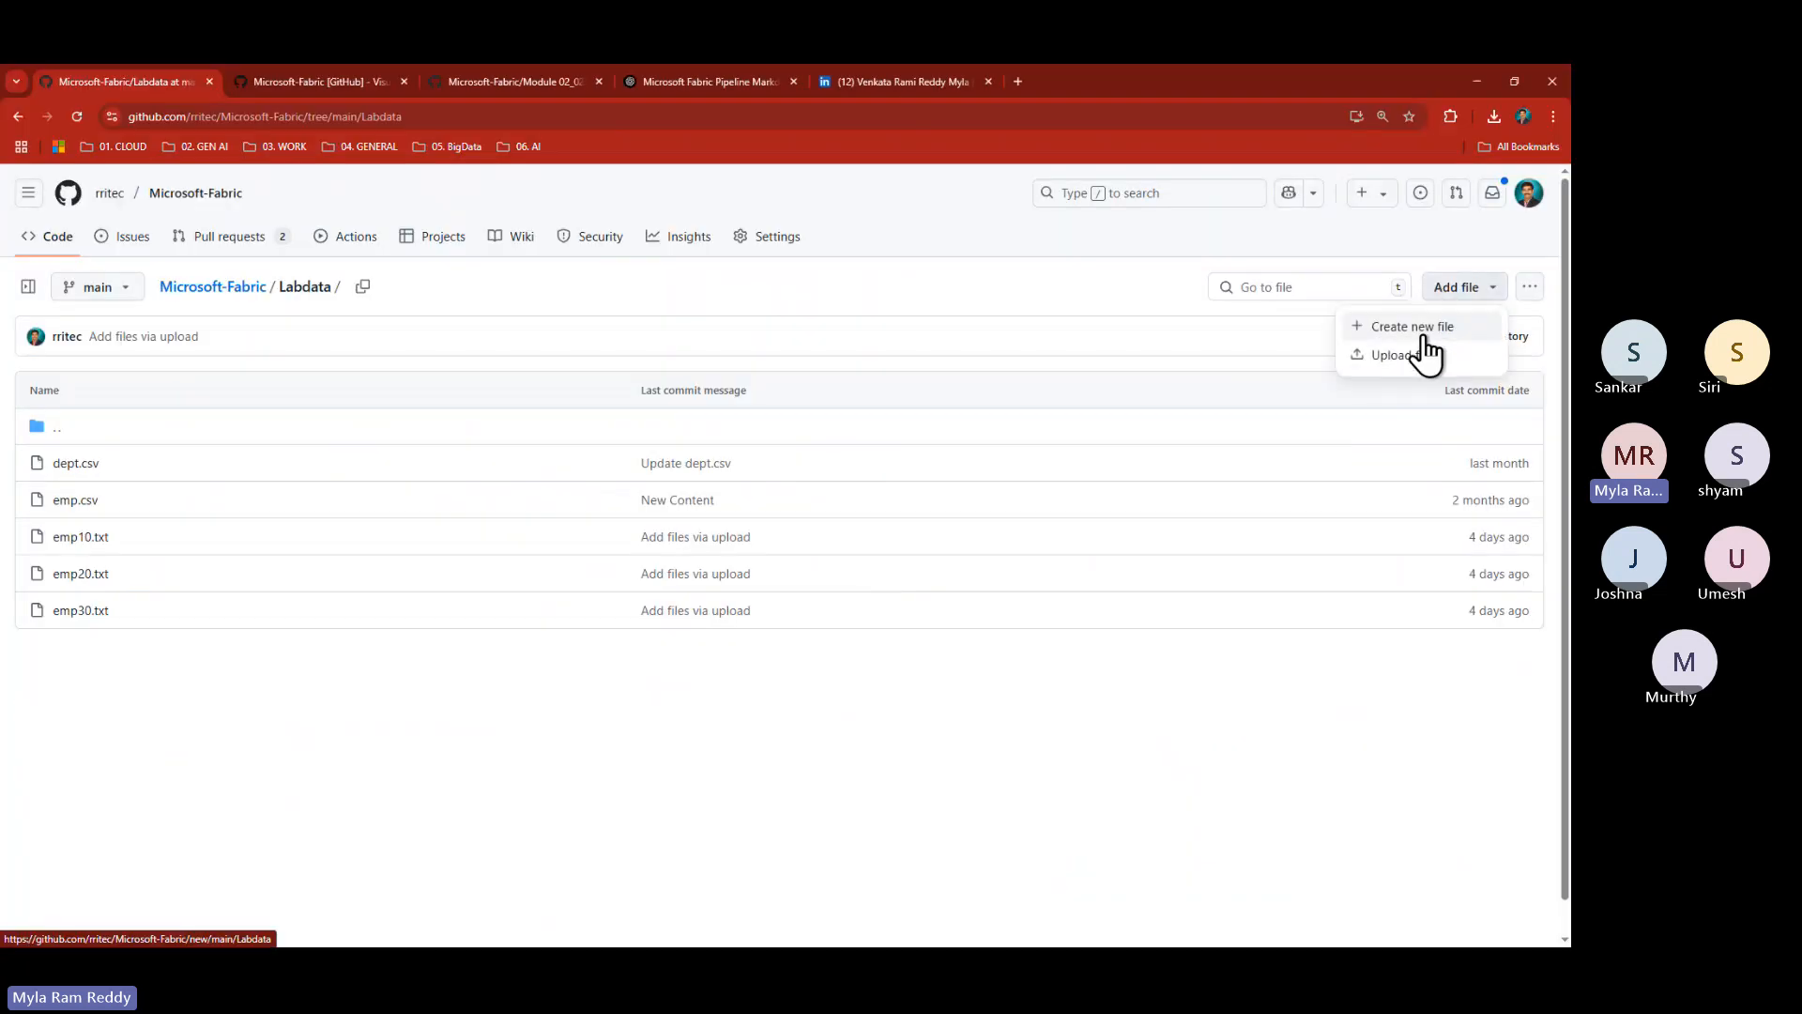
left_click(1402, 357)
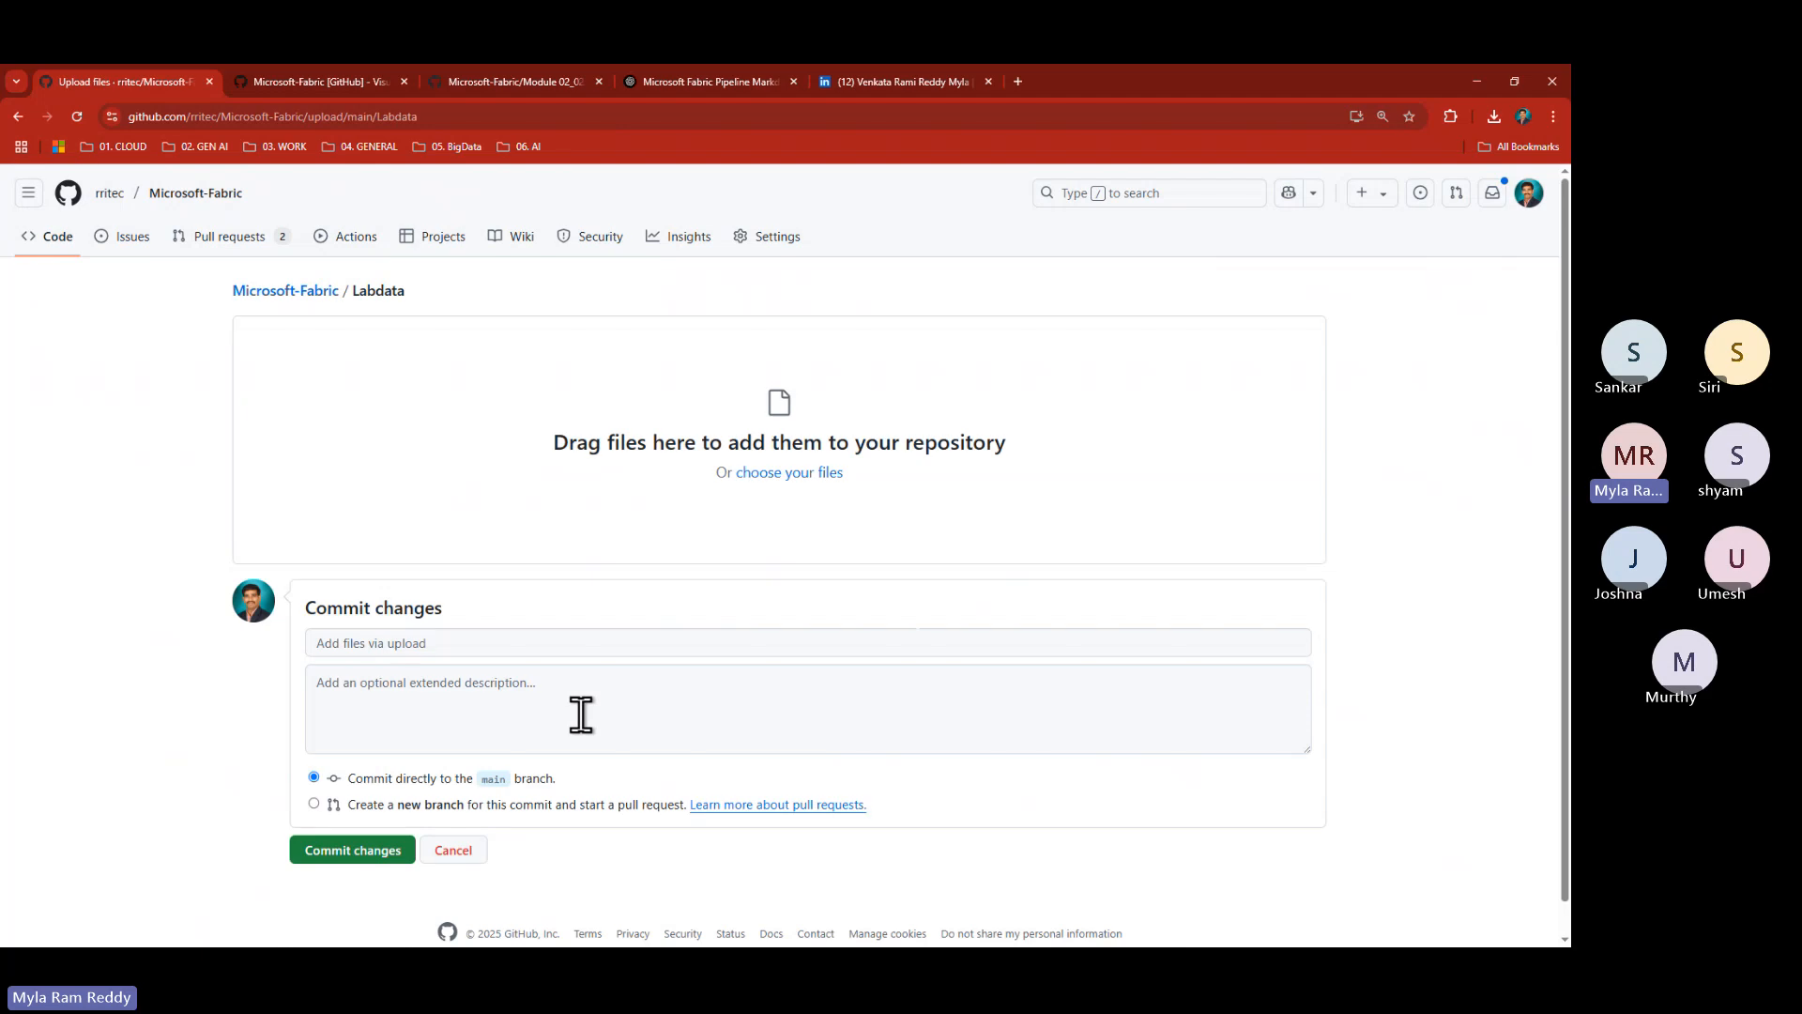
key("alt+Tab")
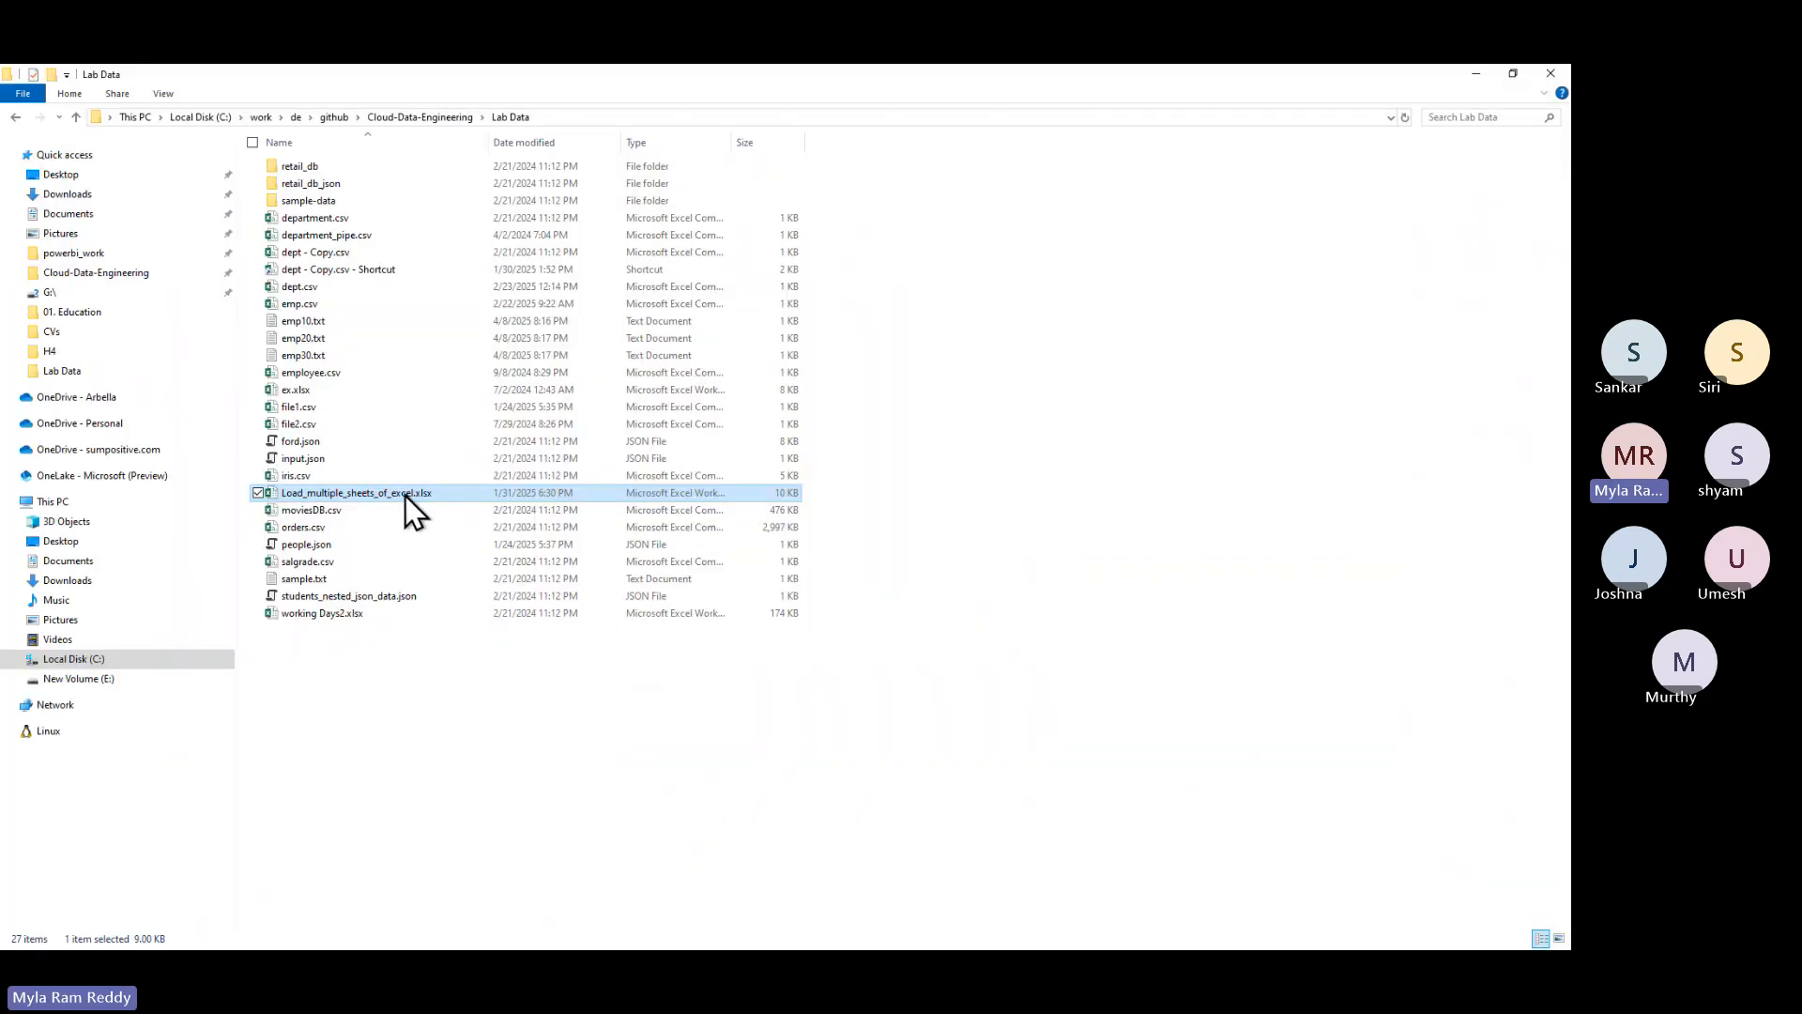
left_click_drag(405, 496, 635, 527)
key("alt+Tab")
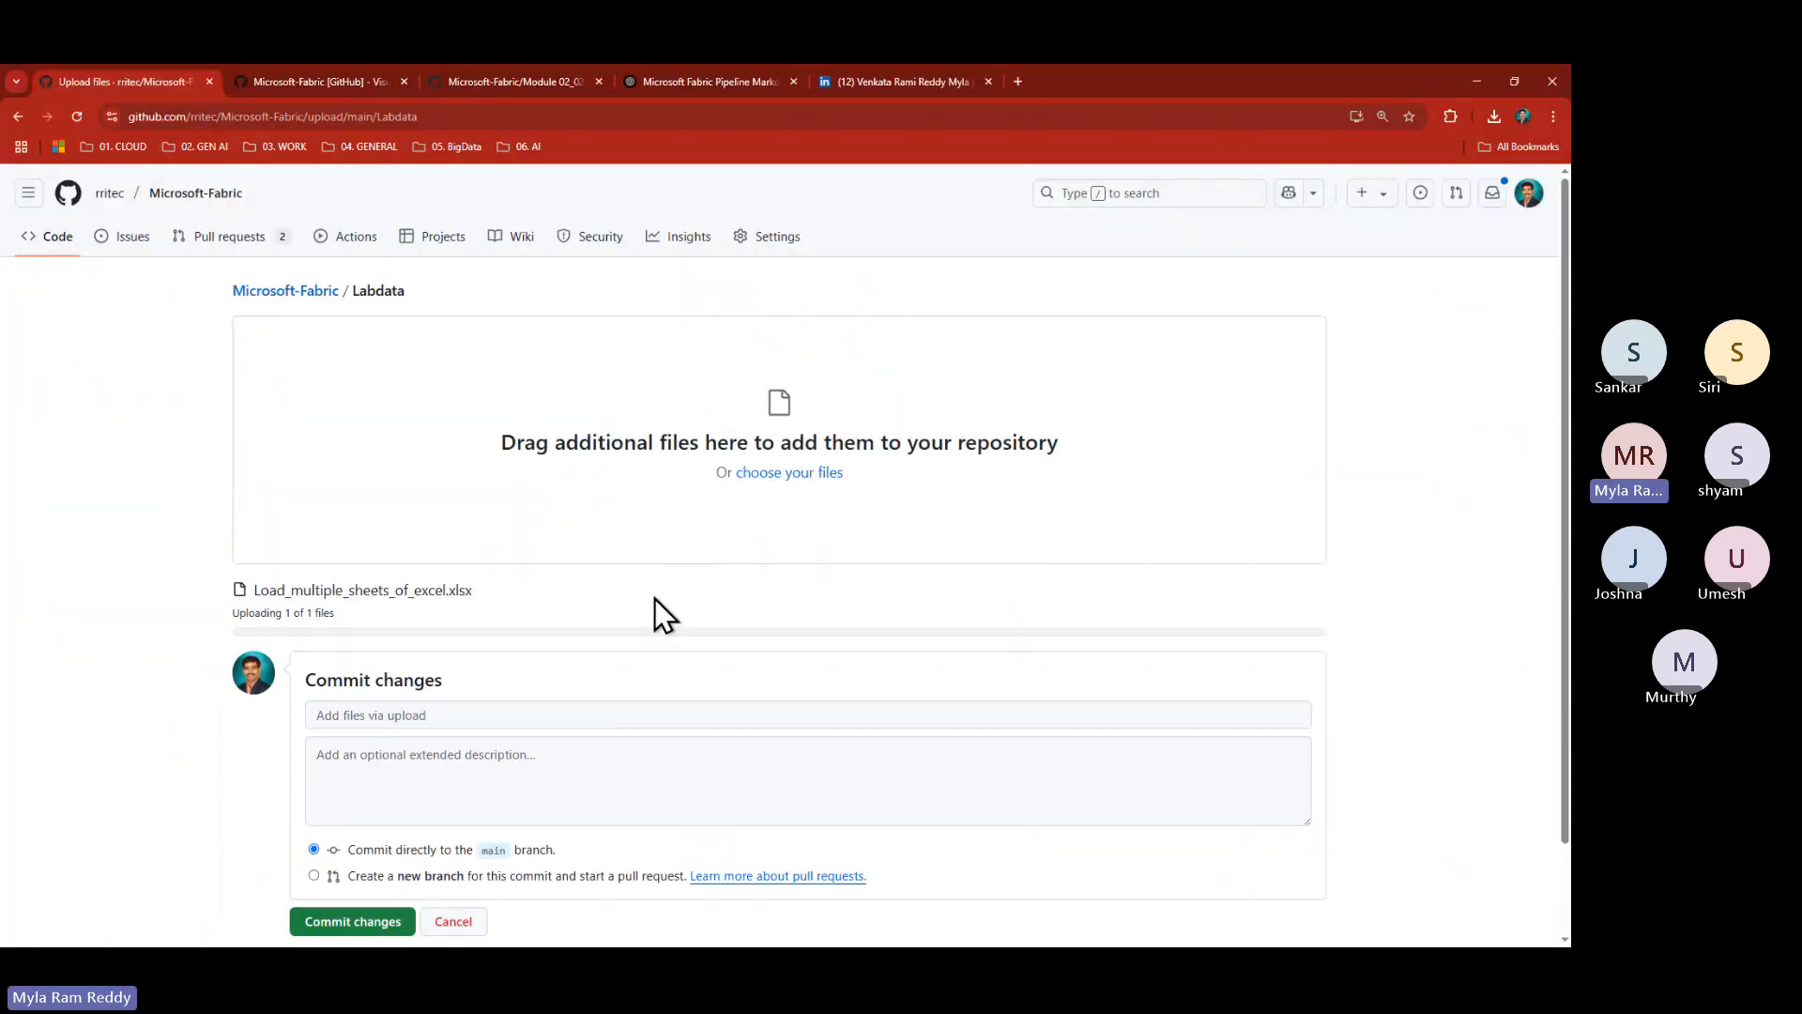
left_click(374, 923)
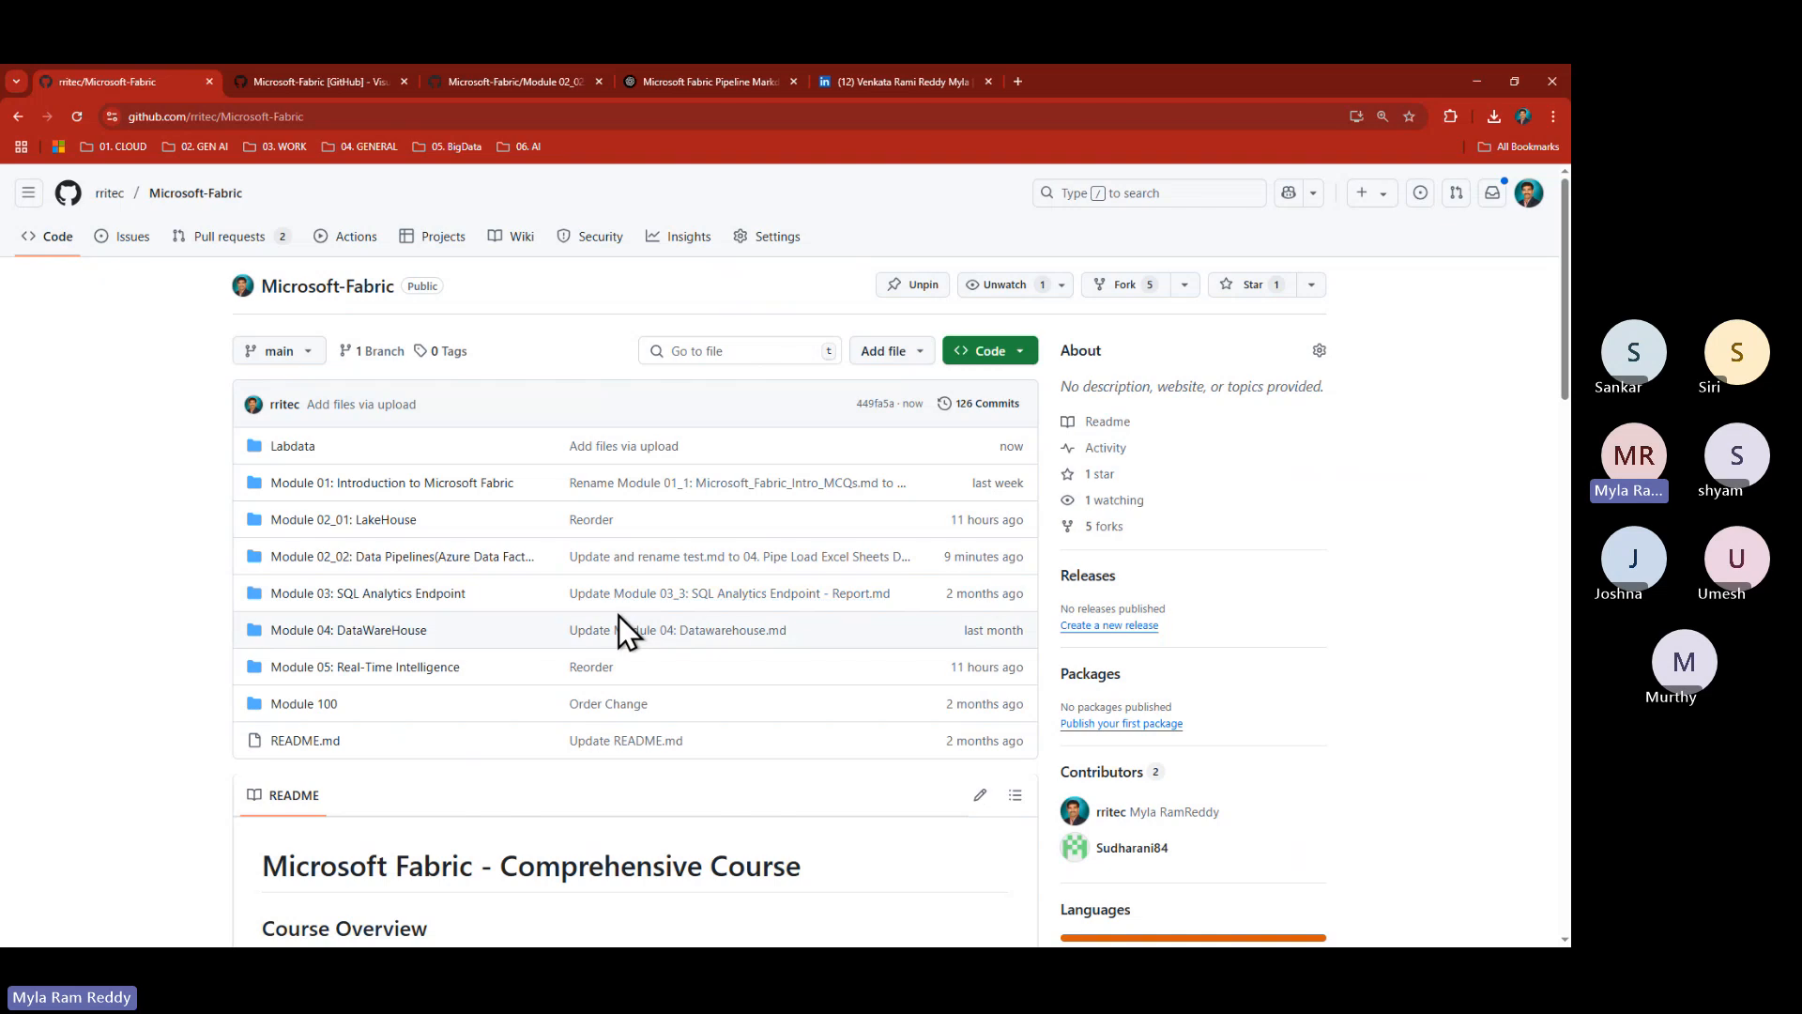
- Open Load_multiple_sheets_of_excel.xlsx in Excel from File Explorer's recent files and dismiss the Office activation wizard
key("alt+Tab")
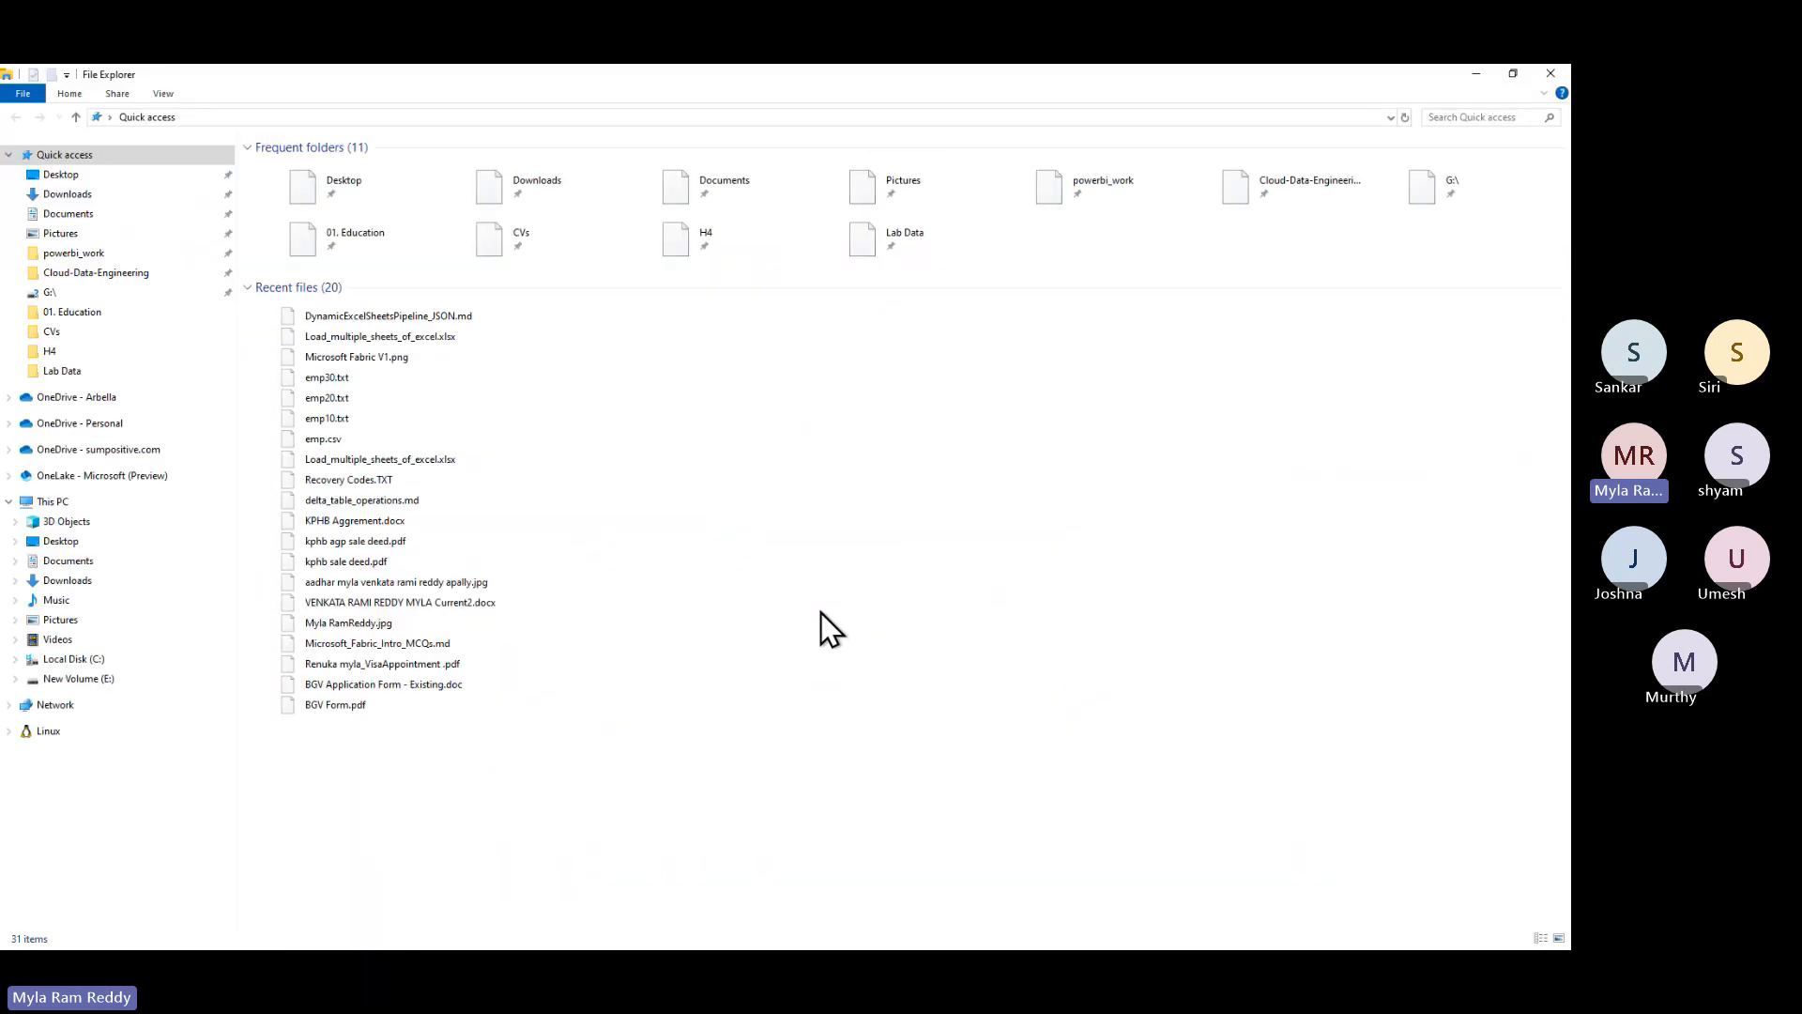
double_click(328, 342)
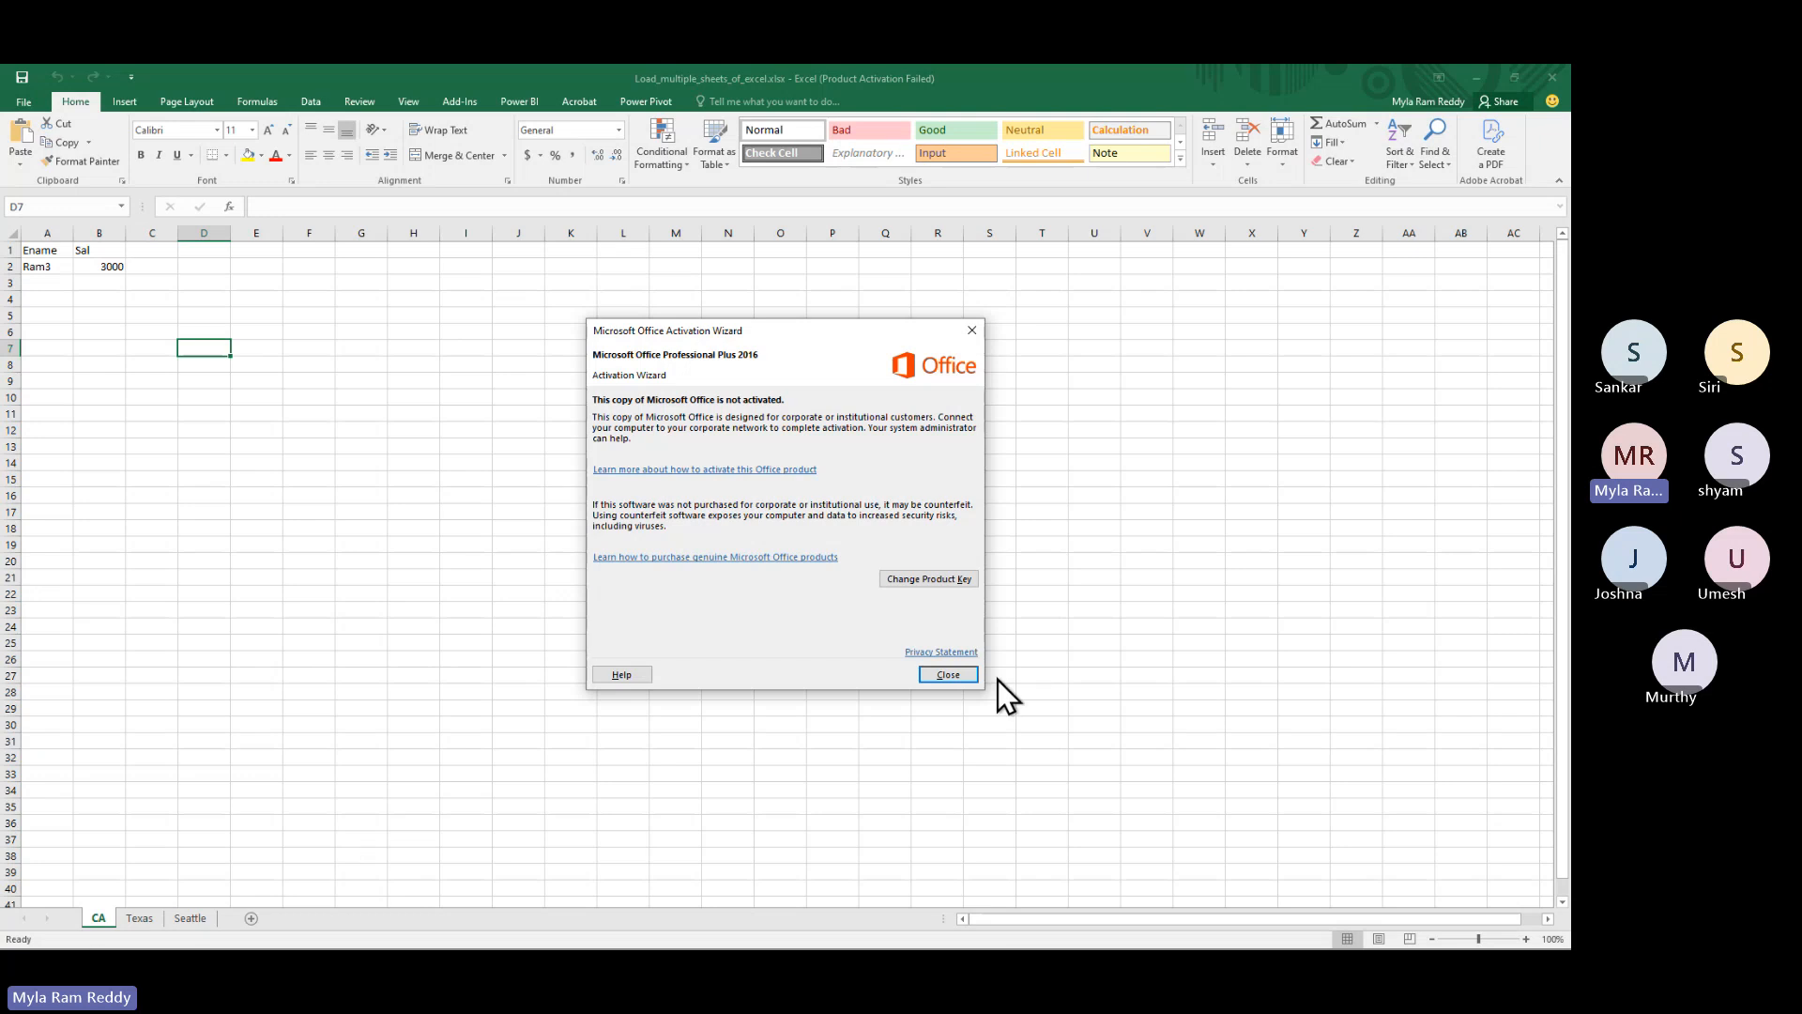
left_click(955, 676)
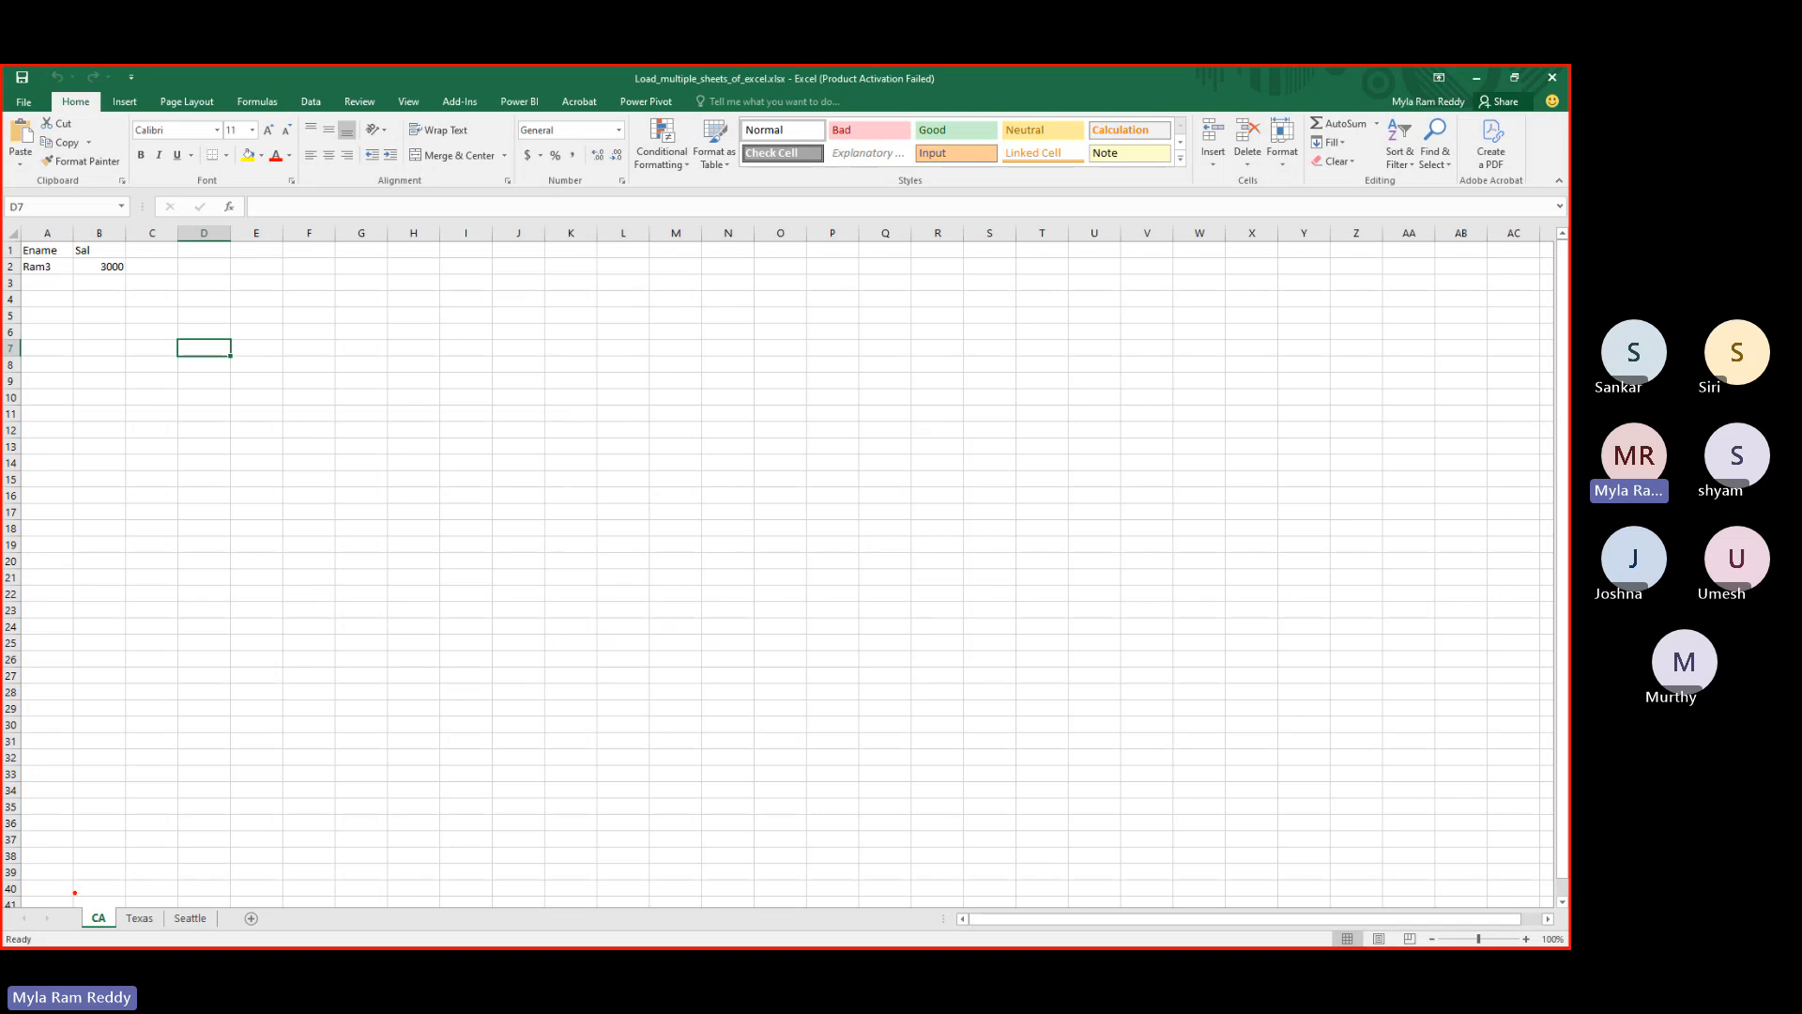
- Box the CA, Texas and Seattle sheet names with the annotation pen and draw a line from each one
mouse_move(70, 890)
left_mouse_down()
mouse_move(85, 924)
mouse_move(218, 937)
left_mouse_up()
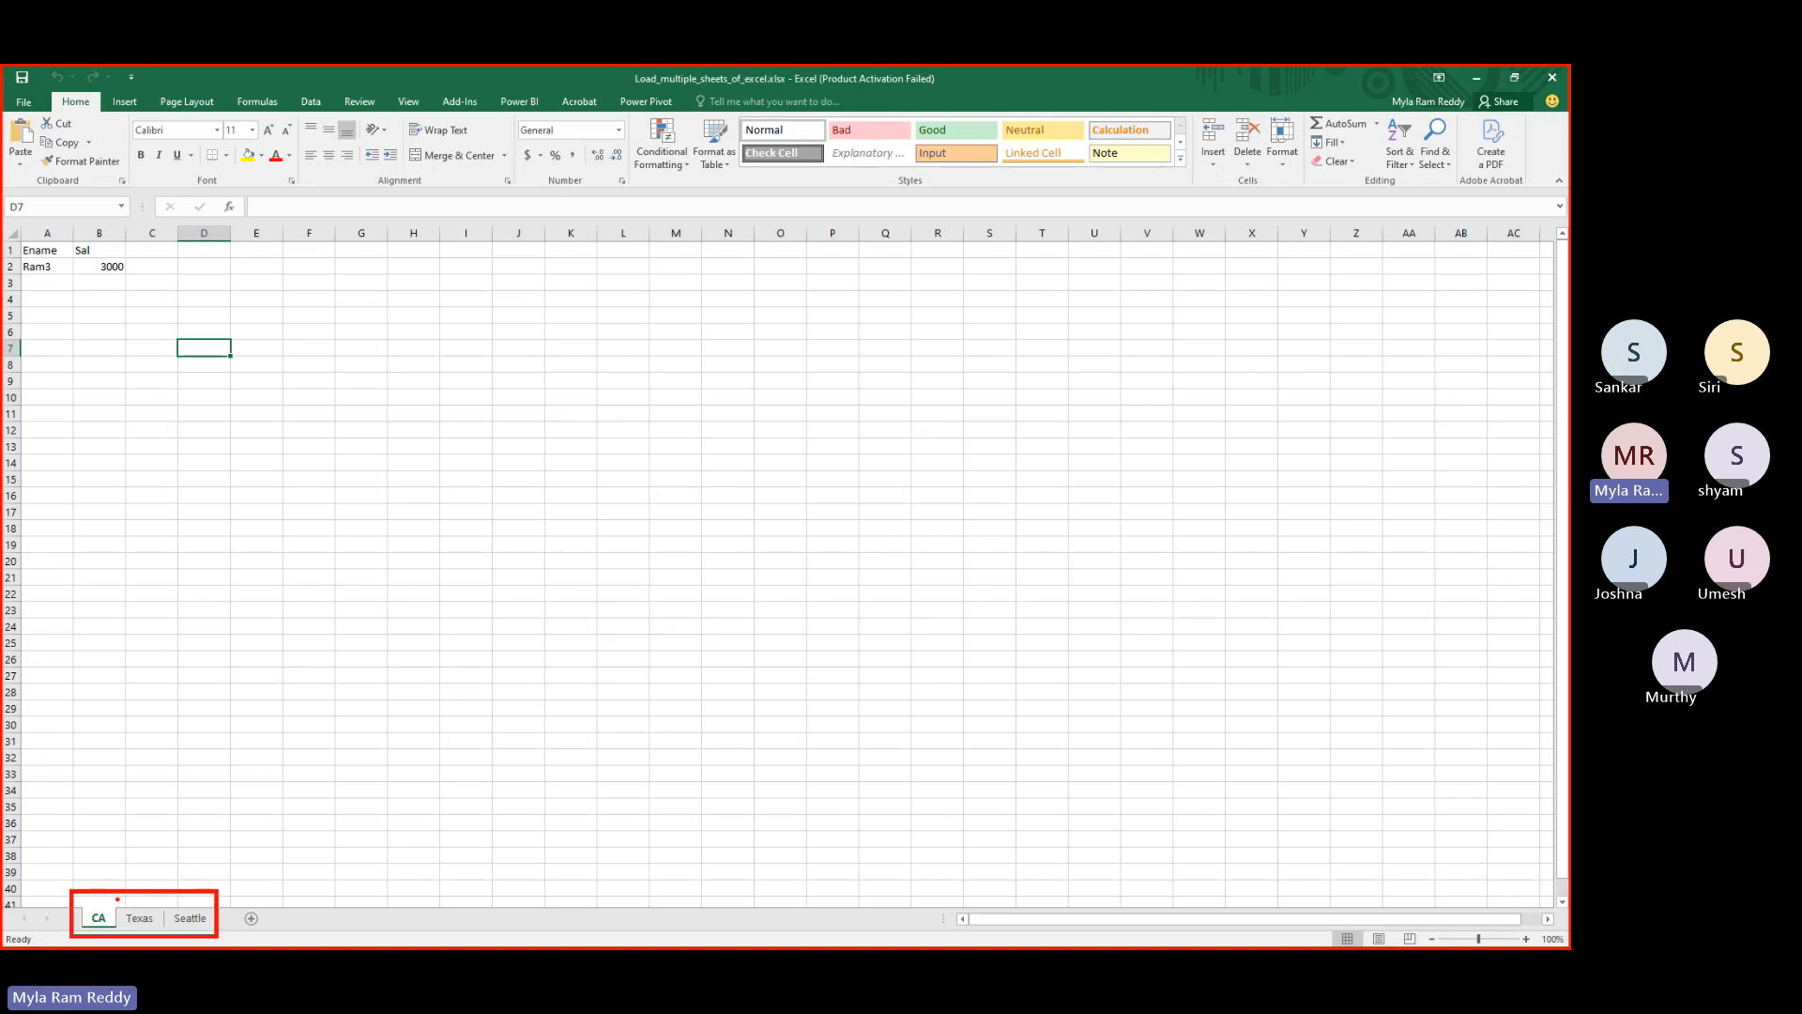
left_click_drag(104, 906, 165, 800)
left_click_drag(146, 908, 232, 779)
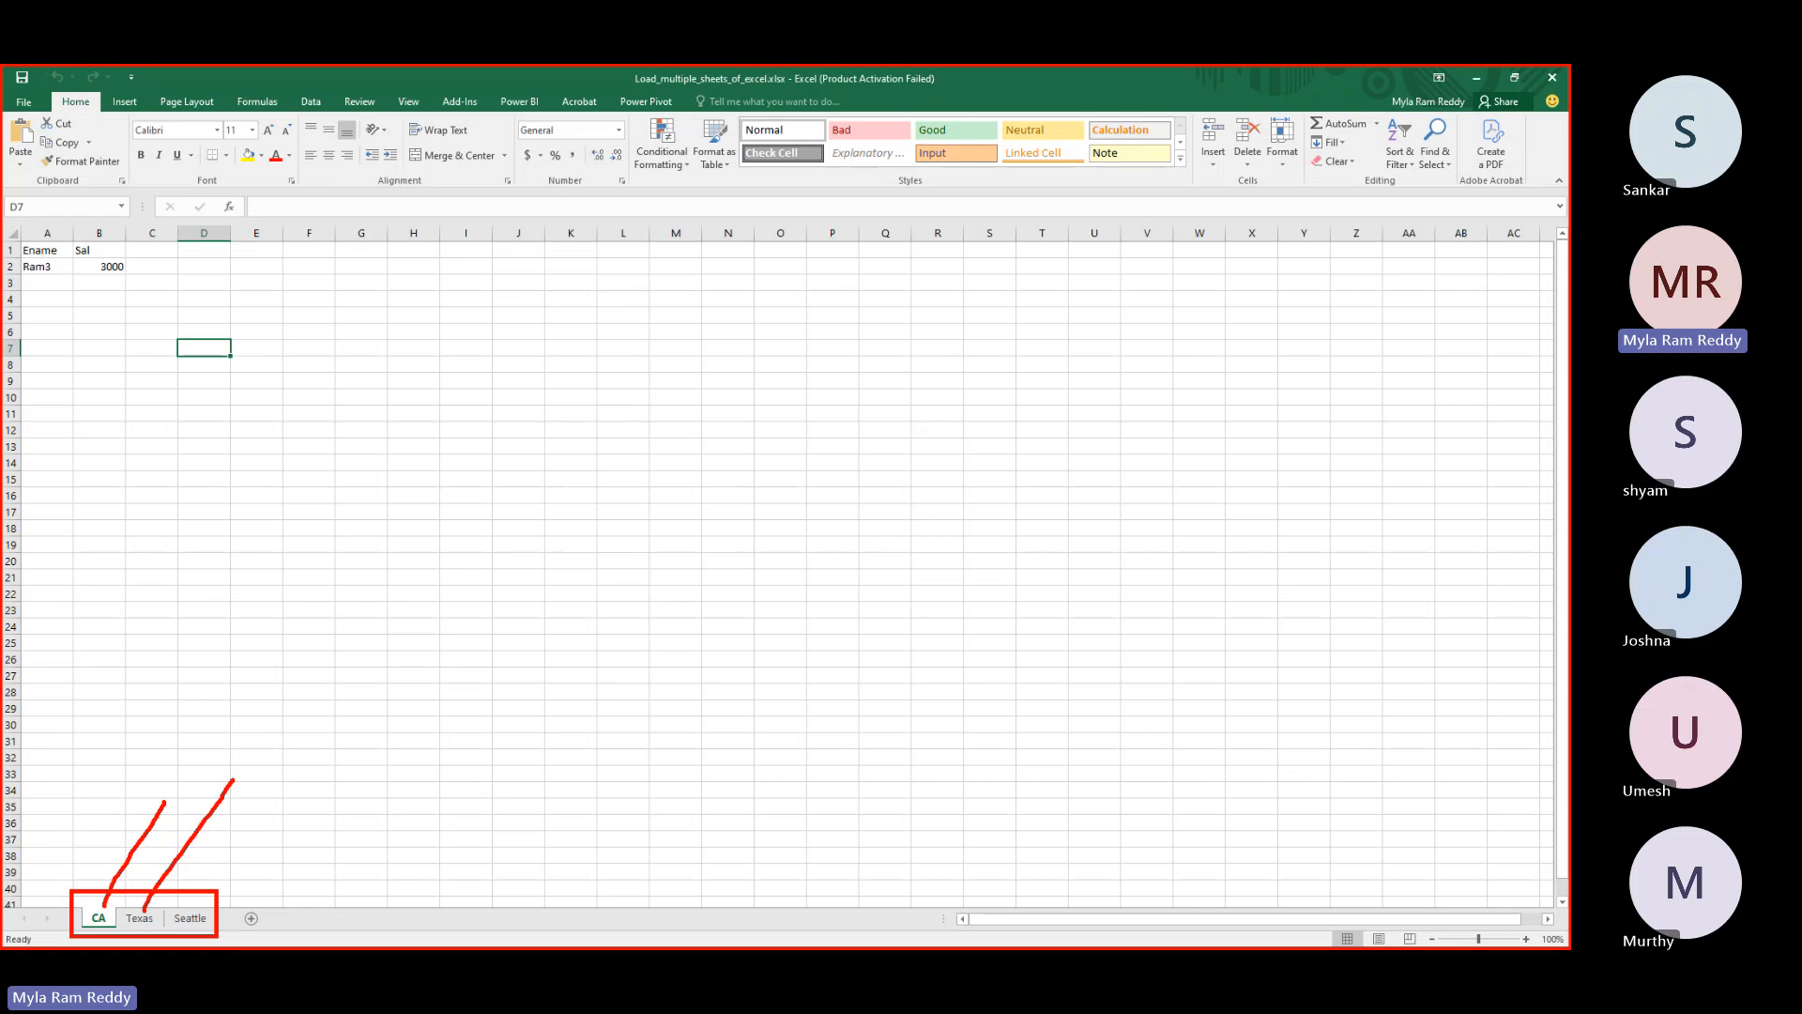
left_click_drag(204, 905, 286, 797)
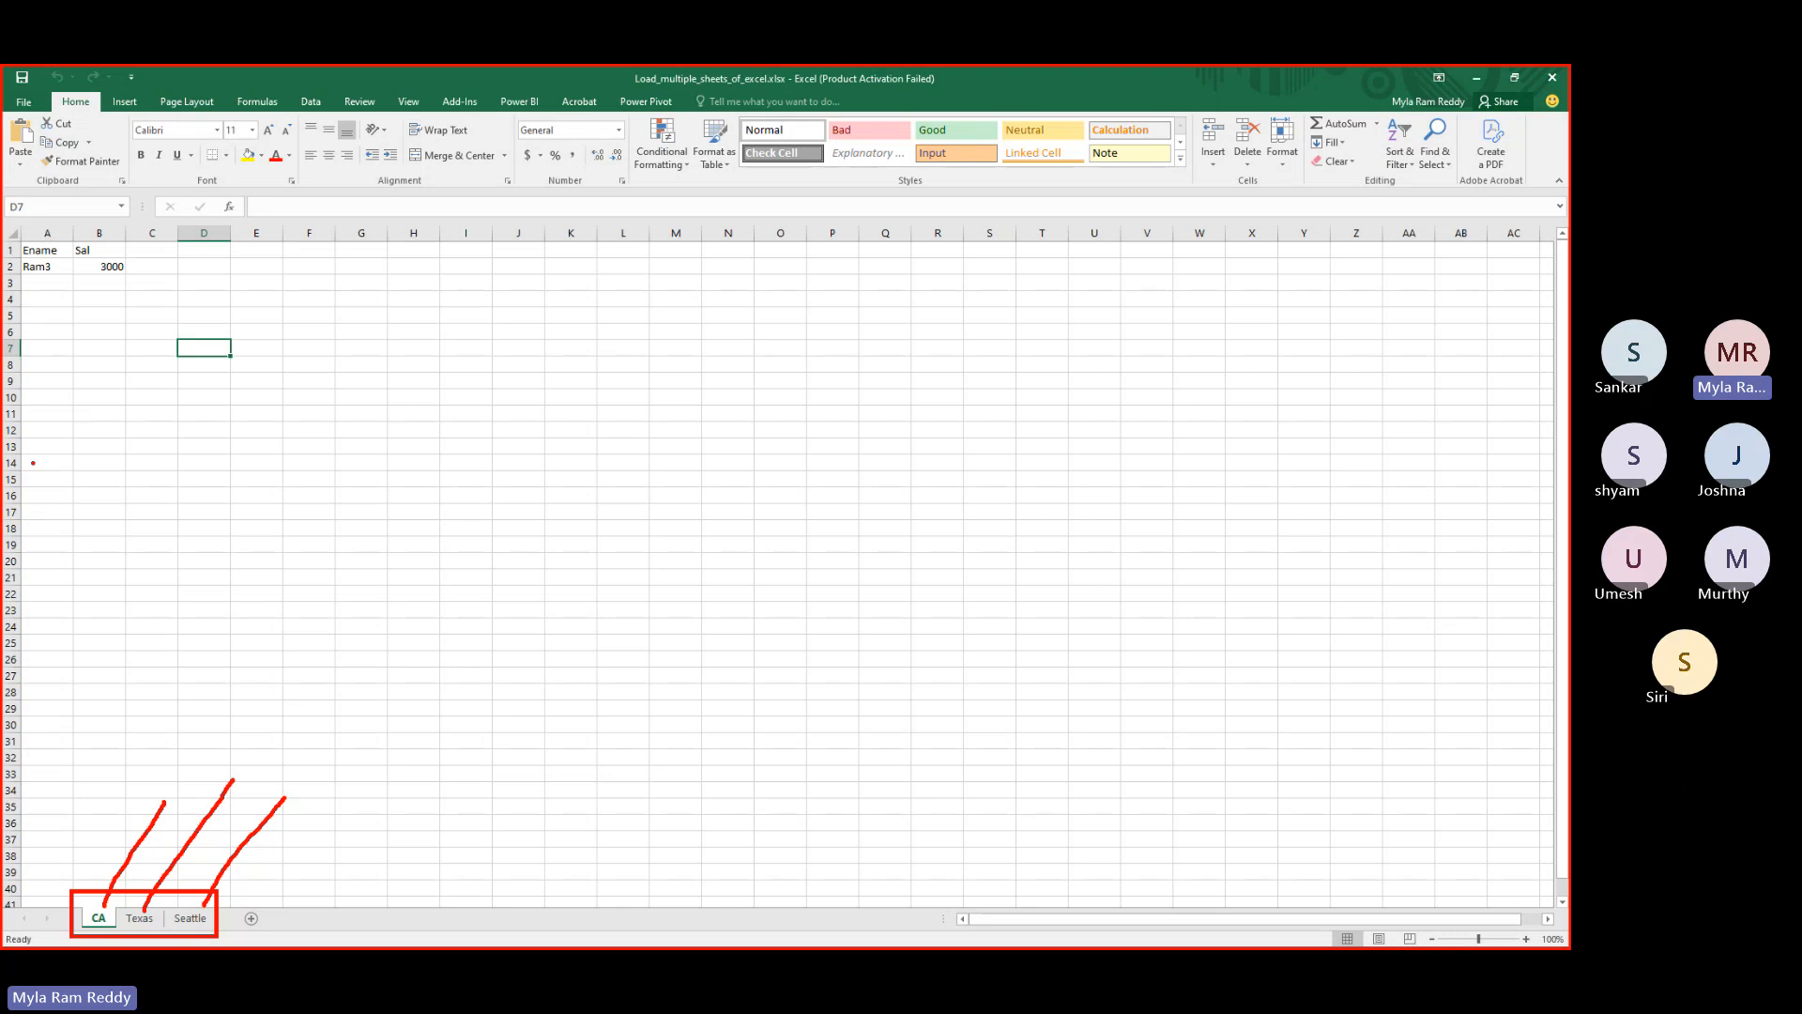
- Clear the annotations and select the employee record in A2:B2 on the CA sheet
key("Escape")
left_click_drag(53, 269, 103, 267)
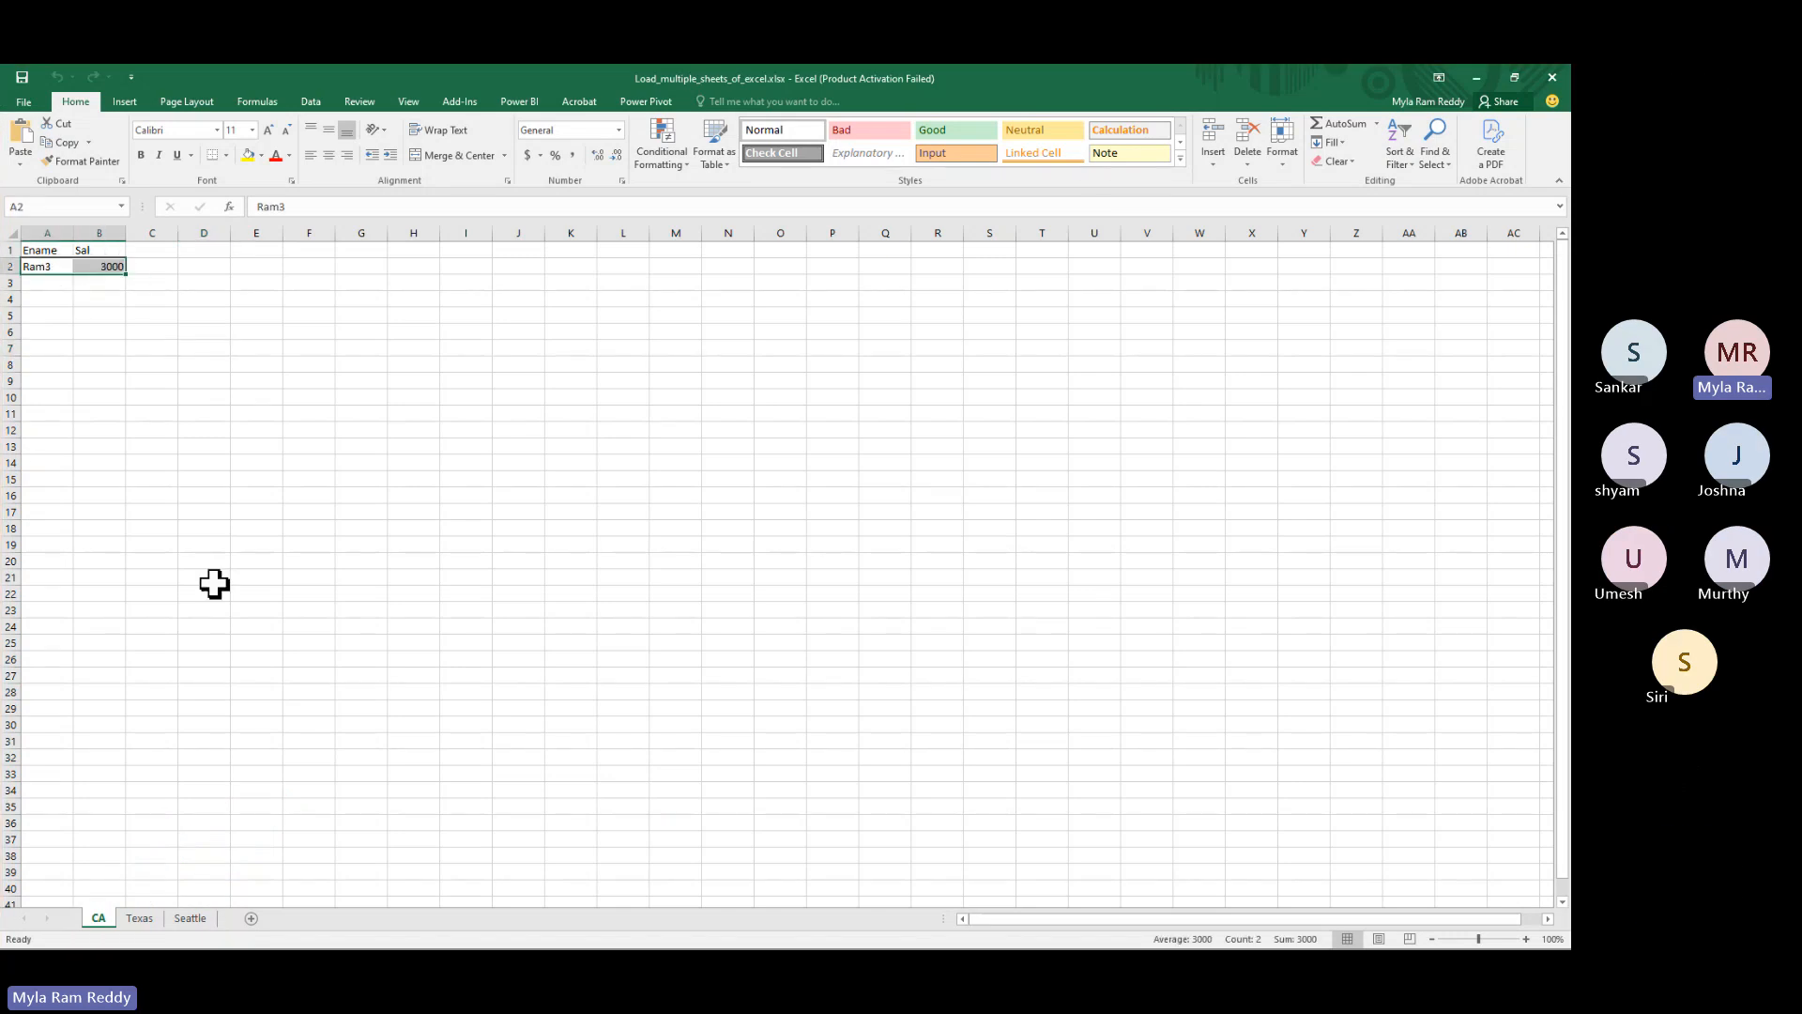
- Review the employee records in row 2 of the Texas and Seattle sheets and close the workbook
left_click(145, 918)
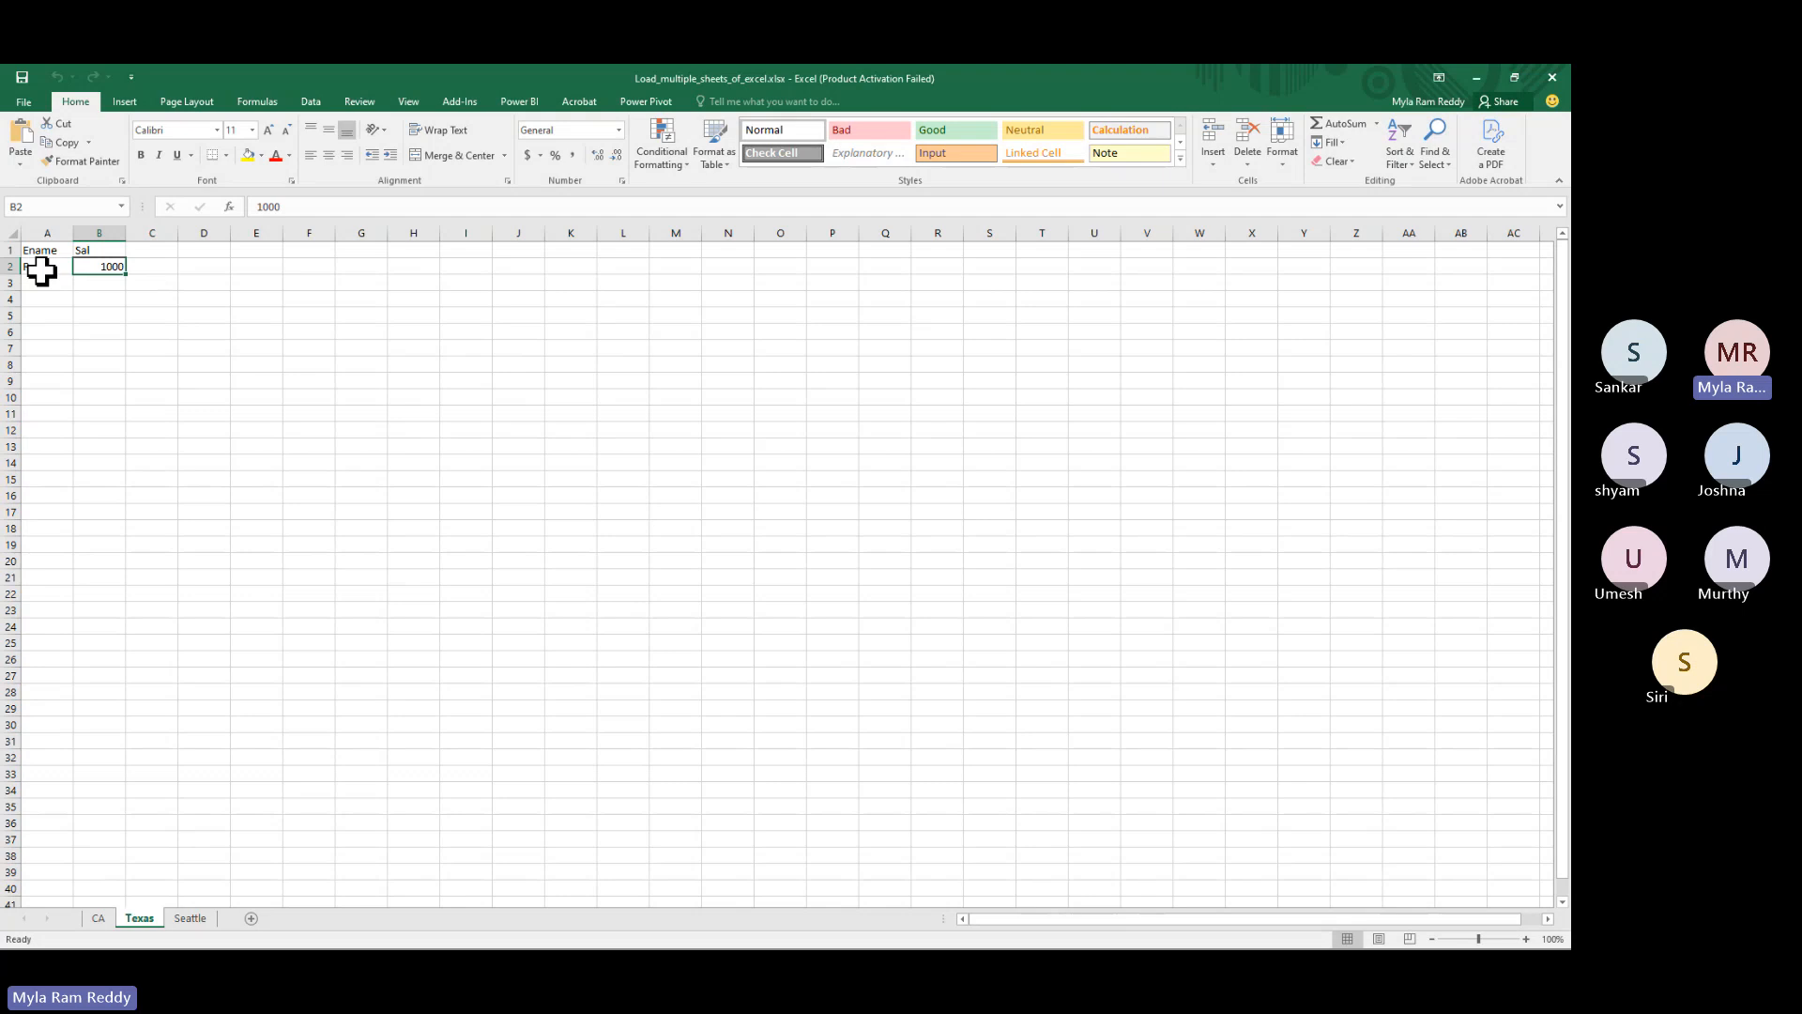
left_click_drag(40, 270, 103, 268)
left_click(190, 918)
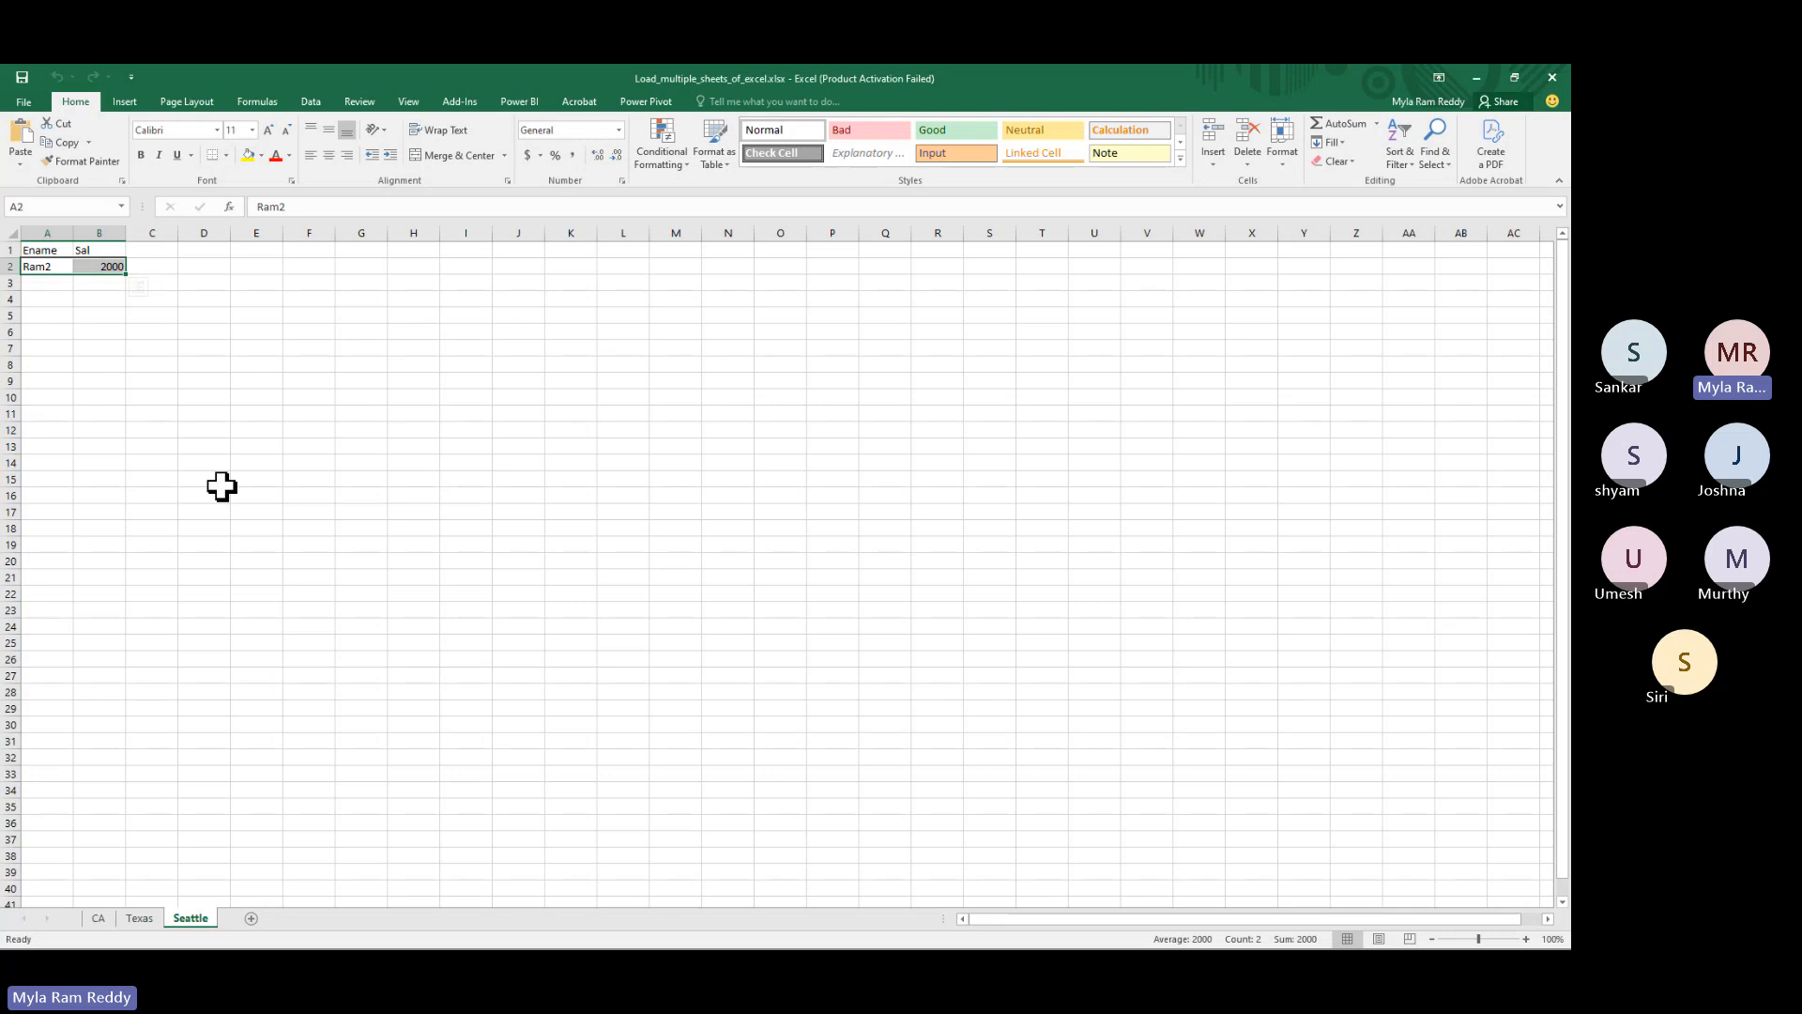
left_click(1551, 78)
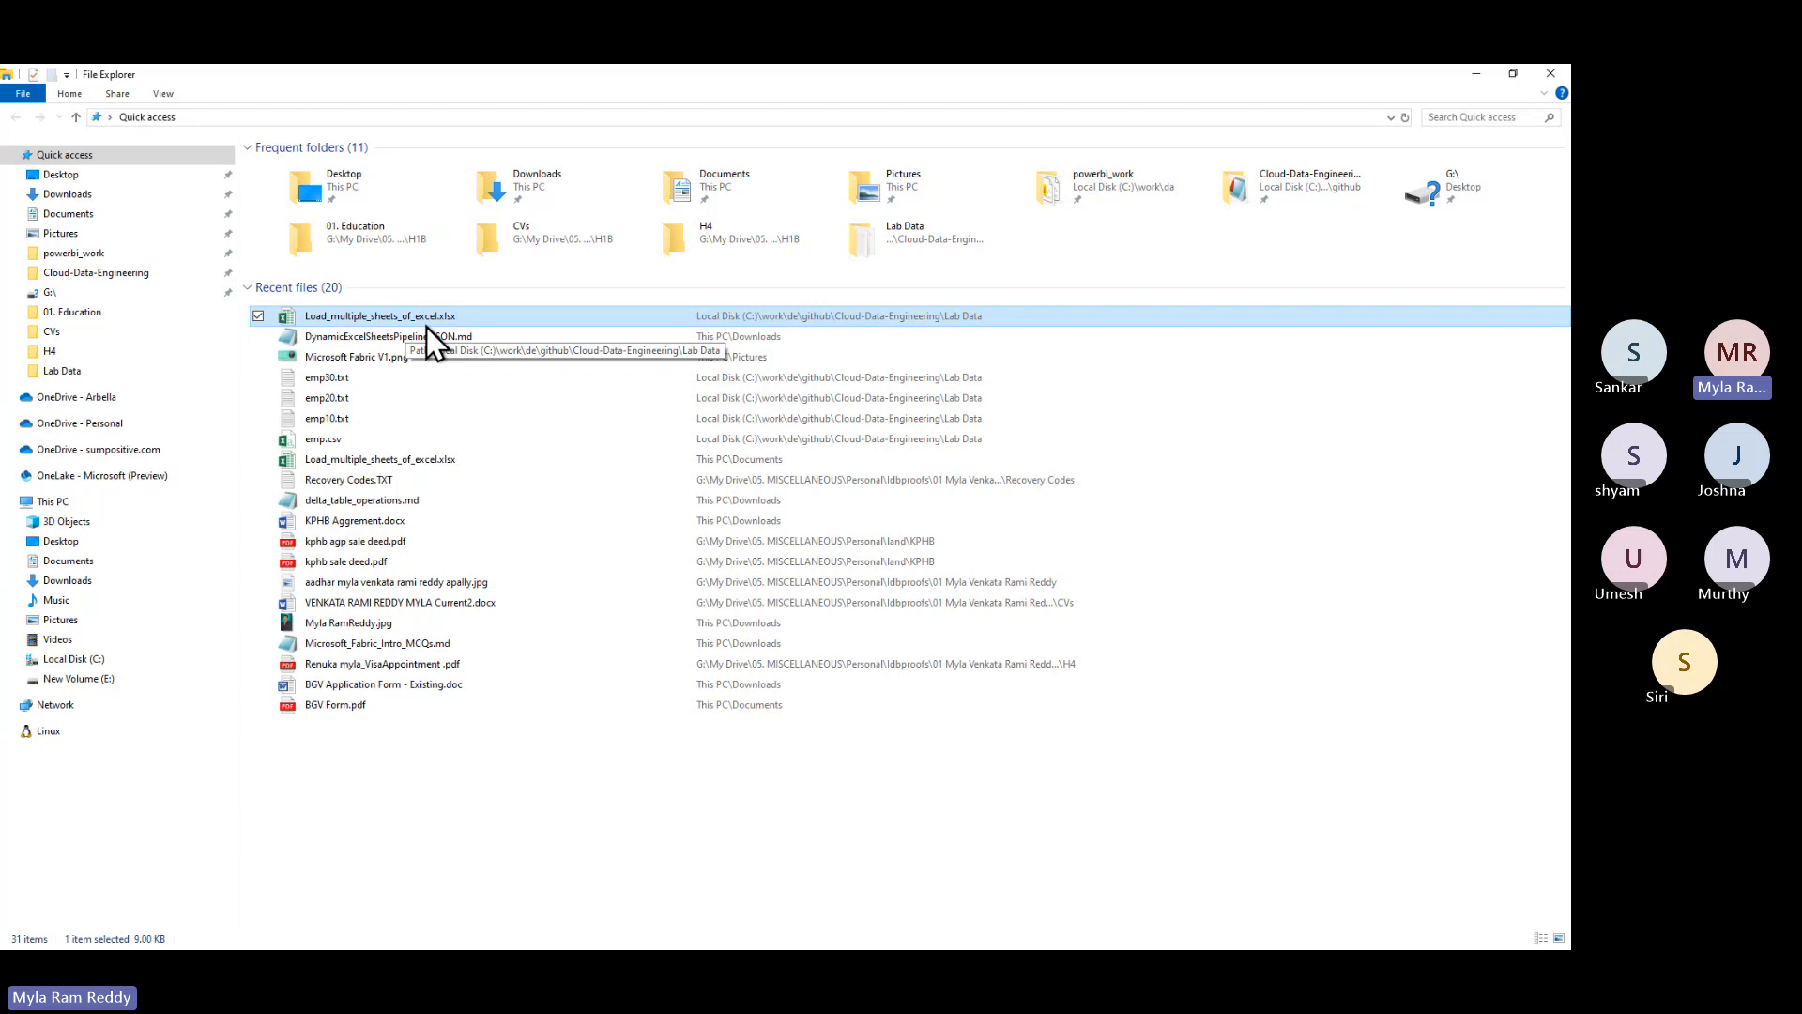
- Switch to Microsoft Fabric in Edge and open the rawdata folder under Files in the rr_batch100 lakehouse
key("alt+Tab")
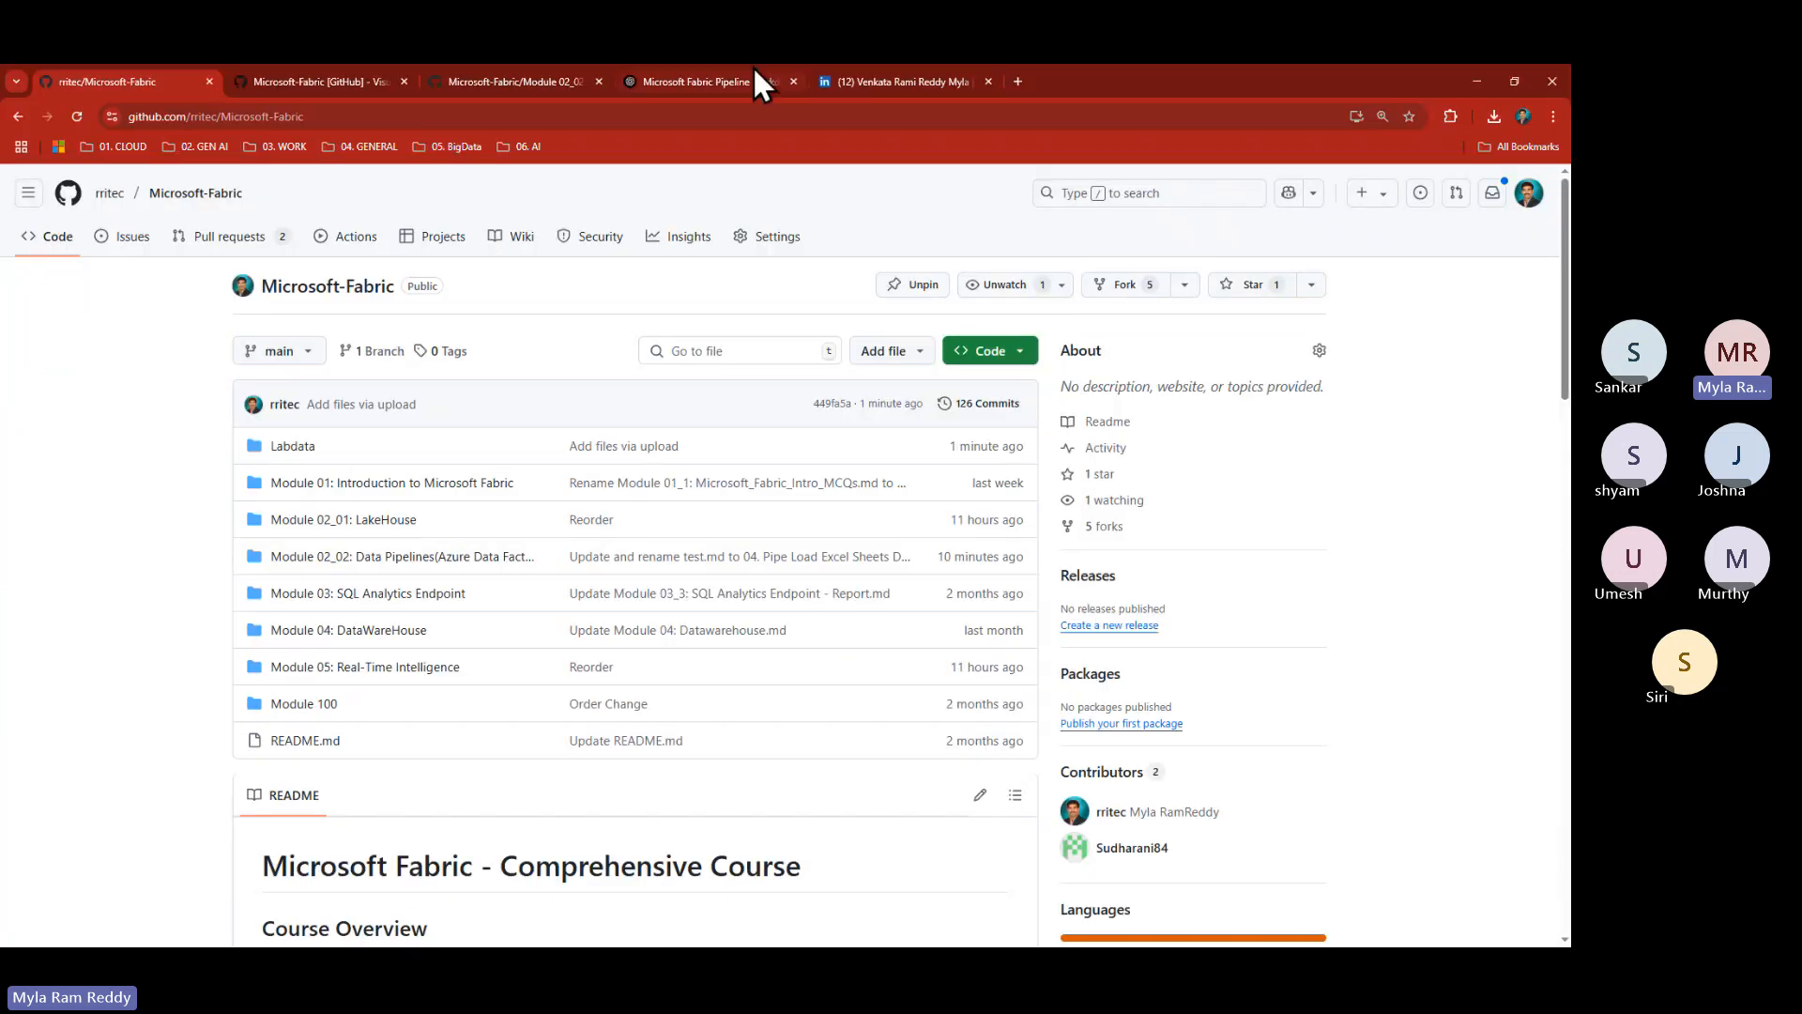
left_click(711, 83)
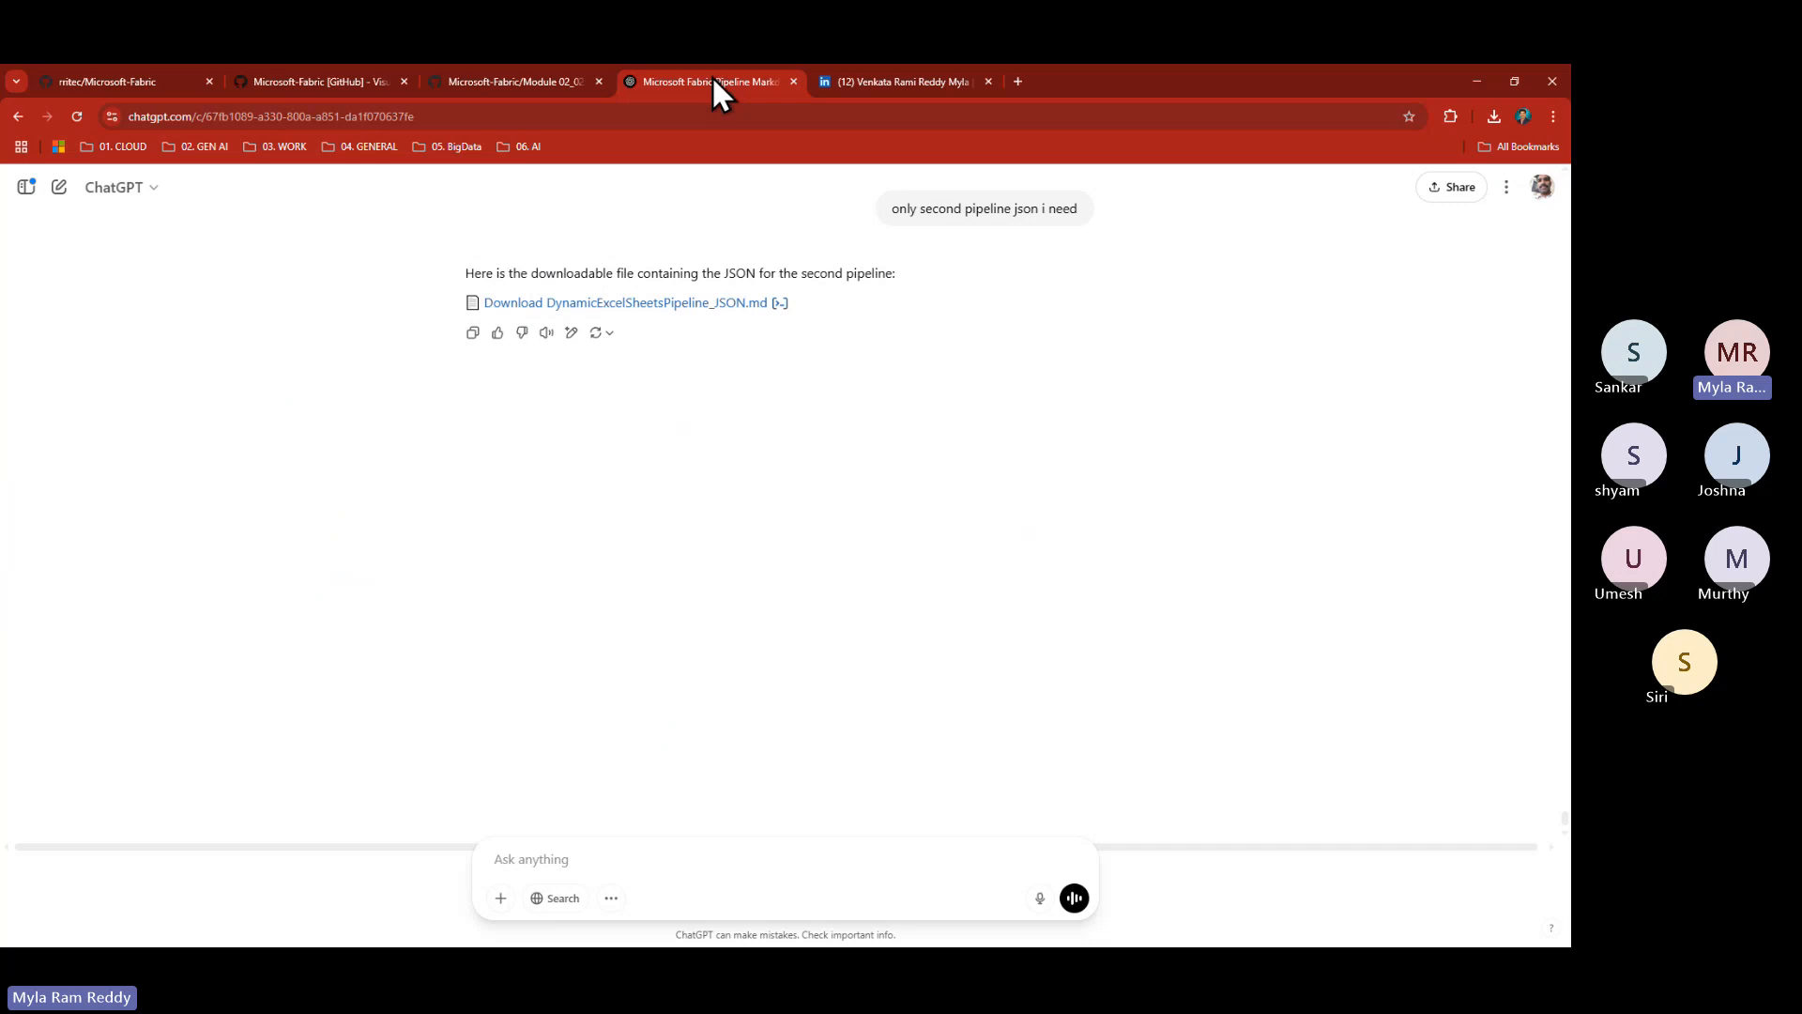
key("alt+Tab")
key("alt+Tab")
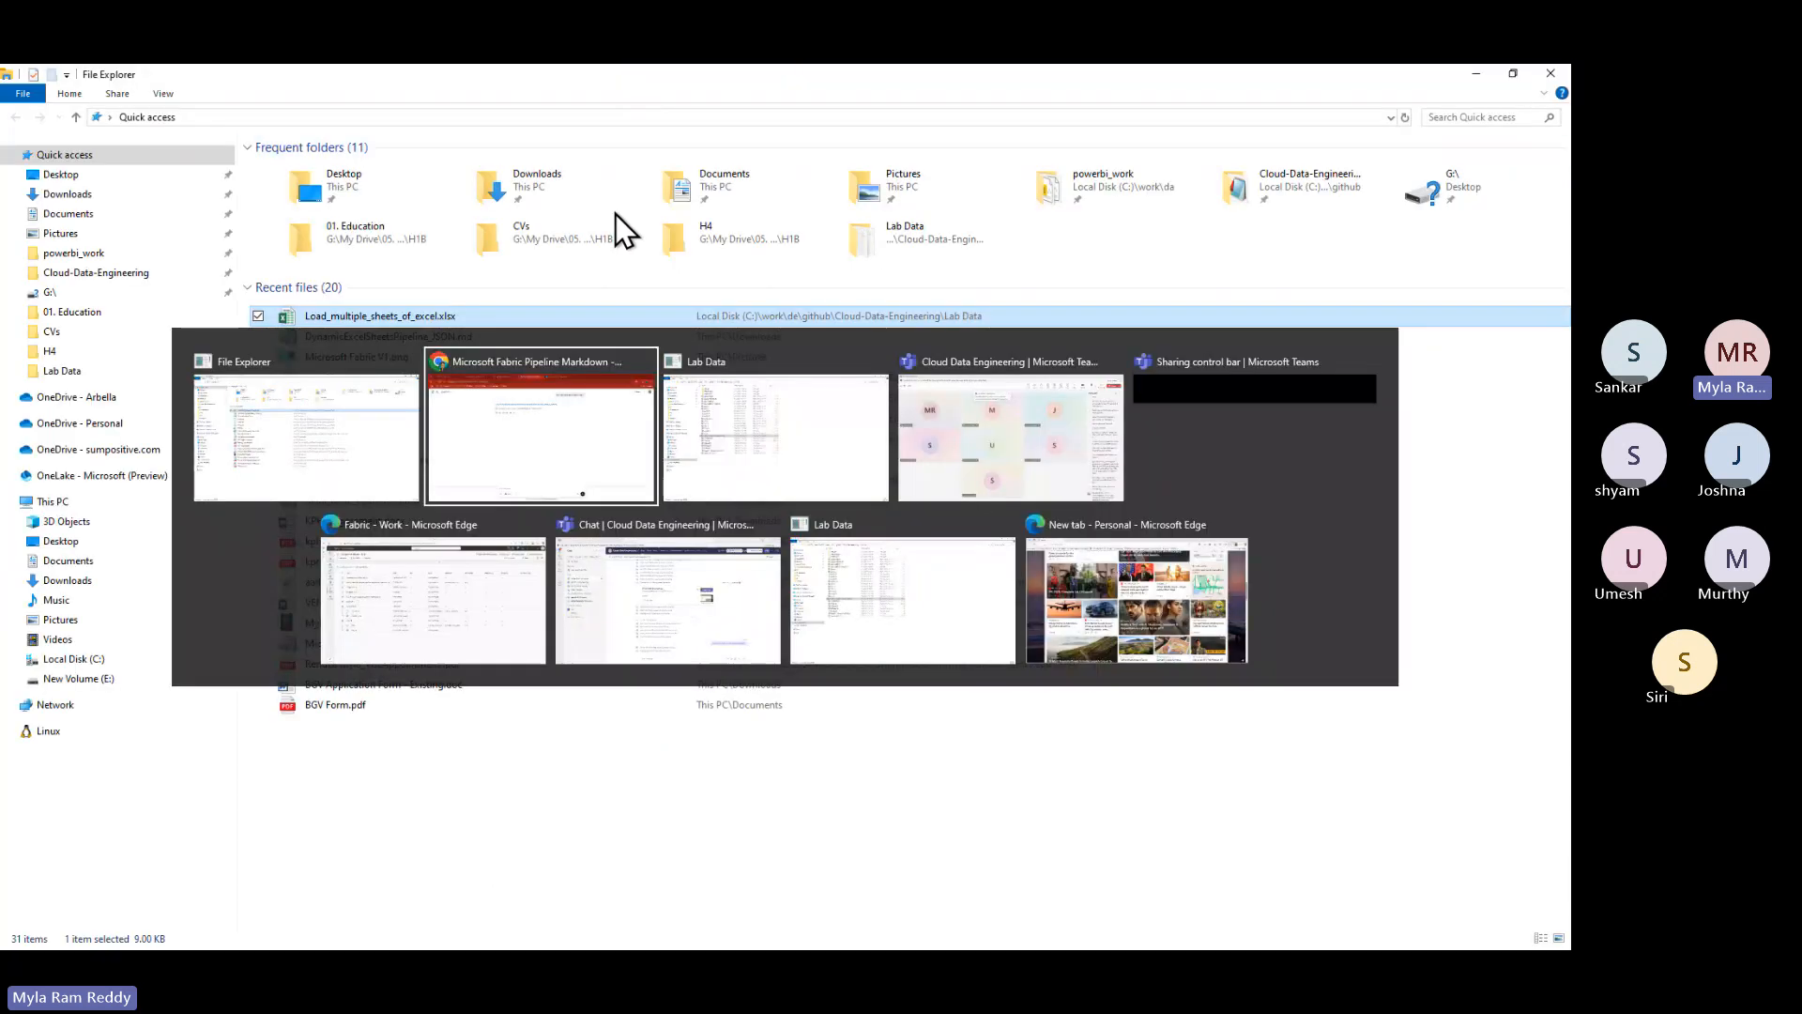
key("alt+Tab")
key("alt+Tab")
key("alt+Tab")
key("alt+Tab")
key("alt+Tab")
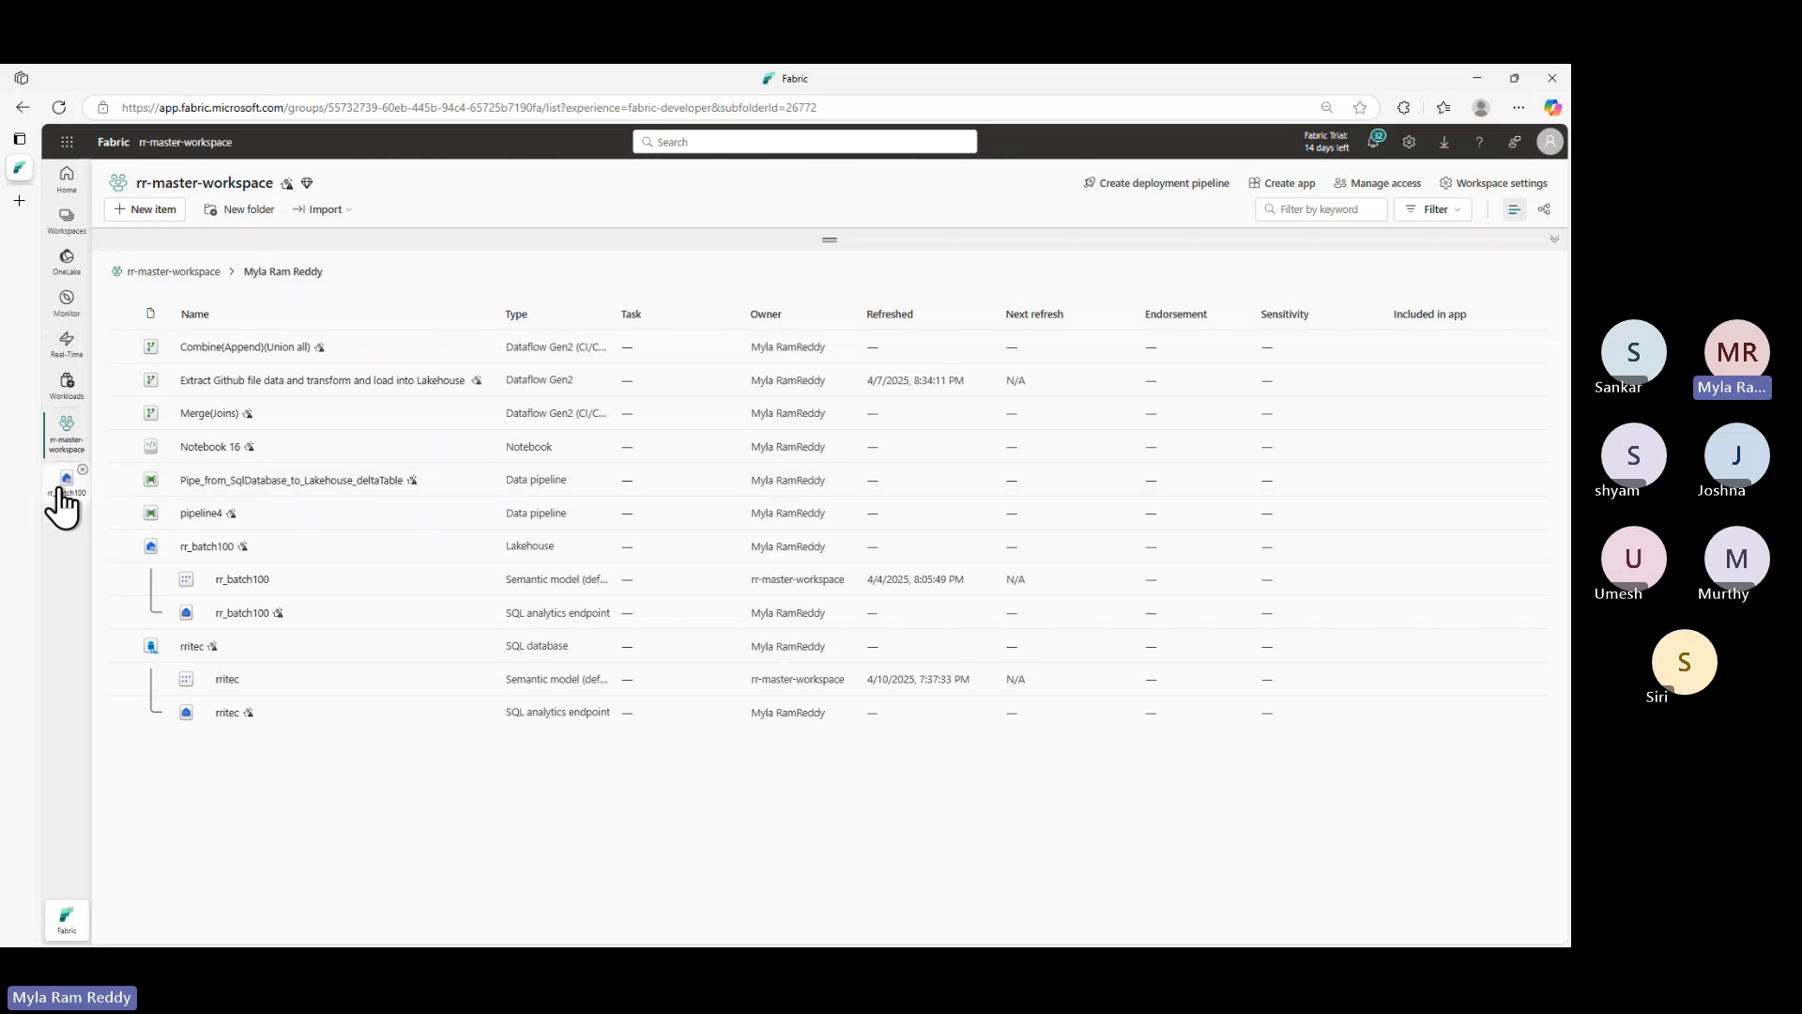
left_click(62, 493)
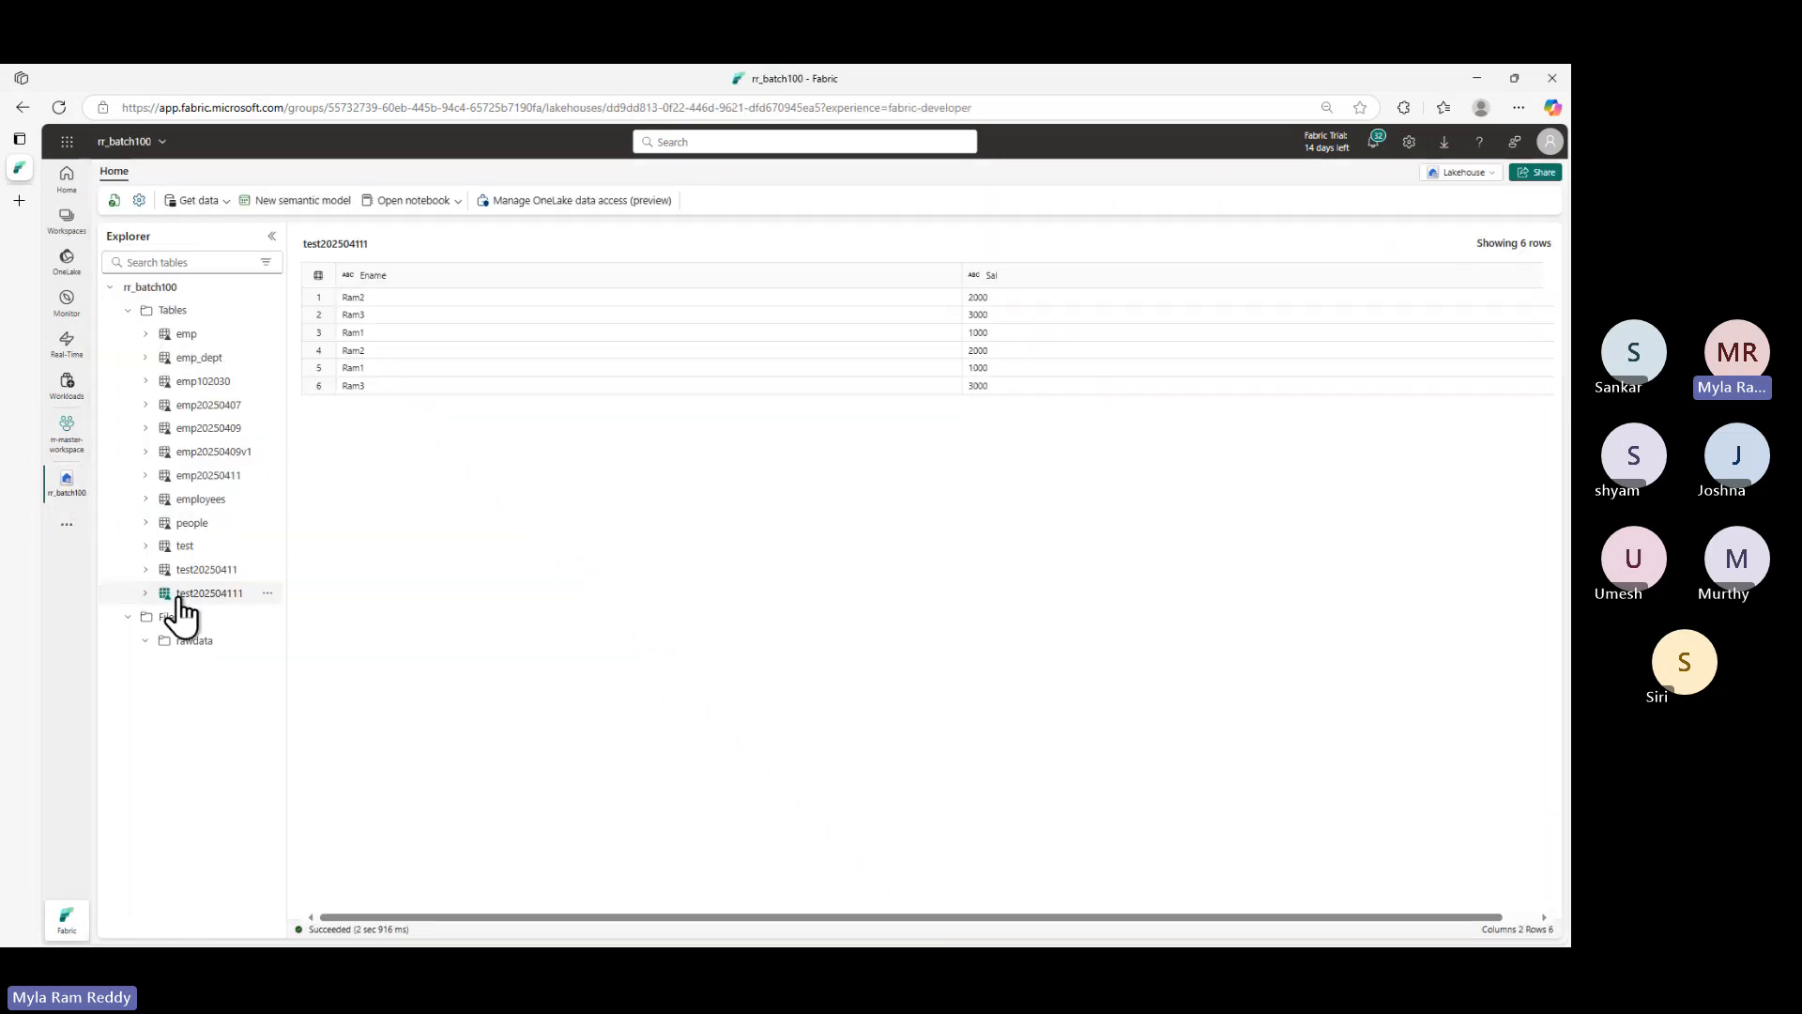
left_click(169, 617)
left_click(194, 642)
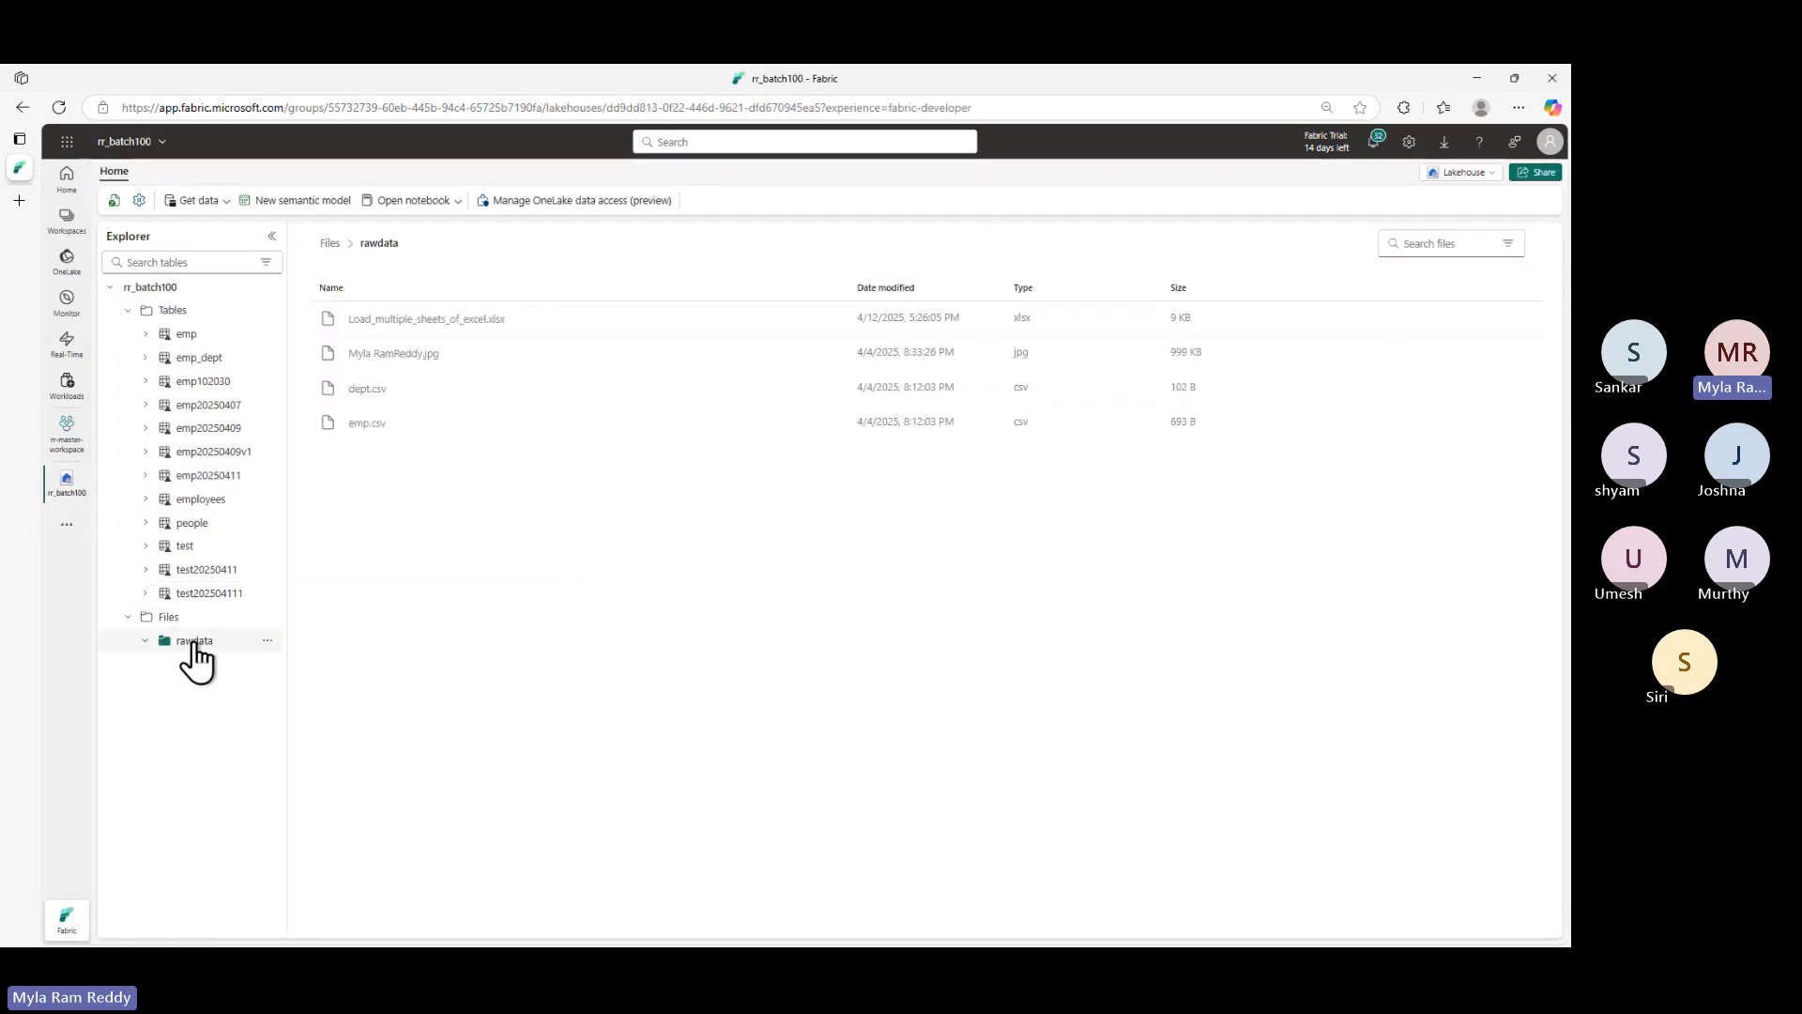
- Try previewing Load_multiple_sheets_of_excel.xlsx and dept.csv from the rawdata folder, returning to the file list after each
left_click(419, 323)
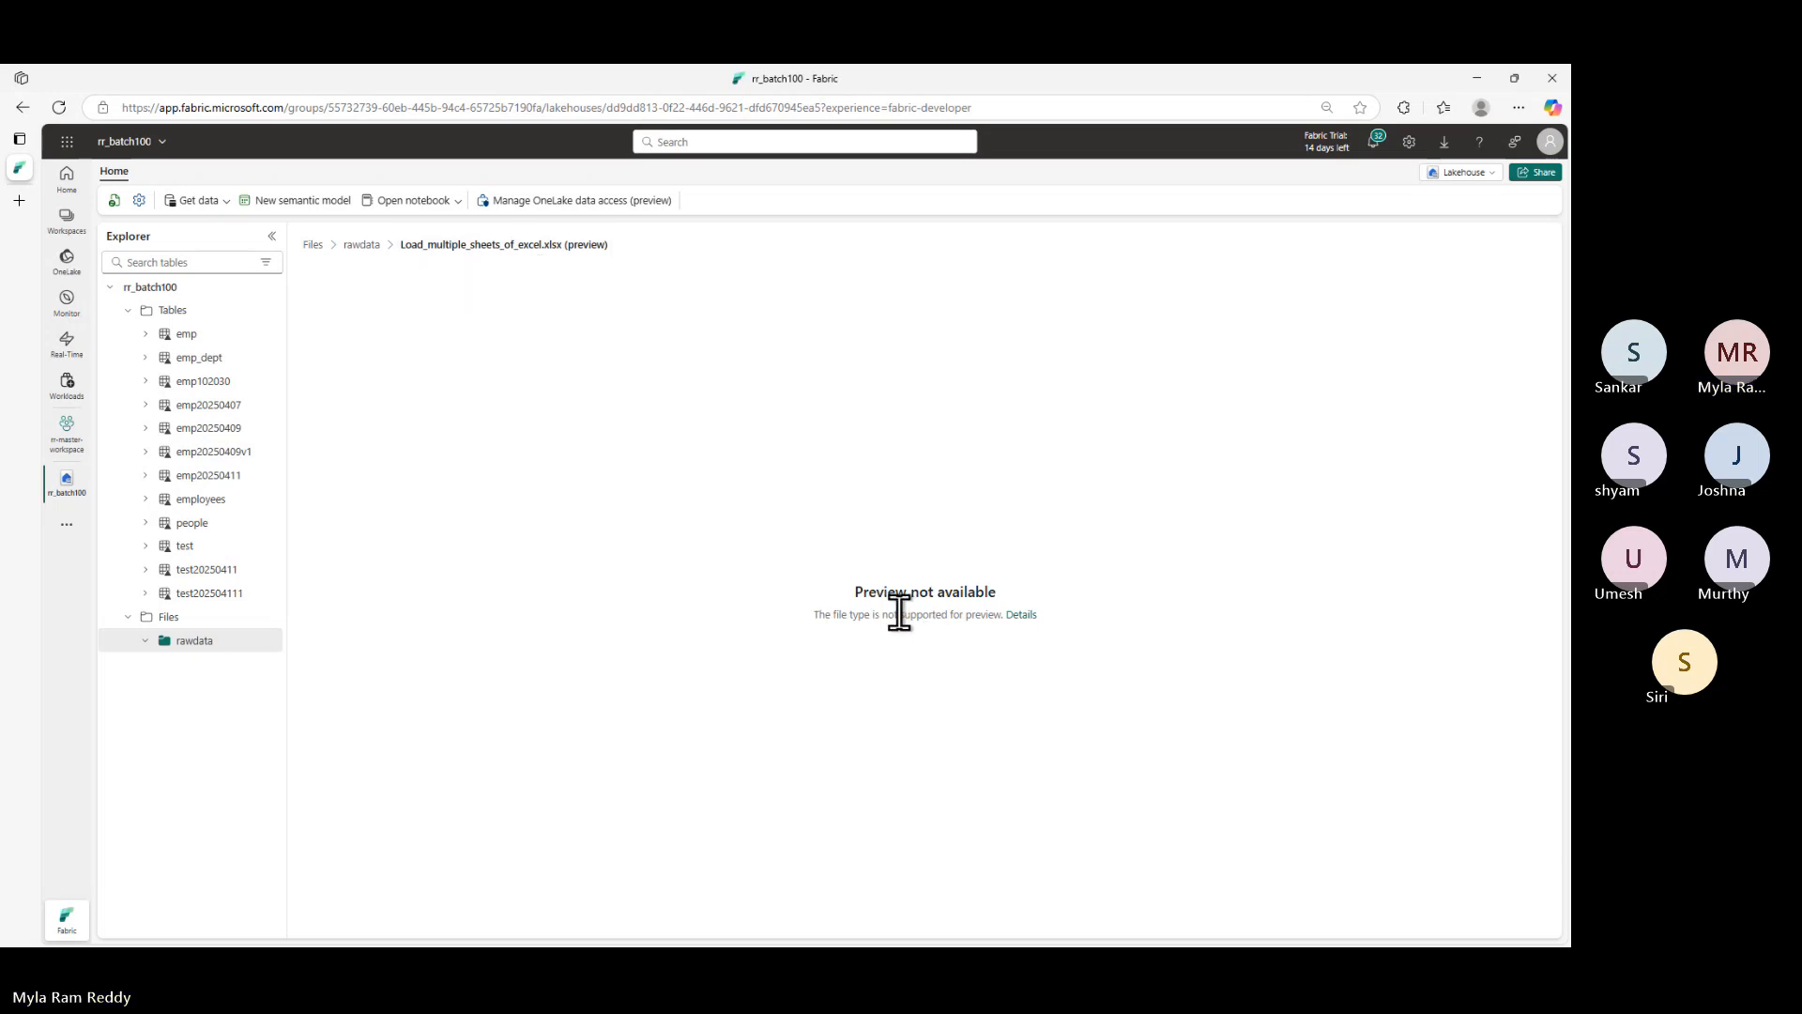
left_click(361, 245)
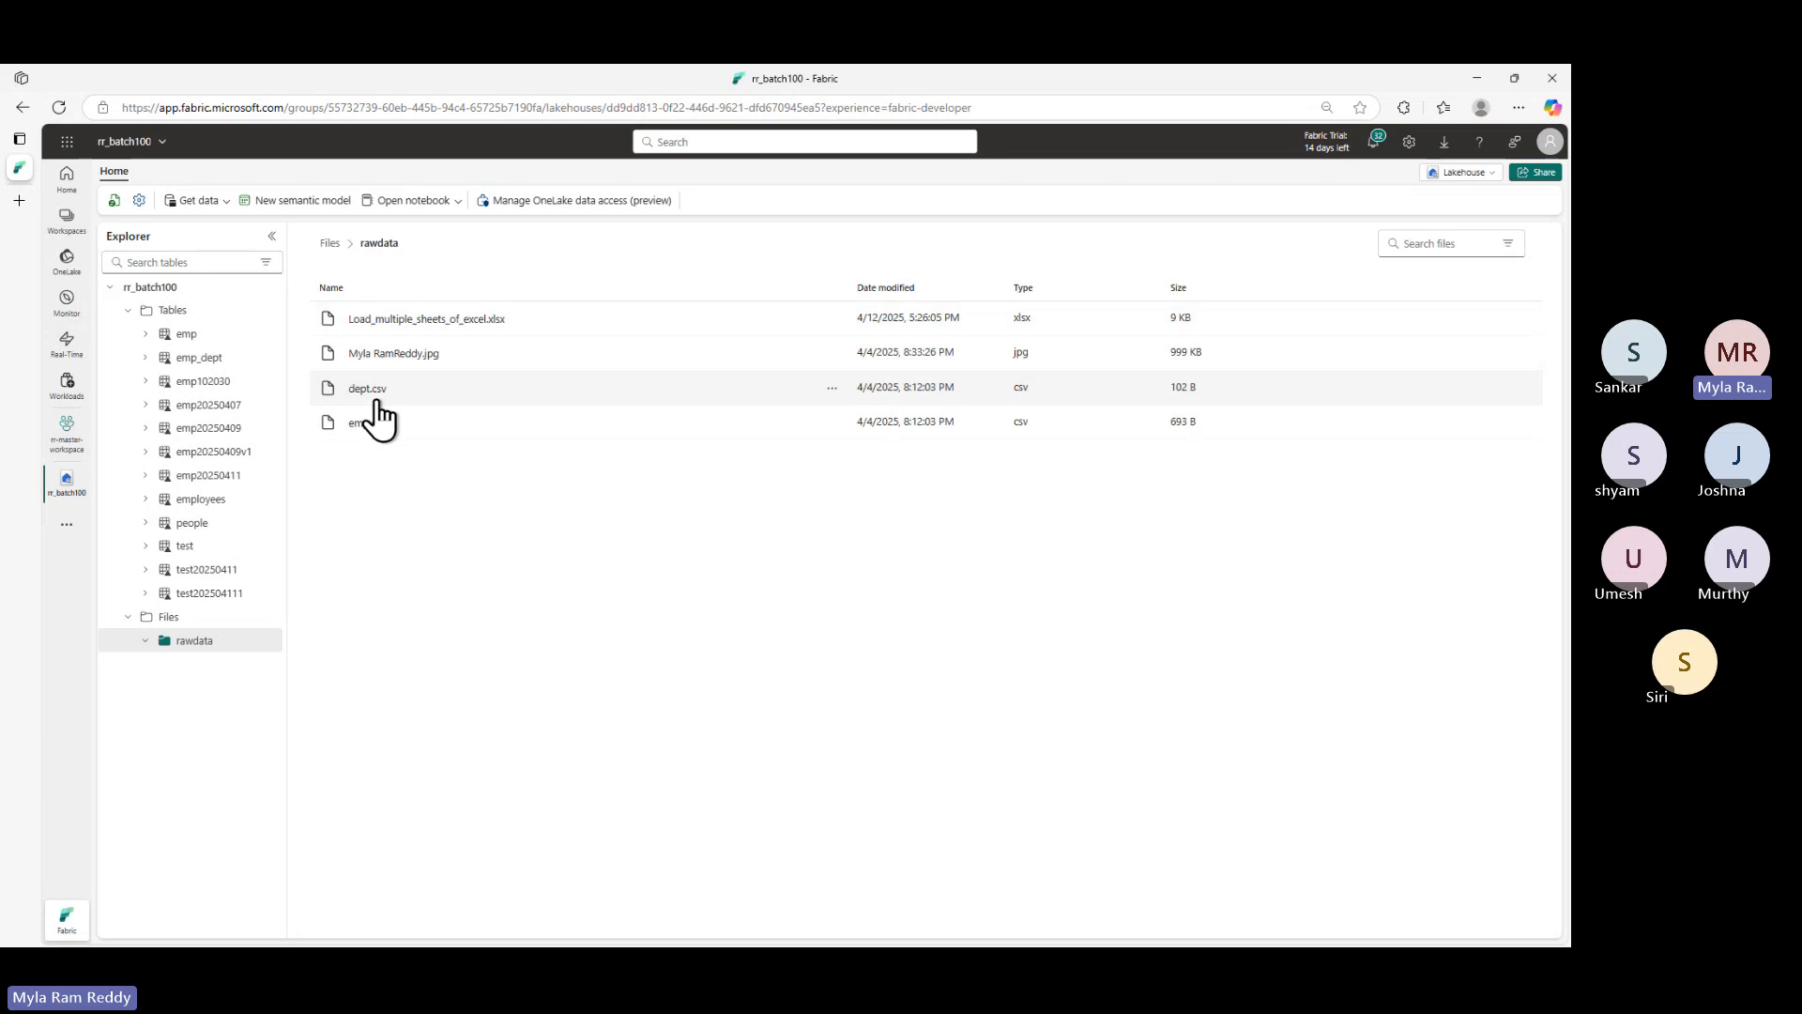
left_click(368, 393)
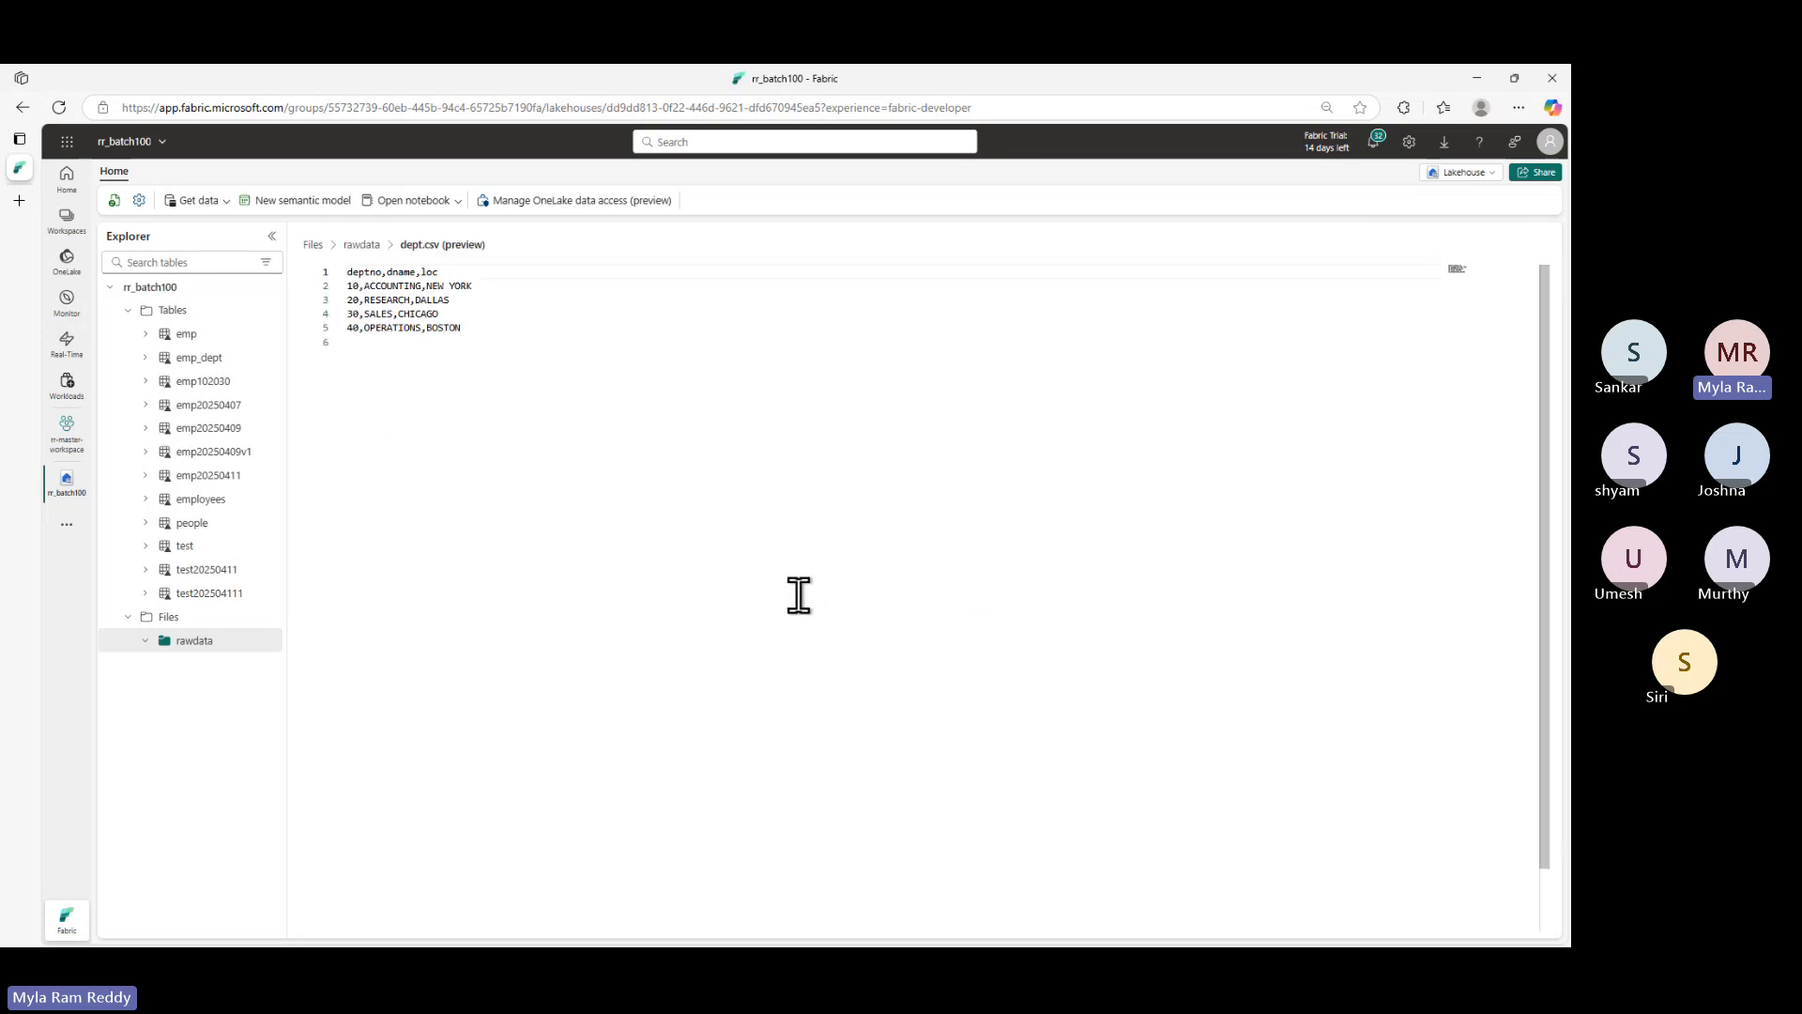
left_click(361, 245)
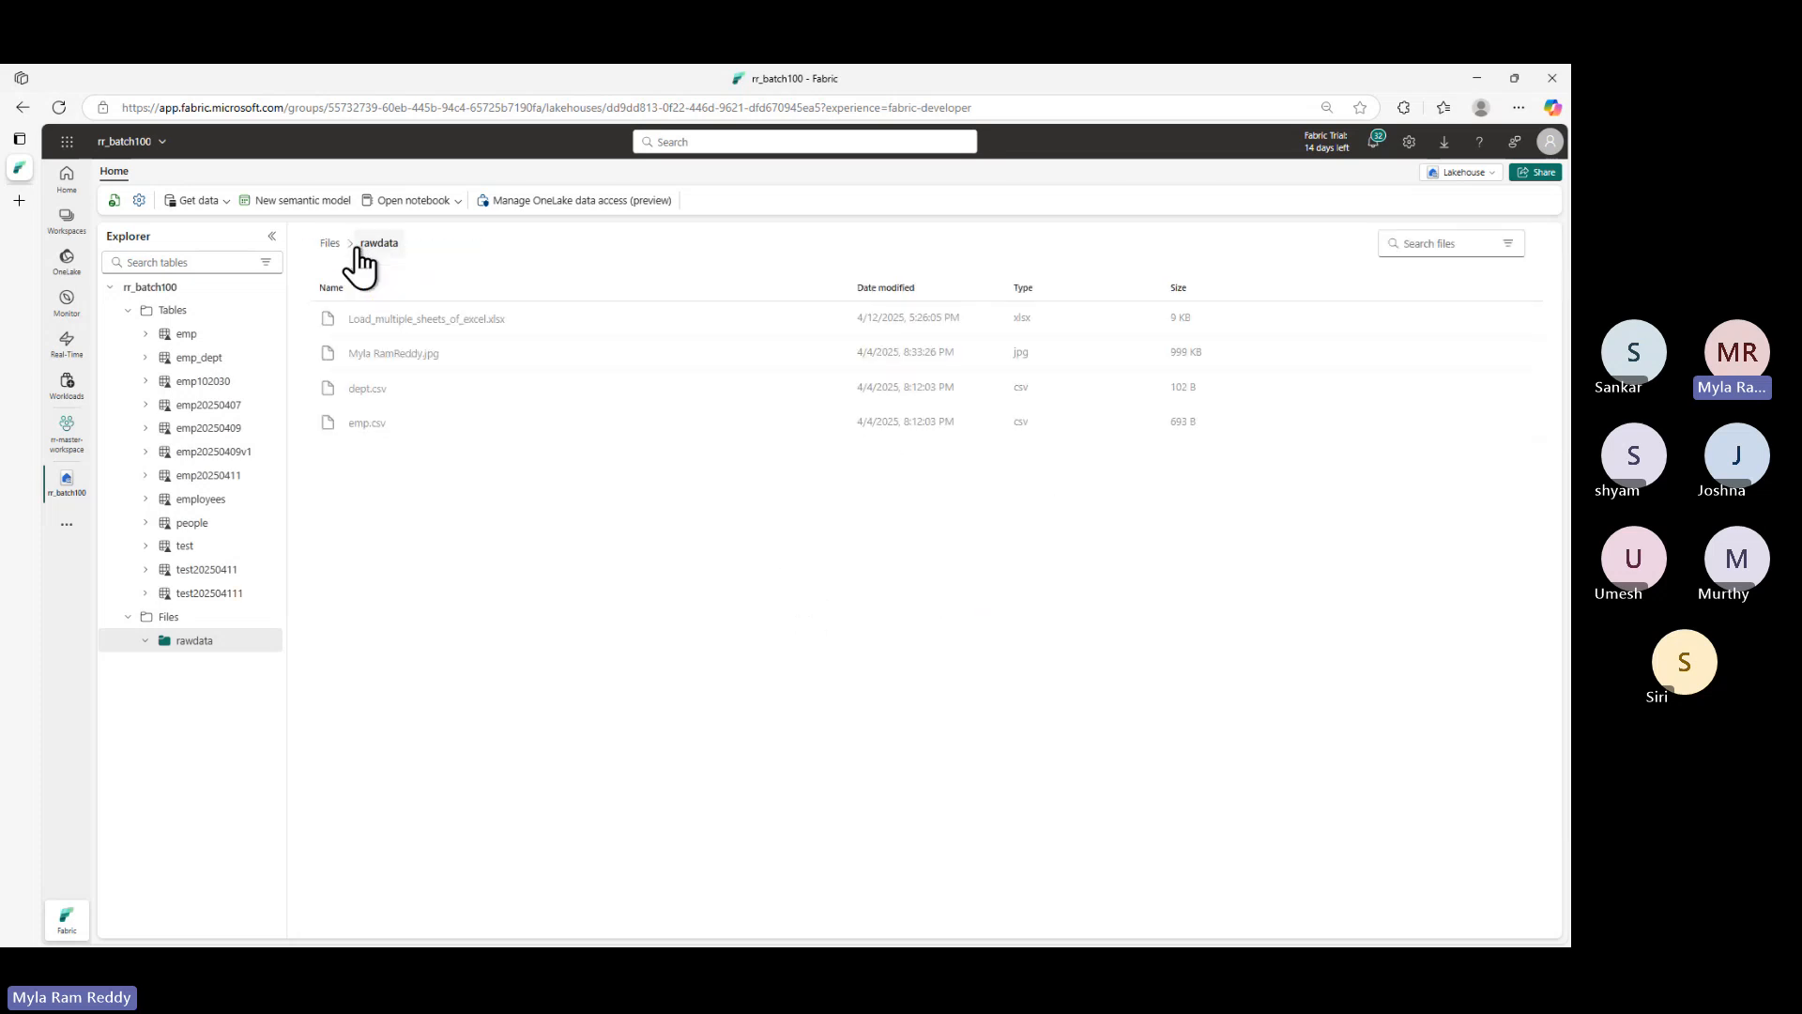
- Reopen Load_multiple_sheets_of_excel.xlsx, box and underline its name with the annotation pen, and return to the rawdata file list
left_click(443, 324)
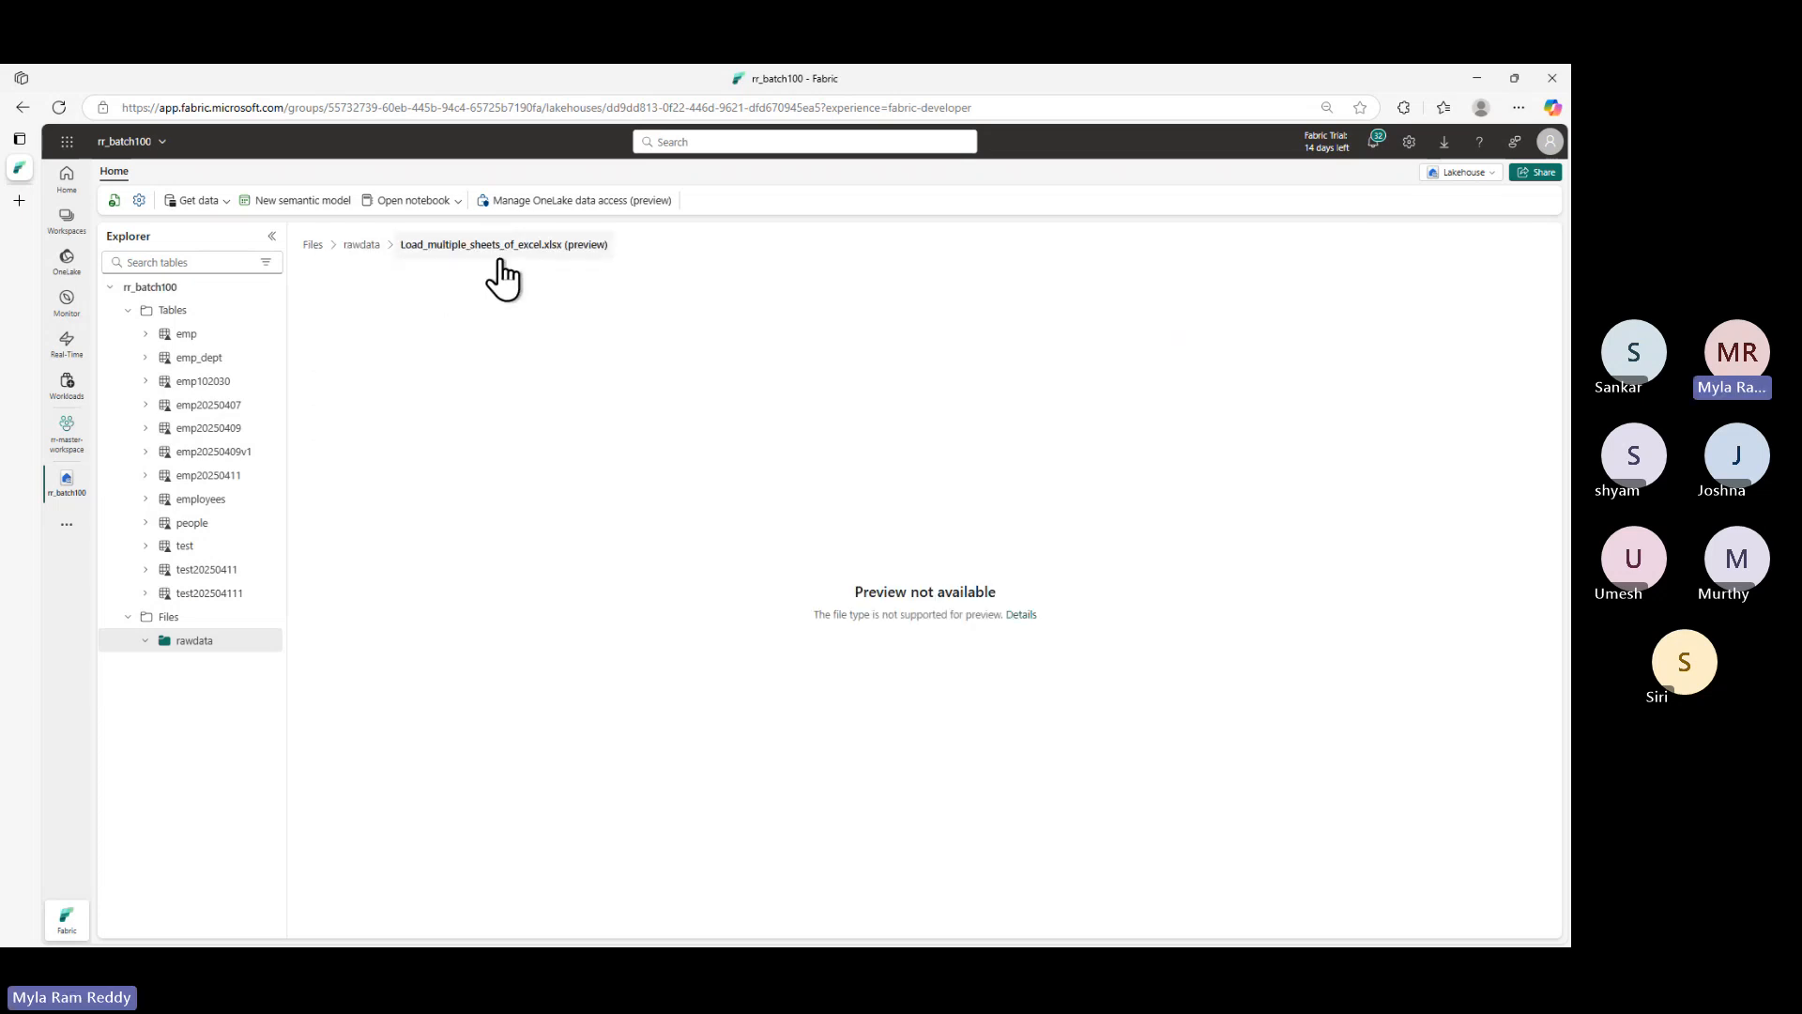
mouse_move(389, 221)
left_mouse_down()
mouse_move(393, 240)
mouse_move(662, 293)
left_mouse_up()
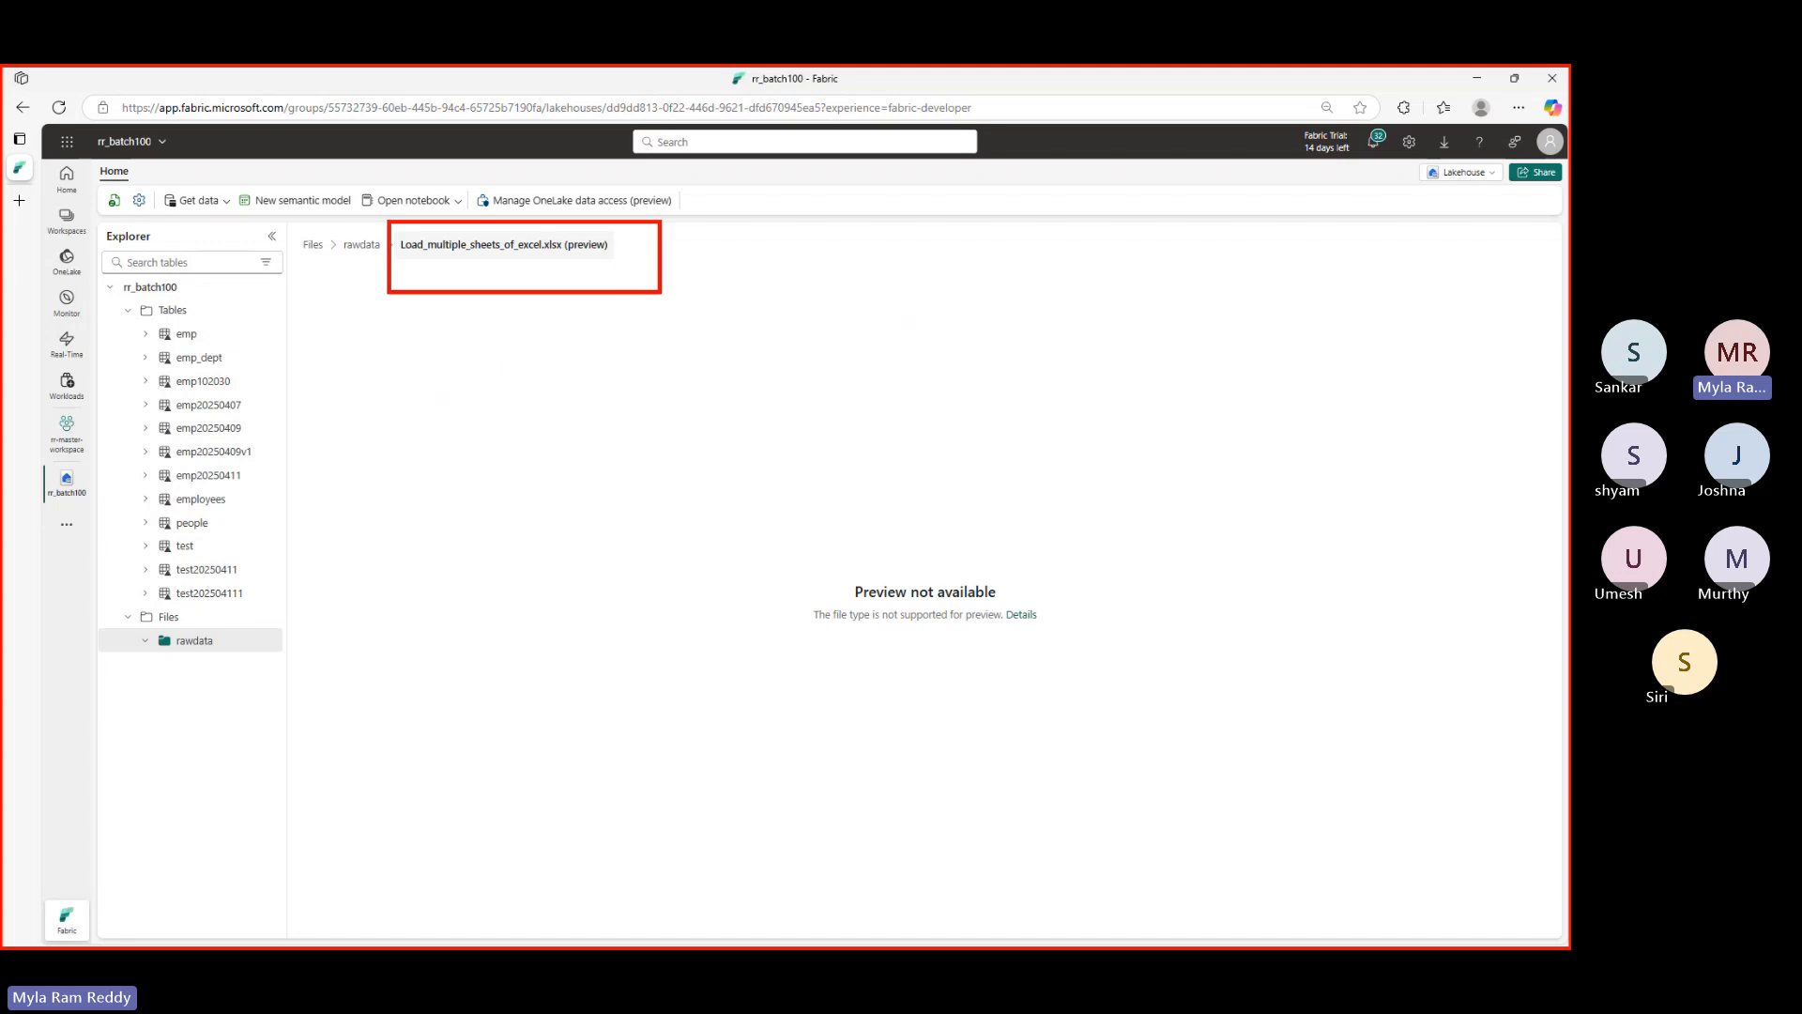
left_click_drag(408, 273, 622, 268)
left_click(361, 246)
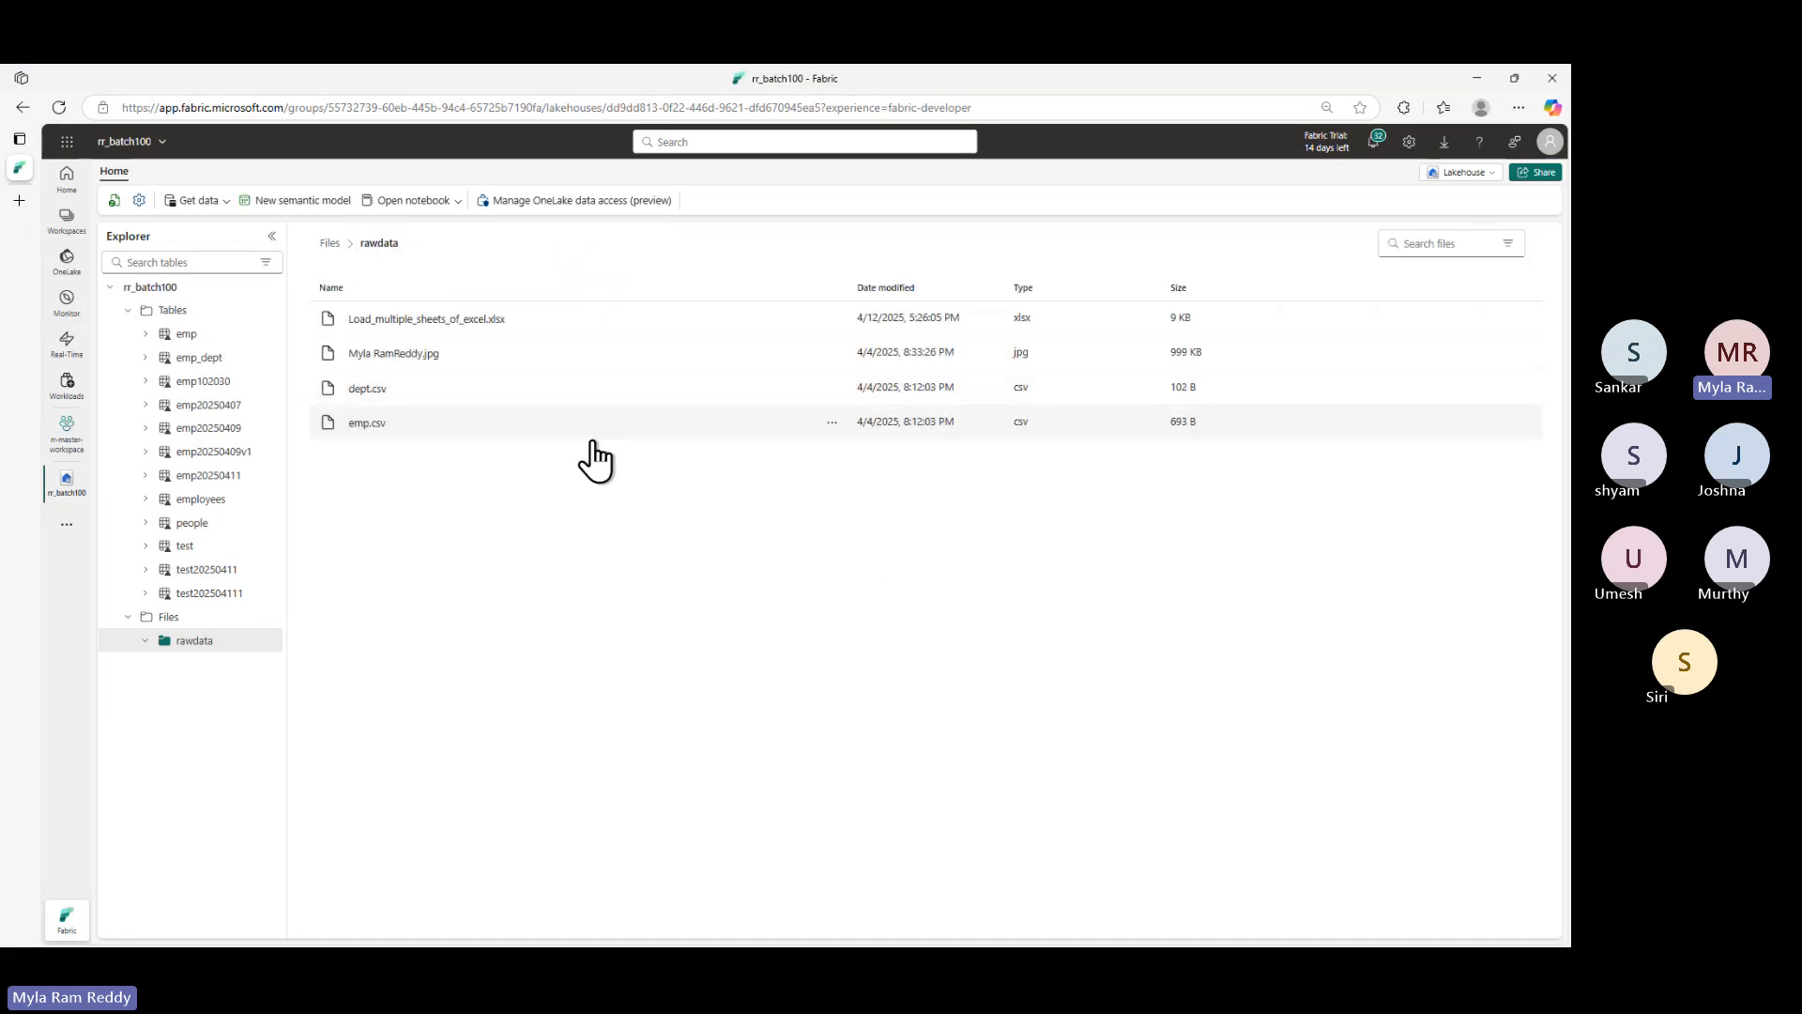
- Switch to the 03. Pipe_Load_multiple_sheets_of_excel.md guide in Chrome and highlight the instruction to upload the workbook into the rawdata folder
key("alt+Tab")
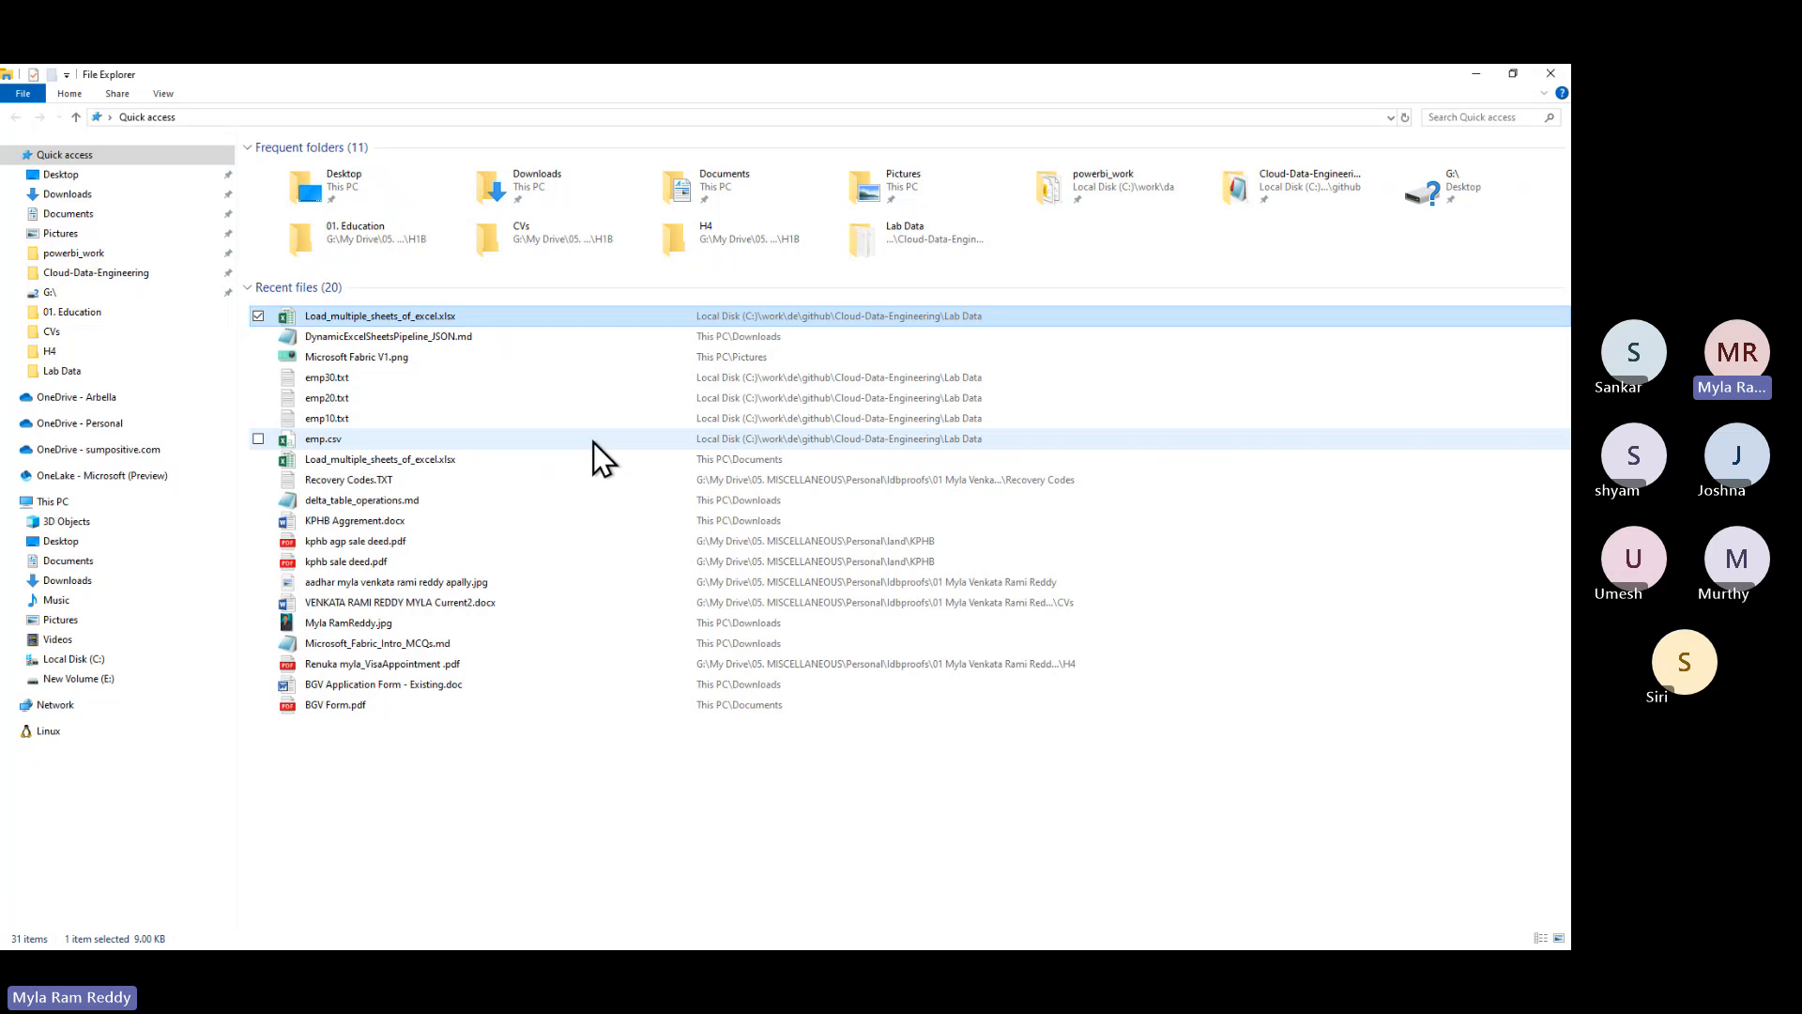
key("alt+Tab")
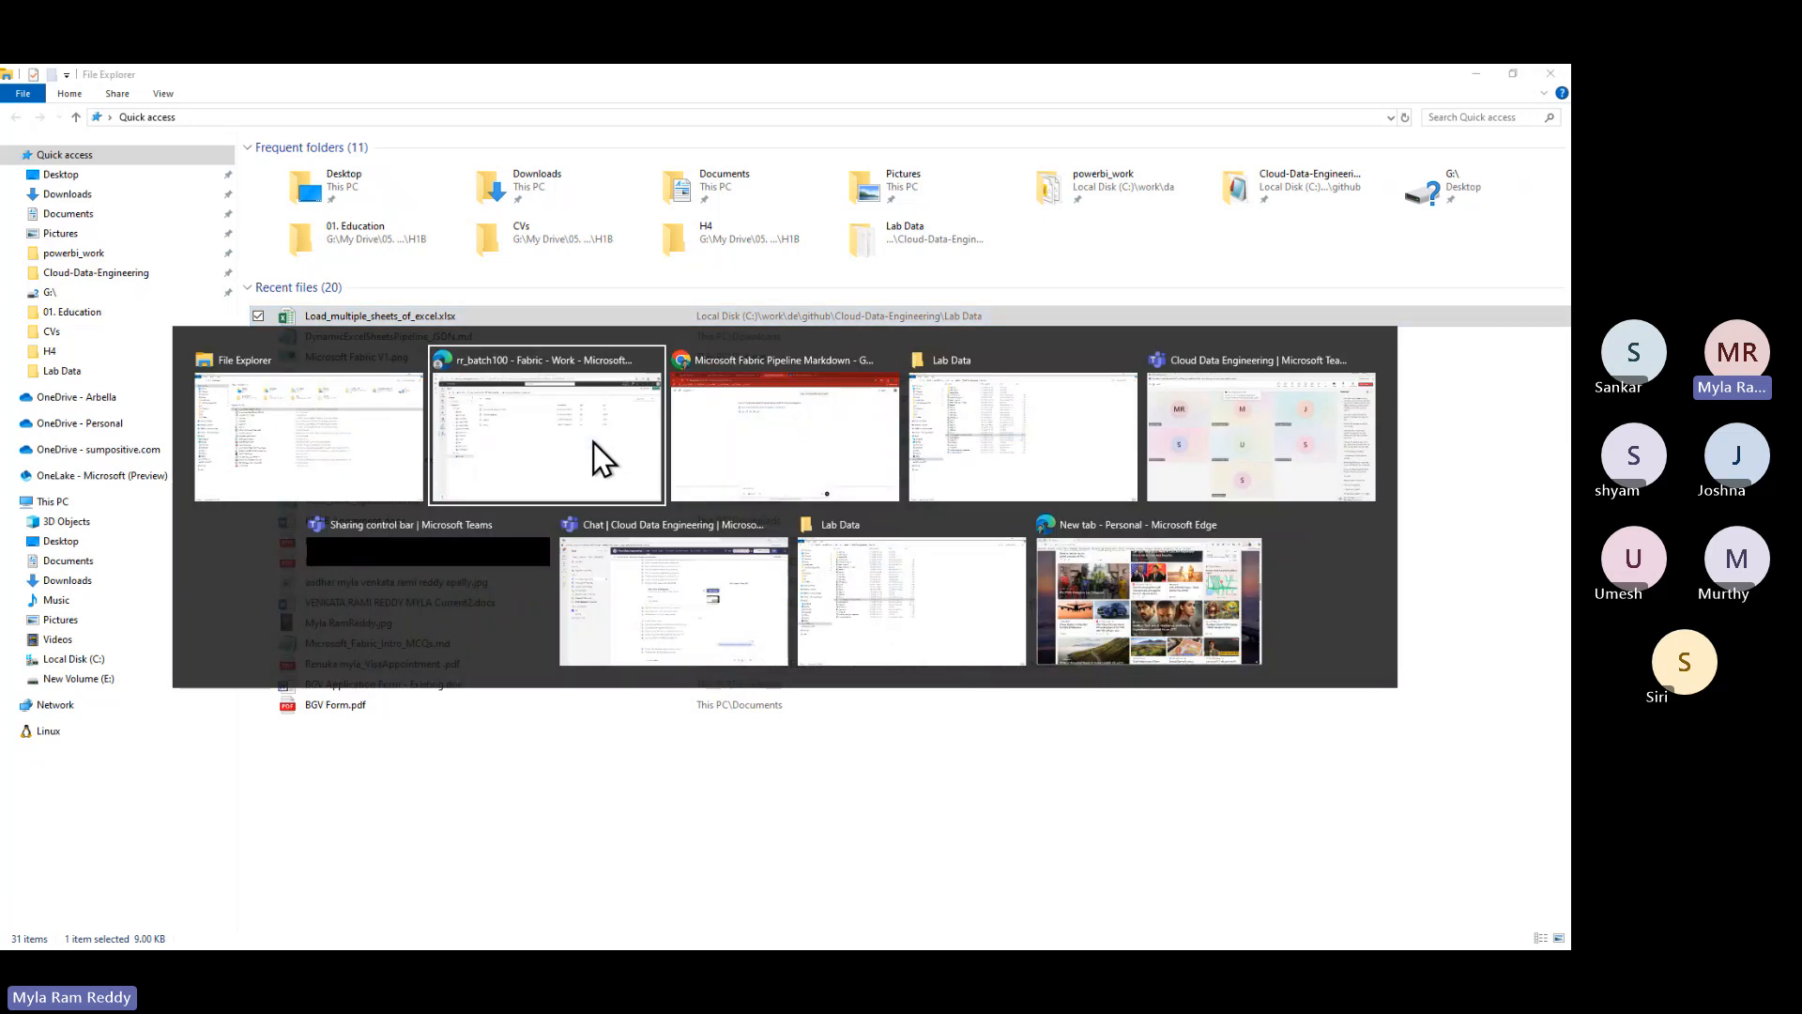
key("alt+Tab")
left_click(469, 84)
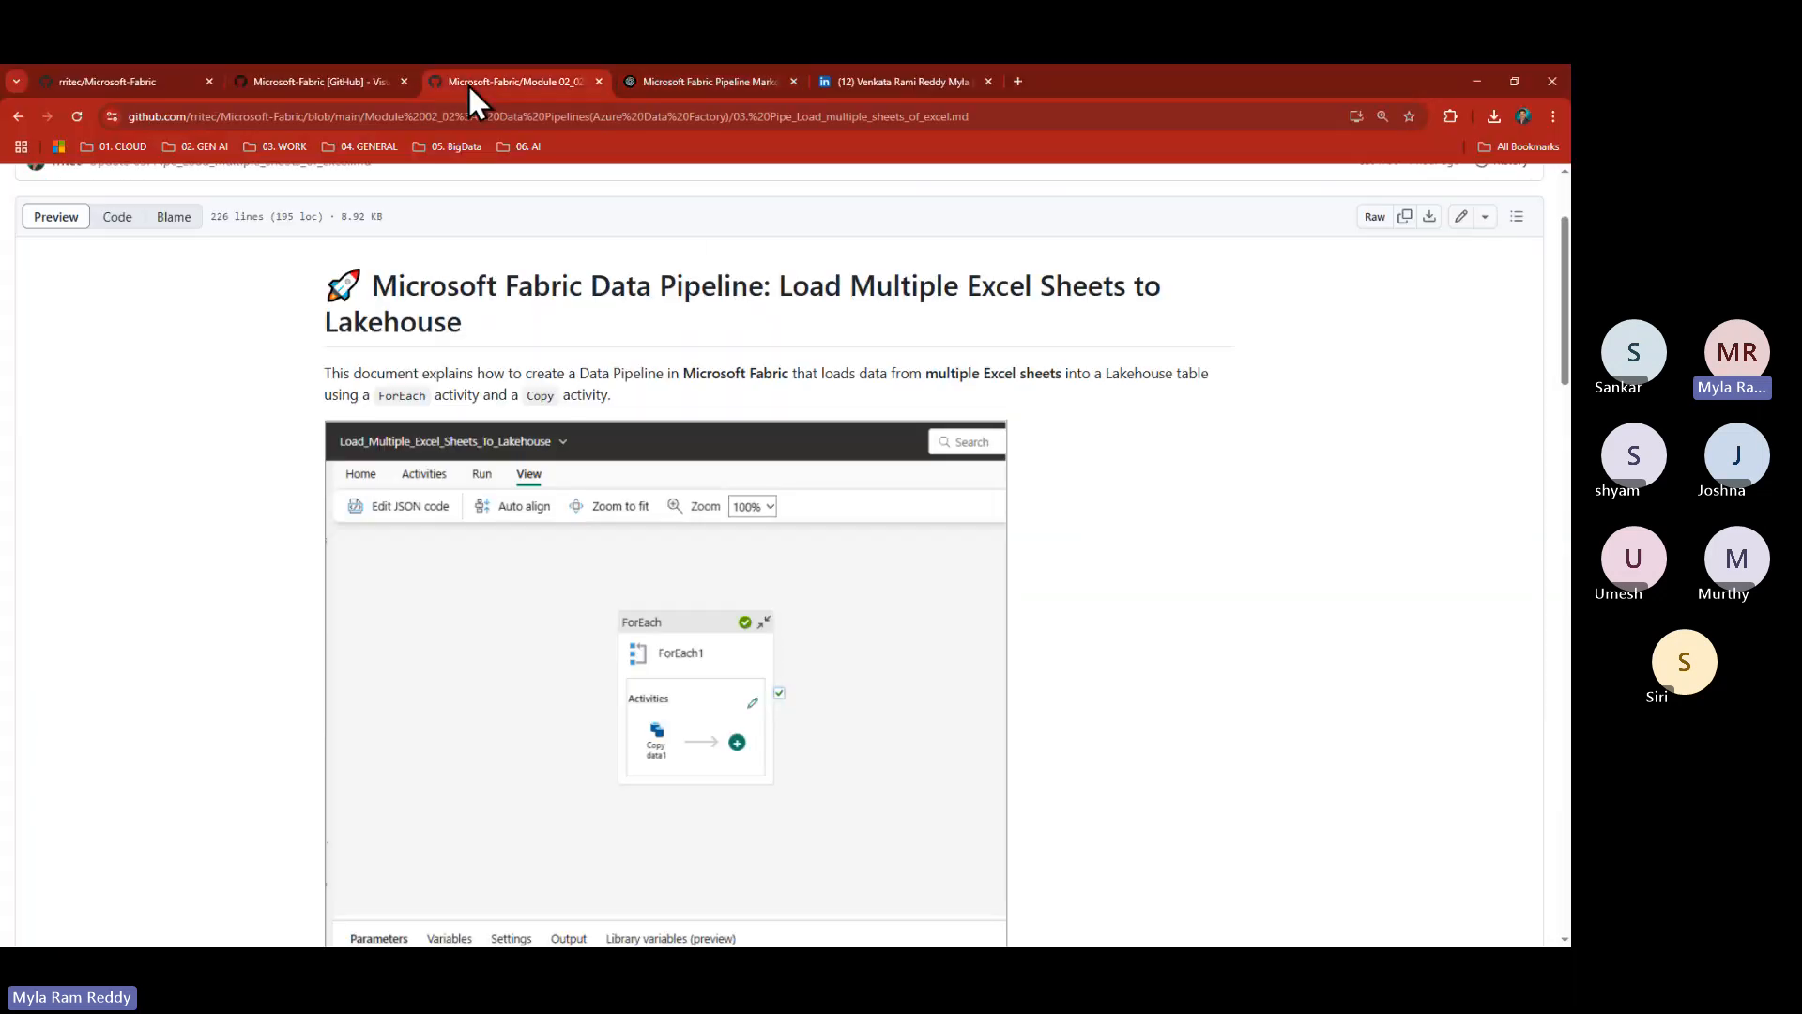
scroll(643, 535, "down", 10)
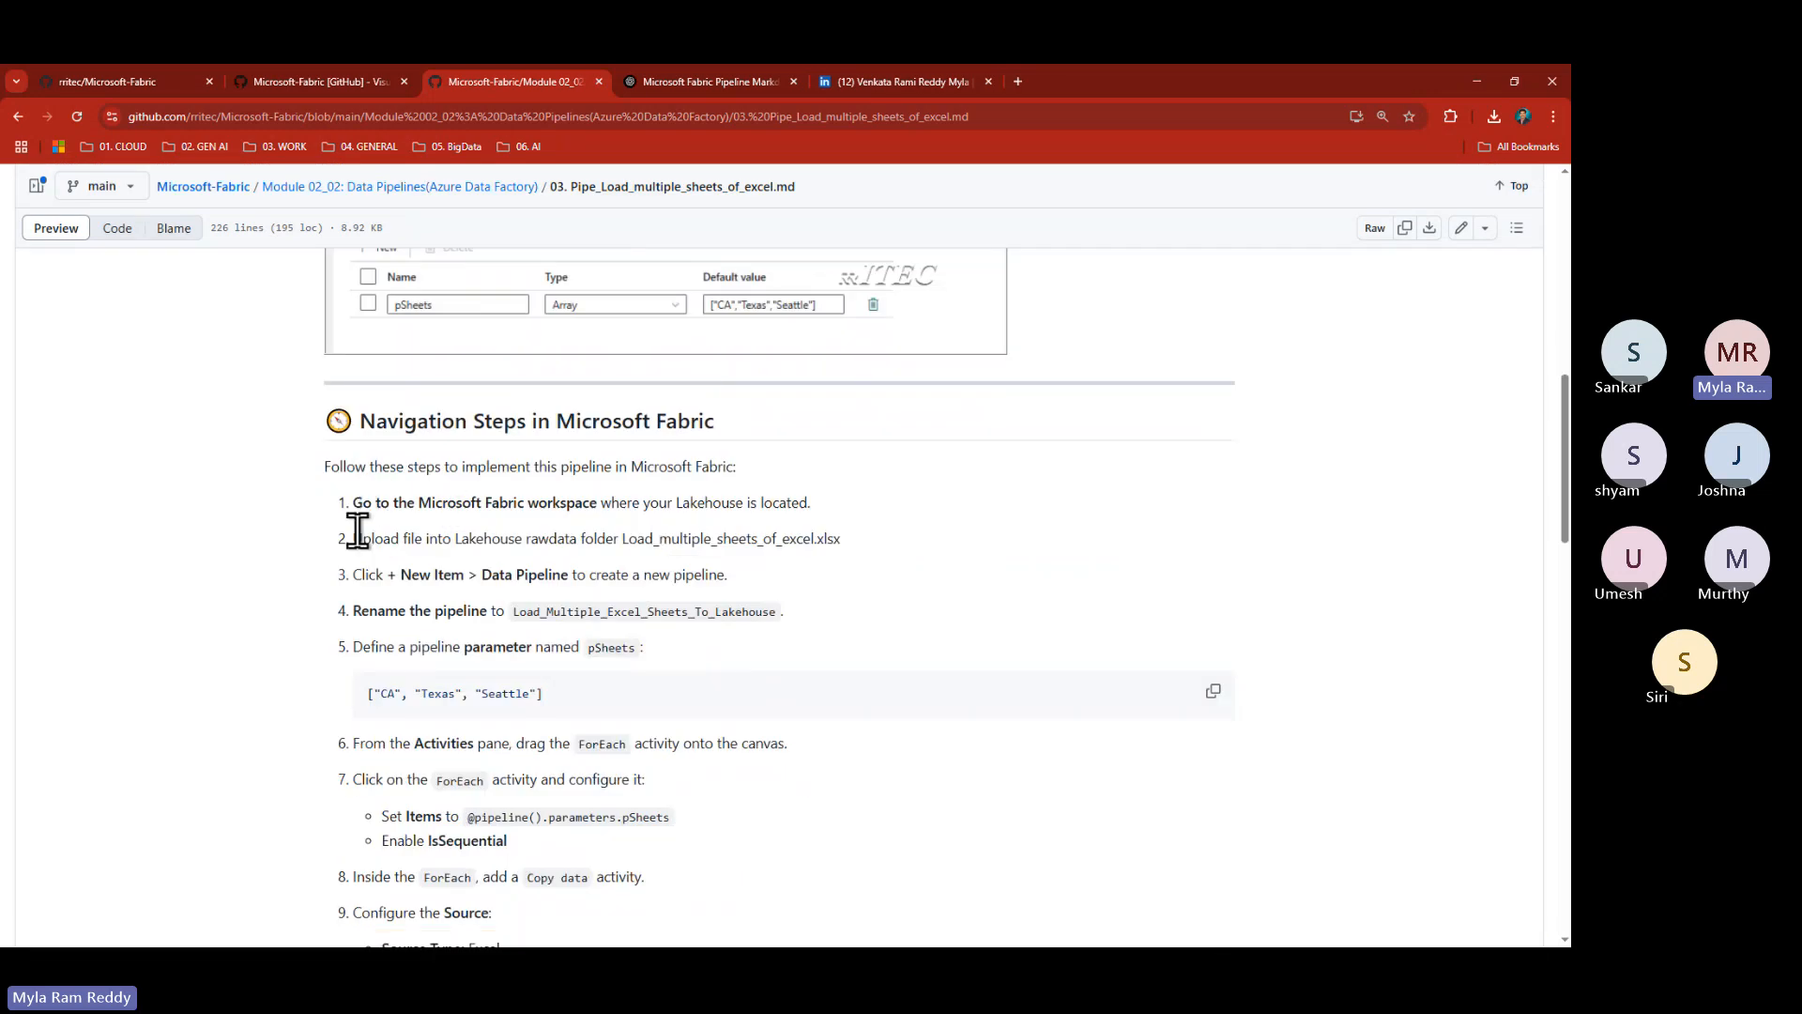
left_click_drag(354, 538, 807, 536)
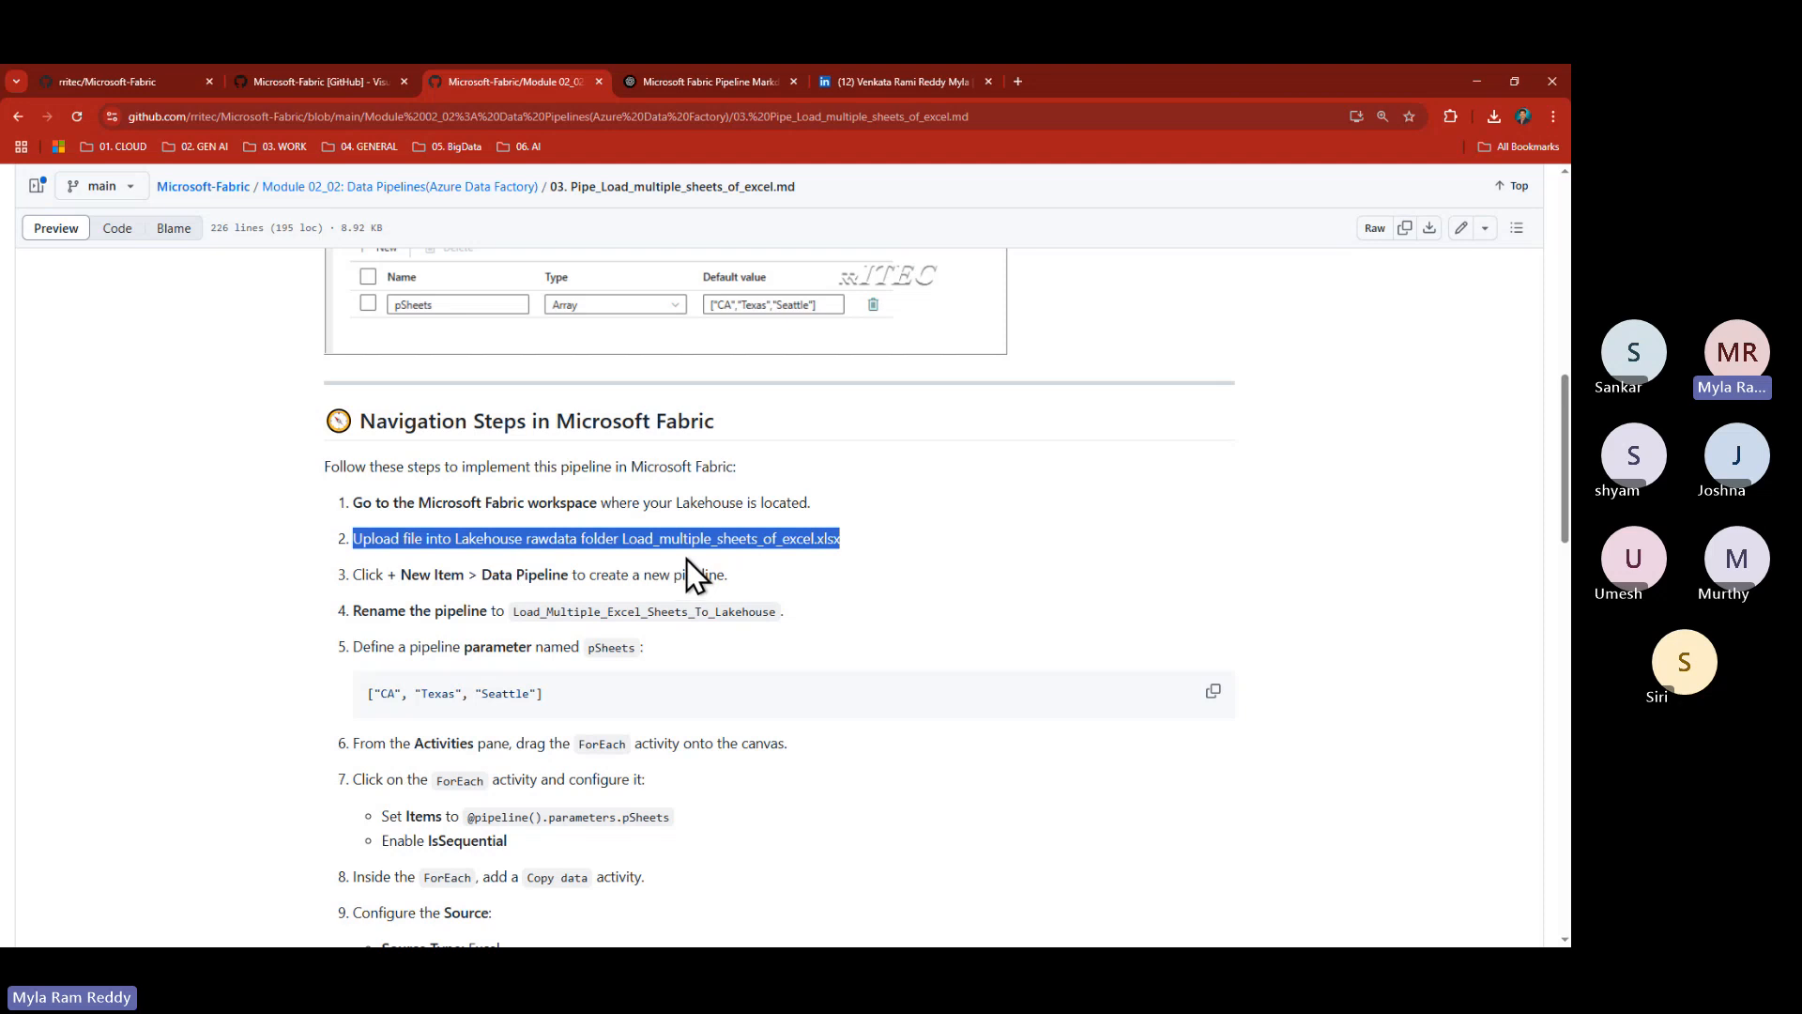
double_click(552, 539)
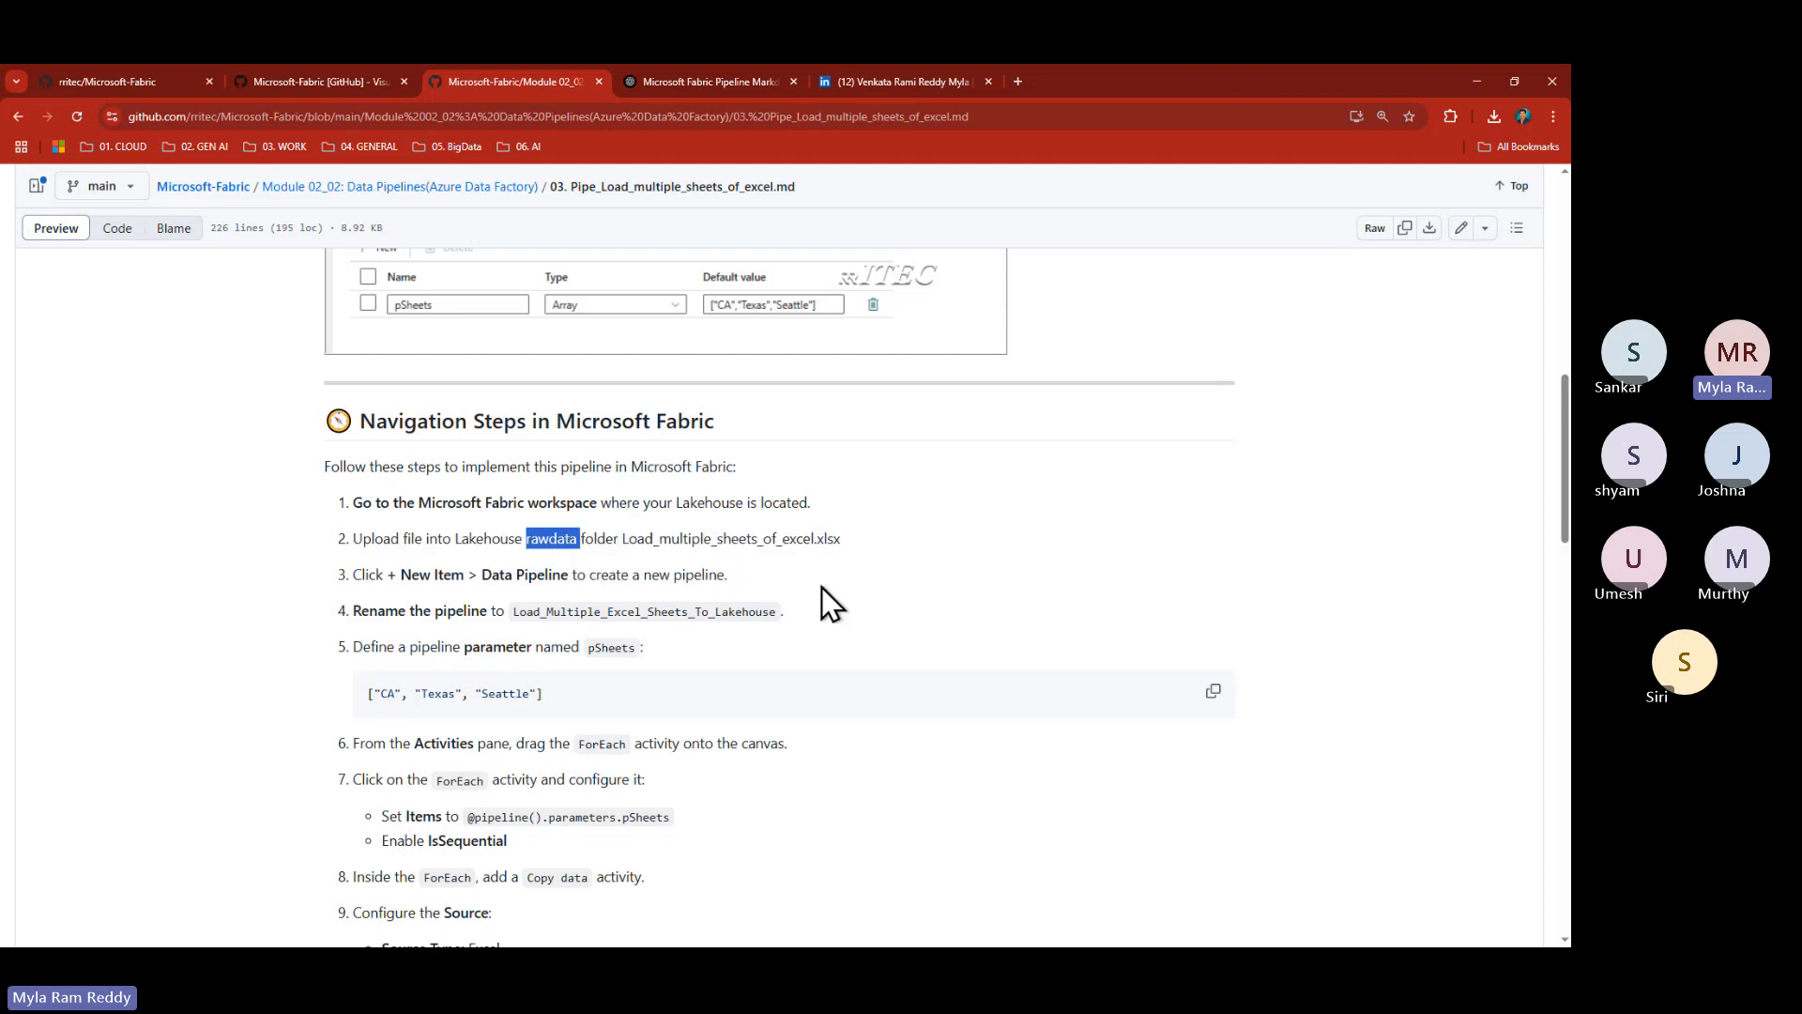
- Switch back to Fabric and start a new Data pipeline item in rr-master-workspace
key("alt+Tab")
key("alt+Tab")
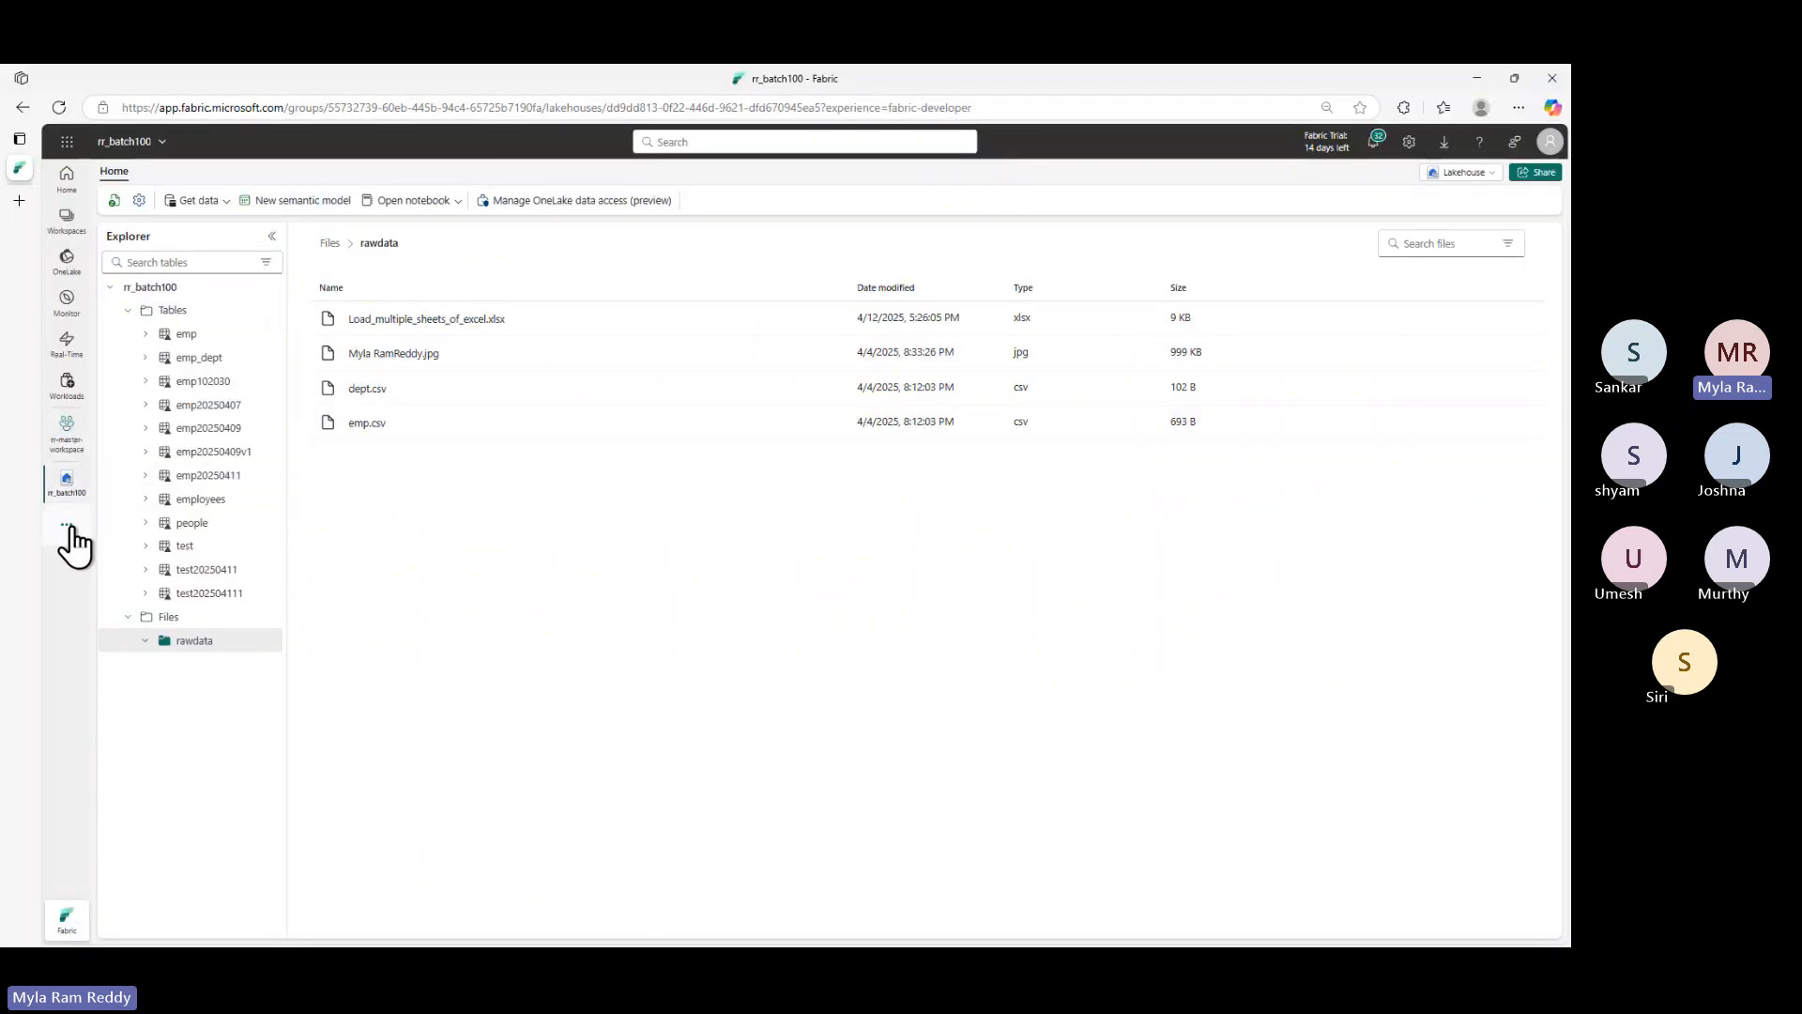
left_click(67, 450)
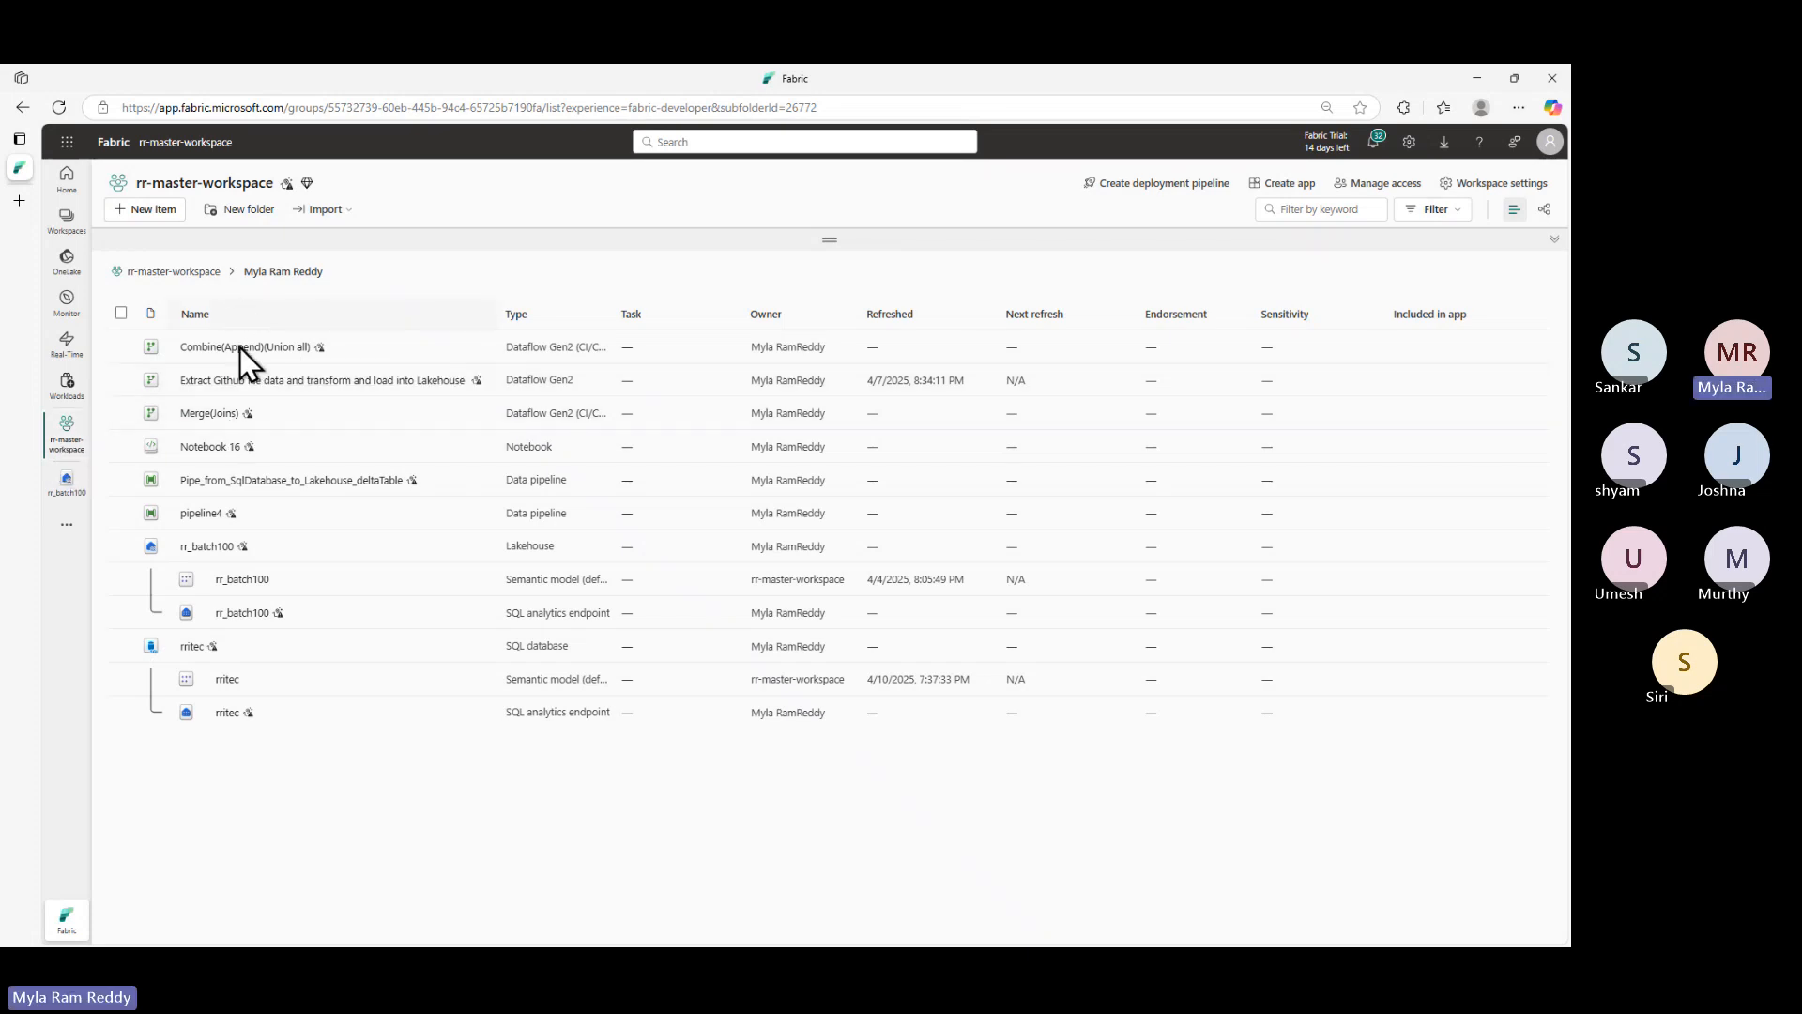
left_click(160, 214)
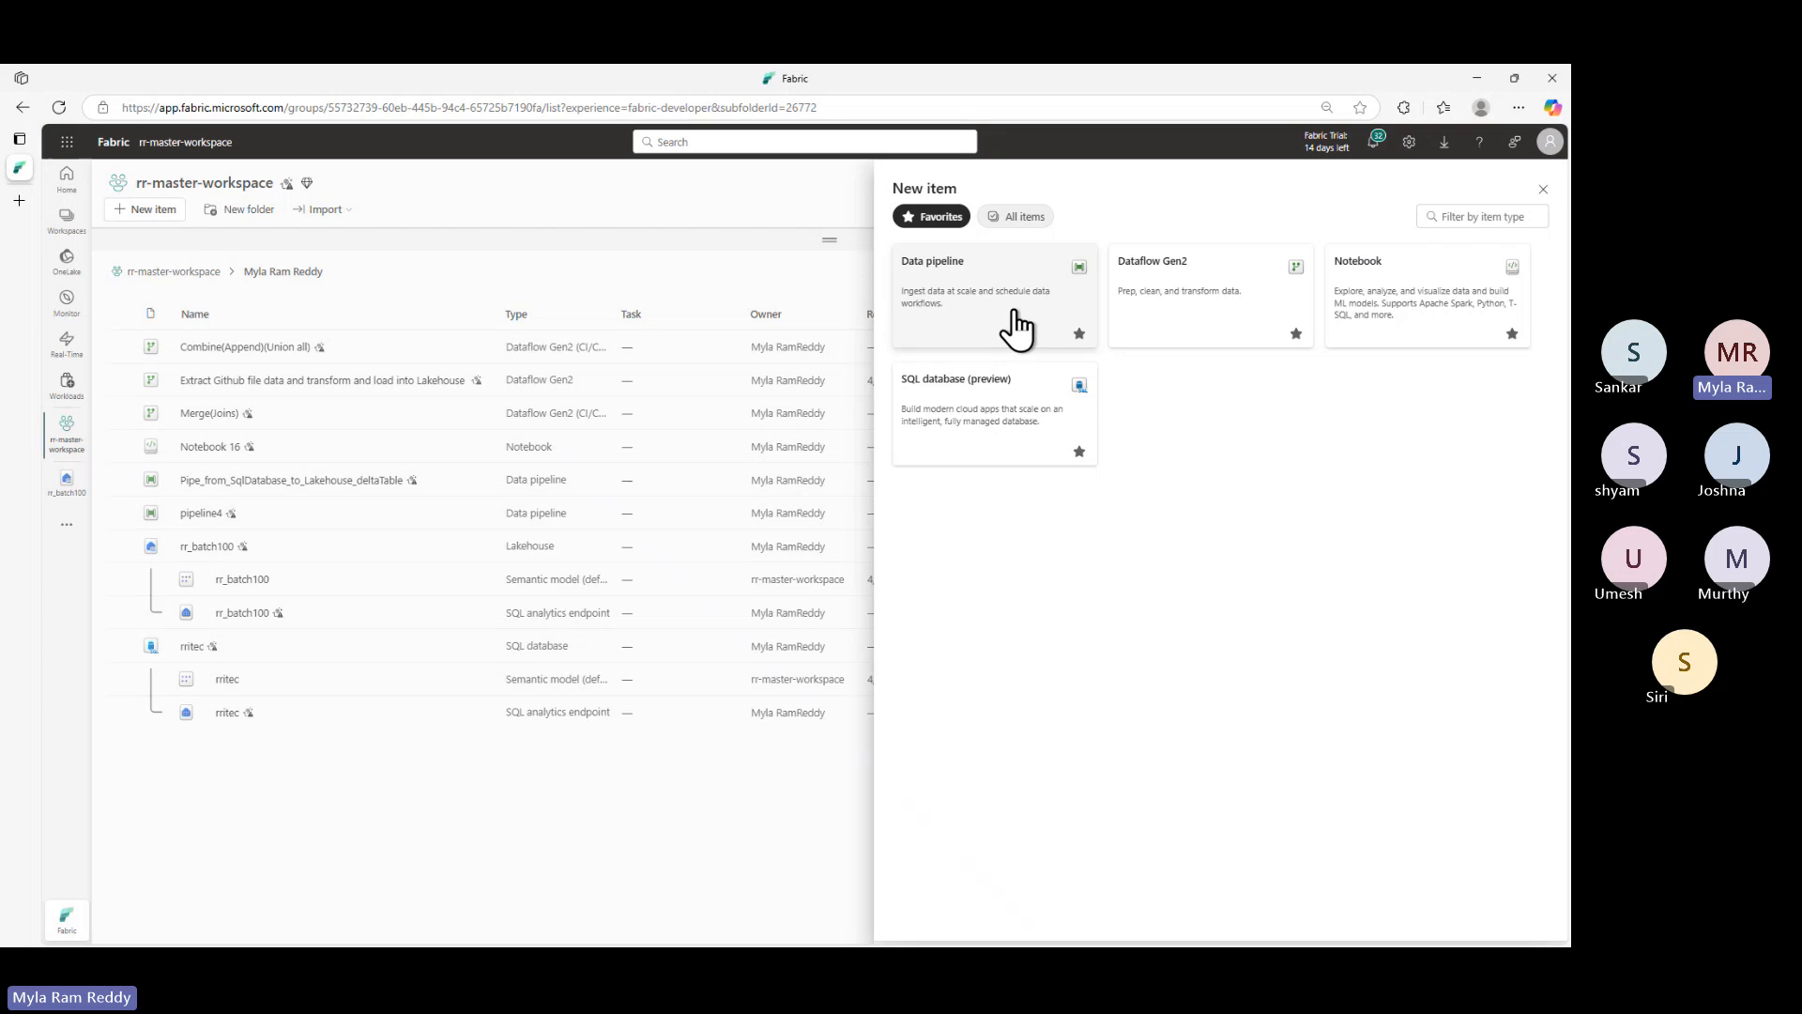
left_click(957, 303)
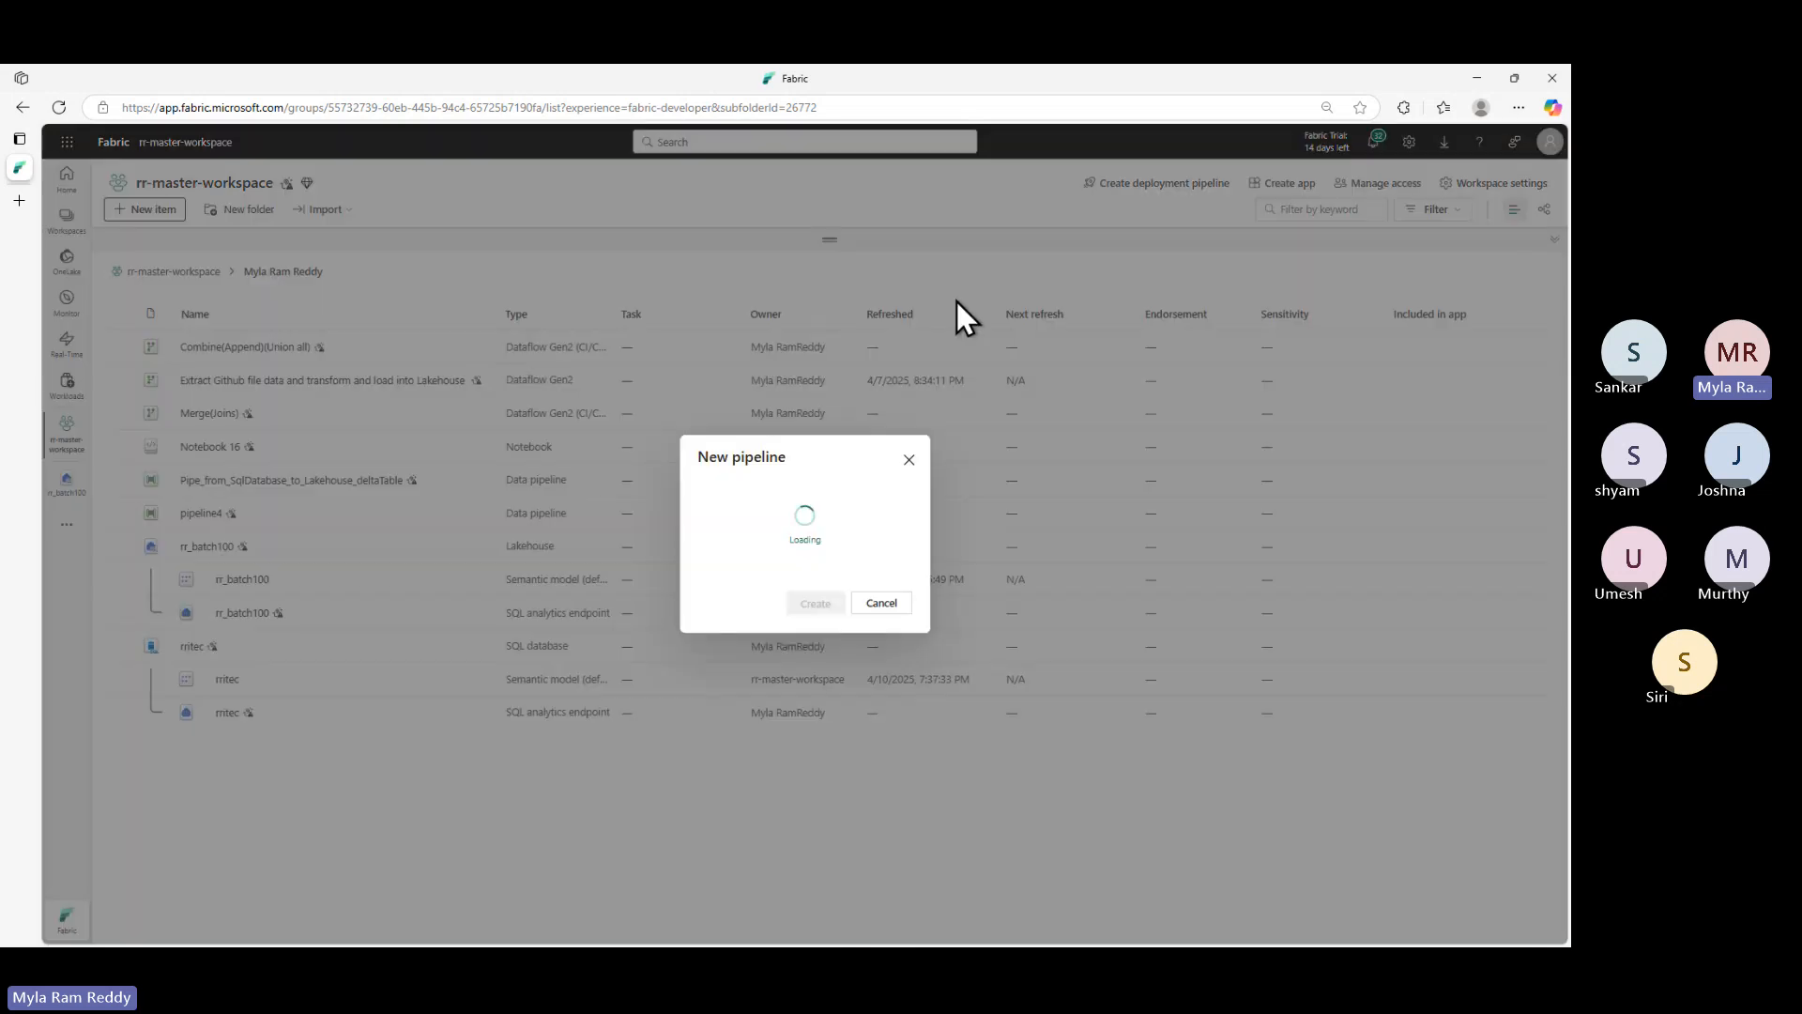
- Name the new pipeline "Pipe to load all sheets one after another from excel" and create it
left_click_drag(776, 511, 577, 506)
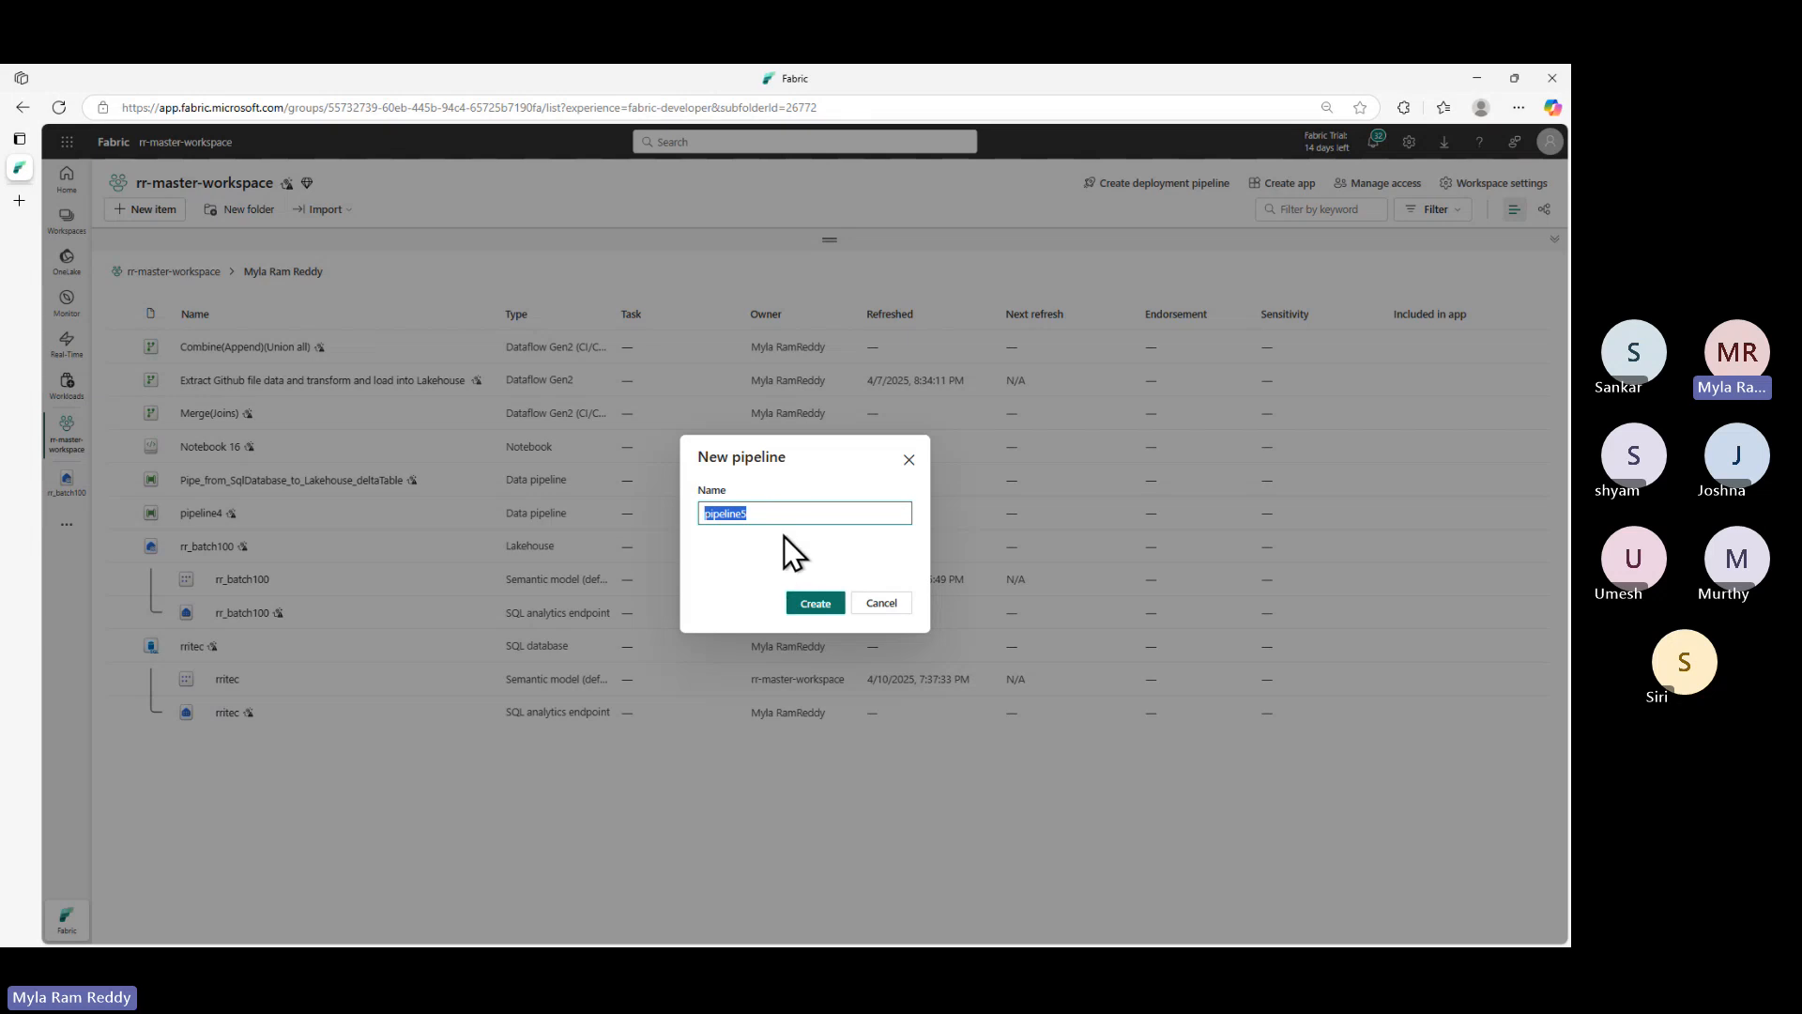
type("Gett")
key("BackSpace")
key("BackSpace")
key("BackSpace")
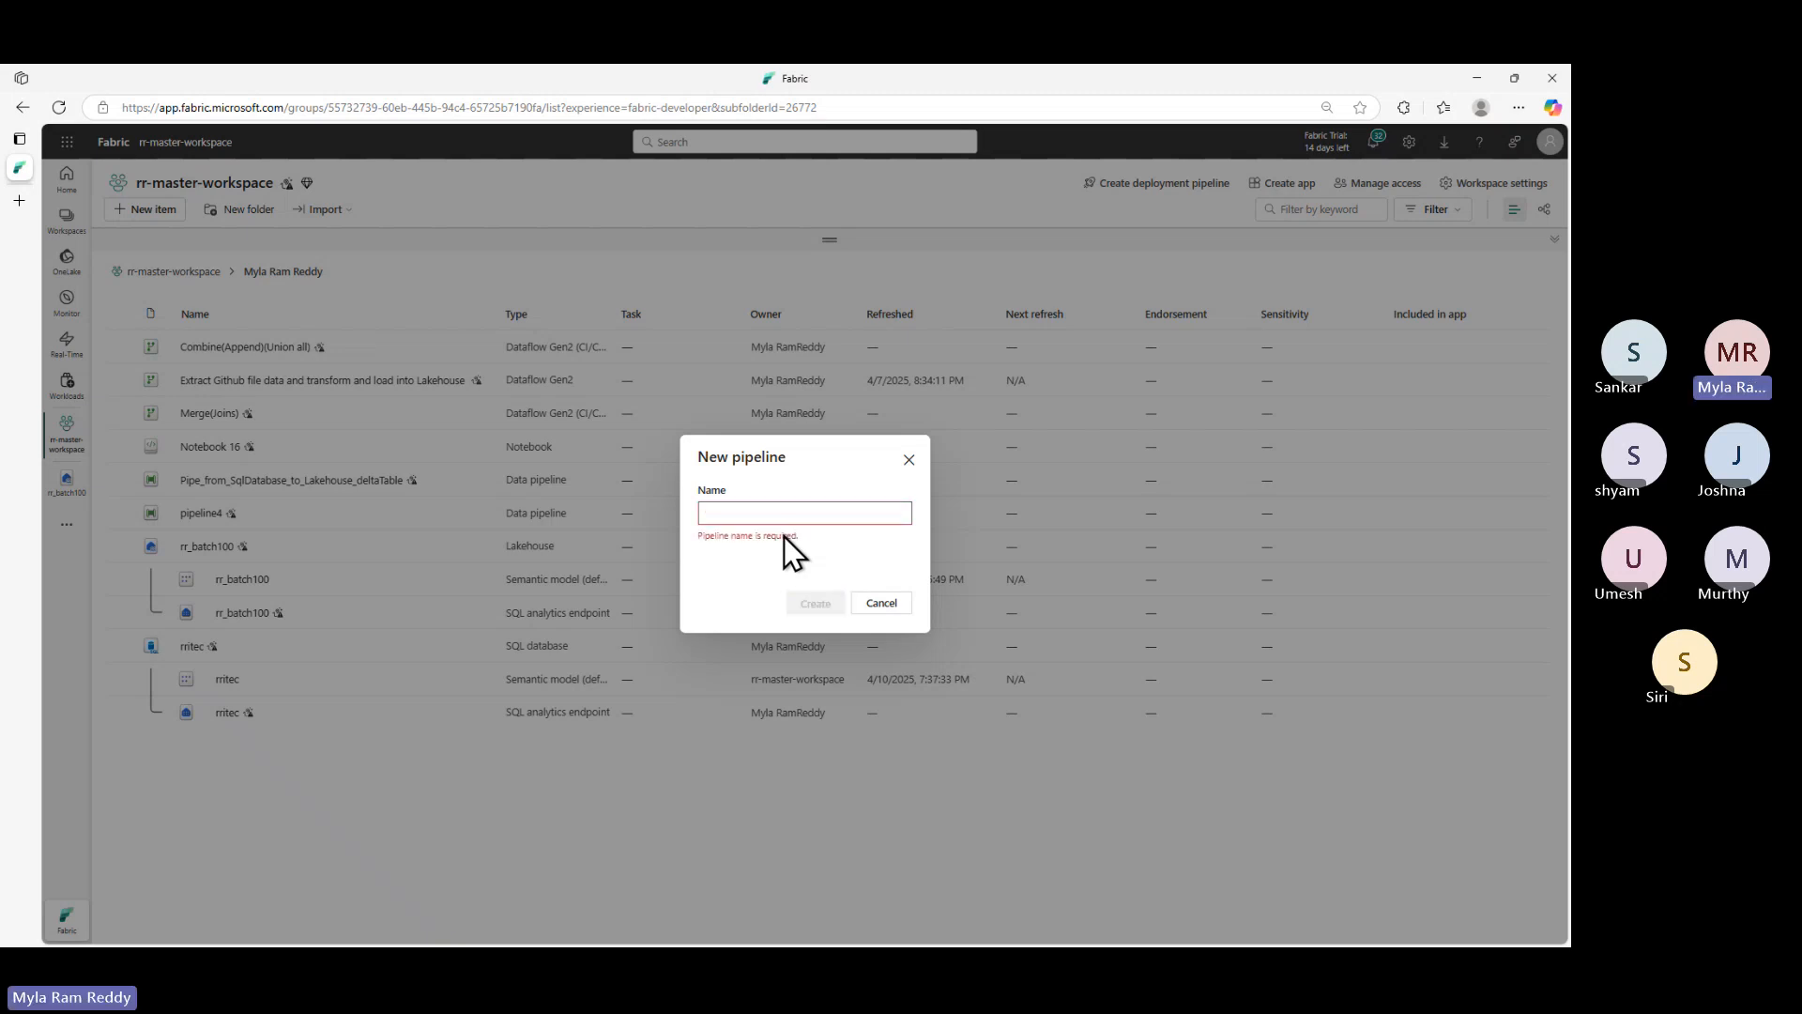
type("Pipe")
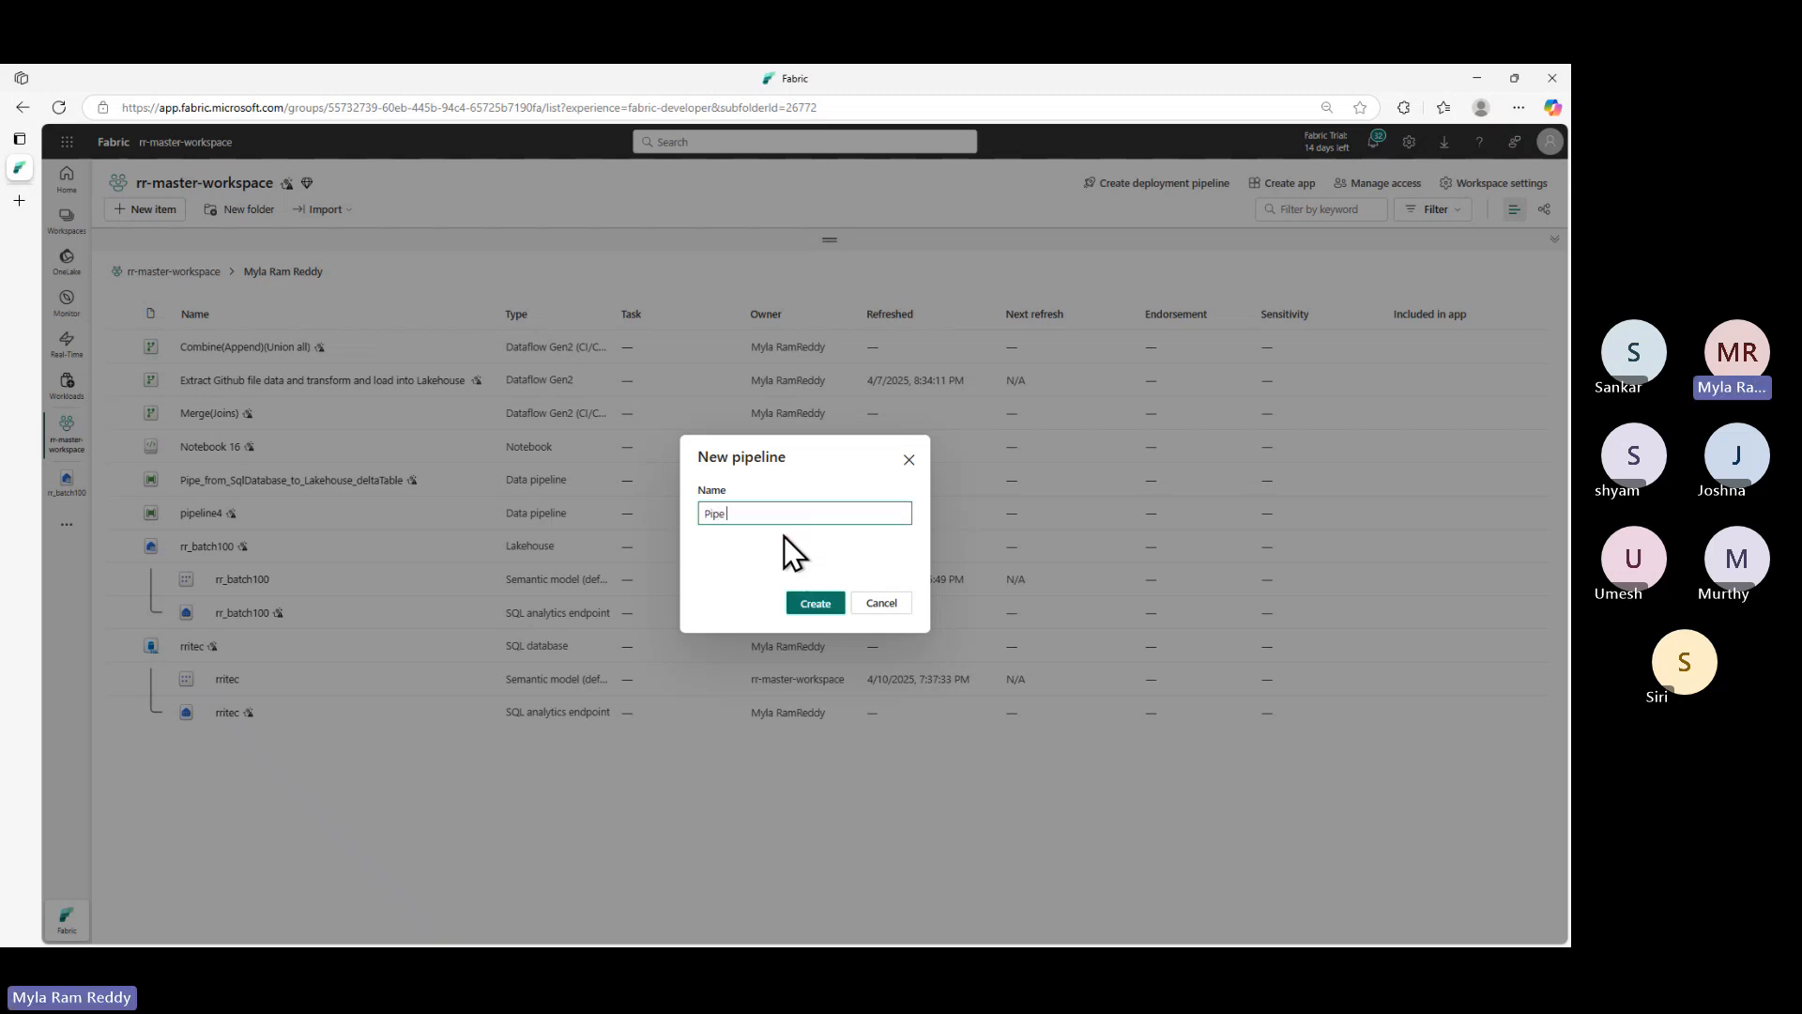
type(" to load all sheets one after a")
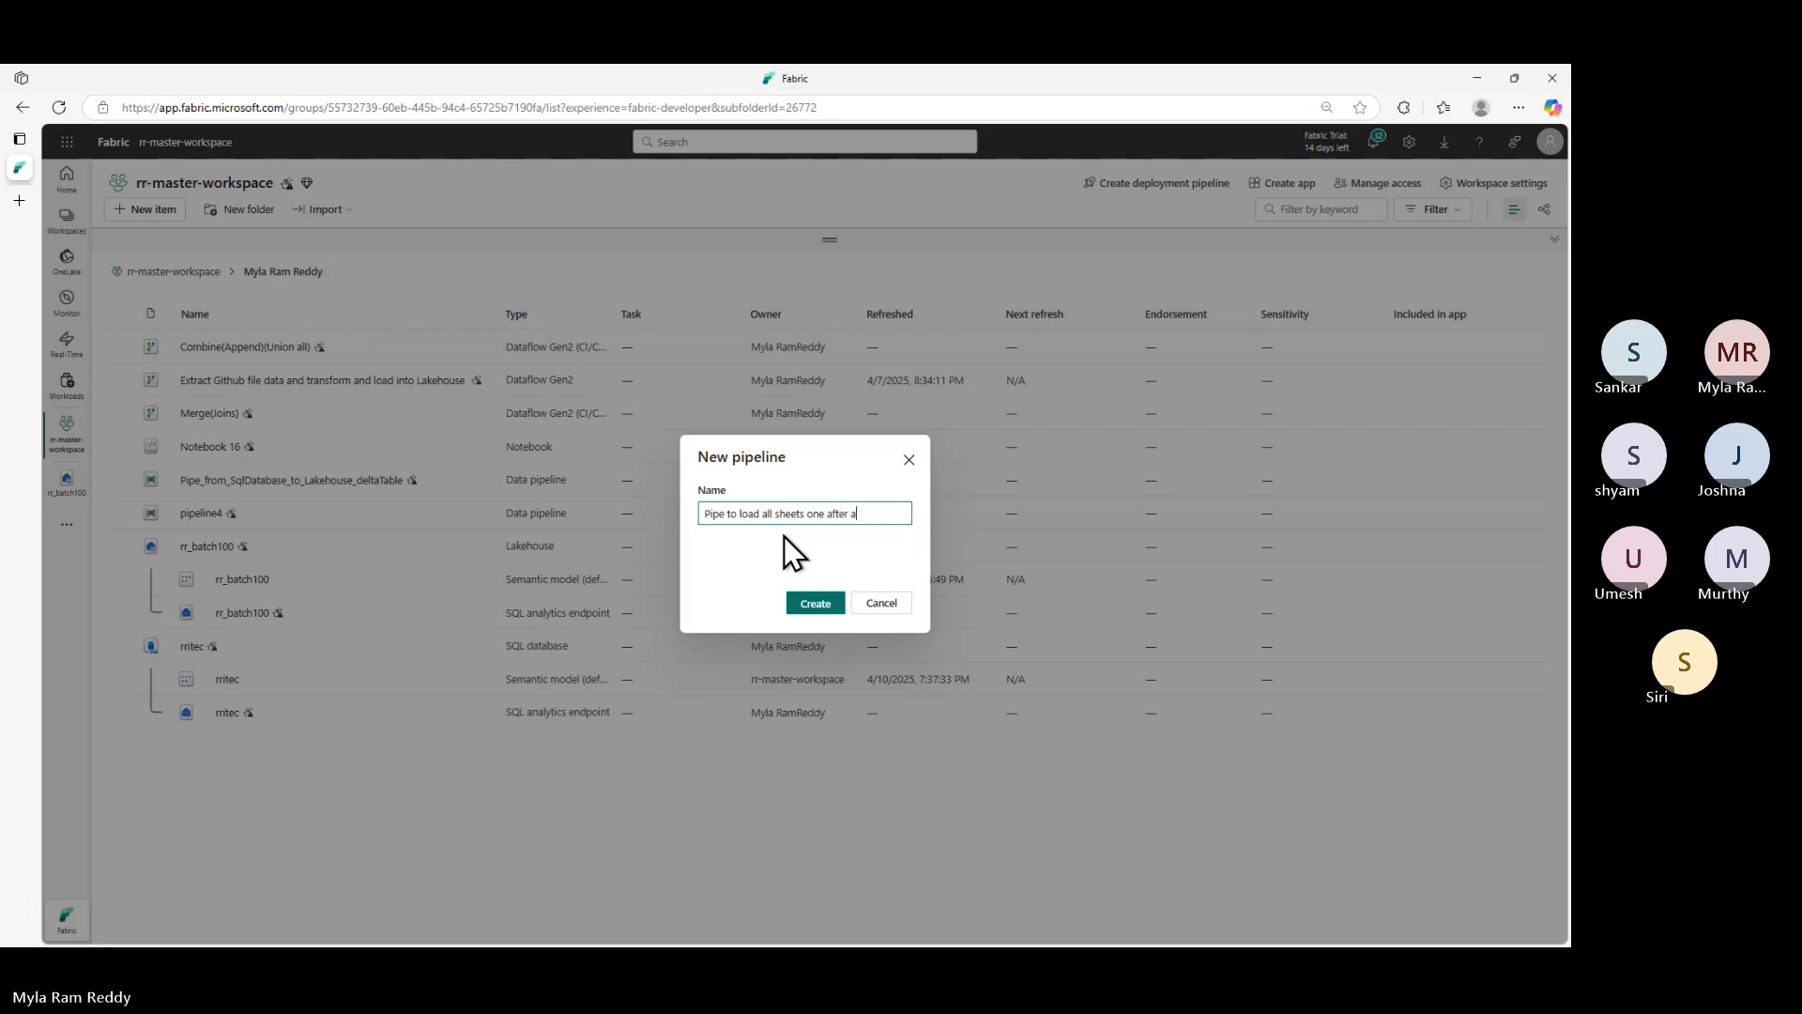
type("nother from e")
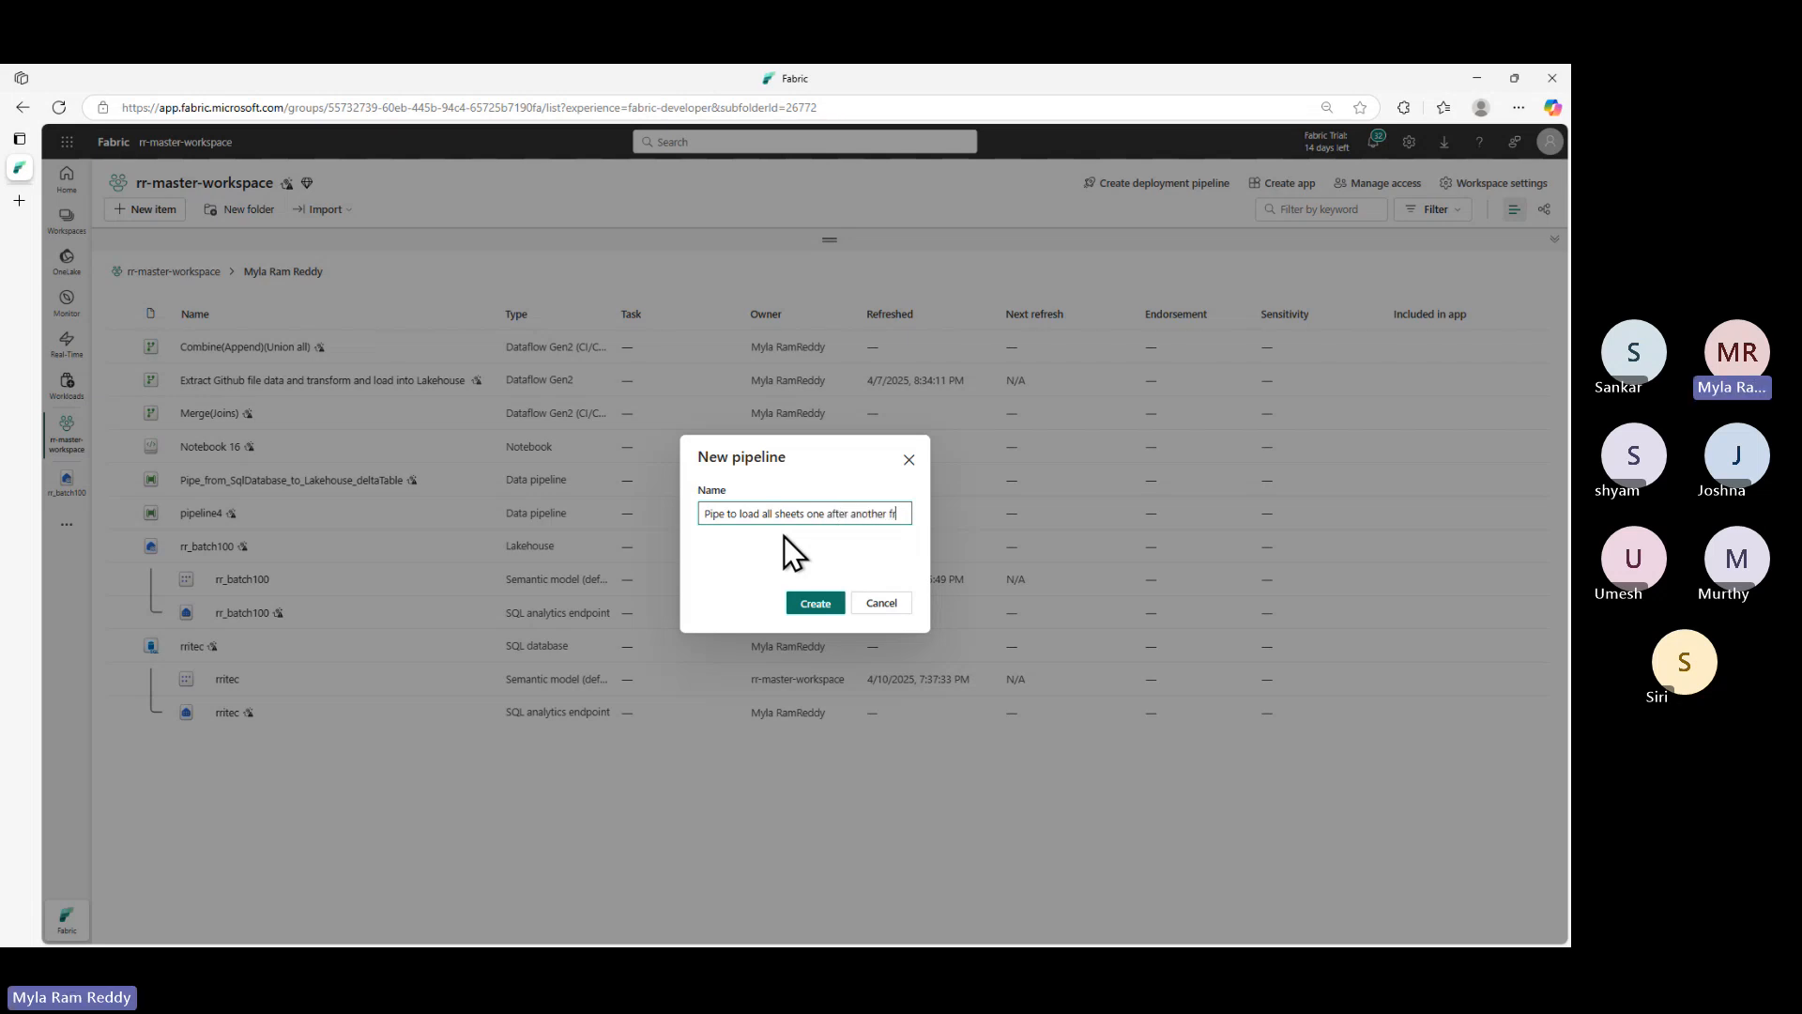
type("xcel")
left_click(819, 605)
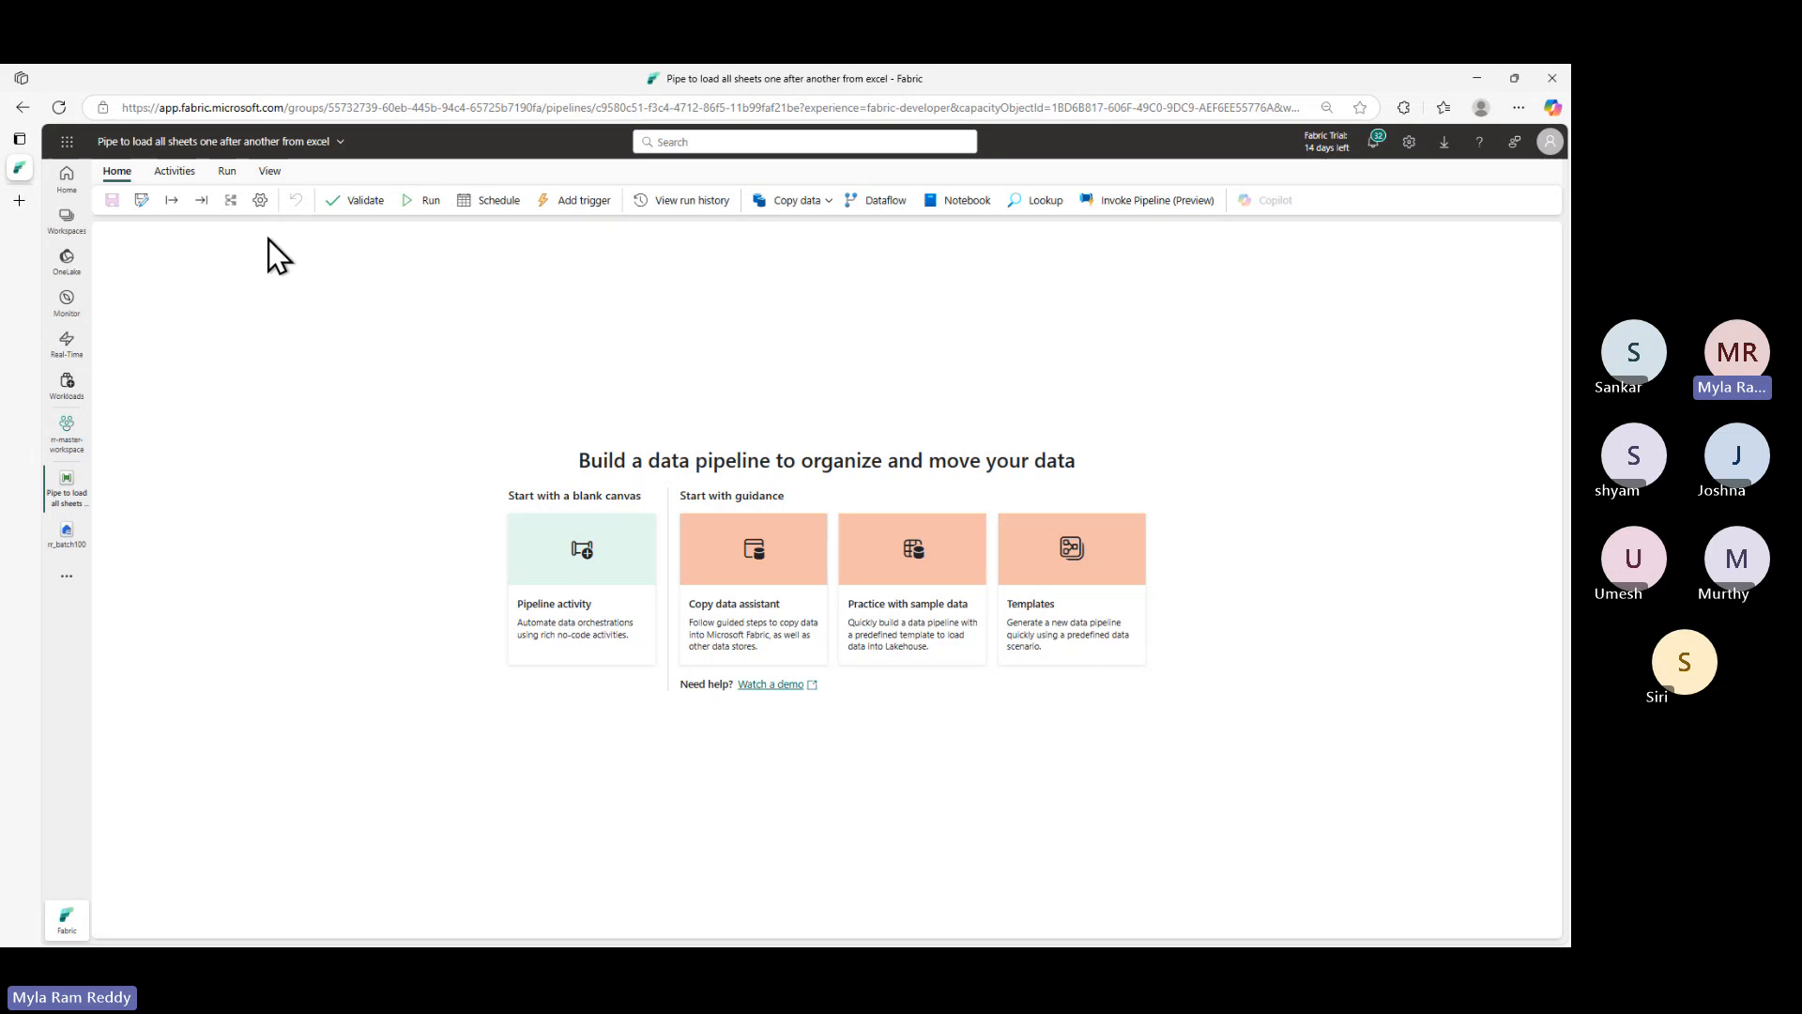
- Add a ForEach activity to the empty pipeline canvas and place it in the upper middle area
left_click(180, 179)
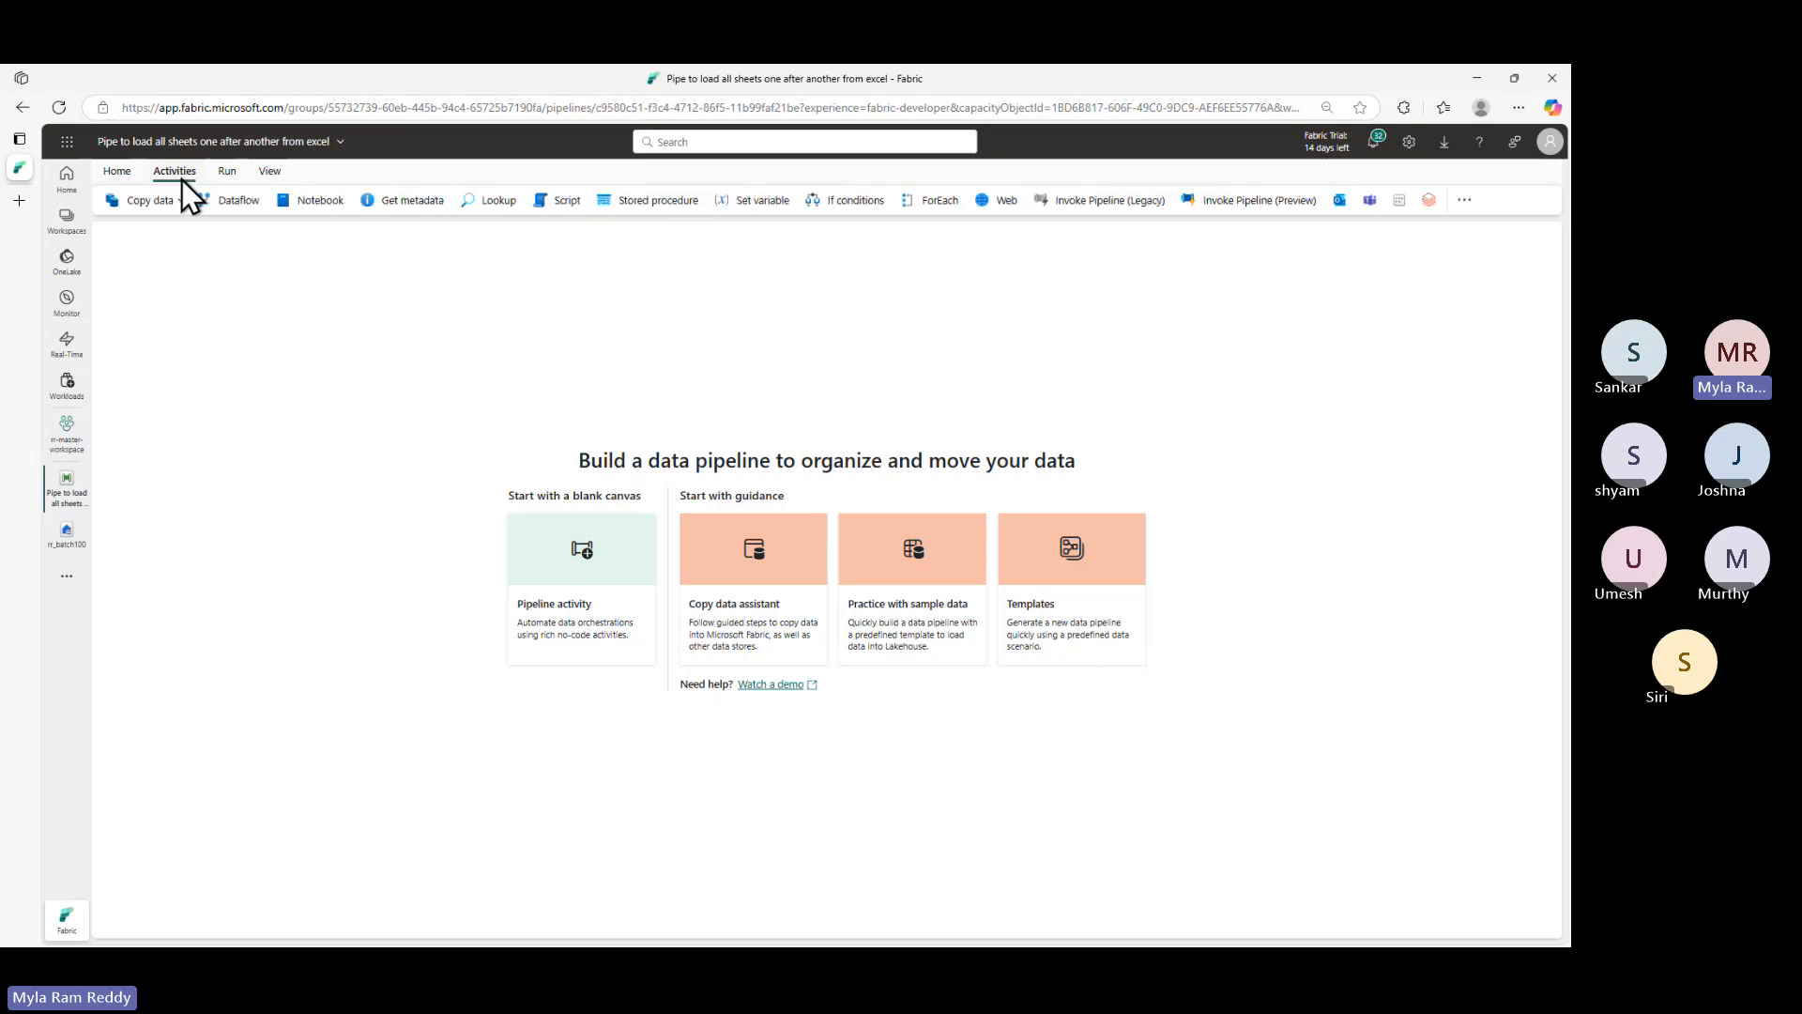
left_click(1464, 200)
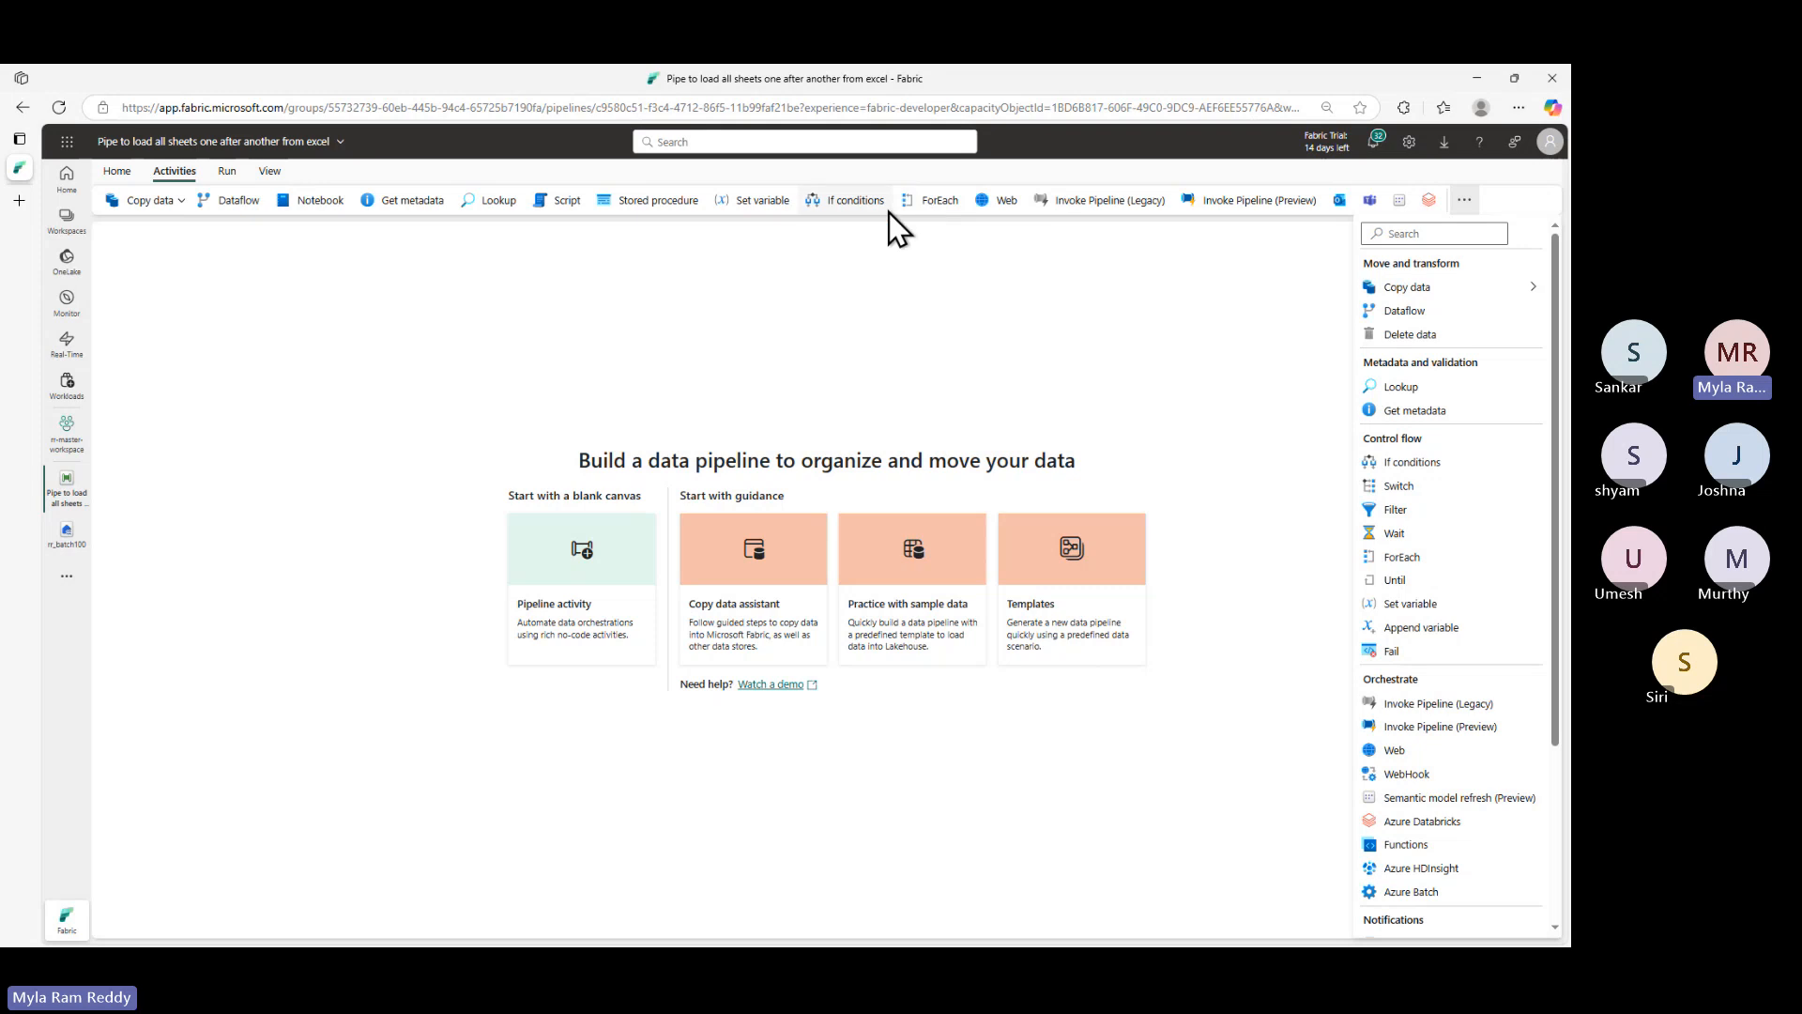
left_click(937, 206)
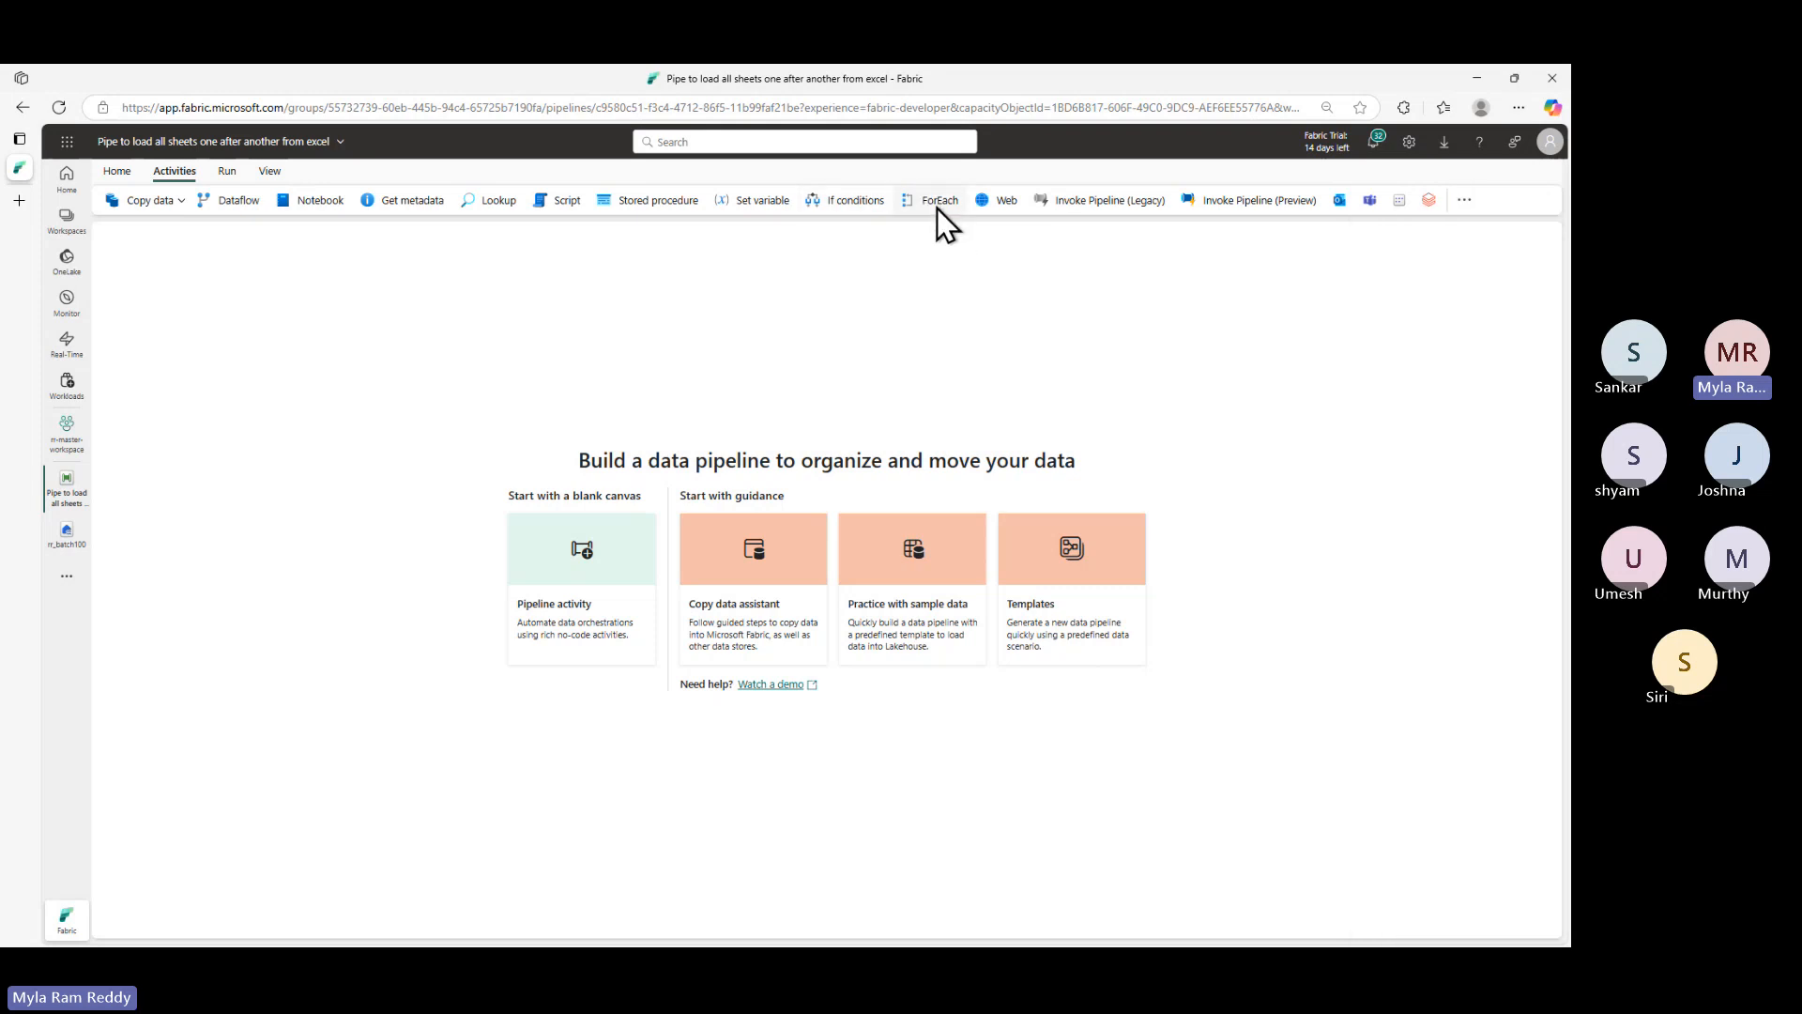
left_click_drag(226, 413, 608, 285)
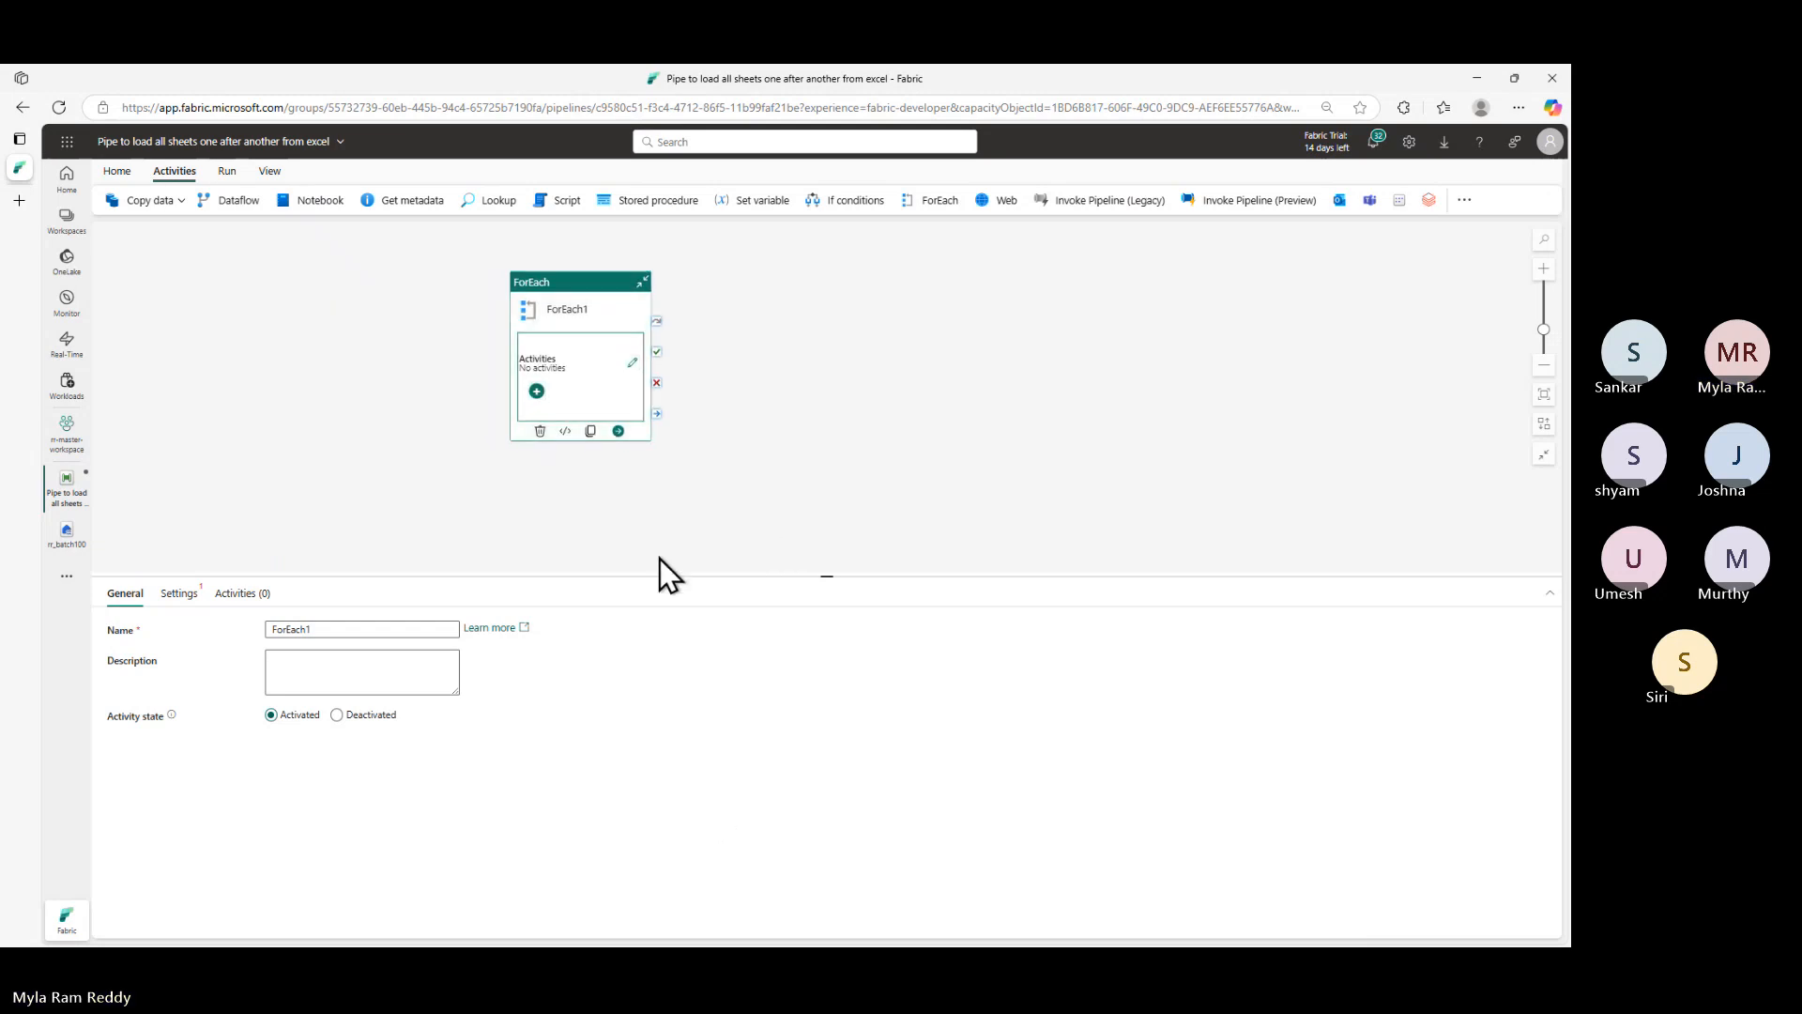
- Switch to the guide in Chrome, highlight the ForEach and Copy activity mention in its introduction, and return to the Fabric pipeline
key("alt+Tab")
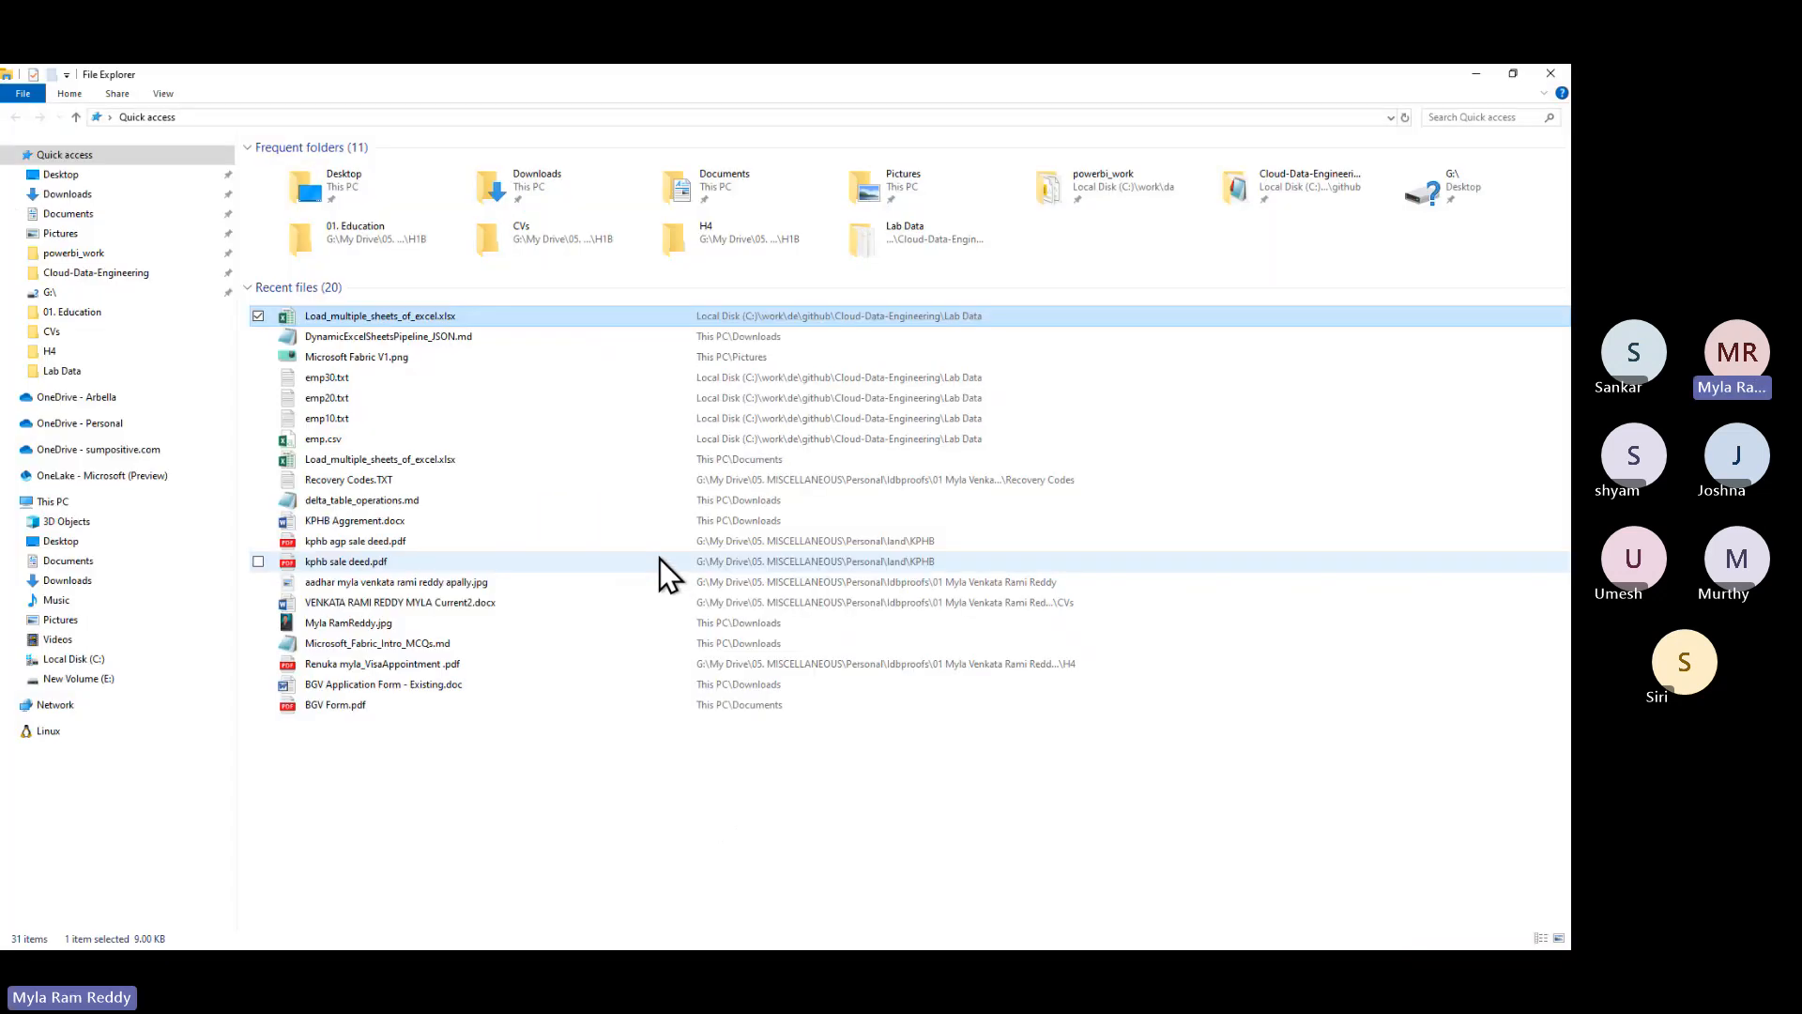
key("alt+Tab")
key("alt+Tab")
key("alt+Tab")
scroll(659, 560, "up", 7)
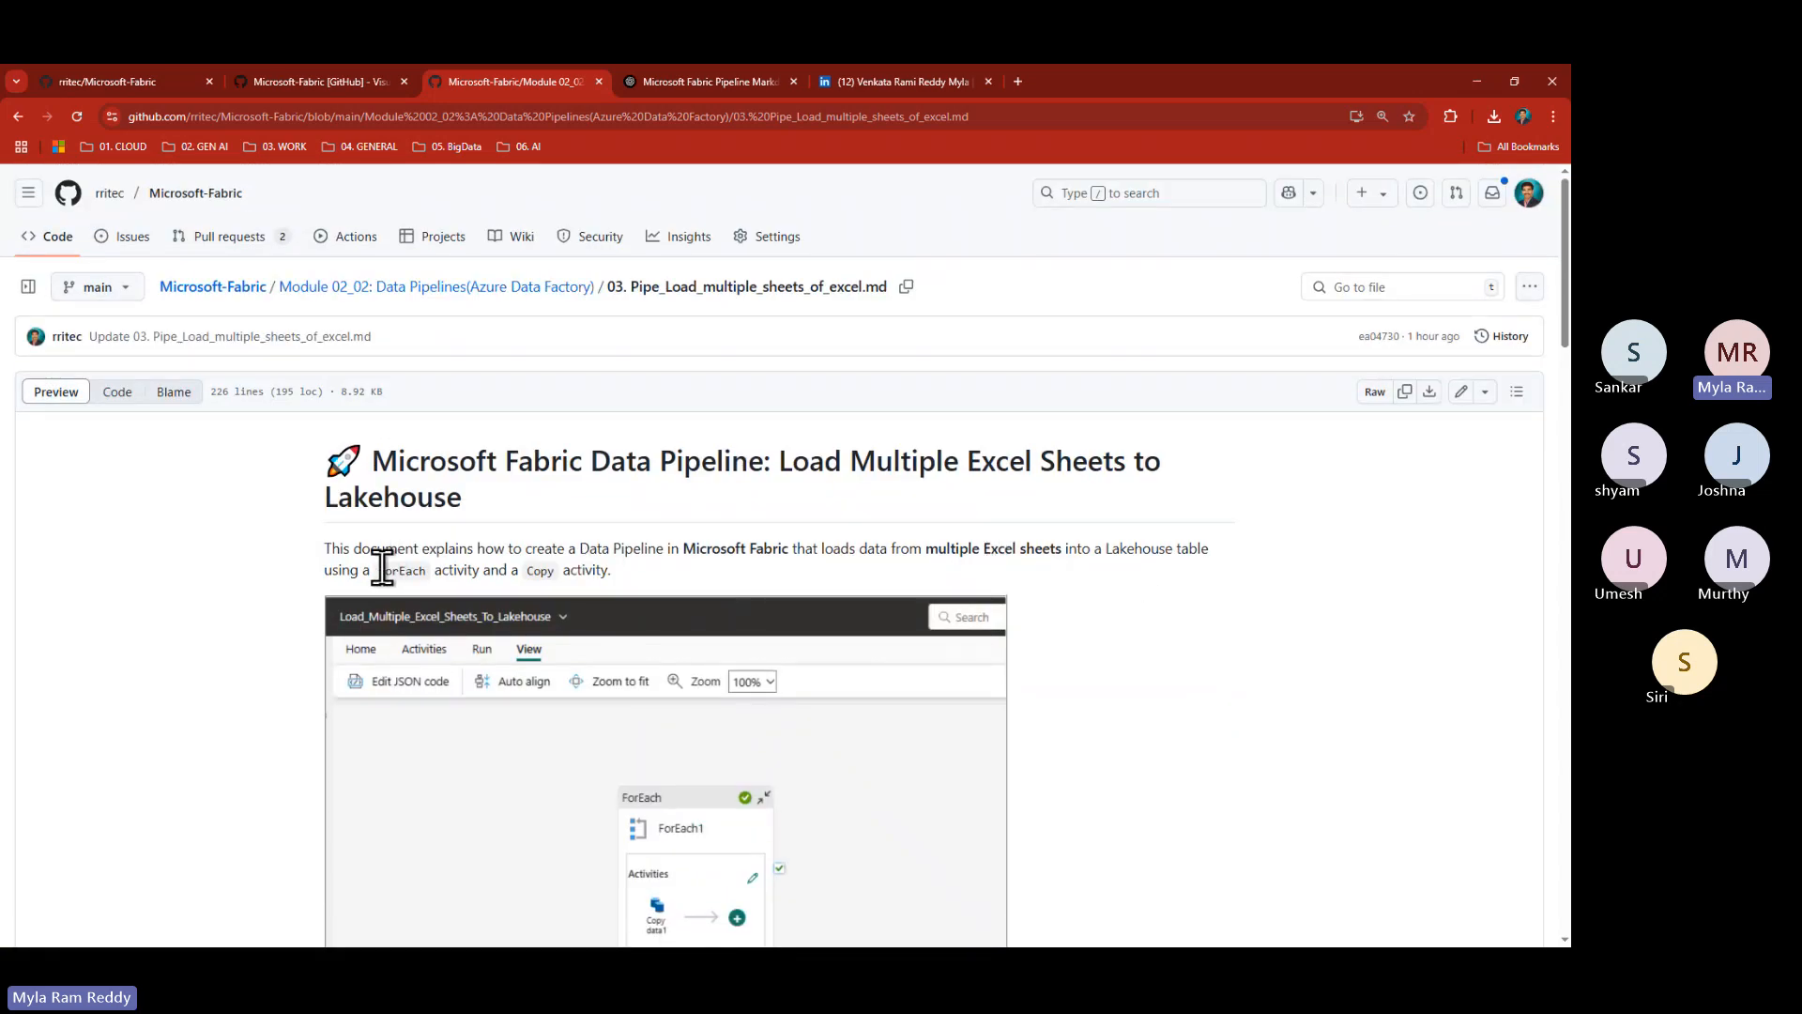
left_click_drag(381, 566, 556, 571)
left_click_drag(381, 566, 430, 571)
key("alt+Tab")
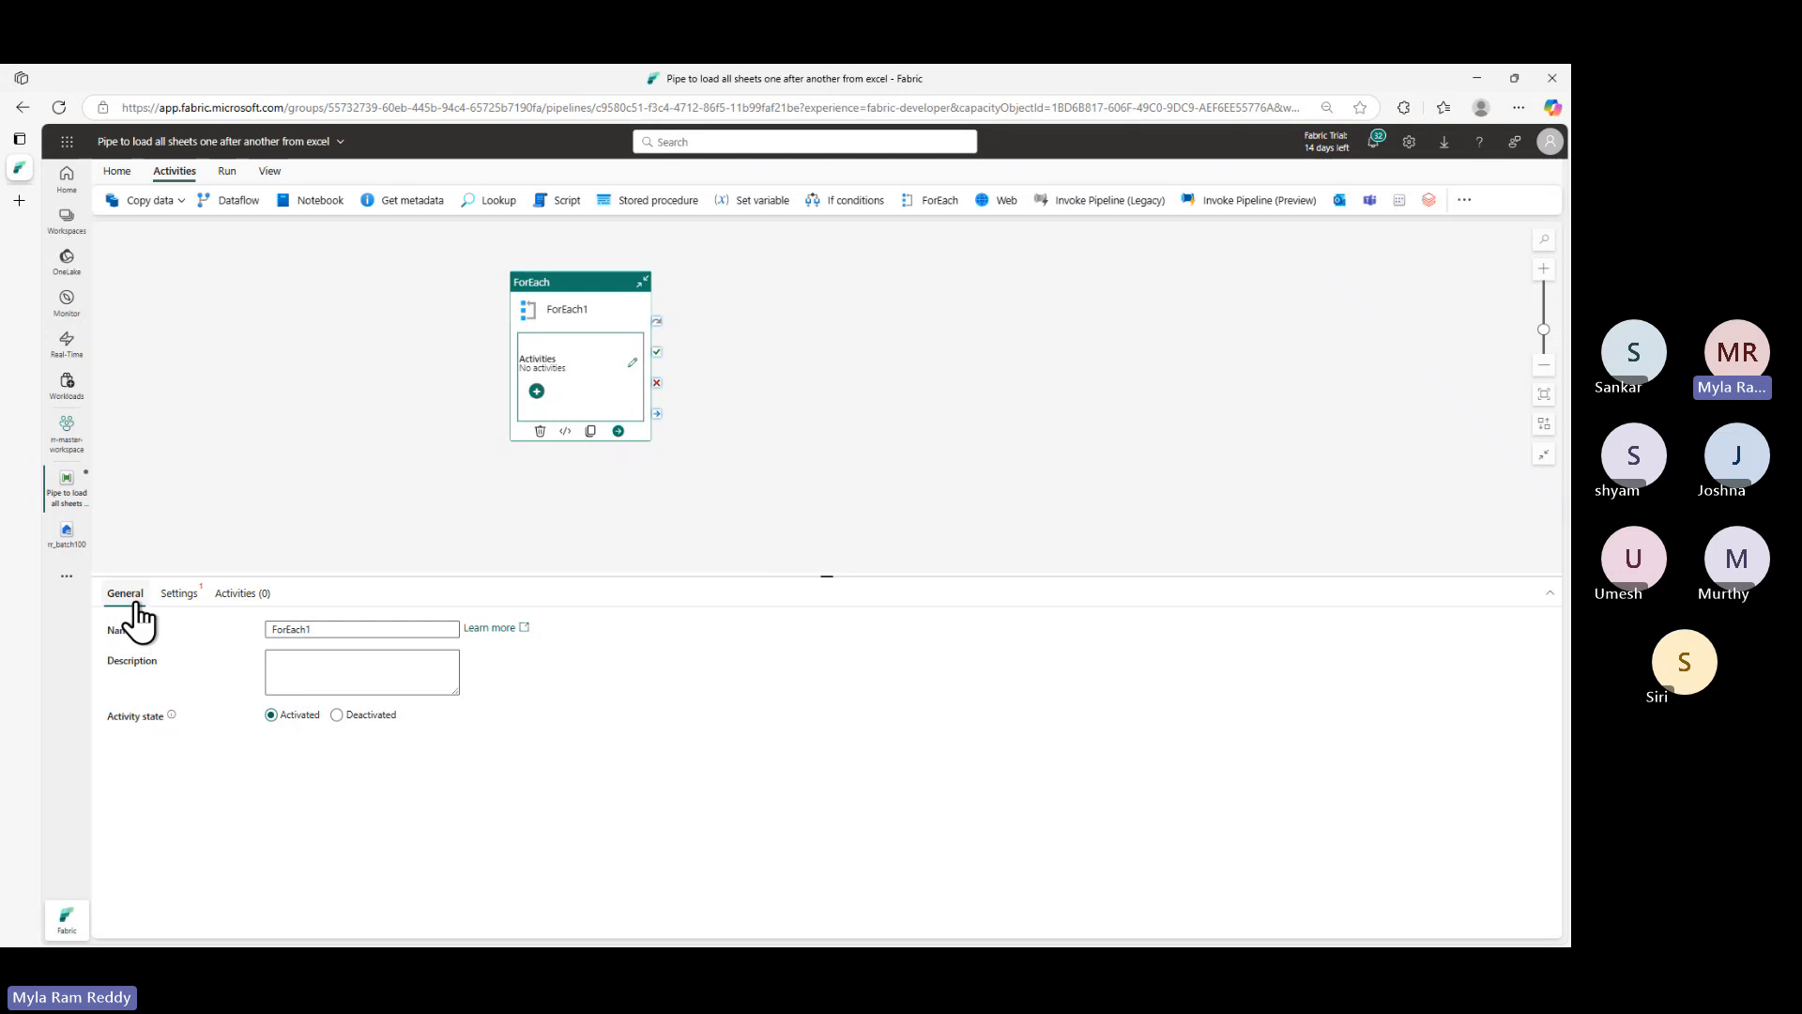
- Set the ForEach activity to run sequentially and open the pipeline expression builder for its Items property
left_click(192, 601)
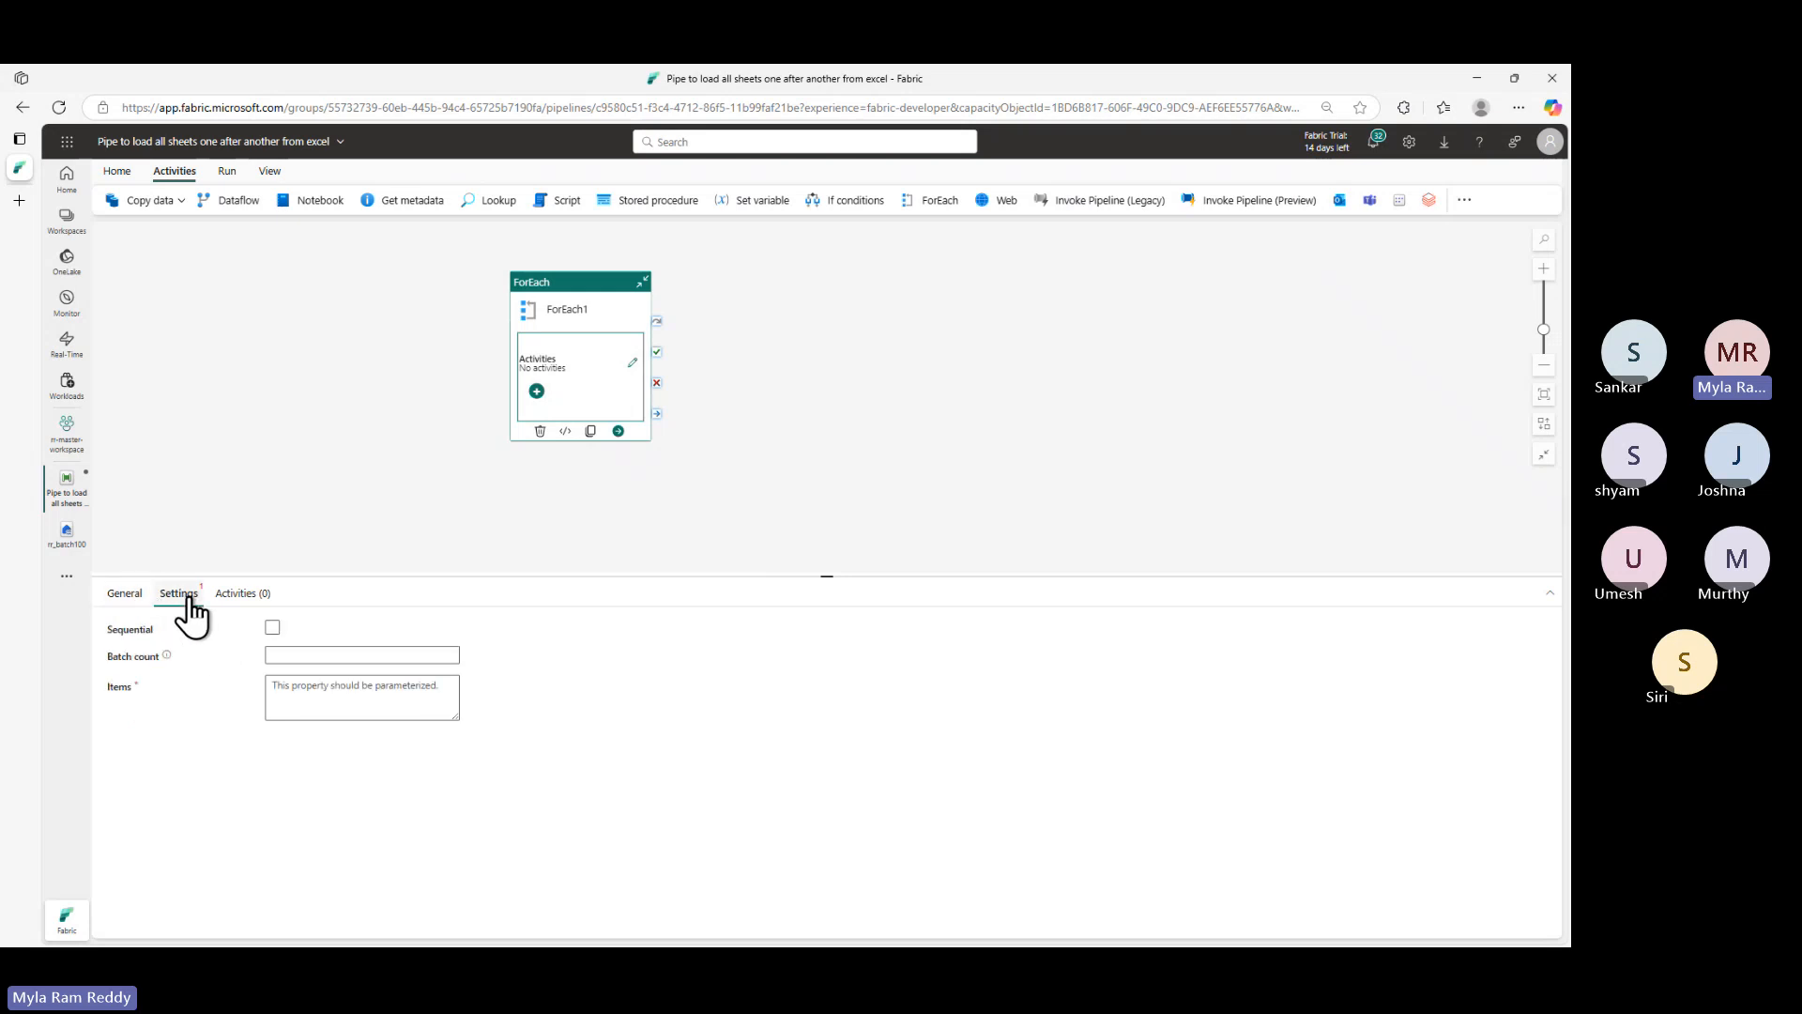
left_click(272, 628)
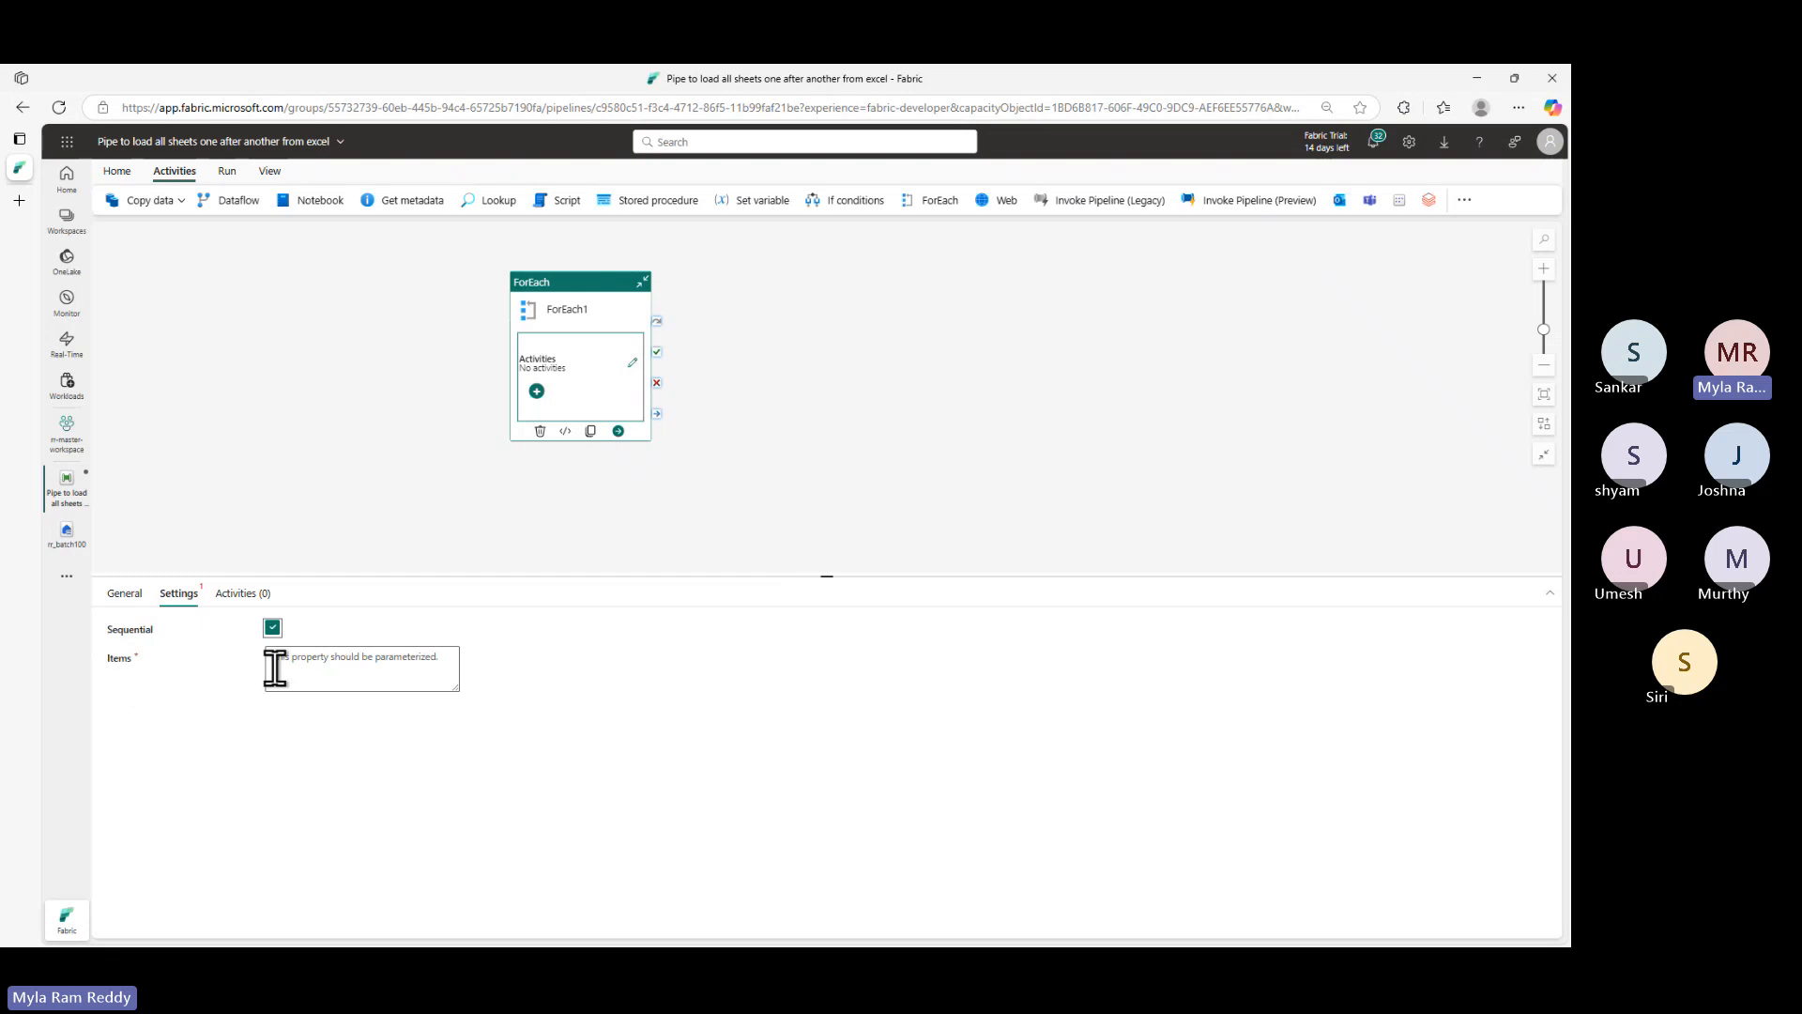
left_click(342, 657)
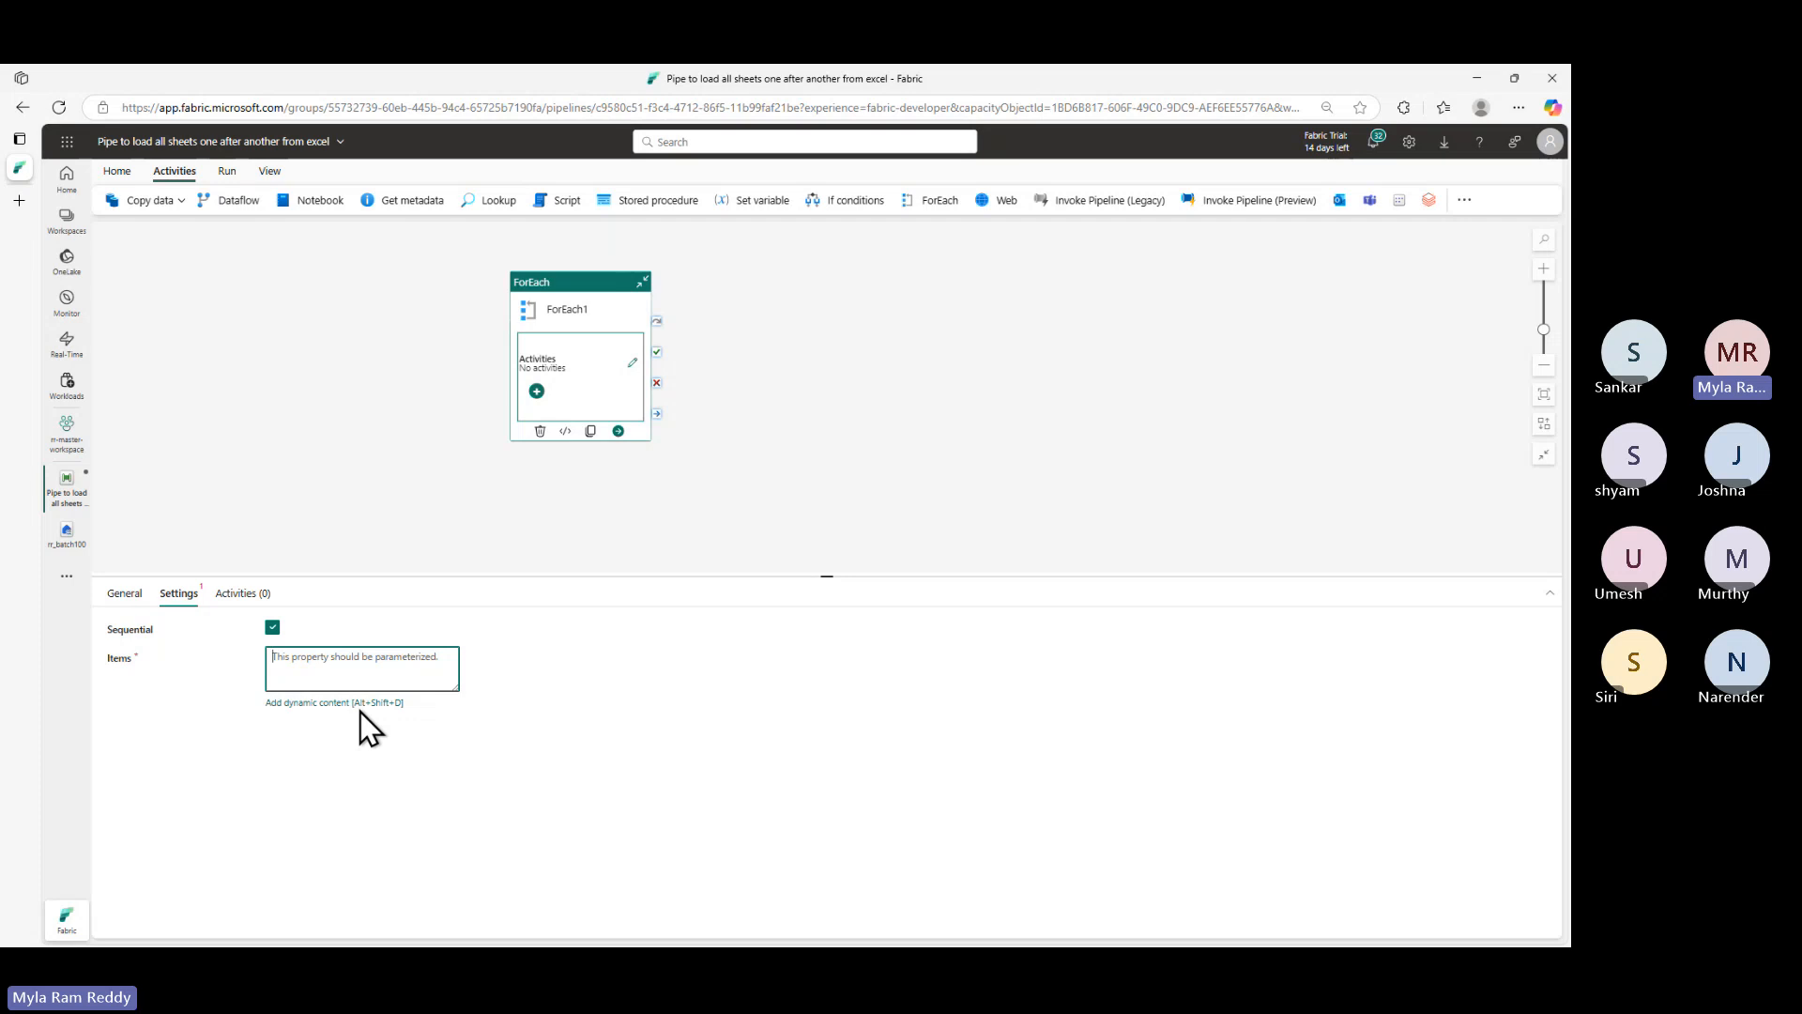
left_click(318, 704)
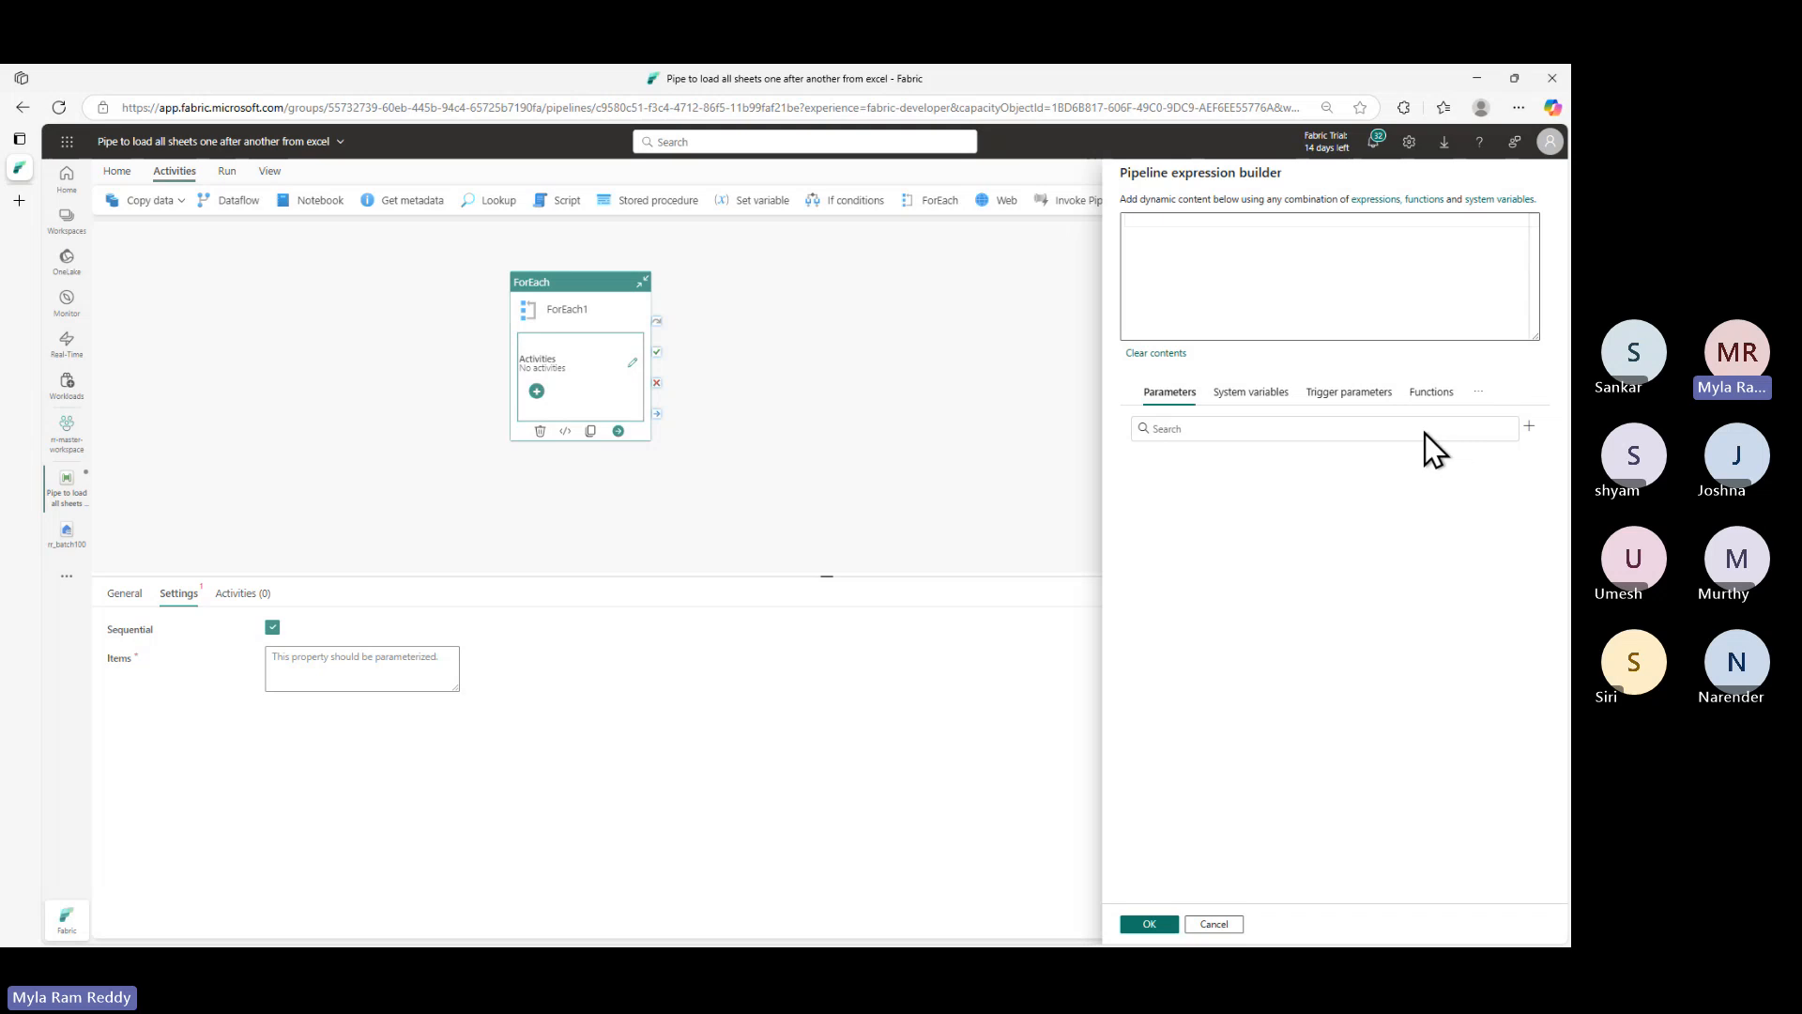
- Mark the control for adding a parameter in the expression builder with the annotation pen
key("alt+Tab")
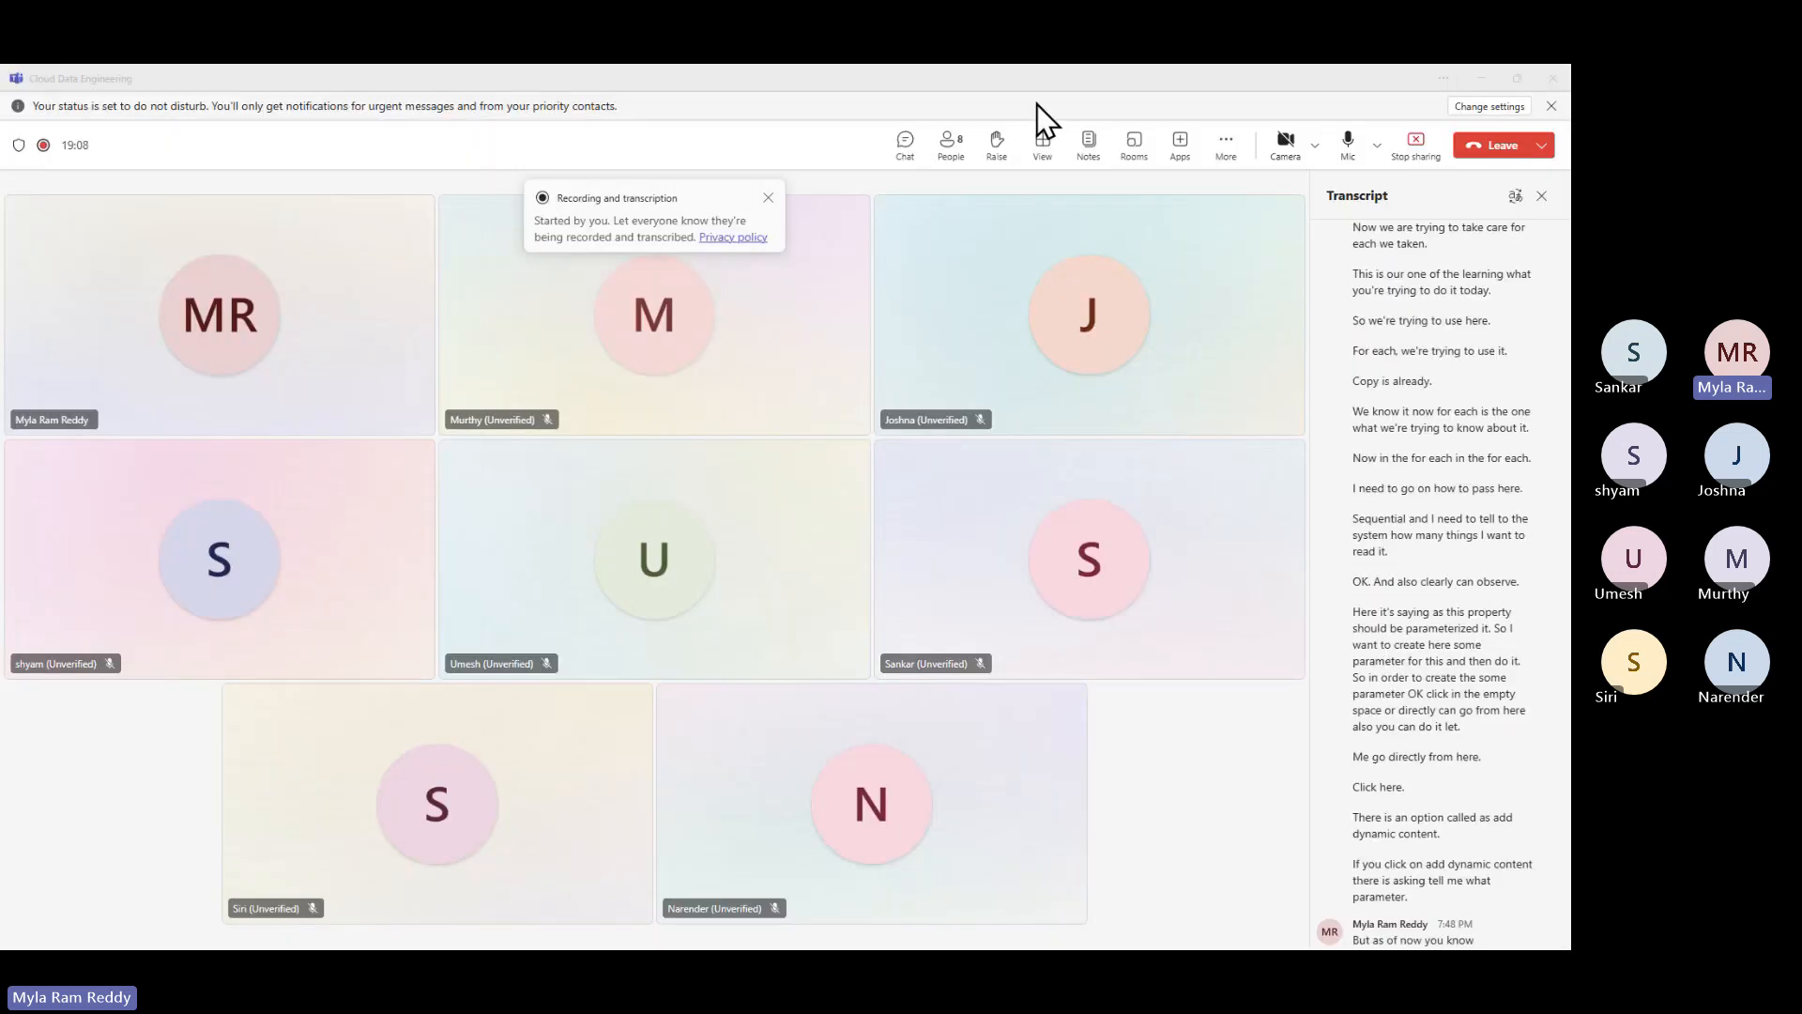
key("alt+Tab")
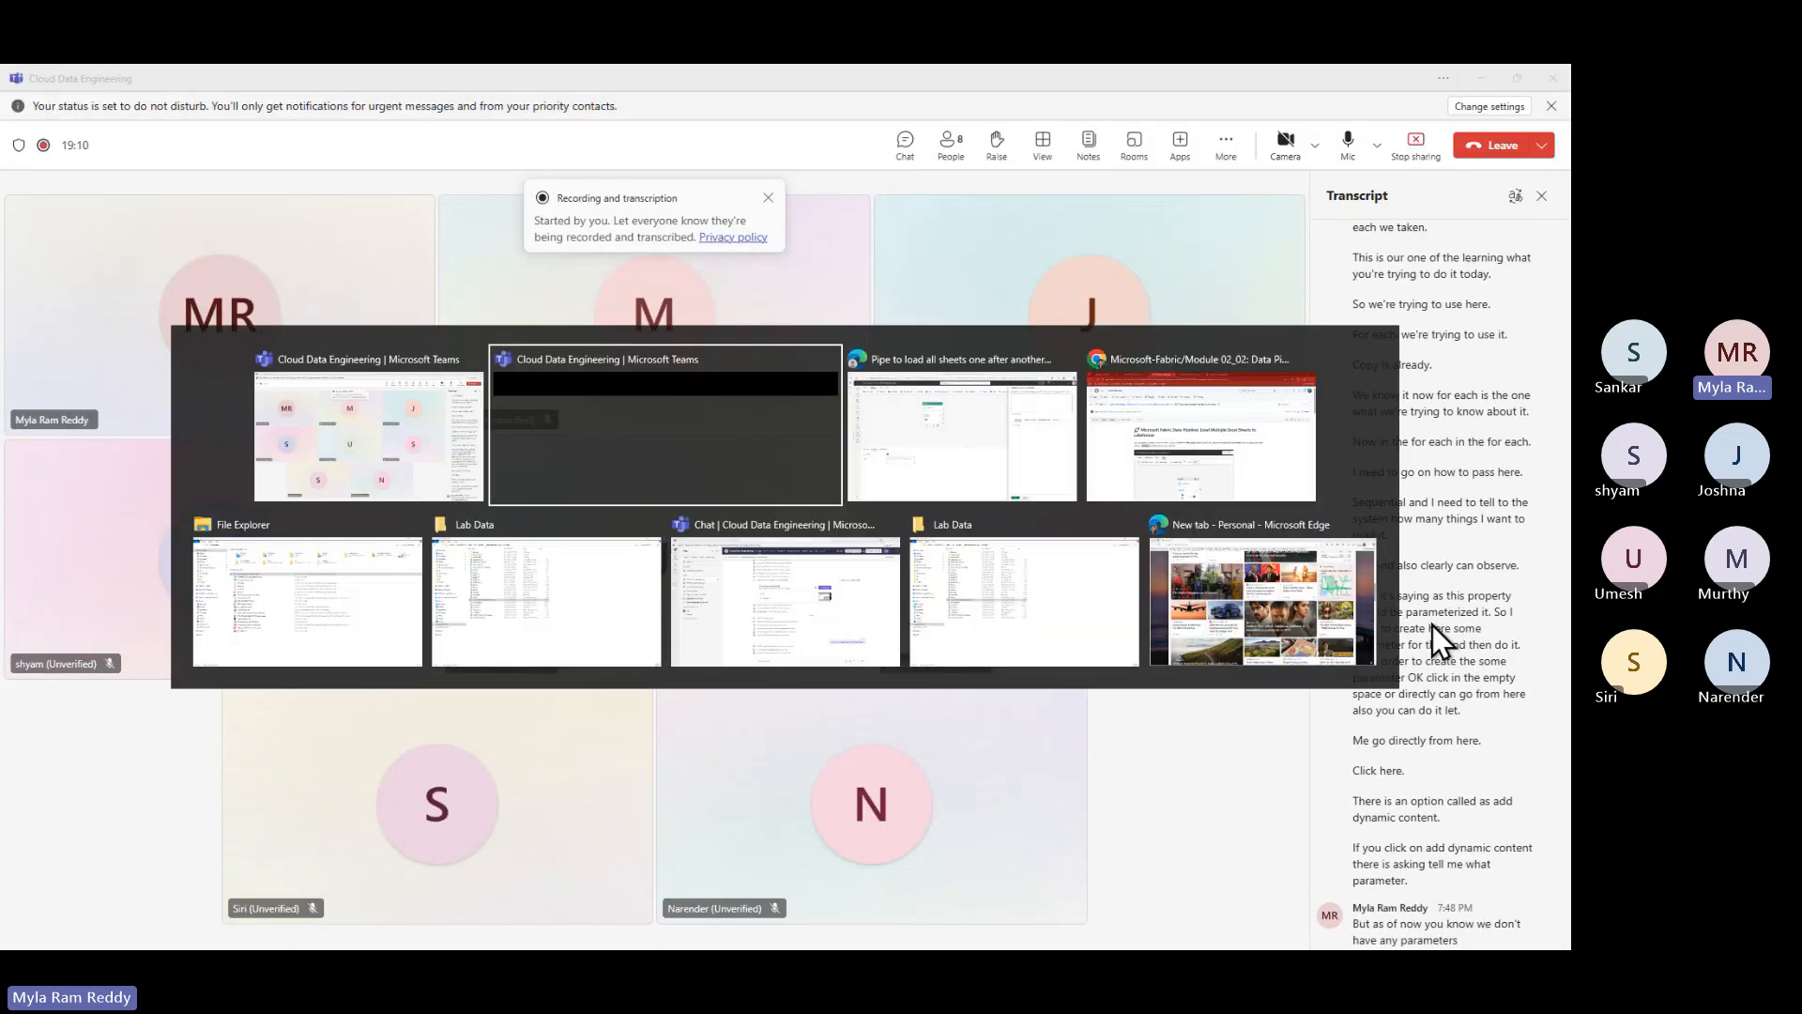
key("alt+Tab")
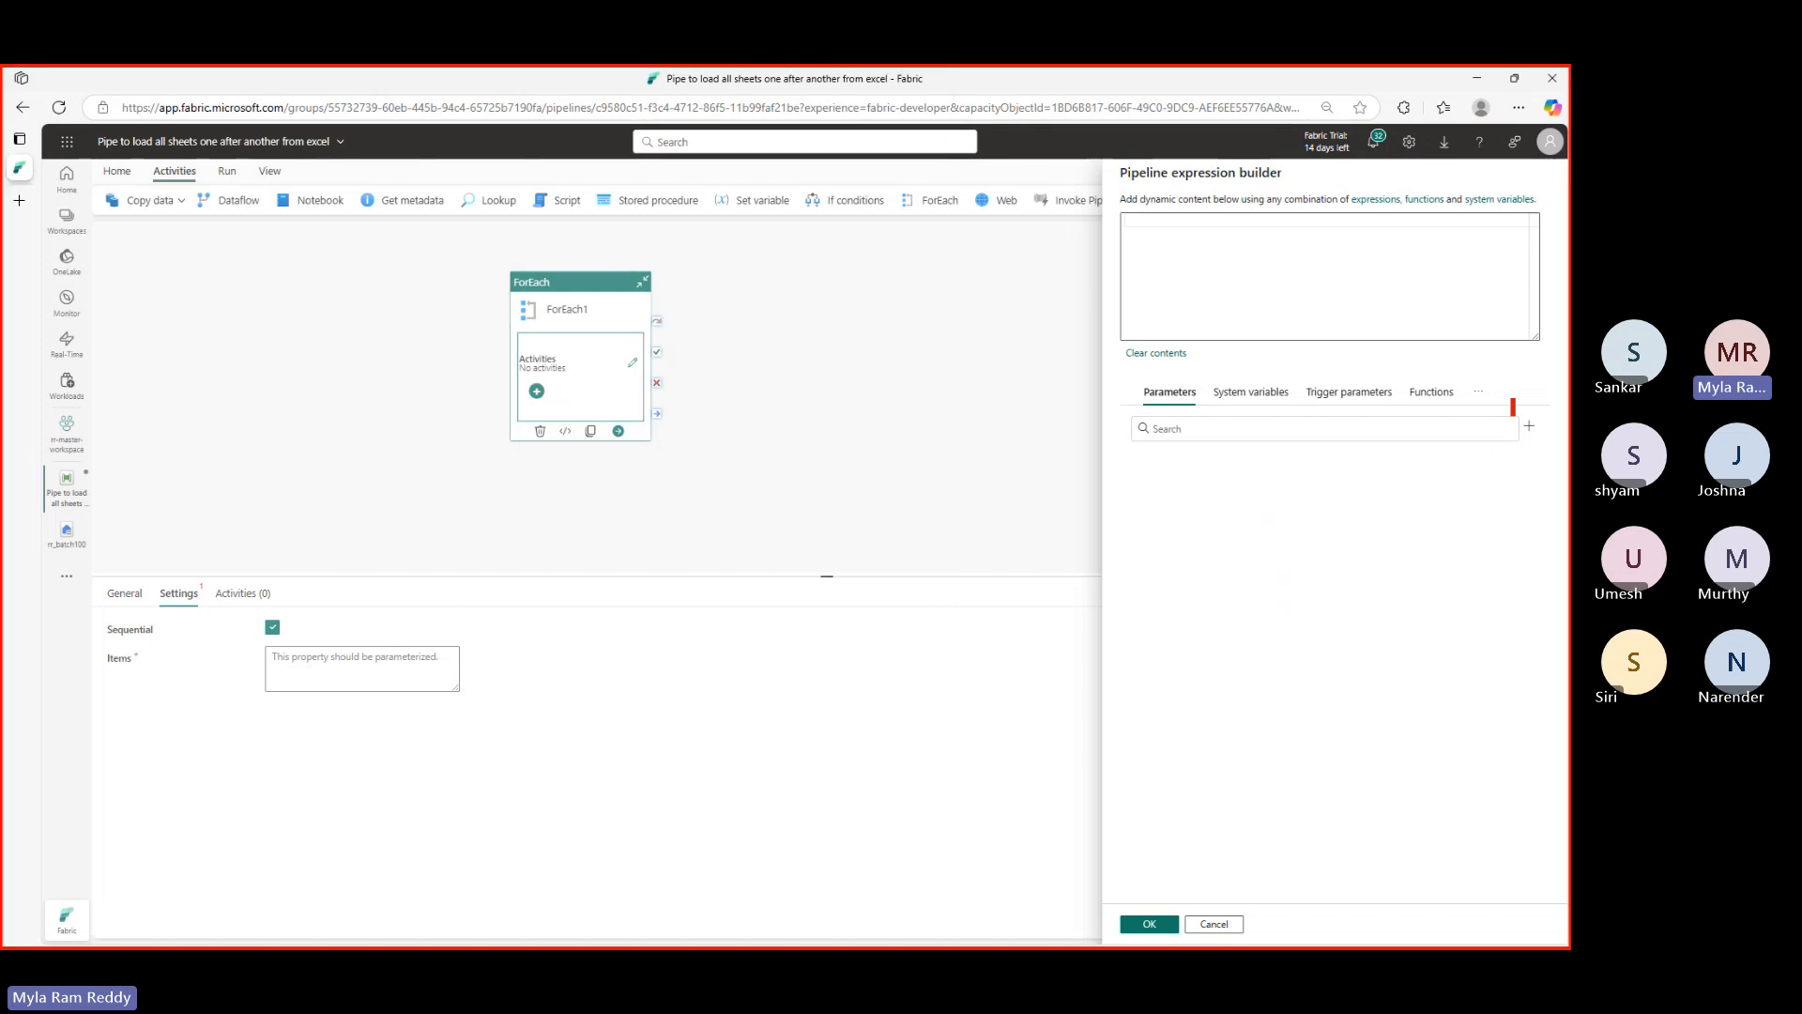
left_click_drag(1530, 457, 1534, 435)
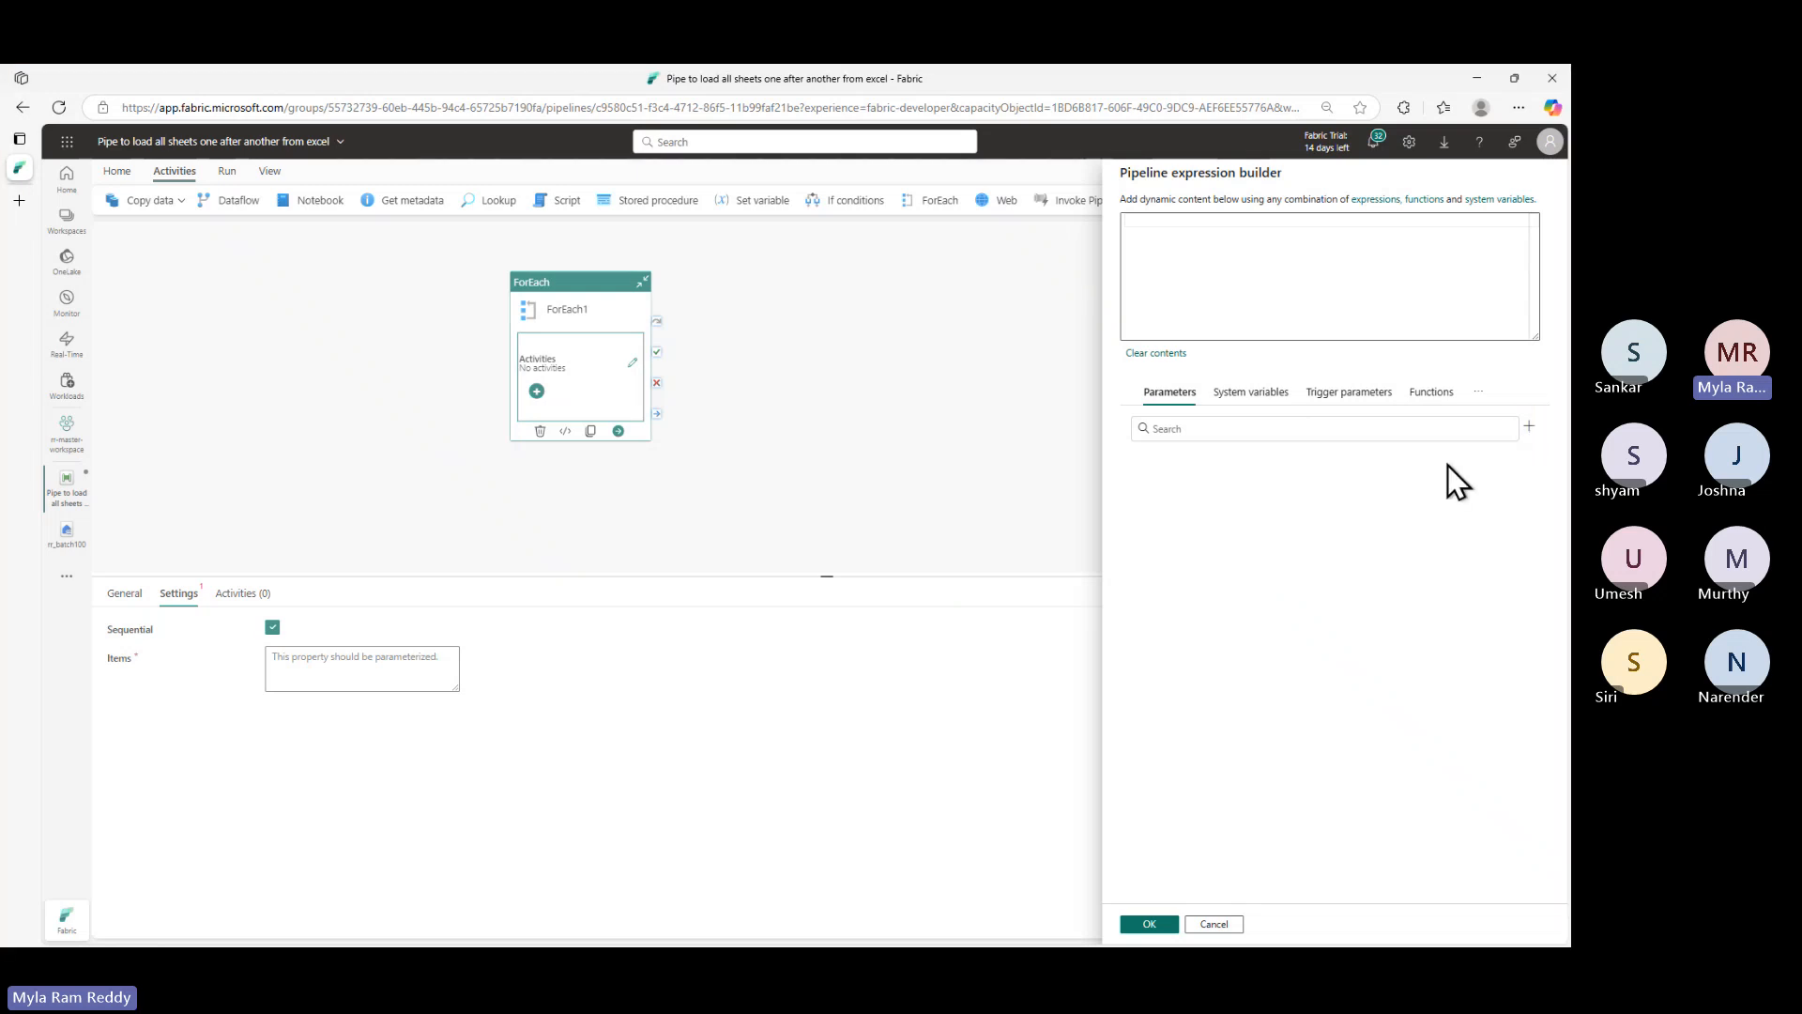
- Start a new pipeline parameter named pExcelSheetNames with the Array type
left_click(1530, 429)
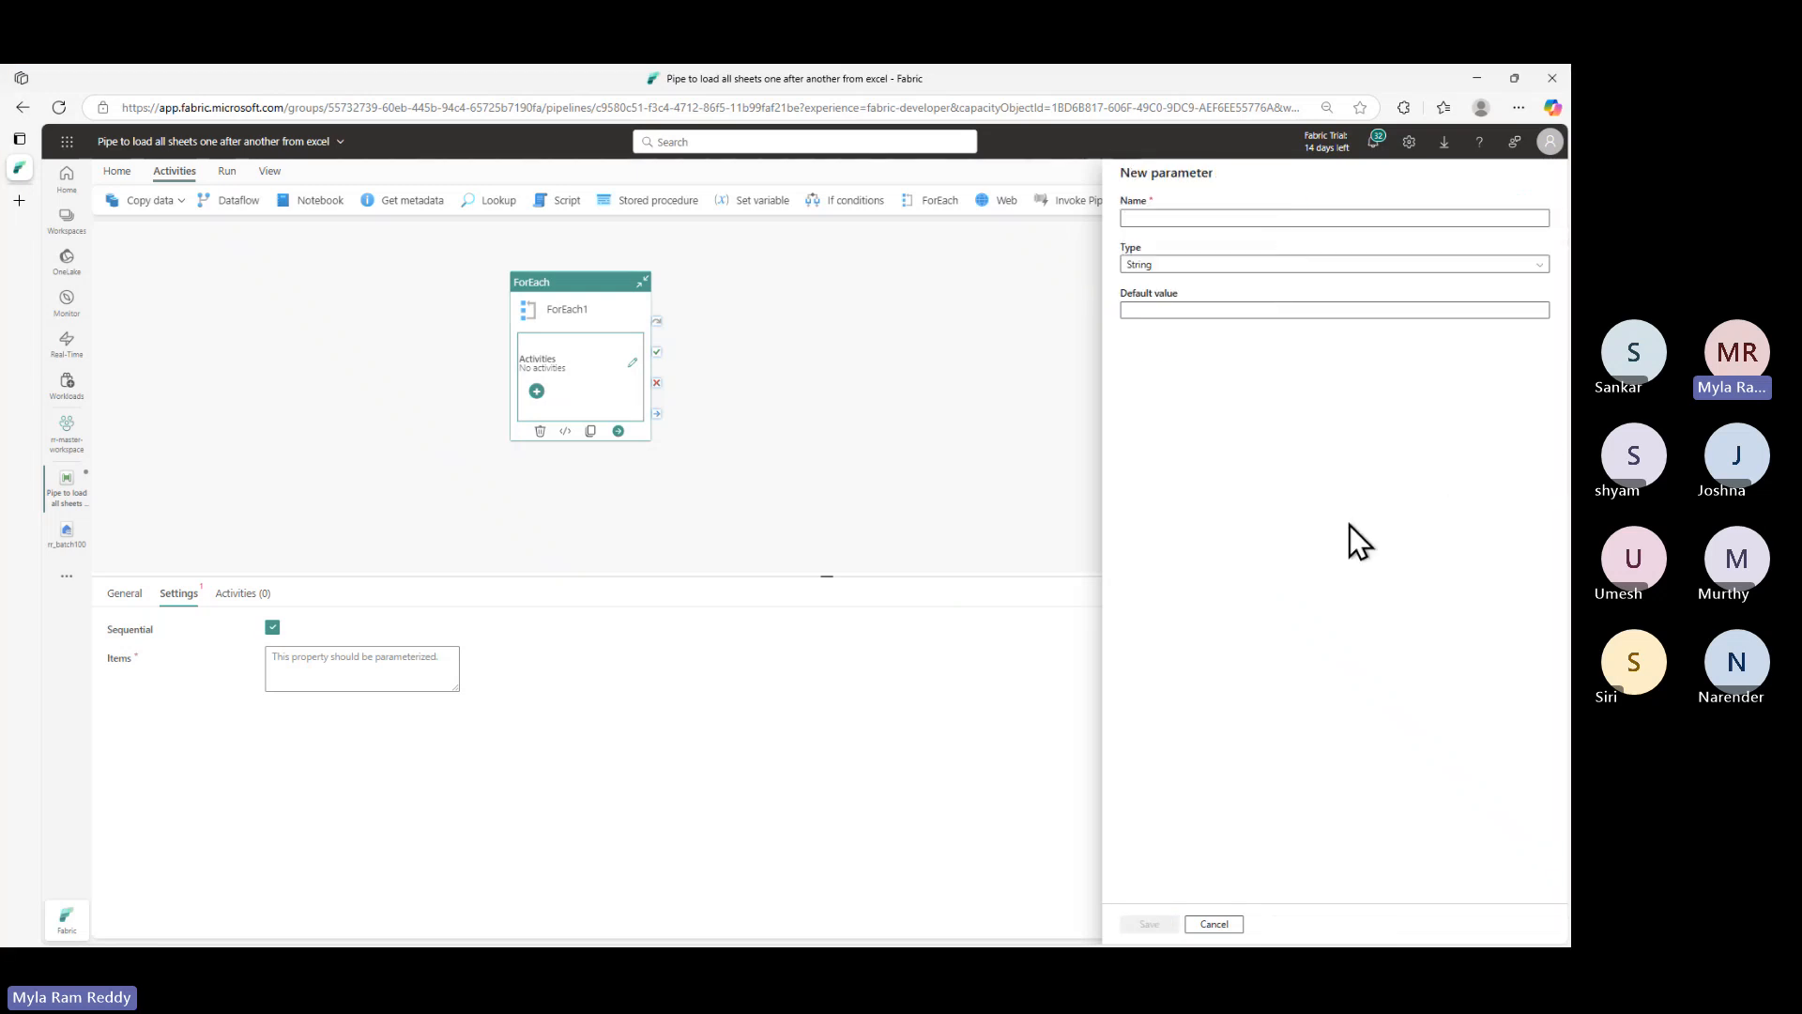
left_click(1138, 219)
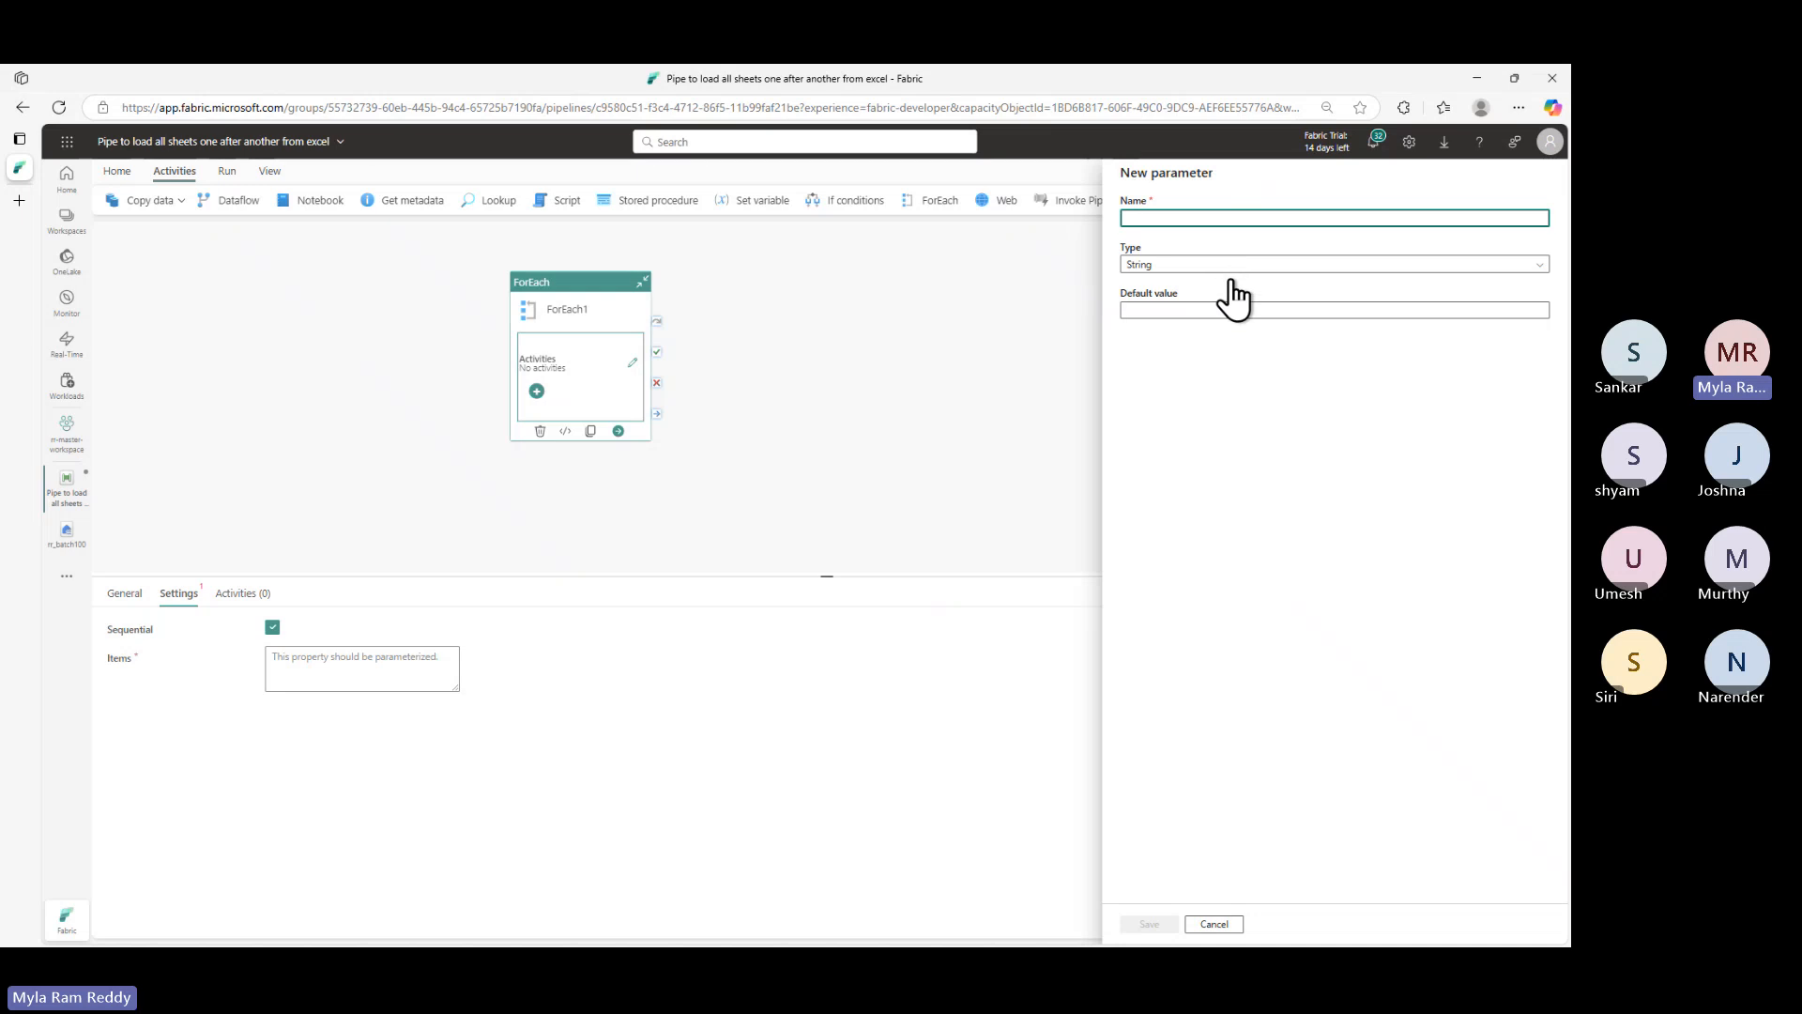
type("pSheetNames")
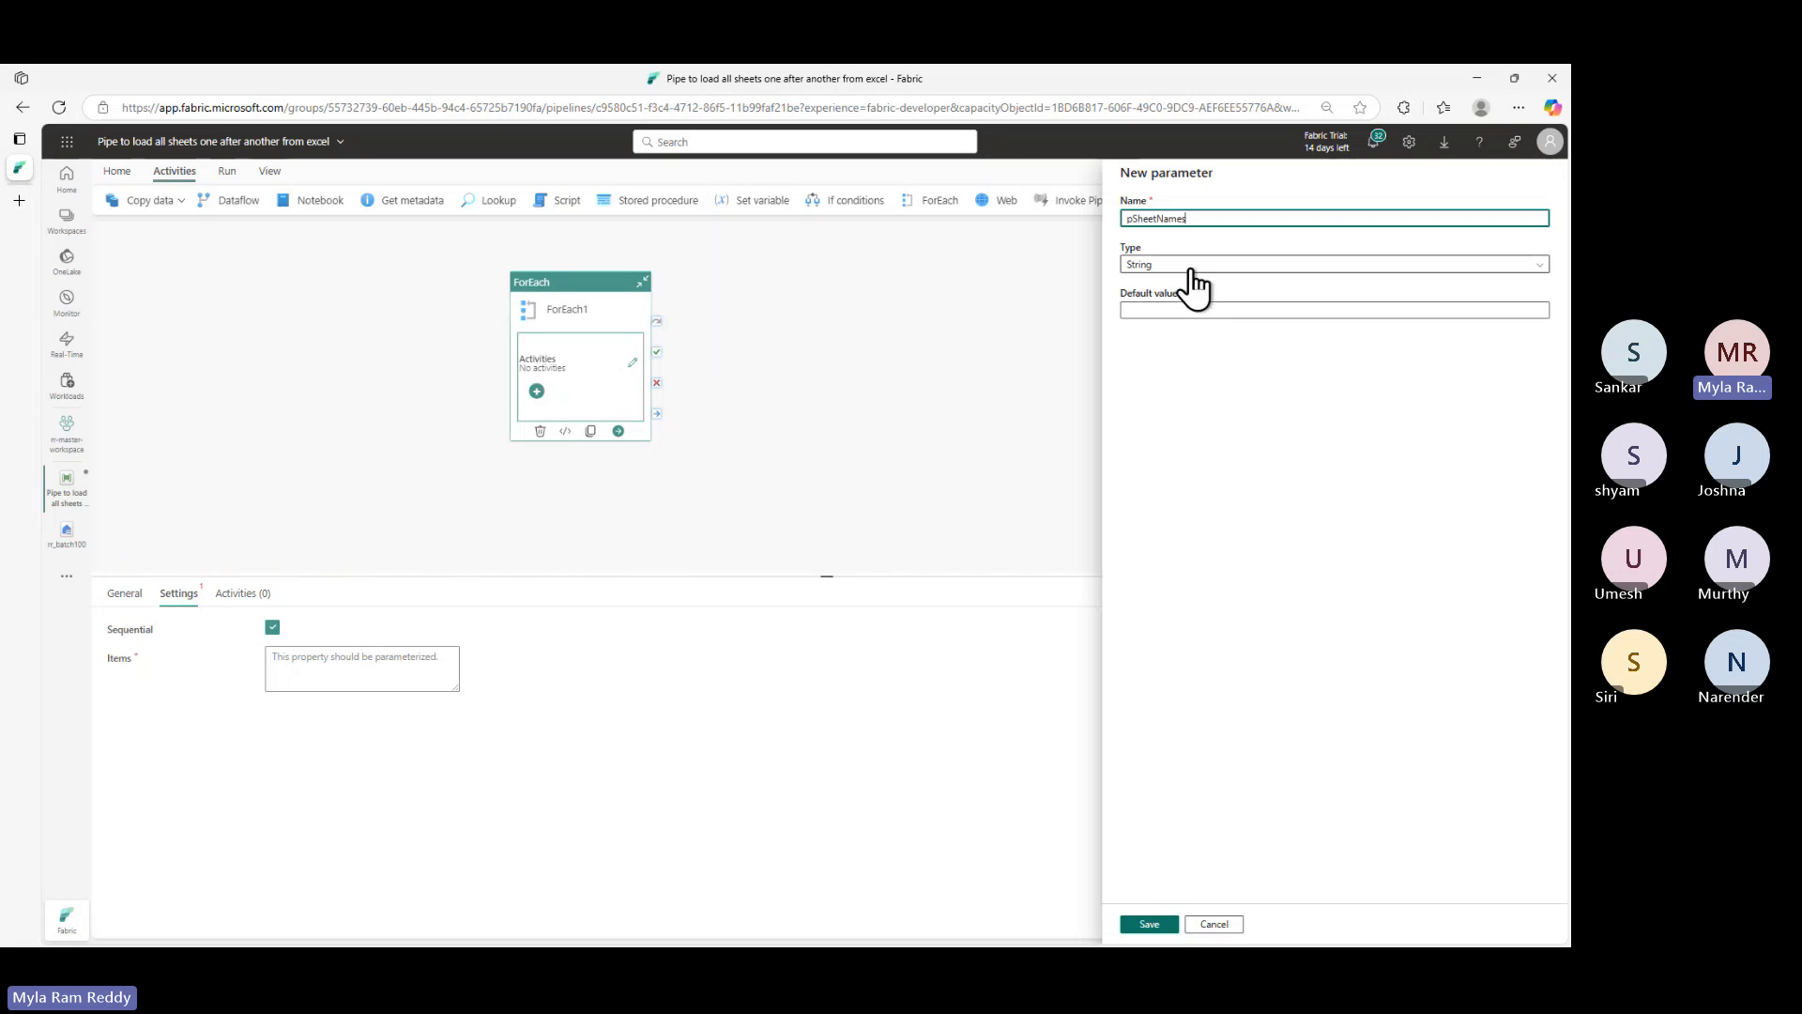
left_click(1129, 218)
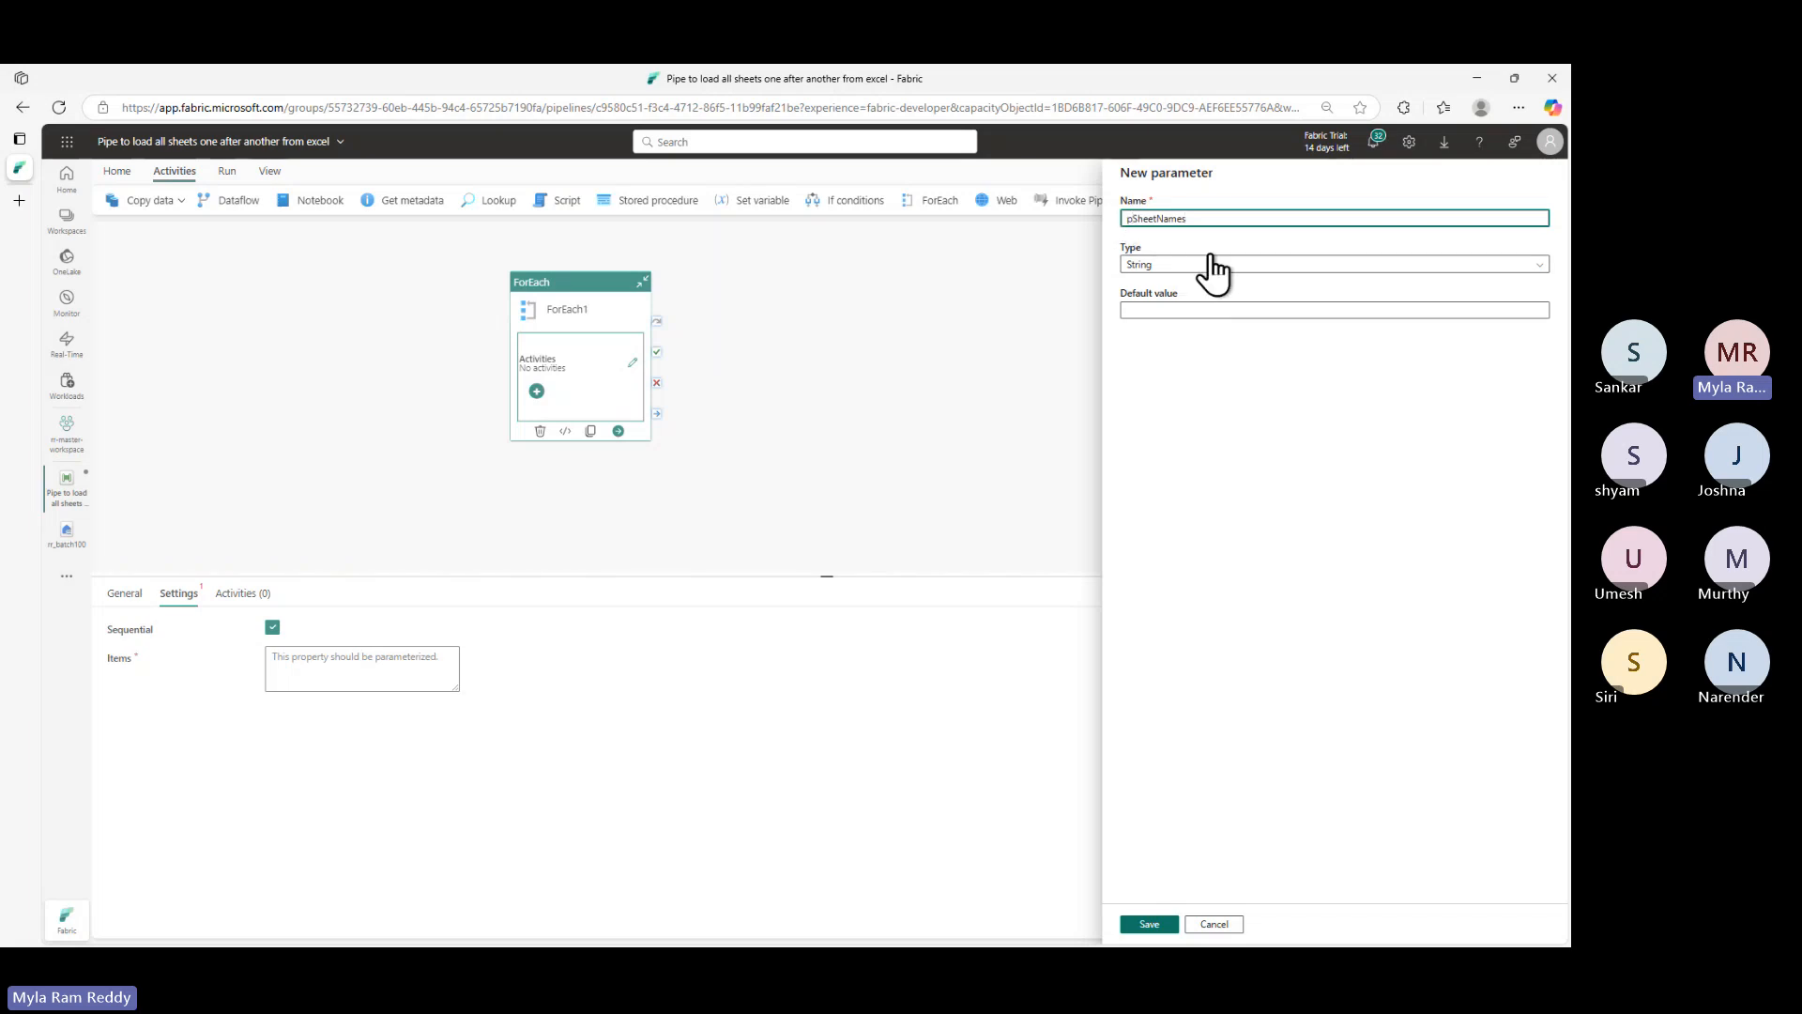
type("Excel")
left_click(1149, 268)
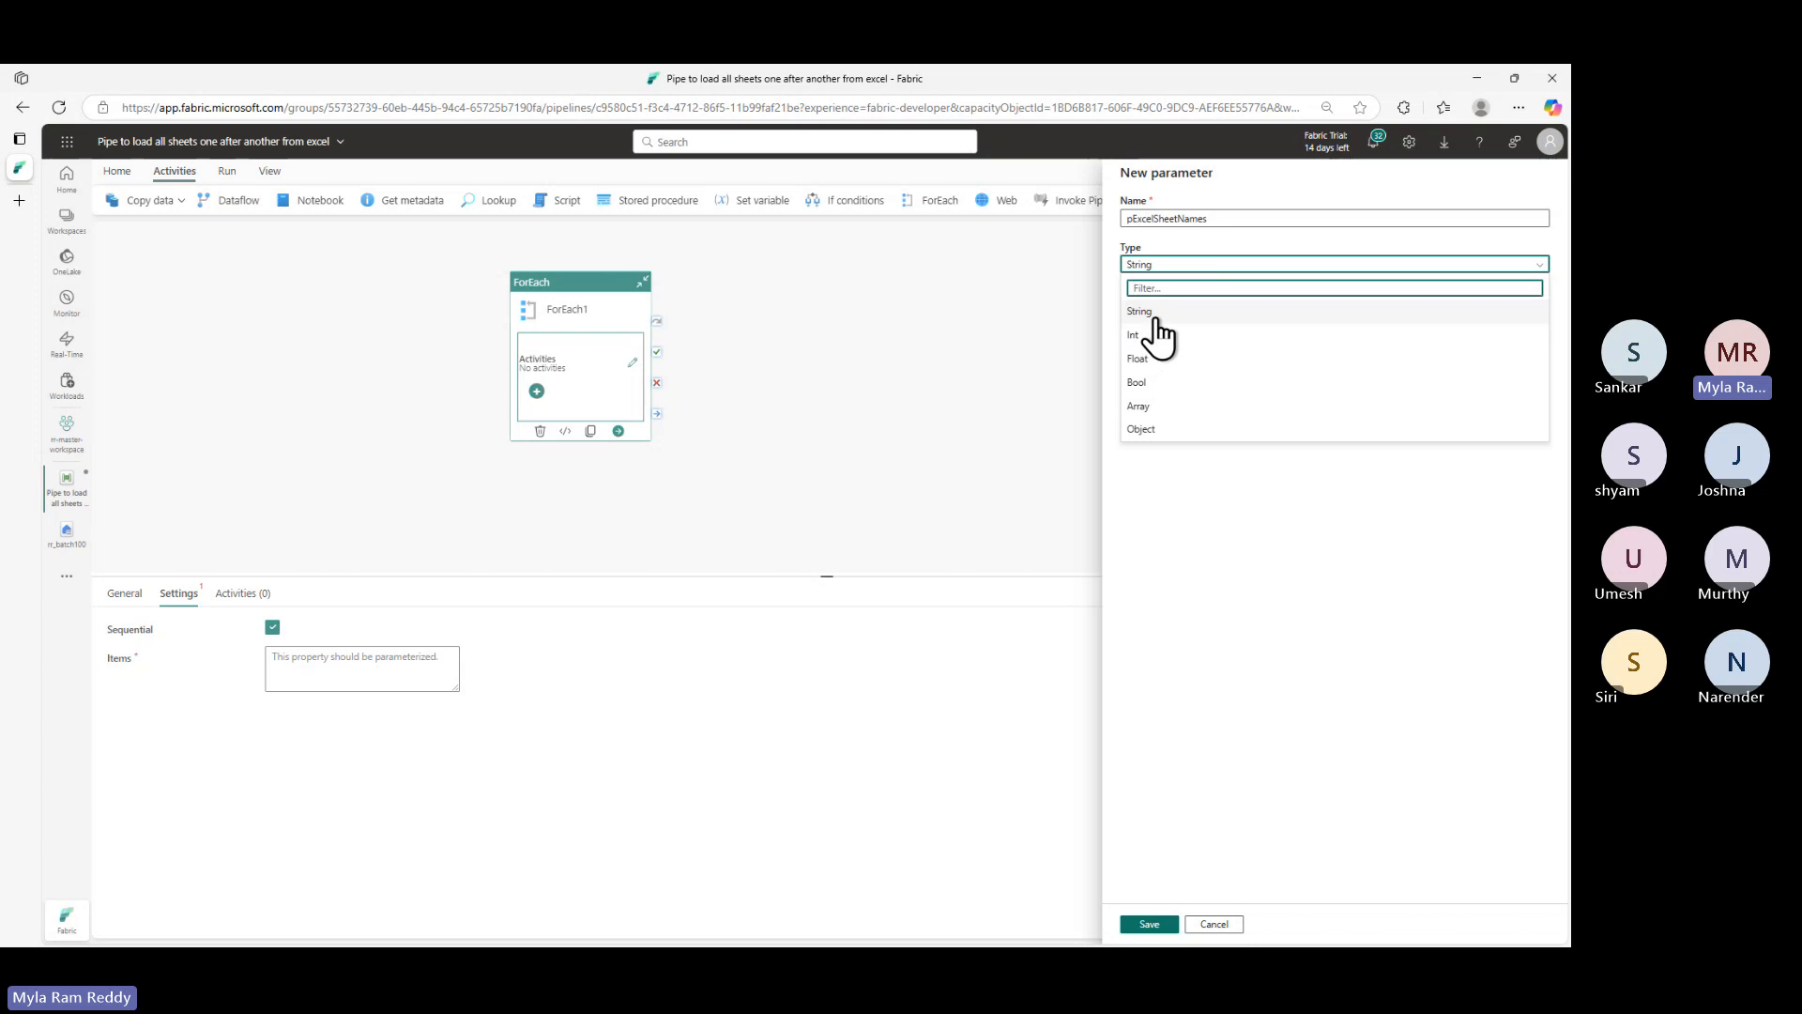
left_click(1147, 407)
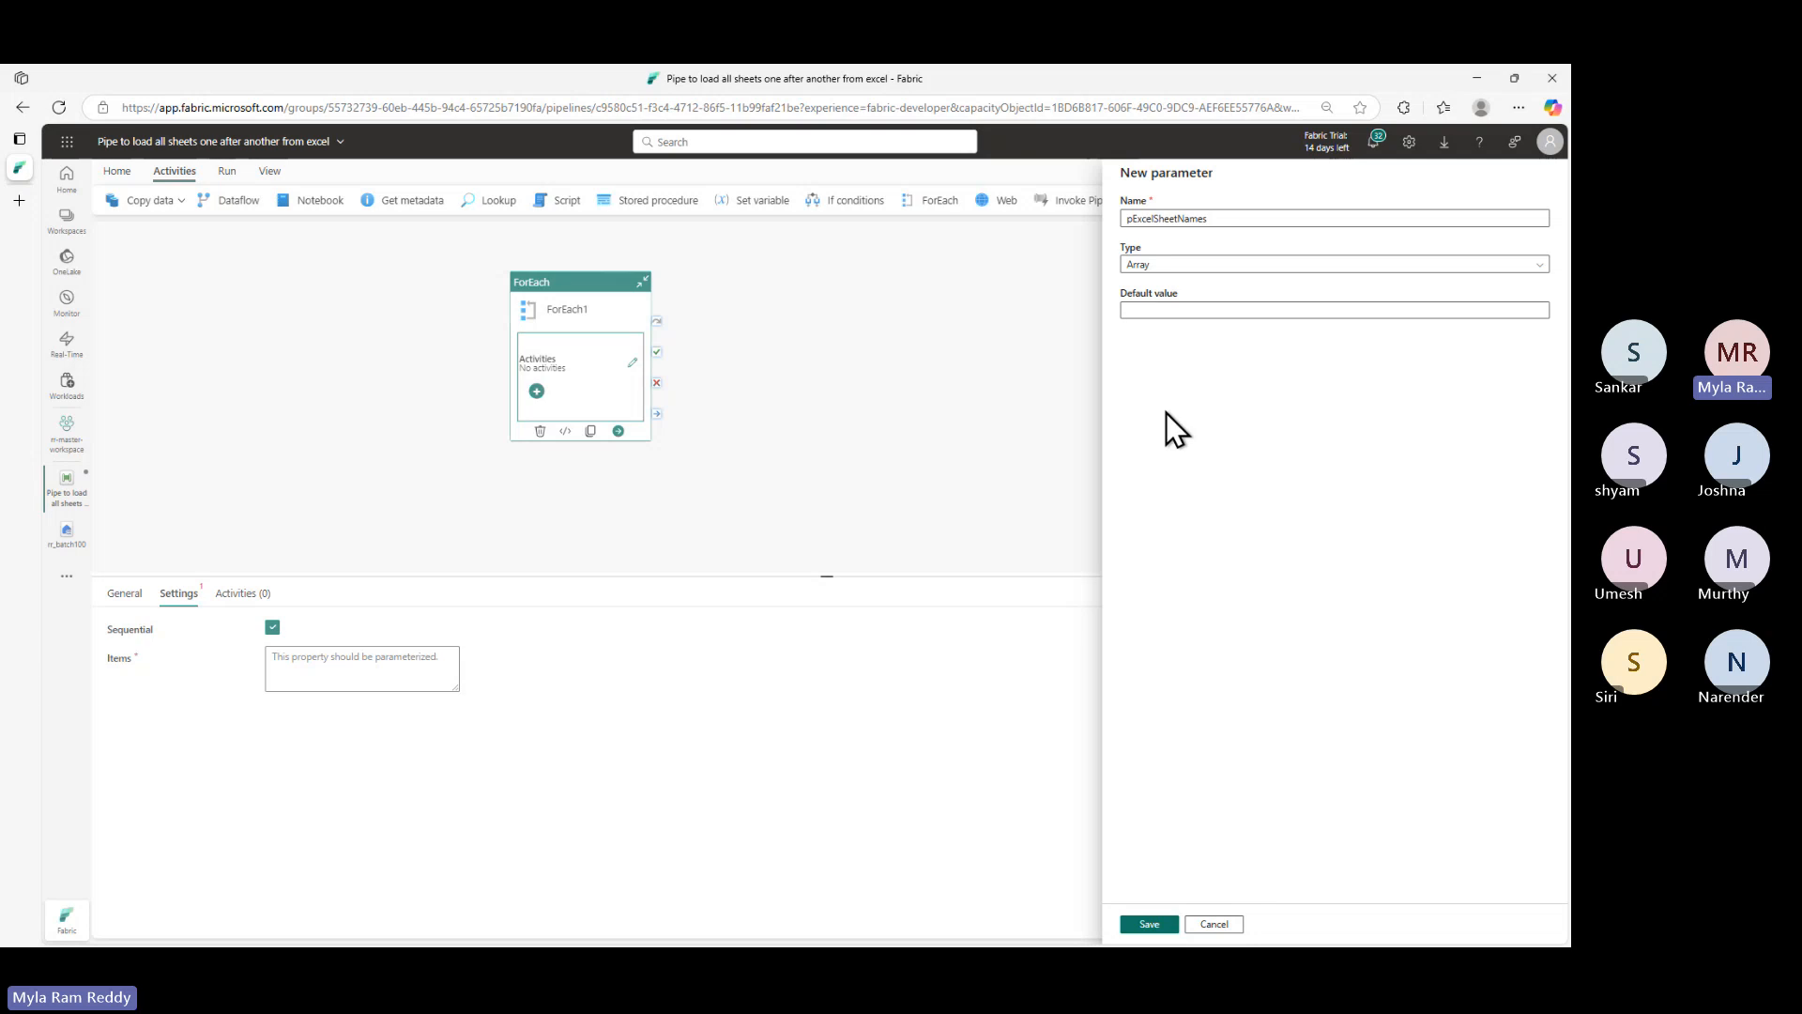
- Begin the parameter's default value as an array with the sheet names "CA" and "Texas", leaving a third entry open
left_click(1146, 308)
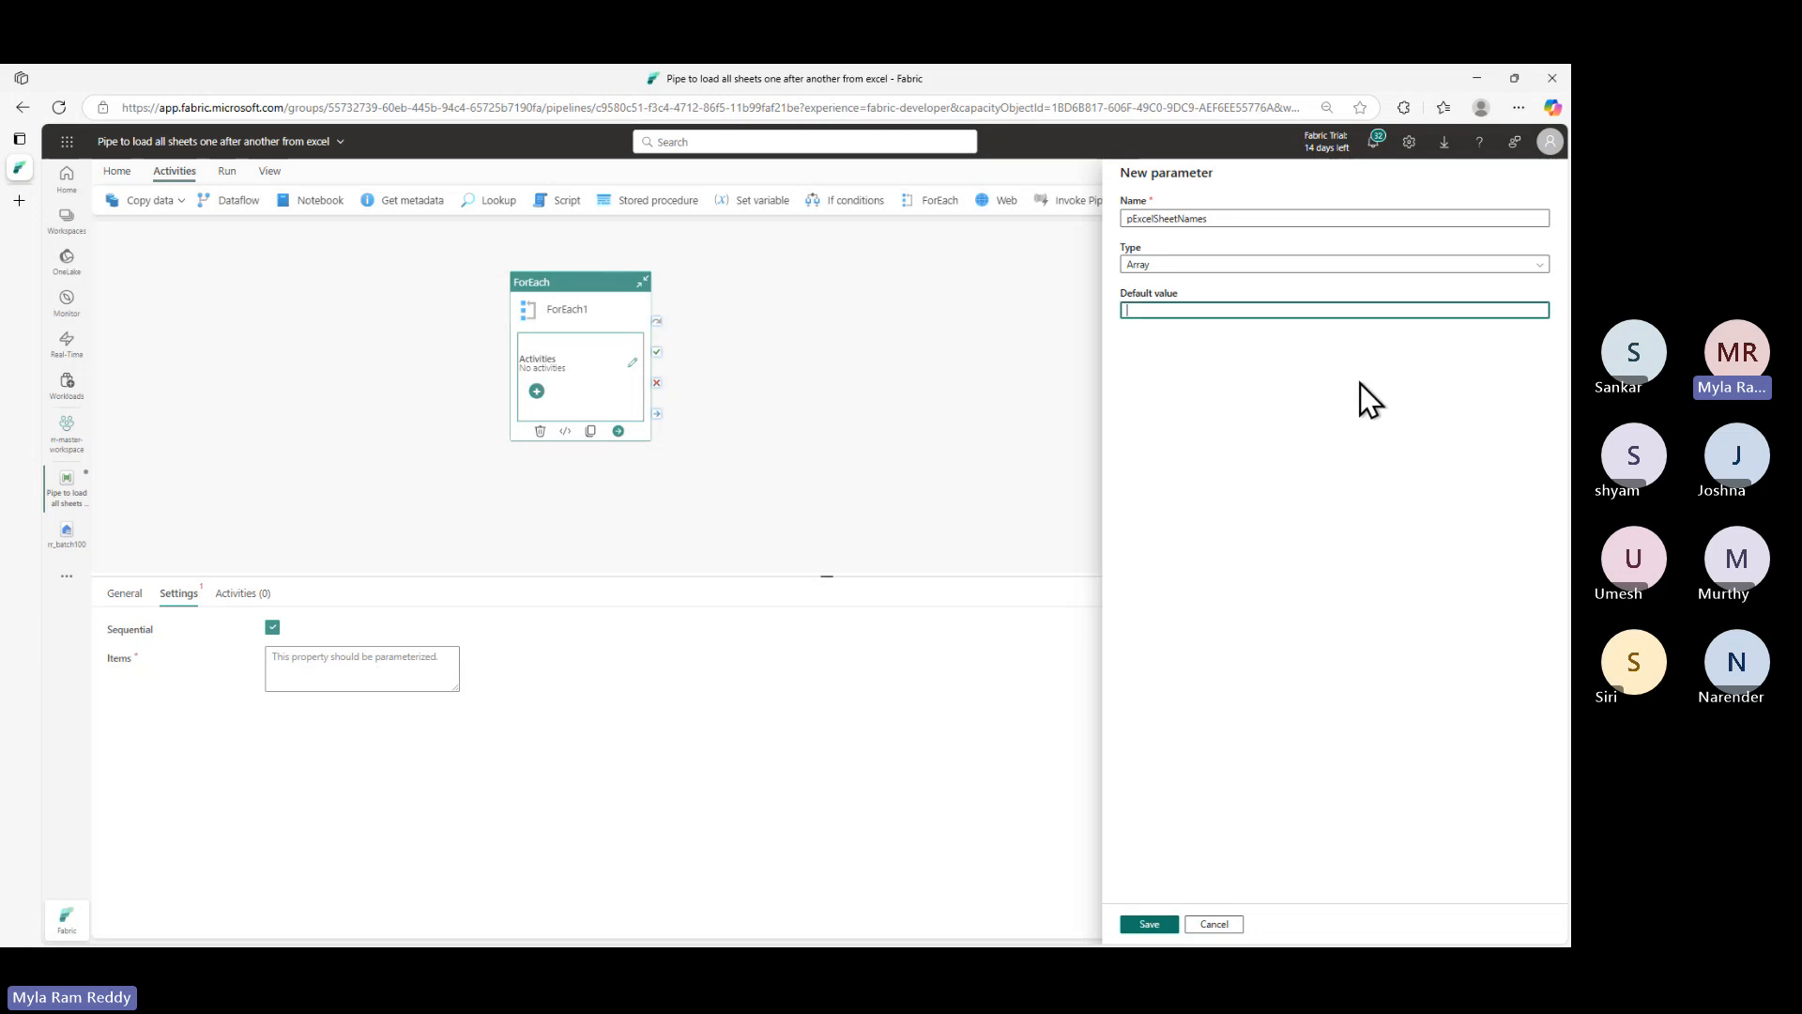
type("[]\"CA")
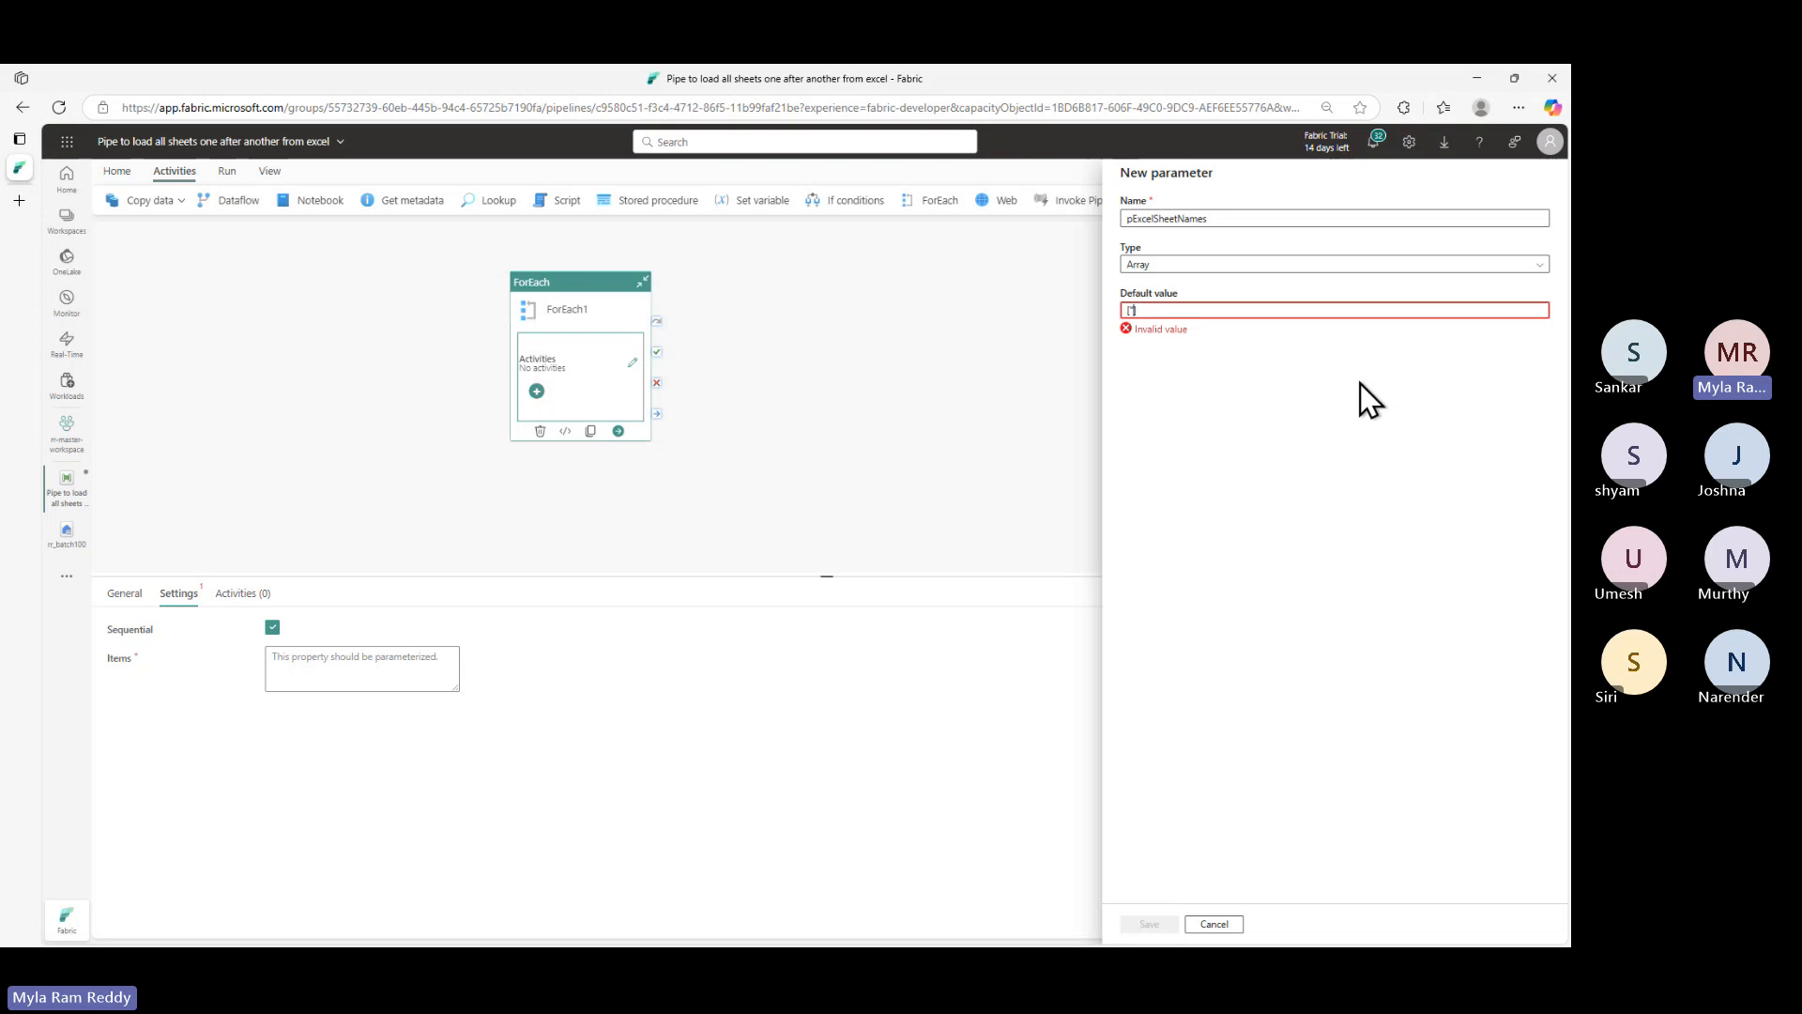
type("\",")
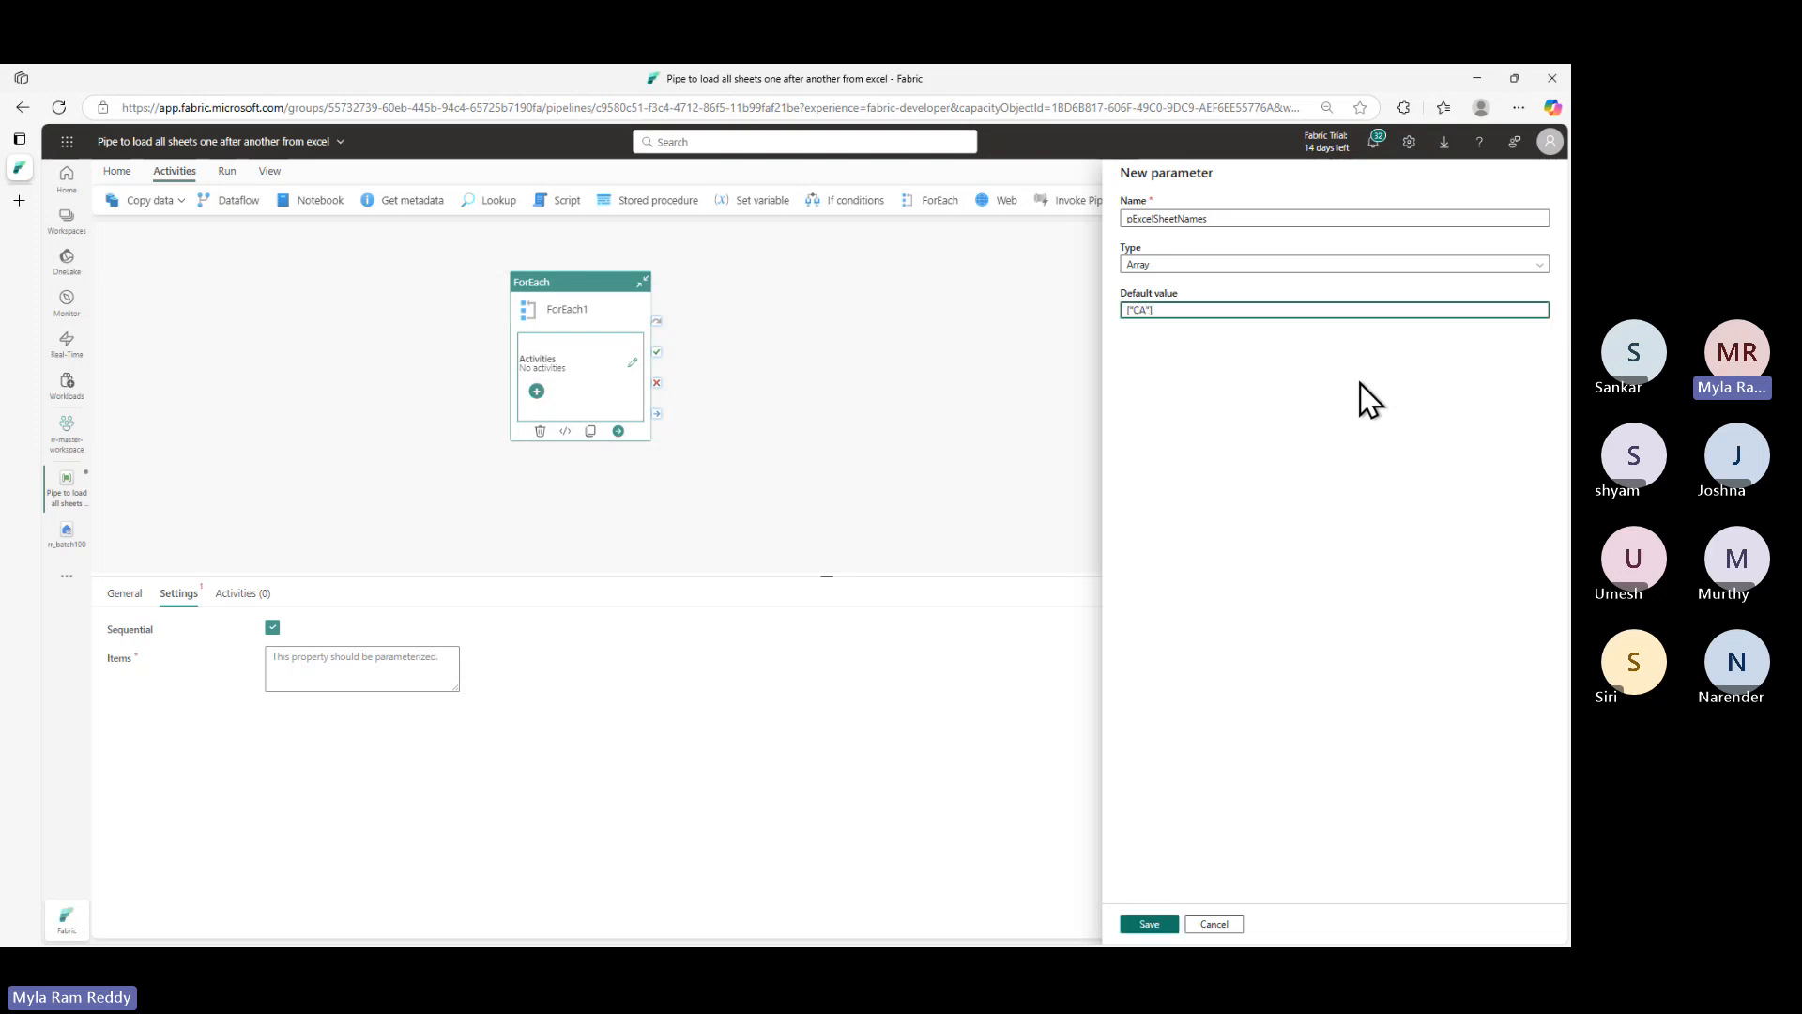
type("\"Te")
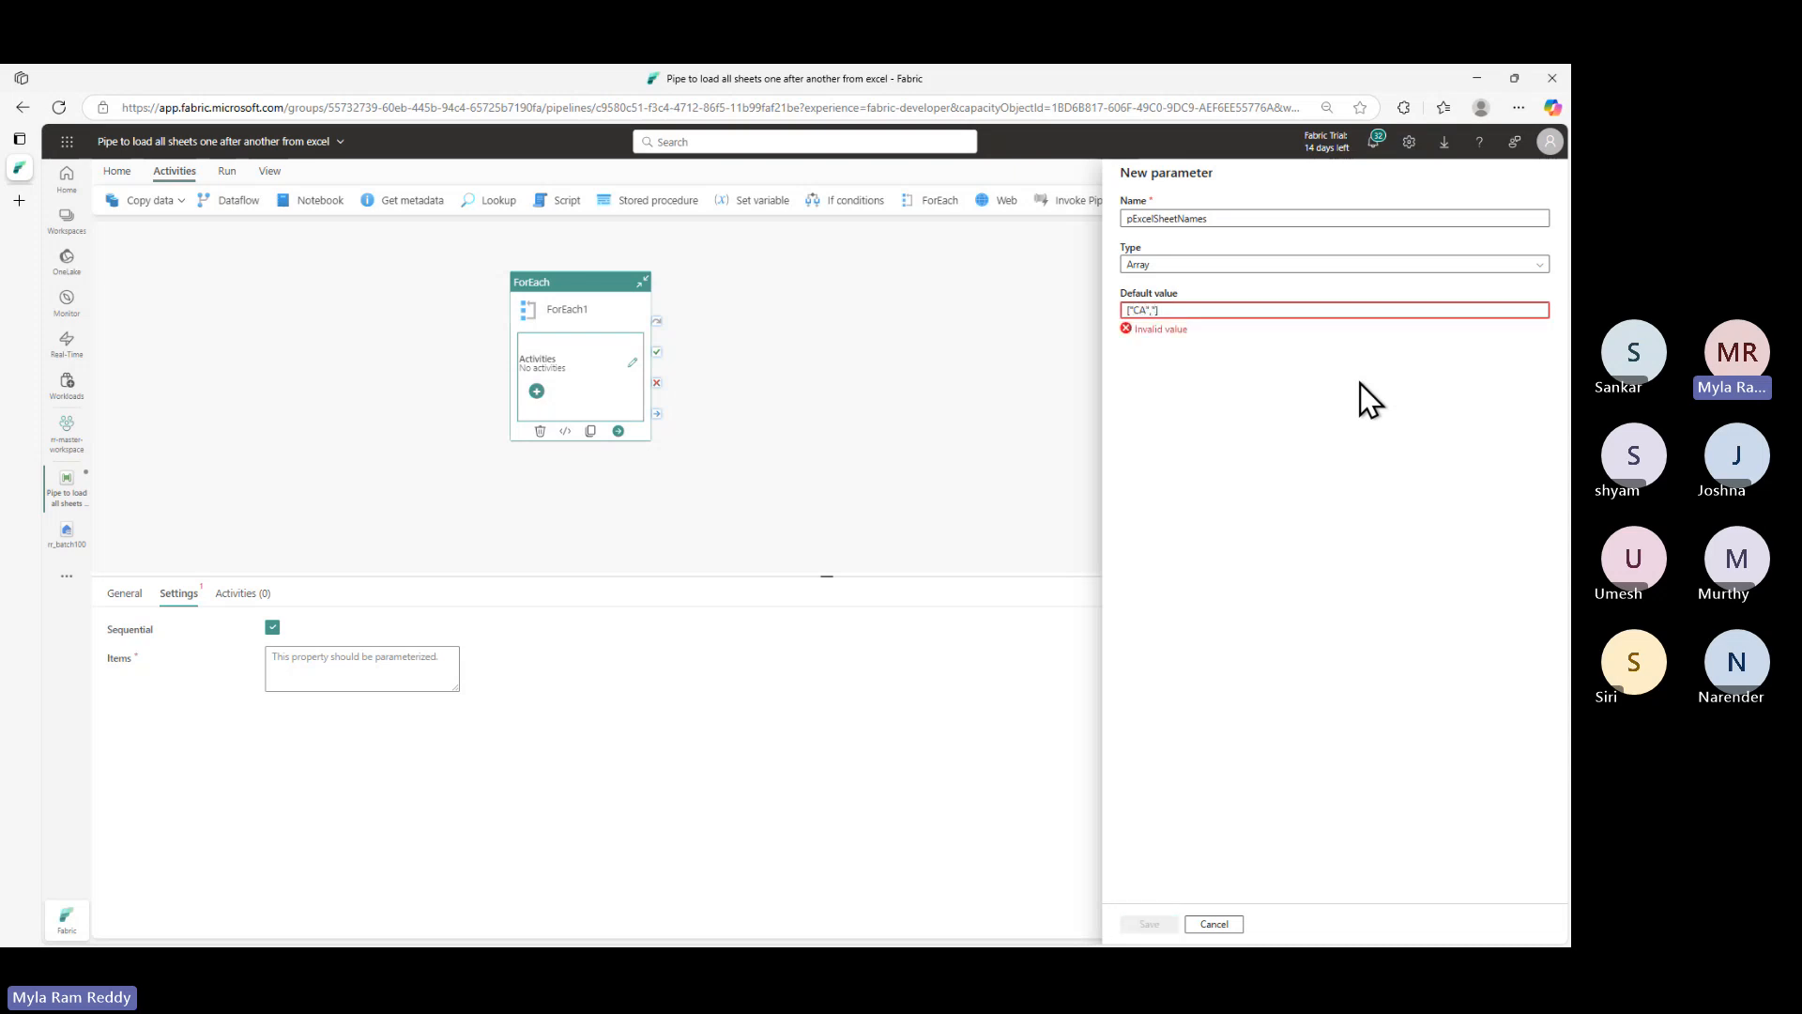
type("xas")
type("\",")
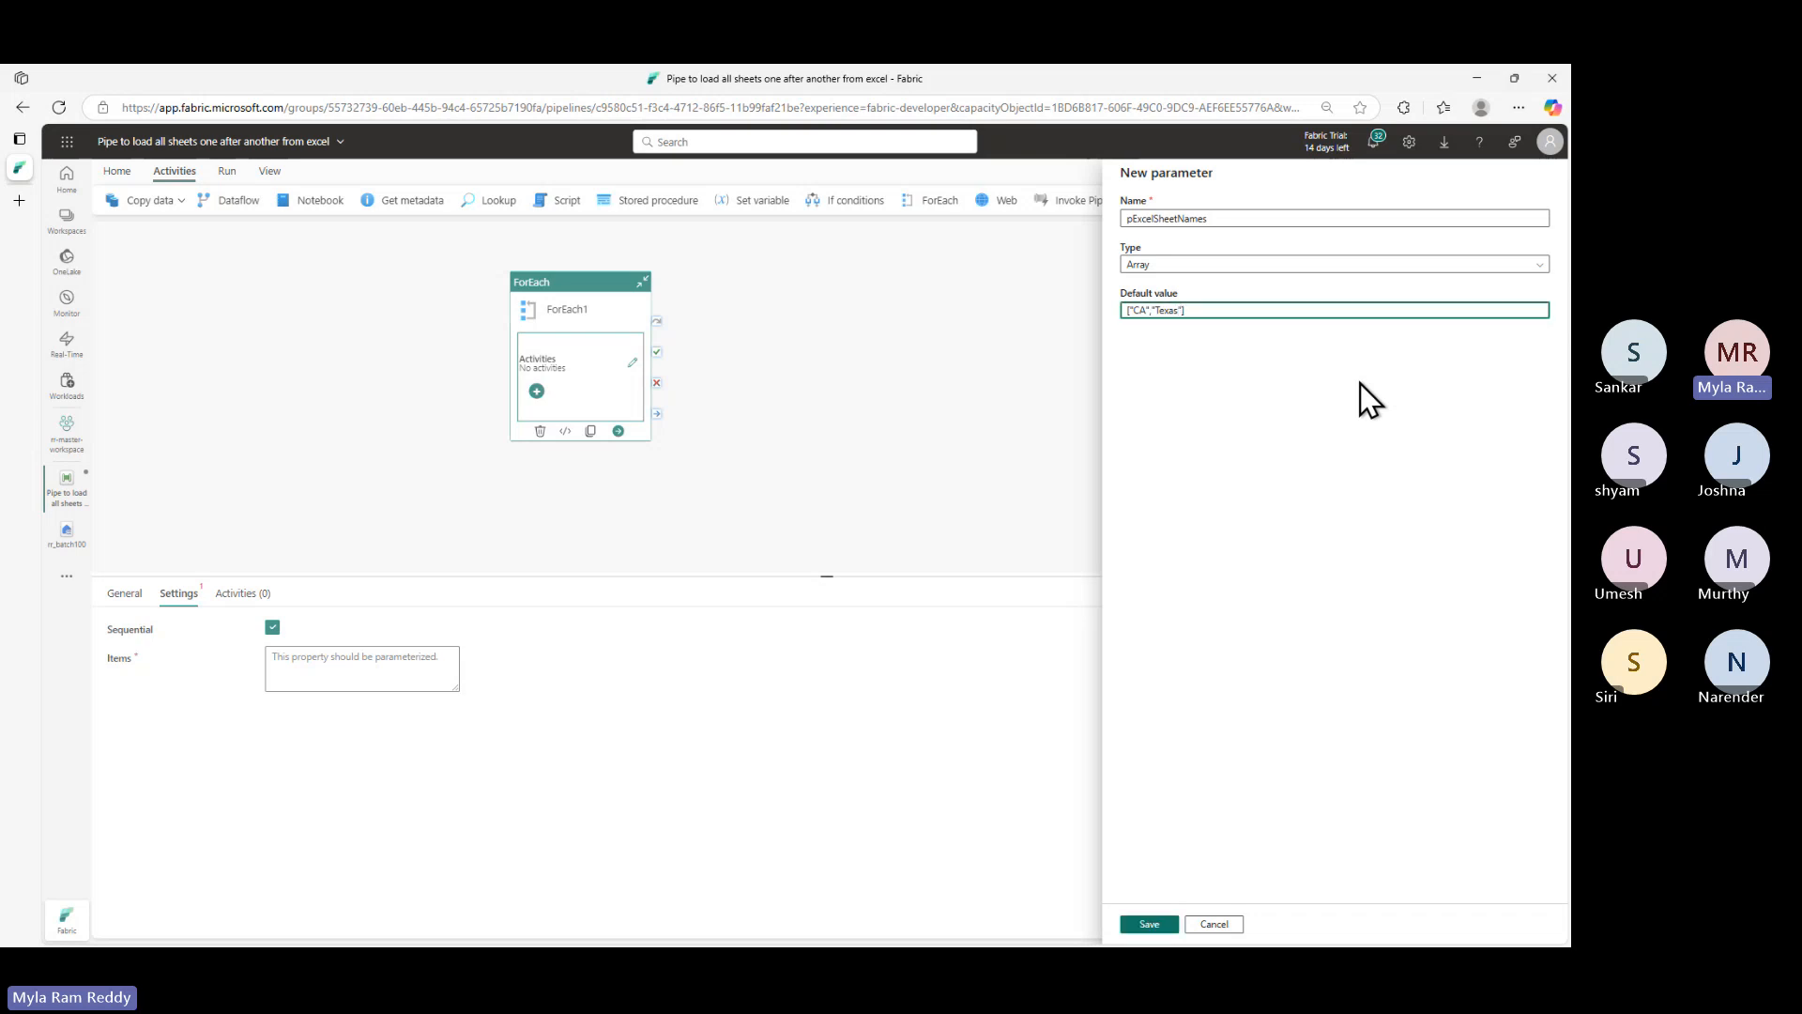
type("\"")
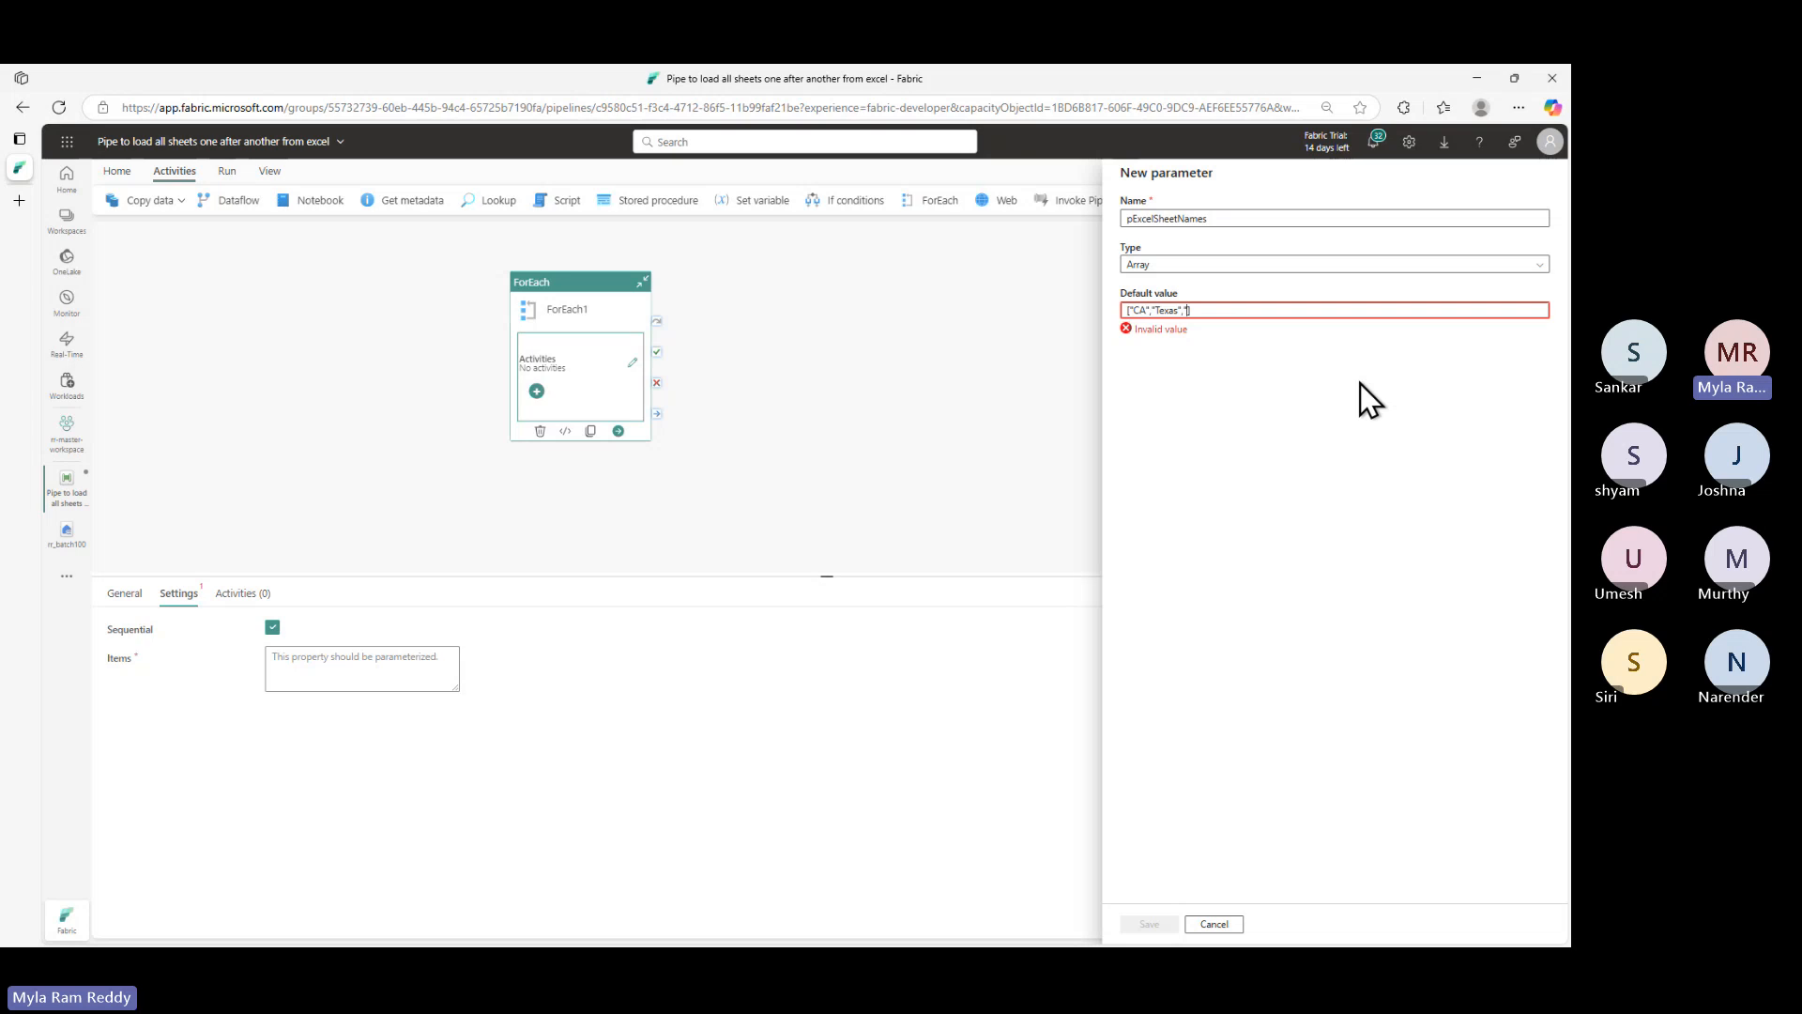
- Open Load_multiple_sheets_of_excel.xlsx from the Lab Data folder in Excel, dismiss the activation dialog, and select the Seattle sheet's name
key("alt+Tab")
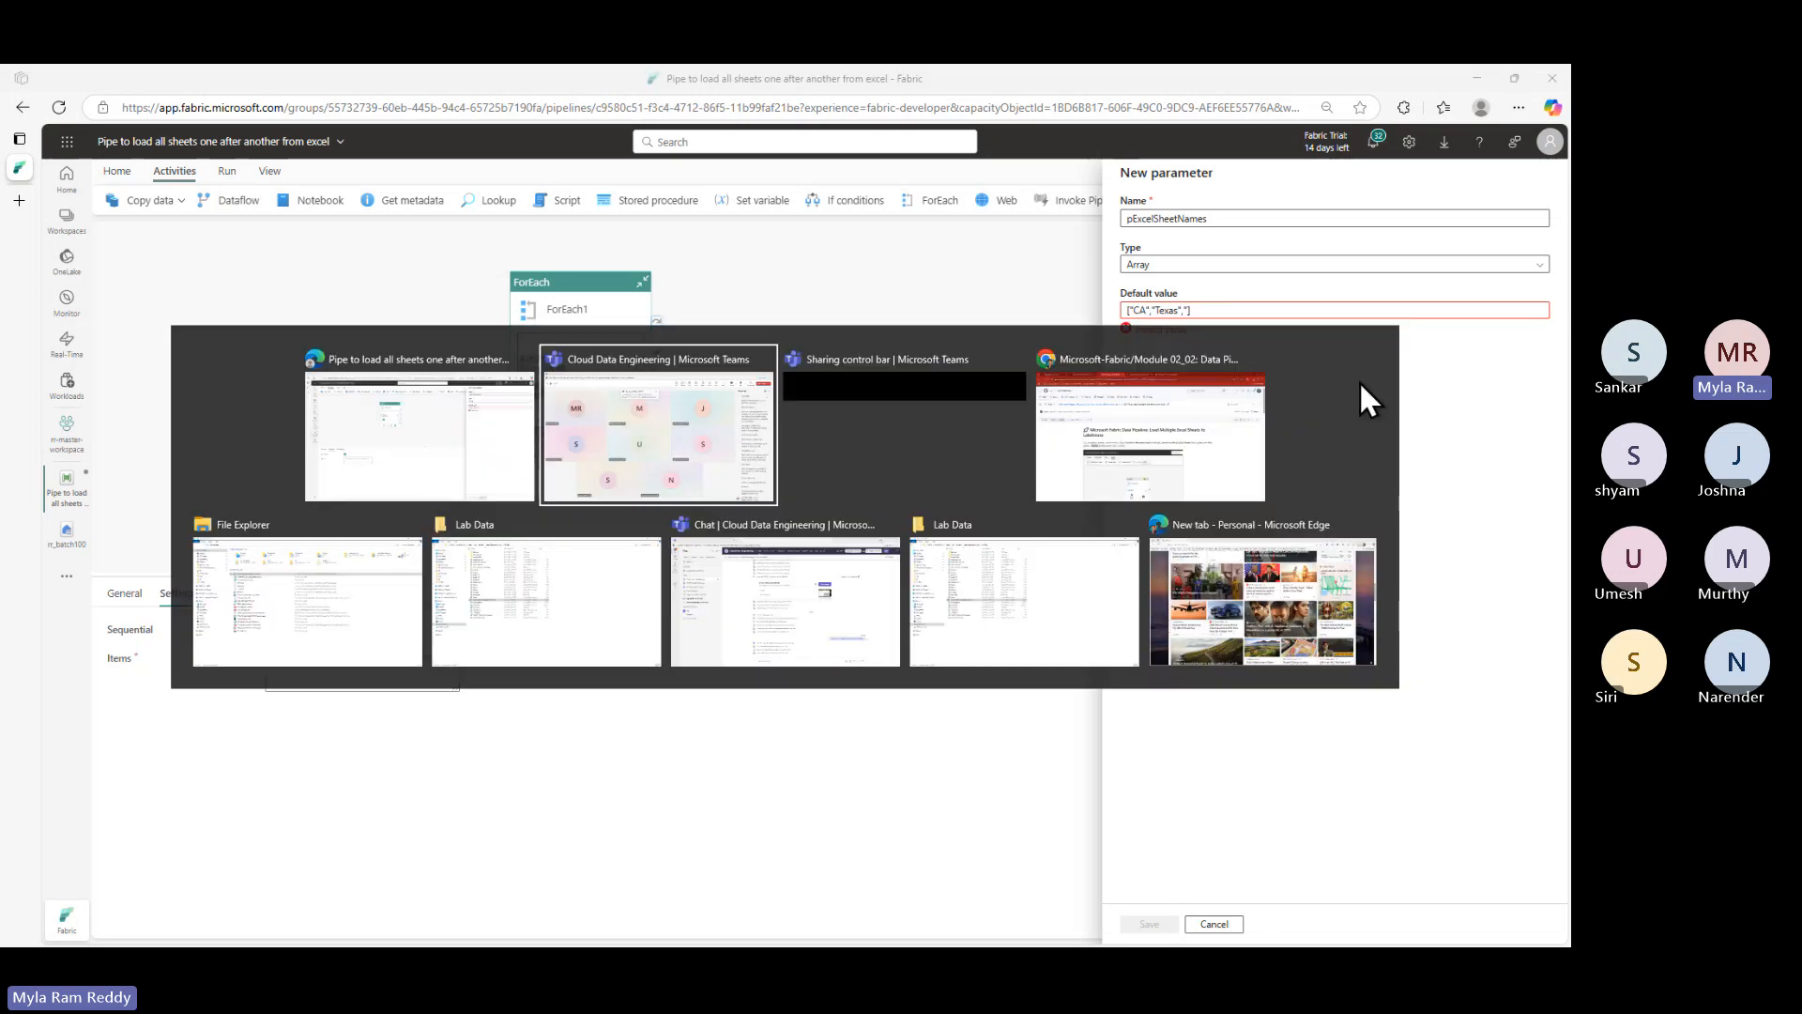
key("Tab")
key("Tab")
key("Tab")
key("Tab")
key("Tab")
key("Tab")
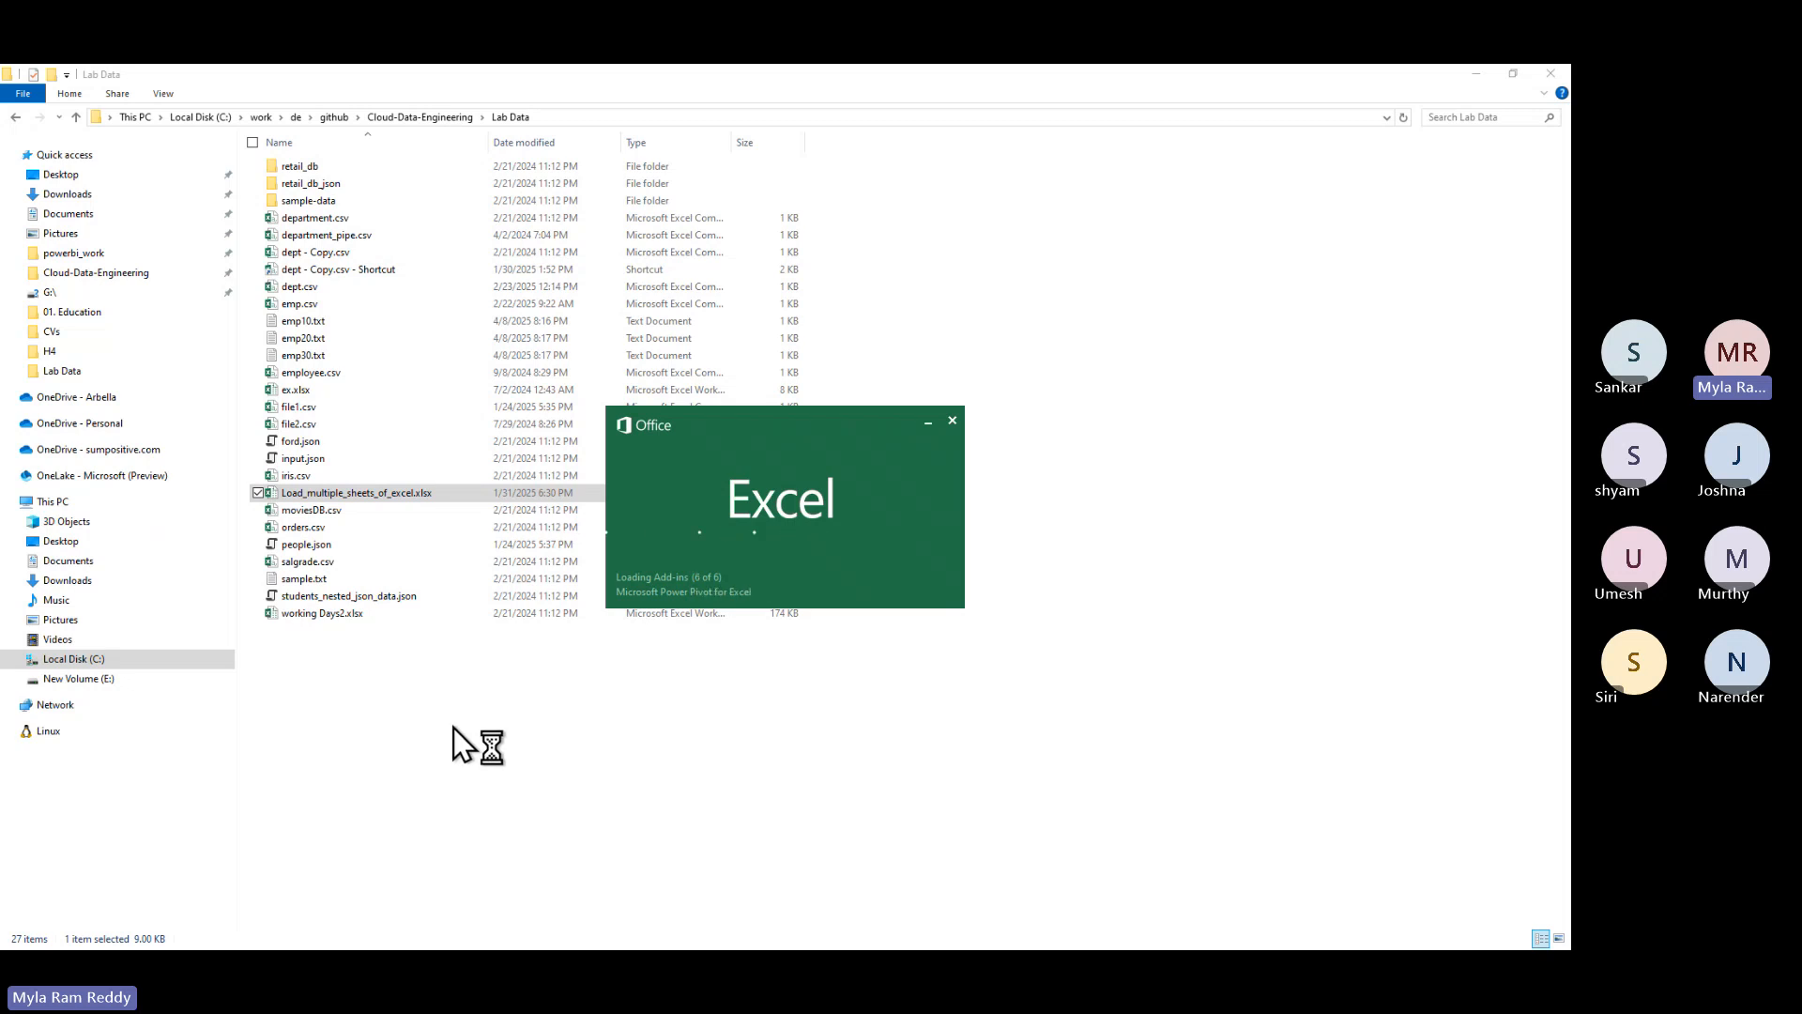
key("alt+Tab")
key("alt+Tab")
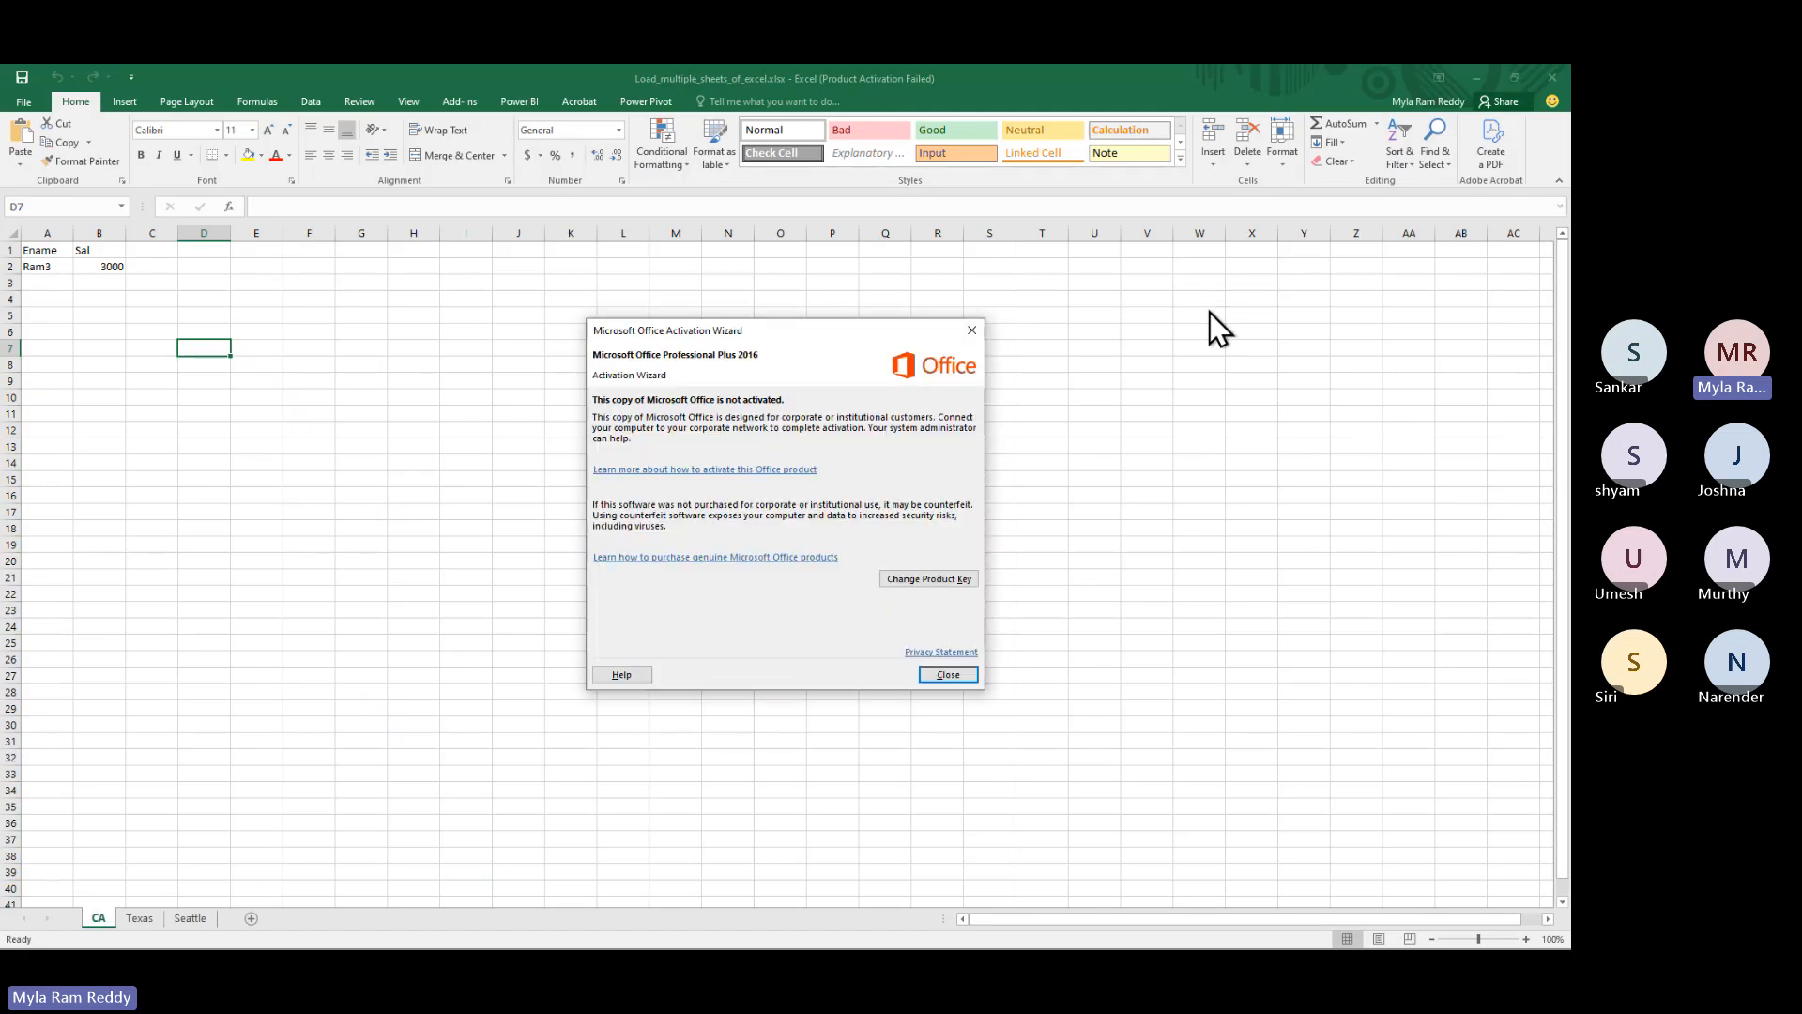
left_click(953, 674)
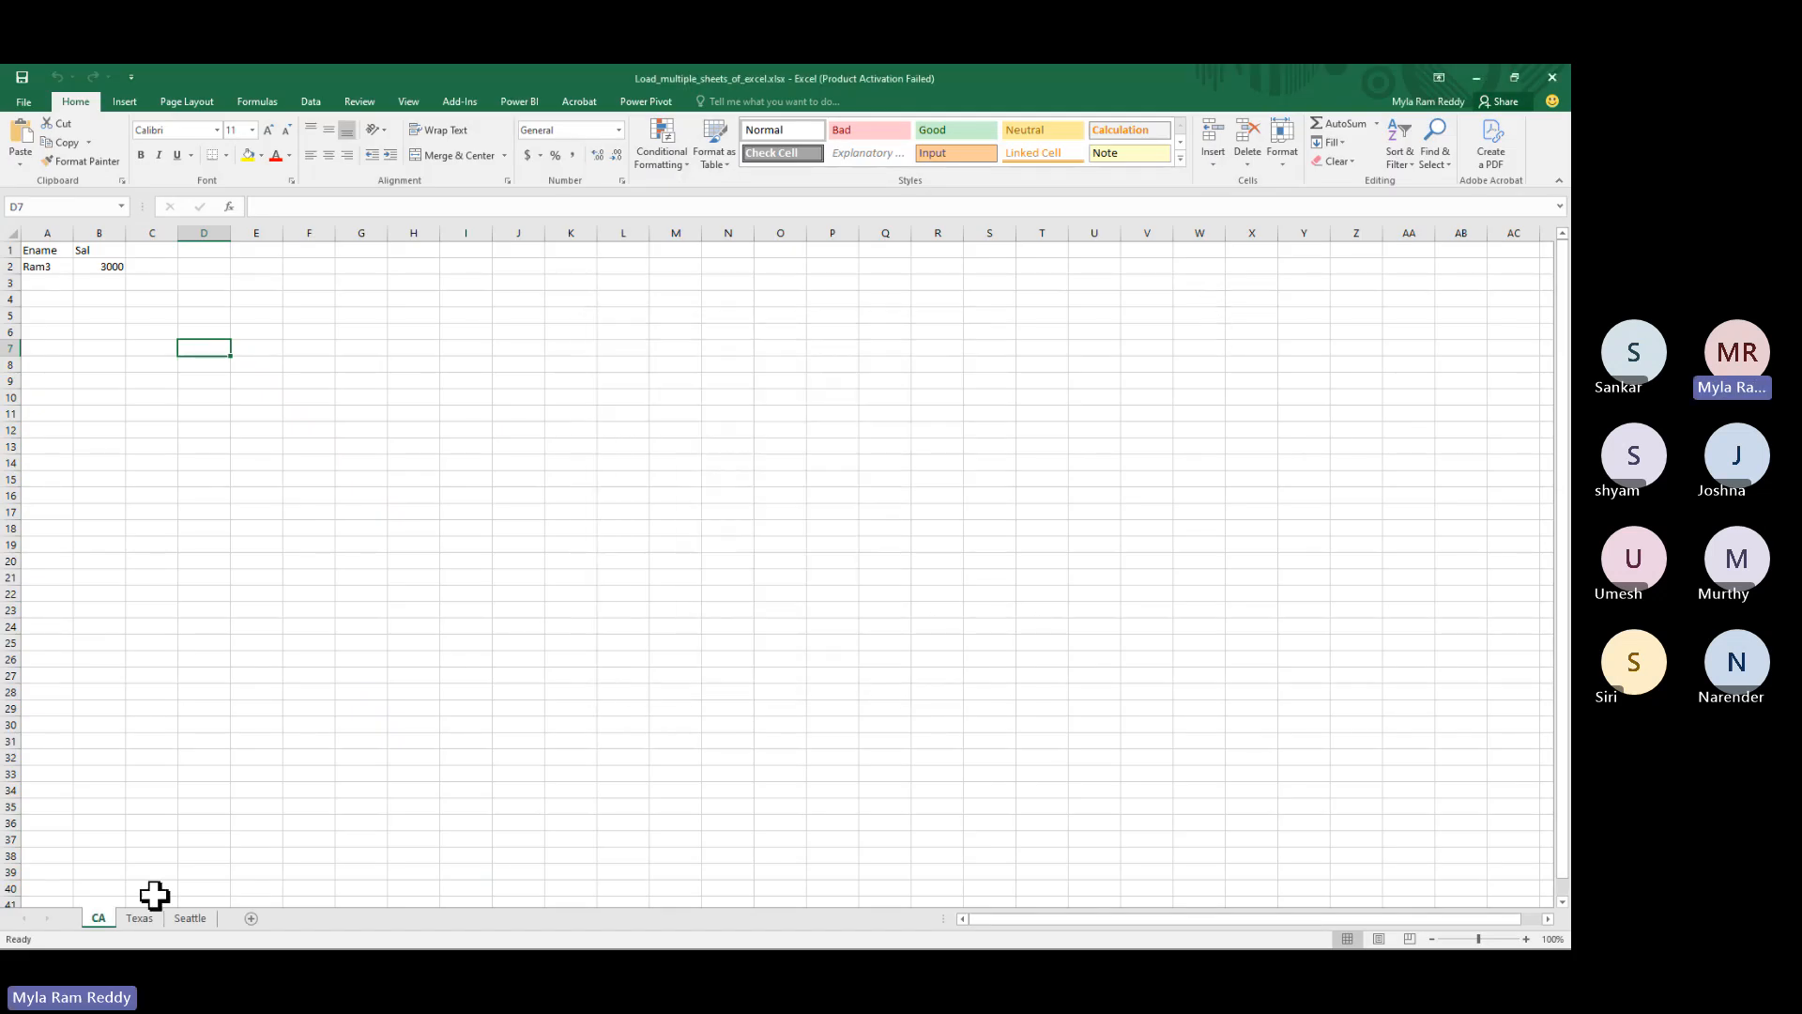
left_click(184, 920)
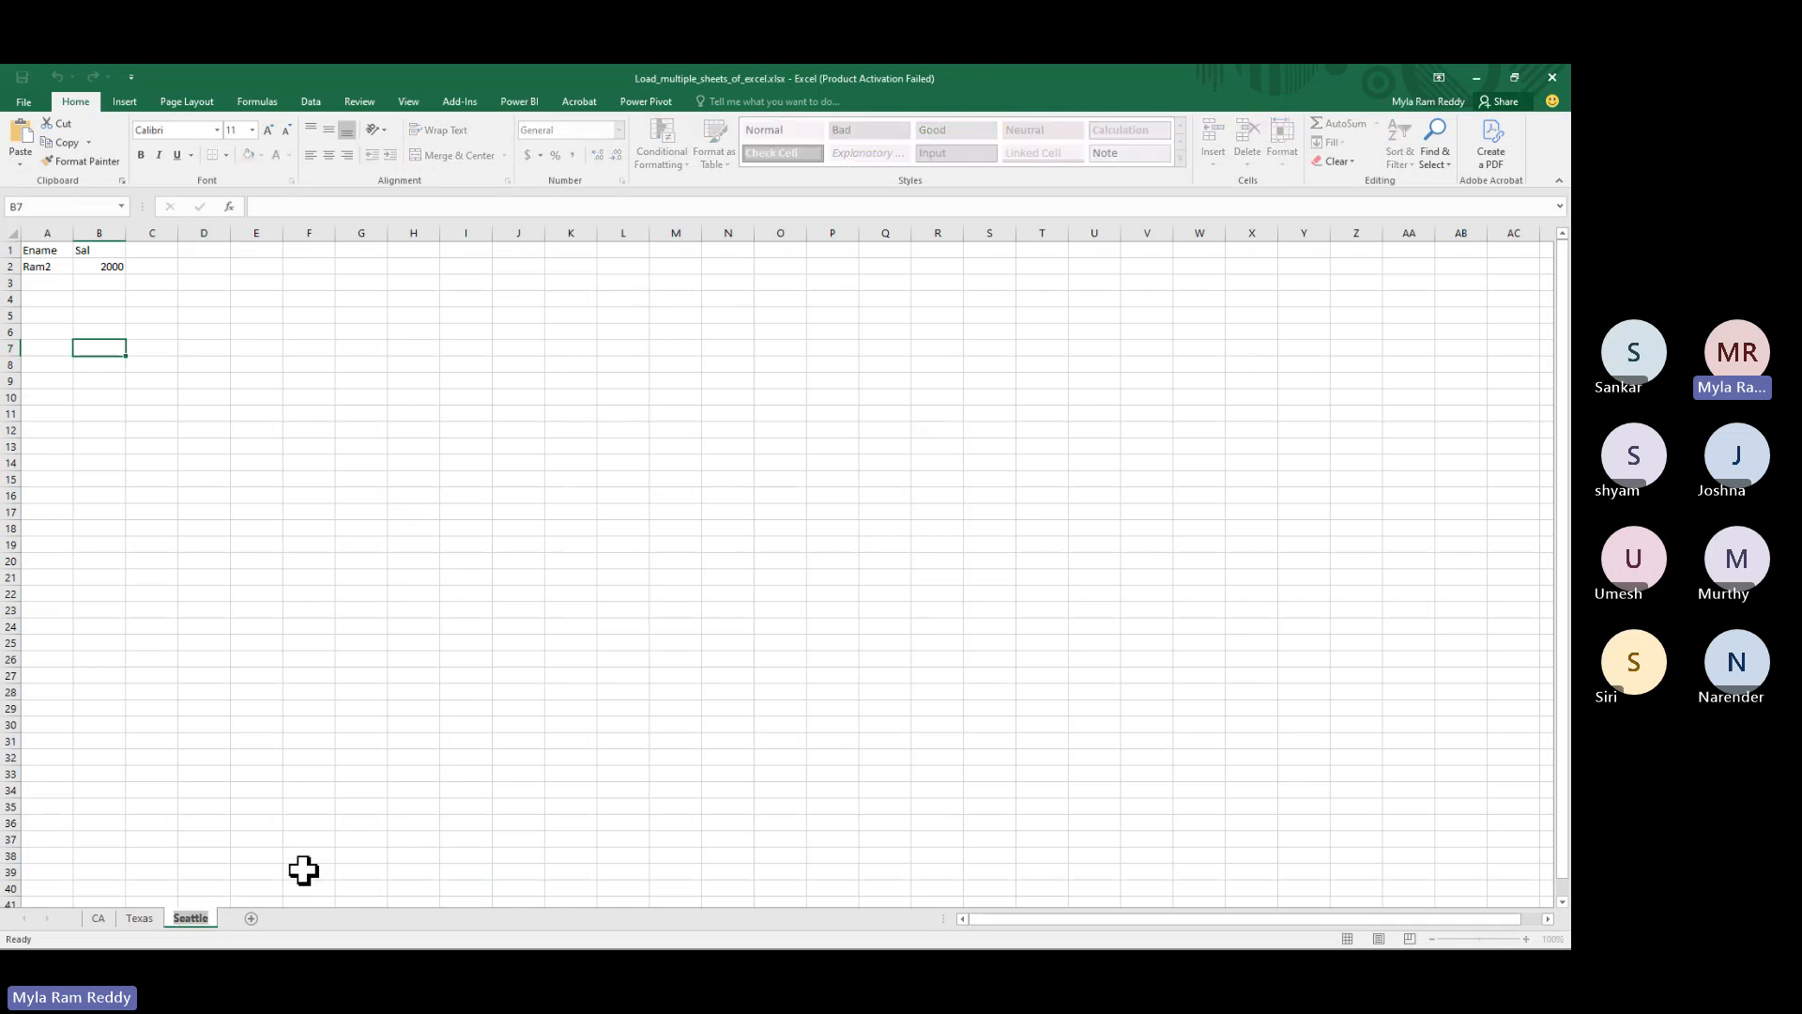
- Return to Fabric, complete the default value as ["CA","Texas","Seattle"], and save the parameter
key("alt+Tab")
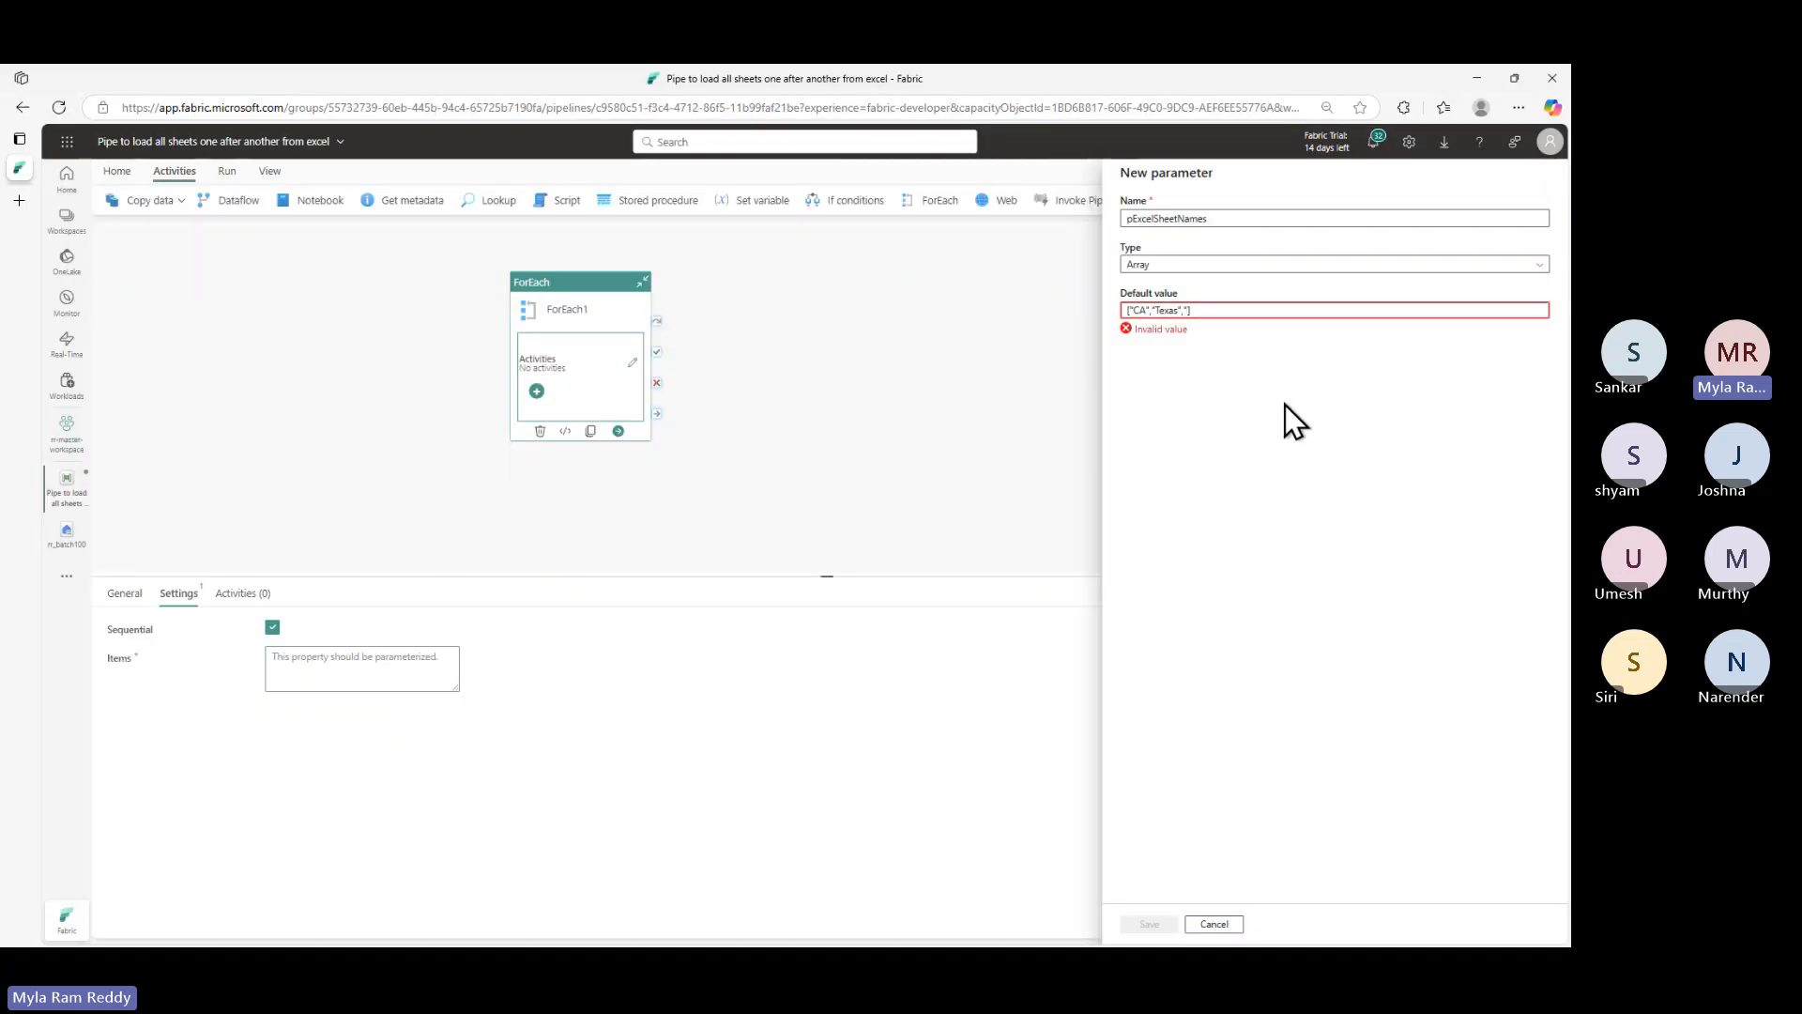
type("Seattle")
type("\"")
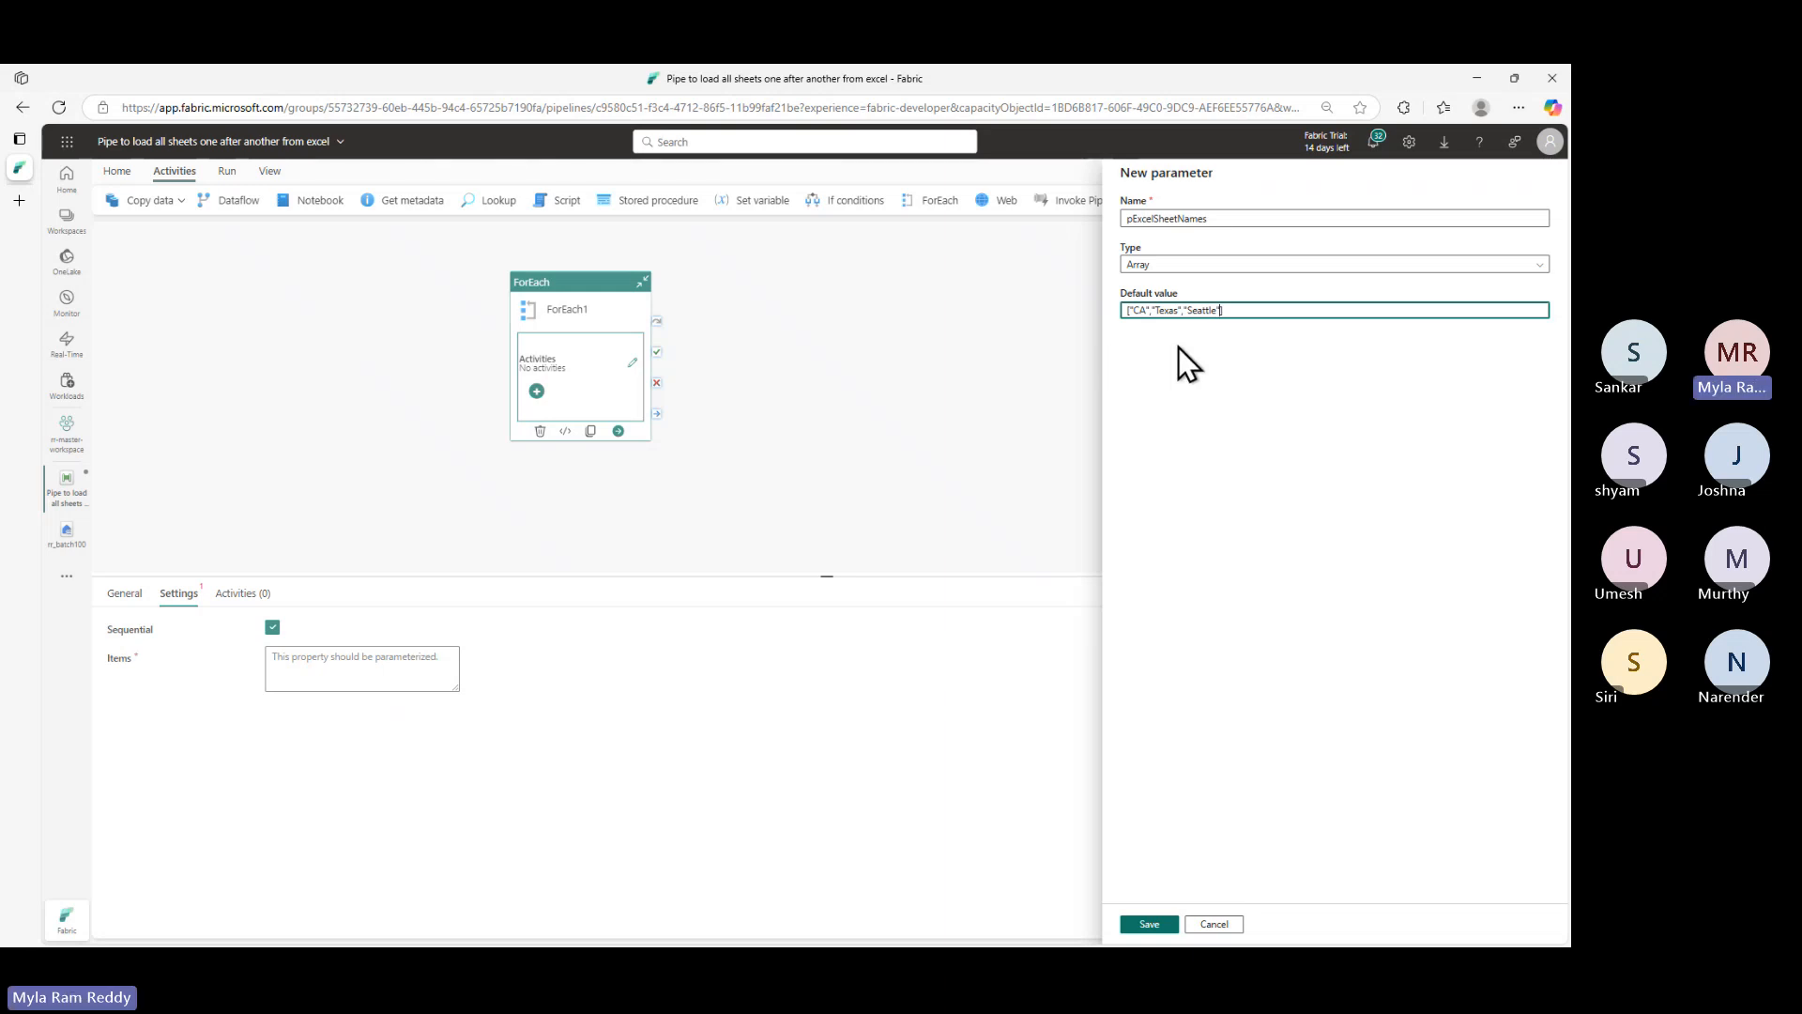
left_click(1154, 927)
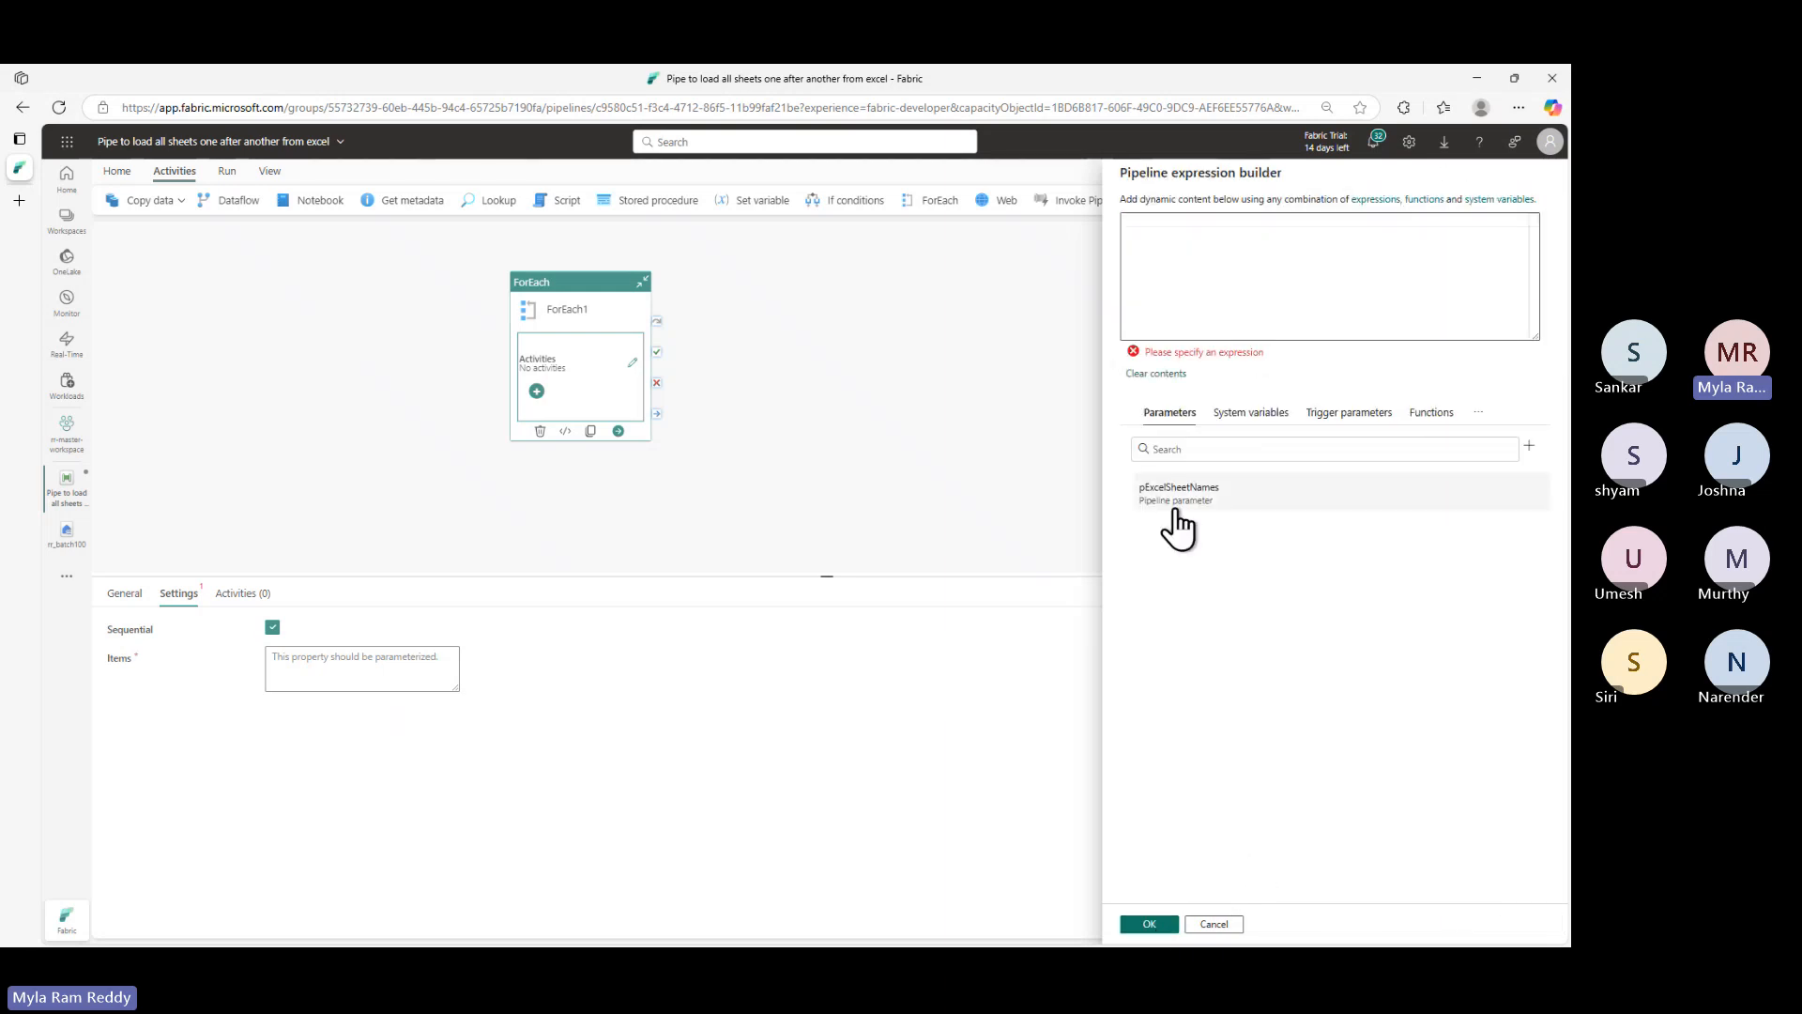
left_click(1174, 496)
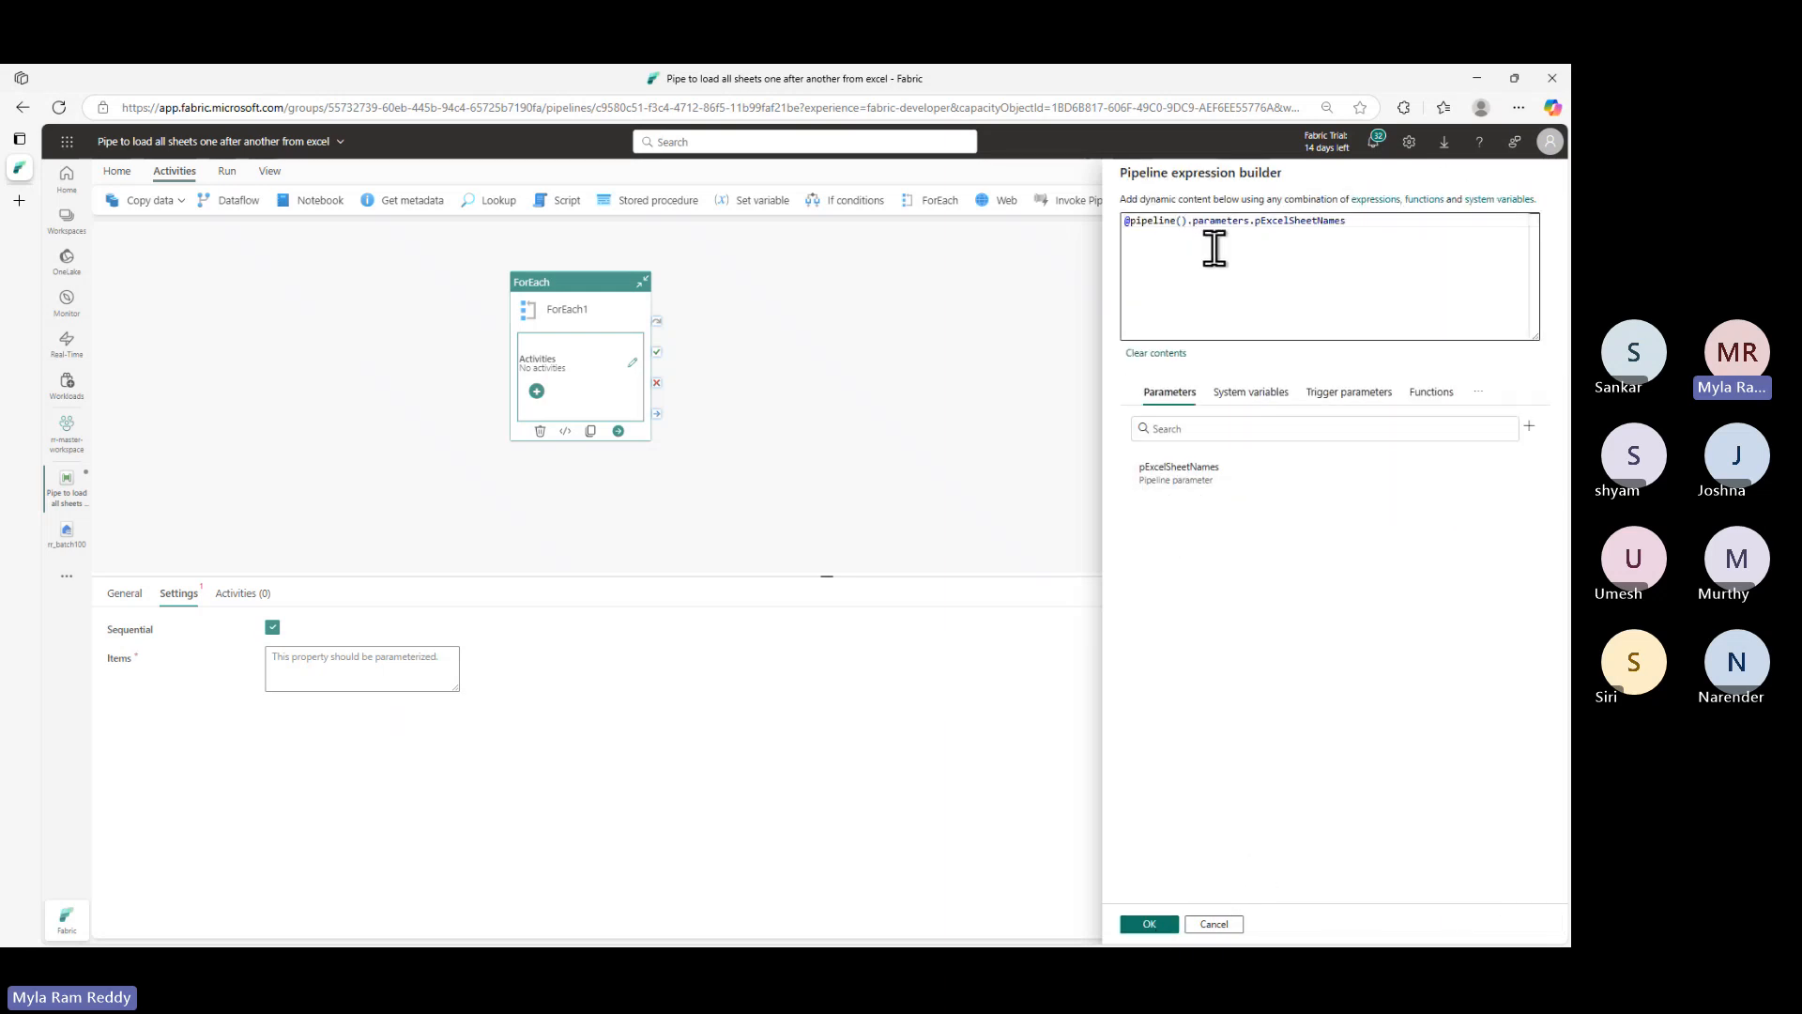
left_click(1151, 924)
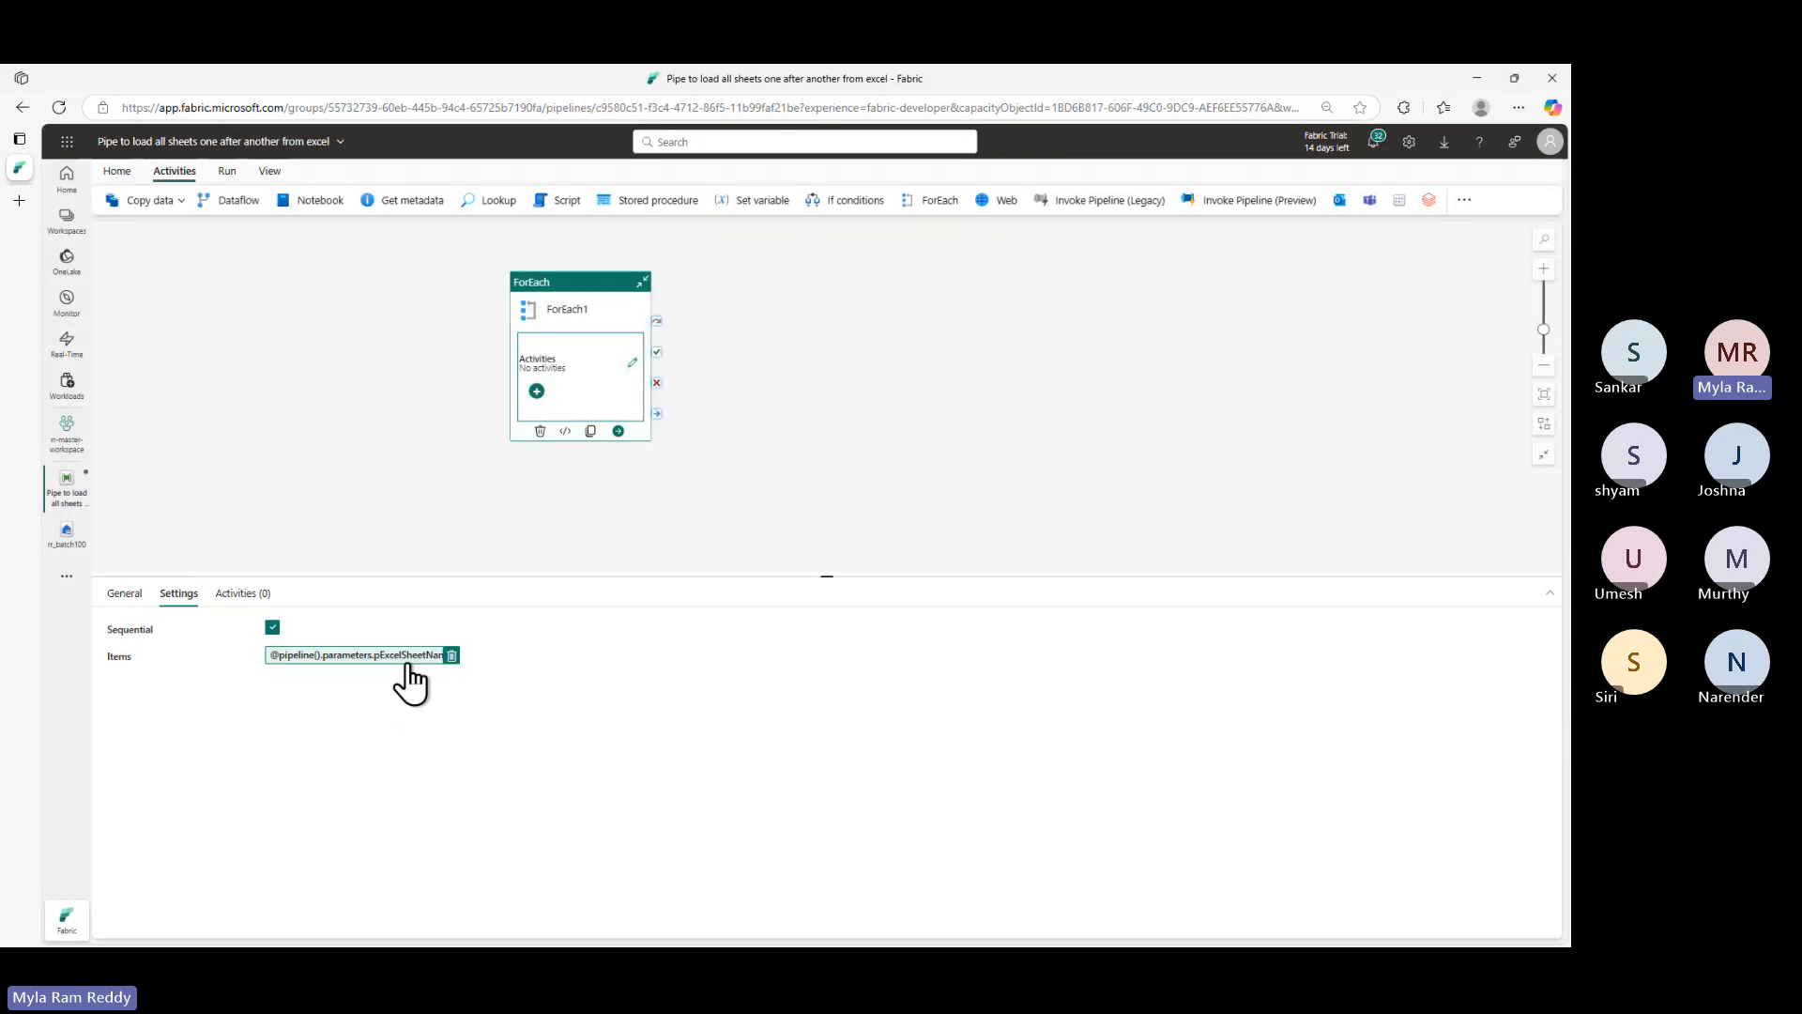
left_click(878, 397)
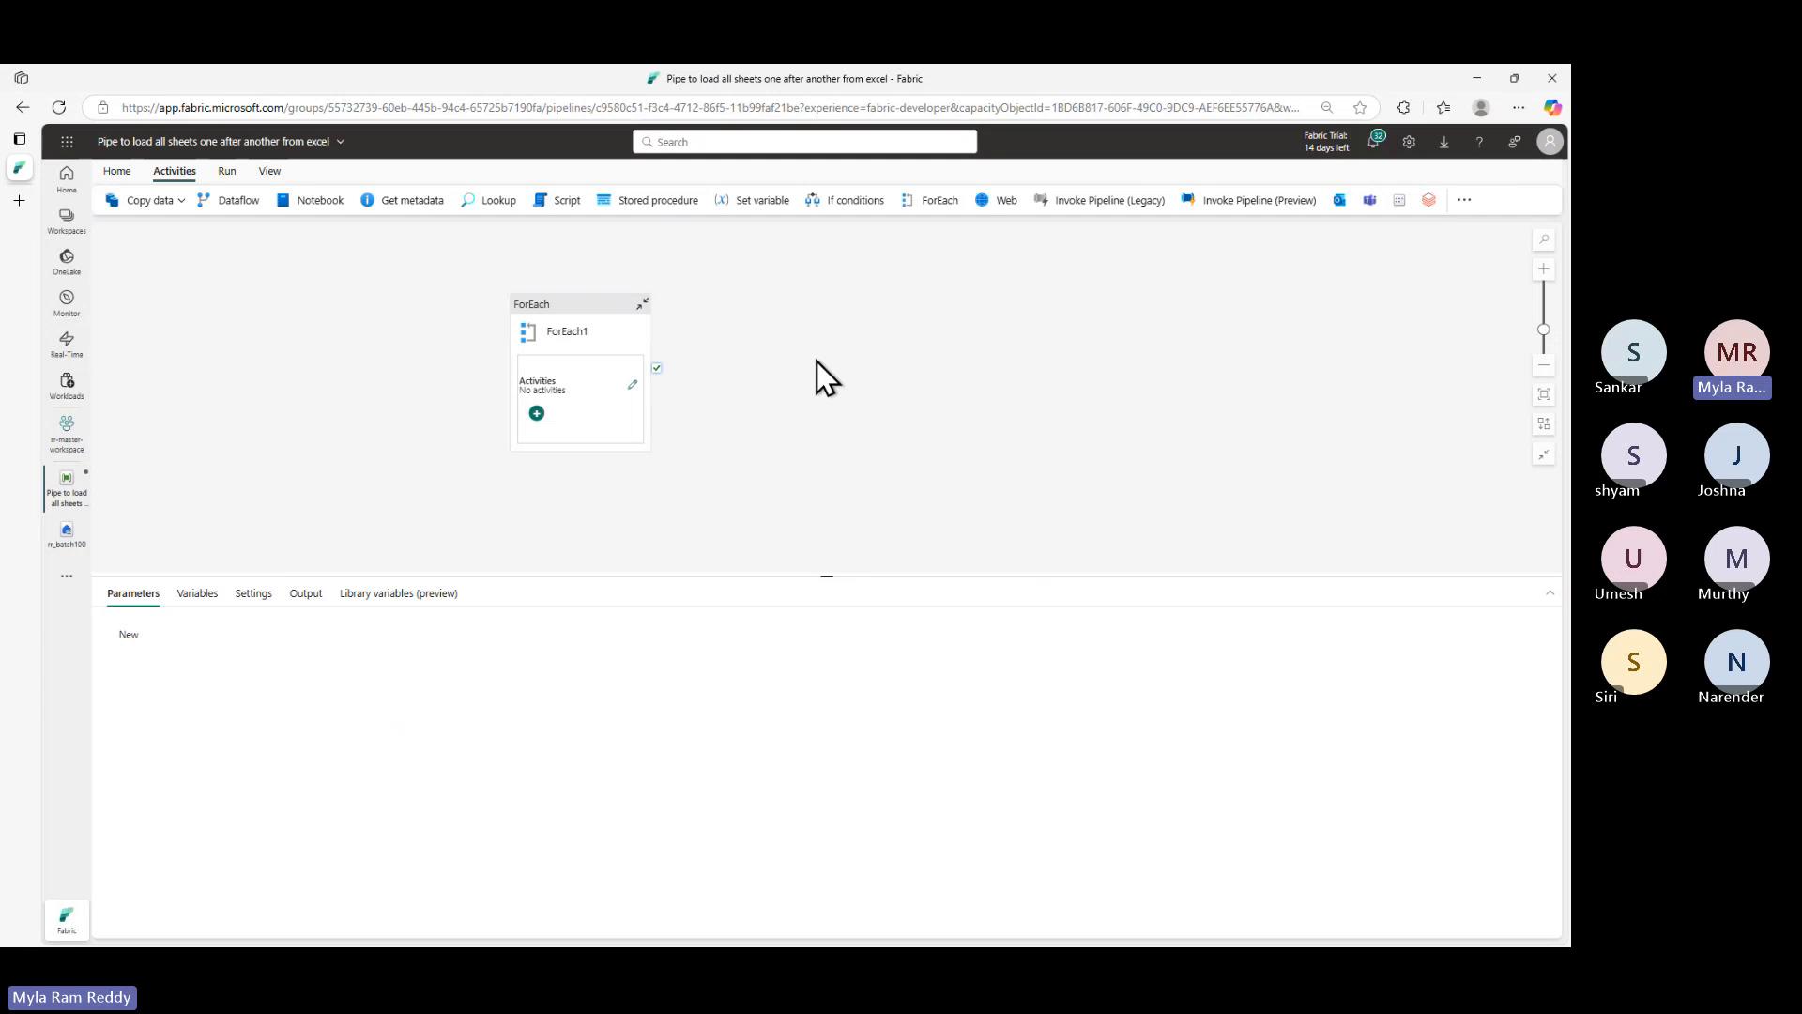
- Check the pipeline's variables and review the ForEach activity's items expression without changing it
left_click(198, 597)
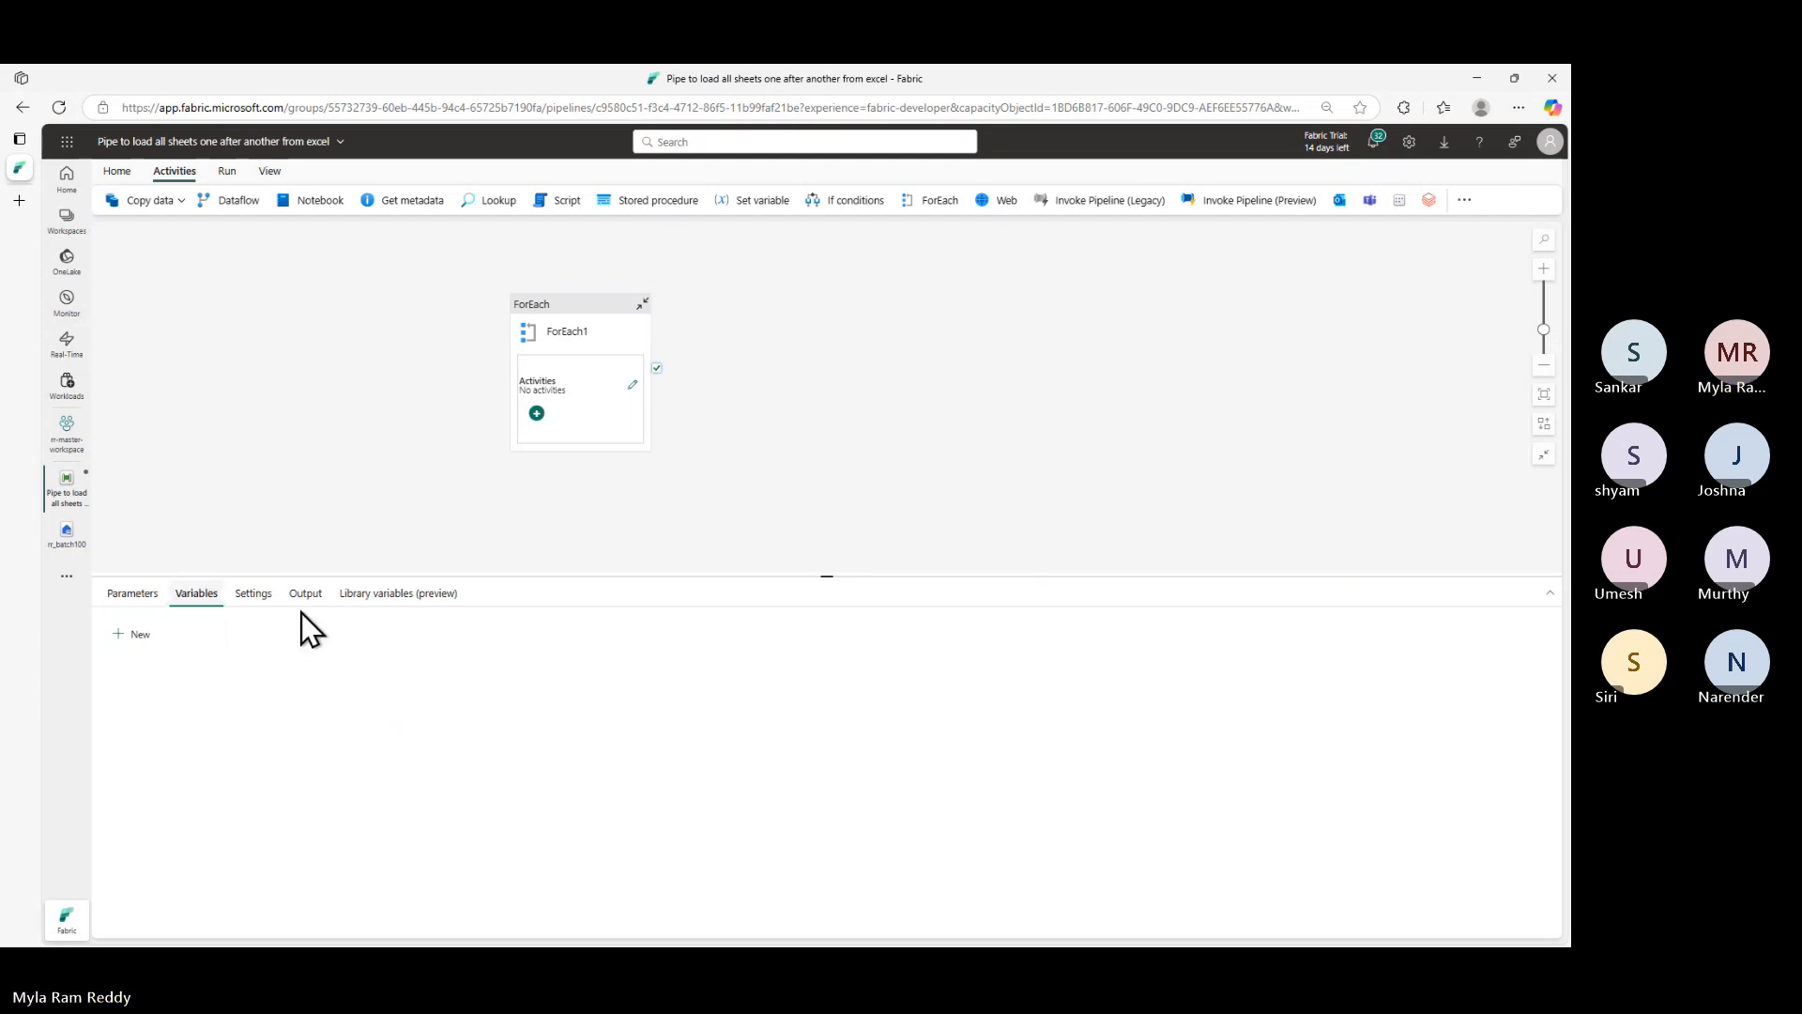
left_click(585, 317)
left_click(404, 654)
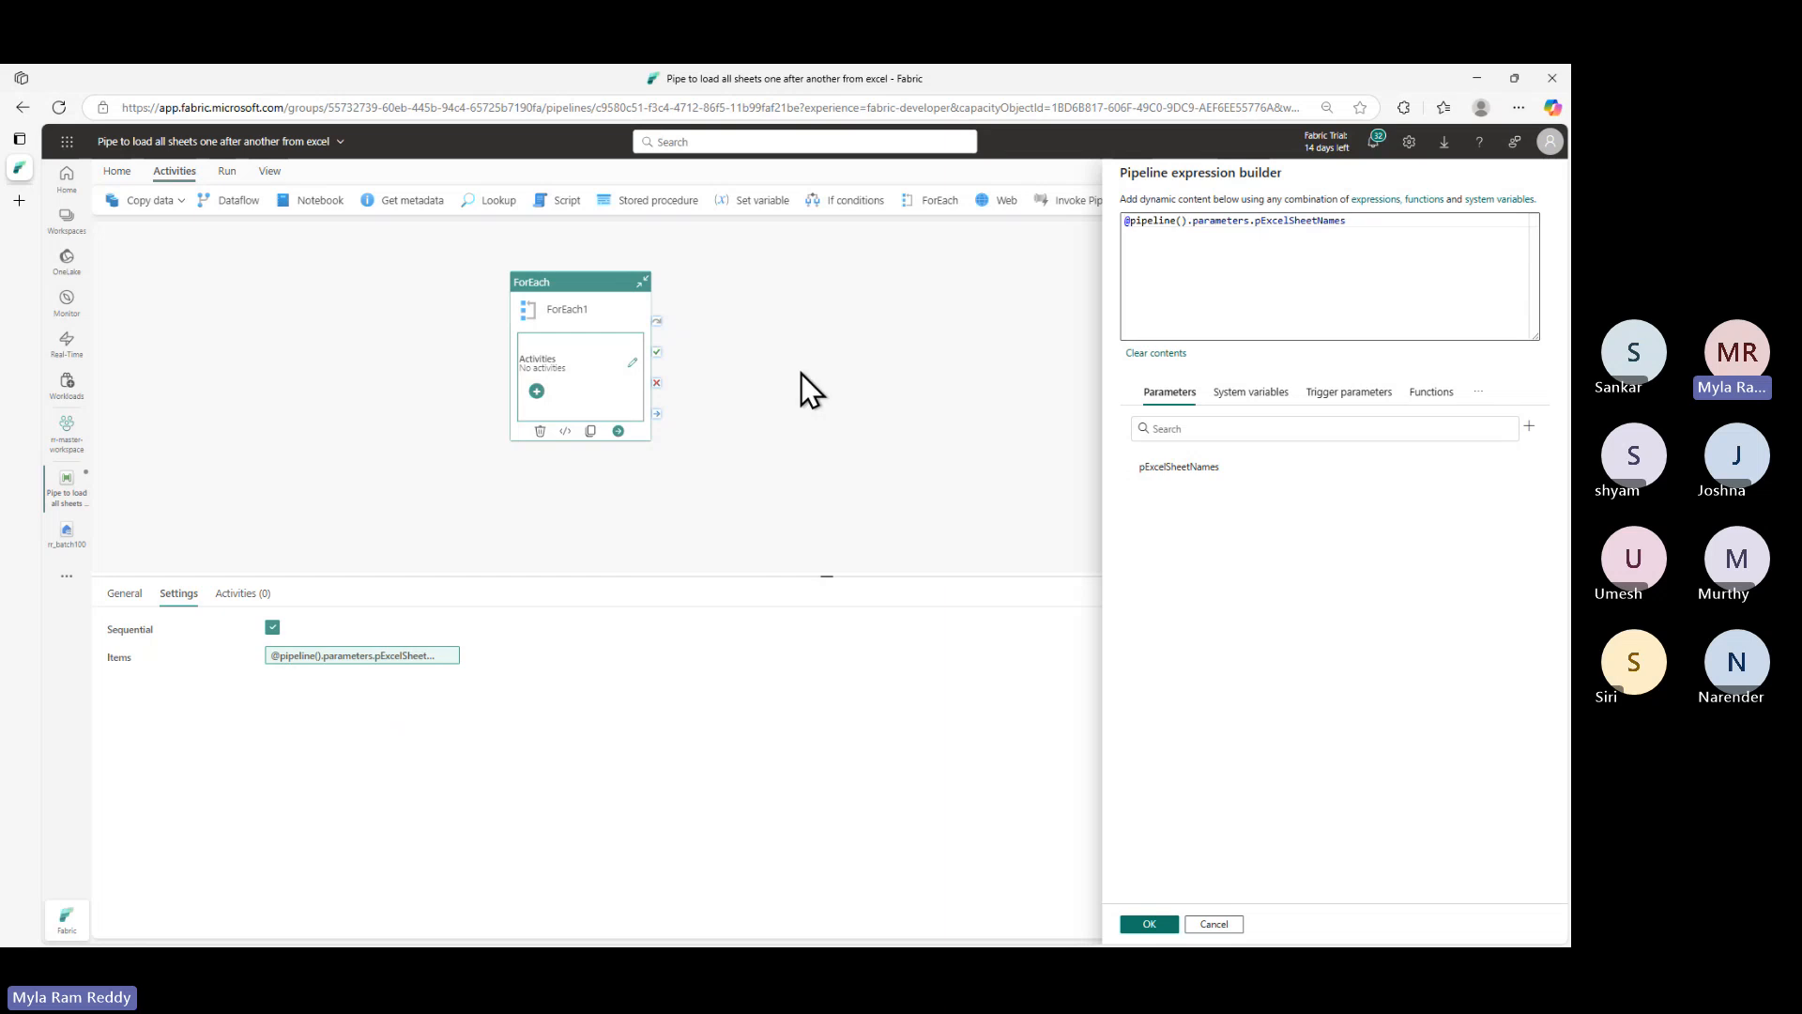
left_click(1212, 924)
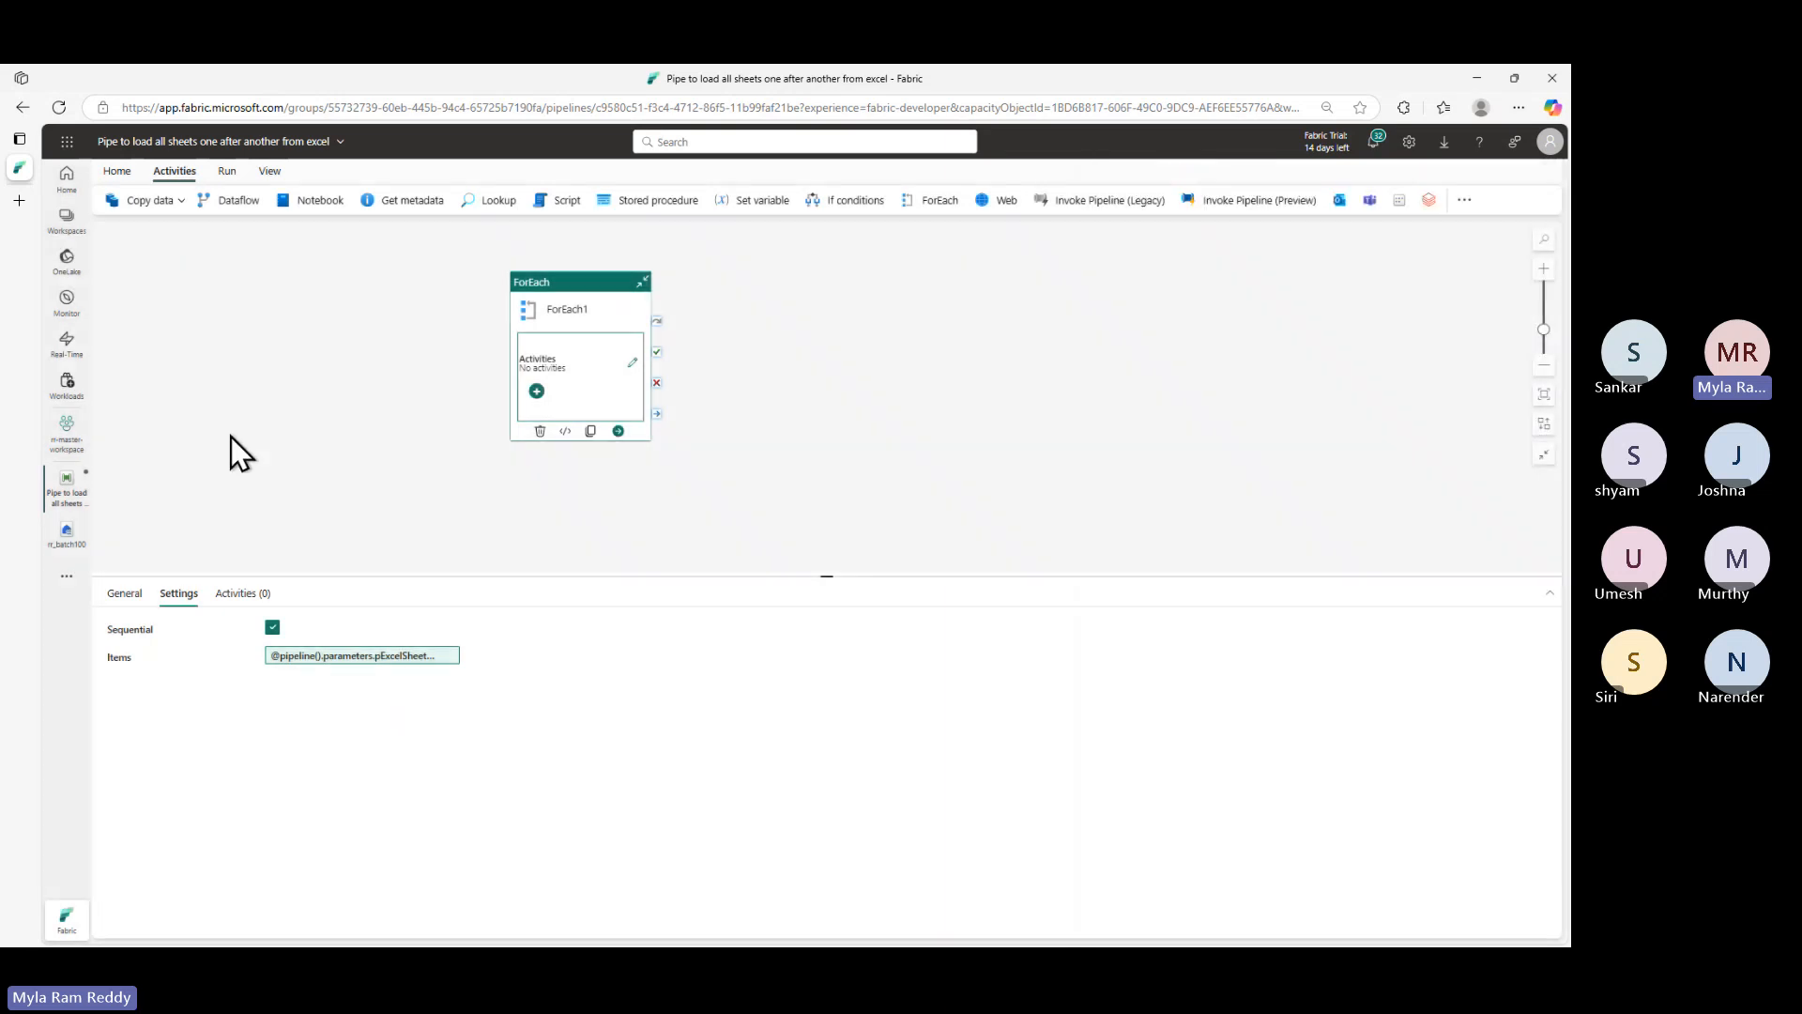
- Validate the pipeline and close the validation output
left_click(211, 477)
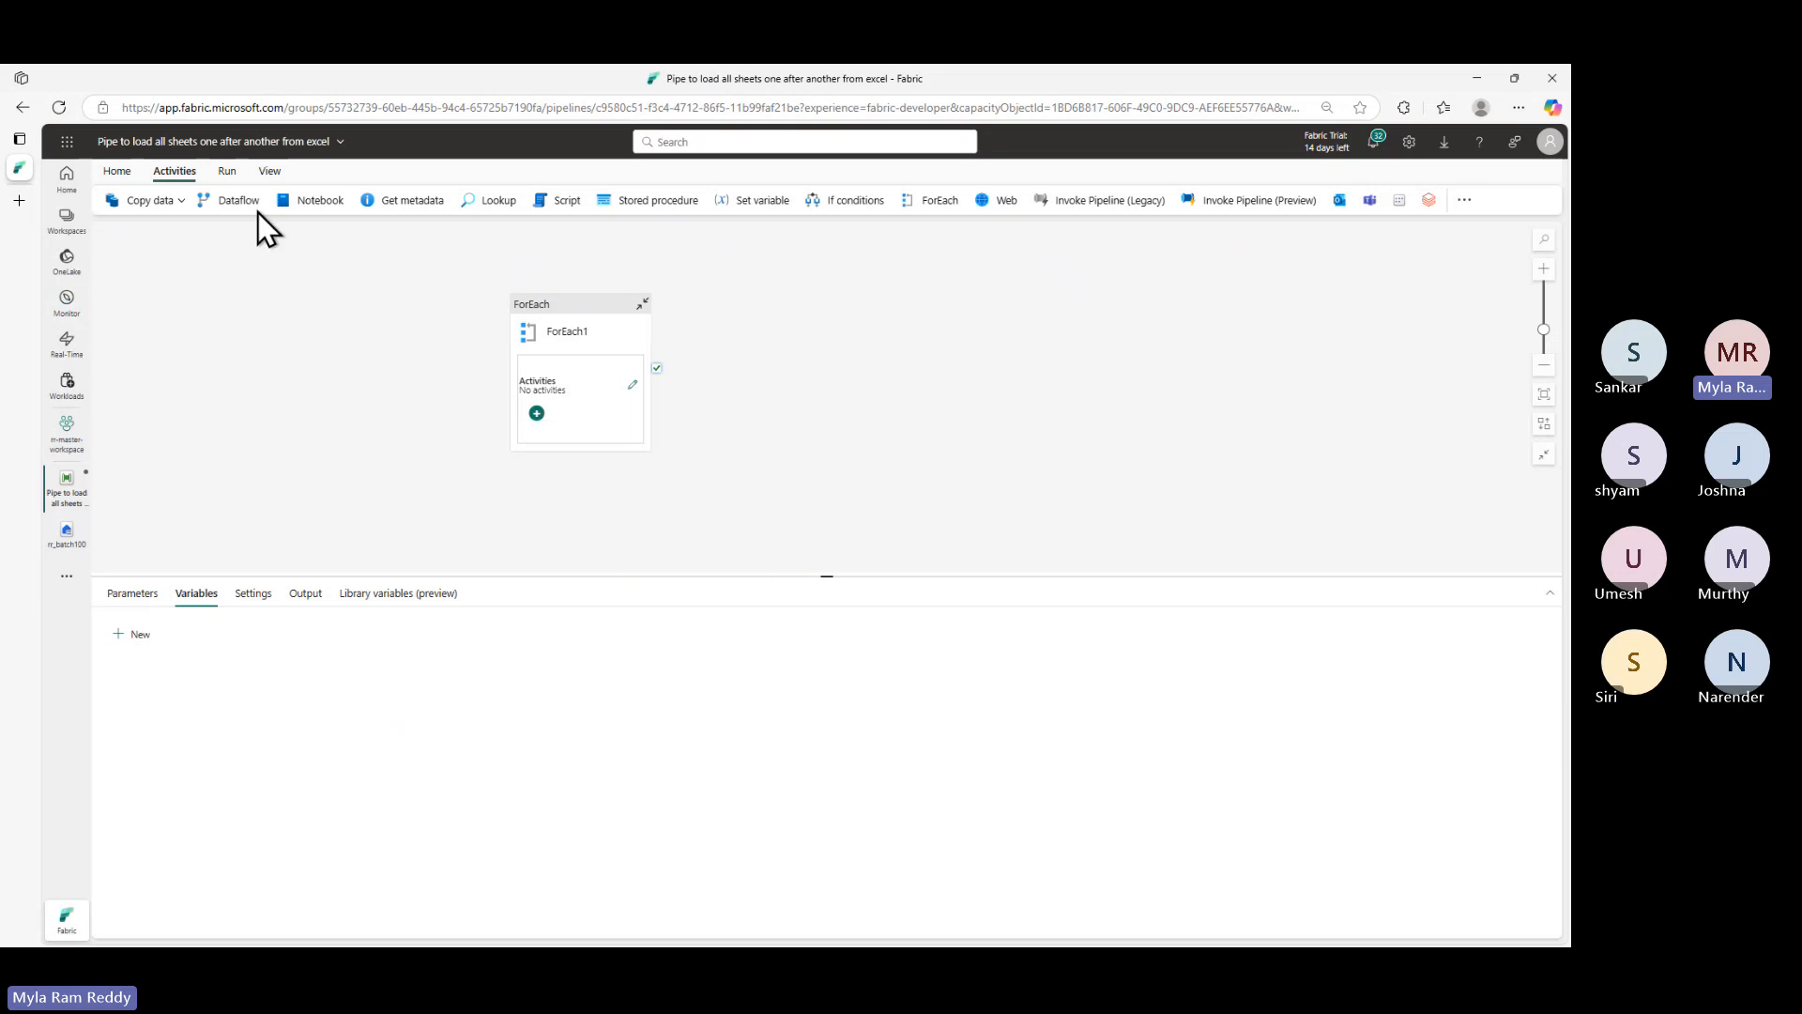
left_click(116, 171)
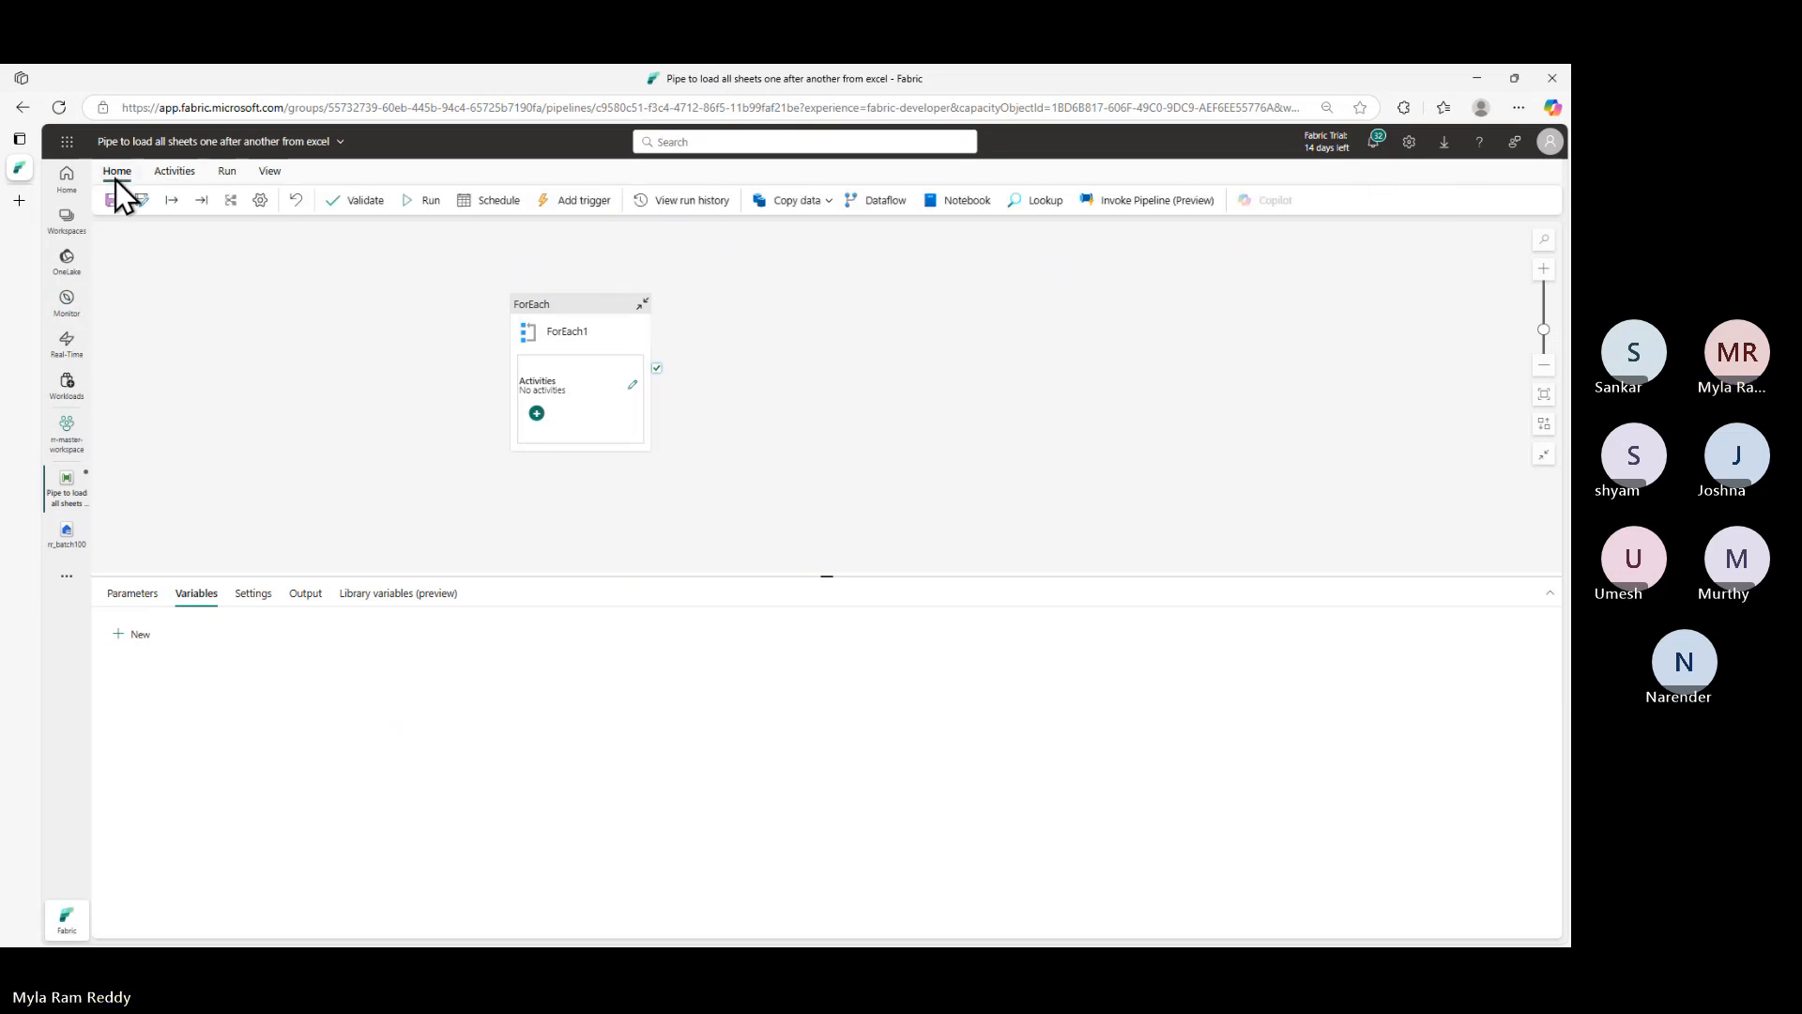
left_click(366, 201)
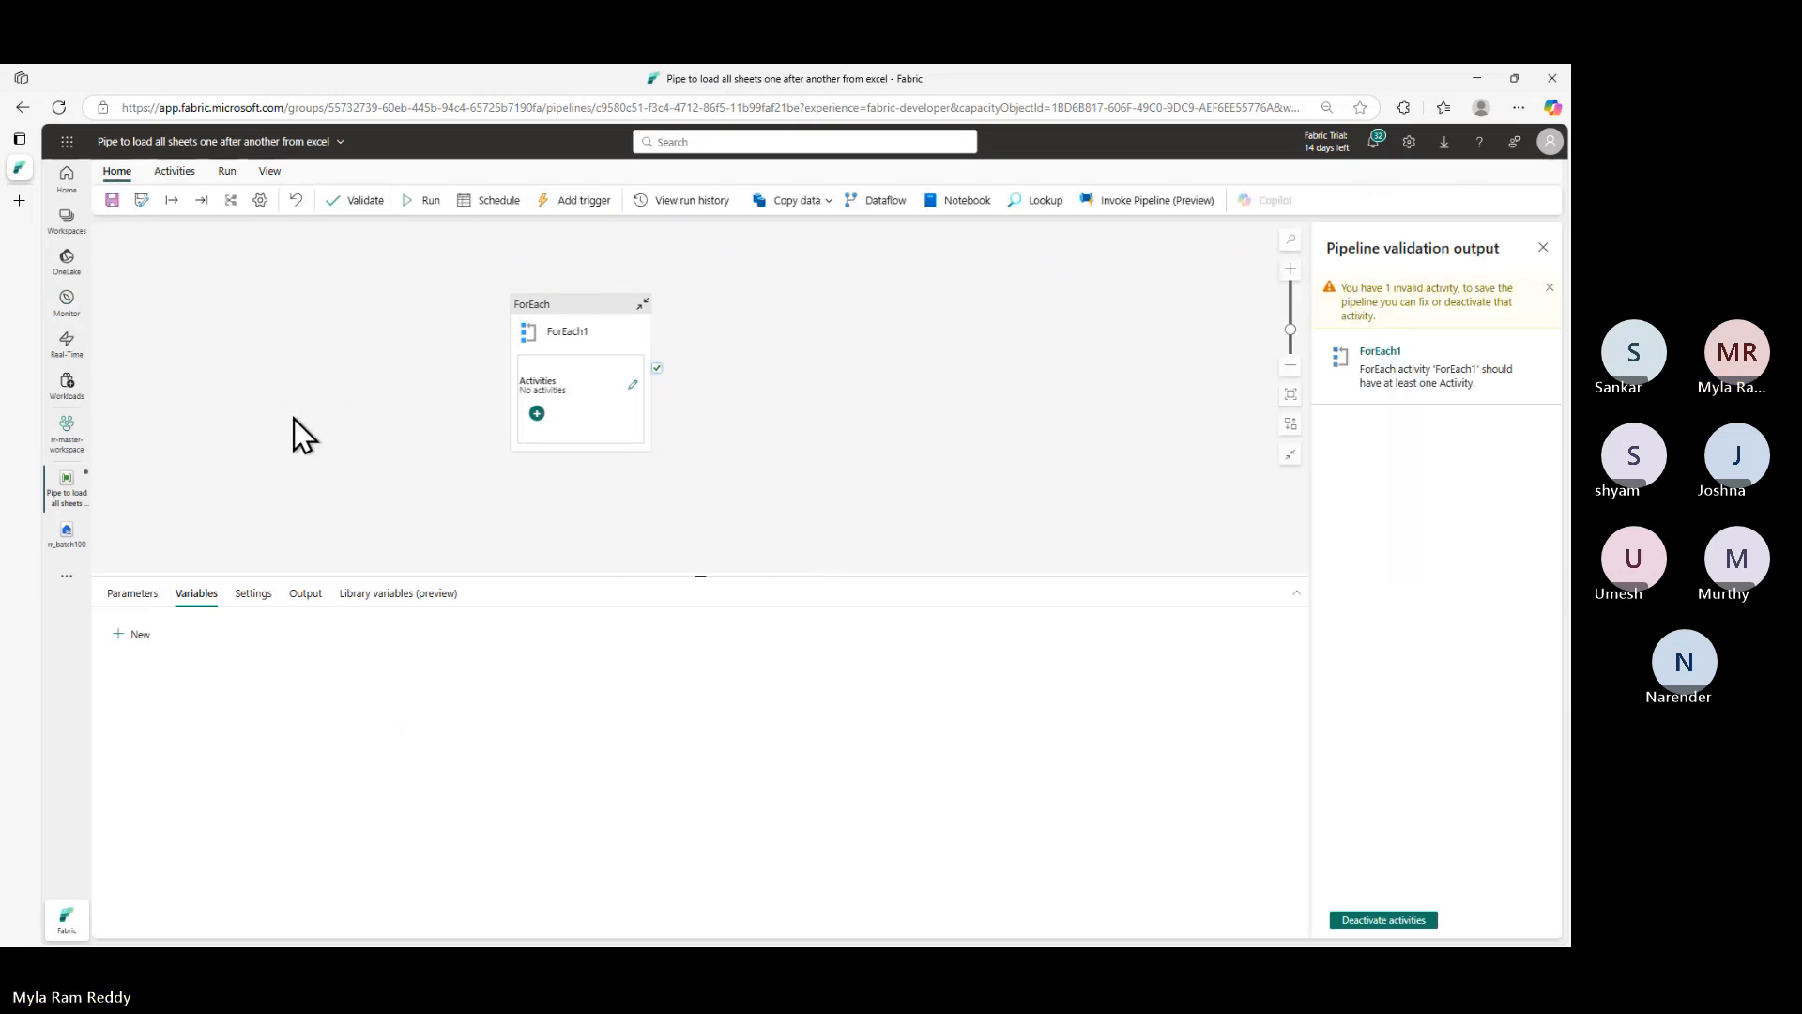
left_click(1543, 248)
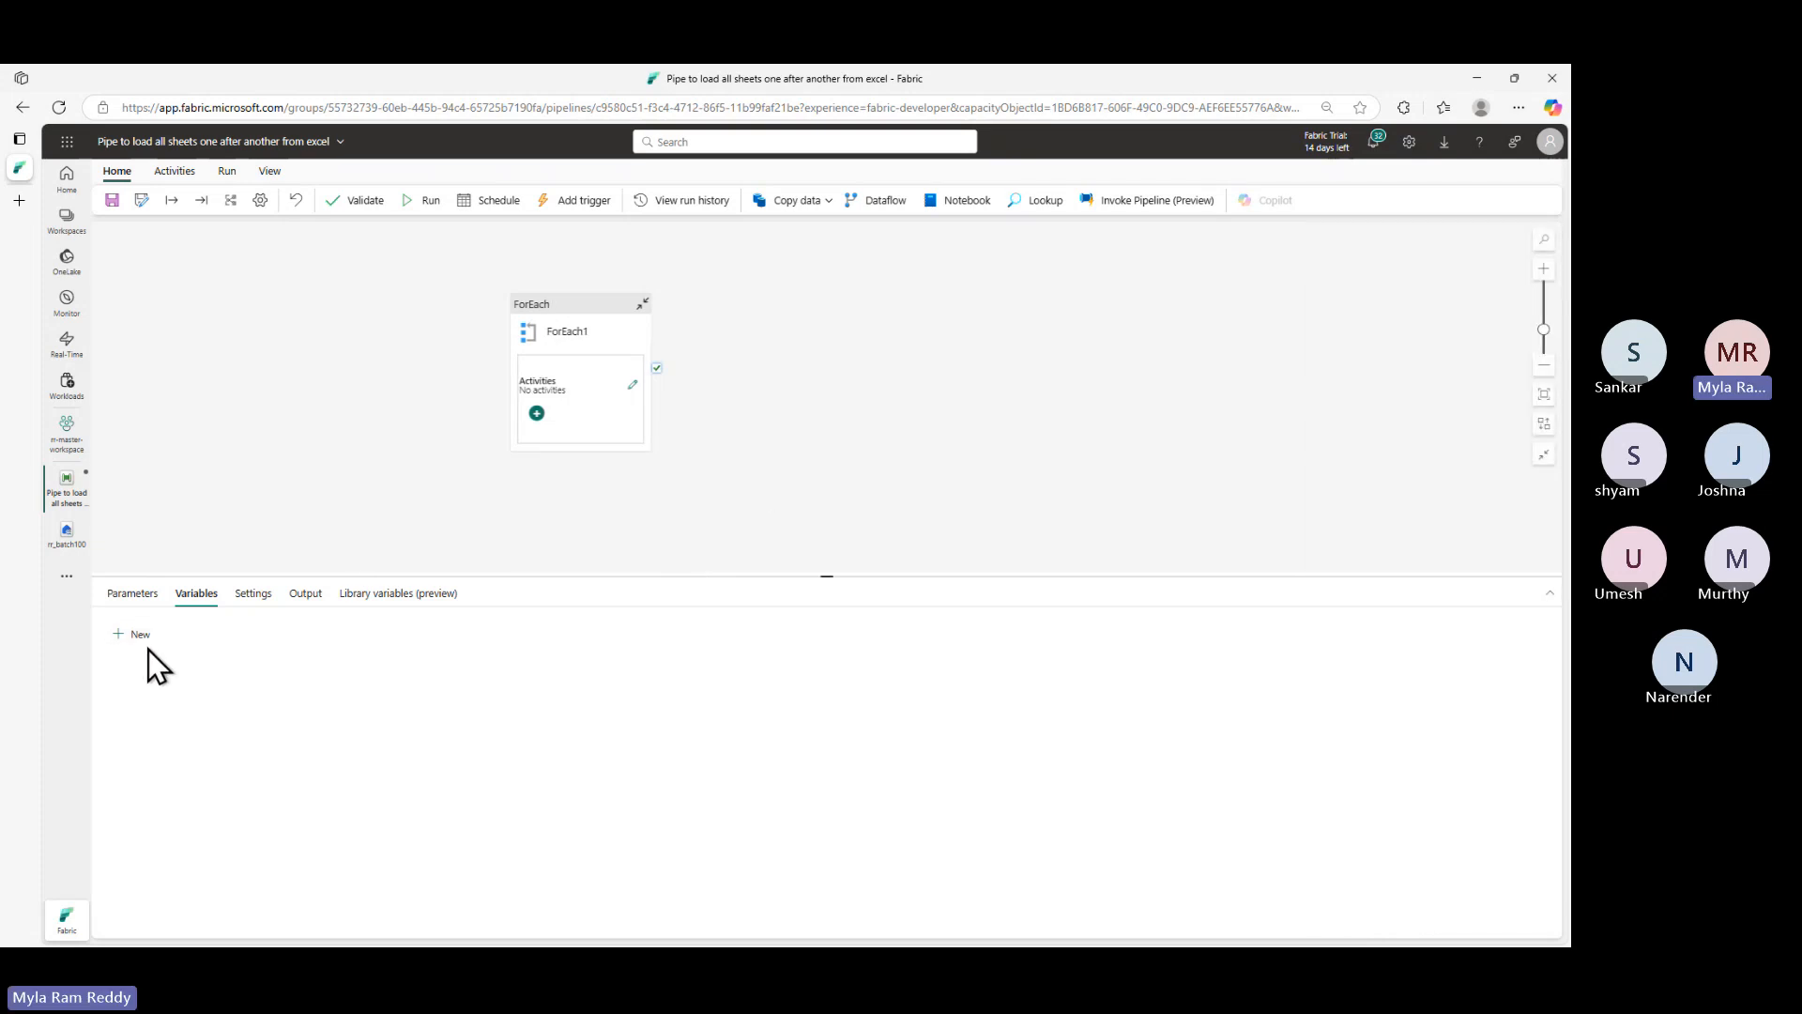
- Add three blank parameters to the pipeline's parameter list and delete them again
left_click(133, 593)
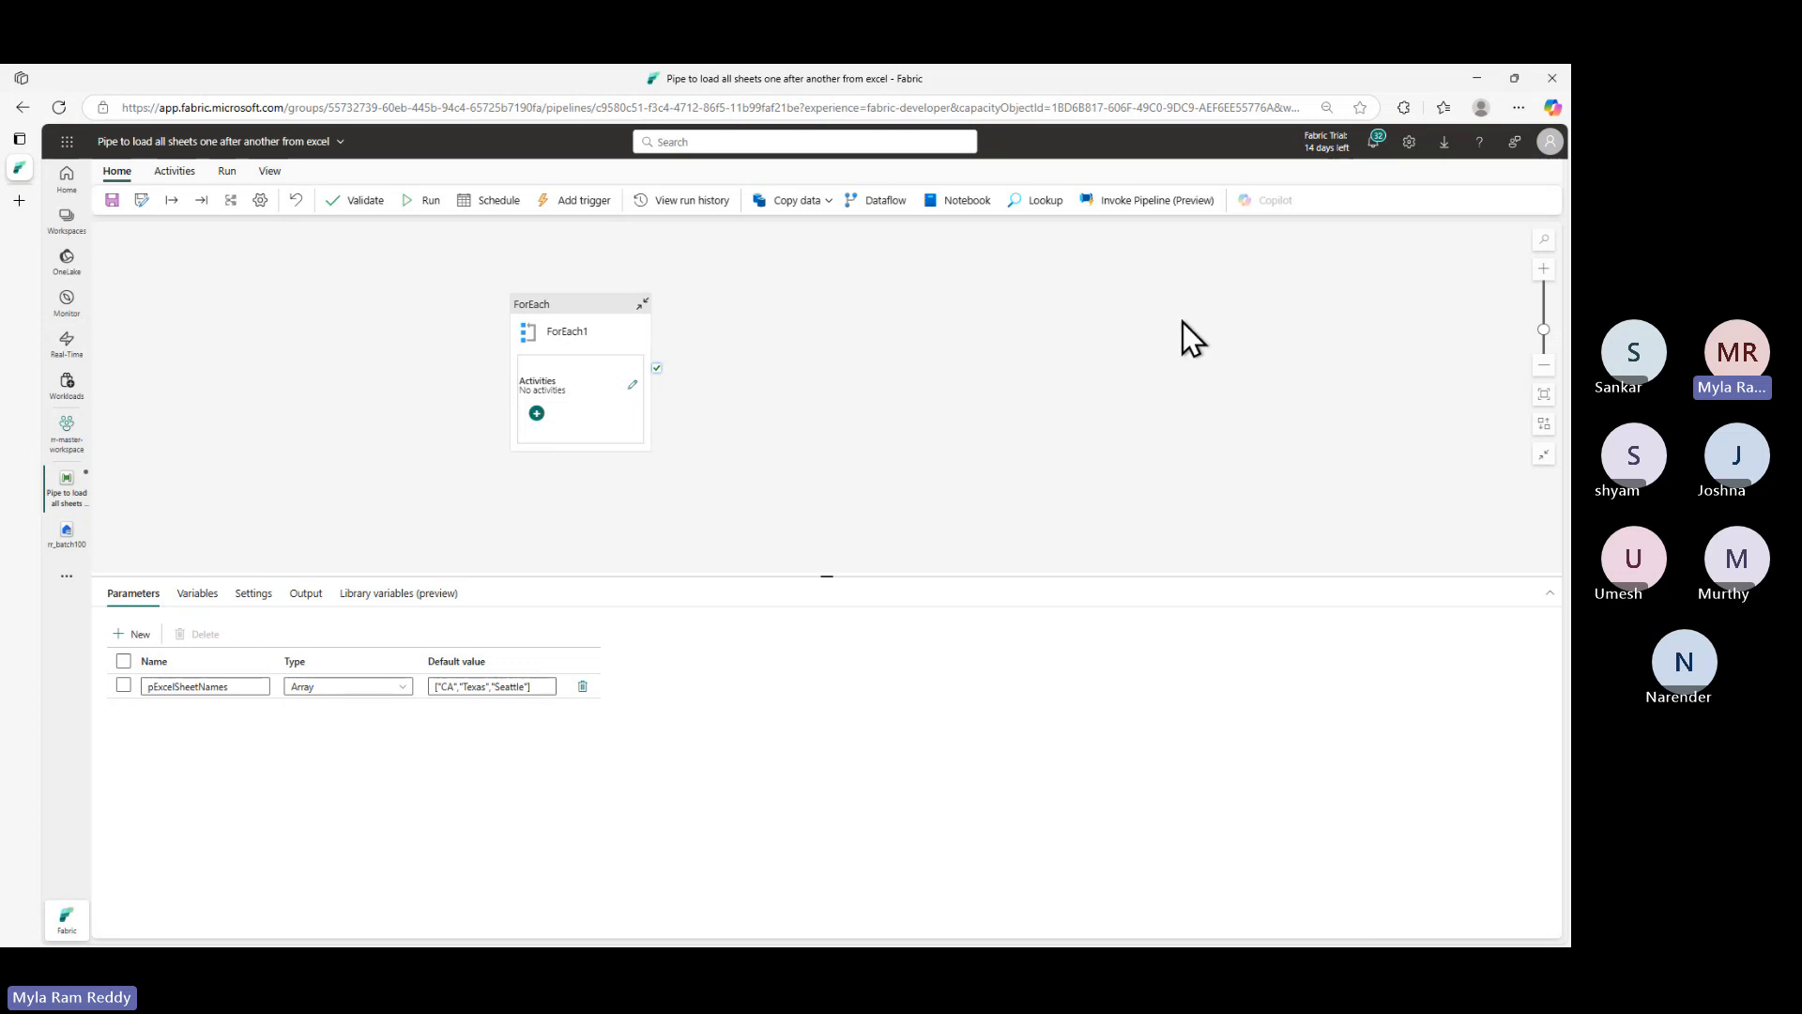
left_click(139, 634)
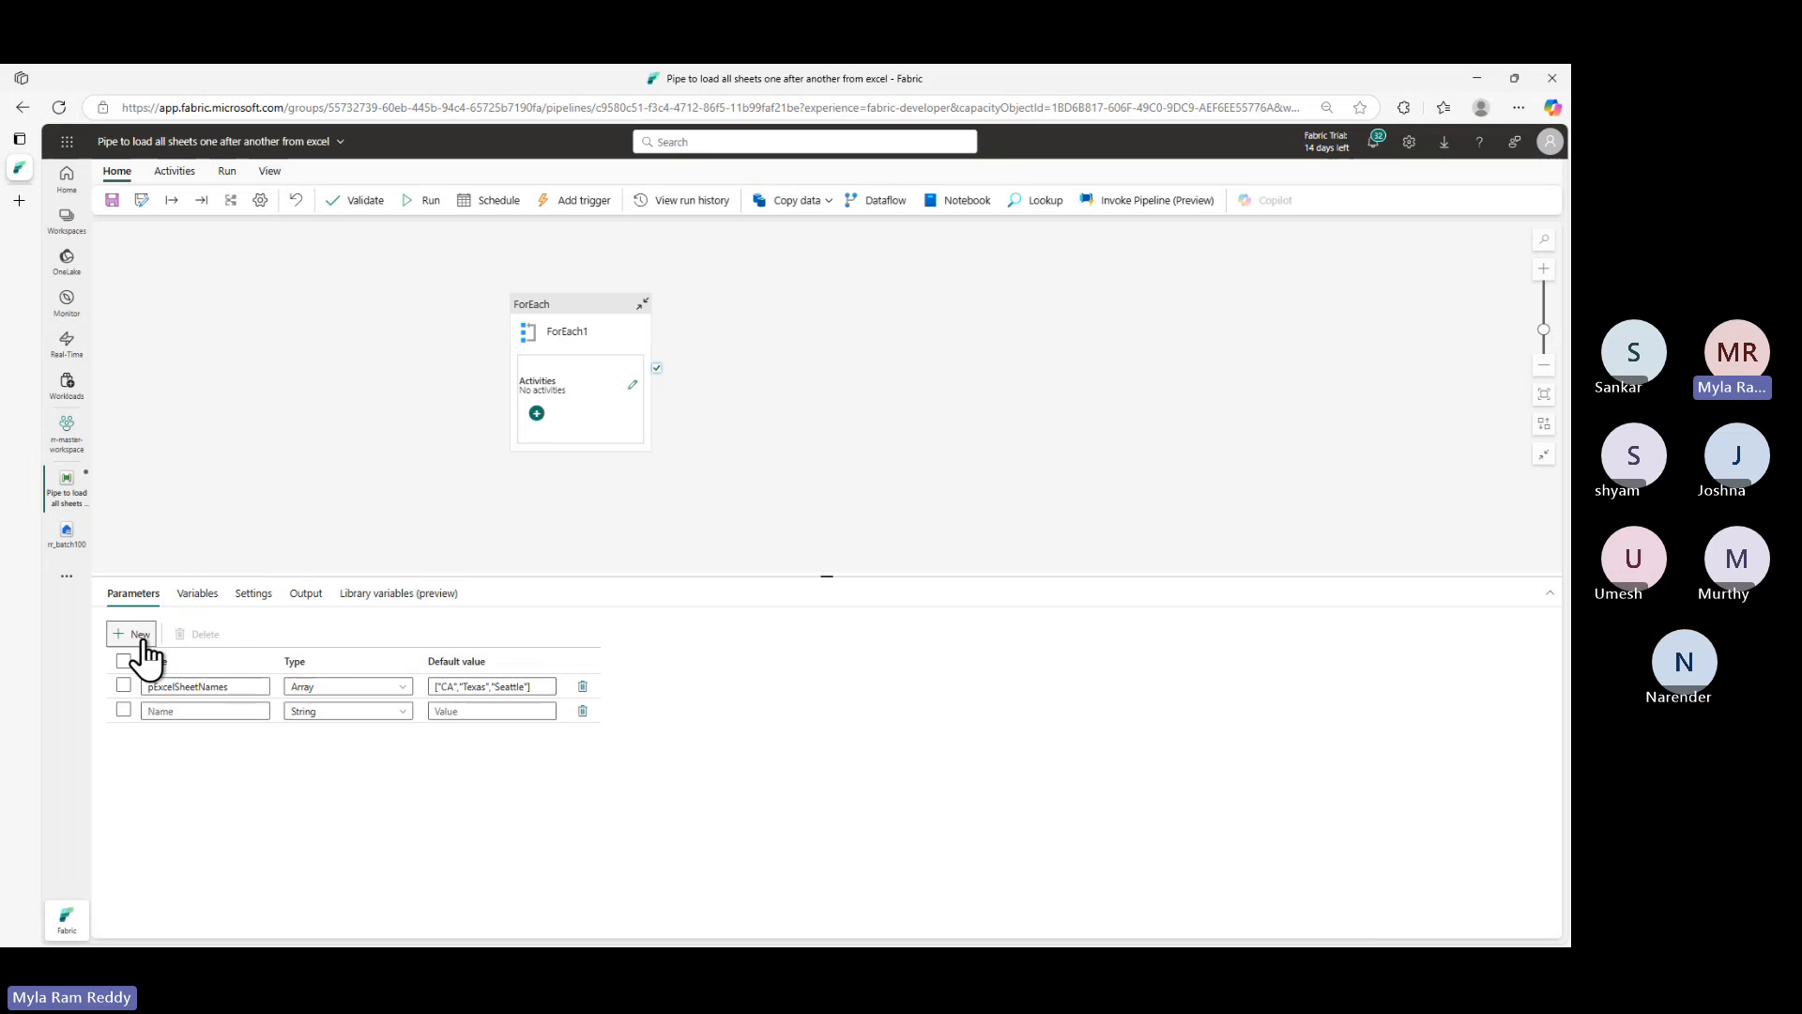
left_click(139, 634)
left_click(139, 634)
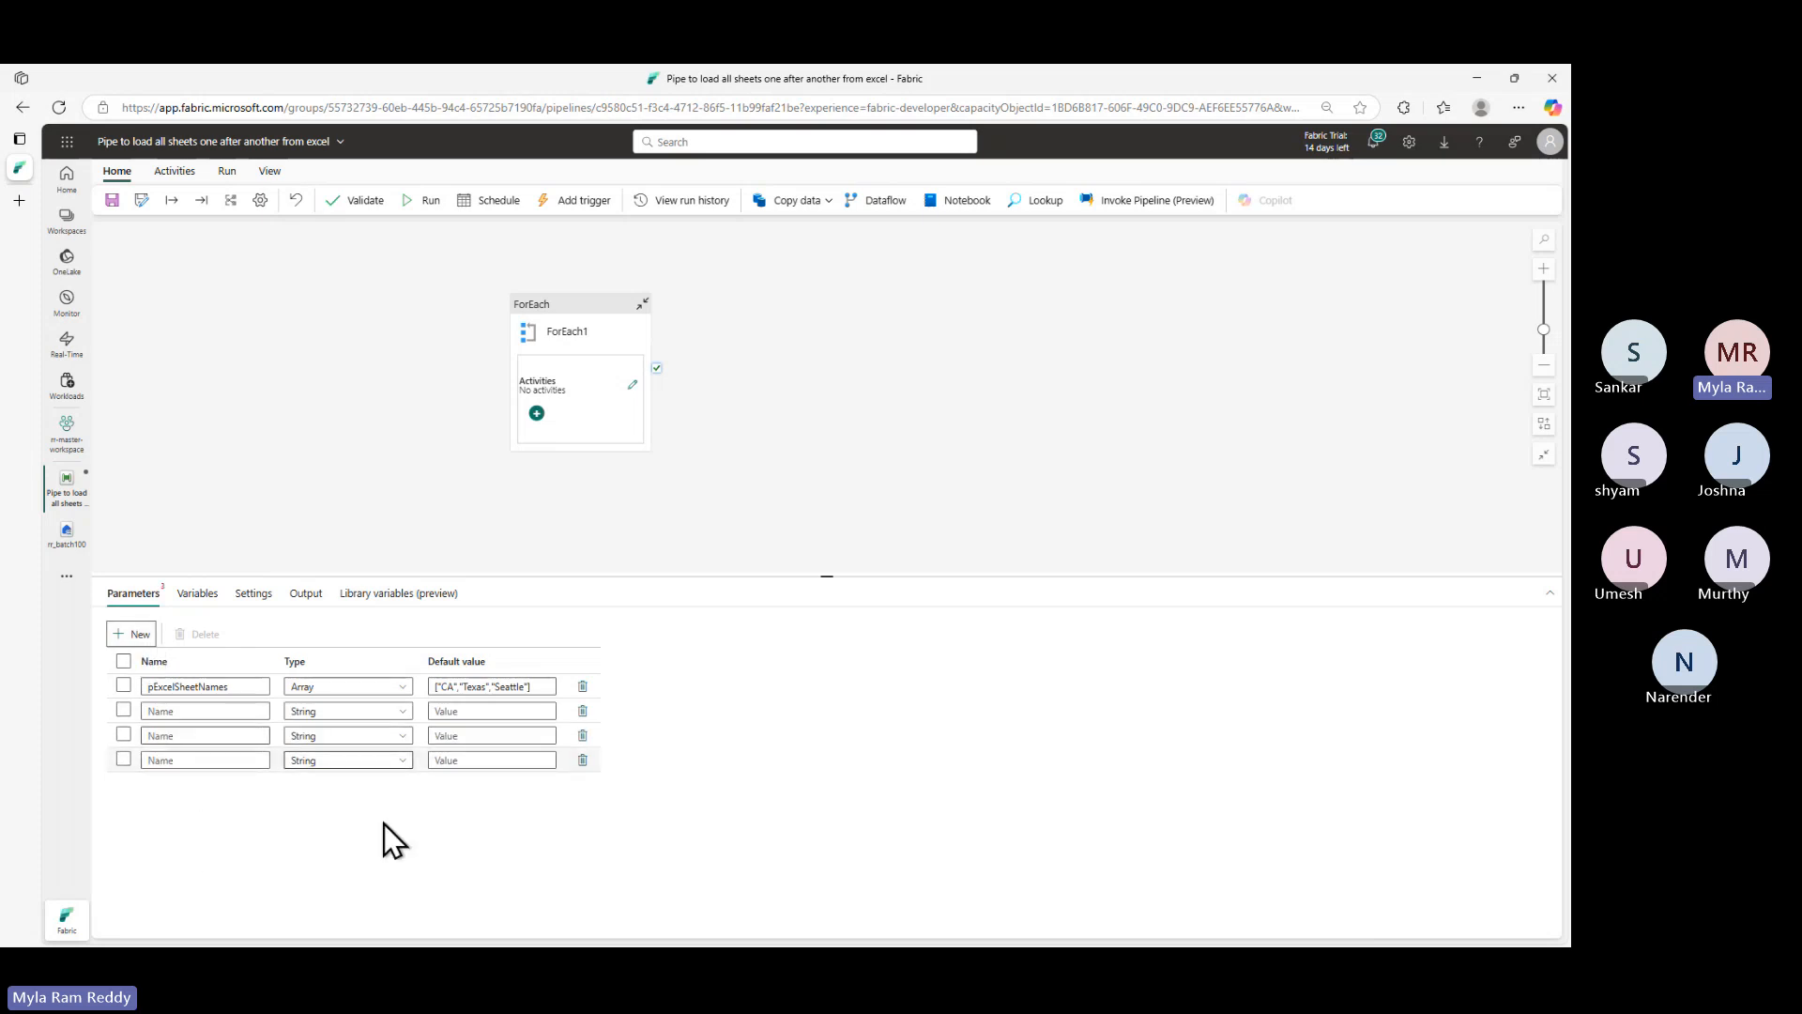
left_click(582, 759)
left_click(582, 735)
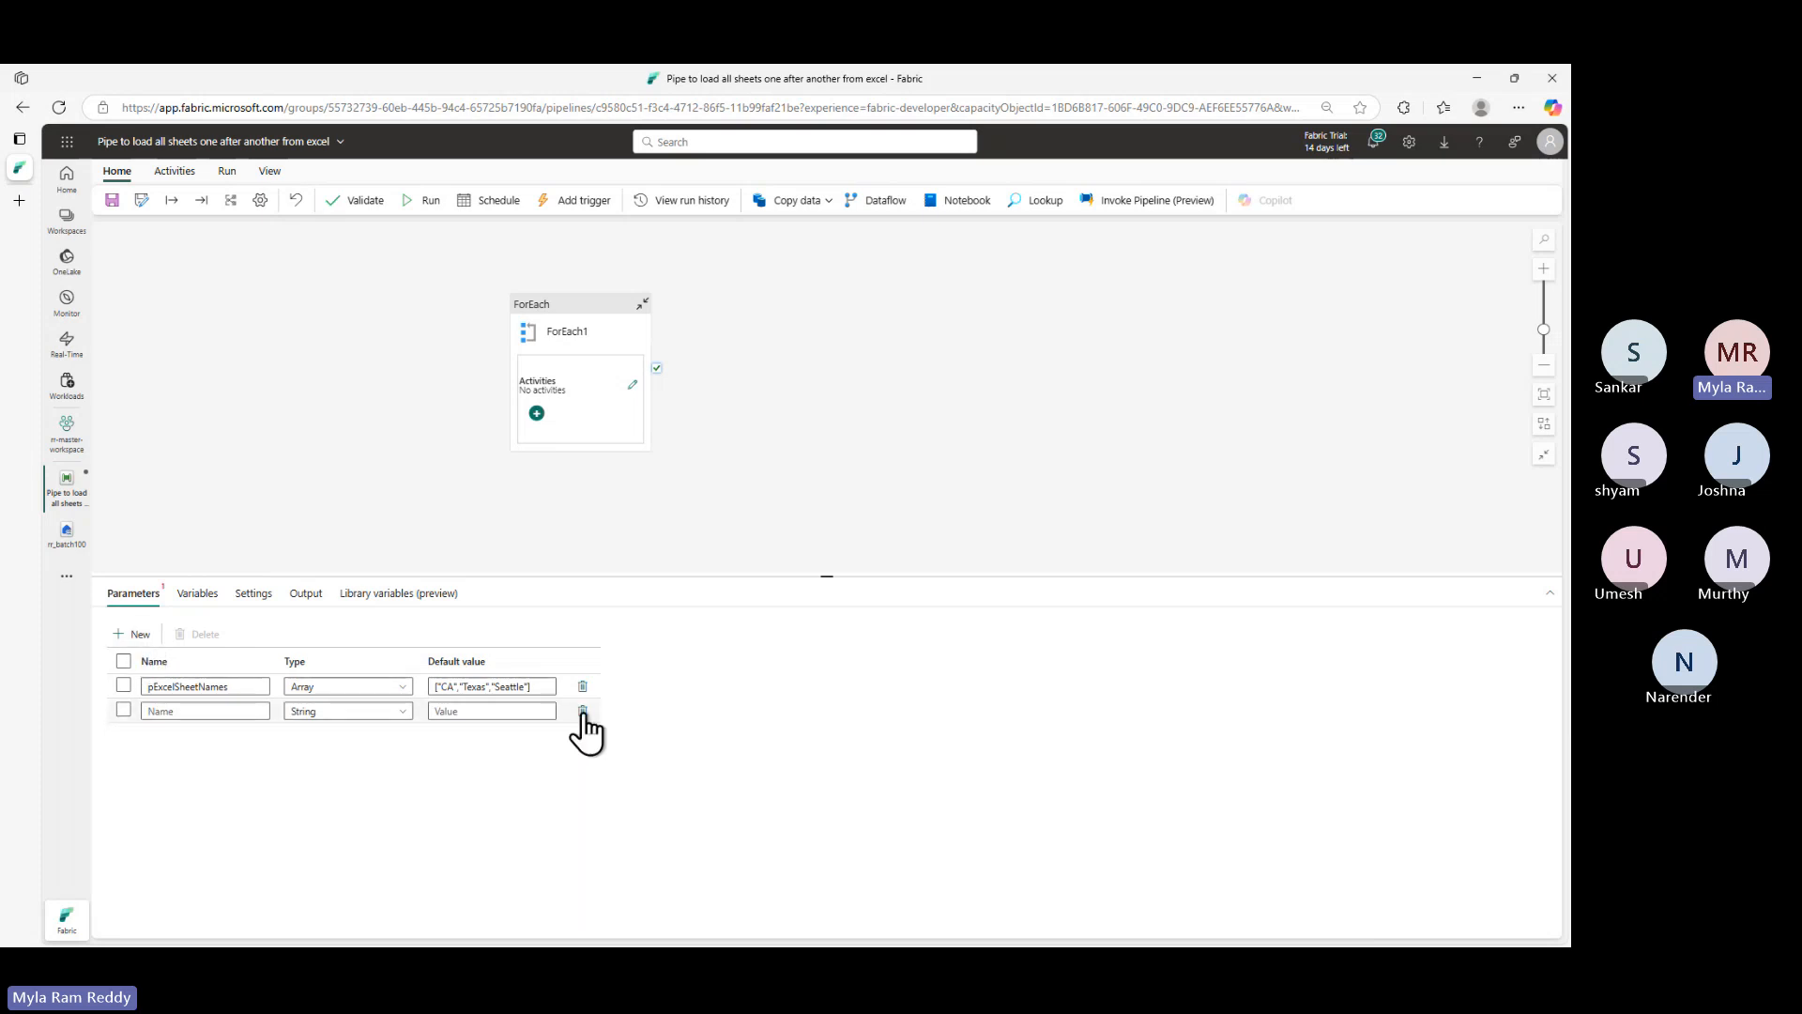
left_click(582, 710)
- Create a test parameter named wew from the ForEach items expression builder and delete it from the pipeline's parameters
left_click(583, 334)
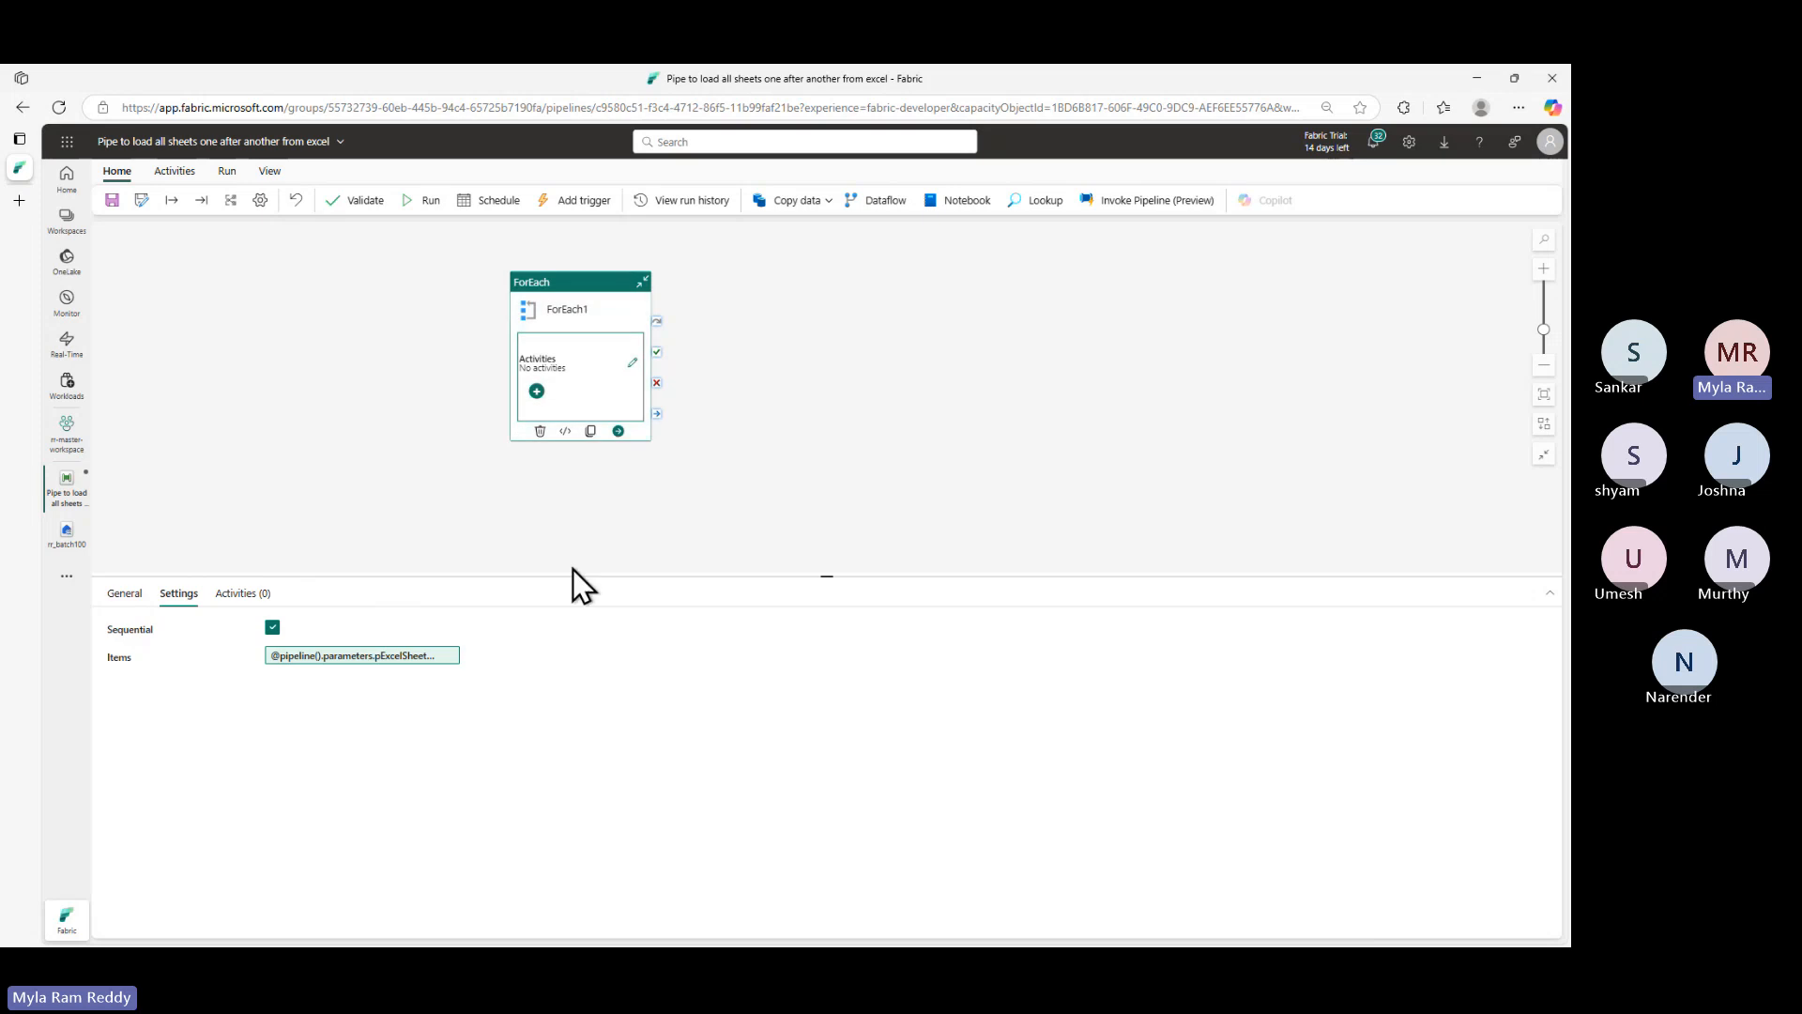
left_click(344, 661)
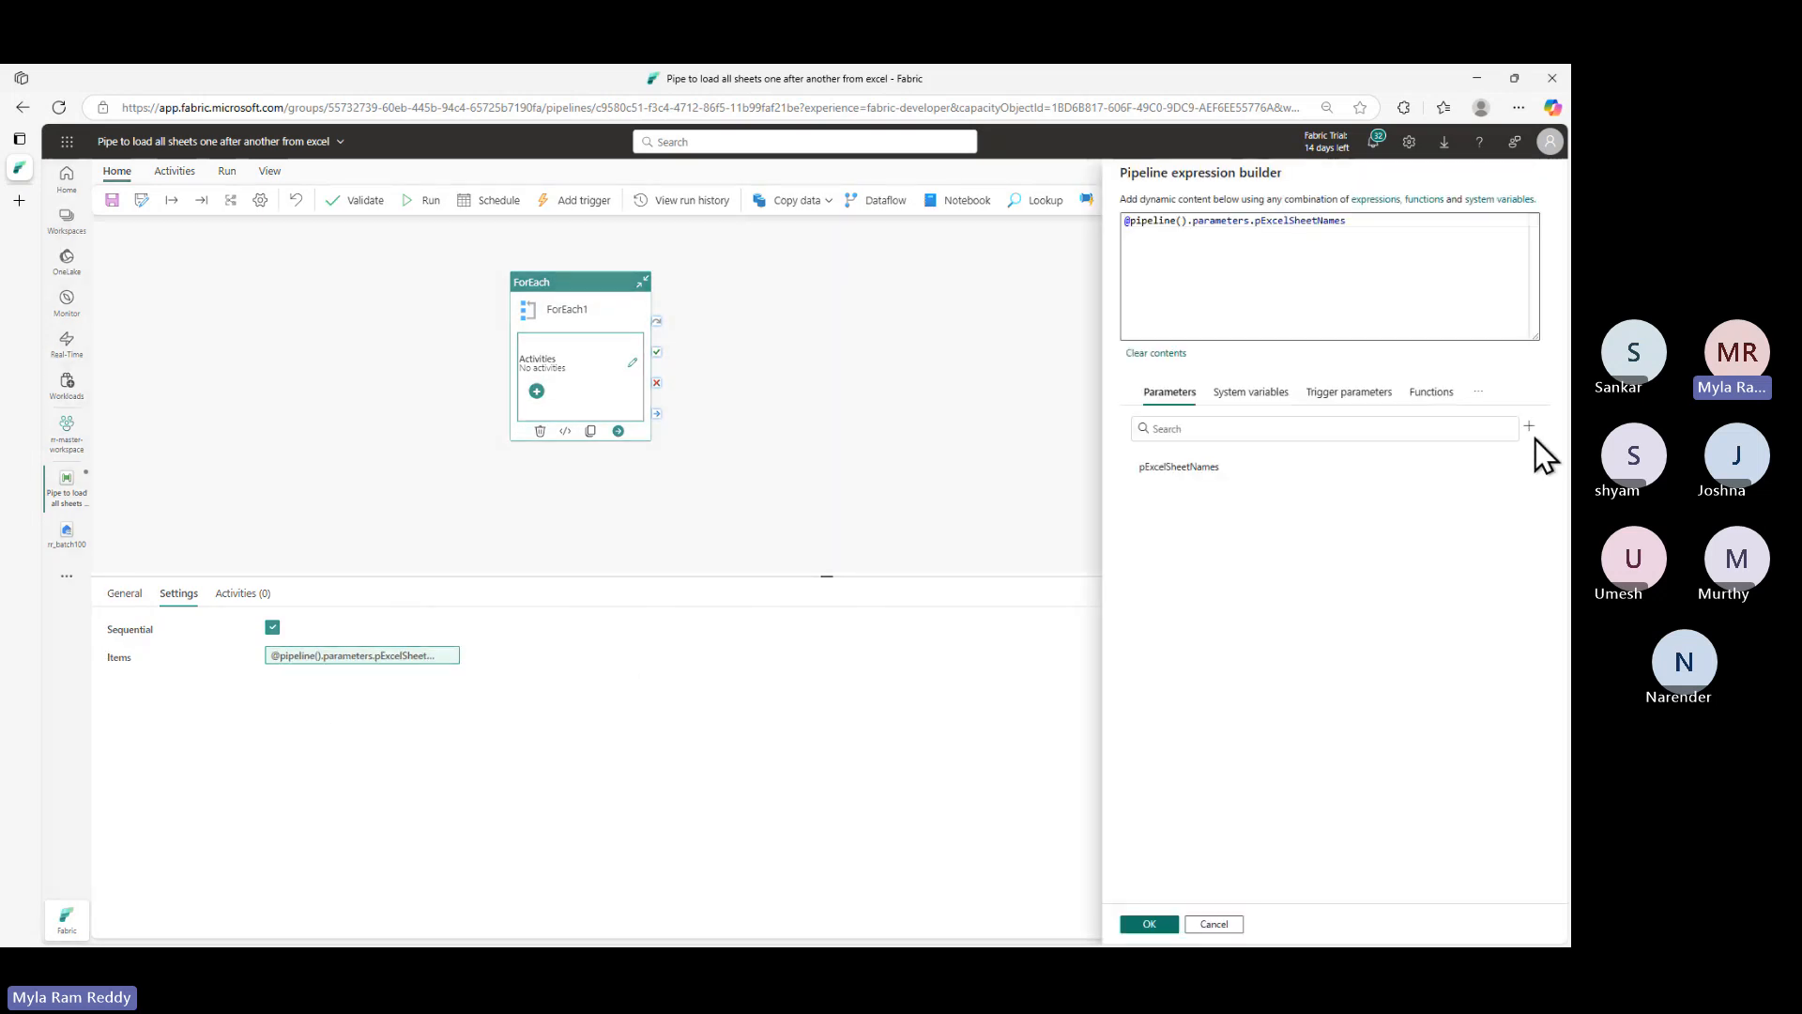
left_click(1528, 430)
left_click(1172, 217)
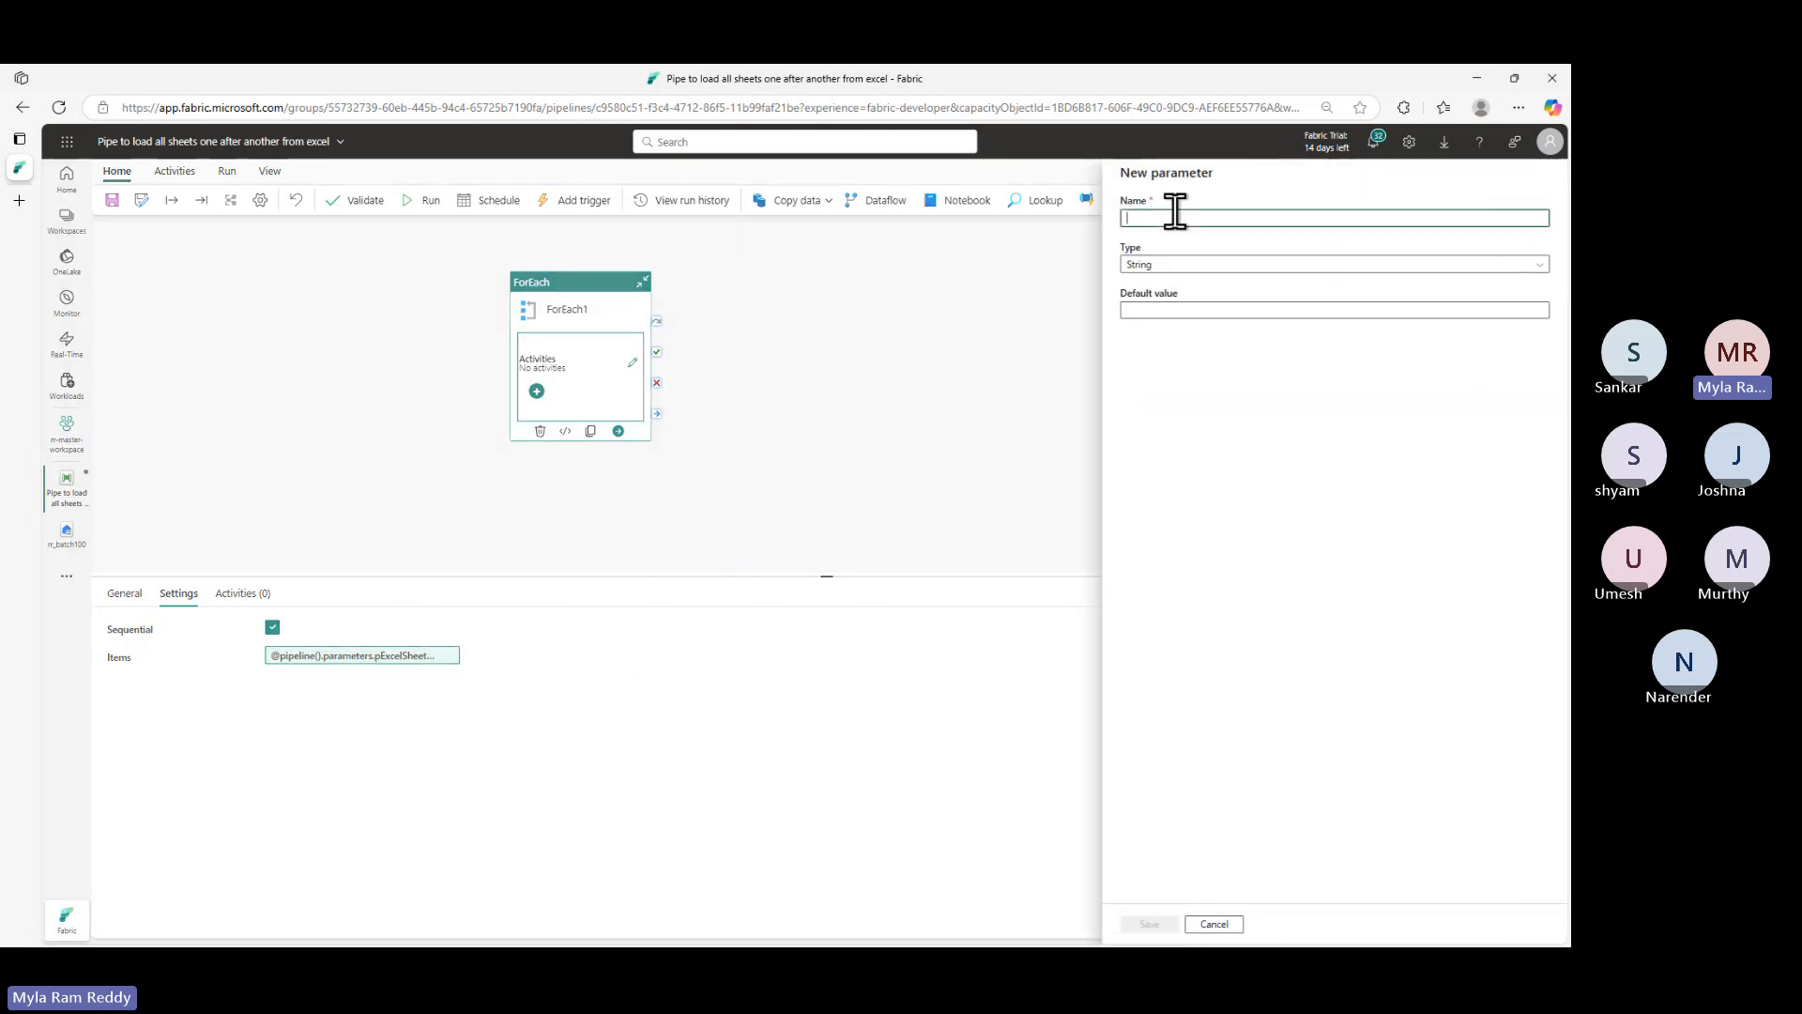
type("wew")
left_click(1162, 925)
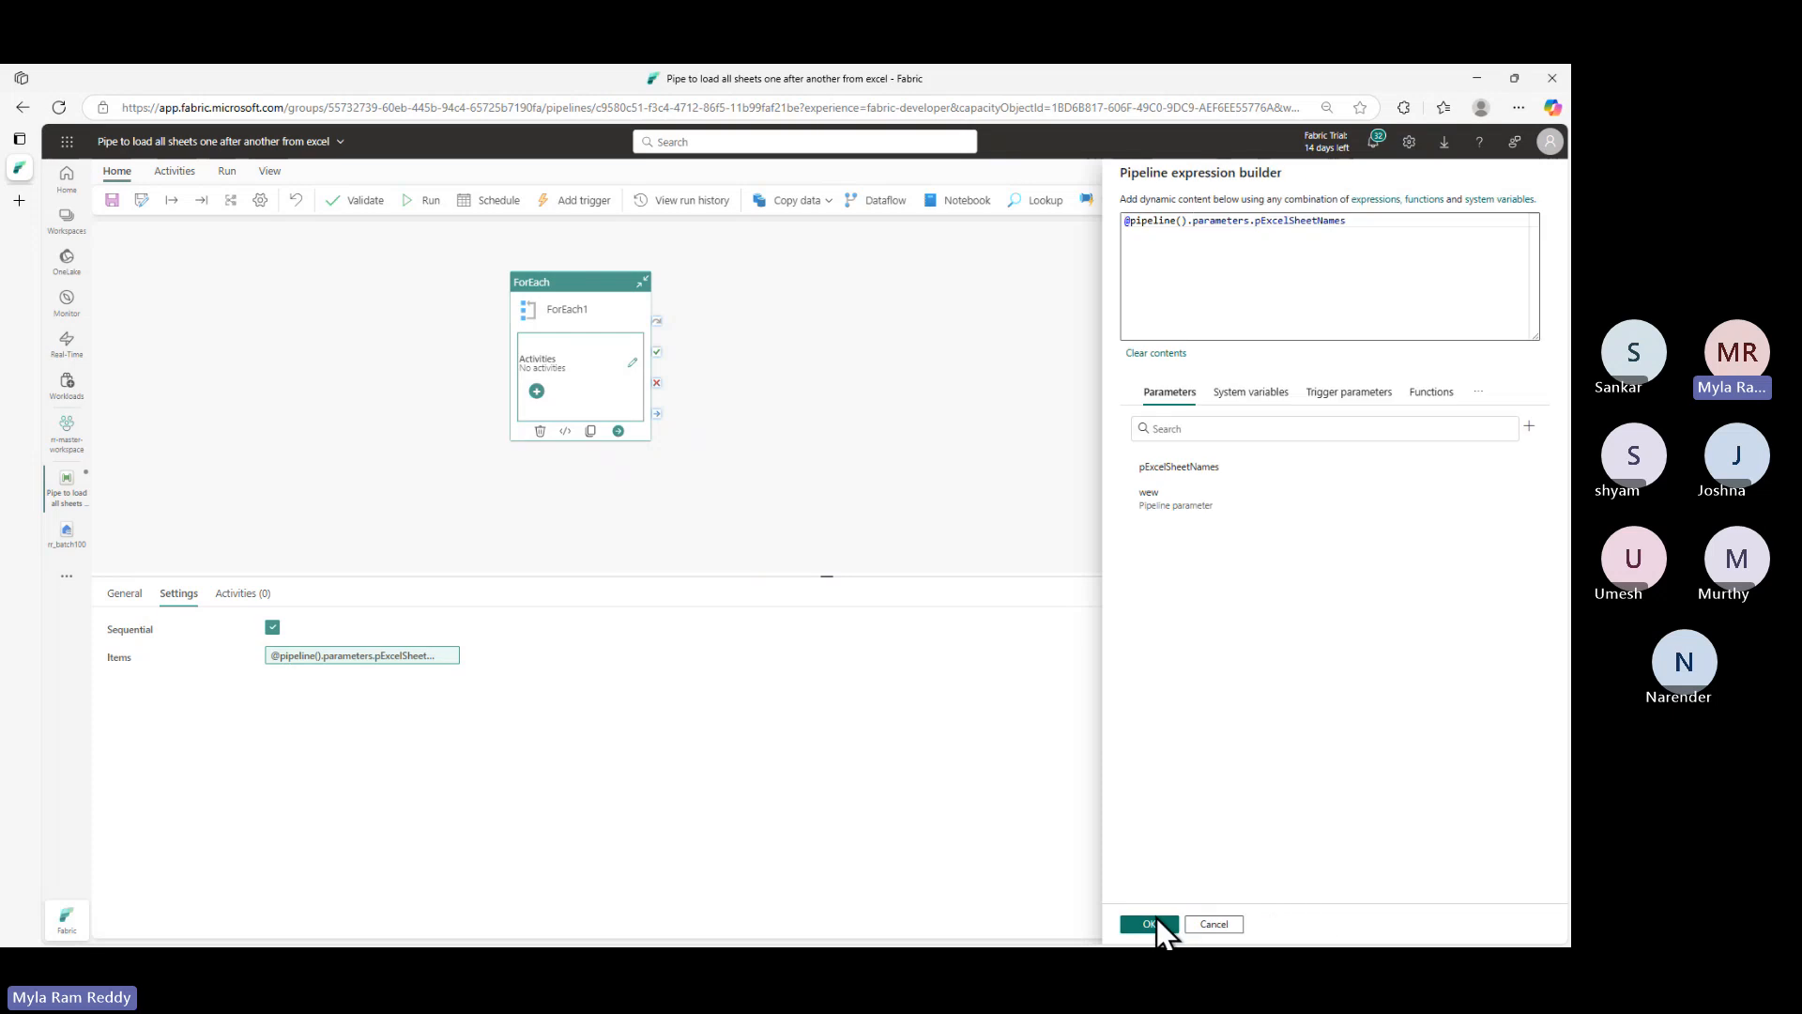
left_click(1156, 920)
left_click(239, 461)
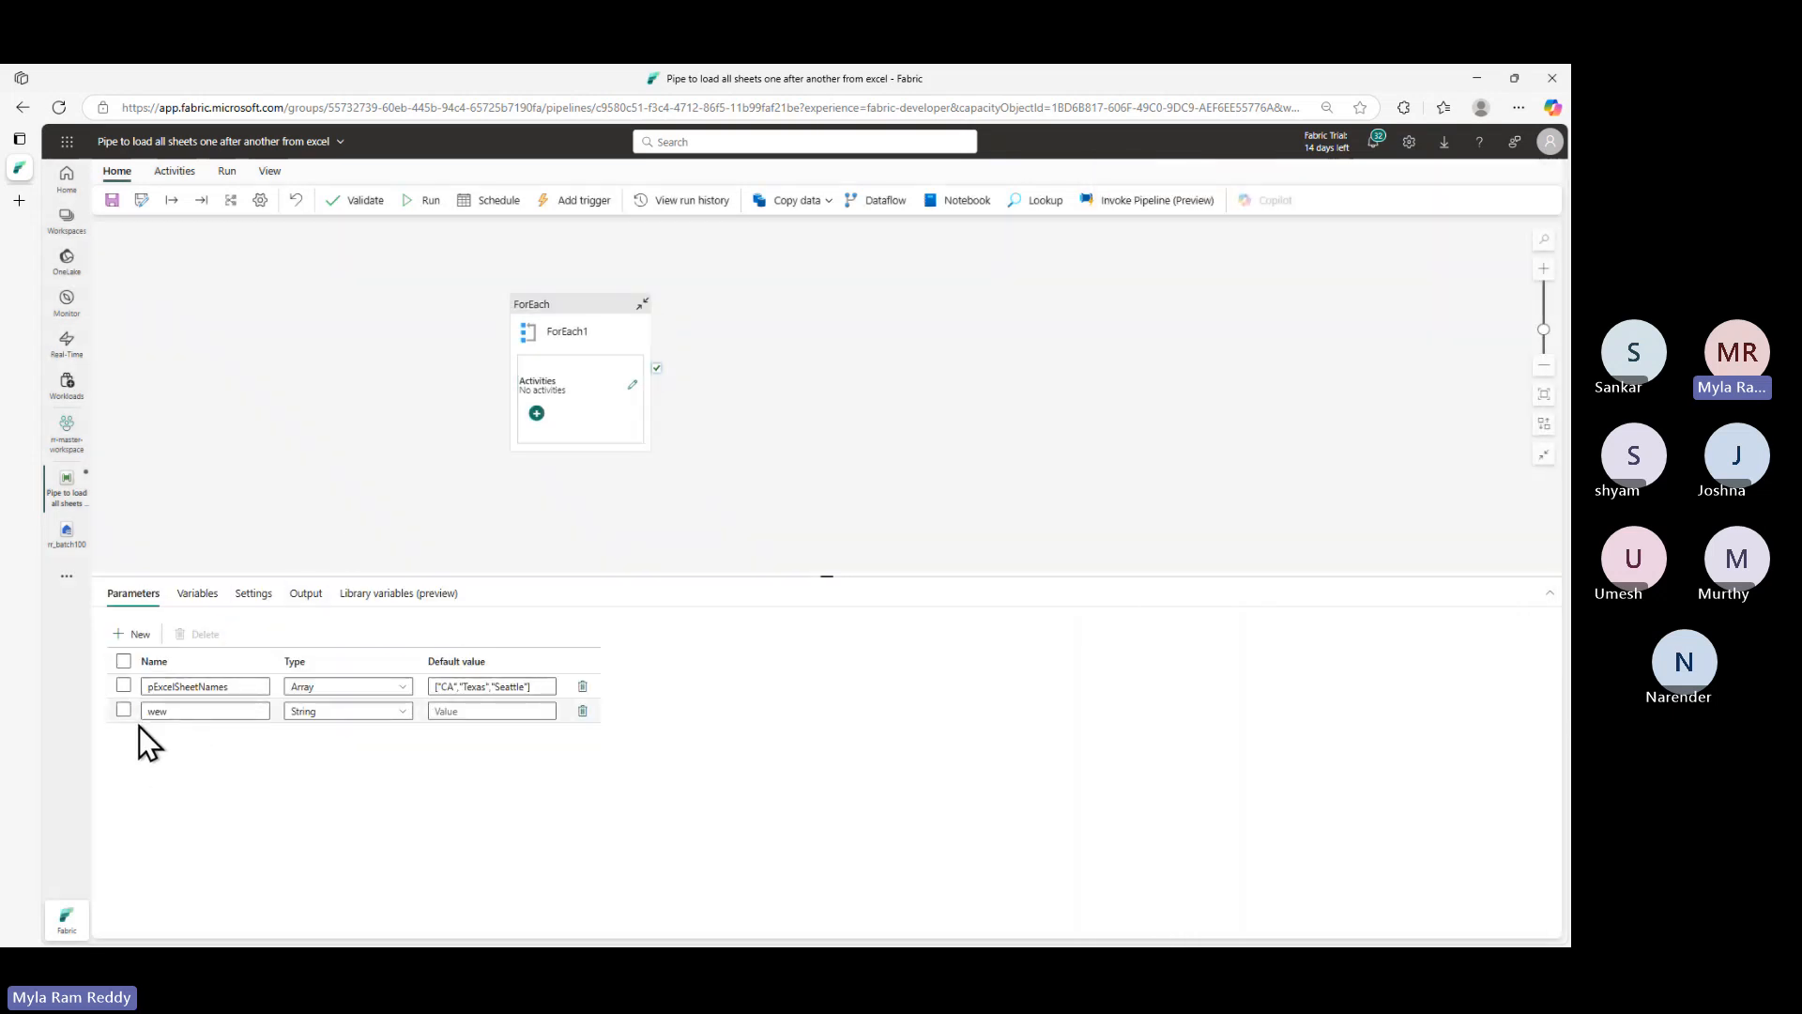
left_click(582, 710)
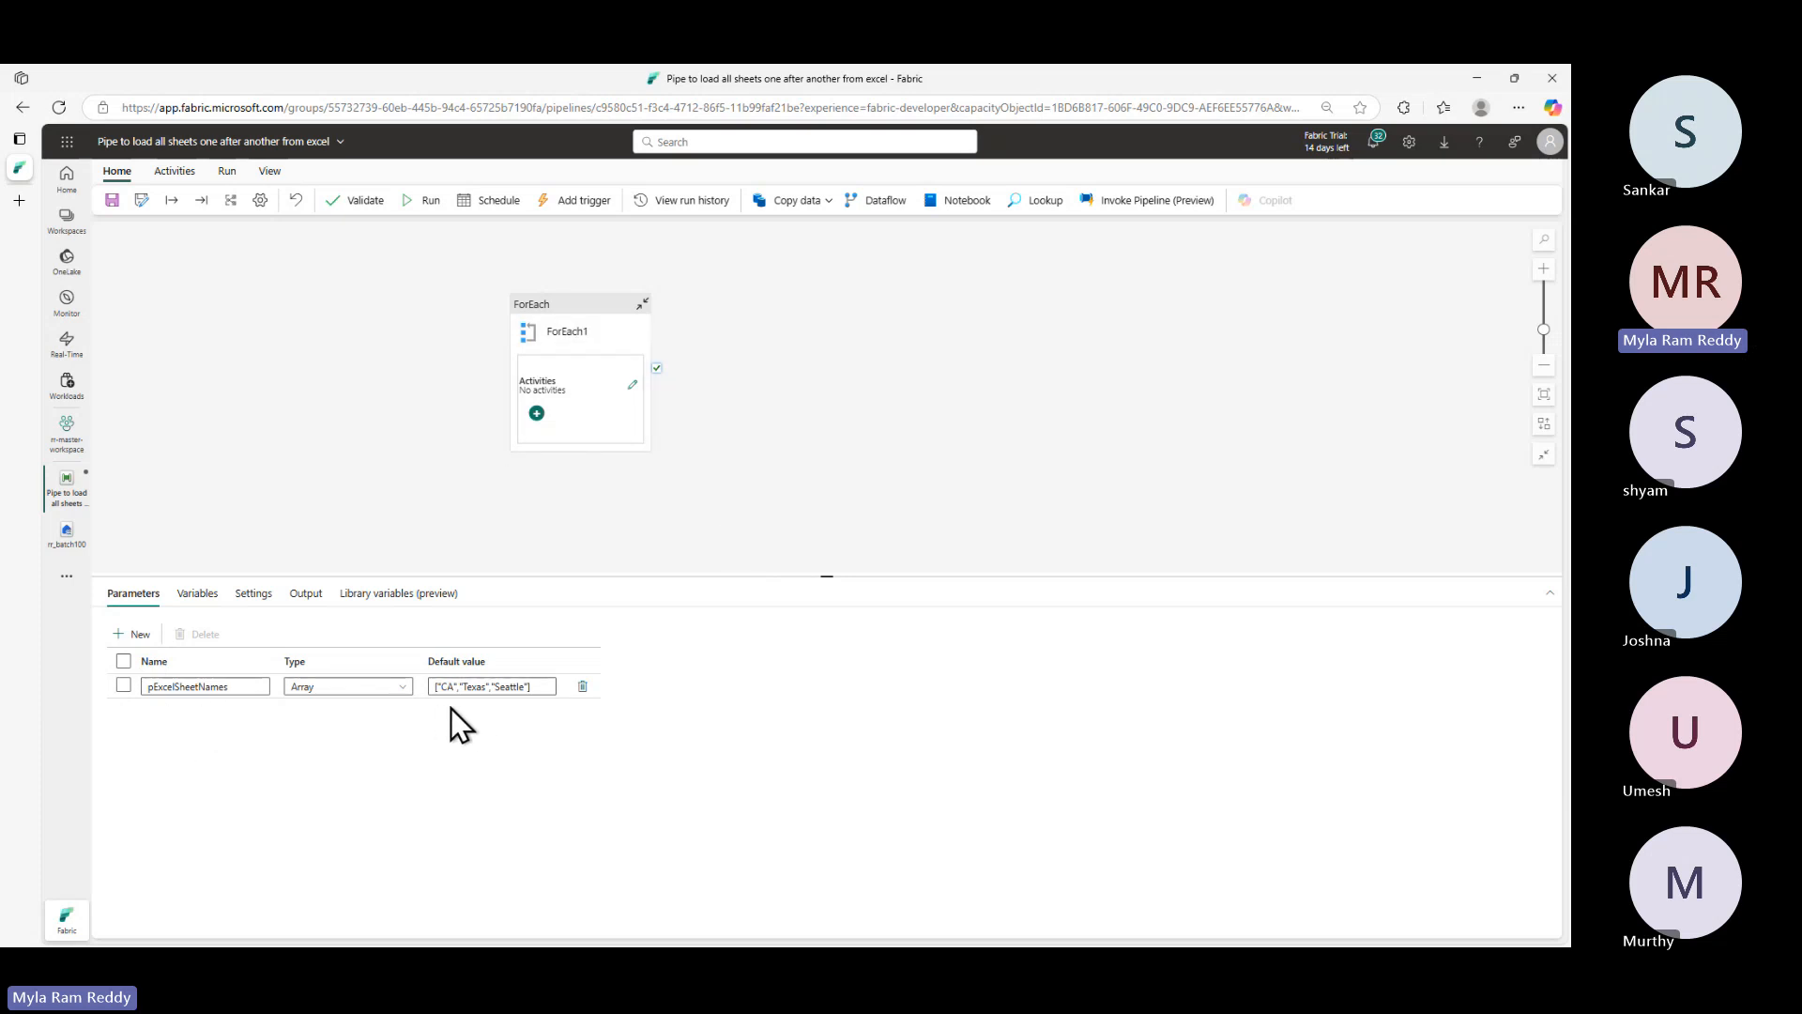
left_click(589, 319)
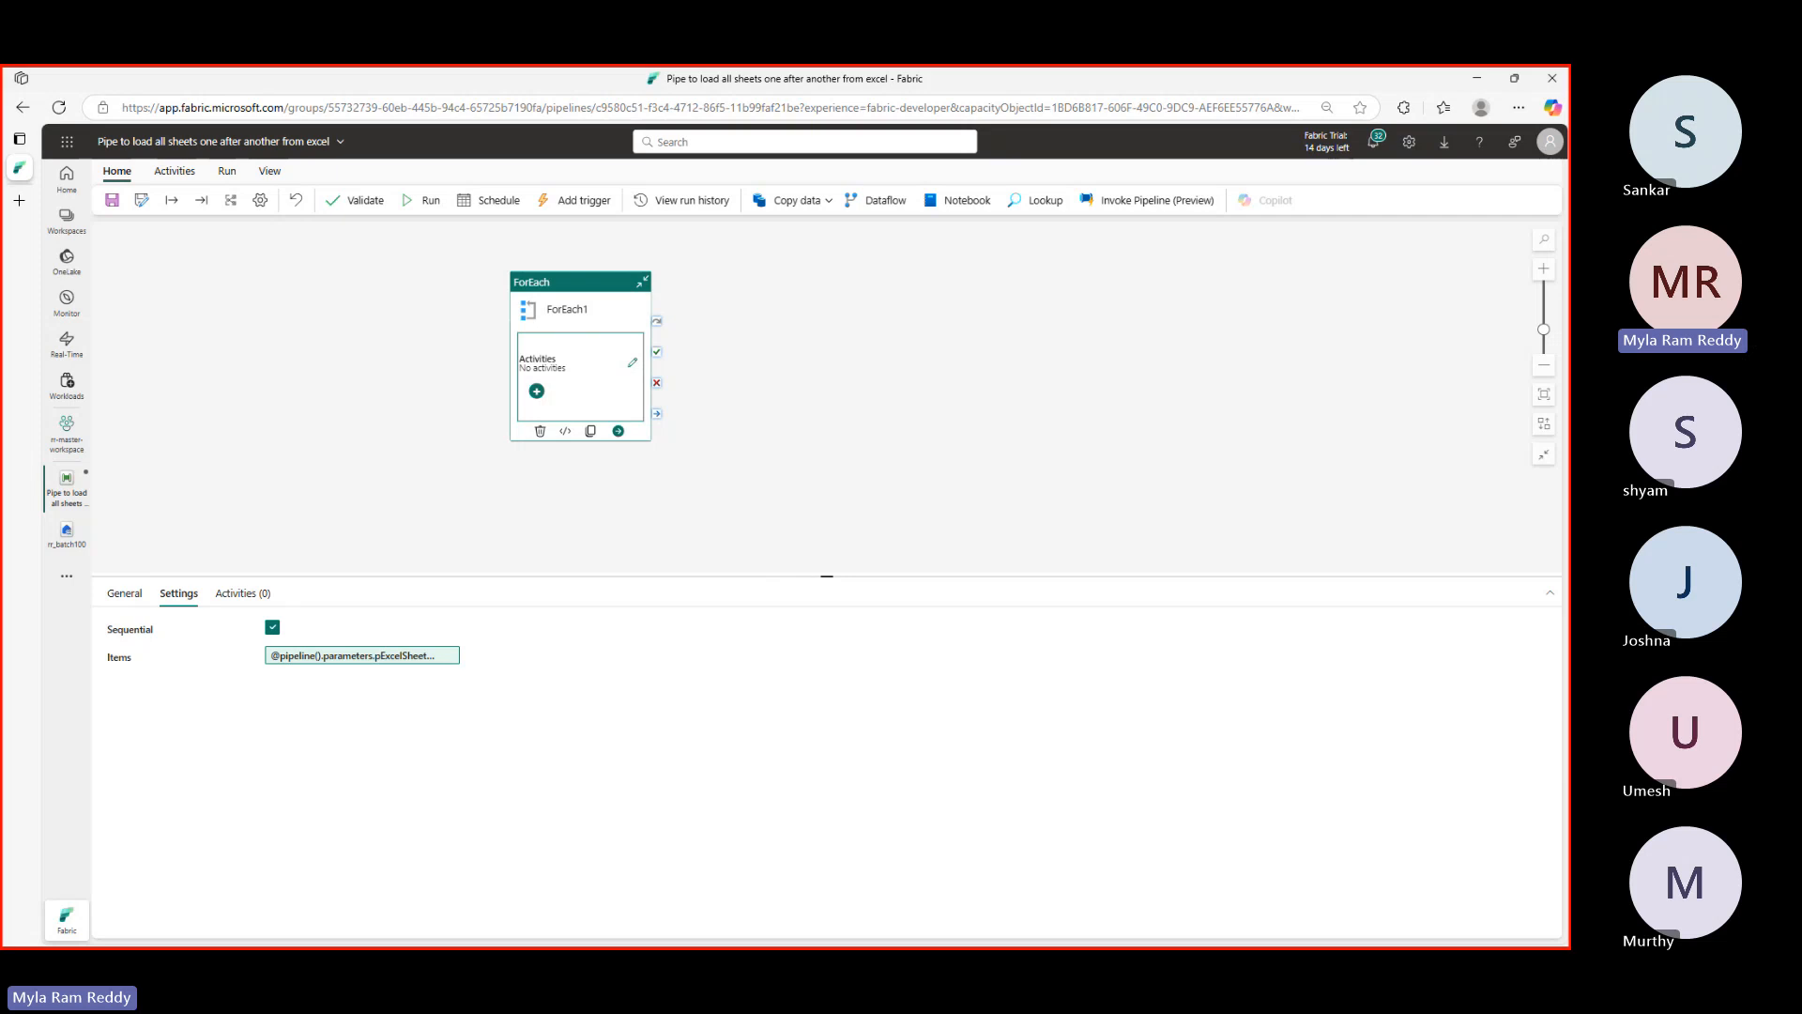
left_click_drag(486, 251, 700, 474)
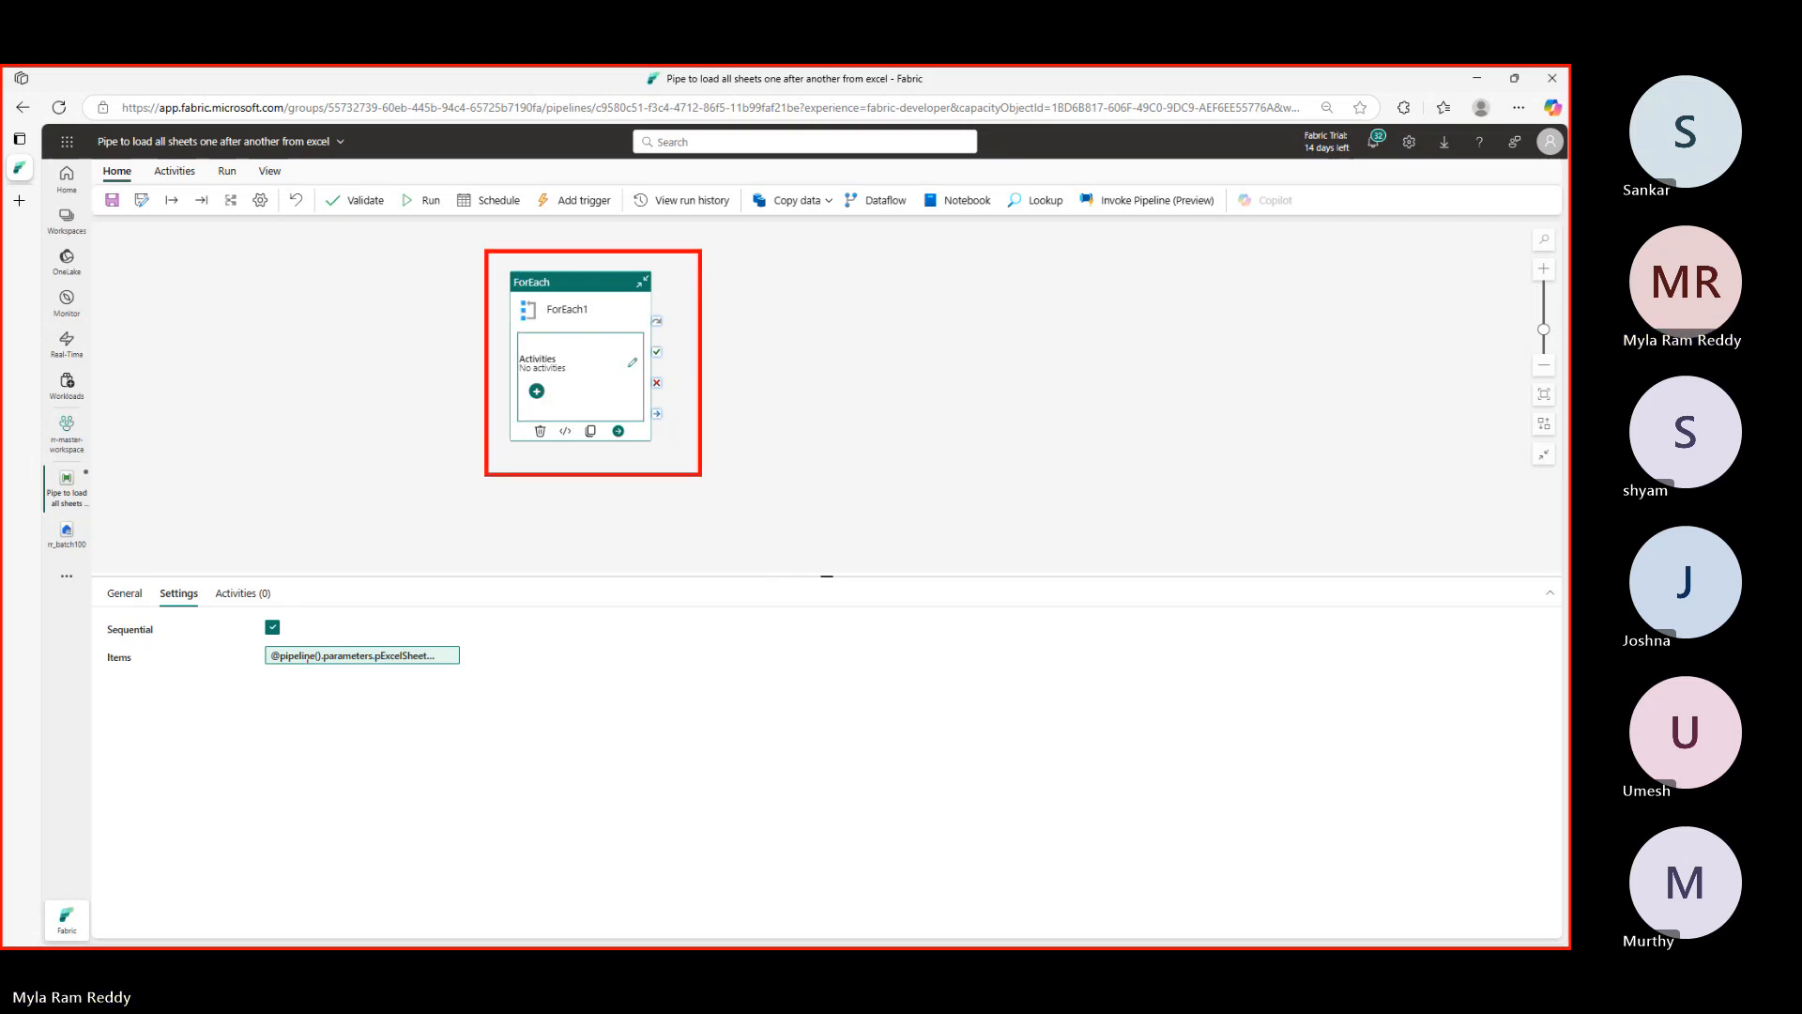
left_click_drag(253, 640, 496, 703)
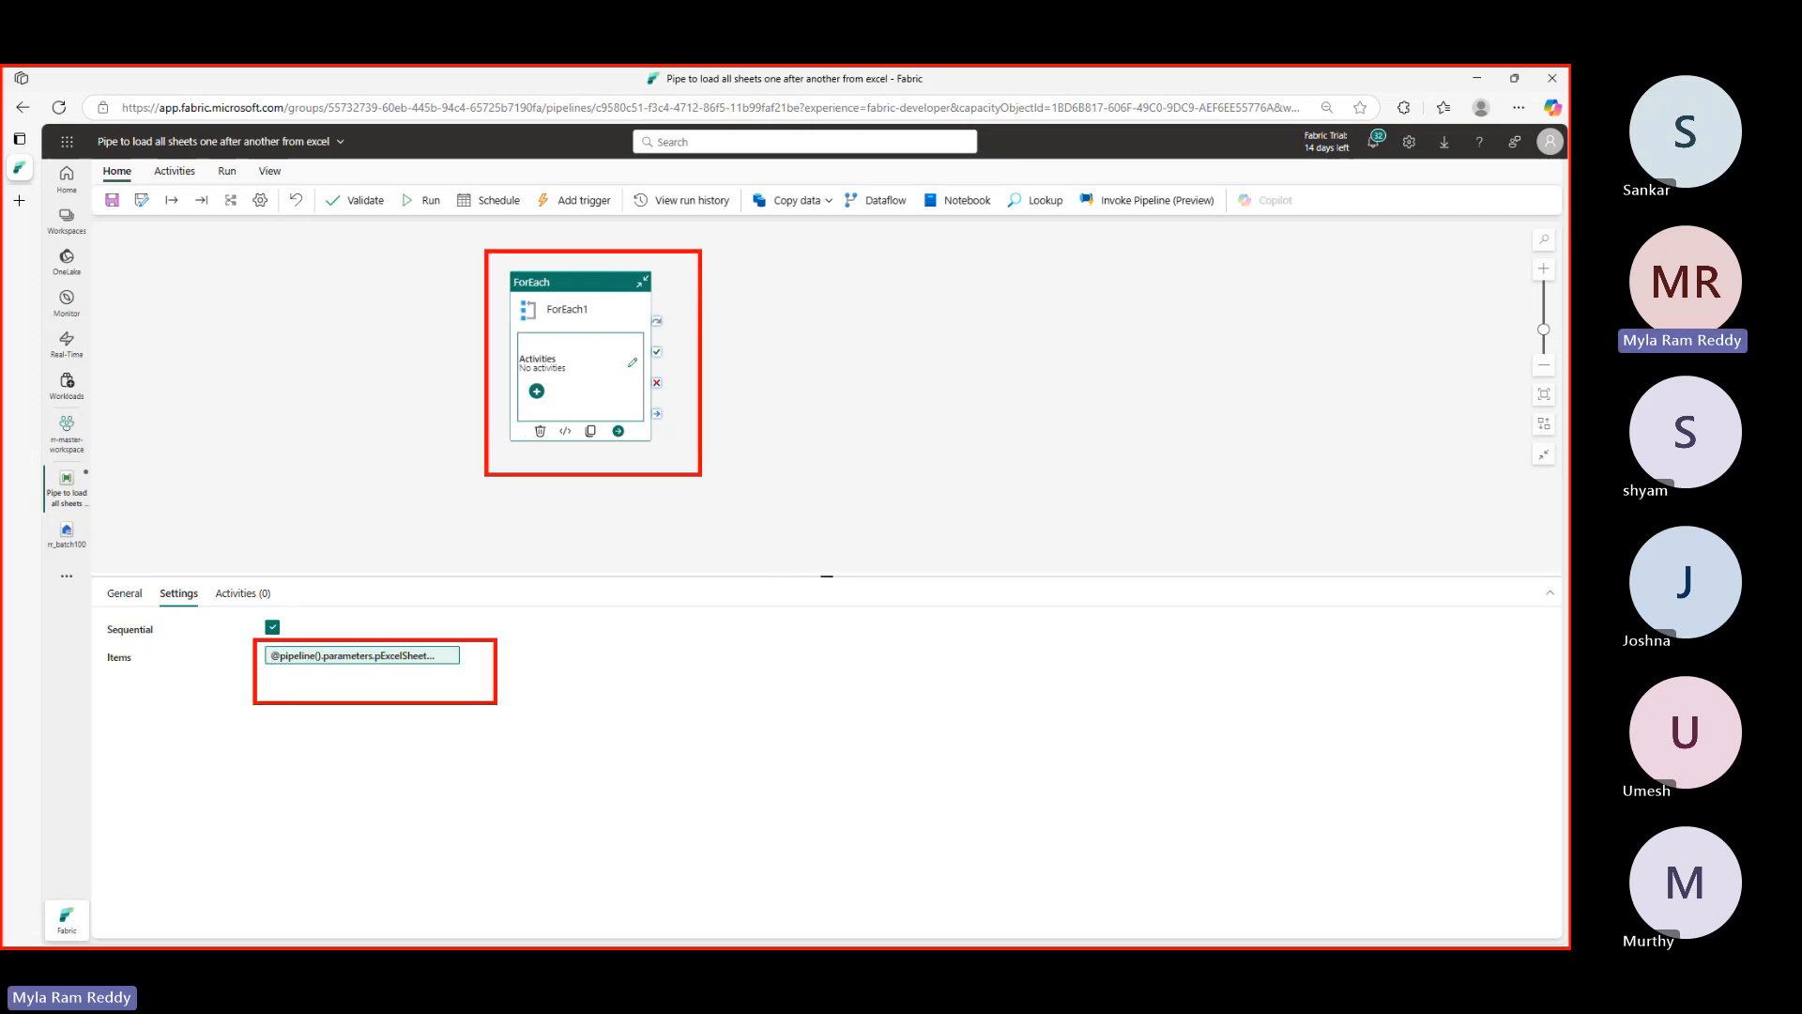
left_click_drag(299, 688, 427, 687)
mouse_move(615, 632)
left_mouse_down()
mouse_move(676, 702)
mouse_move(641, 798)
left_mouse_up()
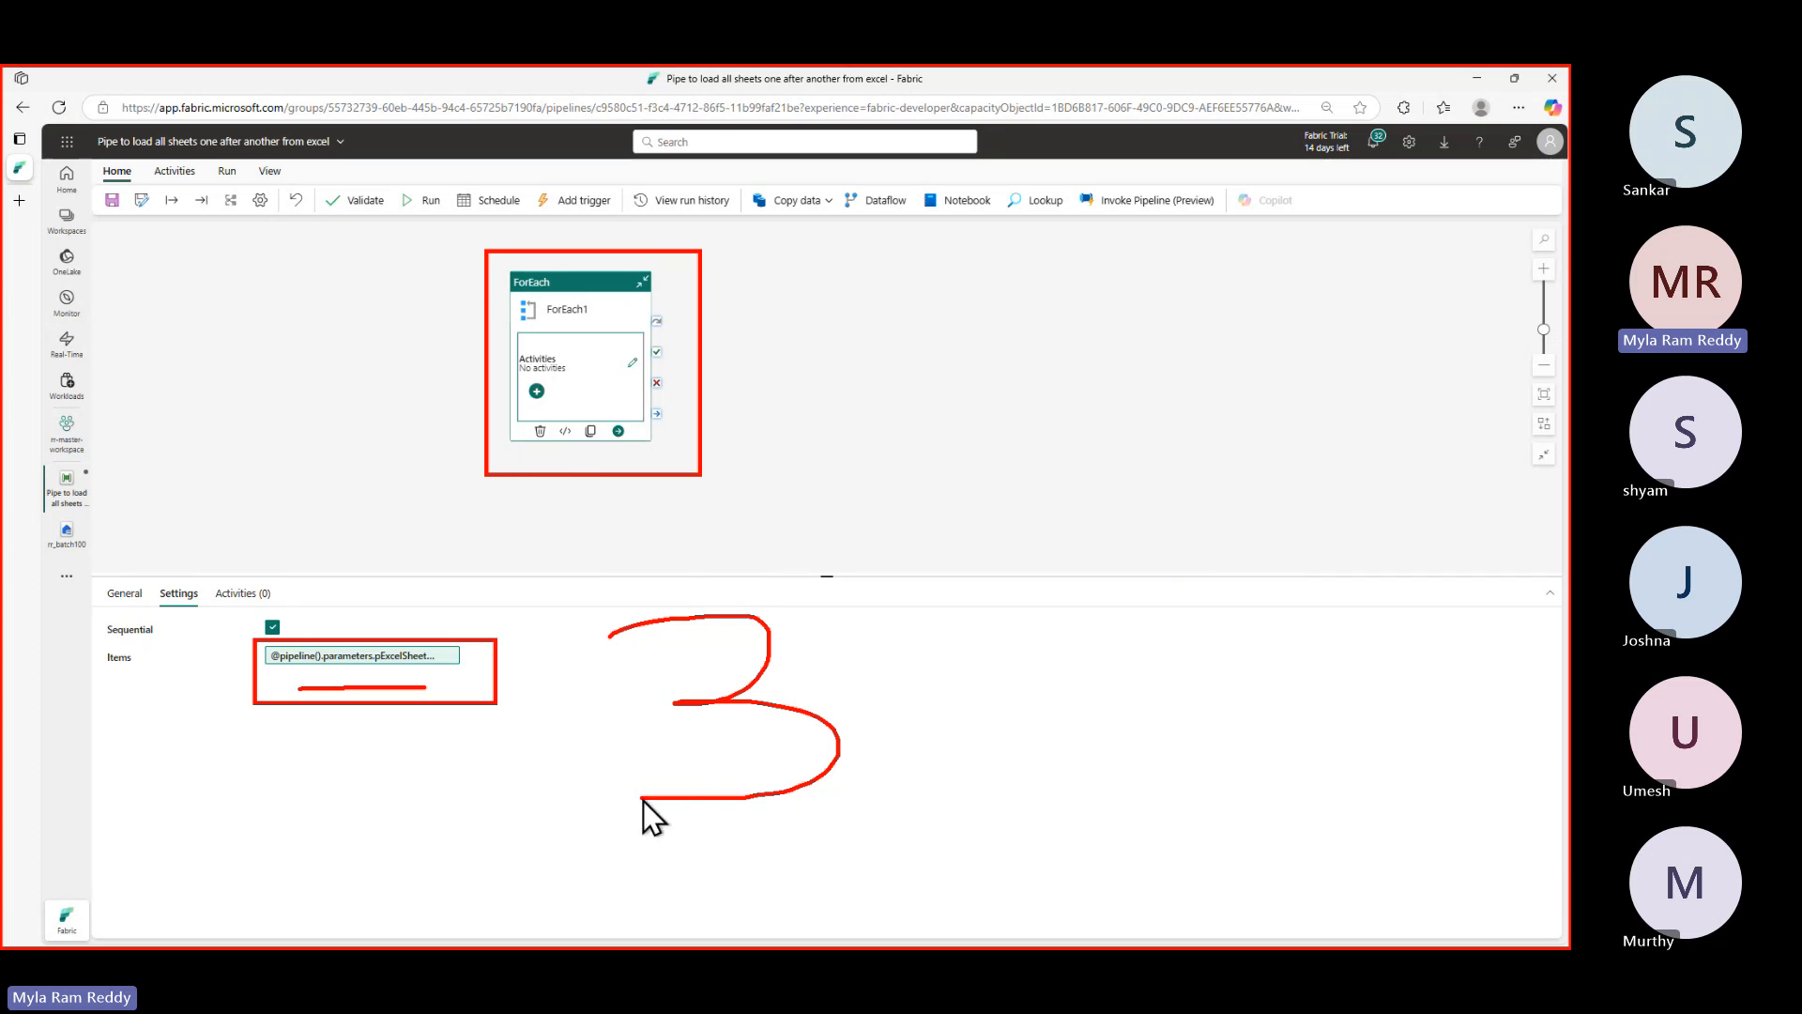
key("Escape")
left_click(648, 521)
- Open the ForEach activity's inner canvas, add a Copy data activity, and move it toward the middle of the canvas
left_click(576, 314)
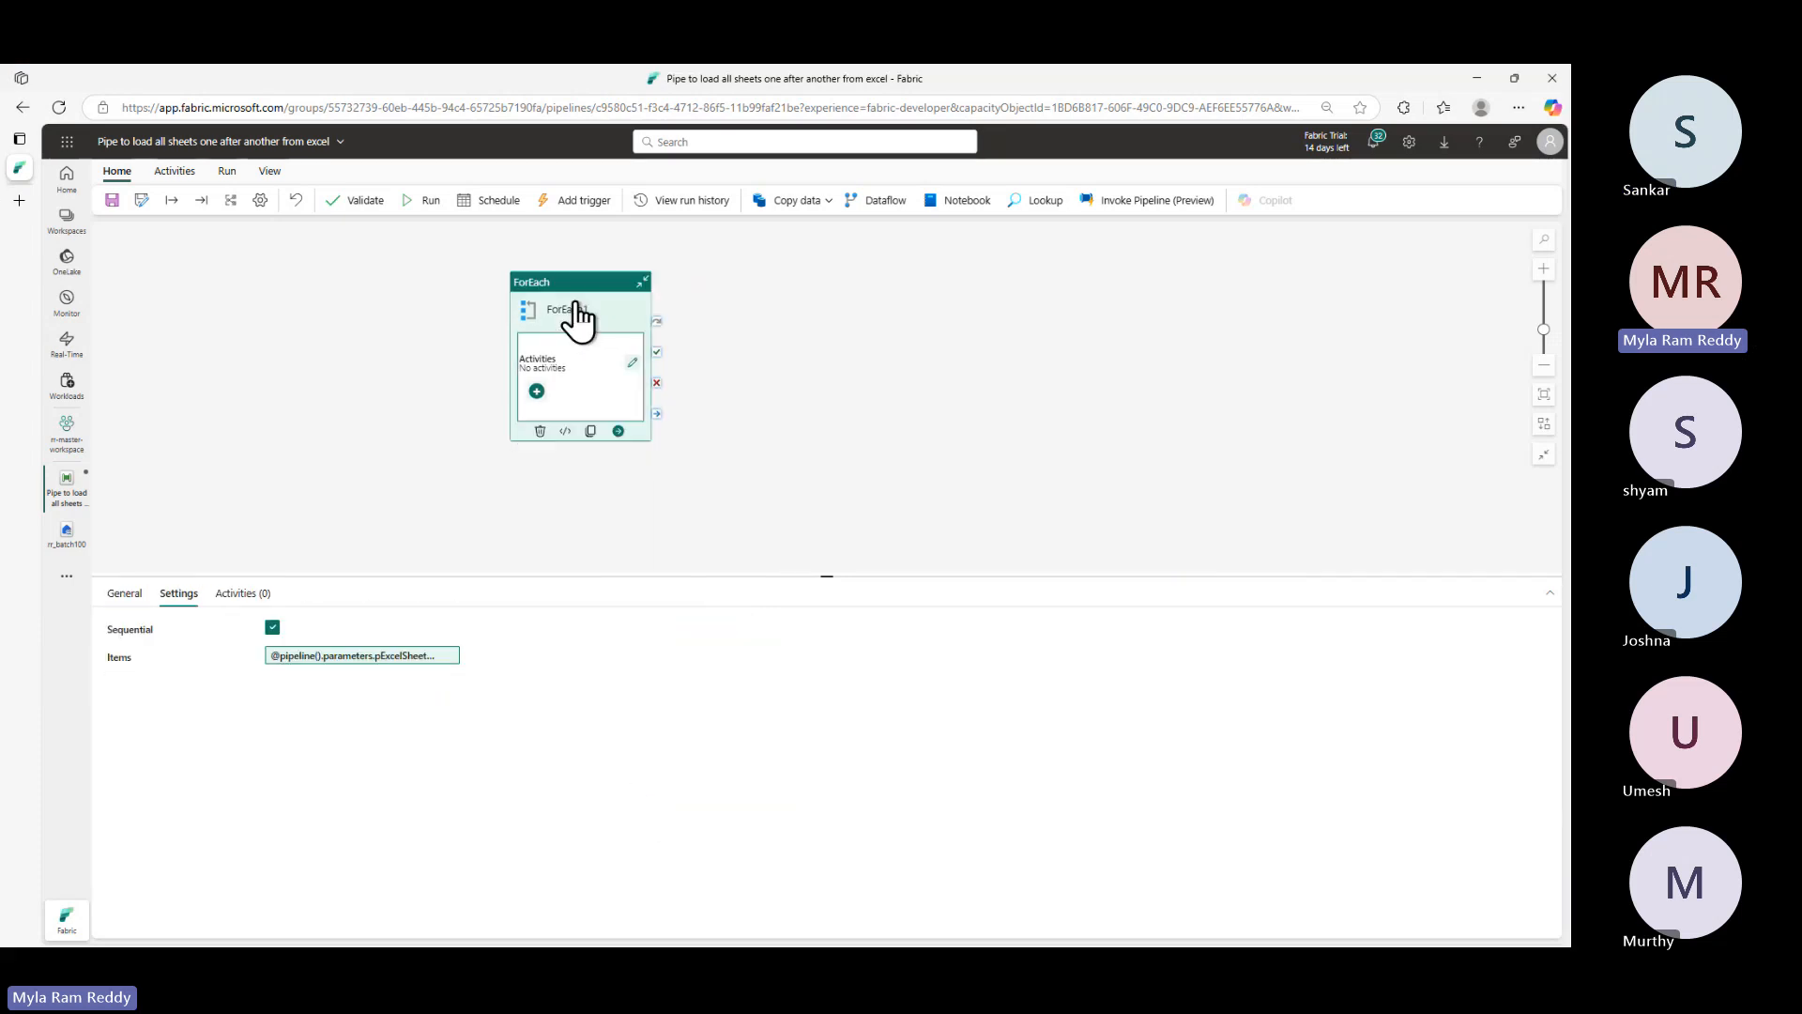
left_click(240, 595)
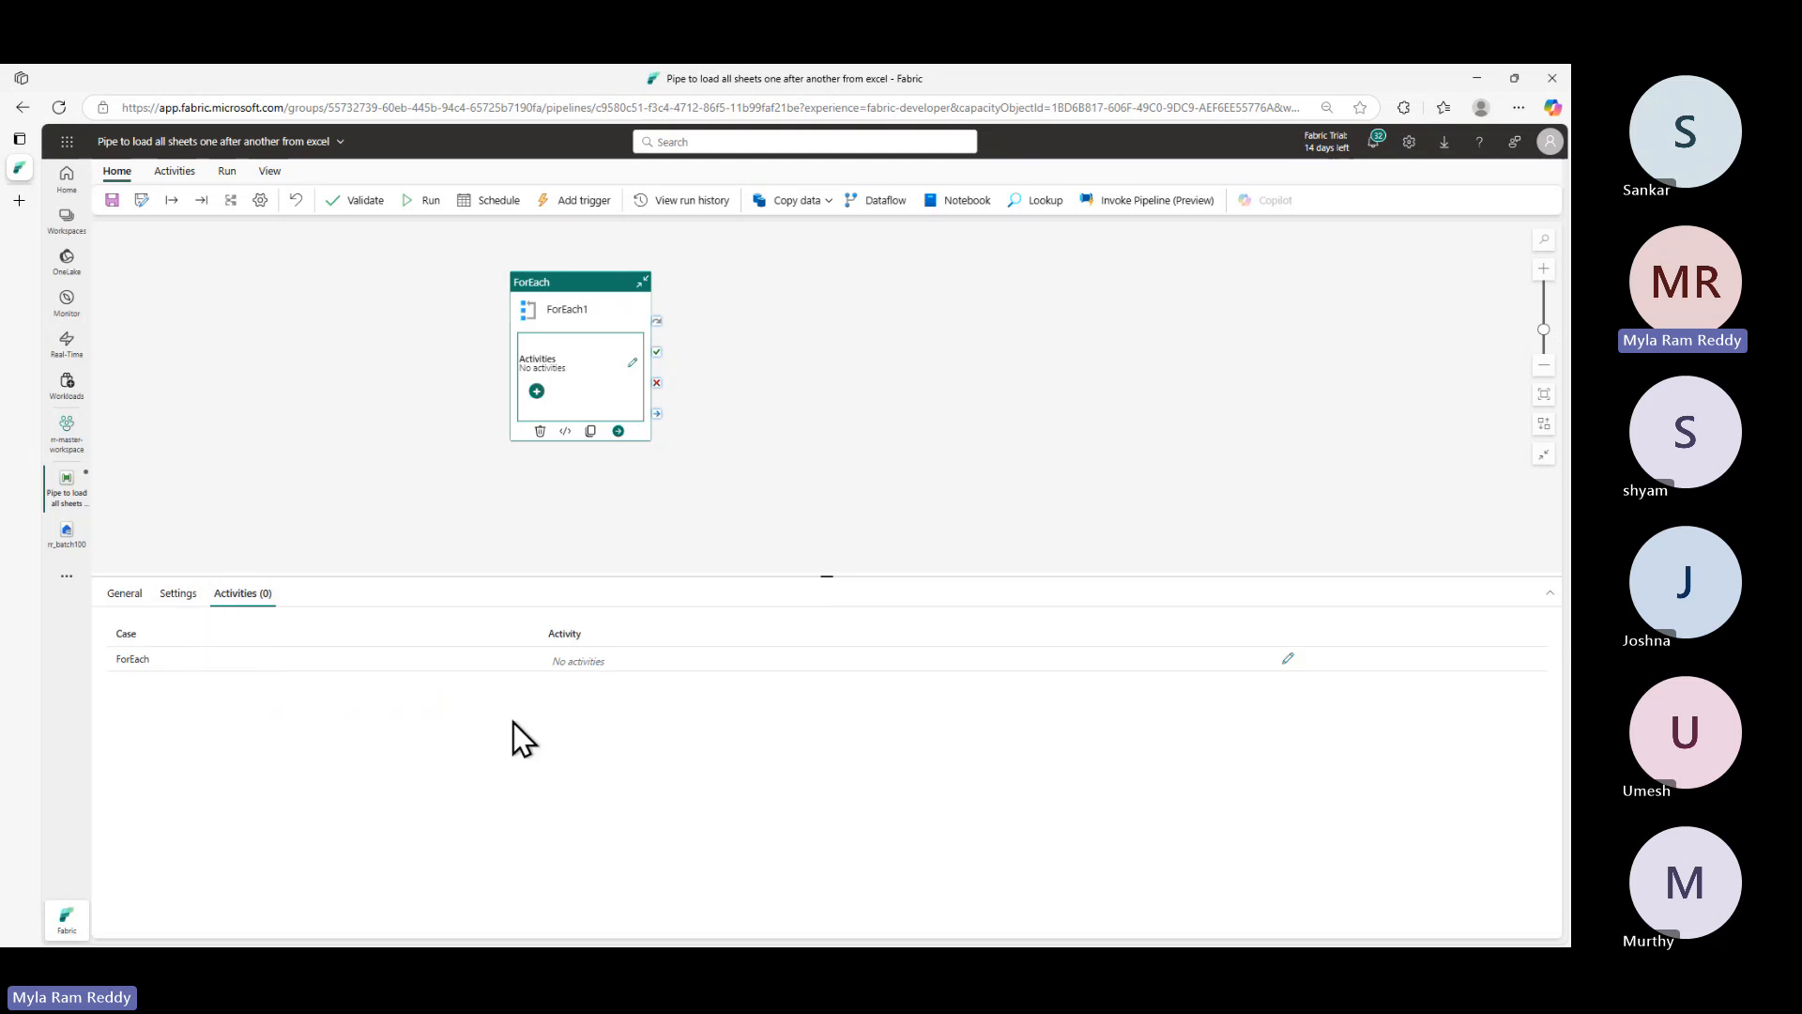
left_click(1288, 659)
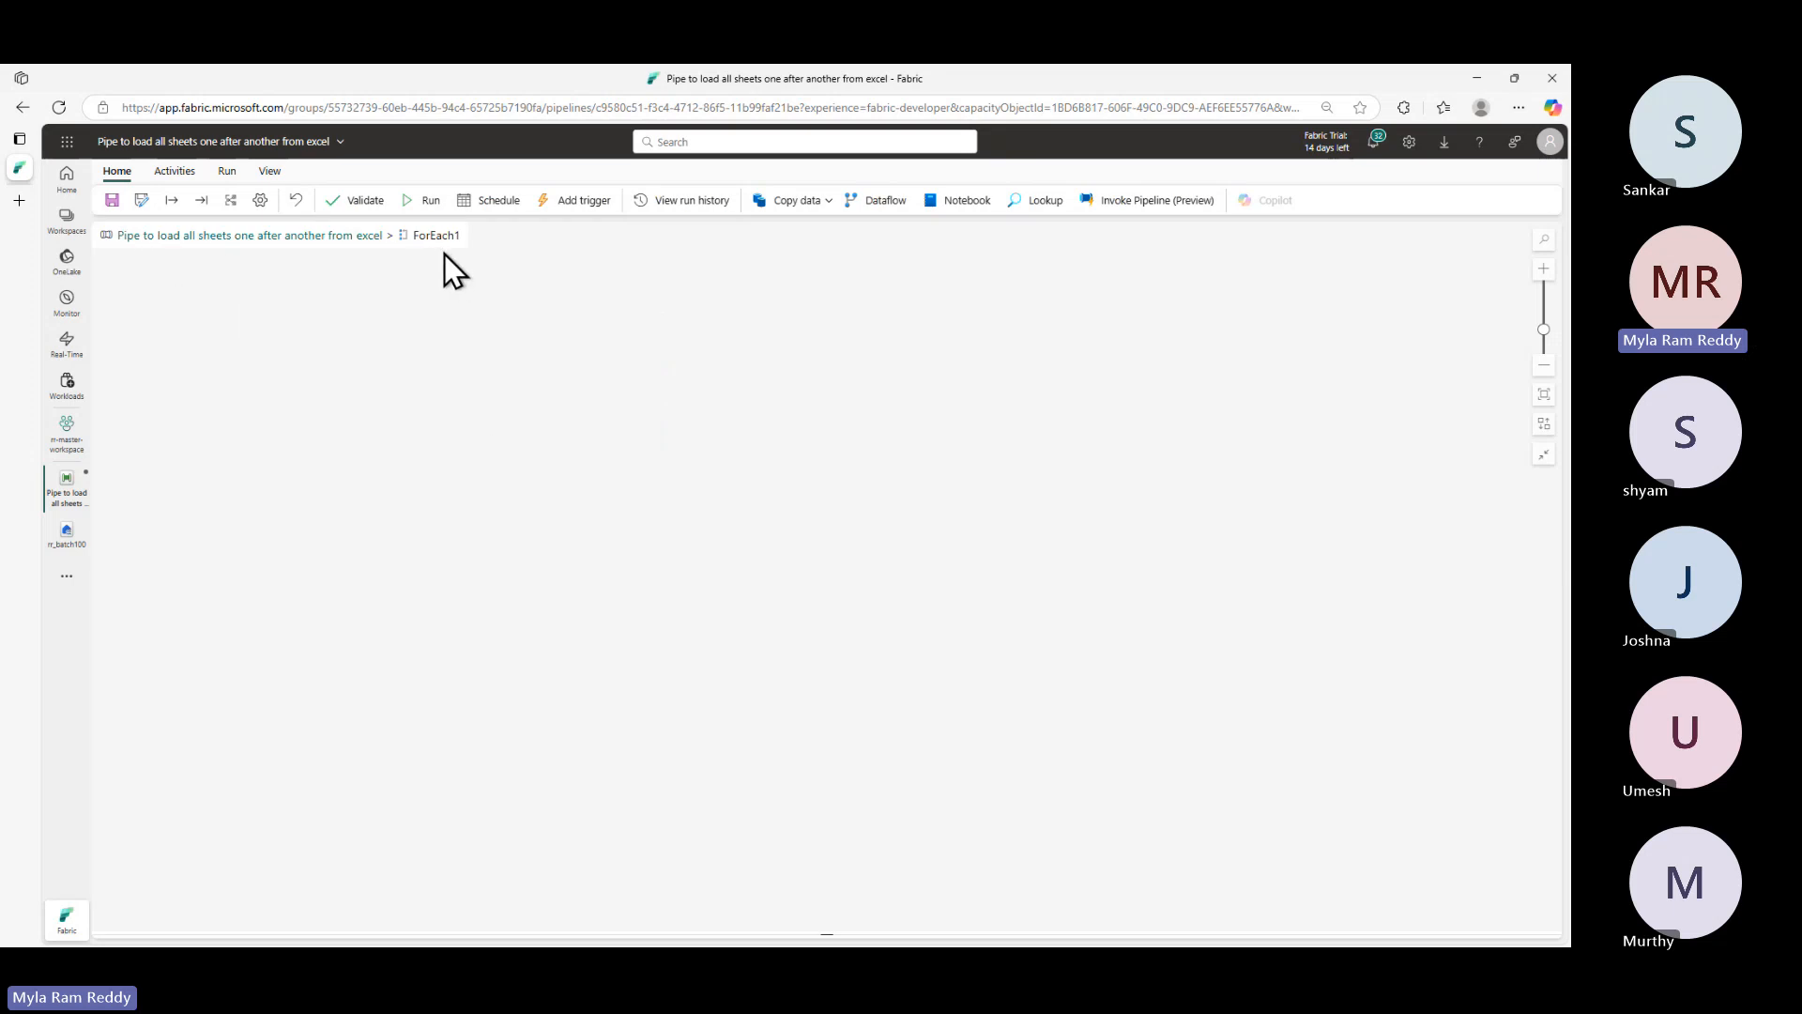
left_click(829, 205)
left_click(814, 232)
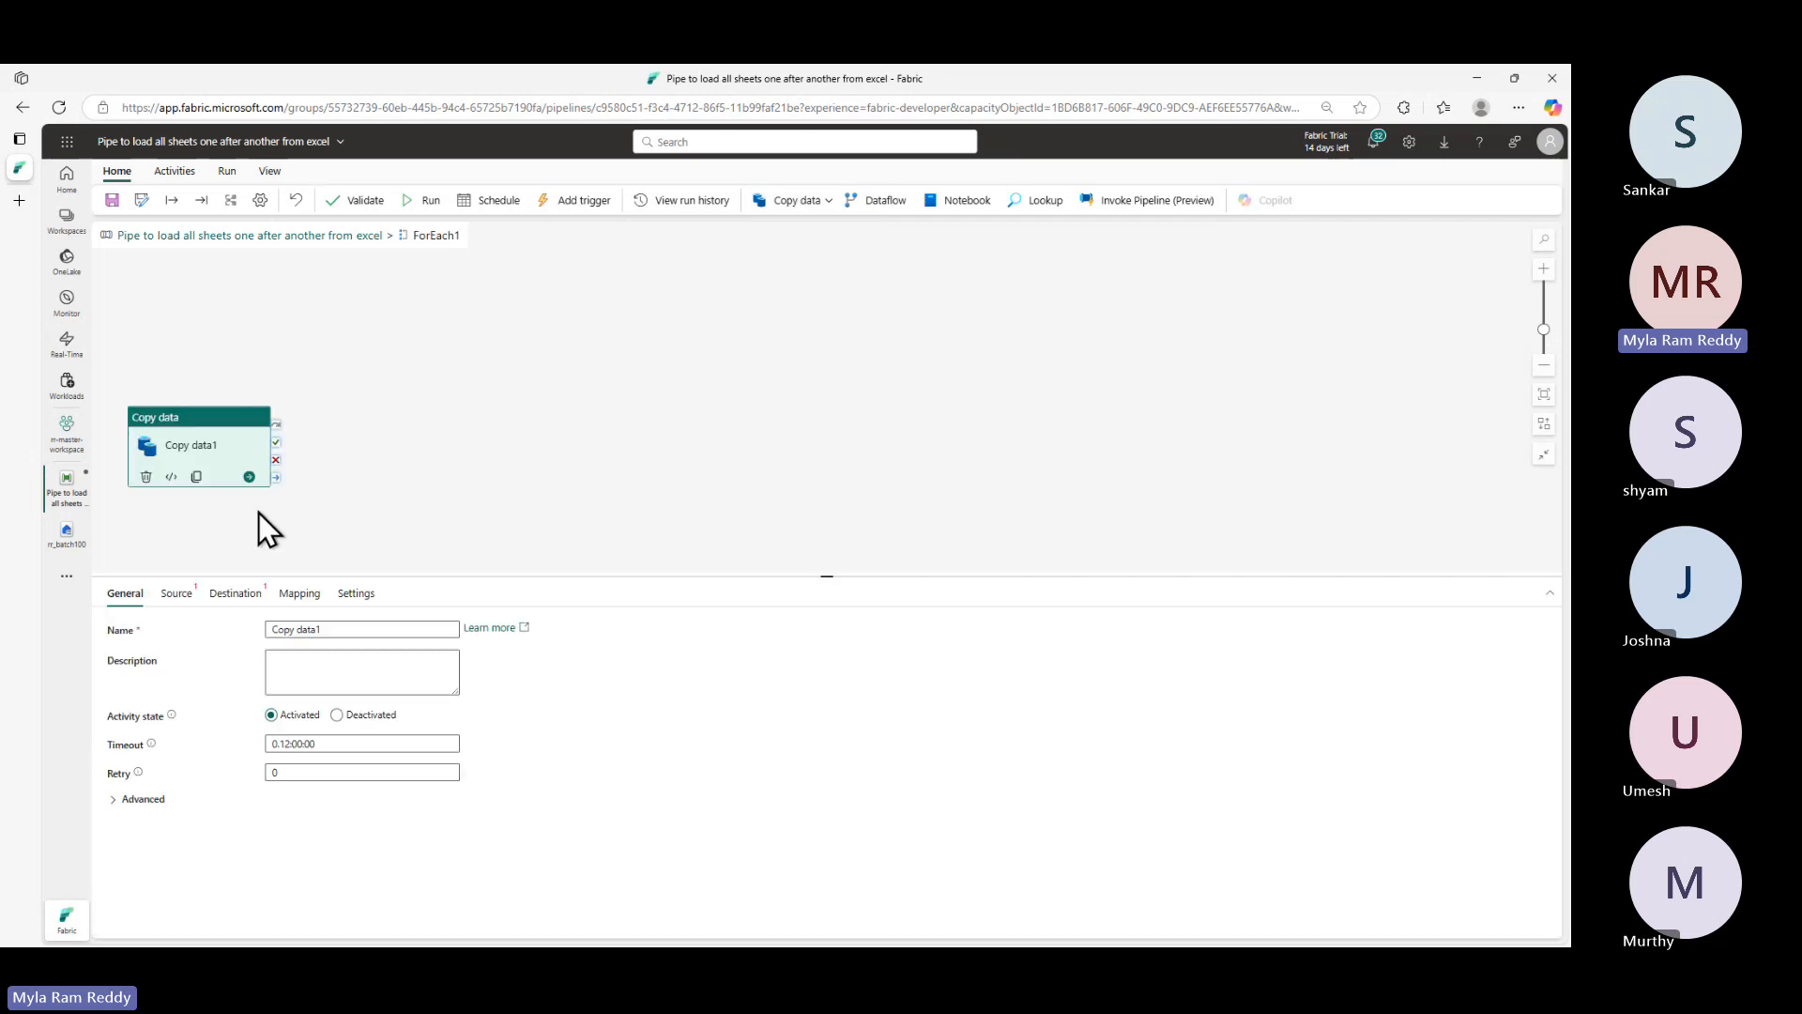
left_click_drag(187, 418, 509, 320)
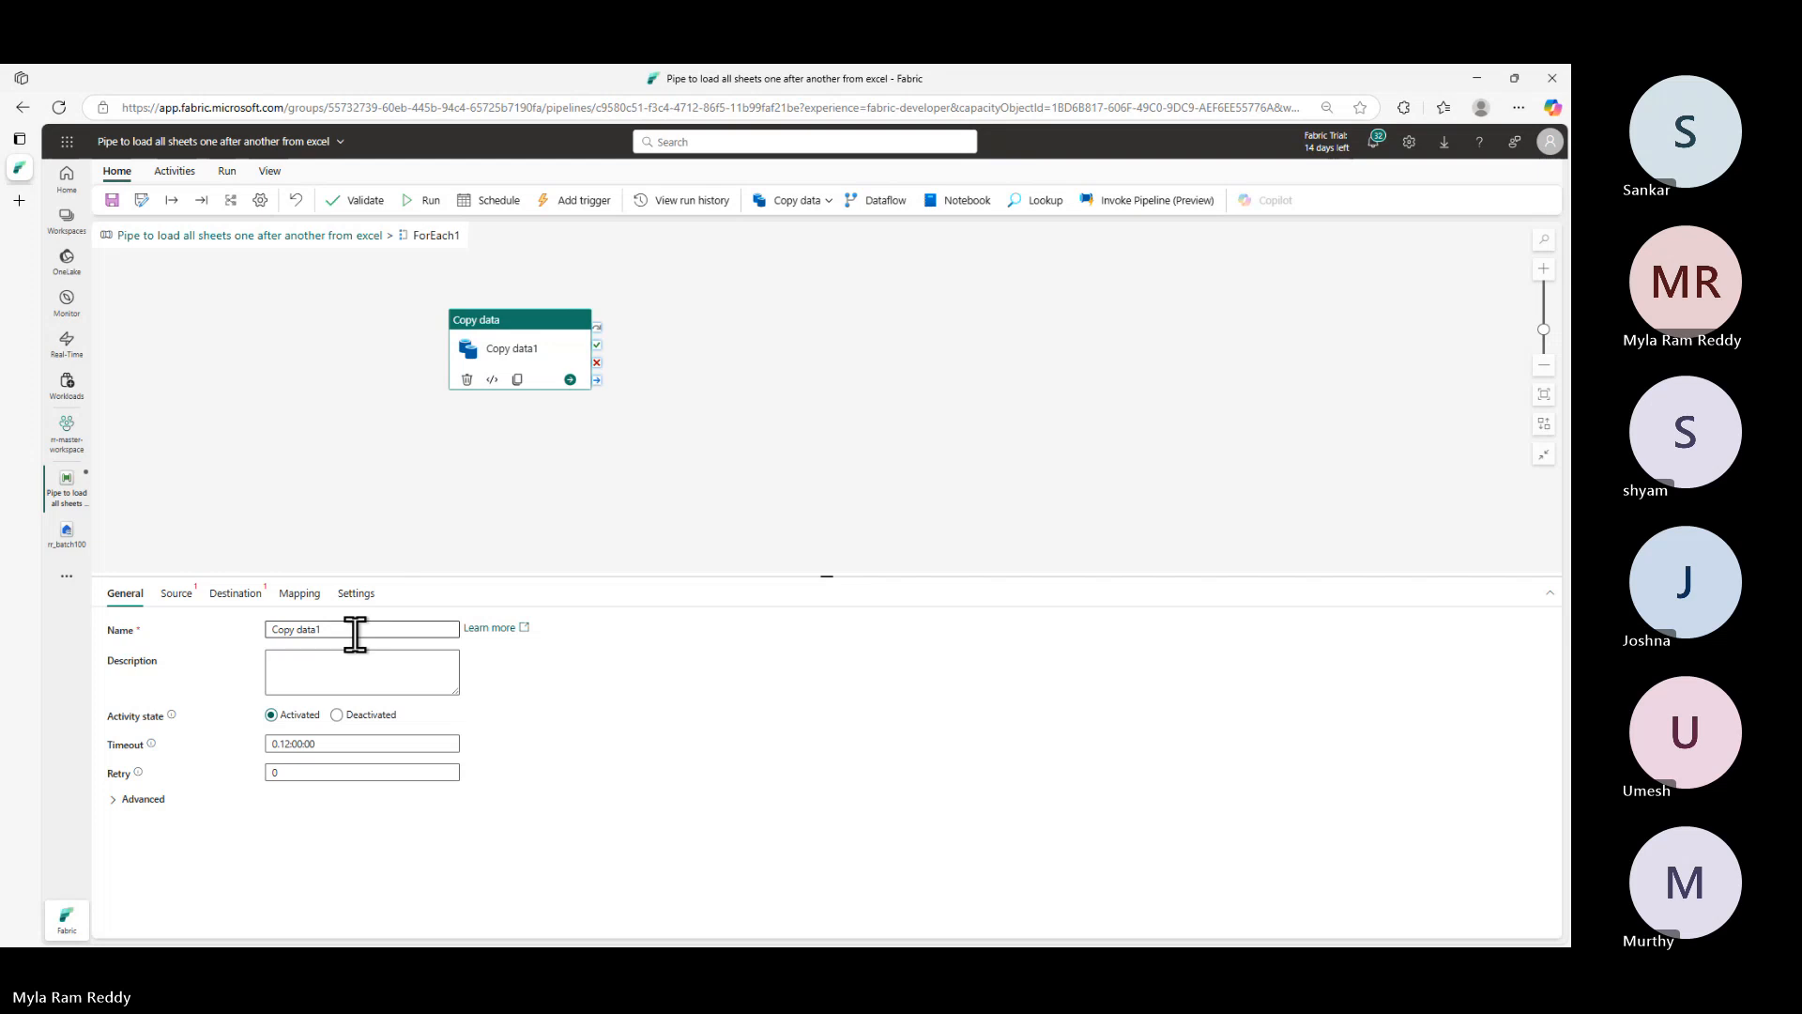
- Set the Copy data activity's source connection to the rr_batch100 lakehouse with Files as the root folder
left_click(176, 594)
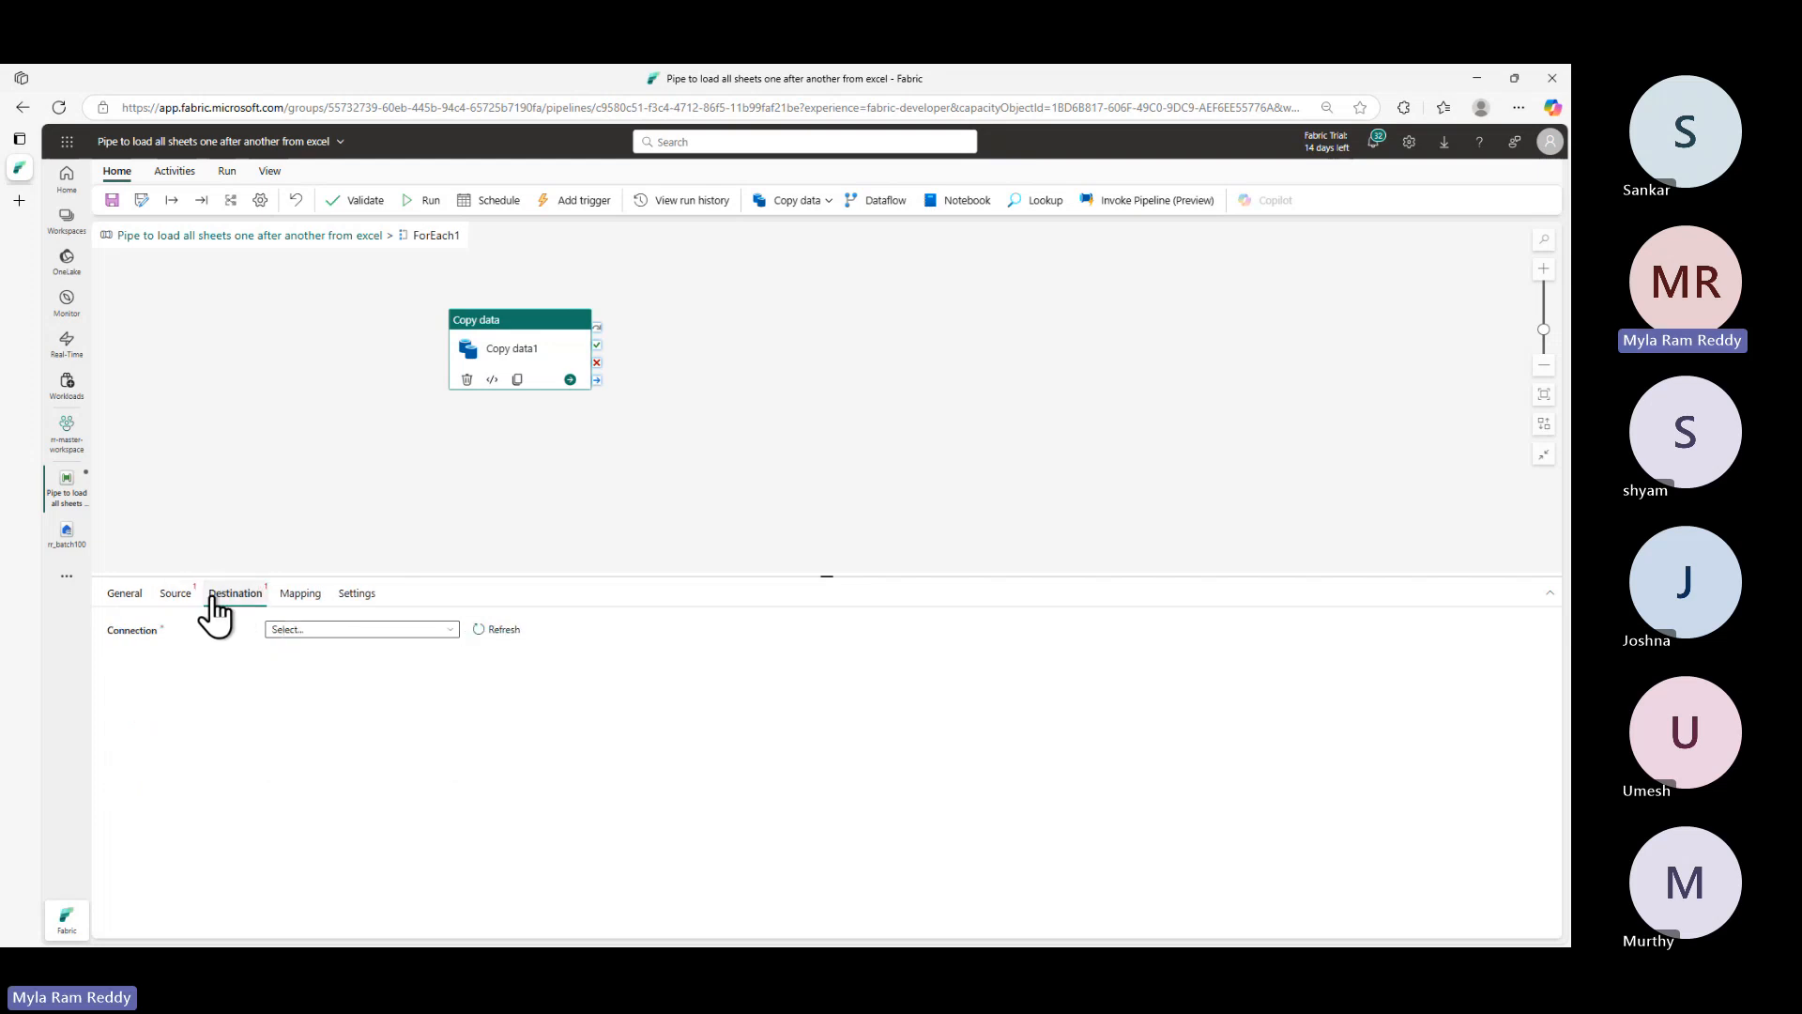
left_click(333, 638)
scroll(355, 815, "down", 3)
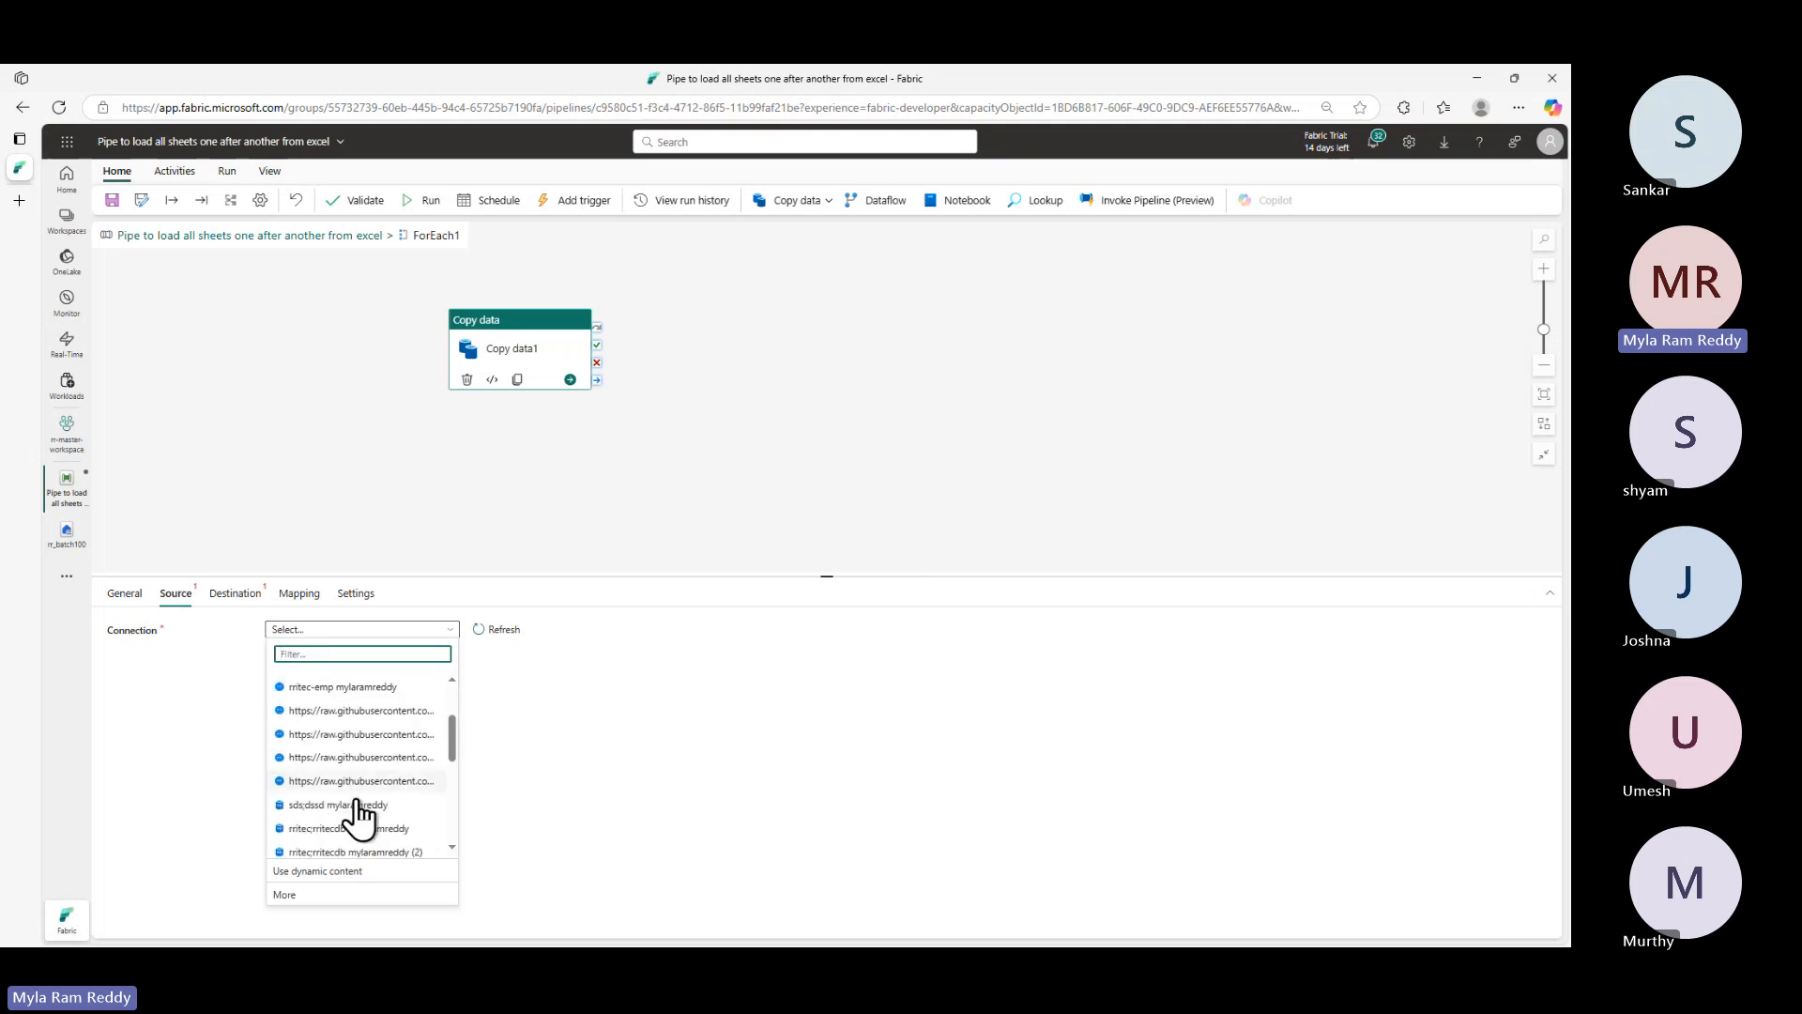
scroll(357, 817, "down", 5)
scroll(347, 807, "down", 2)
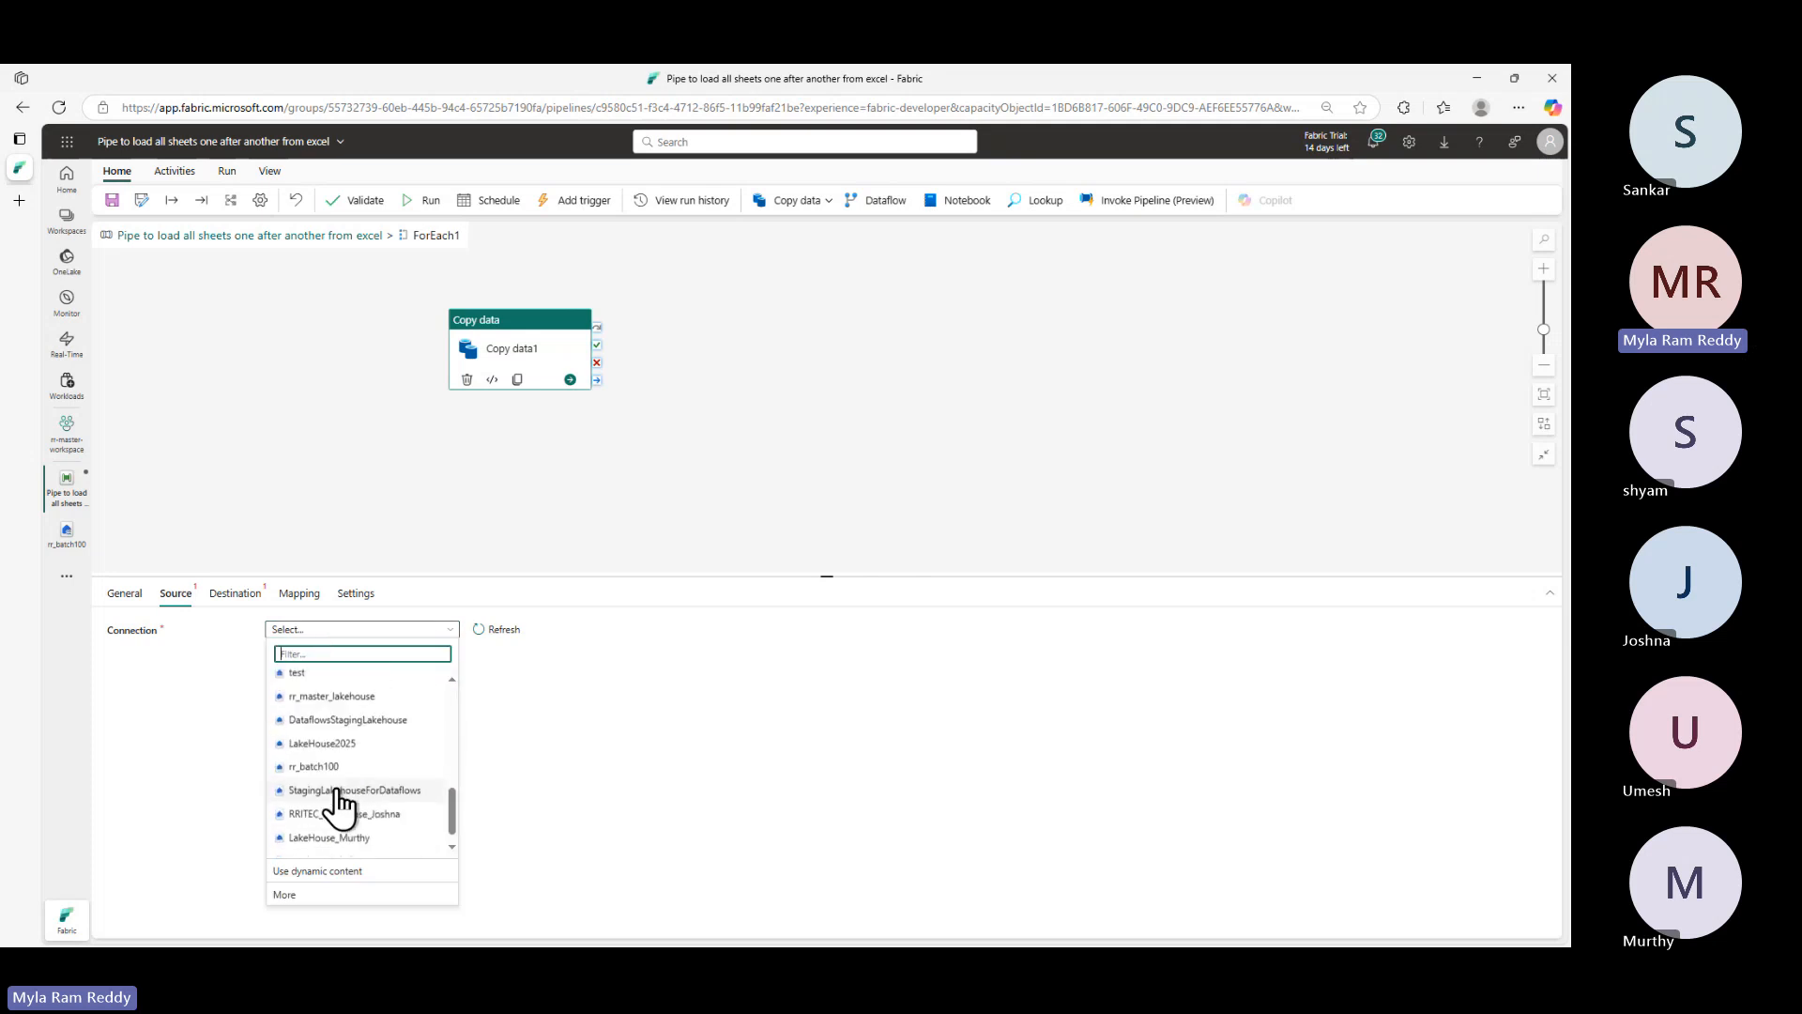
left_click(328, 781)
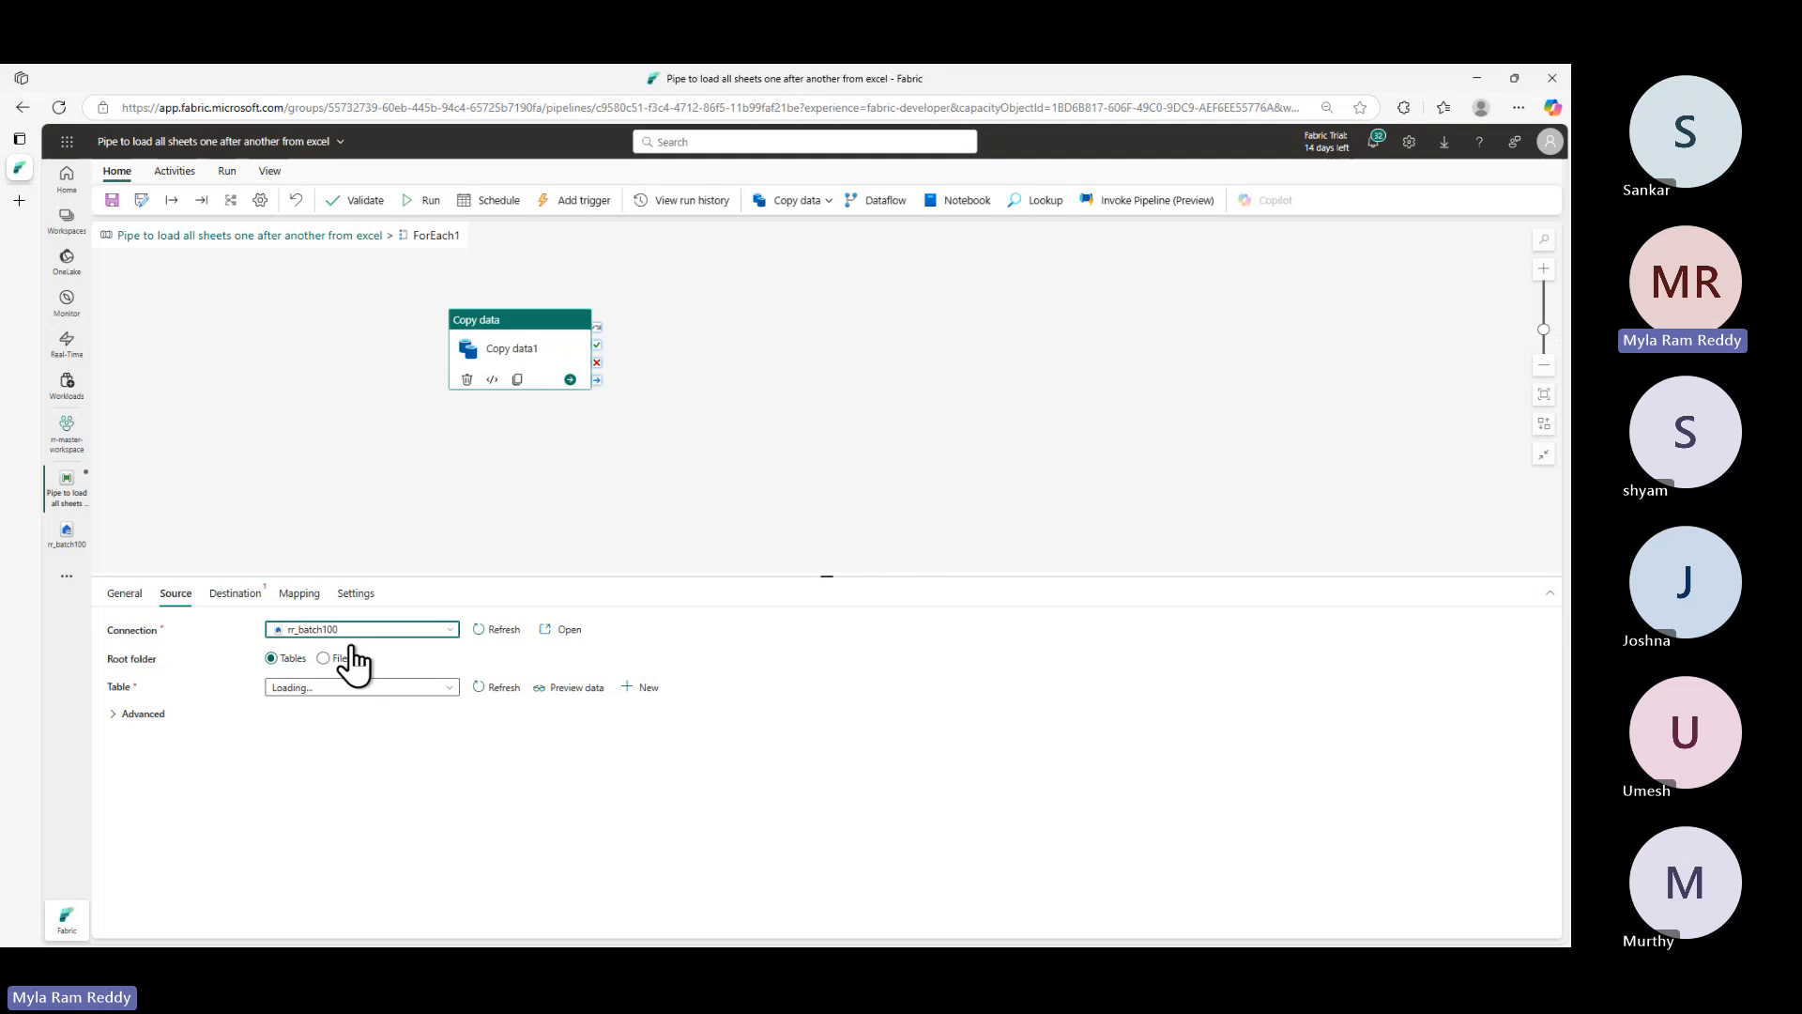
left_click(324, 660)
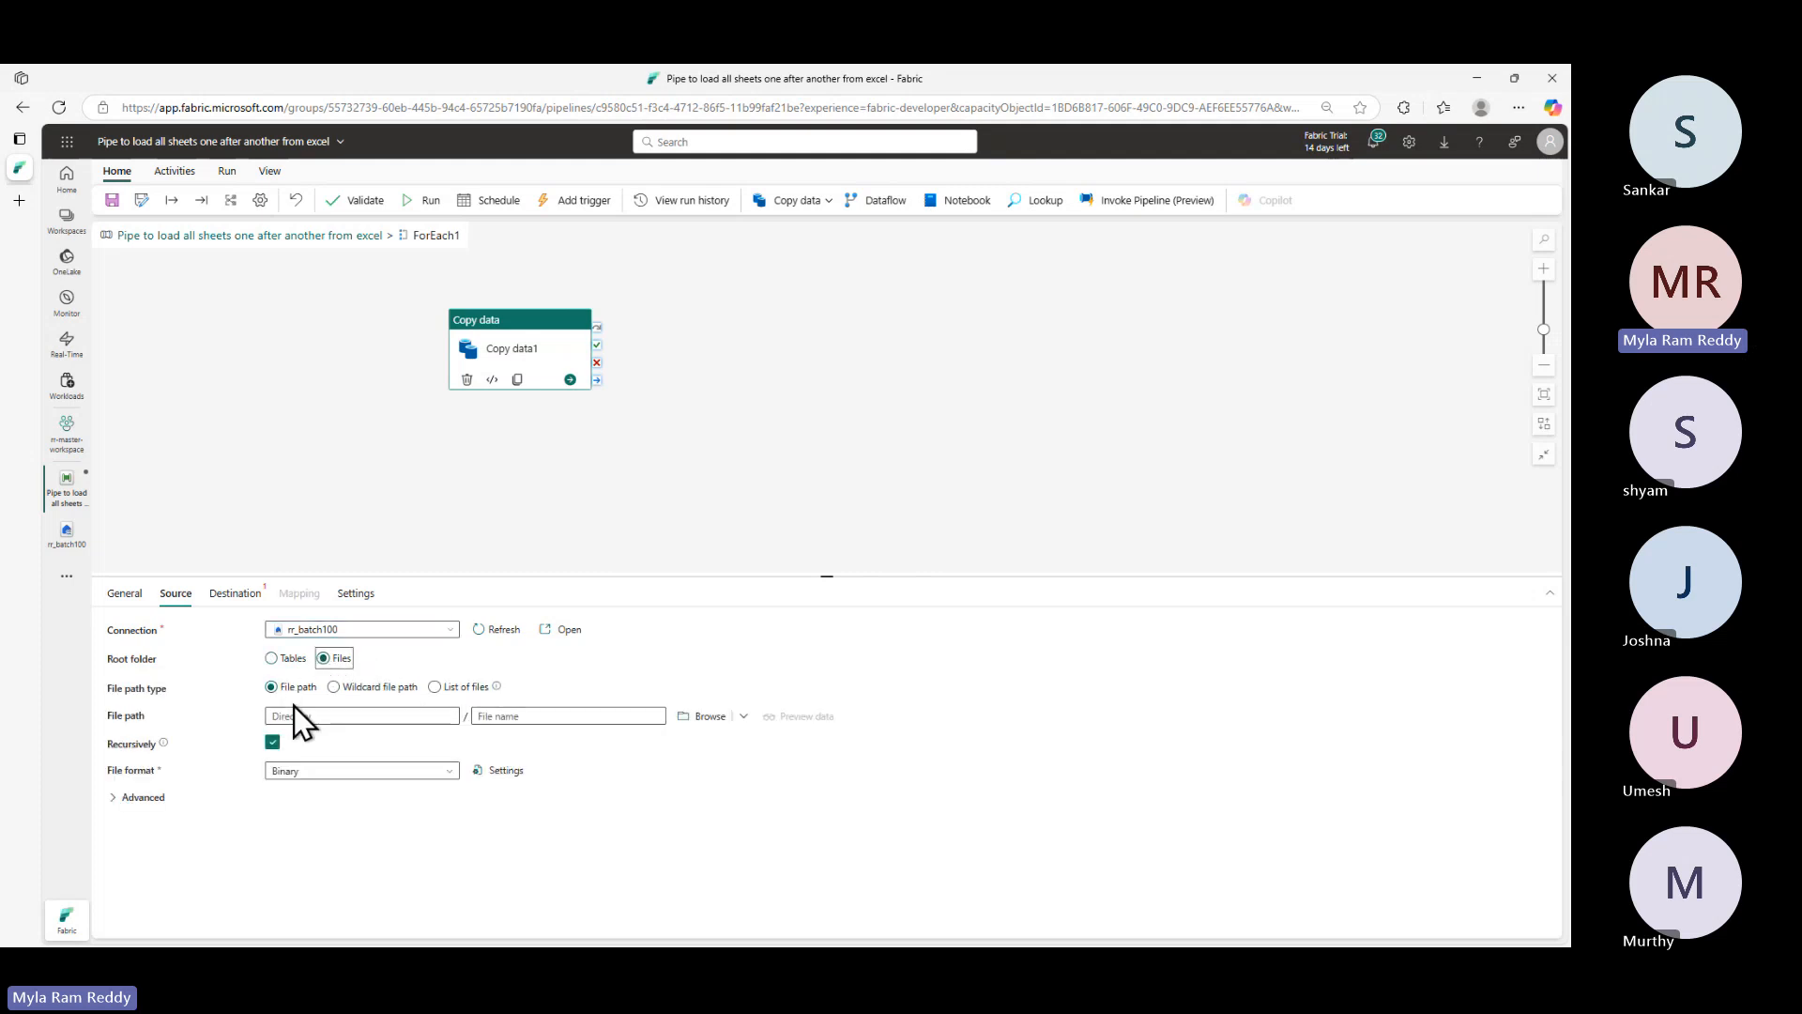
- Choose Load_multiple_sheets_of_excel.xlsx from the rawdata folder as the source file and set its file format to Excel
left_click(715, 719)
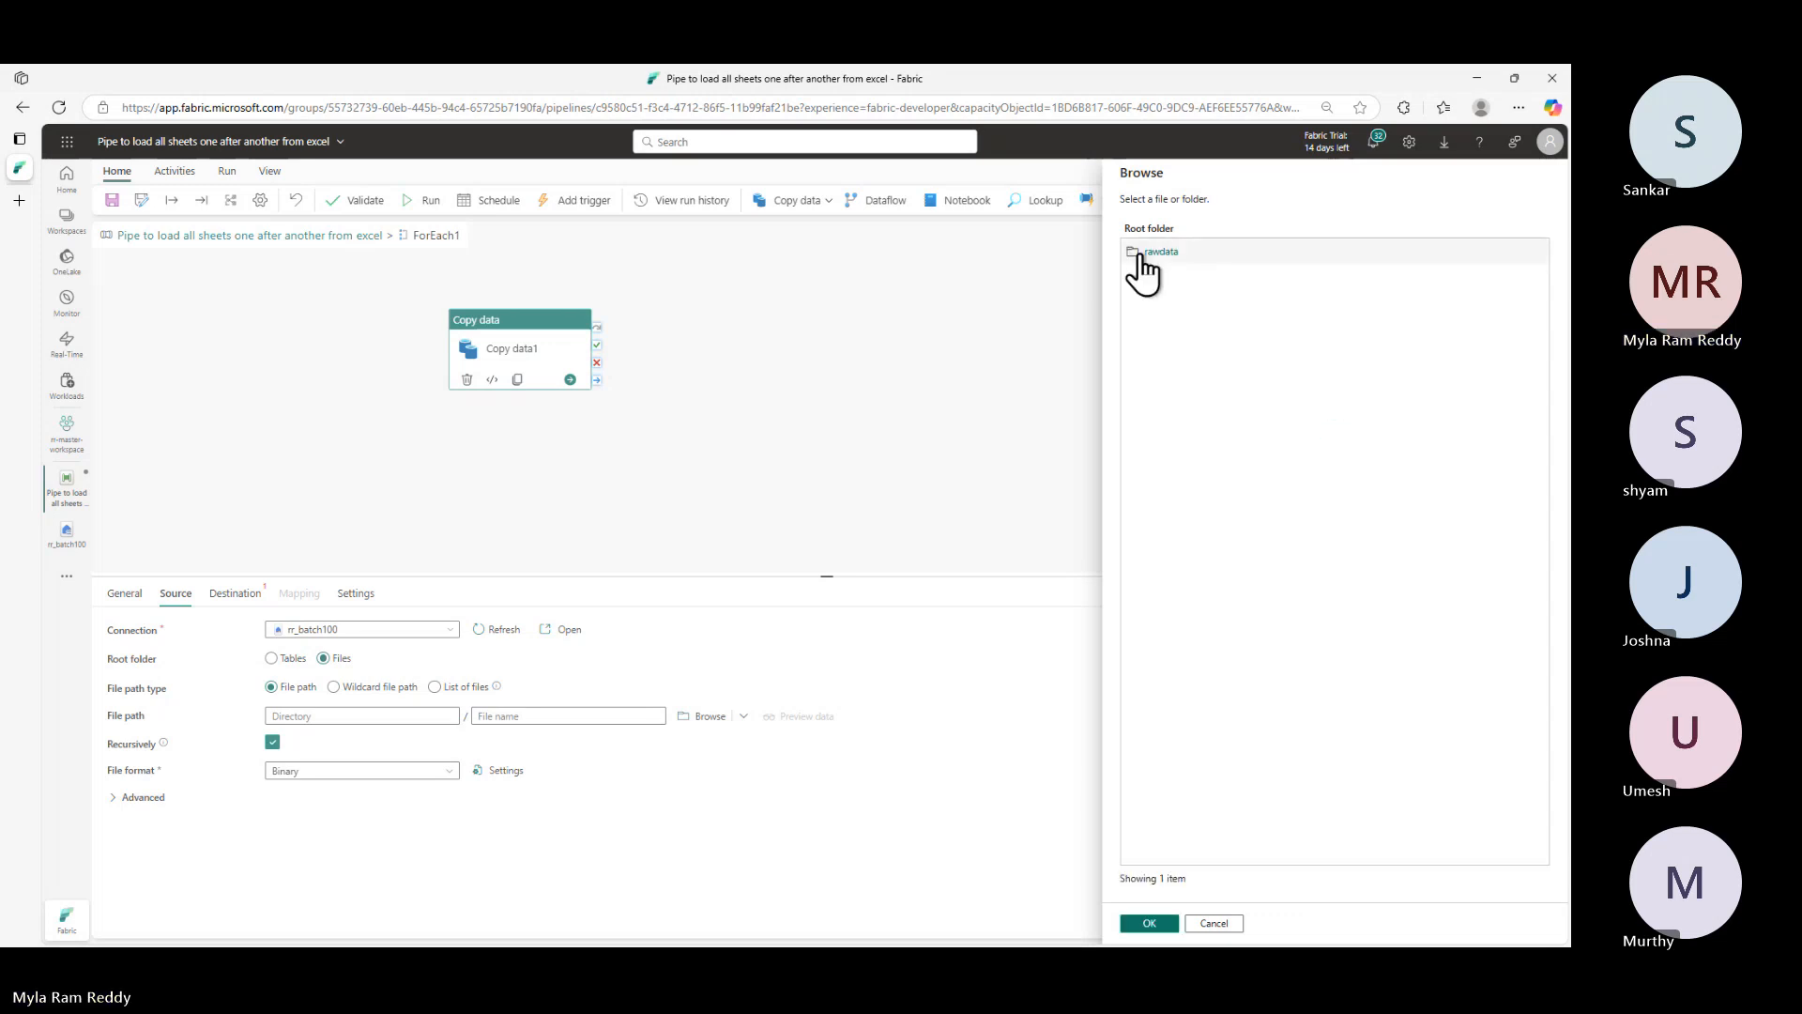
left_click(1141, 255)
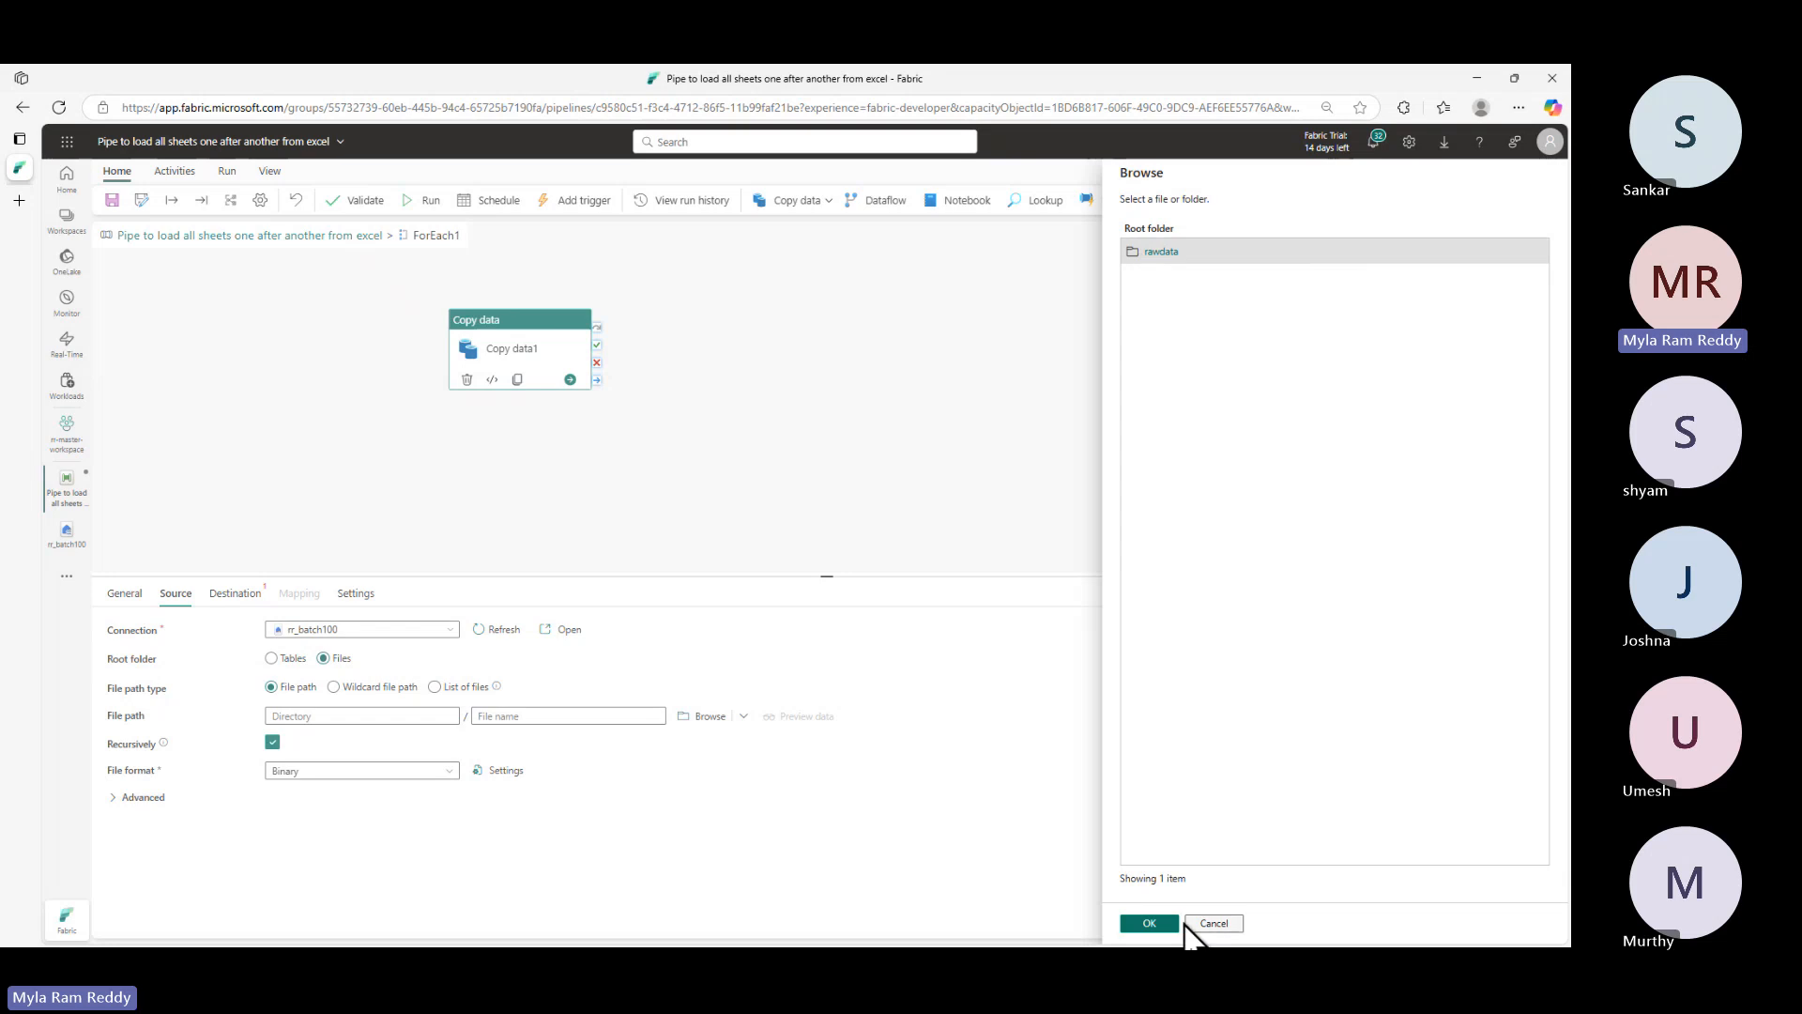
left_click(1170, 255)
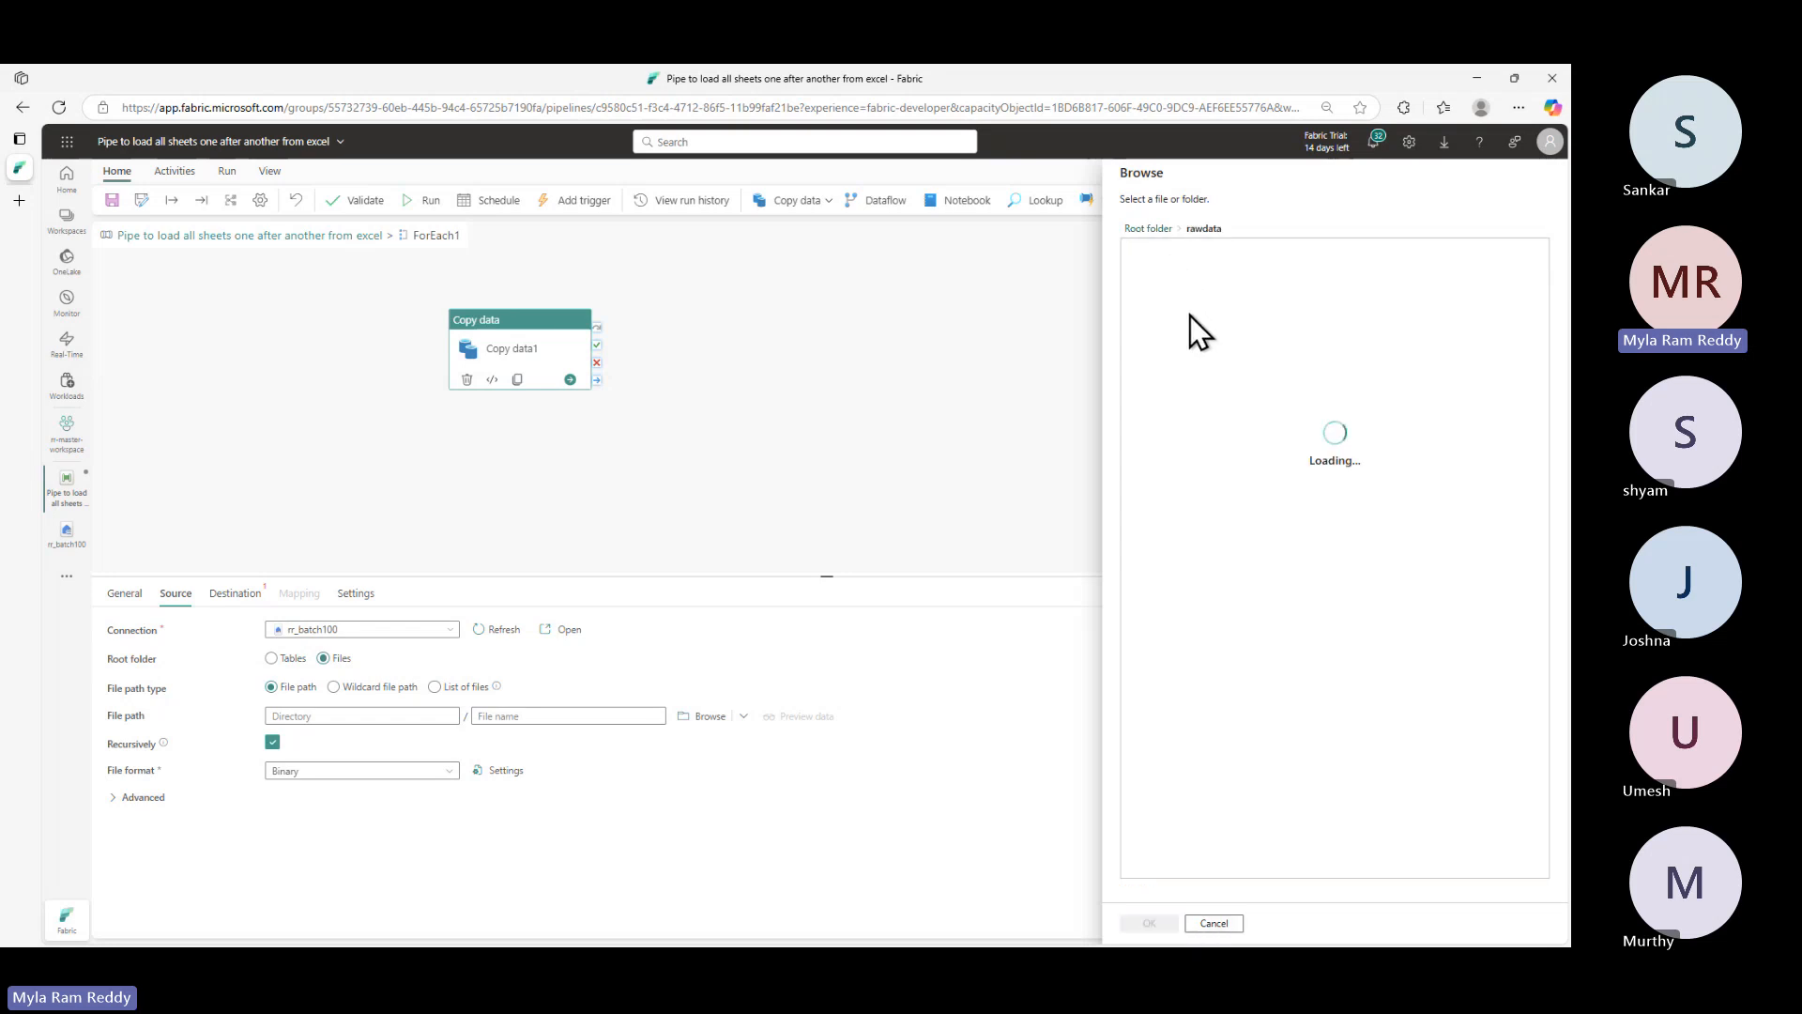
left_click(1209, 254)
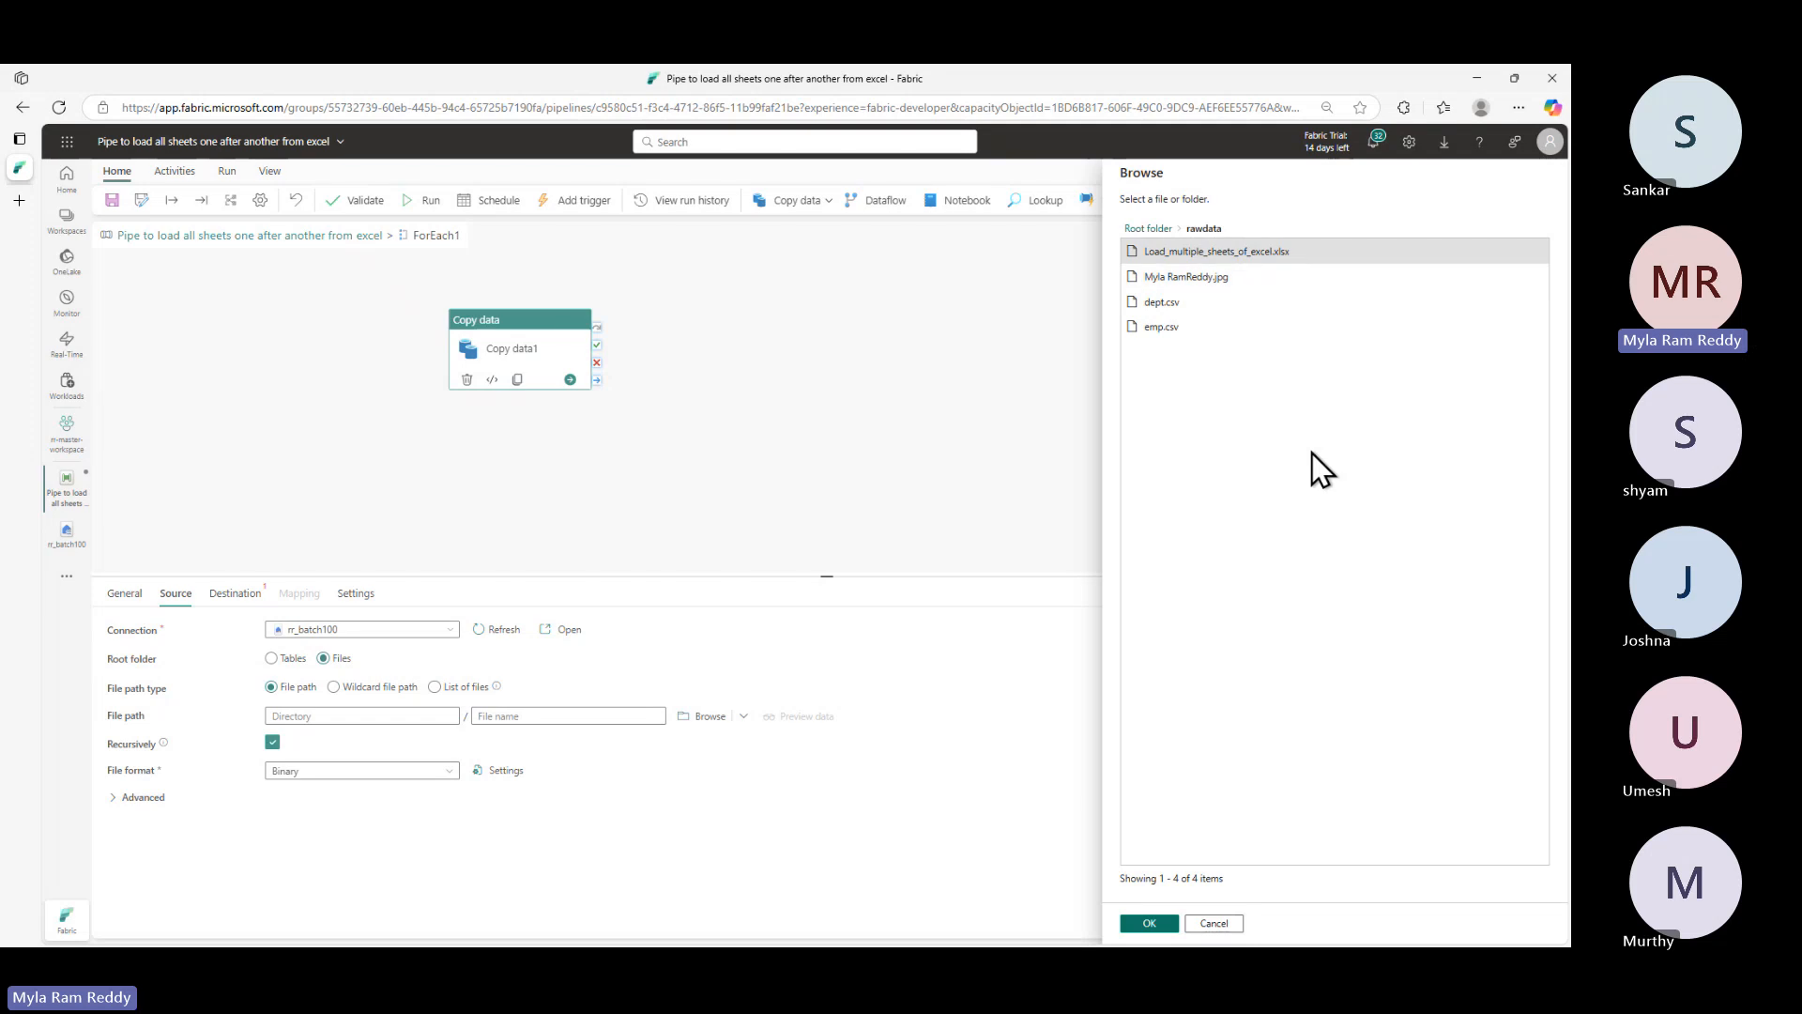
left_click(1155, 925)
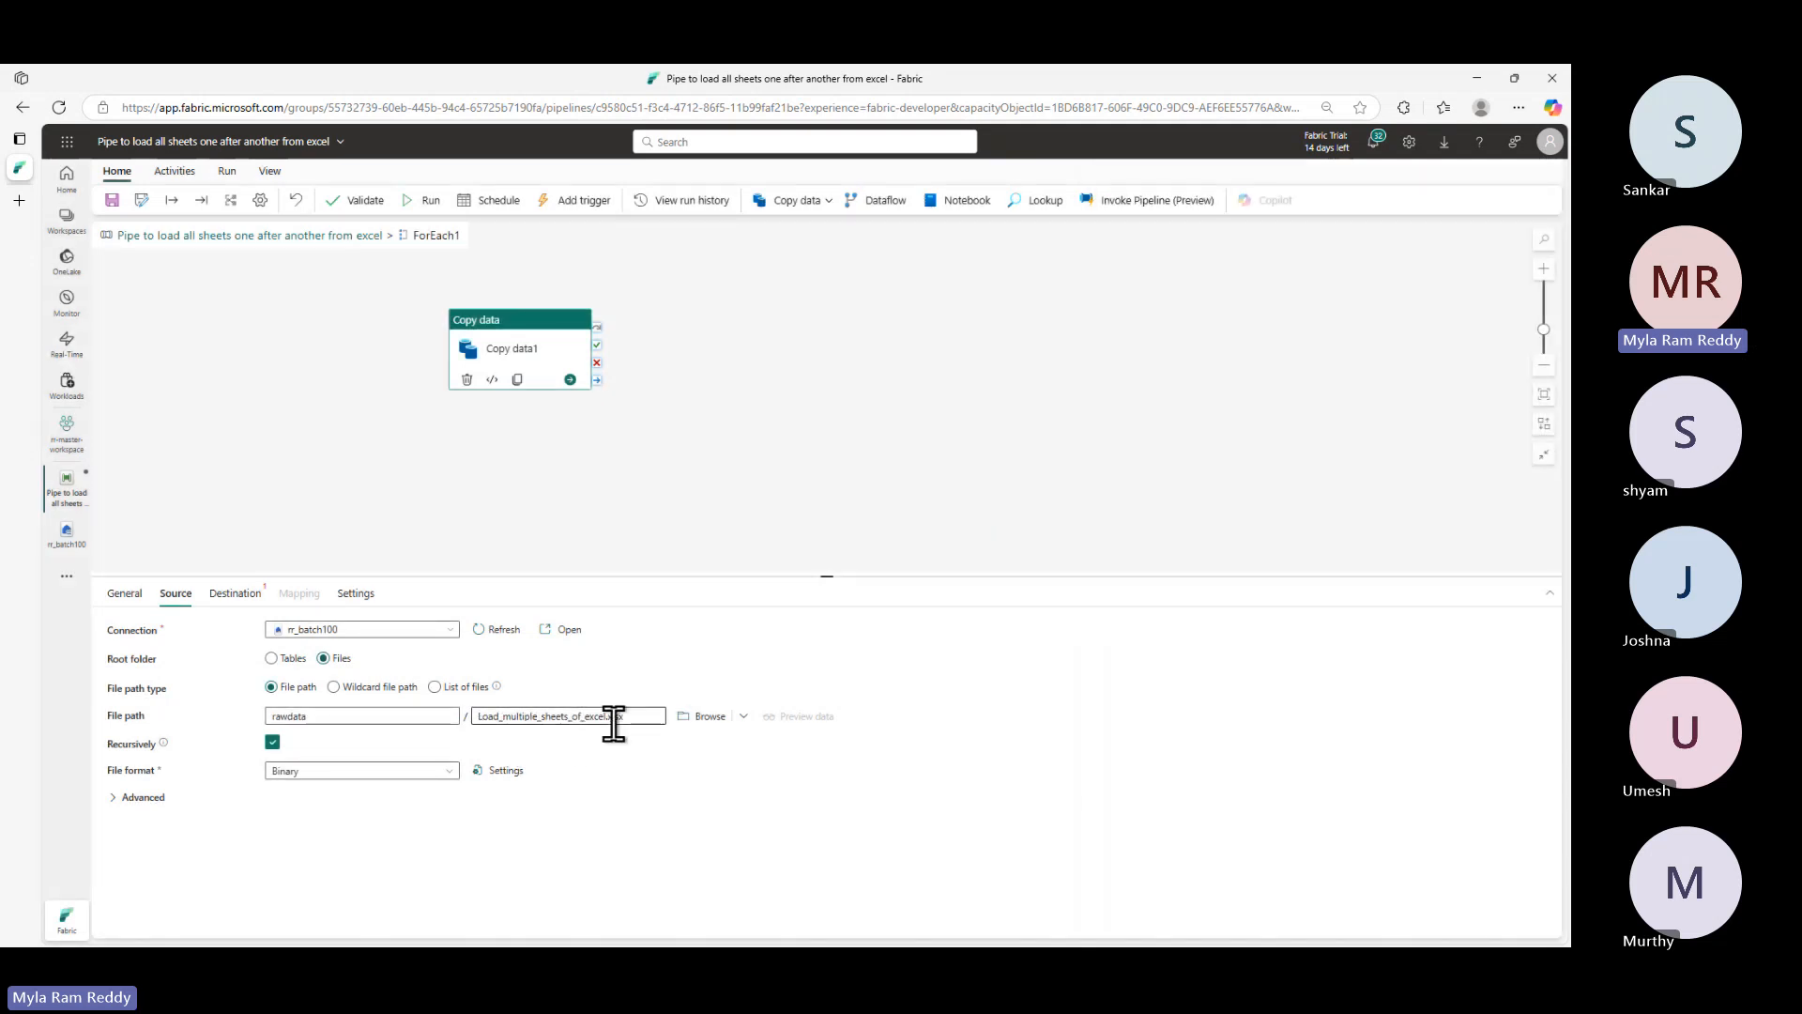
left_click(330, 773)
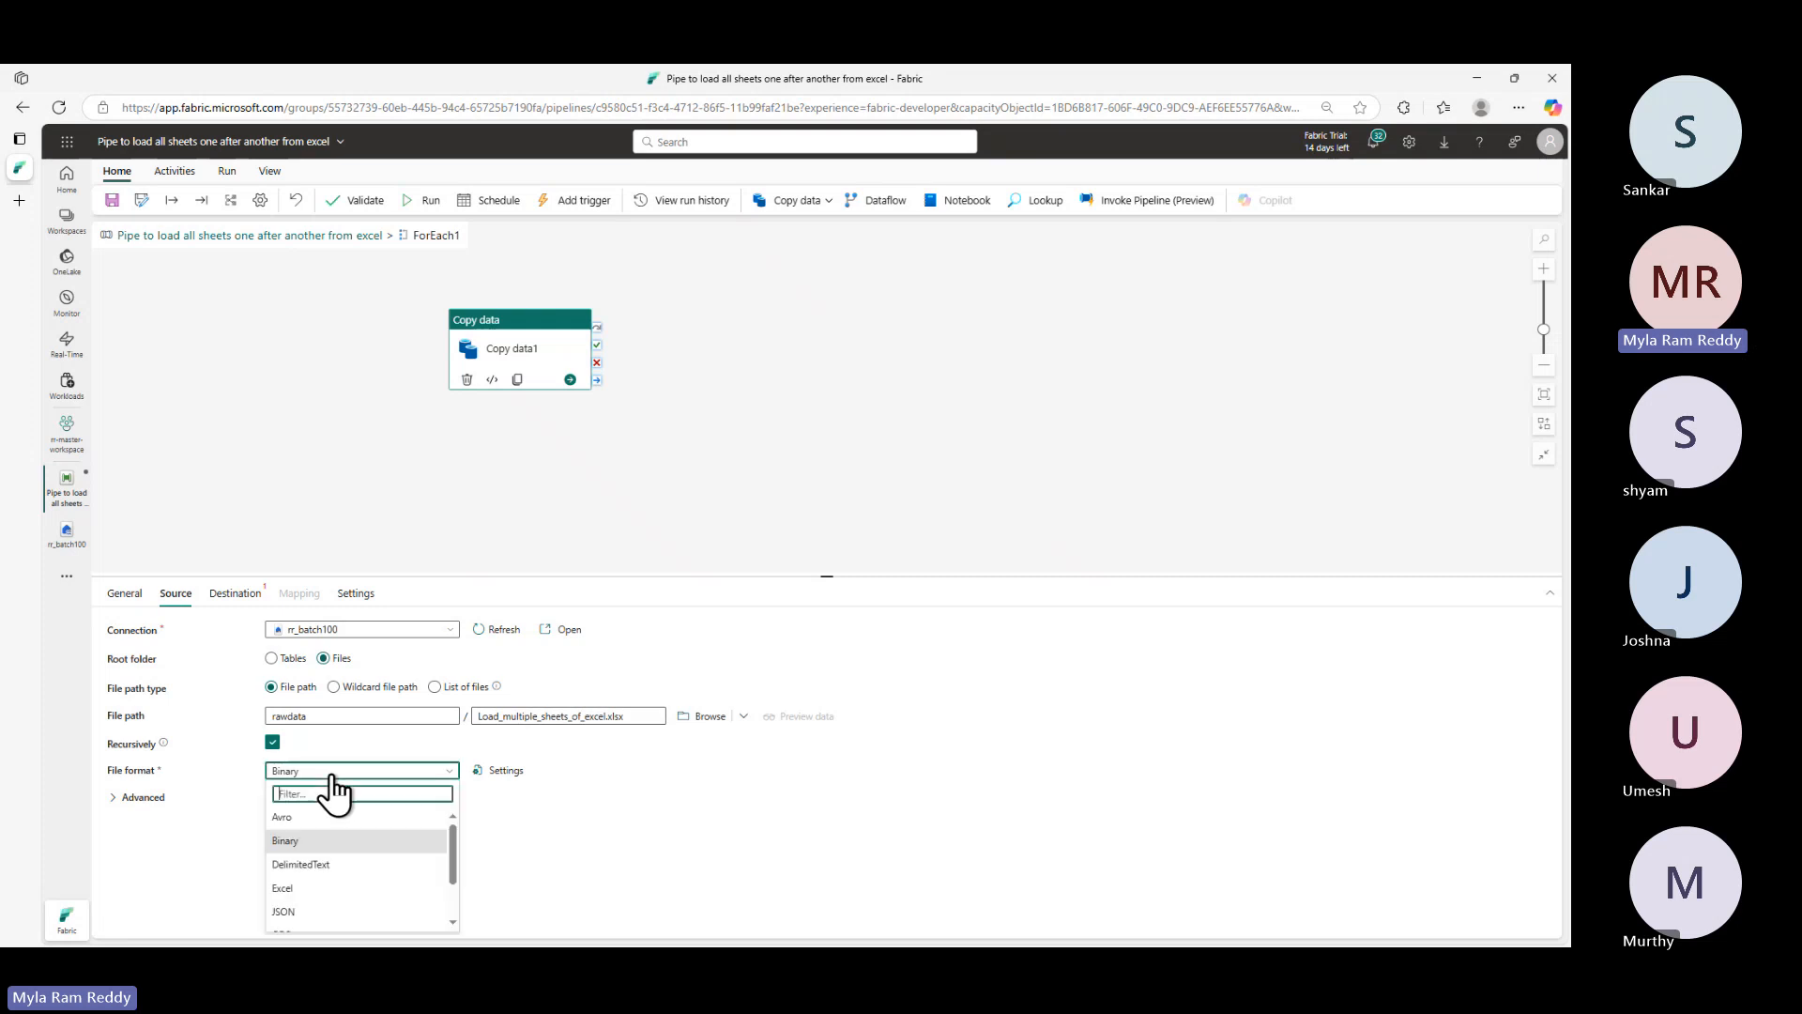
left_click(297, 890)
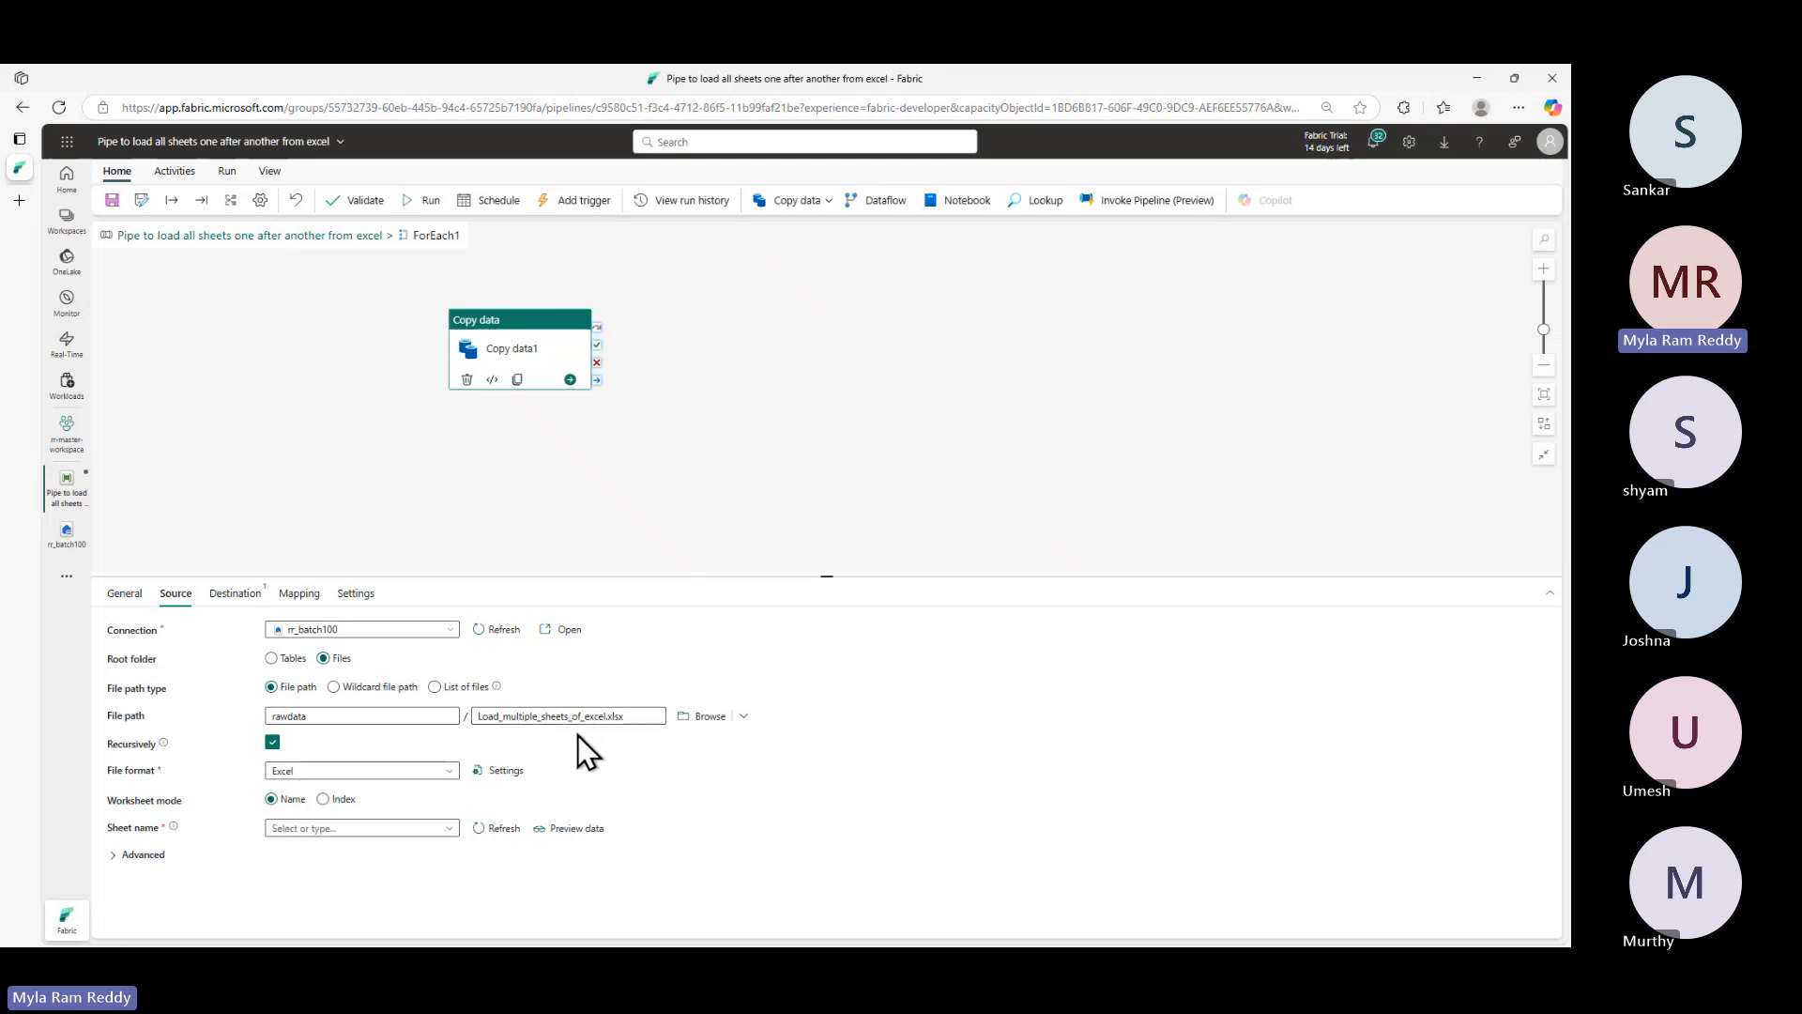
- Check the header cells in the Excel workbook, and back in Fabric enable First row as header in the source's file format settings
key("alt+Tab")
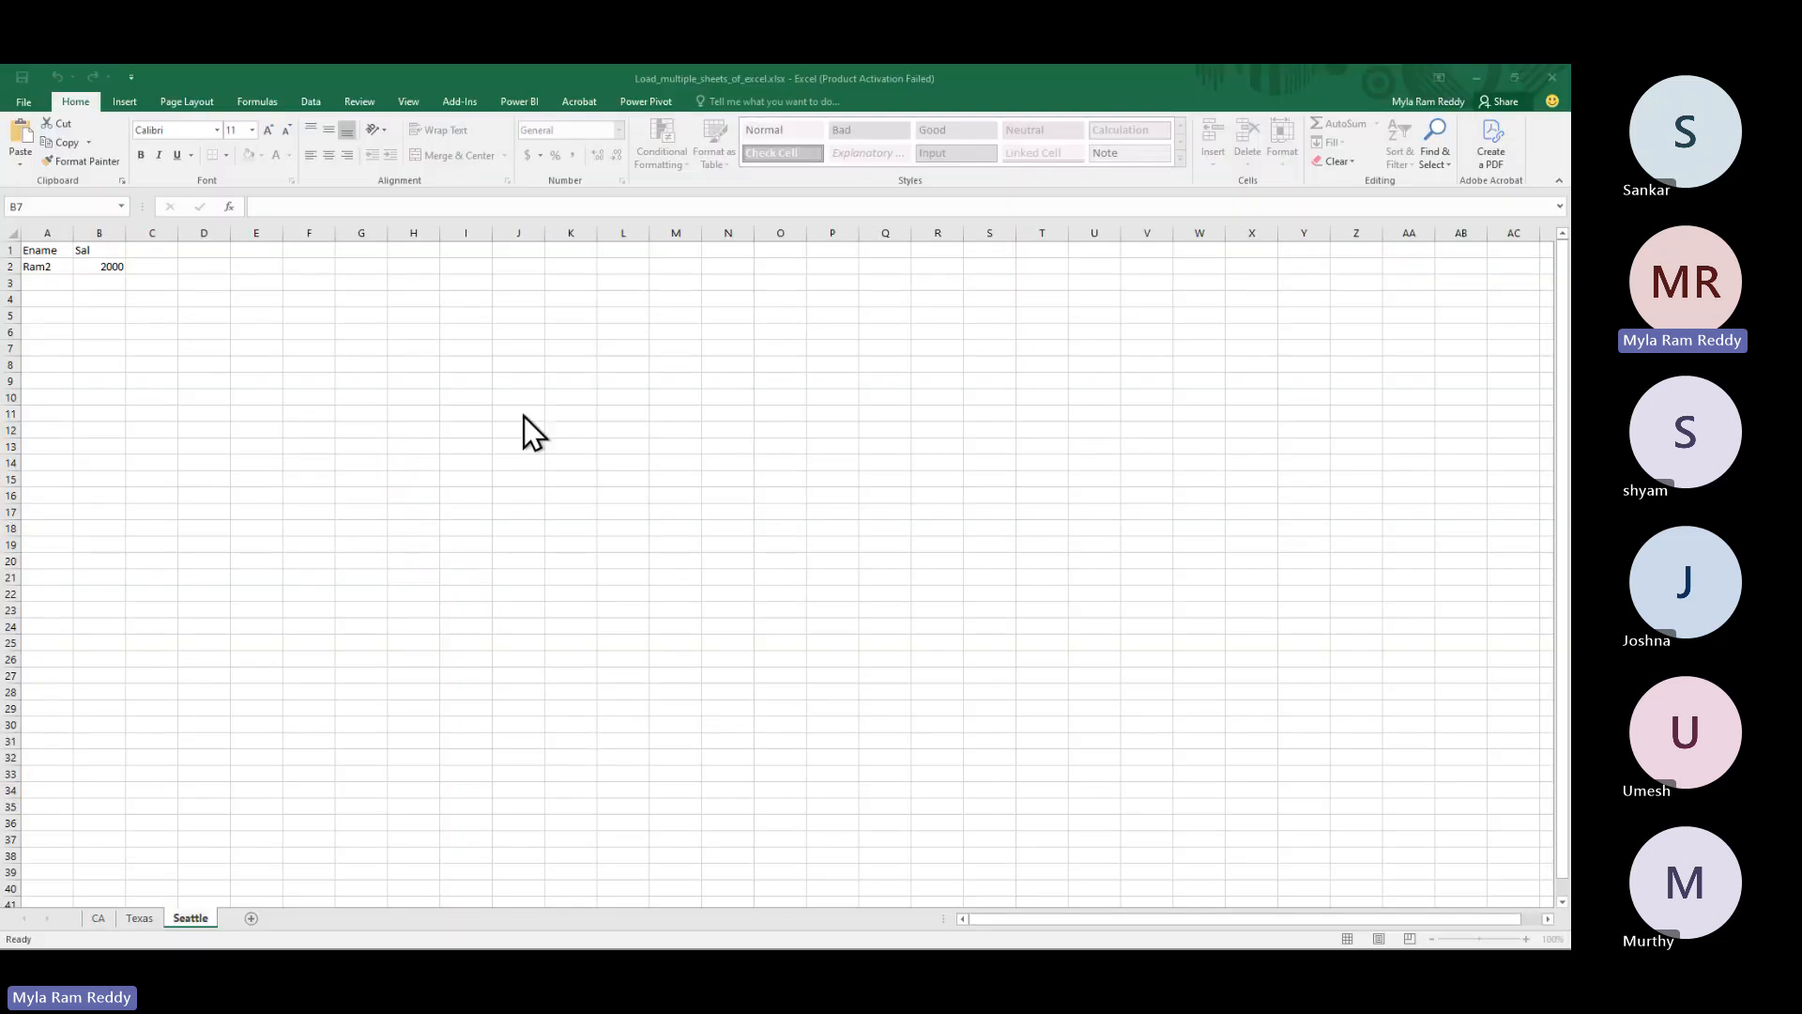
left_click_drag(37, 250, 152, 244)
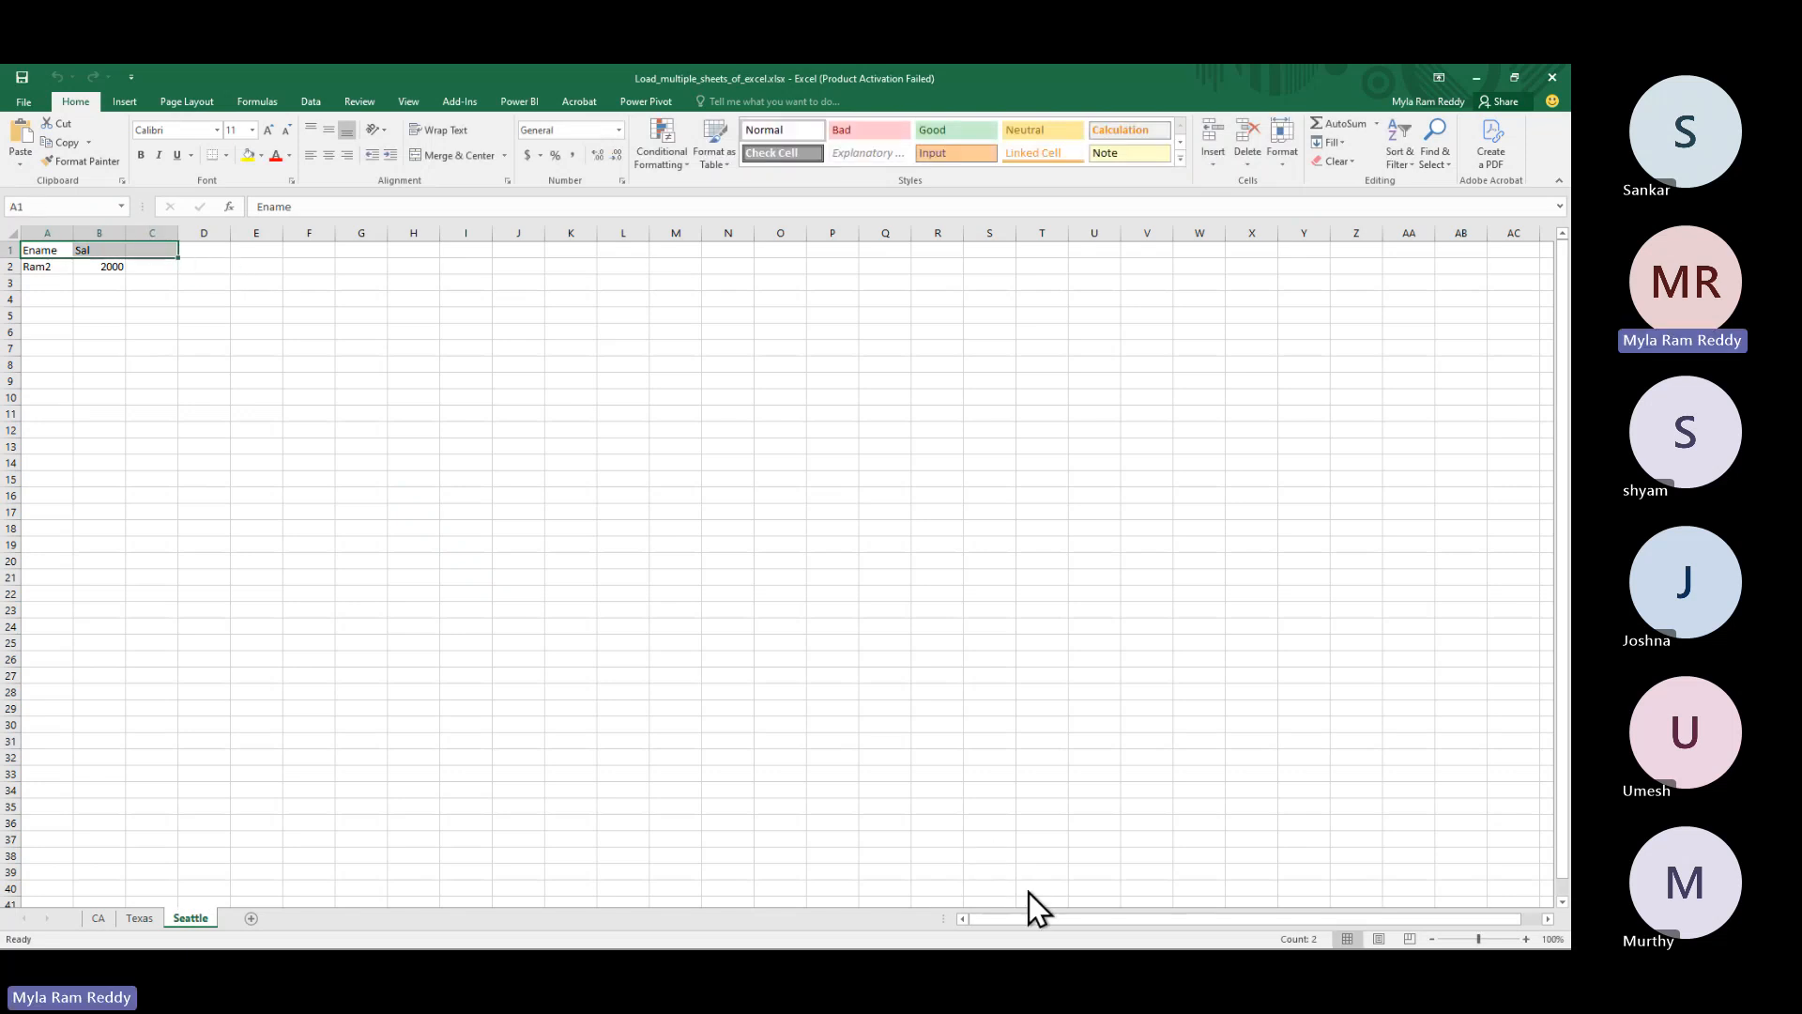
key("alt+Tab")
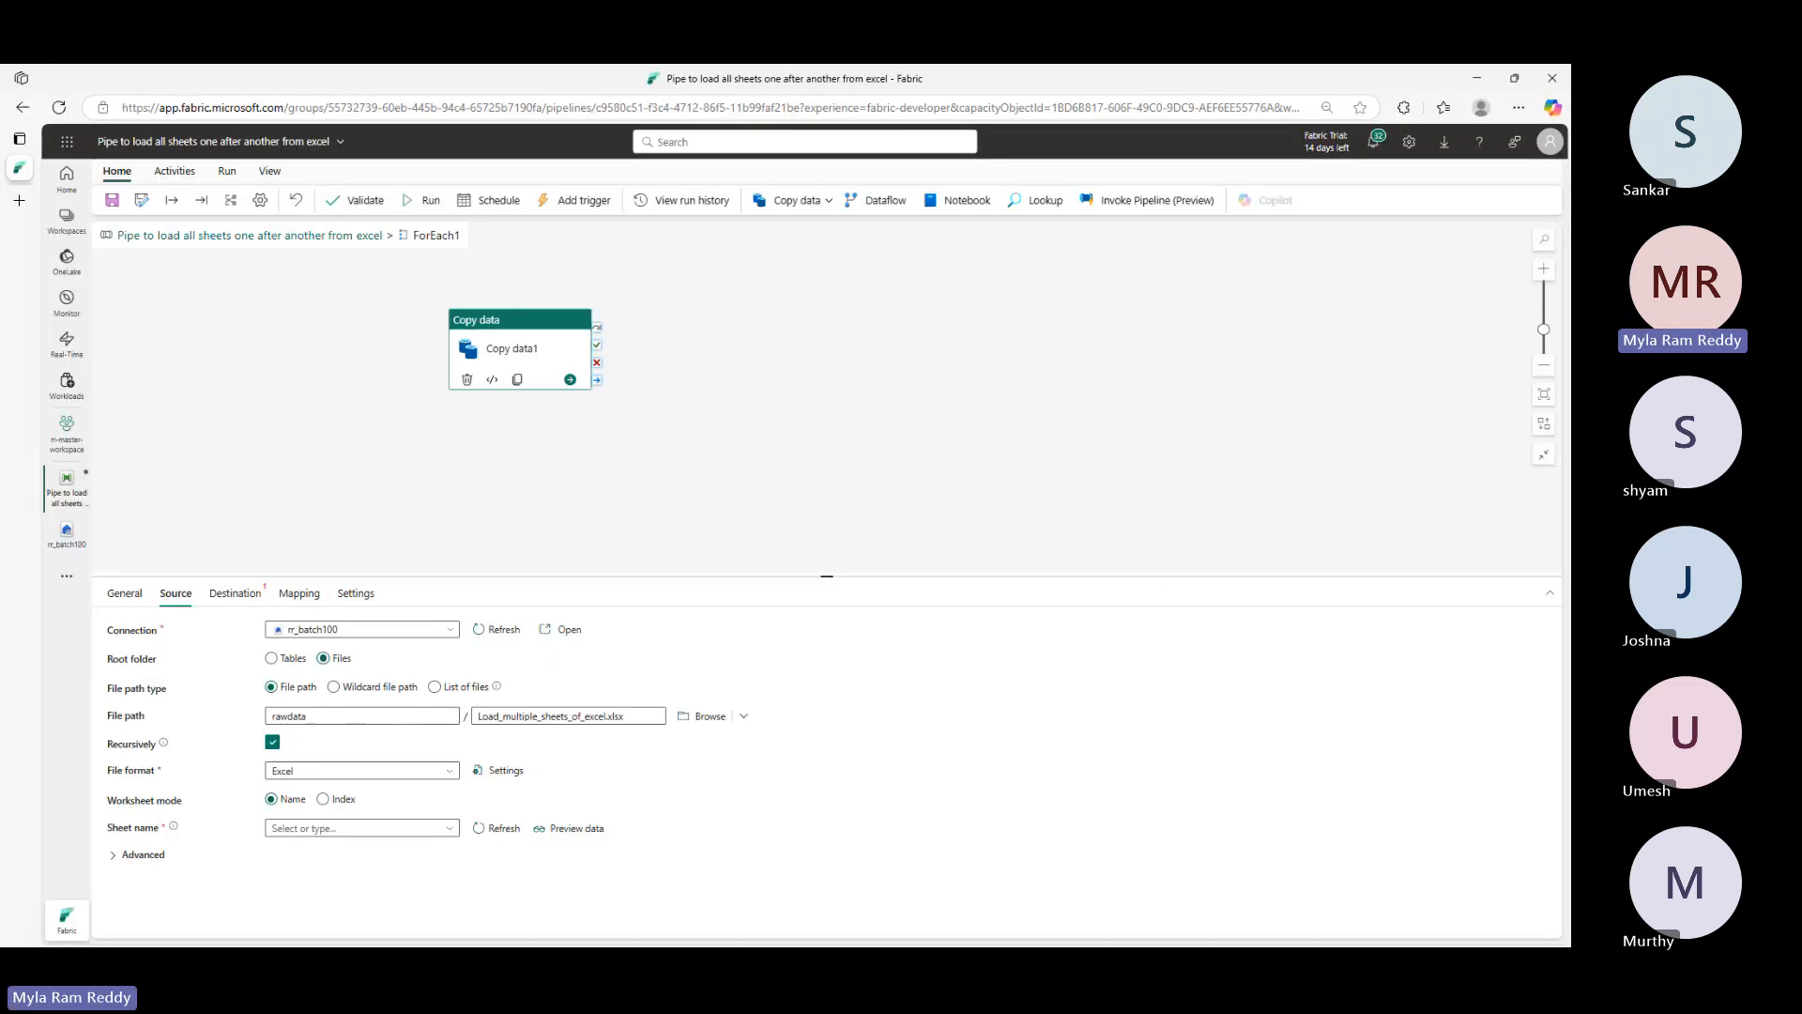
left_click(497, 772)
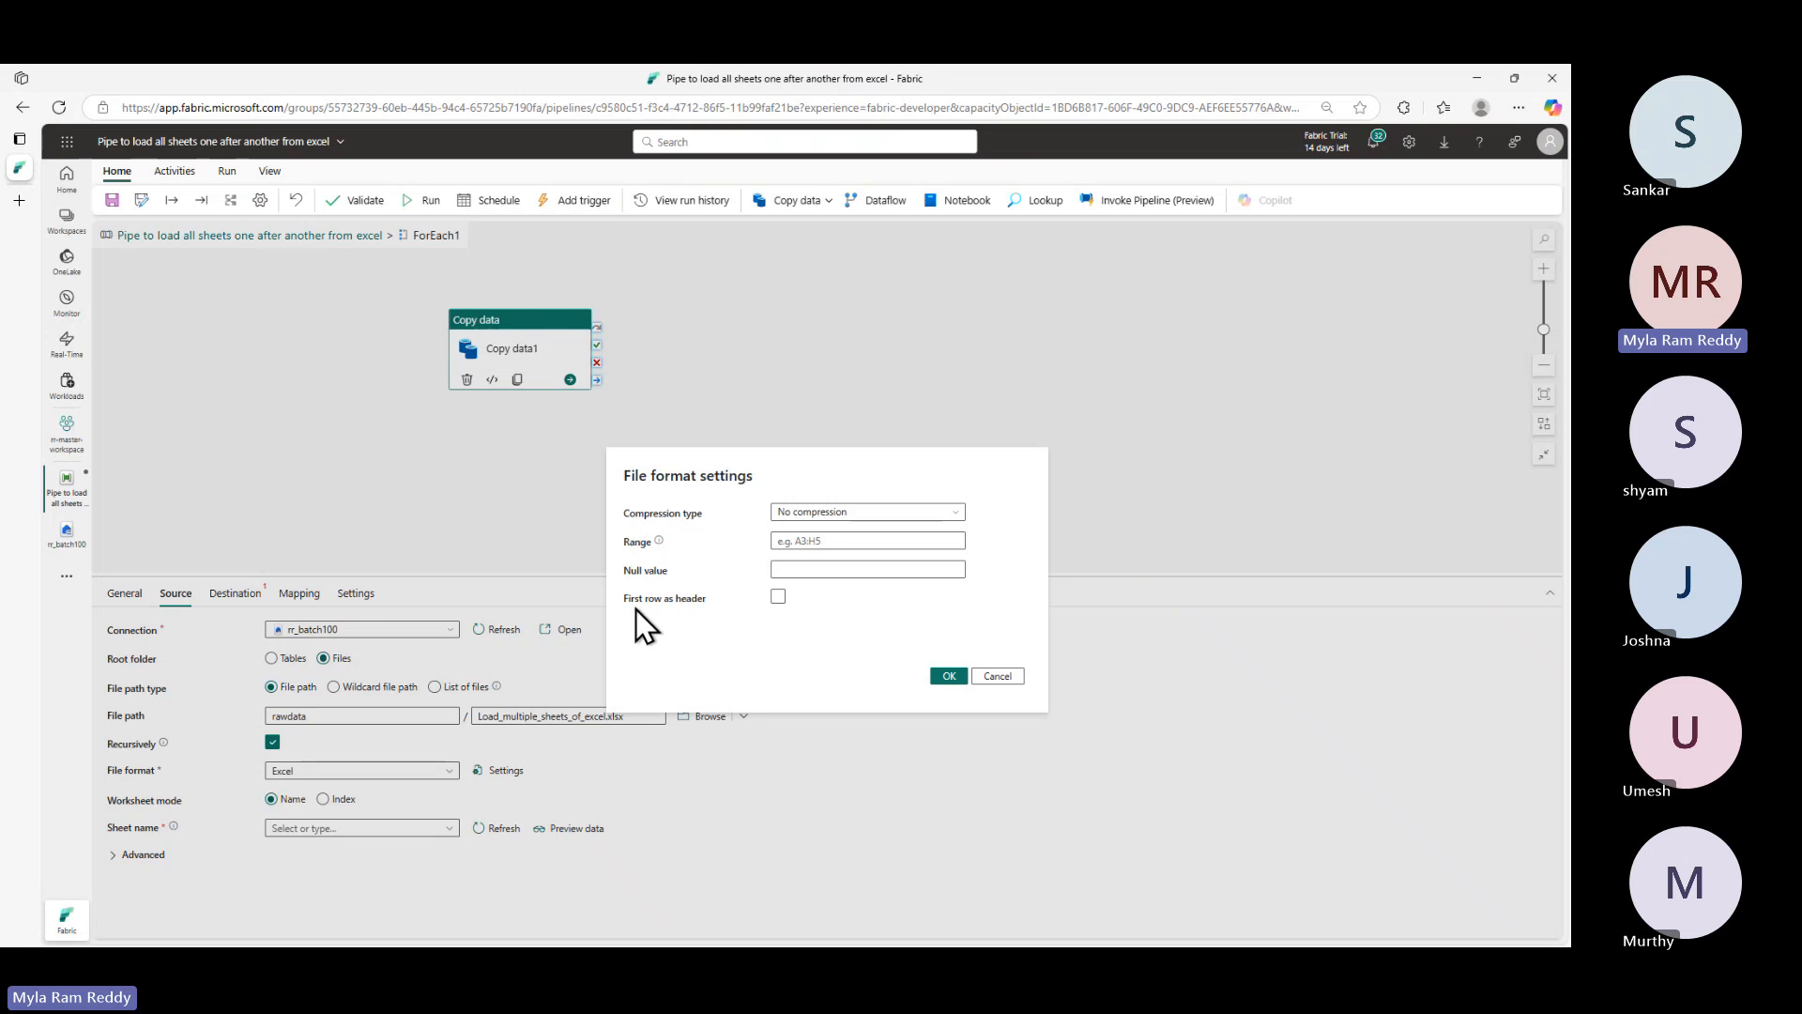
left_click(778, 597)
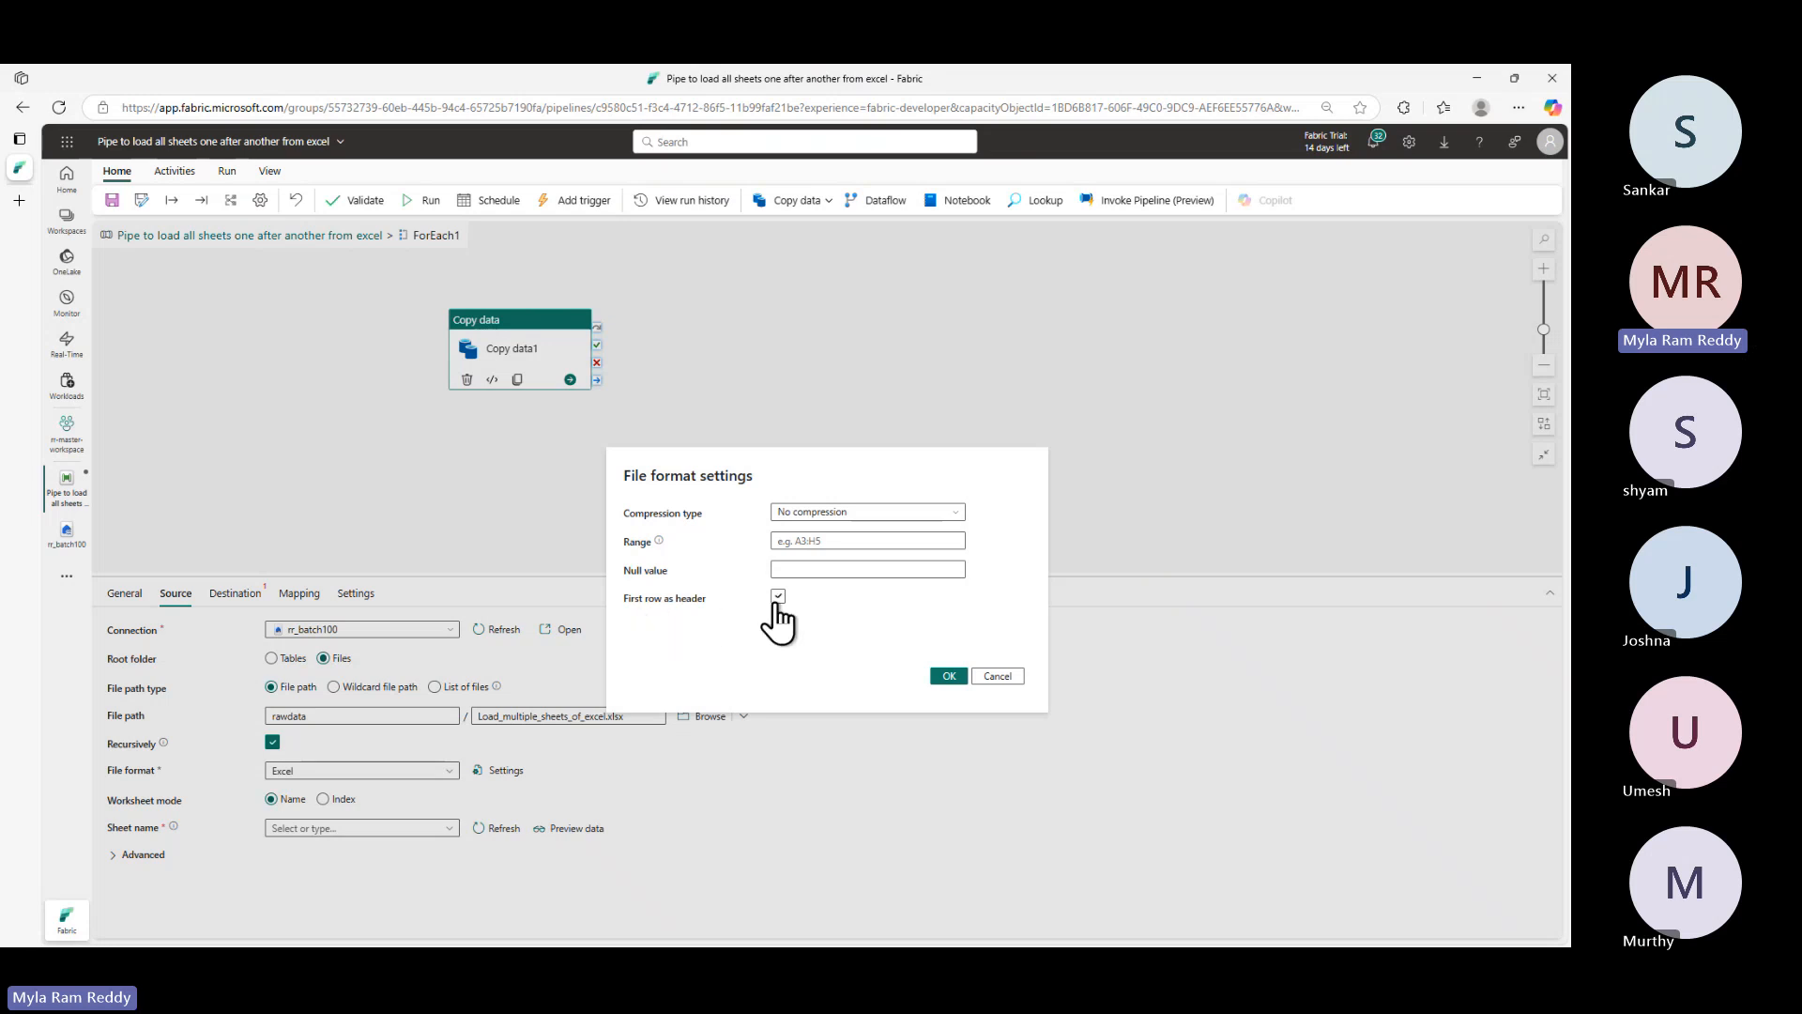
left_click(948, 677)
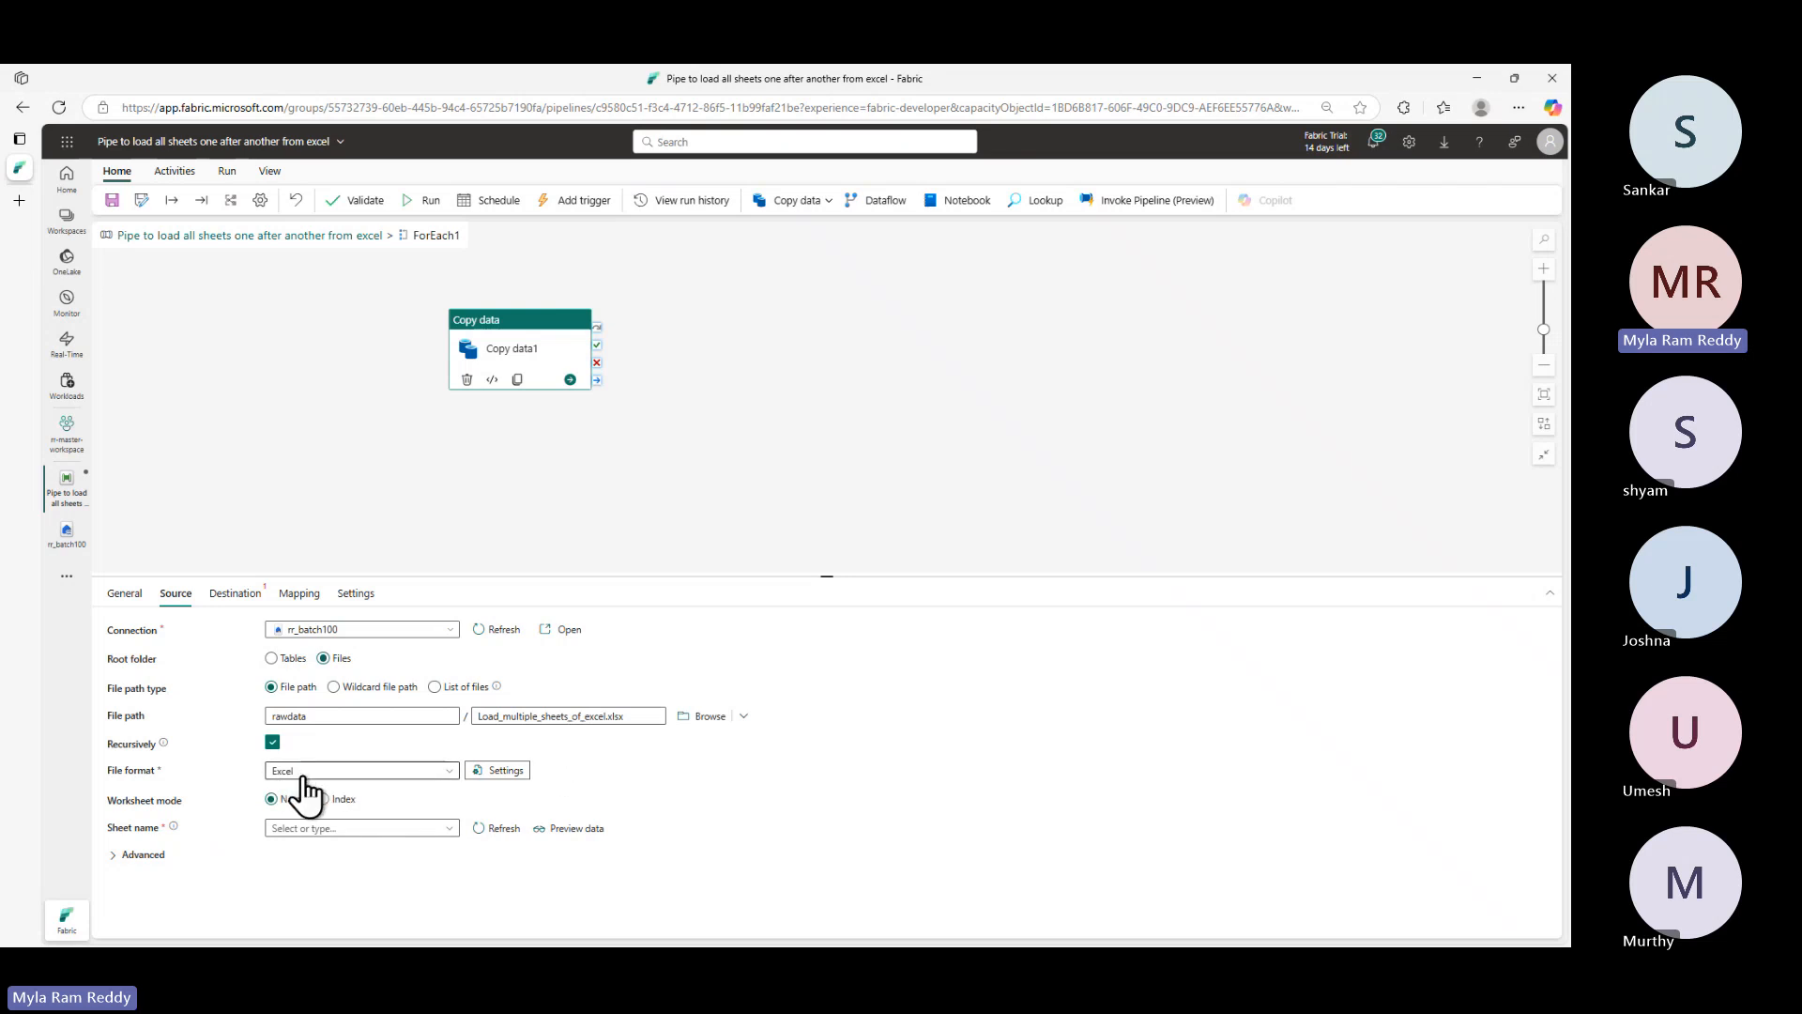
left_click(516, 775)
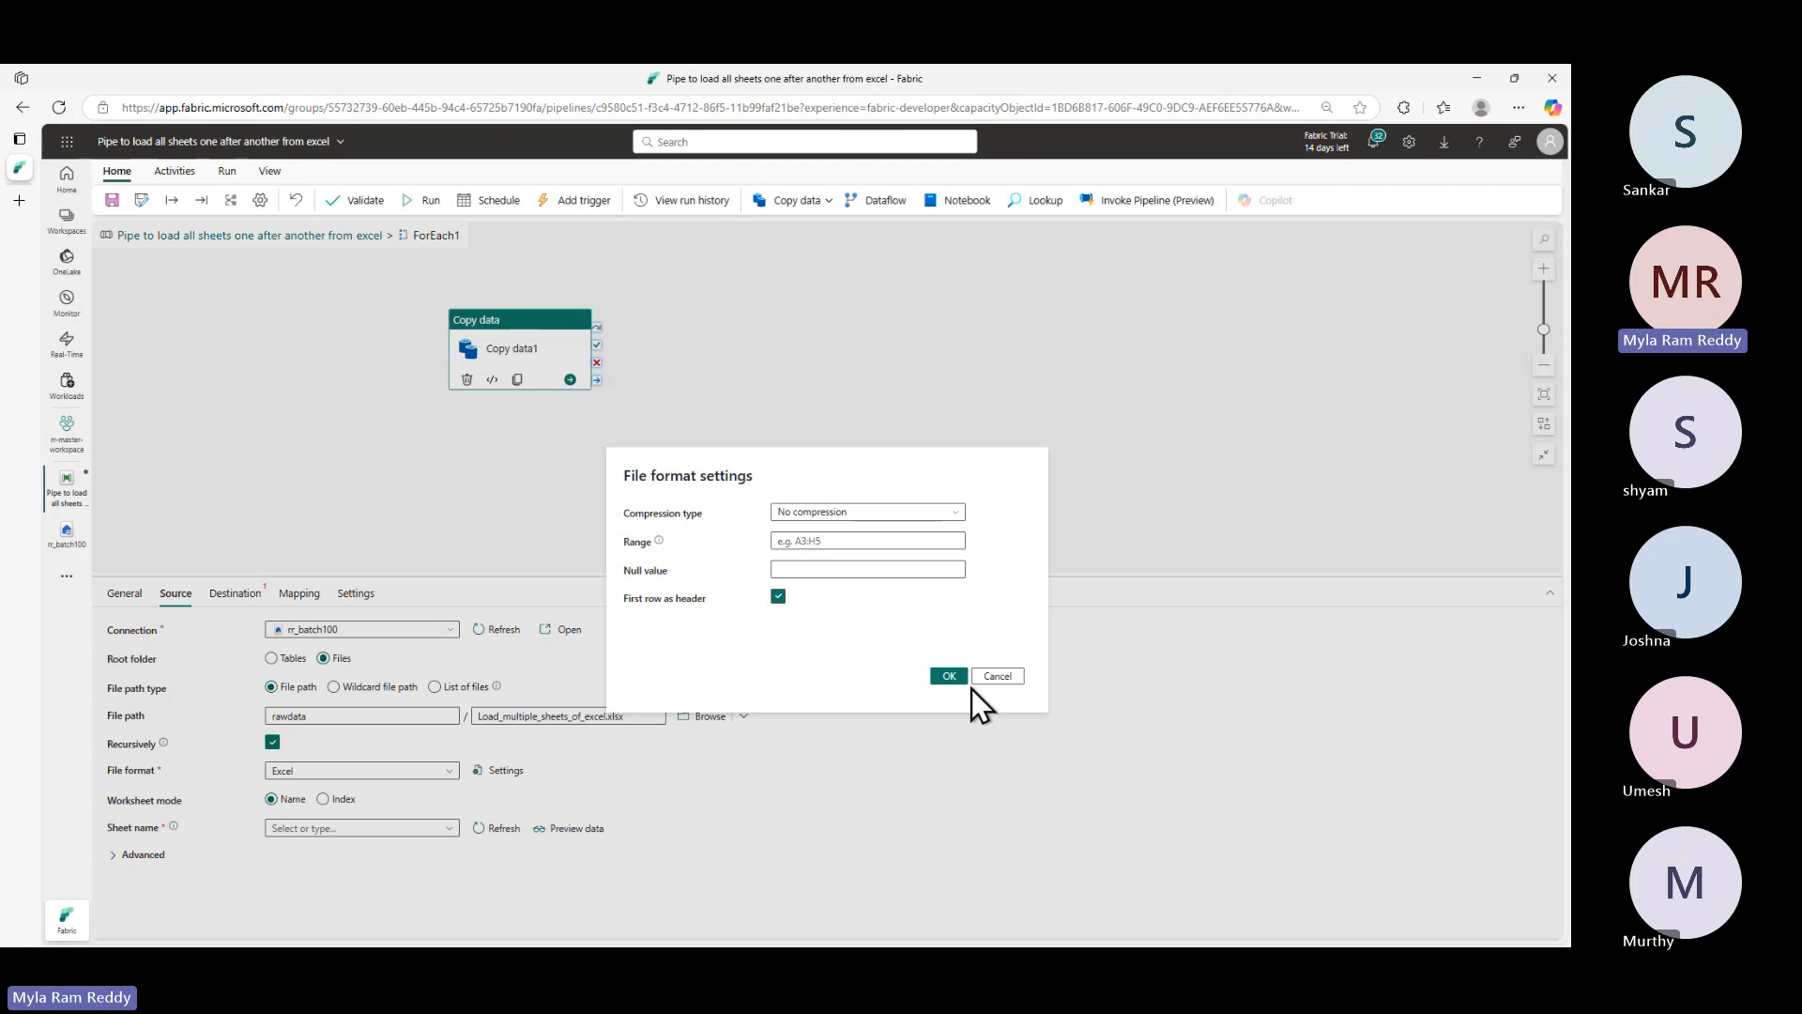
left_click(995, 677)
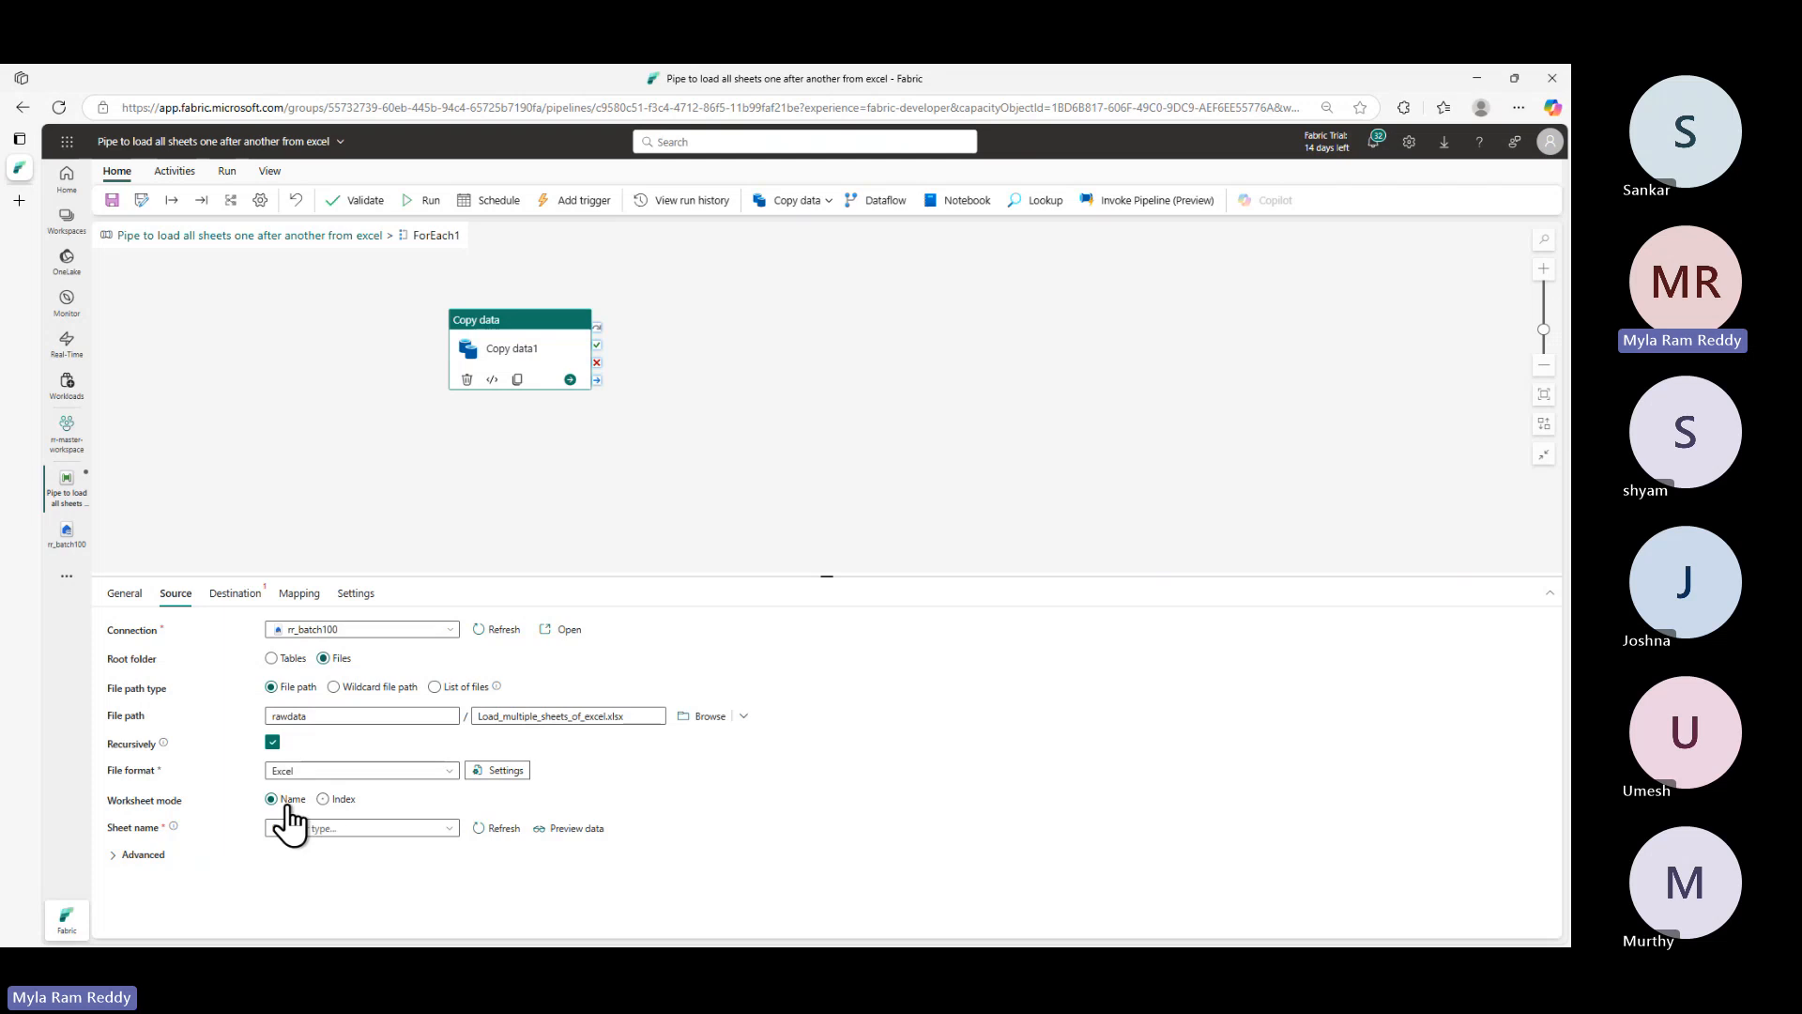
- Examine the sheet choices offered by the Name and Index worksheet modes, and return the mode to Name
left_click(449, 829)
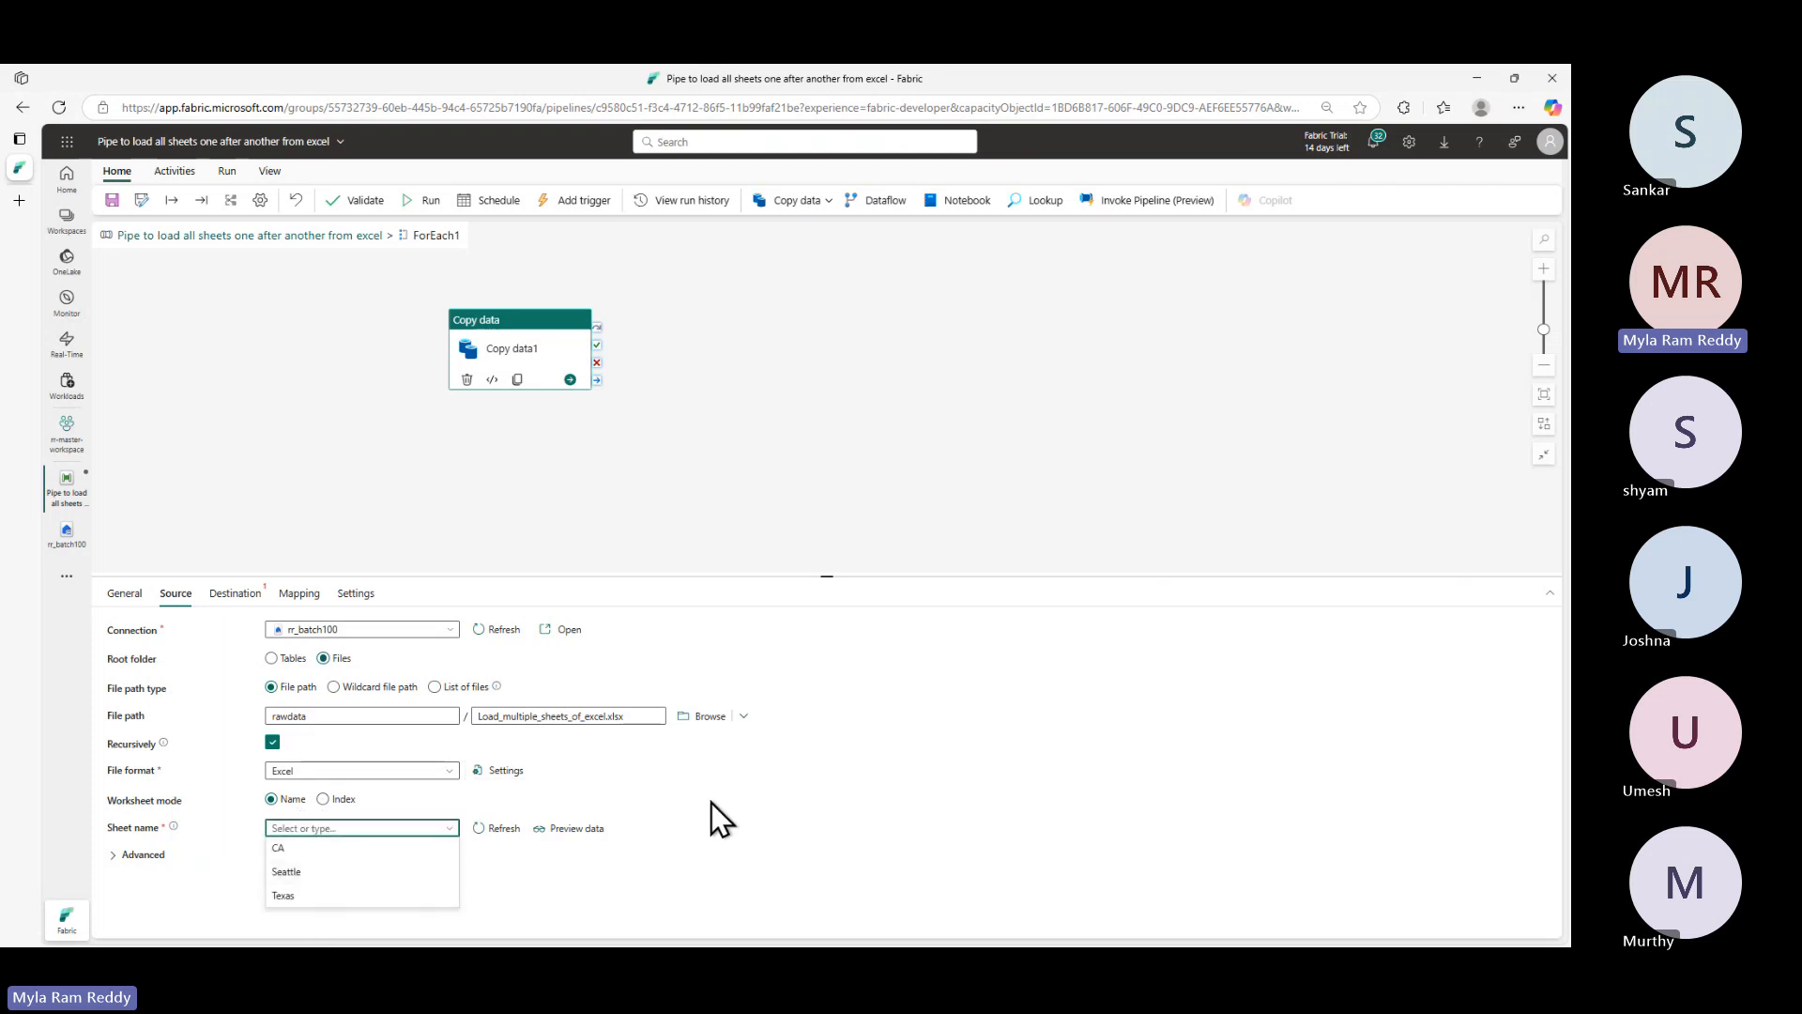
left_click(325, 799)
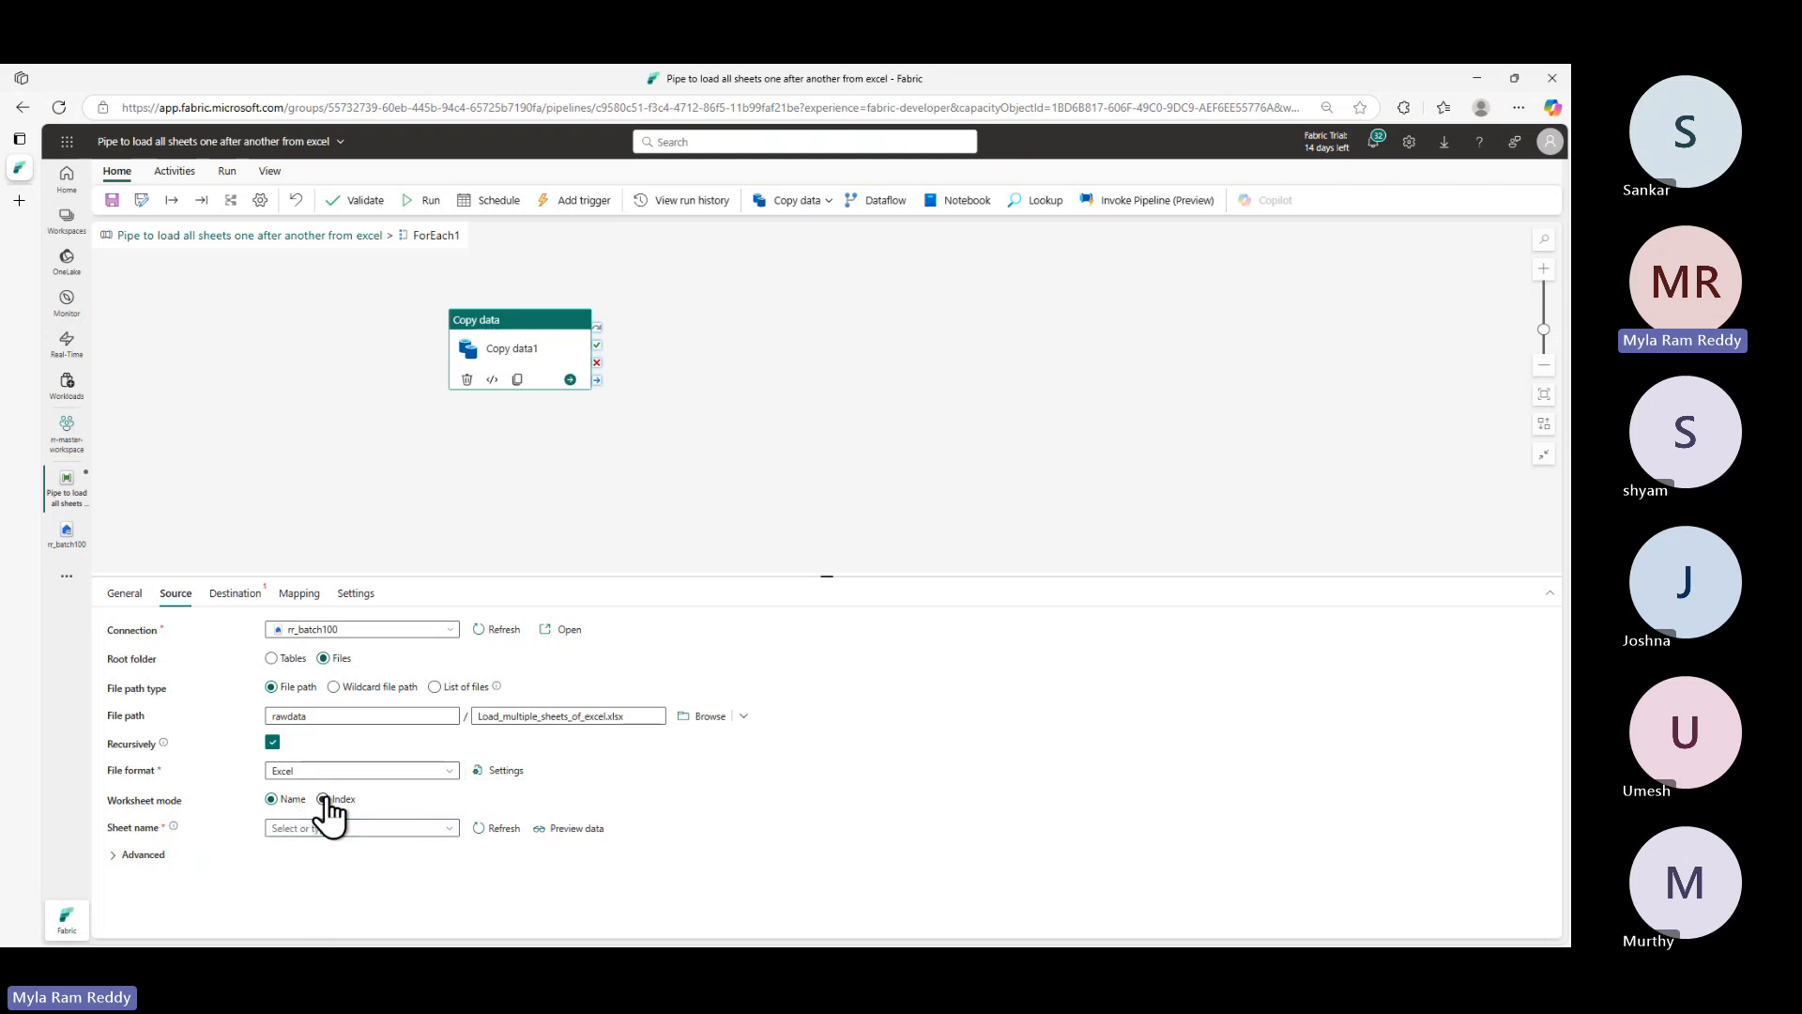
left_click(450, 830)
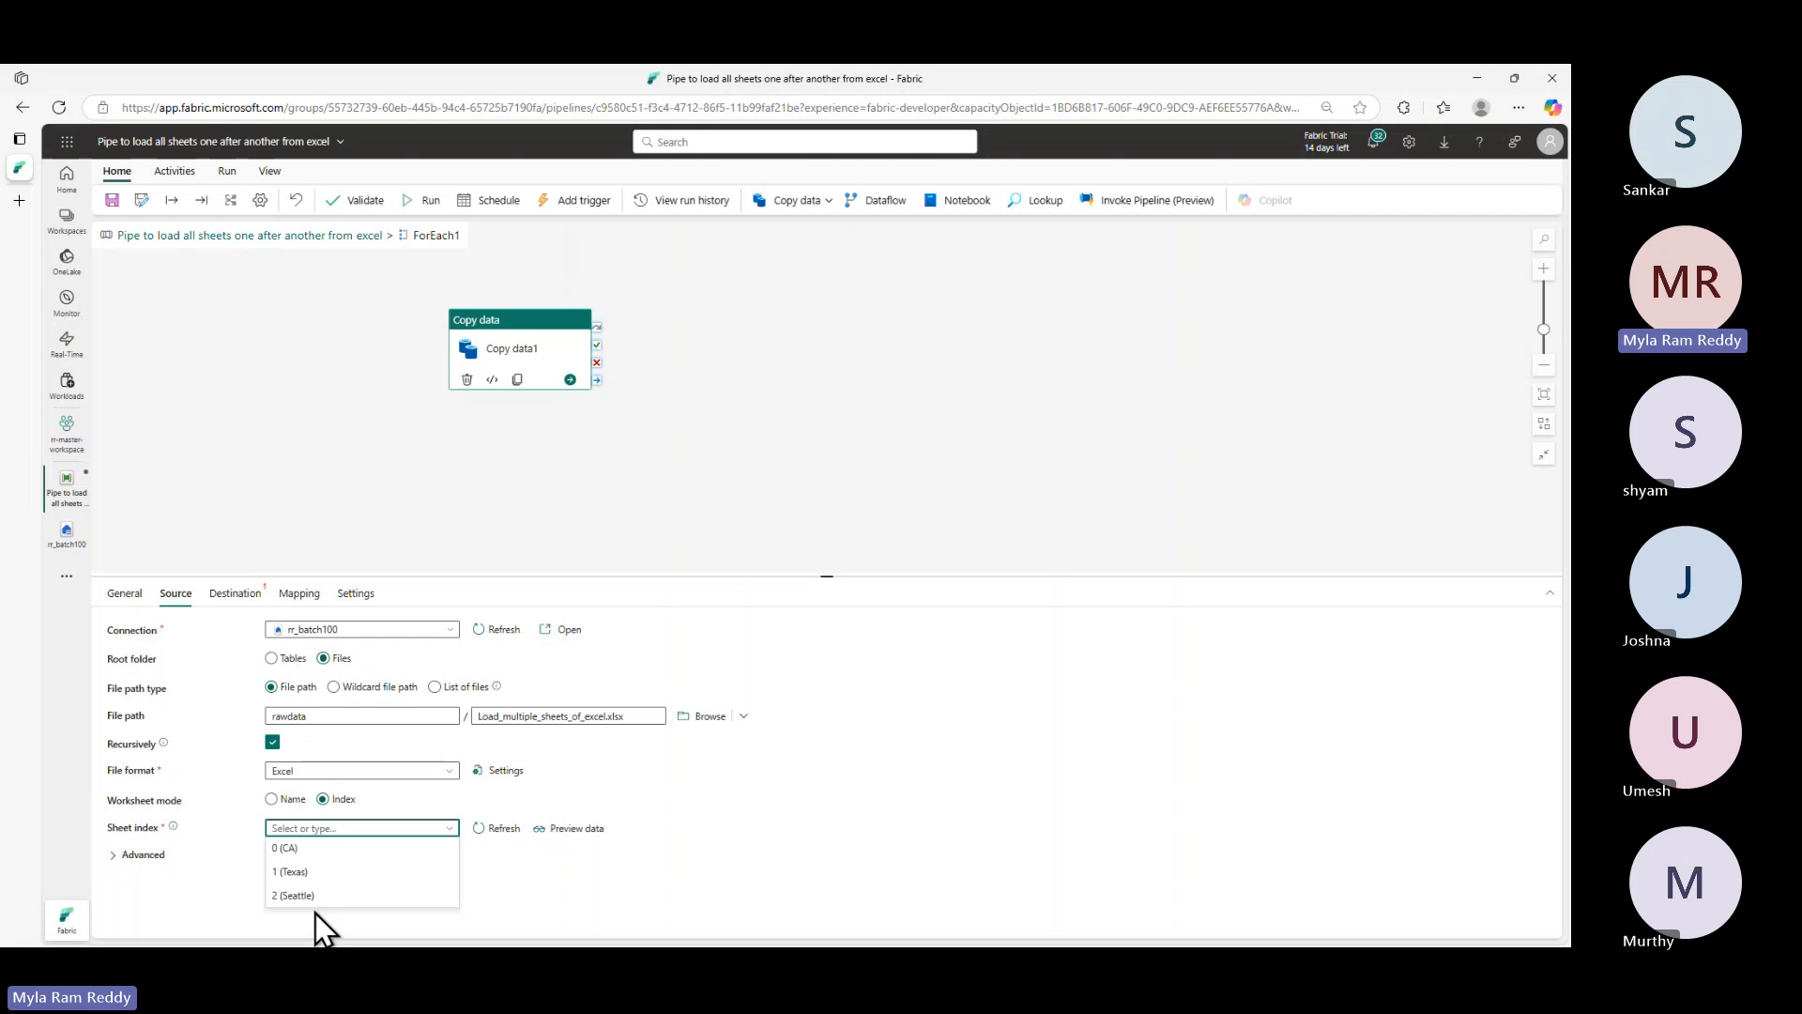
left_click(272, 801)
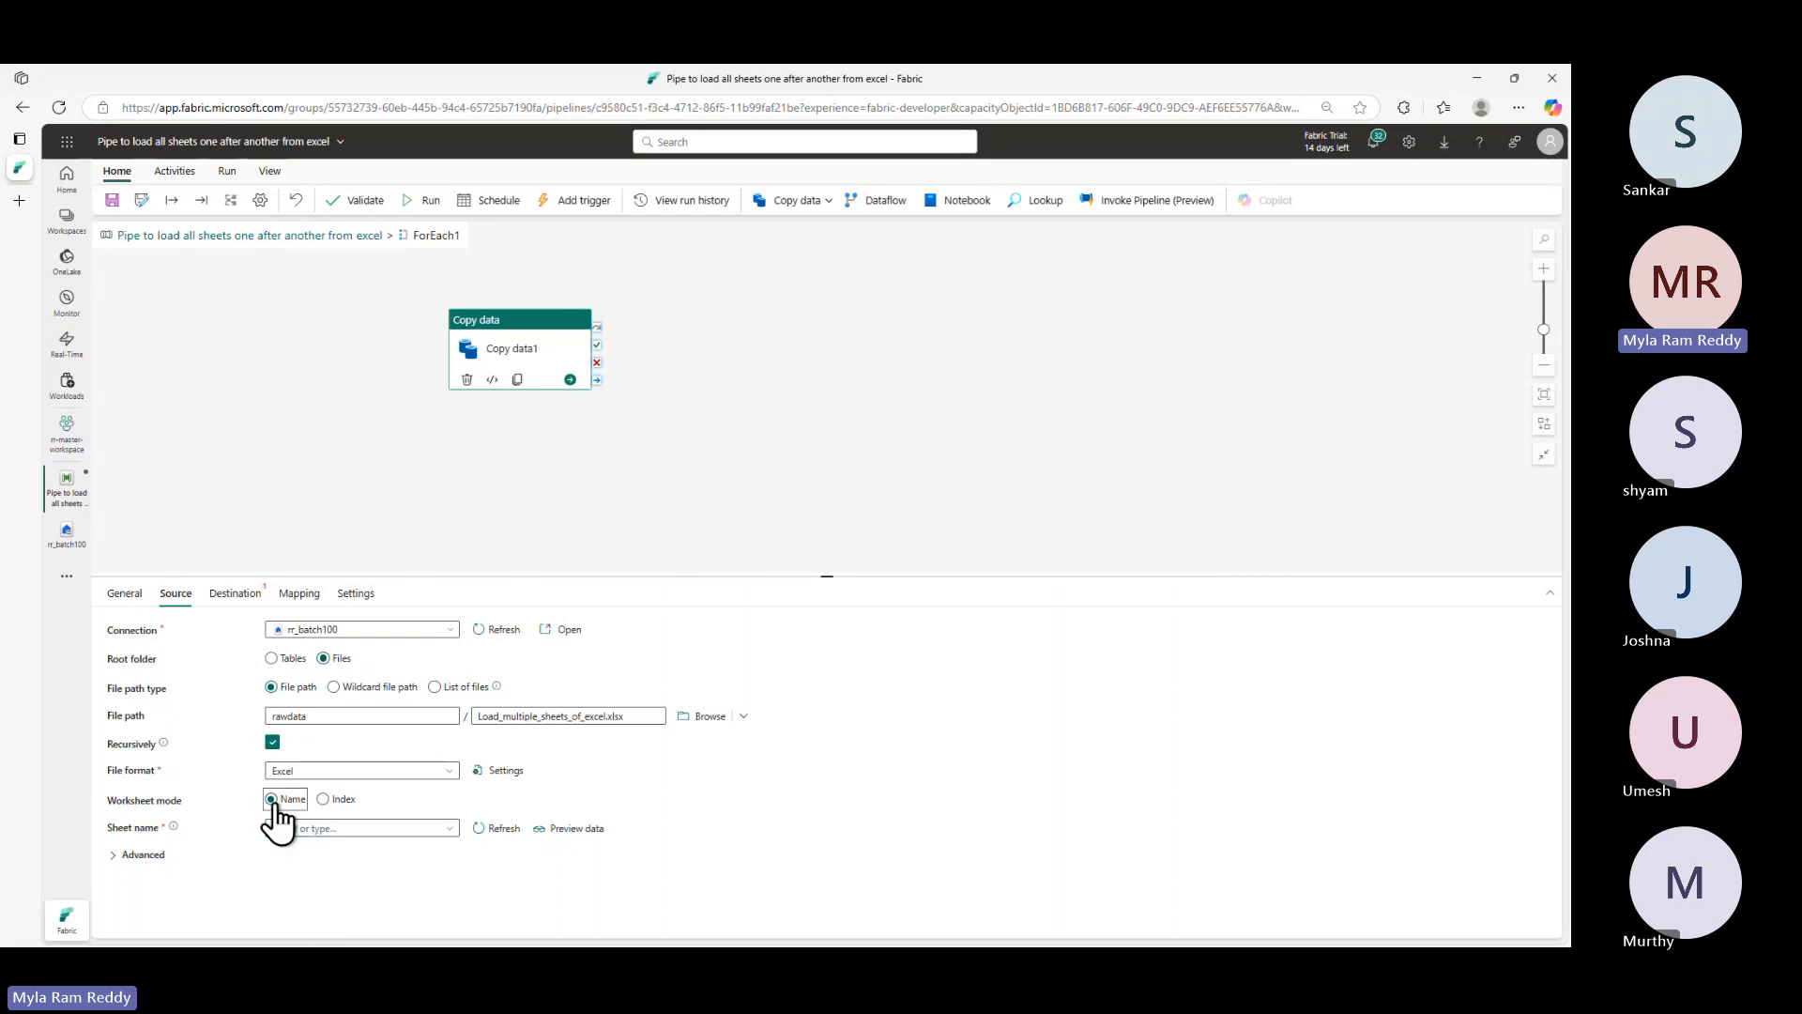
- Review the ForEach activity on the main pipeline canvas, and reopen the source settings of its inner Copy data activity
left_click(374, 387)
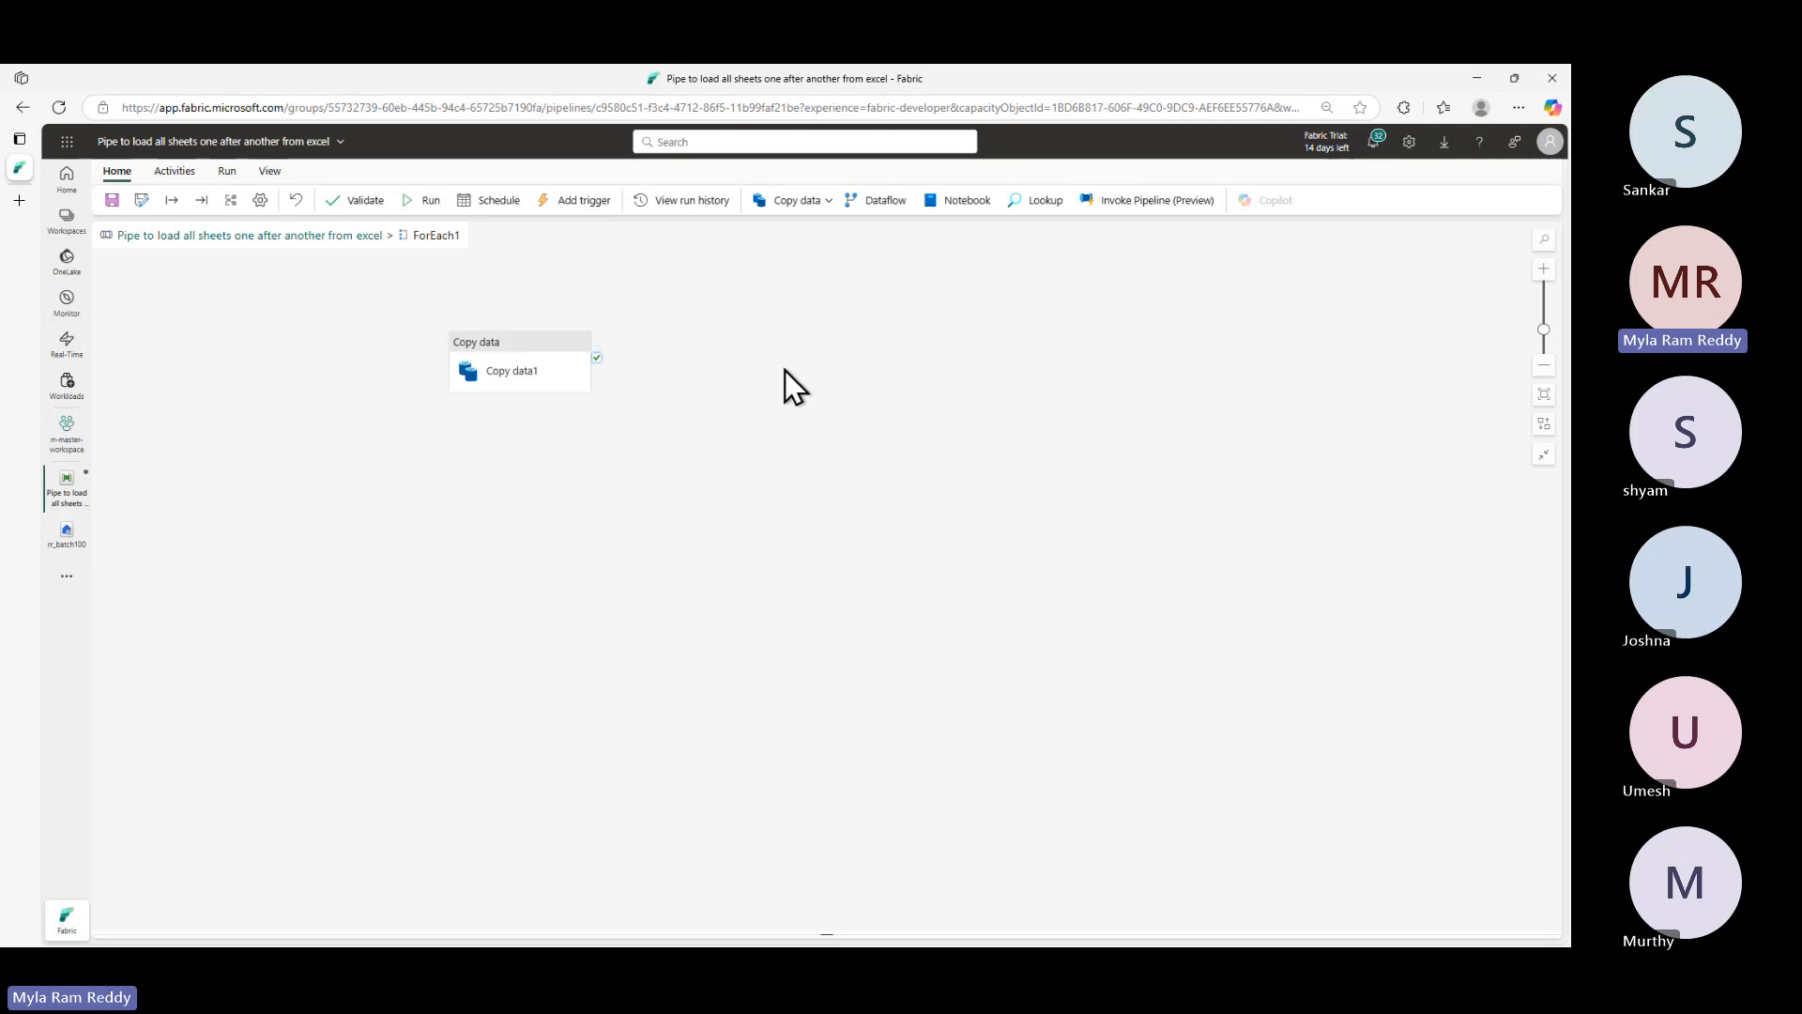
left_click(141, 235)
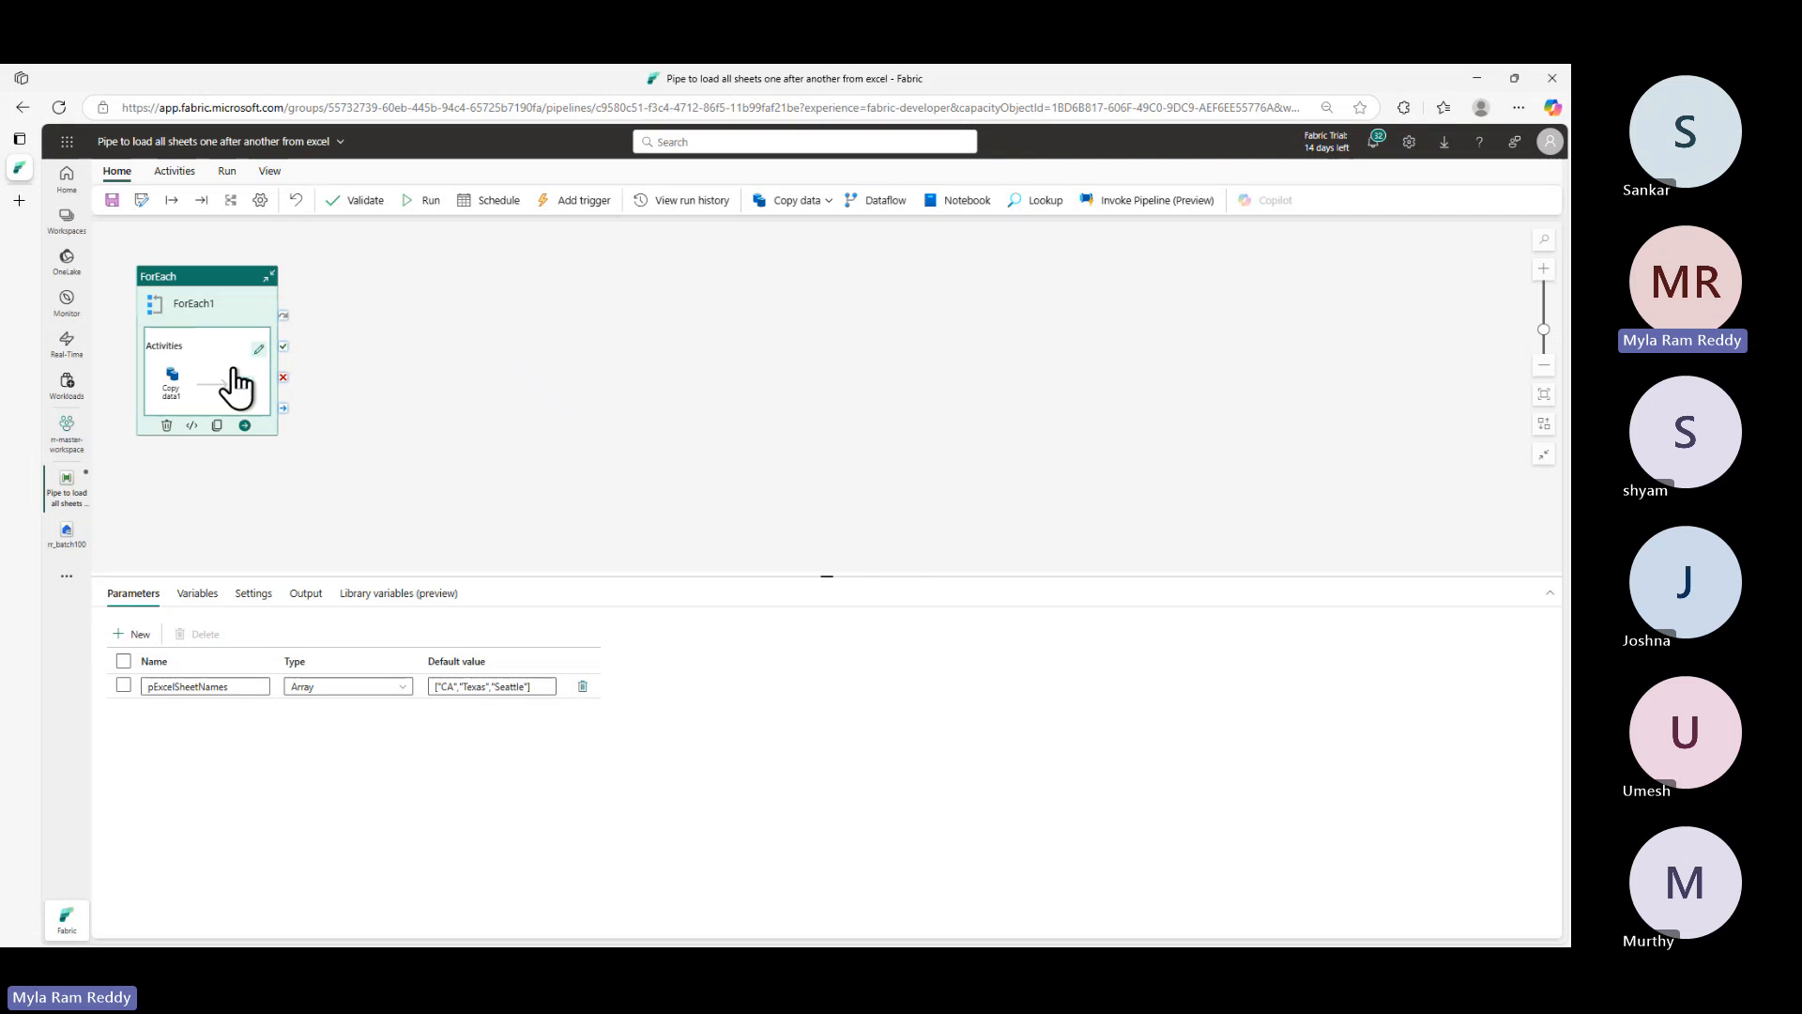
left_click(175, 385)
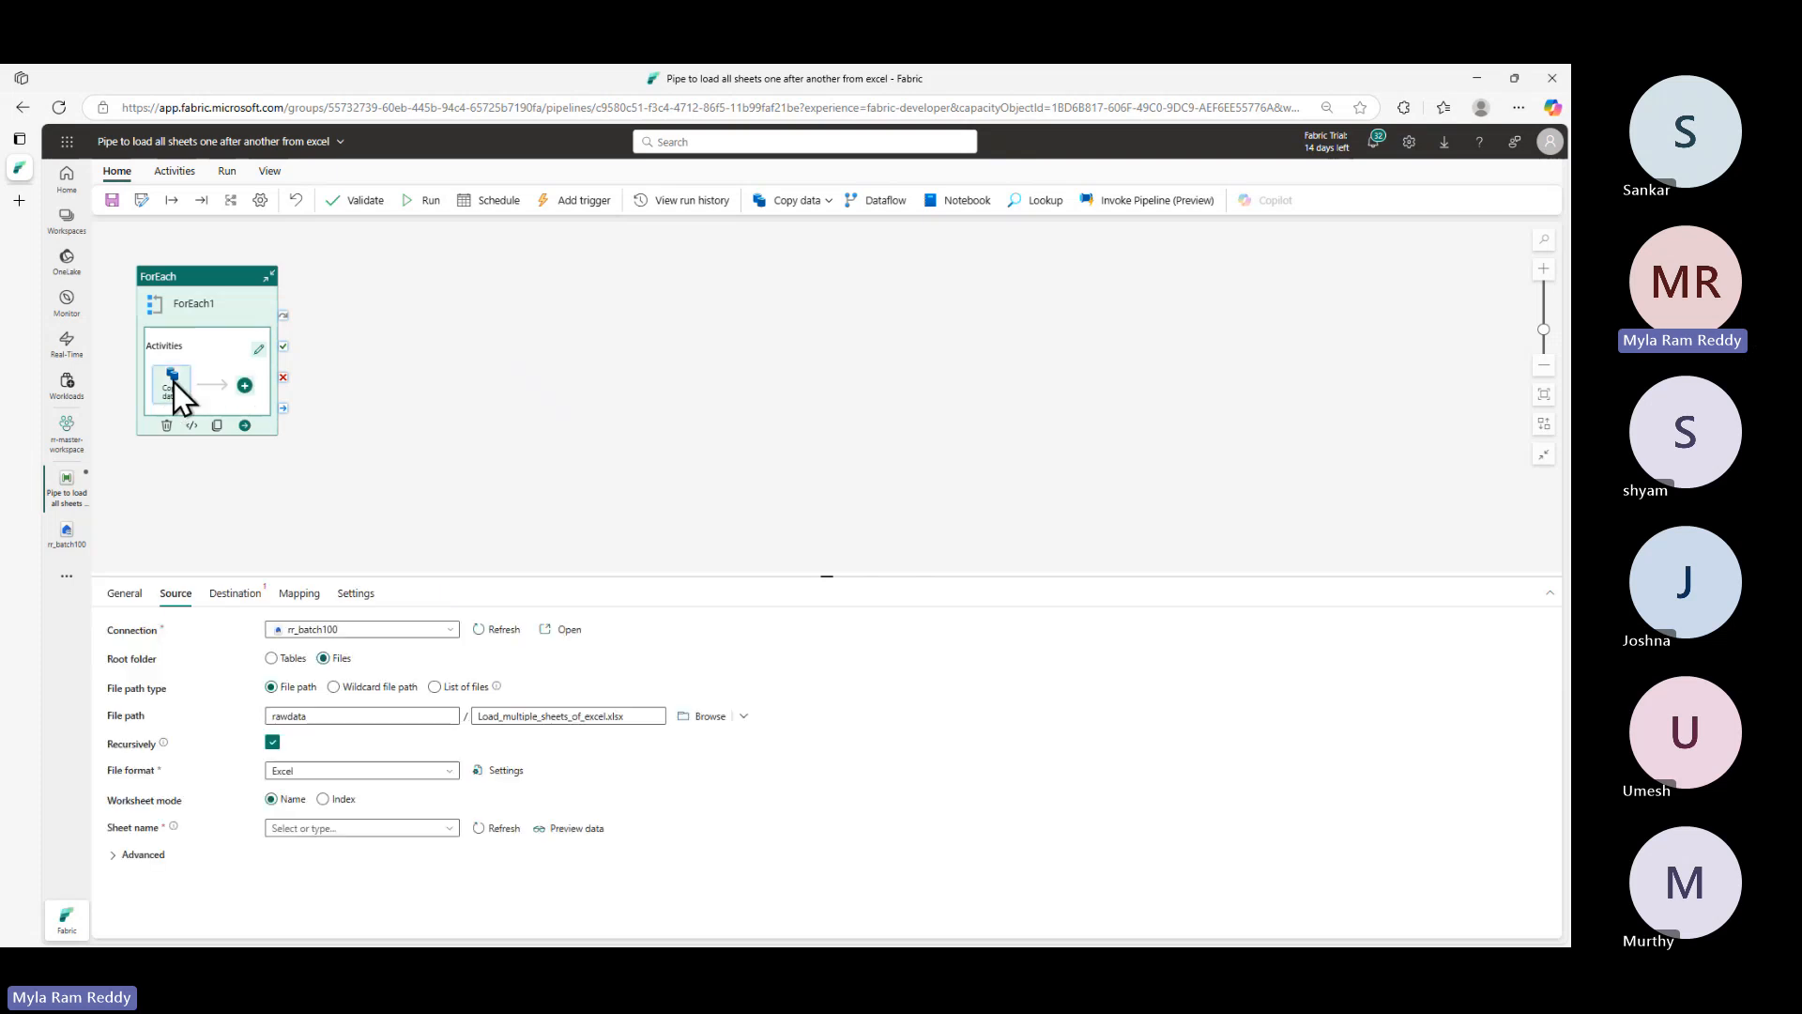
left_click(231, 315)
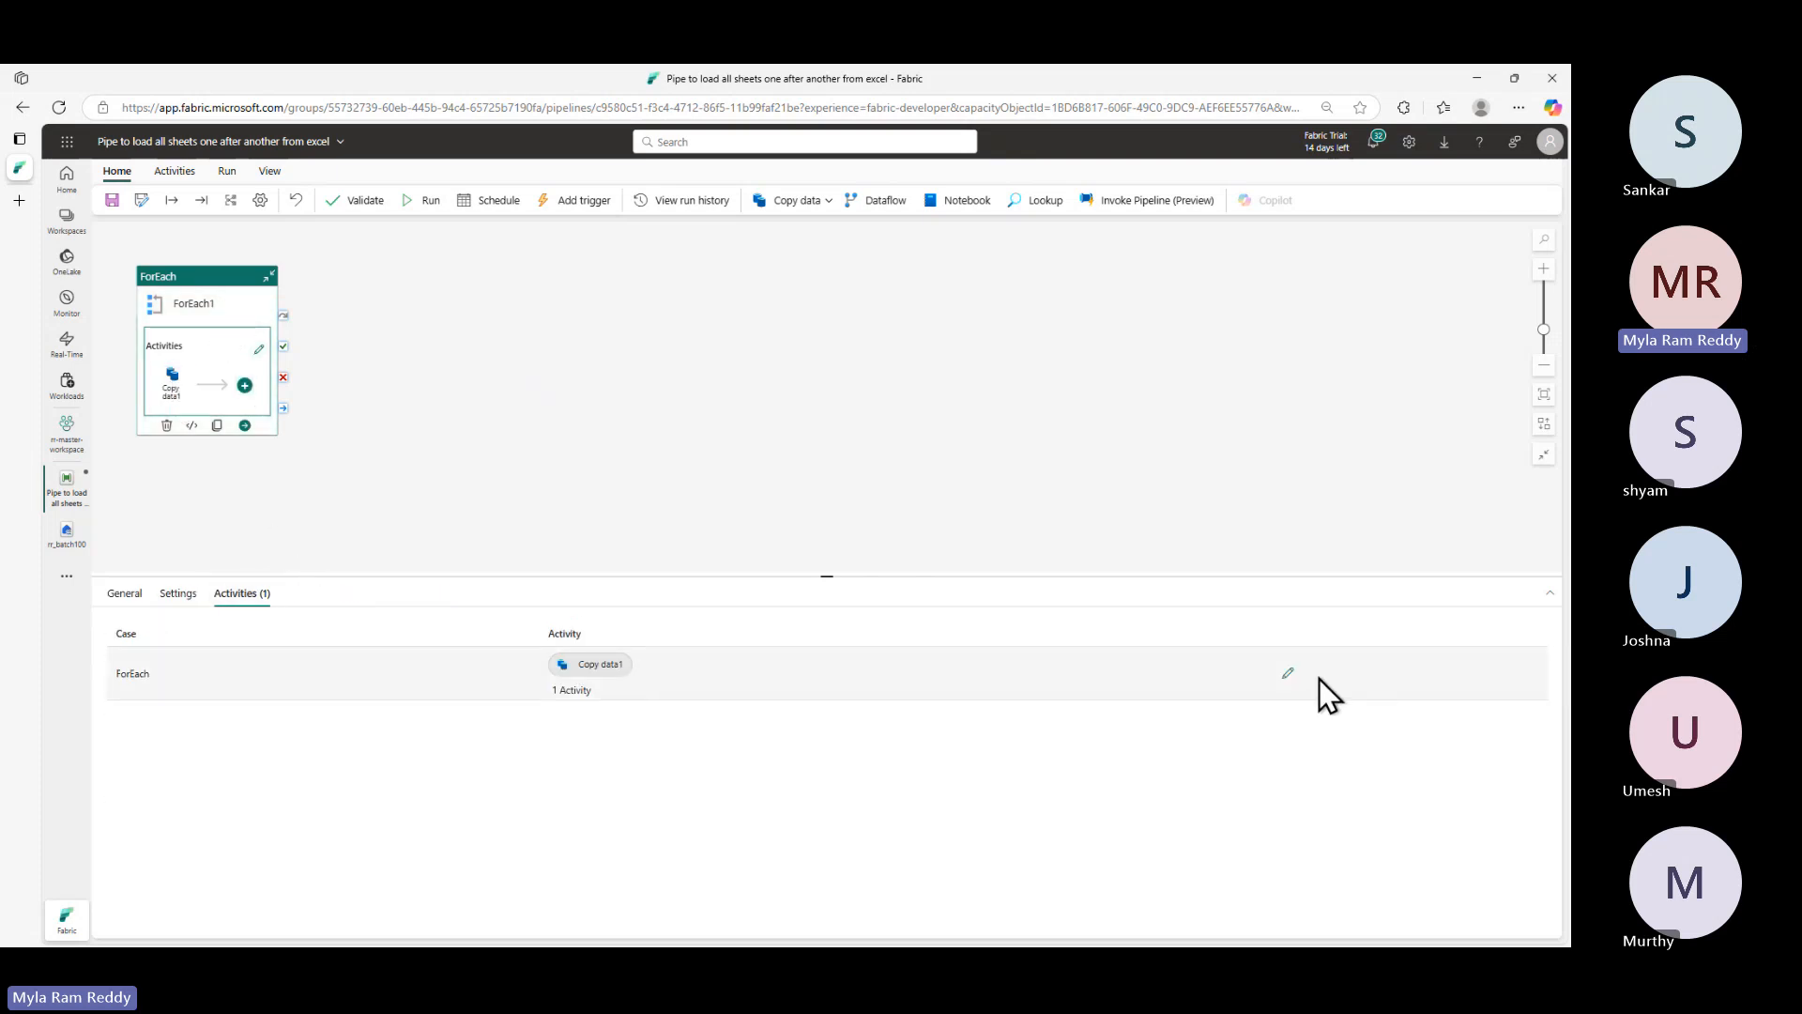
left_click(1287, 673)
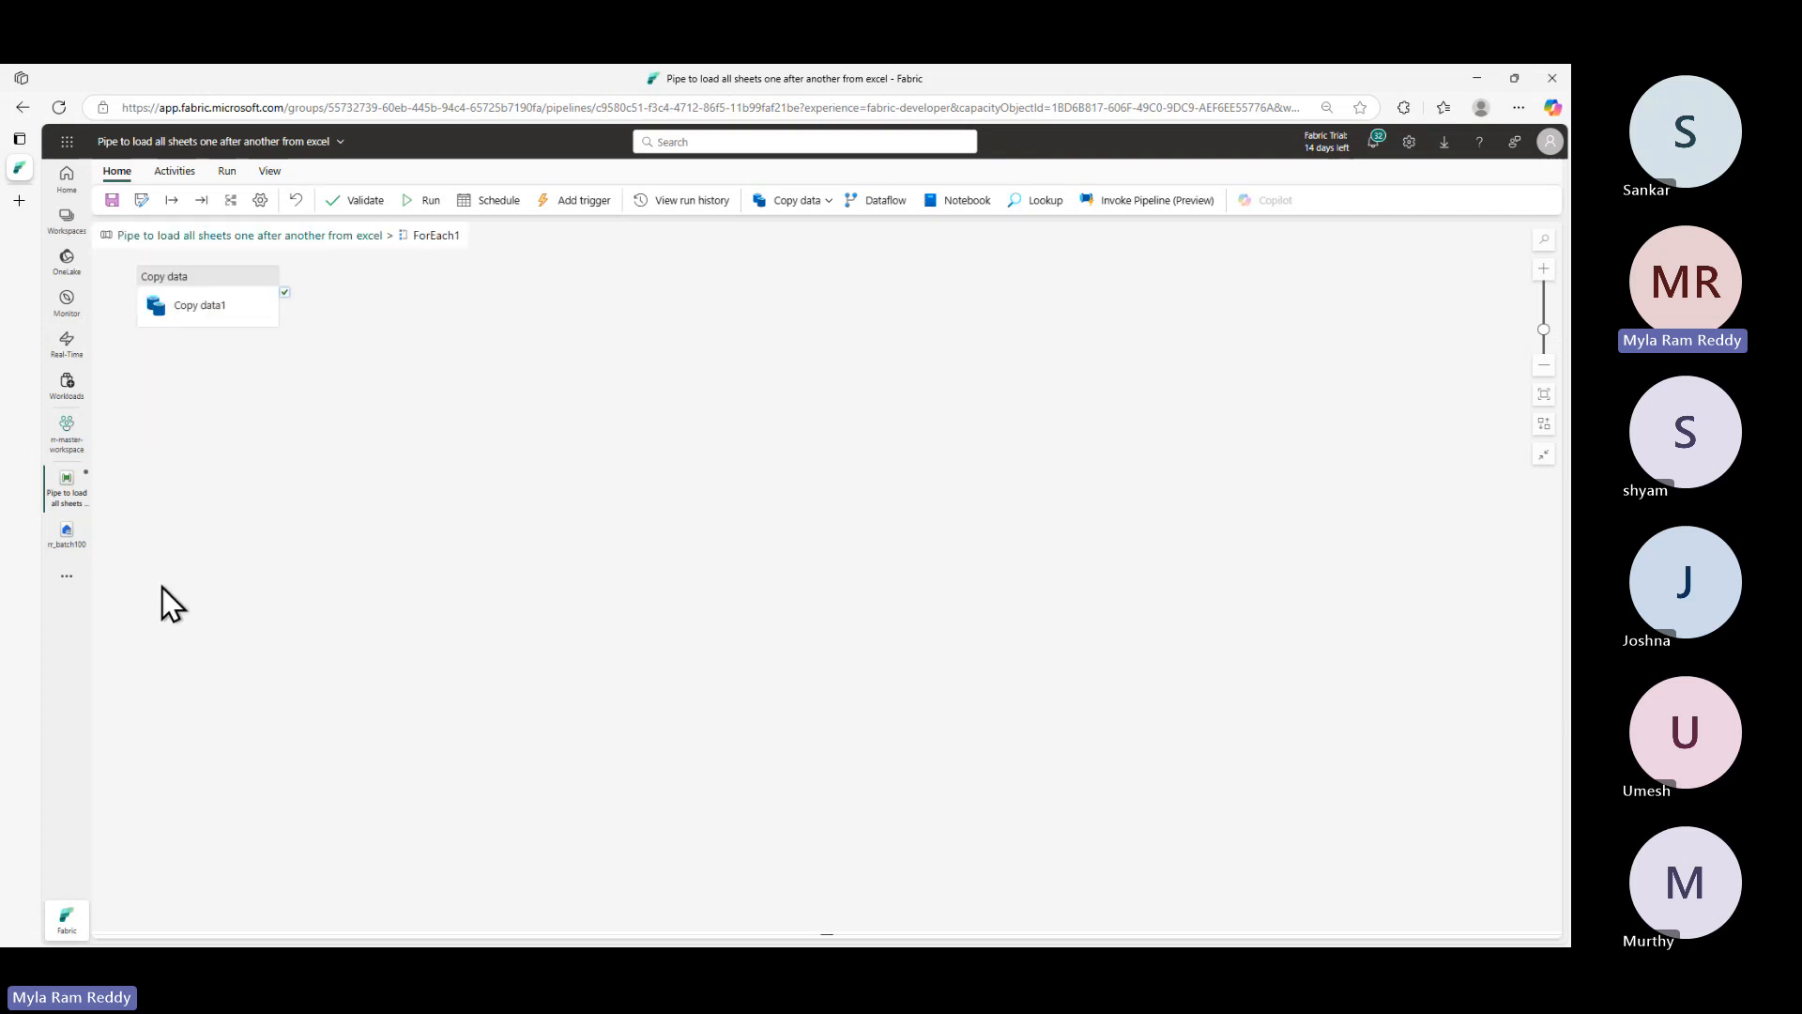
left_click(200, 290)
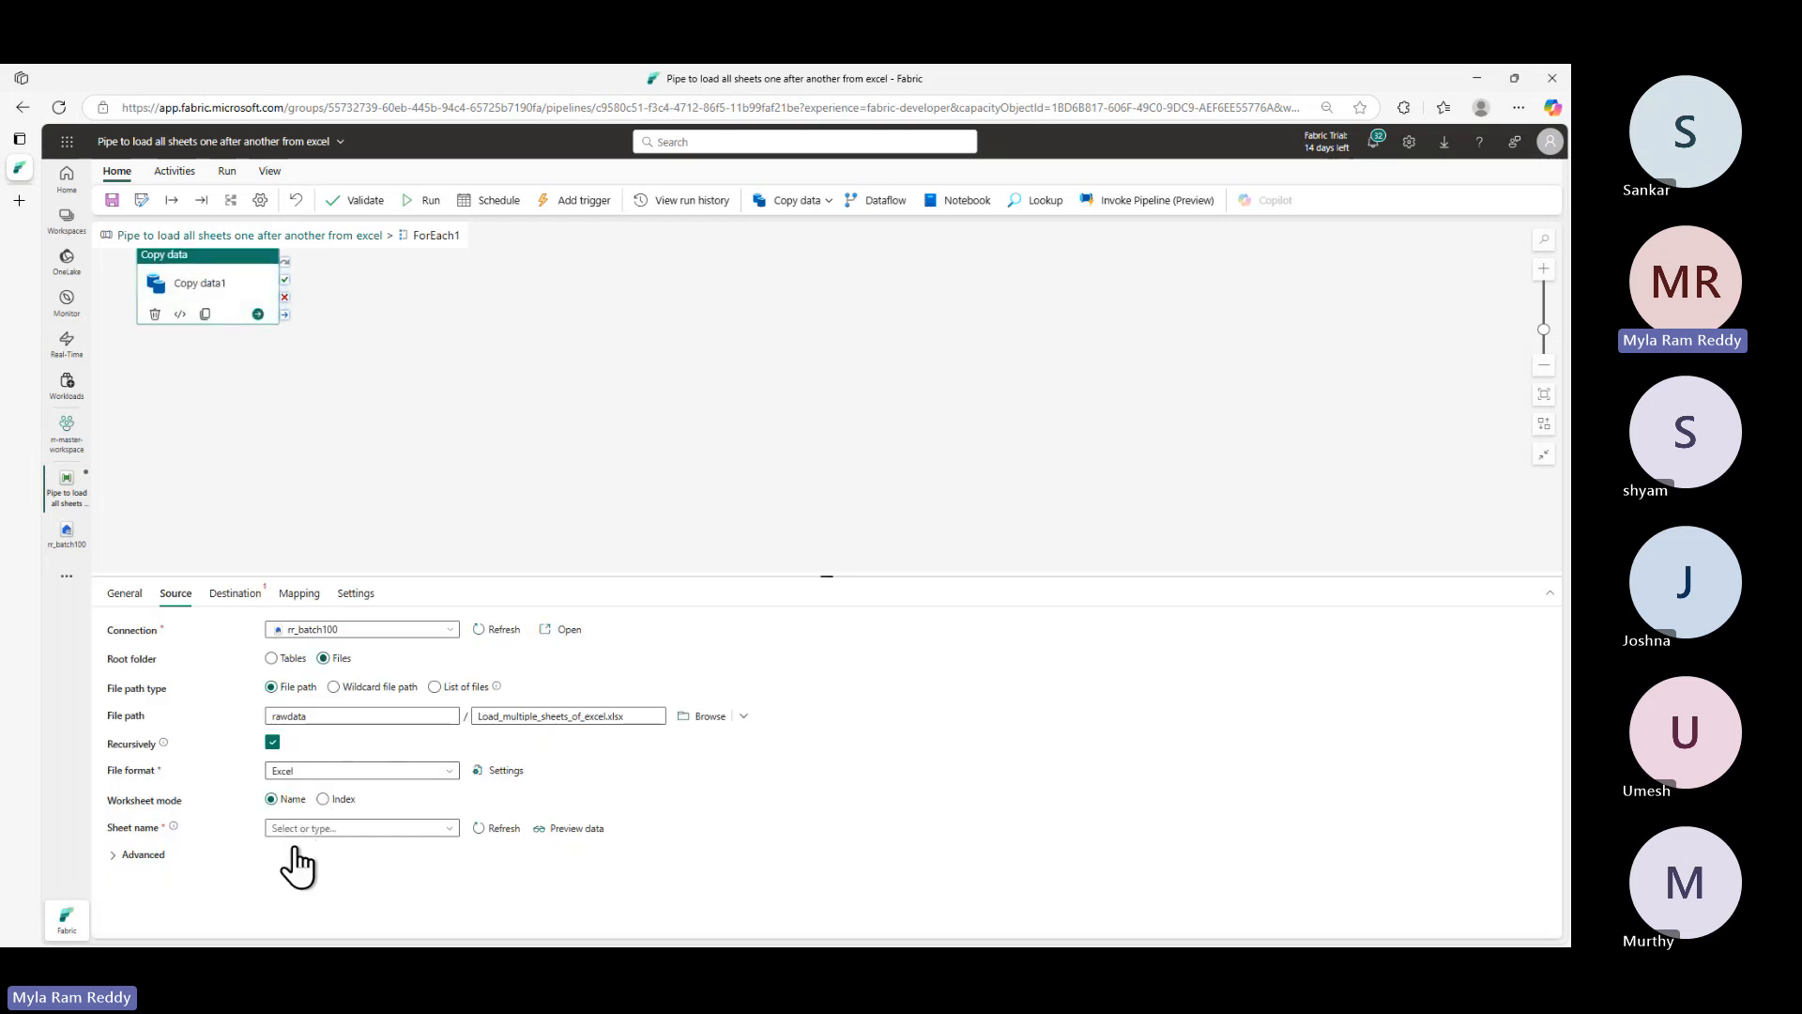
- Select CA as the source sheet name, and change the selection to Seattle with the worksheet mode on Name
left_click(447, 830)
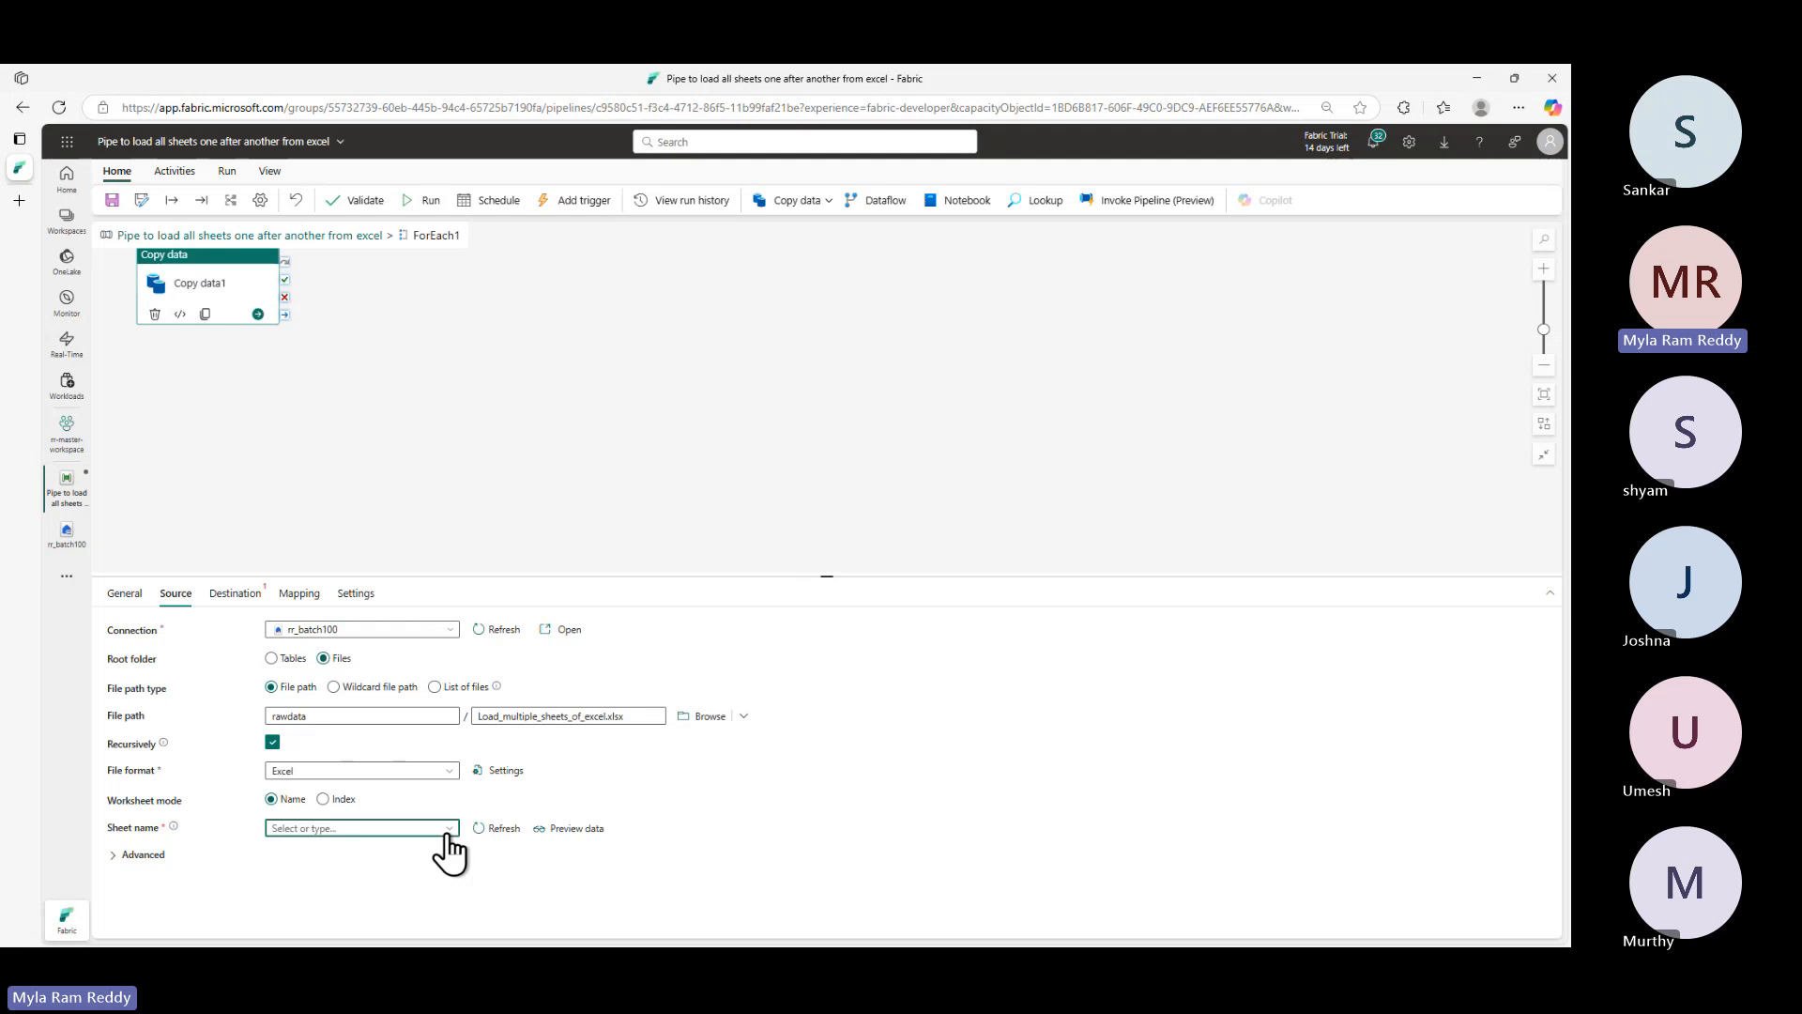
left_click(302, 850)
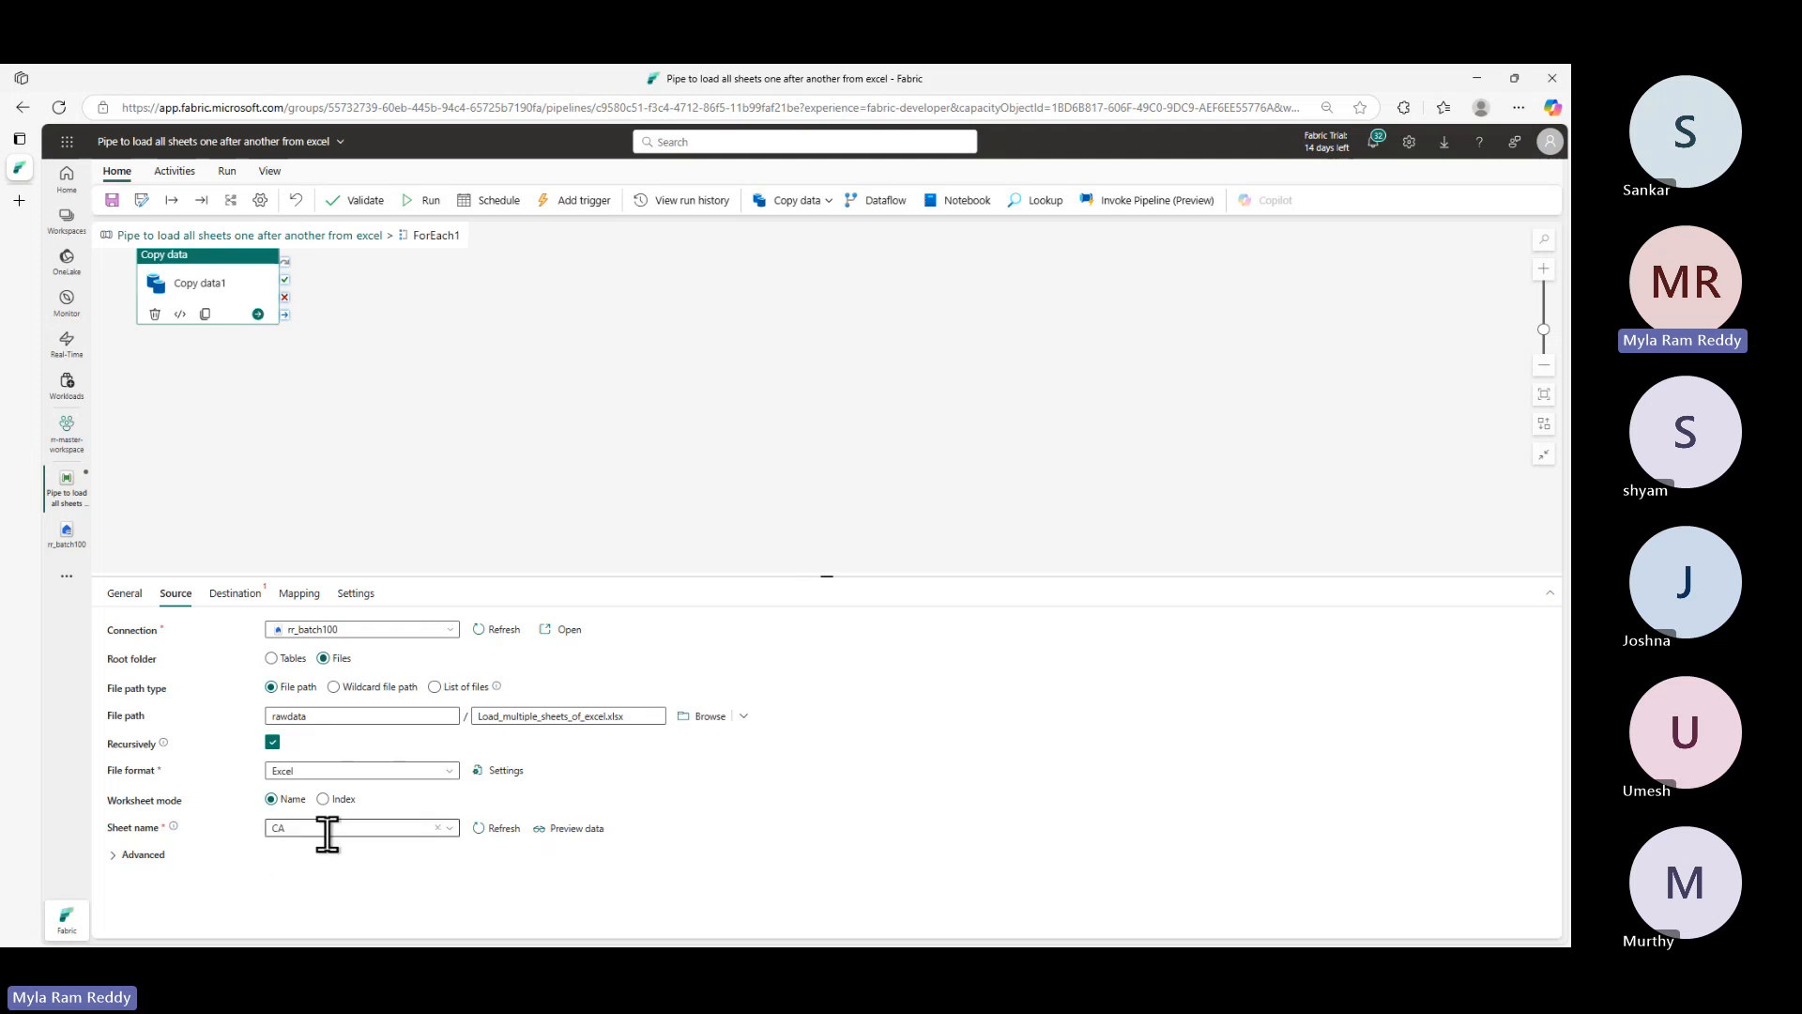
left_click(343, 799)
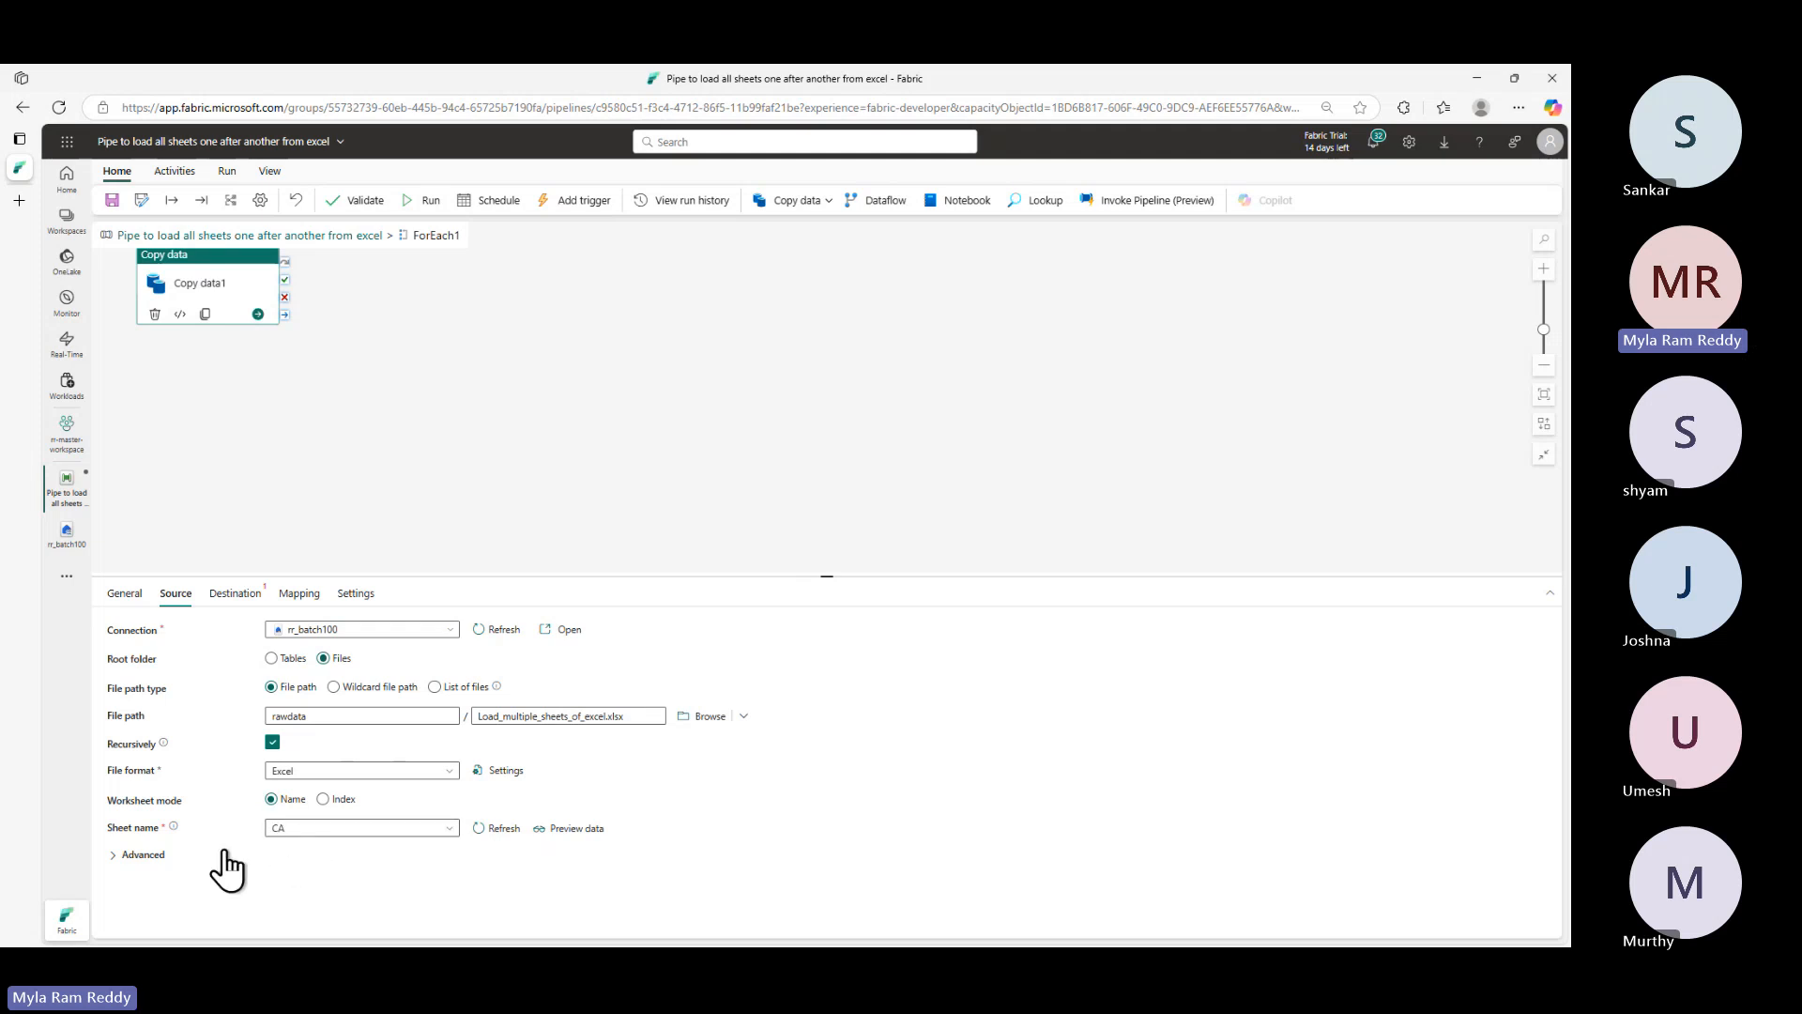
left_click(271, 800)
left_click(448, 842)
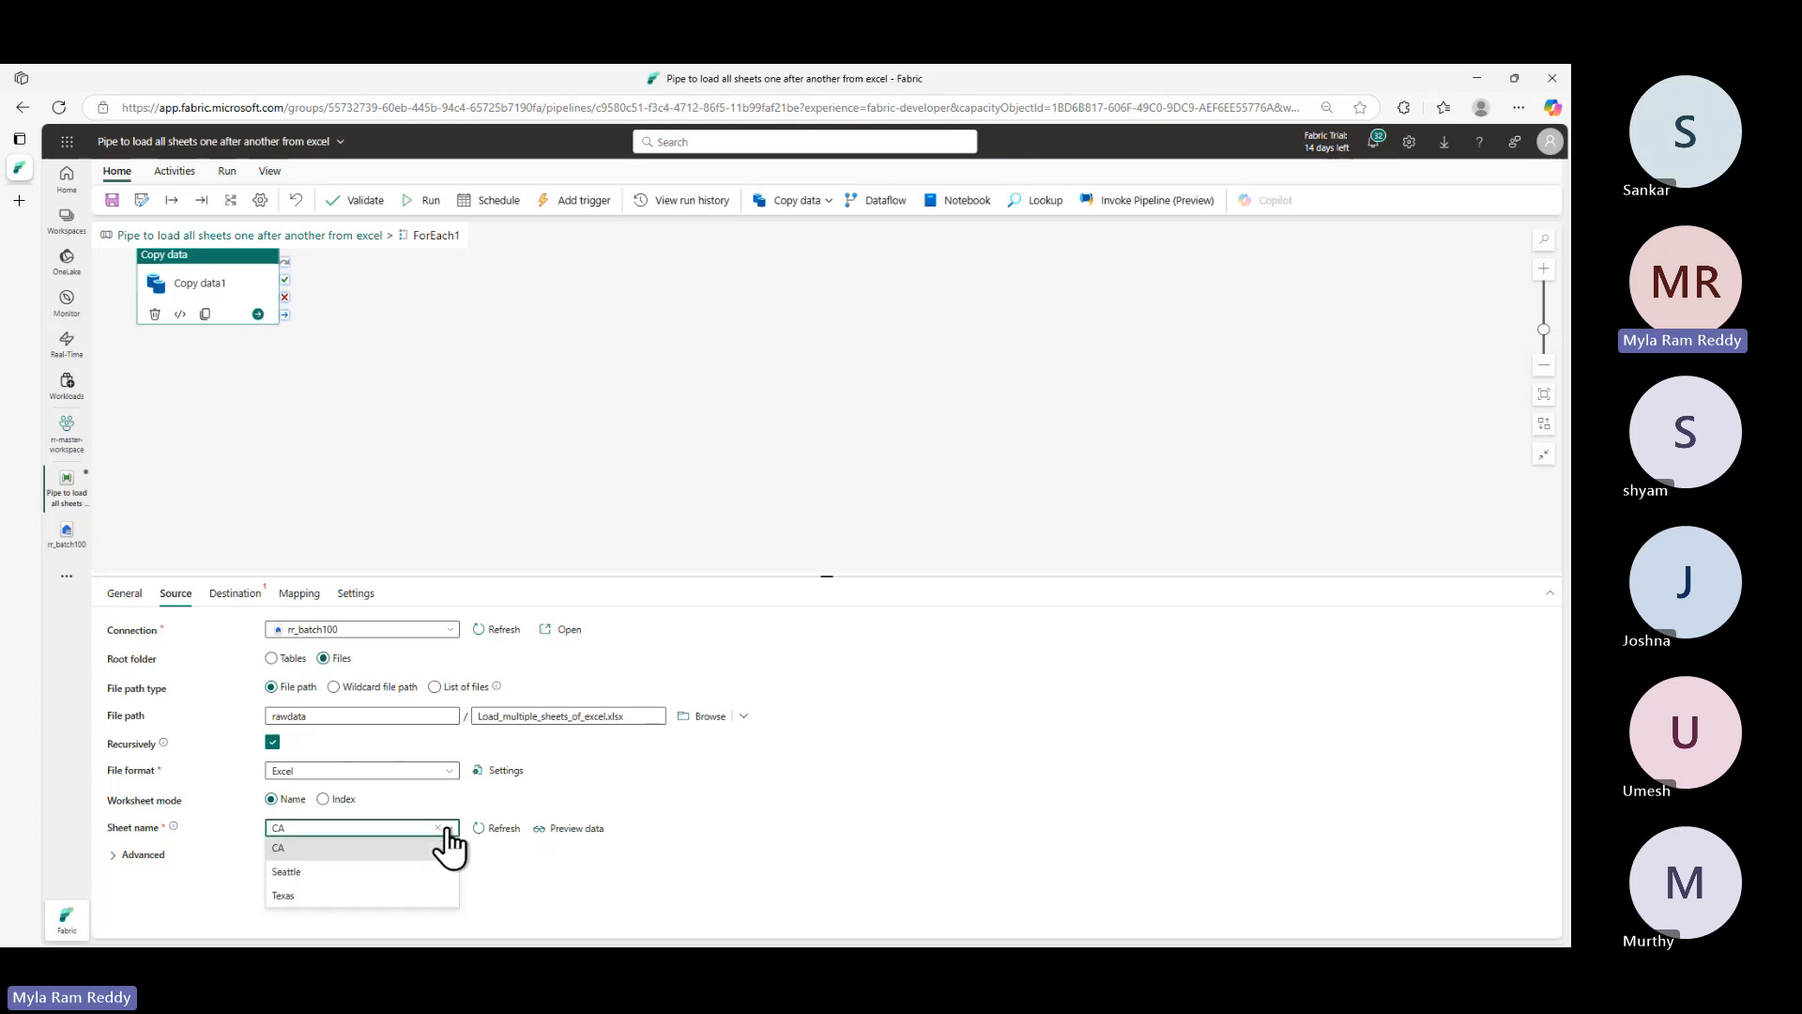
left_click(319, 877)
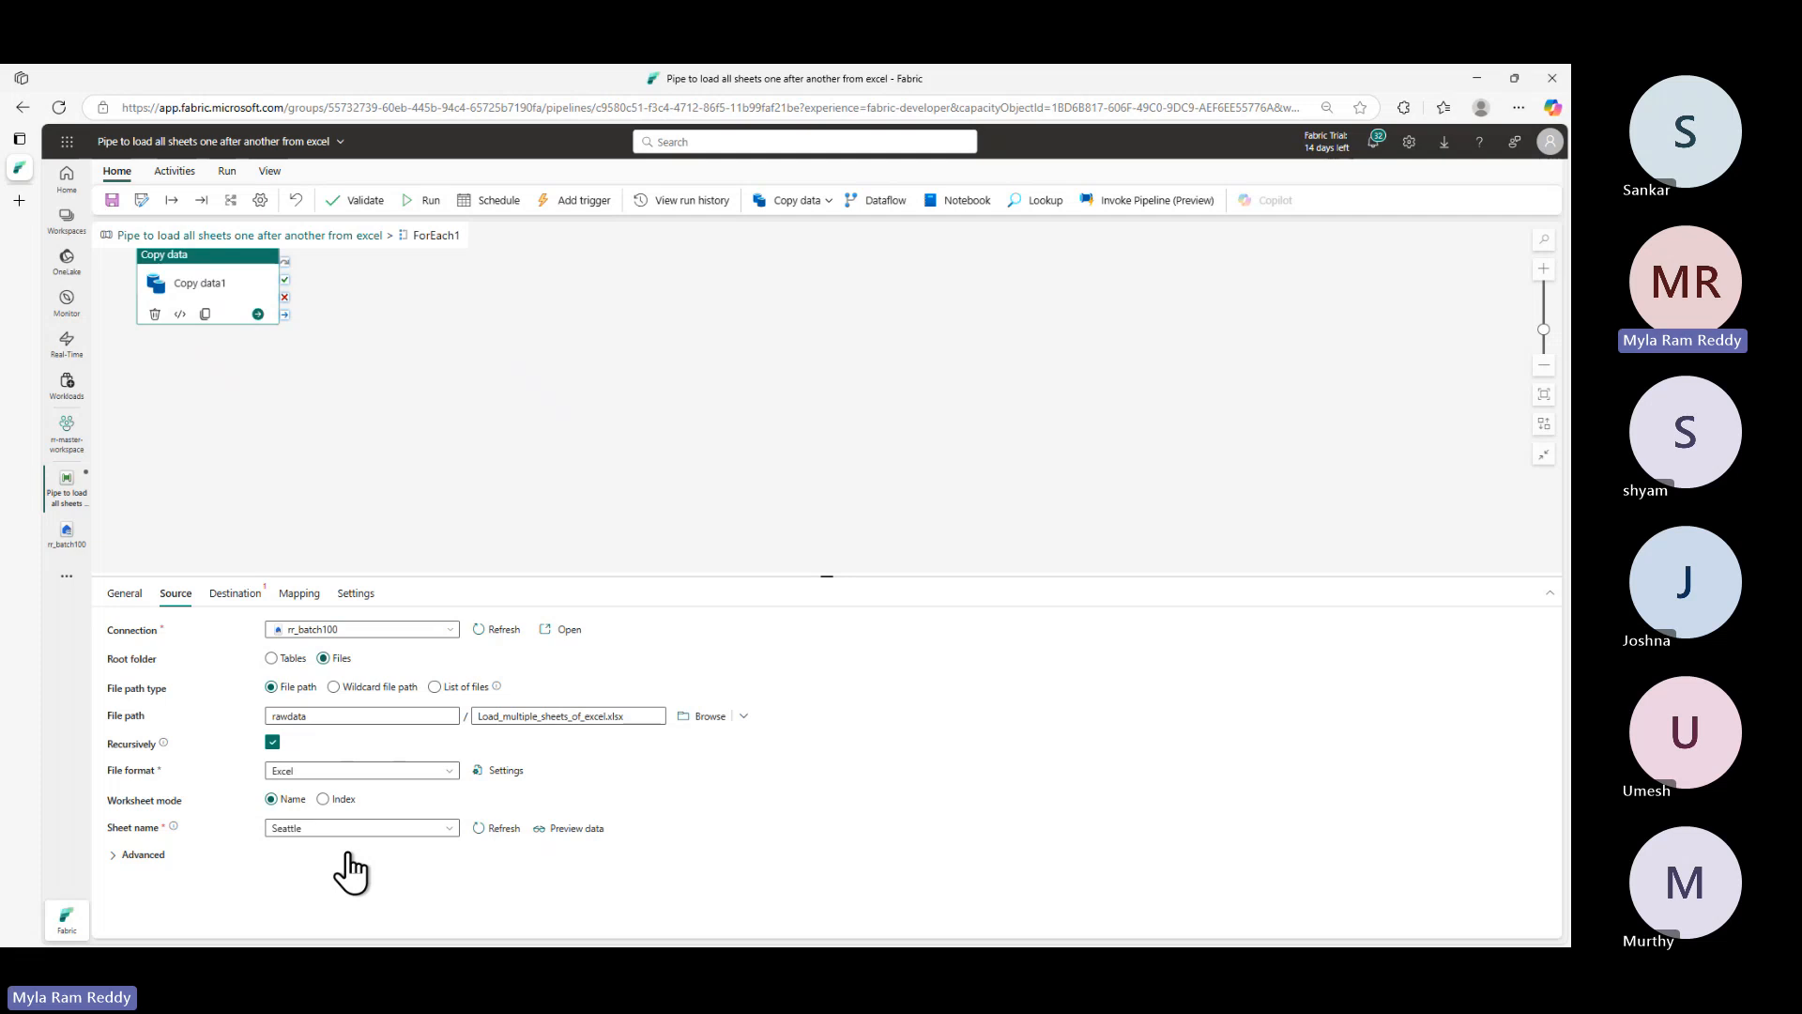
- Clear the Seattle sheet name from the Copy data source and open the dynamic content expression builder for that field
left_click(388, 826)
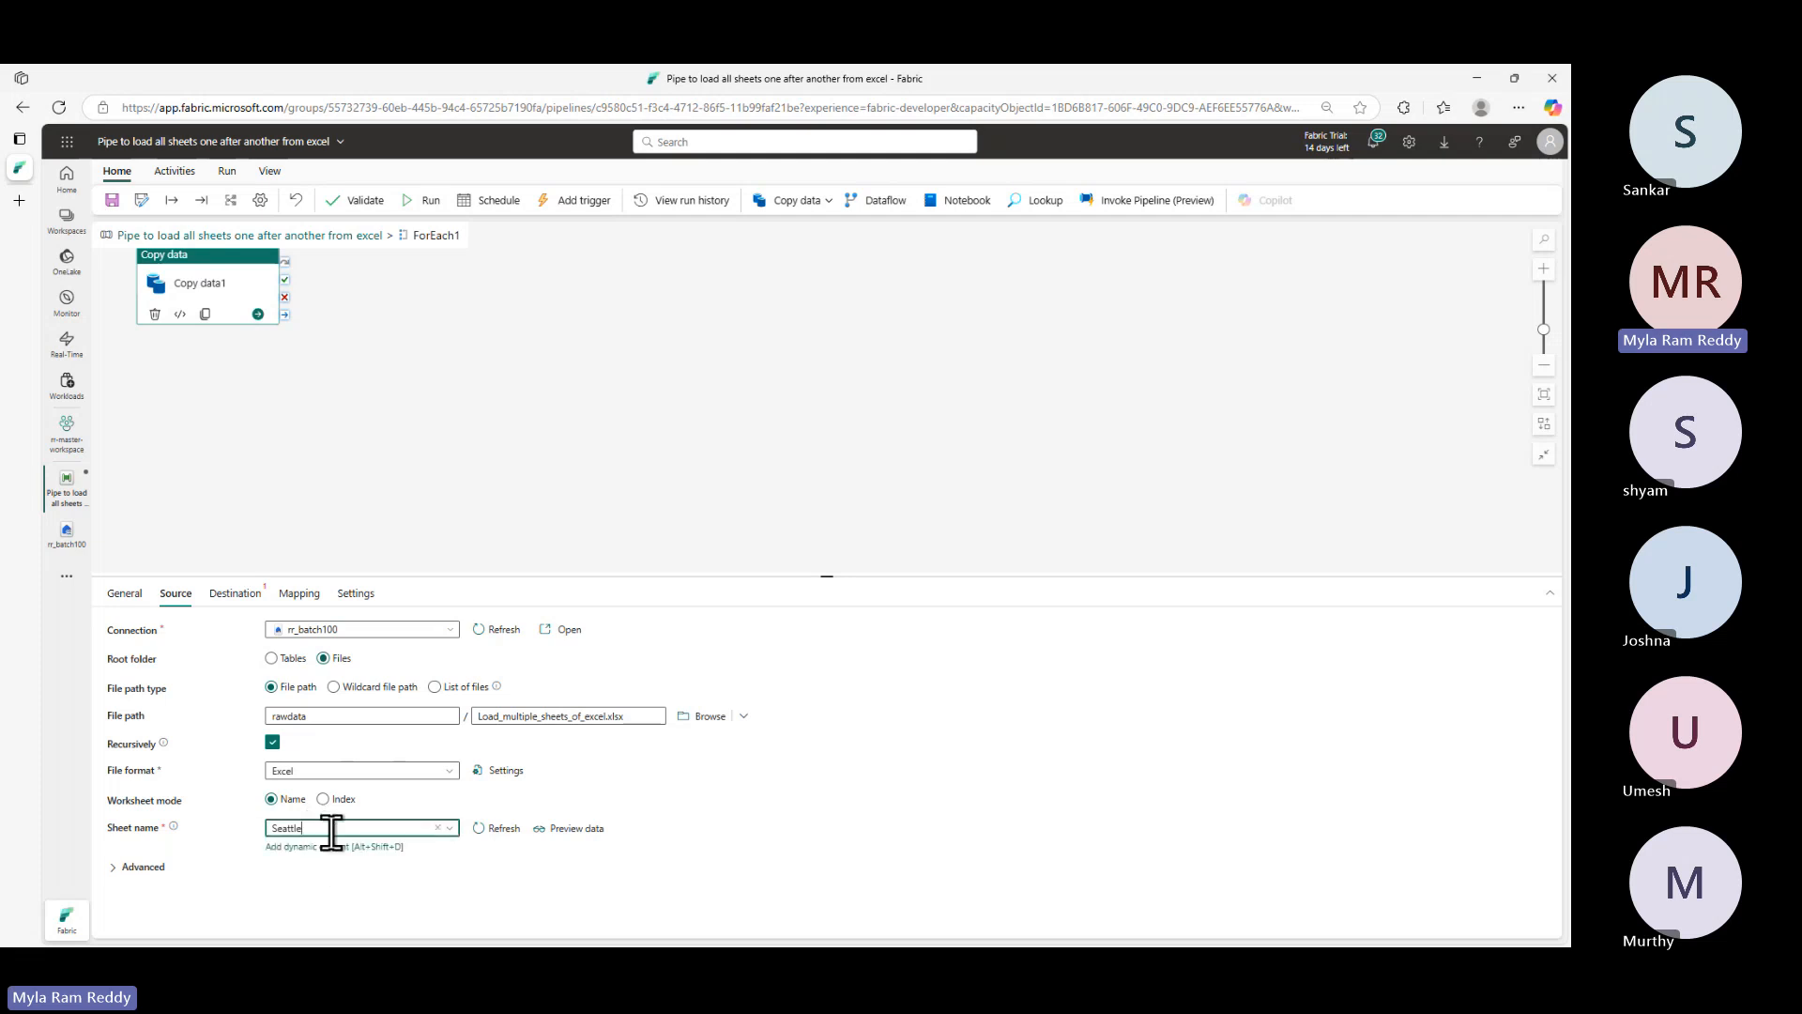
left_click(438, 828)
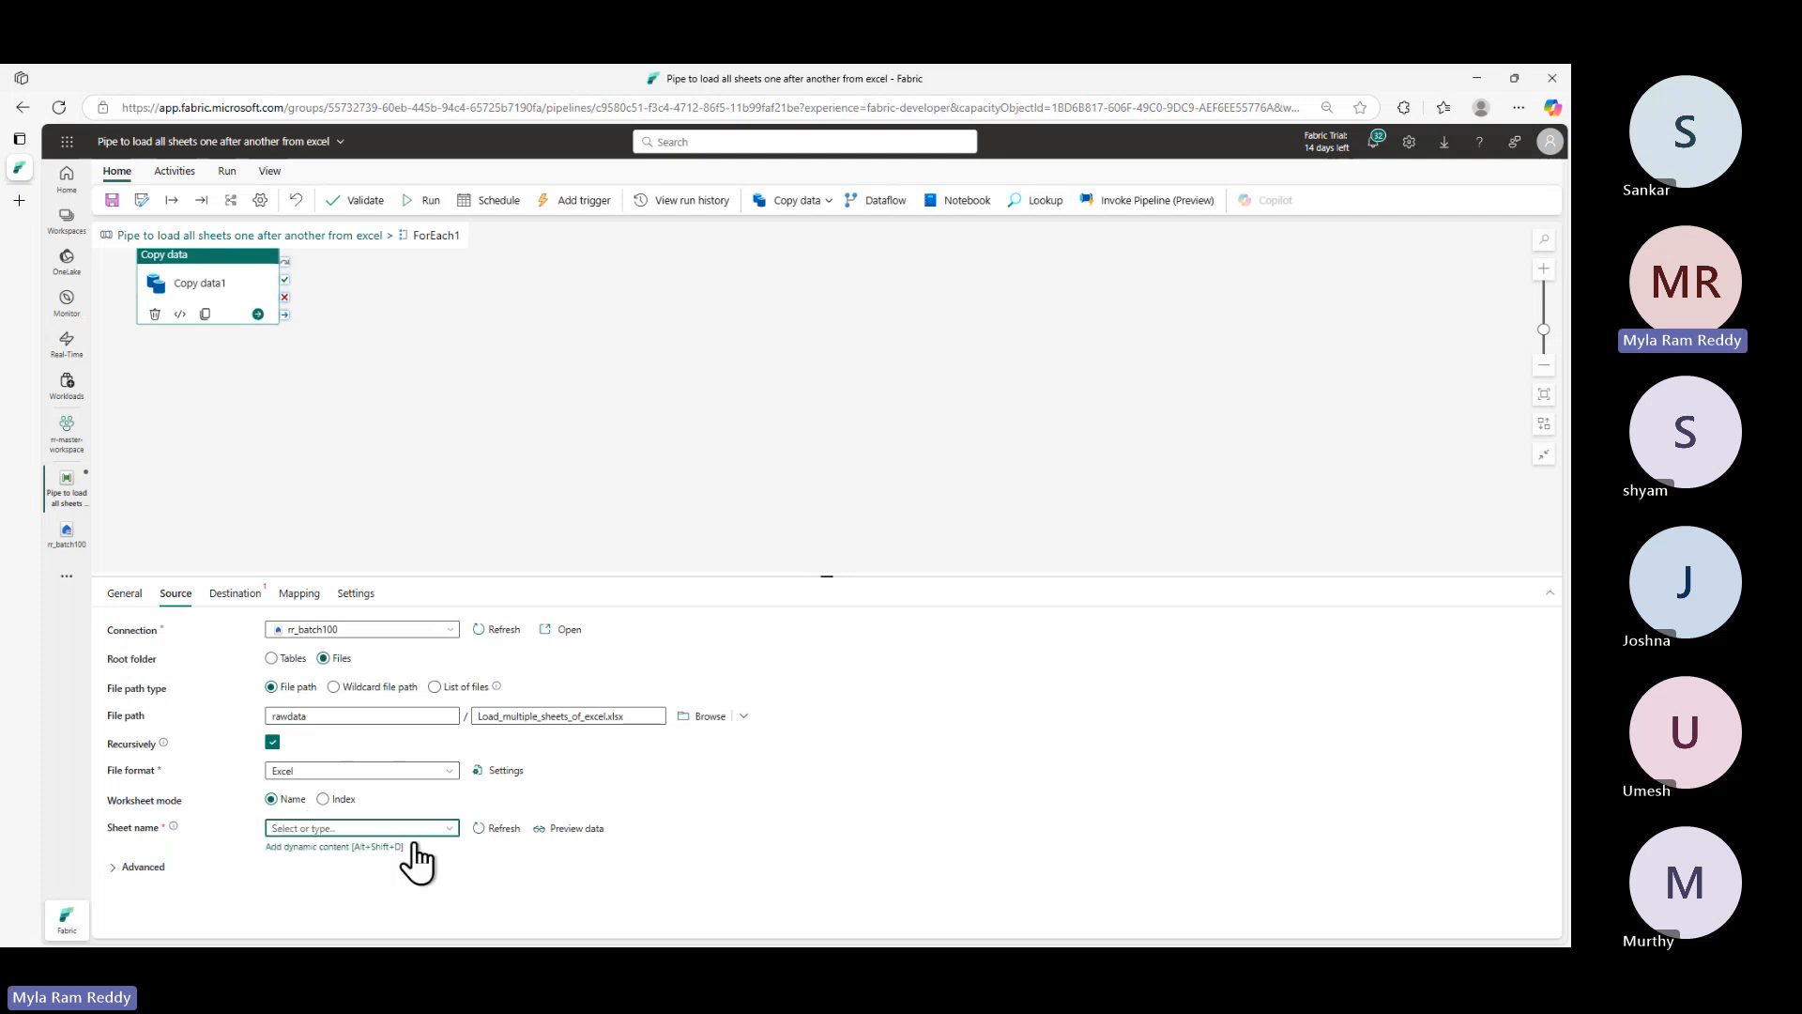
left_click(303, 847)
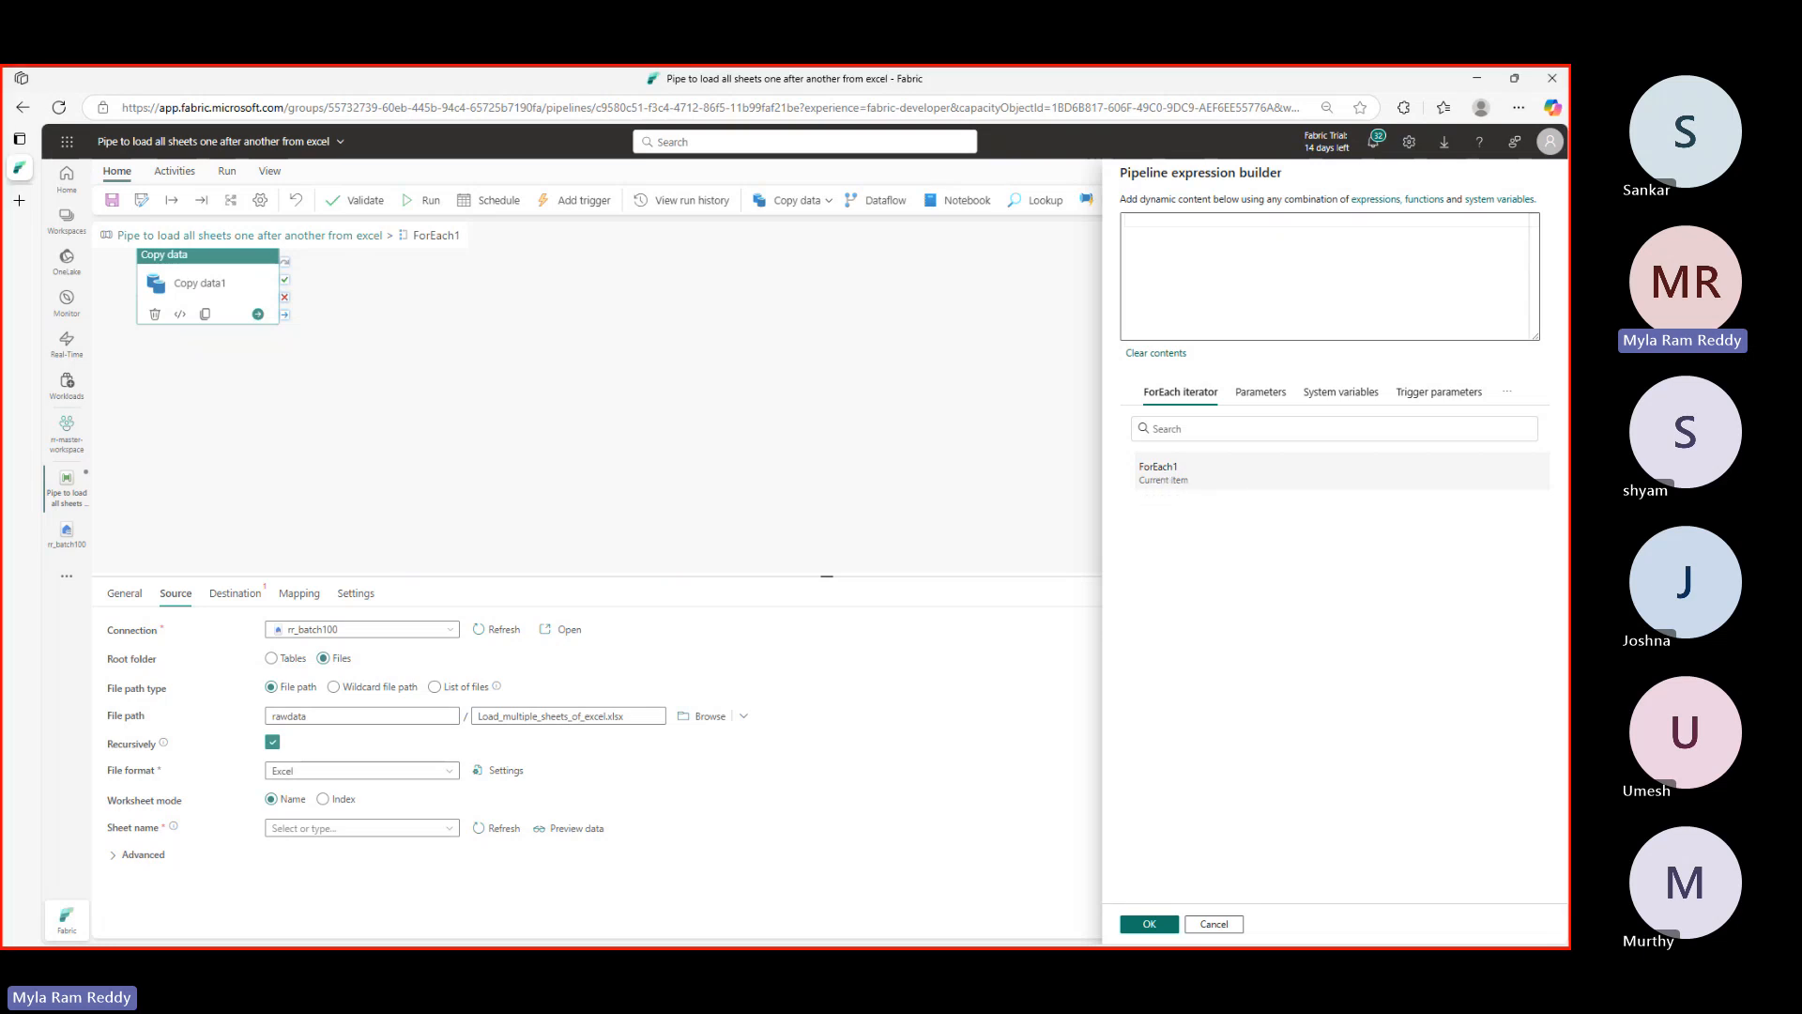
mouse_move(1145, 605)
left_mouse_down()
mouse_move(1014, 488)
mouse_move(1282, 373)
mouse_move(1181, 610)
mouse_move(1131, 610)
left_mouse_up()
mouse_move(1173, 487)
left_mouse_down()
mouse_move(1188, 568)
mouse_move(1222, 593)
mouse_move(1267, 548)
mouse_move(1288, 591)
left_mouse_up()
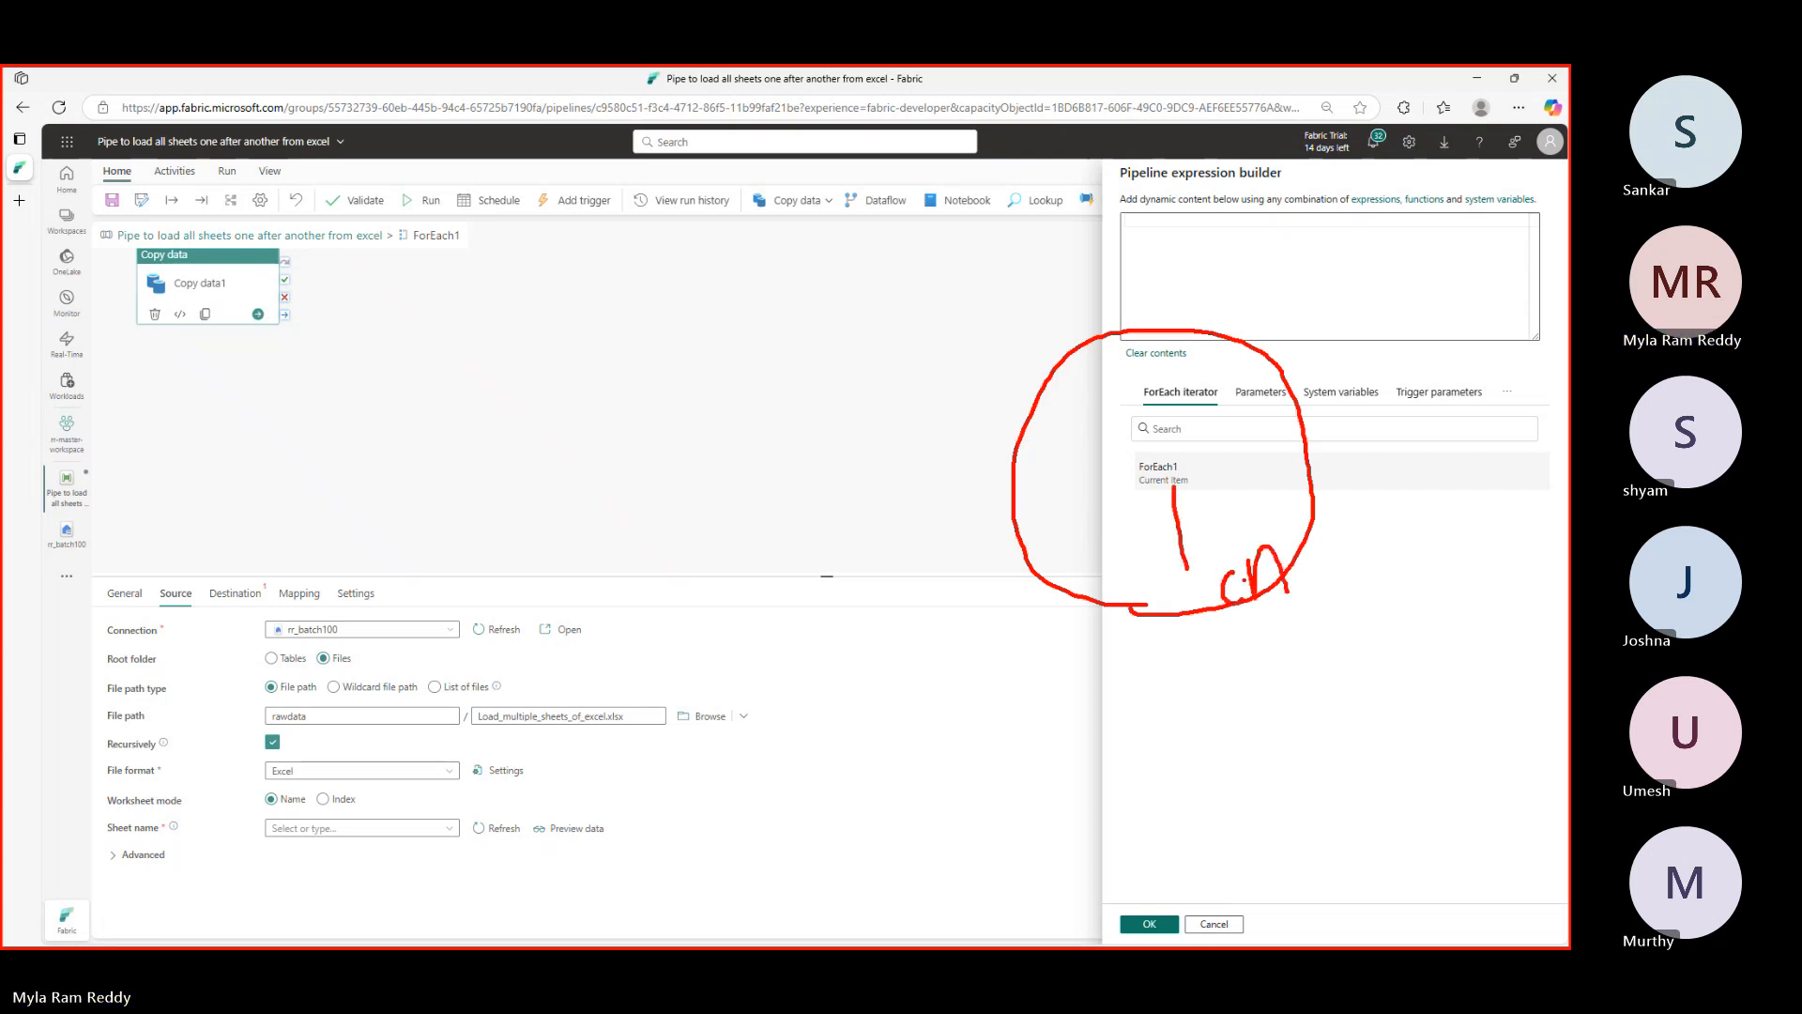
mouse_move(1269, 299)
left_mouse_down()
mouse_move(1220, 279)
mouse_move(954, 469)
mouse_move(1265, 733)
left_mouse_up()
left_click_drag(1412, 382, 1267, 299)
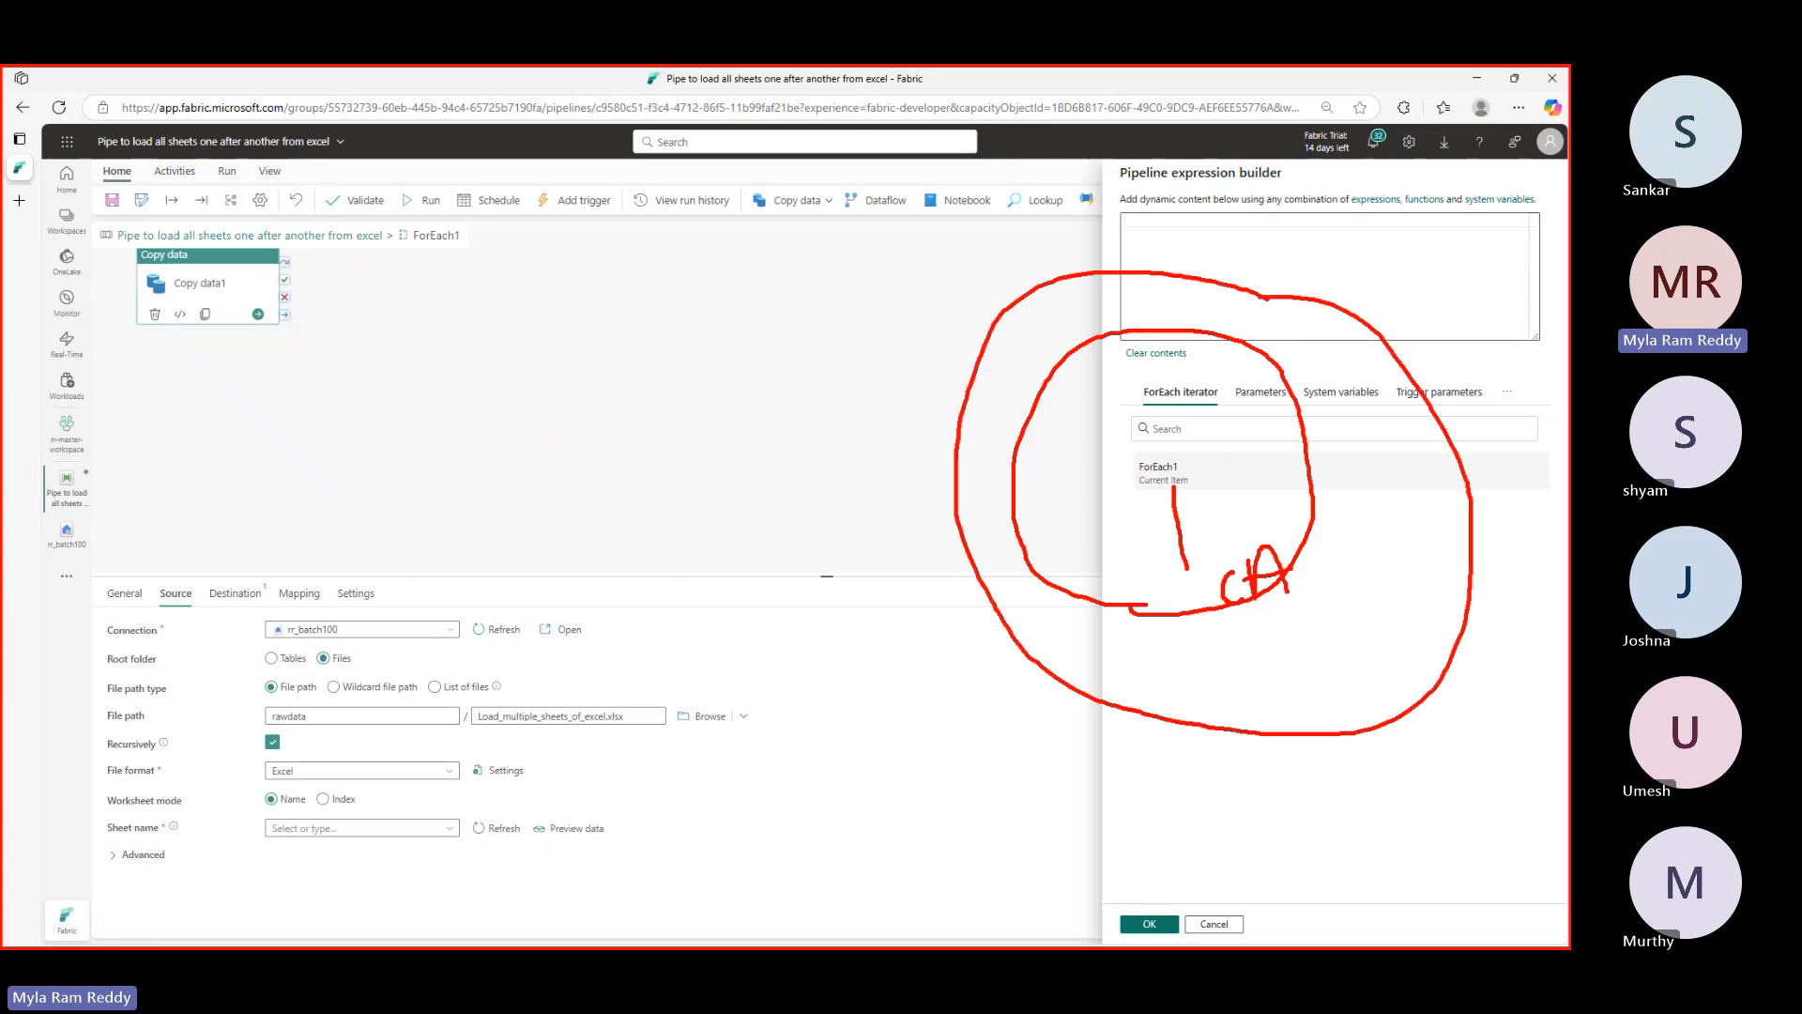
left_click_drag(1141, 489, 962, 542)
mouse_move(908, 471)
left_mouse_down()
mouse_move(932, 524)
mouse_move(930, 438)
mouse_move(970, 455)
mouse_move(991, 384)
left_mouse_up()
left_click_drag(999, 356, 1004, 389)
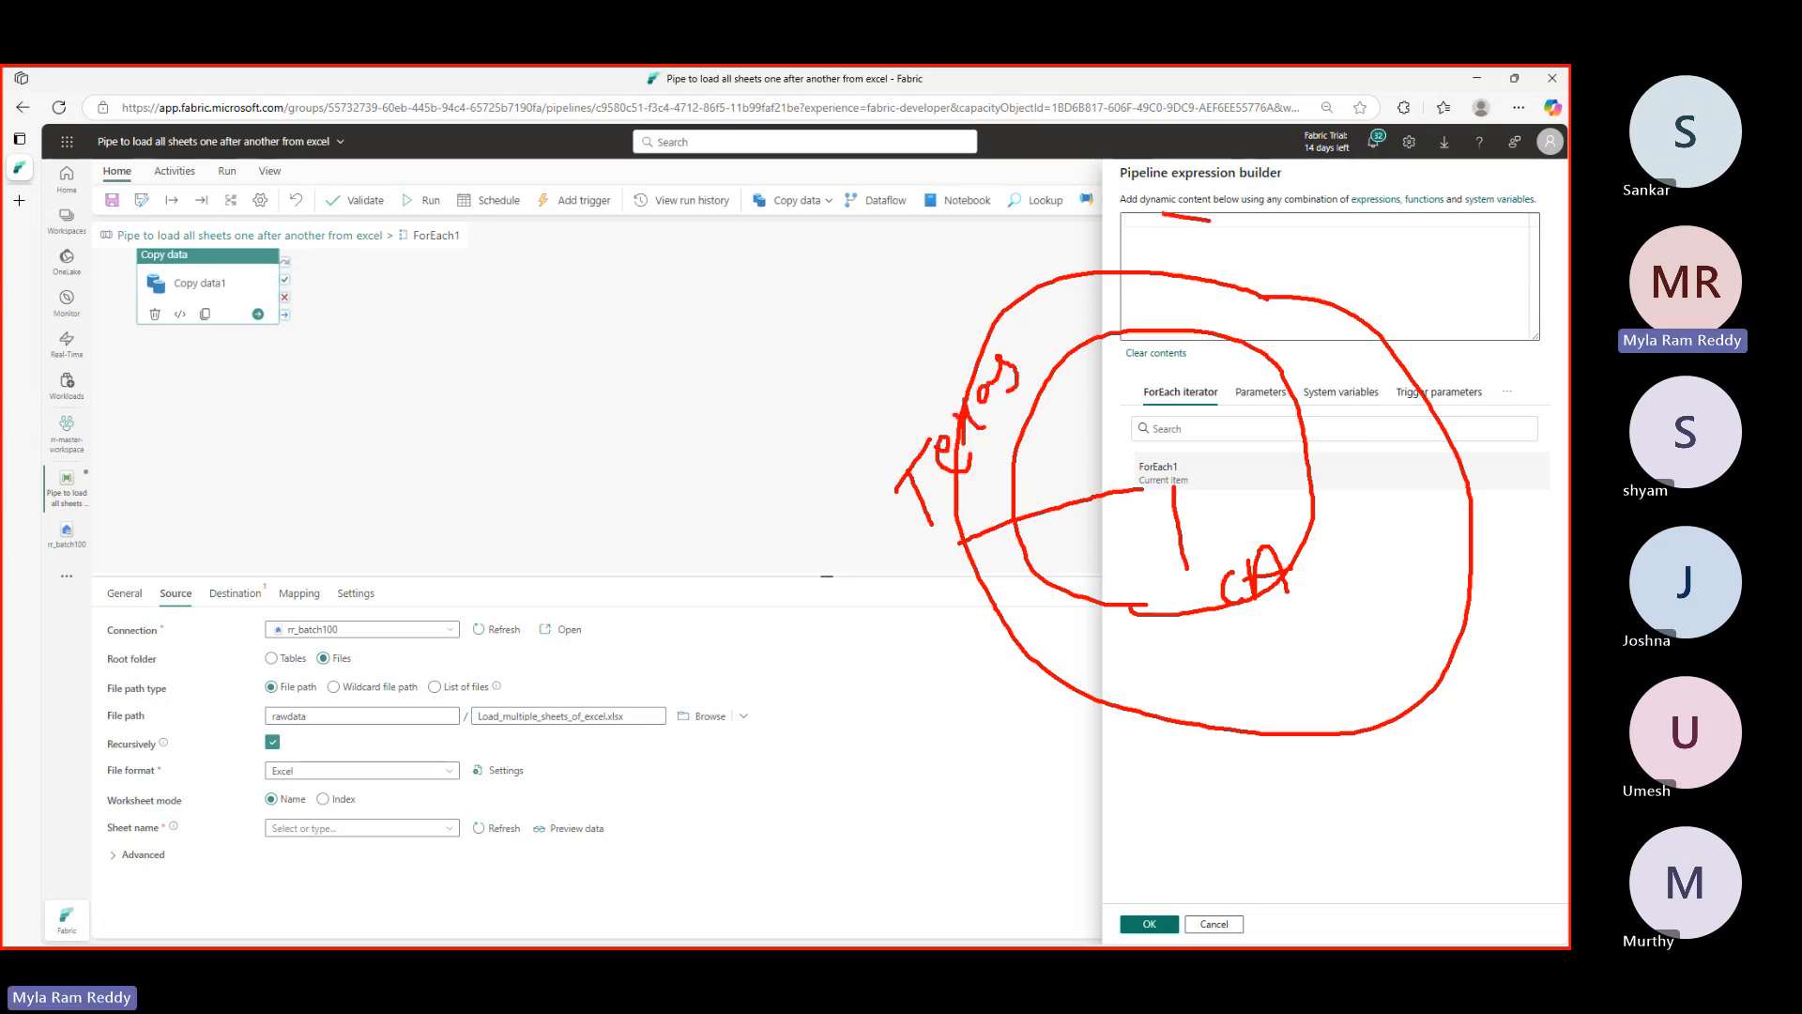
mouse_move(889, 292)
left_mouse_down()
mouse_move(1211, 221)
mouse_move(994, 825)
mouse_move(1551, 636)
mouse_move(1379, 248)
mouse_move(1154, 218)
left_mouse_up()
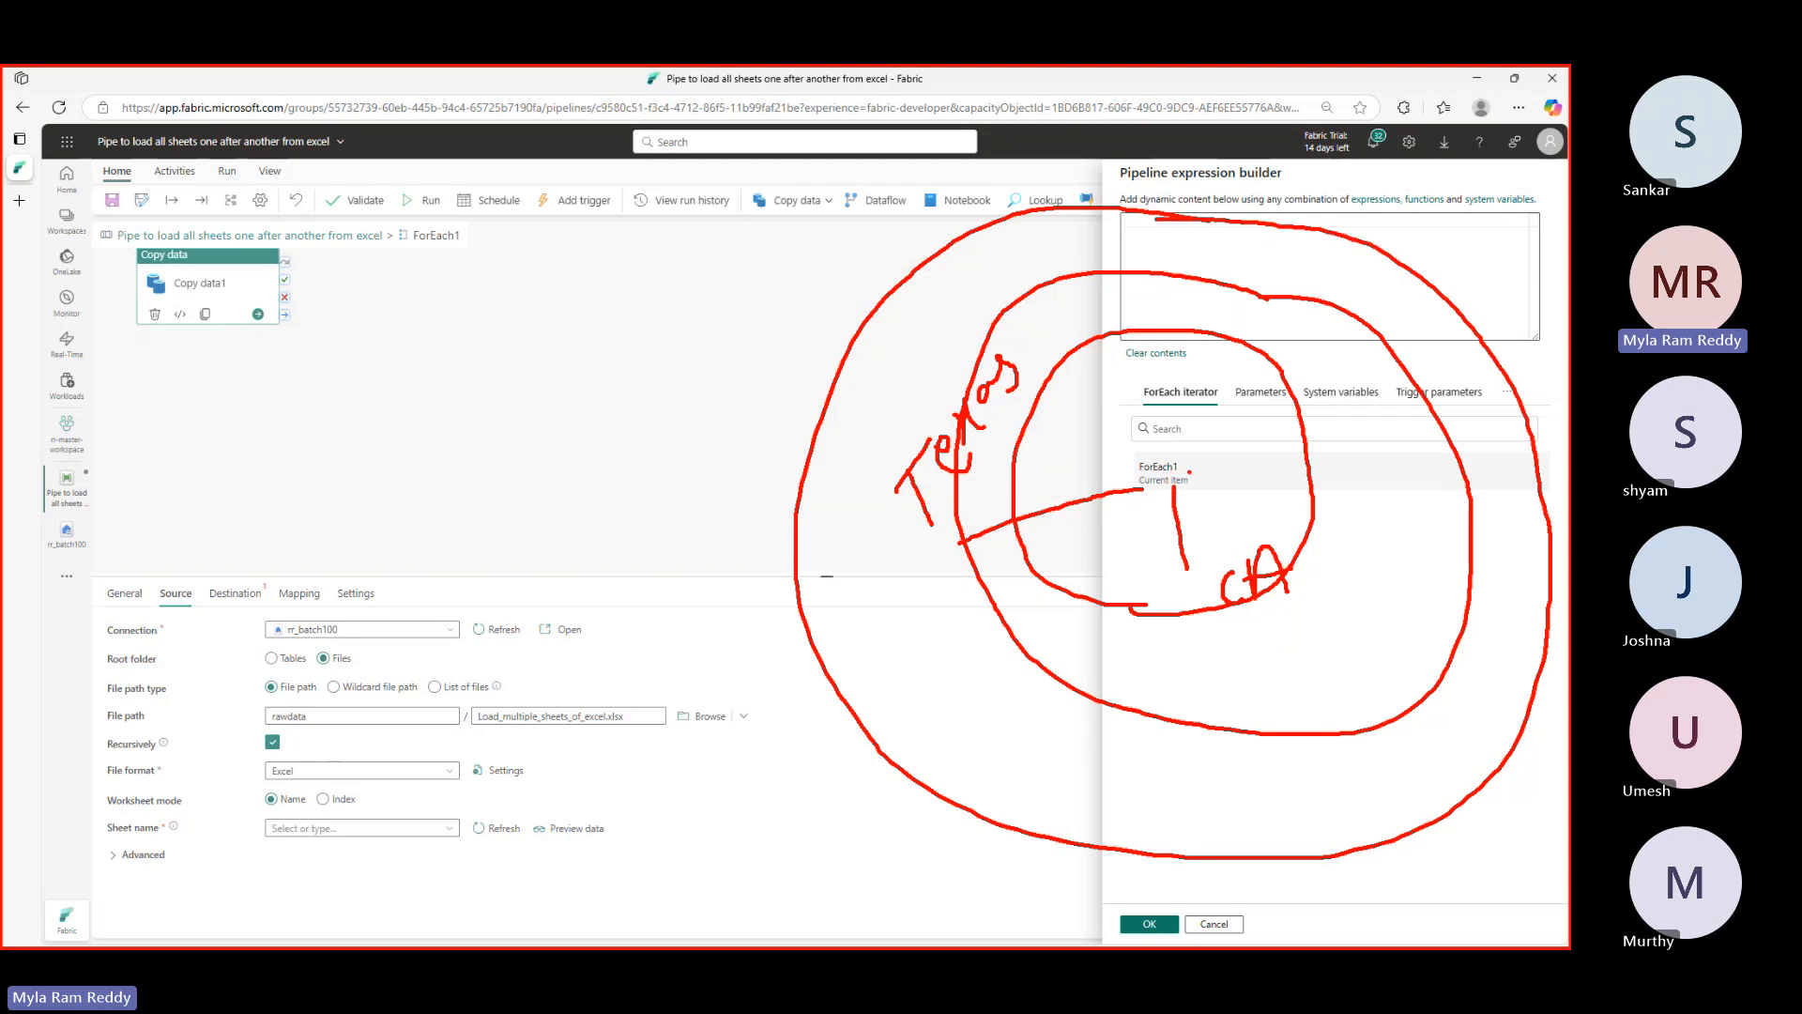
mouse_move(1189, 472)
left_mouse_down()
mouse_move(1333, 357)
mouse_move(1401, 272)
left_mouse_up()
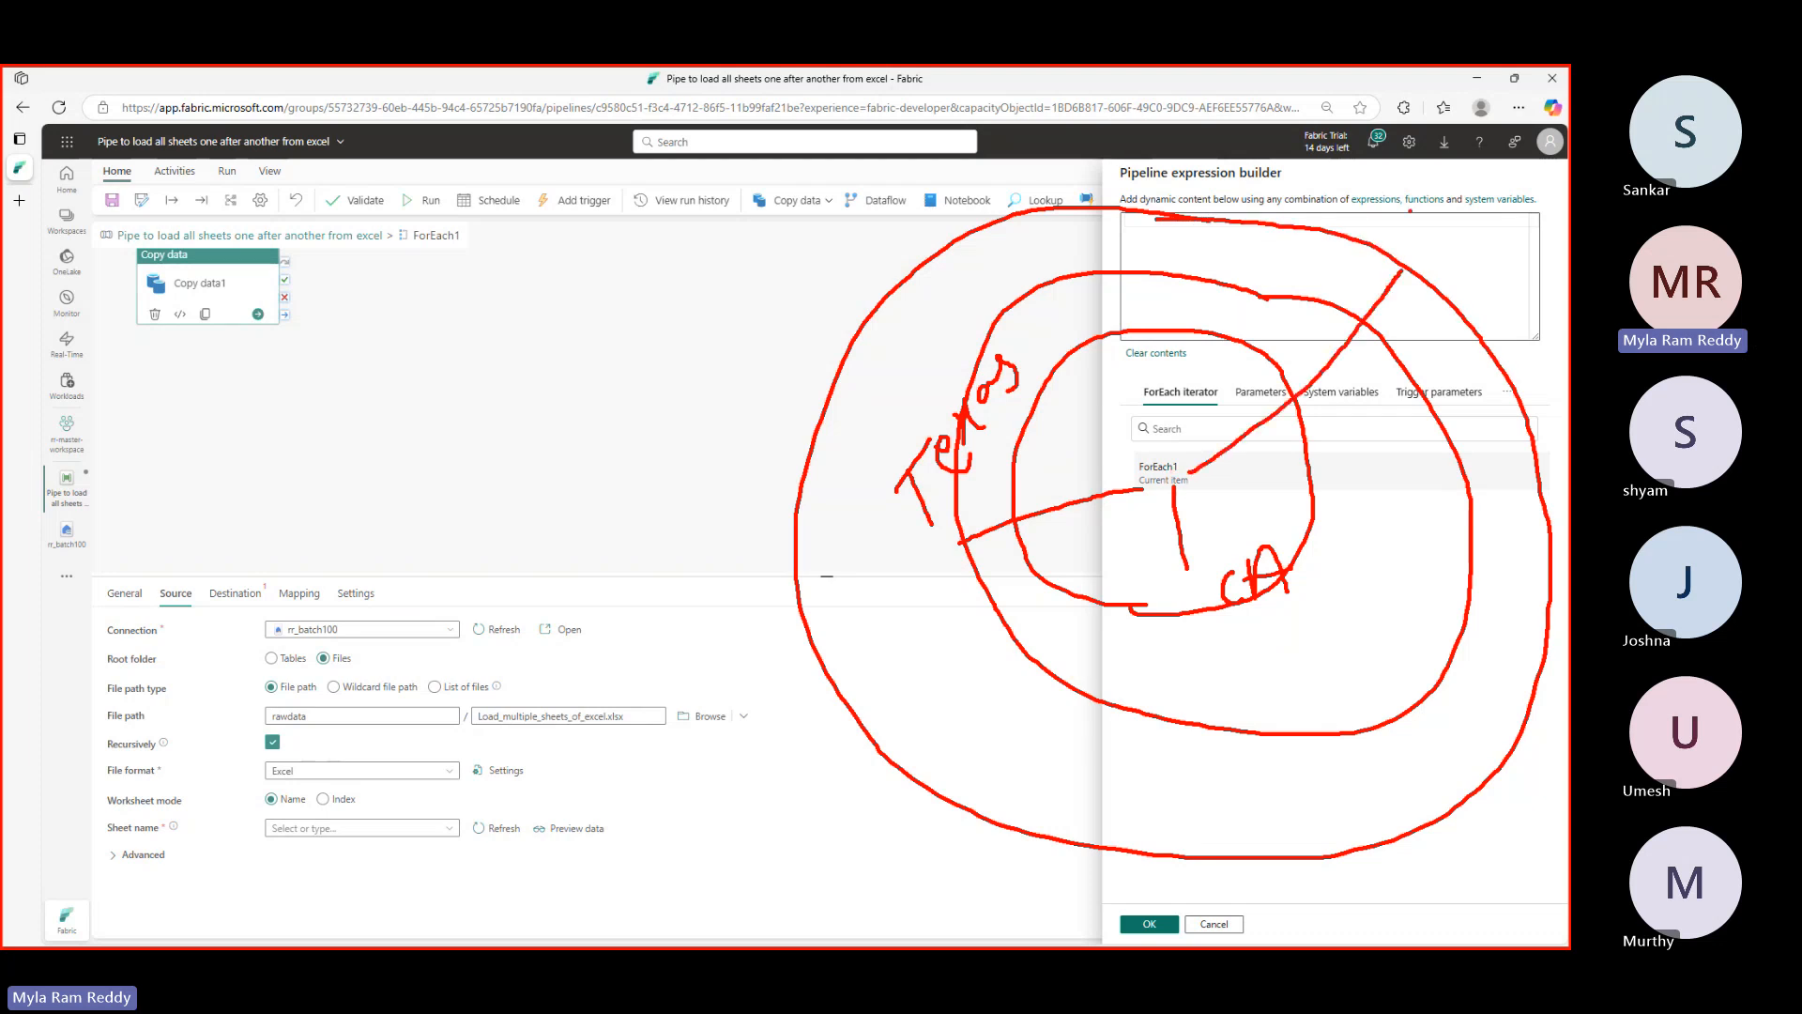
mouse_move(1410, 210)
left_mouse_down()
mouse_move(1395, 272)
mouse_move(1508, 268)
mouse_move(1558, 280)
mouse_move(1565, 300)
left_mouse_up()
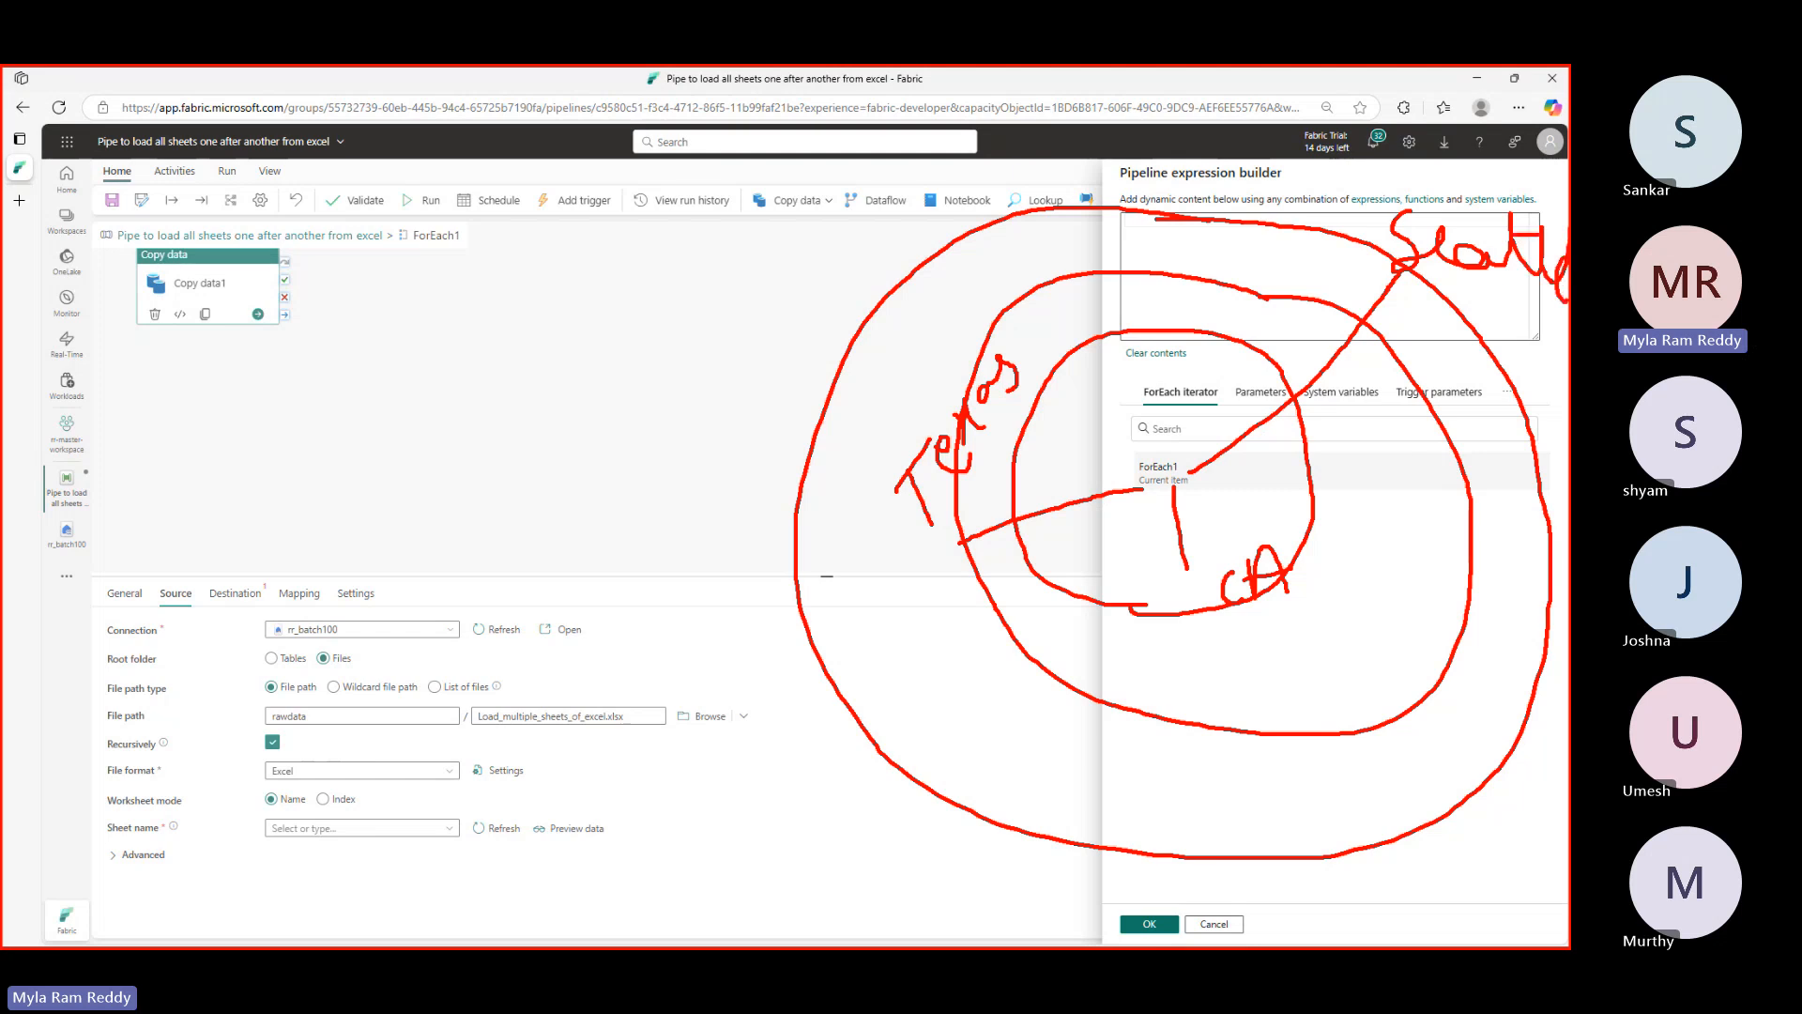
key("Escape")
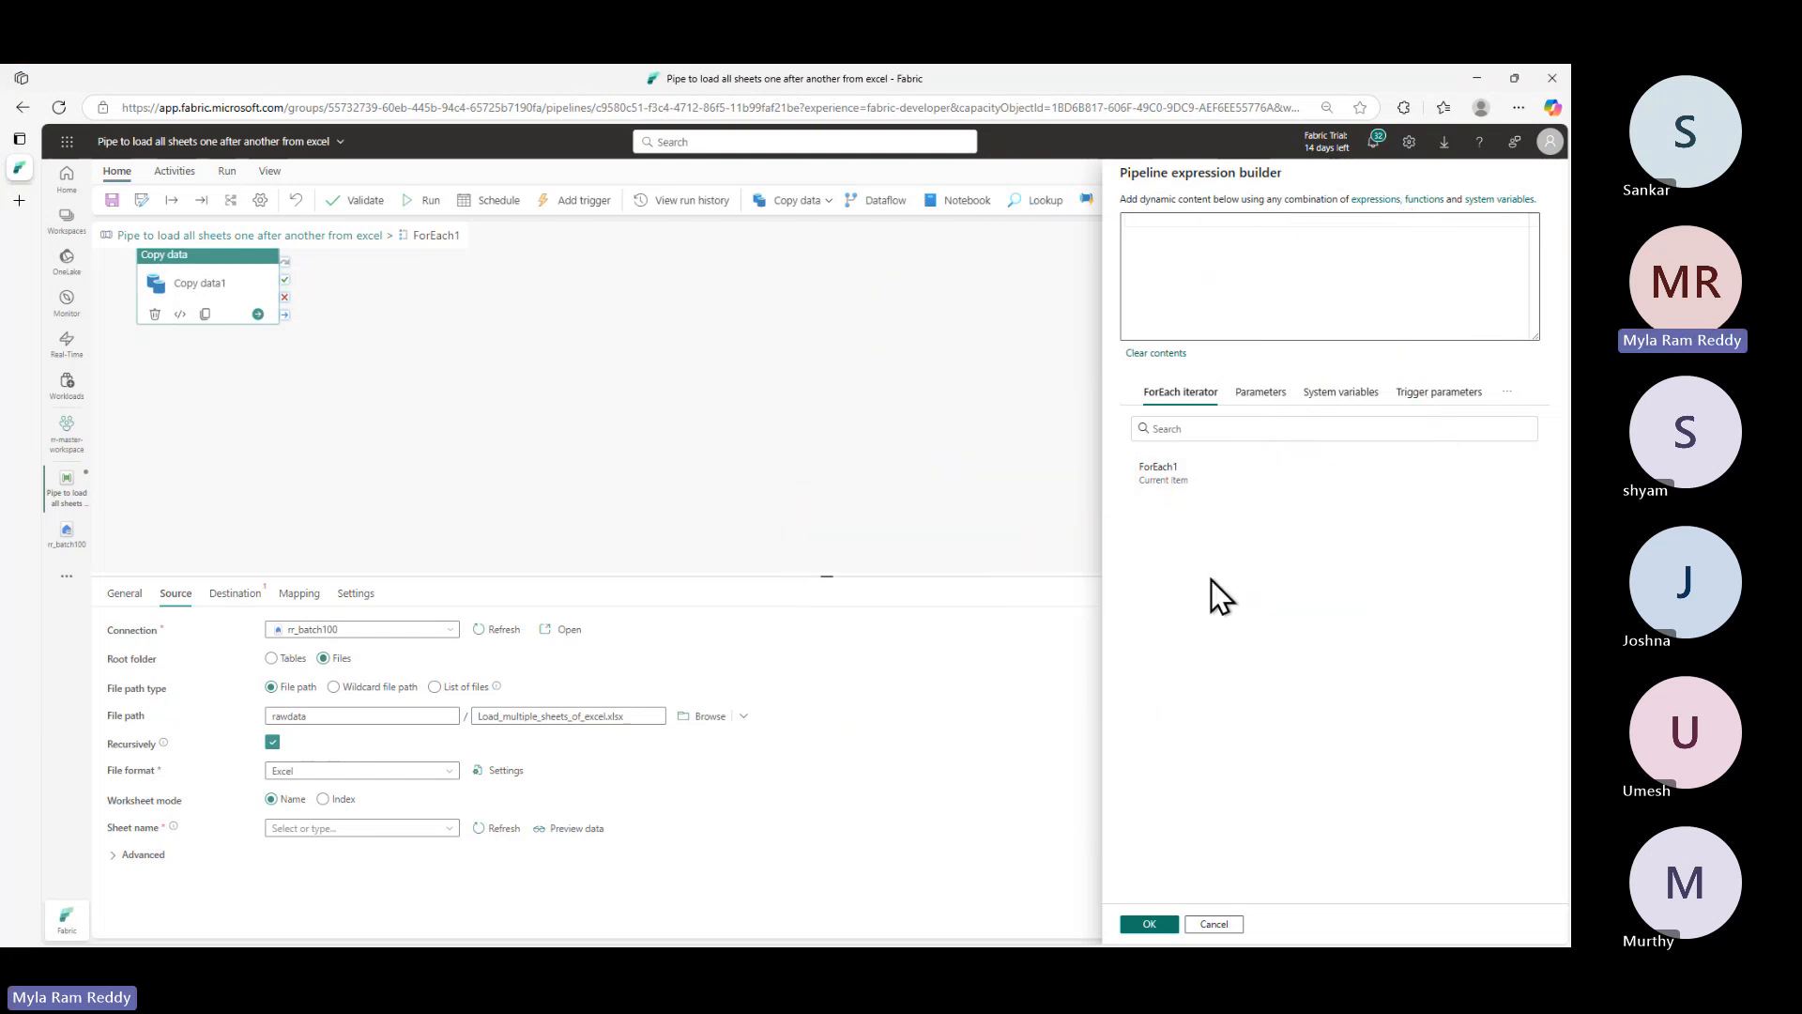
left_click(1167, 488)
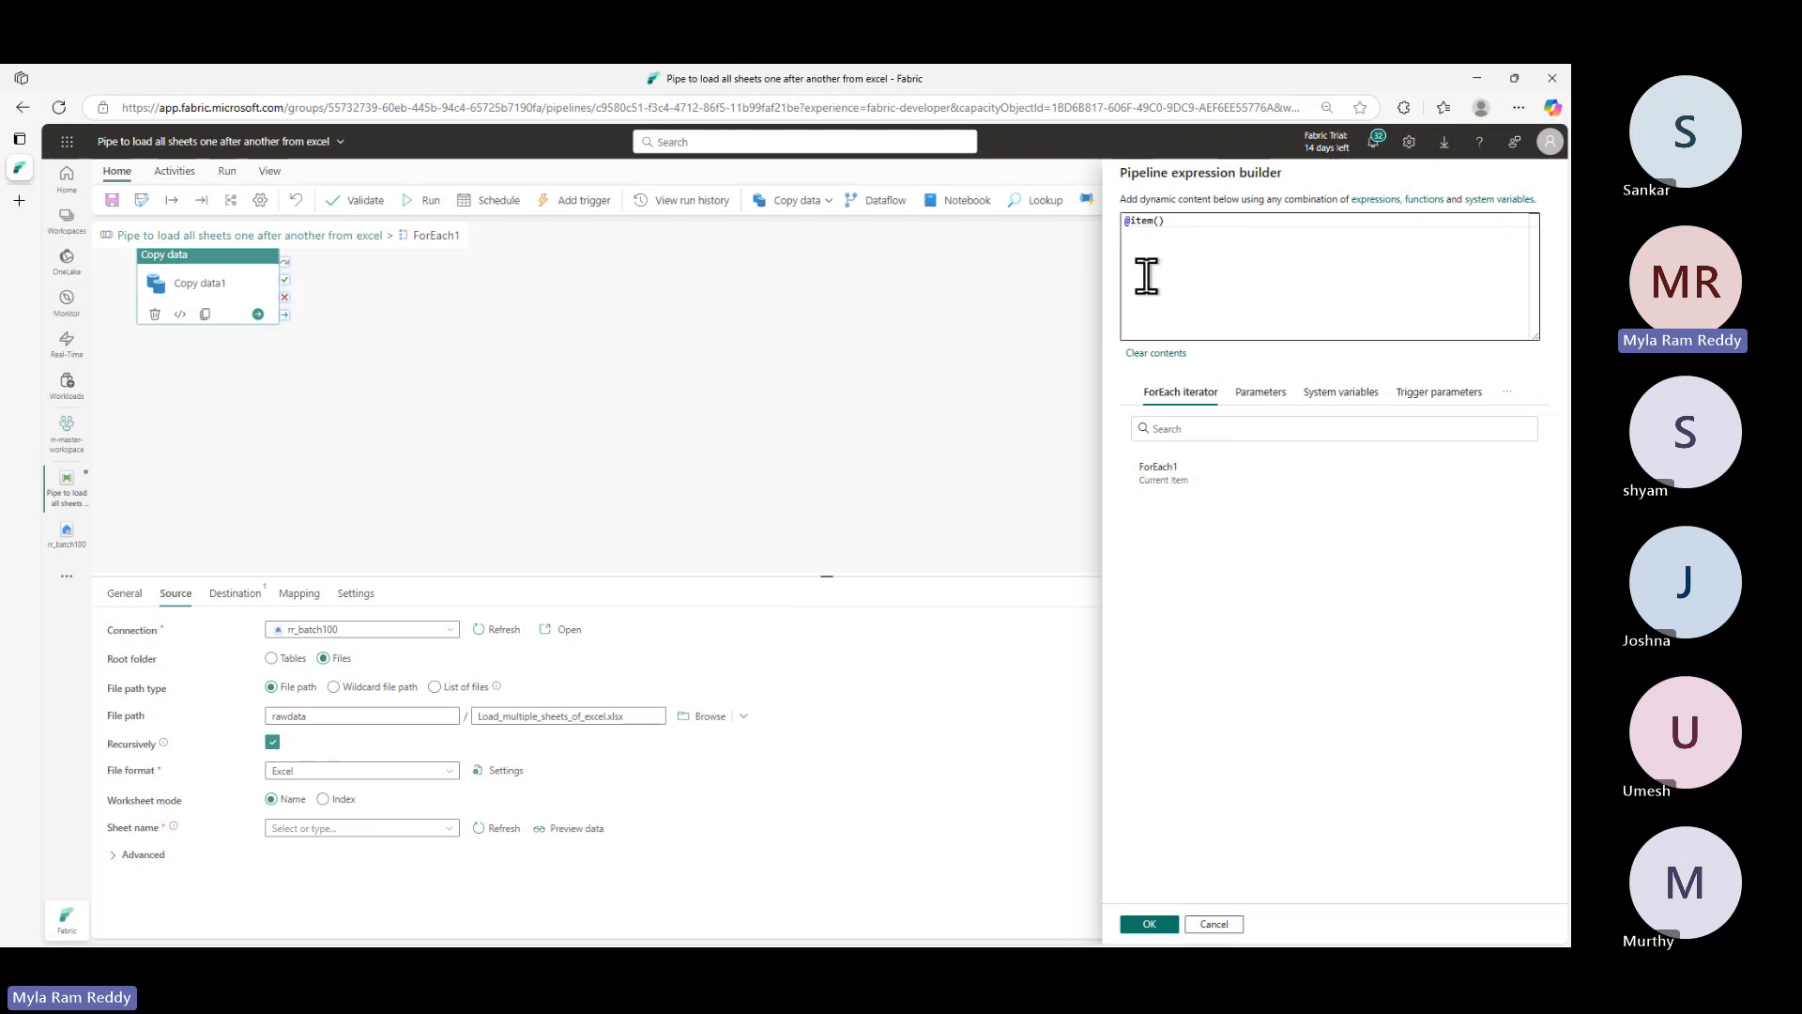
left_click_drag(1195, 223, 948, 225)
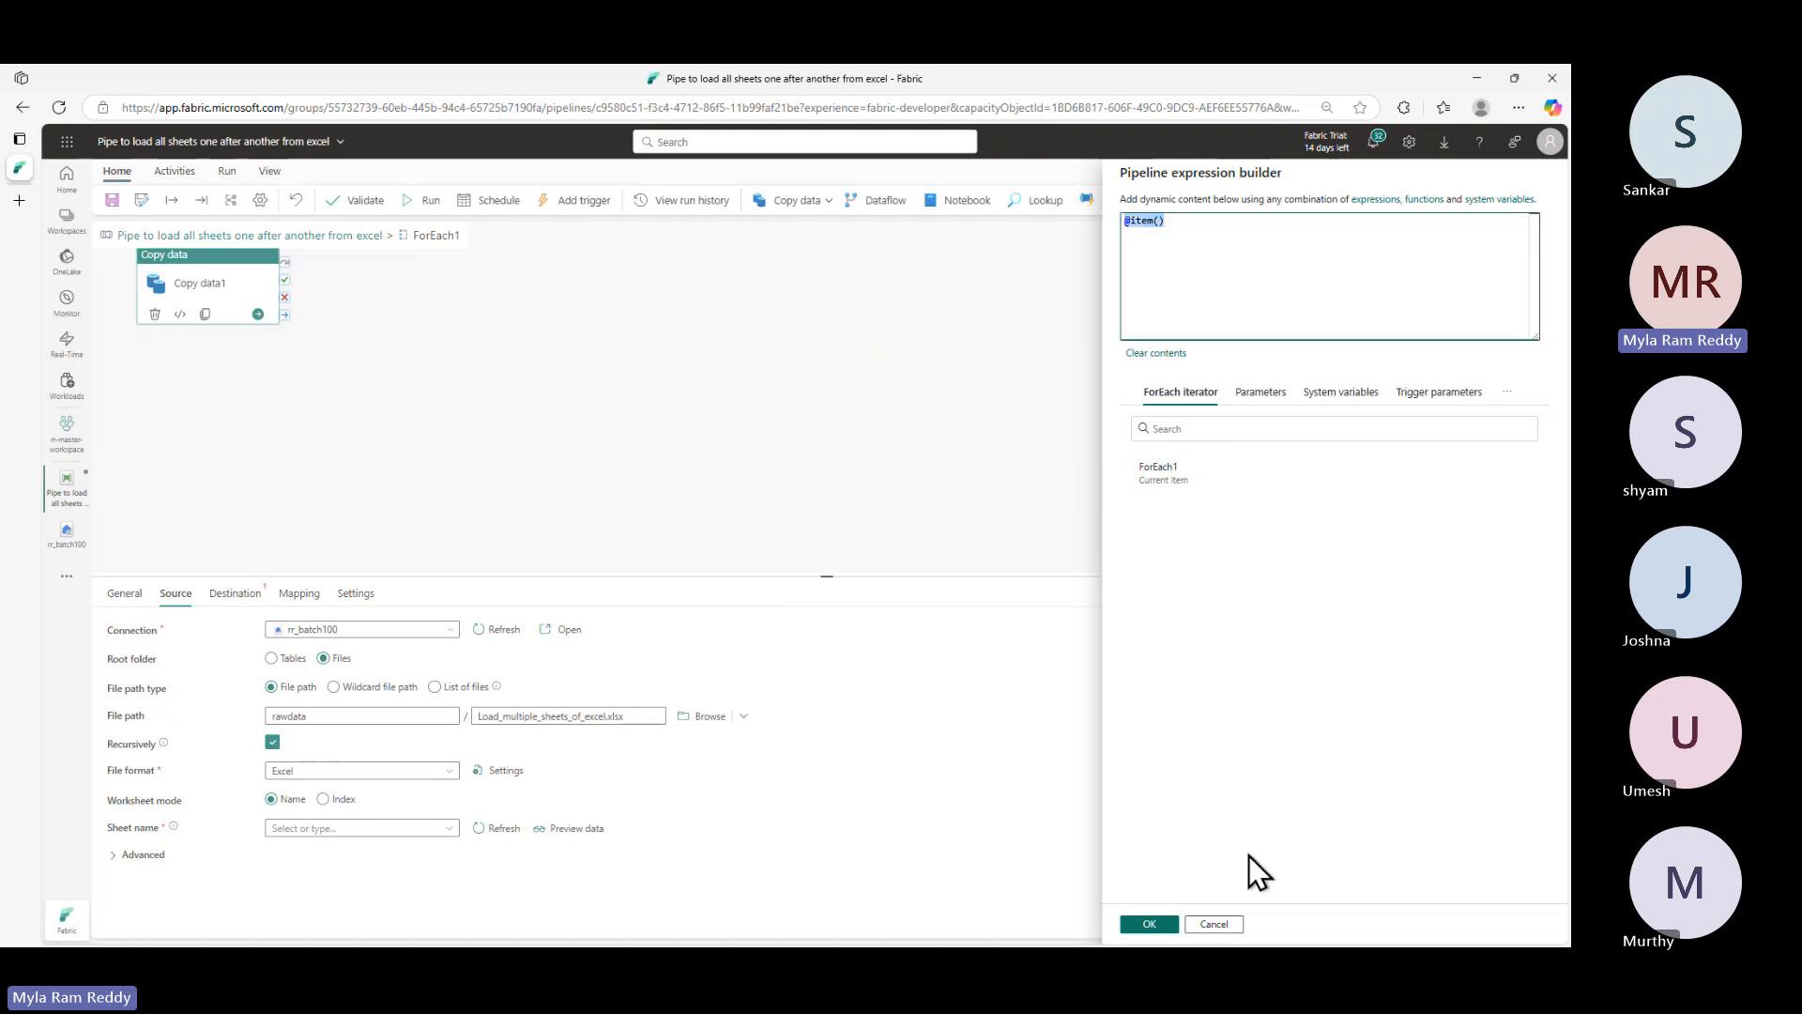
left_click(1156, 925)
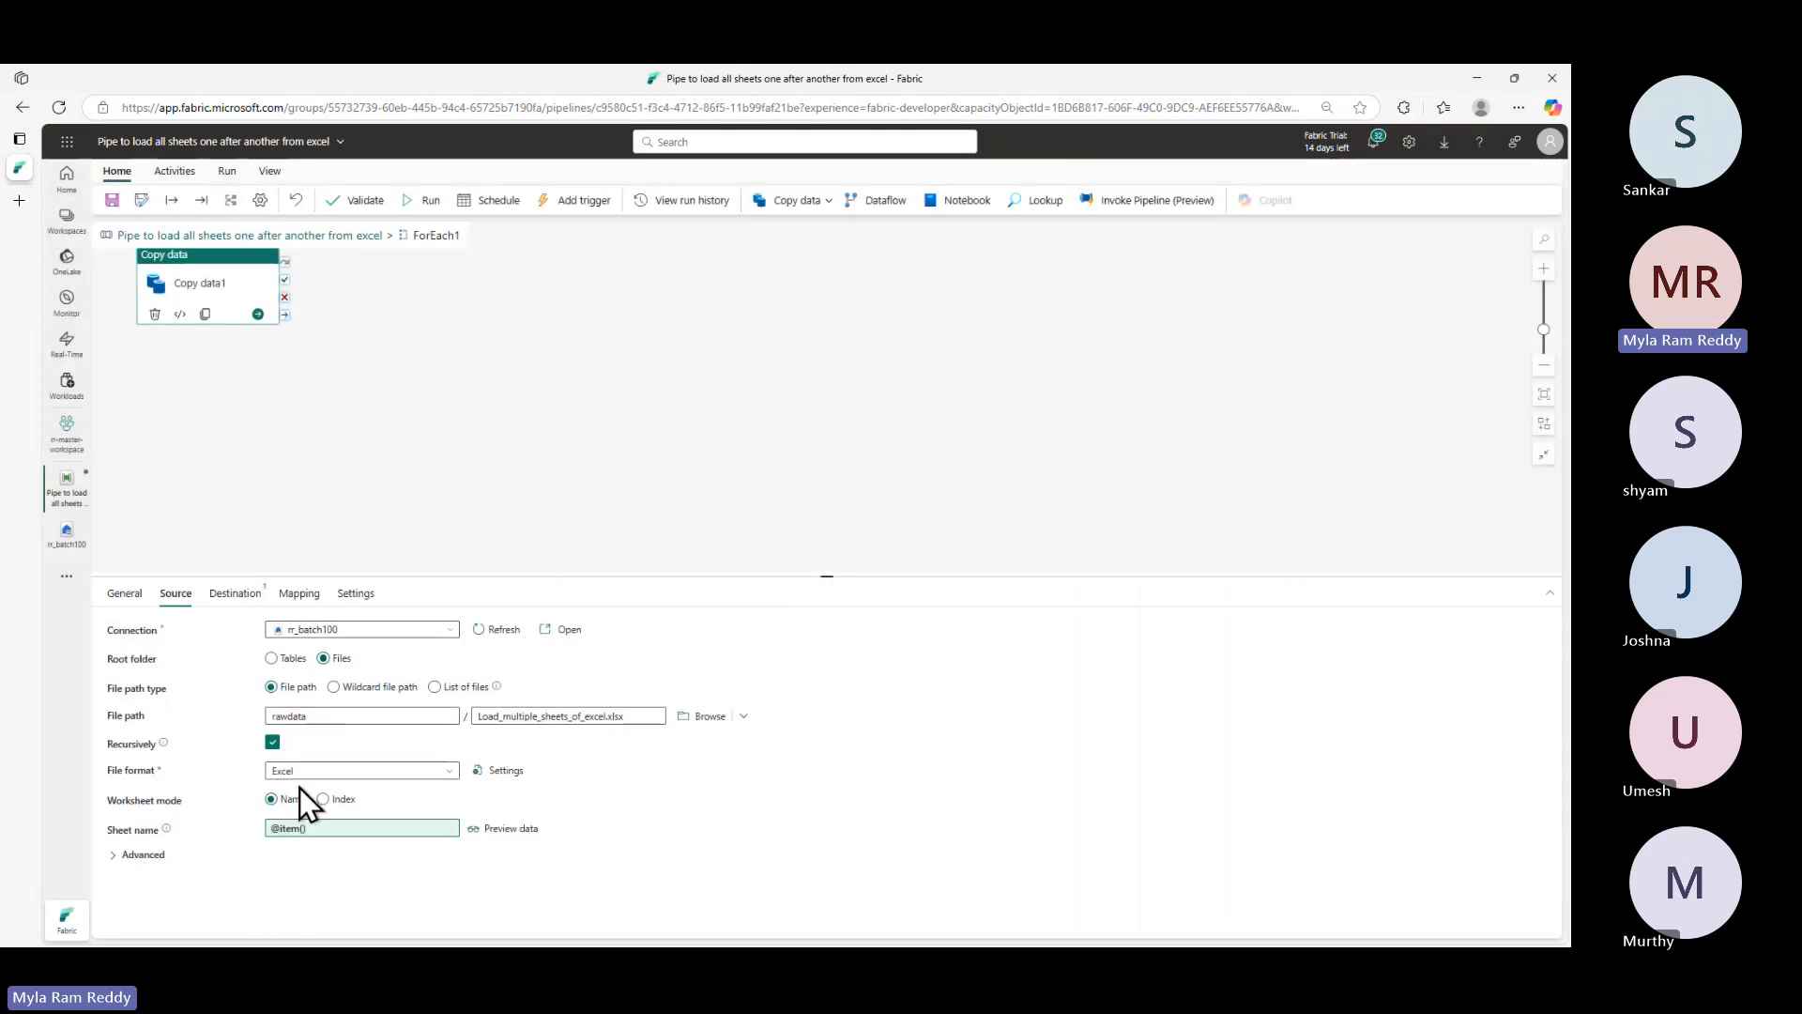
- Choose the rr_batch100 lakehouse as the destination connection of the Copy data activity
left_click(239, 594)
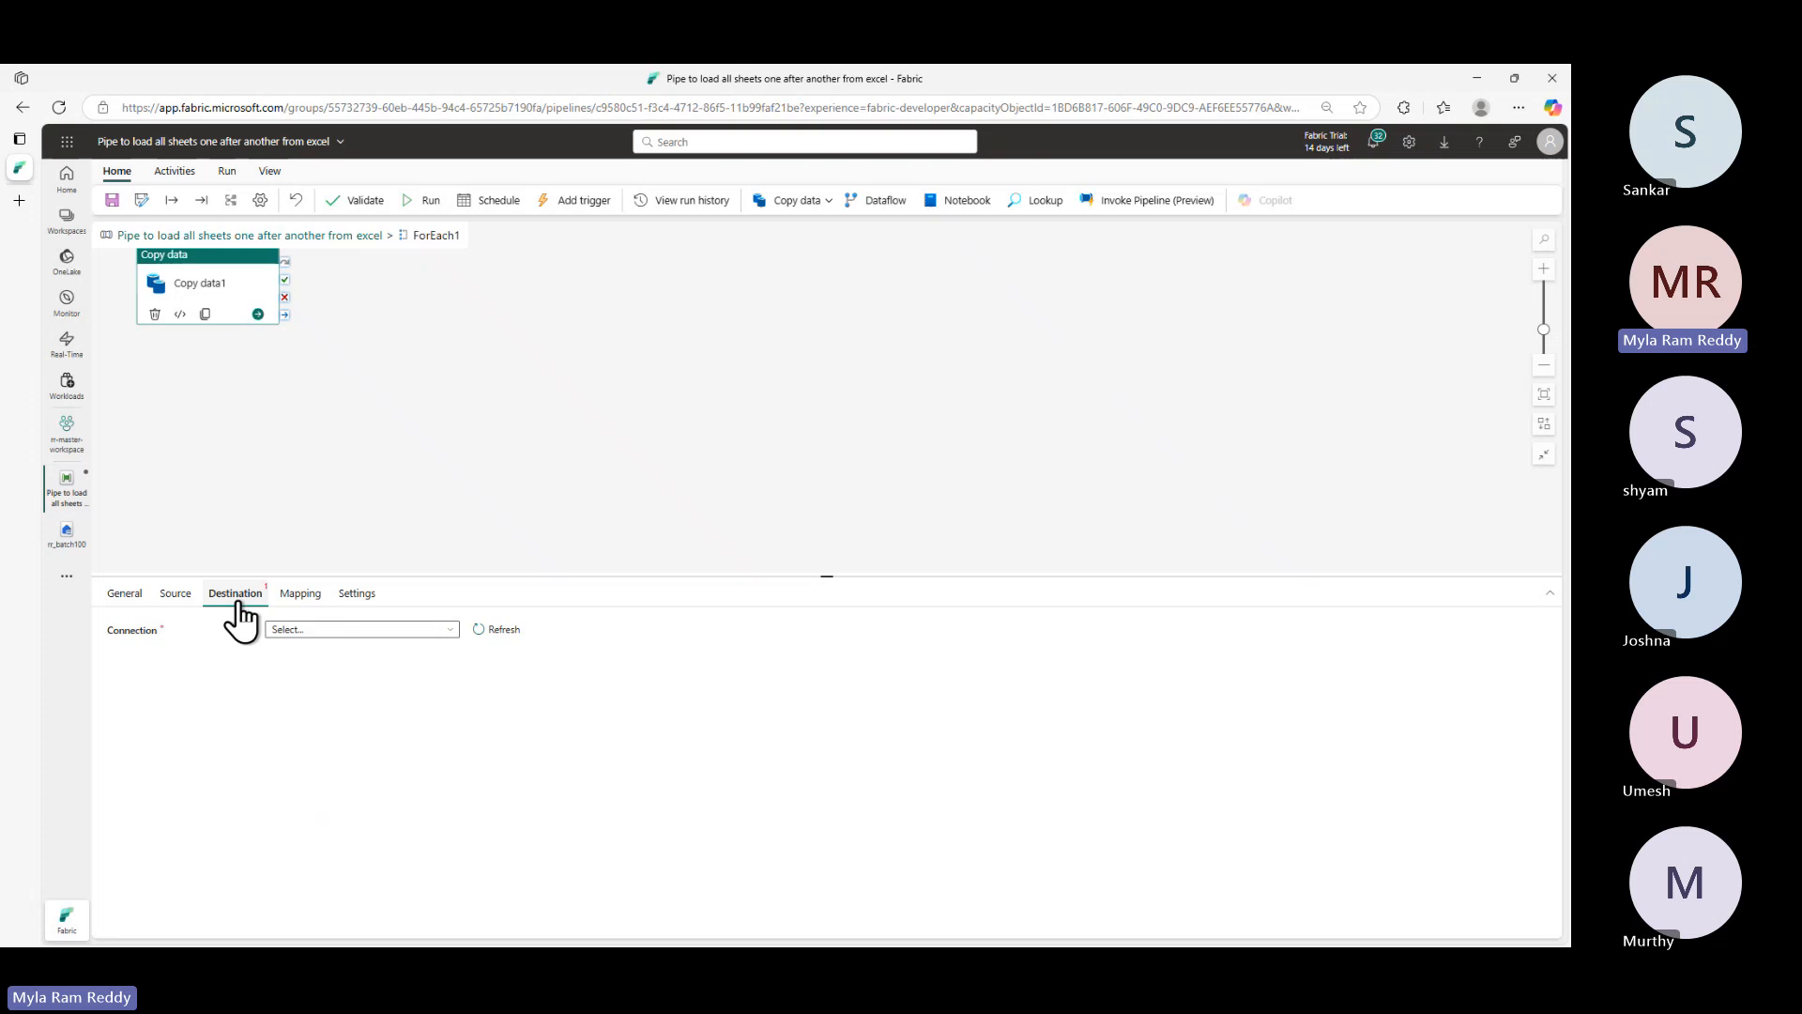
left_click(455, 630)
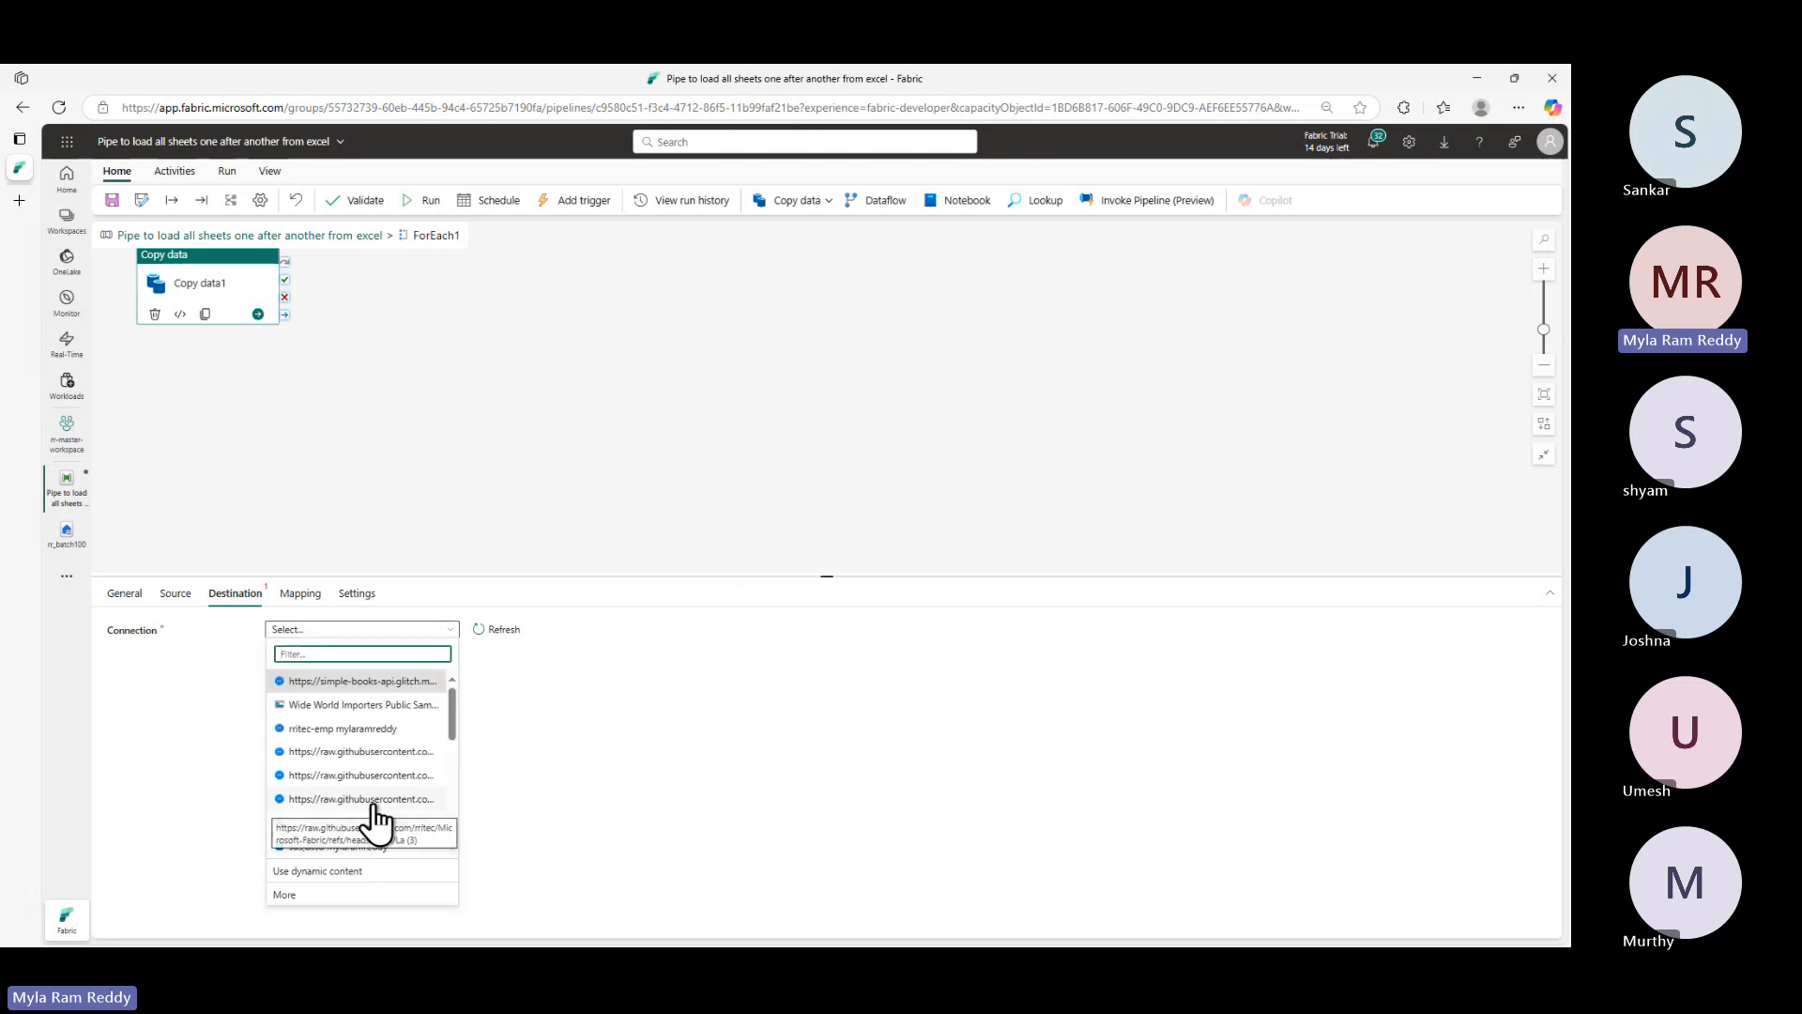
scroll(377, 816, "down", 5)
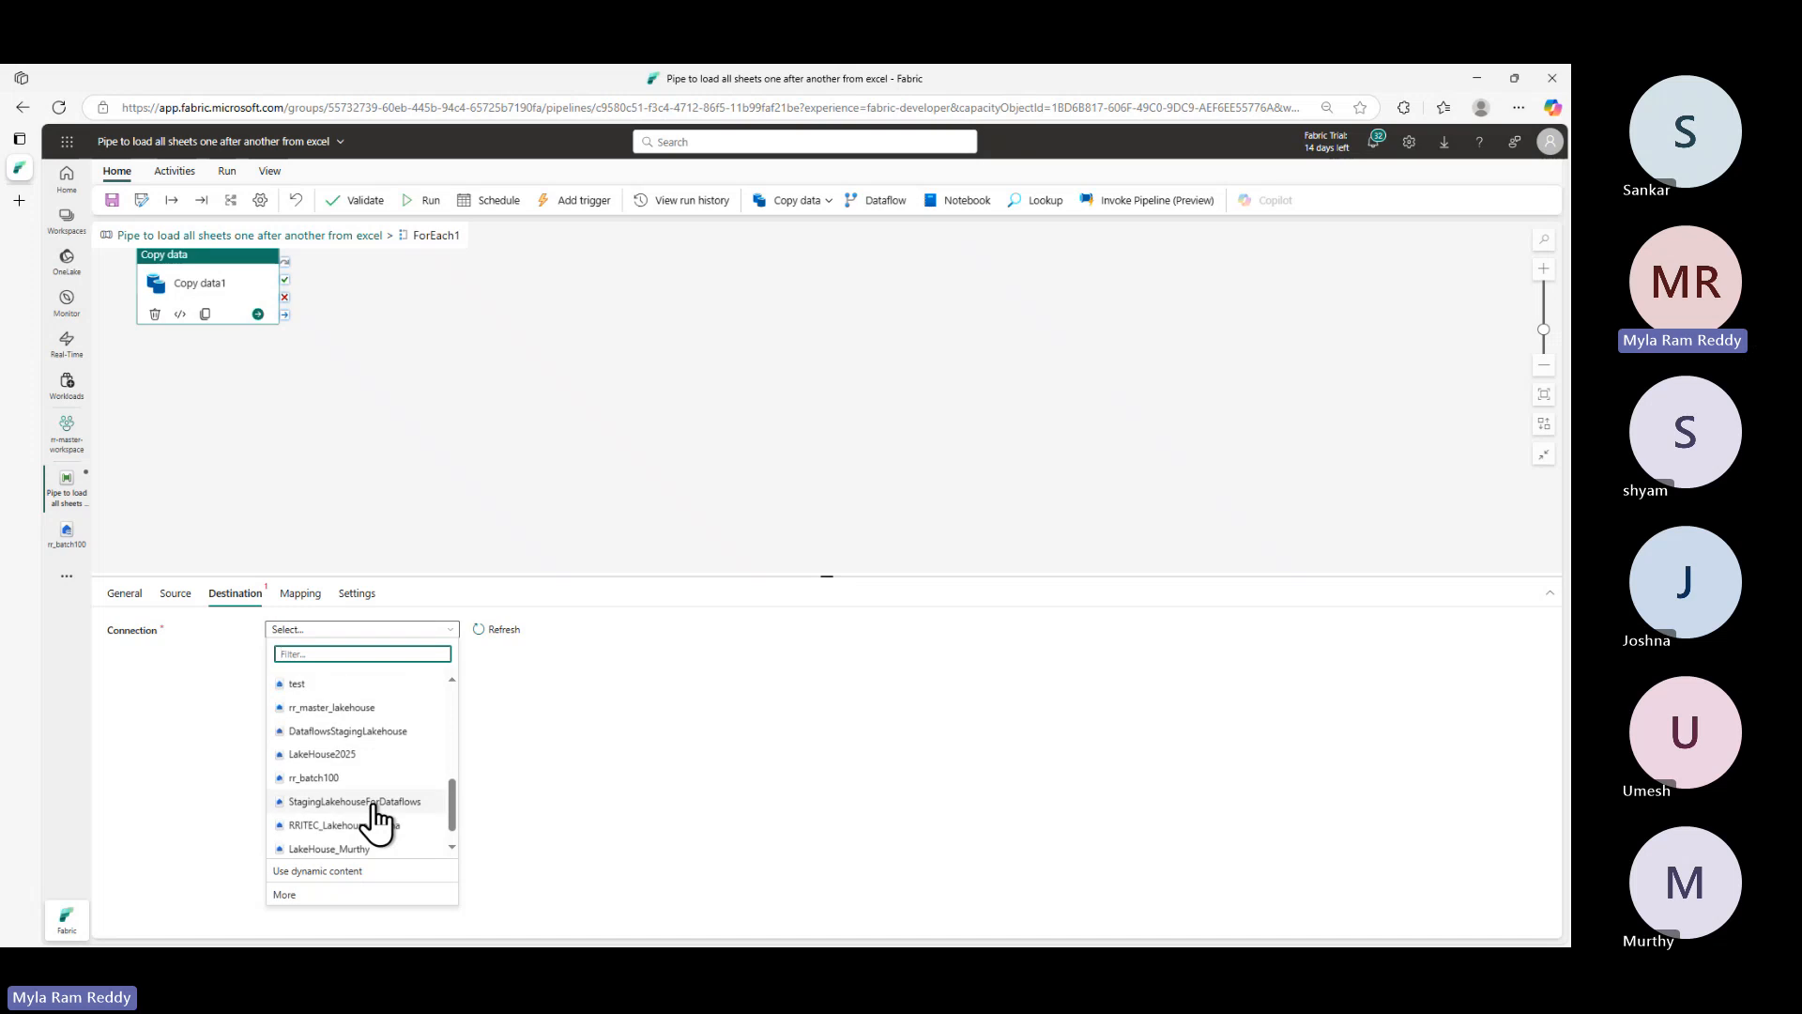
scroll(376, 820, "down", 1)
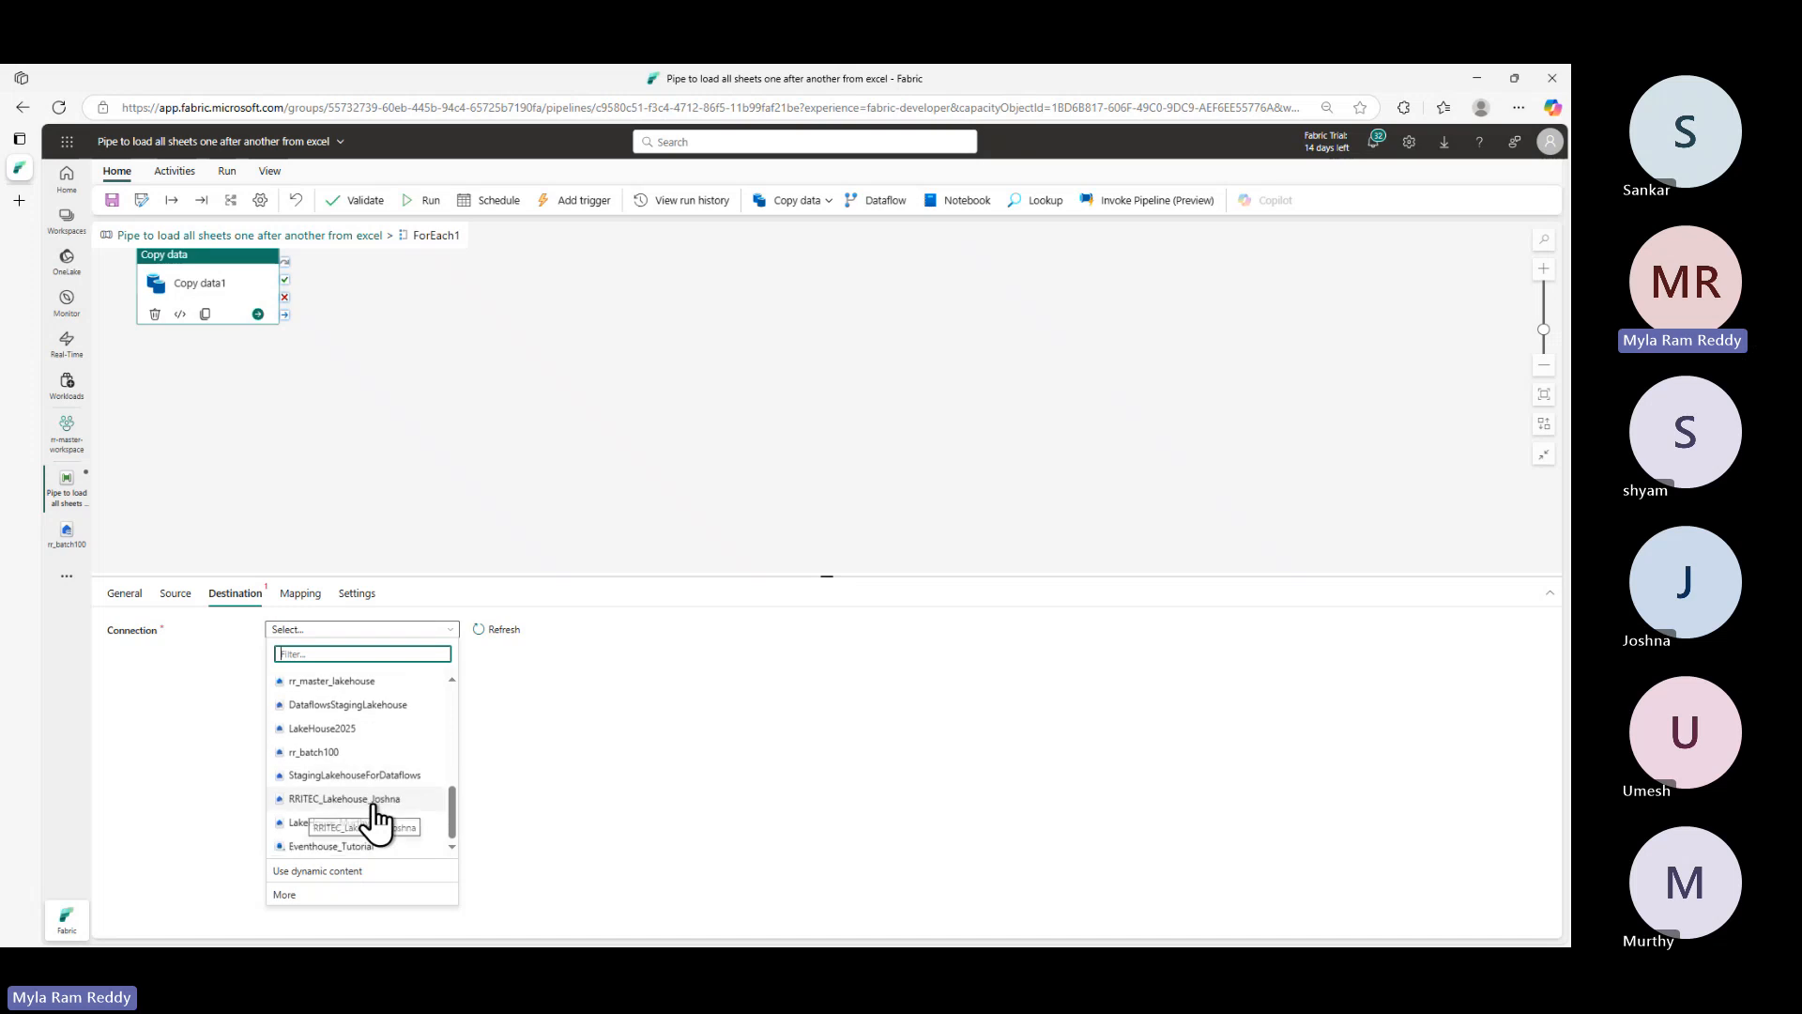
scroll(371, 812, "up", 3)
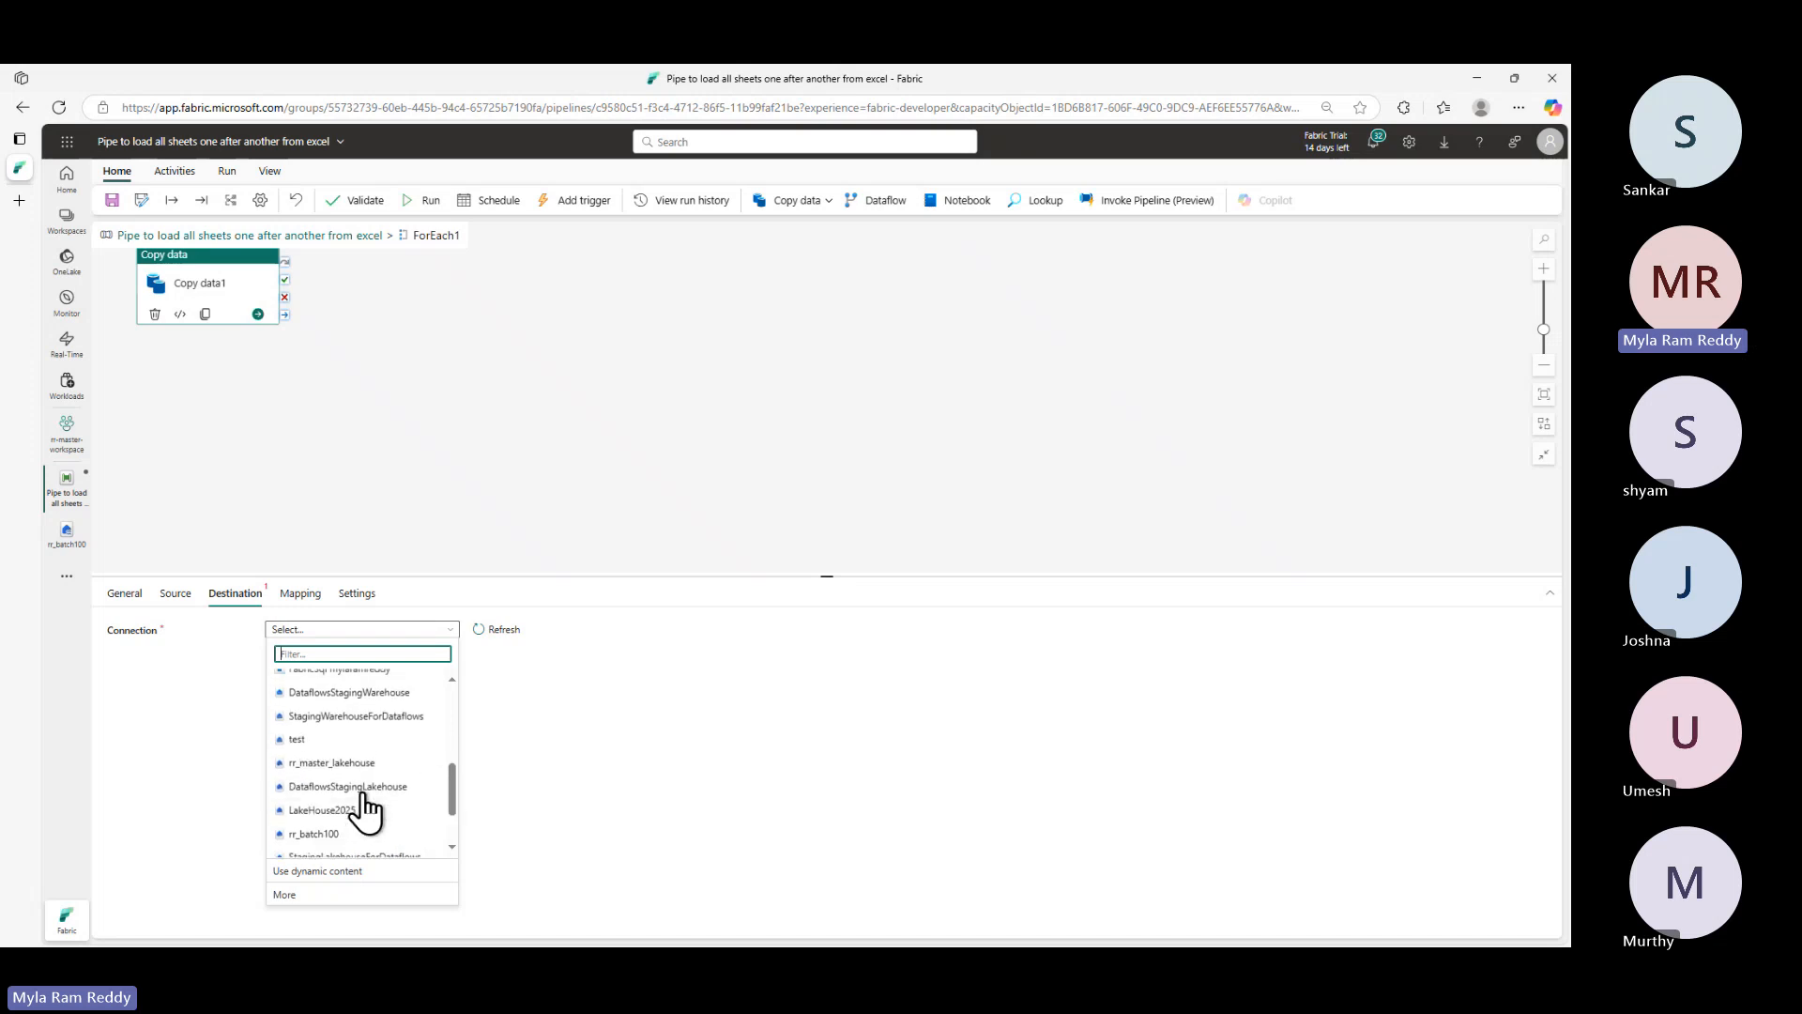
scroll(364, 805, "down", 3)
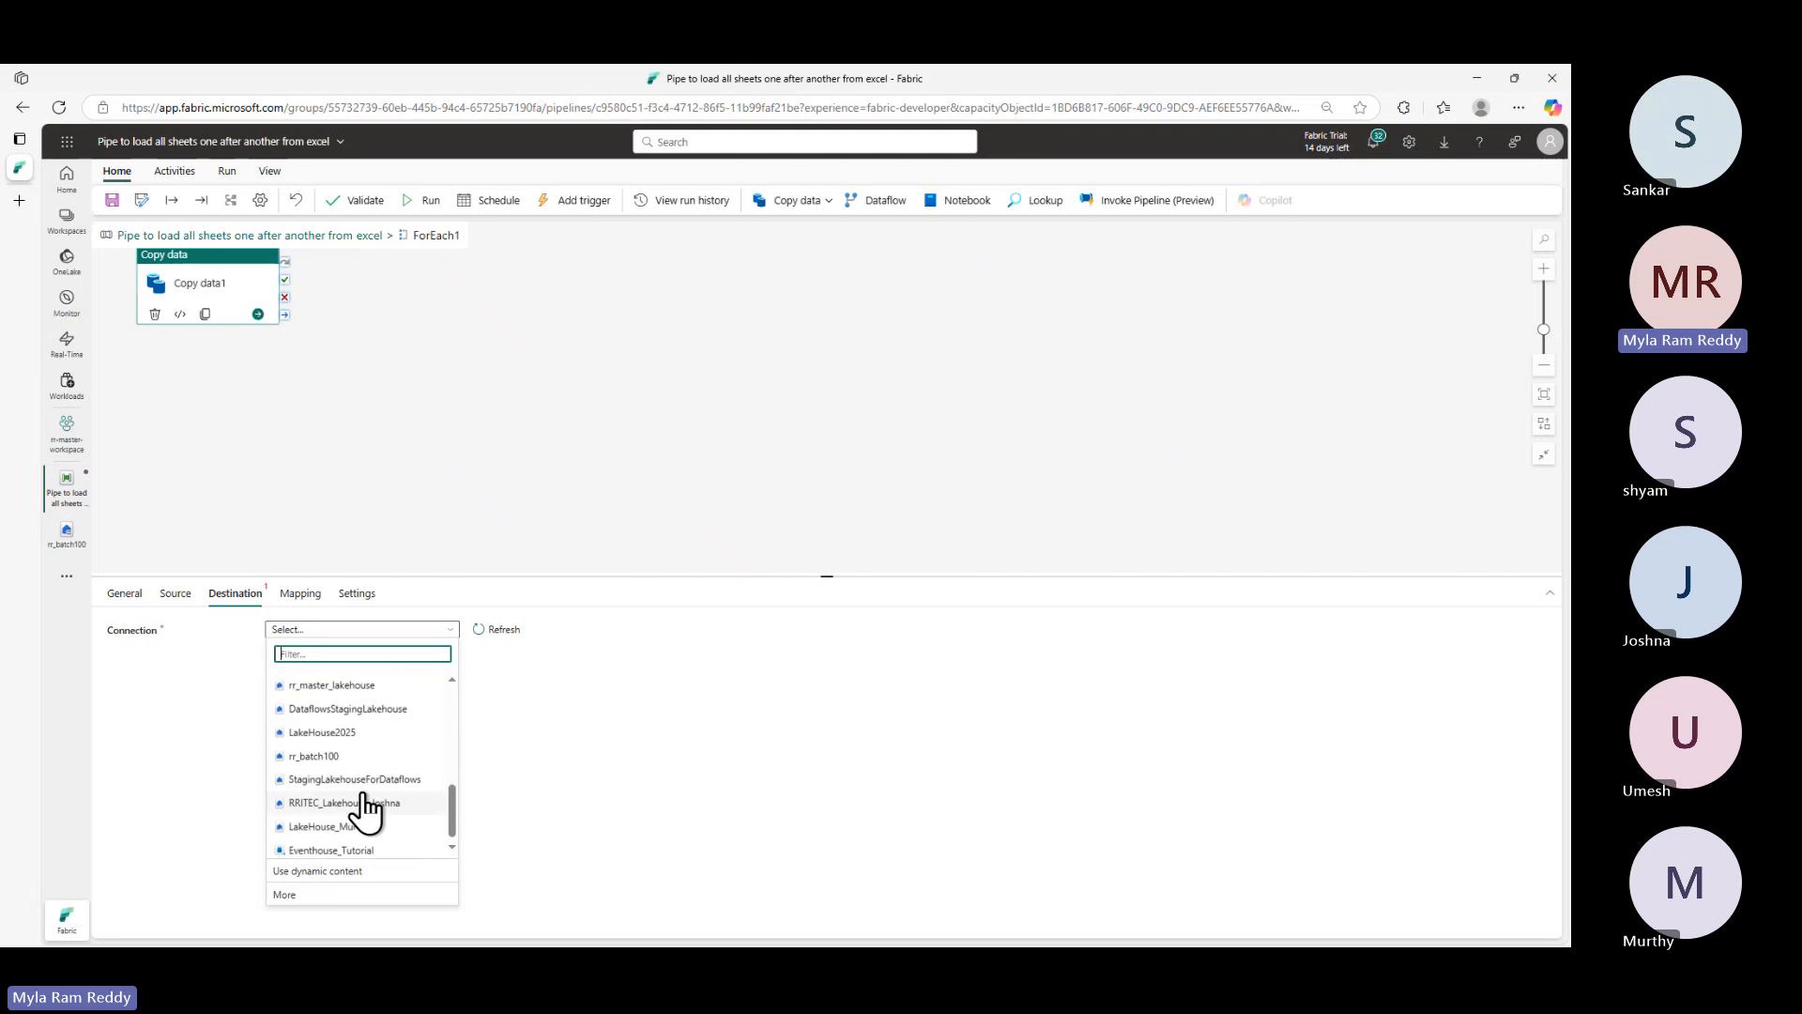
left_click(329, 762)
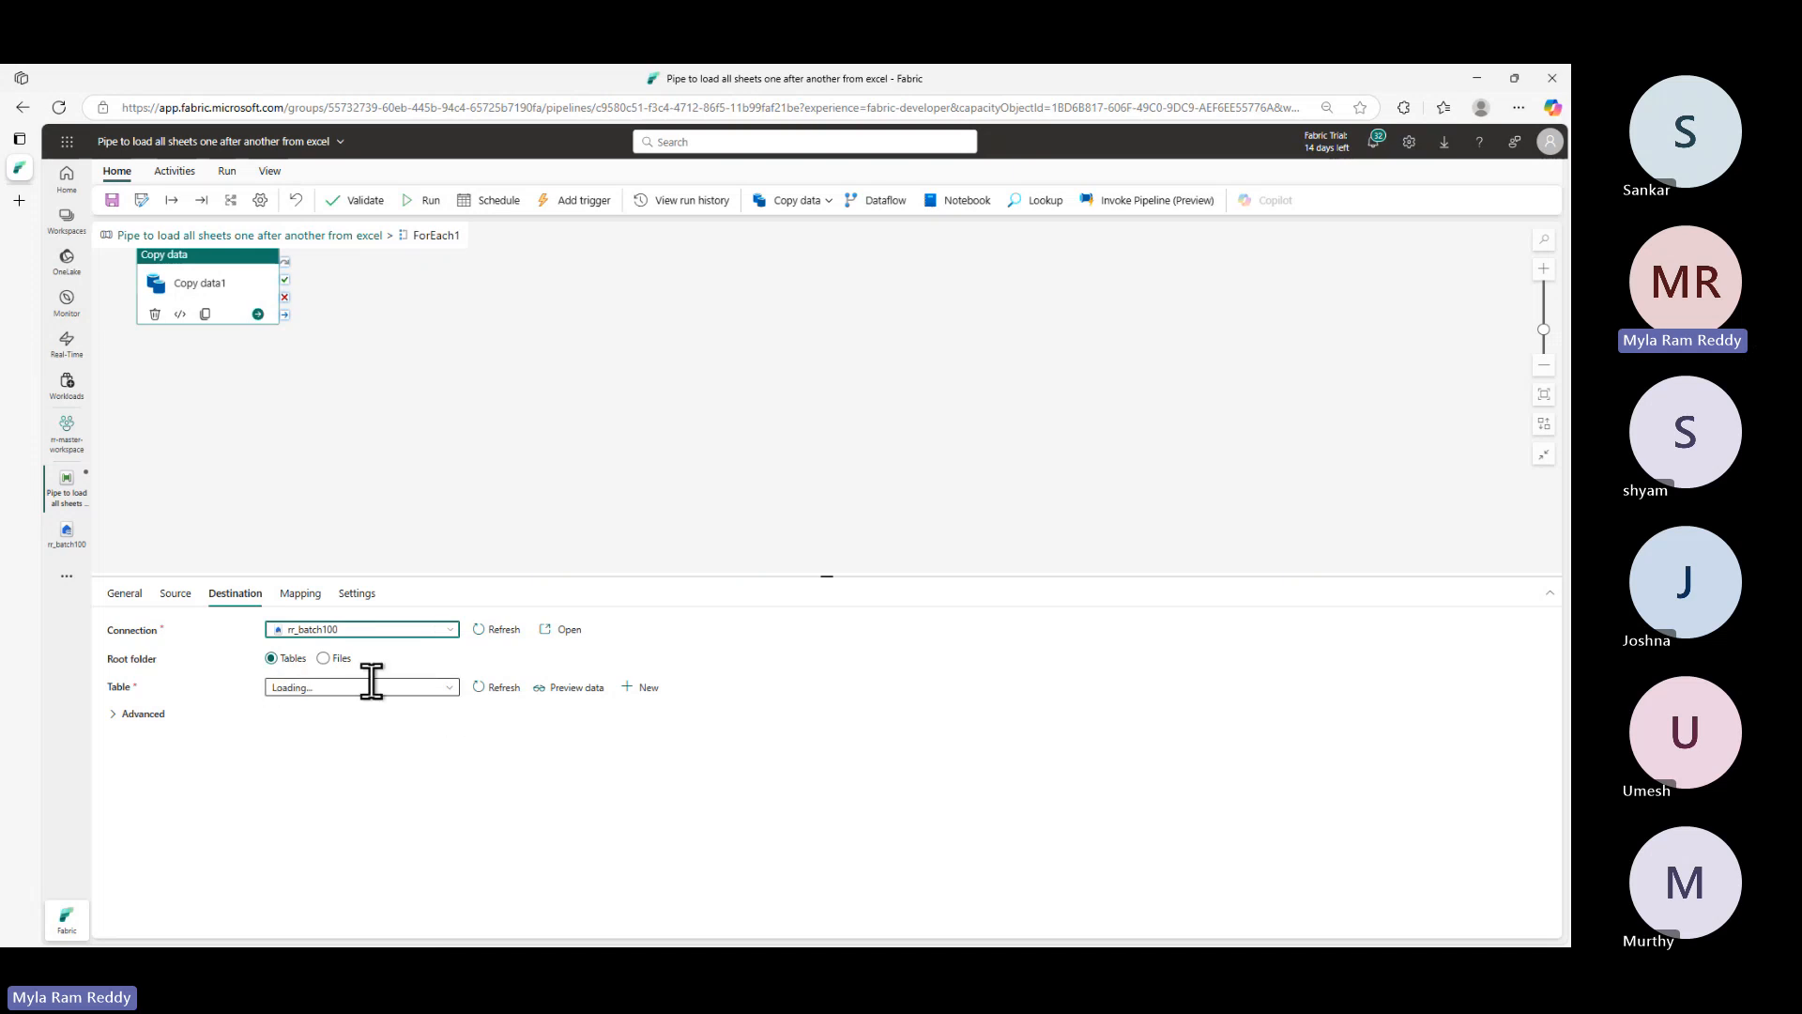
- Create a new destination table named emp20250412 and use Append as its table action
left_click(645, 688)
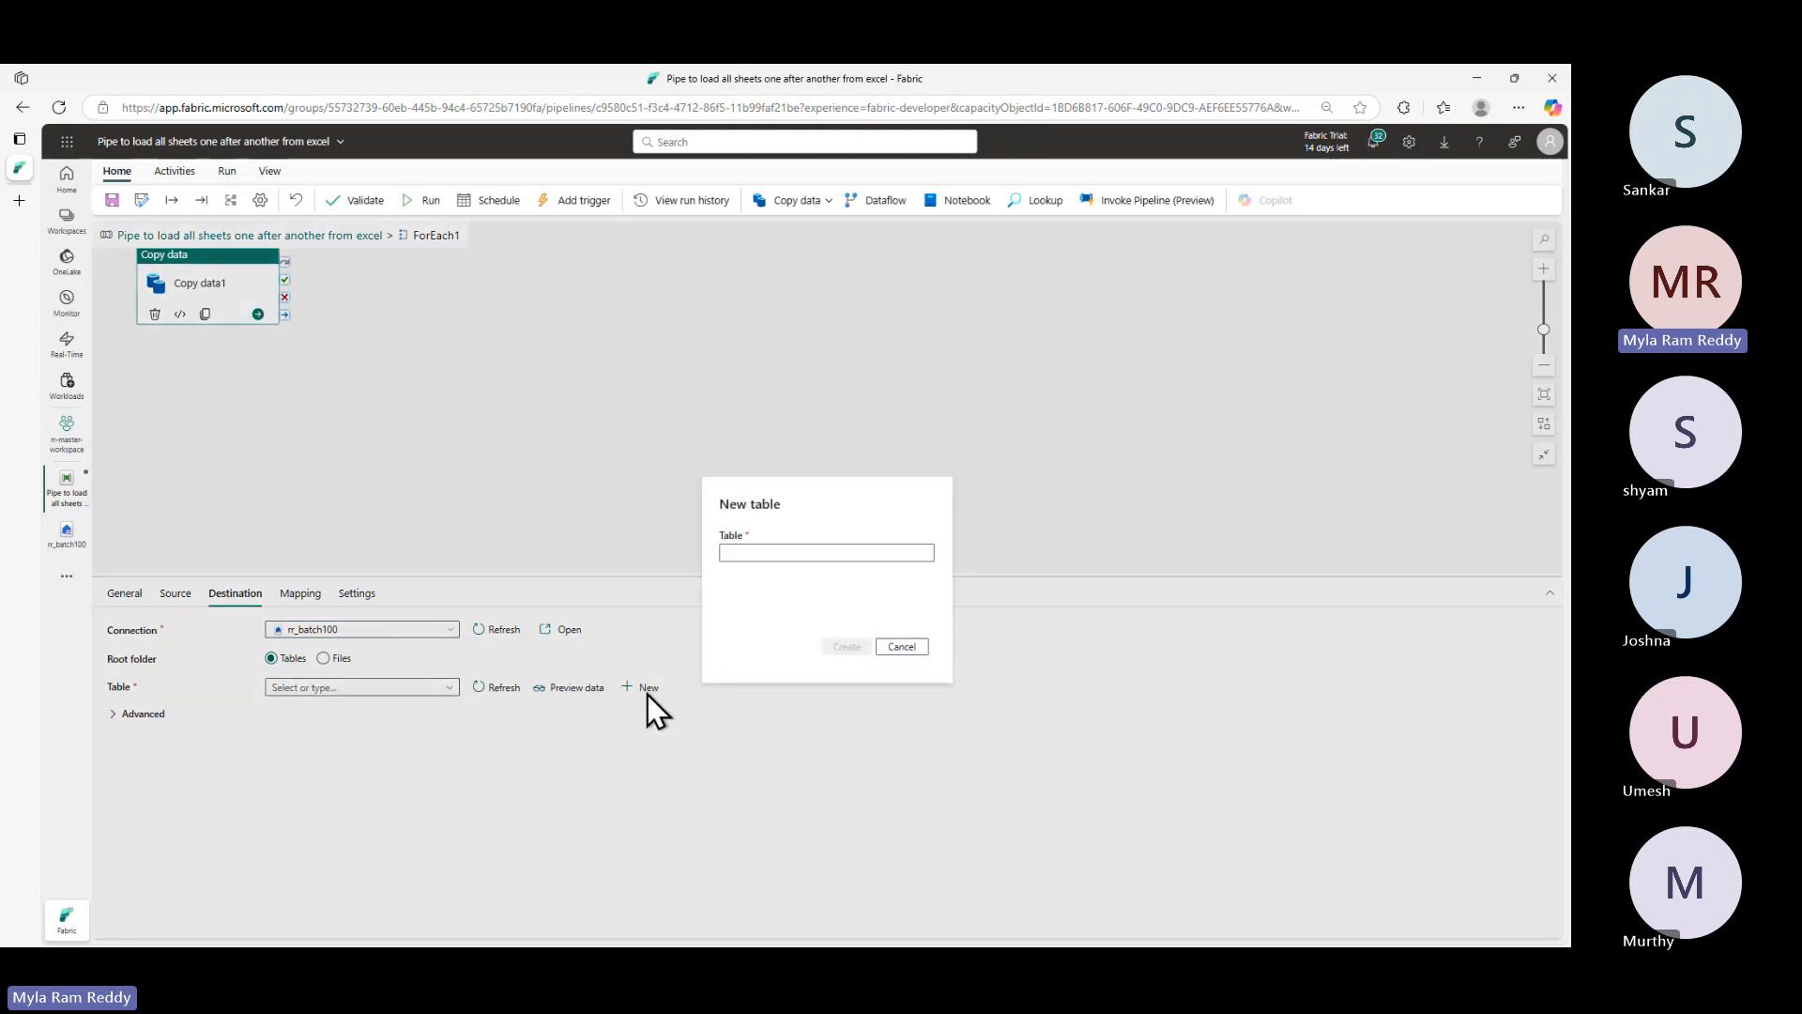
left_click(791, 551)
type("em")
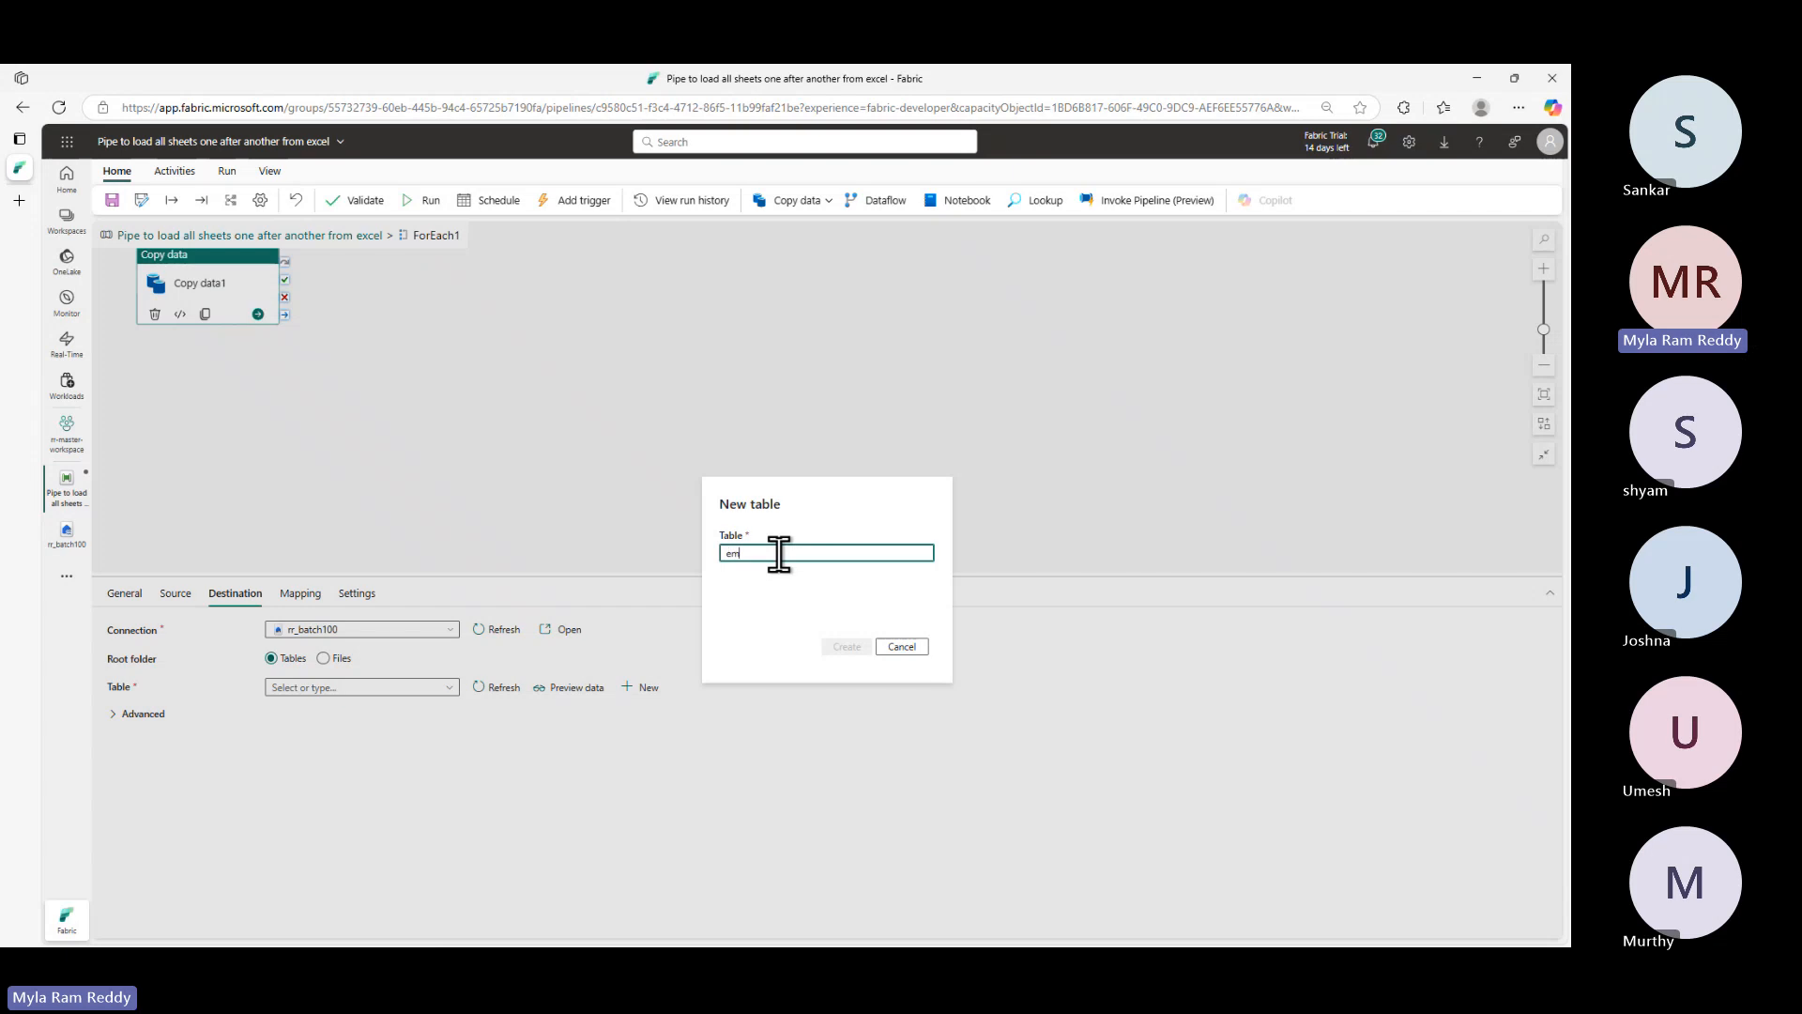
type("p20250412")
left_click(848, 648)
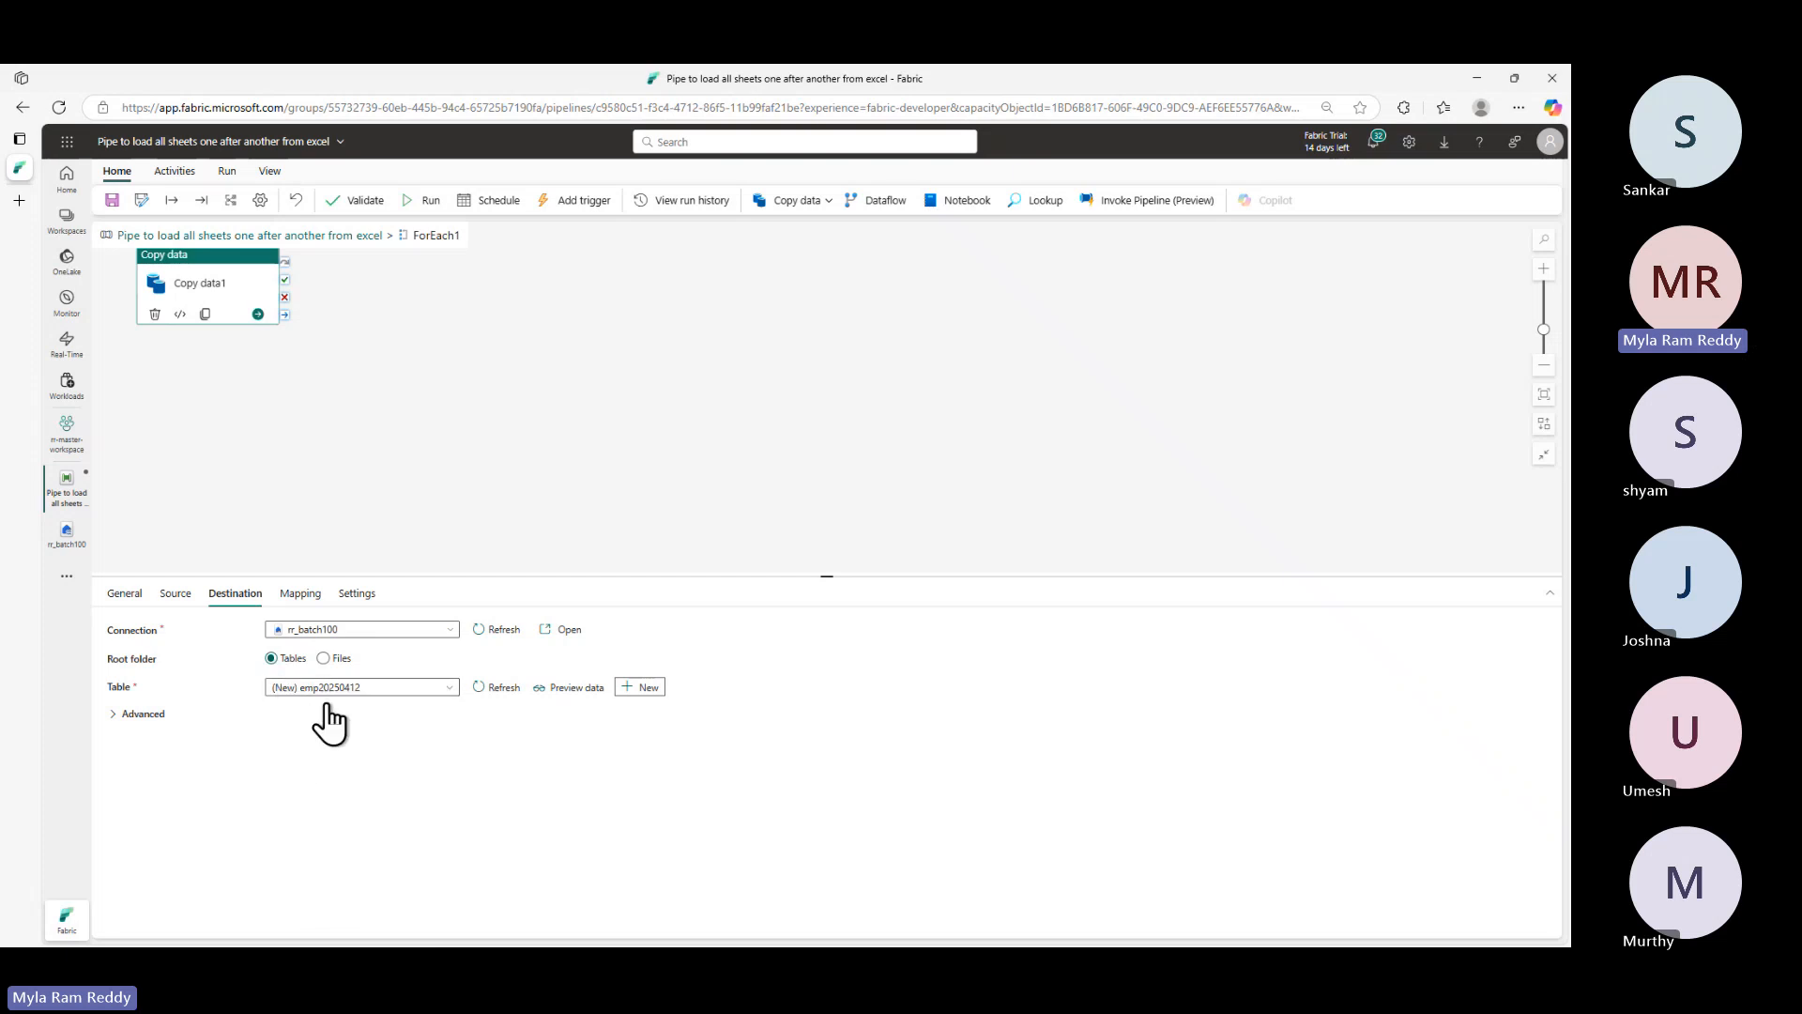
left_click(133, 715)
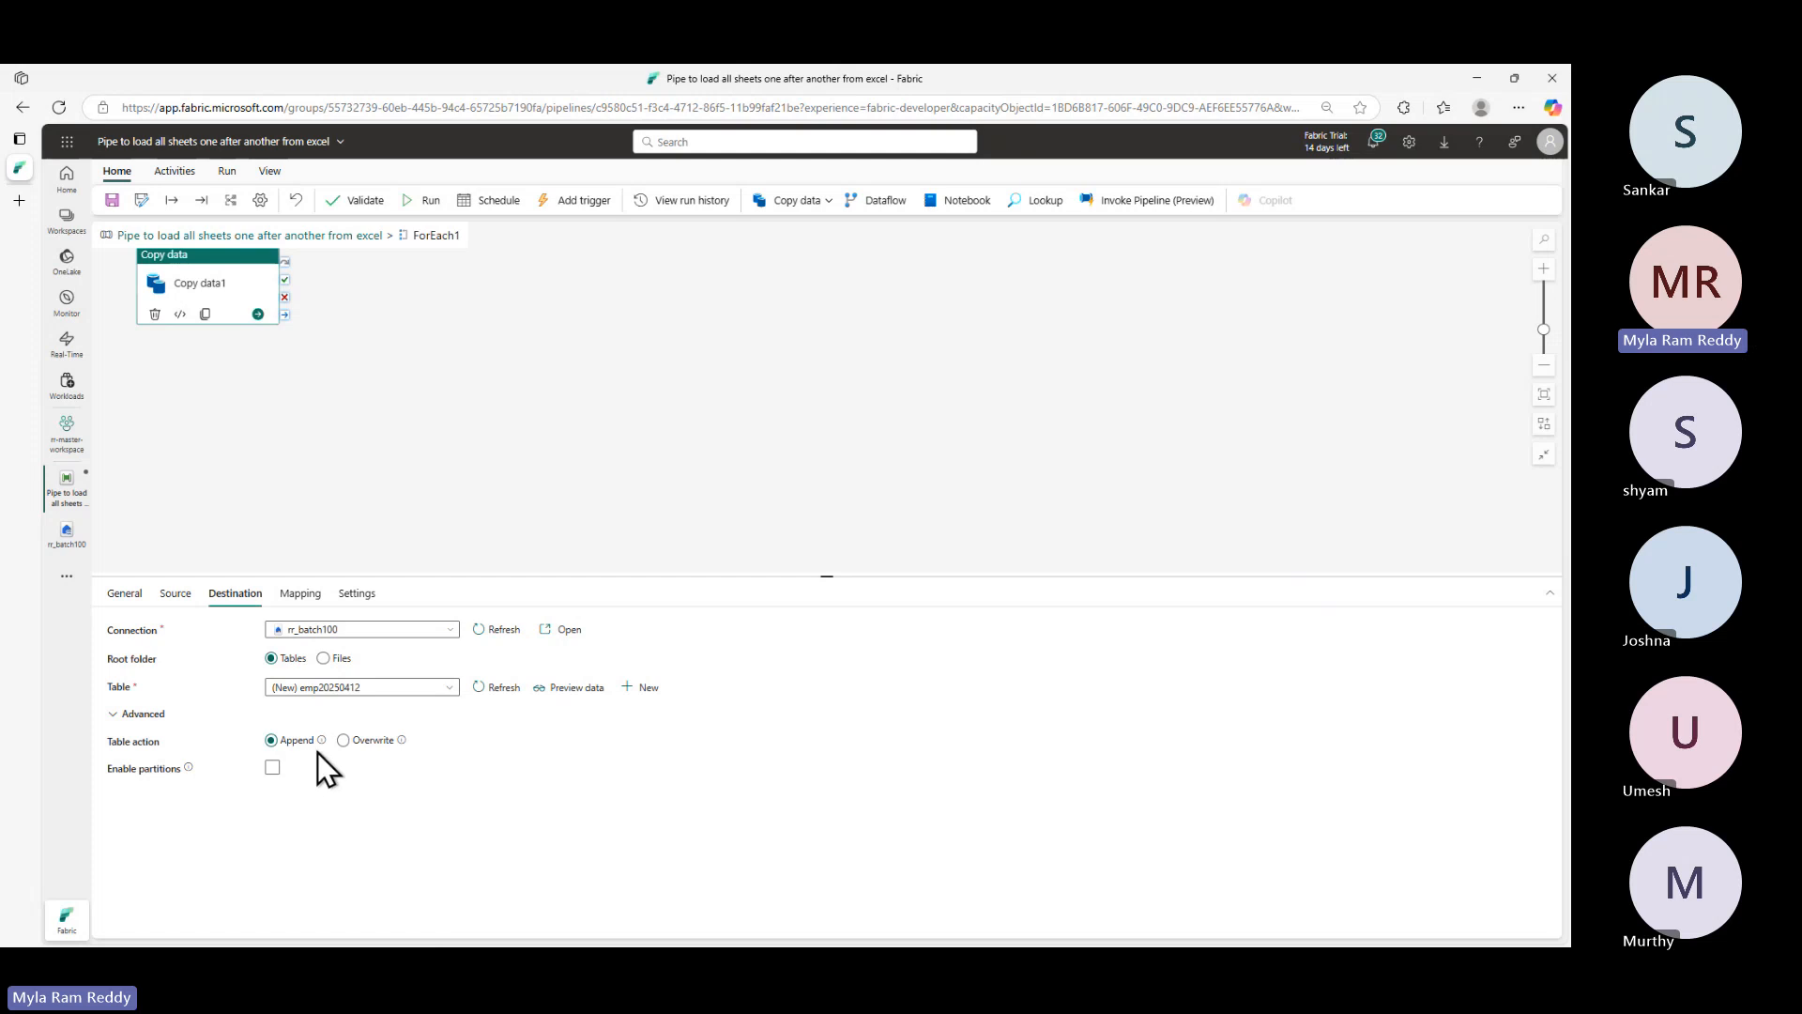
left_click(302, 743)
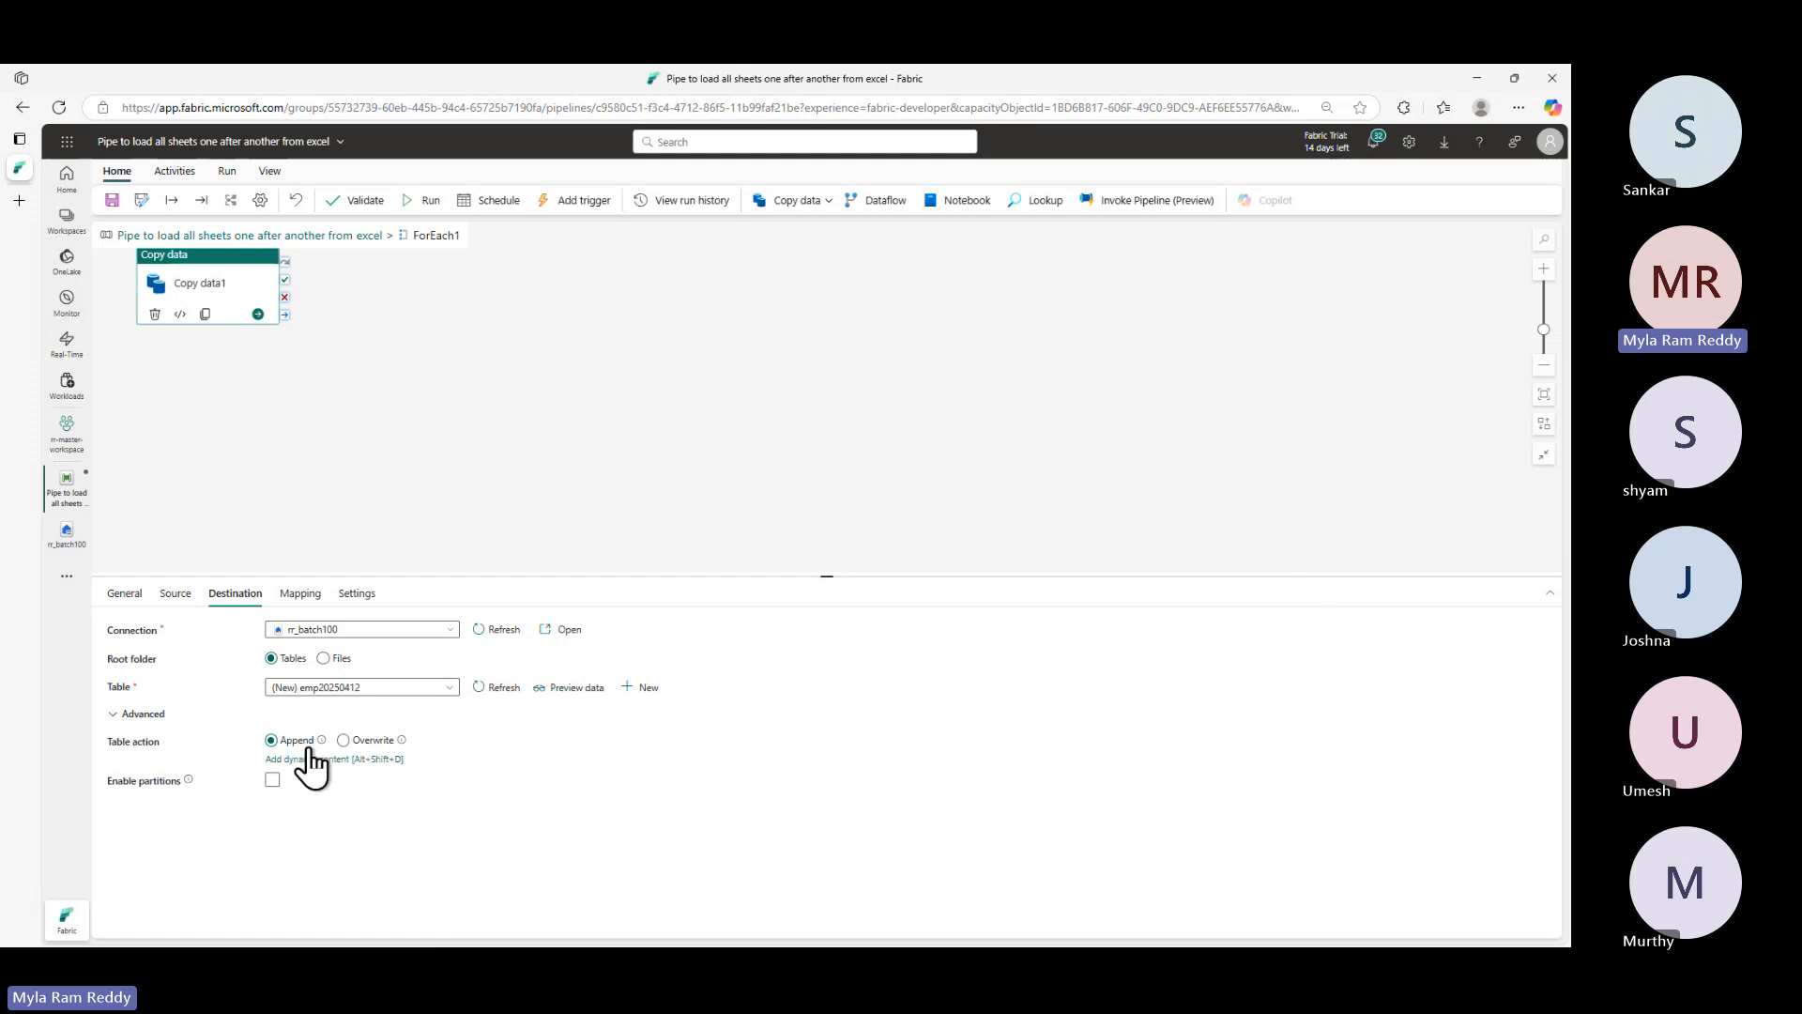
- Return to the main pipeline canvas, reposition the ForEach activity, and validate the pipeline
left_click(253, 234)
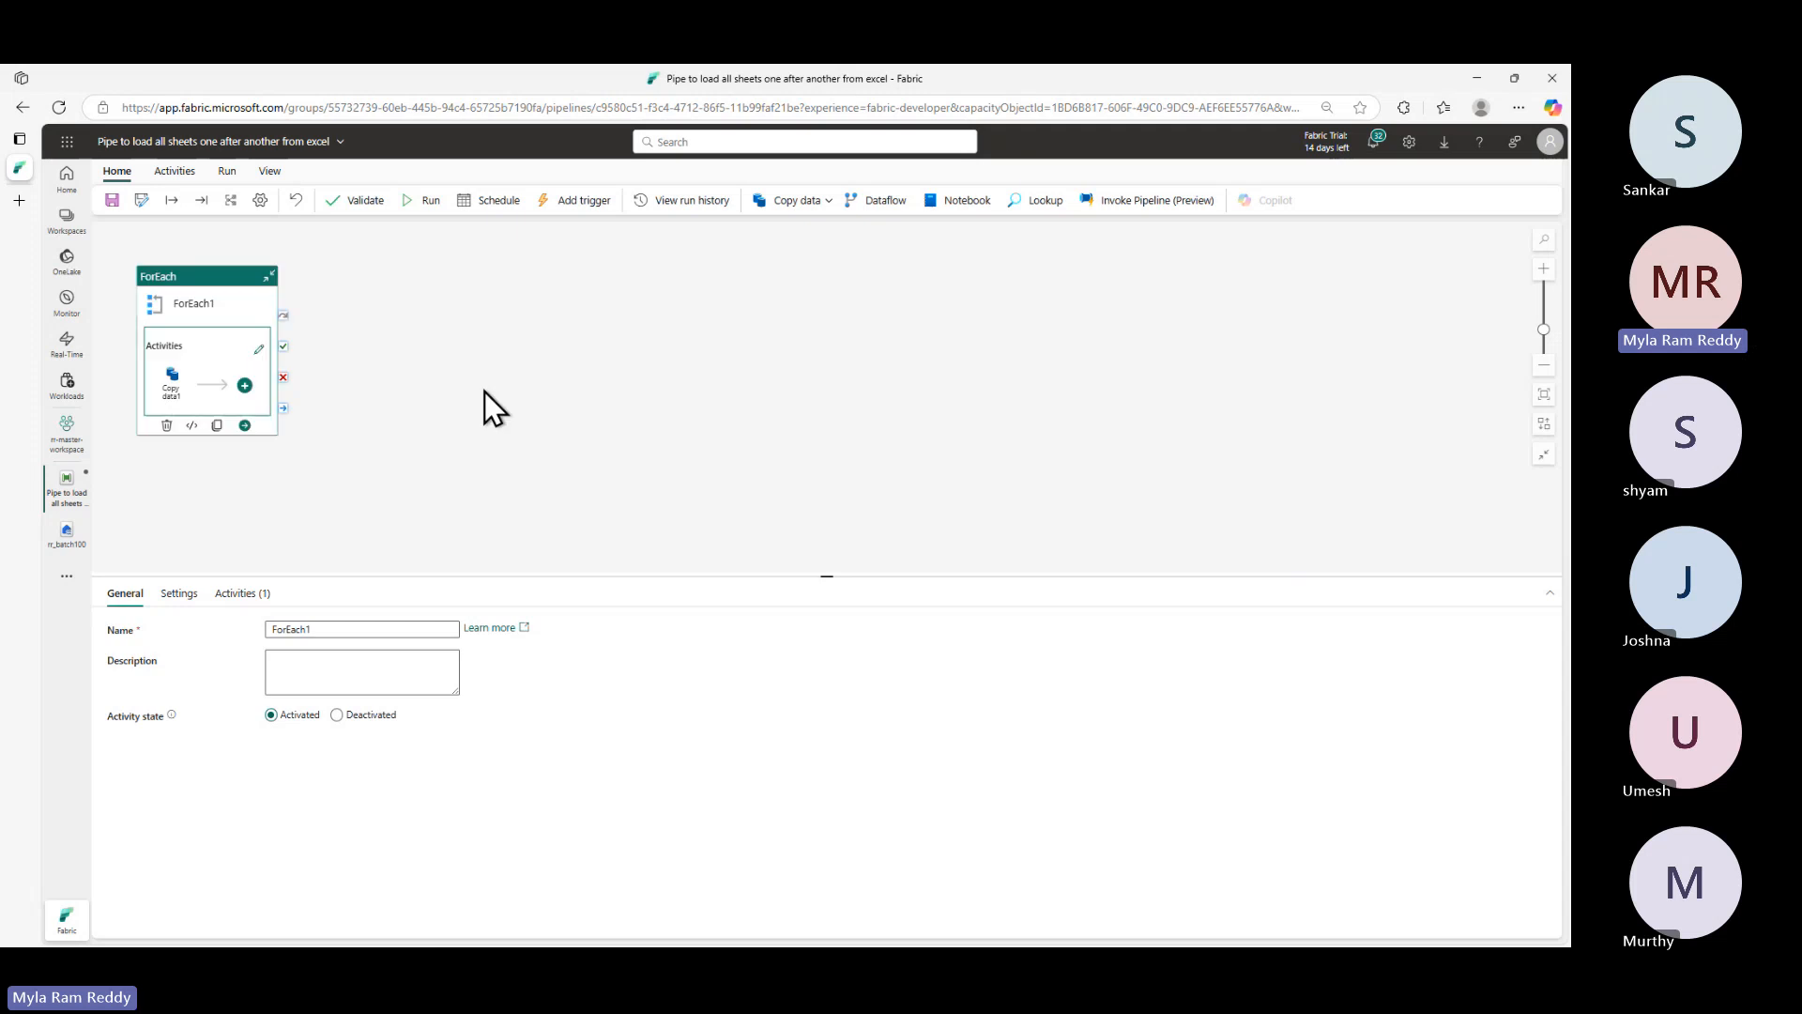
left_click_drag(213, 295, 605, 305)
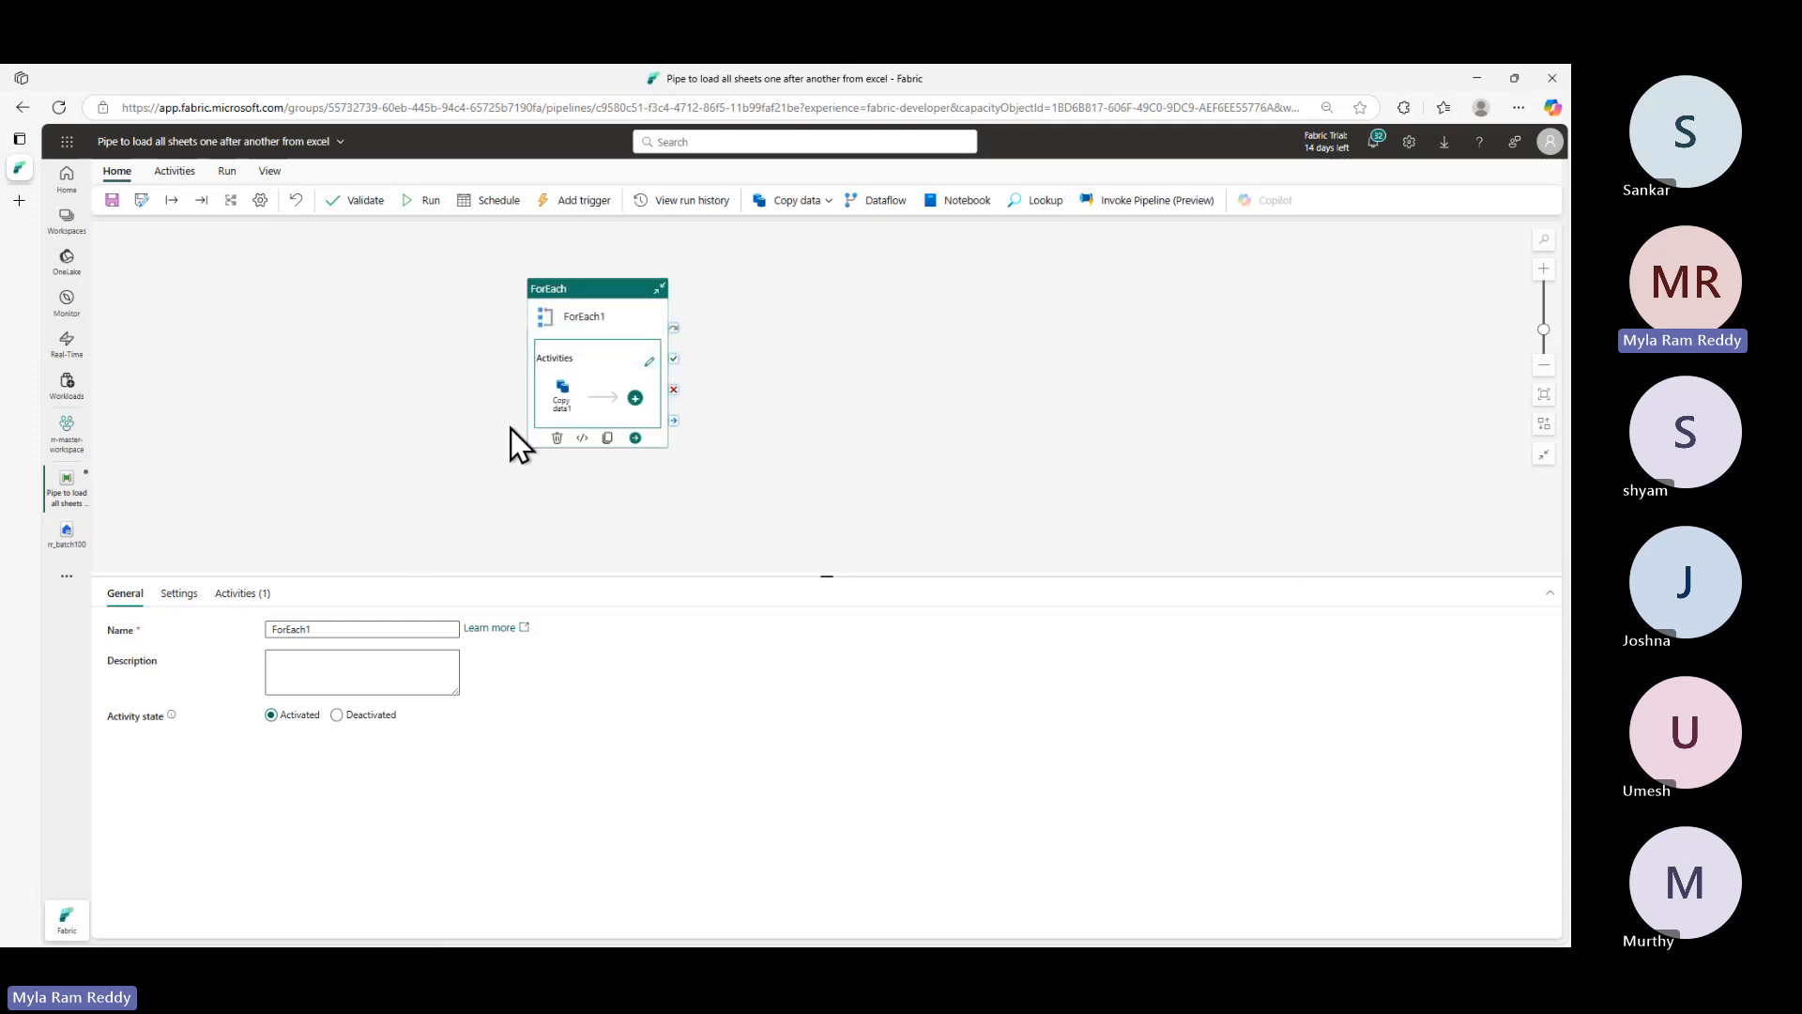
left_click(362, 205)
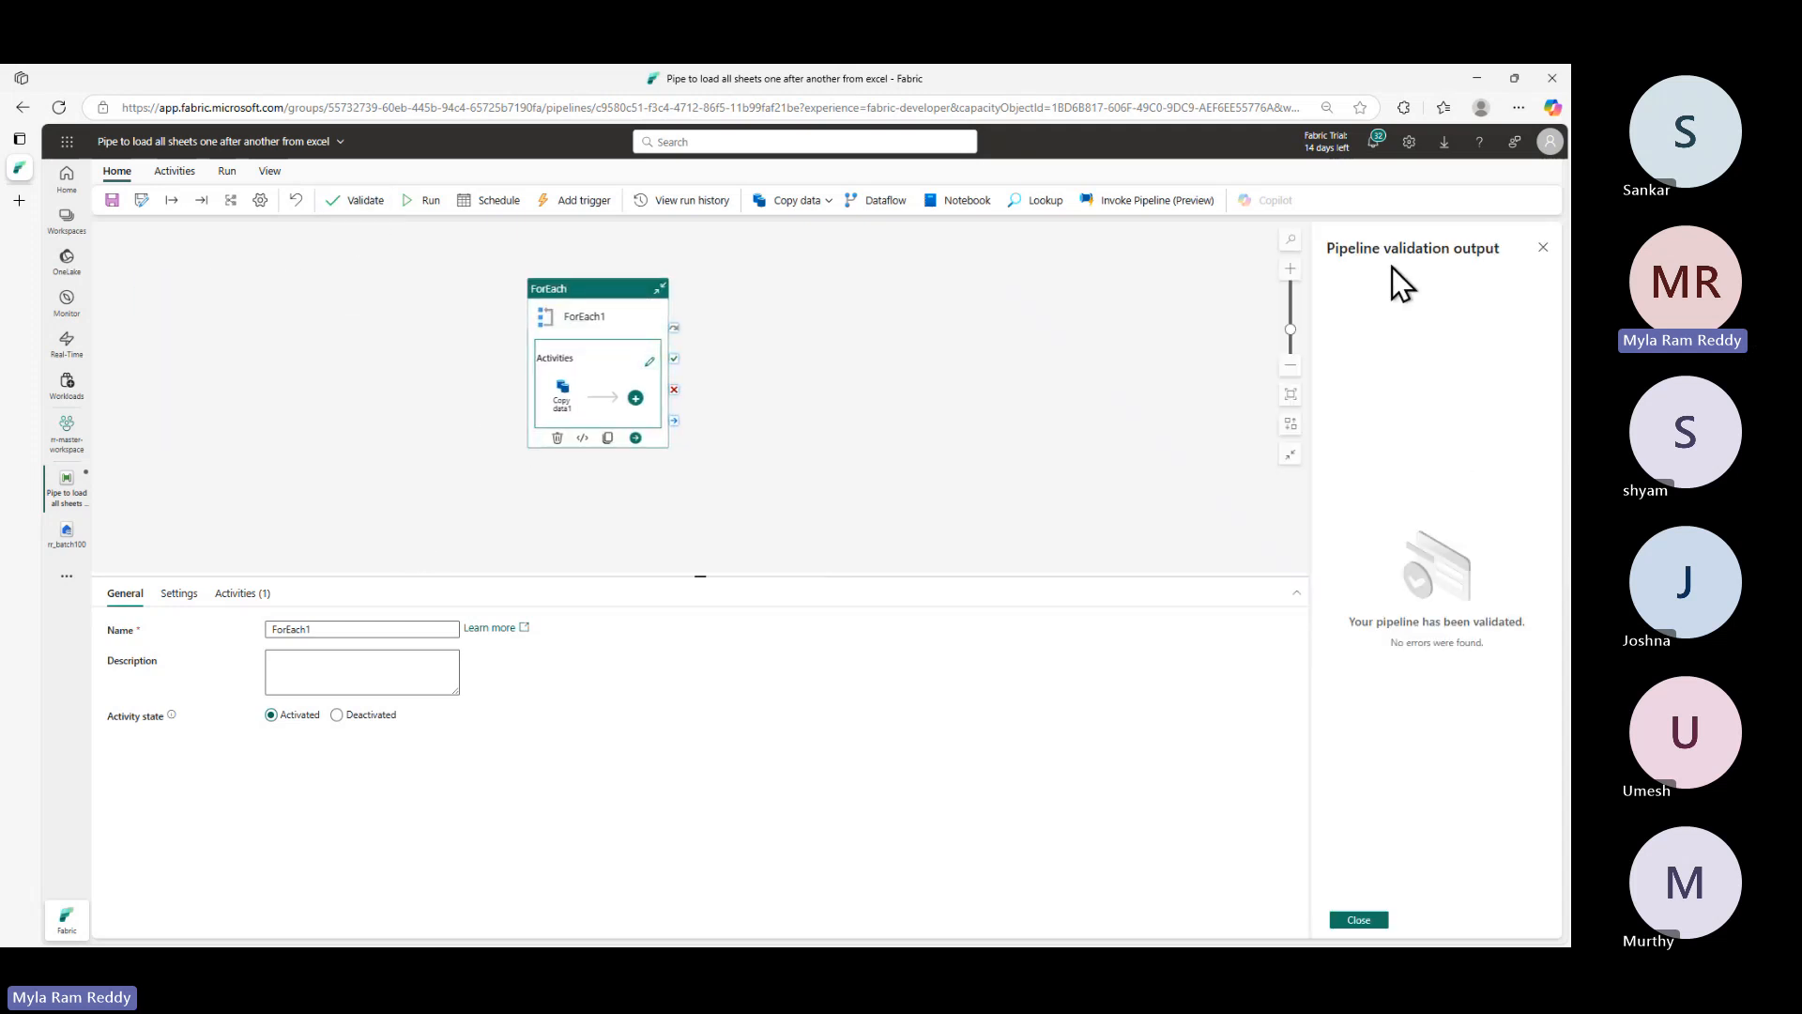
left_click_drag(1327, 247, 1542, 271)
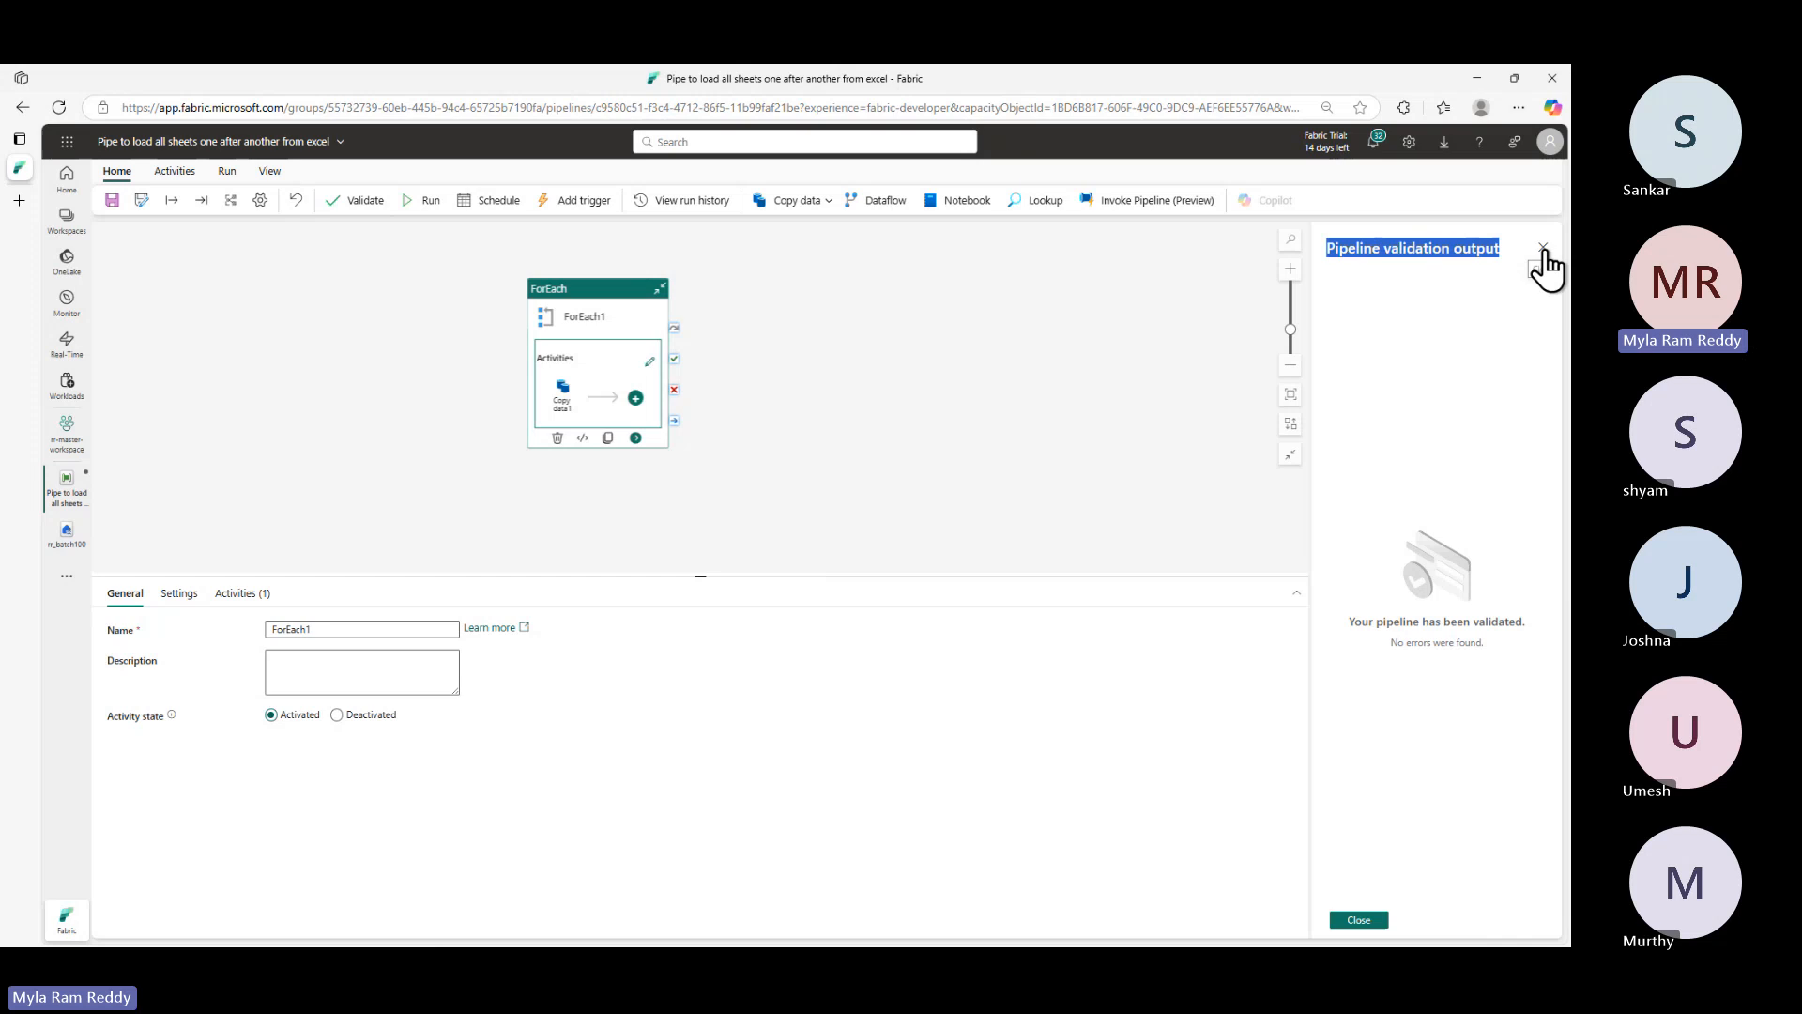
left_click(1358, 920)
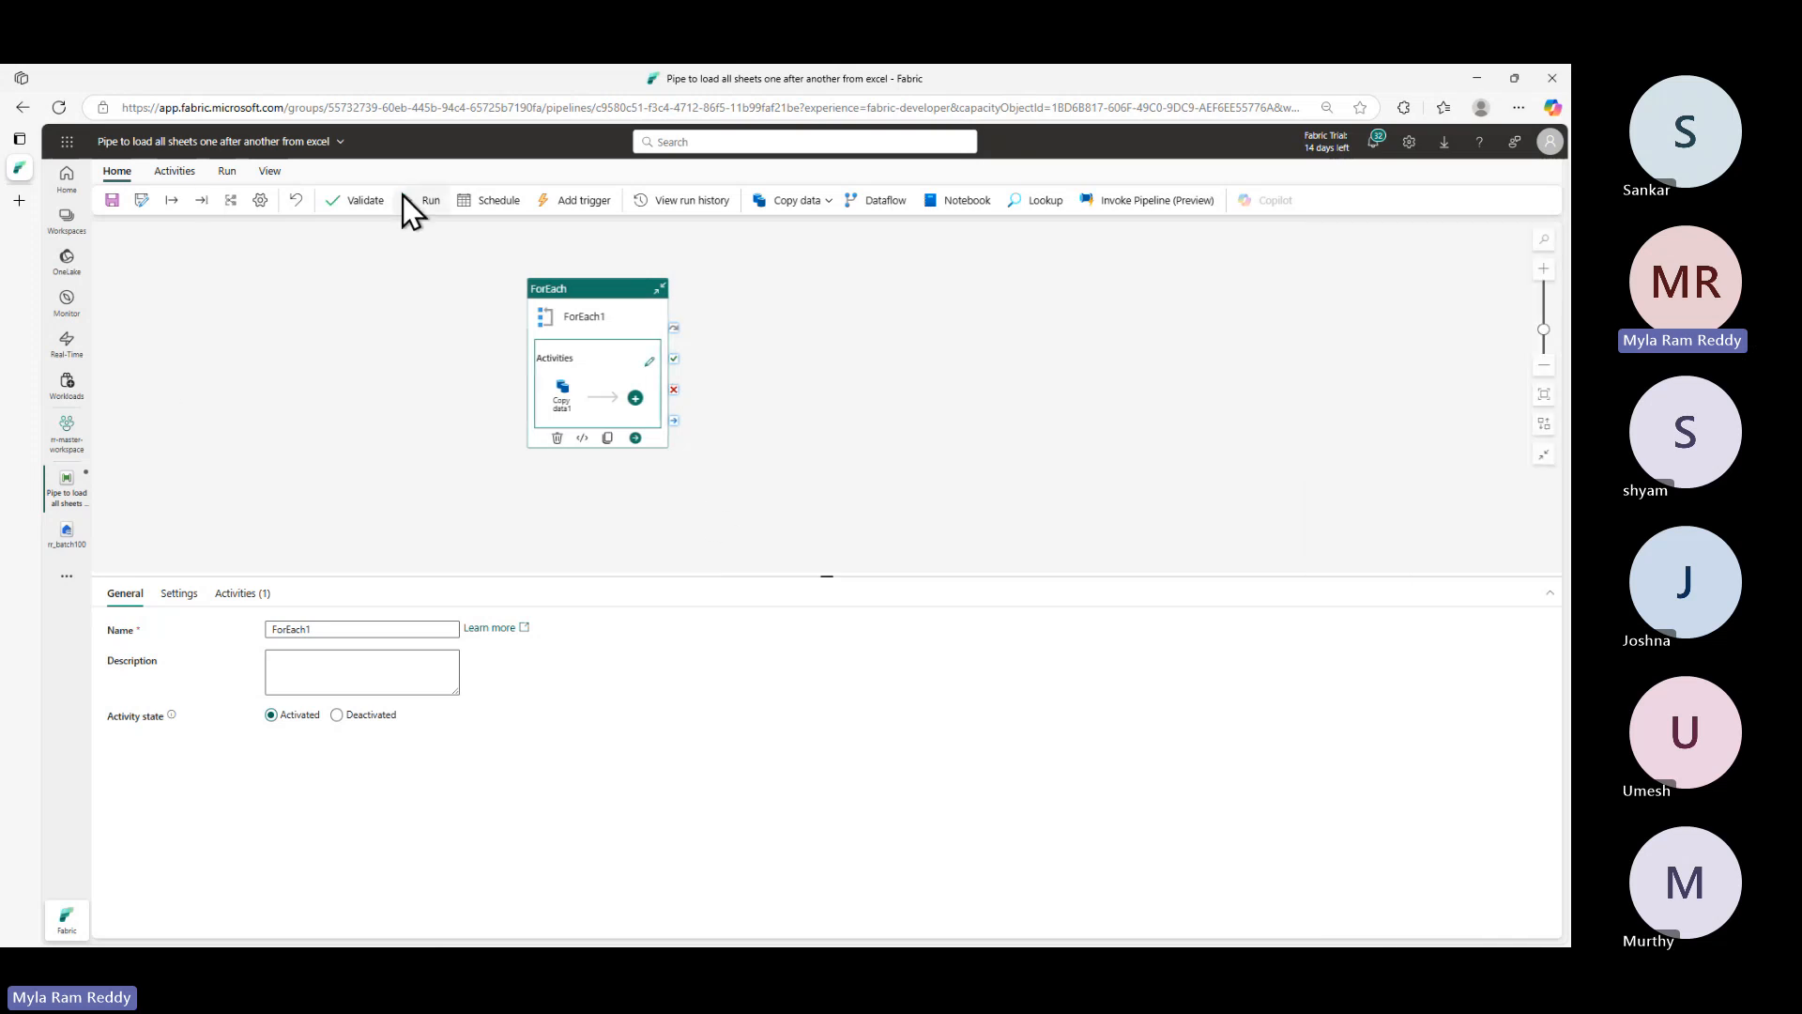
- Save and run the pipeline with the pExcelSheetNames parameter as ["CA","Texas","Seattle"]
left_click(430, 205)
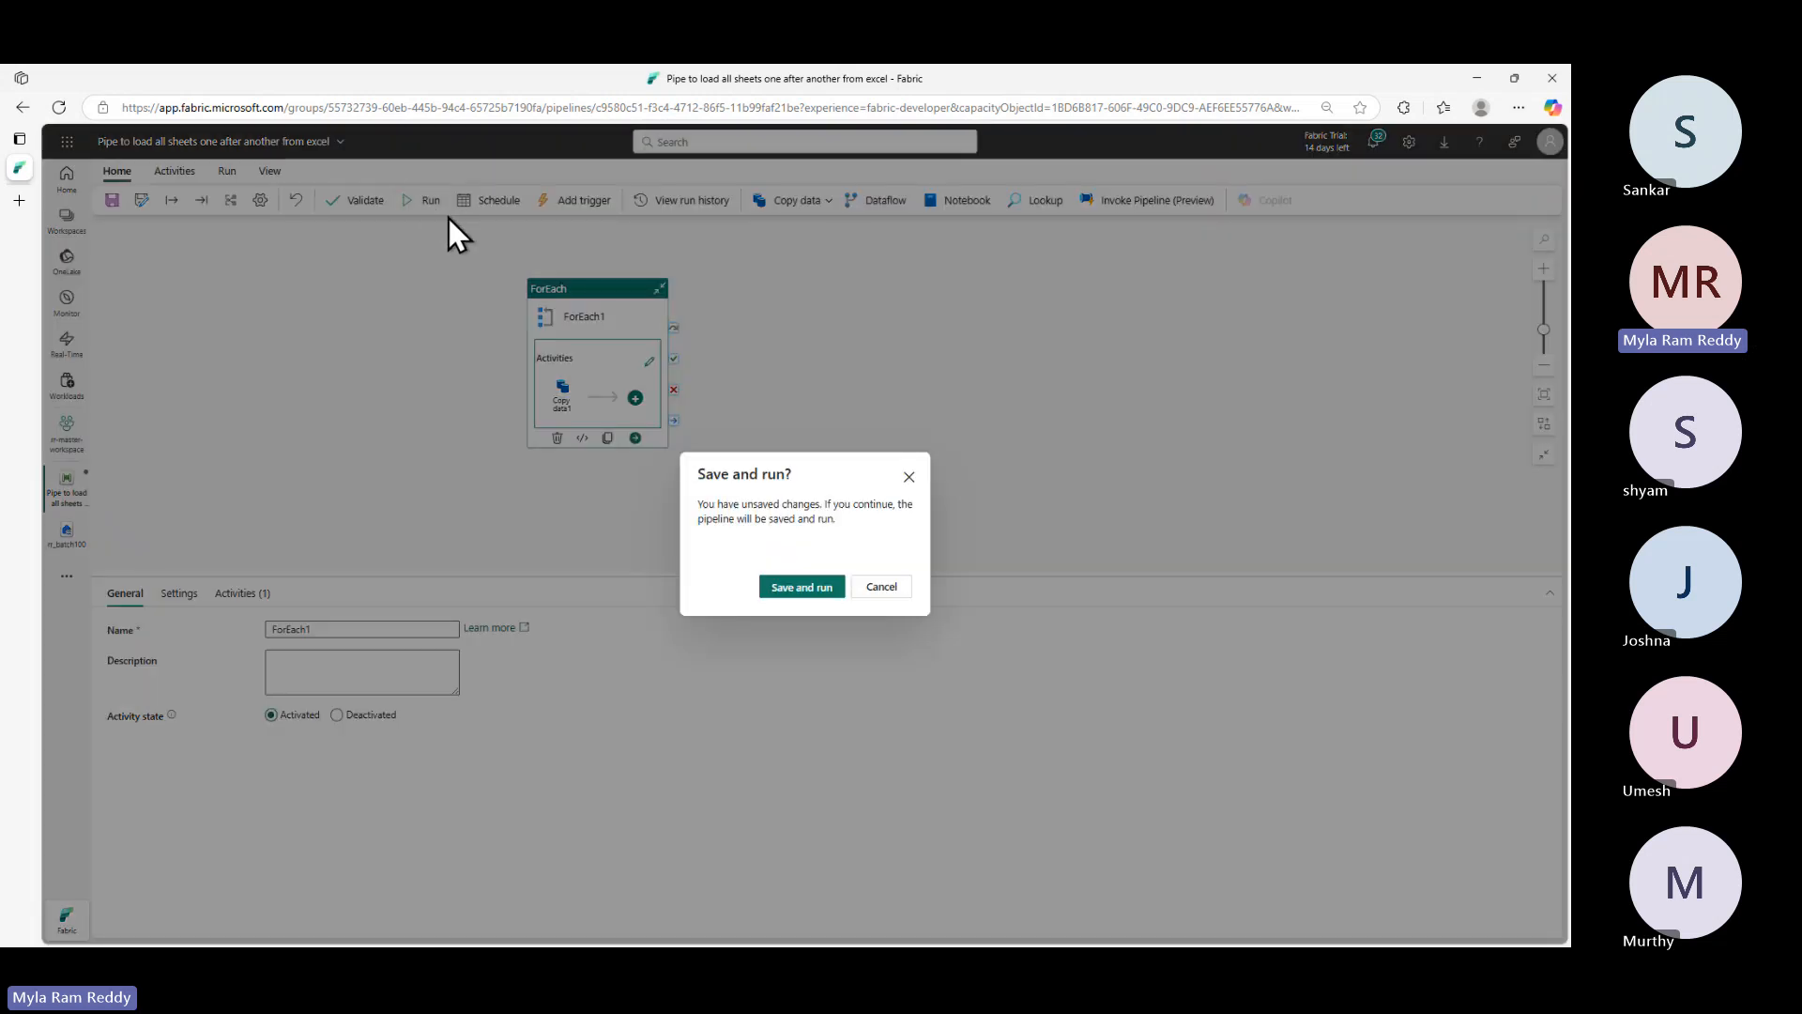
left_click(813, 593)
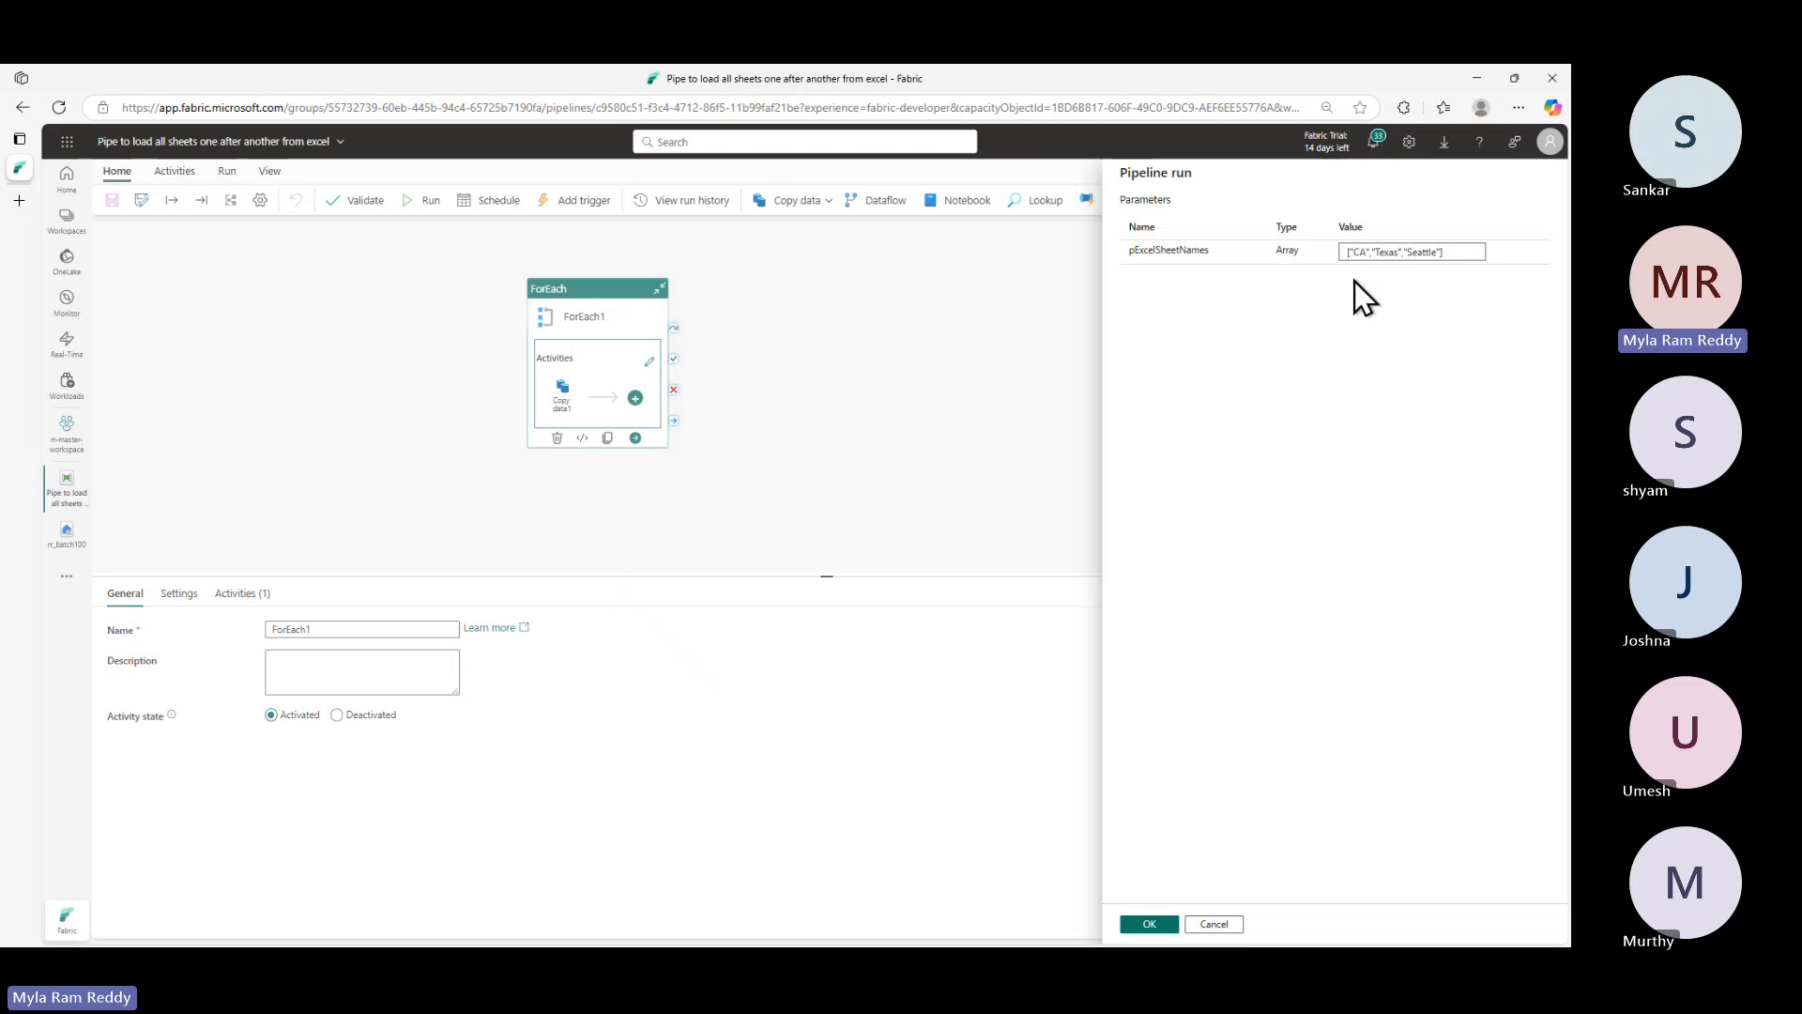
left_click(1437, 252)
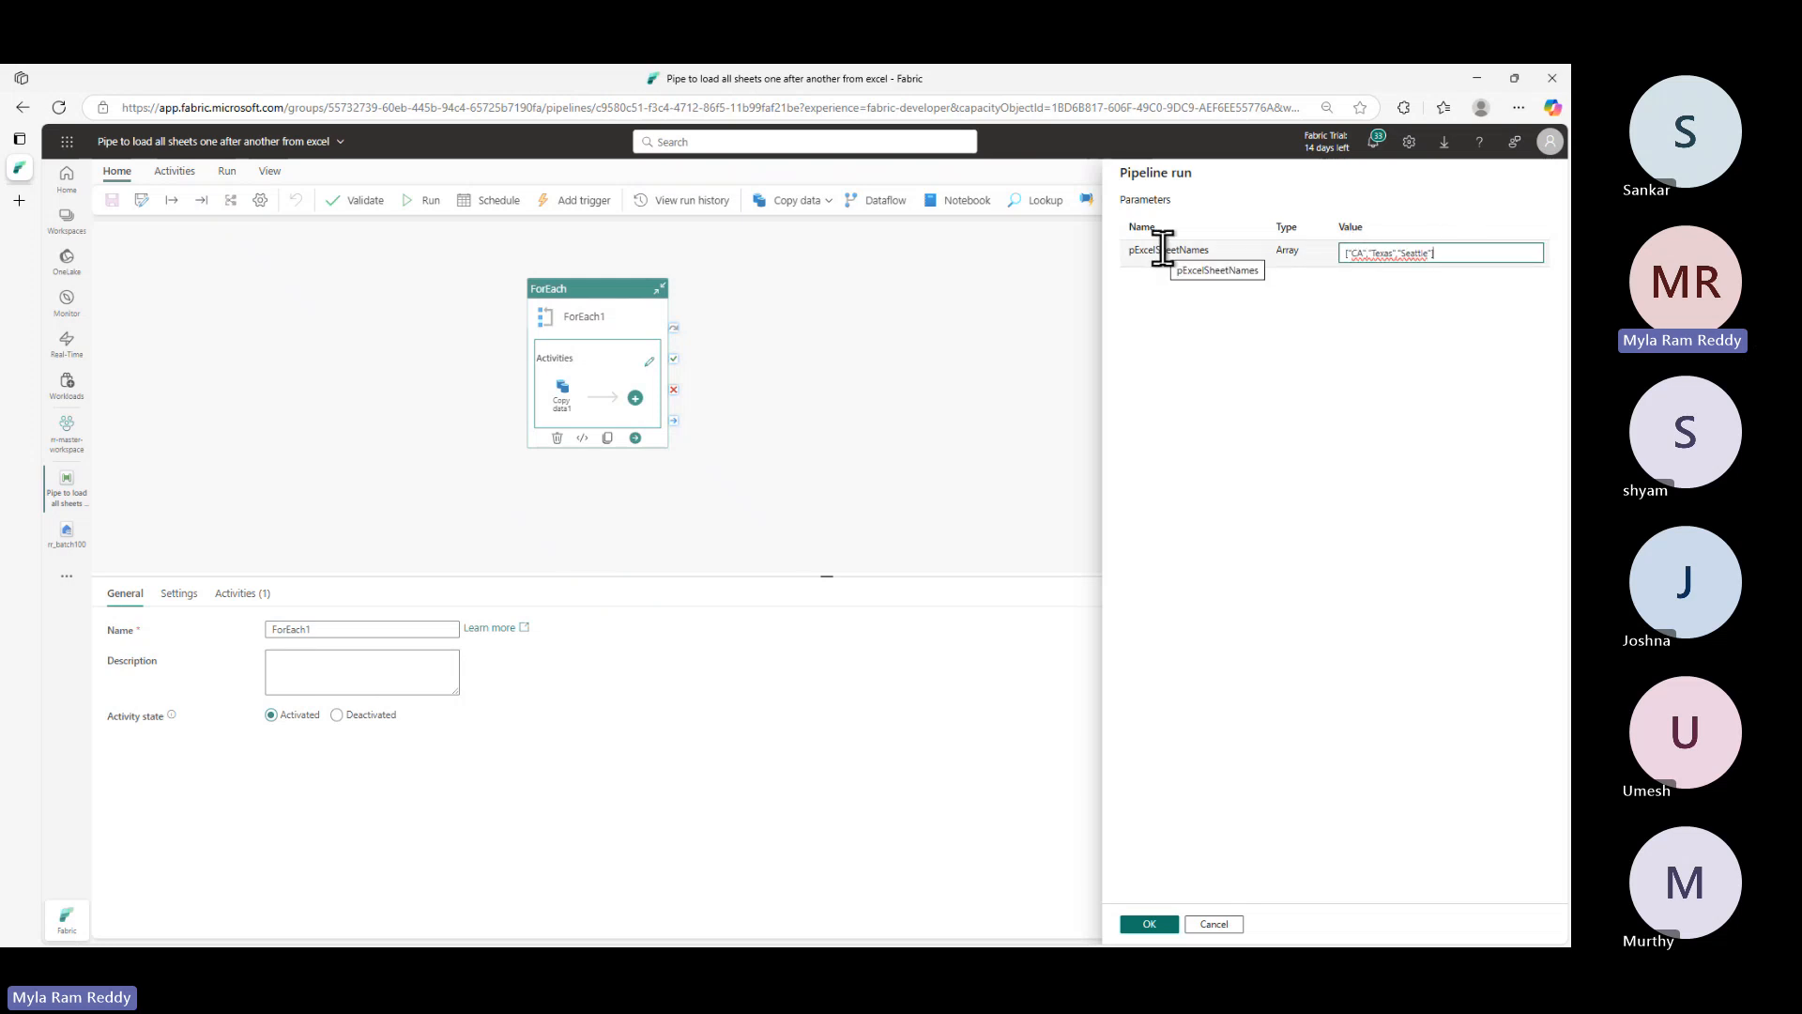
left_click(1151, 926)
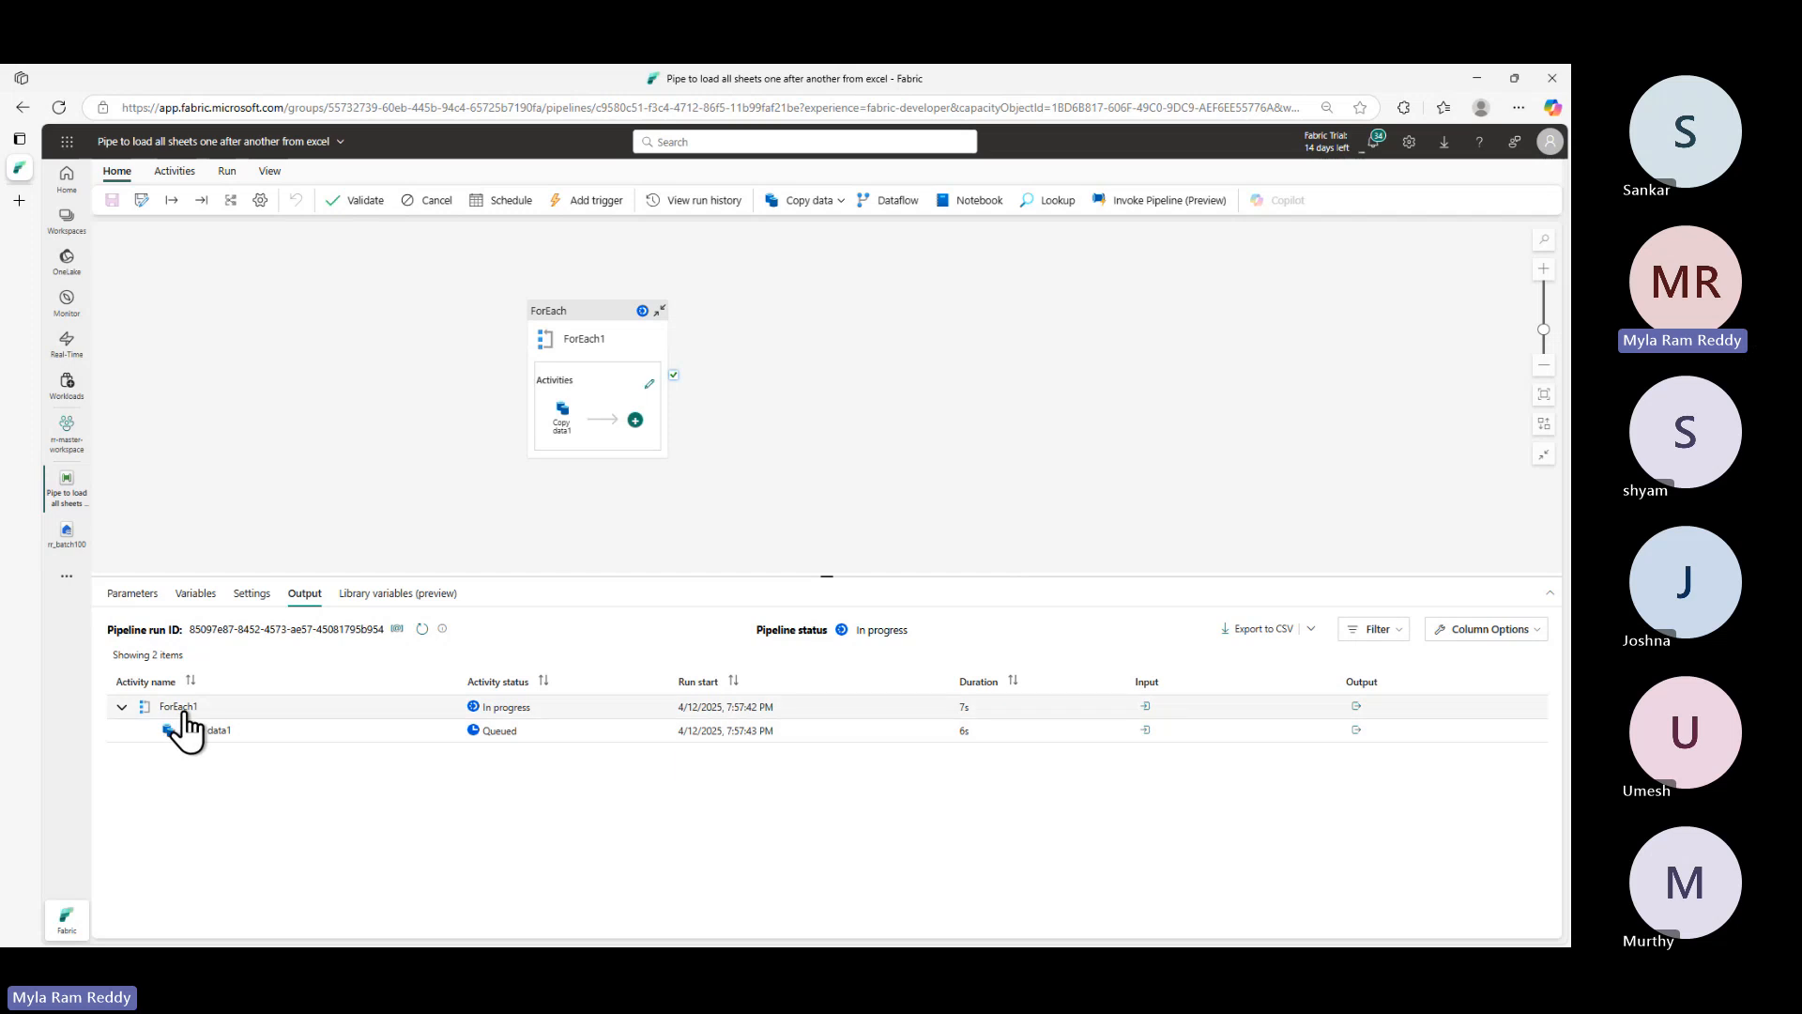
- Inspect the output and the input details of the ForEach1 run, checking the item count it received
left_click(1356, 707)
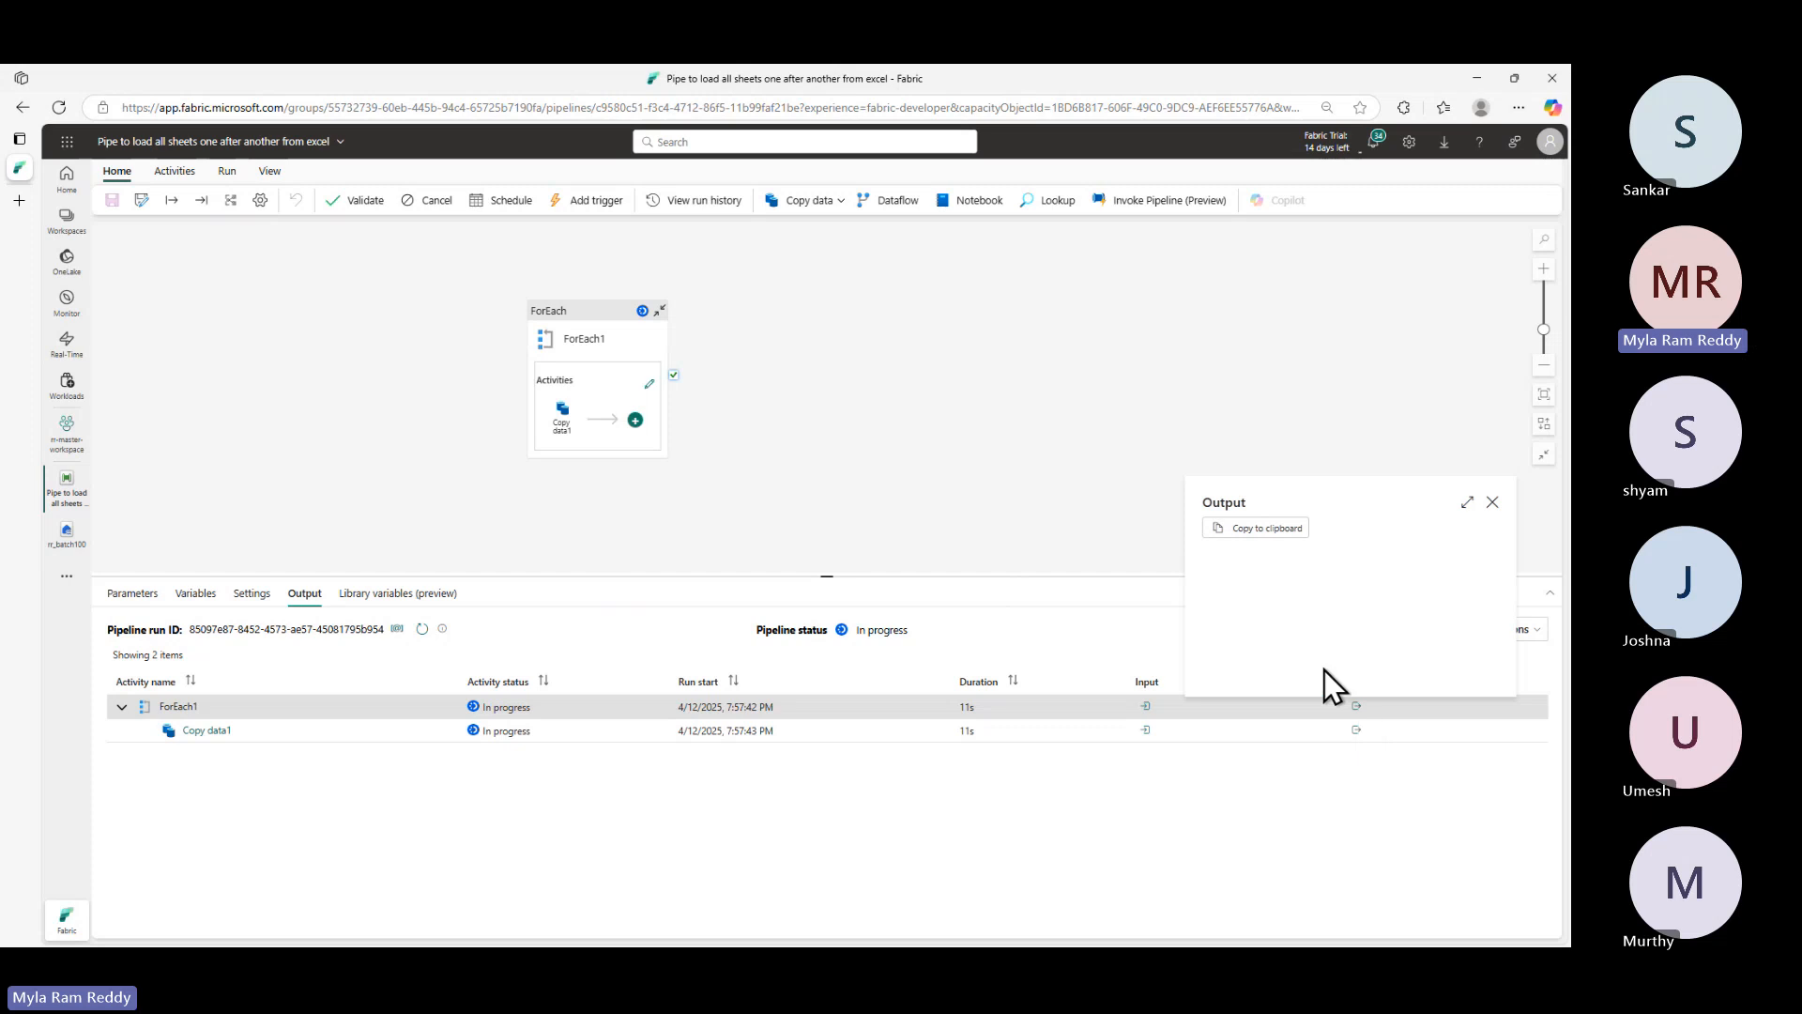
left_click(1491, 503)
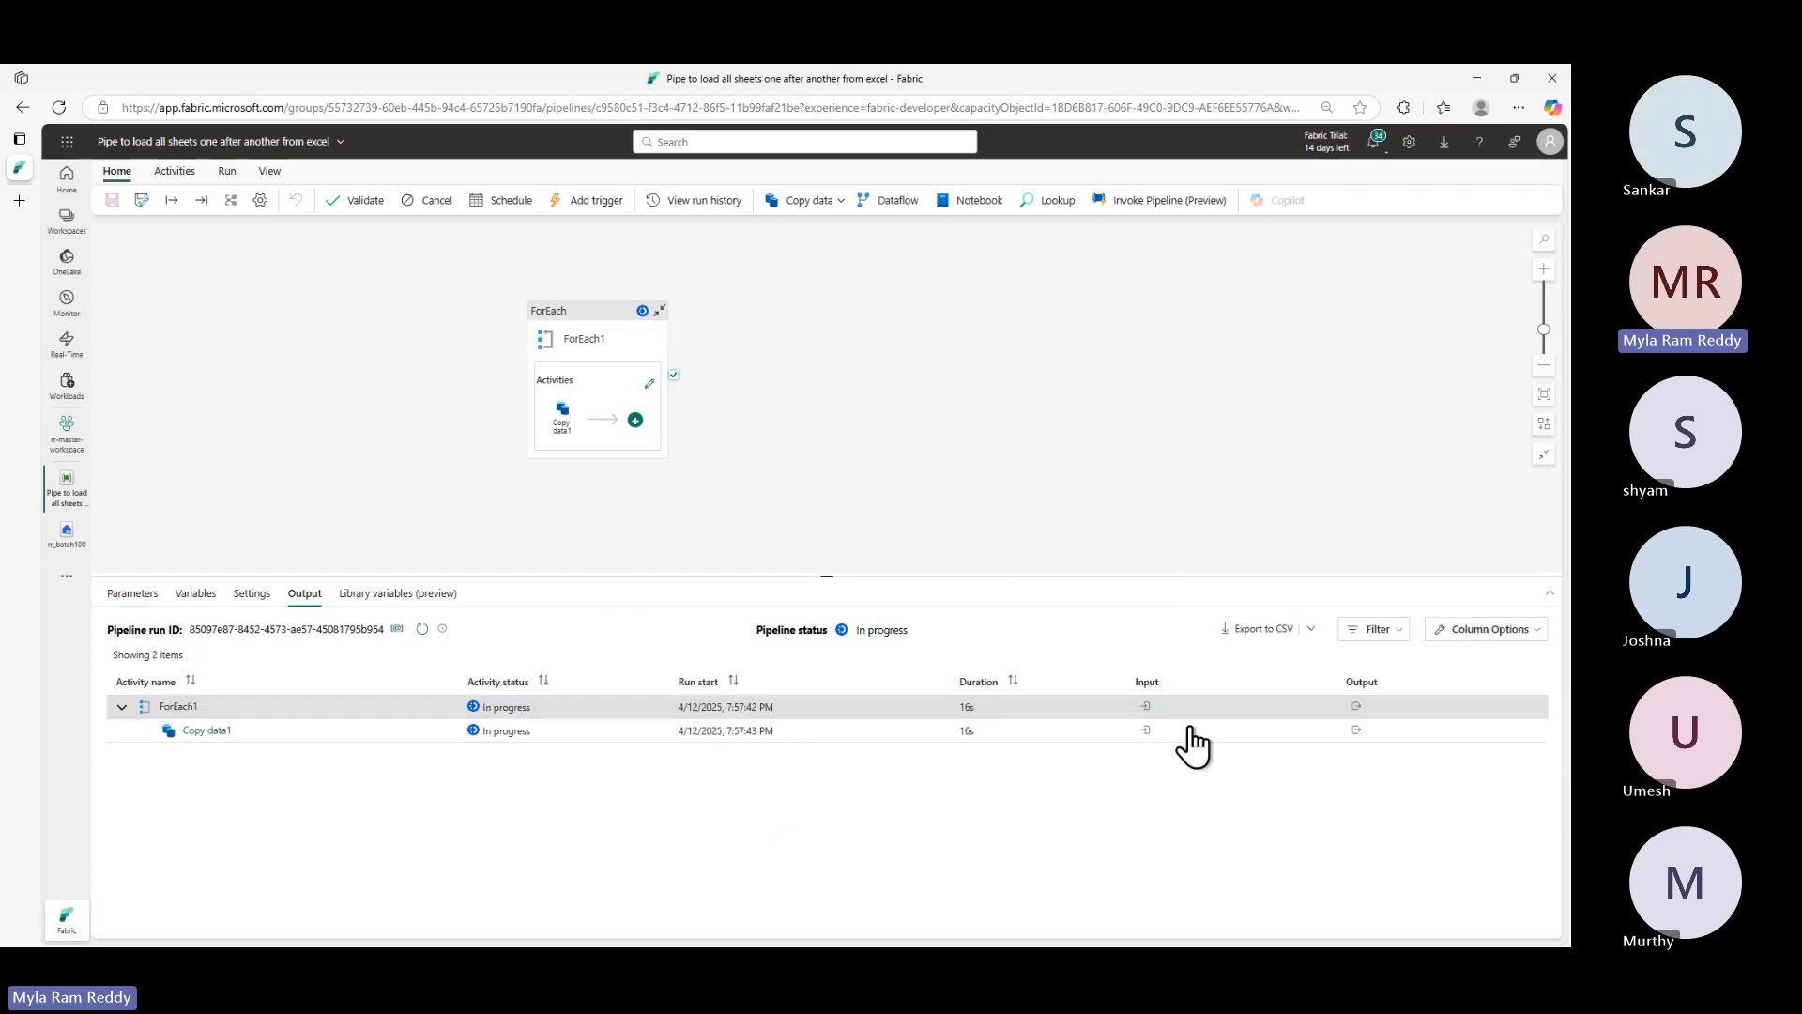
left_click(1146, 707)
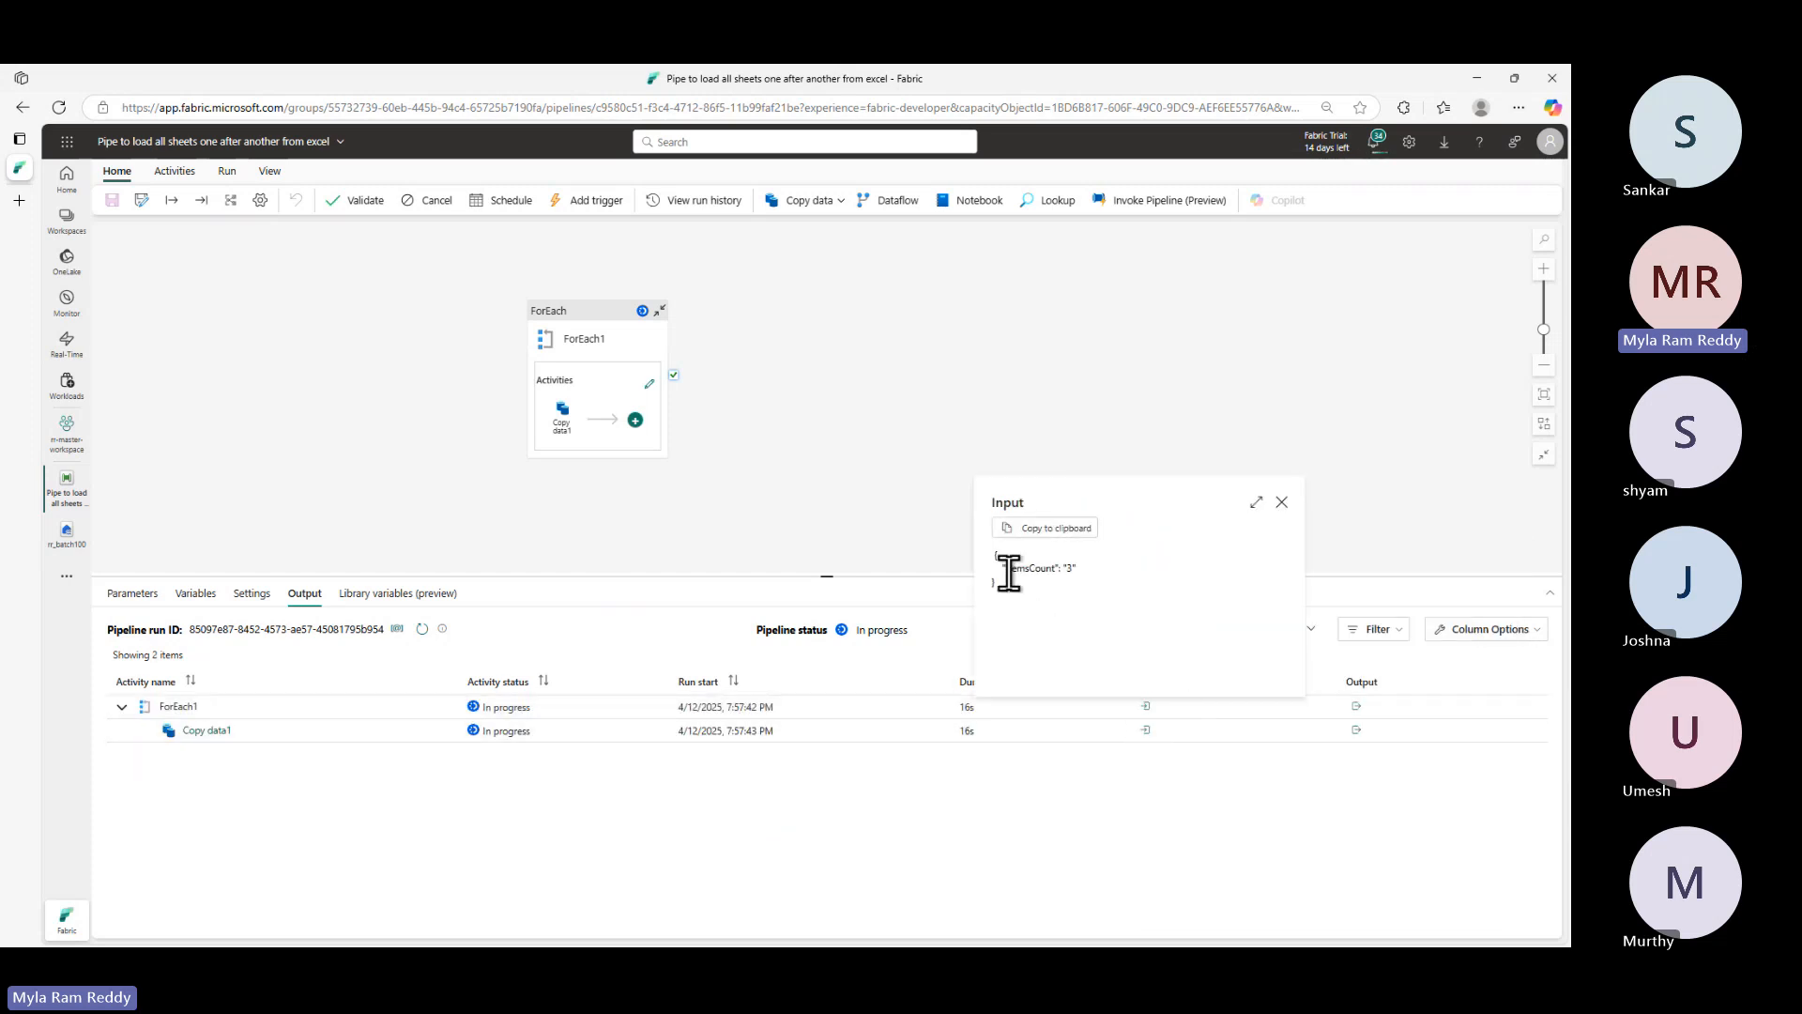
left_click_drag(1003, 569, 1124, 567)
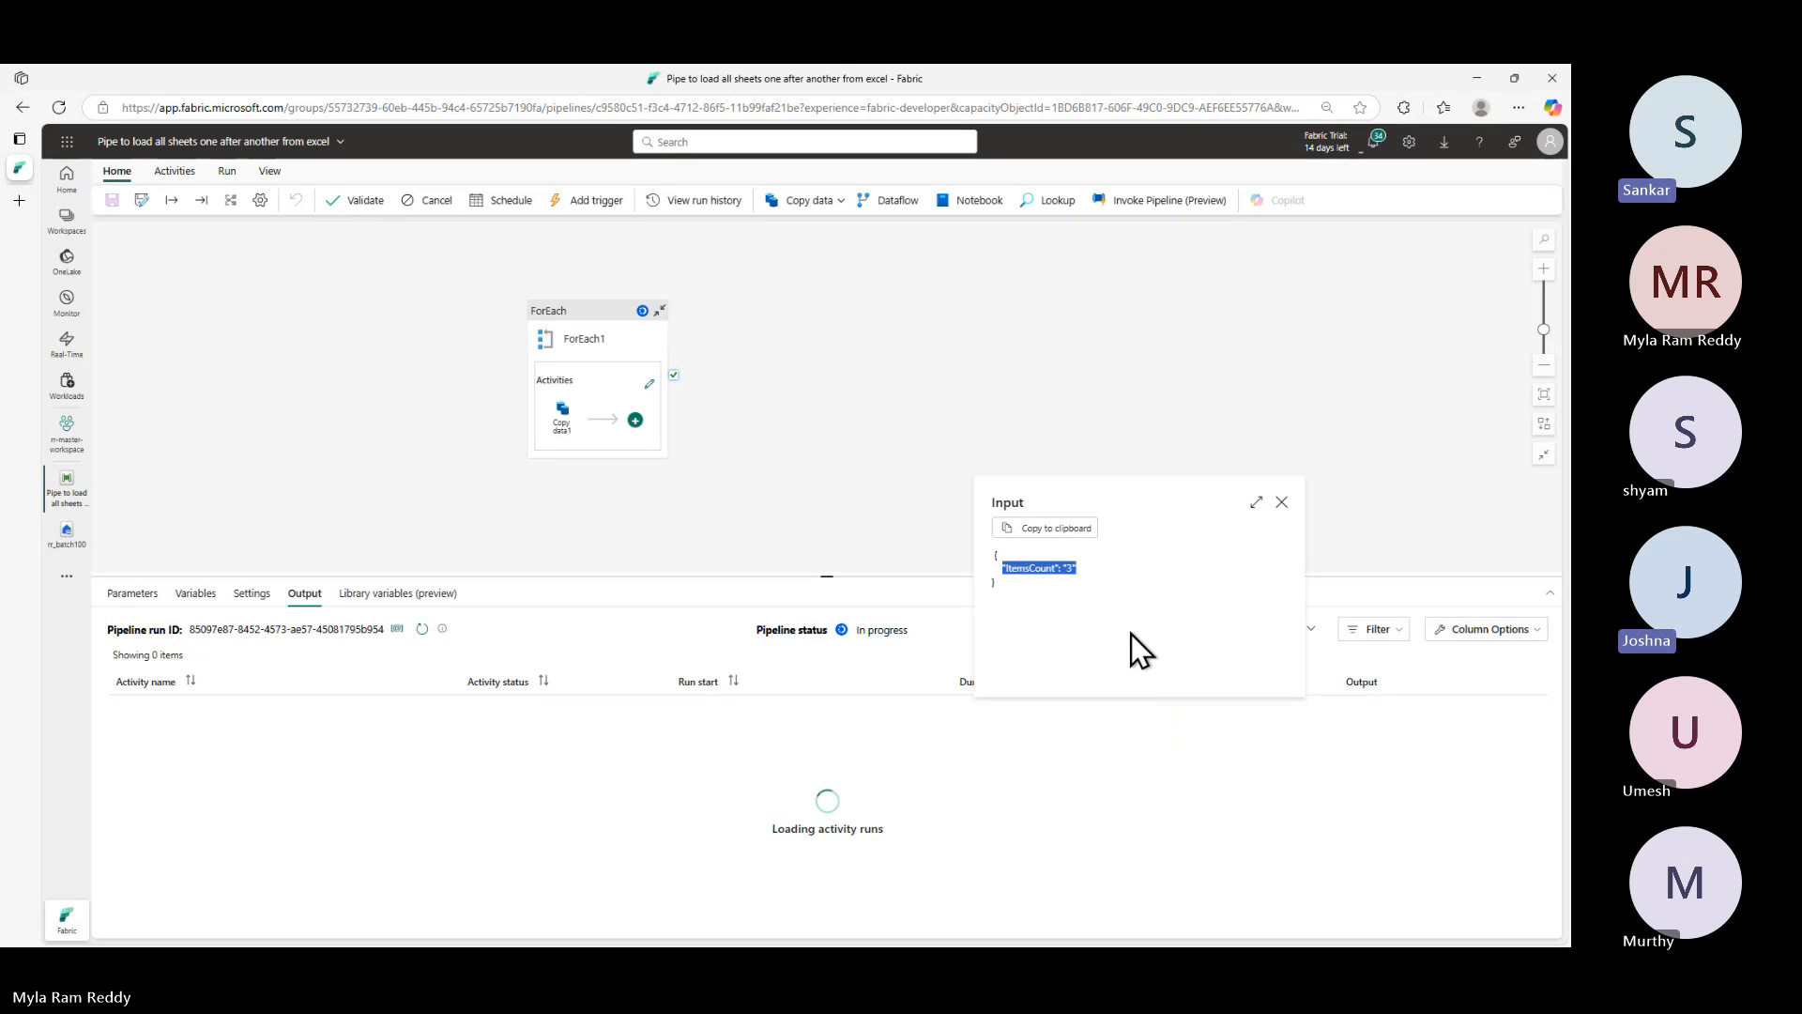
left_click(1281, 504)
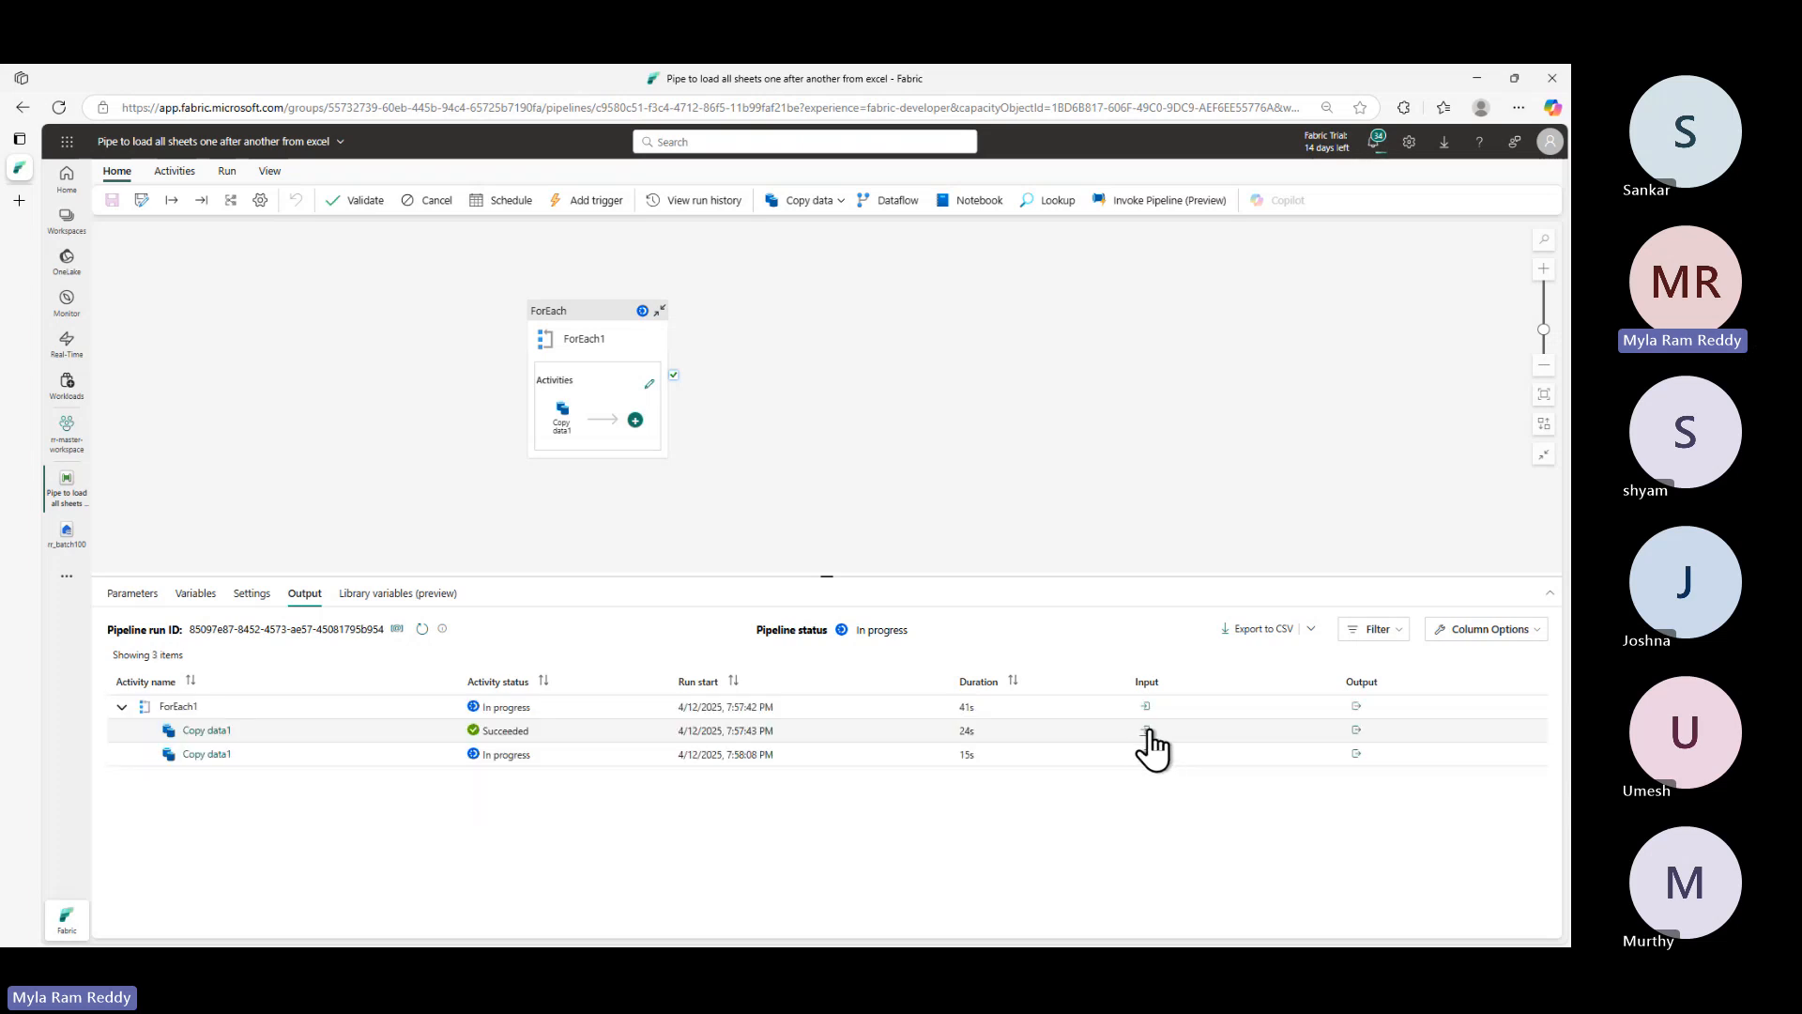
- Examine the full input JSON of the first Copy data1 run for the sheet name it used
left_click(1149, 731)
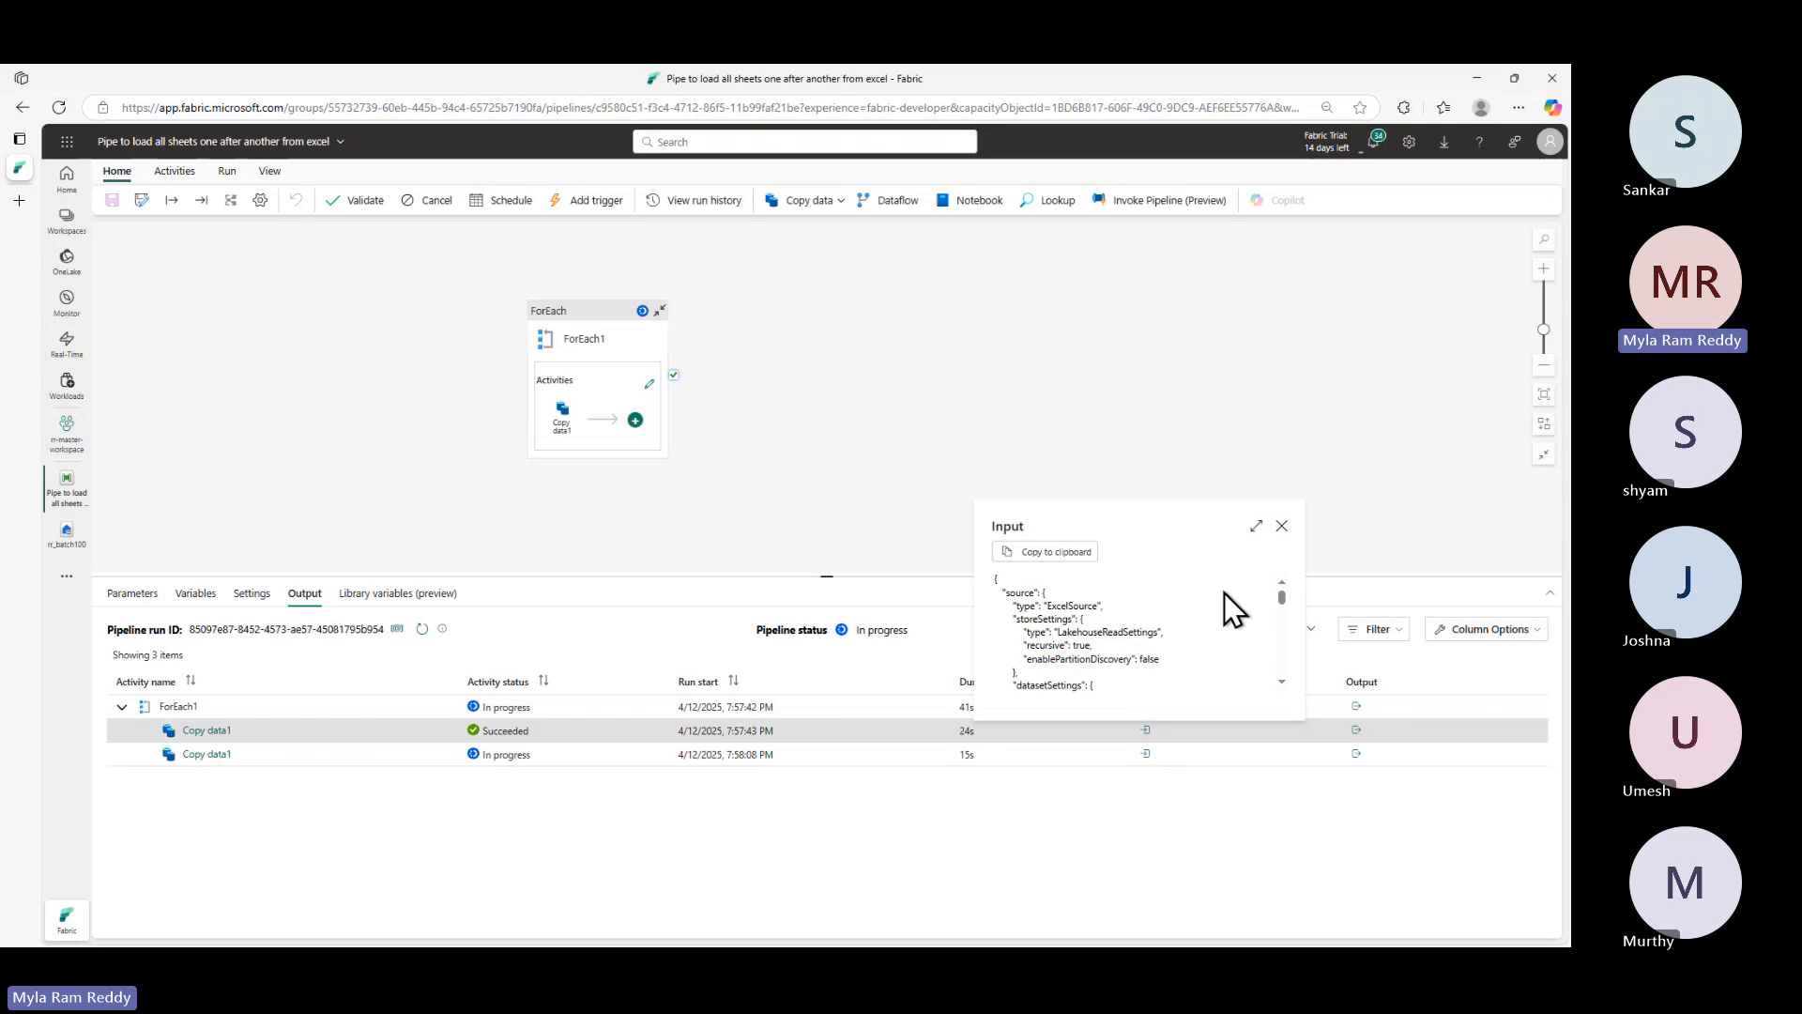
left_click(1261, 525)
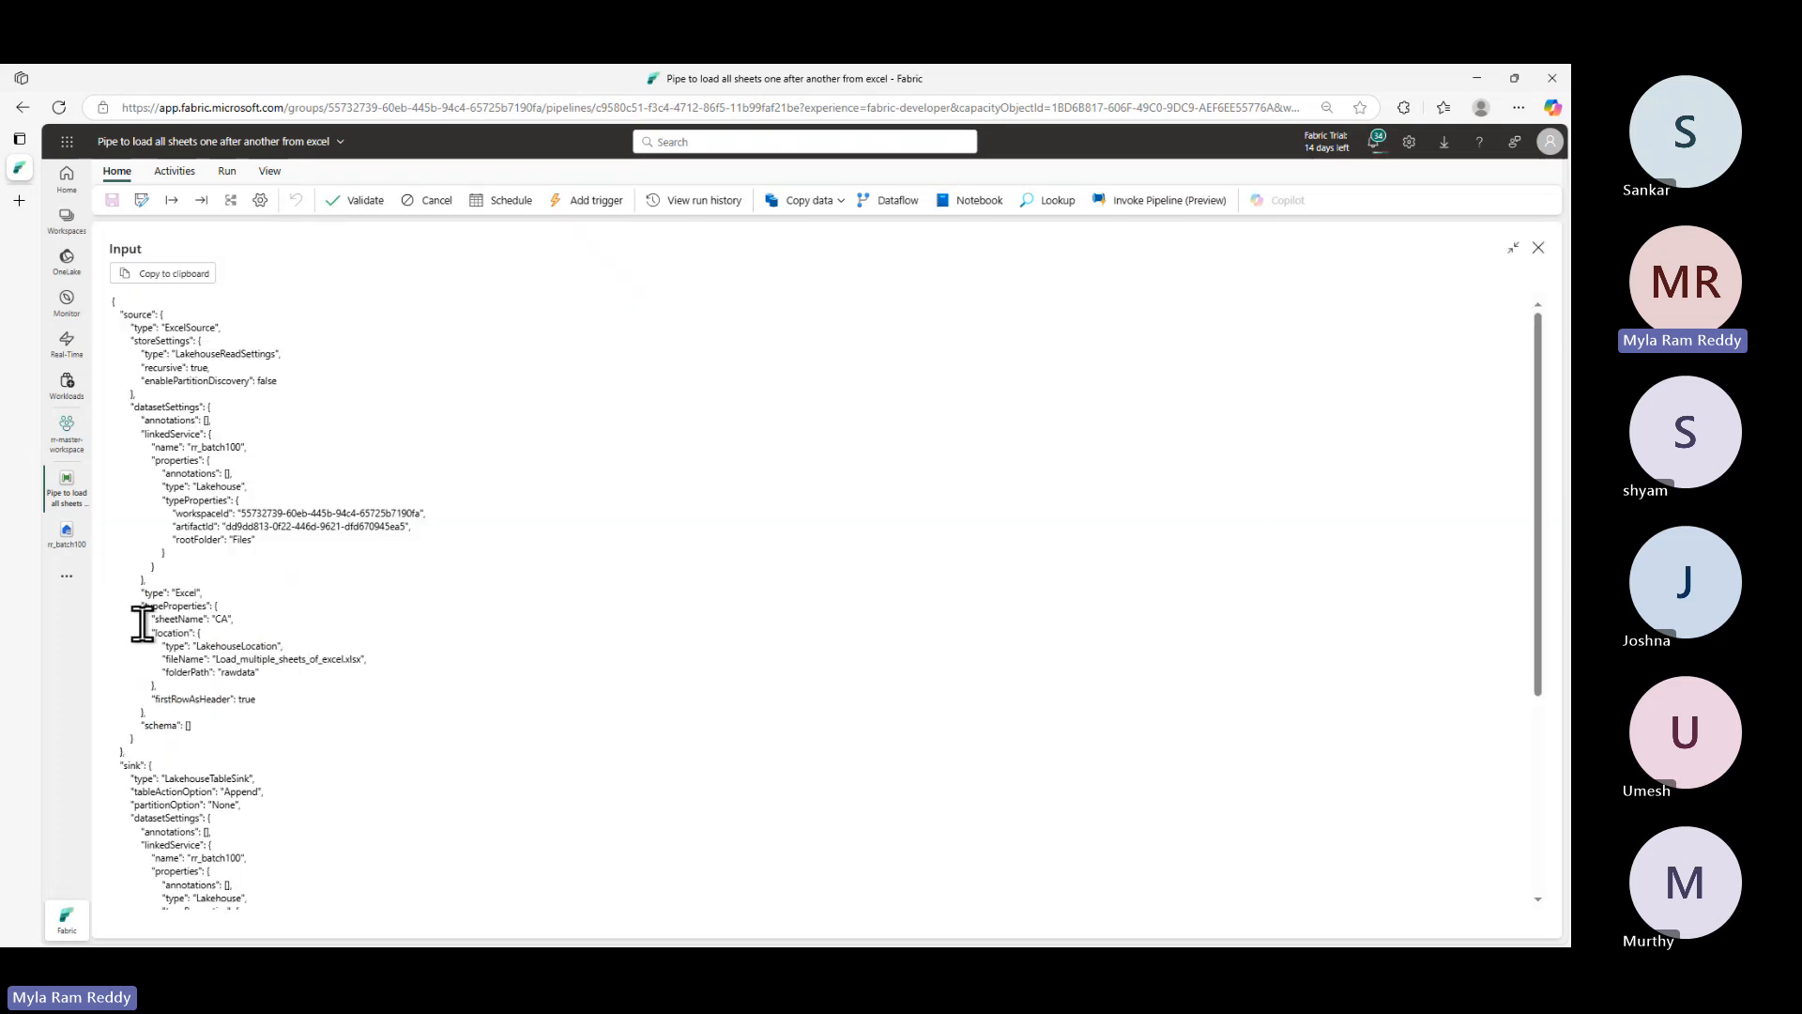
left_click_drag(142, 619, 234, 620)
left_click(1538, 249)
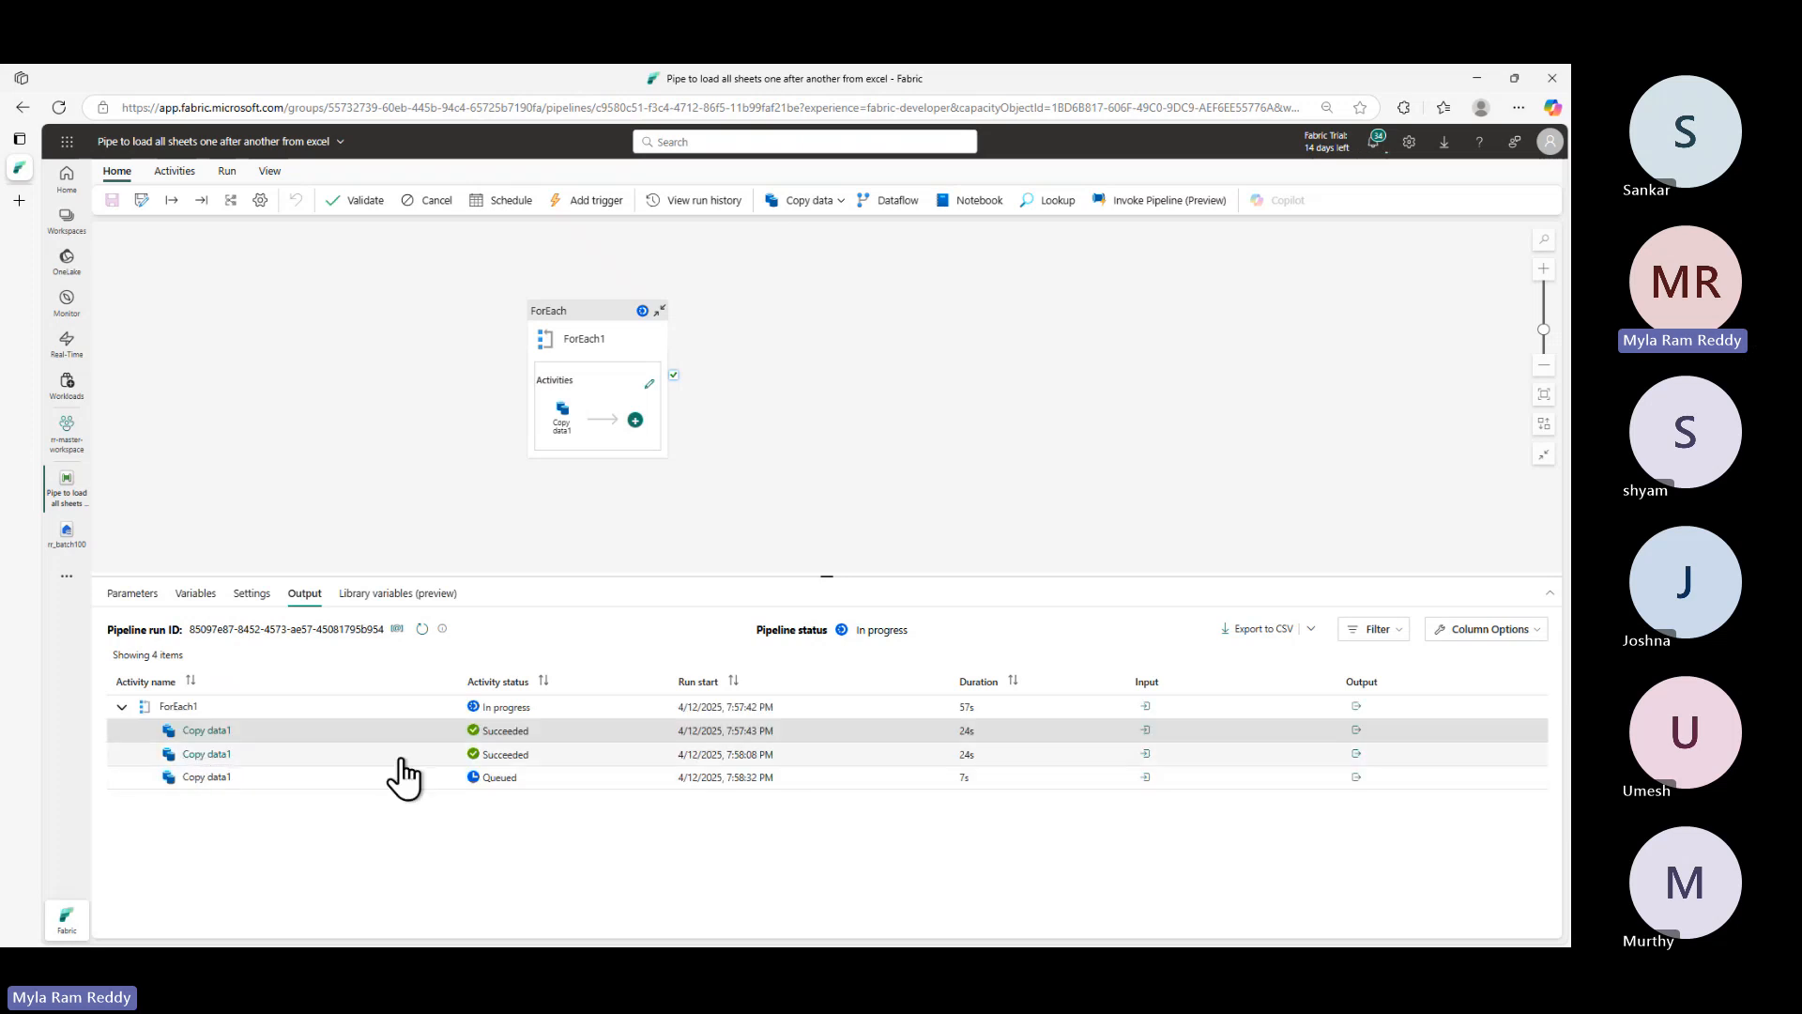
- Examine the full input JSON of the second Copy data1 run for its sheet name
left_click(1145, 754)
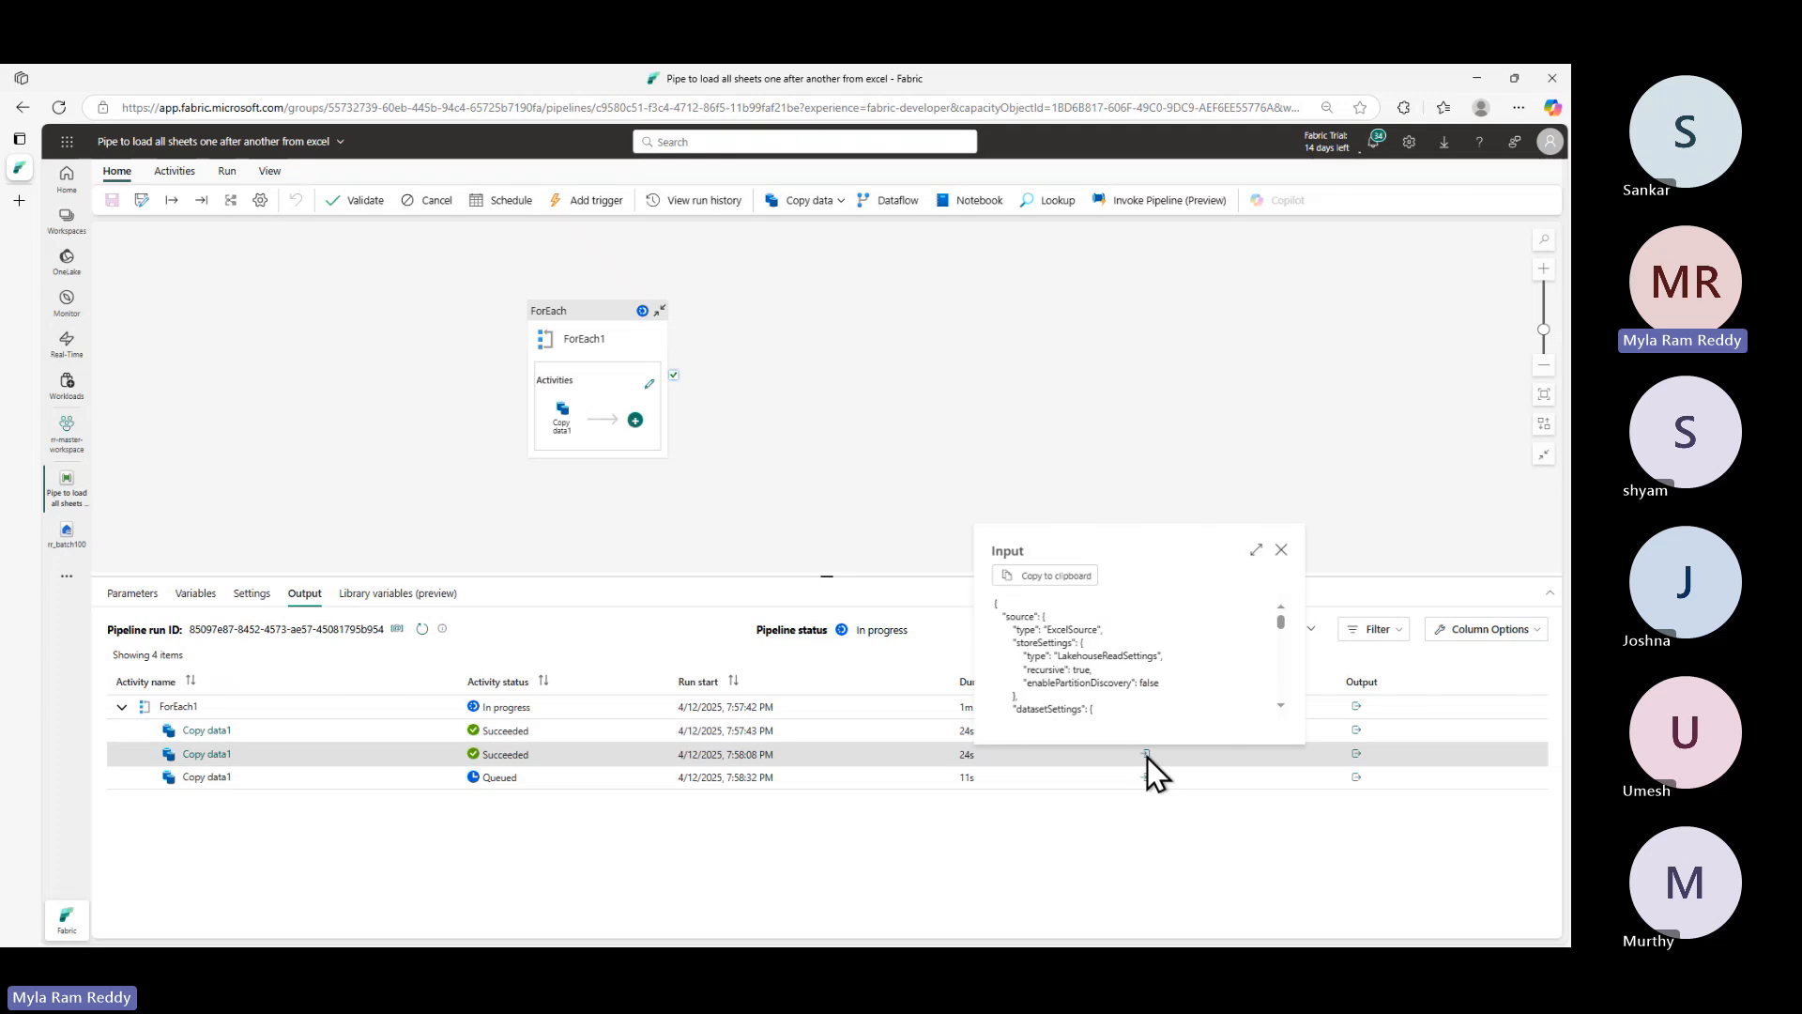
left_click(1256, 550)
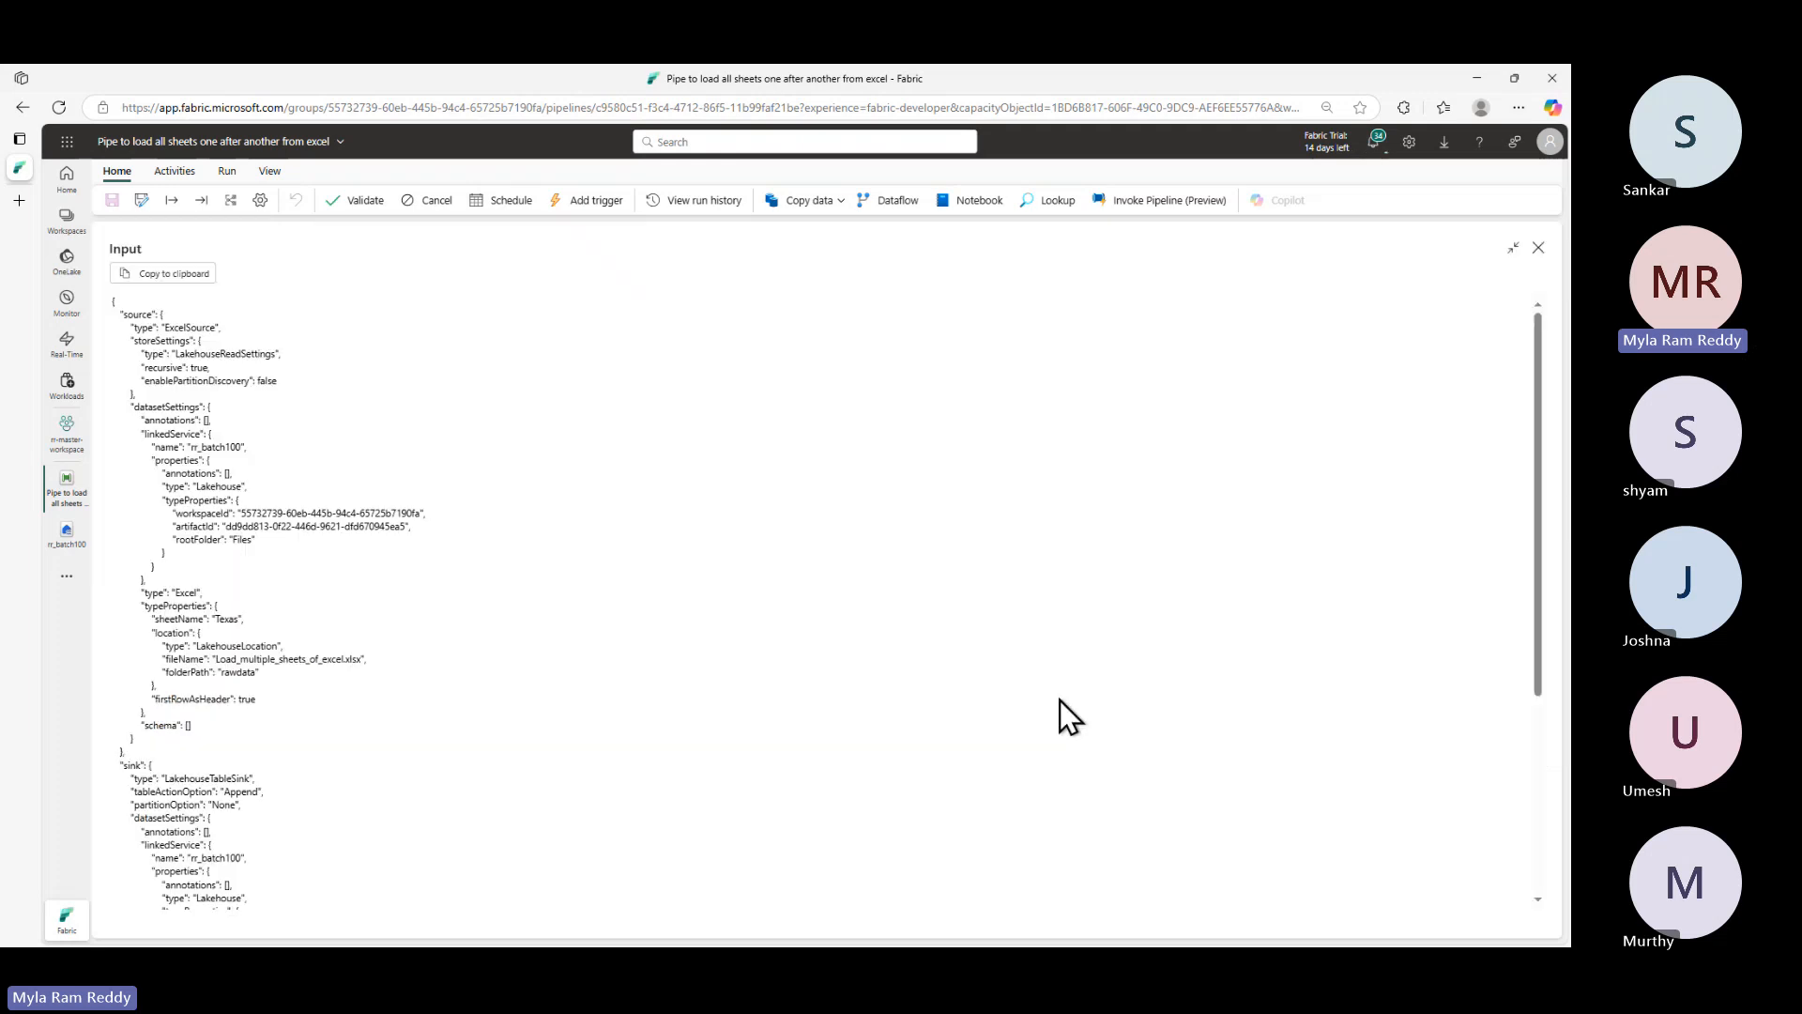
triple_click(149, 619)
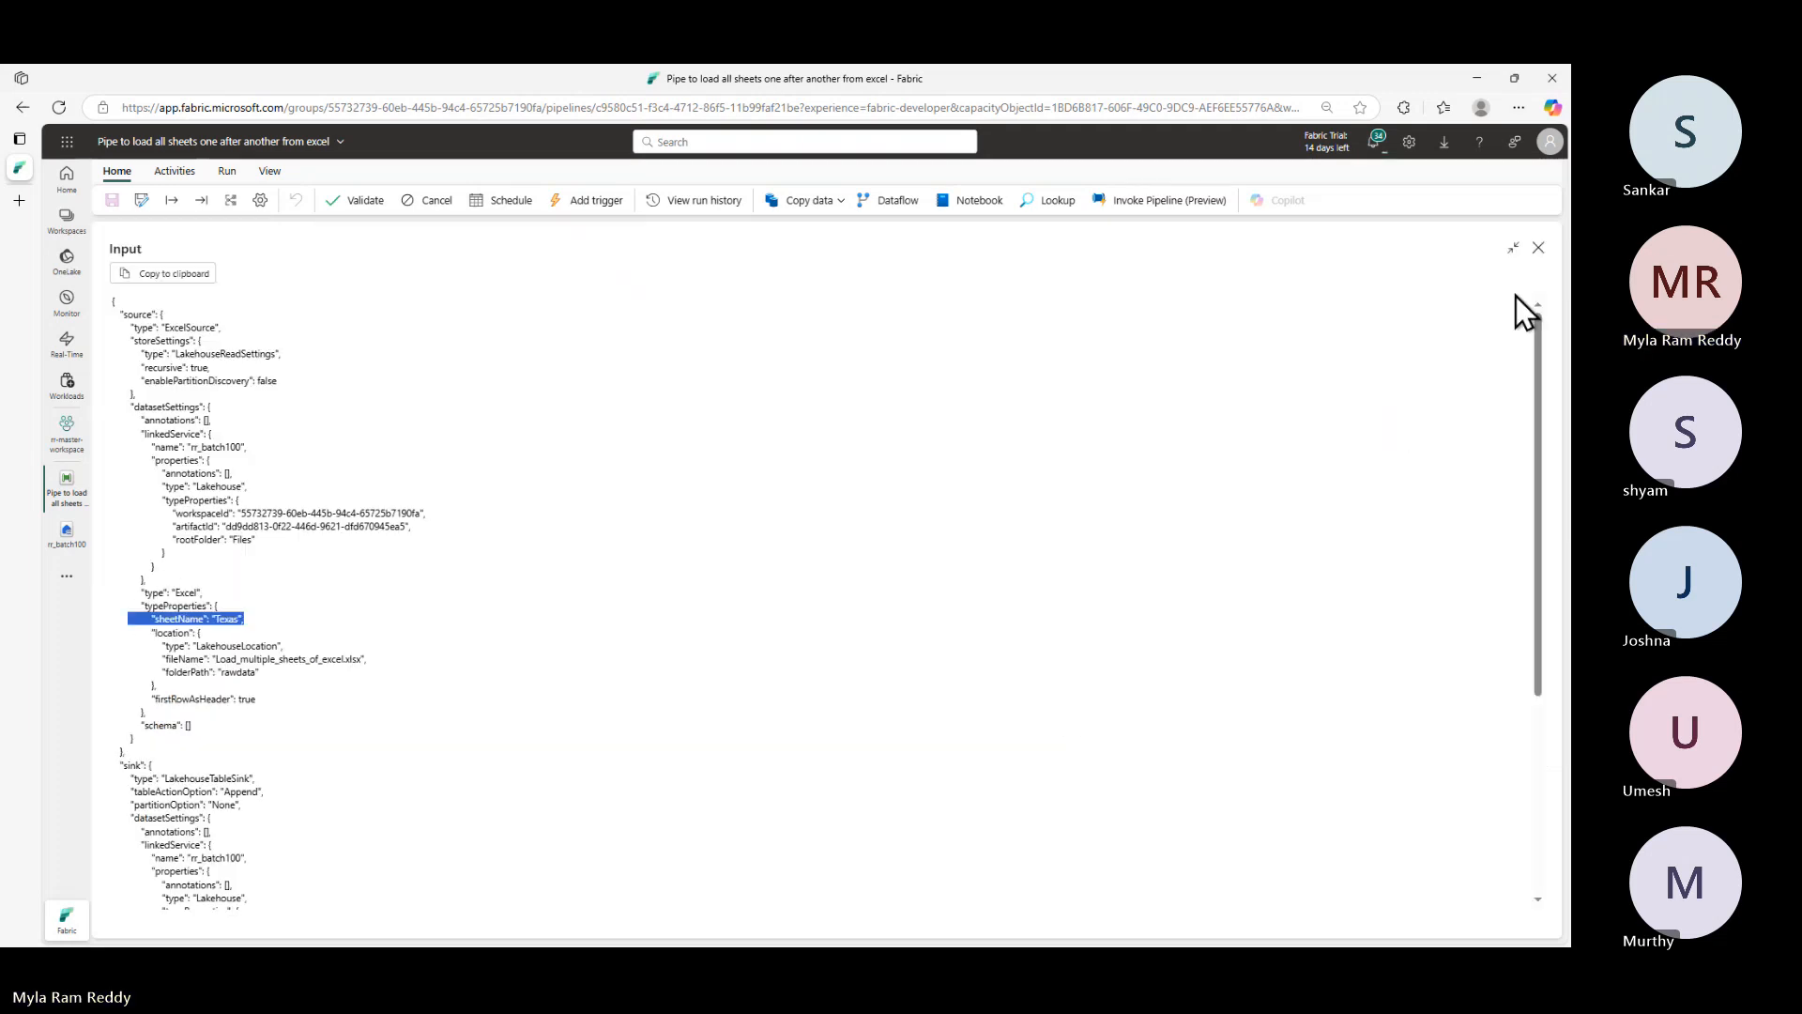
left_click(1537, 247)
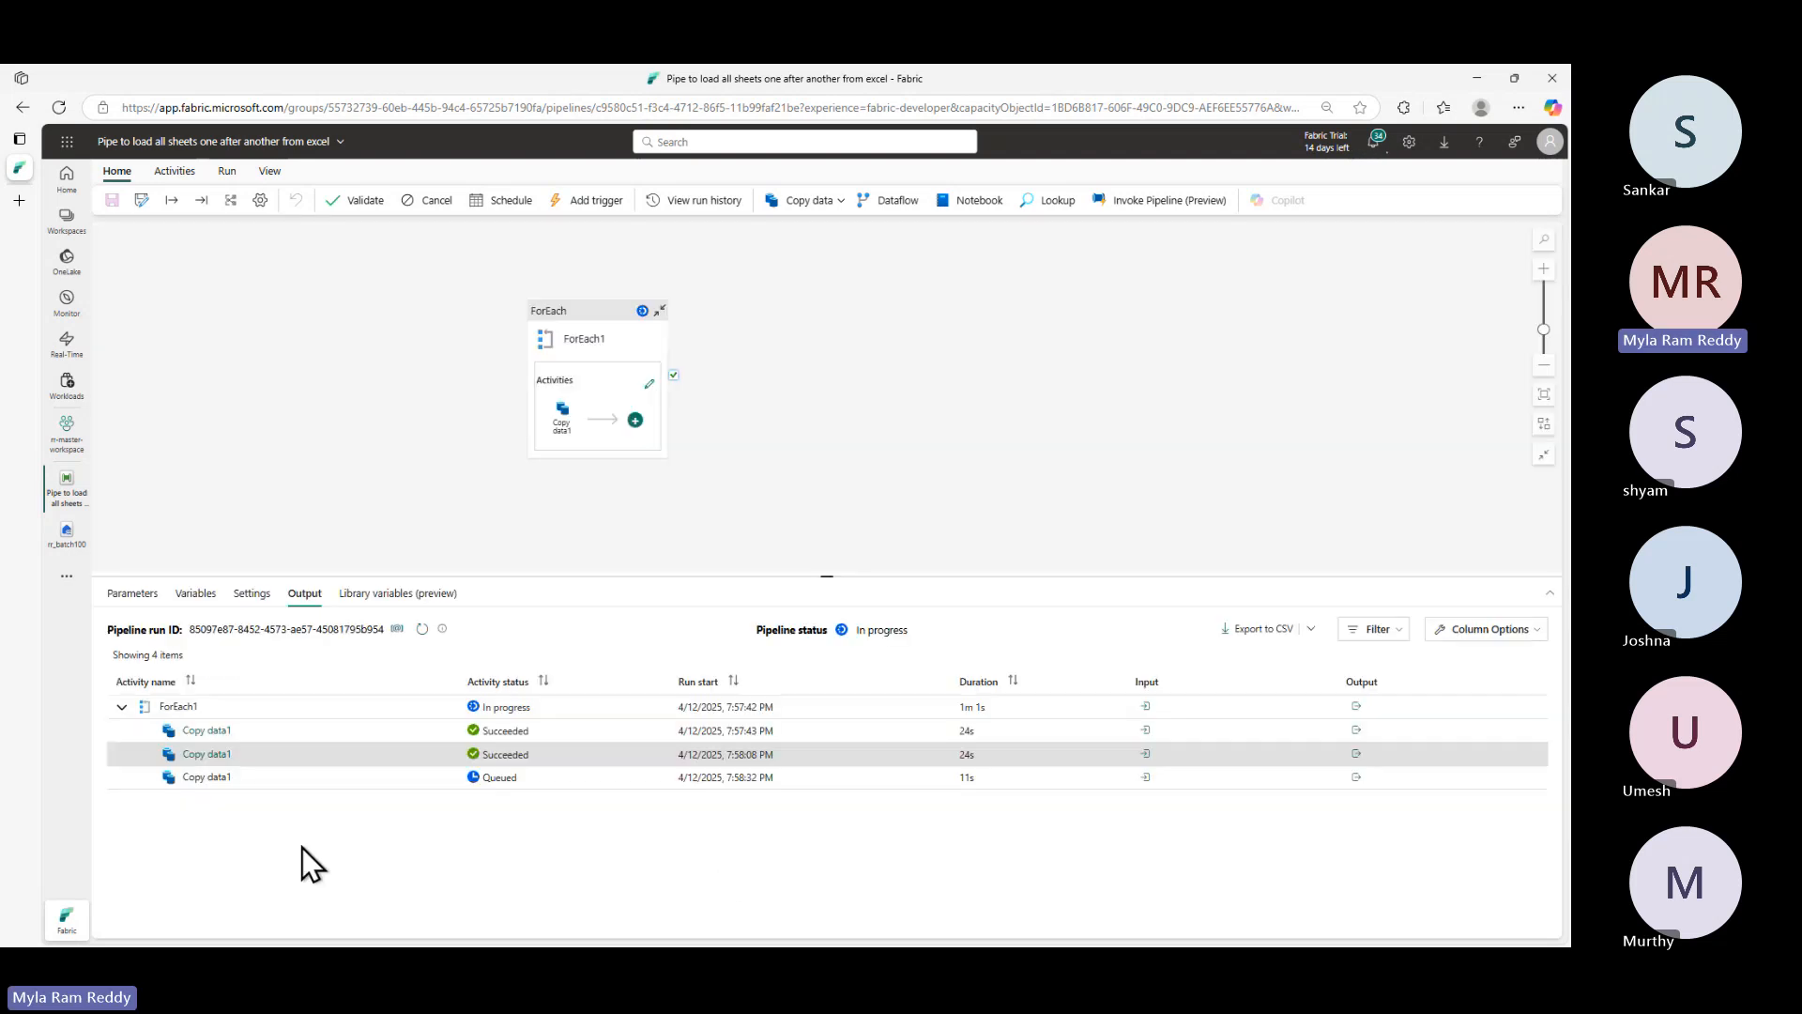
- Examine the third Copy data1 run's input JSON for its sheet name and check the overall pipeline status
left_click(1146, 778)
left_click(1255, 576)
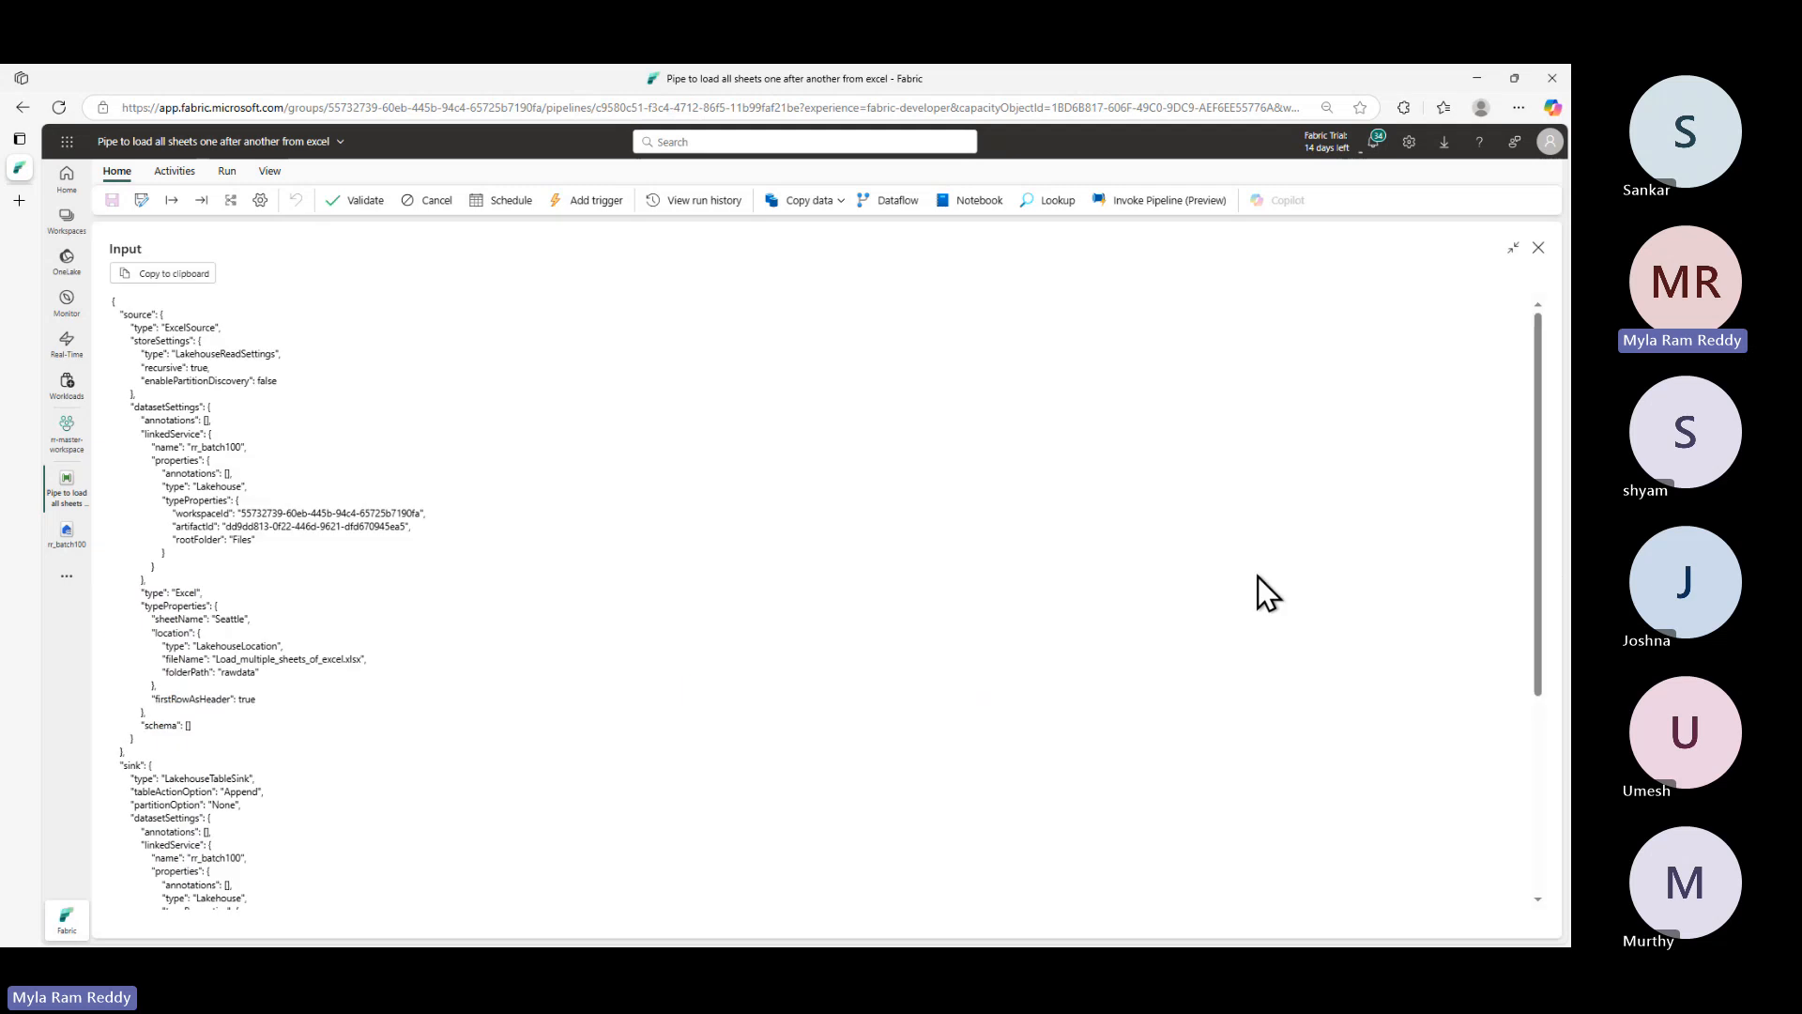
left_click_drag(131, 618, 246, 617)
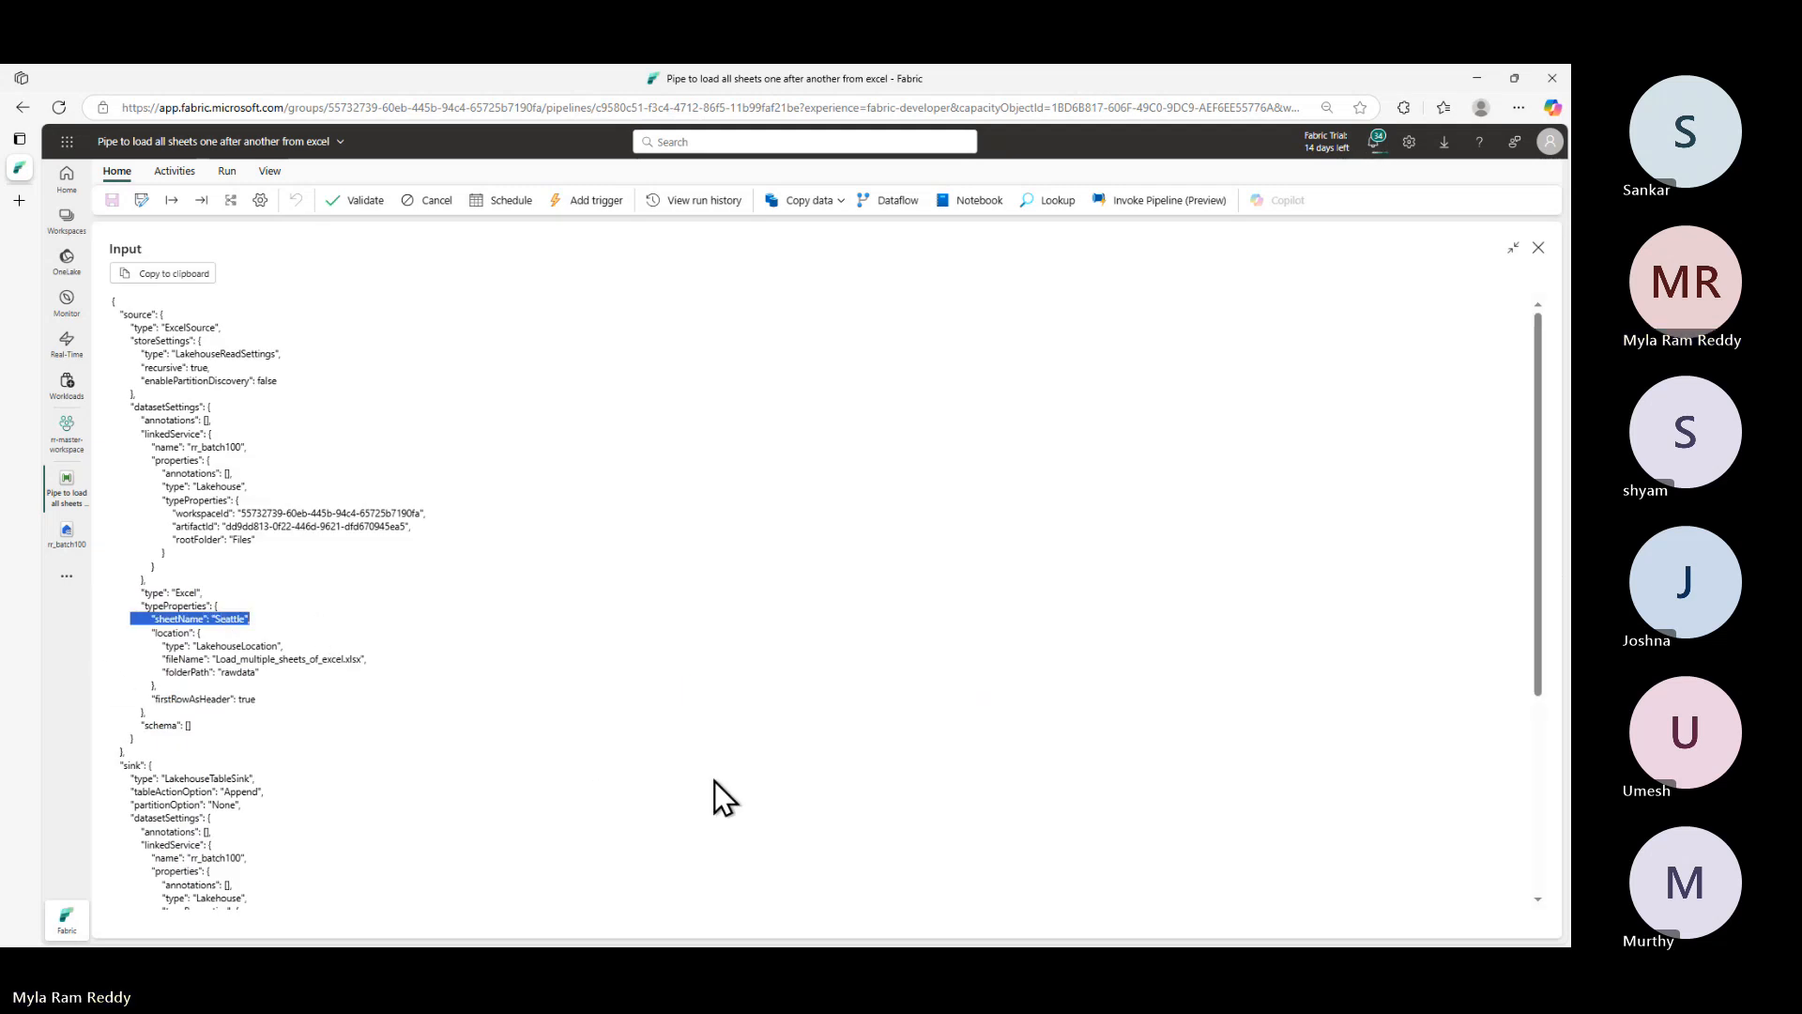
left_click(1538, 248)
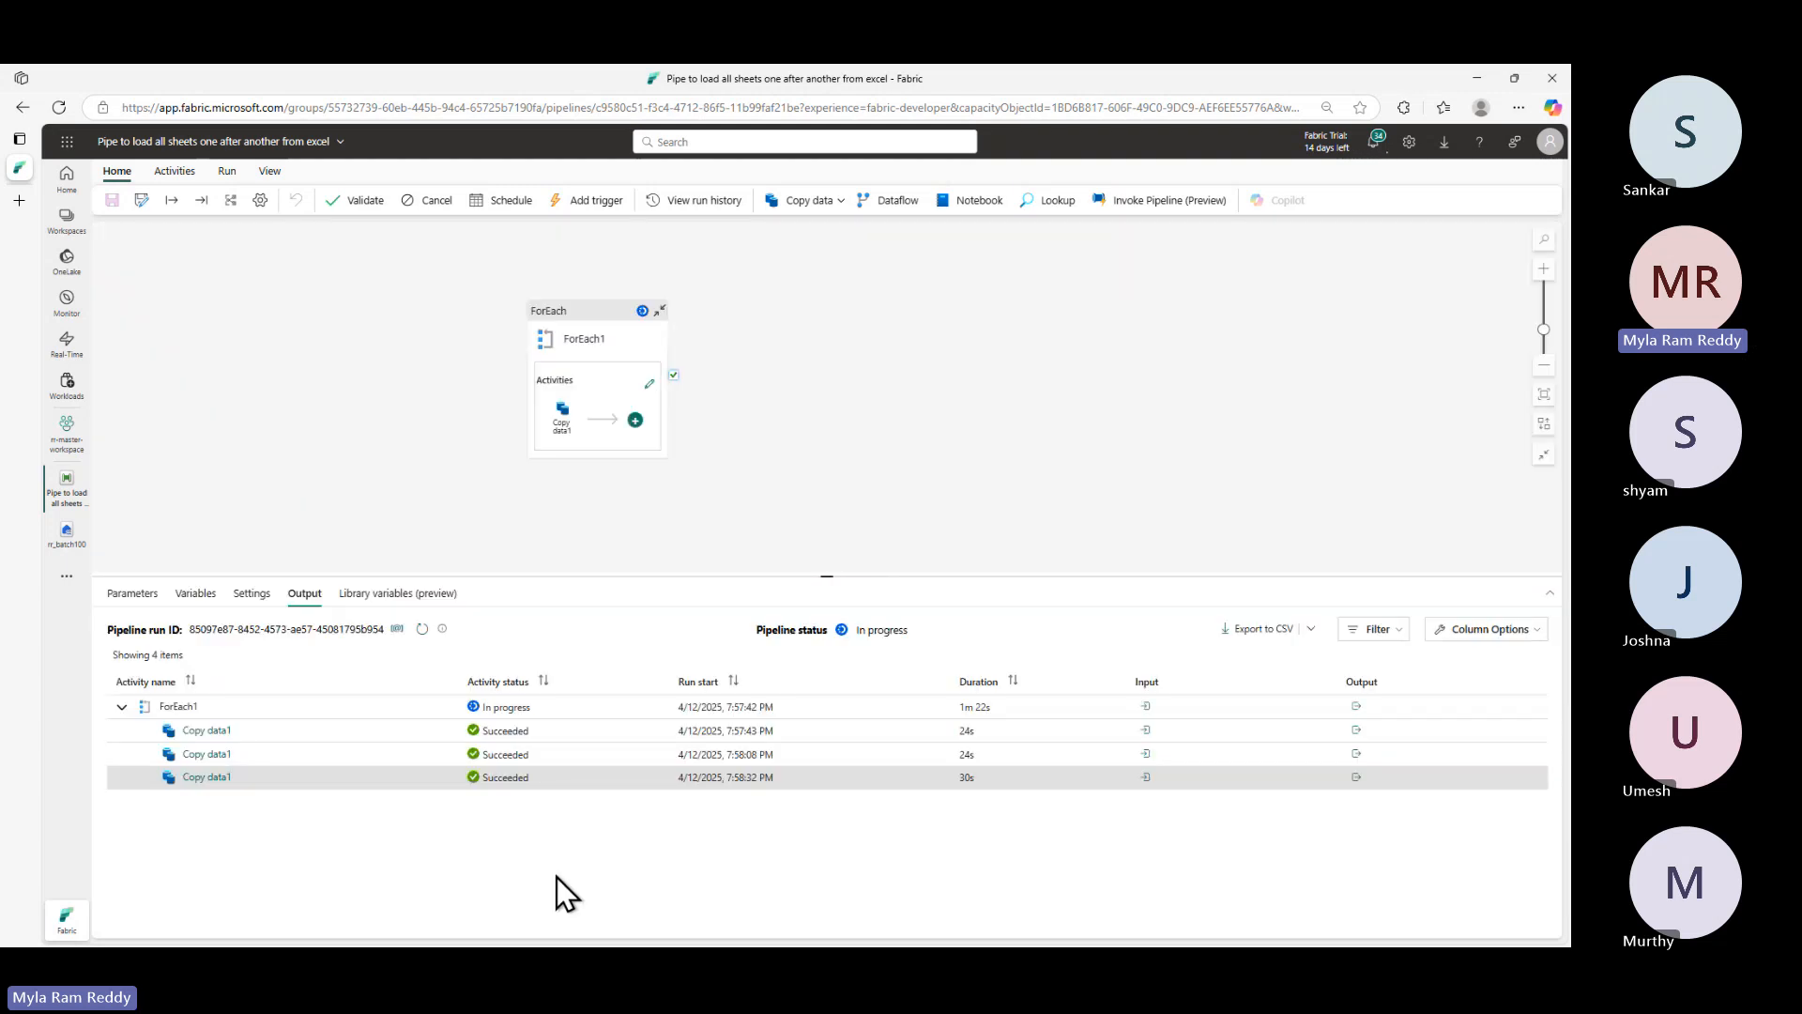
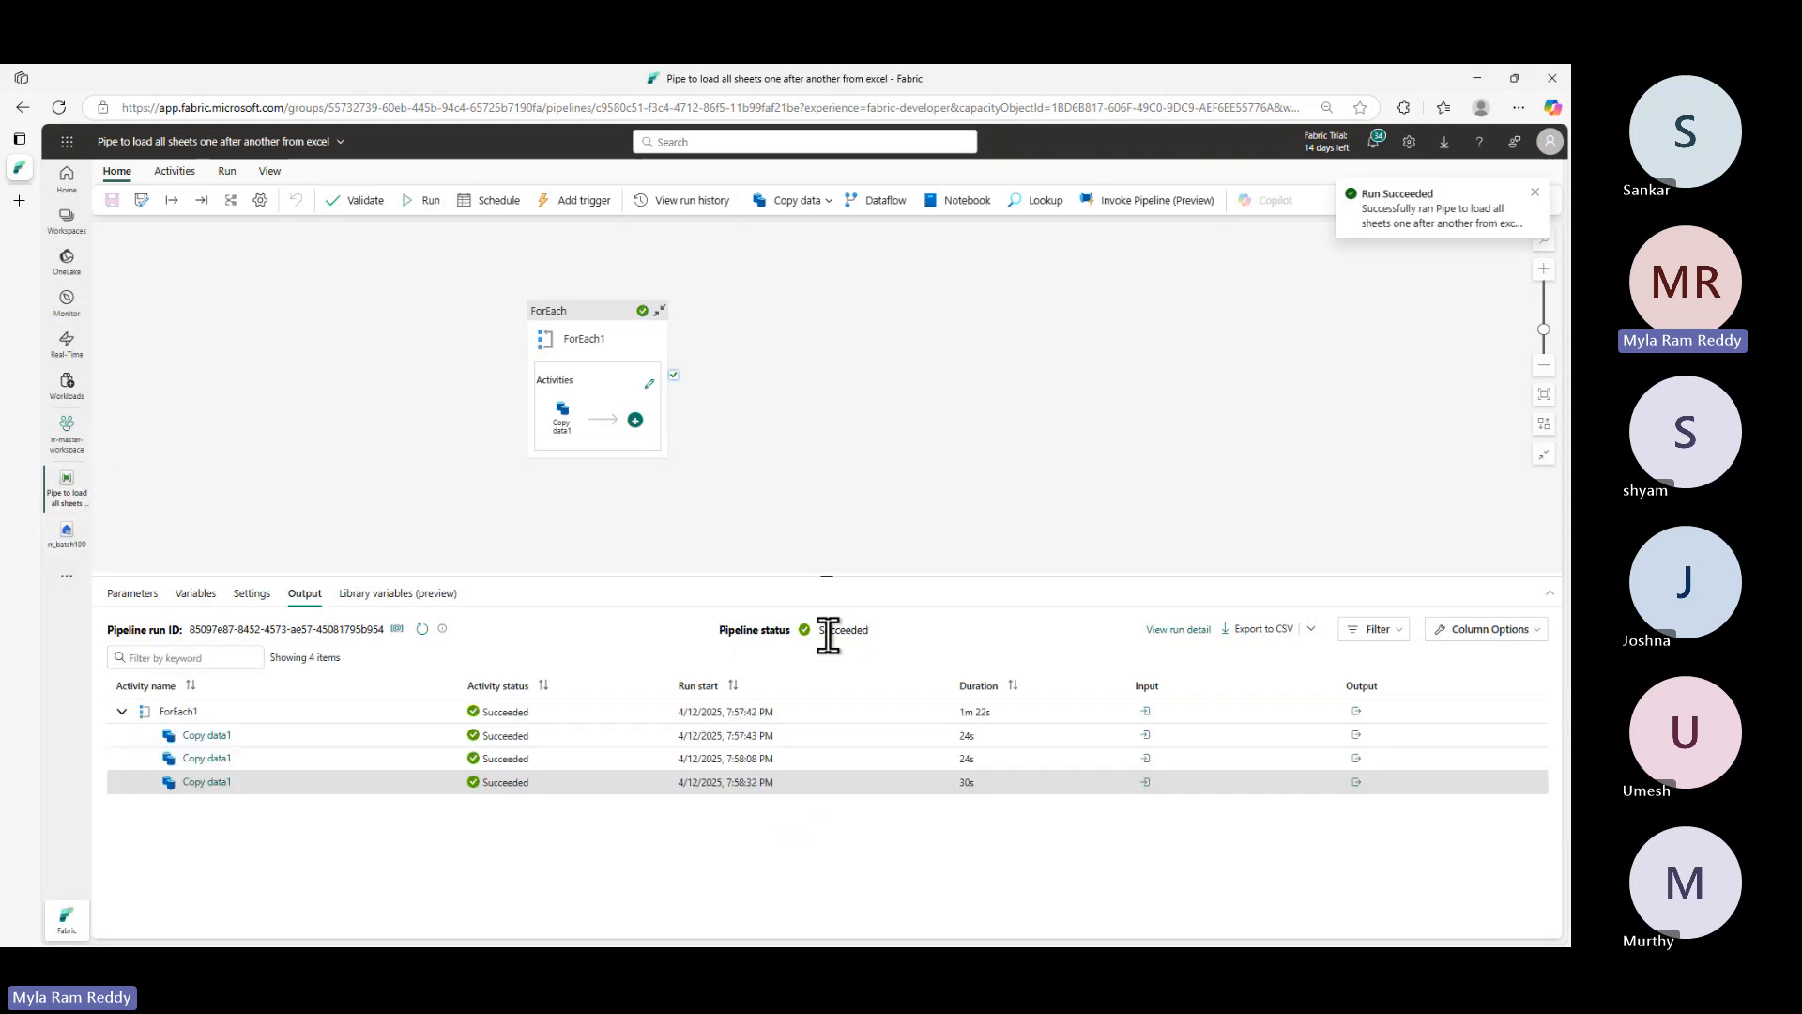
double_click(826, 630)
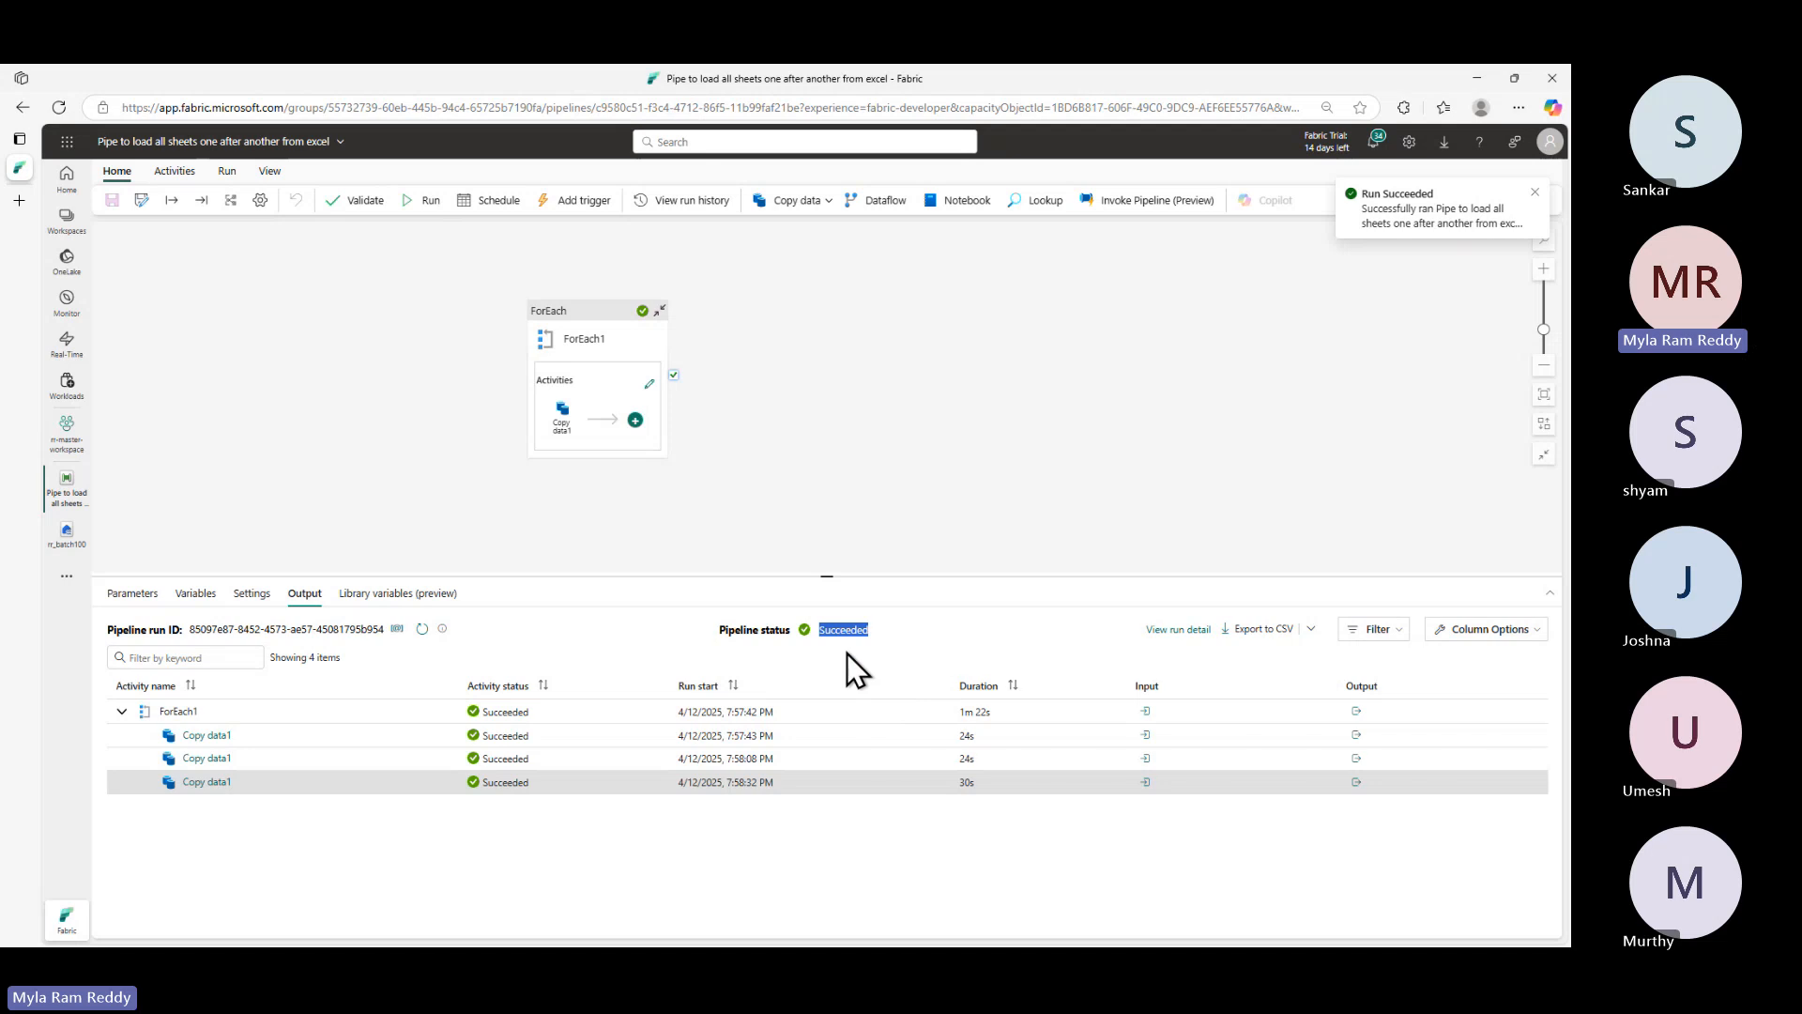
- Open the rr_batch100 lakehouse and refresh its Tables folder until the newly loaded table is recognised
left_click(71, 542)
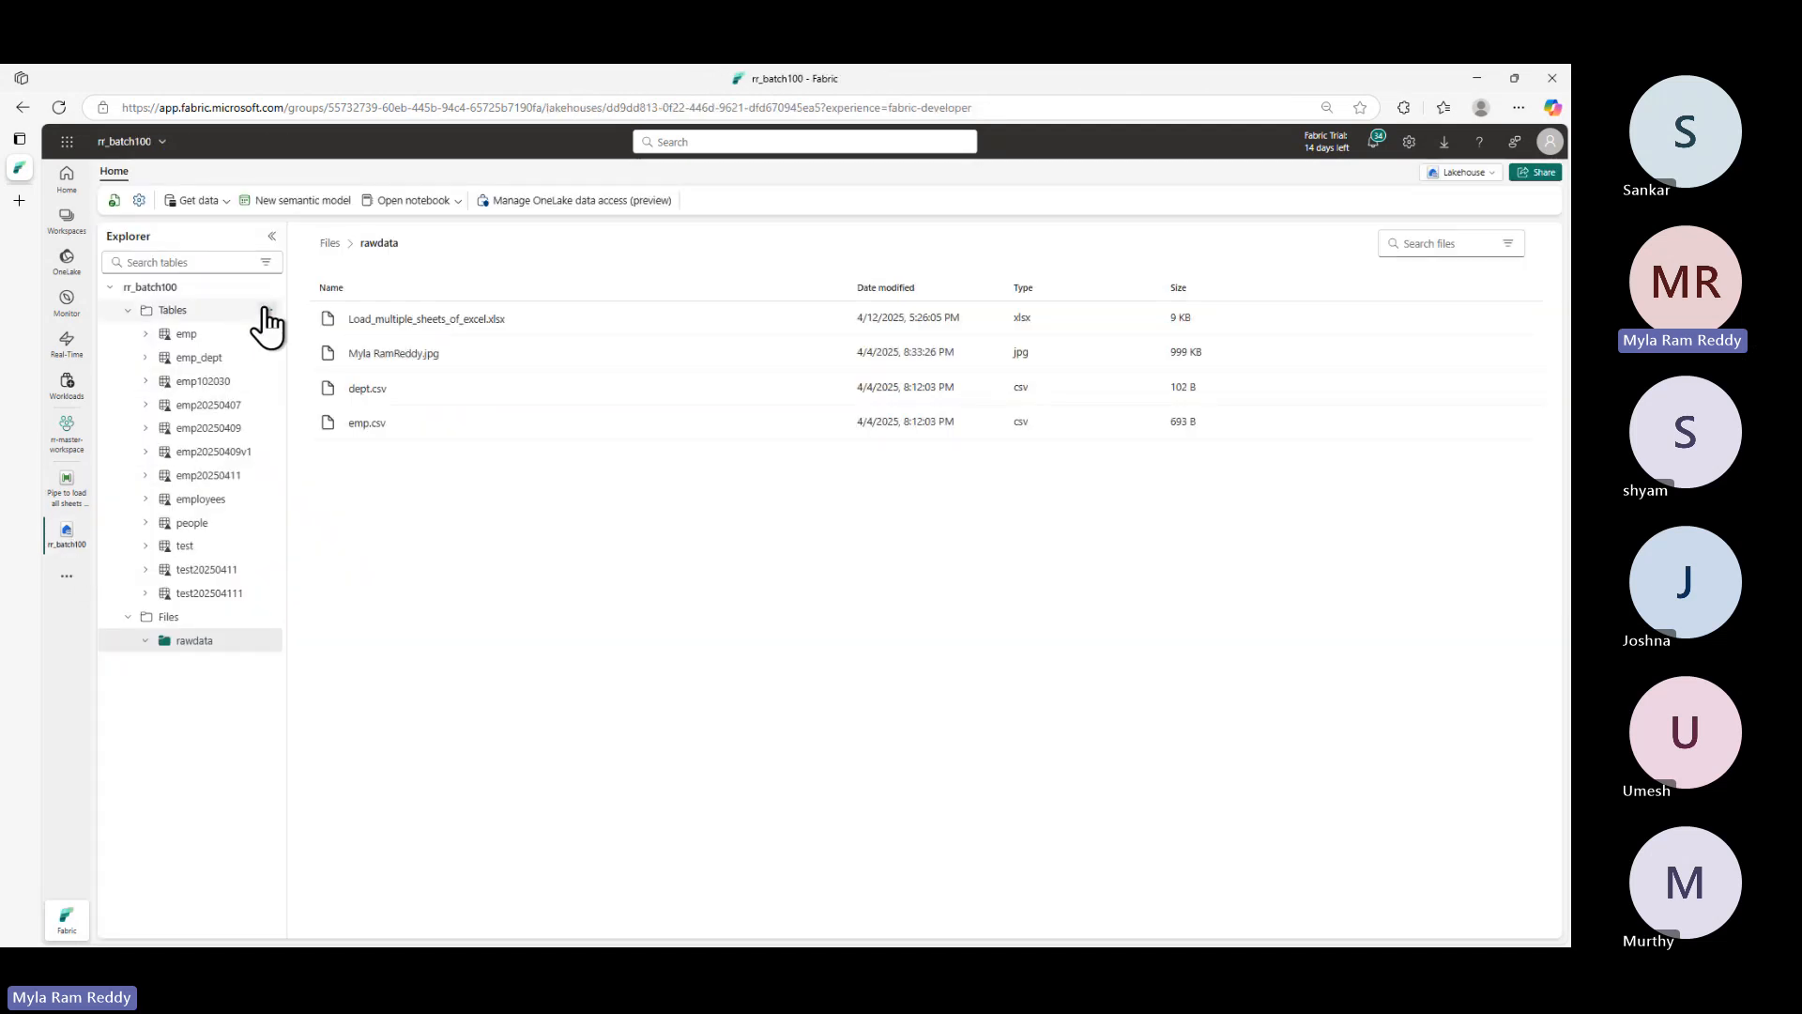
left_click(268, 311)
left_click(314, 436)
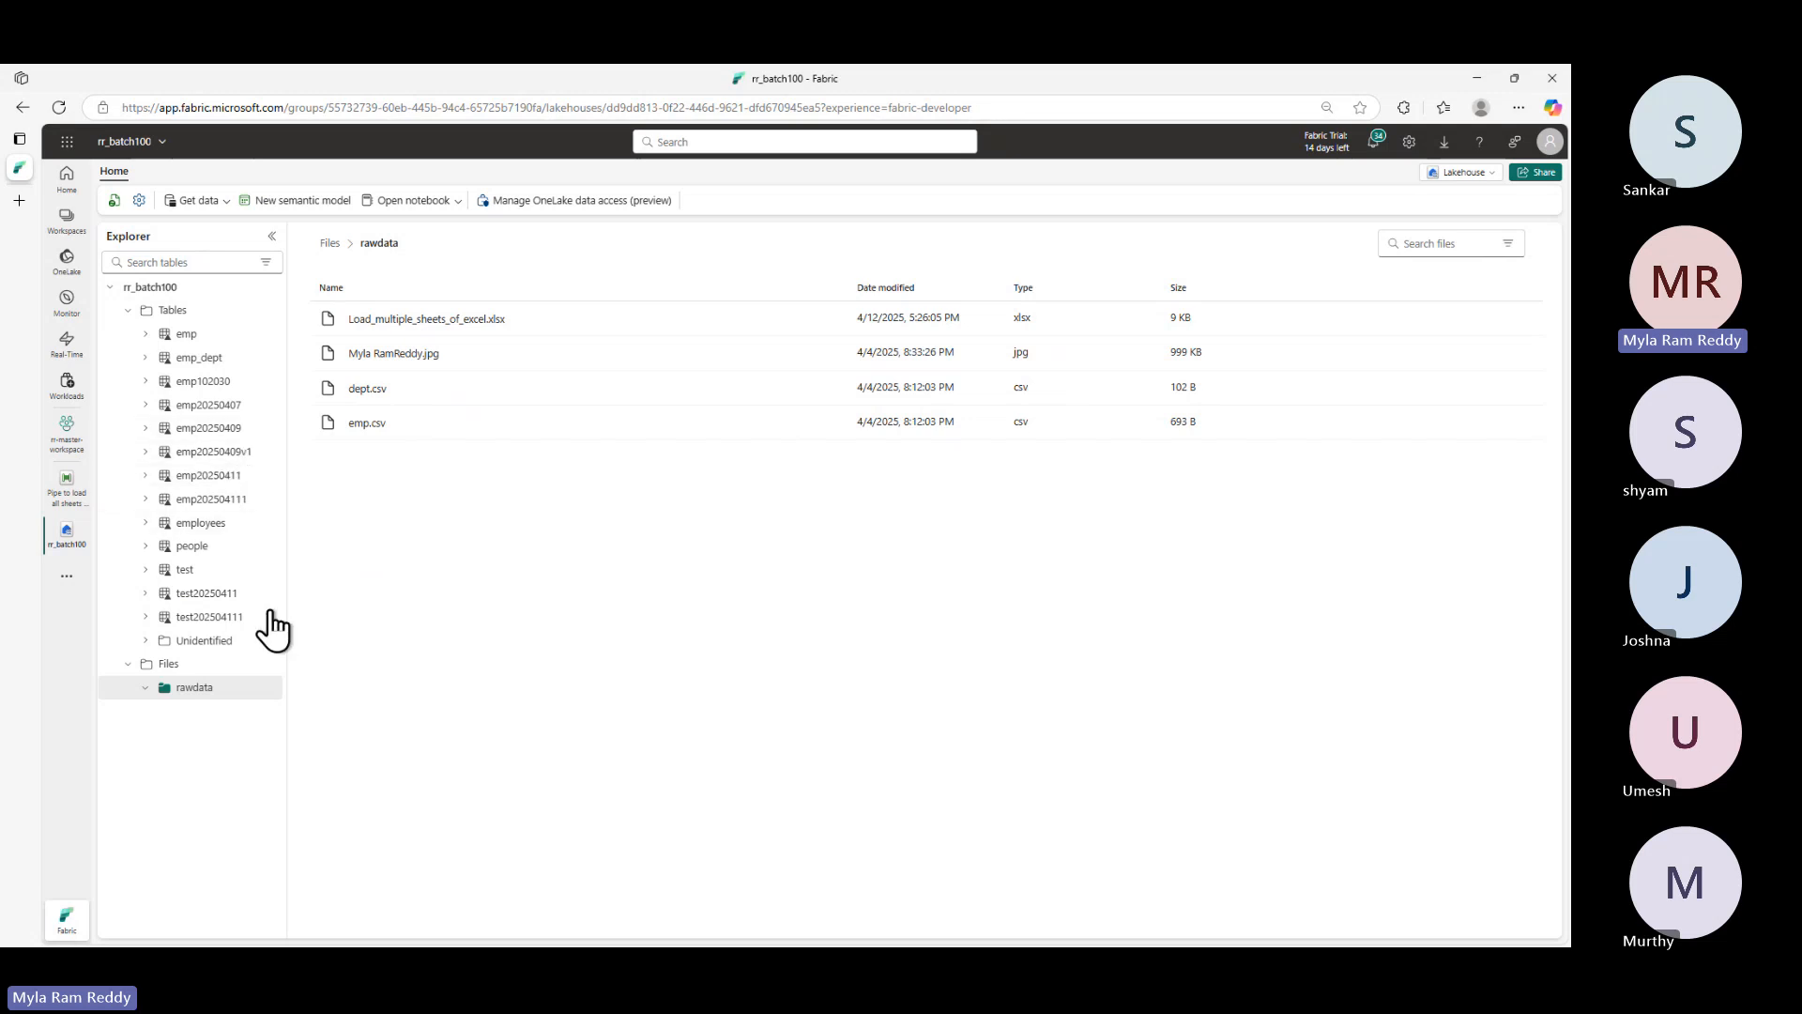
left_click(267, 311)
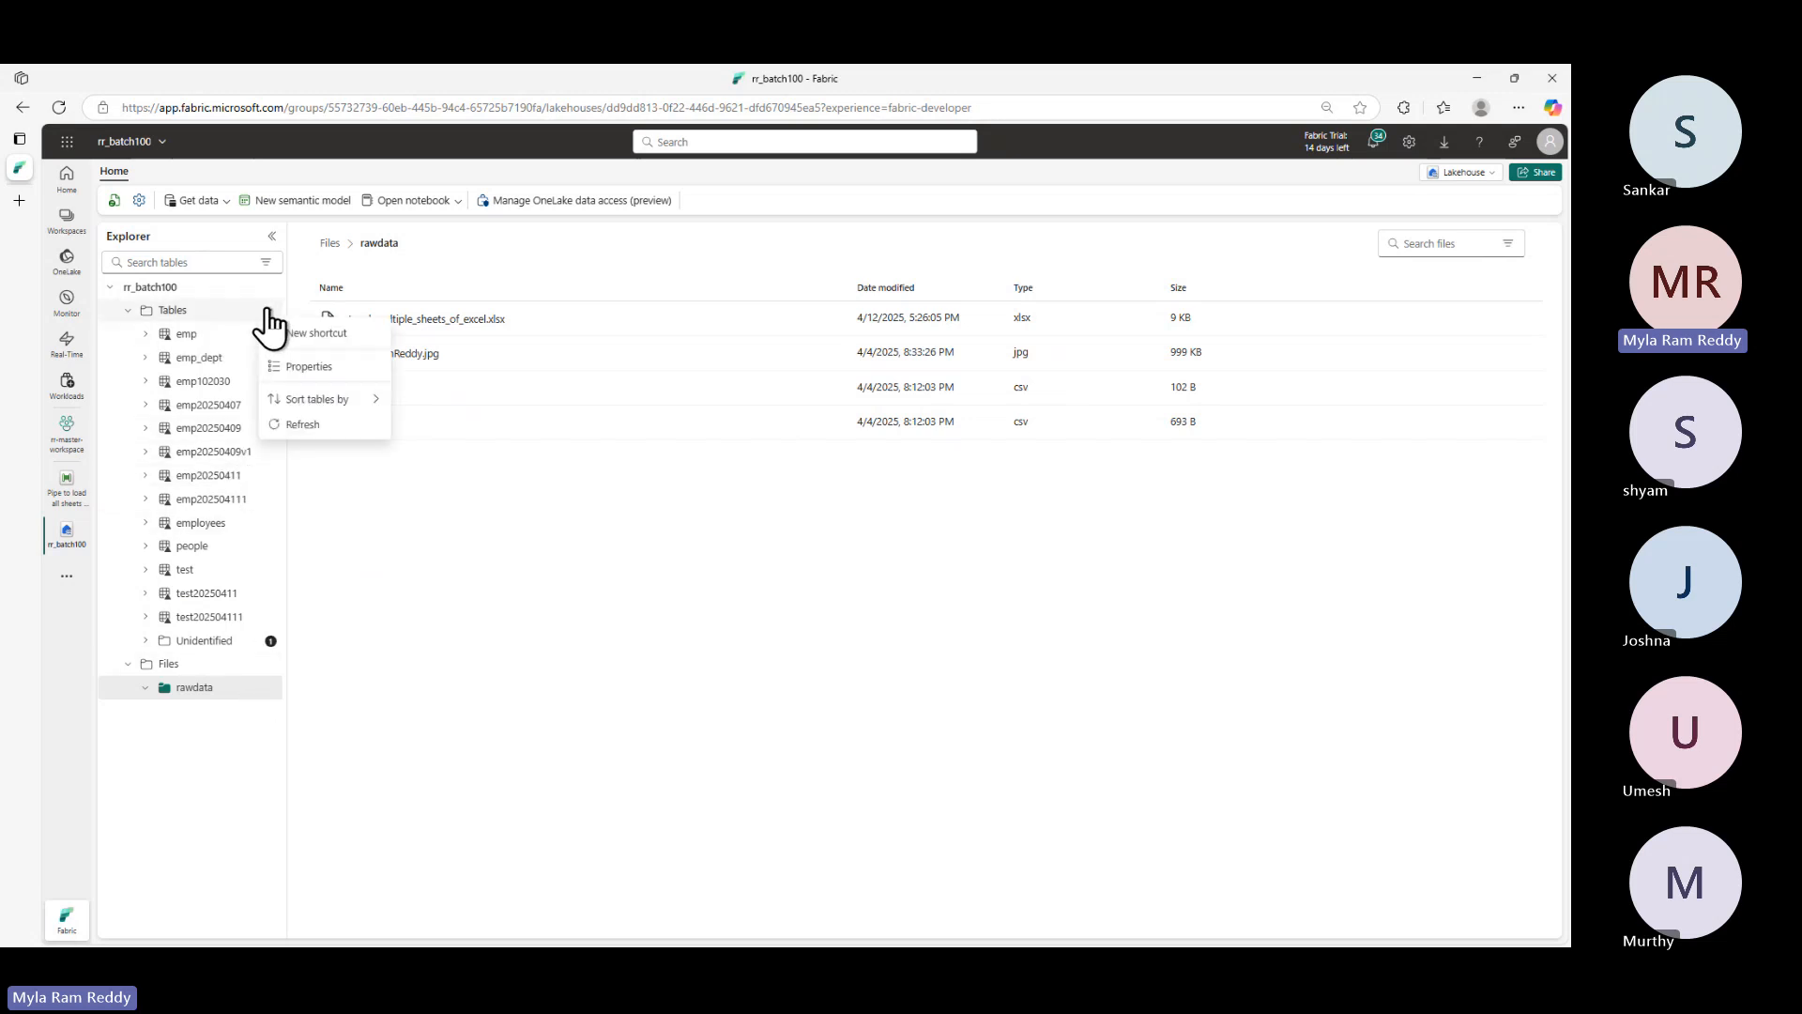
left_click(299, 427)
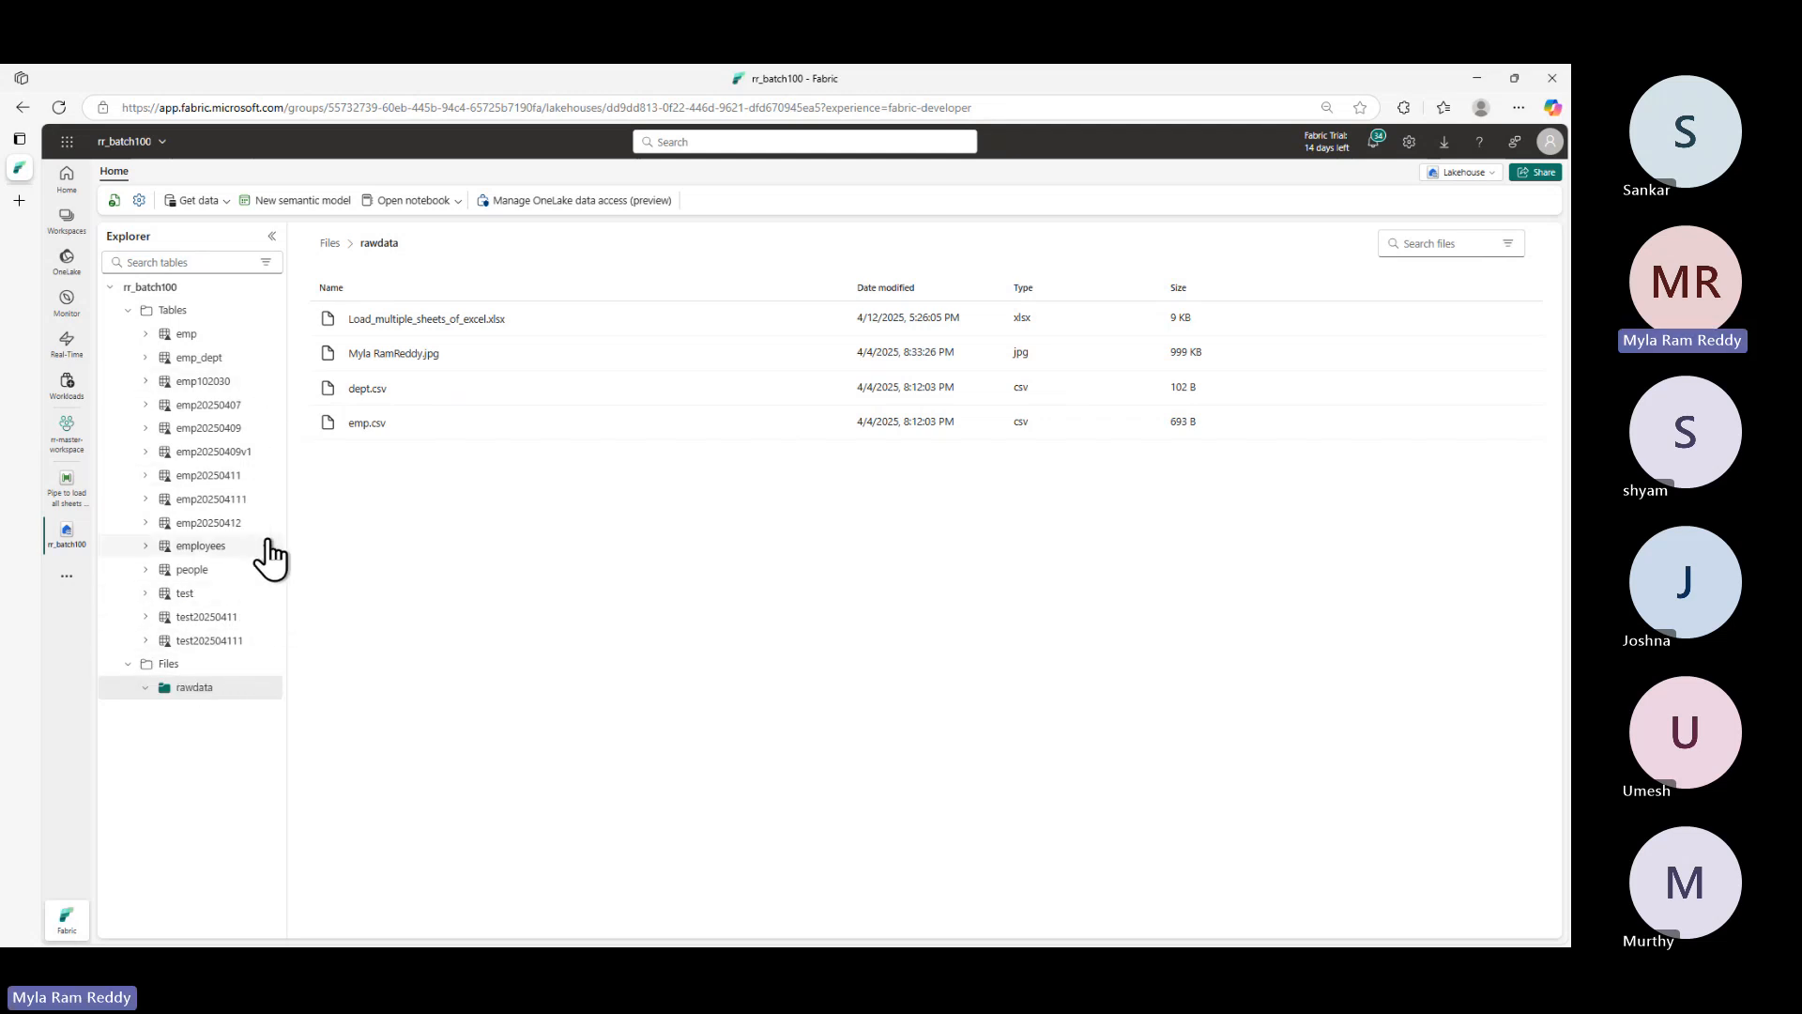
- Preview the emp20250412 table and examine its loaded rows, marking them with a temporary box and check mark
left_click(232, 531)
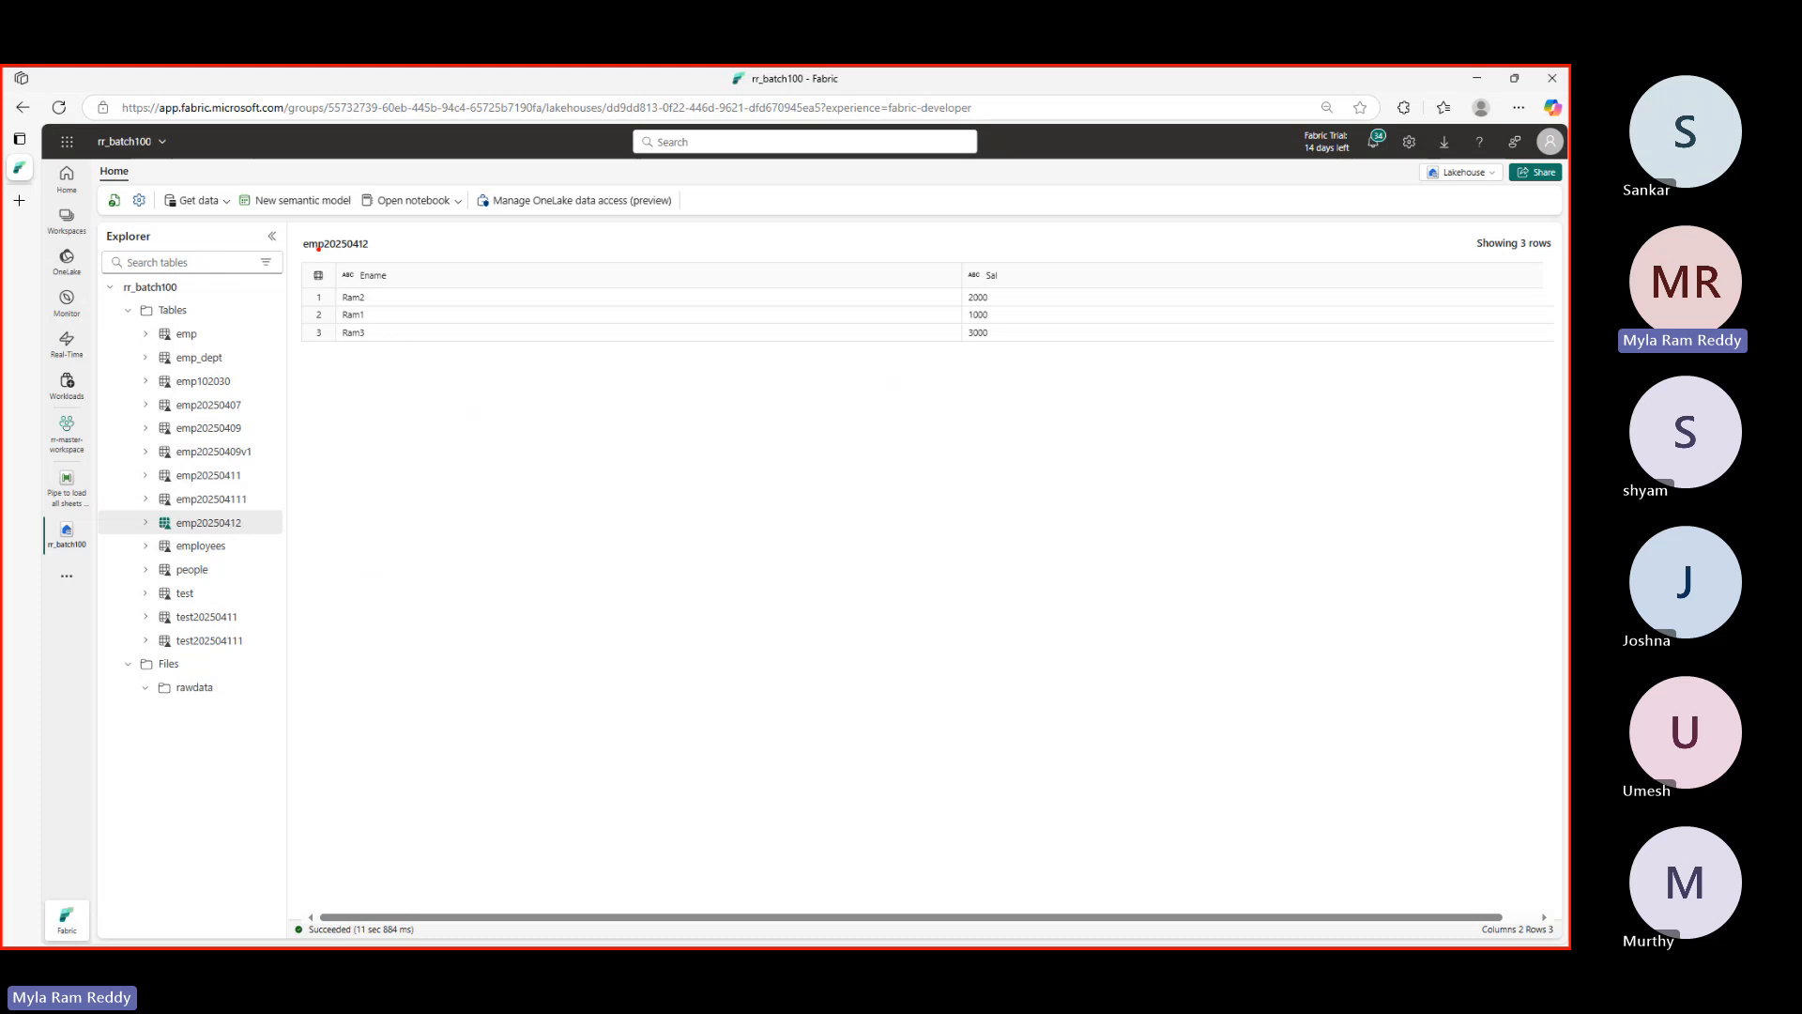
left_click_drag(305, 223, 1200, 387)
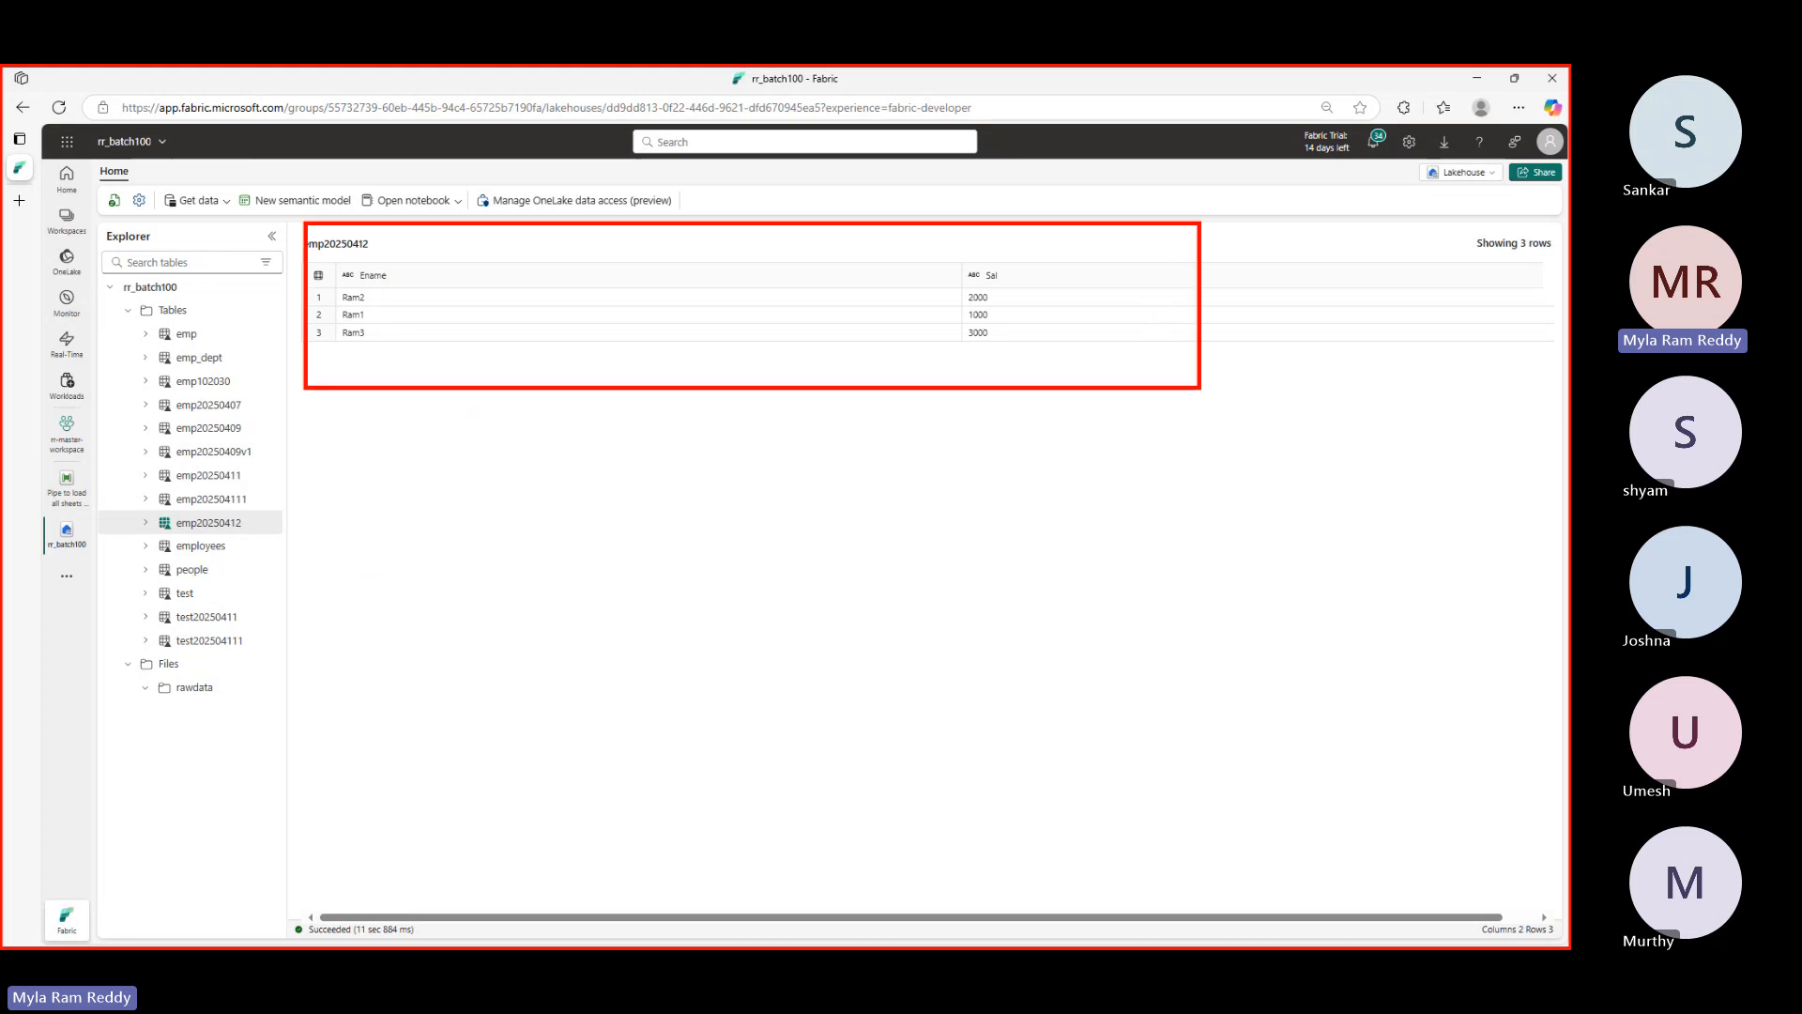
mouse_move(678, 336)
left_mouse_down()
mouse_move(696, 369)
mouse_move(794, 296)
left_mouse_up()
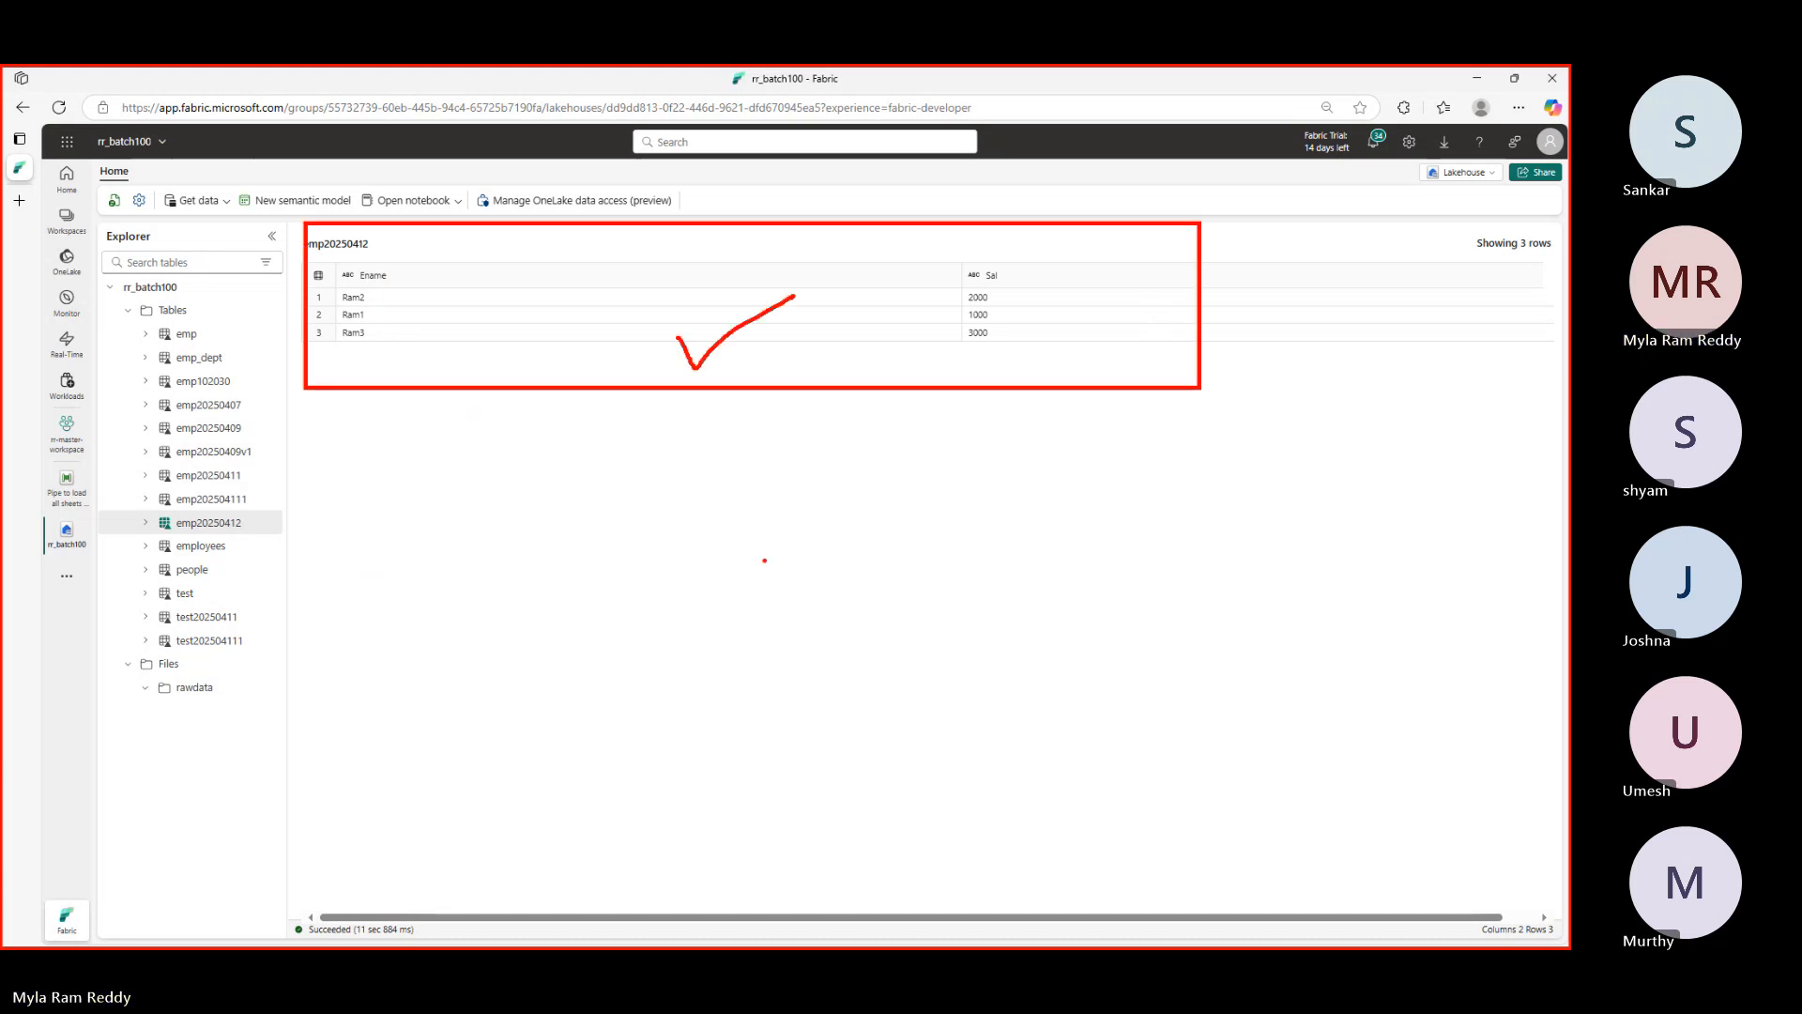
key("Escape")
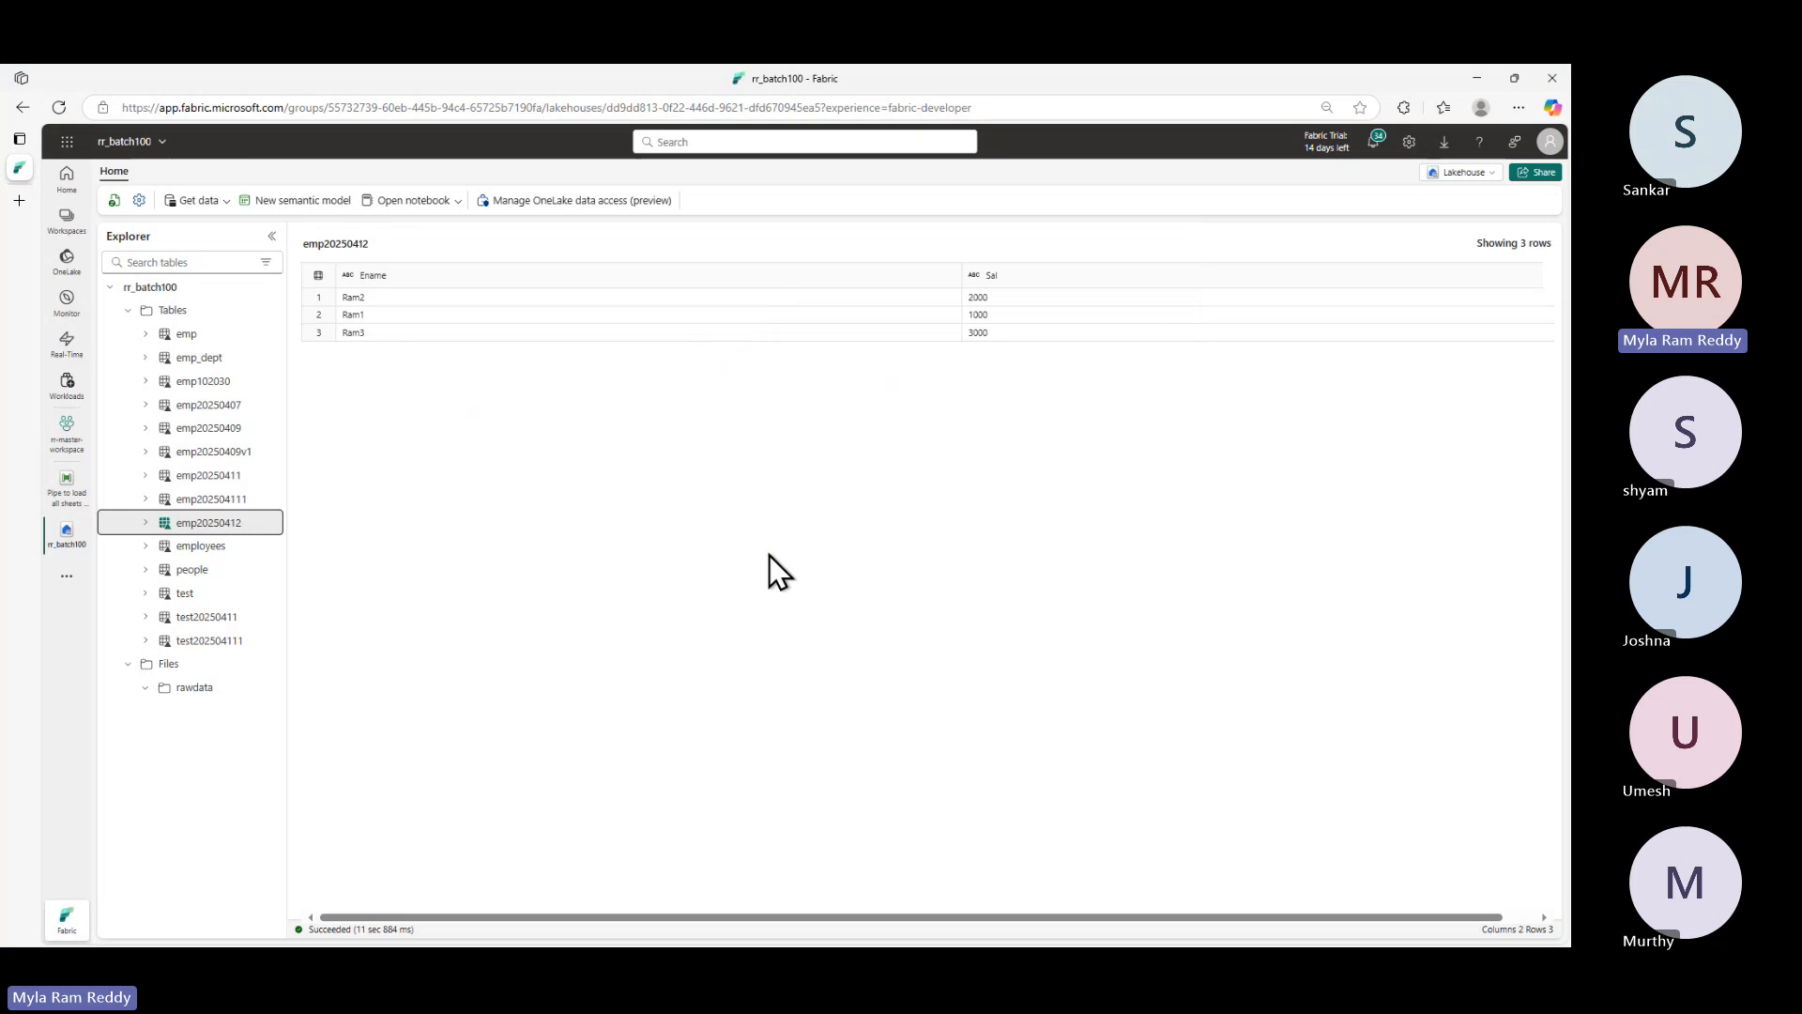
- Switch to the GitHub page 03. Pipe_Load_multiple_sheets_of_excel.md in Chrome and review its pipeline instructions through to the summary
key("alt+Tab")
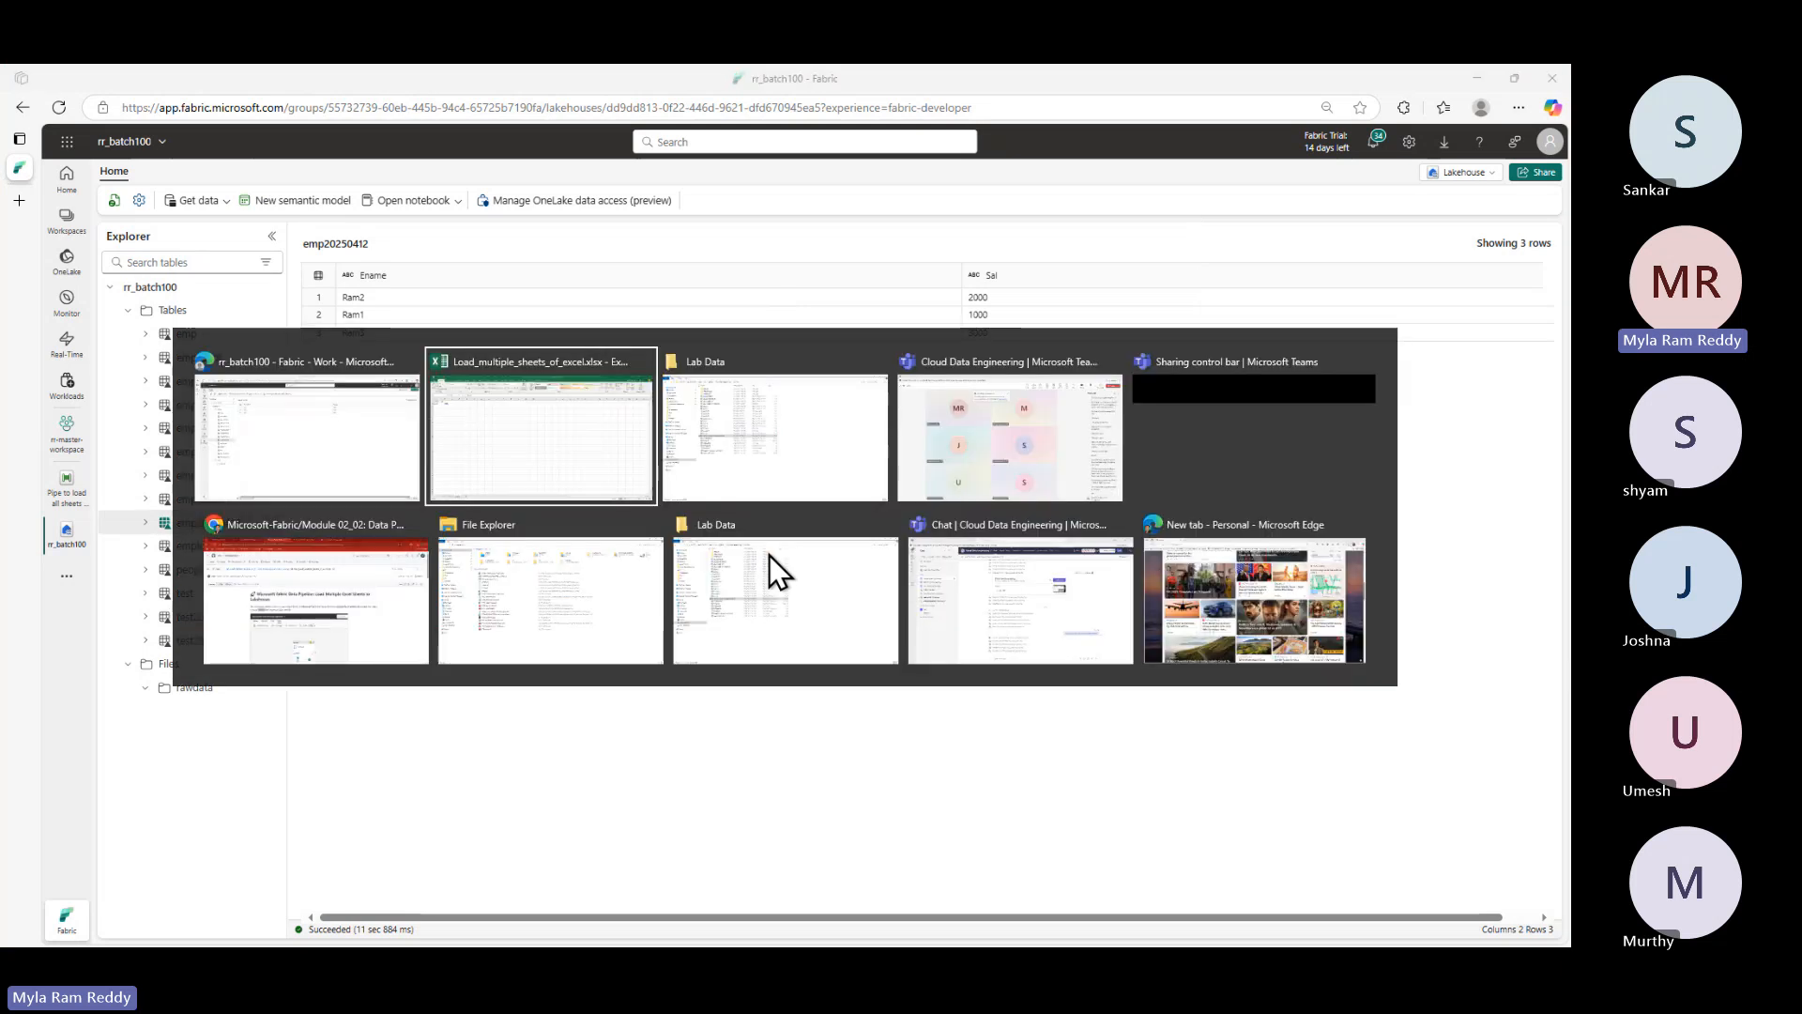
key("alt+Tab")
key("alt+Tab")
key("alt+Tab")
key("alt+Tab")
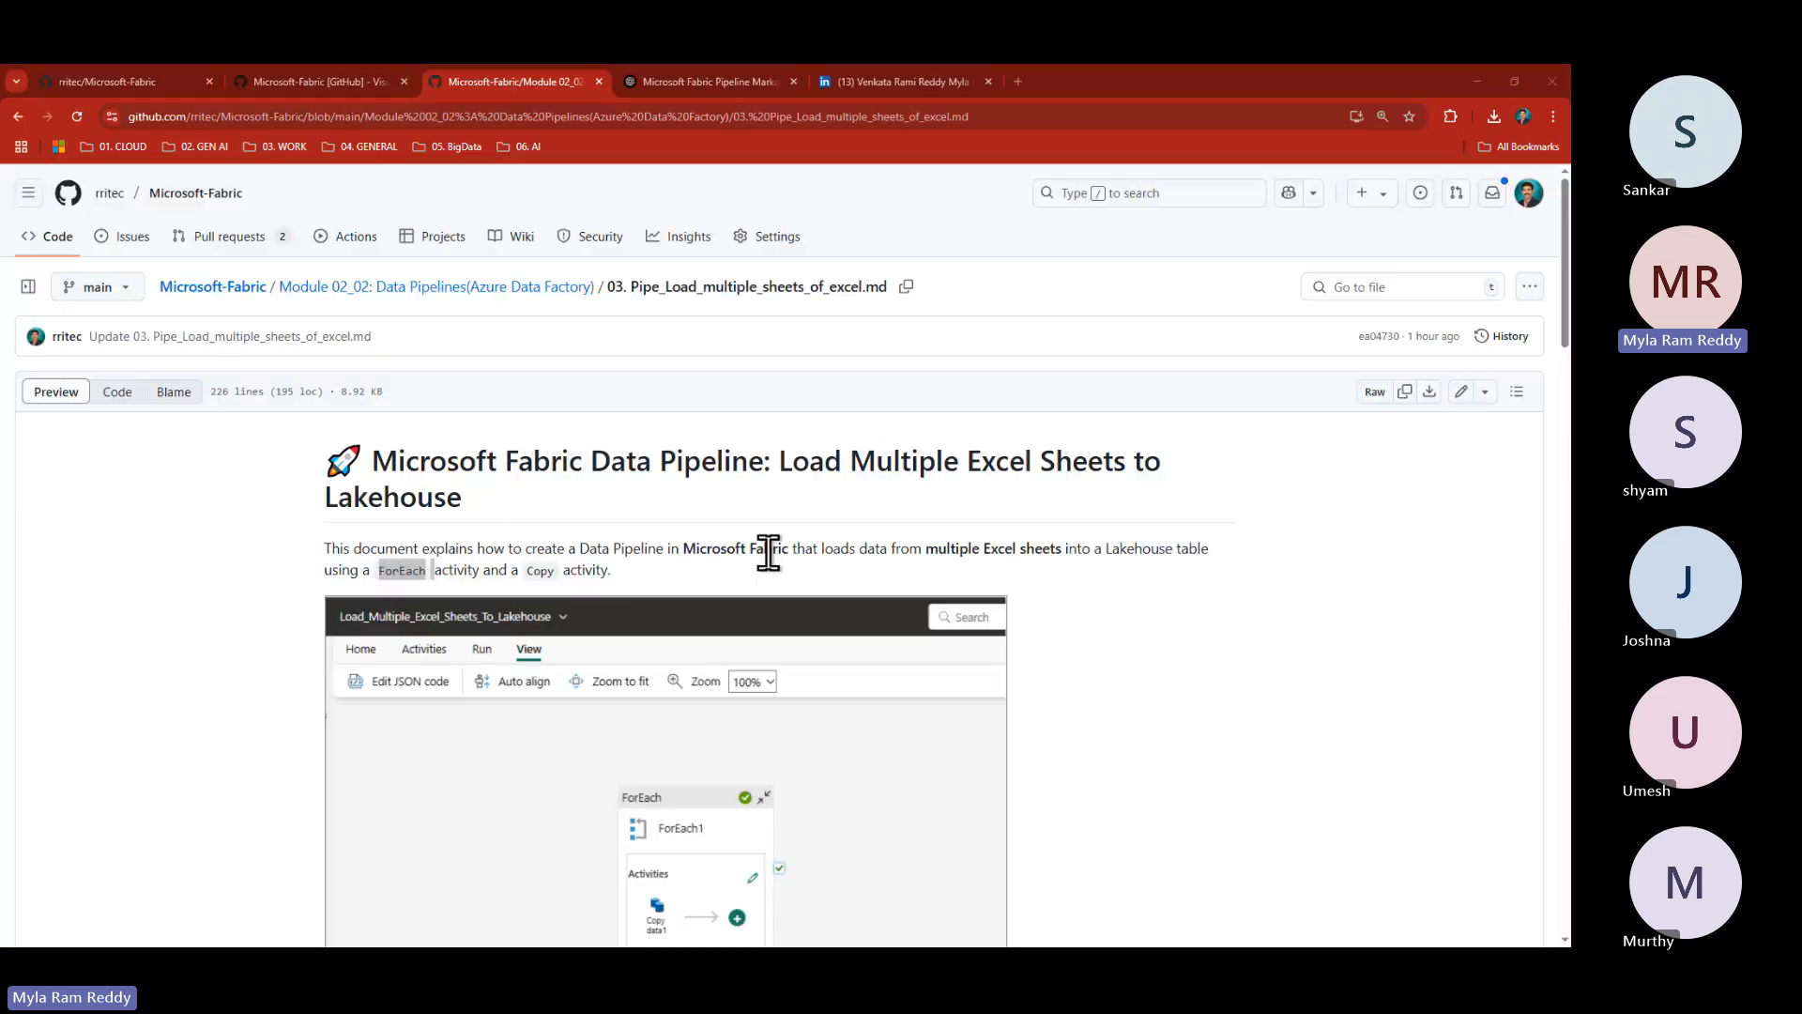
scroll(696, 685, "down", 2)
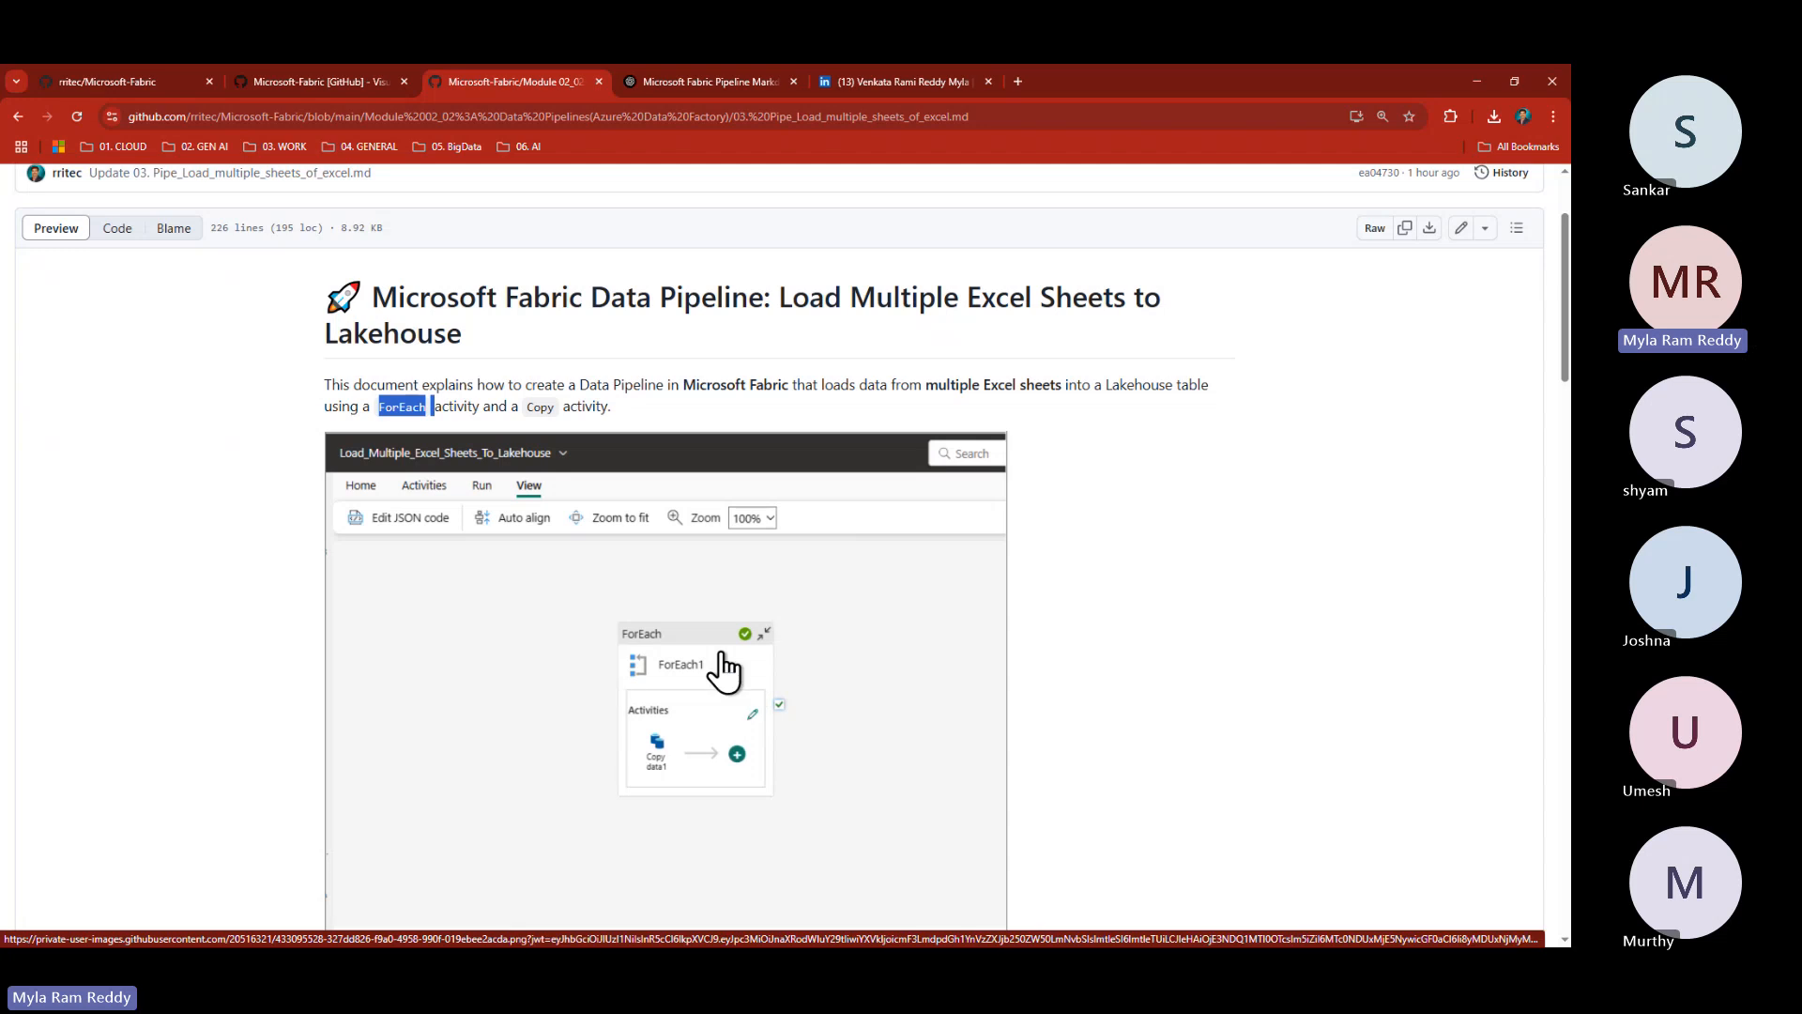
scroll(656, 704, "down", 2)
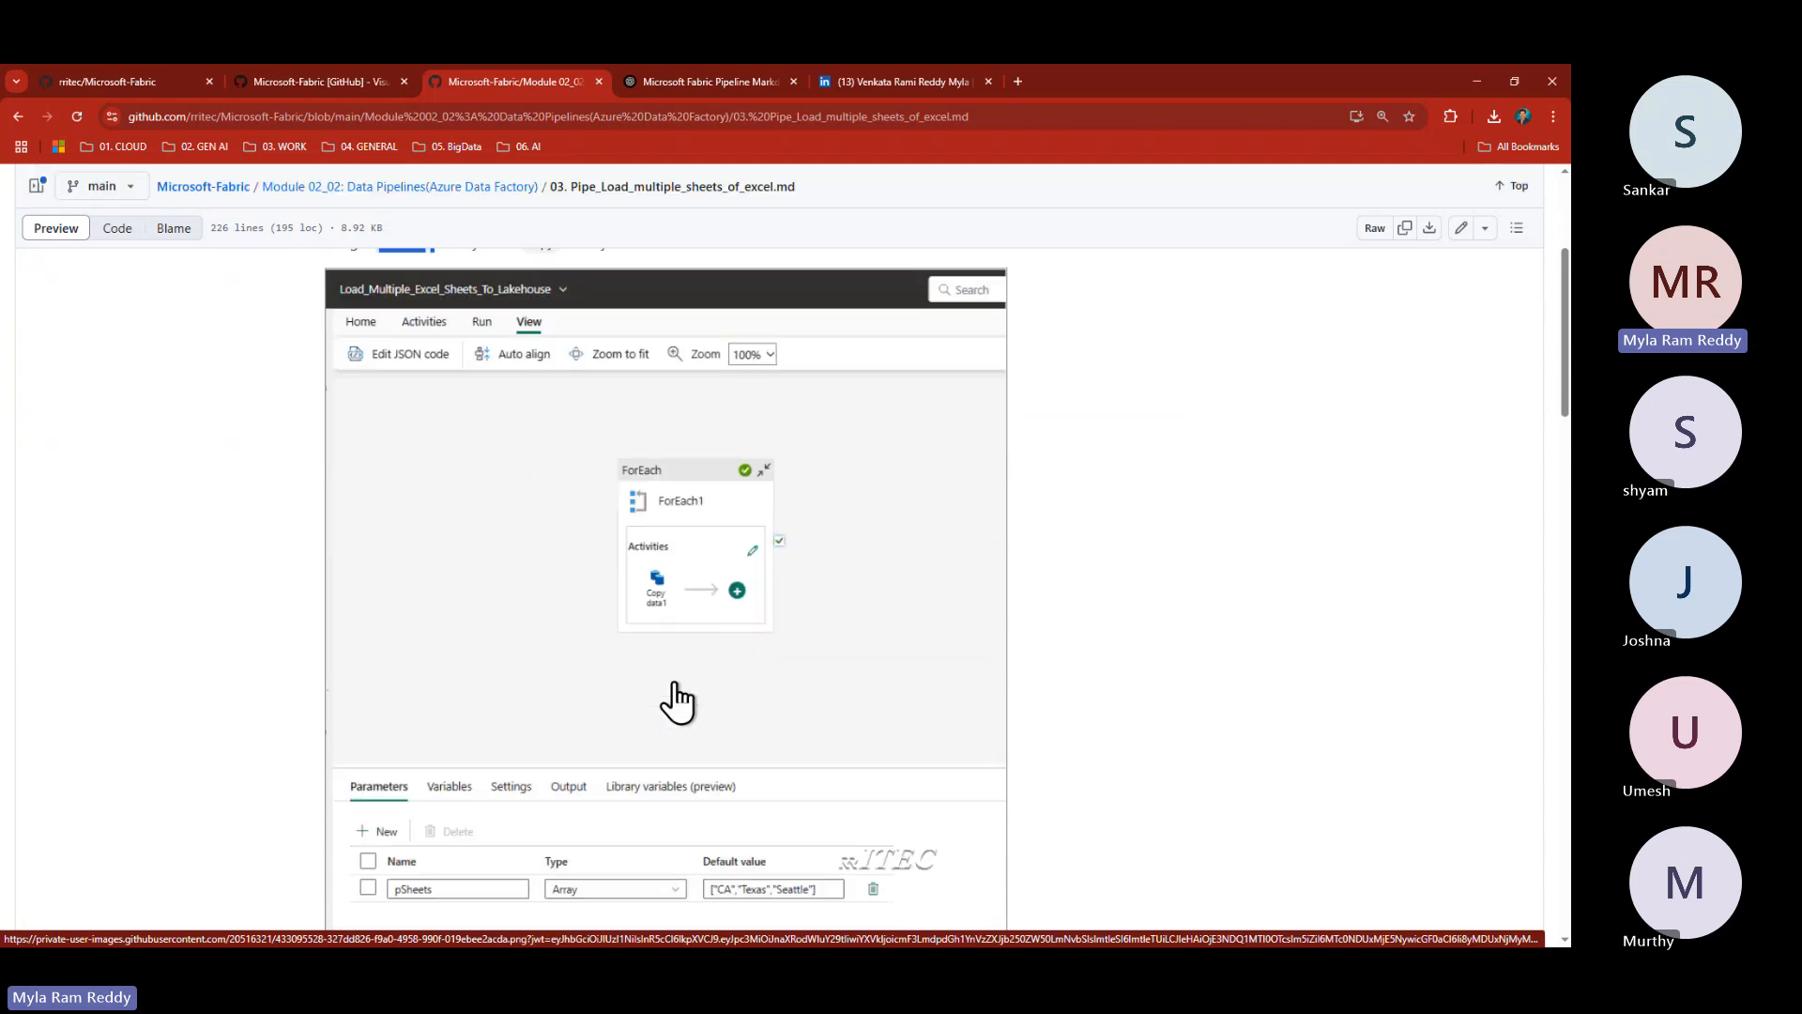
scroll(648, 638, "down", 3)
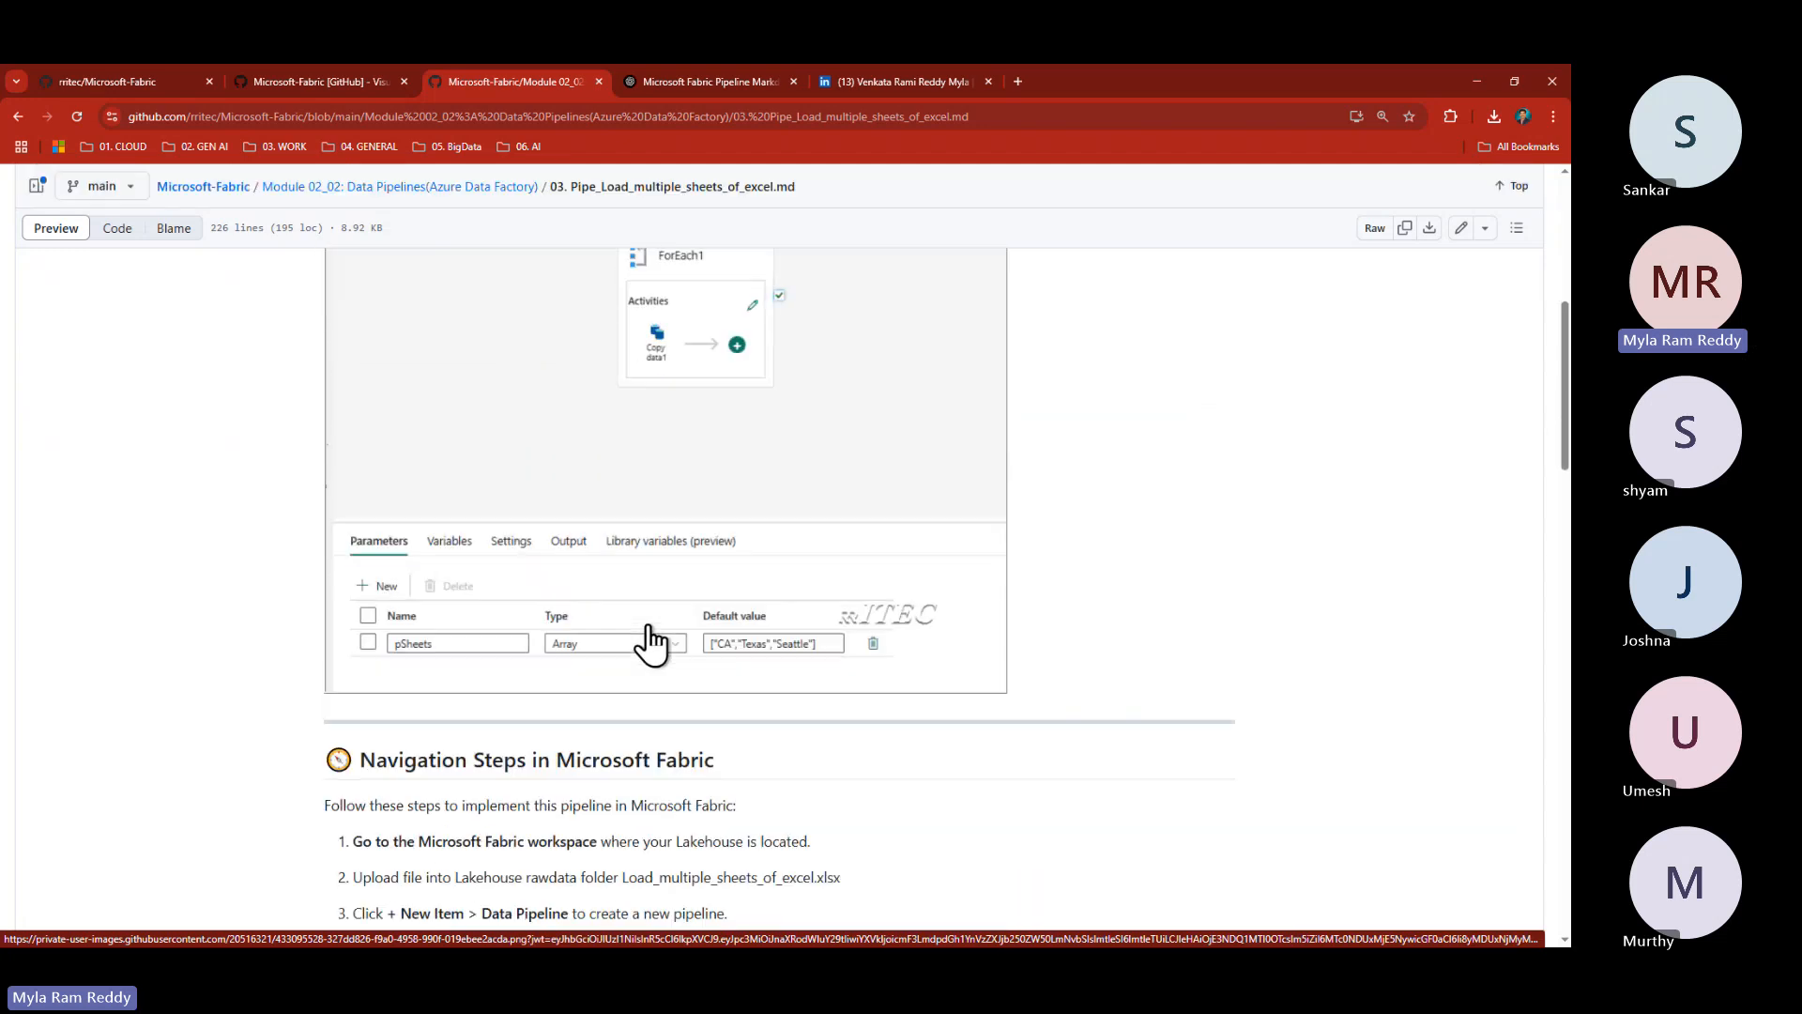
scroll(802, 699, "down", 4)
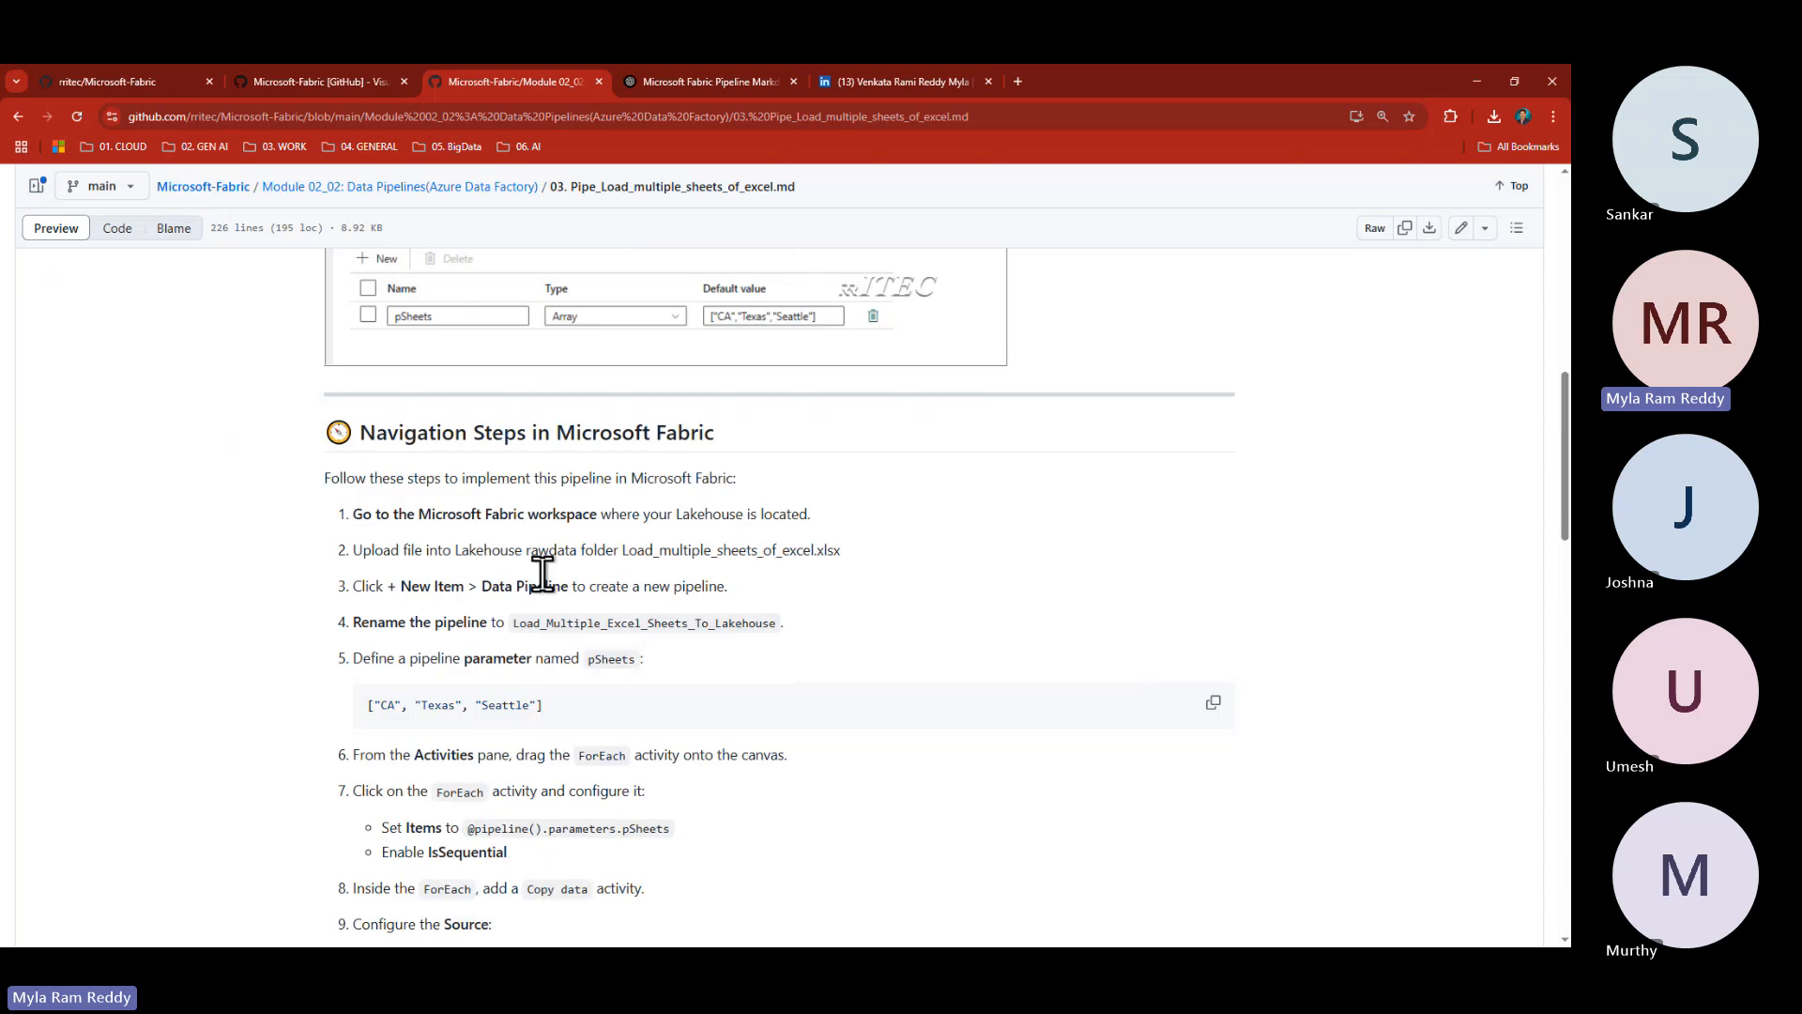
scroll(640, 653, "down", 4)
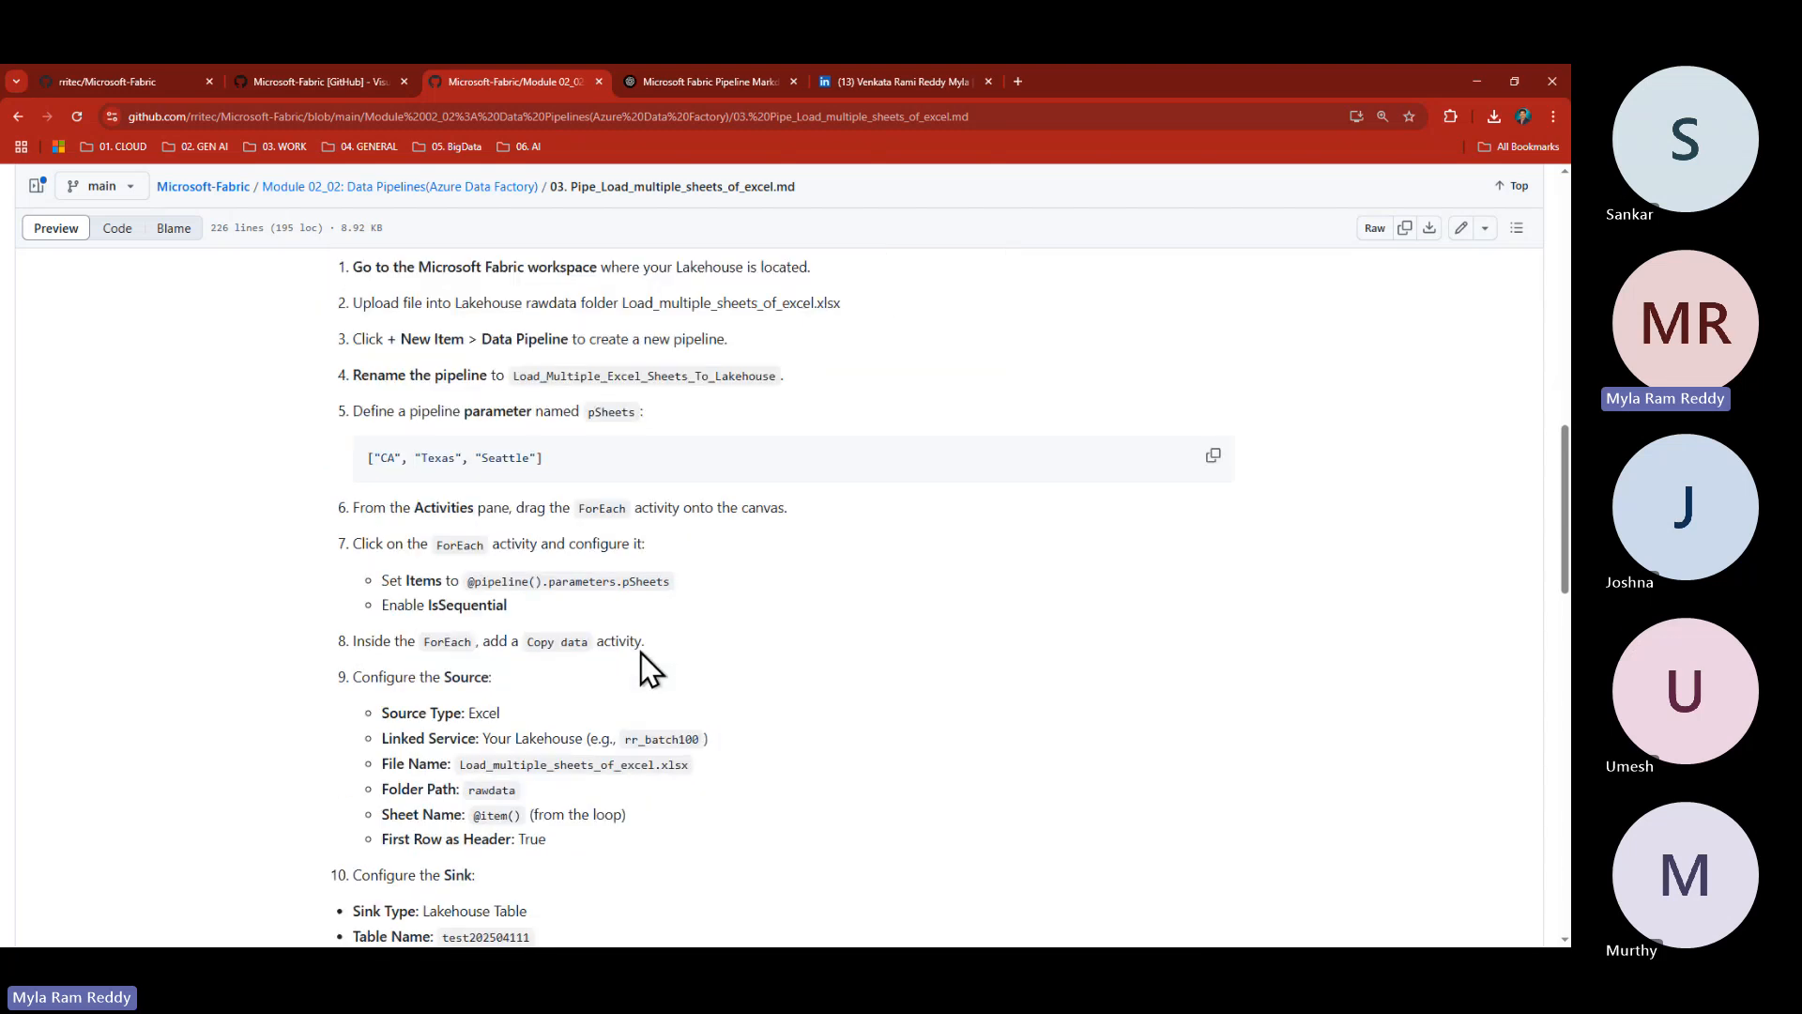
triple_click(389, 370)
scroll(604, 611, "down", 2)
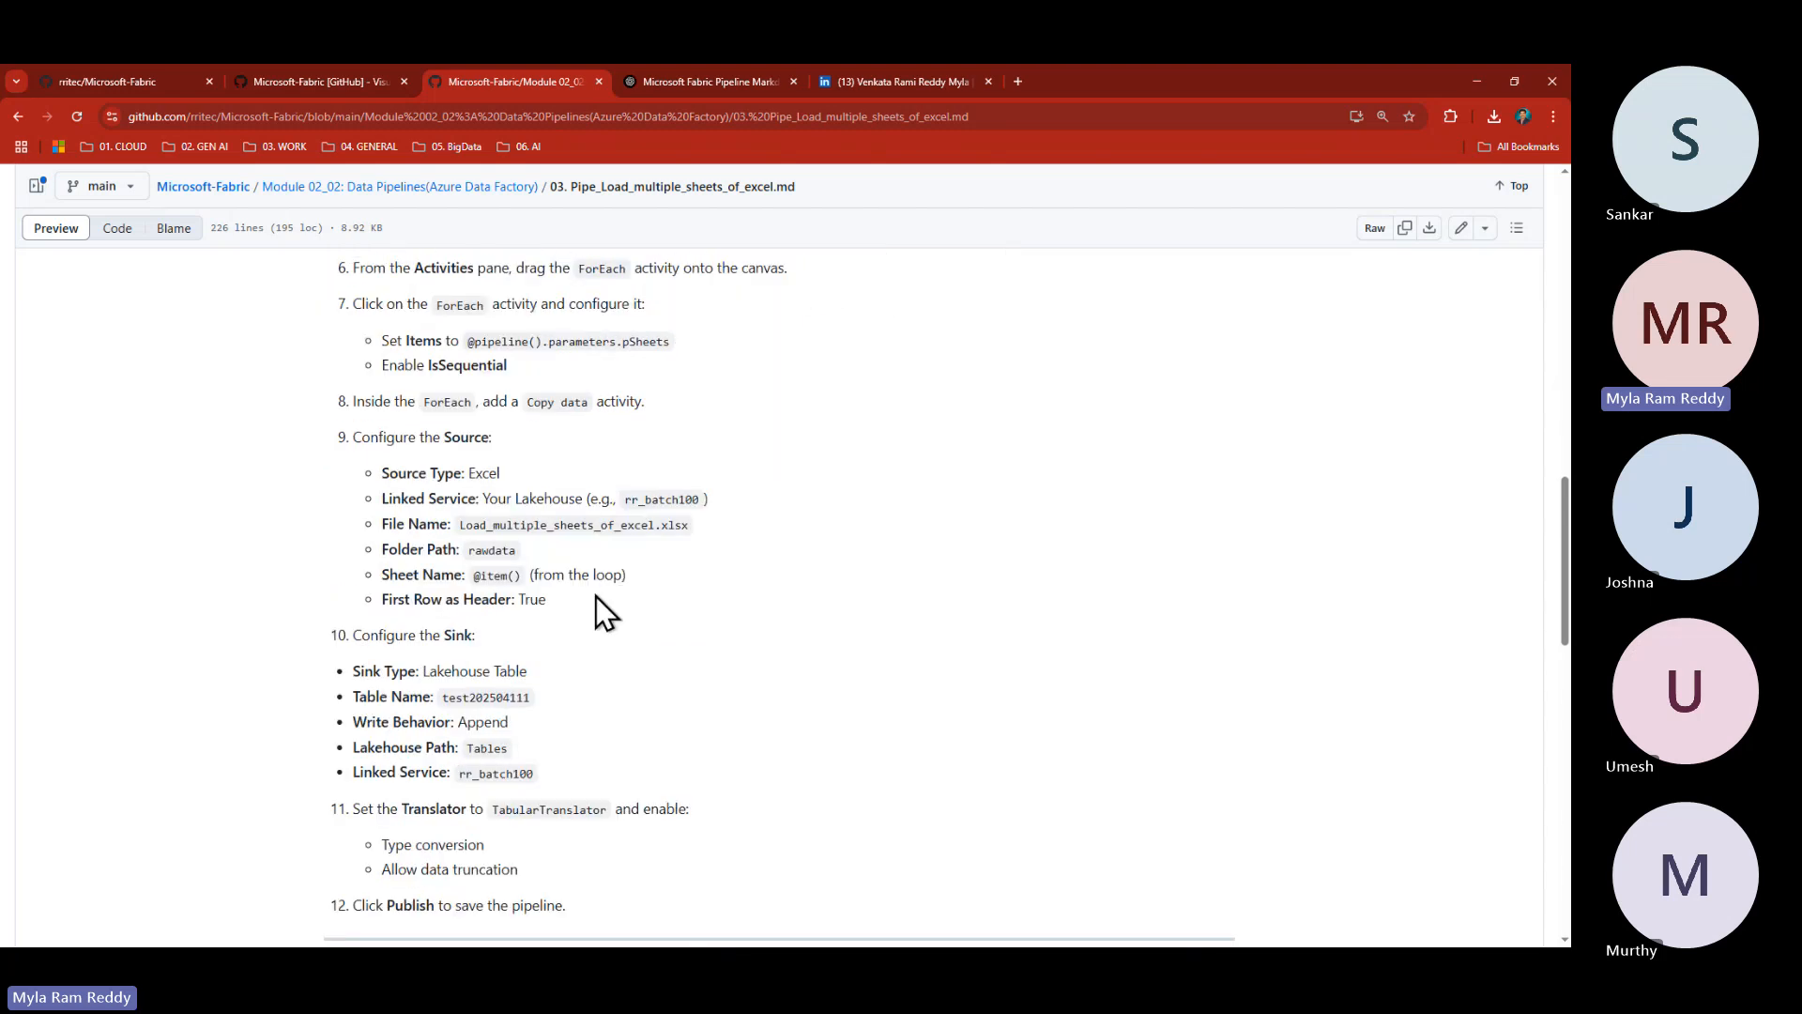
scroll(479, 441, "down", 10)
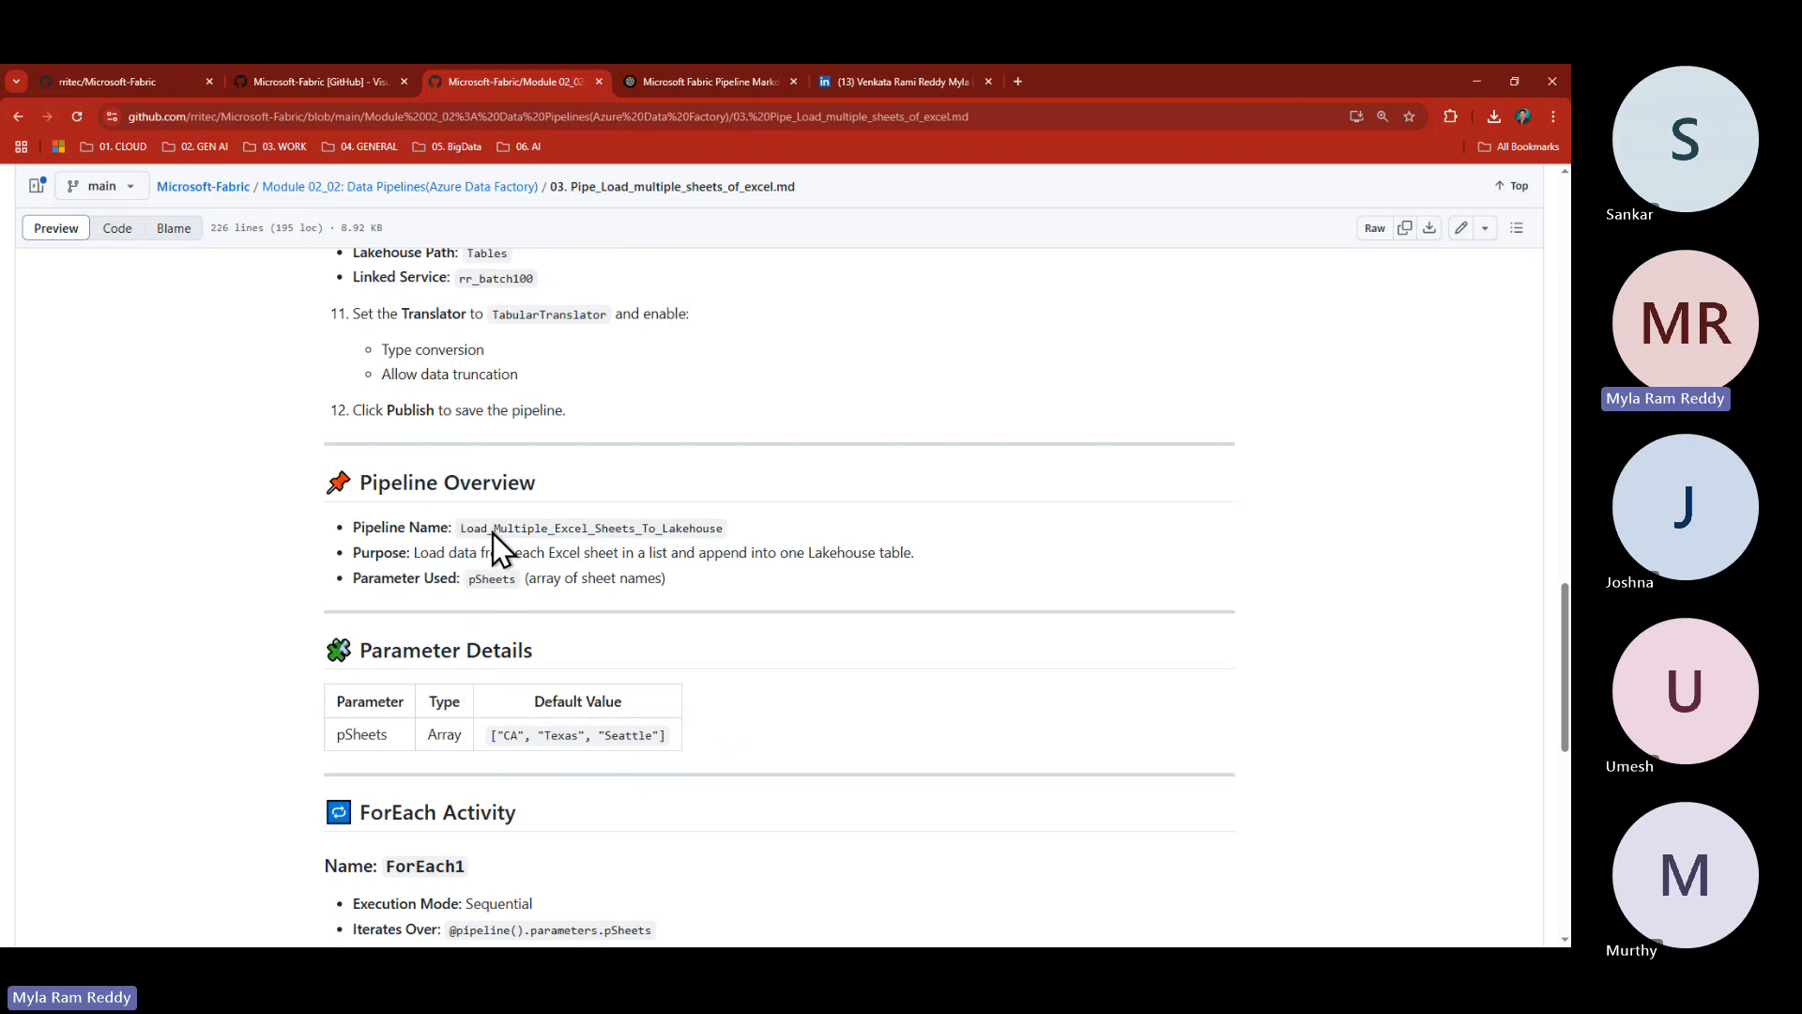
scroll(492, 533, "down", 7)
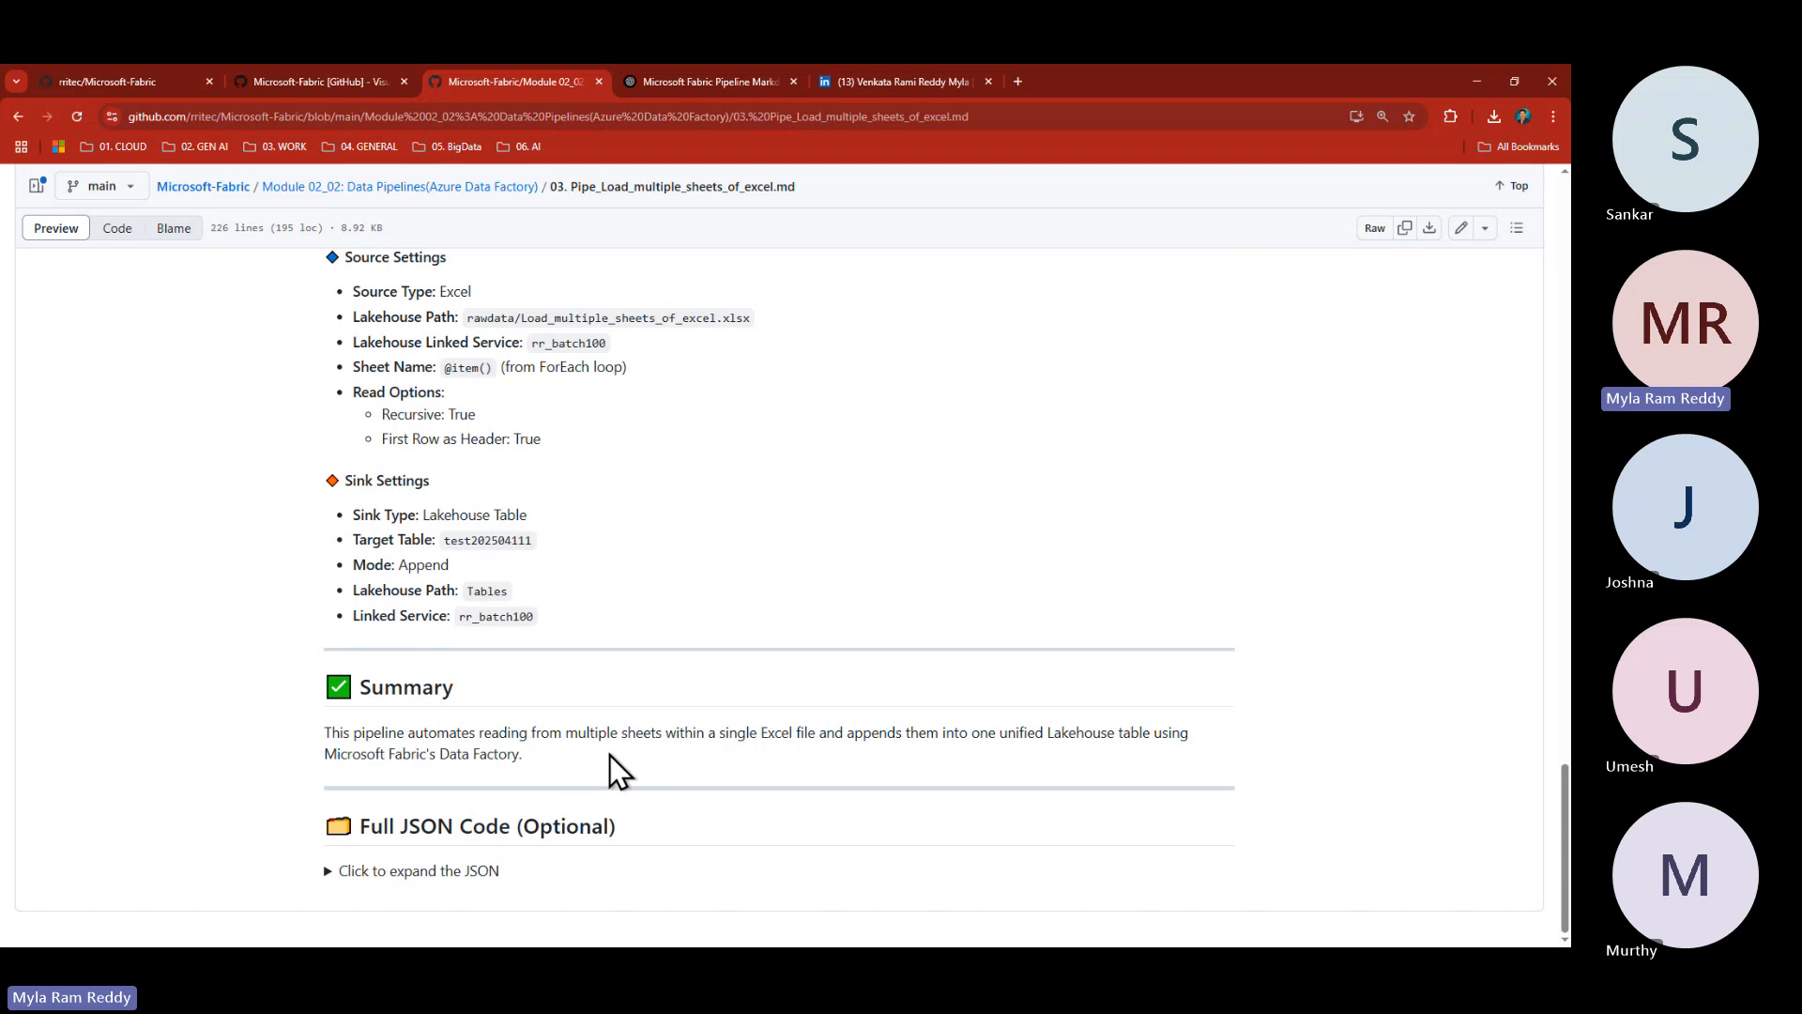
- Open the Azure-Cloud-Data-Engineering repository's 03-Azure-Data-Factory(ADF) folder and look through ADF03_Storage Account.md and the list of lessons
left_click(107, 80)
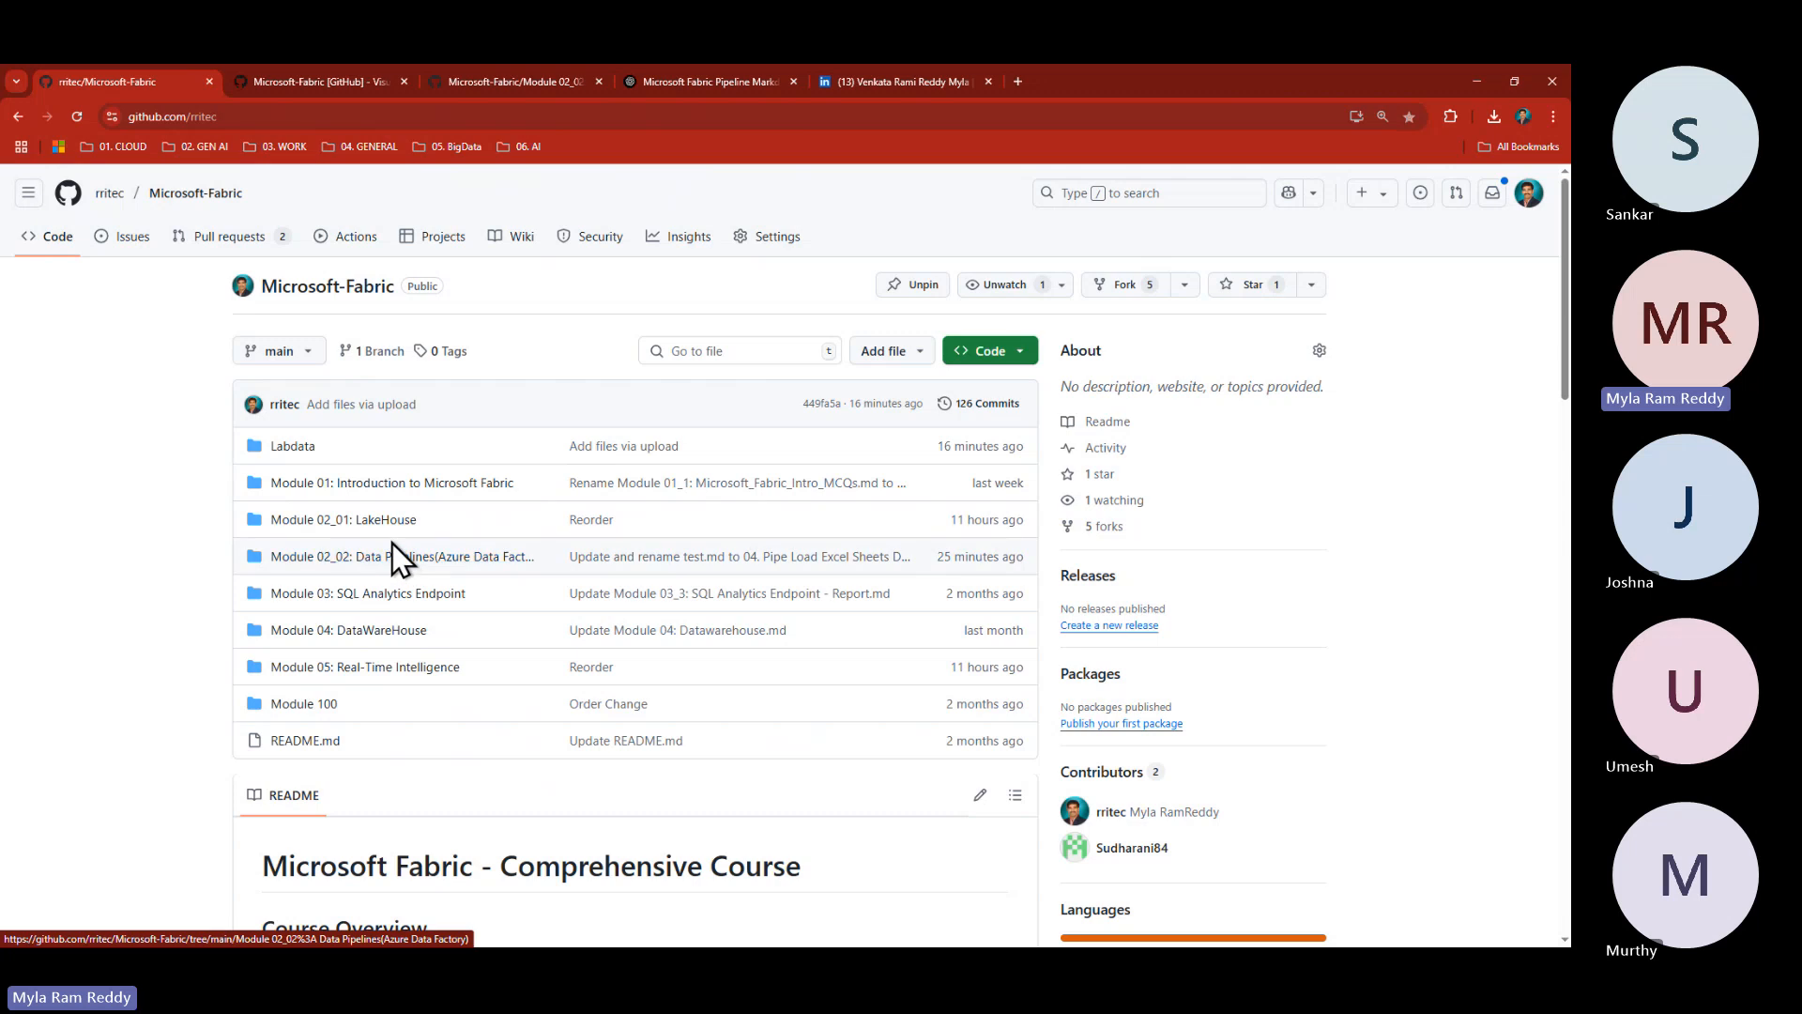
left_click(672, 339)
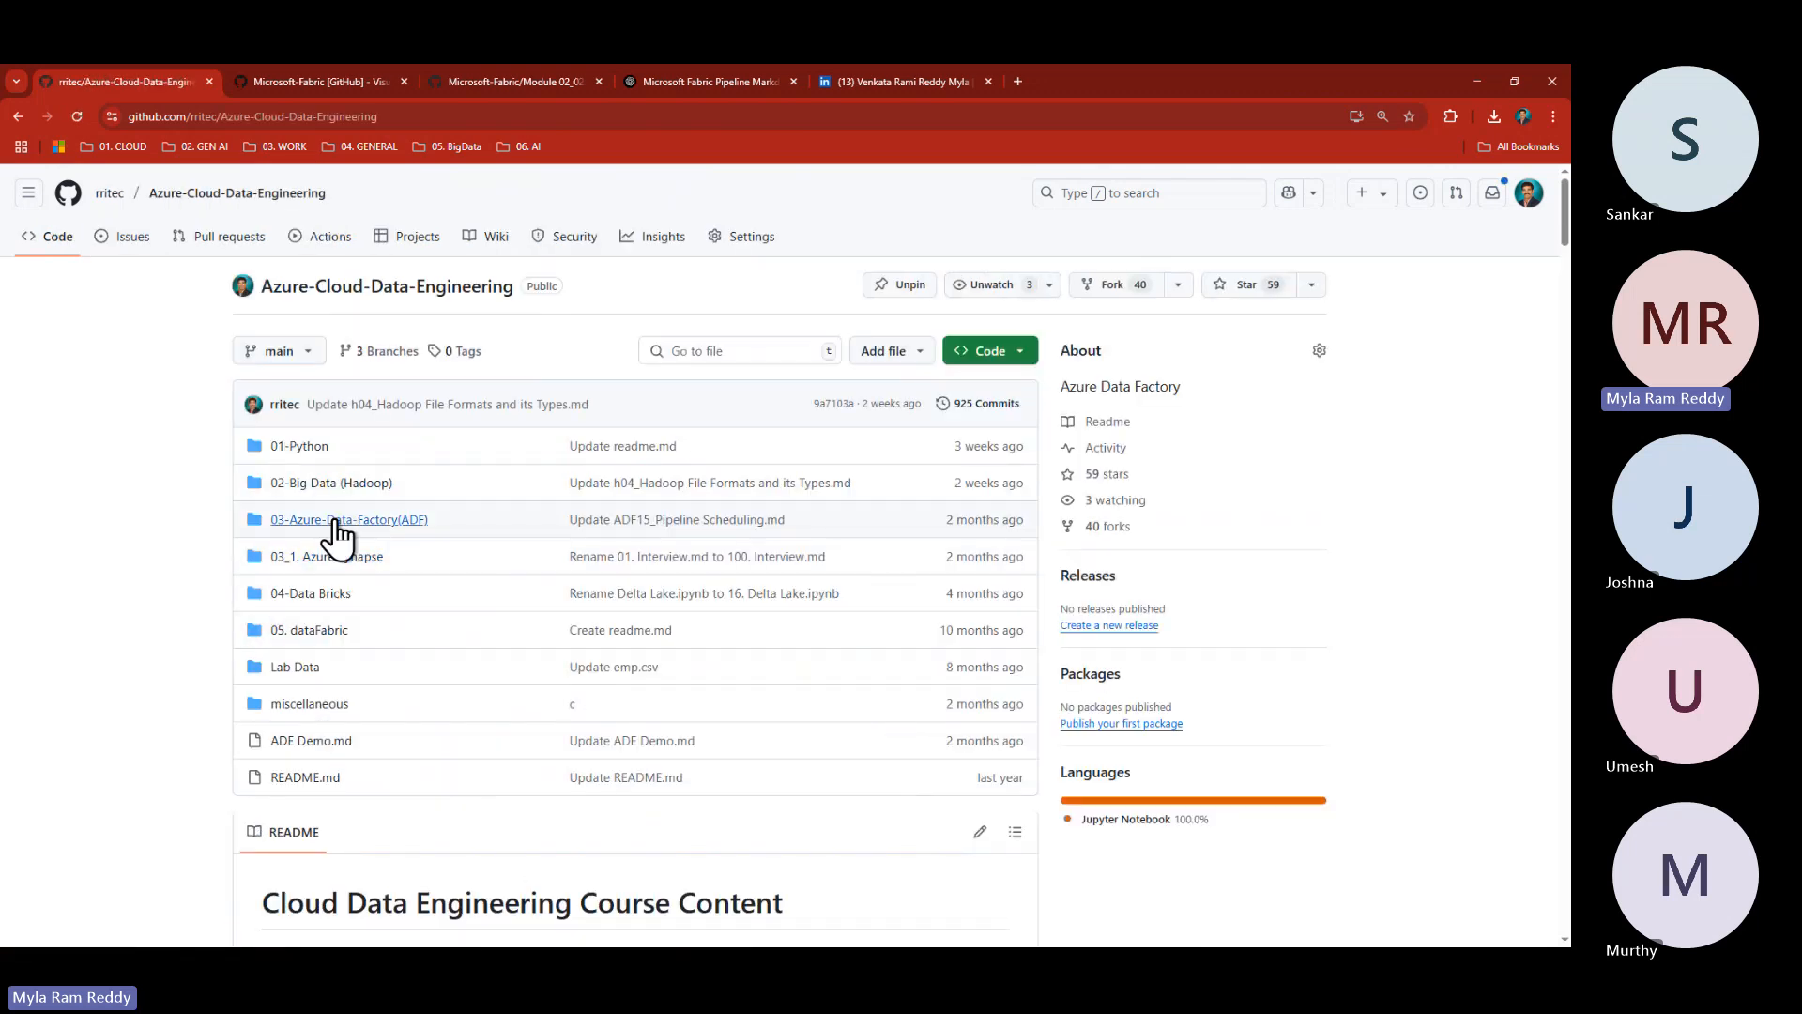
left_click(349, 519)
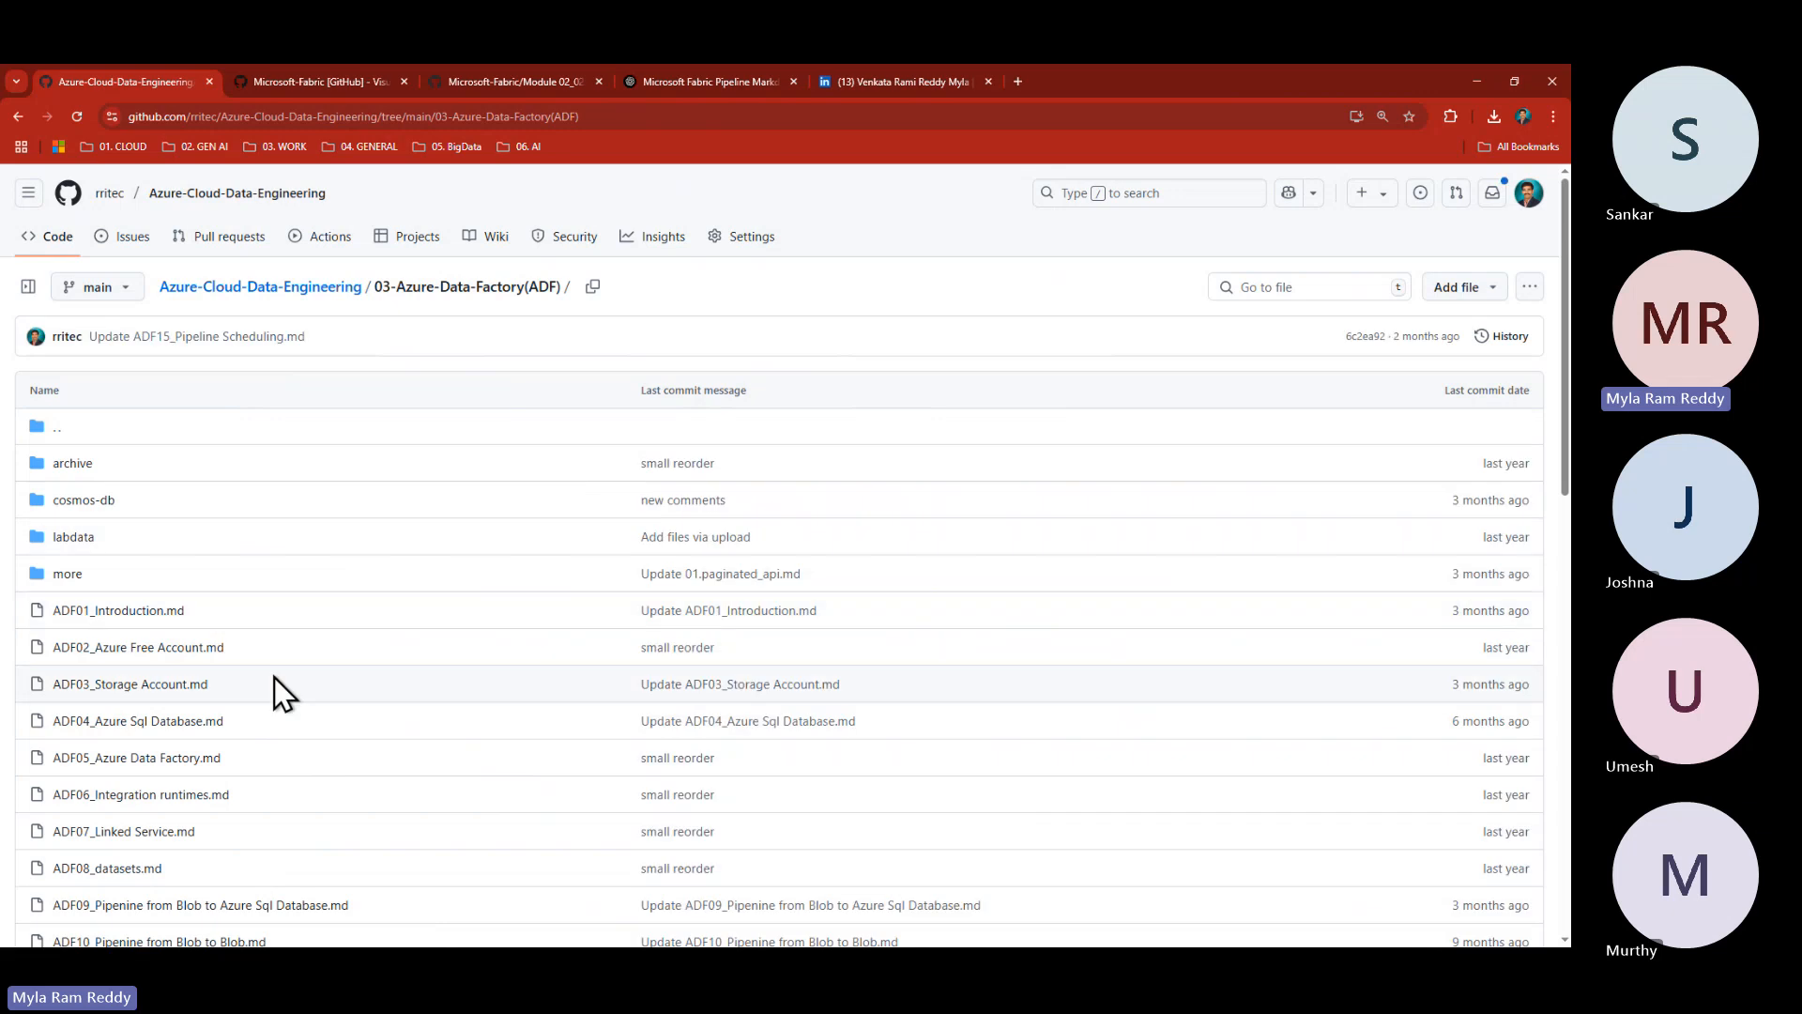
scroll(161, 538, "down", 2)
left_click(158, 528)
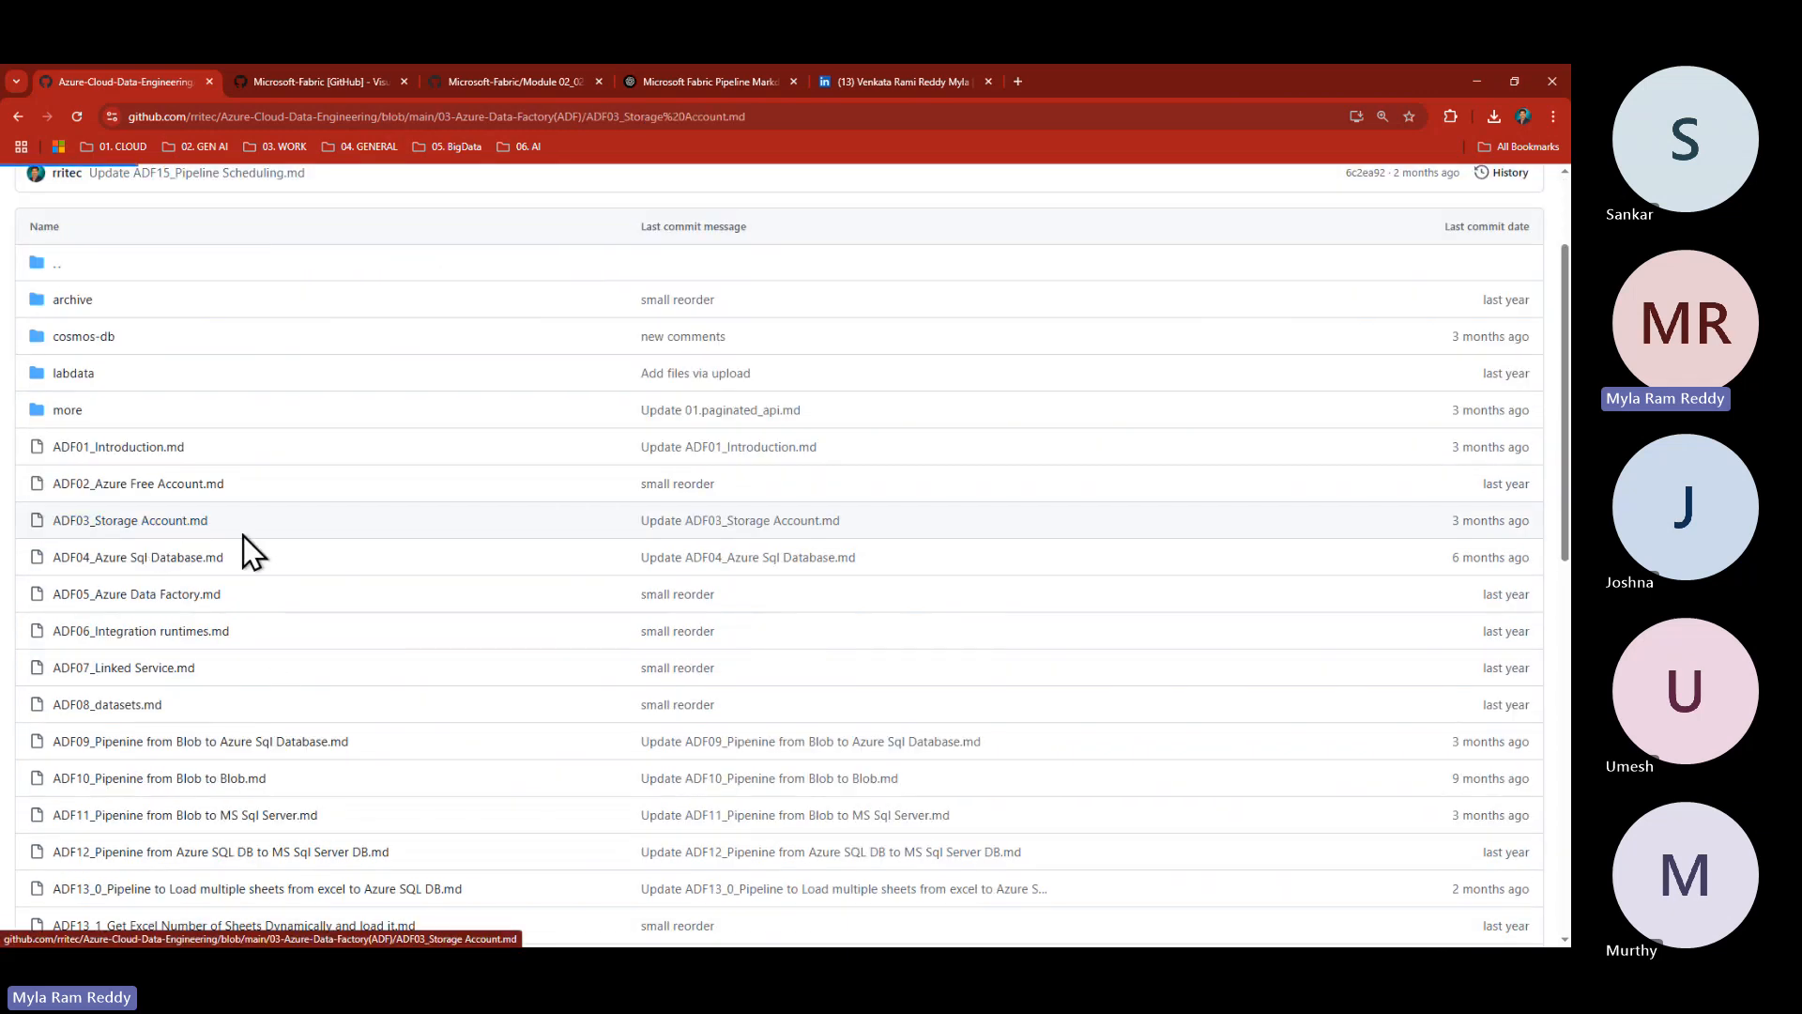
scroll(571, 693, "down", 1)
scroll(572, 694, "down", 2)
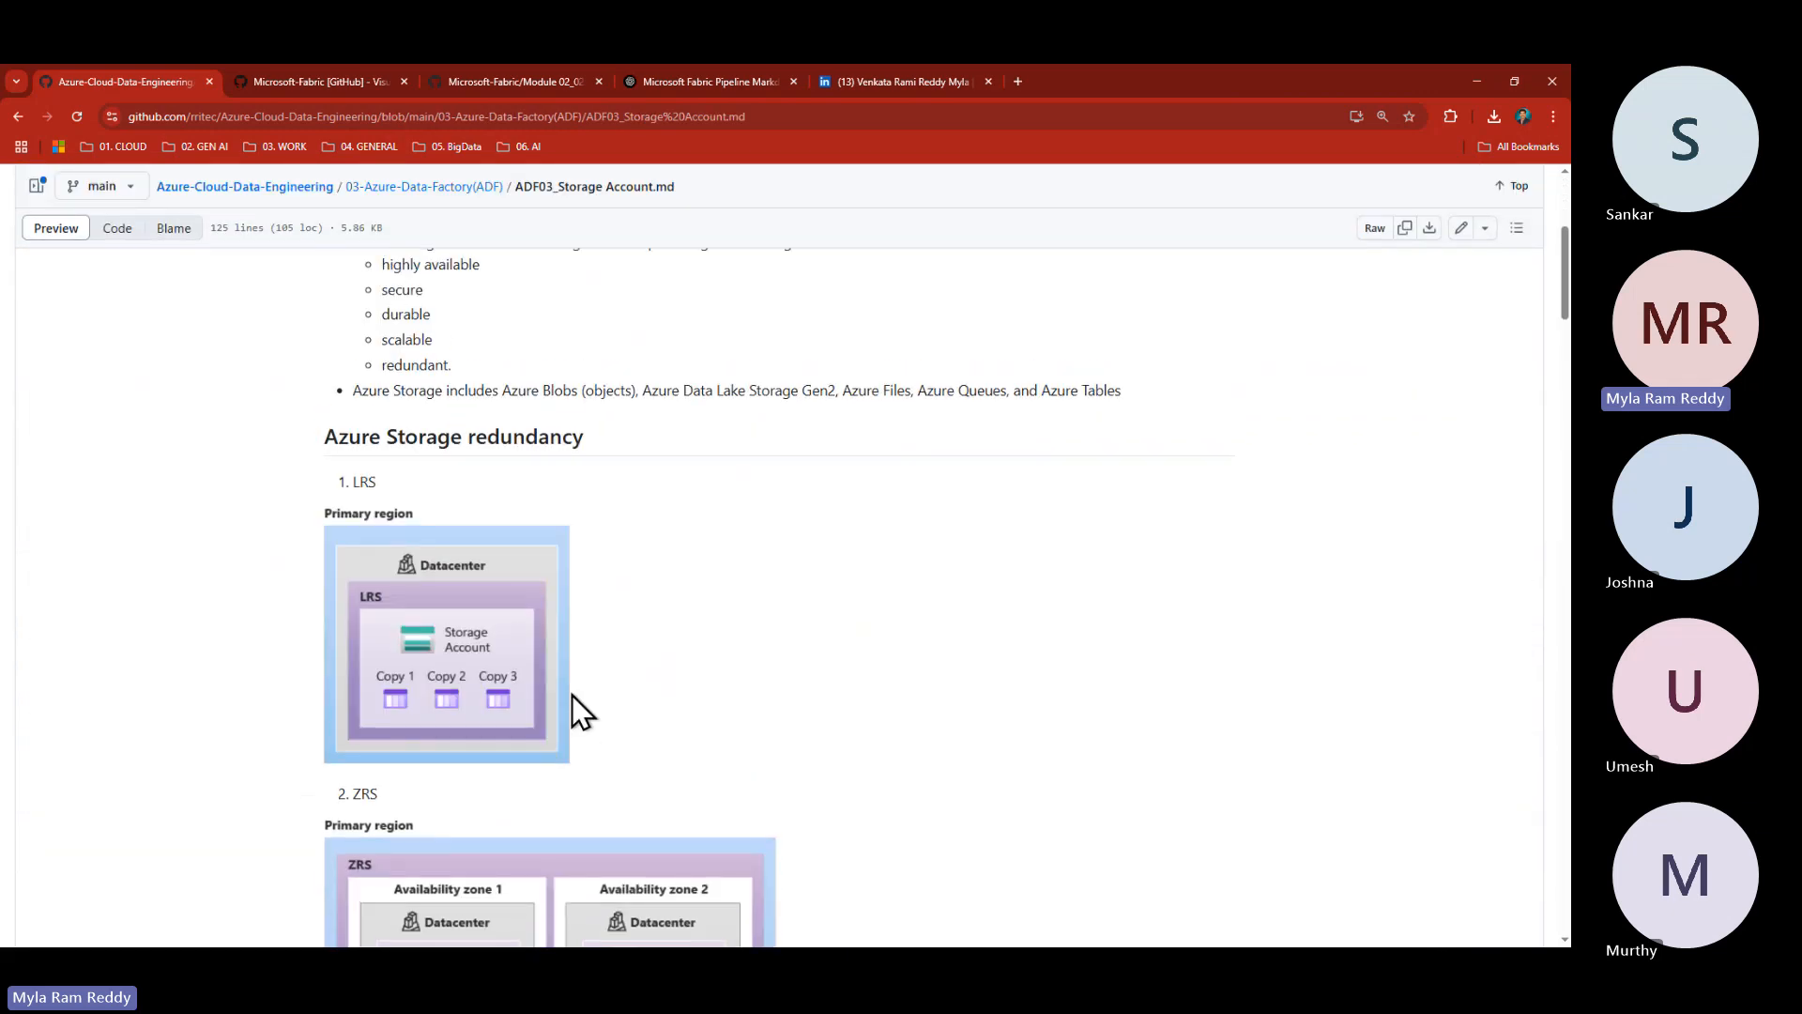
scroll(571, 694, "up", 2)
left_click(19, 117)
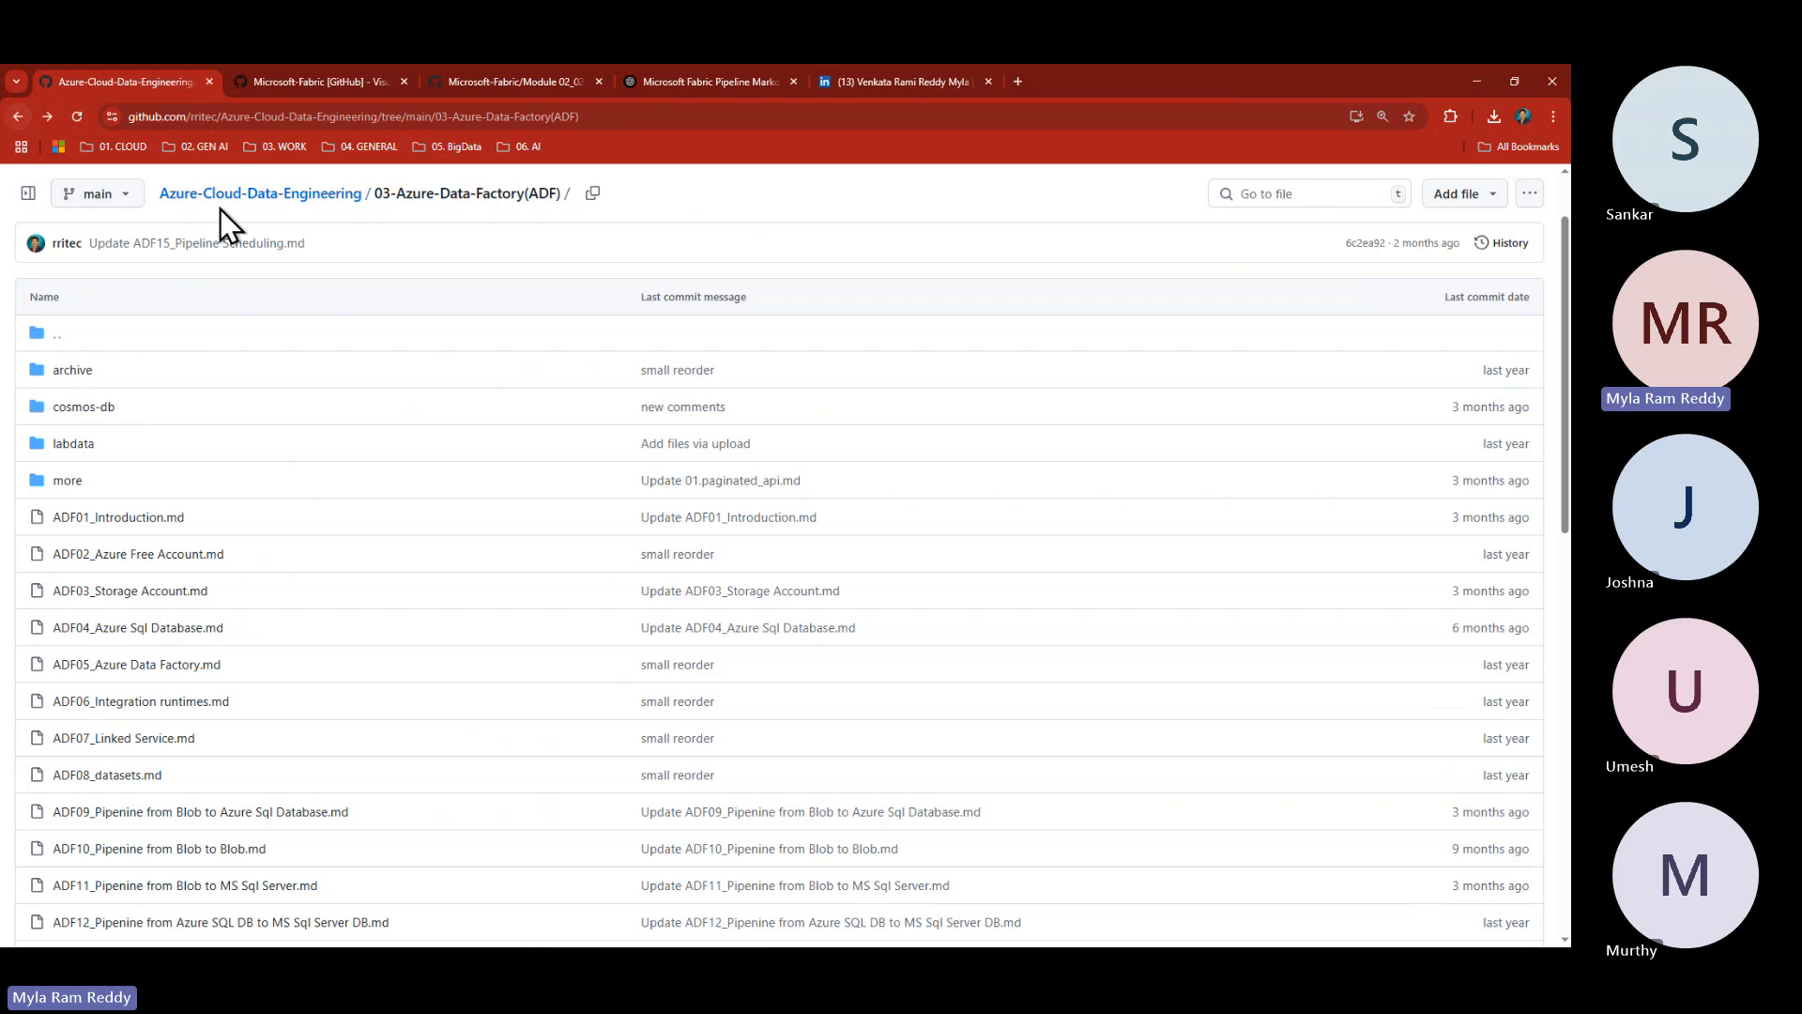
- Expand the full JSON code on the 03. Pipe_Load_multiple_sheets_of_excel.md page and copy it
left_click(690, 83)
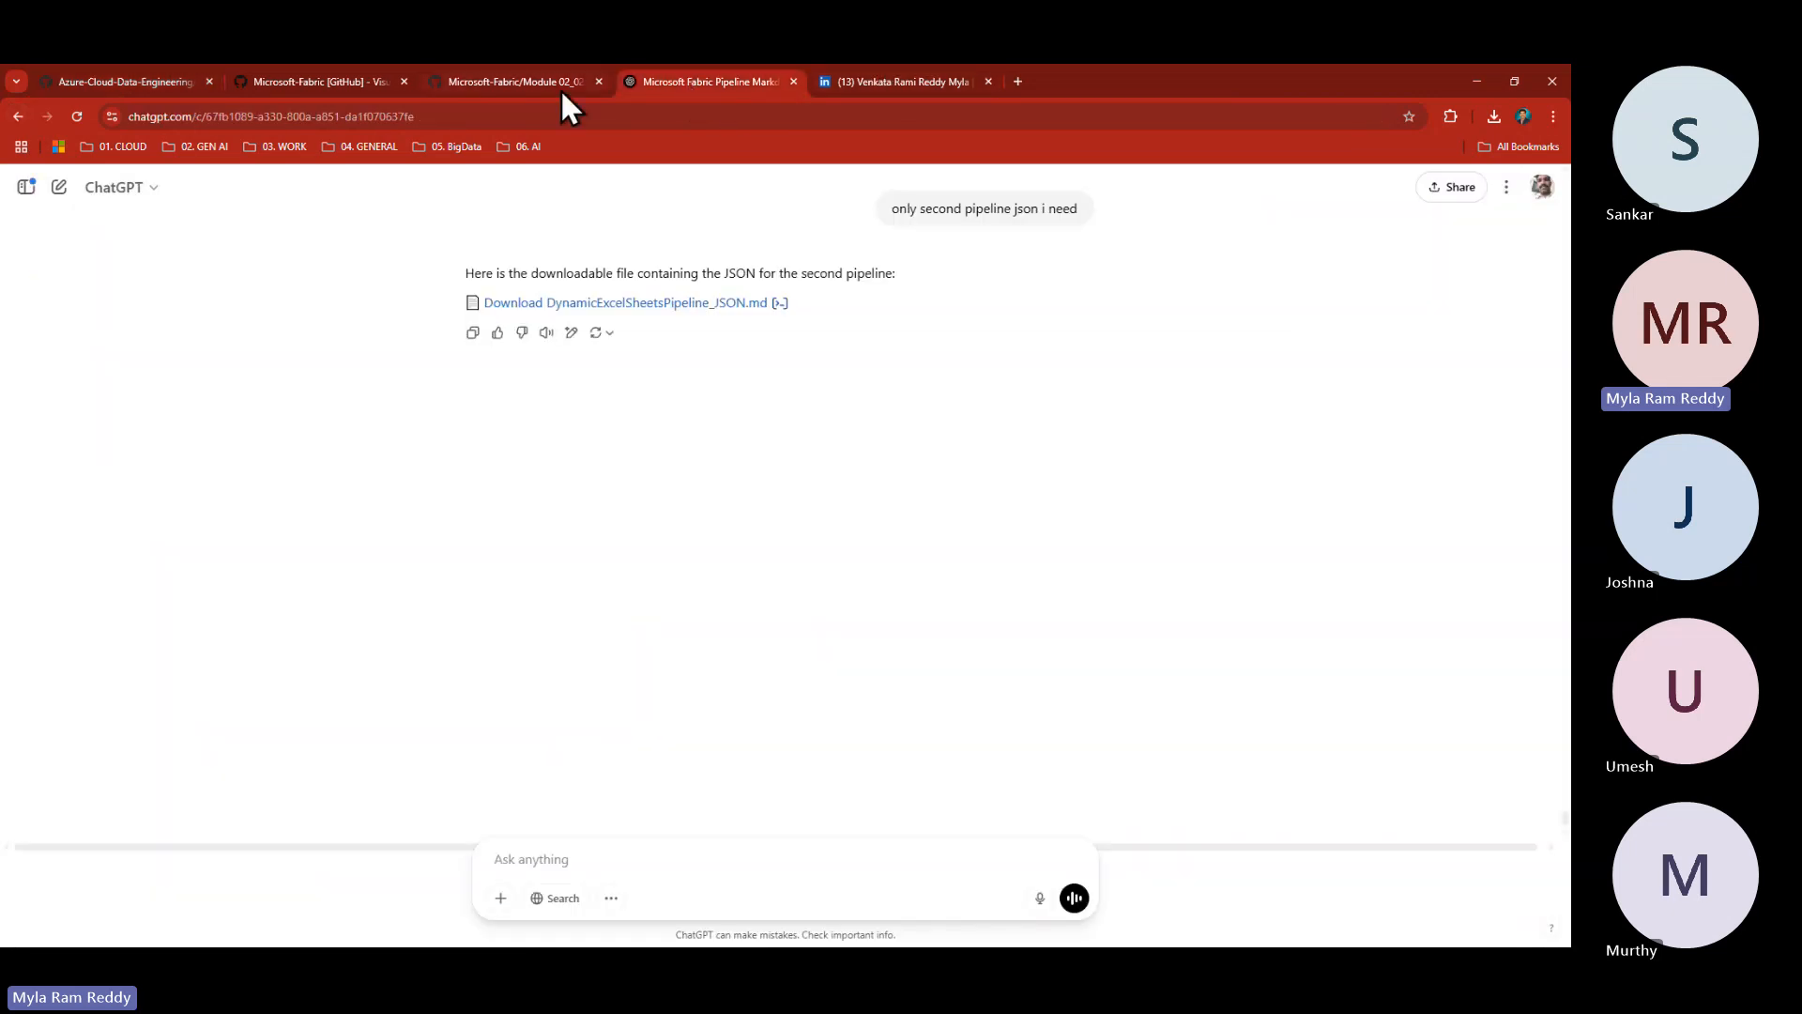
left_click(494, 82)
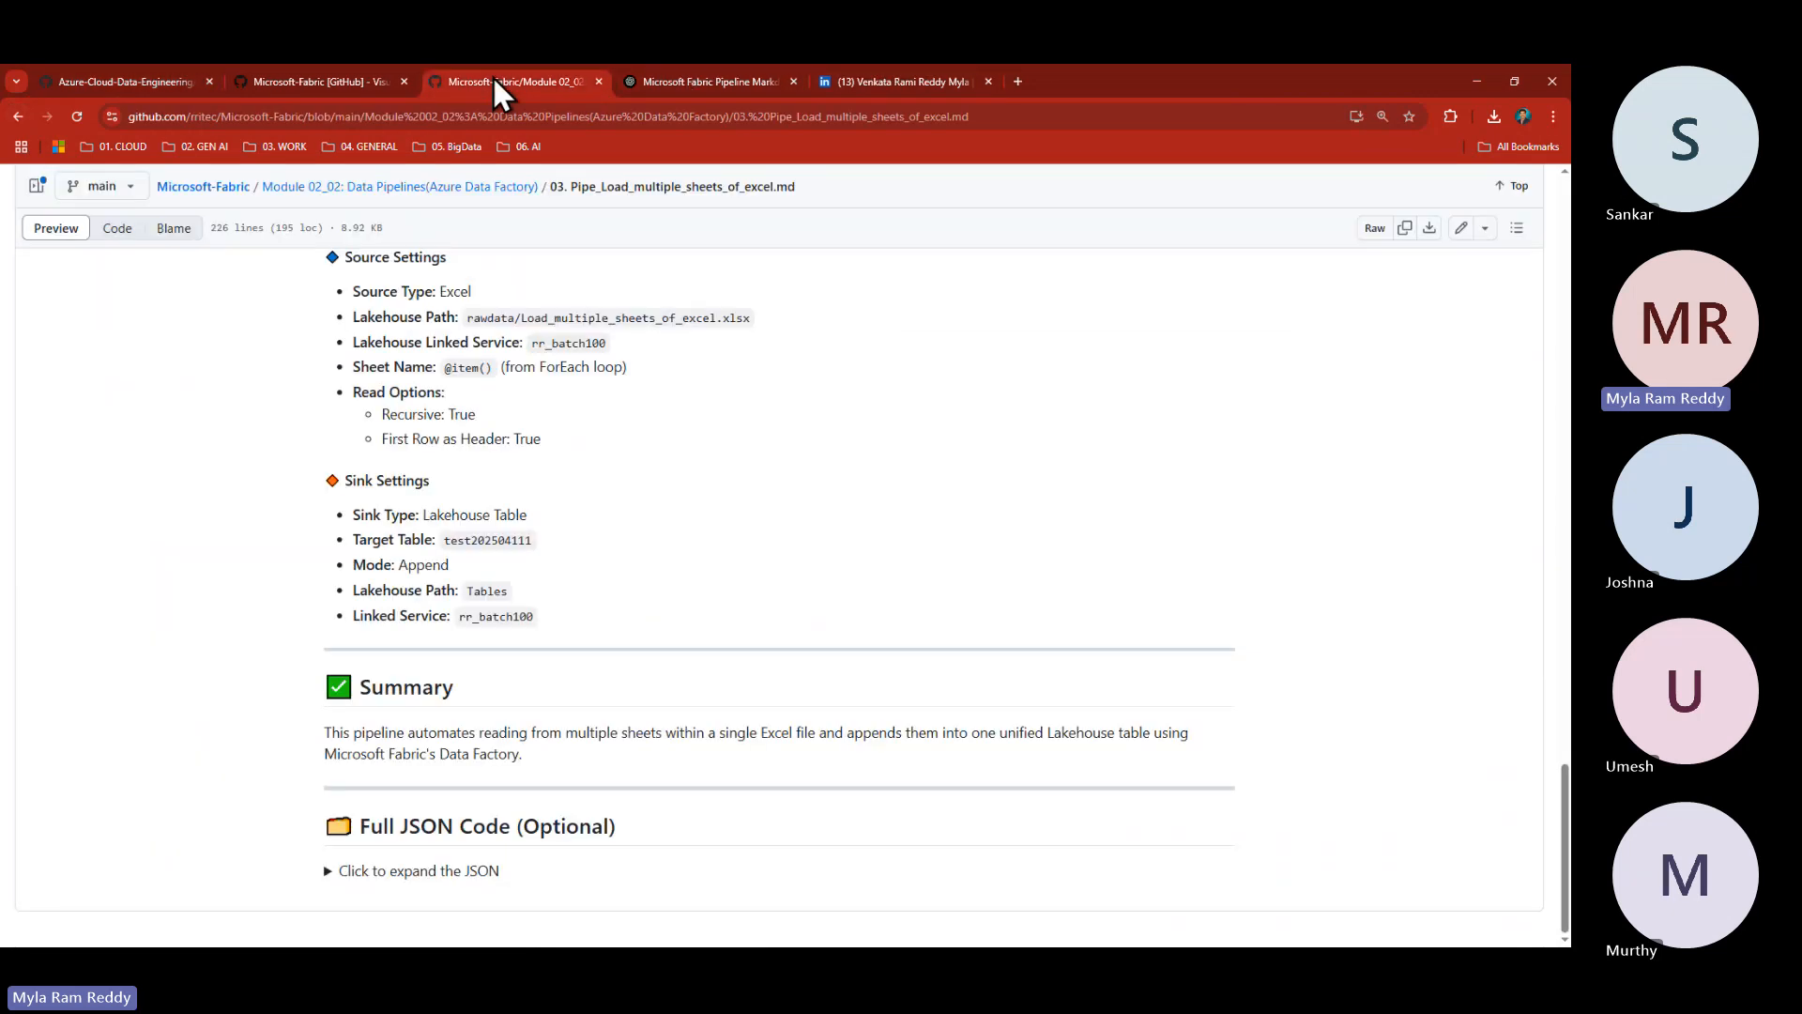
left_click(328, 870)
scroll(731, 794, "down", 2)
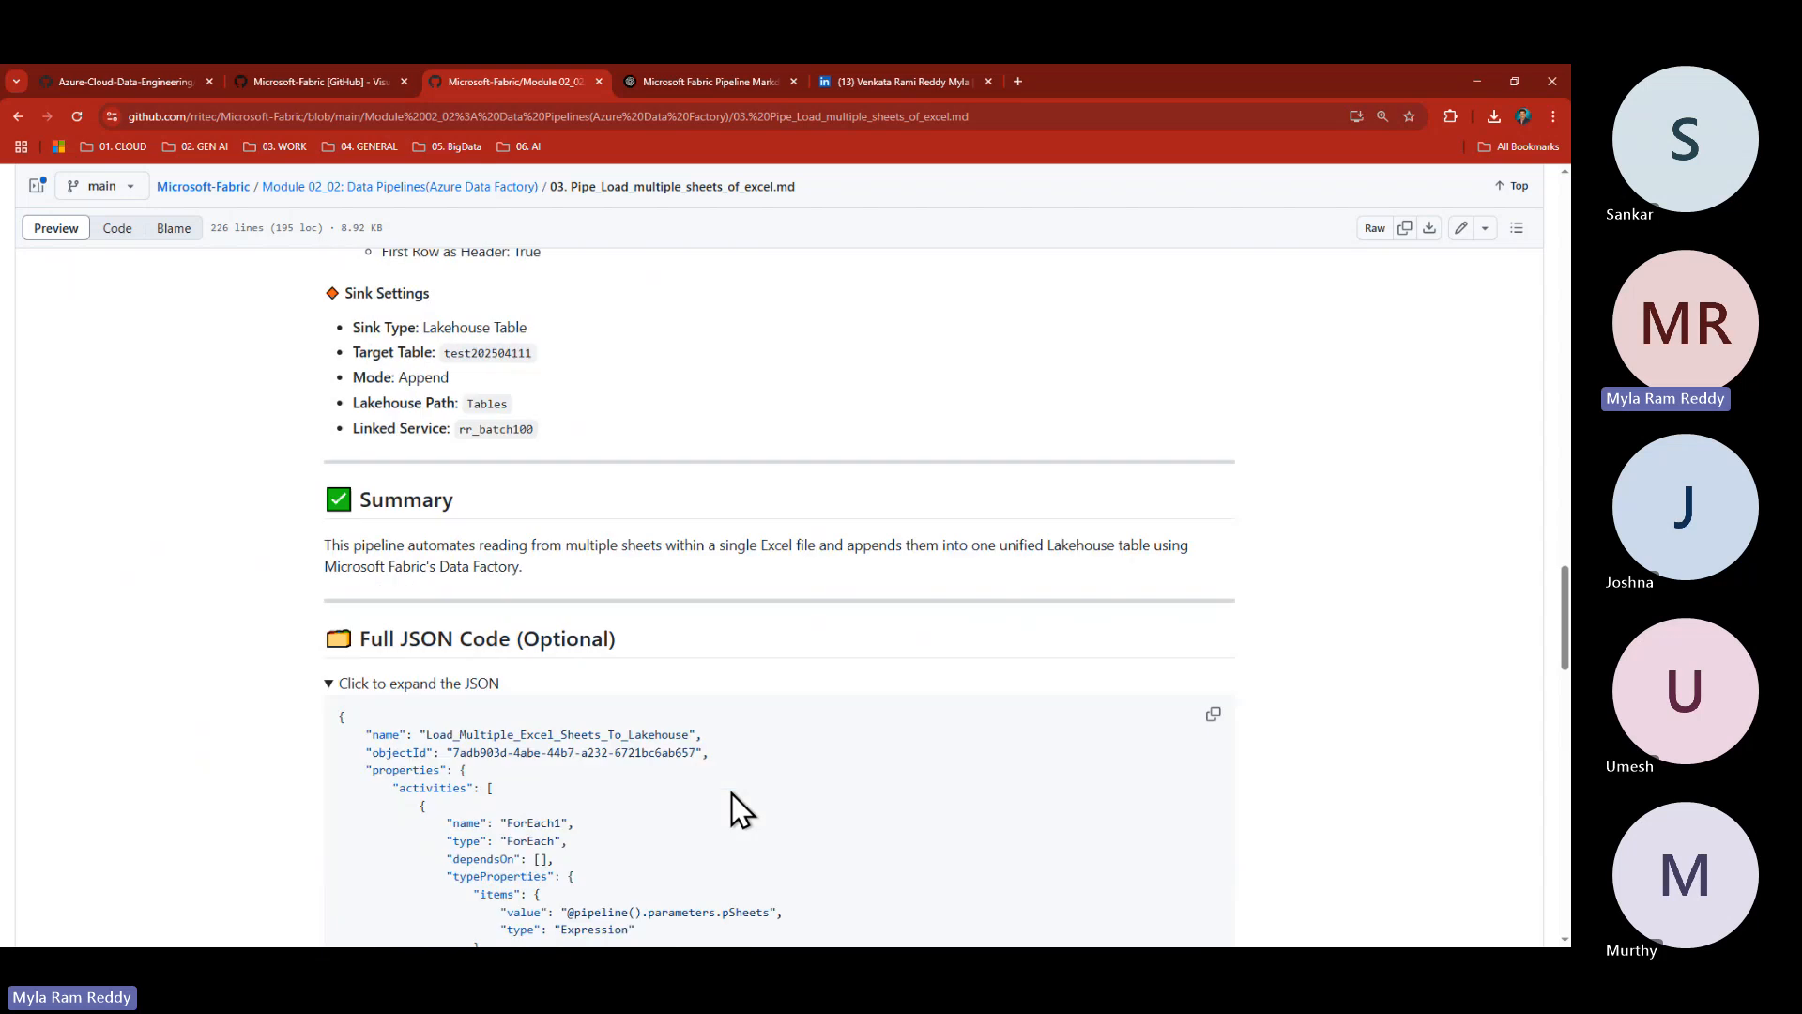
scroll(730, 792, "down", 2)
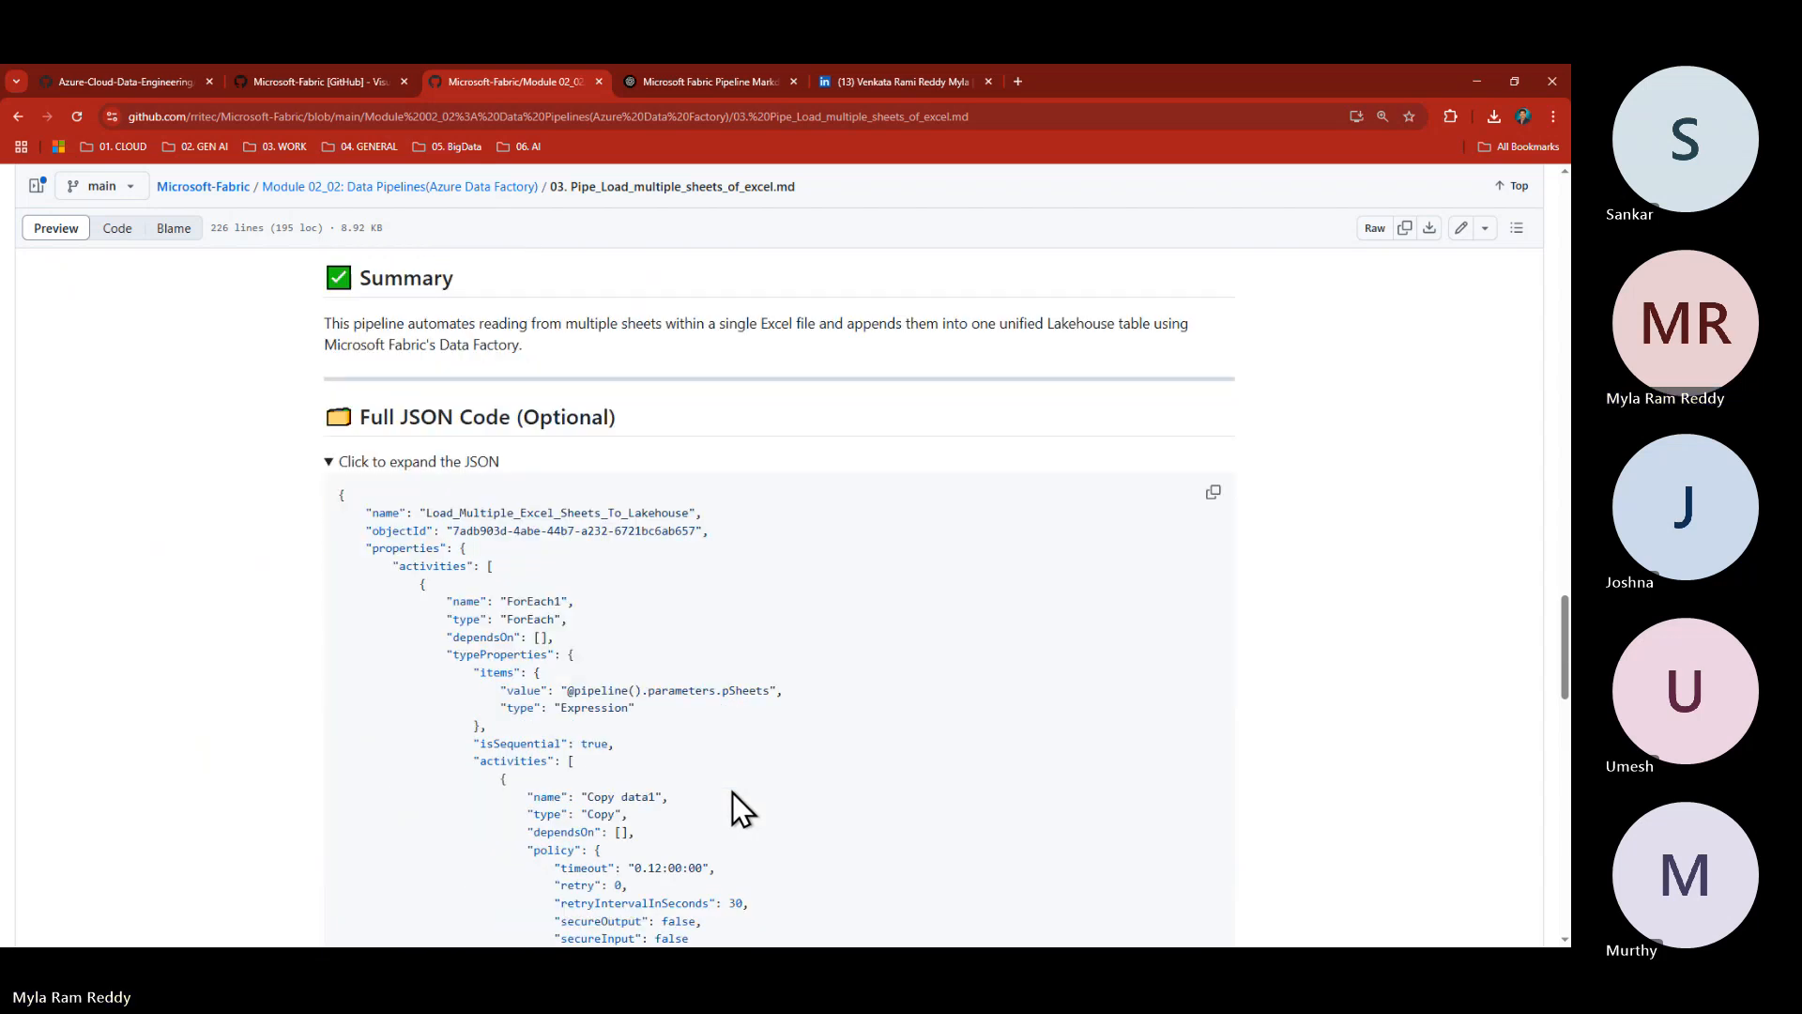
left_click(1212, 492)
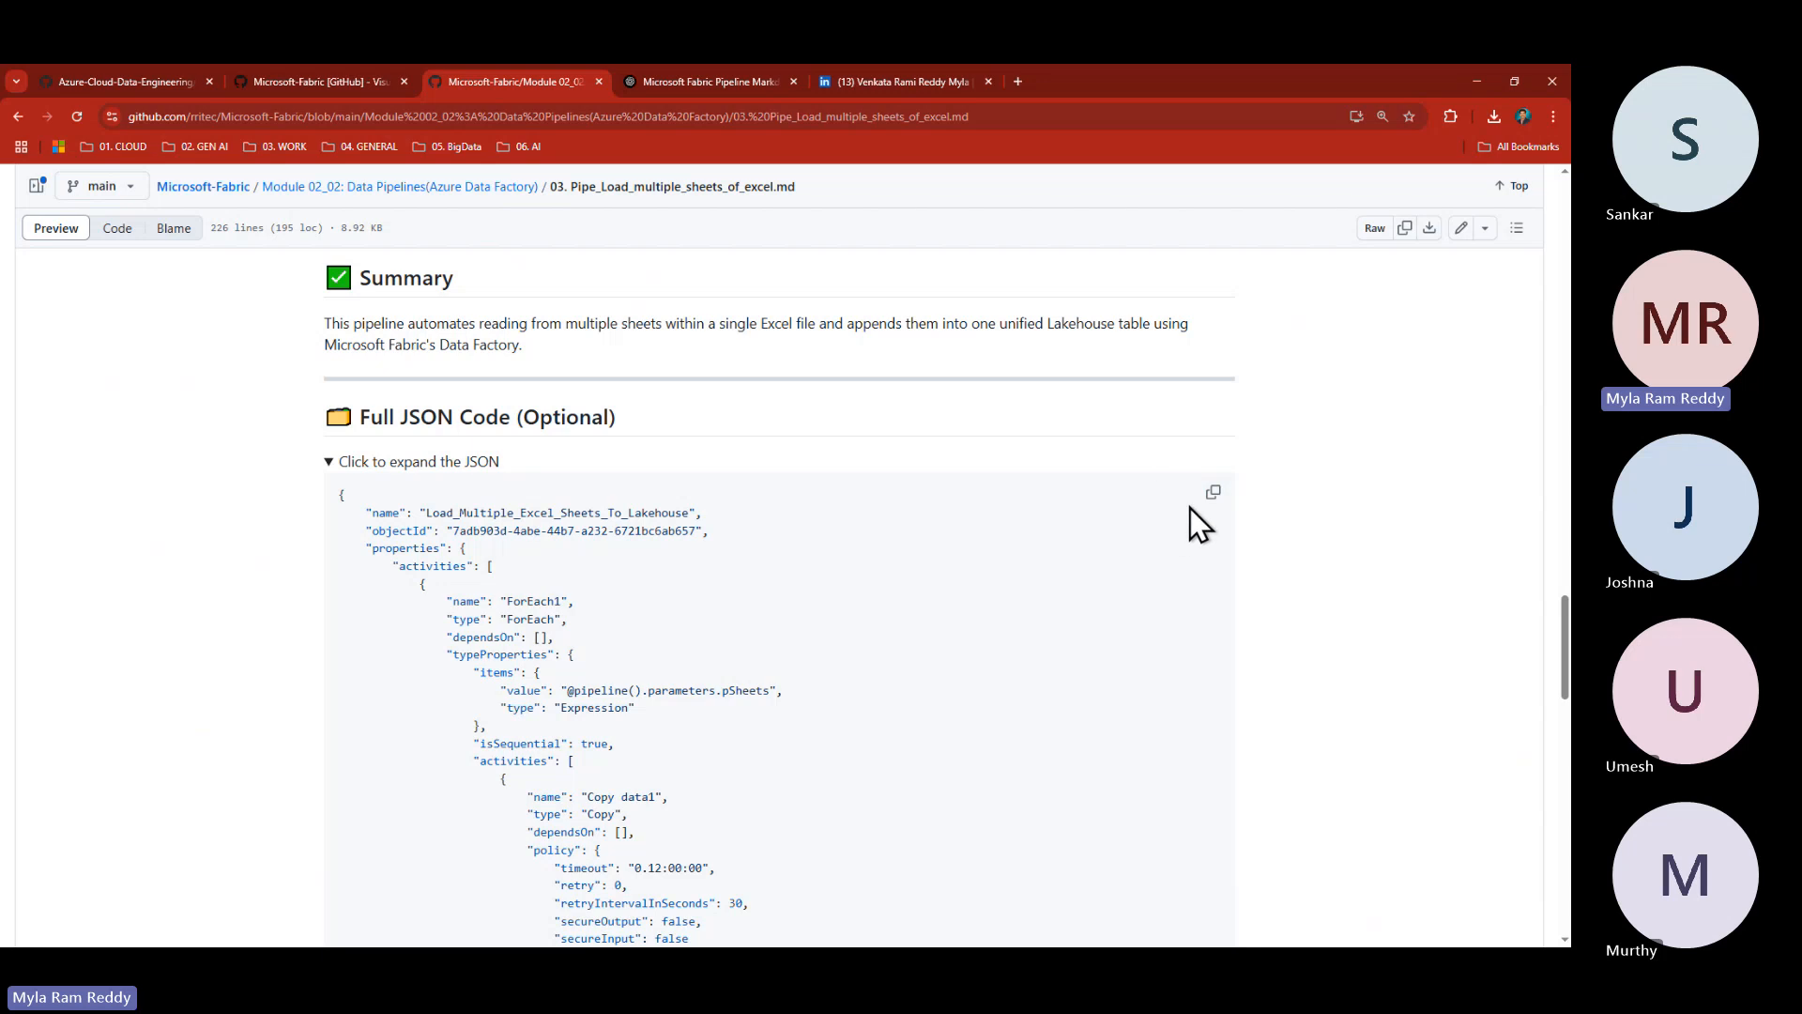
left_click(1212, 491)
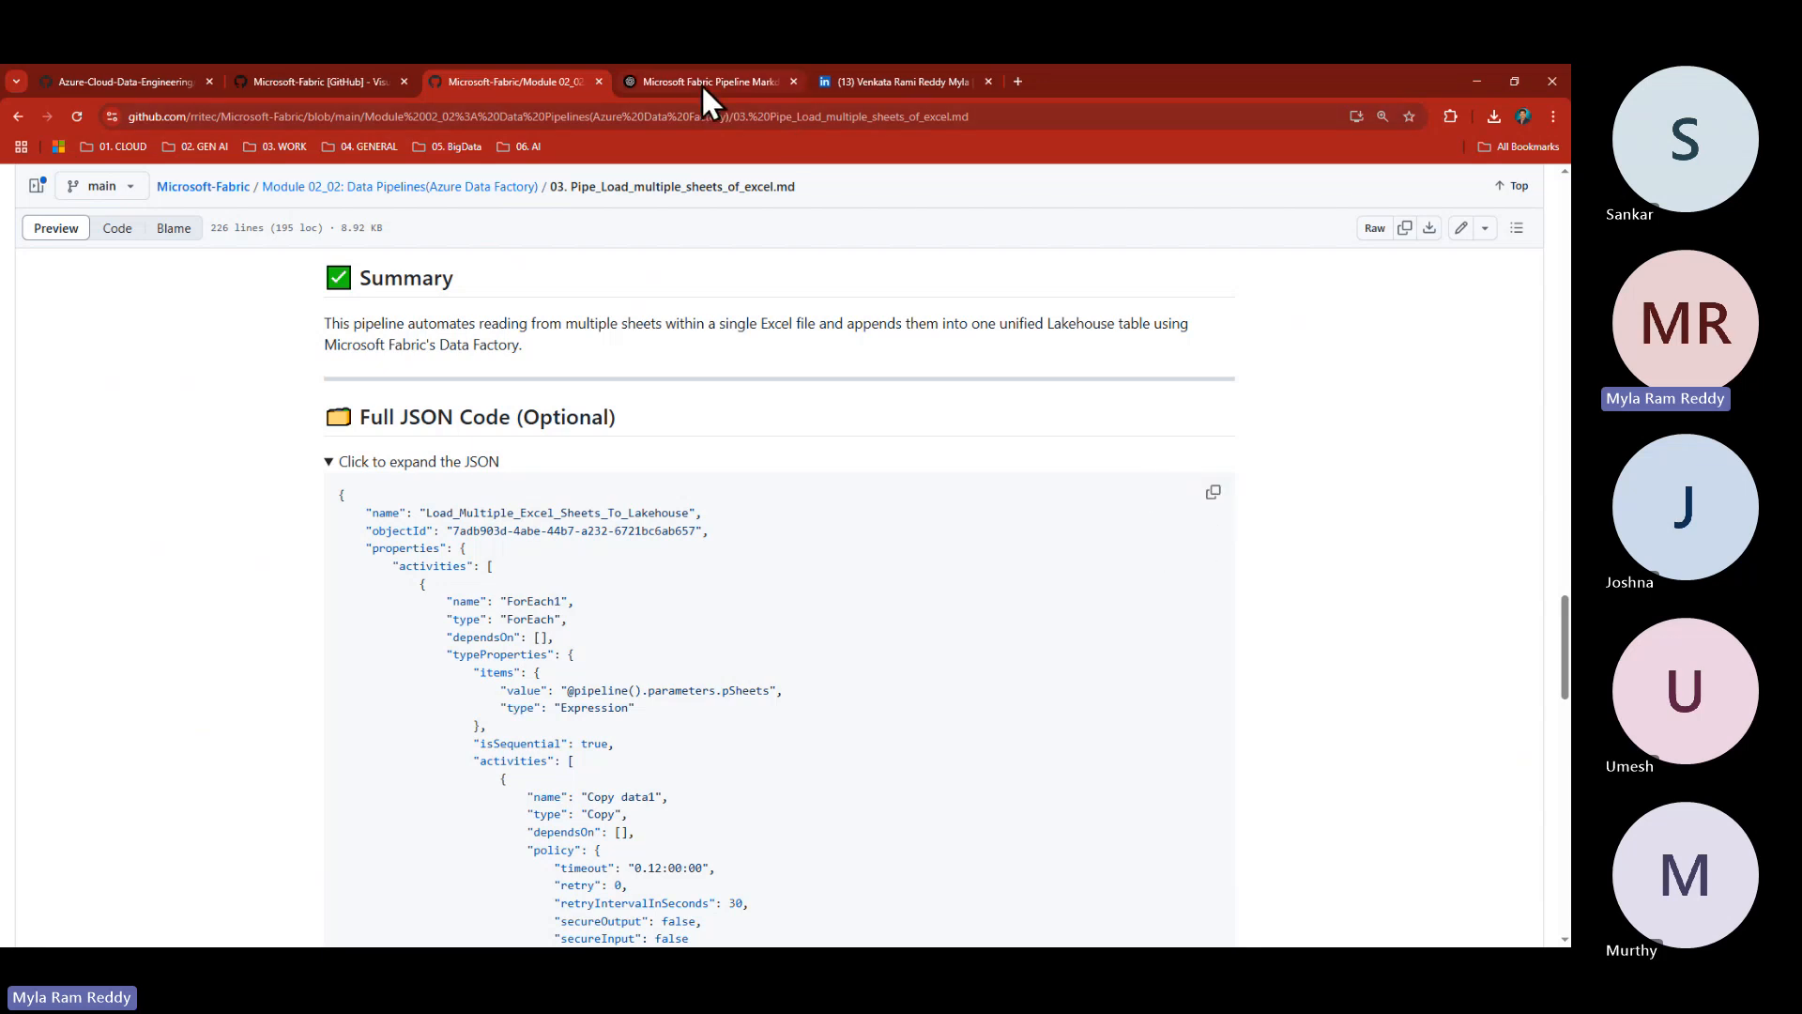
- Switch to Microsoft Fabric and open the JSON code of the pipeline "Pipe to load all sheets one after another from excel" for editing
key("alt+Tab")
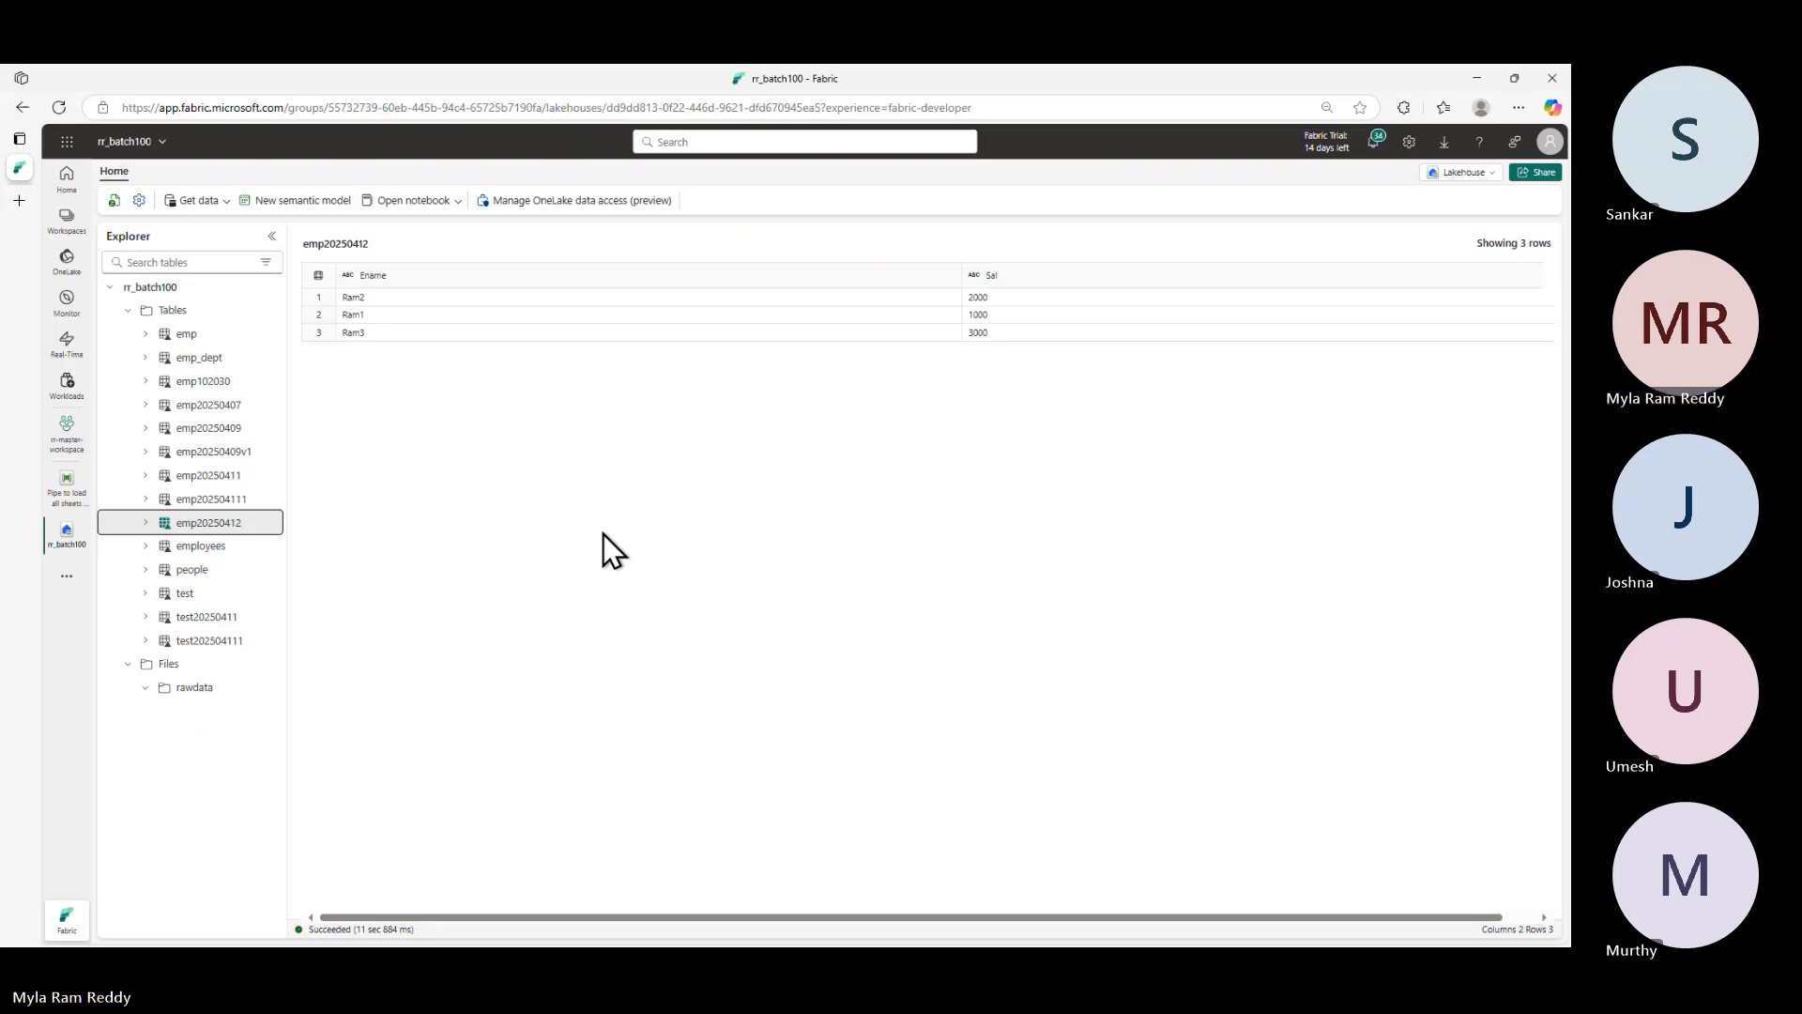
left_click(67, 507)
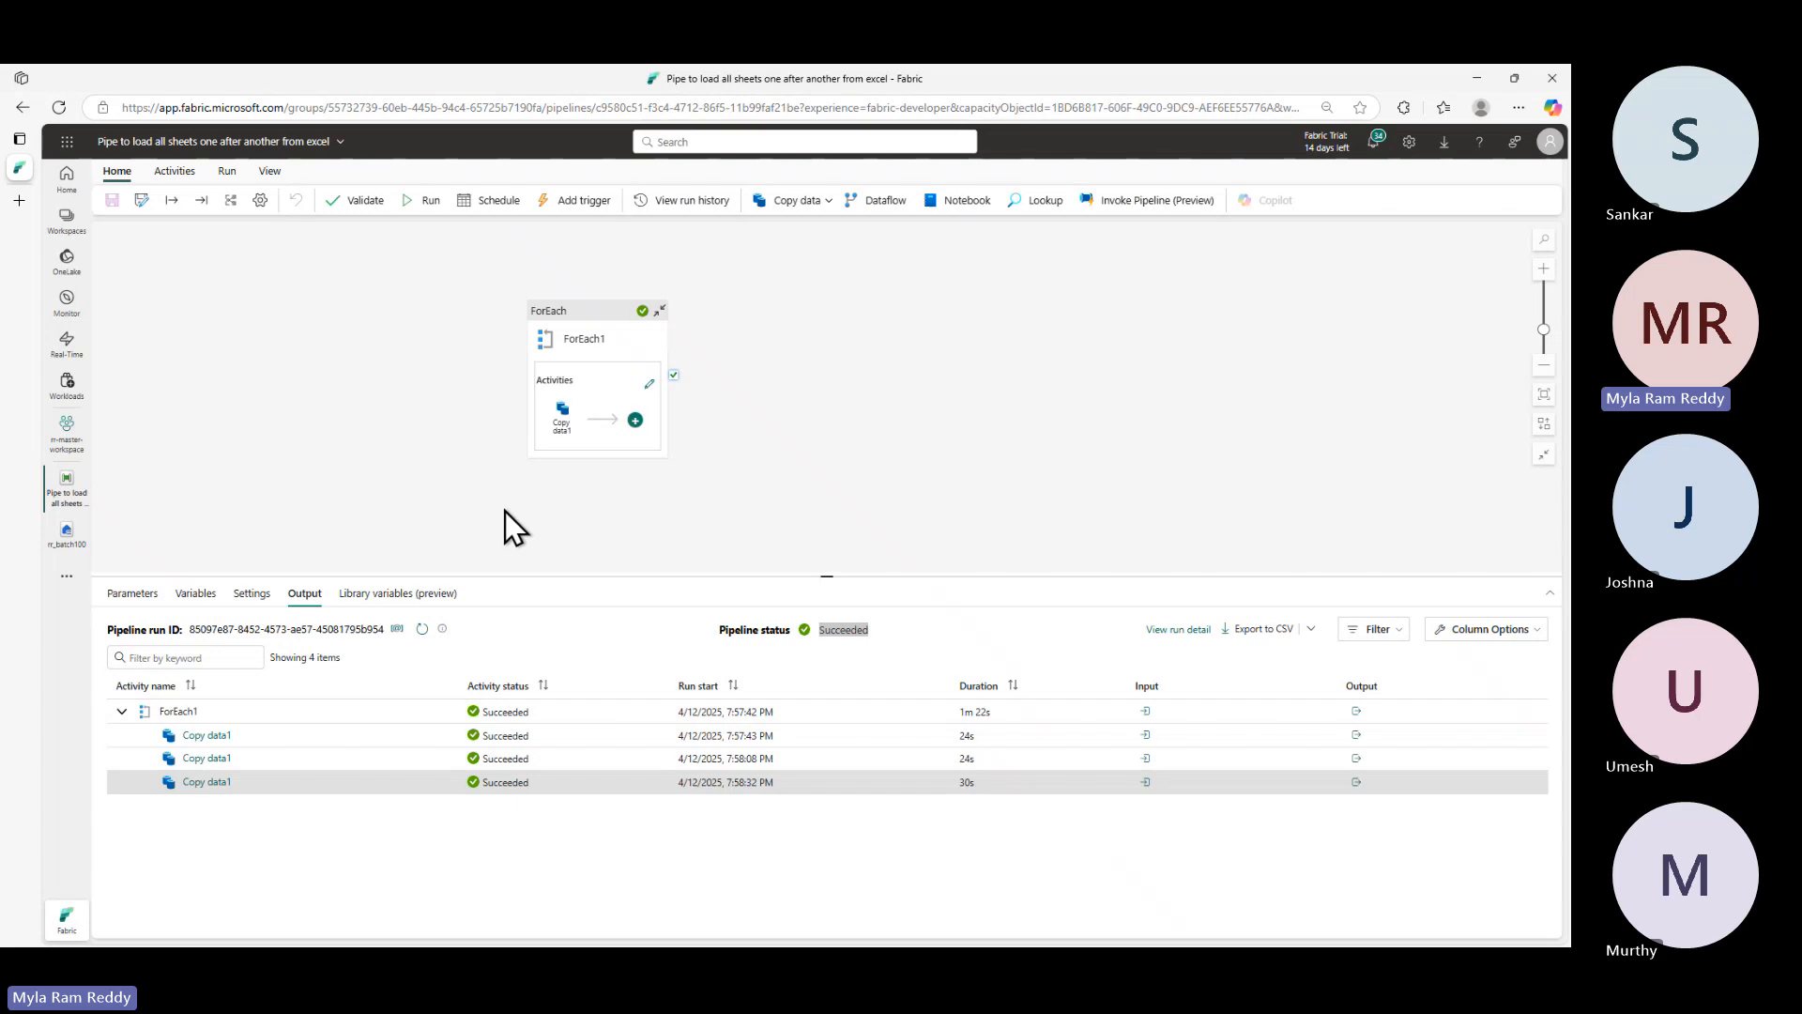
left_click(269, 172)
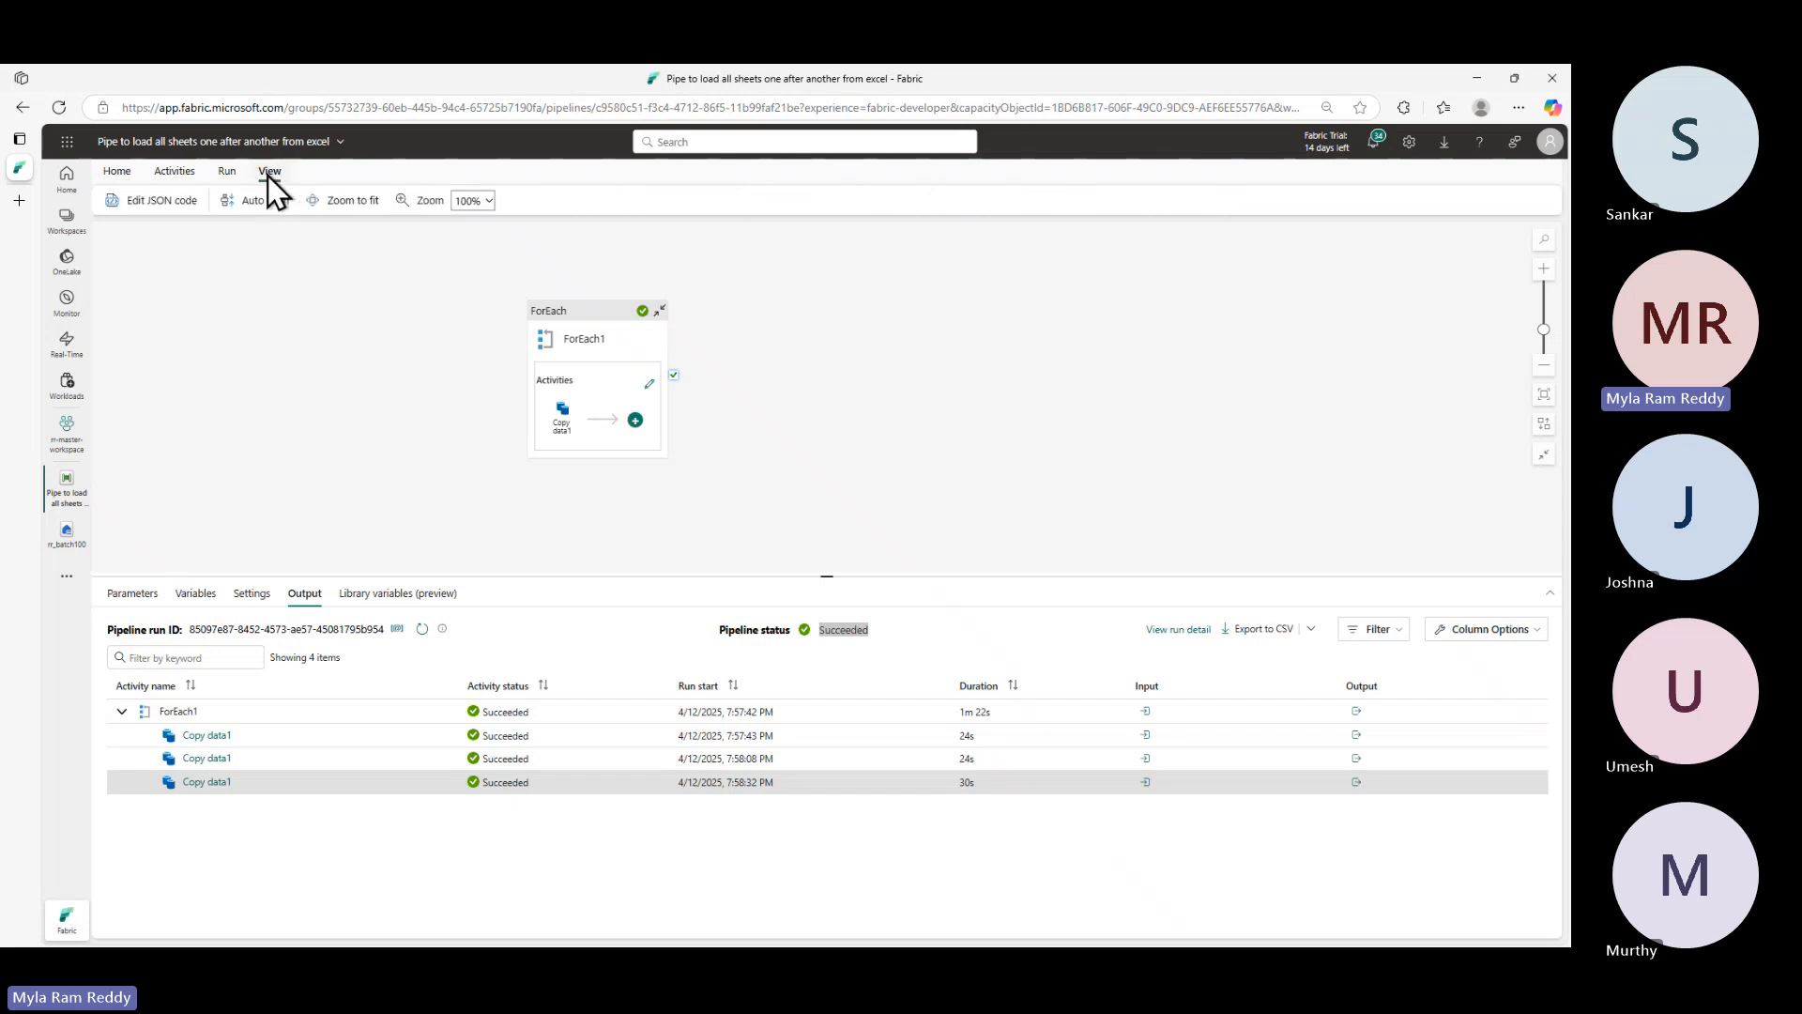
left_click(160, 202)
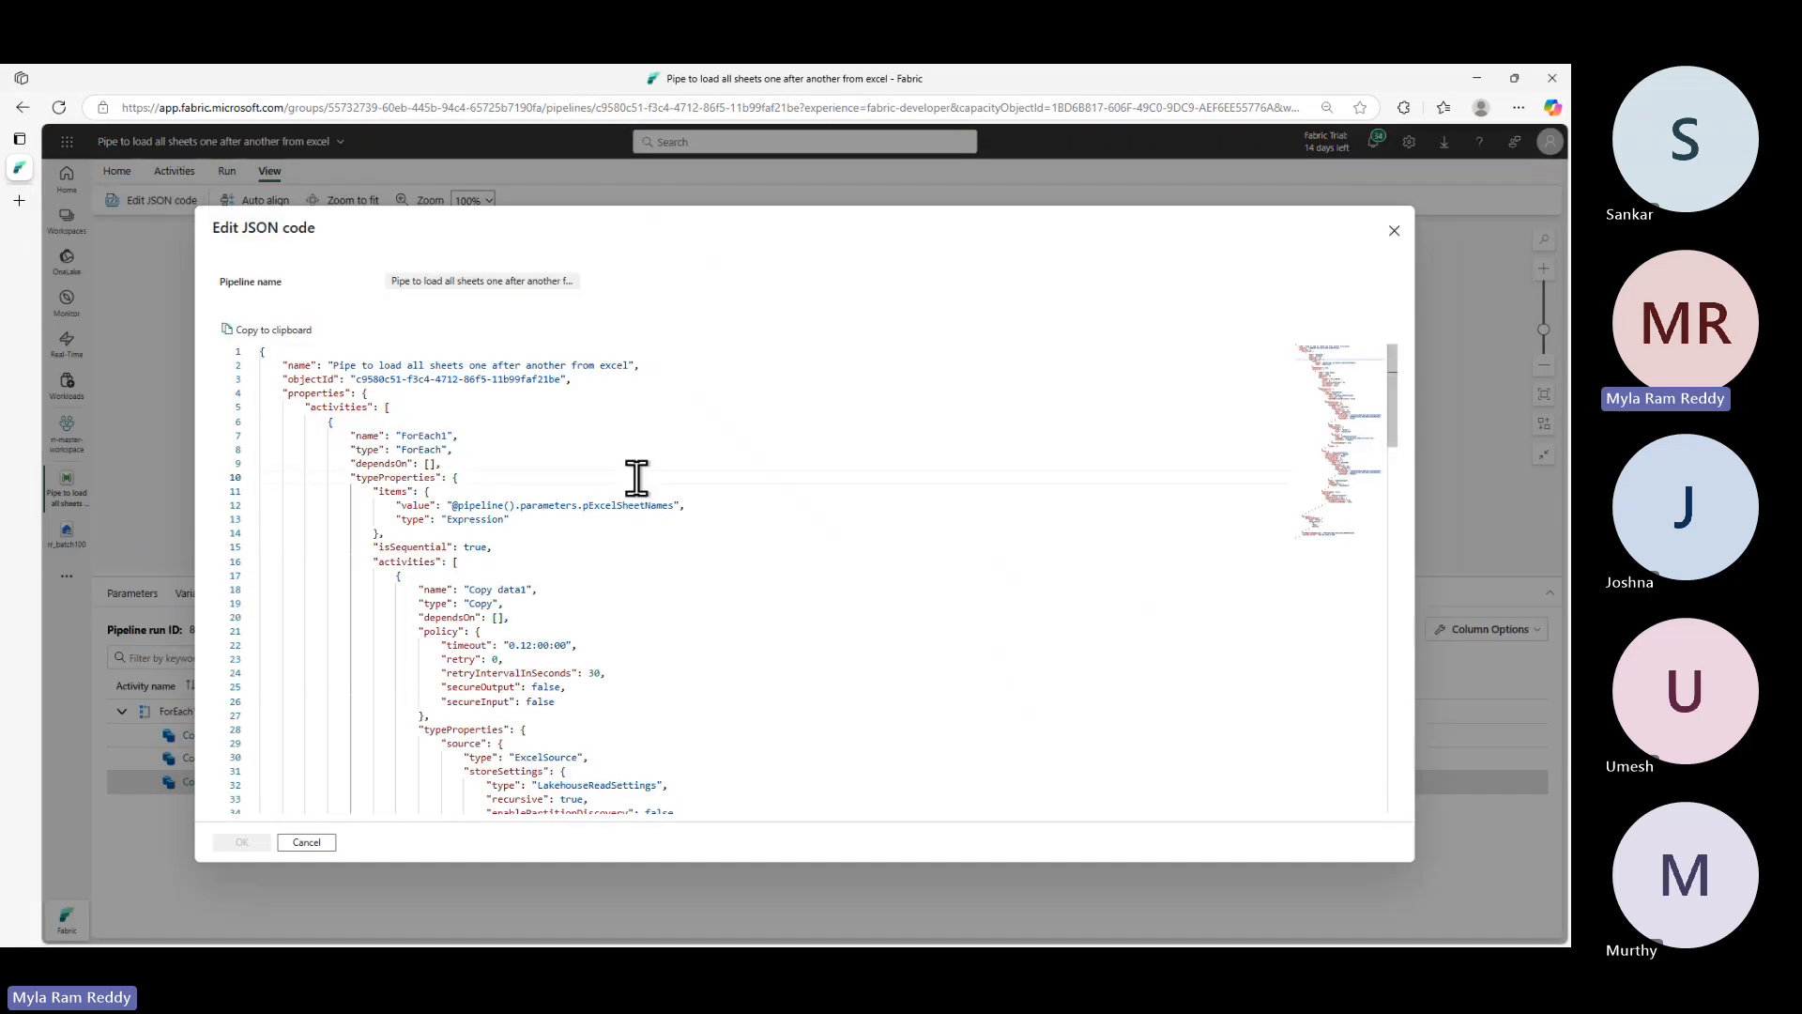
- Try to replace the pipeline's entire JSON code with the definition copied from GitHub
key("ctrl+a")
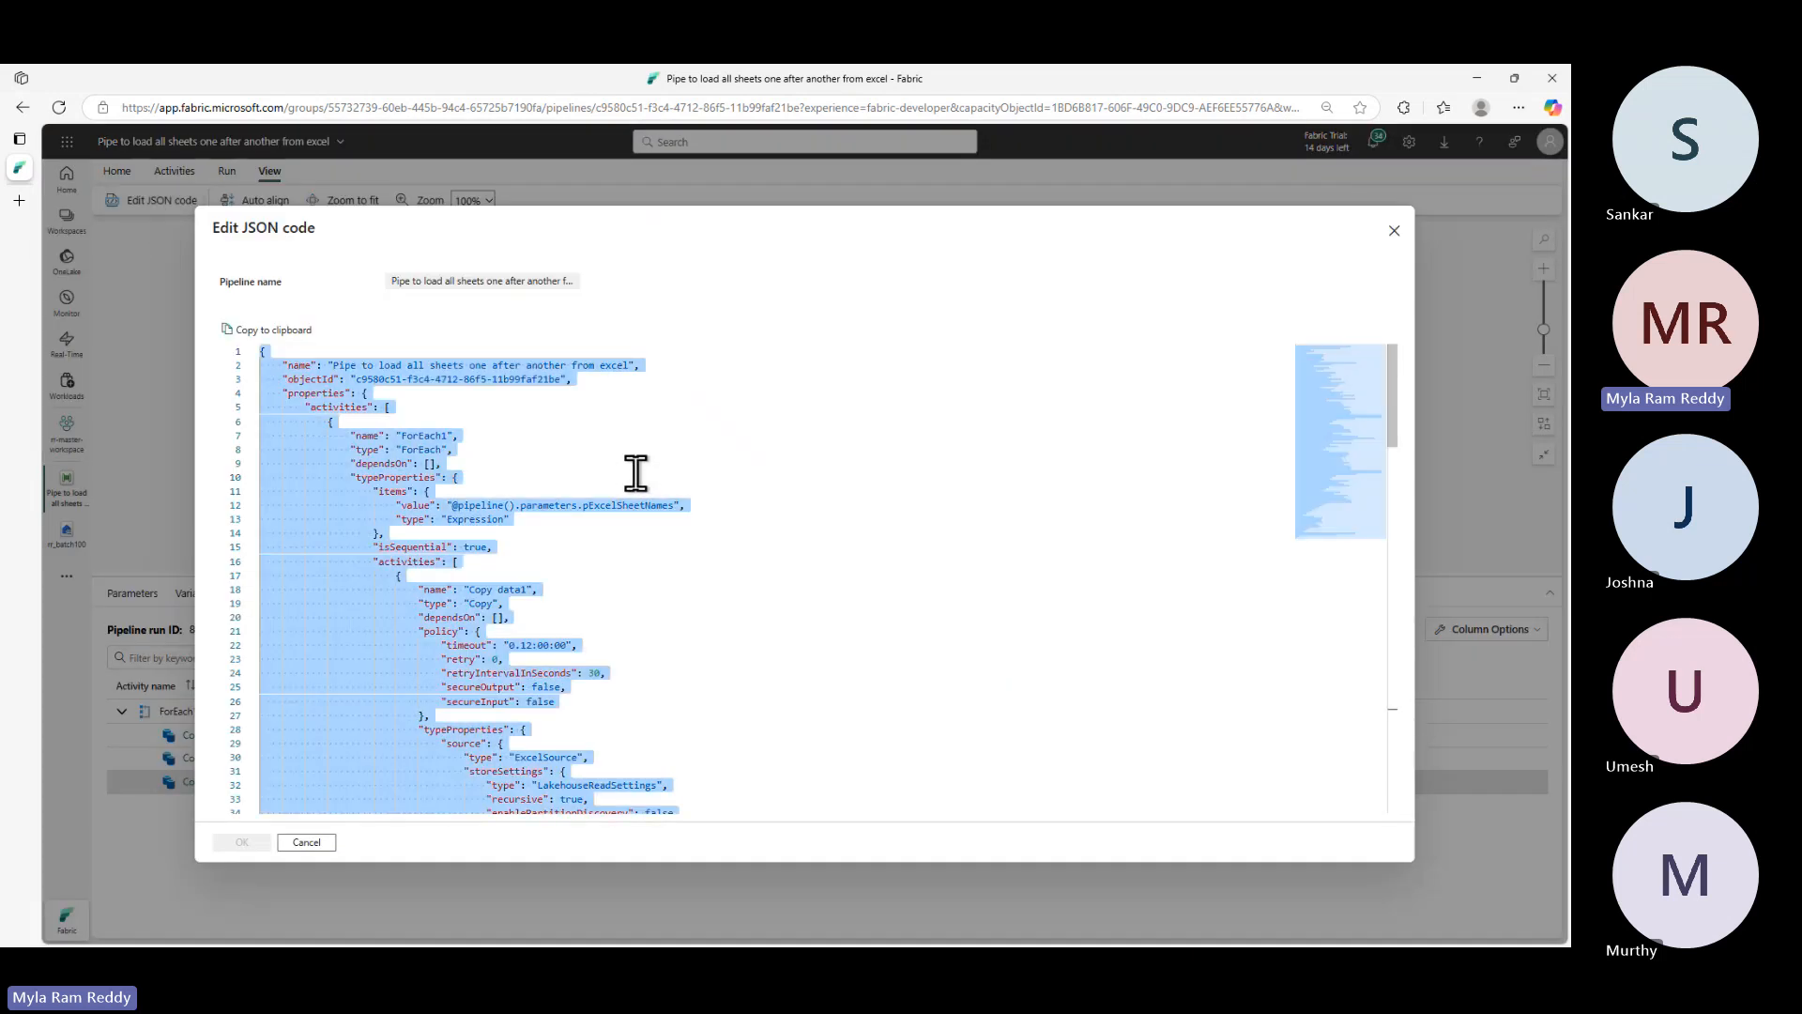
key("Delete")
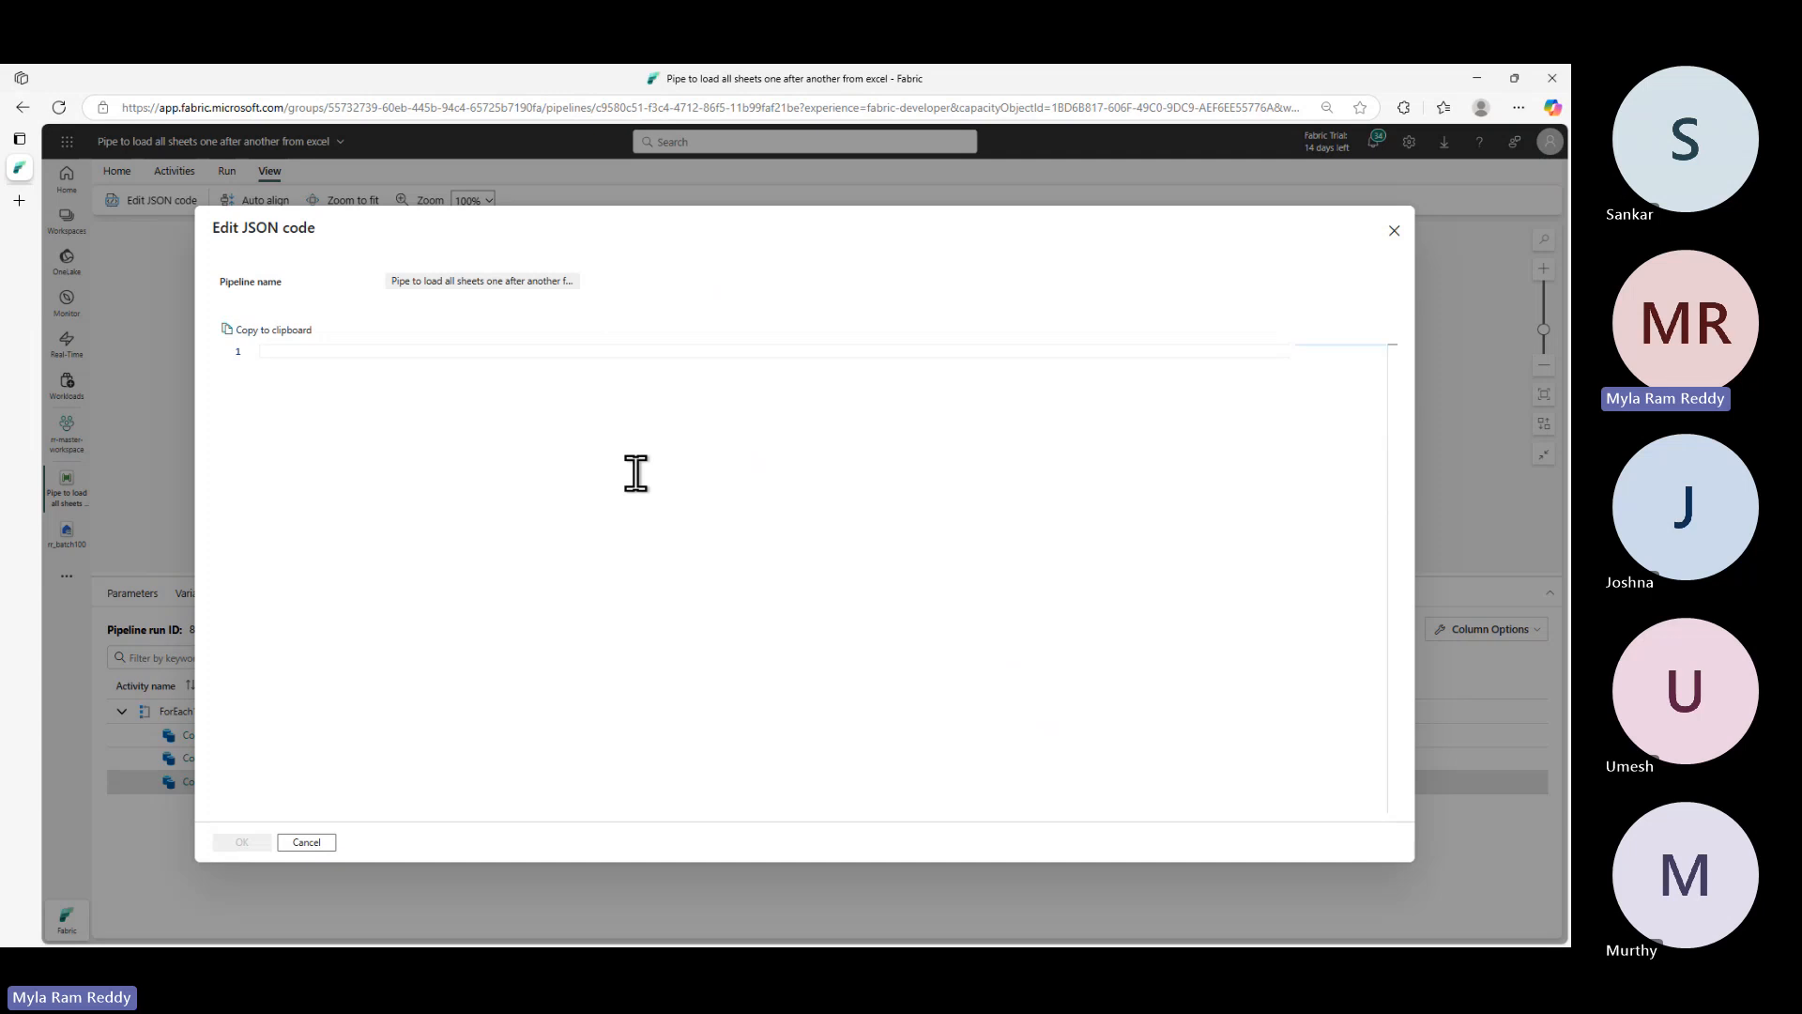
key("ctrl+v")
scroll(632, 566, "up", 10)
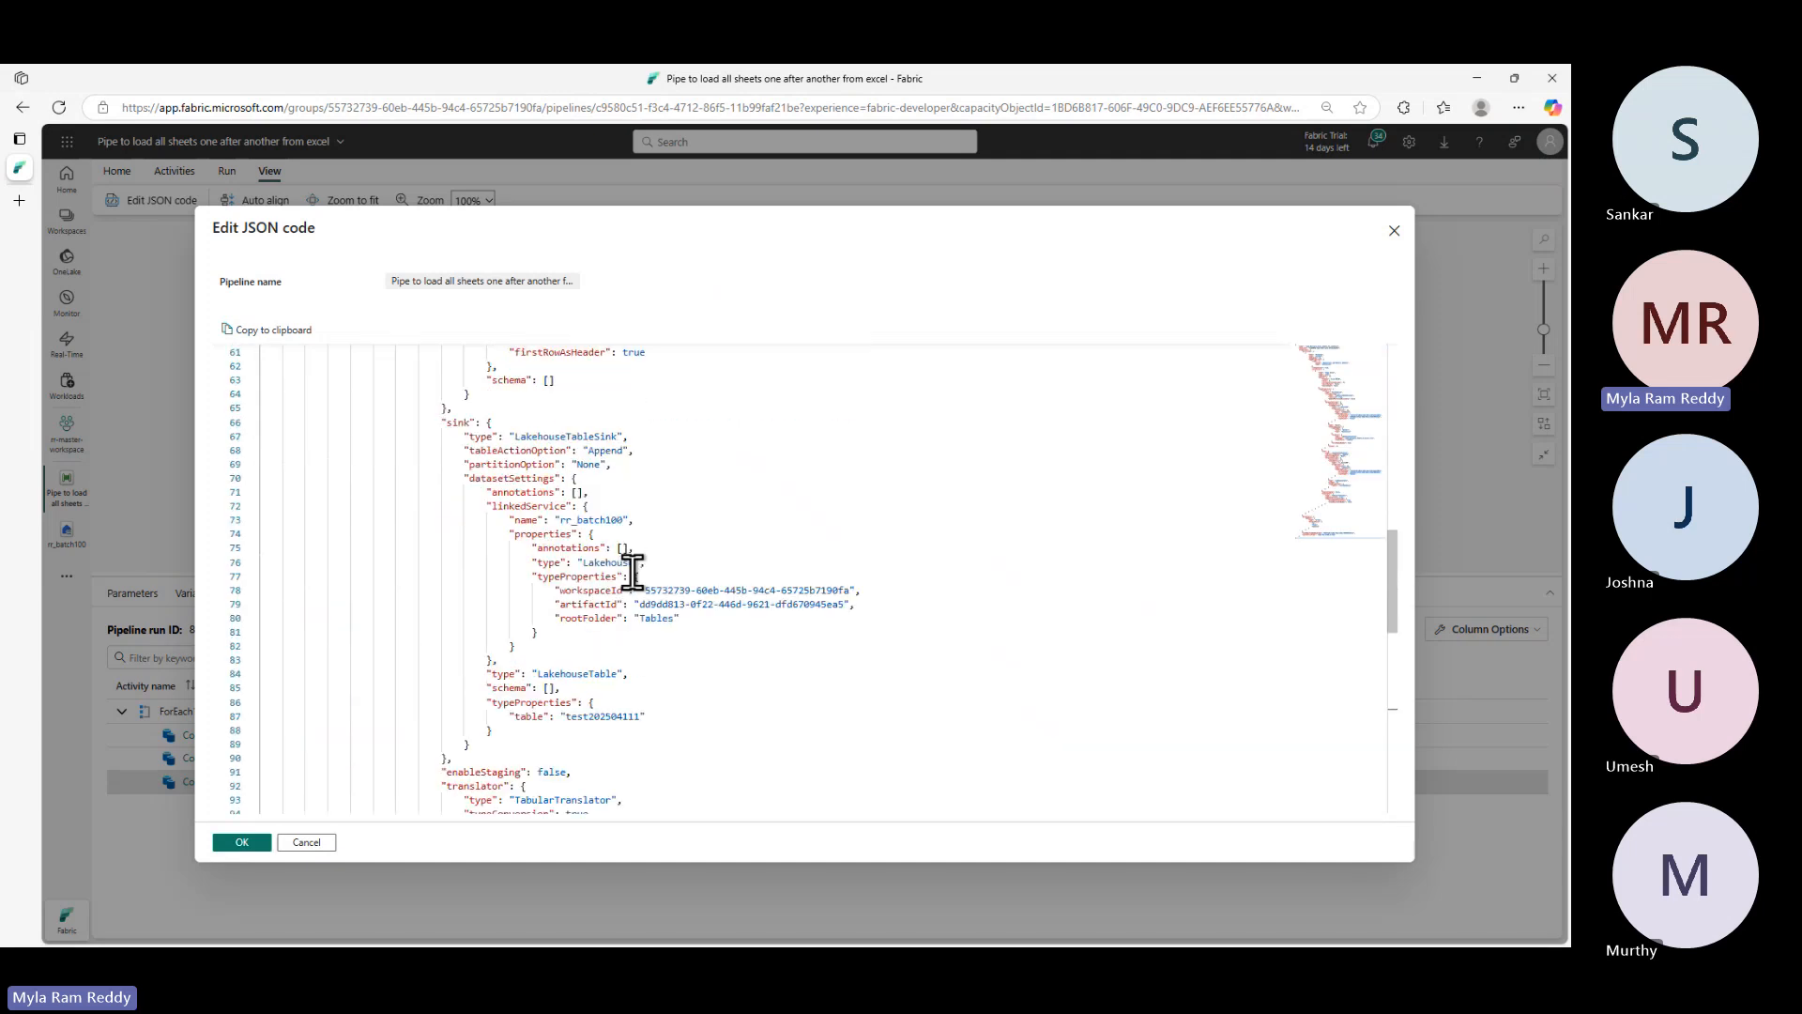
scroll(631, 570, "up", 15)
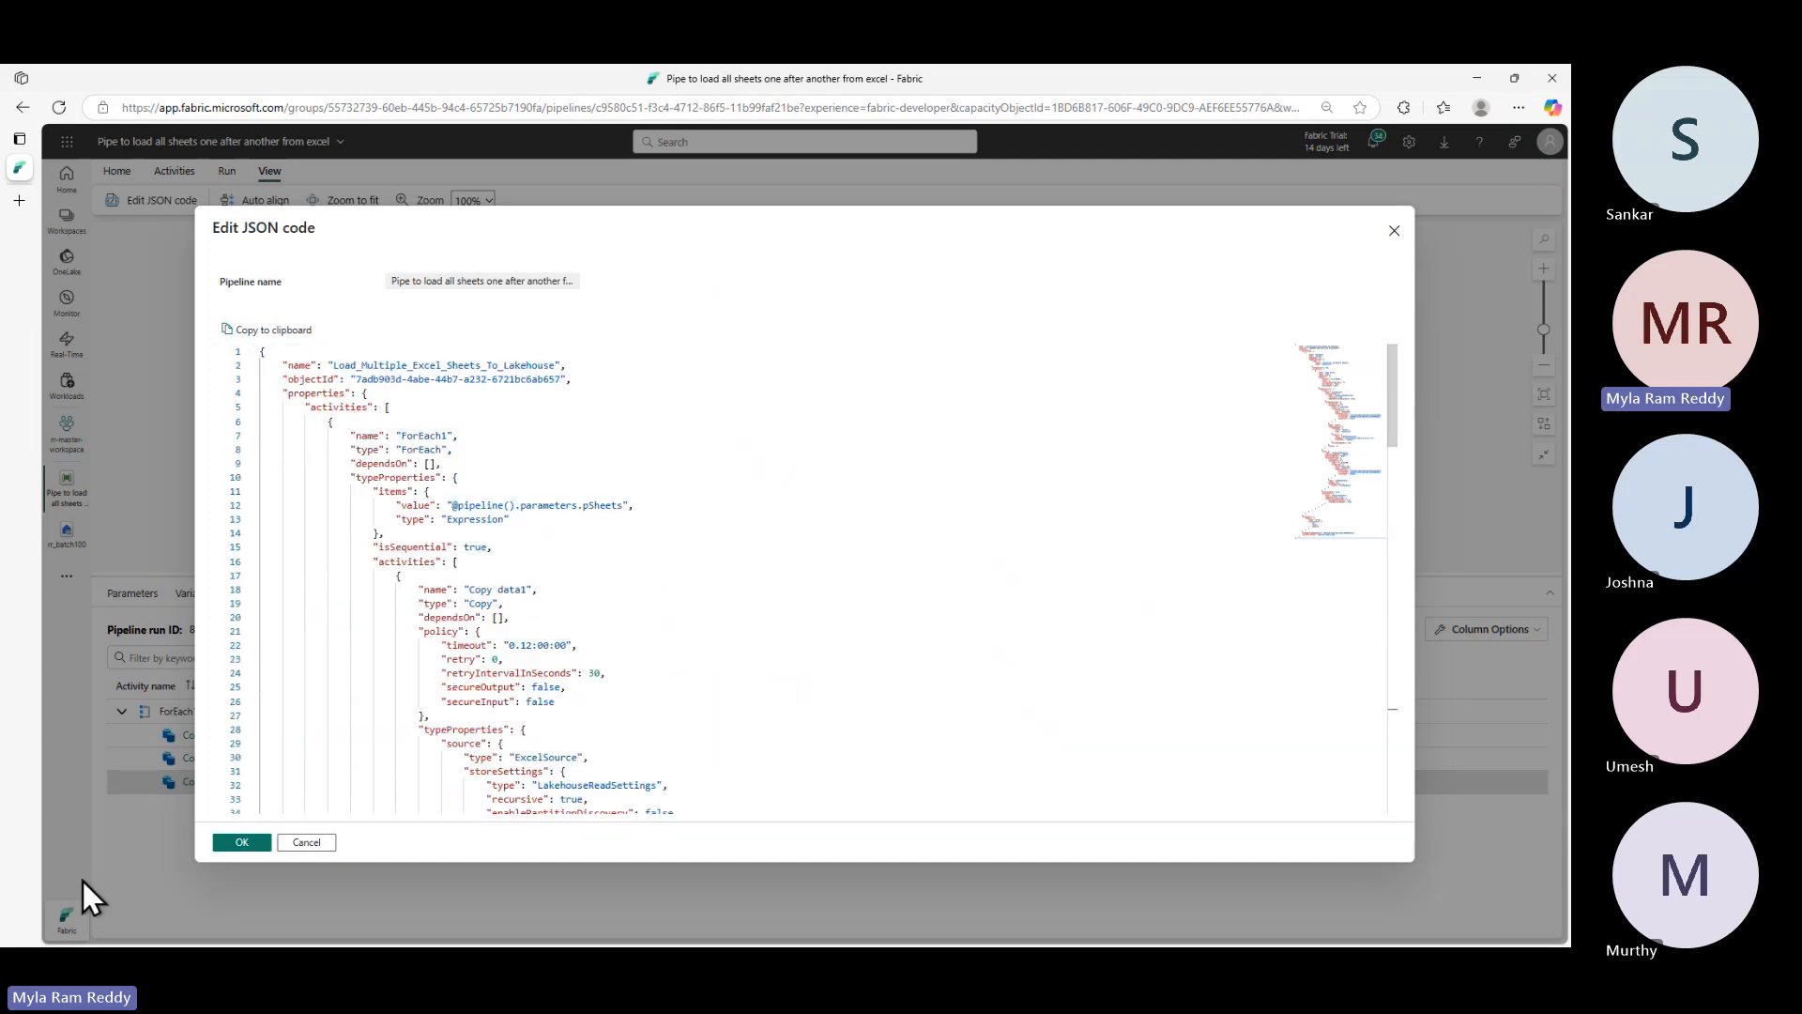
left_click(251, 843)
- Try to apply the JSON with its name changed to "LPipe to load all sheets one after another from excel", and close the editor
left_click_drag(337, 366, 555, 365)
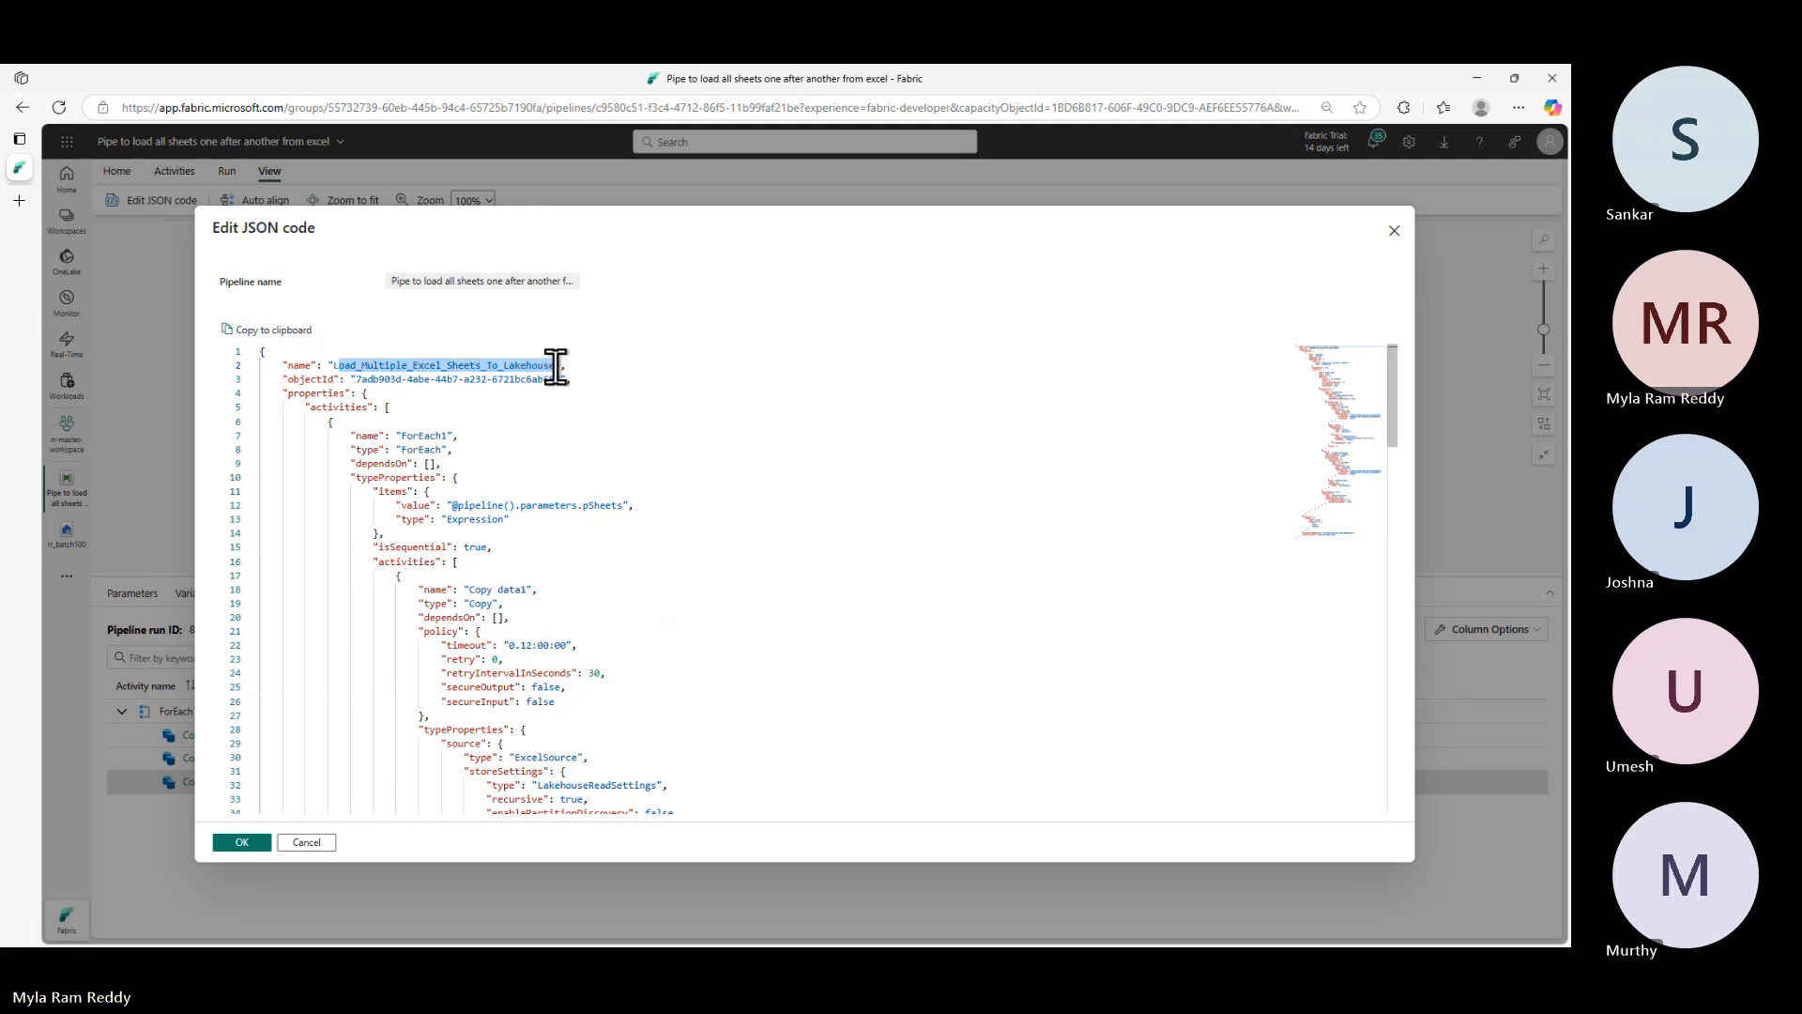
type("Pipe")
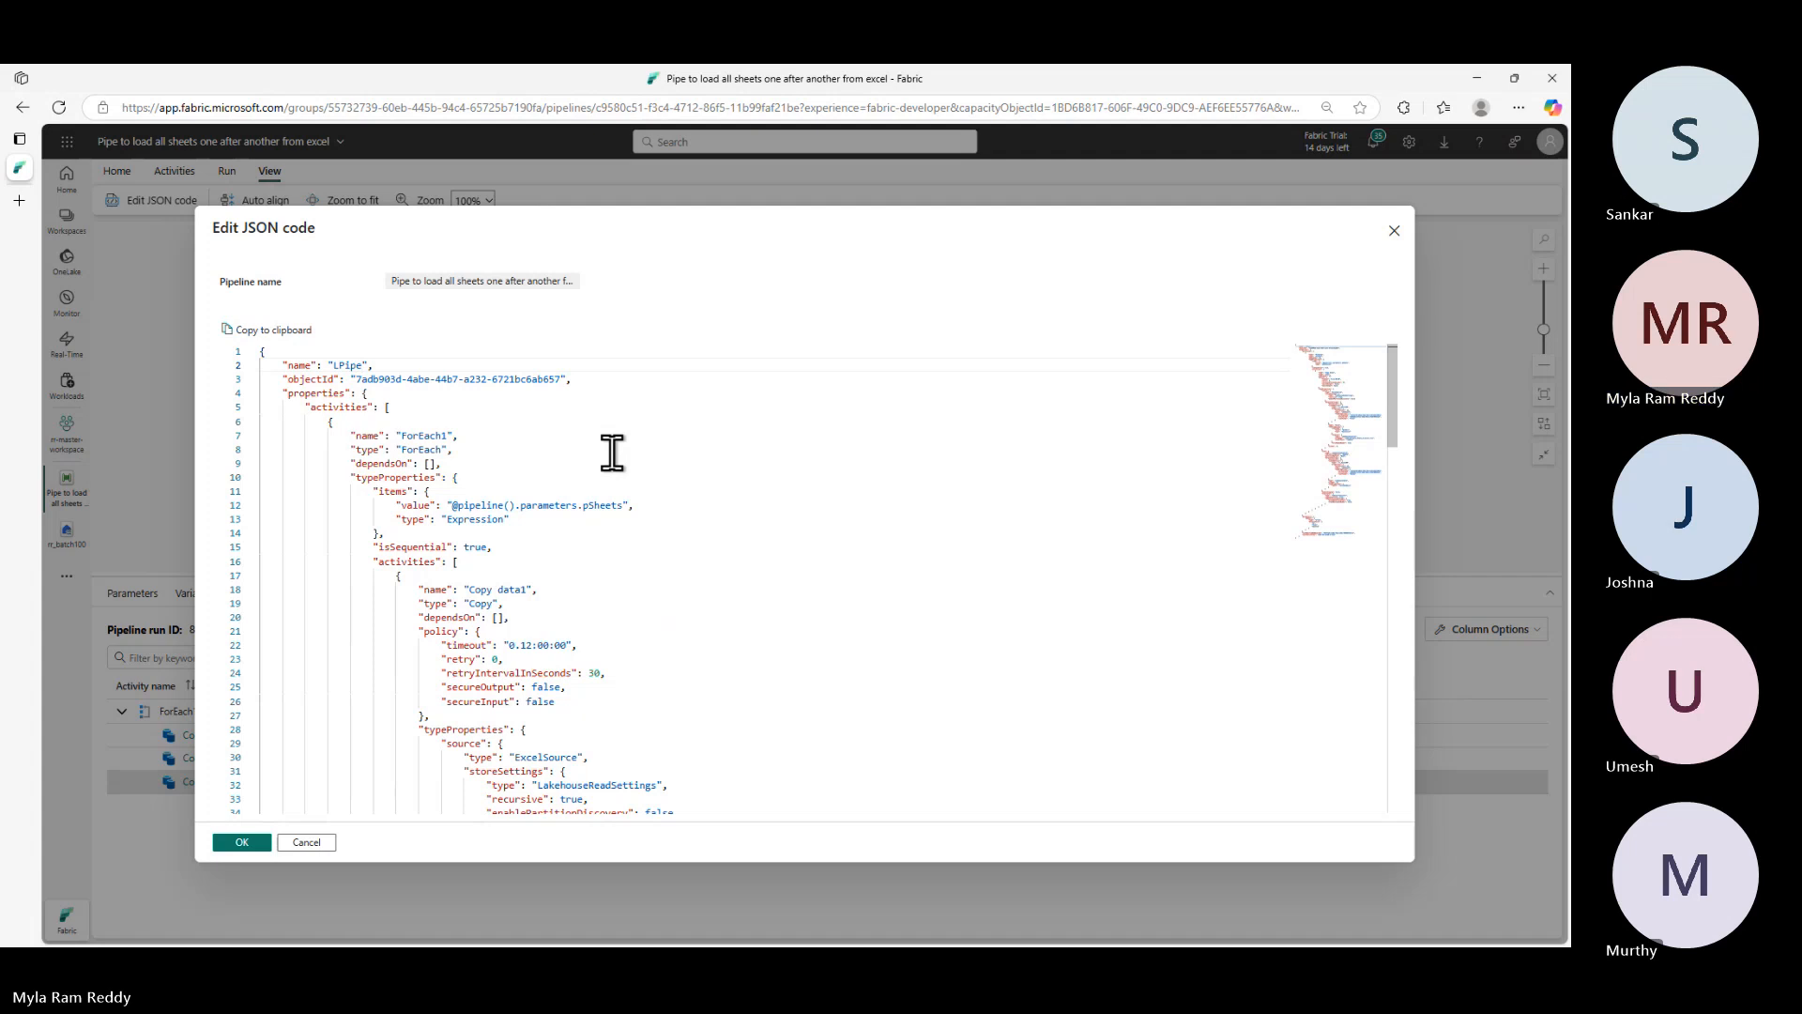
type(" to load all s")
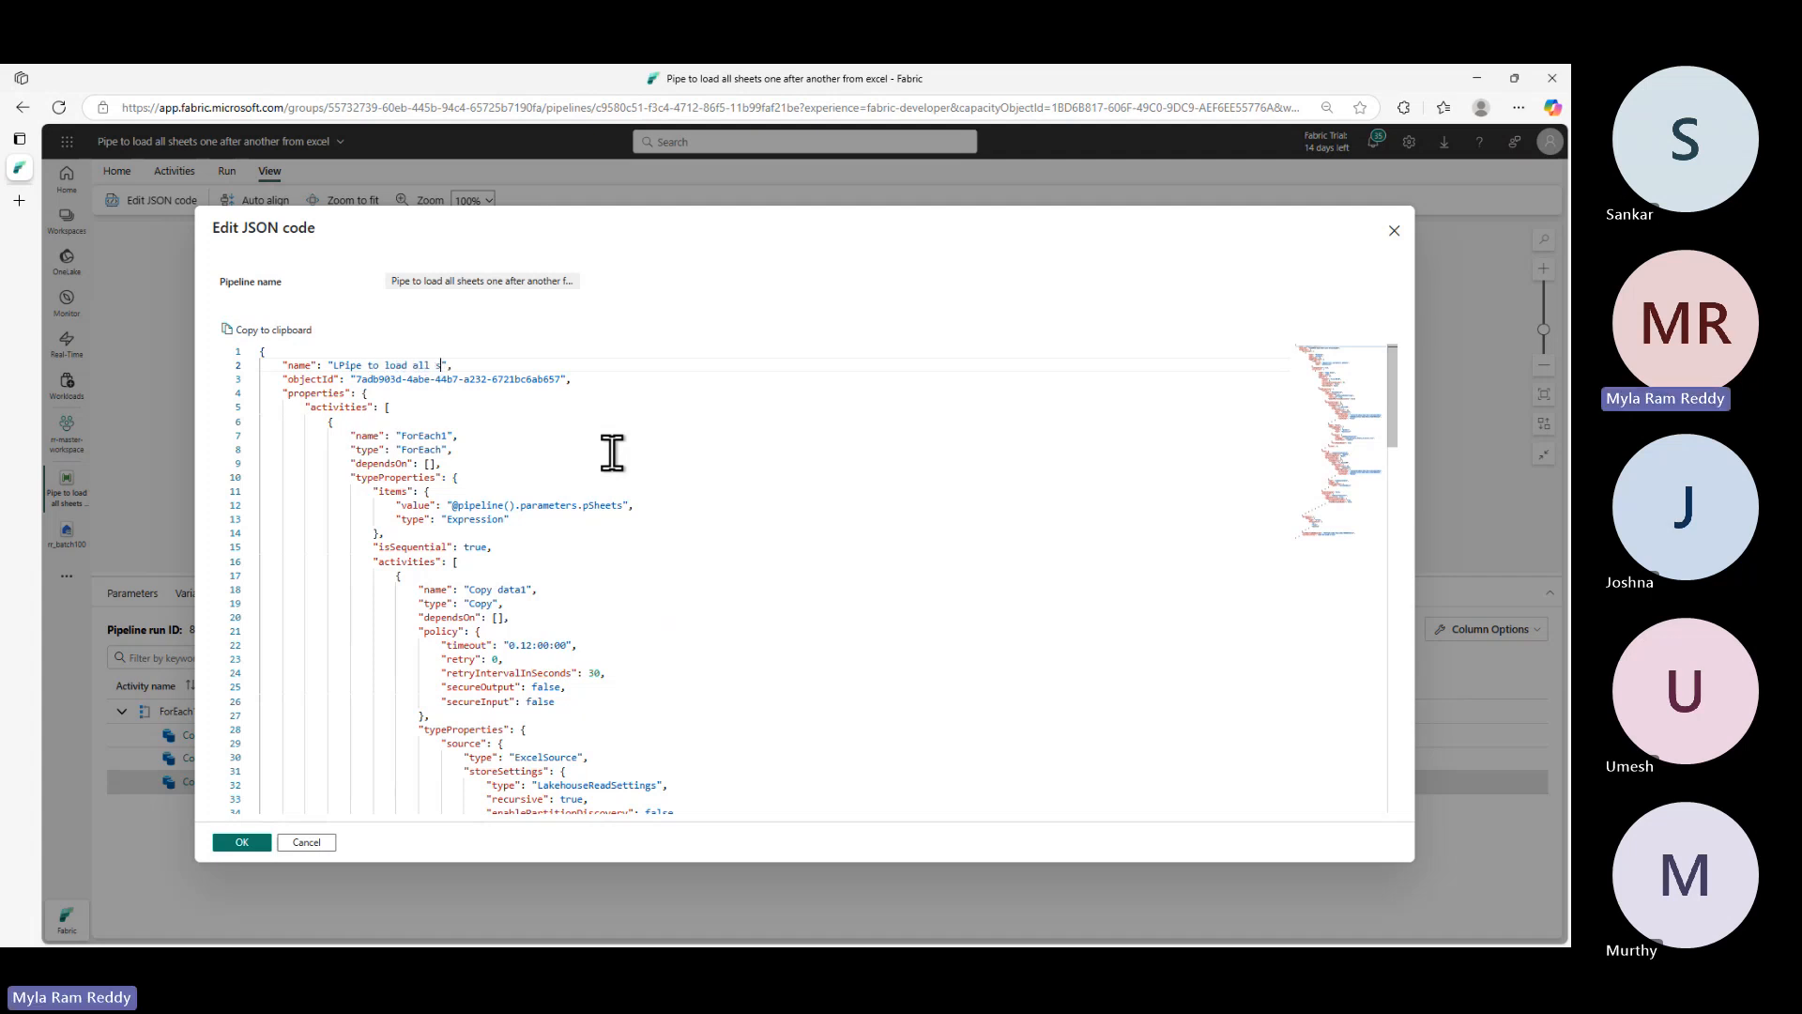
type("heets")
type("one aft")
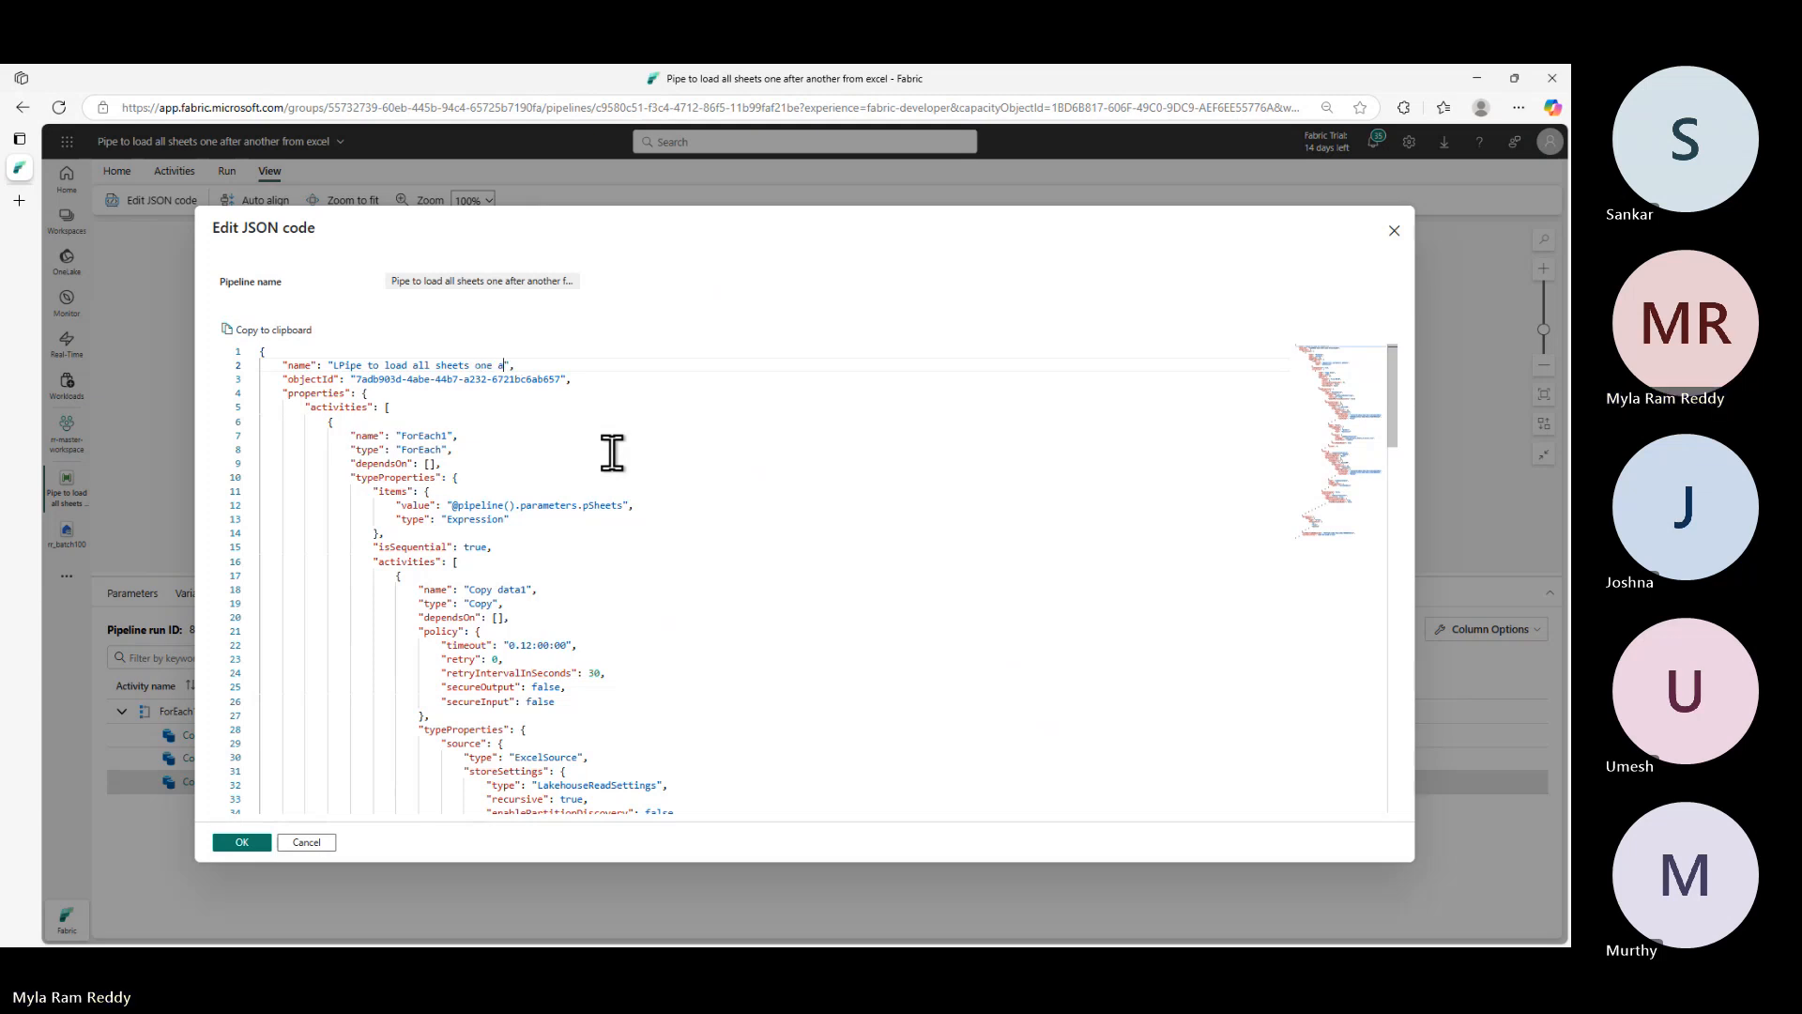
type("er ano")
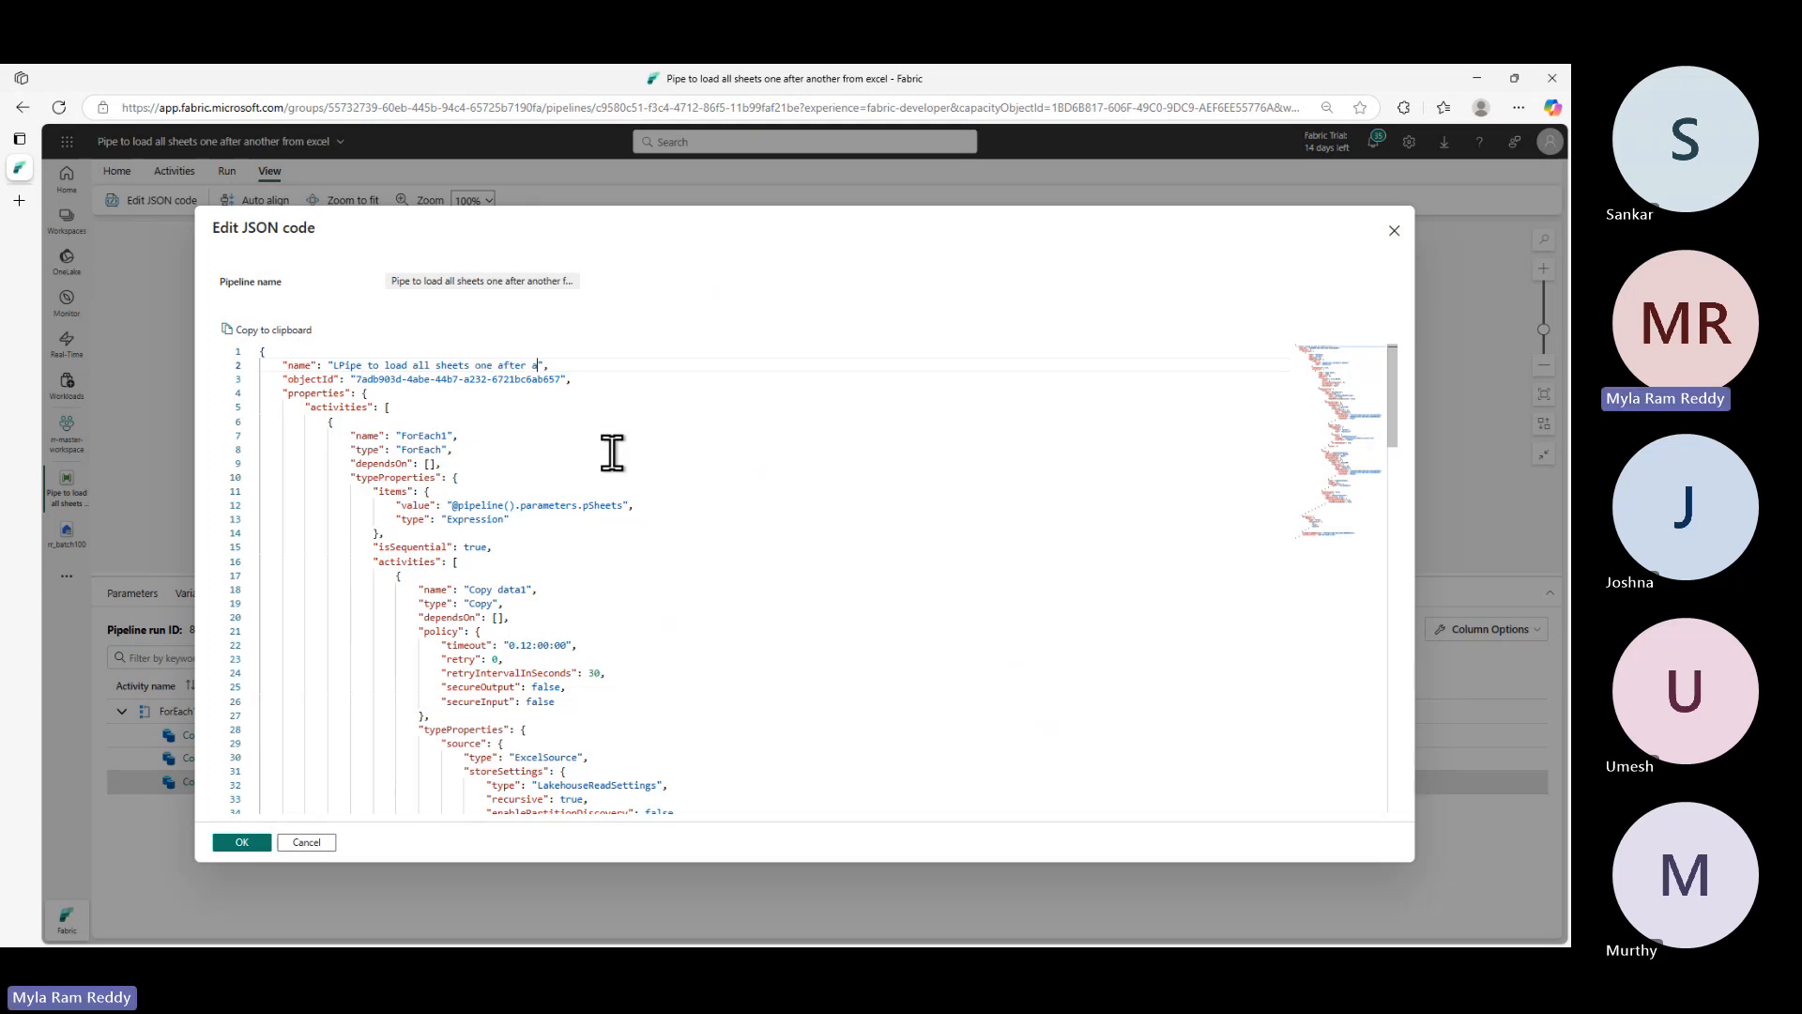
type("ther ")
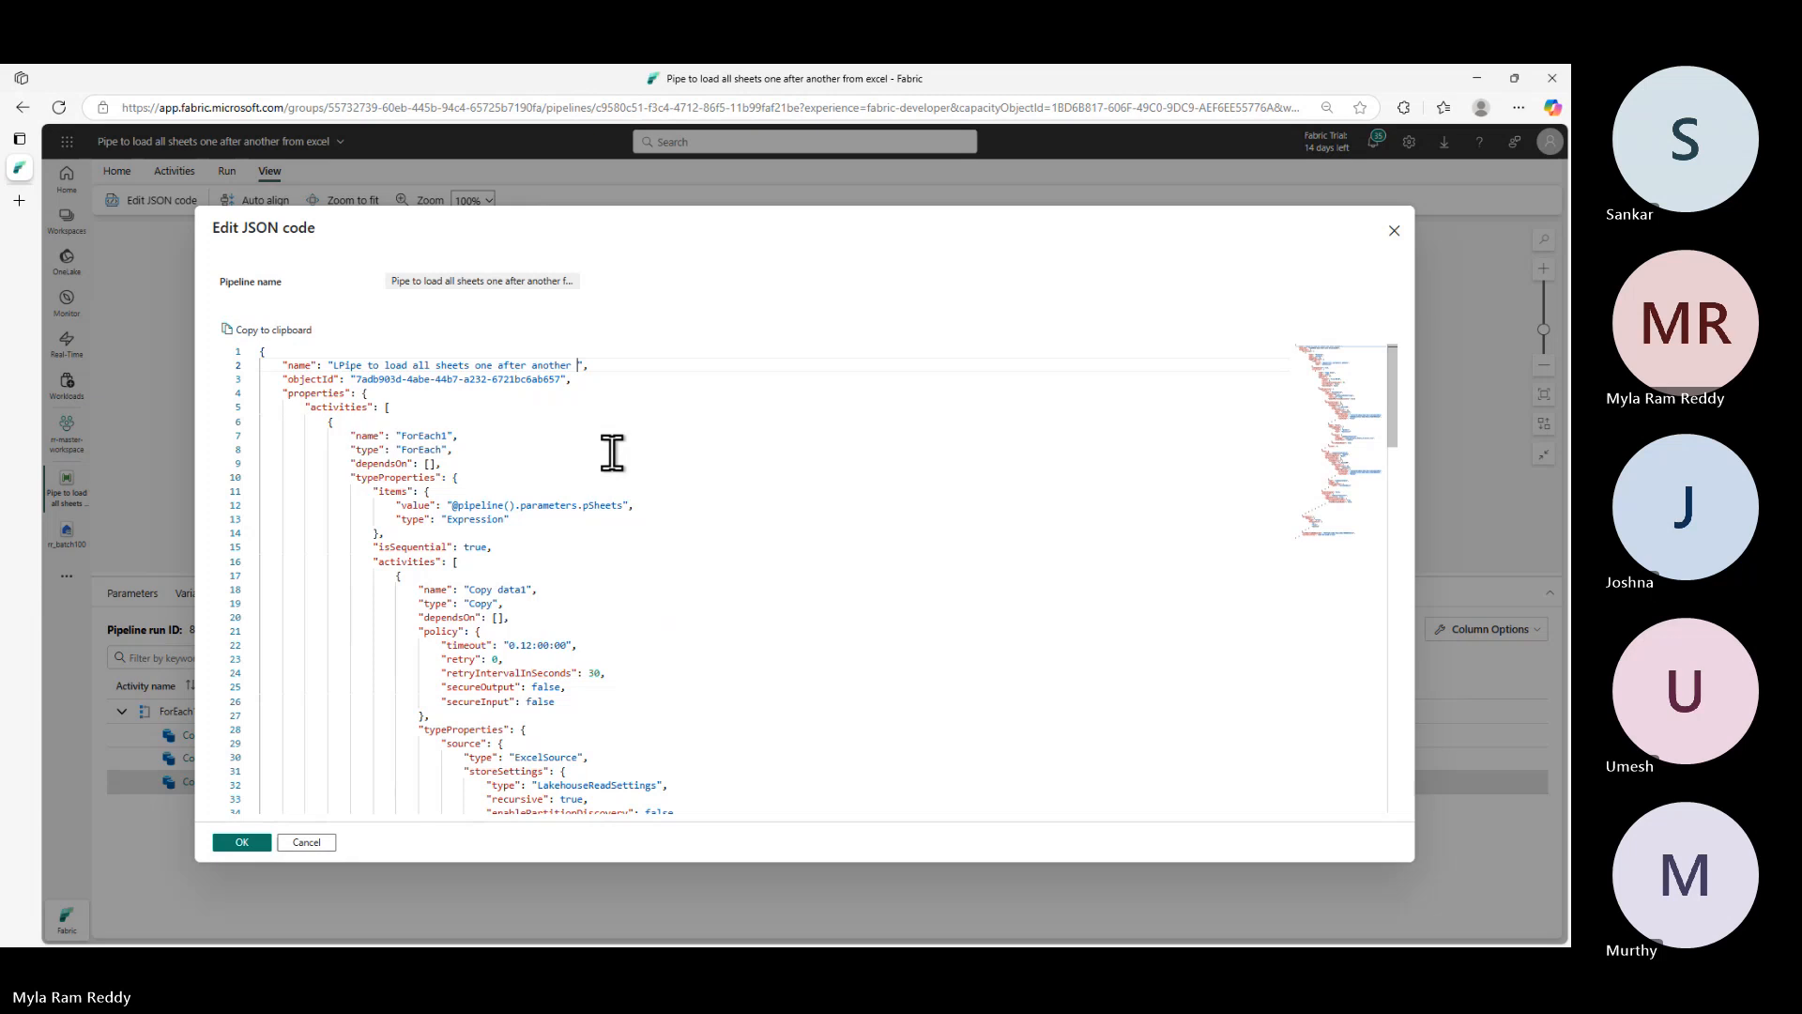
type("from exce")
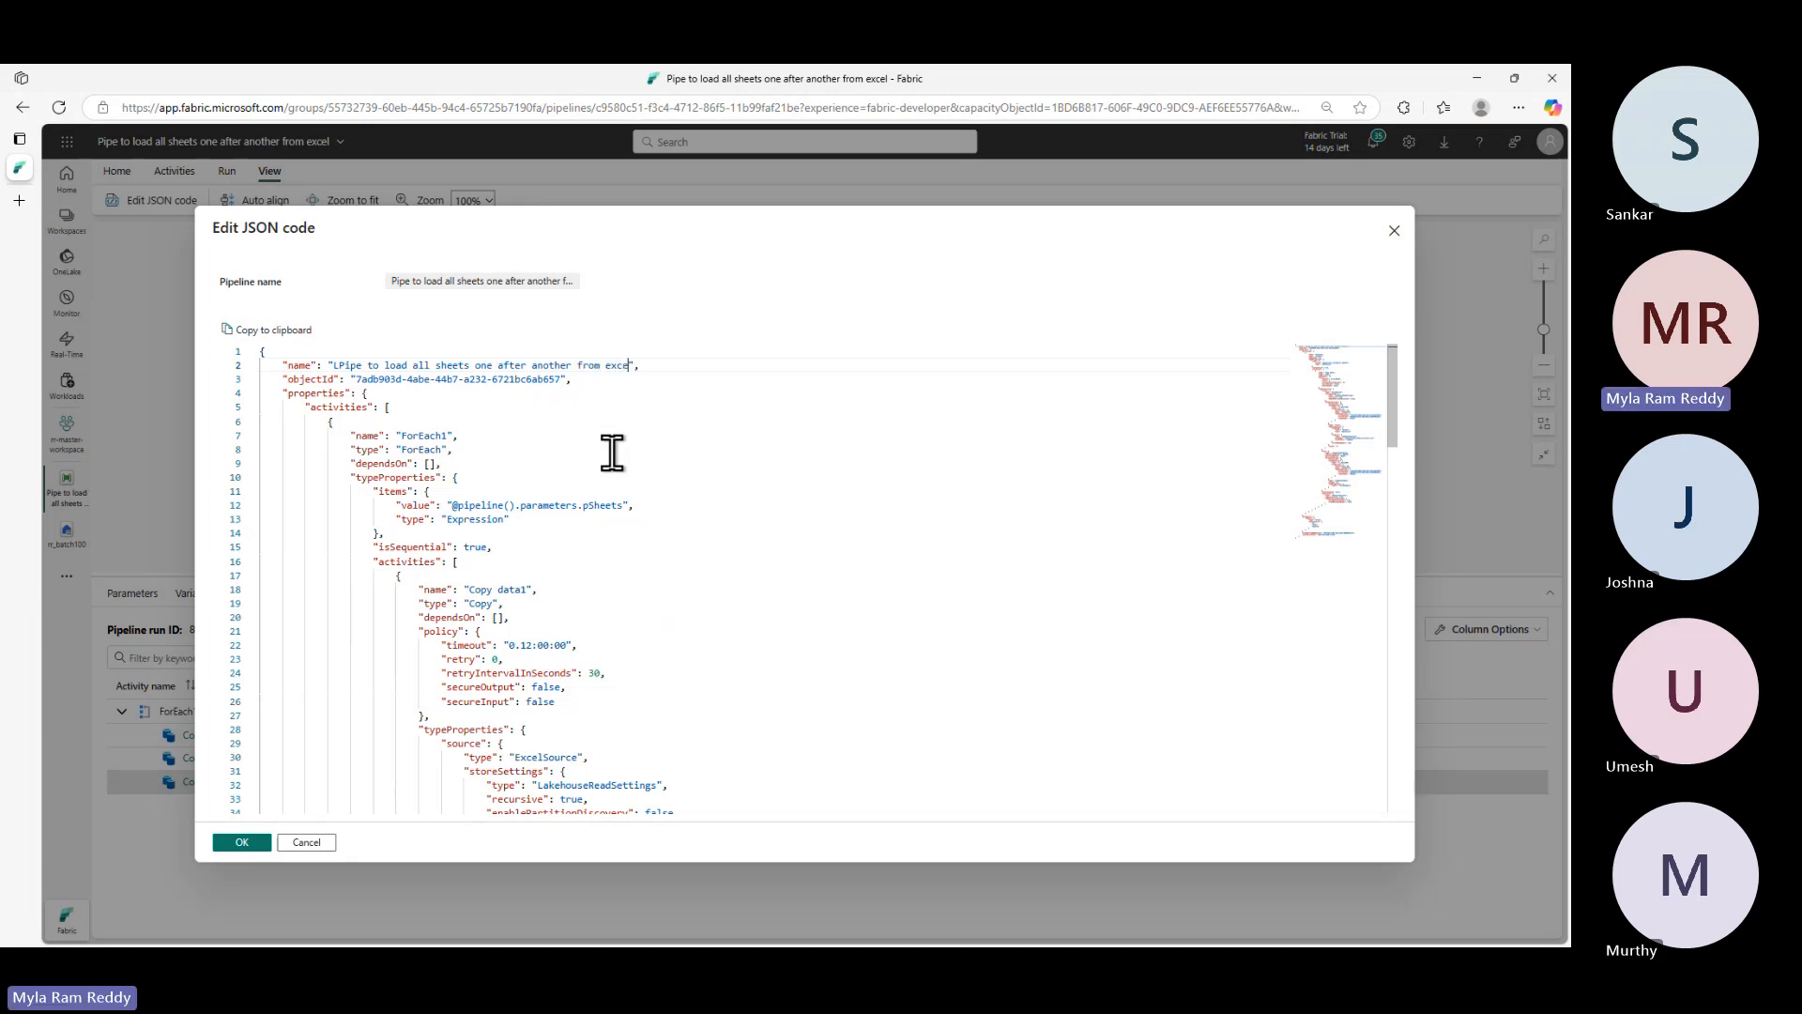
type("l")
left_click(255, 846)
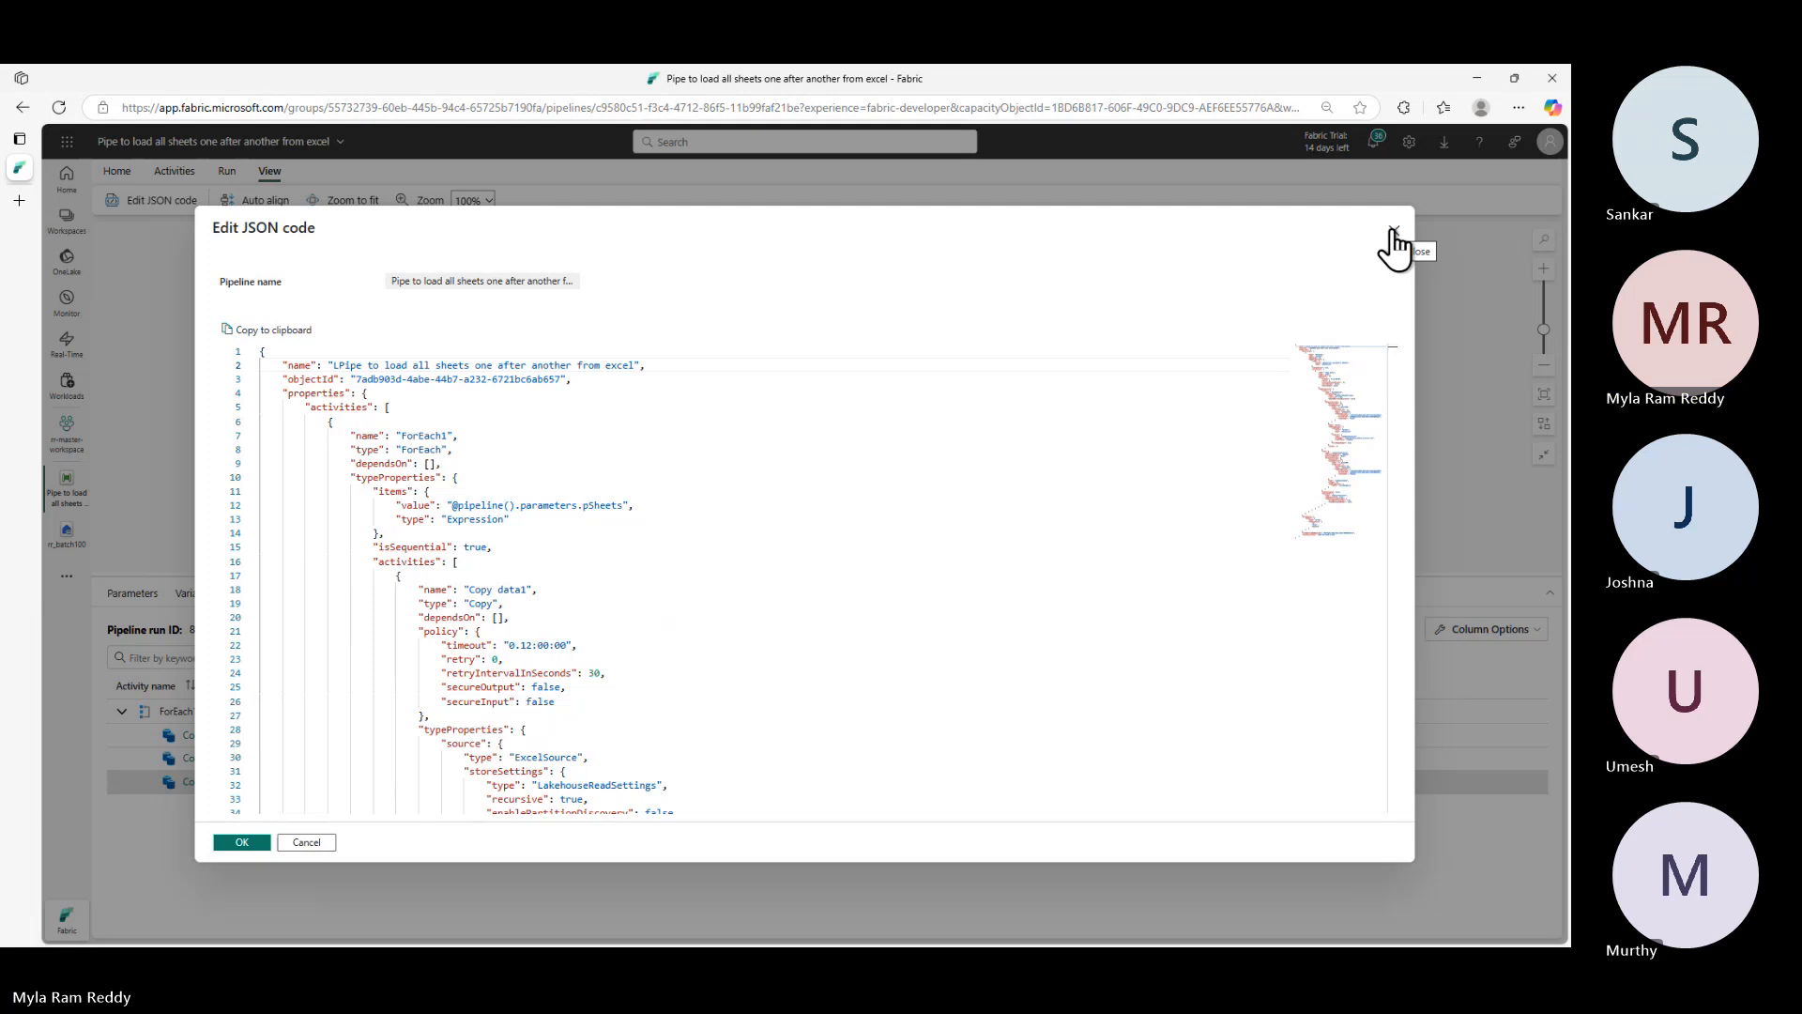
left_click(1393, 233)
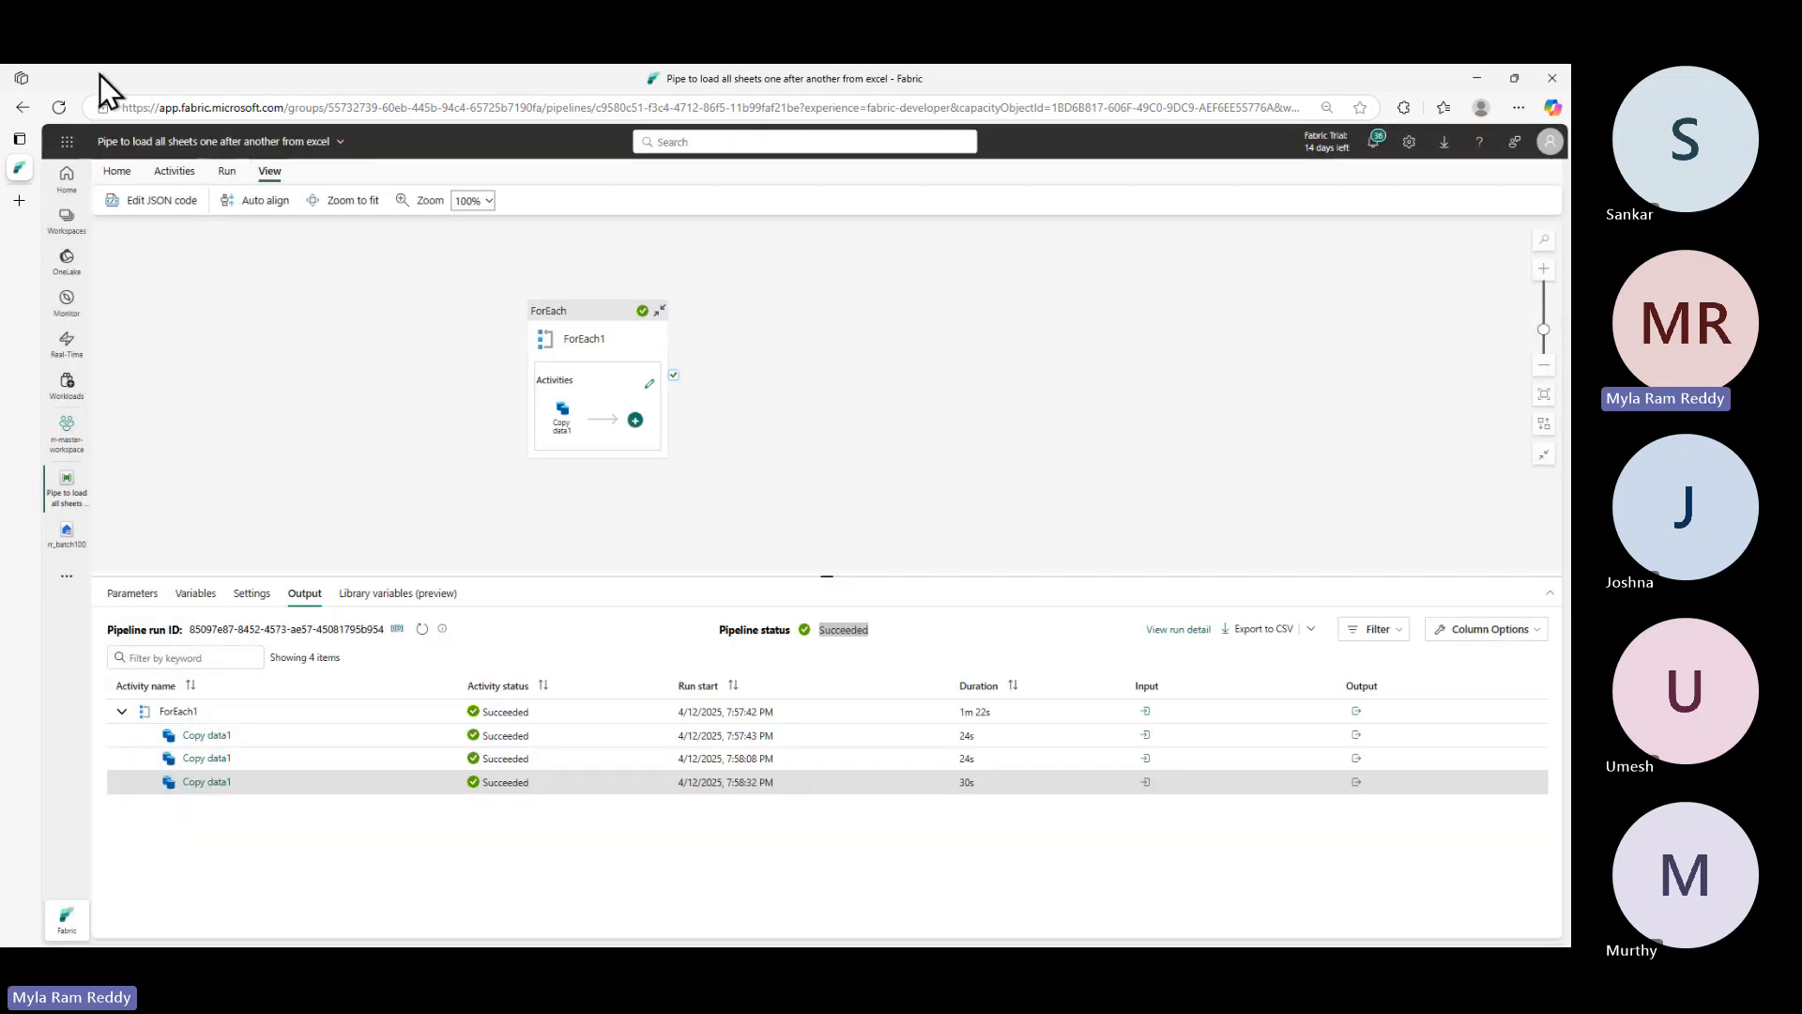
- Copy the pipeline's name from its details, reopen the JSON code and paste it over the name value
left_click(214, 142)
left_click(243, 199)
key("ctrl+c")
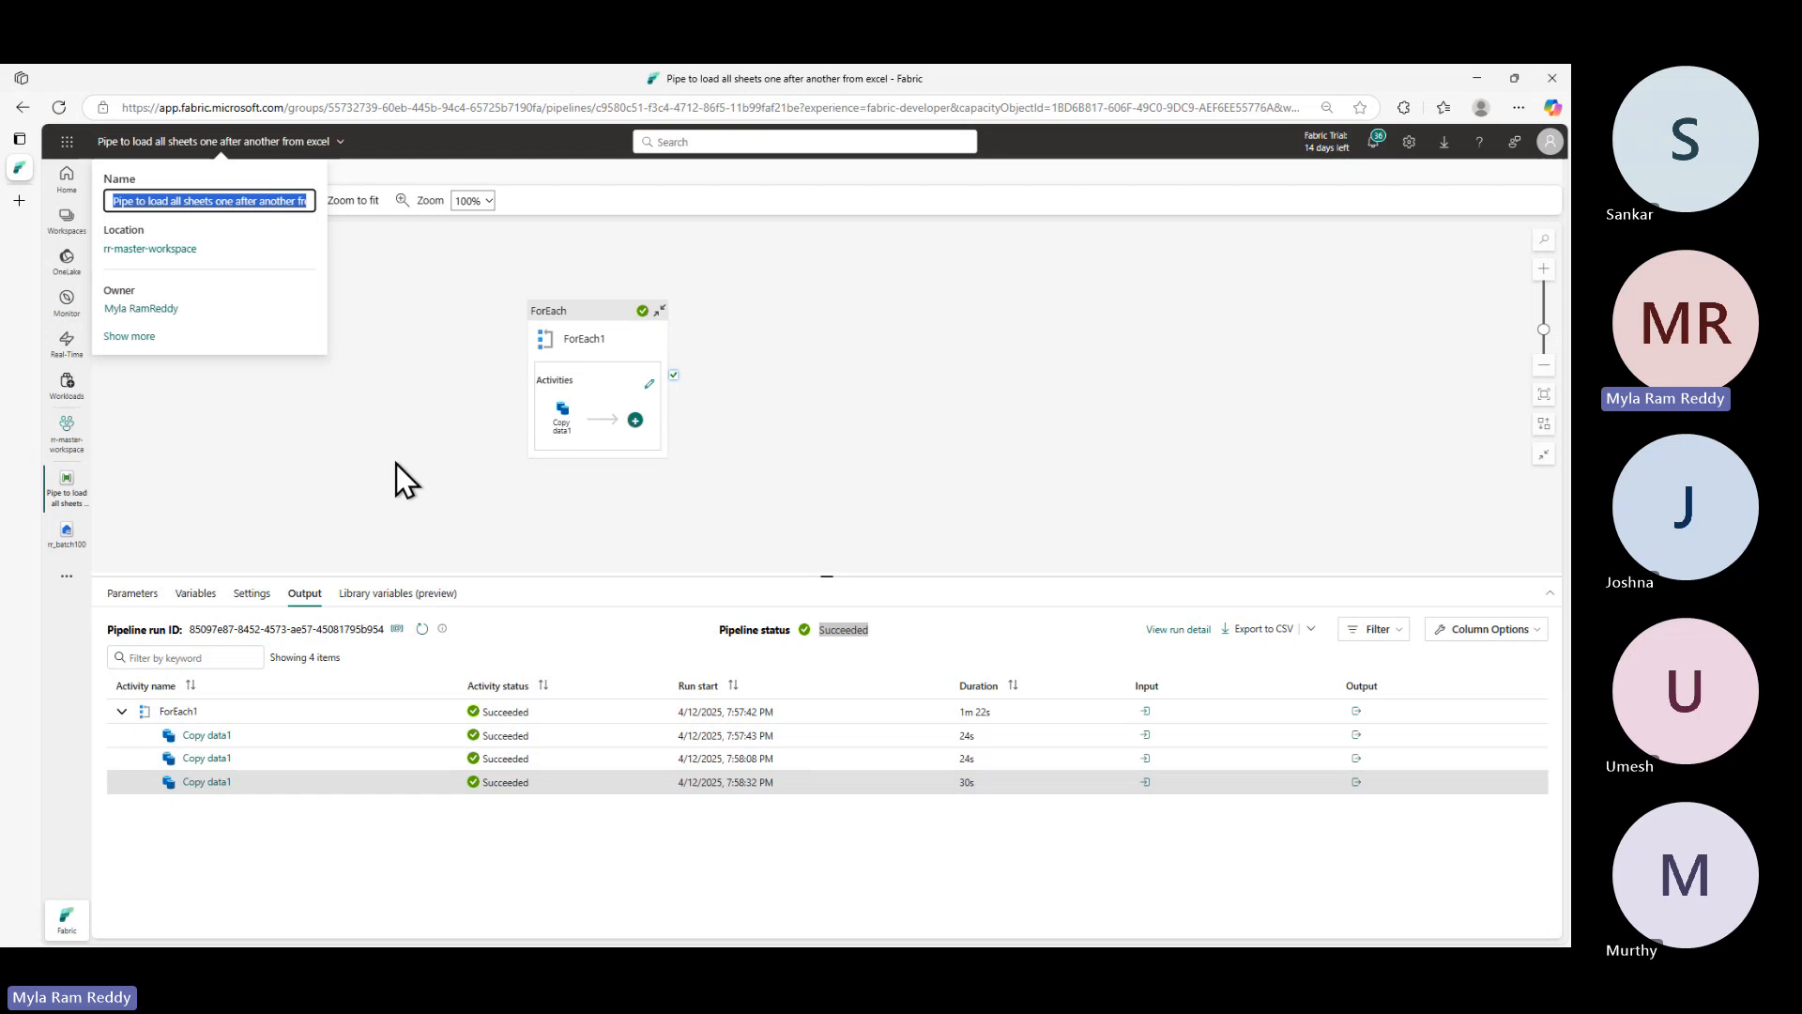
left_click(374, 448)
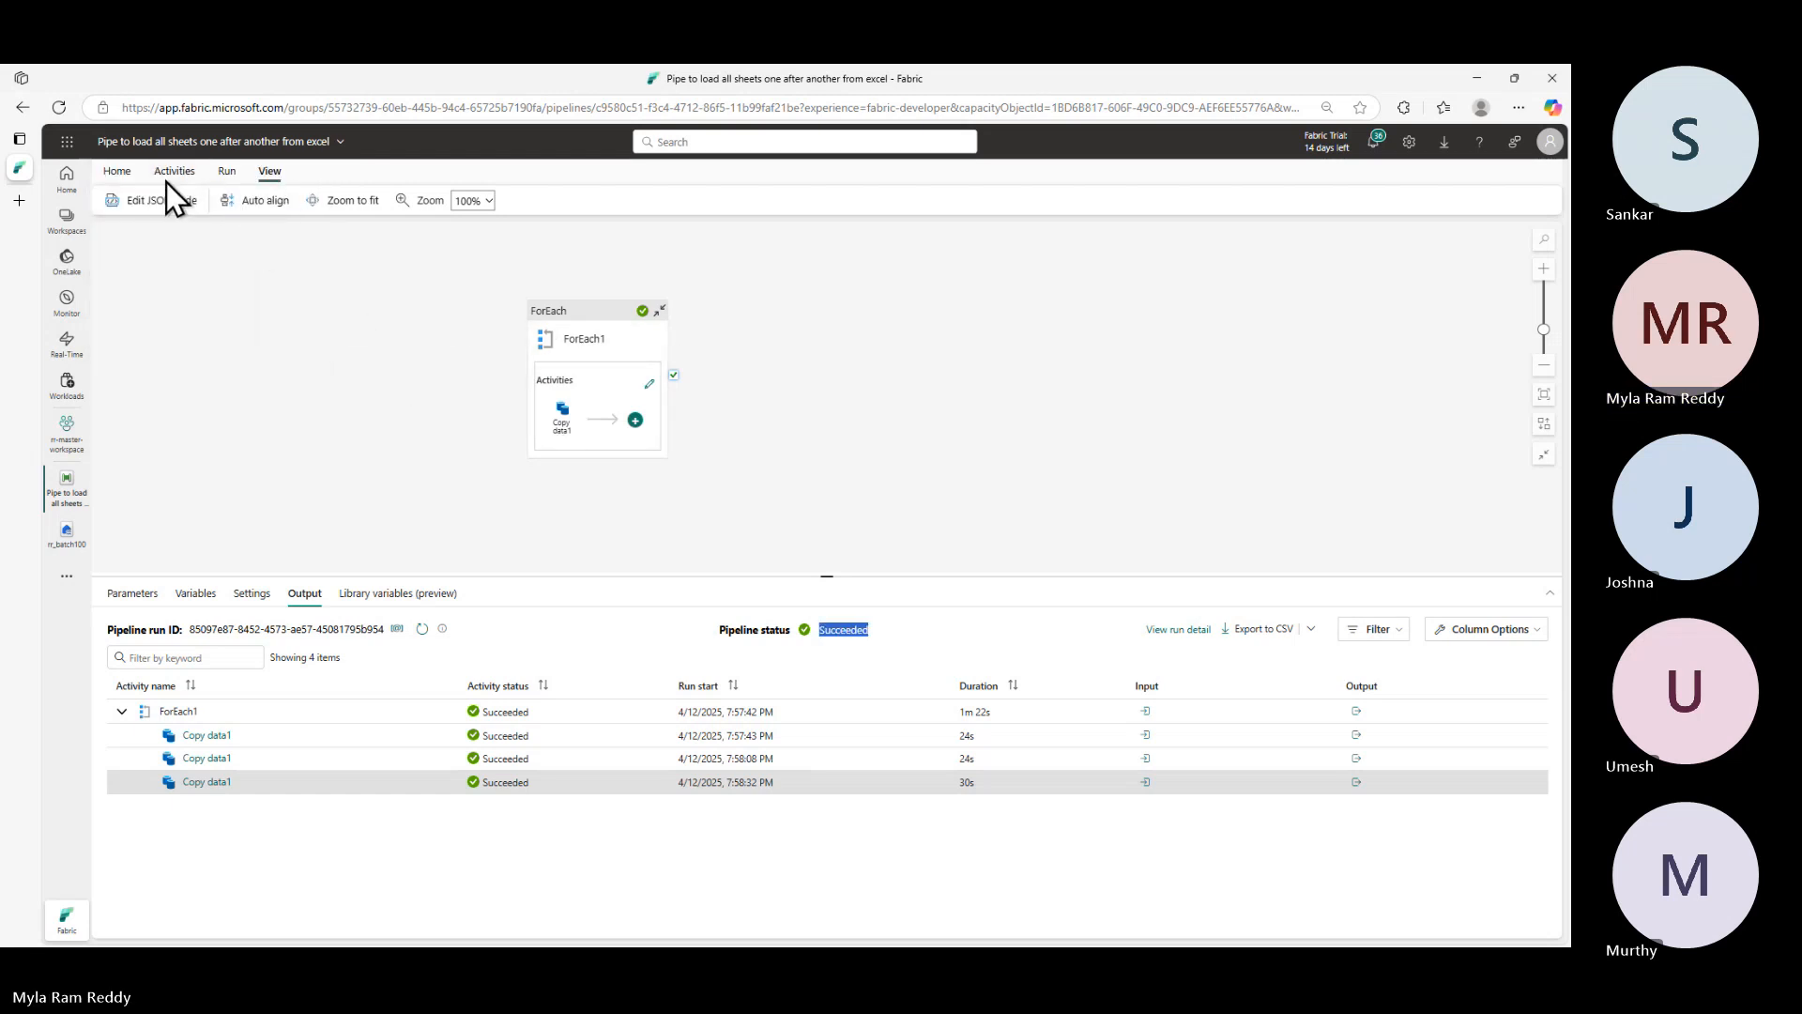
left_click(150, 201)
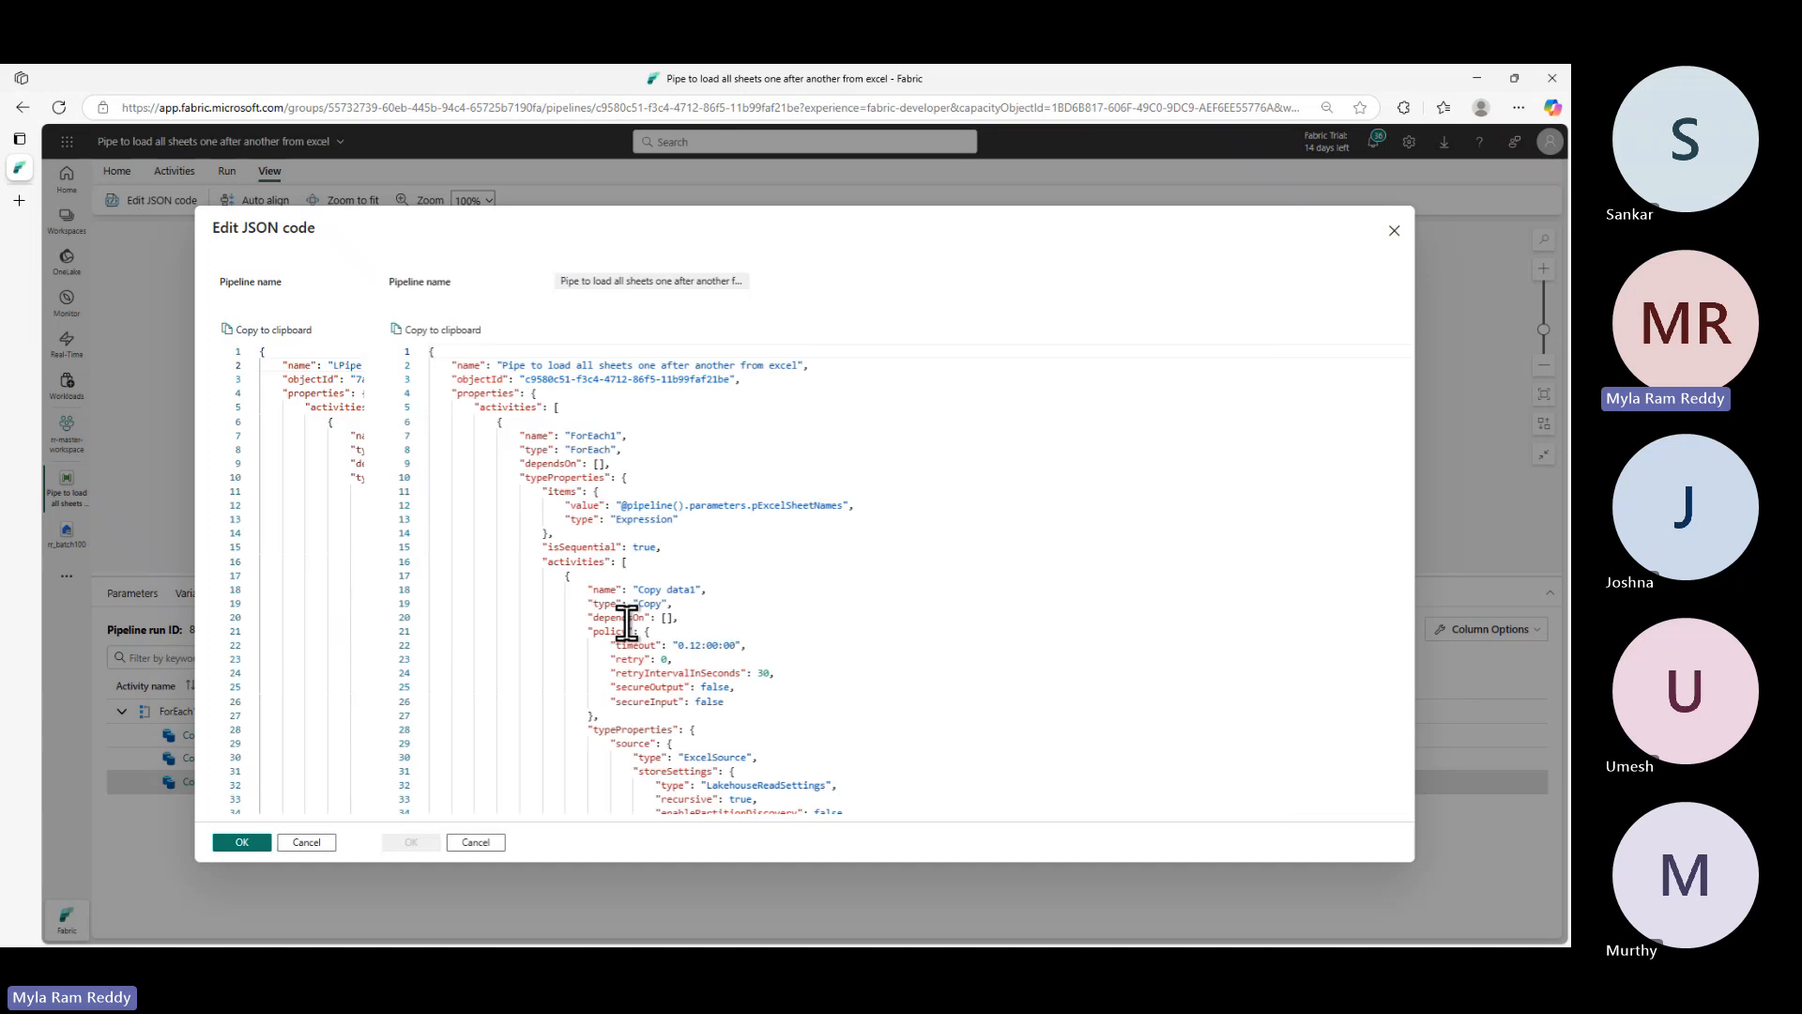
left_click_drag(334, 365, 629, 365)
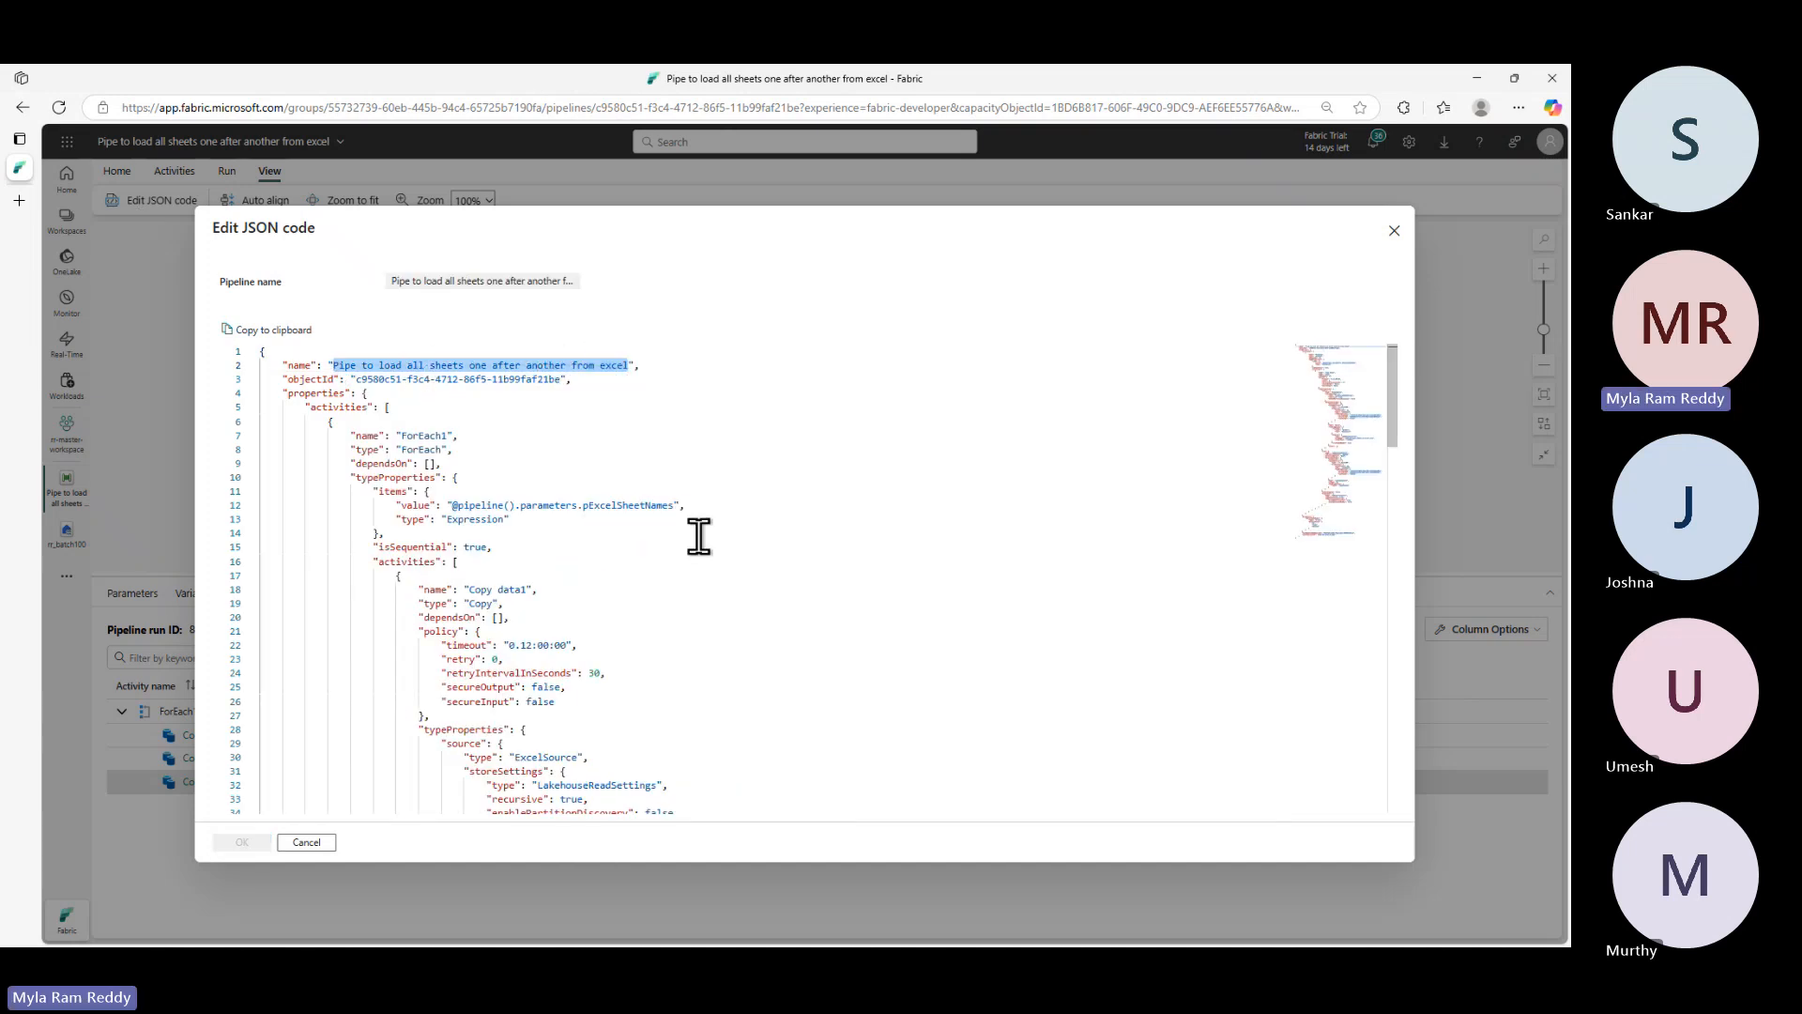
key("ctrl+v")
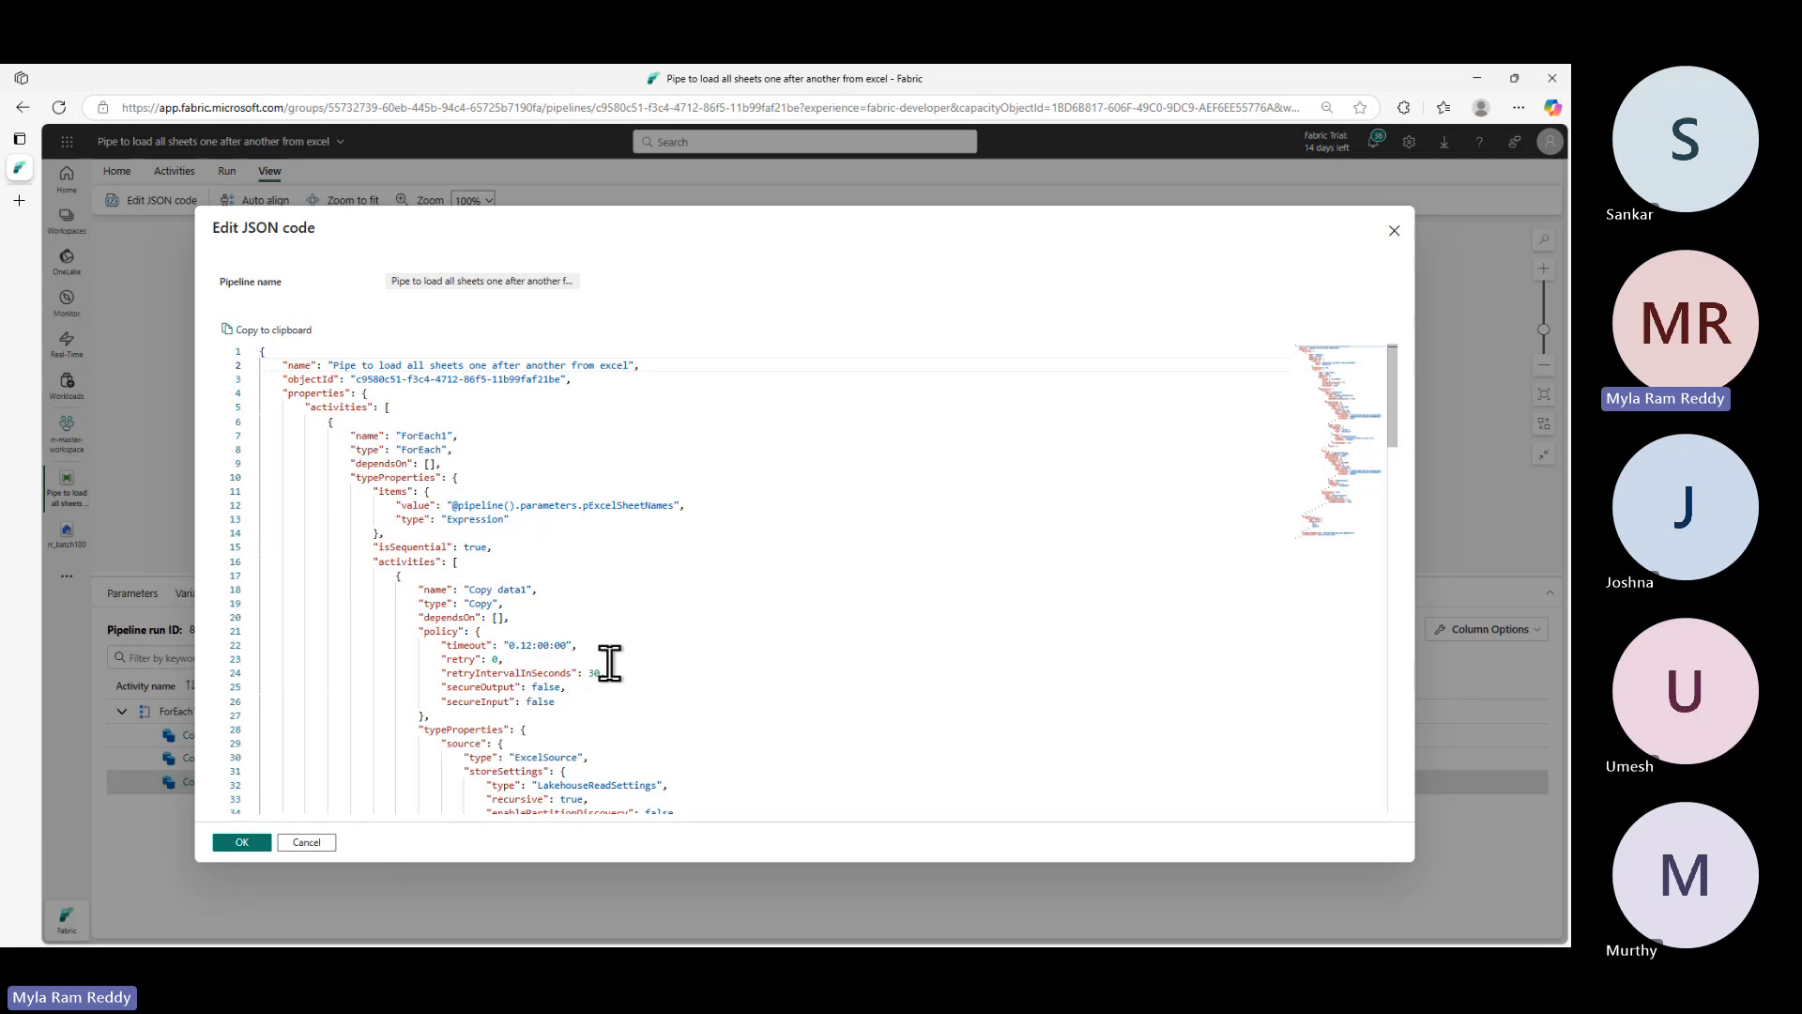
- Switch to GitHub and select the pipeline's JSON code from the objectId line through the final closing brace for copying
key("alt+Tab")
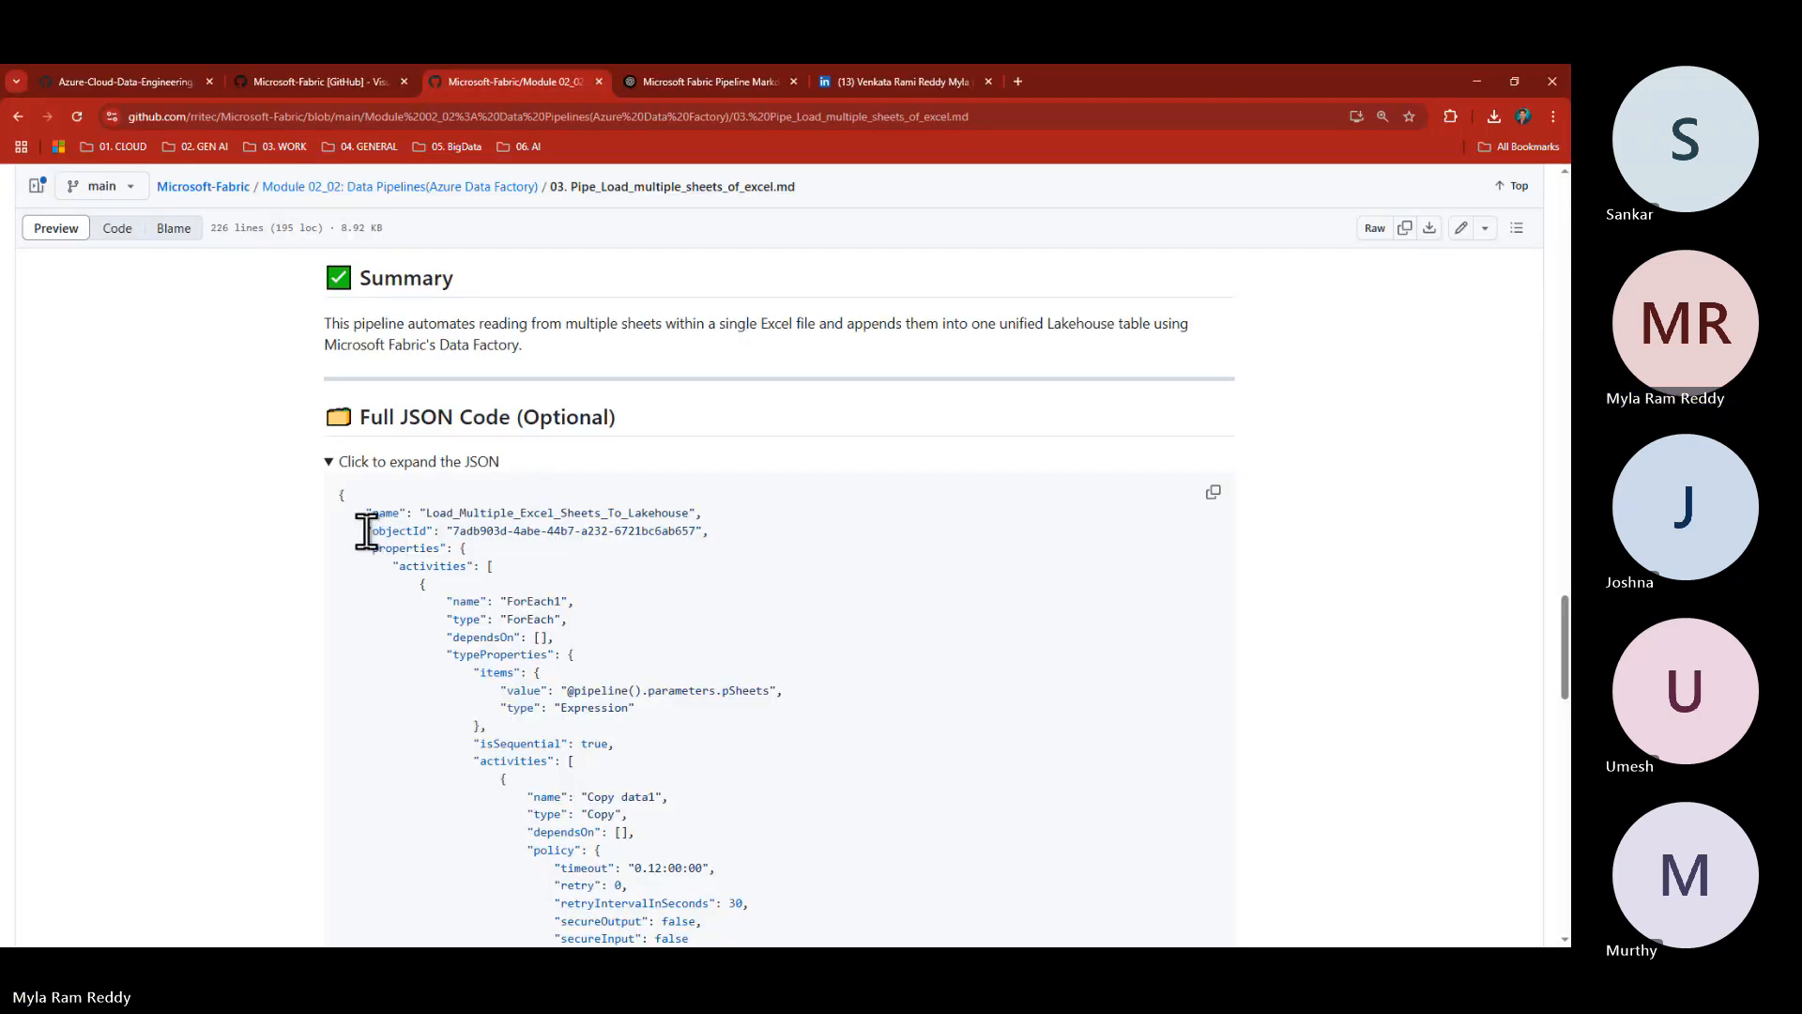
left_click_drag(366, 530, 666, 757)
scroll(666, 757, "down", 8)
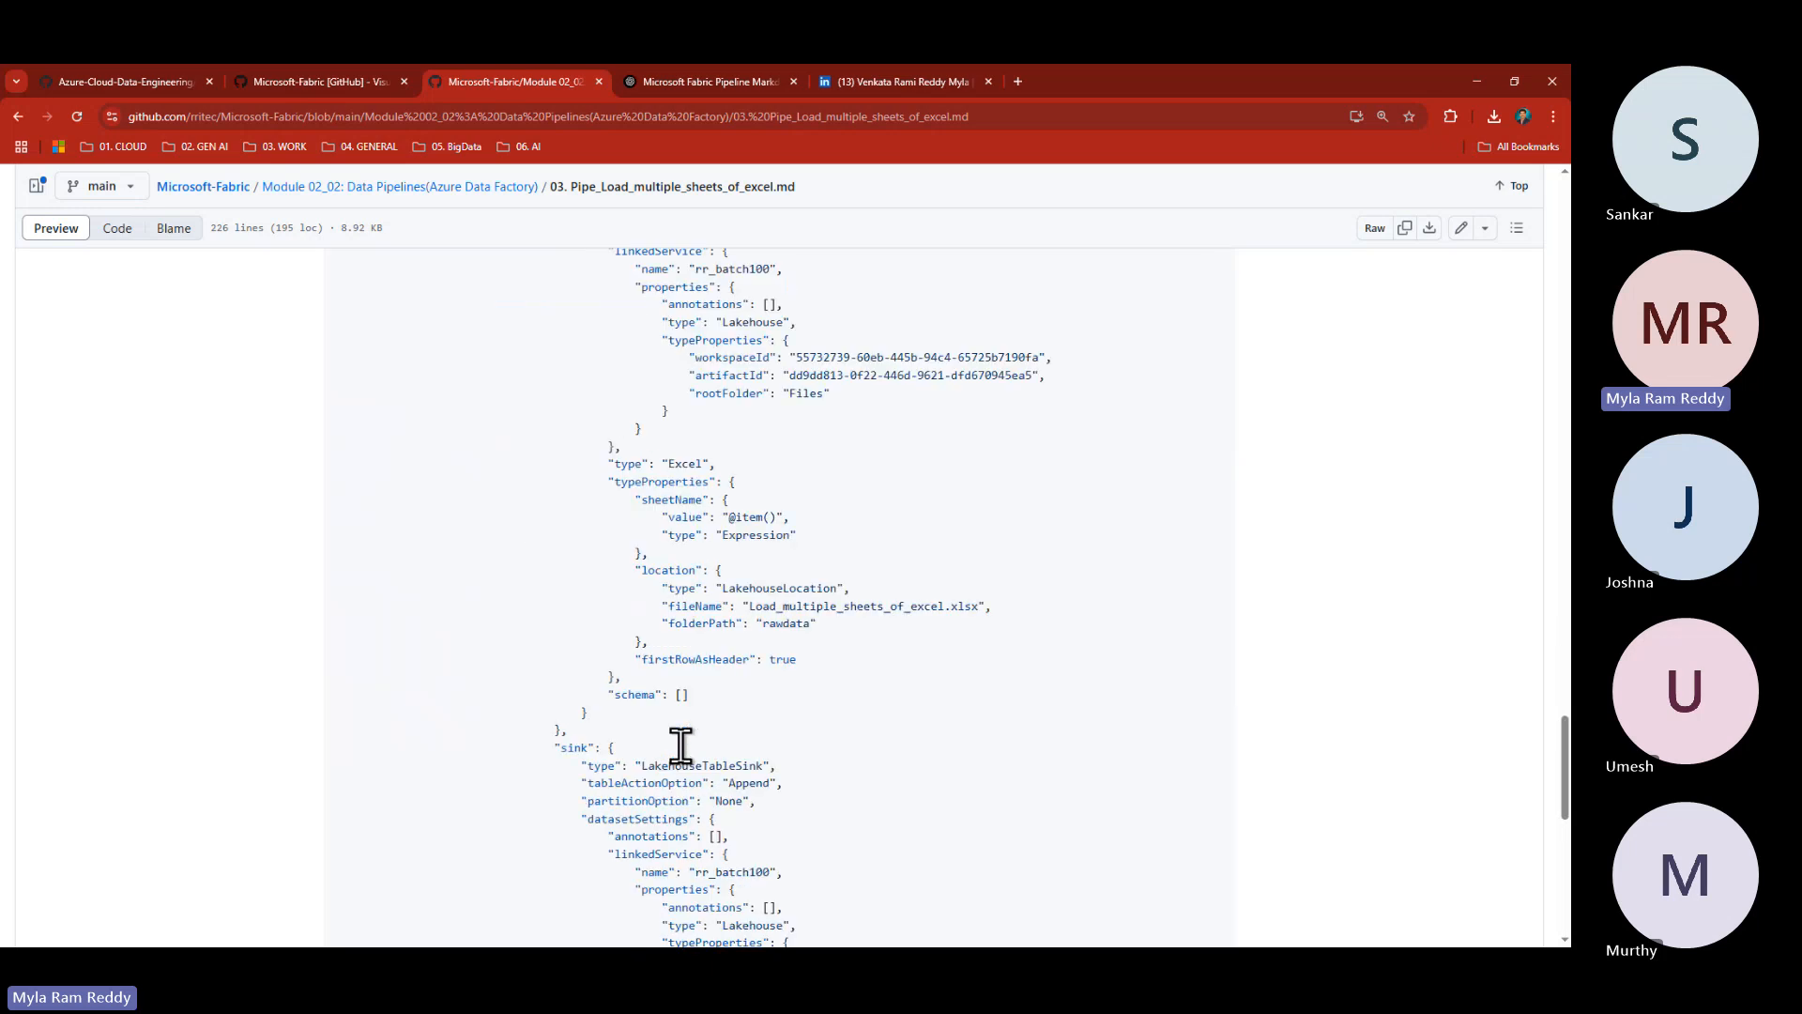
scroll(681, 746, "down", 9)
left_click(353, 843, "shift")
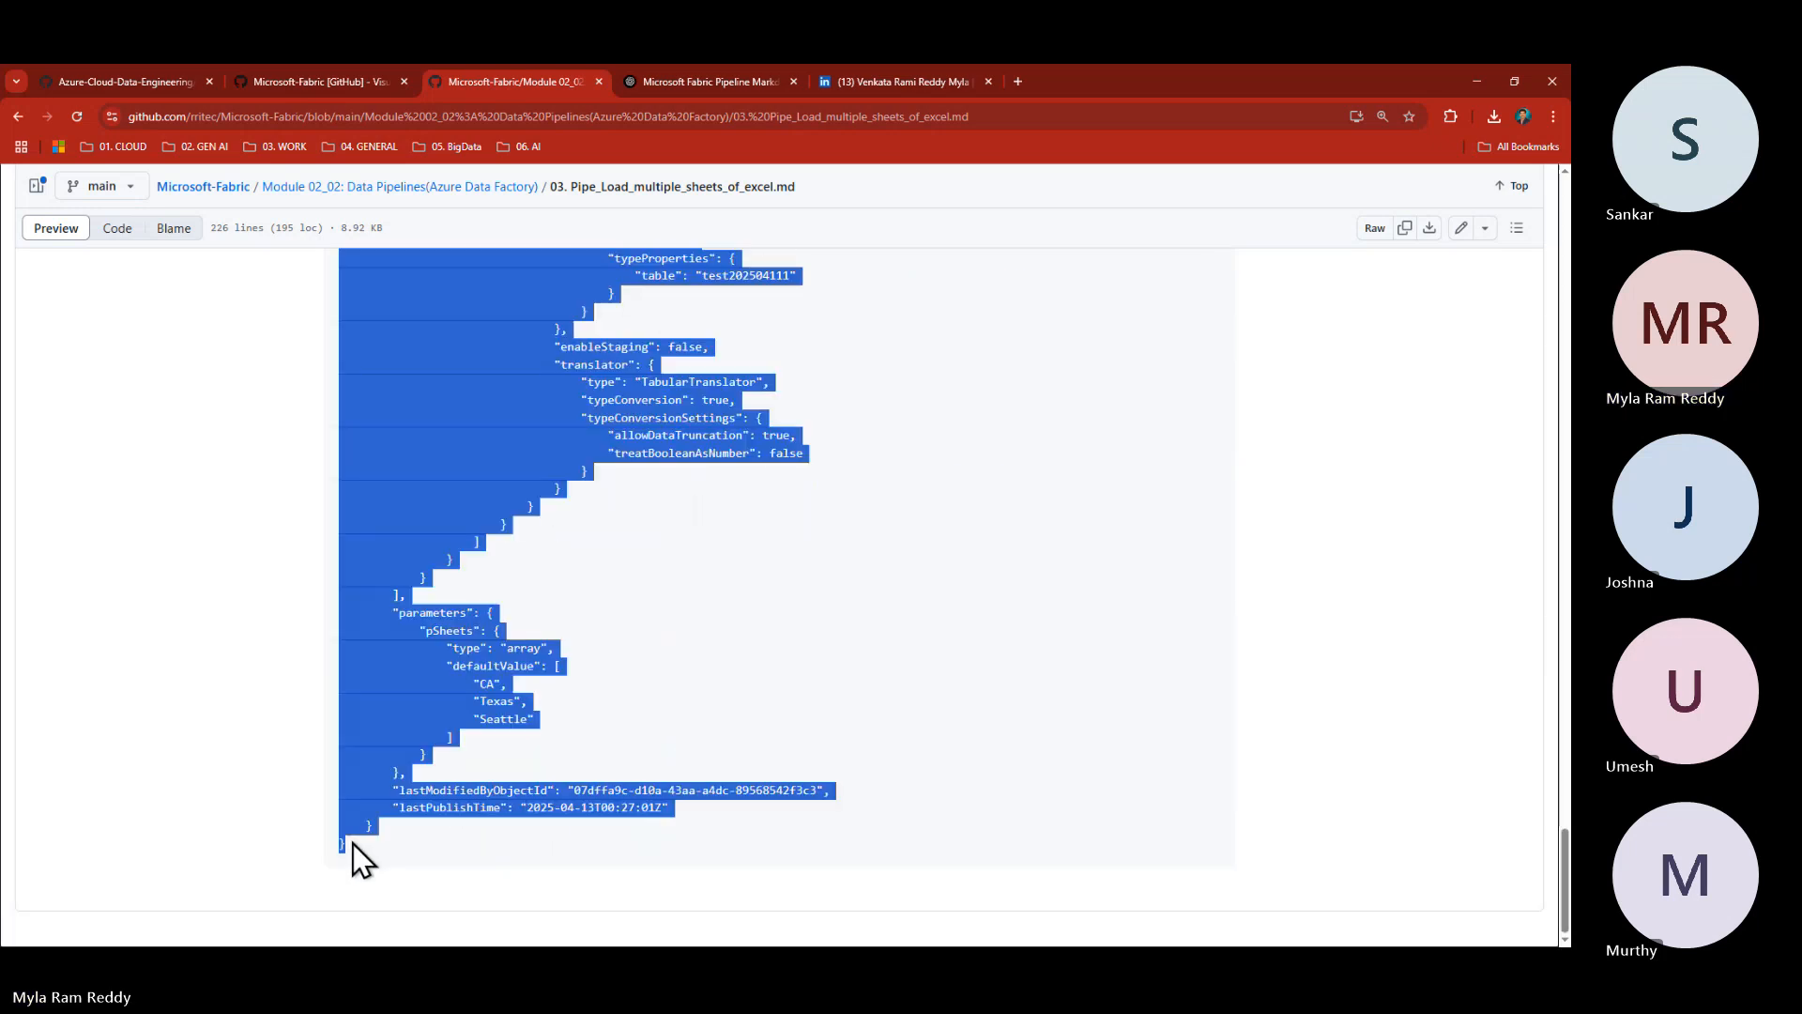
- Return to Fabric and try to apply the copied GitHub code over everything from the objectId line down
key("alt+Tab")
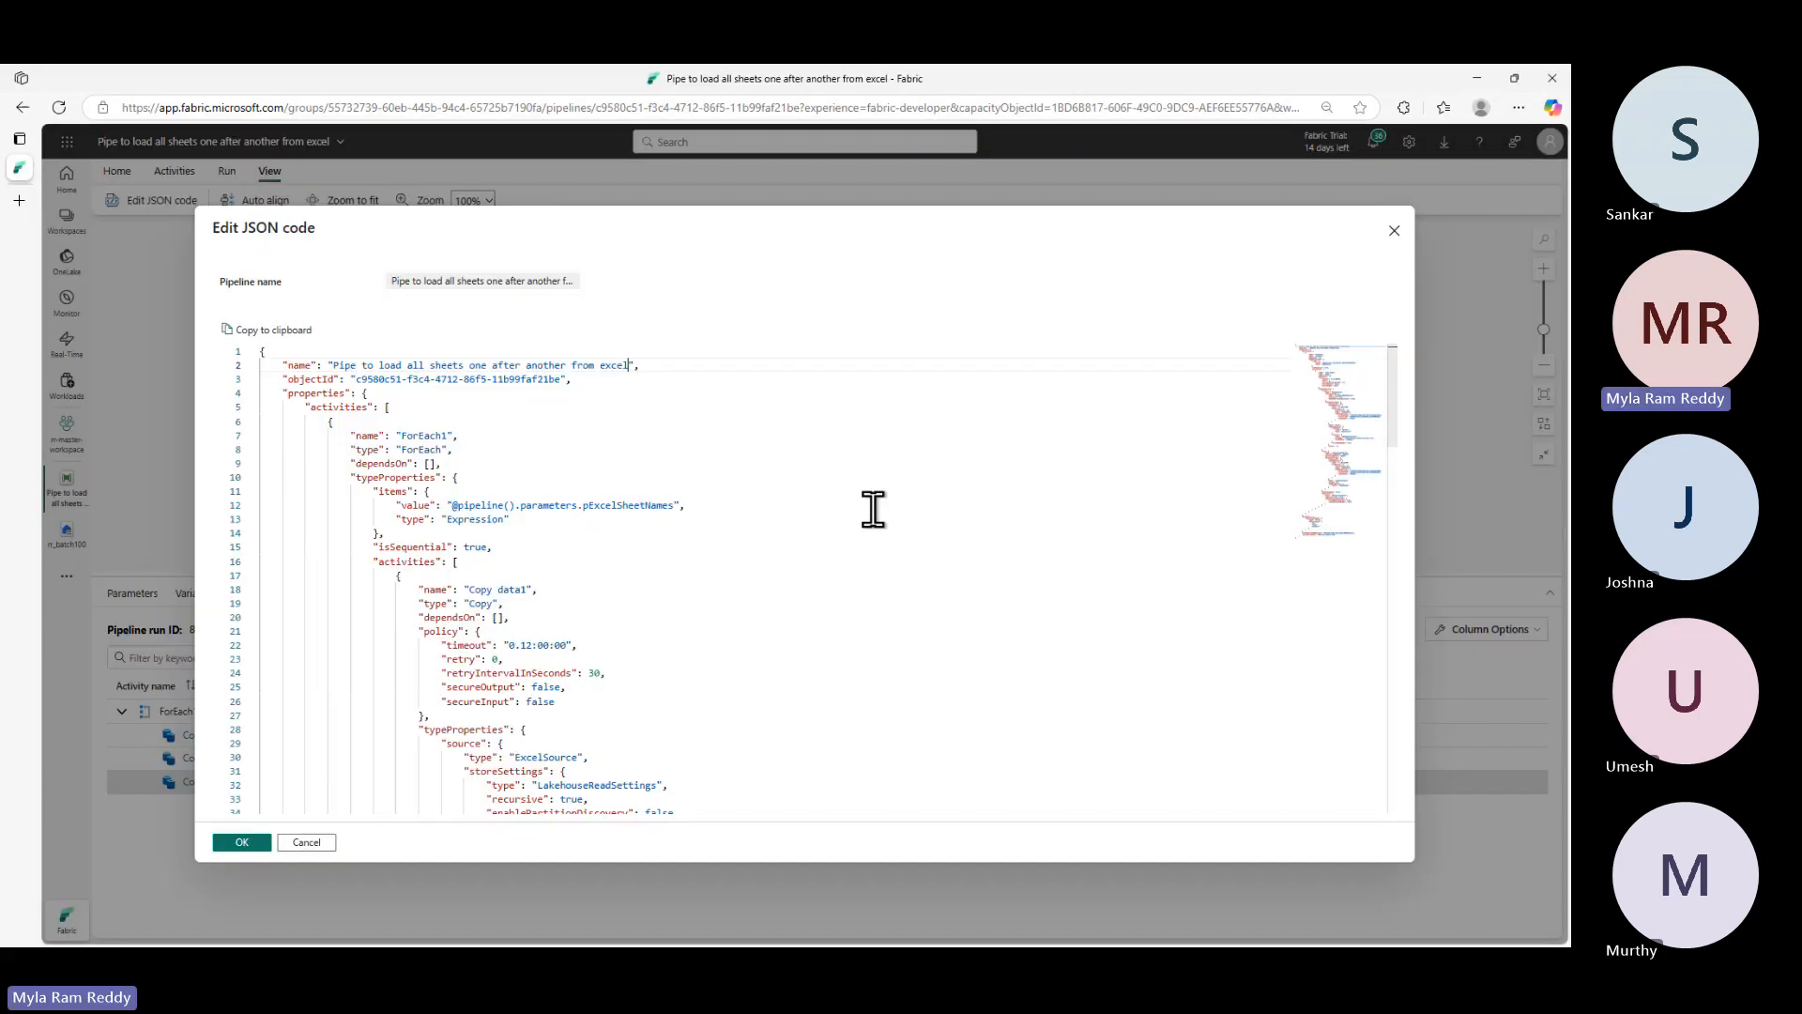
left_click_drag(277, 377, 576, 941)
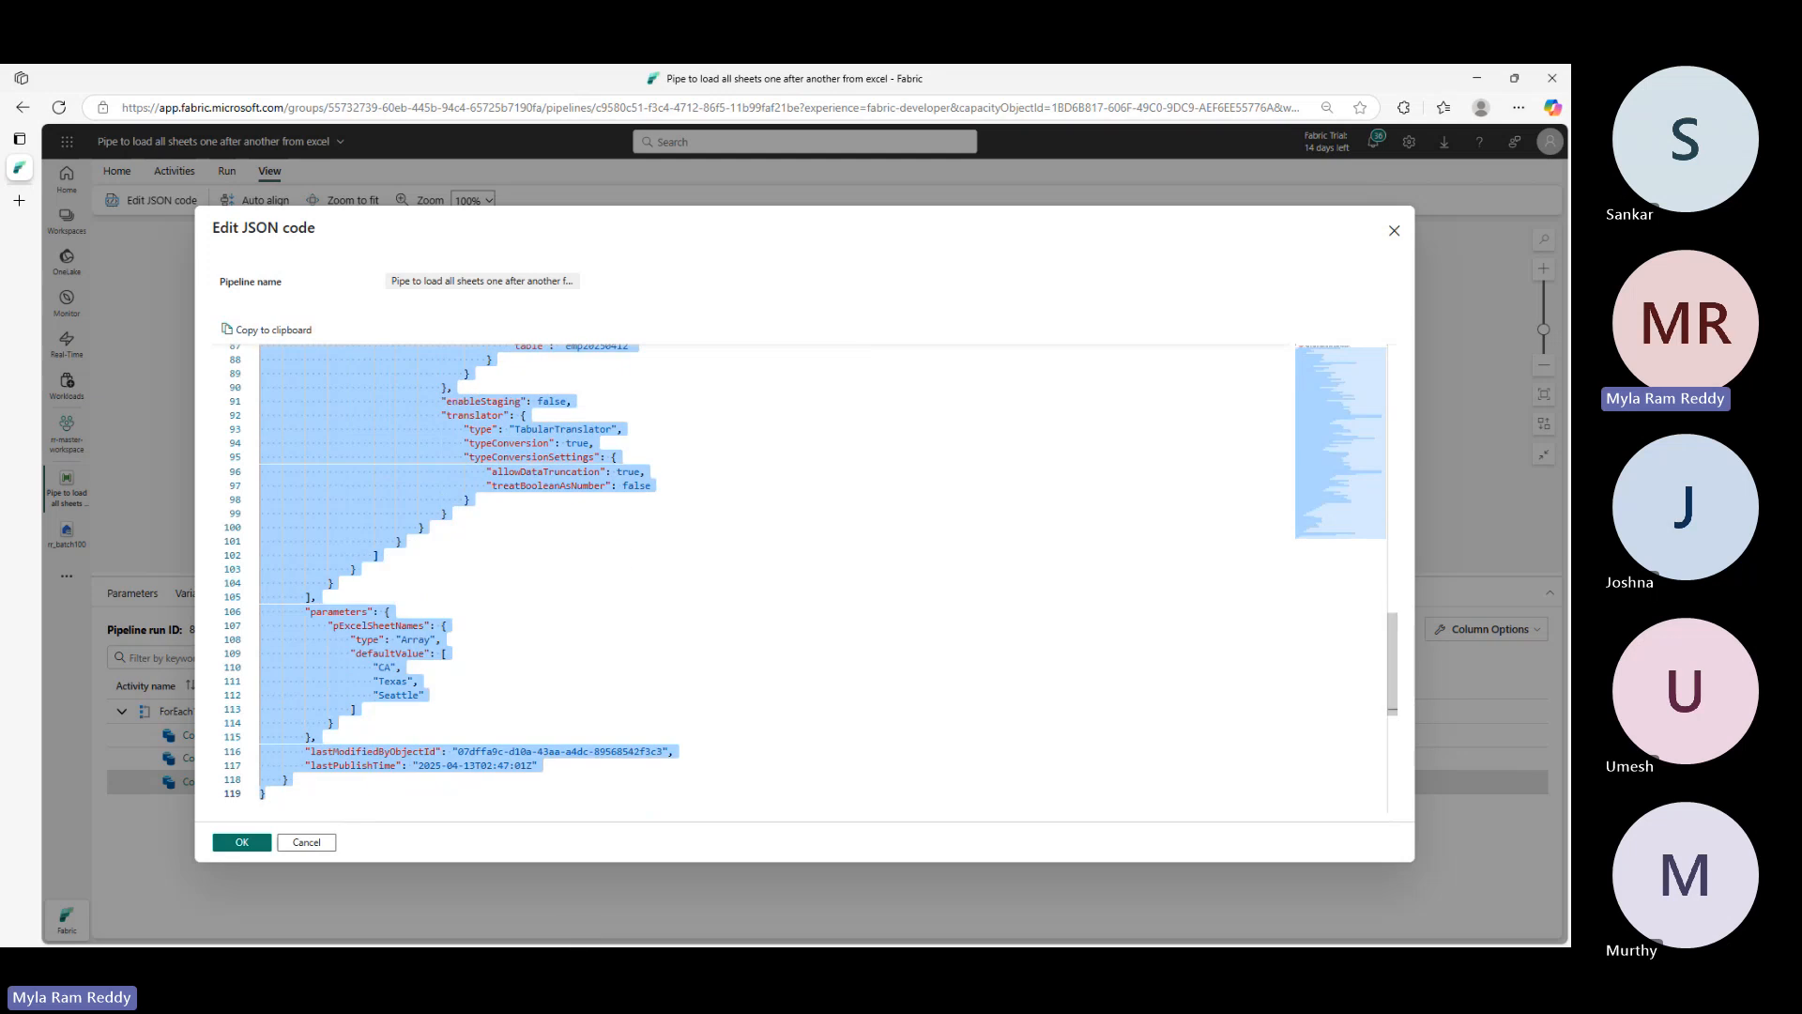
key("ctrl+v")
left_click(243, 845)
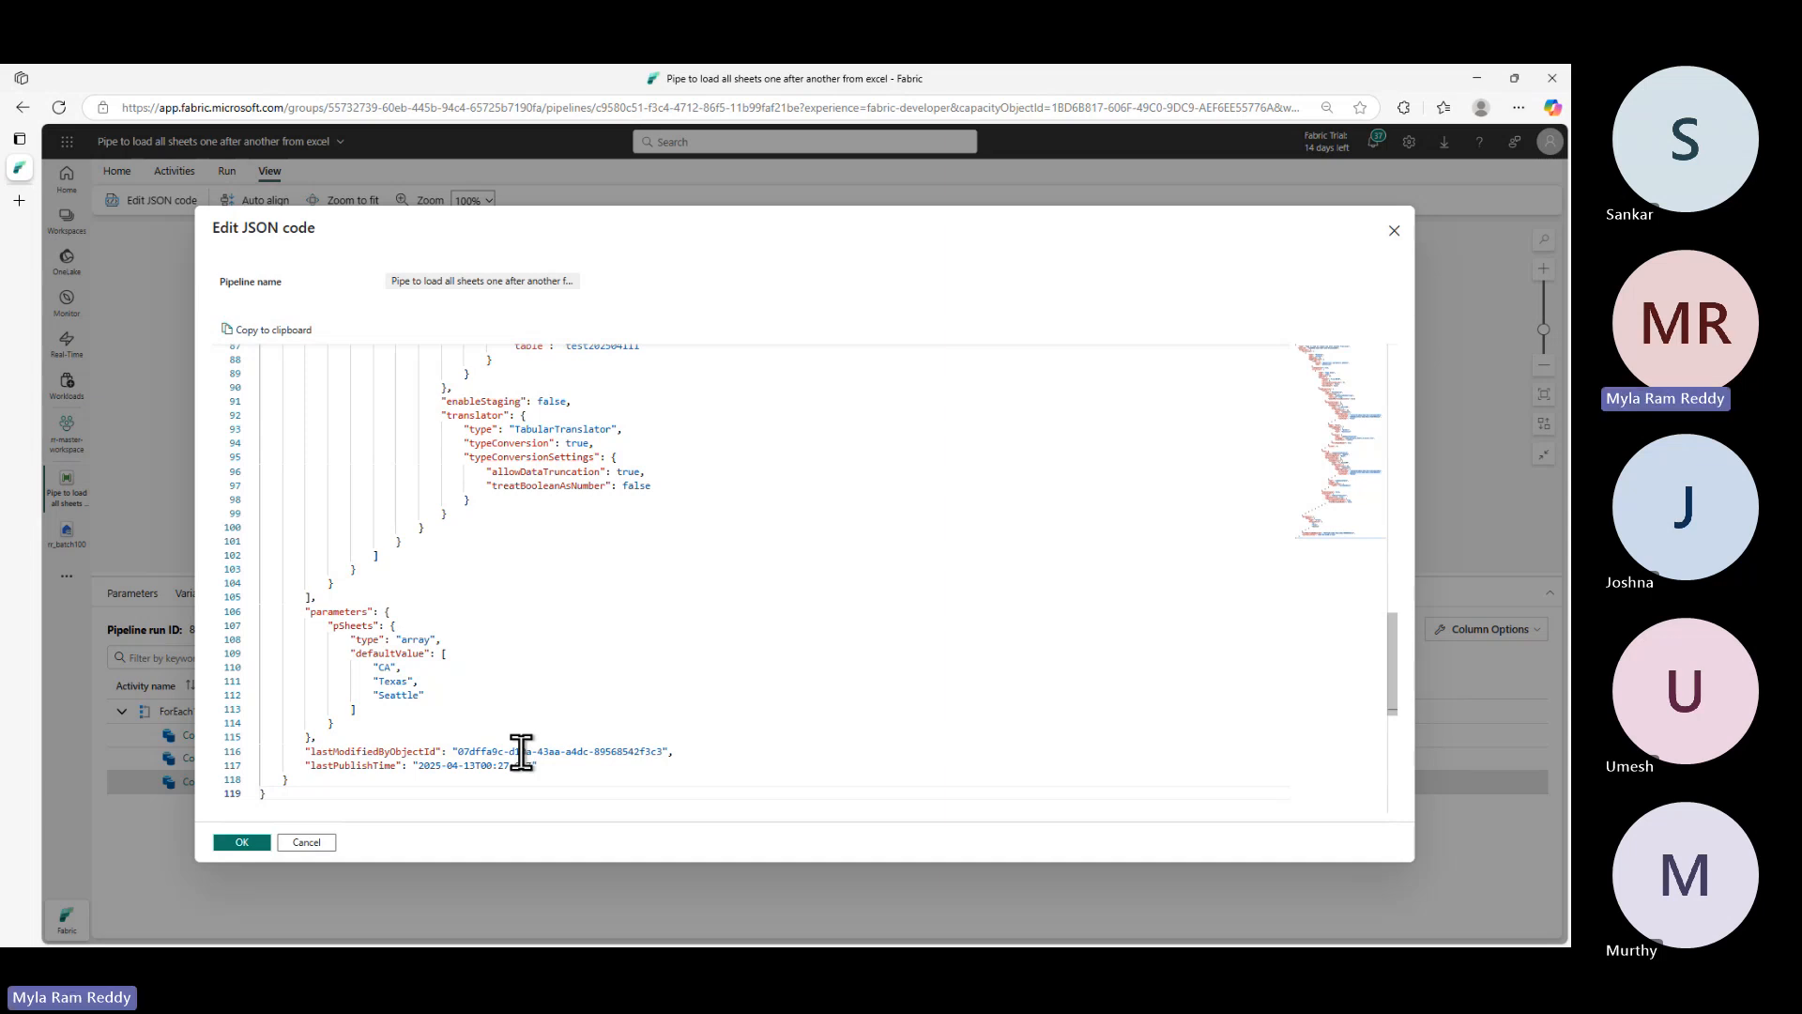
- Undo the pasted code, retry applying the JSON, and discard the unsaved changes to the pipeline
left_click(674, 640)
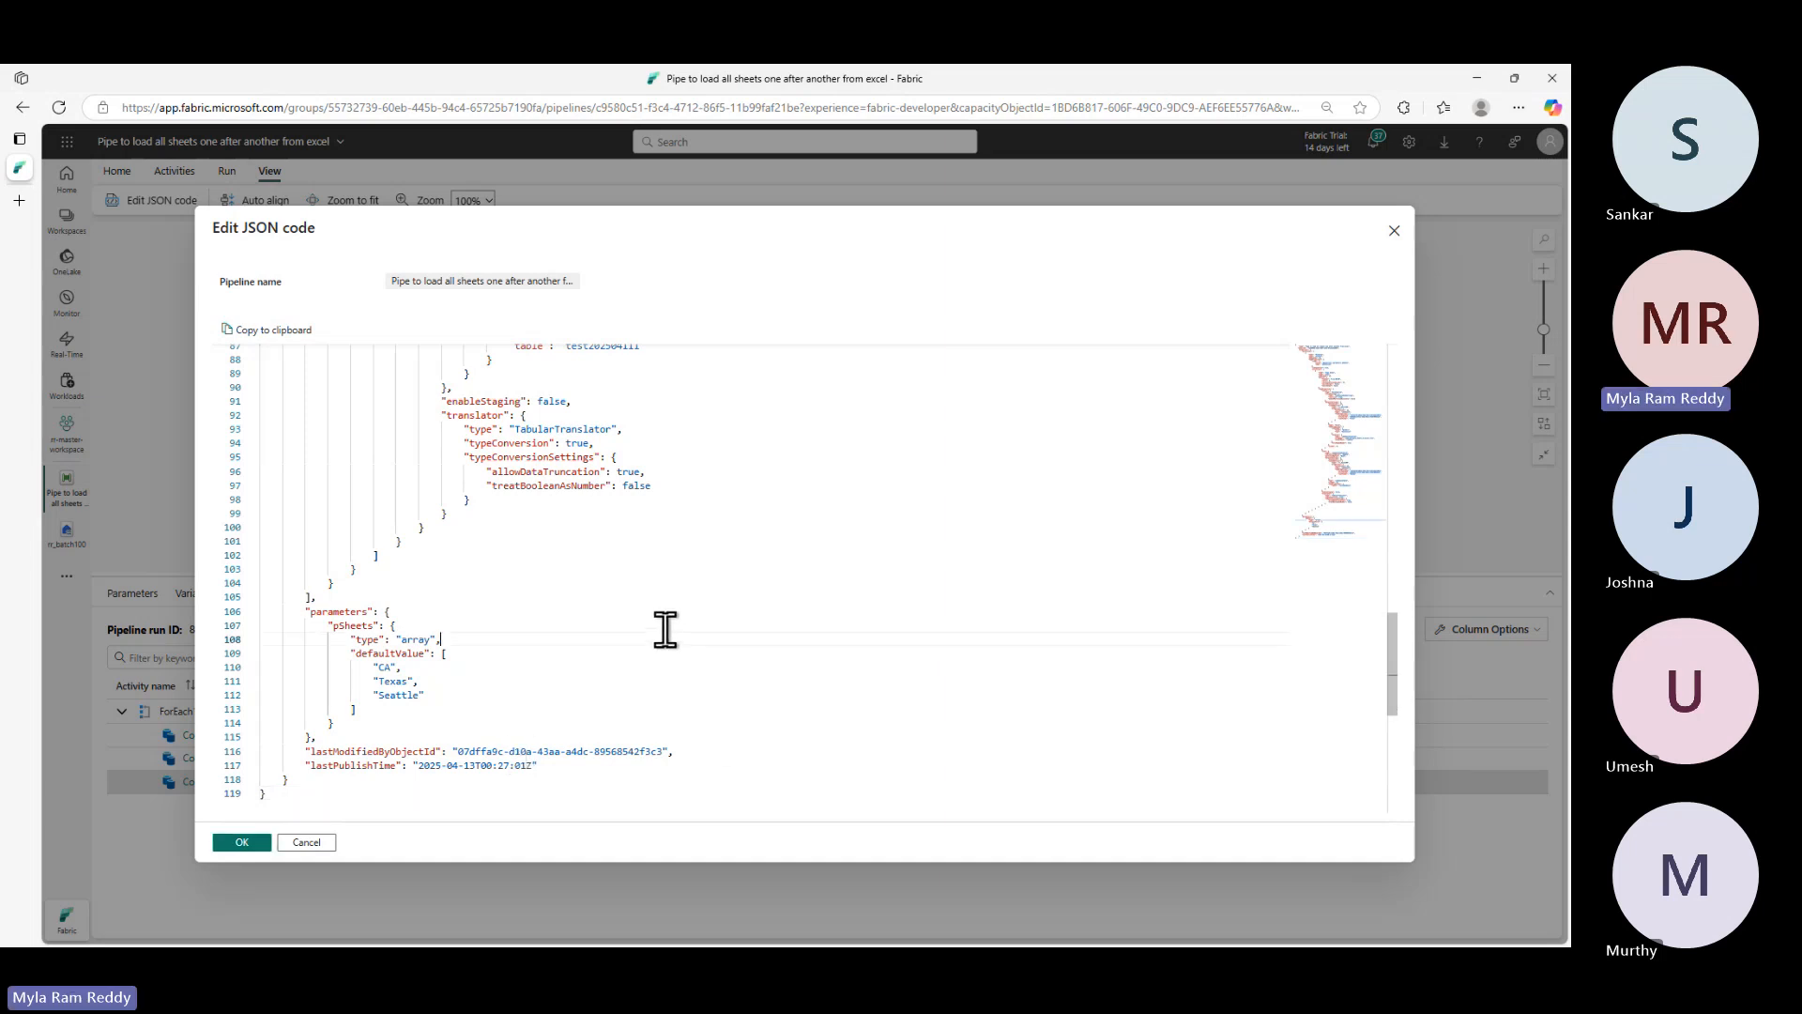
key("ctrl+z")
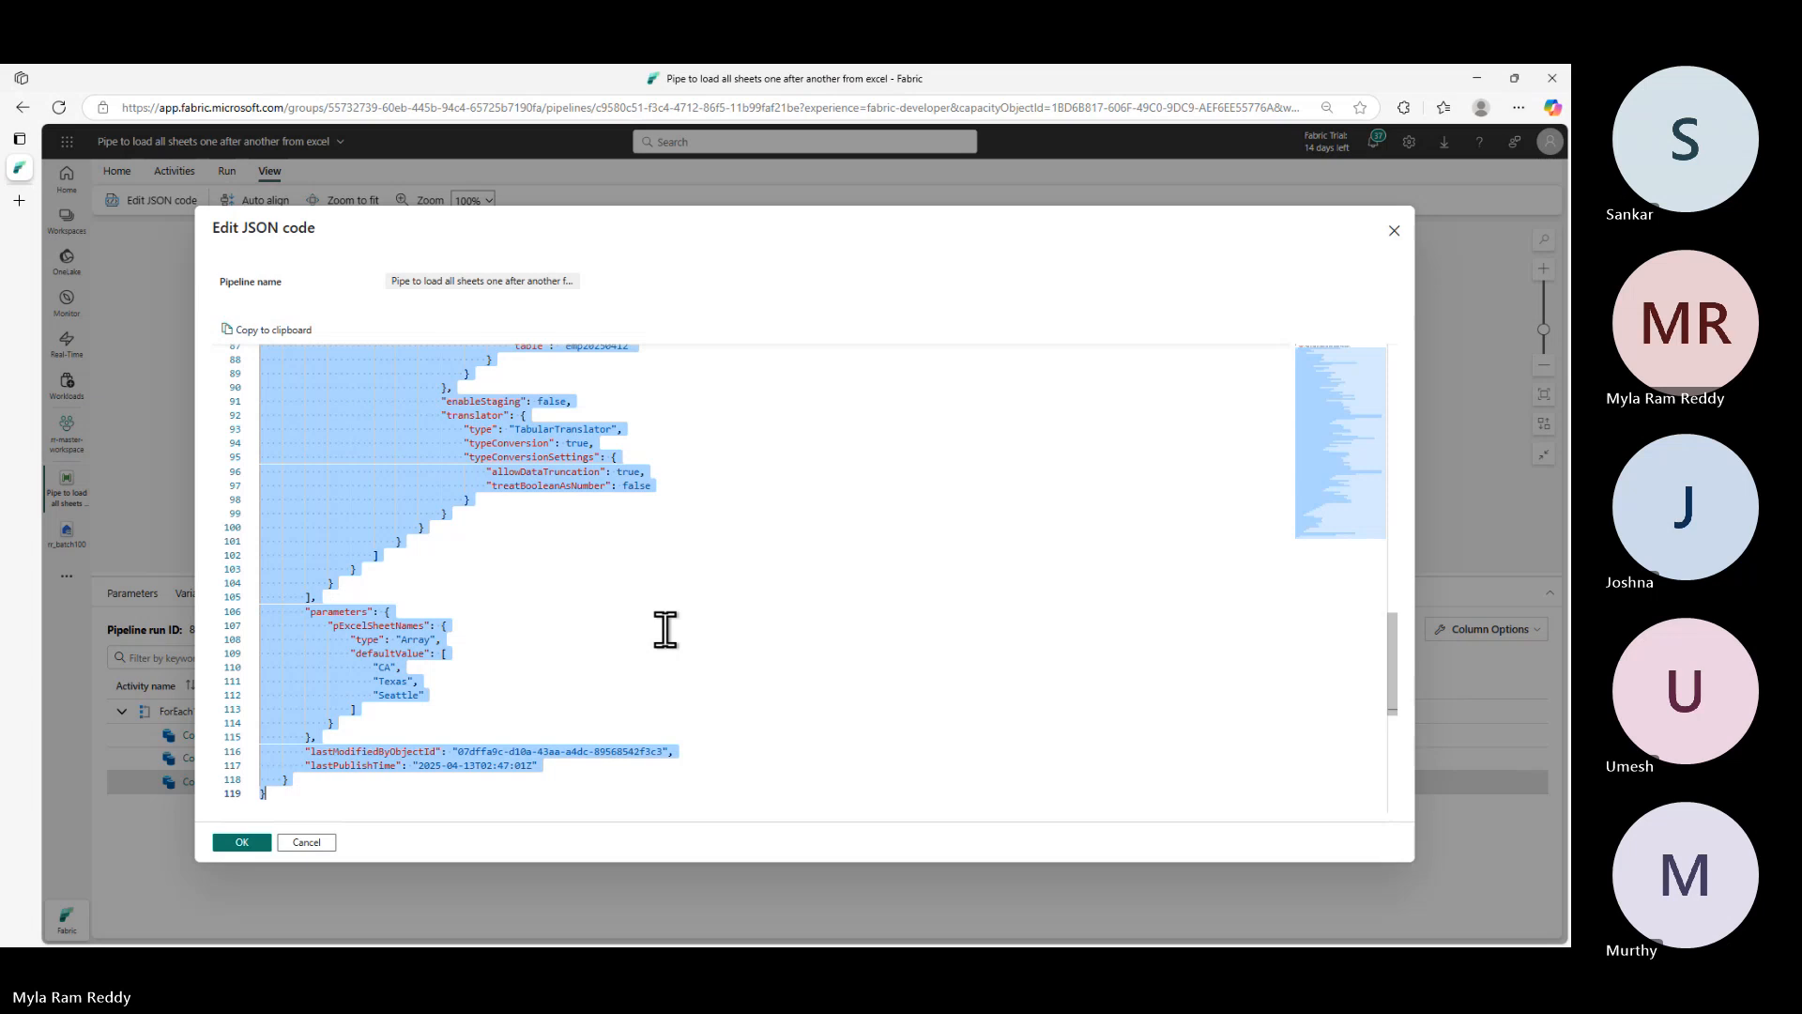
left_click(307, 843)
left_click(809, 627)
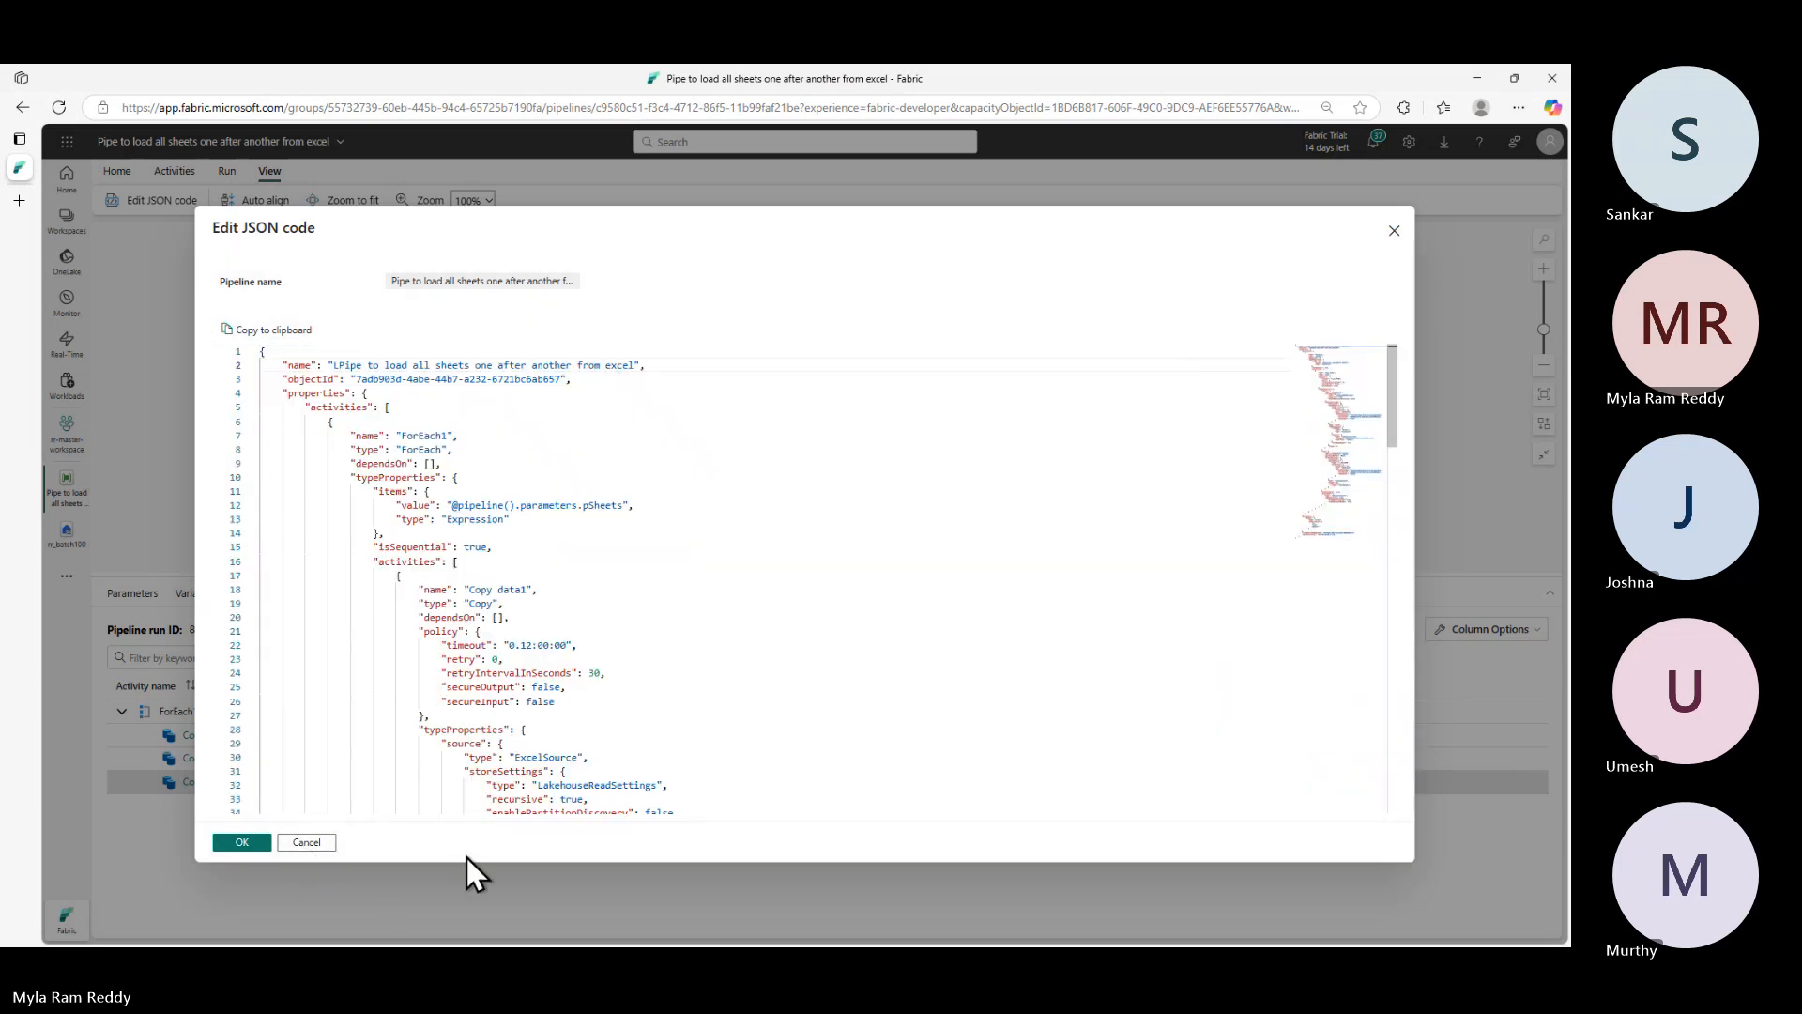
left_click(246, 842)
left_click(317, 845)
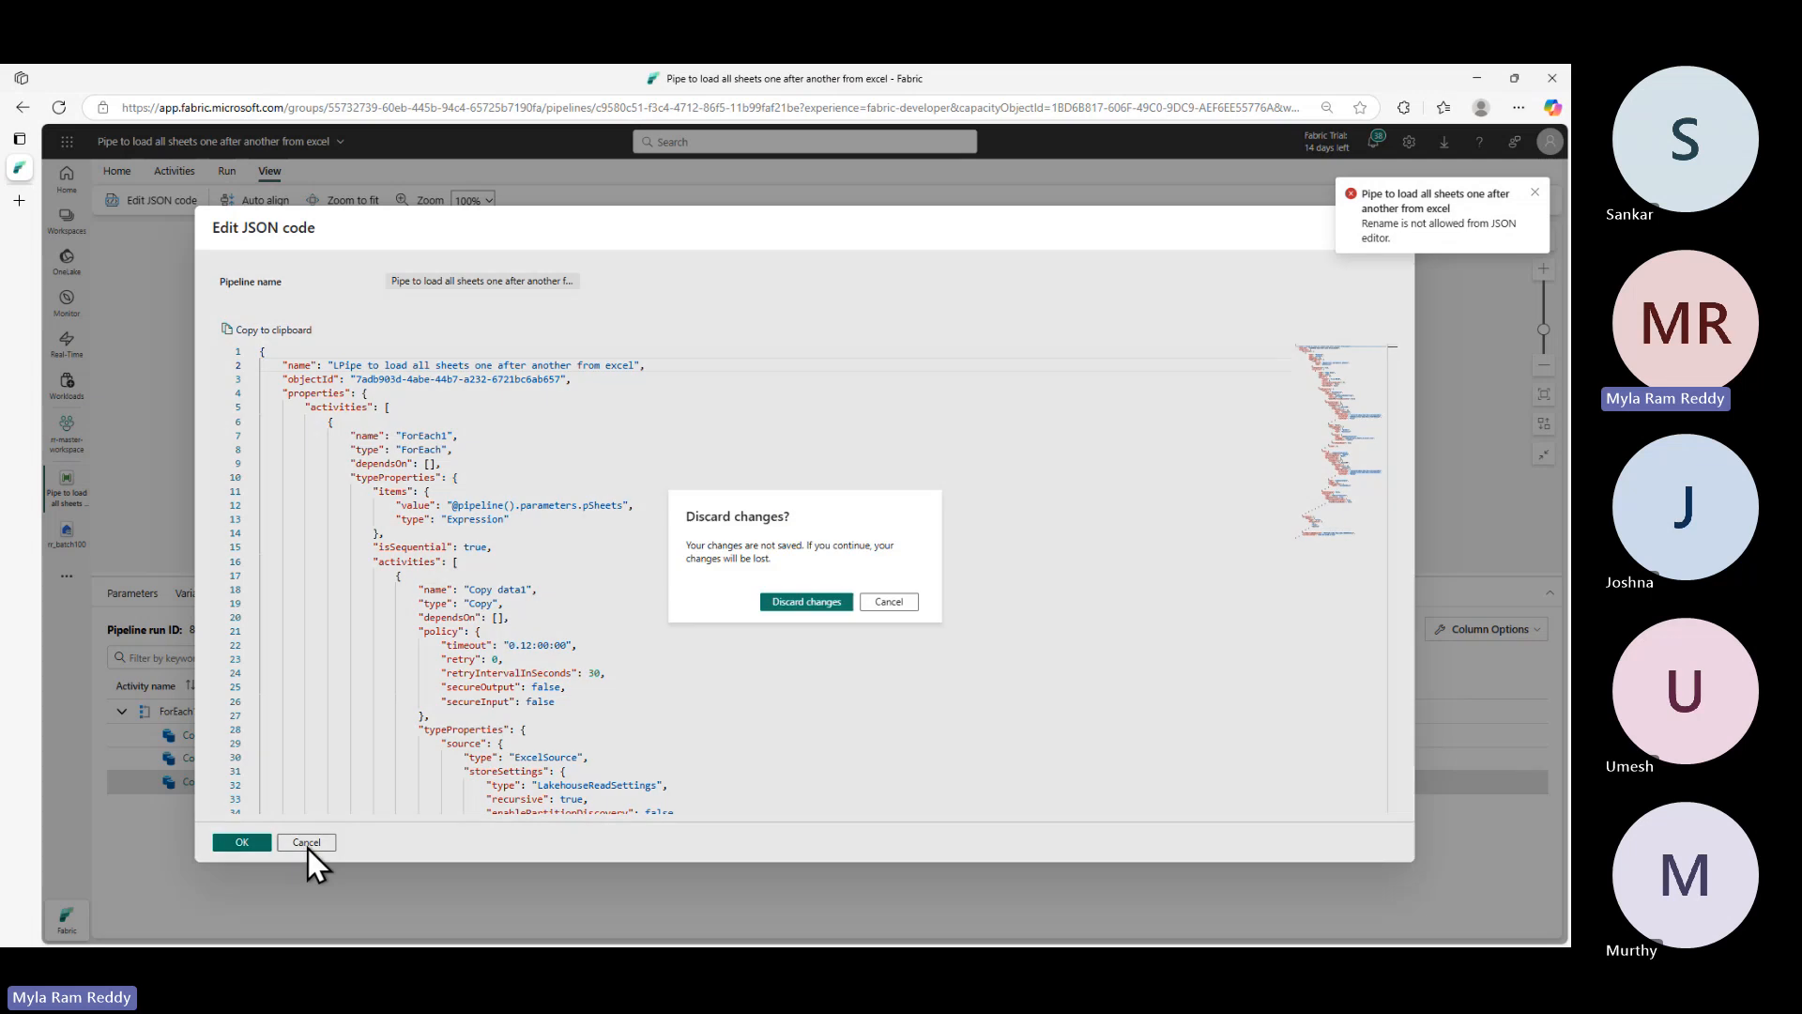
left_click(828, 603)
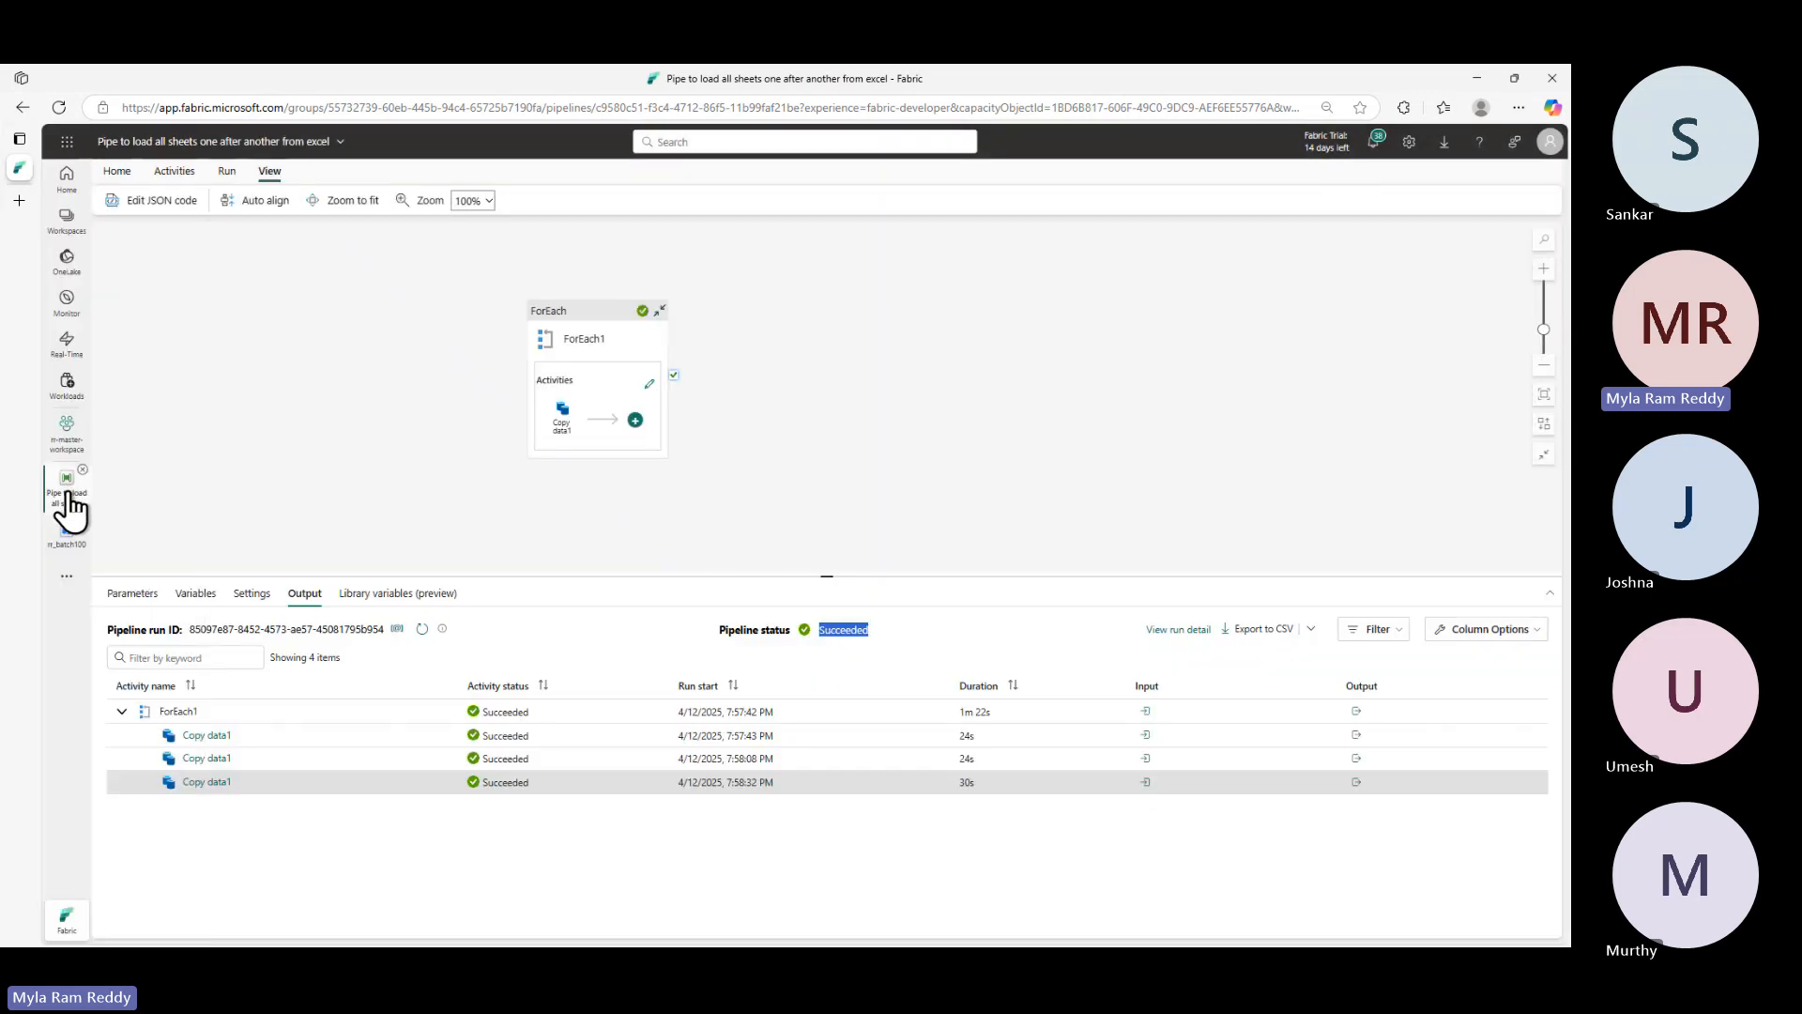
- Create a new data pipeline named pipeline5 in rr-master-workspace
left_click(68, 436)
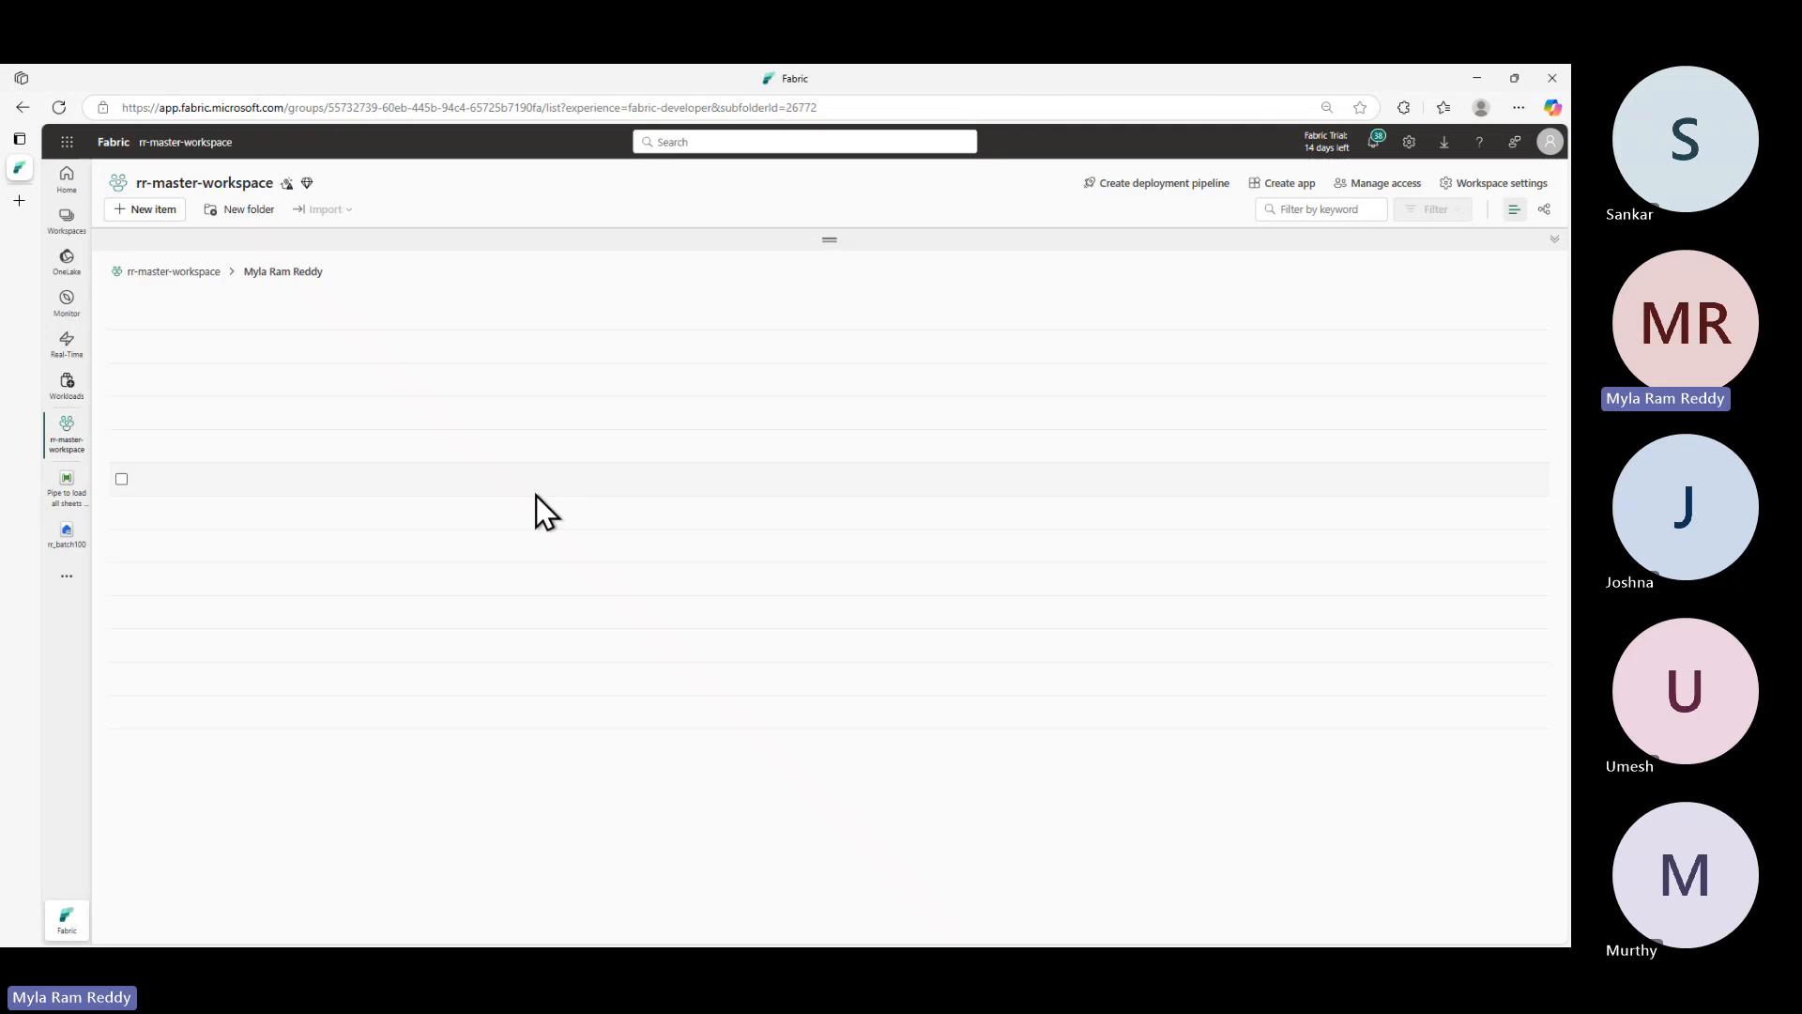
left_click(168, 214)
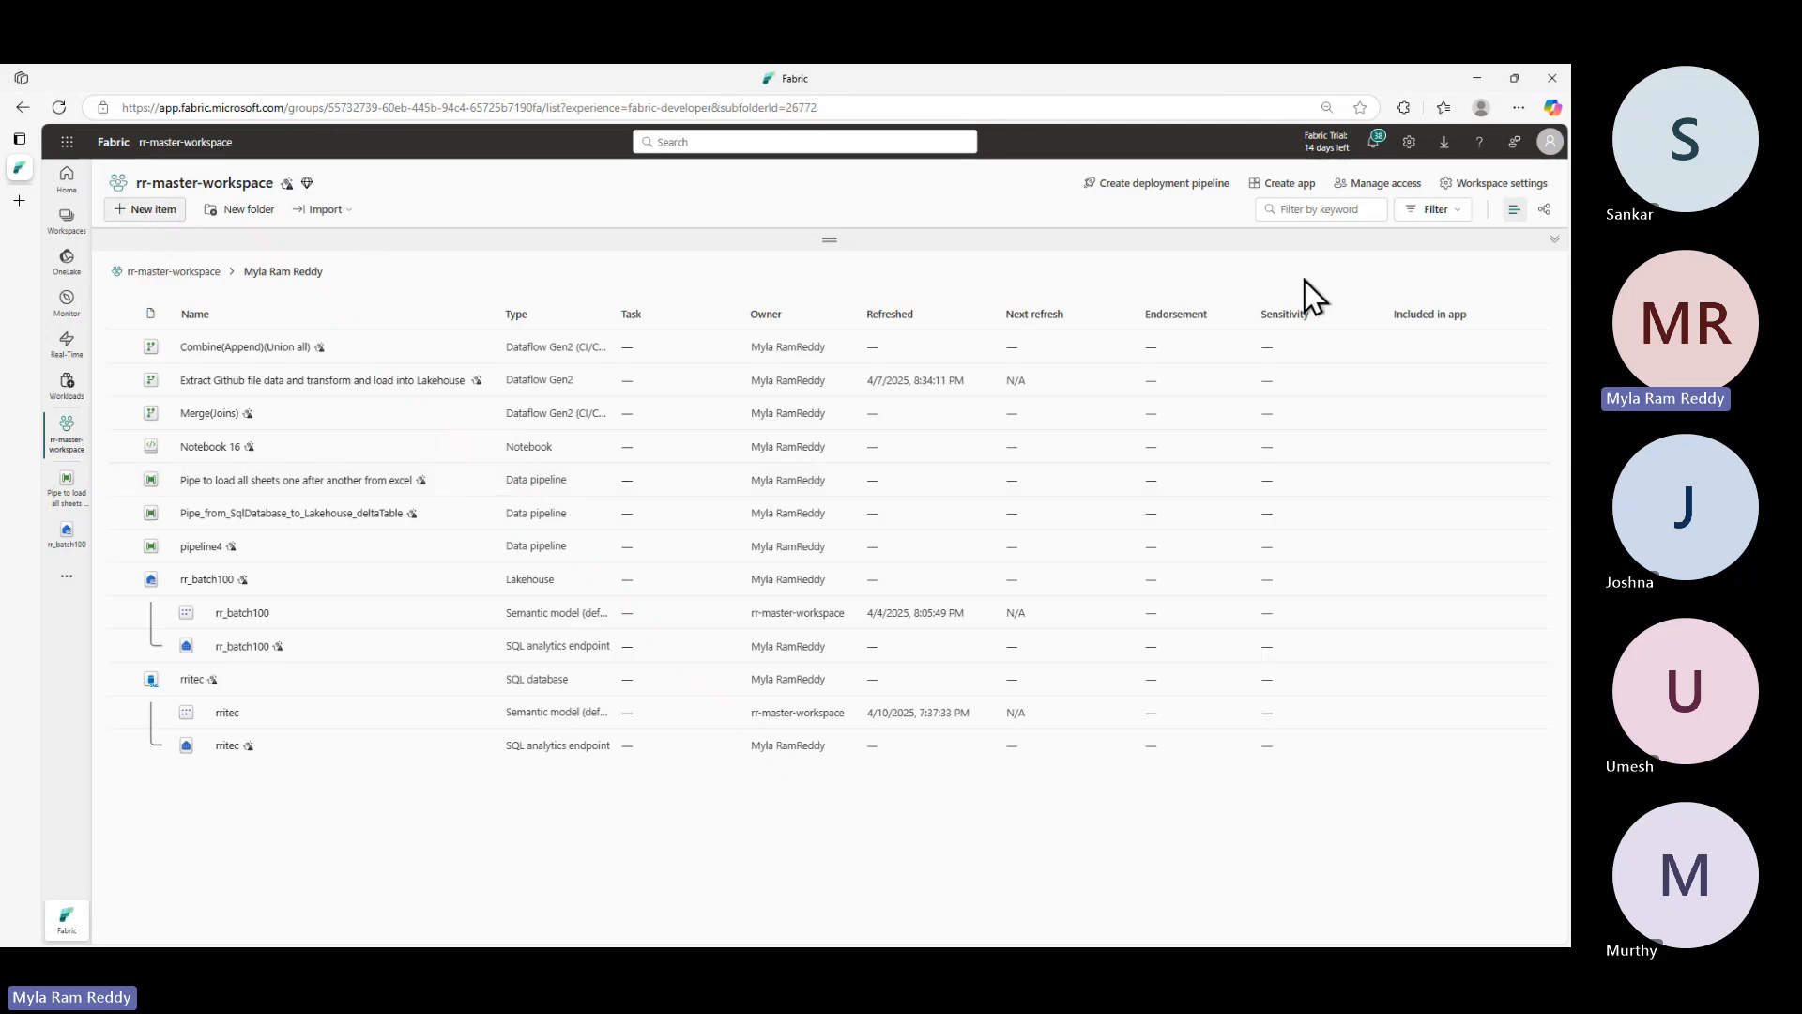
left_click(1002, 331)
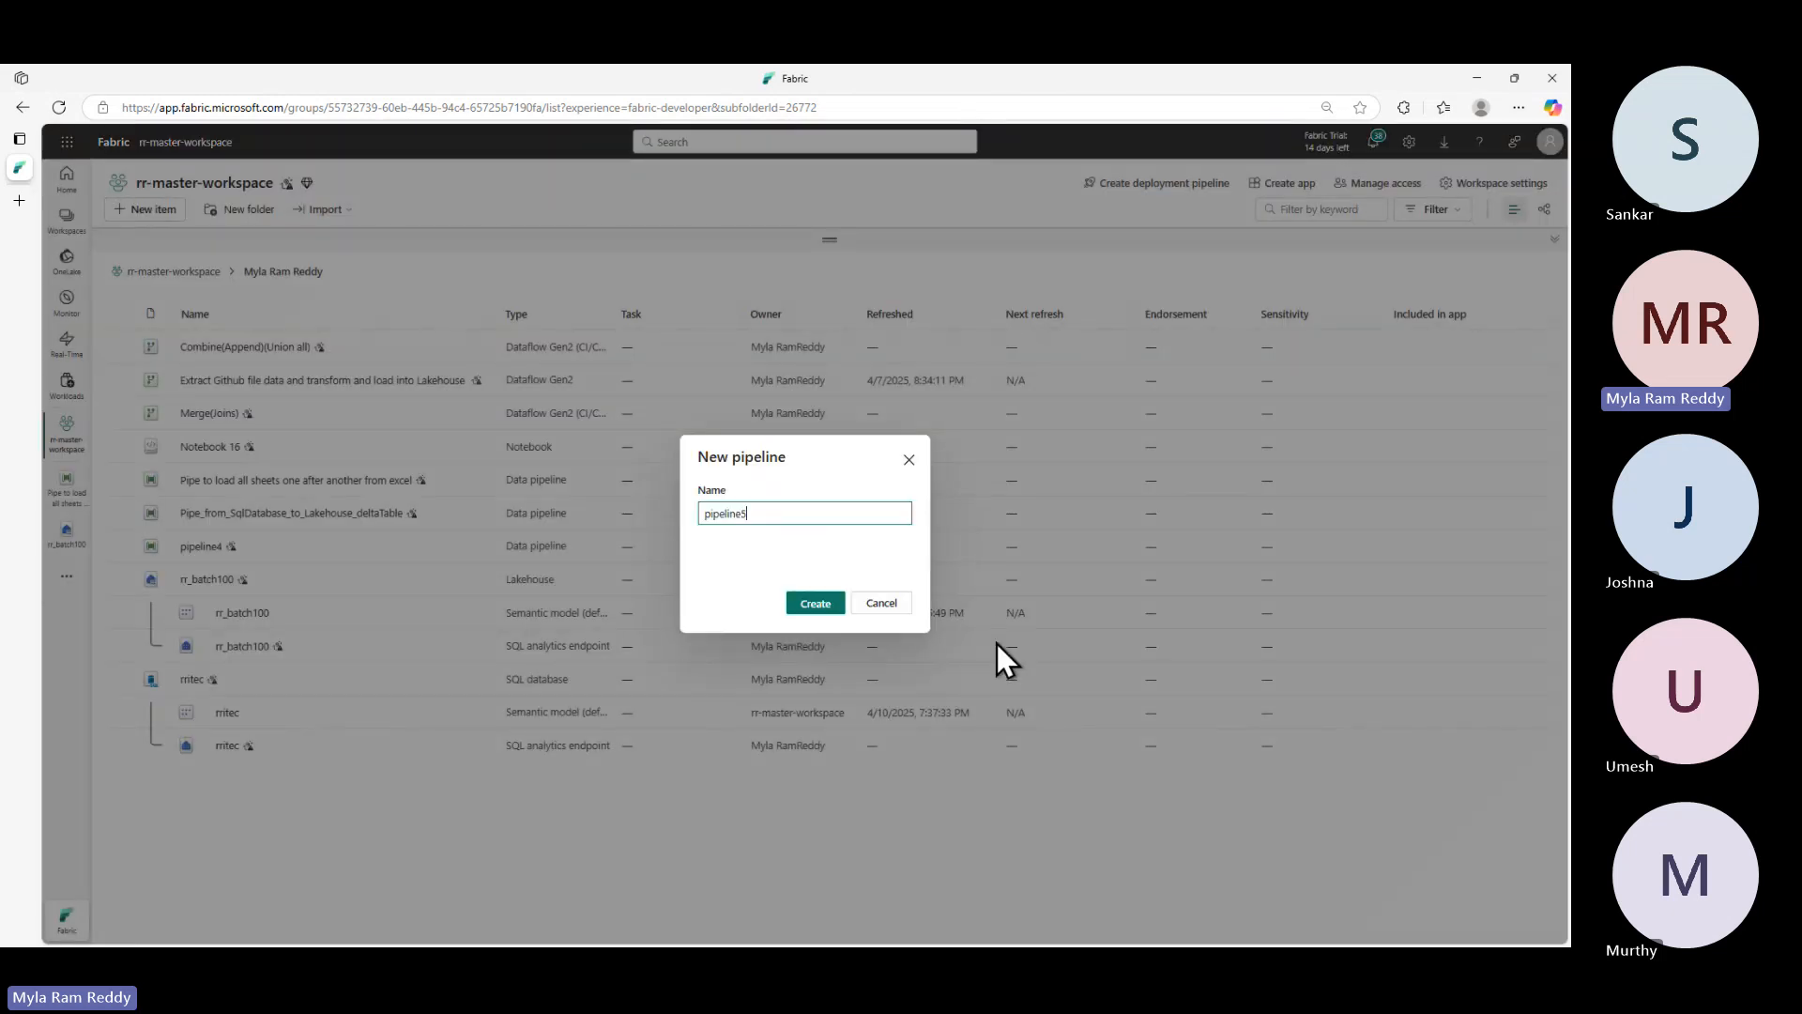
left_click(828, 605)
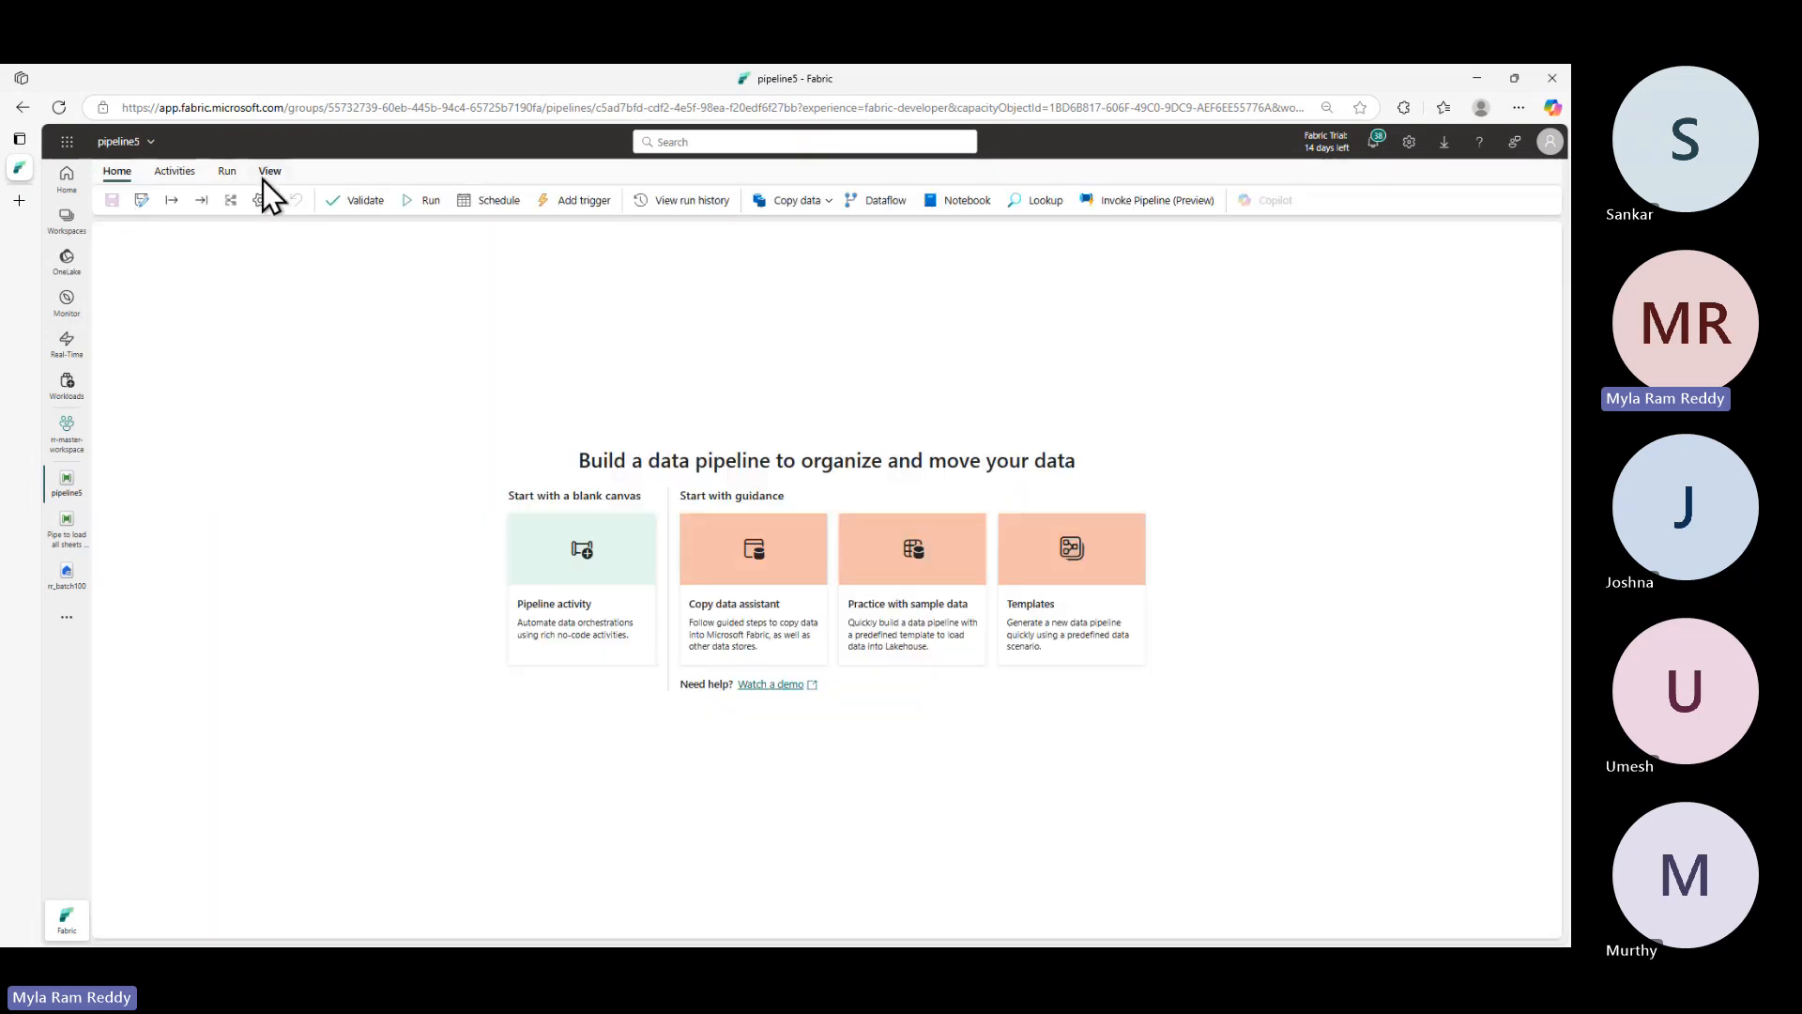
- Open the JSON code of pipeline5 for editing
left_click(268, 172)
left_click(150, 201)
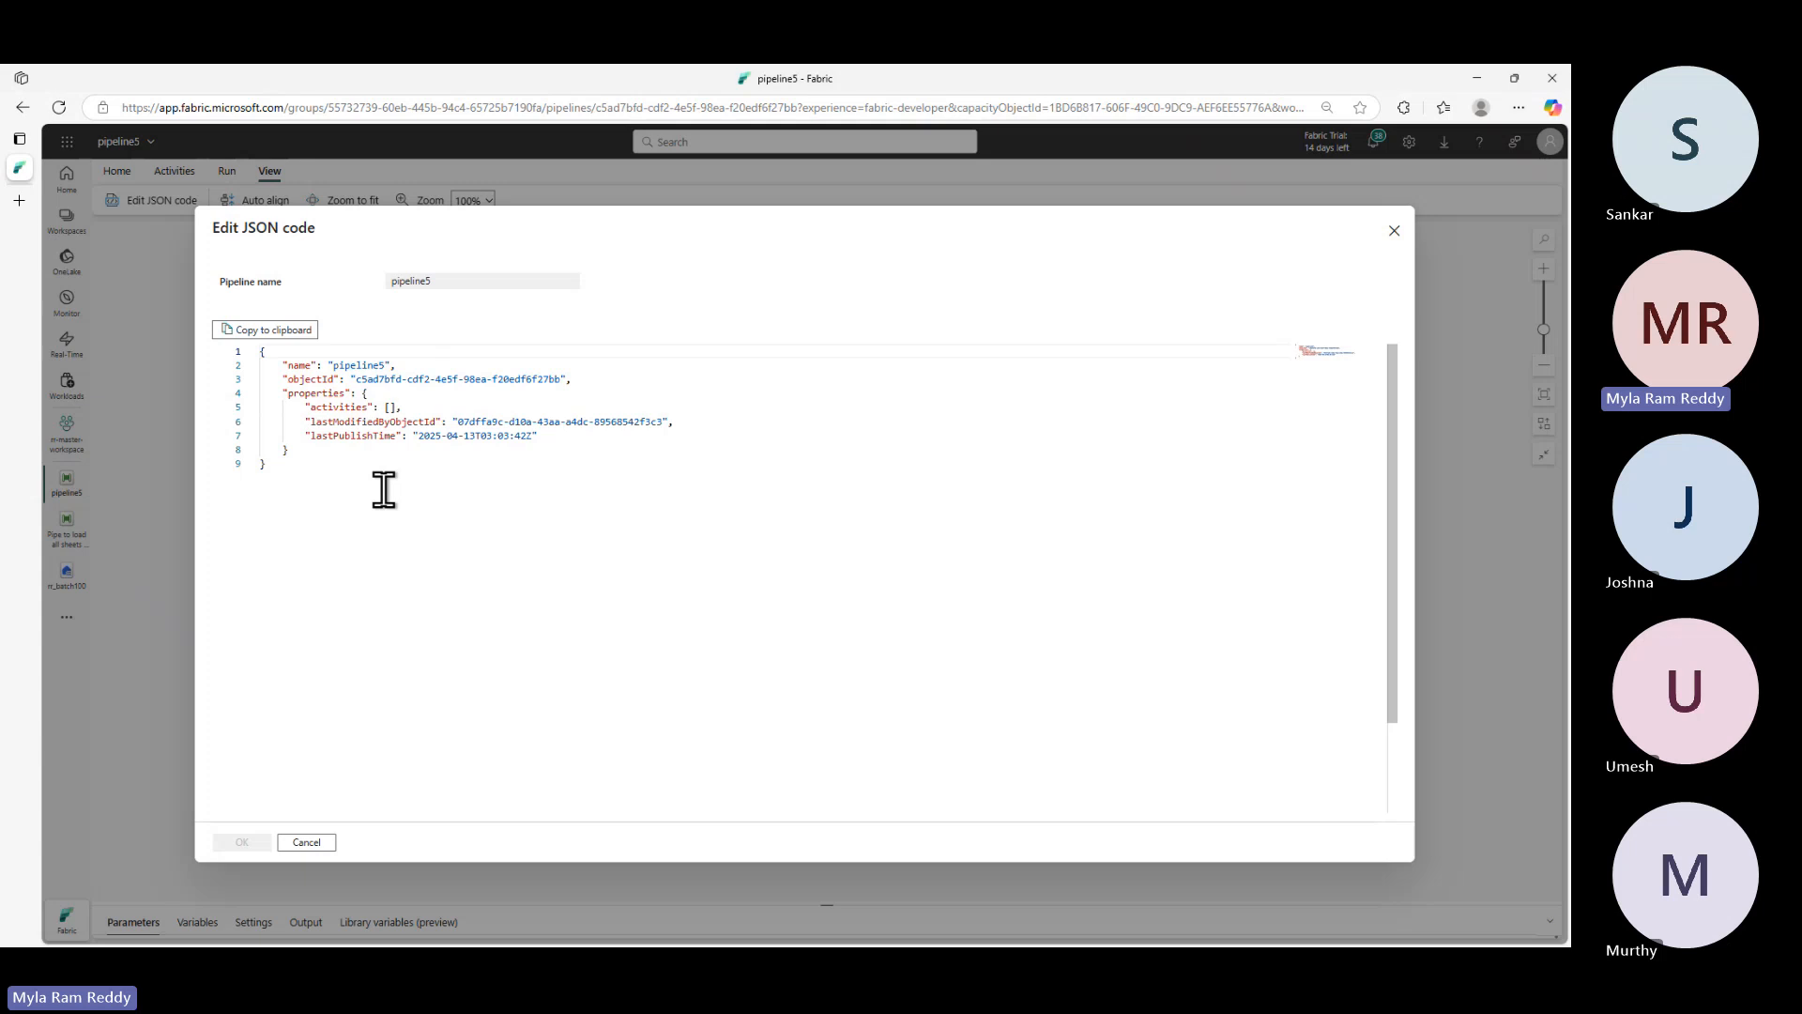
left_click(372, 394)
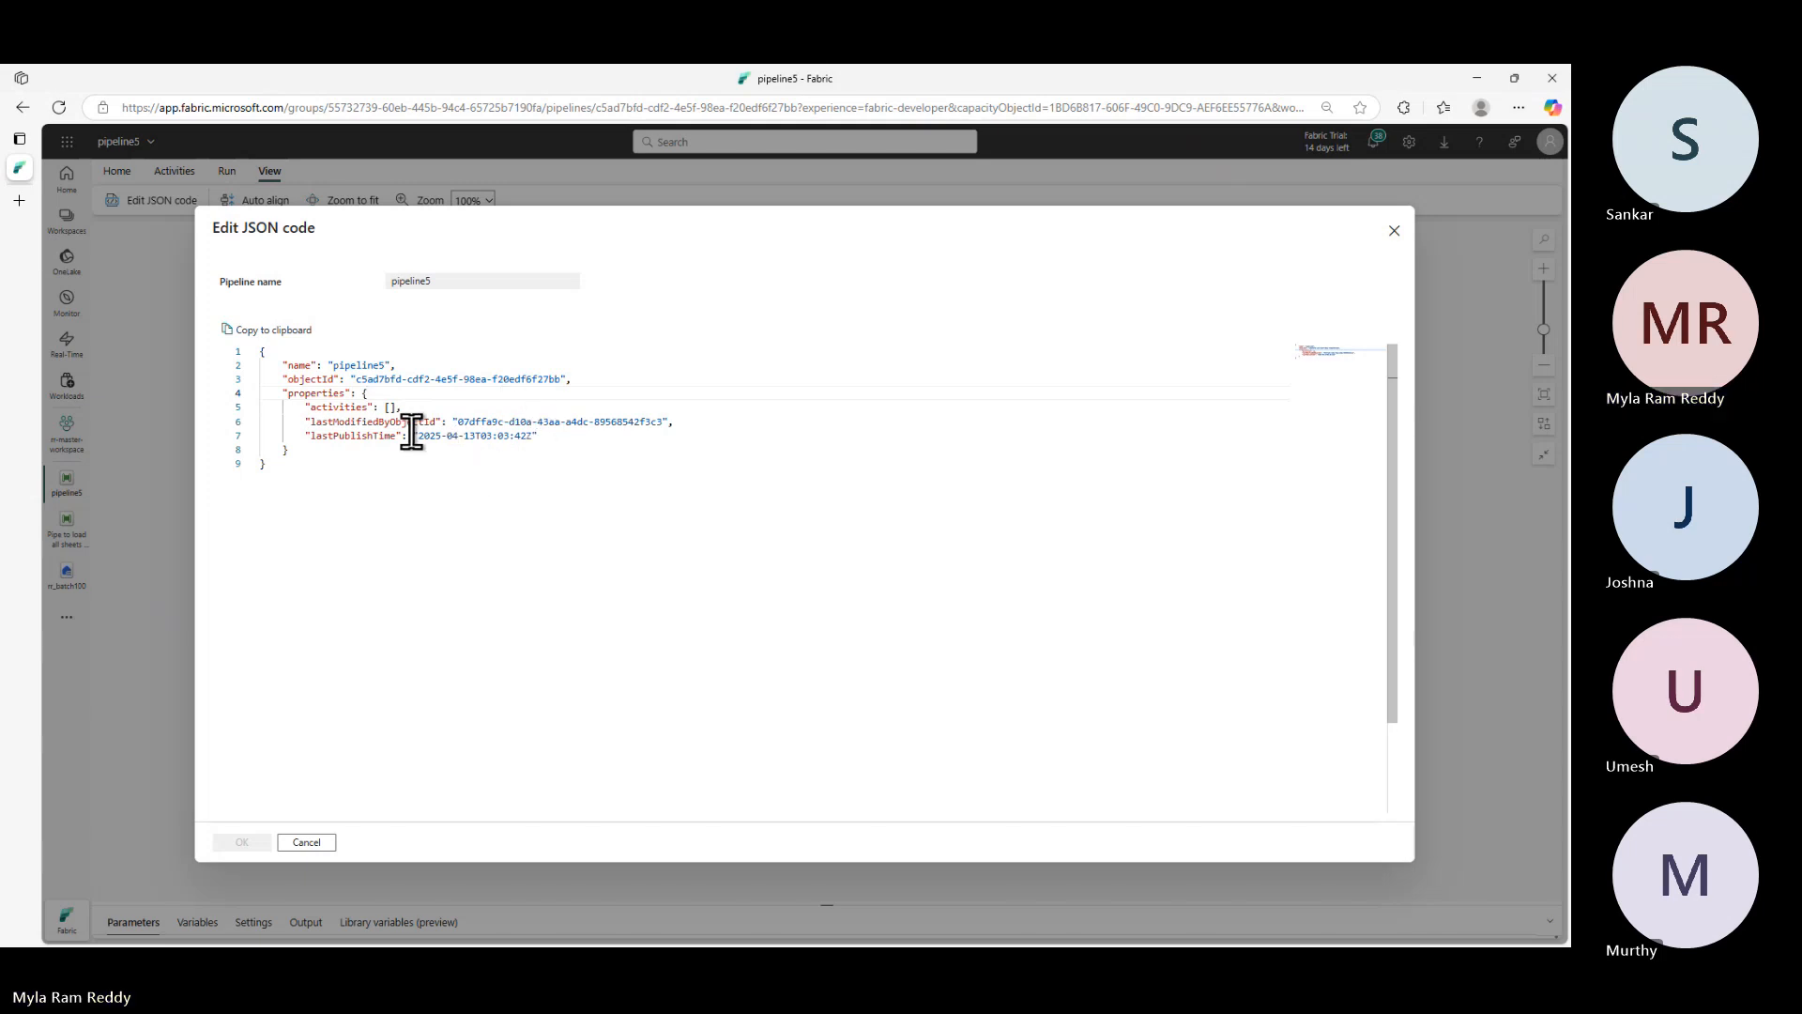
- Copy the GitHub JSON from the "properties" line through the end of the parameters block, excluding the last-modified and publish-time lines
key("alt+Tab")
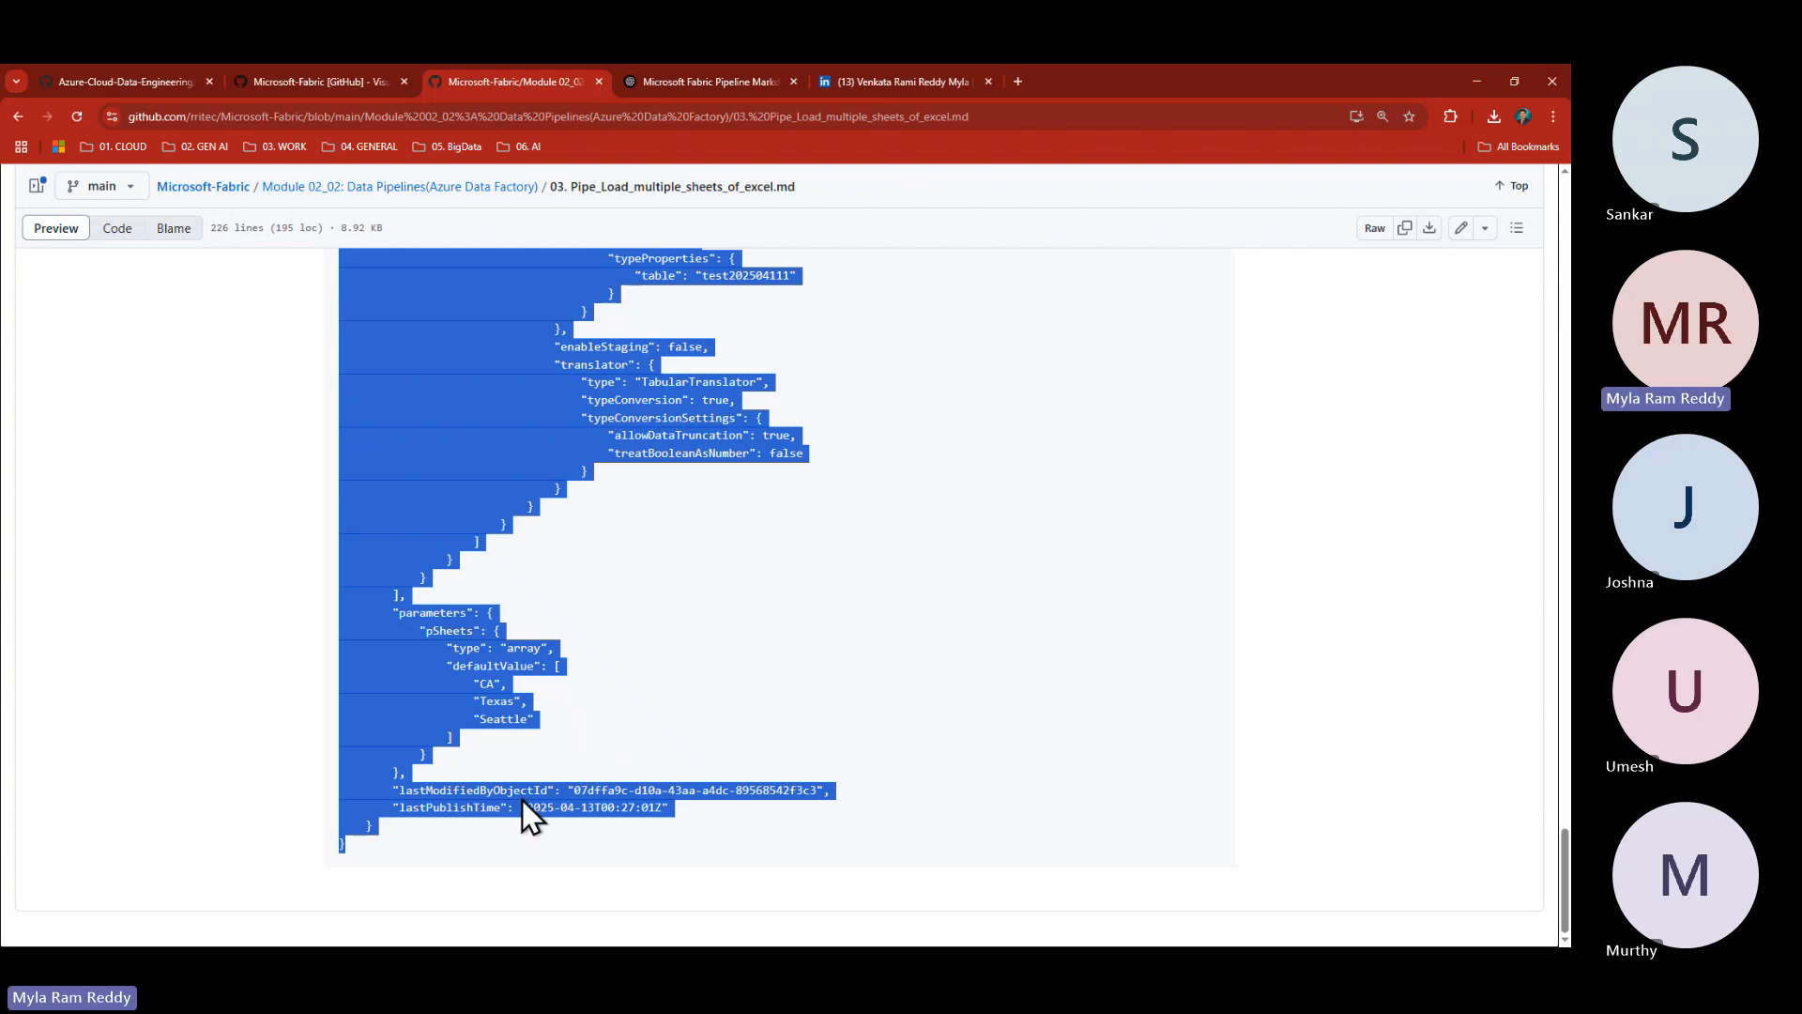
left_click(421, 781)
left_click_drag(409, 779, 395, 495)
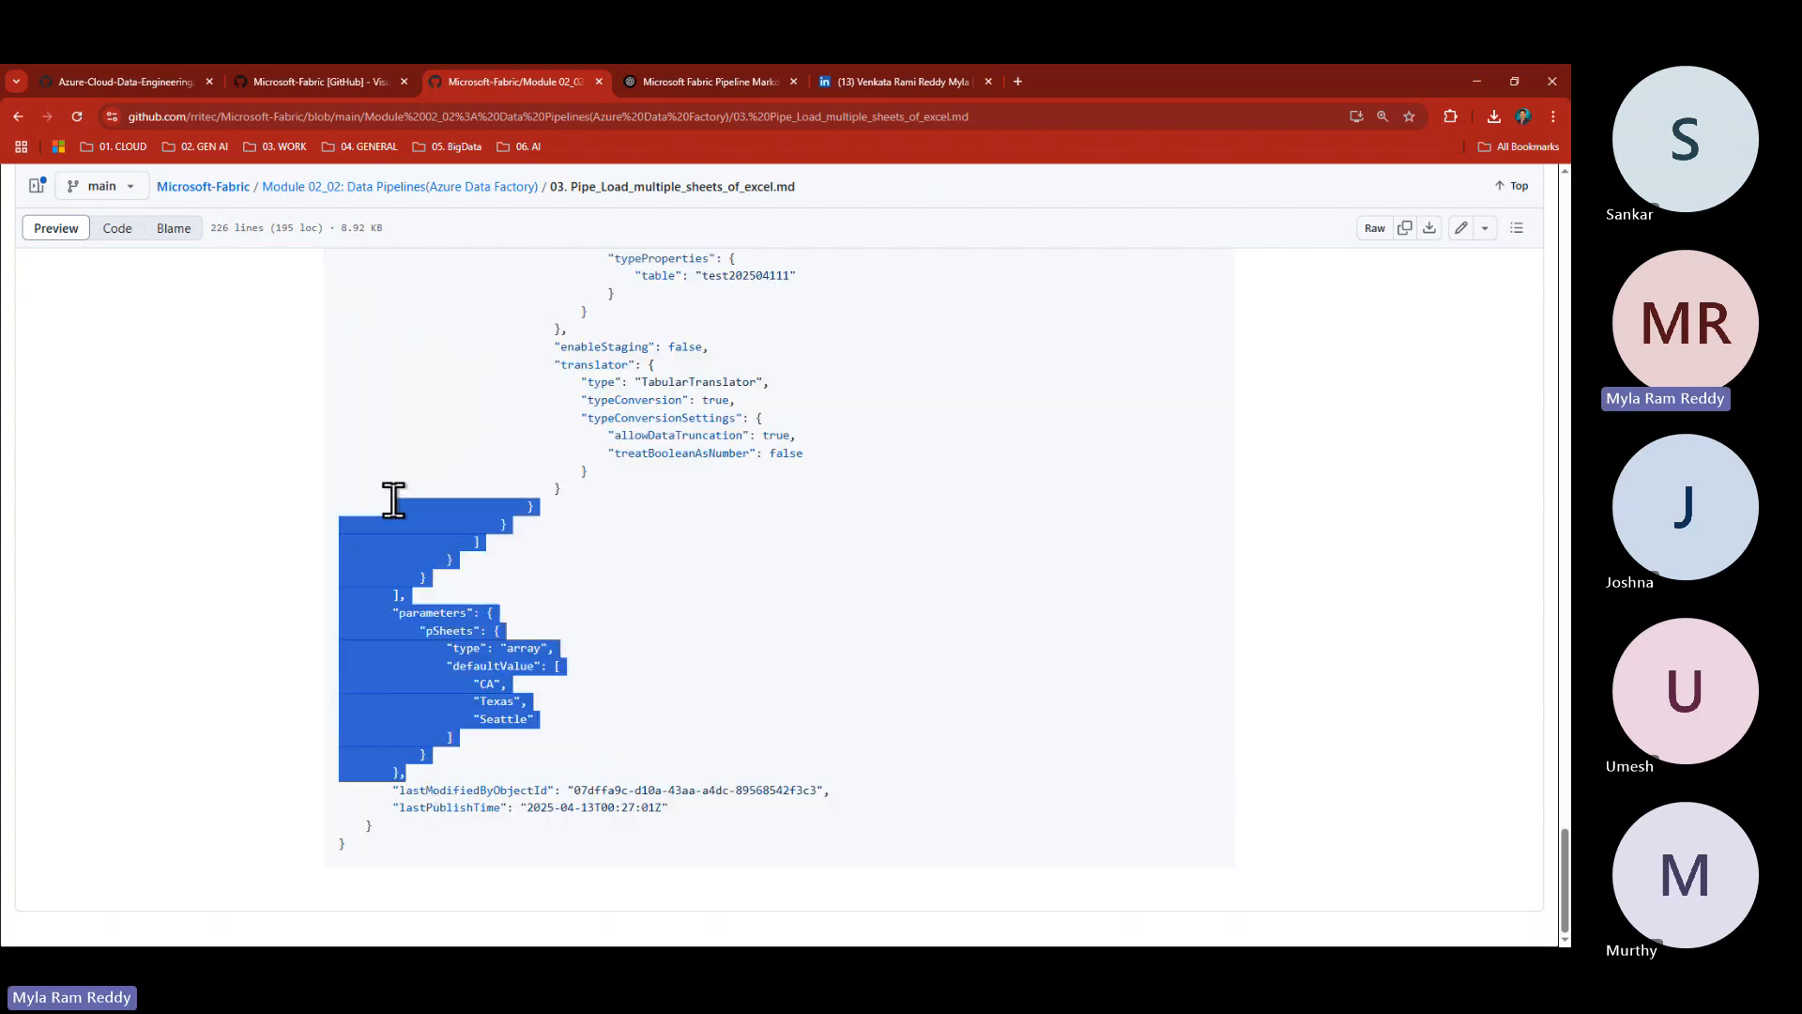
scroll(586, 661, "up", 3)
scroll(586, 660, "up", 15)
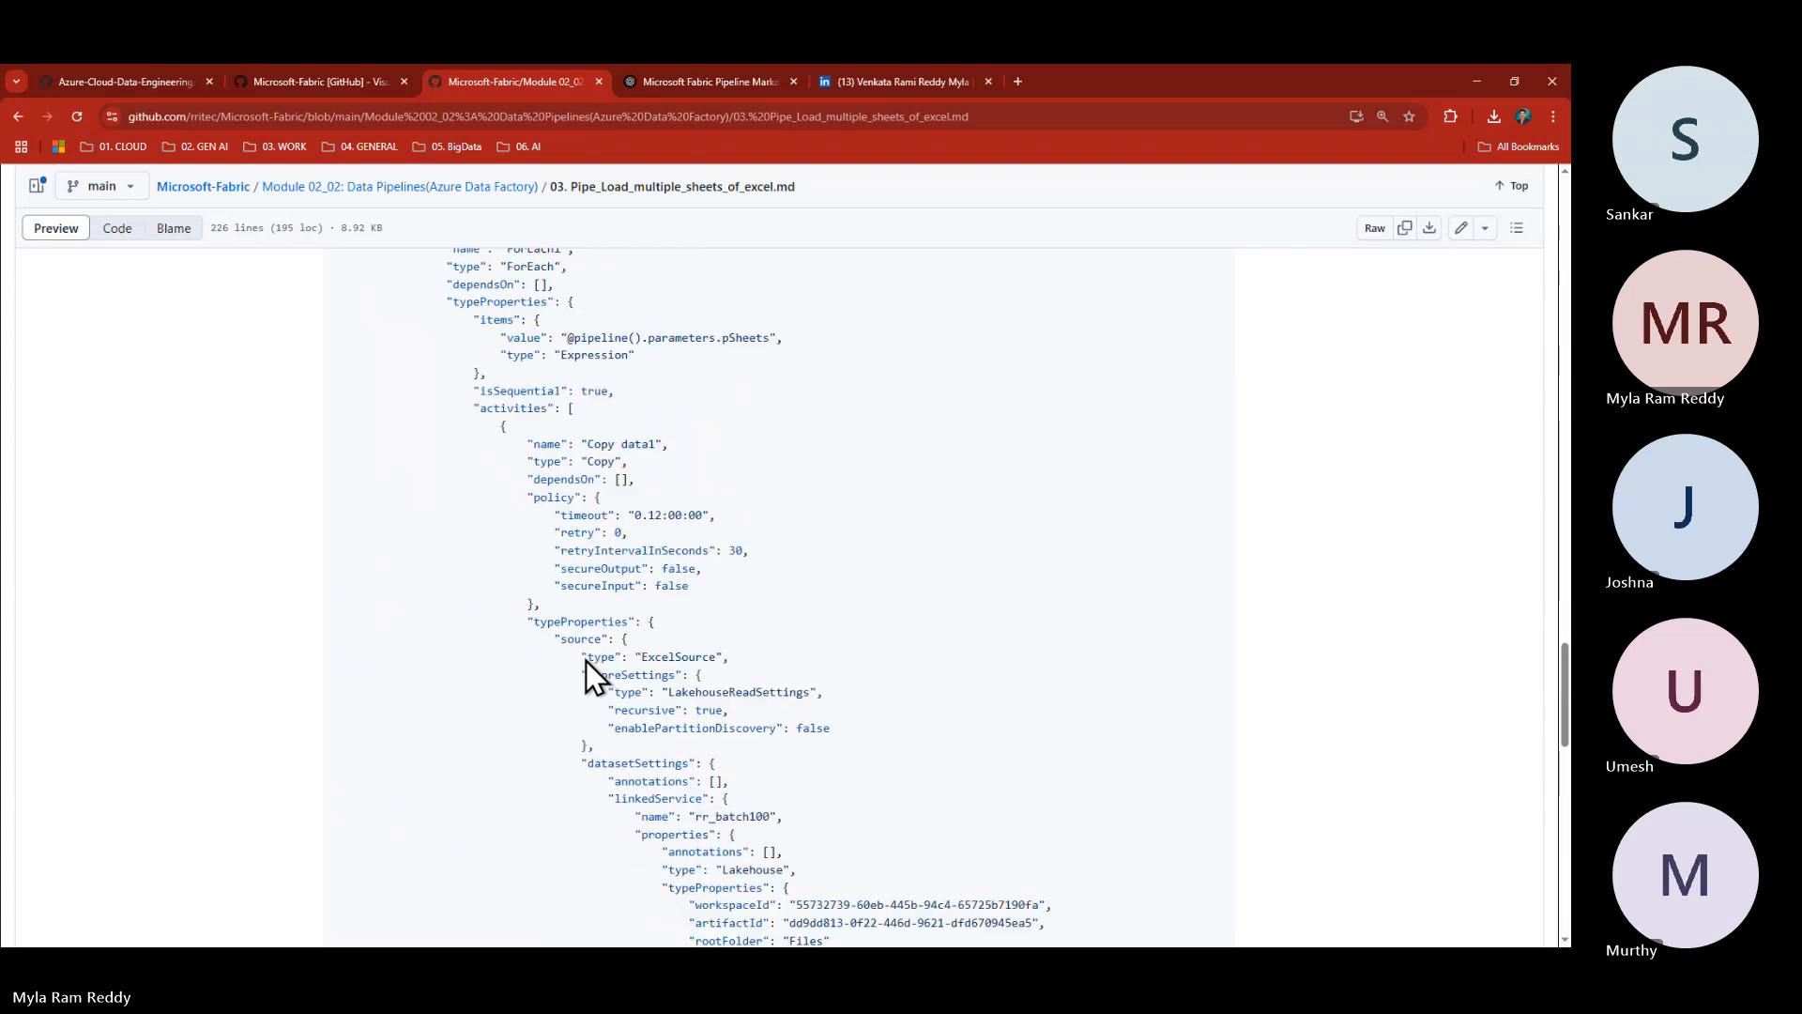
scroll(586, 661, "down", 1)
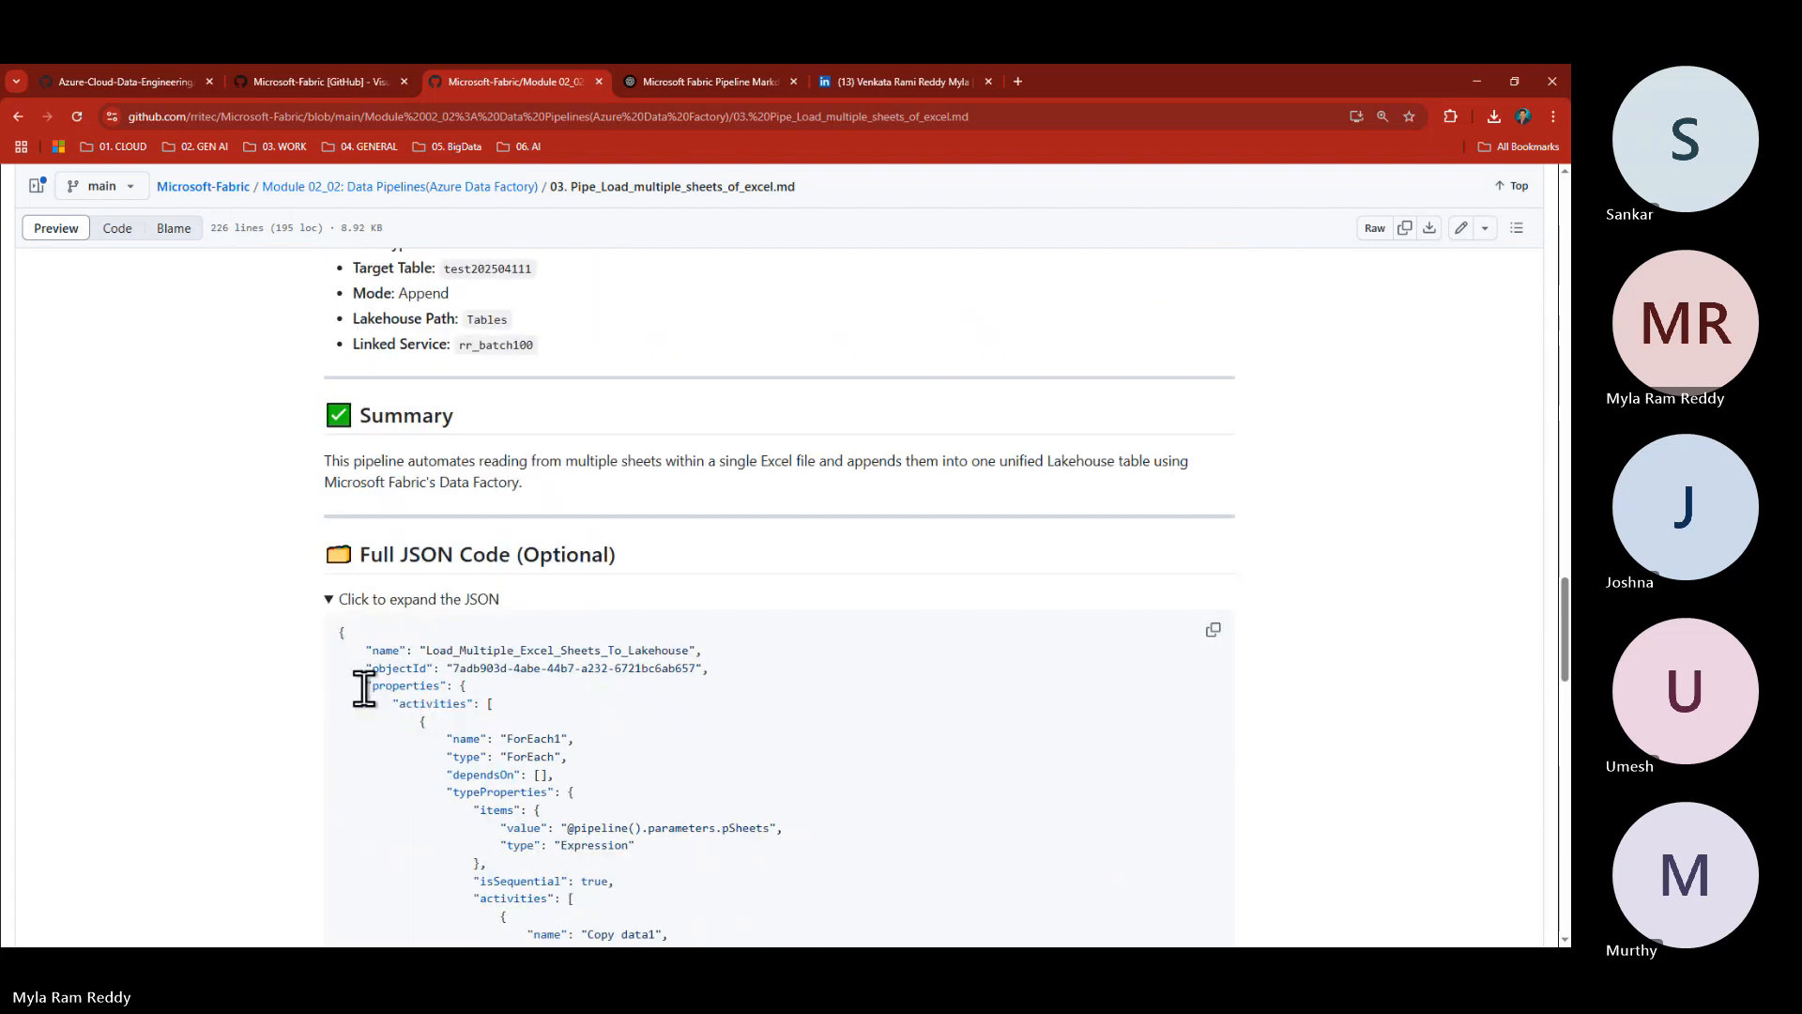
left_click_drag(362, 684, 696, 747)
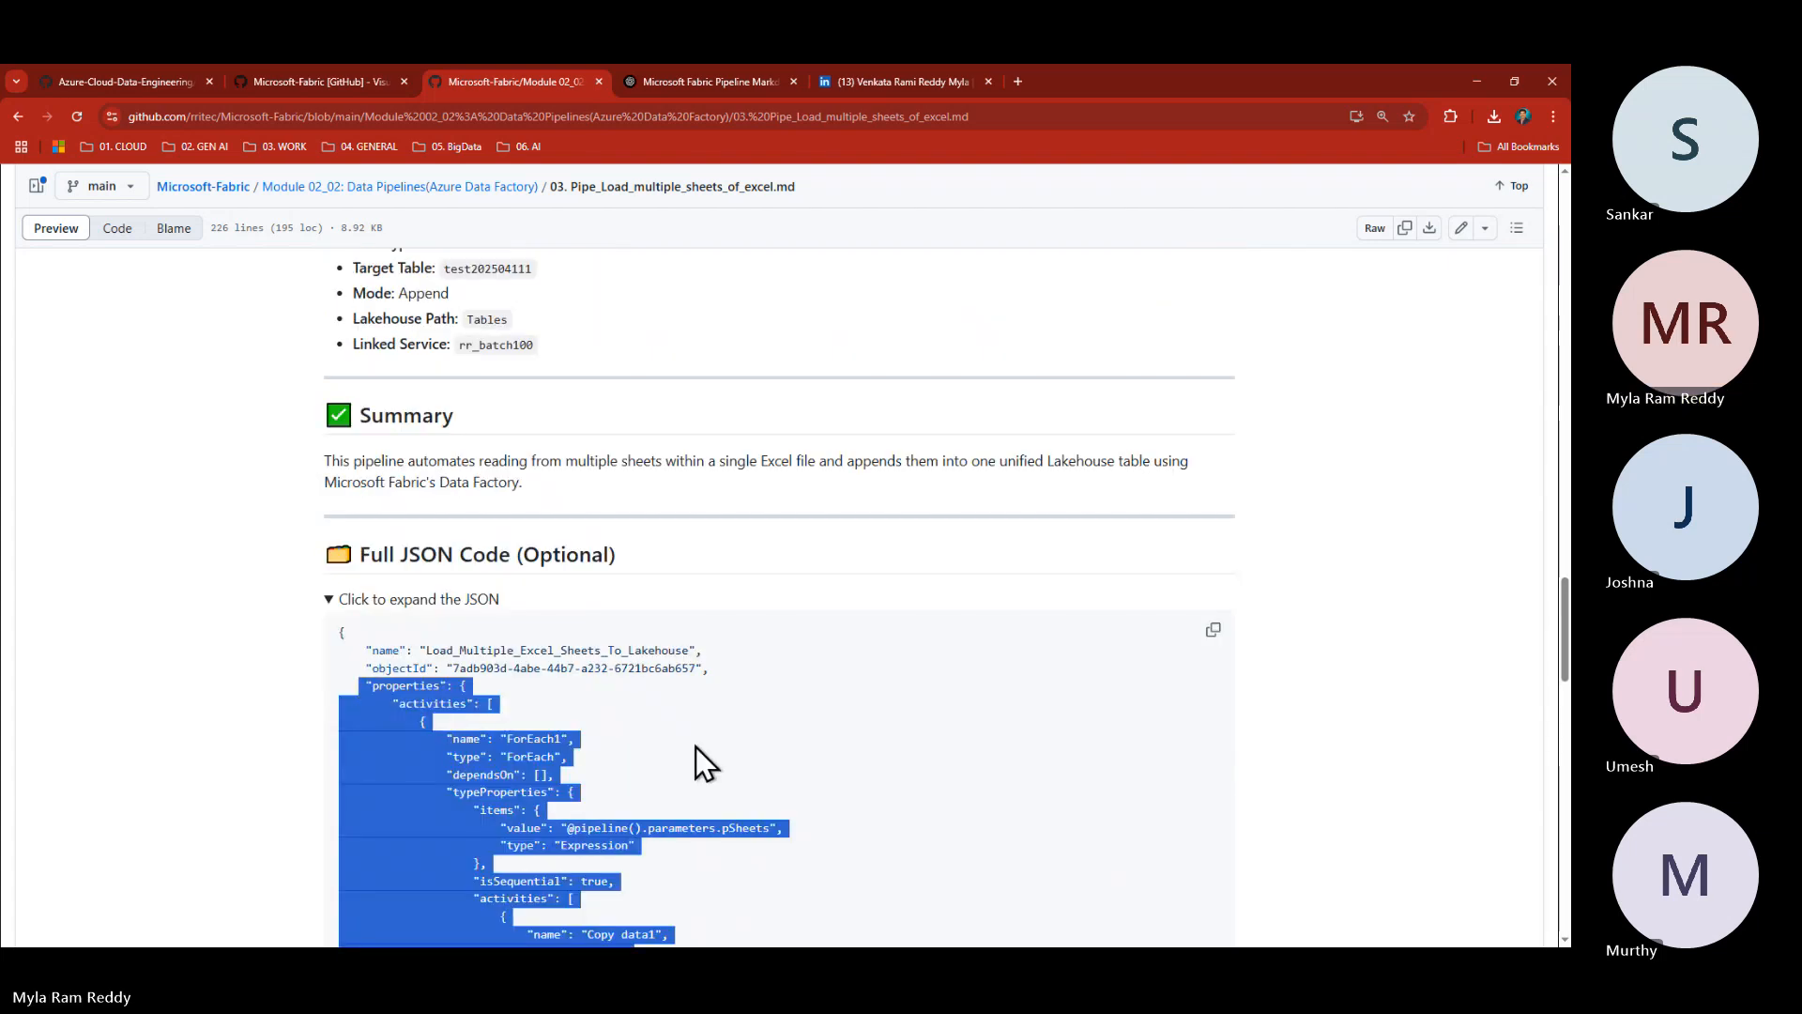
- Replace the "properties" and empty "activities" lines in pipeline5's JSON with the block copied from GitHub
key("alt+Tab")
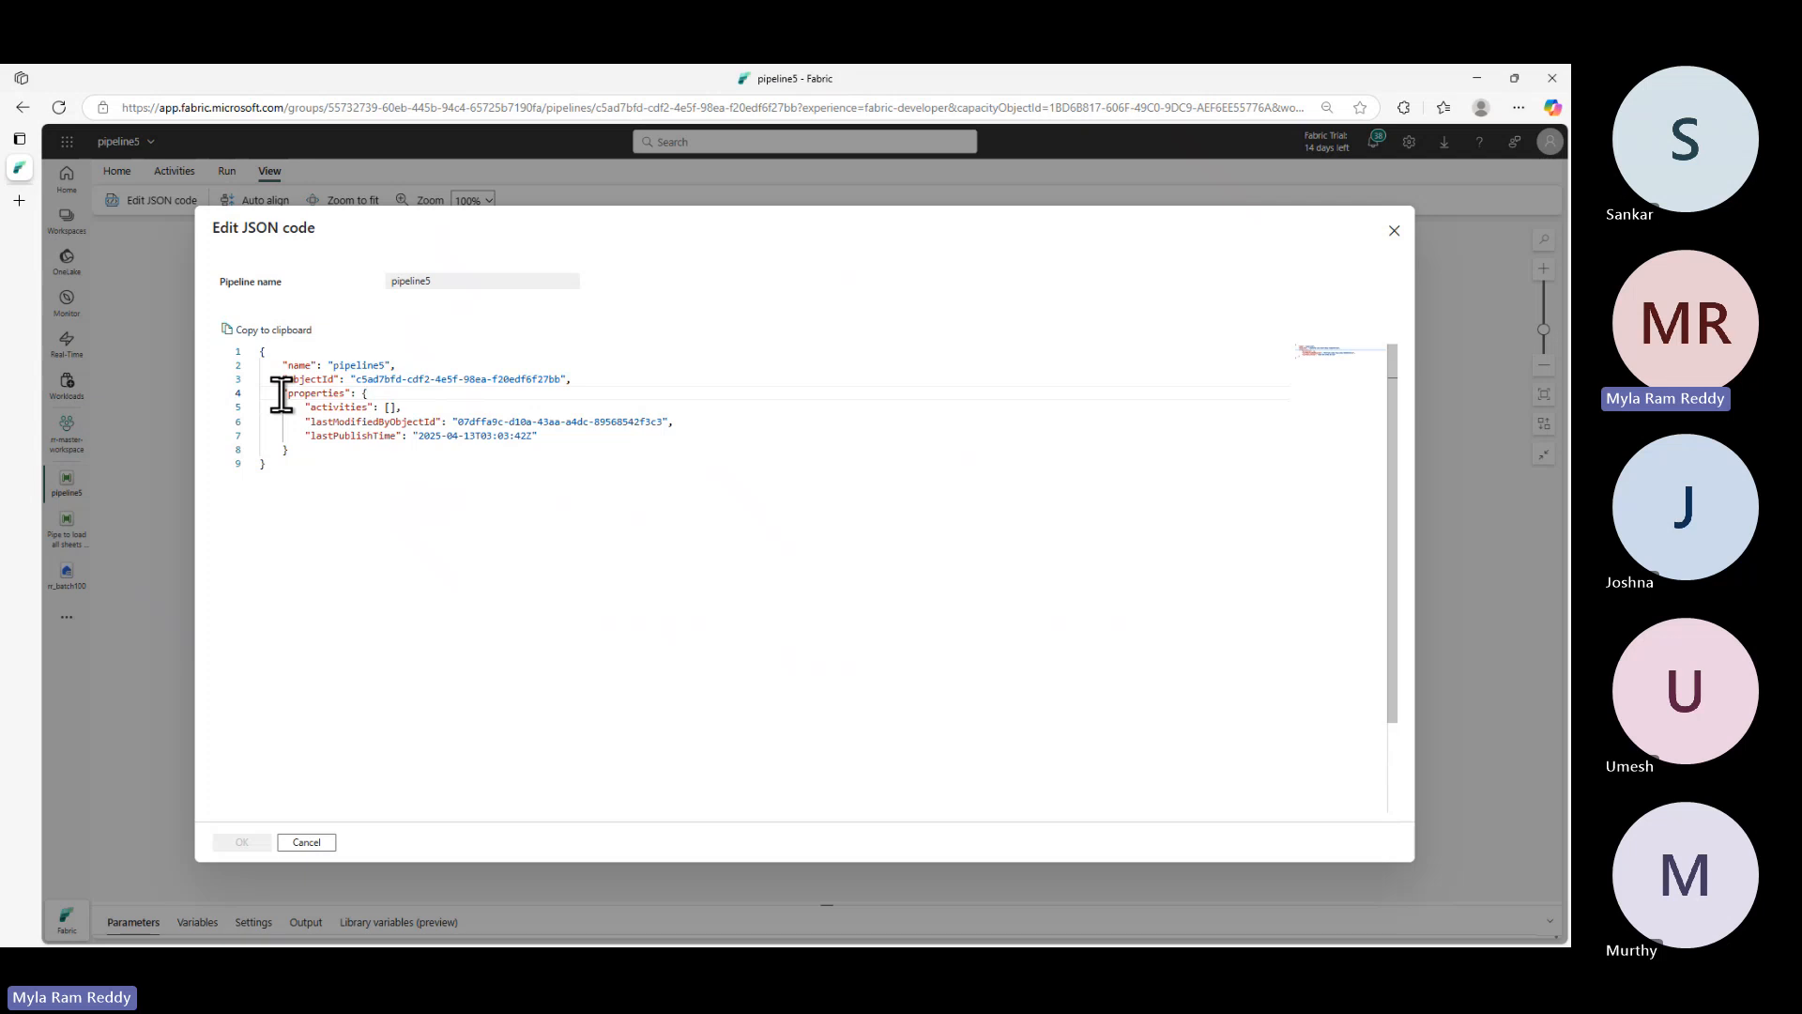
left_click_drag(283, 393, 405, 405)
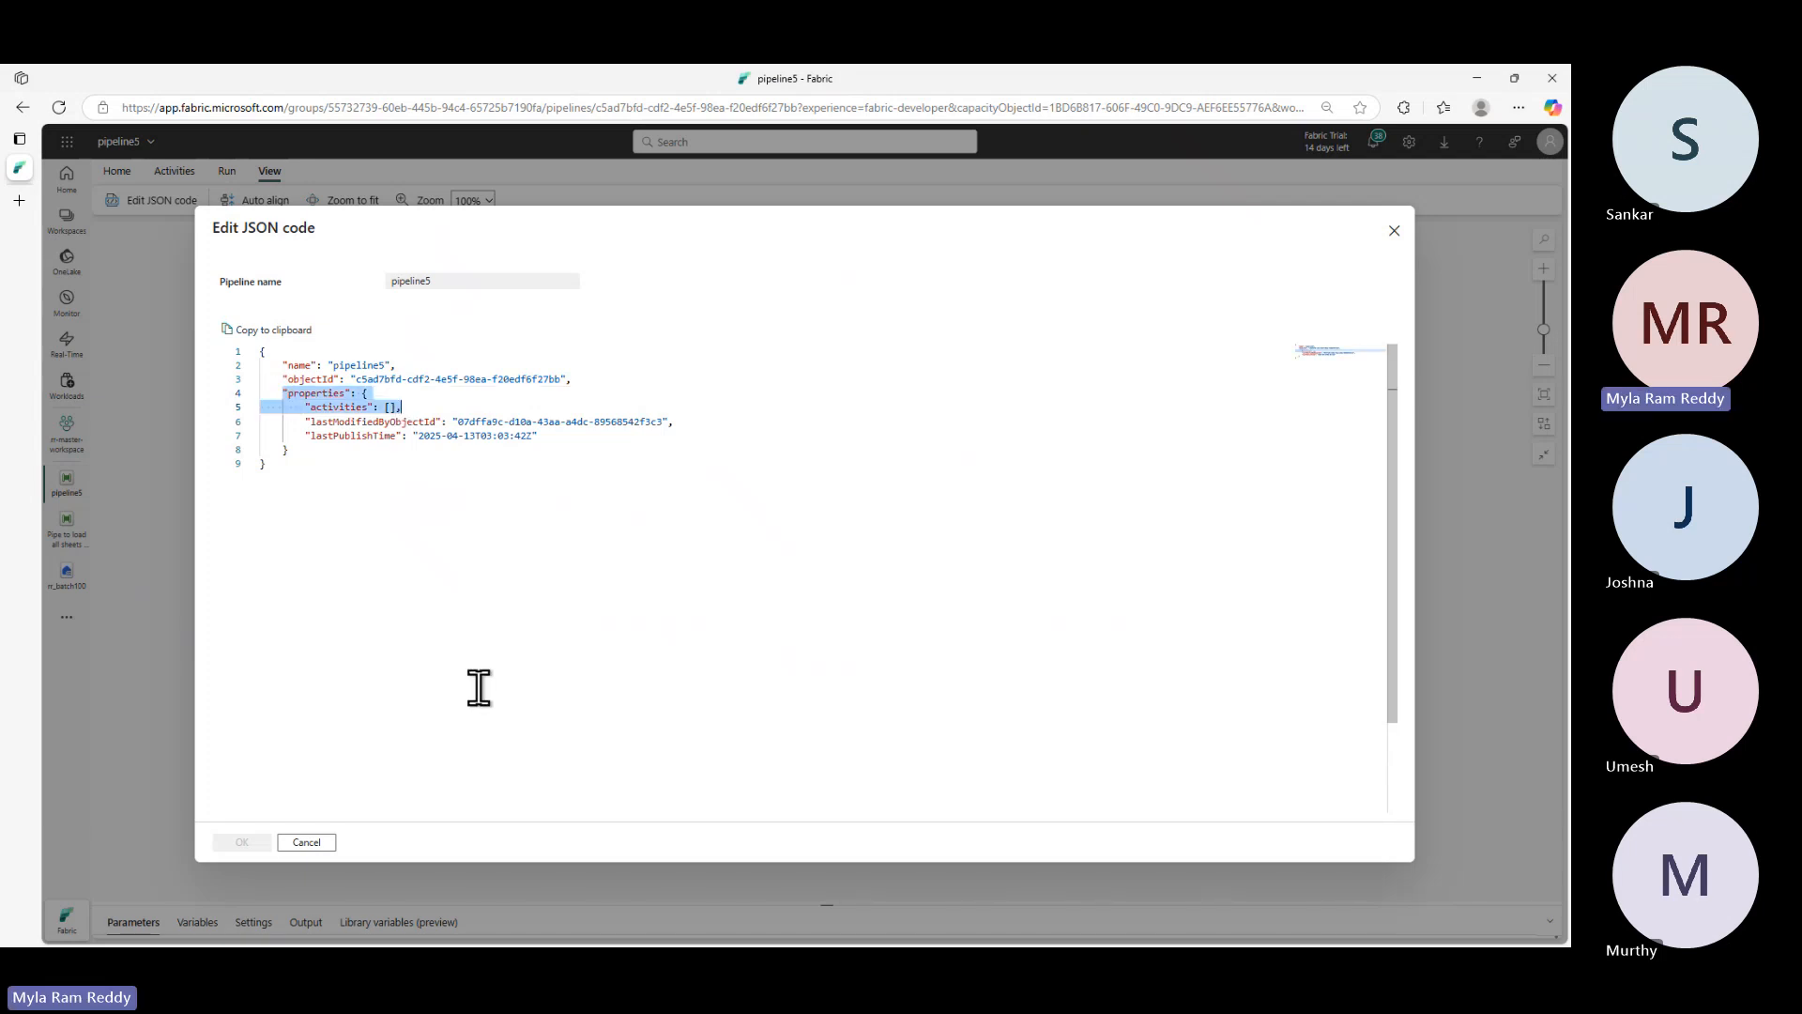
key("ctrl+v")
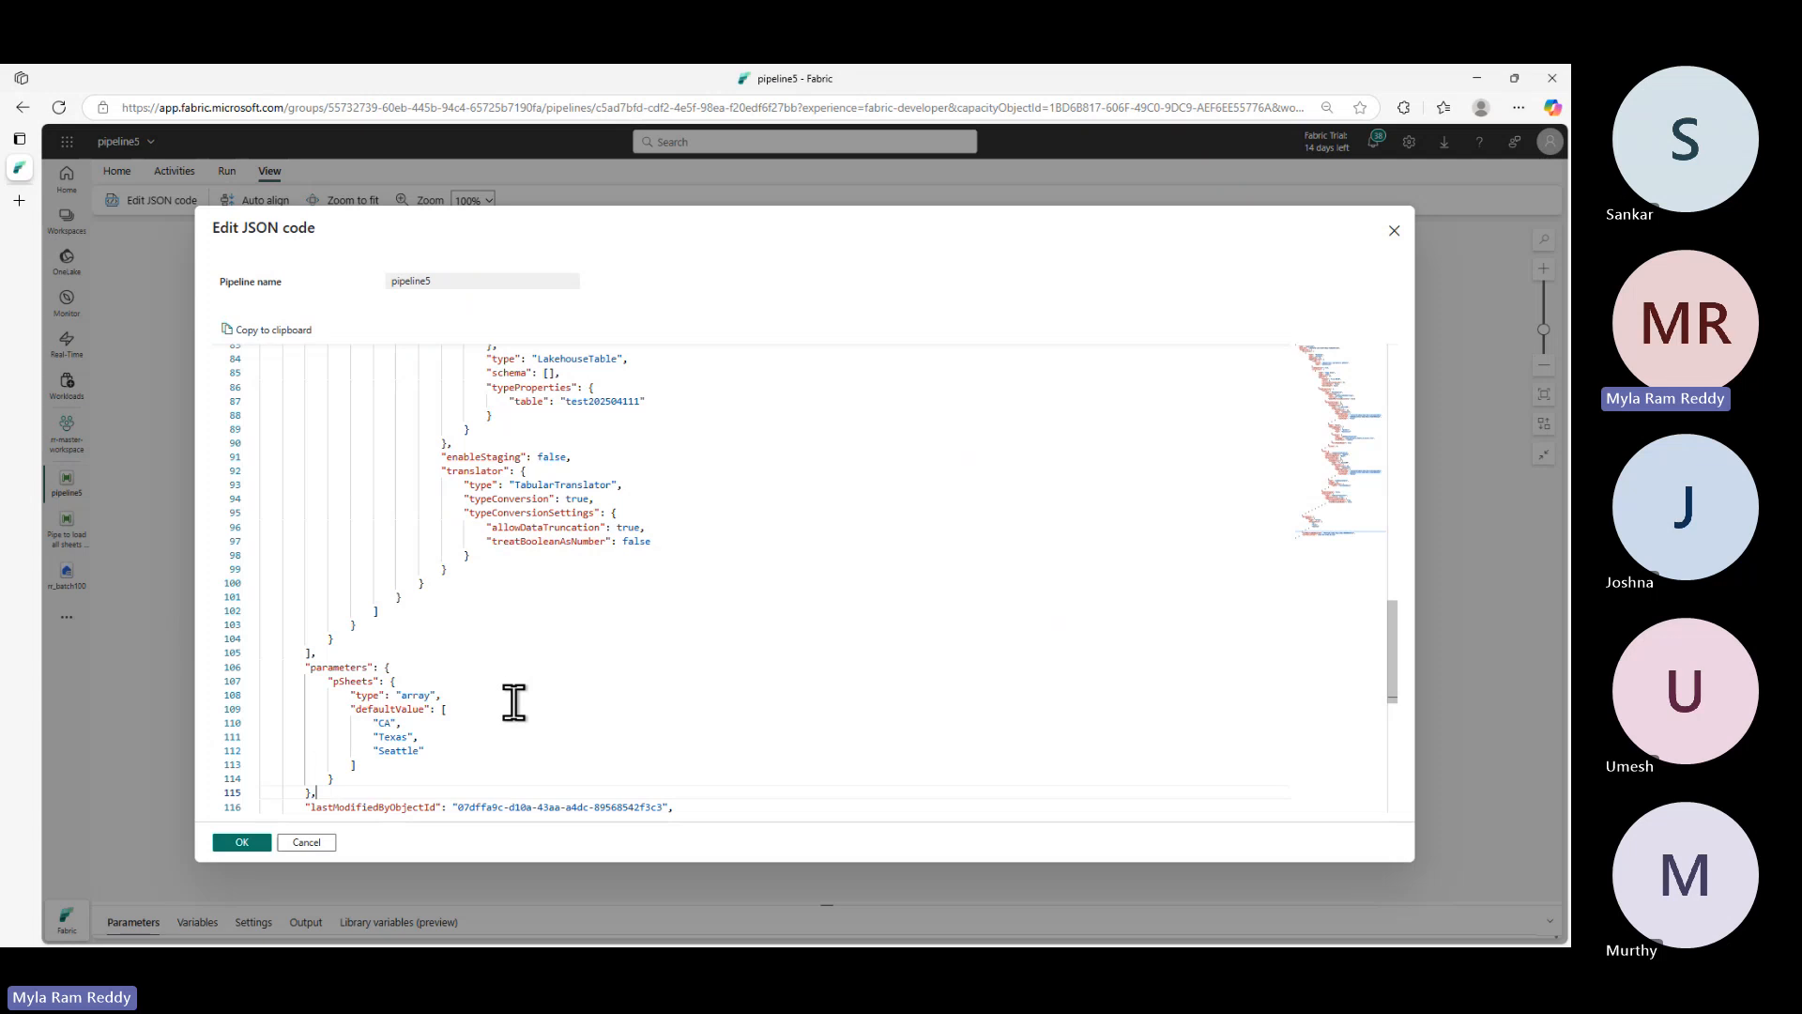
- Review pipeline5's JSON, checking the name, objectId, lastModifiedByObjectId and lastPublishTime lines around the pasted block
scroll(515, 702, "down", 1)
scroll(514, 702, "up", 20)
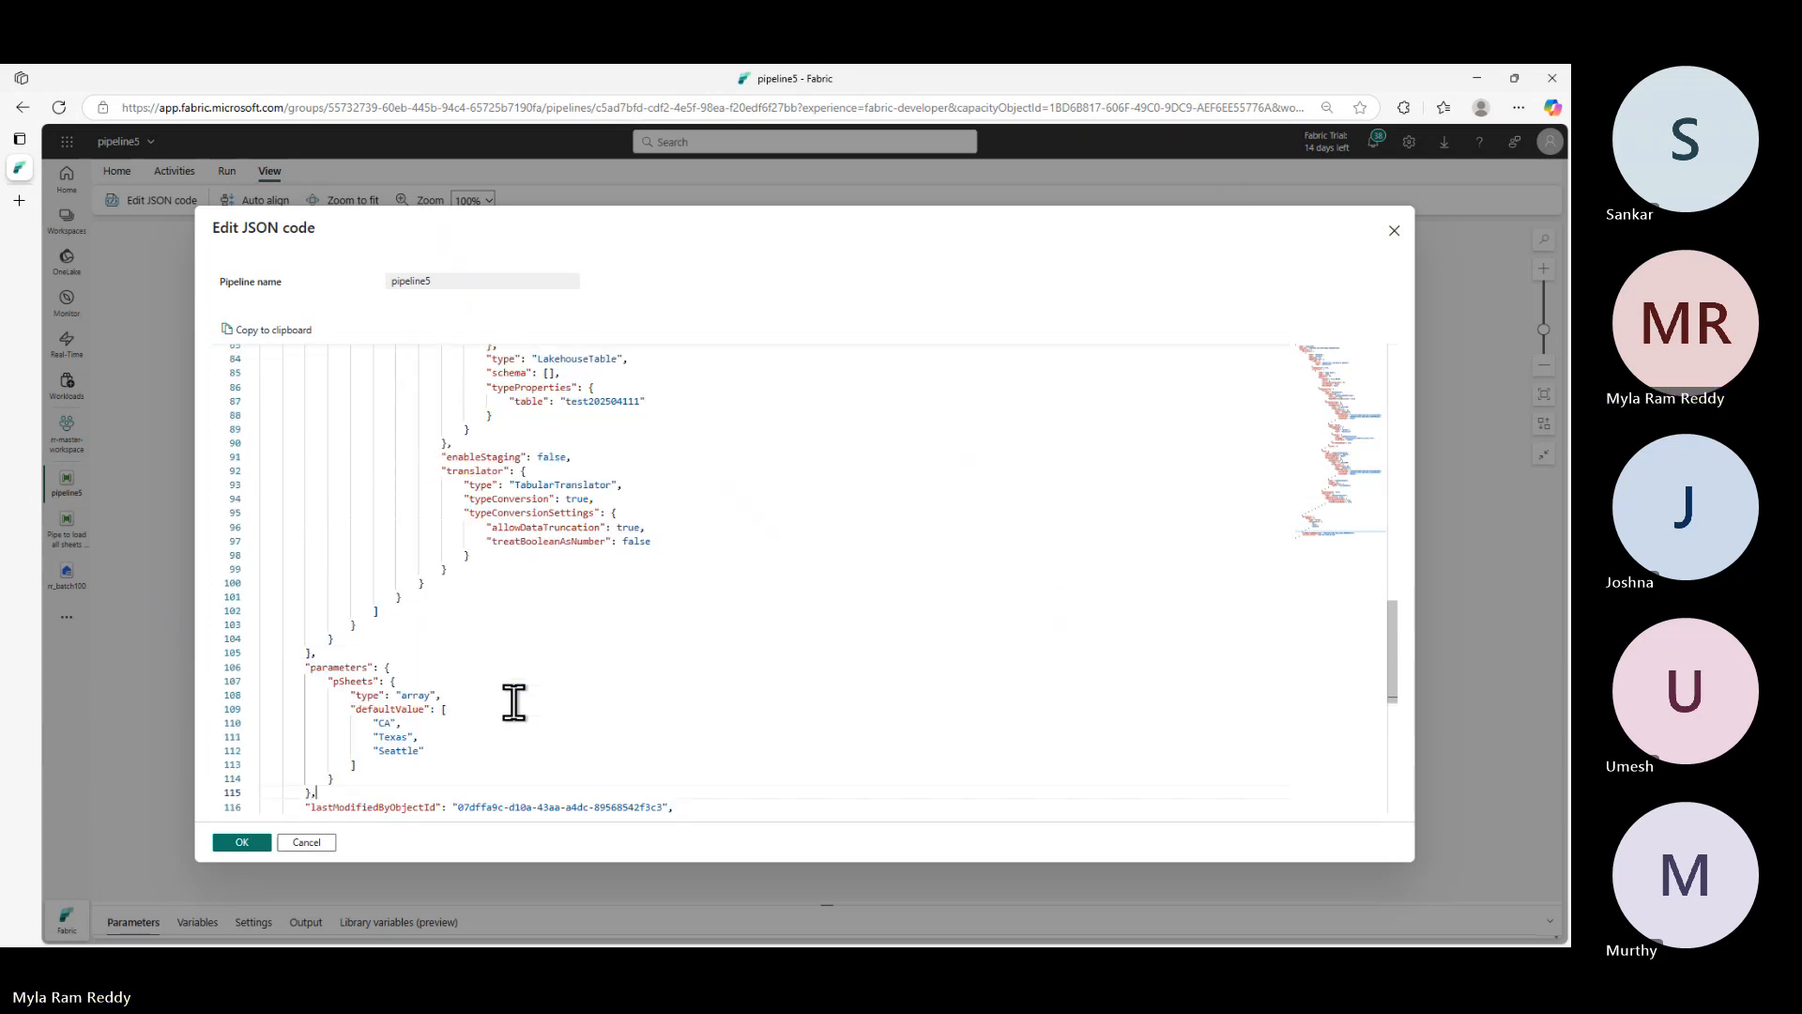
scroll(514, 702, "up", 2)
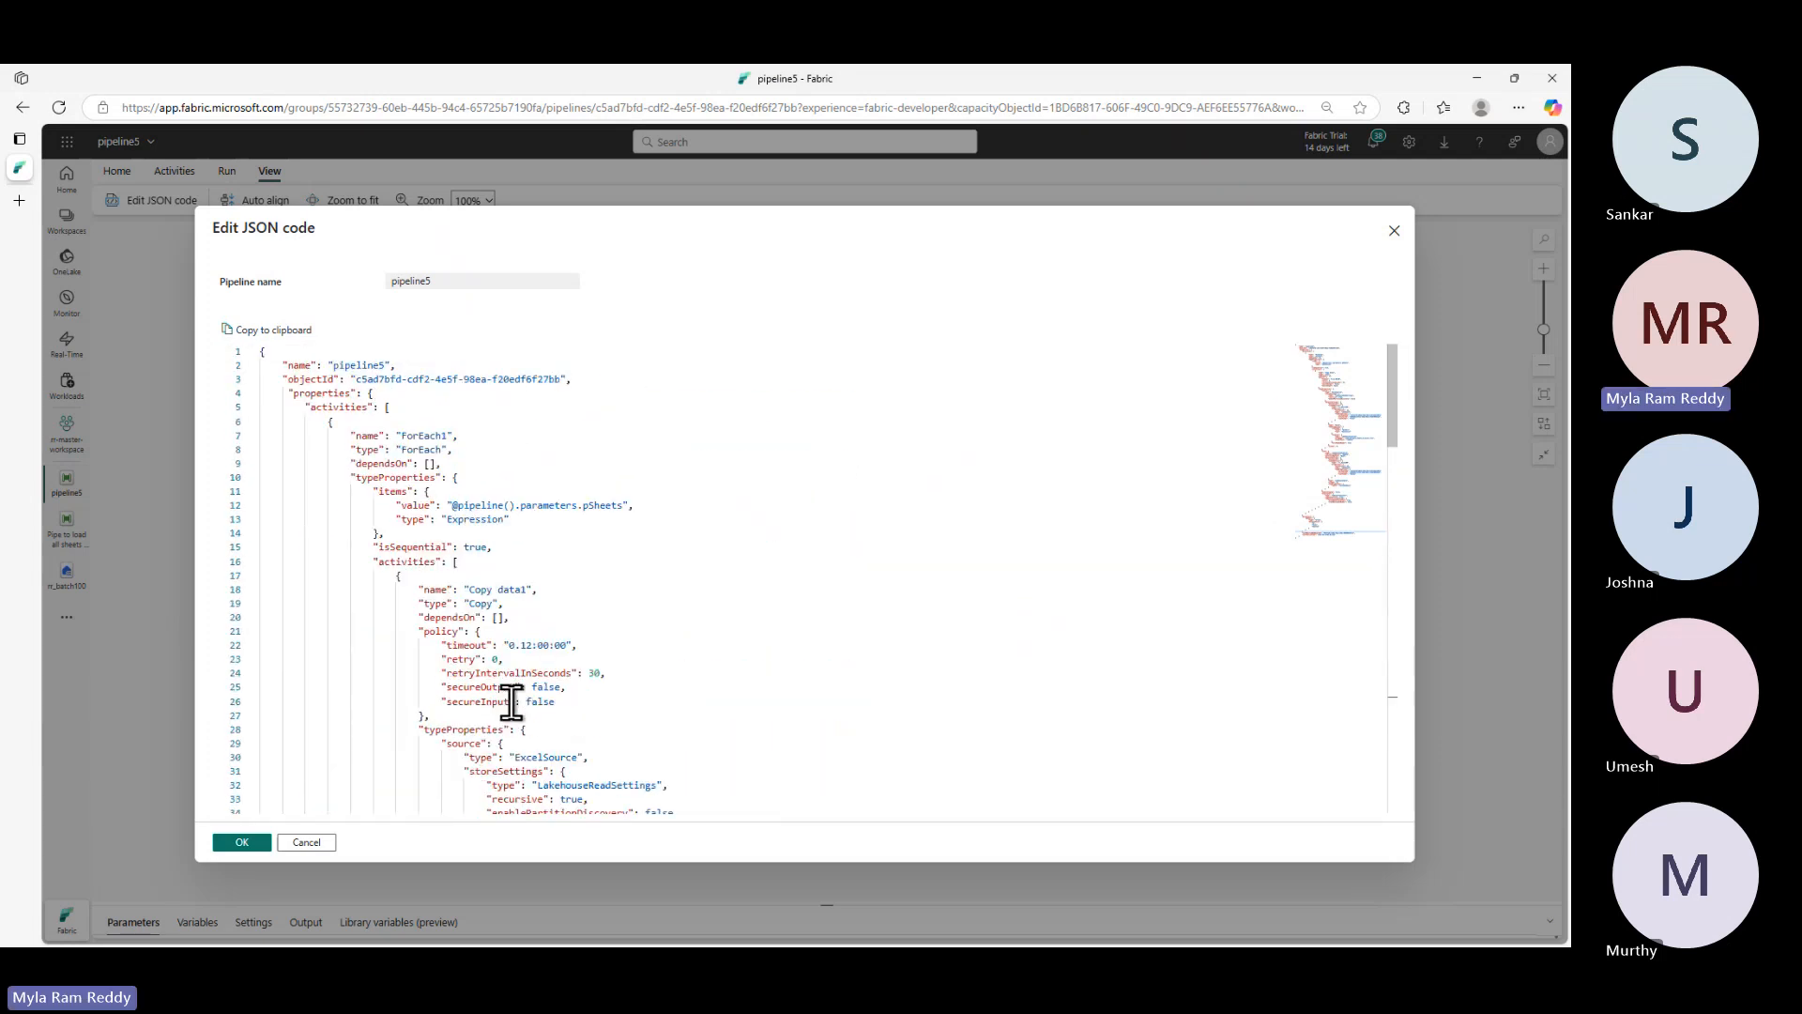
left_click_drag(280, 365, 403, 358)
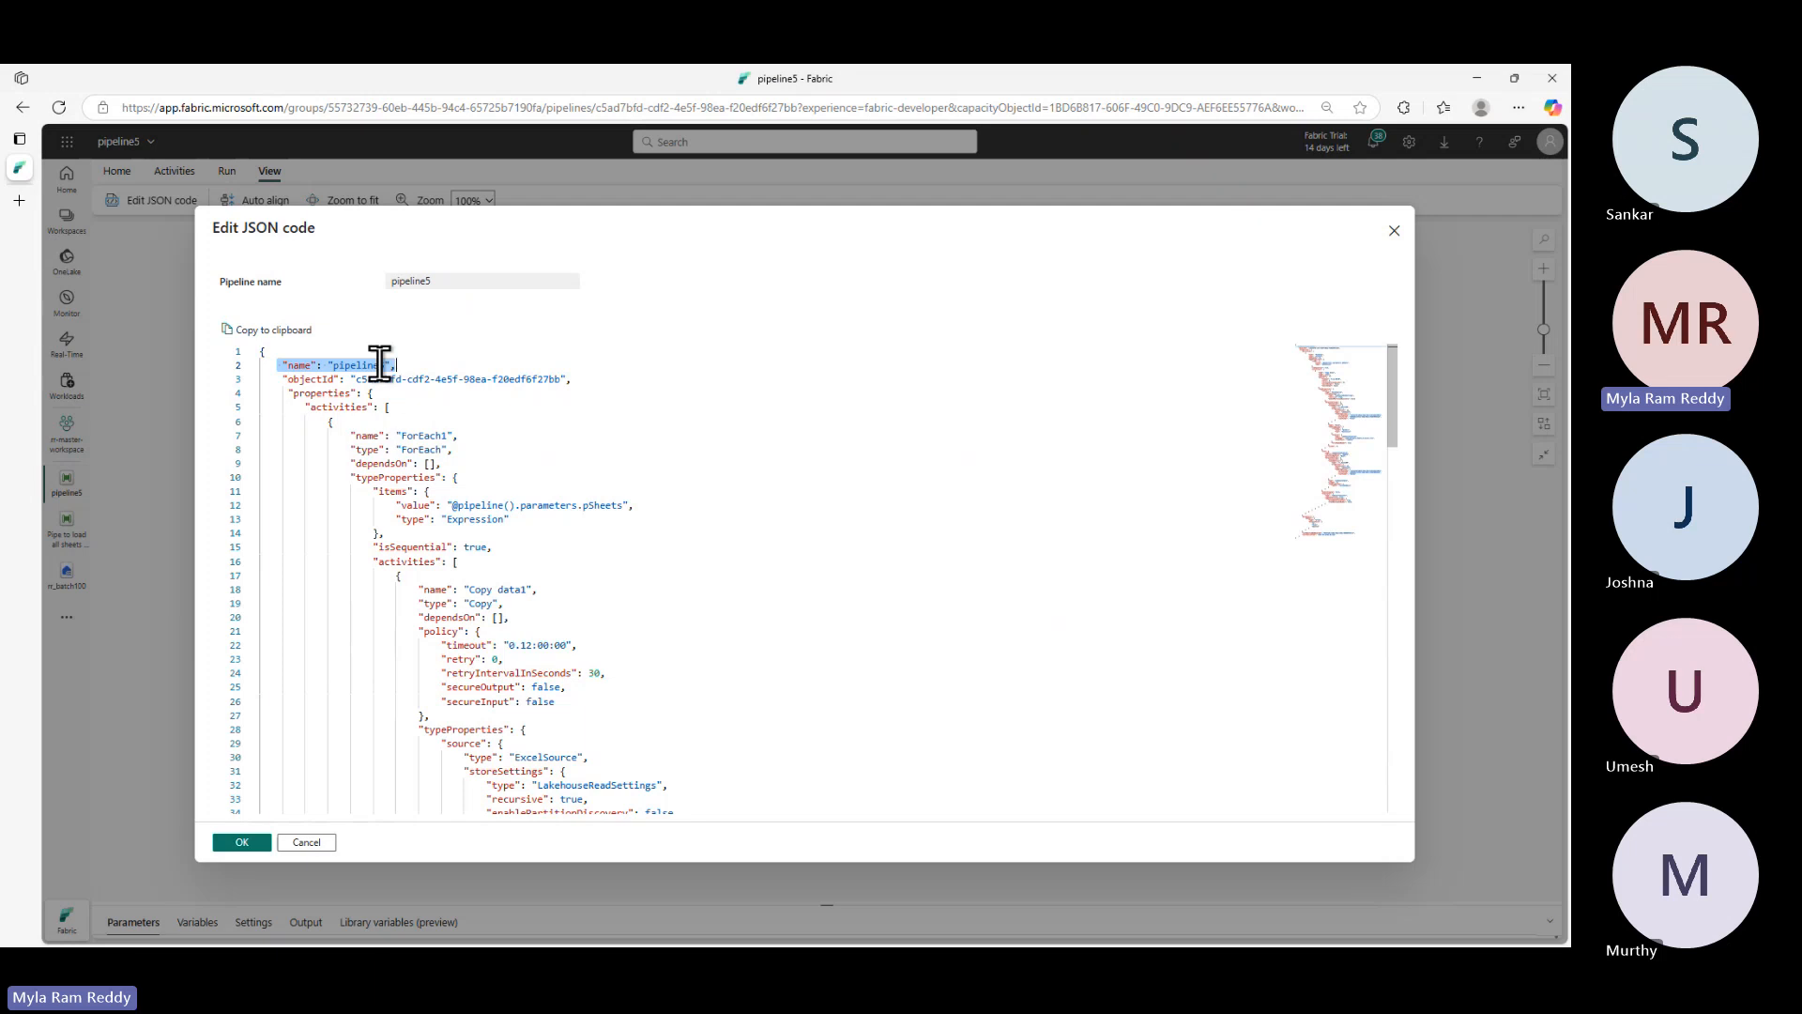
left_click_drag(277, 379, 571, 379)
scroll(451, 676, "down", 20)
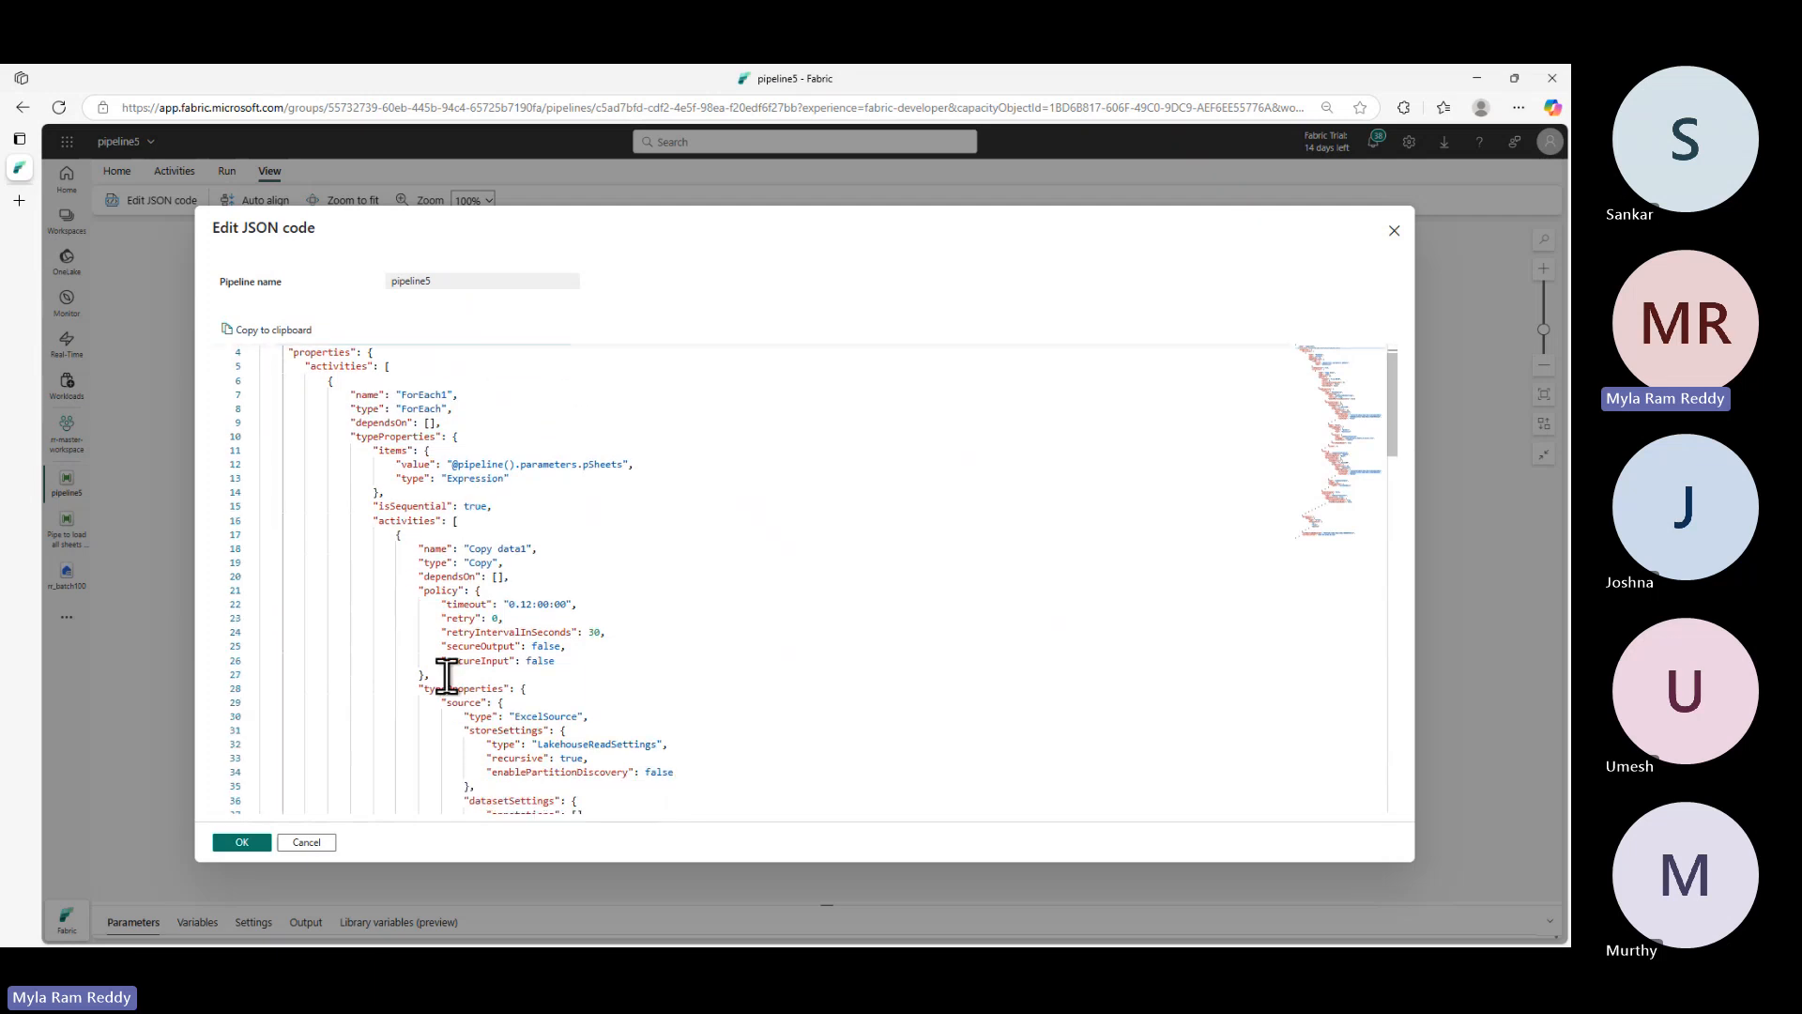
scroll(447, 676, "down", 3)
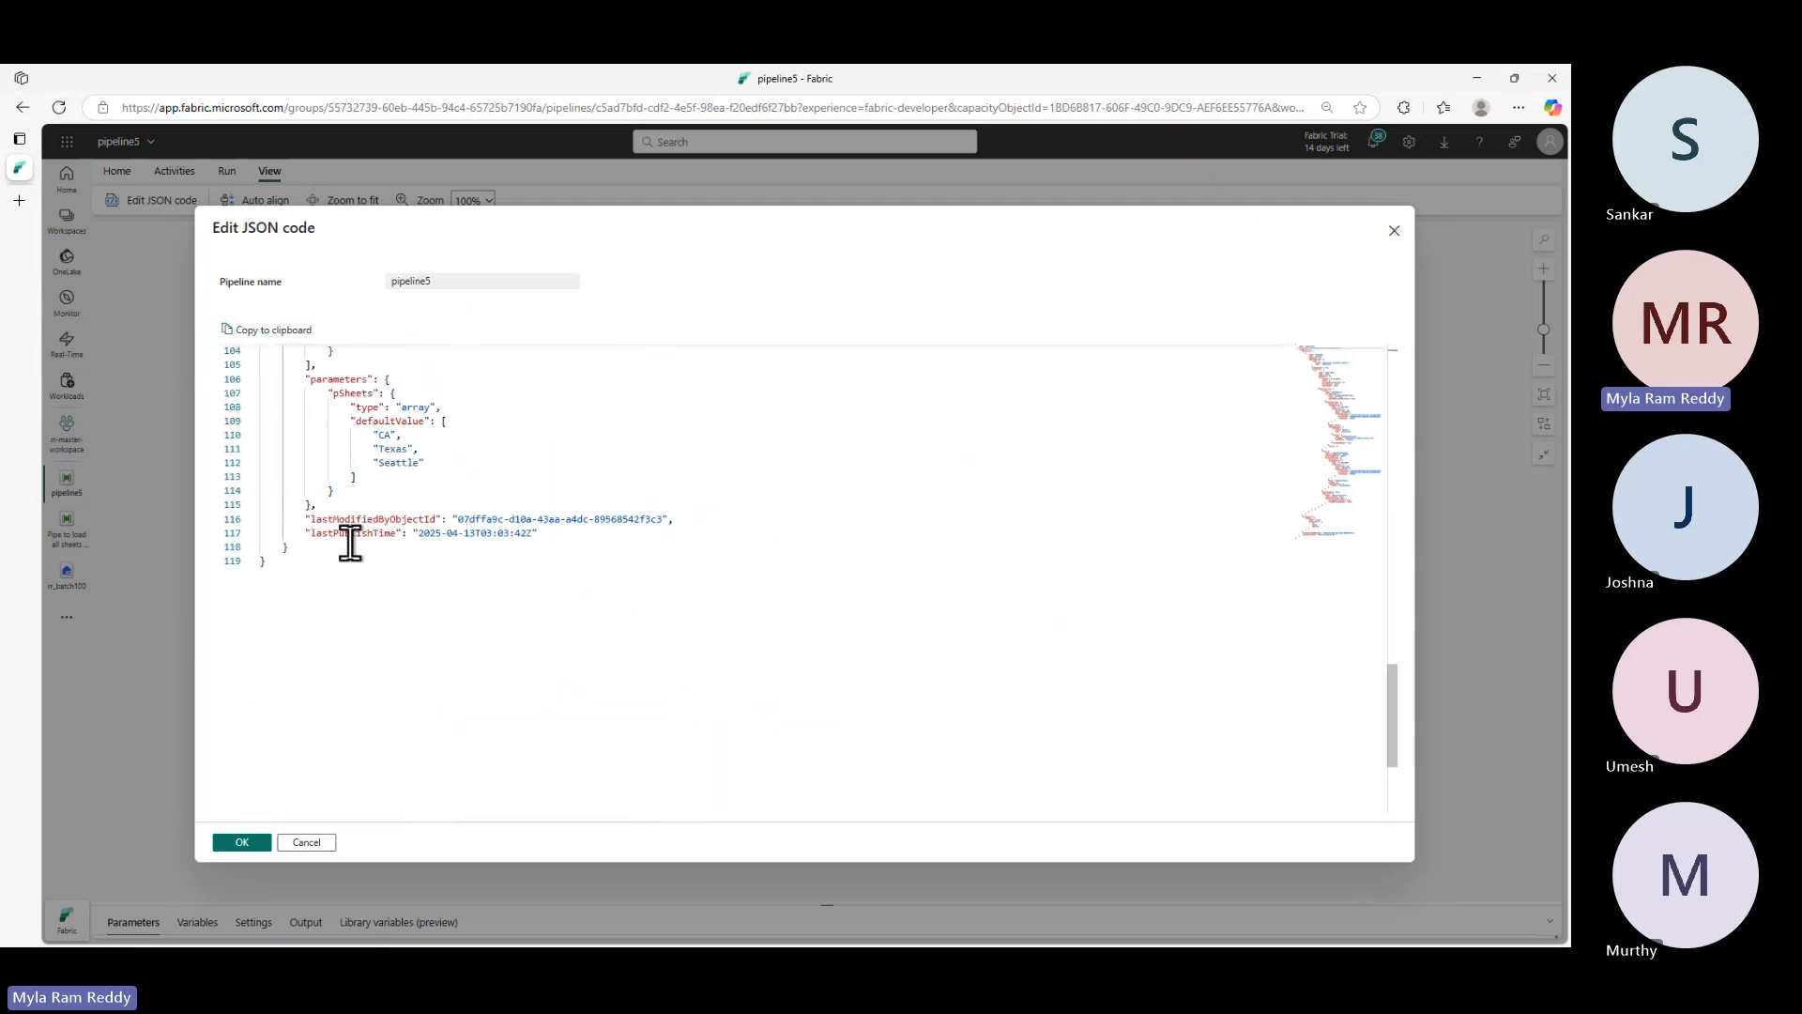
left_click_drag(298, 518, 676, 518)
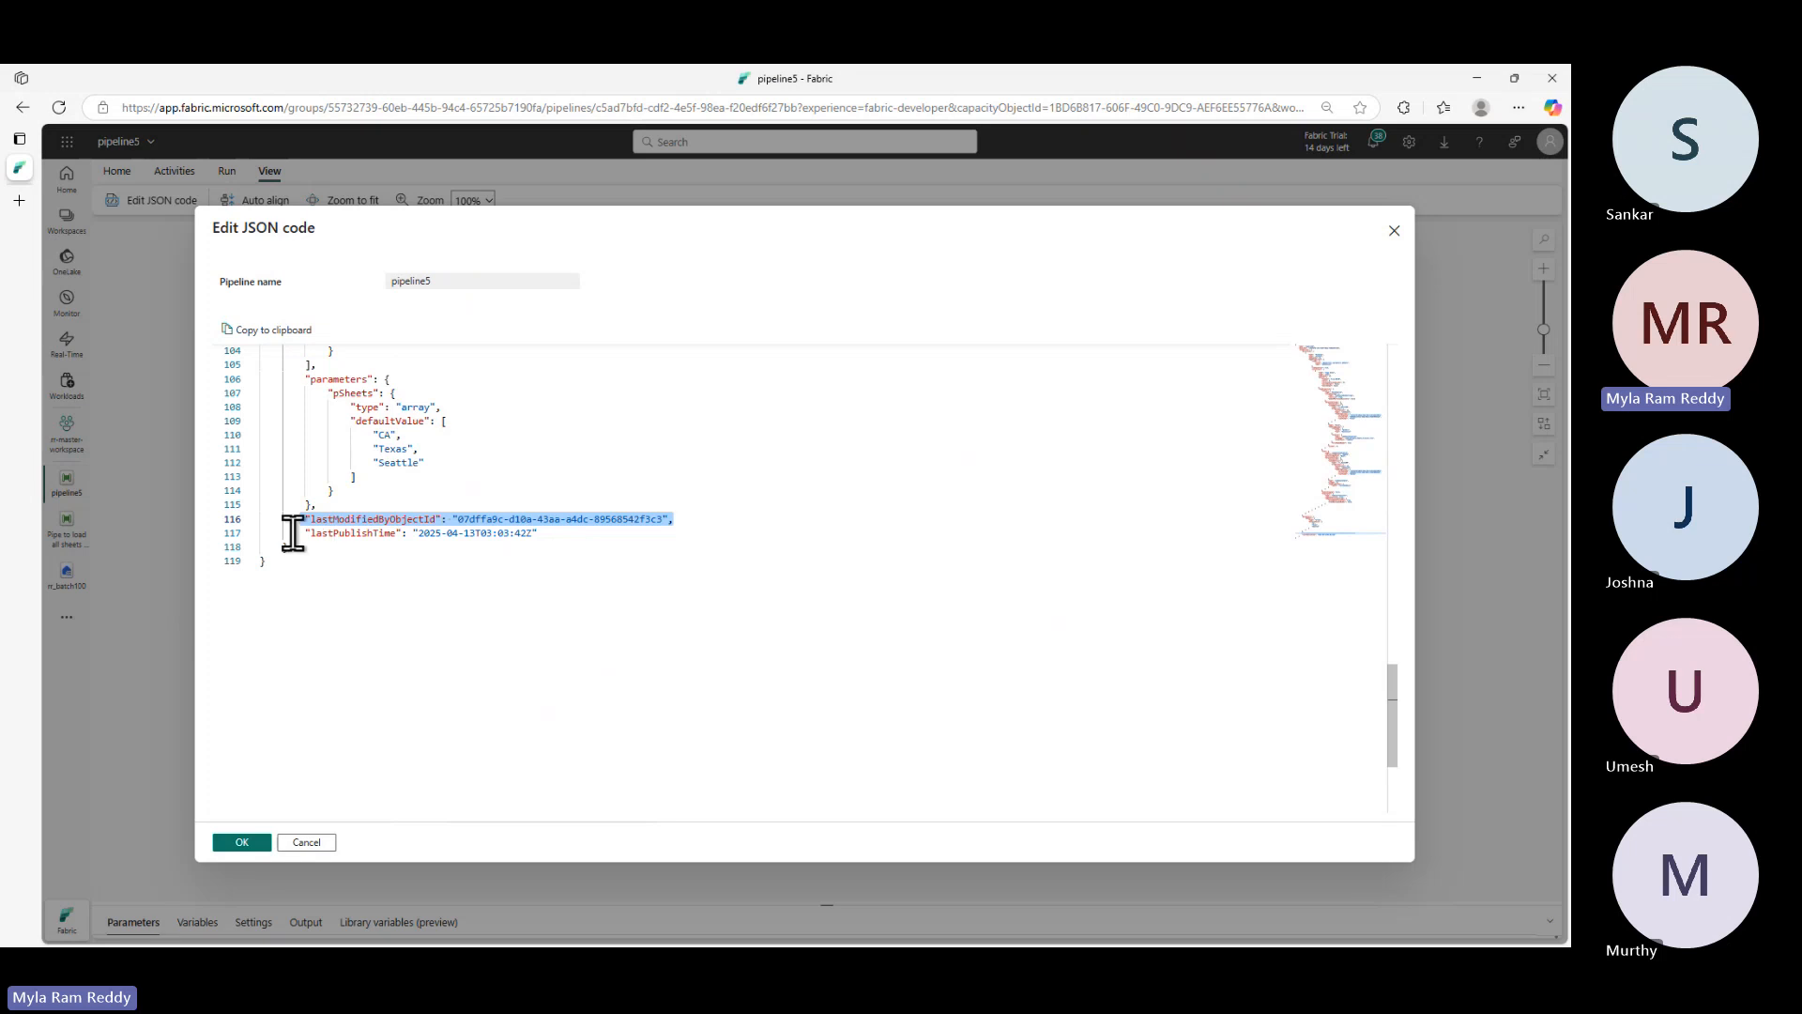
left_click_drag(293, 532, 591, 530)
- Apply the JSON code to pipeline5 and move the ForEach1 activity toward the middle of the canvas
left_click(246, 843)
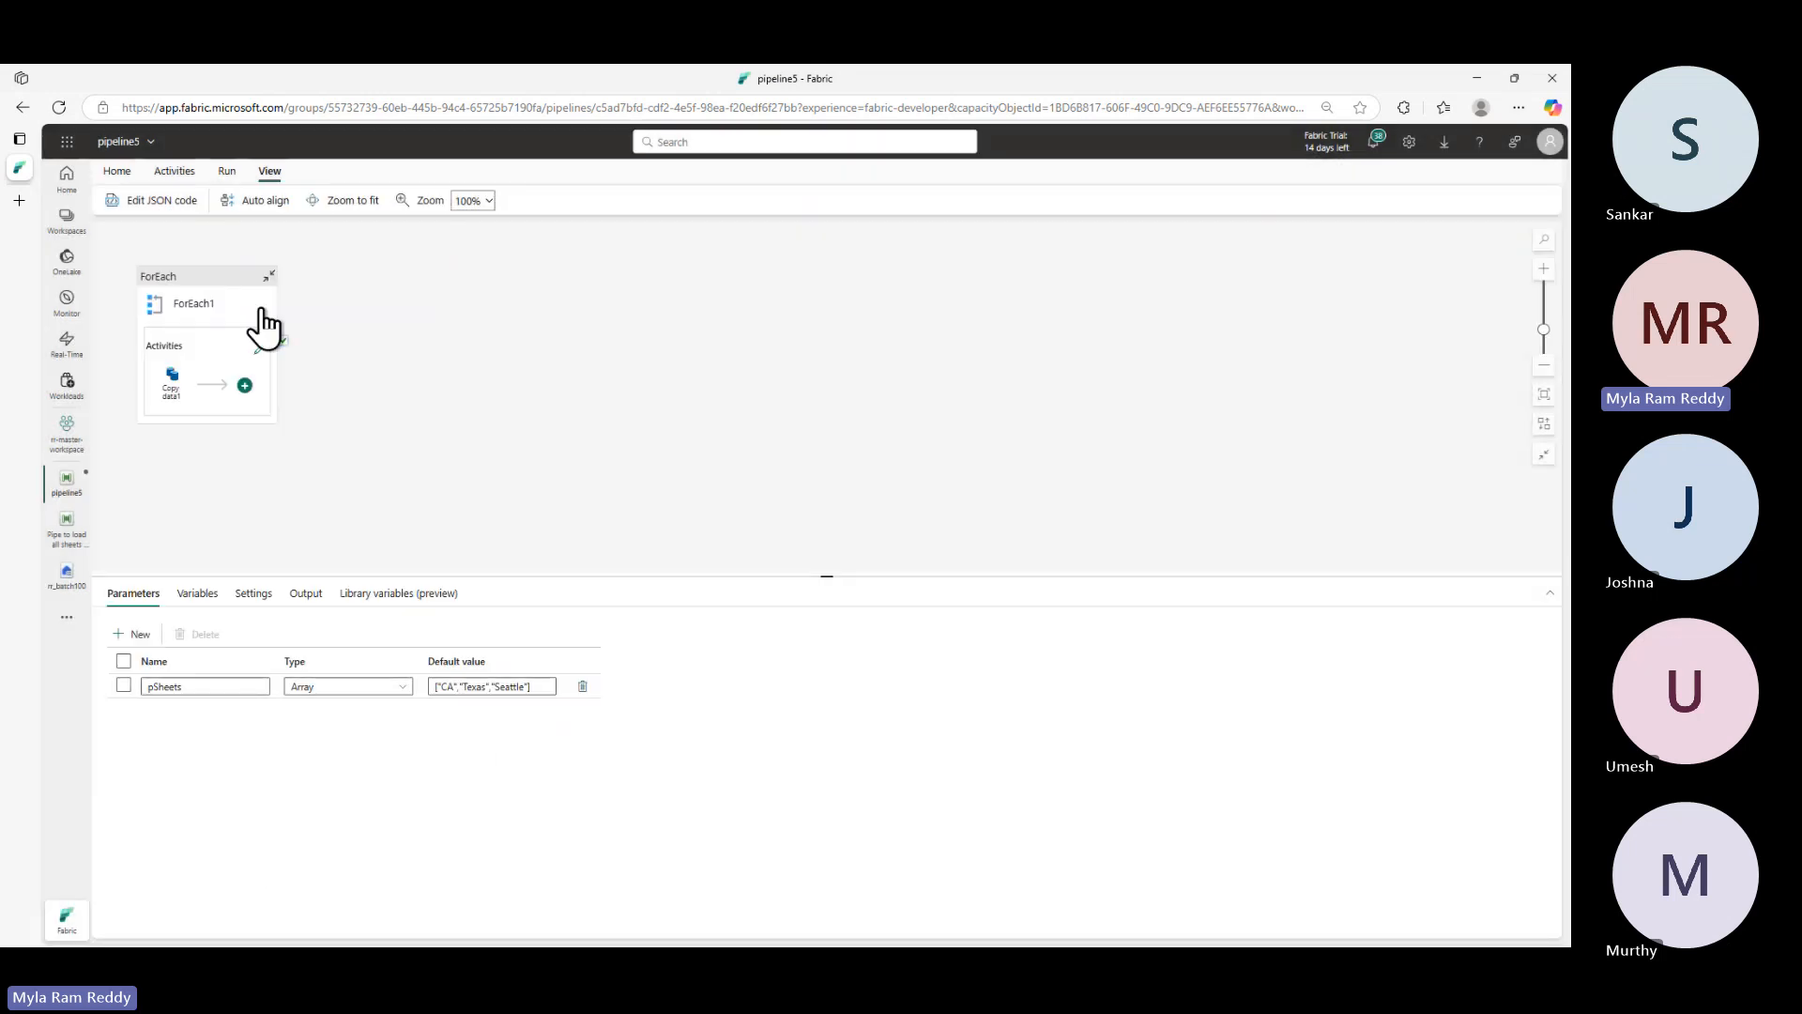
left_click_drag(201, 301, 702, 293)
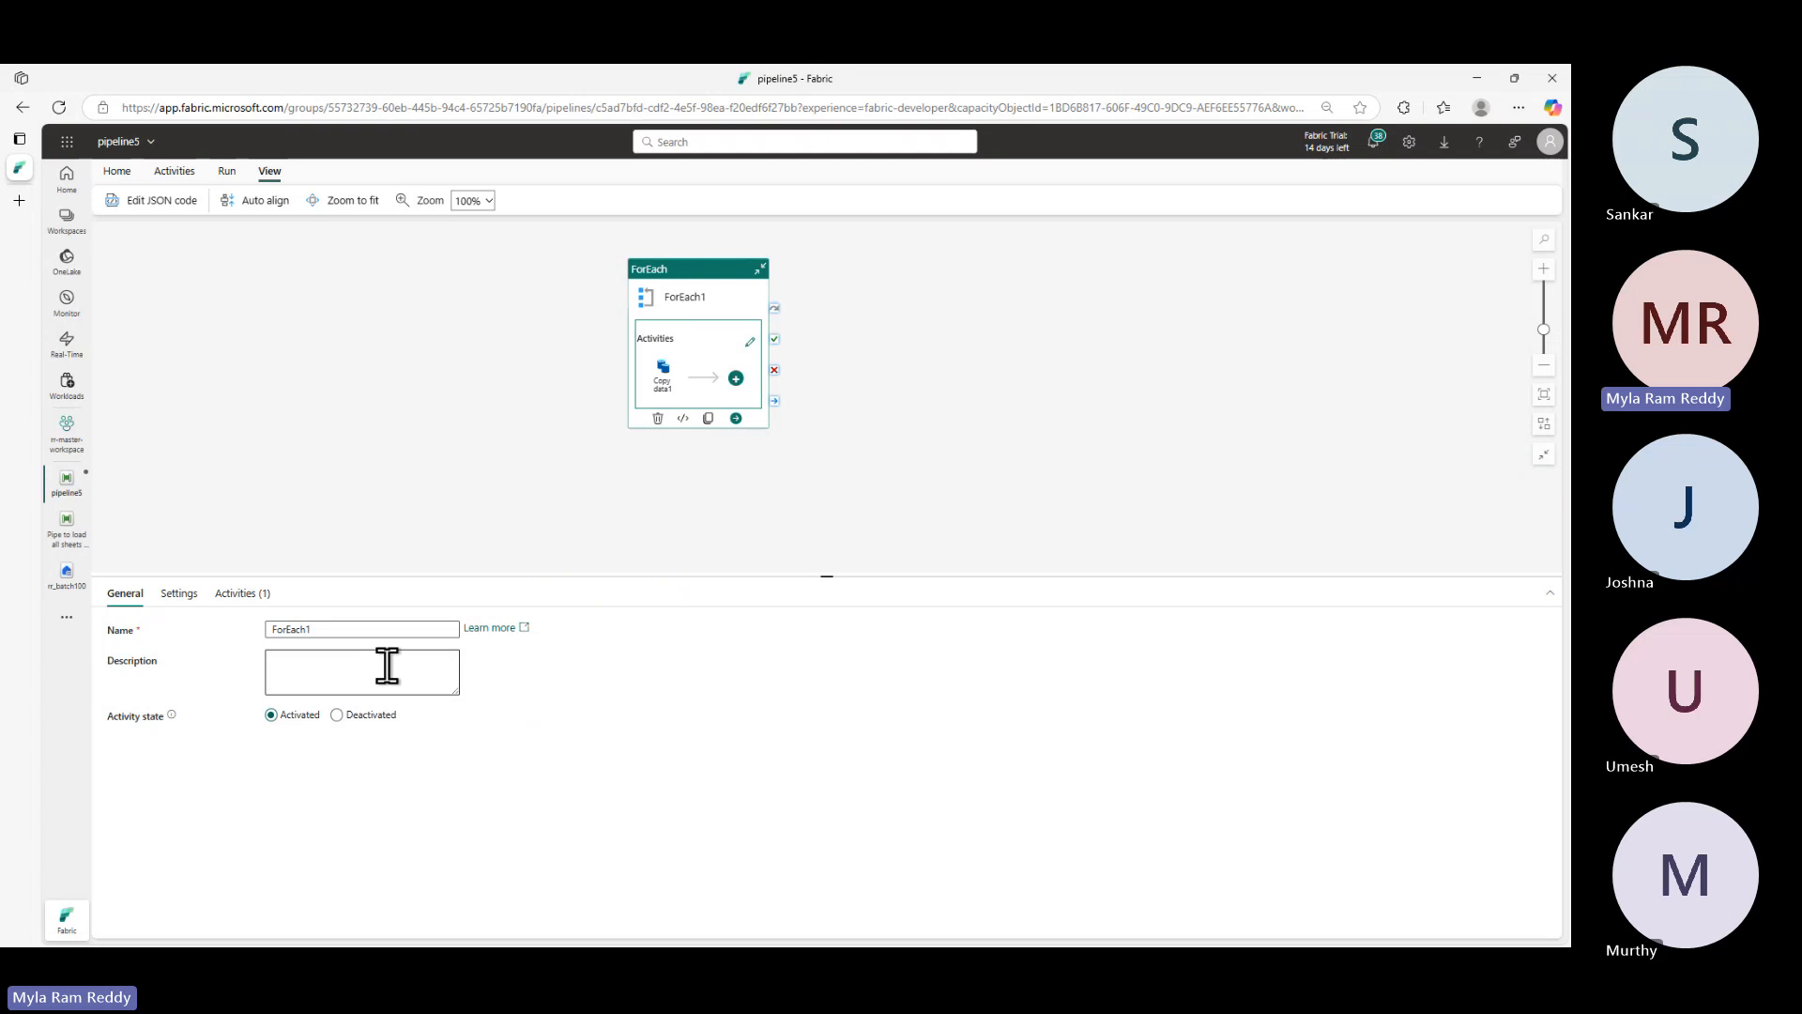
- Review the name, objectId and lastModifiedByObjectId lines left out of the copied block in the GitHub JSON
key("alt+Tab")
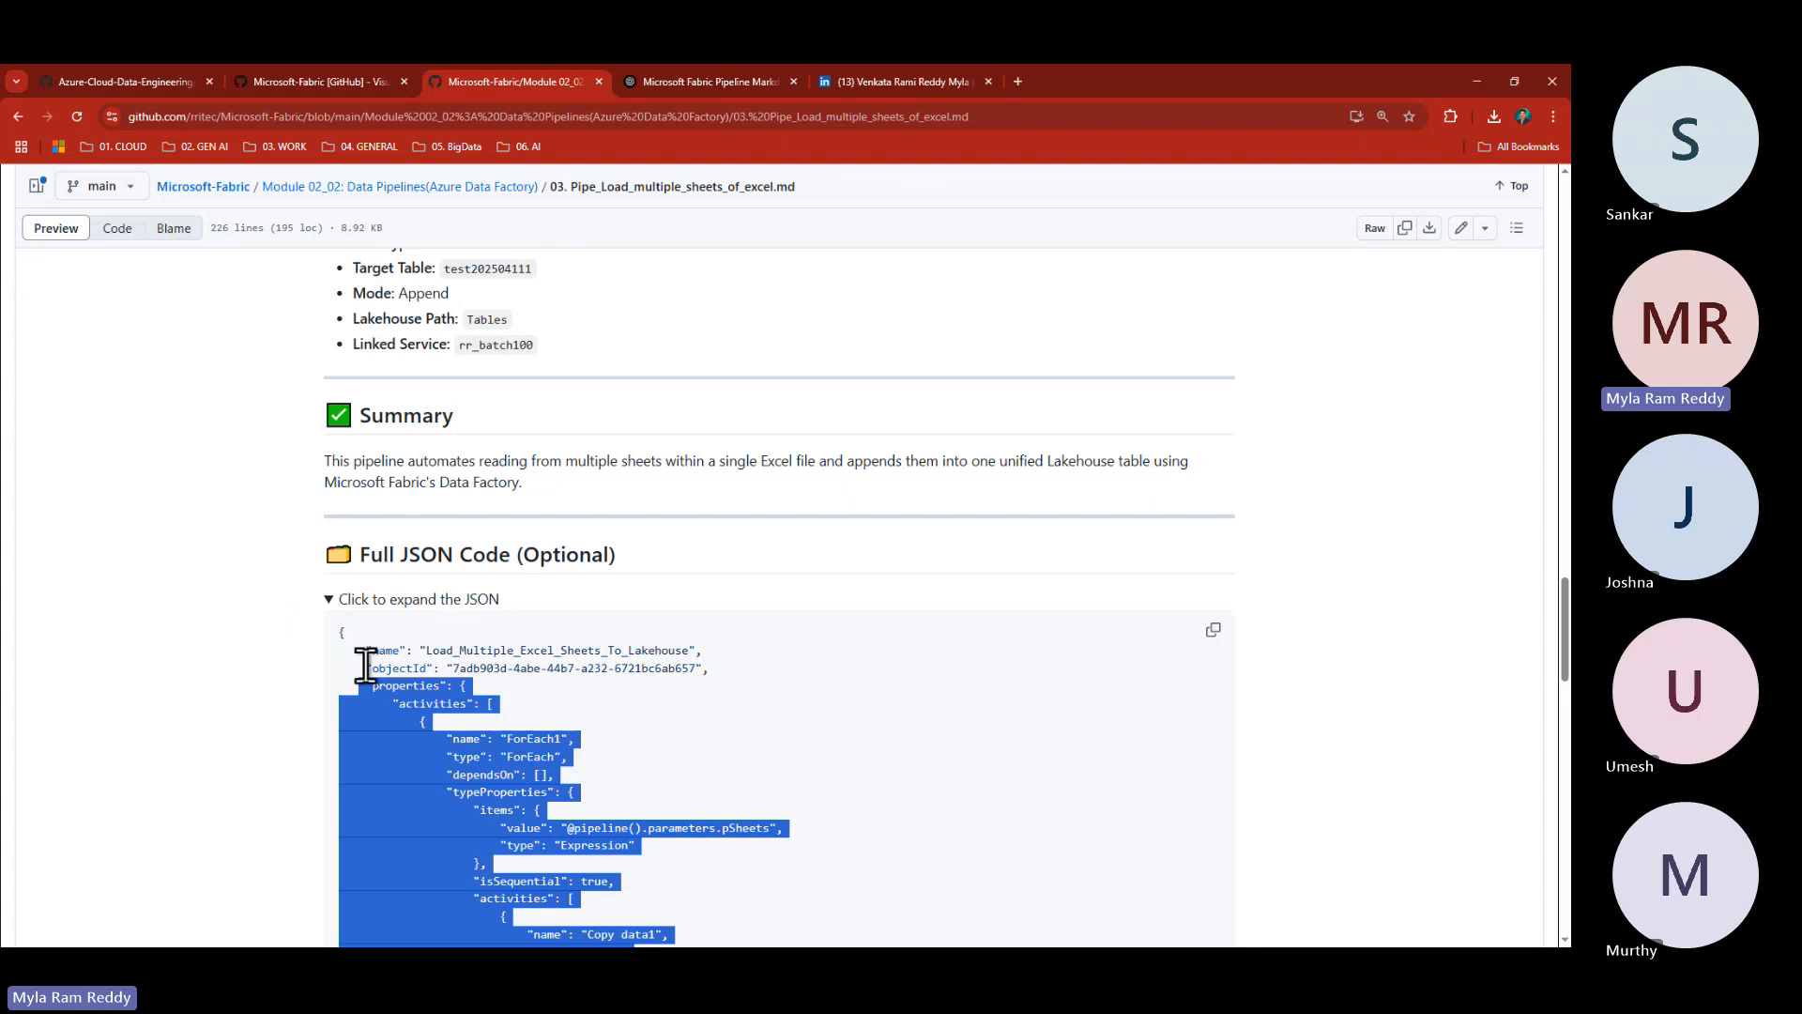
left_click_drag(366, 650, 730, 698)
scroll(759, 719, "down", 12)
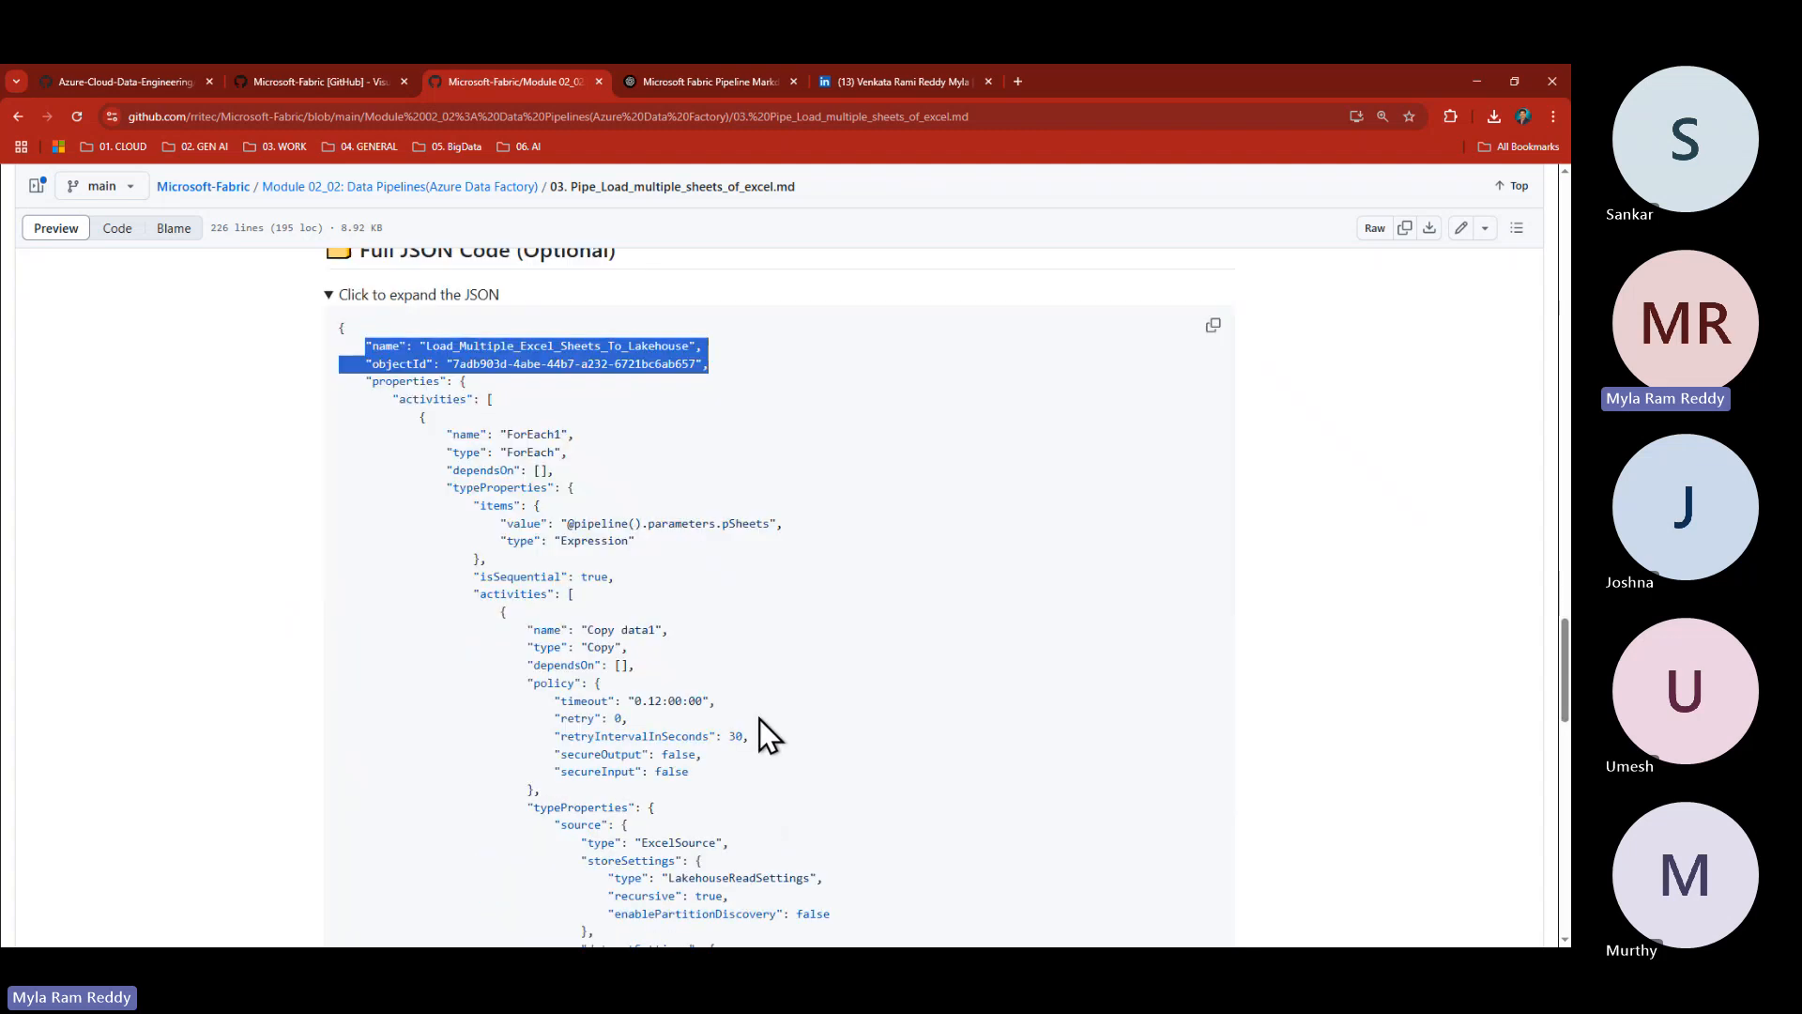
scroll(786, 723, "down", 2)
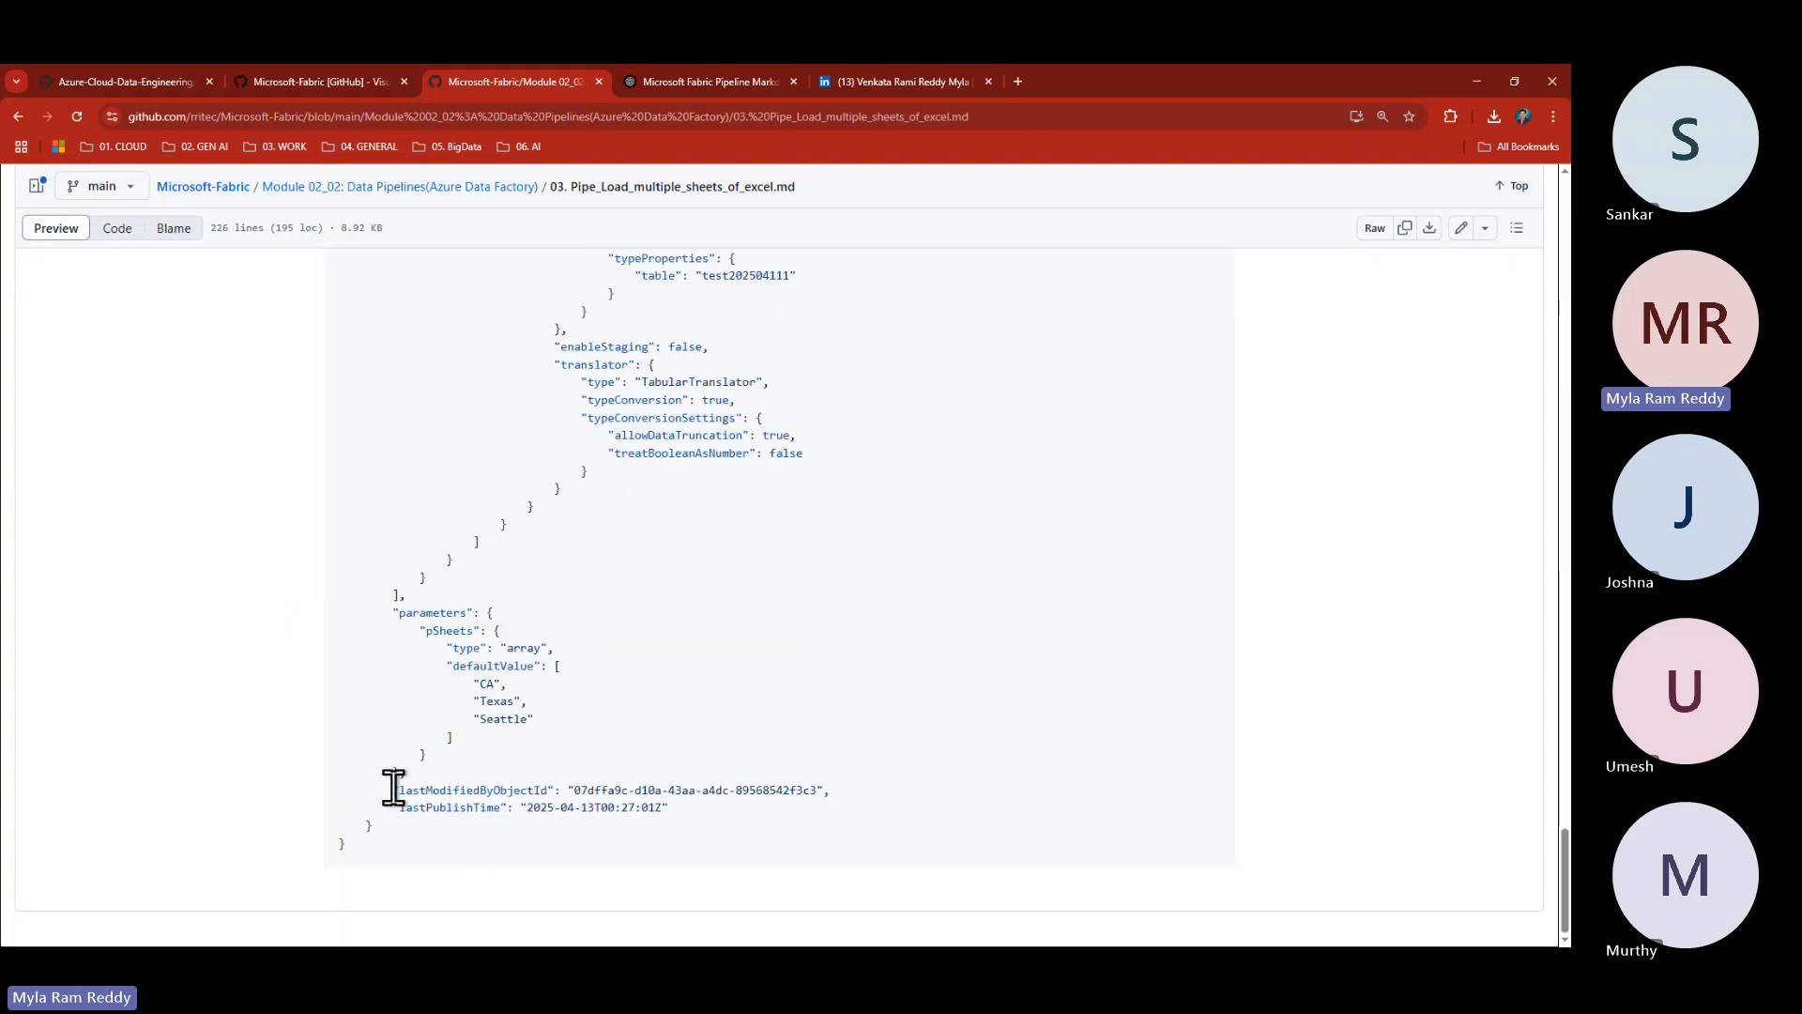
left_click_drag(390, 790, 1032, 791)
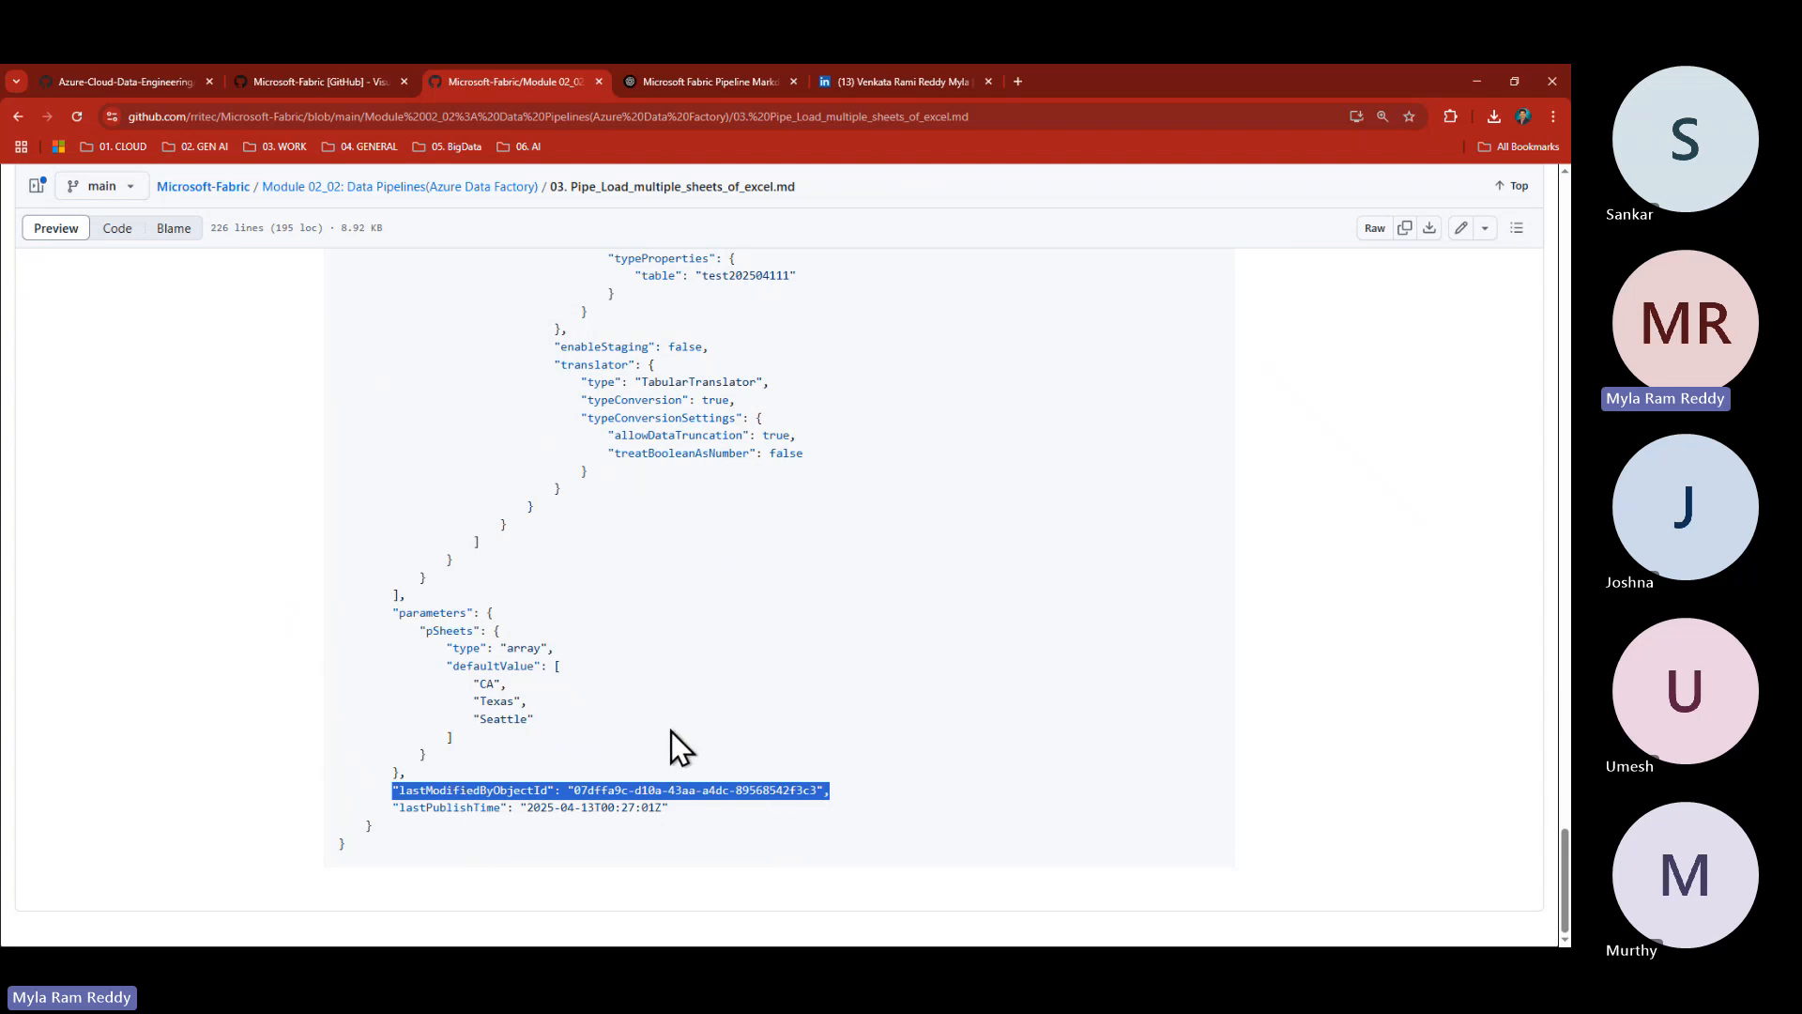
key("alt+Tab")
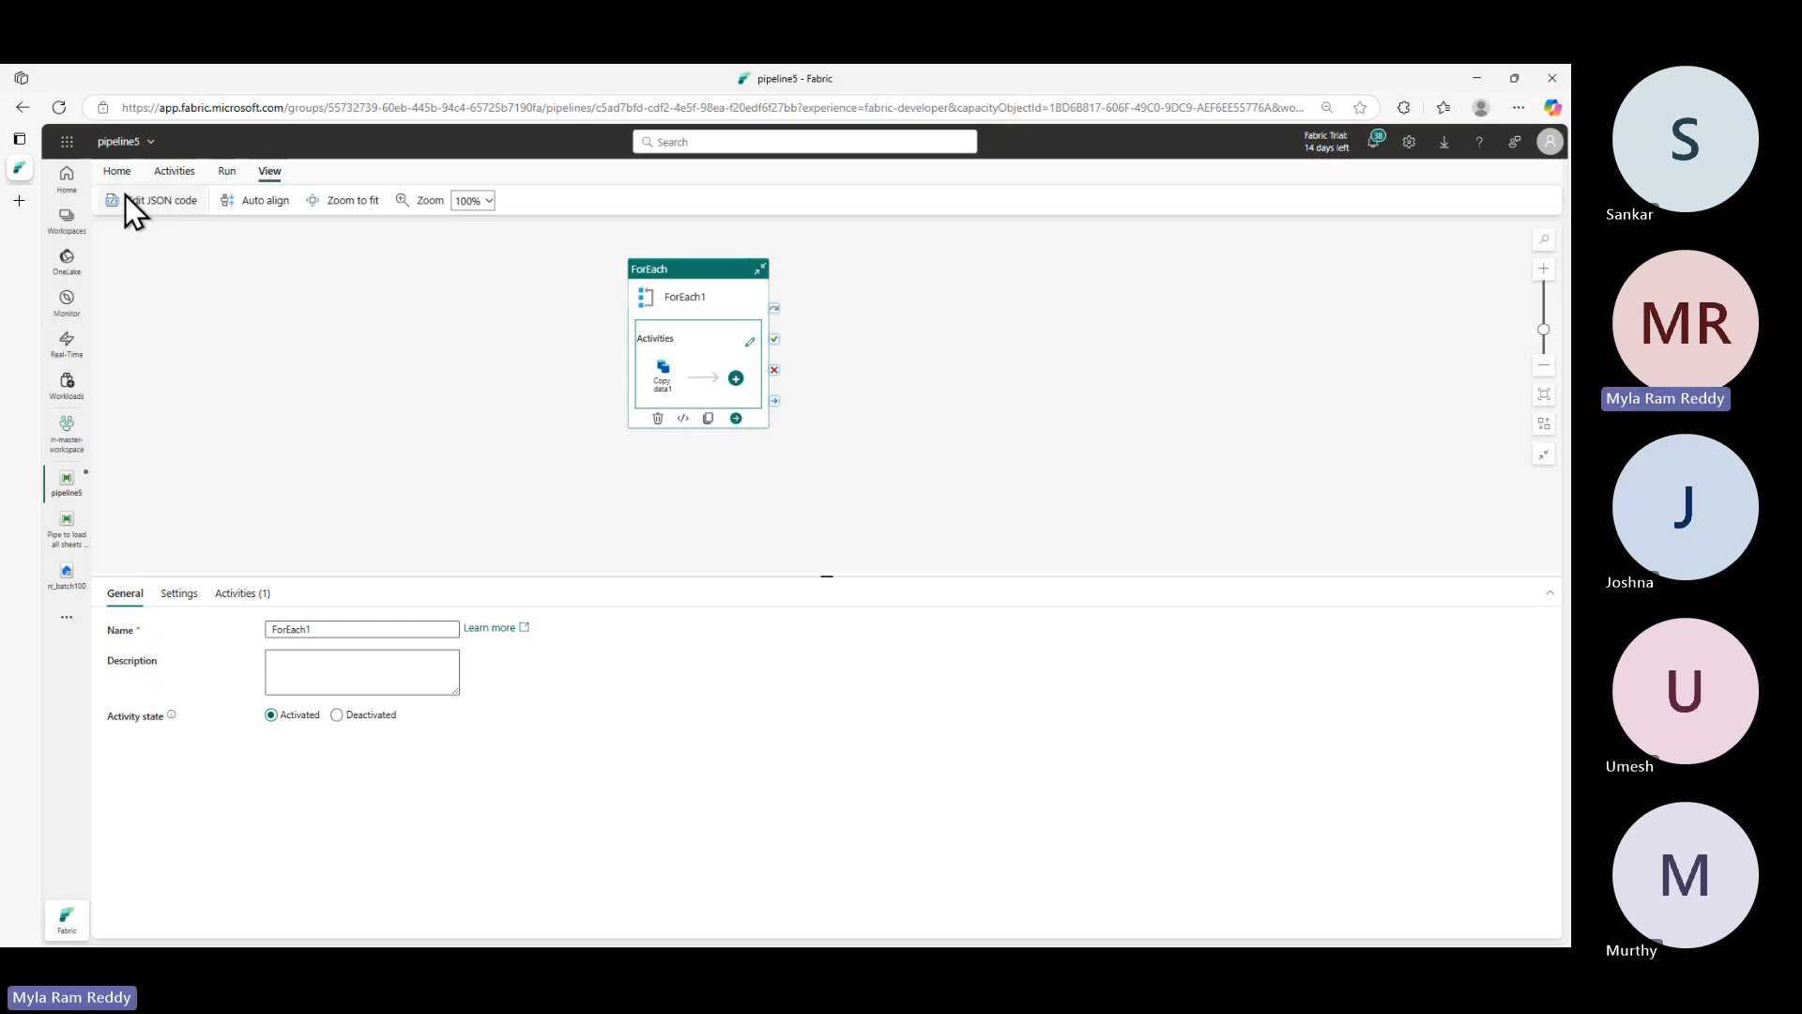
- In GitHub, open "04. Pipe Load Excel Sheets Dynamically to Lakehouse.md" from the Module 02_02: Data Pipelines(Azure Data Factory) folder
key("alt+Tab")
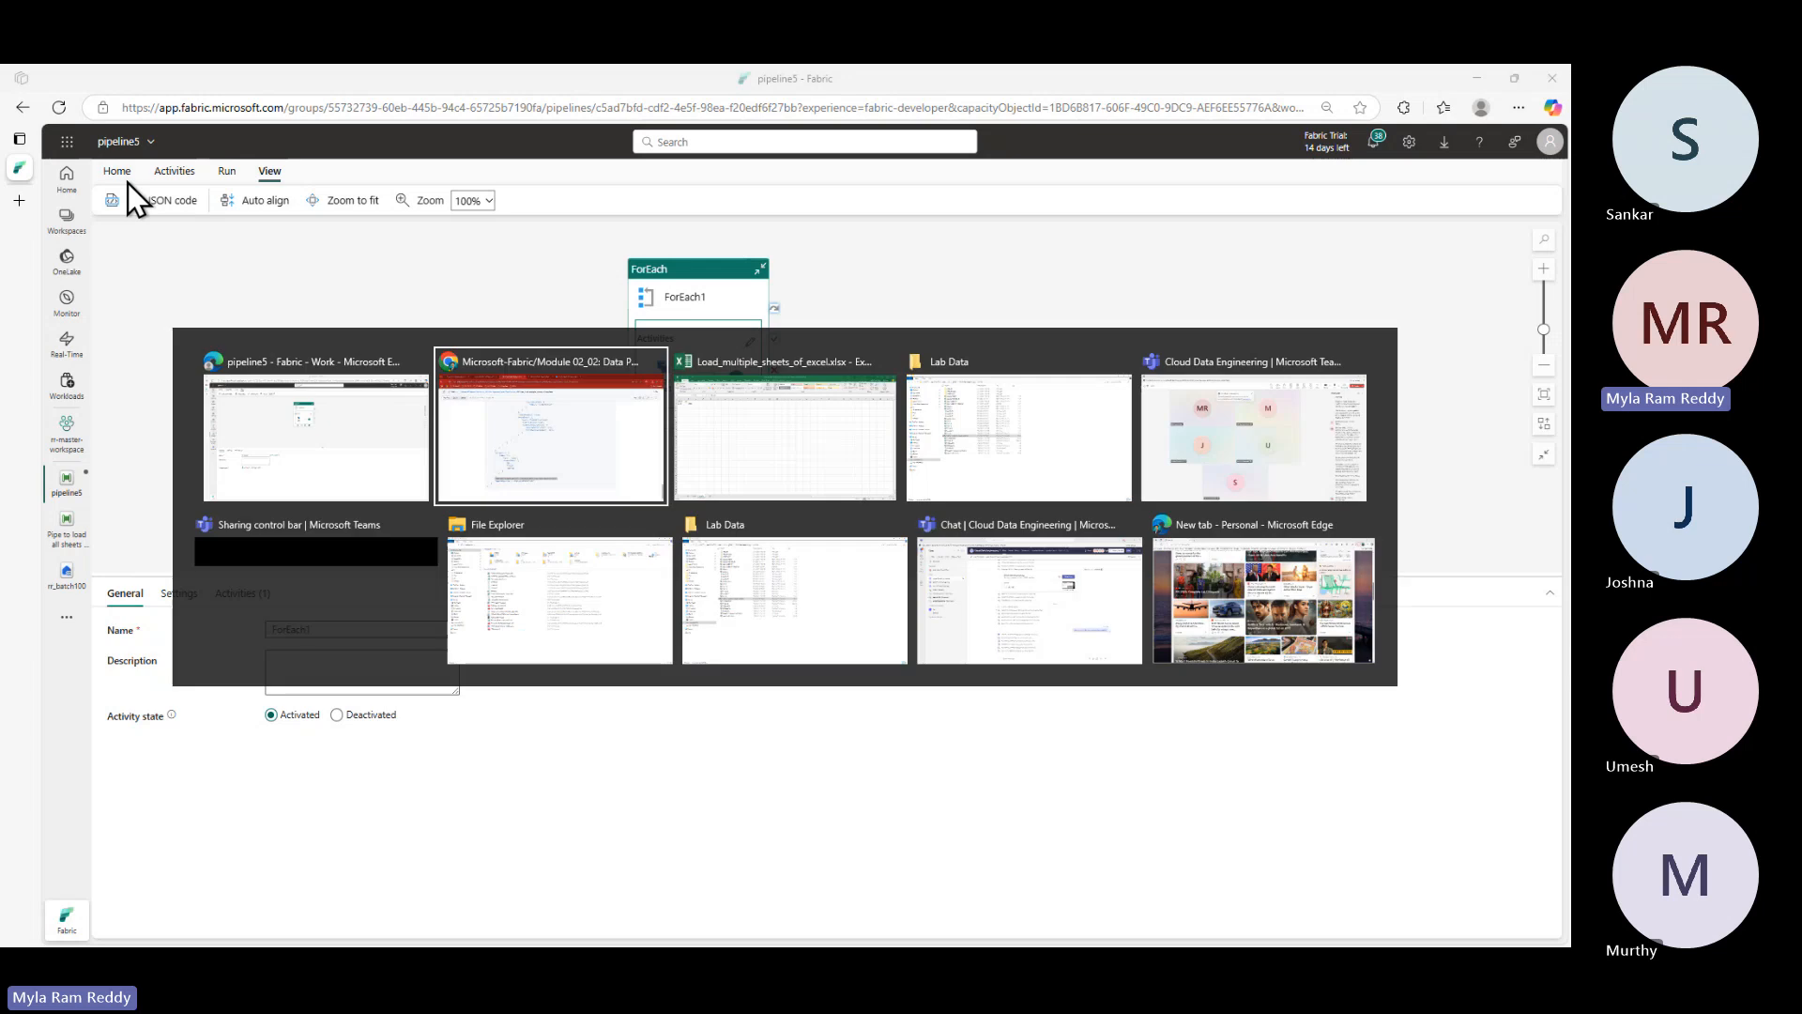
scroll(567, 474, "up", 10)
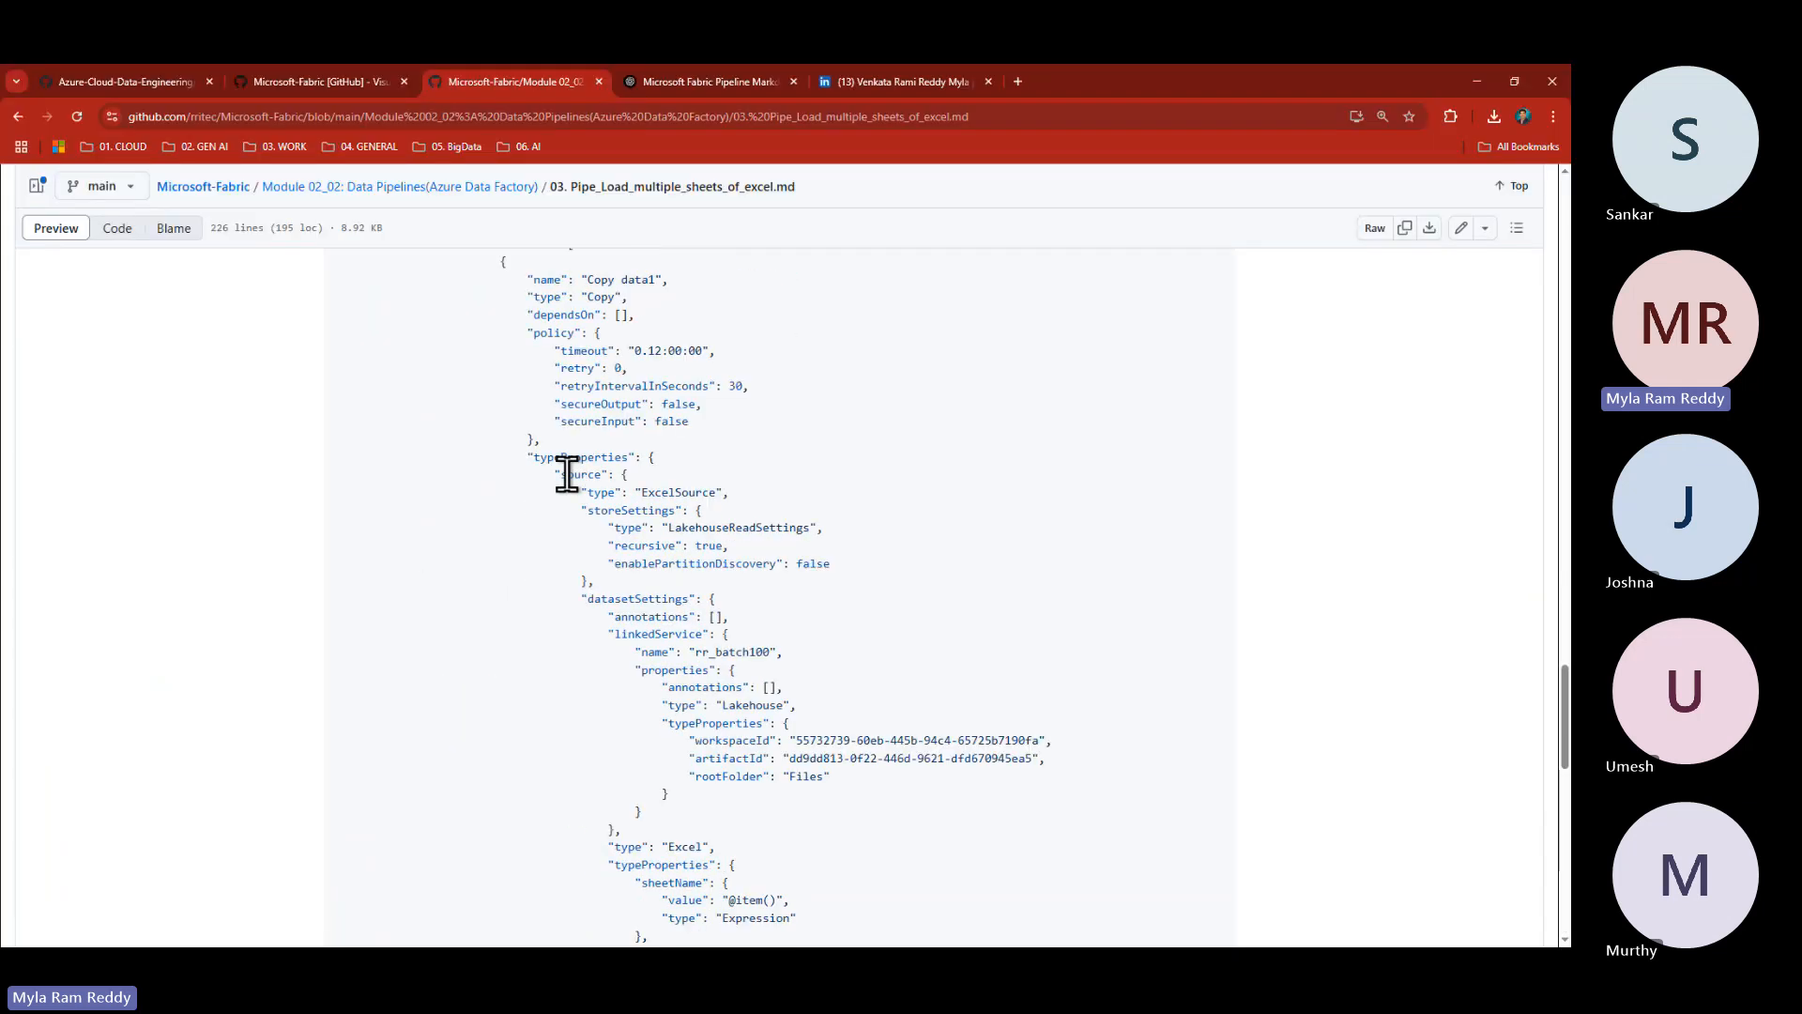
left_click_drag(570, 188, 836, 188)
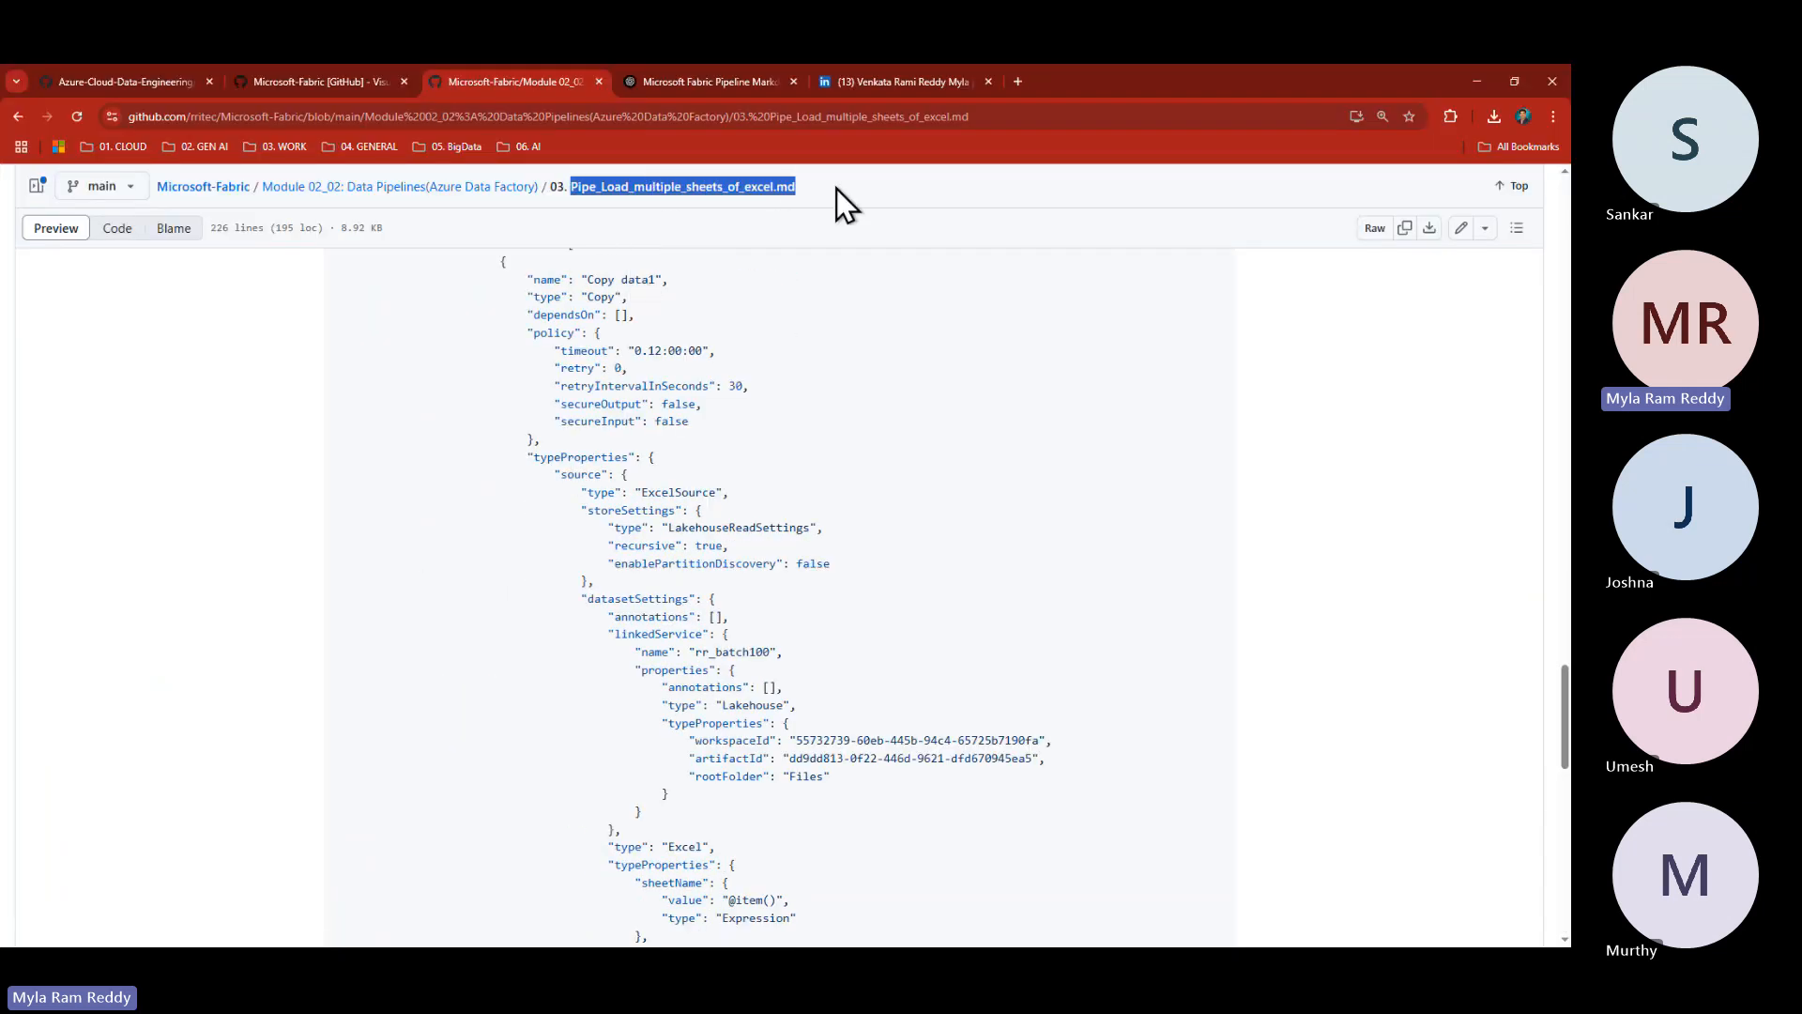
left_click(501, 192)
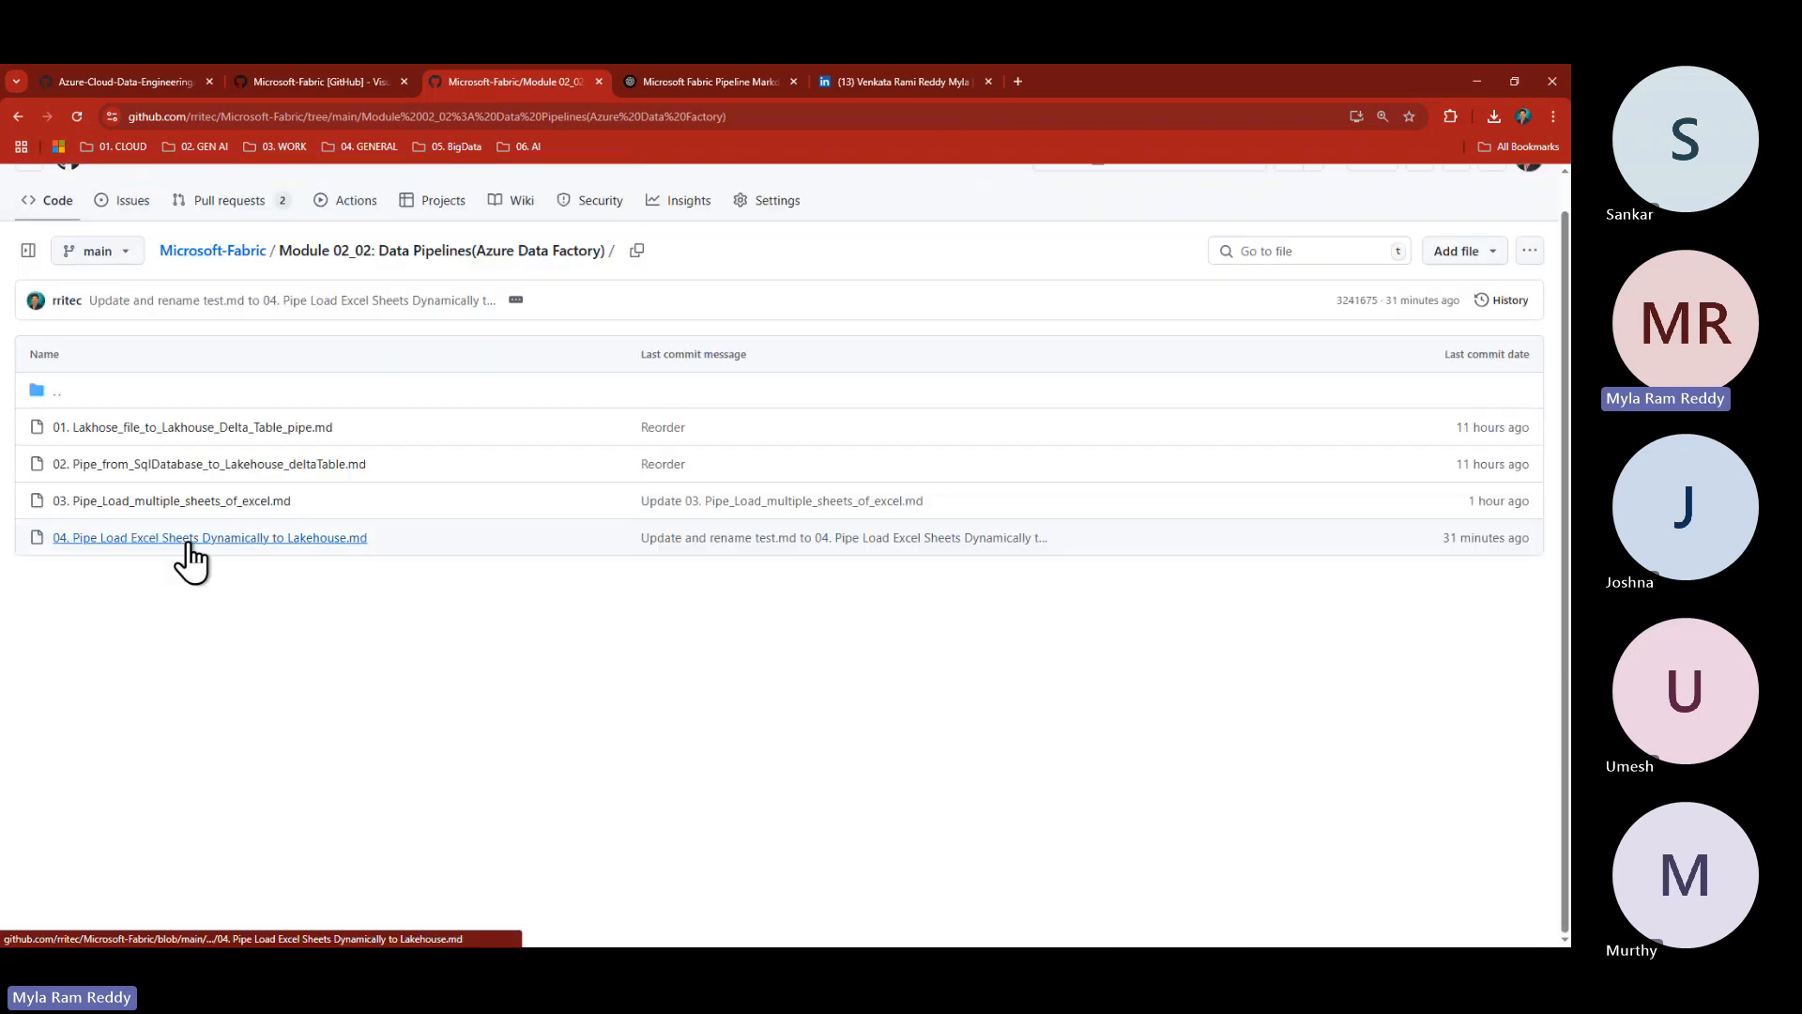
left_click(188, 541)
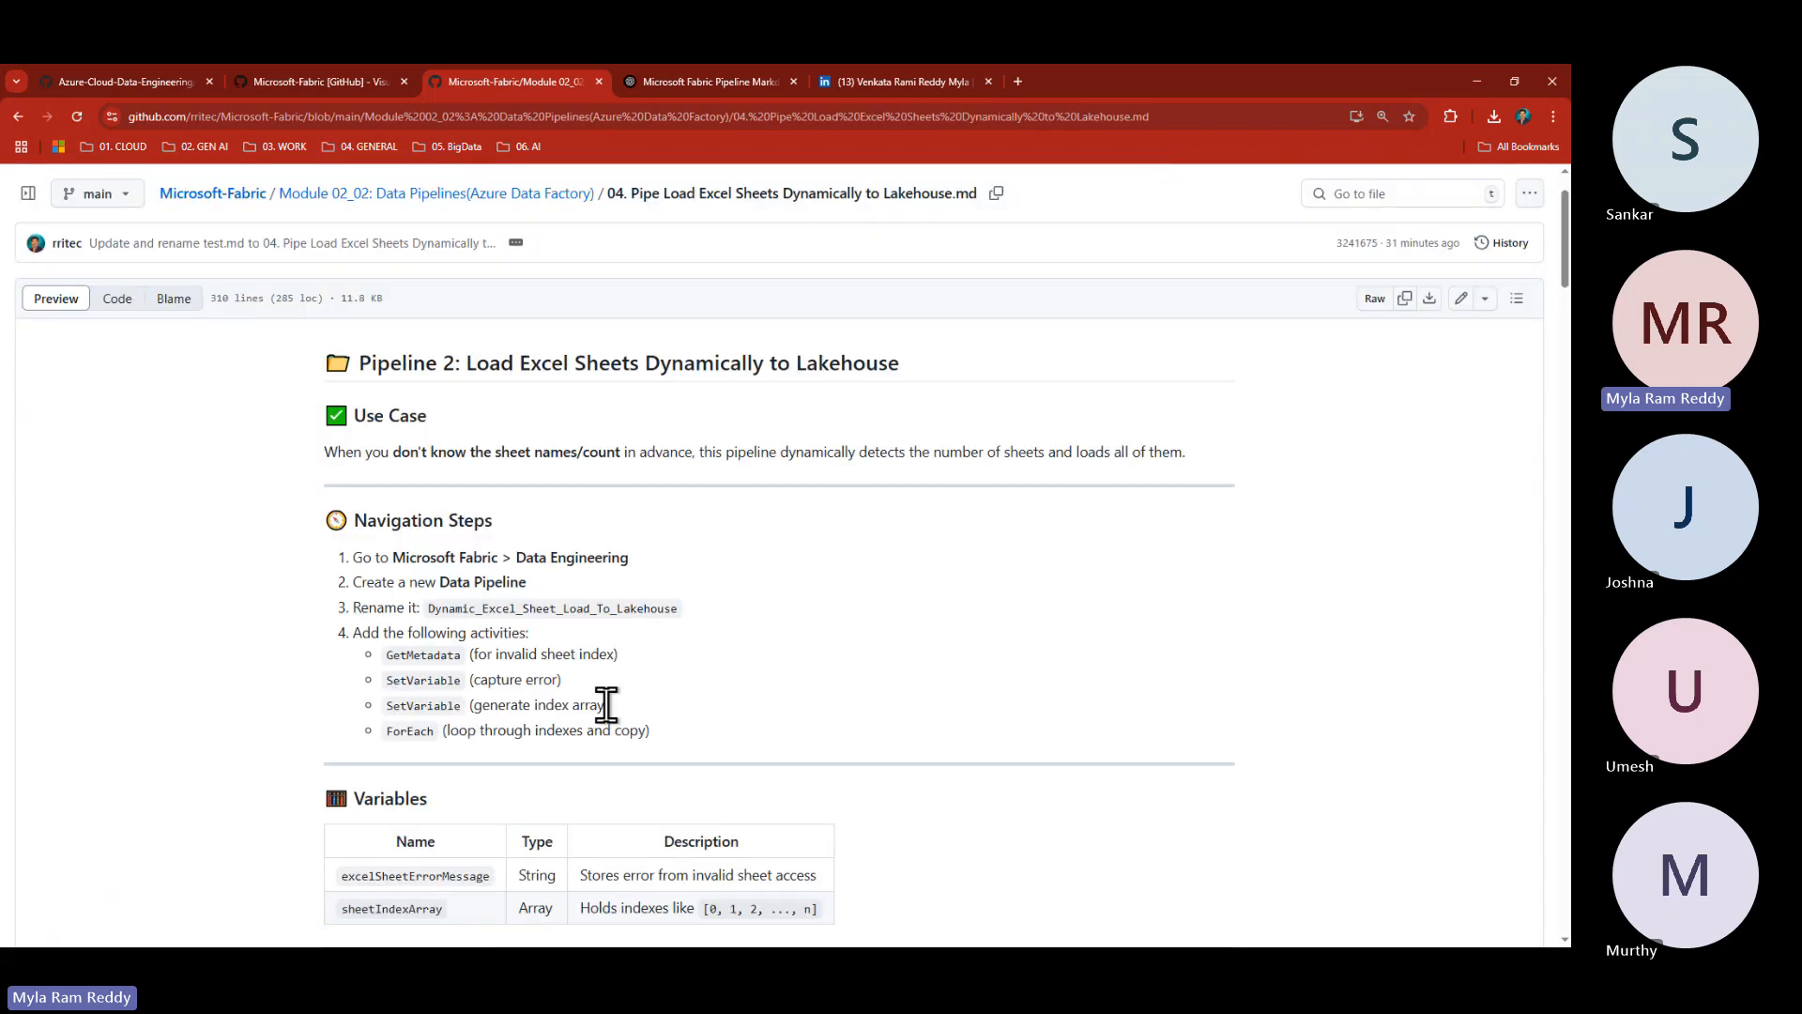
- Switch to the Load_multiple_sheets_of_excel.xlsx workbook, box its sheet tabs with a screen annotation, and annotate a large "3" and "SHEETS"
key("alt+Tab")
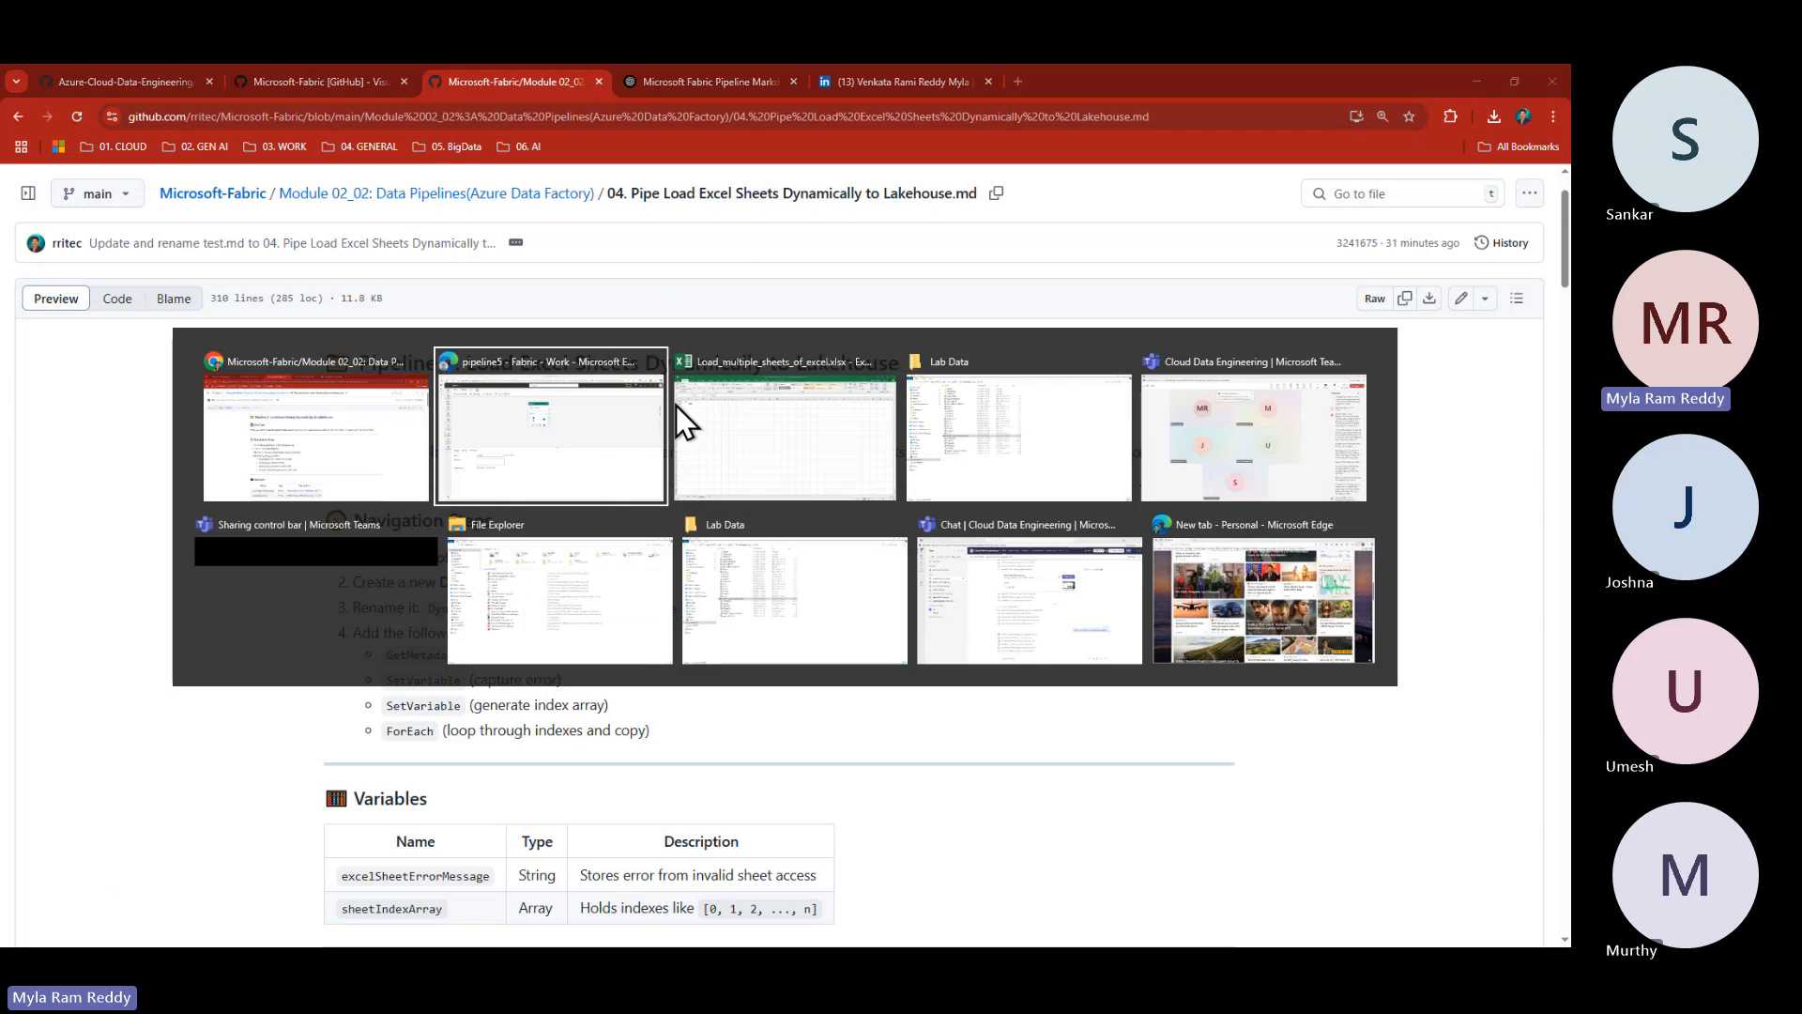
left_click(678, 409)
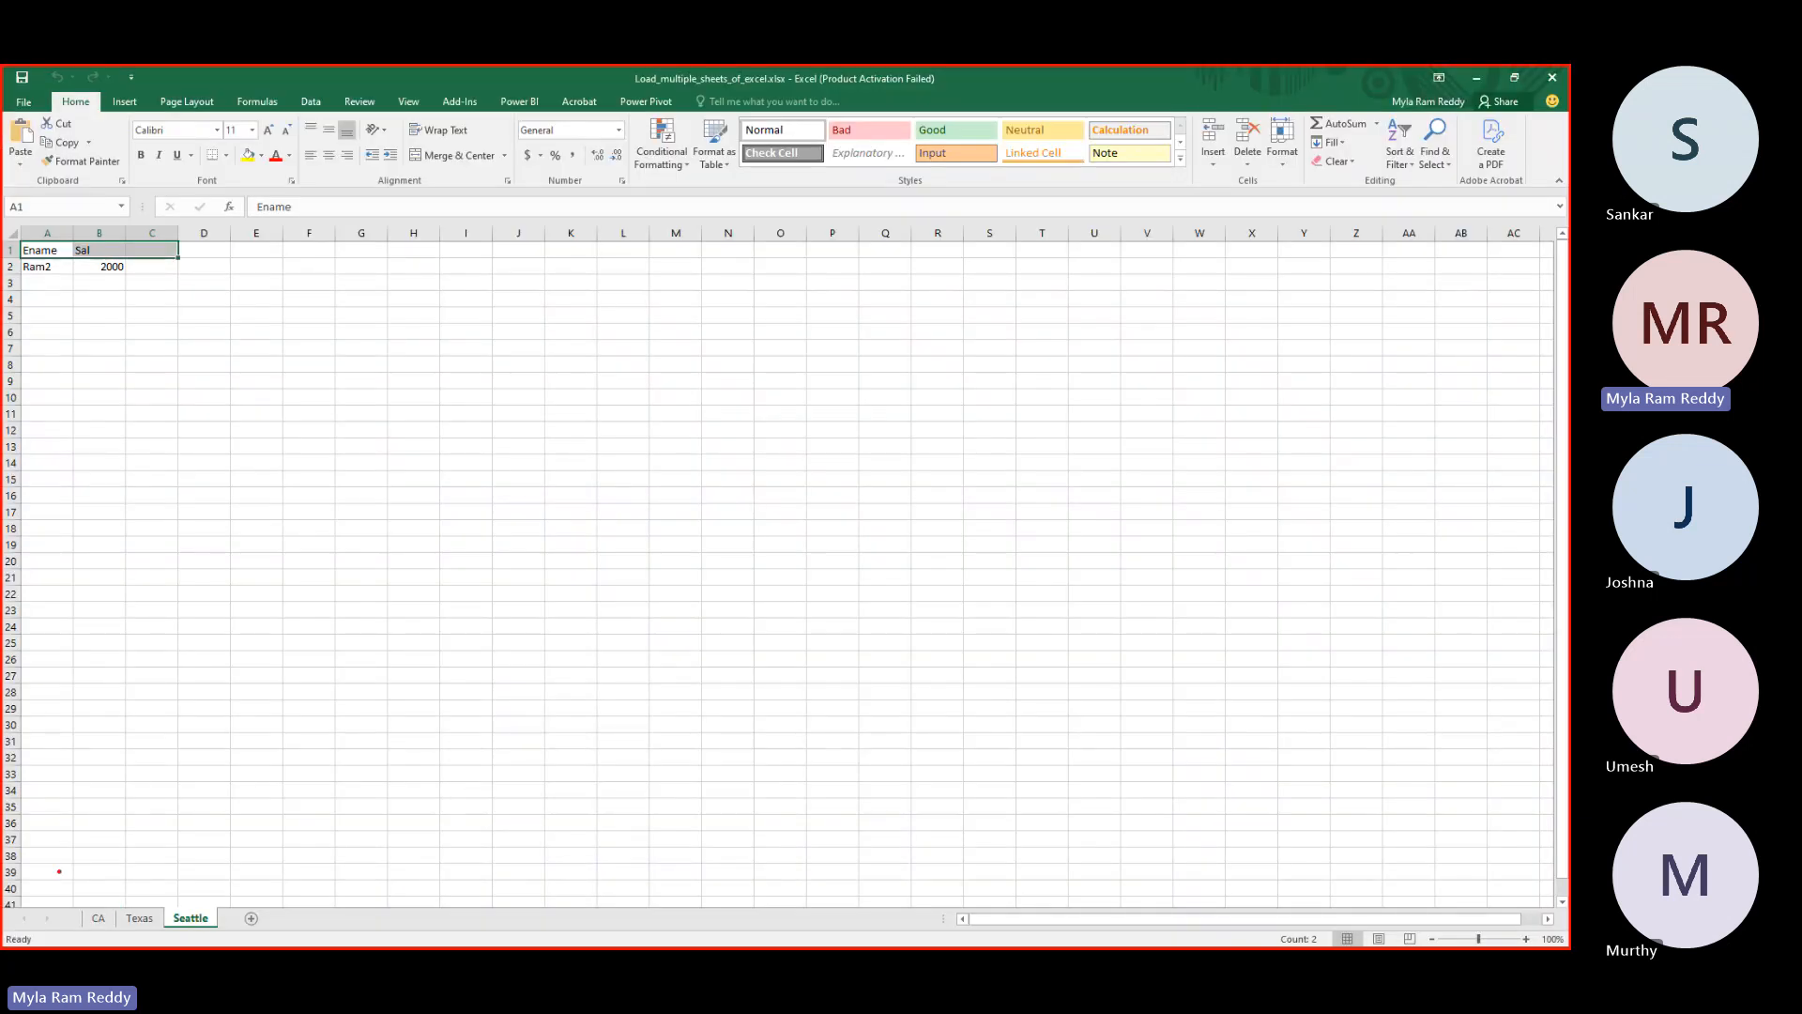
left_click_drag(59, 871, 233, 947)
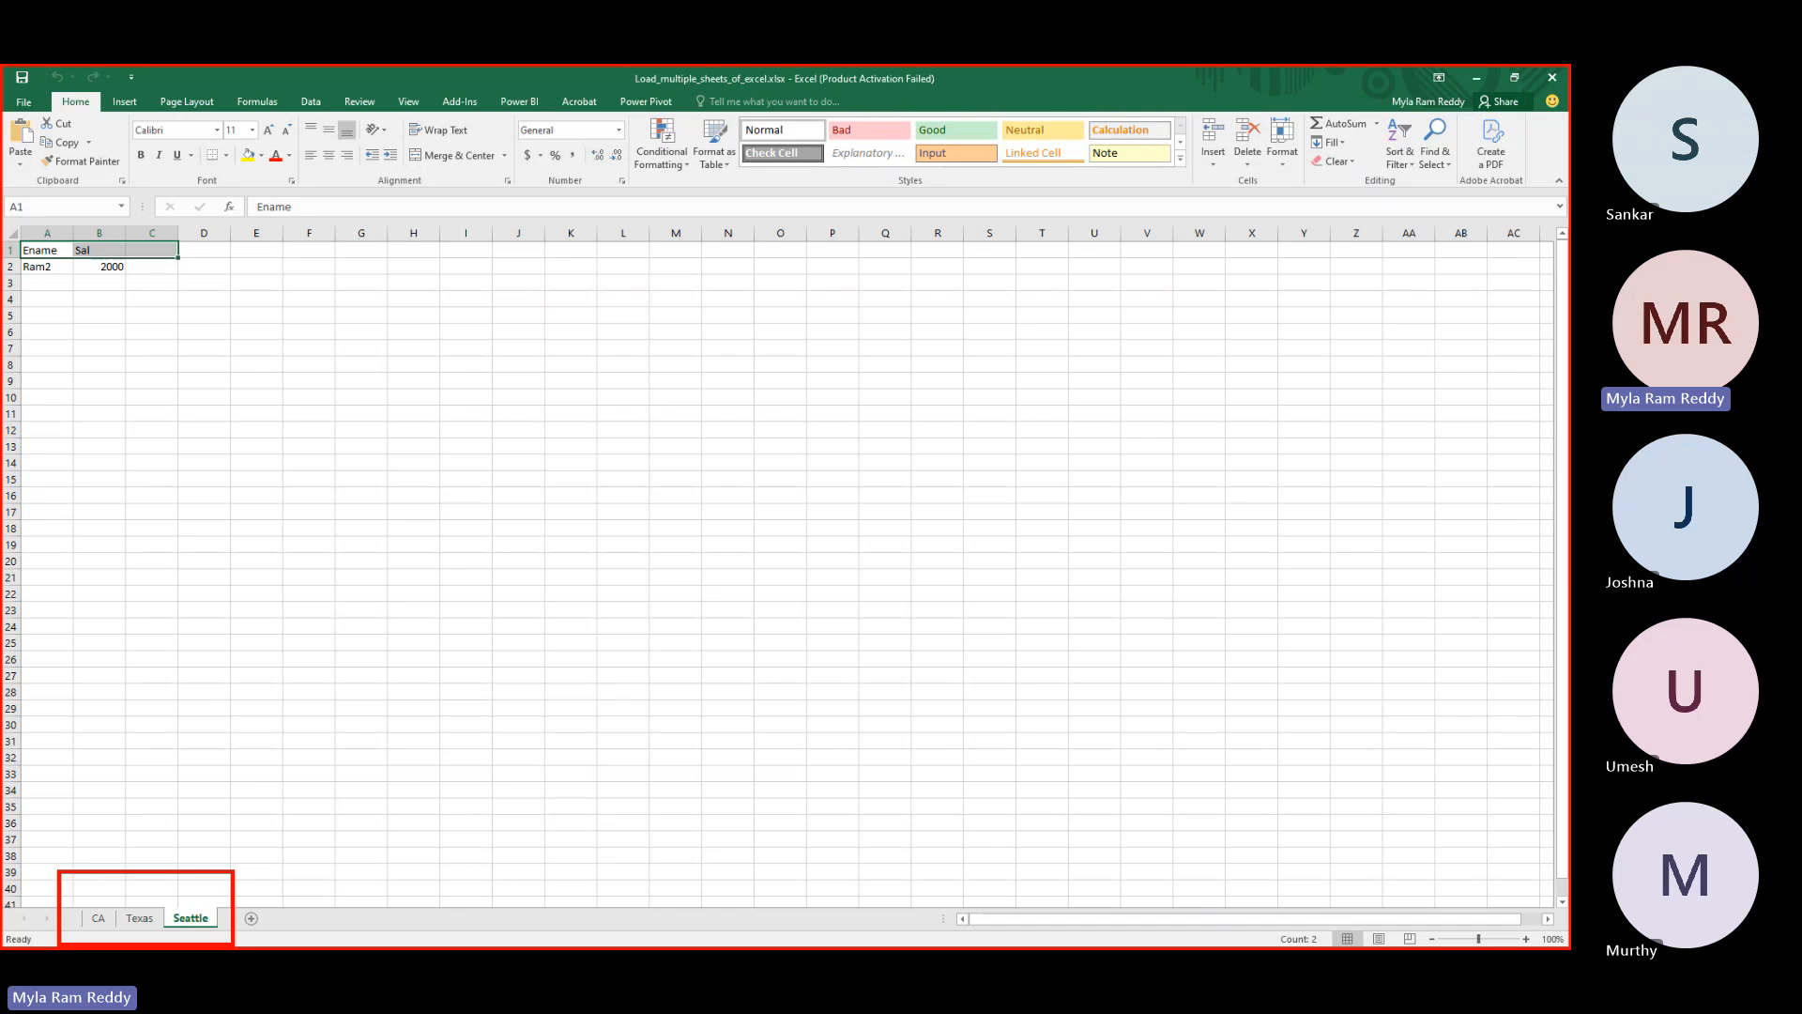
mouse_move(293, 460)
left_mouse_down()
mouse_move(437, 516)
mouse_move(329, 638)
mouse_move(306, 634)
left_mouse_up()
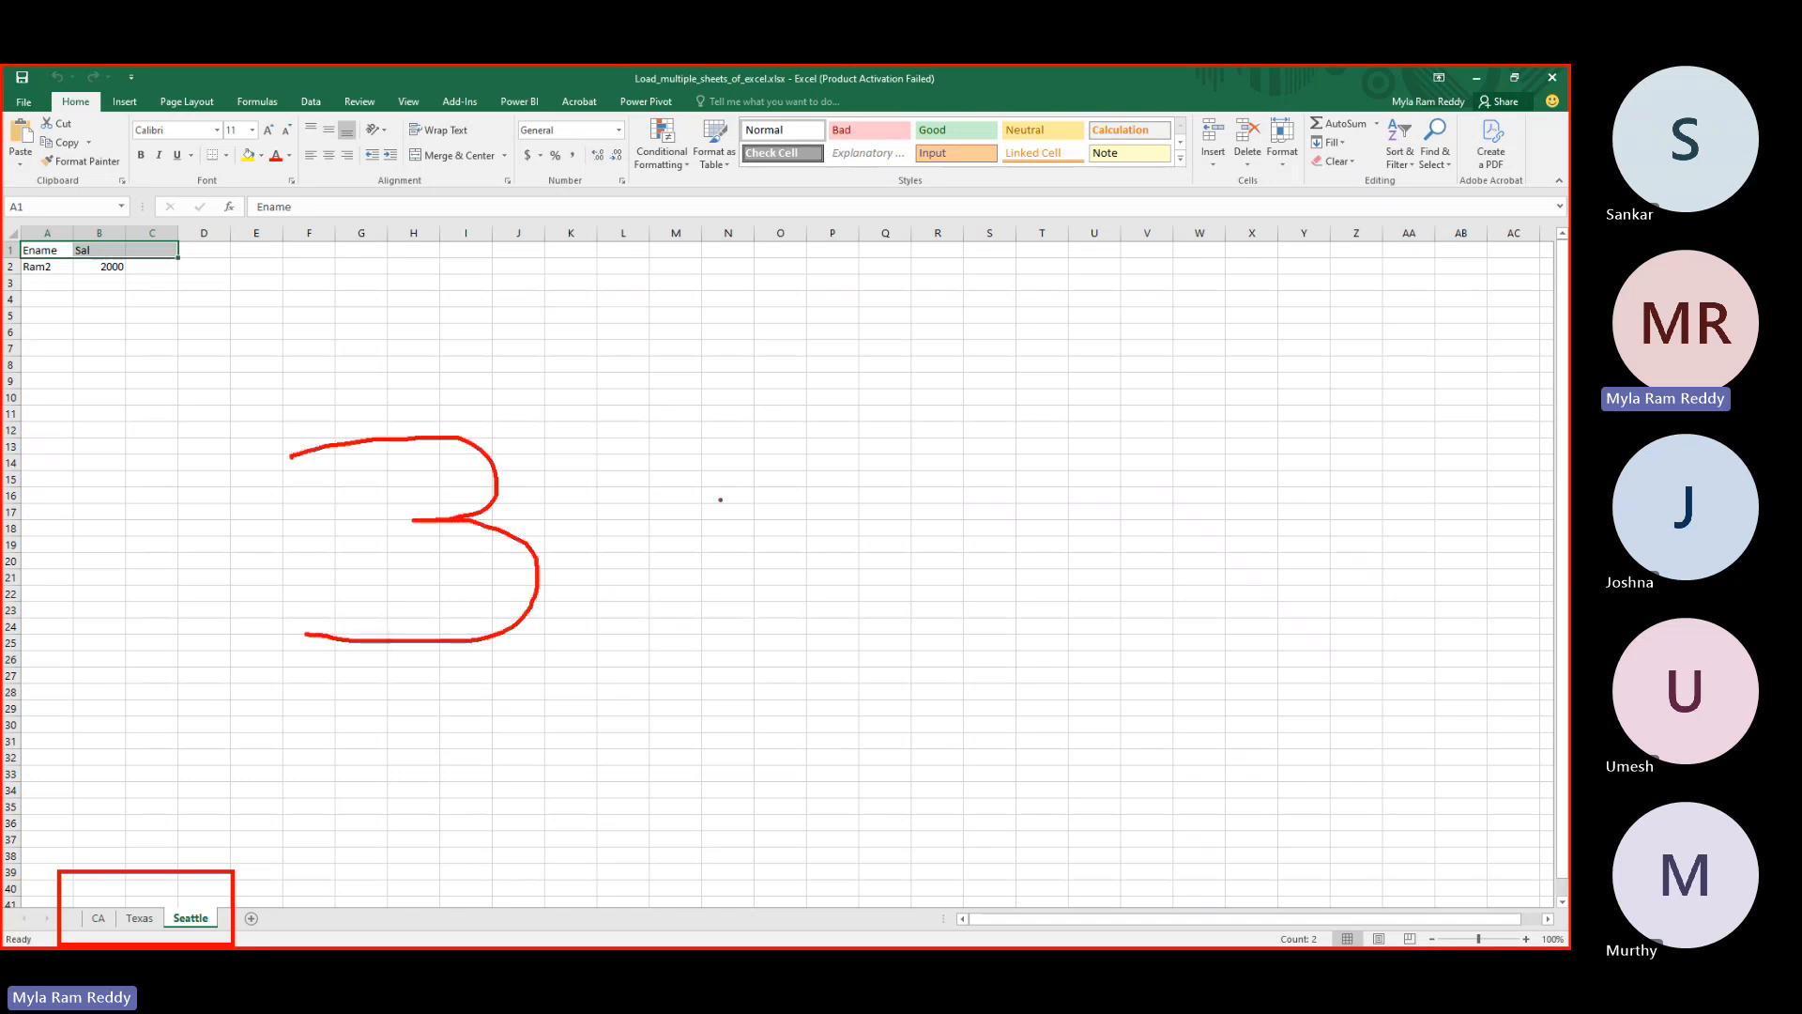
left_click(687, 451)
type("SHEETS")
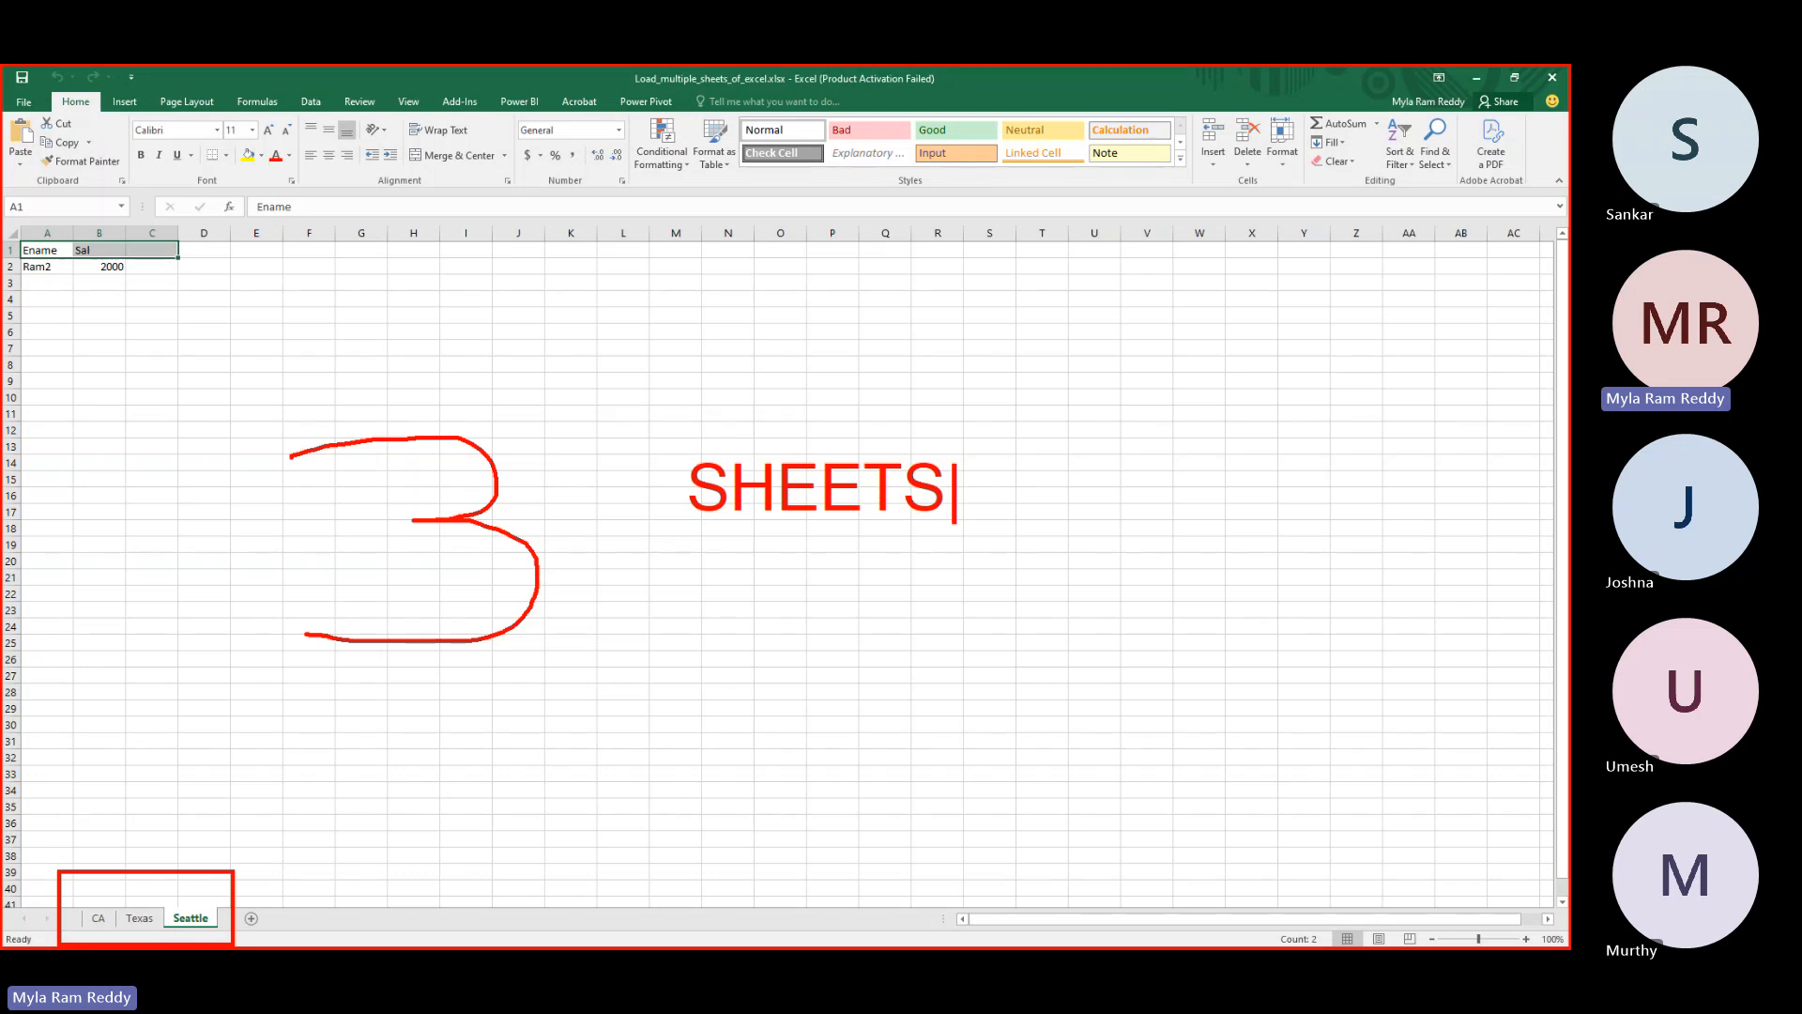
- Annotate "UPSTREAM" and "FTP" below "SHEETS", circle both text groups, and clear all annotations from the workbook view
key("Return")
key("Return")
key("Return")
type("UP")
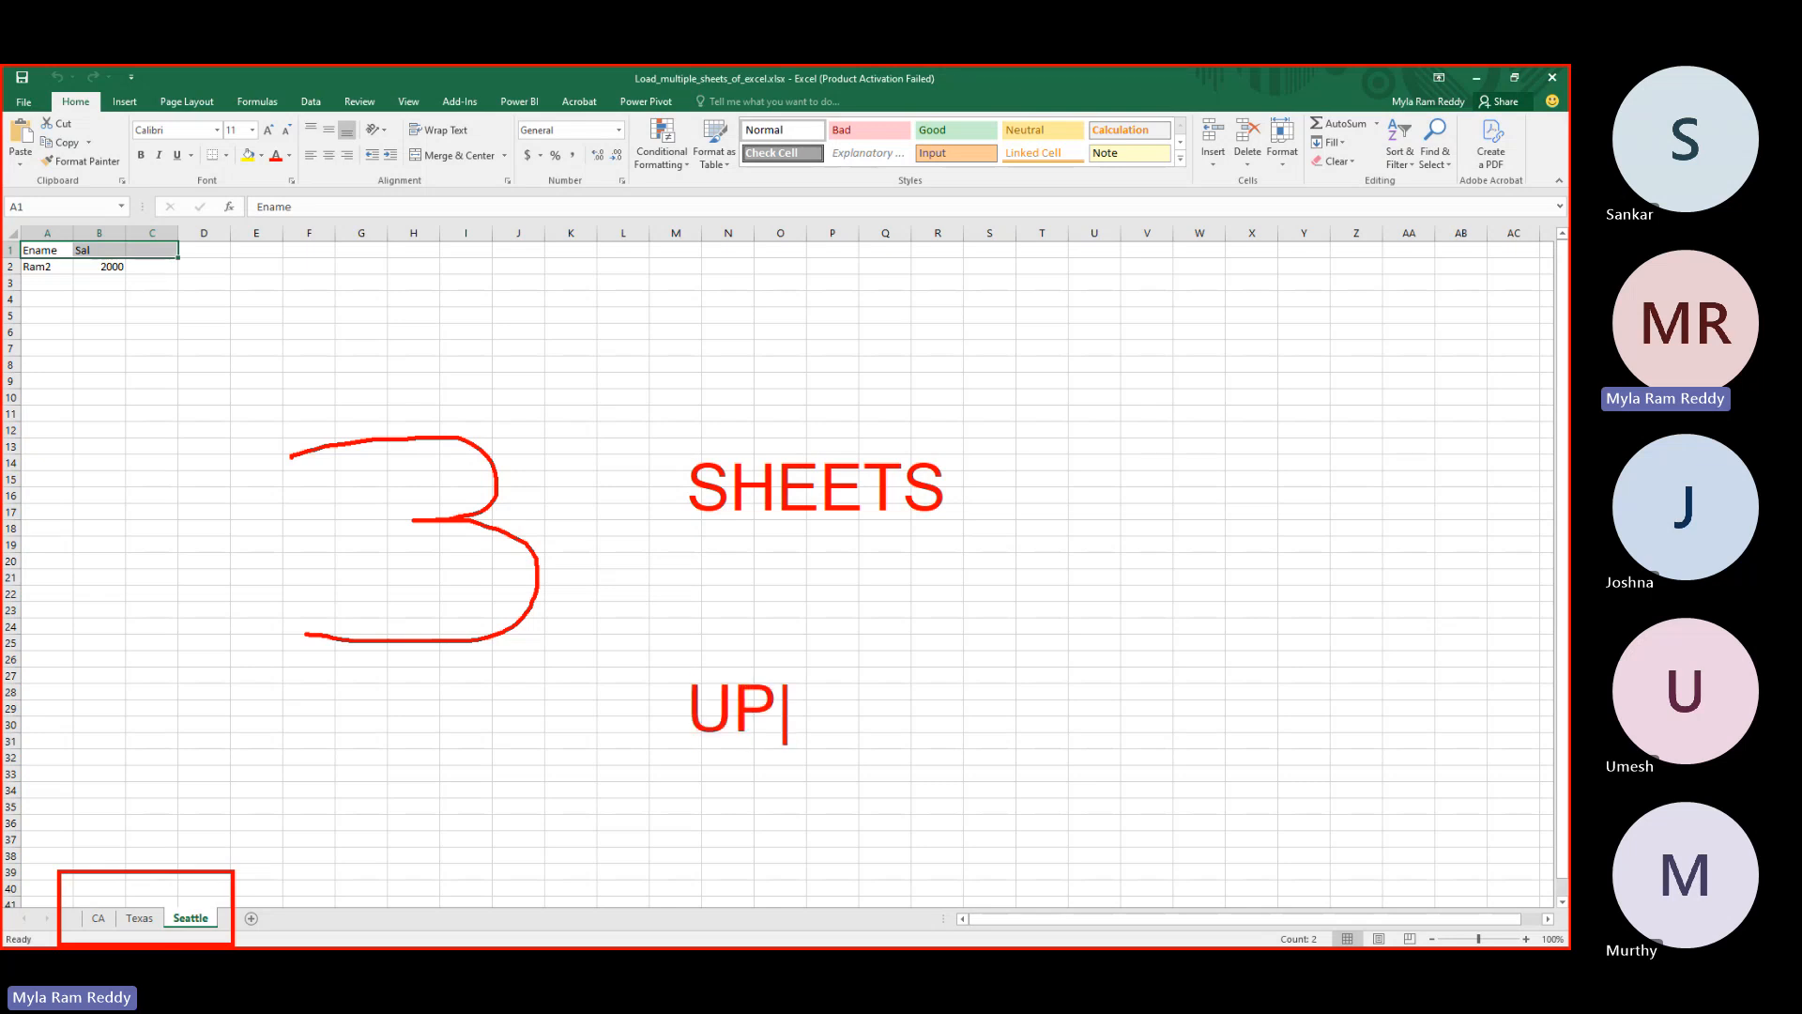
type("STREAM")
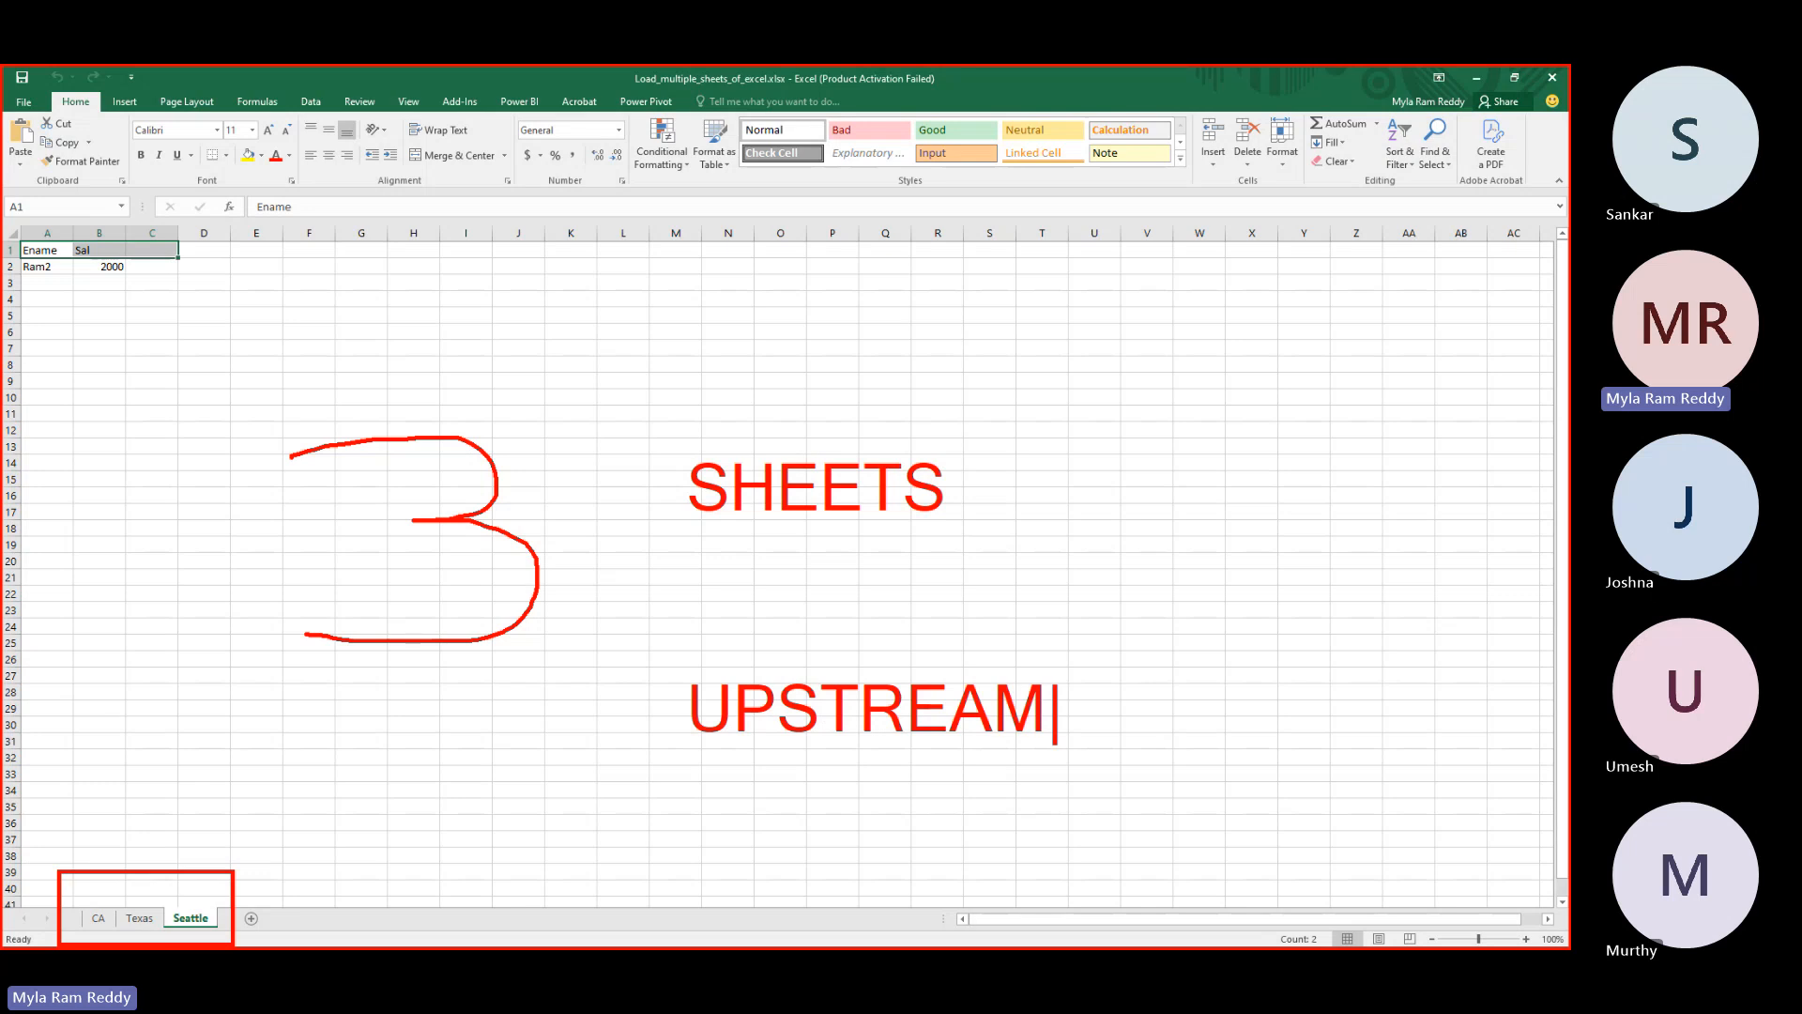
key("Return")
type("FTP")
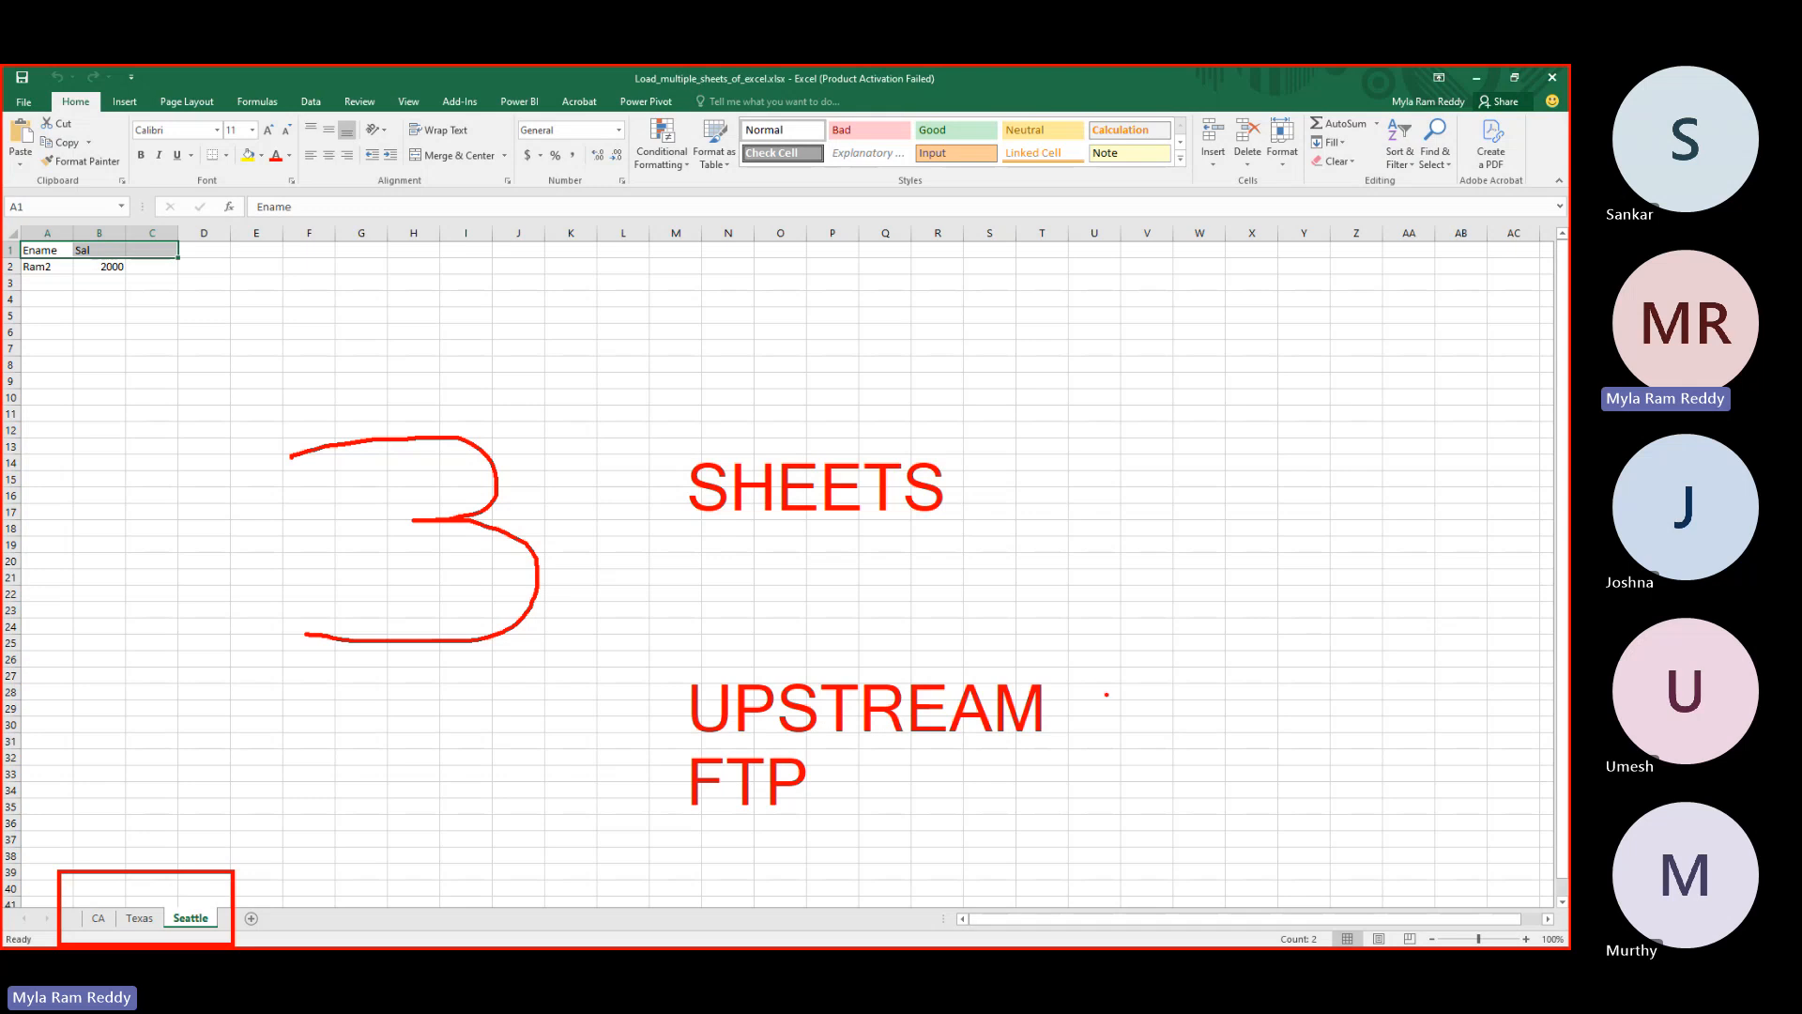
mouse_move(1086, 675)
left_mouse_down()
mouse_move(883, 641)
mouse_move(597, 786)
mouse_move(1123, 732)
mouse_move(1070, 668)
left_mouse_up()
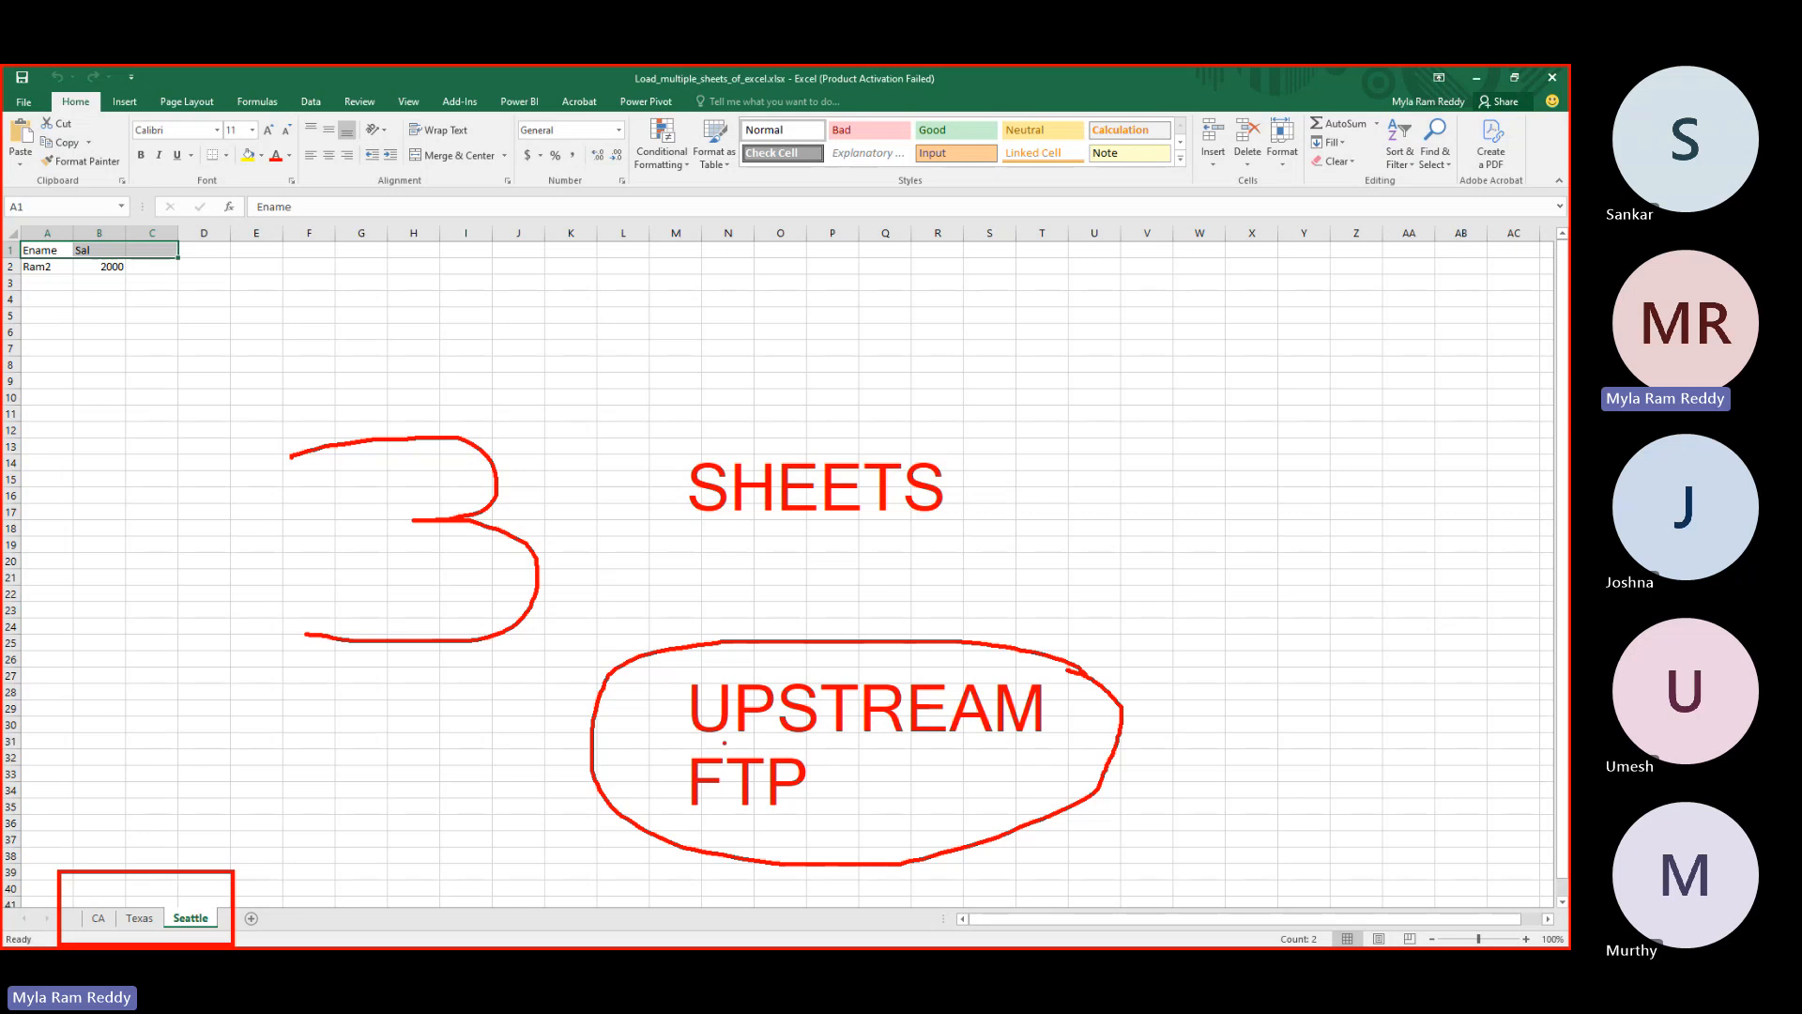
mouse_move(1033, 411)
left_mouse_down()
mouse_move(647, 364)
mouse_move(498, 458)
mouse_move(1053, 524)
mouse_move(1004, 408)
left_mouse_up()
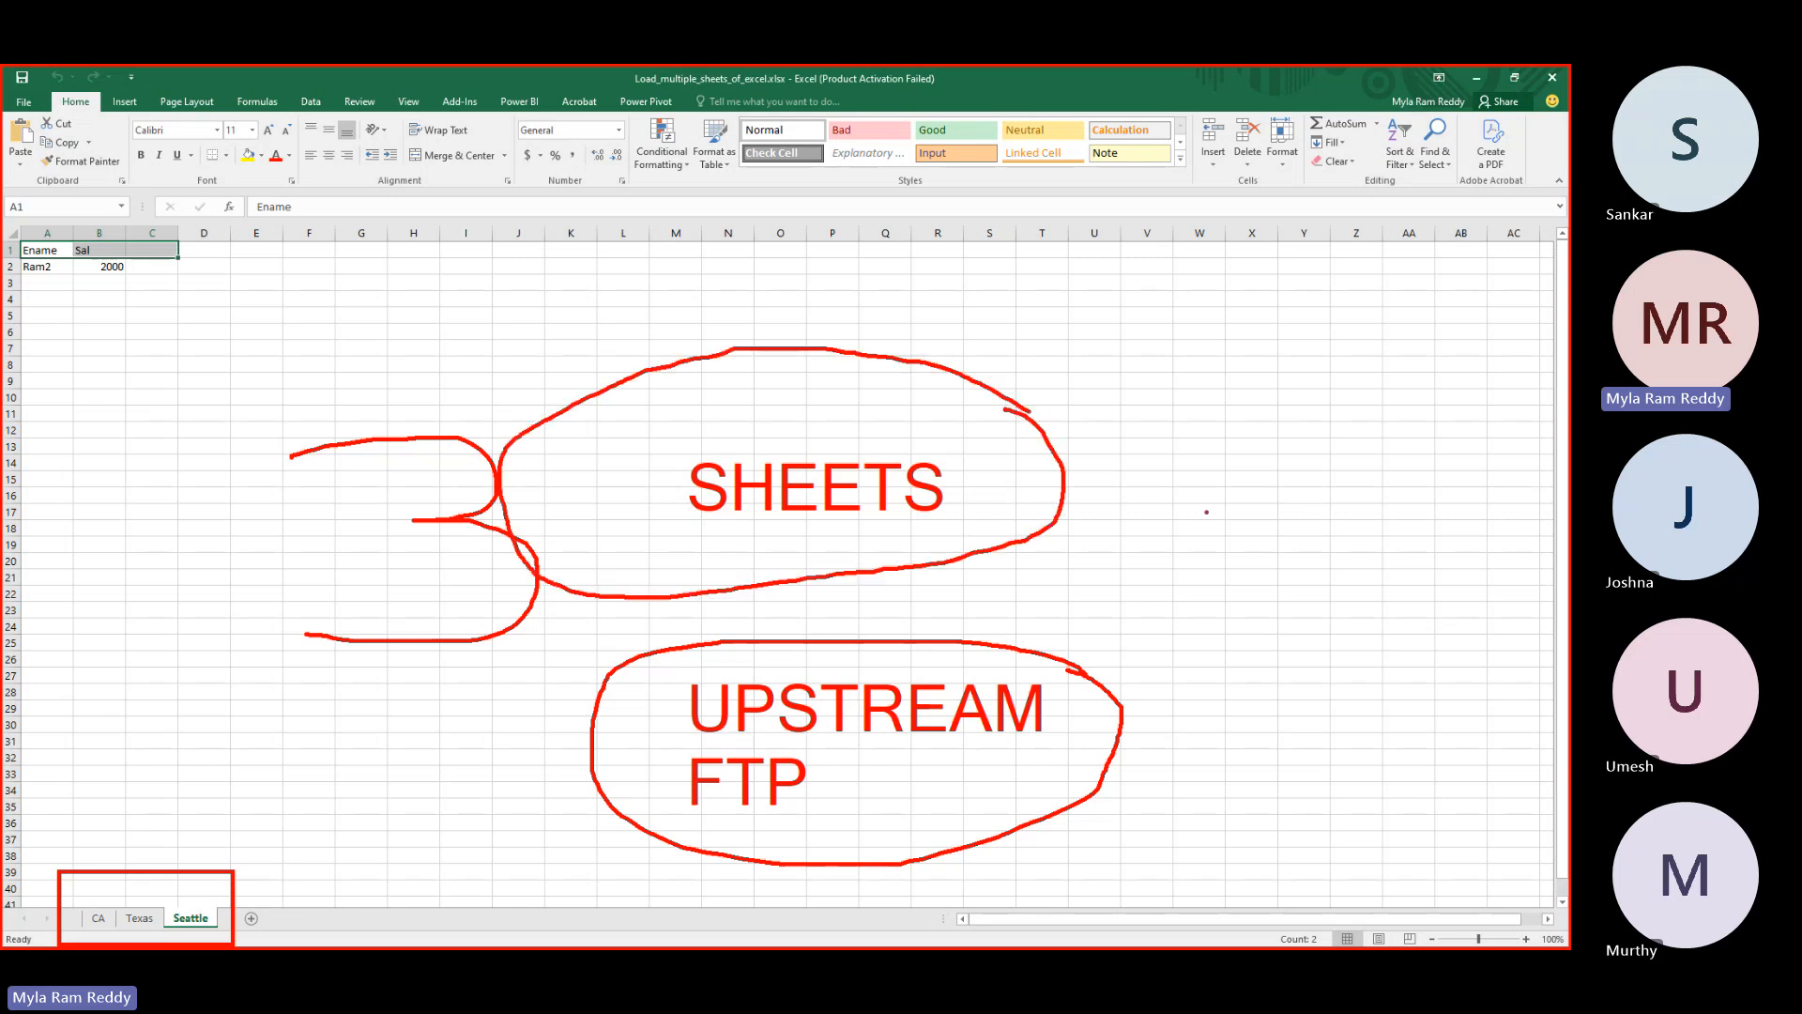
key("Escape")
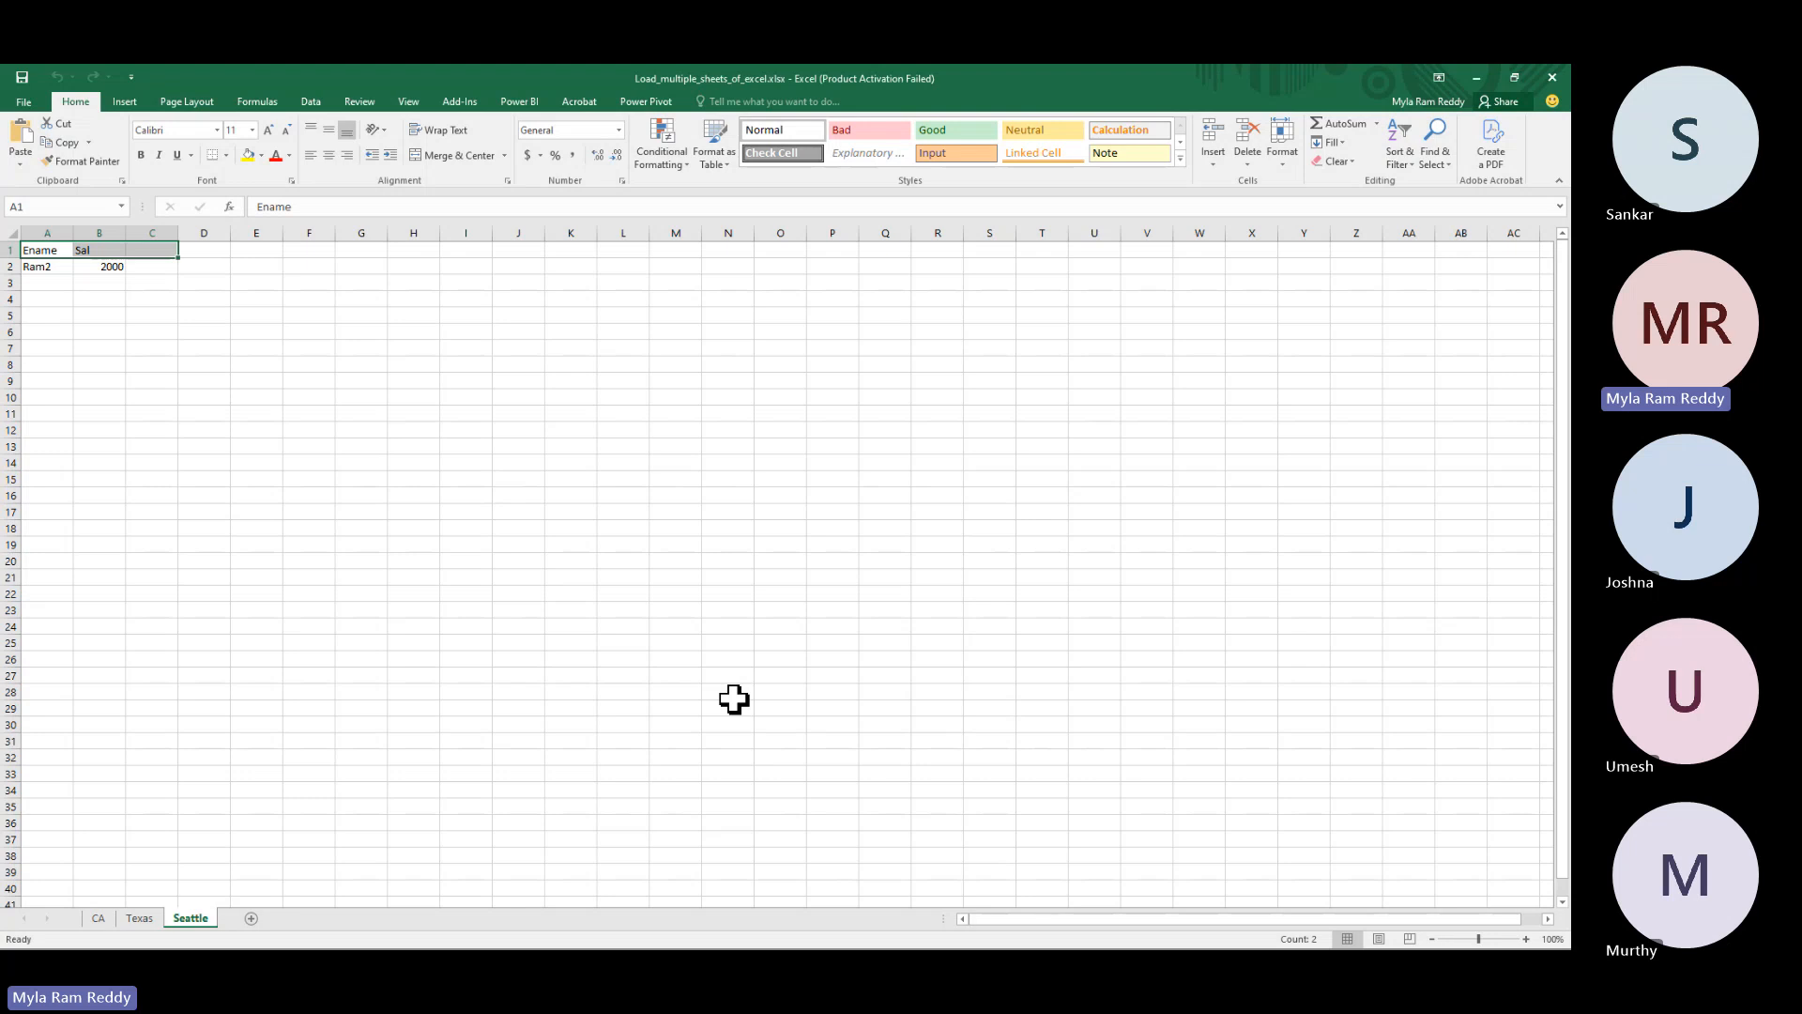
- Switch to the GitHub document and review "Dynamically" in the Pipeline 2 heading and the Use Case sentence
key("alt+Tab")
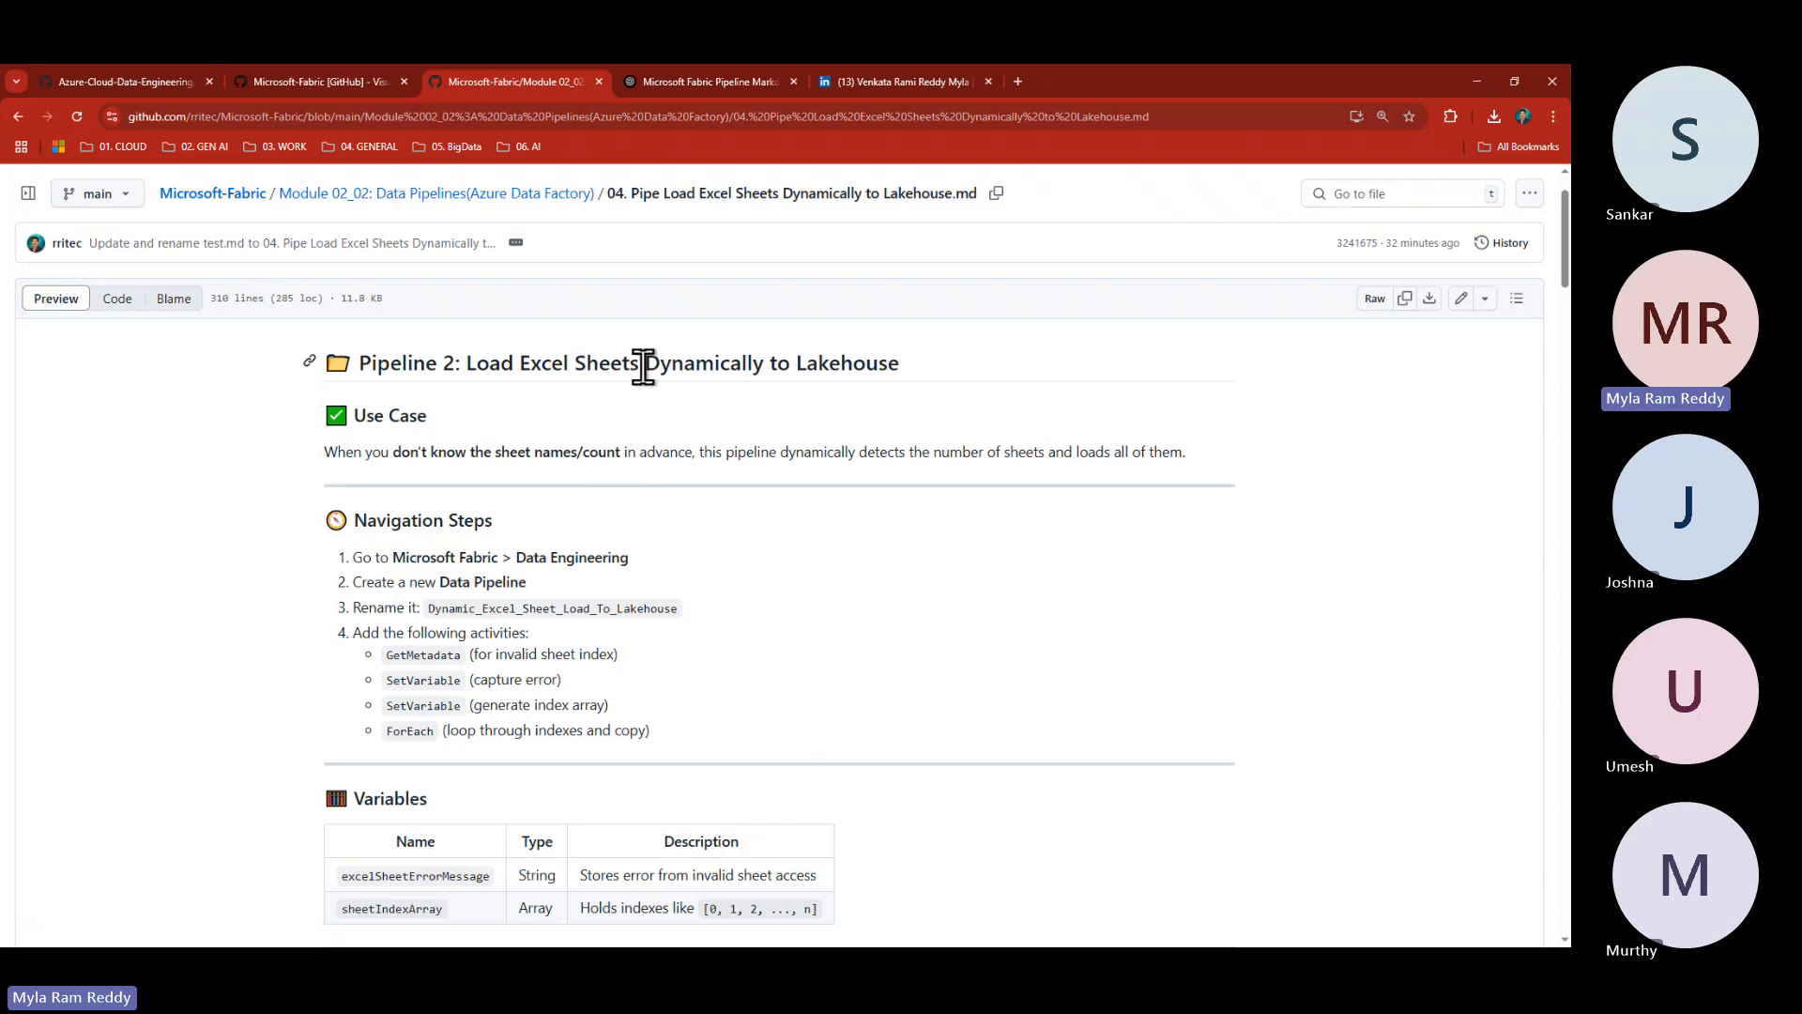
left_click_drag(643, 364, 763, 366)
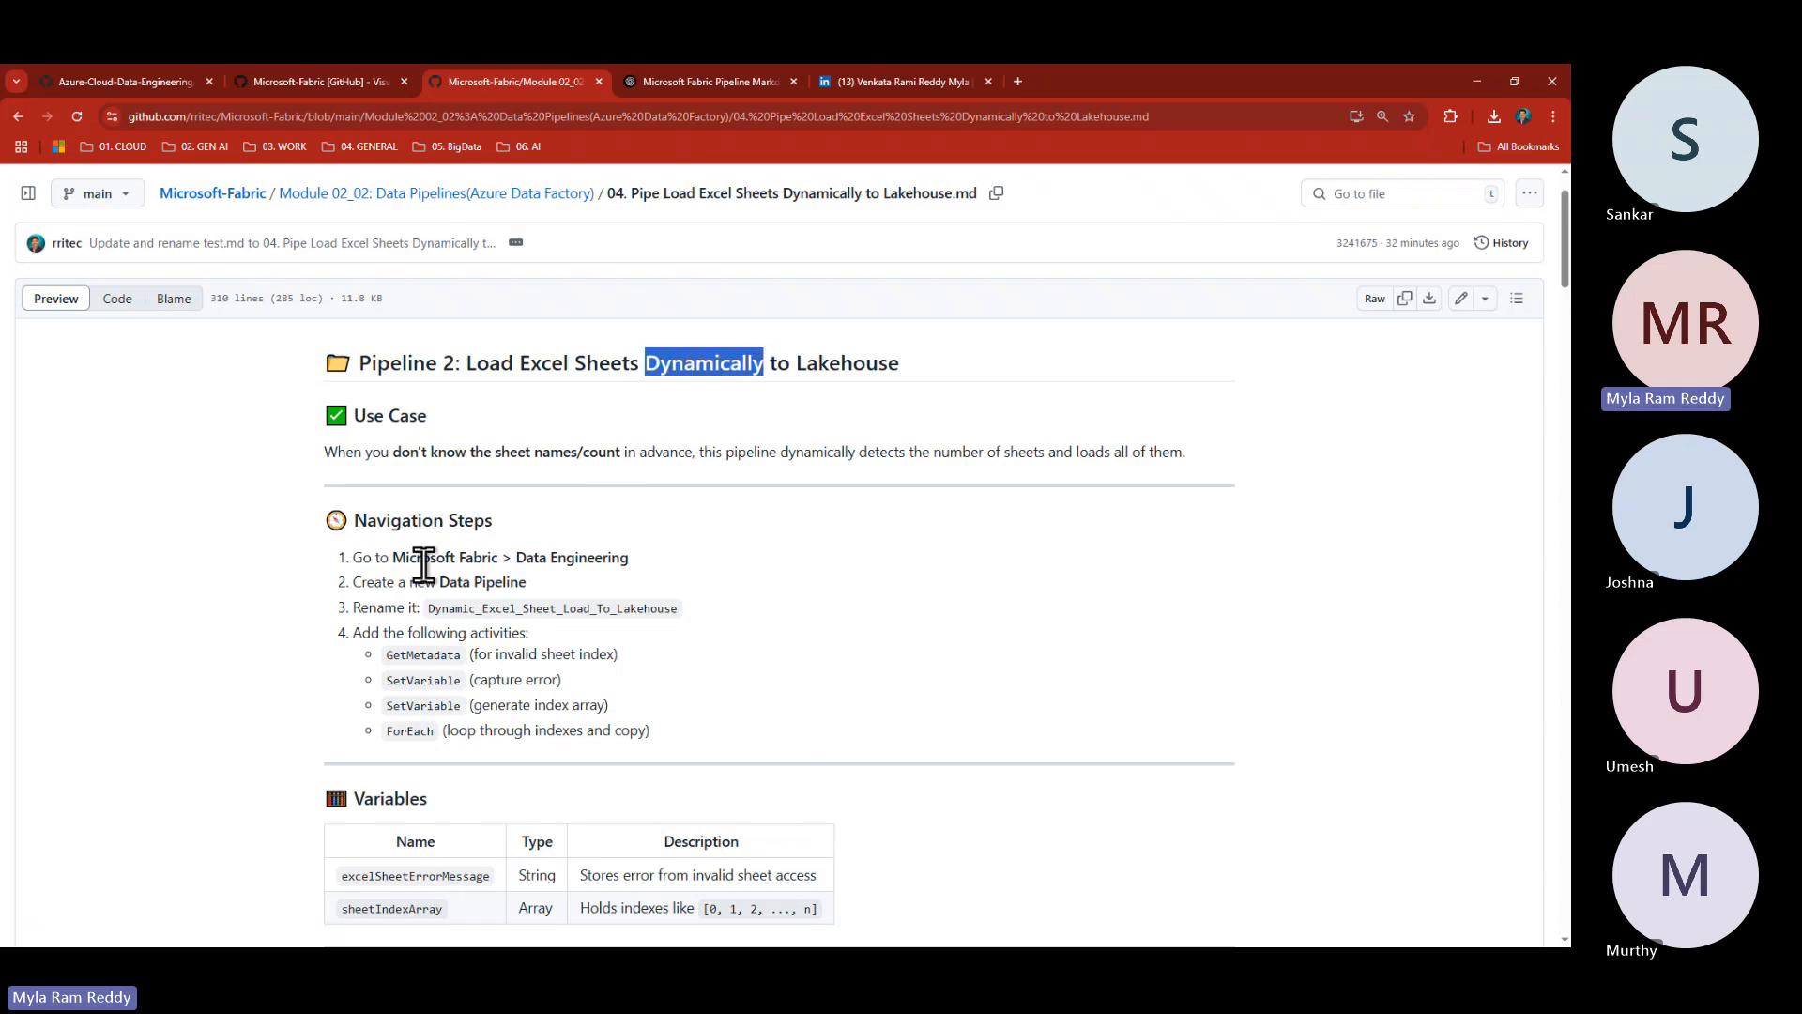
left_click_drag(331, 454, 1166, 455)
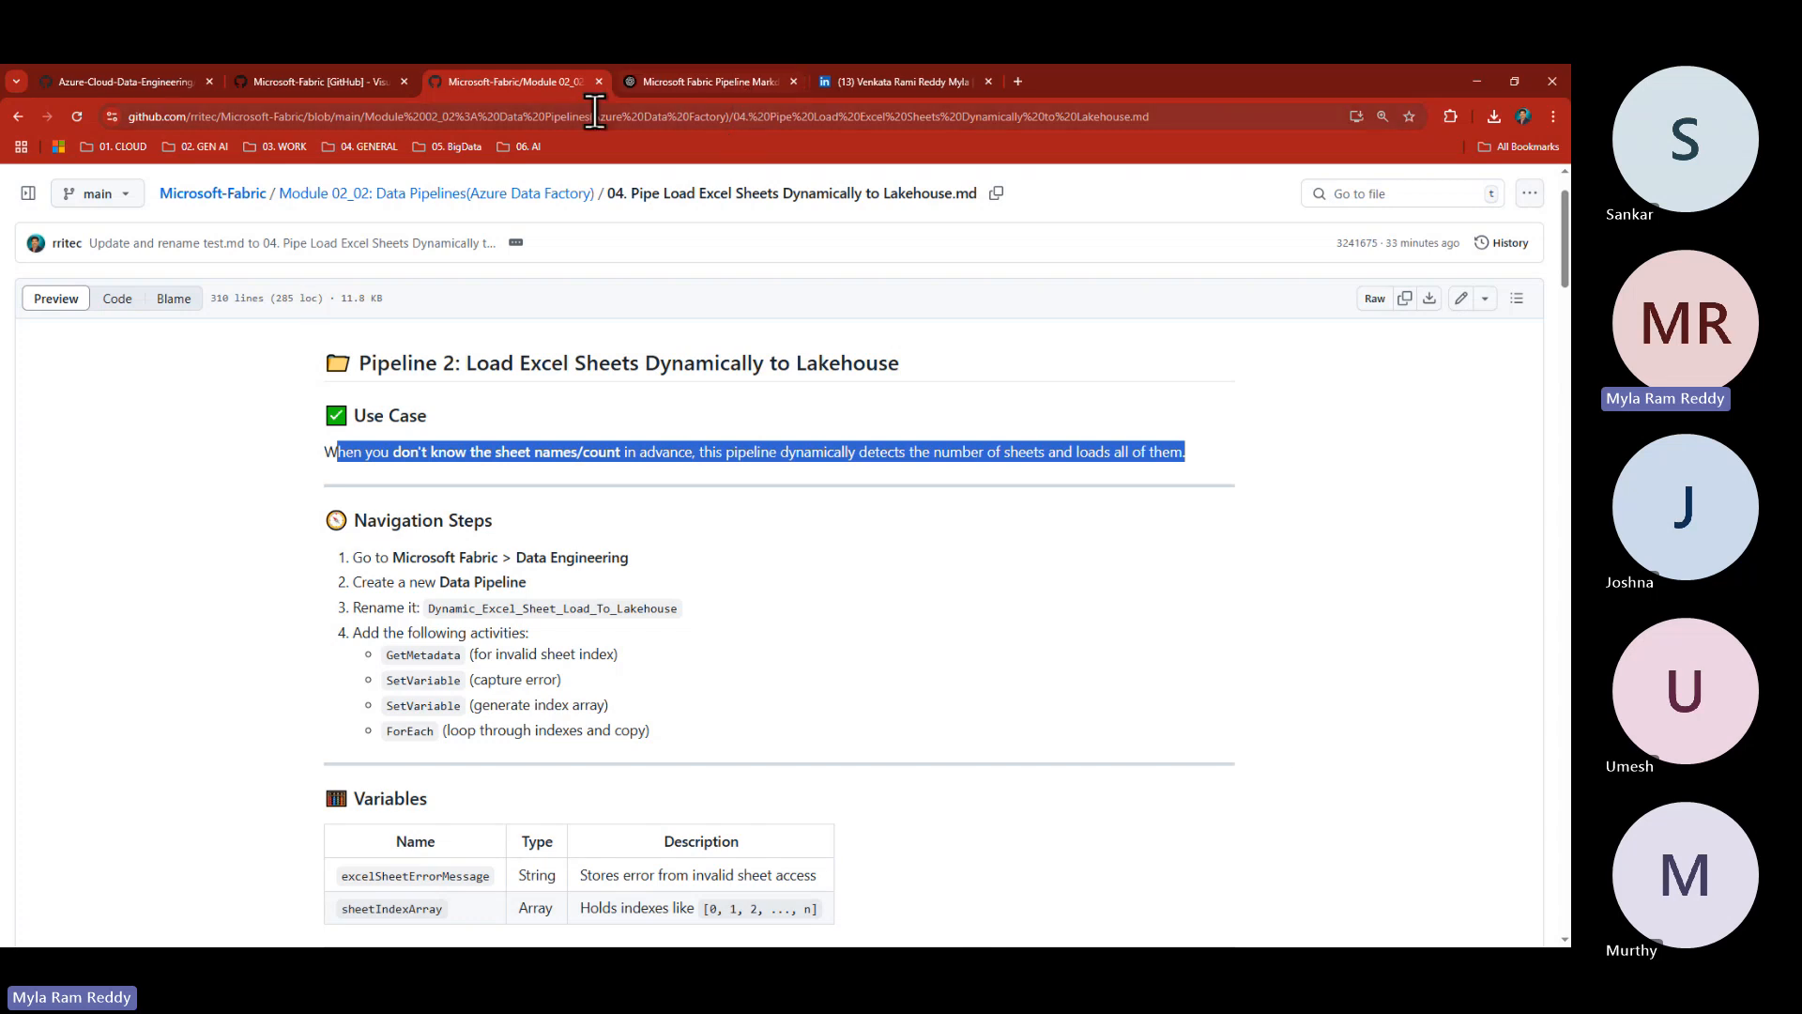
- Switch to pipeline5 in Fabric, move the ForEach1 activity to the far right of the canvas, and set its activity state to Deactivated
key("alt+Tab")
key("alt+Tab")
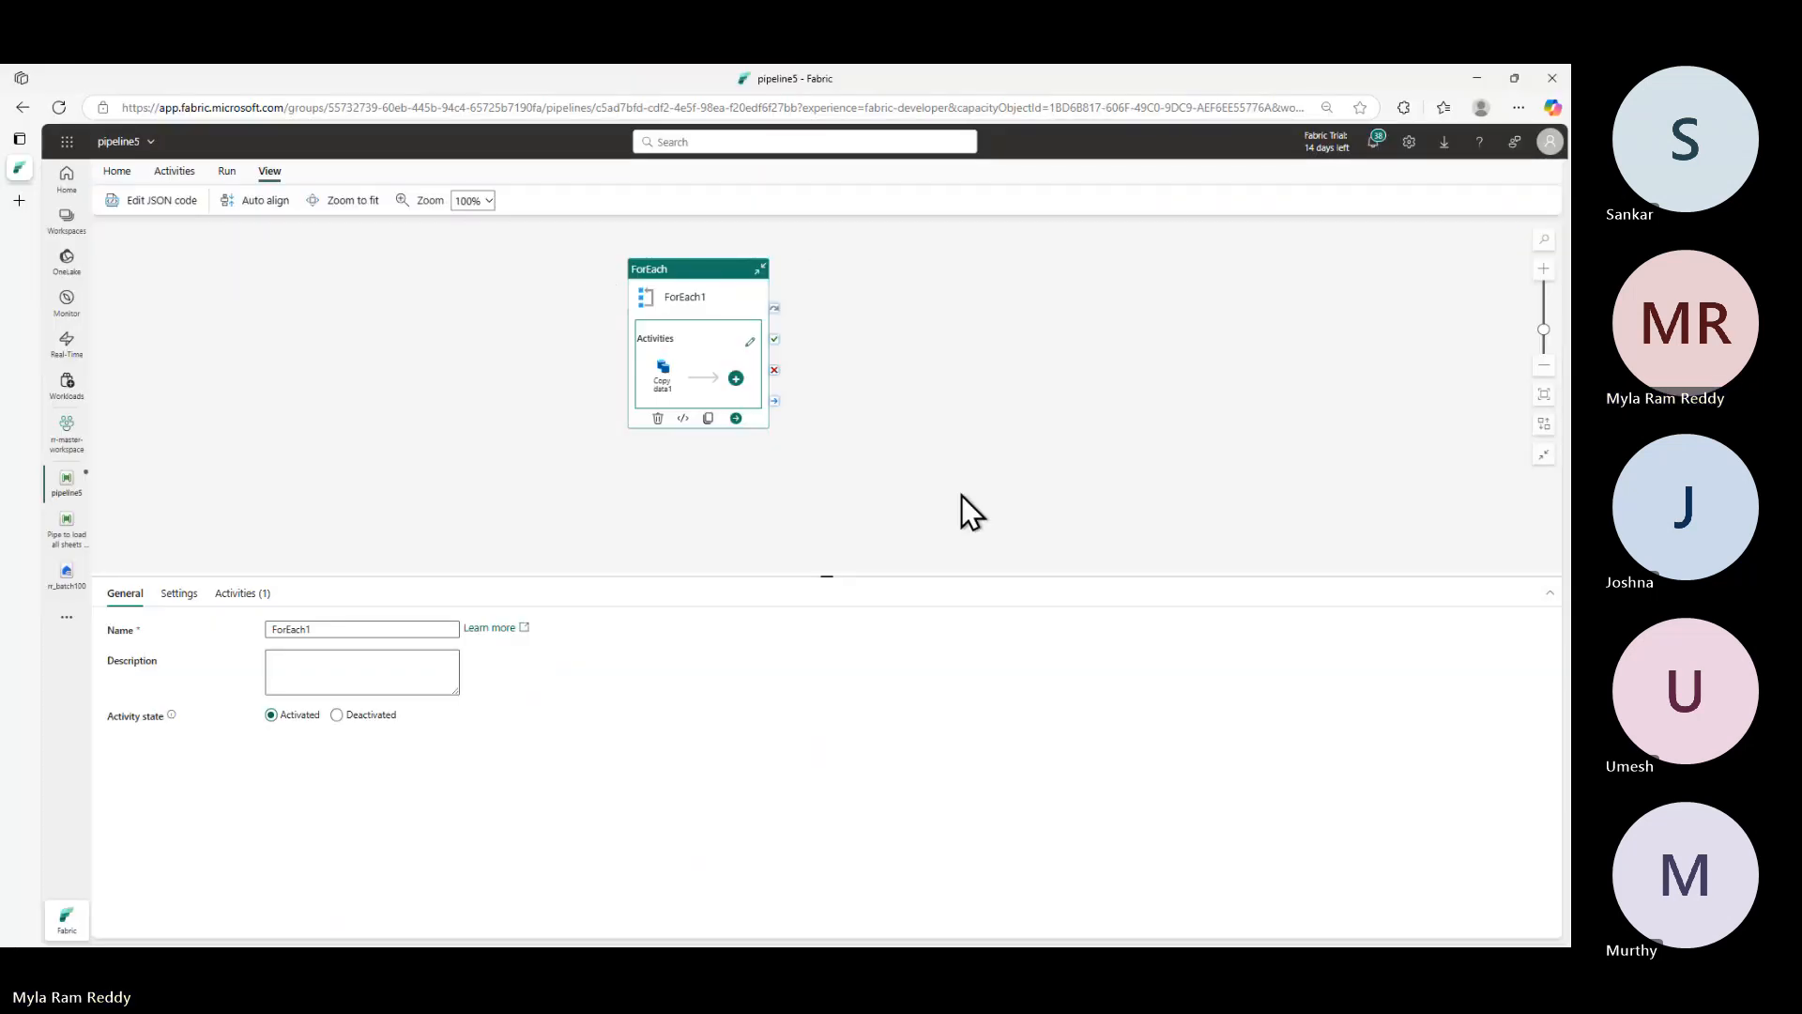
left_click_drag(723, 282, 1283, 282)
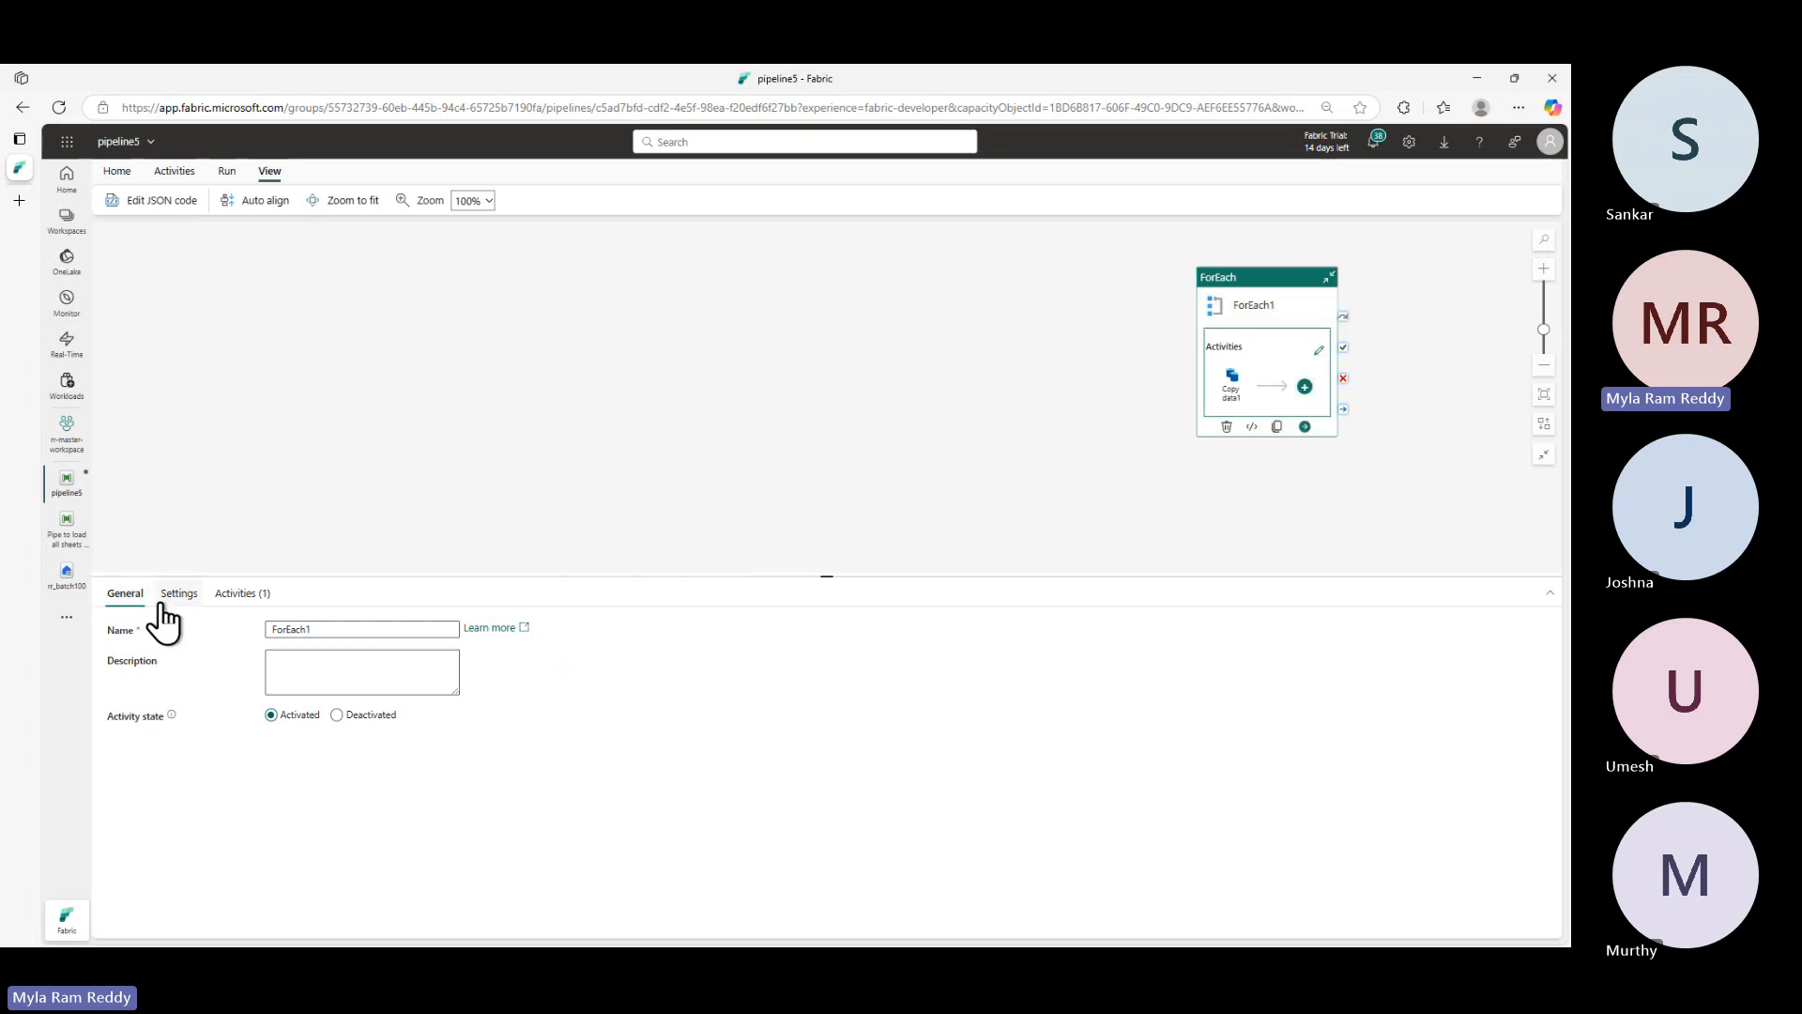
left_click(337, 714)
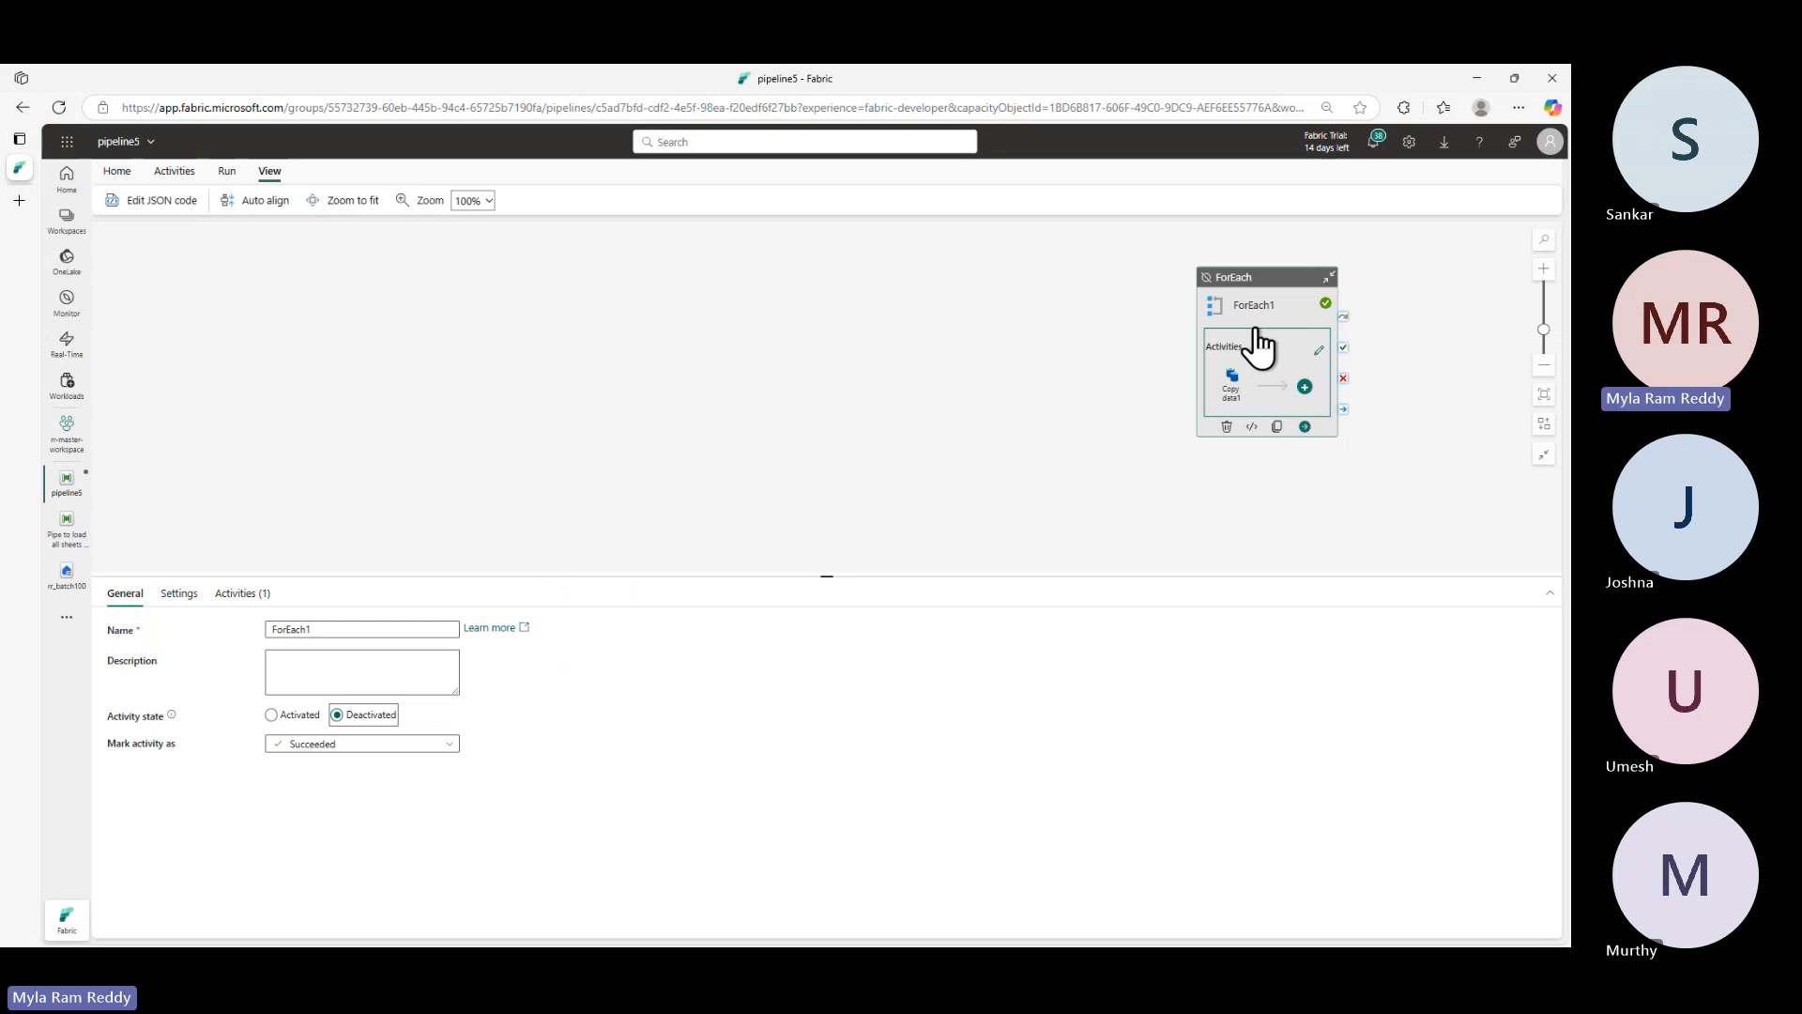
- Add a Get metadata activity to pipeline5 and place it on the left side of the canvas, well before ForEach1
left_click(117, 171)
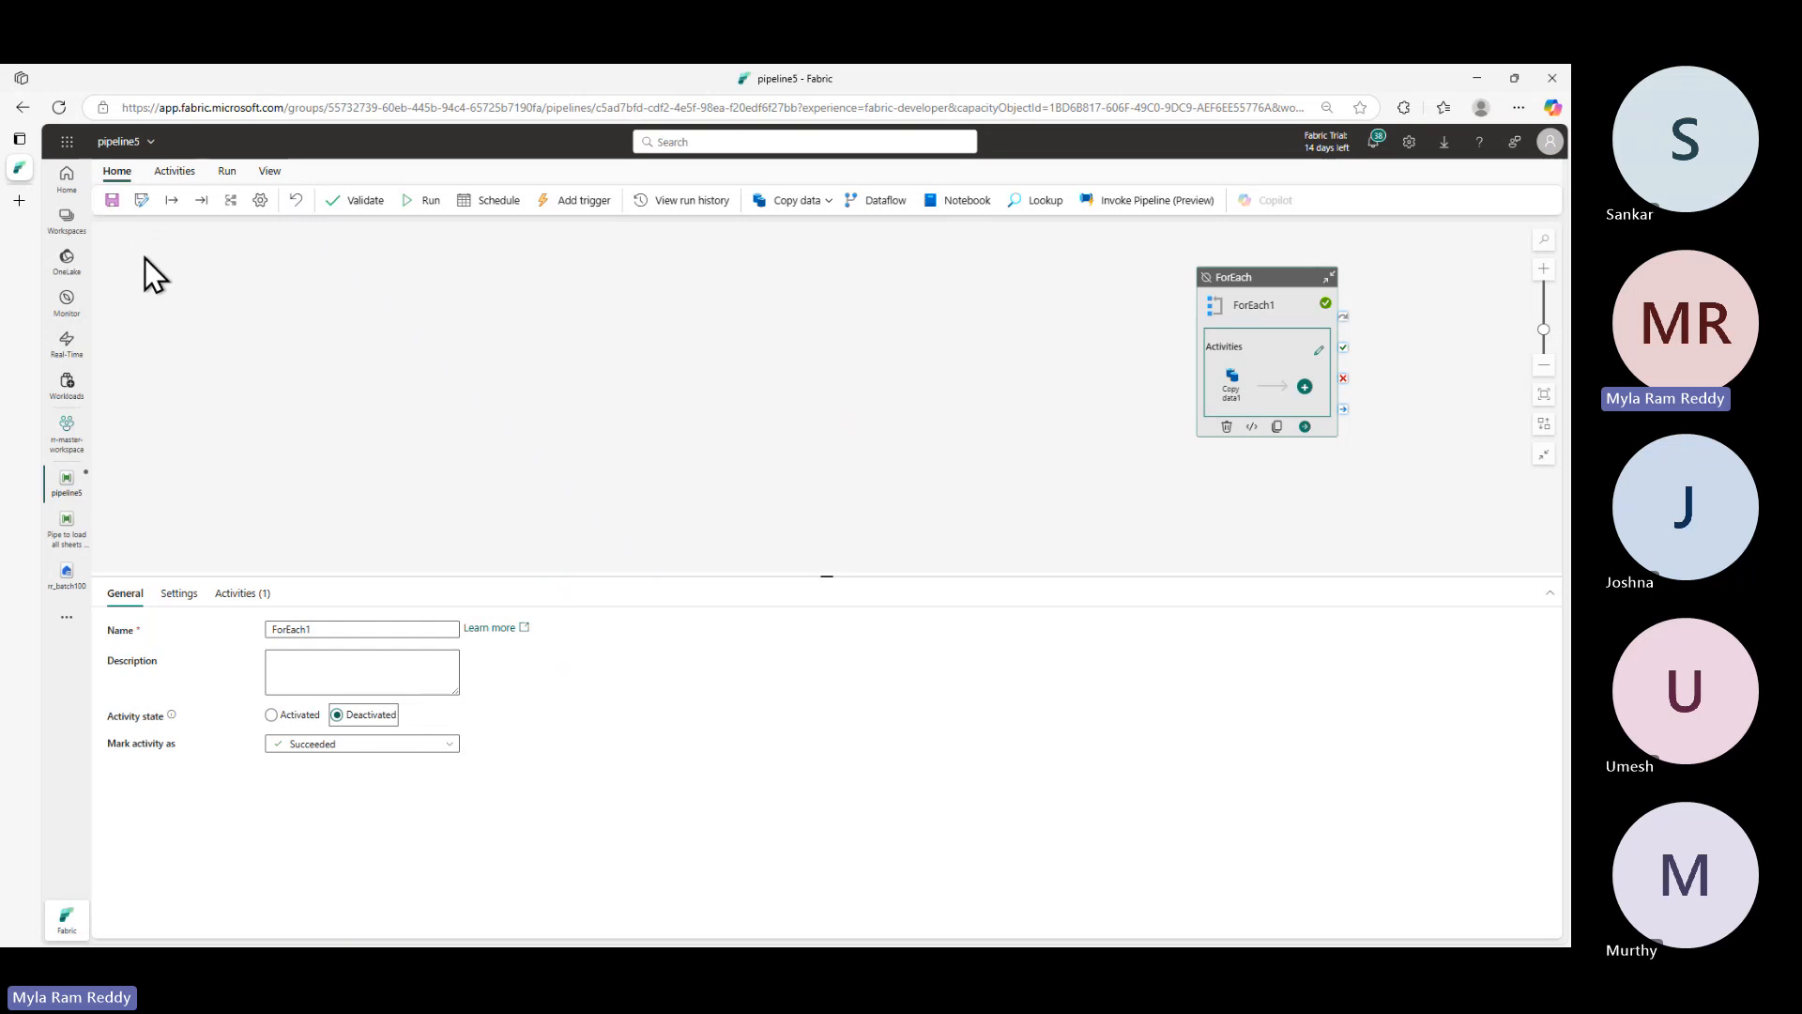
left_click(176, 171)
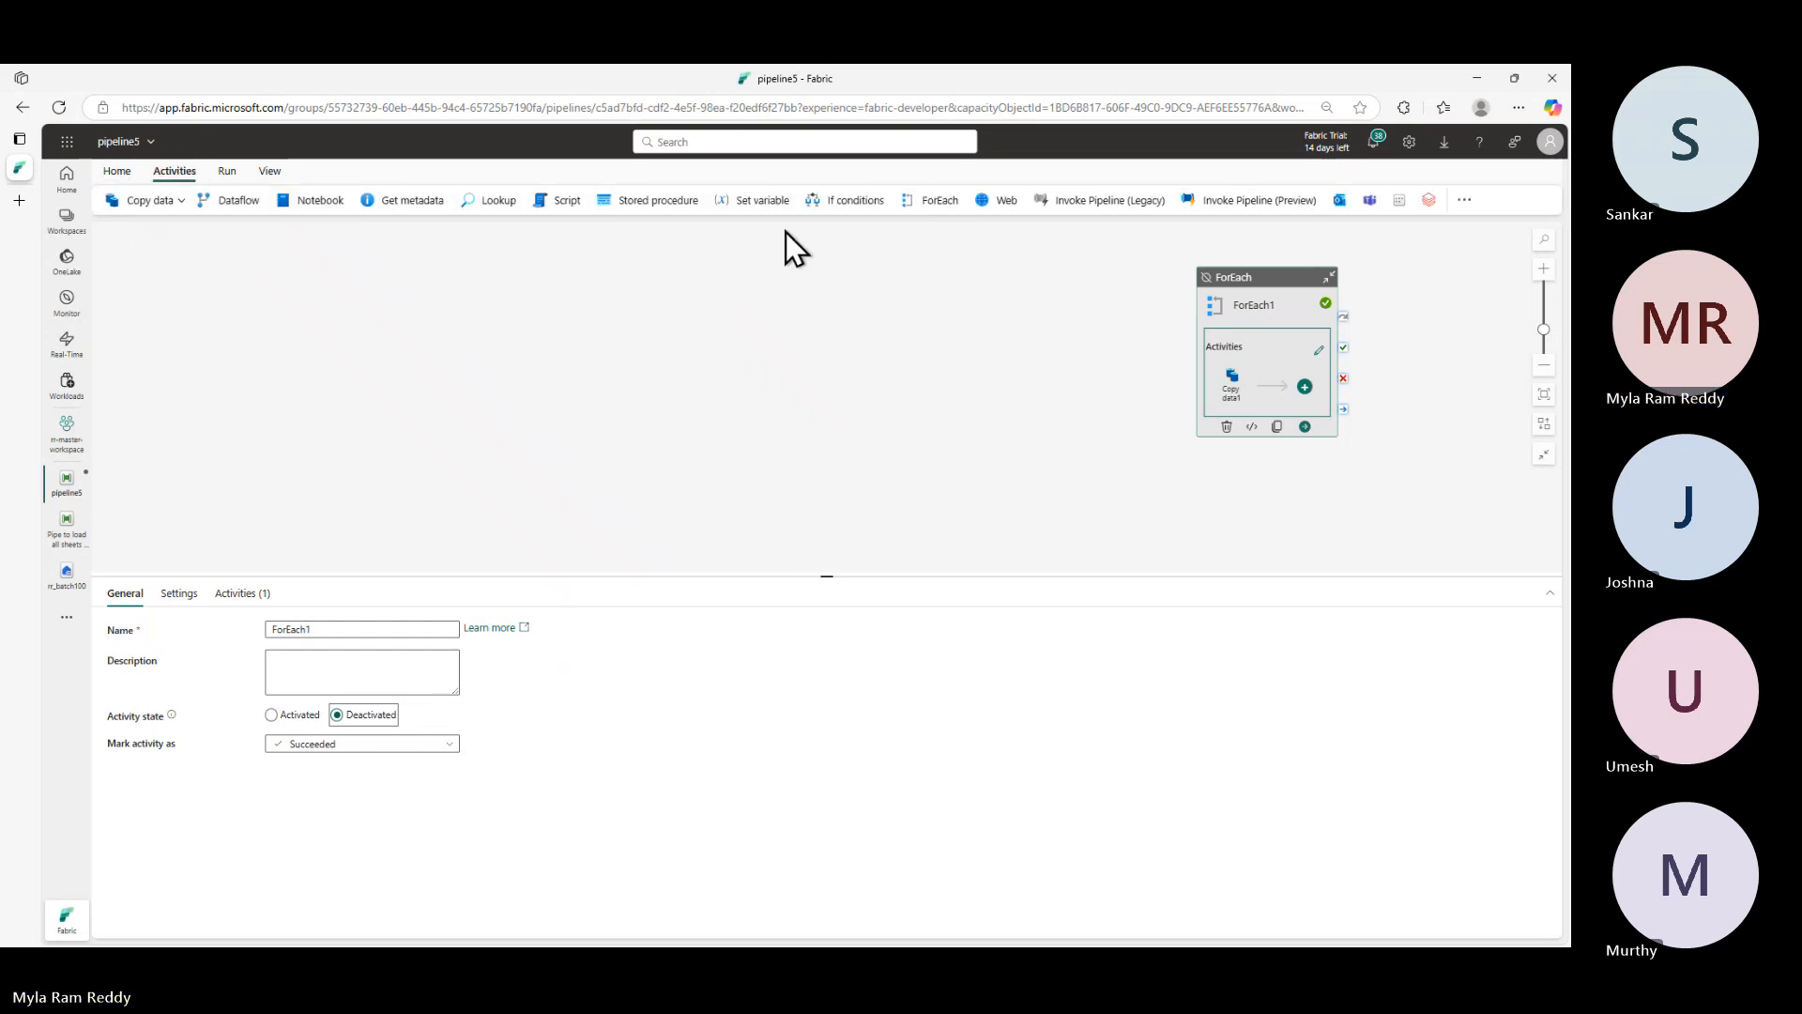
left_click(405, 200)
left_click_drag(1409, 280, 257, 326)
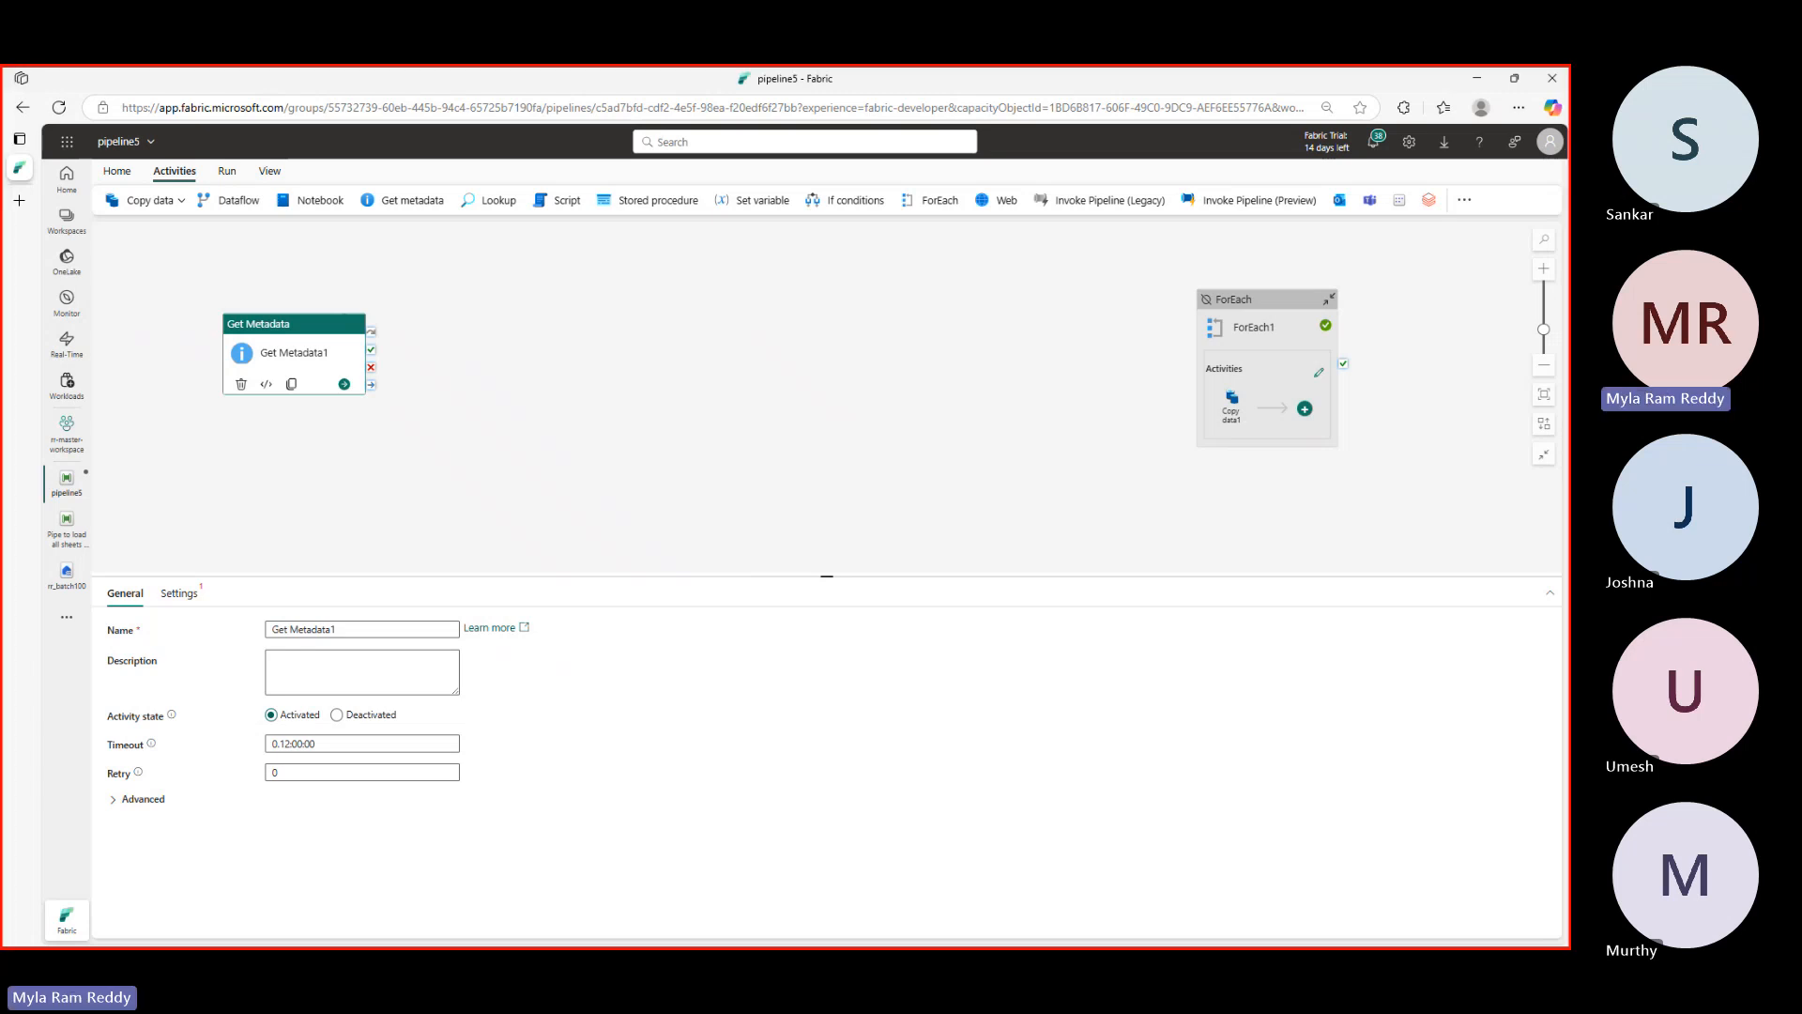
- Annotate the canvas with a box around the Get Metadata activity and the text "know about our source ?" beside it
mouse_move(182, 278)
left_mouse_down()
mouse_move(211, 385)
mouse_move(385, 424)
left_mouse_up()
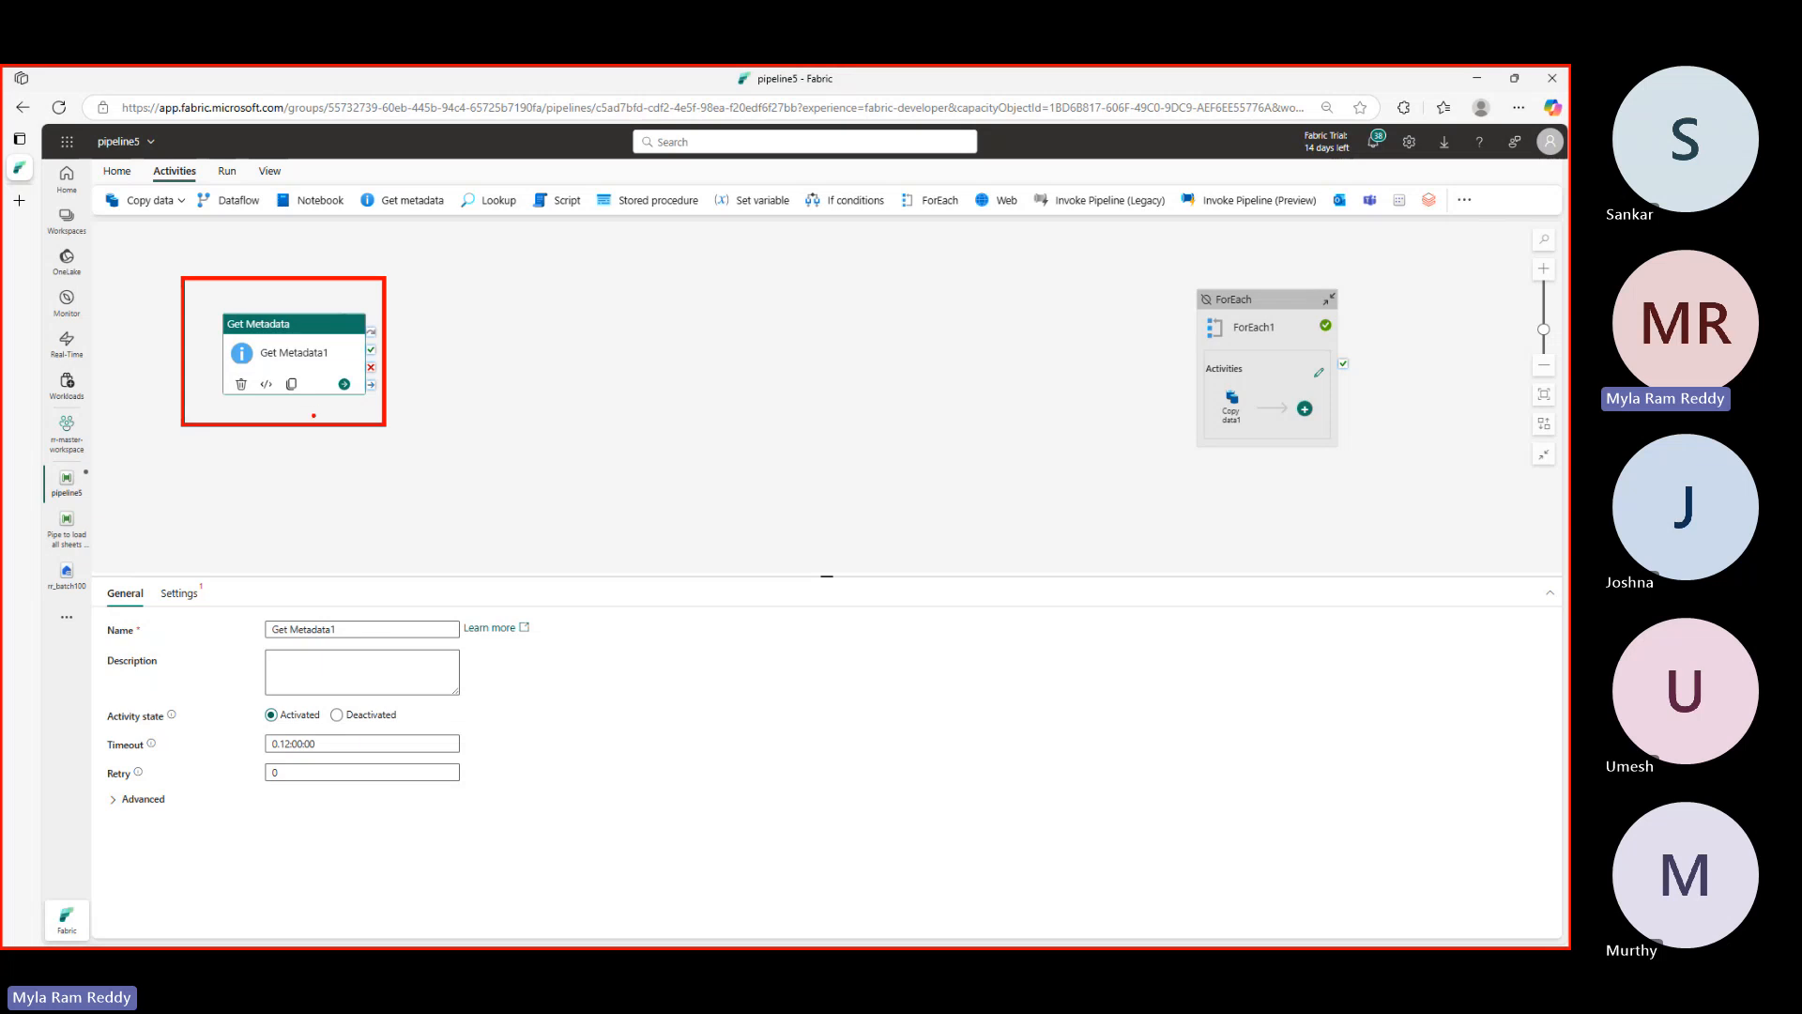
type("tk")
type("now s")
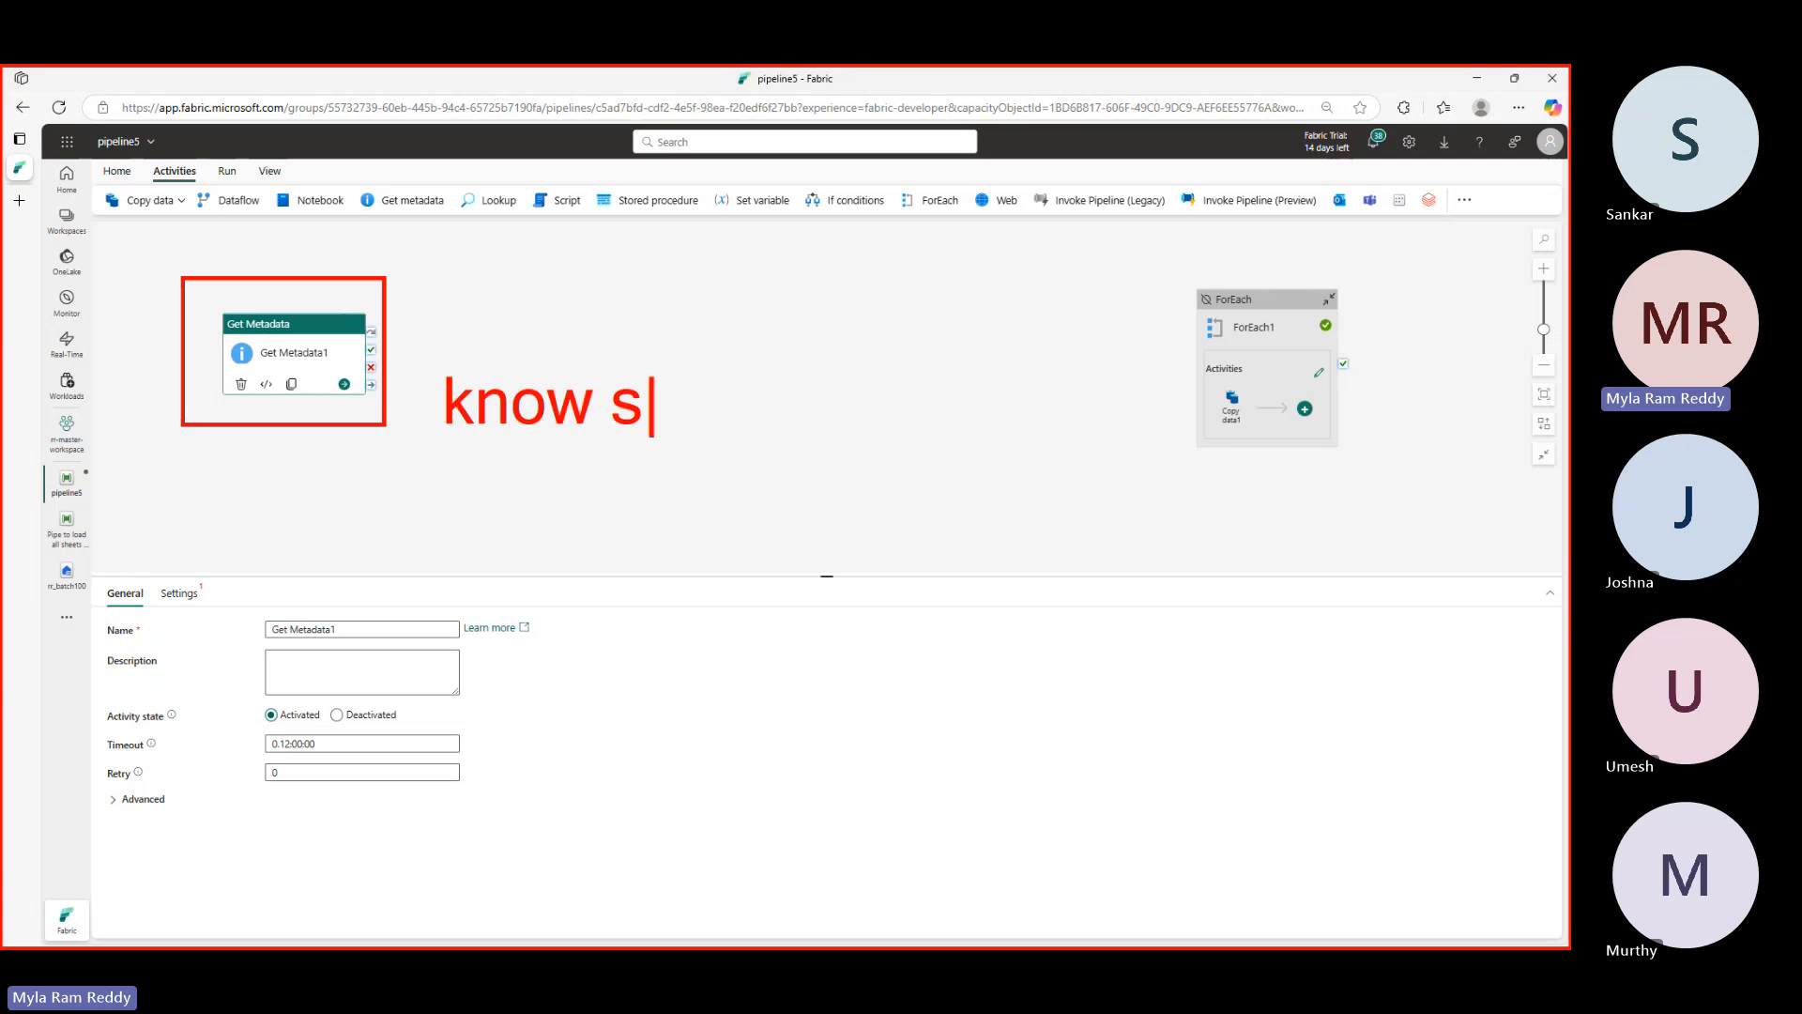
key("BackSpace")
type("about ")
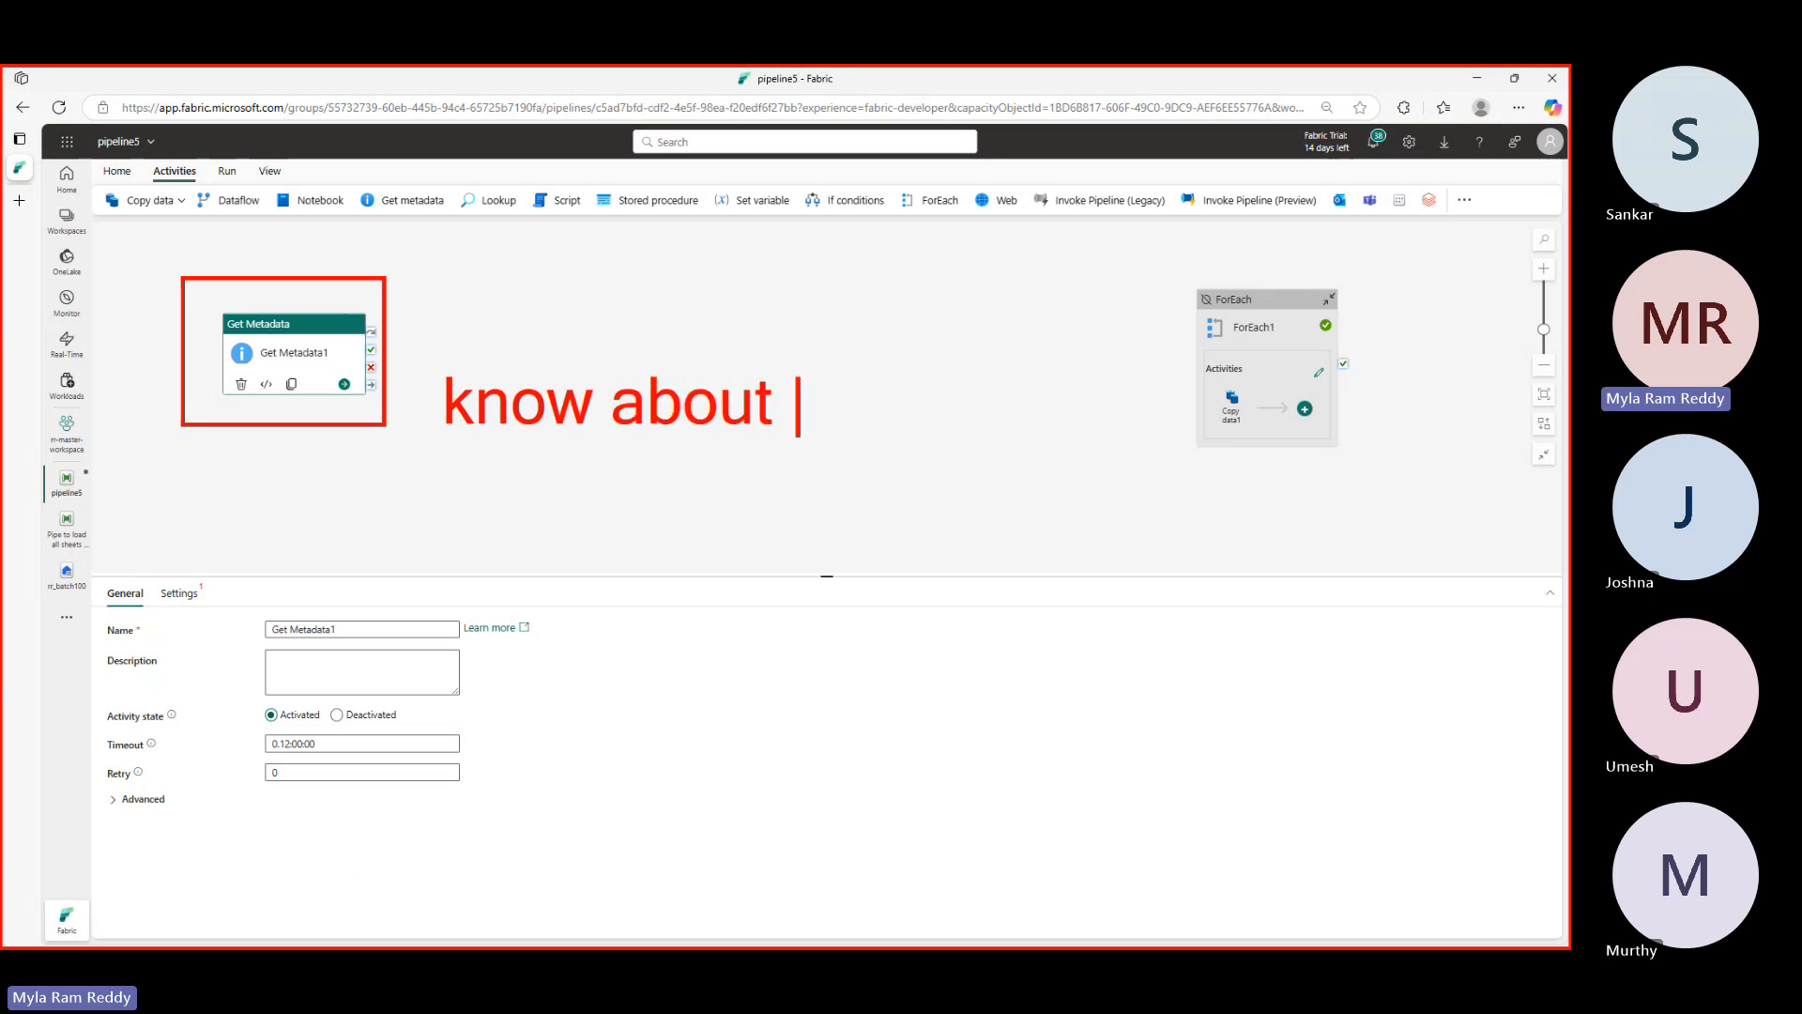
type("our sou")
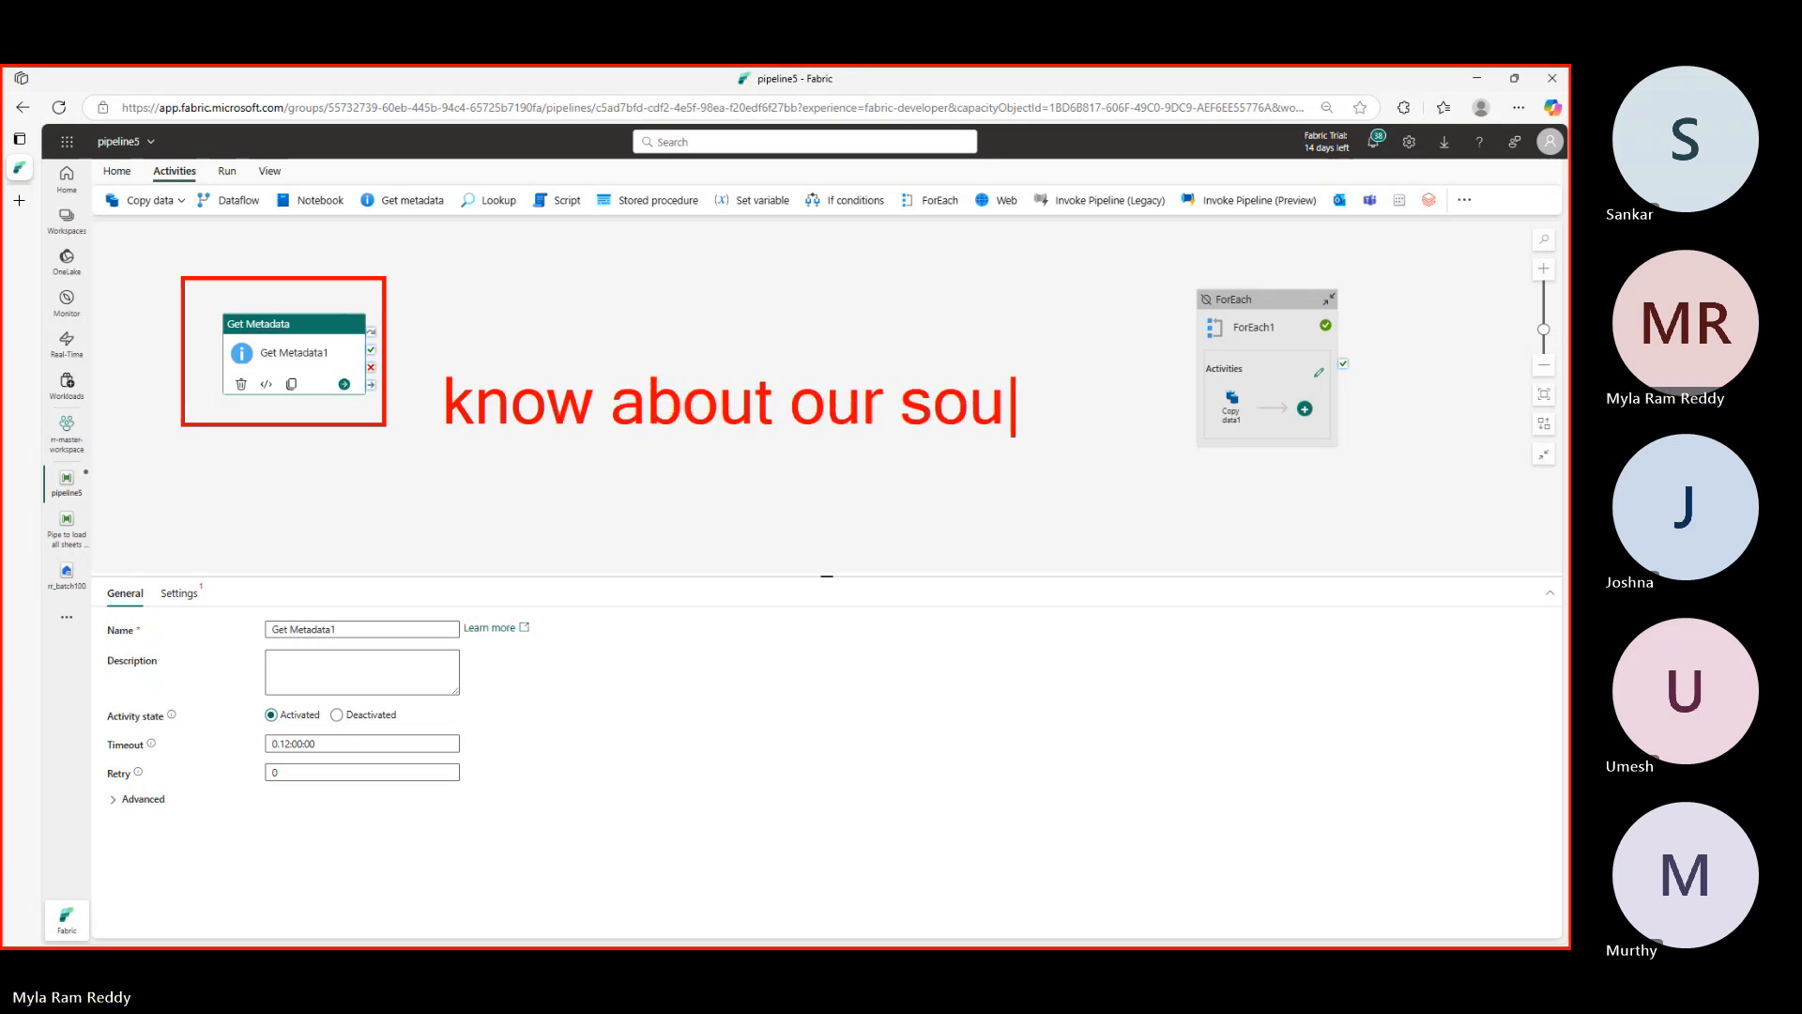
type("rce ?")
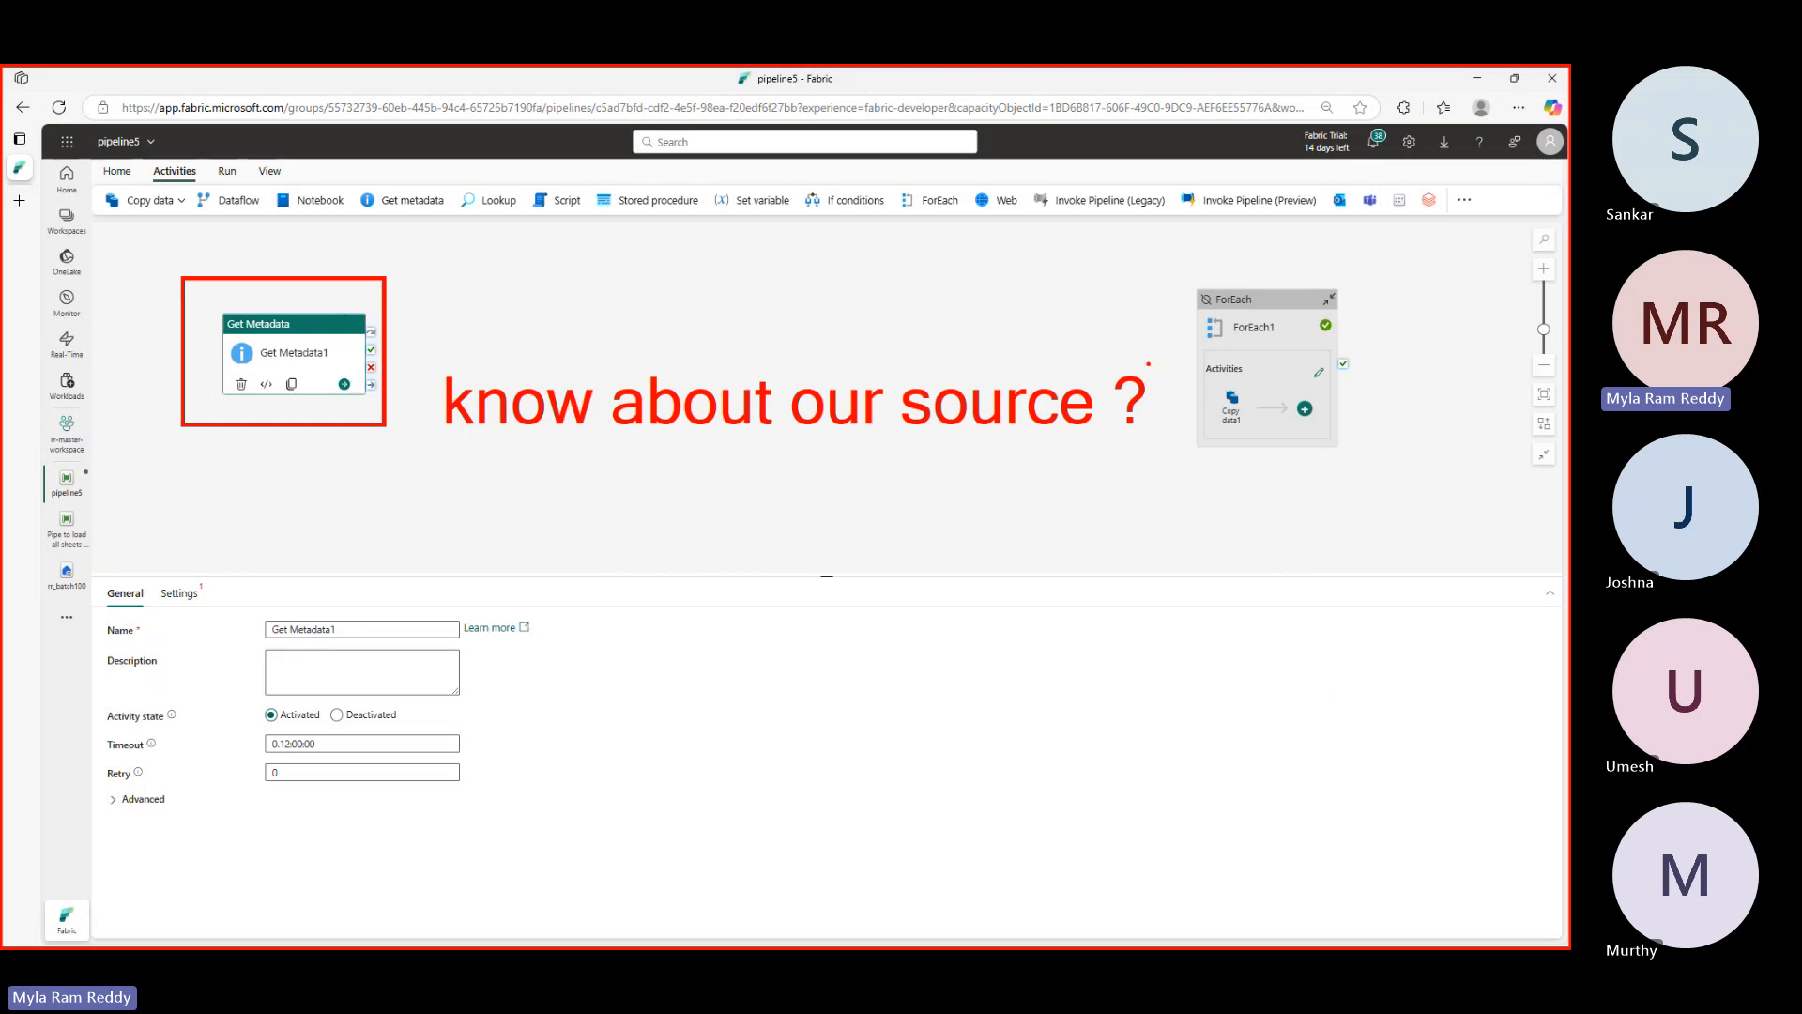
- Clear the screen annotations and rename the Get Metadata activity as getMetadataofExcel
key("Escape")
left_click(796, 402)
left_click(324, 359)
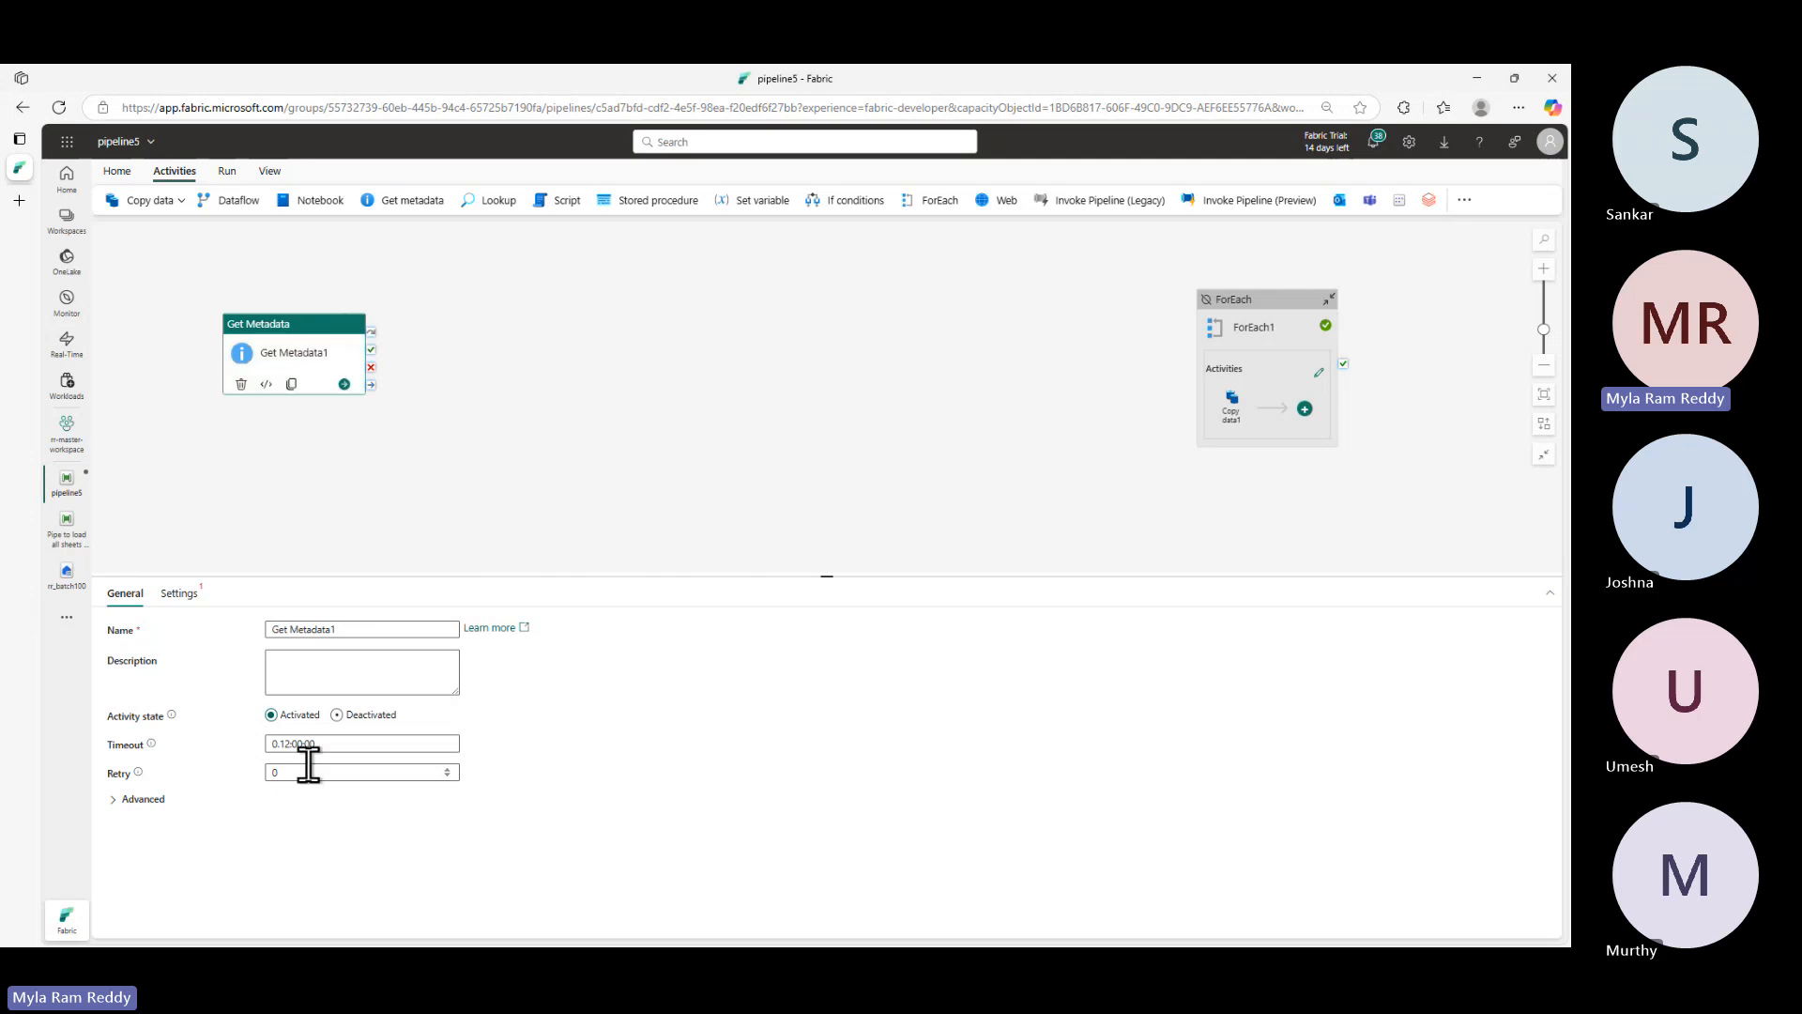
triple_click(352, 629)
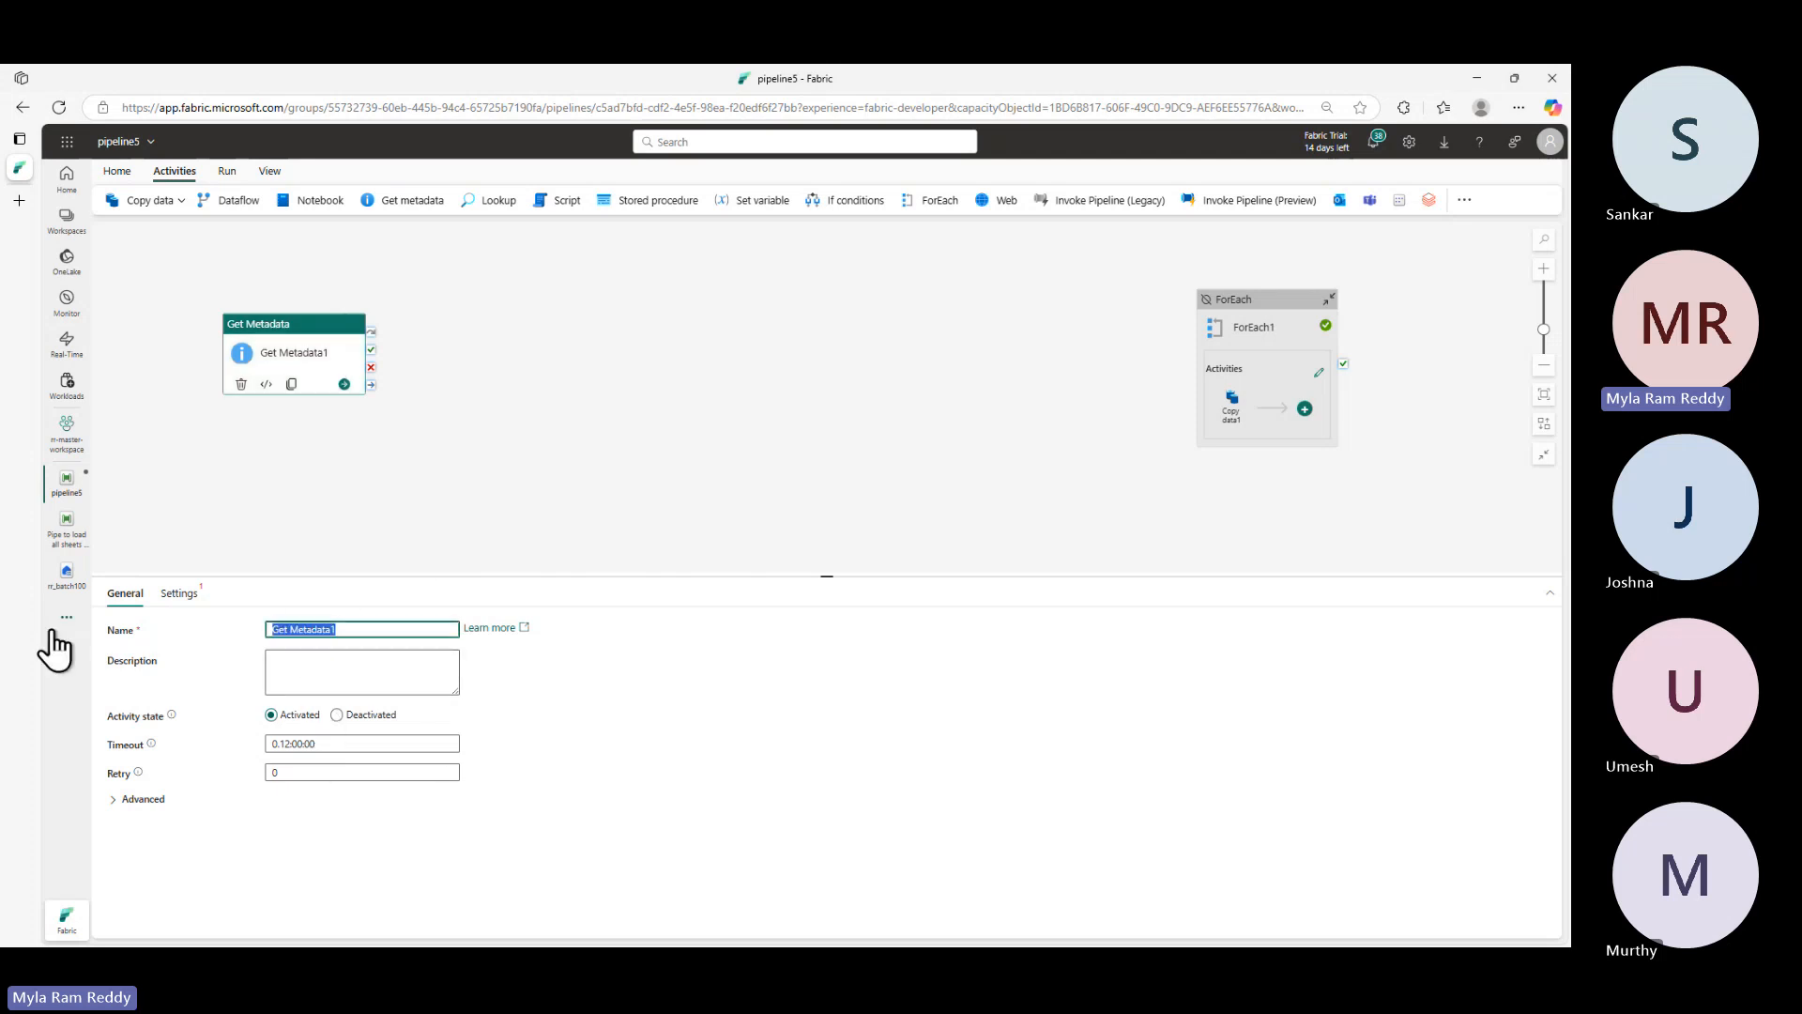
type("getMeta")
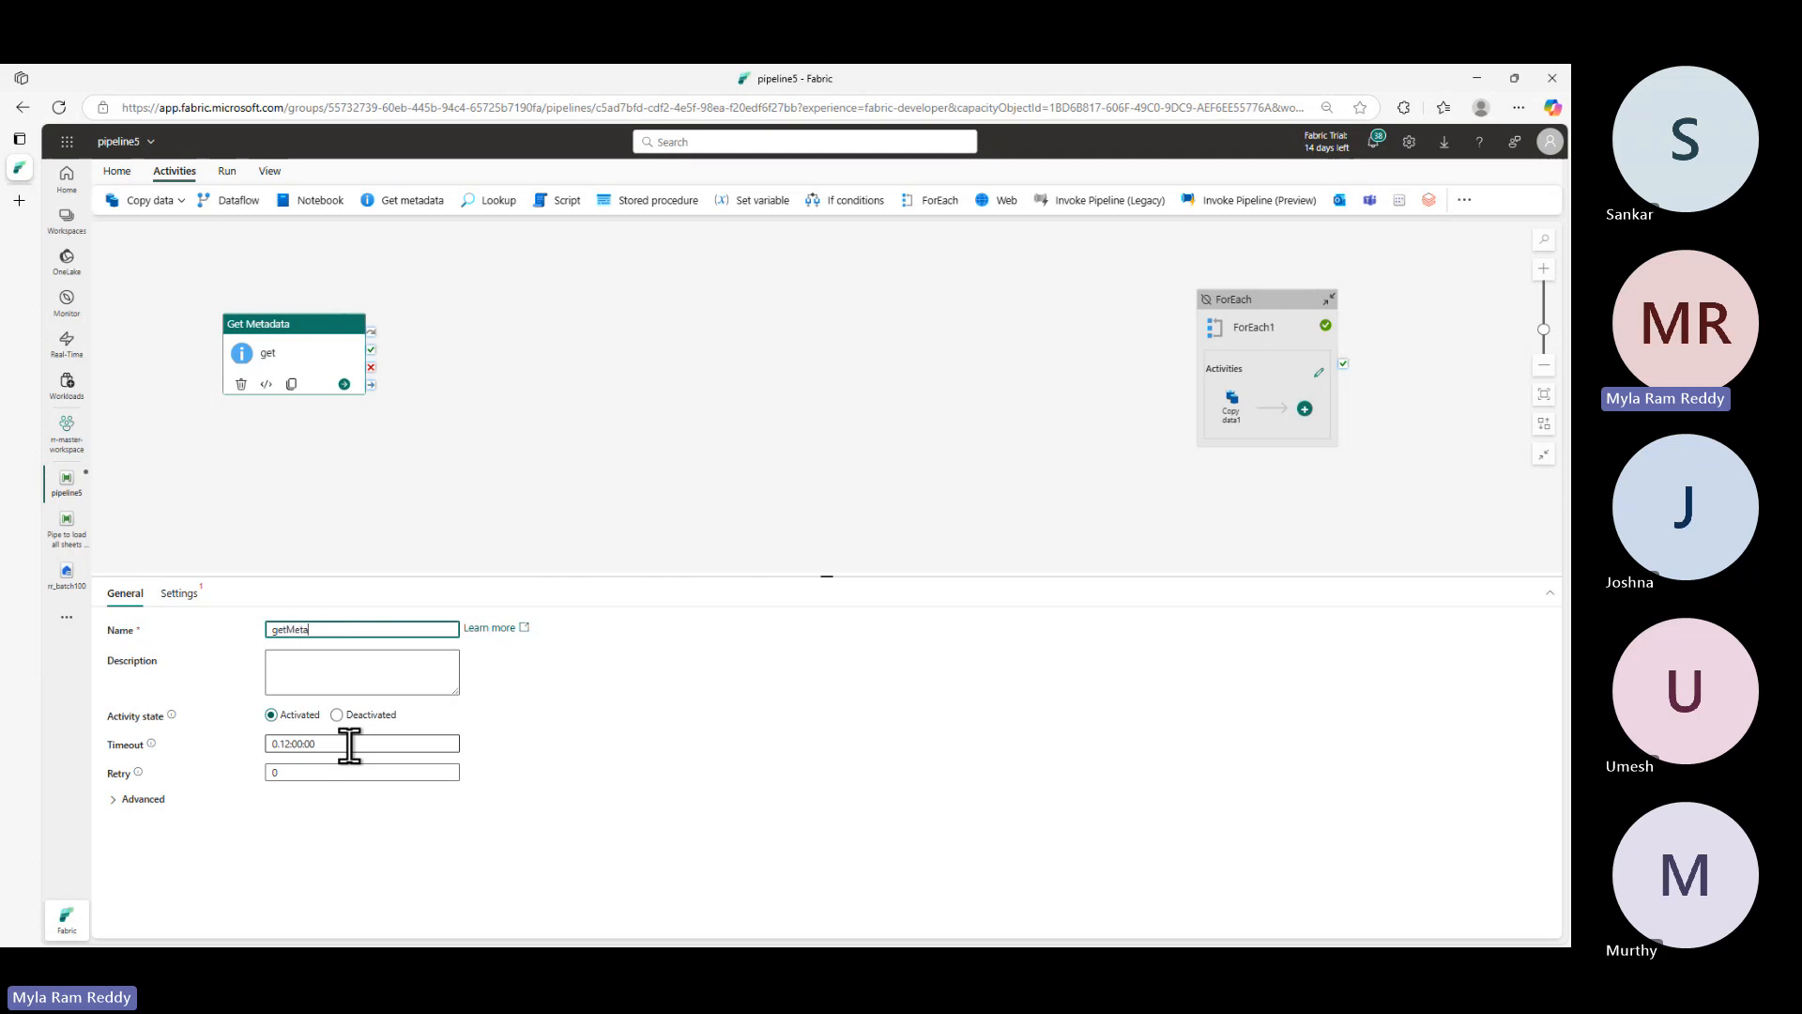
type("data")
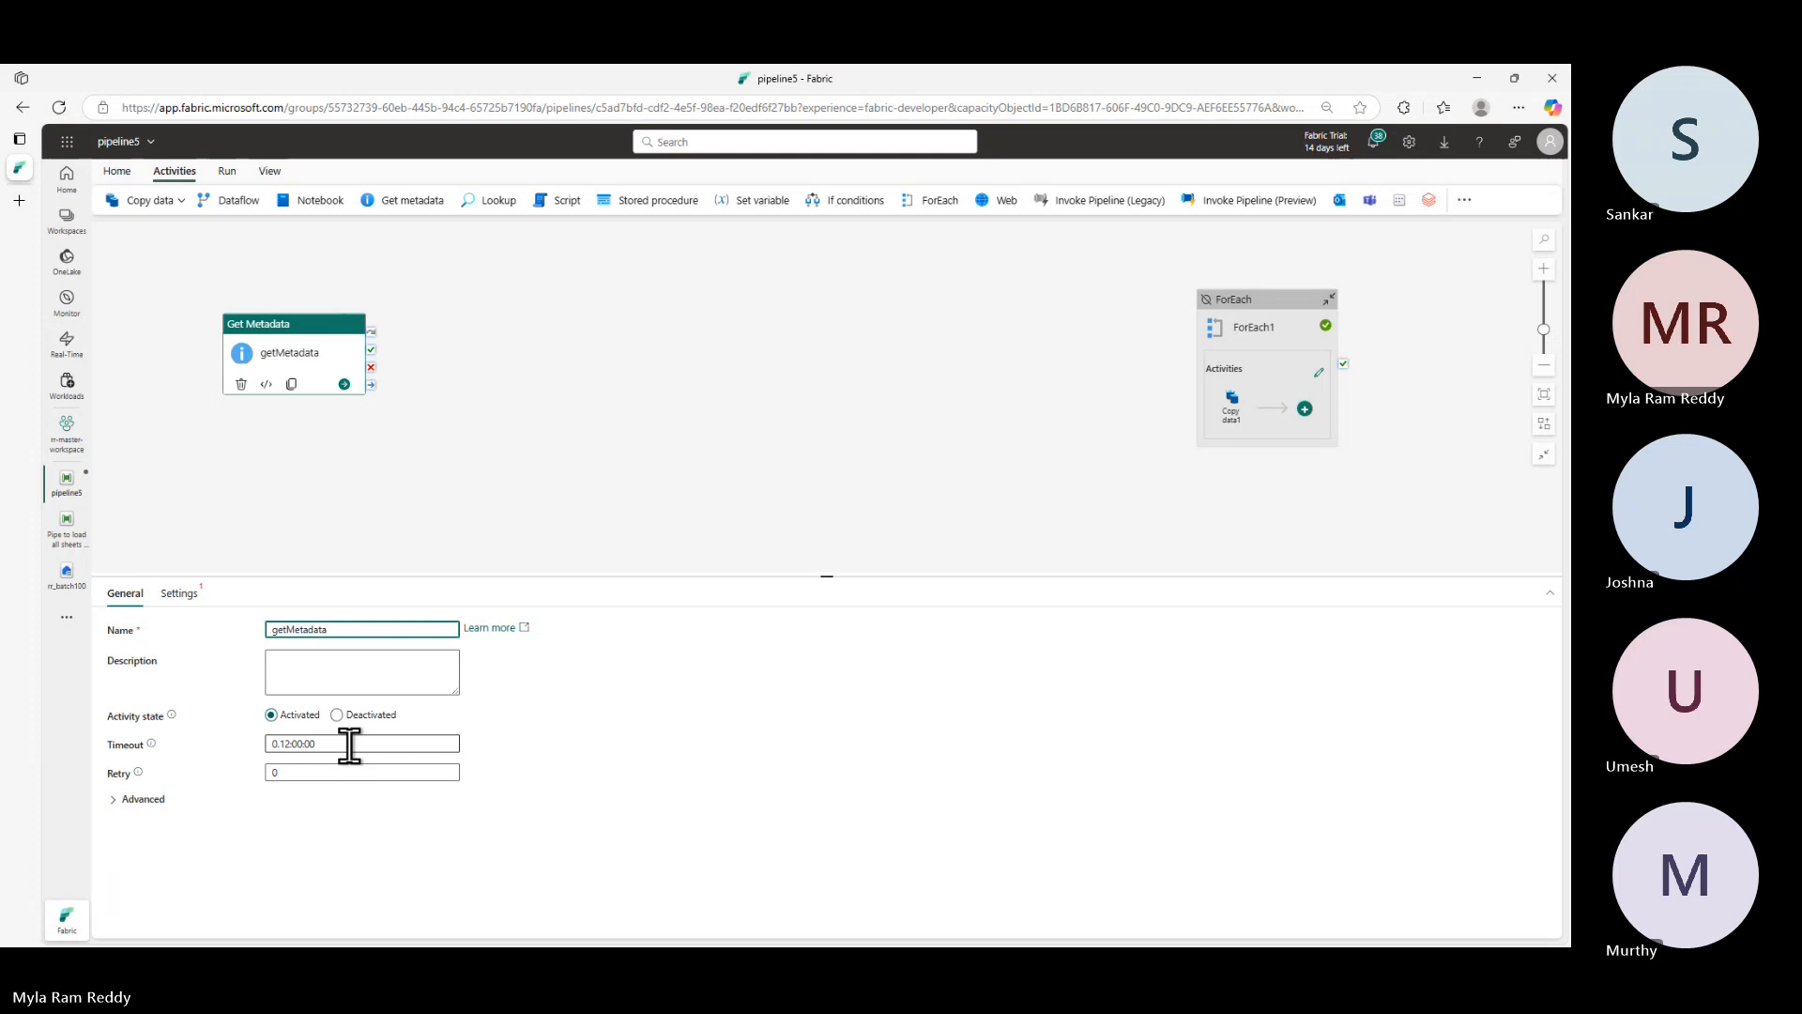
type("ofExcel")
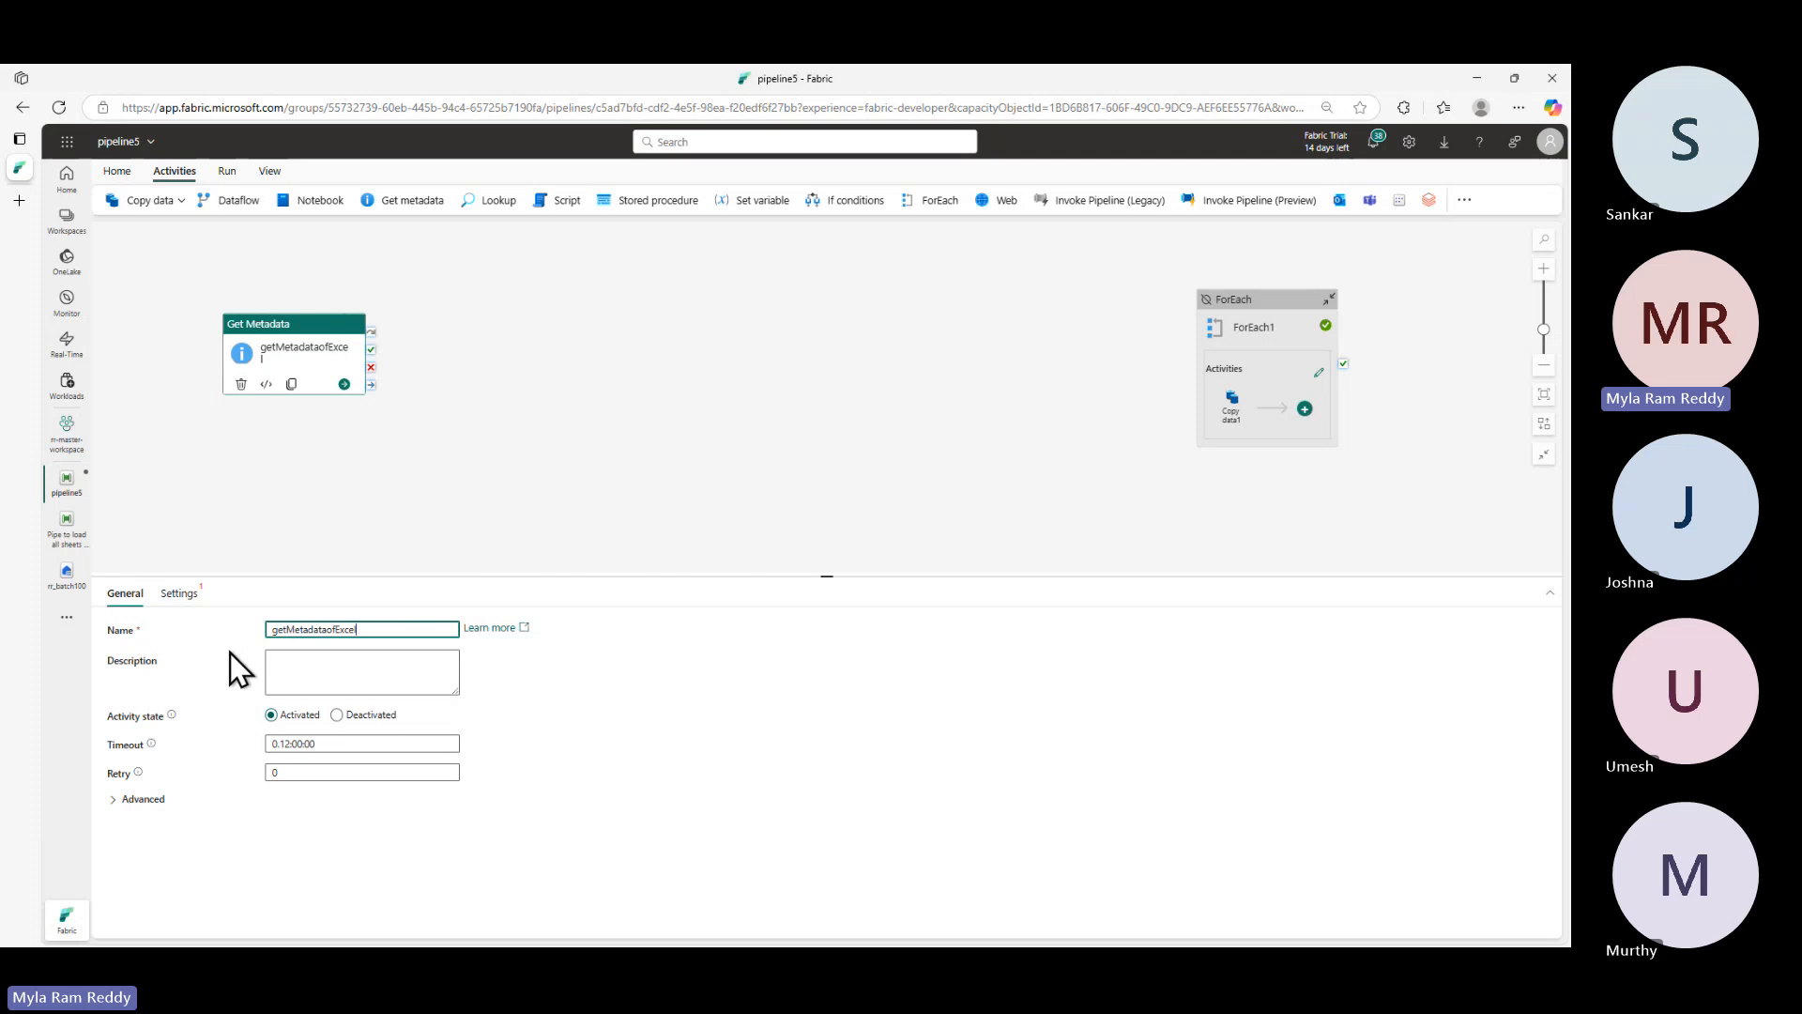
- Connect the getMetadataofExcel activity to the rr_batch100 lakehouse and set its root folder to Files
left_click(195, 595)
left_click(451, 629)
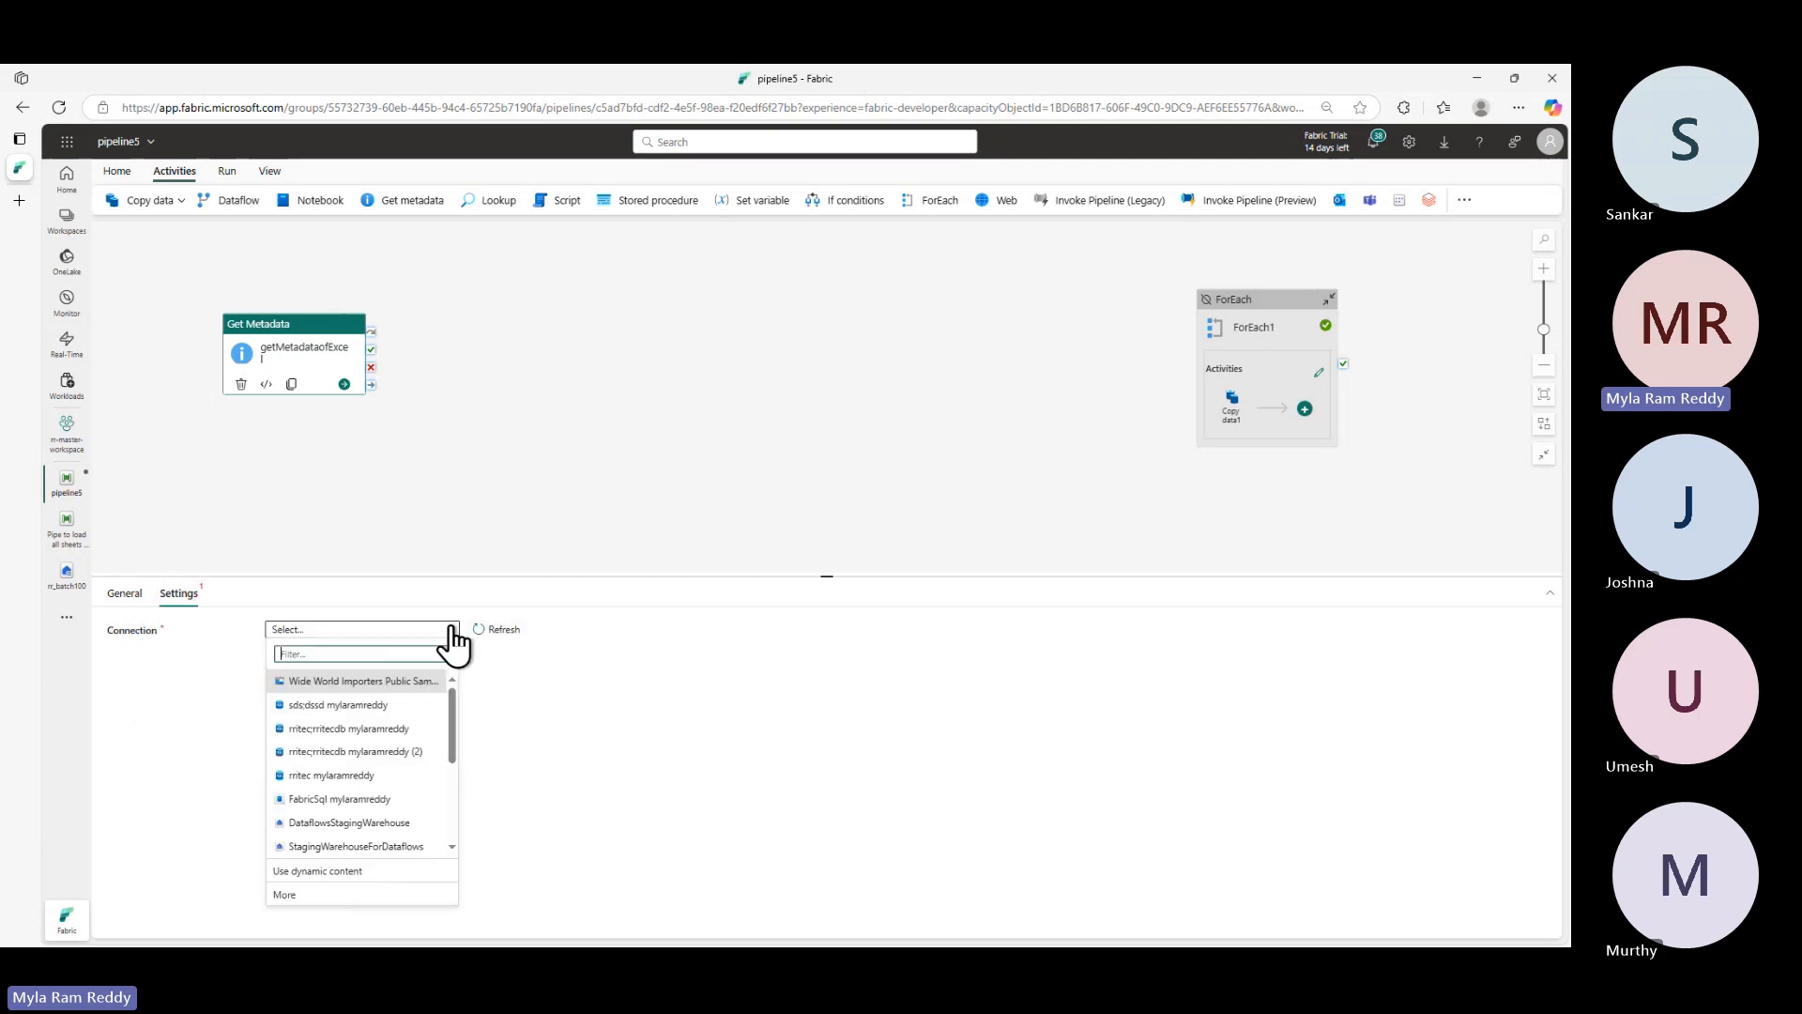
scroll(353, 842, "down", 5)
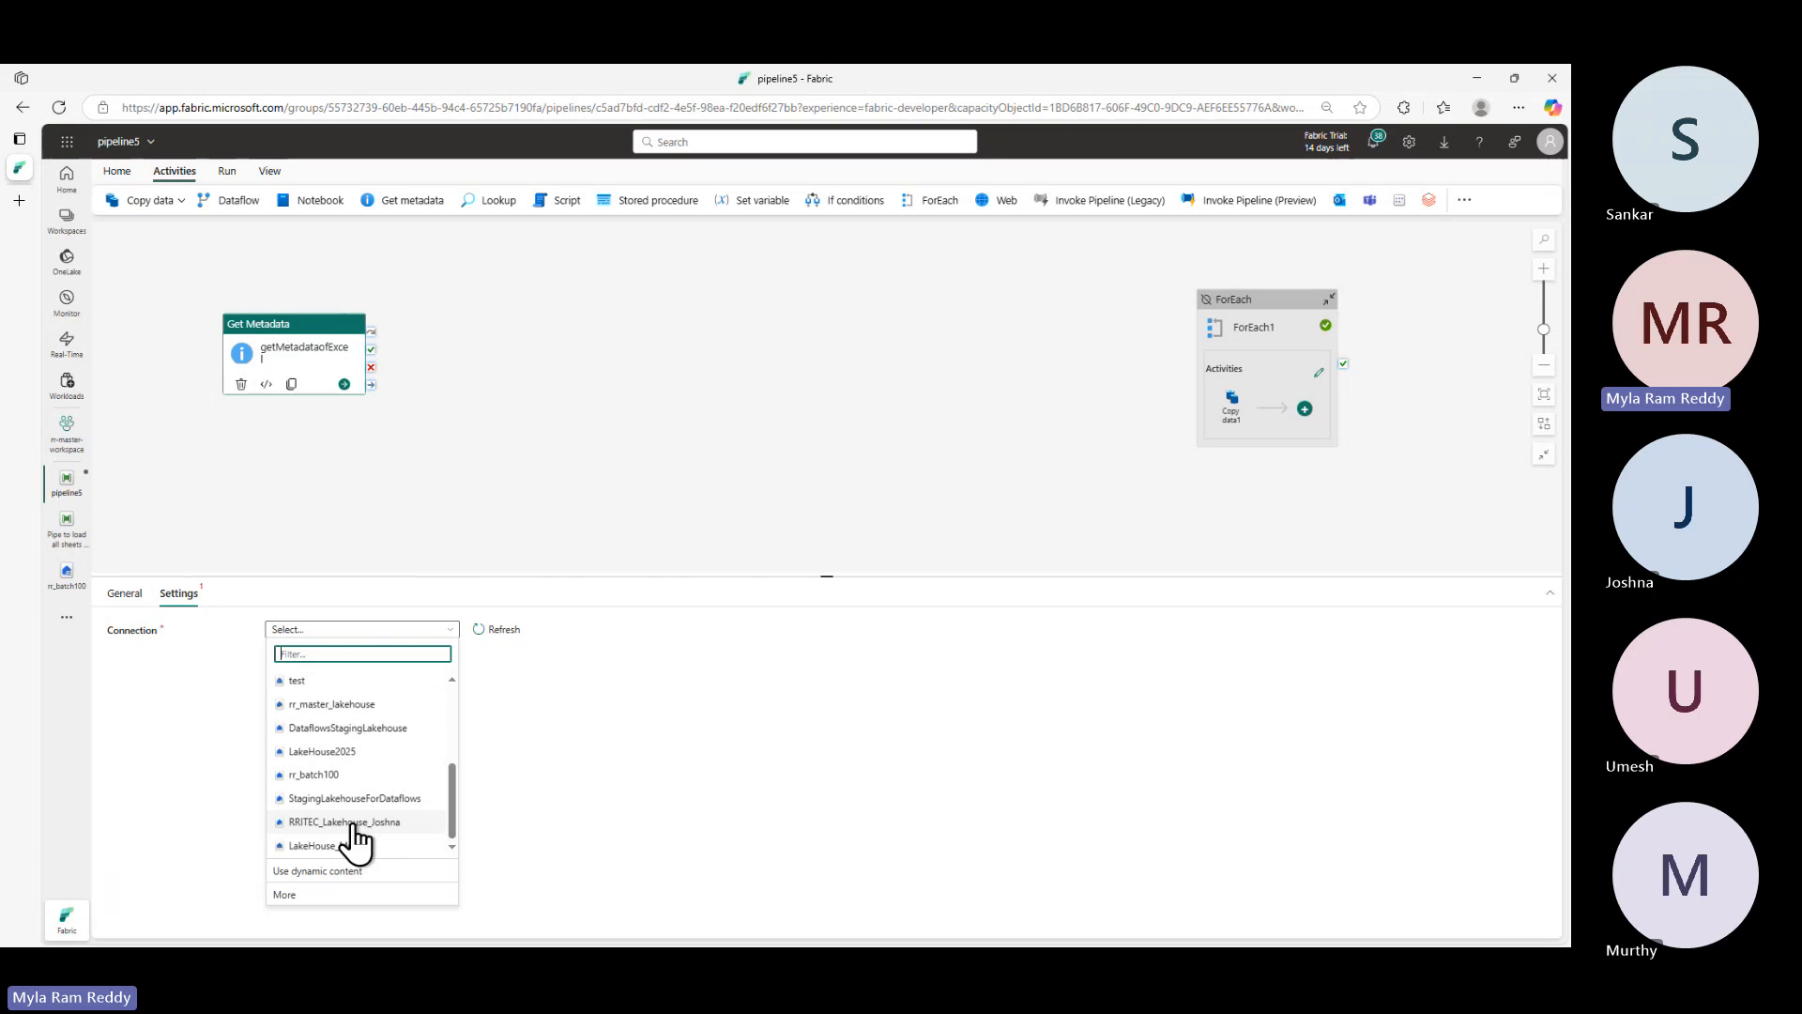
left_click(339, 779)
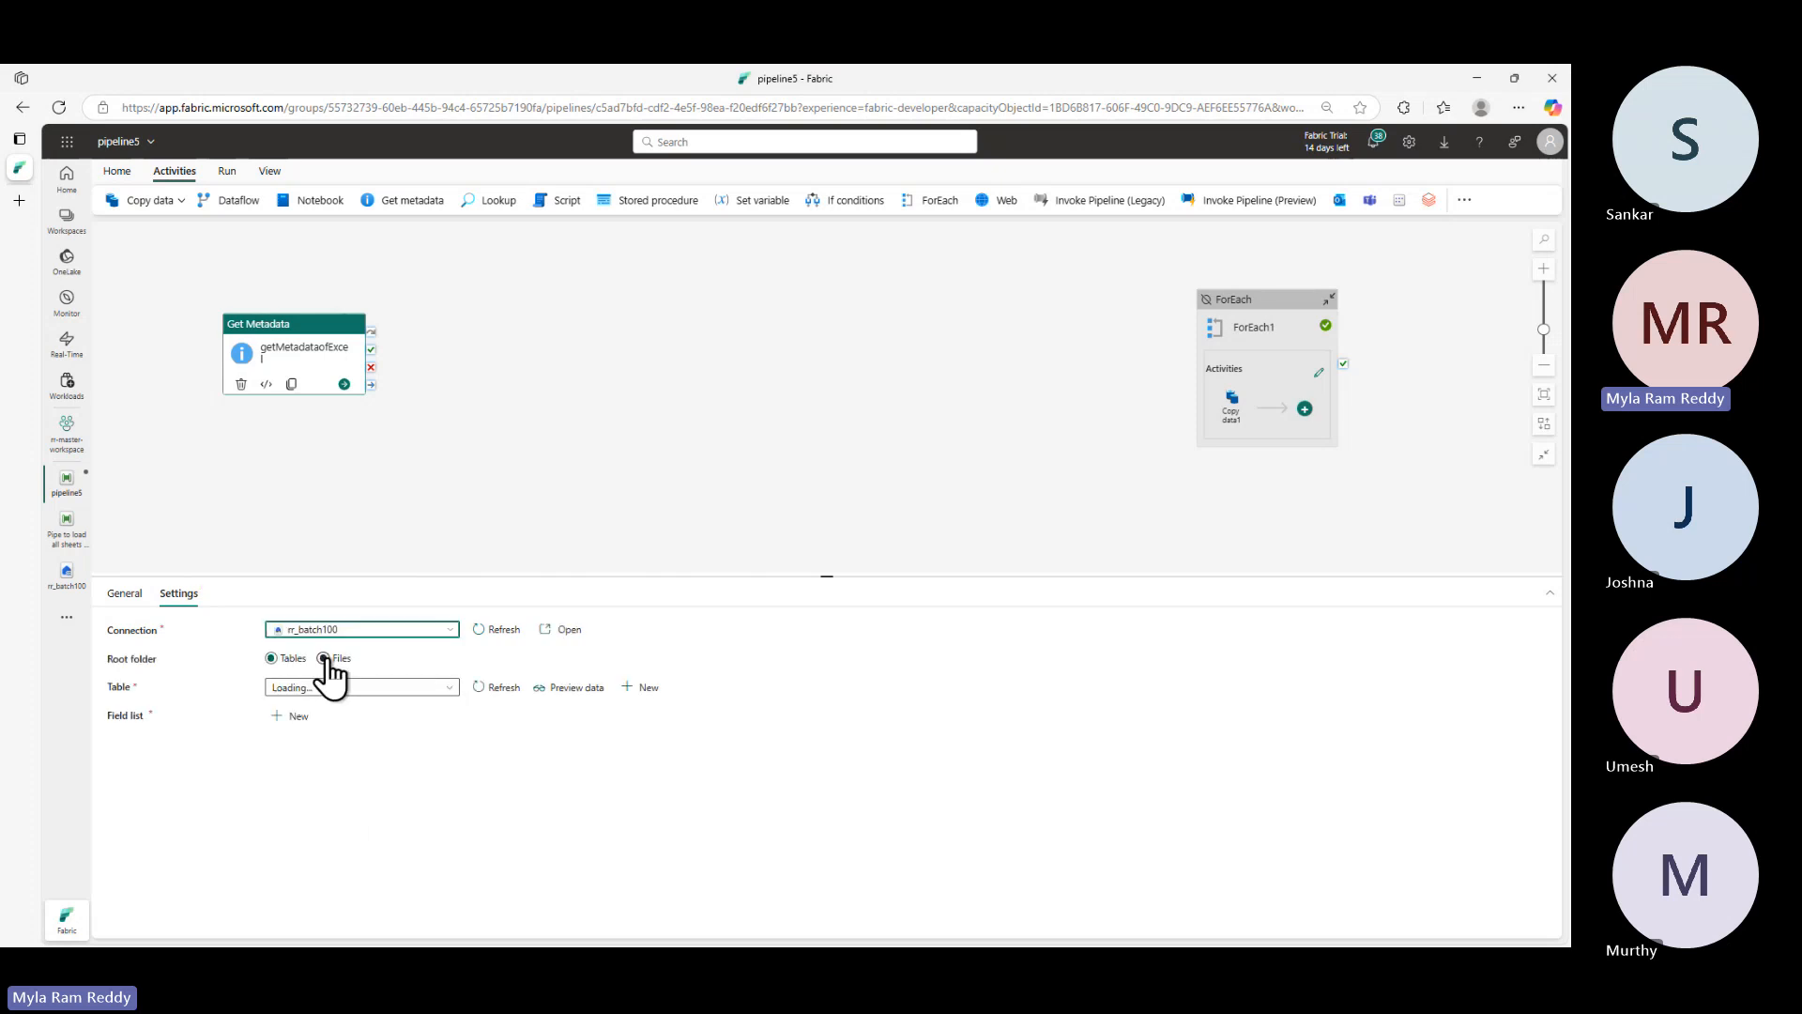
left_click(324, 658)
- Browse the rawdata folder and set the activity's file path to Load_multiple_sheets_of_excel.xlsx
left_click(704, 688)
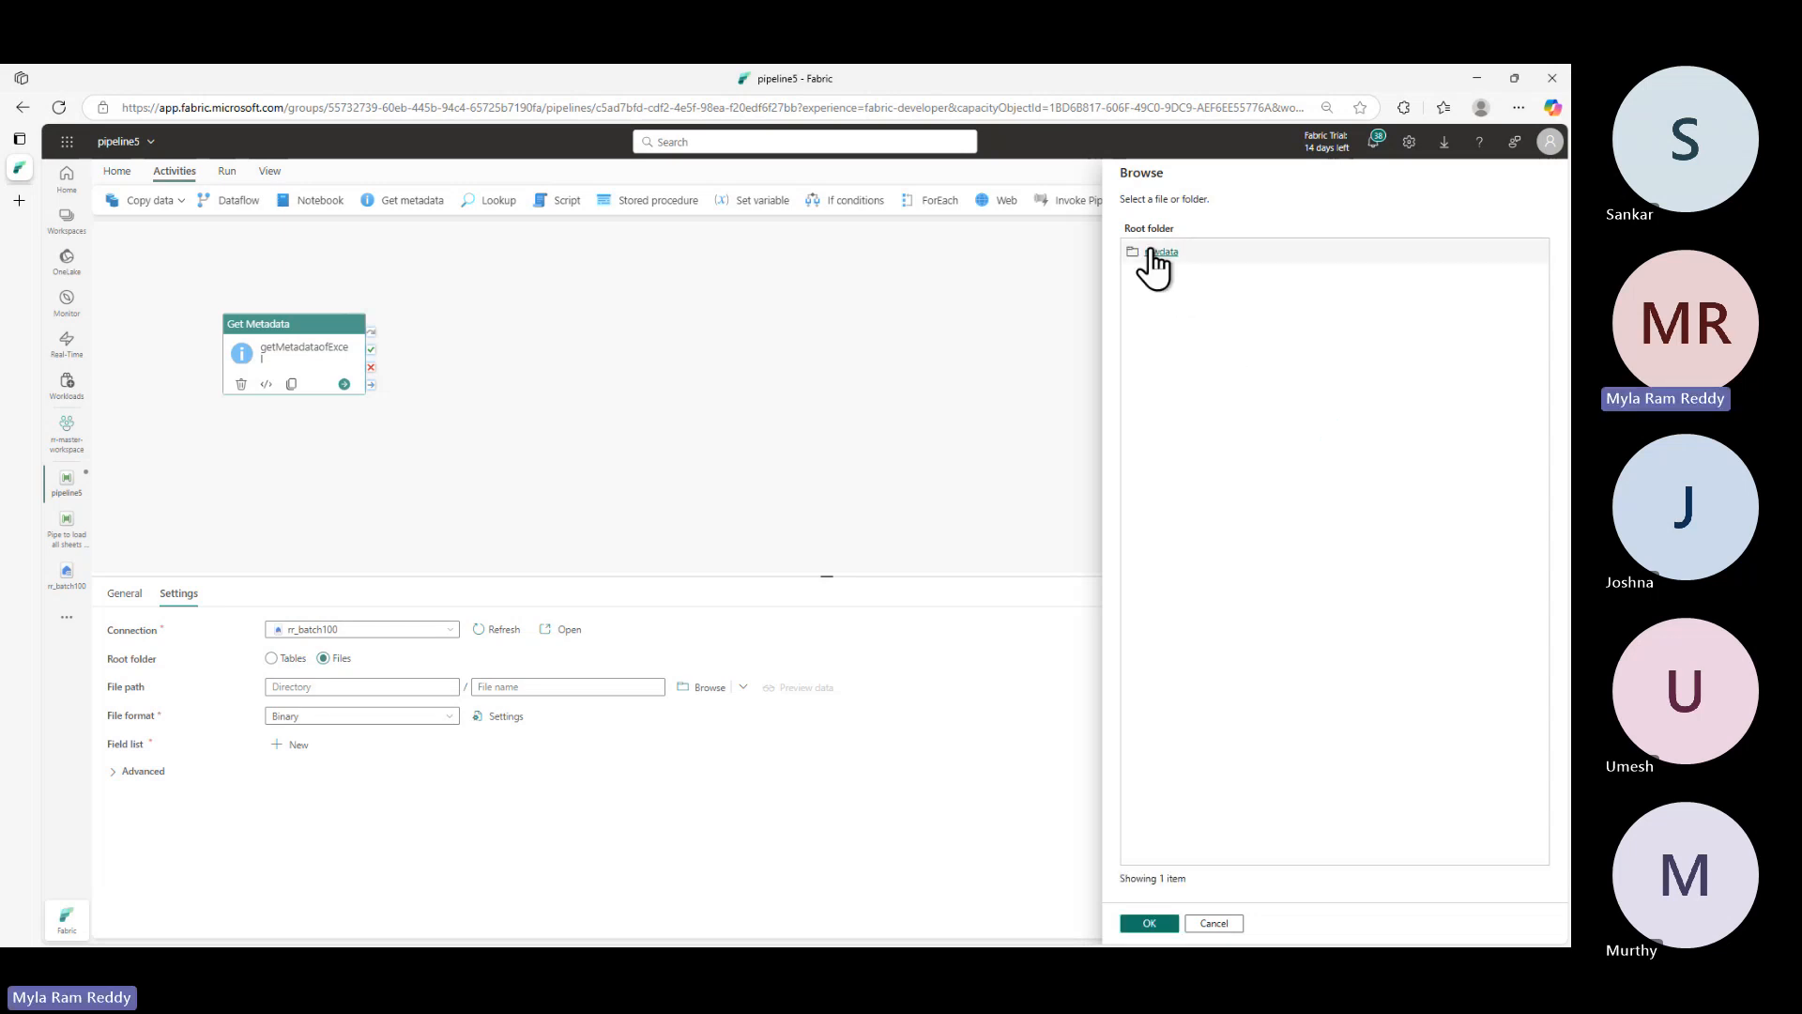
left_click(1152, 251)
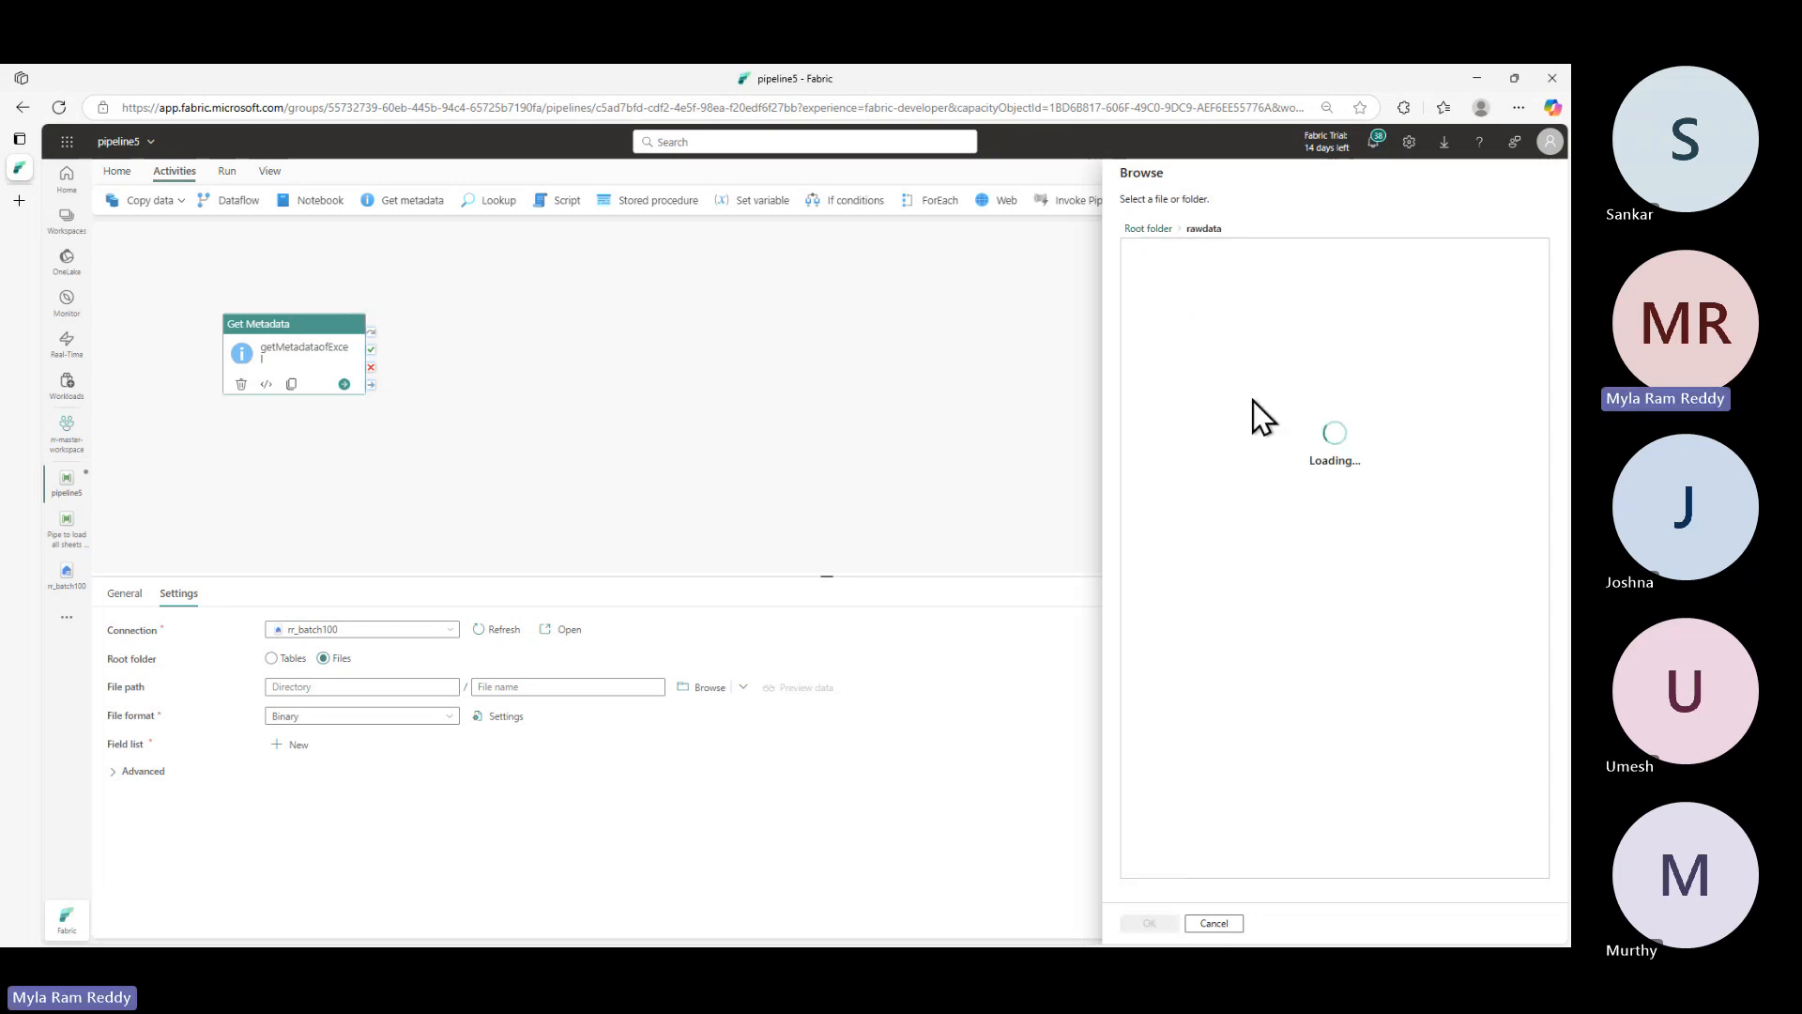
left_click(1210, 252)
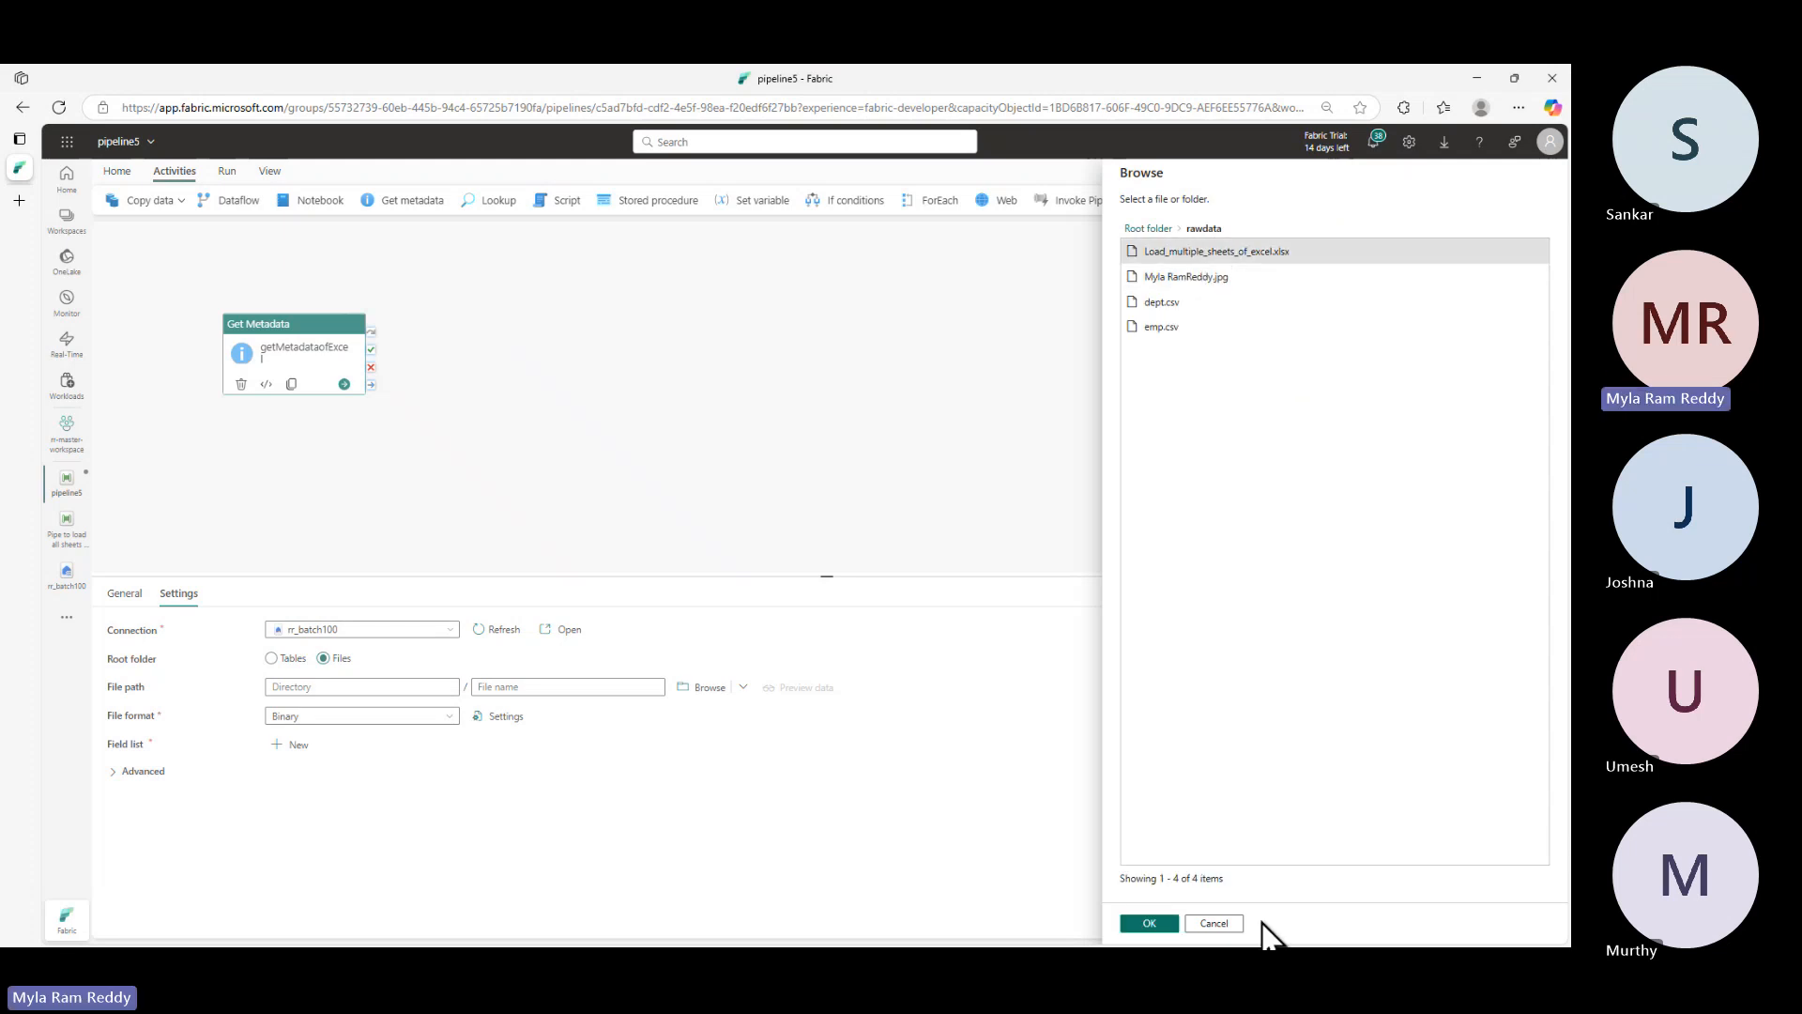
left_click(1149, 923)
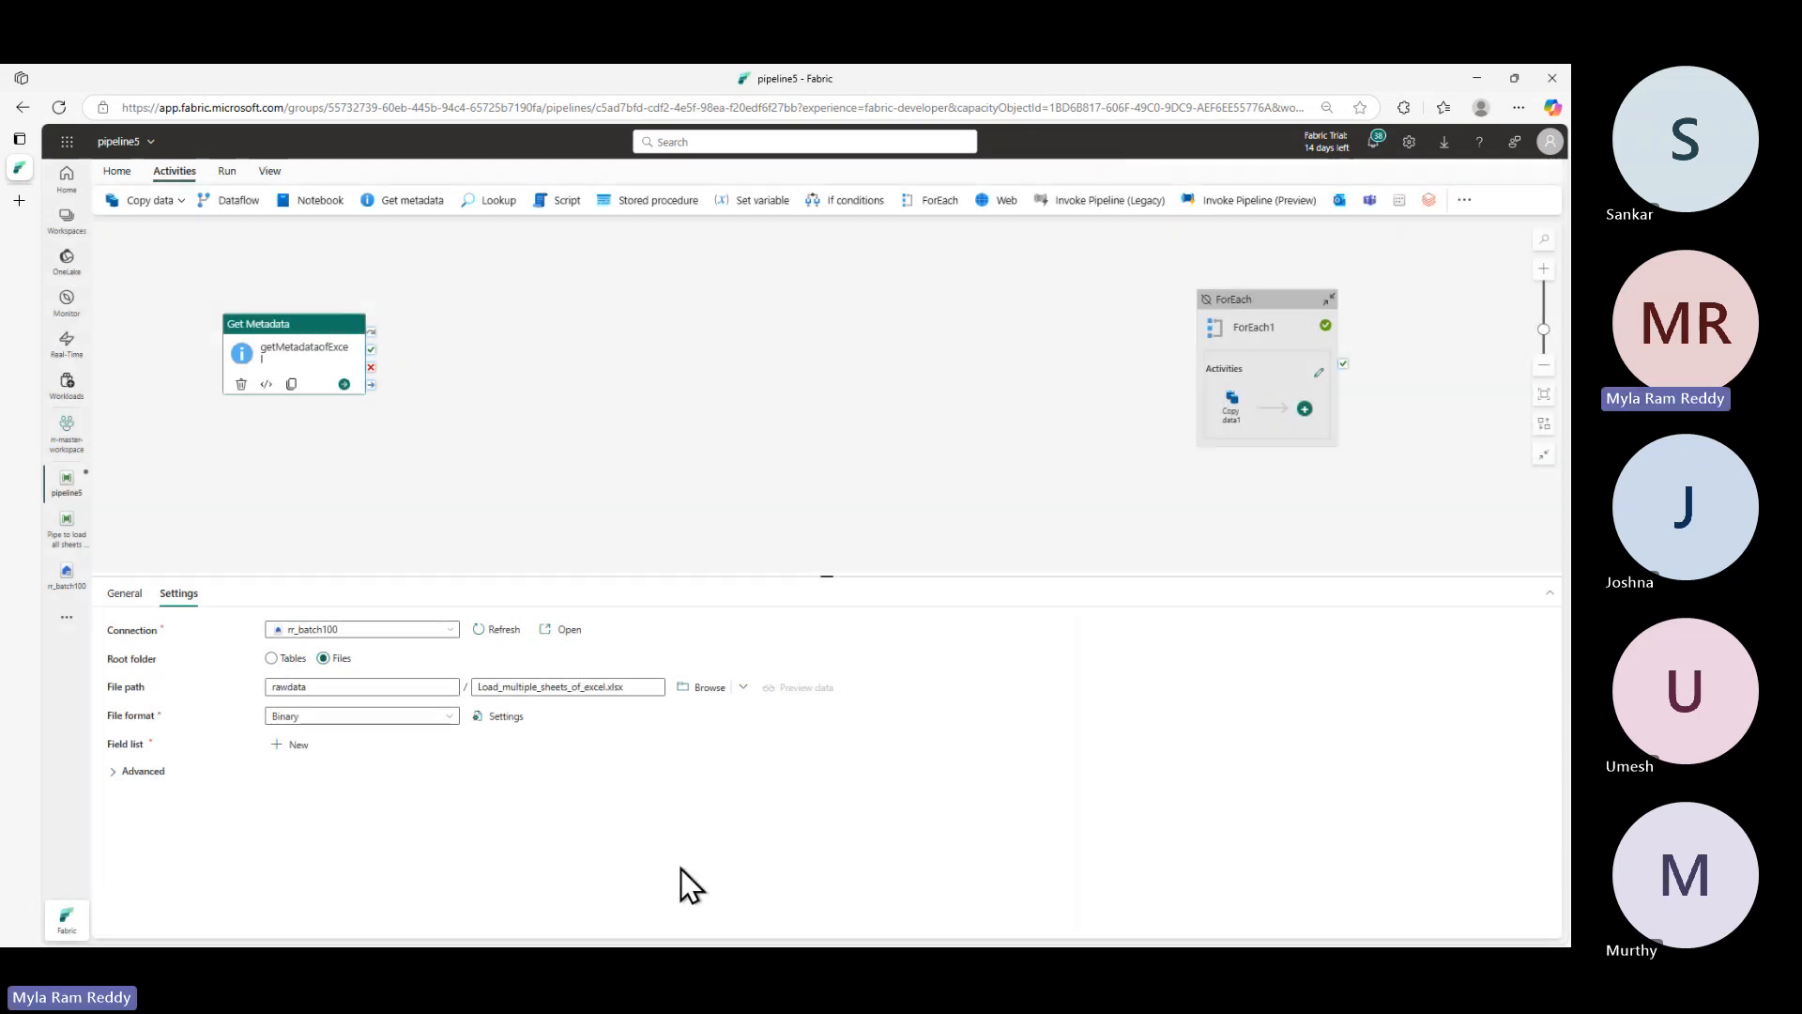
- Set the file format to Excel and enable First row as header in the file format settings
left_click(436, 721)
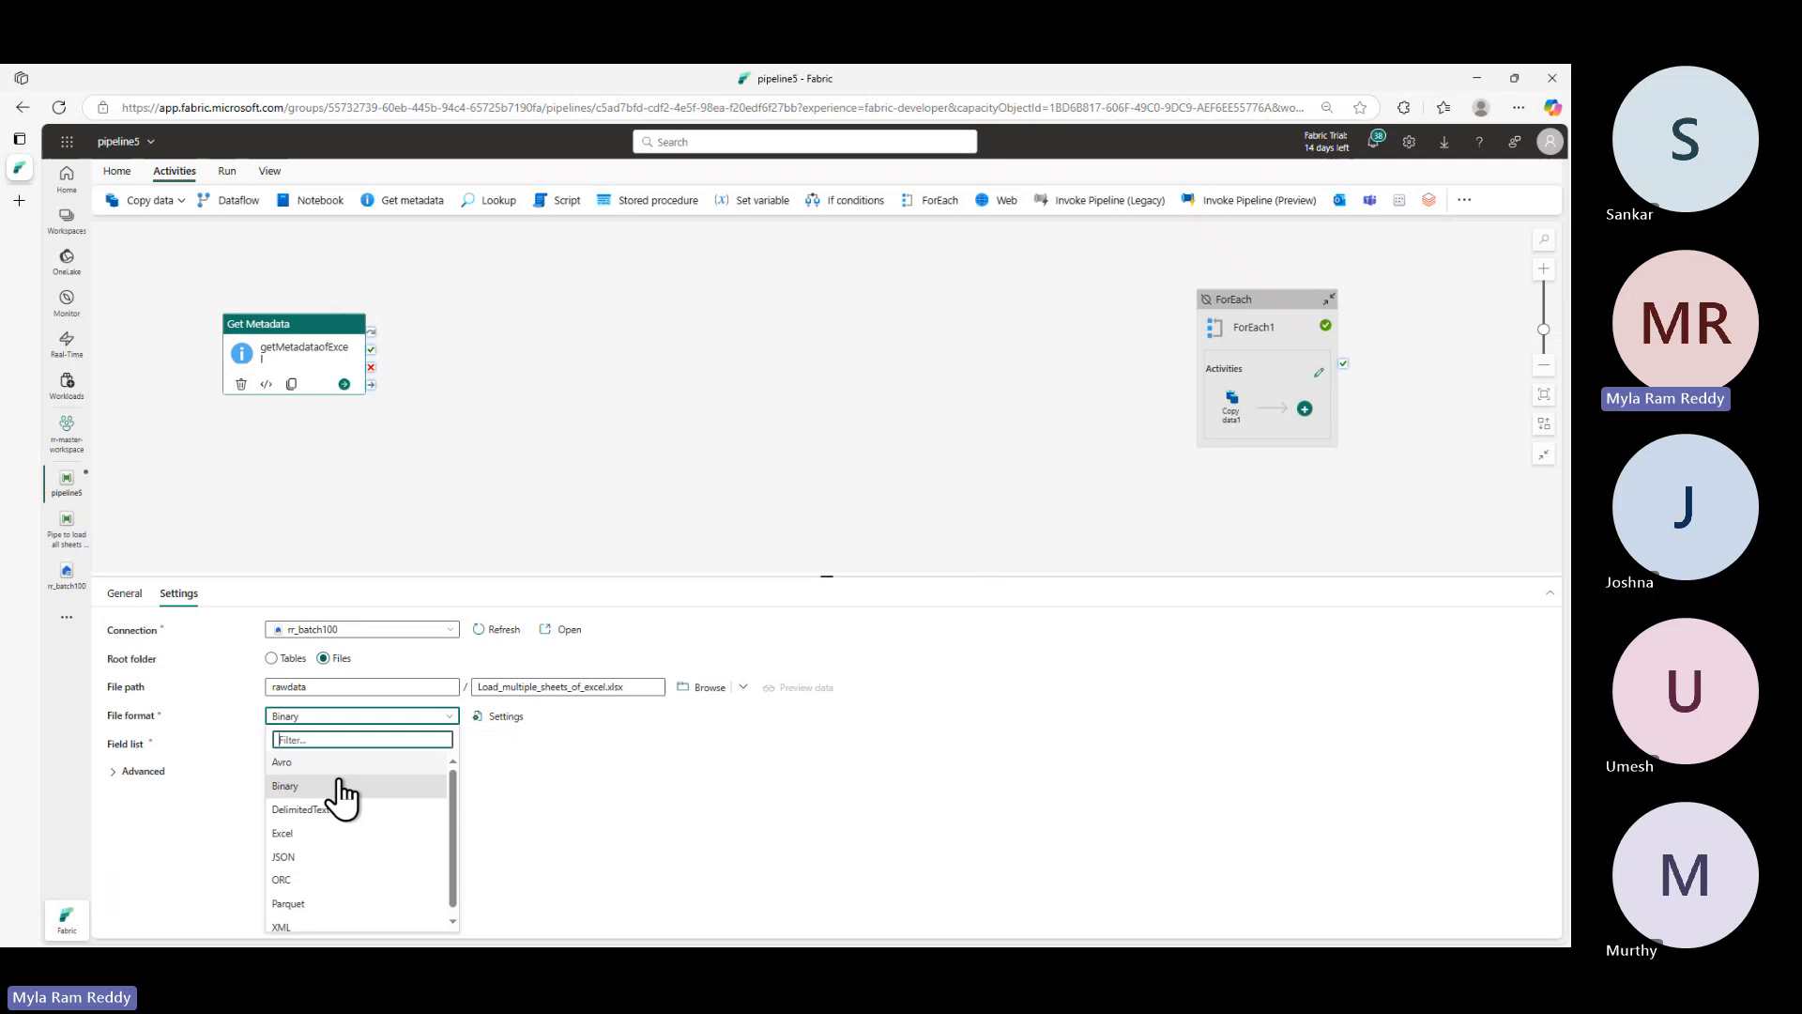
left_click(294, 833)
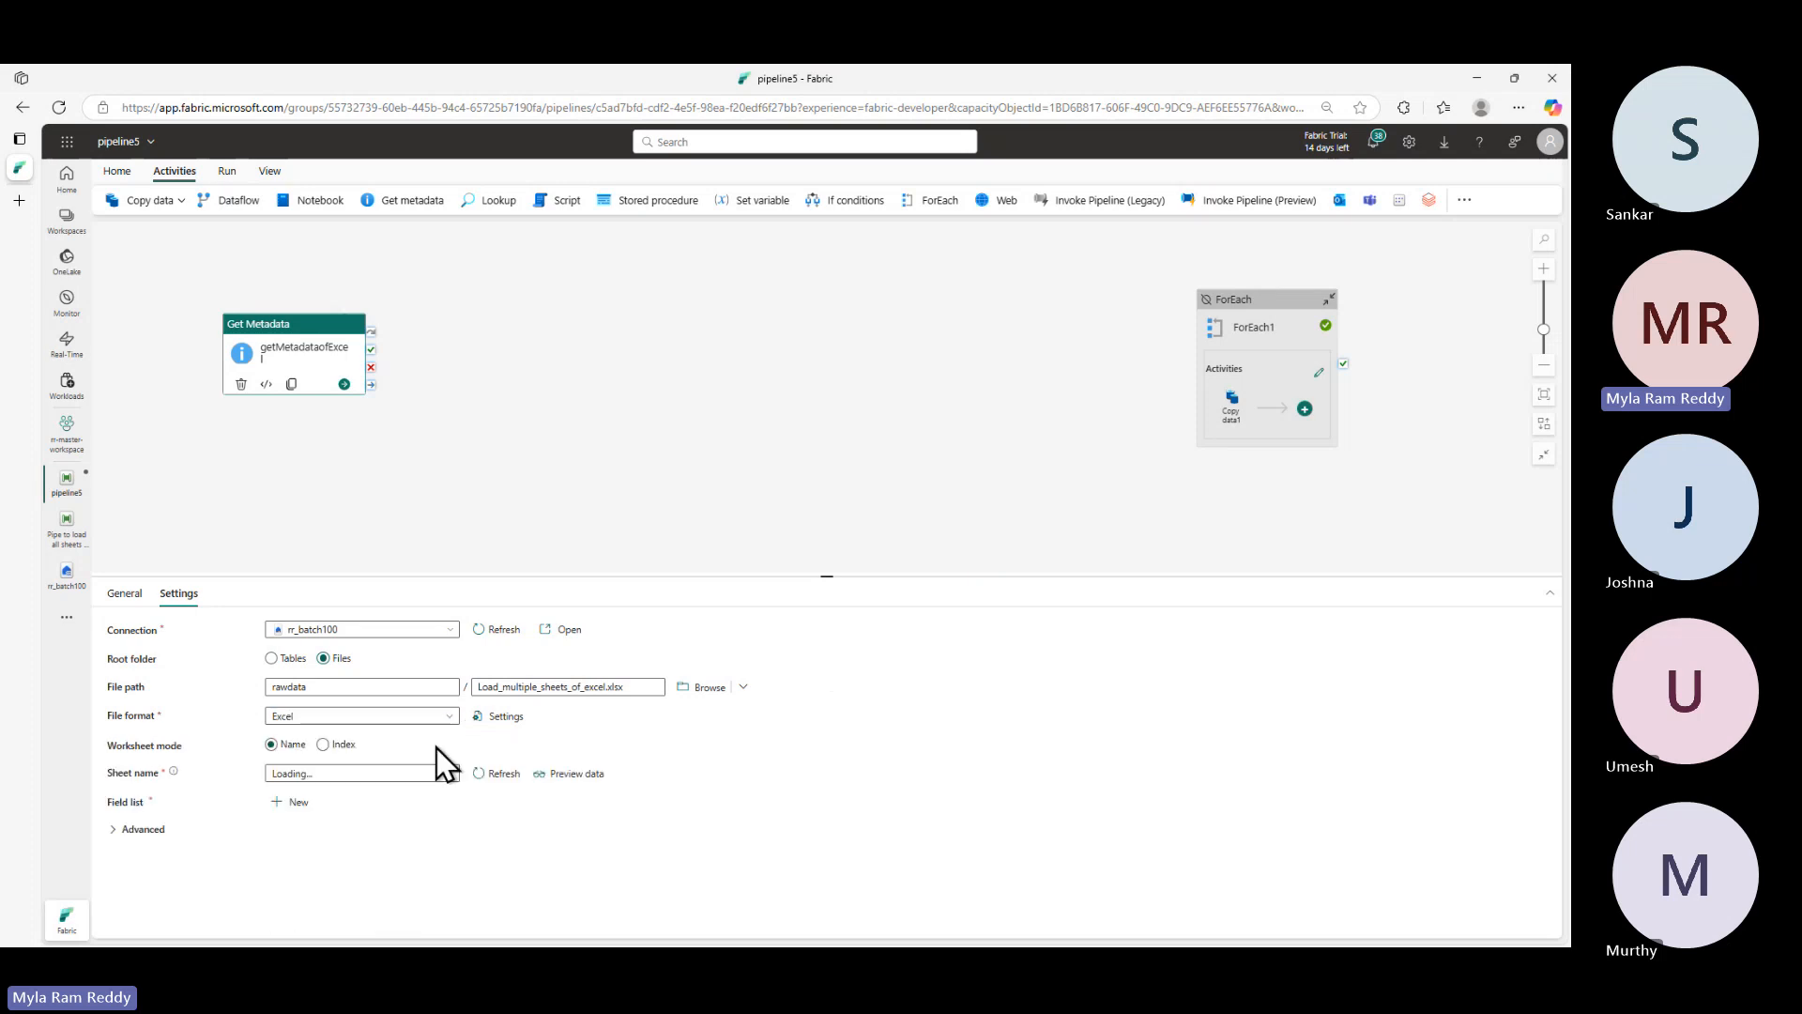
left_click(505, 723)
left_click(777, 596)
left_click(949, 677)
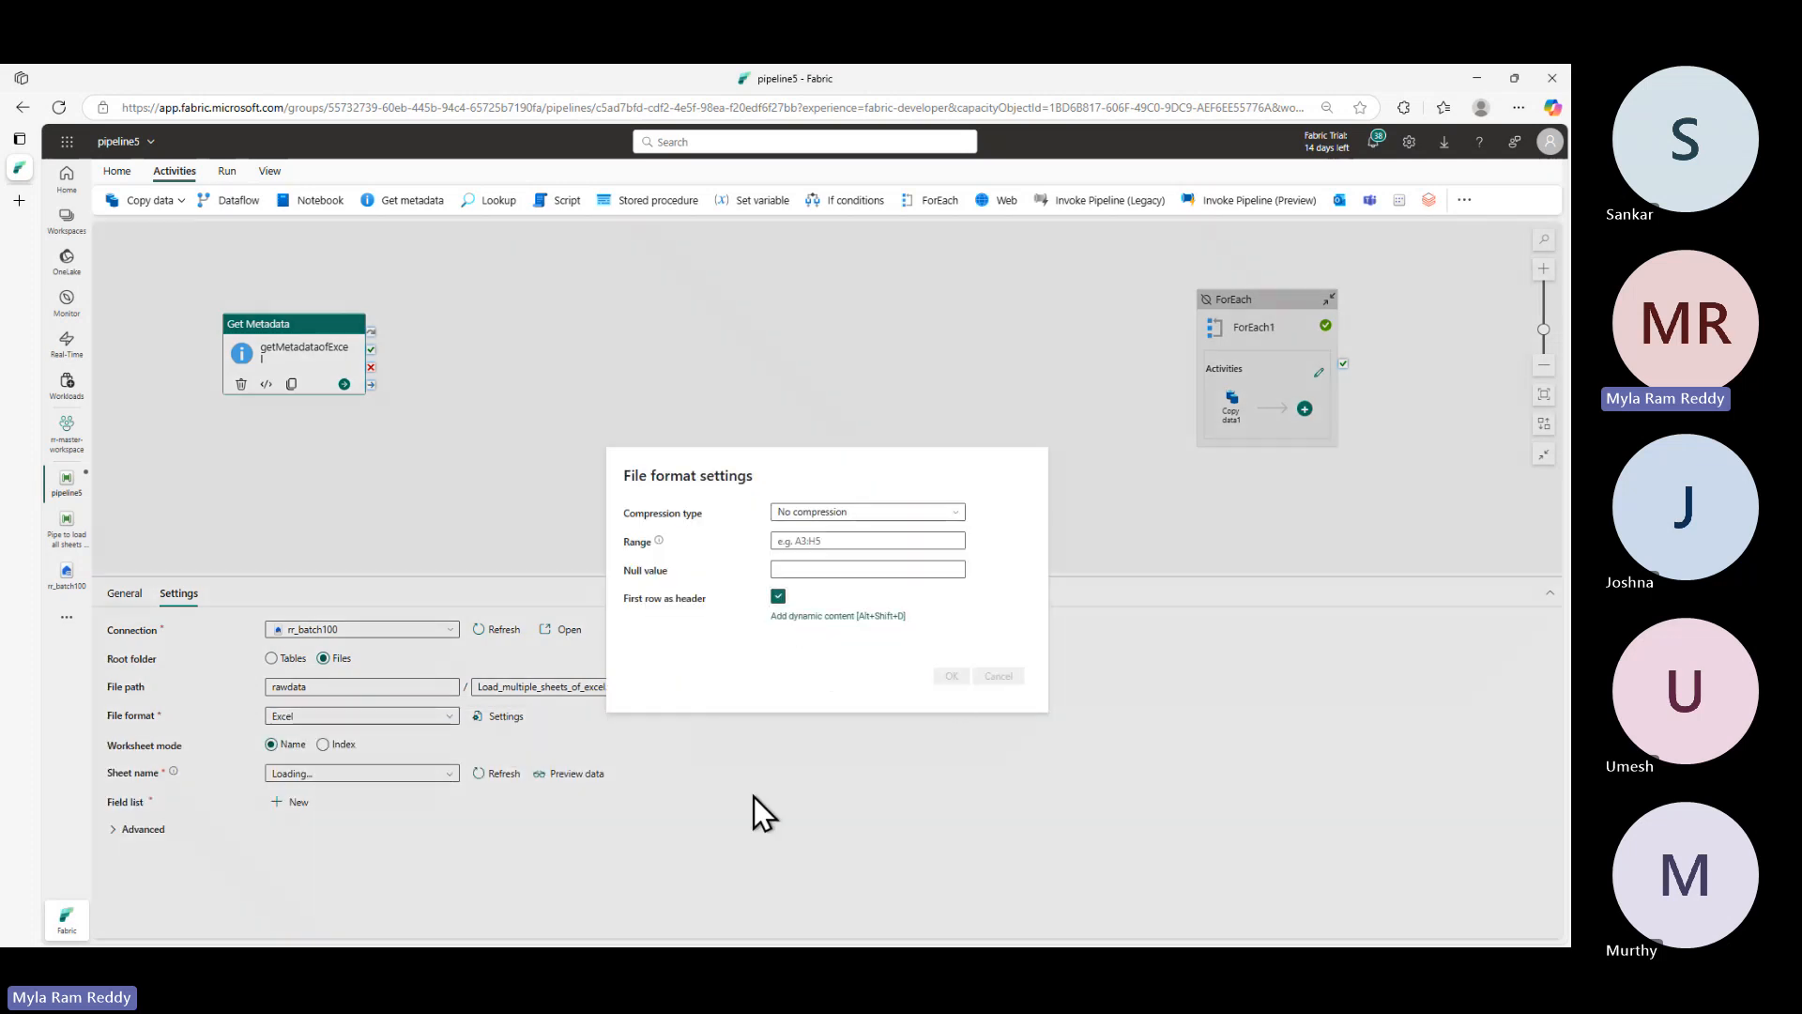
- Set the sheet name to CA and preview that sheet's data
left_click(373, 773)
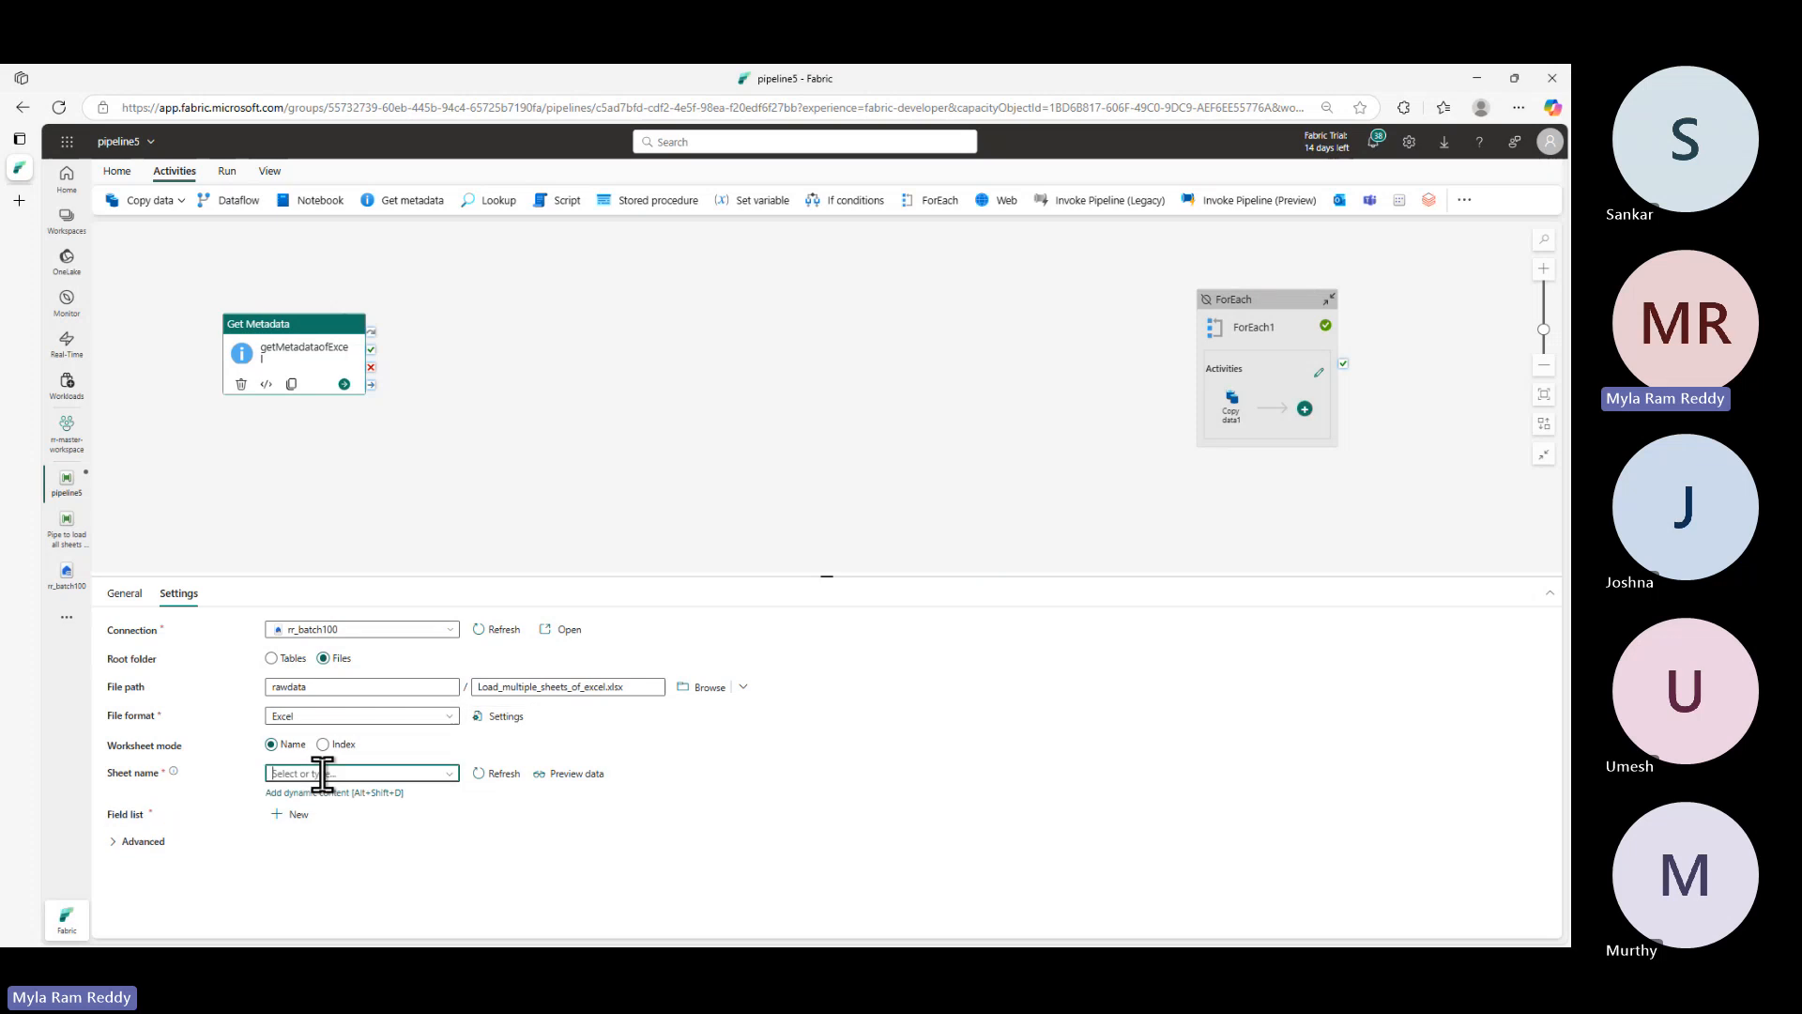
type("CA")
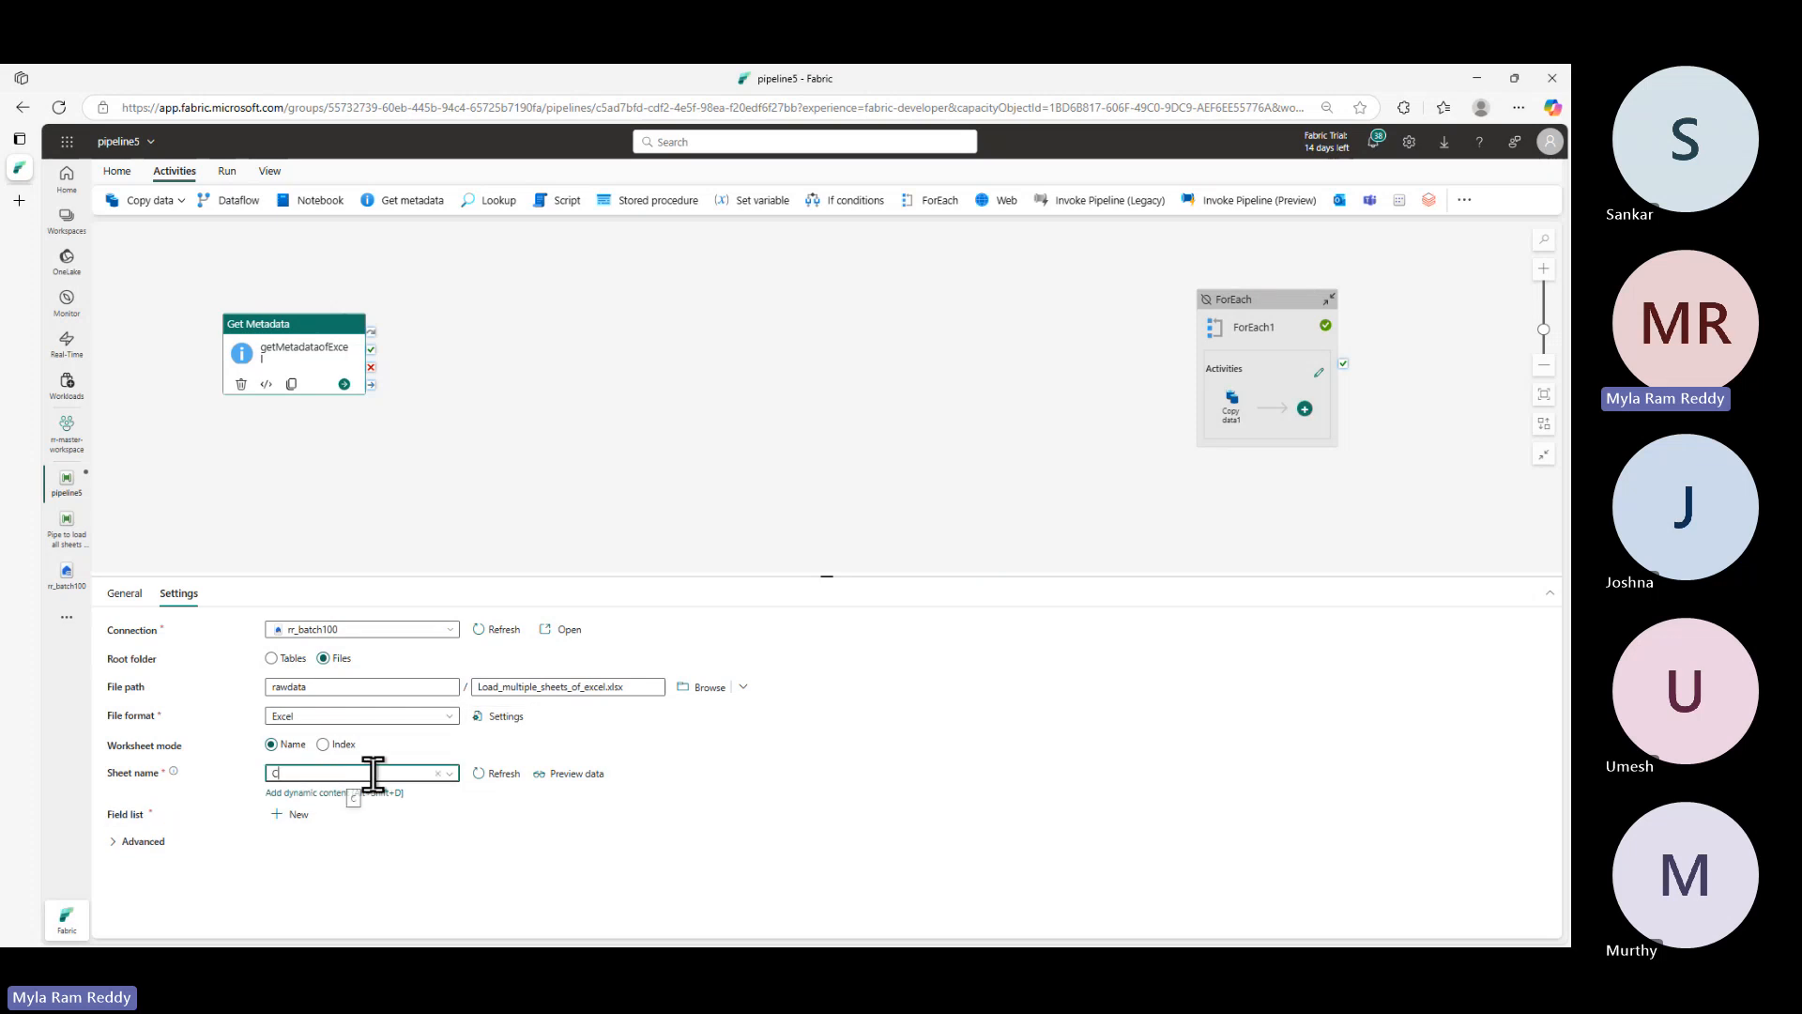
key("BackSpace")
key("BackSpace")
left_click(441, 775)
left_click(402, 798)
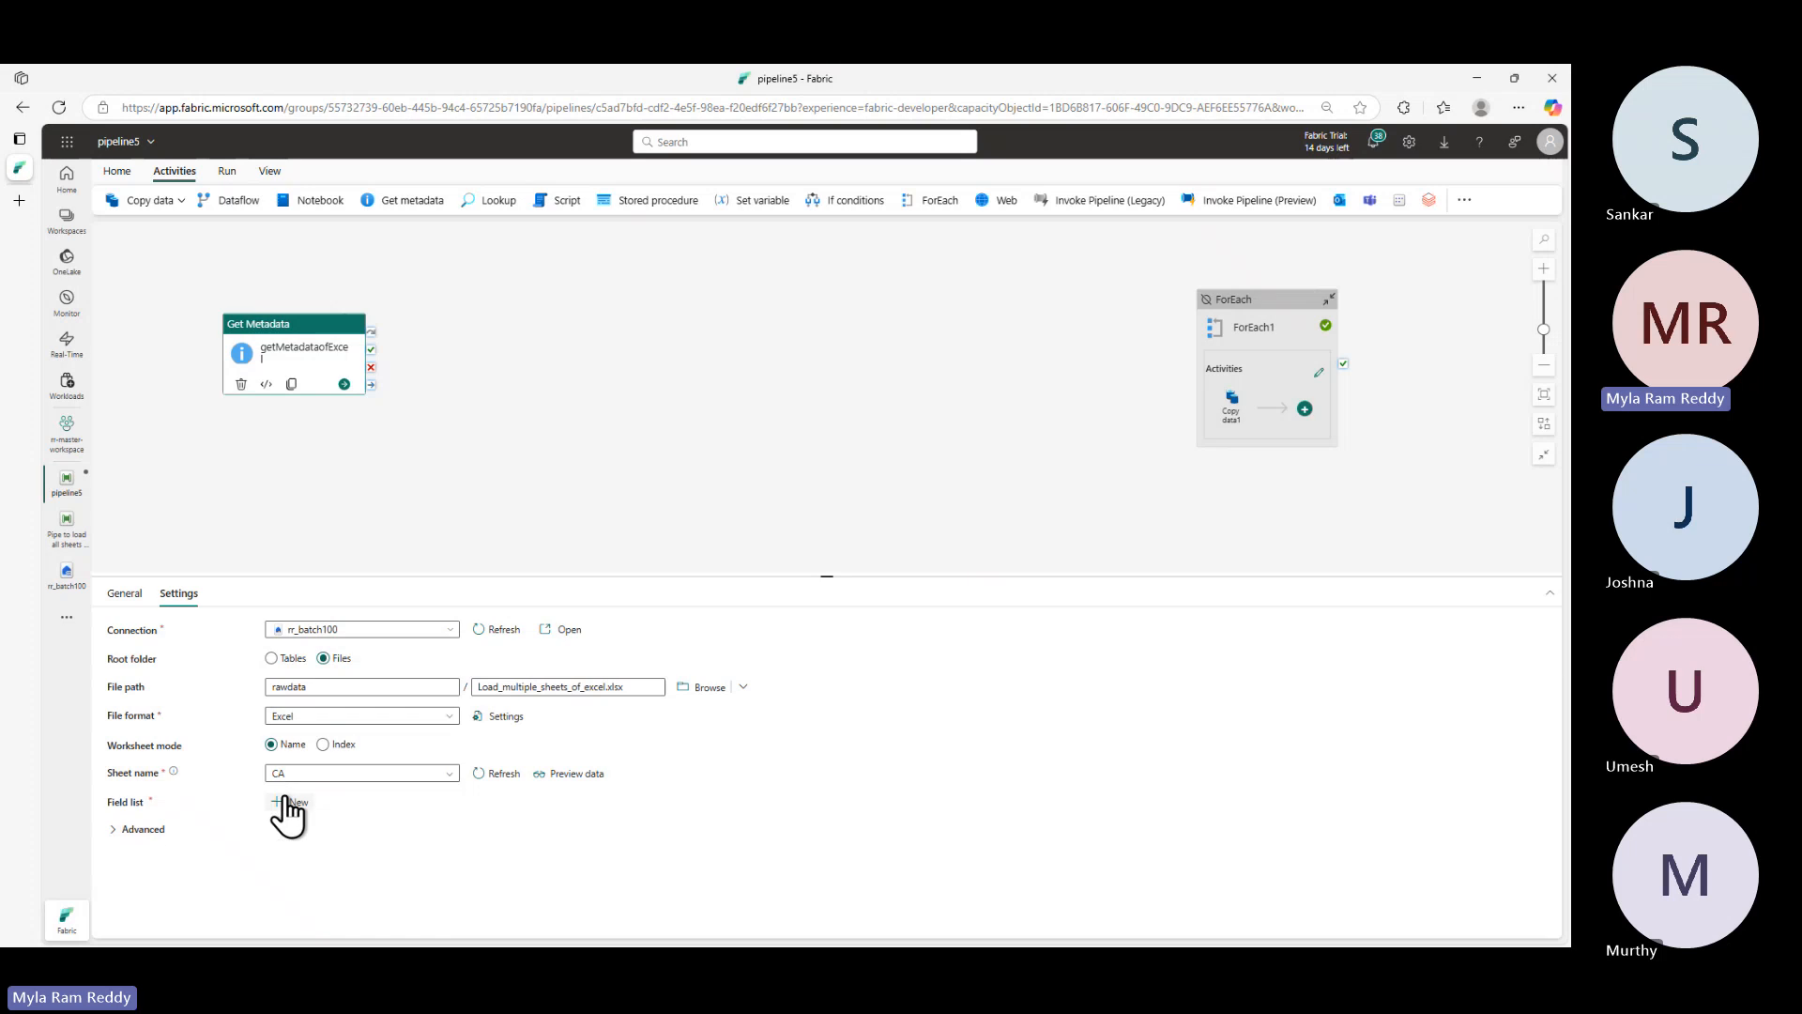
left_click(568, 775)
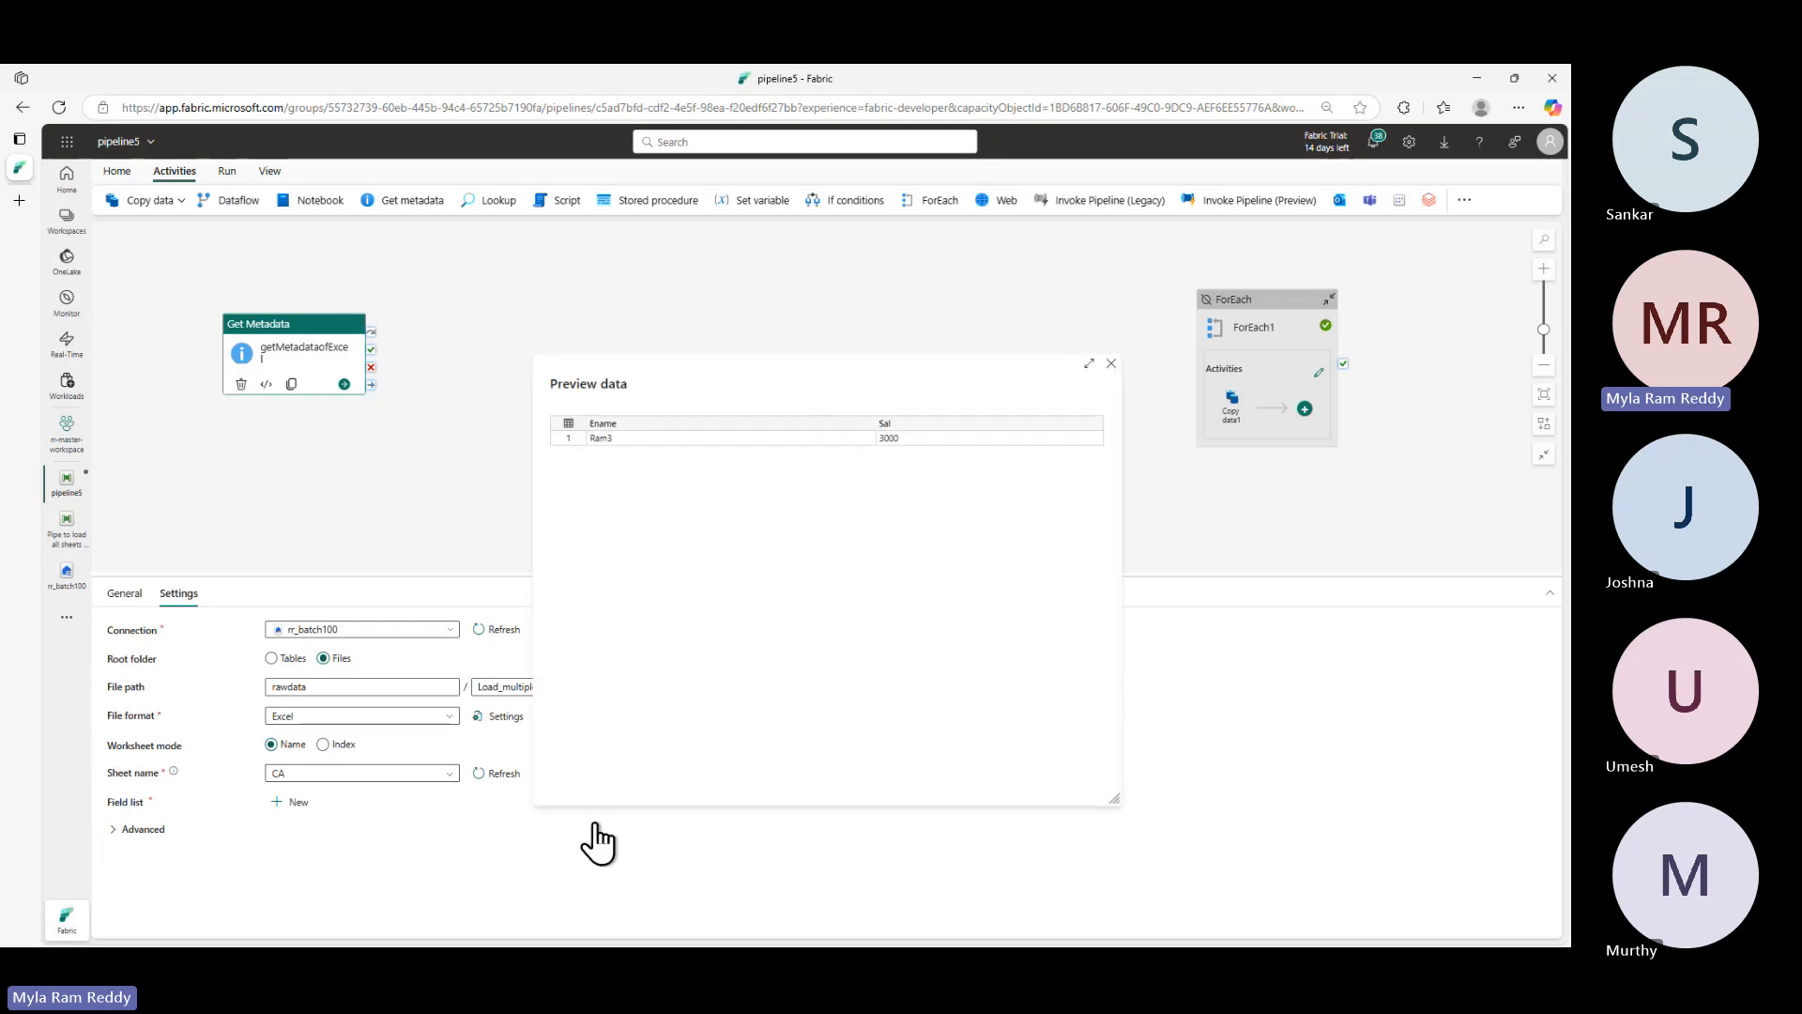
left_click(1111, 364)
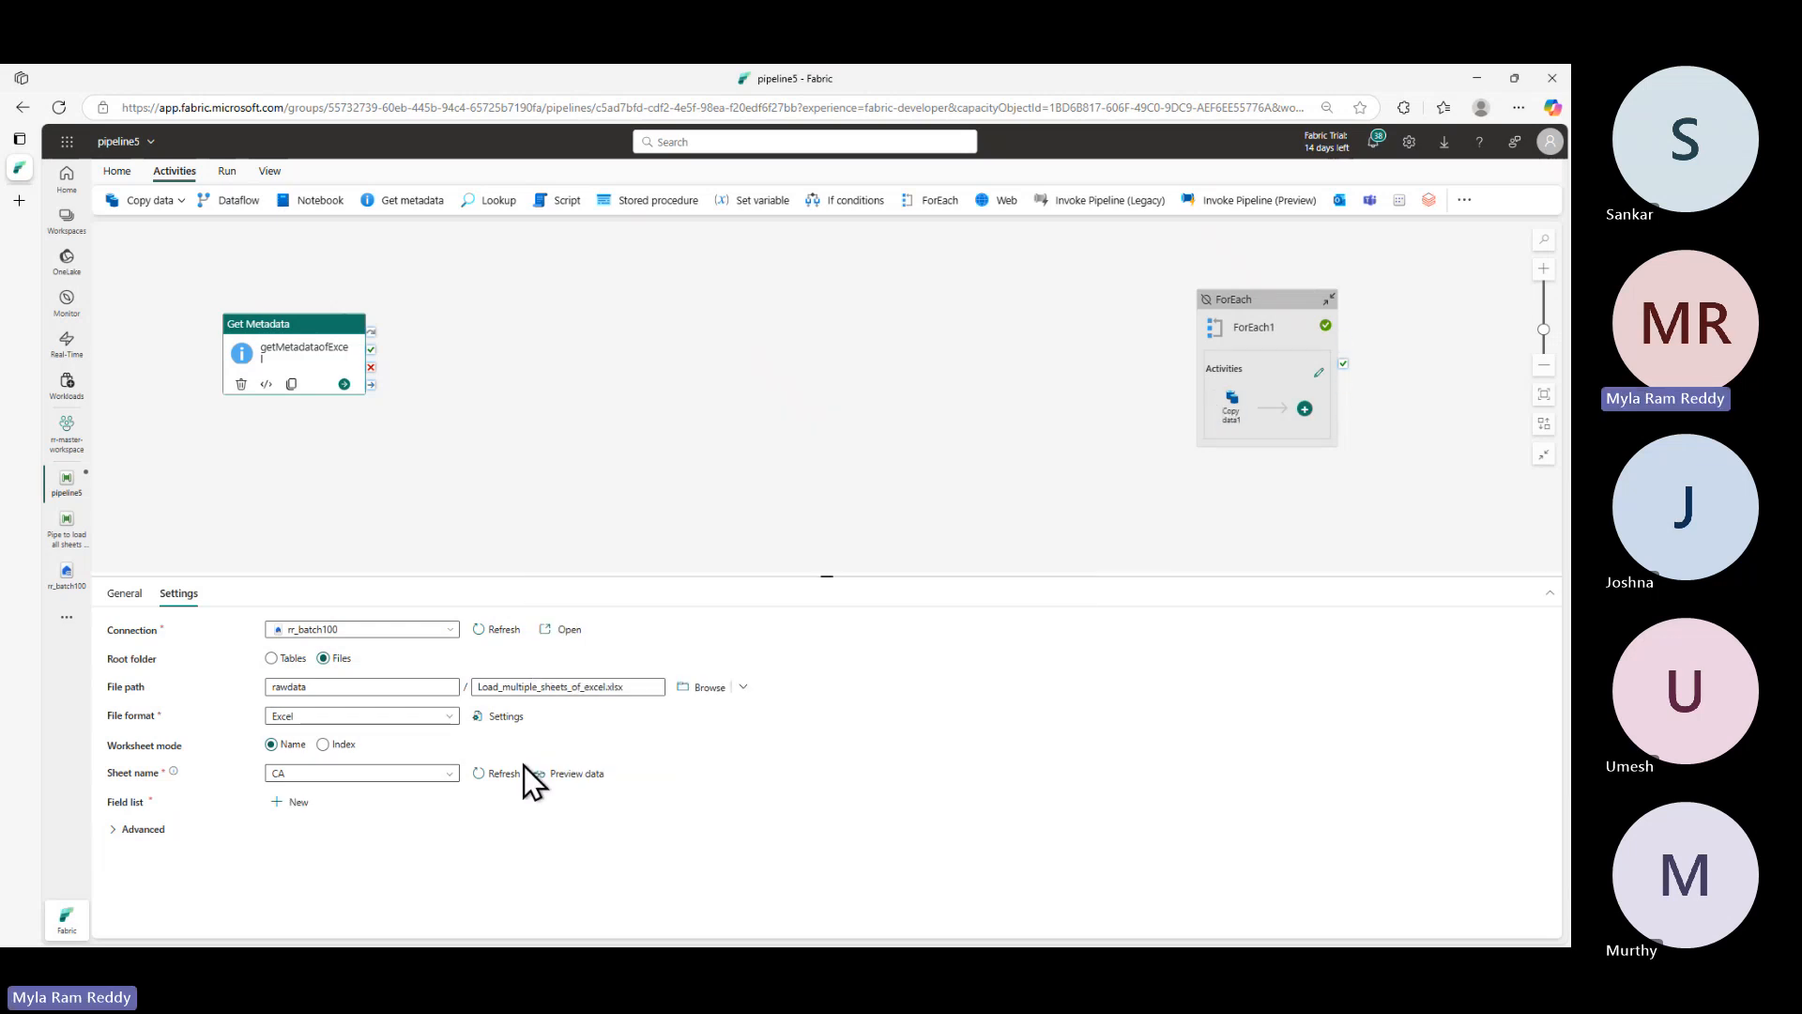
- Add a field list argument to the metadata activity and set it to Column count
left_click(294, 805)
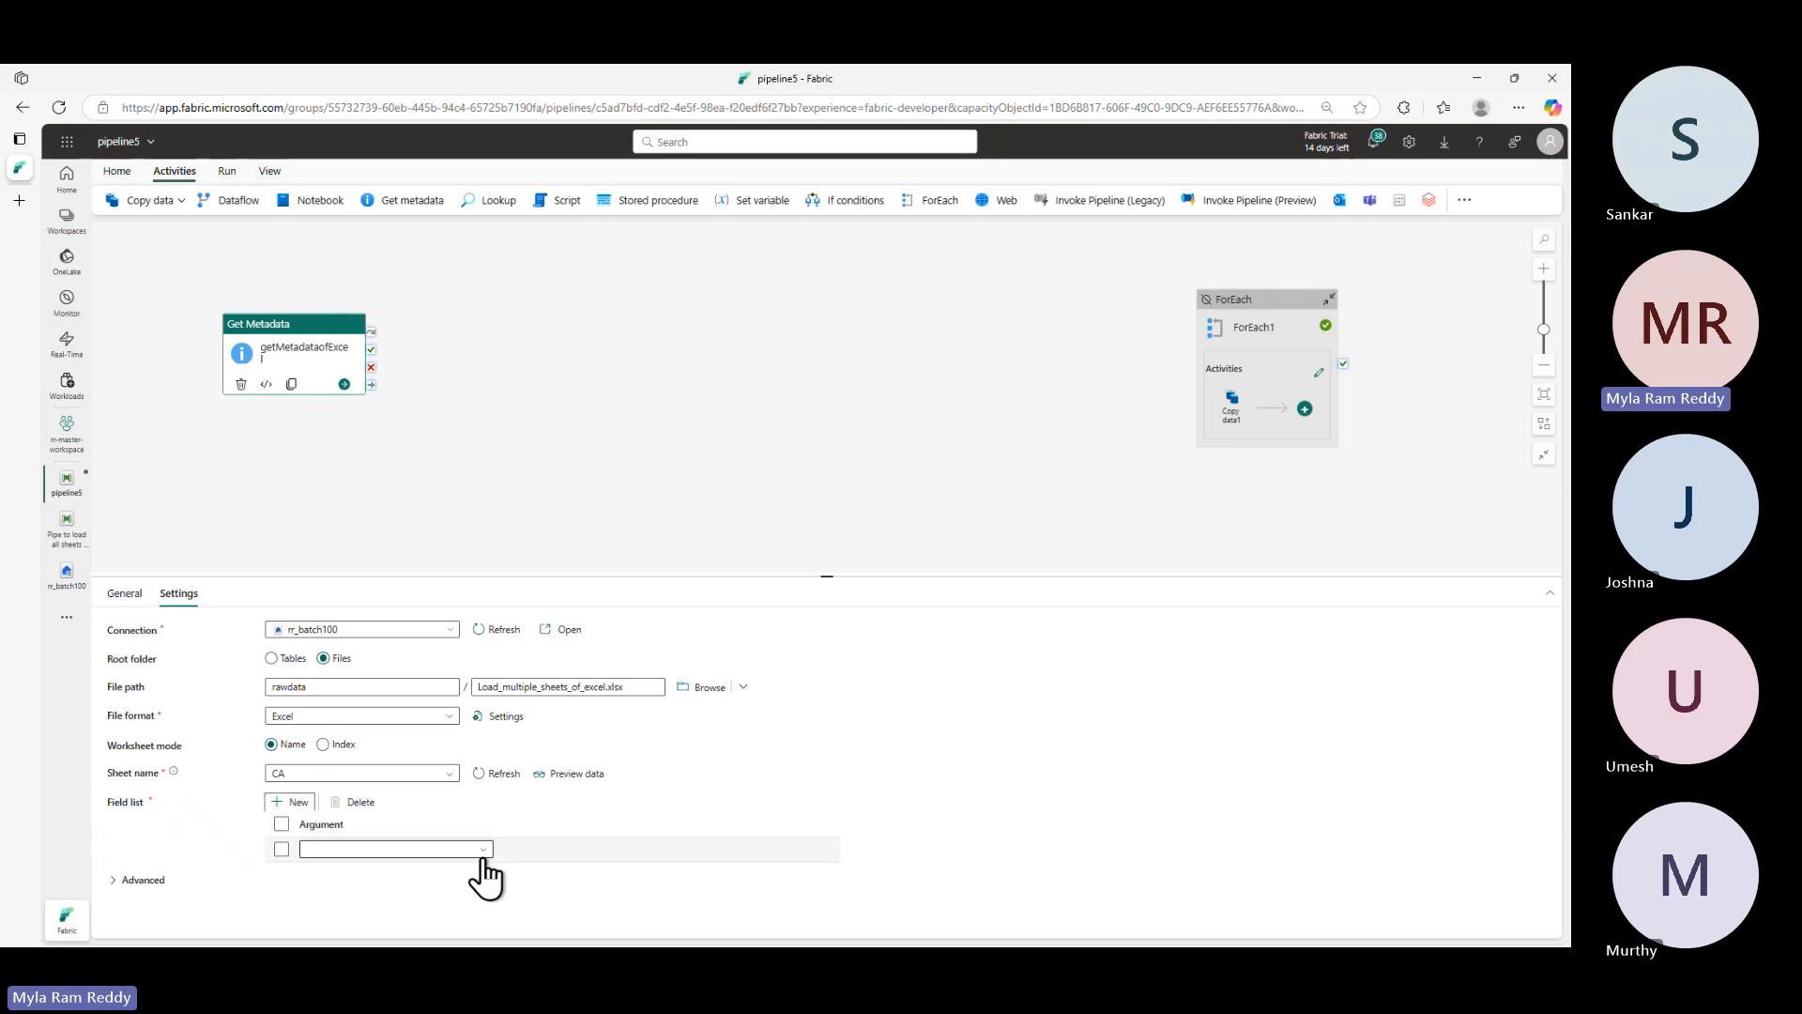
left_click(481, 849)
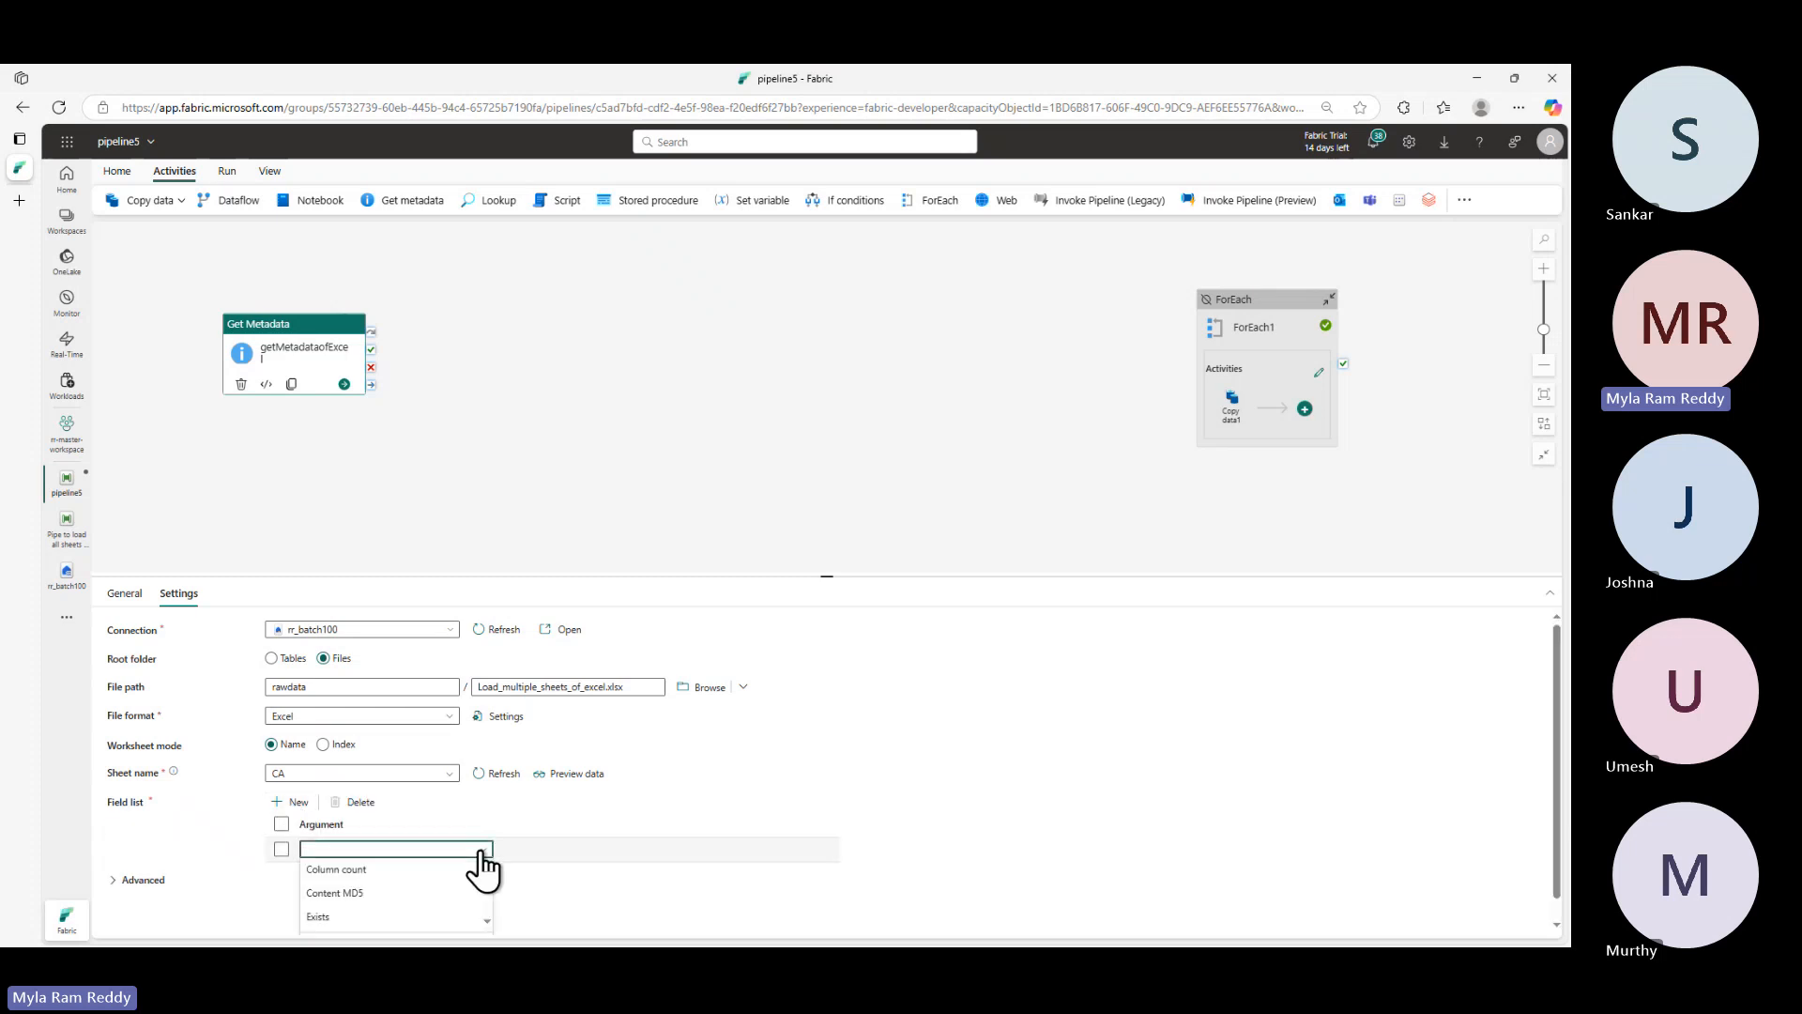
left_click(356, 870)
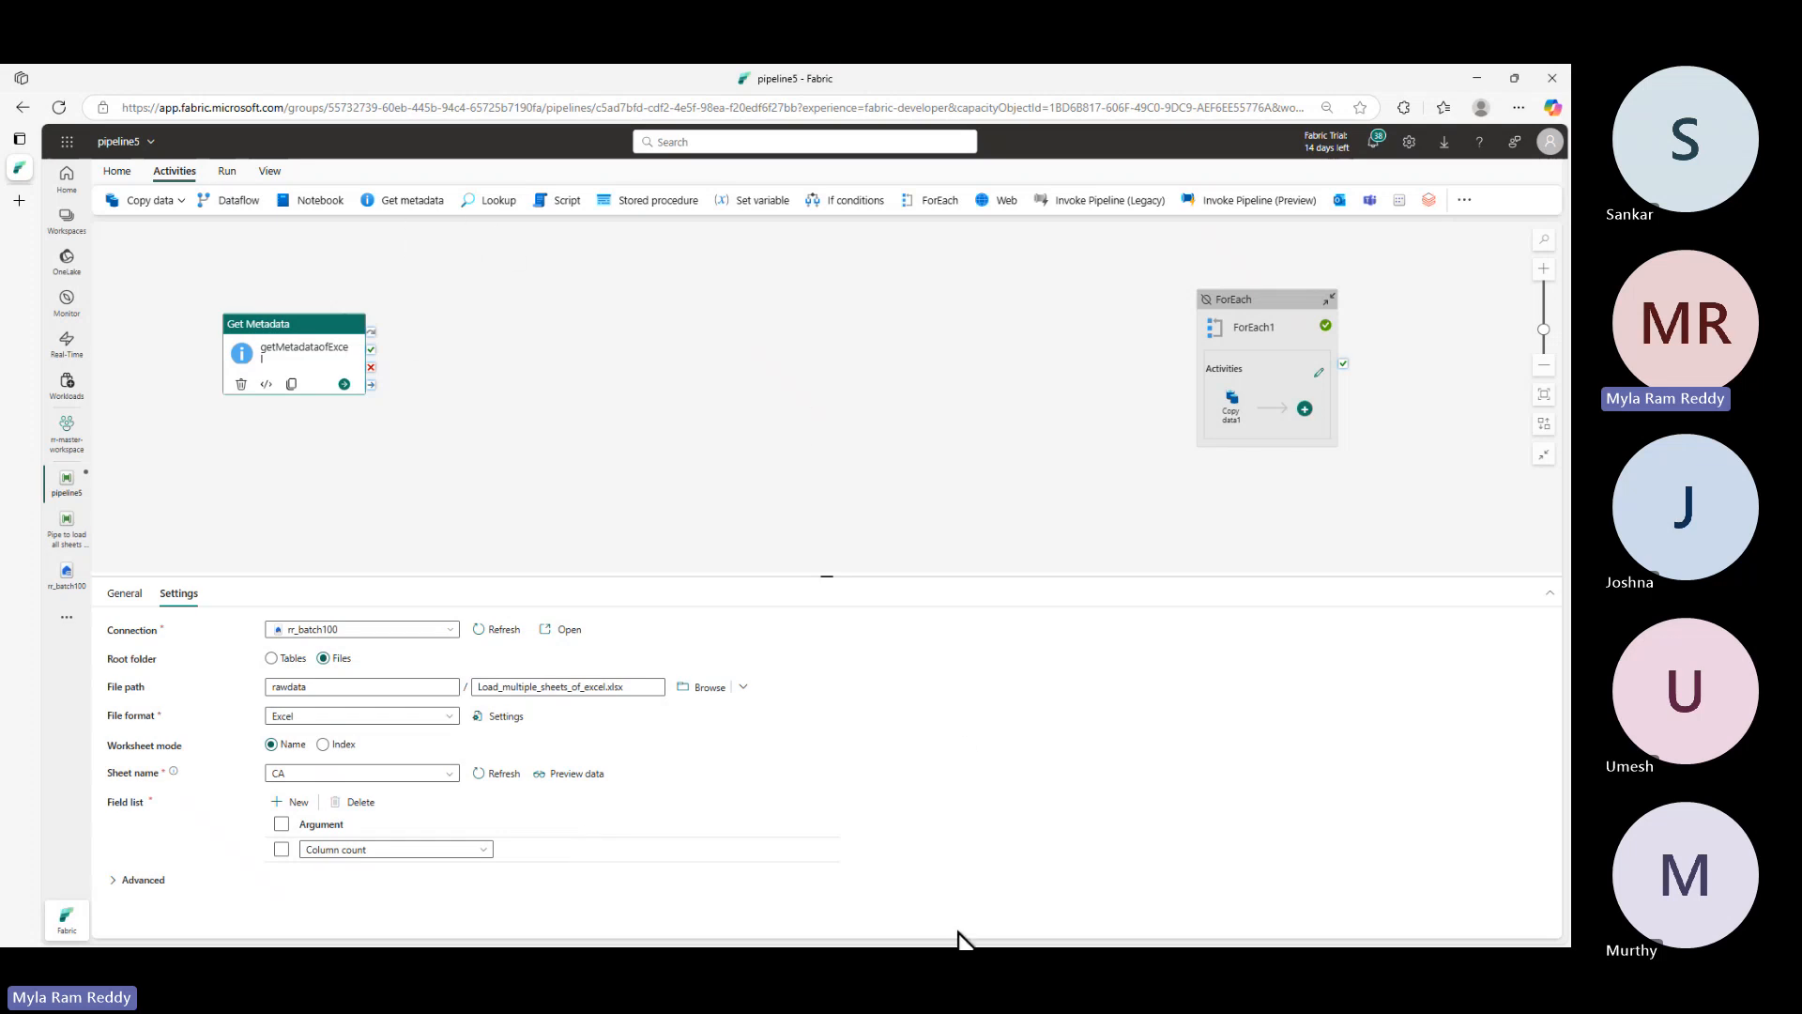
- Save pipeline5 and run it with the default pSheets parameter to fetch the column count
left_click(115, 171)
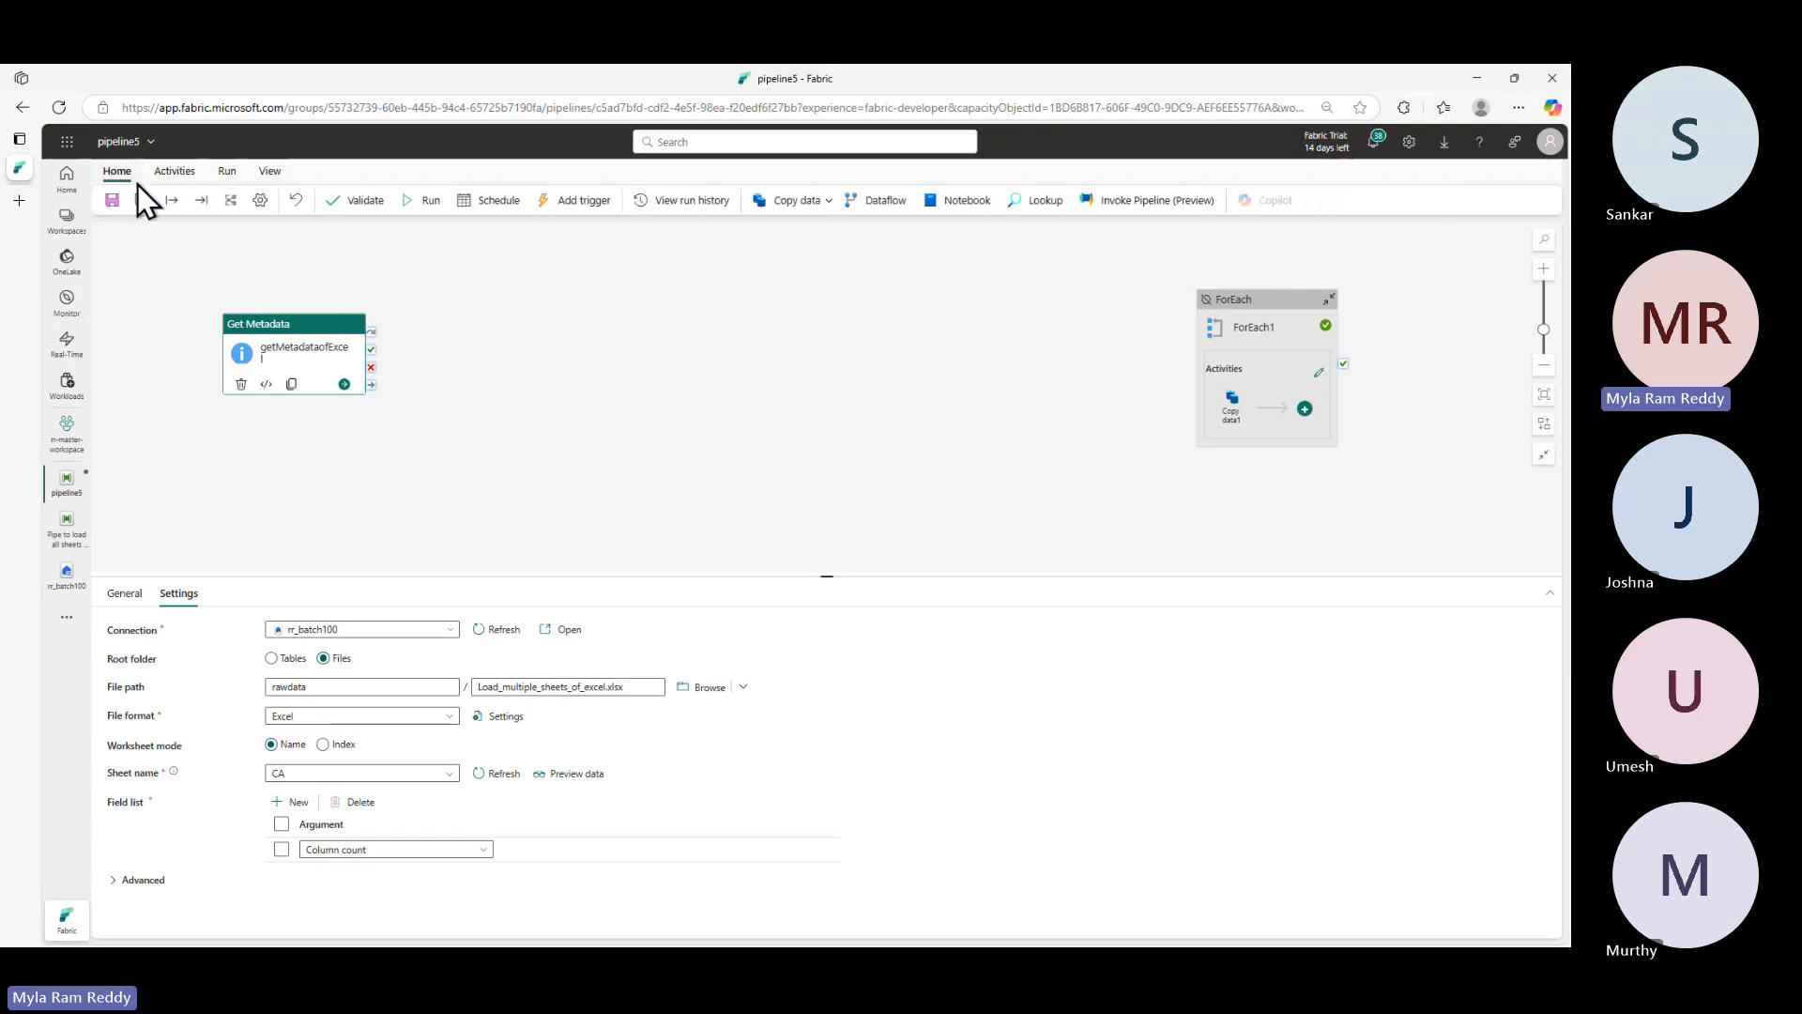
left_click(427, 201)
left_click(799, 588)
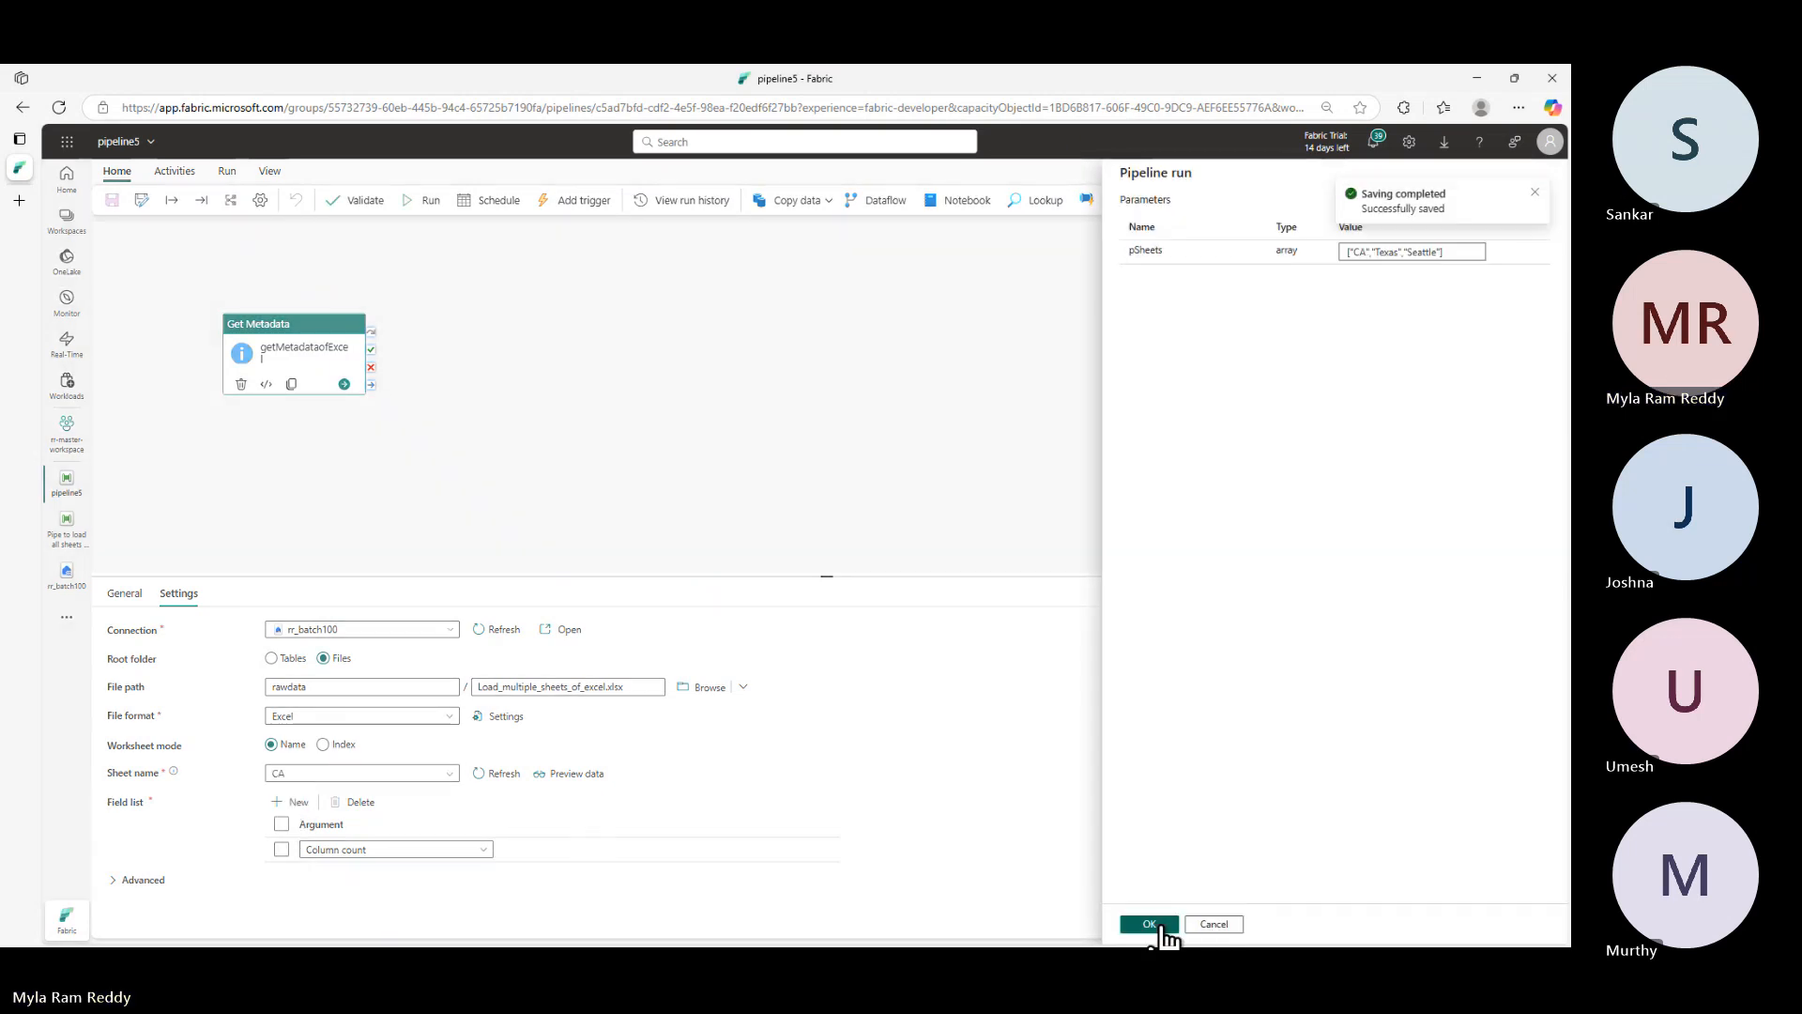
left_click(1161, 925)
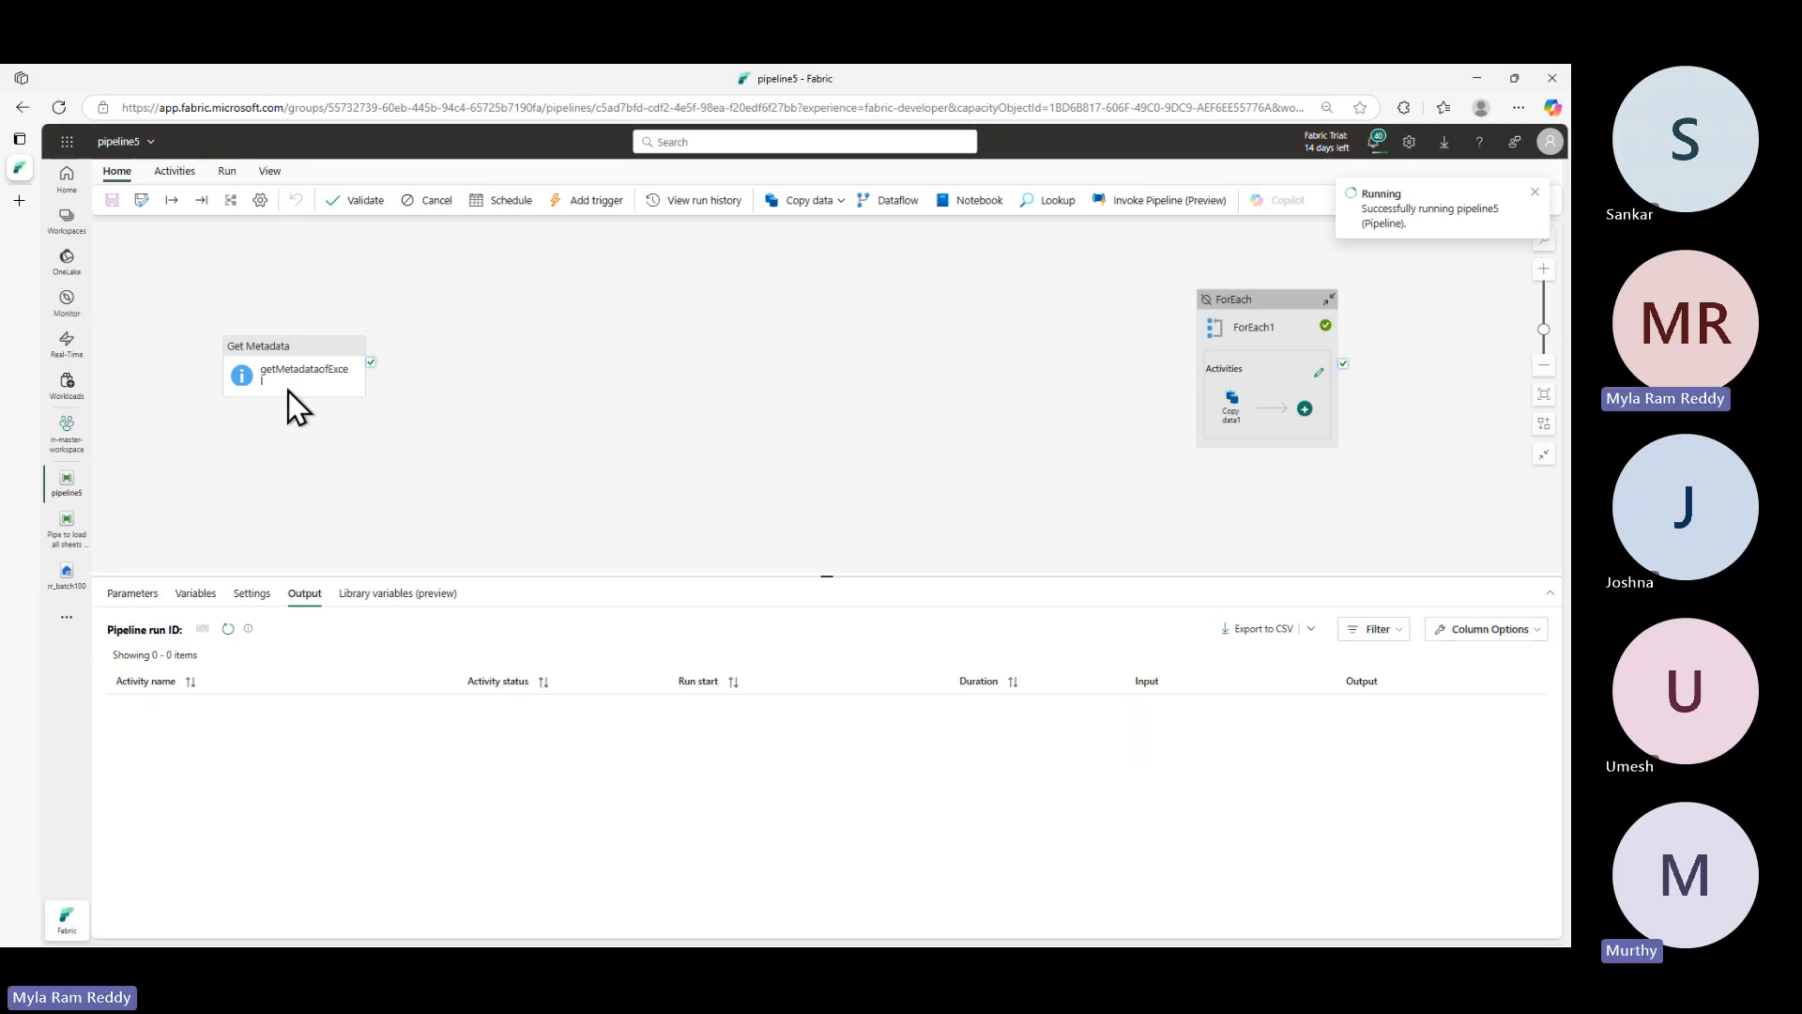
- Return to the pipeline's run output and examine the columnCount in the getMetadataofExcel output
left_click(294, 361)
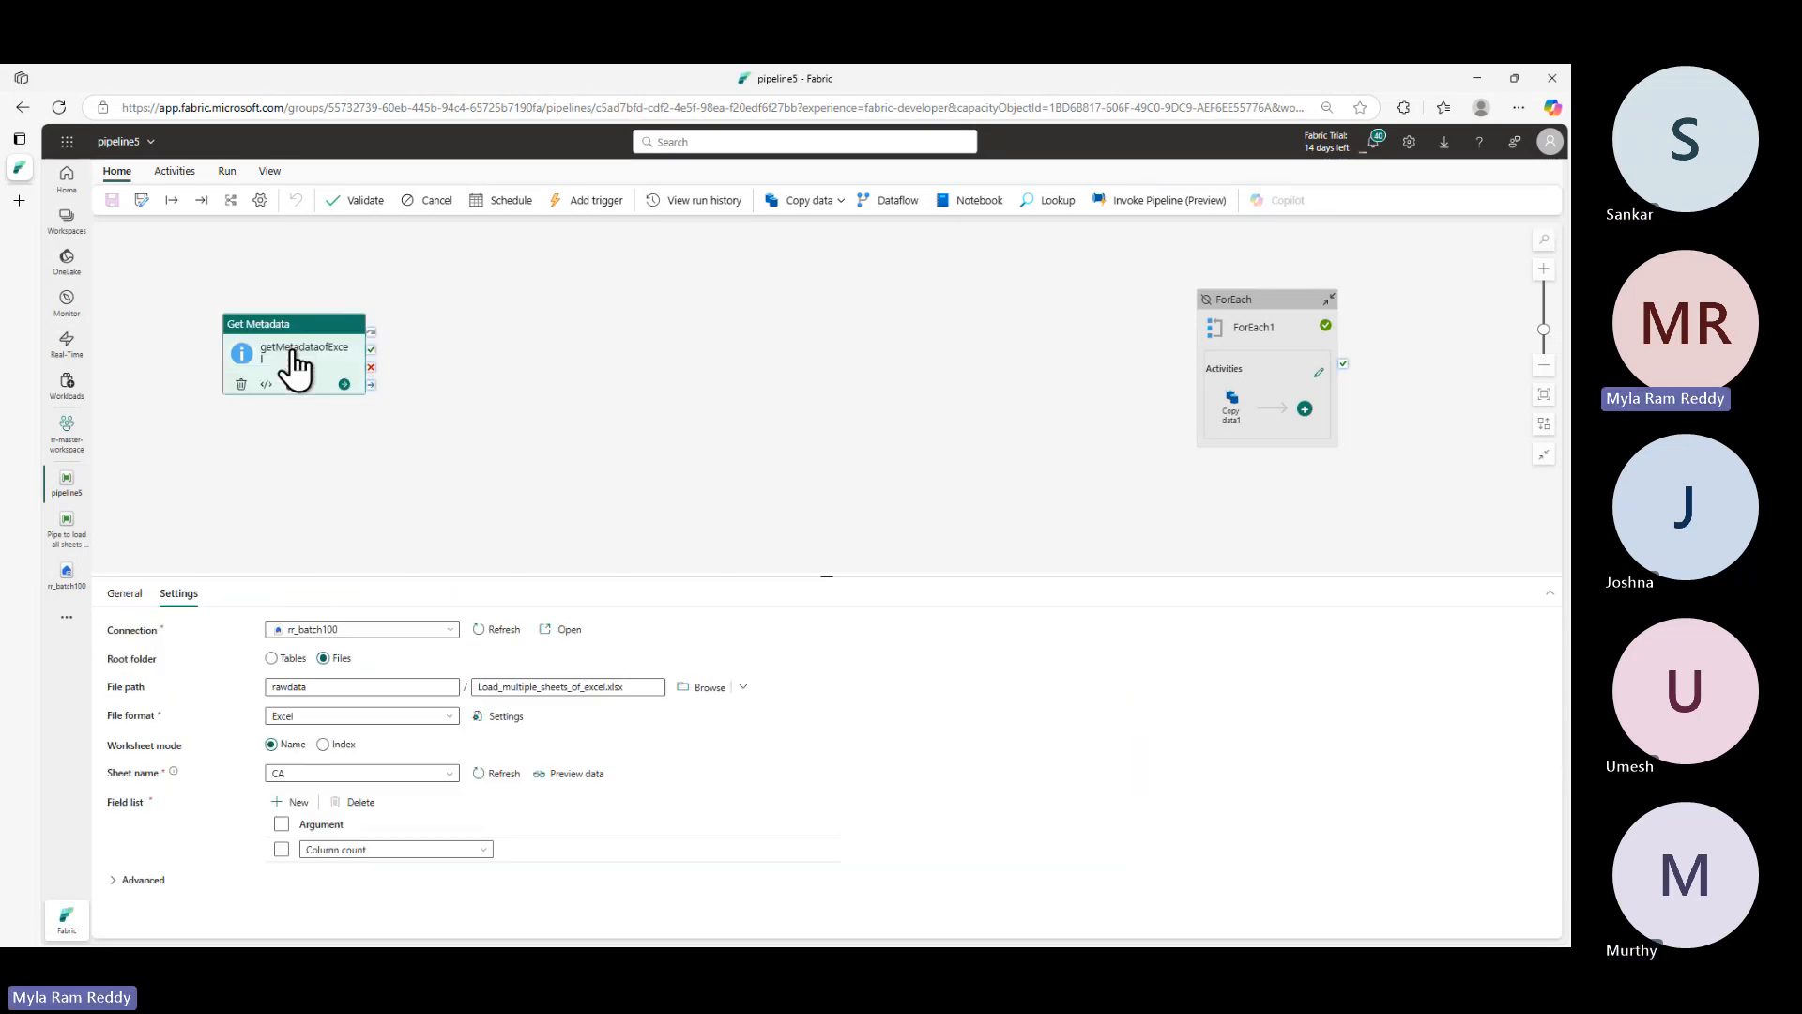
left_click(519, 413)
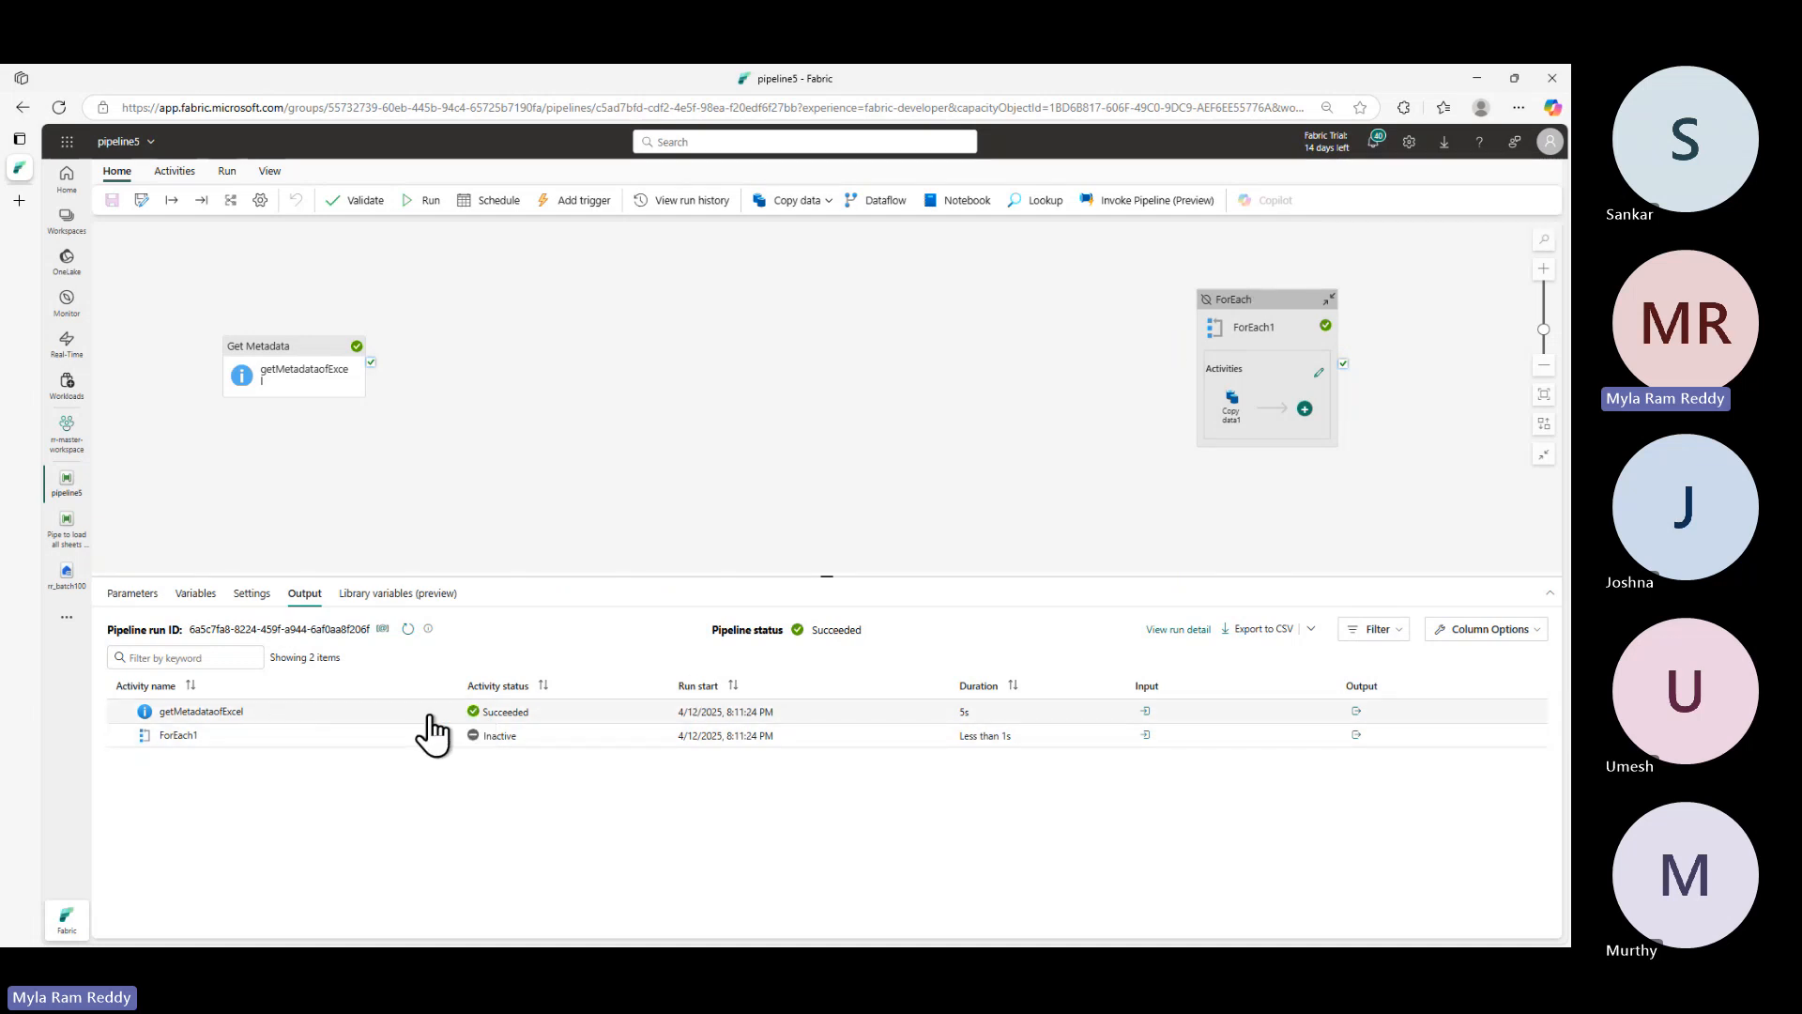
left_click(1356, 710)
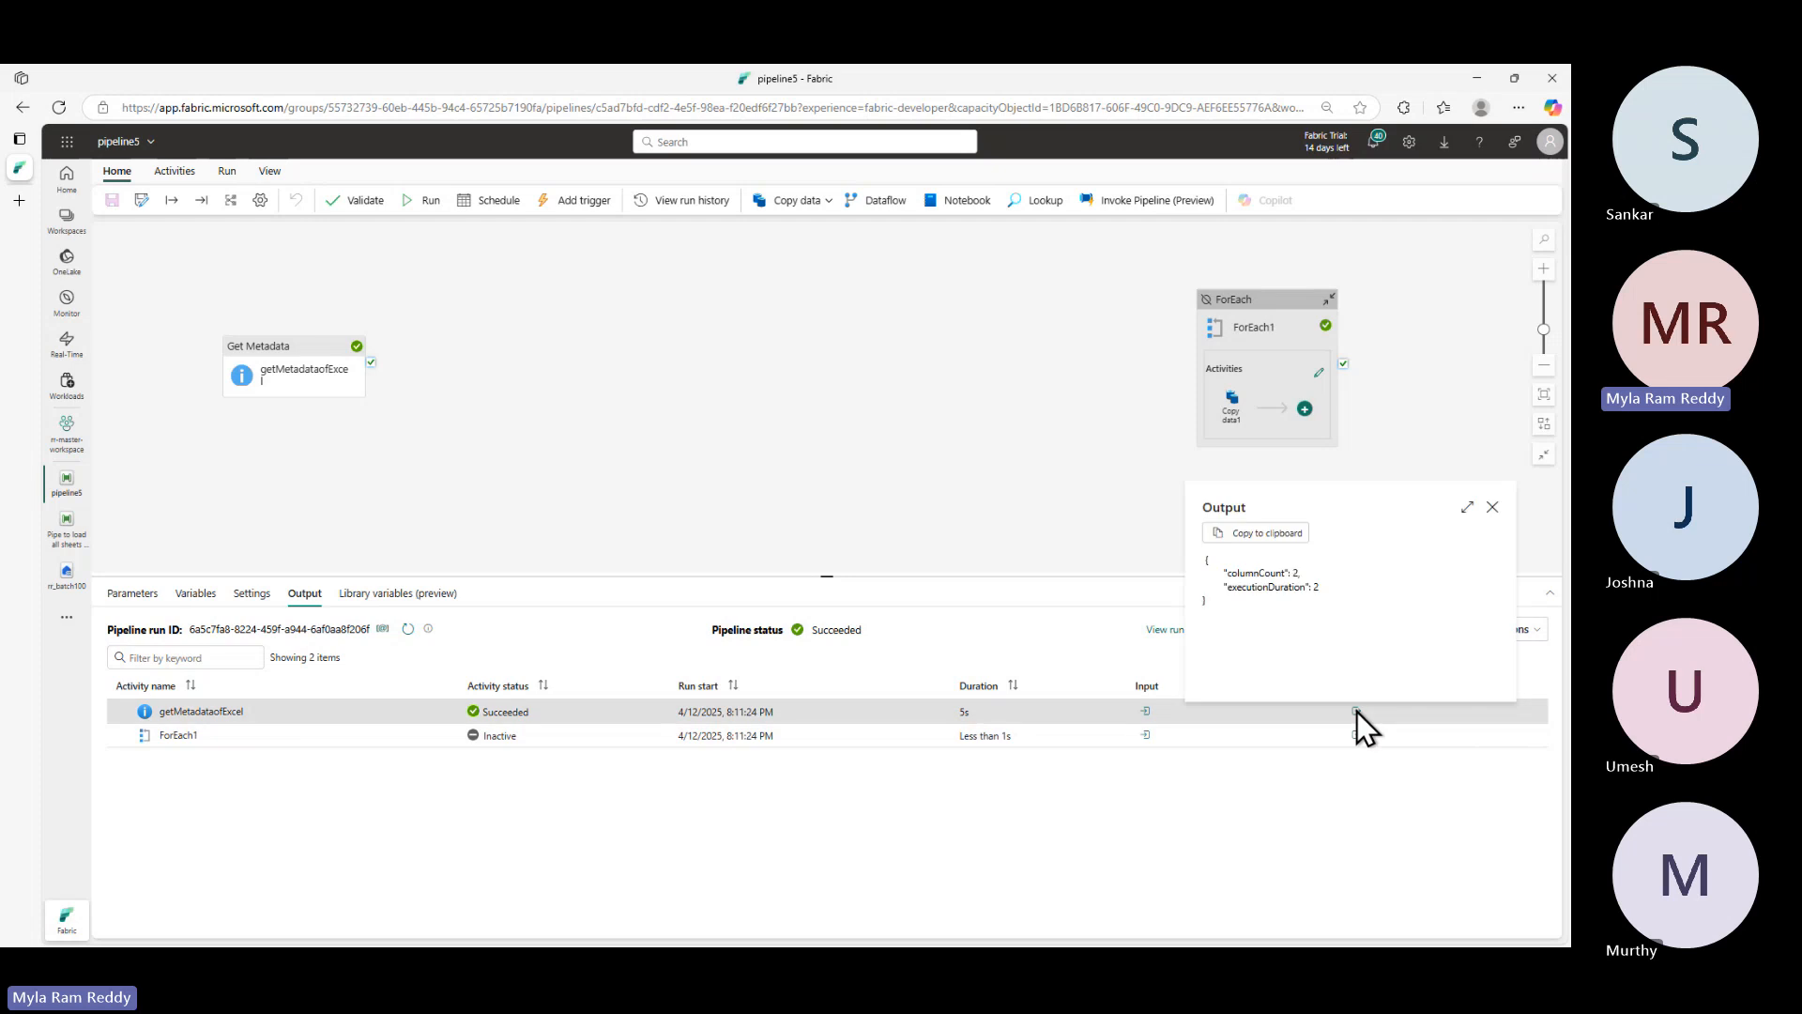
left_click_drag(1219, 571, 1341, 572)
left_click(1492, 509)
- Switch the getMetadataofExcel activity's worksheet mode to Index and set the sheet index to 1 (Texas)
left_click(281, 357)
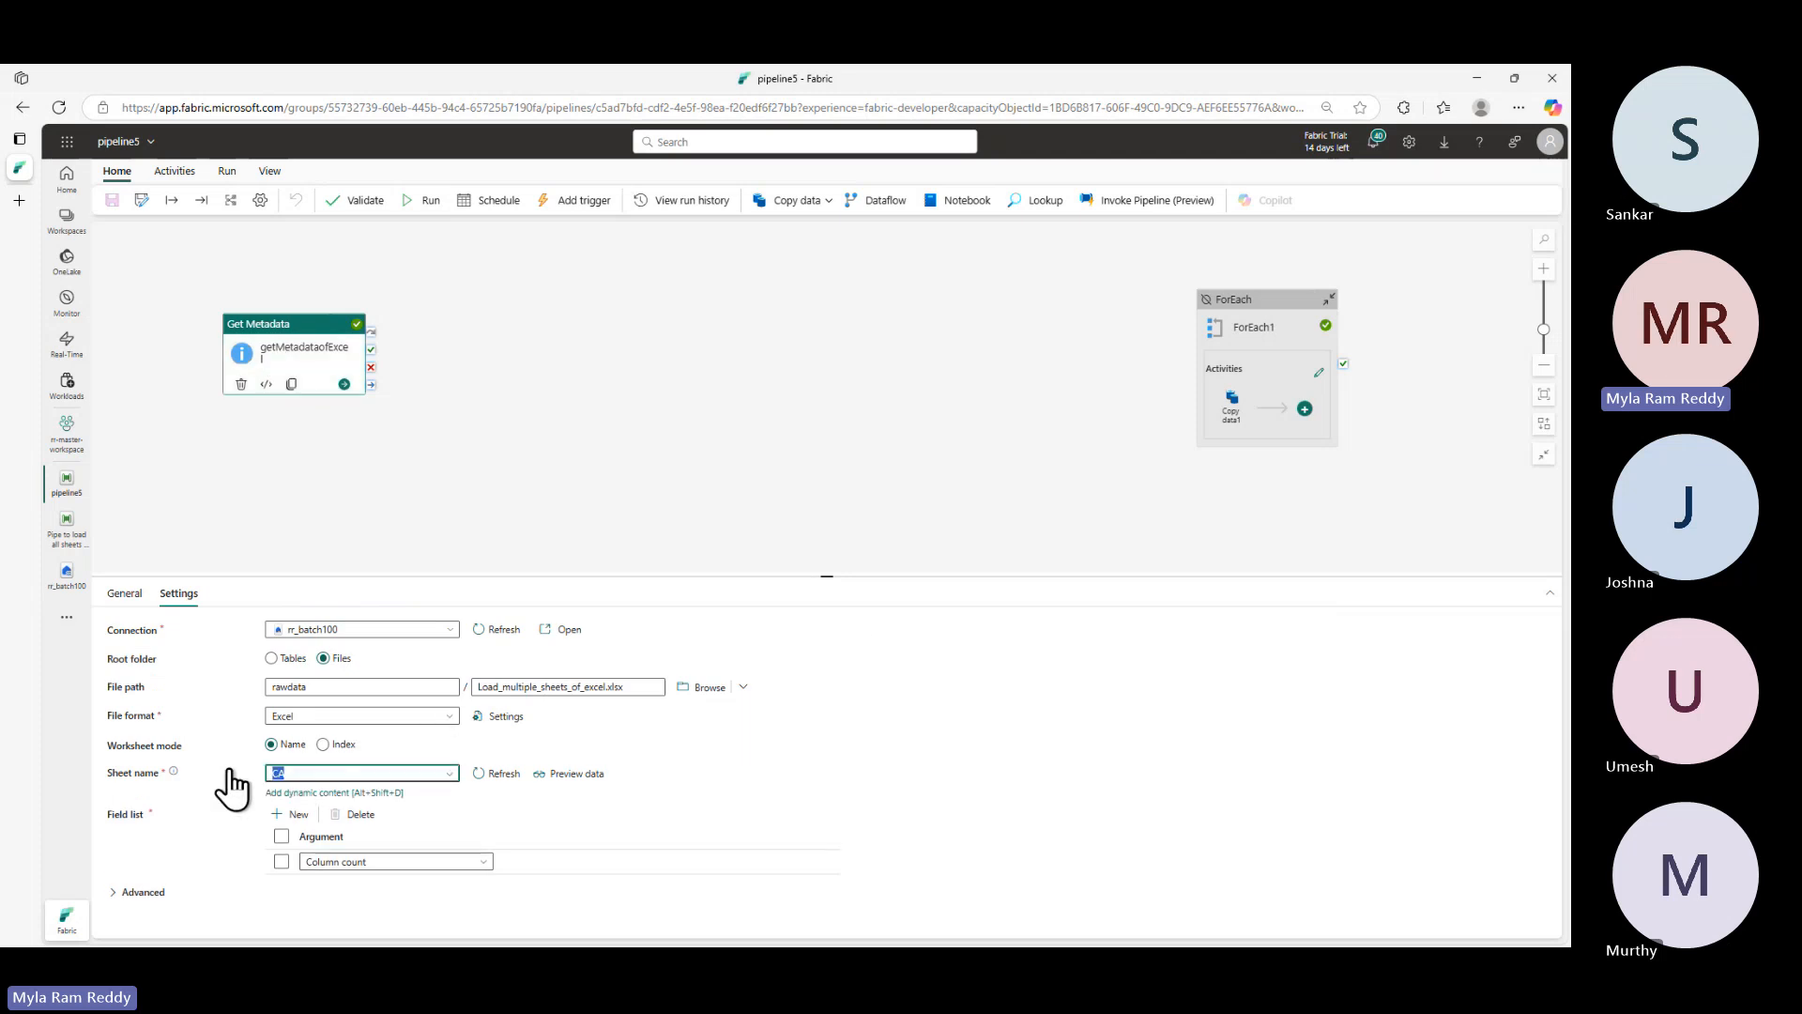
left_click(342, 745)
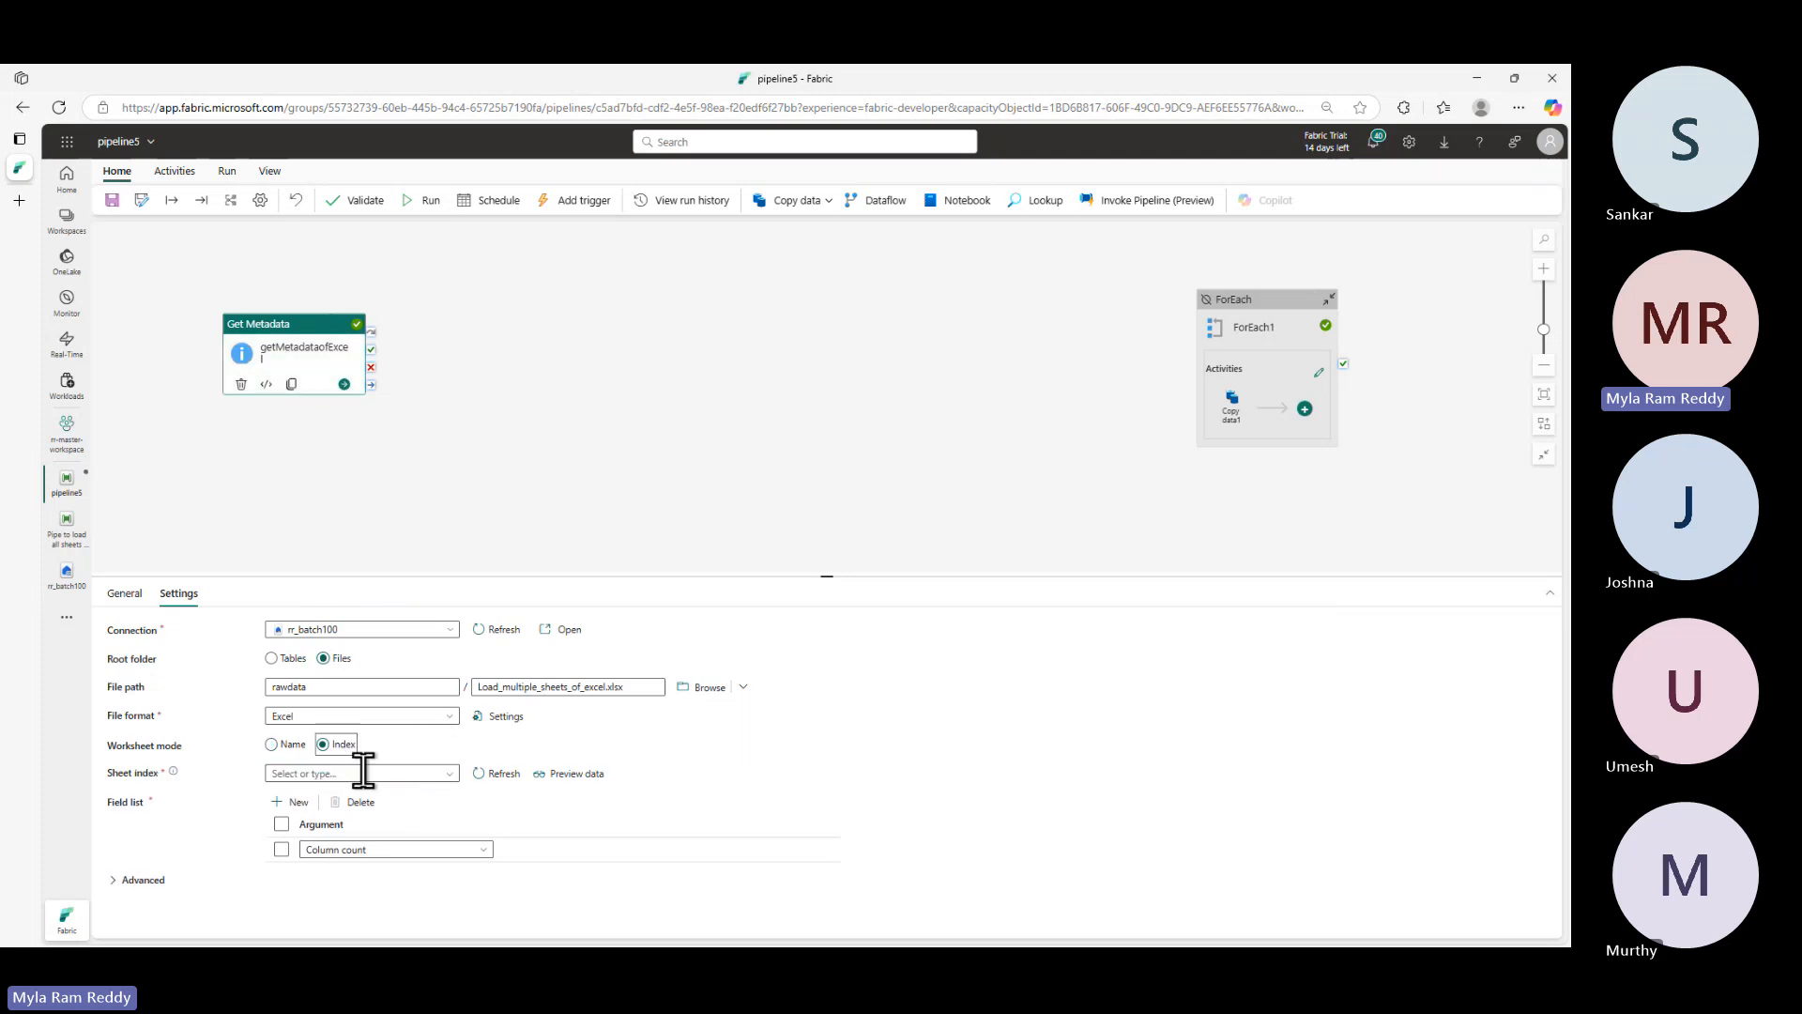
left_click(449, 773)
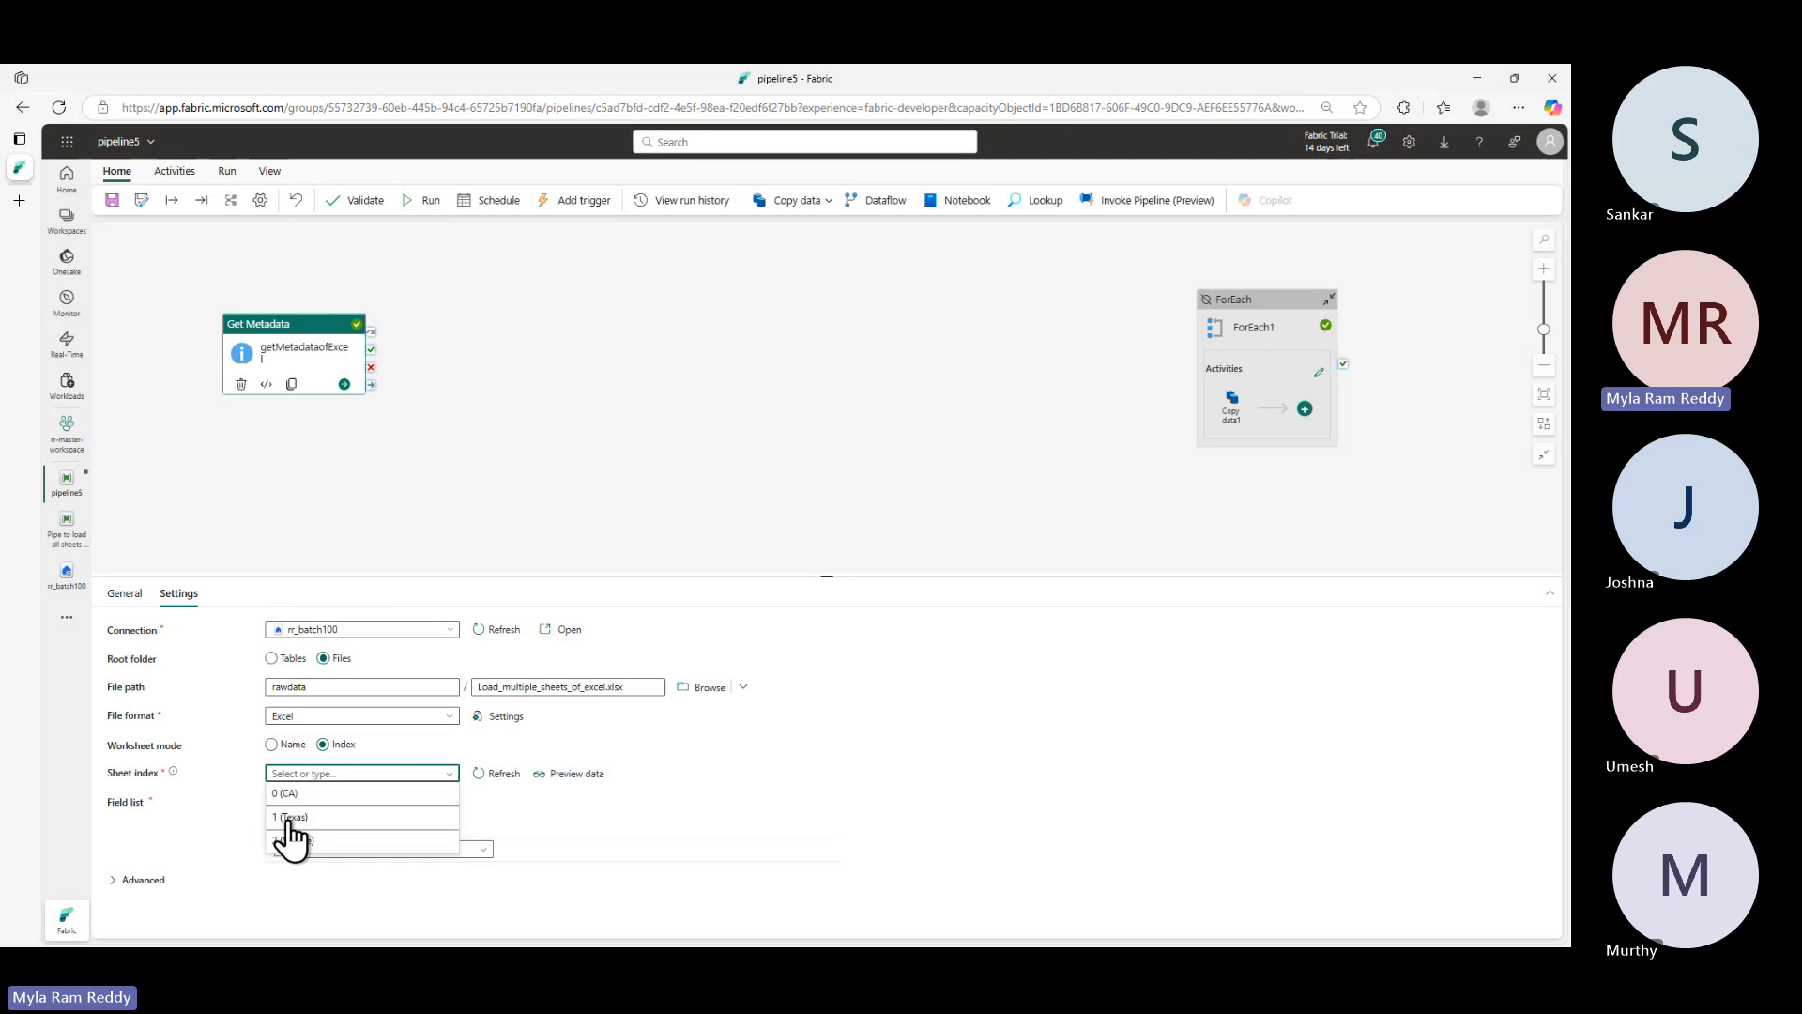
left_click(292, 819)
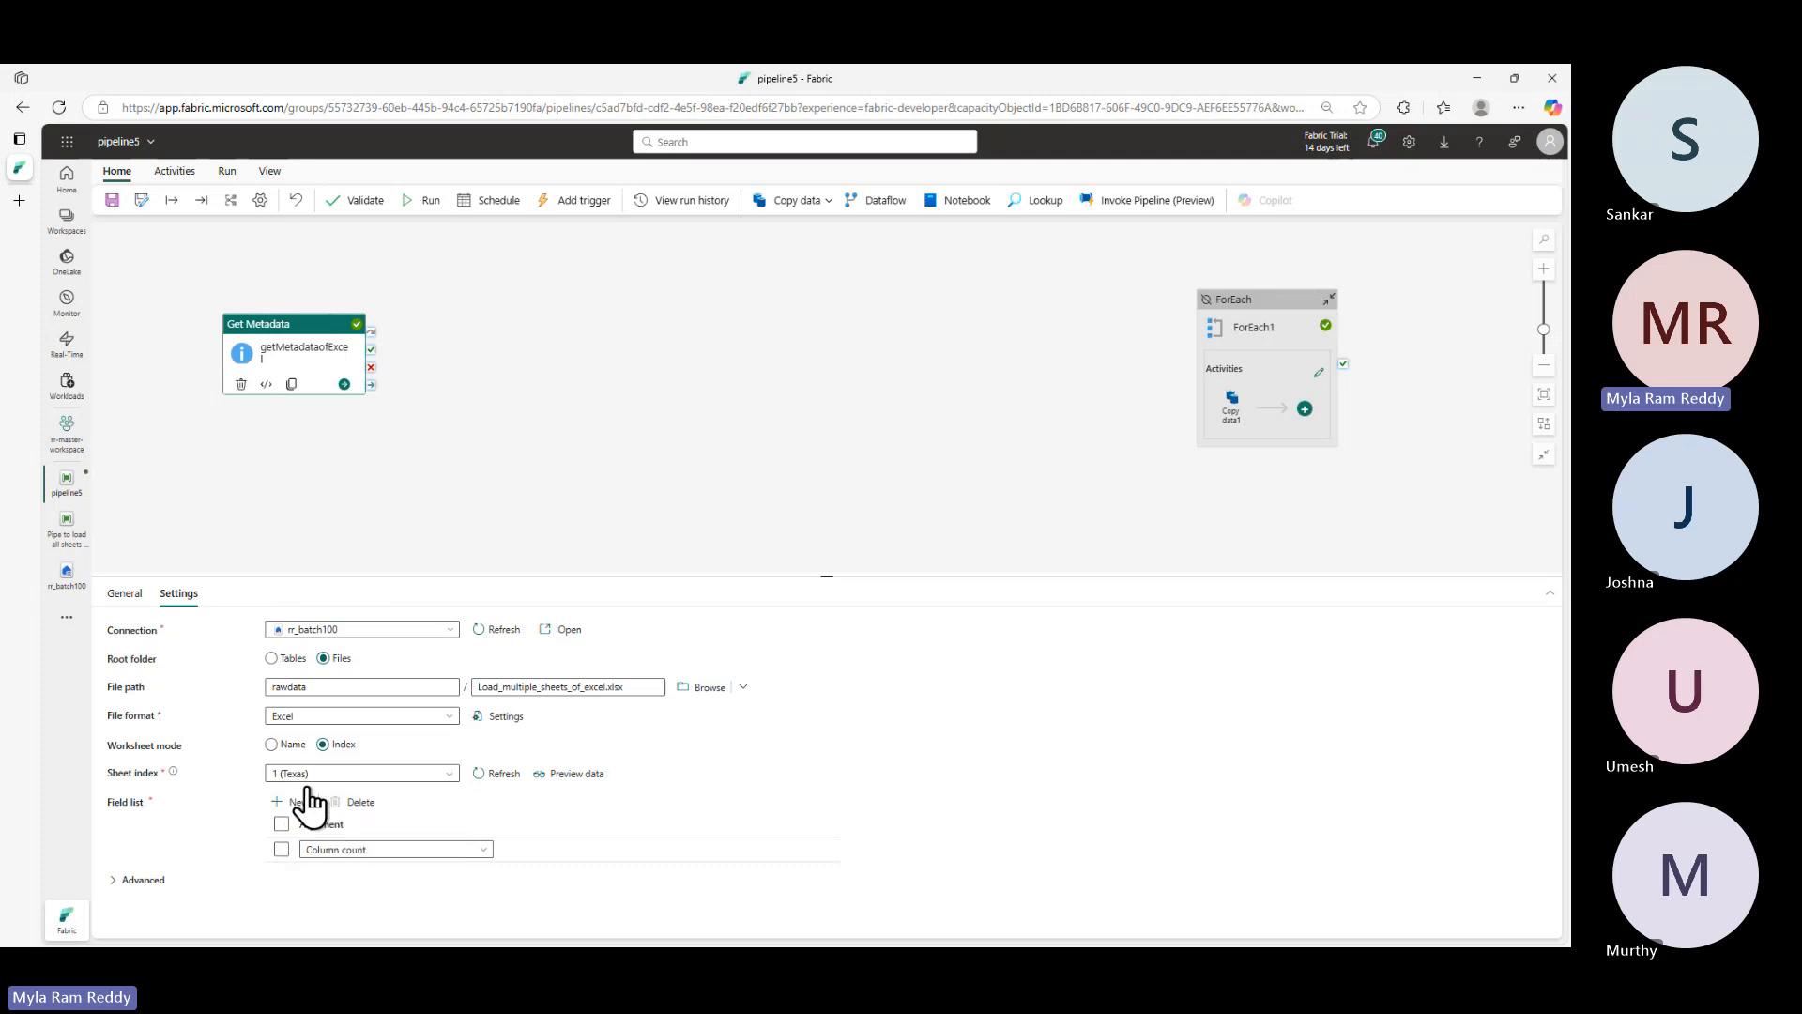
- Change the activity's field list argument to Structure
left_click(471, 849)
scroll(384, 910, "down", 3)
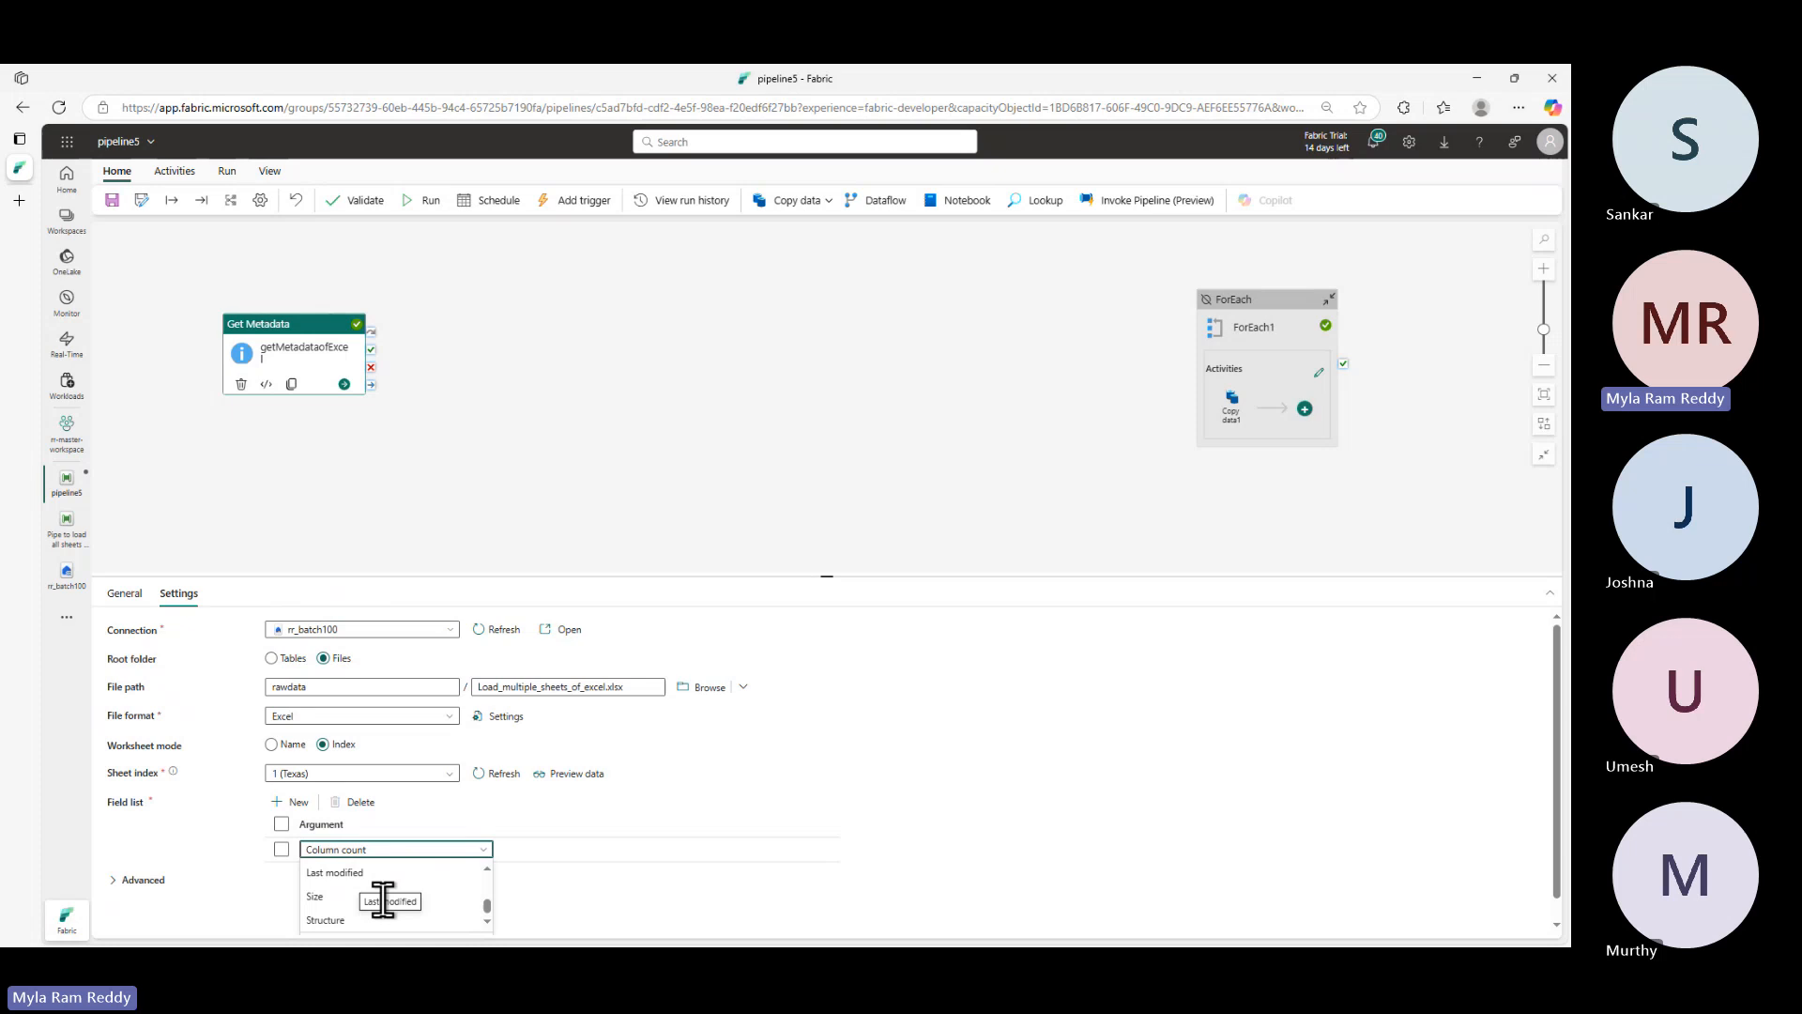
left_click(320, 920)
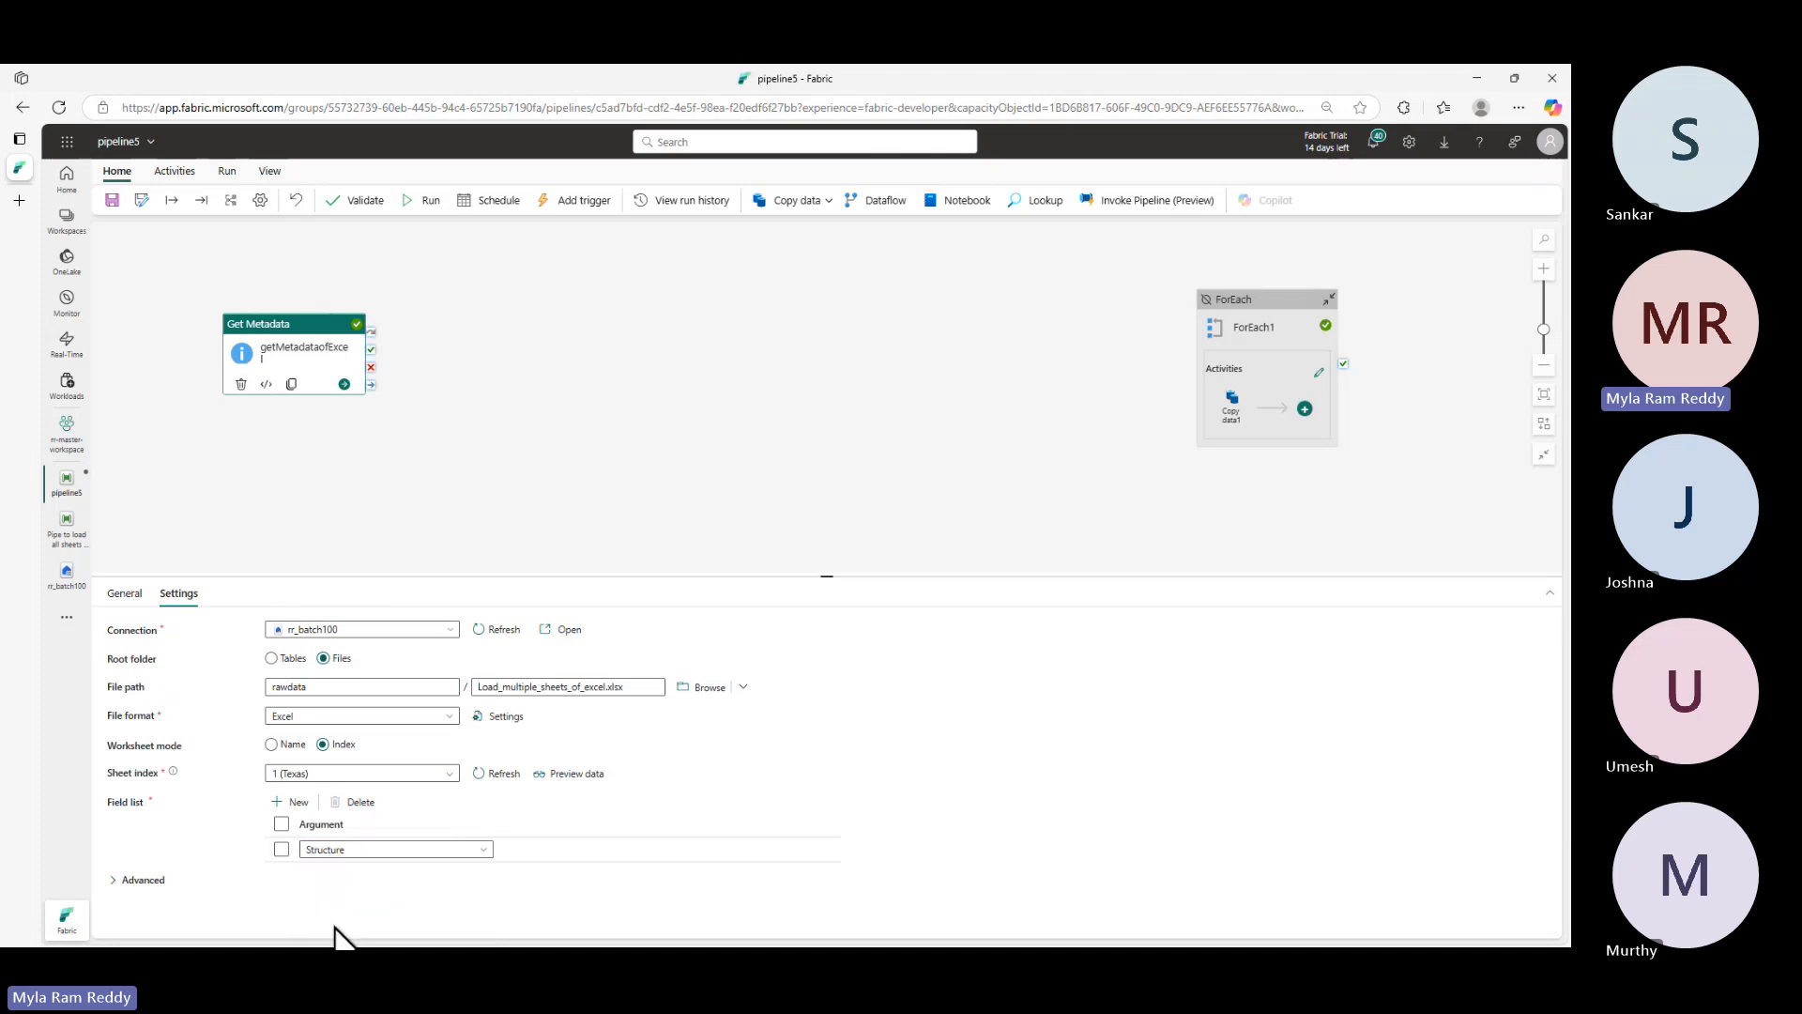
- Save and rerun pipeline5 with the default pSheets parameter to fetch the Texas sheet's structure
left_click(430, 200)
left_click(796, 590)
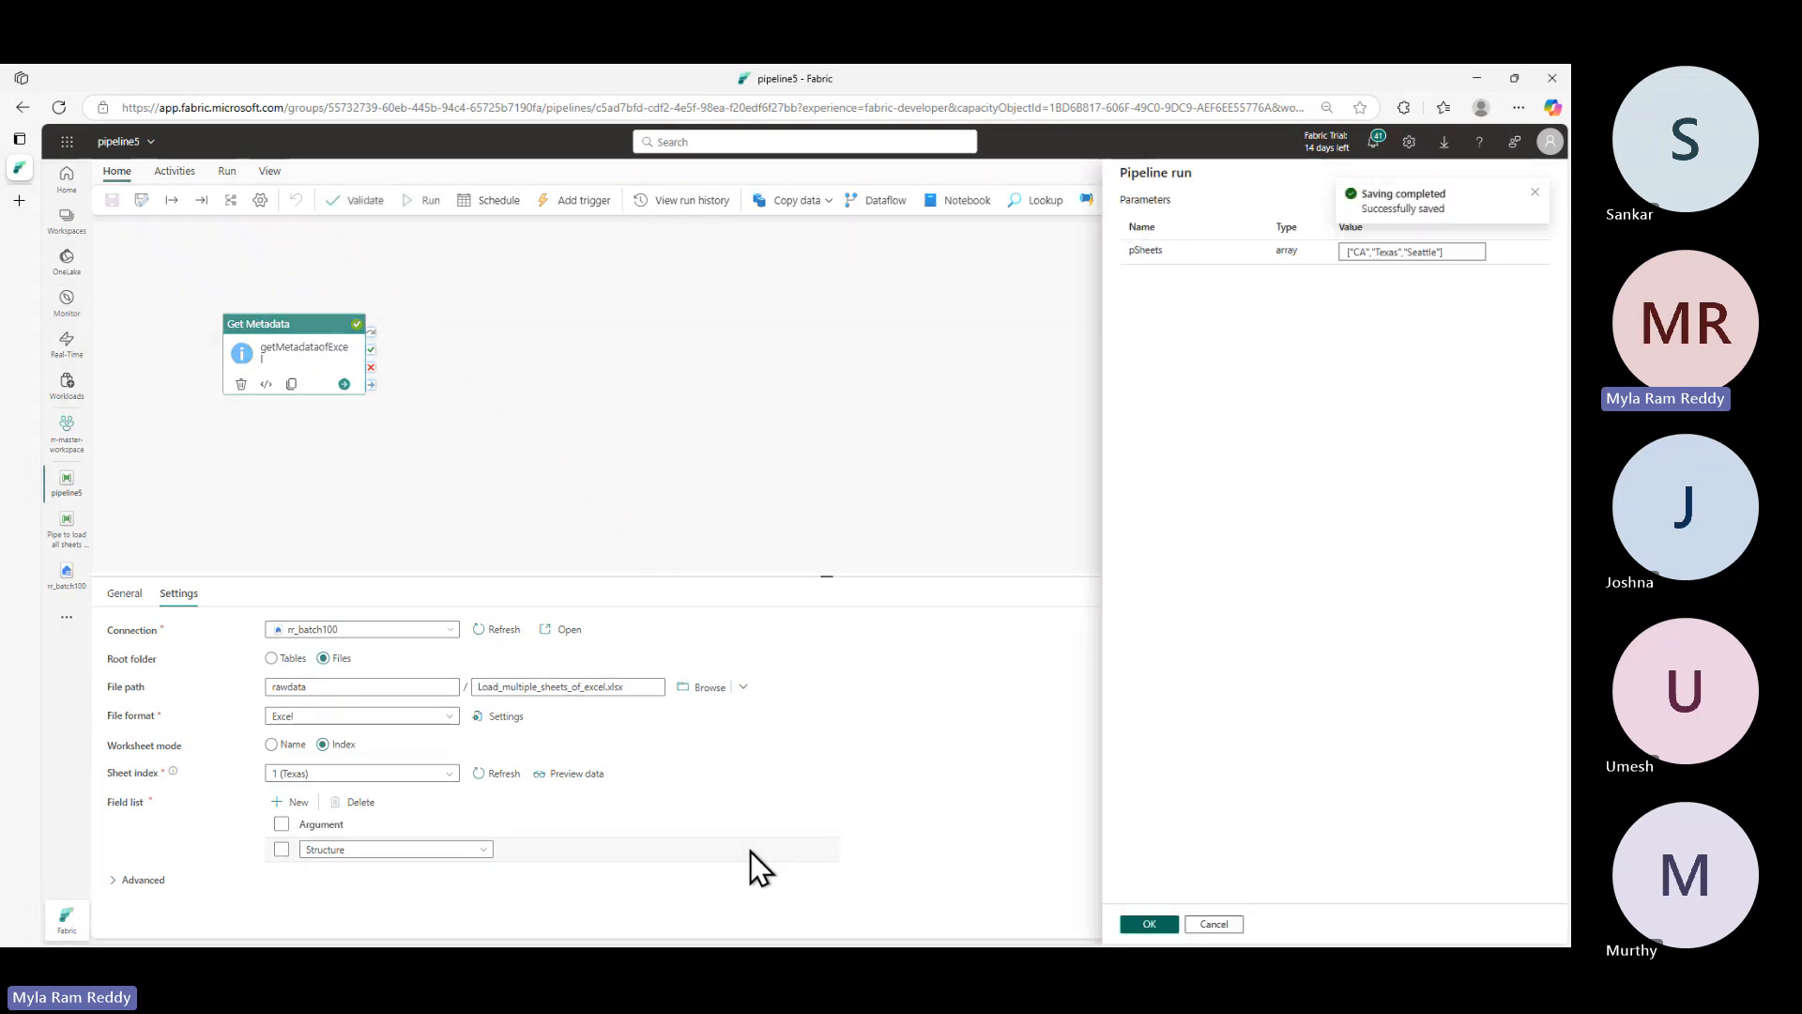
left_click(1148, 924)
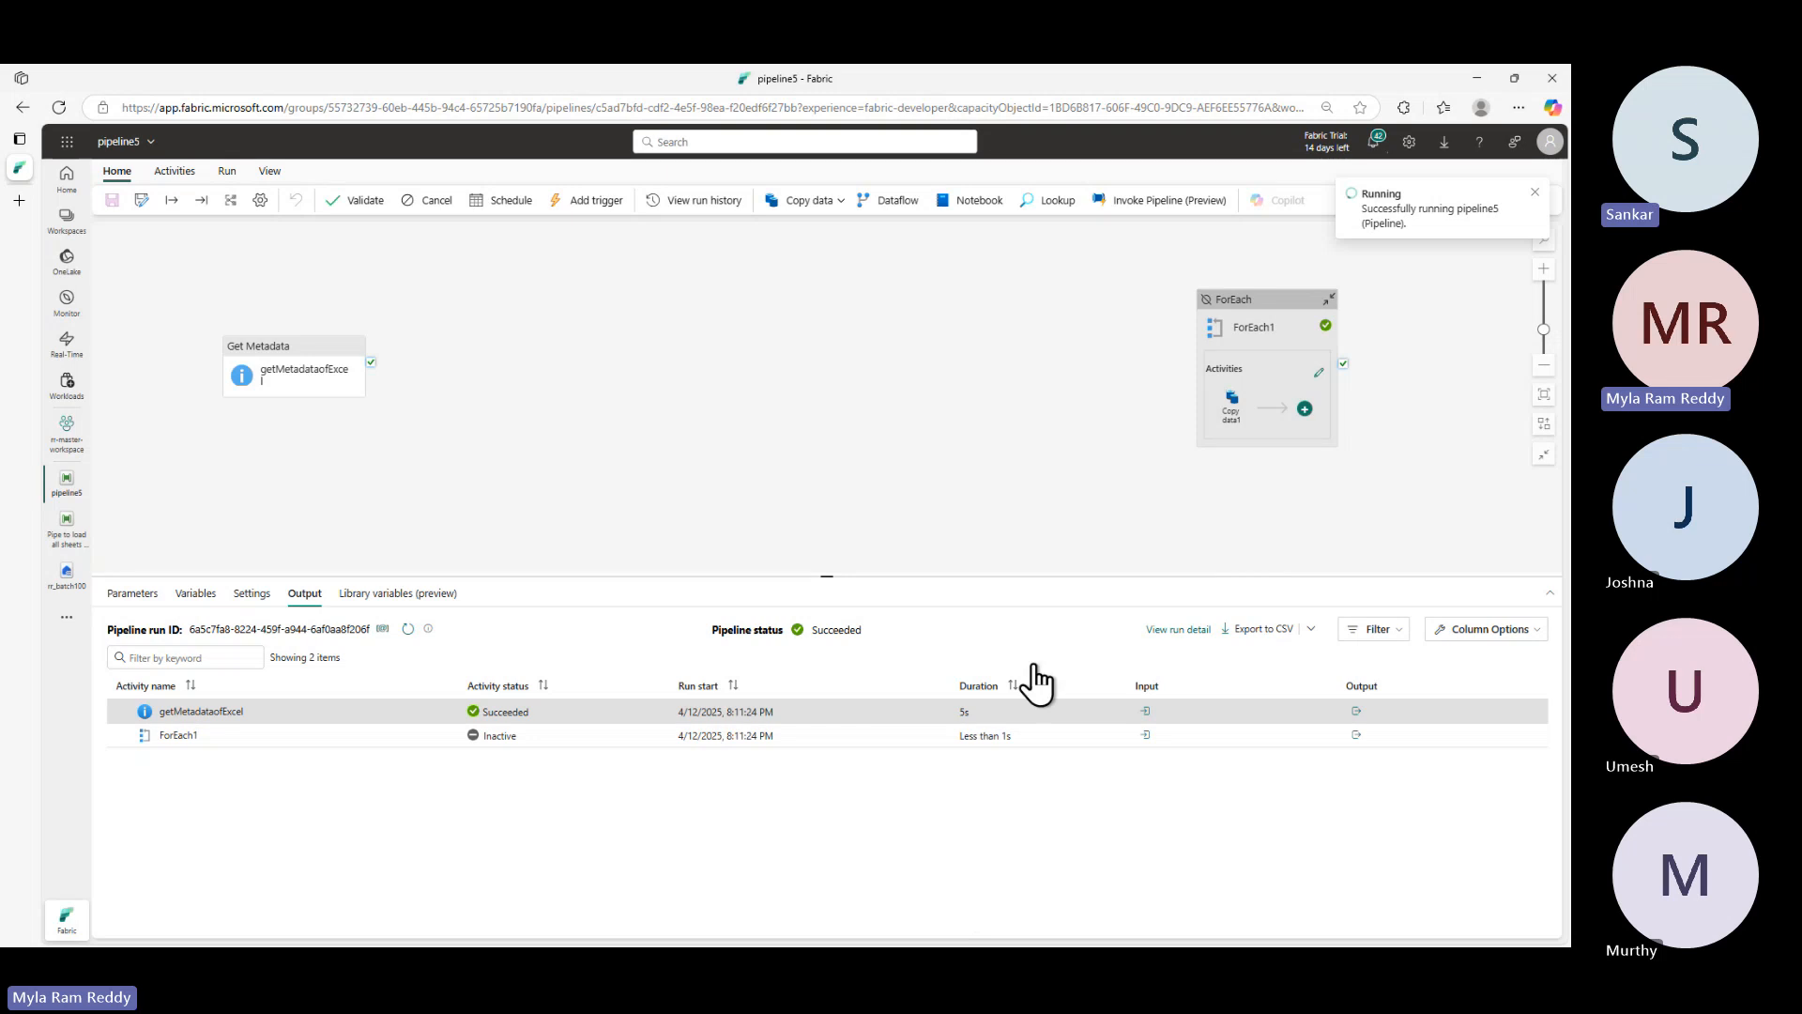
- Examine the column names and types under structure in the getMetadataofExcel activity's run output
left_click(267, 349)
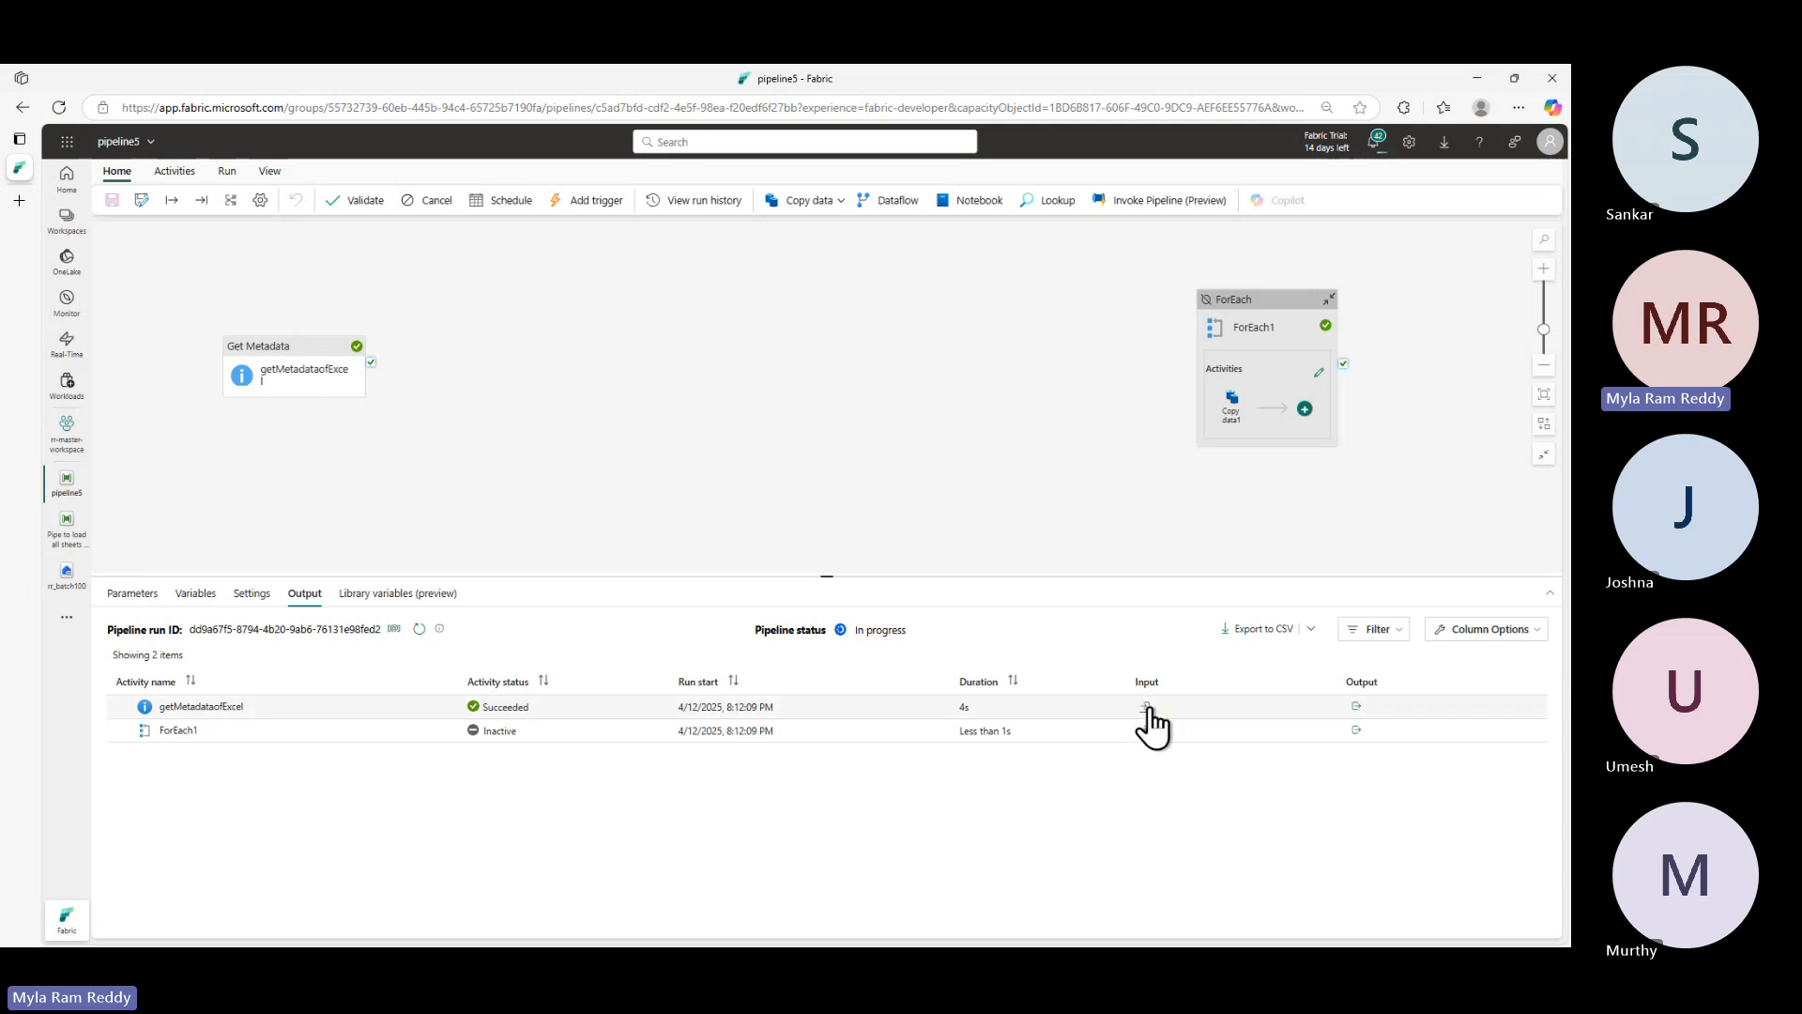
left_click(1355, 712)
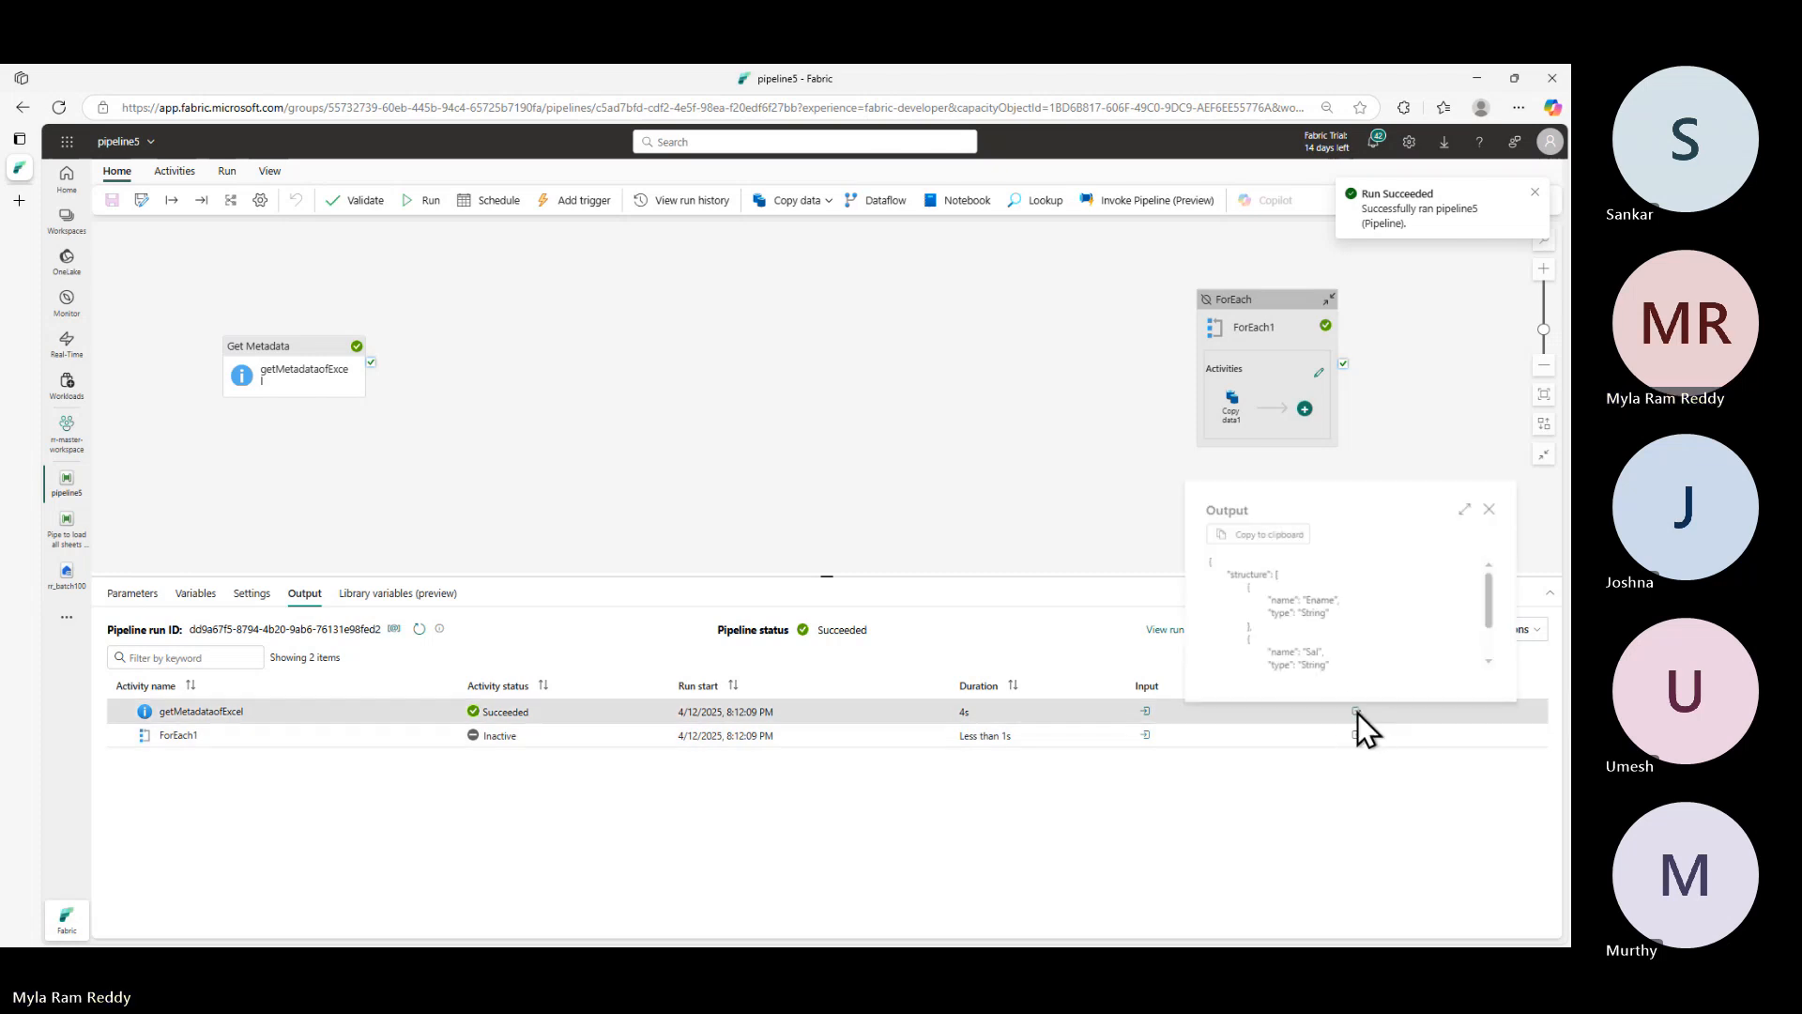
left_click(1470, 508)
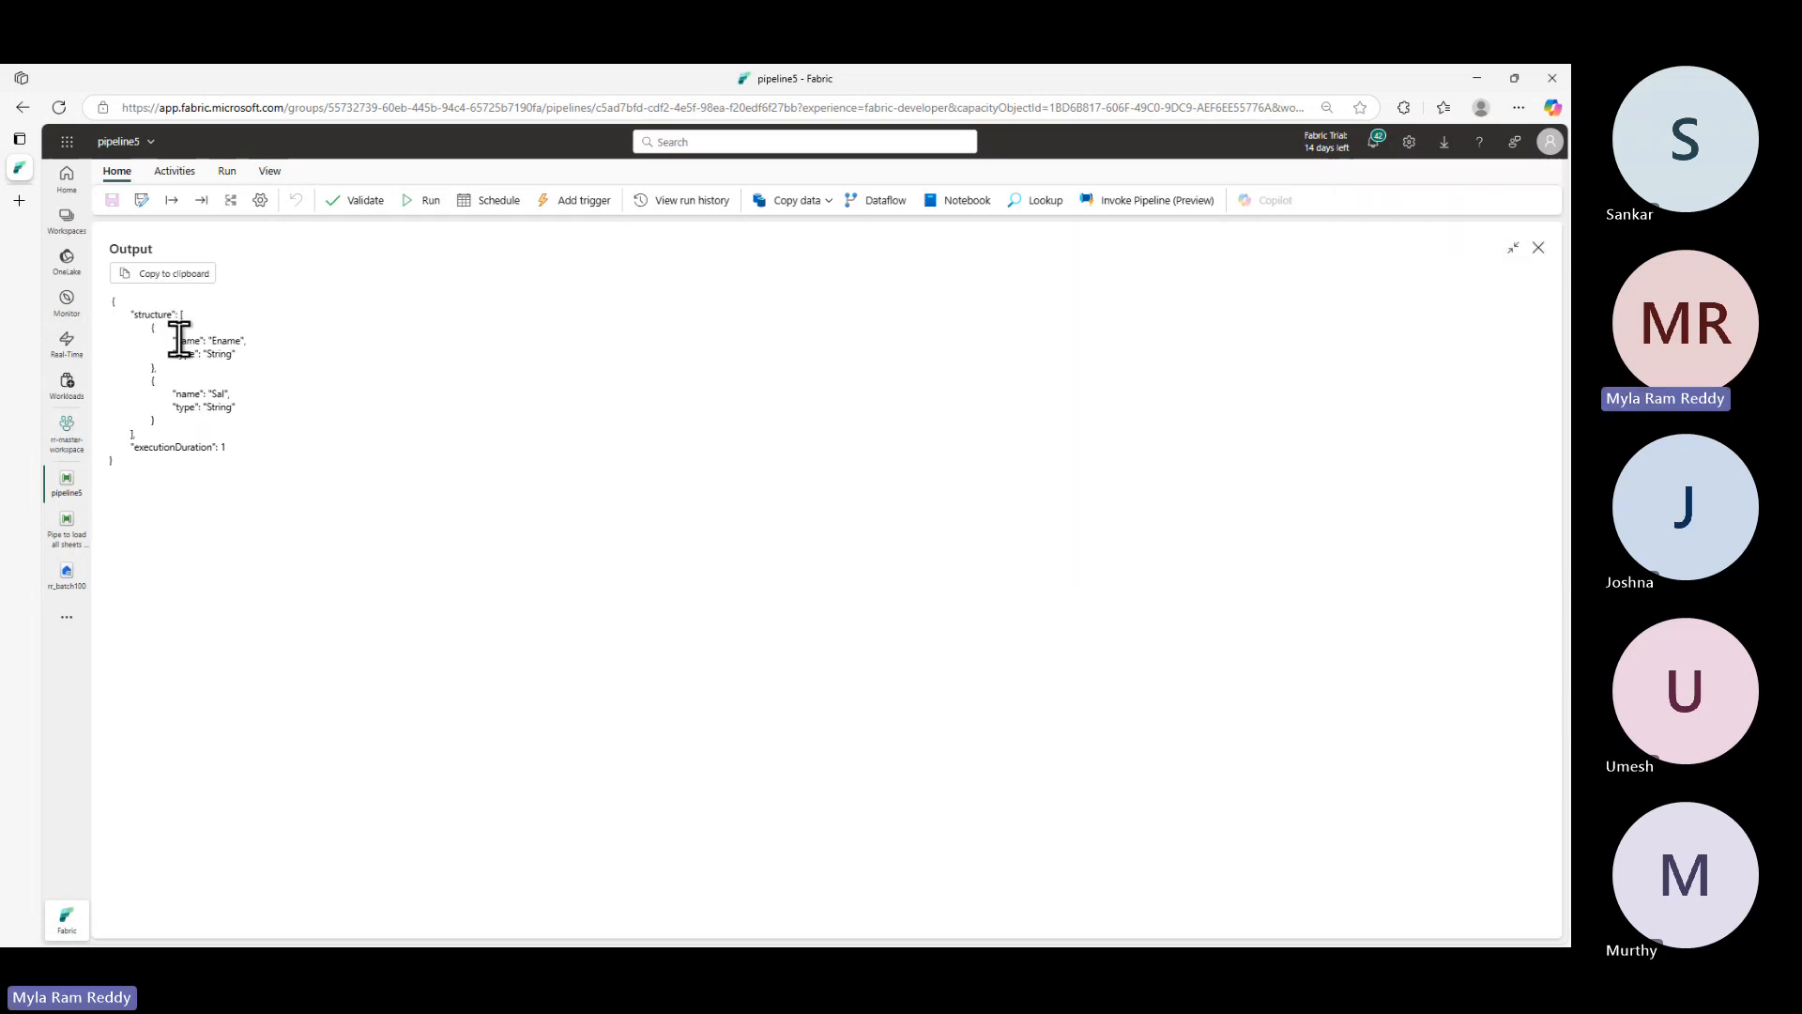
left_click_drag(175, 340, 307, 340)
left_click_drag(153, 395, 231, 395)
left_click_drag(129, 314, 218, 429)
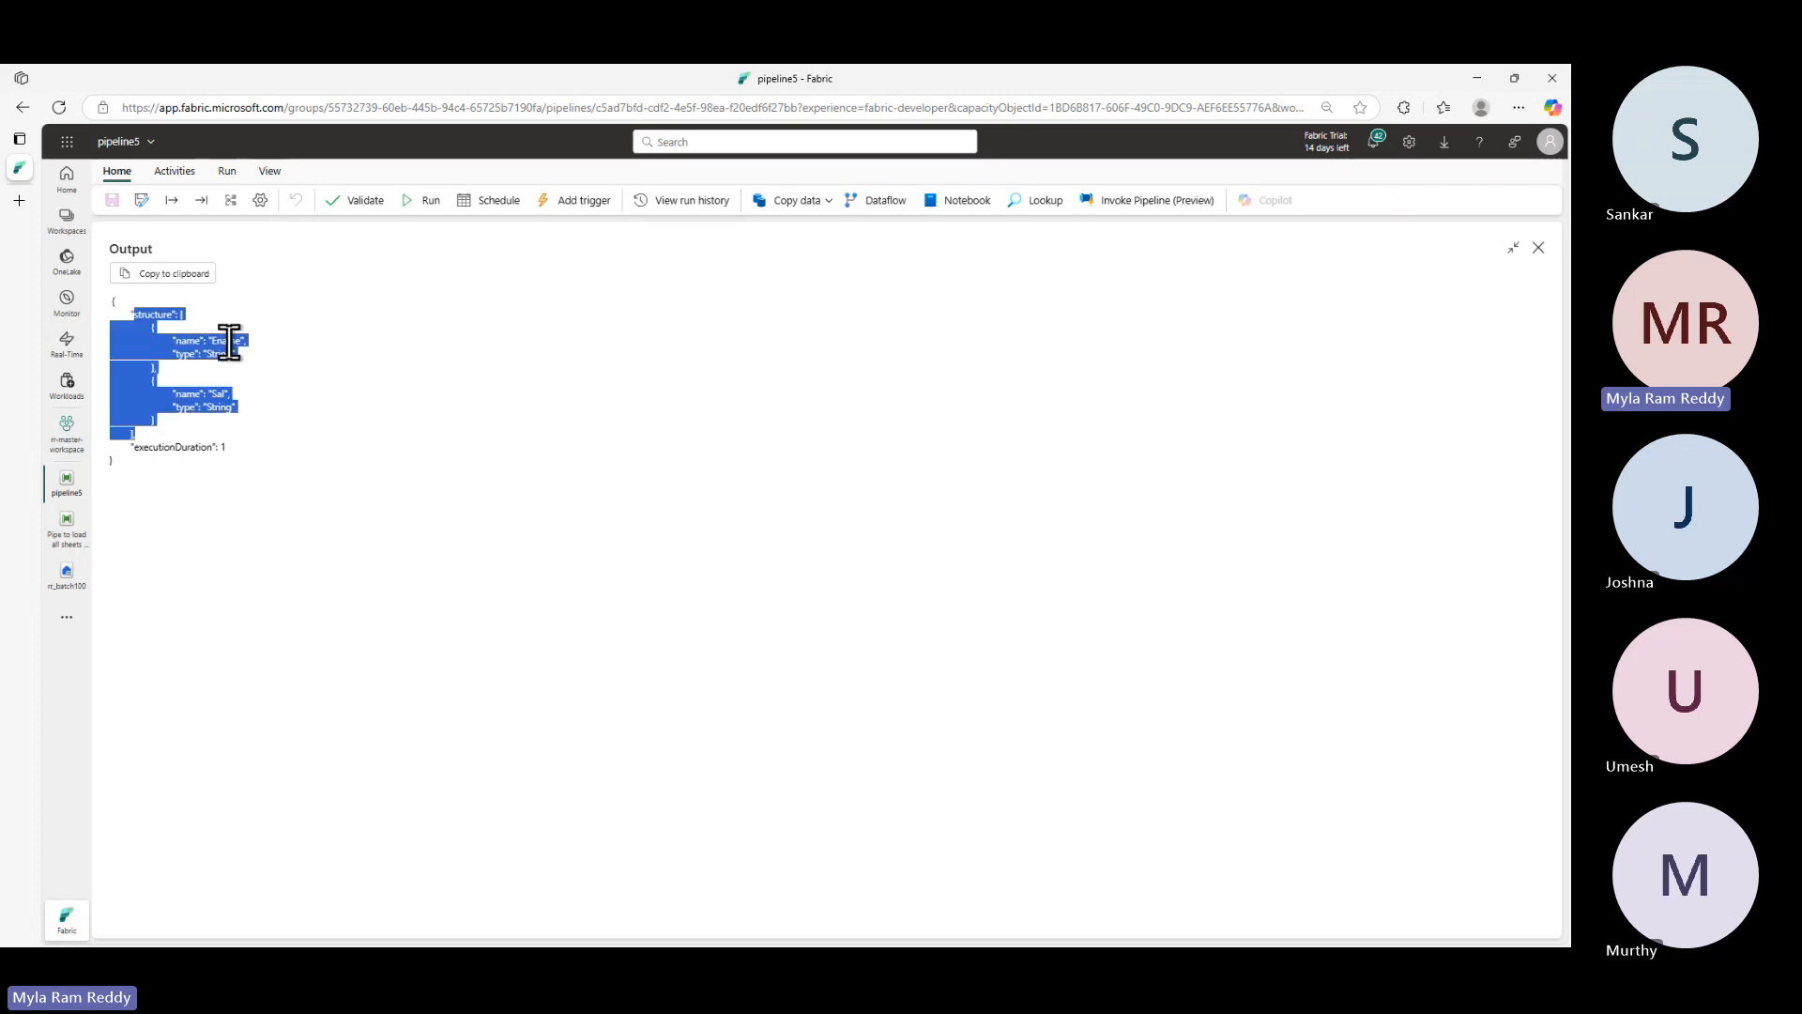
left_click(1538, 249)
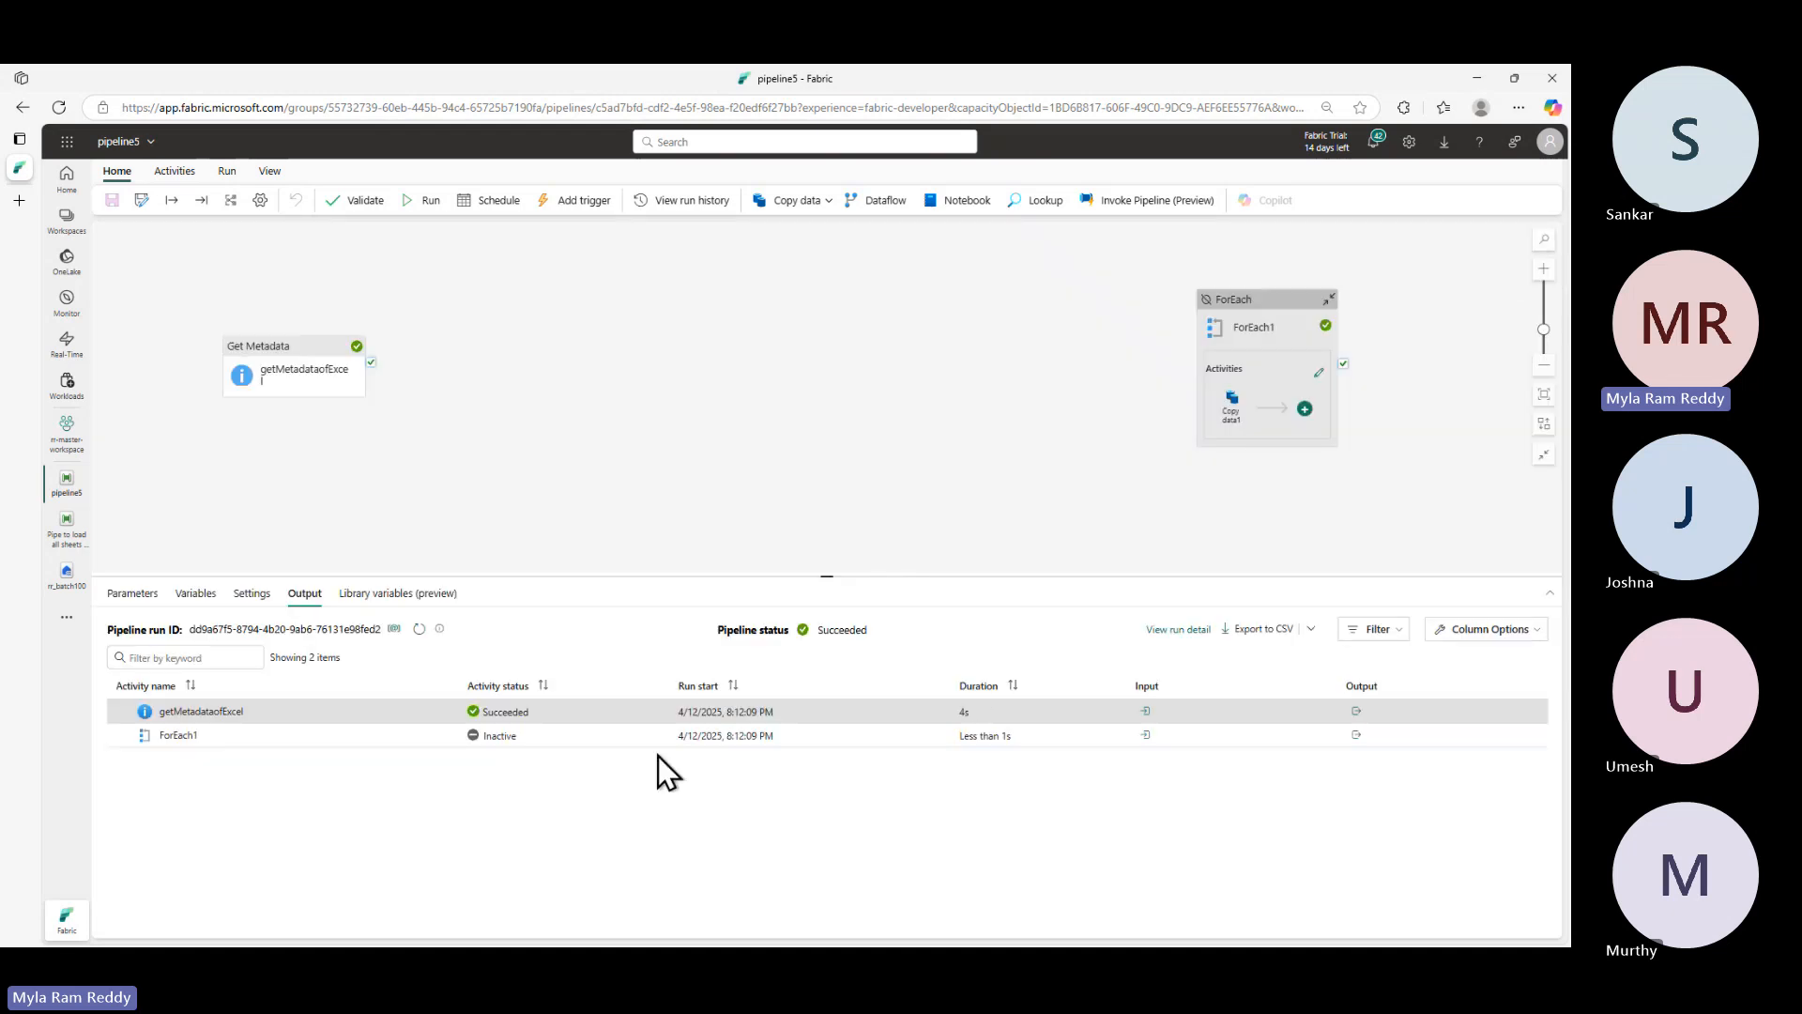
- Set the sheet index of the Get Metadata activity getMetadataofExcel to 999
left_click(266, 324)
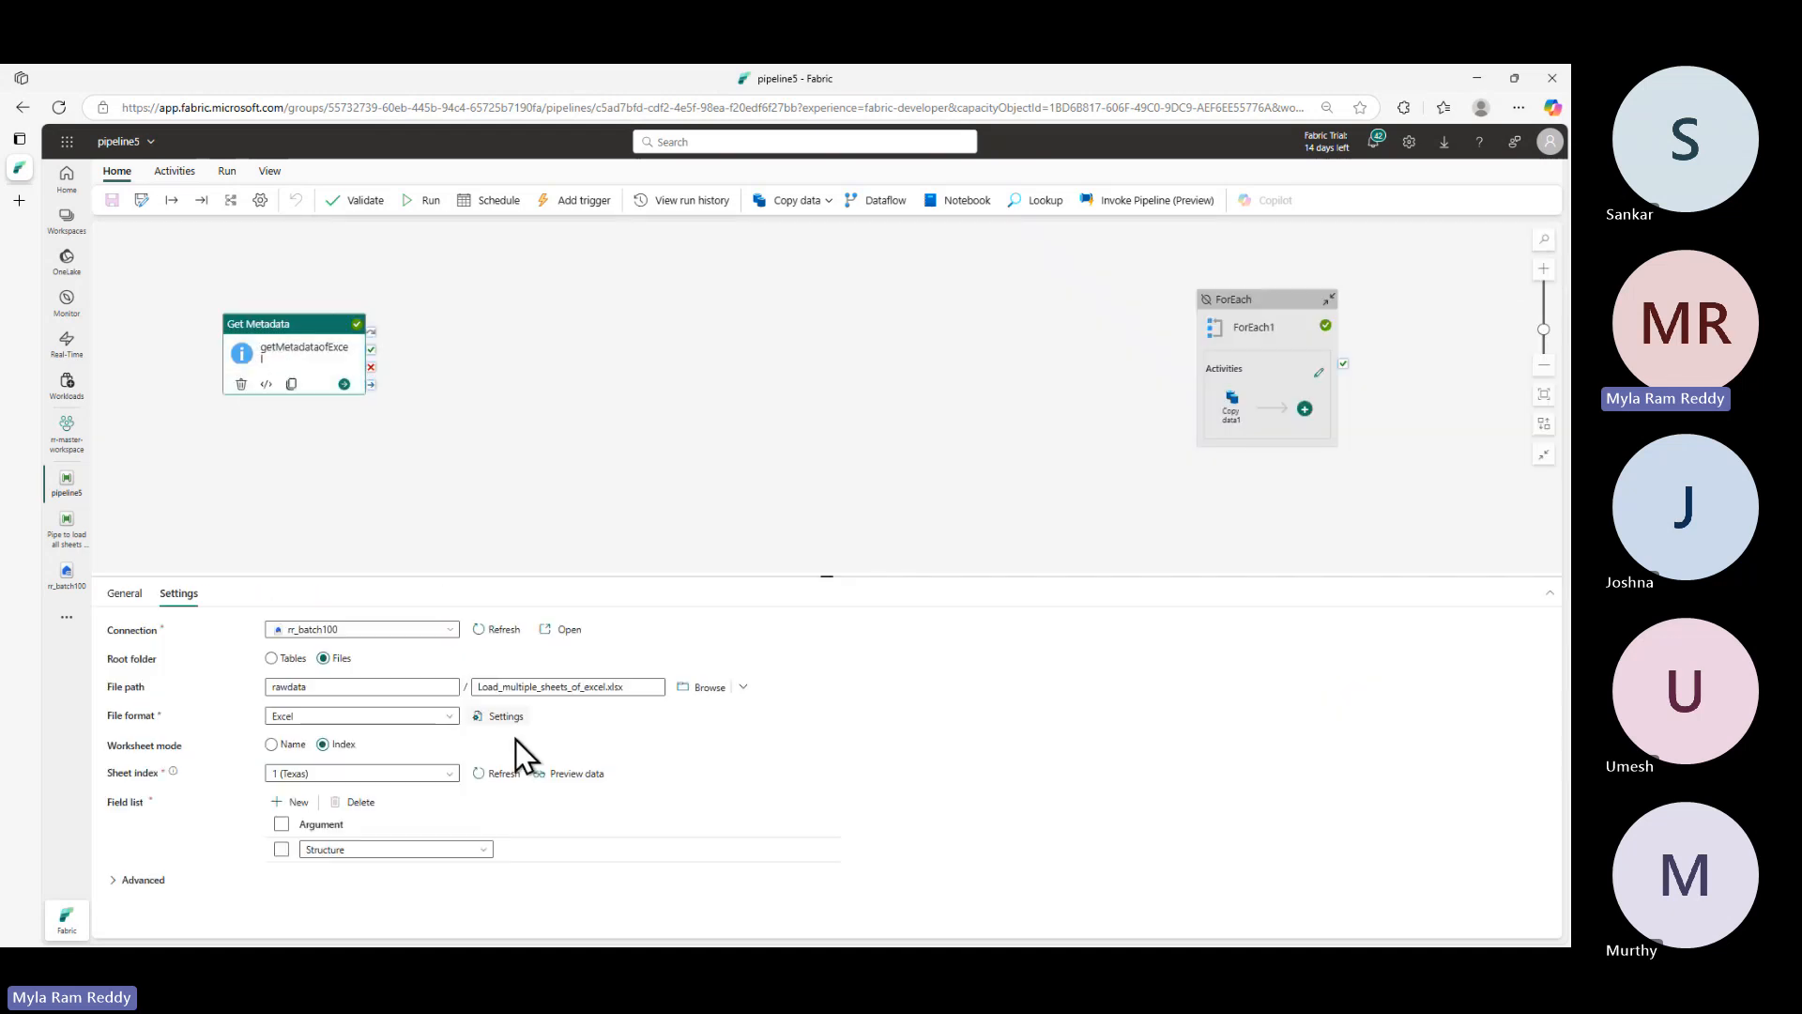
left_click(338, 774)
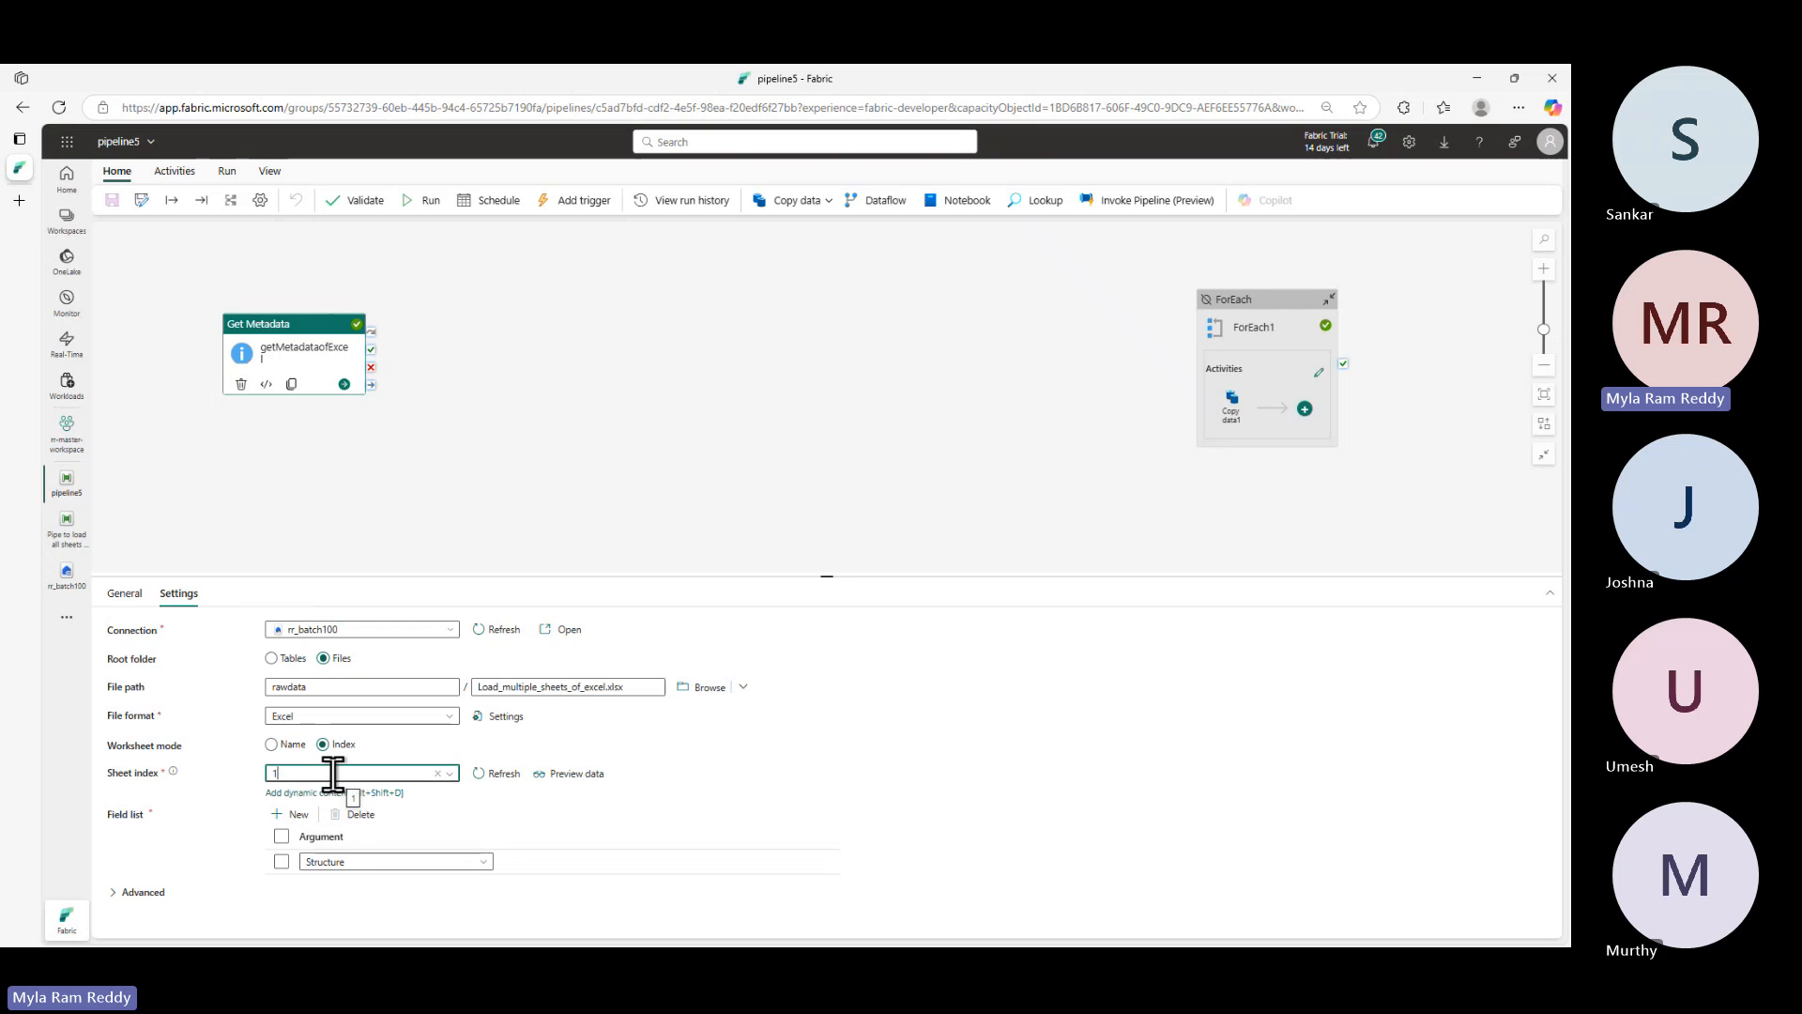
key("BackSpace")
type("999")
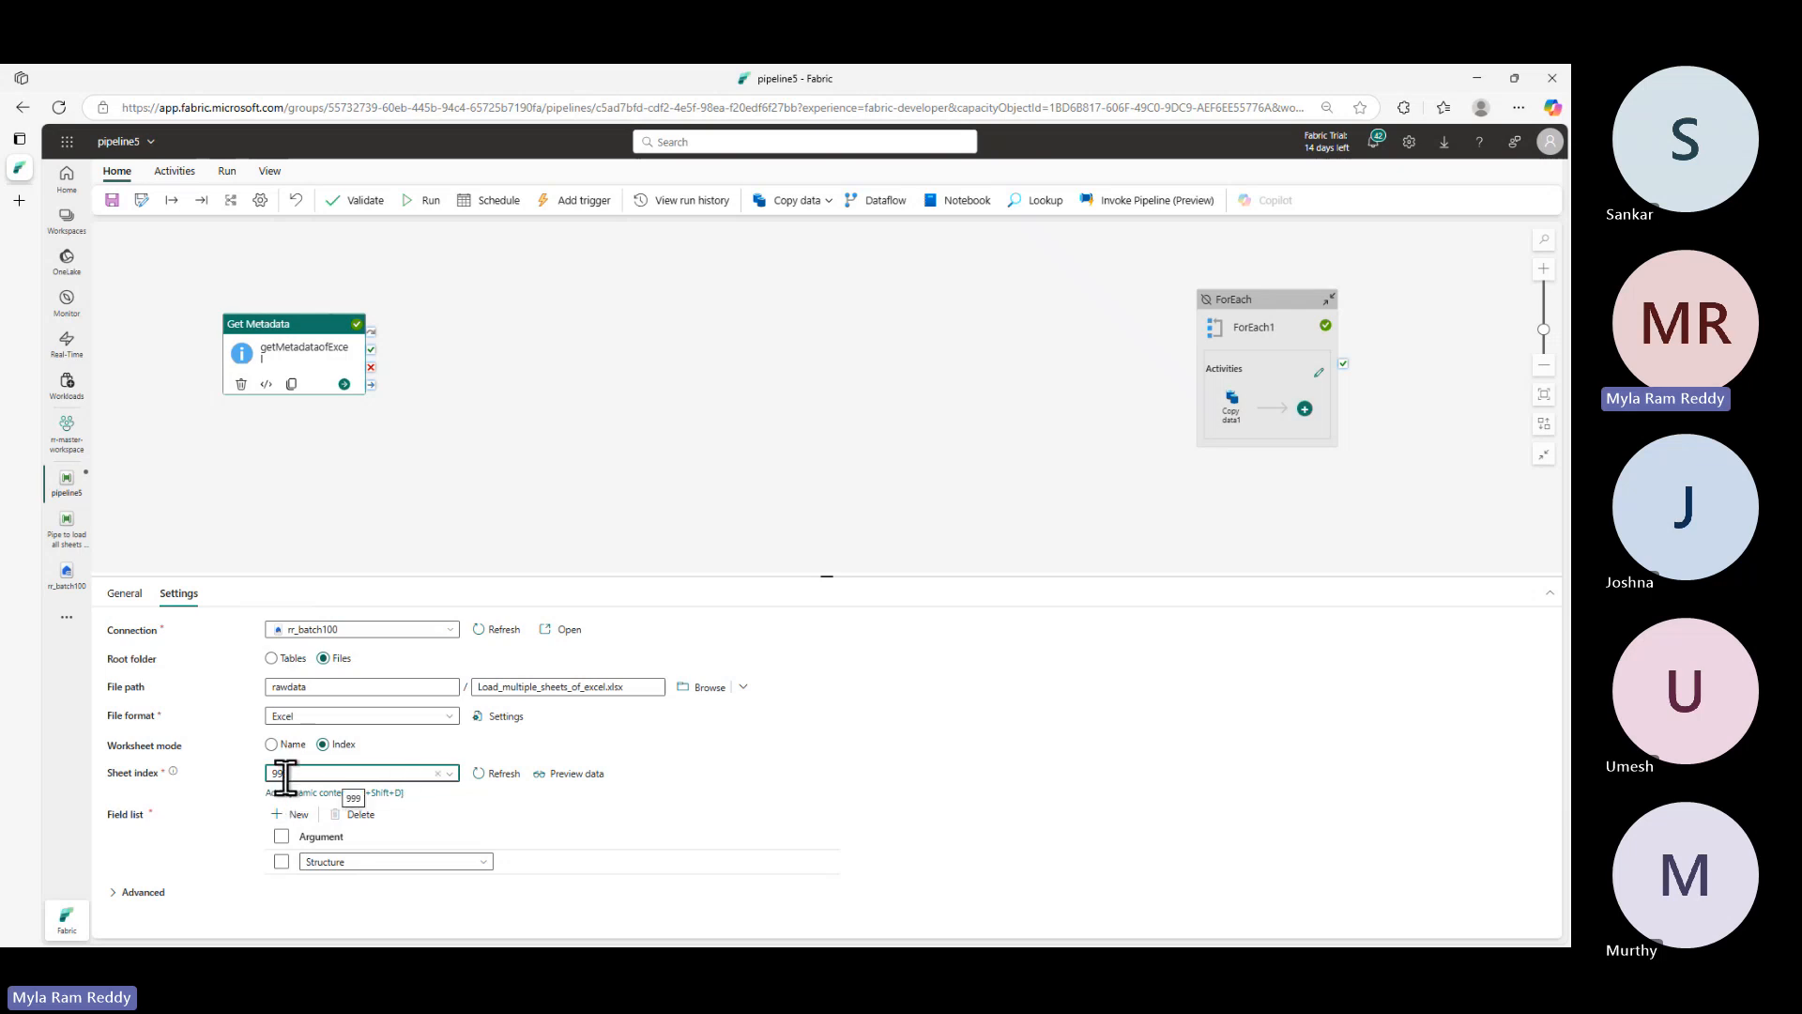
left_click(784, 751)
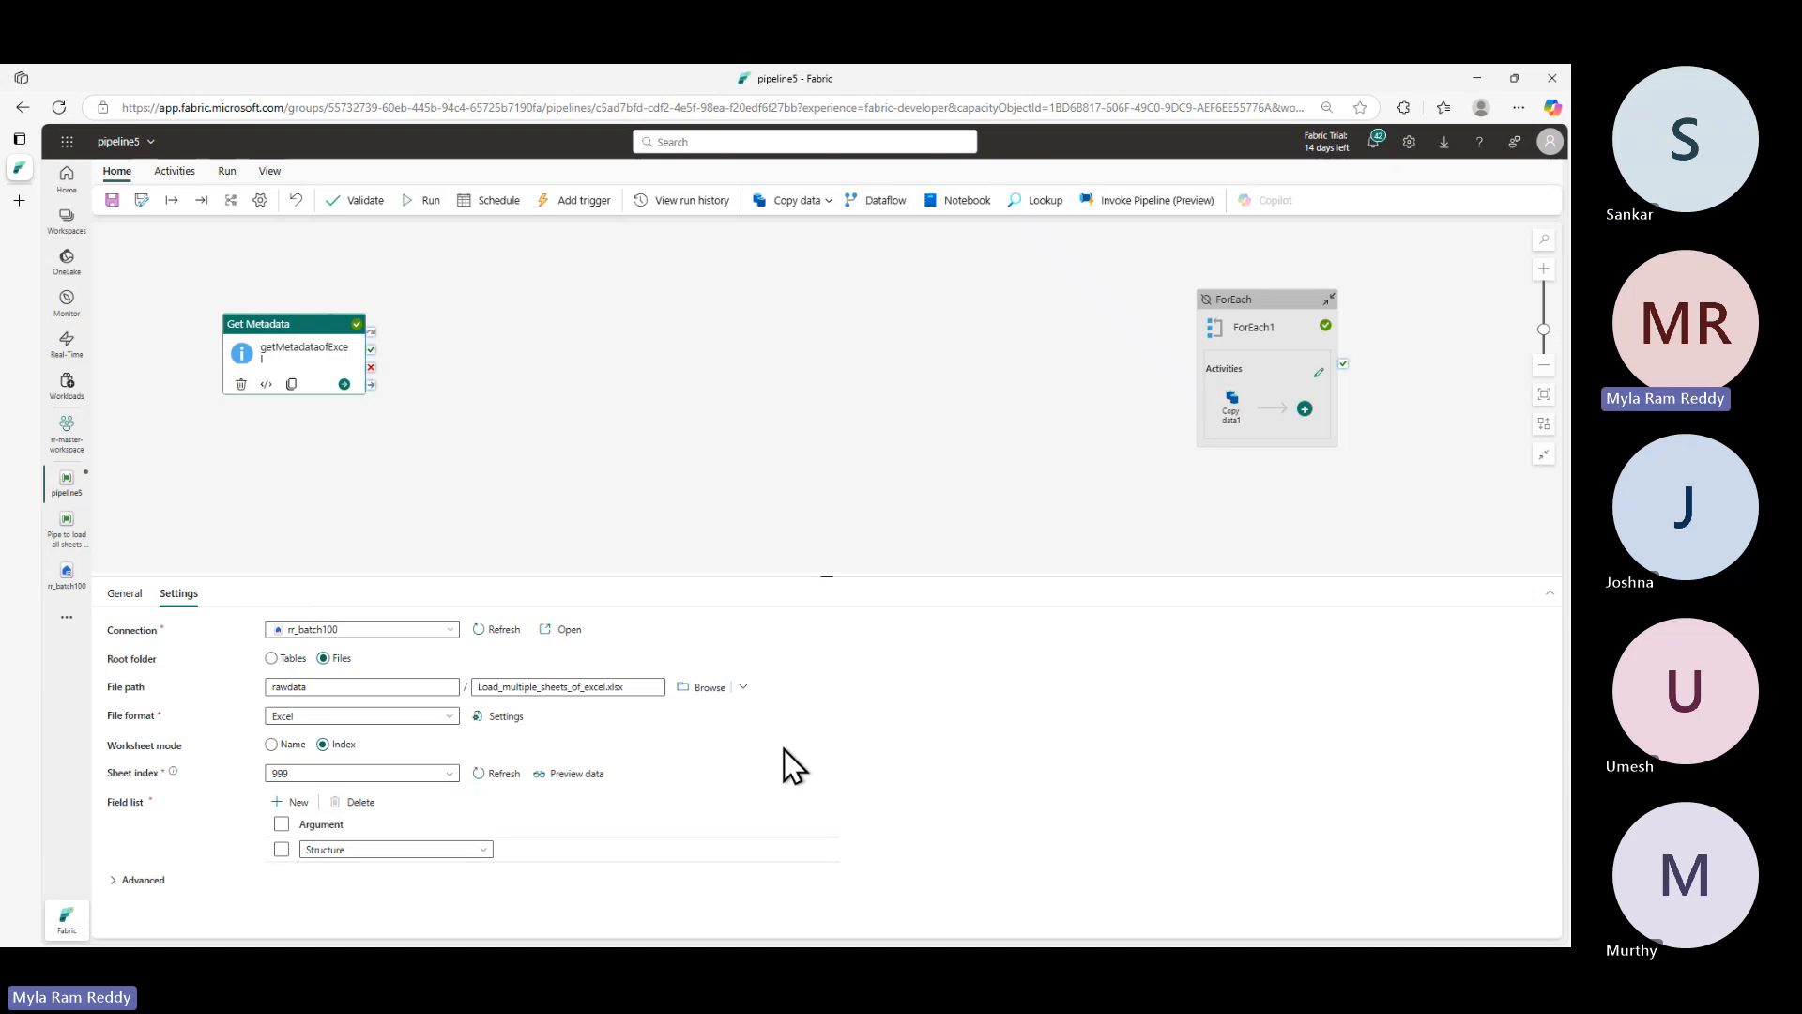
- Save and run the pipeline, keeping the existing pSheets parameter value
left_click(424, 200)
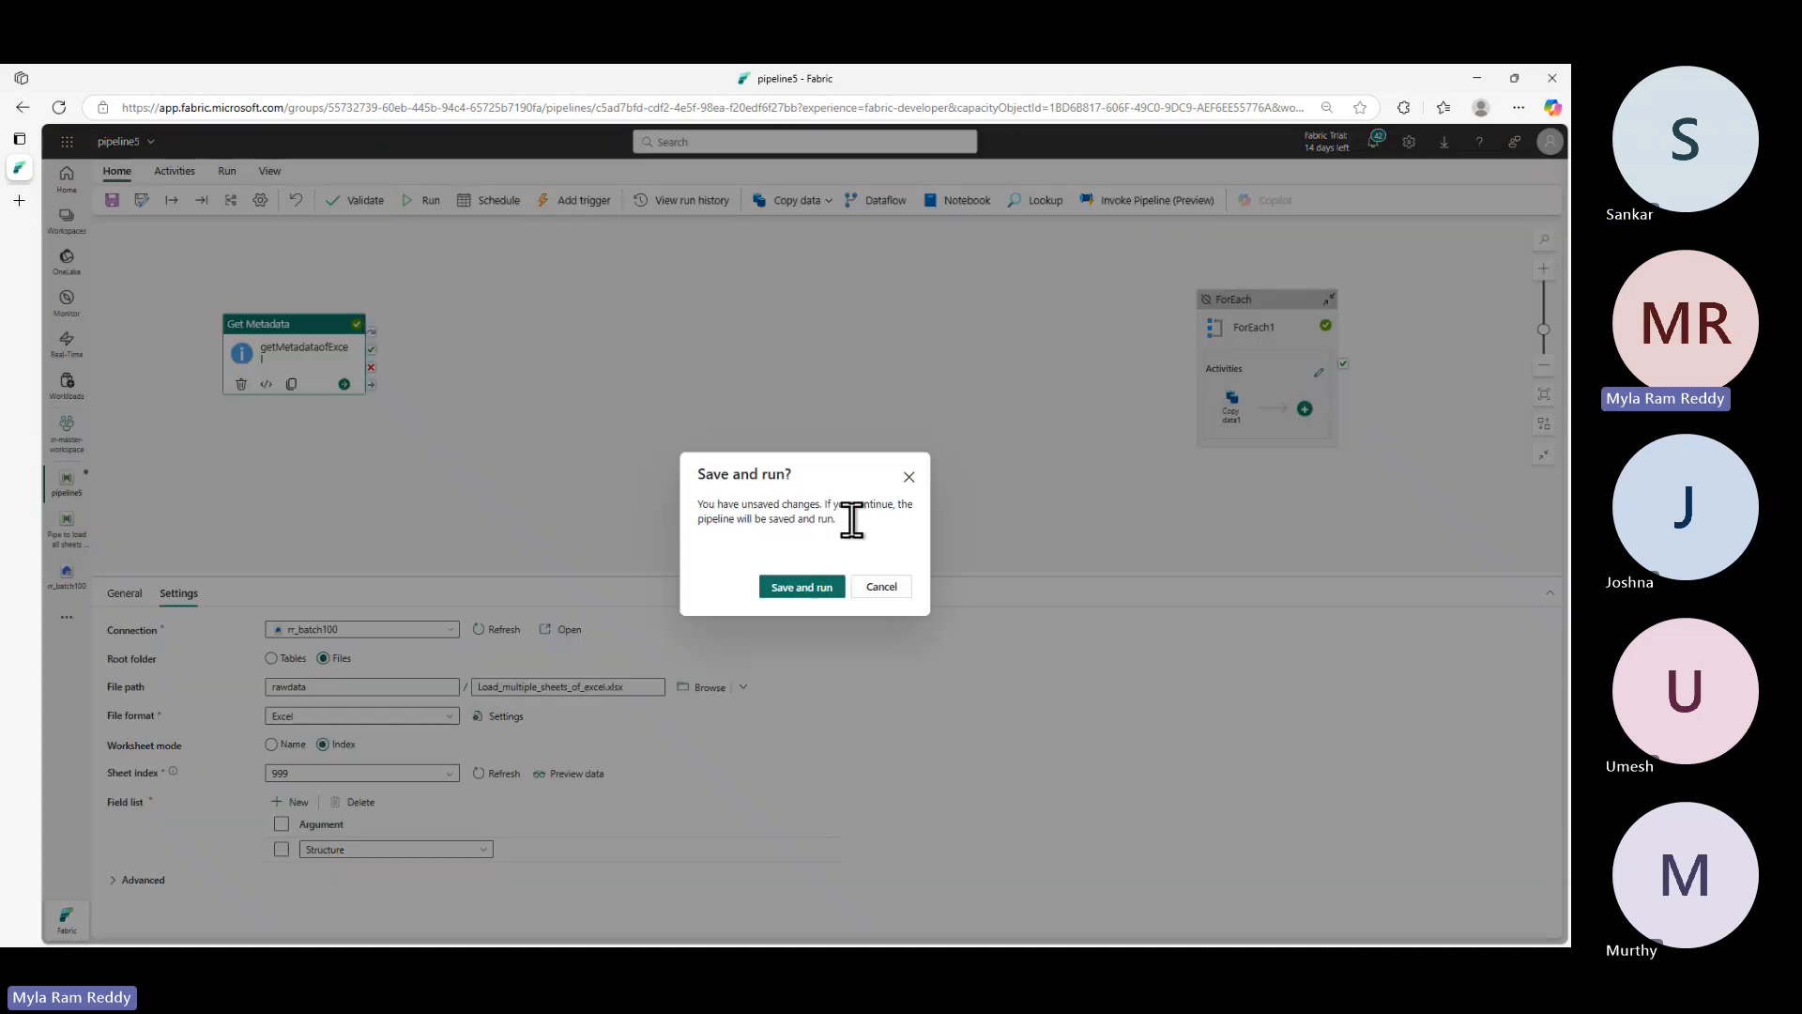
left_click(805, 590)
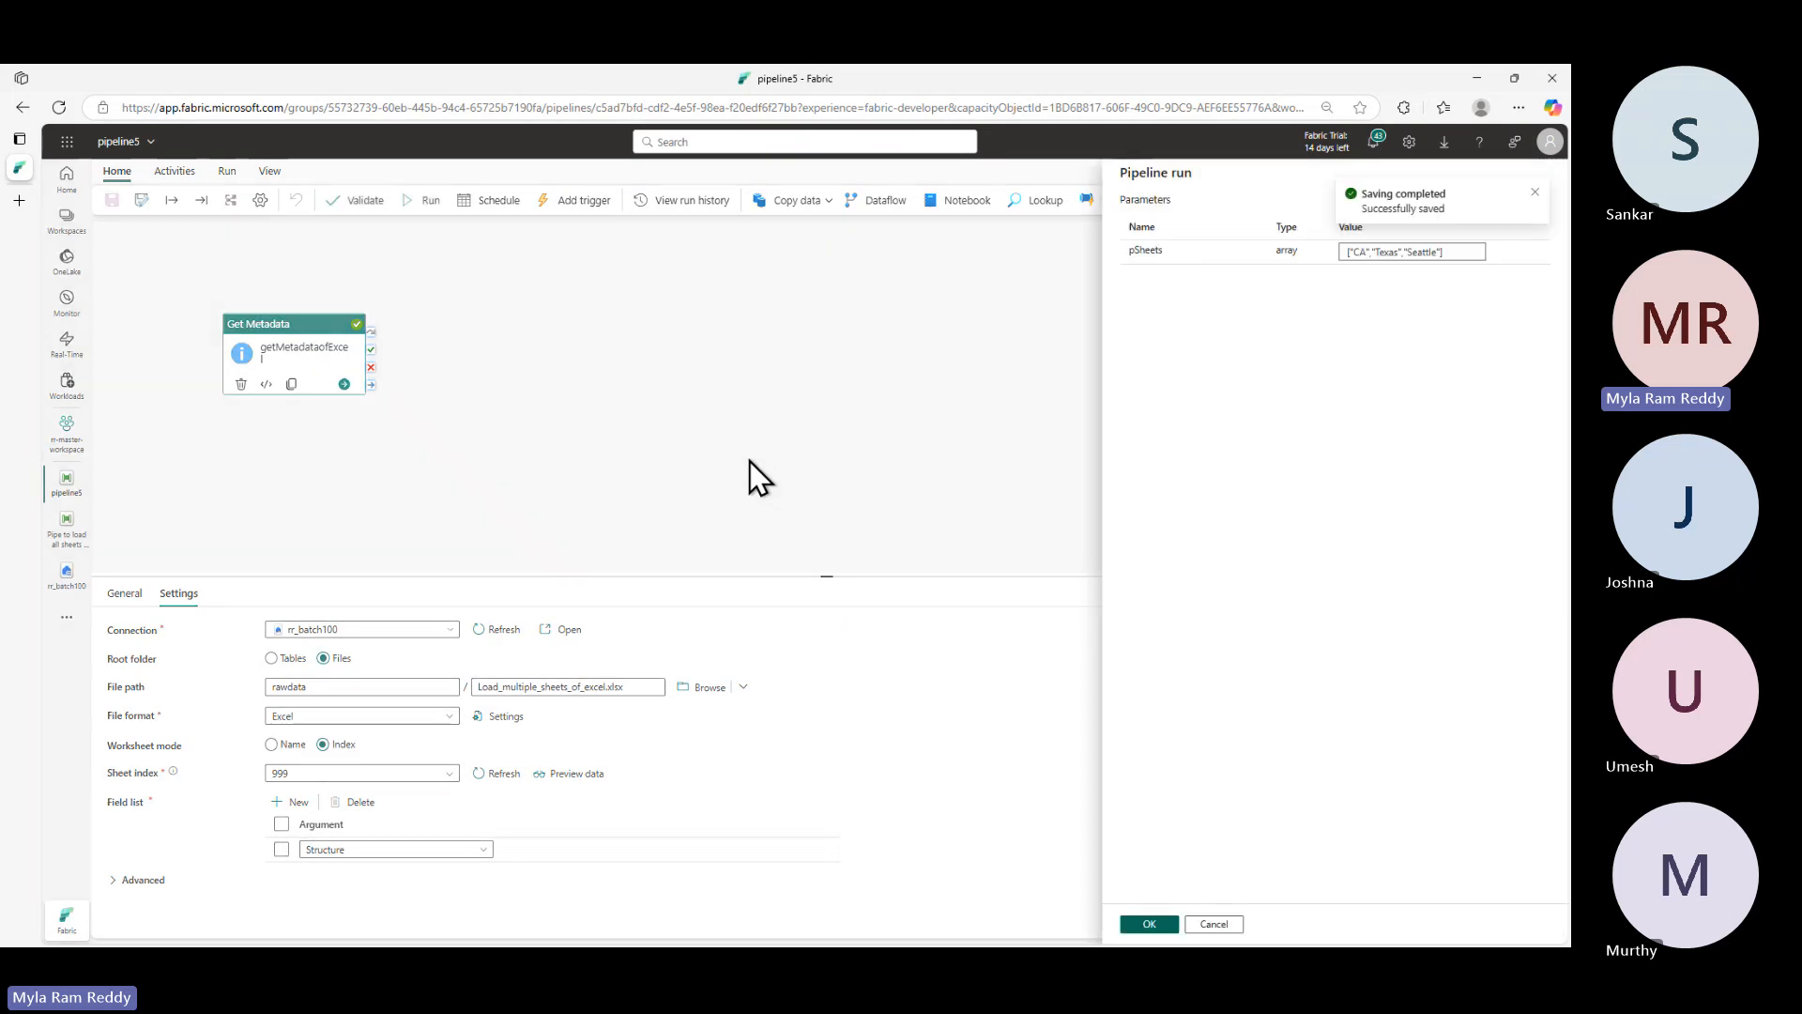
left_click(1147, 928)
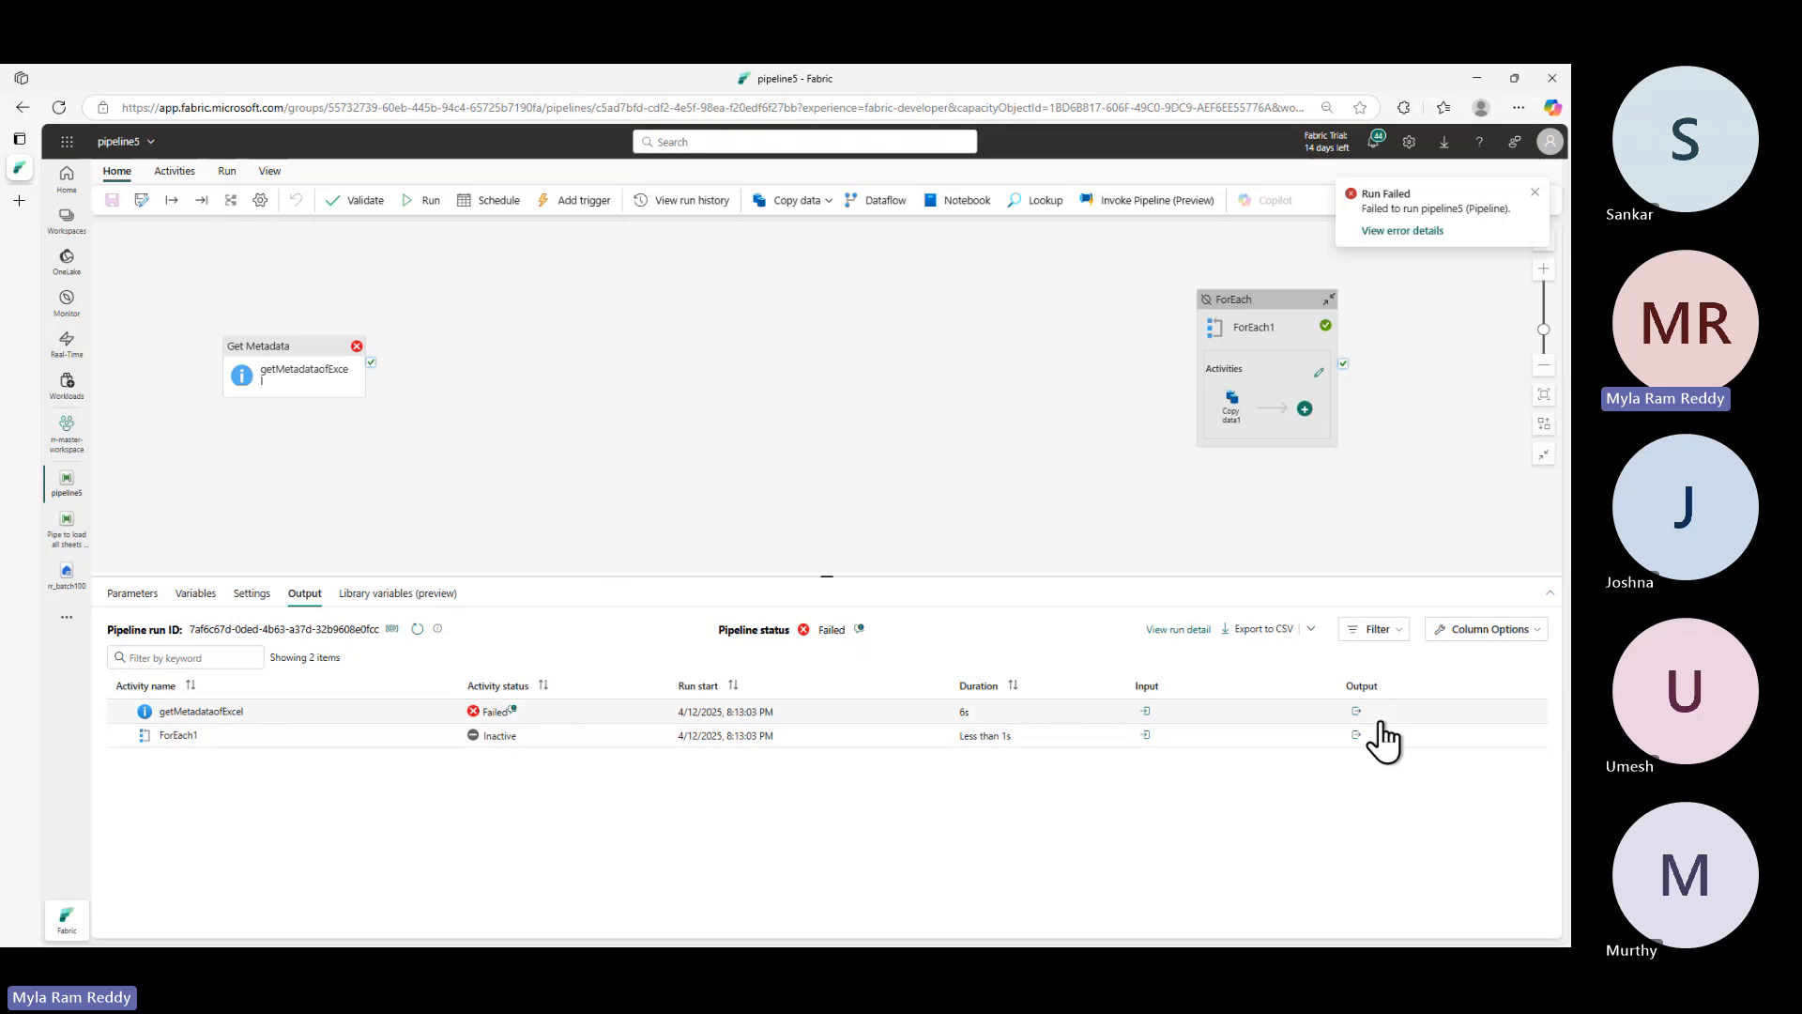
- View the full error details of the failed getMetadataofExcel activity, examining the error code, failure type and details
left_click(512, 710)
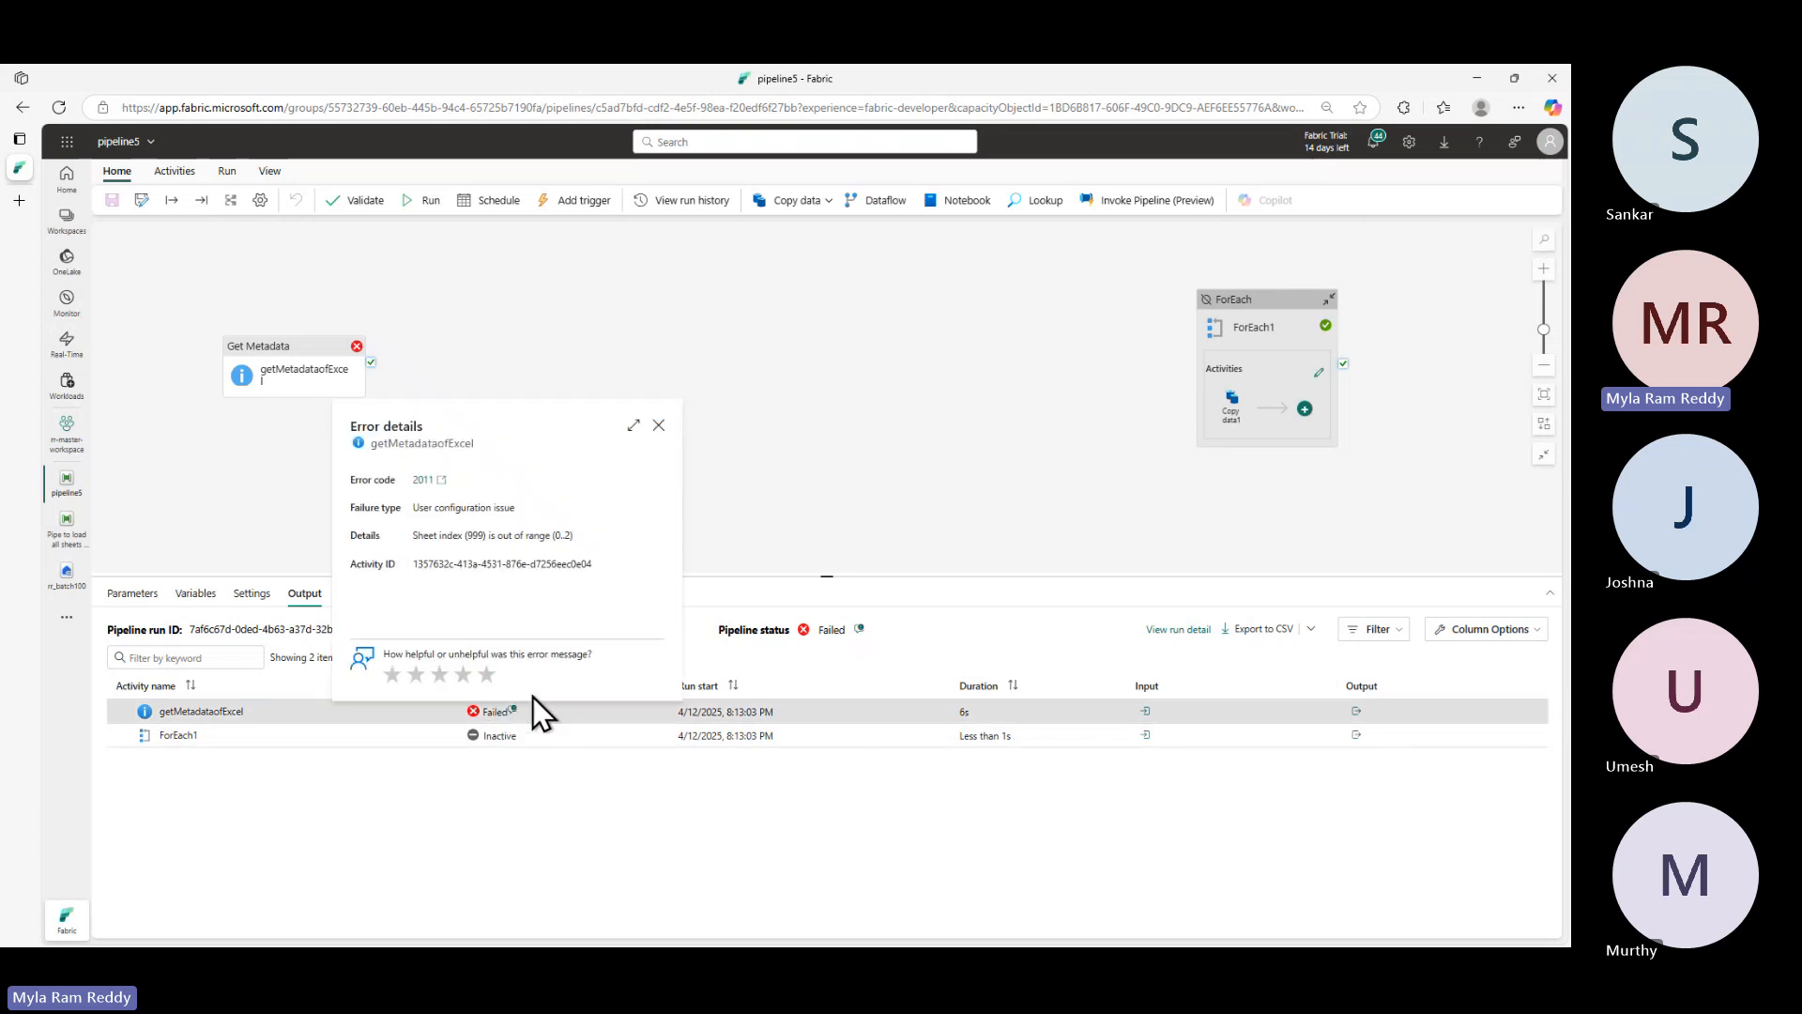
left_click(633, 427)
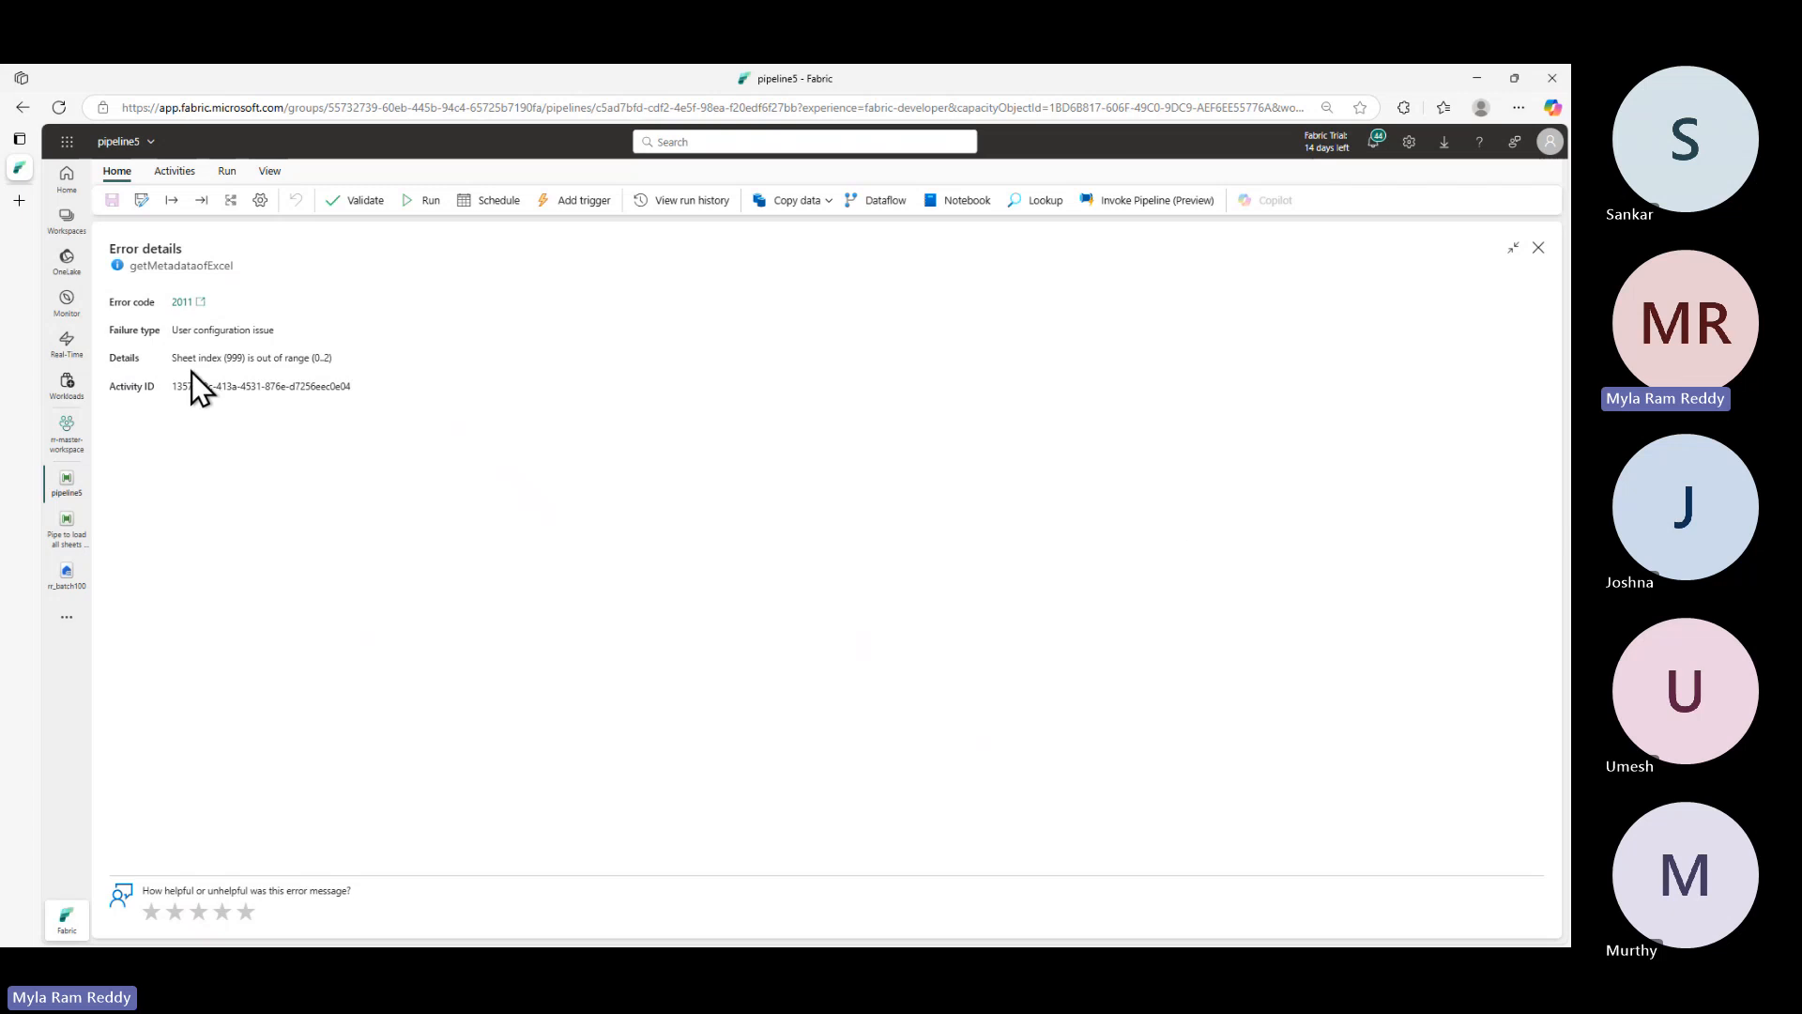
left_click_drag(109, 304, 201, 323)
left_click(183, 349)
left_click(263, 362)
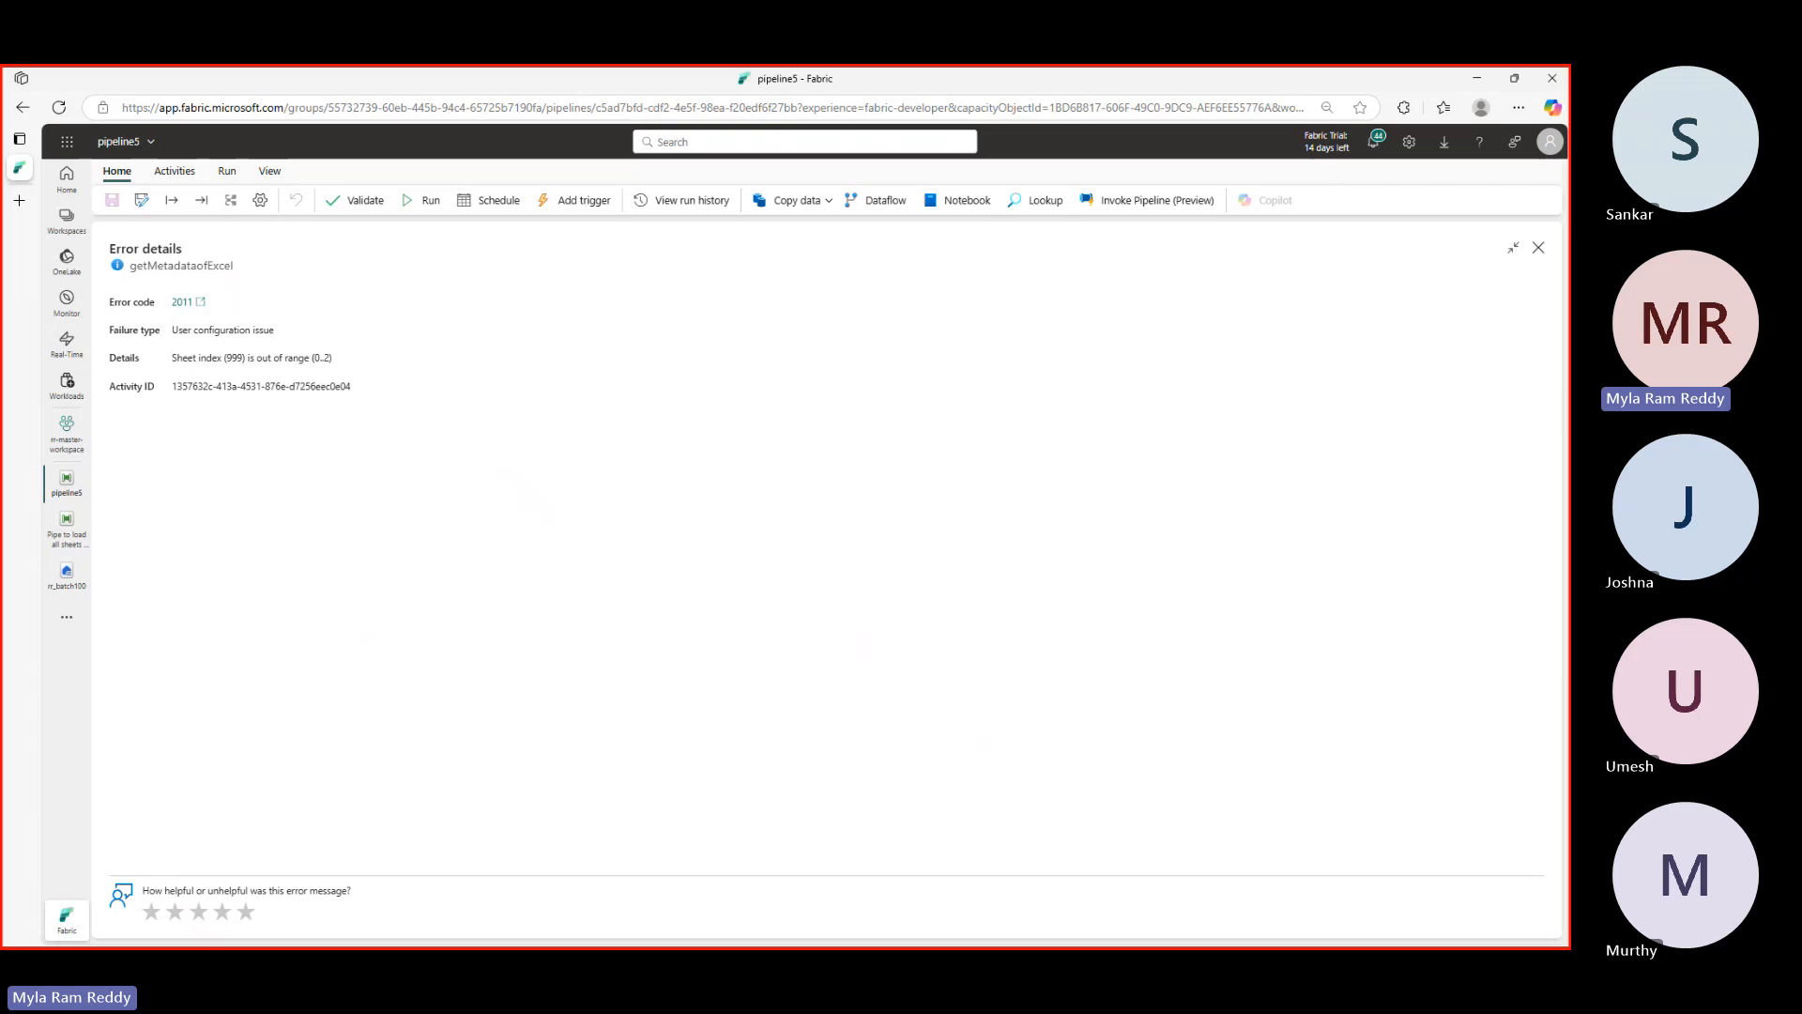
- Annotate the screen with a red box around the error's Details line and handwrite "0 . . 2" beside it
mouse_move(100, 340)
left_mouse_down()
mouse_move(172, 375)
mouse_move(364, 370)
left_mouse_up()
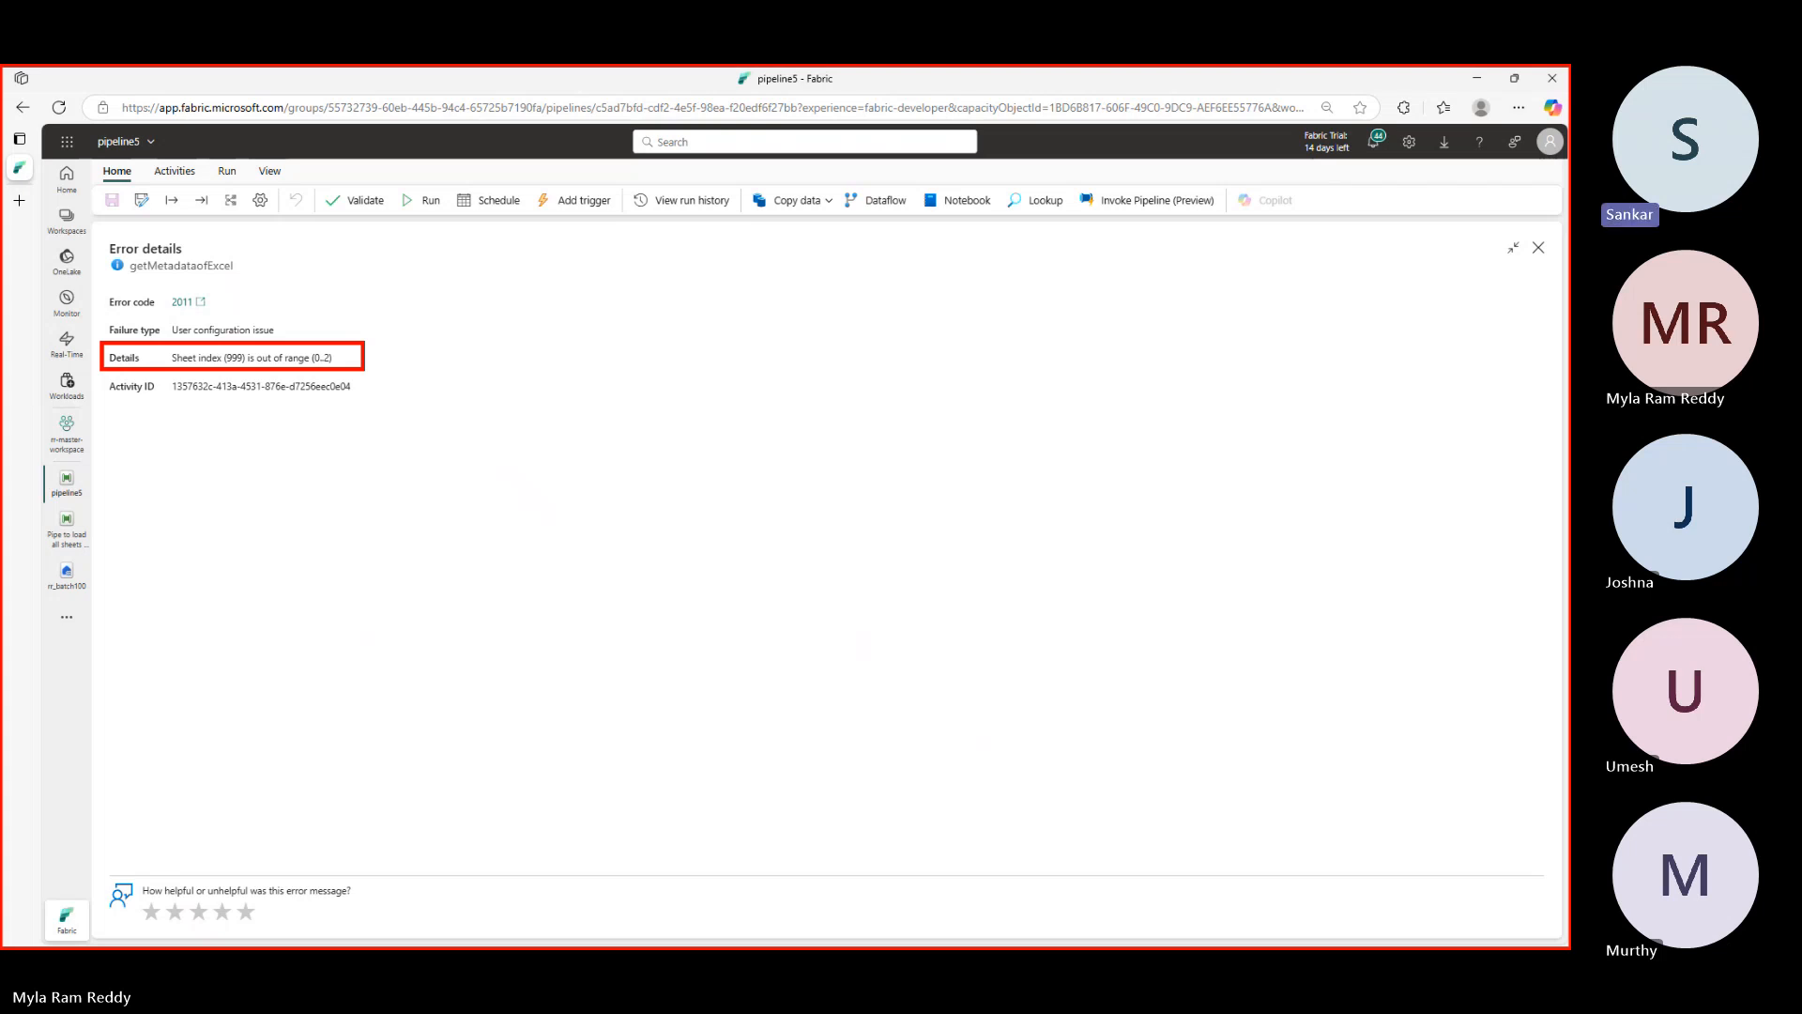
mouse_move(622, 344)
left_mouse_down()
mouse_move(595, 340)
mouse_move(679, 357)
mouse_move(617, 334)
left_mouse_up()
left_click(741, 376)
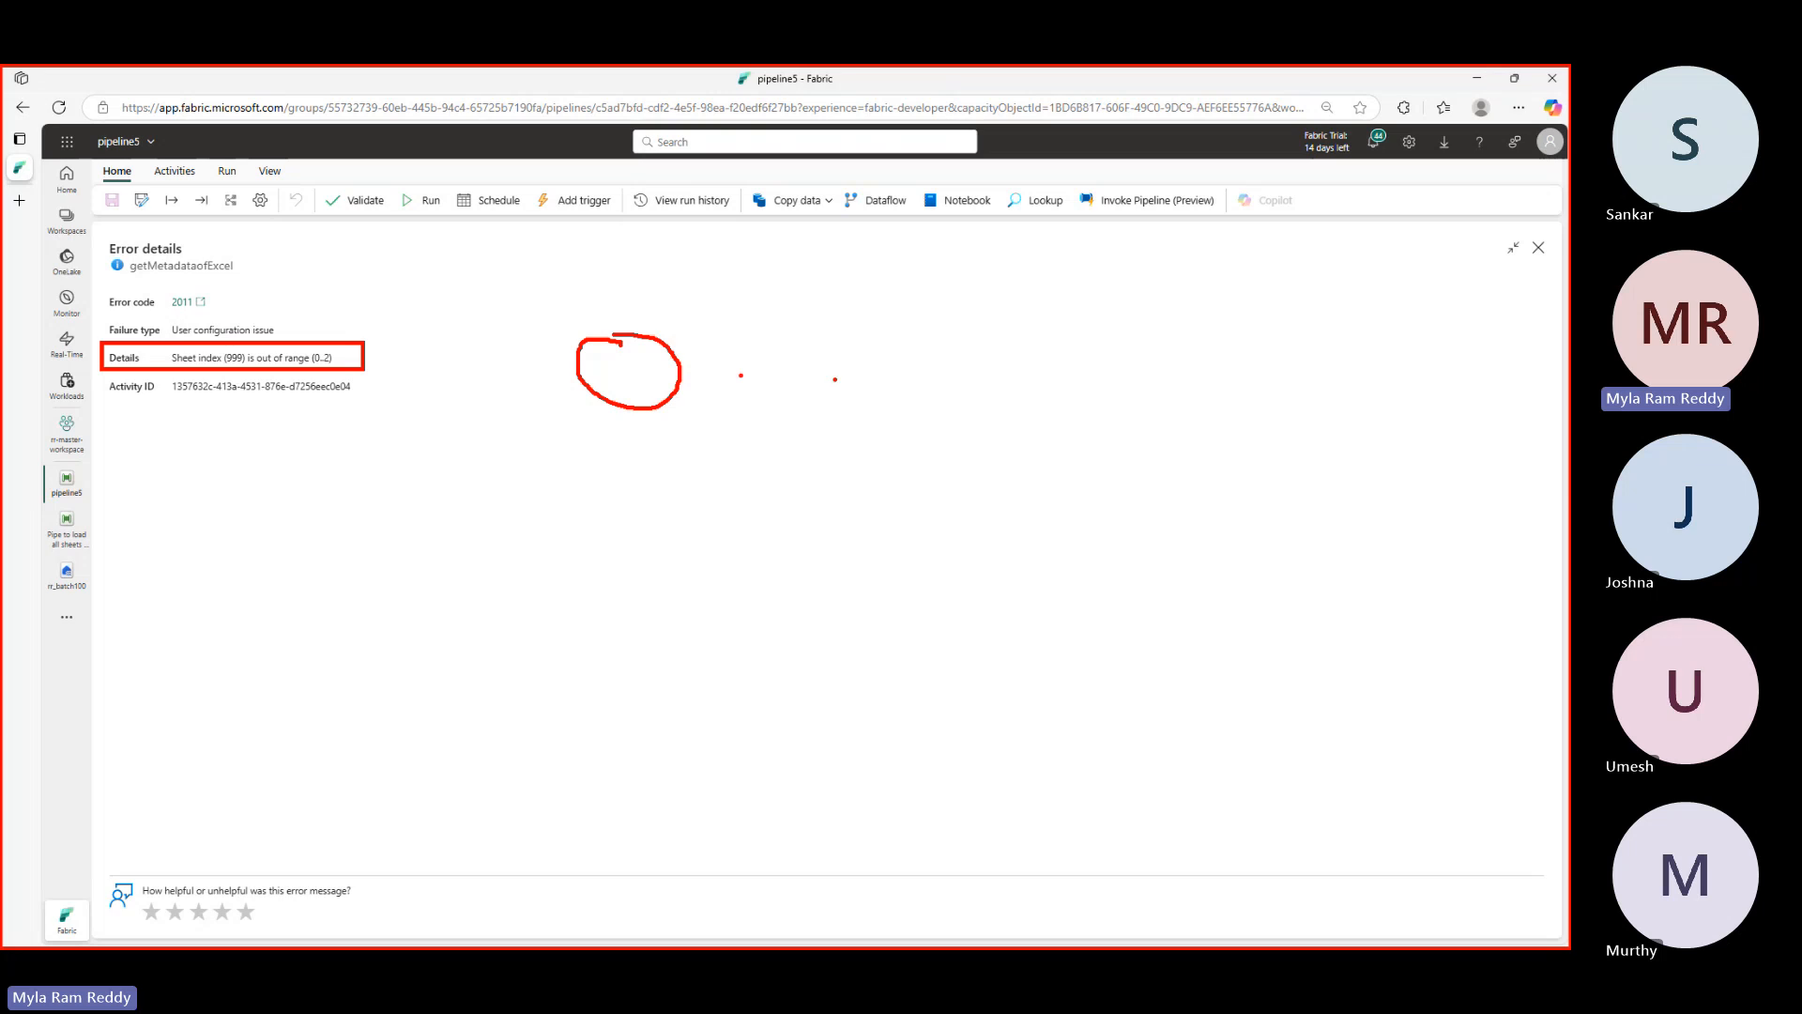
mouse_move(963, 337)
left_mouse_down()
mouse_move(1002, 306)
mouse_move(1091, 414)
left_mouse_up()
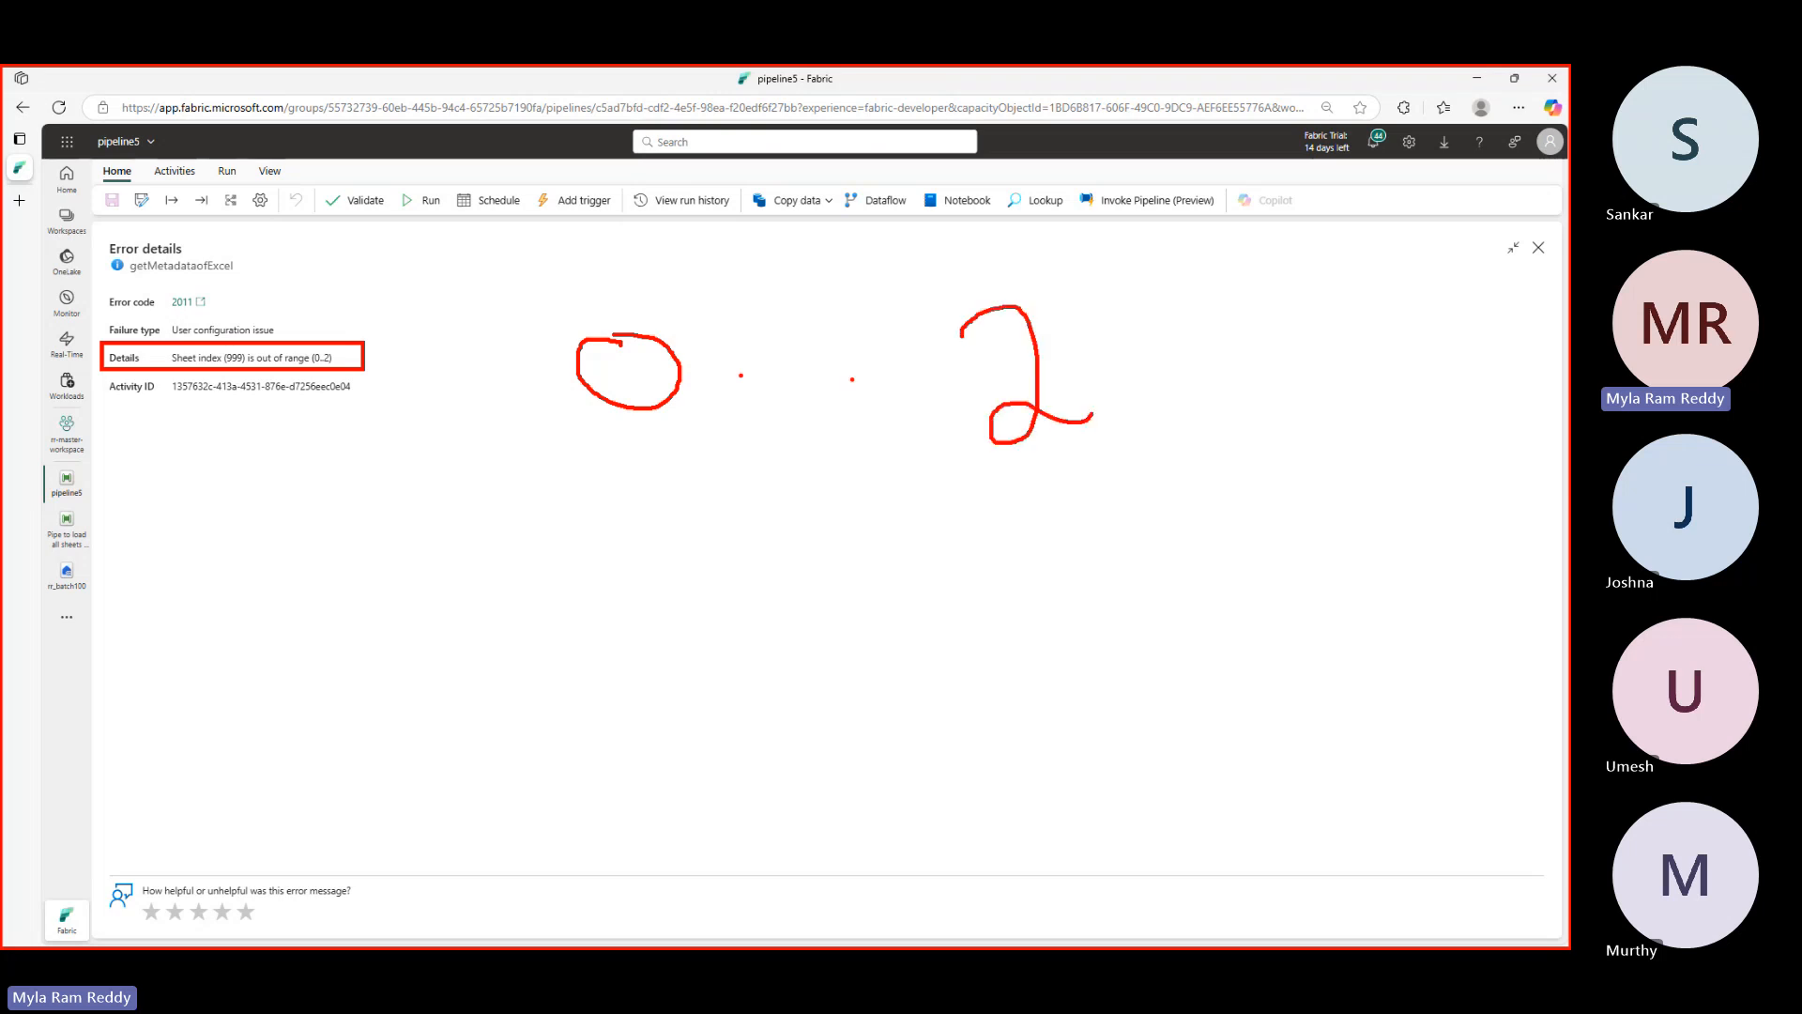
- Handwrite "0, 1, 2" below the range annotation, circle the numbers and label them "valid index"
mouse_move(657, 600)
left_mouse_down()
mouse_move(612, 627)
mouse_move(710, 642)
mouse_move(651, 601)
left_mouse_up()
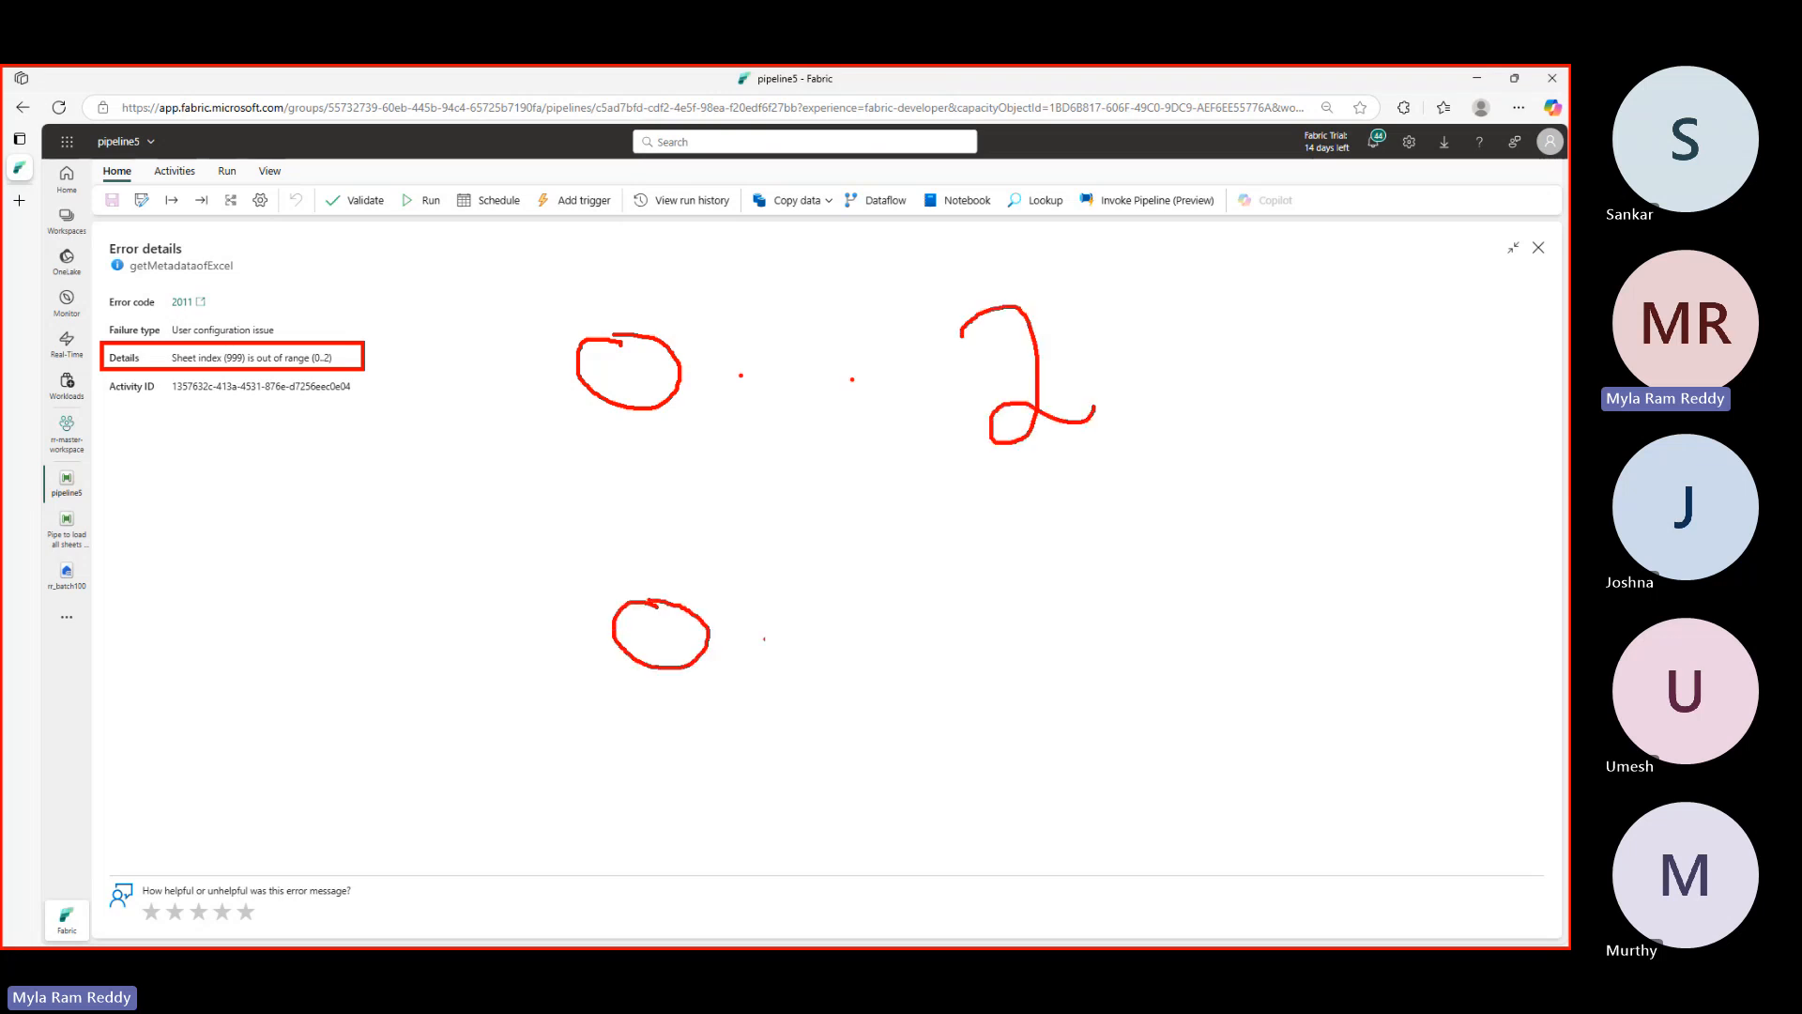
left_click_drag(771, 636, 756, 673)
left_click_drag(857, 579, 927, 660)
mouse_move(1000, 565)
left_mouse_down()
mouse_move(1045, 558)
mouse_move(1079, 643)
left_mouse_up()
mouse_move(1143, 568)
left_mouse_down()
mouse_move(611, 502)
mouse_move(1075, 743)
mouse_move(1153, 561)
mouse_move(1218, 642)
mouse_move(1220, 679)
mouse_move(1262, 701)
left_mouse_up()
left_click(1254, 638)
type("valid")
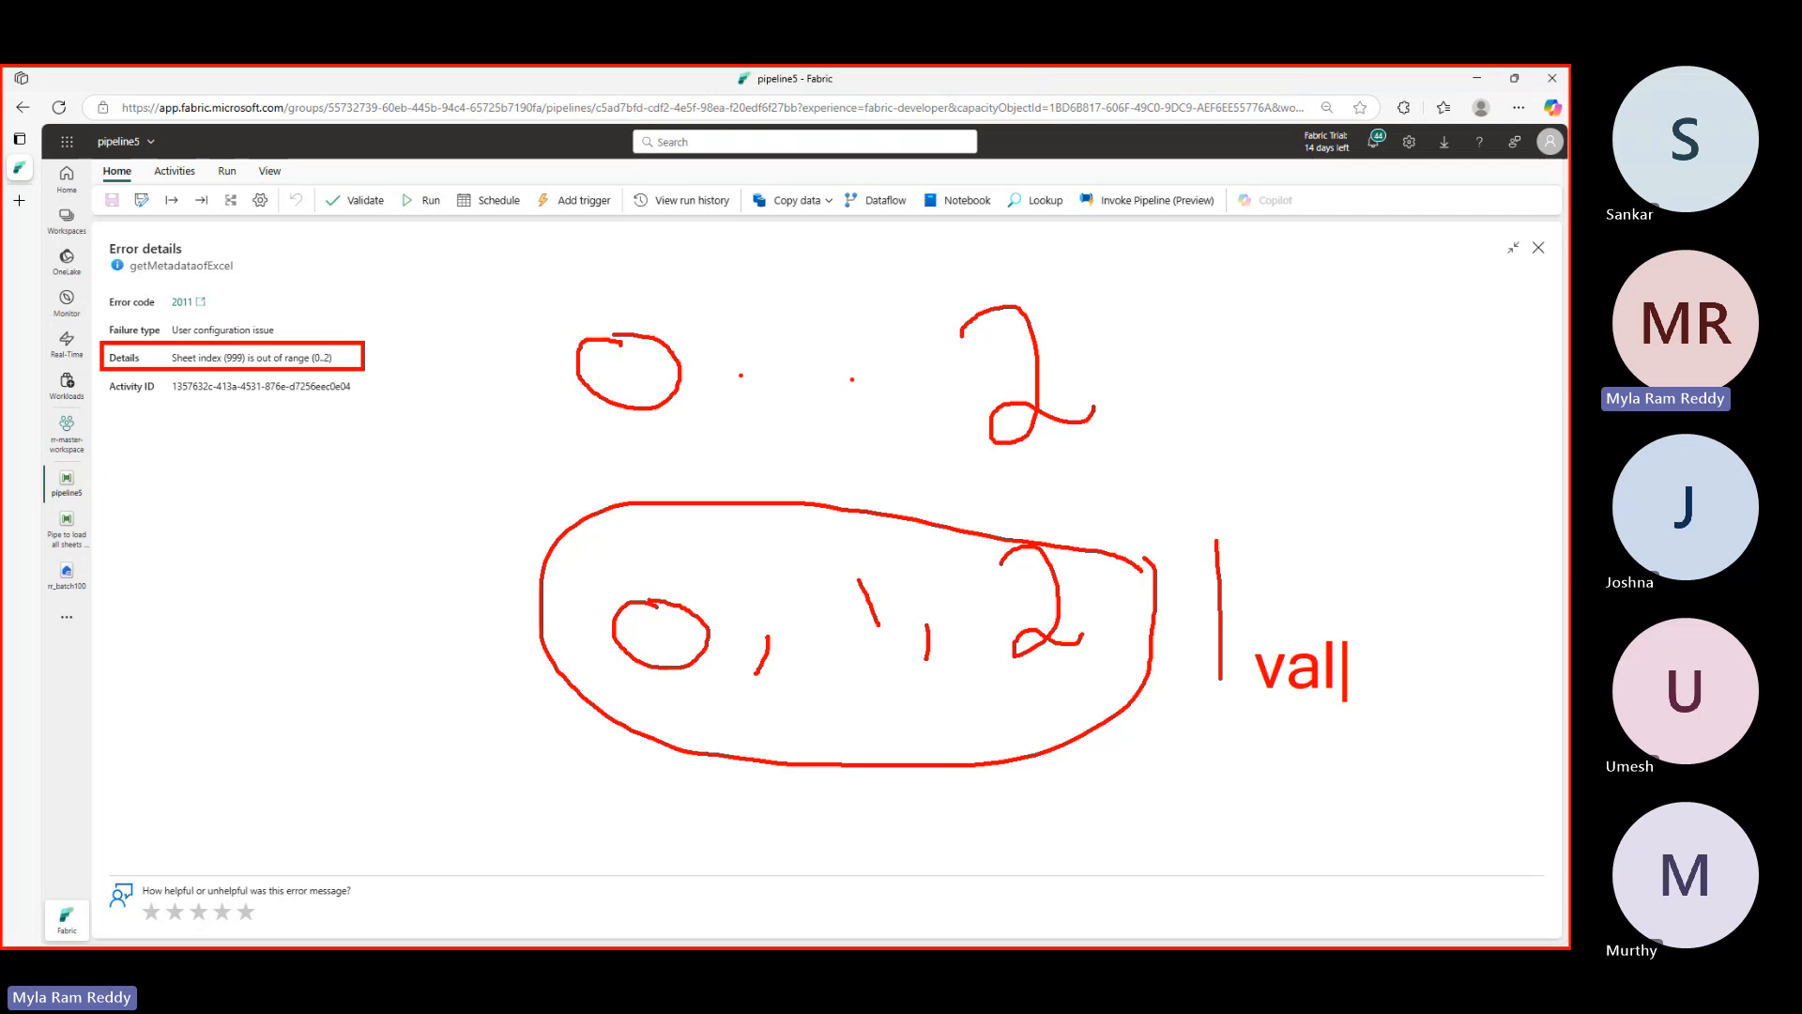
type(" i")
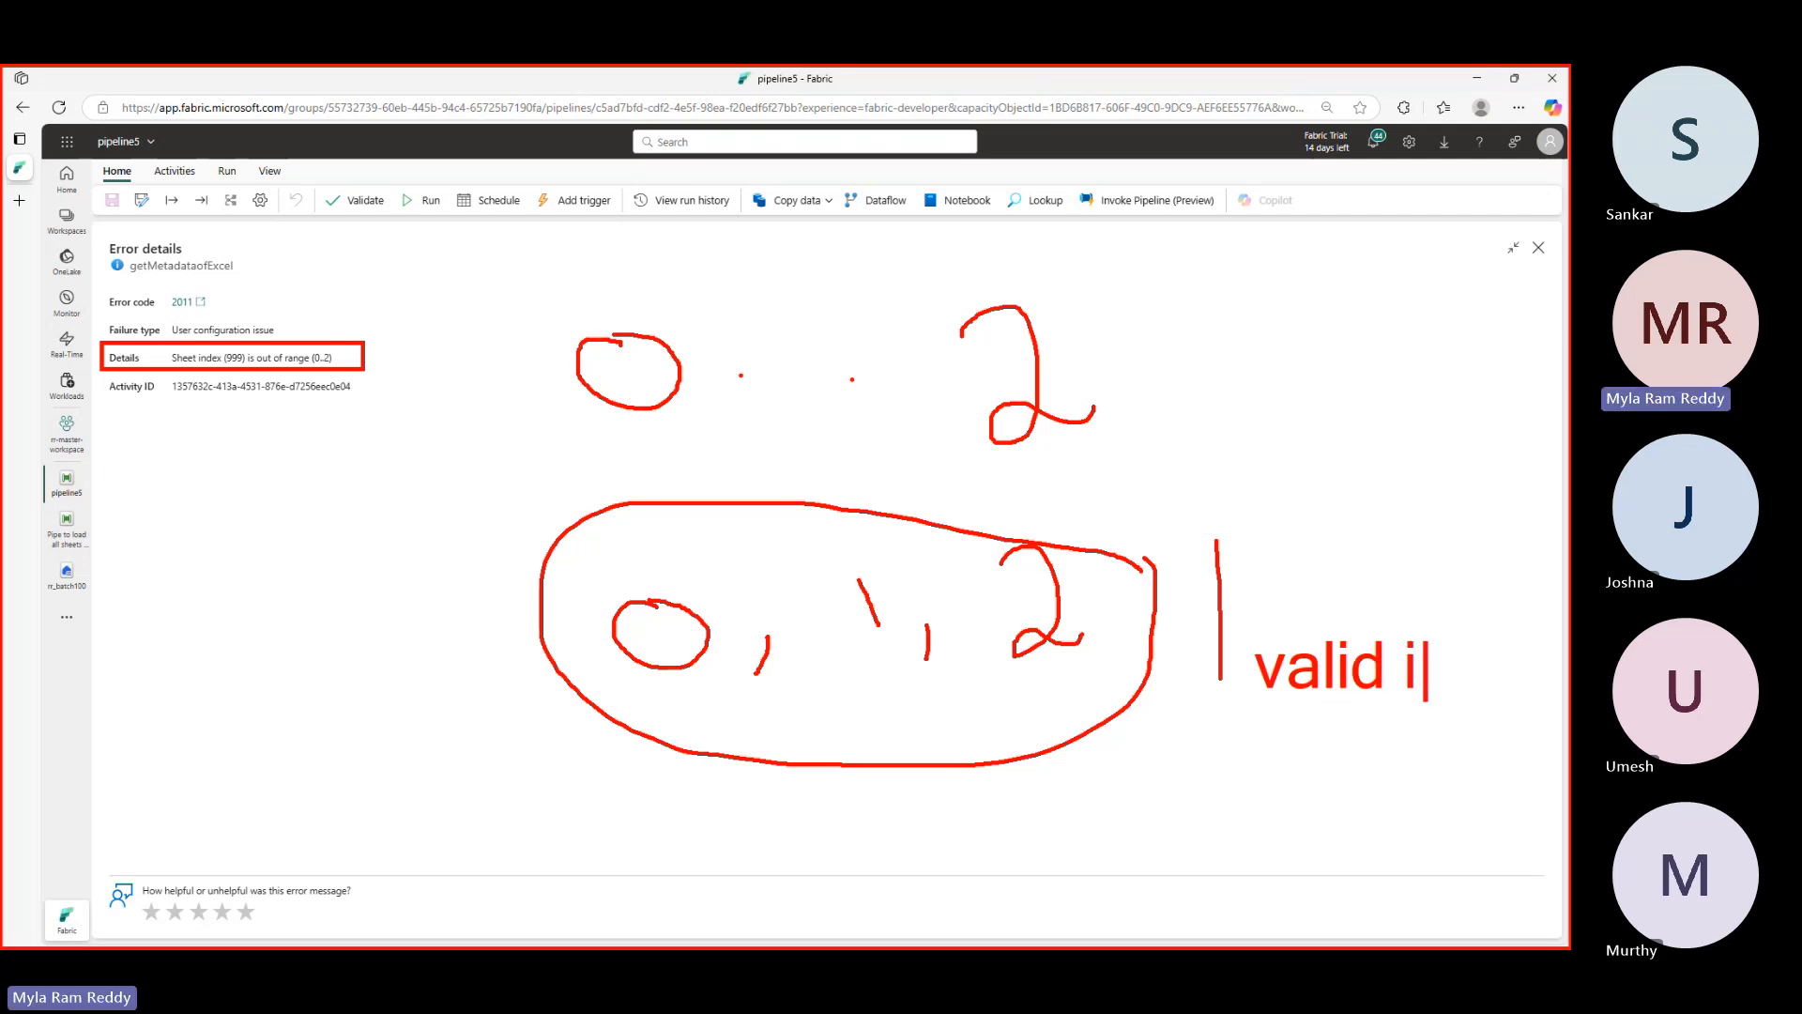
type("nde")
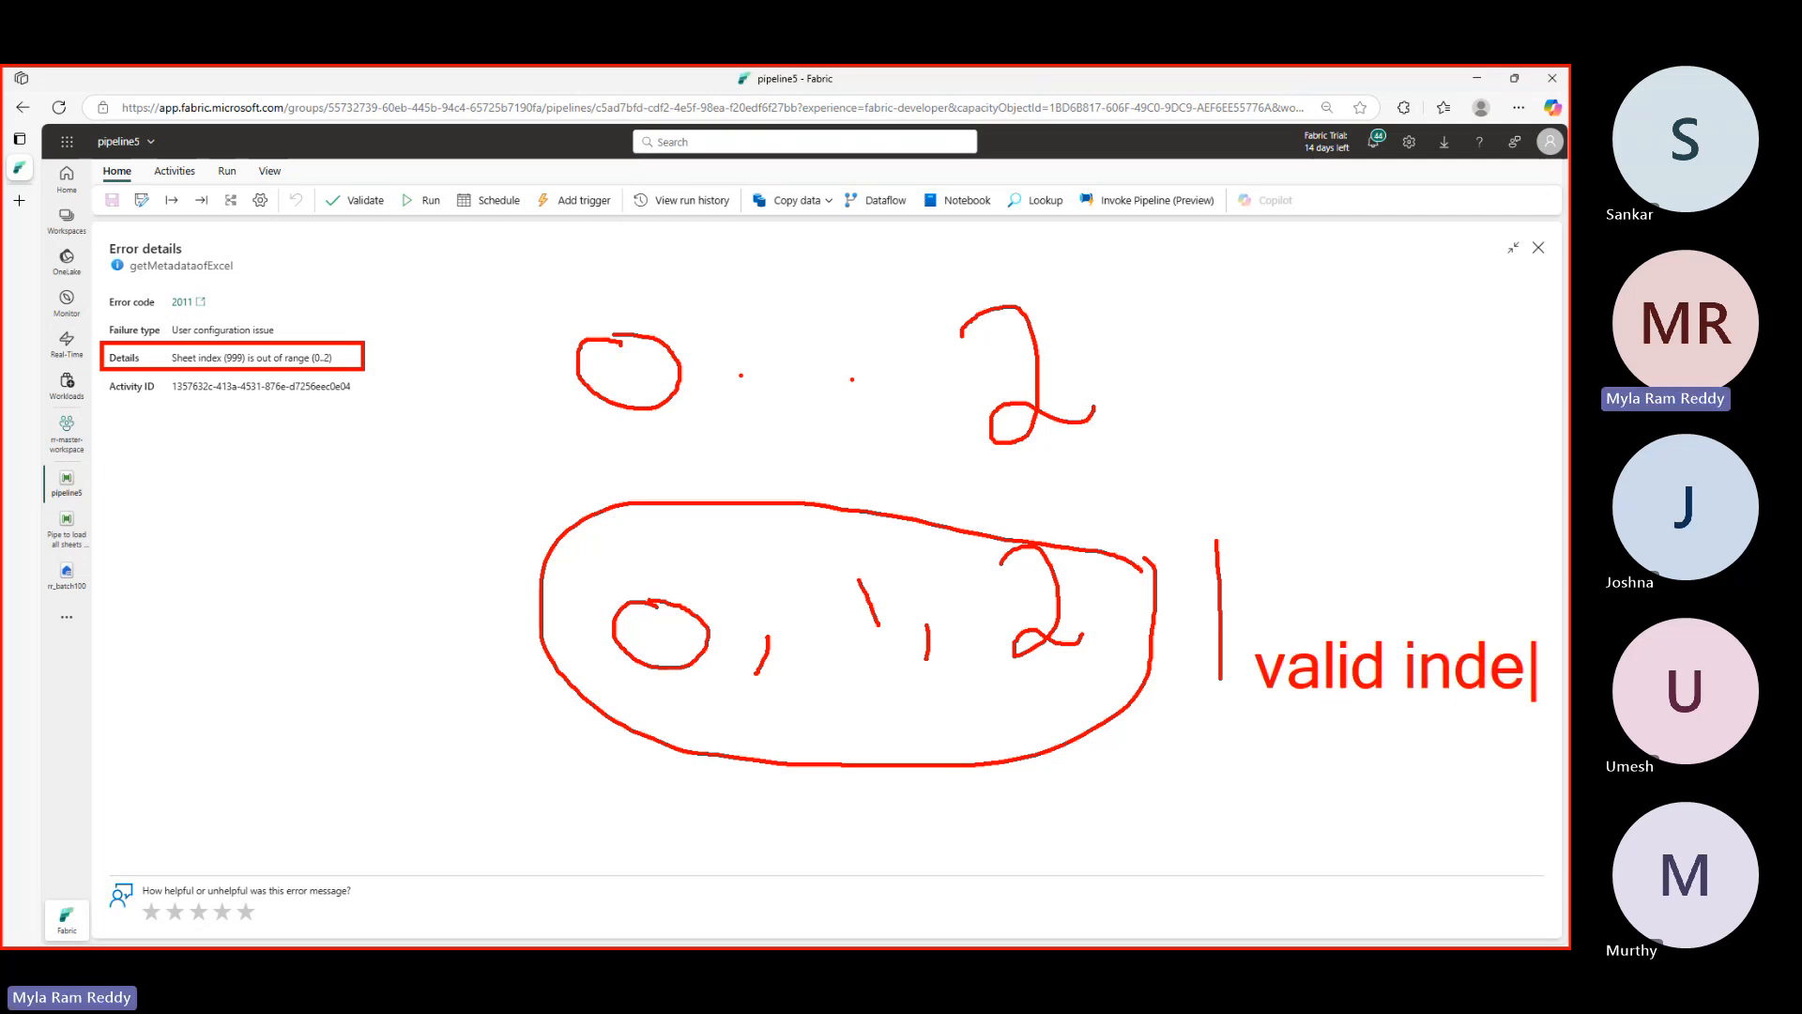
type("x")
- Draw an arrow to 999 in the error text, label it "wrong index" and "max index number is 2", and clear all annotations
mouse_move(230, 360)
left_mouse_down()
mouse_move(247, 367)
mouse_move(242, 804)
mouse_move(292, 809)
left_mouse_up()
type("t")
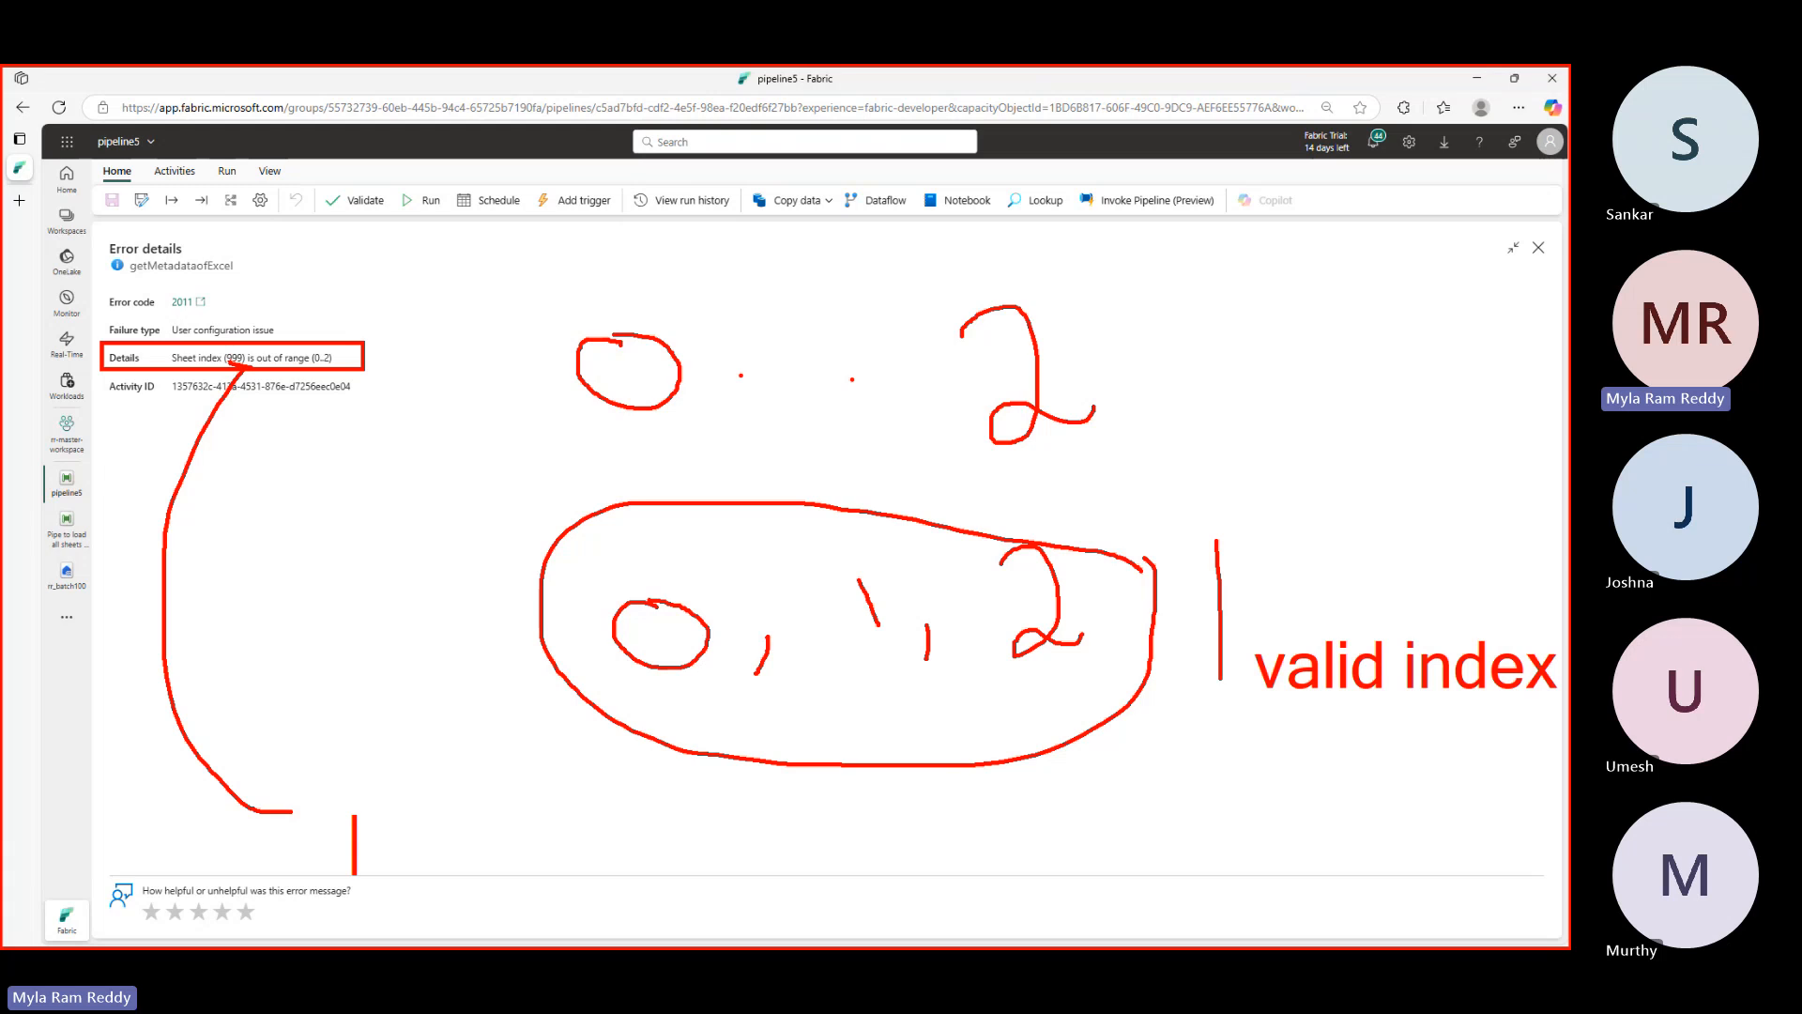
type("wrong index")
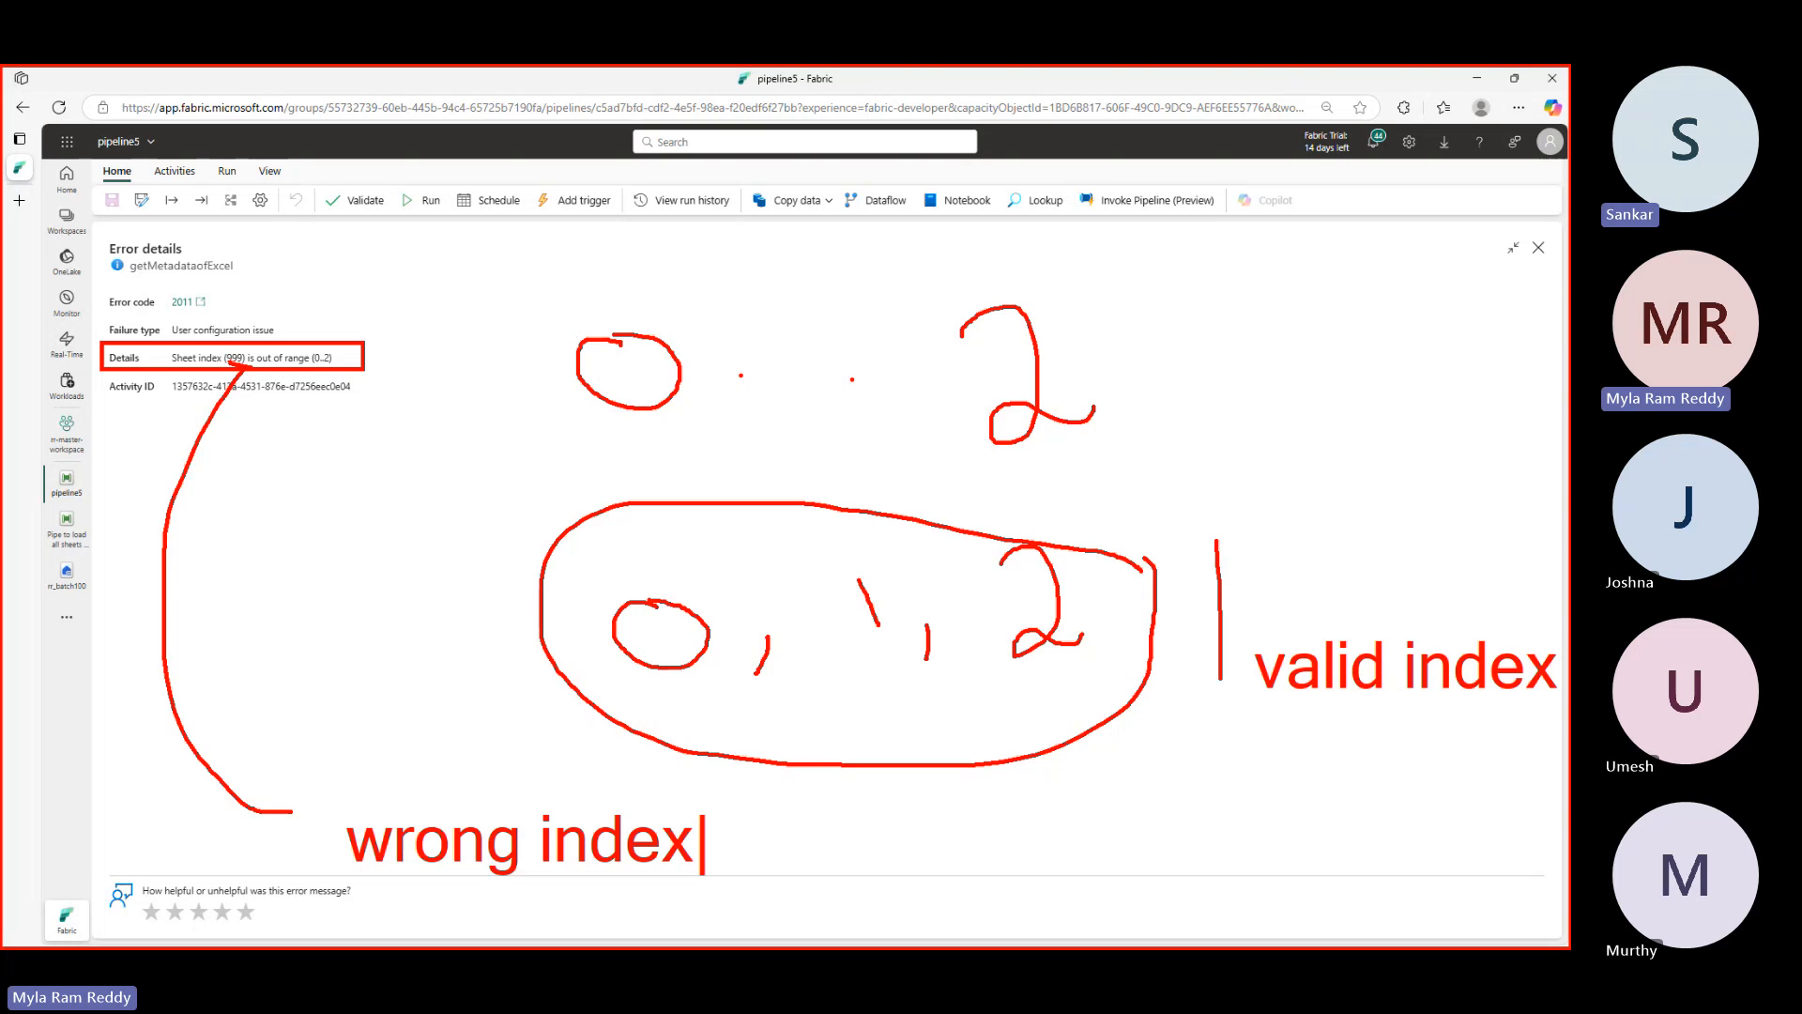
key("Return")
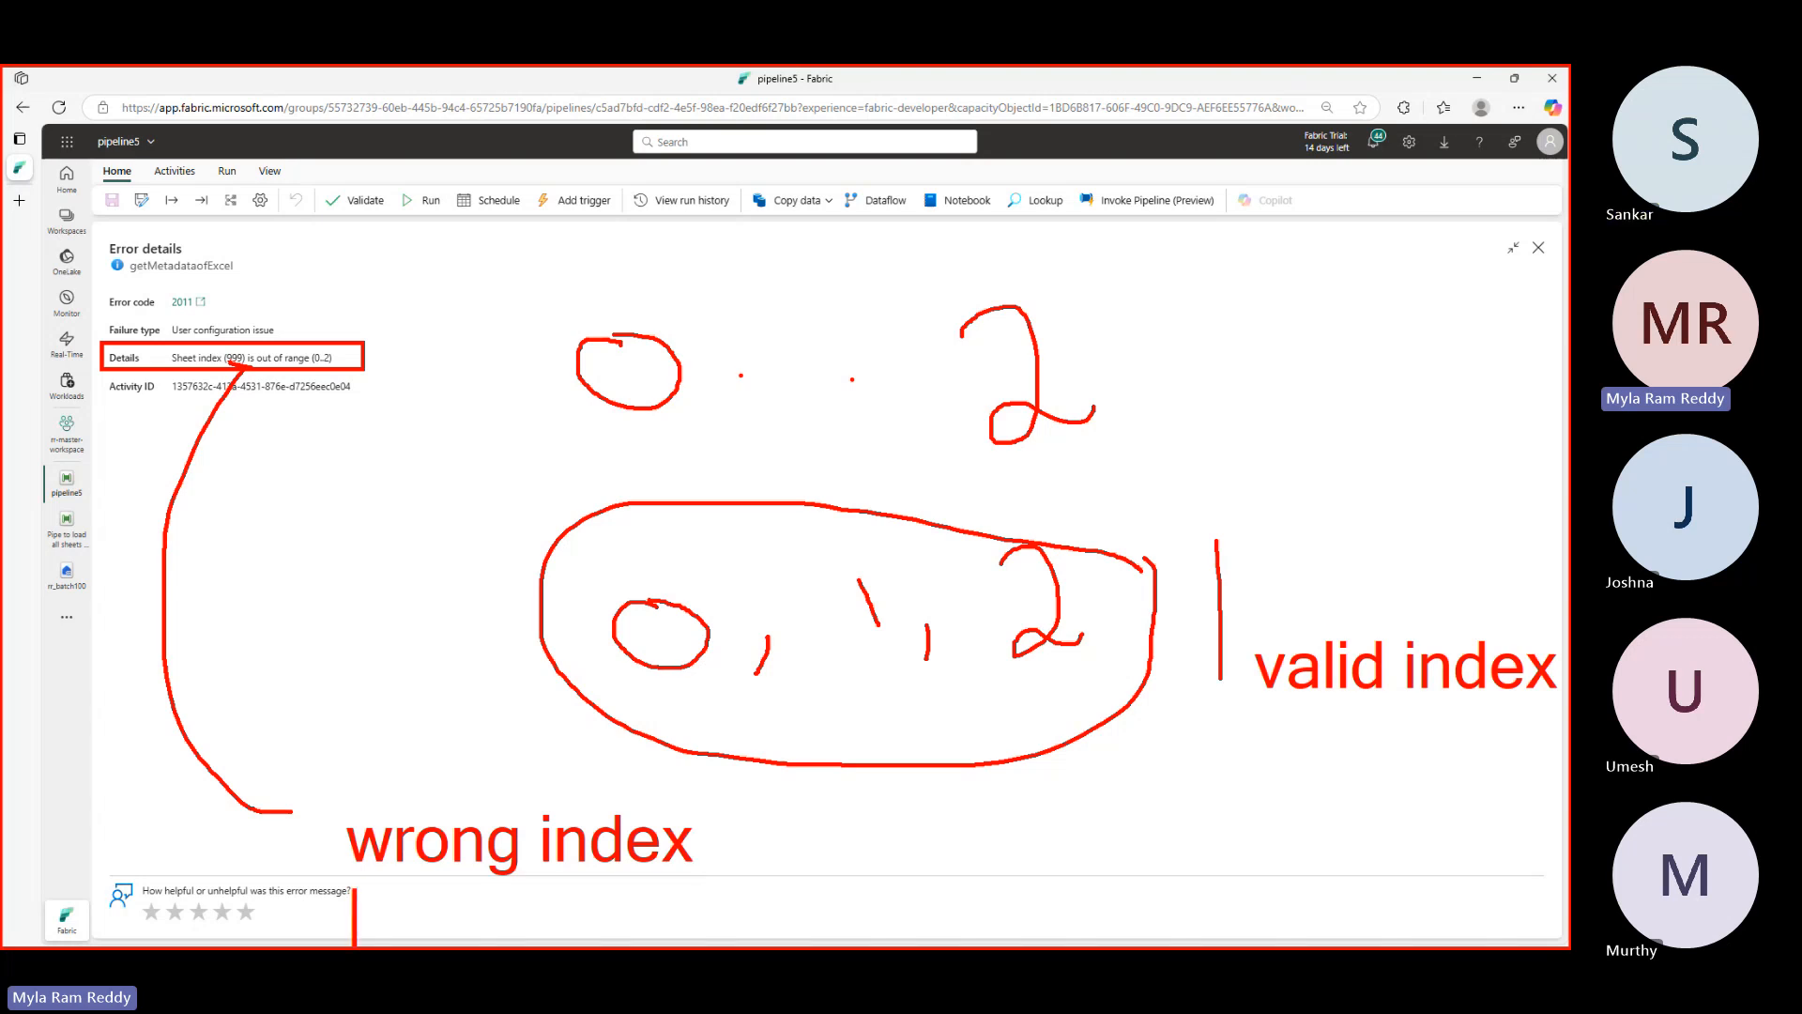
type("max i")
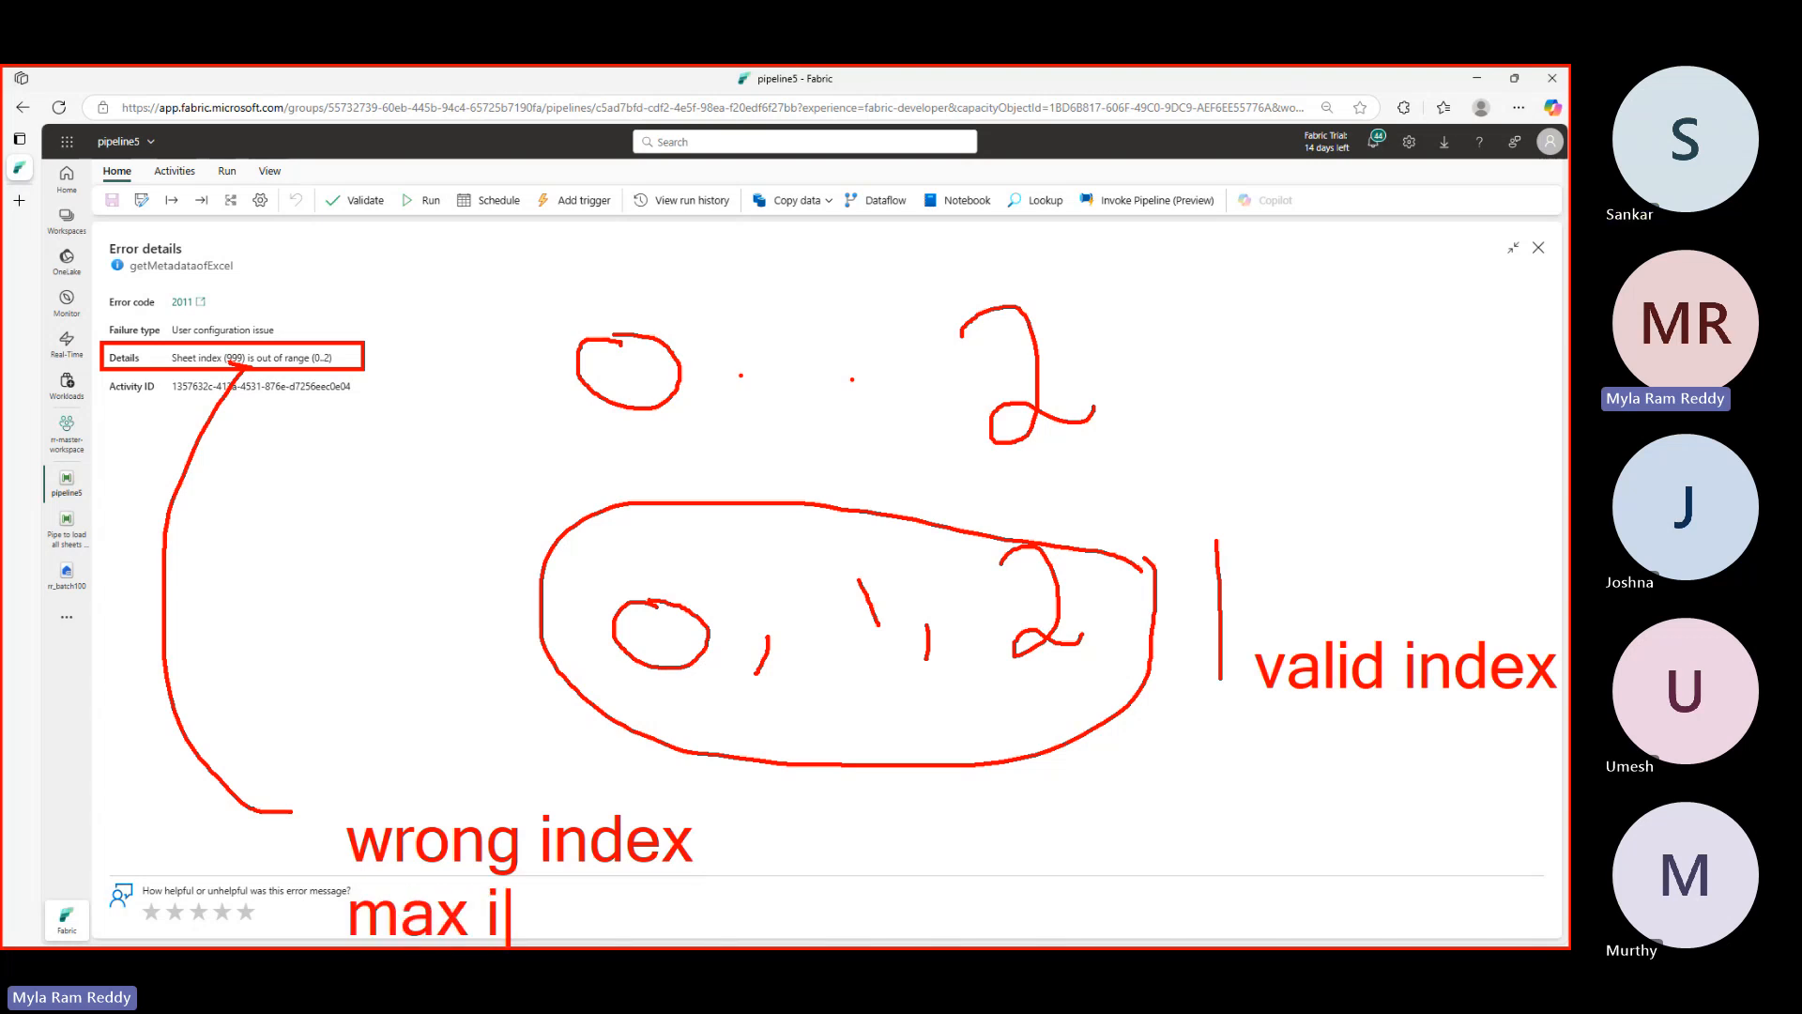
type("ndex num")
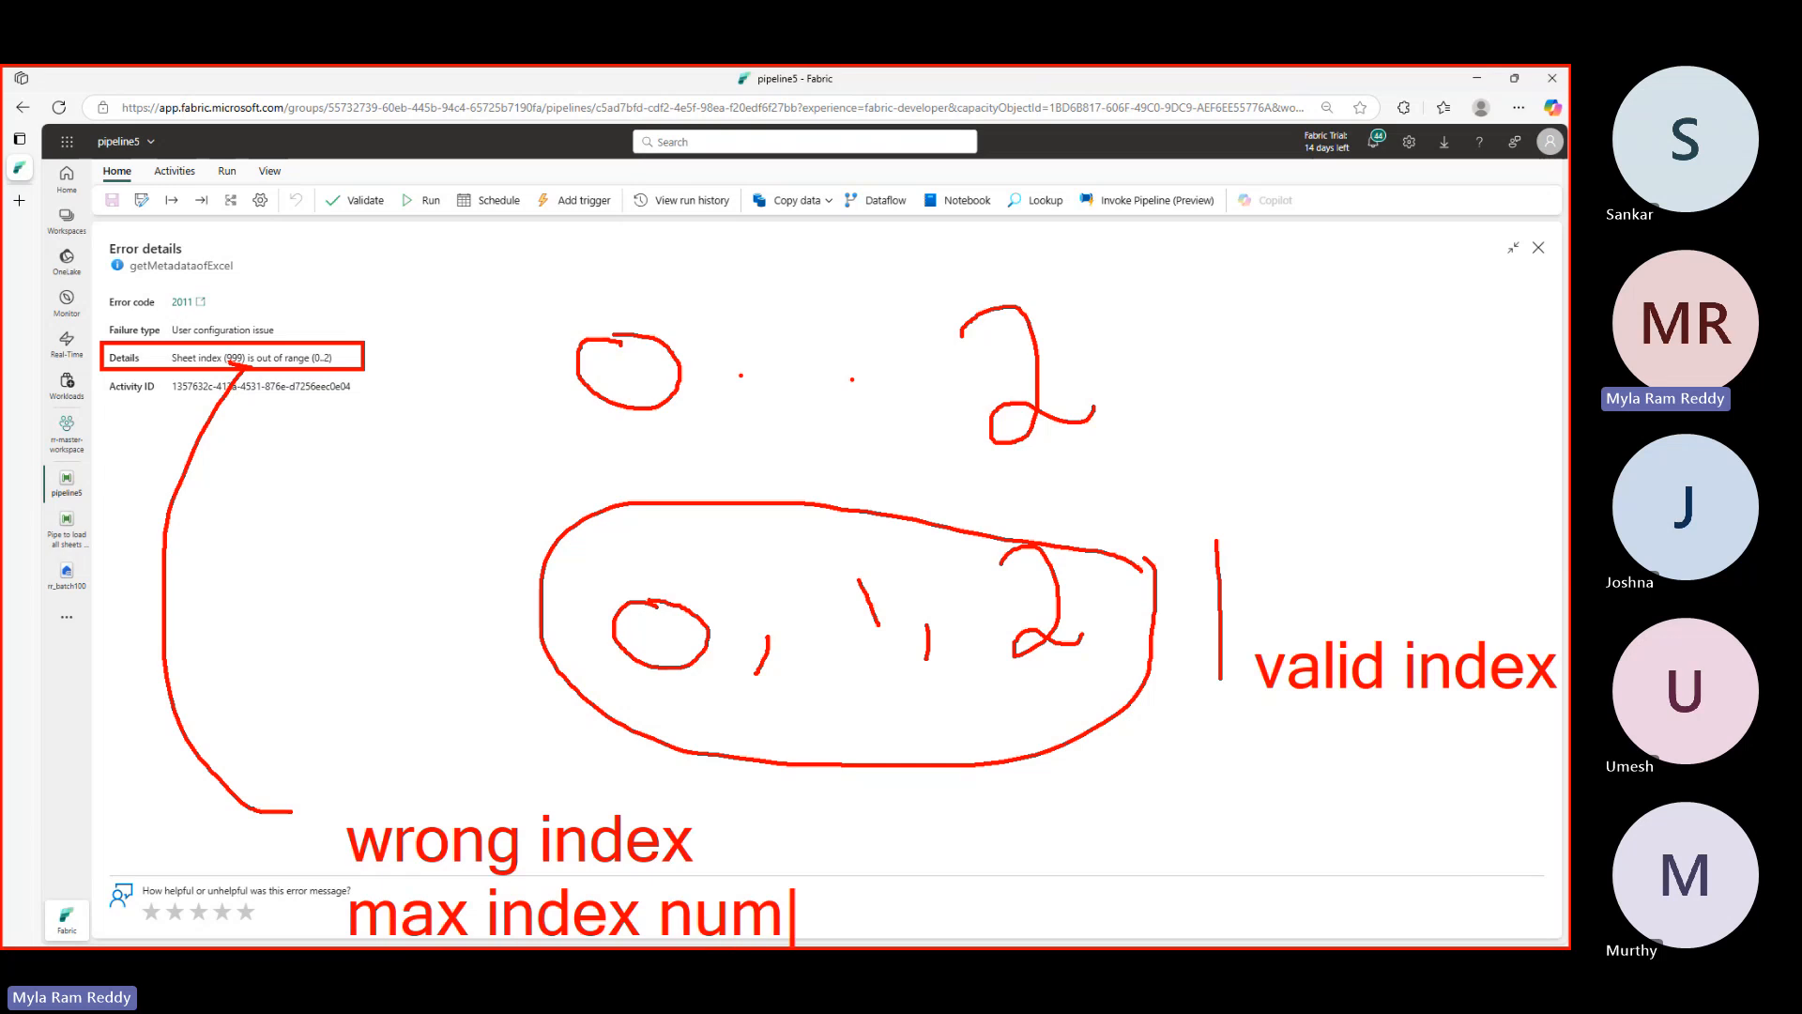
type("ber is 2")
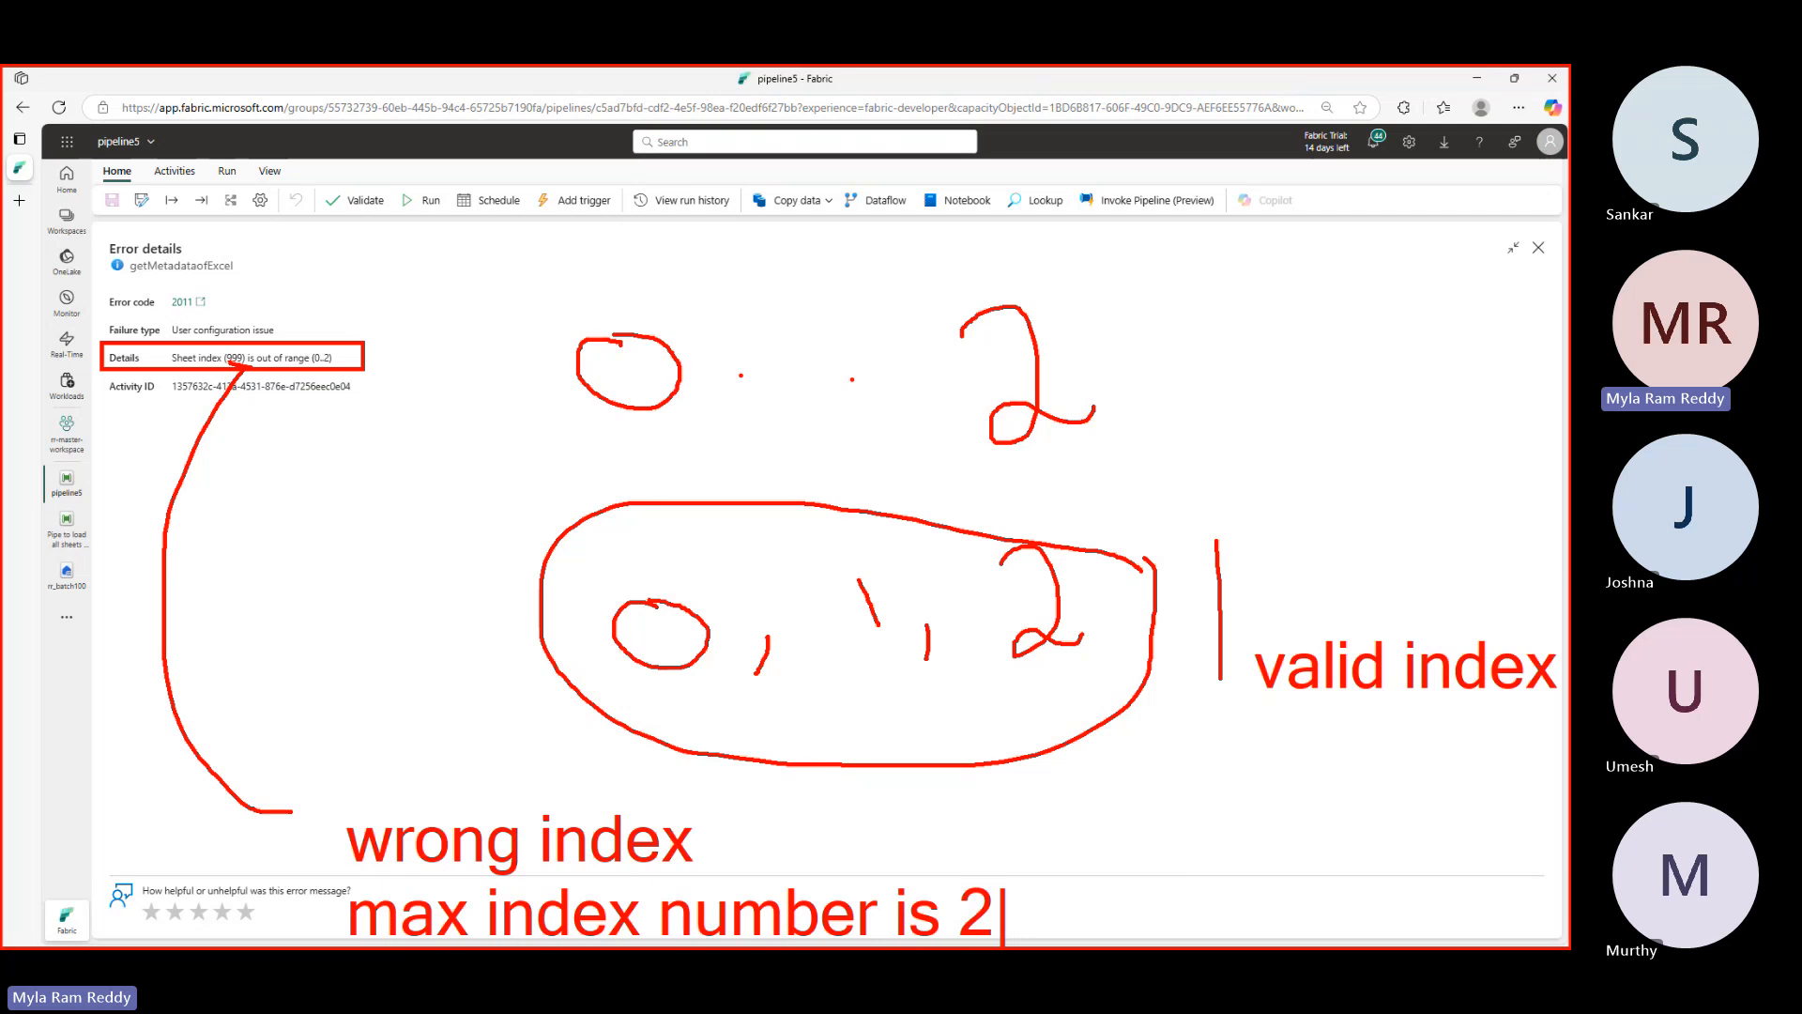
key("Escape")
key("Escape")
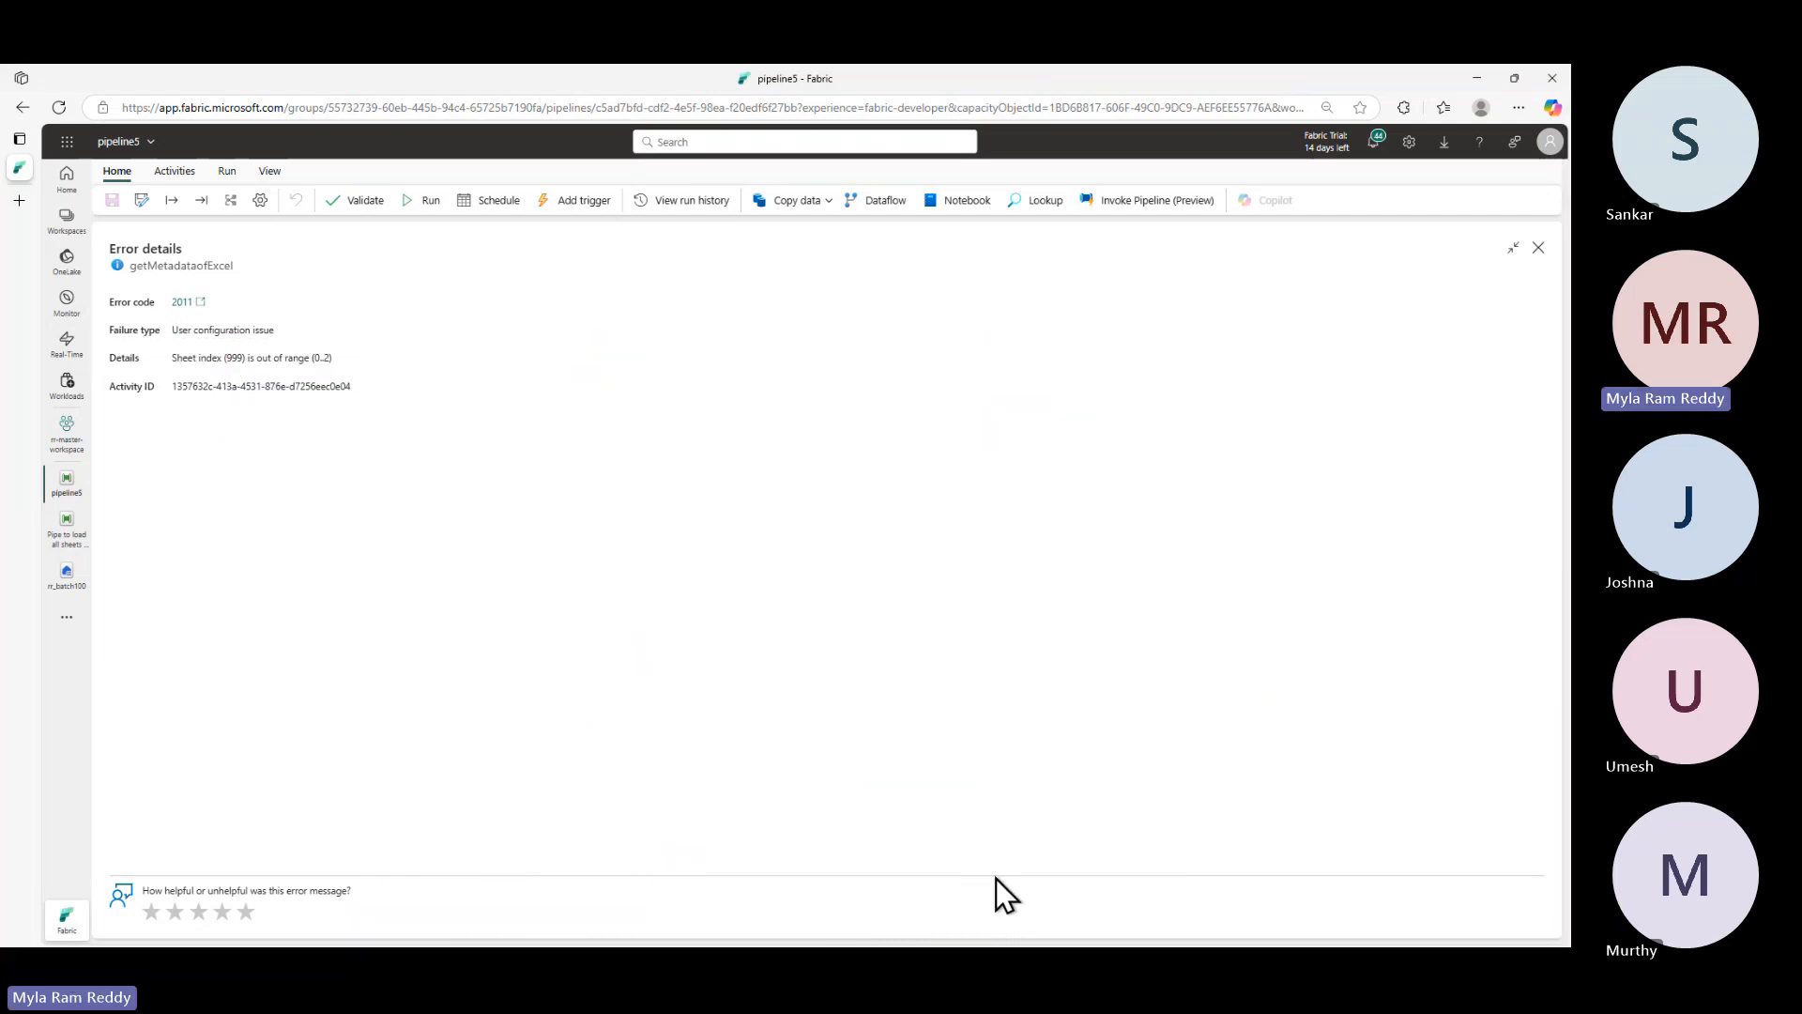
- Mark the sheet index 999 and the allowed range in the error text with annotations, and clear them
key("ctrl+2")
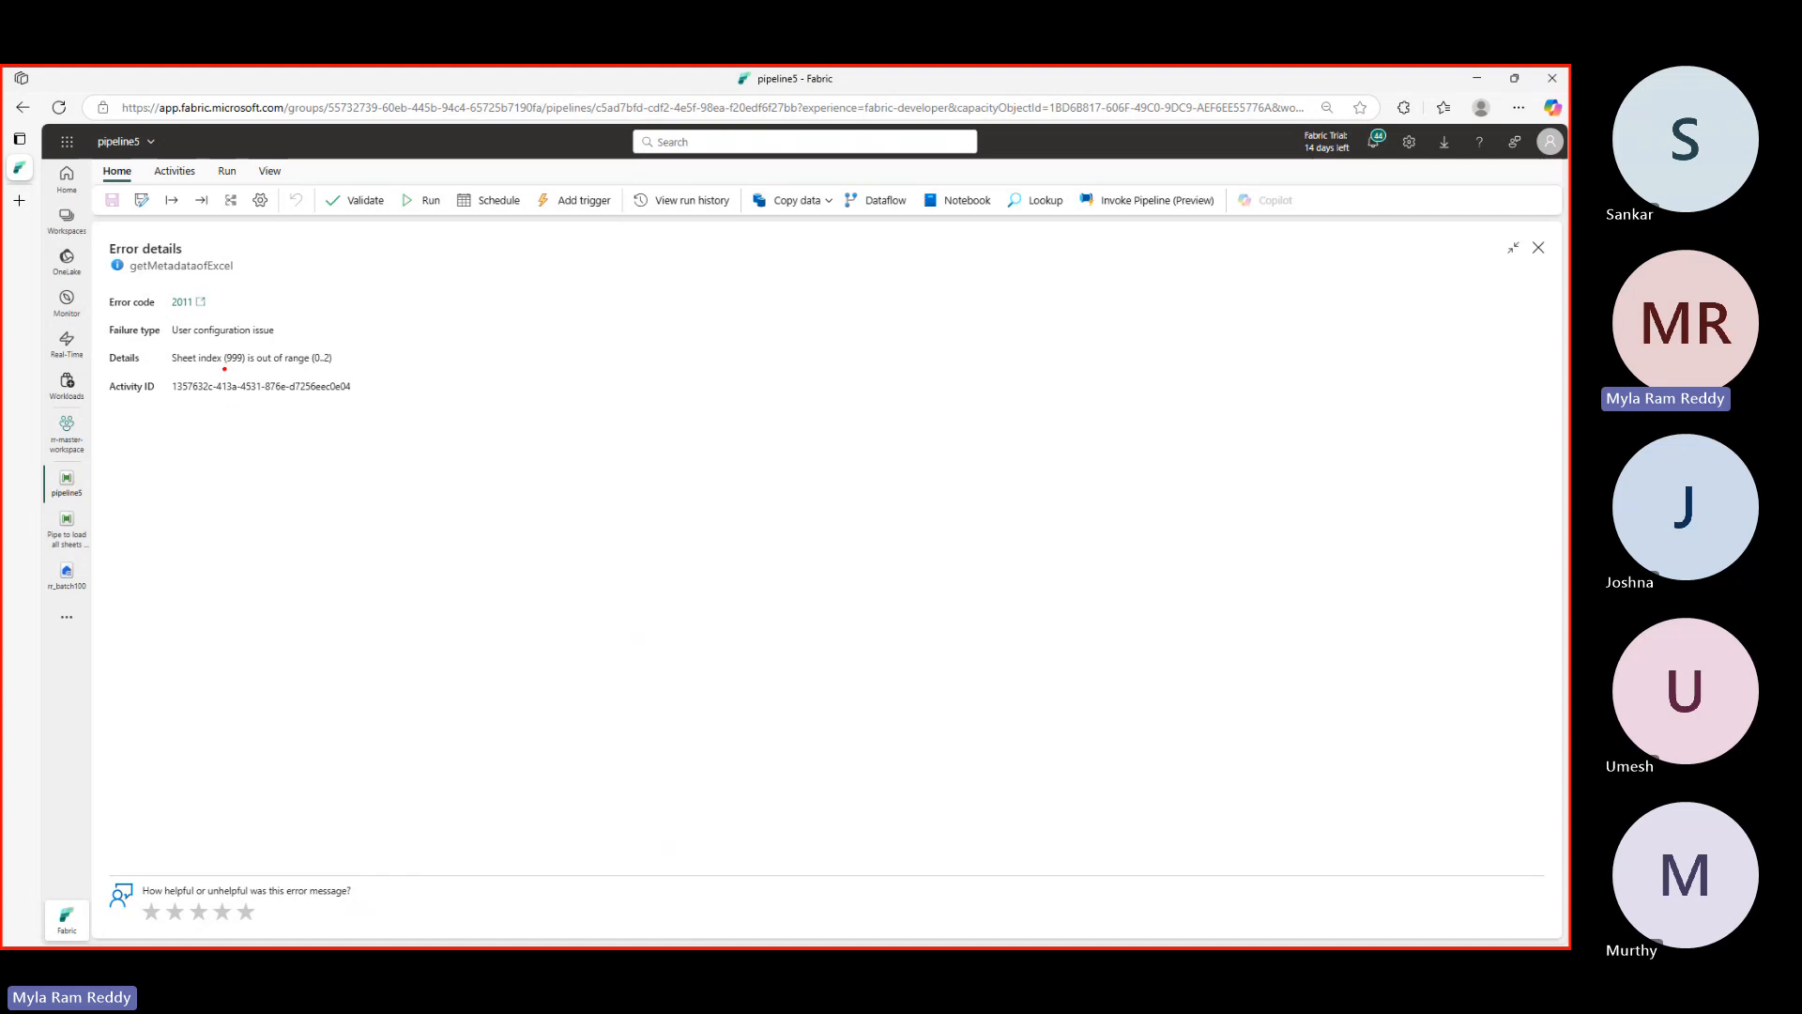
left_click(224, 369)
left_click_drag(310, 367, 320, 367)
key("Escape")
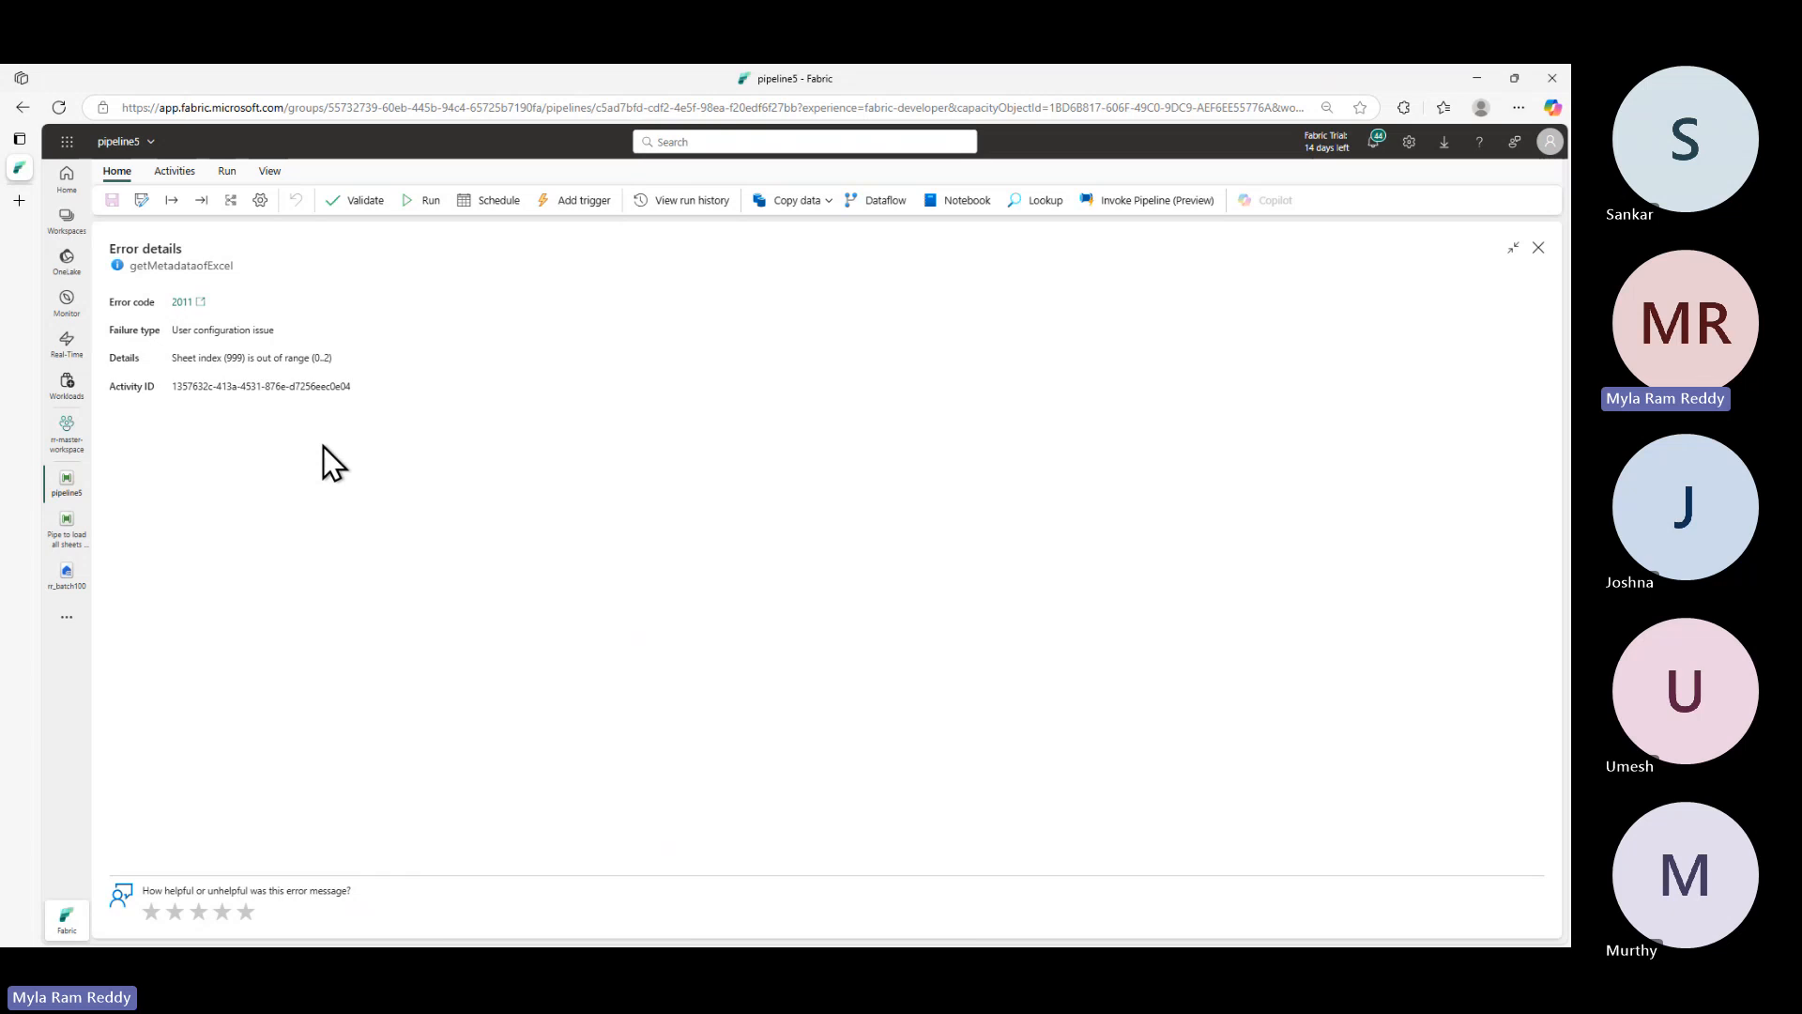
- Annotate the screen below the error details with the text split(error.message,"("
key("ctrl+2")
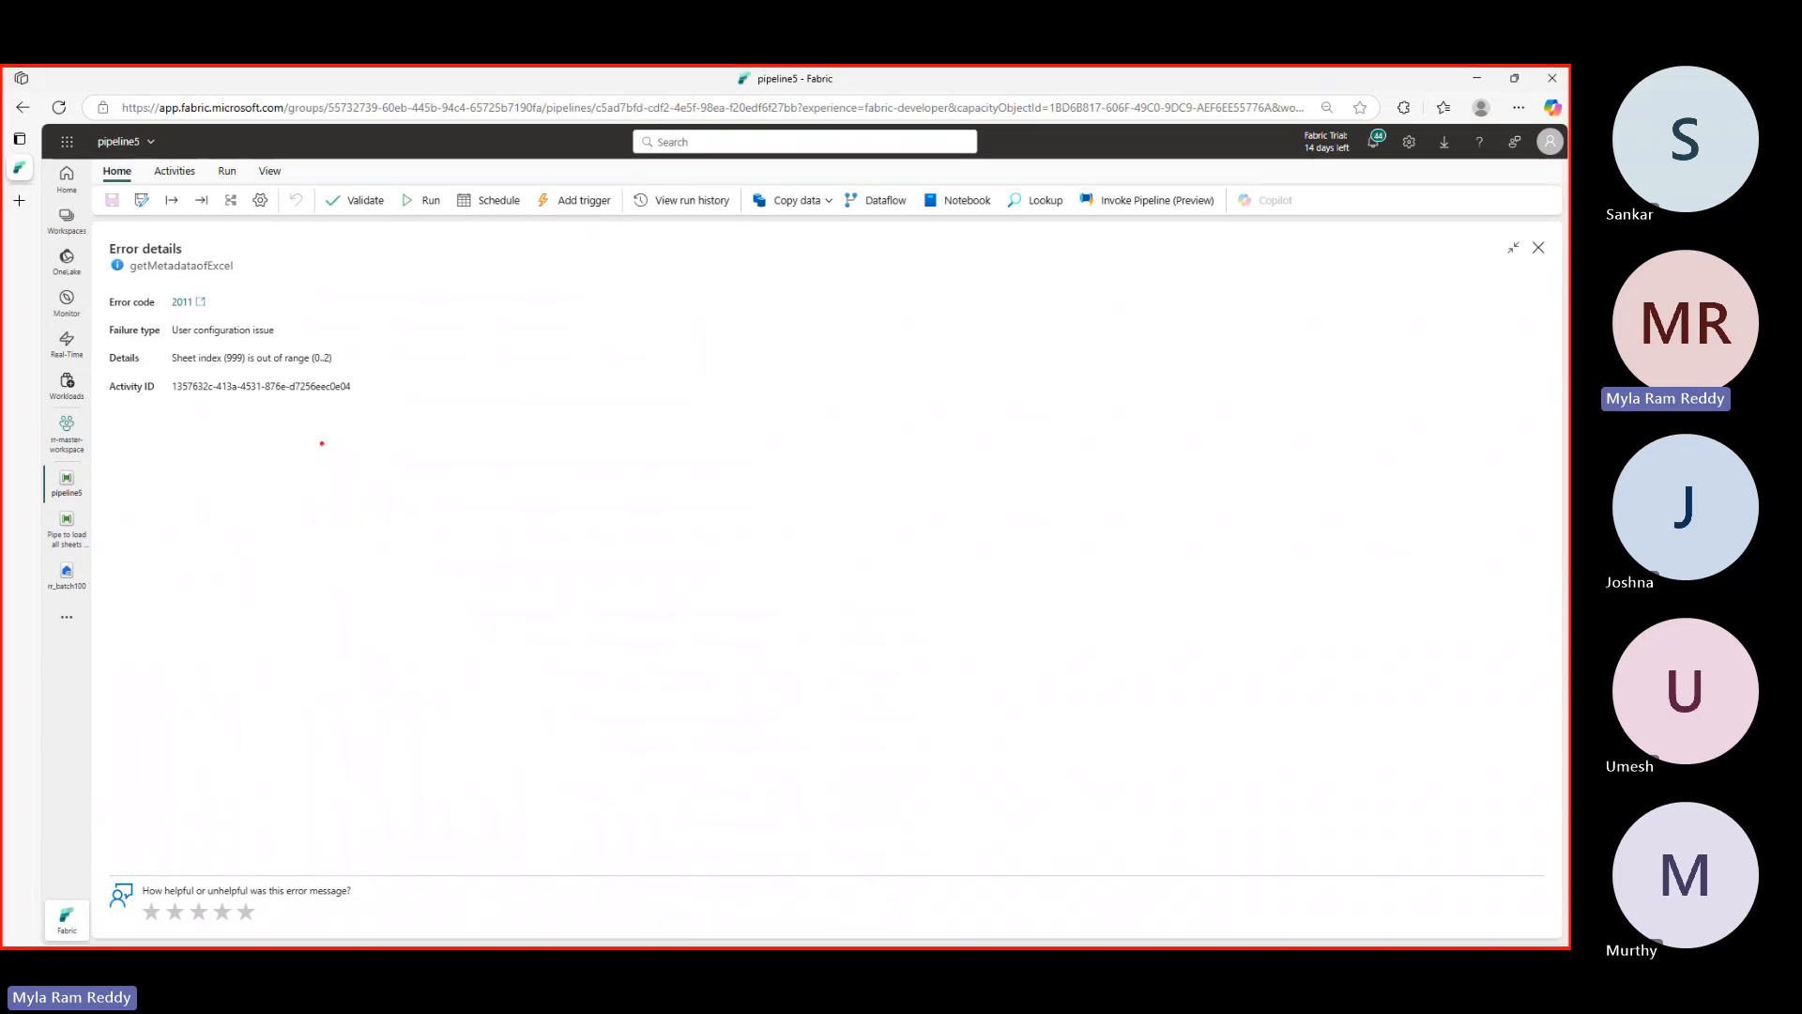
left_click_drag(329, 456, 329, 516)
type("sp")
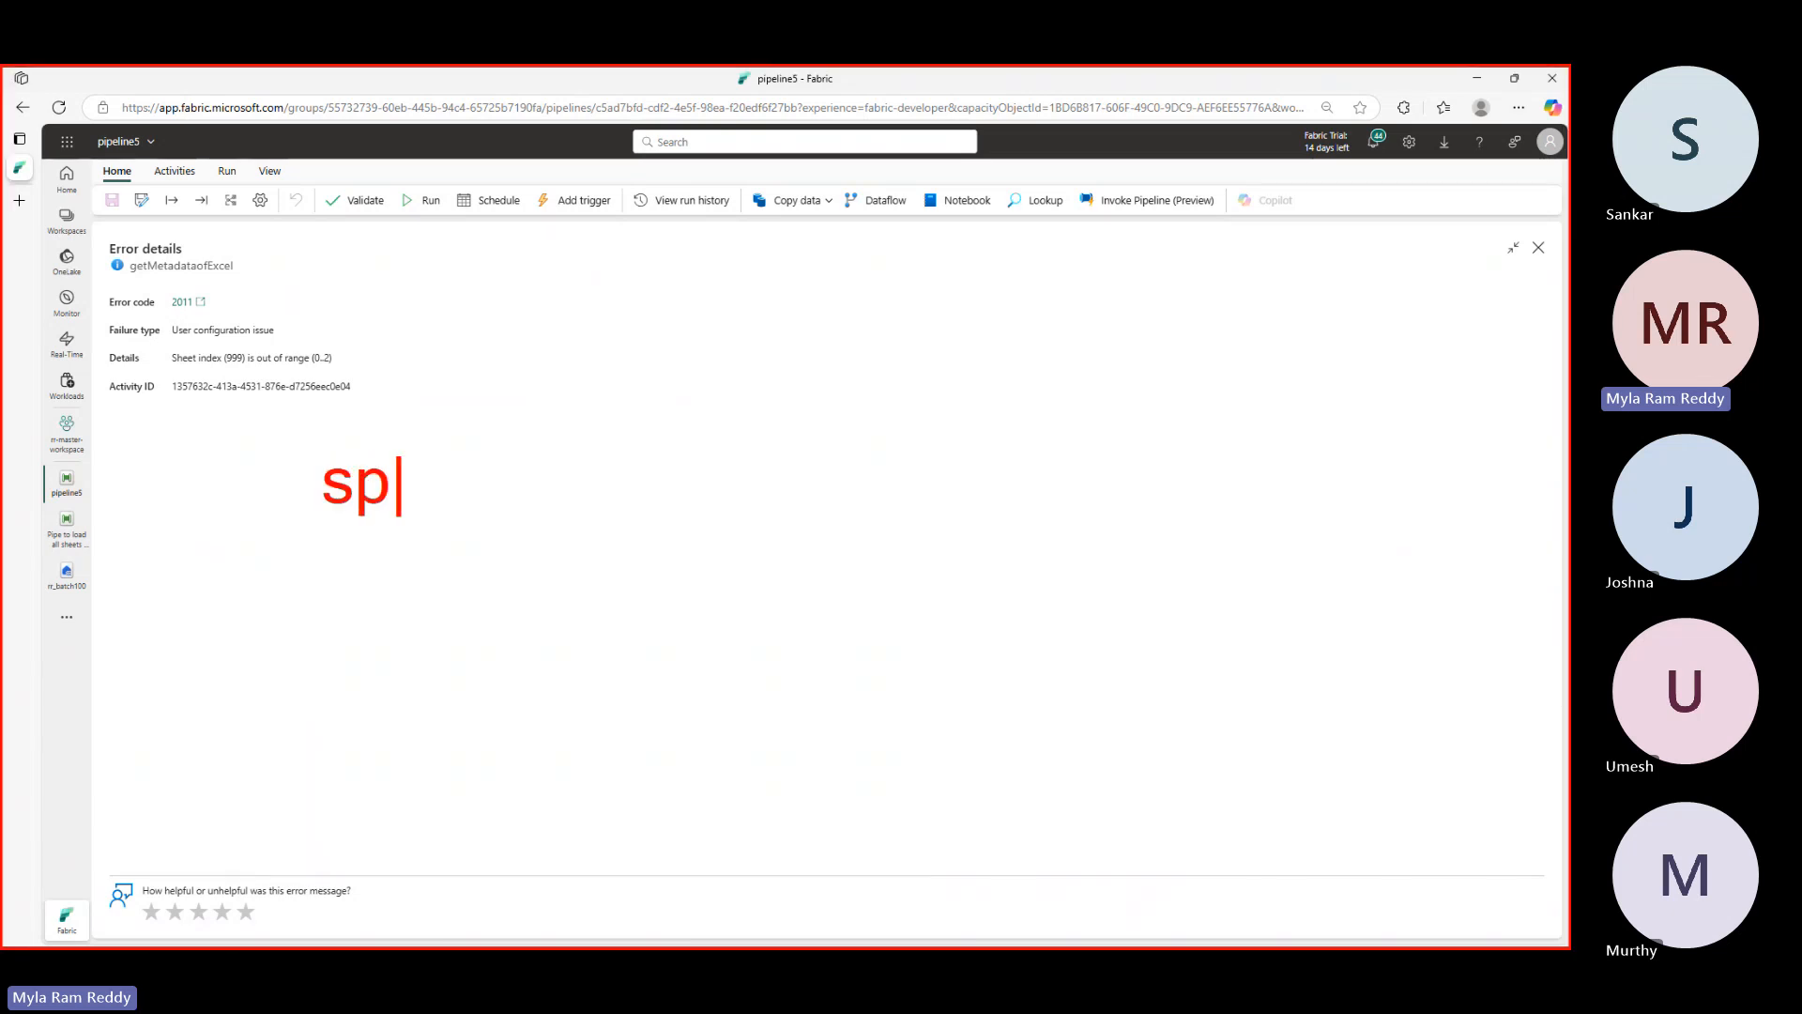
type("lit(")
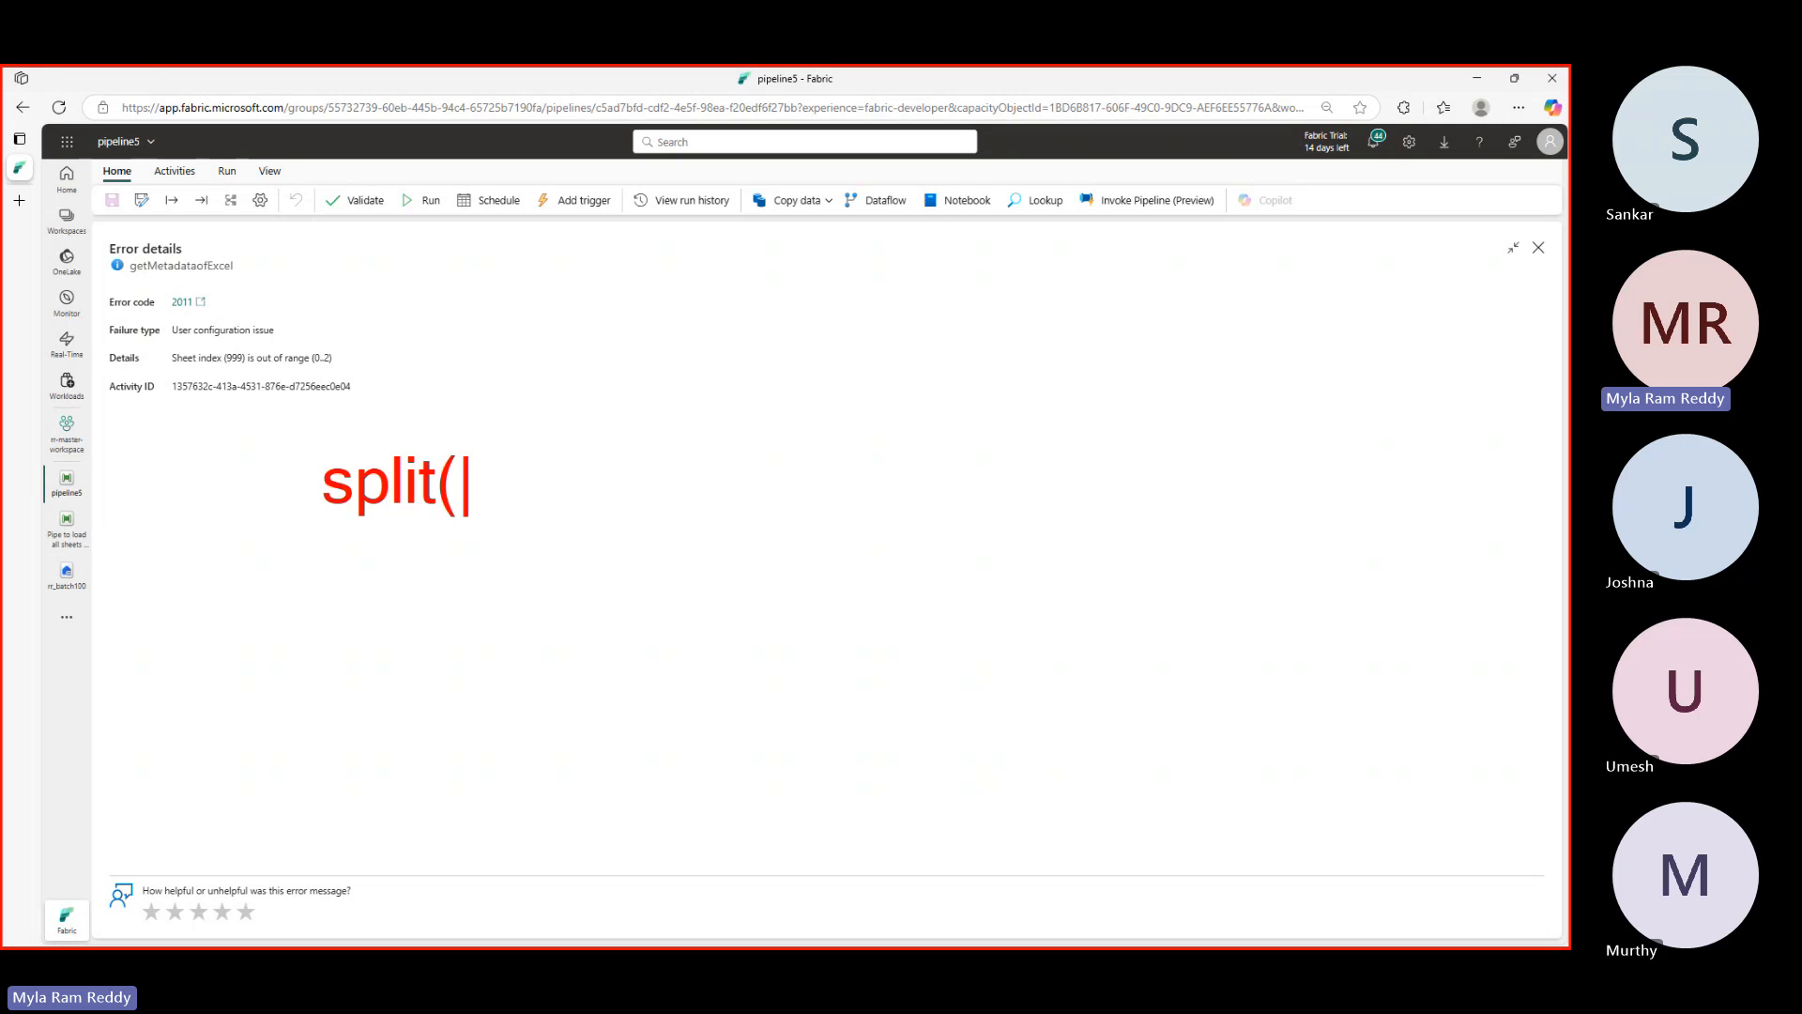
type("error.")
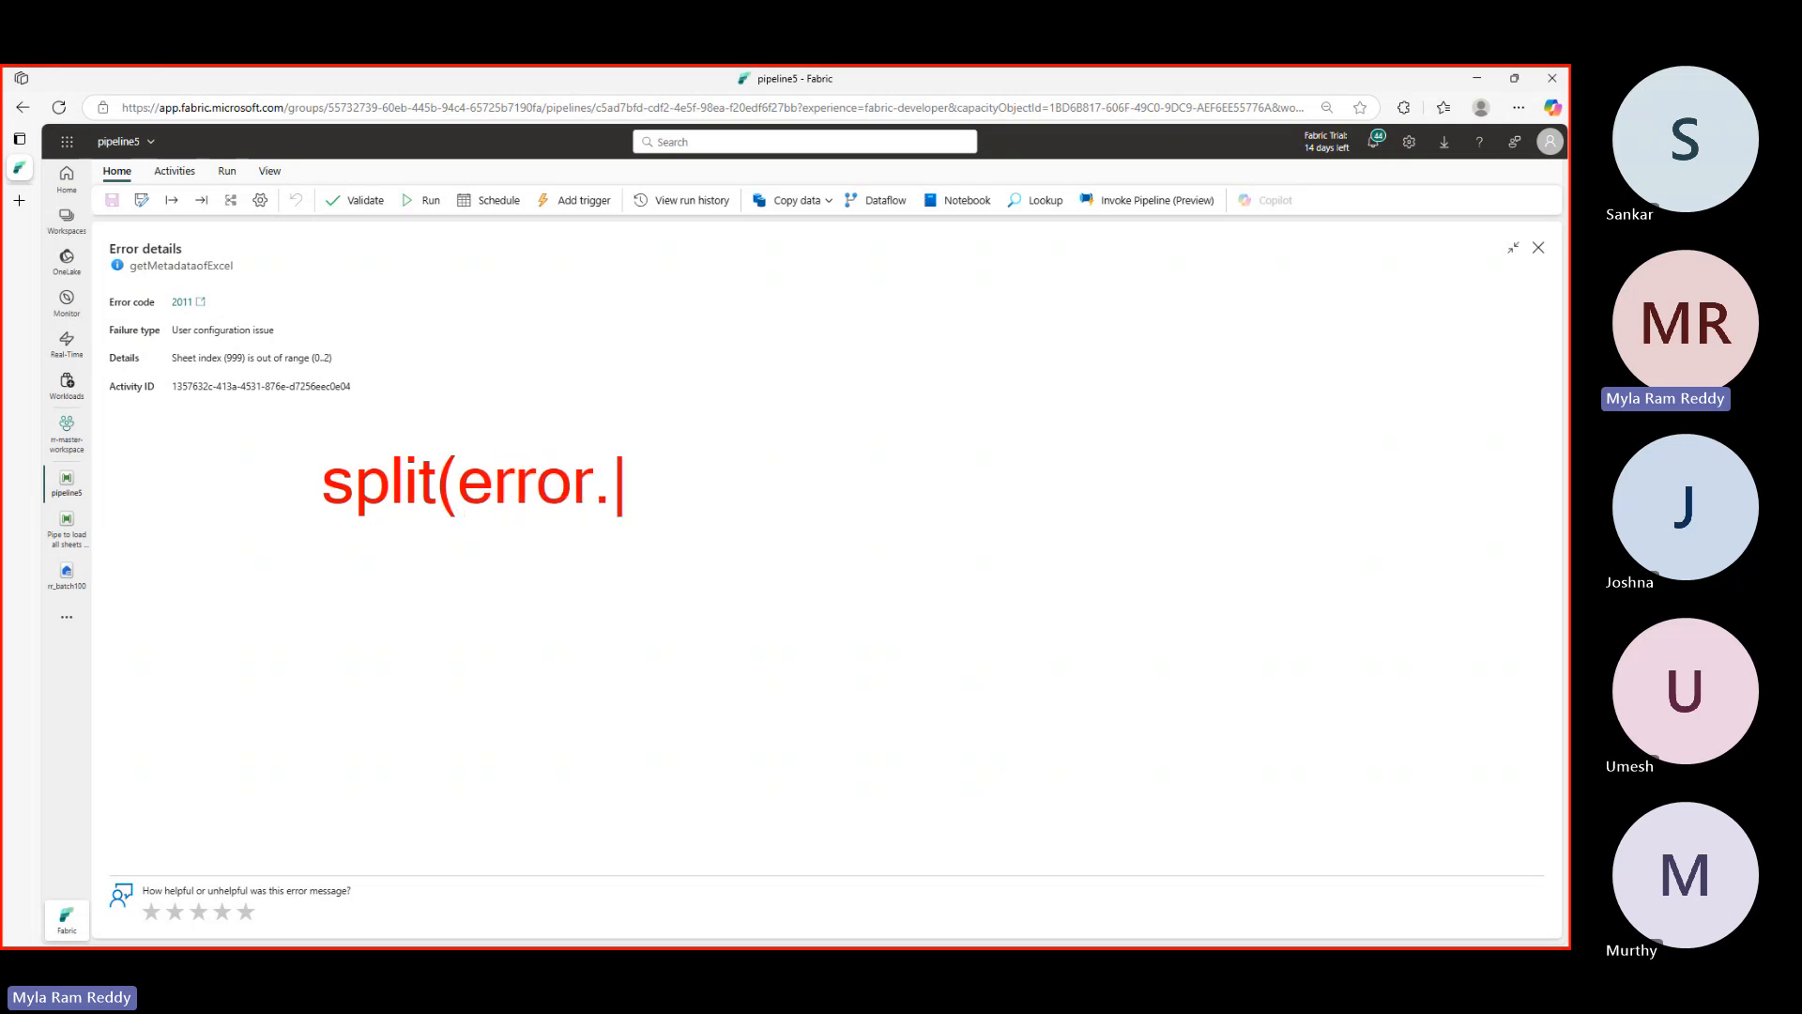
type("message")
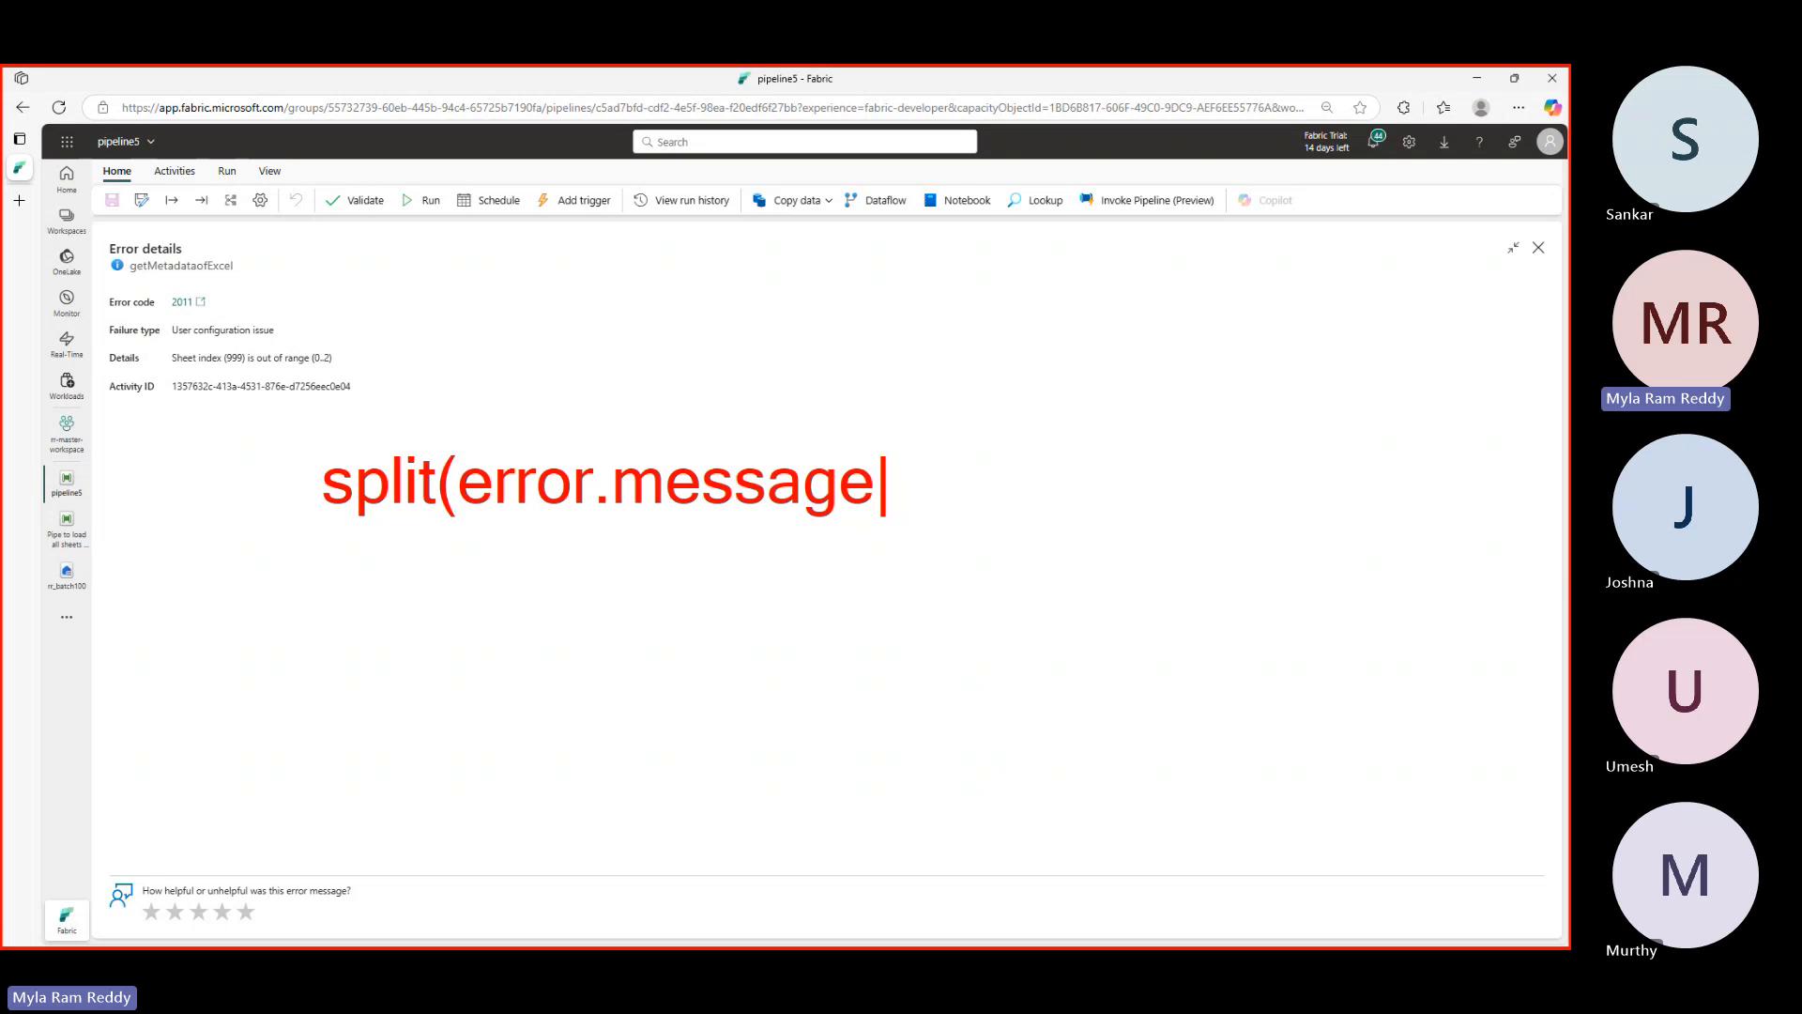
type(",\"(")
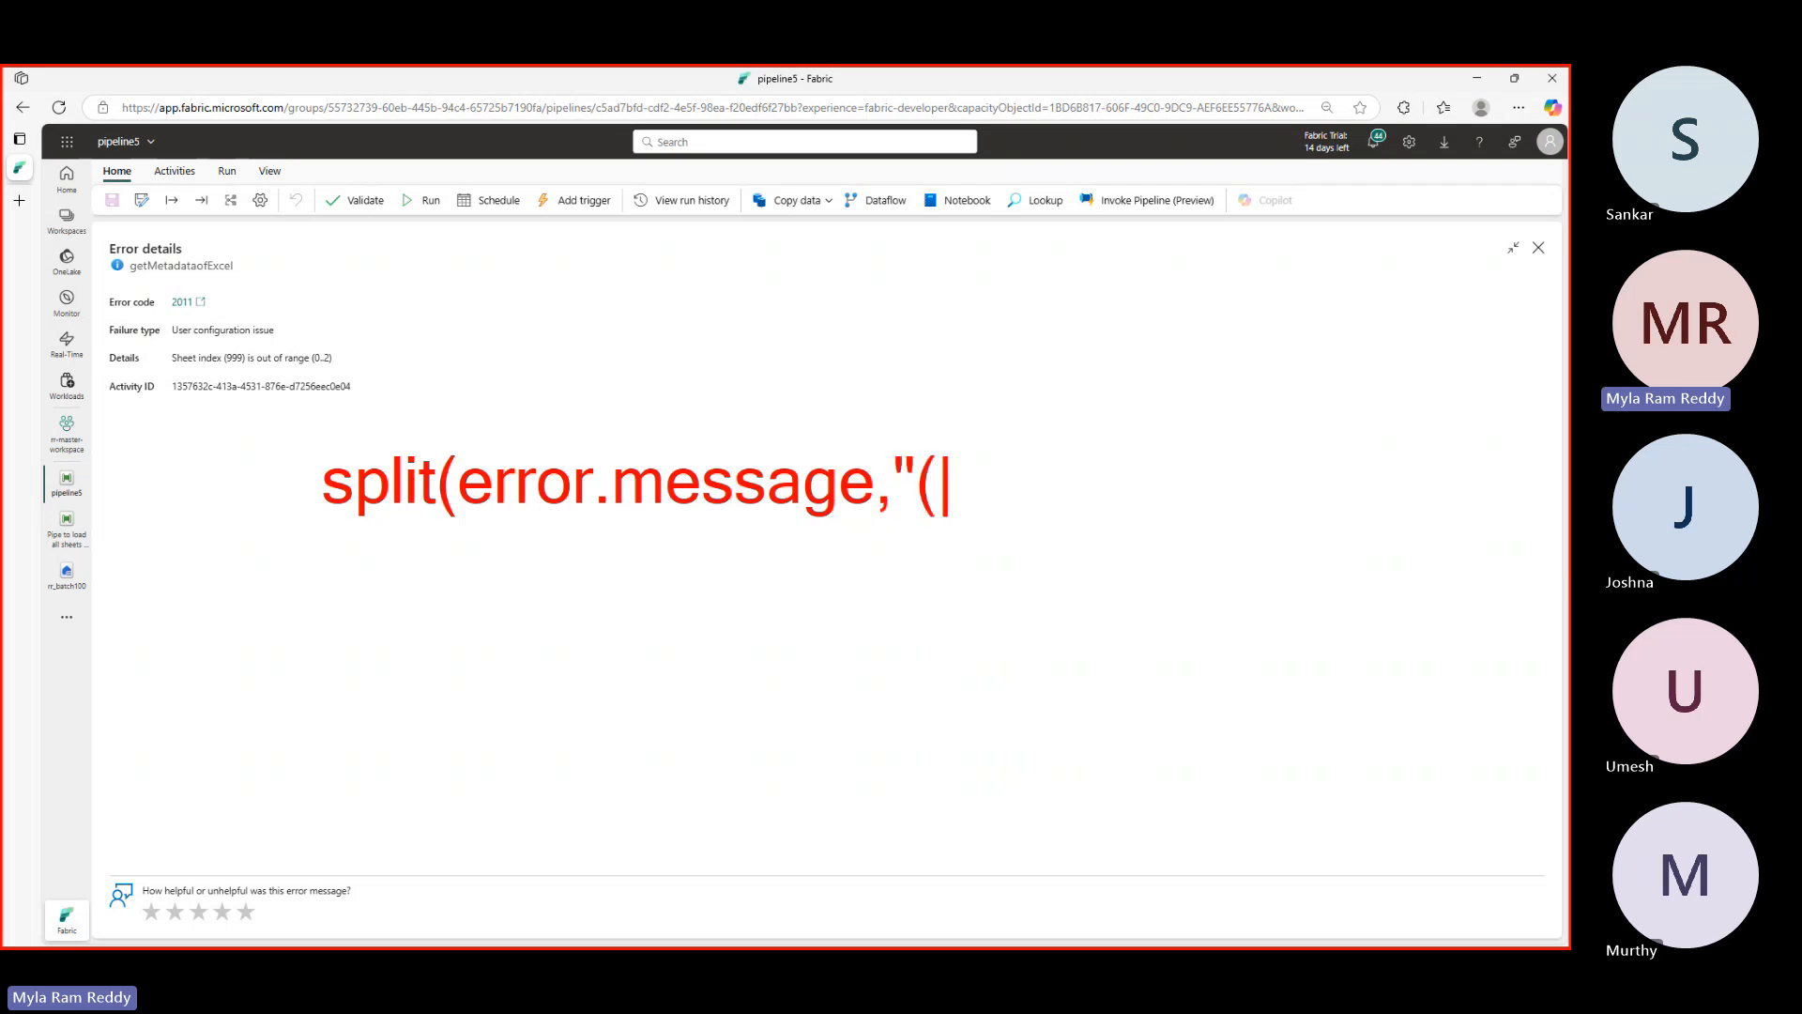
type("\"")
type(")")
key("Return")
key("Return")
key("Return")
key("BackSpace")
key("BackSpace")
key("BackSpace")
key("BackSpace")
- Add the annotation line "list is the output" and begin the example list beneath it with ["Sheet index",
key("Return")
key("Return")
type("list is t")
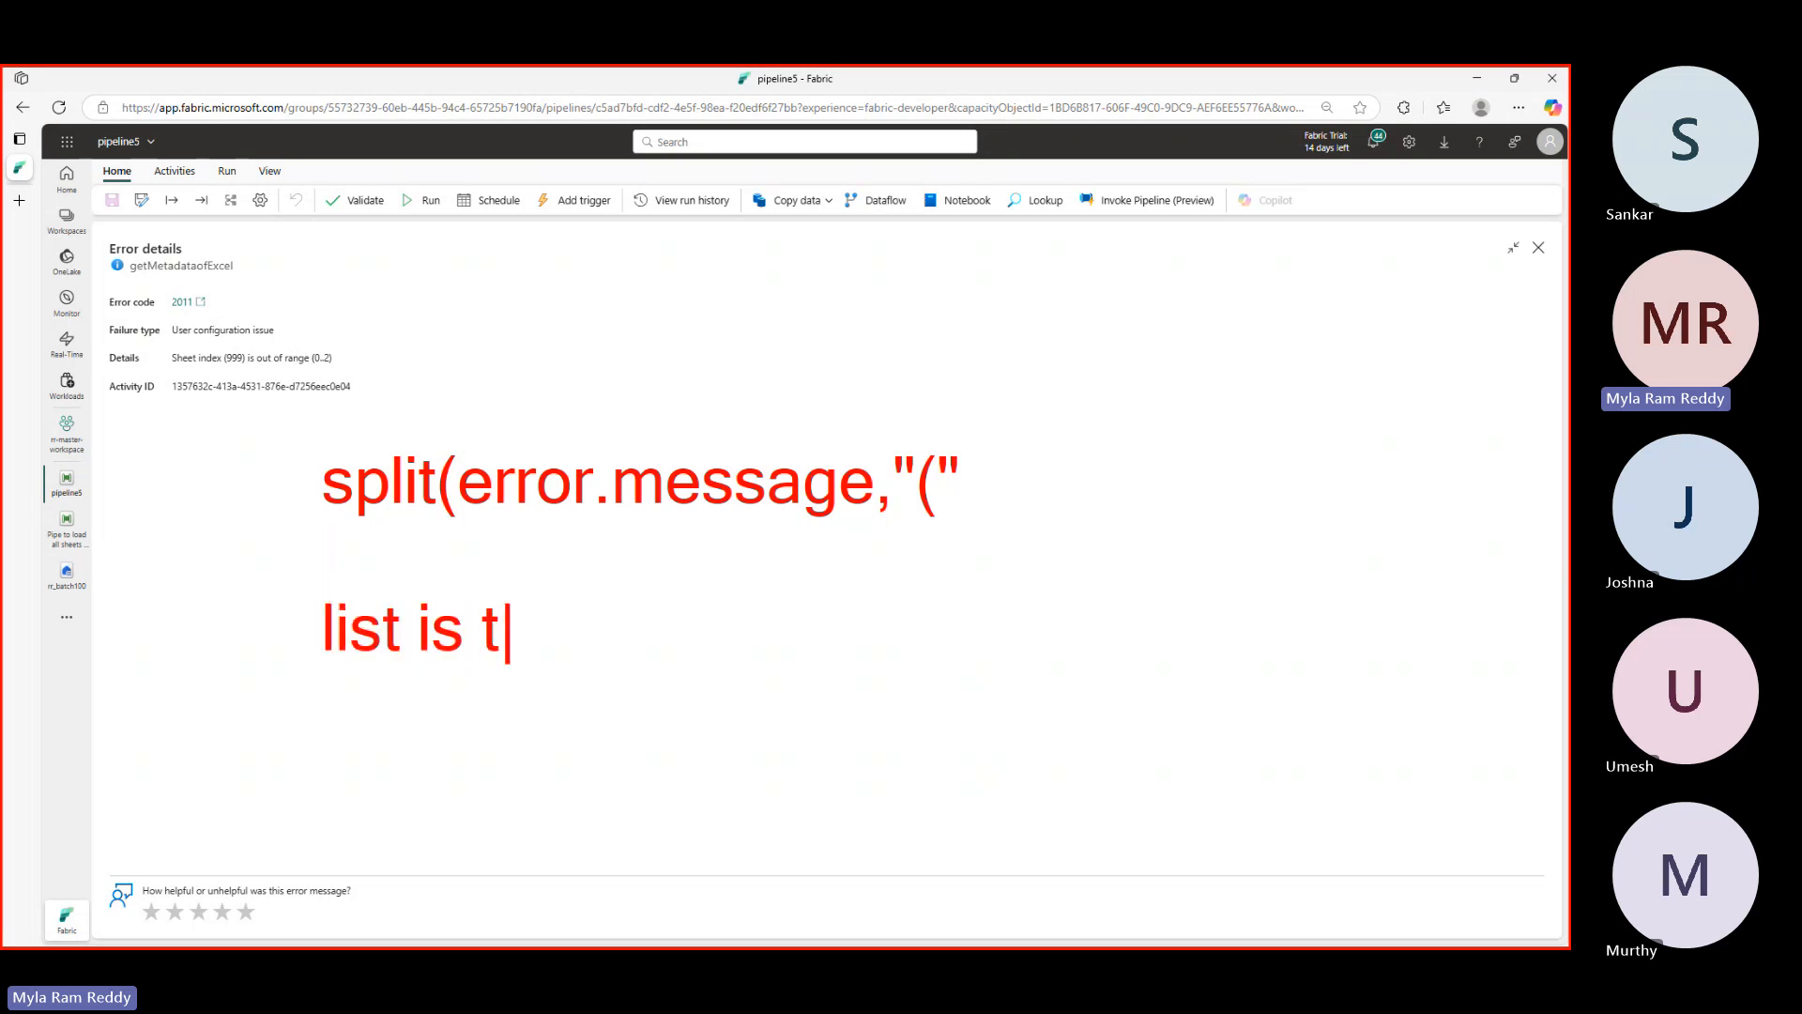
type("he output")
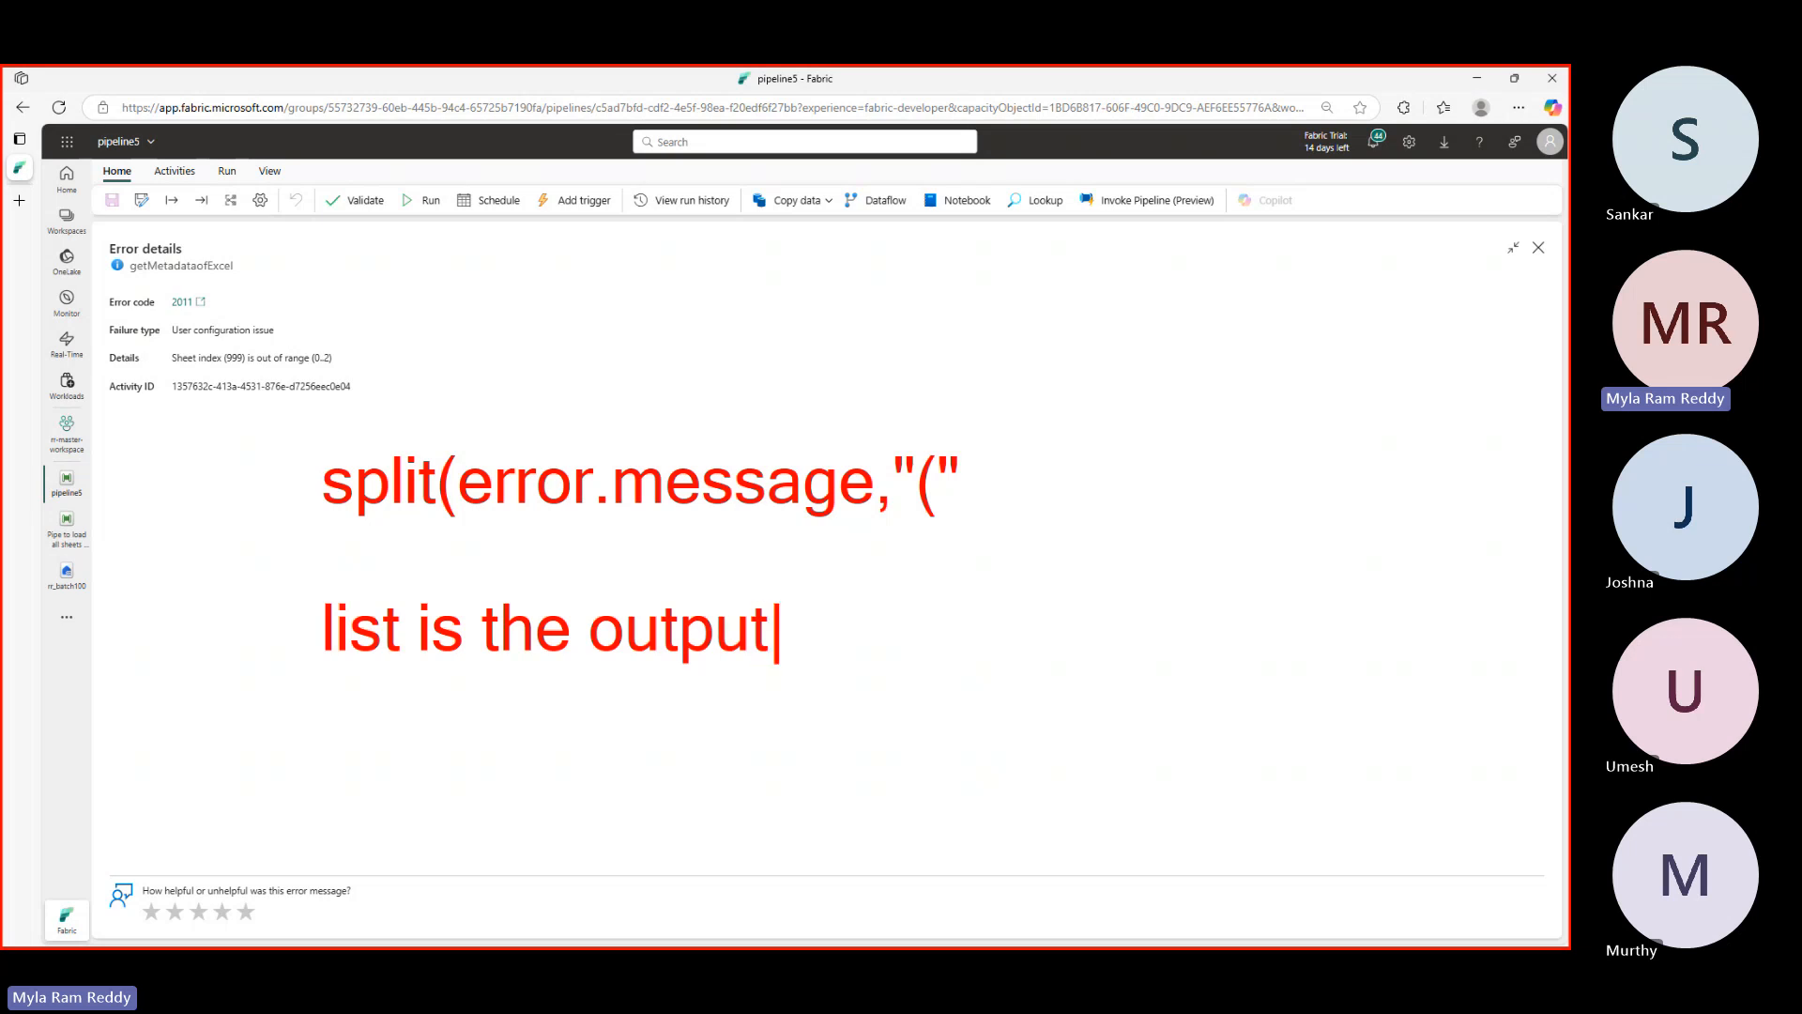
key("Return")
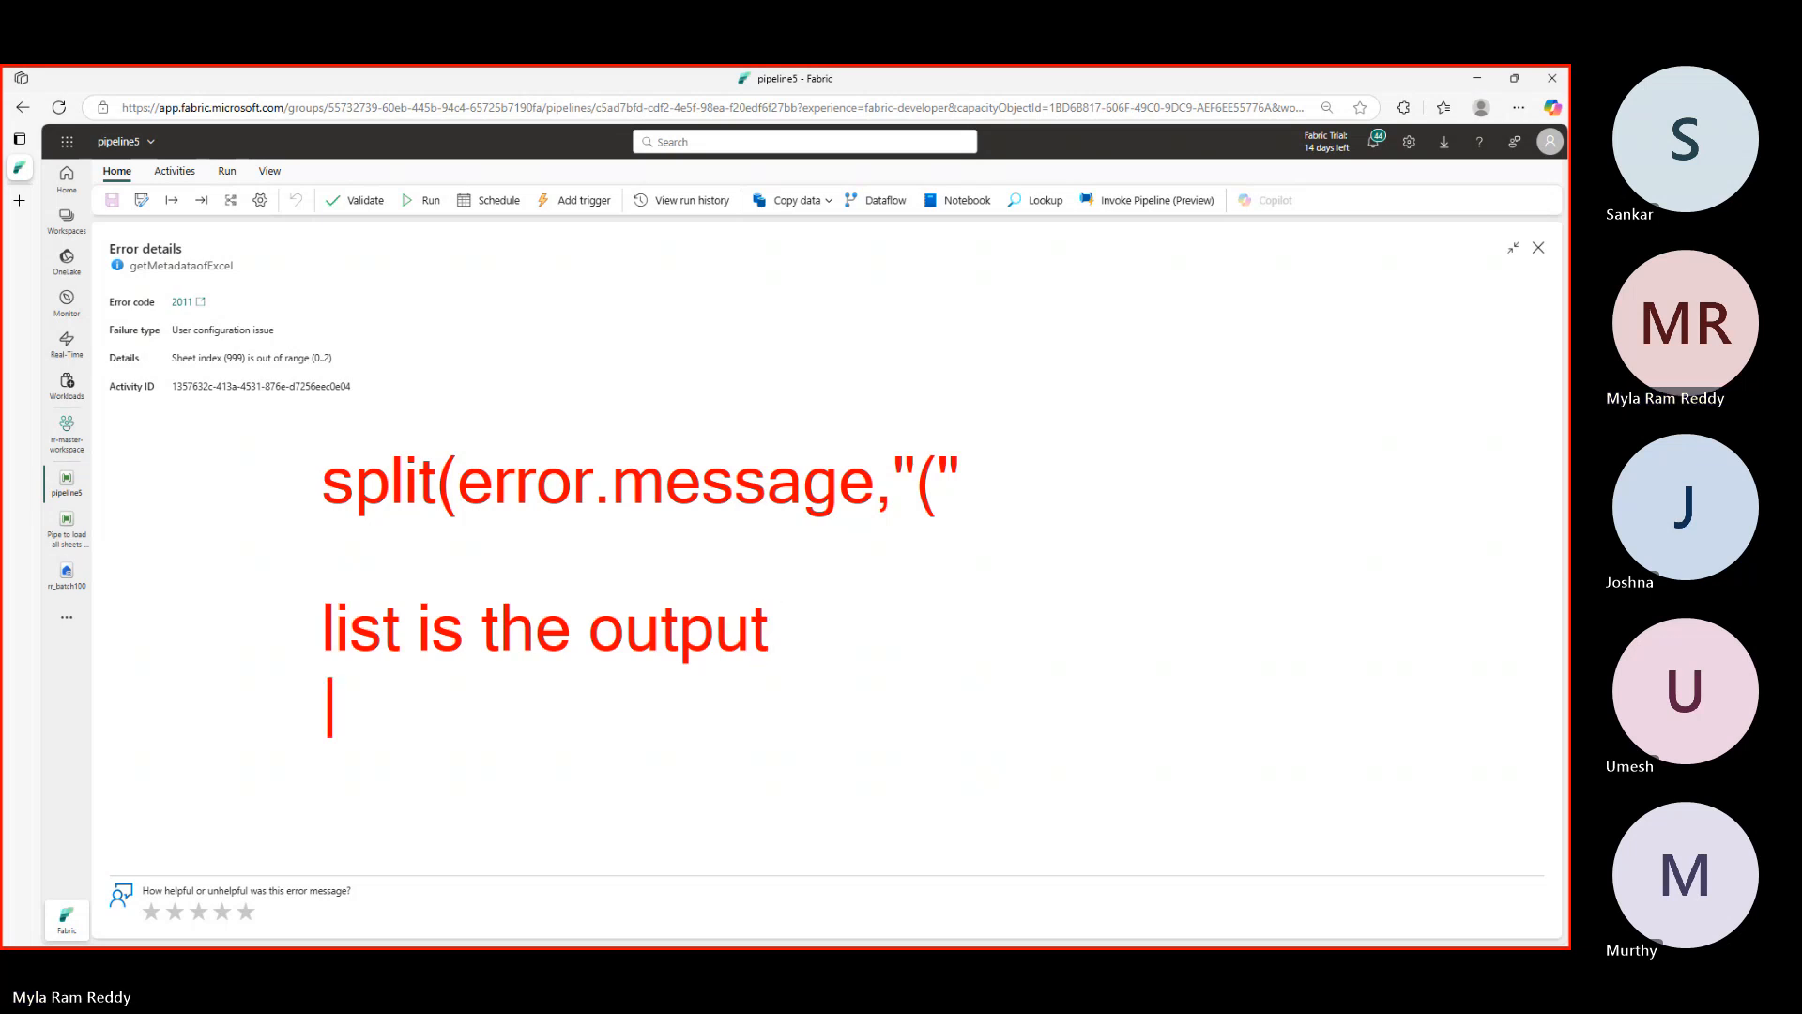
type("[\"She")
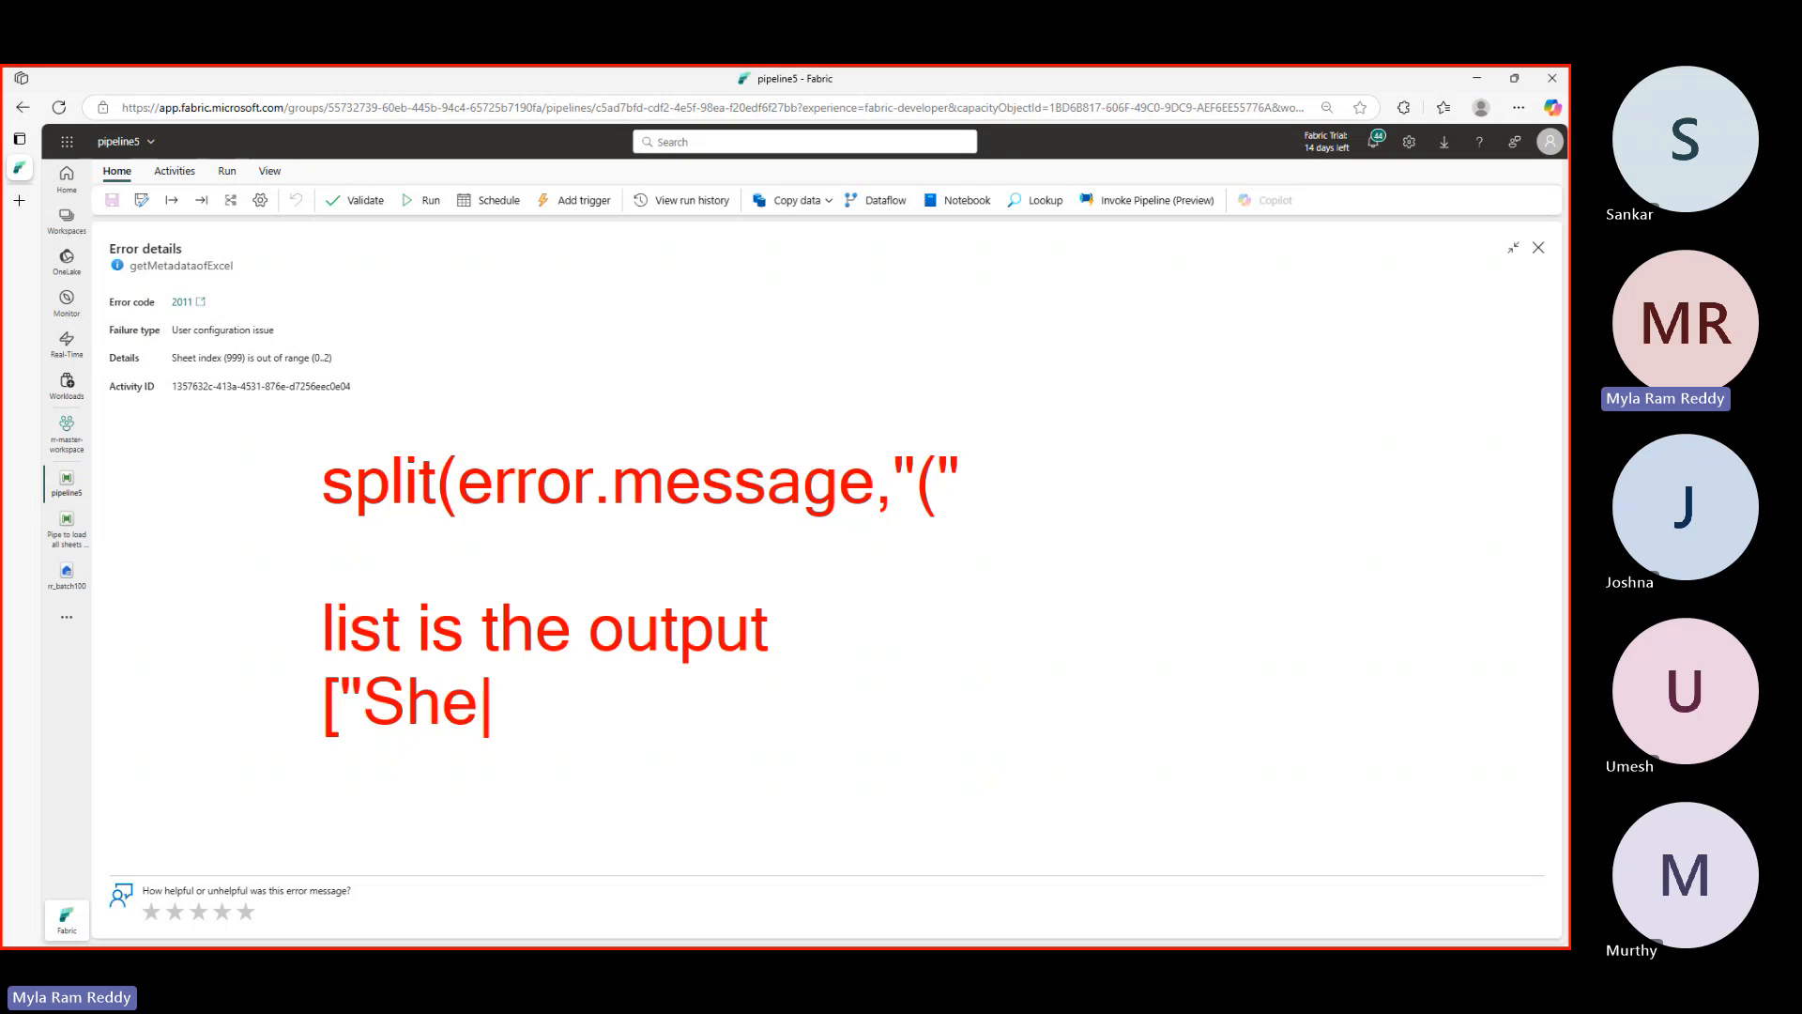
type("et I")
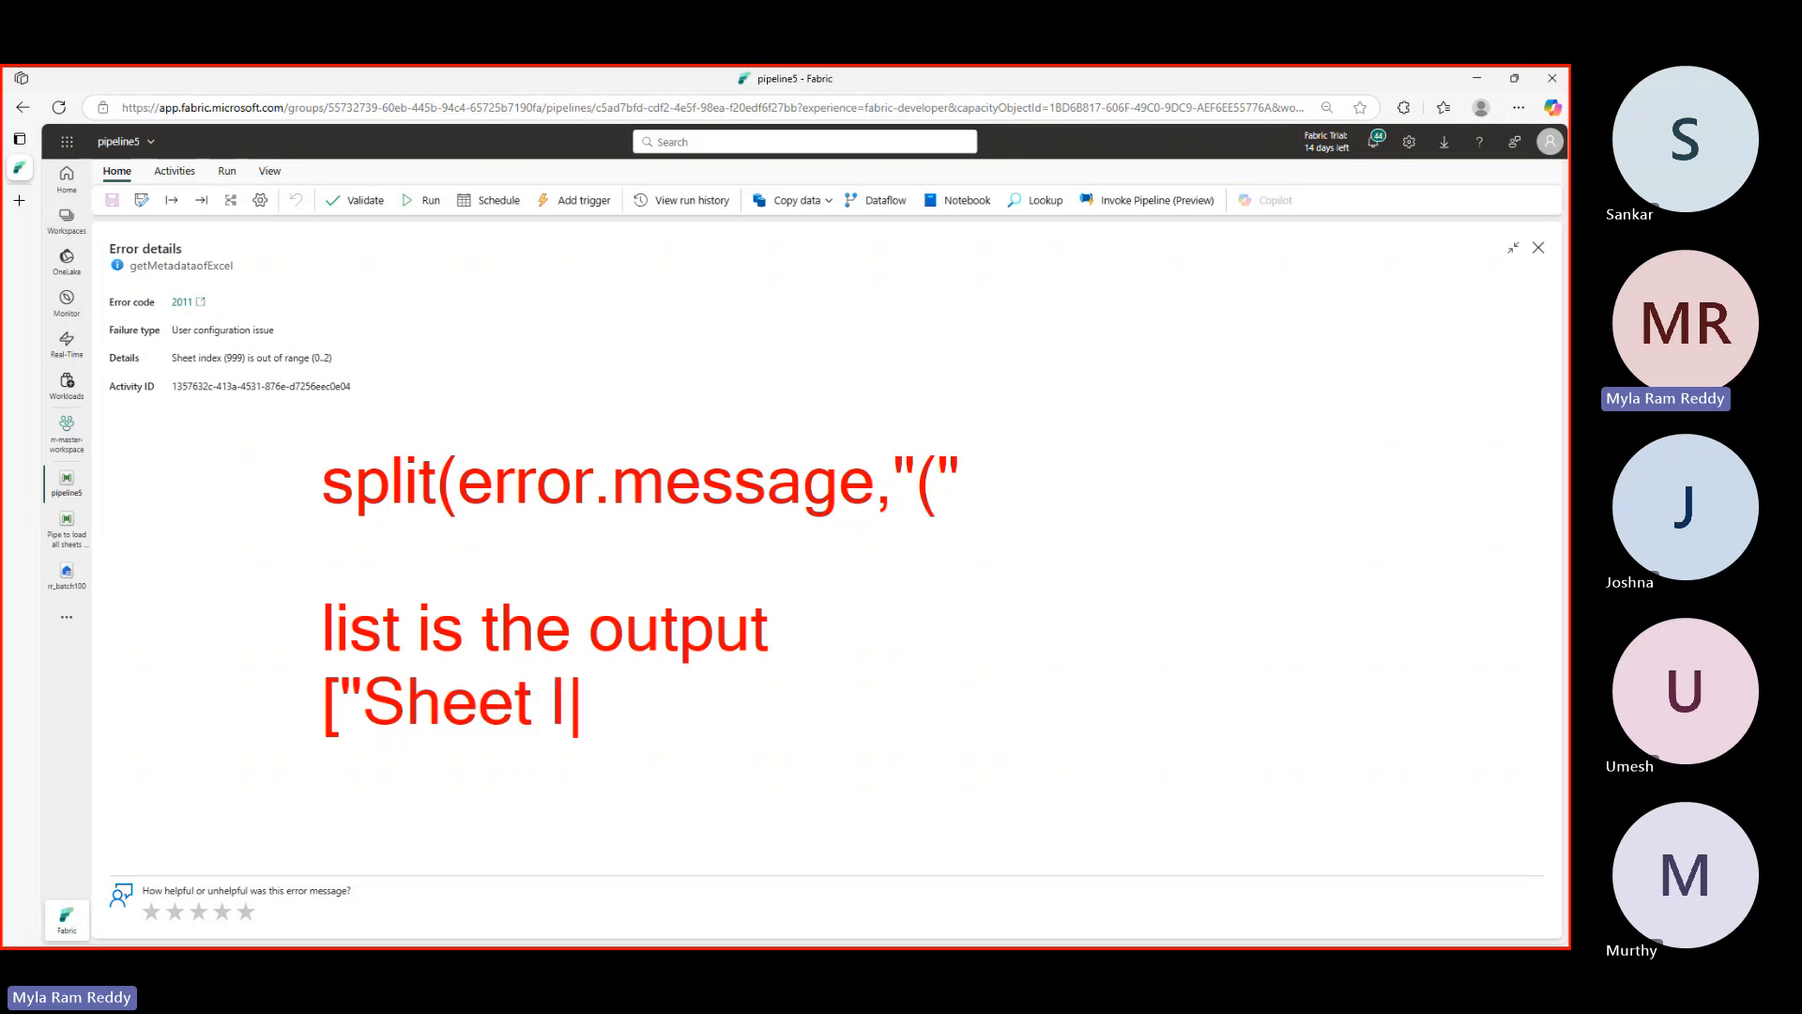
type("ndex")
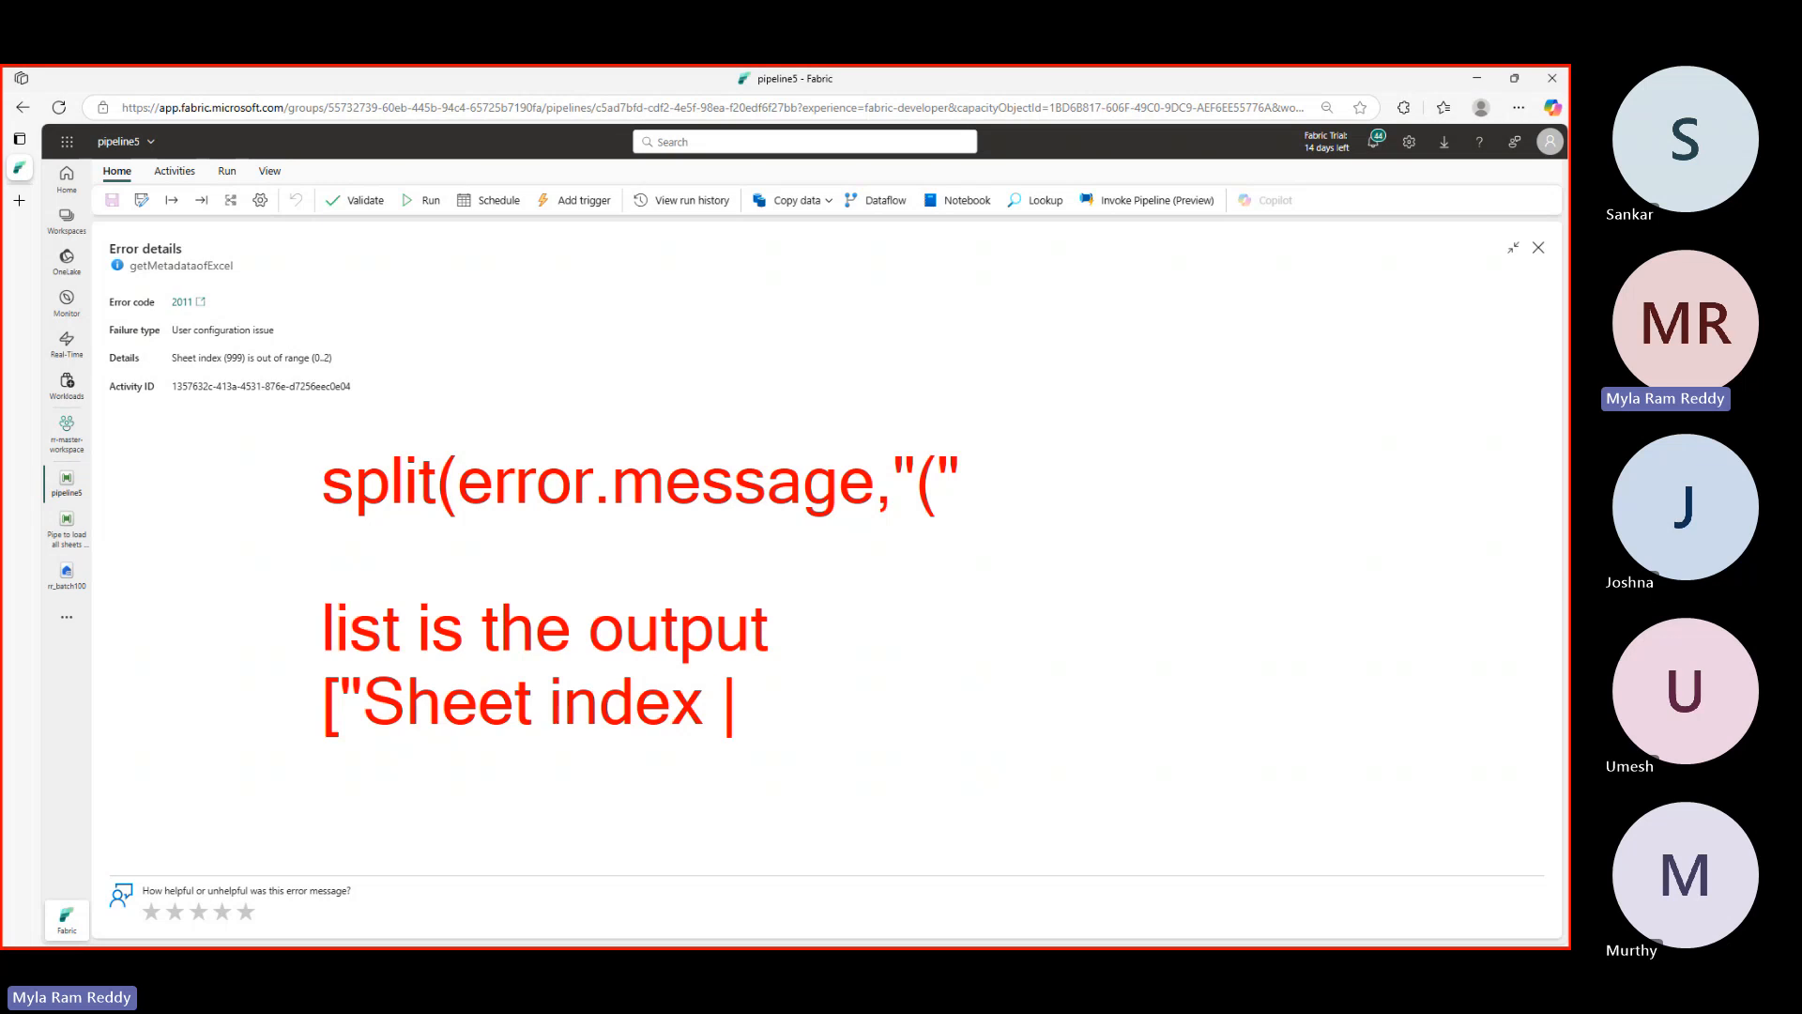
key("BackSpace")
type("\"]")
key("BackSpace")
type(",")
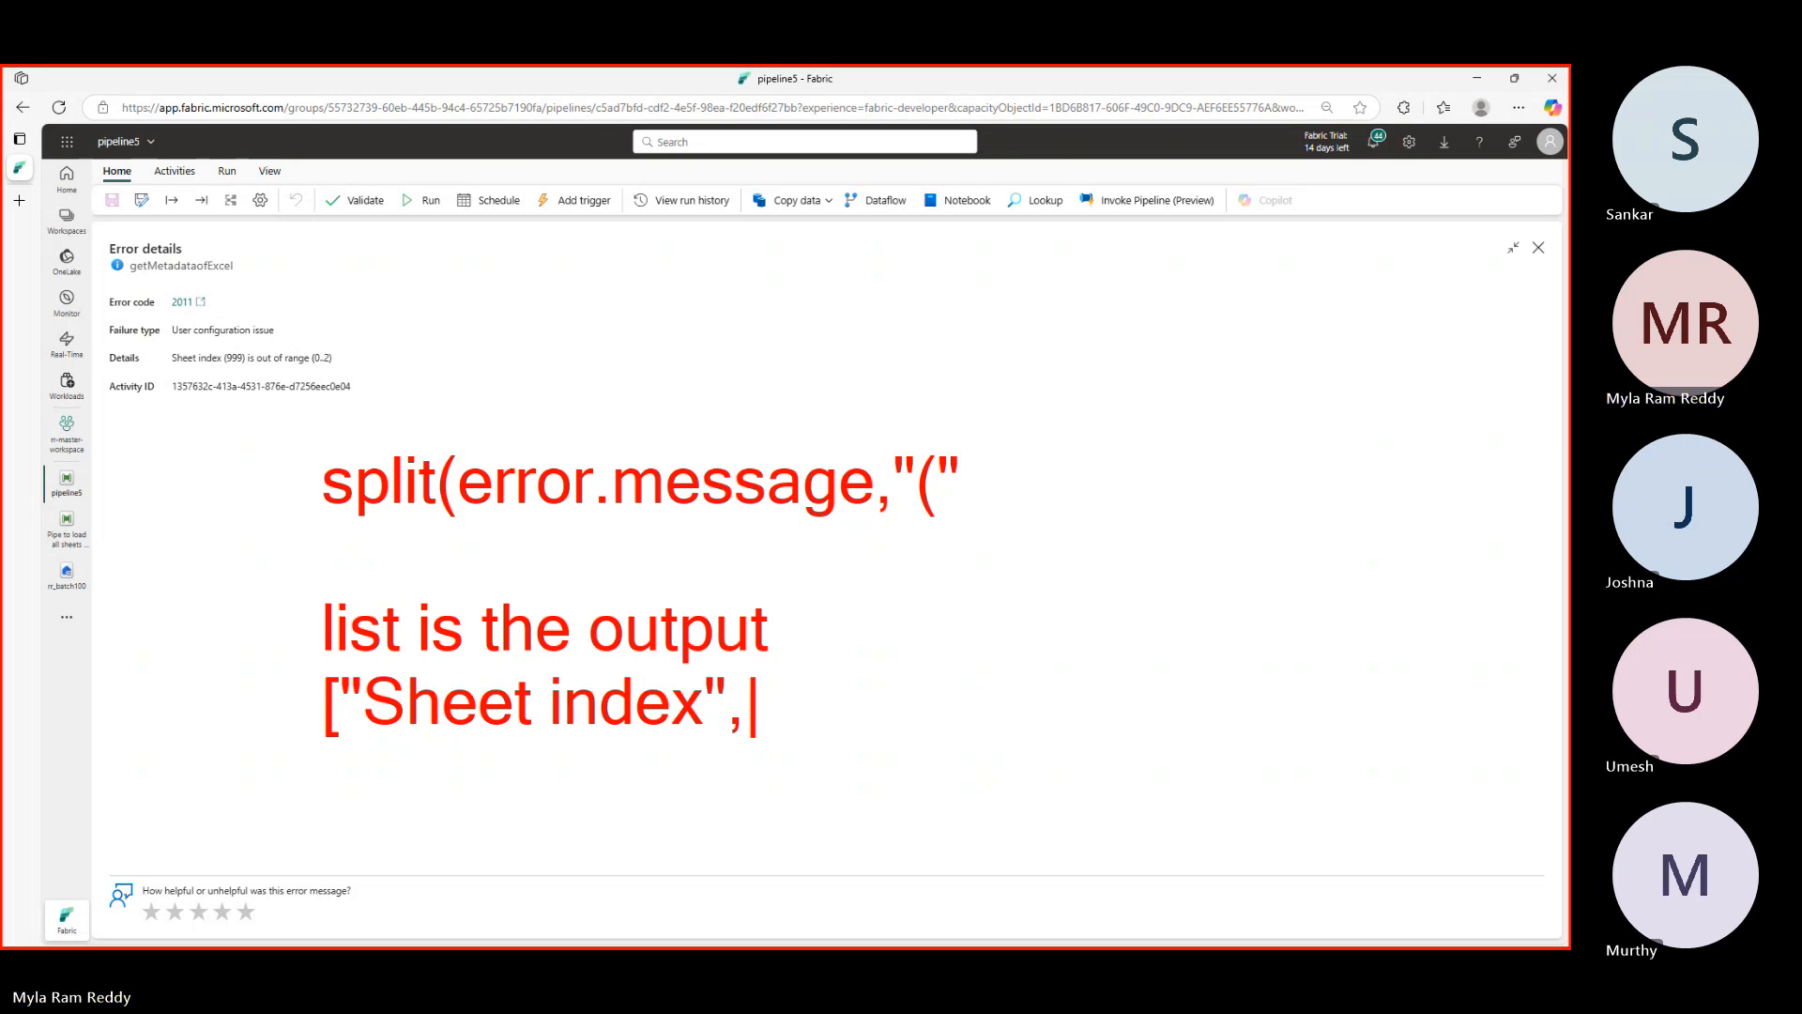
- Continue the annotated example list with the second element's text "999) is
type("999")
key("BackSpace")
key("BackSpace")
key("BackSpace")
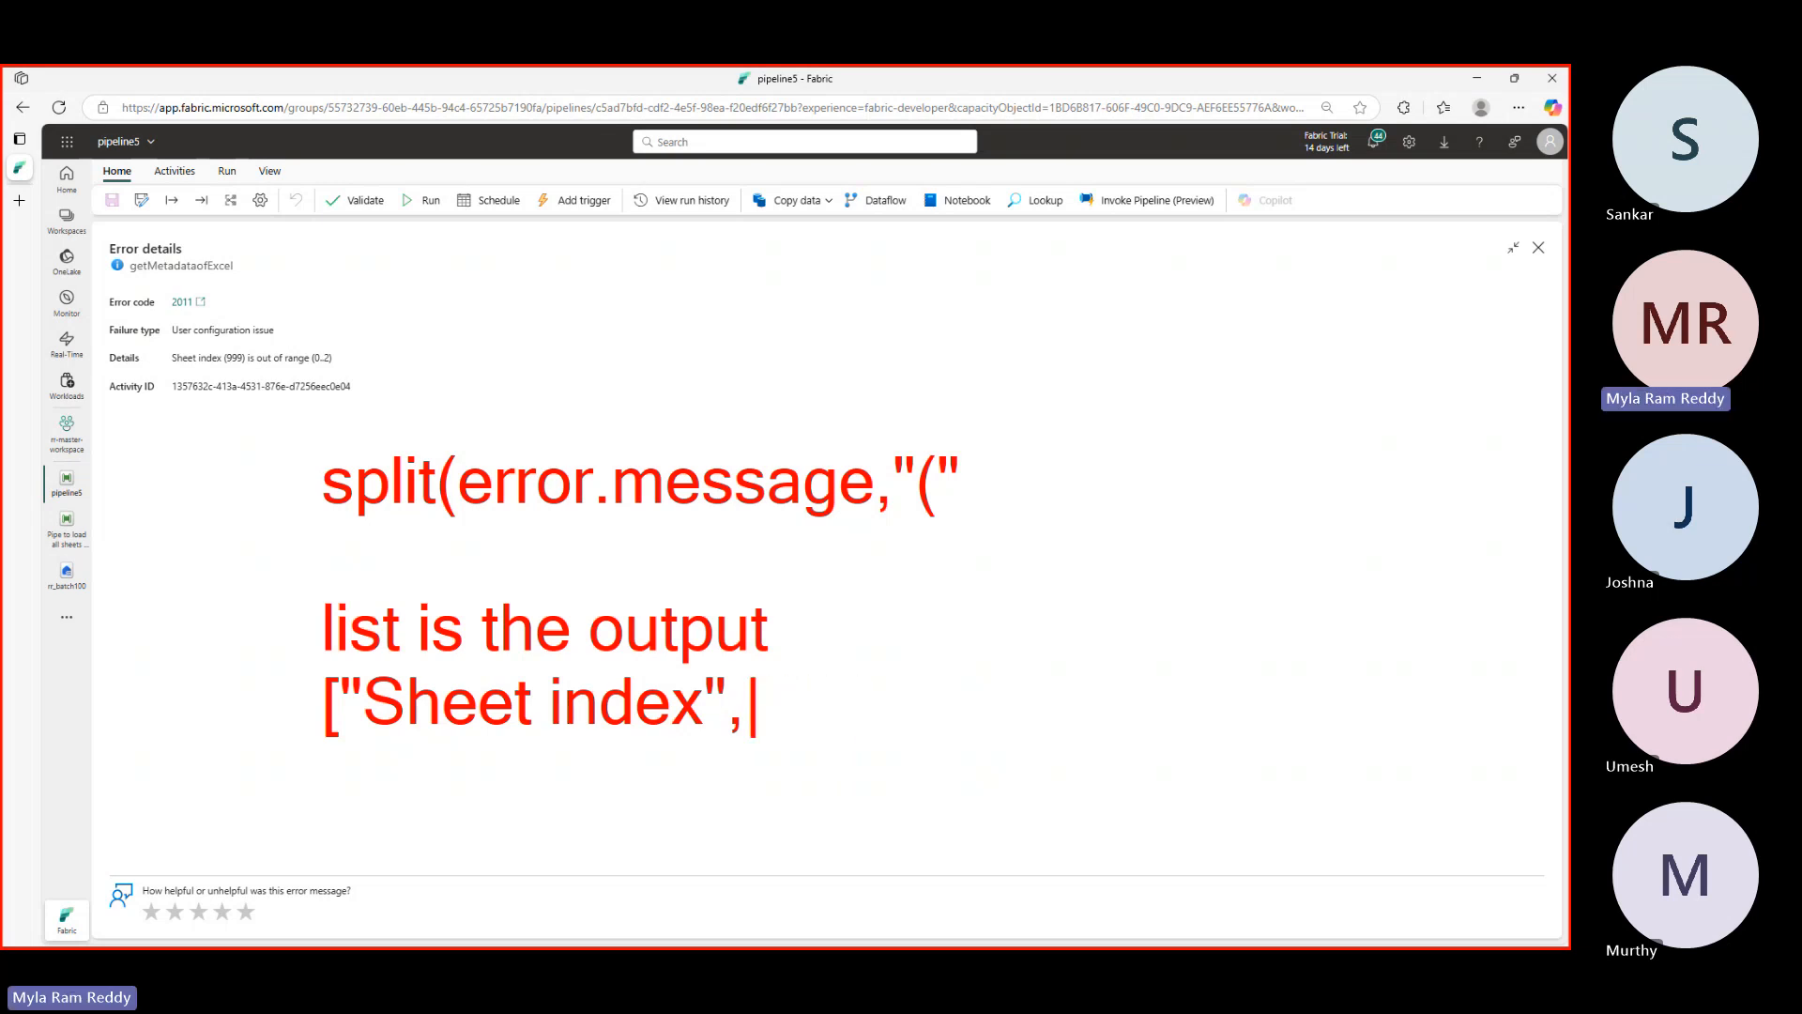
type("\"999")
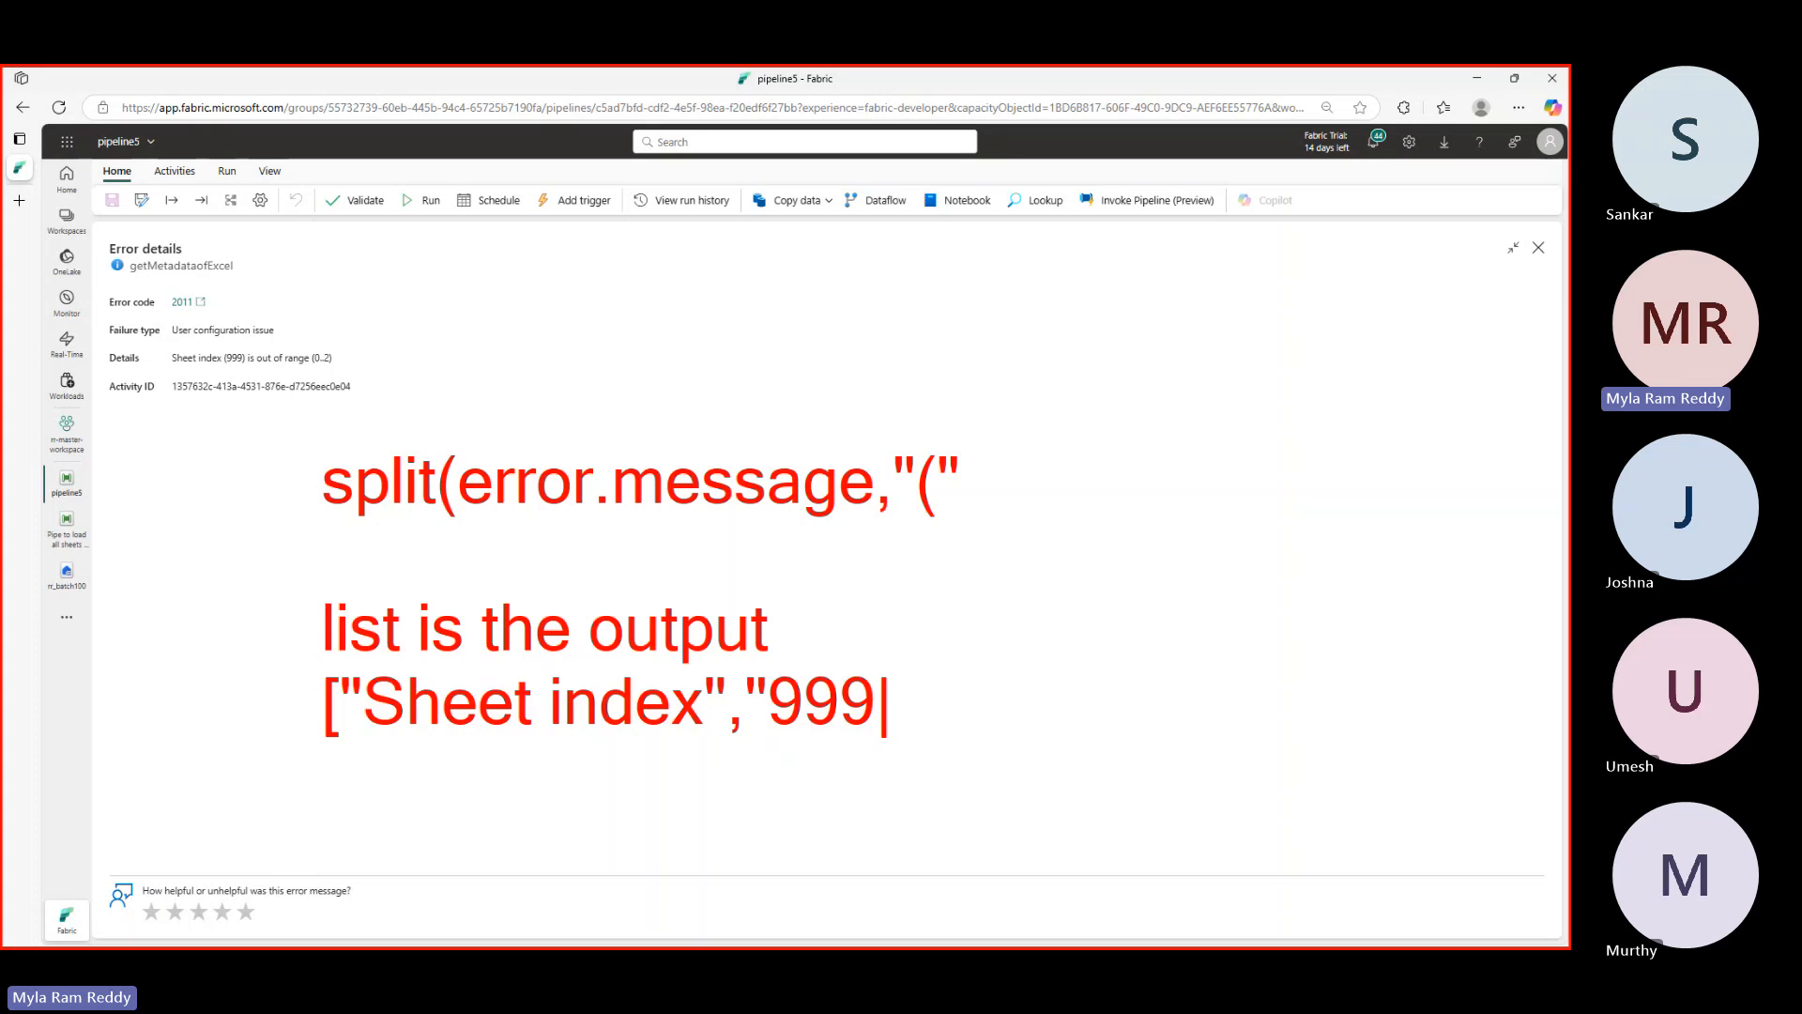
type(")")
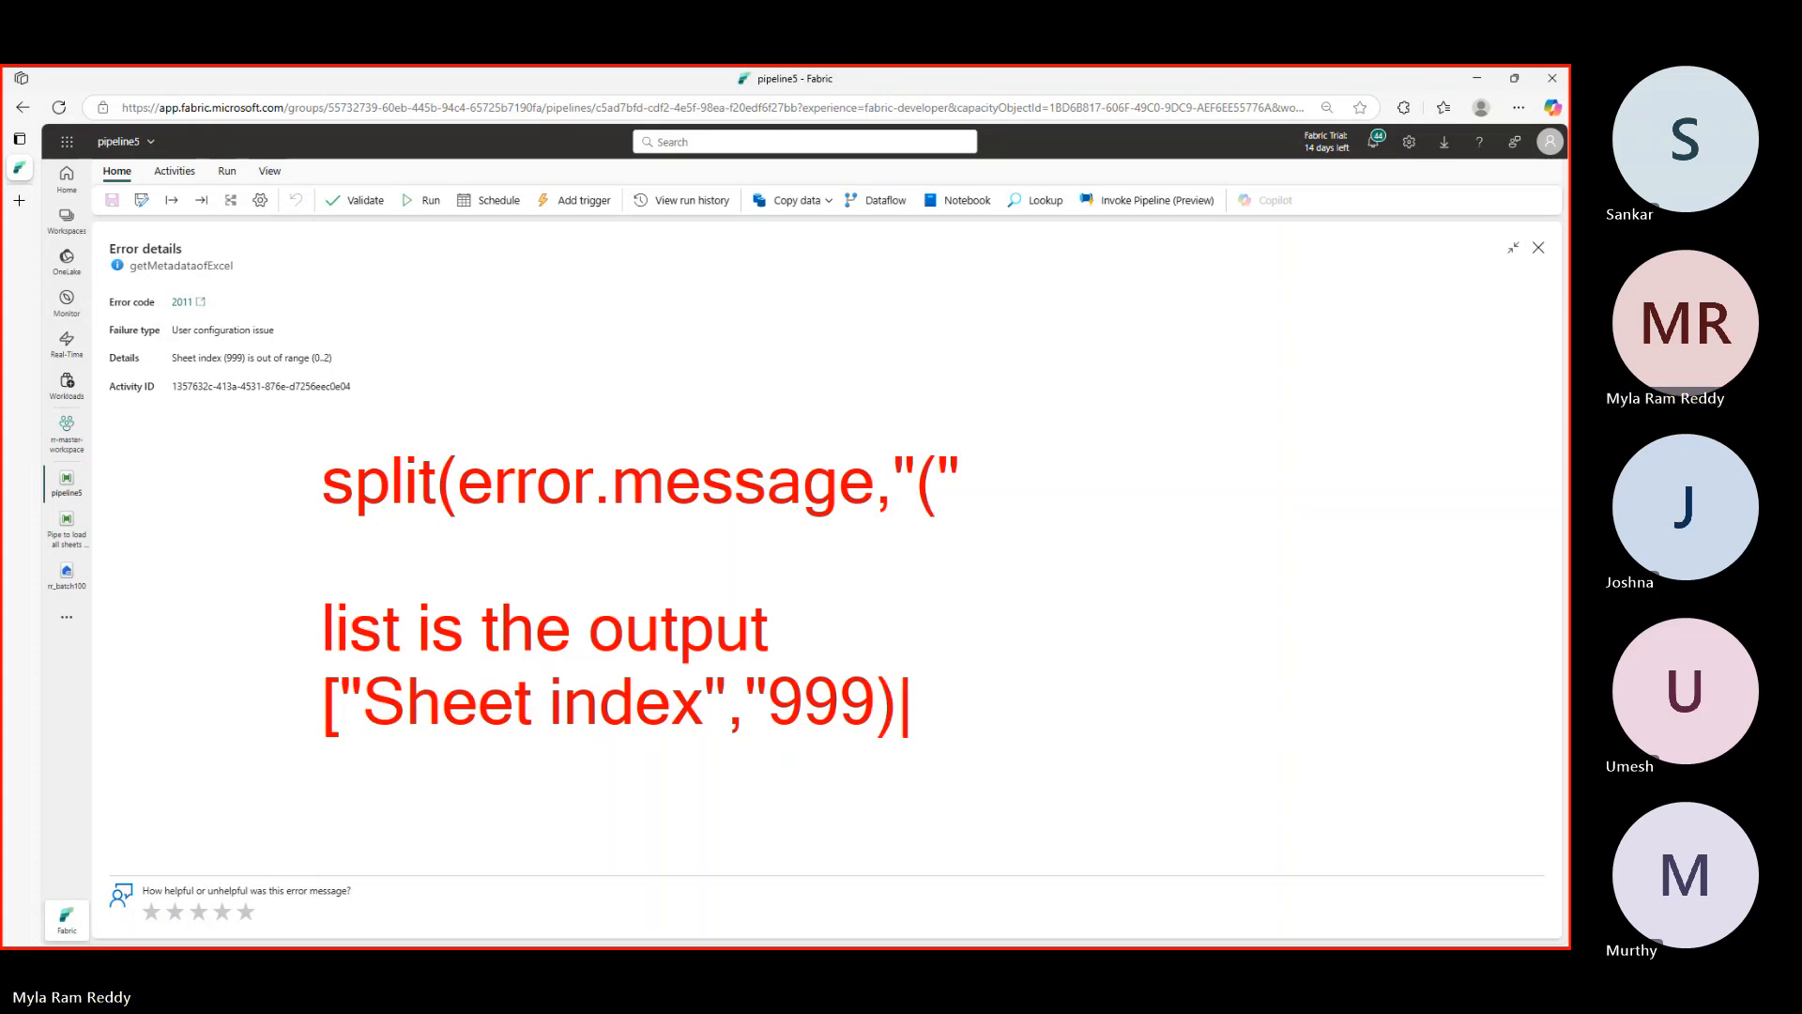
type(" is")
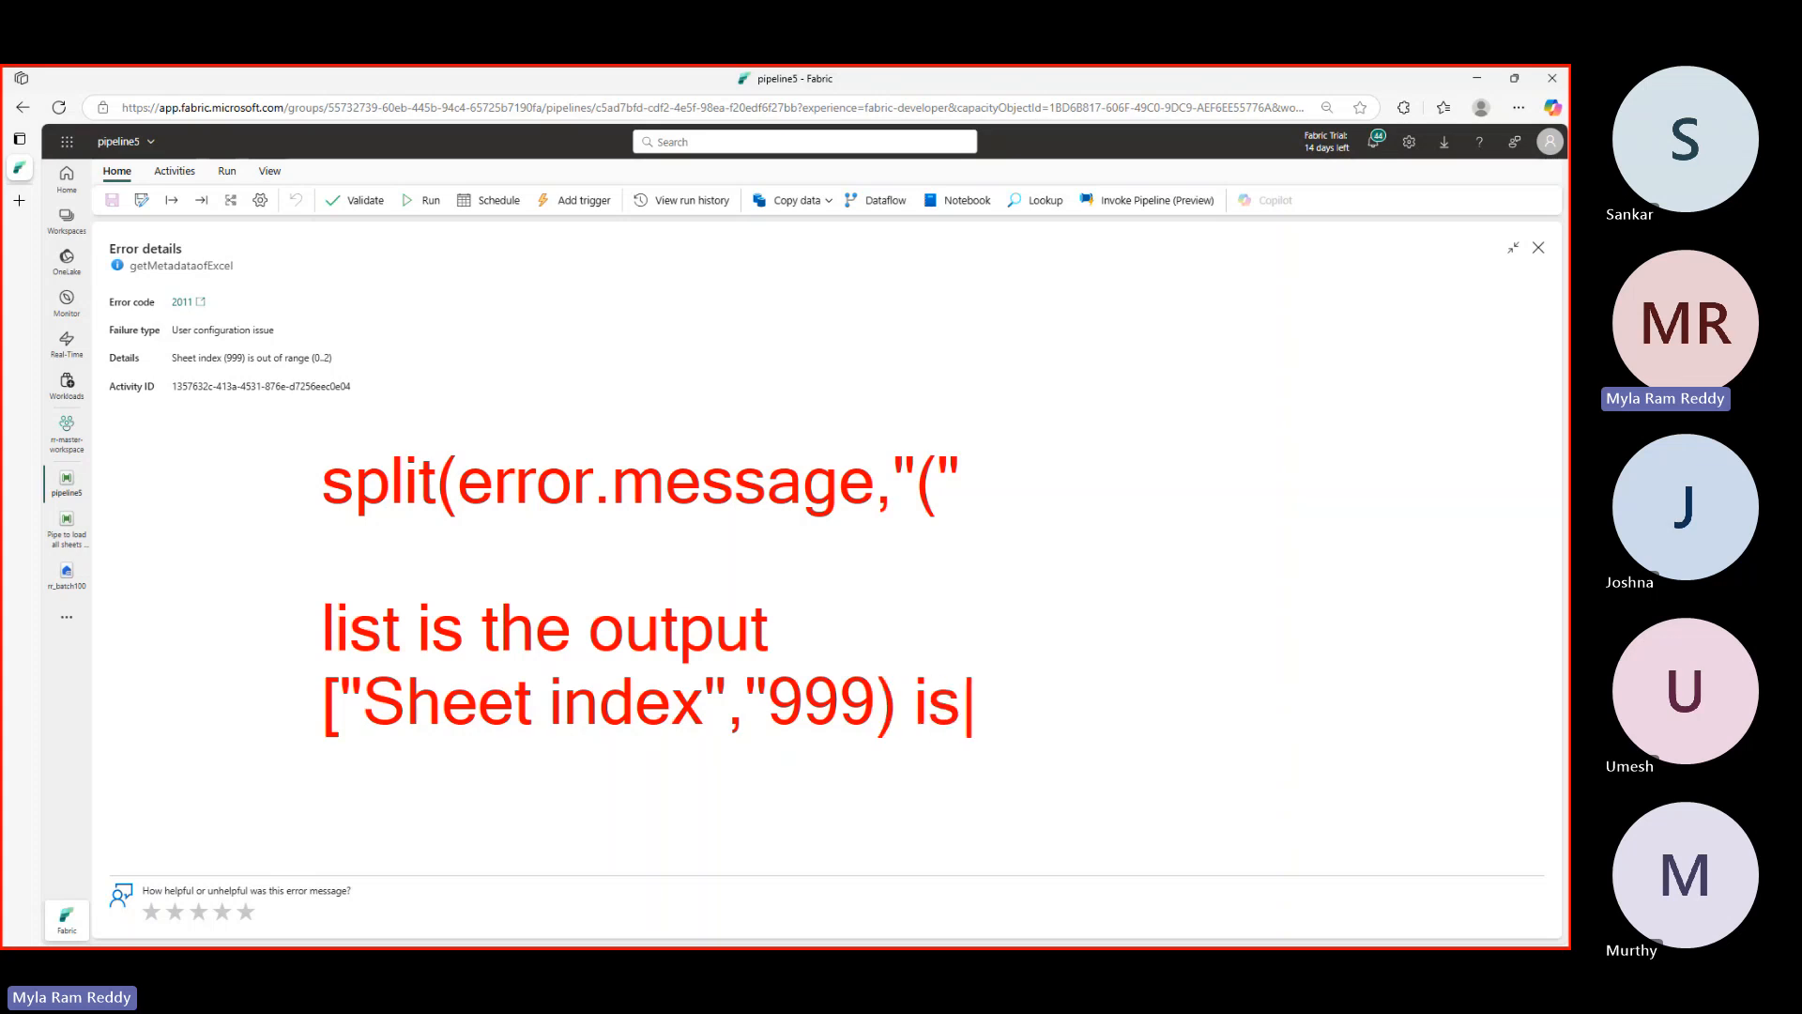
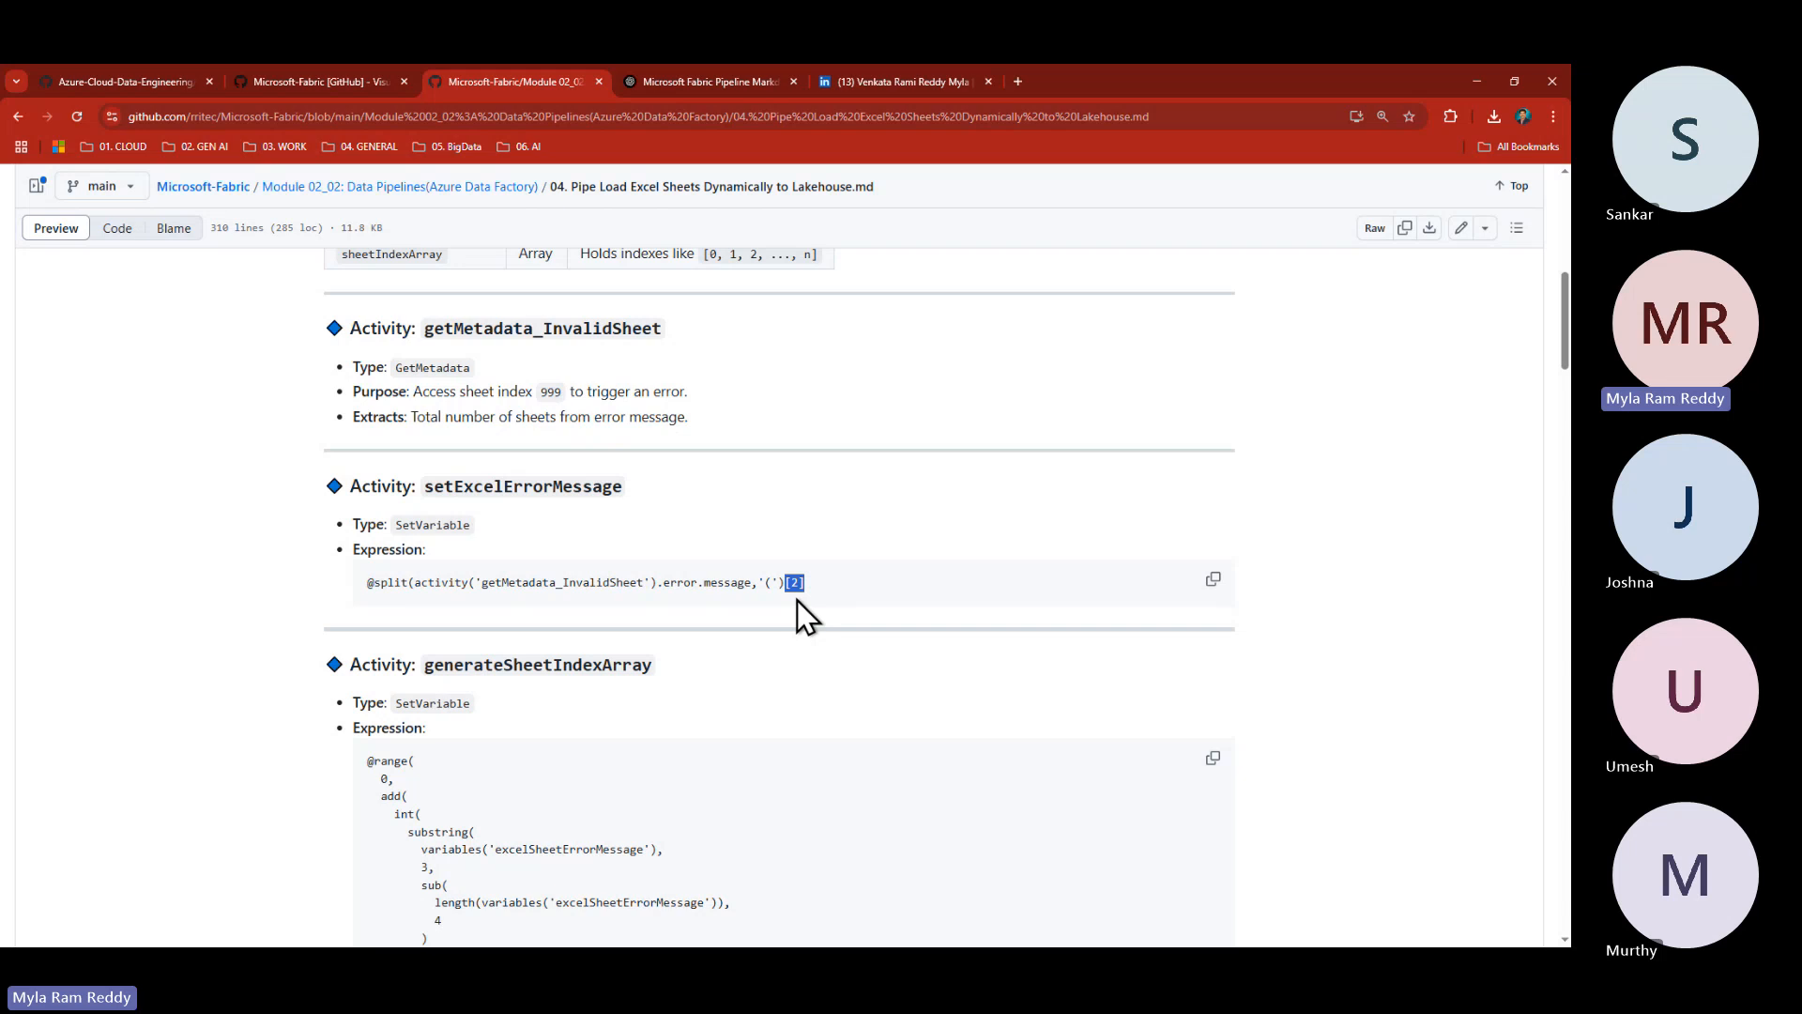
- Compare the setExcelErrorMessage split expression in the GitHub notes with the error details, and return to the Fabric pipeline
key("alt+Tab")
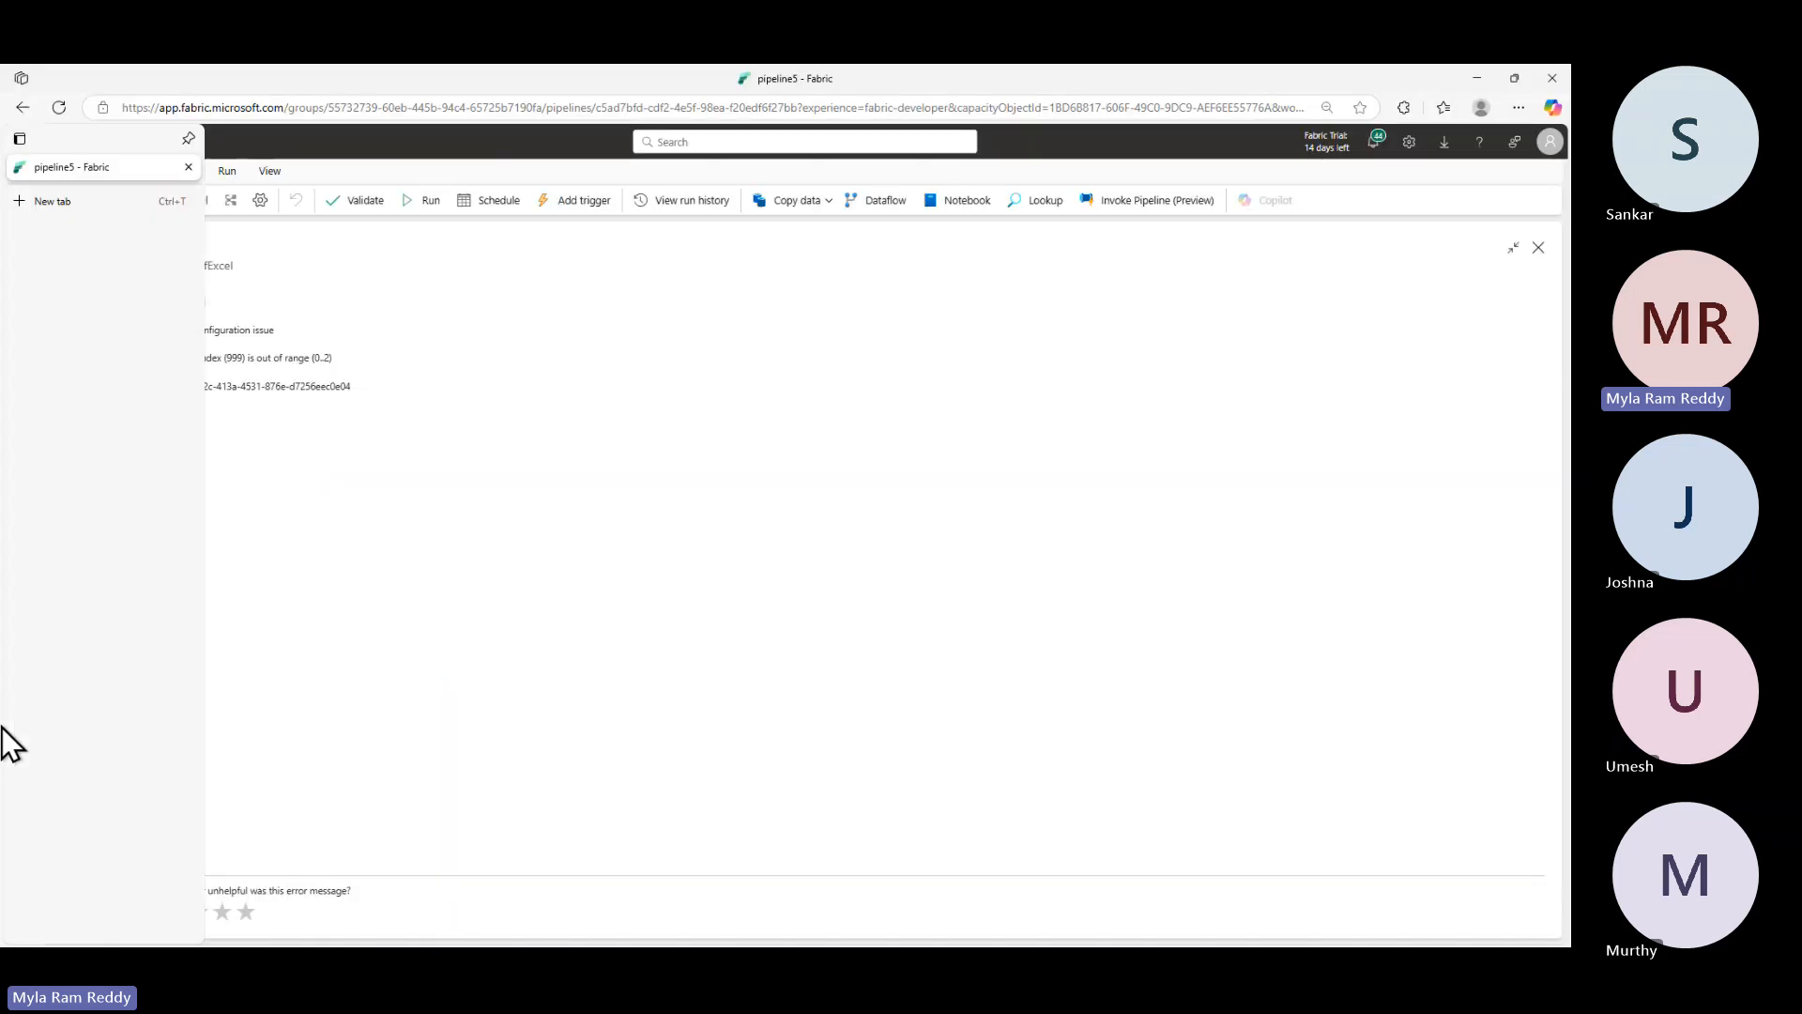
key("alt+Tab")
left_click(1211, 580)
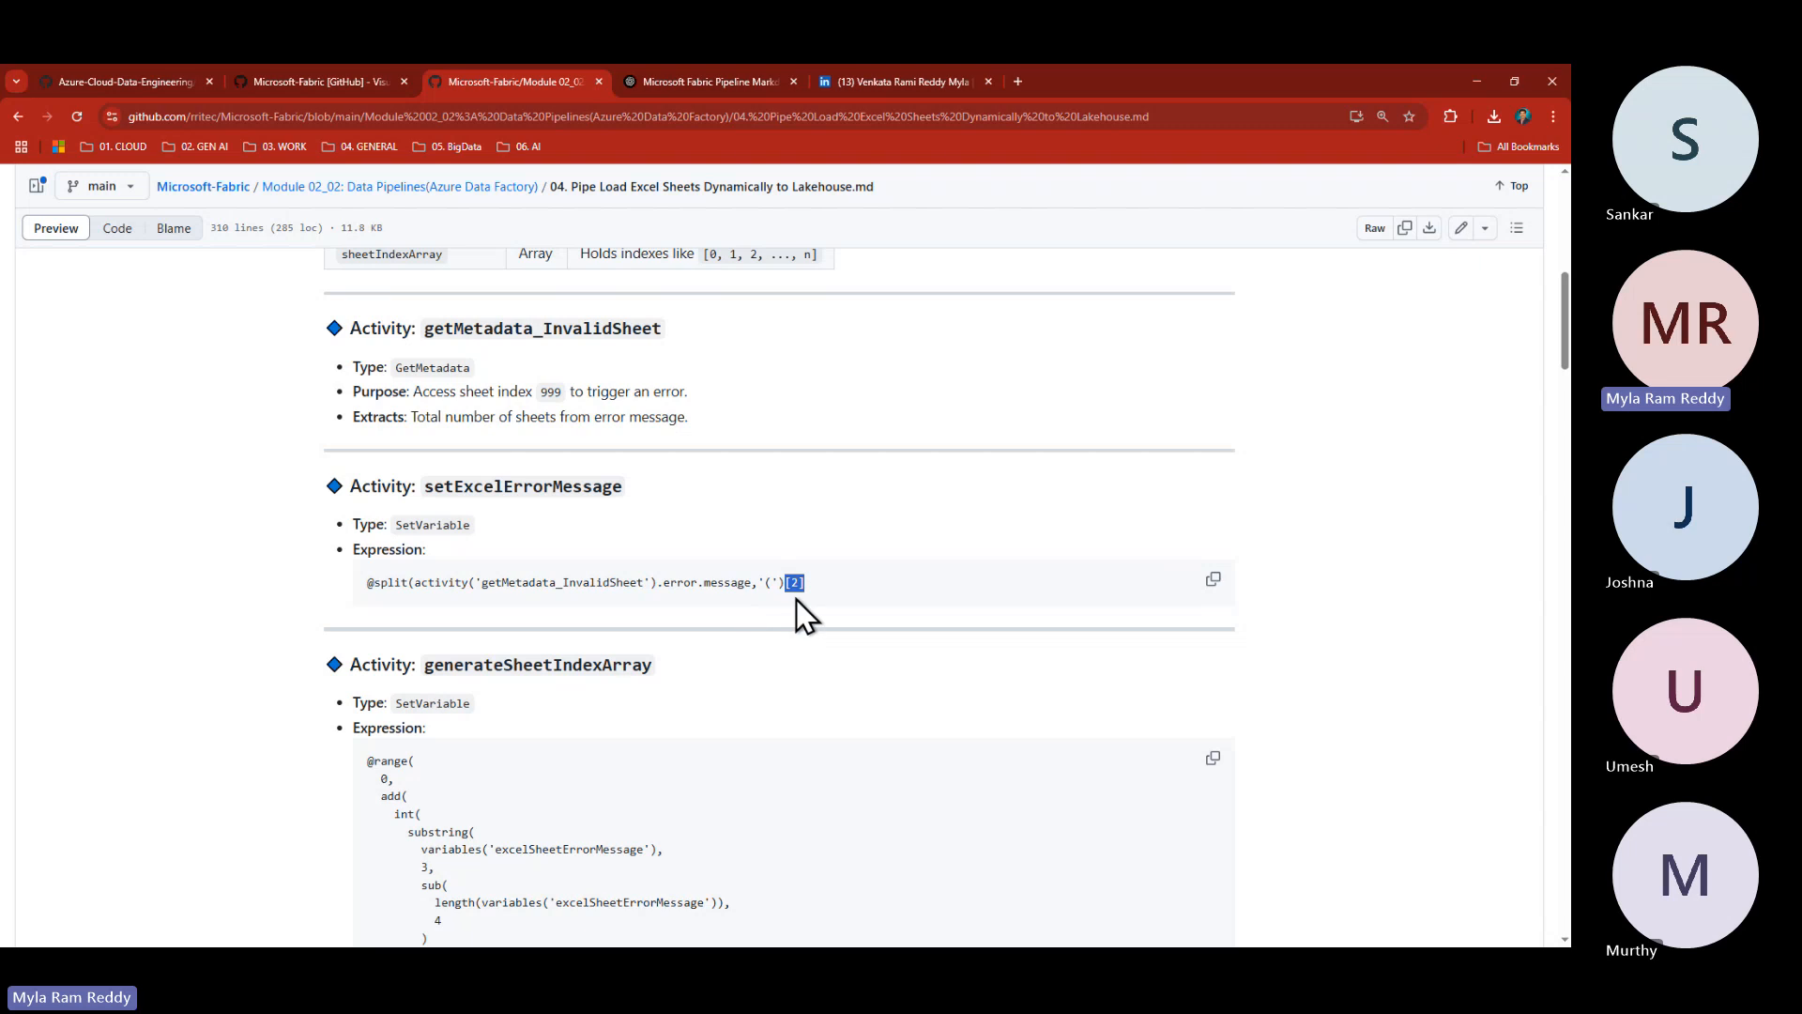
key("alt+Tab")
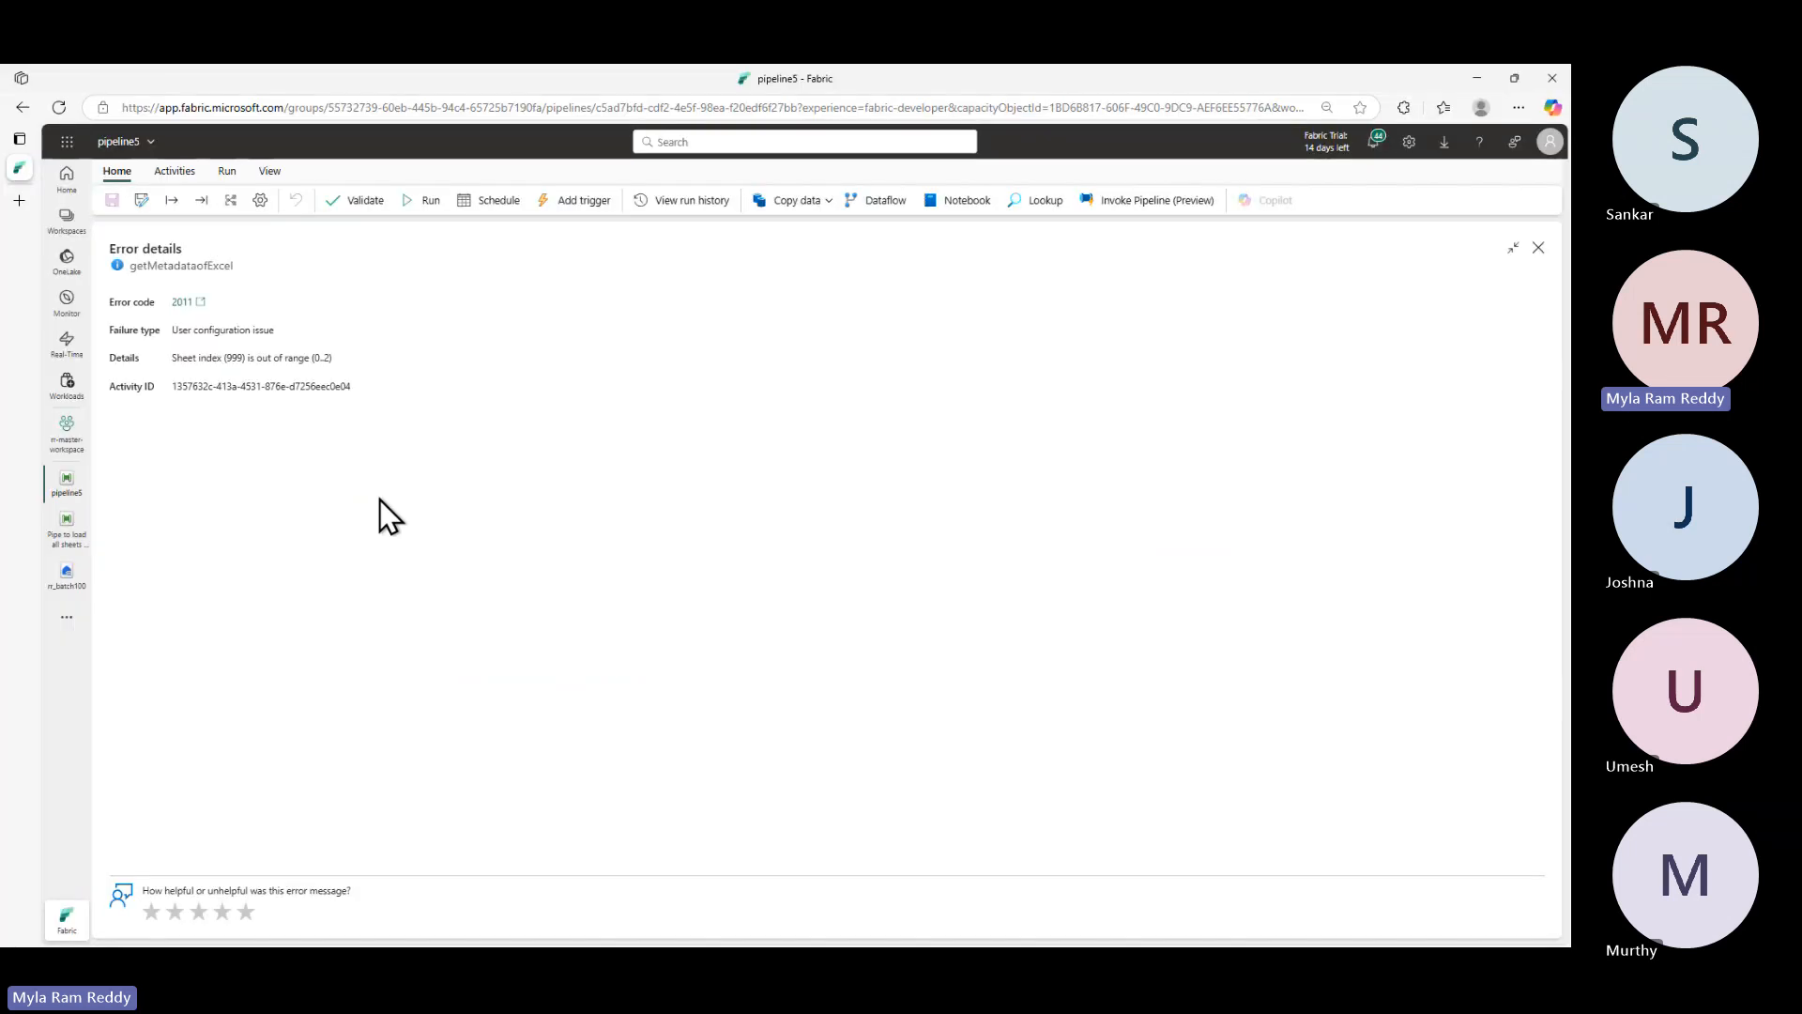
- Close the error details and add a Set variable activity beside getMetadataofExcel on the pipeline canvas
left_click(1538, 248)
left_click_drag(293, 360, 250, 331)
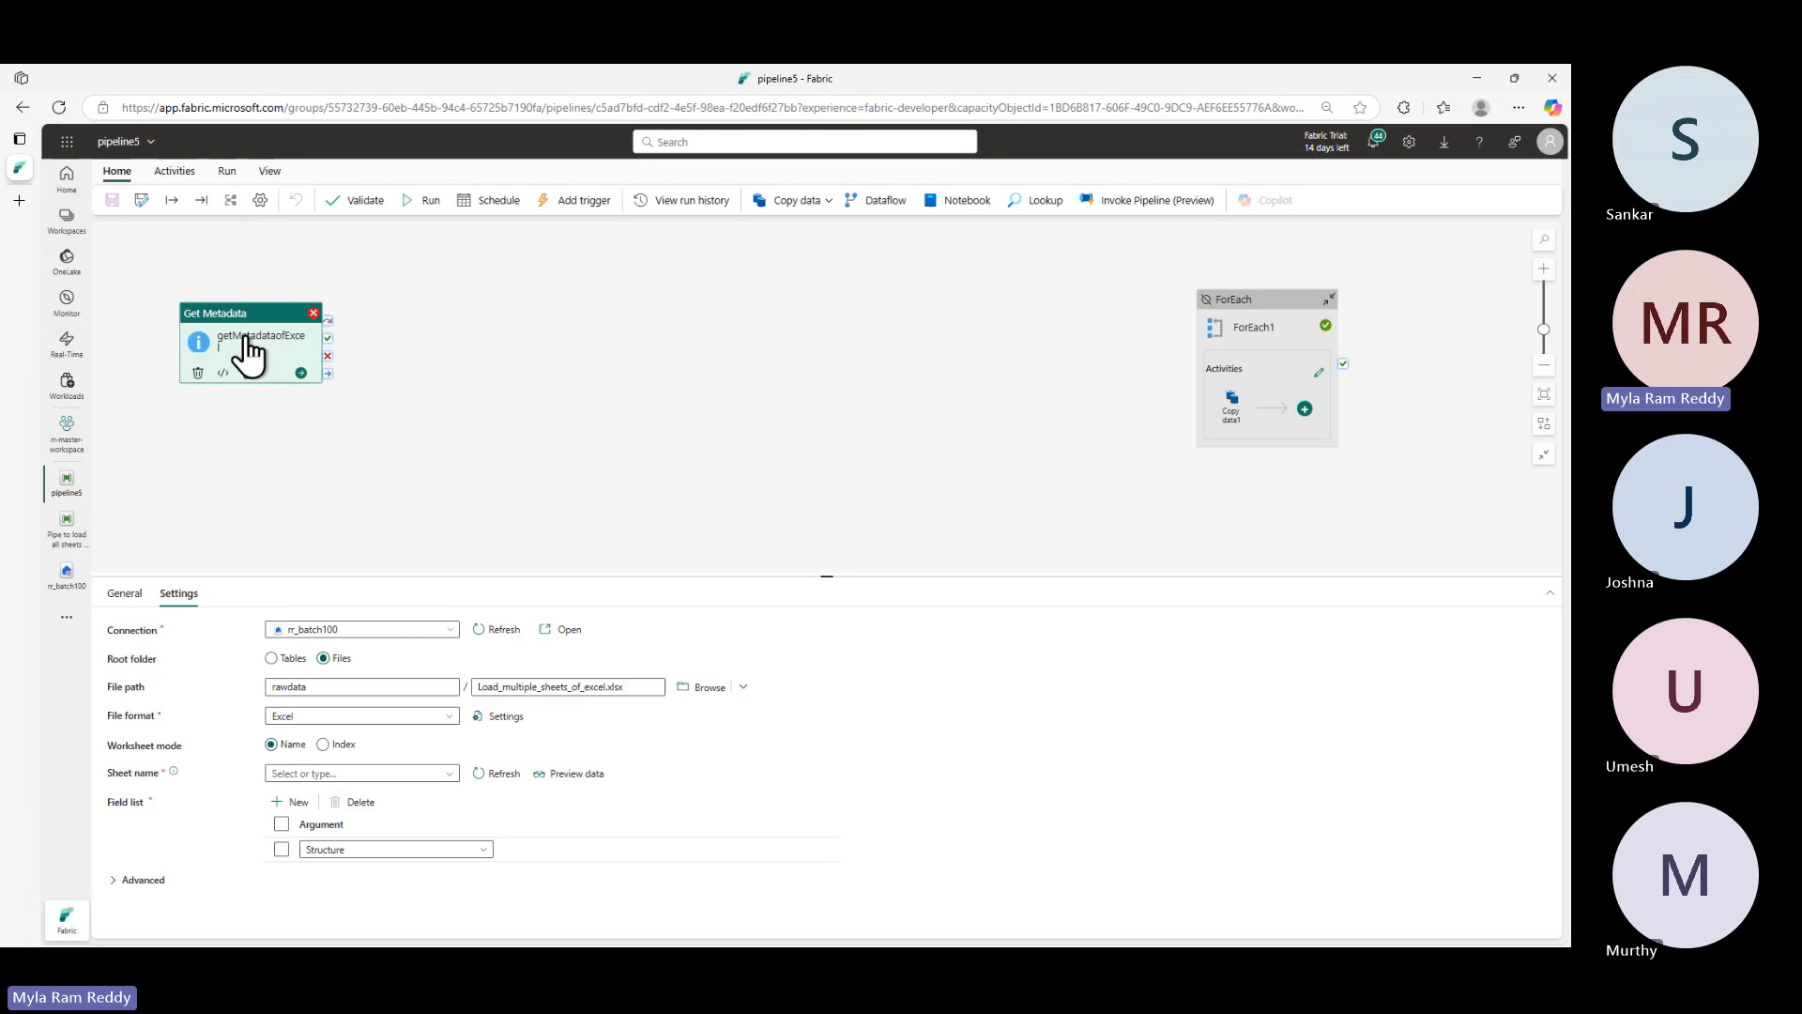
left_click(185, 171)
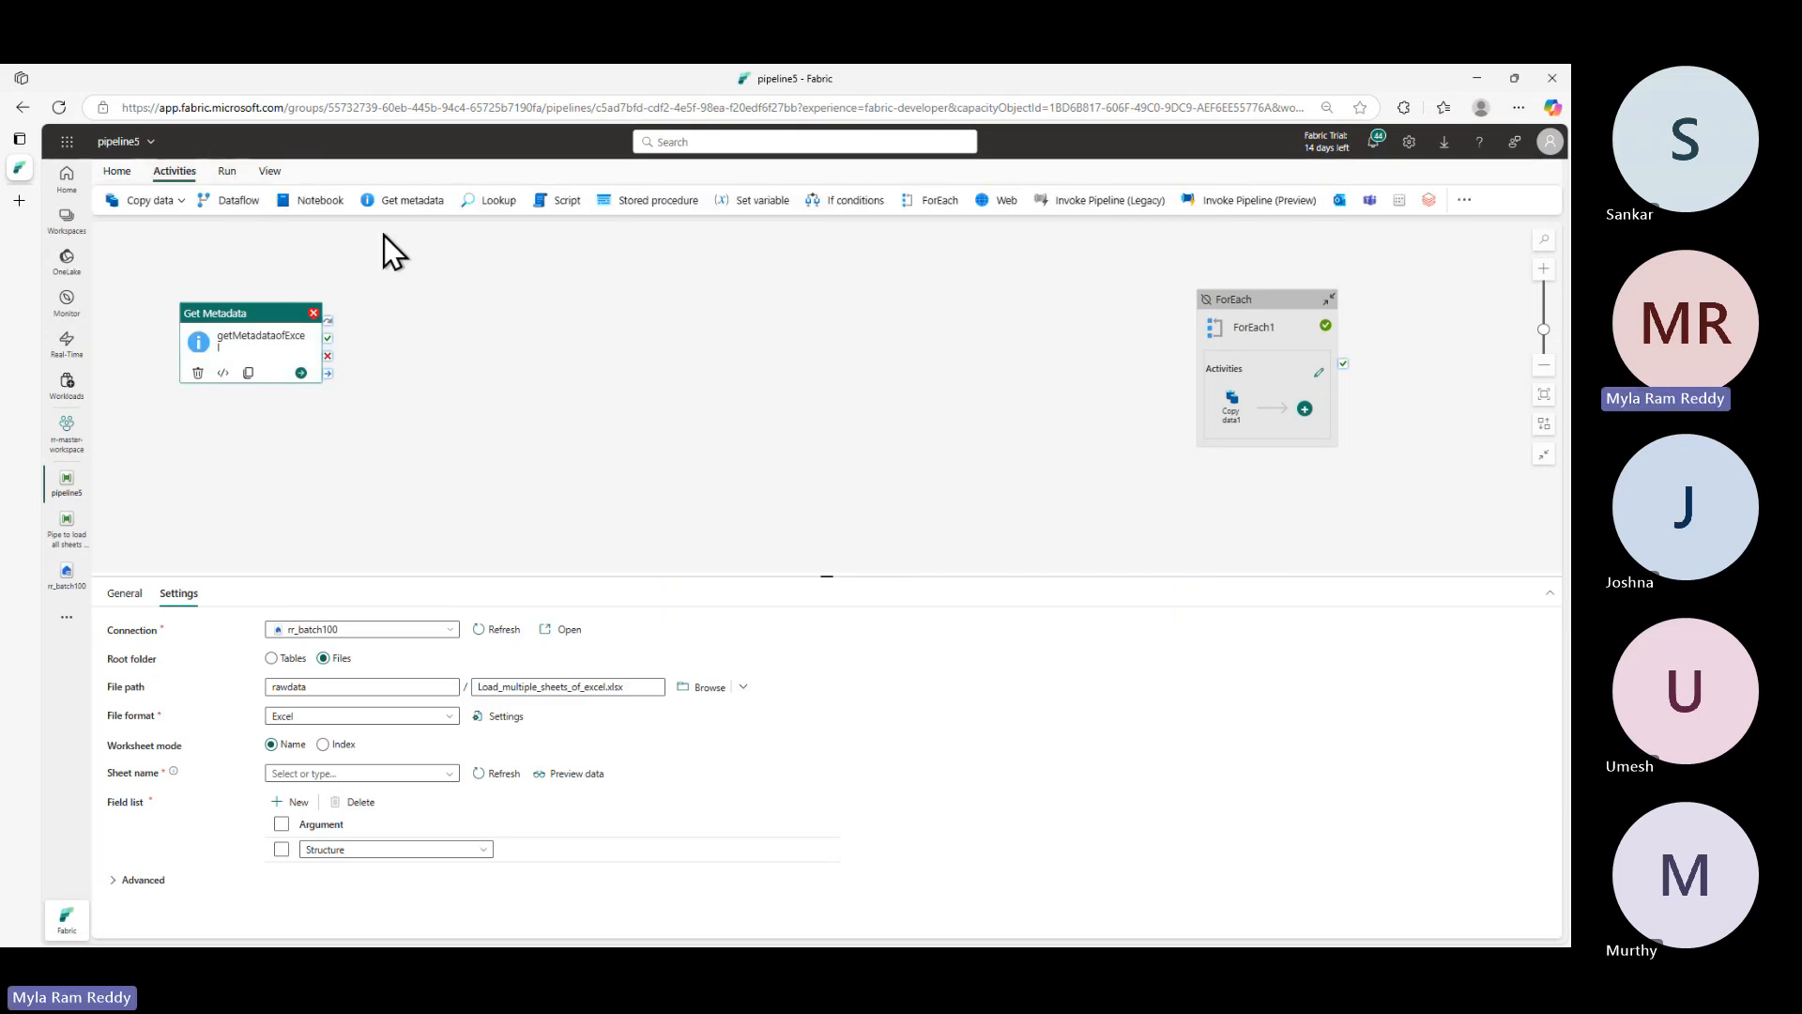
left_click(774, 203)
left_click_drag(441, 324, 508, 335)
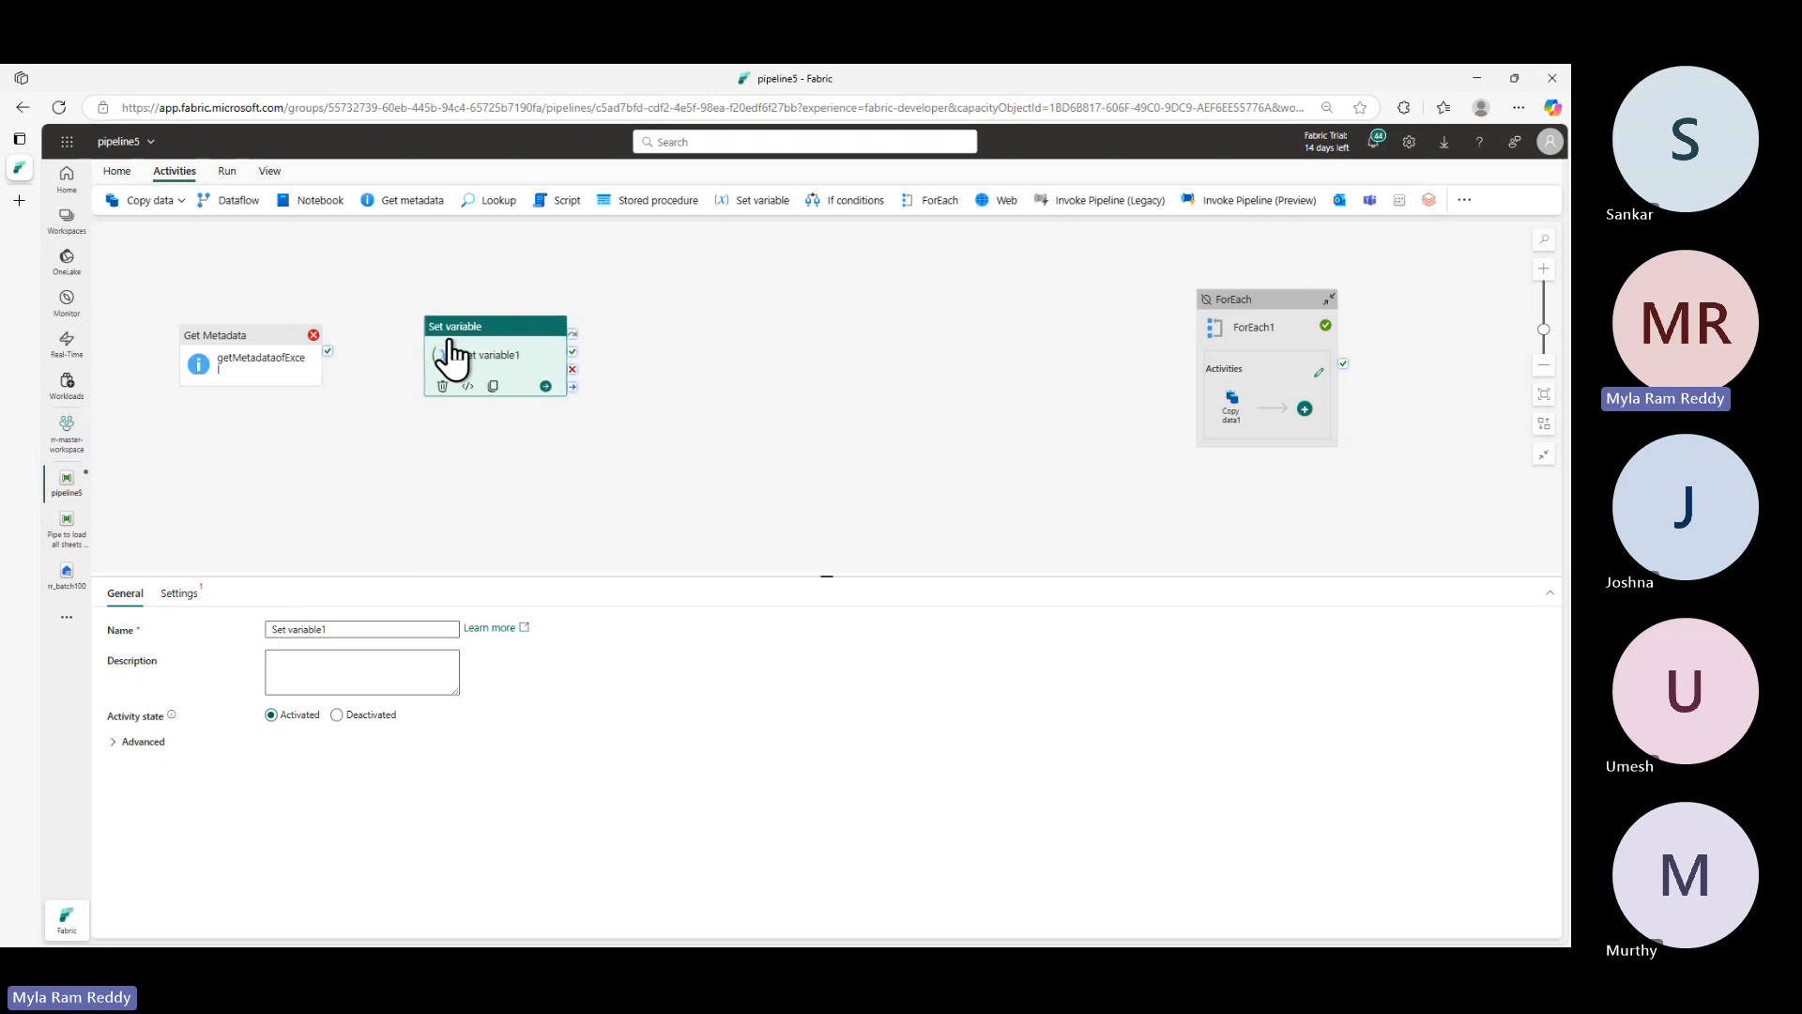
- Connect the on-failure output of getMetadataofExcel to the Set variable activity
left_click(275, 364)
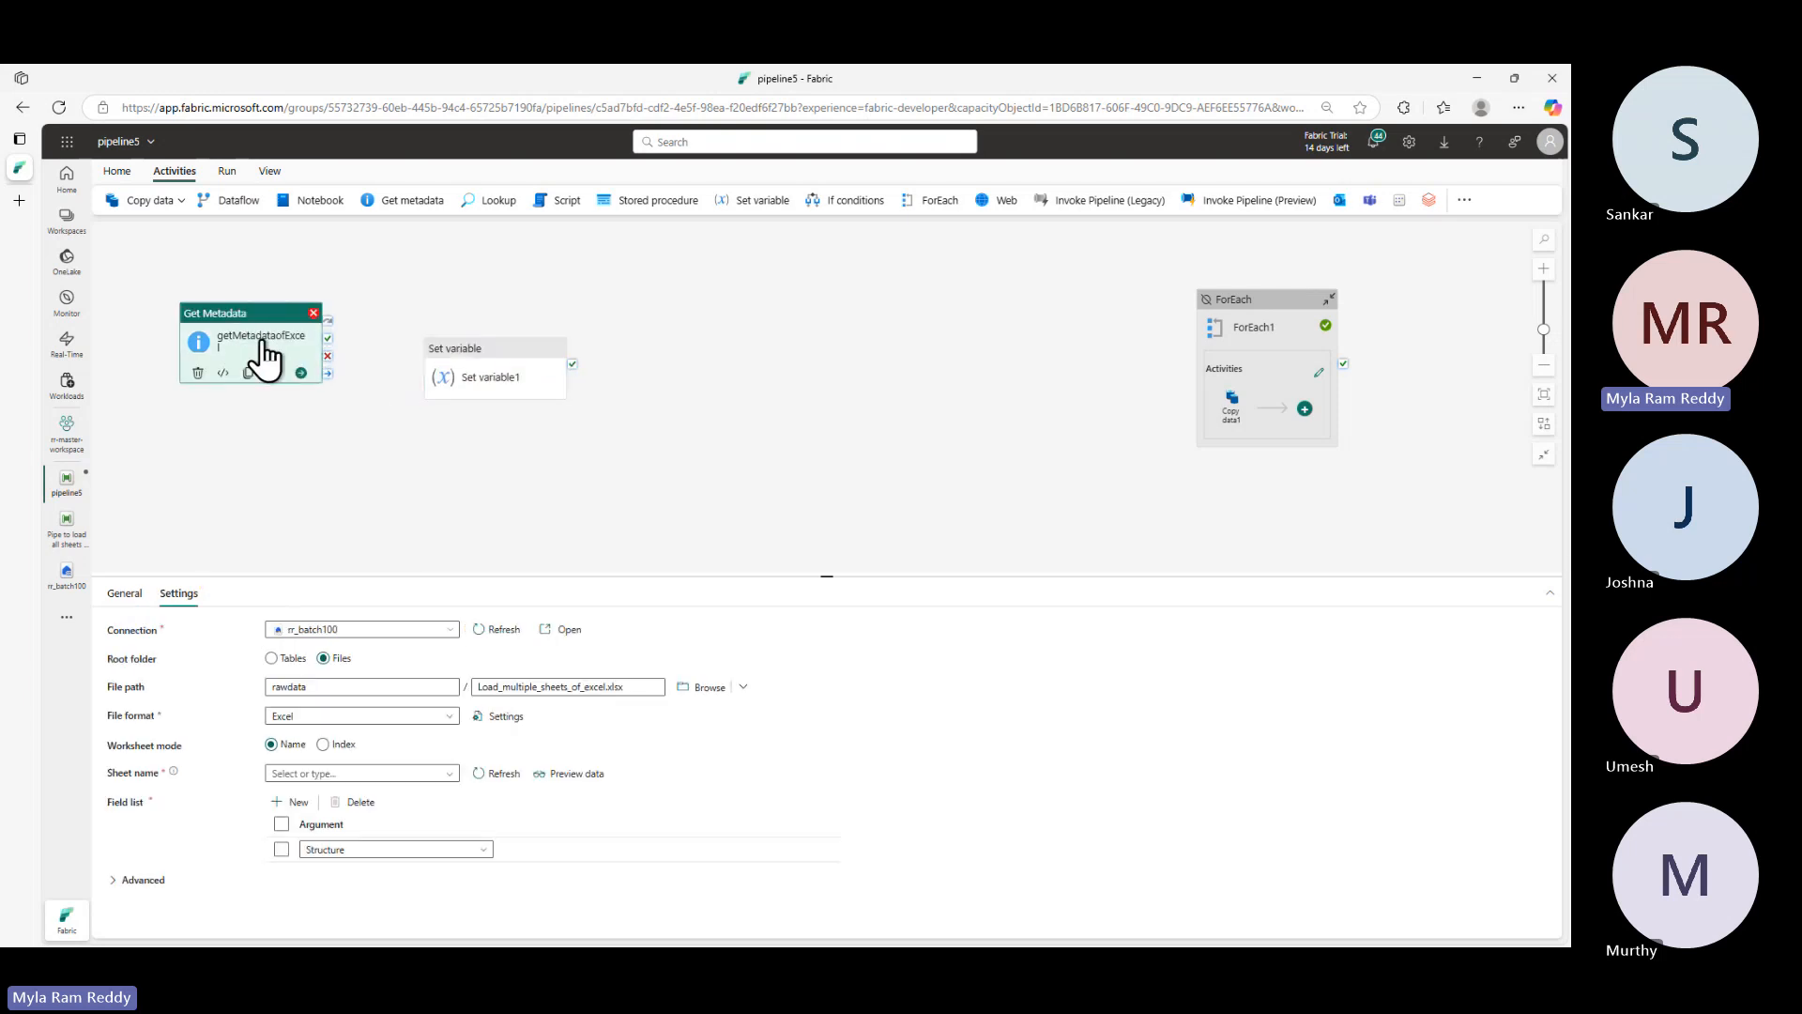
mouse_move(331, 358)
left_mouse_down()
mouse_move(385, 396)
mouse_move(418, 466)
mouse_move(774, 492)
mouse_move(647, 532)
mouse_move(450, 459)
mouse_move(870, 397)
mouse_move(434, 480)
mouse_move(770, 492)
mouse_move(352, 444)
mouse_move(467, 385)
left_mouse_up()
left_click(338, 373)
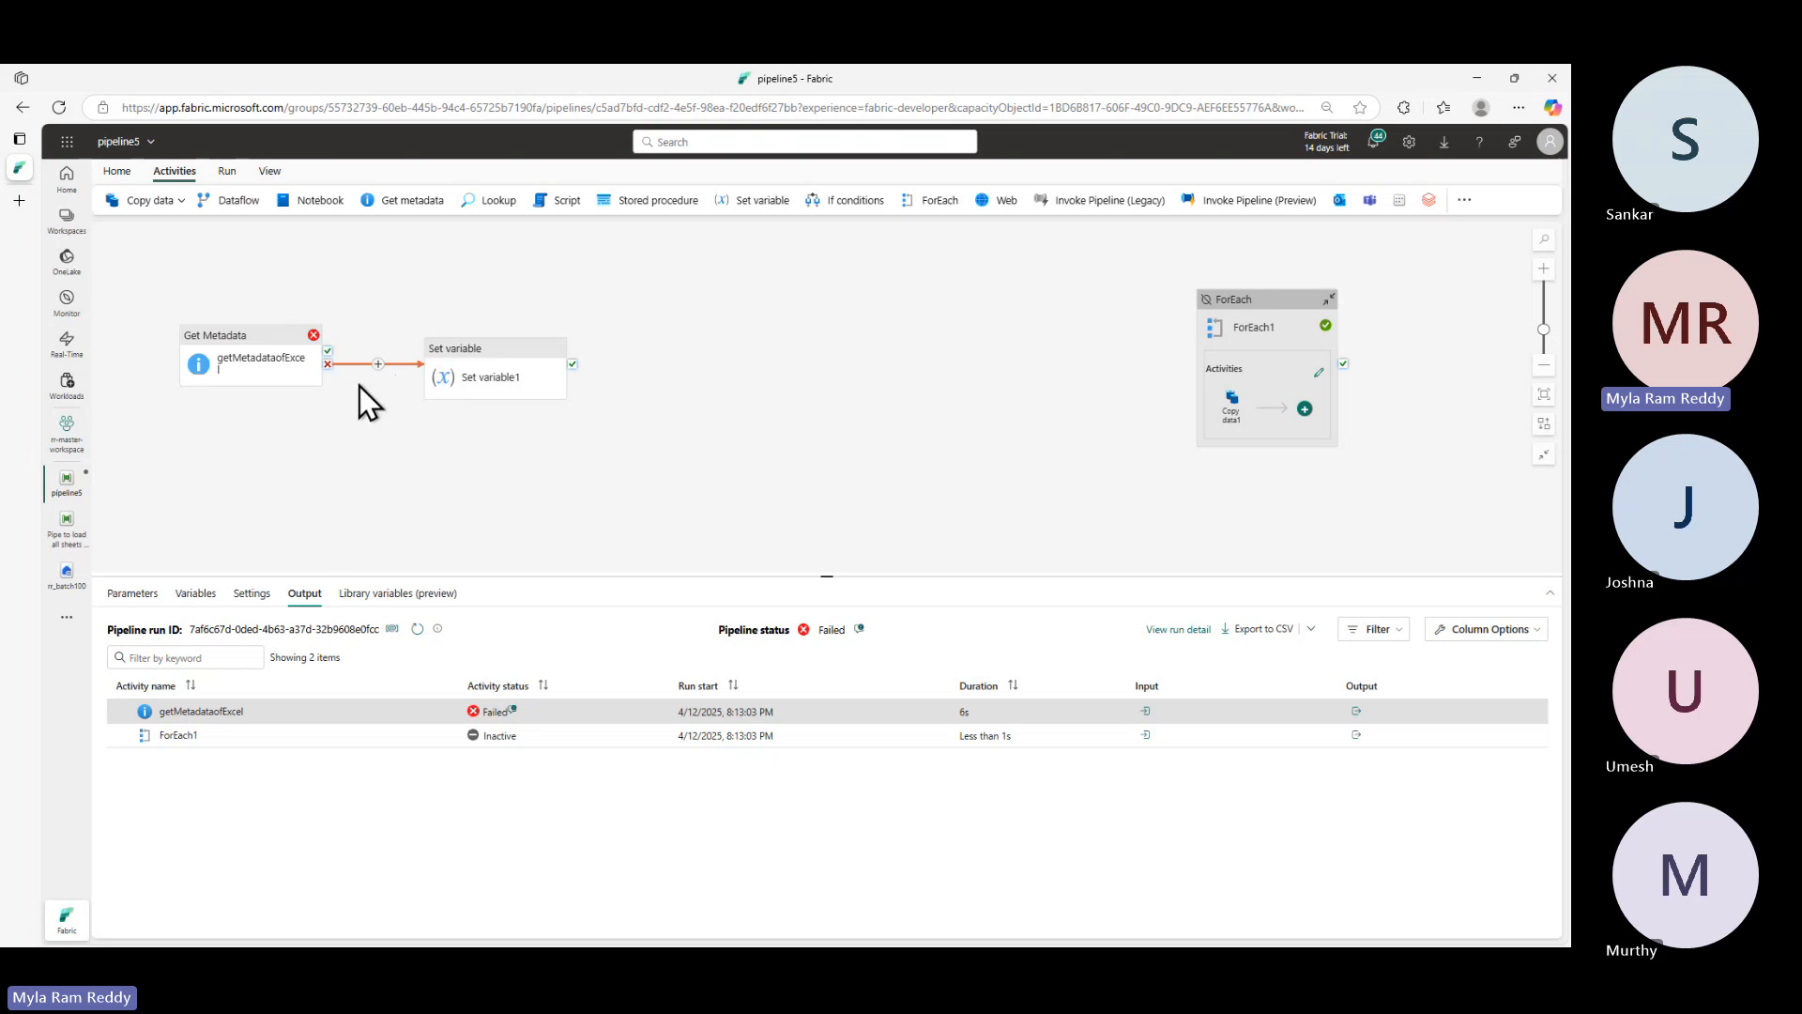
- Rename the Set variable activity to getErrorMsg and copy its name
left_click(475, 362)
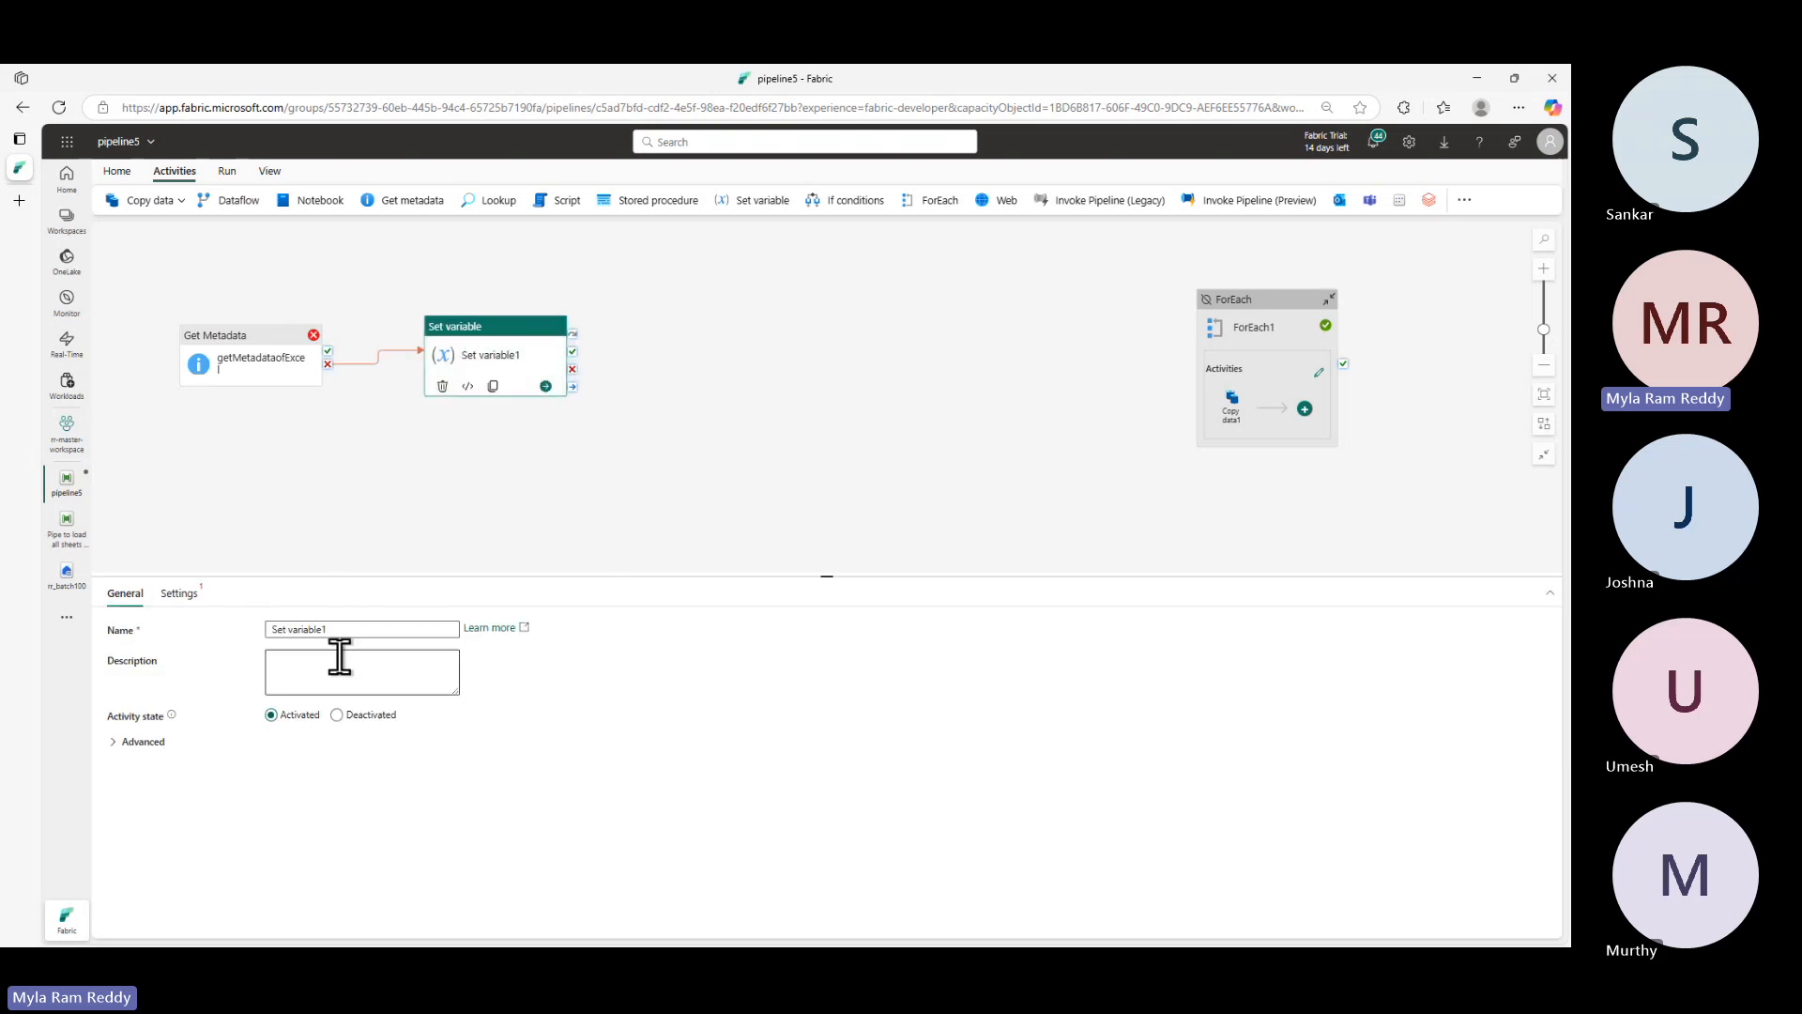
triple_click(370, 630)
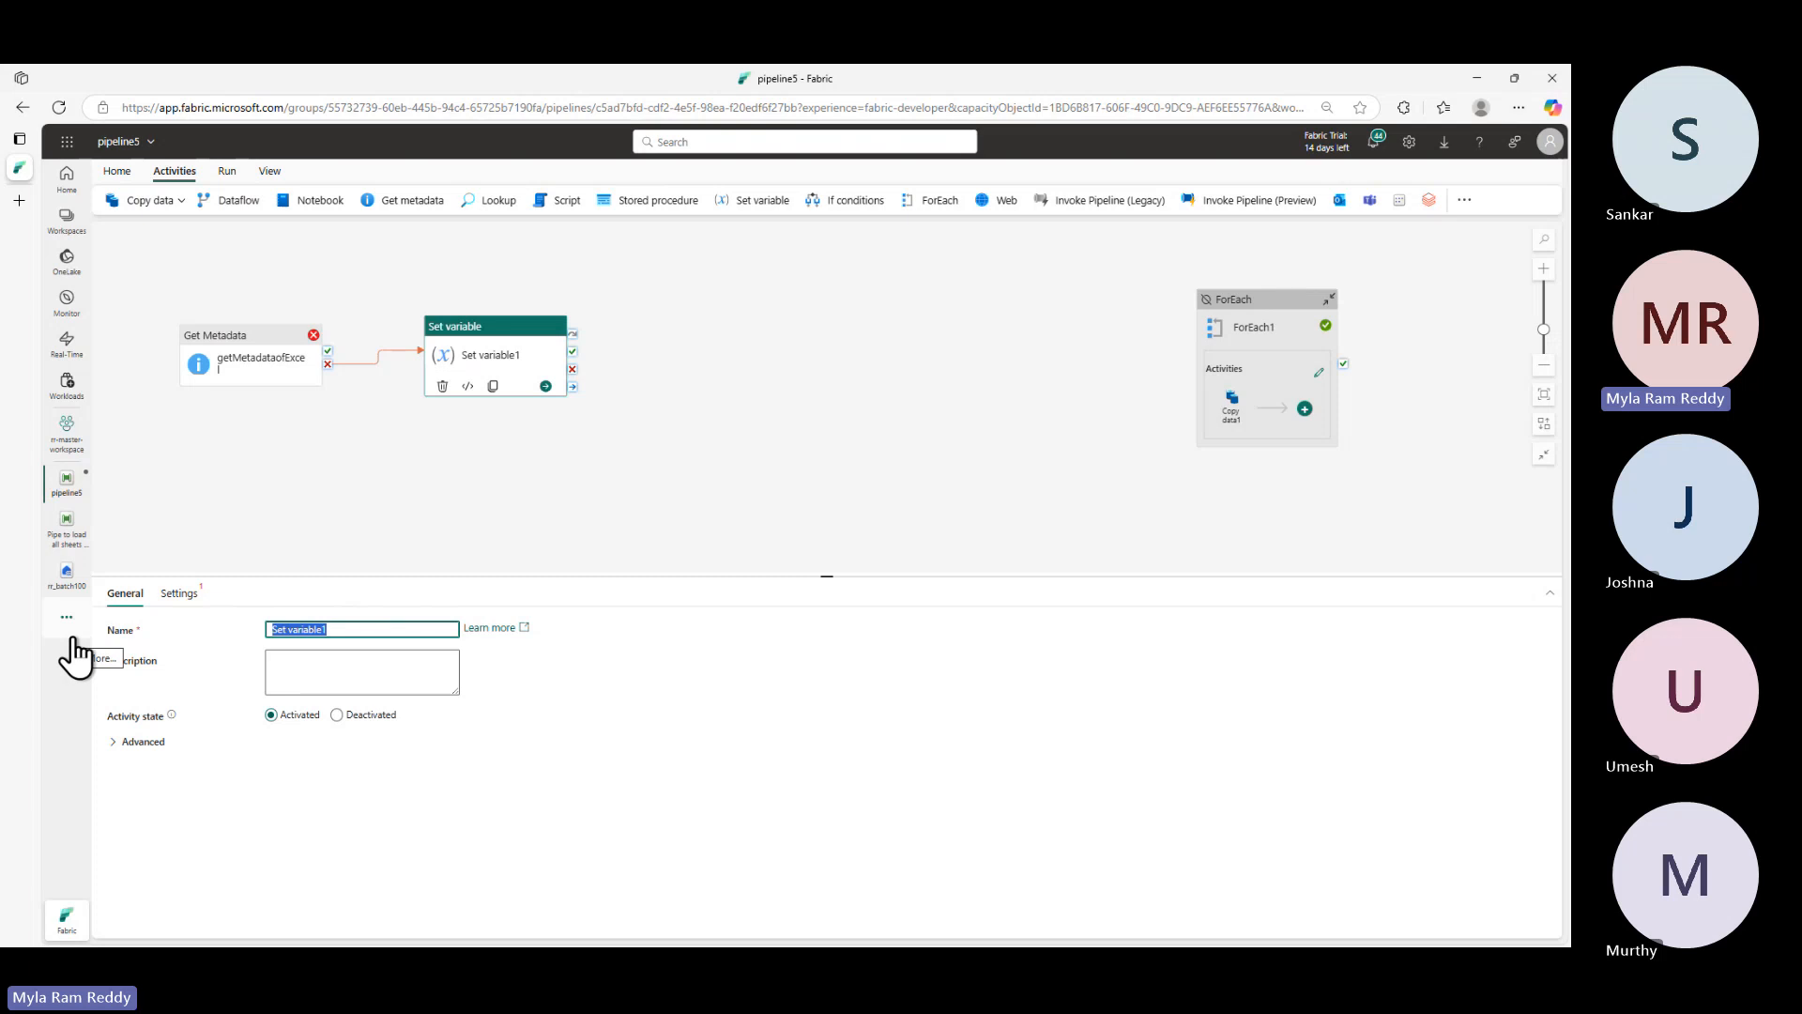
type("getError")
key("BackSpace")
type("msg")
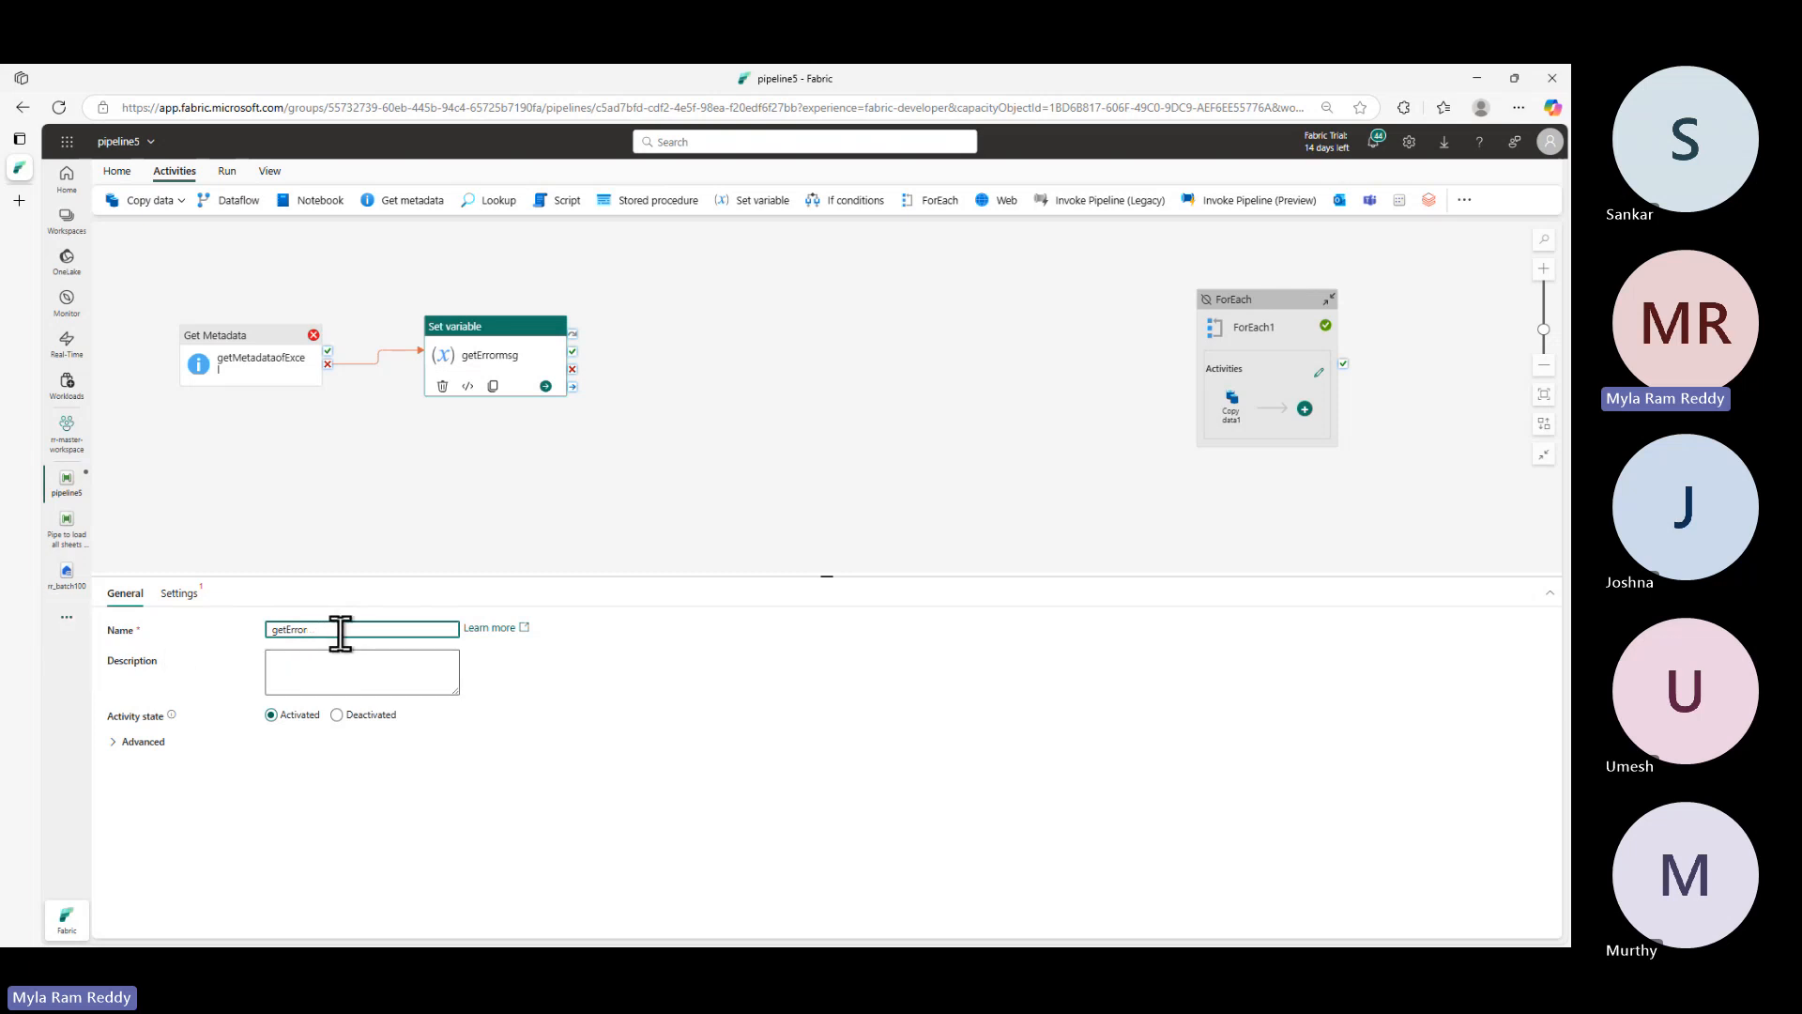
type("Msg")
key("ctrl+a")
key("ctrl+c")
- Create a String pipeline variable named vgetErrorMsg from the getErrorMsg activity's settings
left_click(180, 593)
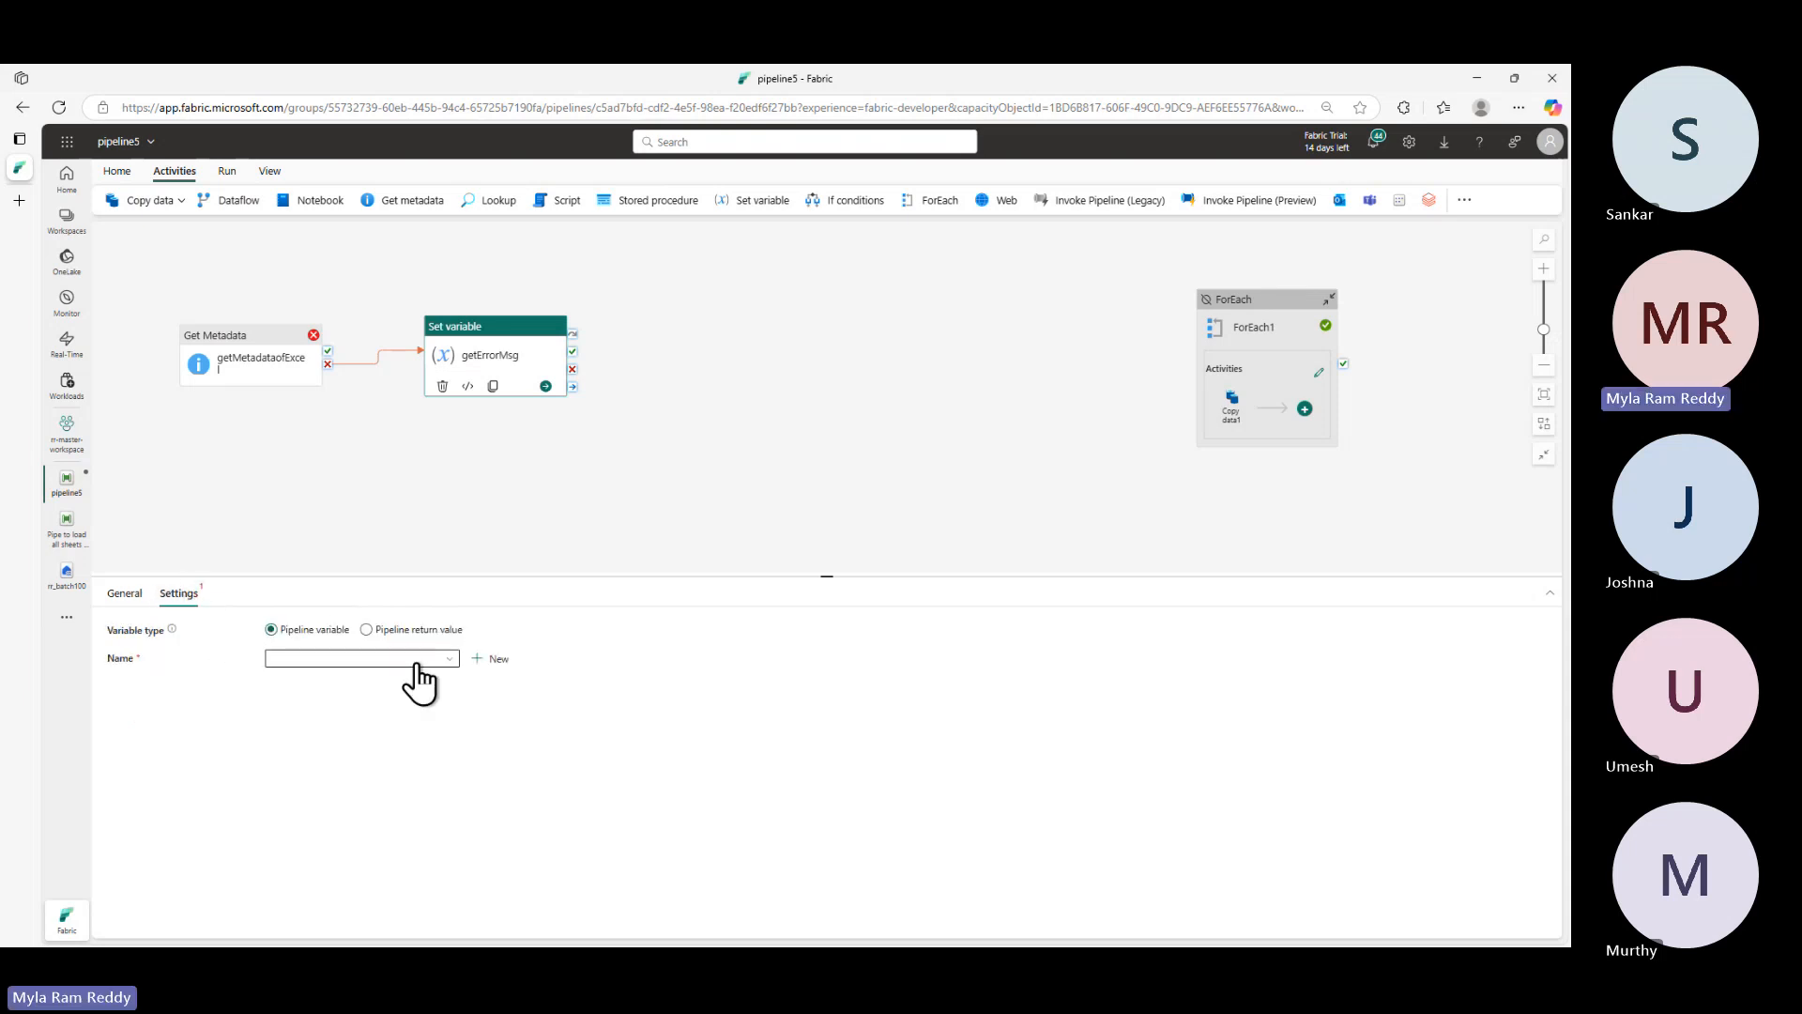
left_click(491, 659)
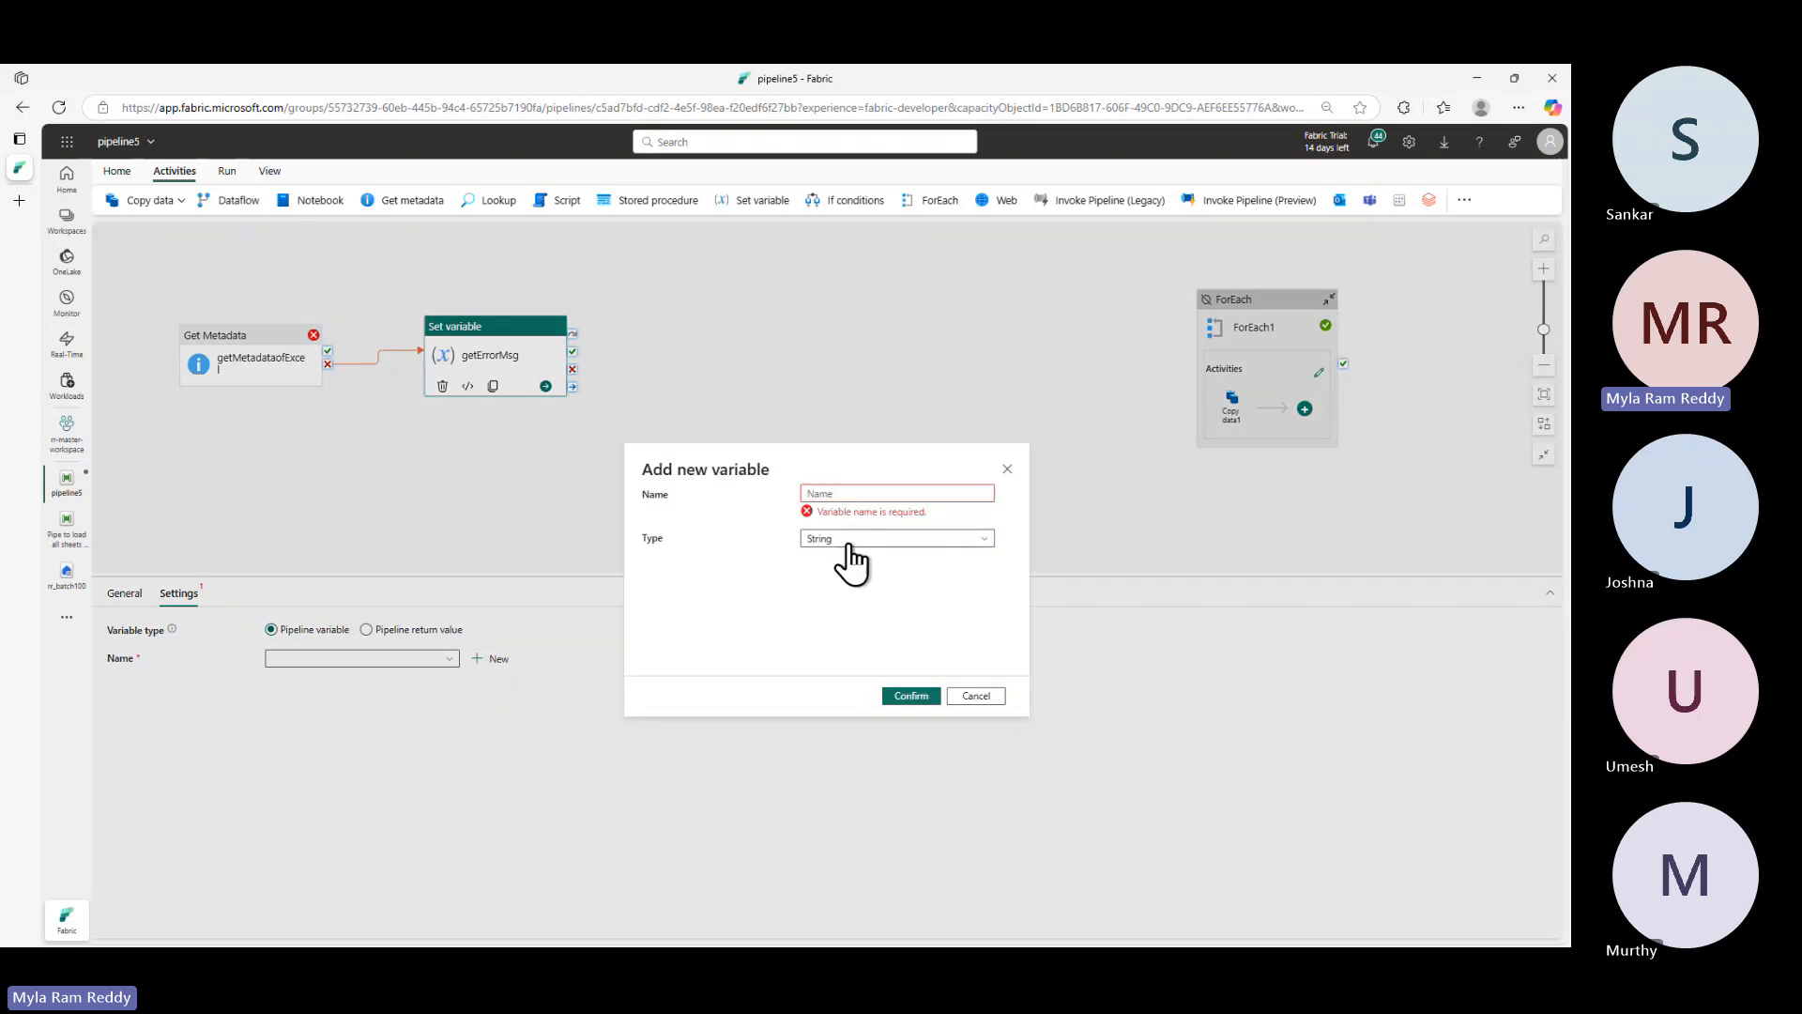
left_click(875, 490)
key("ctrl+v")
key("Home")
type("v")
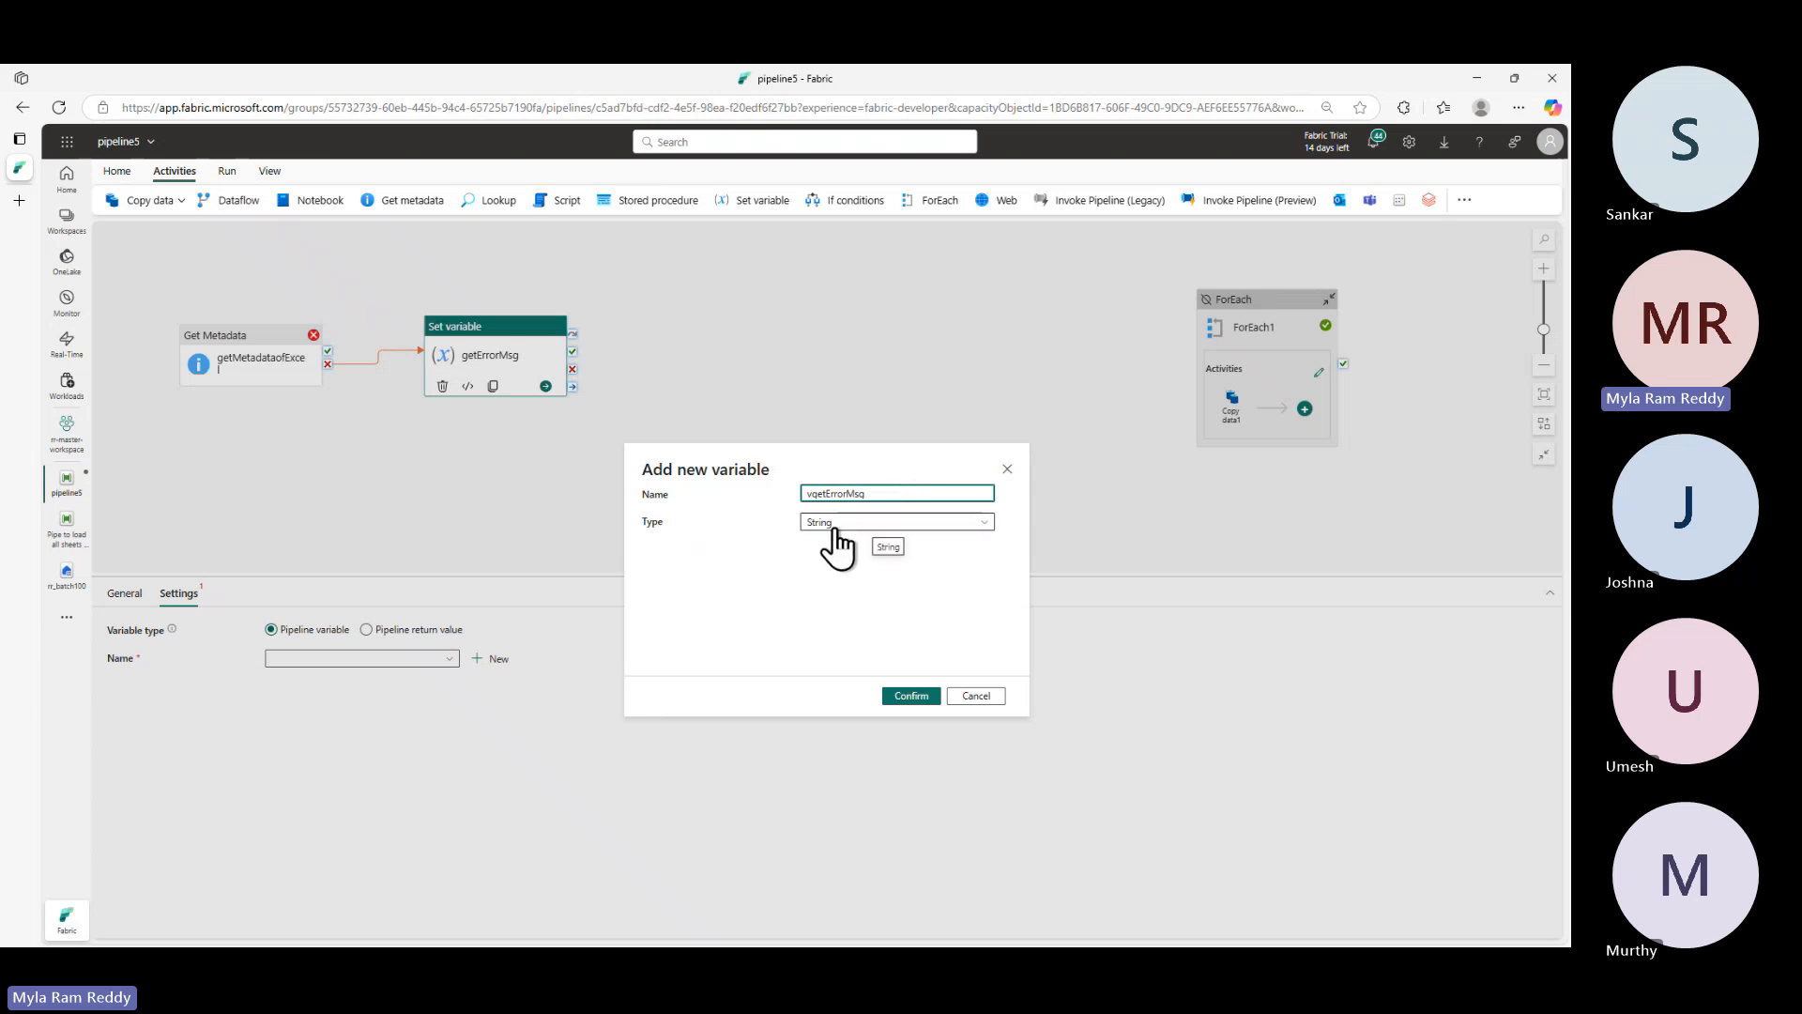
left_click(909, 696)
left_click(371, 715)
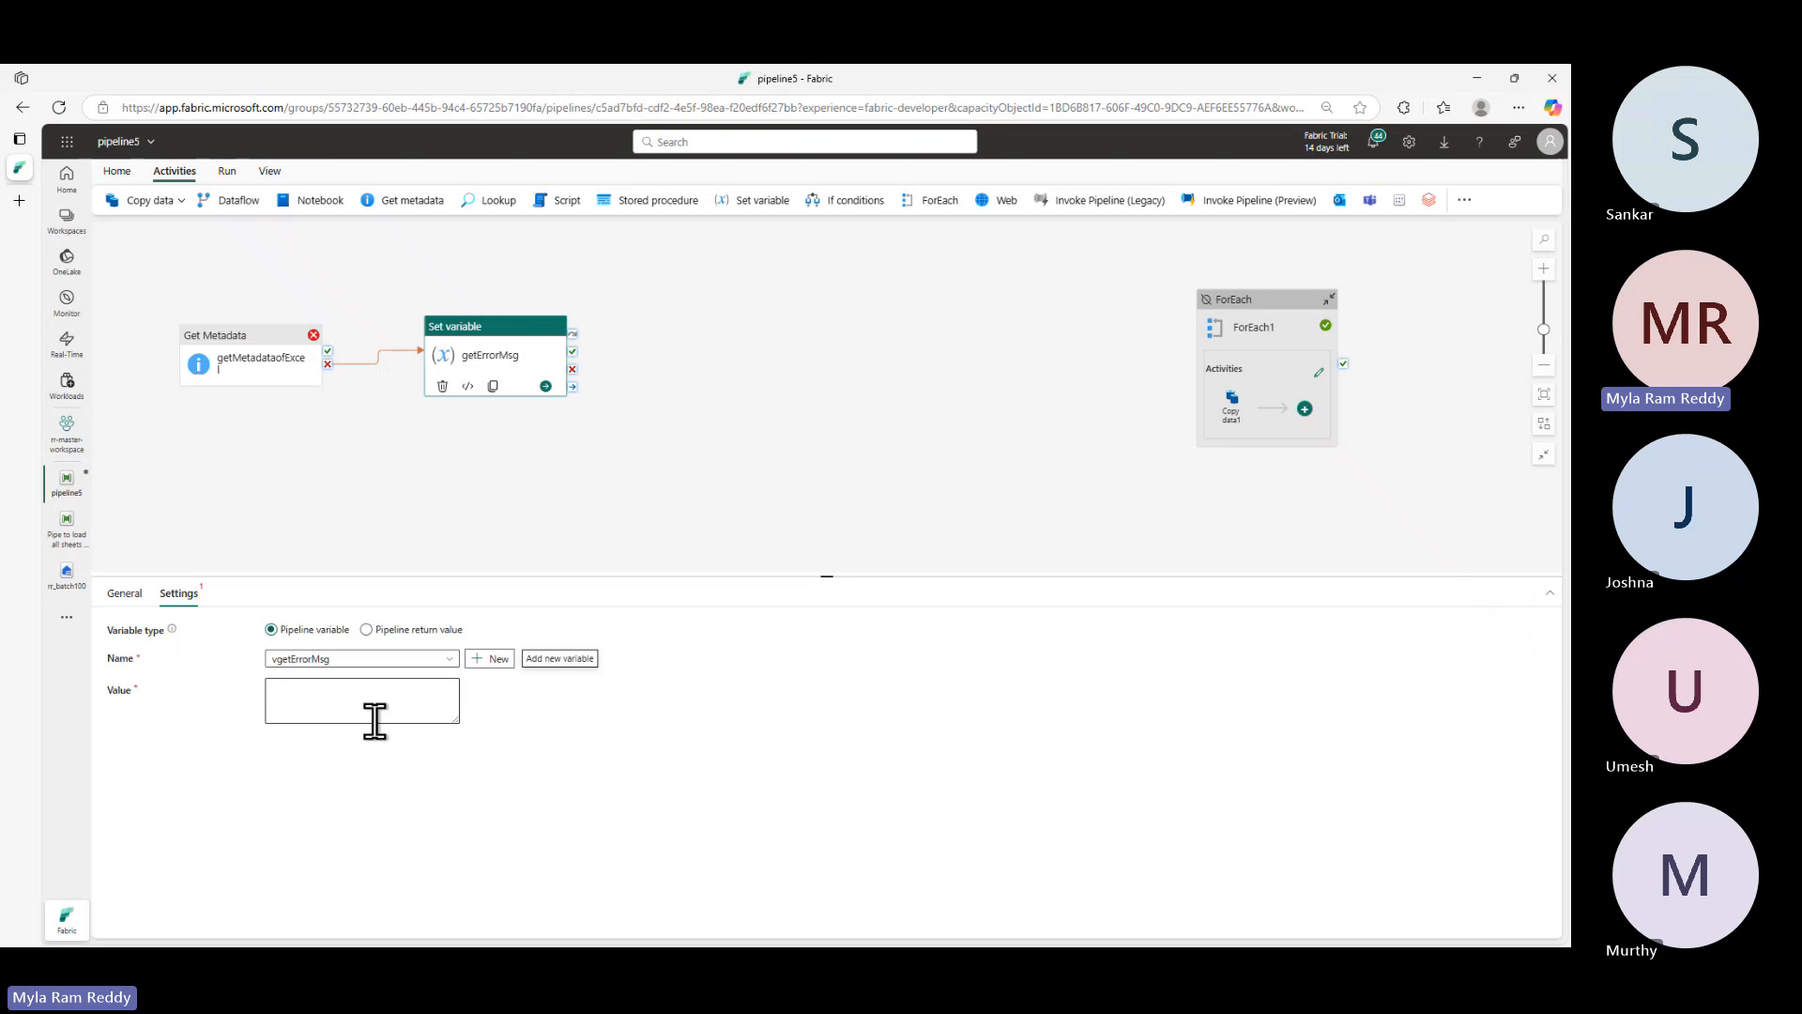
left_click(314, 735)
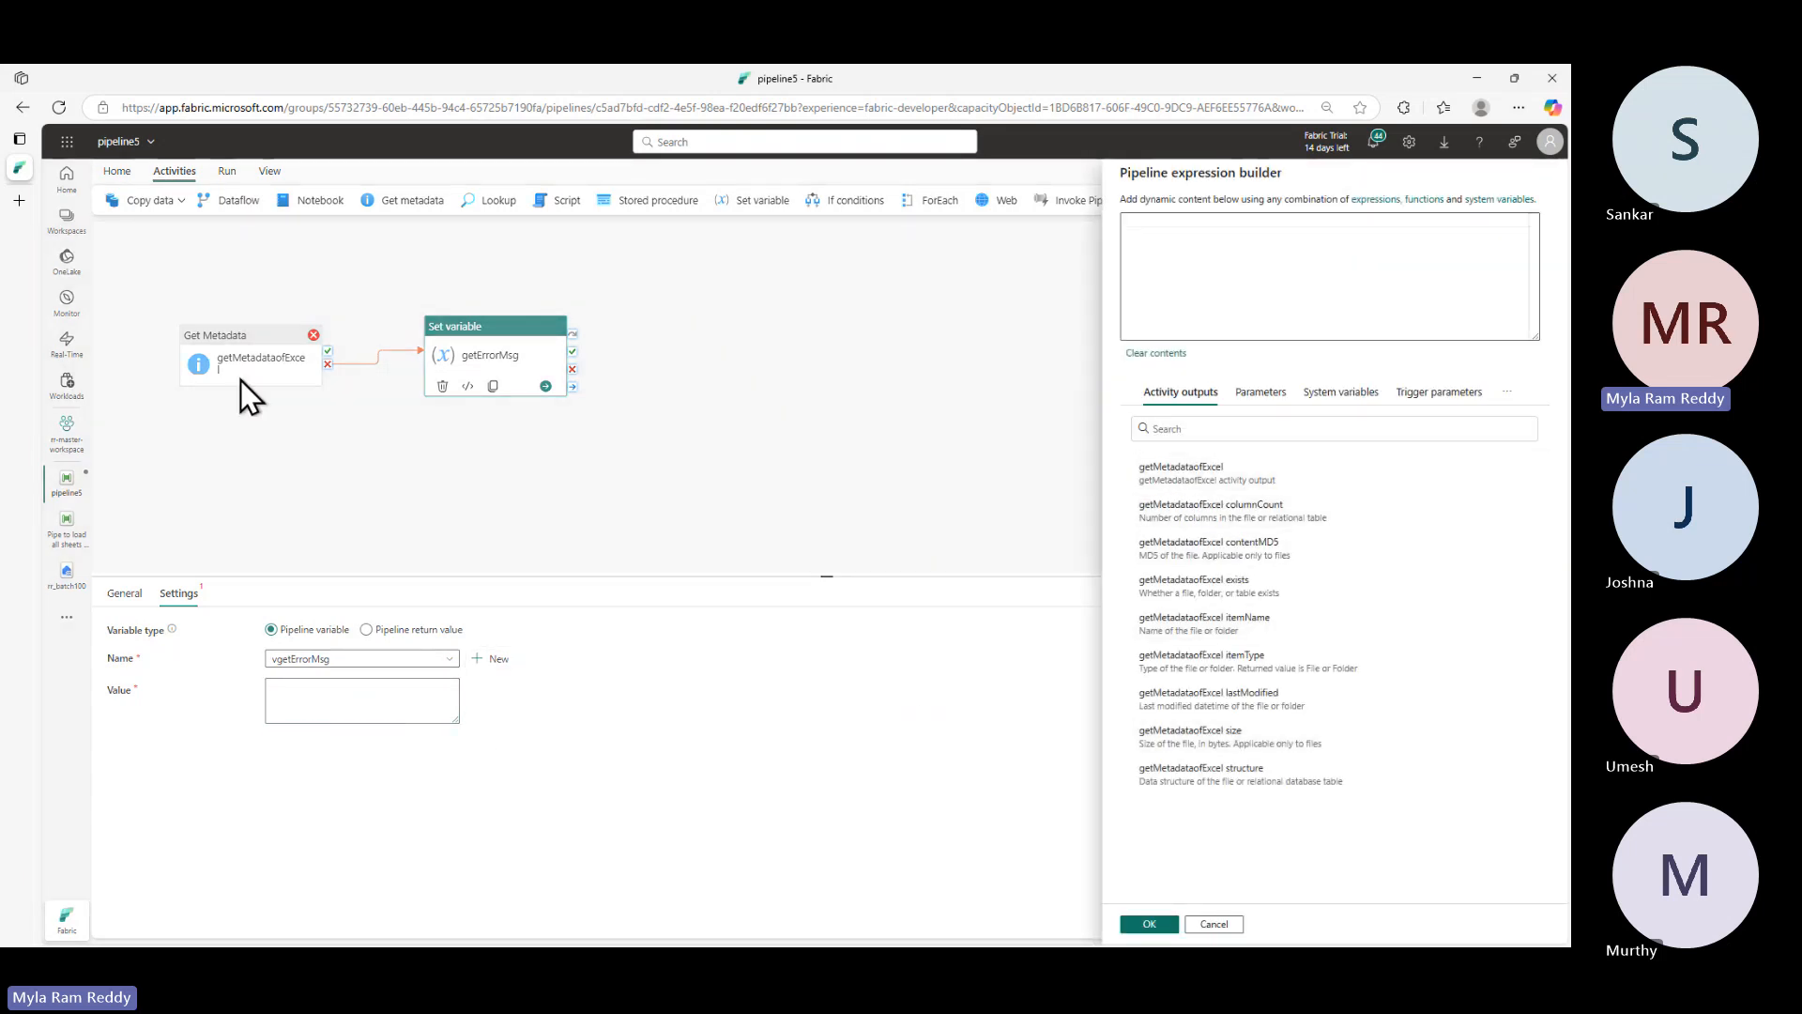
left_click(1217, 474)
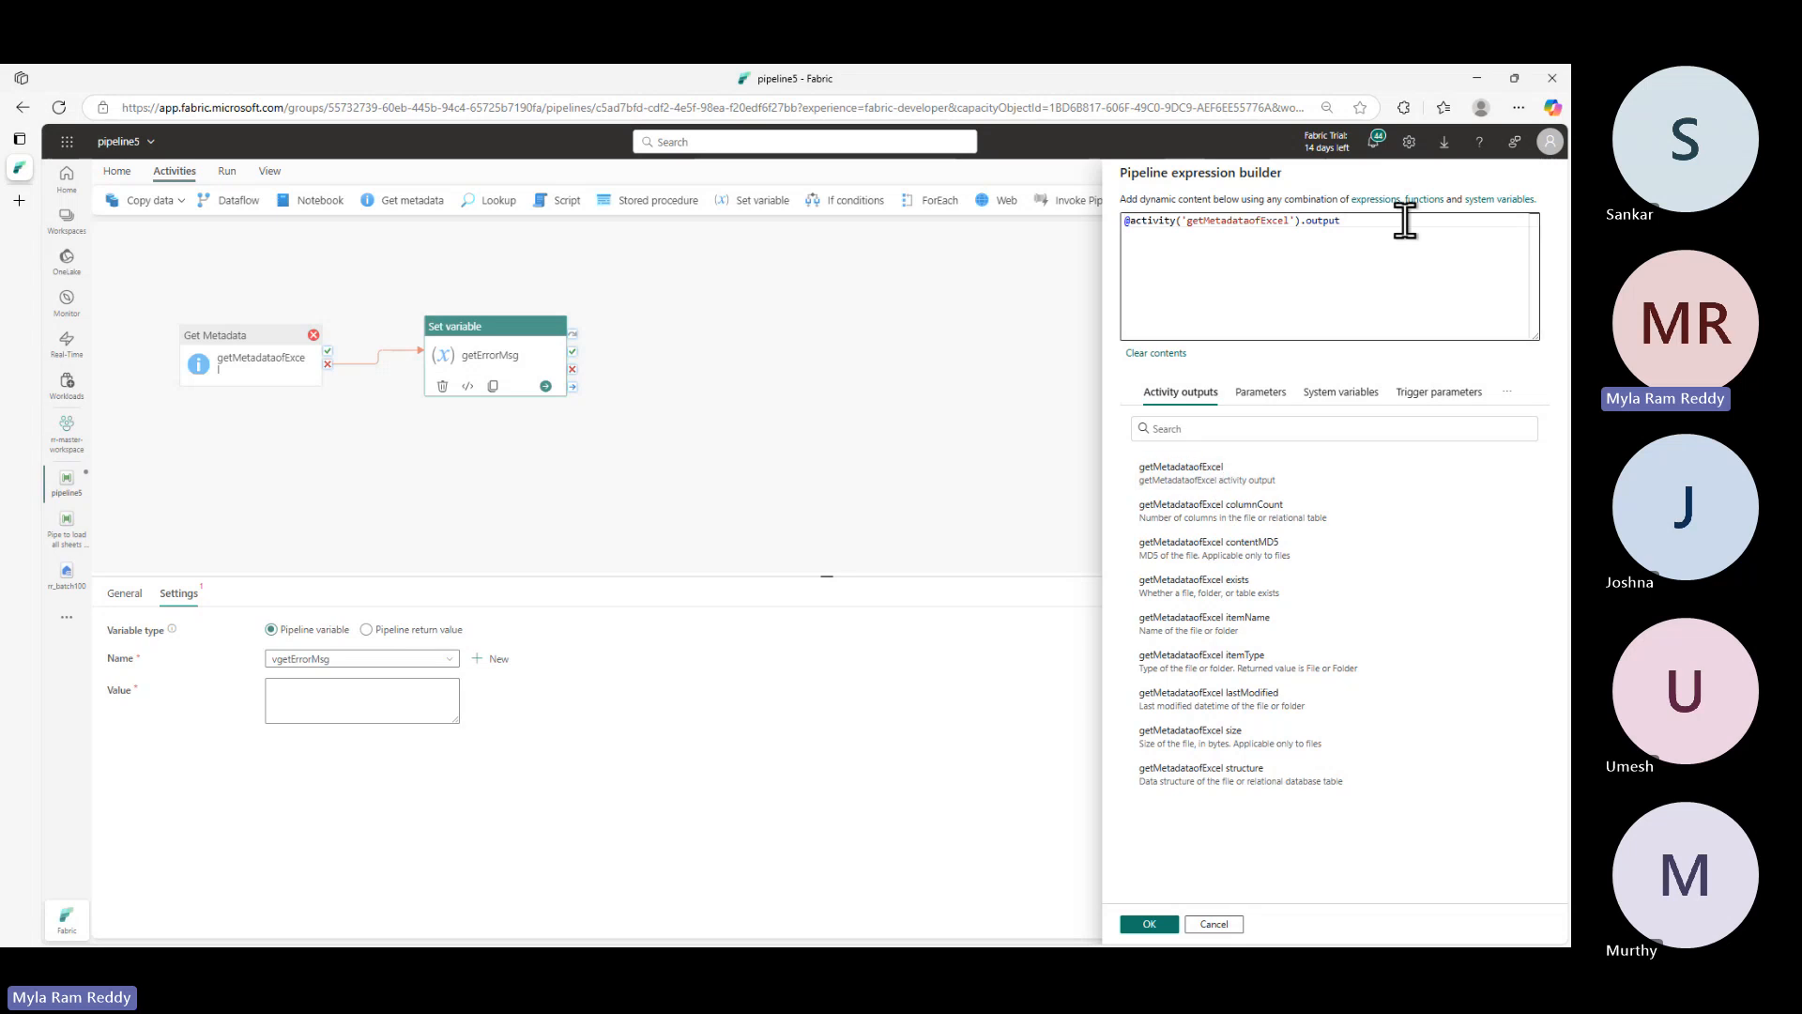
key("BackSpace")
key("BackSpace")
key("BackSpace")
key("BackSpace")
key("BackSpace")
key("BackSpace")
type("error")
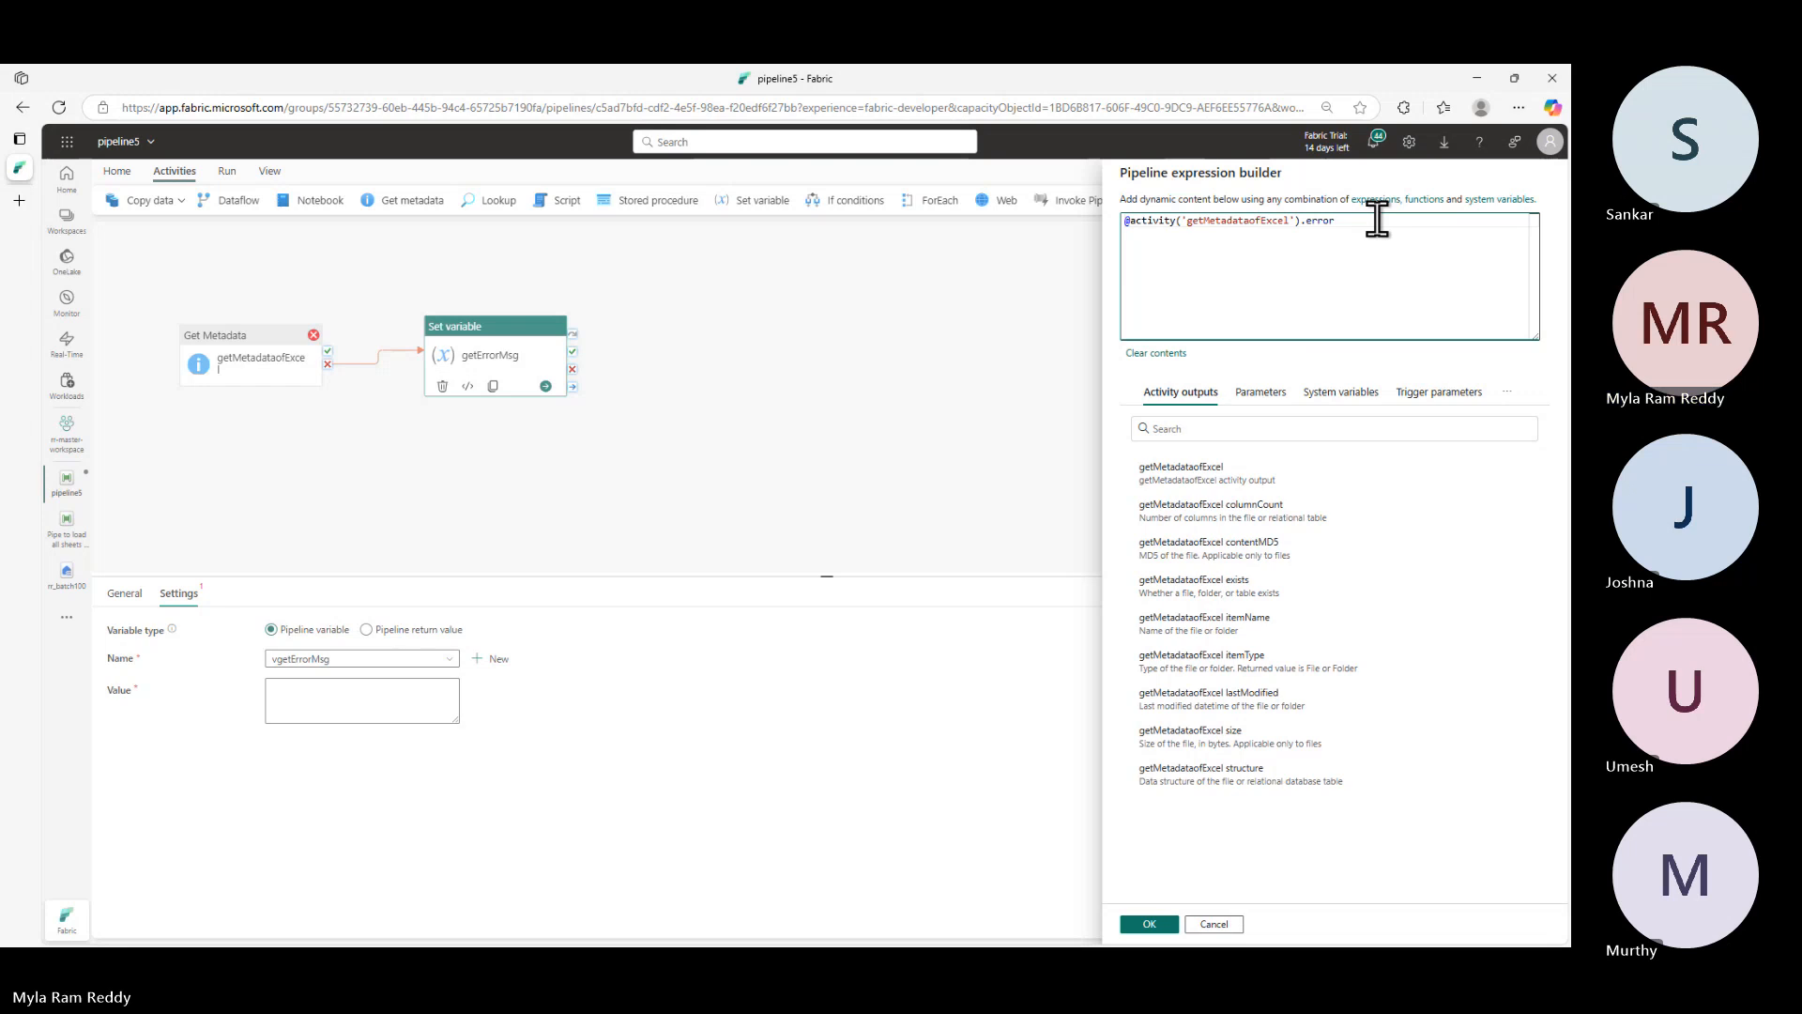
type(".")
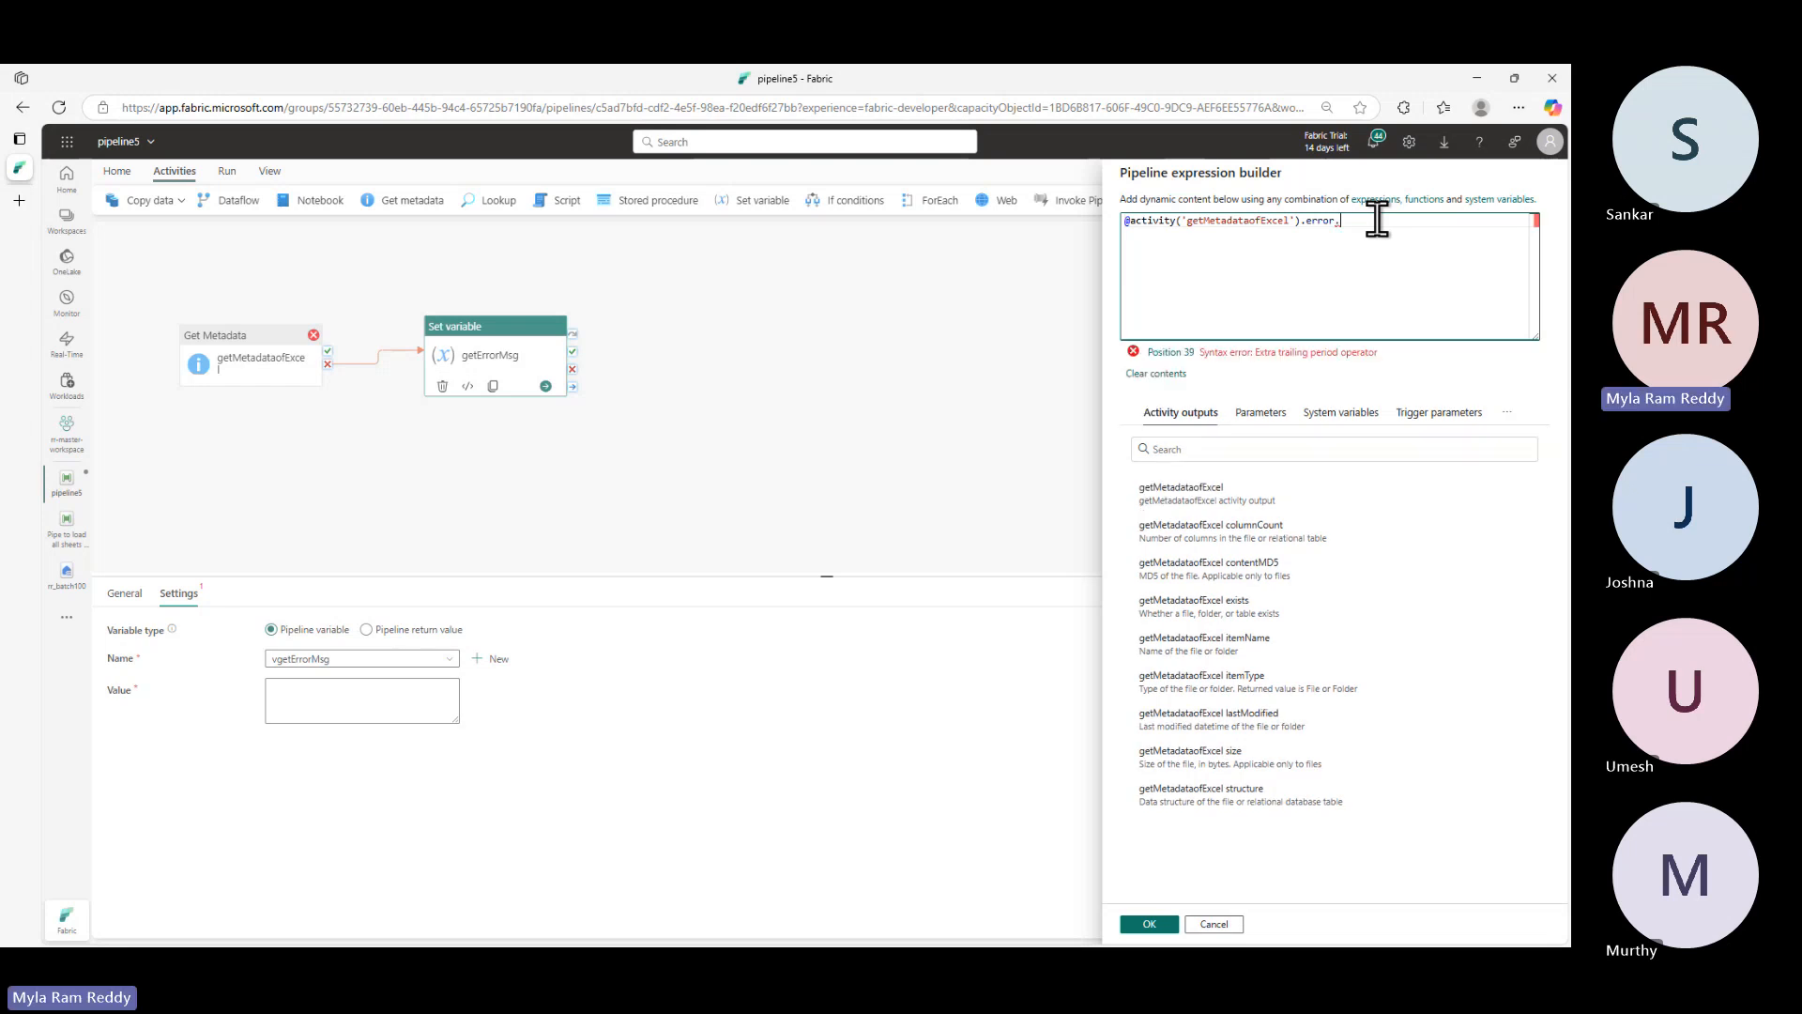
type("me")
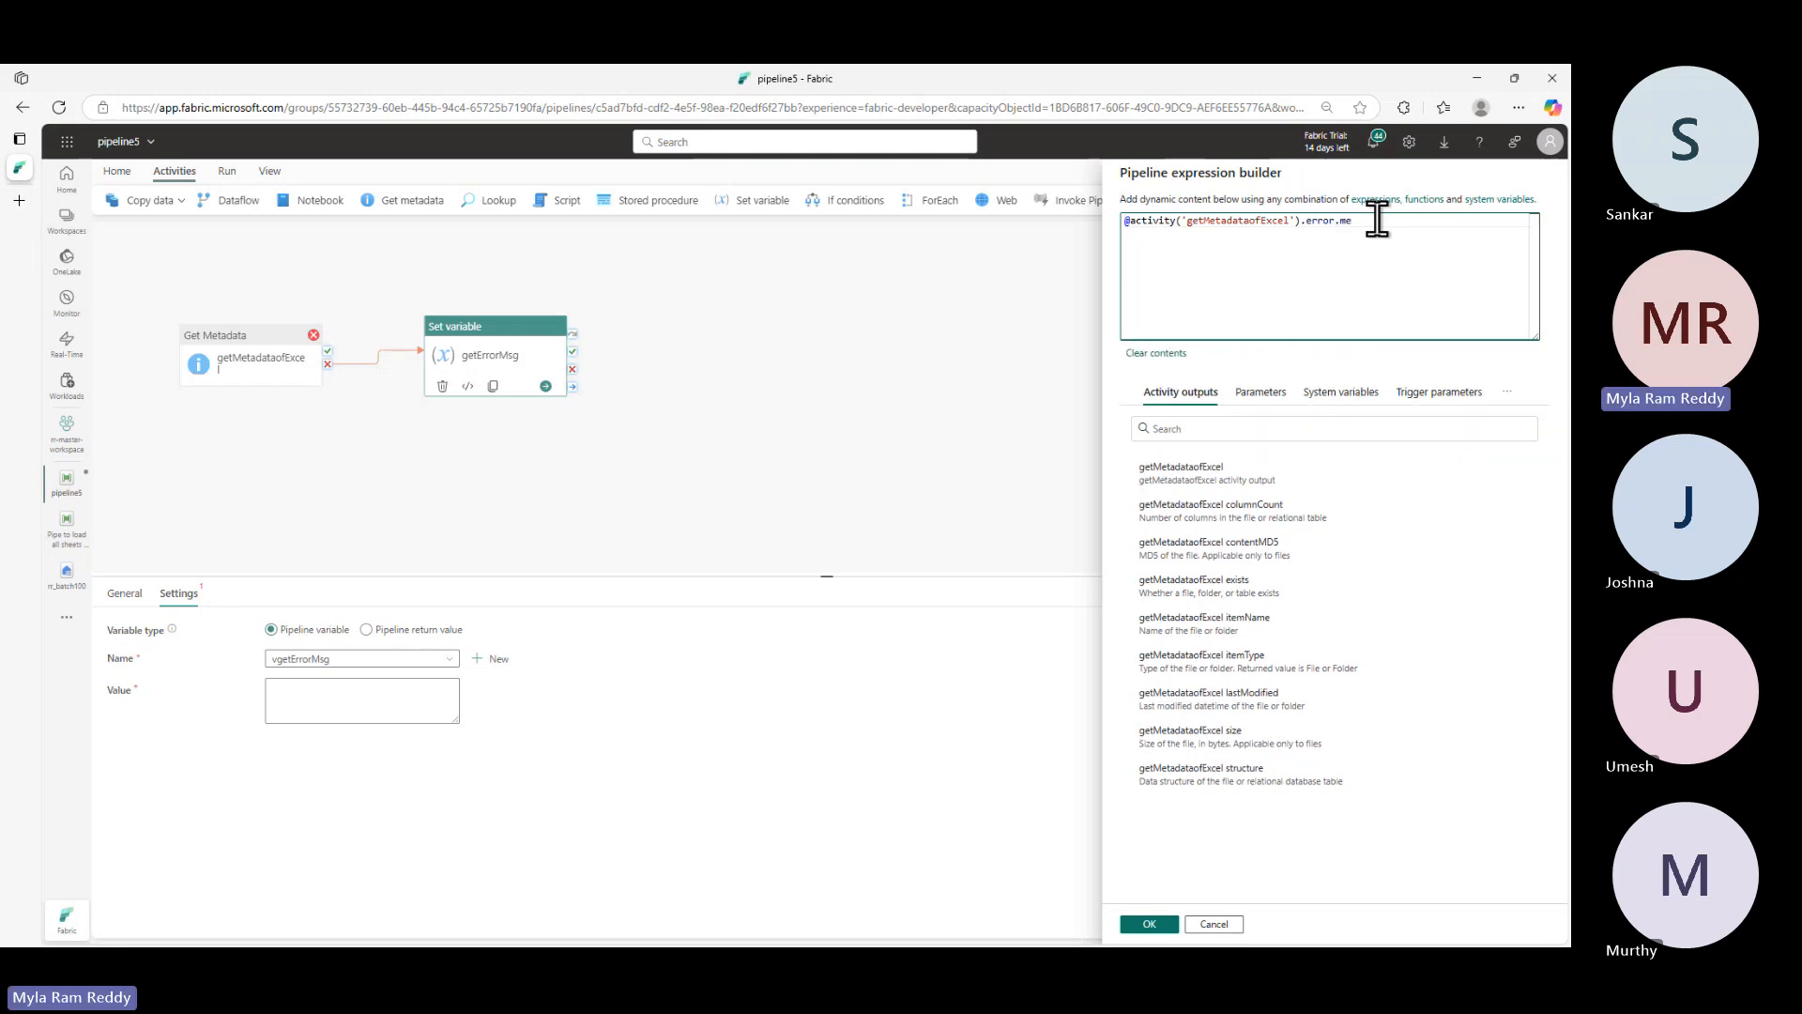
type("ssage")
key("Escape")
- Search the expression builder's functions for split
left_click(1511, 408)
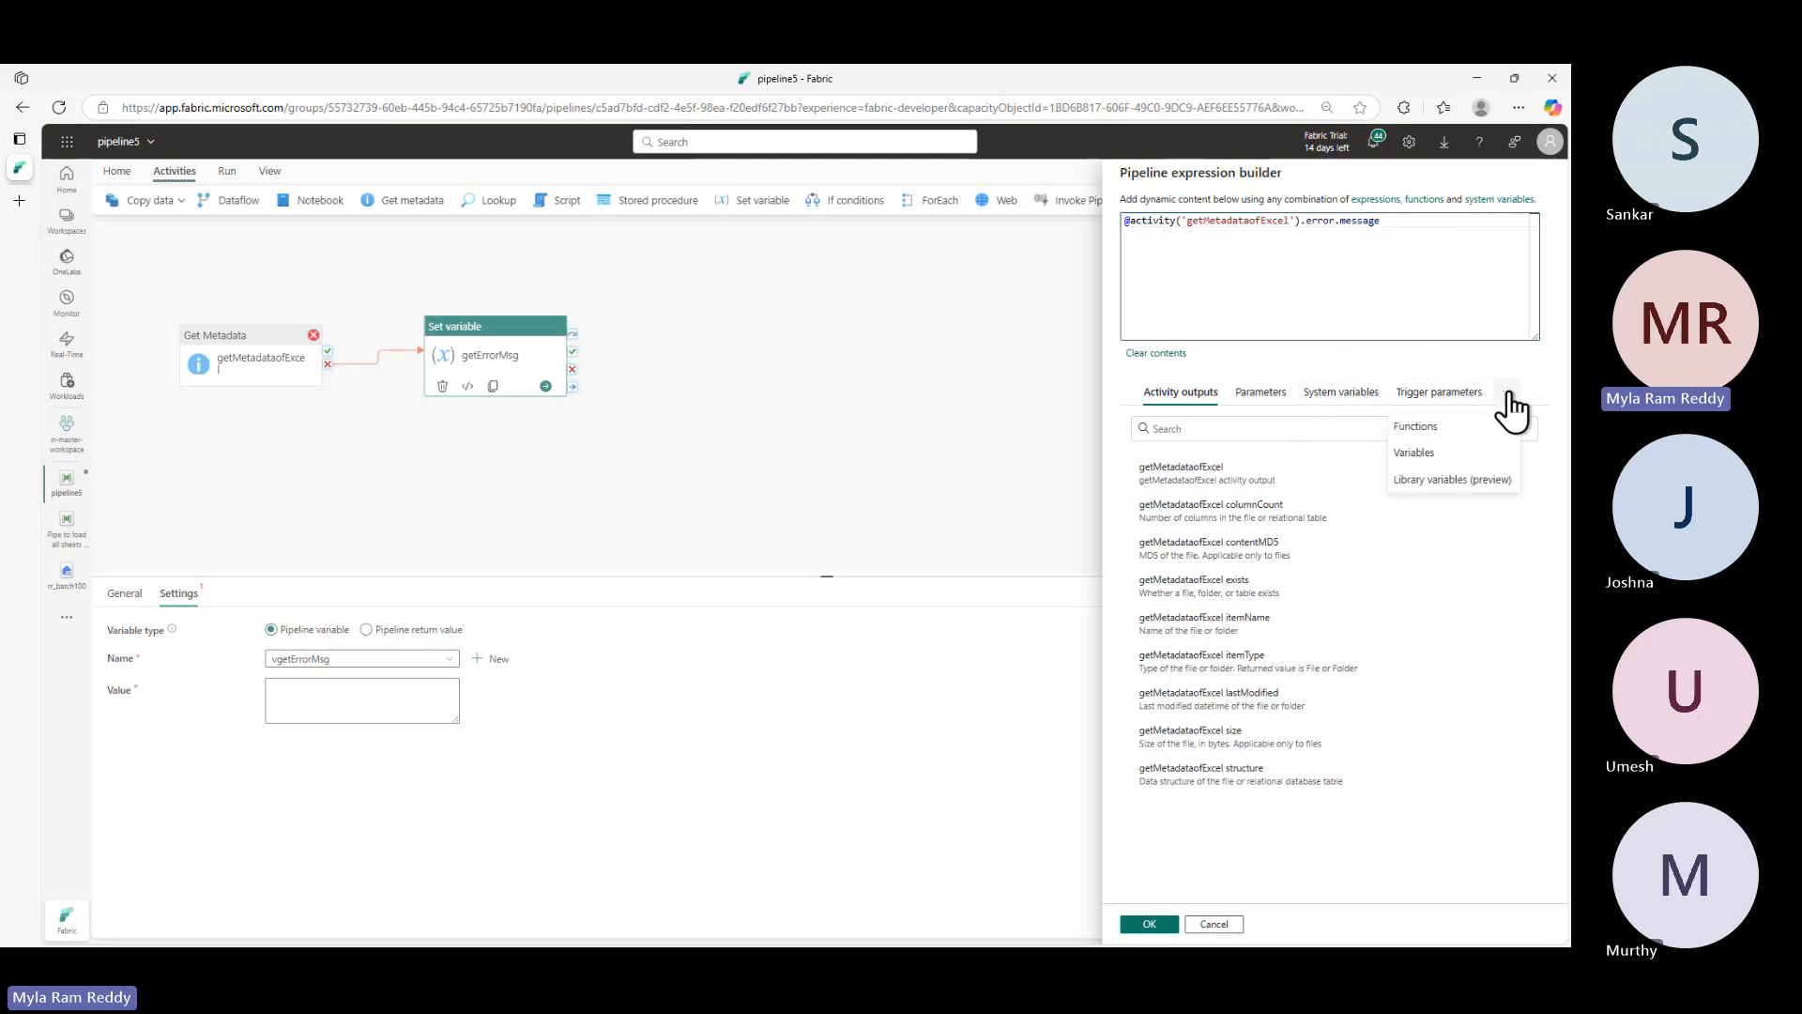
left_click(1439, 428)
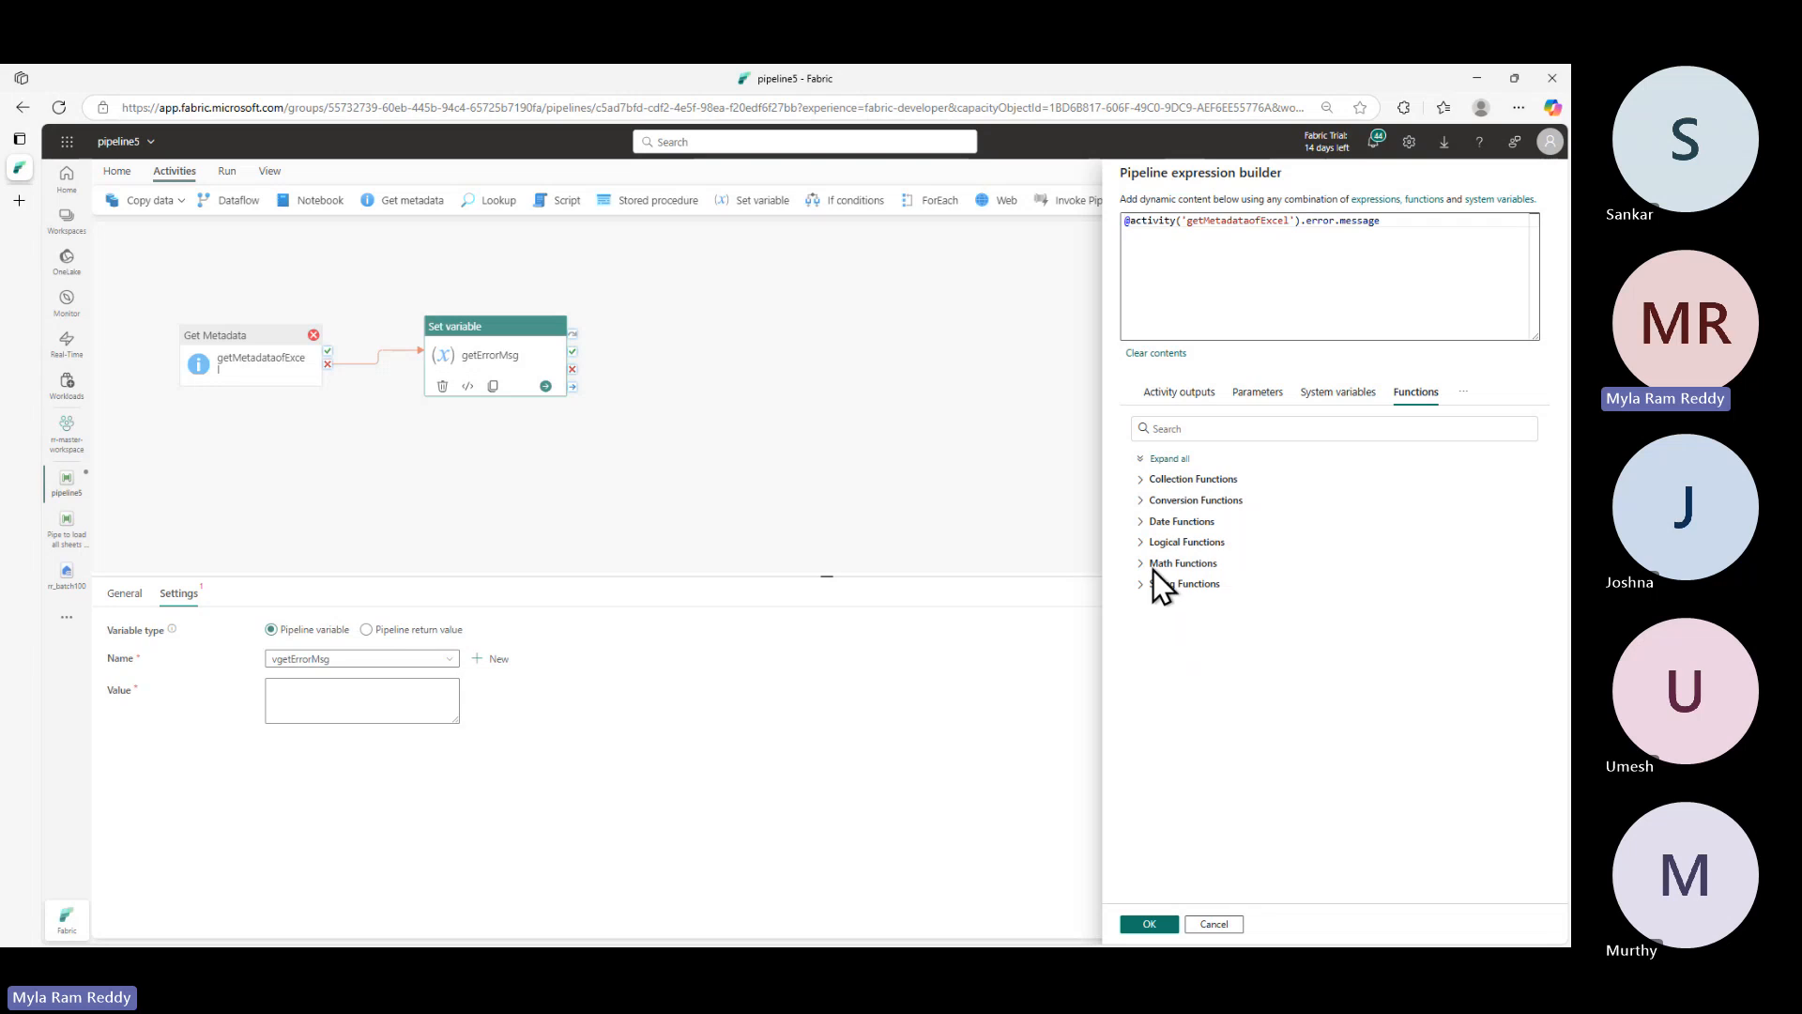
left_click(1185, 430)
type("split")
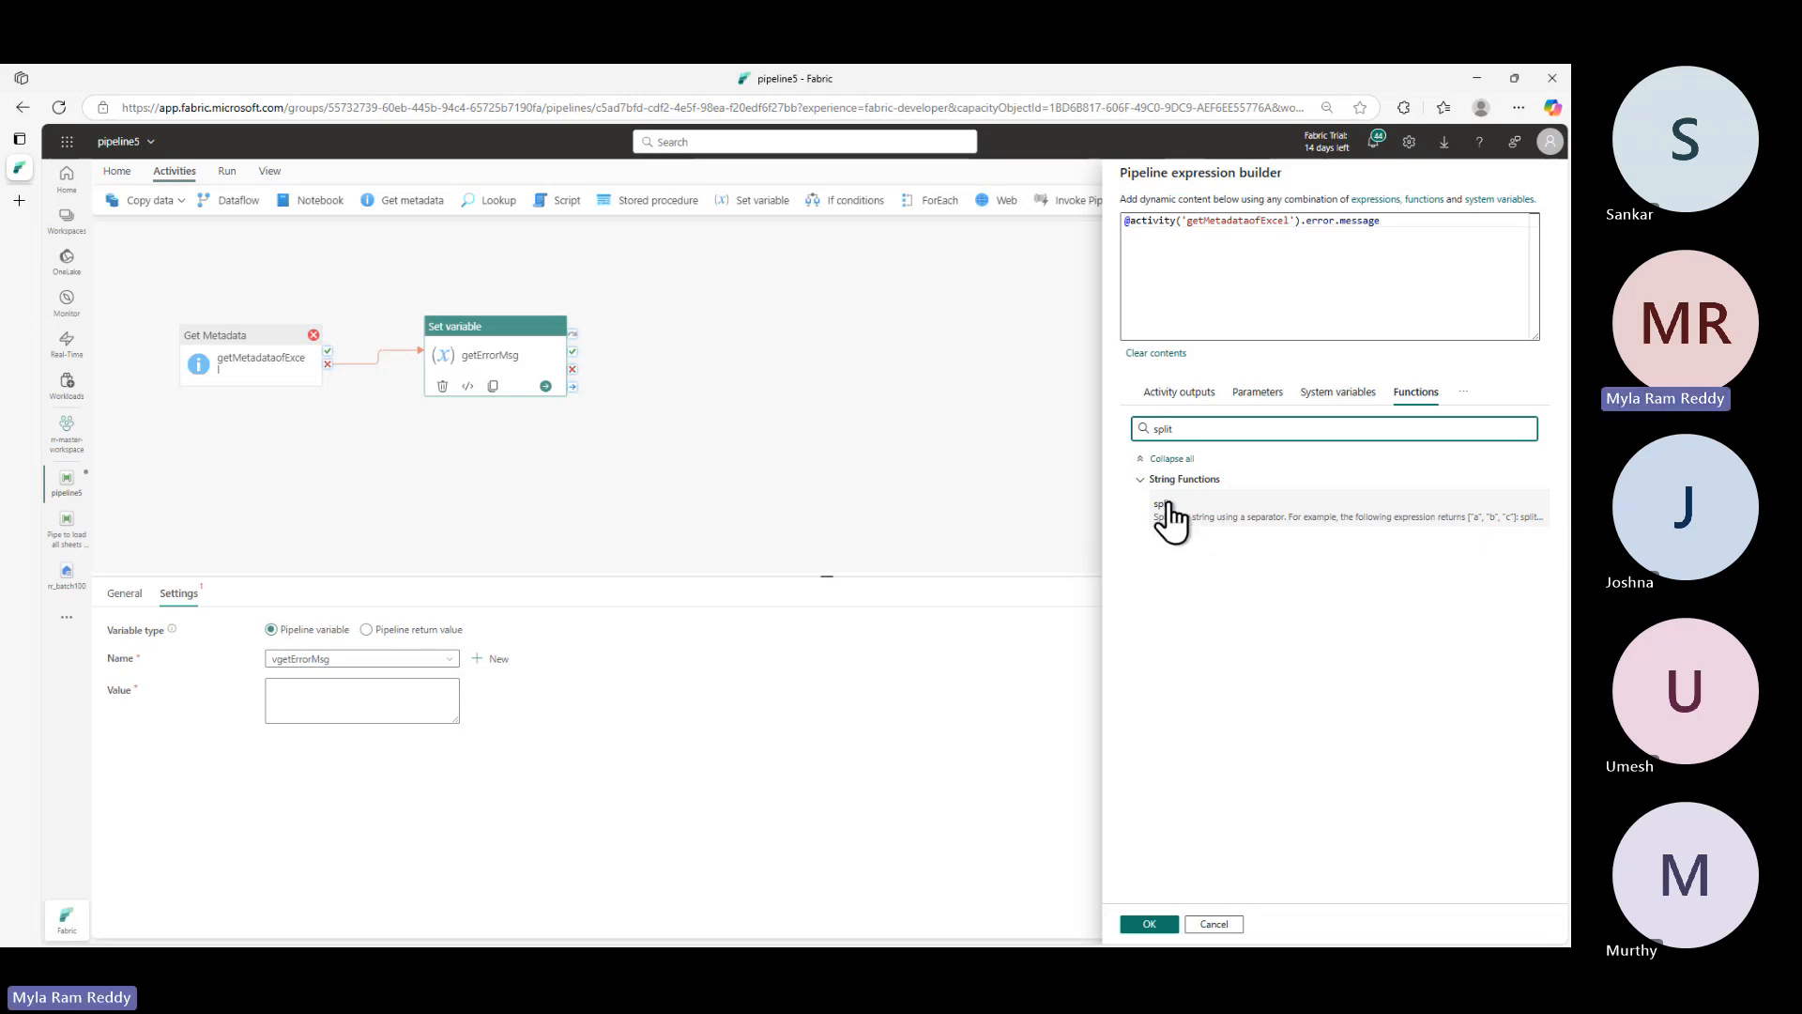
left_click(1166, 510)
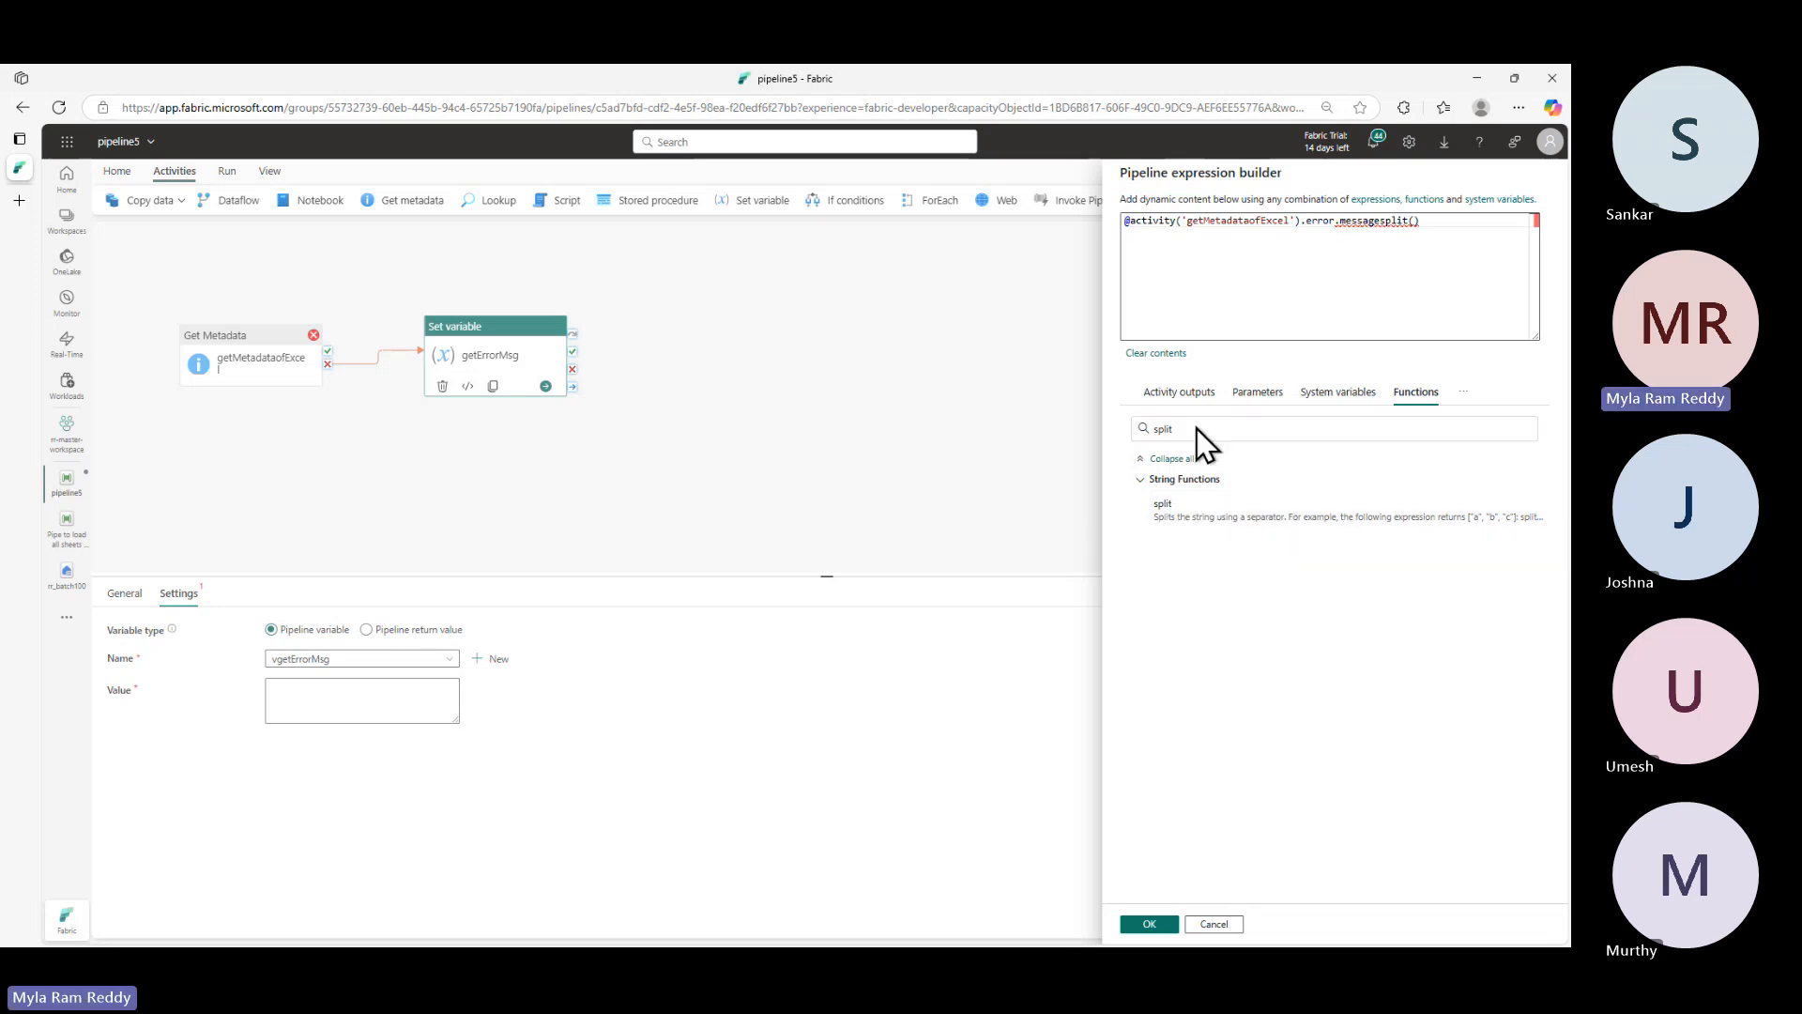
left_click(1435, 267)
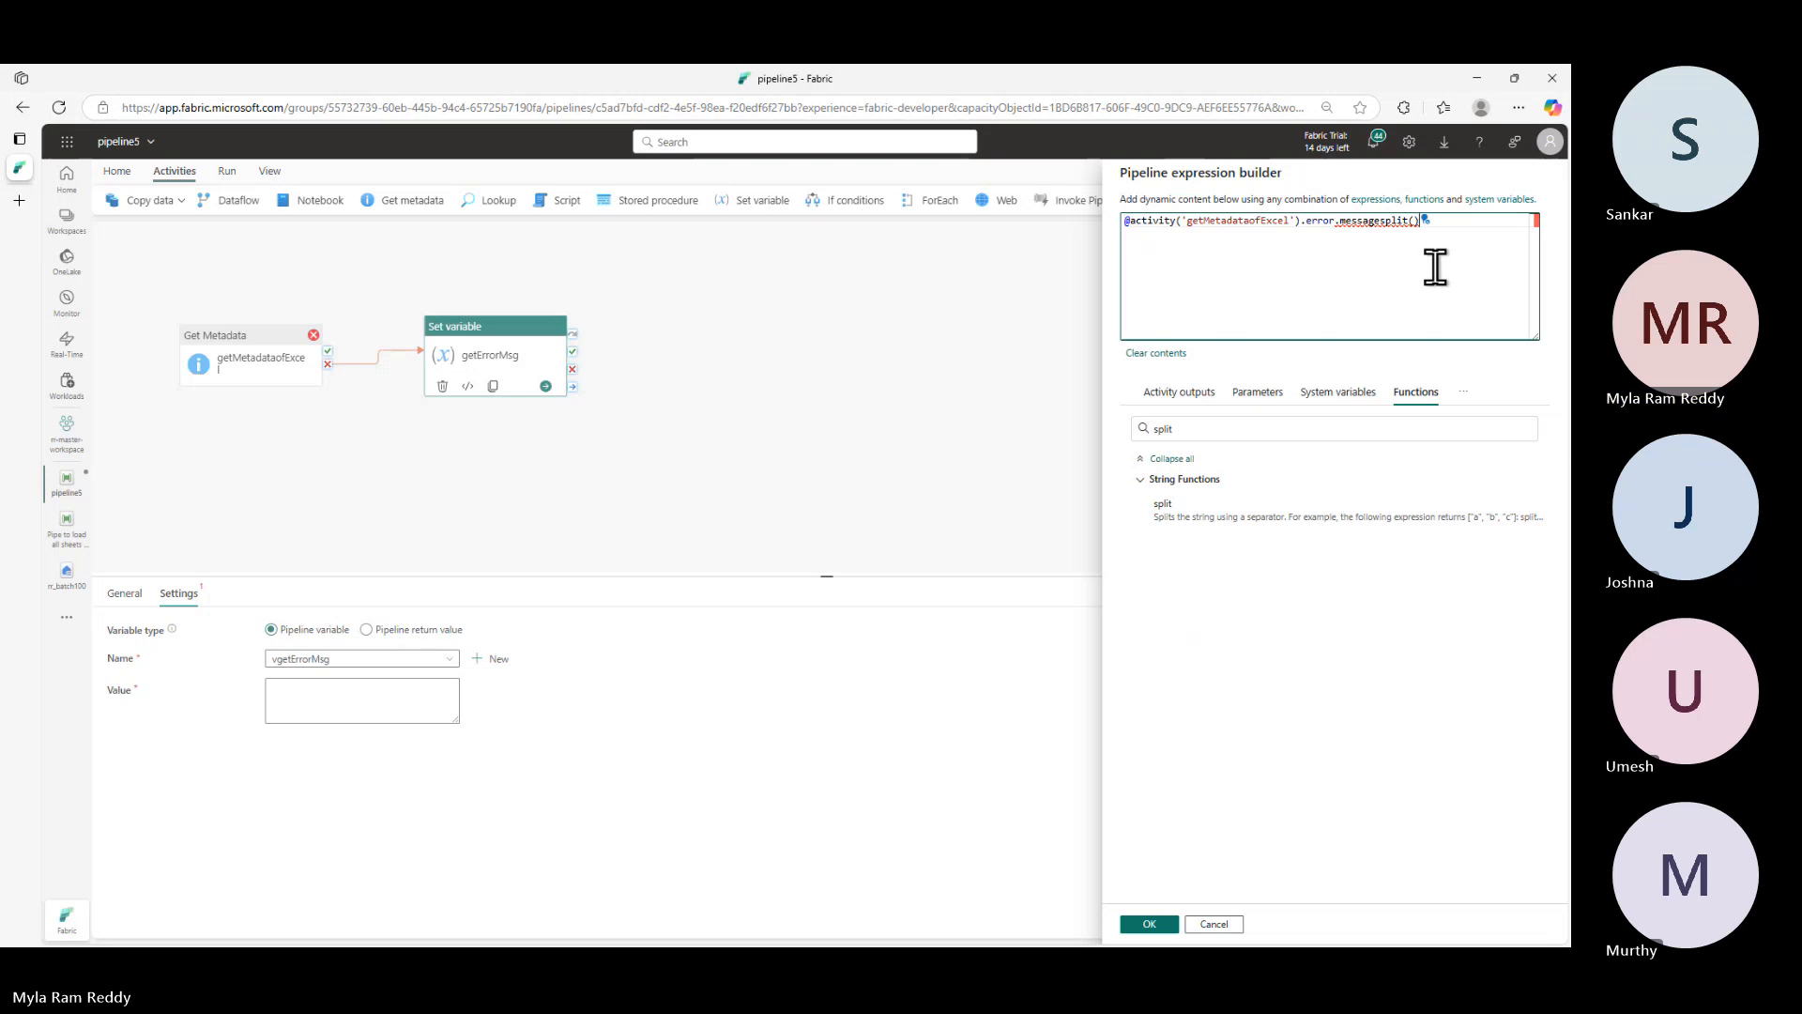
key("BackSpace")
key("BackSpace")
key("BackSpace")
key("BackSpace")
key("BackSpace")
key("BackSpace")
key("BackSpace")
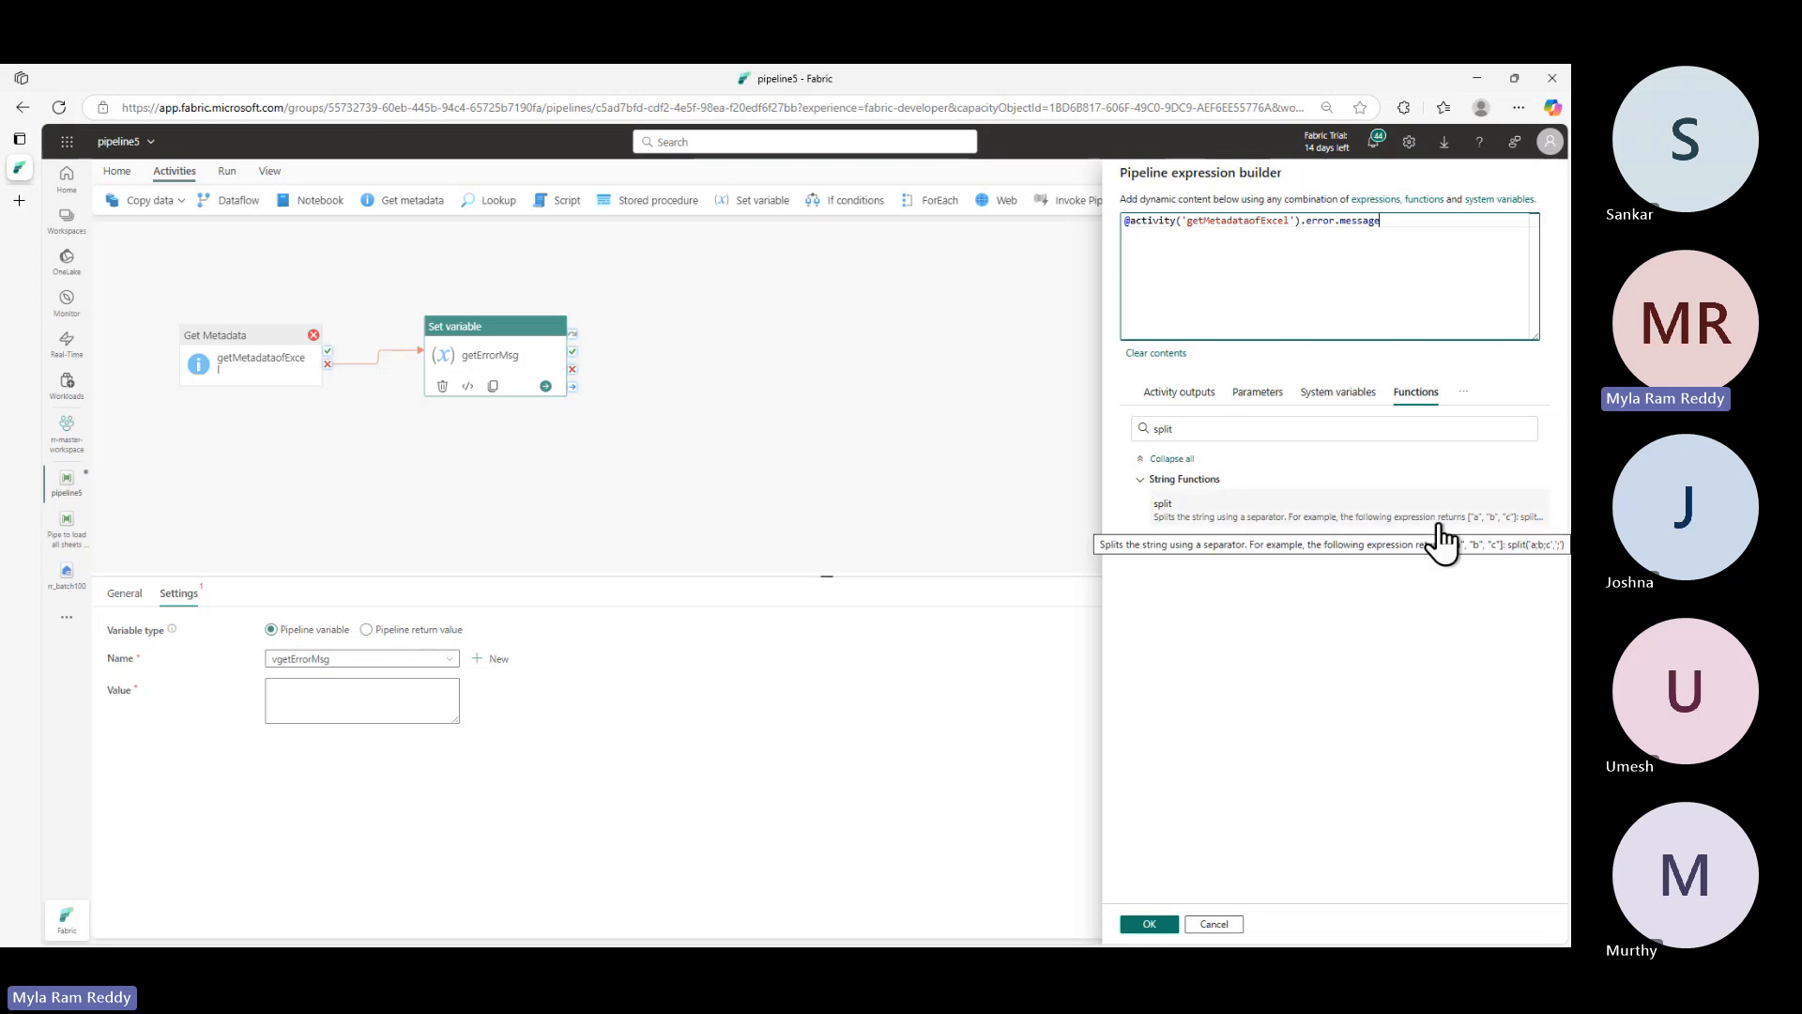
- Open the Microsoft Learn documentation on expression functions and find the split function's reference section
left_click(1419, 200)
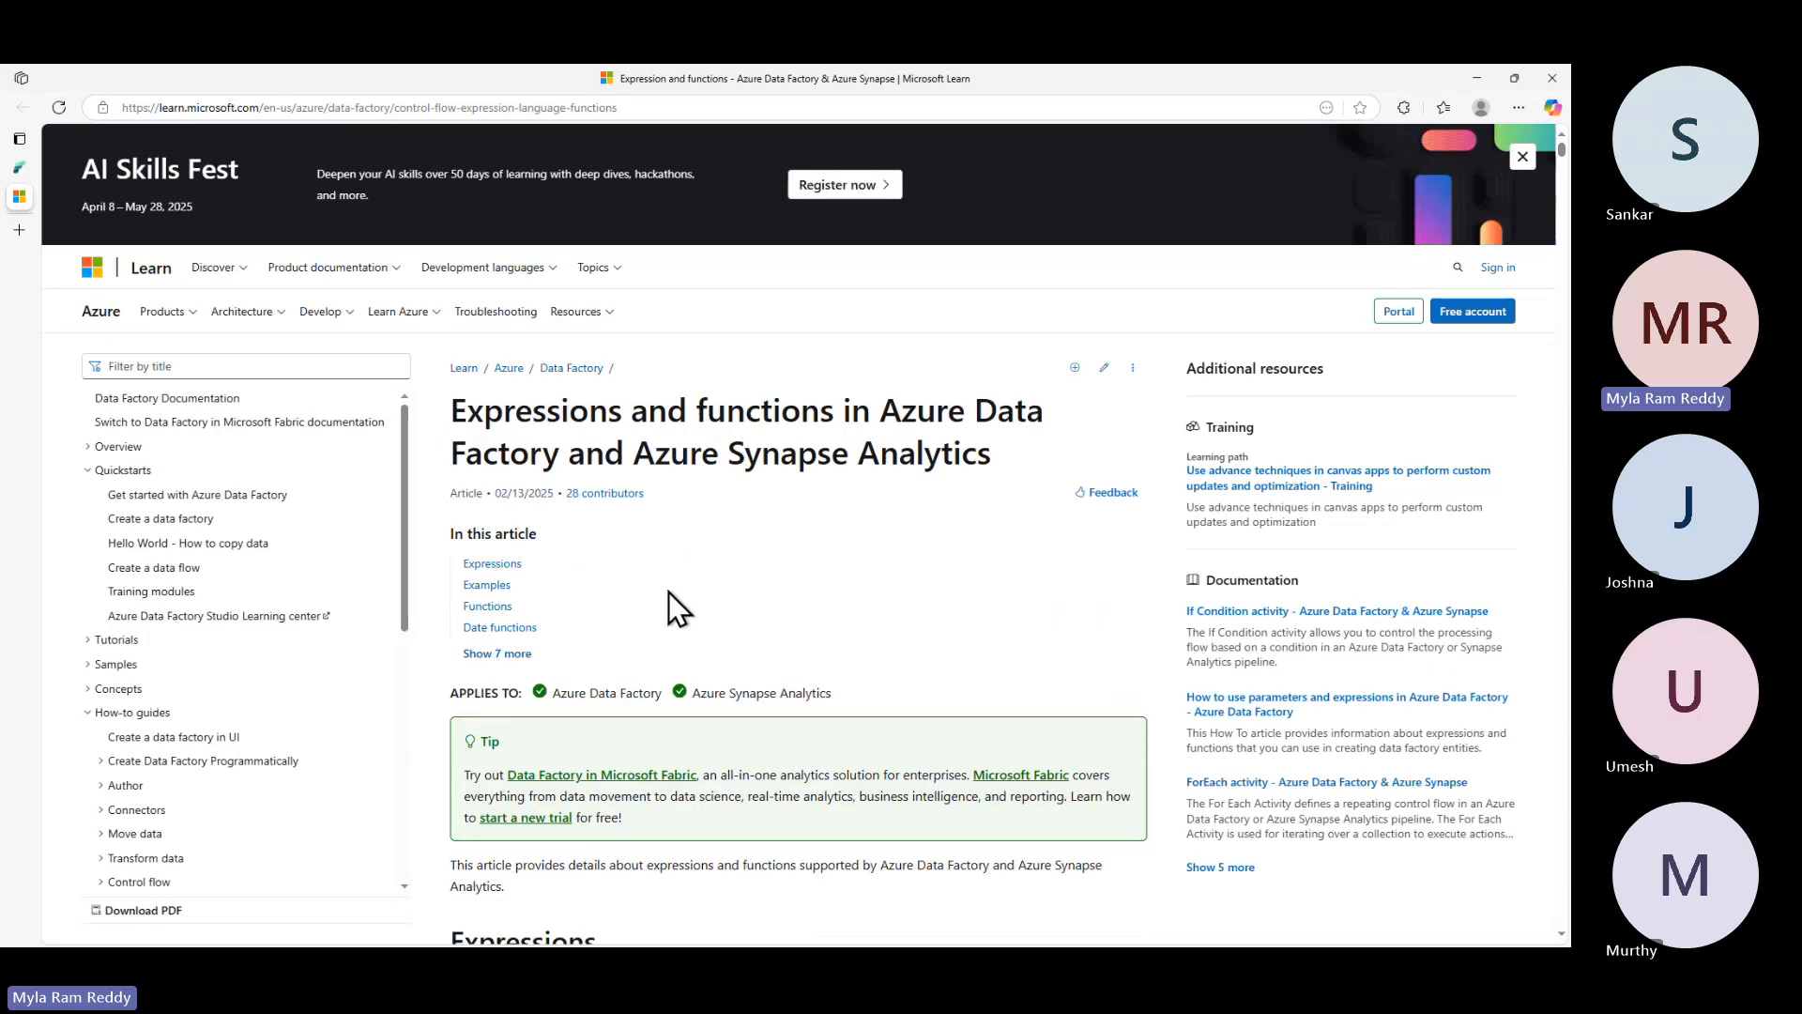
left_click(490, 608)
key("ctrl+f")
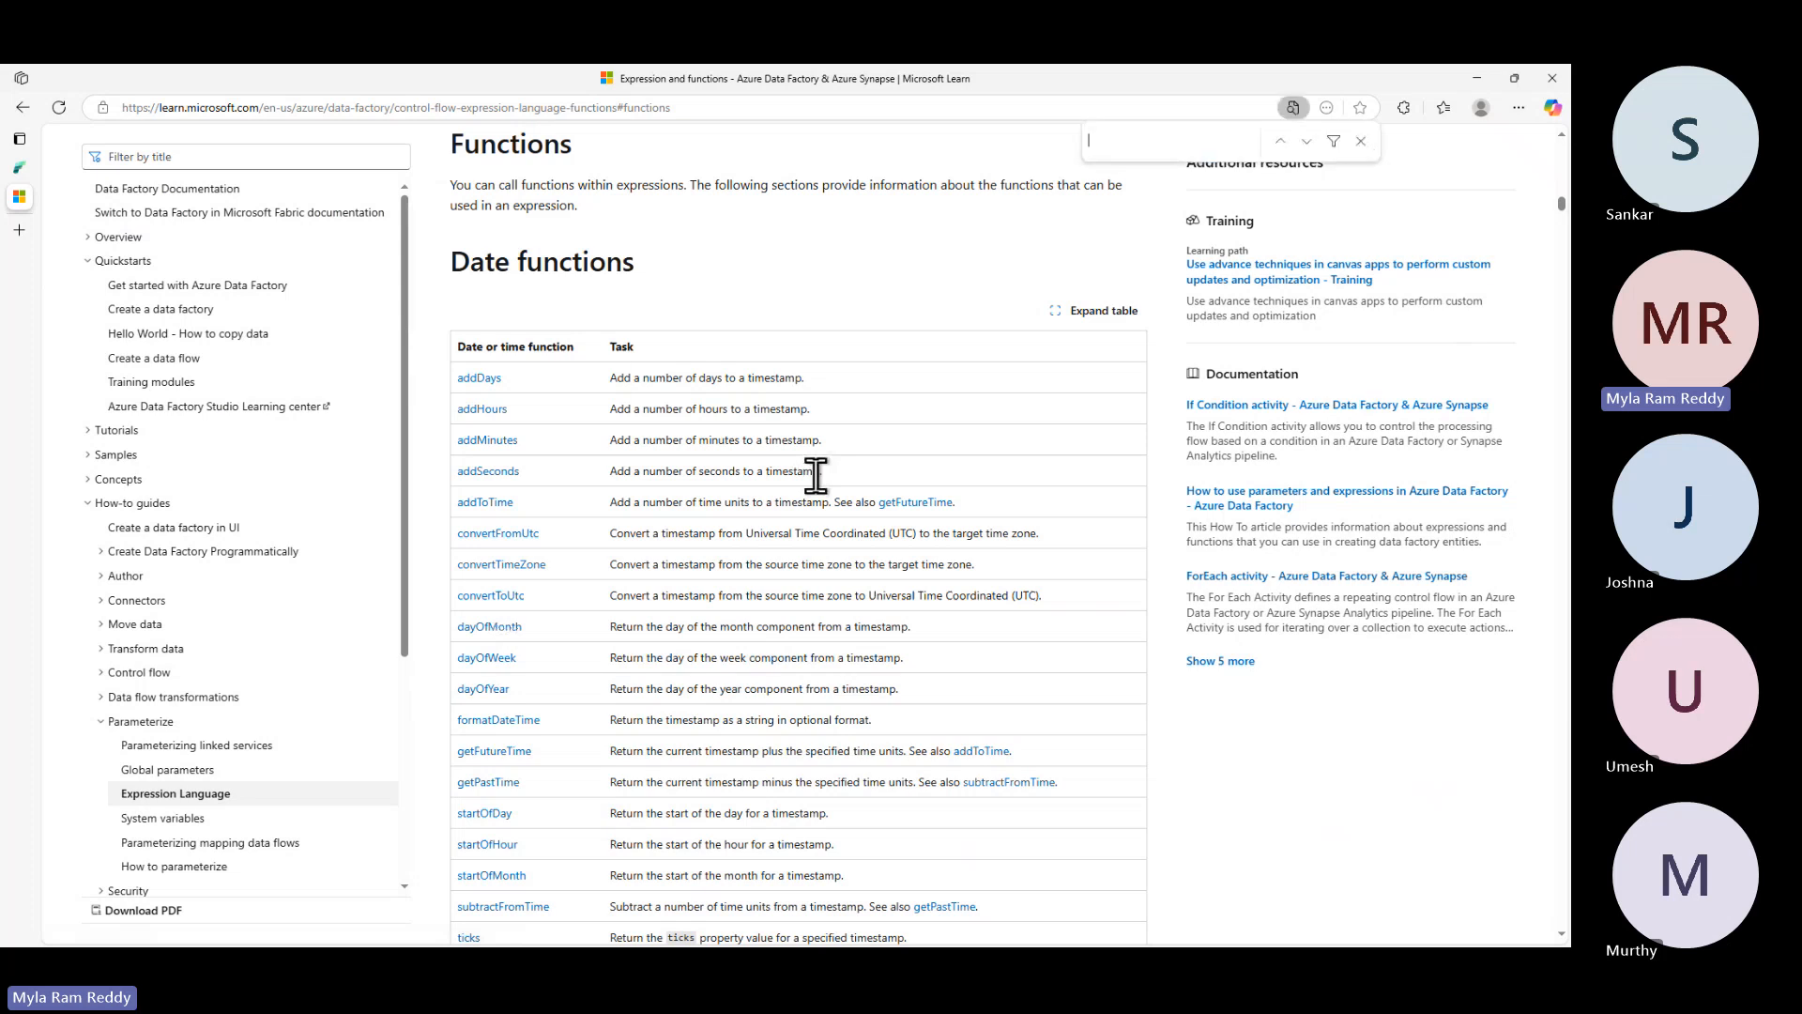
type("split")
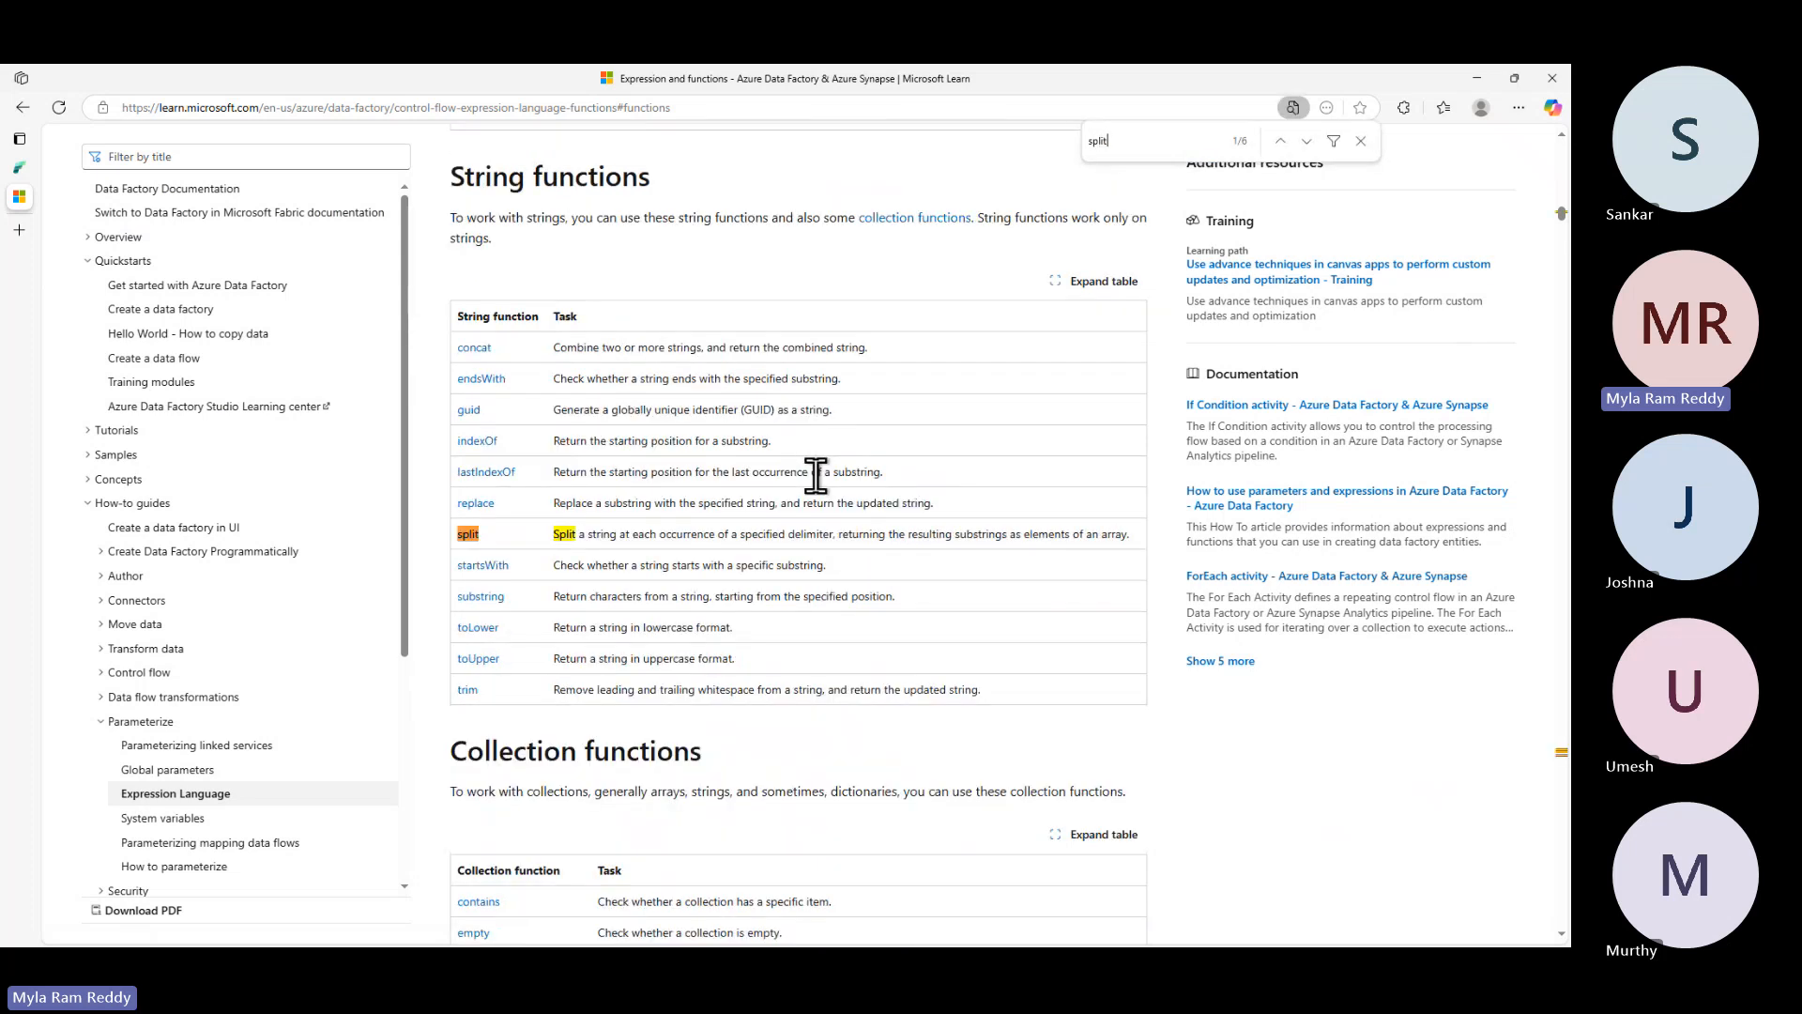
left_click(467, 535)
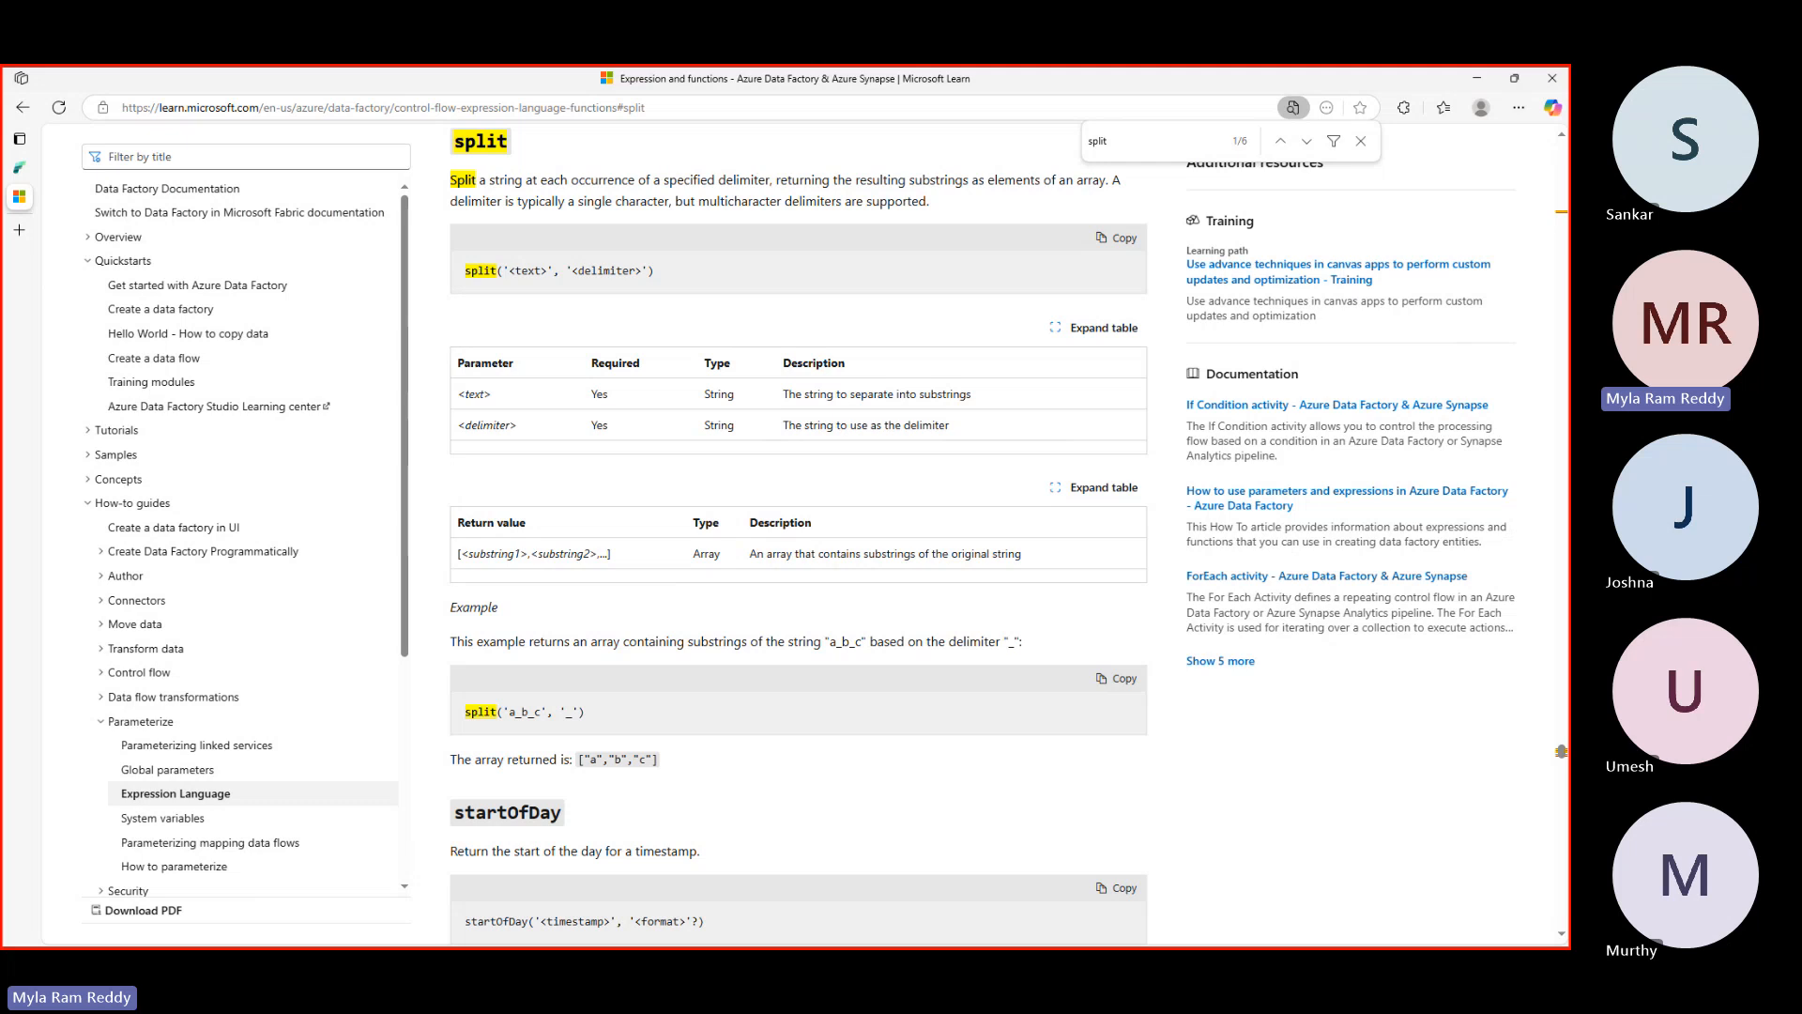
- Examine the split function's syntax, text and delimiter parameters, and the 'a_b_c' example in the documentation
mouse_move(444, 248)
left_mouse_down()
mouse_move(521, 294)
mouse_move(671, 294)
left_mouse_up()
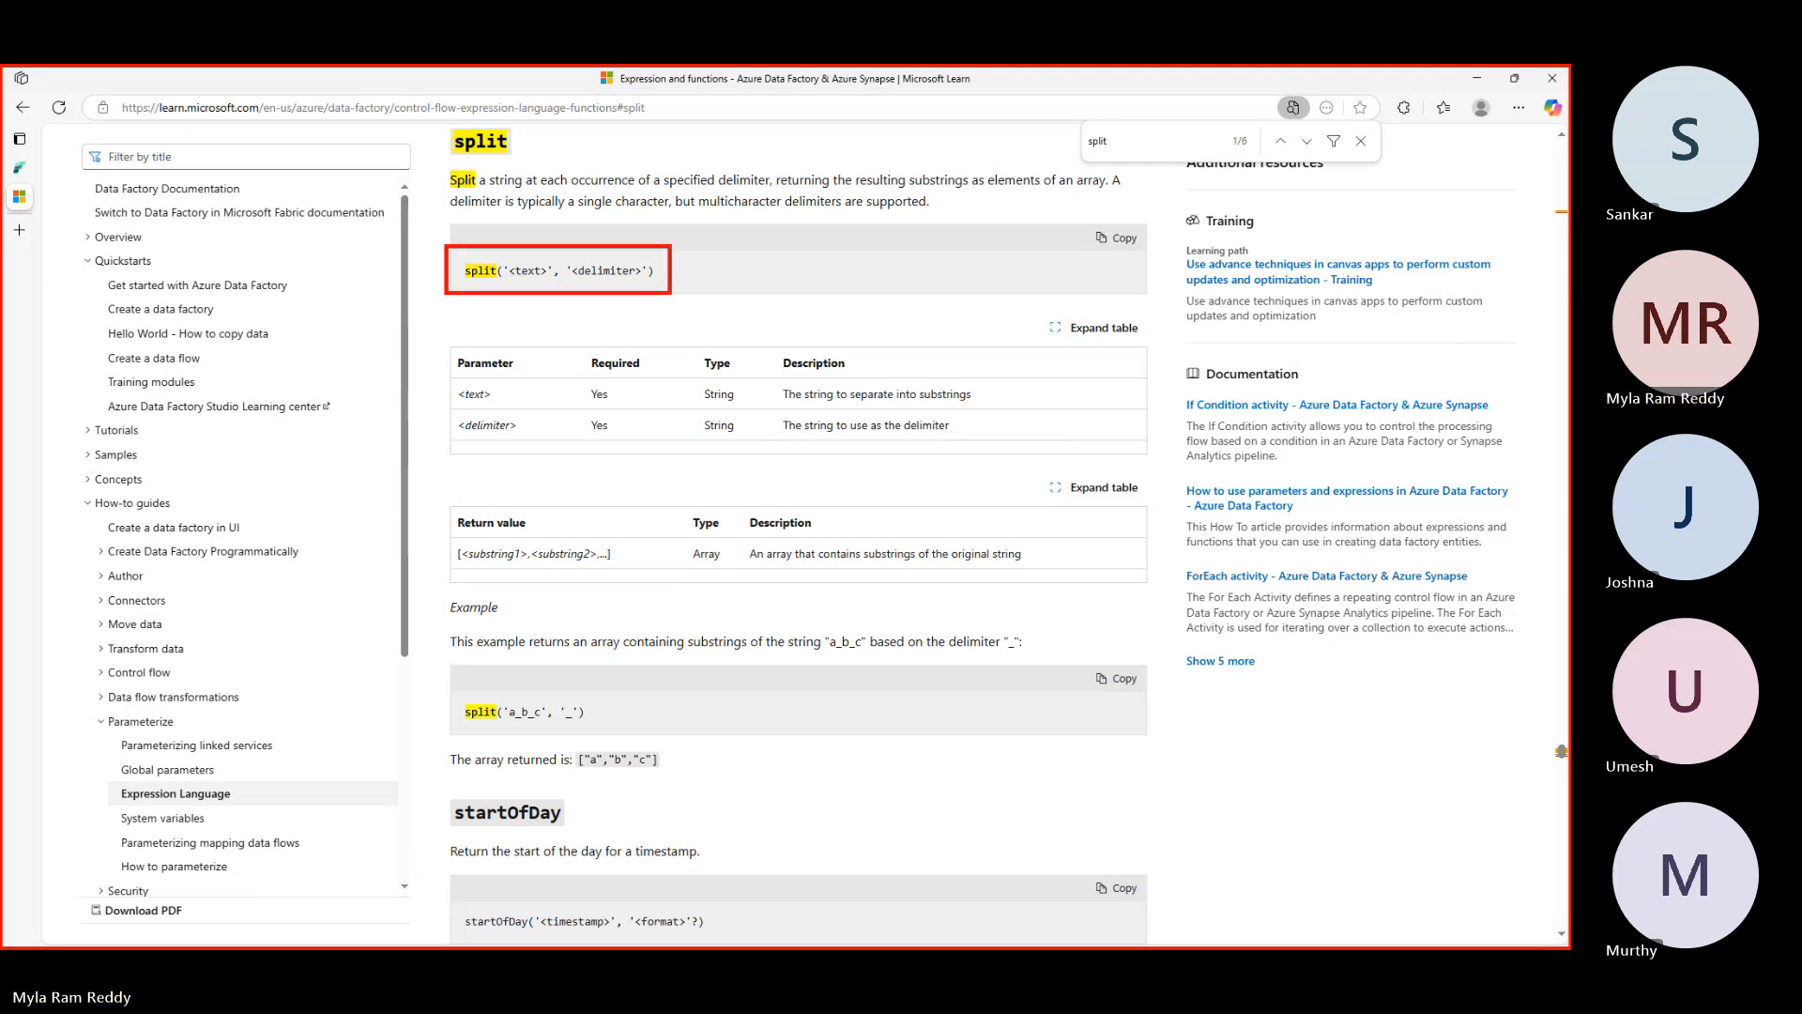
left_click_drag(515, 287, 699, 273)
left_click_drag(439, 156, 512, 159)
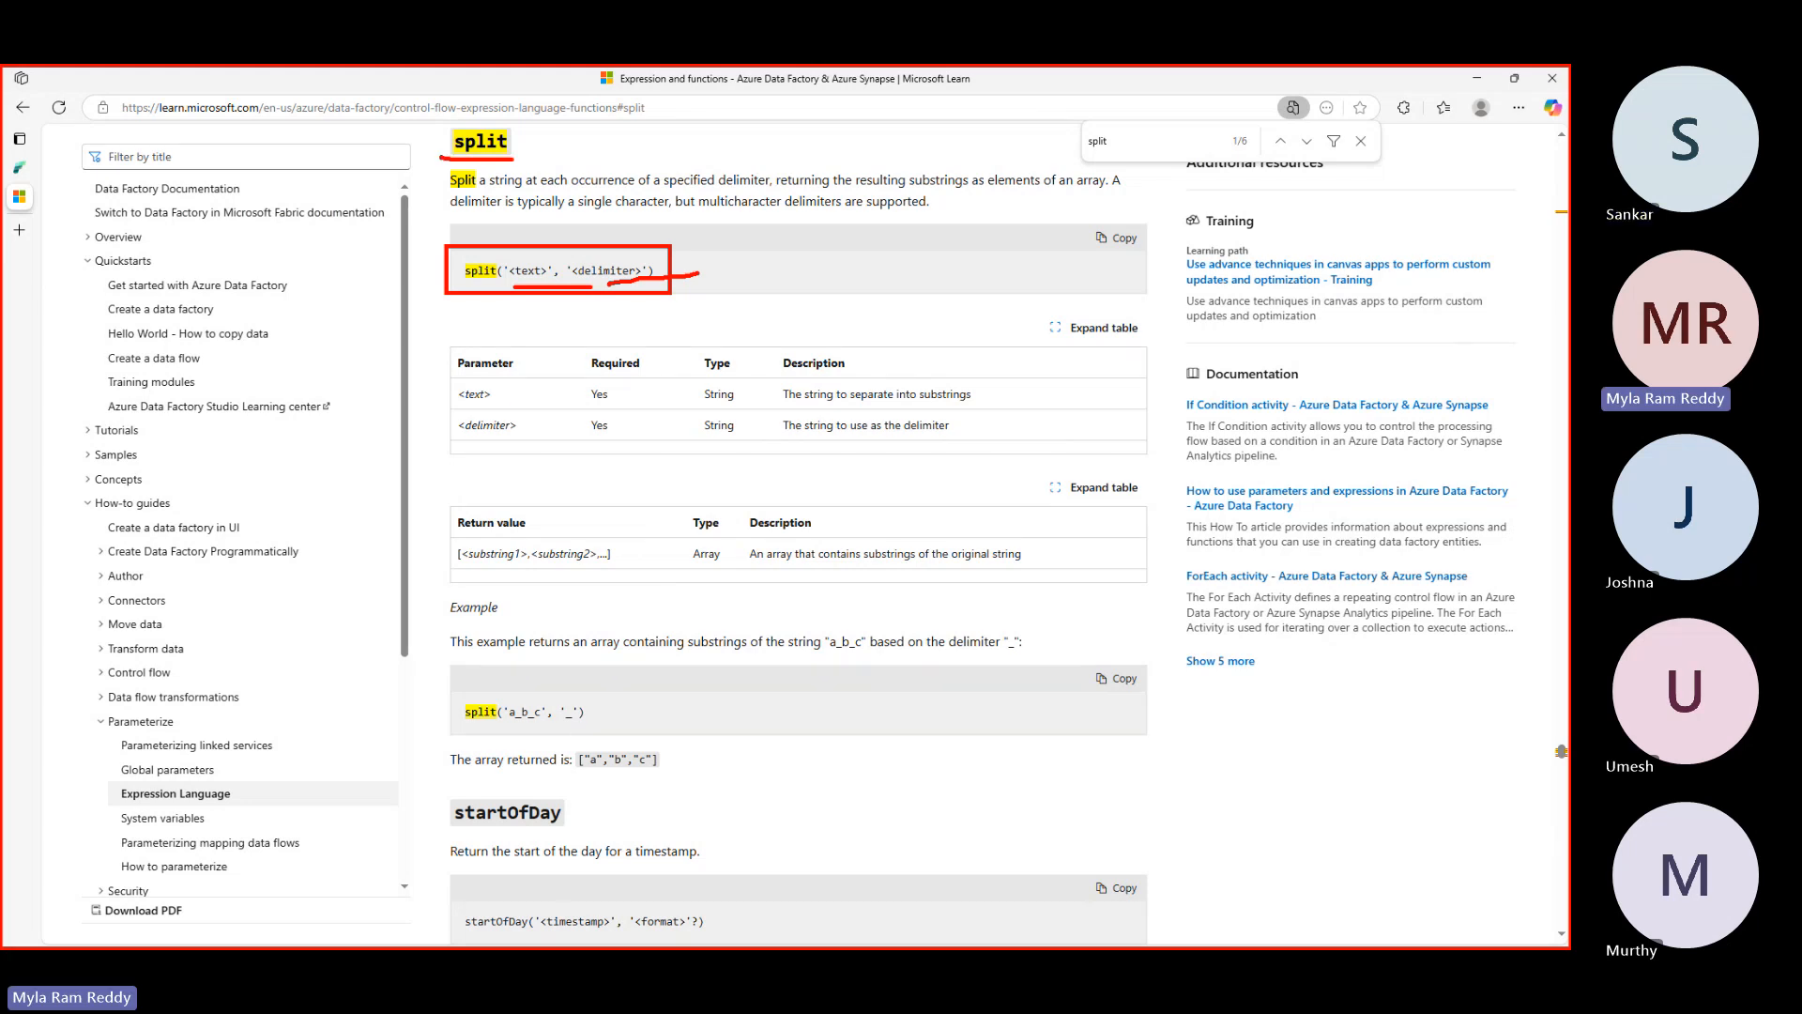
left_click_drag(467, 407, 499, 407)
left_click_drag(597, 402, 738, 404)
left_click_drag(459, 434, 770, 439)
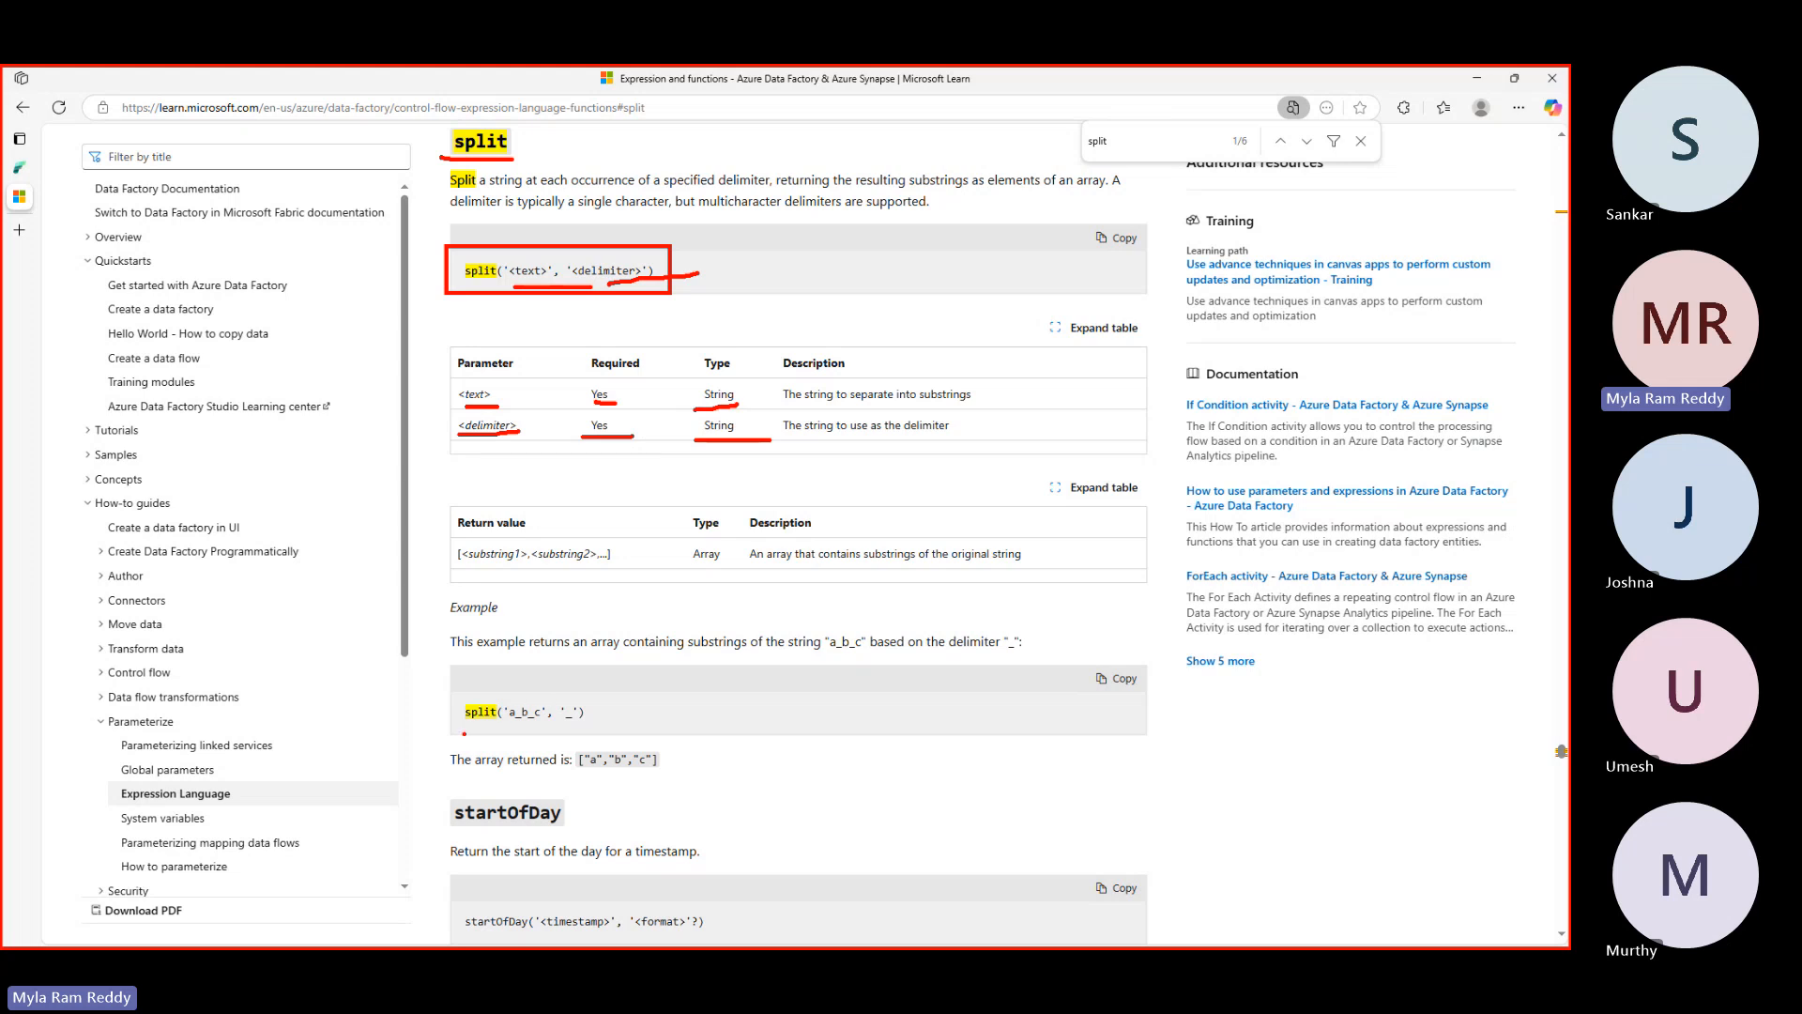
mouse_move(463, 734)
left_mouse_down()
mouse_move(596, 683)
mouse_move(441, 713)
mouse_move(541, 721)
left_mouse_up()
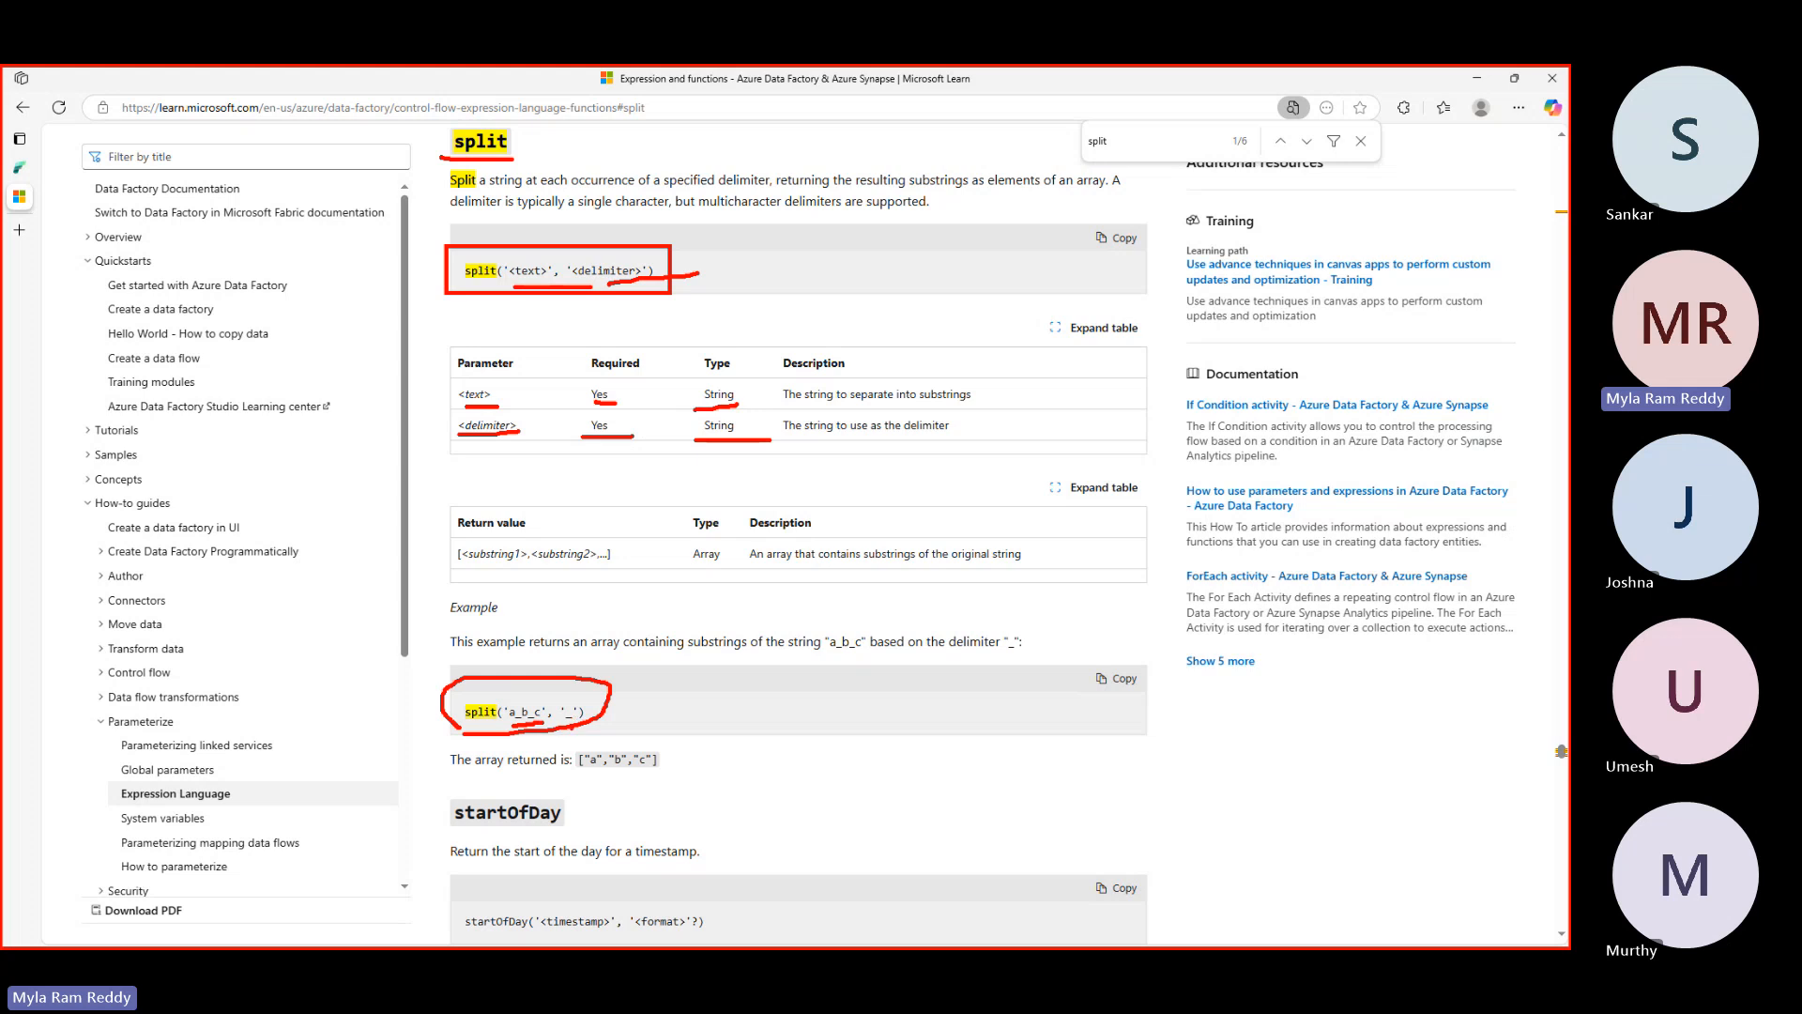
mouse_move(562, 726)
left_mouse_down()
mouse_move(619, 778)
mouse_move(669, 775)
left_mouse_up()
key("Escape")
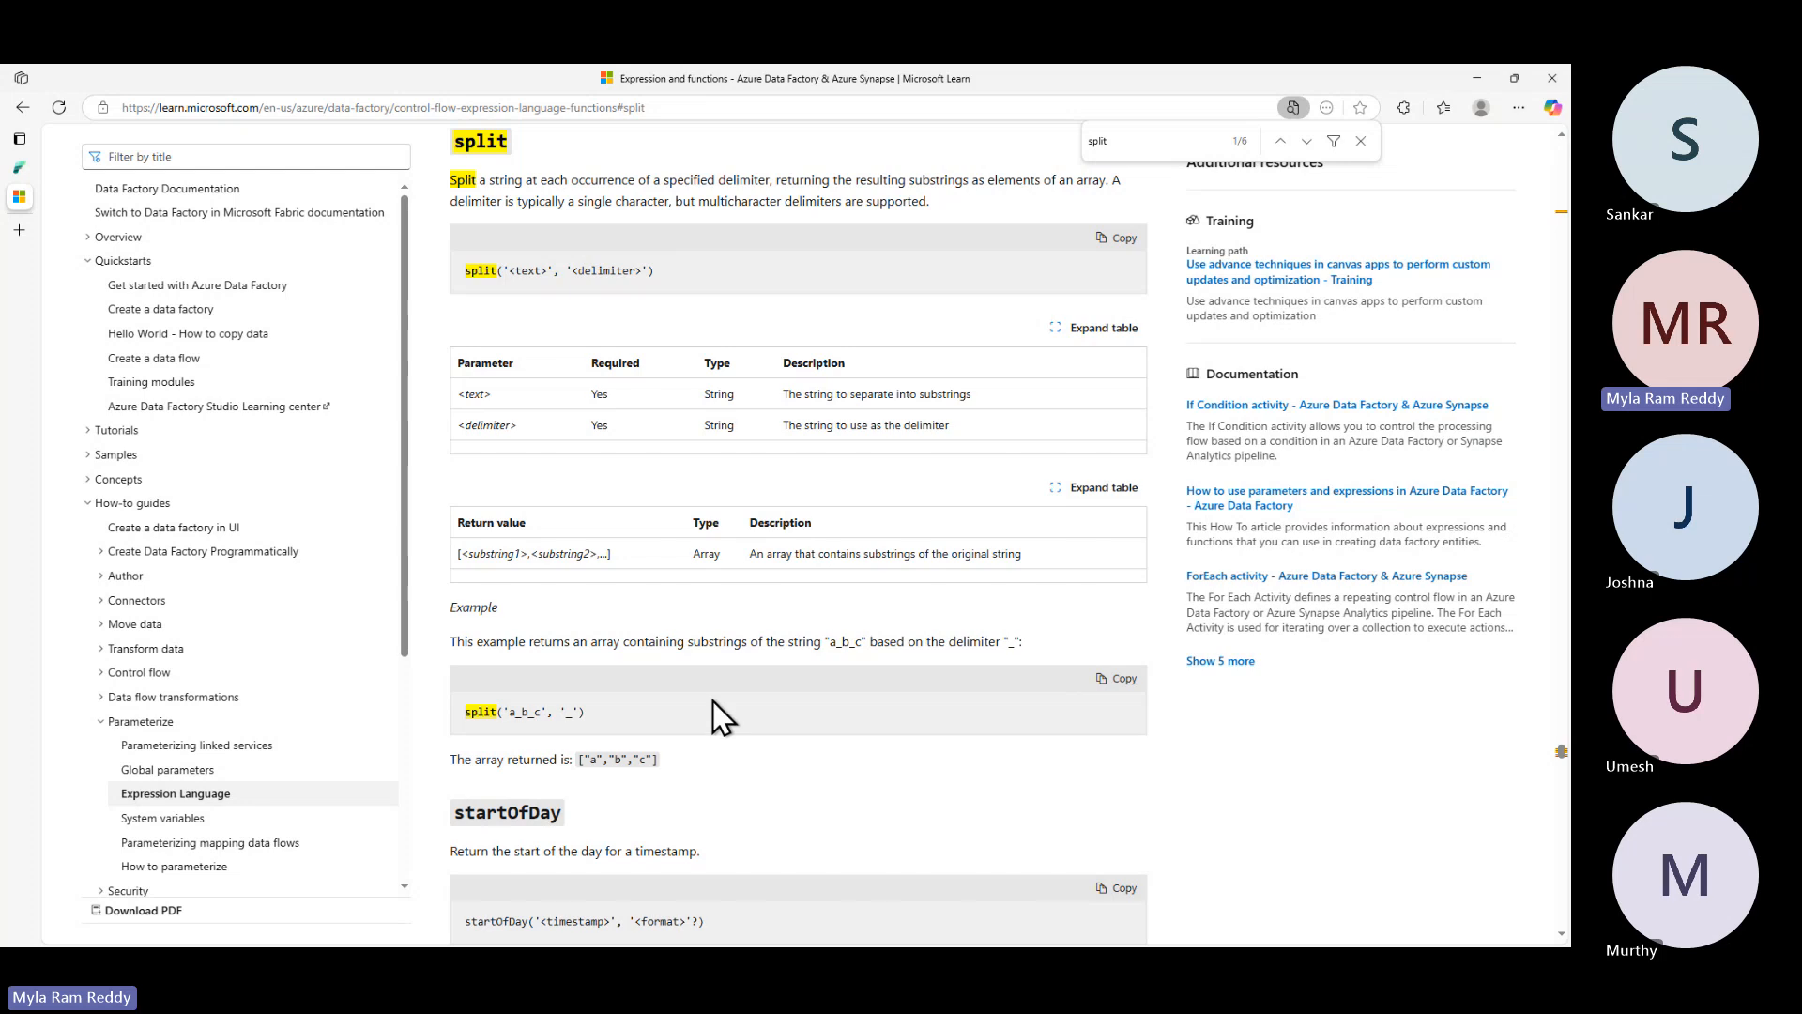
- Annotate the documentation page with a split example using a sample name, the delimiter 'r' and its returned array, then clear the annotation
key("ctrl+2")
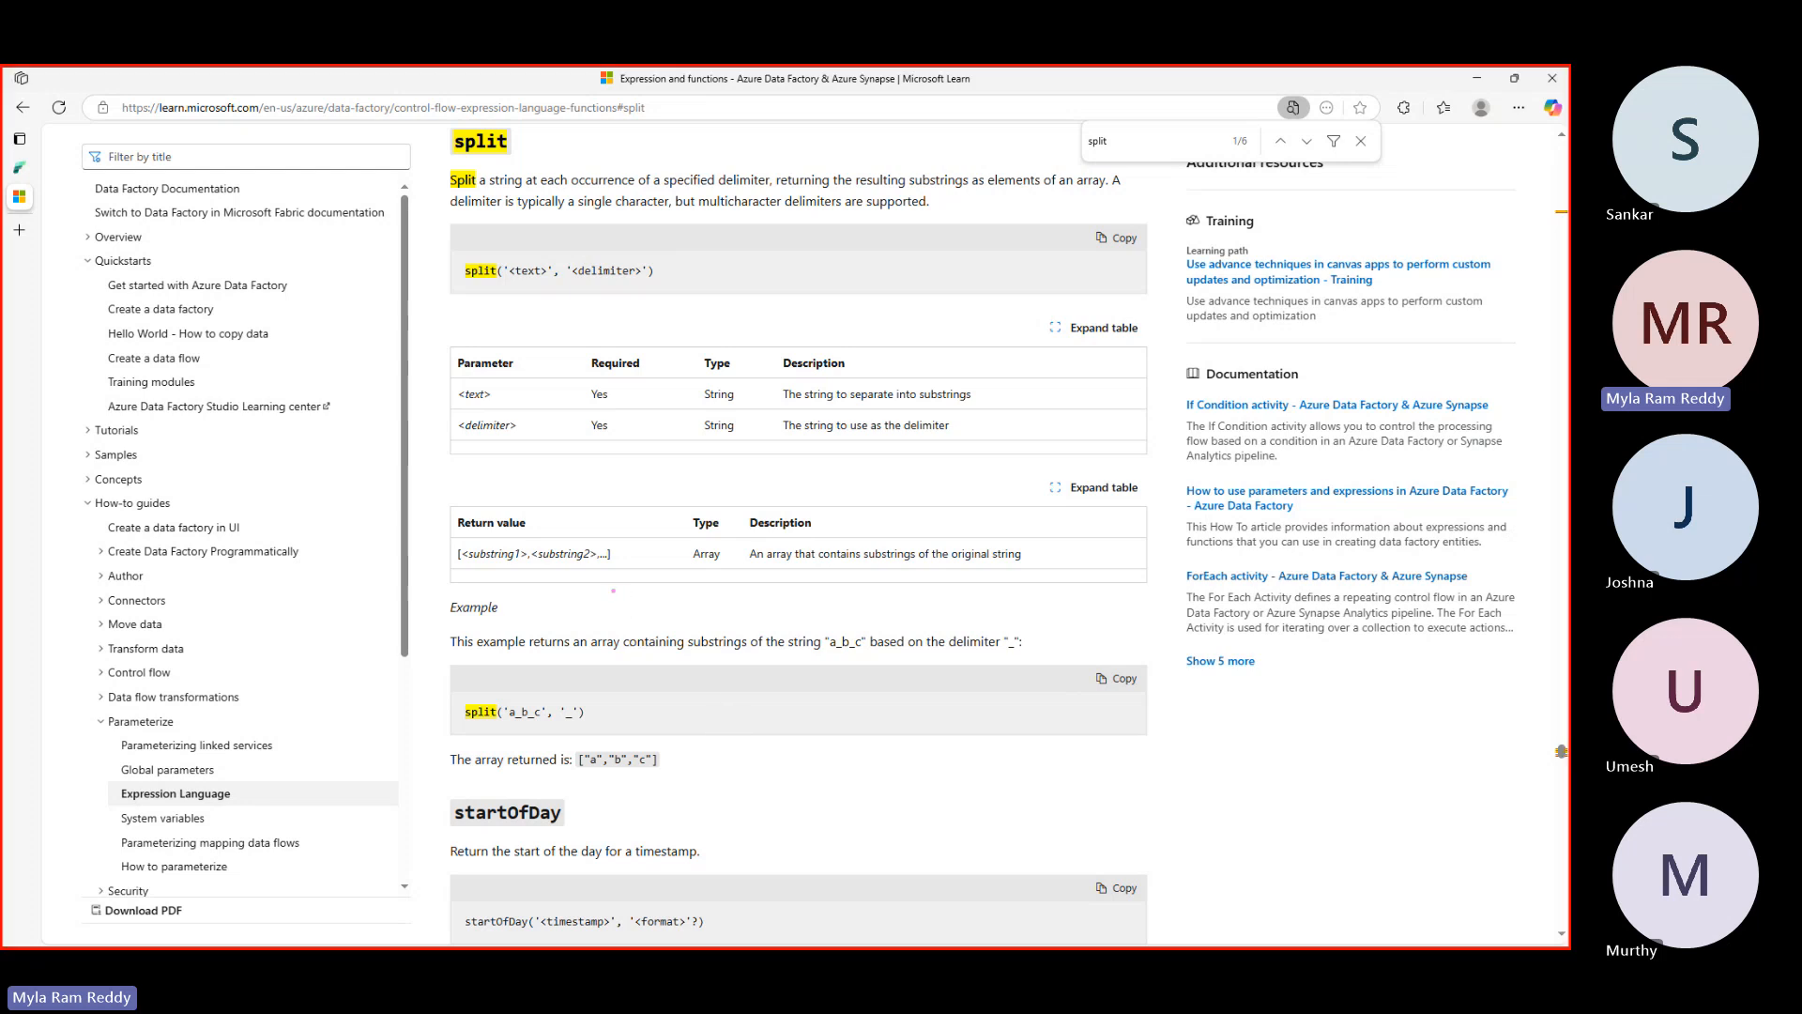
left_click(613, 590)
type("split(")
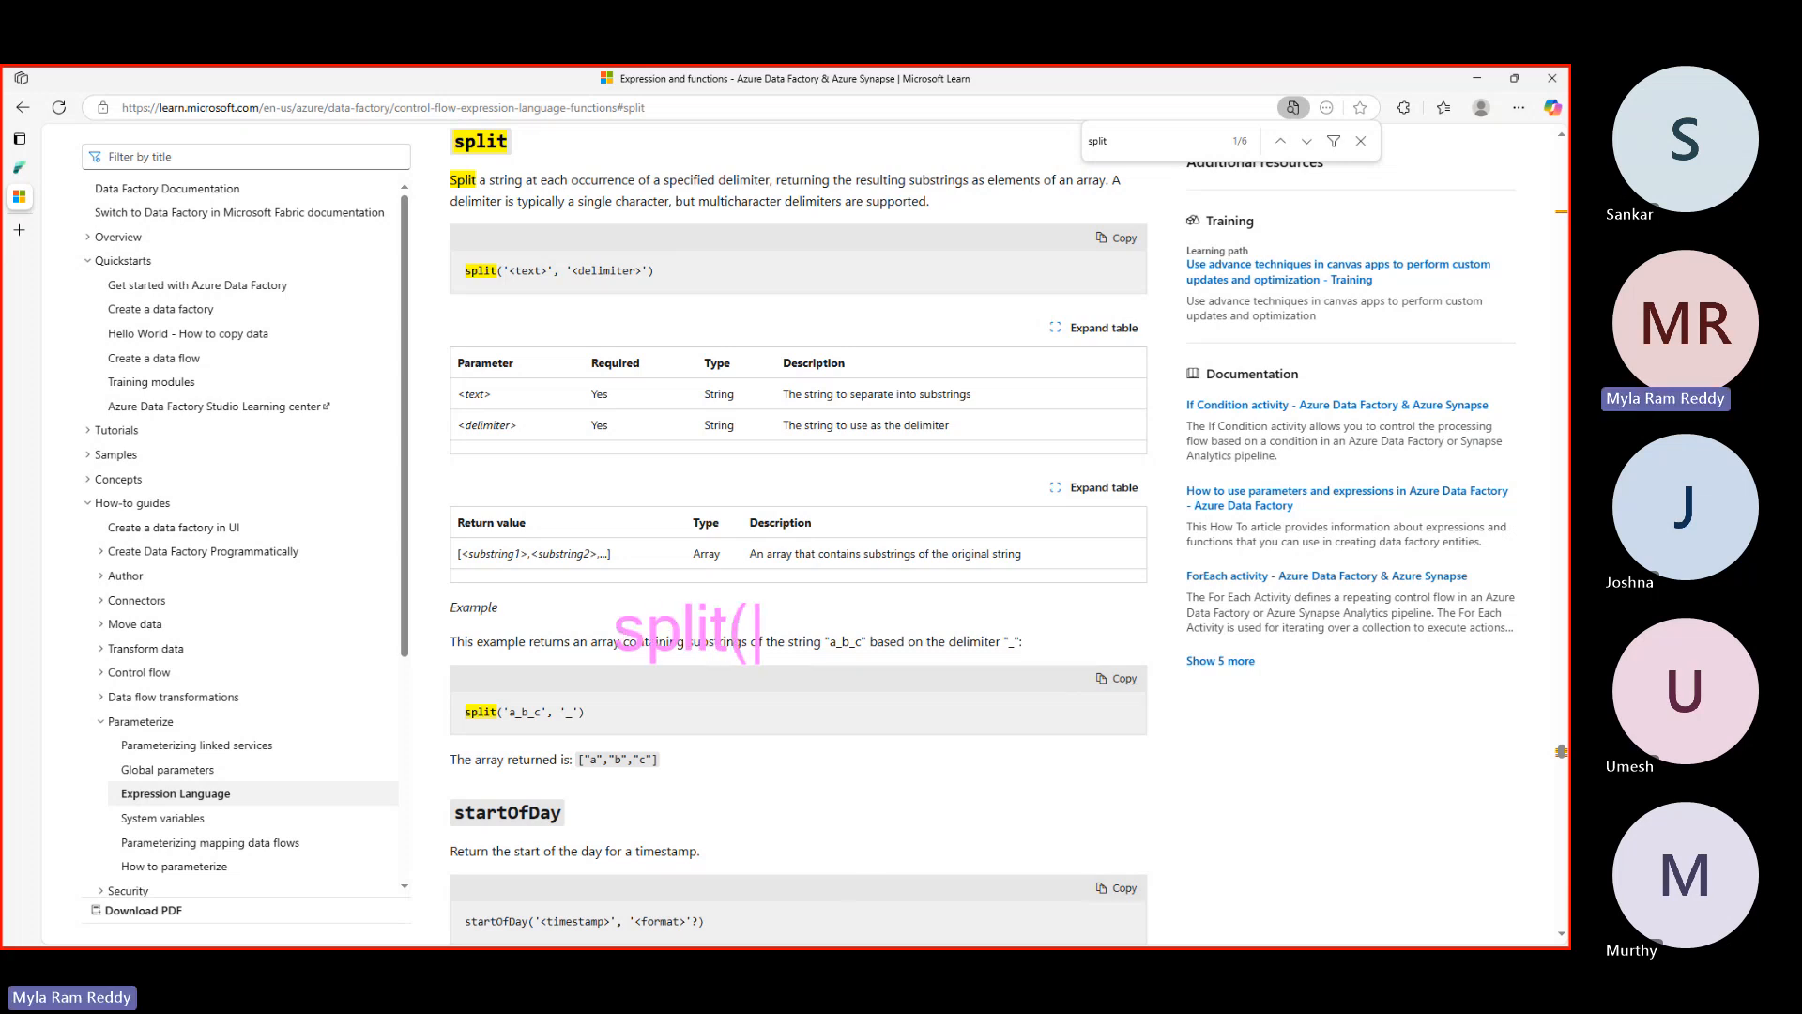
type("'mylaramreddy")
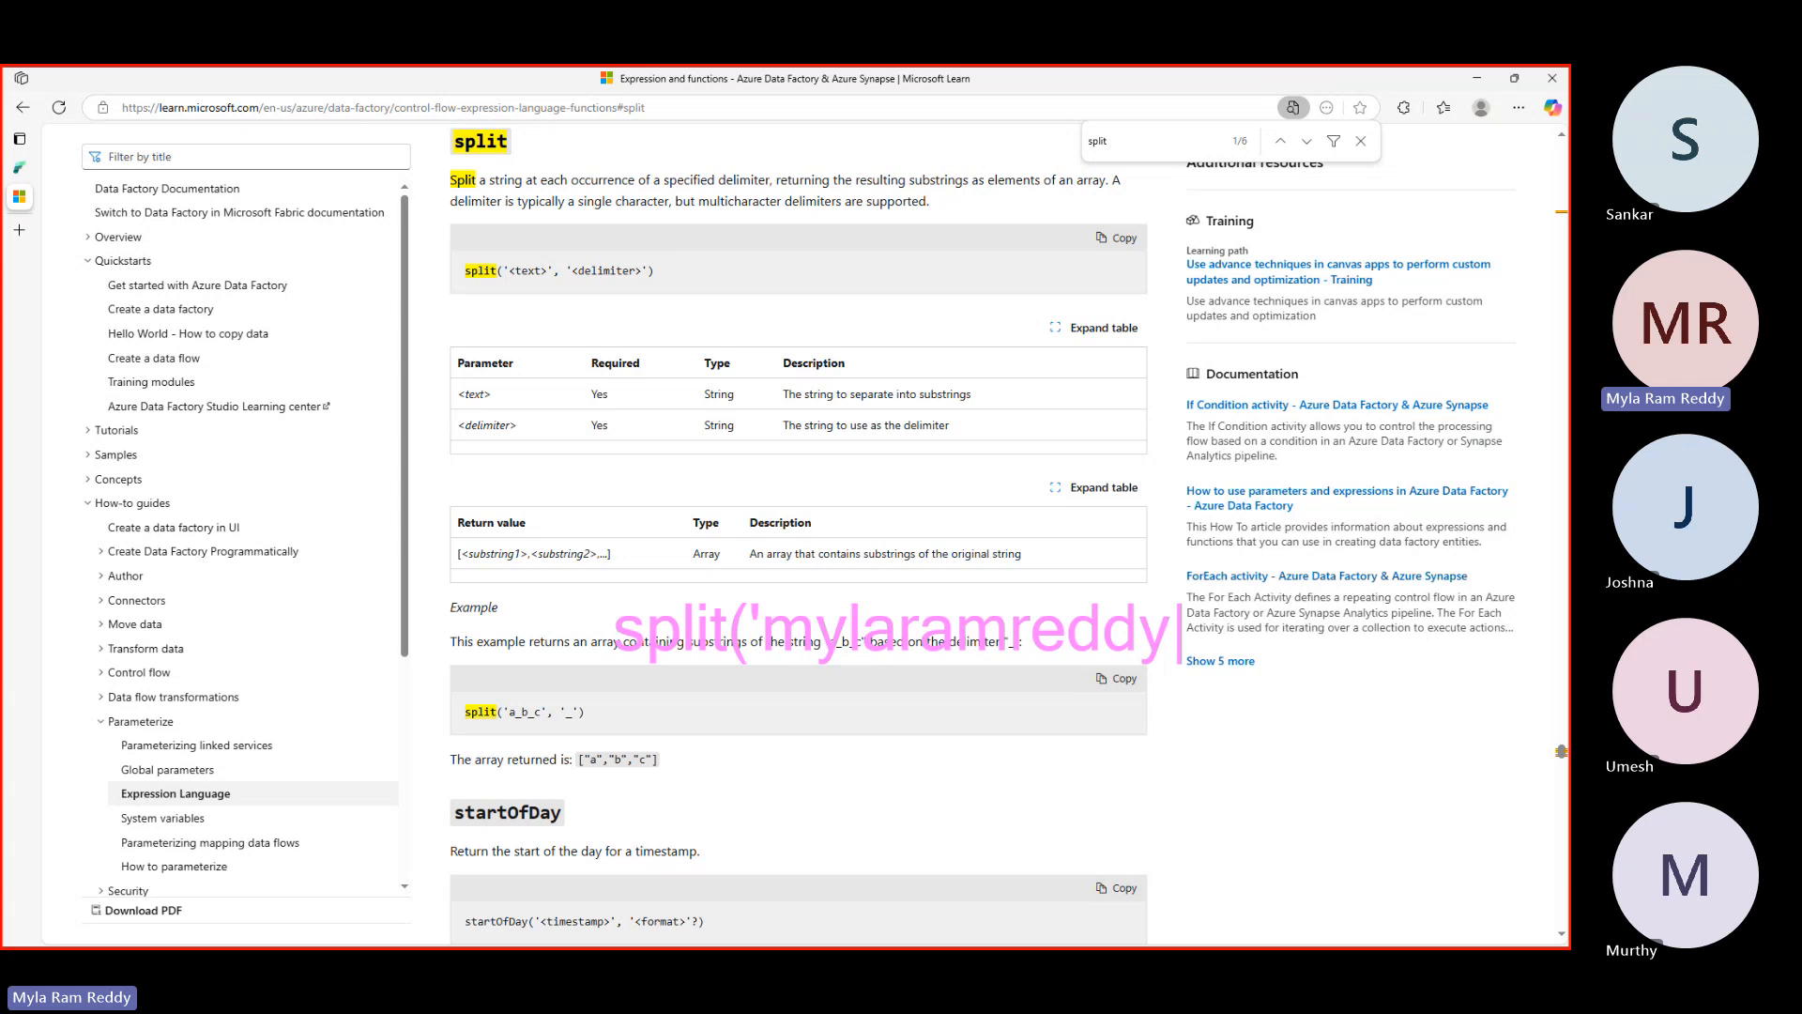
type("','r')")
key("Return")
key("Return")
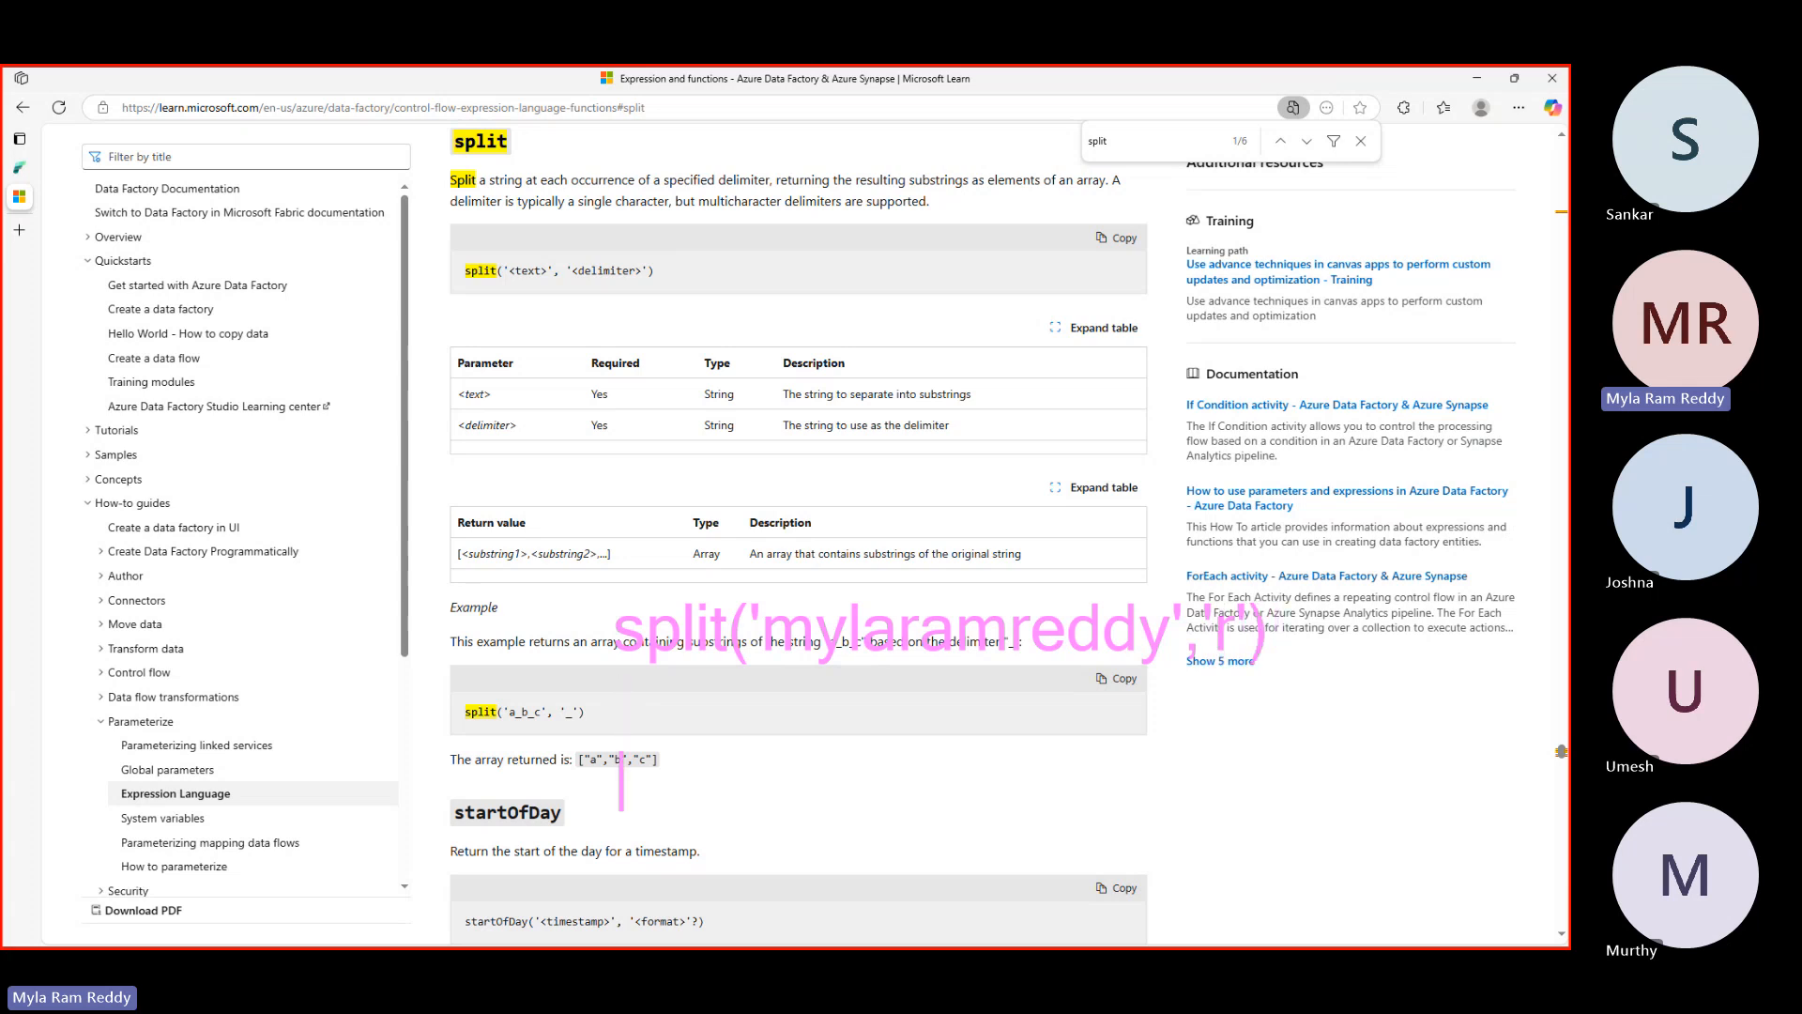
type("[")
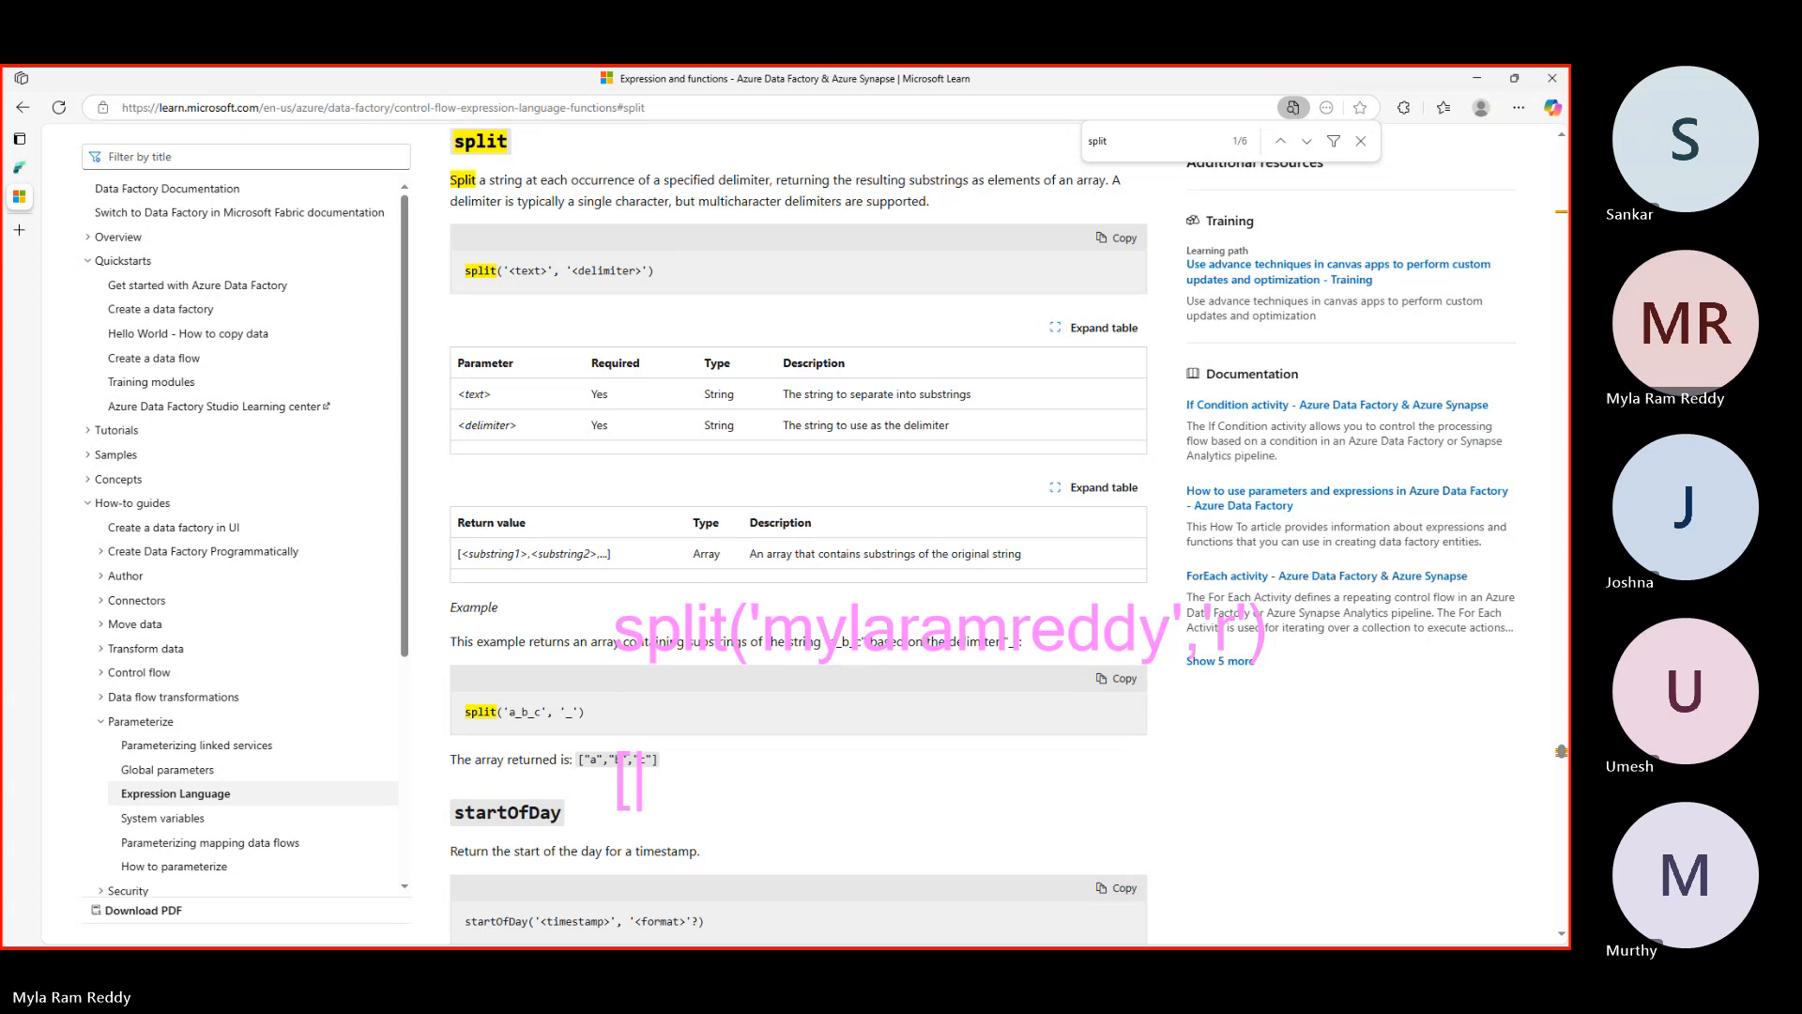
type("'myla")
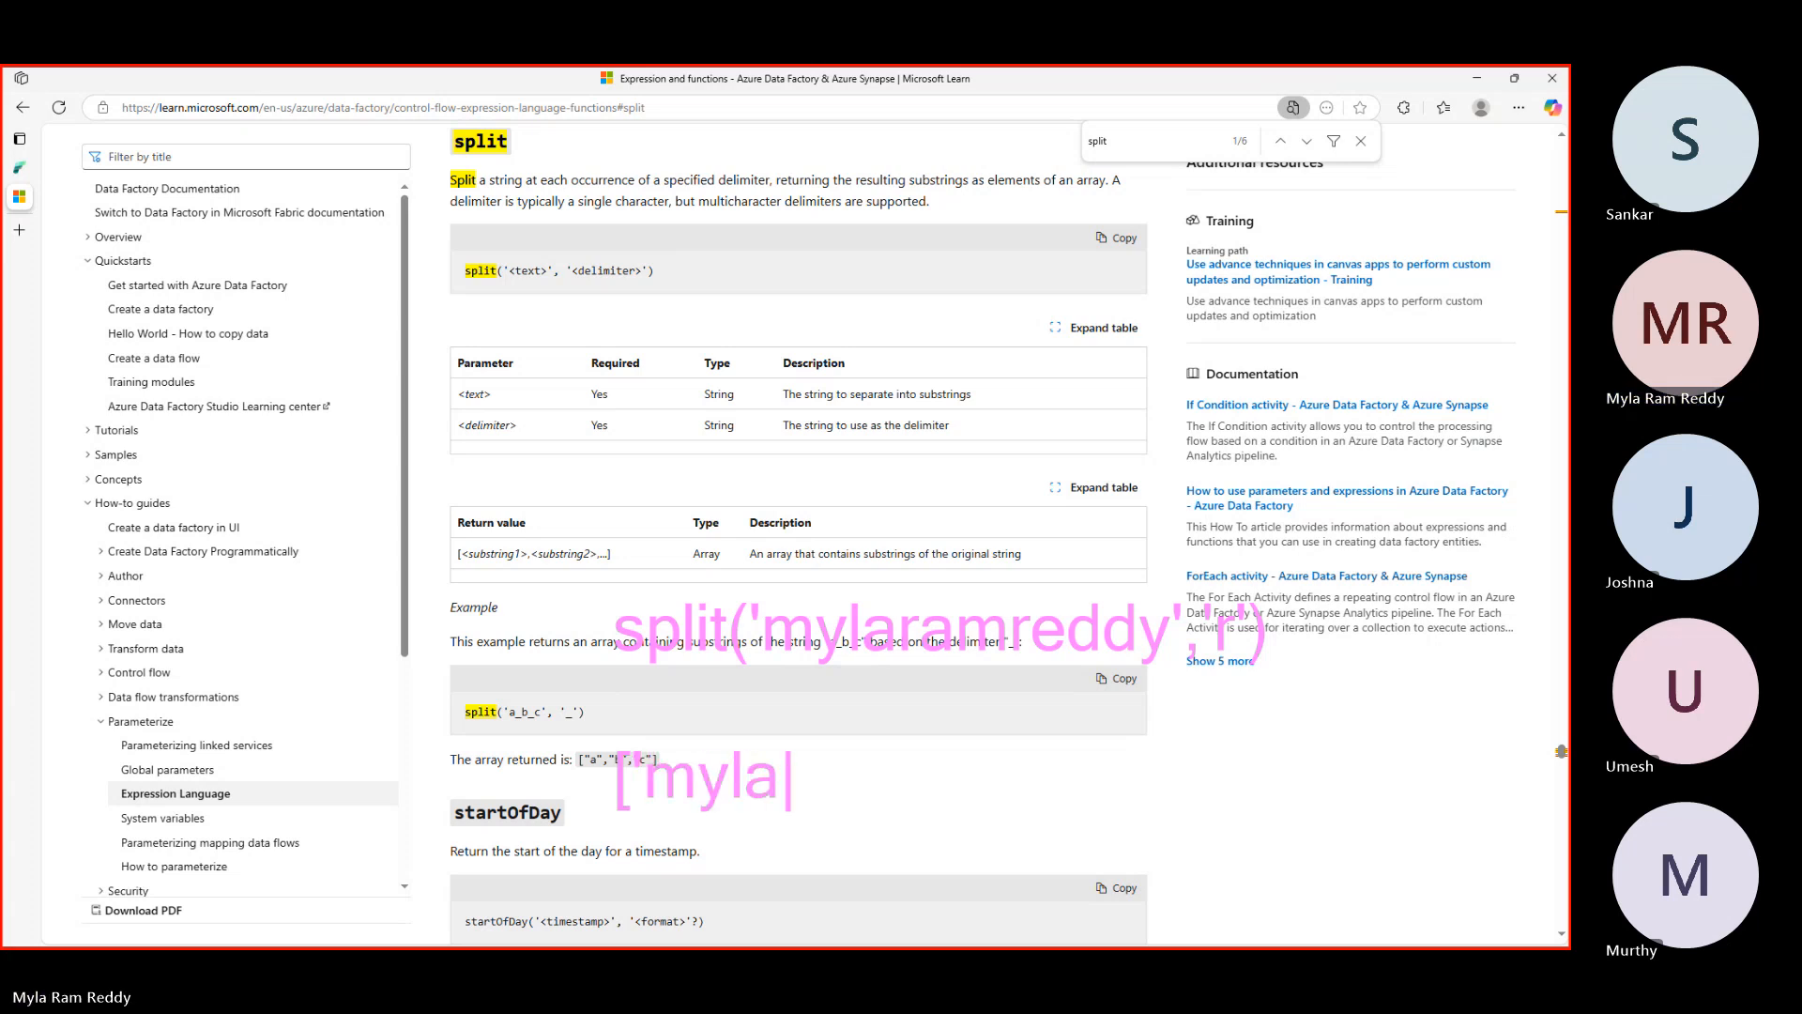
type("'")
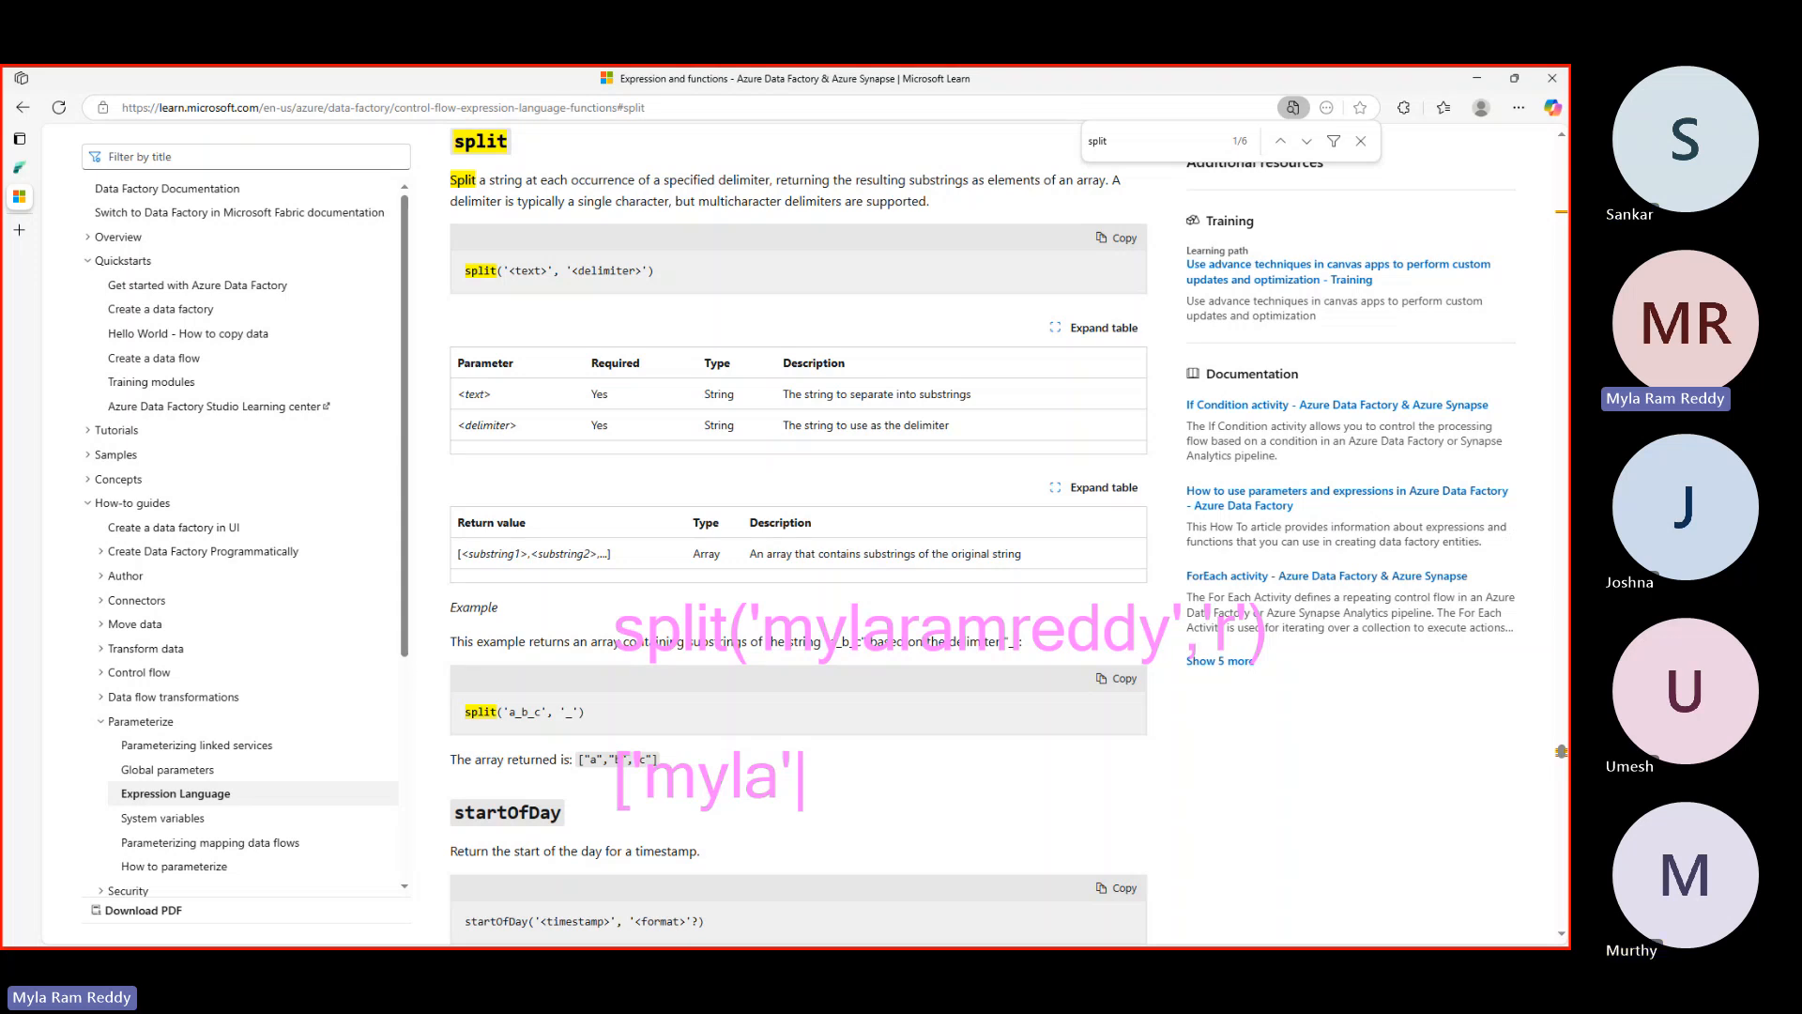
type(",")
type("'am")
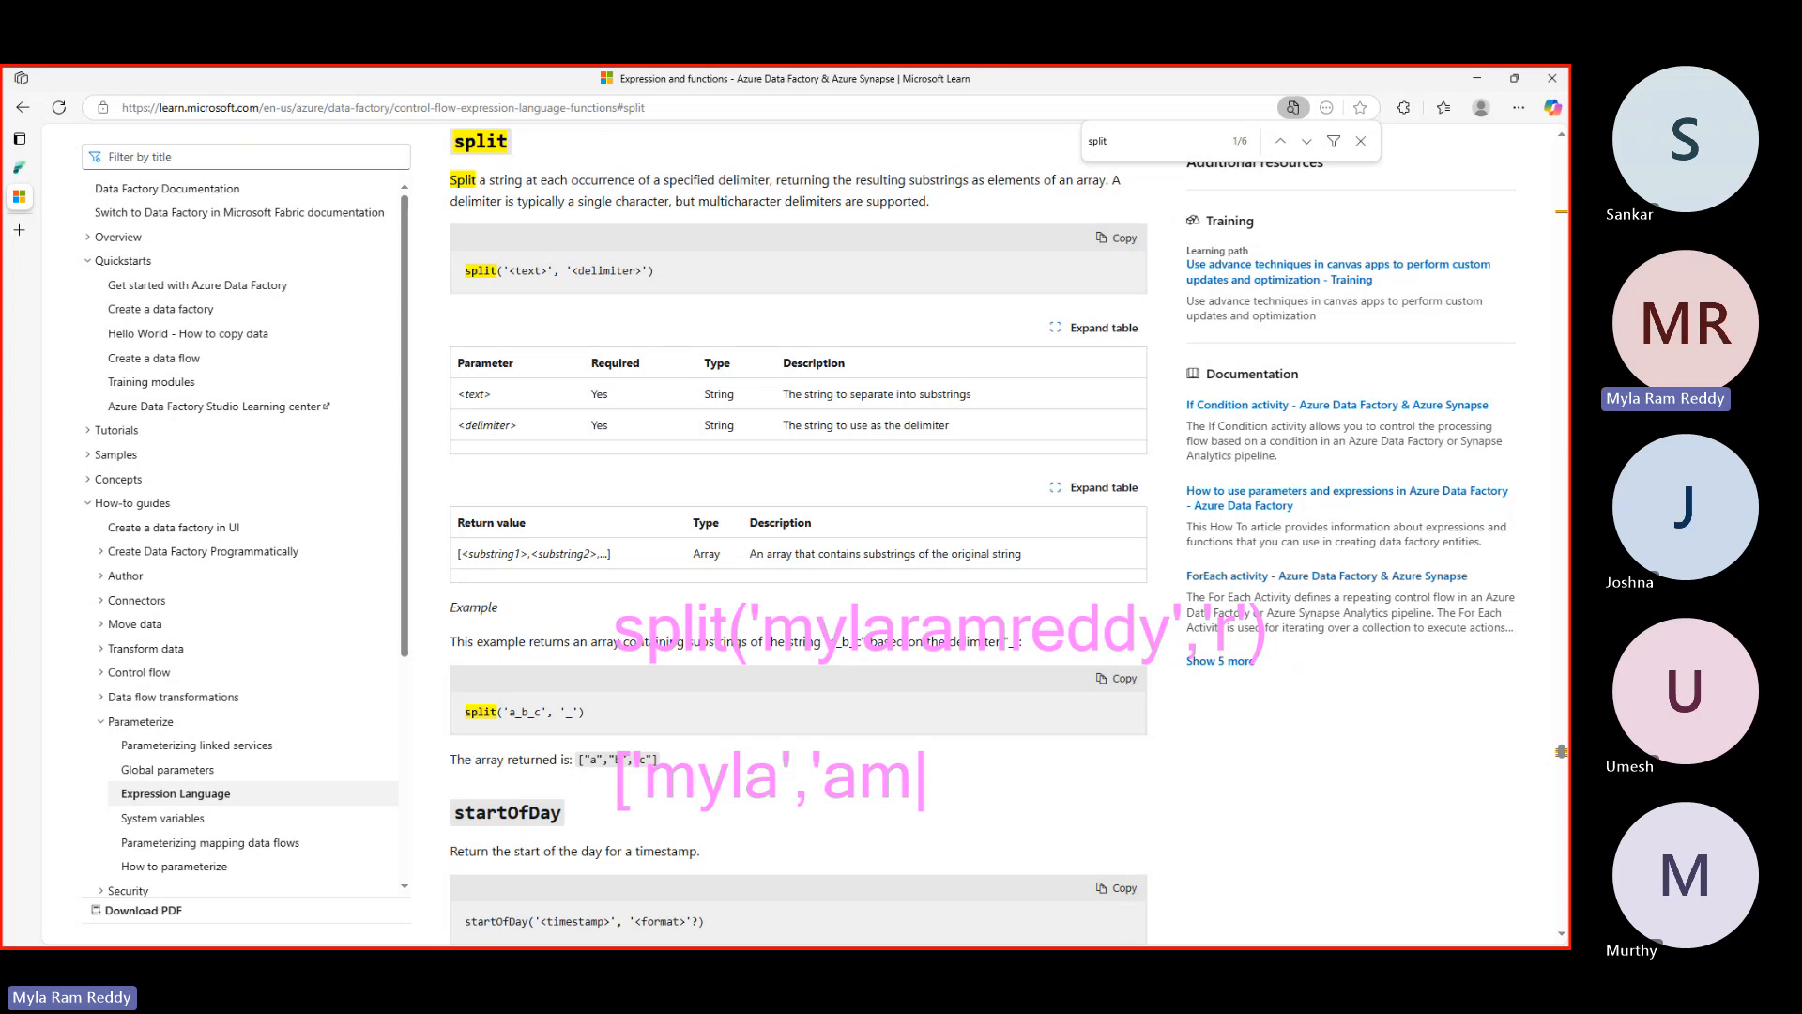
type("',")
type("'eddy")
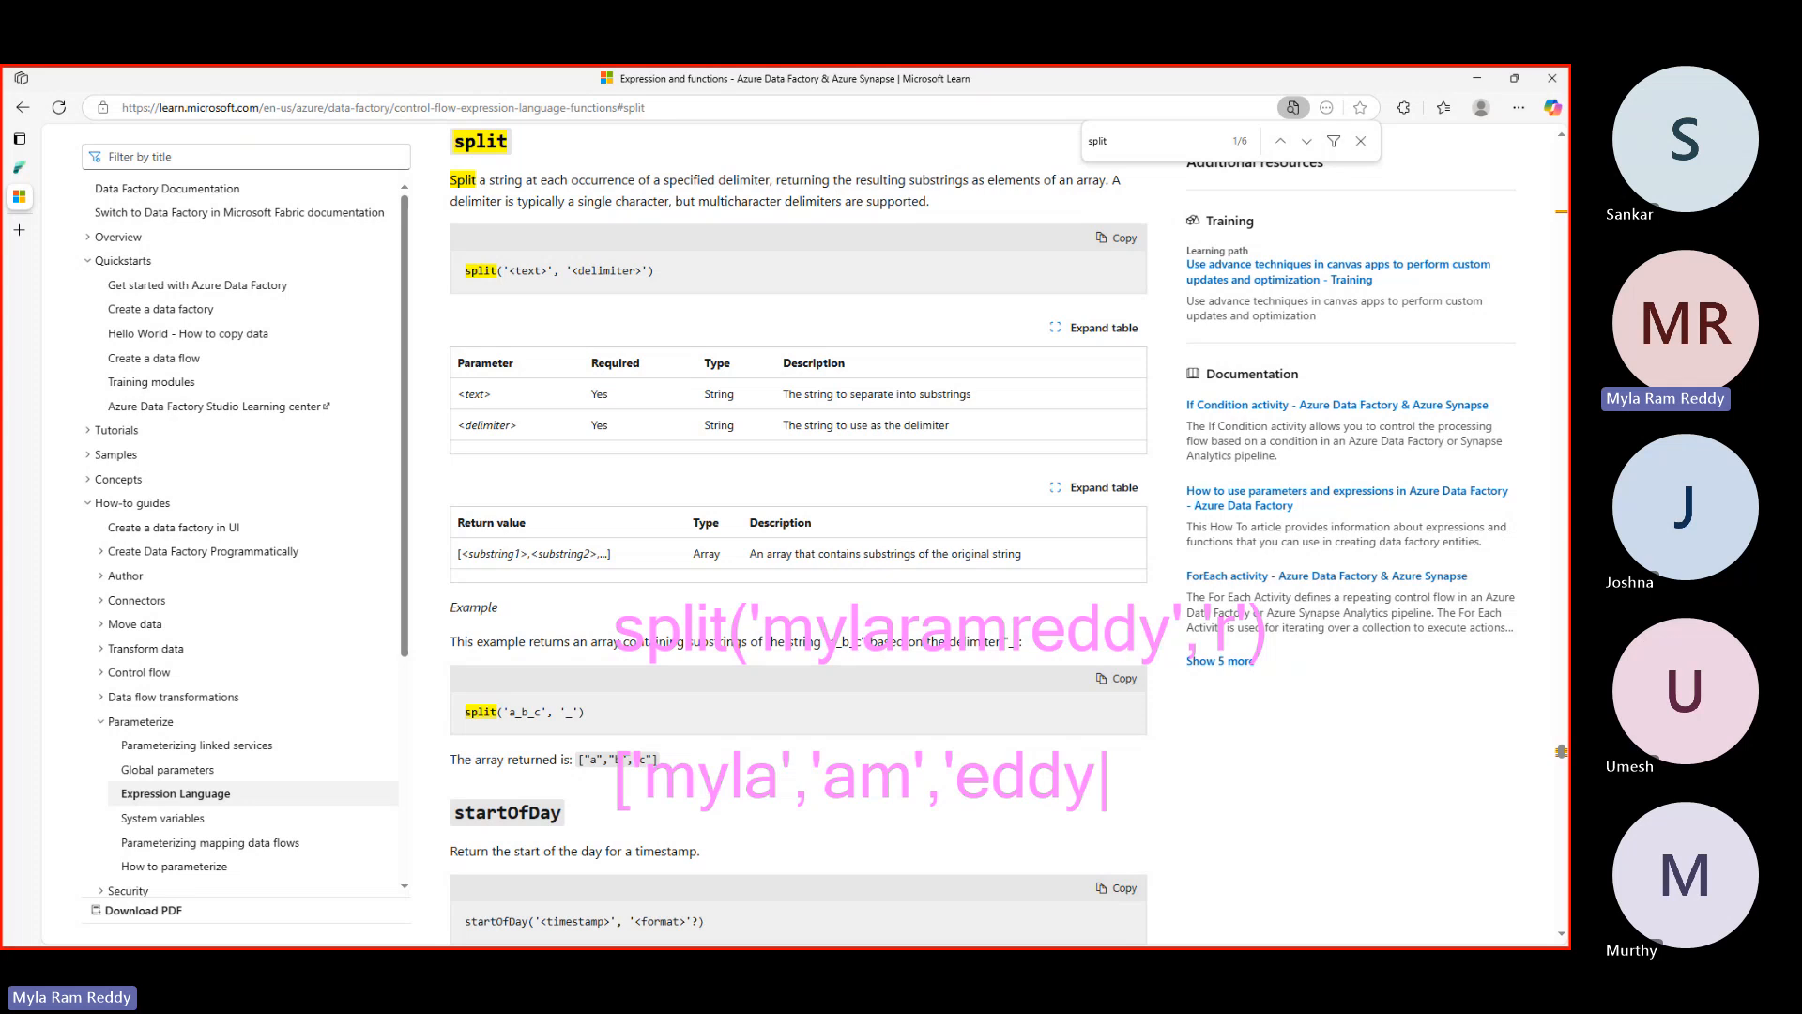
type("'")
key("Escape")
key("Escape")
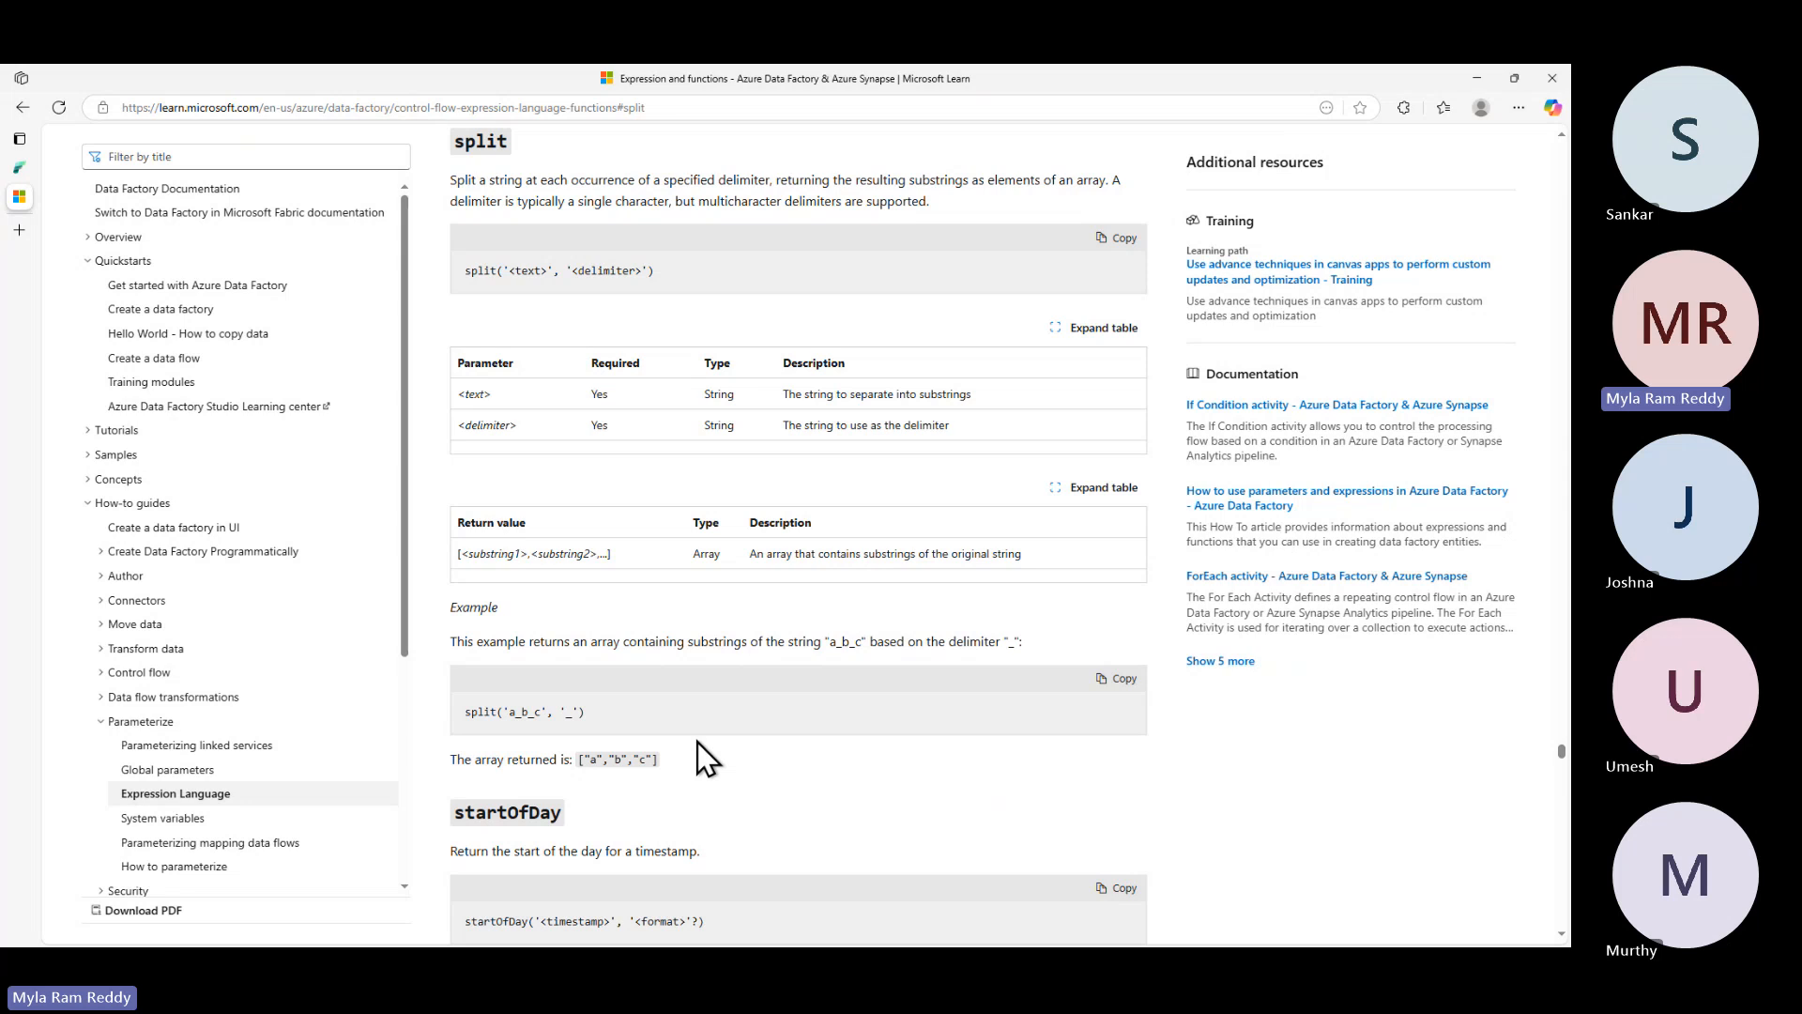
- Return to the pipeline expression builder and wrap the getMetadataofExcel error message in a split function with '(' as the delimiter
key("ctrl+shift+Tab")
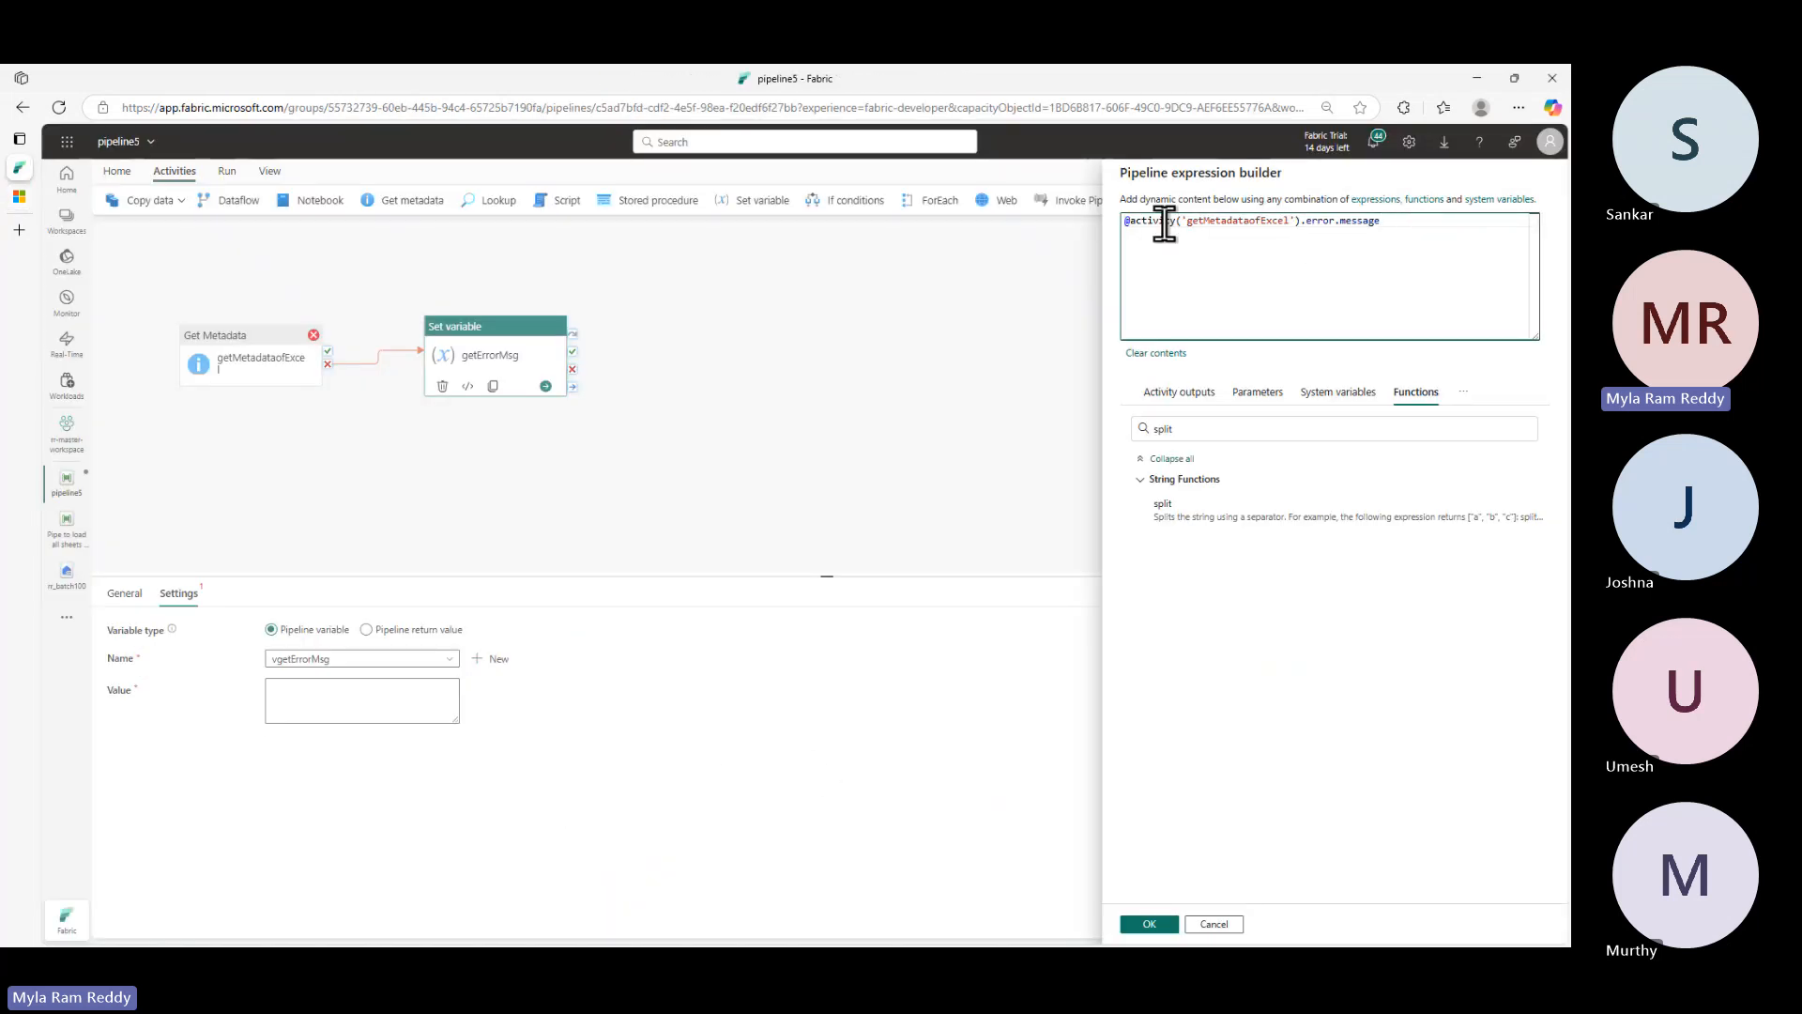
left_click(1130, 222)
key("Left")
type("split(")
left_click(1447, 238)
type(",")
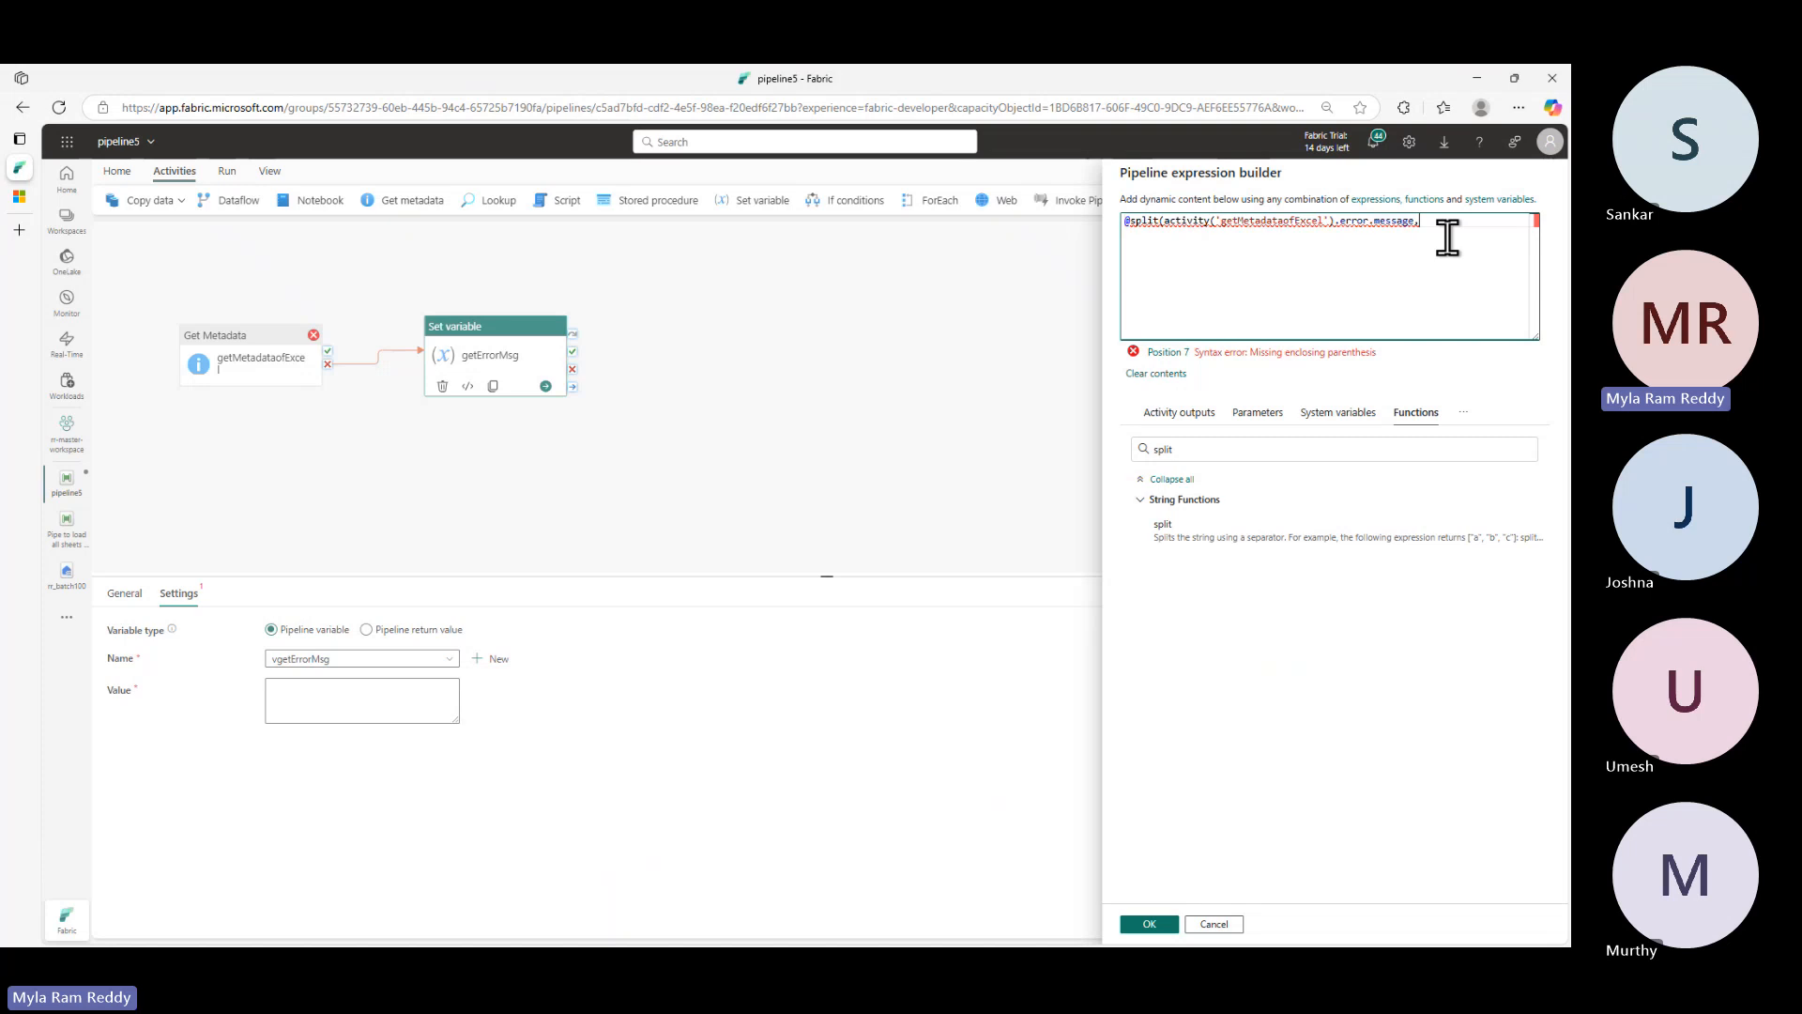
type("''")
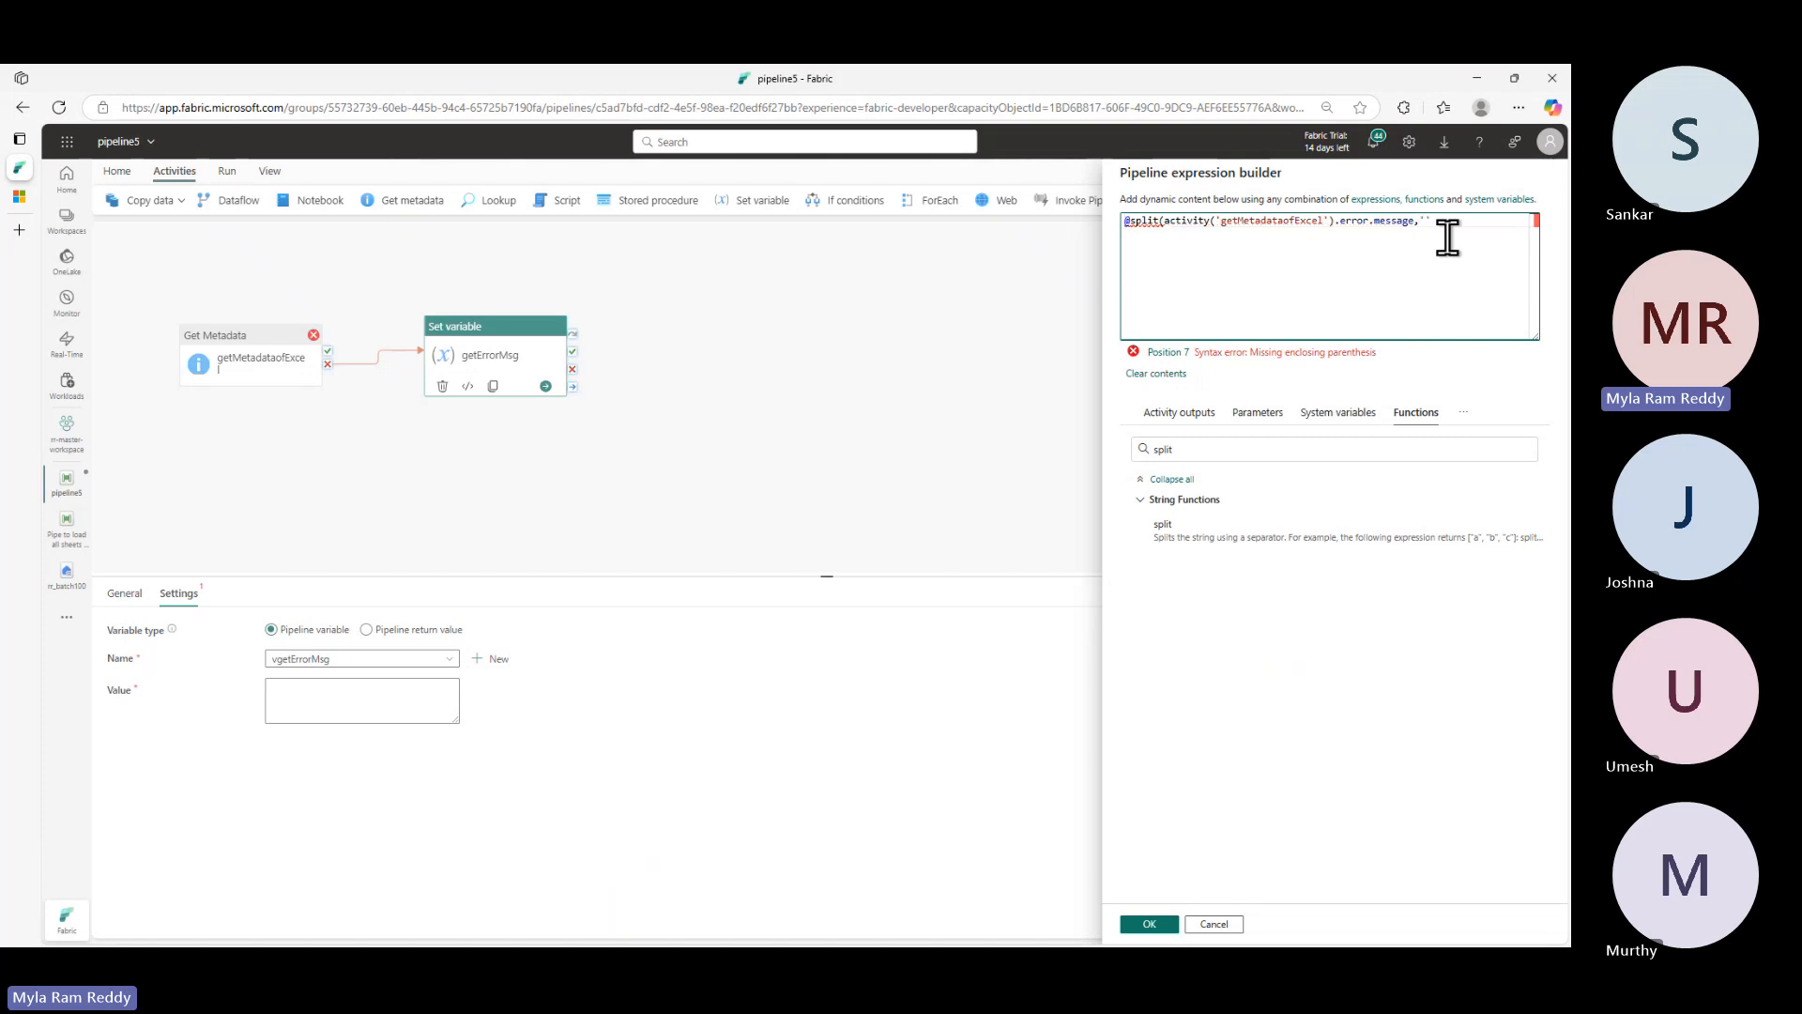
type("(")
- Close the split function, index its result with [2], and apply the expression as the value of vgetErrorMsg
type(")[1")
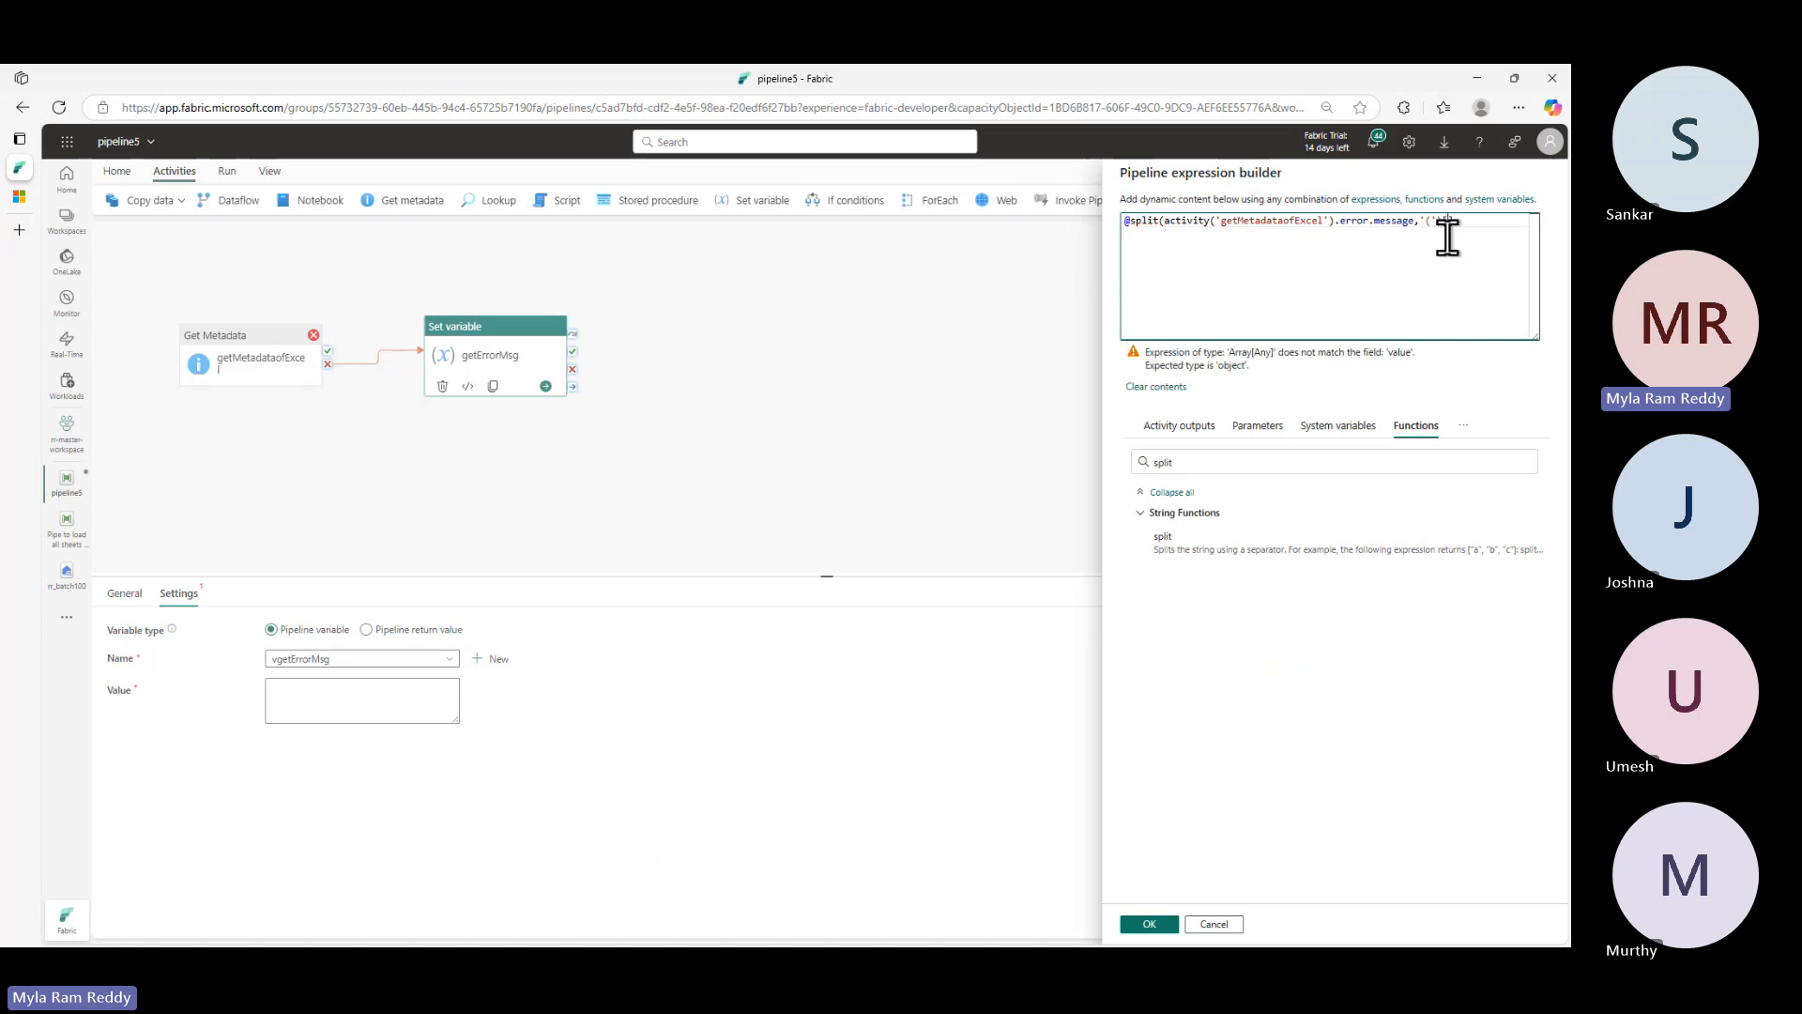
type("]")
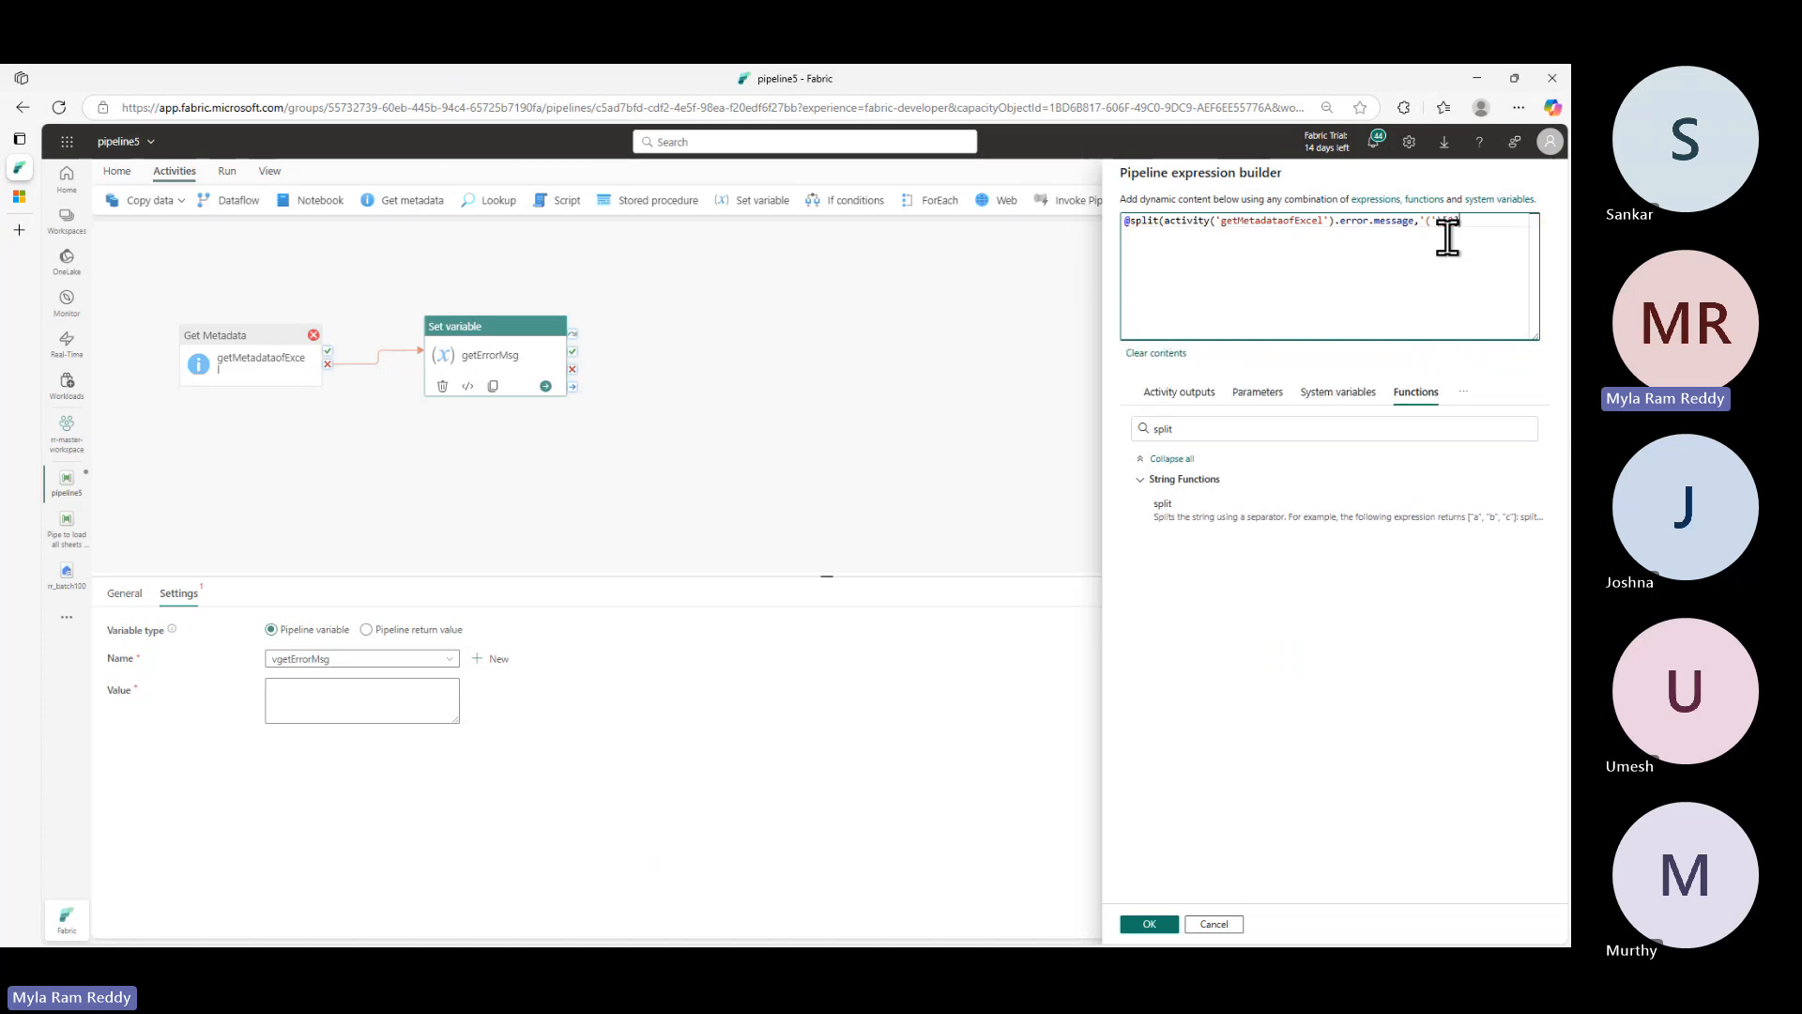
type("2")
left_click(1149, 925)
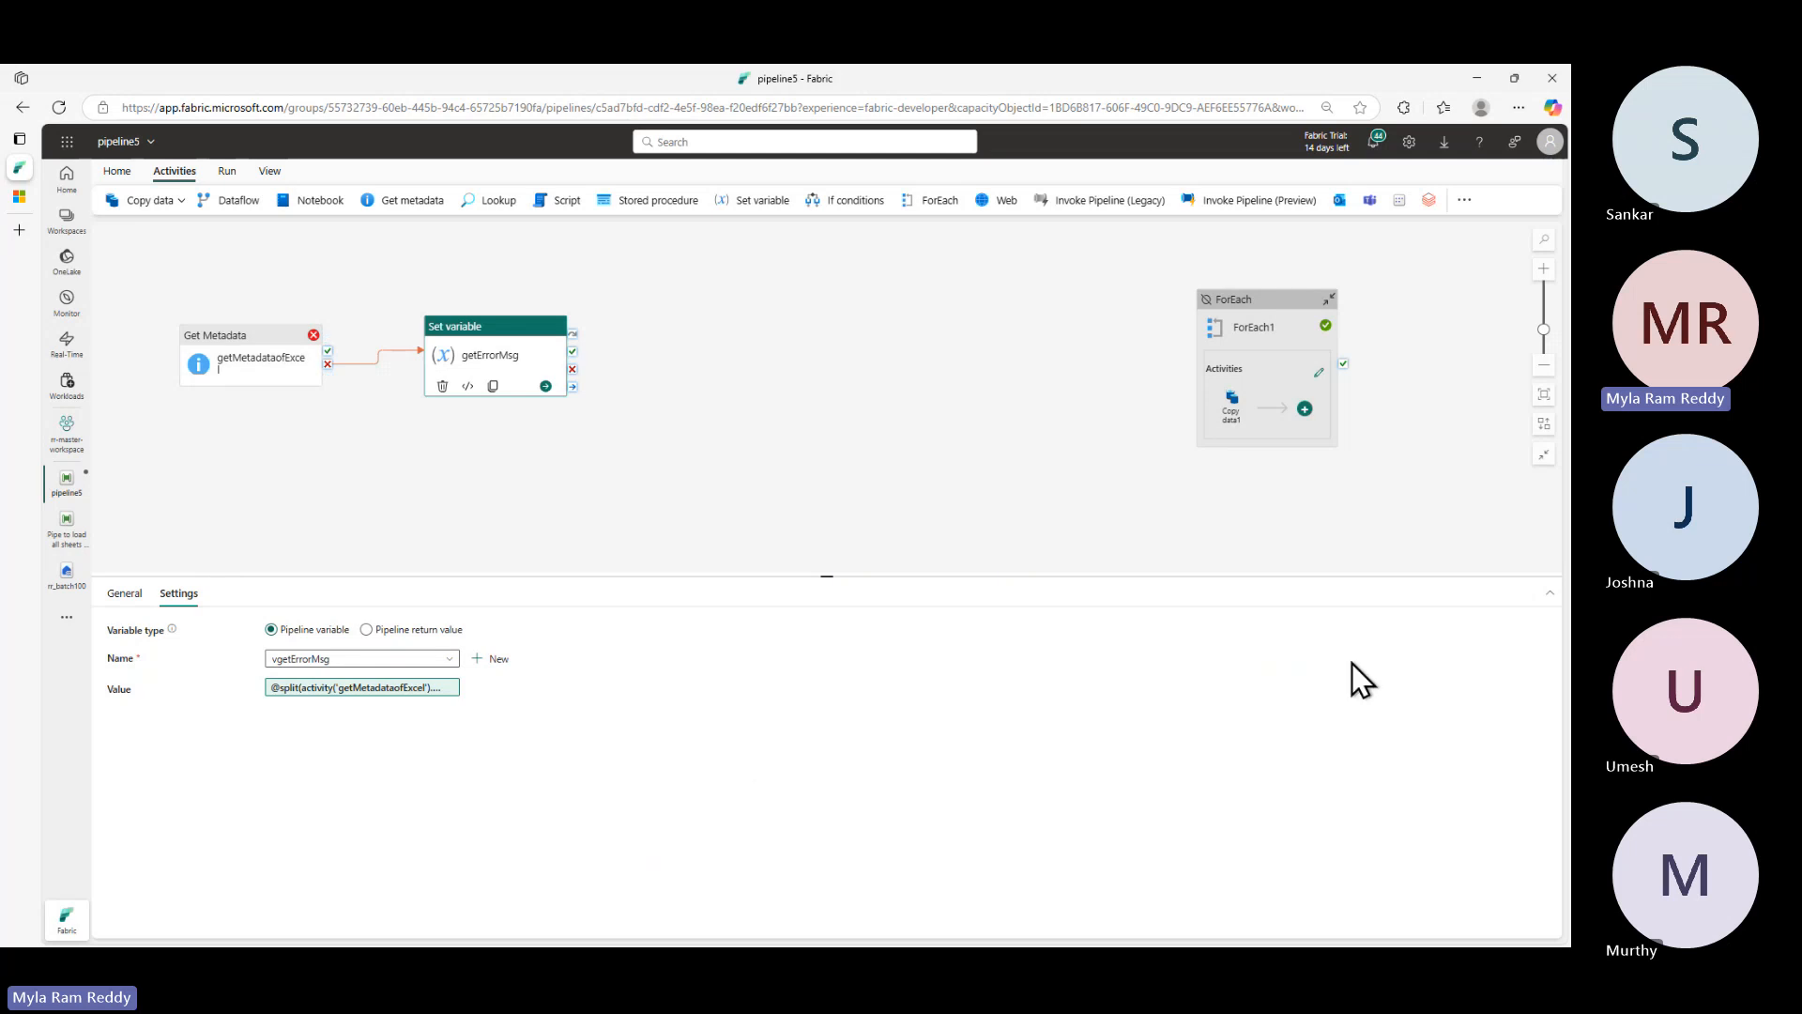
- Try to run the pipeline, checking and closing the validation output after each attempt
left_click(118, 174)
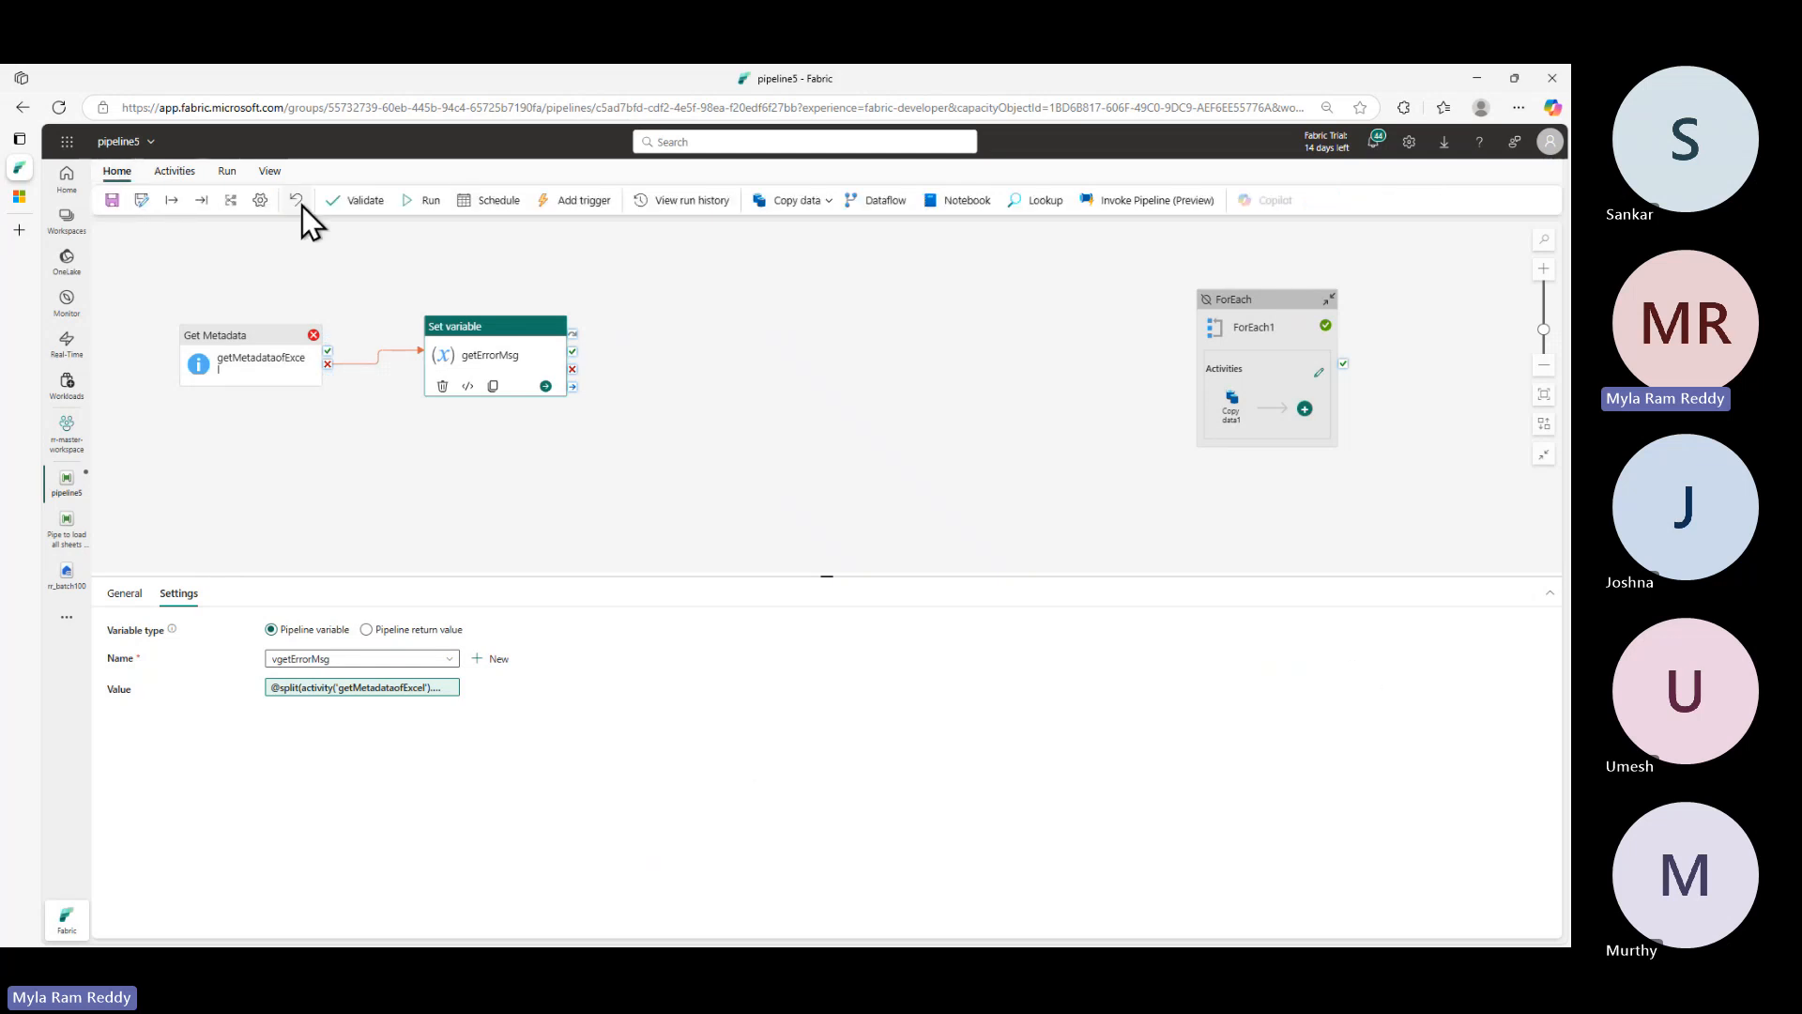
left_click(418, 203)
left_click(801, 592)
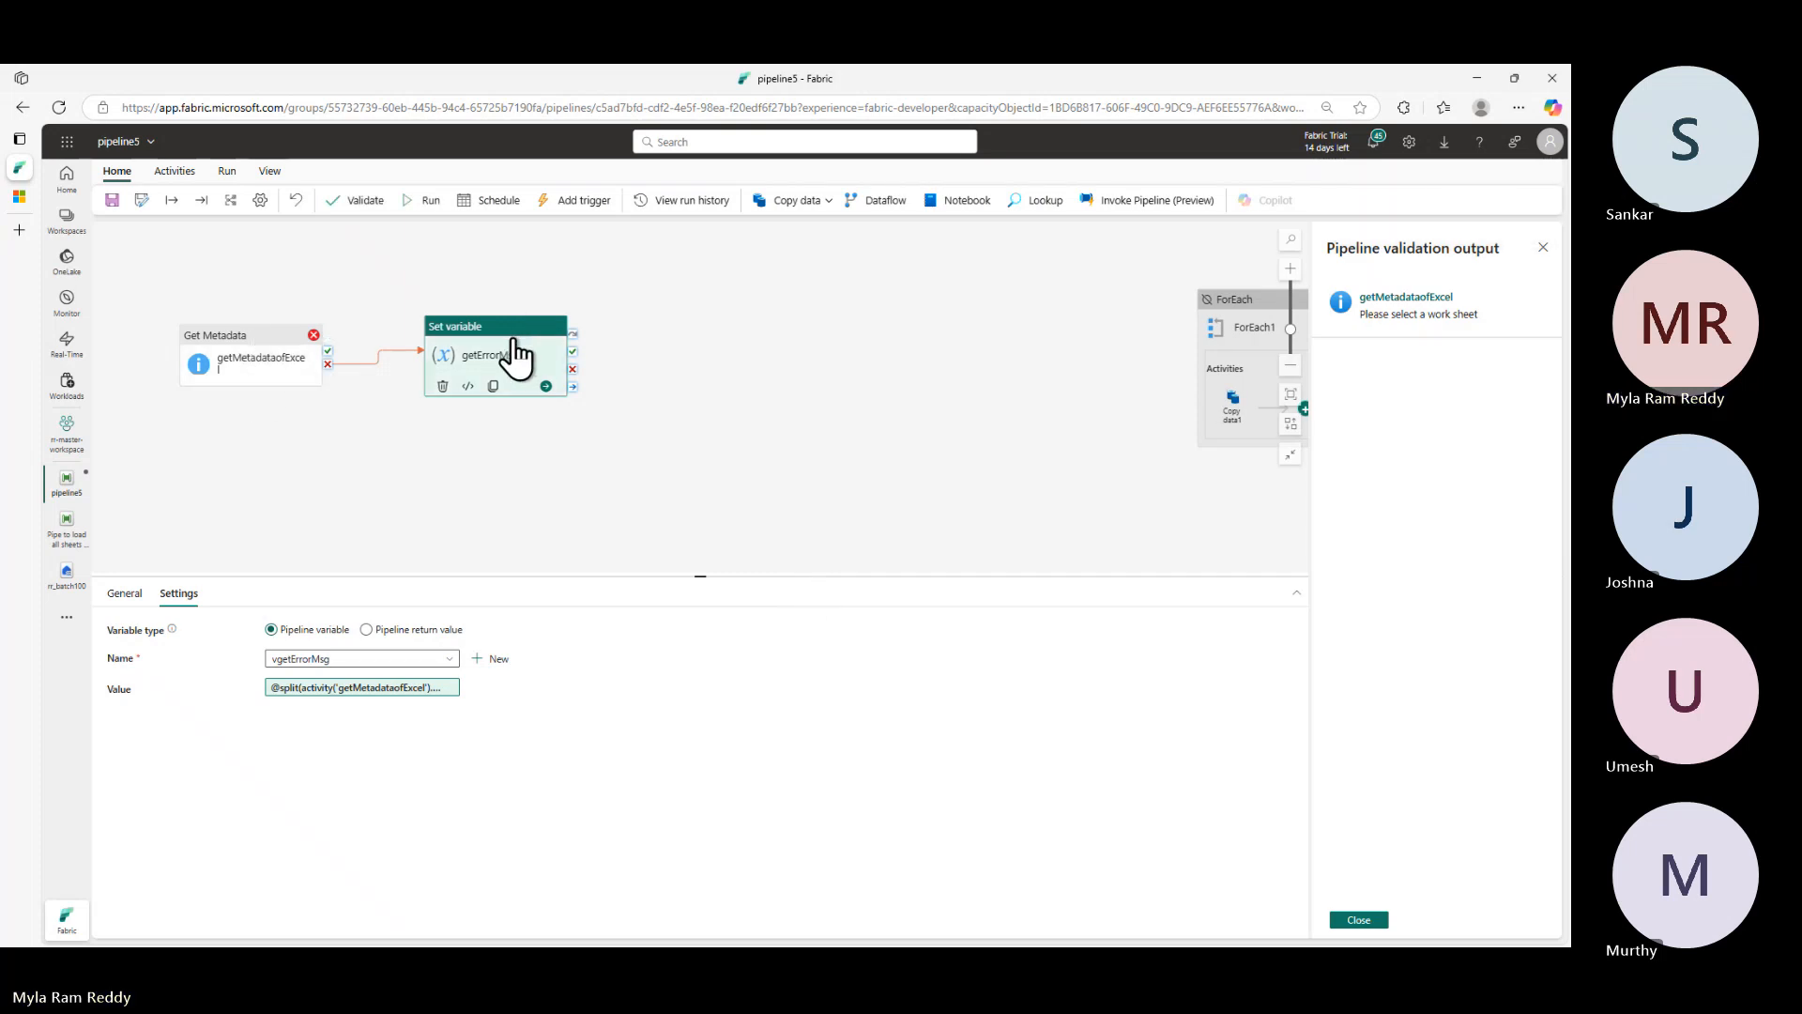
left_click(785, 438)
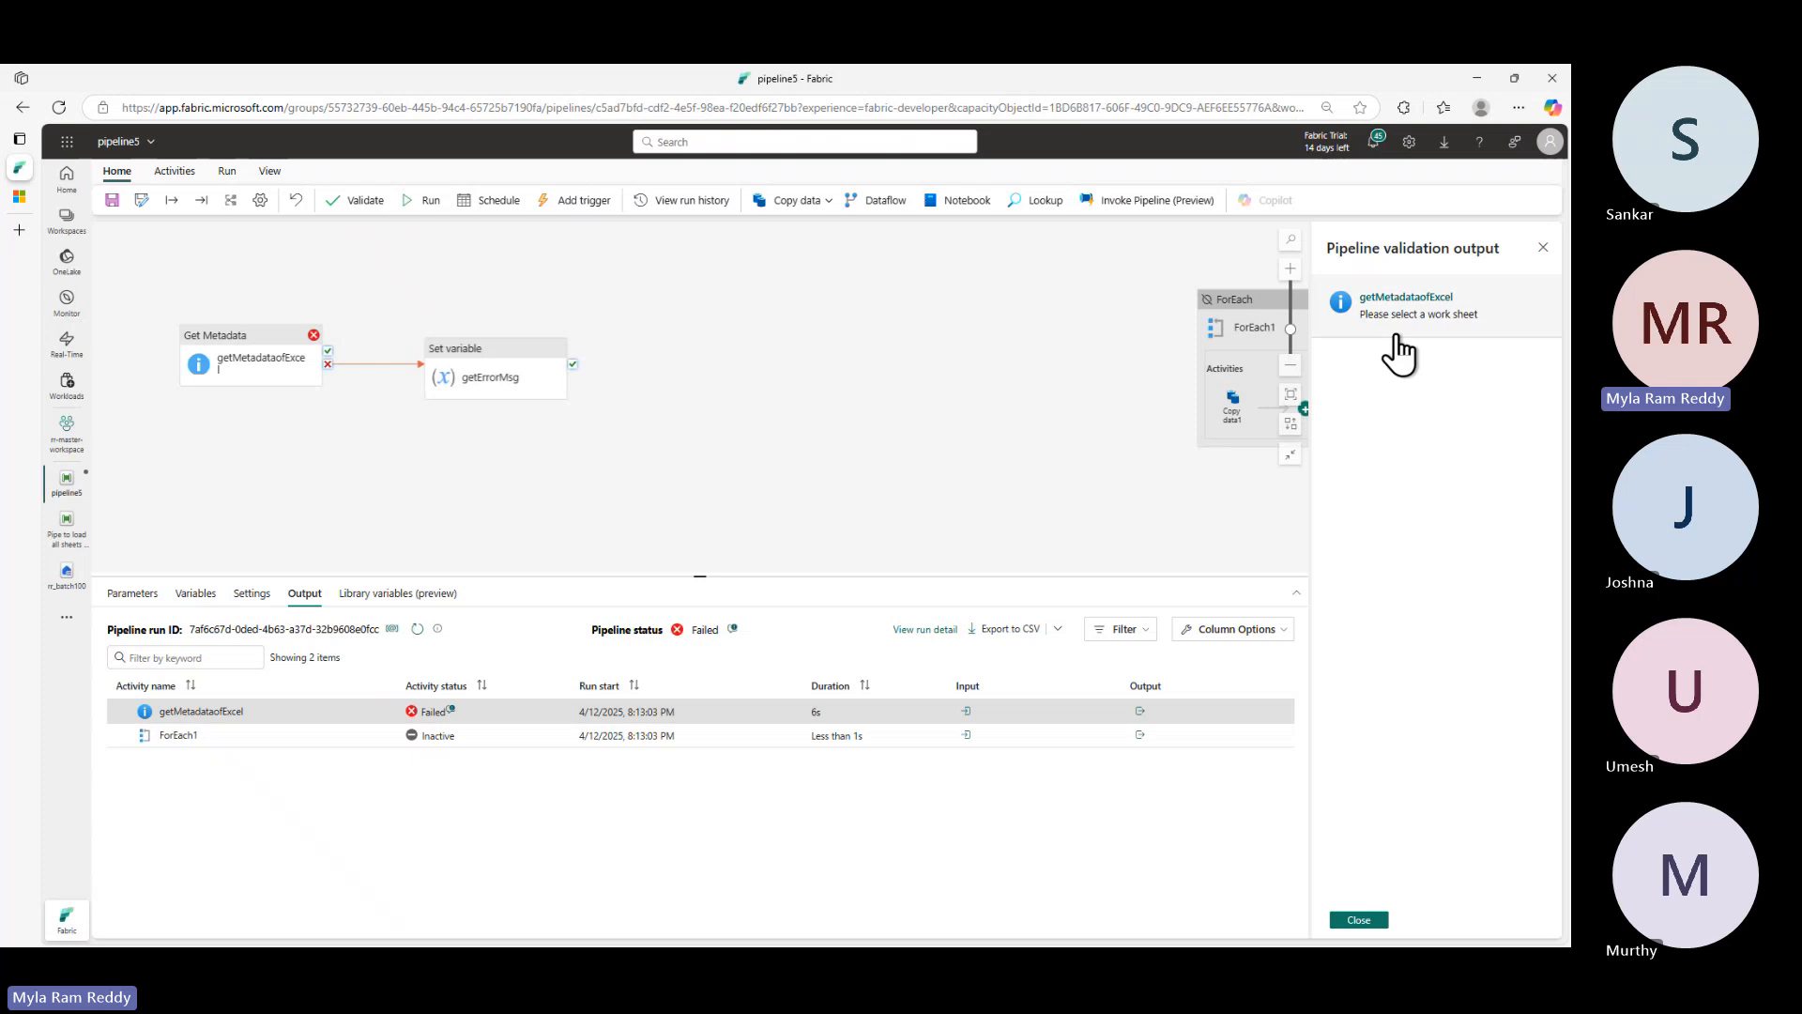
left_click(1363, 921)
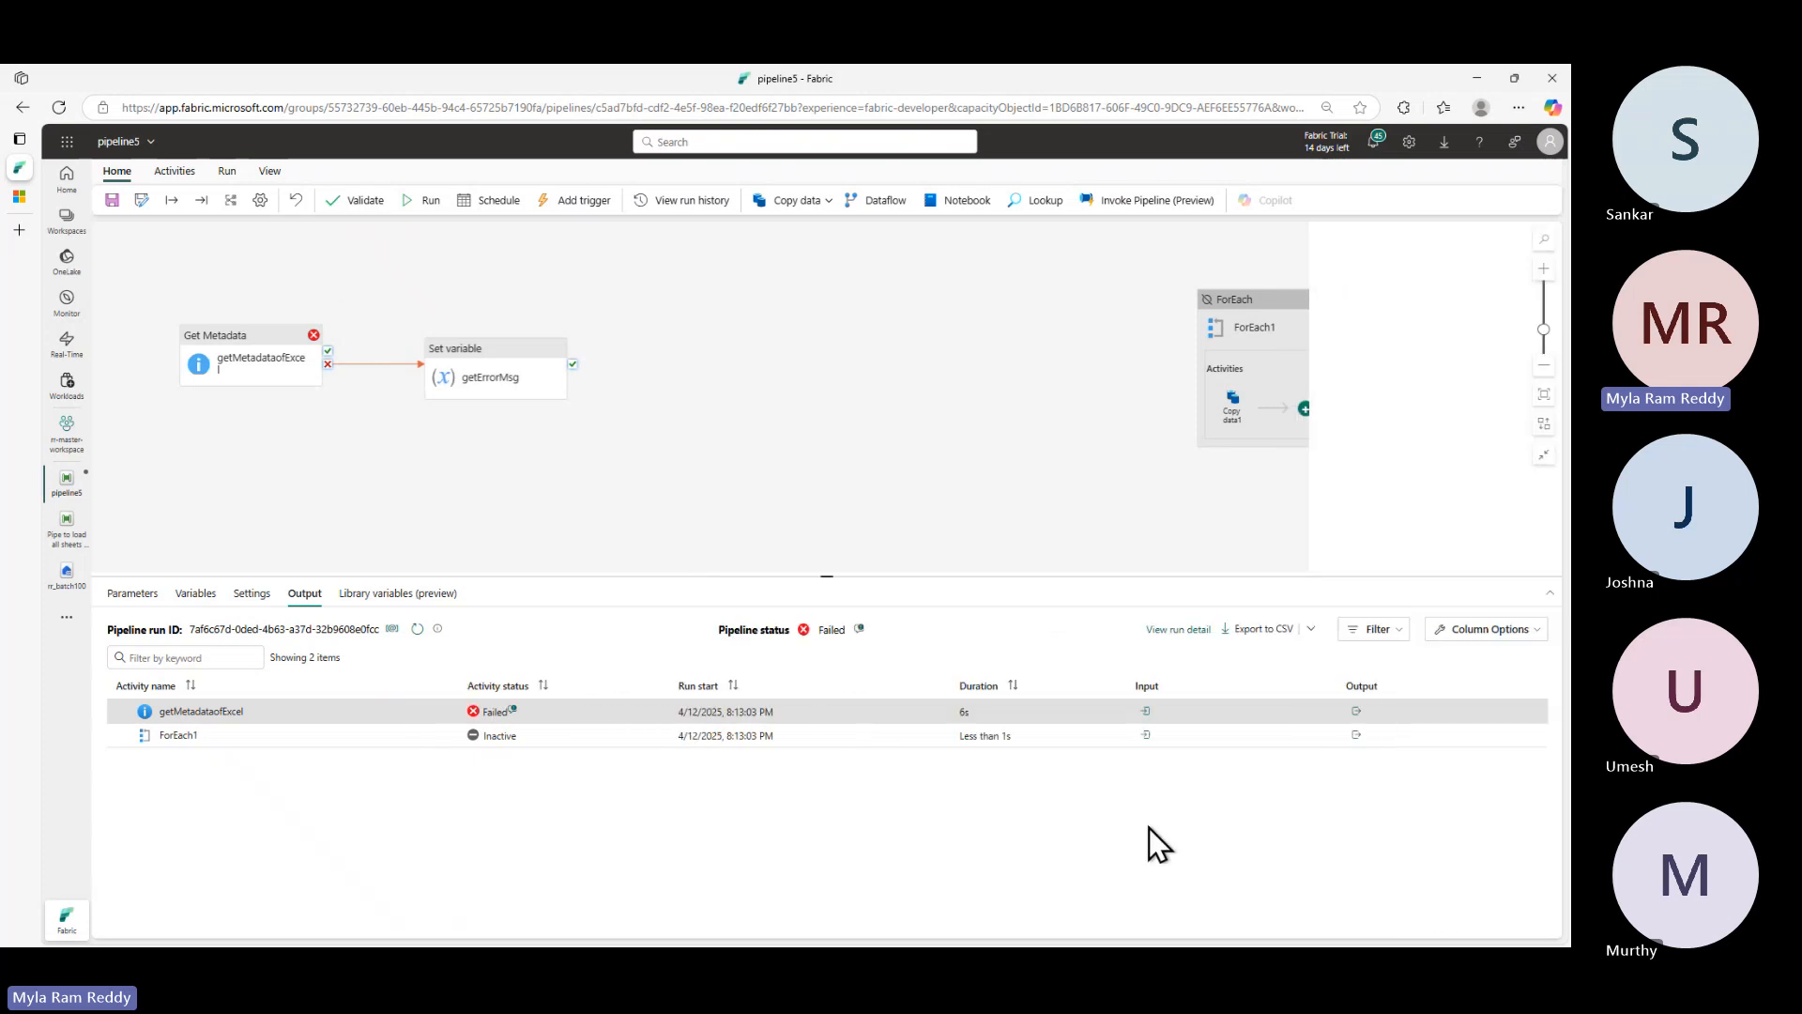
left_click(430, 205)
left_click(813, 589)
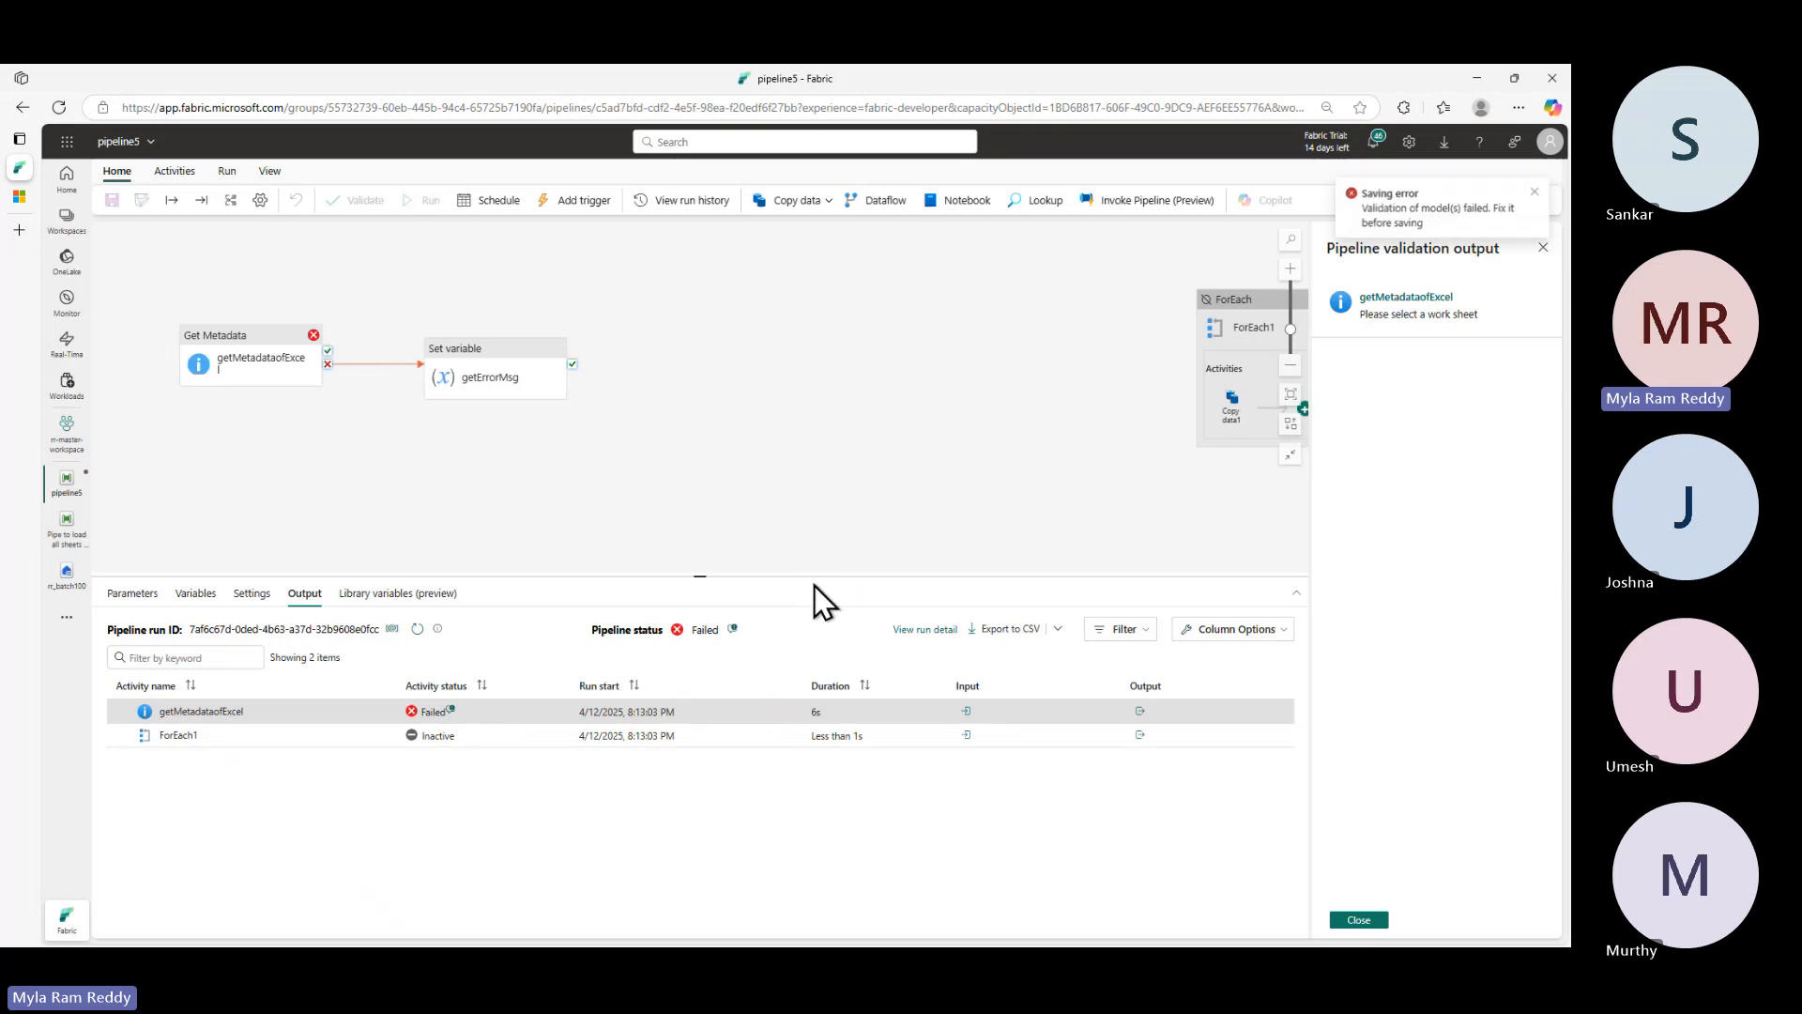
left_click(1375, 919)
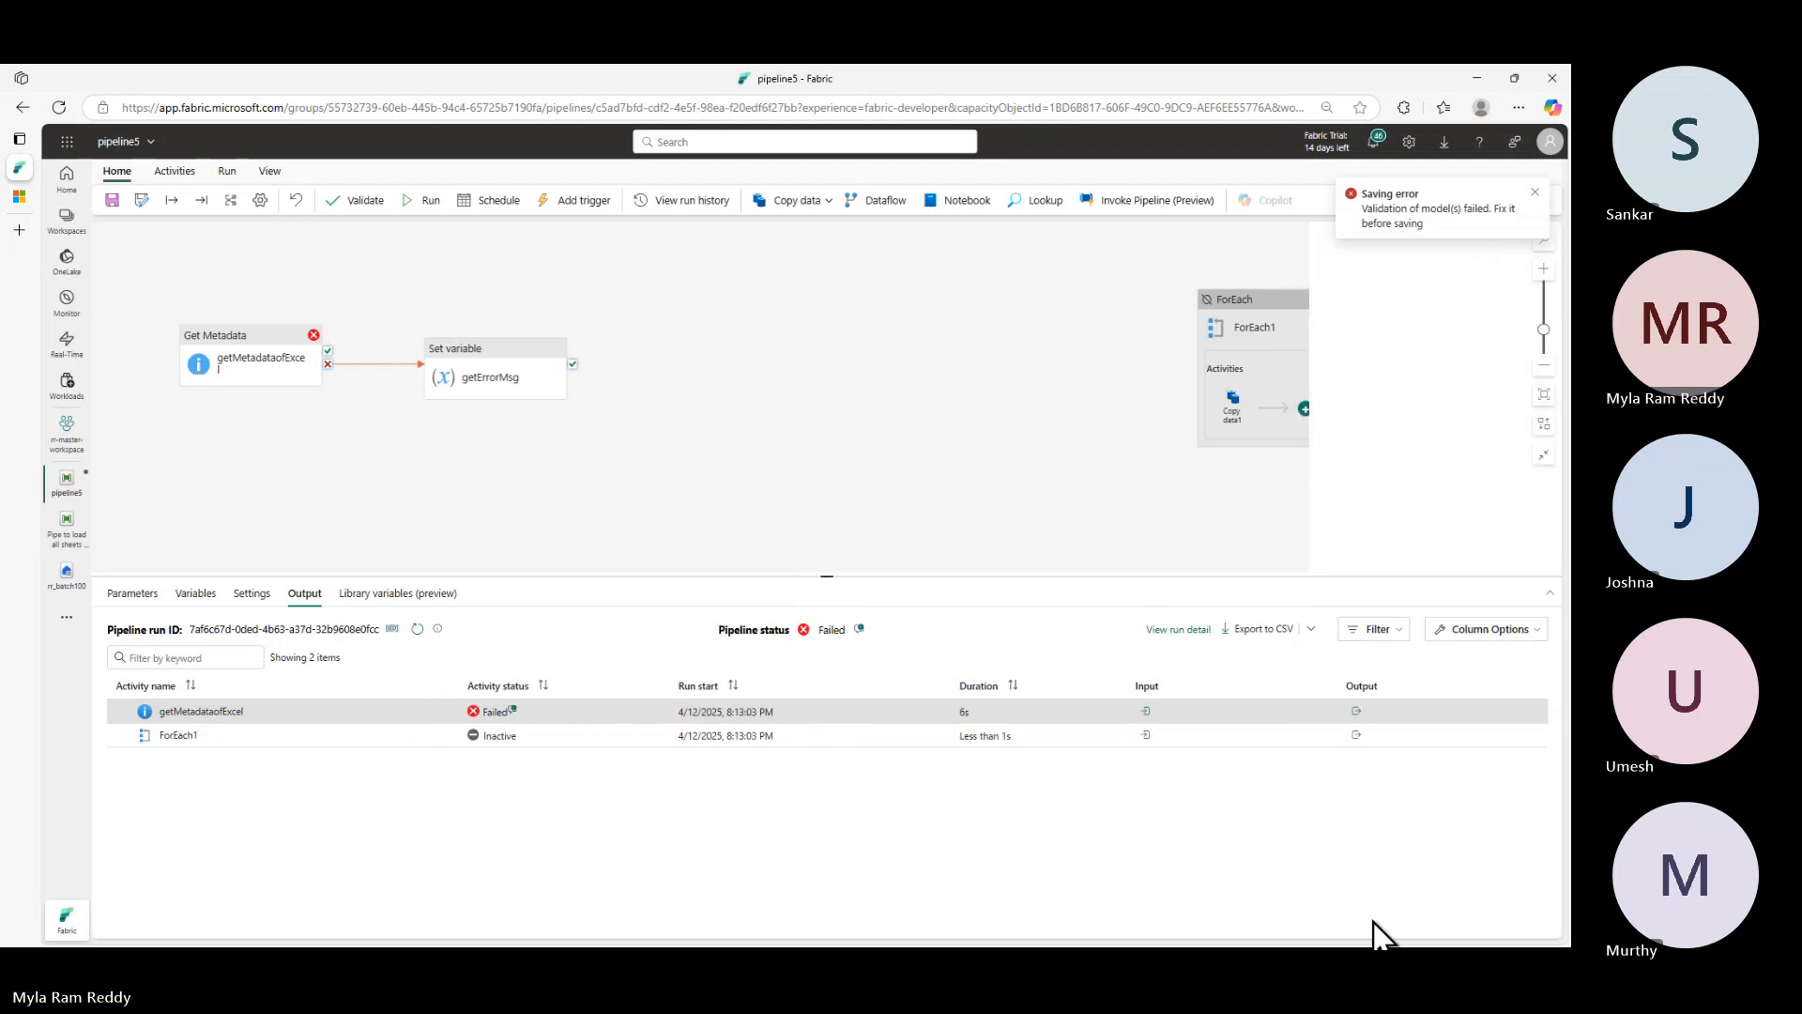
- Set the Get Metadata activity's worksheet mode to Index with sheet index 999
left_click(210, 378)
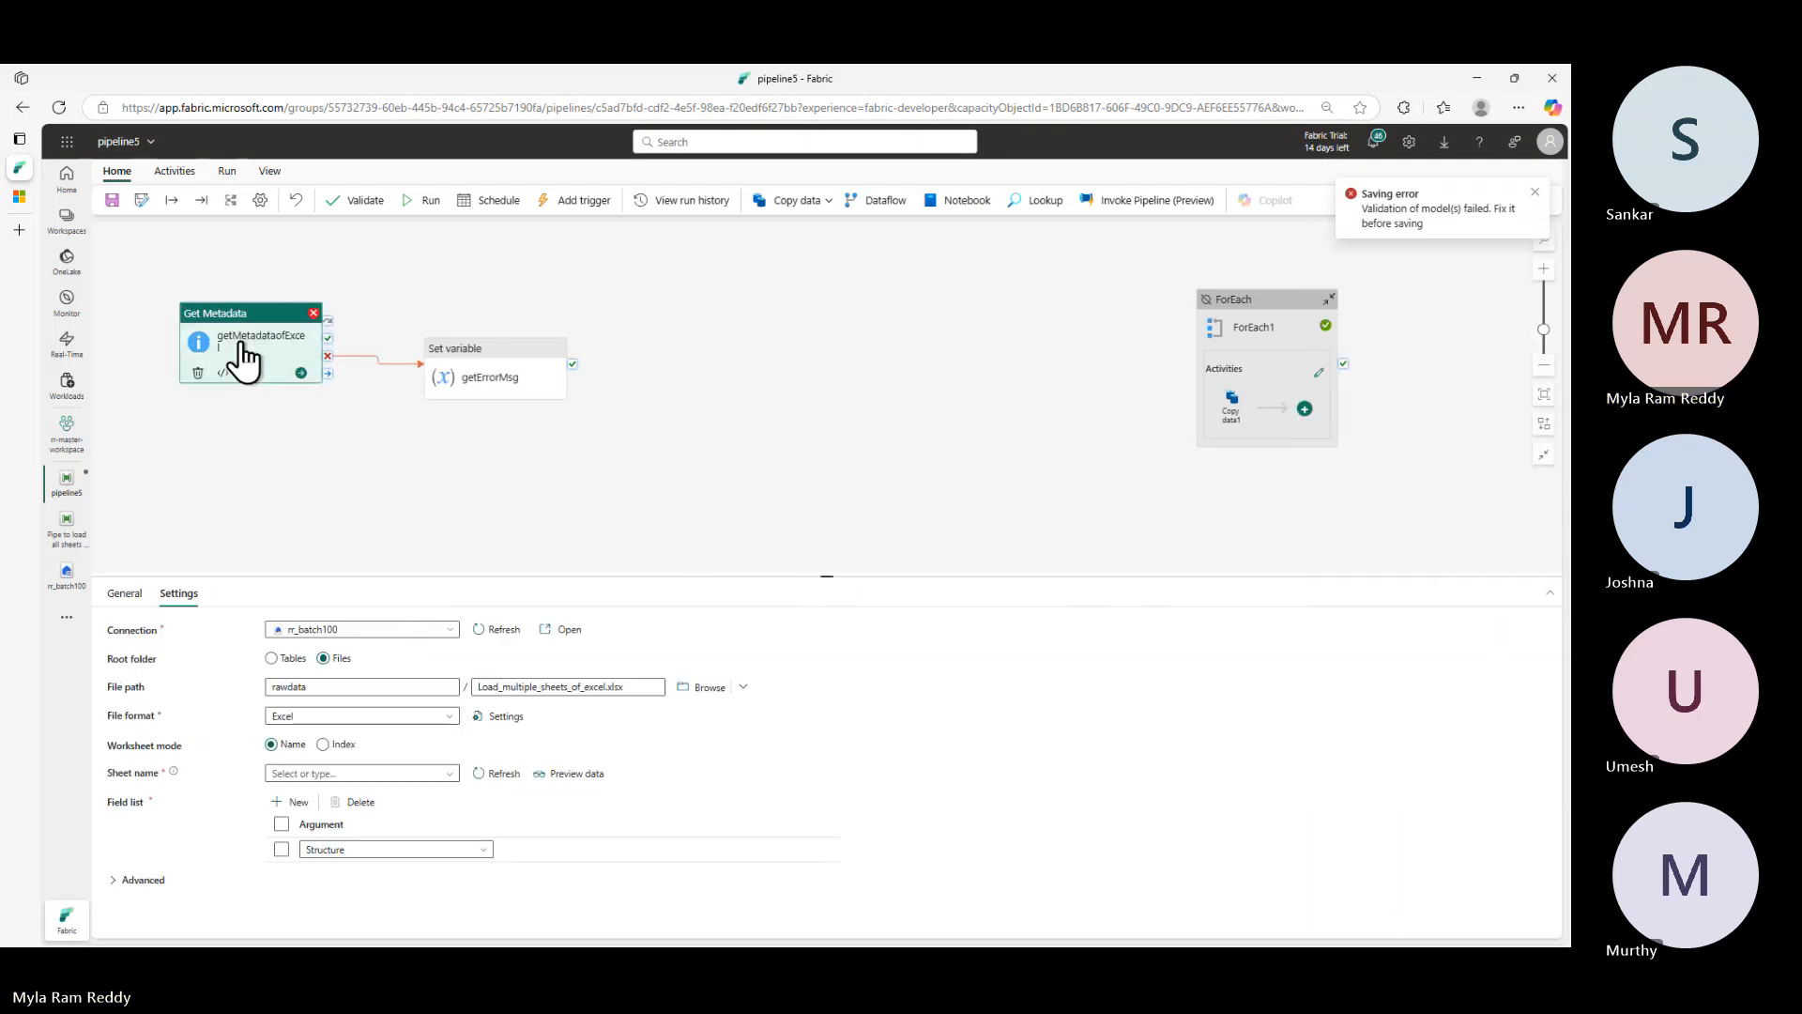
left_click(366, 772)
type("999")
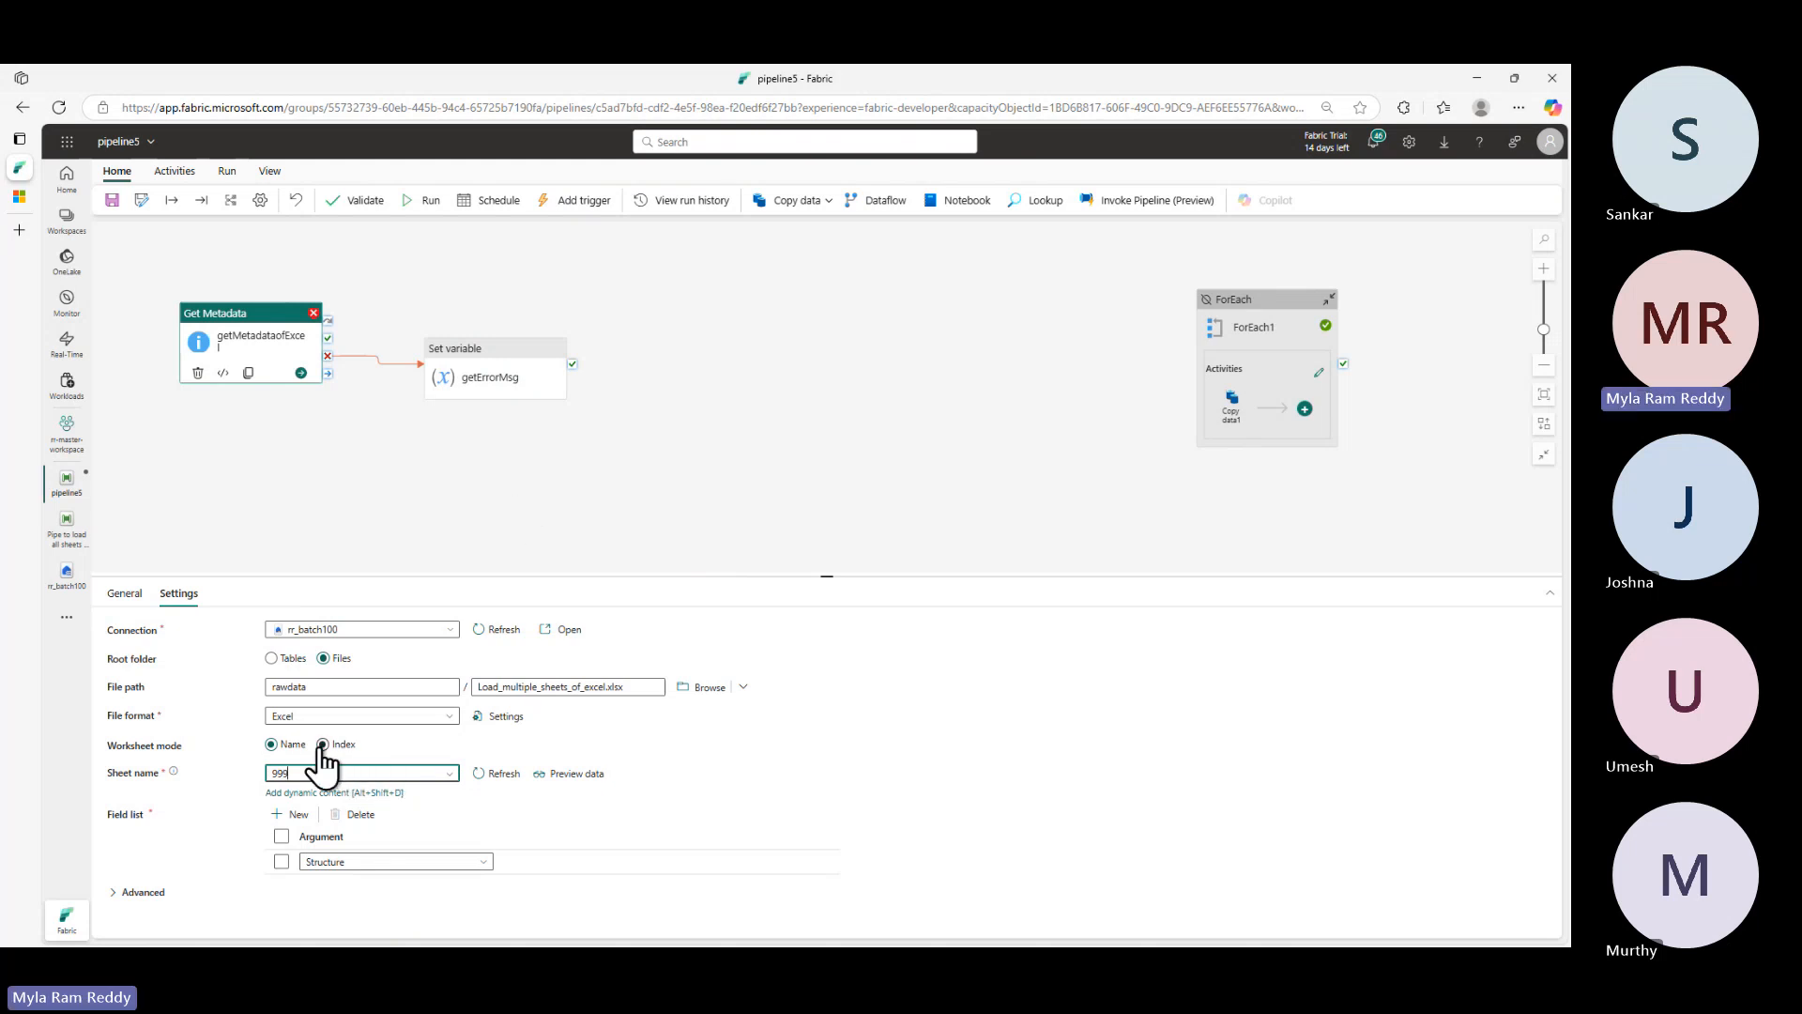
left_click(336, 746)
left_click(429, 774)
left_click(533, 487)
- Save the pipeline and run it
left_click(116, 204)
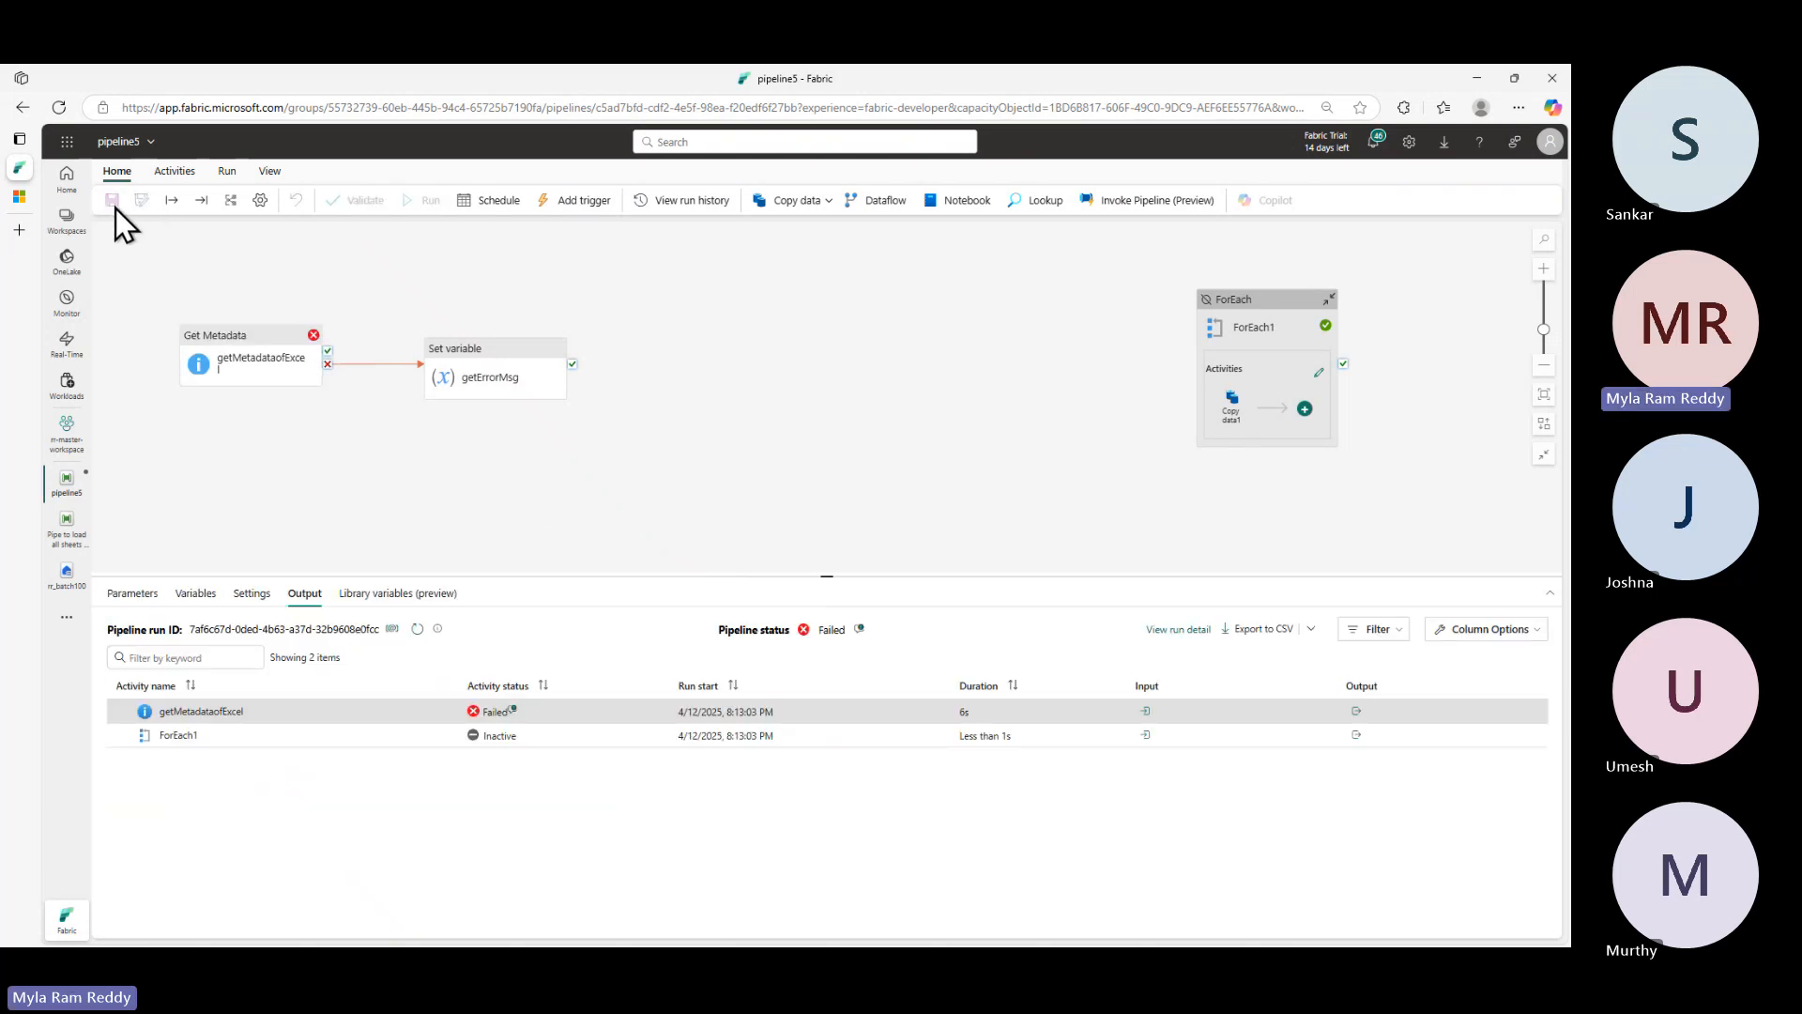
left_click(432, 203)
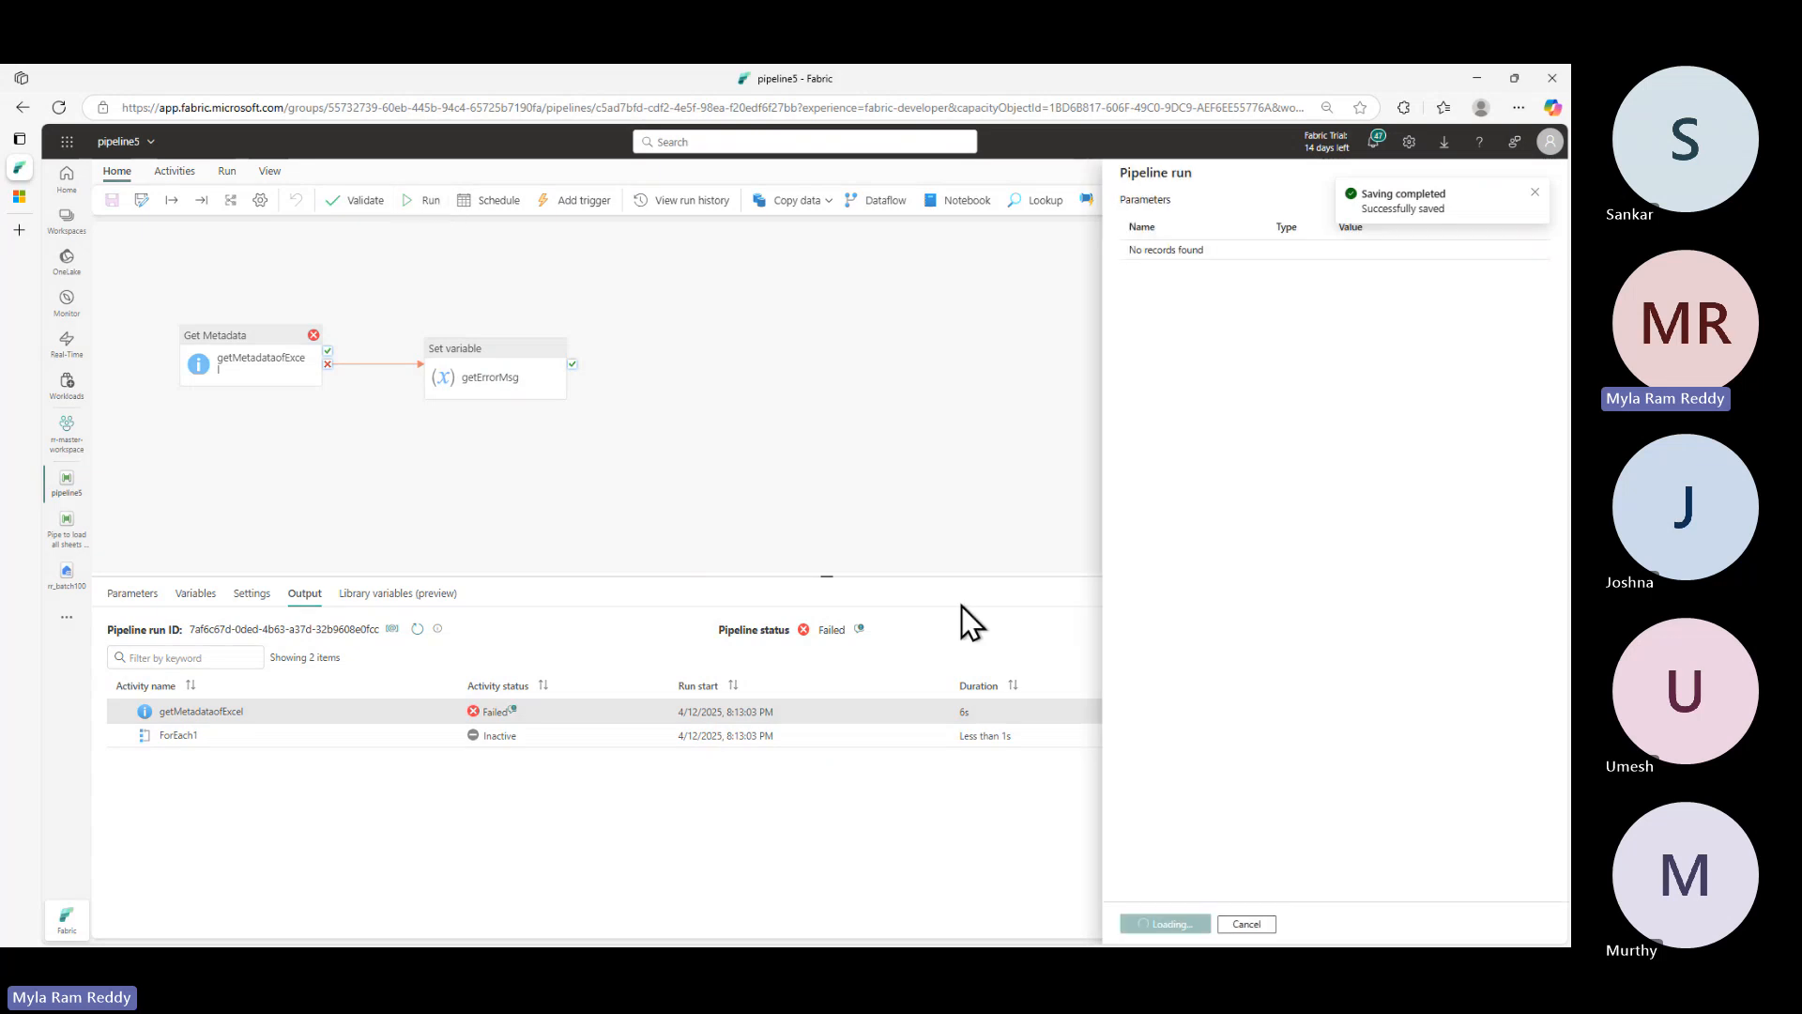
left_click(1164, 927)
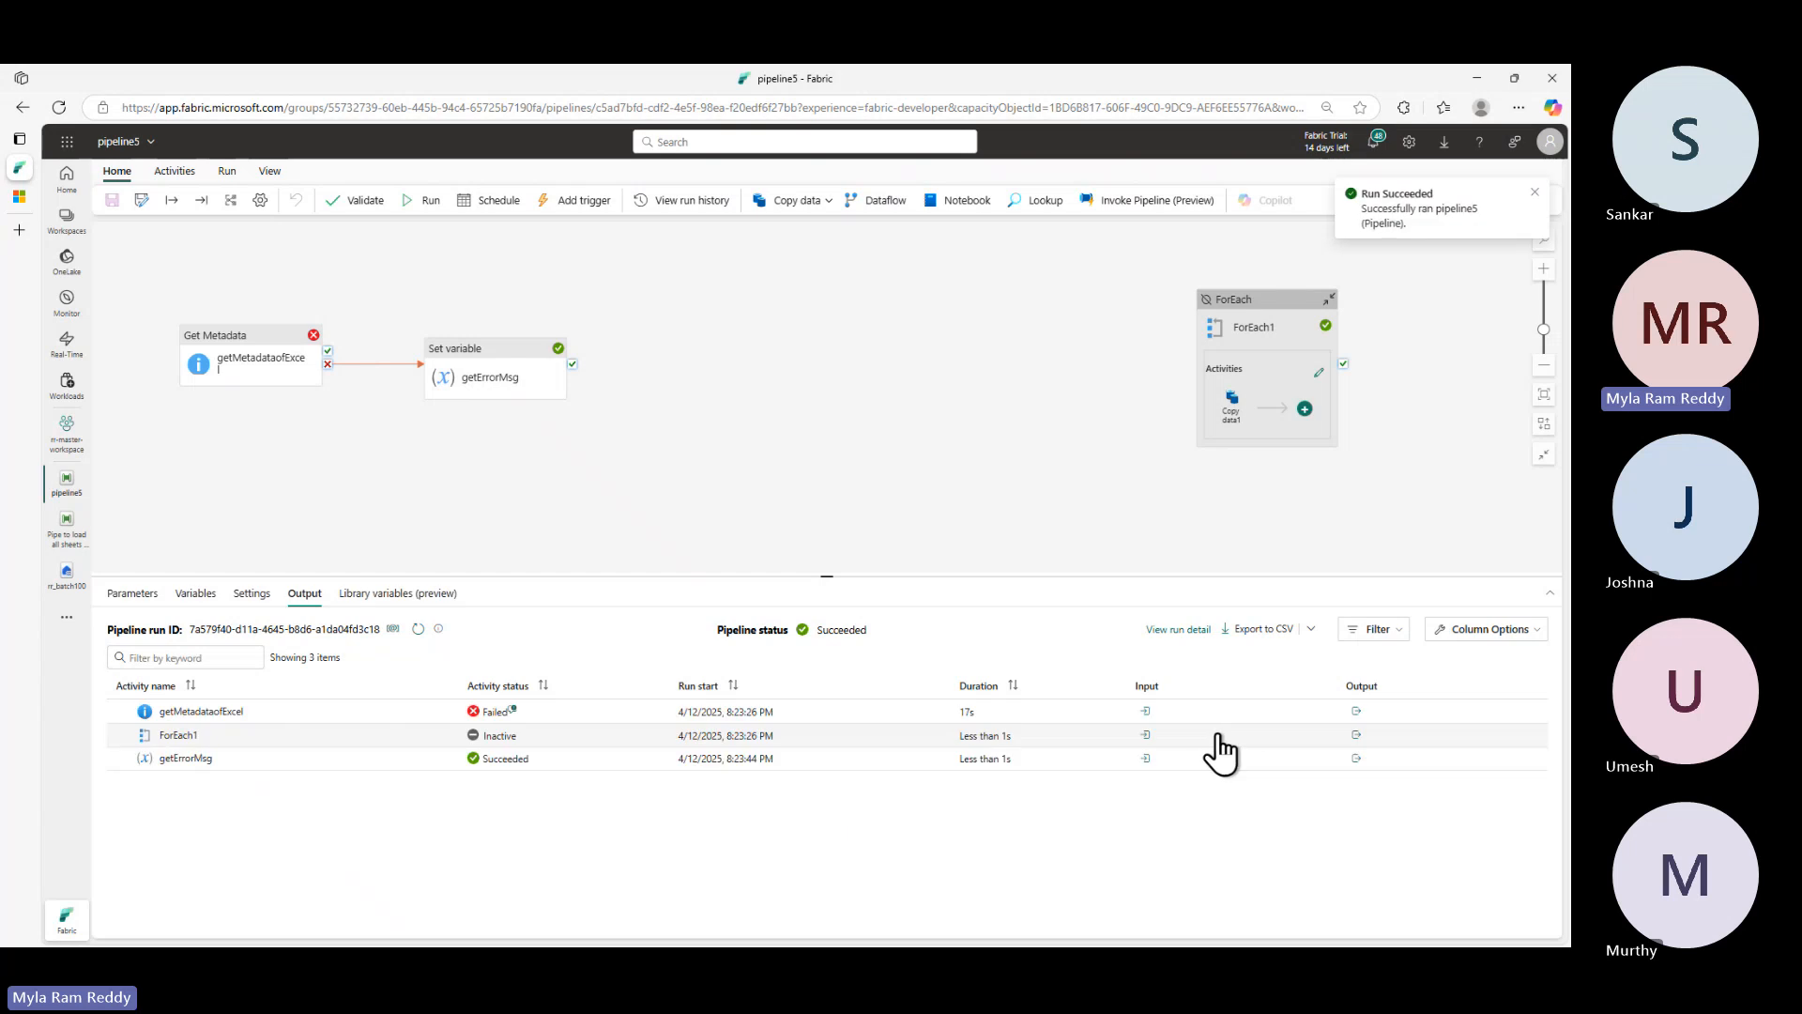
- Compare the getMetadataofExcel error details with the value passed to vgetErrorMsg in the getErrorMsg activity's input
left_click(513, 711)
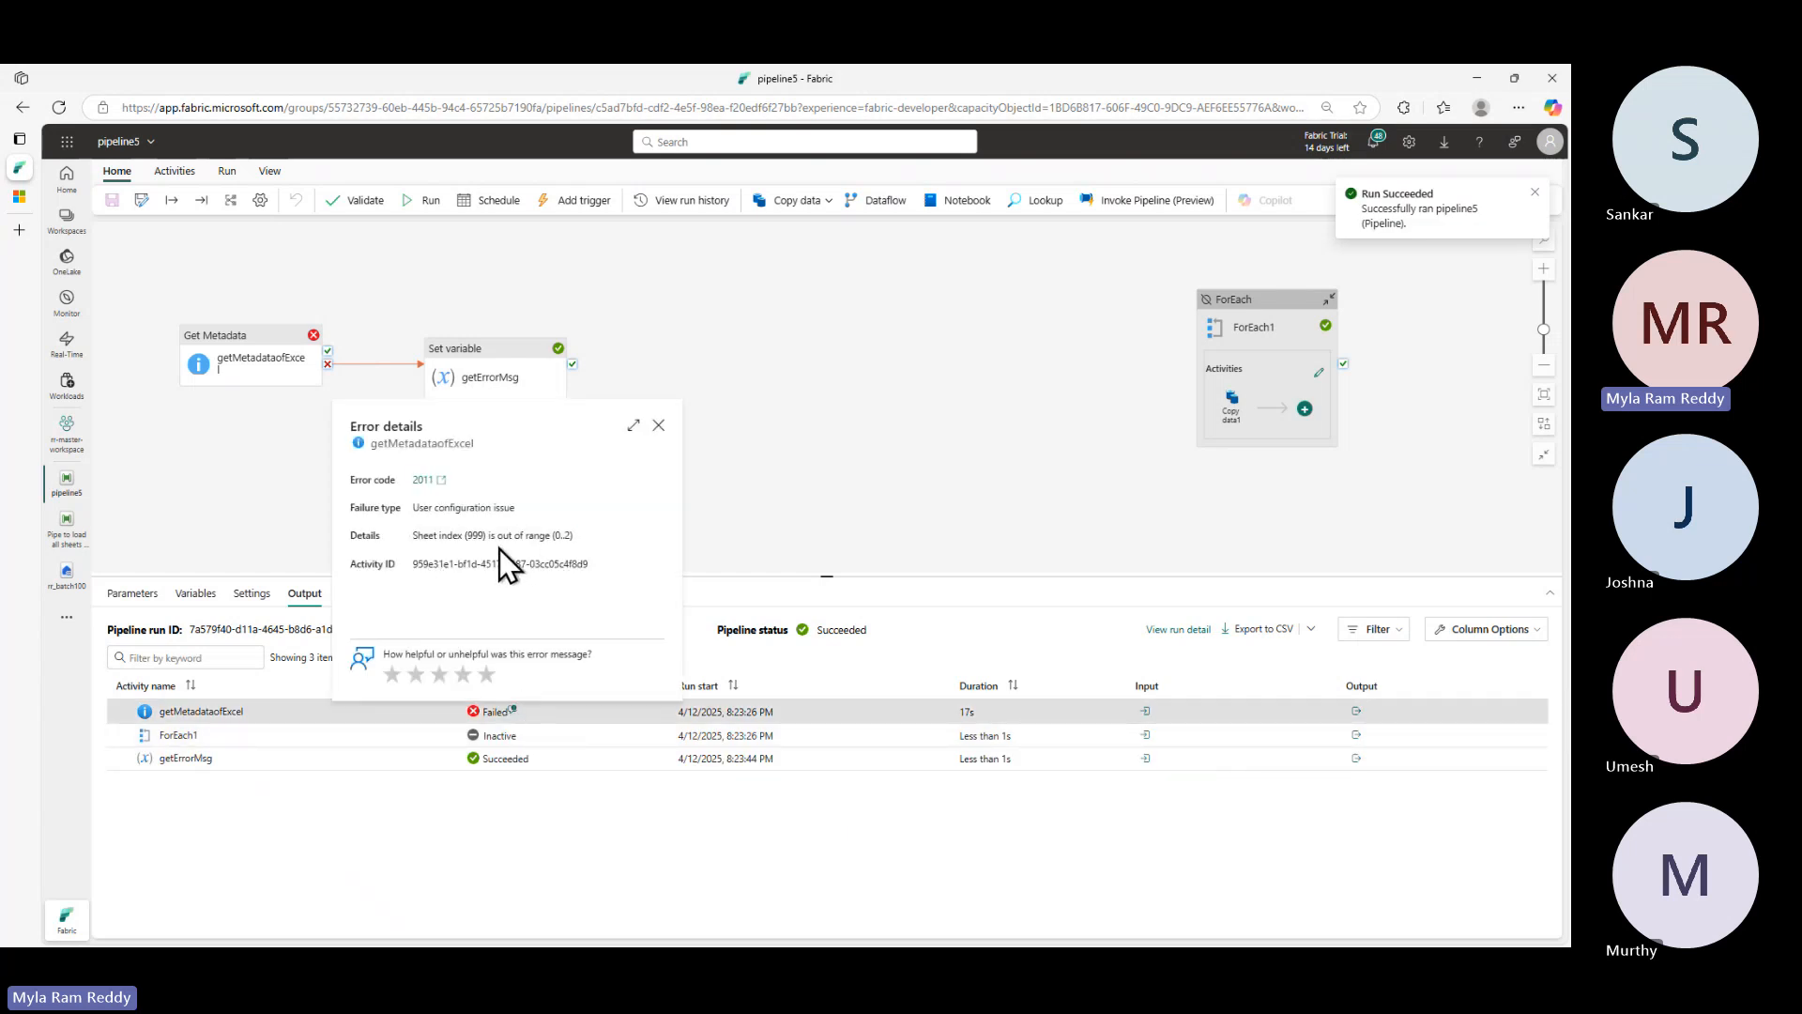
left_click(659, 425)
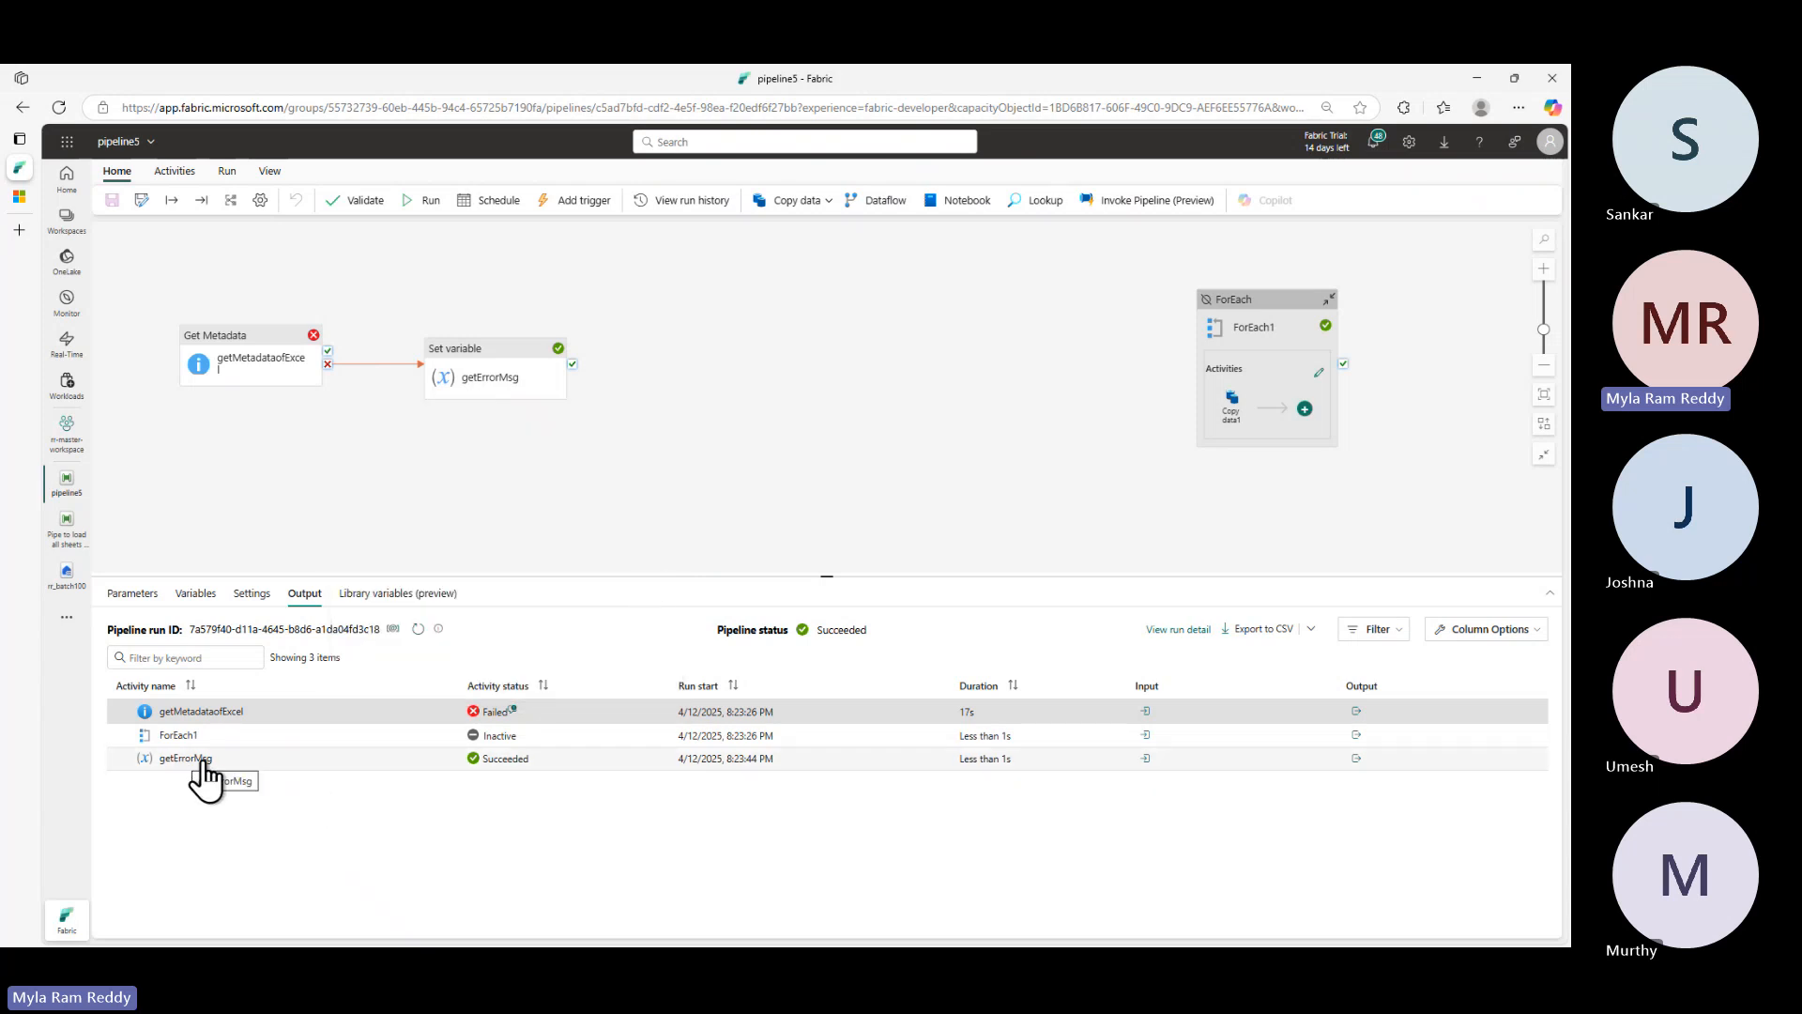
left_click(1145, 758)
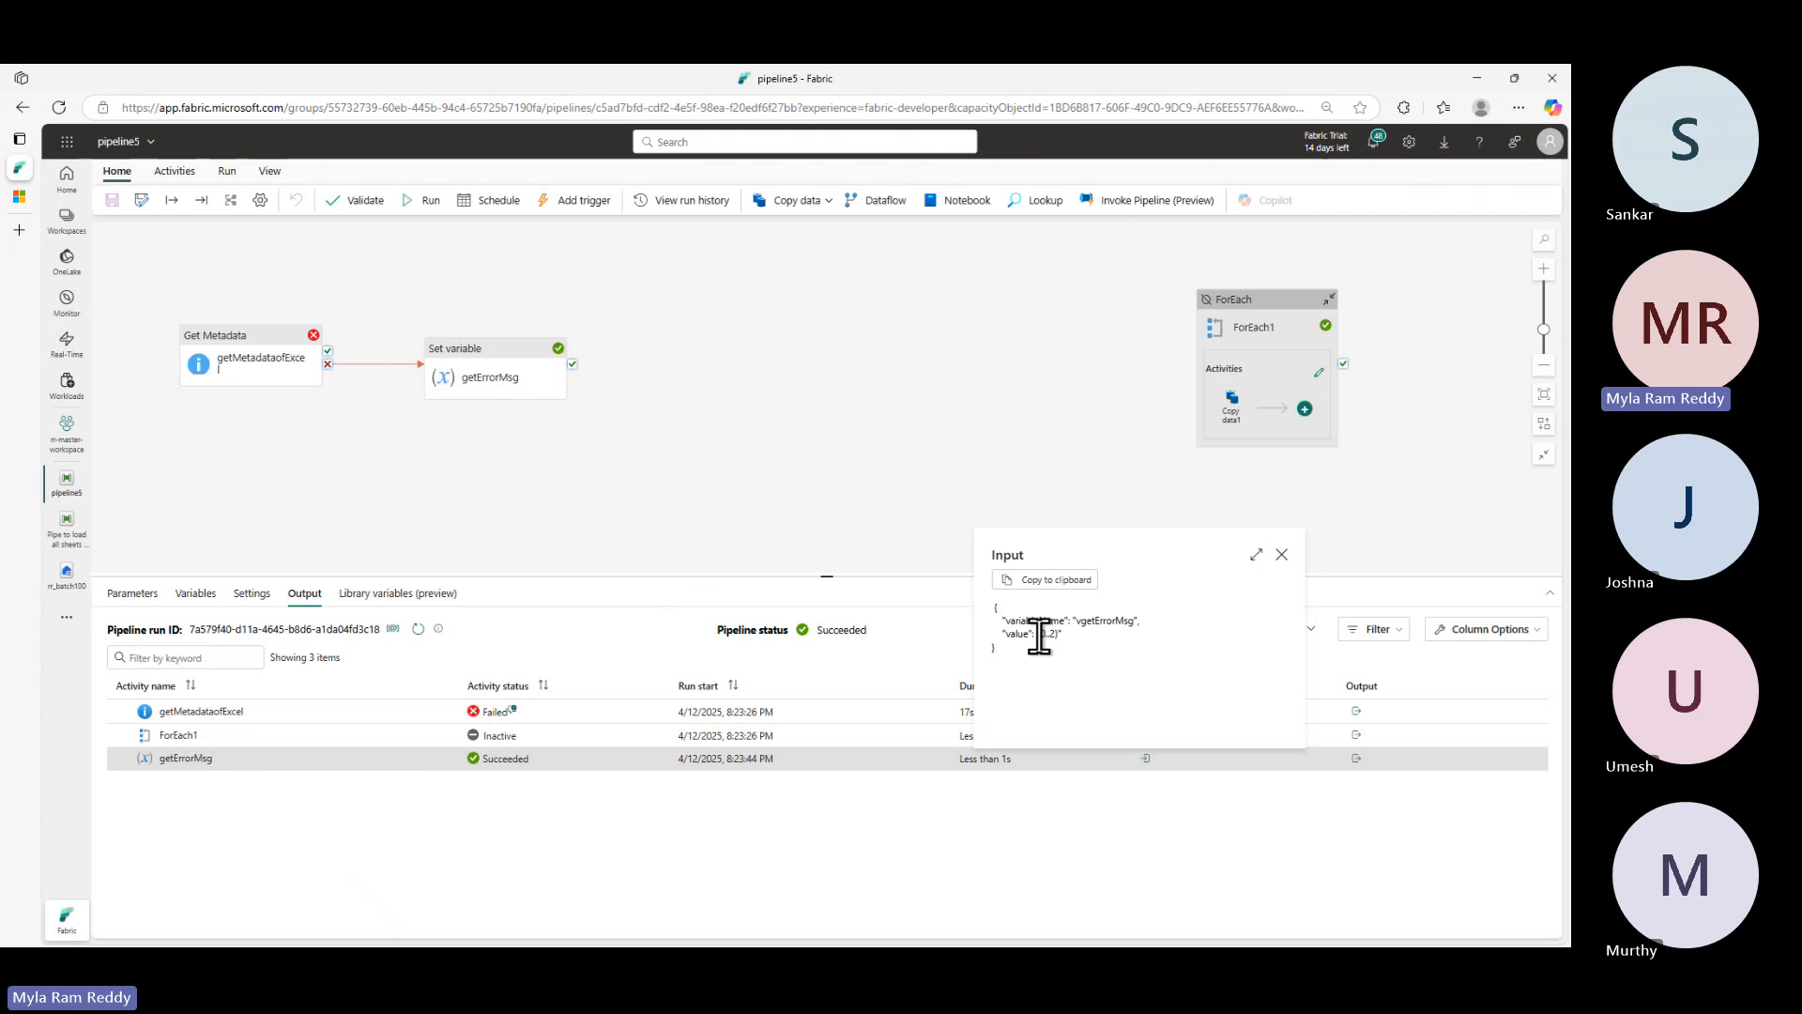
left_click_drag(1001, 631, 1102, 640)
left_click(1052, 641)
left_click(1282, 556)
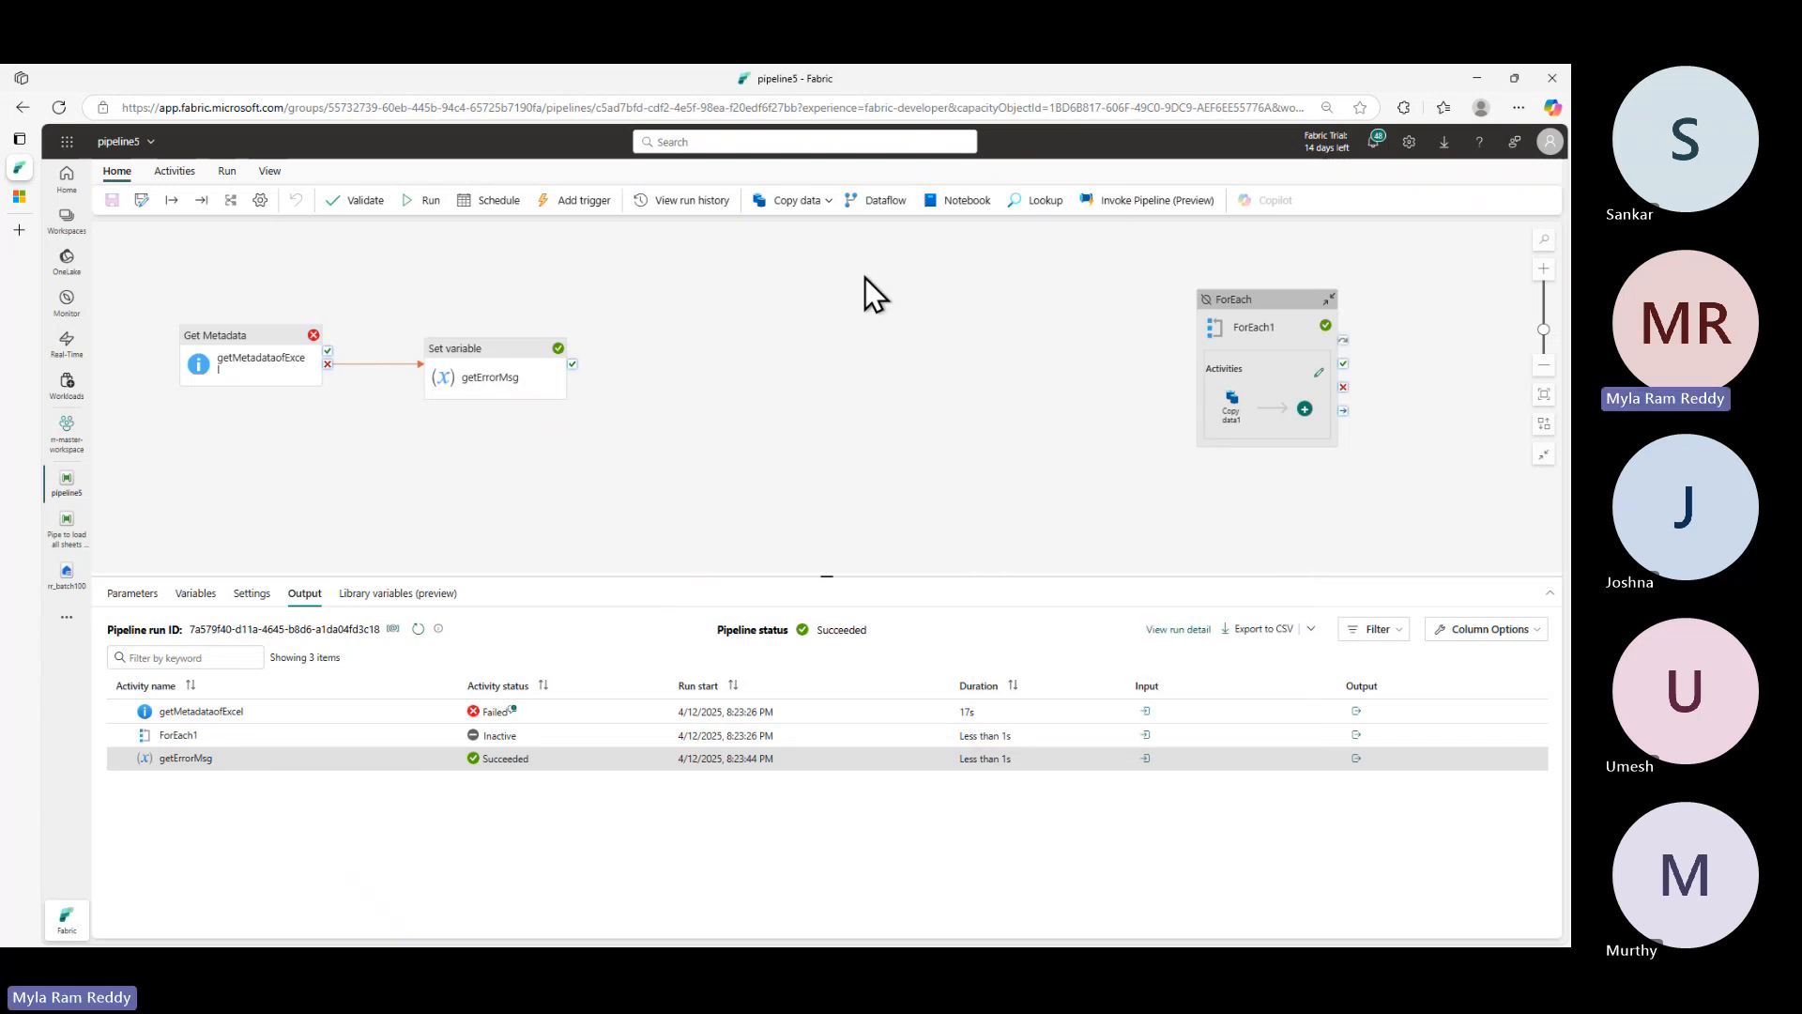
- Duplicate the getErrorMsg Set variable activity, place the copy beside it, and link the original's success output to the copy
left_click(480, 357)
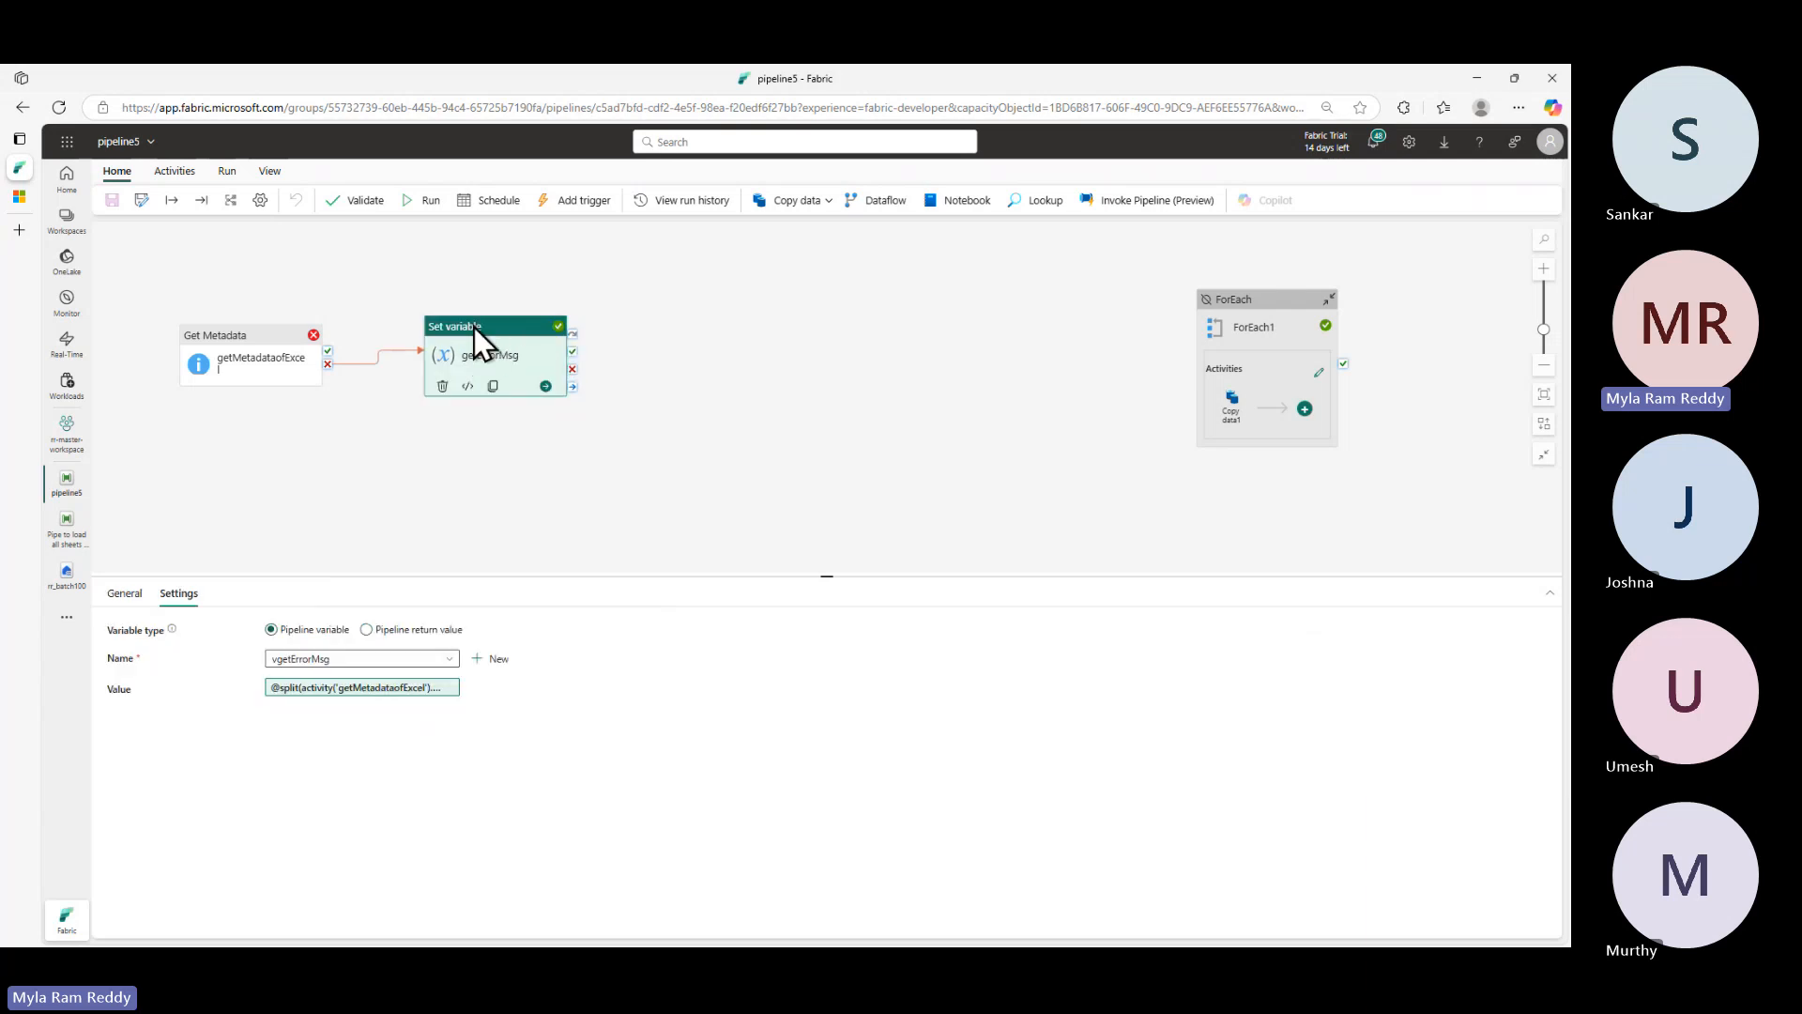
right_click(475, 326)
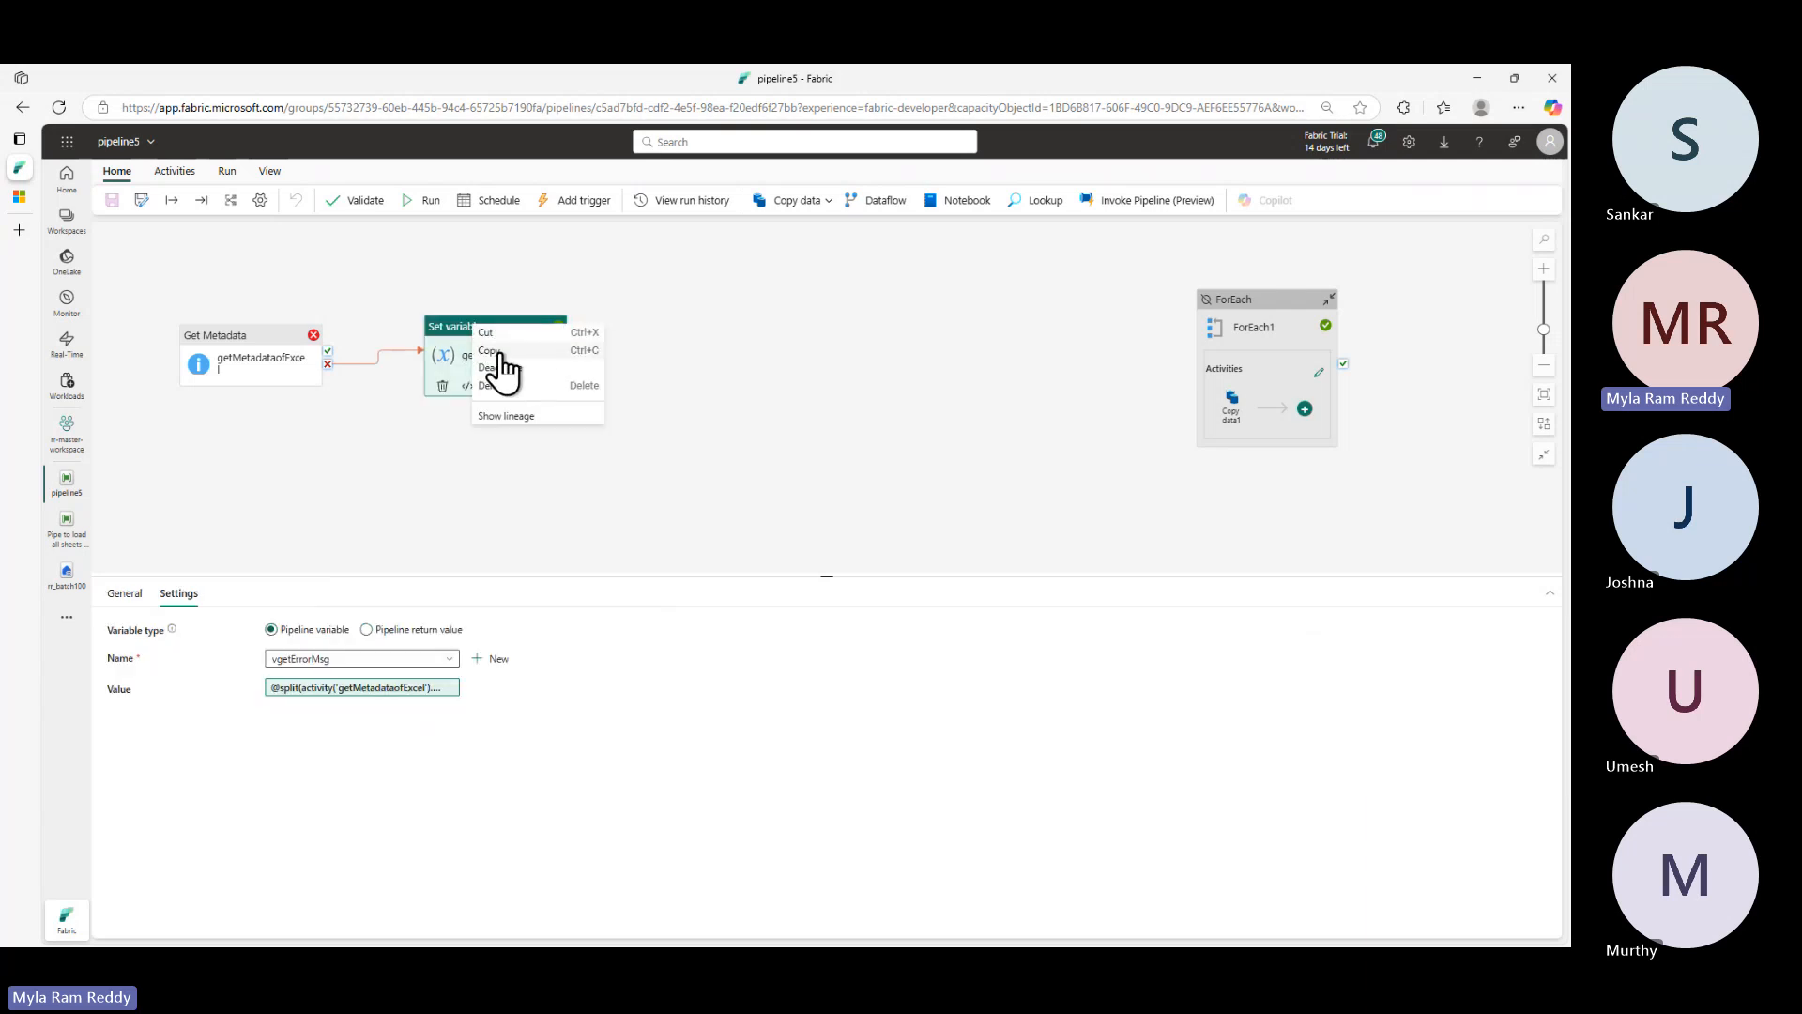
key("Escape")
right_click(688, 344)
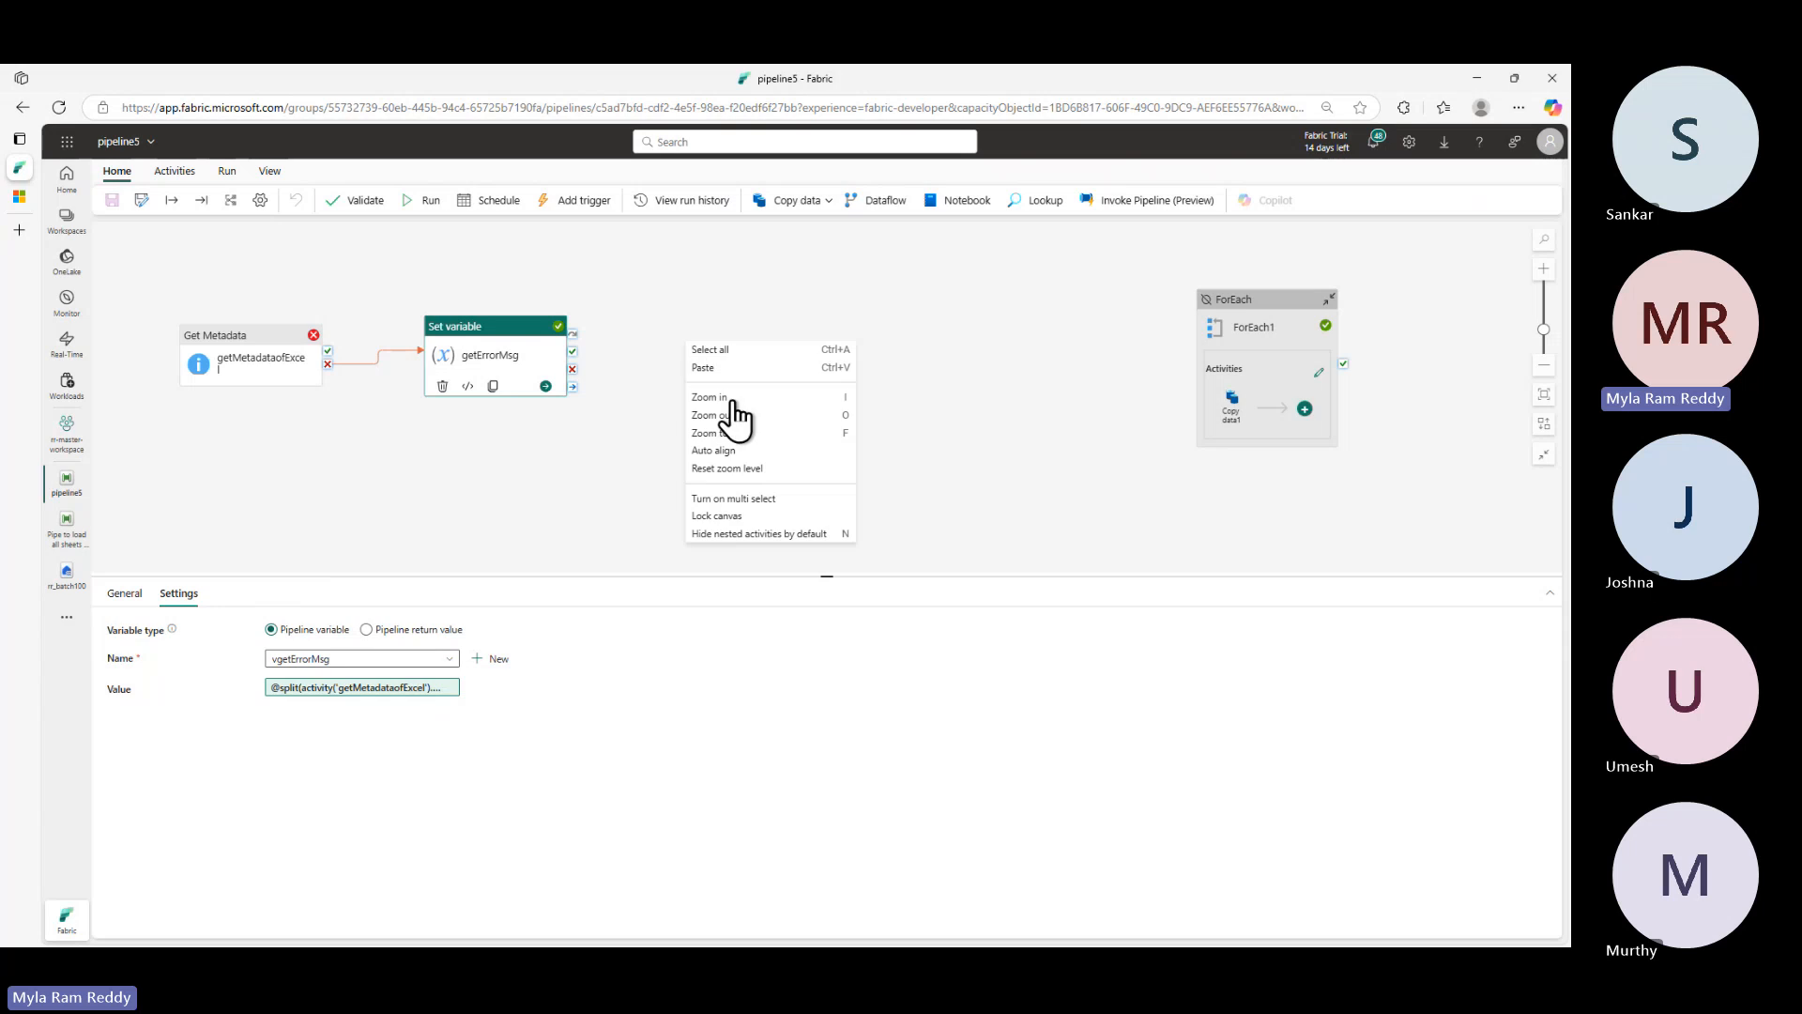
left_click(705, 367)
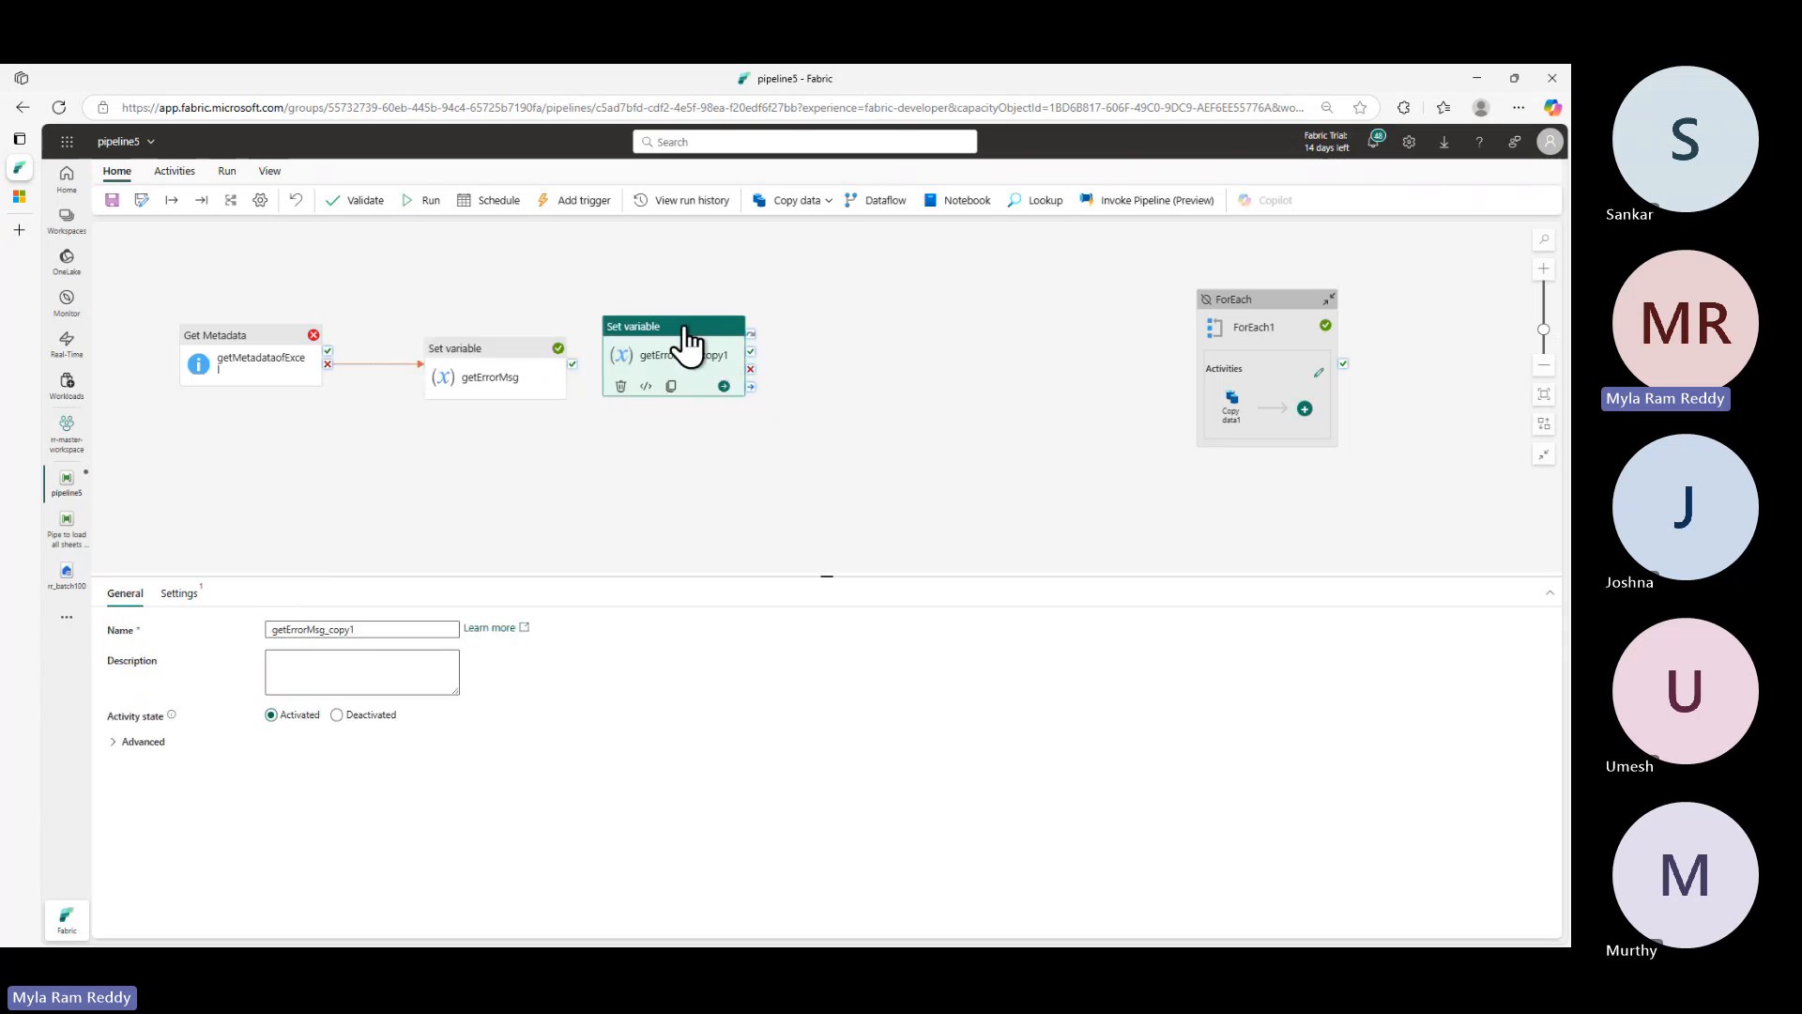
left_click_drag(684, 350, 714, 380)
left_click_drag(573, 364, 736, 339)
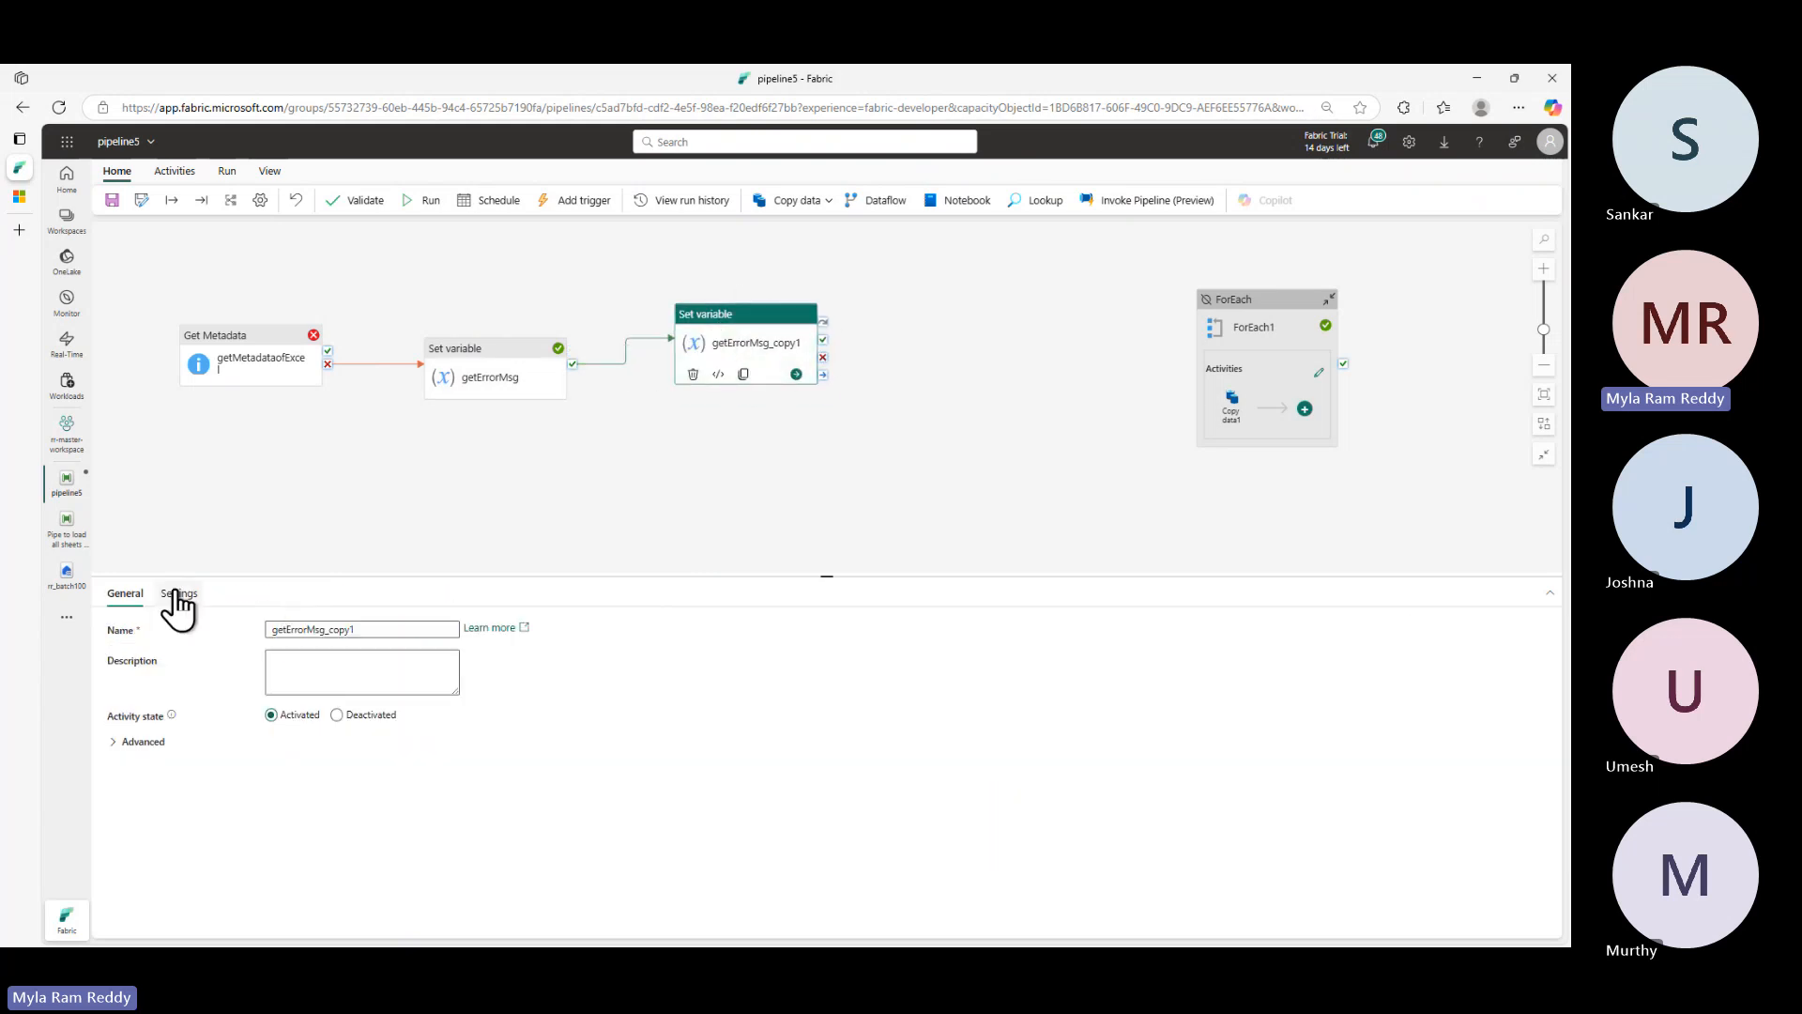
- Rename the copied Set variable activity to getlistofindexnumbers
left_click(361, 629)
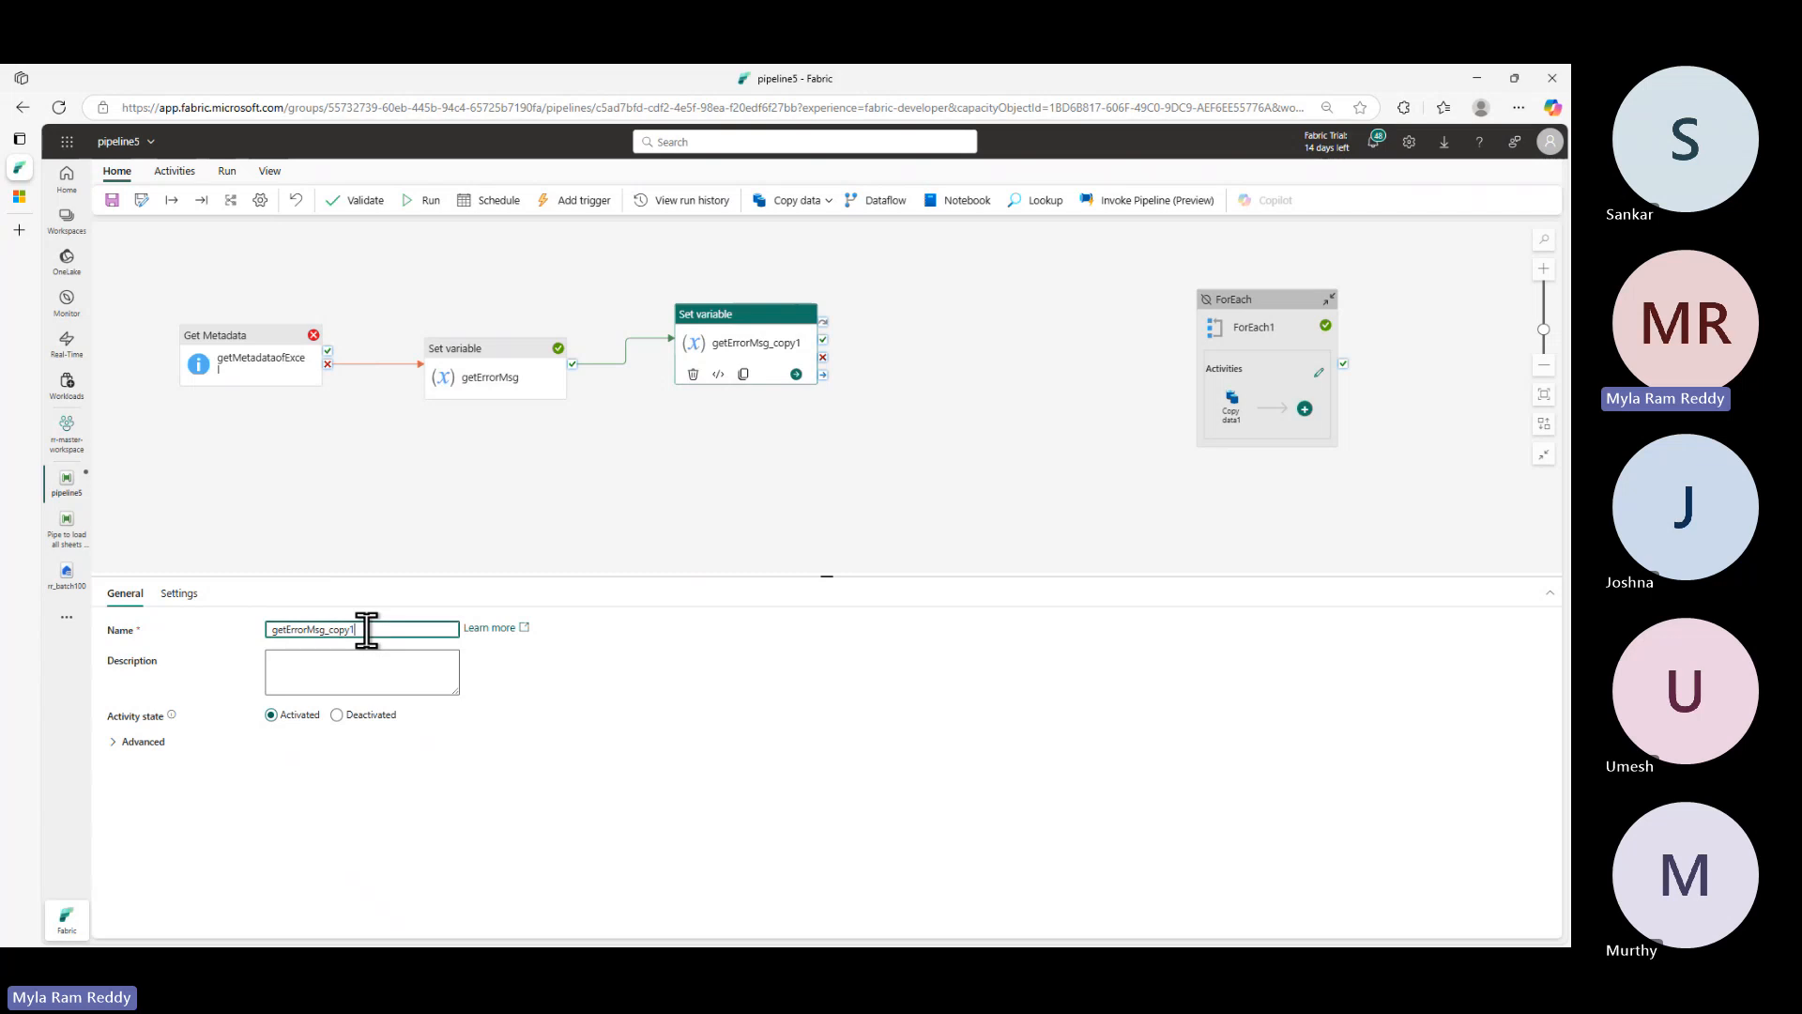
key("BackSpace")
key("BackSpace")
key("BackSpace")
key("BackSpace")
key("BackSpace")
key("BackSpace")
key("BackSpace")
key("BackSpace")
key("BackSpace")
key("BackSpace")
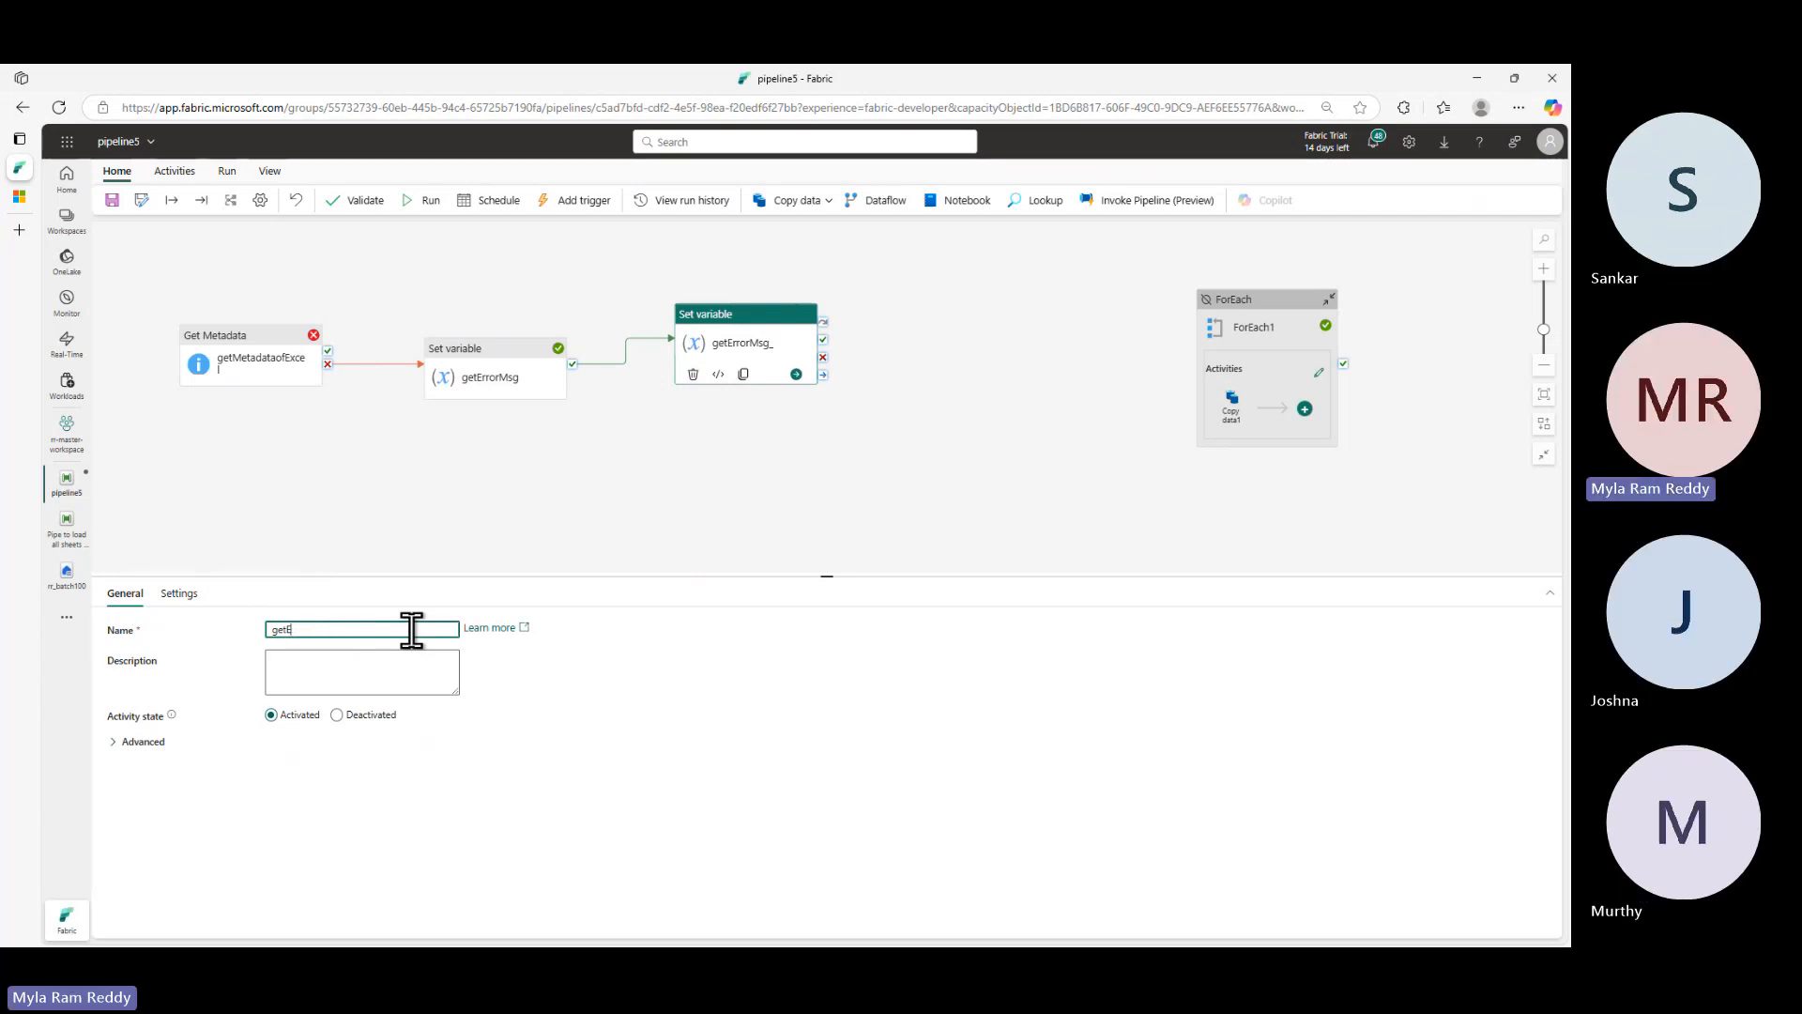
key("BackSpace")
key("BackSpace")
key("BackSpace")
type("tofindex ")
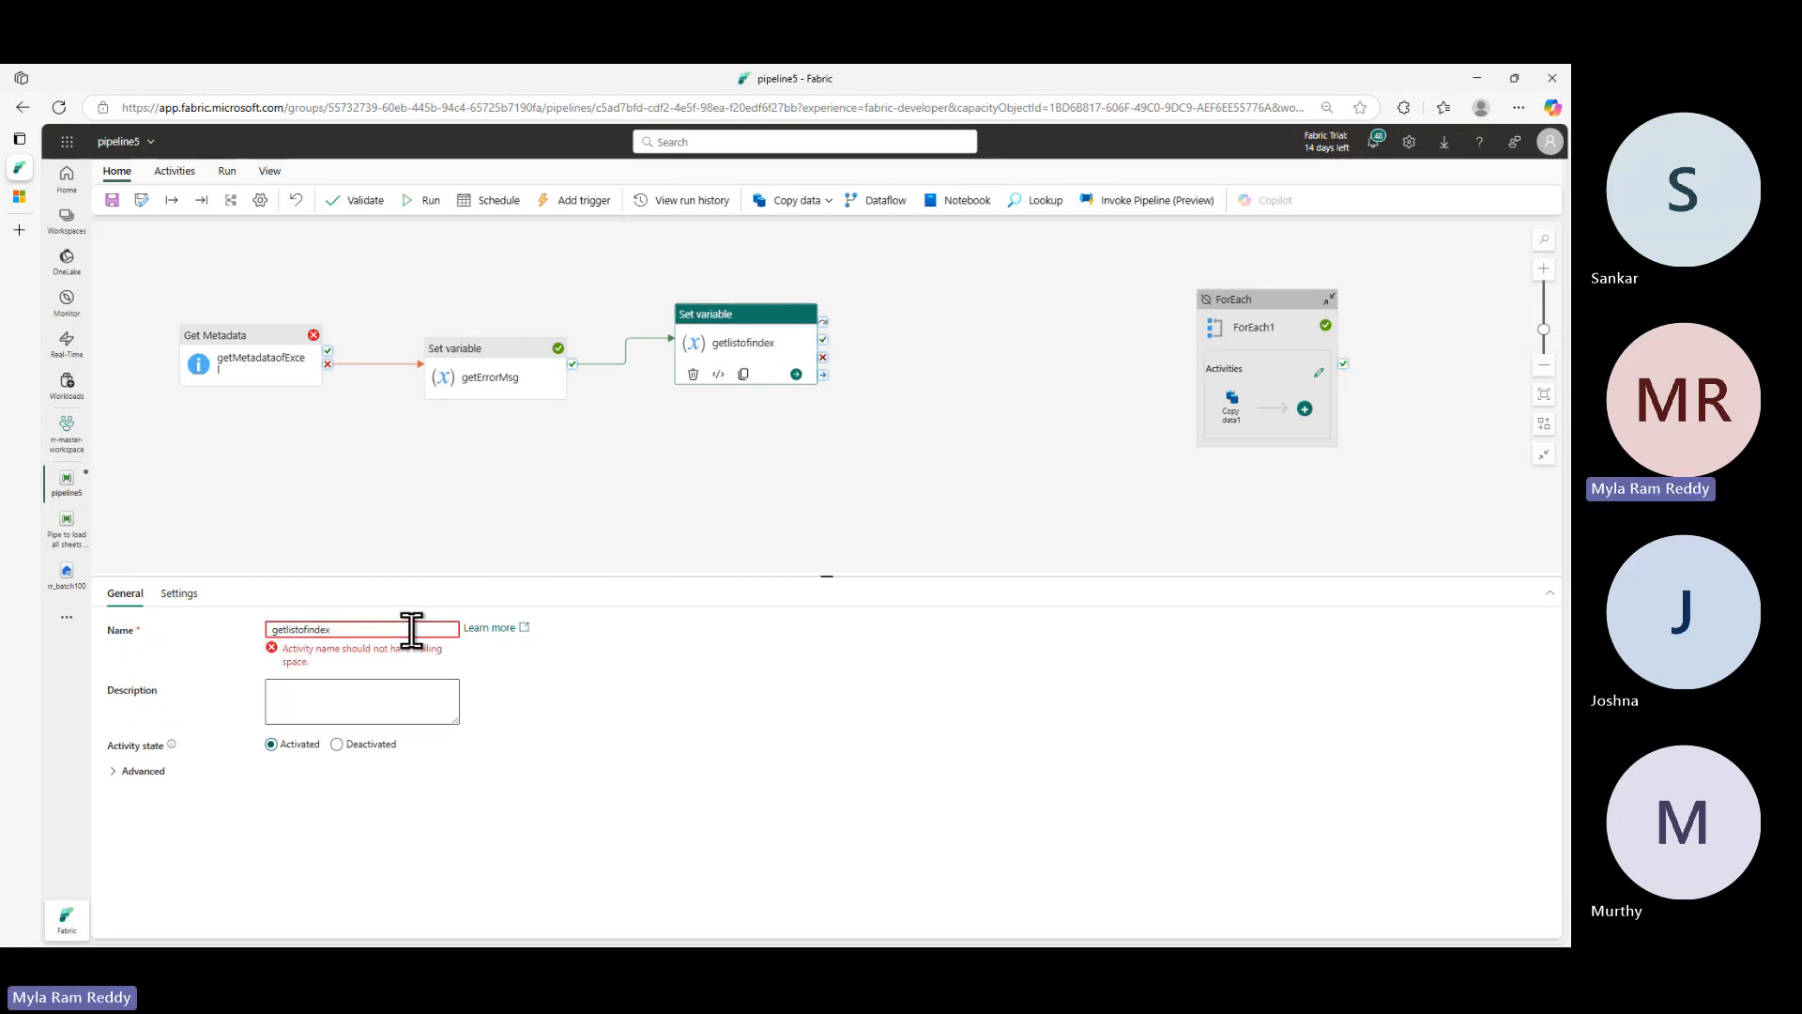
type("numbers")
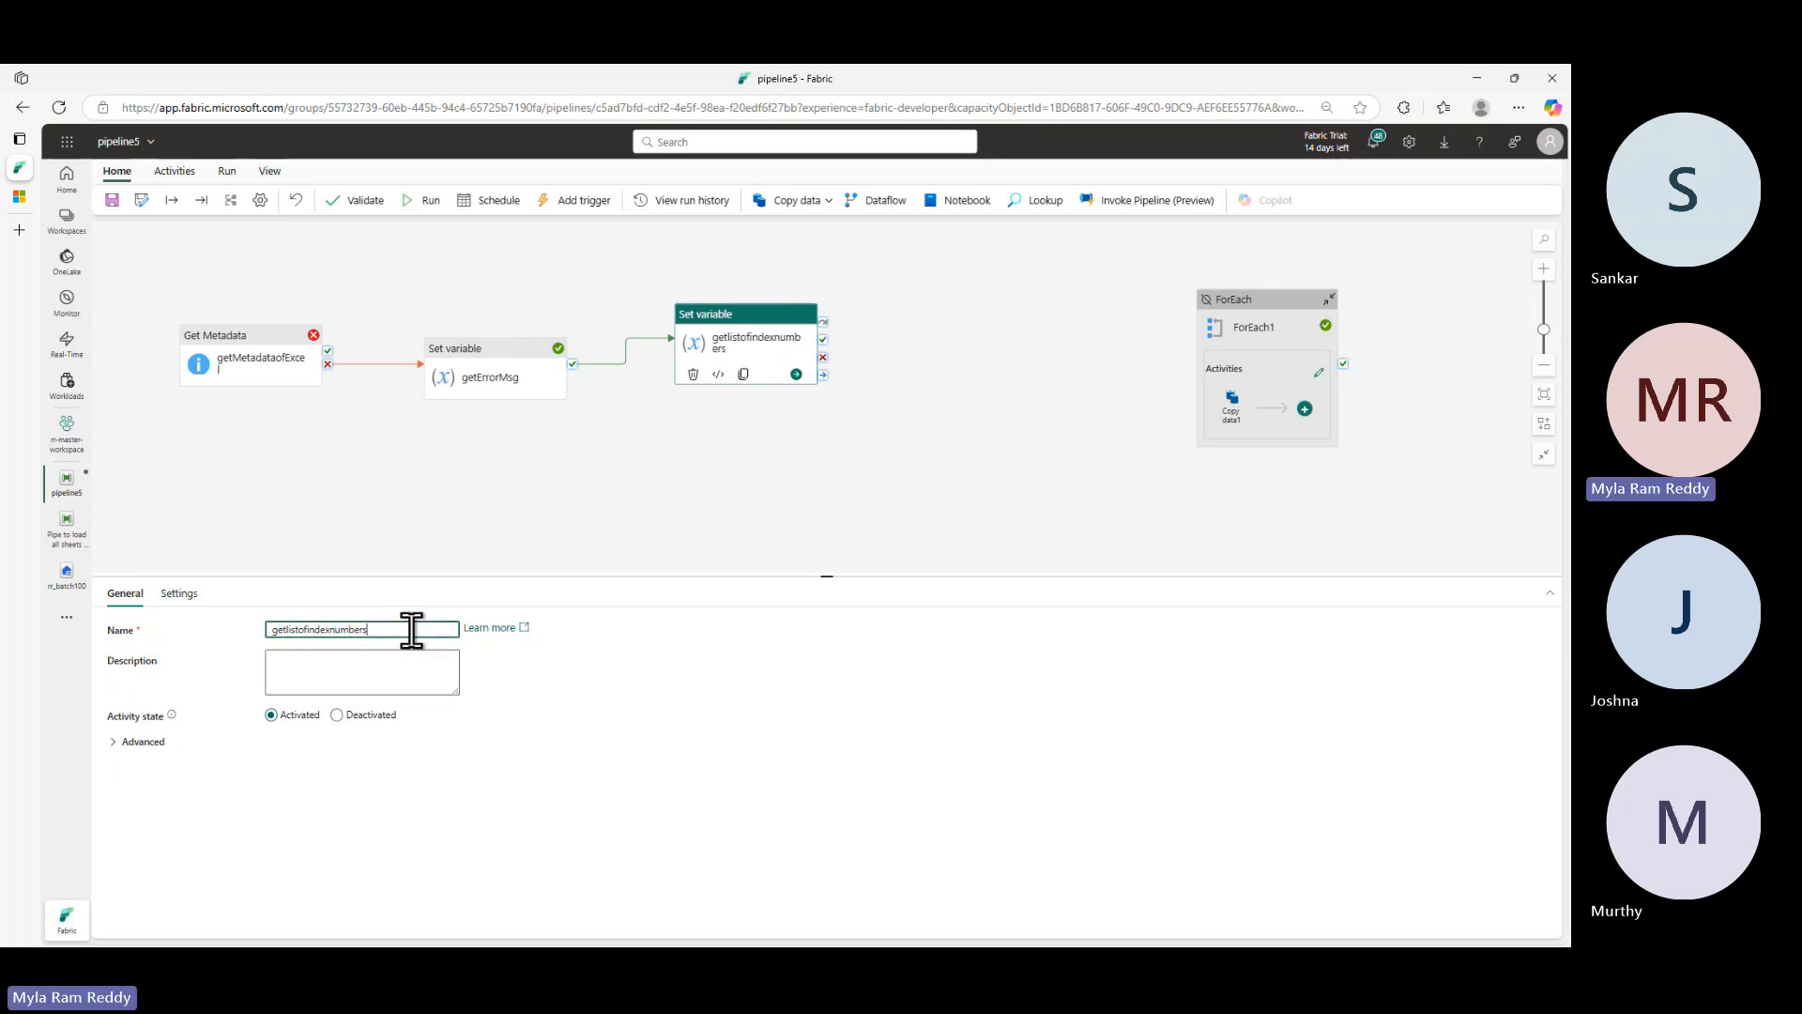
- Create an Array variable named vgetlistofindexnumbers and set it as the variable of the getlistofindexnumbers activity
key("ctrl+a")
key("ctrl+c")
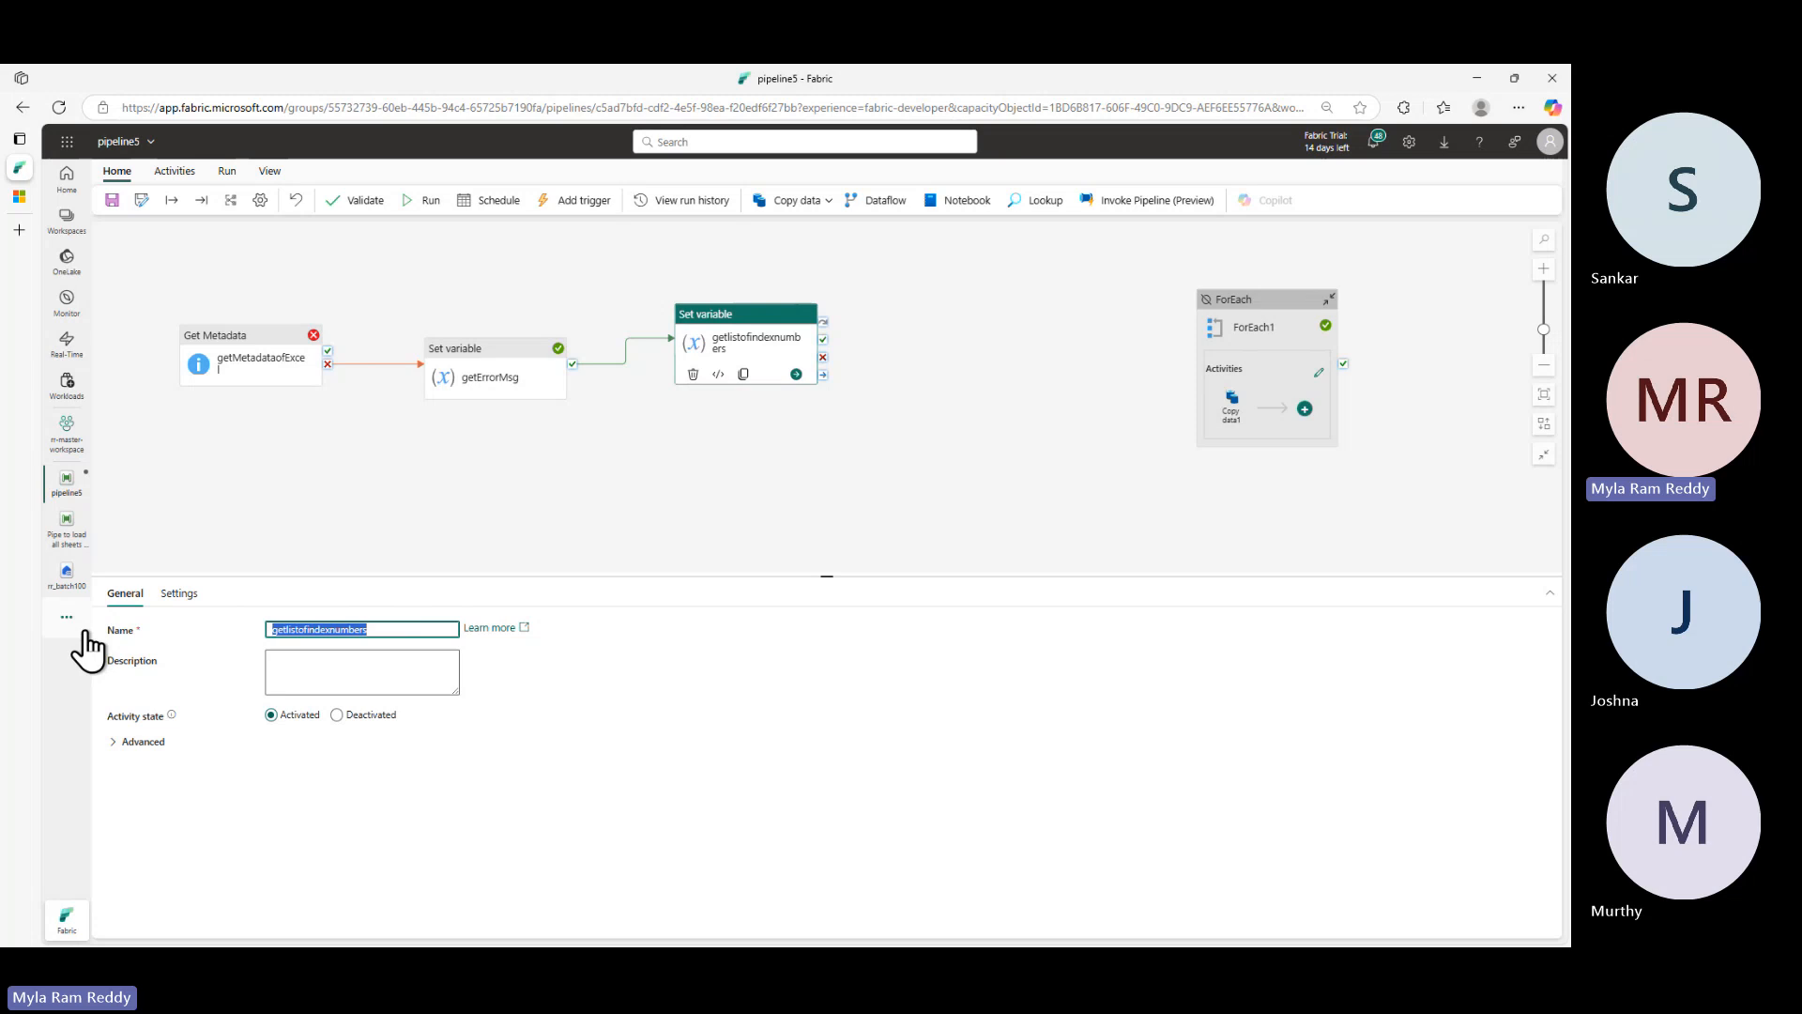
left_click(189, 605)
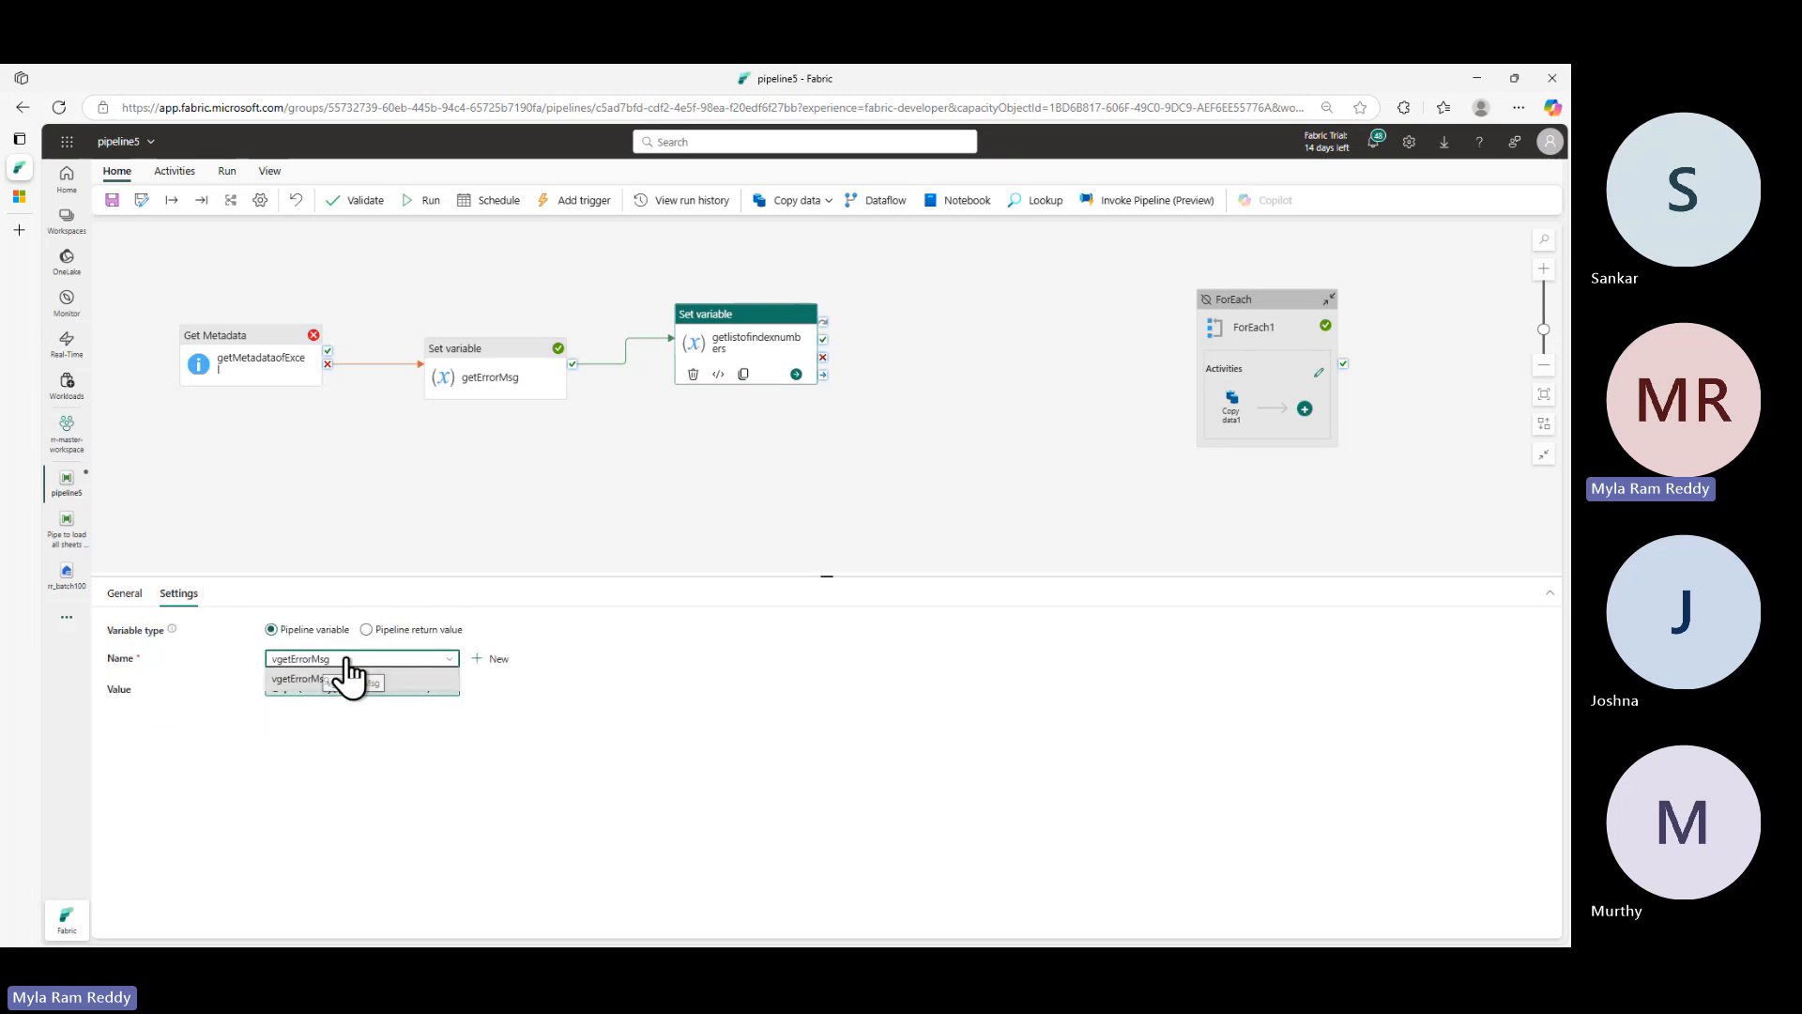
left_click(495, 660)
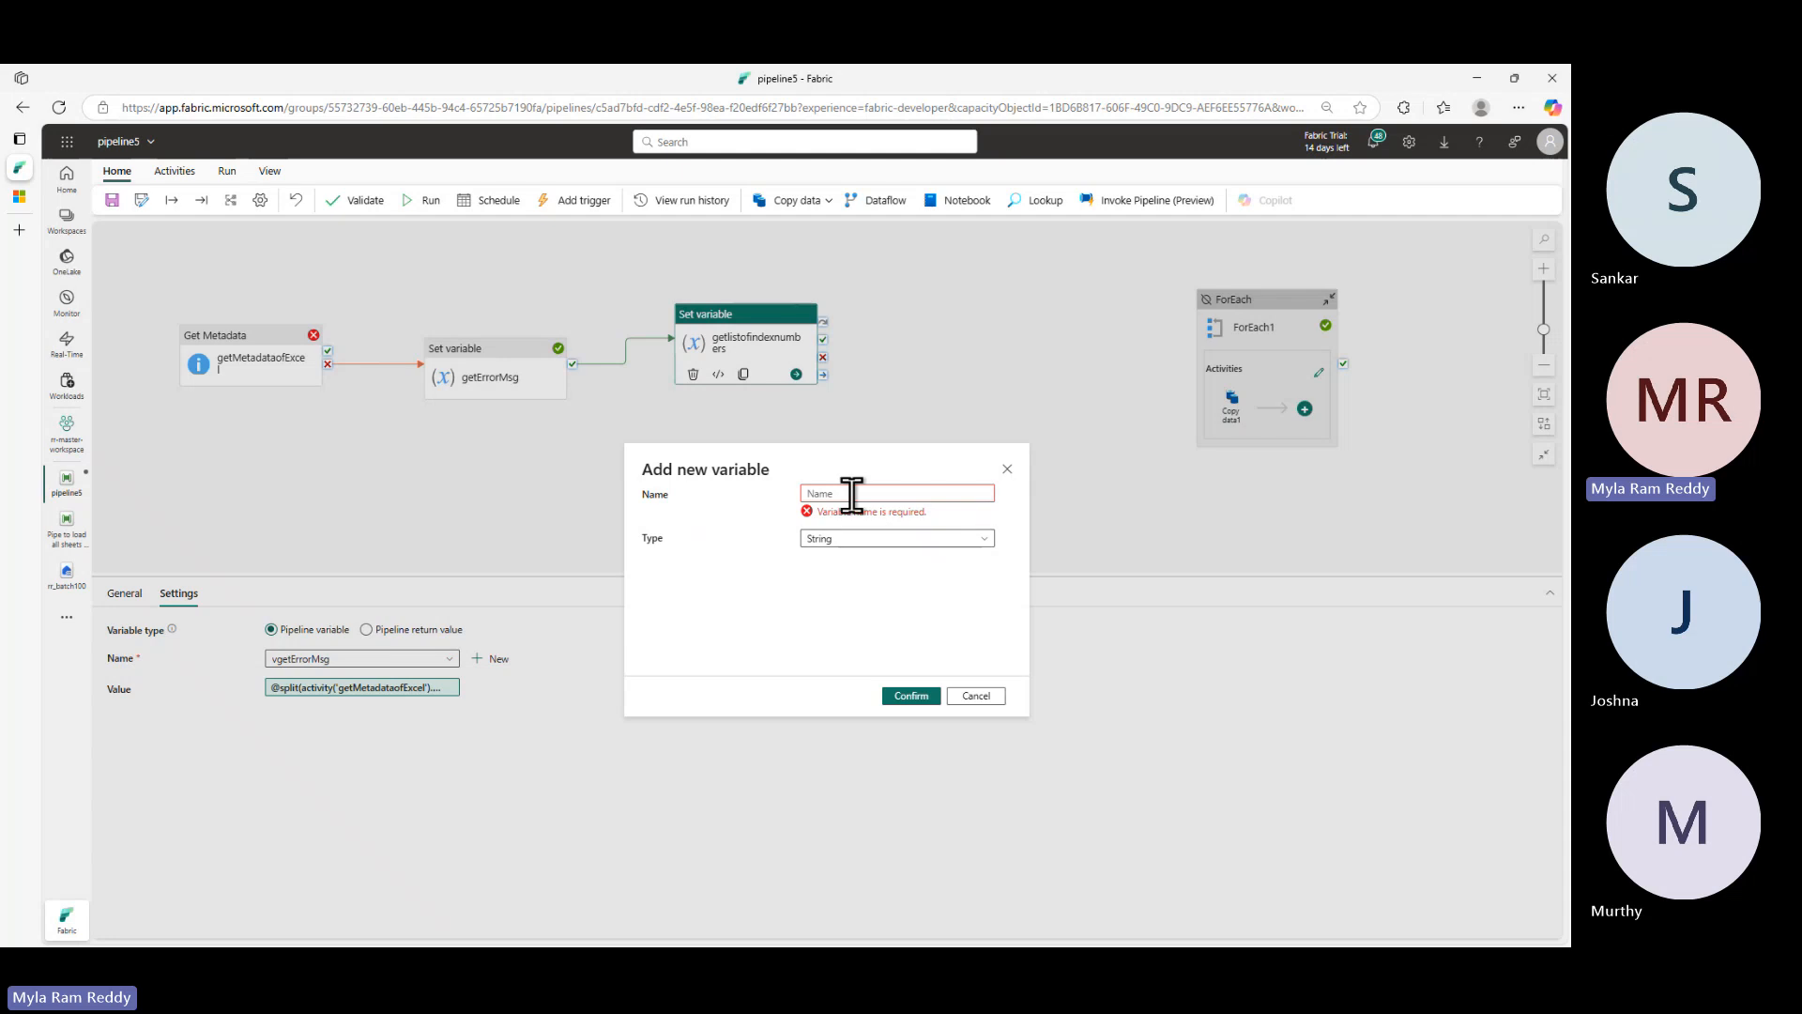
left_click(852, 491)
key("ctrl+v")
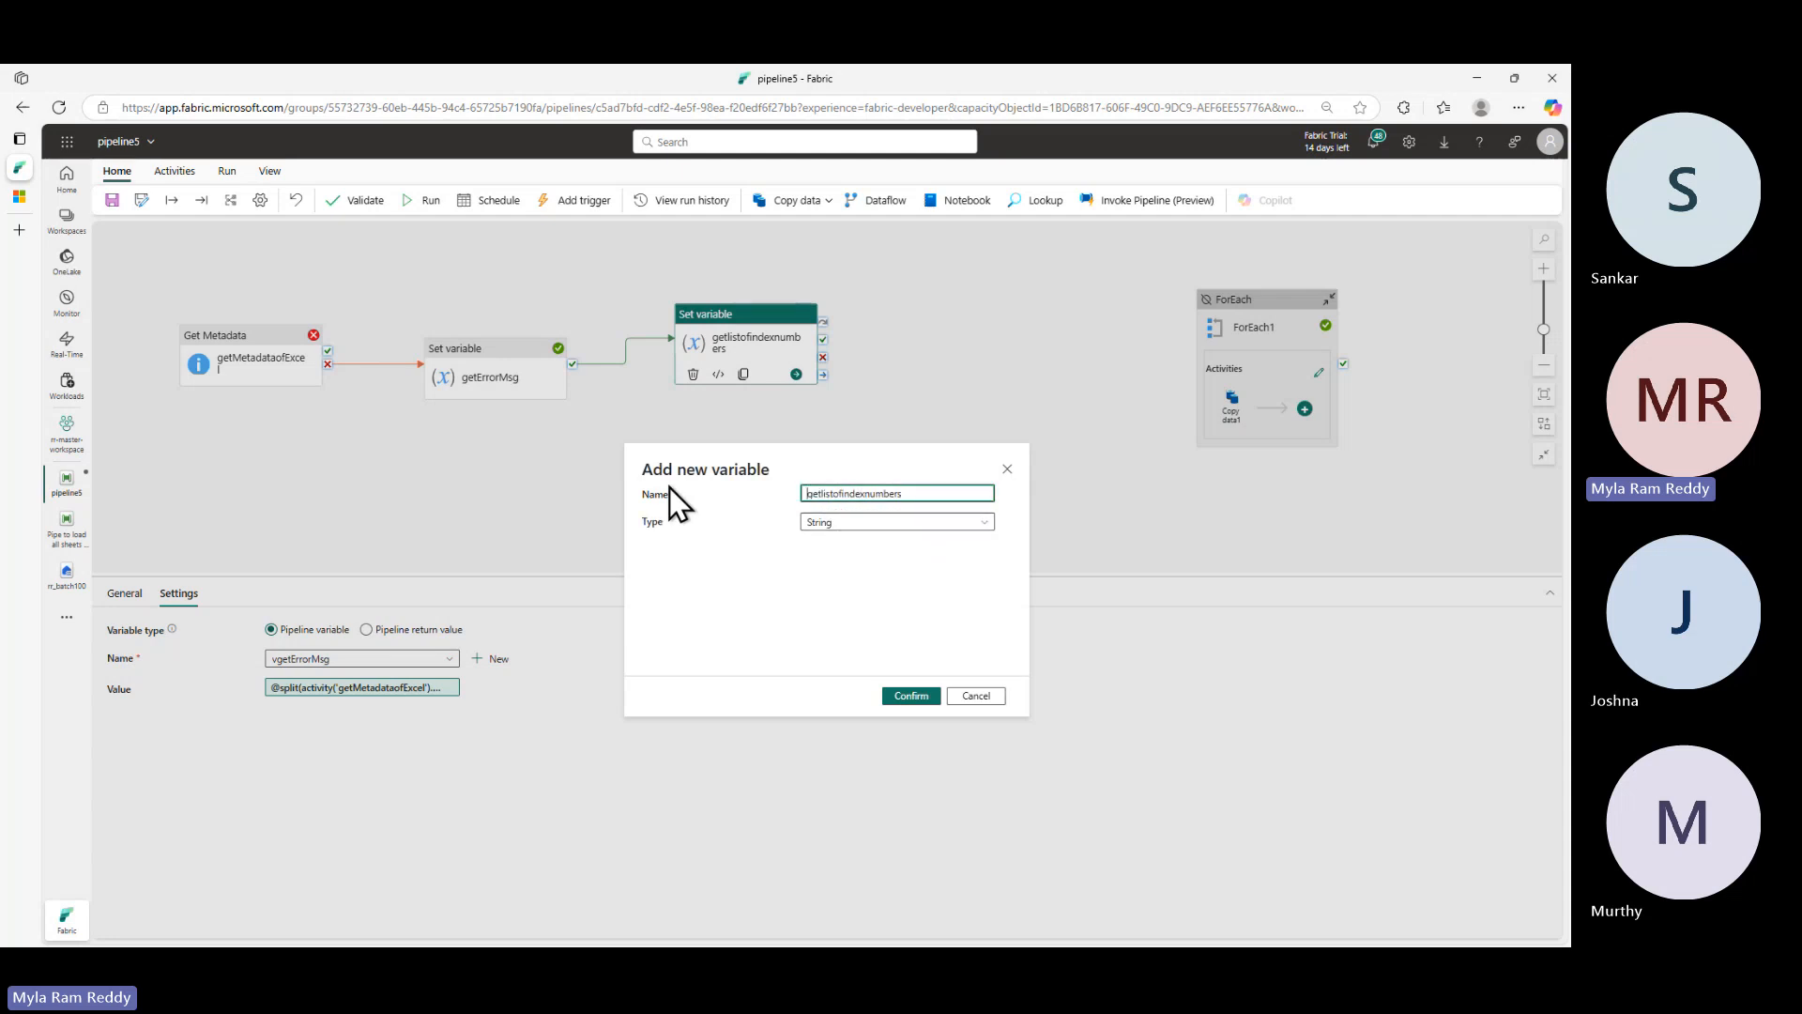
key("Home")
type("v")
left_click(901, 529)
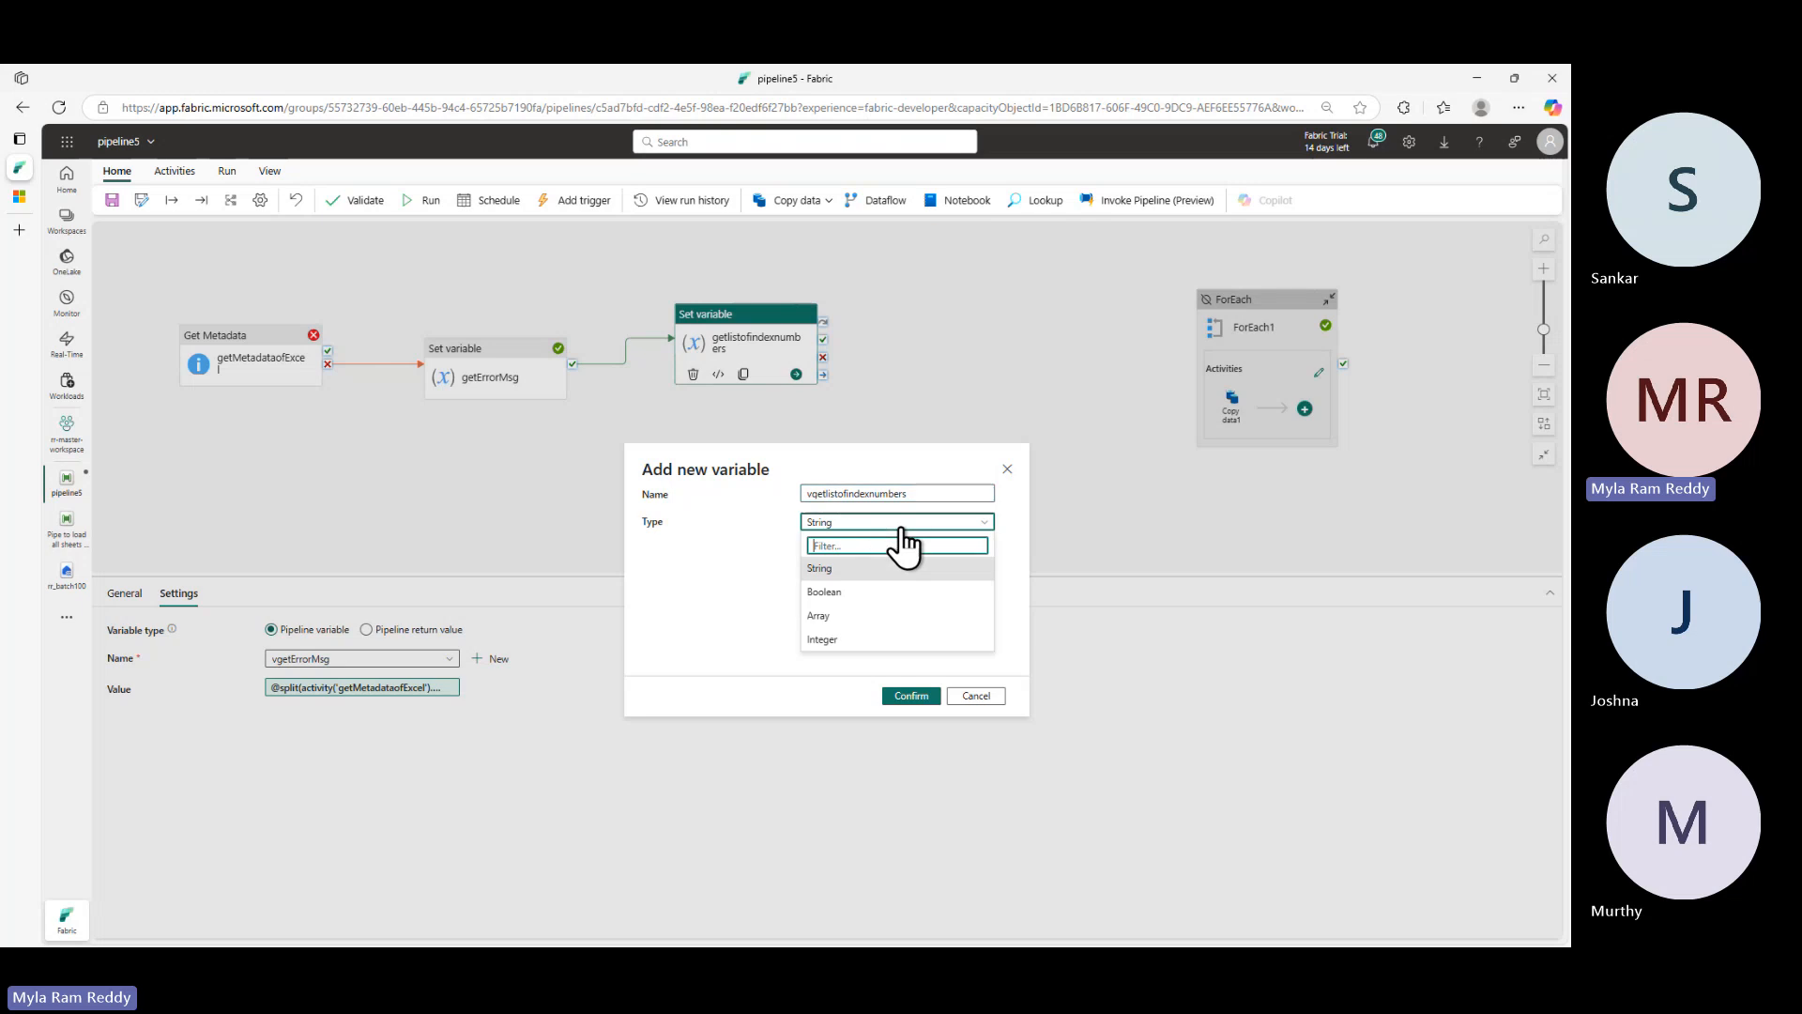
left_click(829, 617)
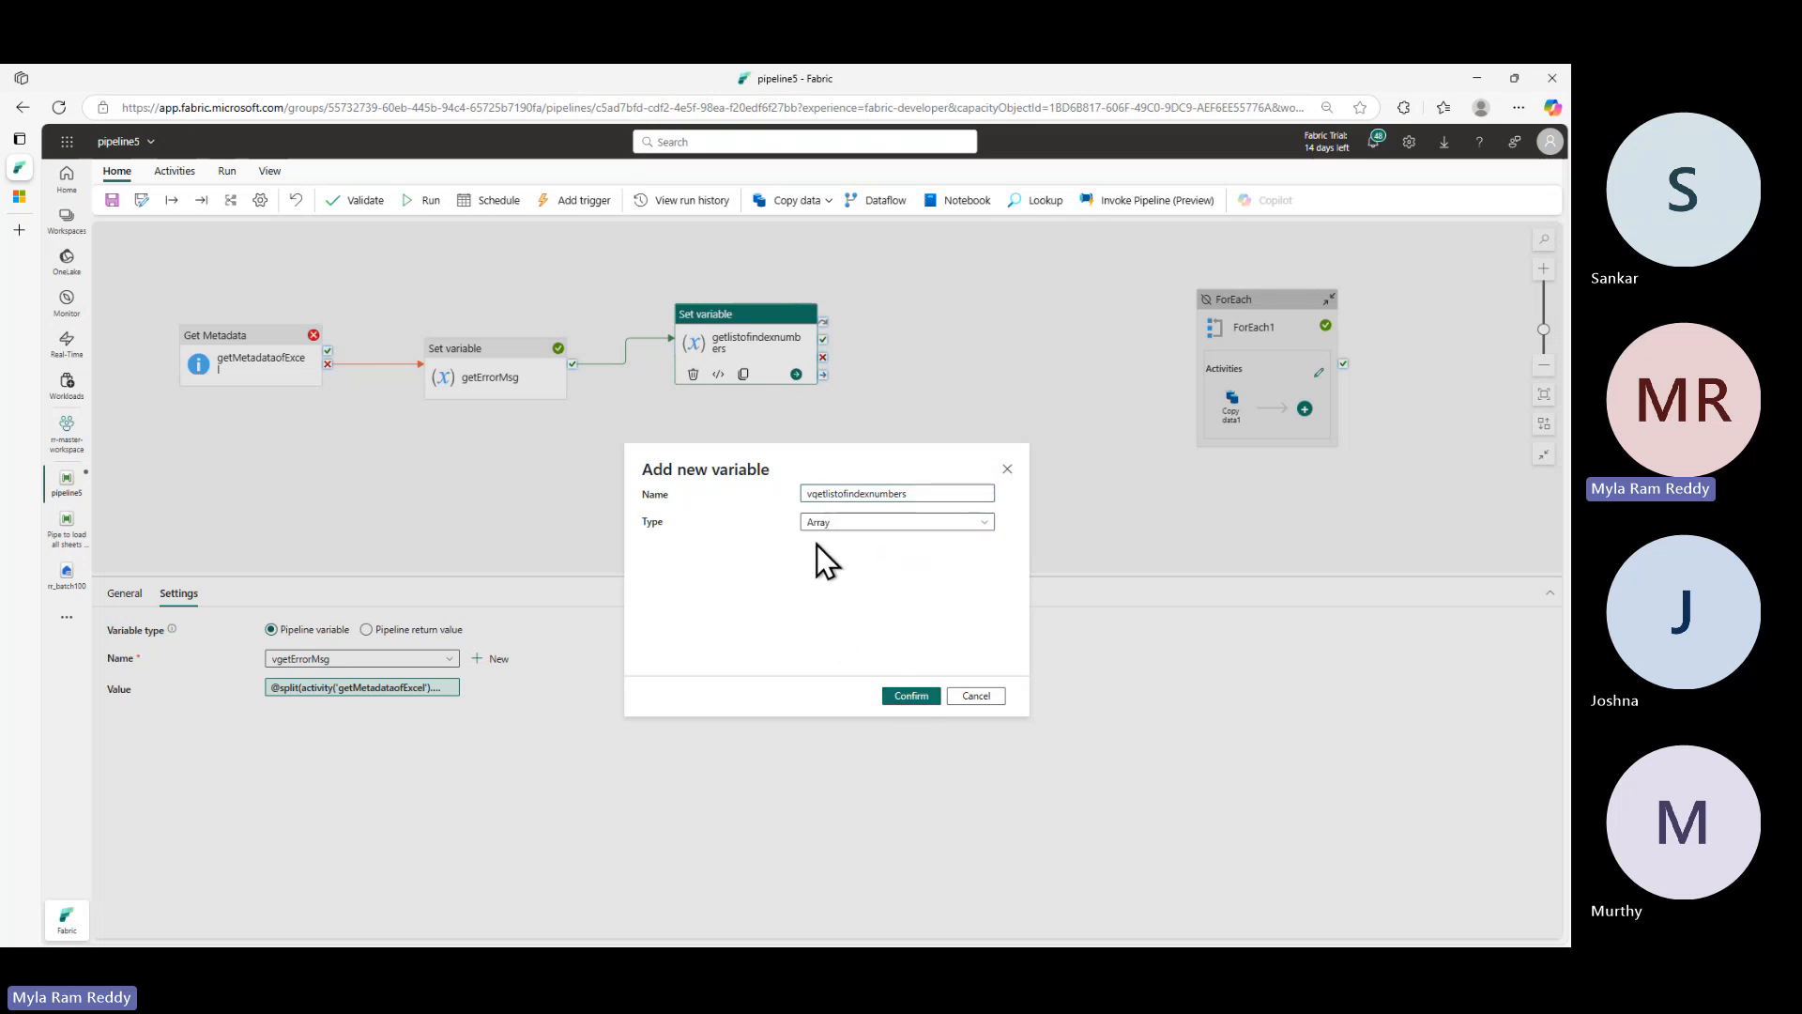
left_click(912, 697)
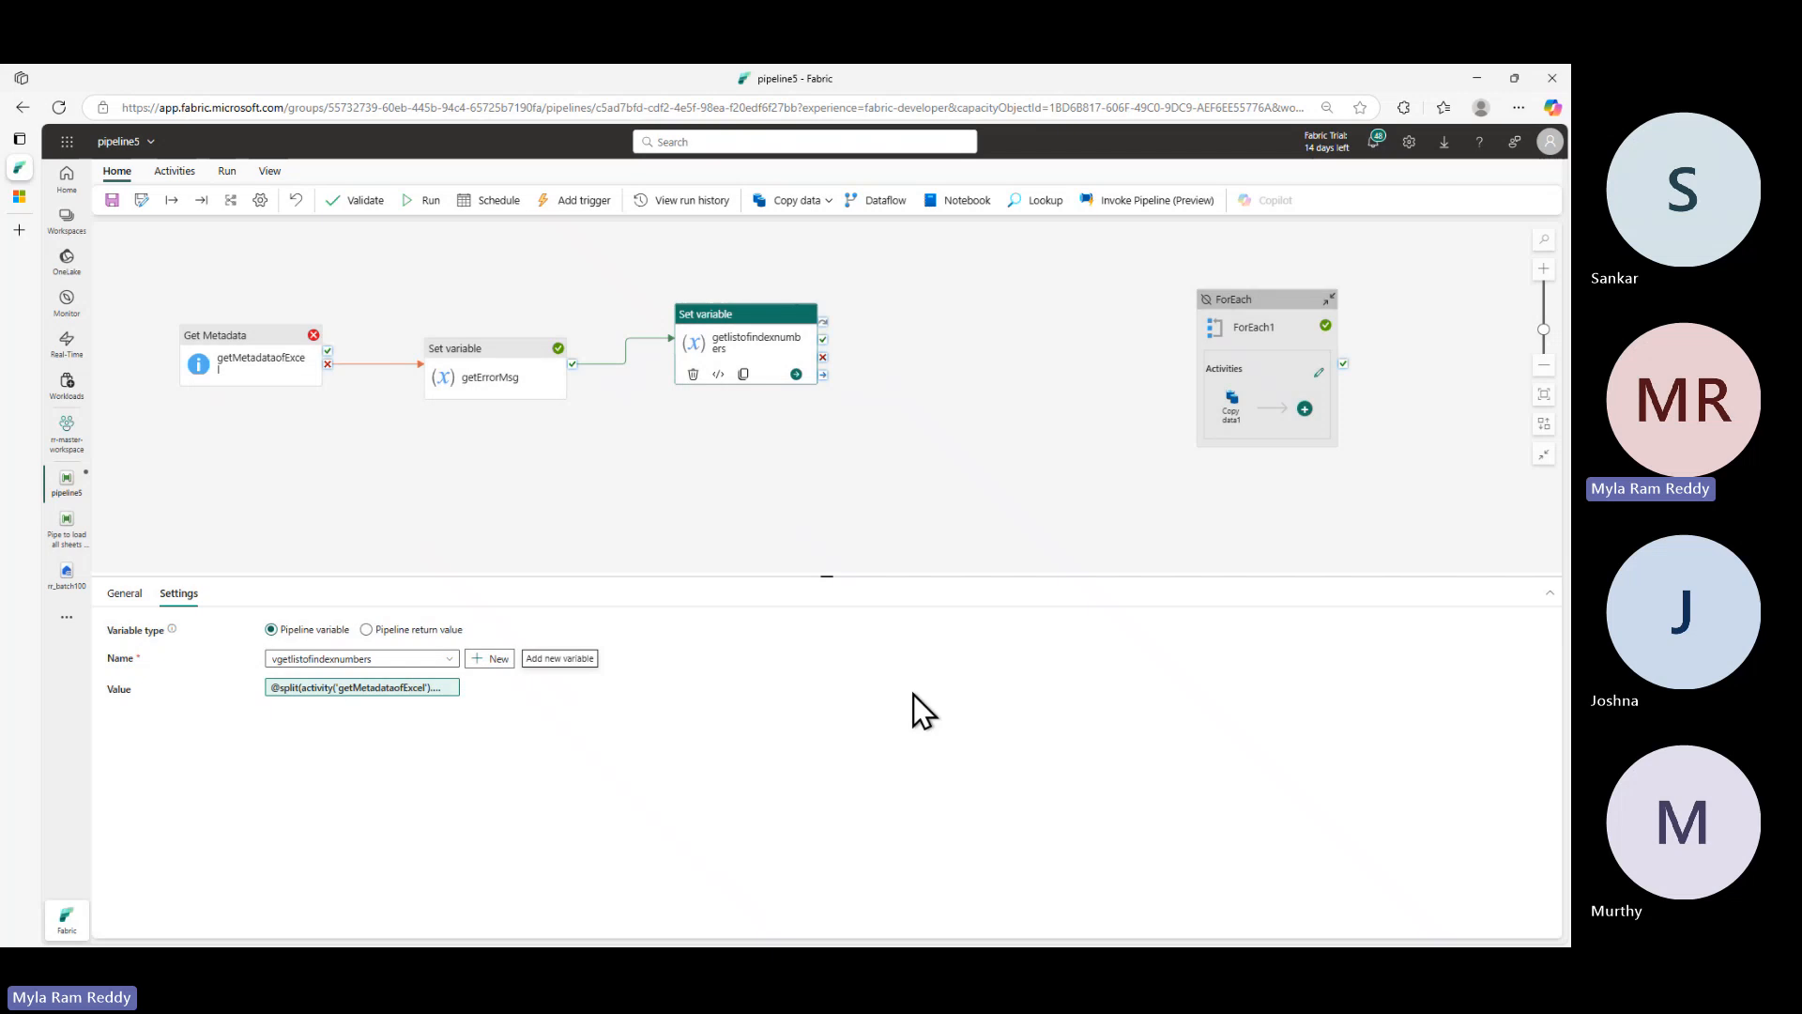
- Open the value expression of getlistofindexnumbers in the expression builder and enlarge the expression editor
left_click(418, 691)
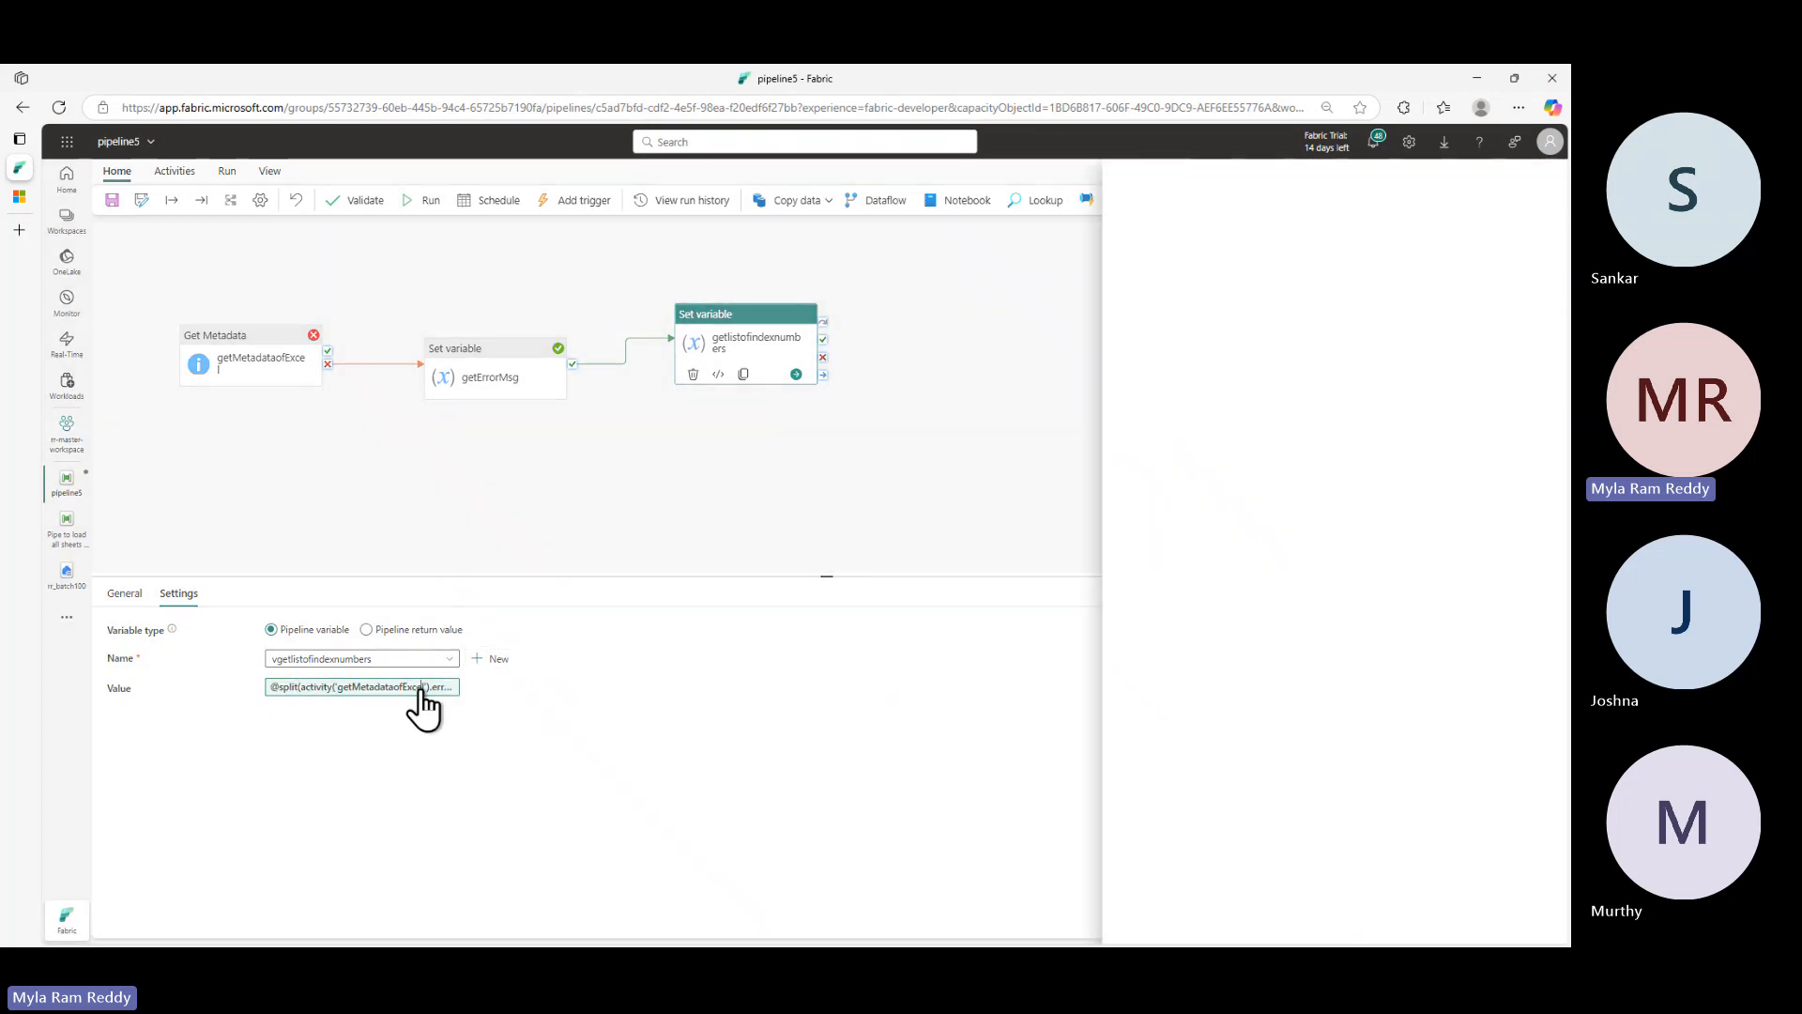
left_click(1311, 245)
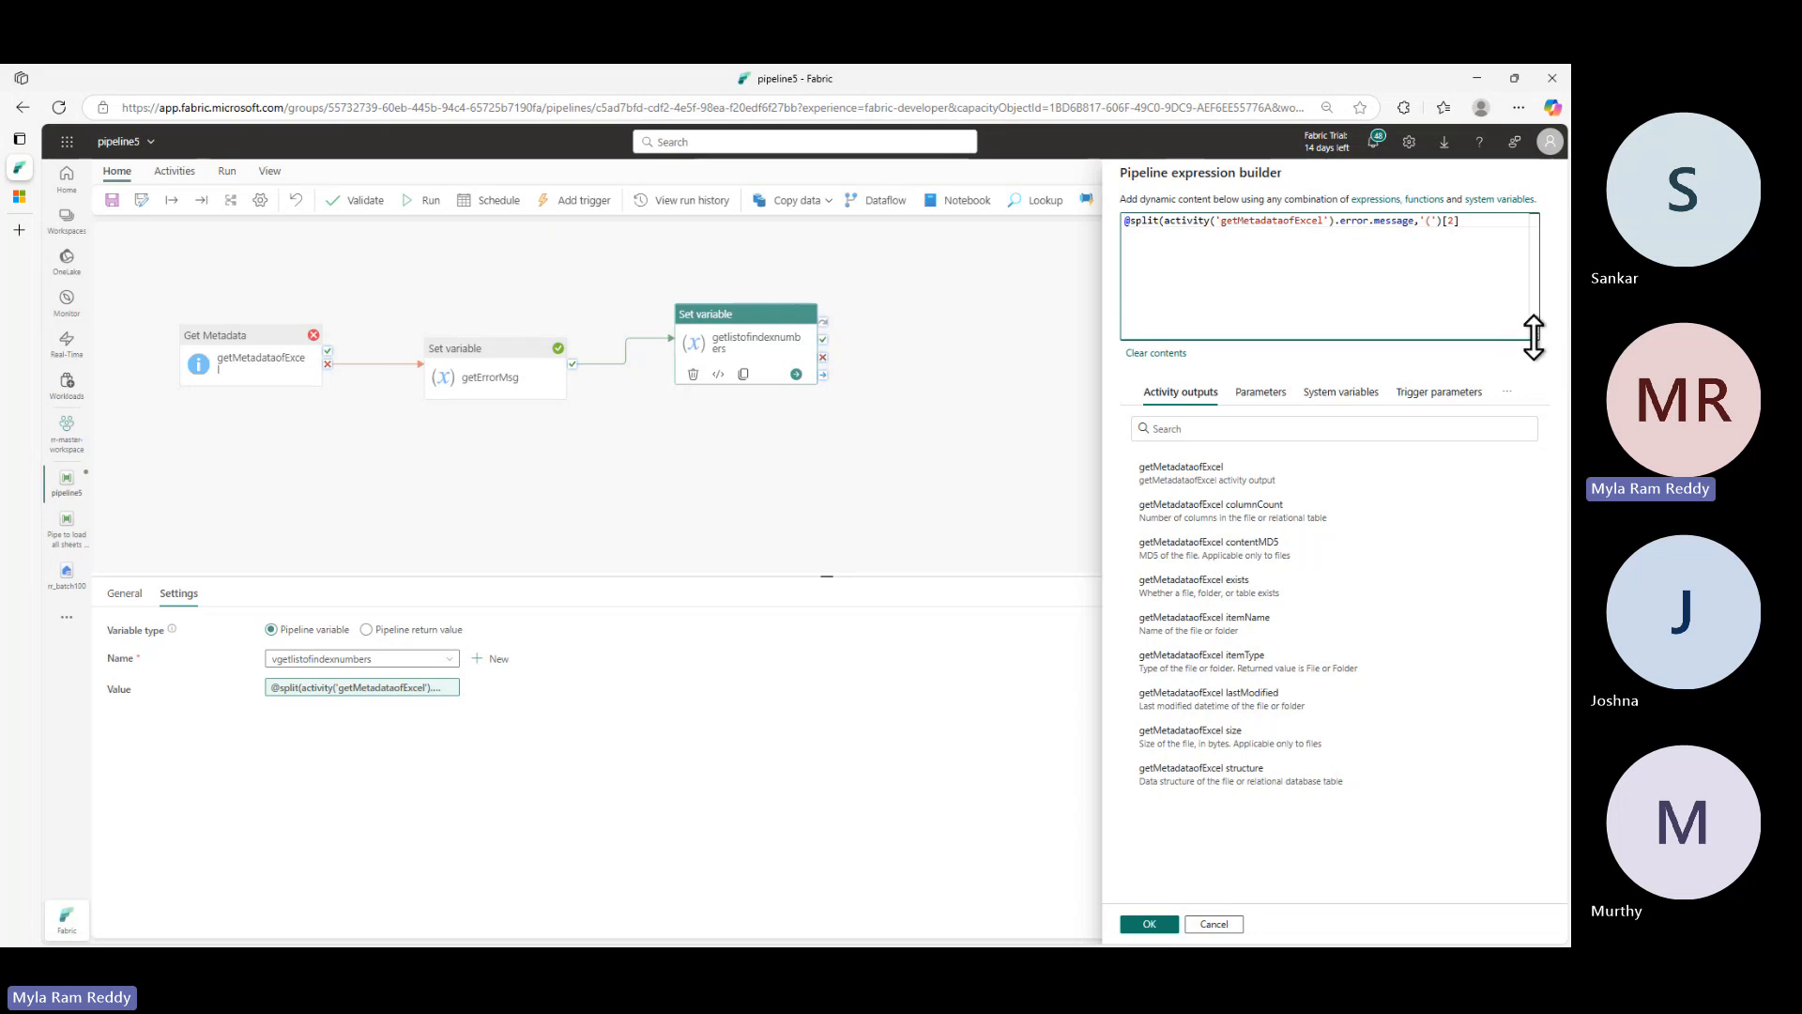
left_click_drag(1533, 342, 1491, 490)
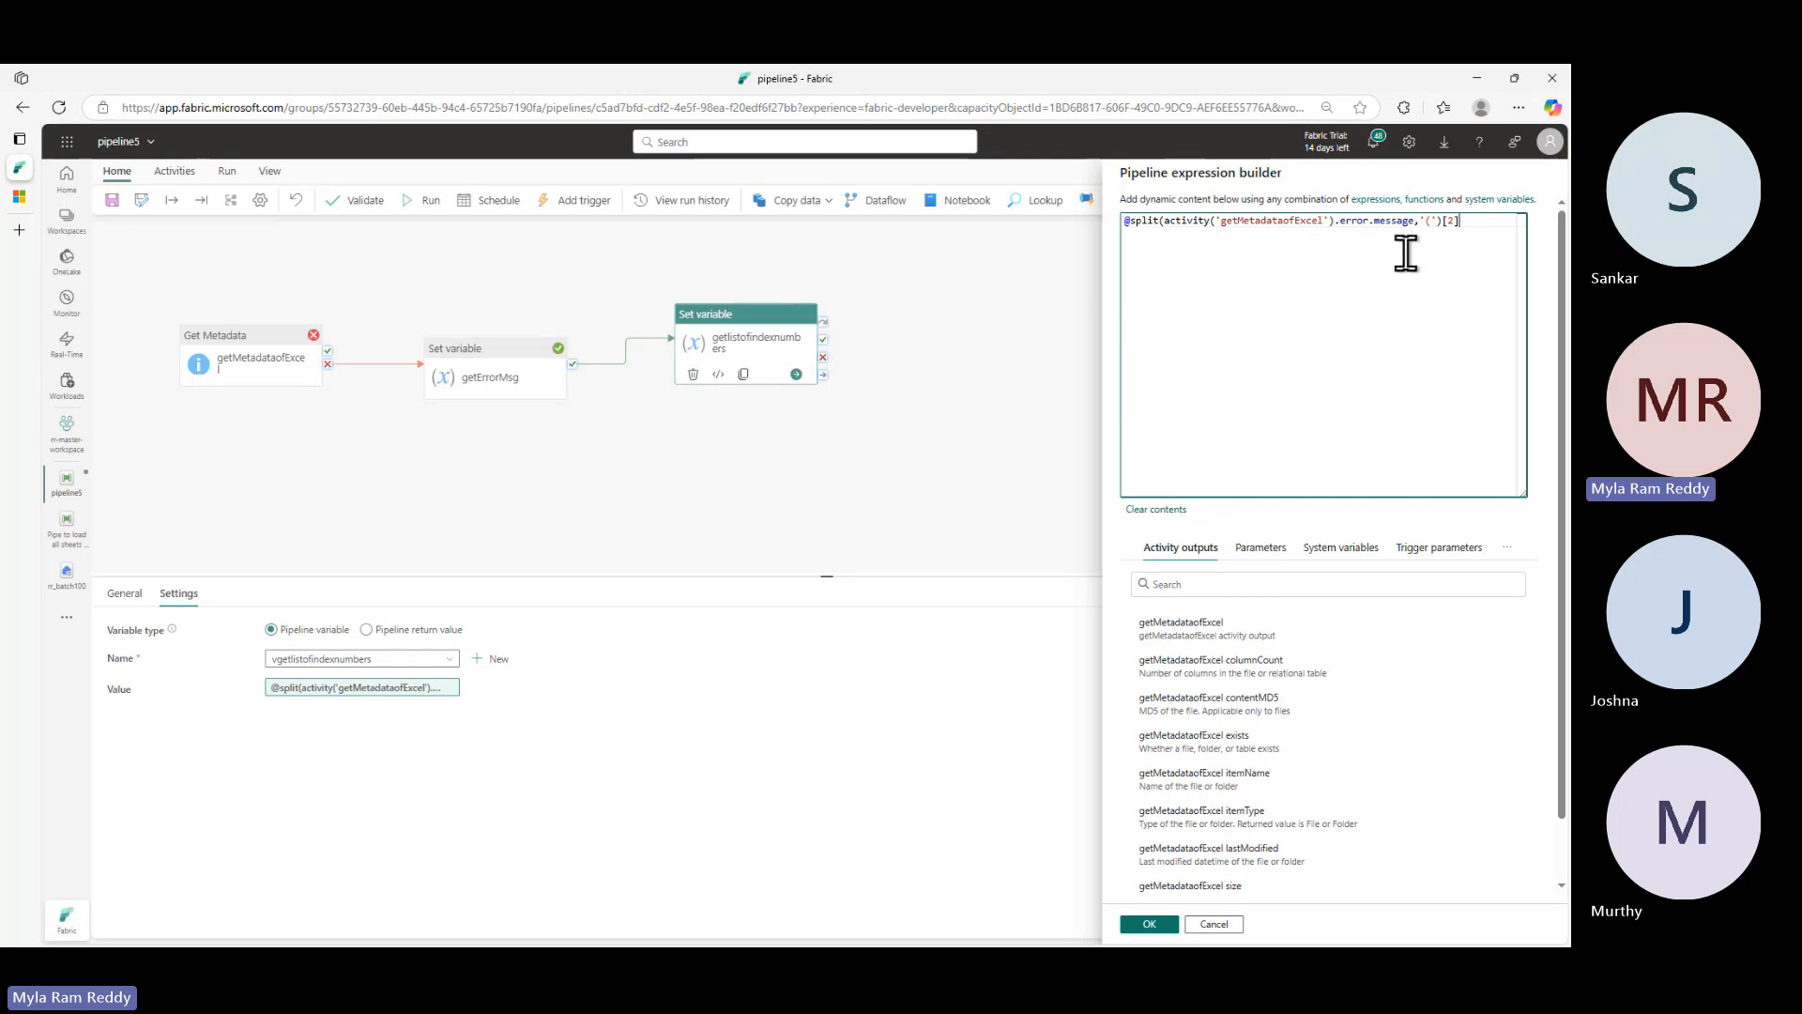
- Switch to the GitHub notes in the browser and underline length(variables('excelSheetErrorMessage')) in the generateSheetIndexArray expression
key("alt+Tab")
key("alt+Tab")
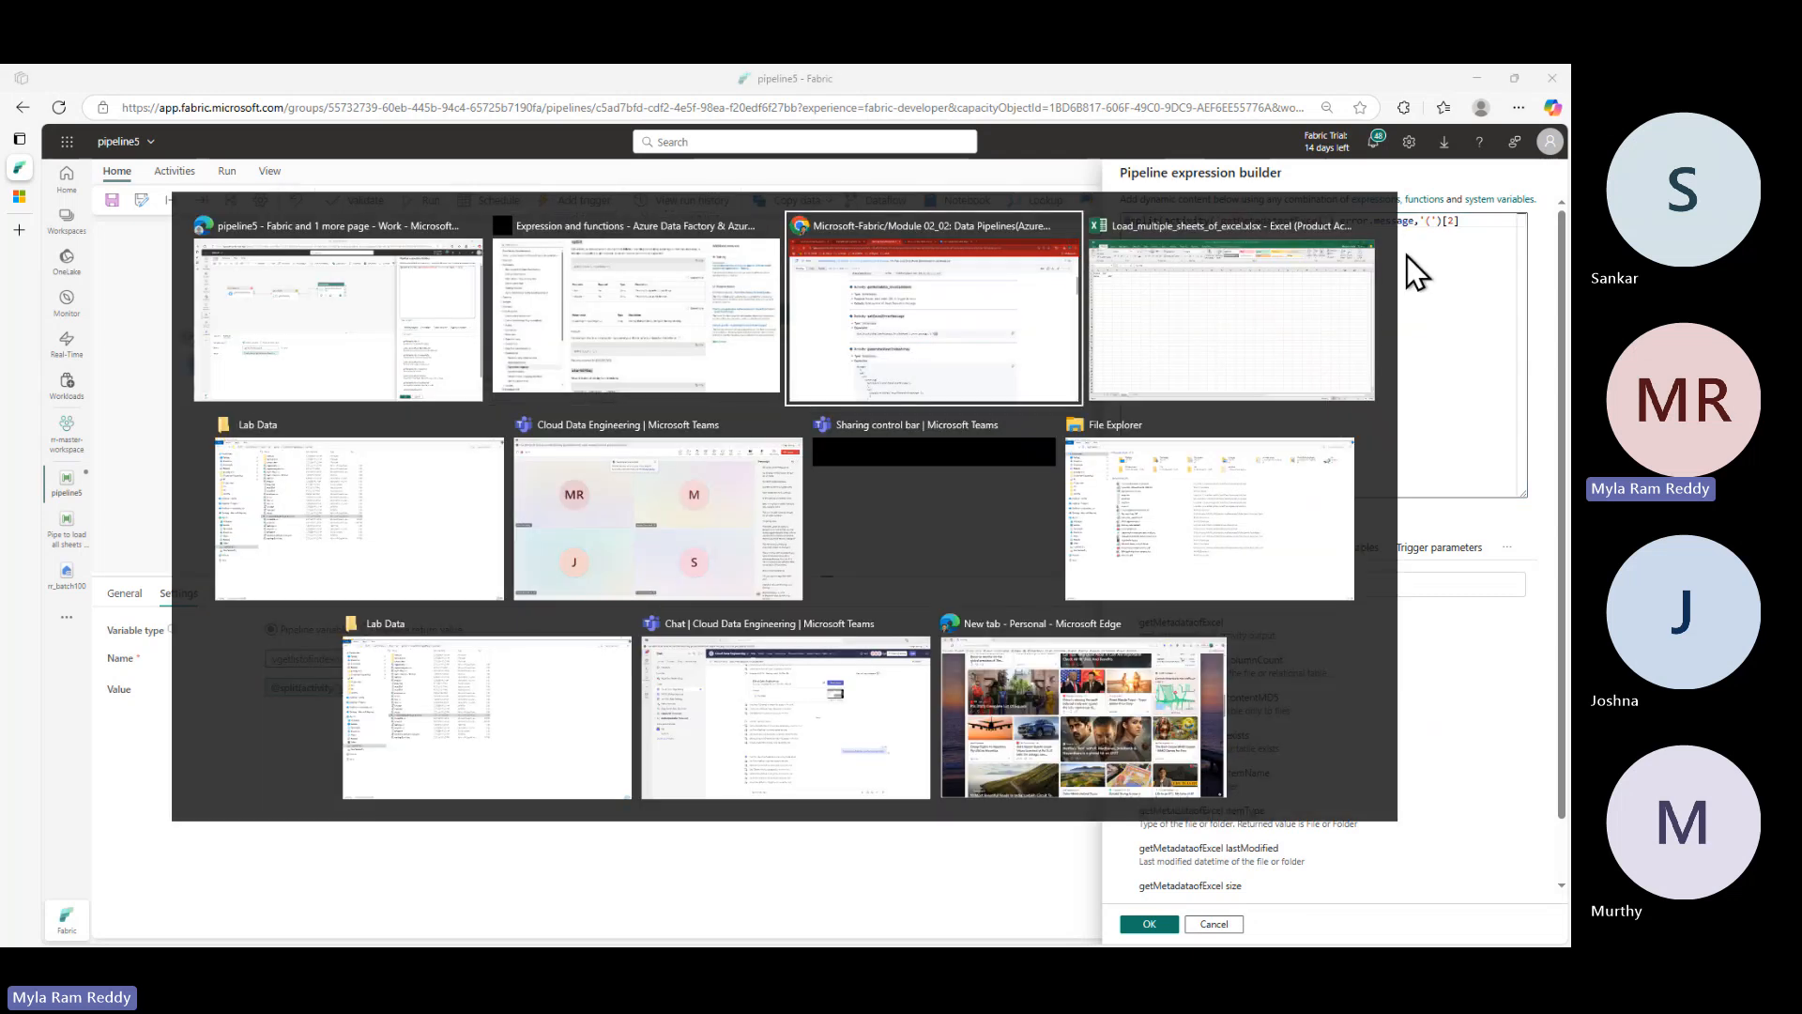
scroll(916, 689, "down", 3)
scroll(916, 689, "down", 1)
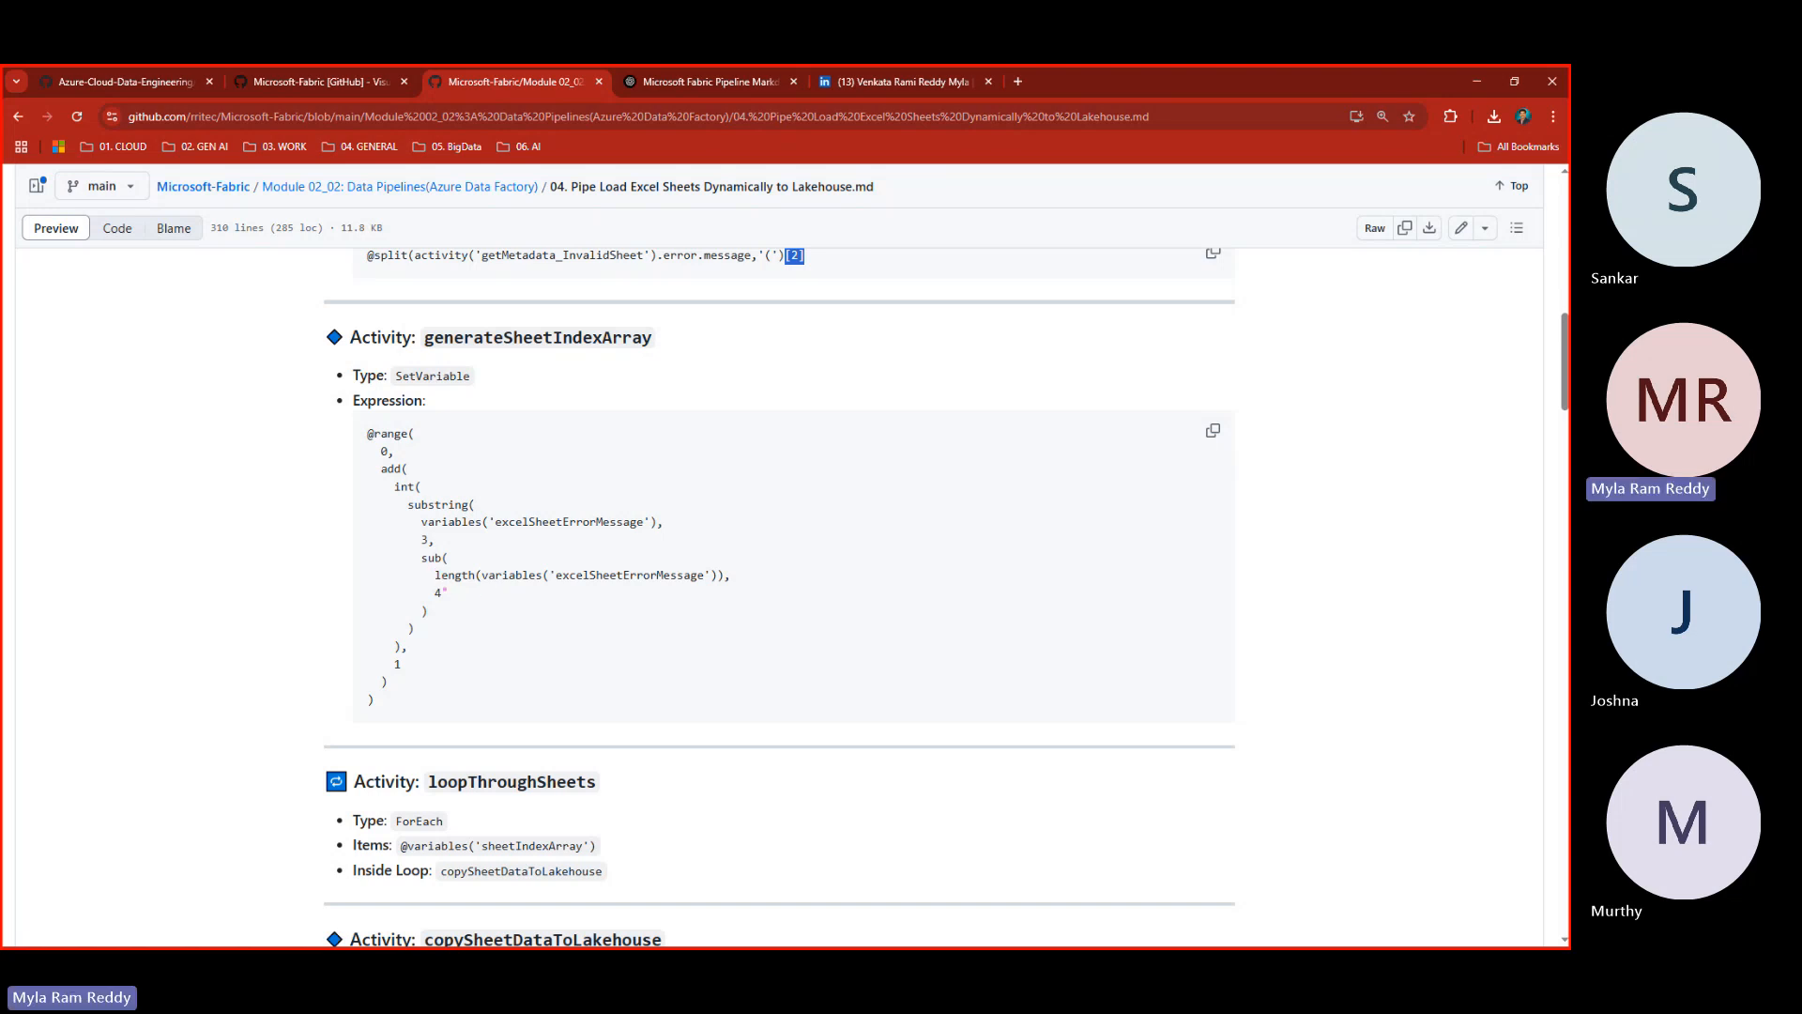
left_click_drag(453, 587, 467, 586)
left_click_drag(495, 583, 703, 593)
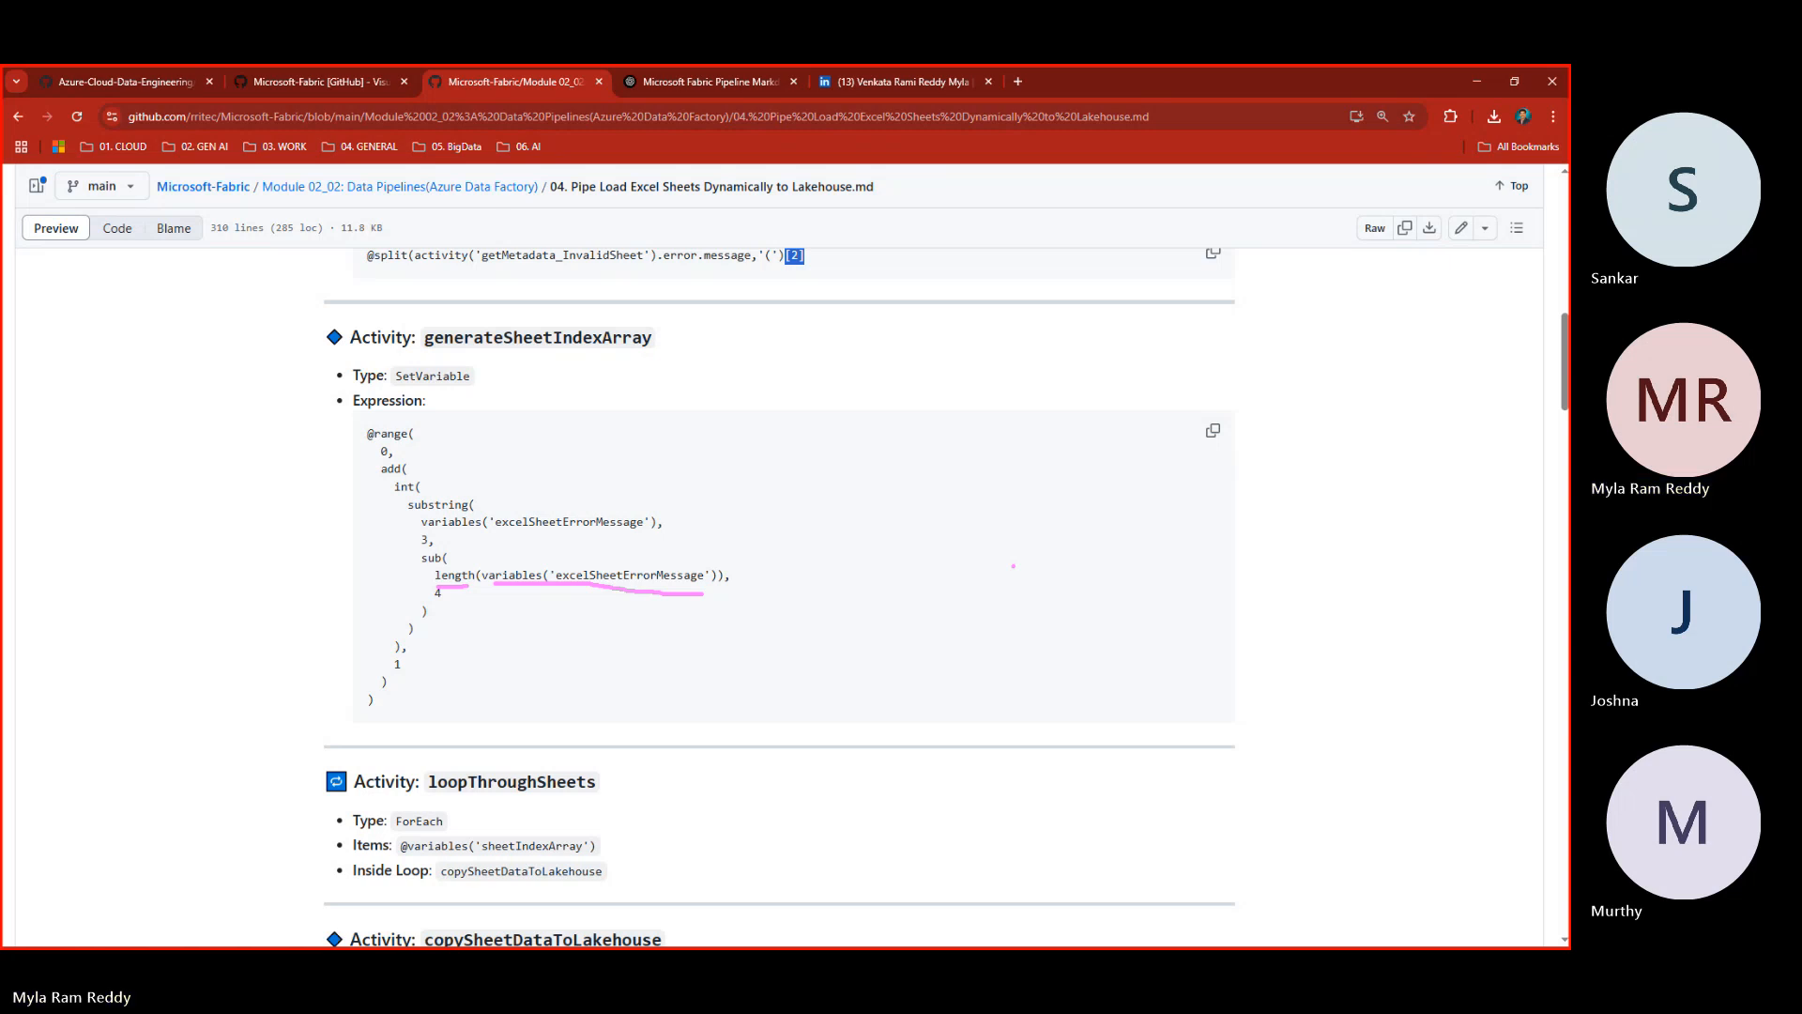
- Annotate the sample error text 0..2) beside the generateSheetIndexArray expression, with its length 5 below it
left_click_drag(1021, 579, 1023, 626)
left_click_drag(1058, 579, 1058, 639)
type("..")
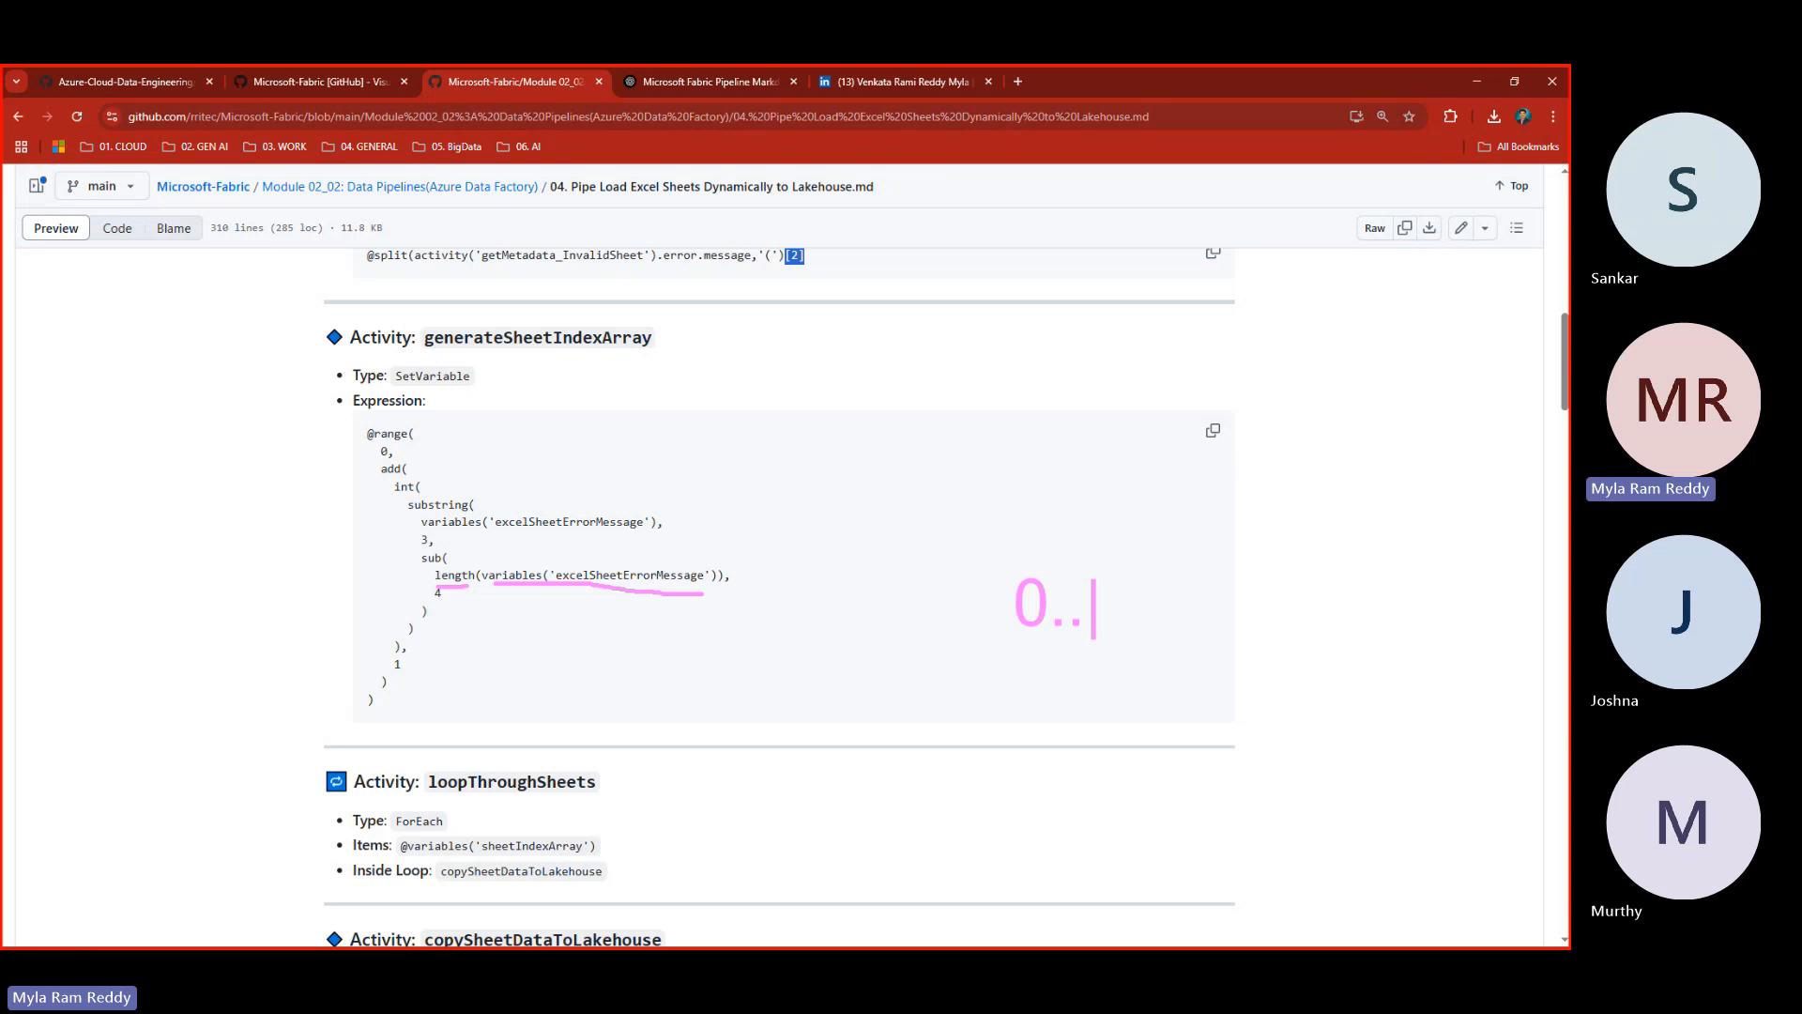
type("2)")
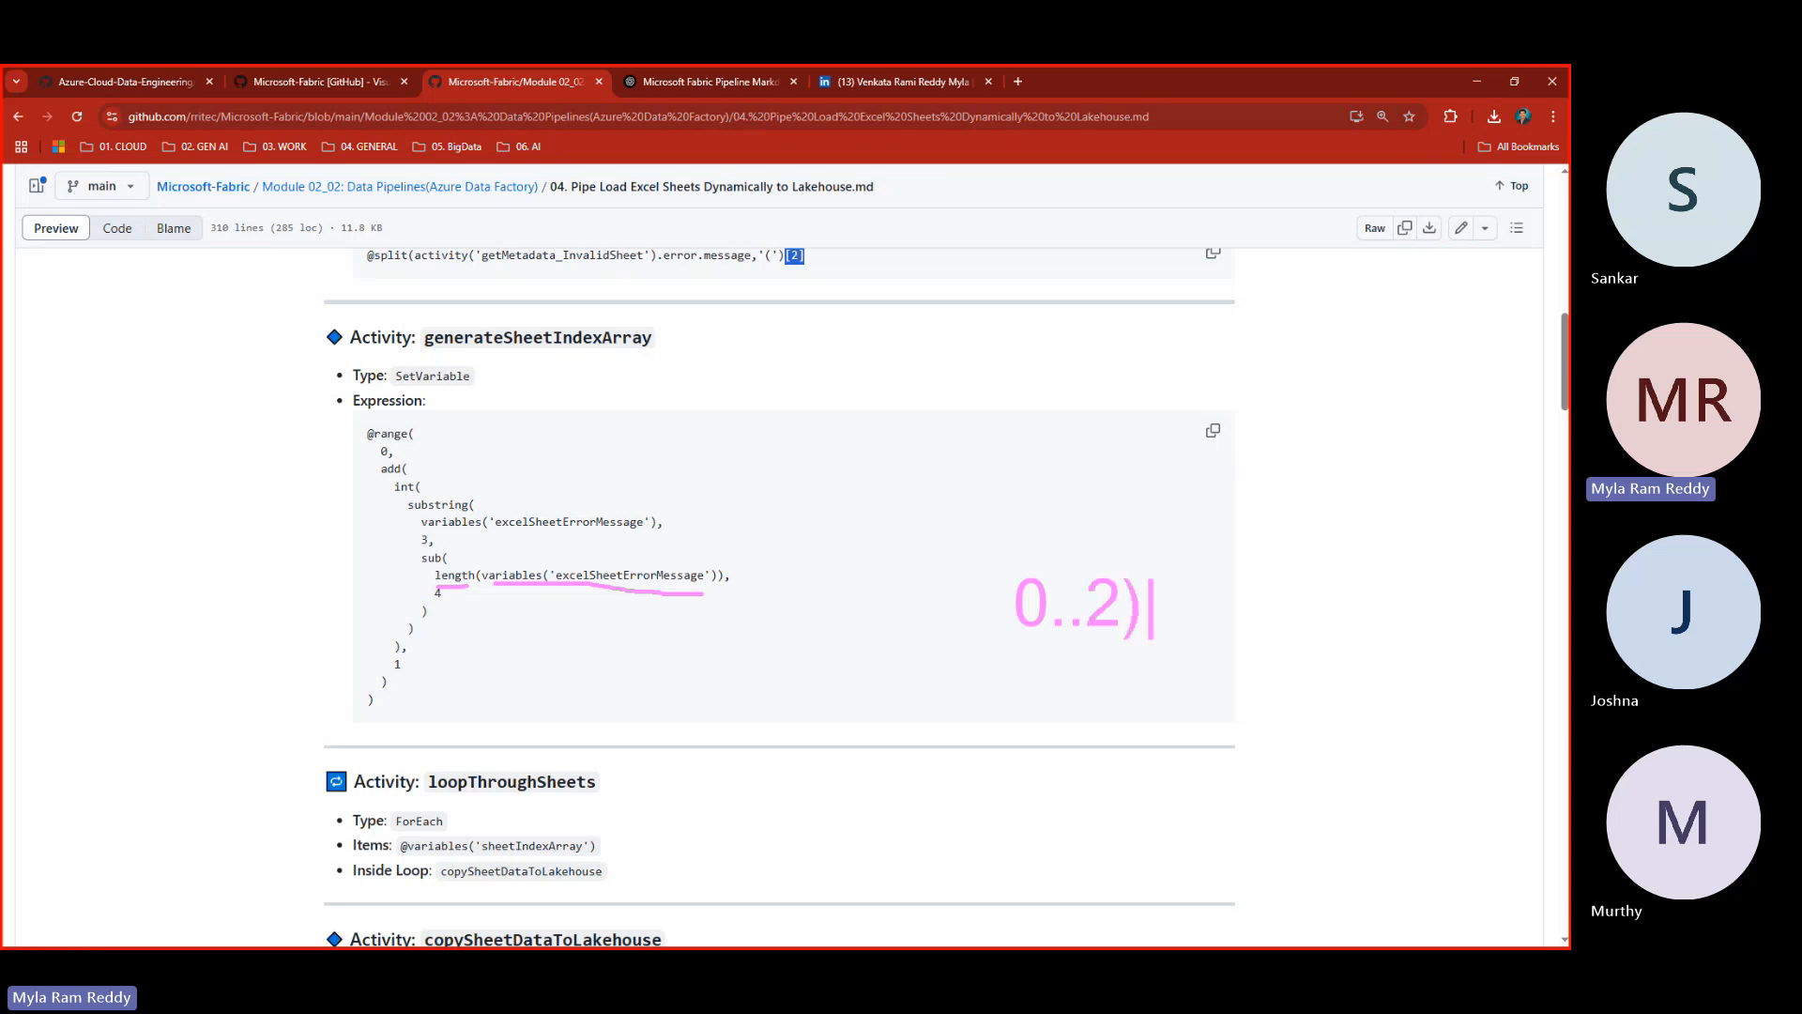
key("Return")
key("Return")
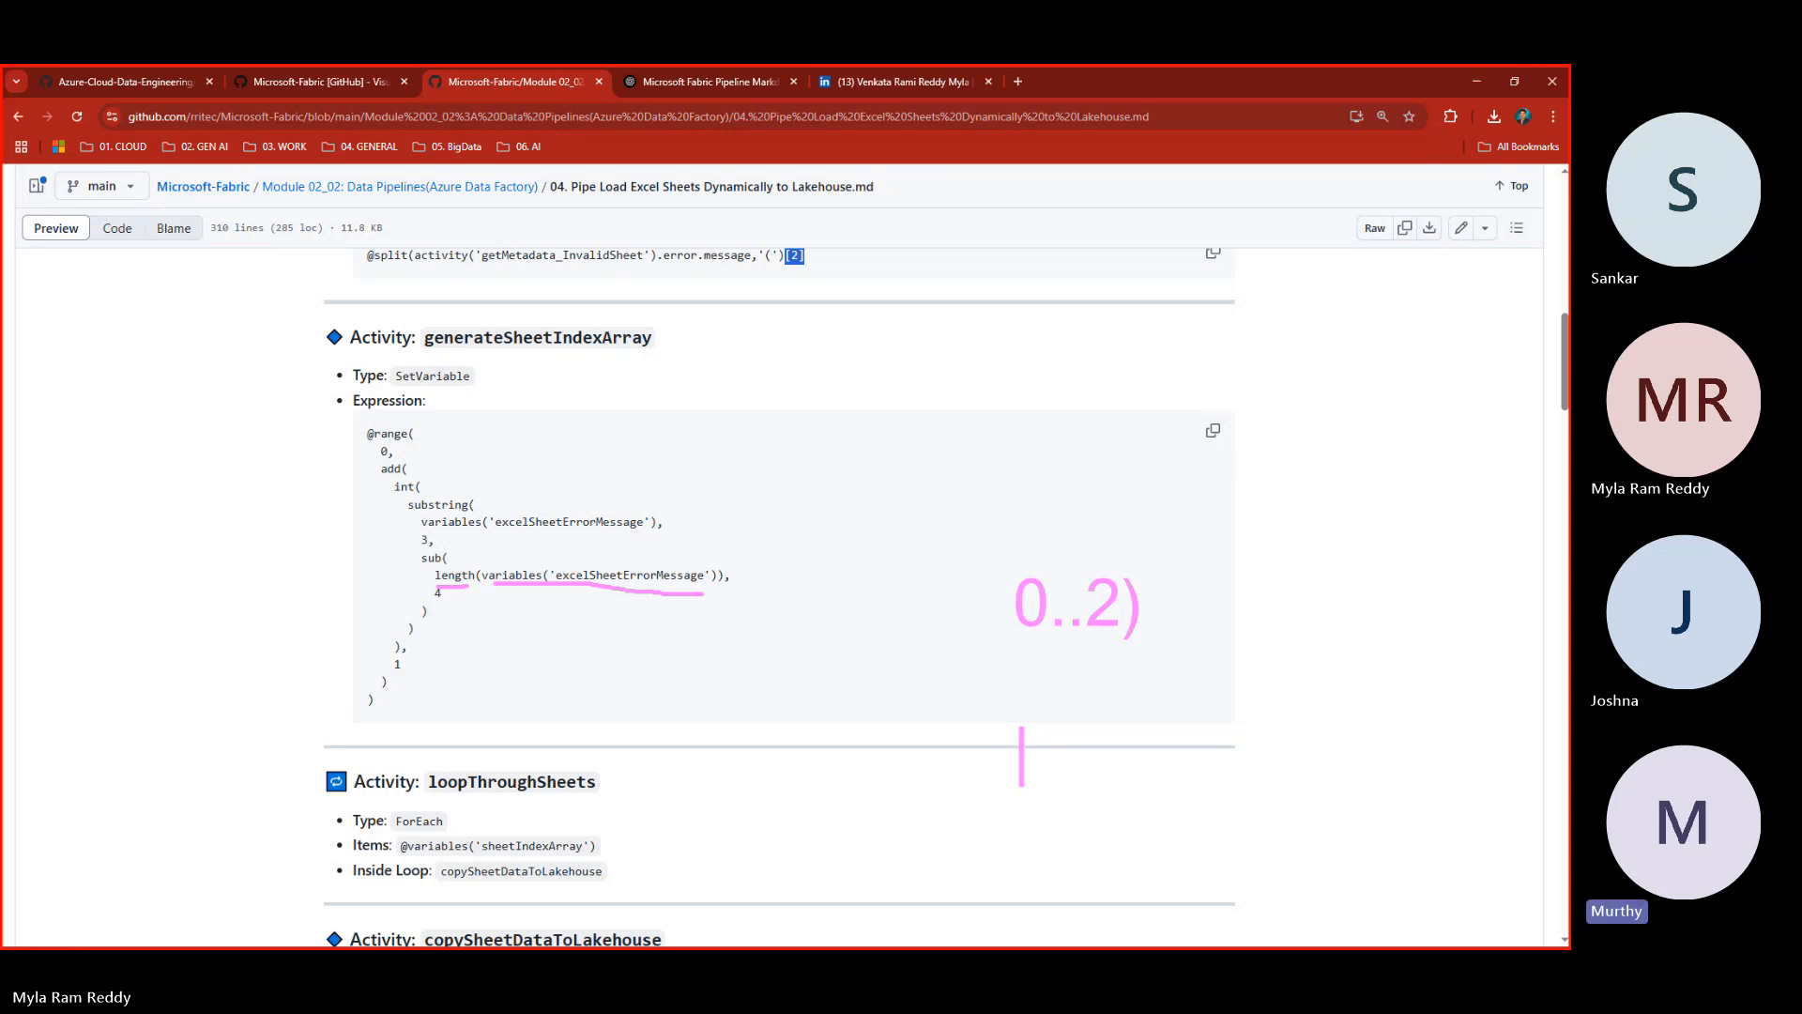
type("5")
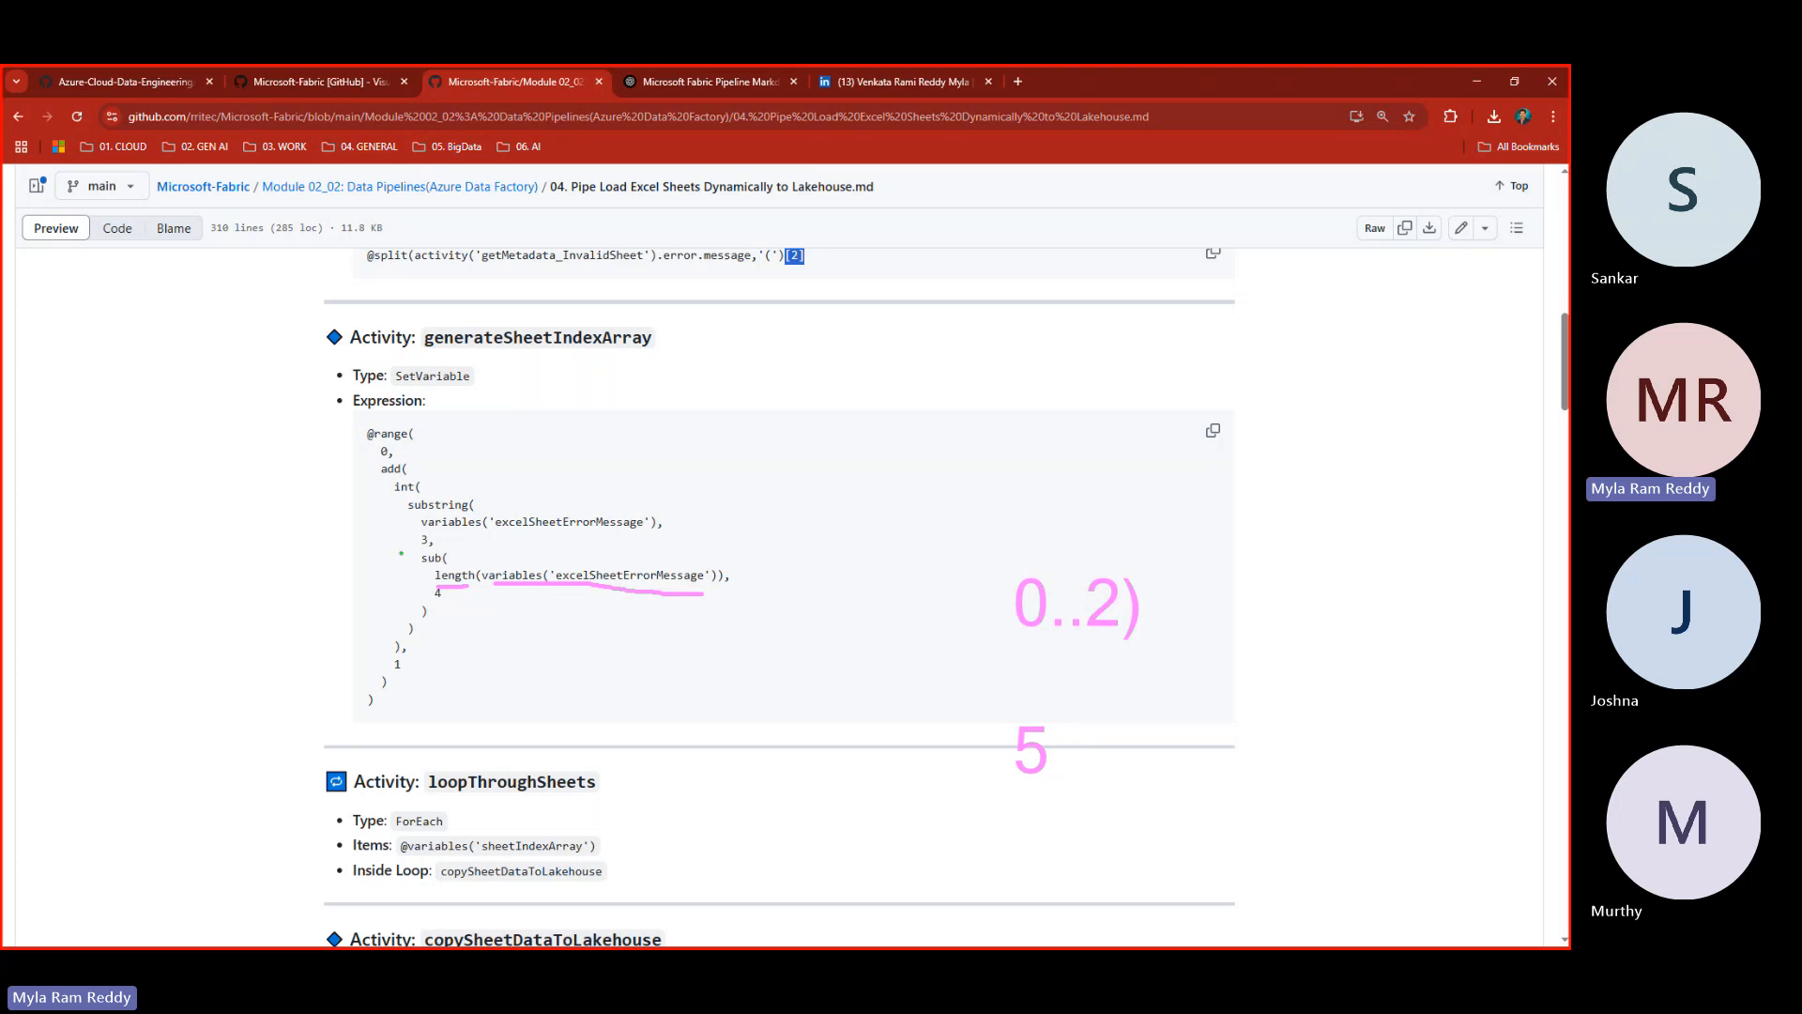
- Circle the sub call and box the whole substring call in the generateSheetIndexArray expression, and clear the annotations
mouse_move(416, 554)
left_mouse_down()
mouse_move(460, 611)
mouse_move(652, 624)
mouse_move(772, 575)
mouse_move(695, 545)
mouse_move(422, 552)
left_mouse_up()
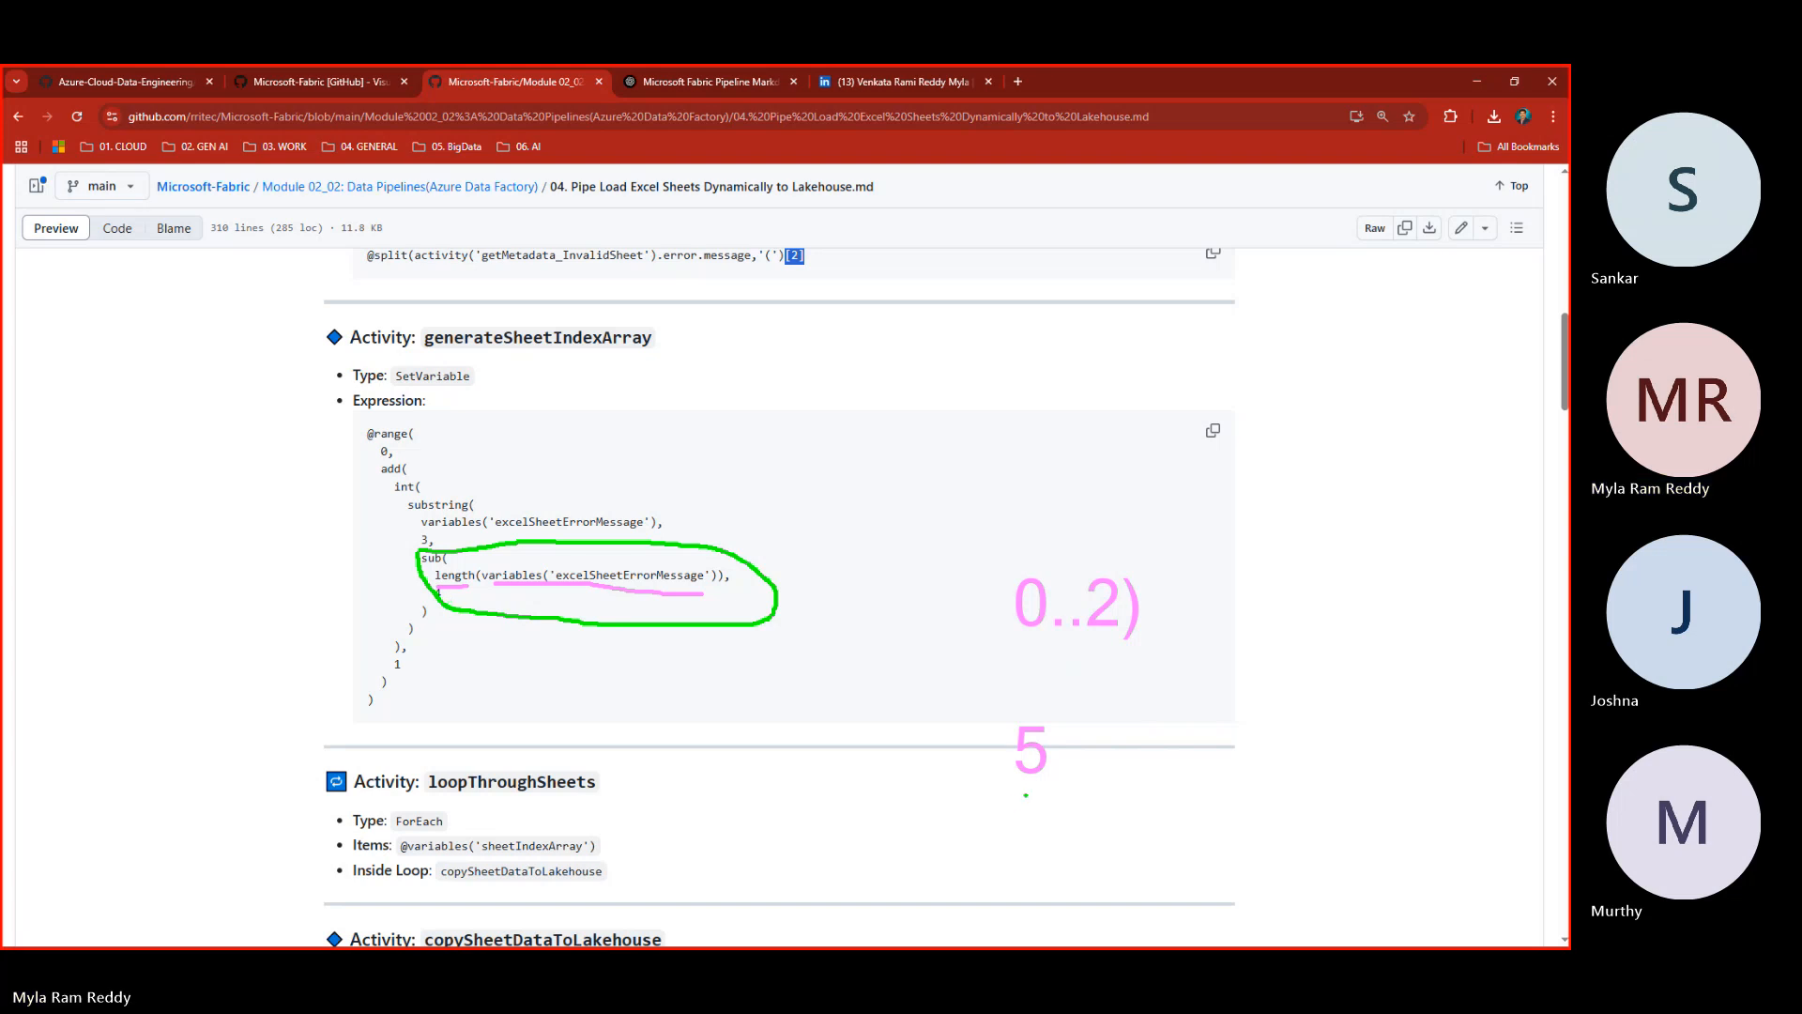
left_click_drag(1026, 798, 1027, 818)
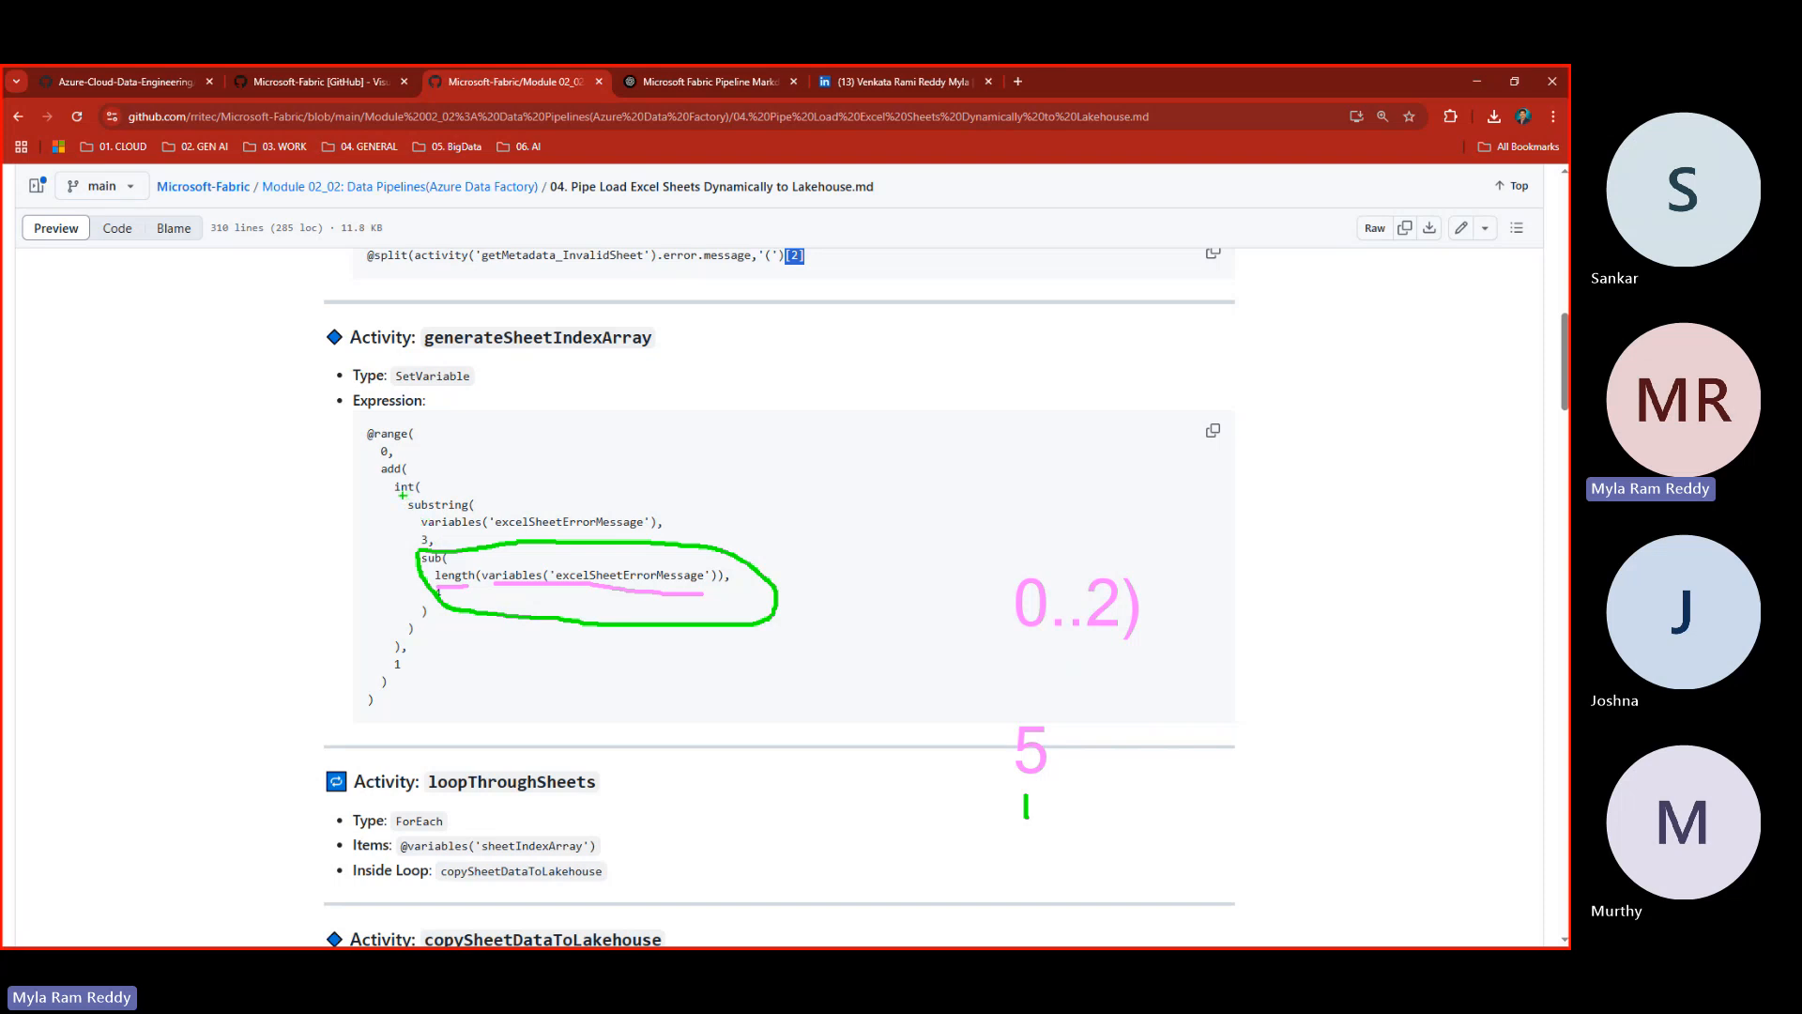
mouse_move(403, 495)
left_mouse_down()
mouse_move(431, 557)
mouse_move(530, 614)
mouse_move(813, 633)
left_mouse_up()
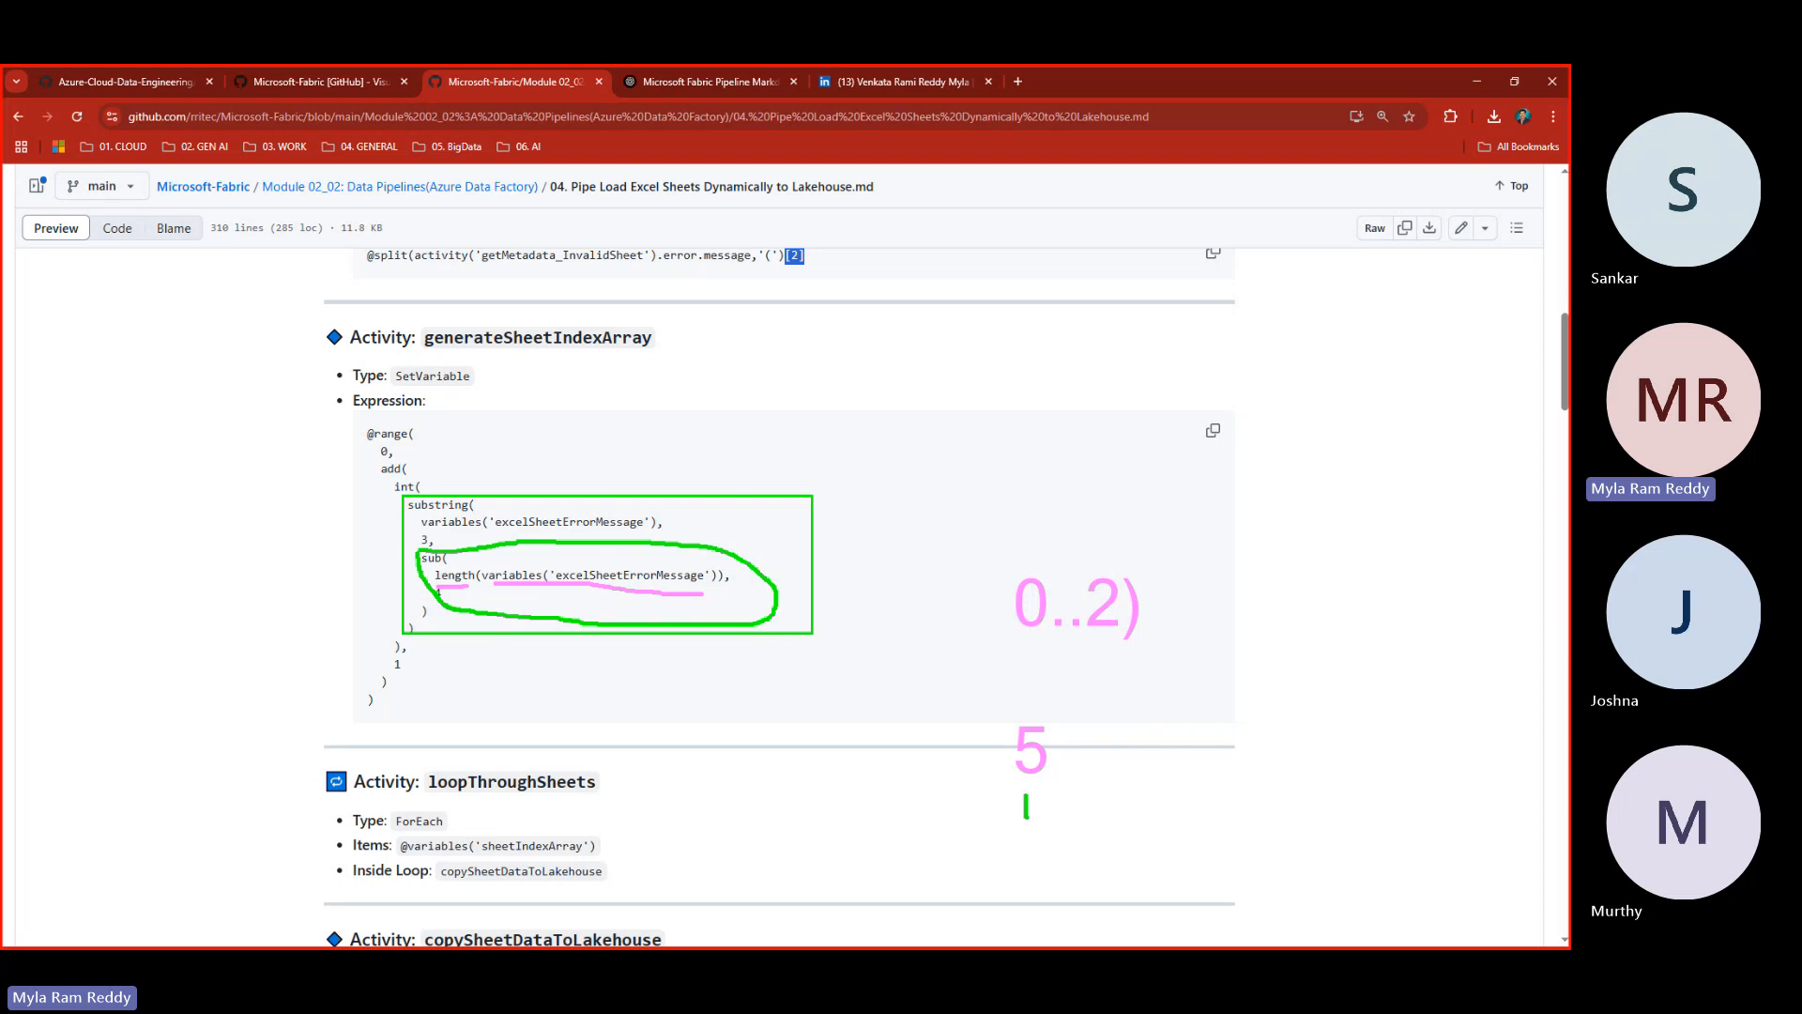
key("Escape")
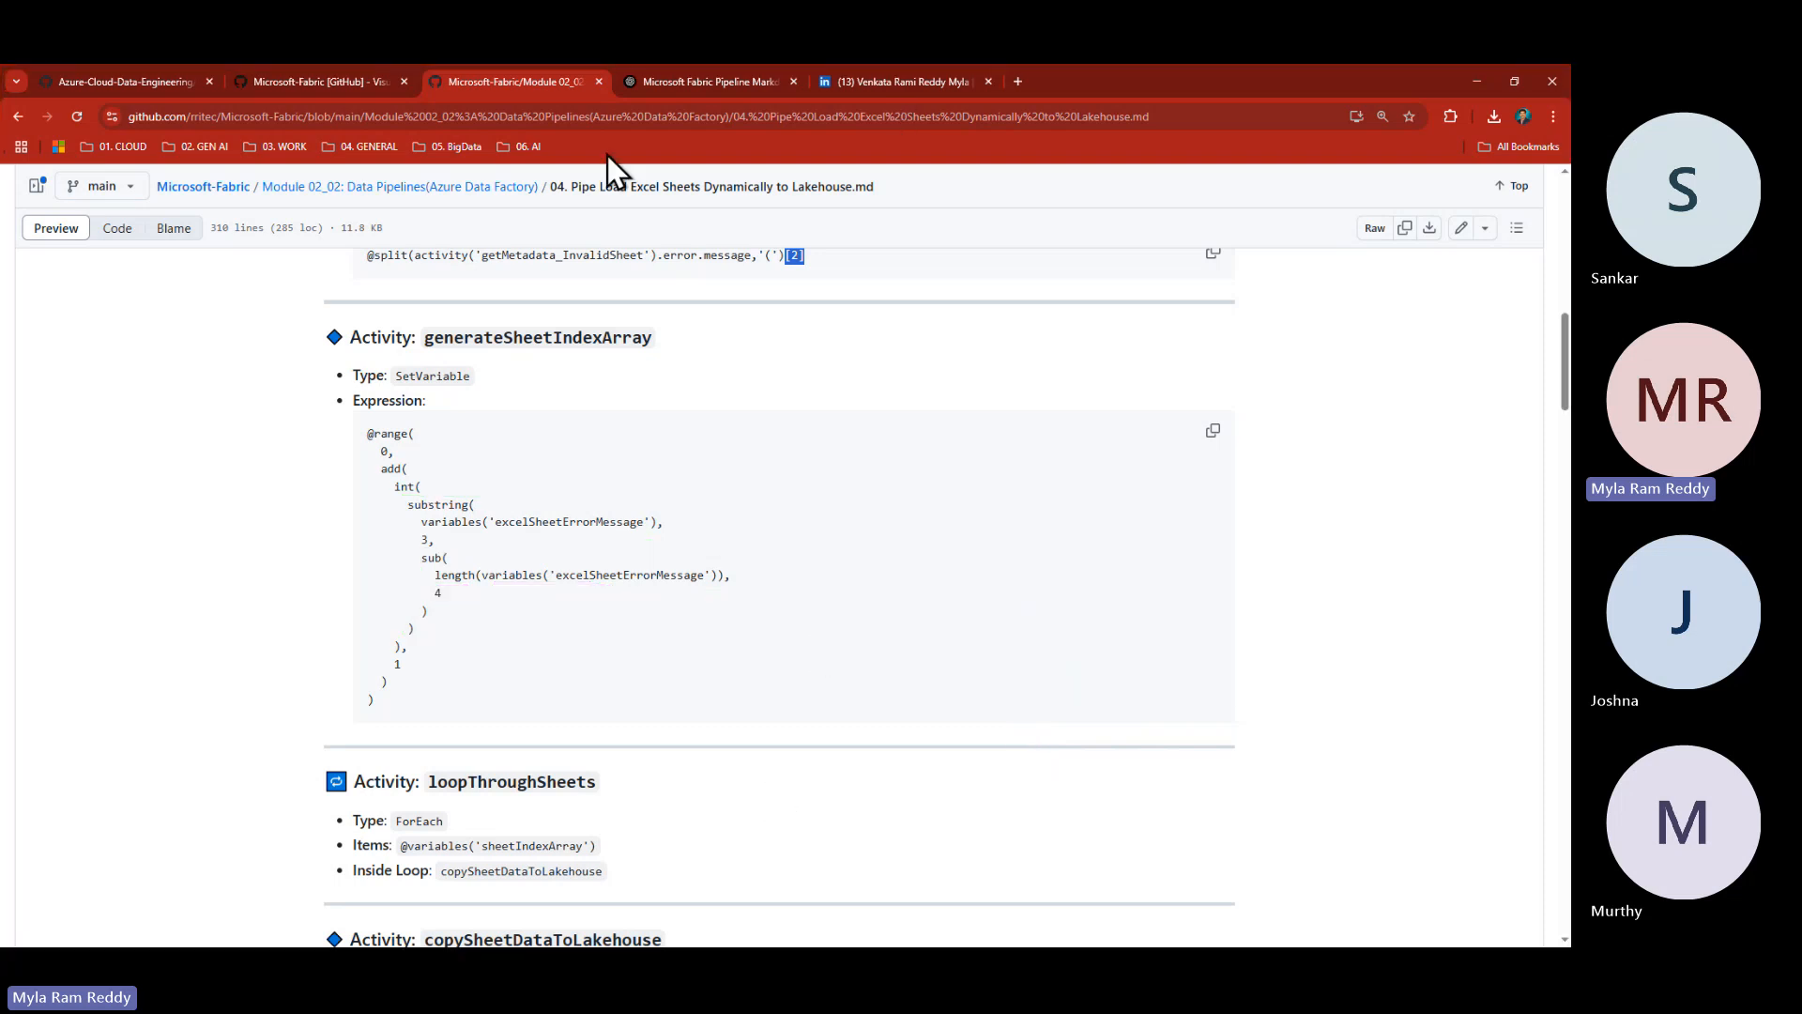
- Switch to the Microsoft Learn expression functions page, search it for substring, and open the substring function's section
key("alt+Tab")
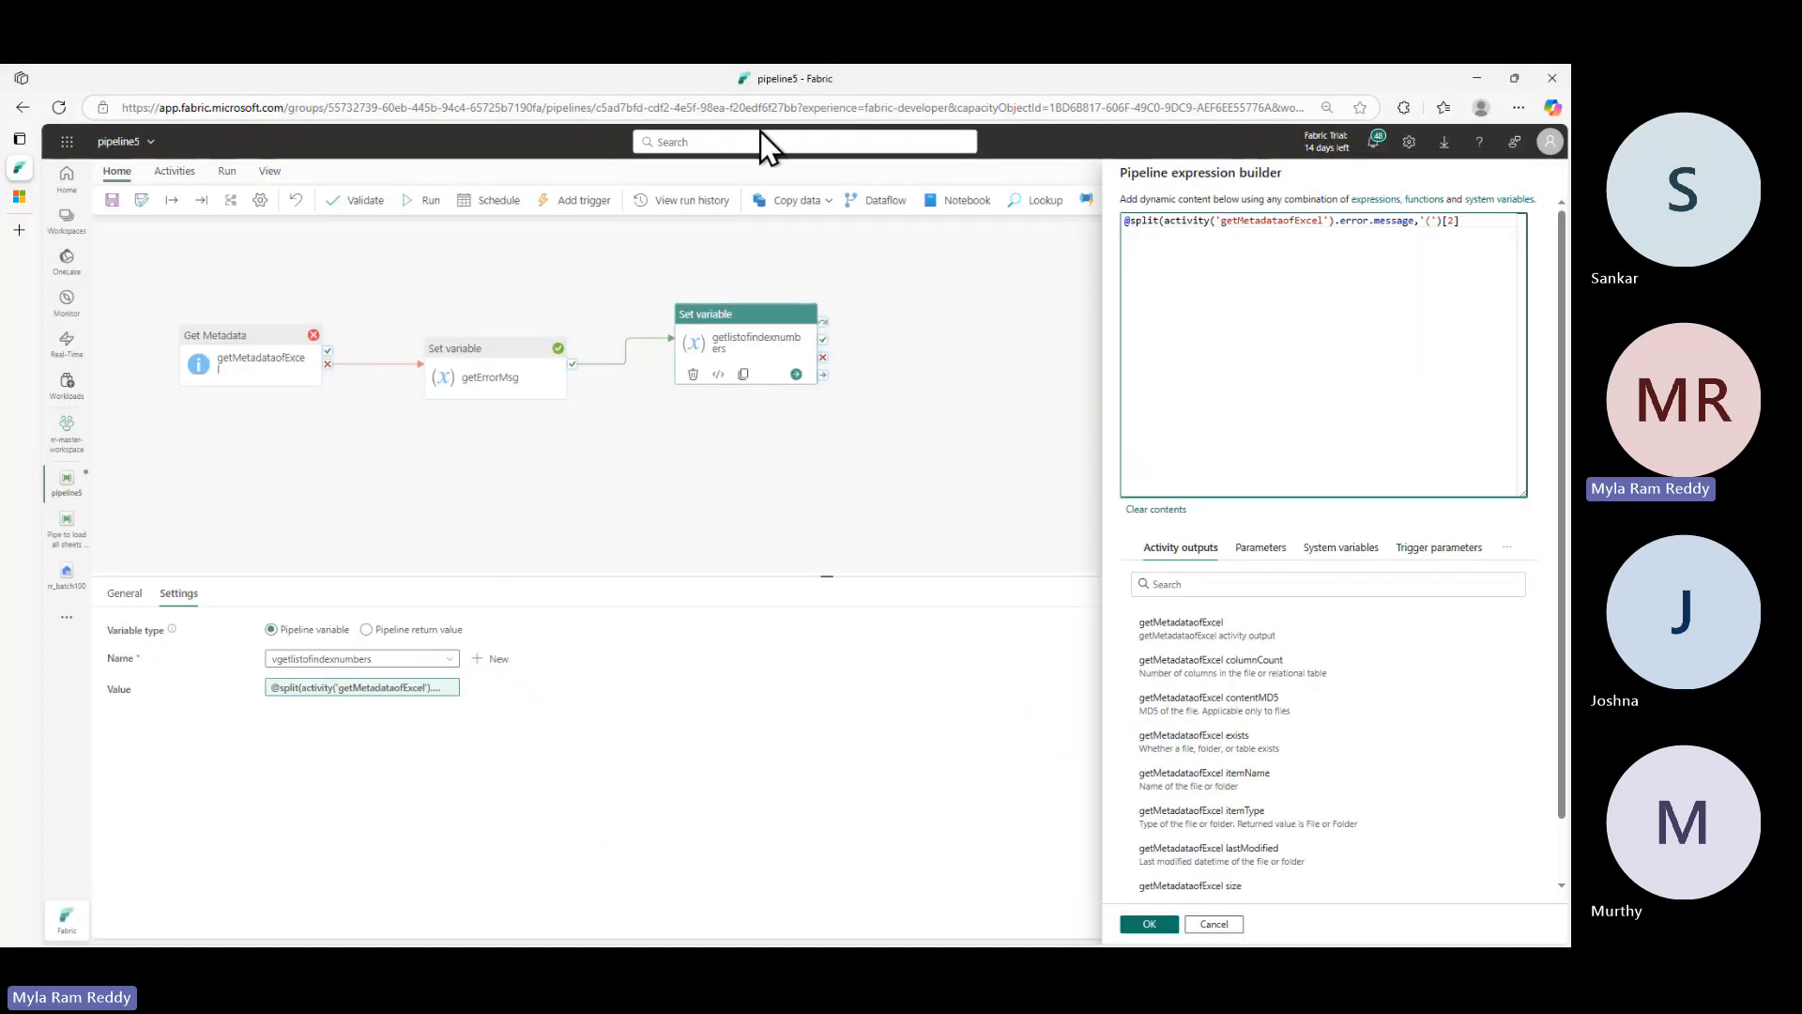
key("alt+Tab")
key("alt+Tab")
left_click(20, 197)
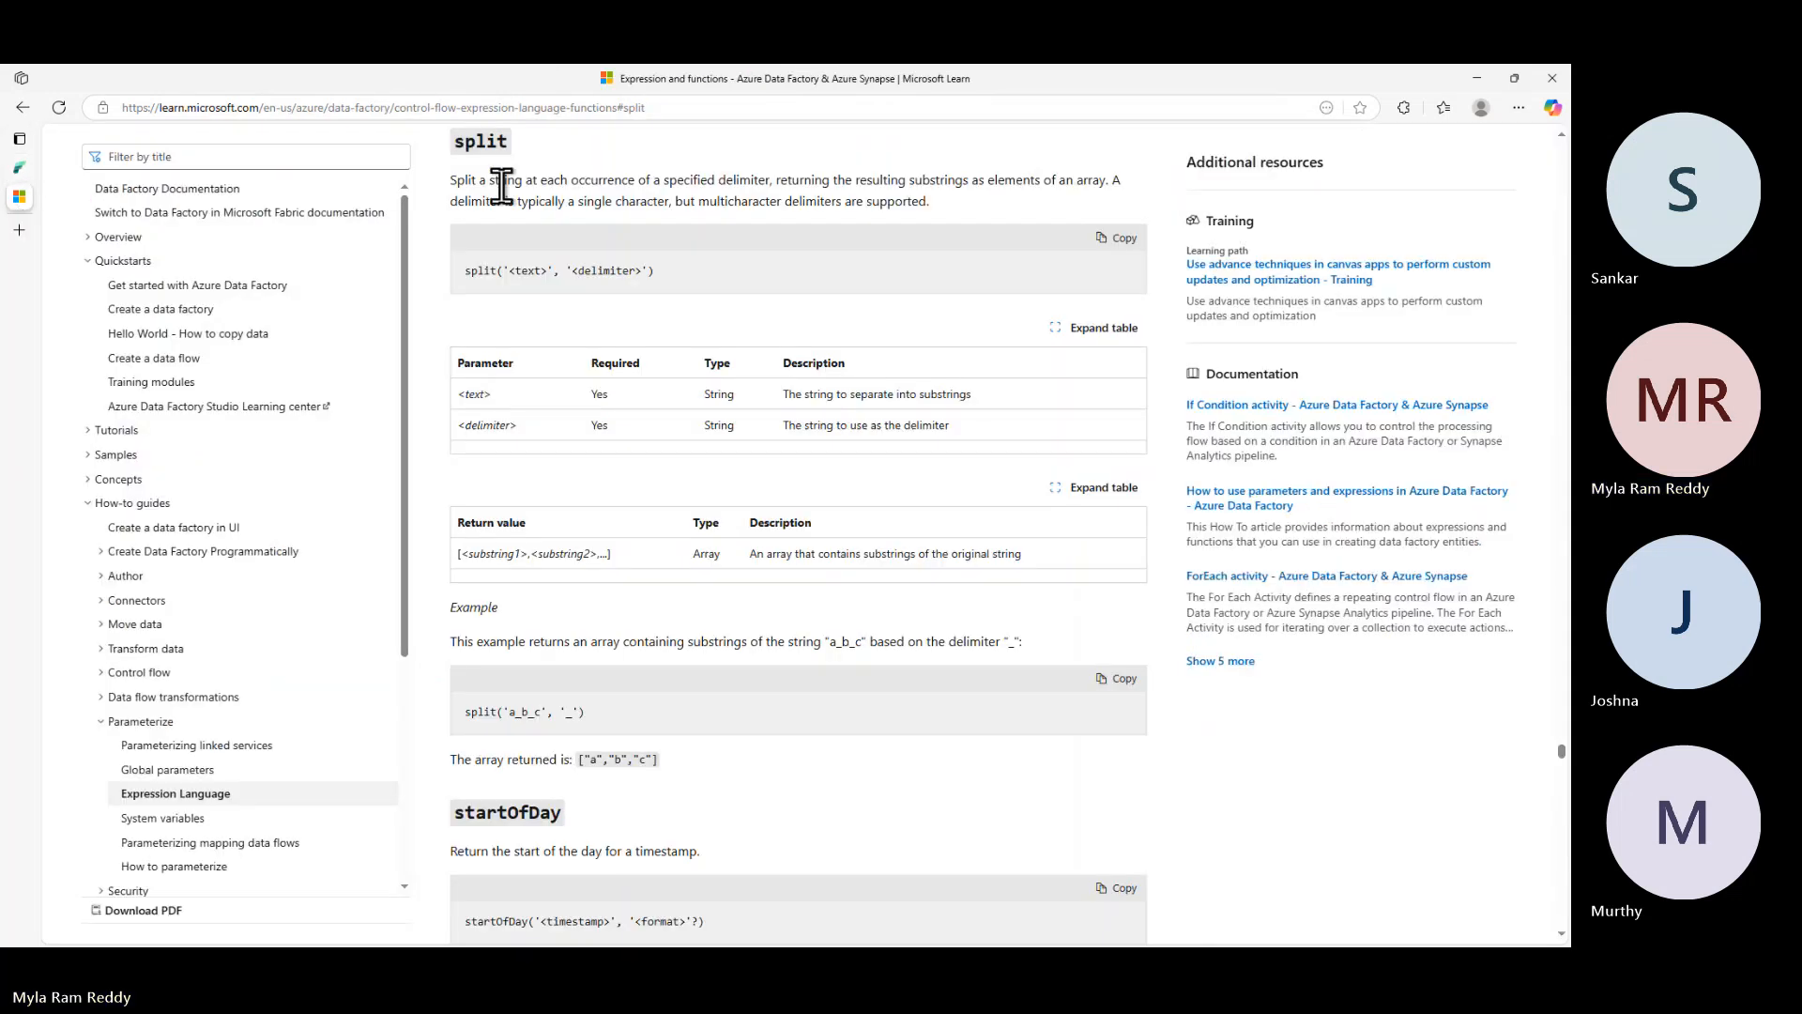
key("ctrl+f")
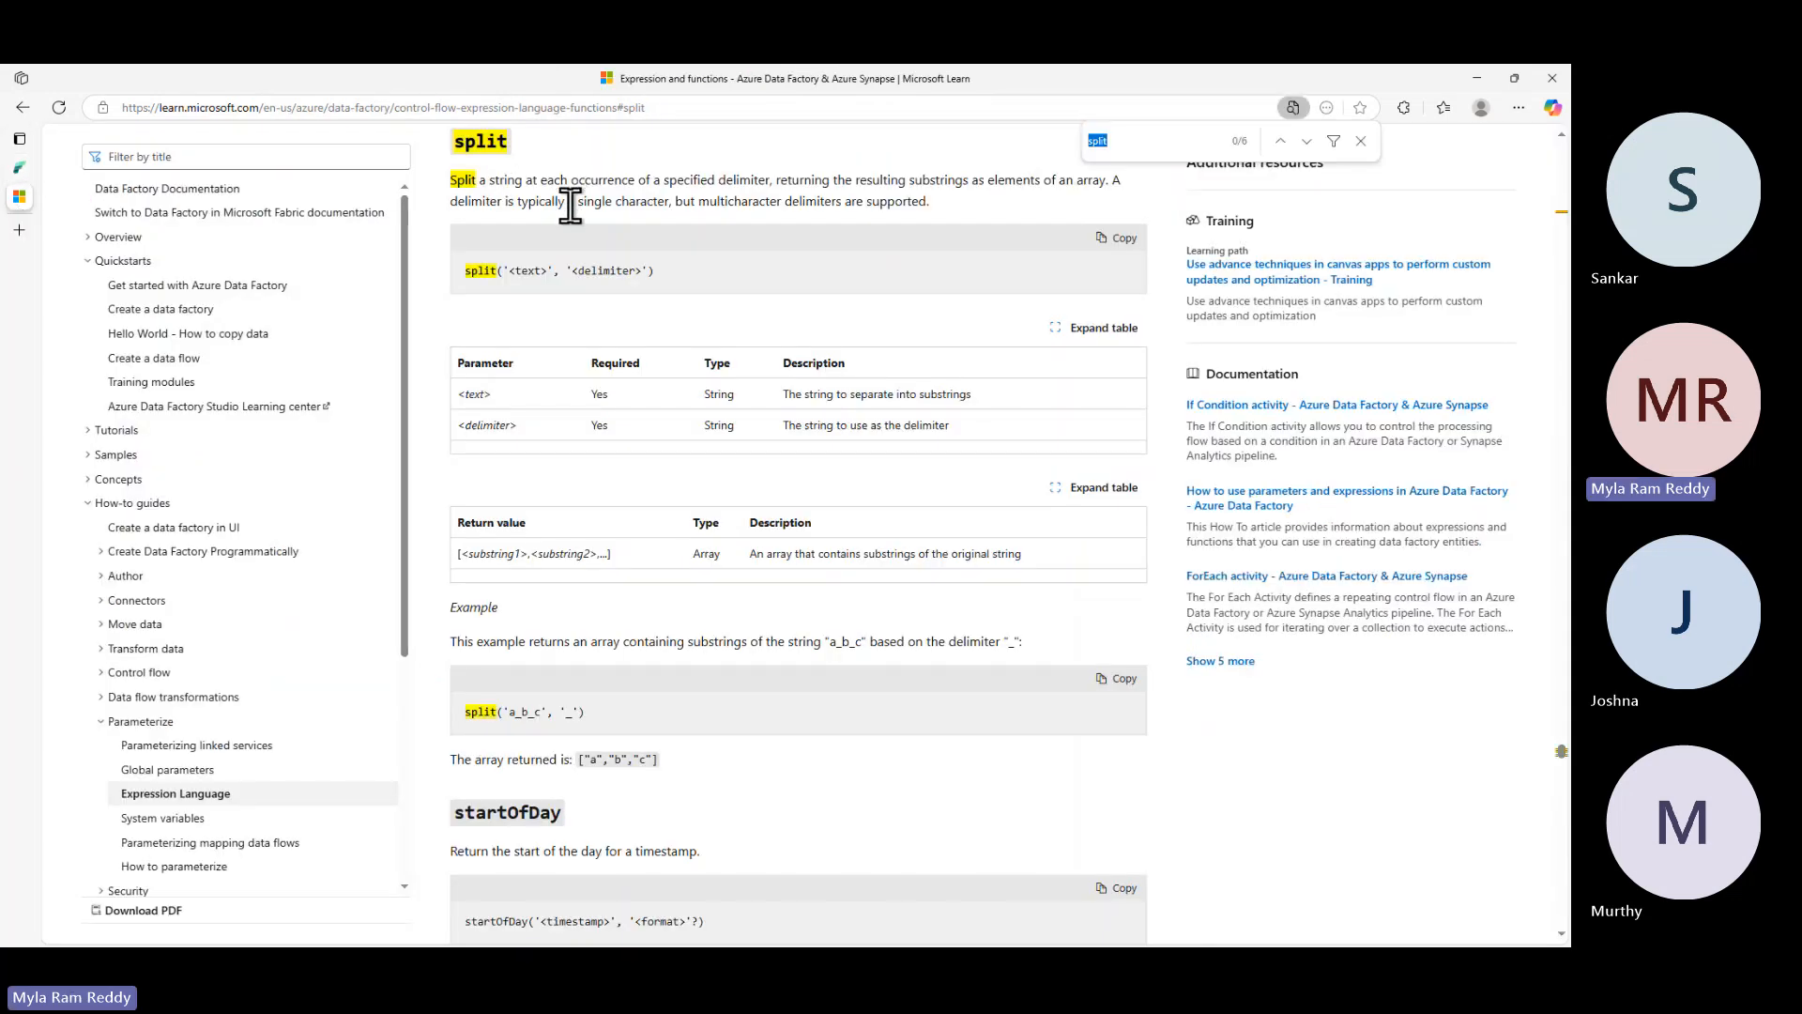
type("subs")
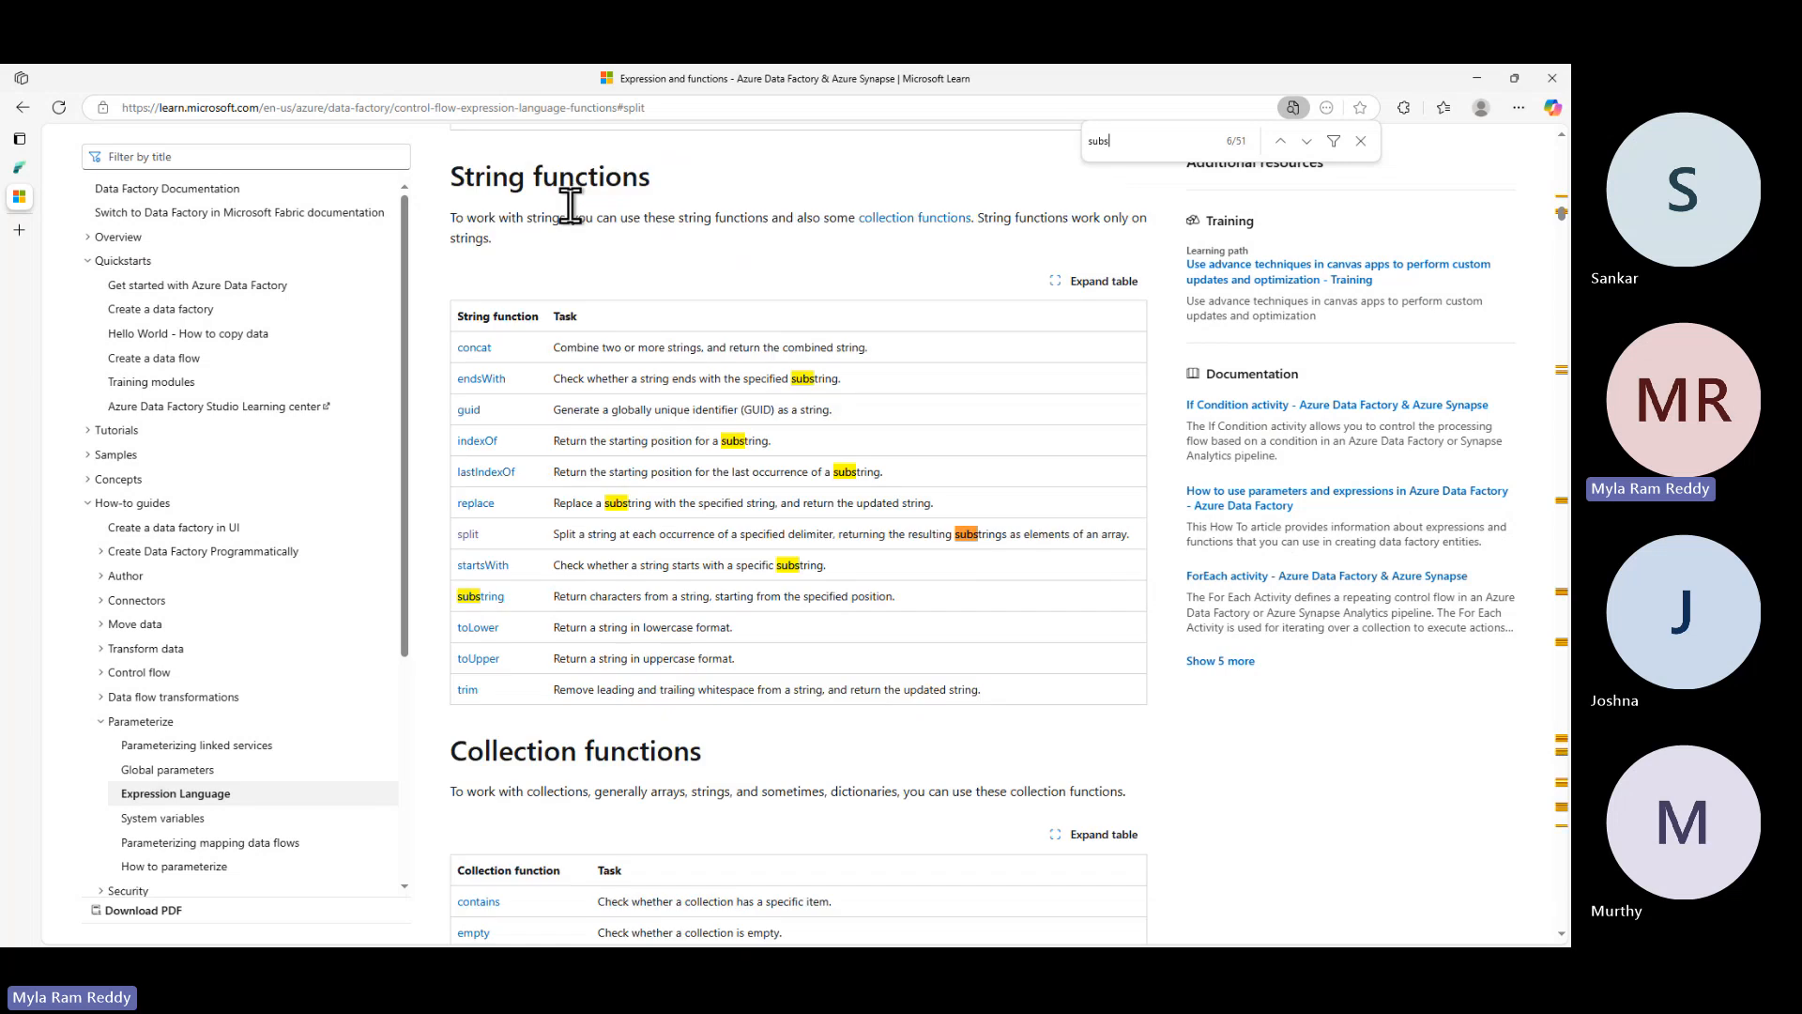
type("tring")
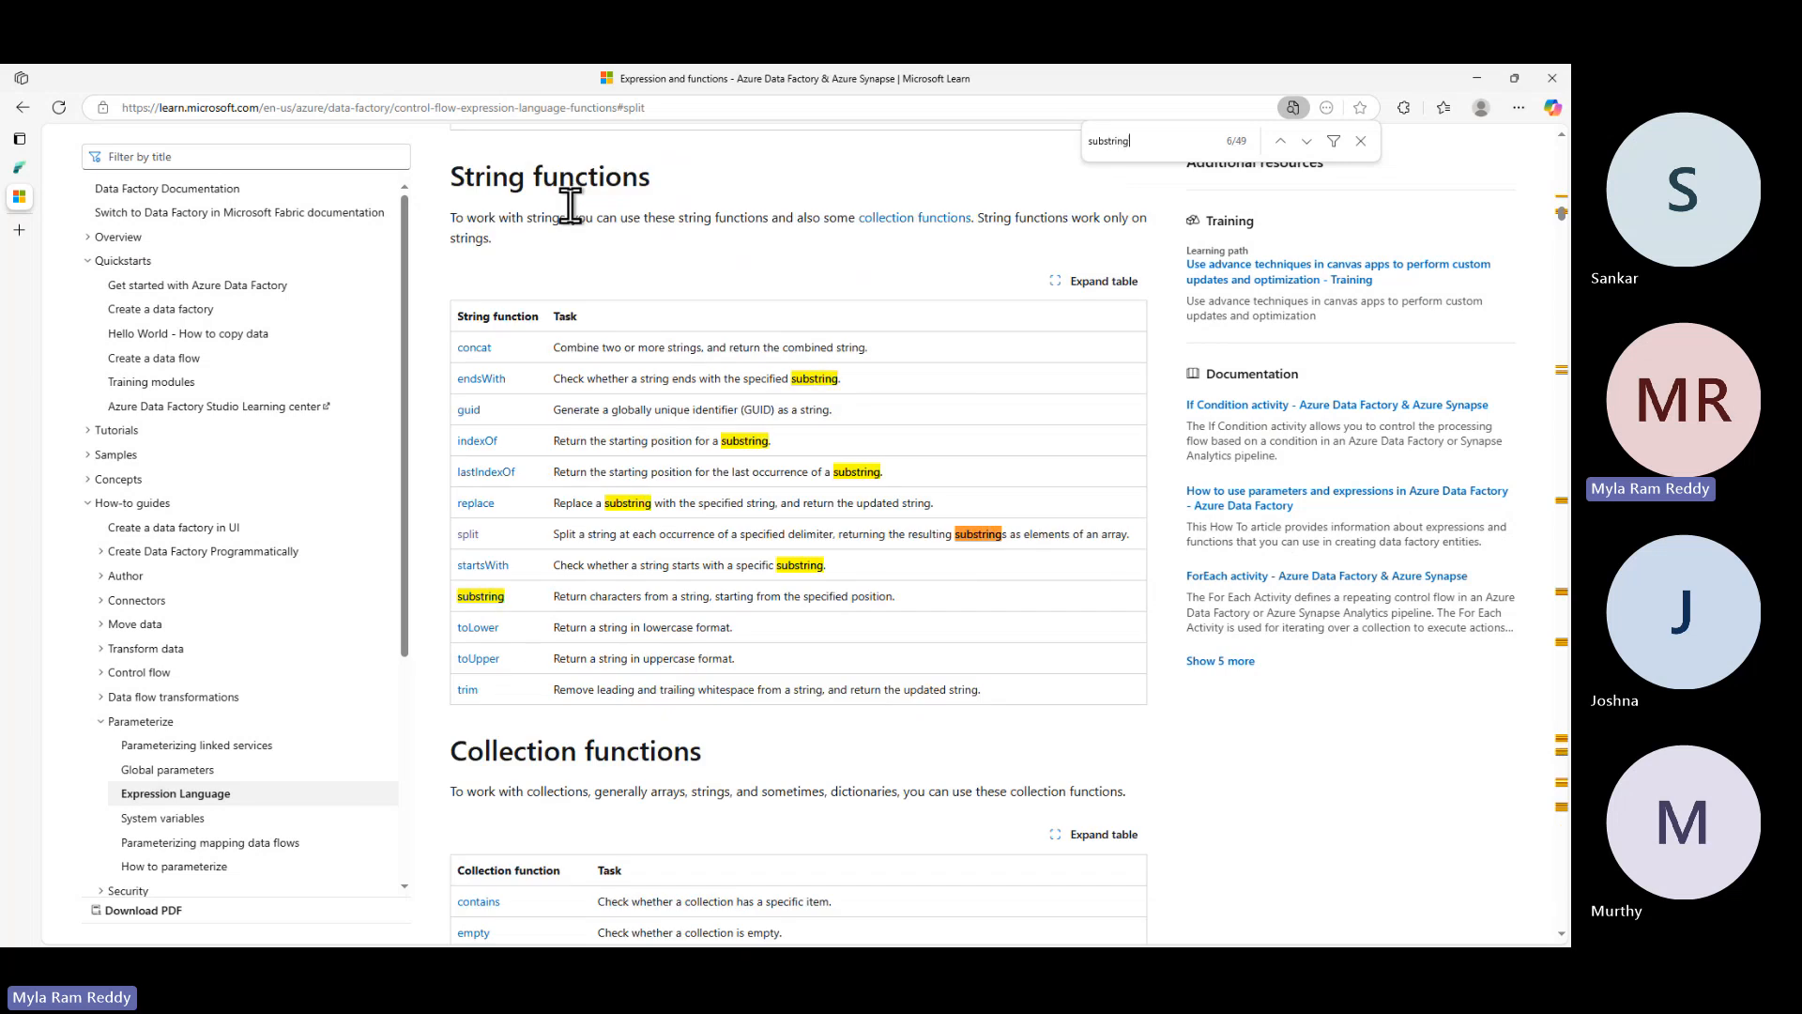
left_click(500, 598)
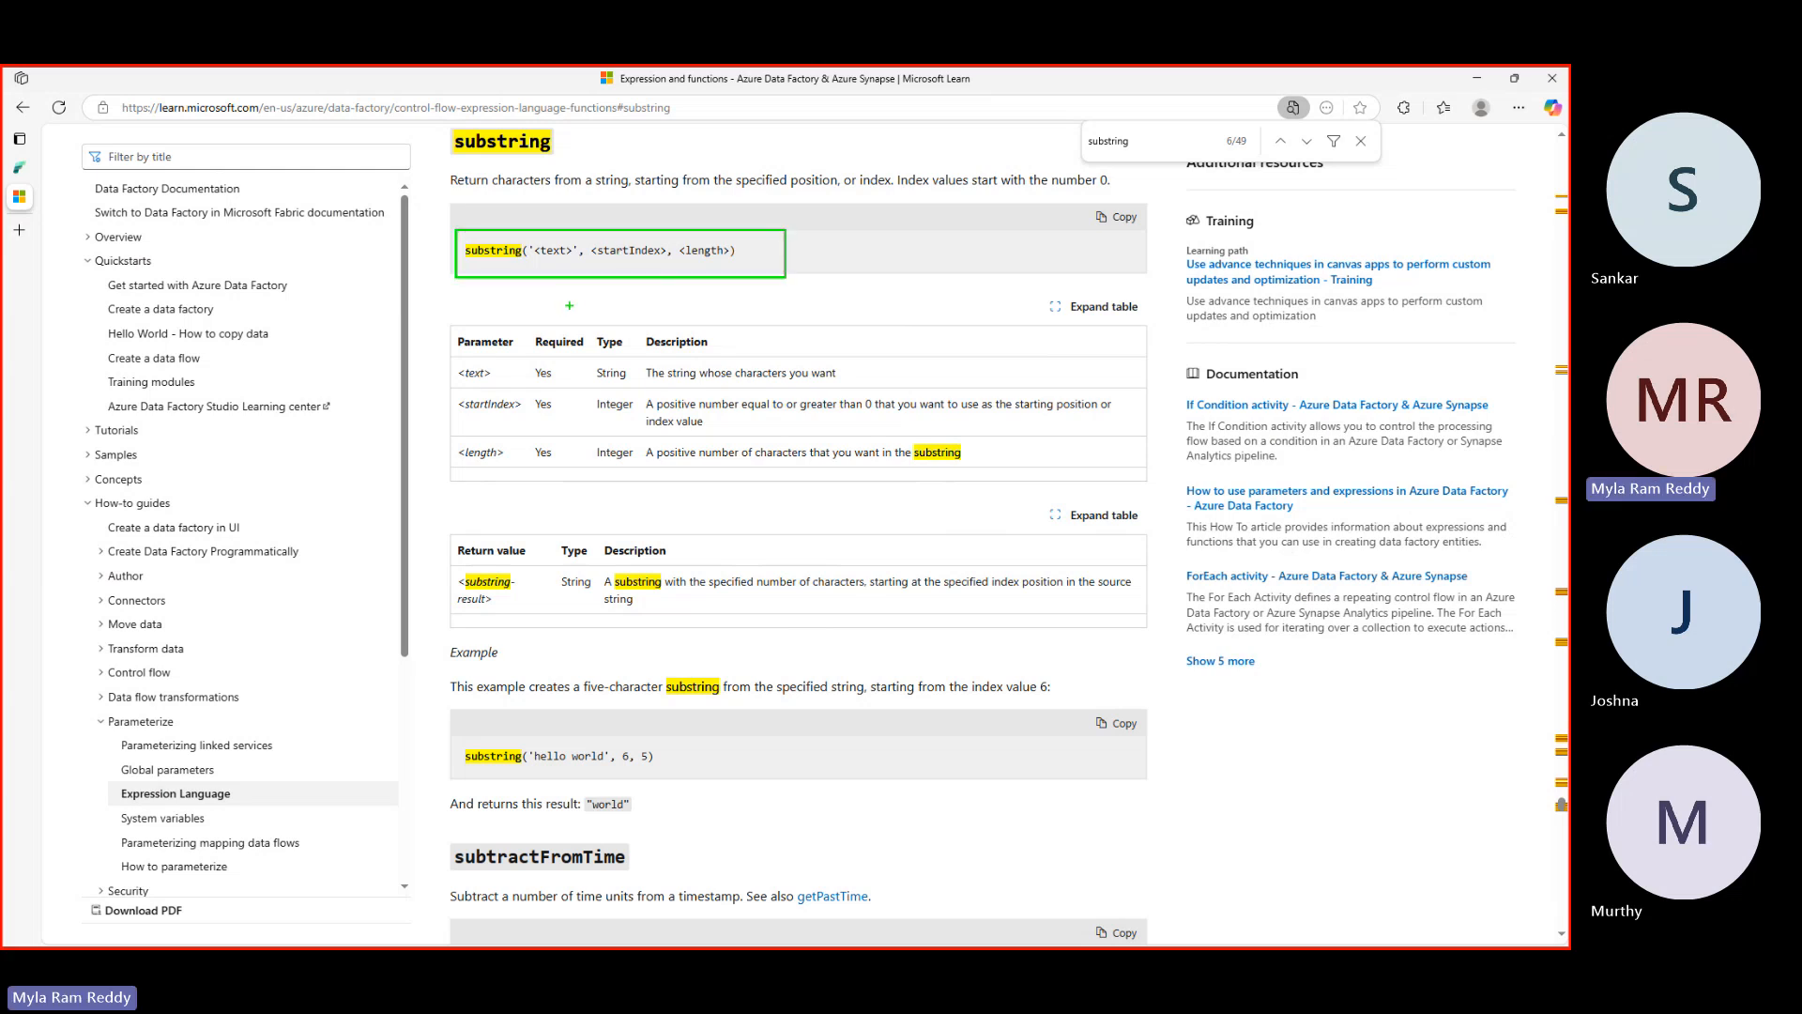
- Underline the text, startIndex and length parameters in the substring syntax and parameter table
left_click_drag(534, 264, 732, 258)
left_click_drag(461, 382, 552, 382)
mouse_move(463, 419)
left_mouse_down()
mouse_move(509, 415)
mouse_move(486, 470)
left_mouse_up()
- Mark character positions 0, 4 and 6 on the 'hello world' substring example, underline its result, and clear the annotations
left_click_drag(536, 772, 657, 768)
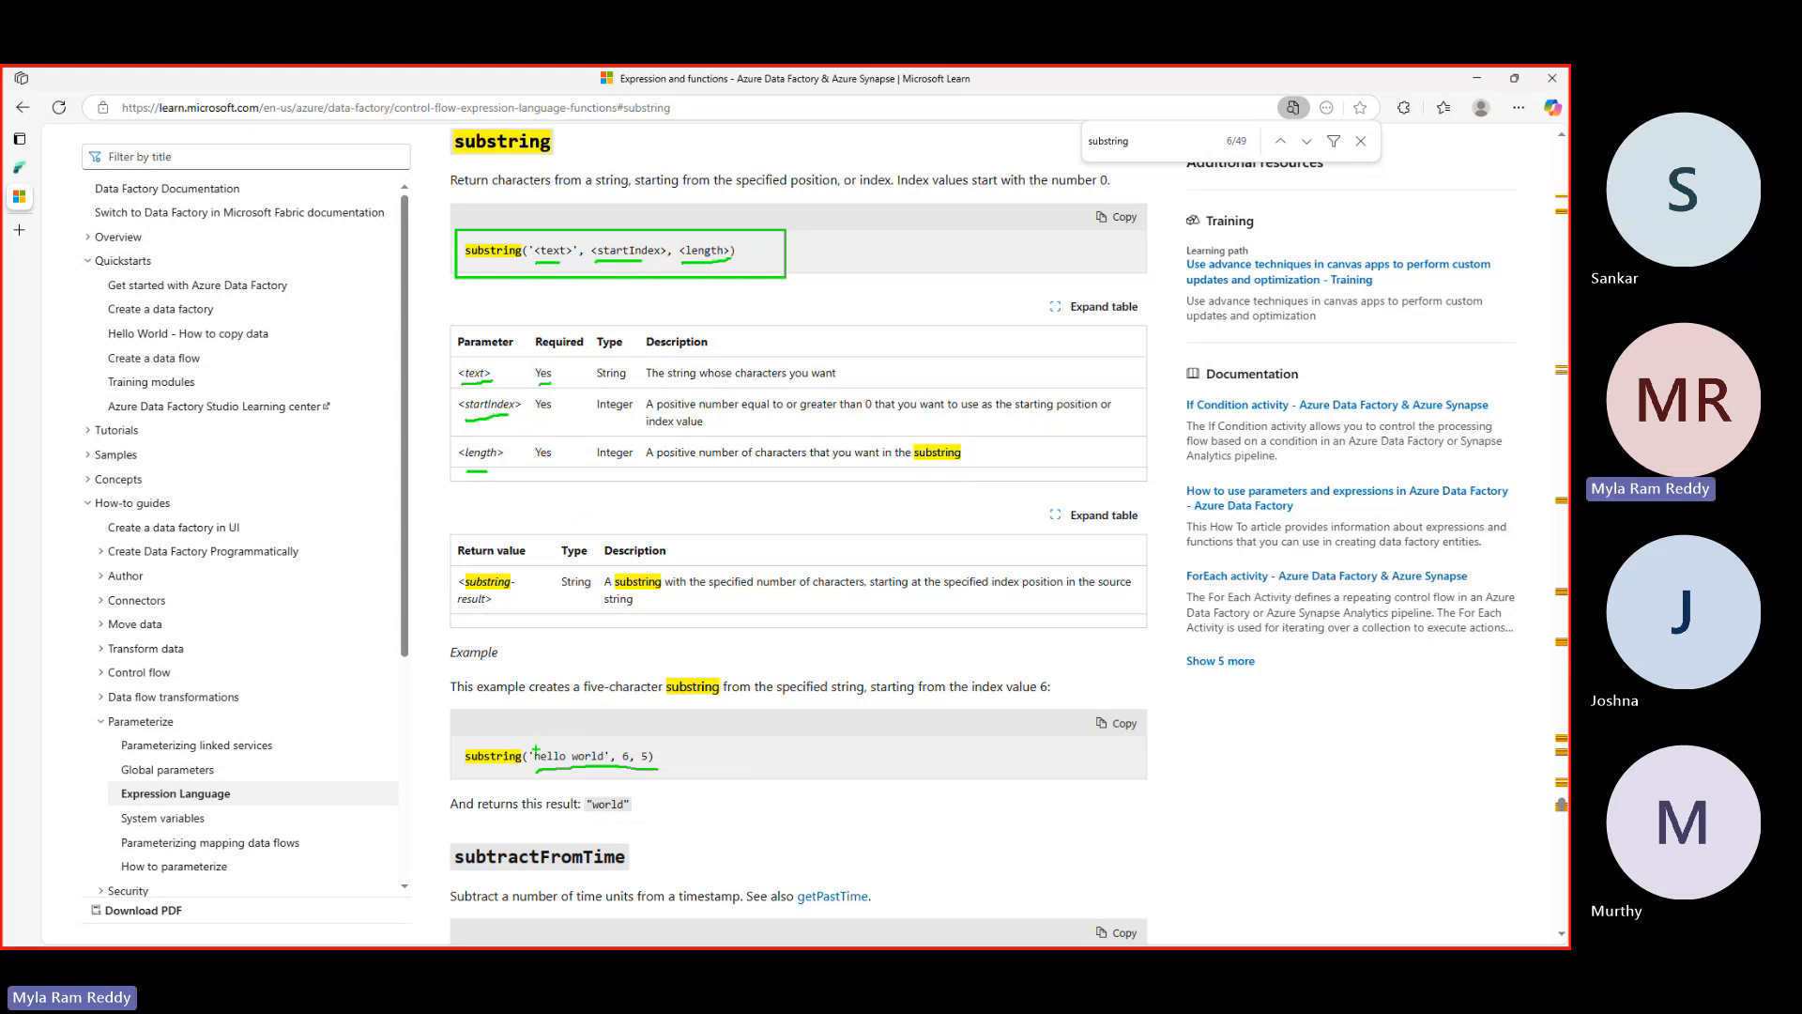
left_click_drag(535, 748, 627, 640)
mouse_move(569, 744)
left_mouse_down()
mouse_move(668, 686)
mouse_move(738, 685)
mouse_move(748, 719)
left_mouse_up()
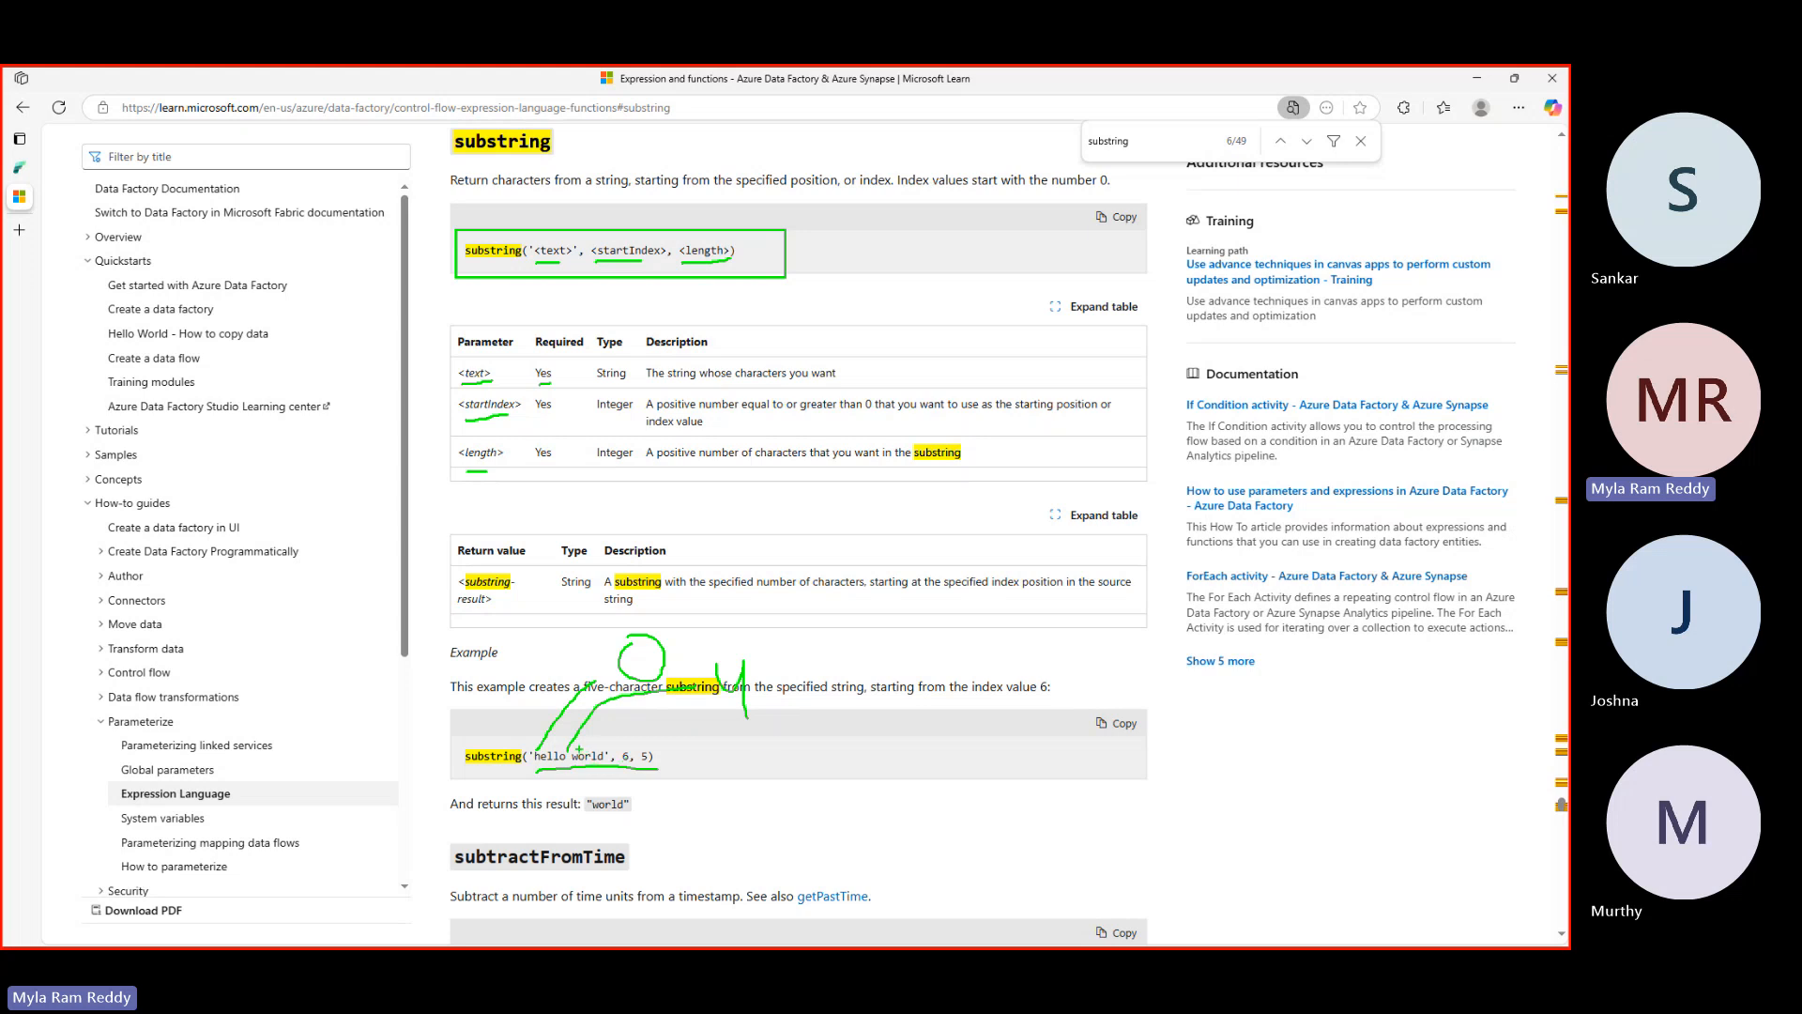
mouse_move(582, 751)
left_mouse_down()
mouse_move(863, 748)
mouse_move(923, 715)
mouse_move(923, 772)
mouse_move(882, 760)
left_mouse_up()
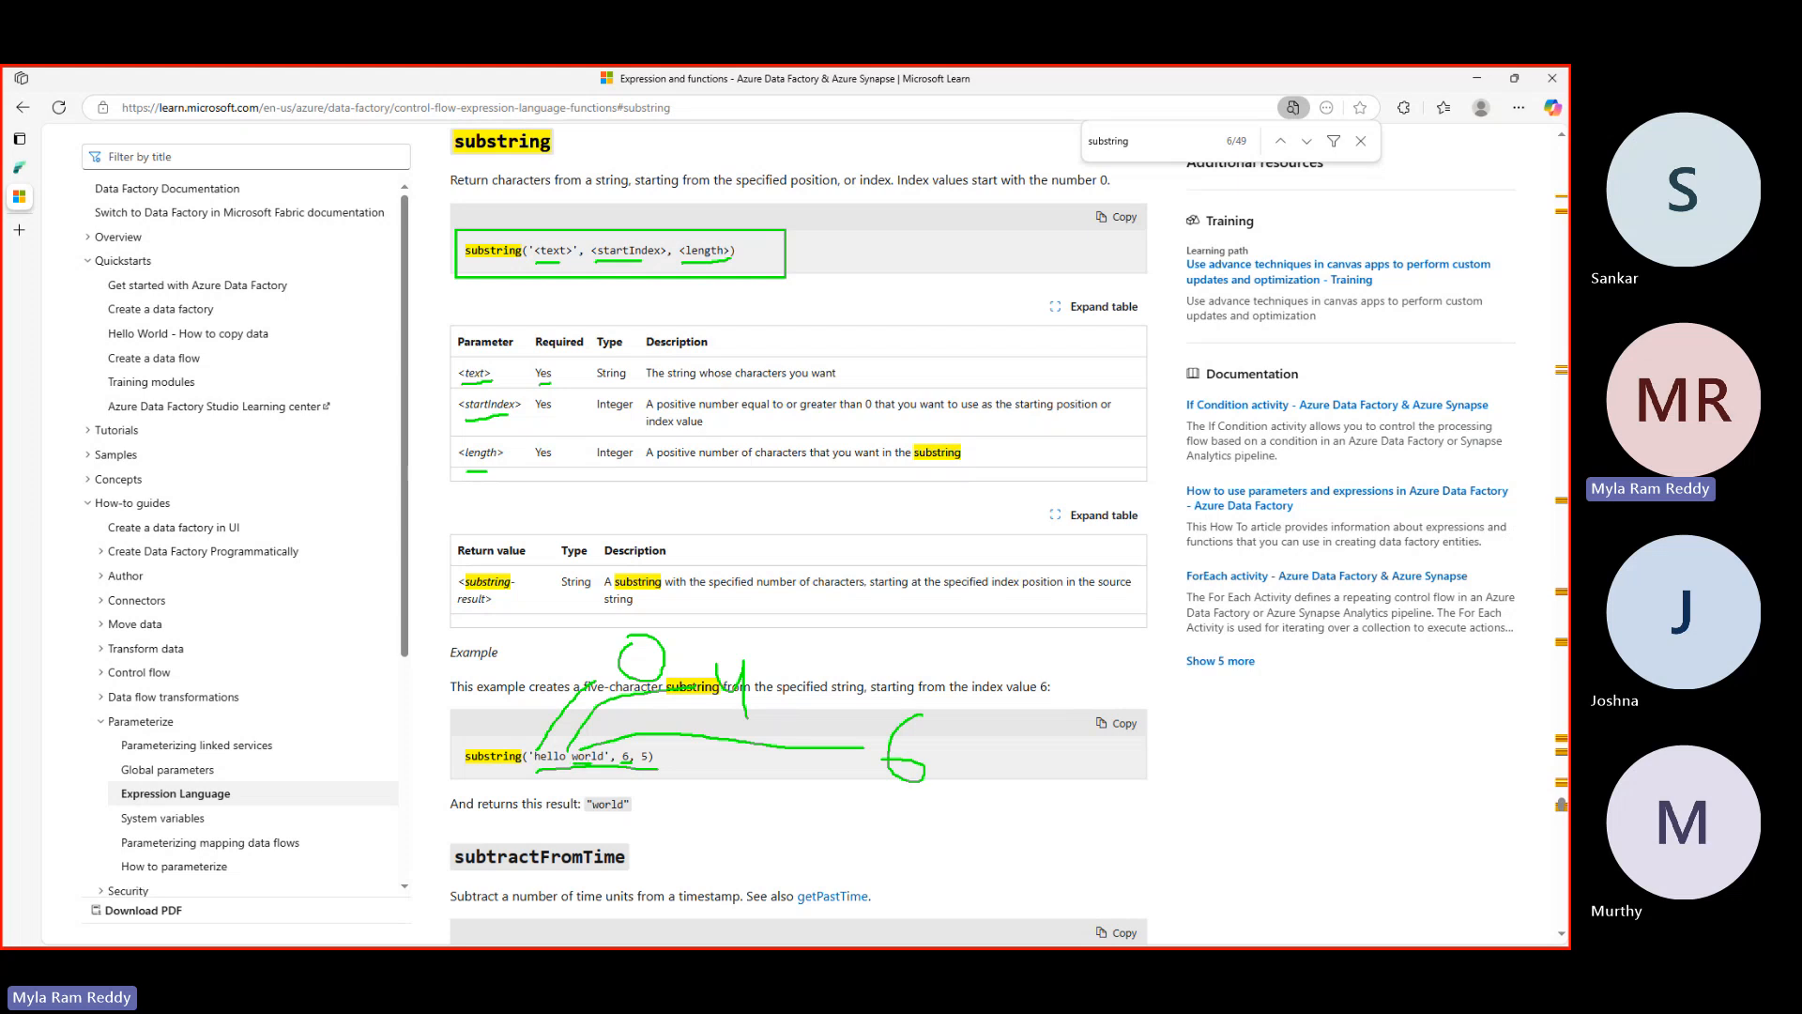
left_click_drag(591, 763, 616, 762)
left_click_drag(599, 825, 628, 822)
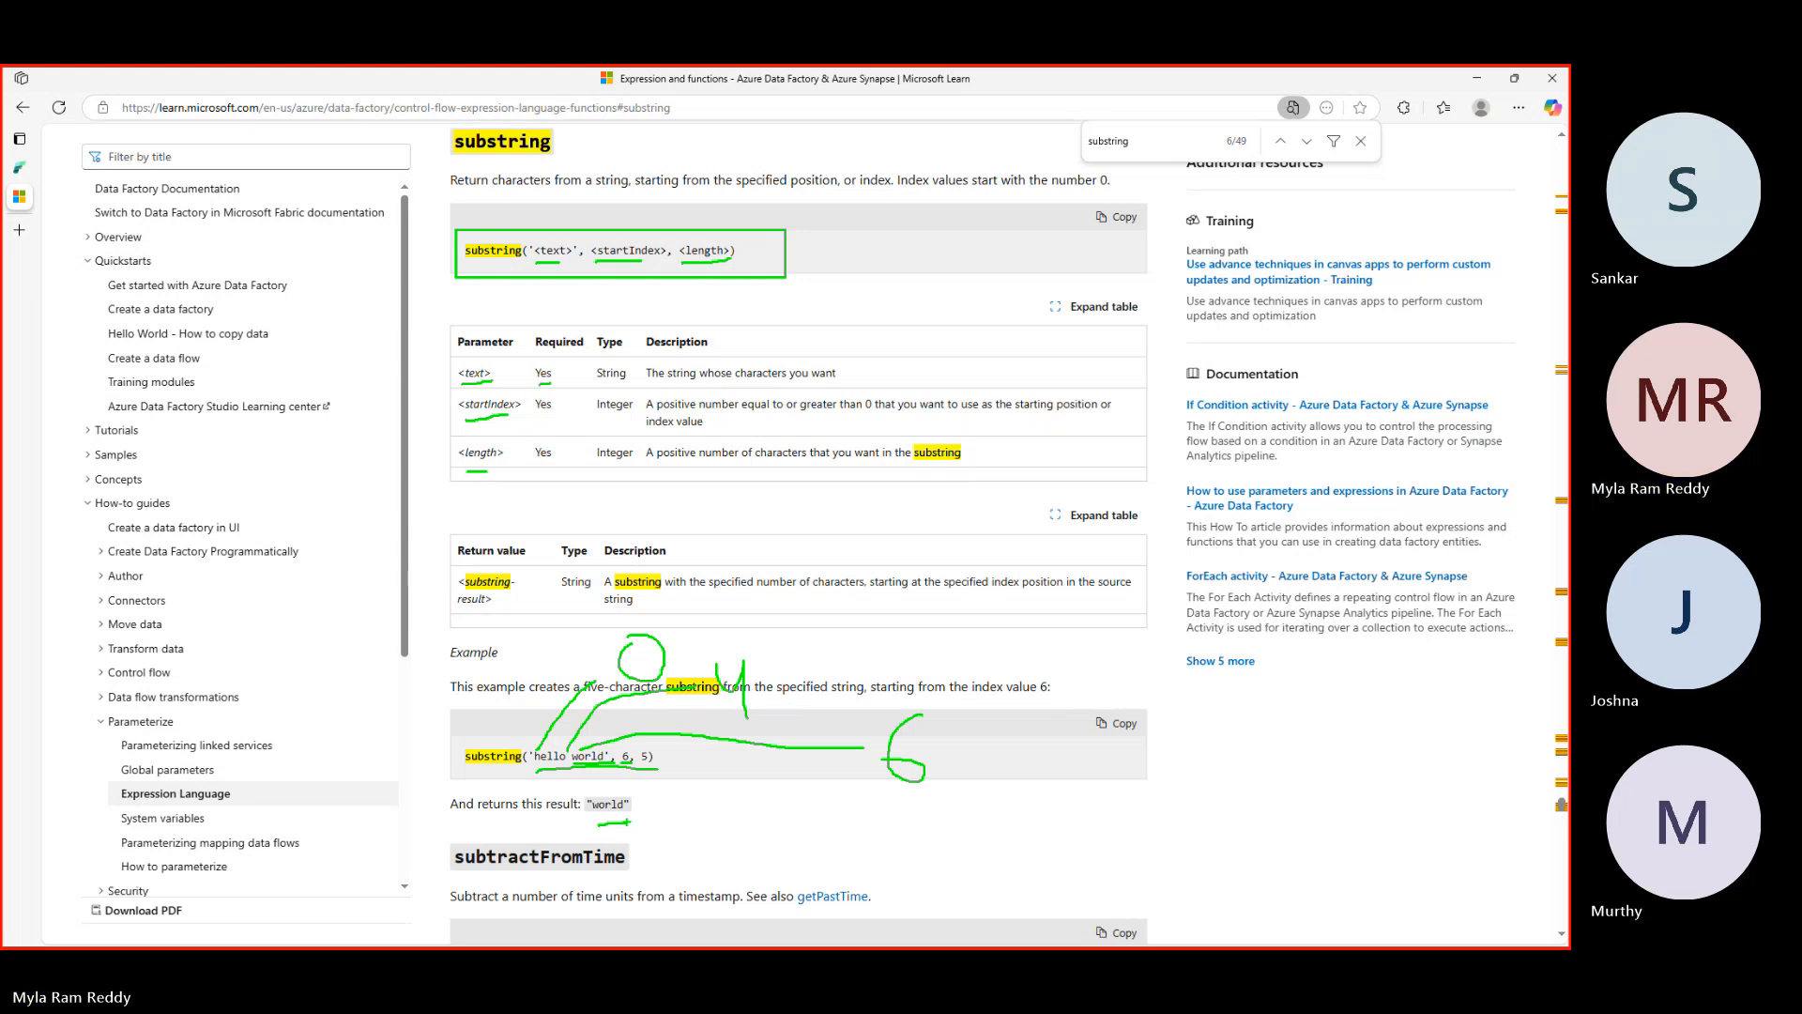
key("Escape")
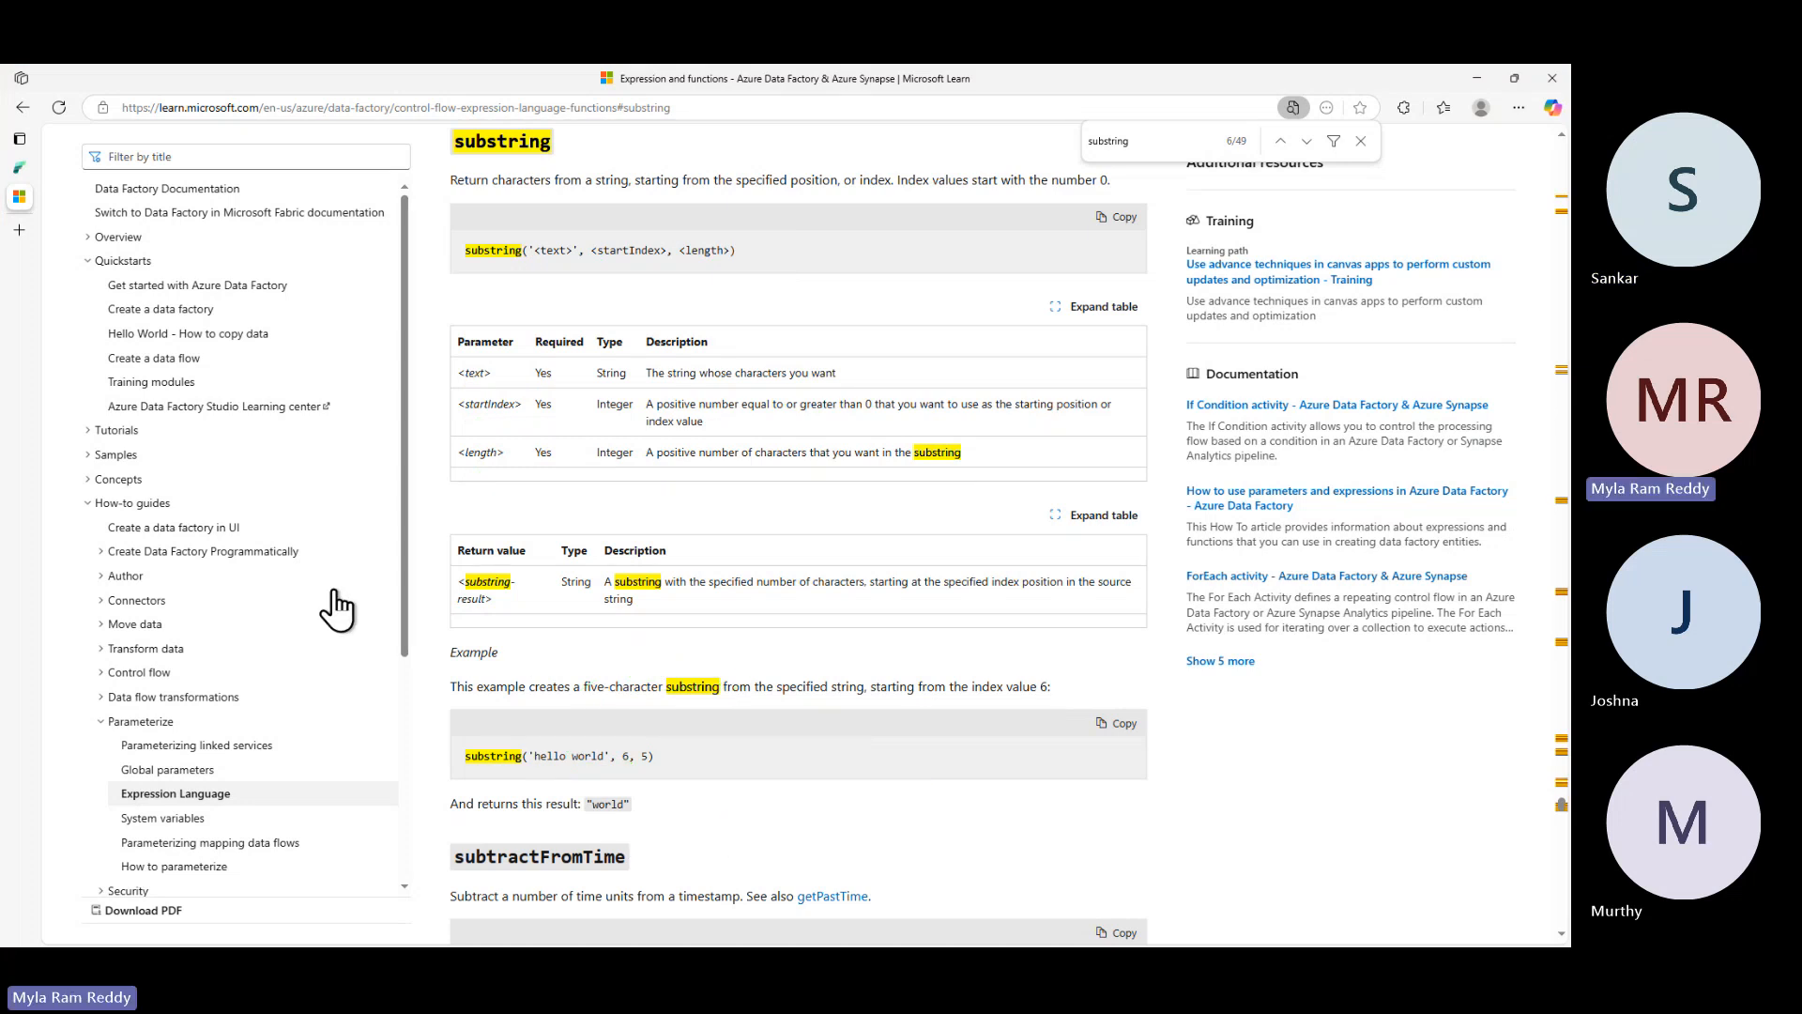
- Write the annotation substrin('0..2)',3 over the substring documentation page
key("ctrl+2")
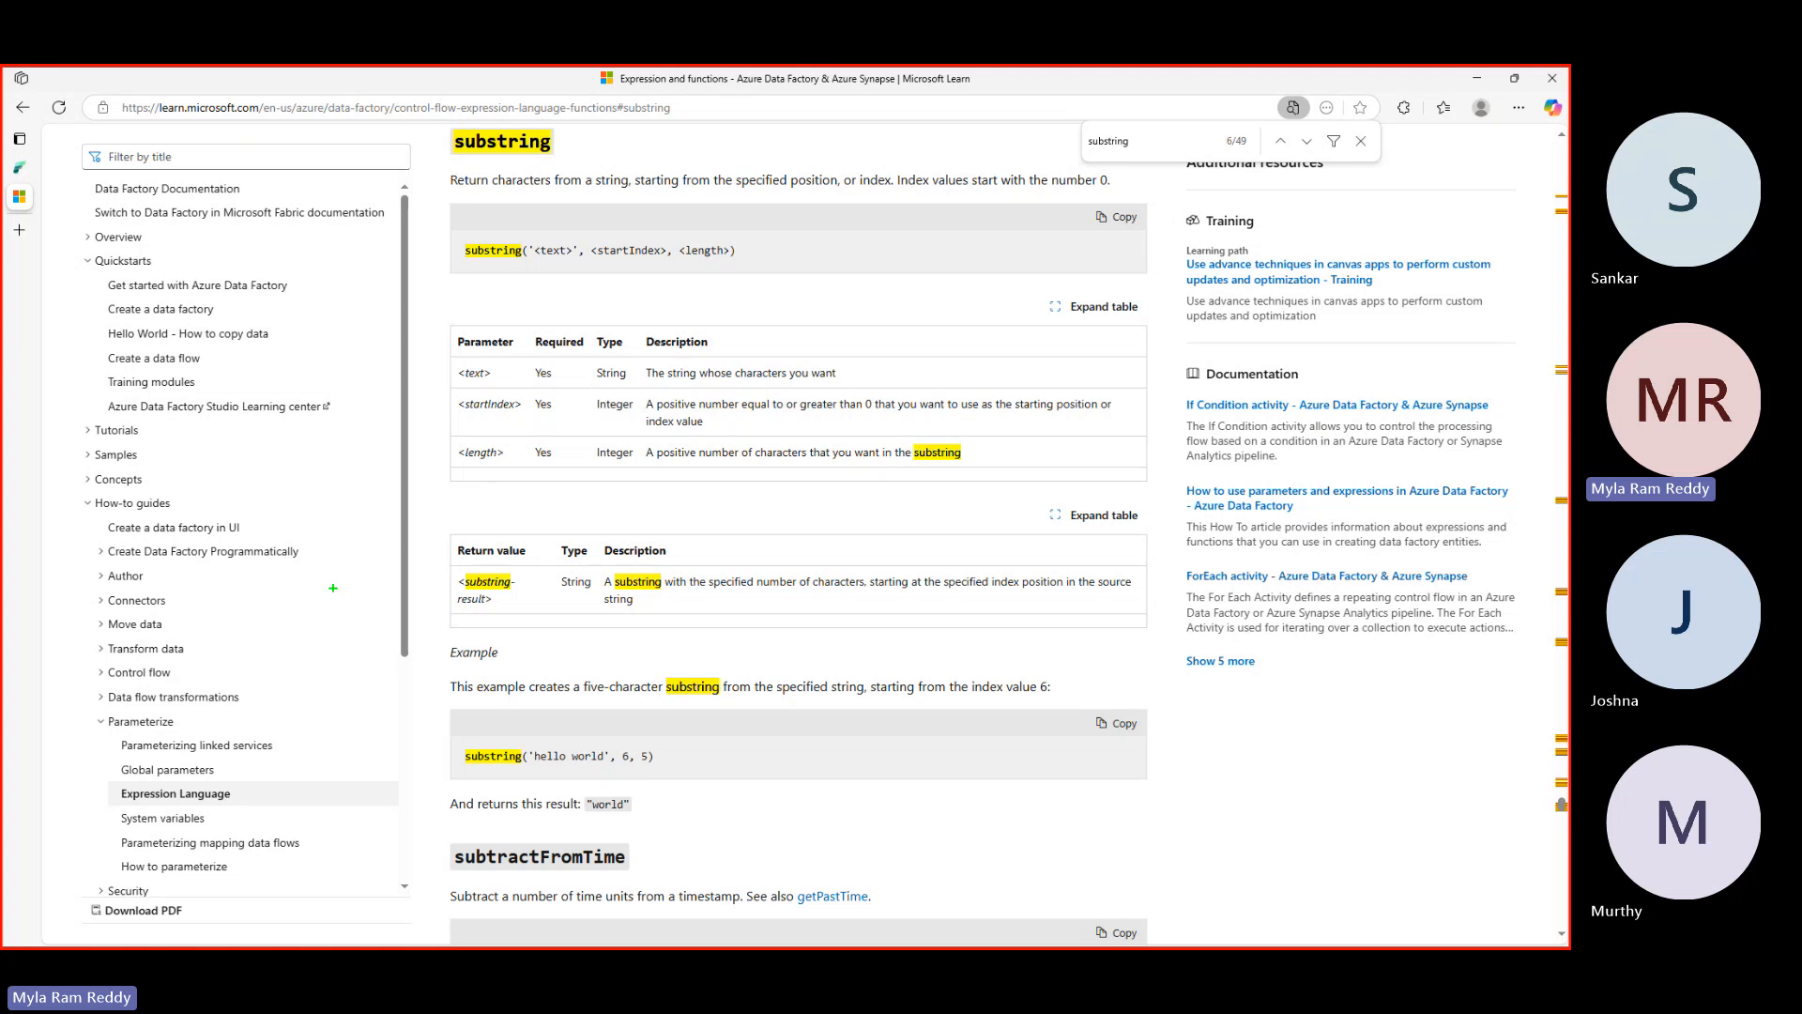
left_click_drag(342, 601, 342, 662)
type("substrin(")
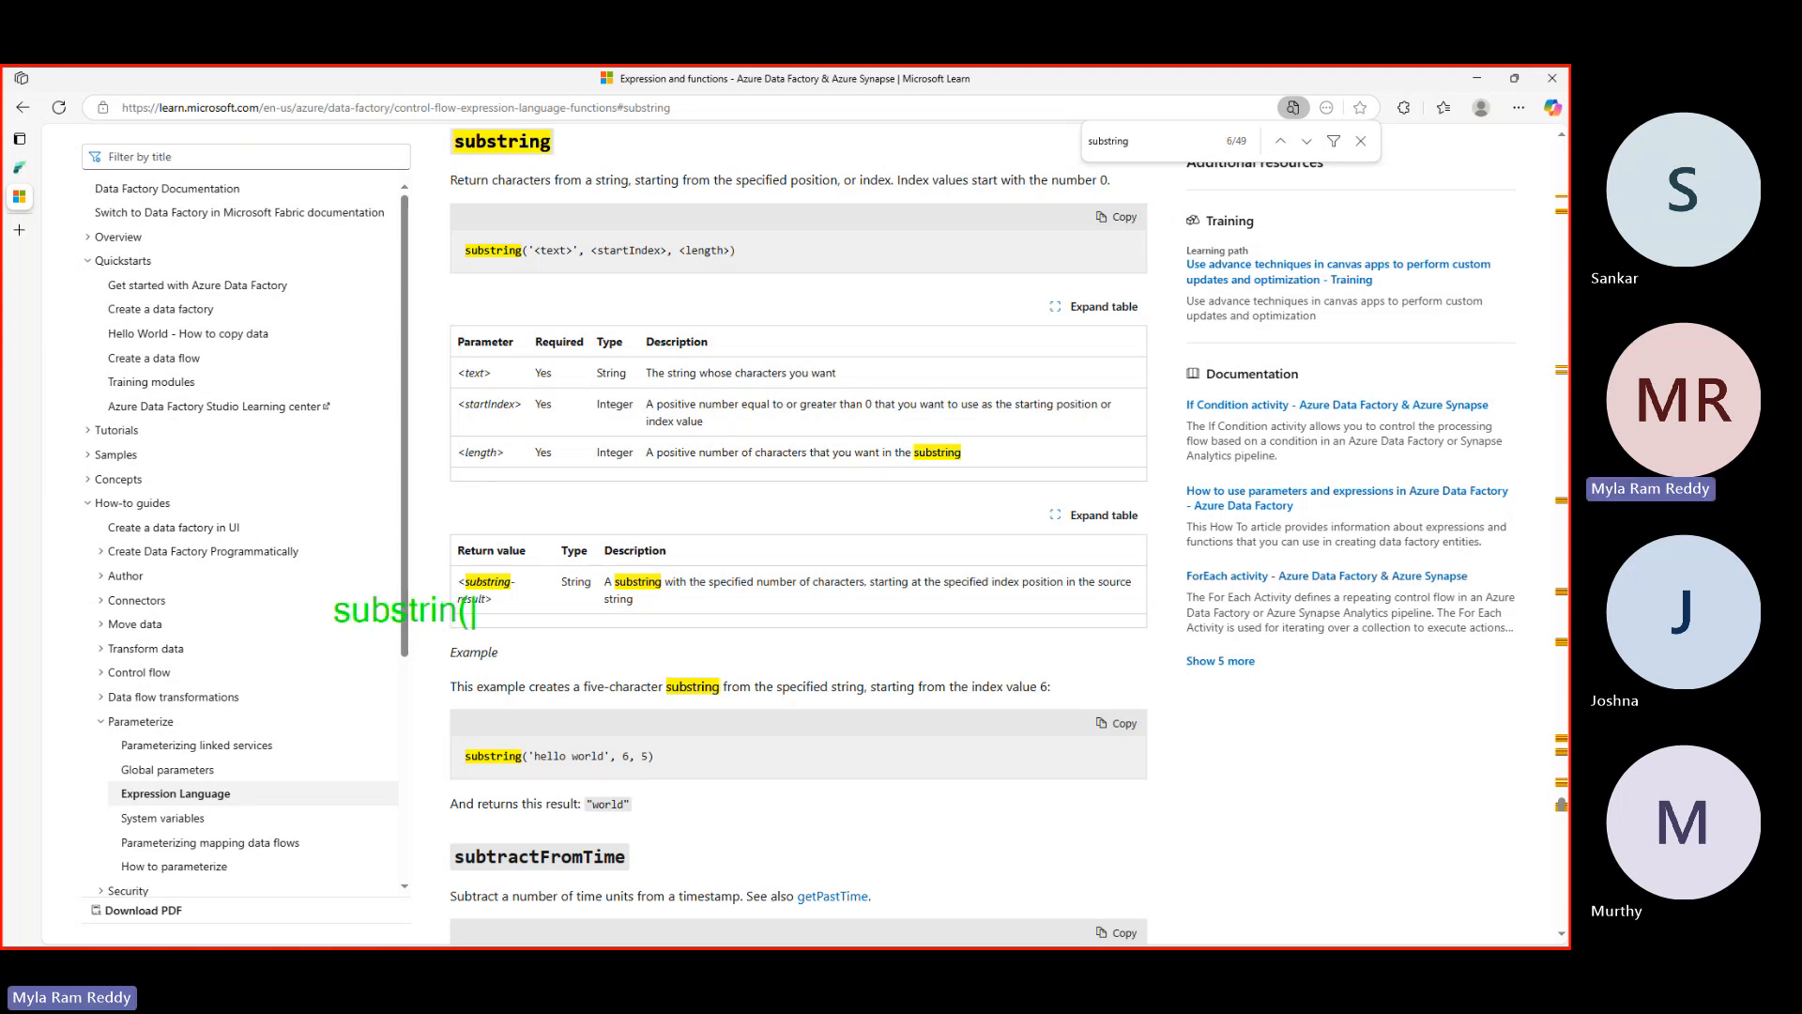
type("'0..2")
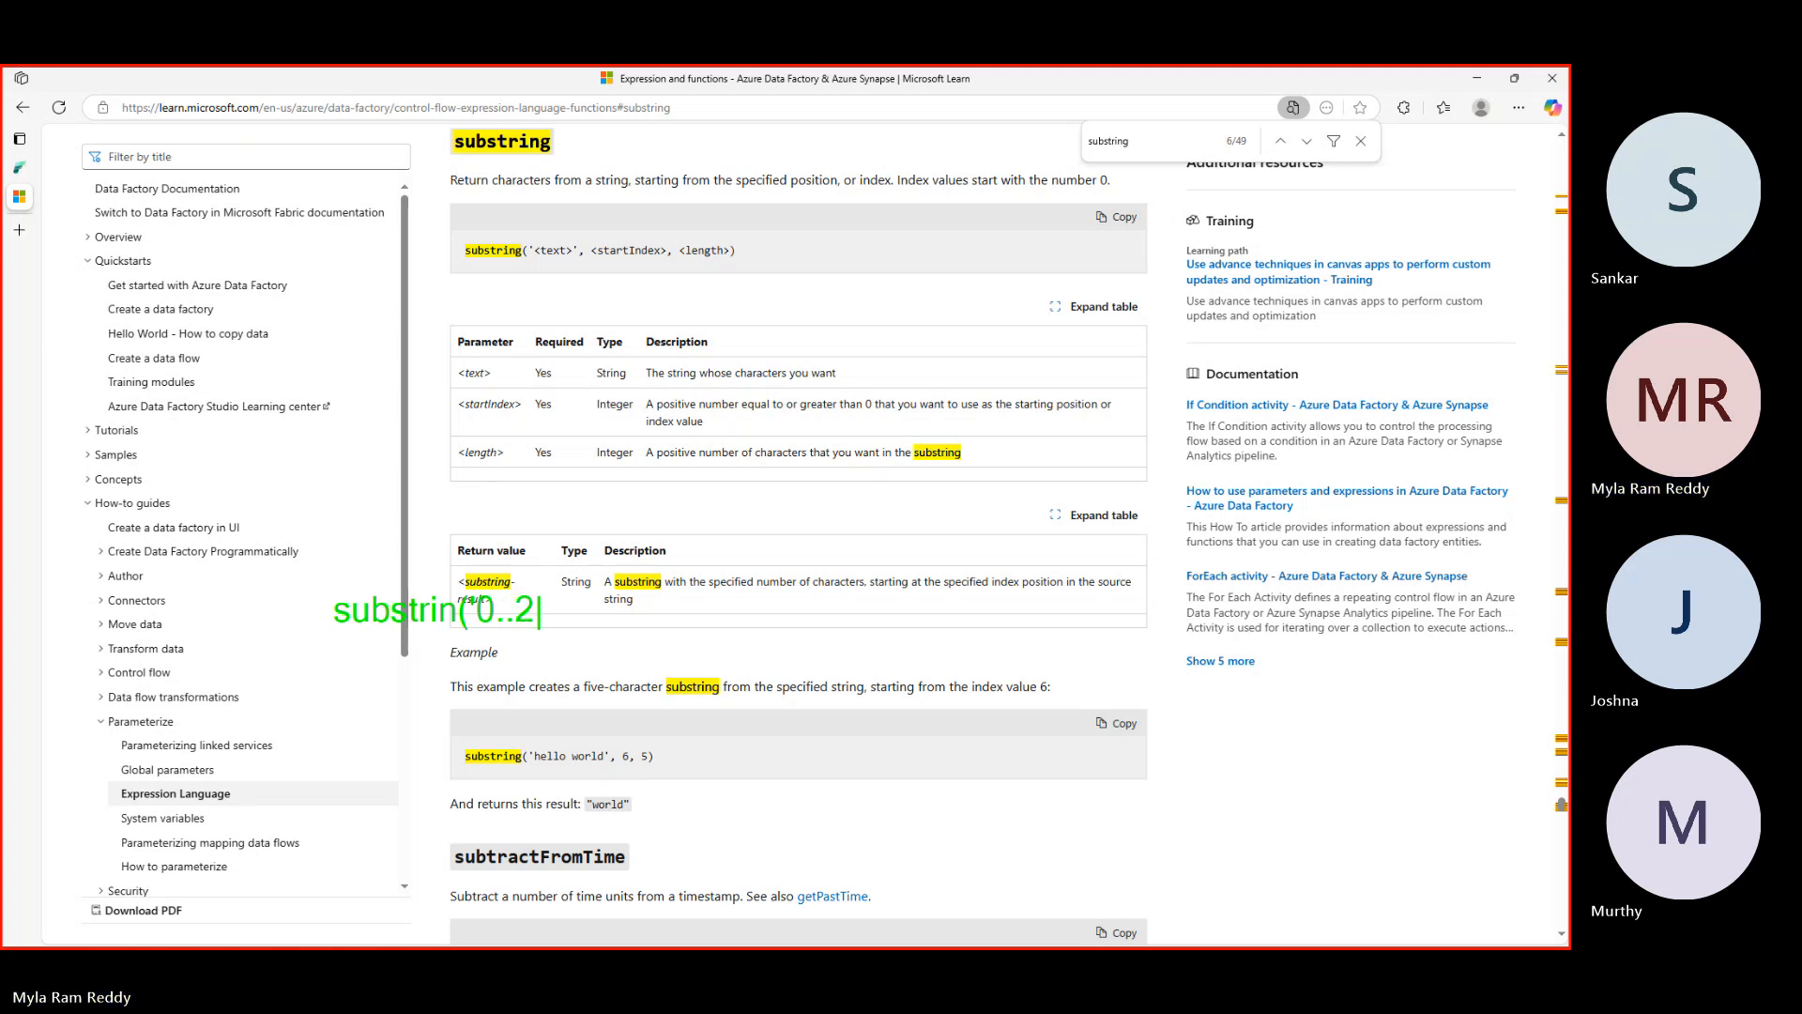
type(")'")
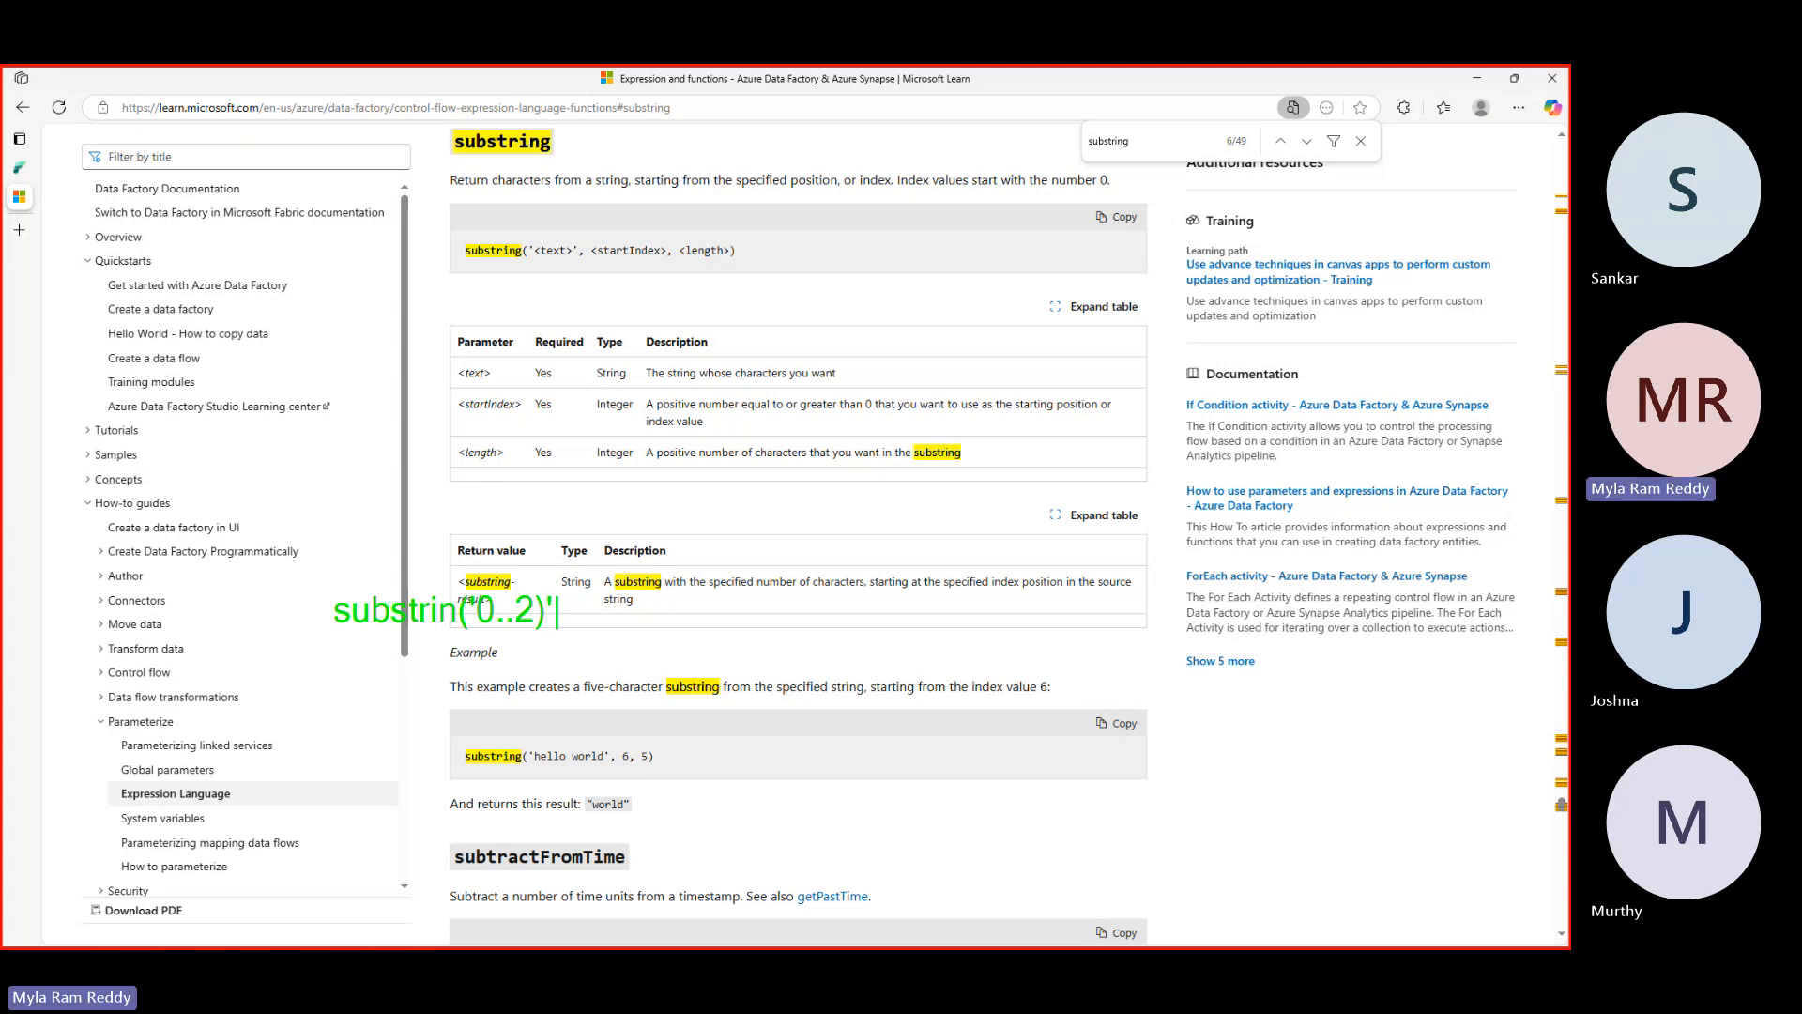
type(",")
type("3")
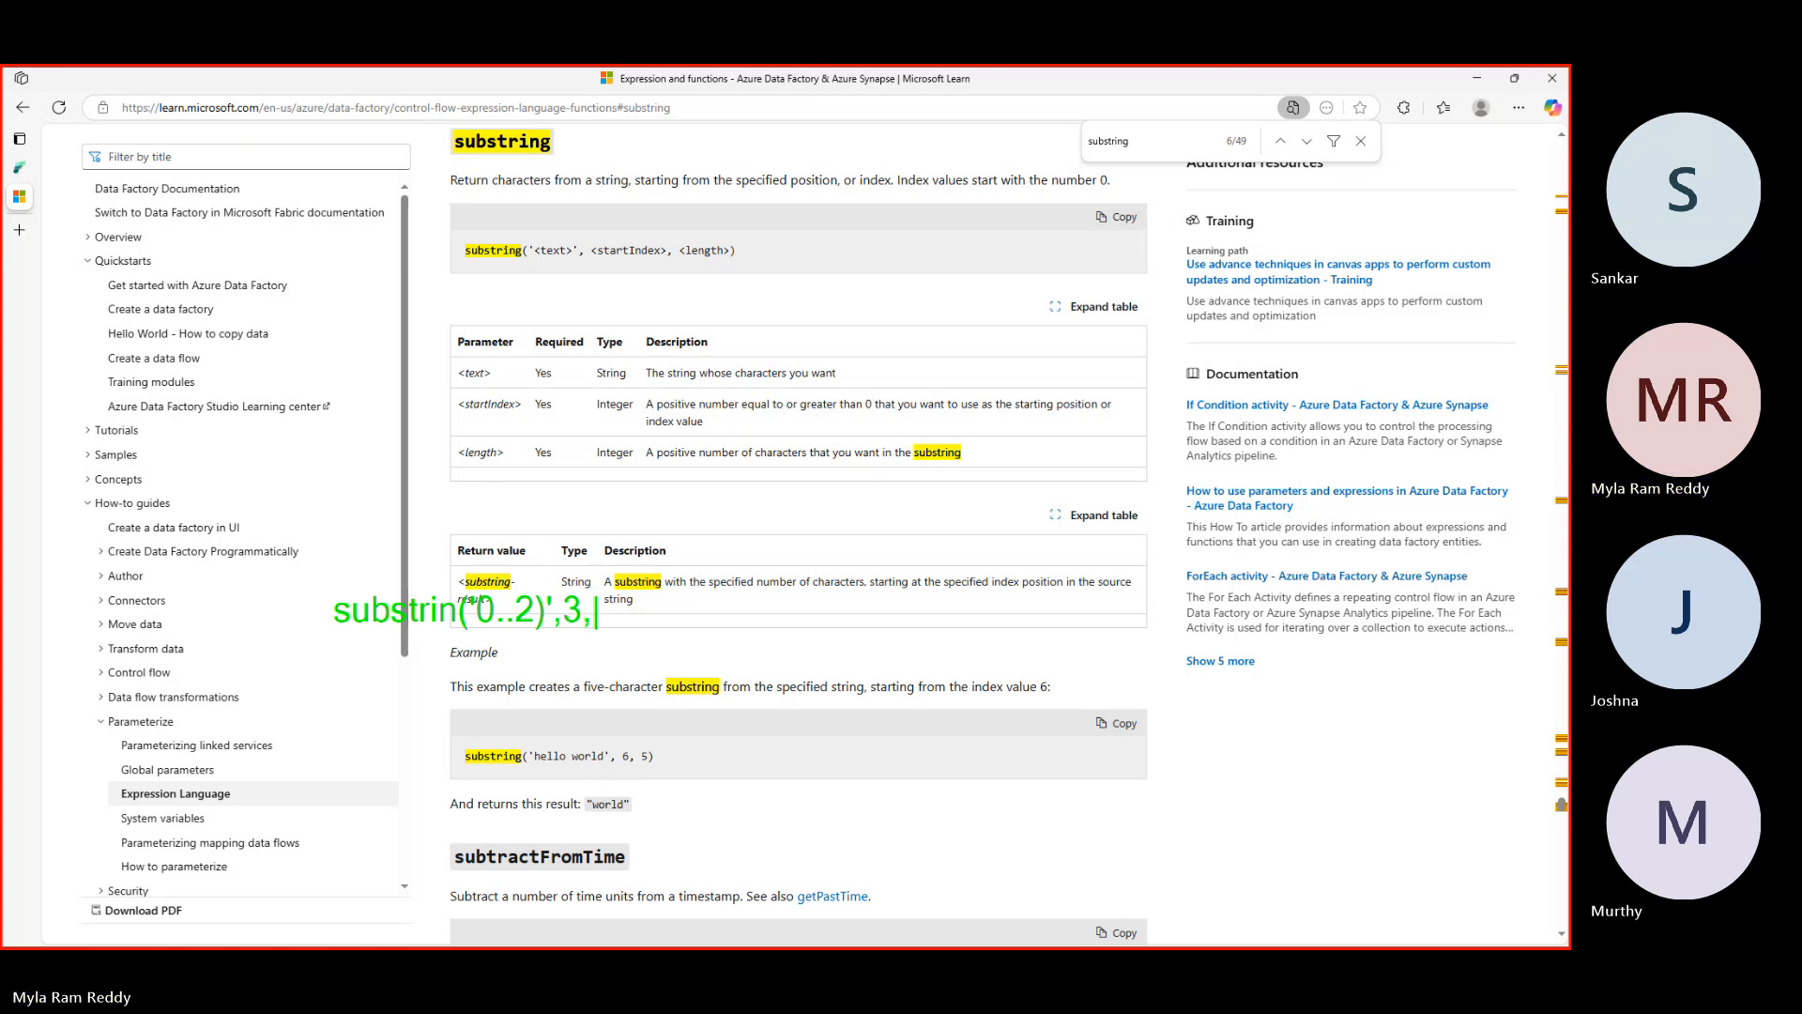
- Complete the substring annotation with a length of 1 and the result 2 after >>>>>>
type(",1")
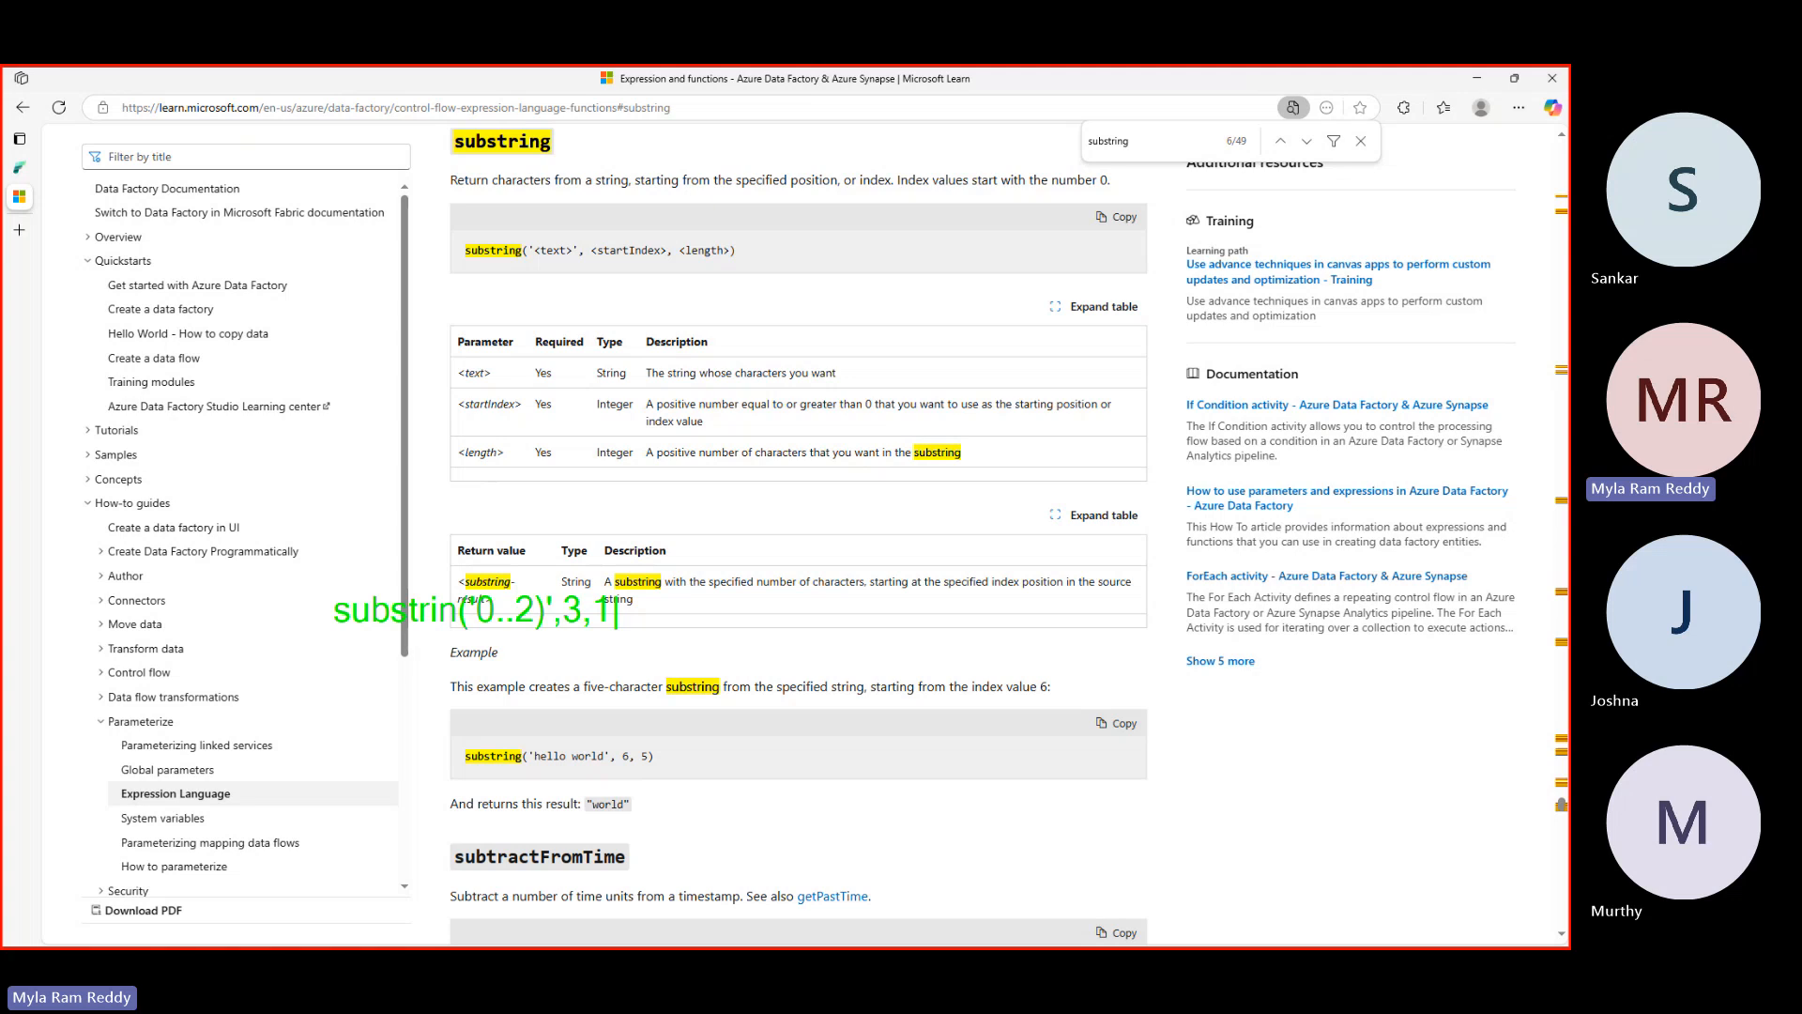
key("BackSpace")
type("5")
type("-")
type("4")
type(")")
key("BackSpace")
key("BackSpace")
key("BackSpace")
key("BackSpace")
type("1)' >>>>>>")
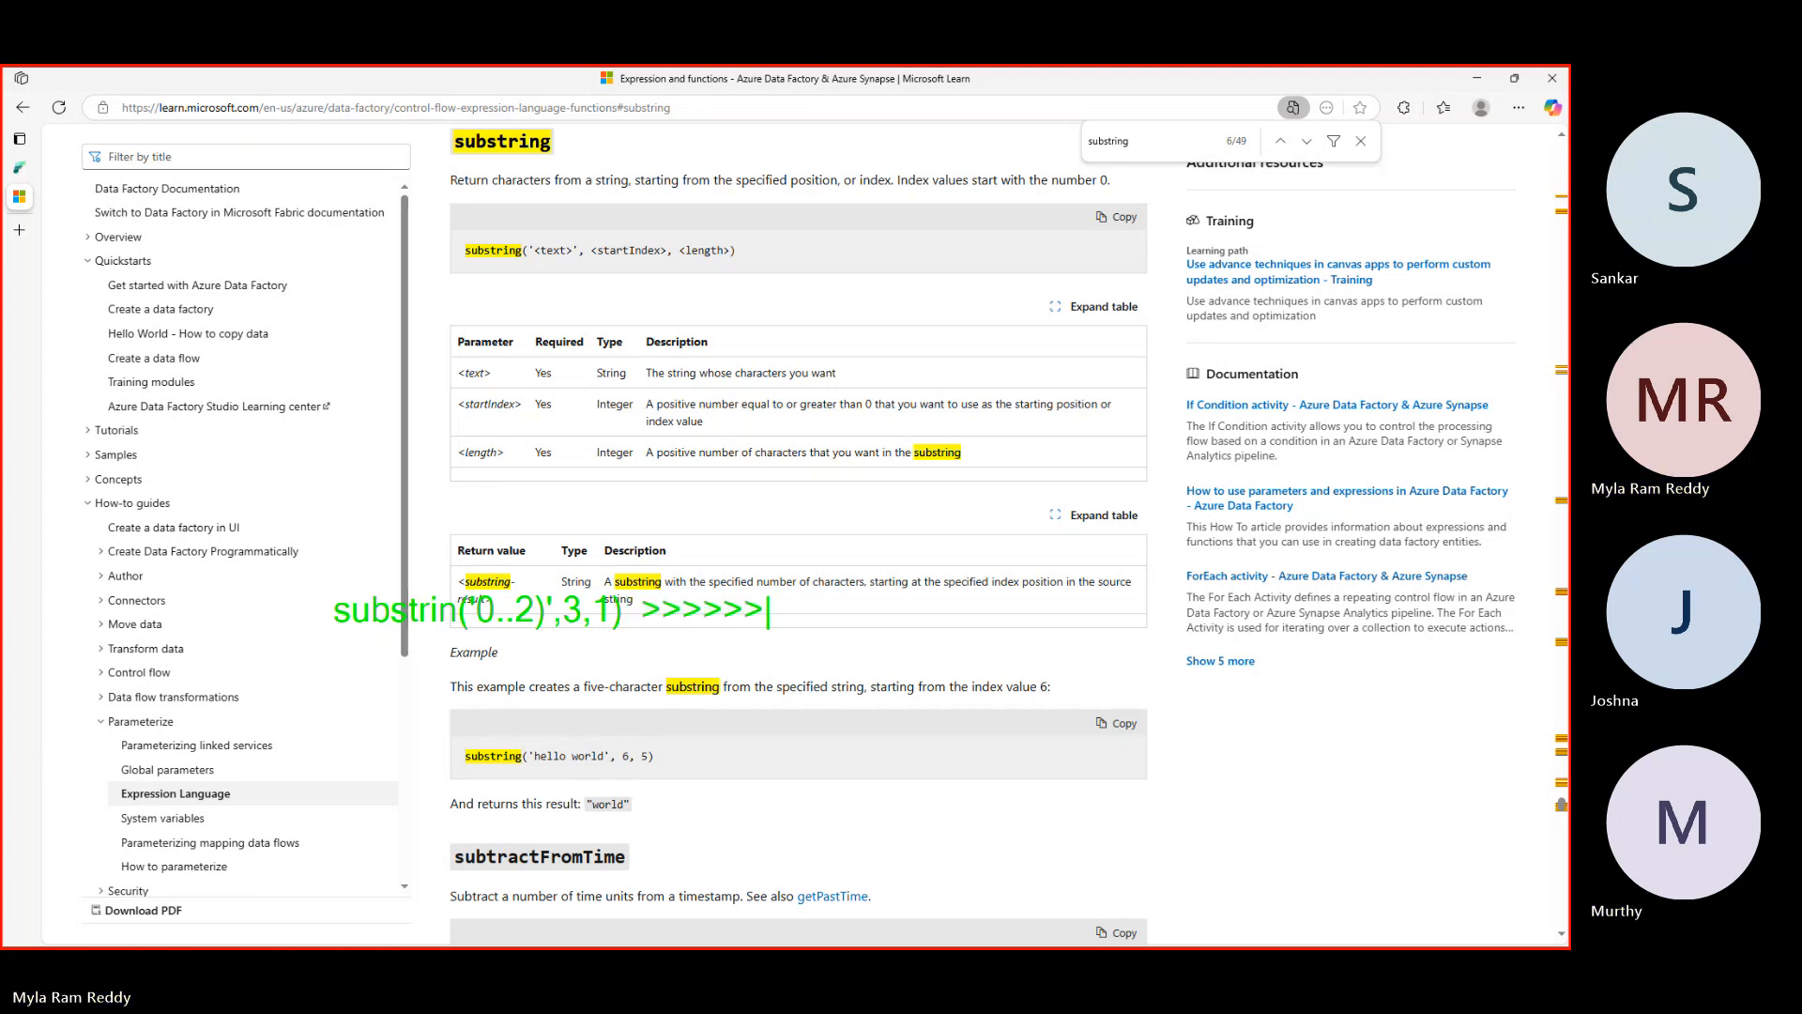
type(" 2")
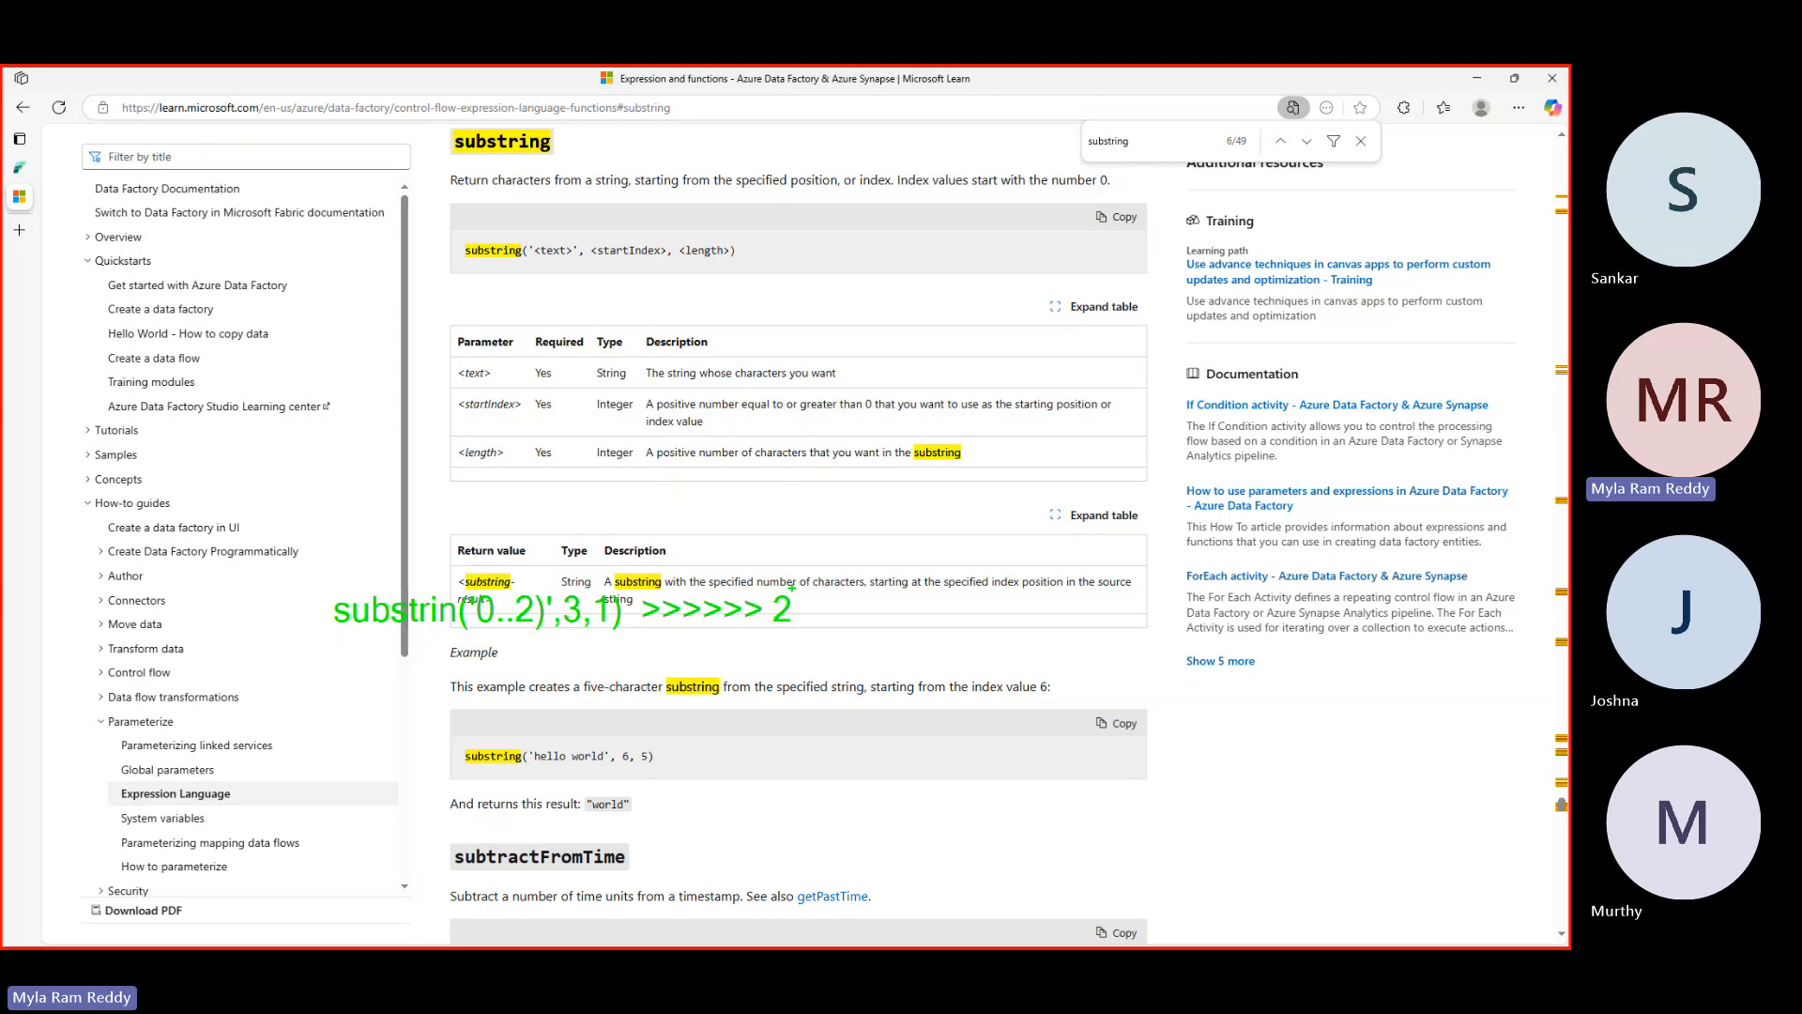
- Switch to the GitHub page, box and underline the substring call in the generateSheetIndexArray expression, and label it '2' in quotes
key("alt+Tab")
key("Tab")
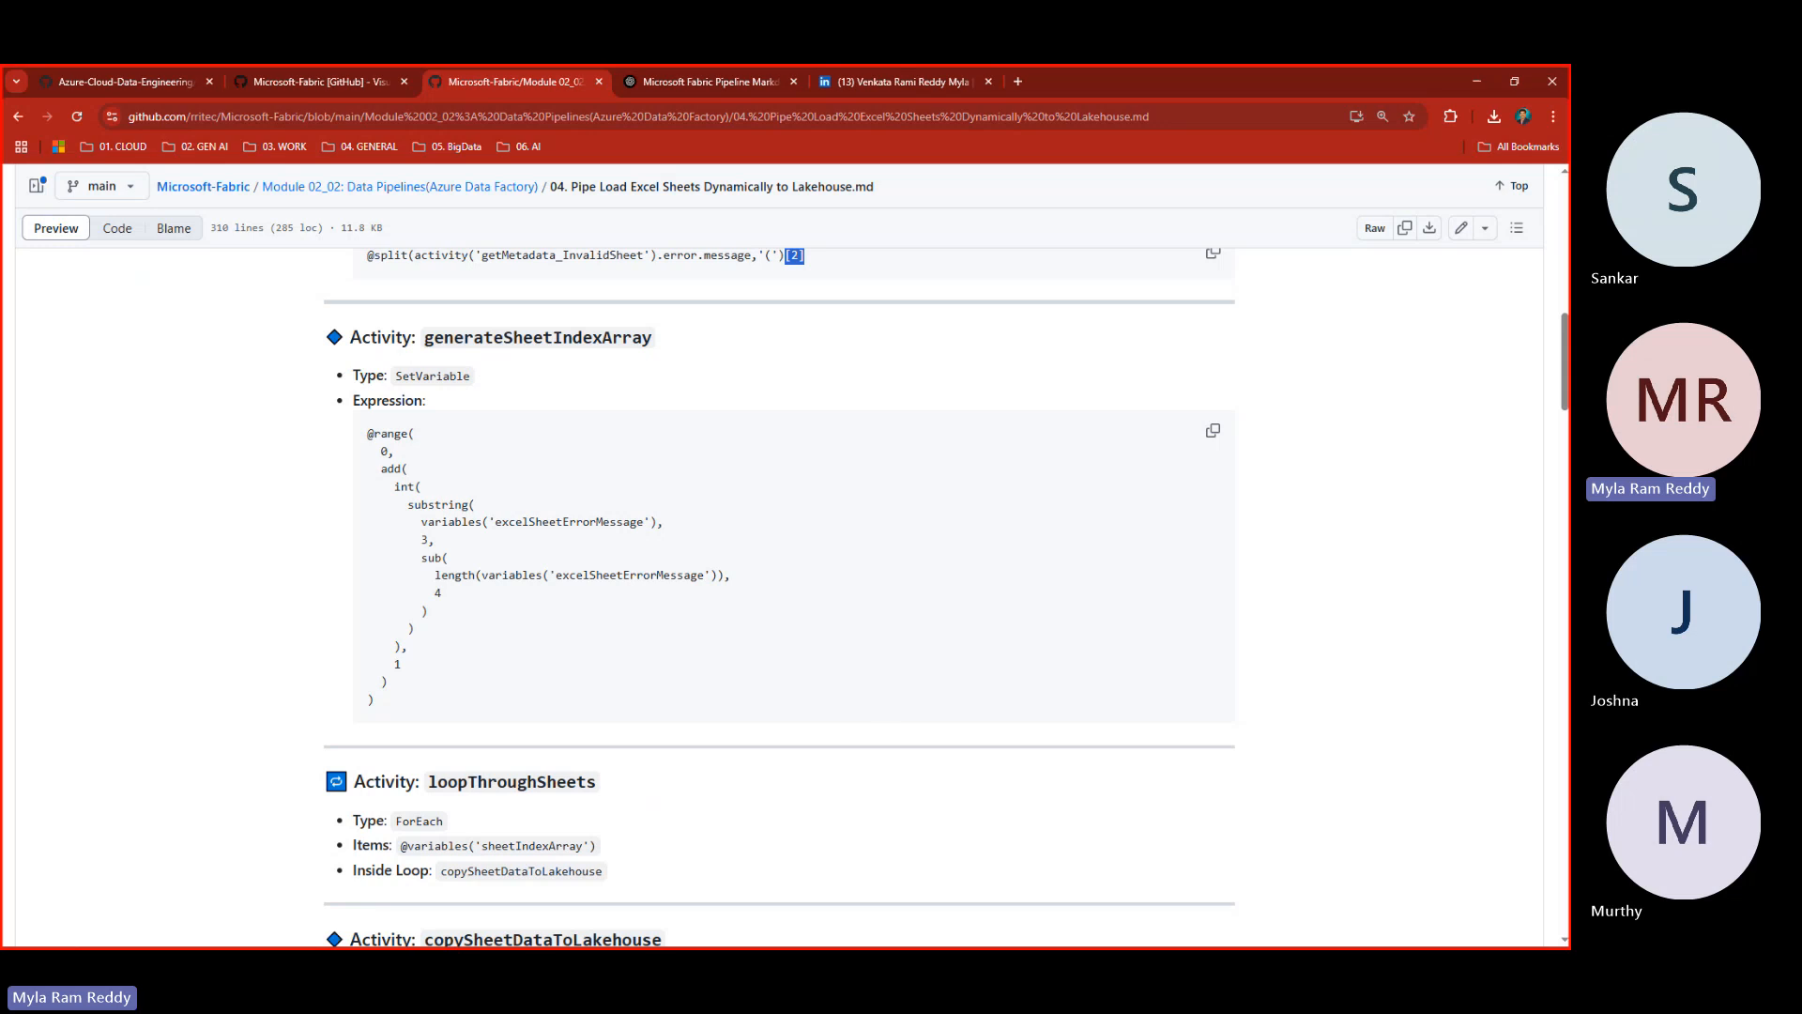
mouse_move(398, 497)
left_mouse_down()
mouse_move(730, 584)
mouse_move(775, 634)
left_mouse_up()
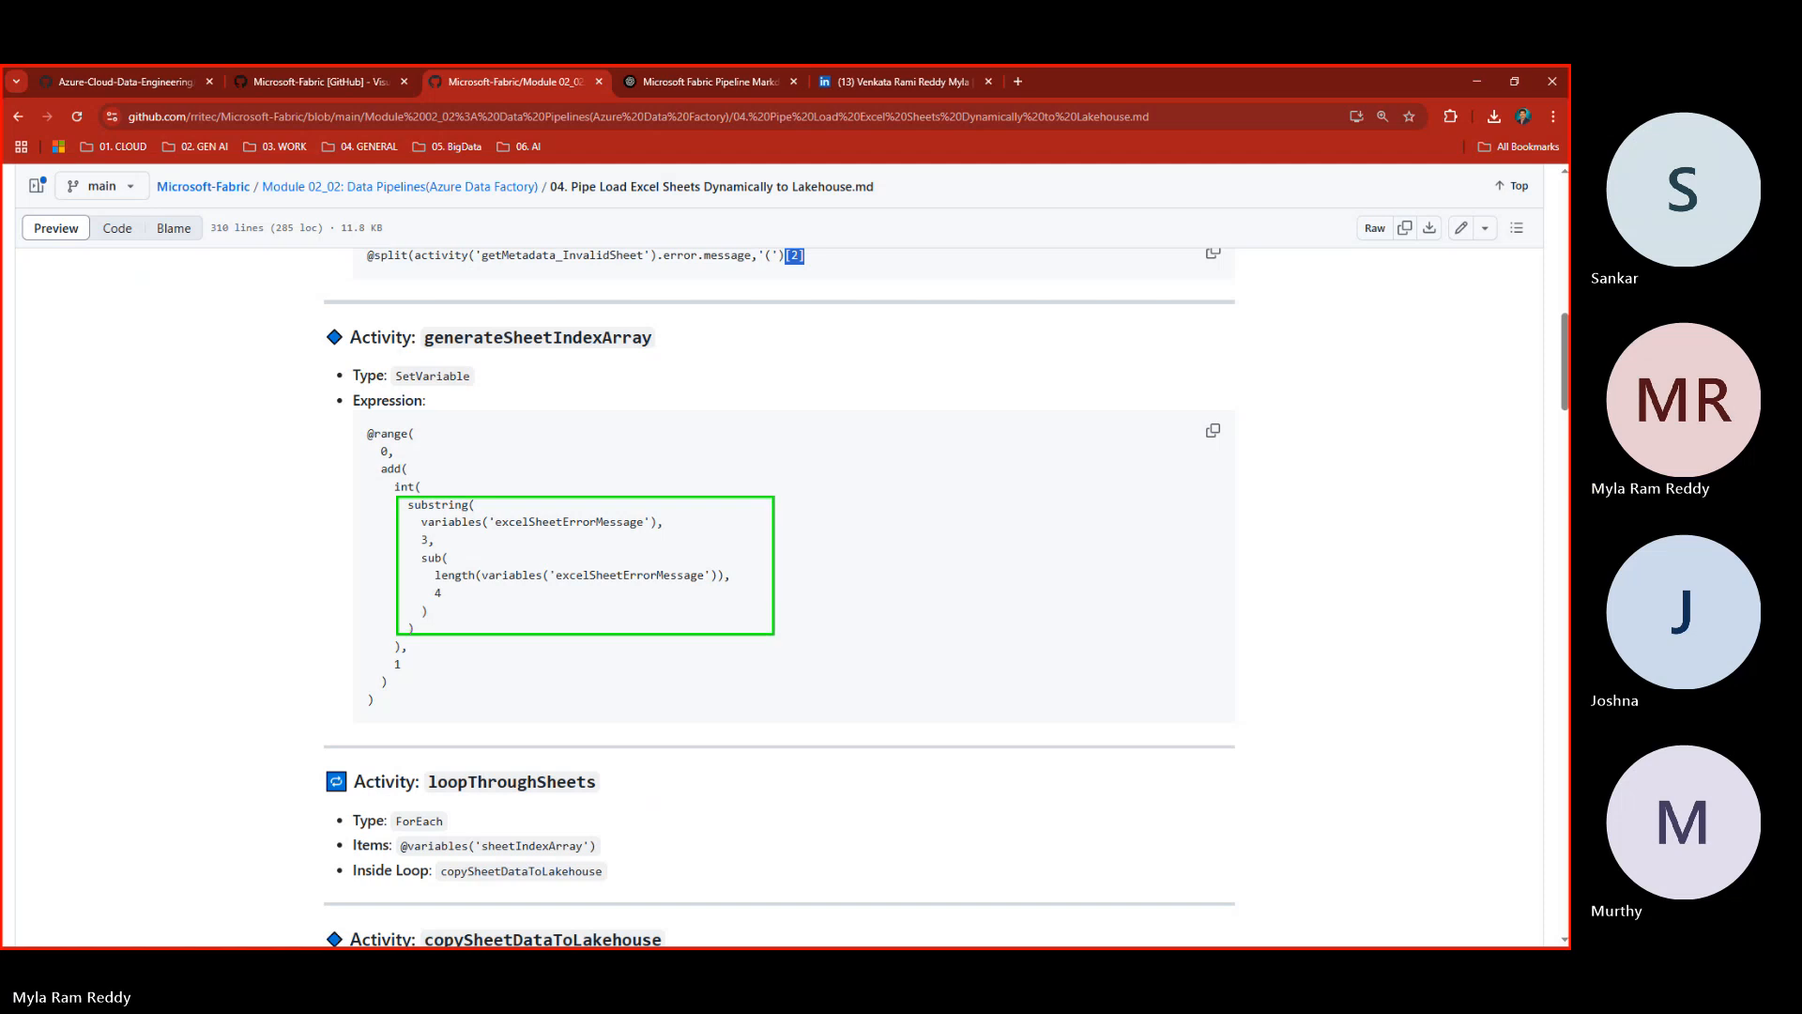
mouse_move(824, 564)
left_mouse_down()
mouse_move(882, 564)
mouse_move(932, 514)
mouse_move(939, 610)
mouse_move(1022, 595)
left_mouse_up()
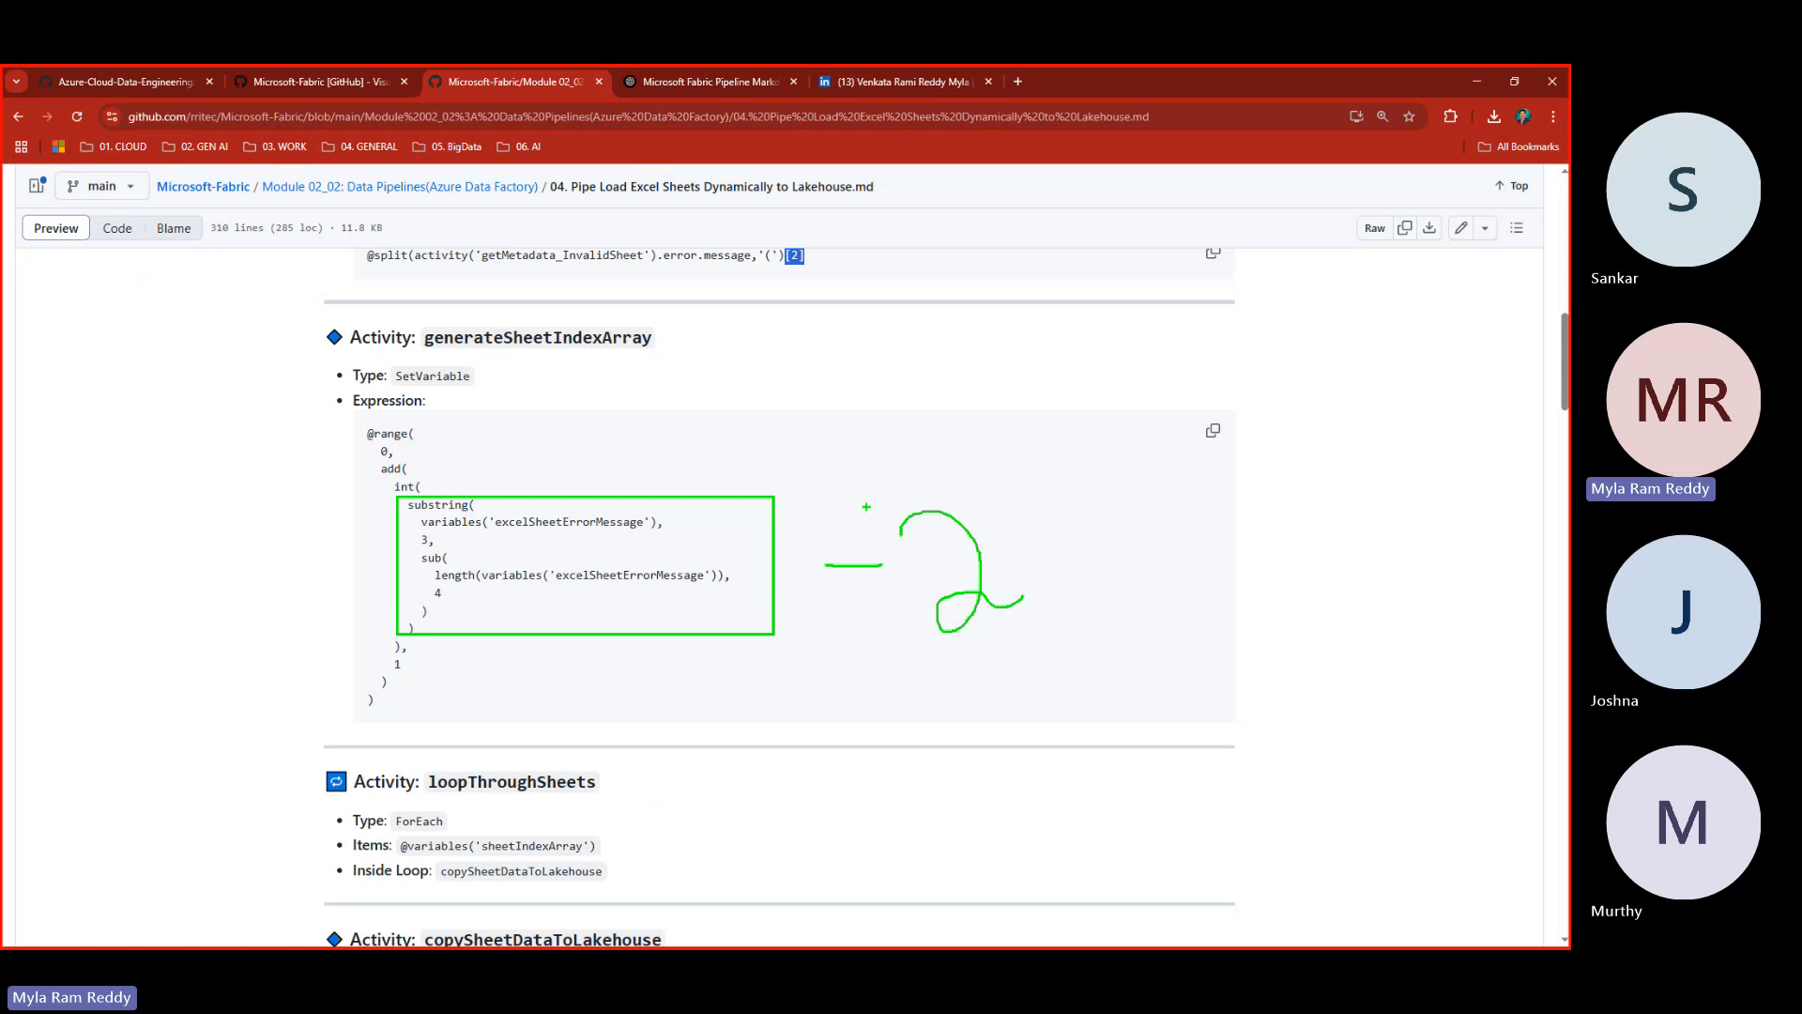
left_click_drag(866, 507, 877, 525)
left_click_drag(970, 483, 984, 508)
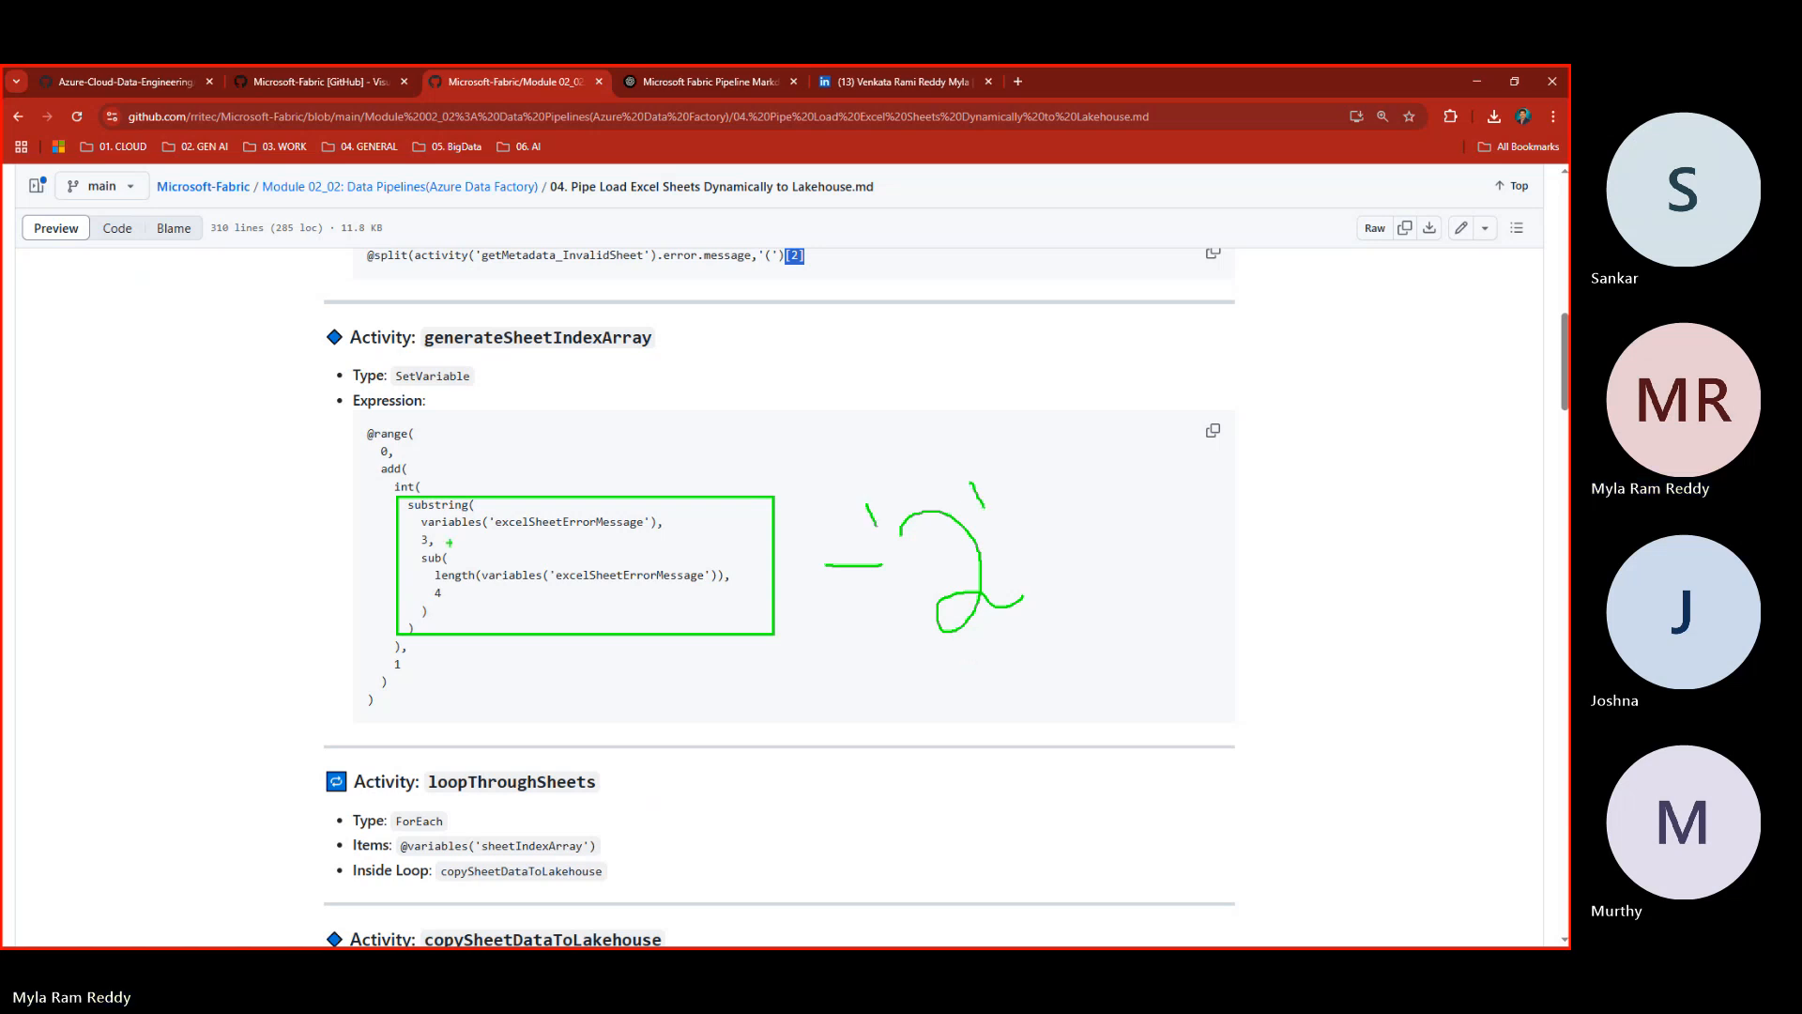
left_click_drag(409, 511, 473, 508)
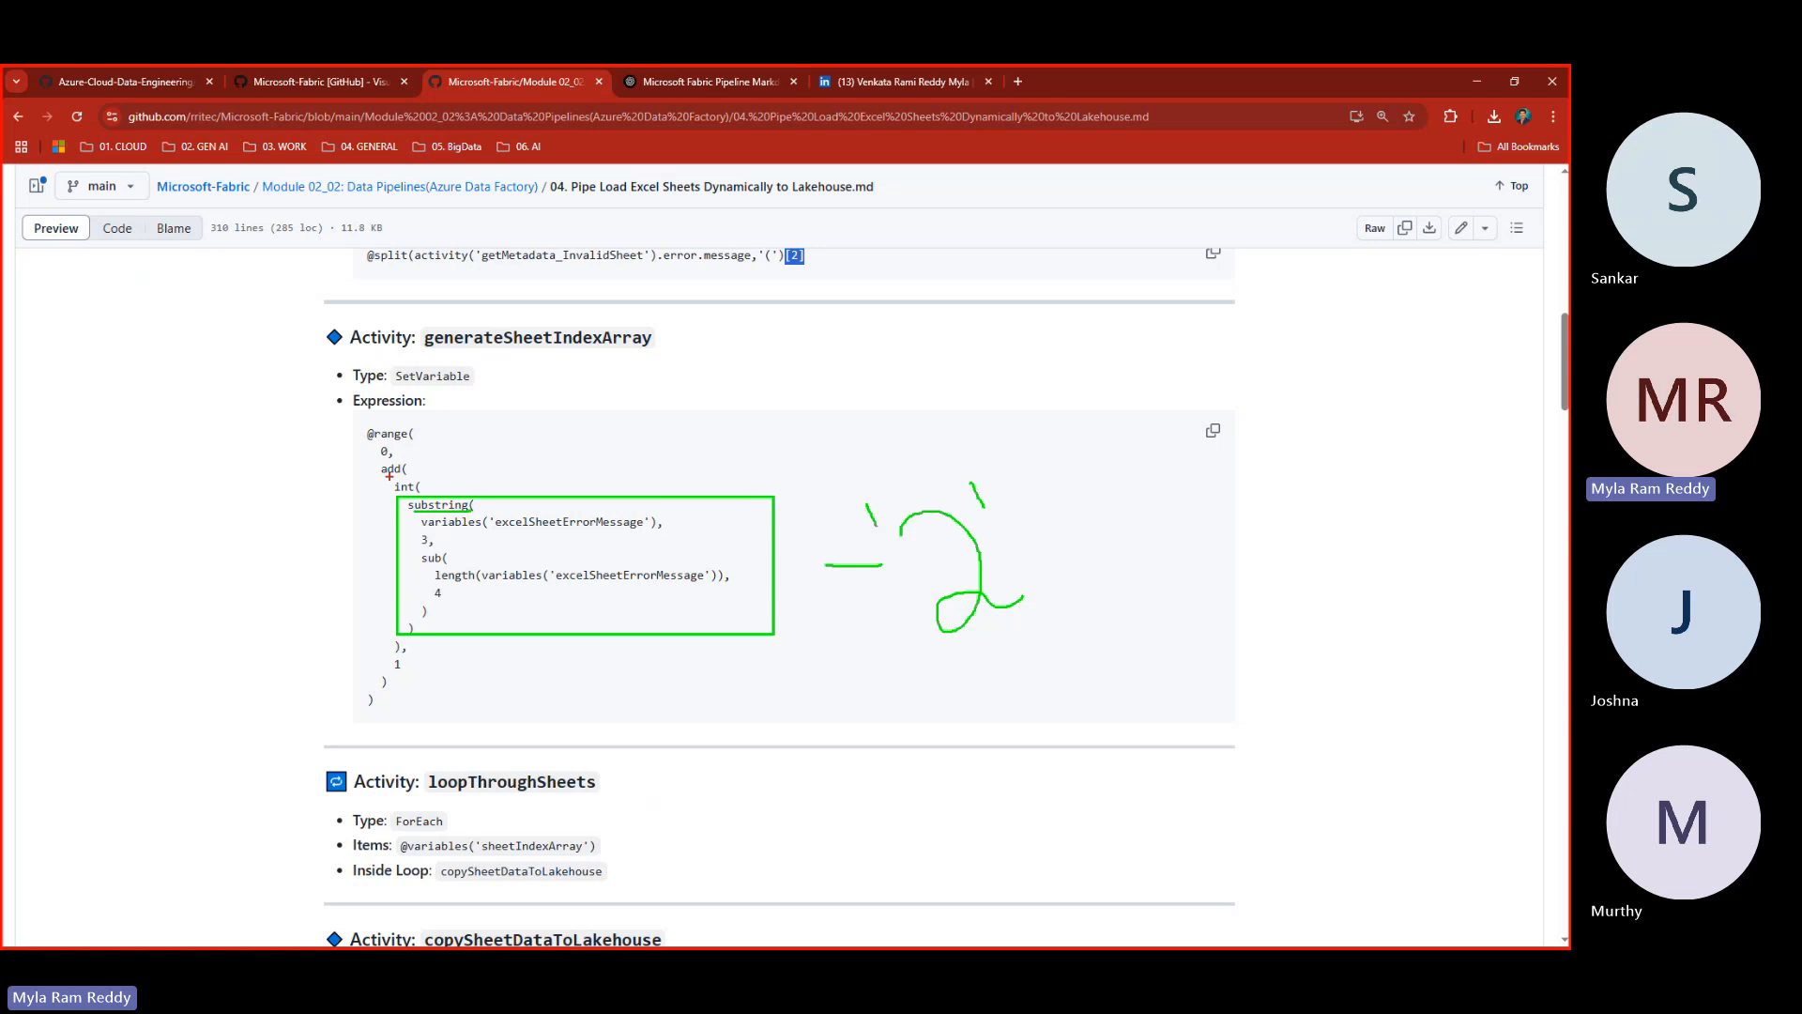
- Box the int call labelled 2, the add call labelled 3 and the whole range call, and clear the annotations
mouse_move(390, 476)
left_mouse_down()
mouse_move(405, 527)
mouse_move(622, 625)
mouse_move(1041, 662)
left_mouse_up()
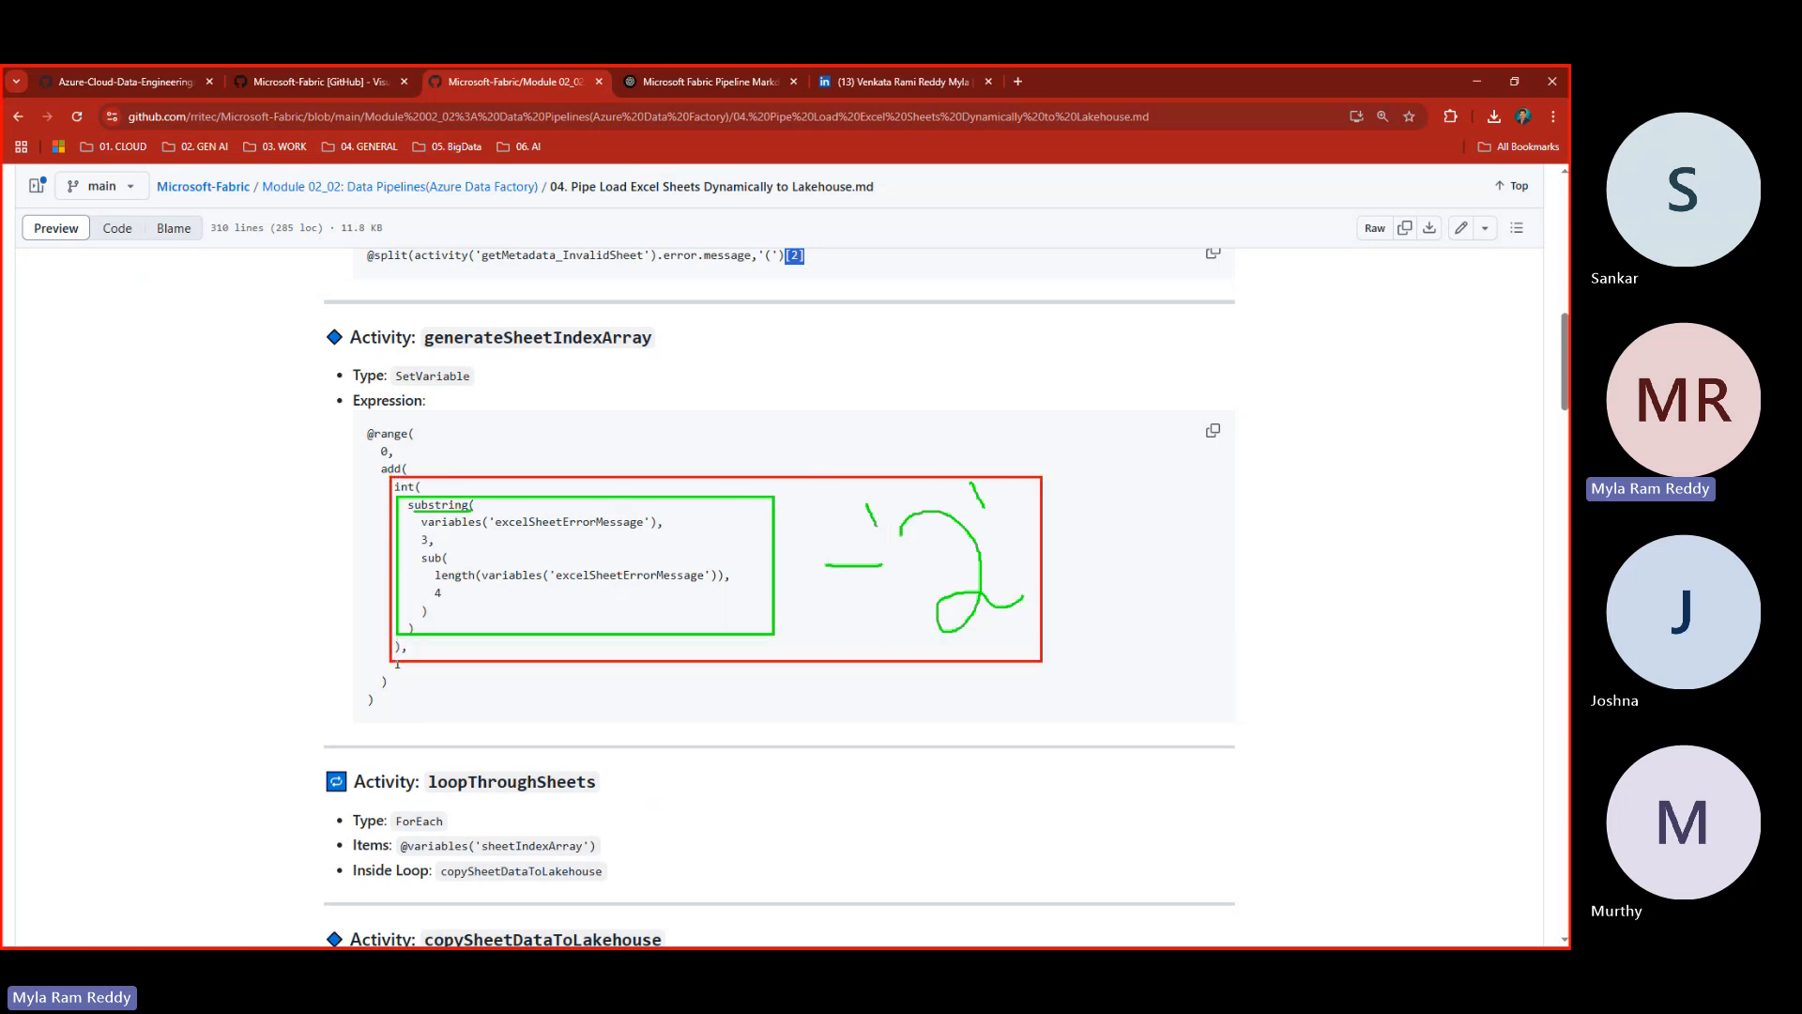
mouse_move(1146, 556)
left_mouse_down()
mouse_move(1183, 533)
mouse_move(1164, 656)
mouse_move(1244, 638)
left_mouse_up()
mouse_move(368, 461)
left_mouse_down()
mouse_move(442, 558)
mouse_move(726, 662)
mouse_move(1256, 691)
left_mouse_up()
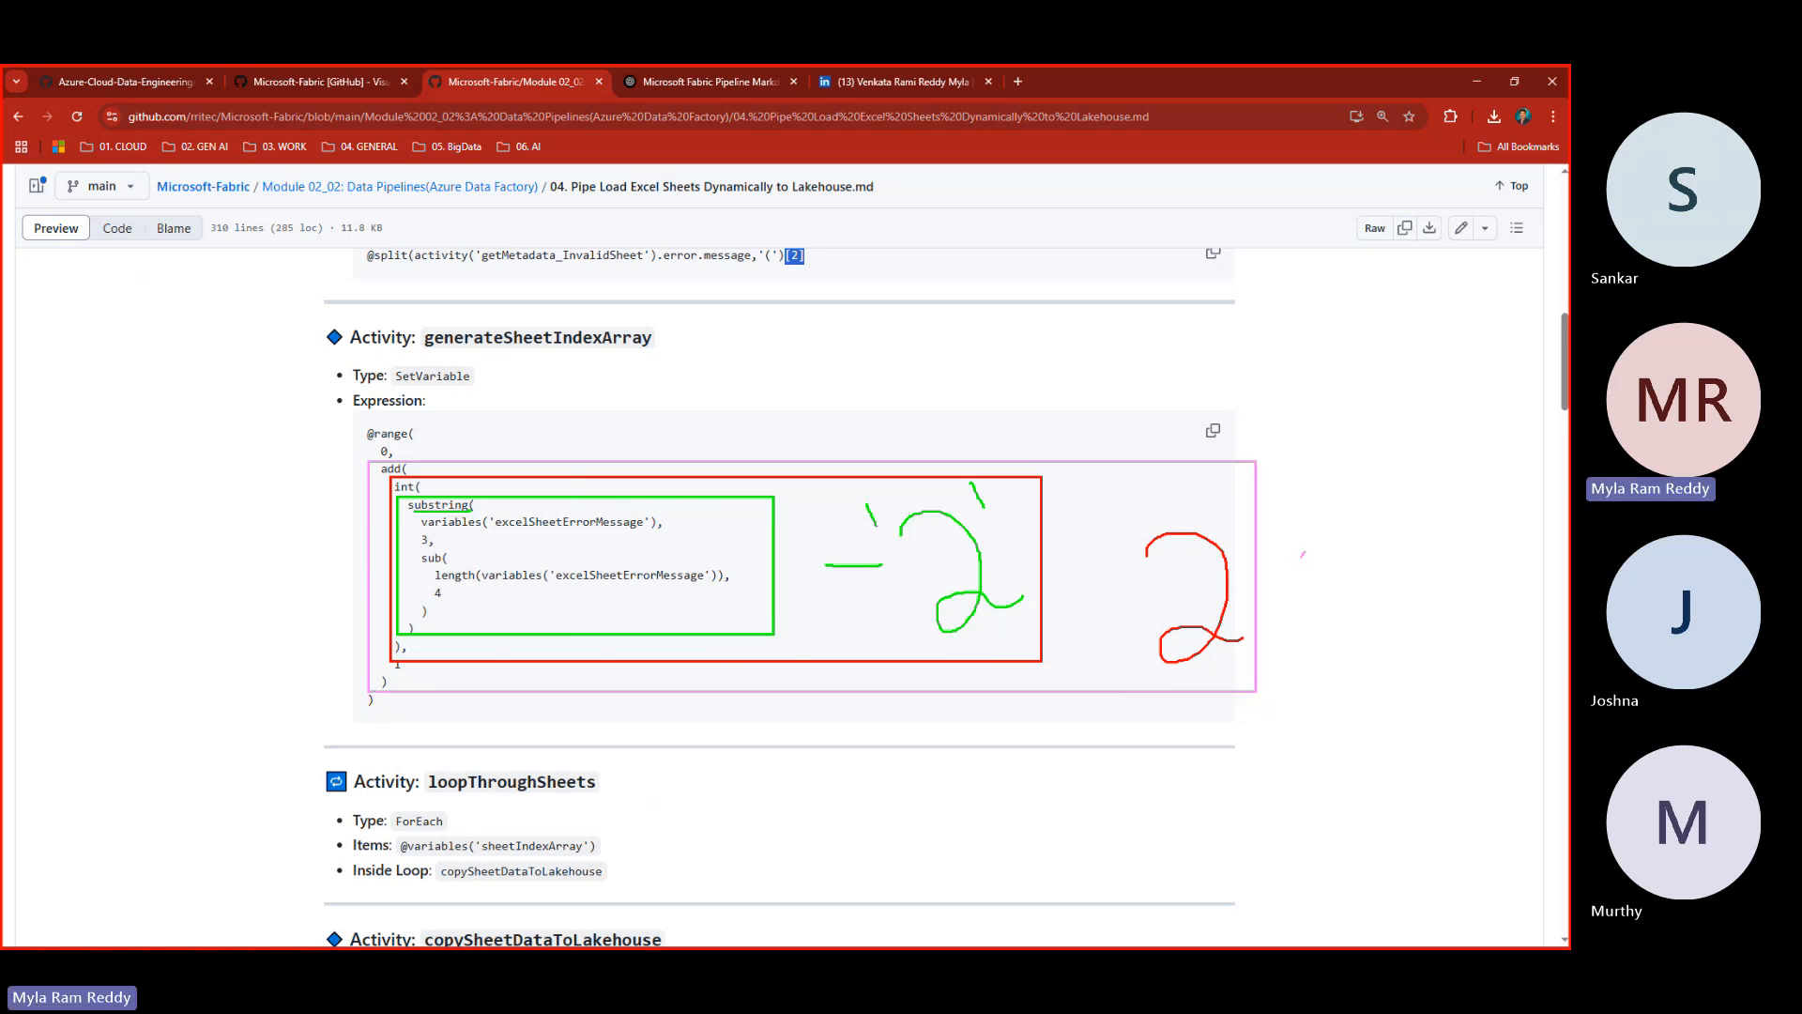
left_click_drag(1302, 554, 1319, 638)
mouse_move(353, 411)
left_mouse_down()
mouse_move(357, 507)
mouse_move(866, 738)
mouse_move(1382, 741)
left_mouse_up()
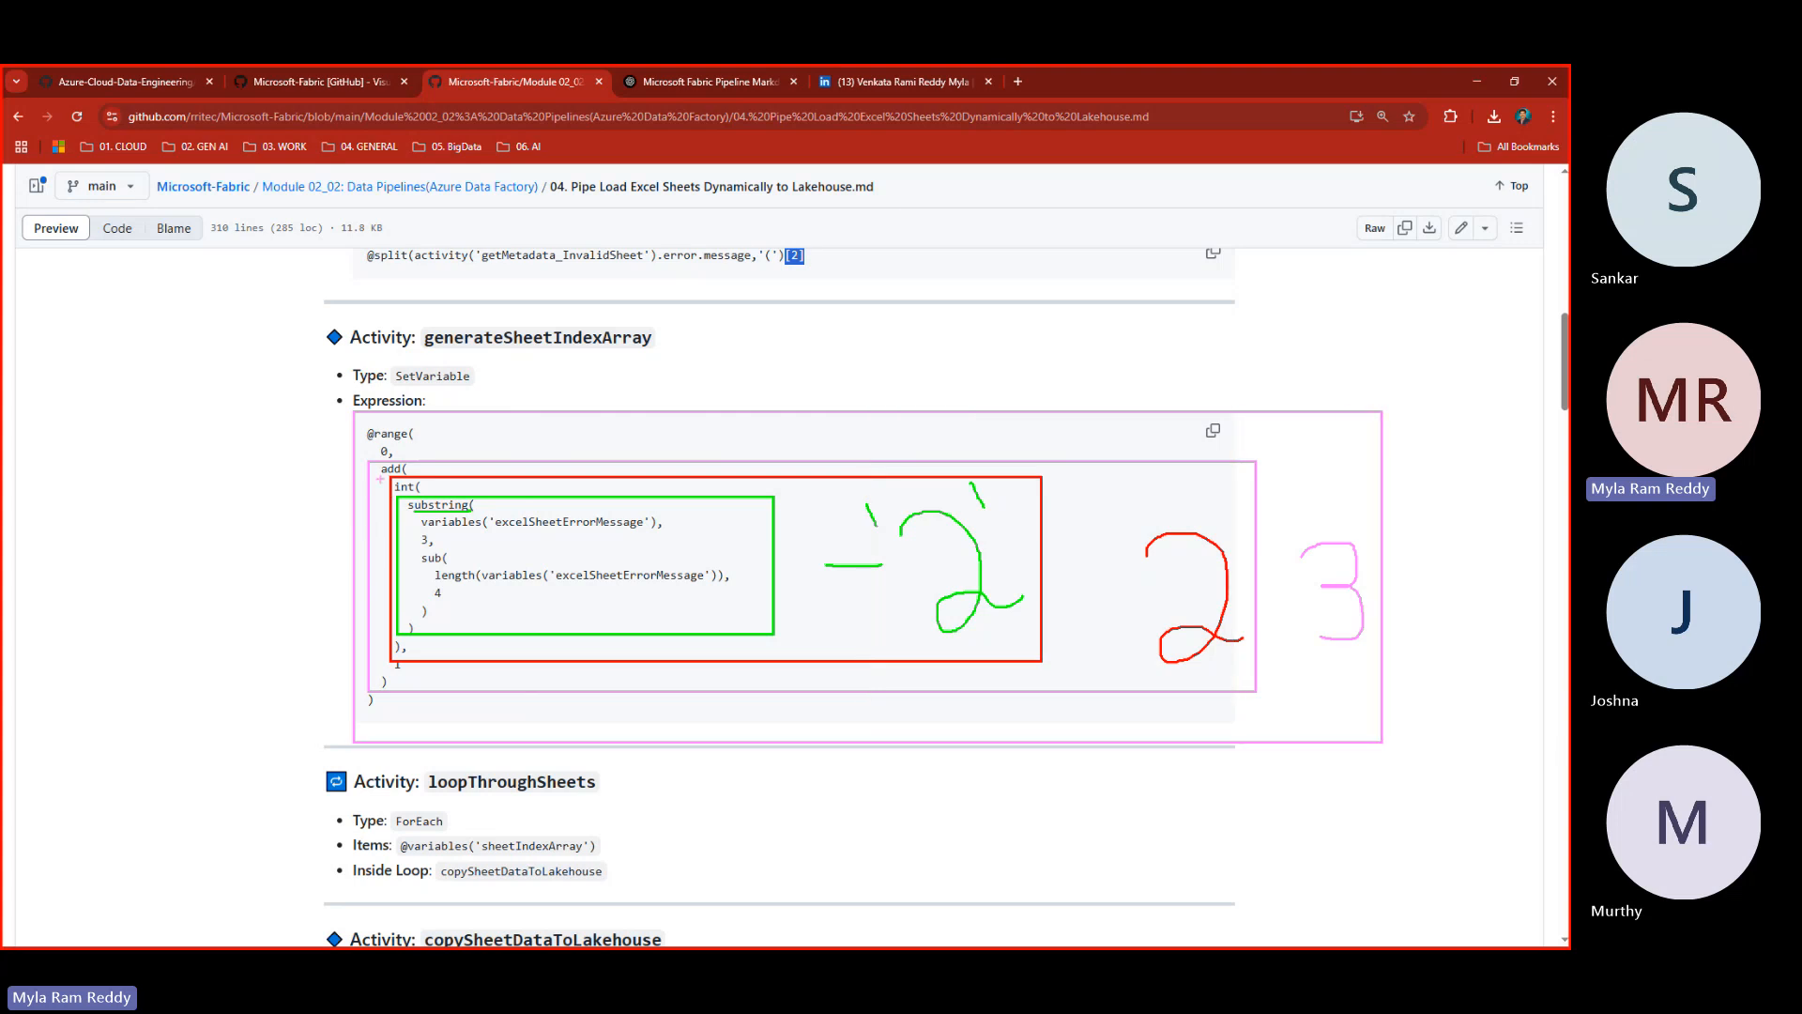
key("Escape")
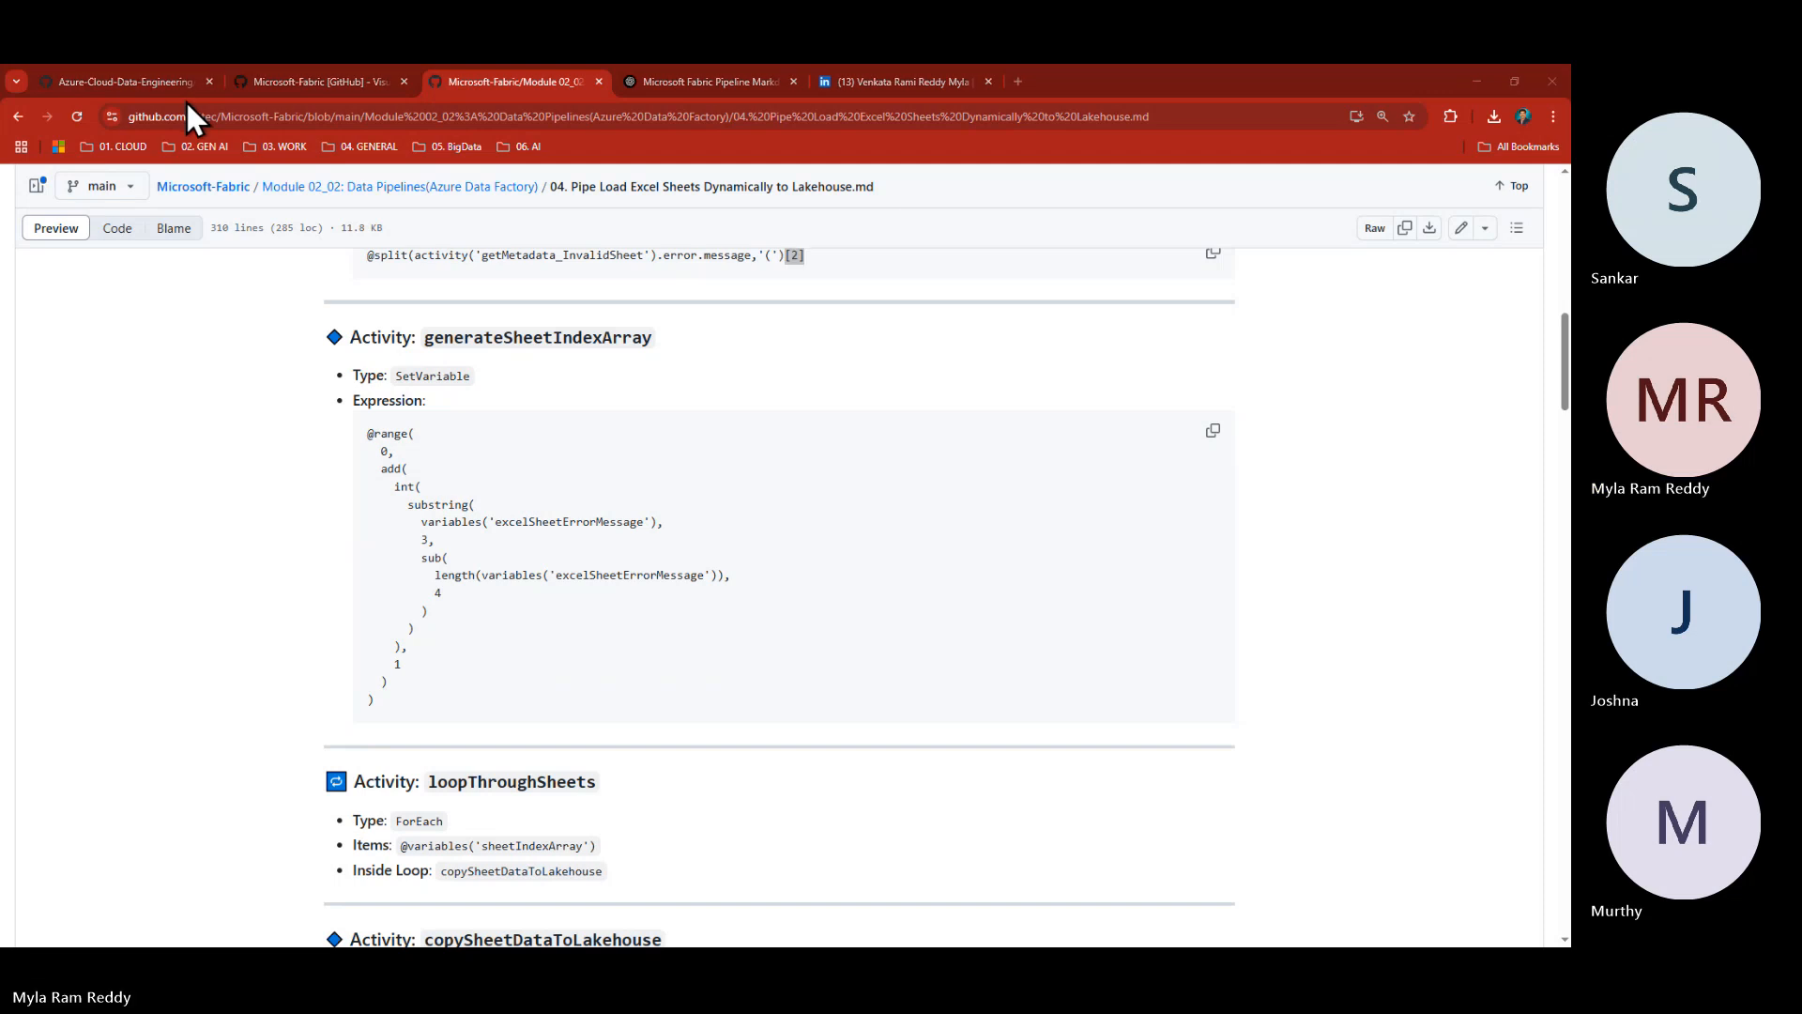
- Switch to the Microsoft Learn expression functions page, search it for range, and open the range function's section
key("alt+Tab")
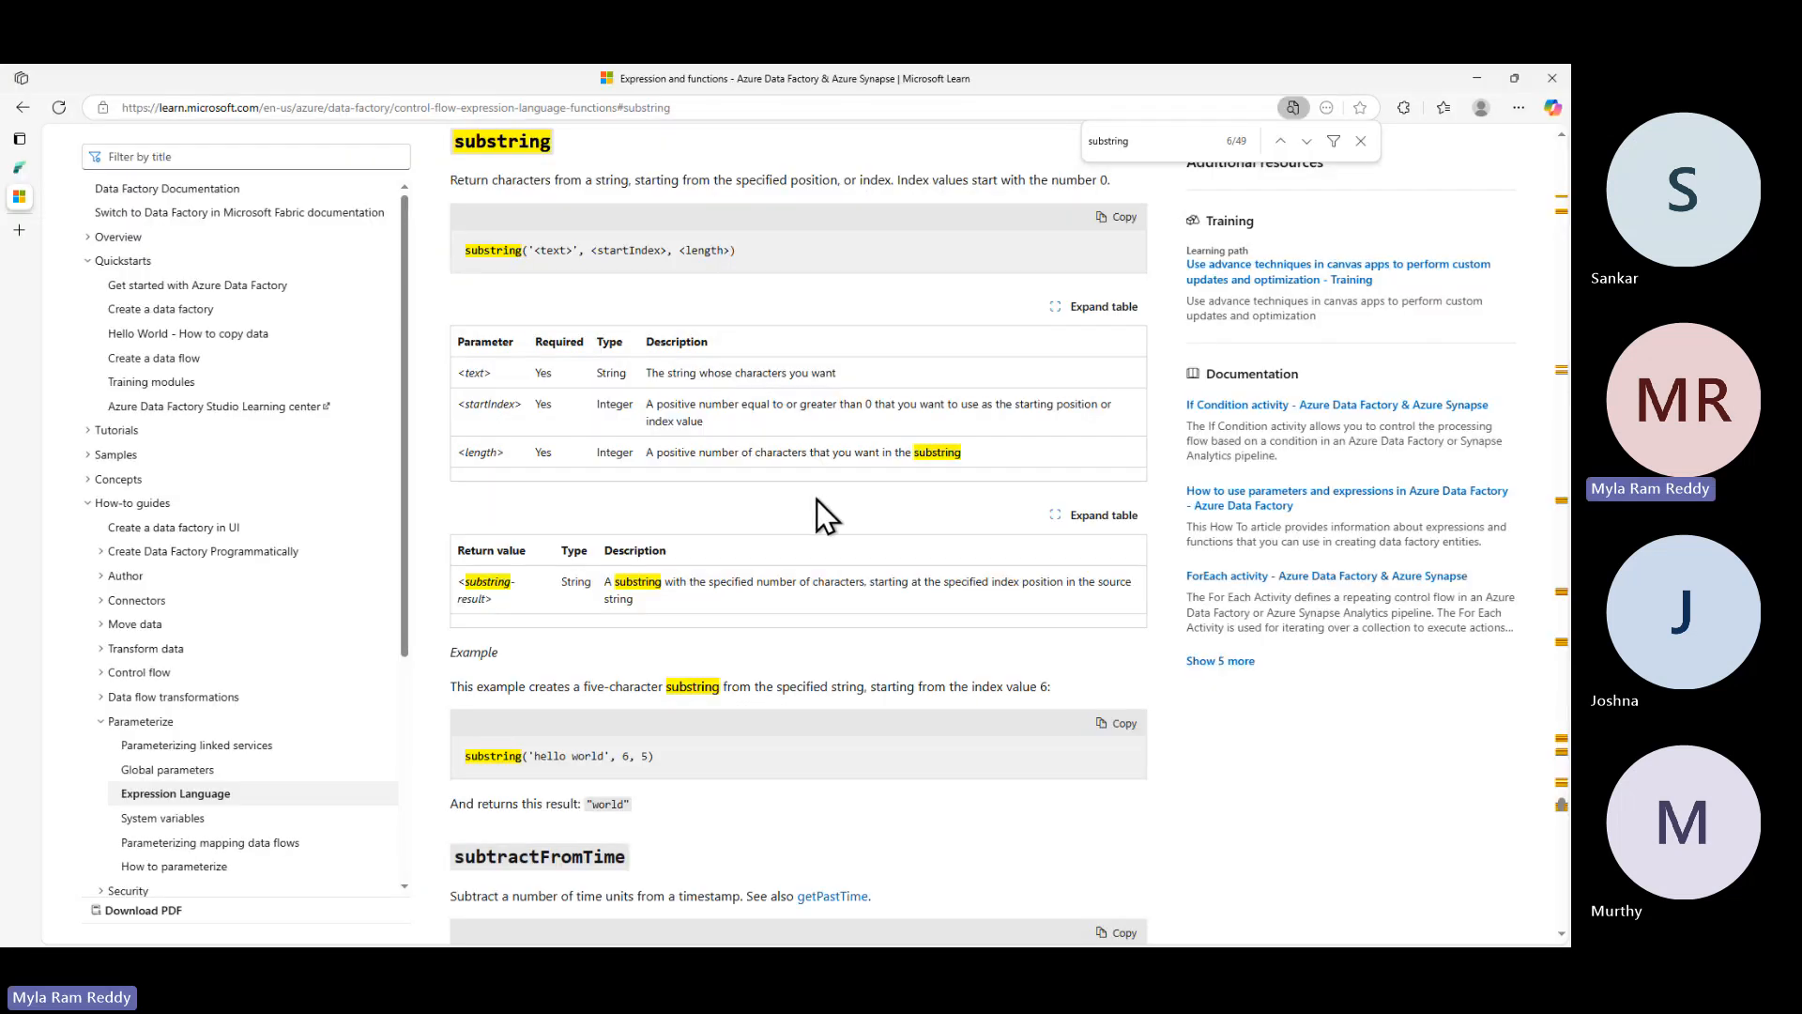
key("ctrl+f")
type("range")
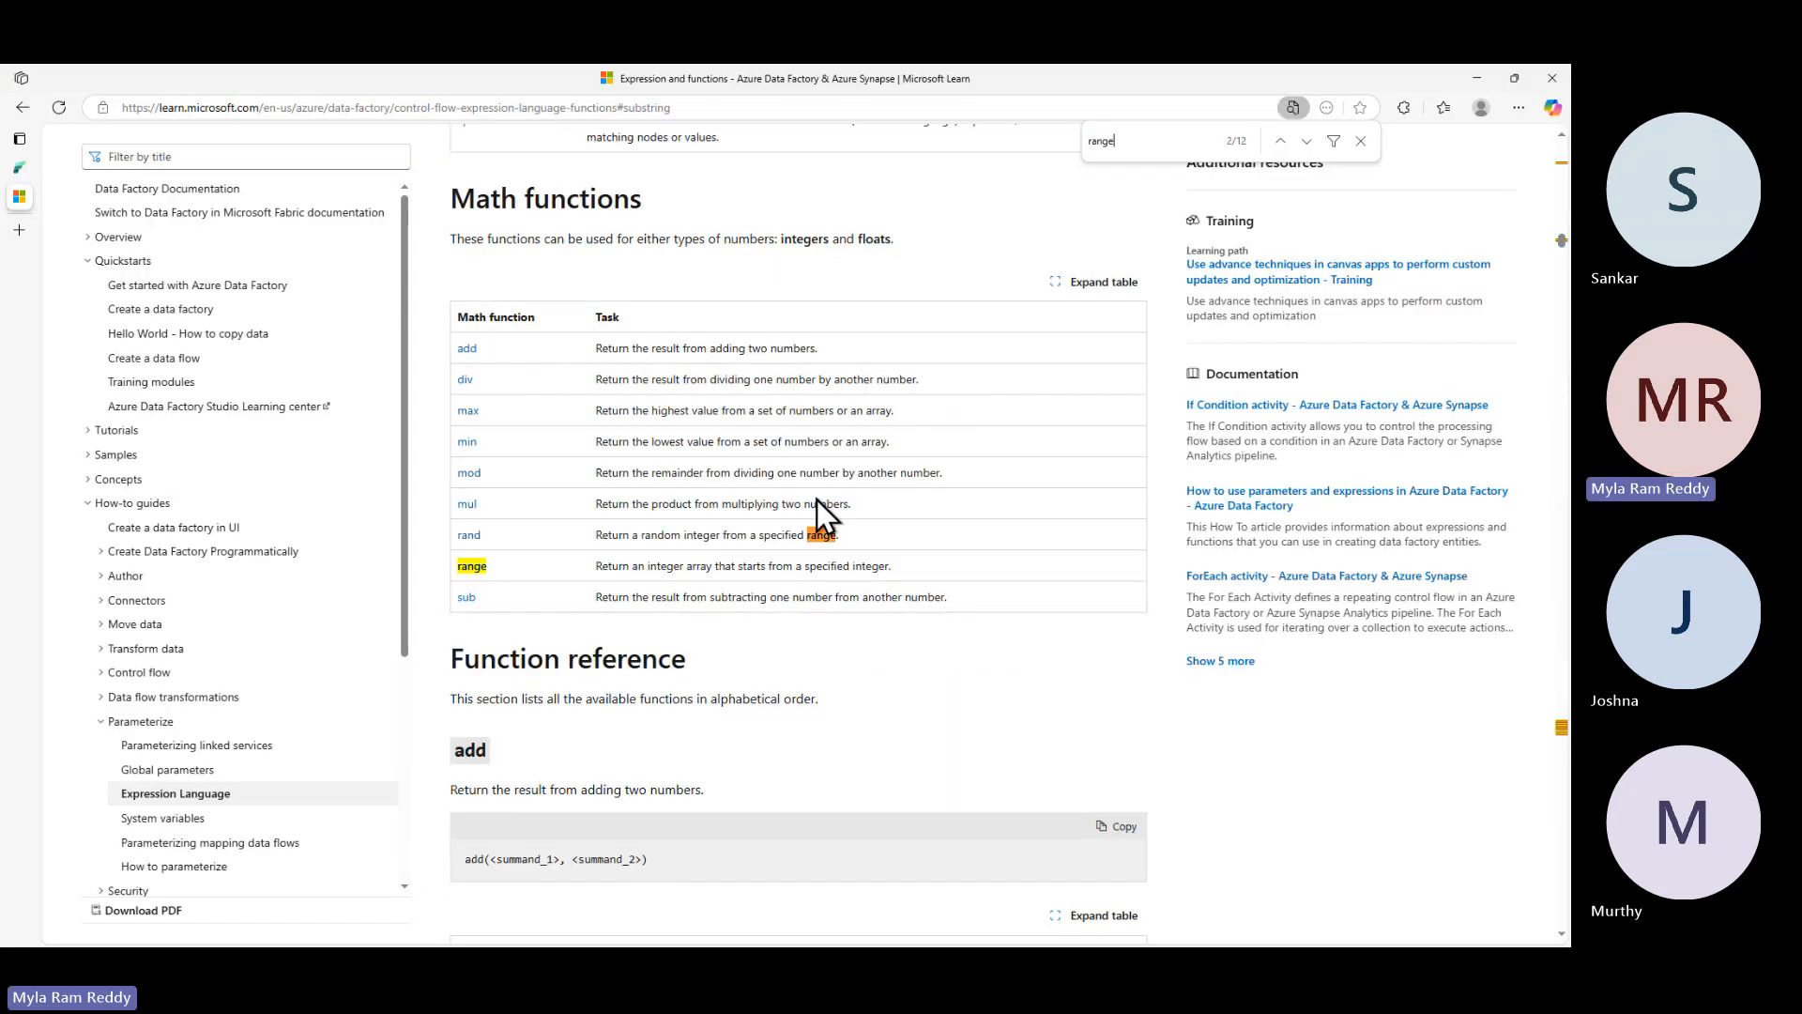
left_click(1306, 142)
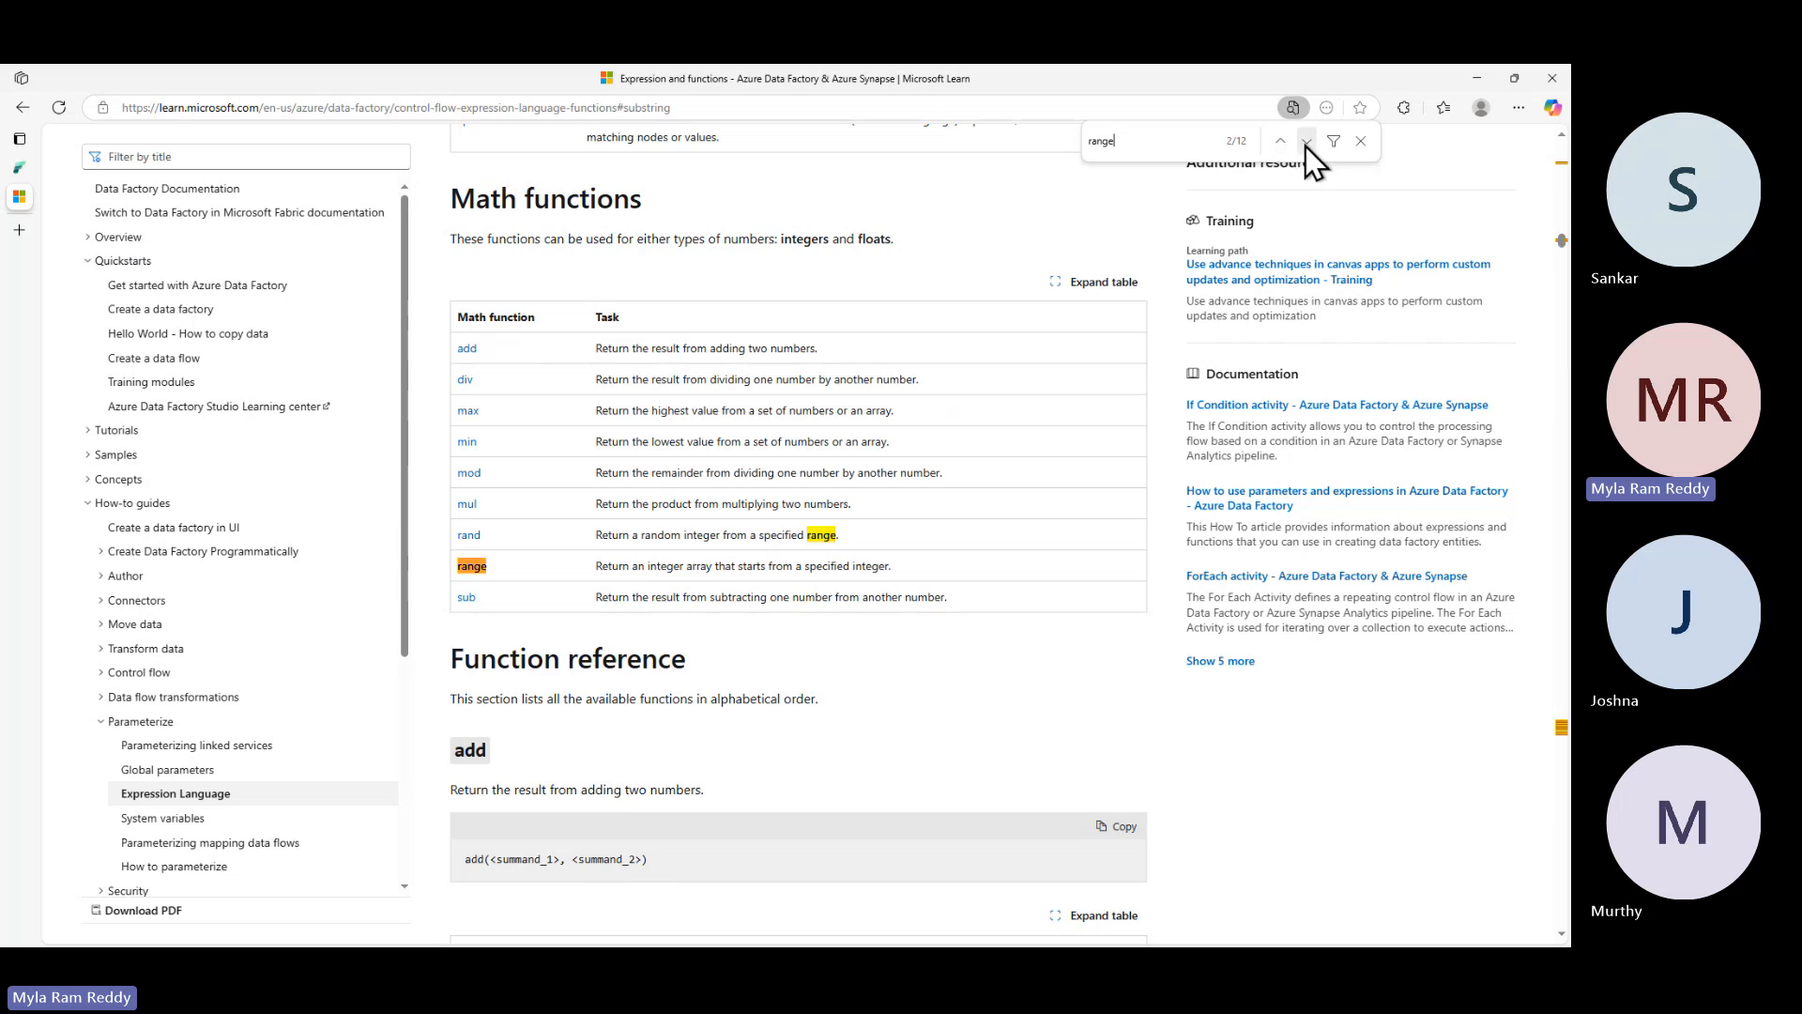
left_click(472, 566)
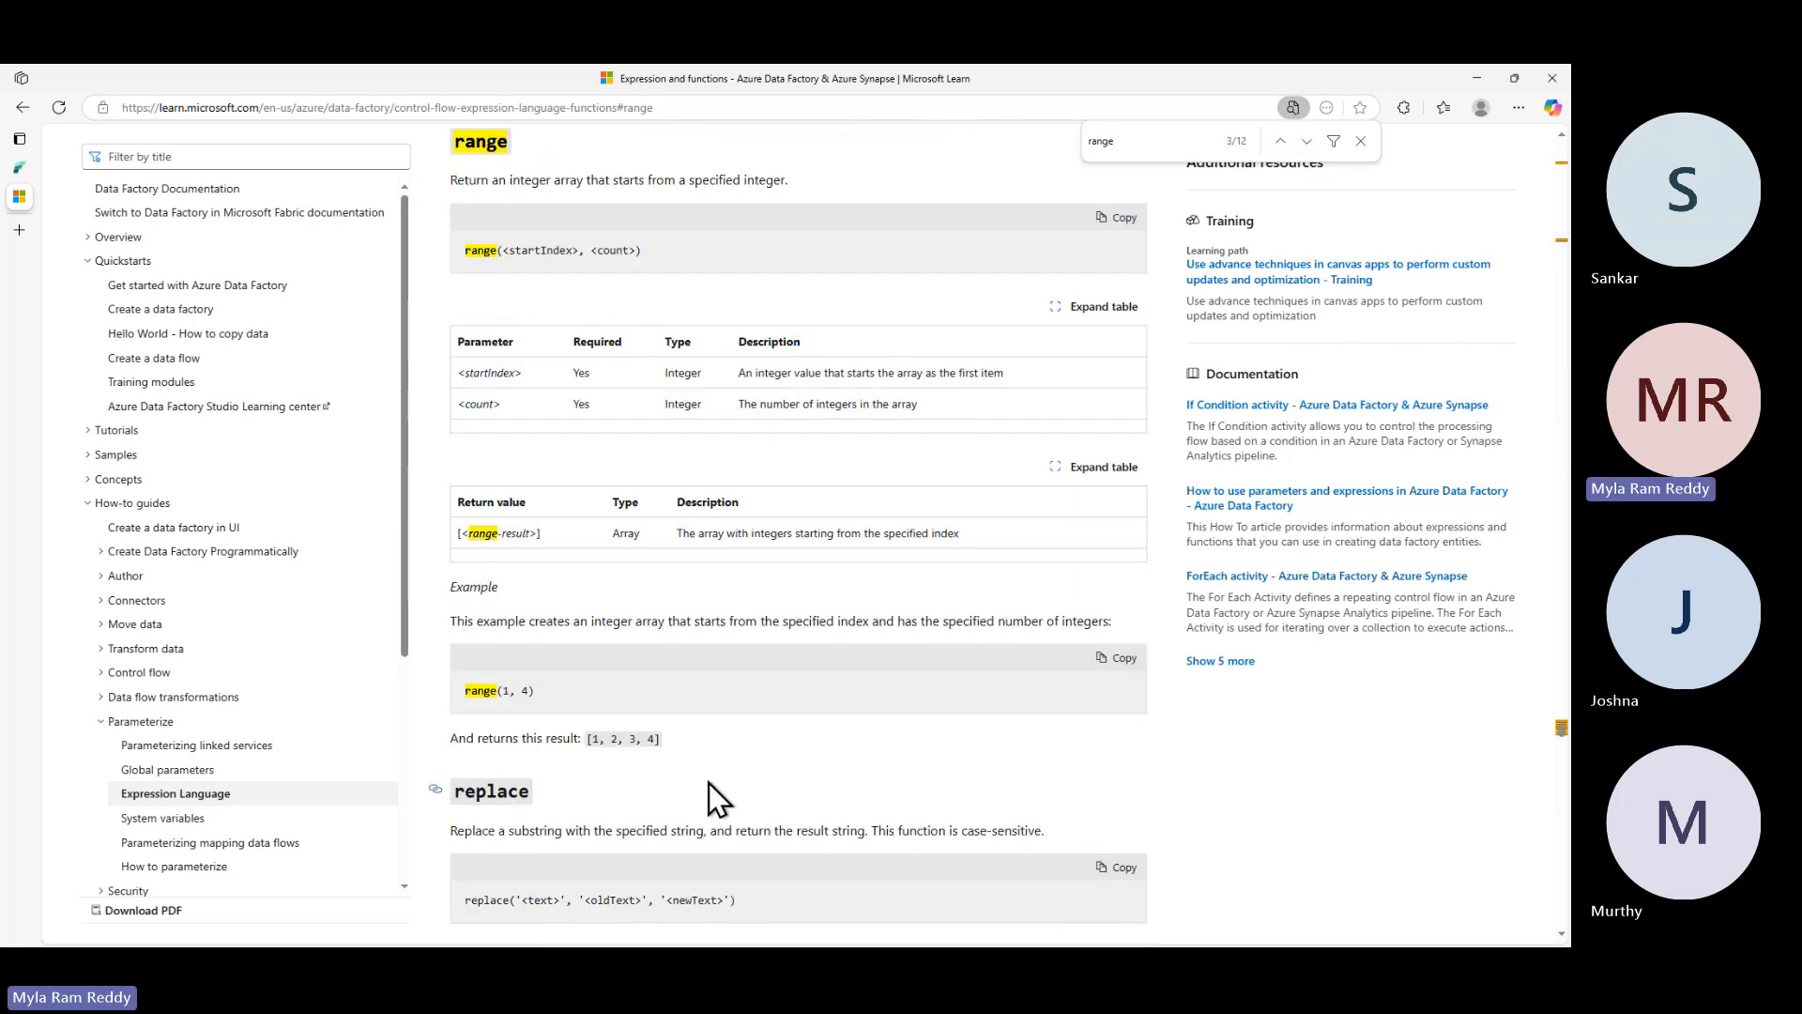
- Underline the startIndex and count parameters, their Required entries, and the range(1, 4) example with its result
key("ctrl+2")
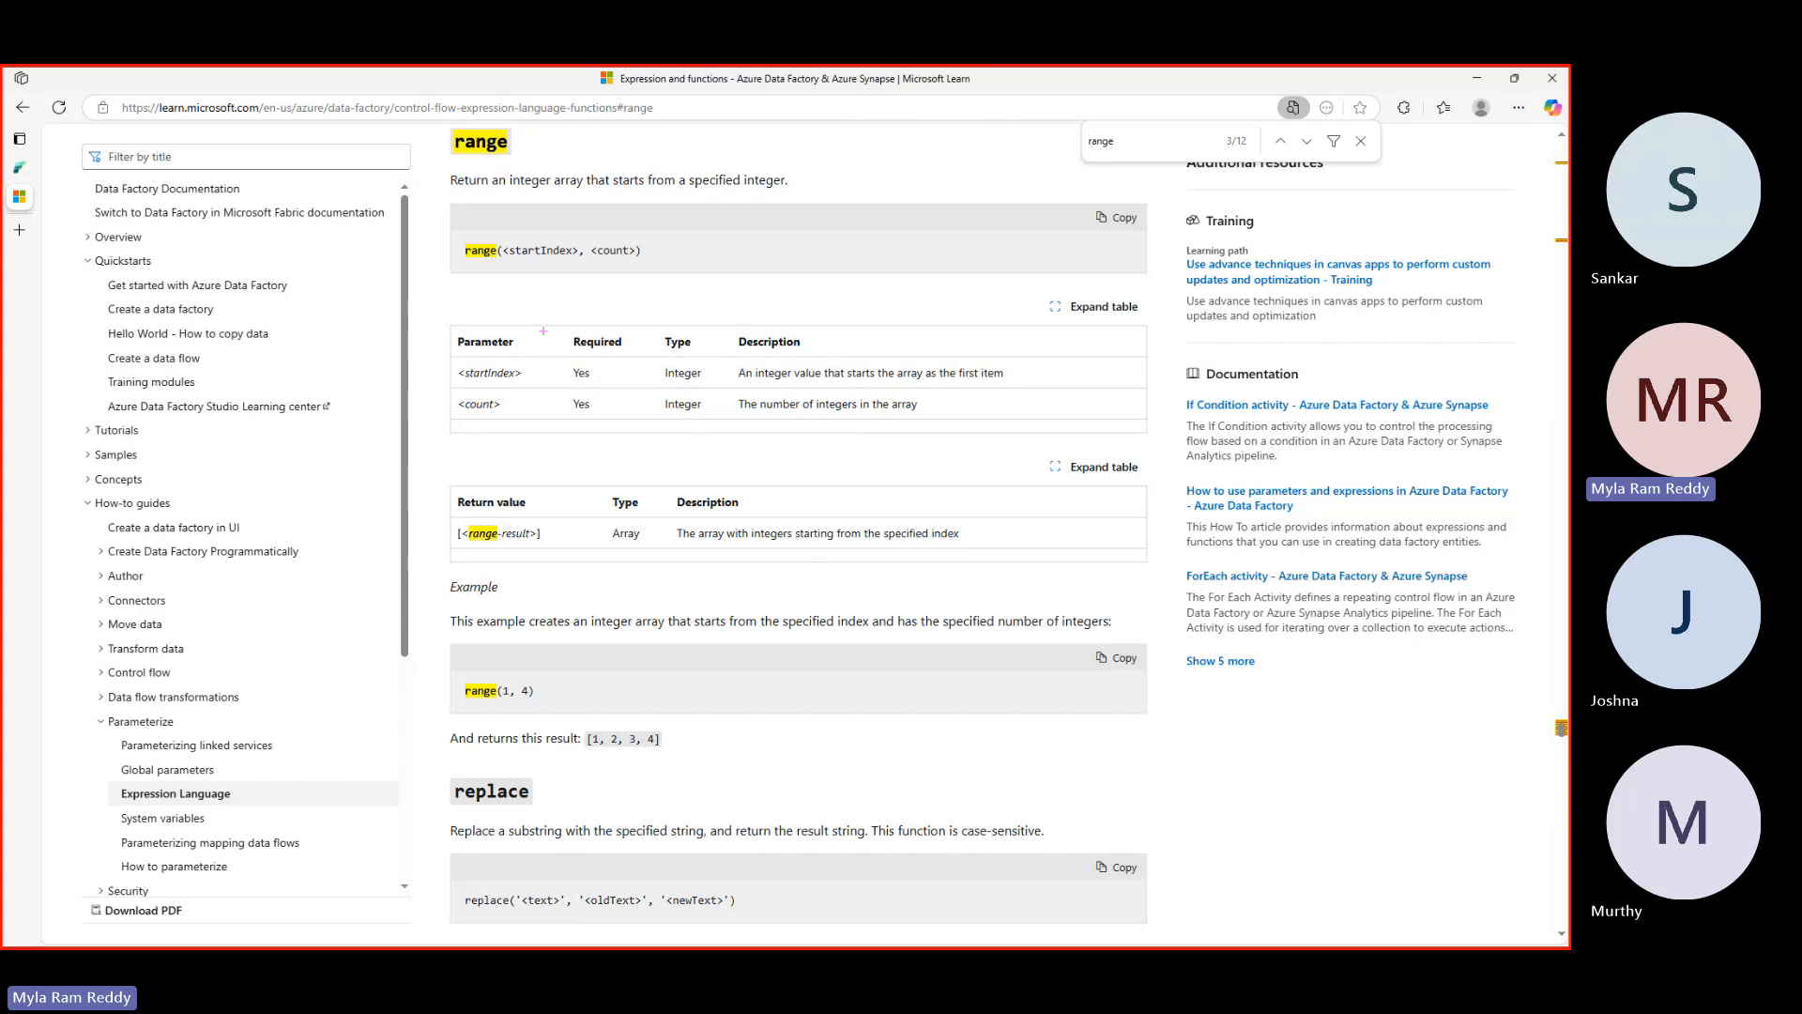
left_click_drag(475, 265, 651, 264)
mouse_move(573, 384)
left_mouse_down()
mouse_move(605, 382)
mouse_move(616, 416)
left_mouse_up()
left_click_drag(466, 702, 564, 701)
left_click_drag(590, 759, 690, 748)
- Annotate the page with range(0,3) >>>0,1,2, underline its arguments and result, circle the result, and clear the annotations
left_click_drag(904, 753, 904, 787)
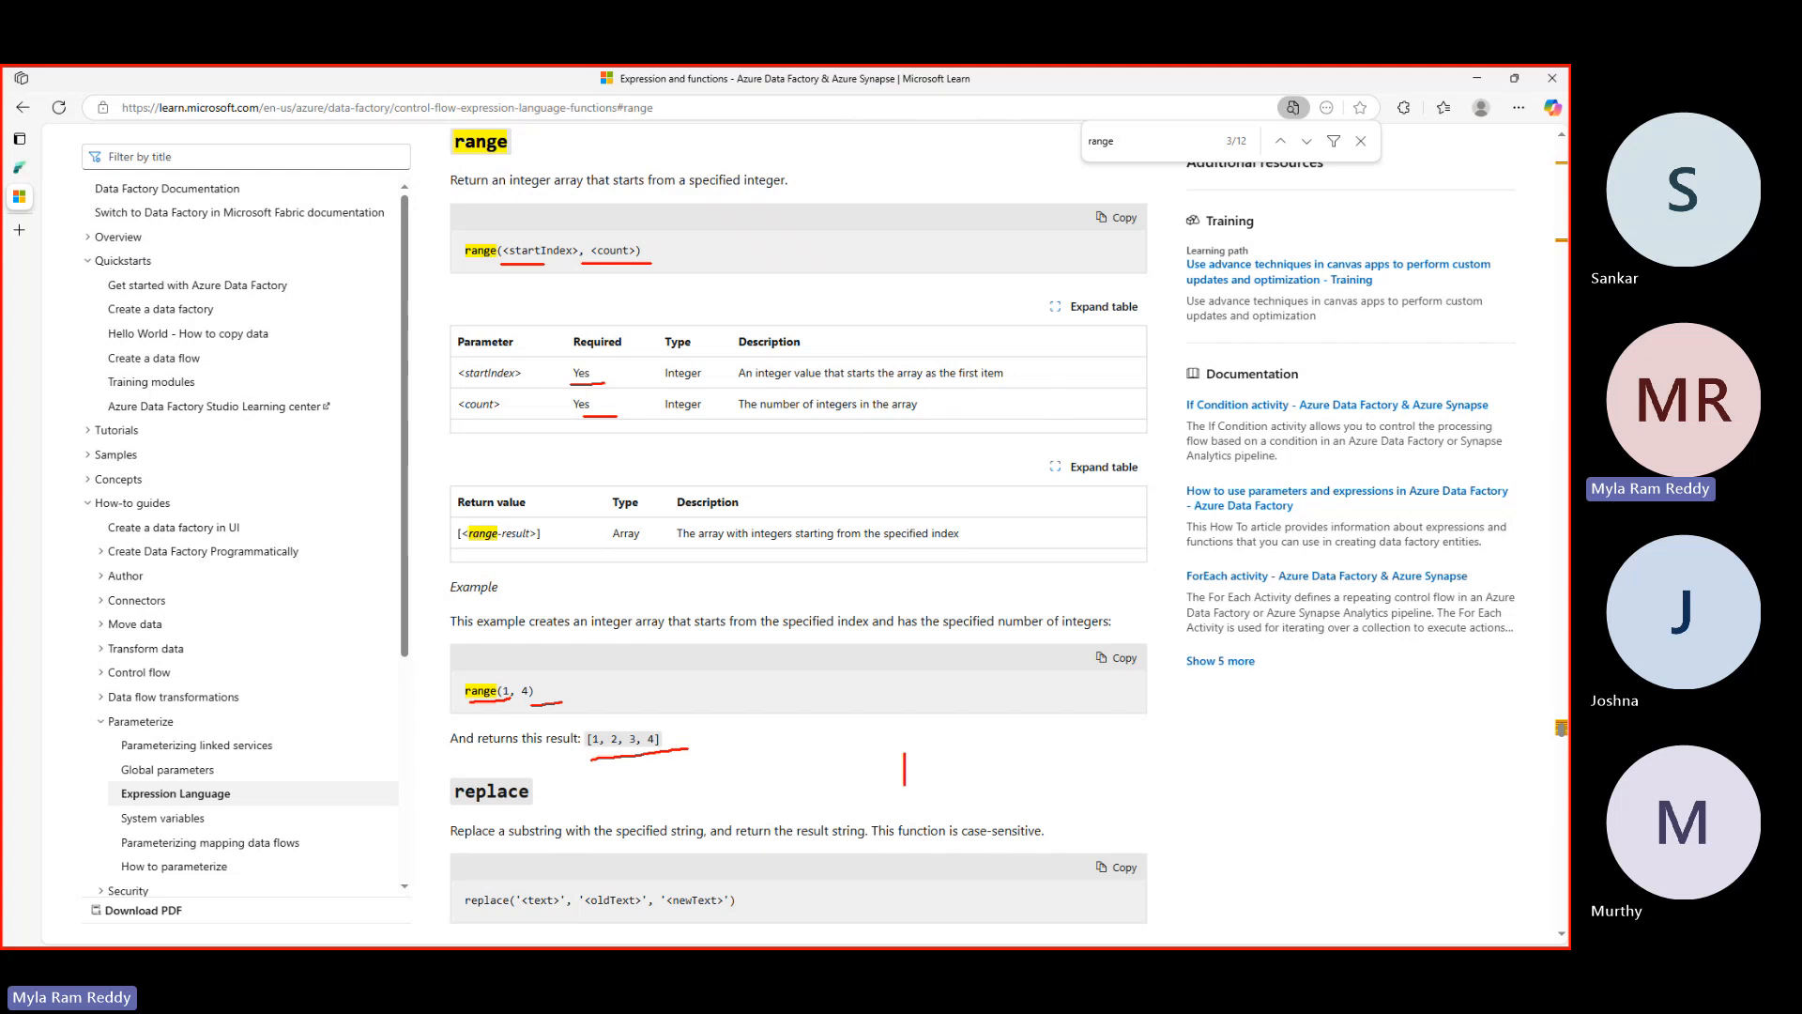
type("range(")
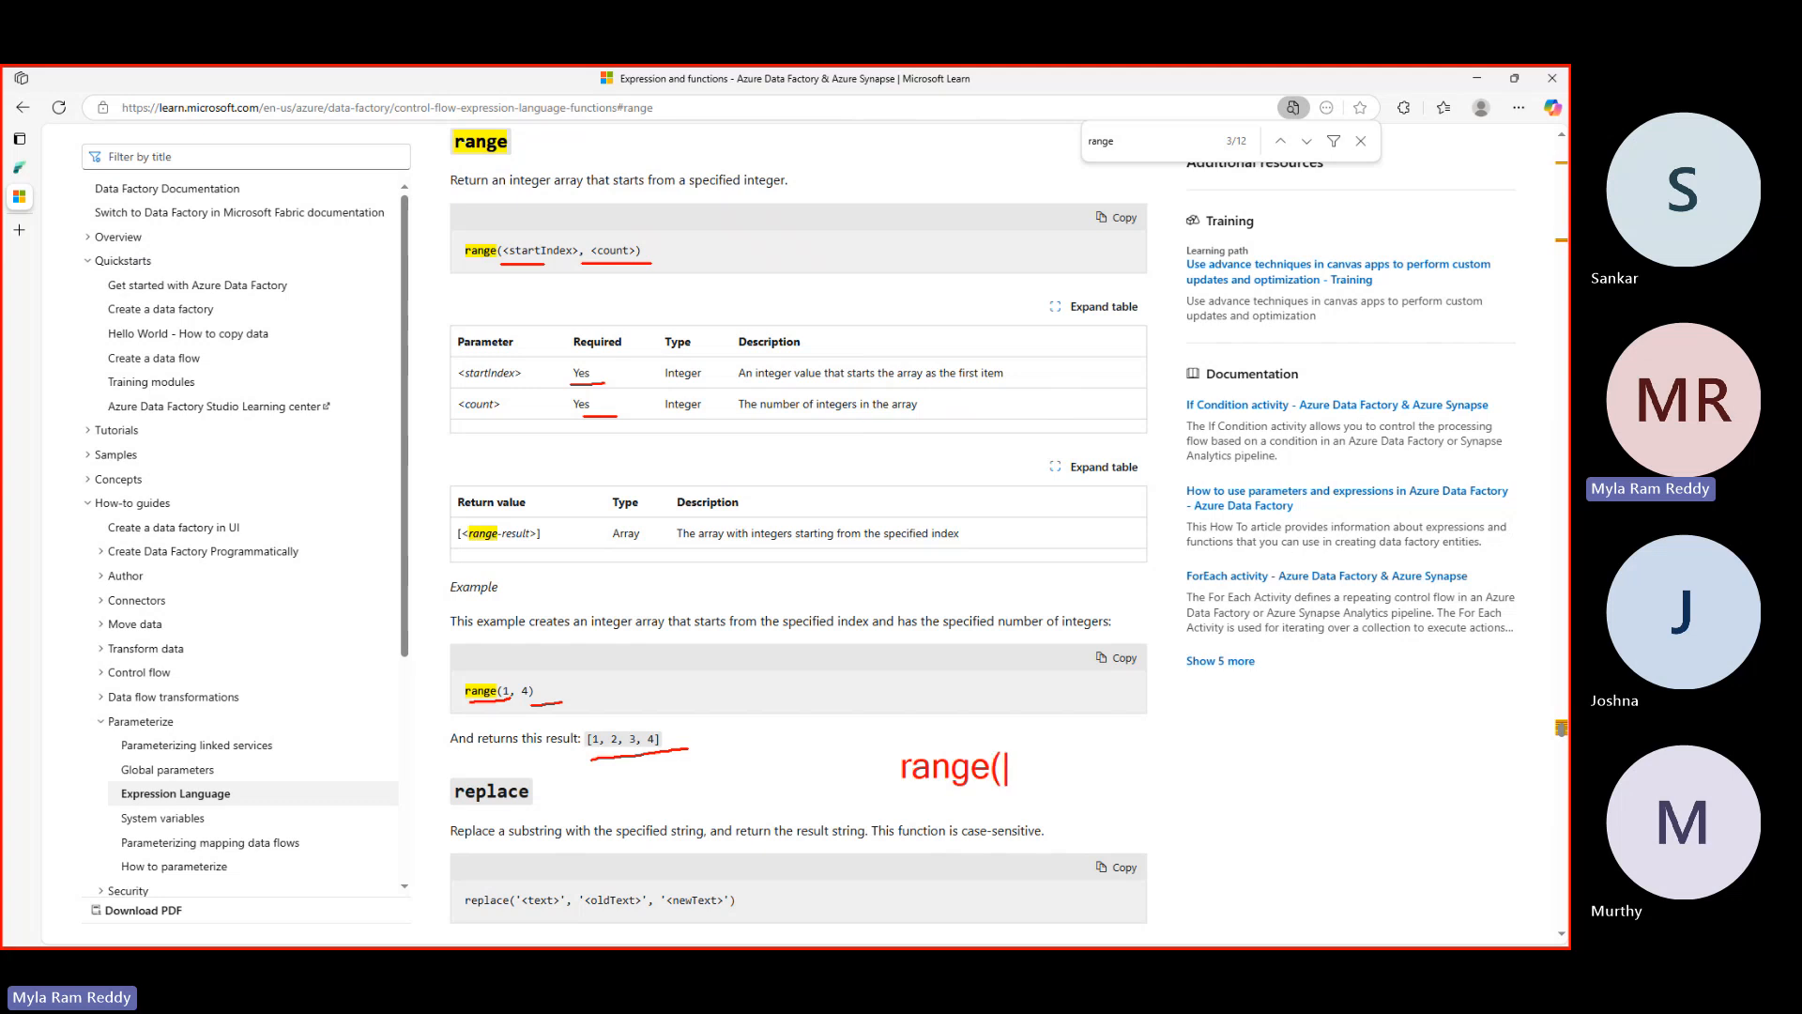
type("0,3) >>>")
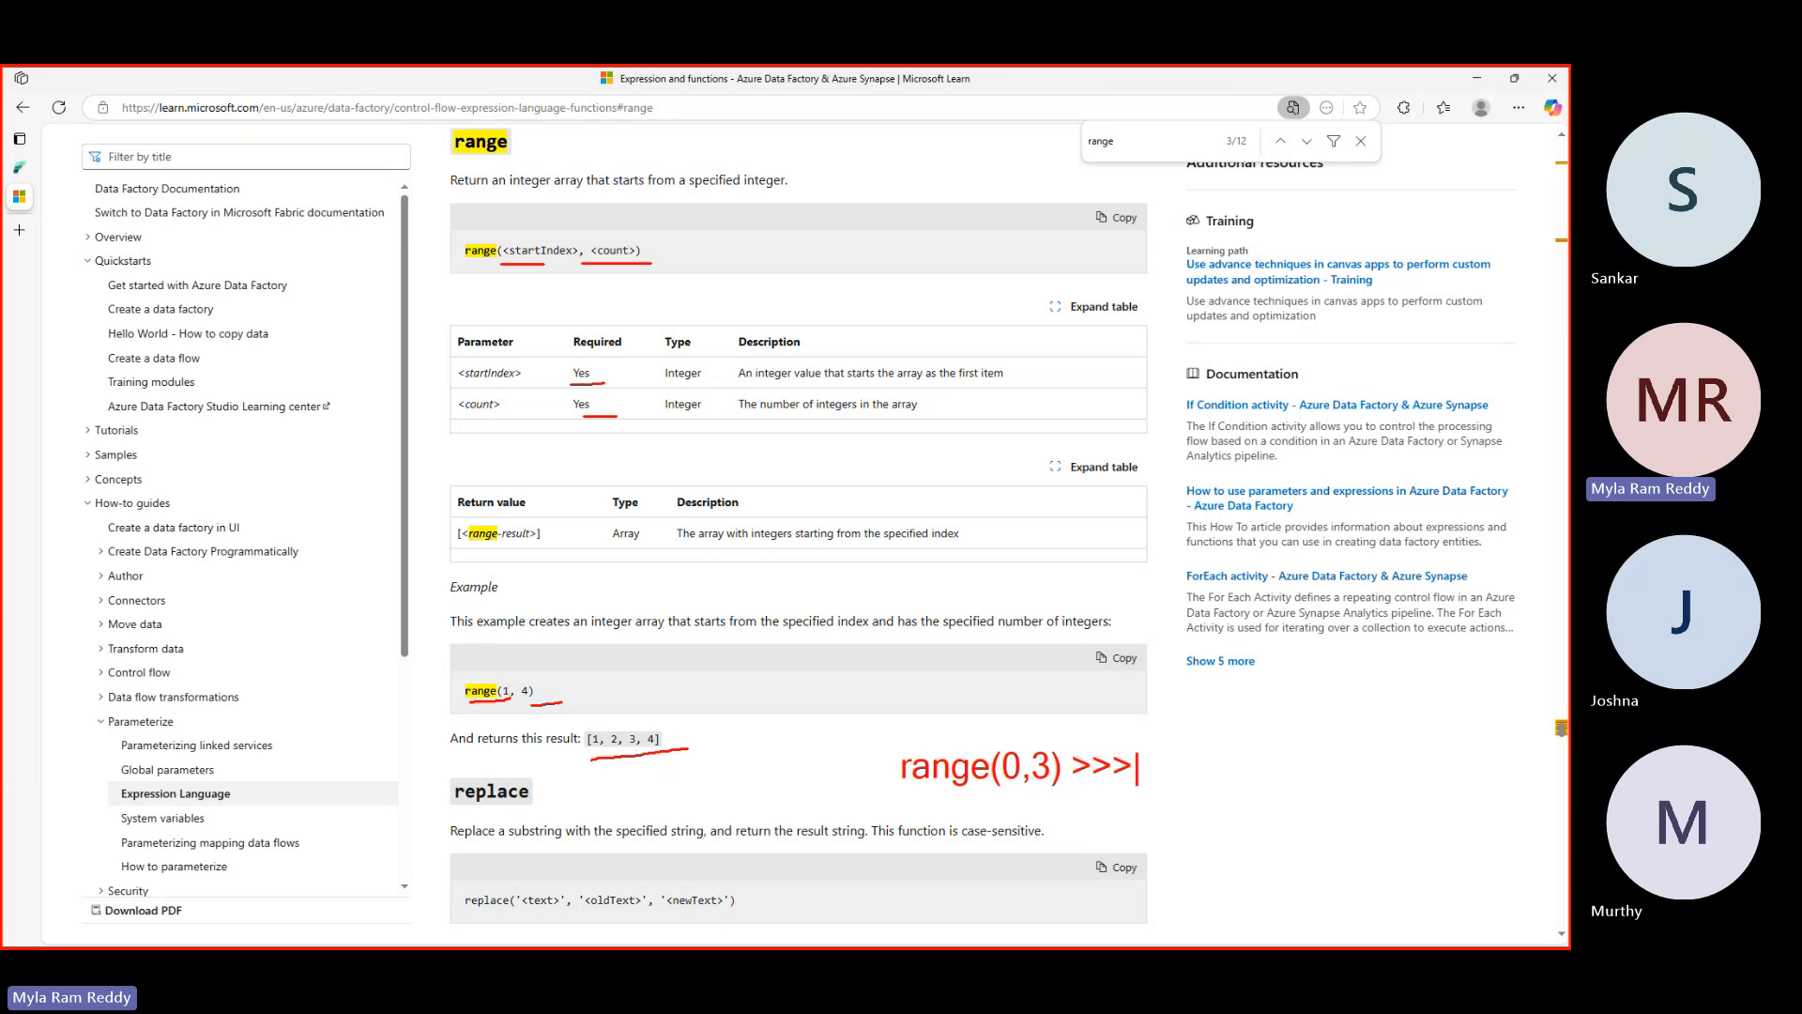
type("0,1,2")
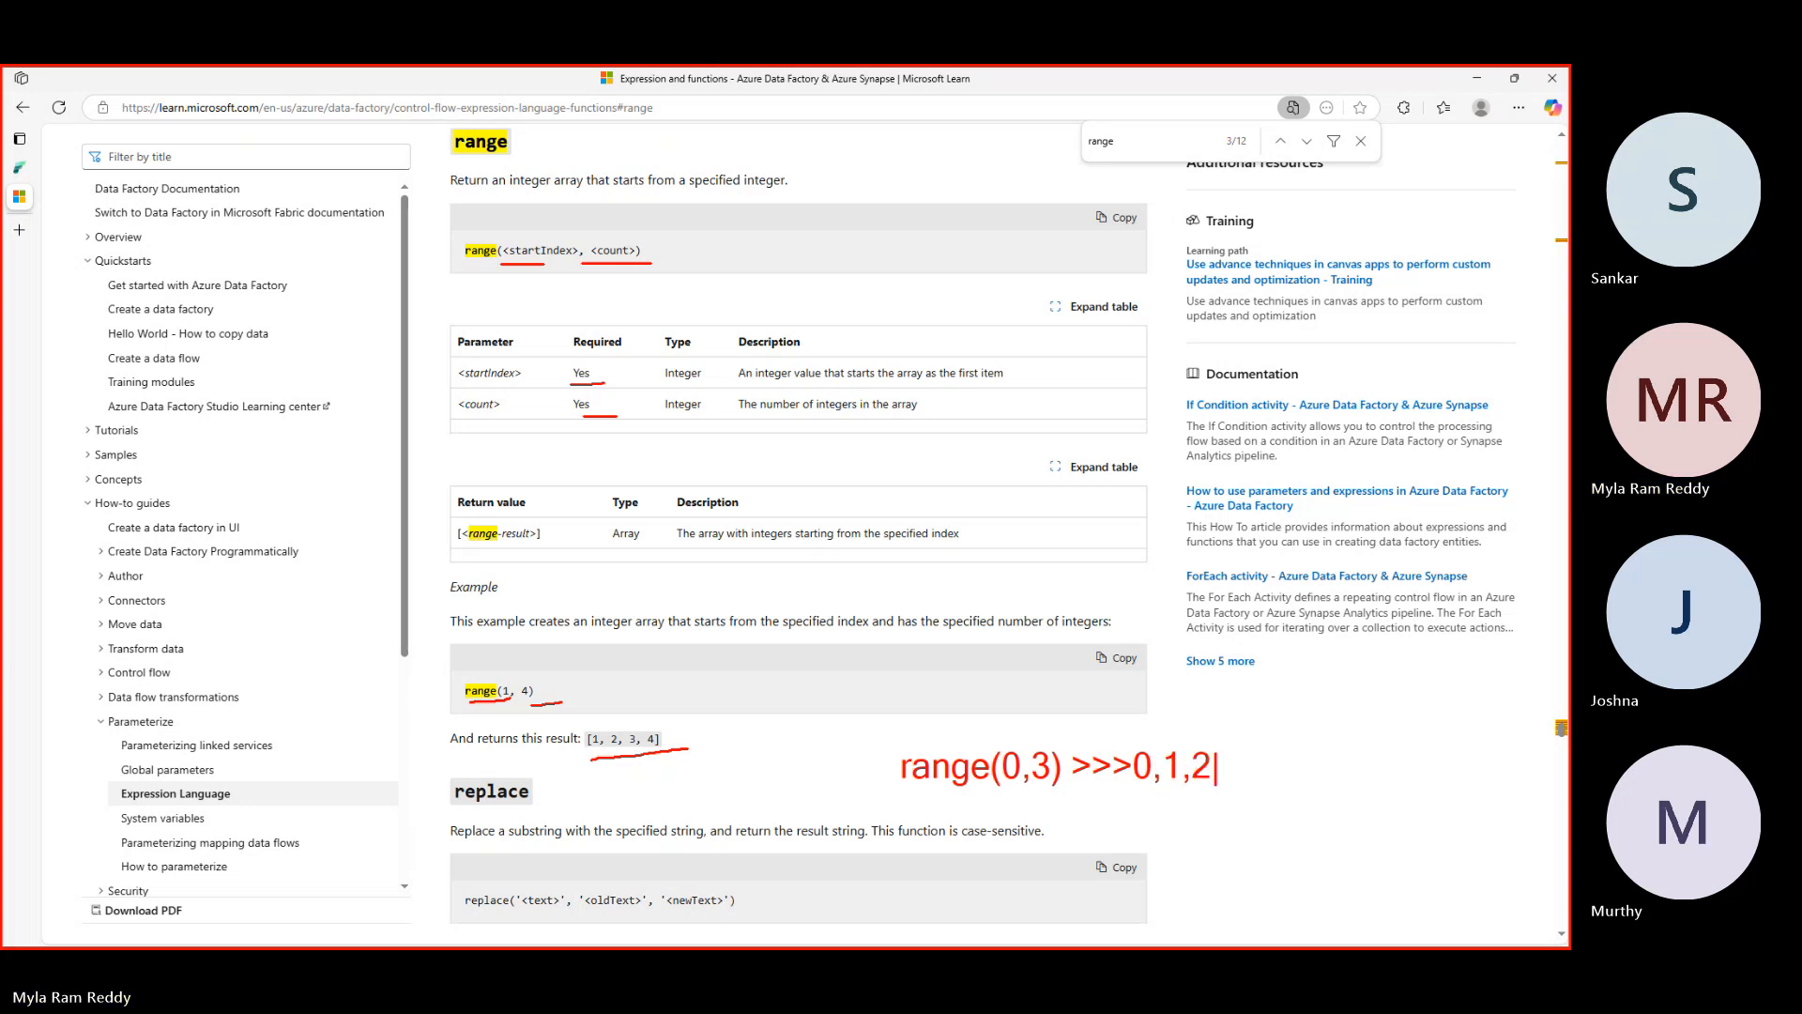
left_click_drag(1129, 809, 1230, 798)
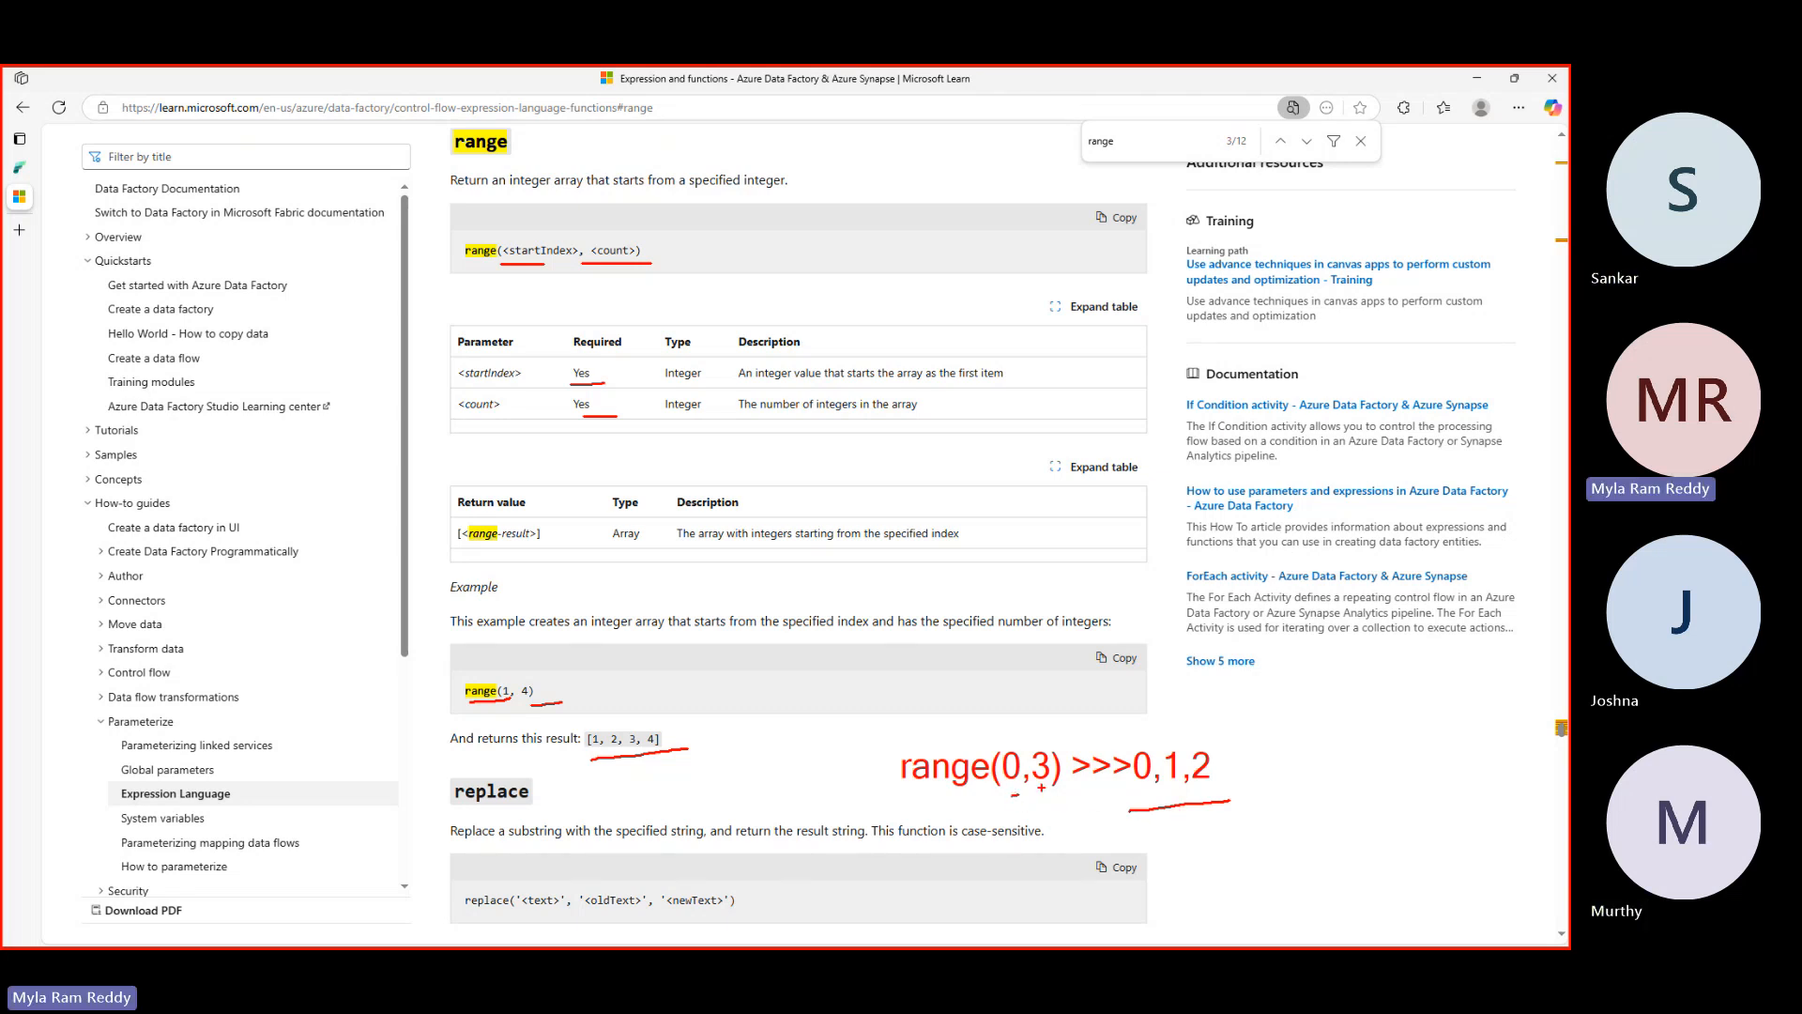
left_click_drag(1038, 794, 1053, 794)
mouse_move(1209, 715)
left_mouse_down()
mouse_move(1278, 779)
mouse_move(1201, 726)
left_mouse_up()
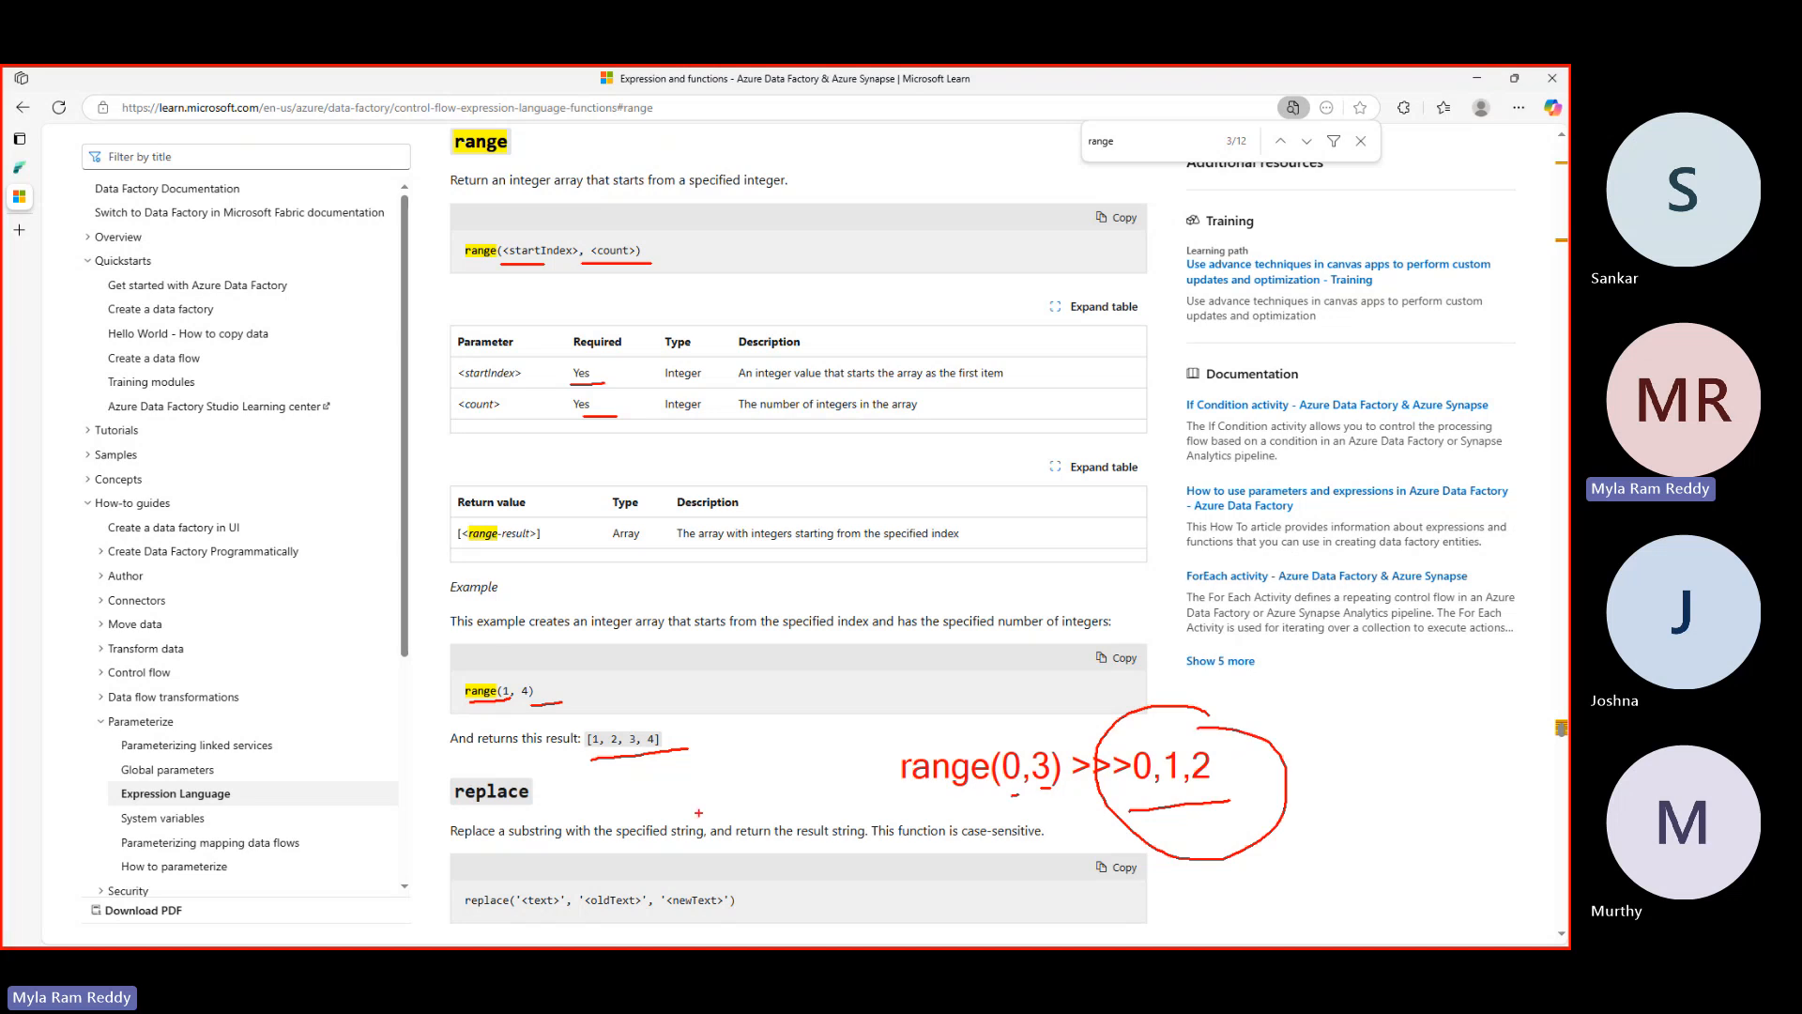
key("Escape")
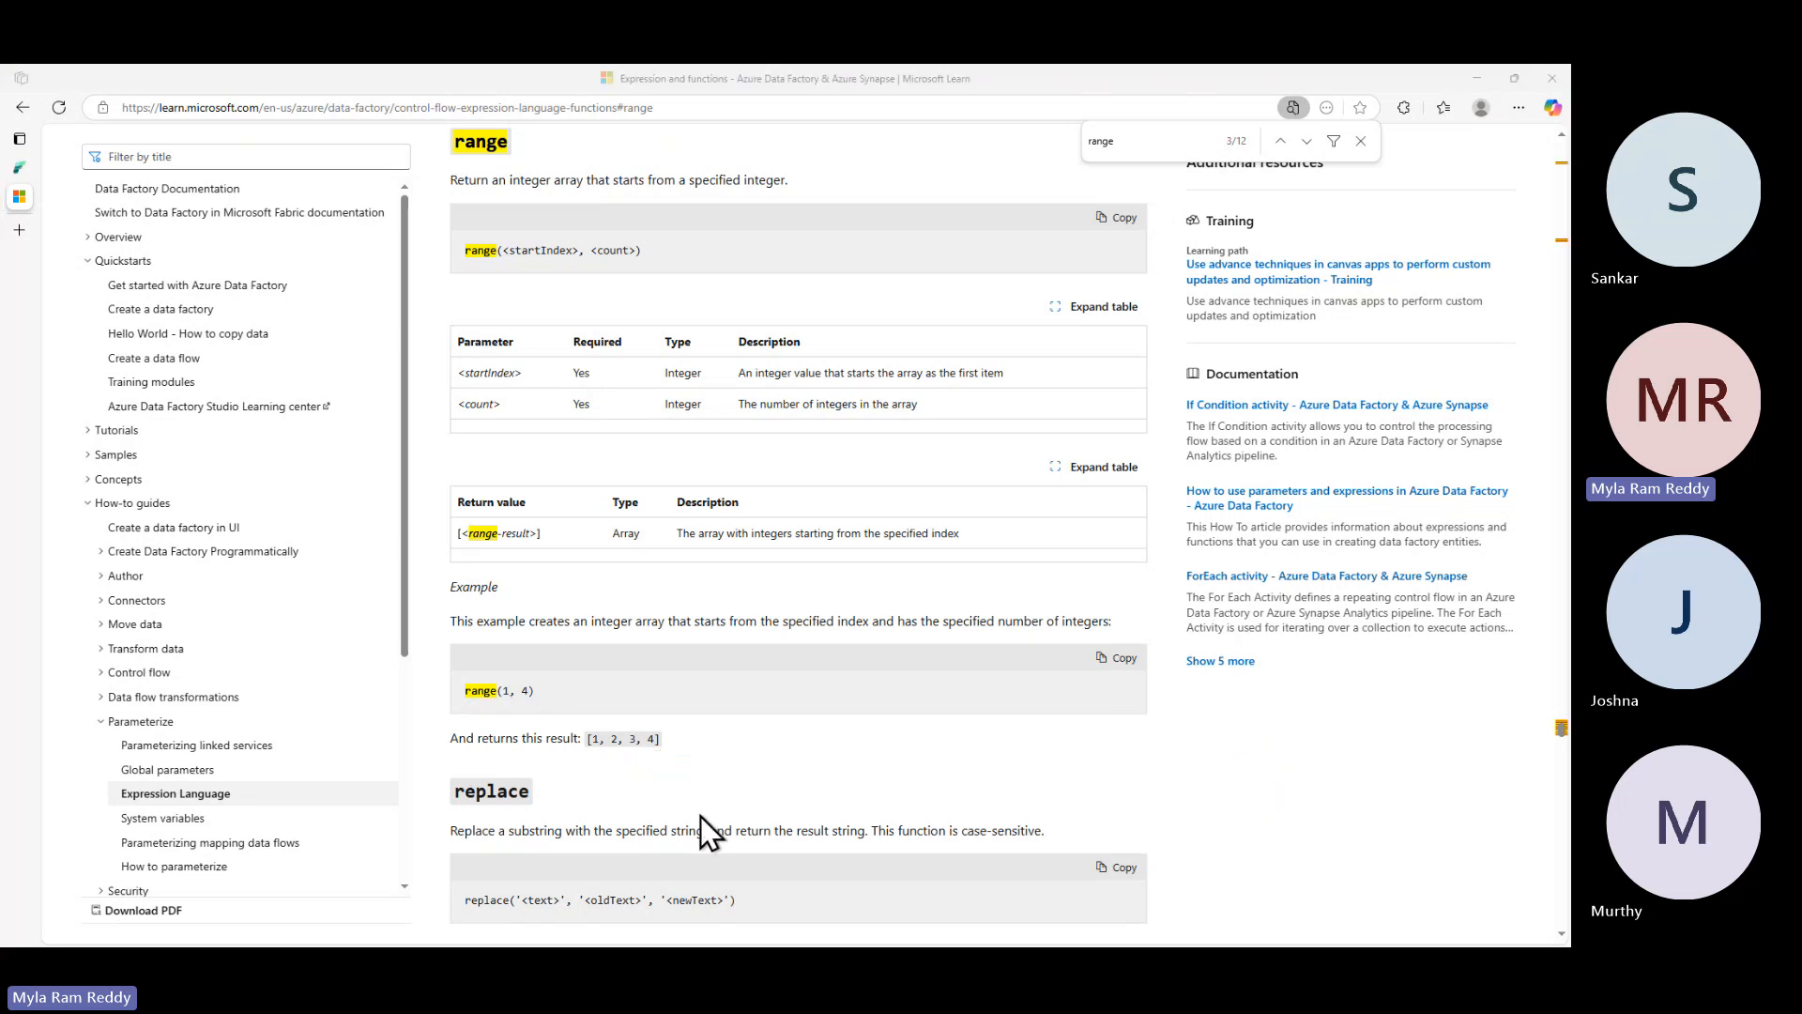
- Copy the generateSheetIndexArray expression from the GitHub page and replace the split expression in the Fabric pipeline expression builder with it
key("alt+Tab")
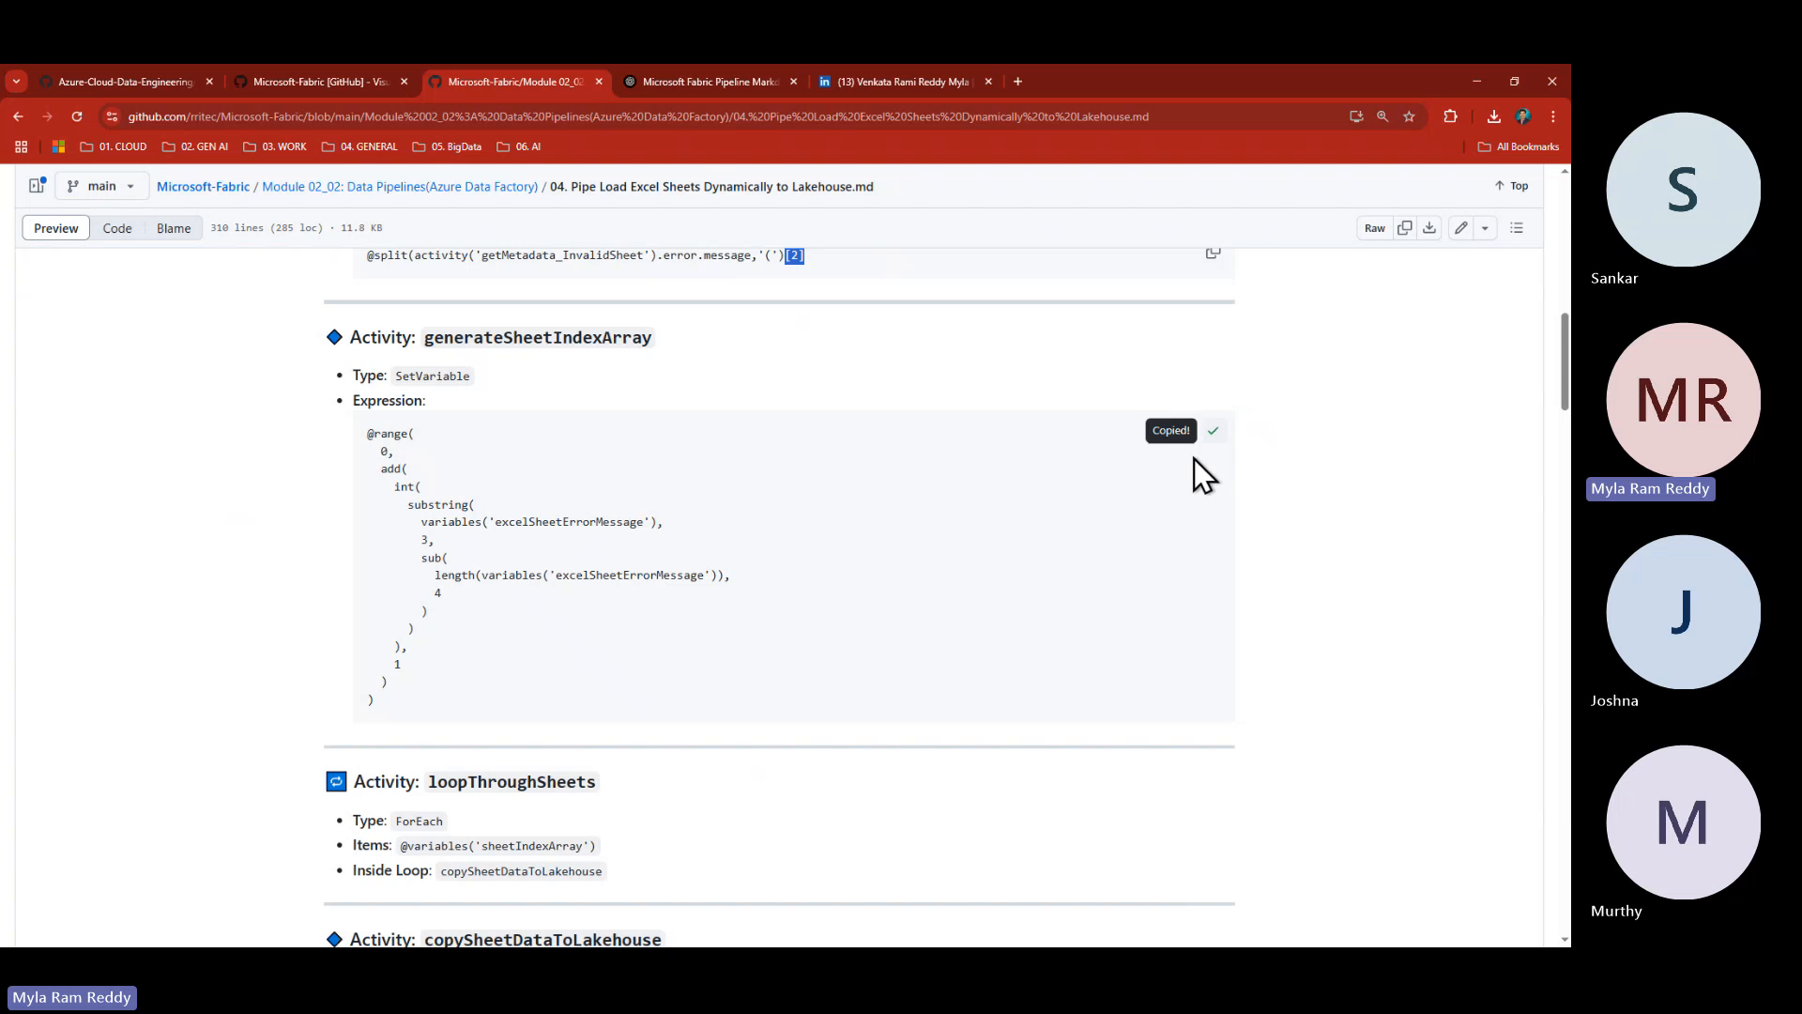
key("alt+Tab")
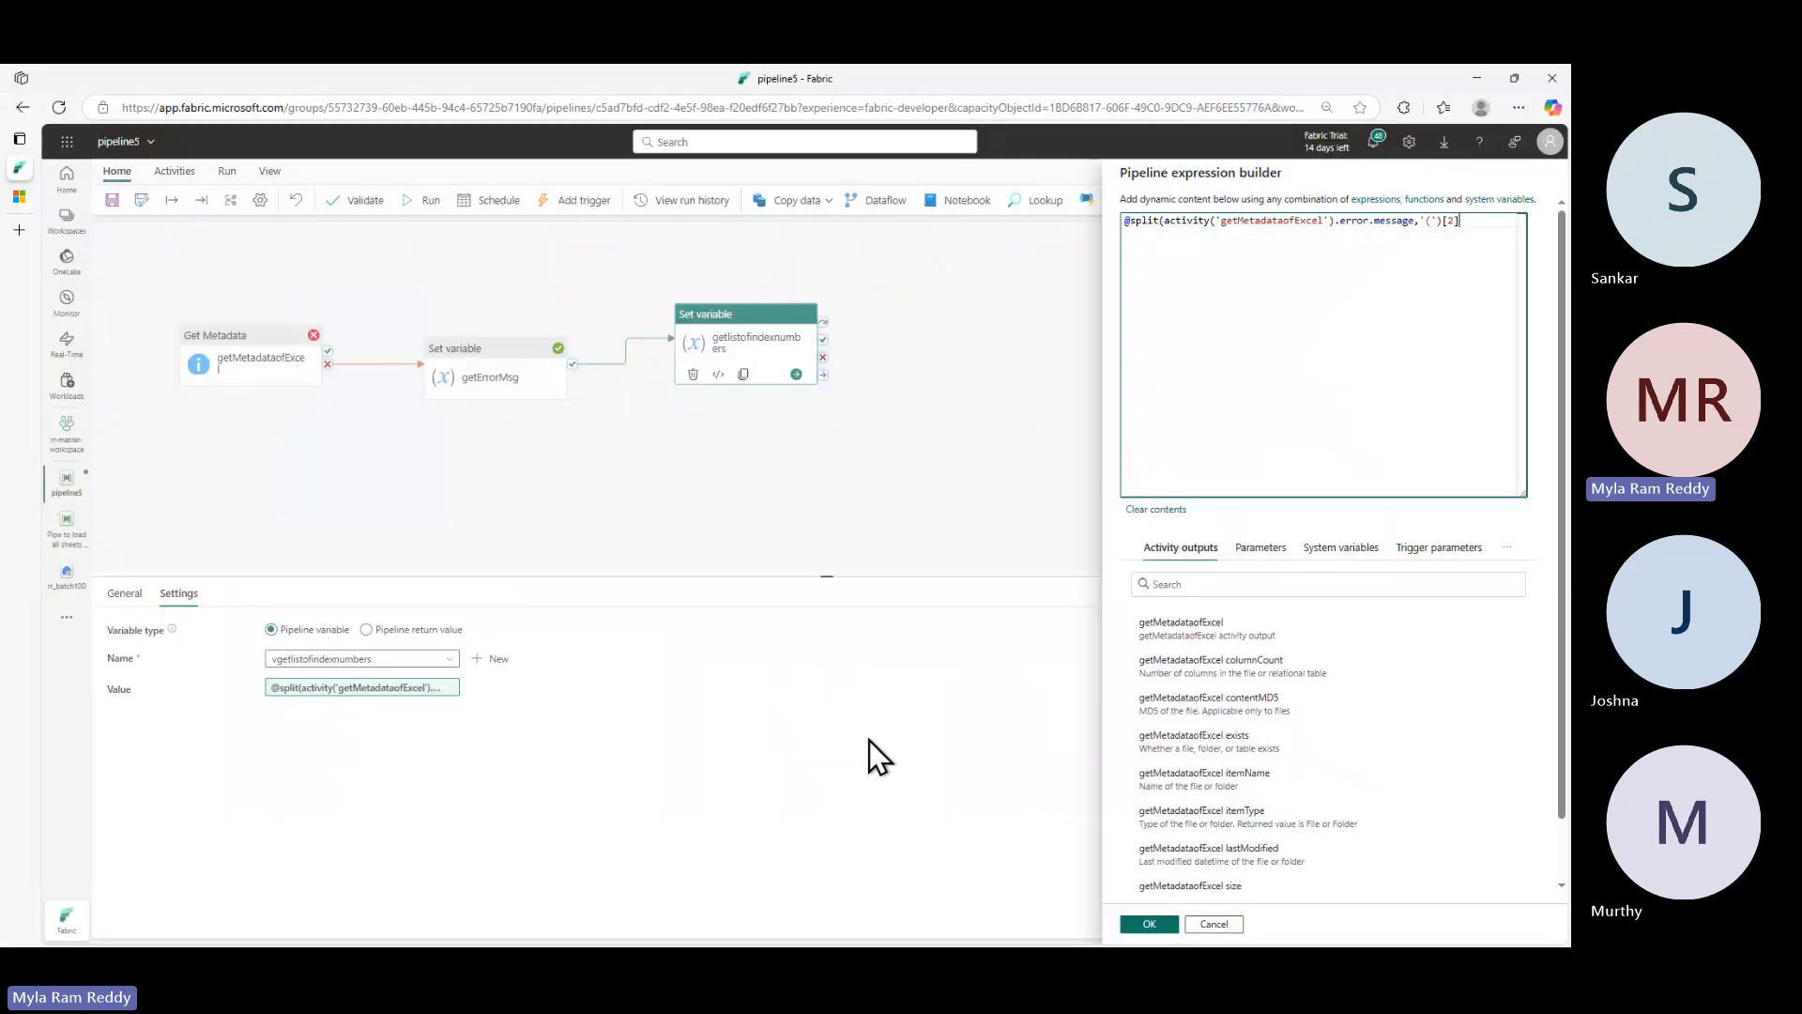
left_click(1254, 295)
key("ctrl+a")
type("@range(   0,   add(     int(       substring(         variables('excelSheetErrorMessage'),         3,         sub(           length(variables('excelSheetErrorMessage')),           4         )       )     ),     1   ) )")
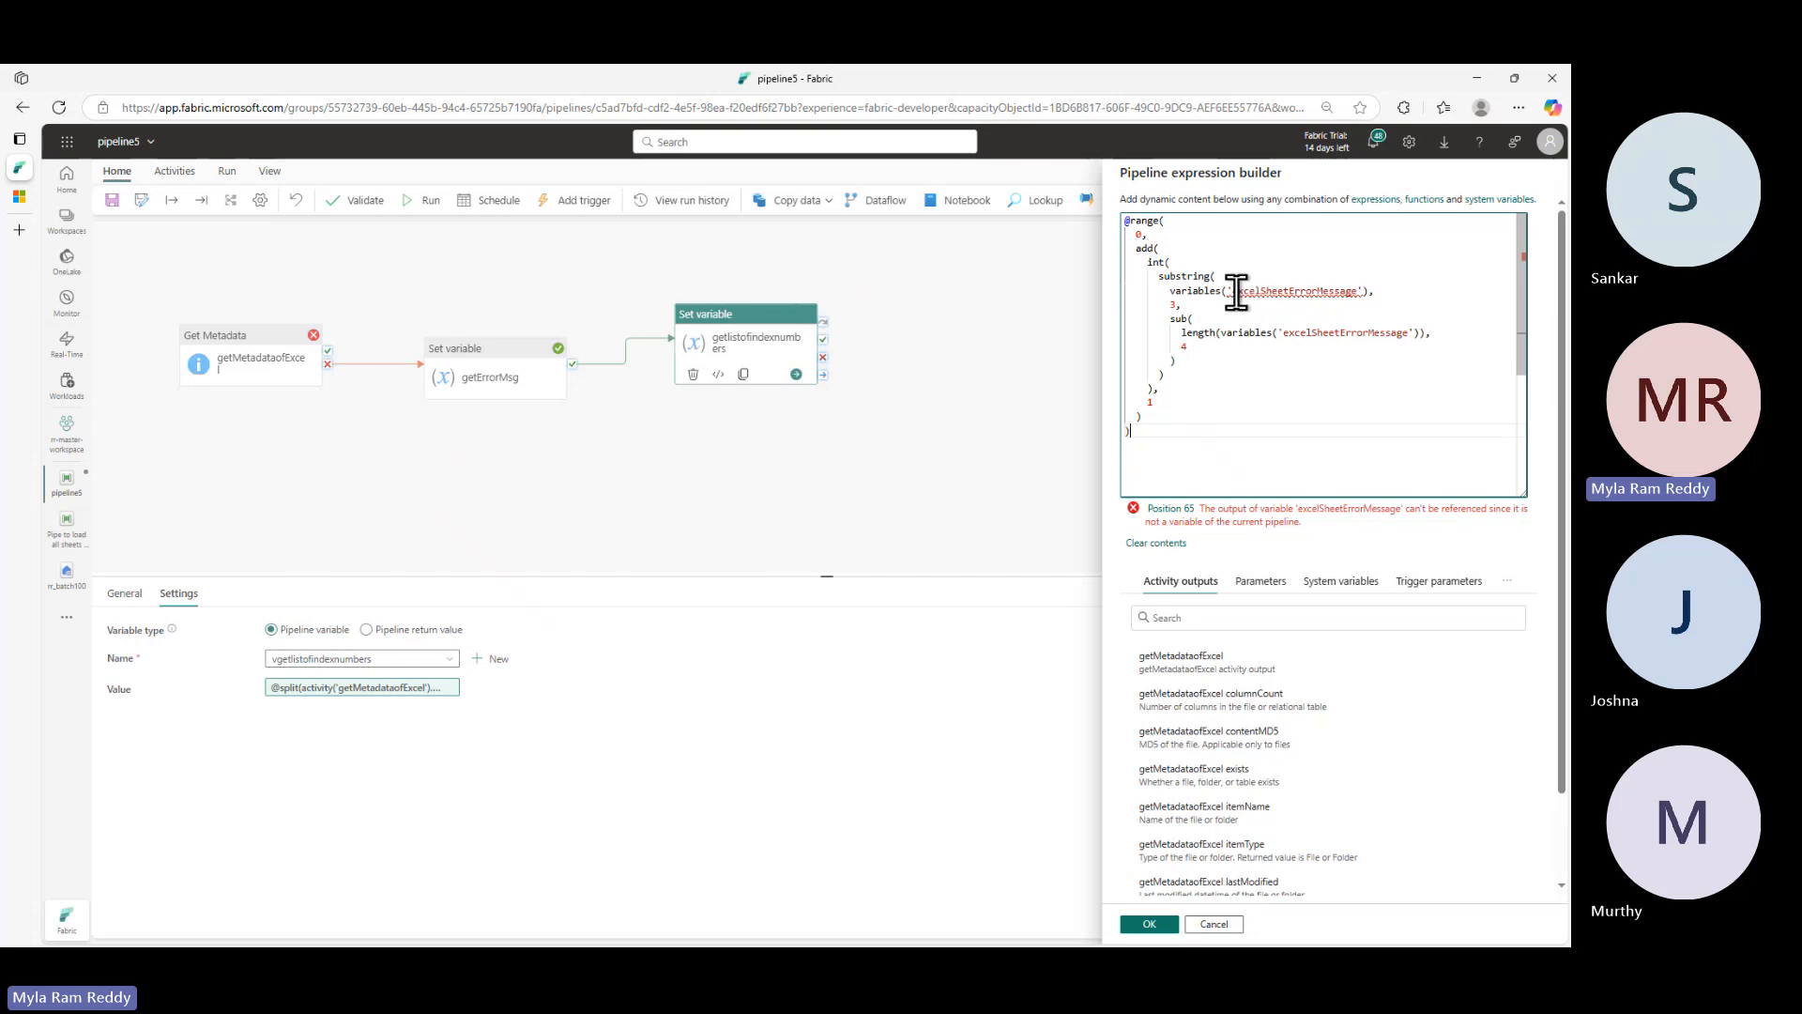
- Replace both excelSheetErrorMessage references in the range expression's substring and length parts with getErrorMsg
mouse_move(1236, 294)
left_click_drag(1236, 294, 1357, 291)
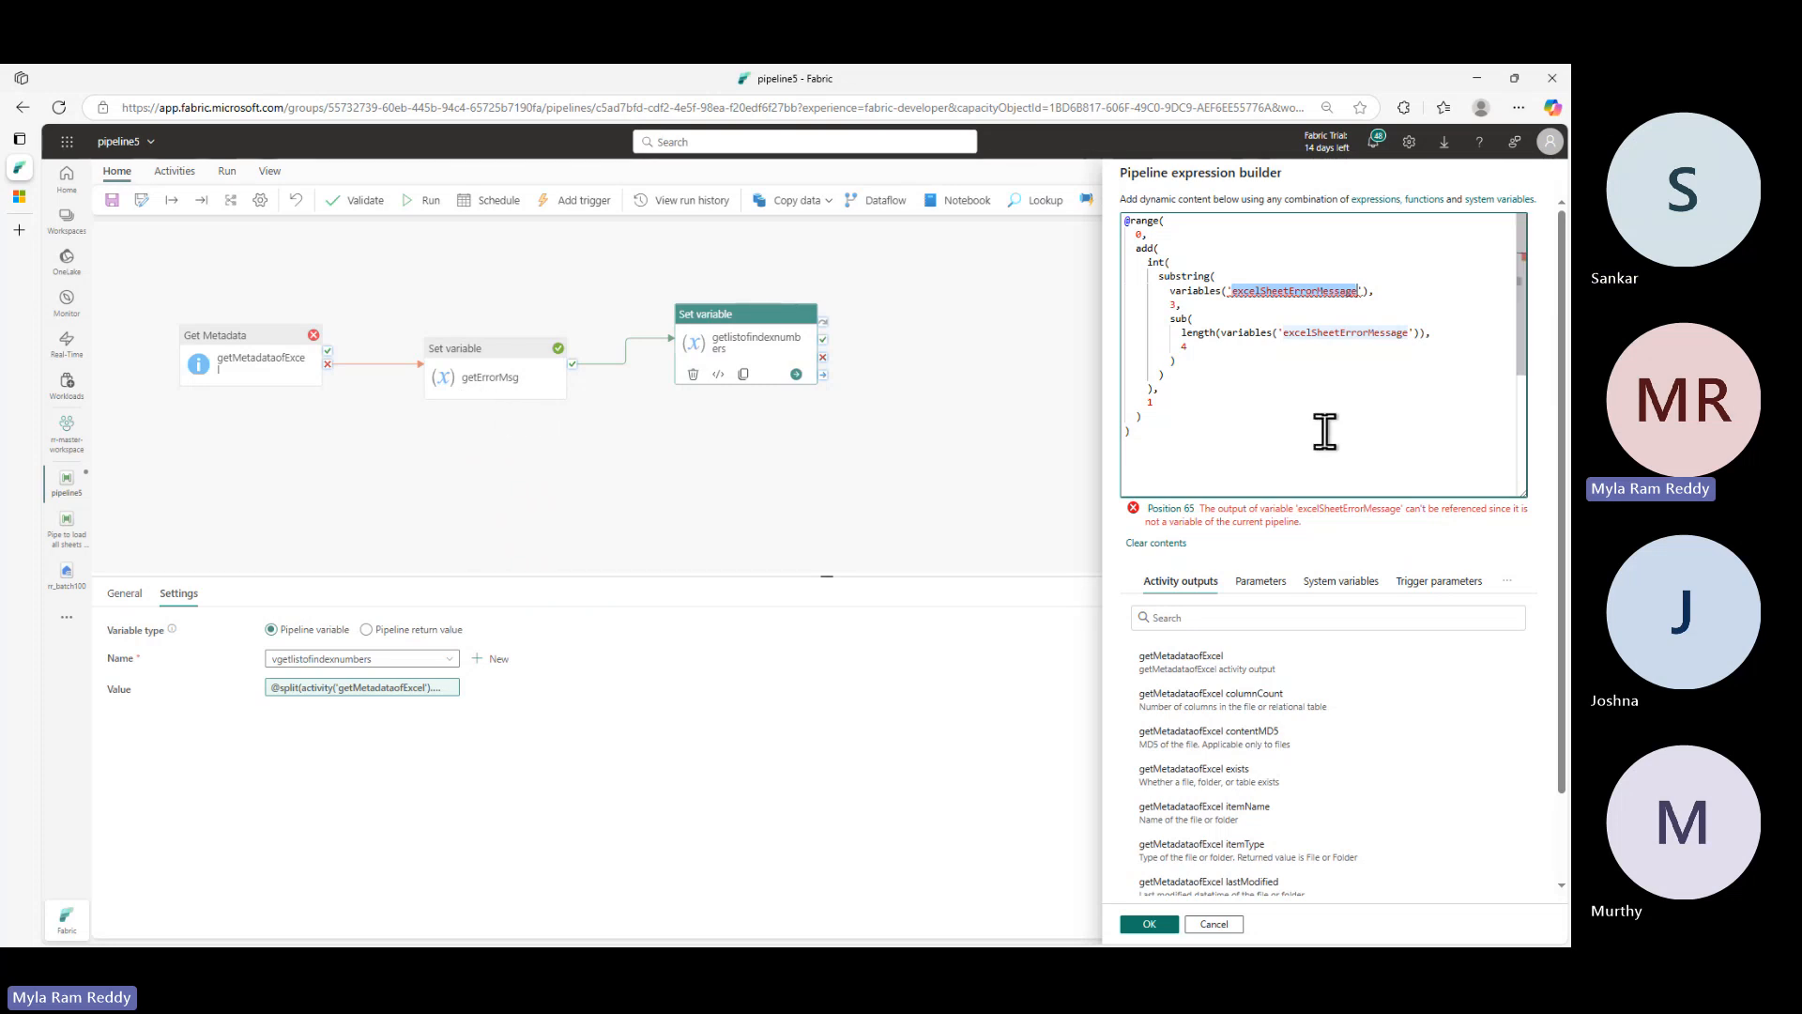
type("getE")
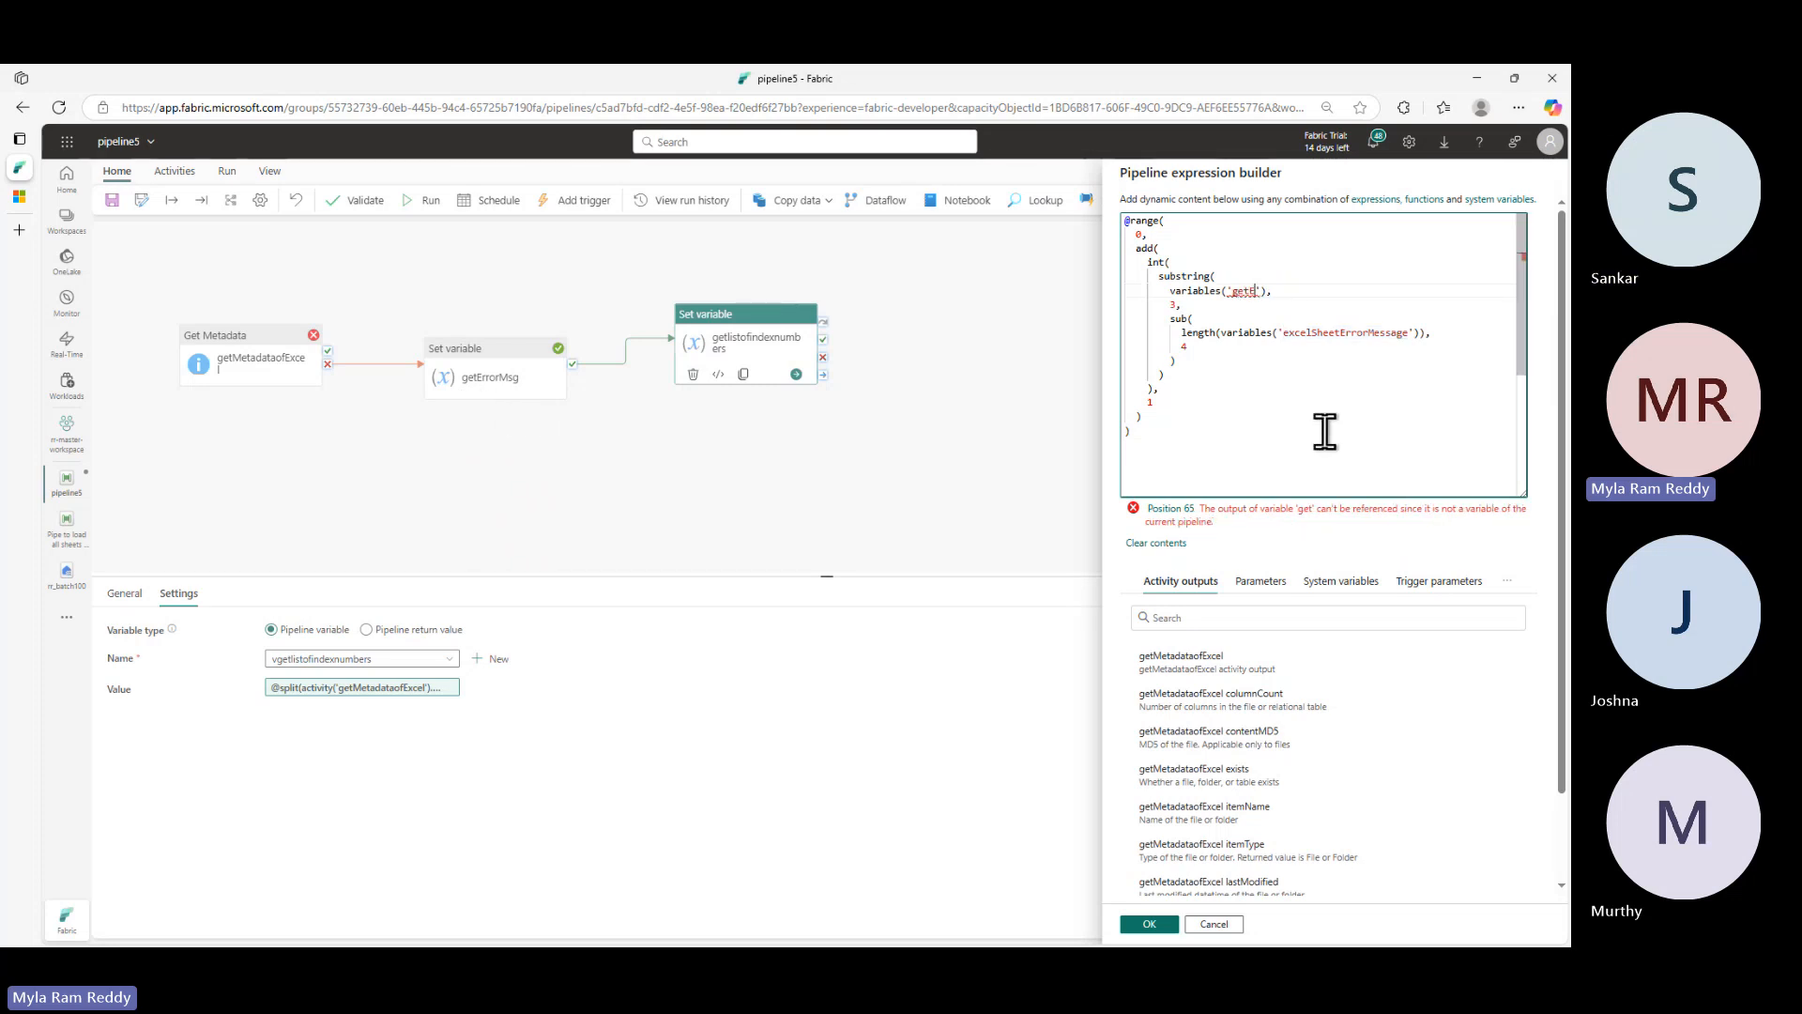
type("rrorM")
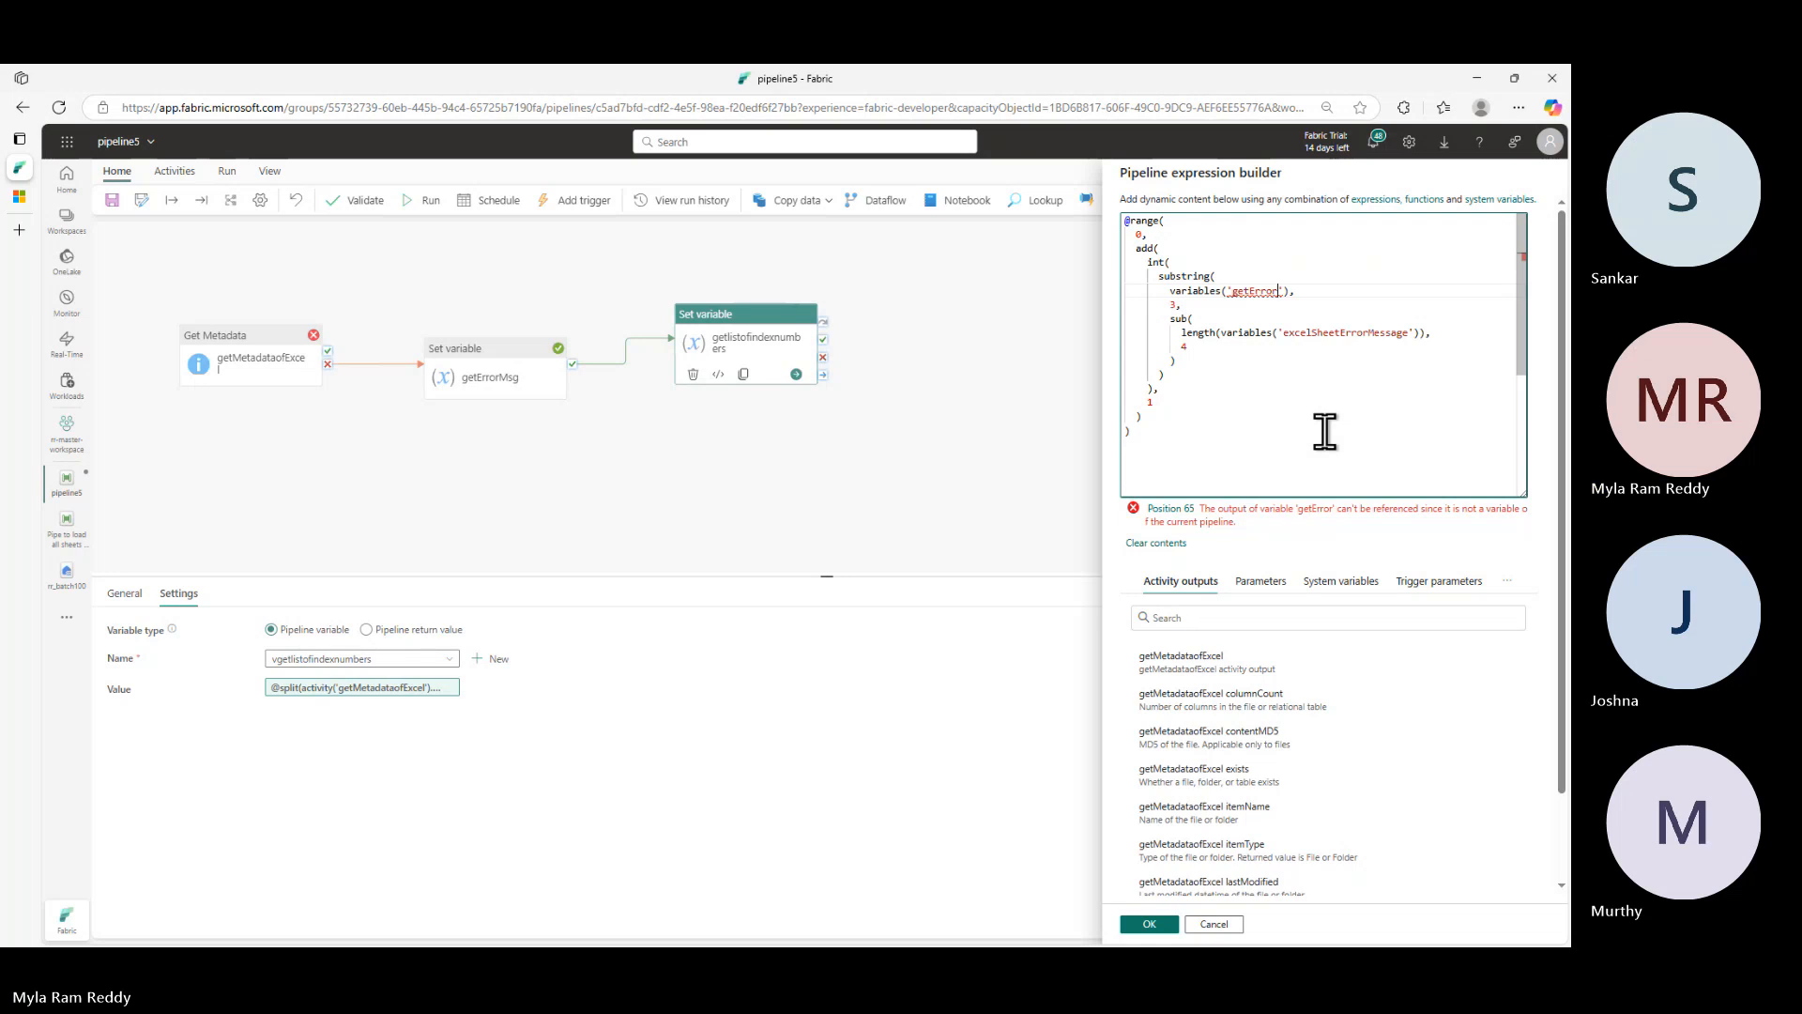
type("sg")
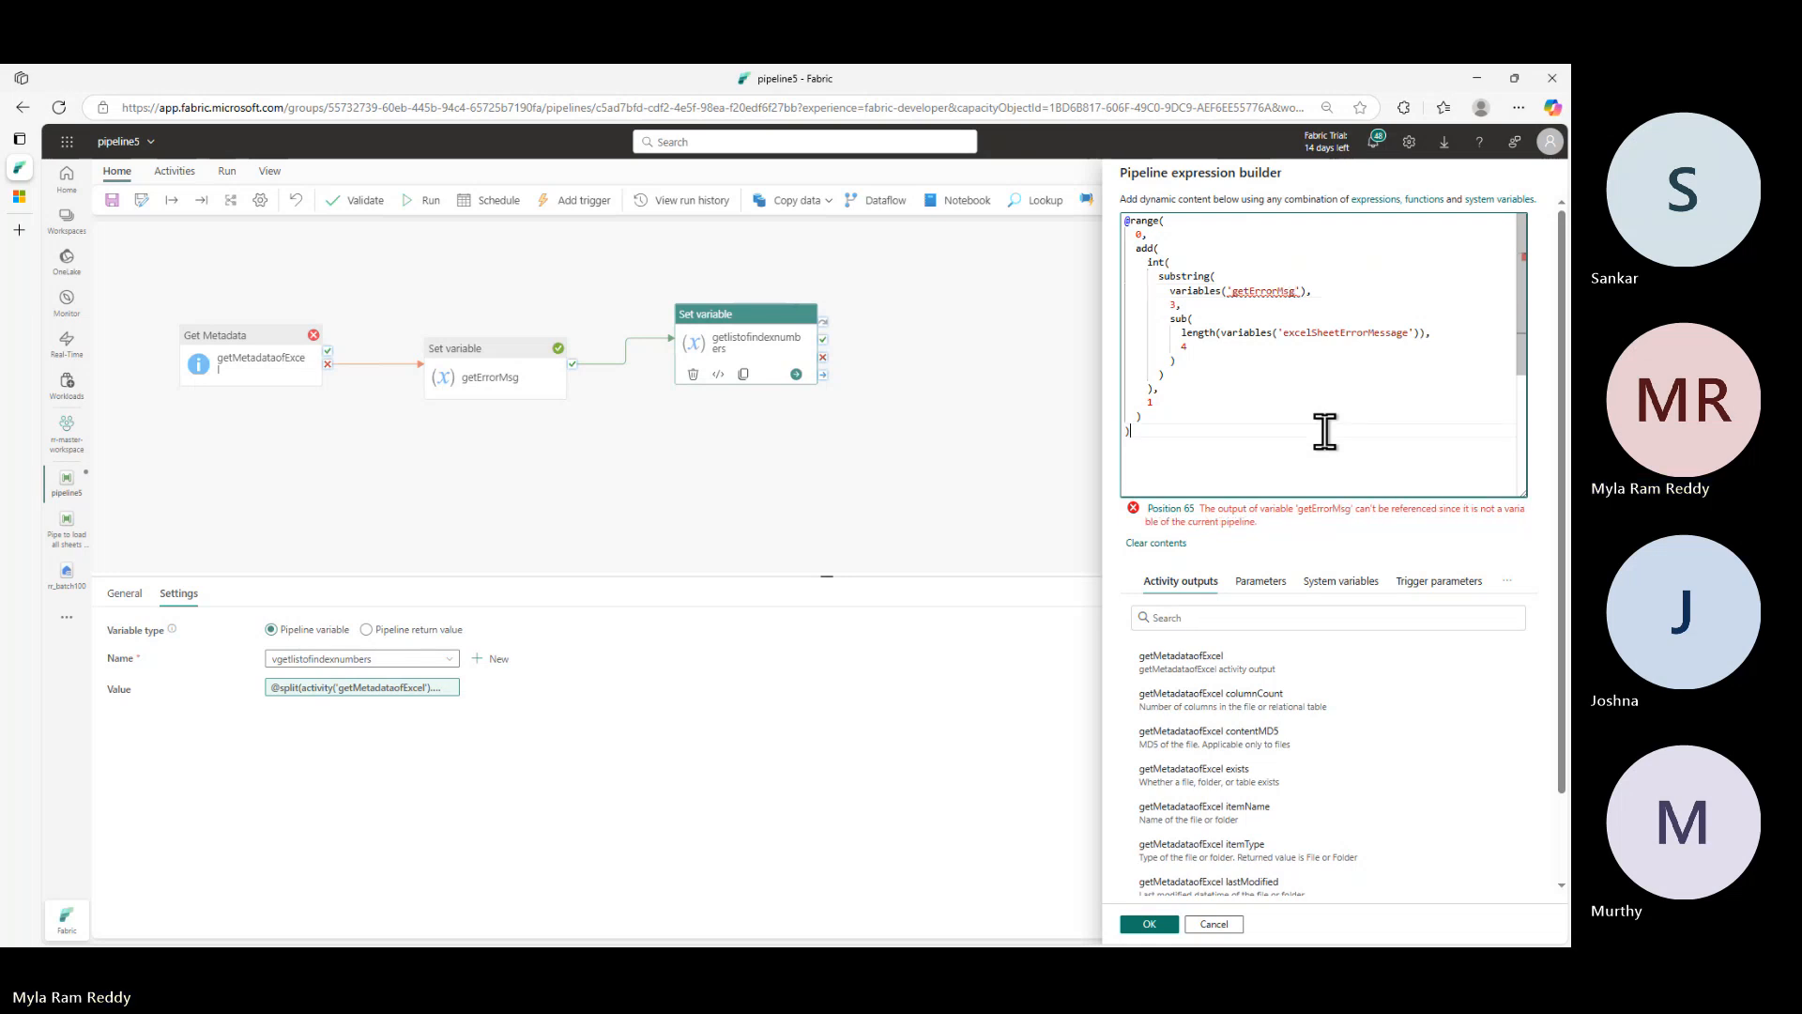
double_click(1267, 290)
key("ctrl+c")
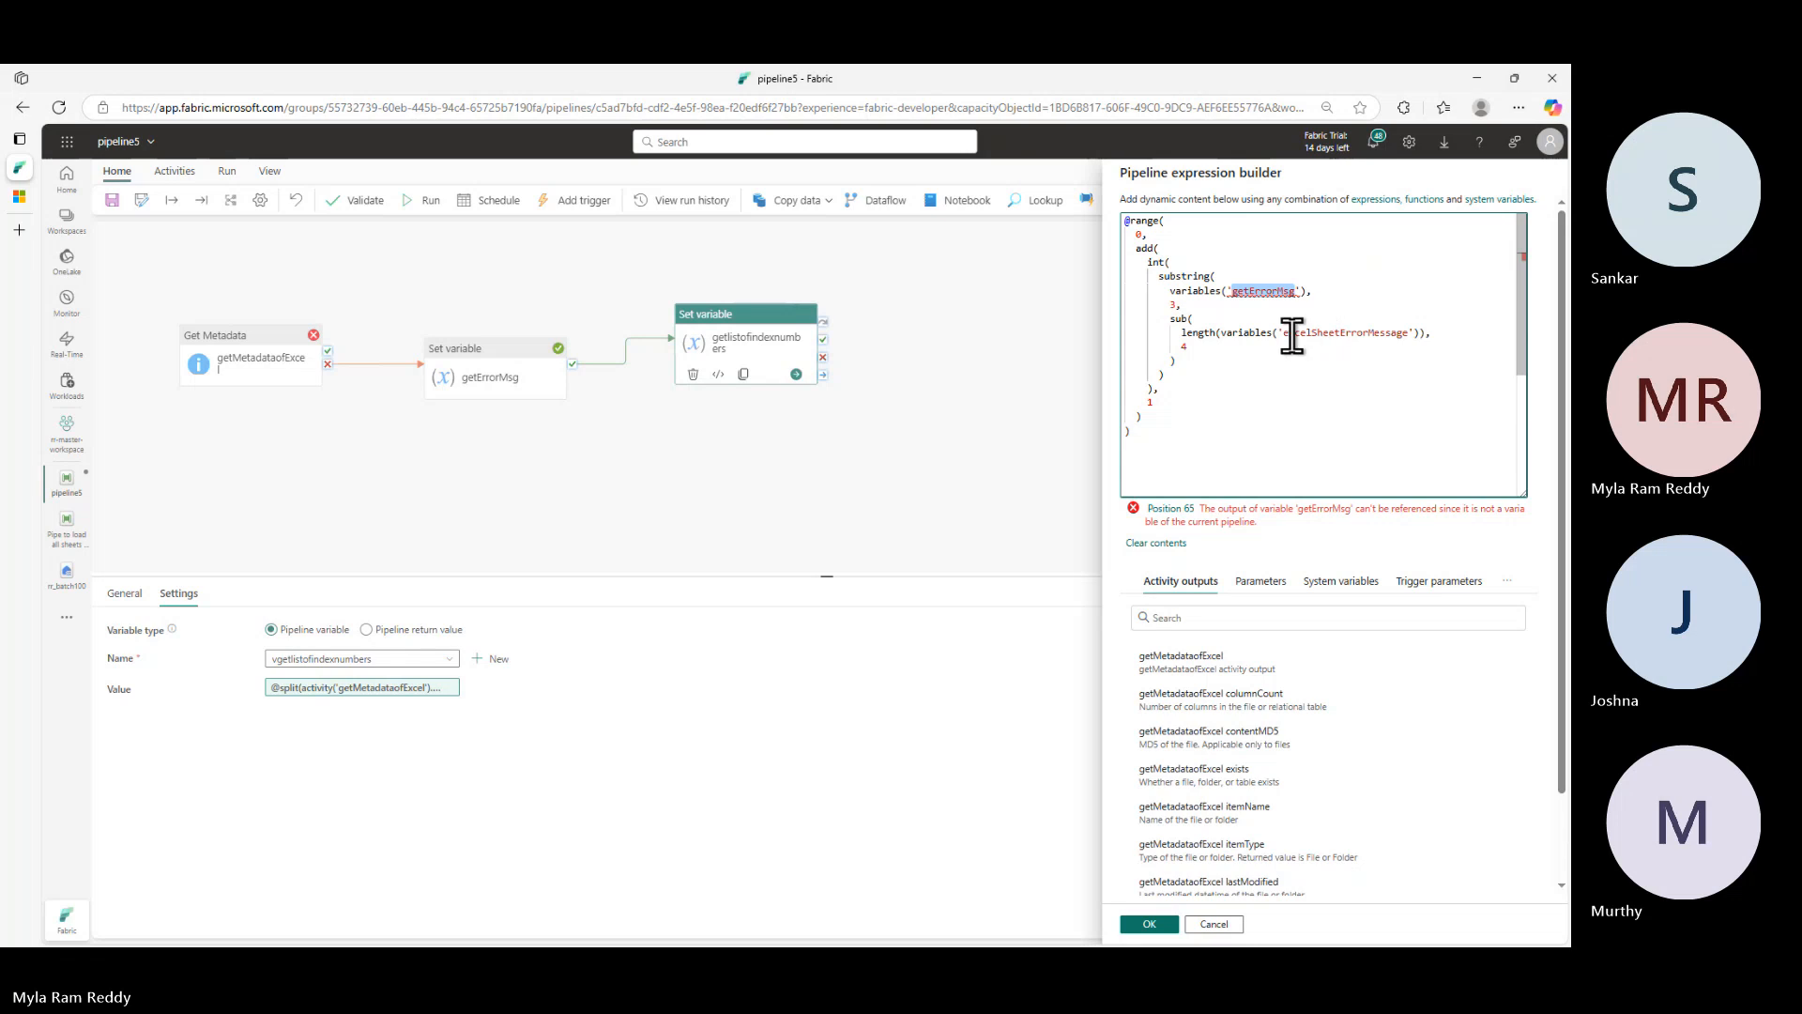
left_click_drag(1282, 333, 1410, 334)
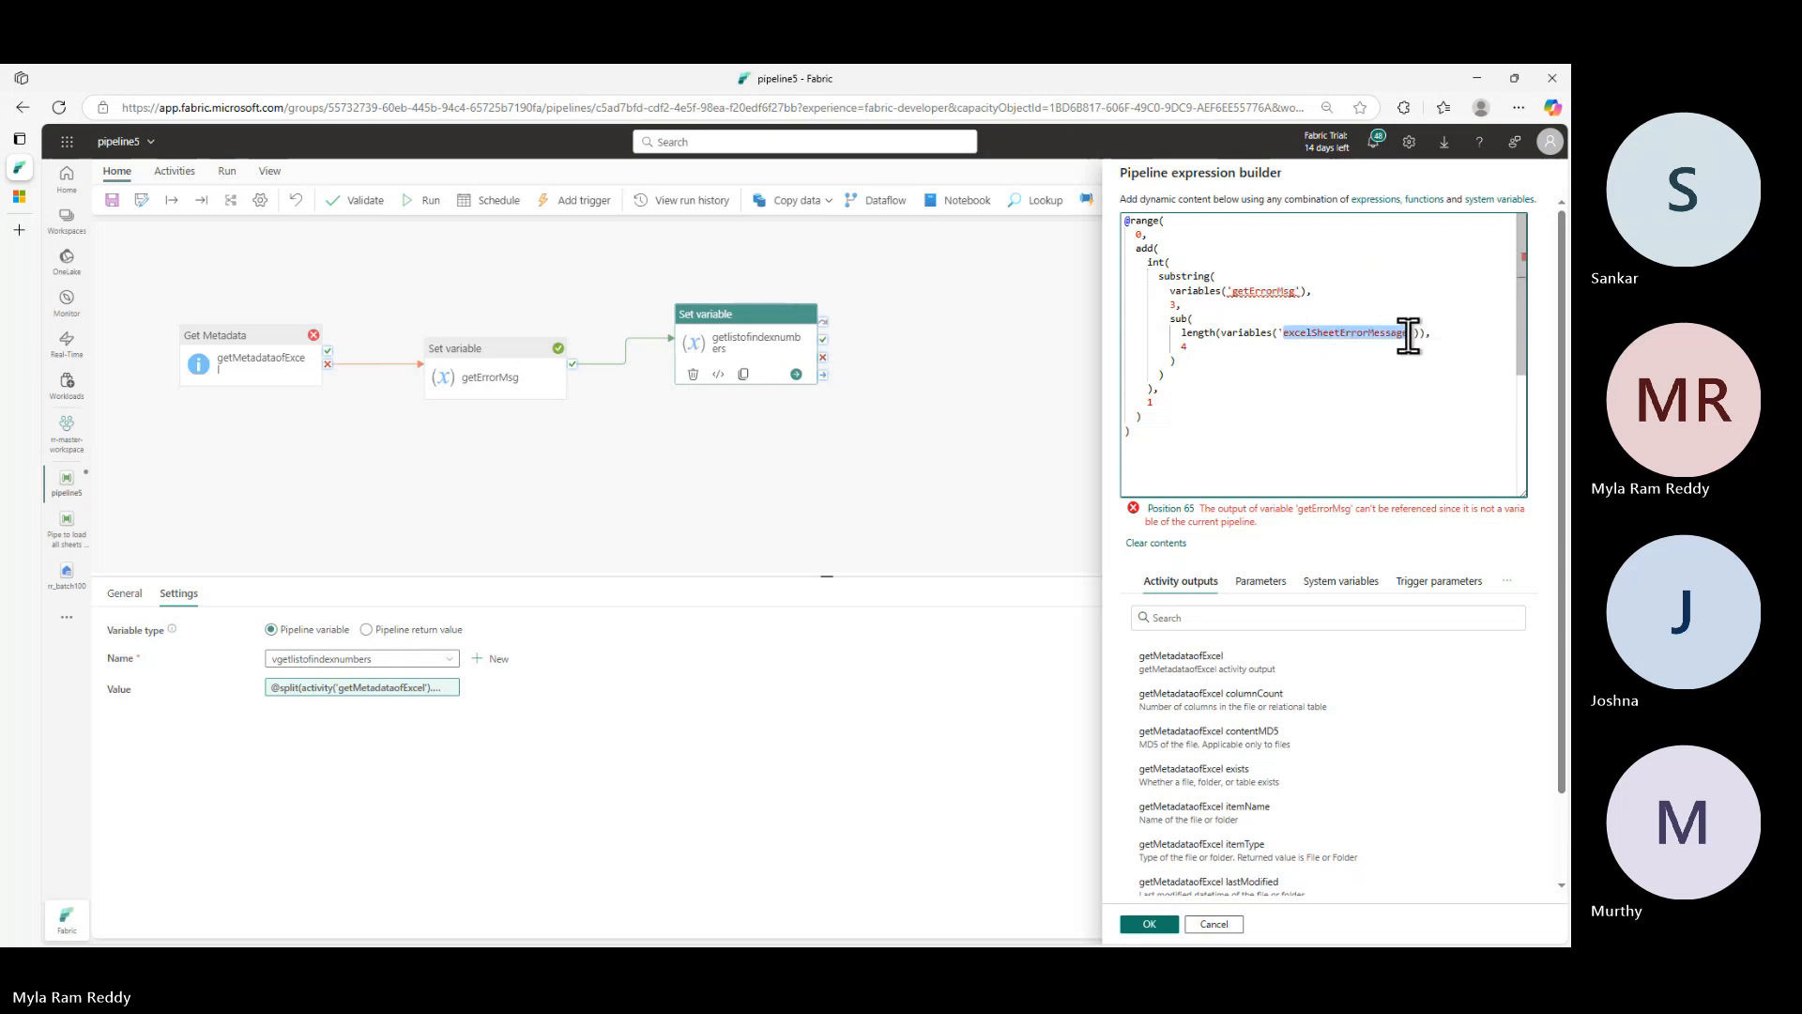
key("ctrl+v")
left_click(1300, 449)
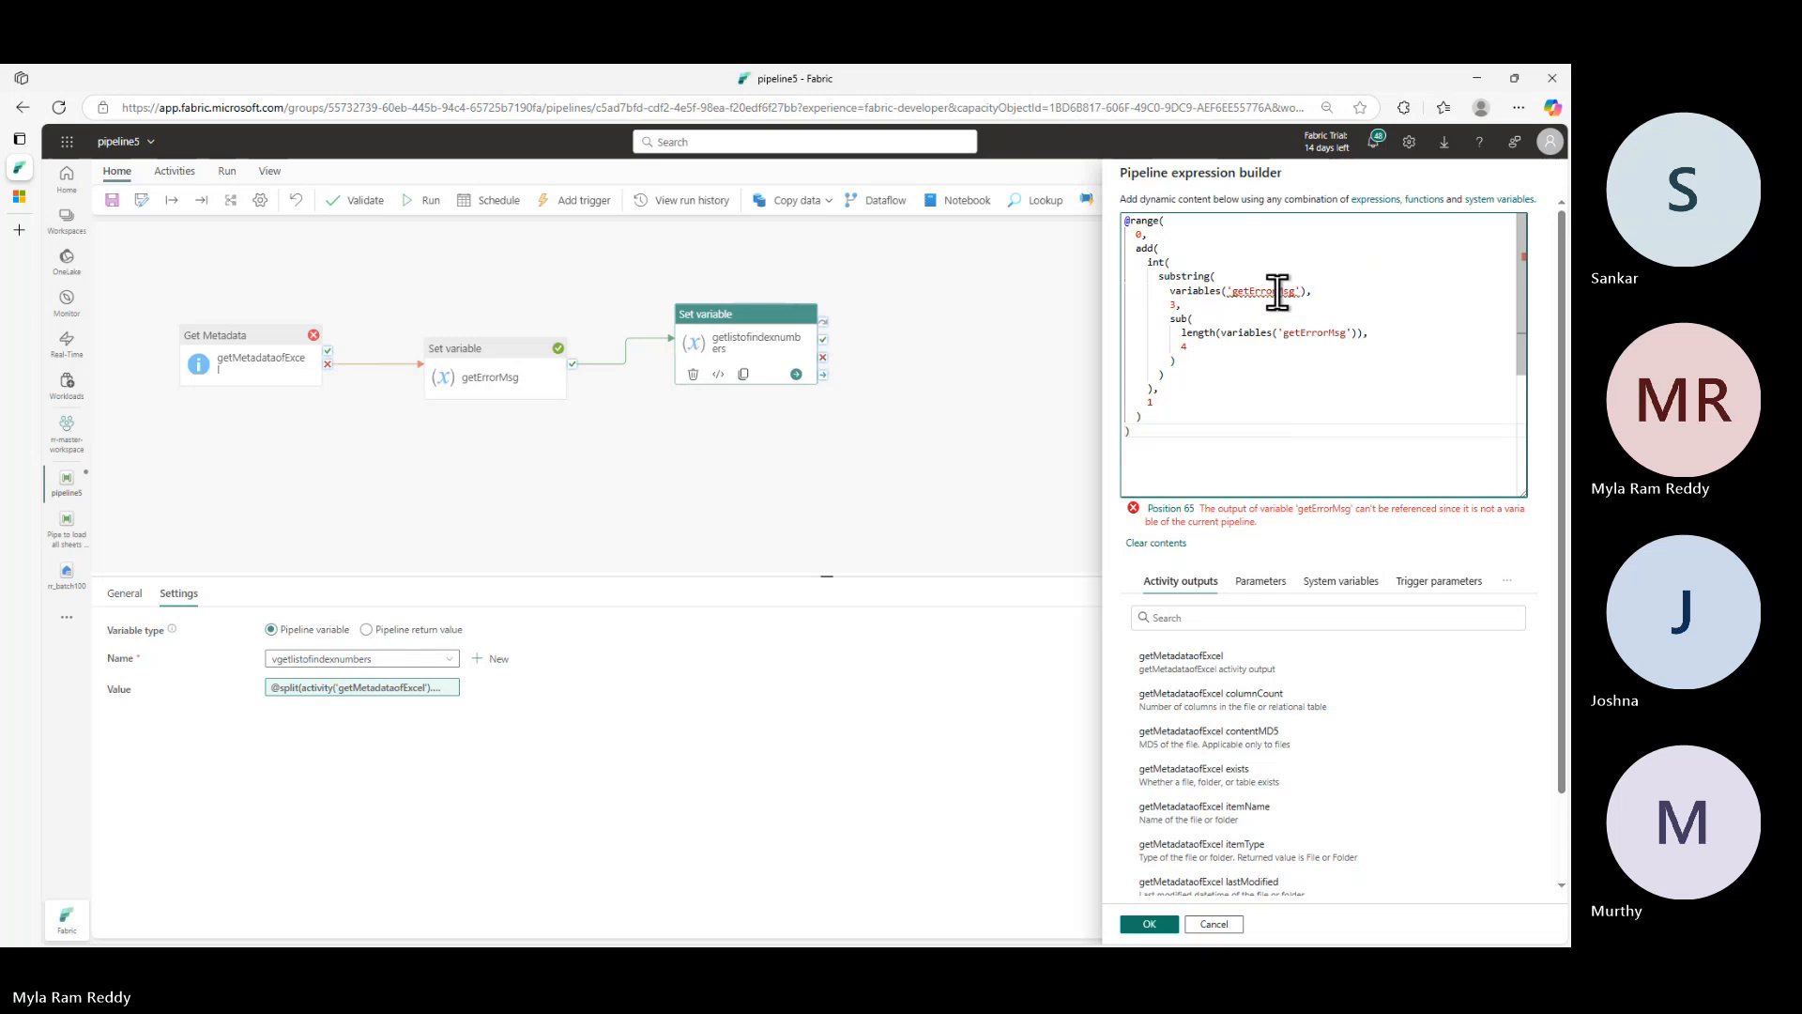
left_click(1391, 346)
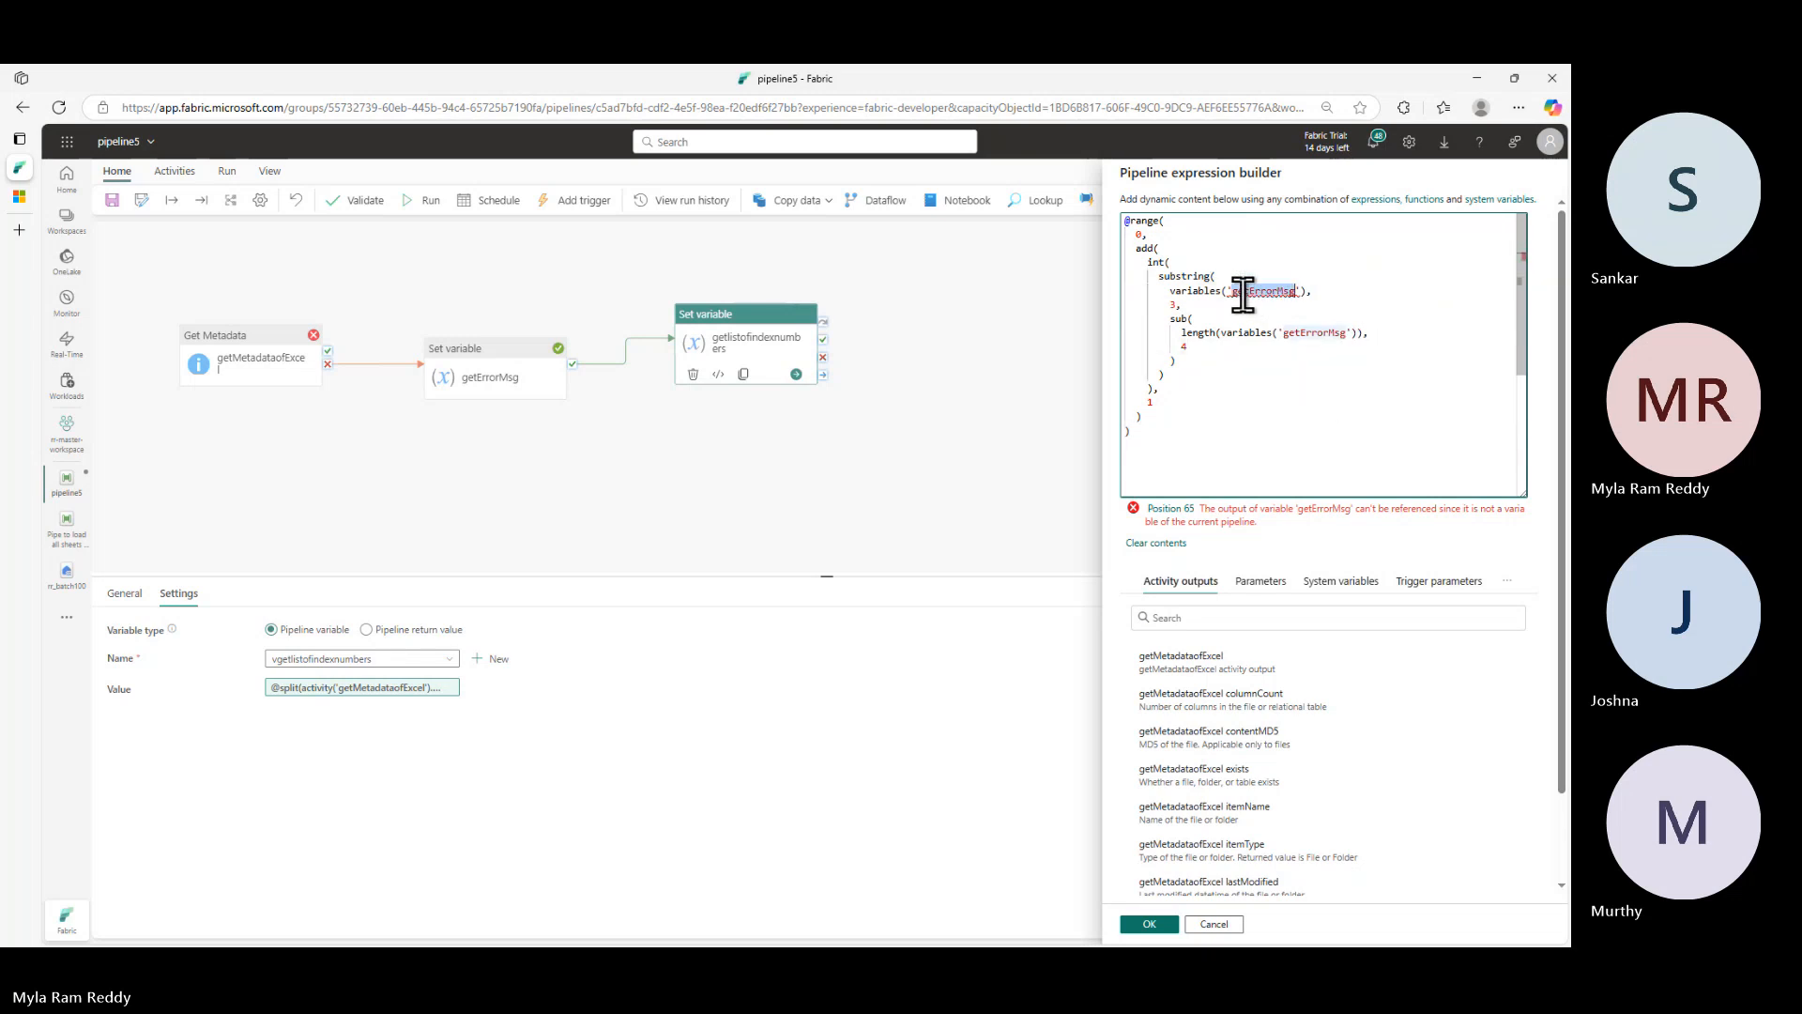
left_click(1304, 435)
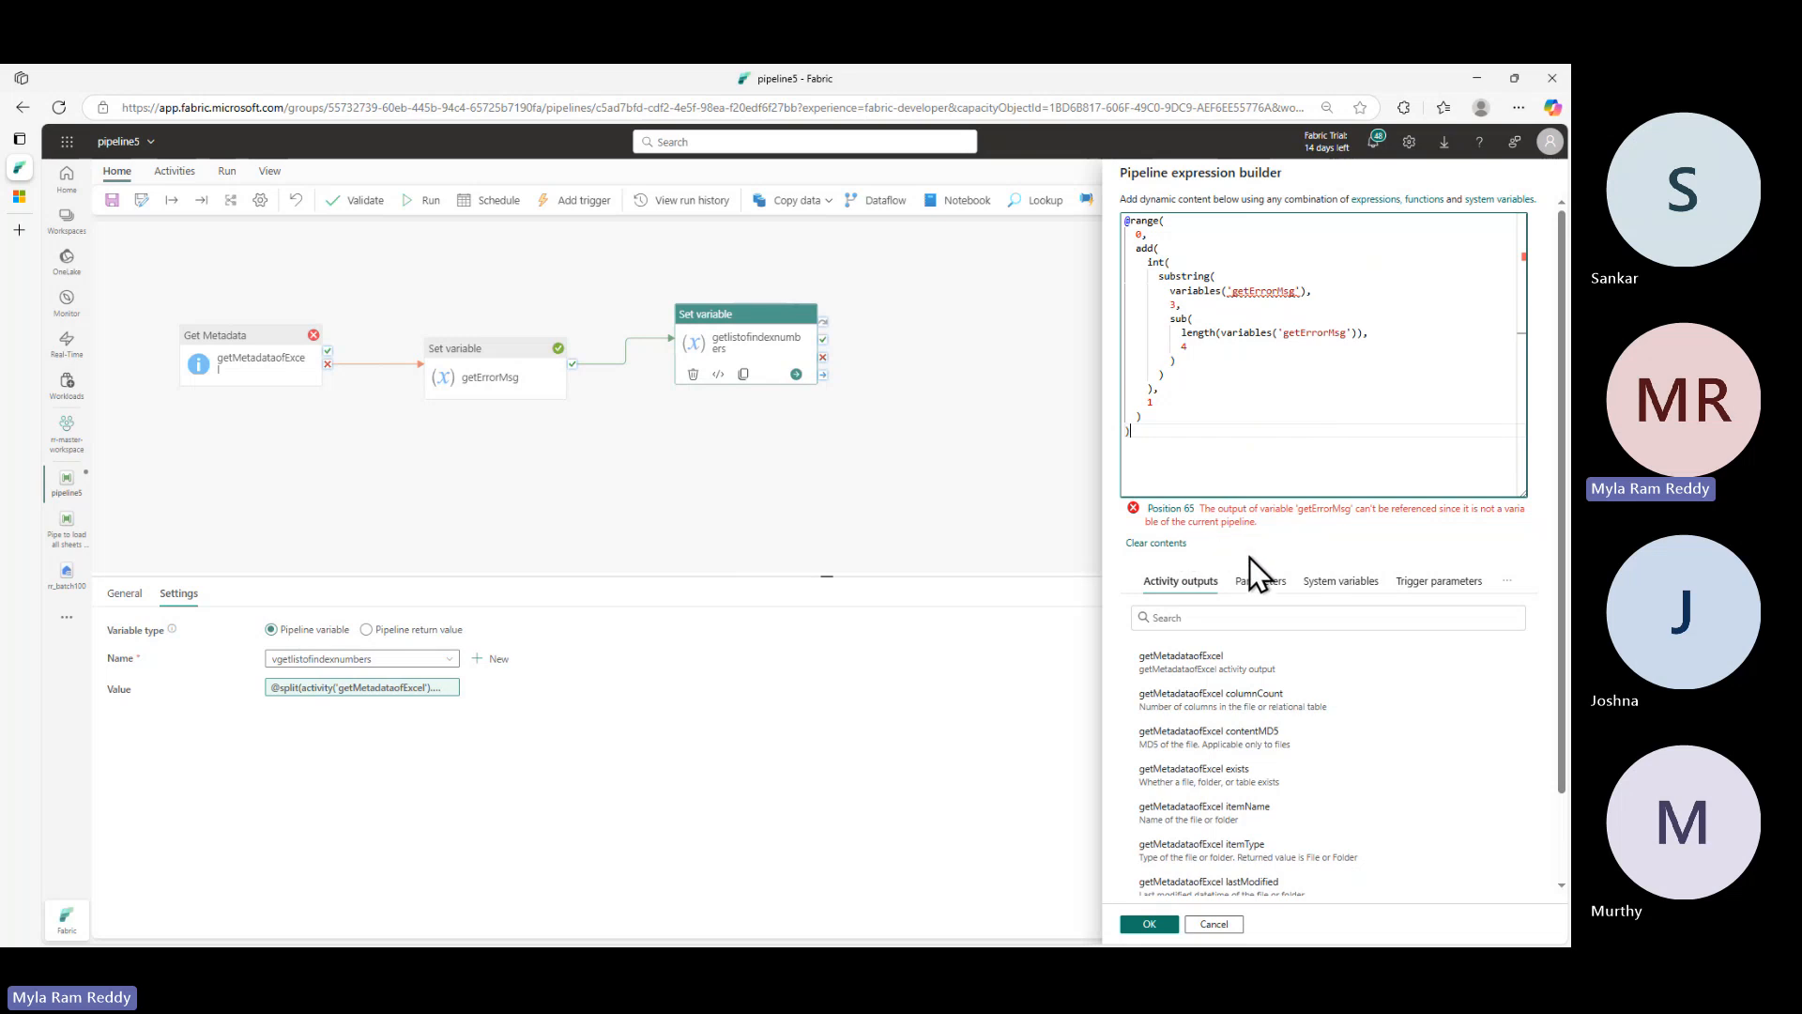
- Check the pipeline's variable names, correct both variable references in the expression to vgetErrorMsg, and apply the expression
left_click(1499, 583)
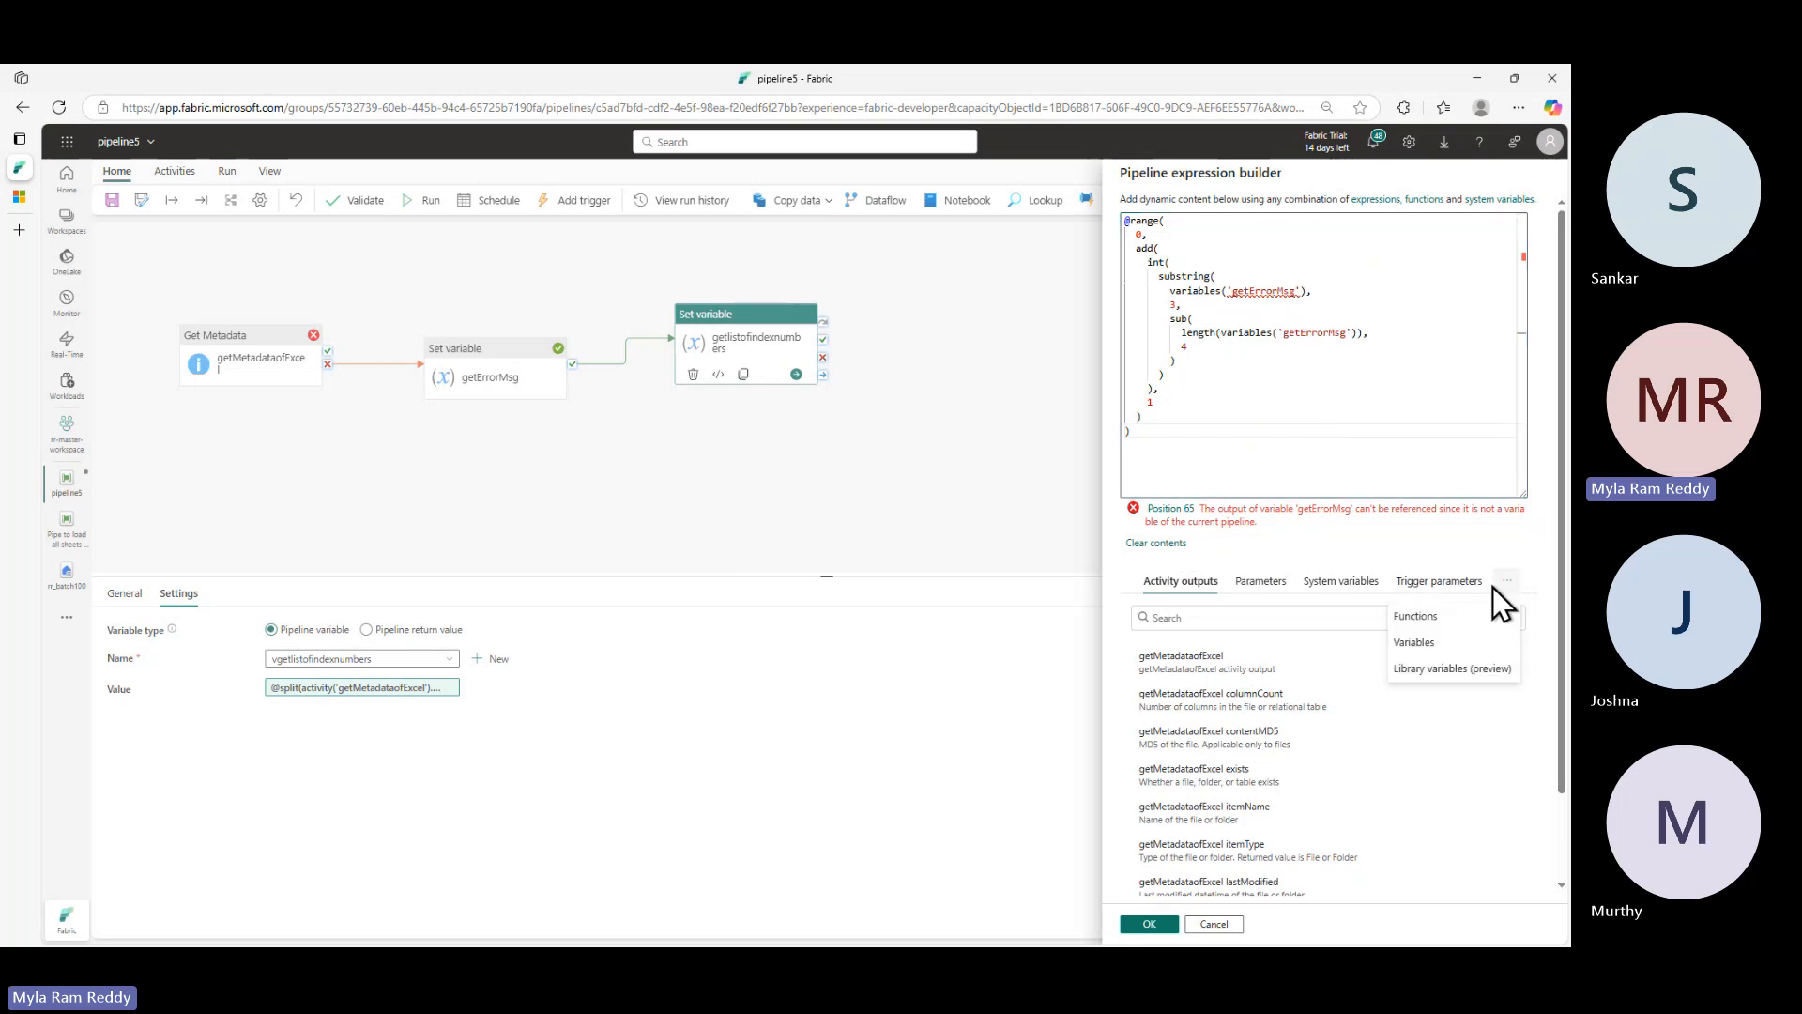
left_click(1417, 643)
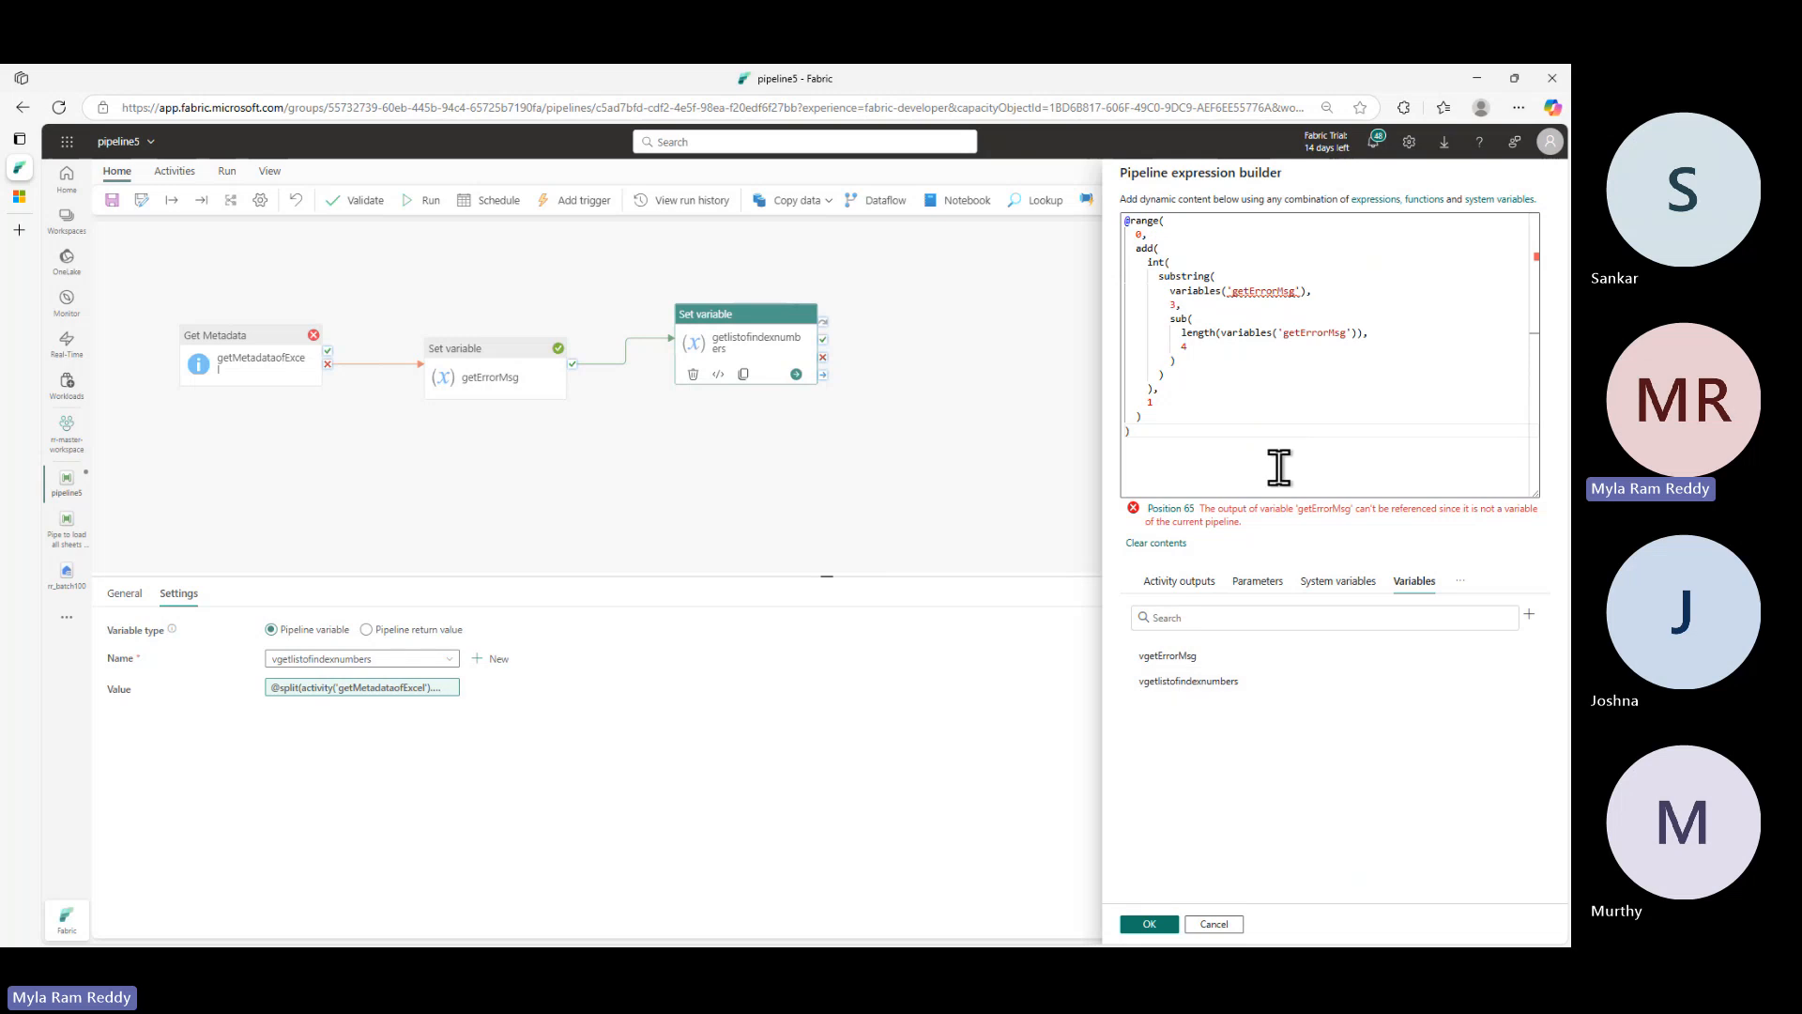
left_click(1231, 291)
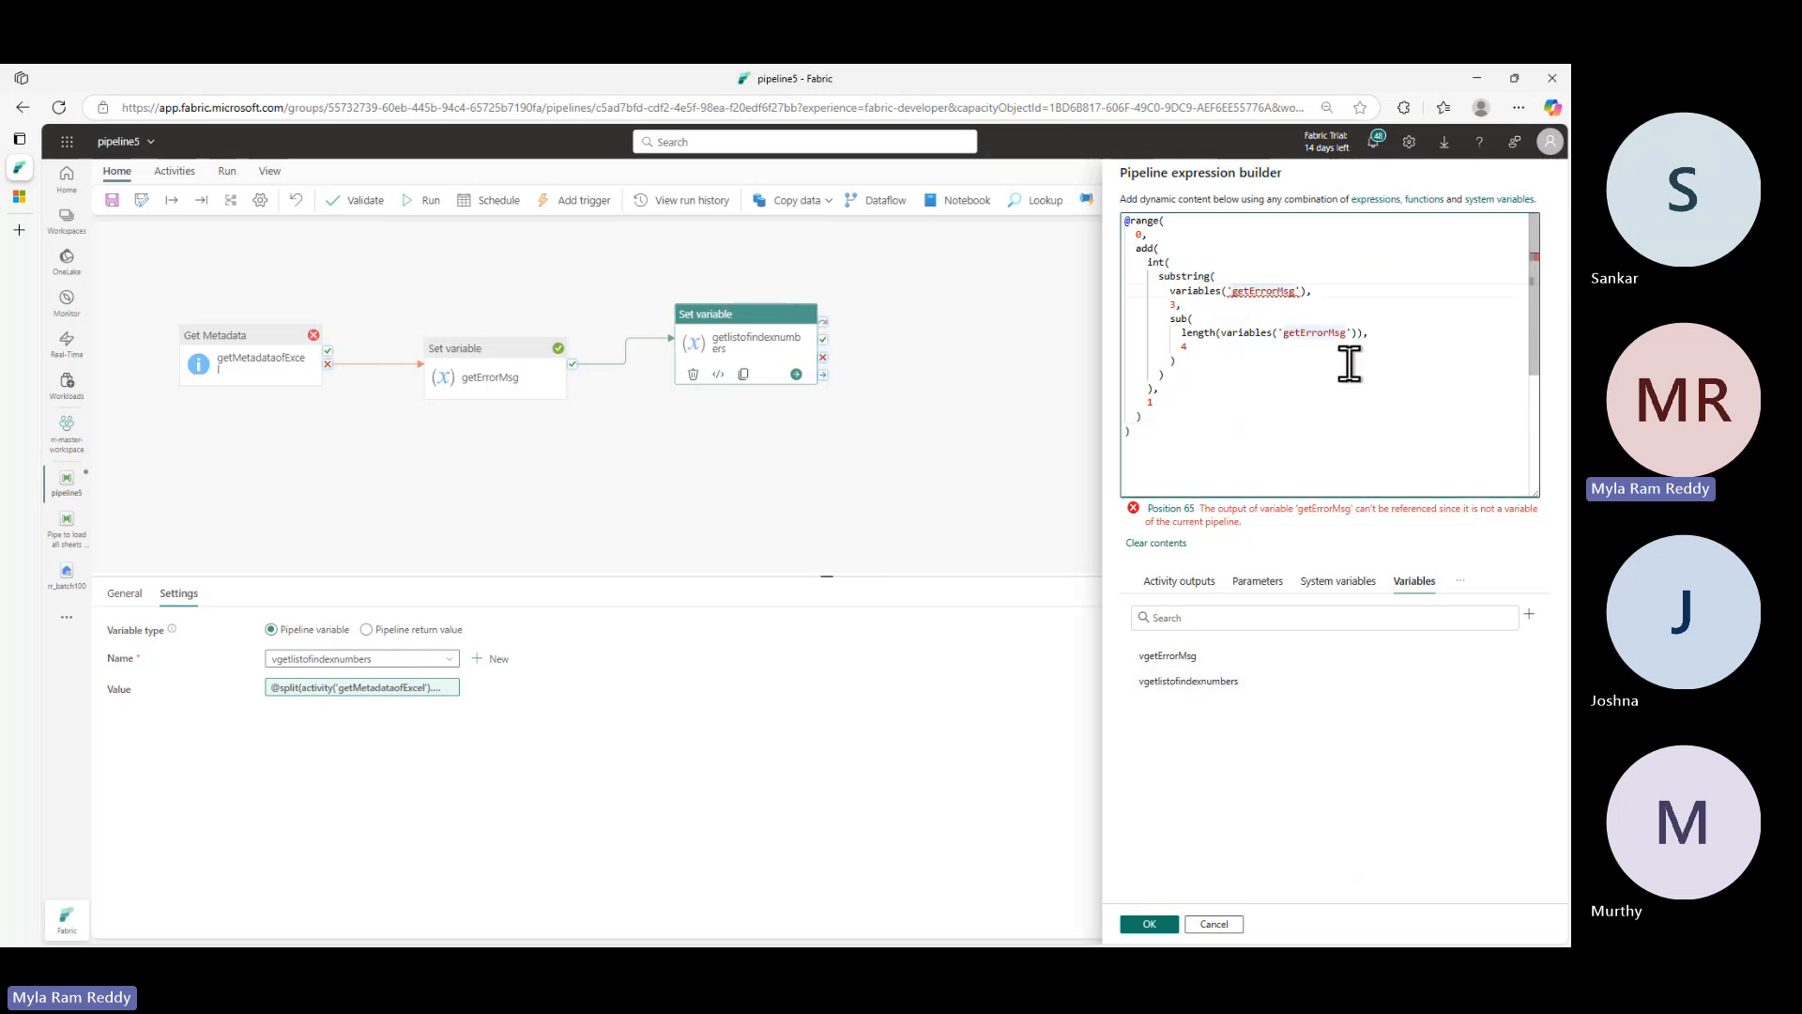
type("v")
left_click(1284, 334)
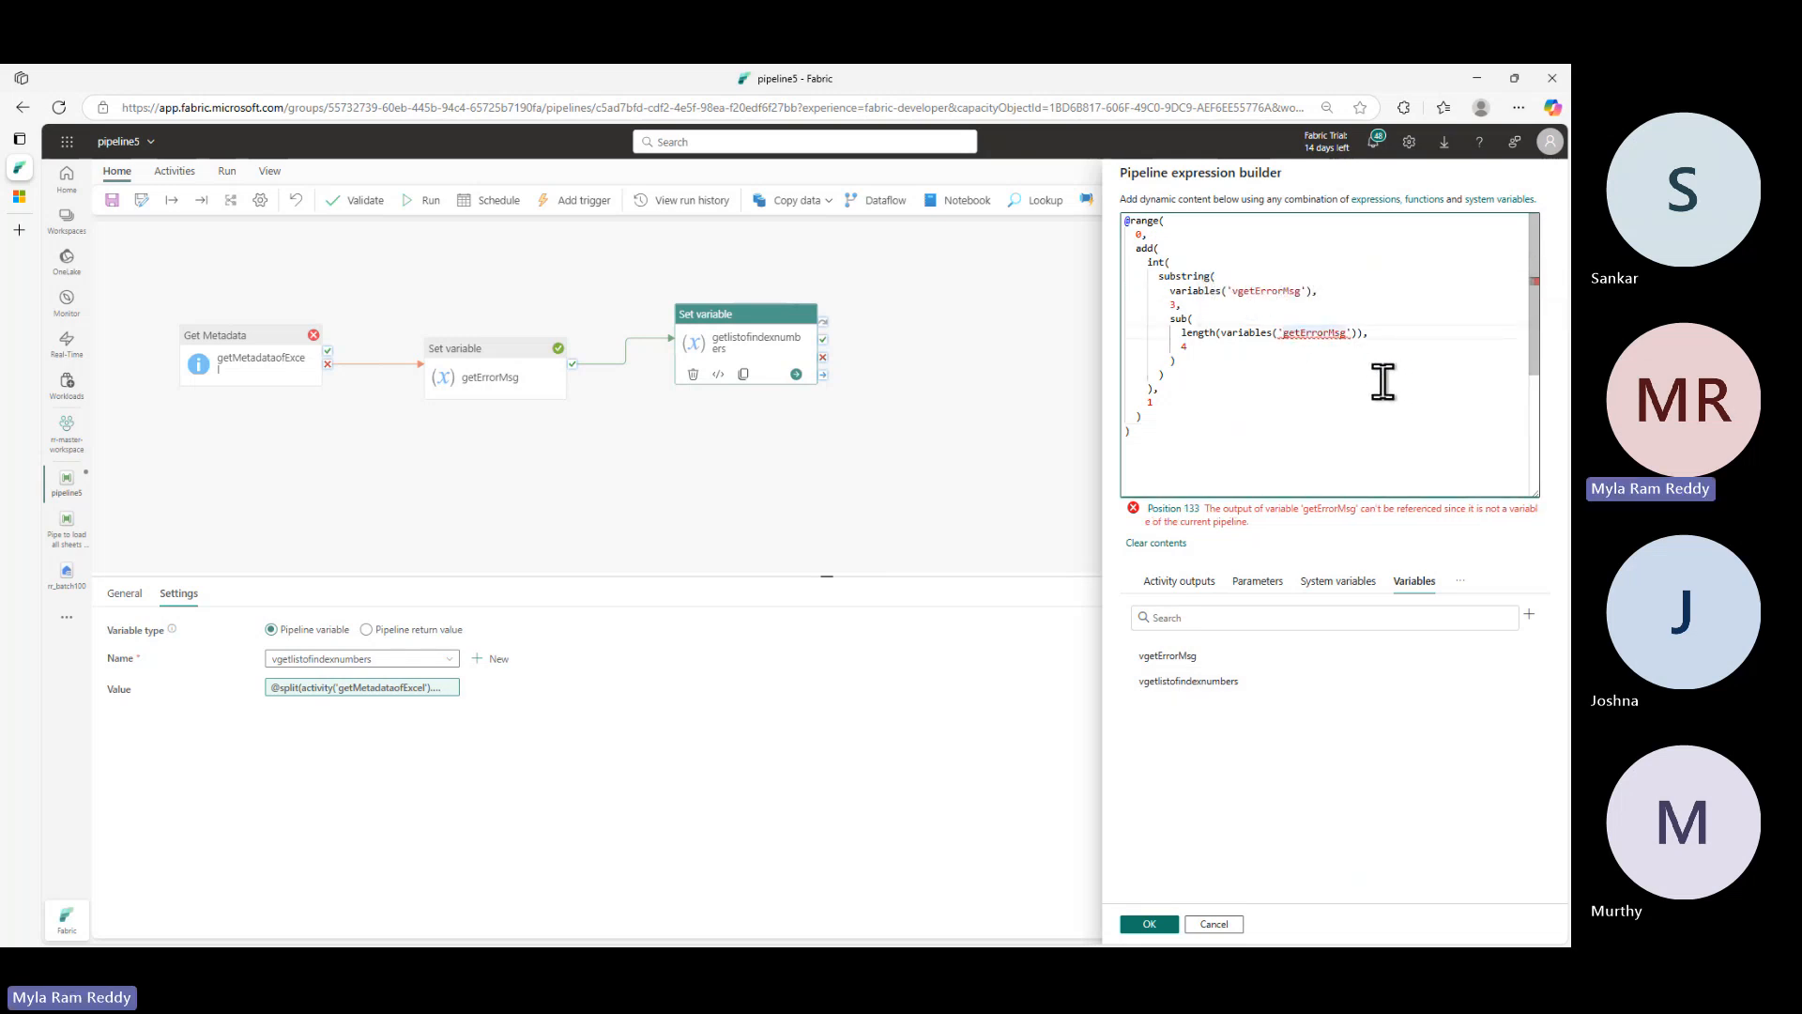
type("v")
left_click(1302, 420)
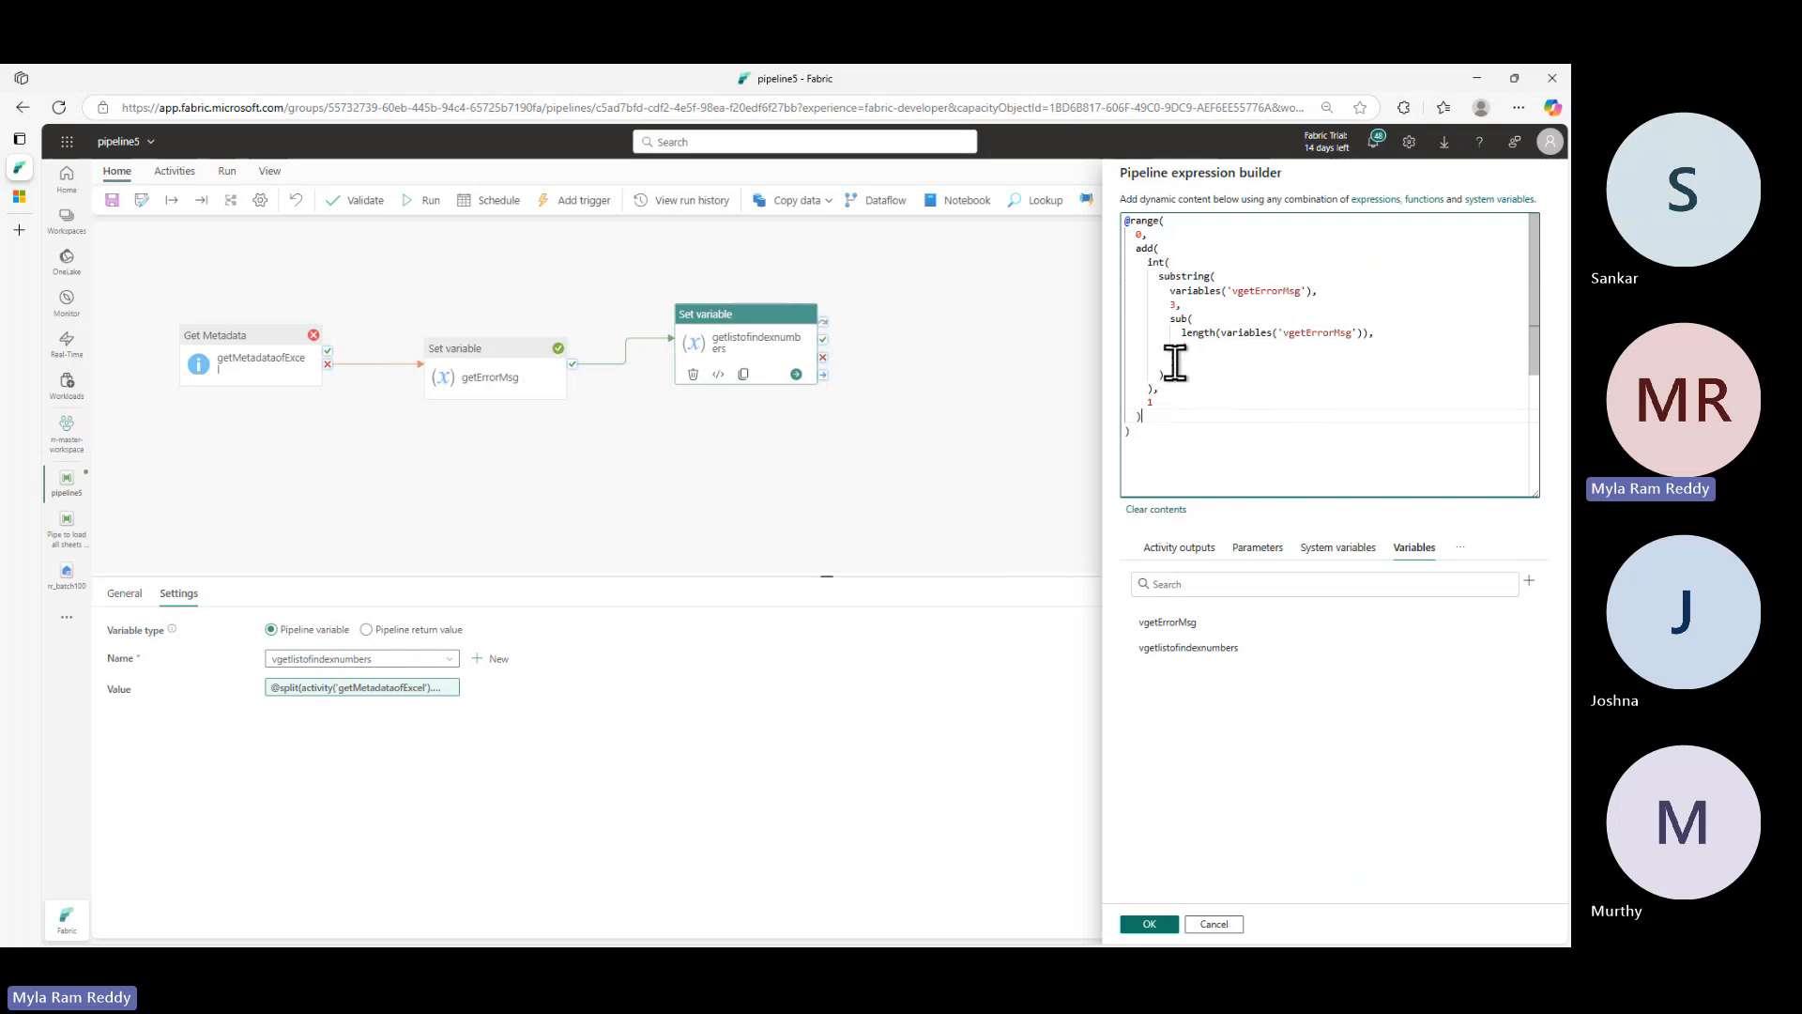
left_click(1158, 927)
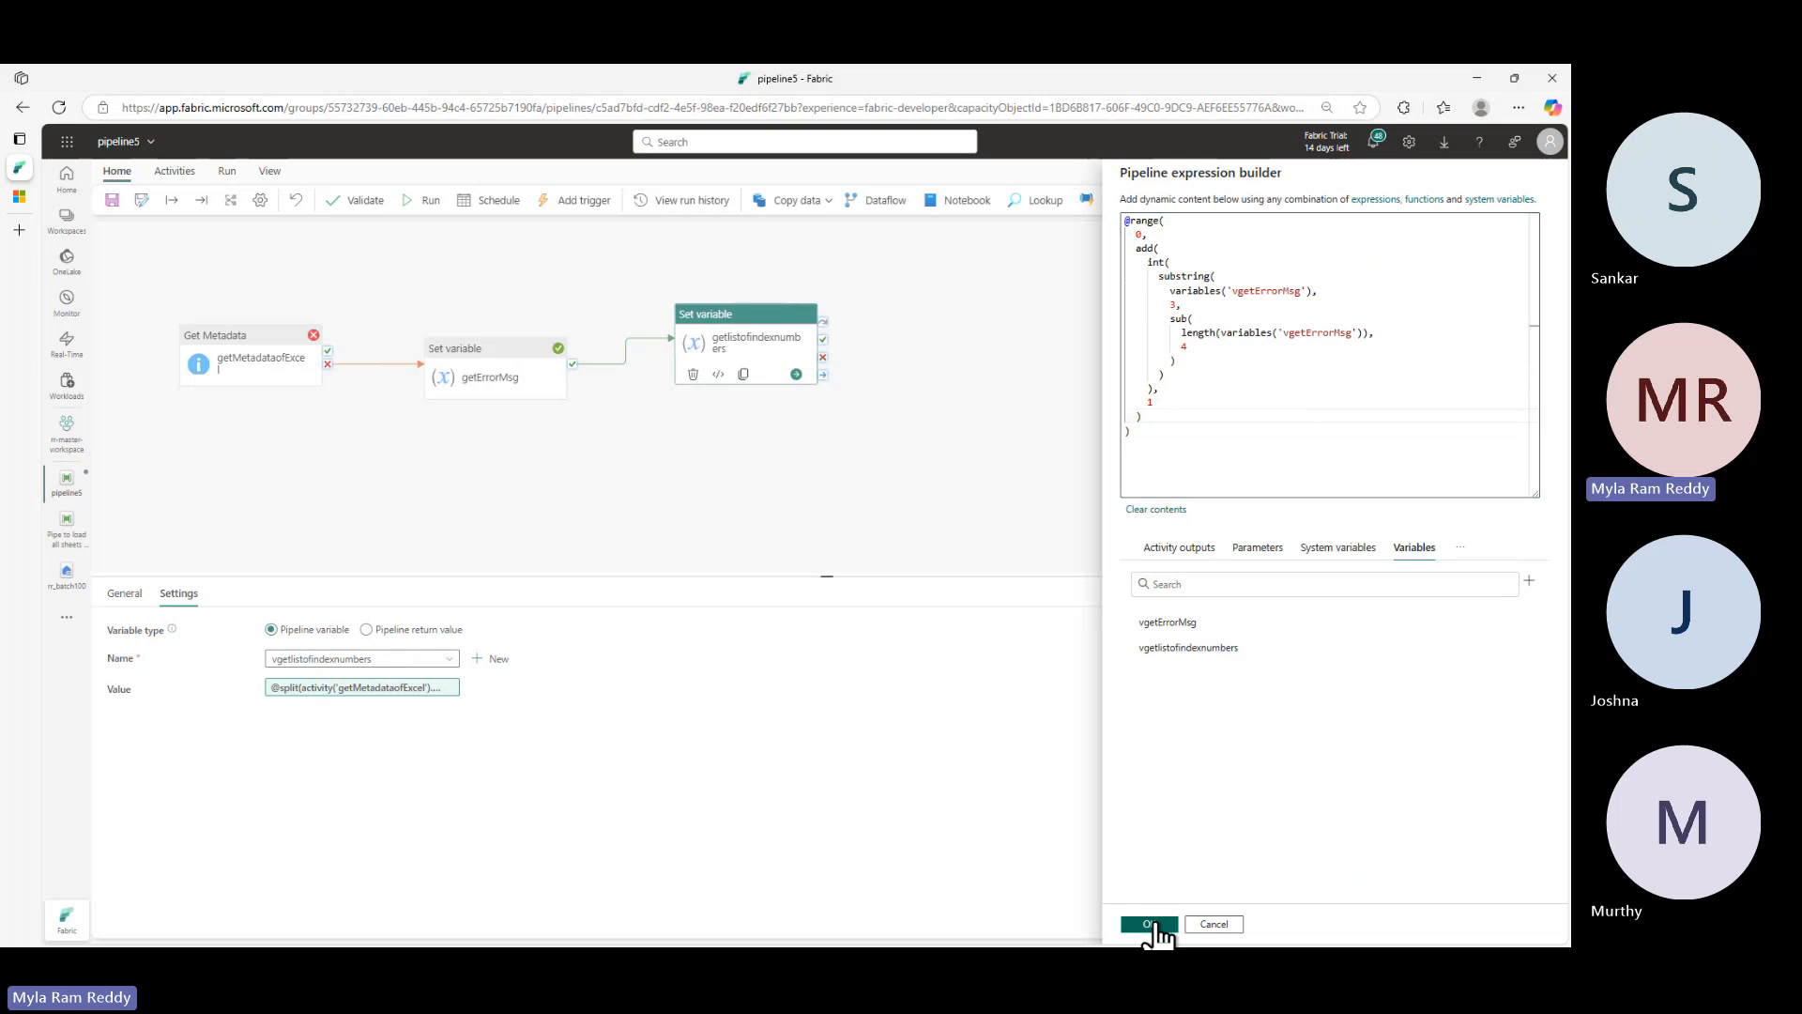
- Save and run the pipeline with the existing pSheets parameter value
left_click(430, 201)
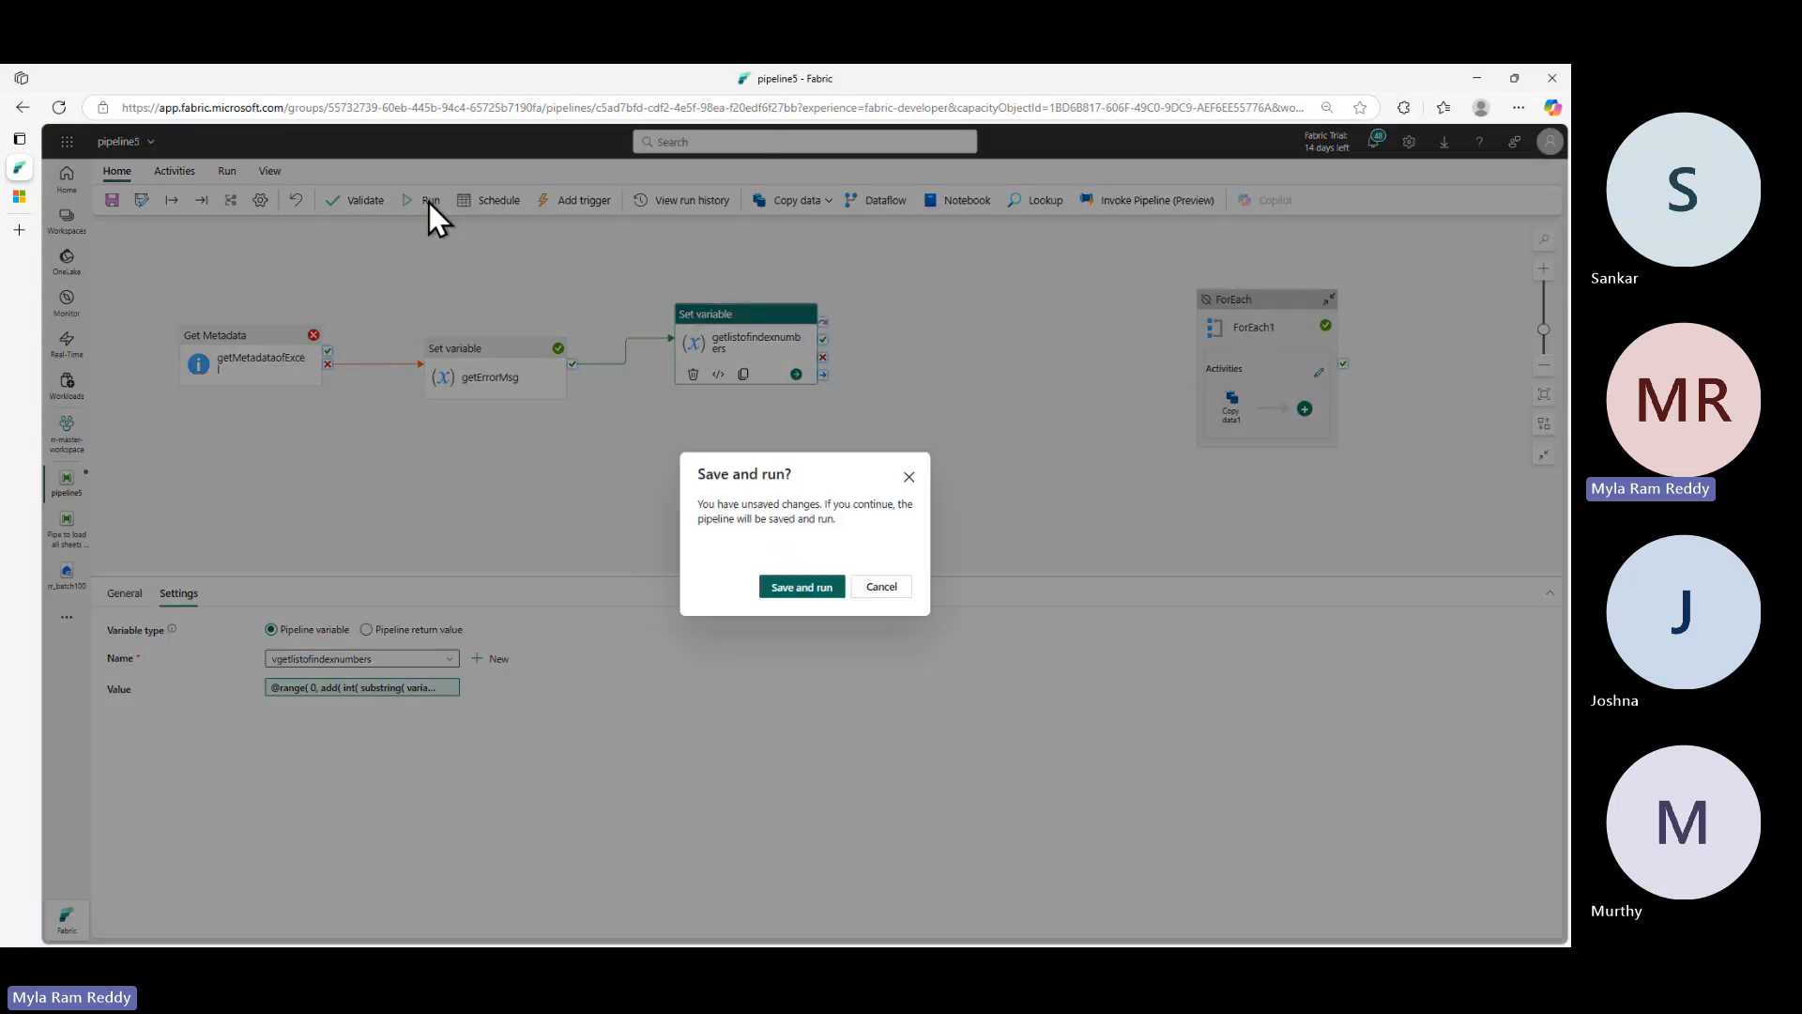
left_click(802, 588)
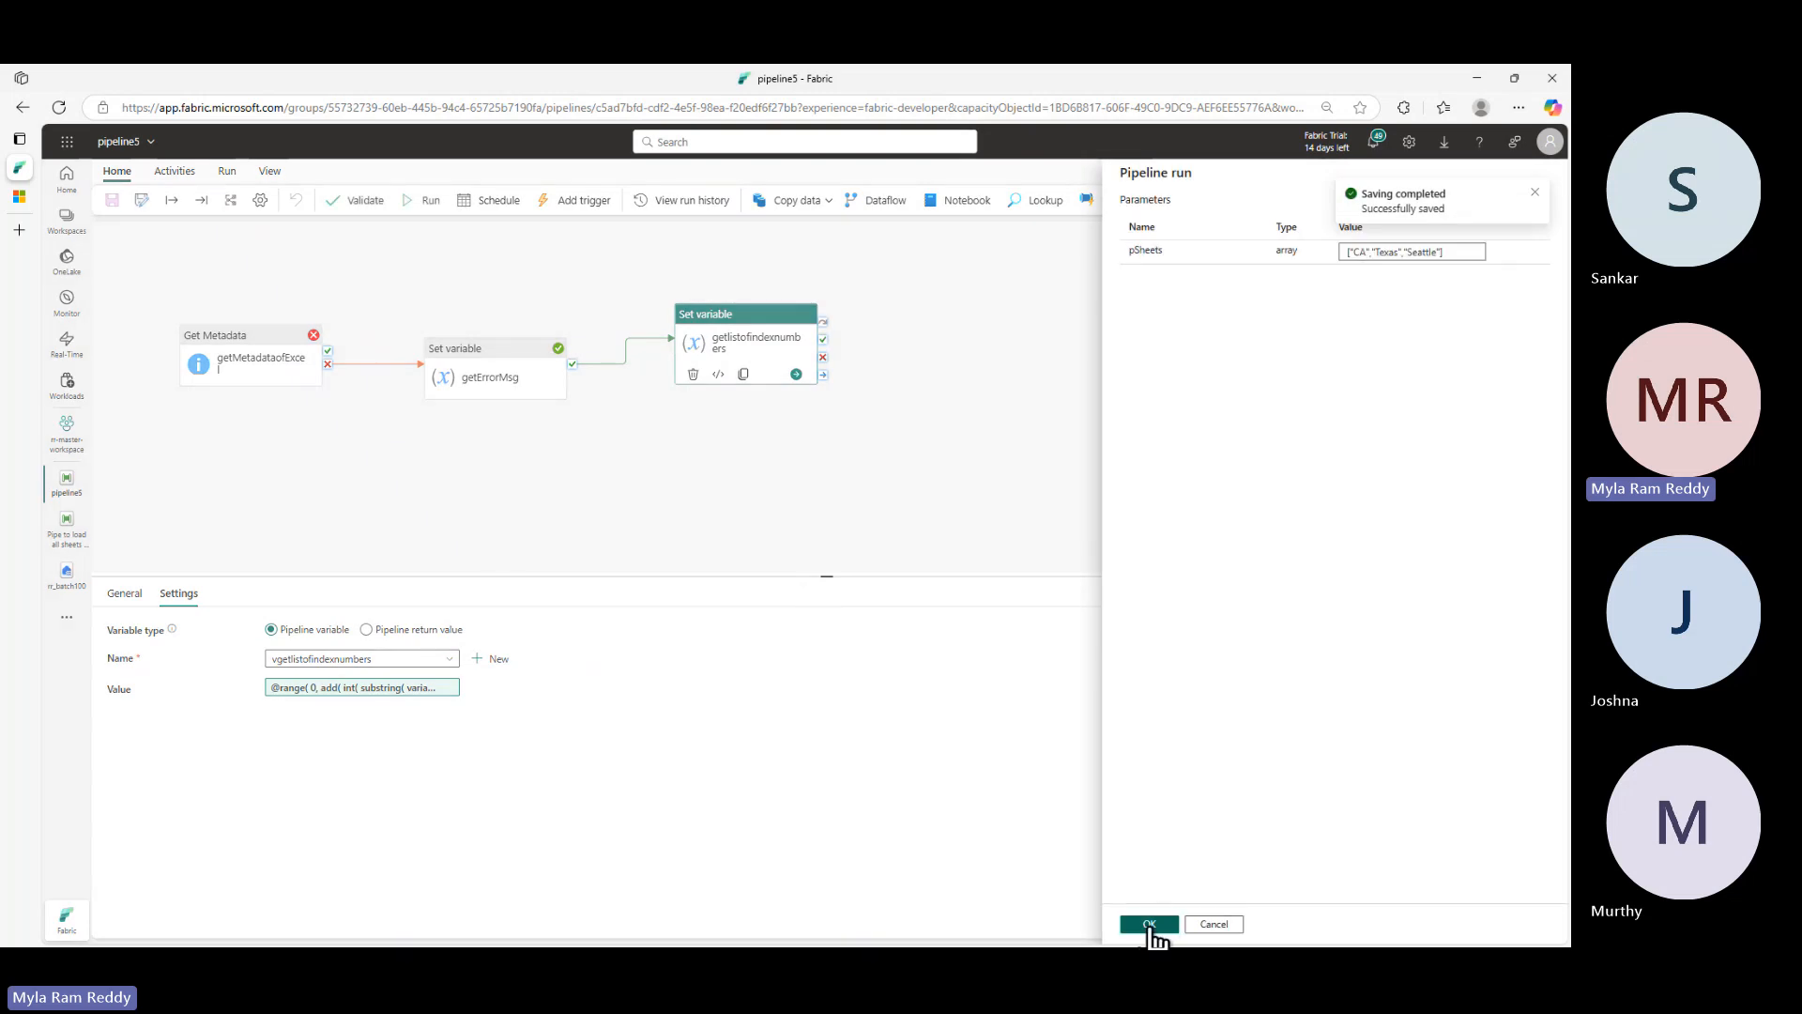
left_click(1157, 931)
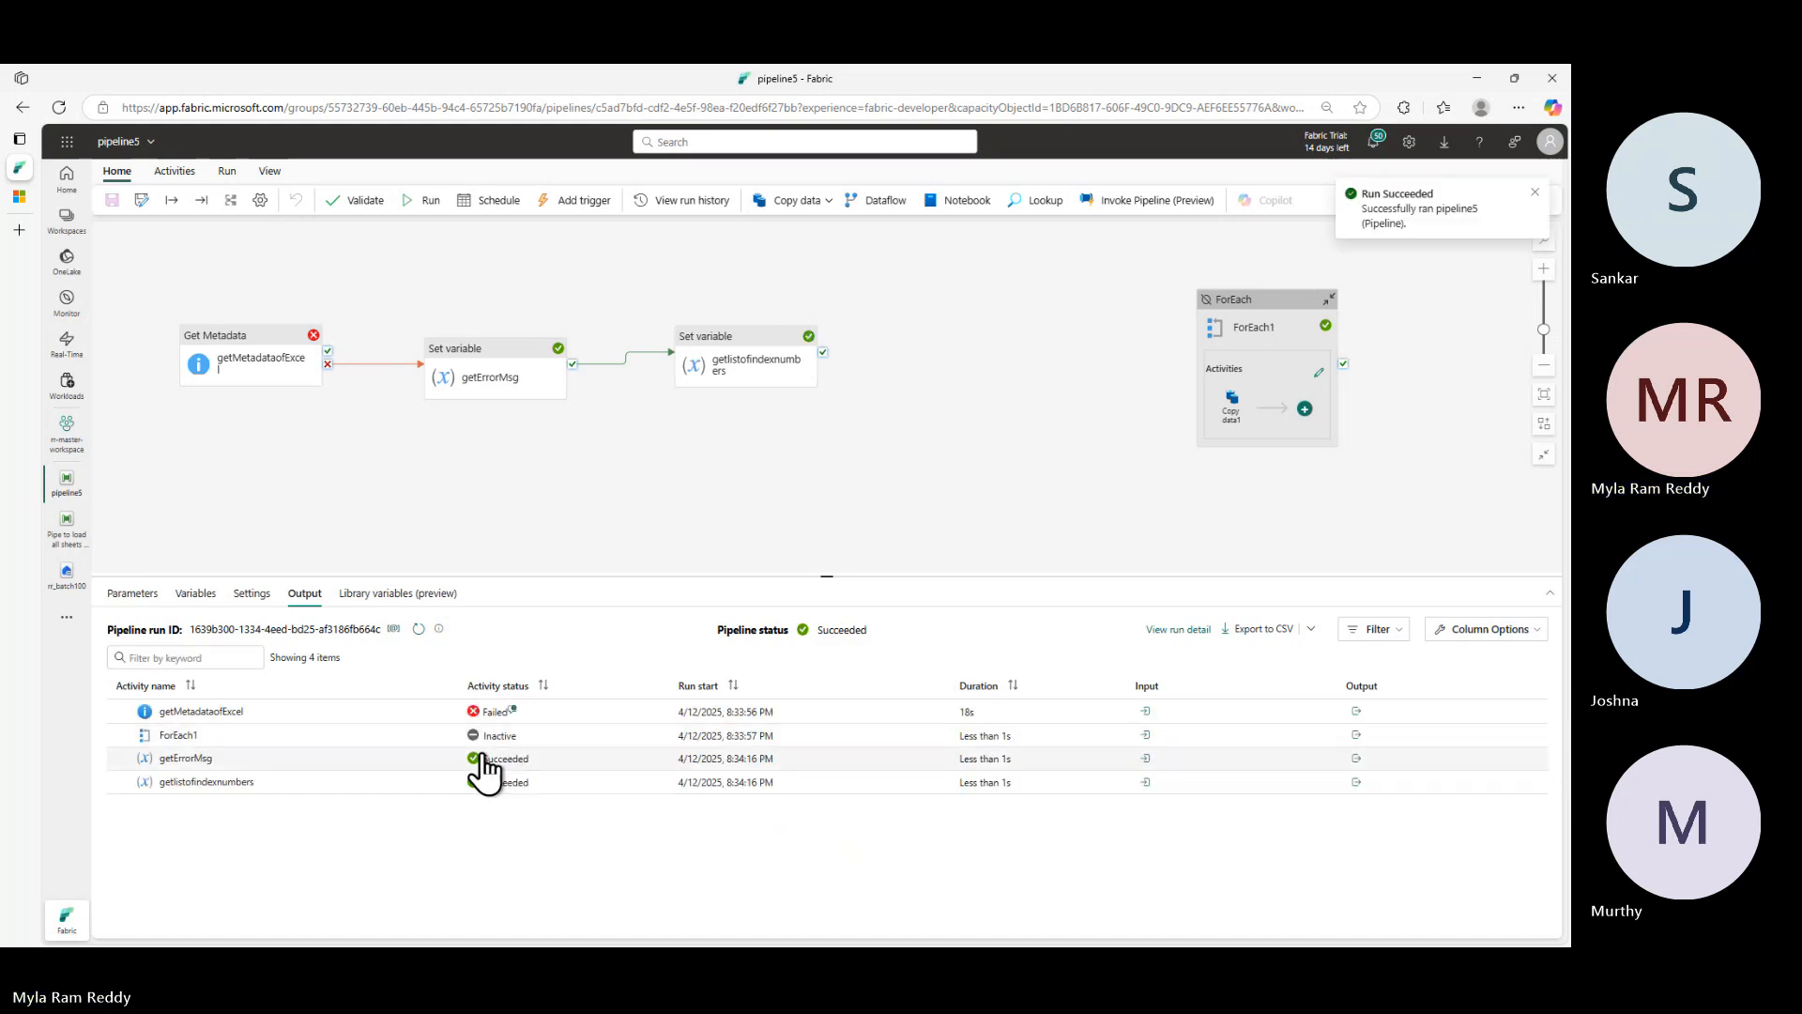
- Review the getMetadataofExcel error details and the inputs of the getErrorMsg and getlistofindexnumbers activities in the run output
left_click(512, 710)
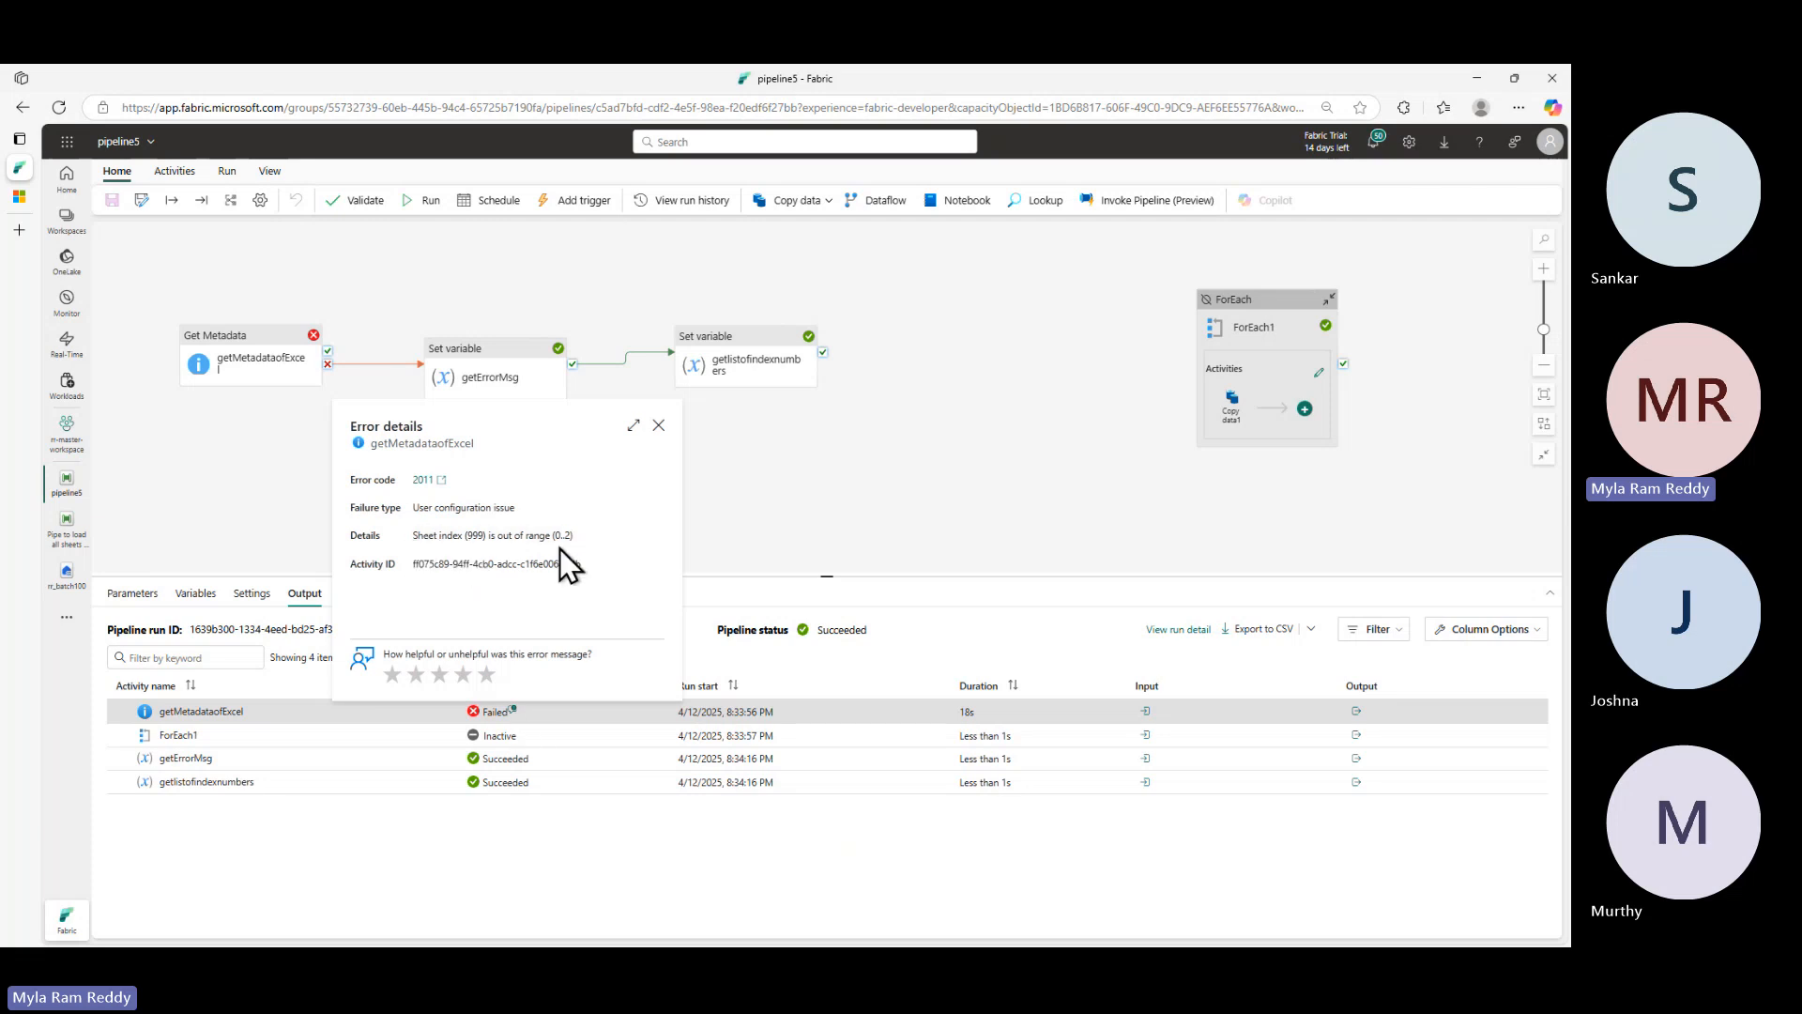
left_click(657, 427)
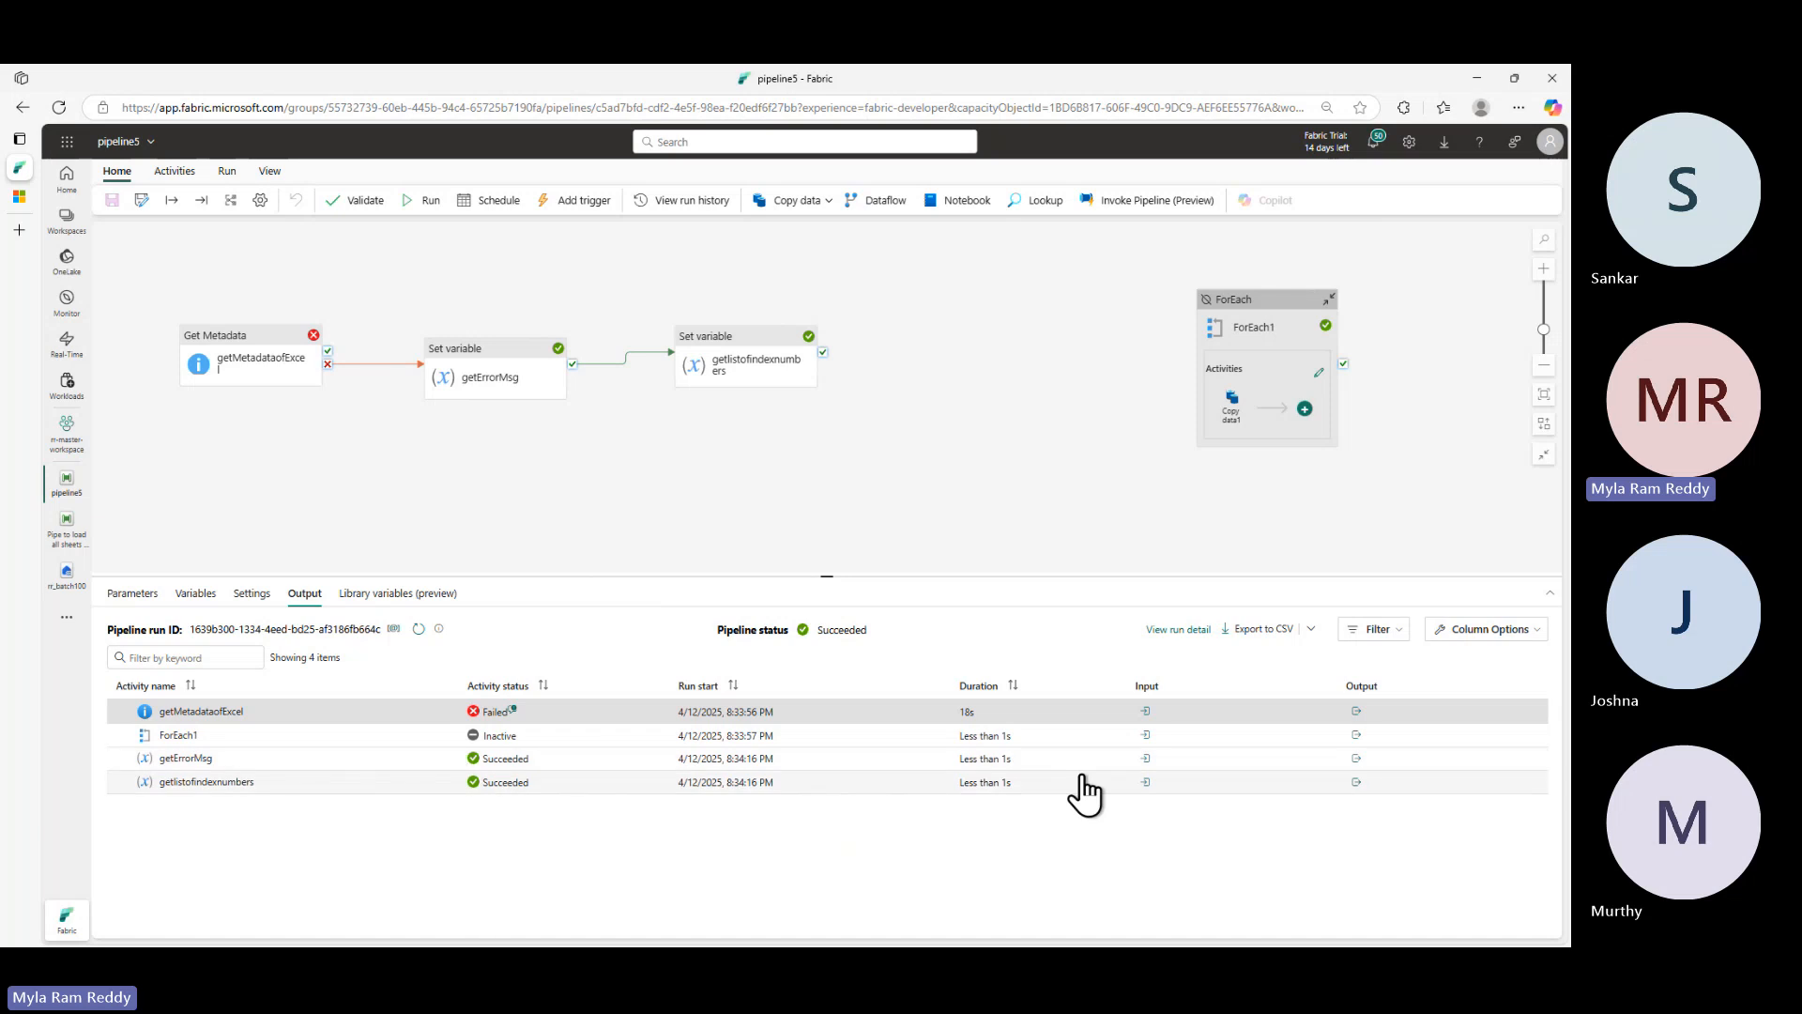
left_click(1146, 759)
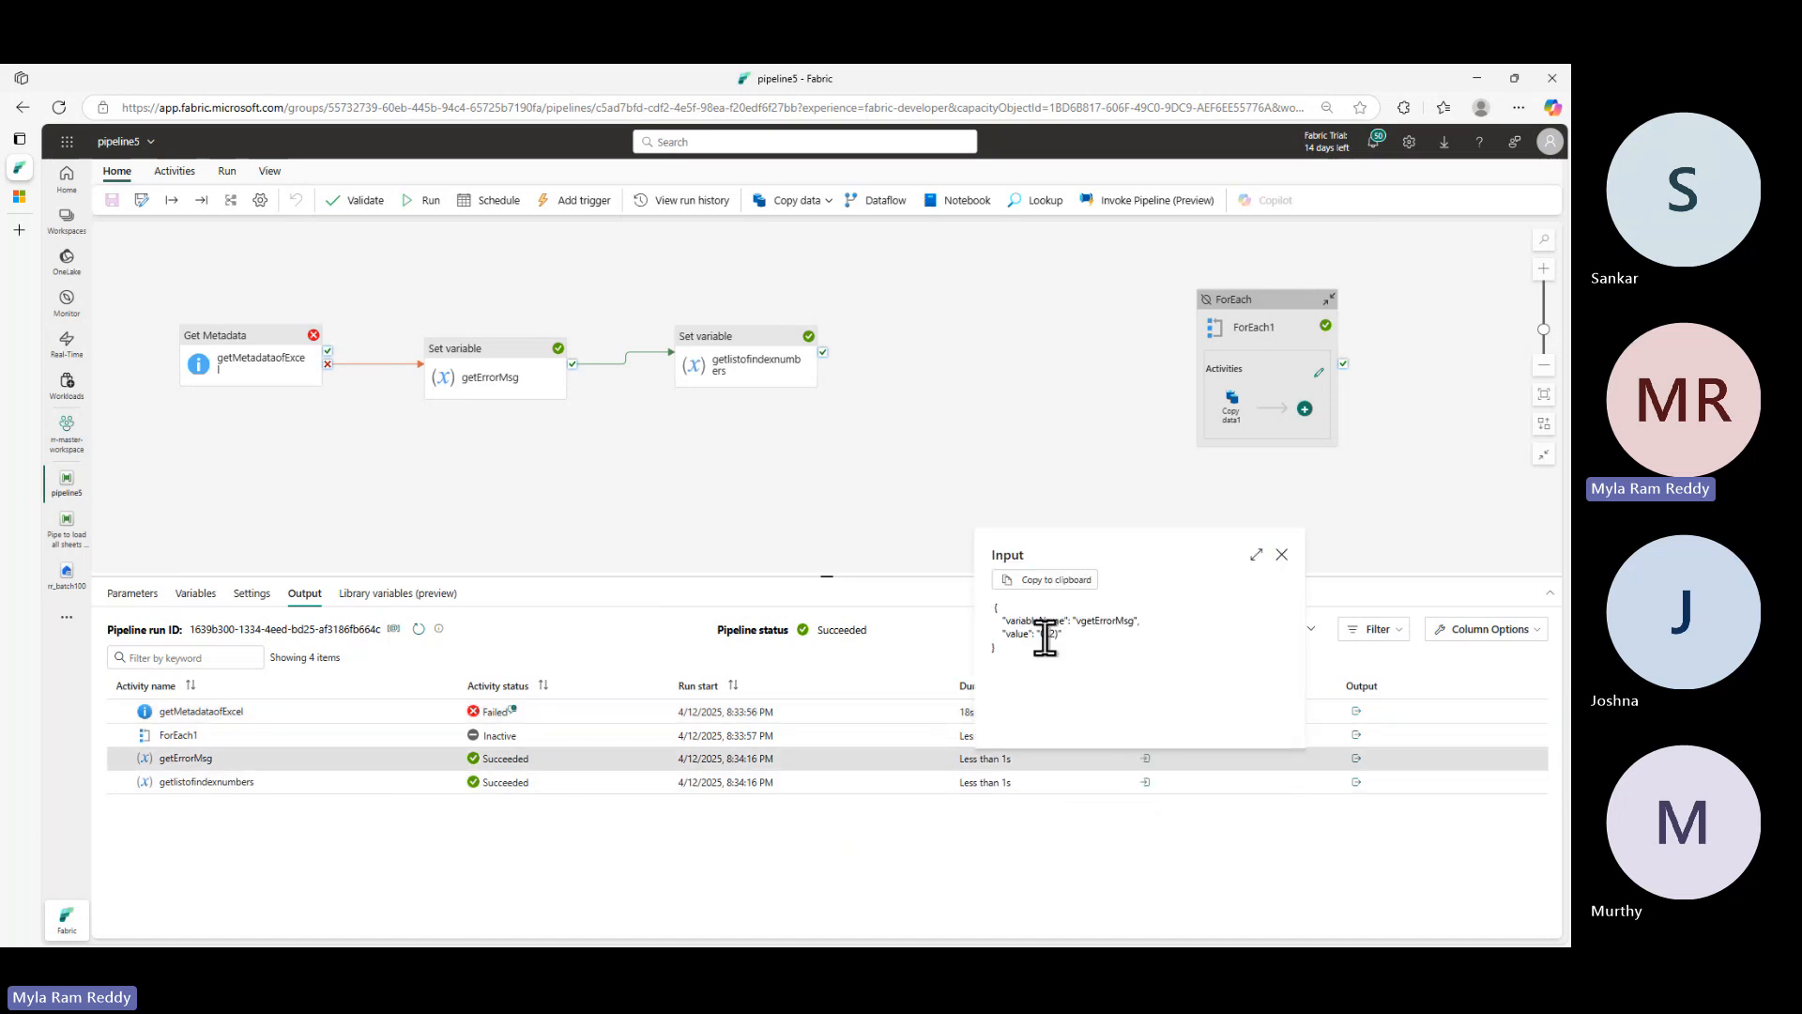
left_click(1282, 555)
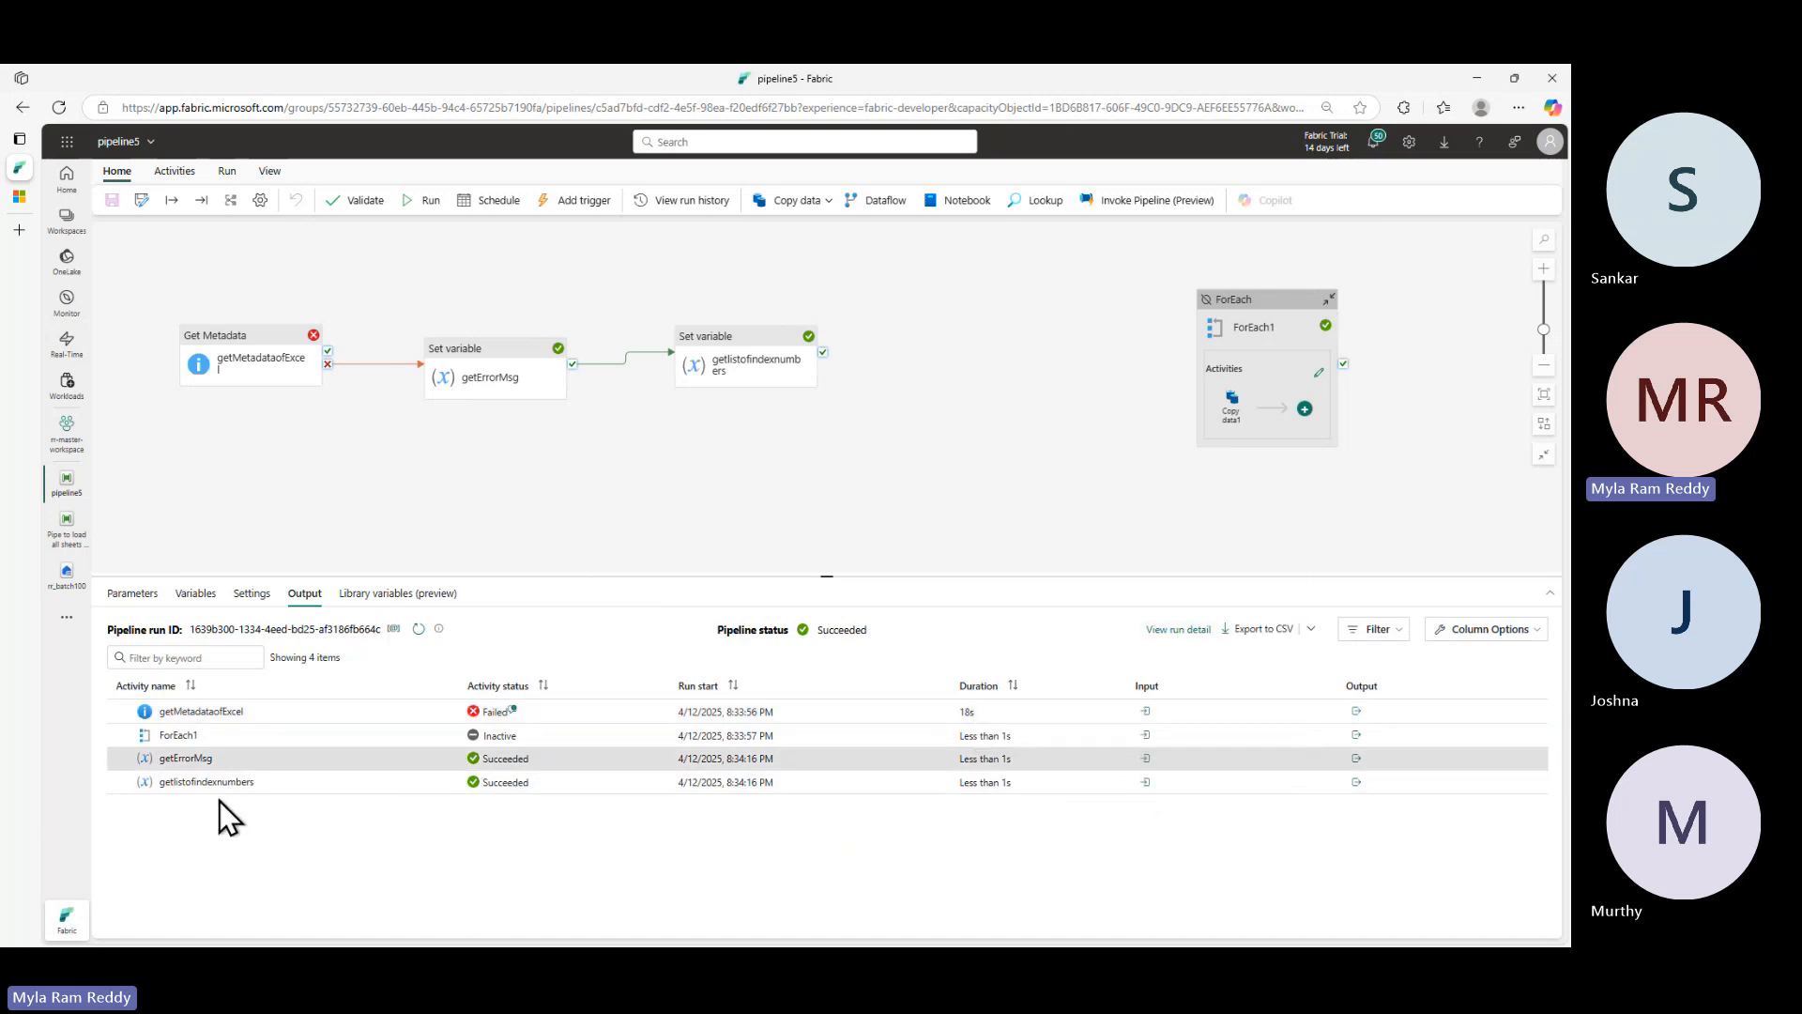
left_click(1146, 782)
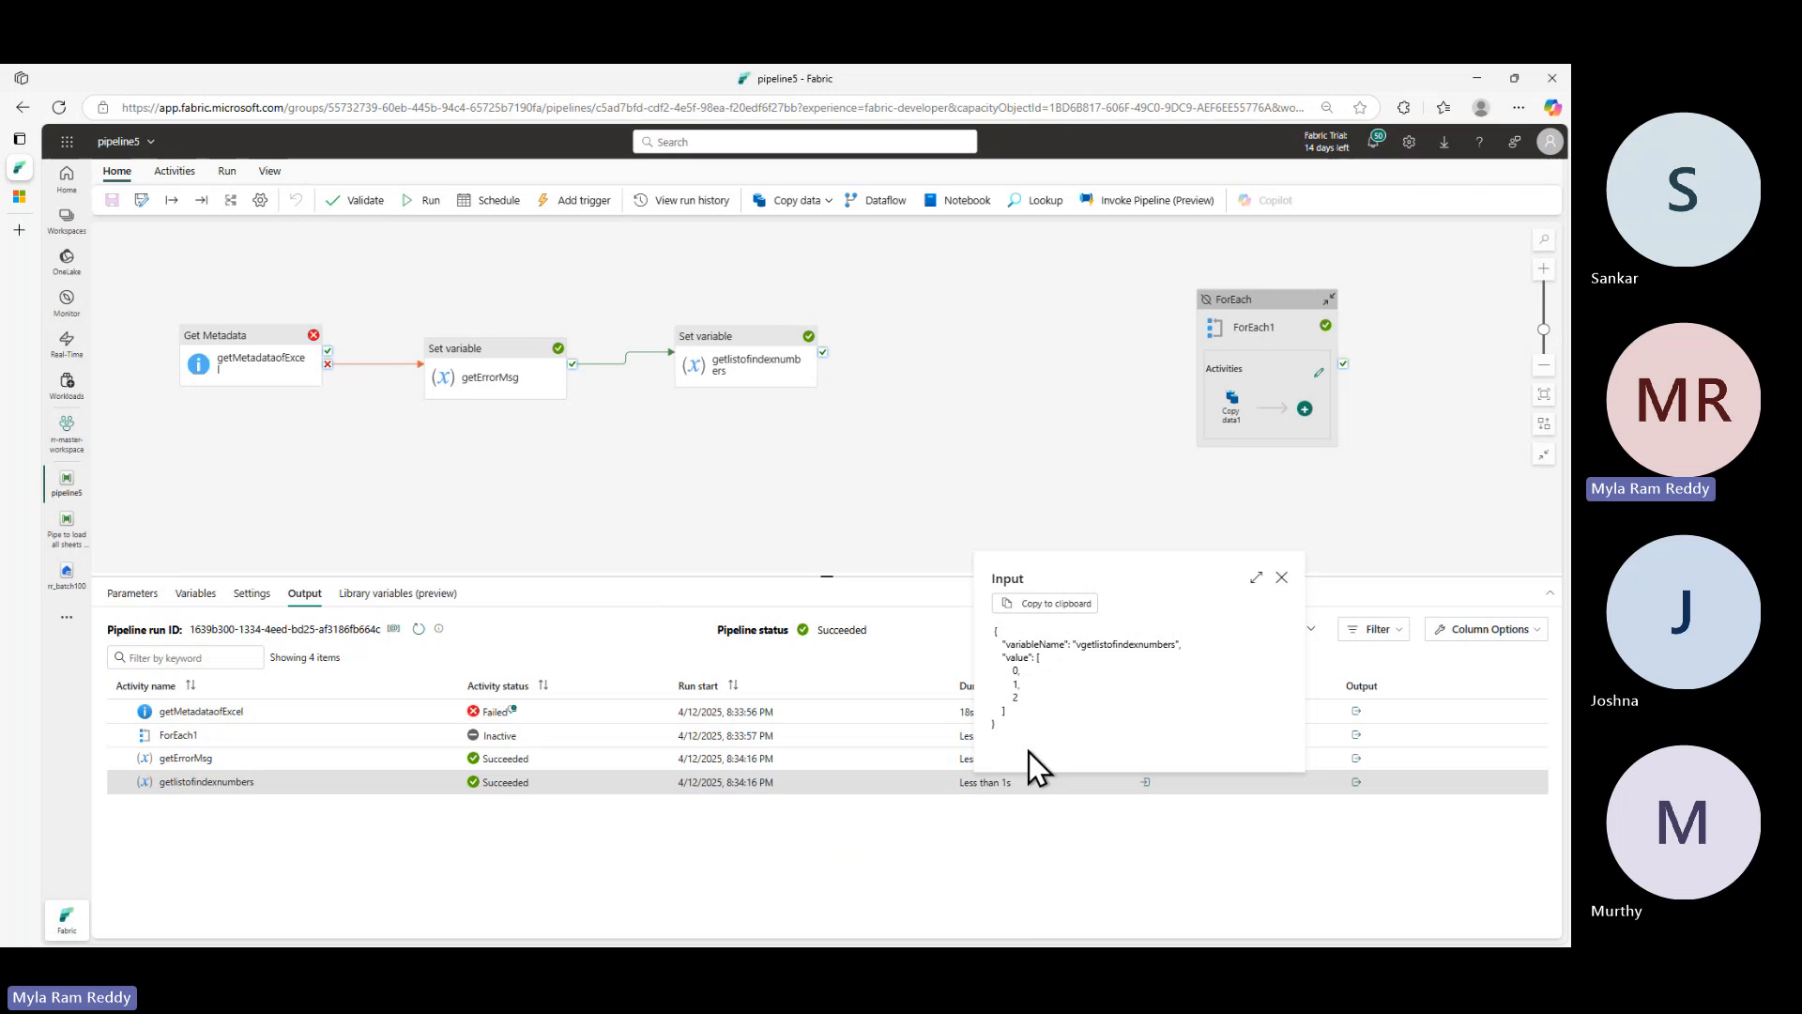
left_click(1281, 577)
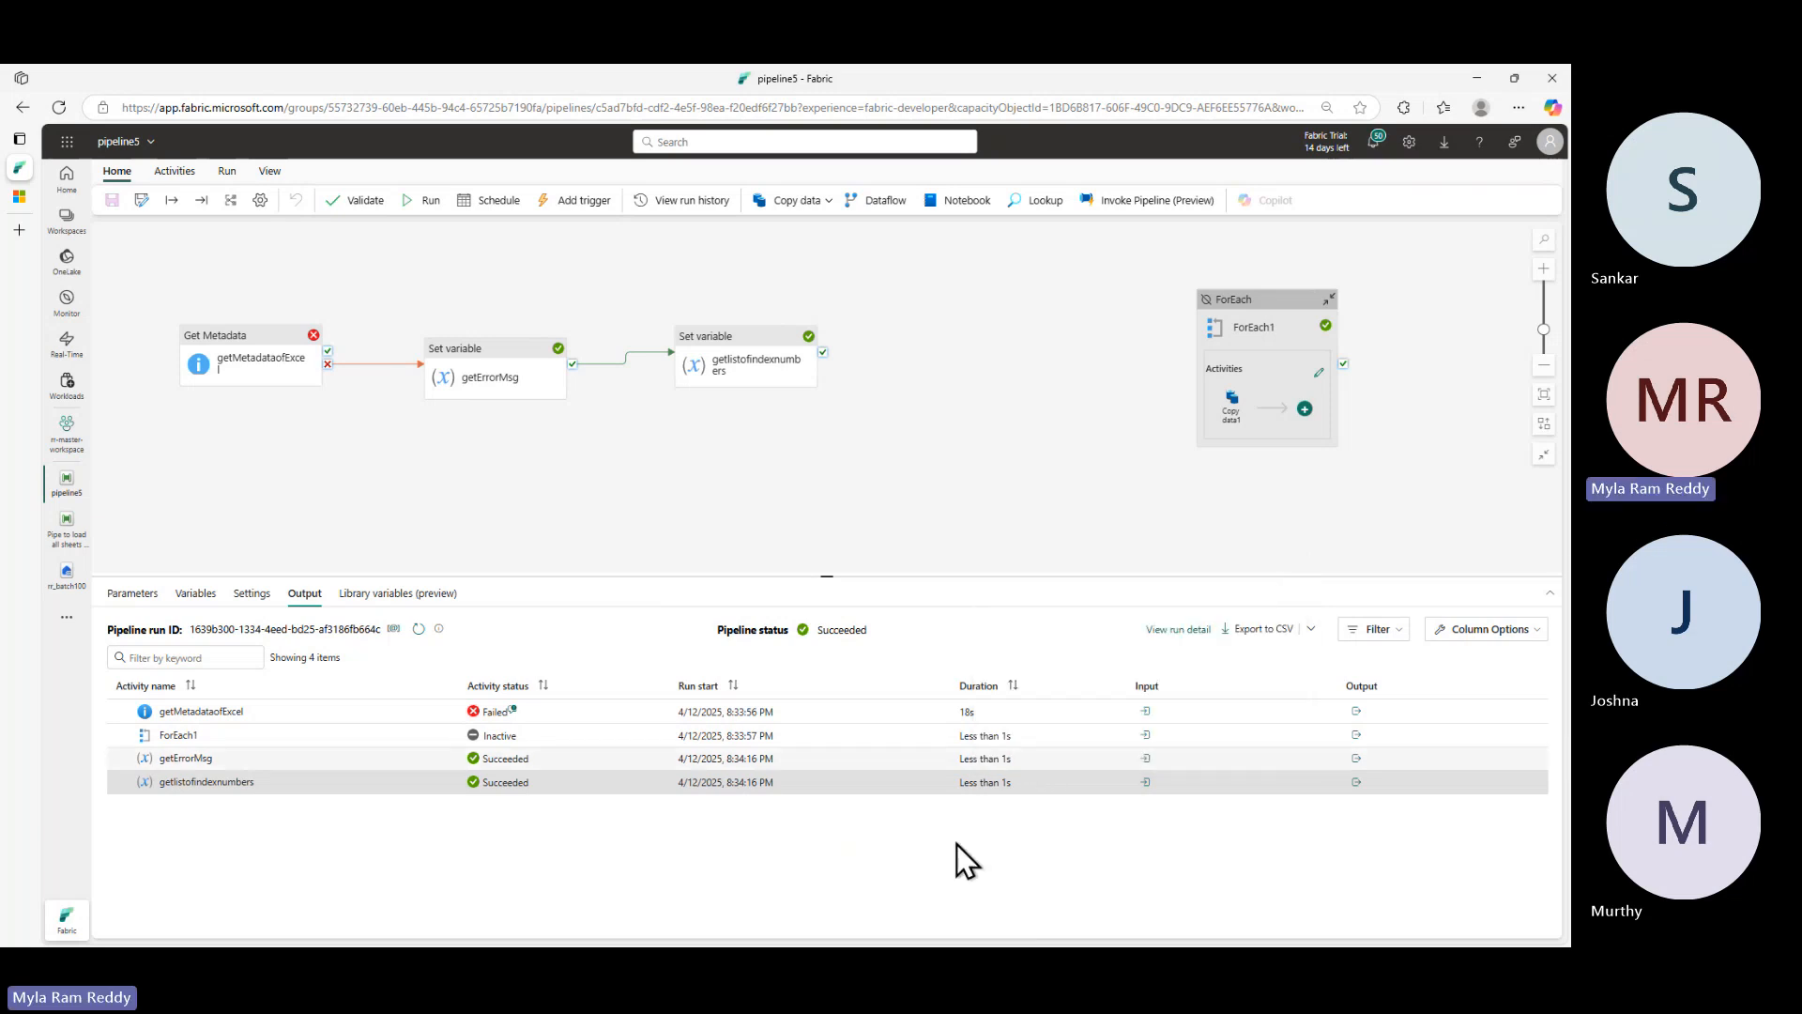
- Connect getlistofindexnumbers to ForEach1 with an on-success dependency and set ForEach1's activity state to Activated
left_click_drag(823, 352, 1205, 370)
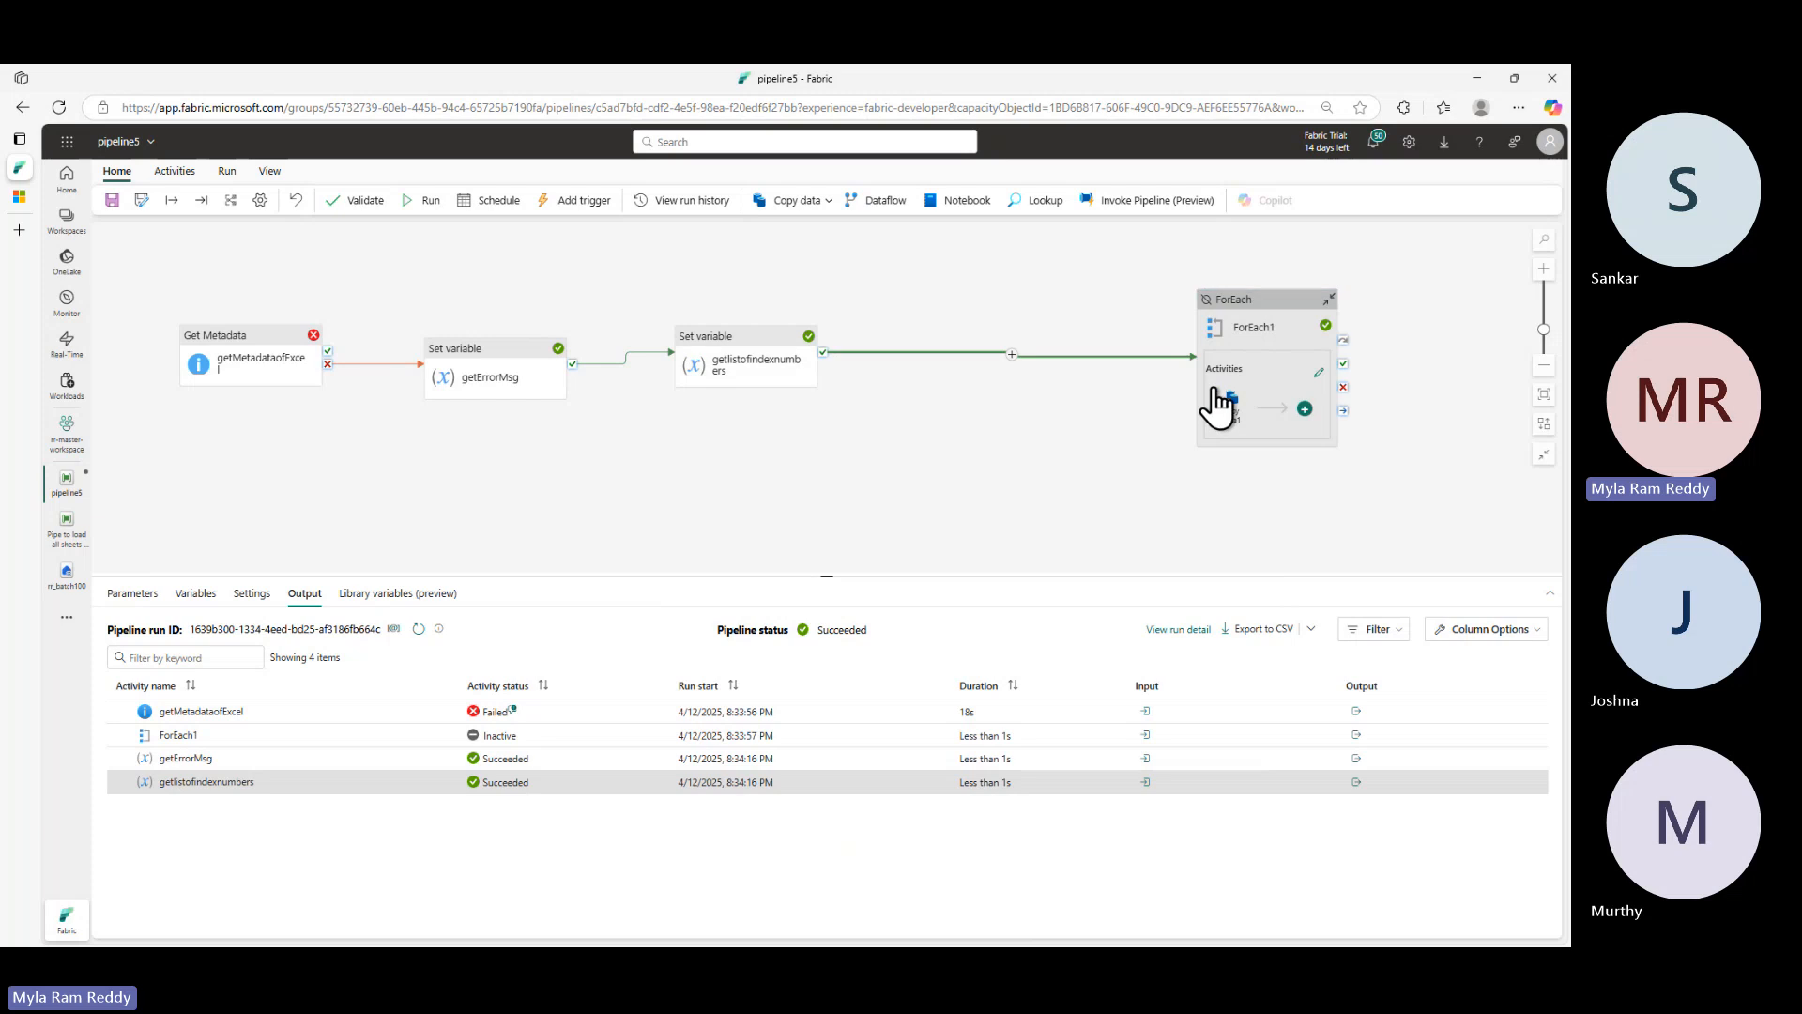
left_click(1241, 326)
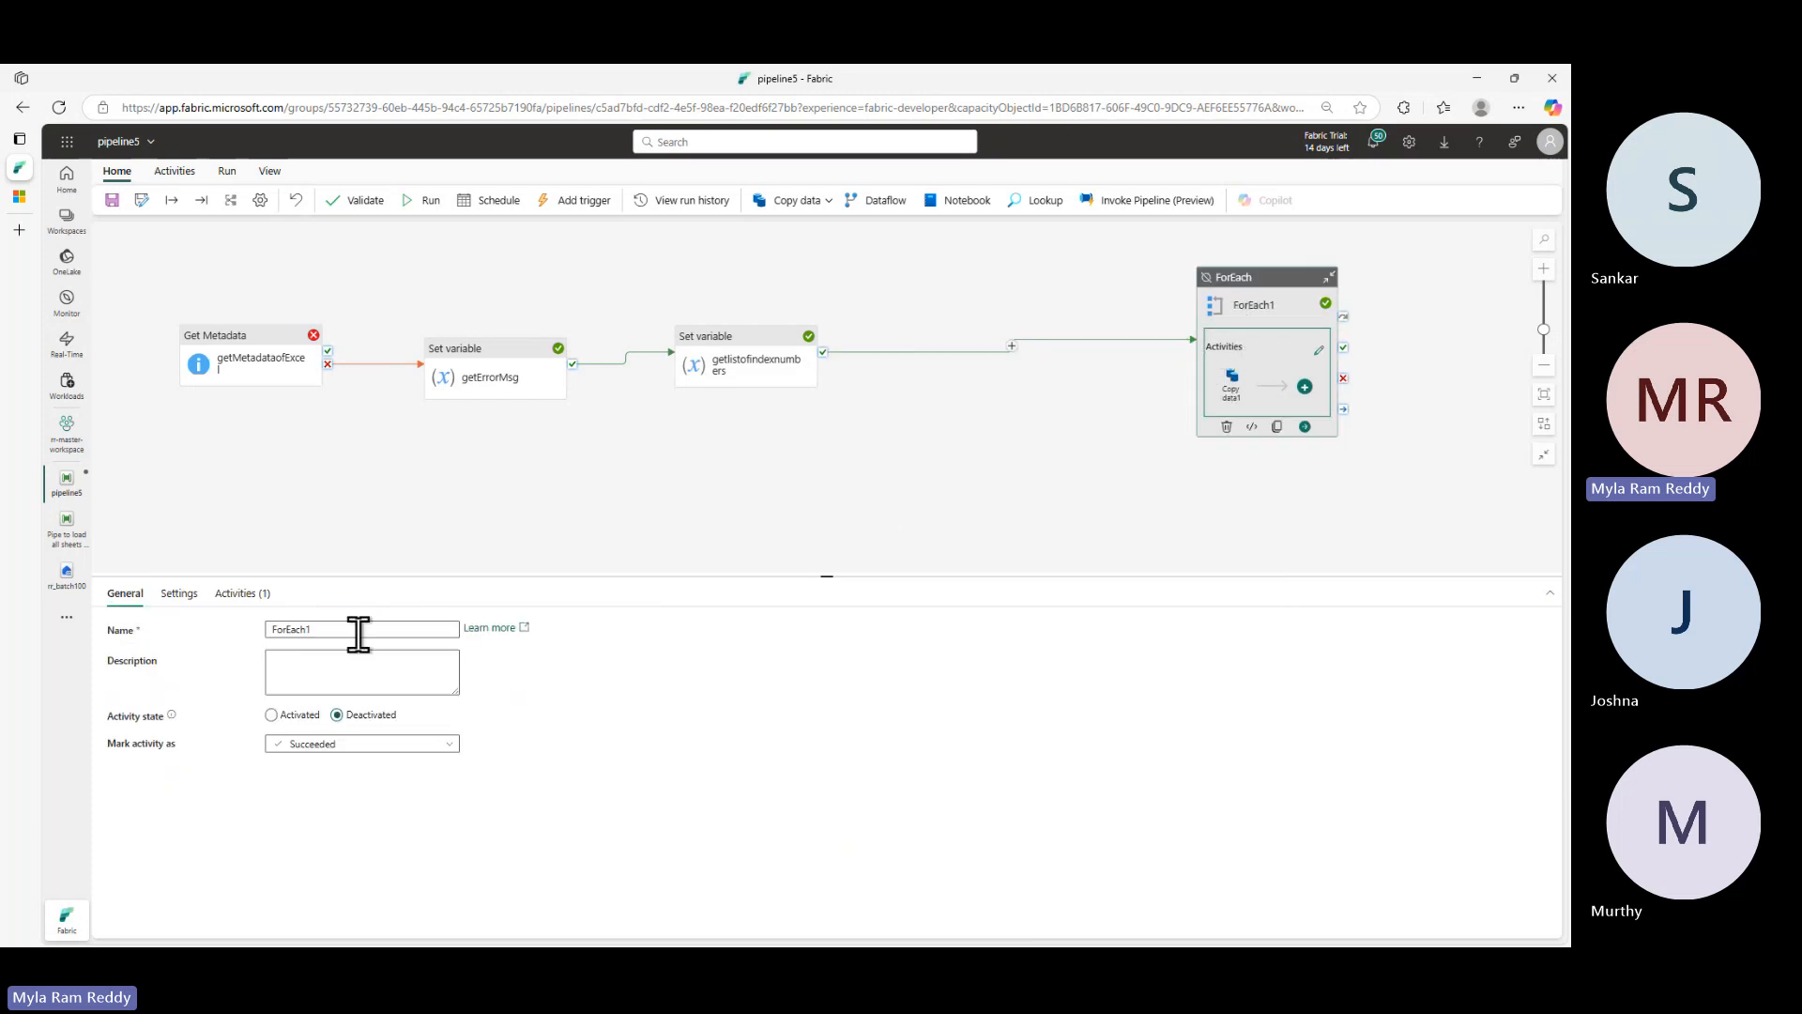
left_click(272, 716)
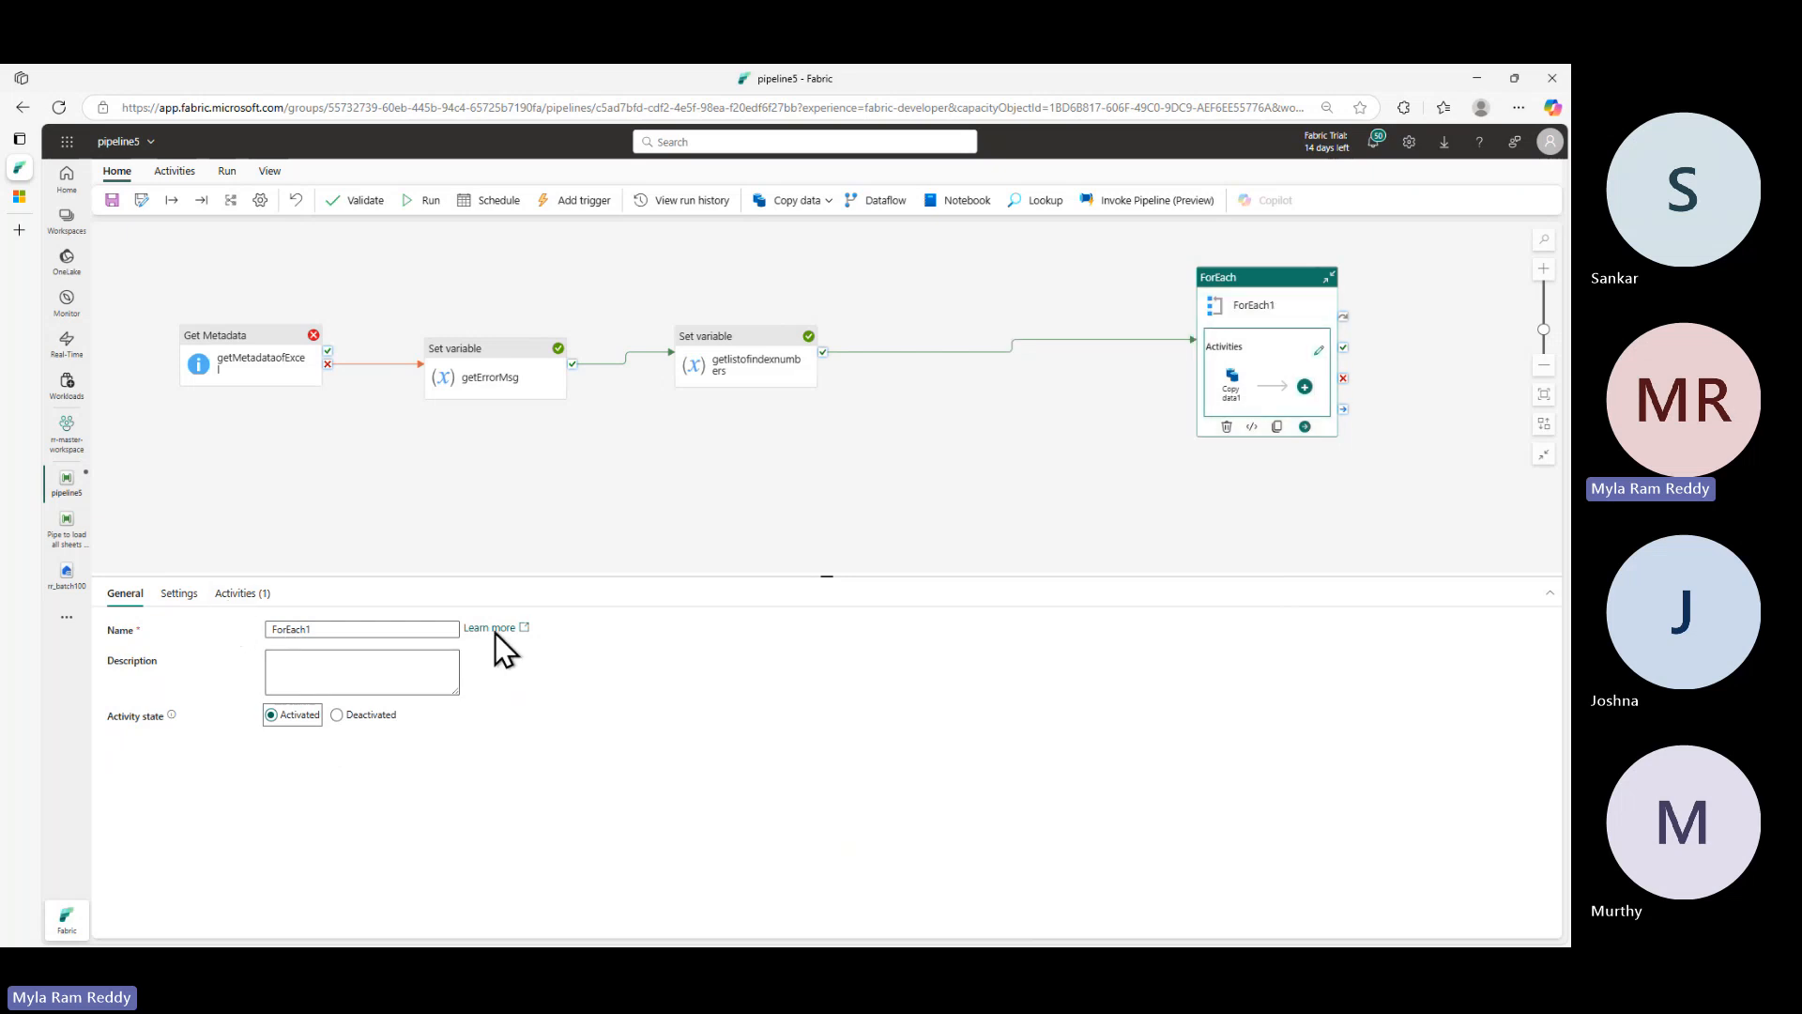
left_click(179, 594)
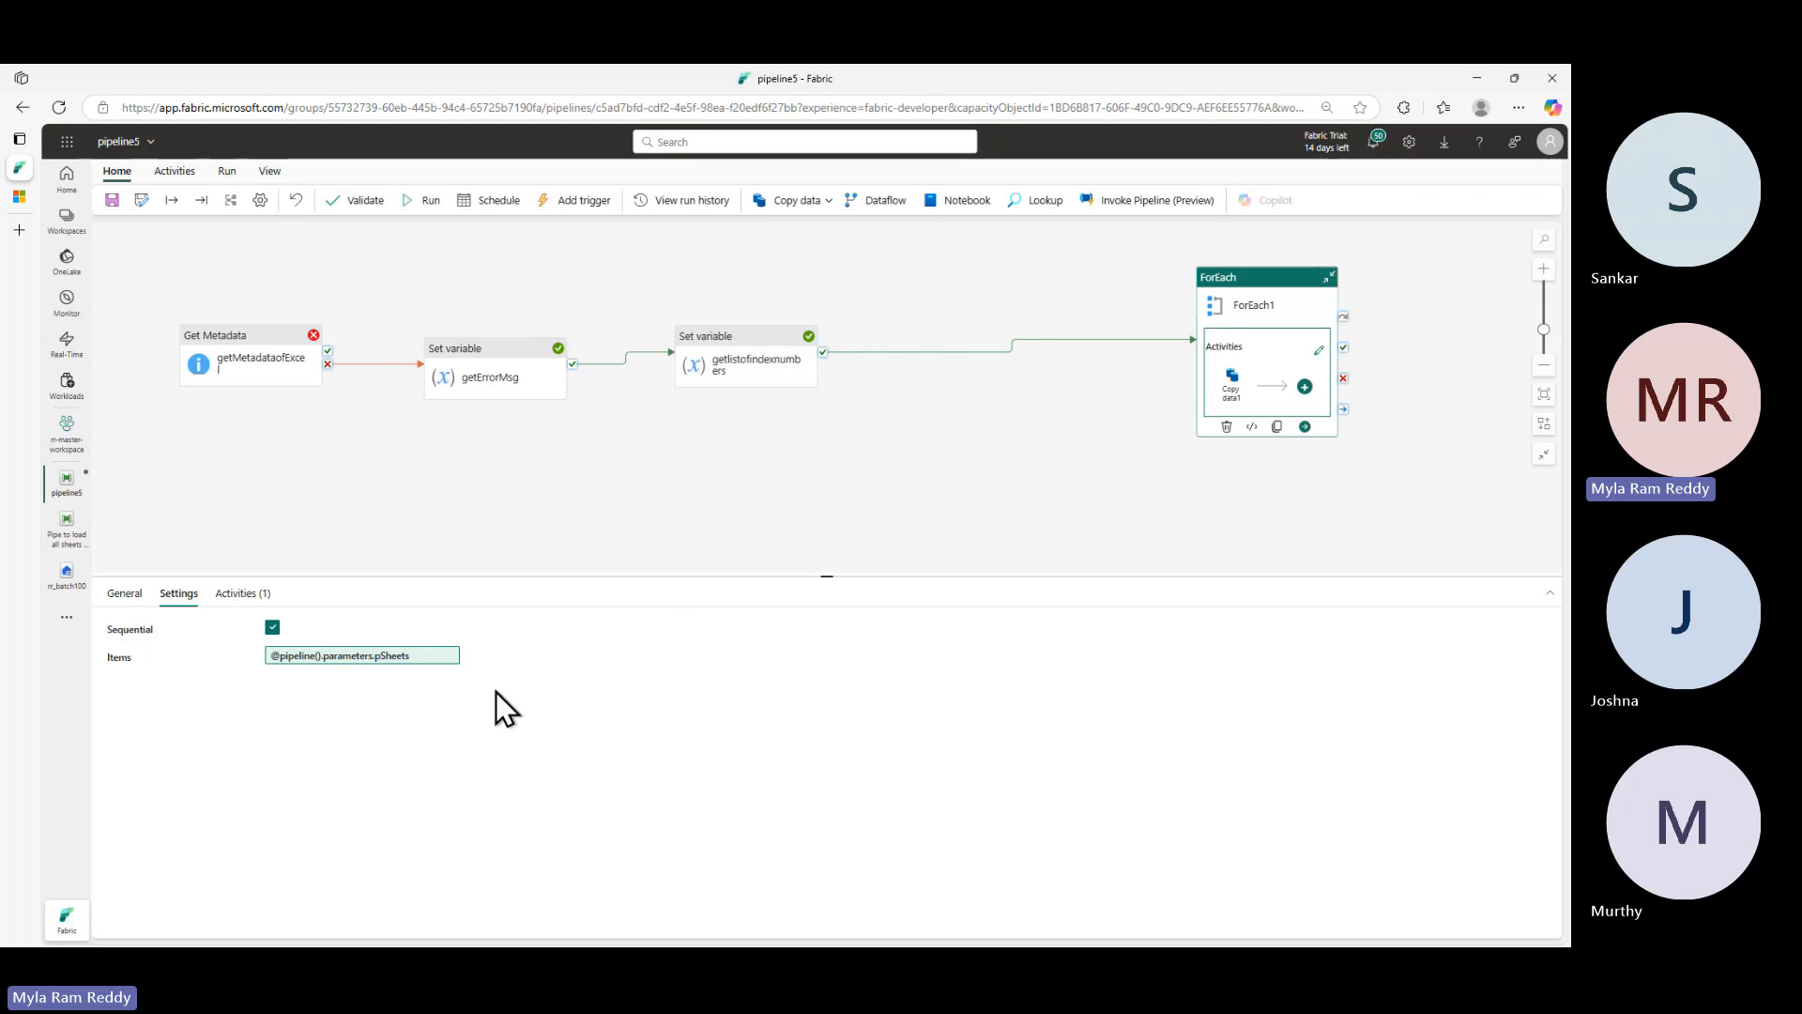
left_click(427, 655)
left_click(1505, 393)
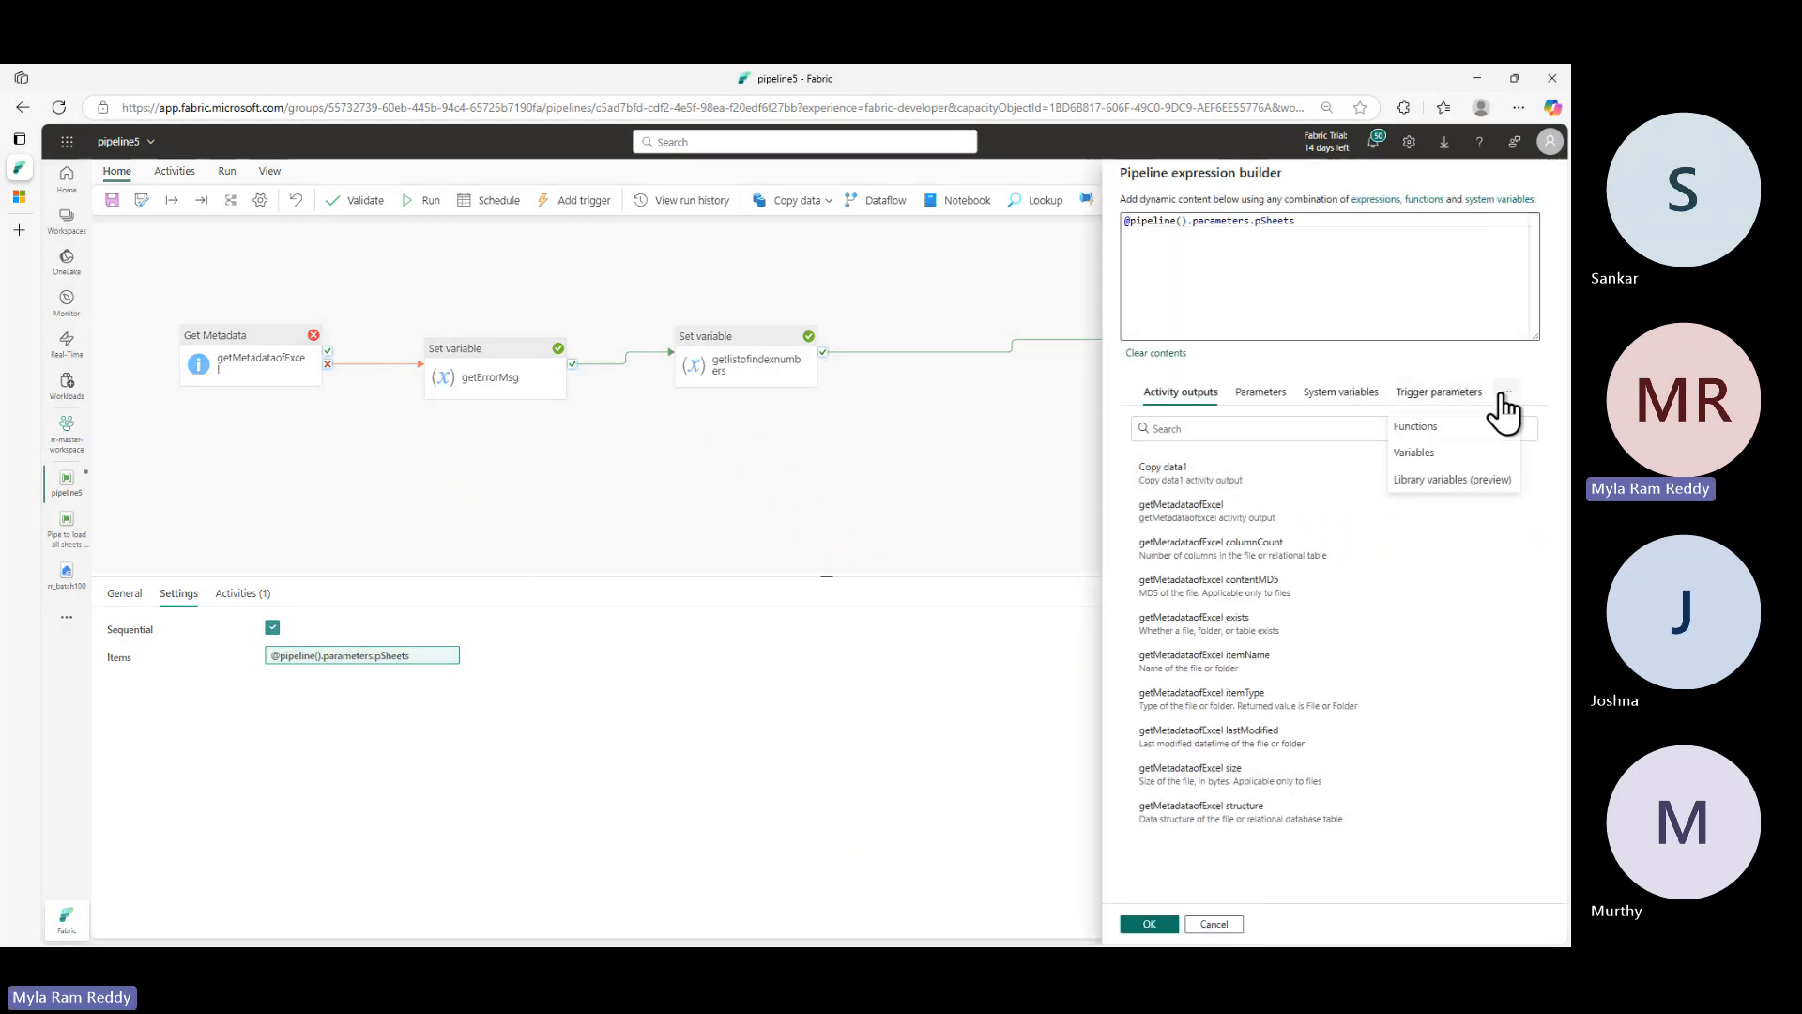
left_click(1417, 453)
left_click_drag(1314, 223, 1131, 223)
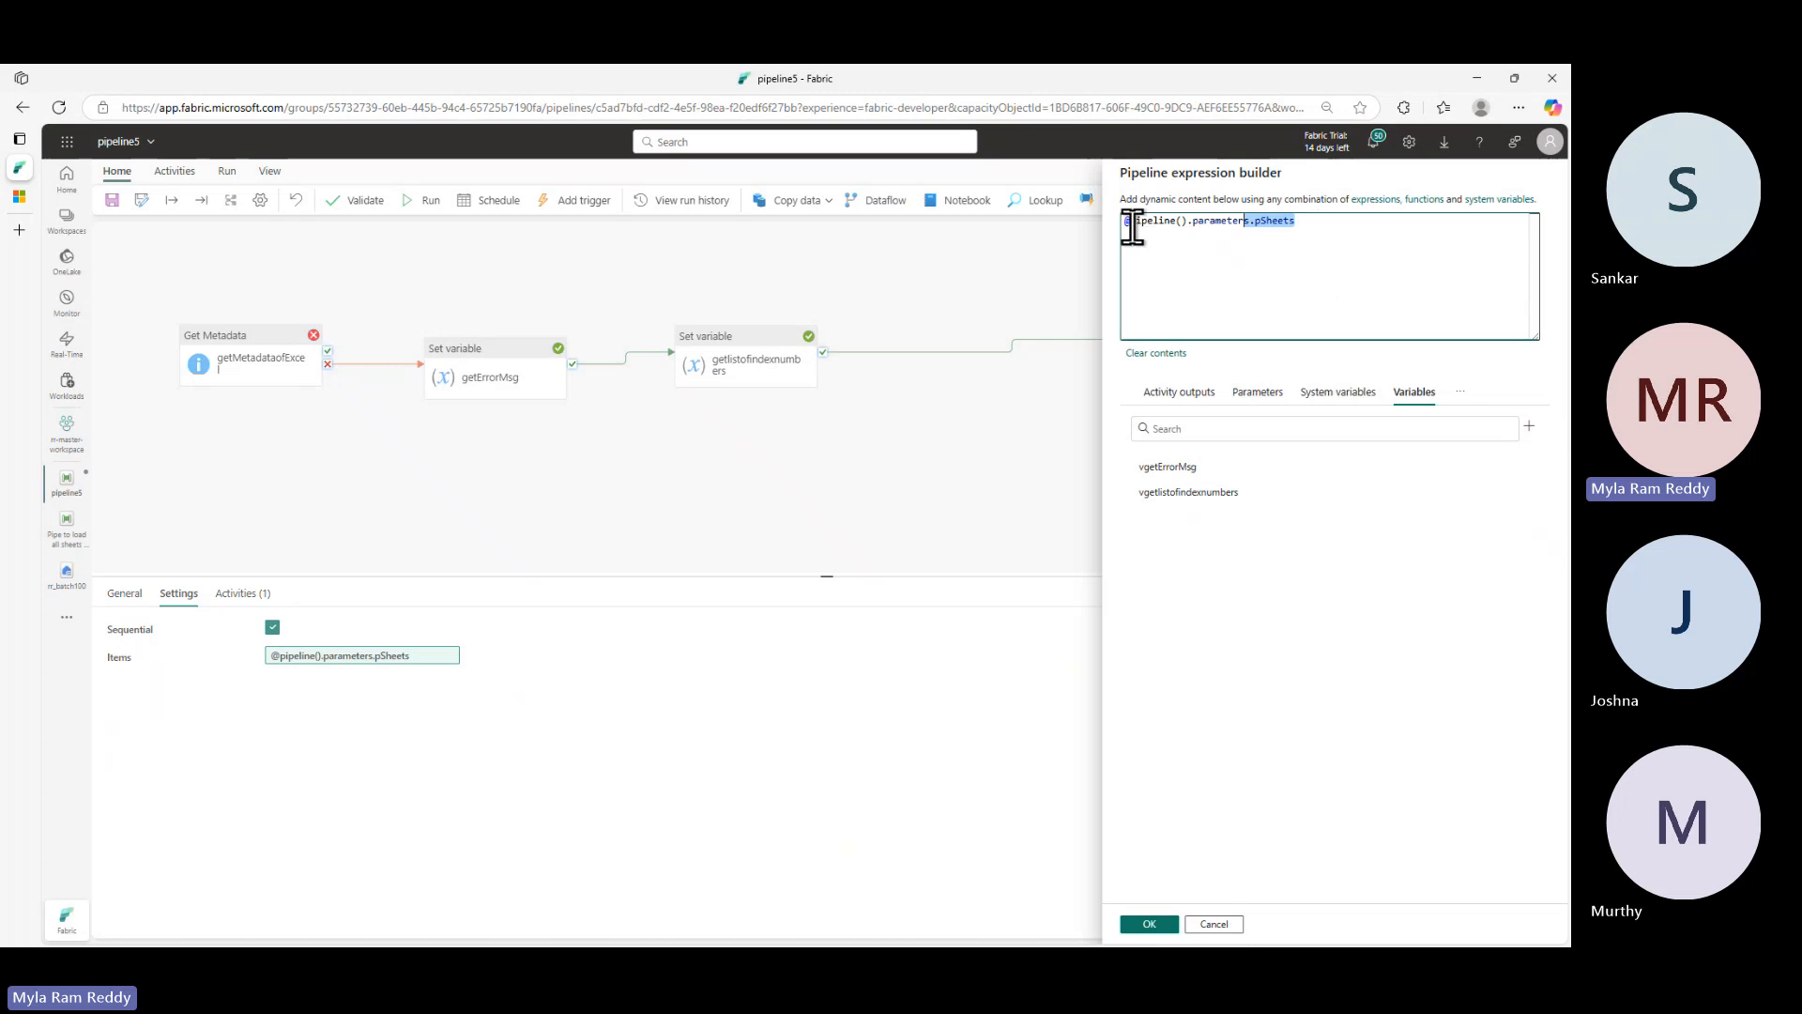
key("BackSpace")
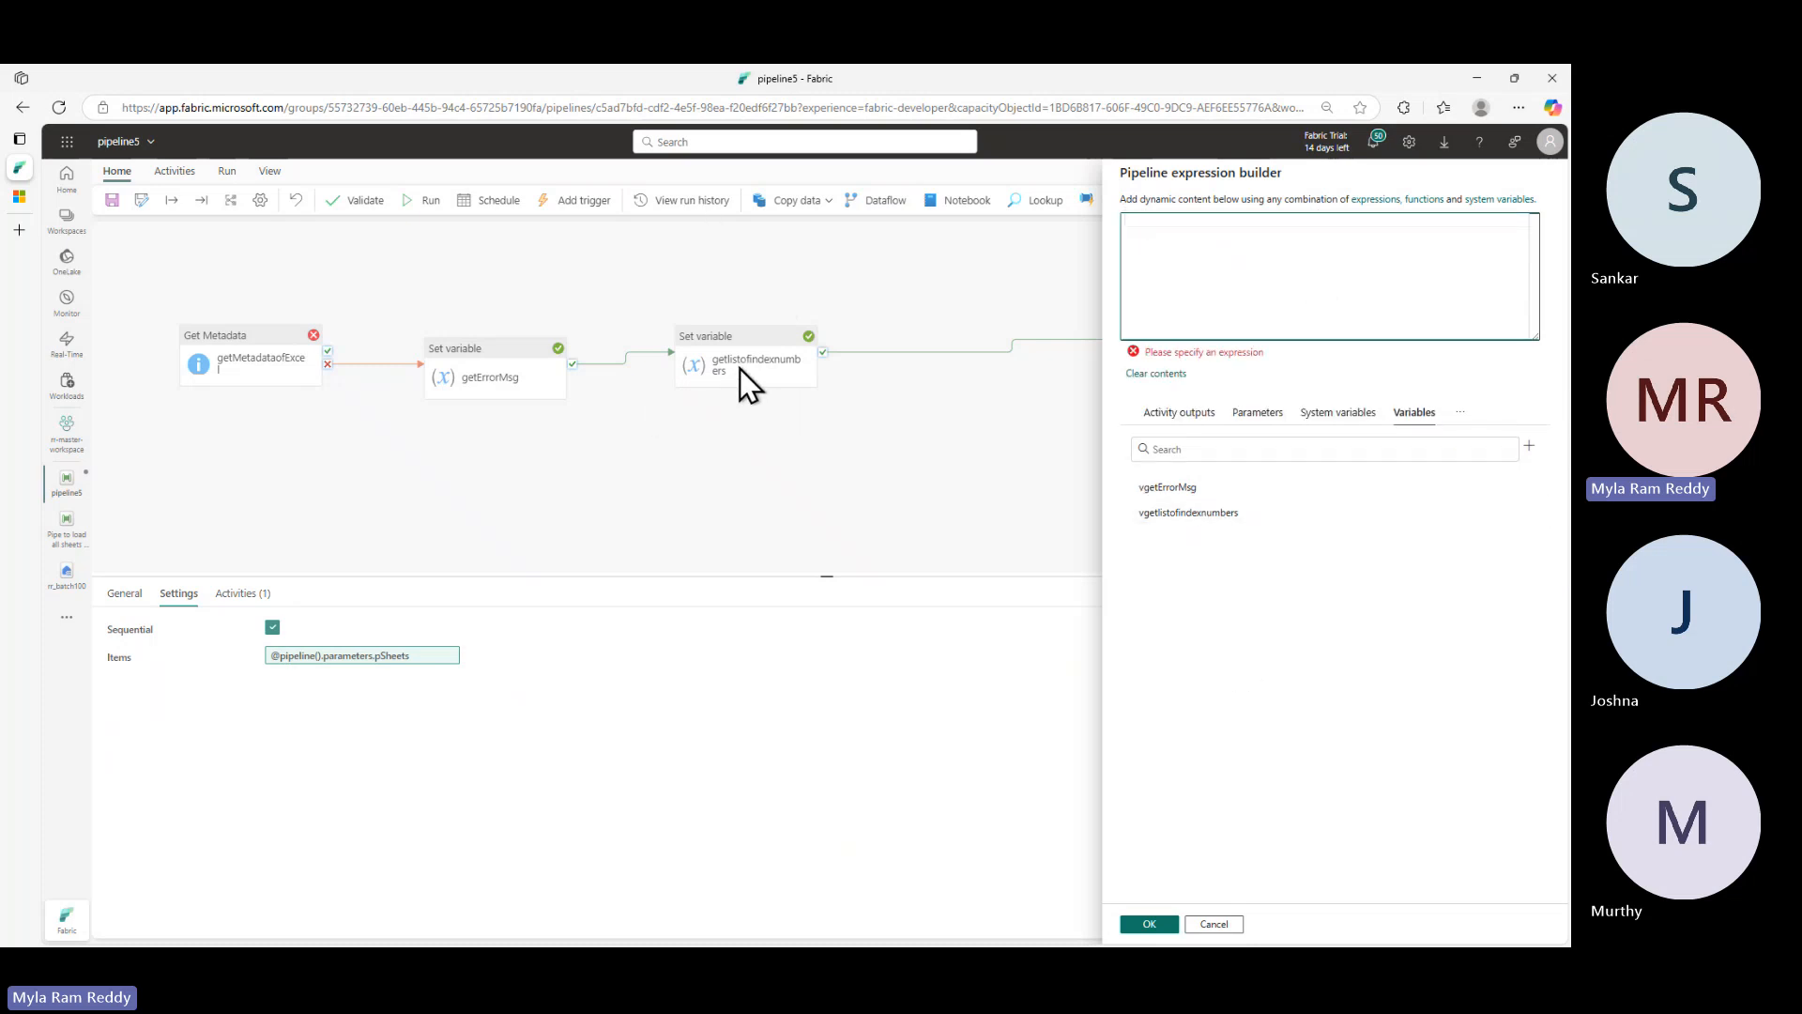
left_click(1192, 513)
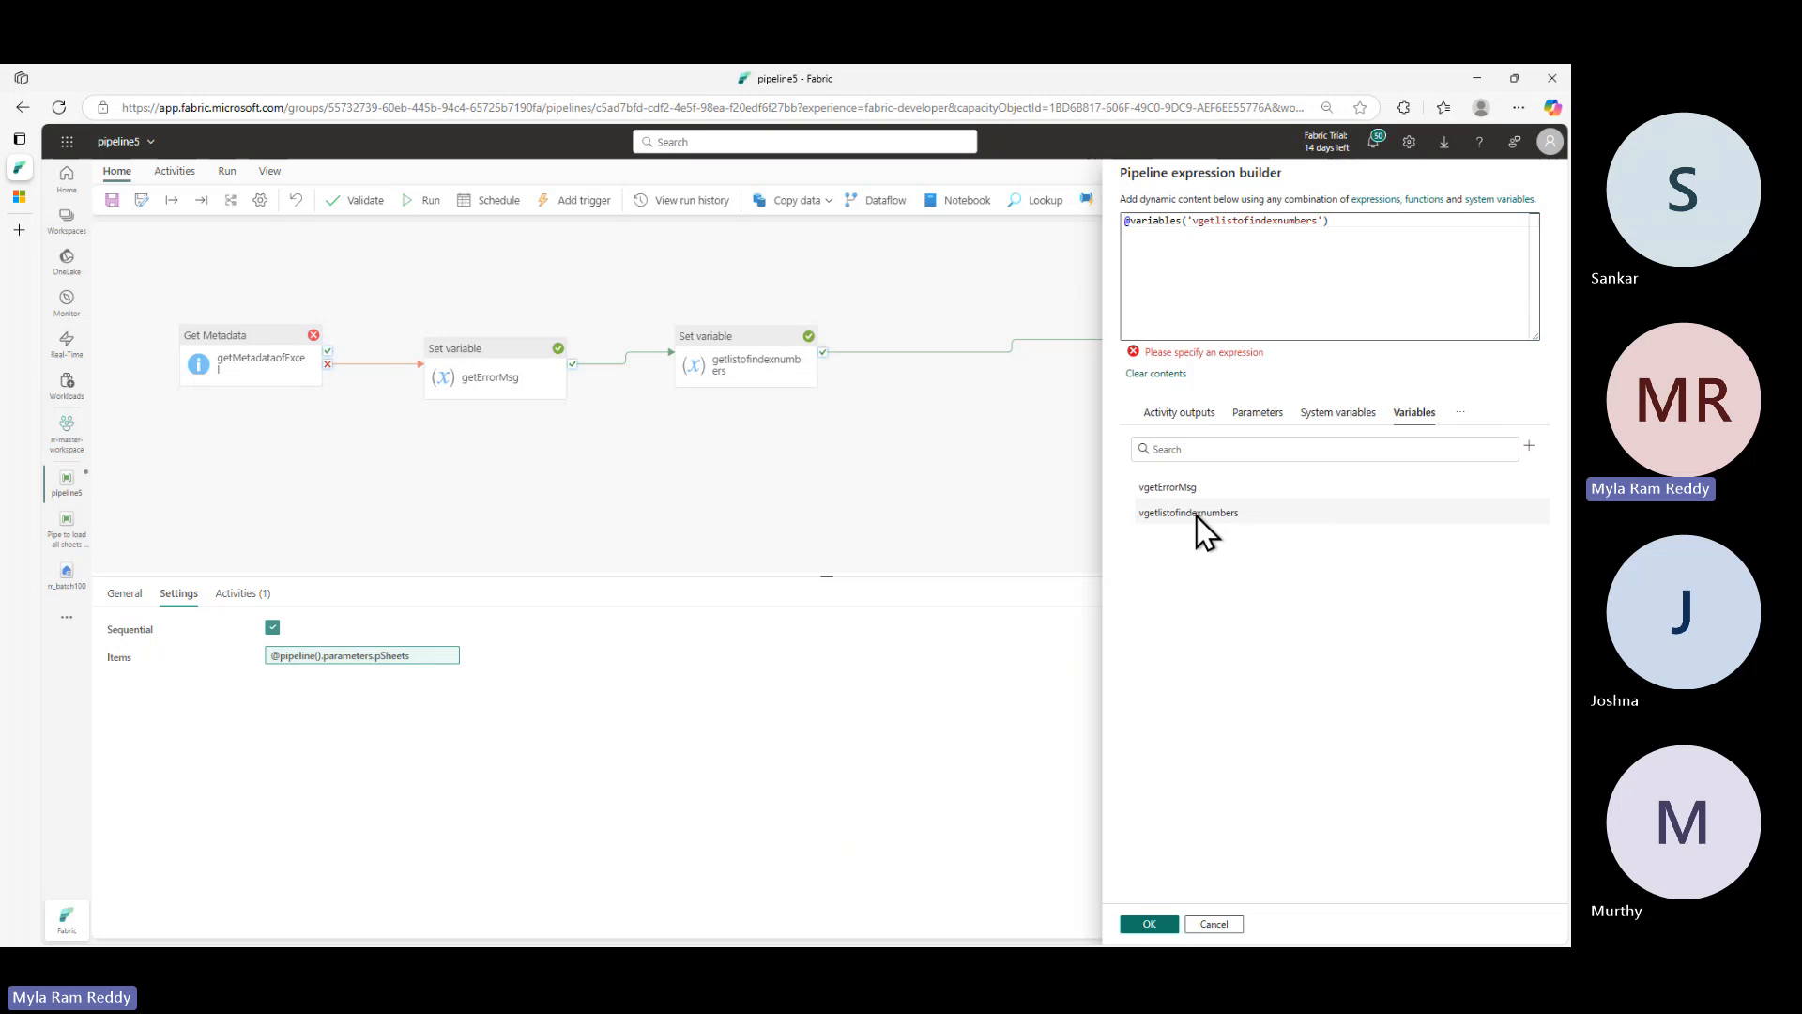
left_click(1156, 926)
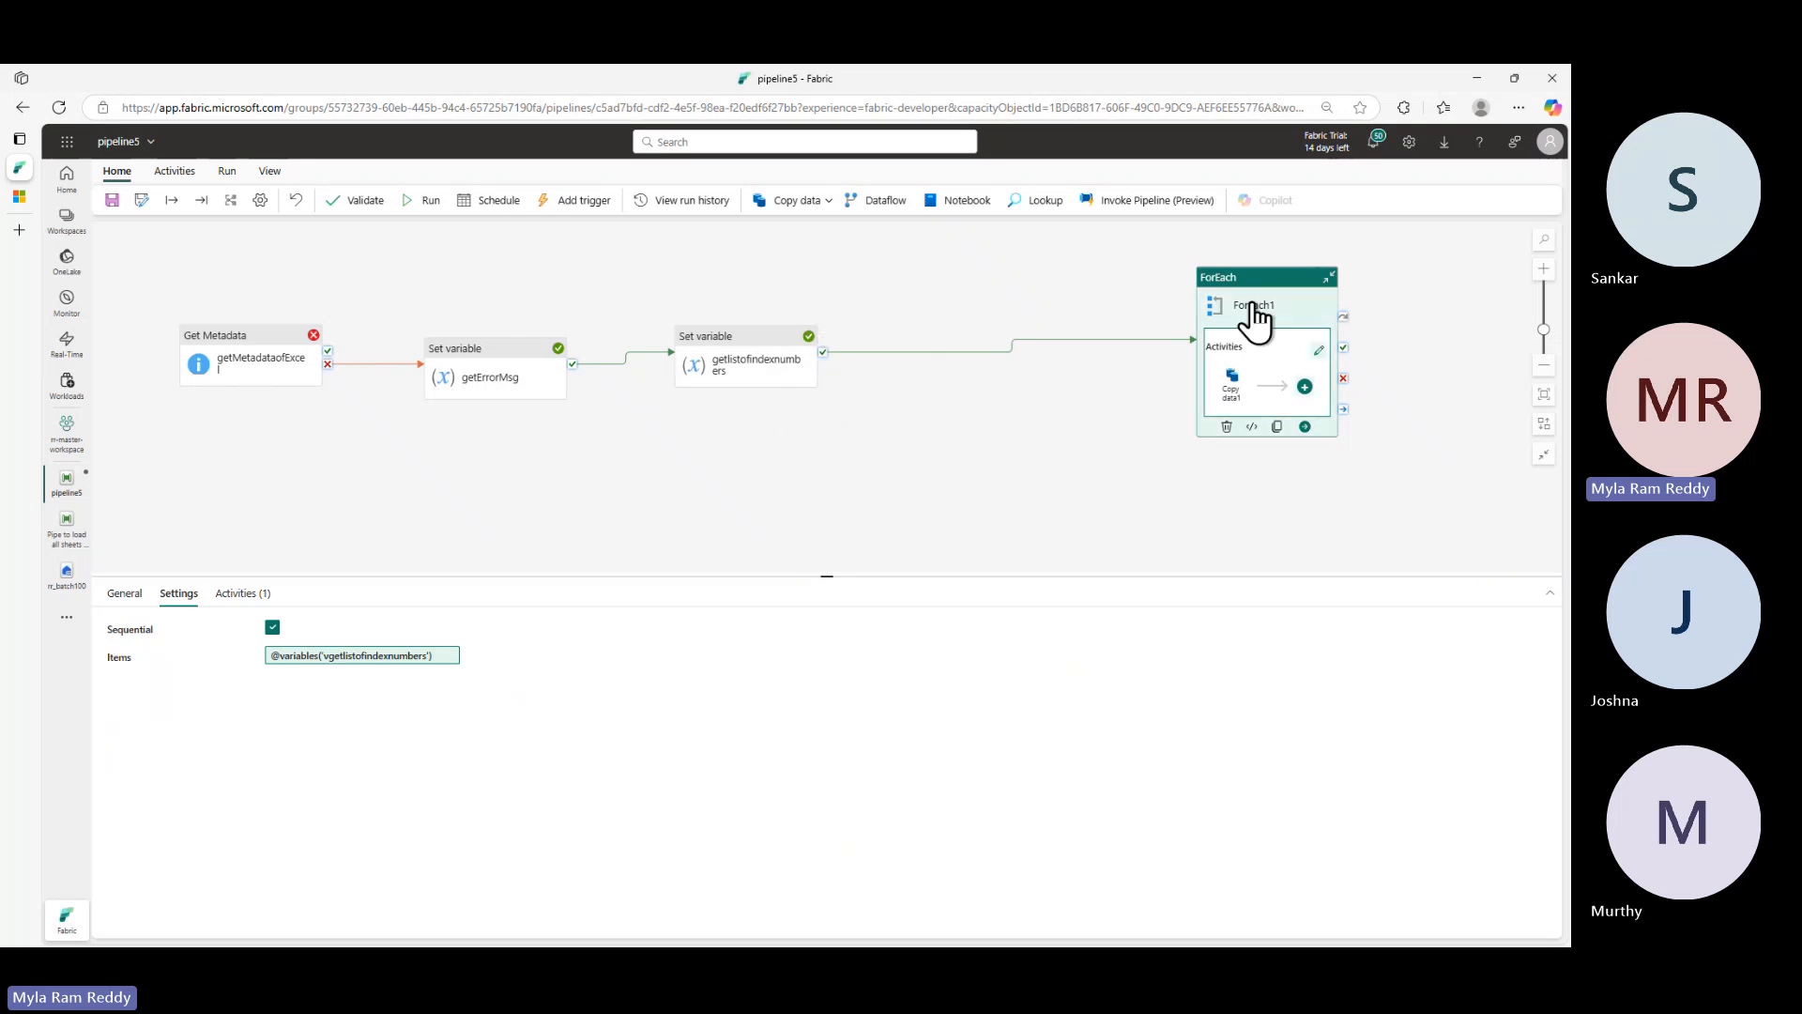
left_click(1322, 351)
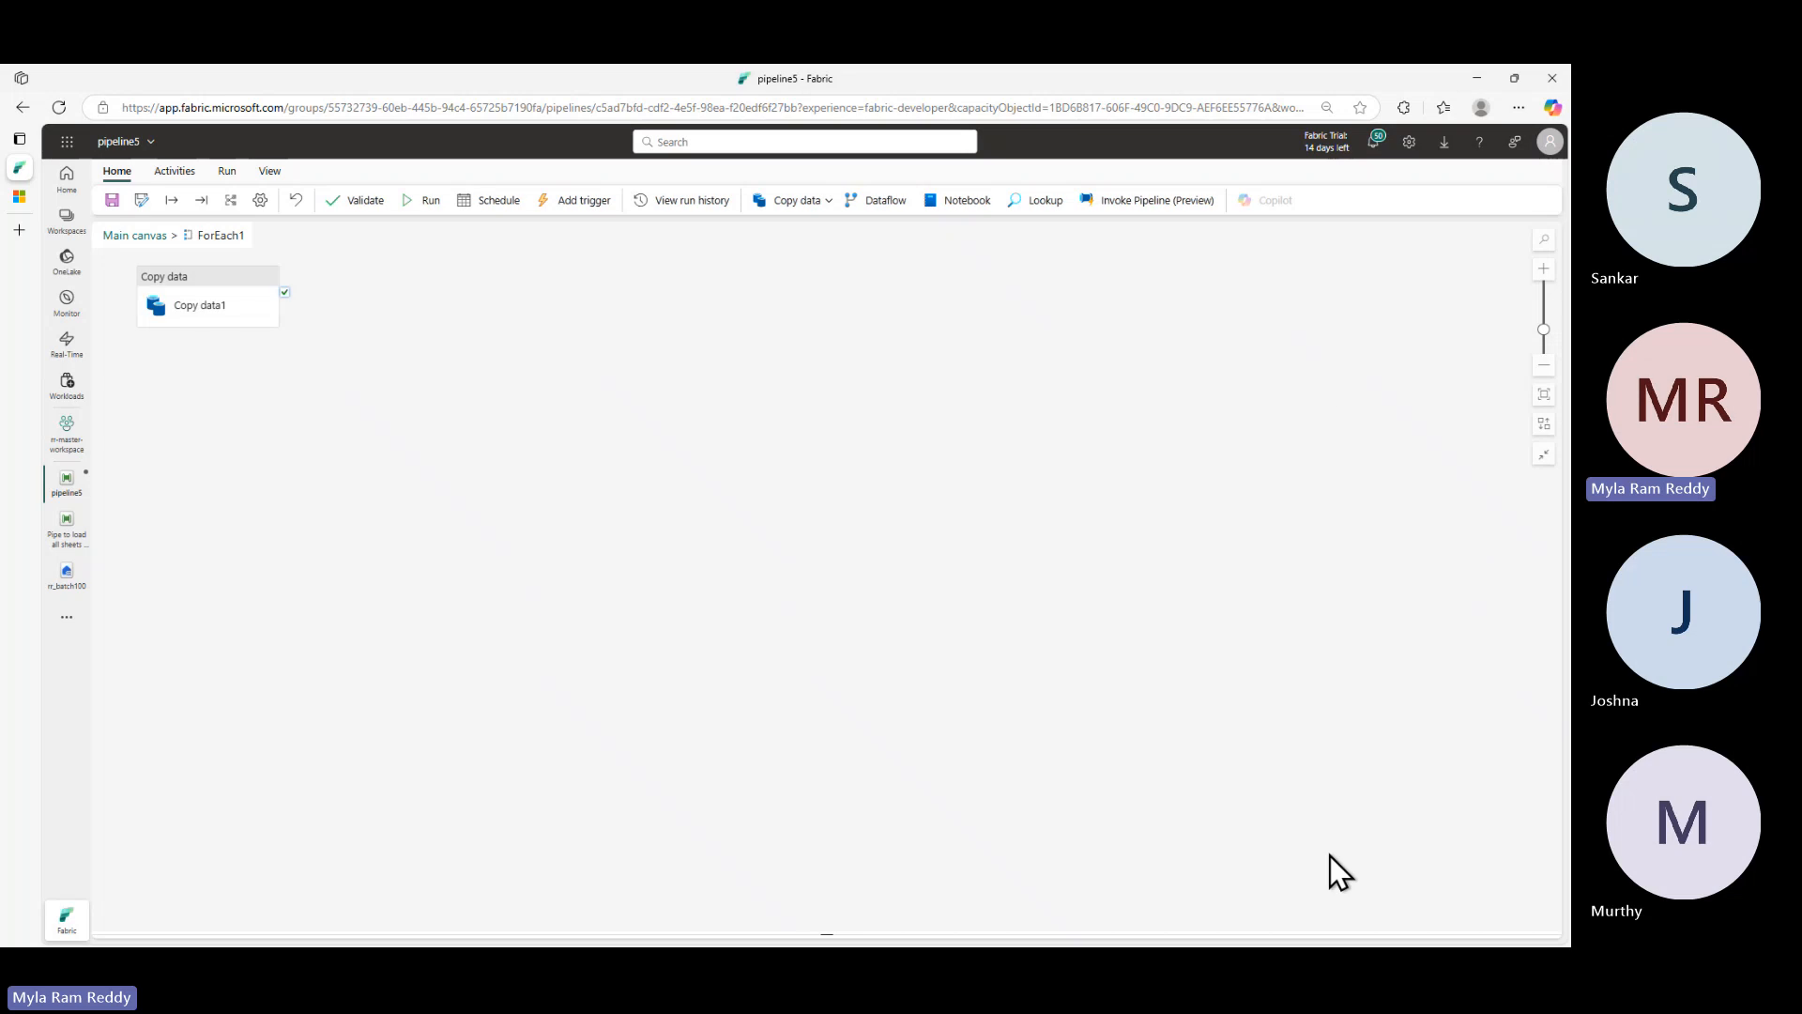
left_click(250, 310)
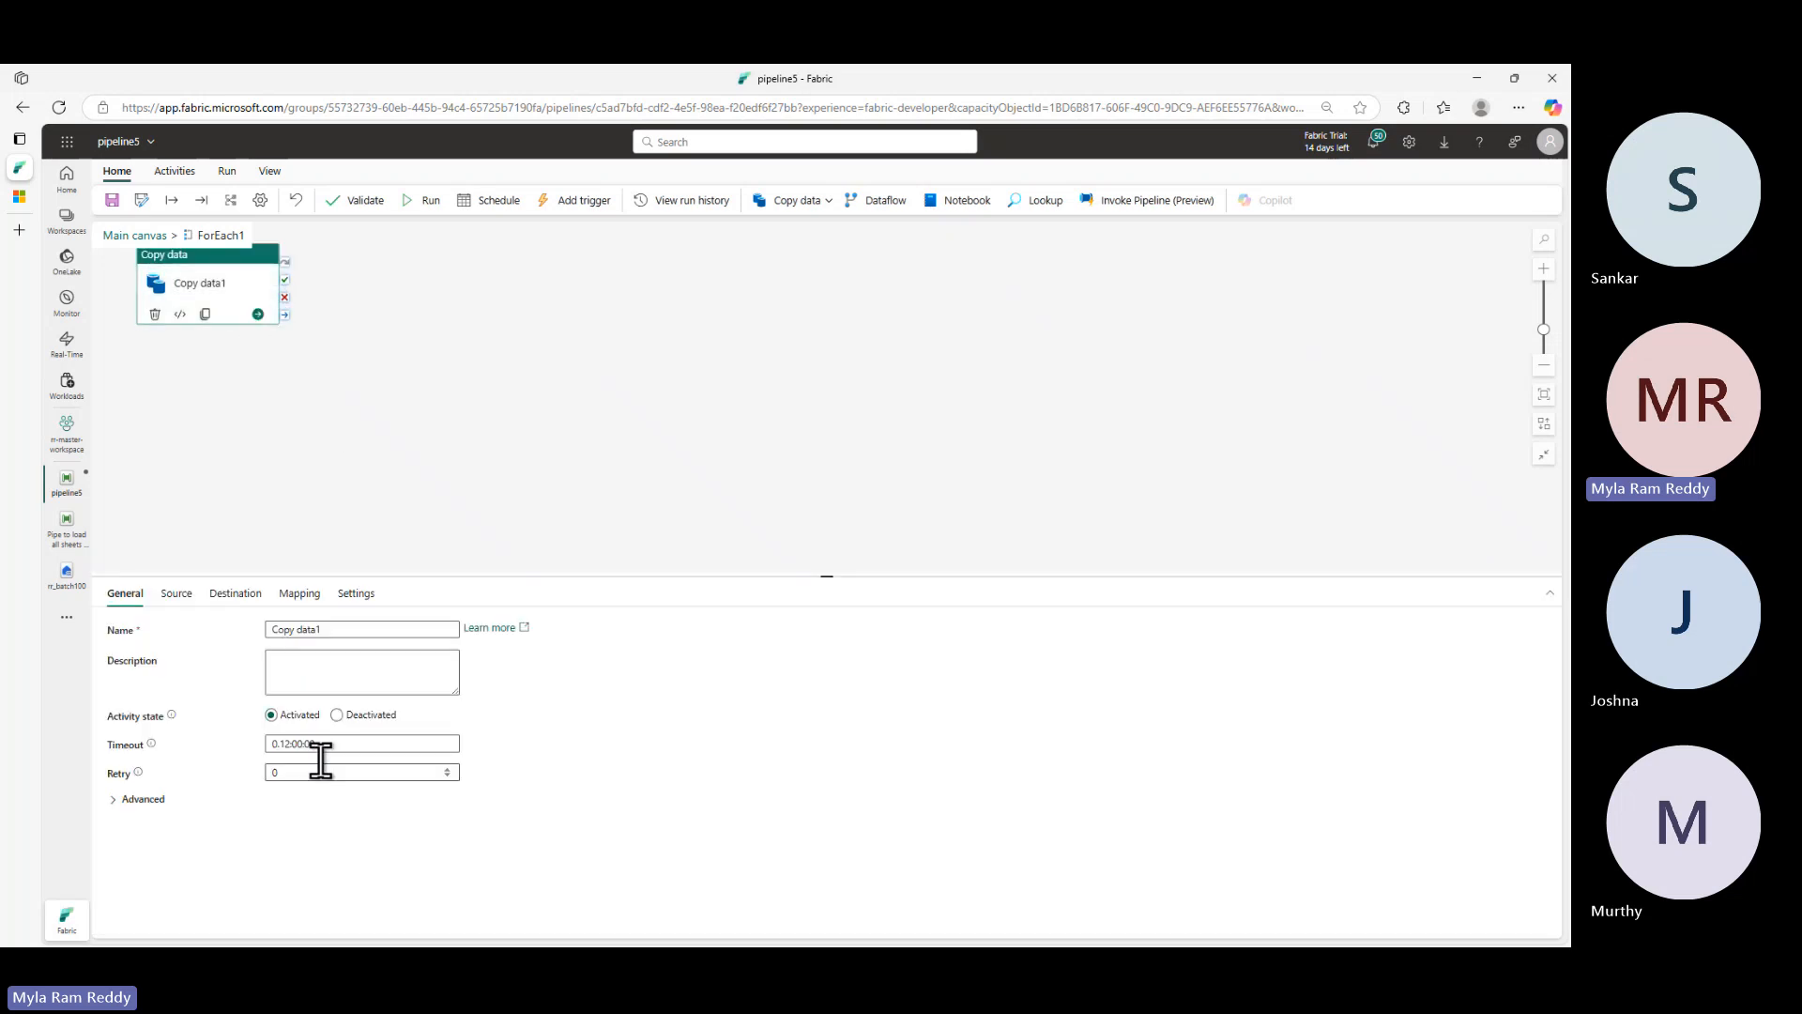
left_click(175, 593)
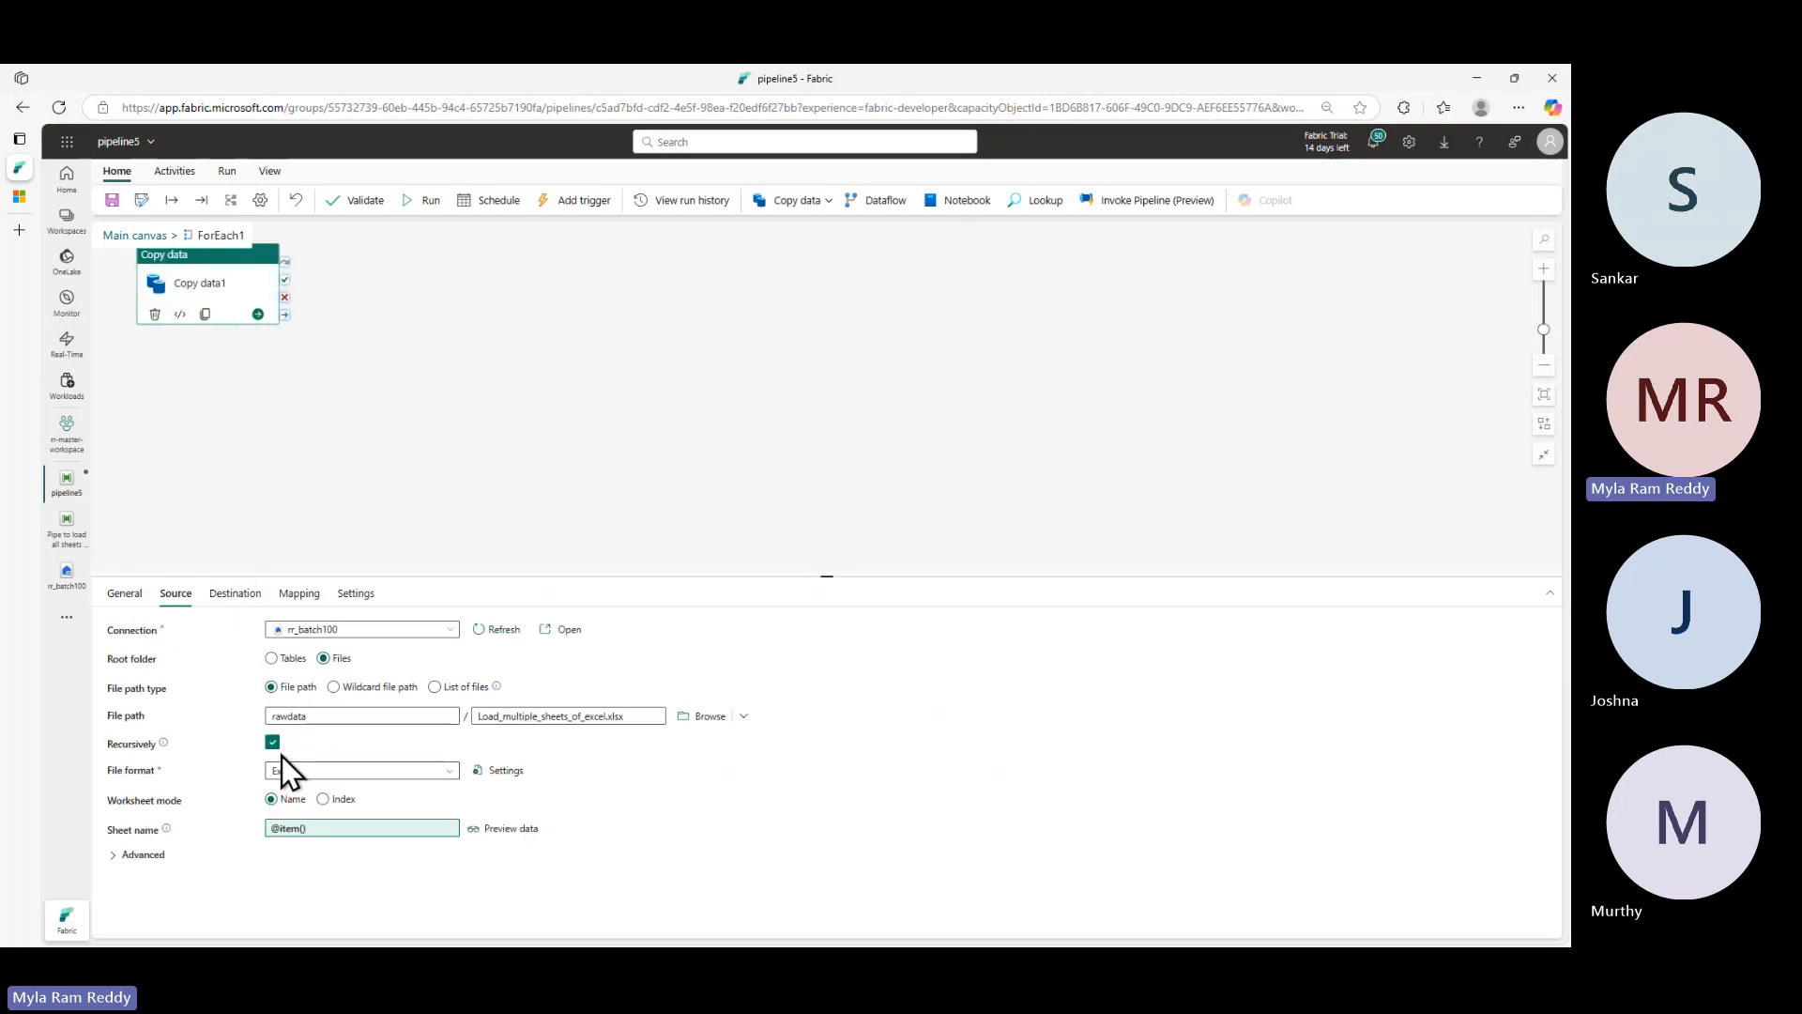
left_click(323, 799)
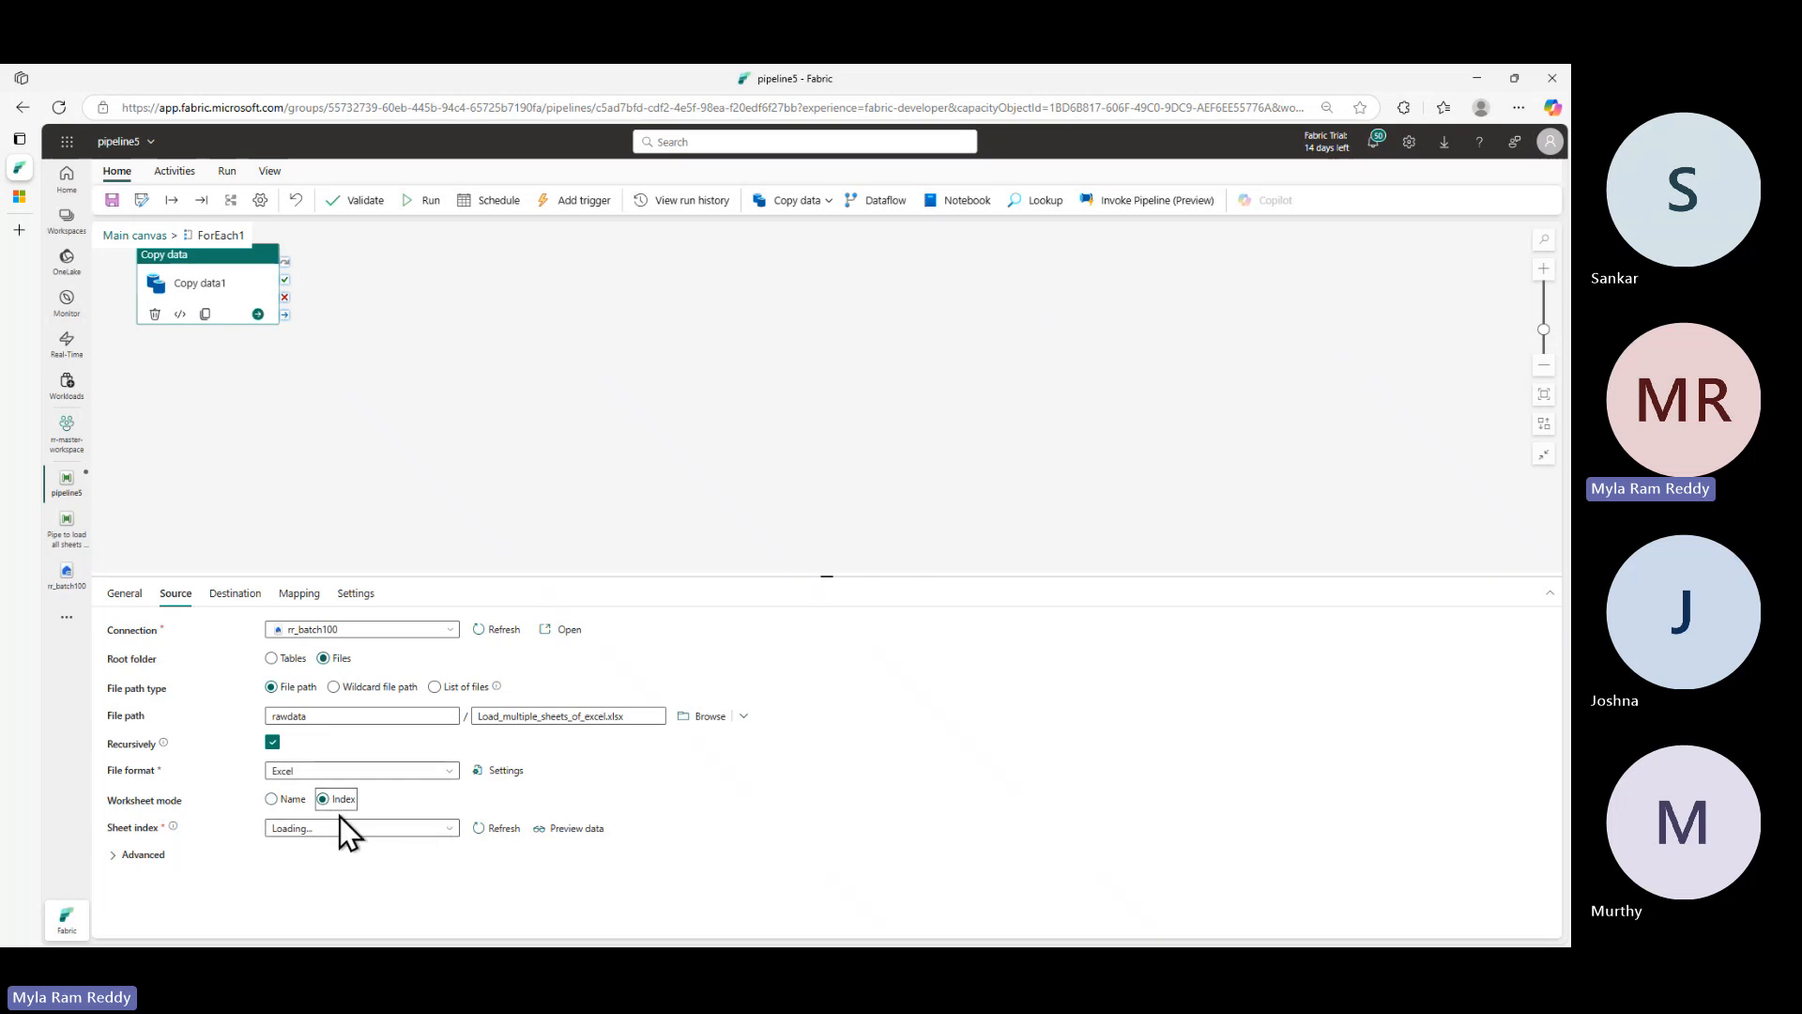
left_click(445, 827)
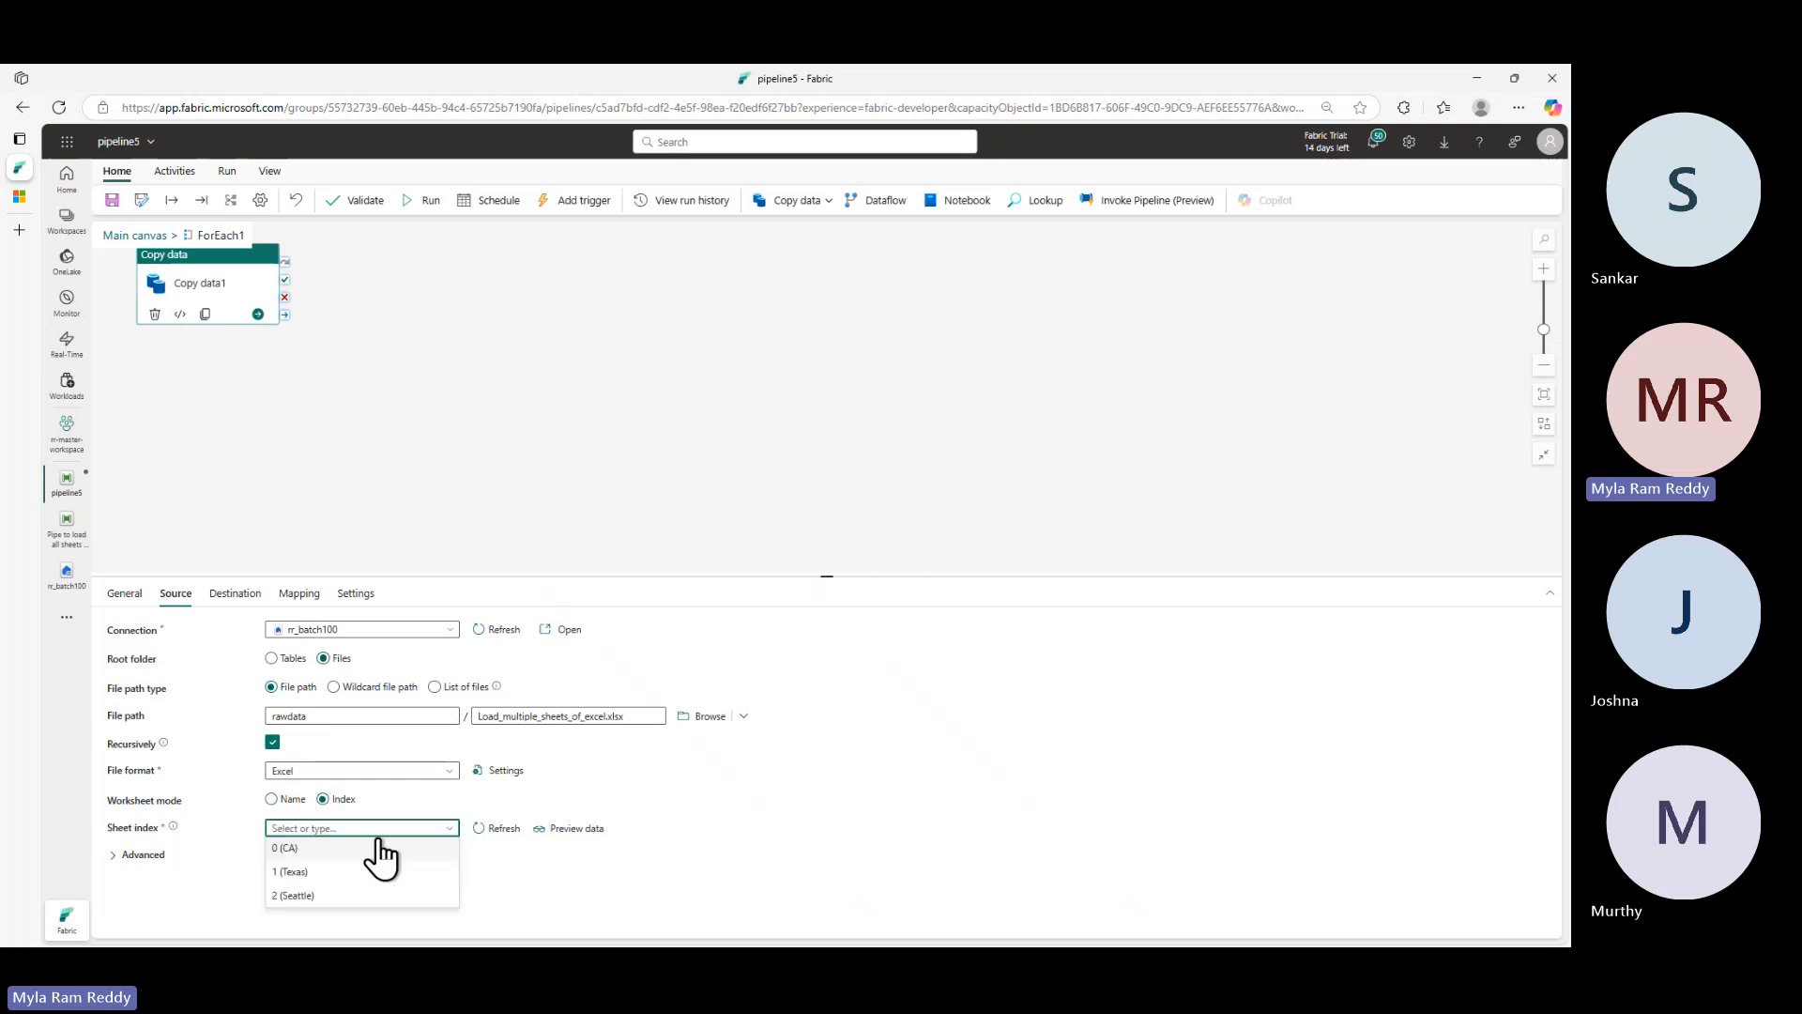
left_click(640, 818)
left_click(308, 856)
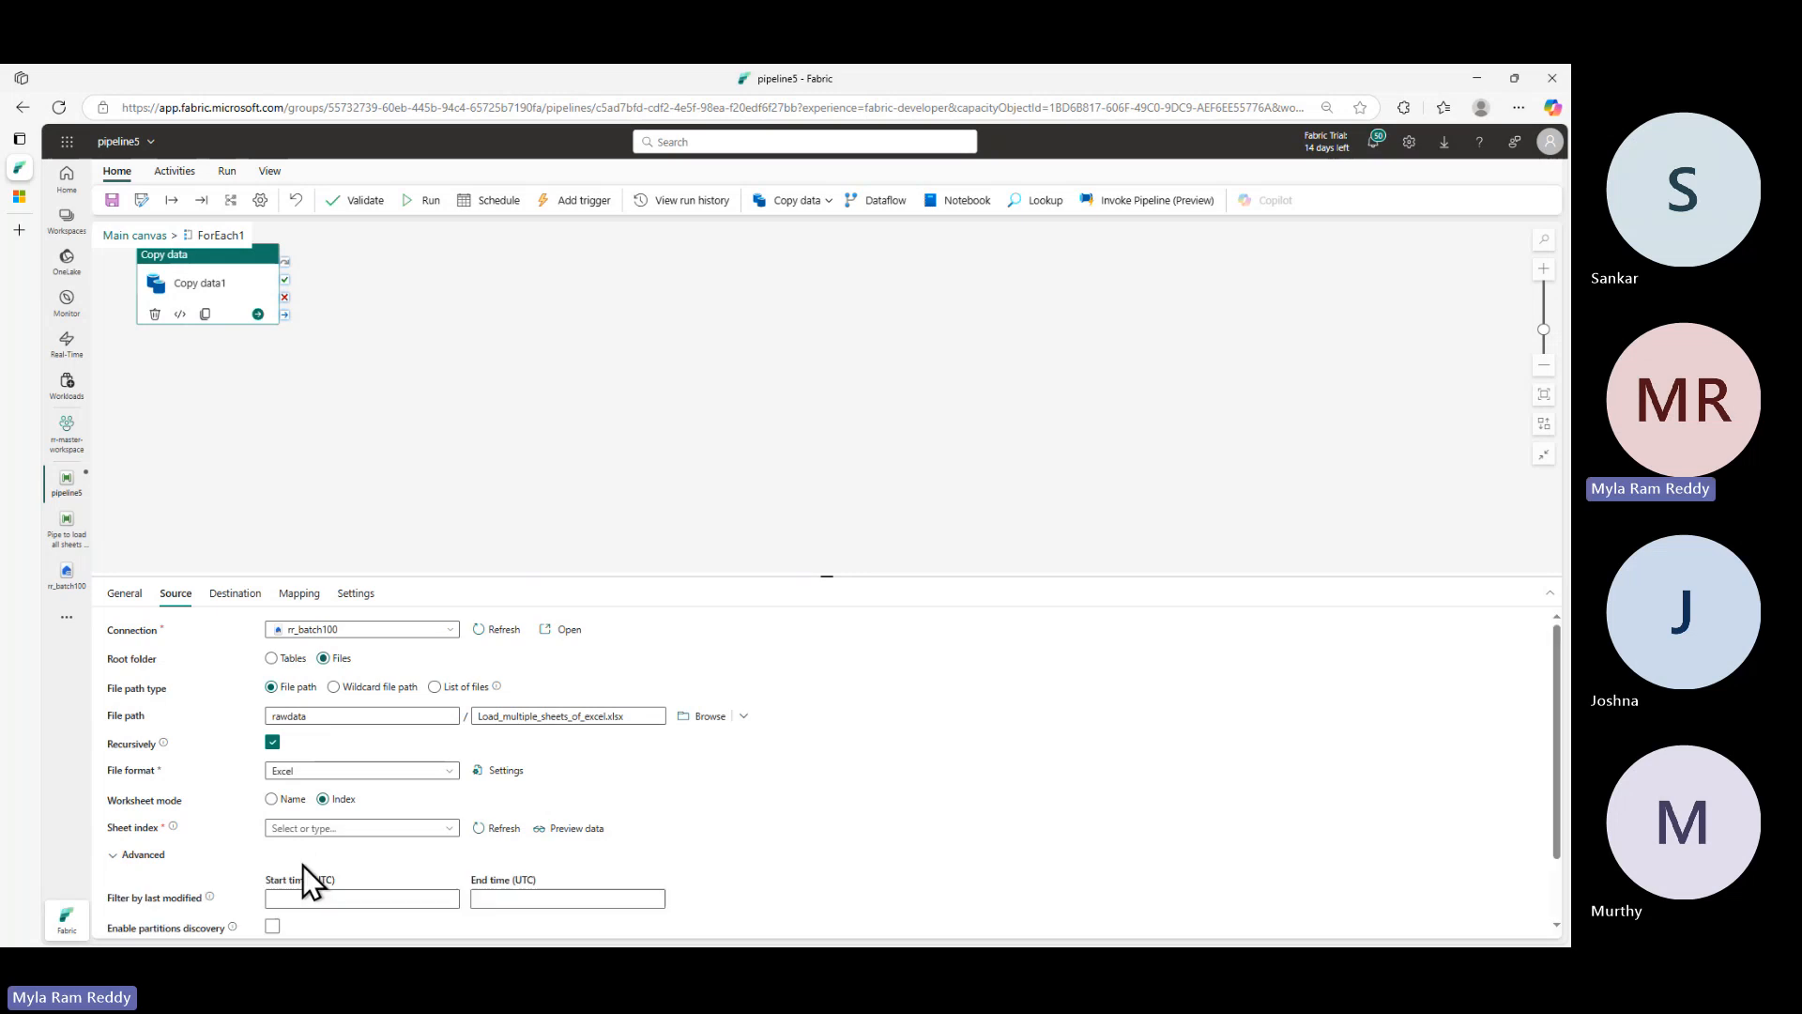
left_click(291, 828)
left_click(292, 847)
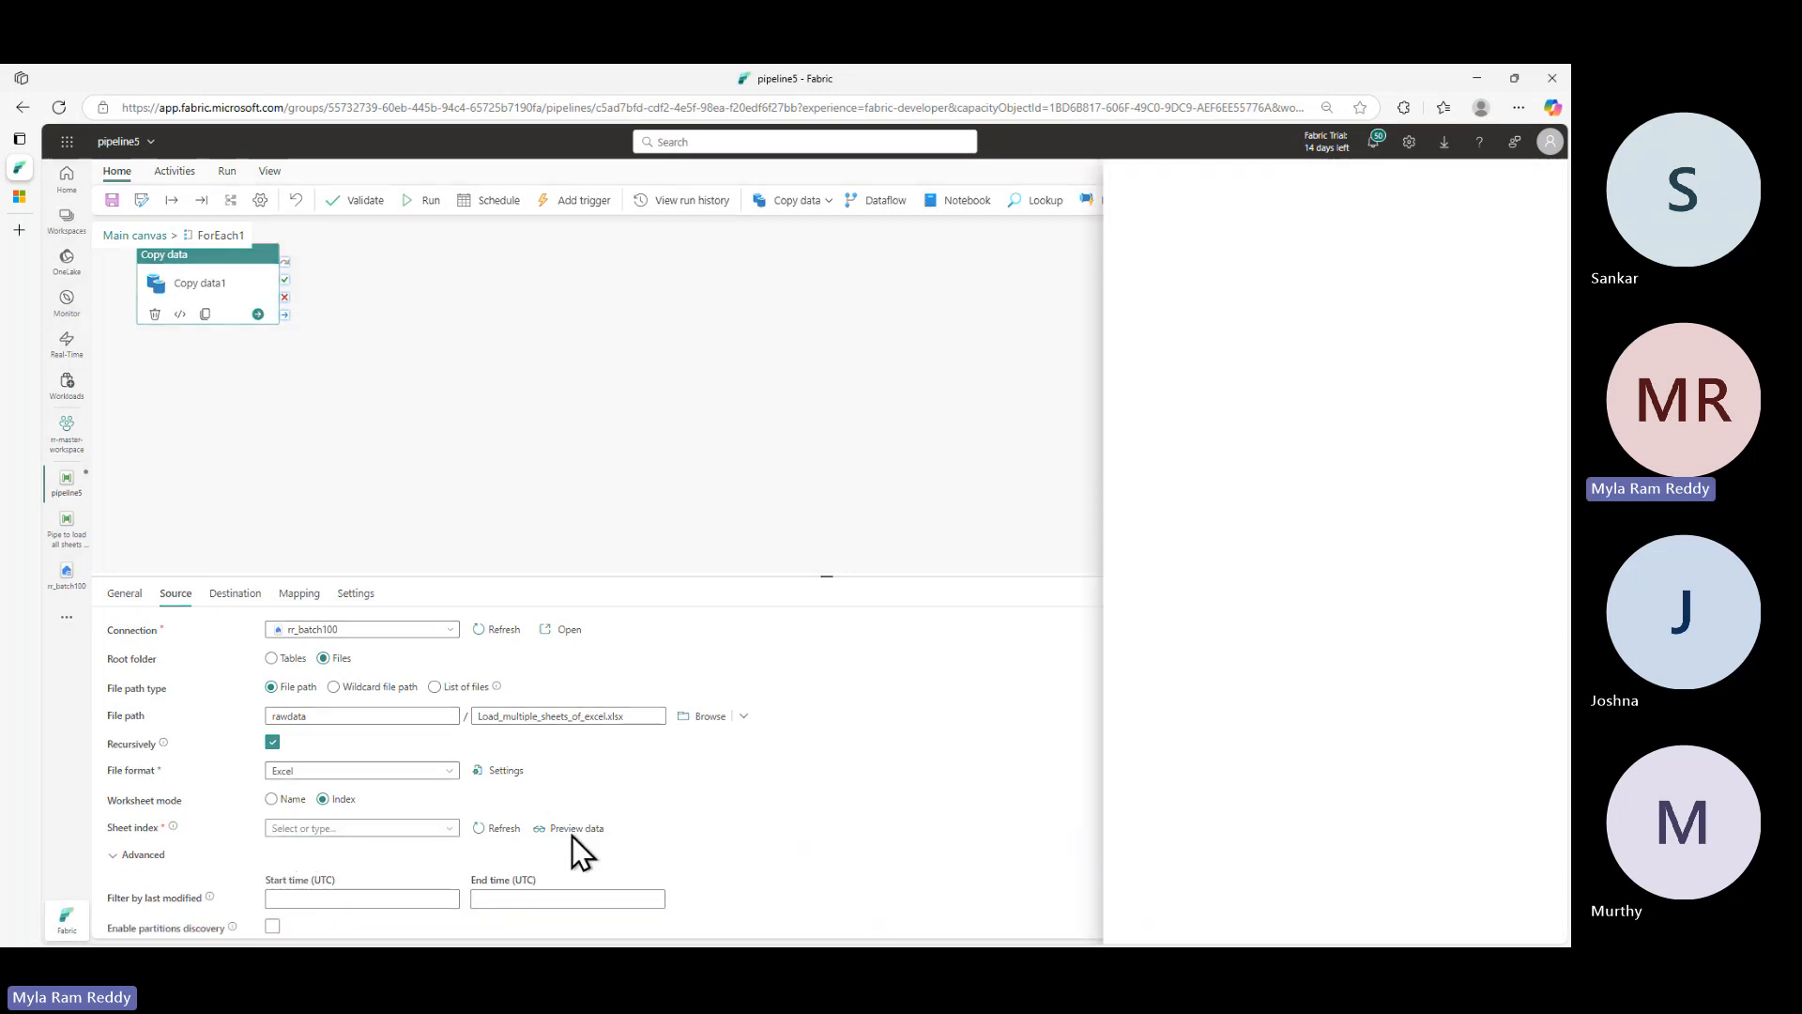
left_click(1172, 476)
left_click(1152, 926)
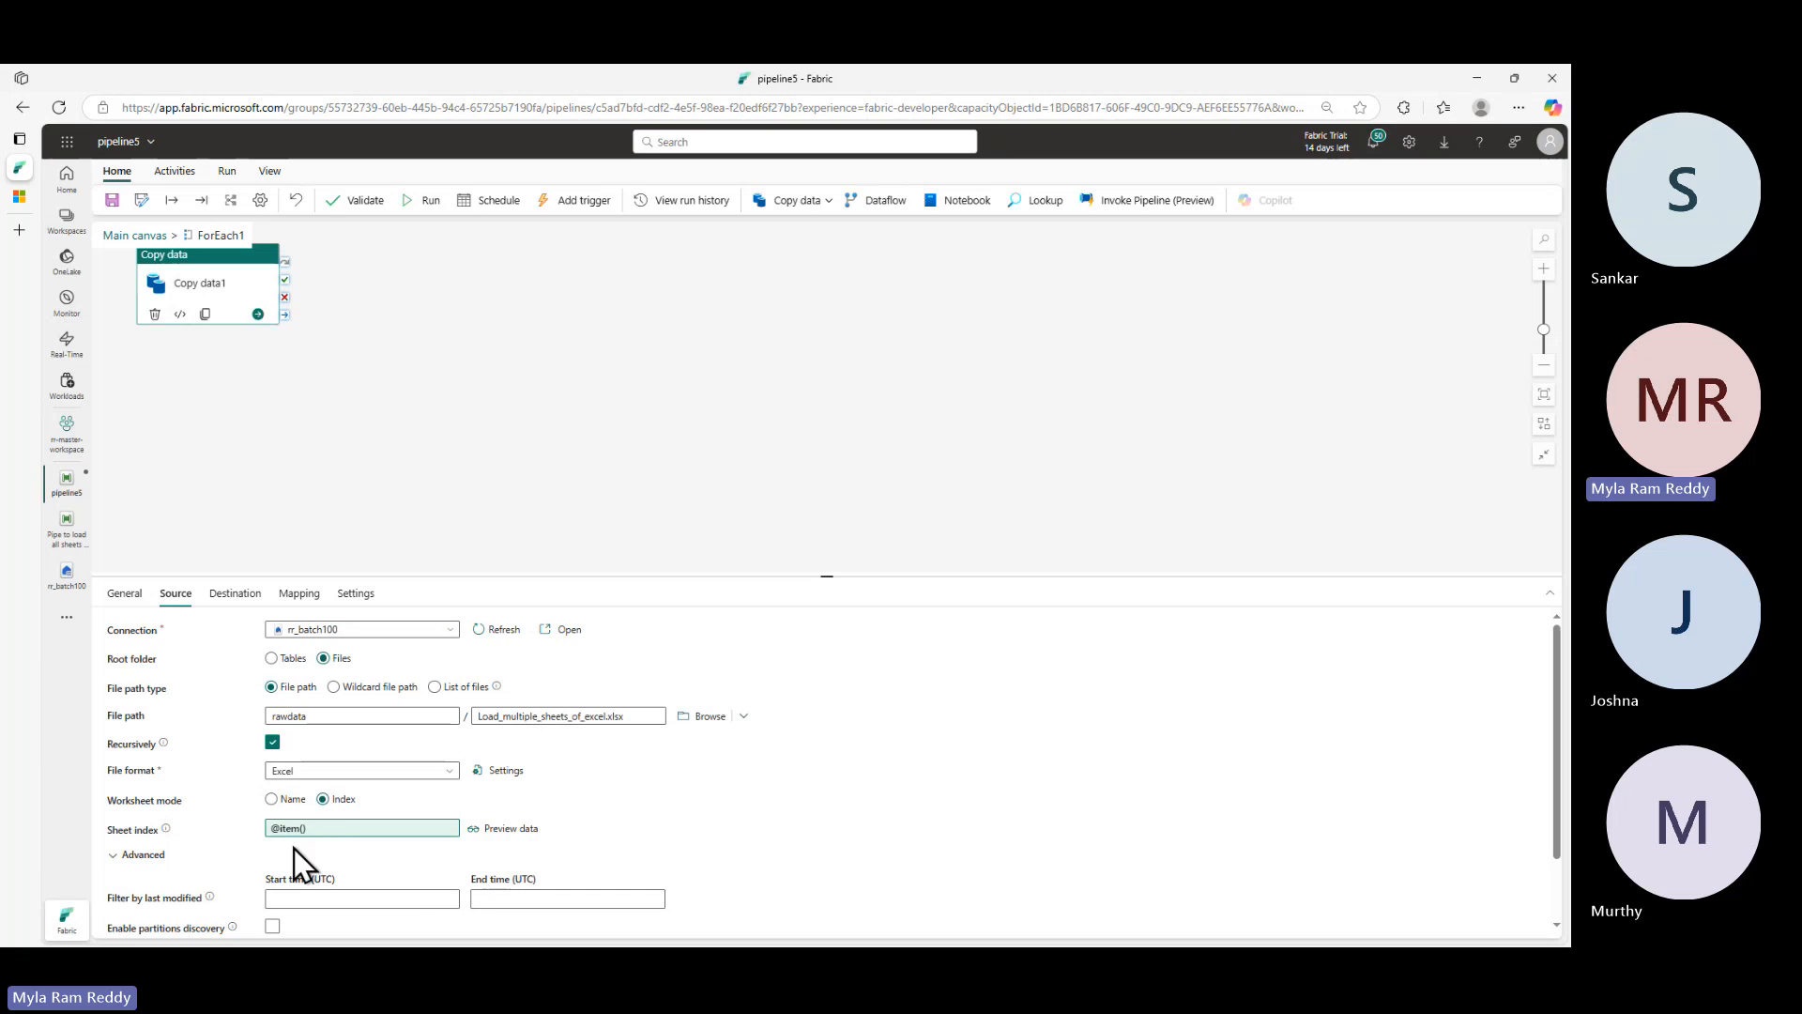
- Create a new destination table named emp202504121 for Copy data1
left_click(236, 597)
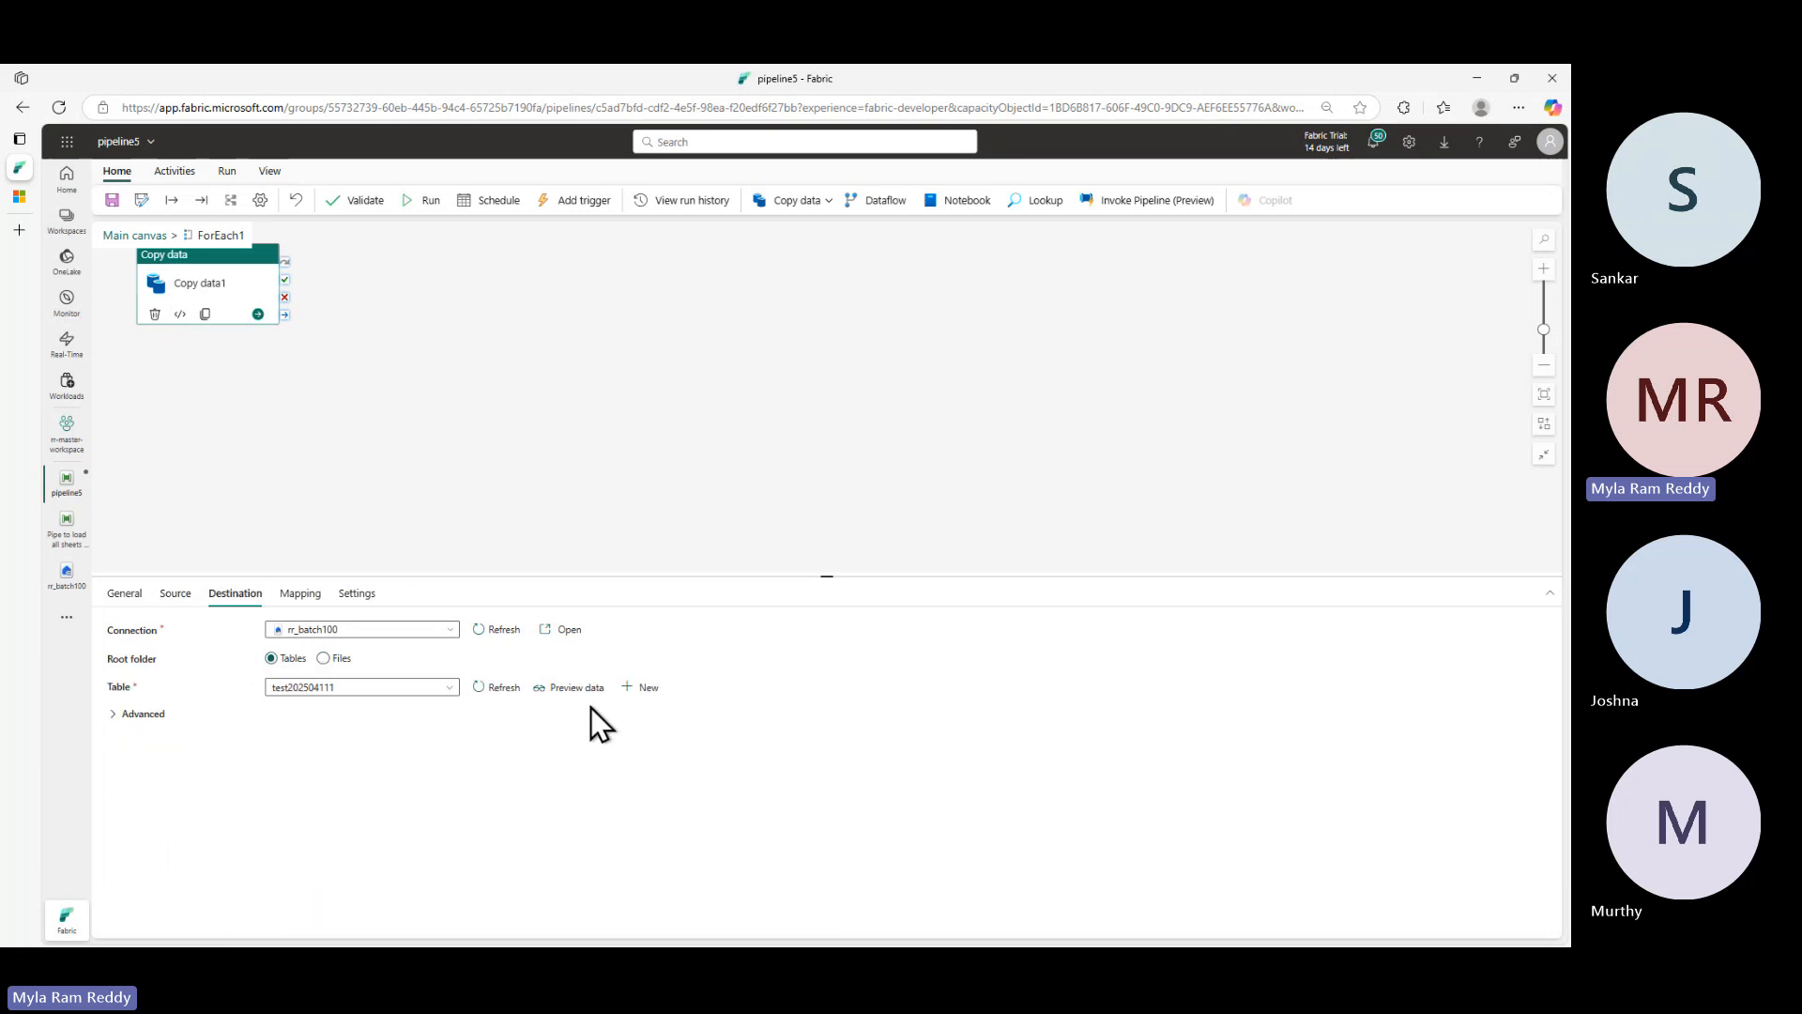
left_click(644, 694)
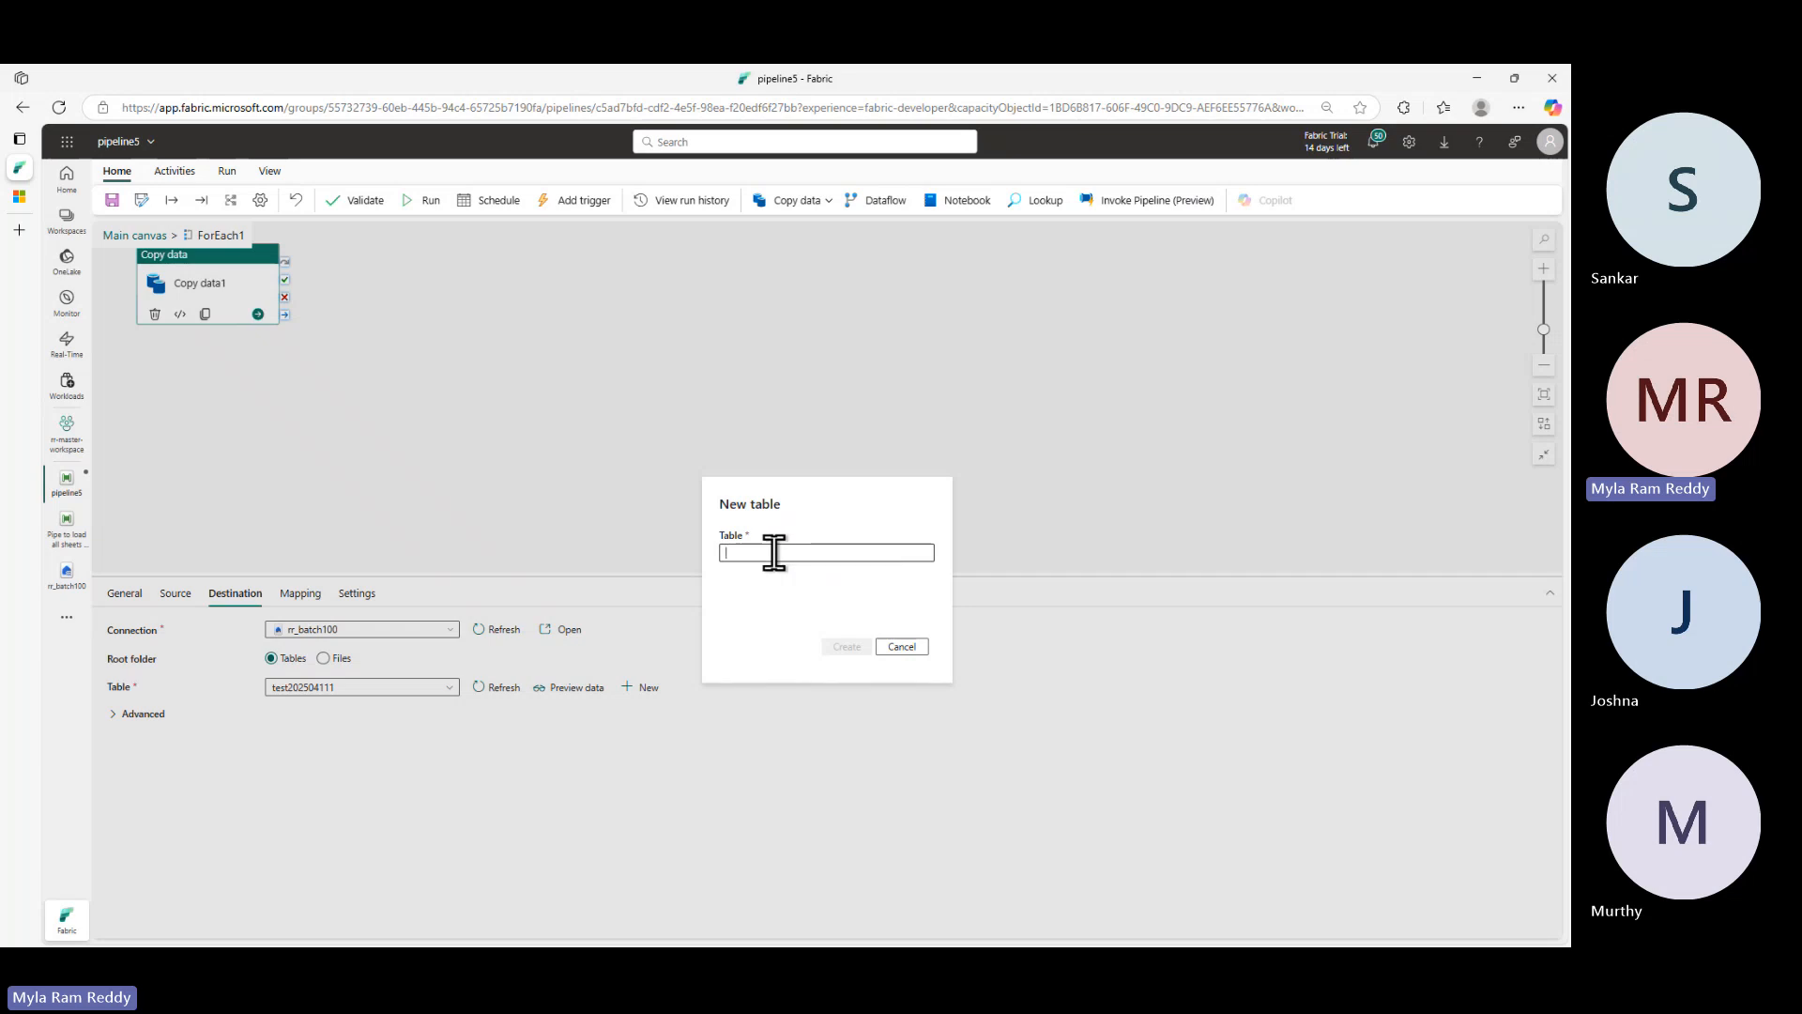
left_click(773, 552)
type("emp202504121")
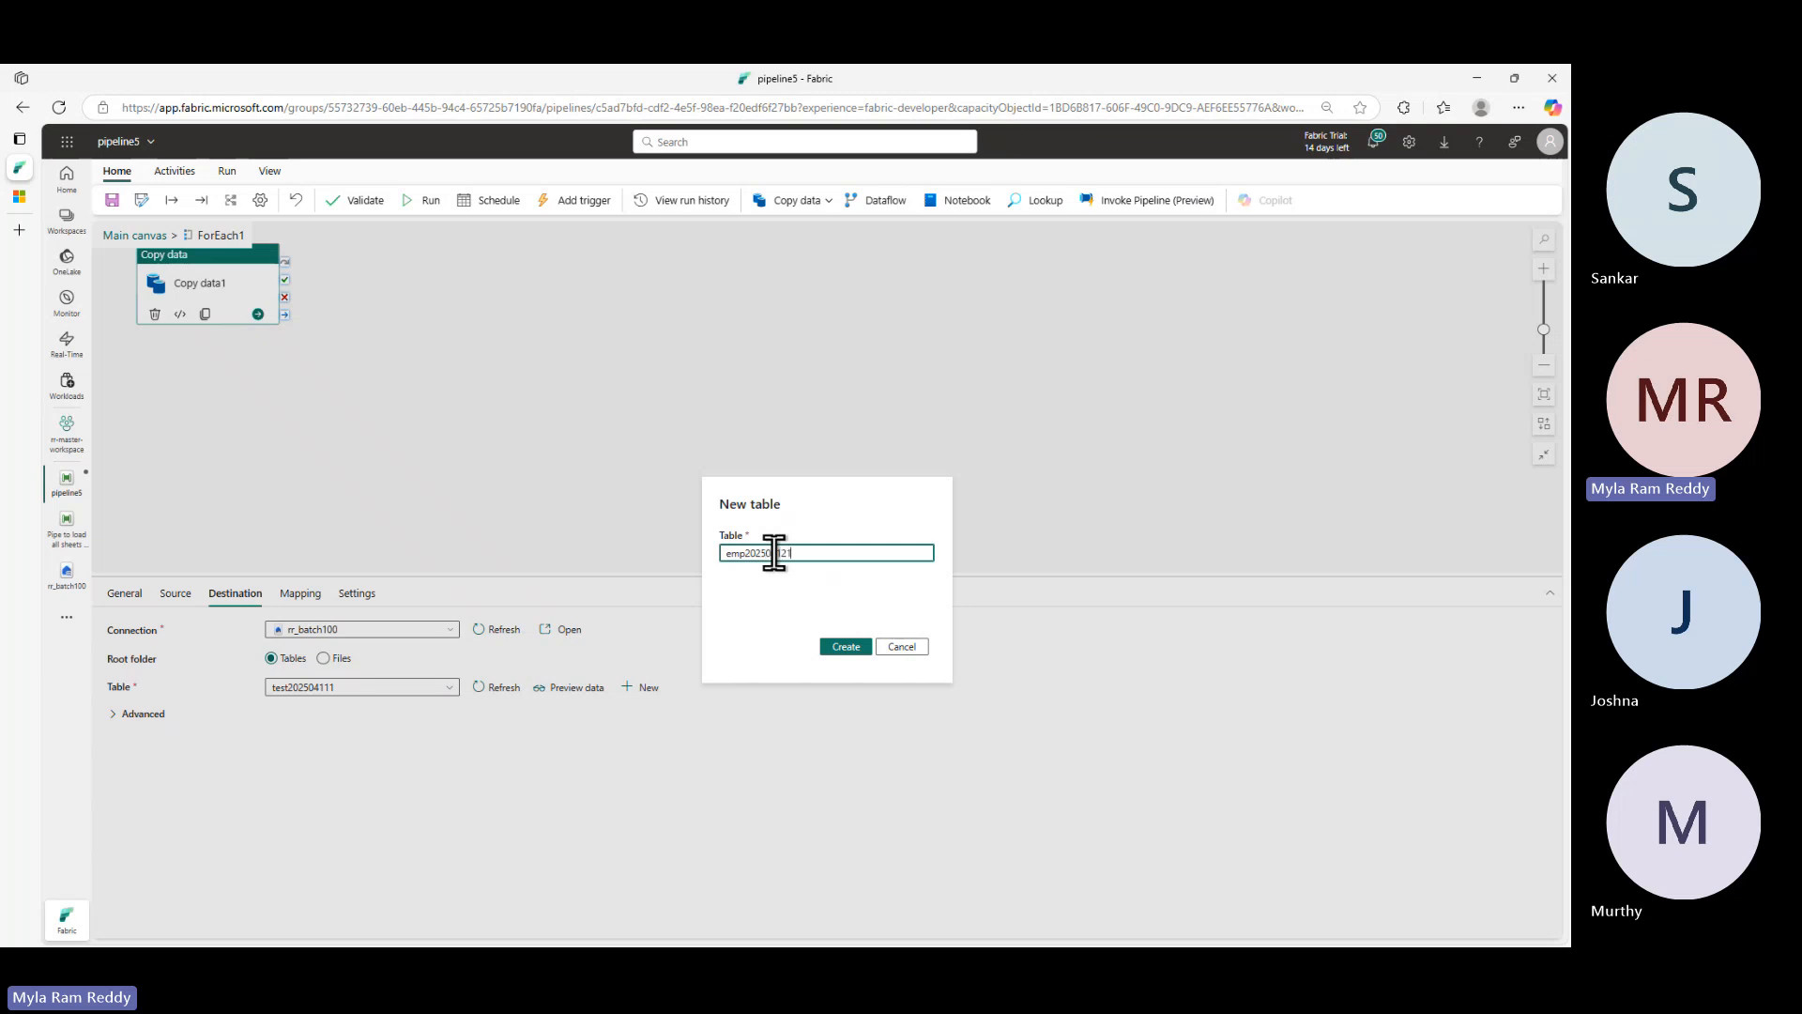
left_click(844, 647)
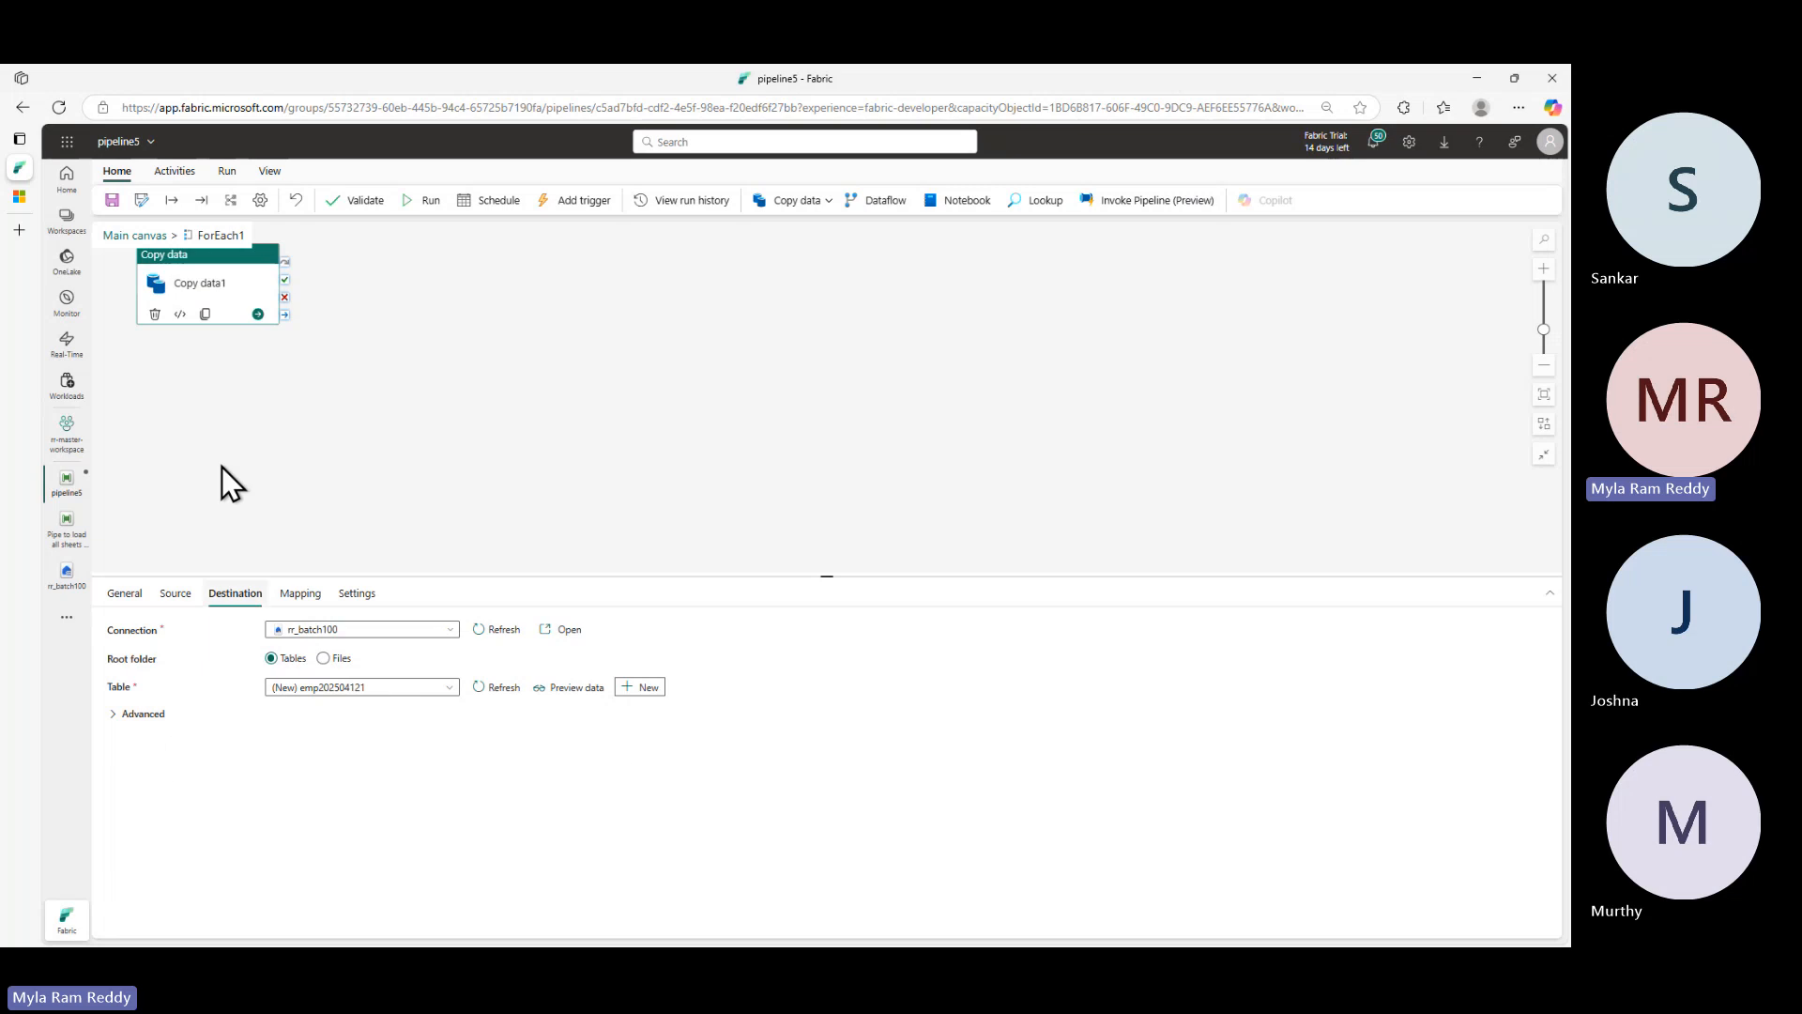
- Save and run the pipeline with the existing pSheets value, and delete the pSheets pipeline parameter
left_click(138, 235)
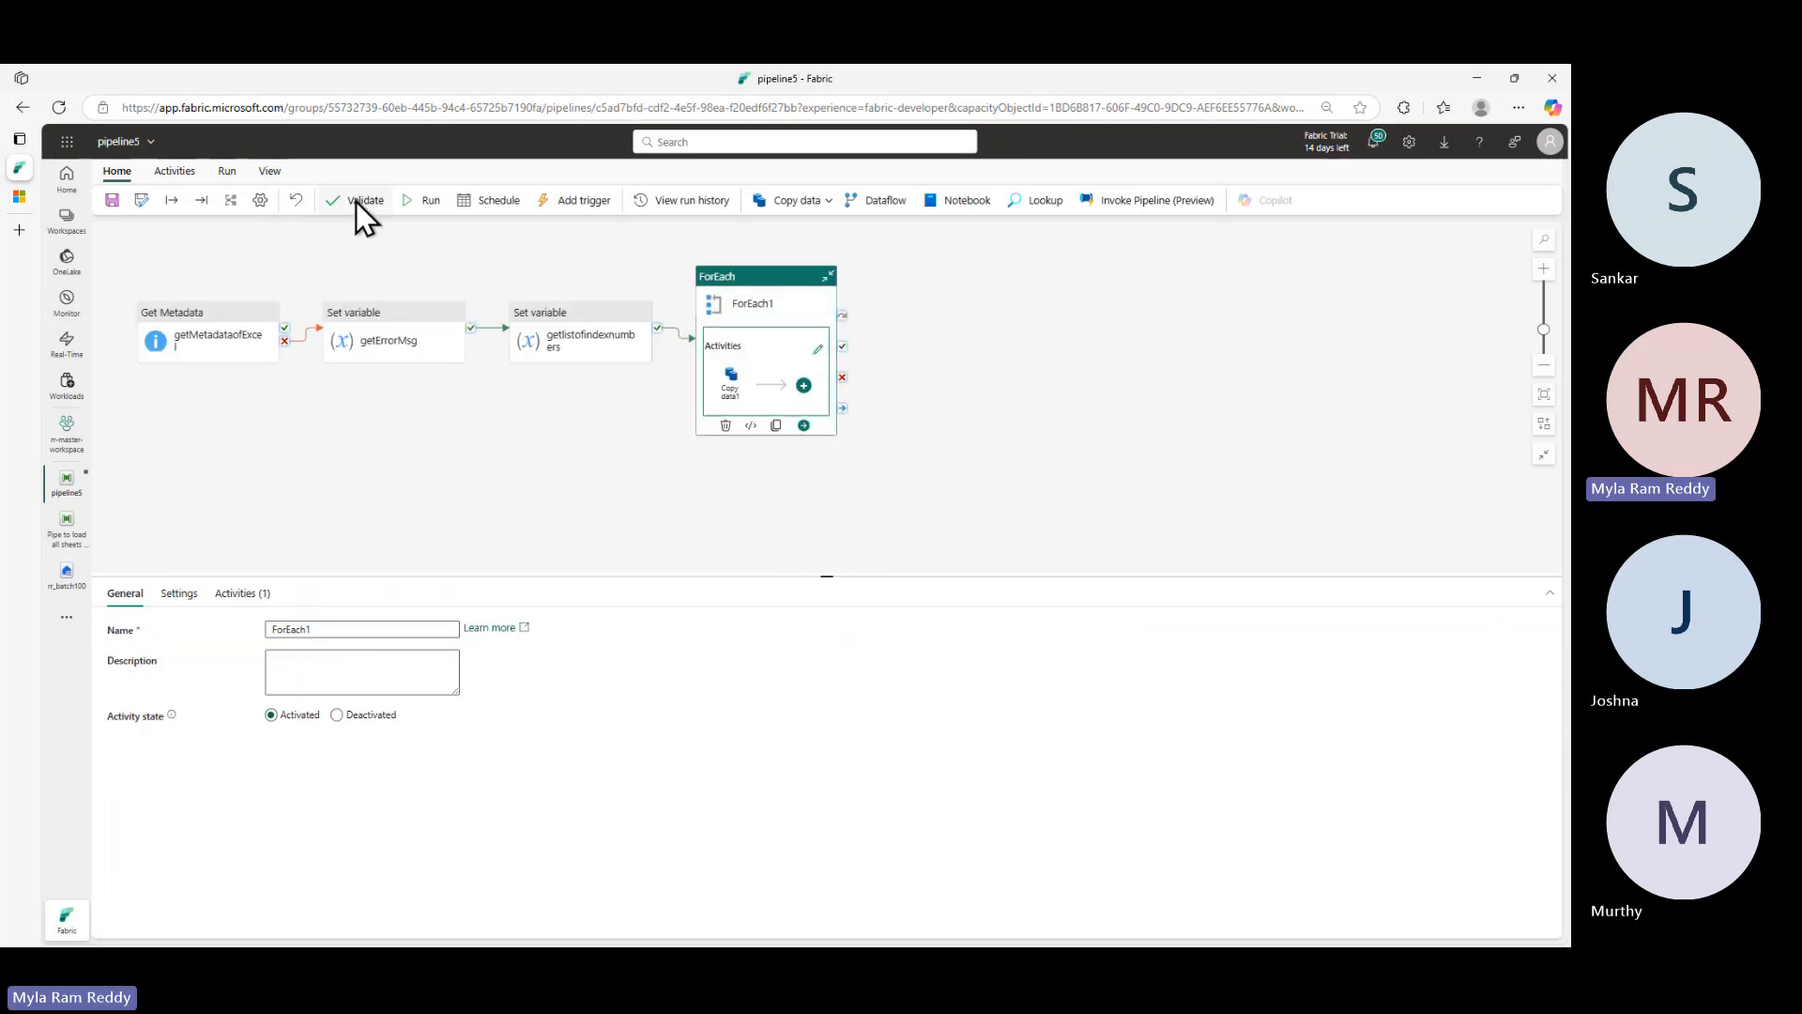
left_click(424, 201)
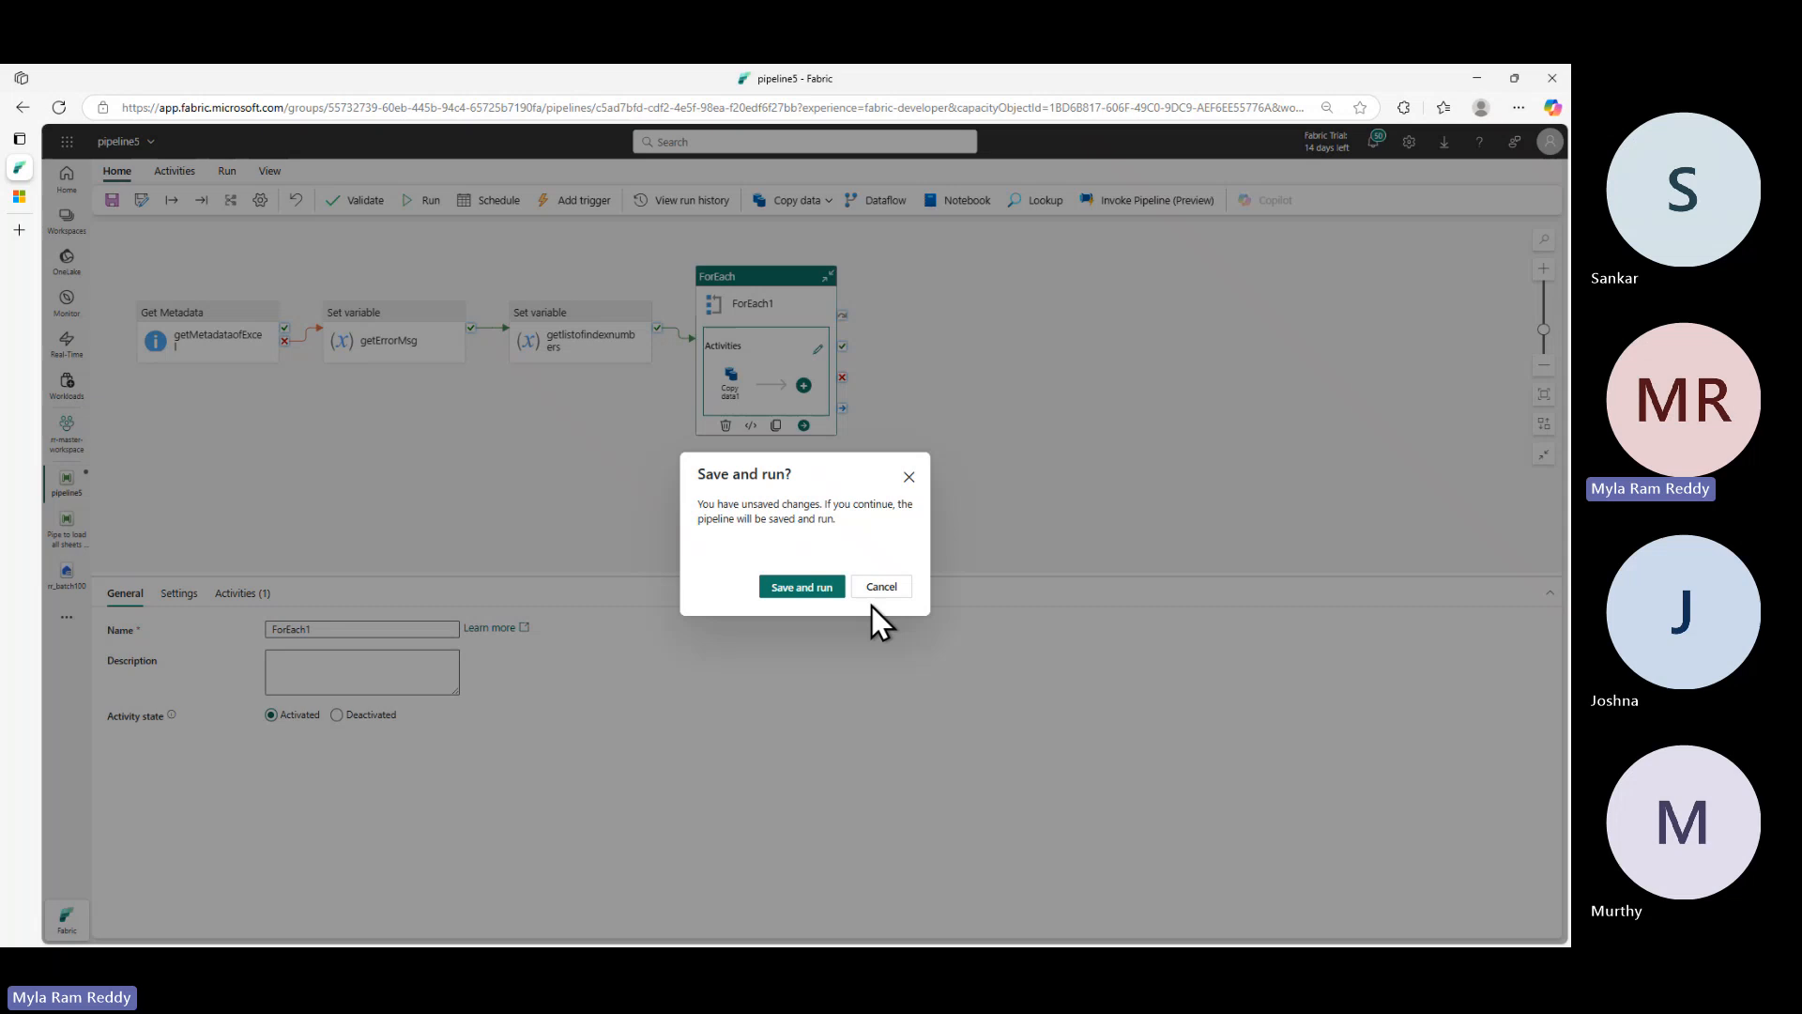
left_click(803, 588)
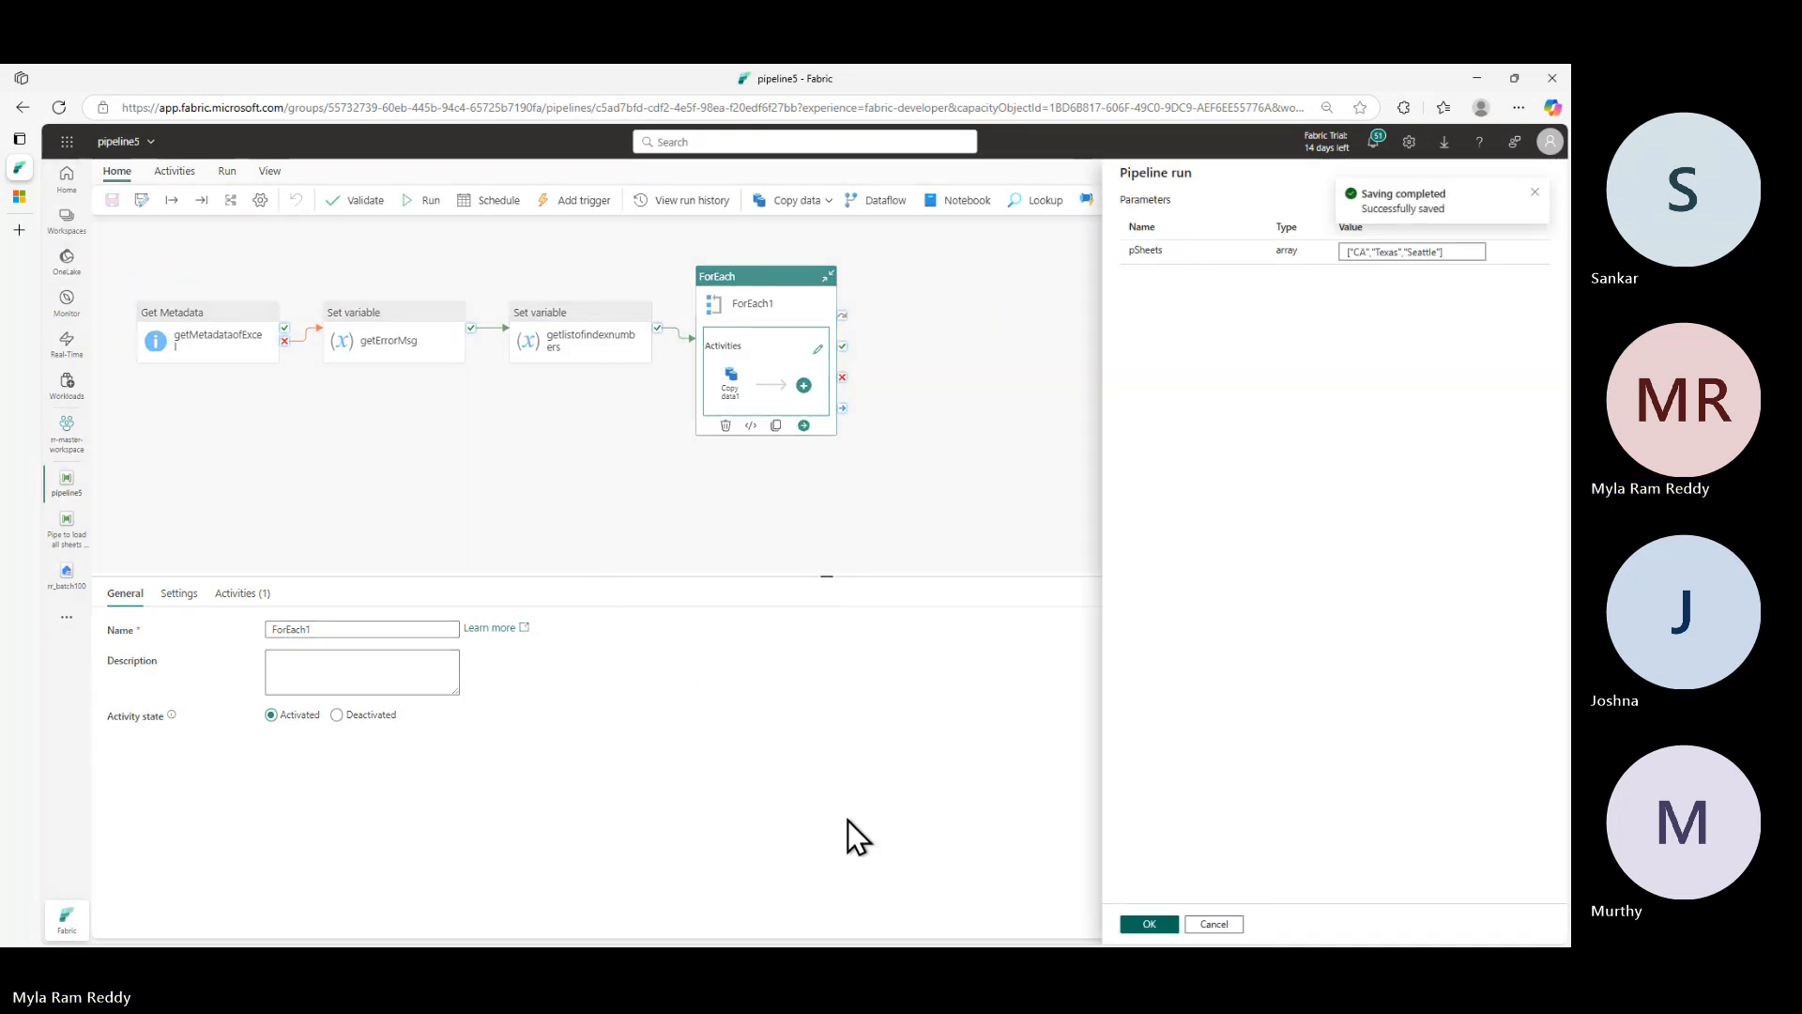
left_click(1149, 925)
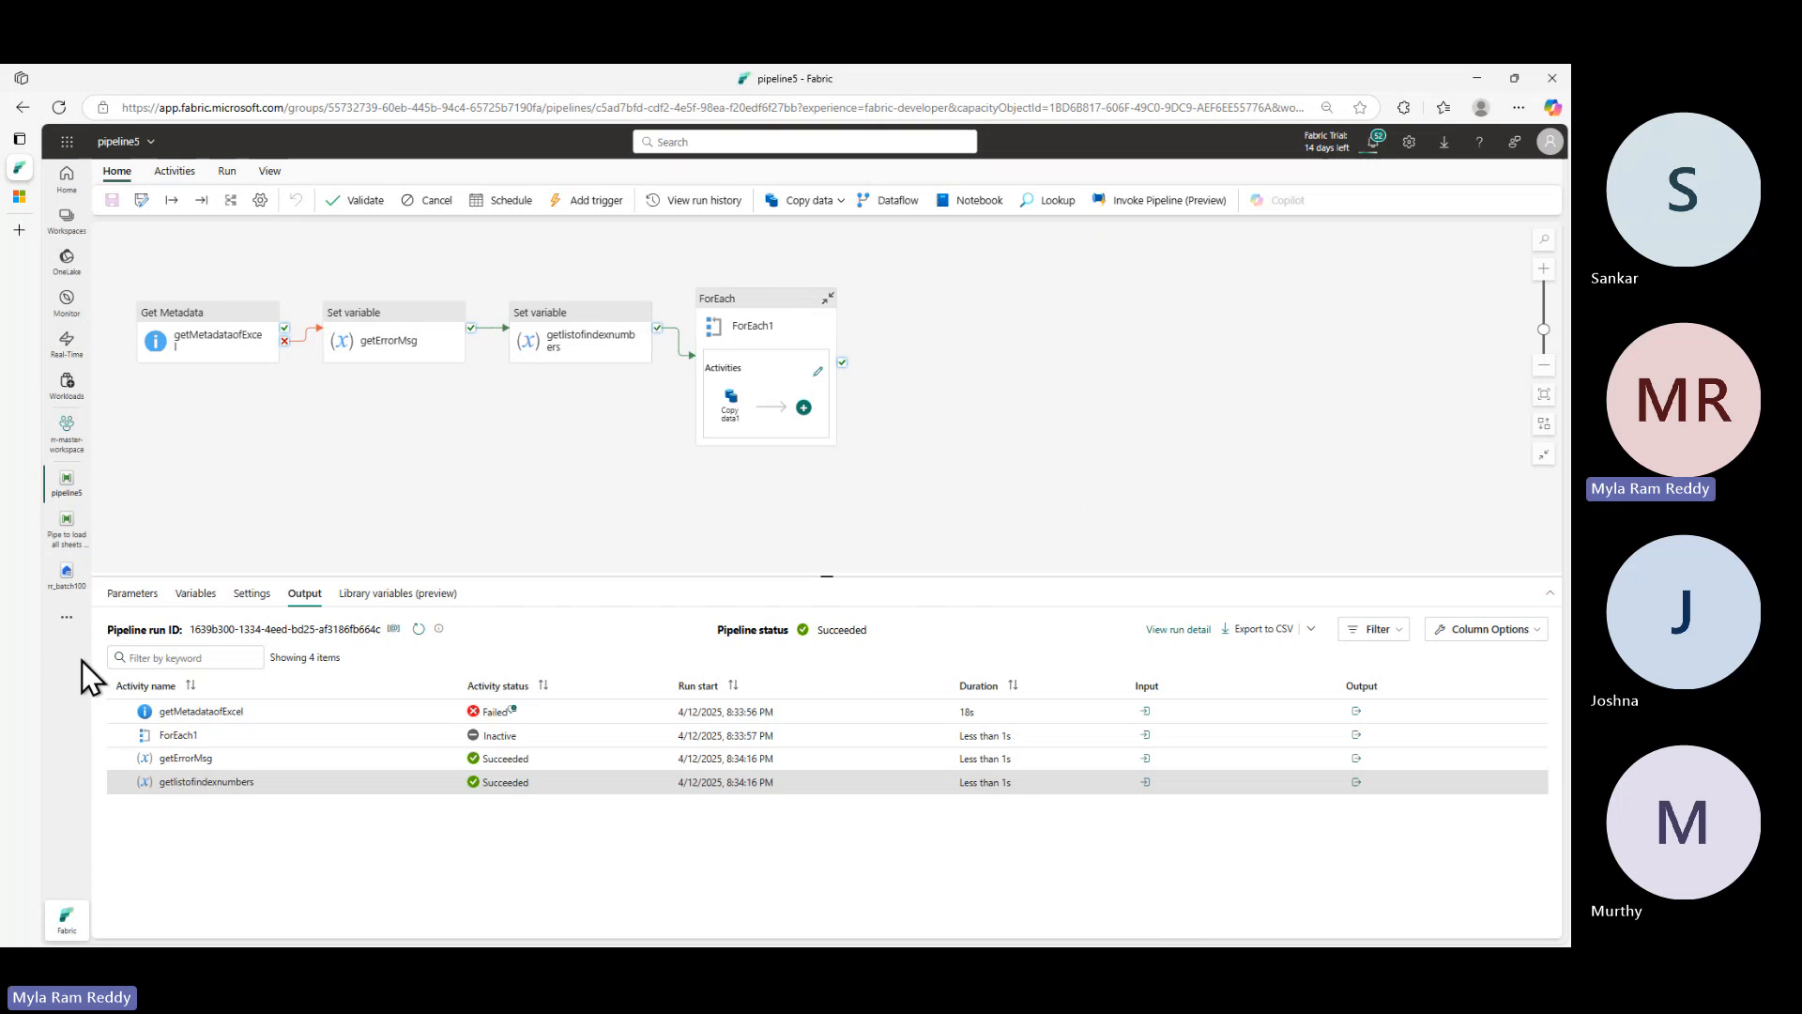
left_click(130, 593)
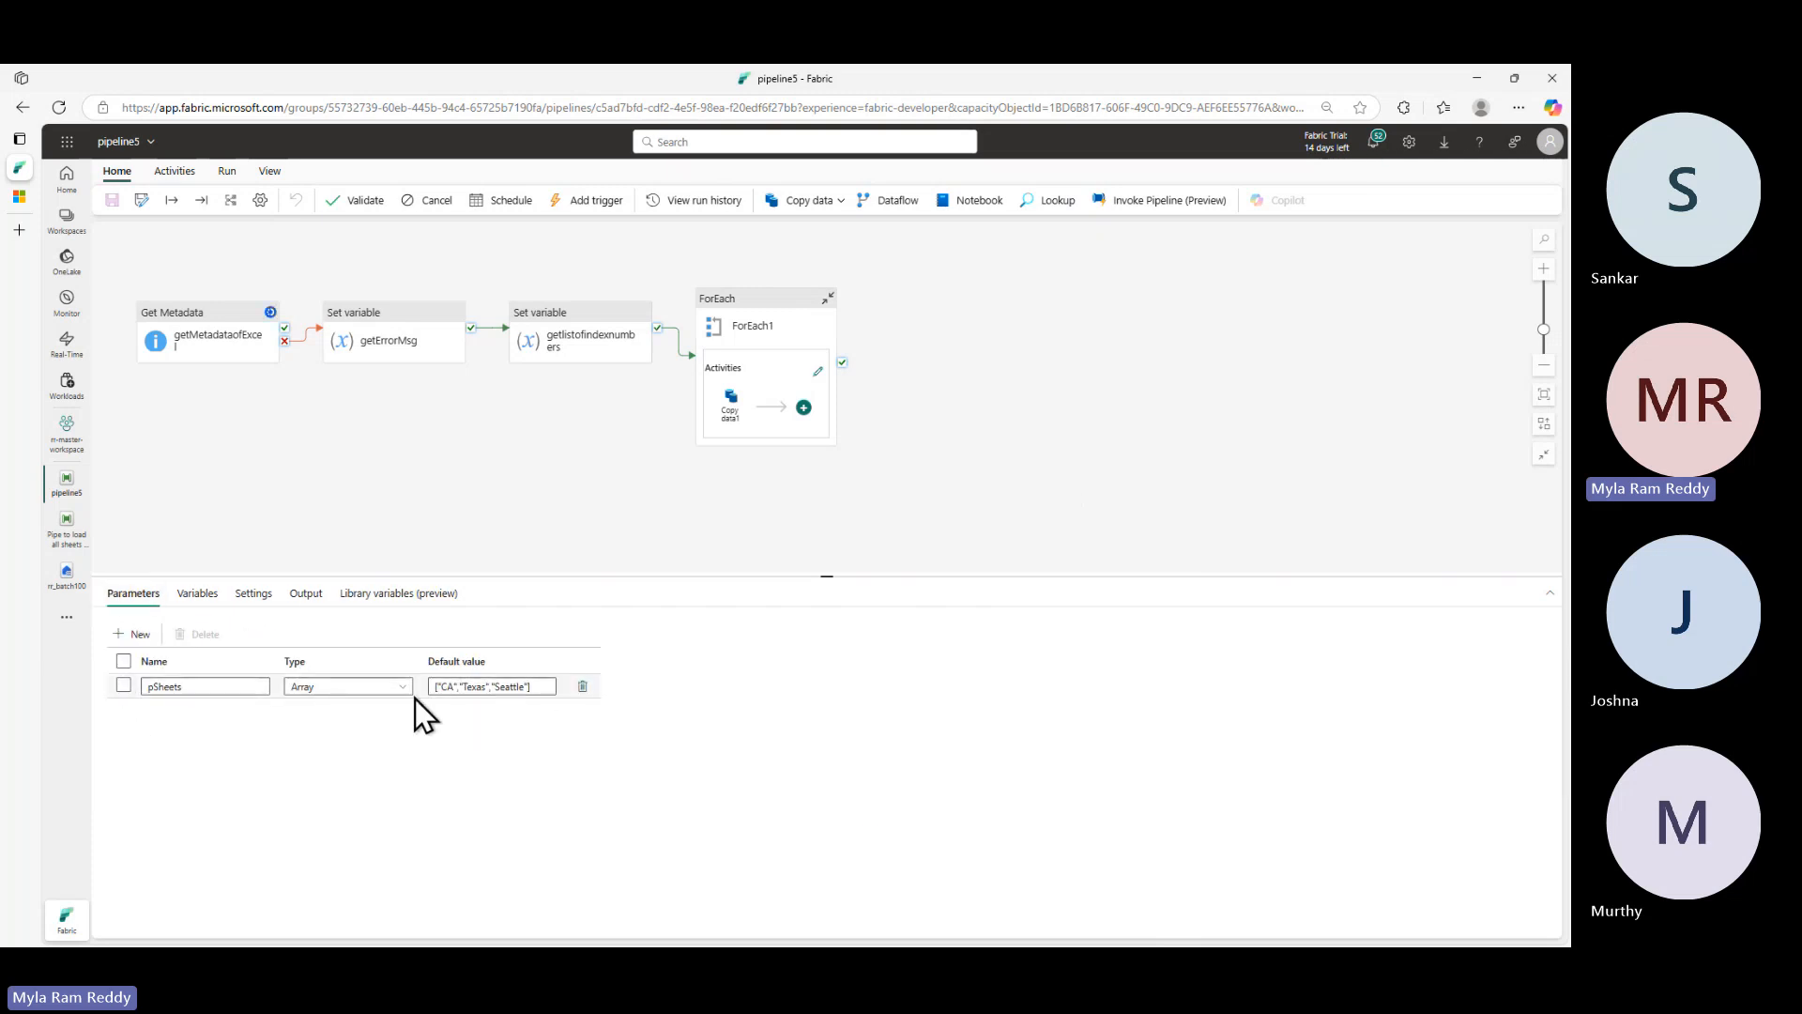
left_click(582, 686)
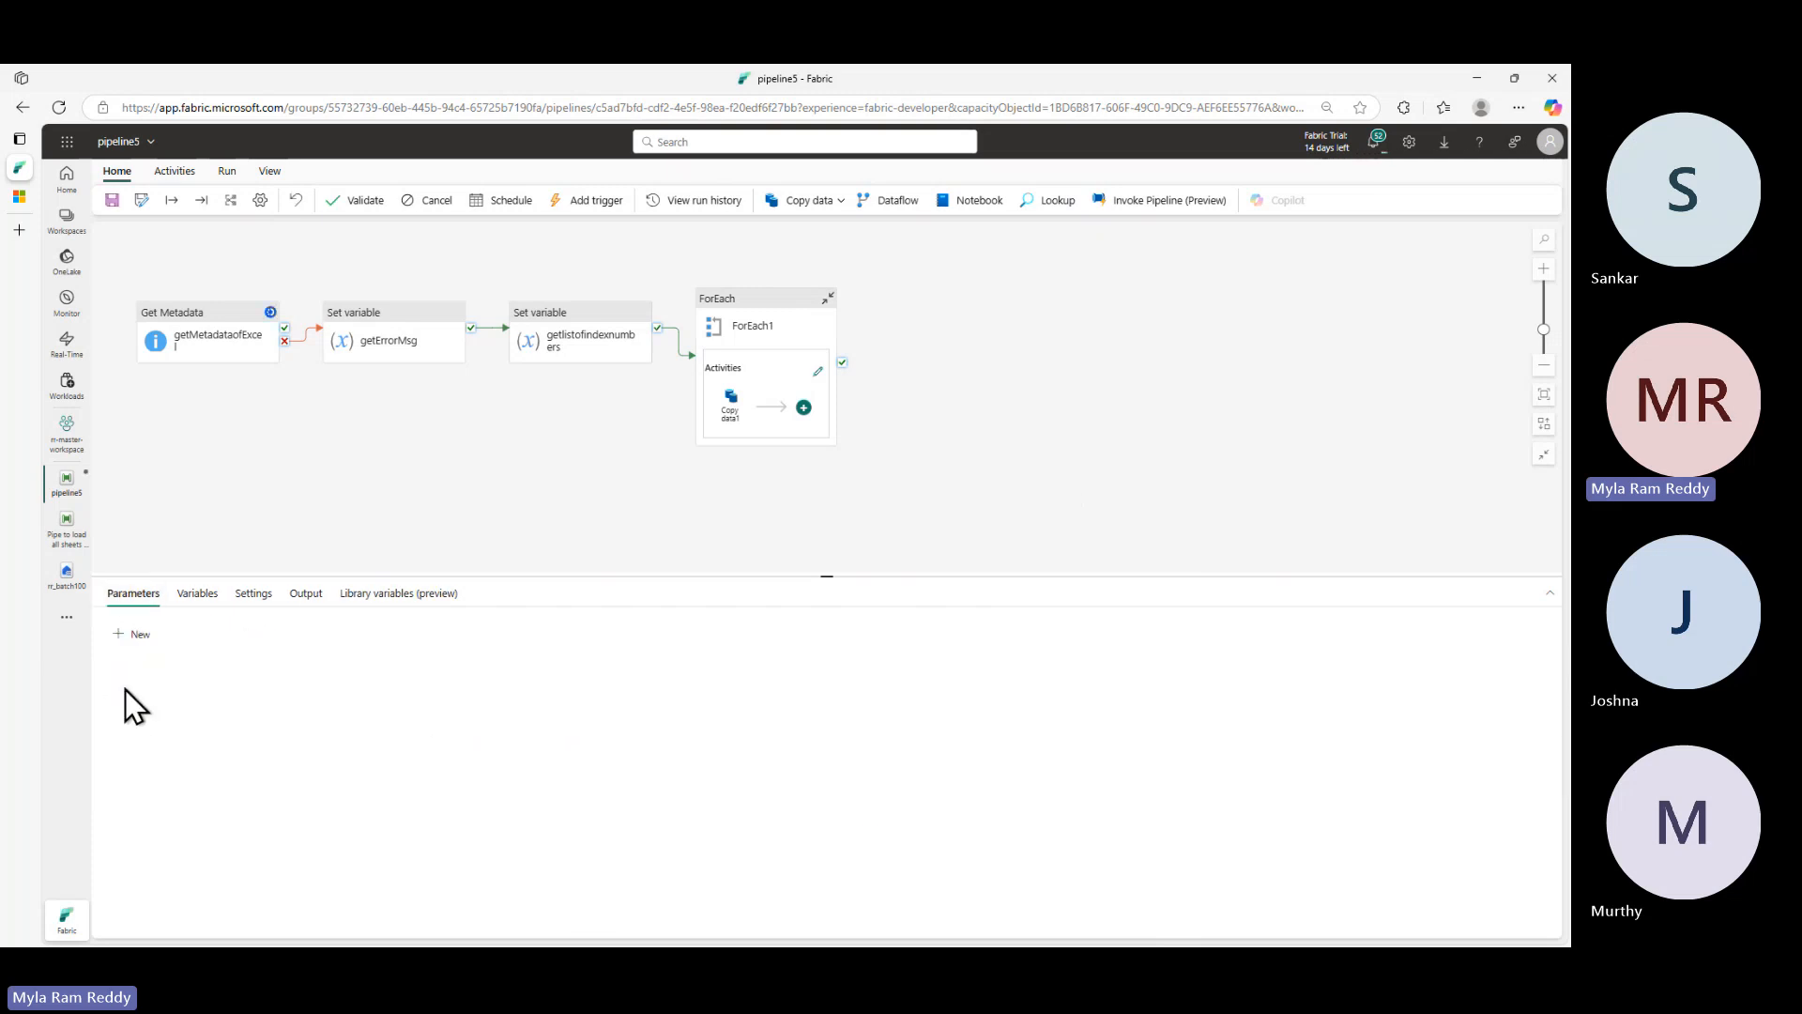
- Examine the run output: getMetadataofExcel's error details, the getErrorMsg and getlistofindexnumbers inputs, and the refreshed ForEach1 copy statuses
left_click(306, 593)
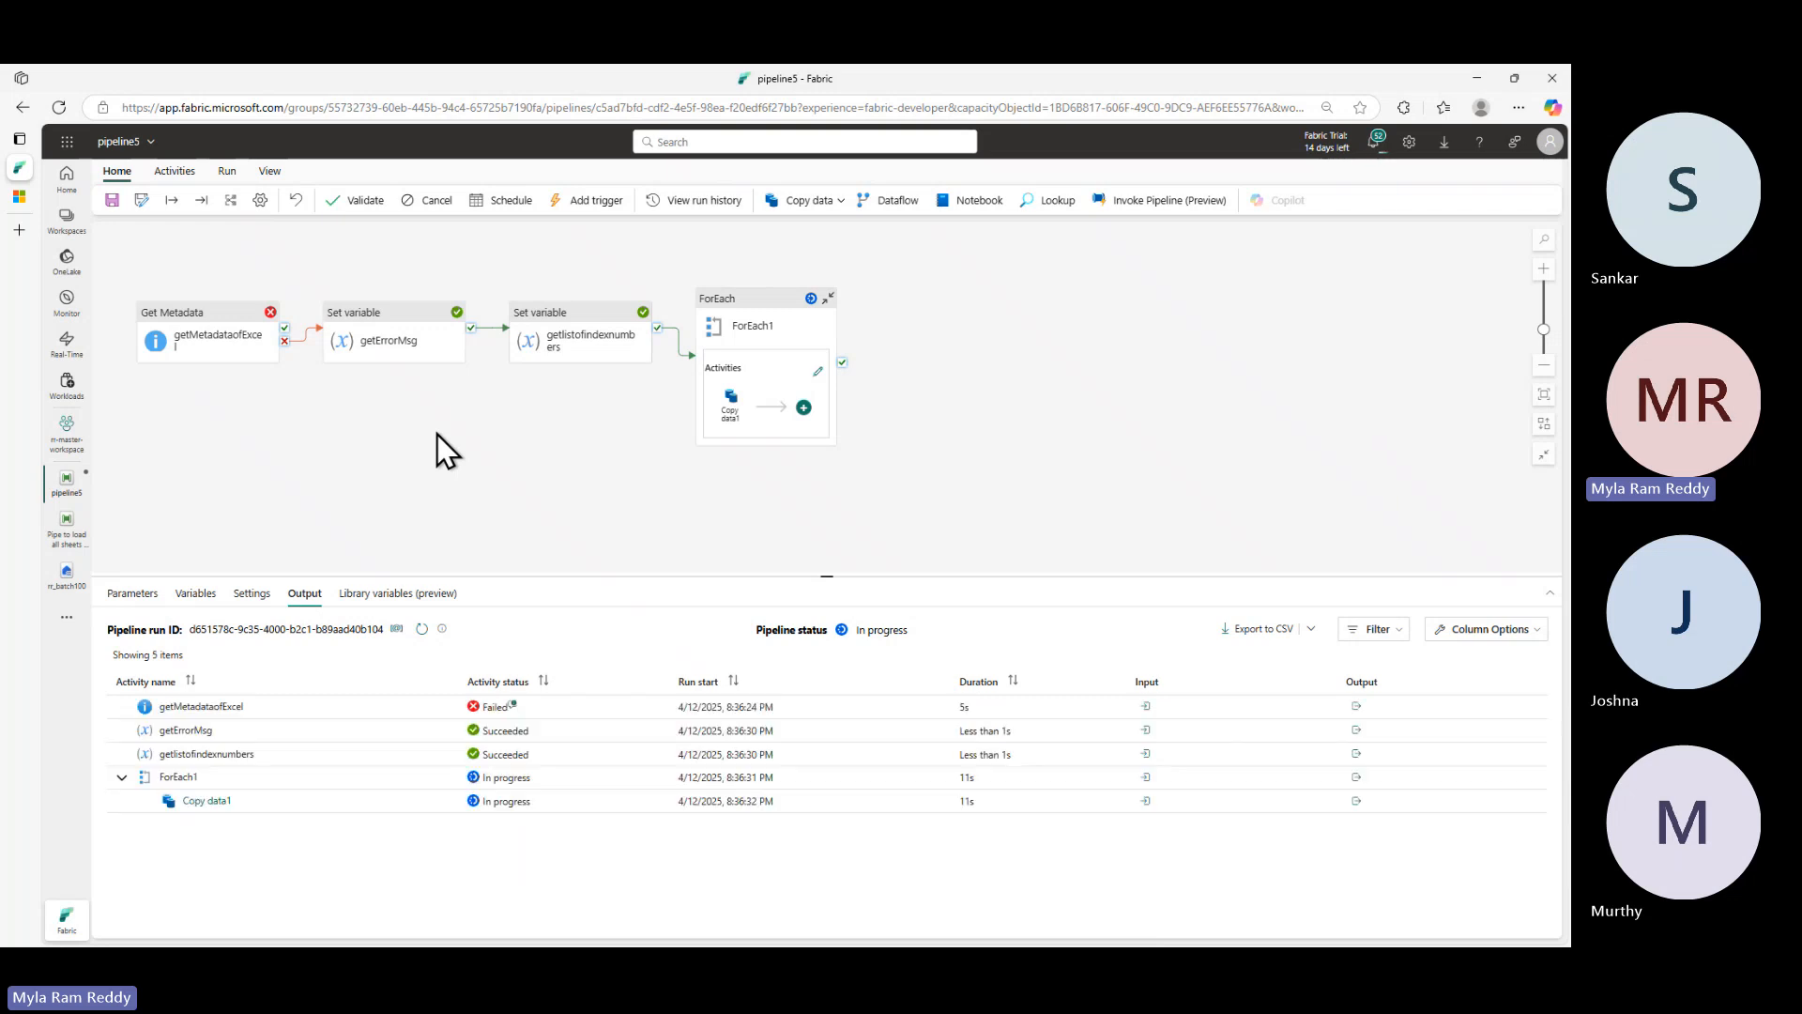
left_click(514, 705)
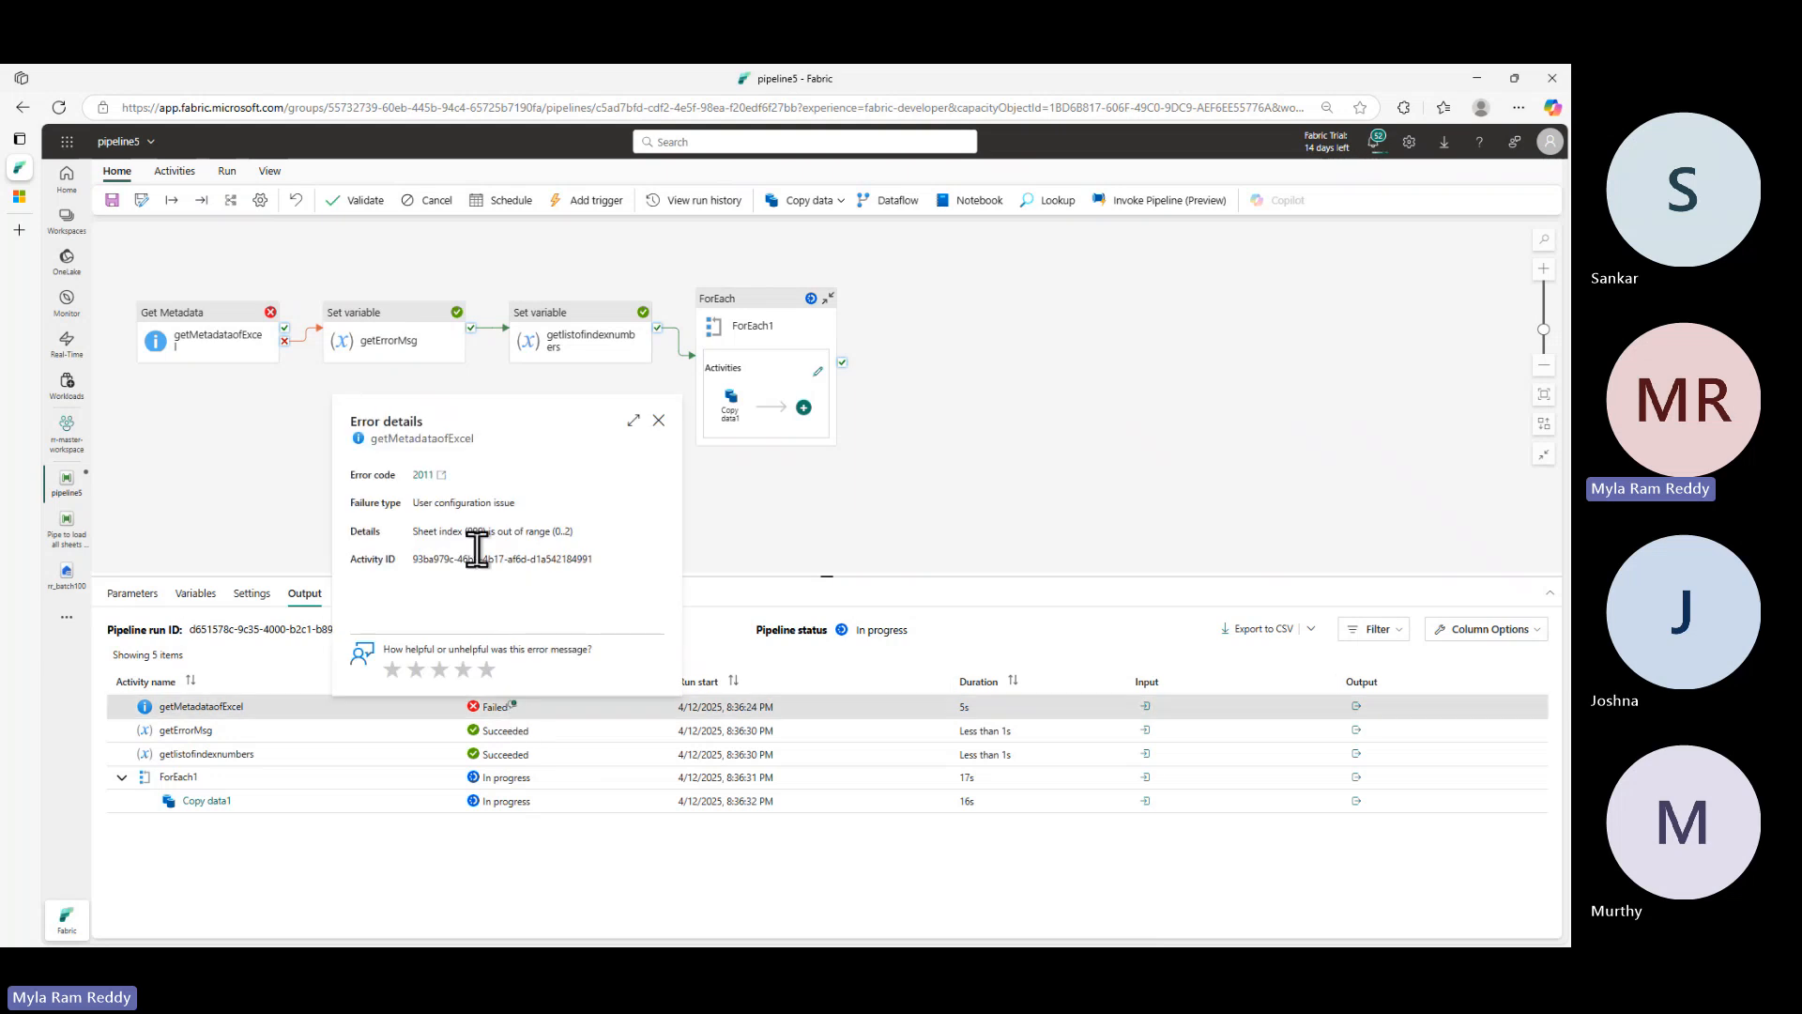
left_click(659, 420)
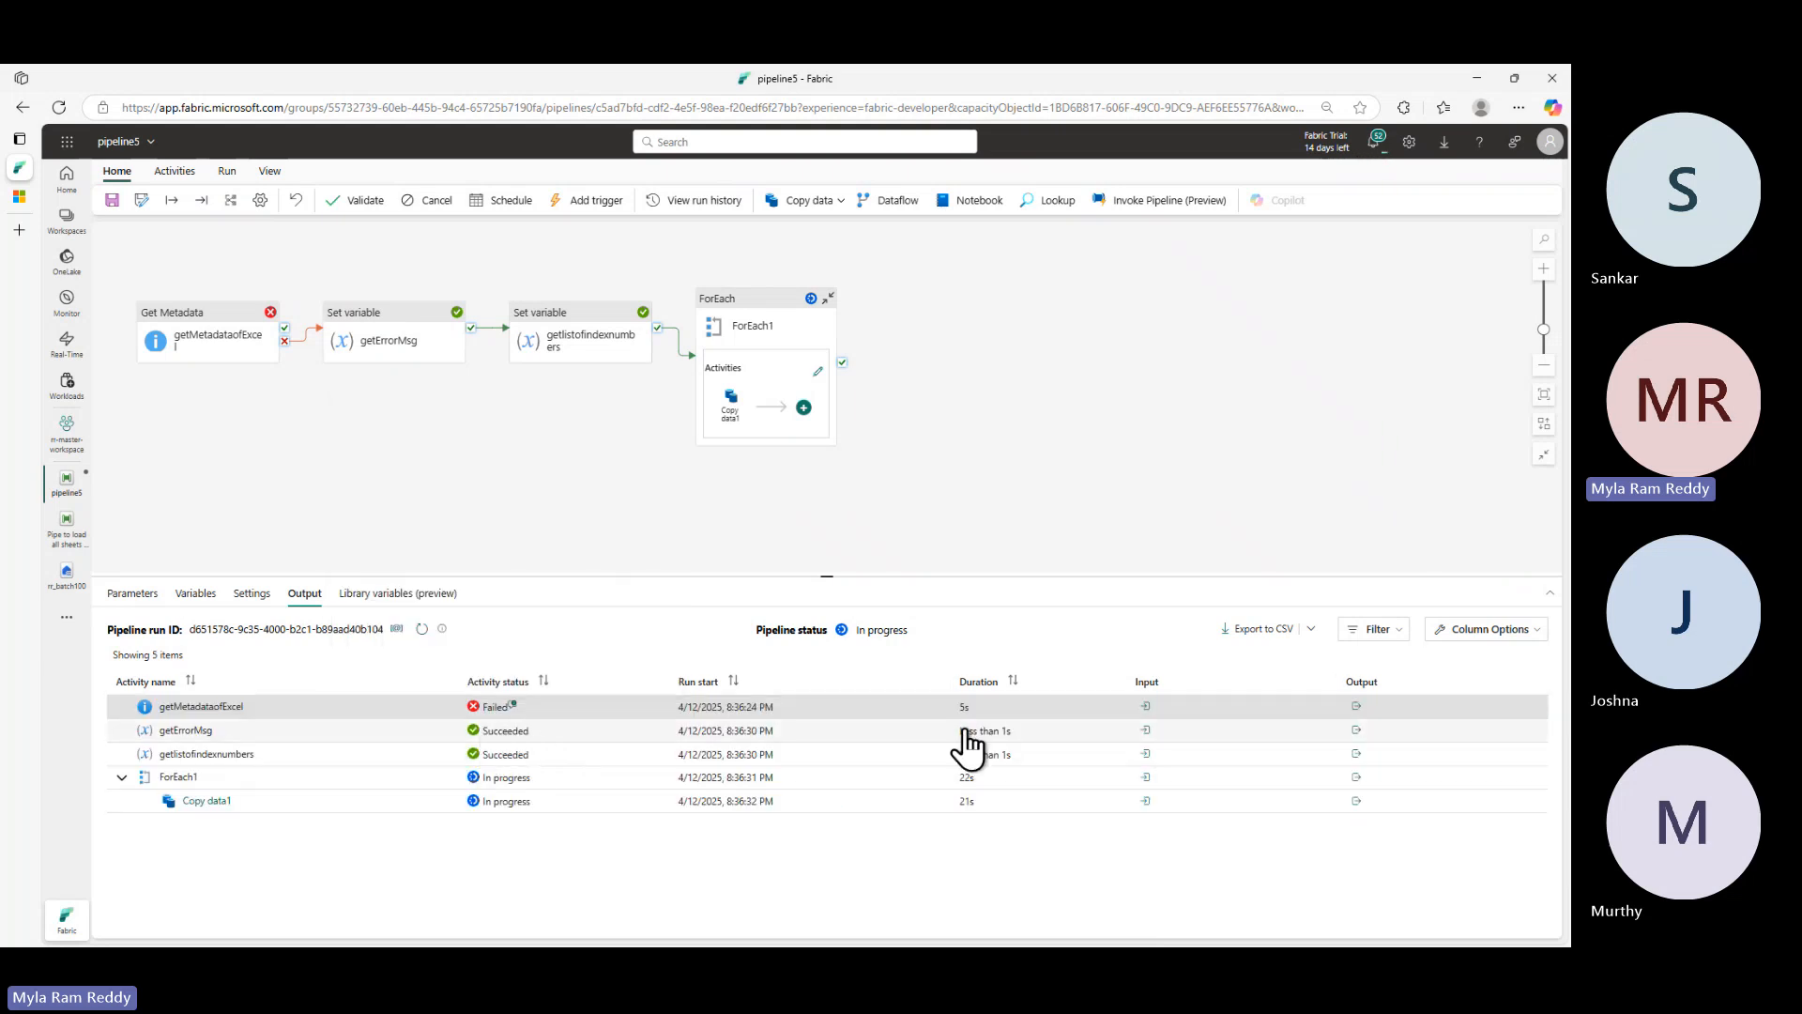
left_click(1145, 730)
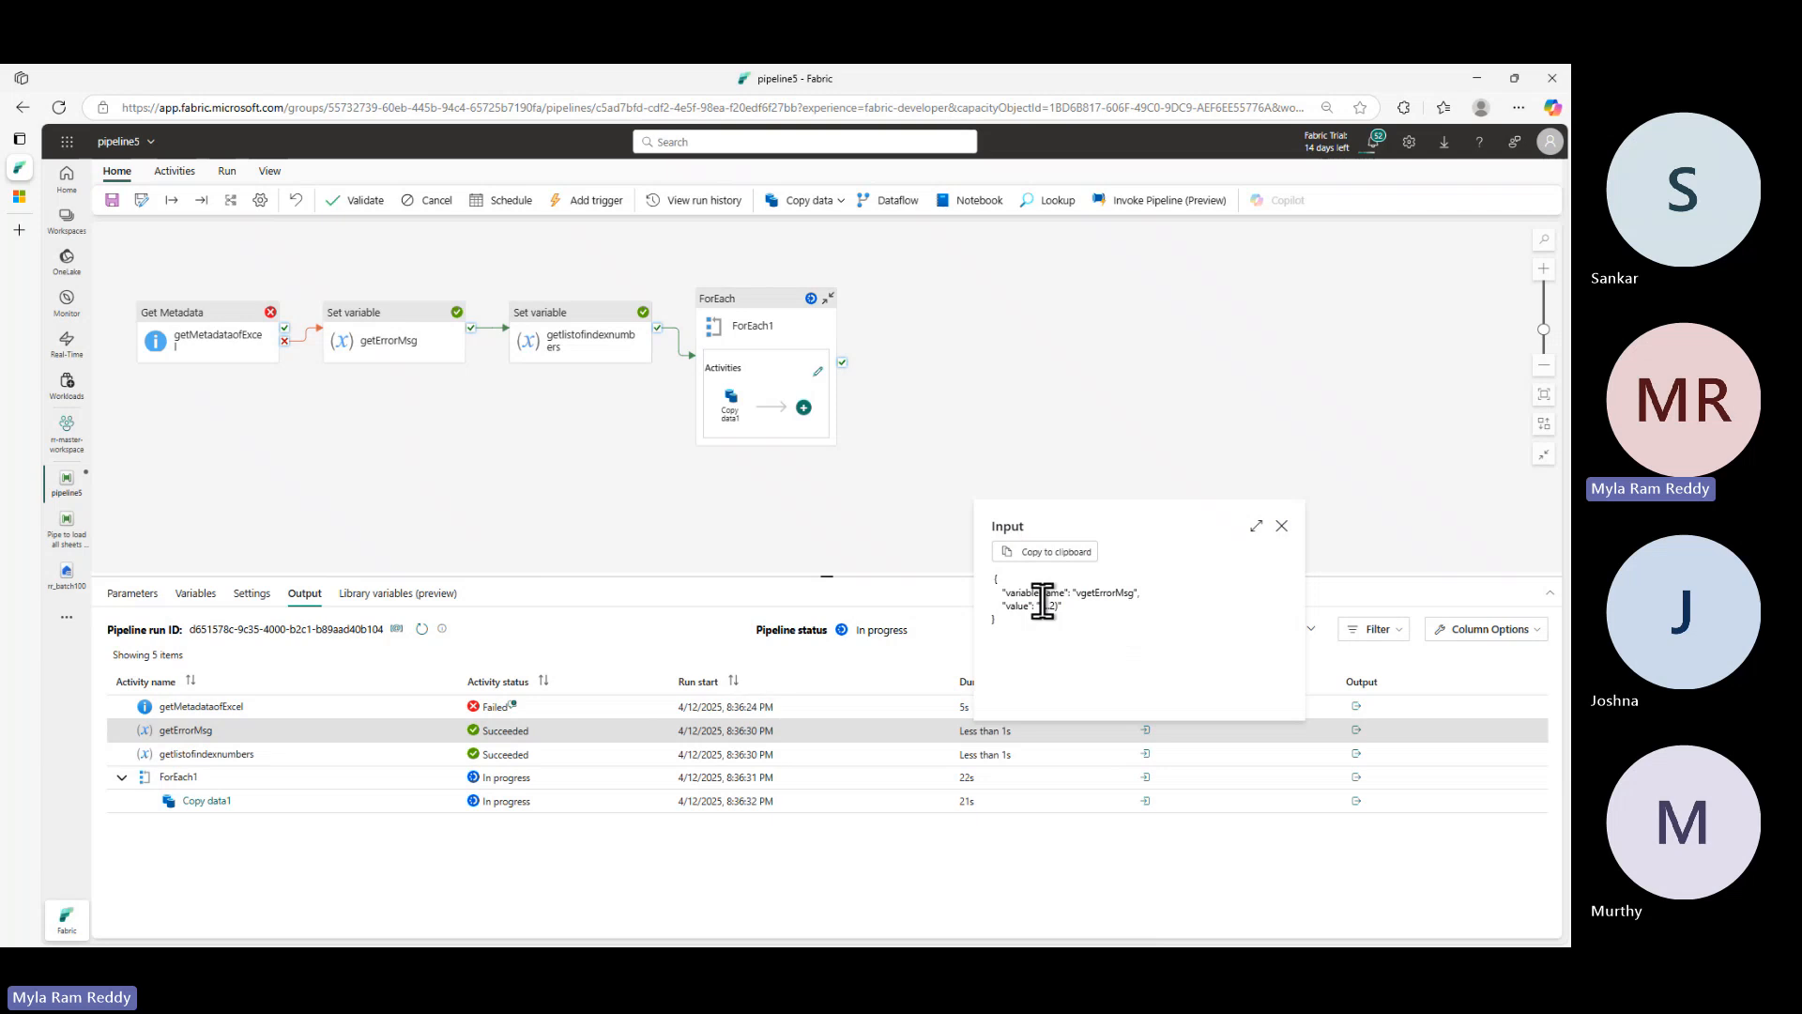
left_click(1280, 526)
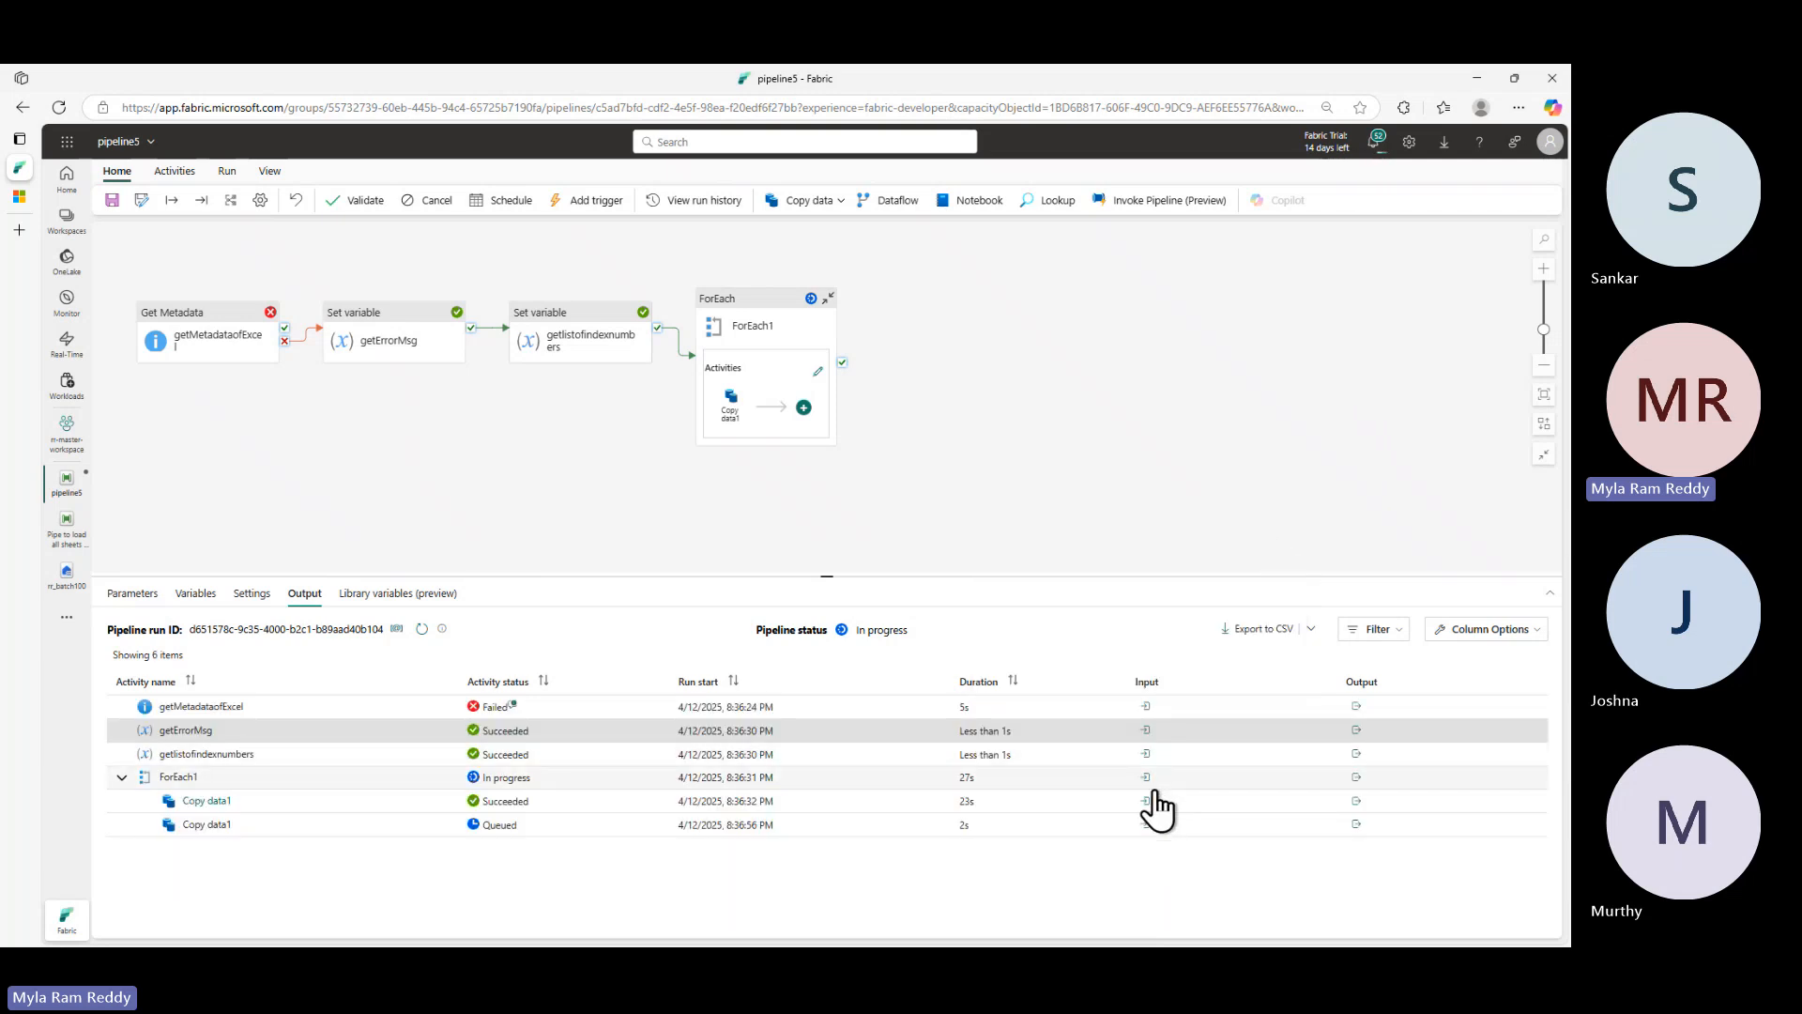
left_click(1145, 755)
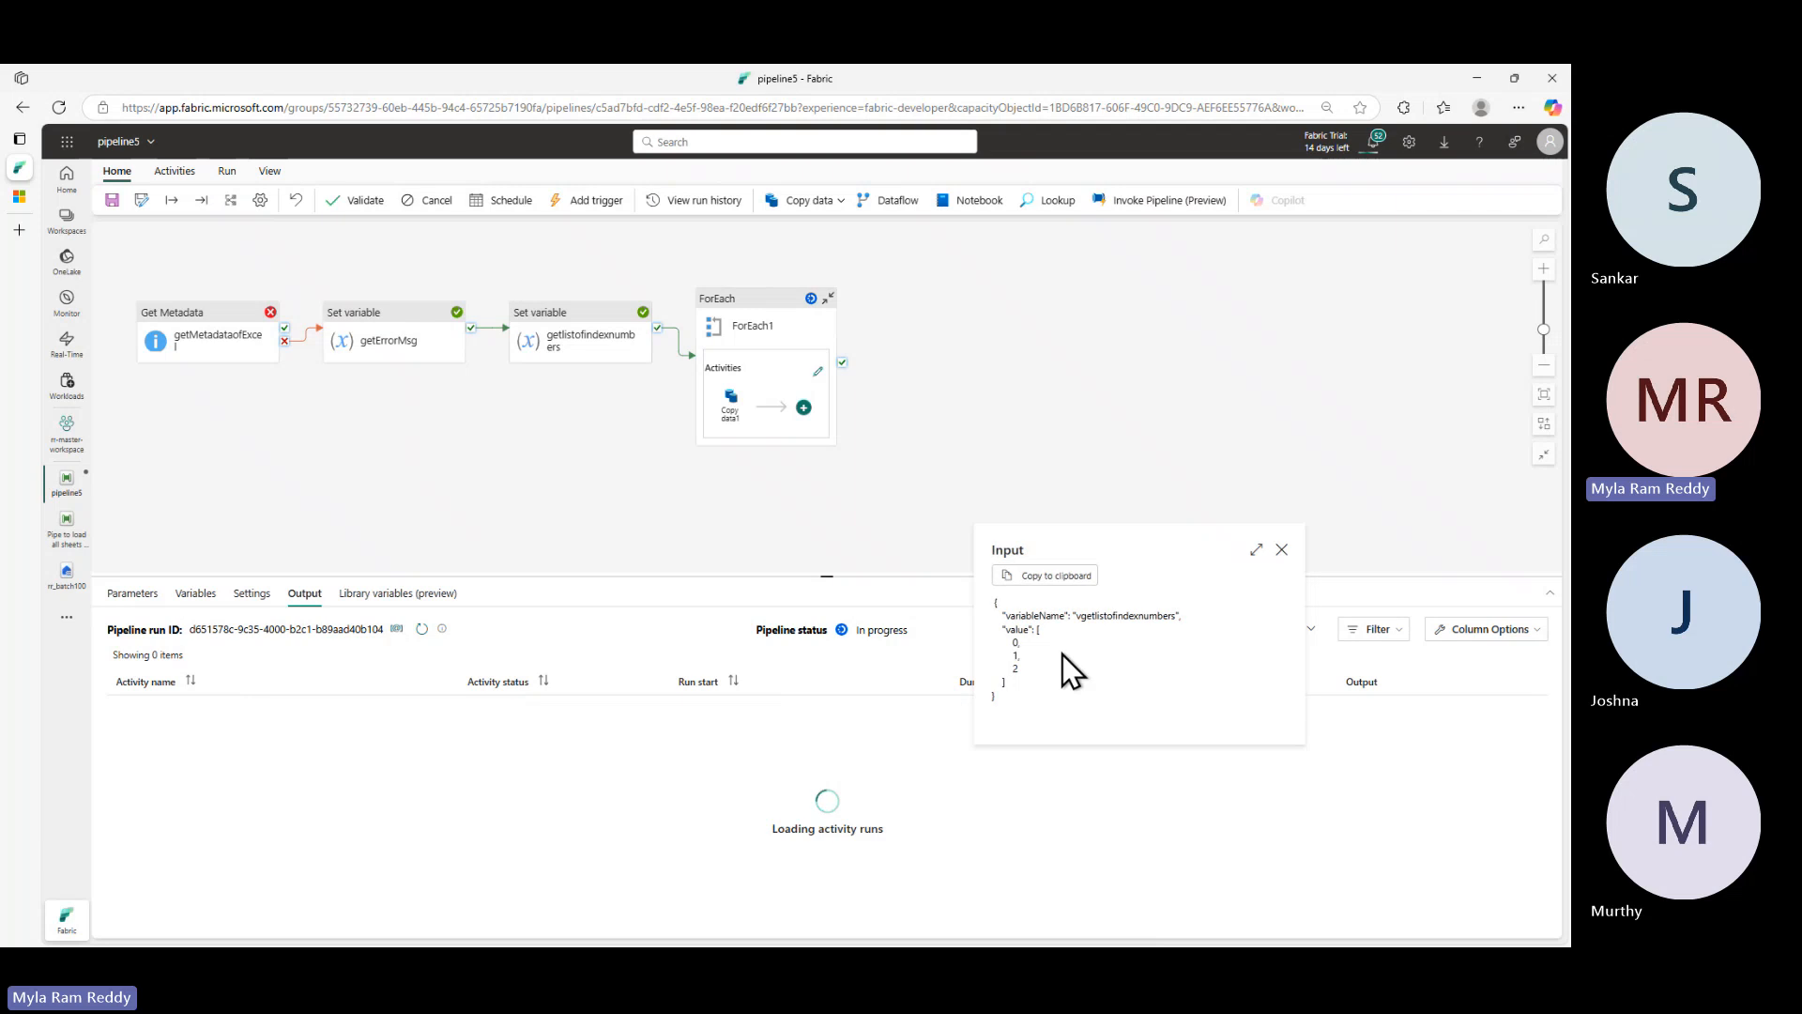
left_click(1281, 550)
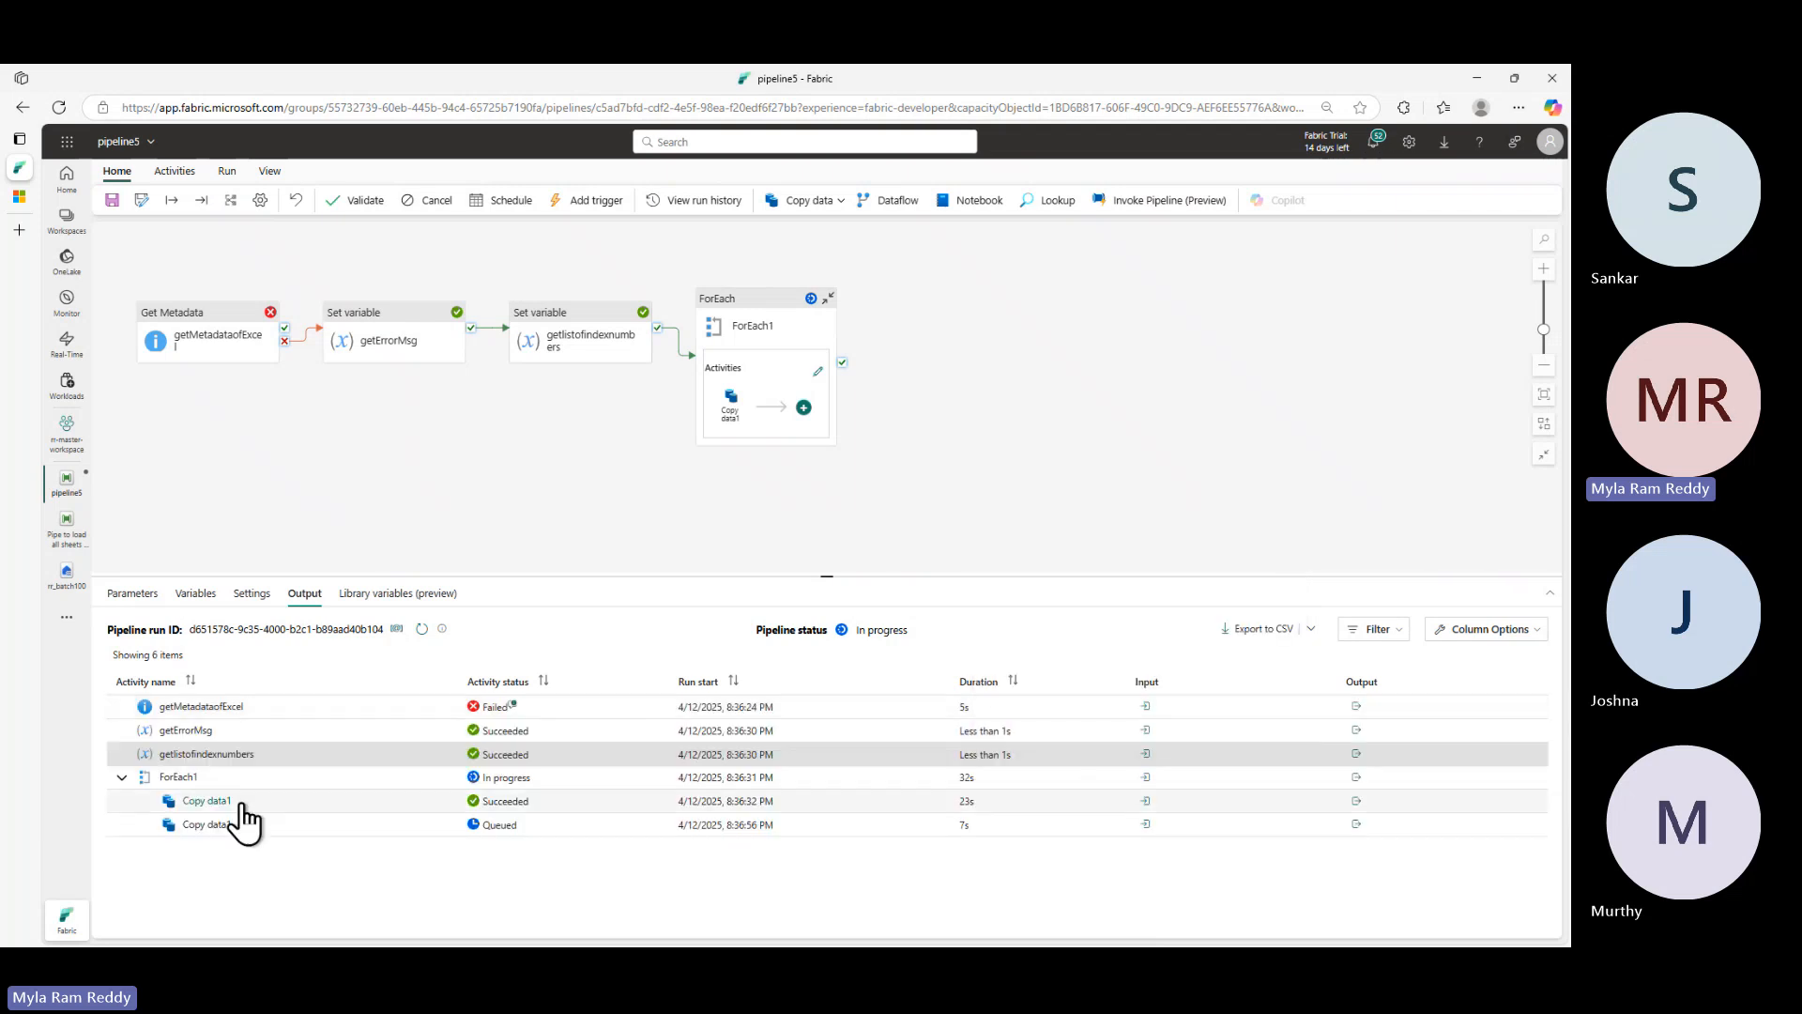
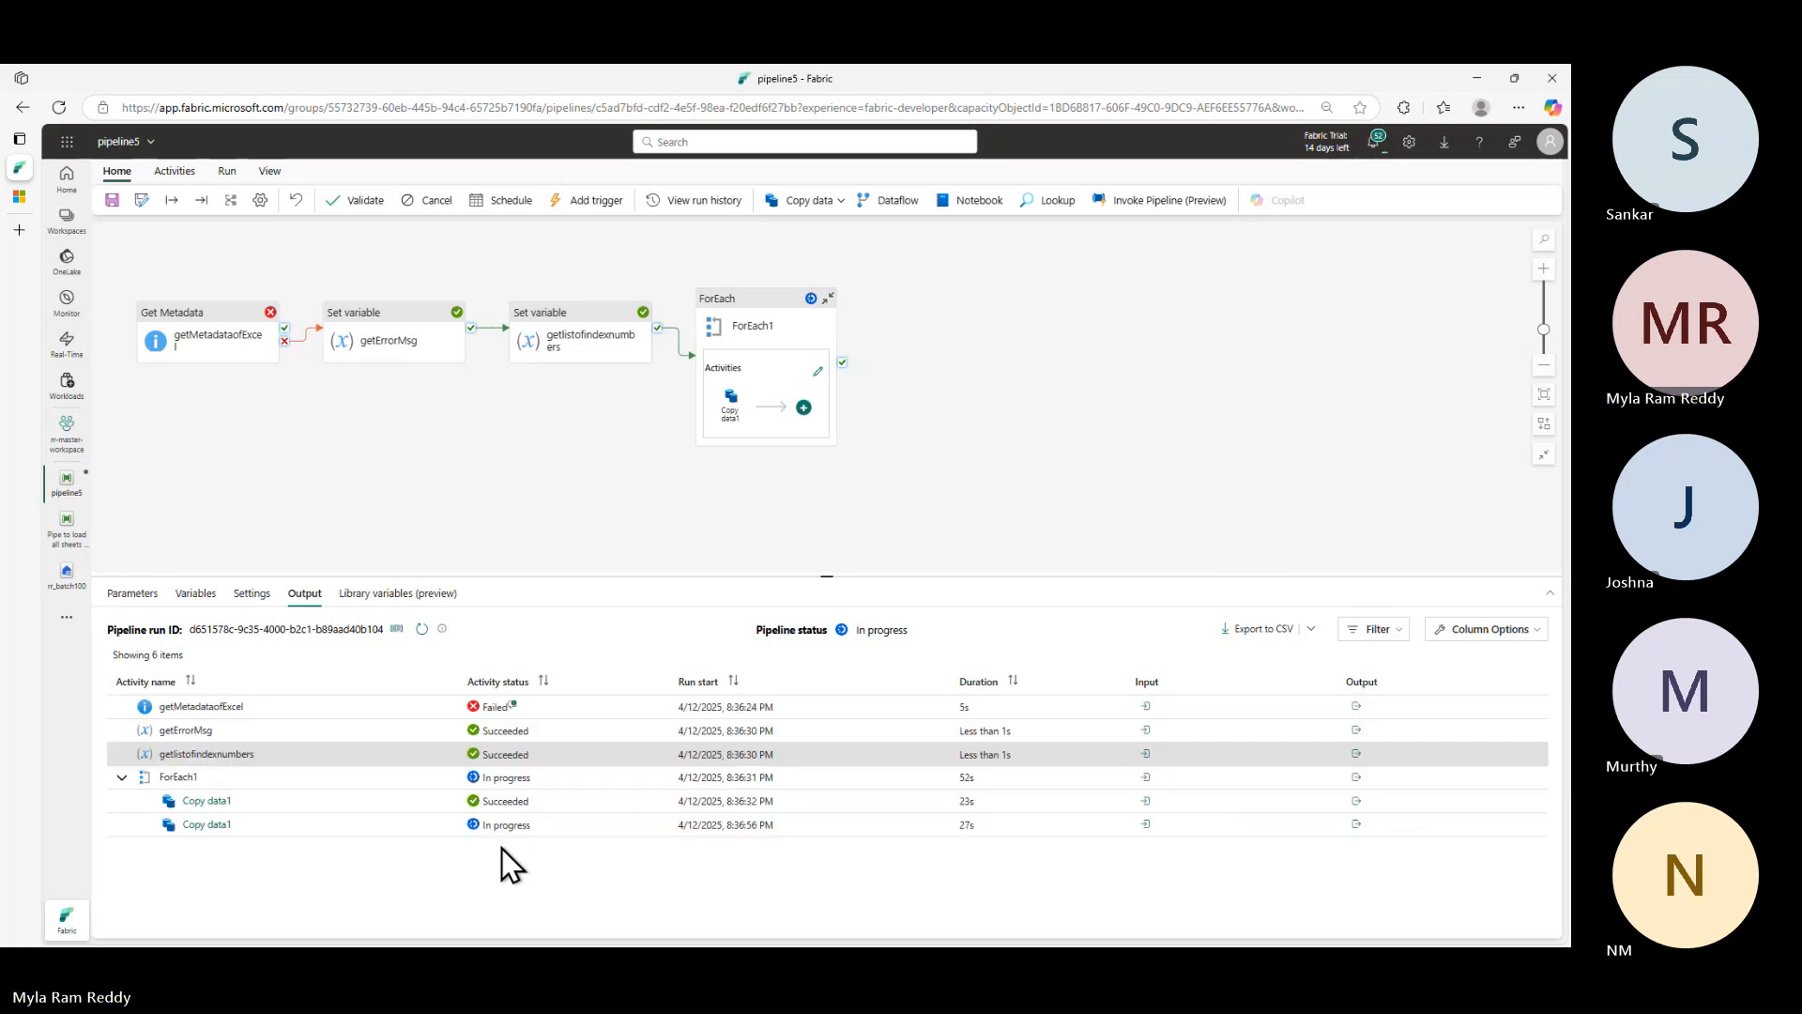
left_click(422, 629)
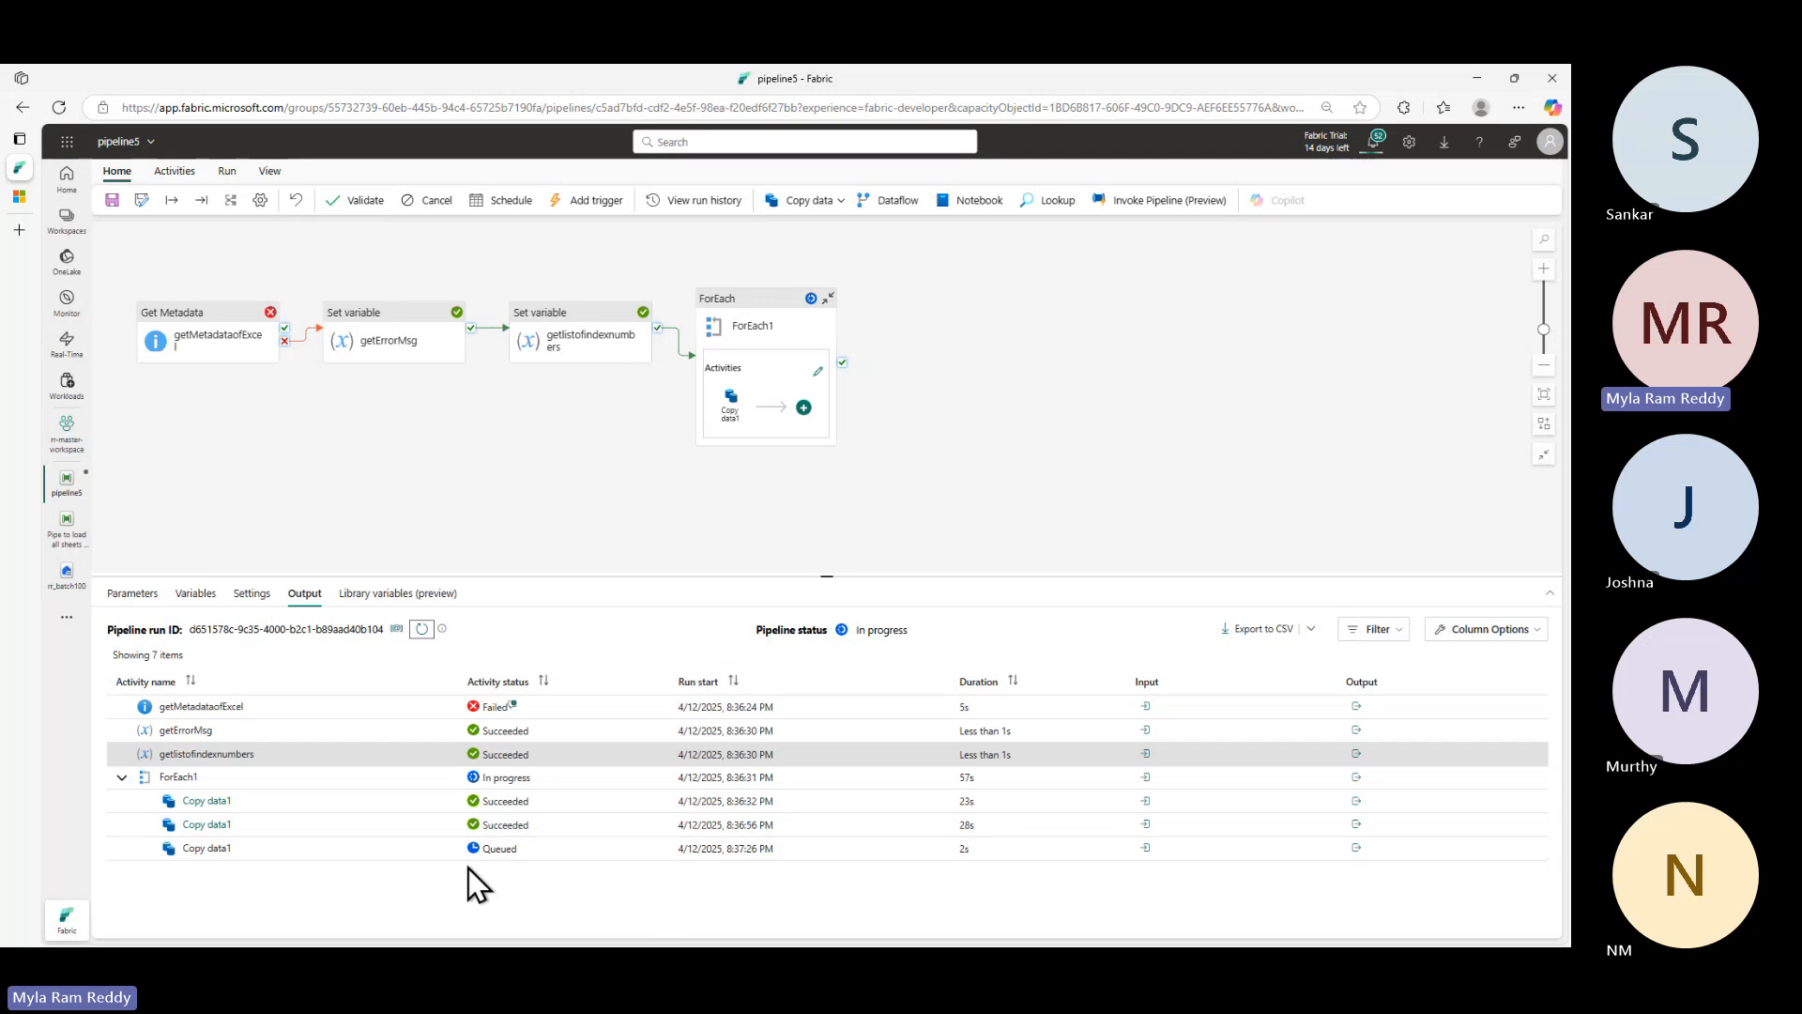
- Refresh the rr_batch100 lakehouse tables, preview emp202504121, and check the pipeline run notifications
left_click(66, 575)
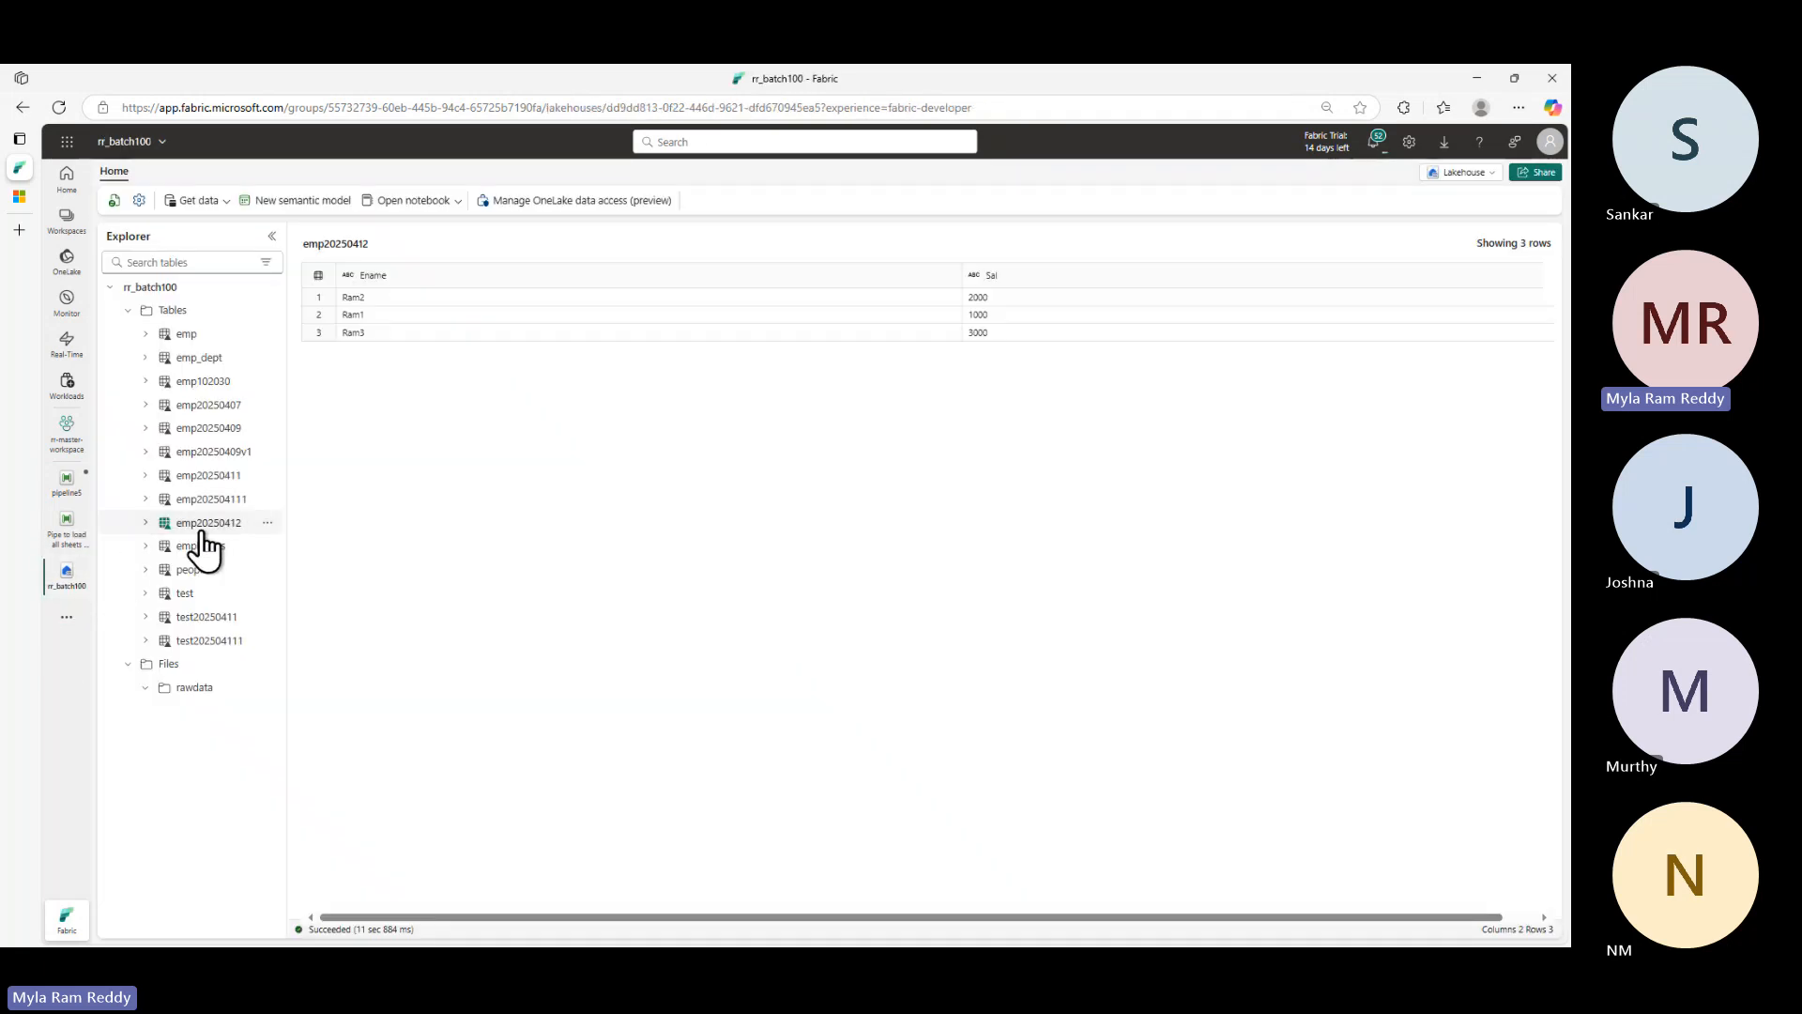
right_click(265, 317)
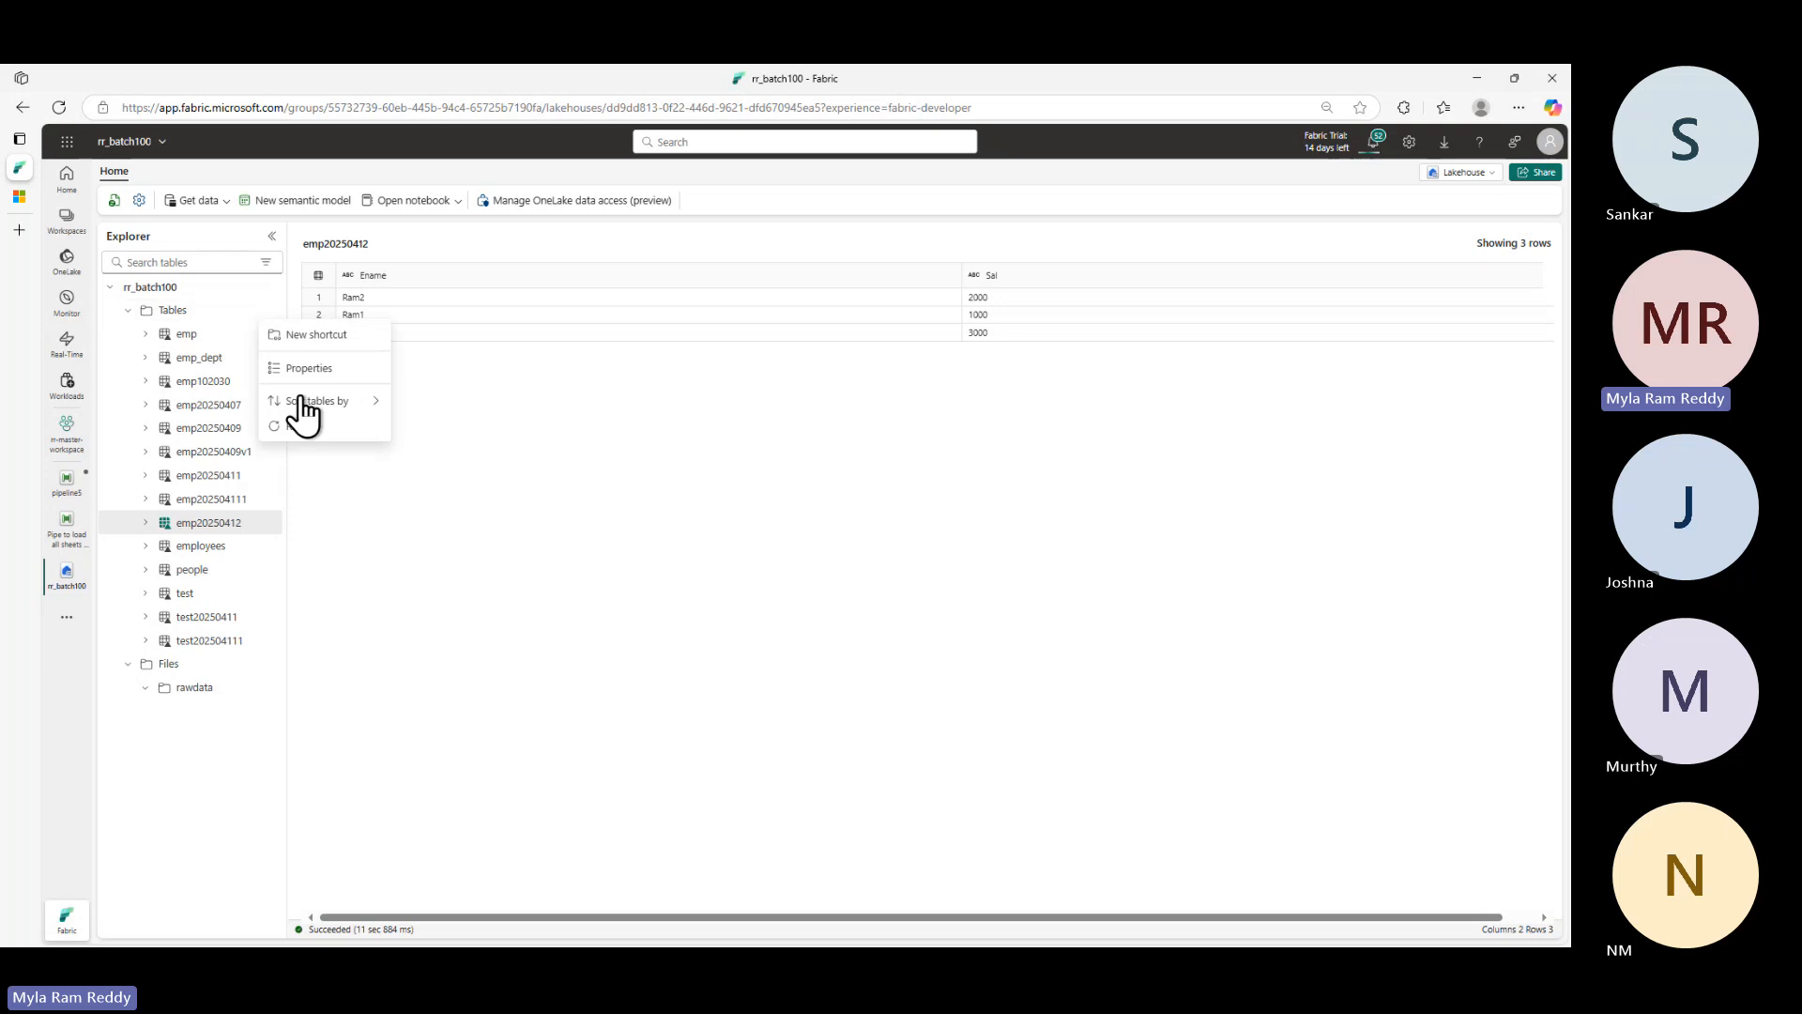
left_click(302, 427)
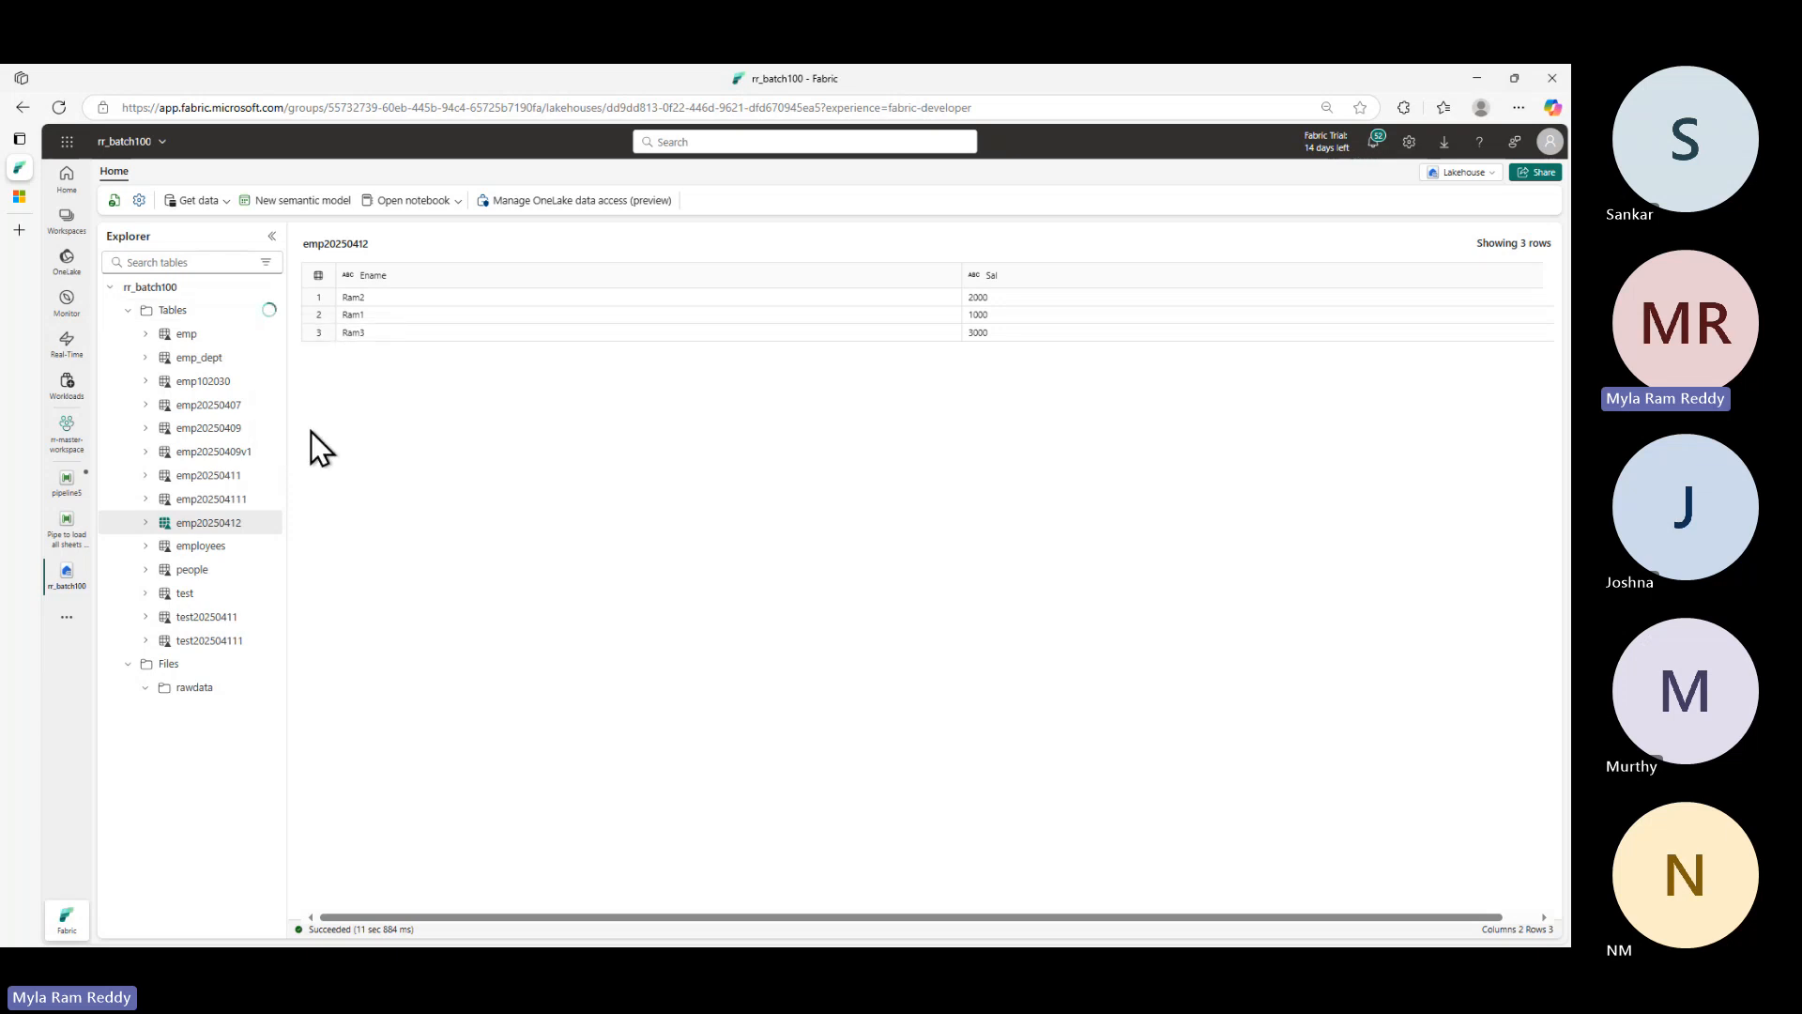
left_click(248, 531)
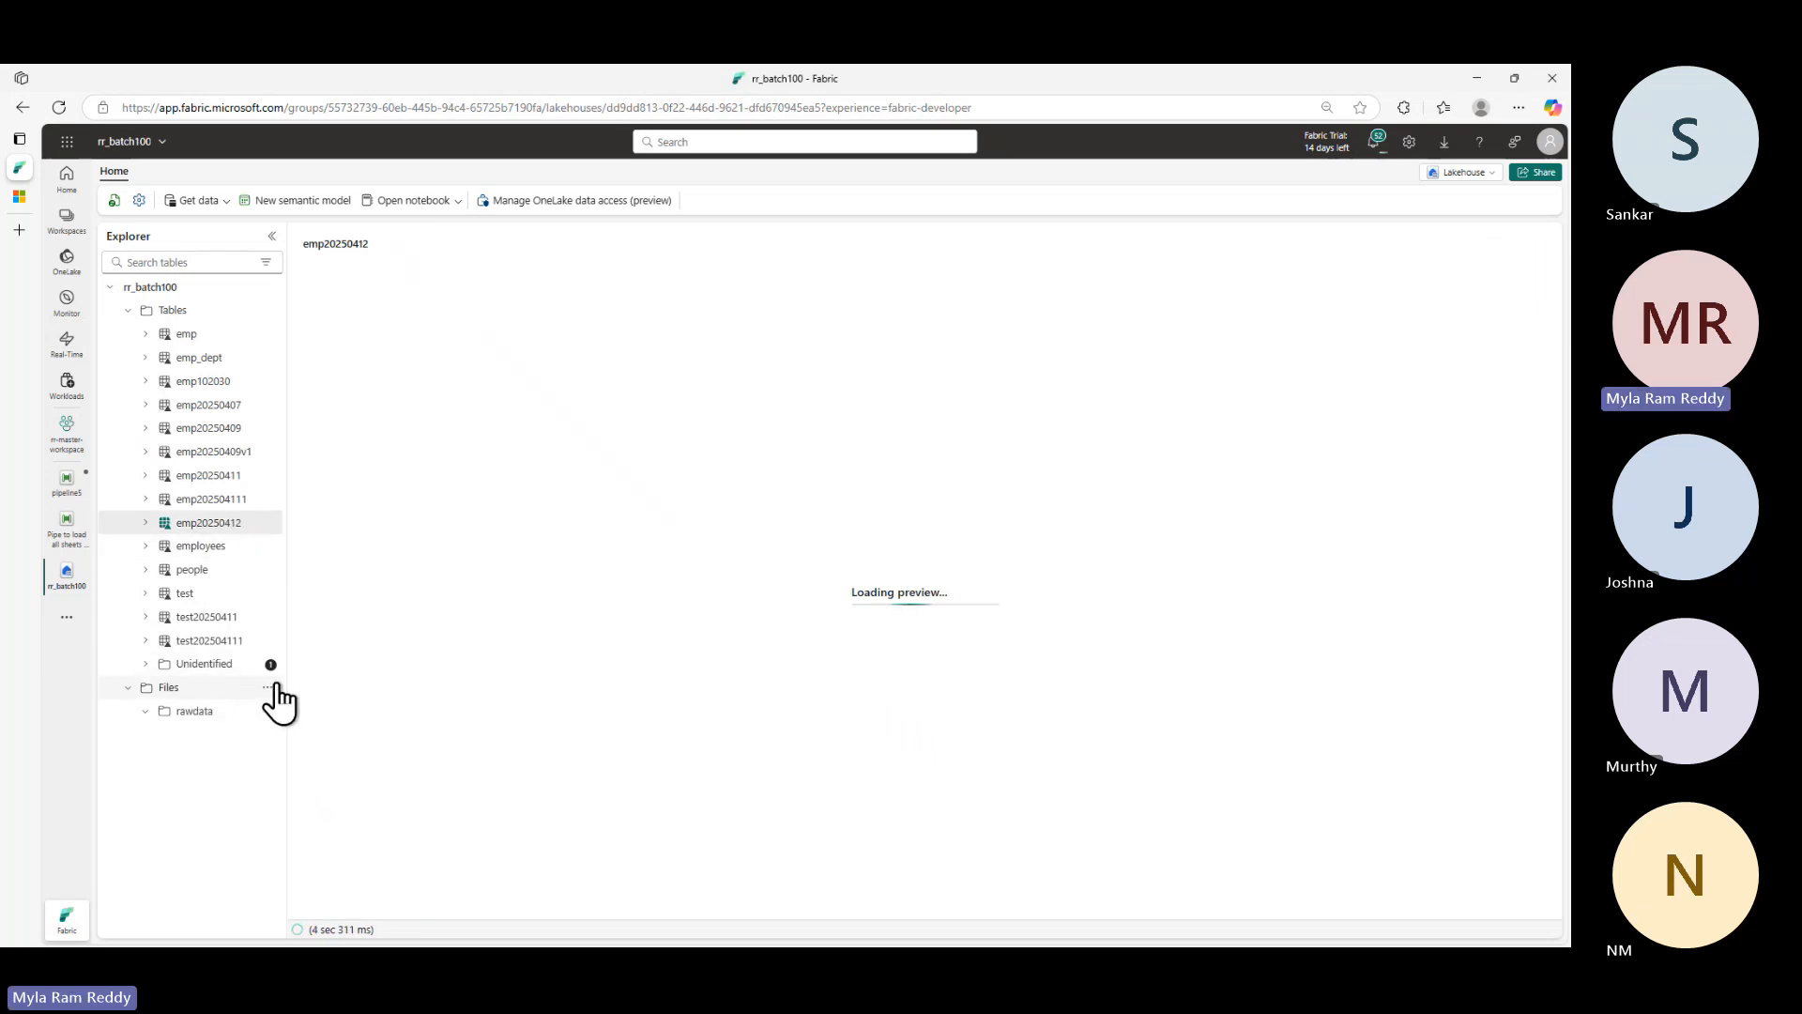
left_click(267, 309)
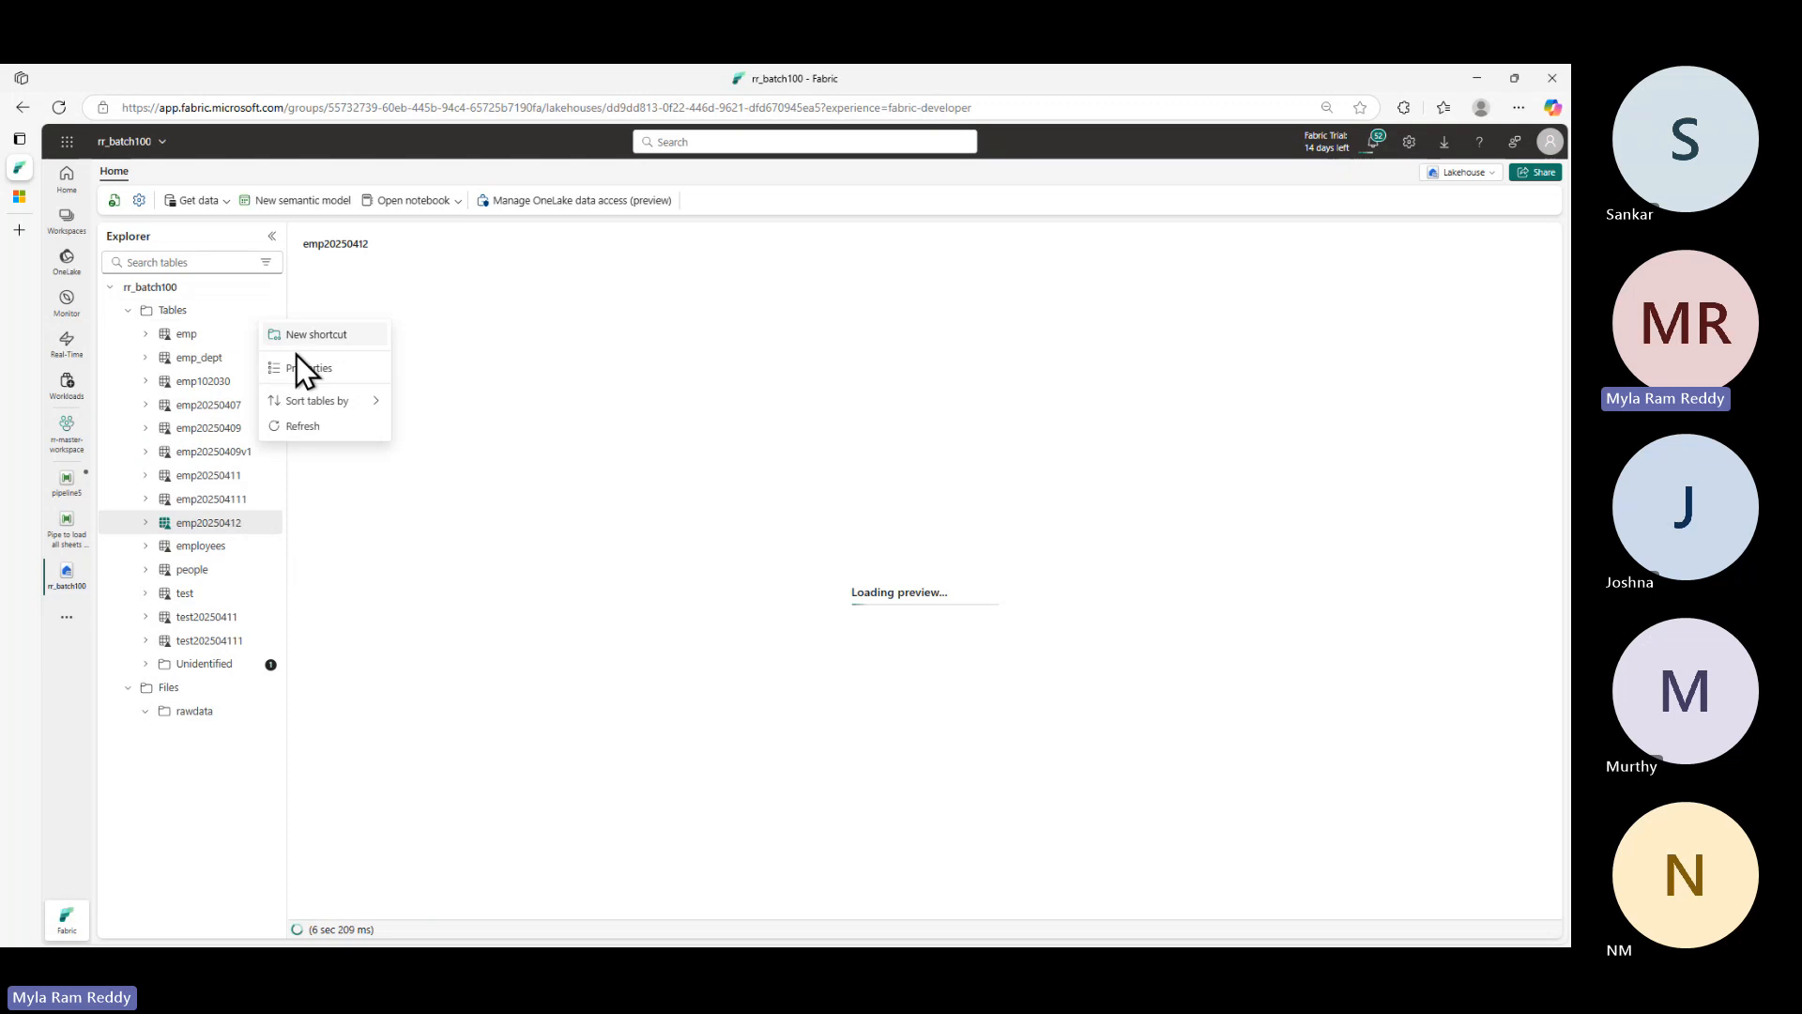
left_click(319, 425)
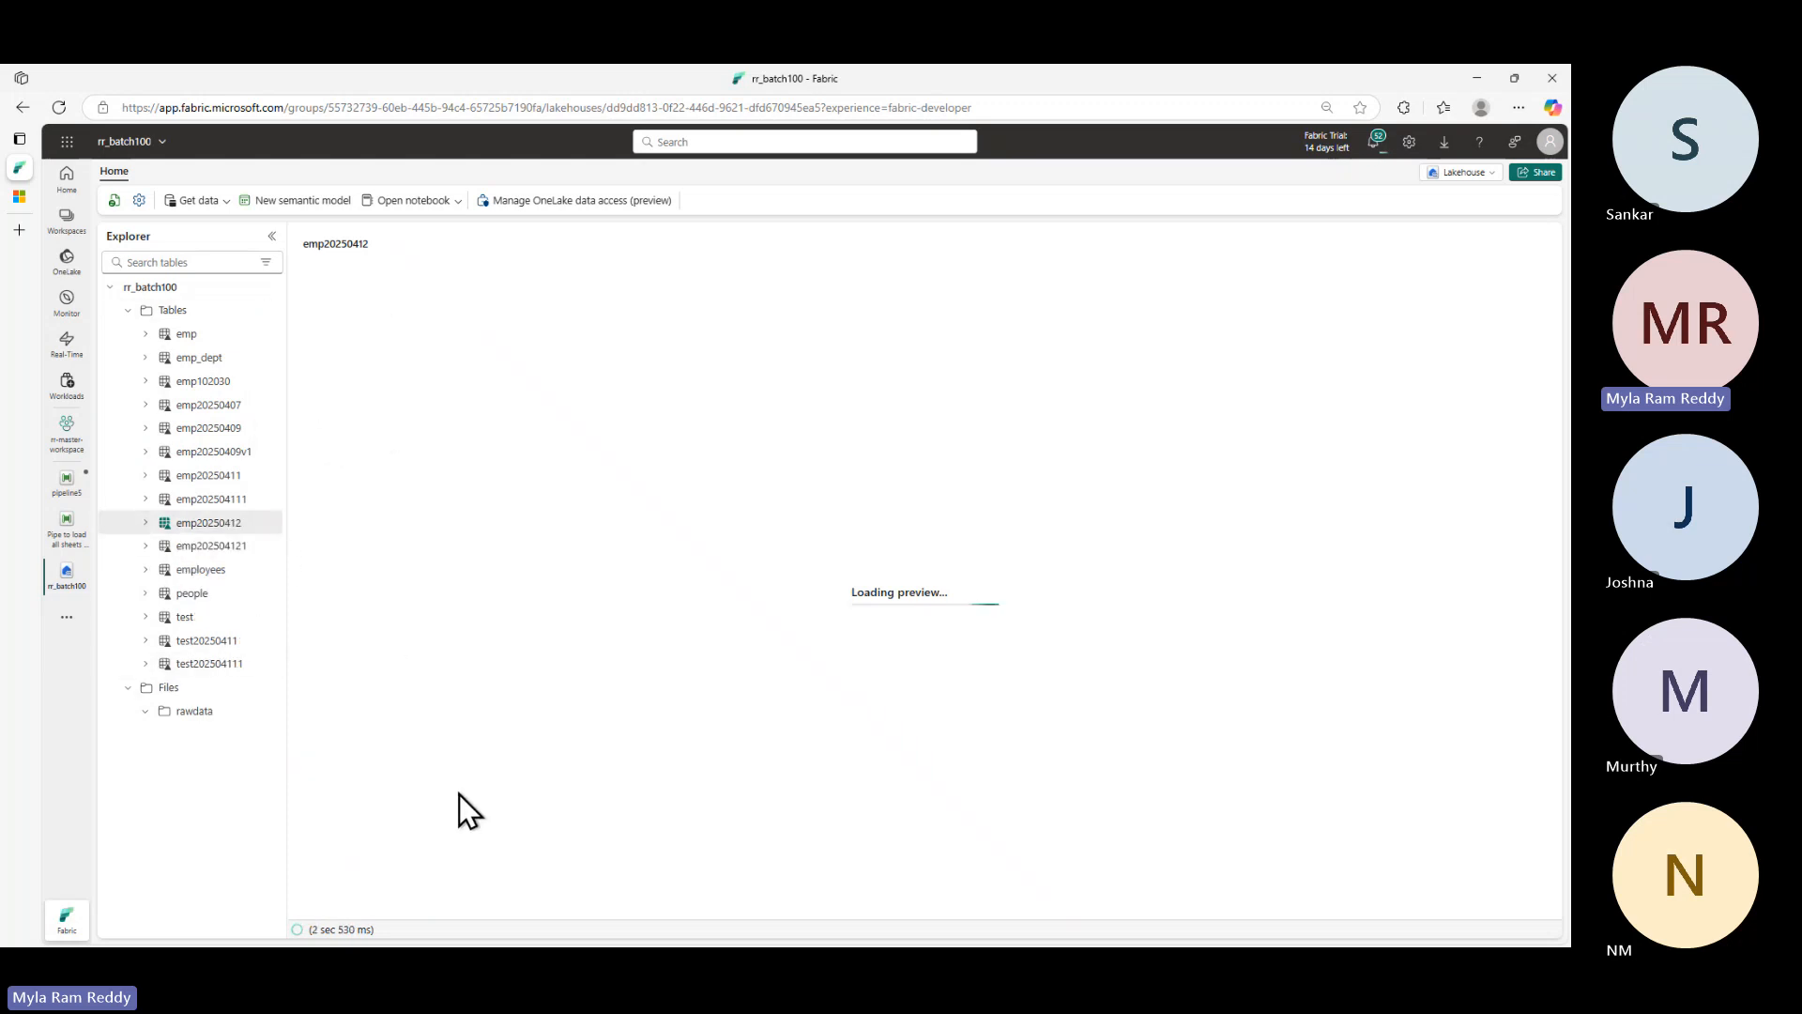
left_click(212, 547)
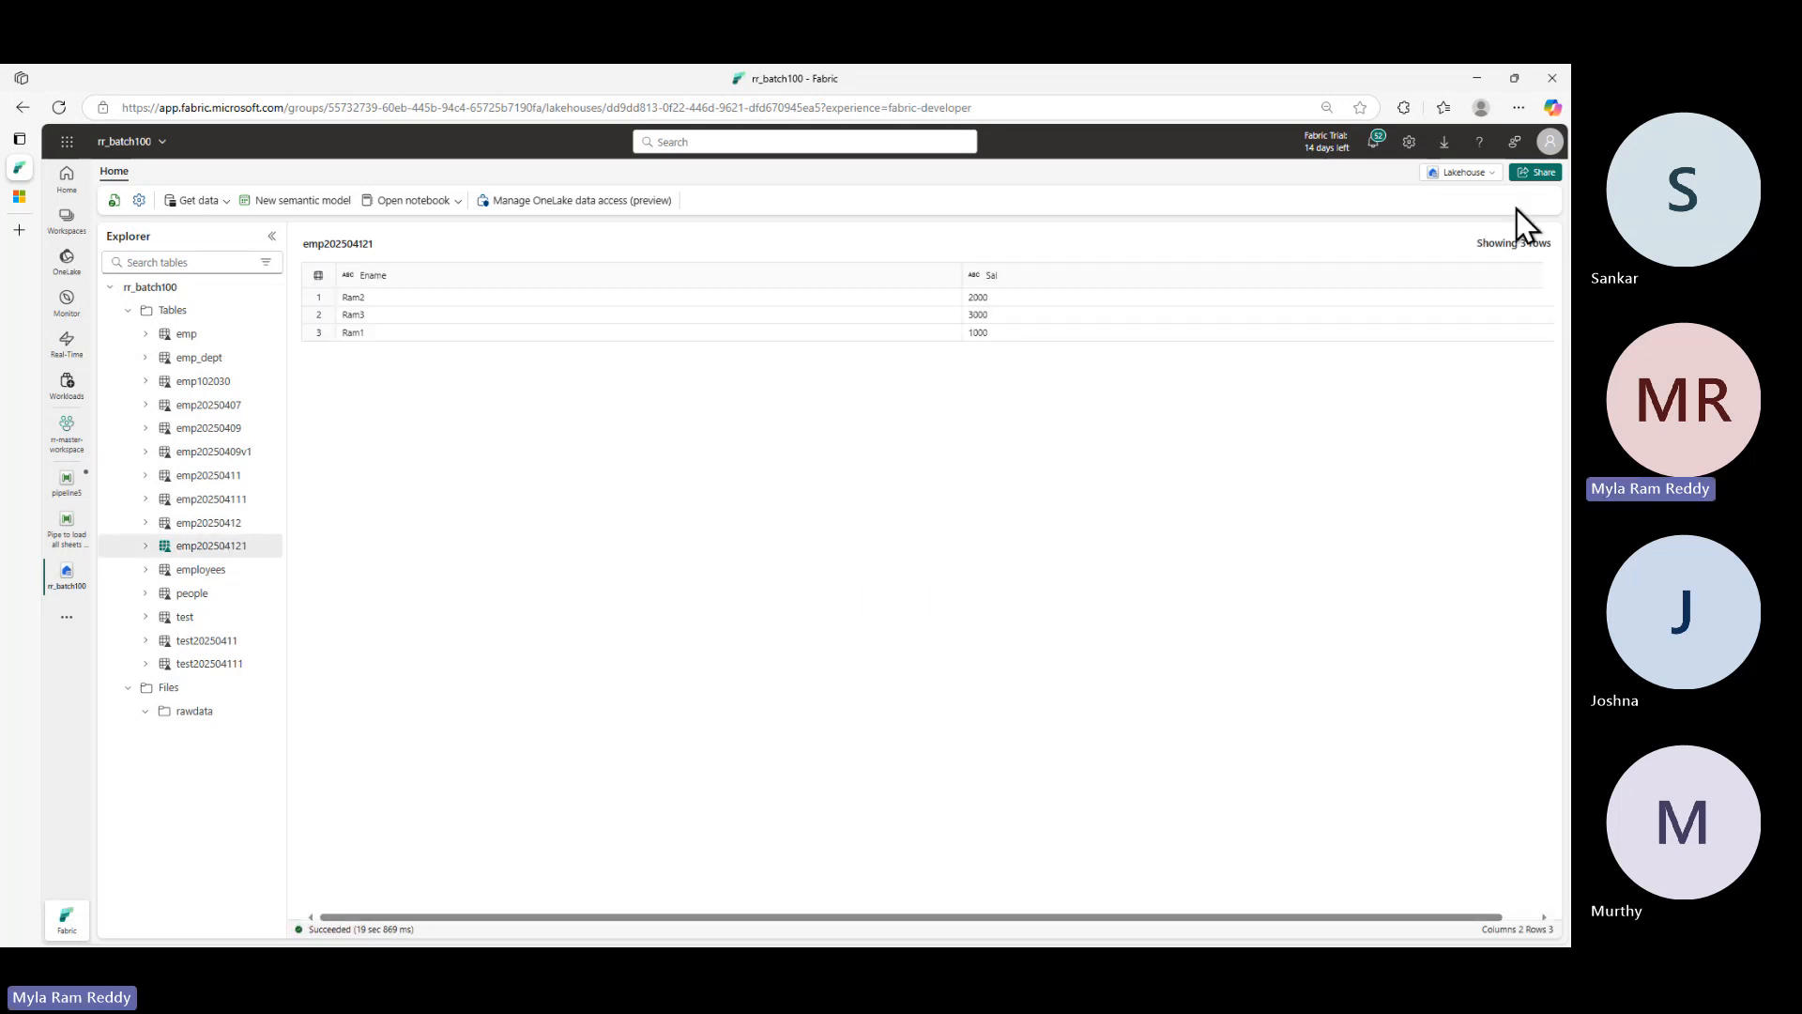
left_click(1379, 143)
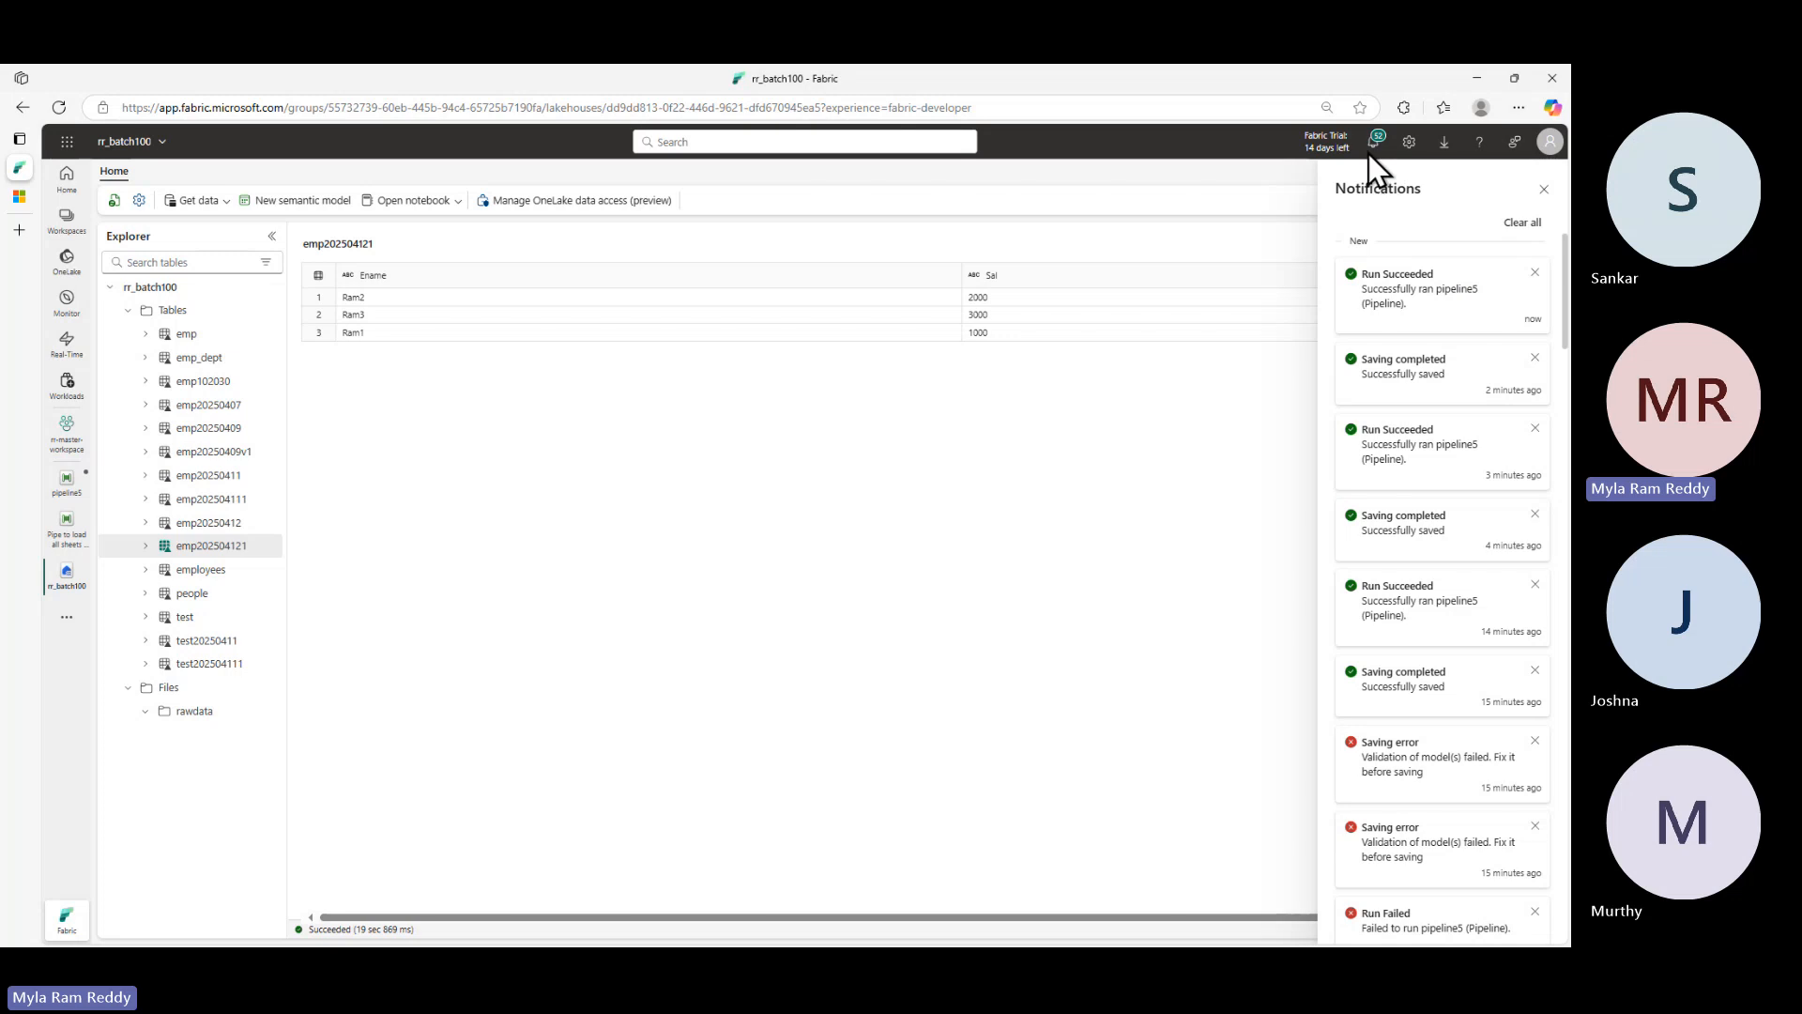
- Close the notifications and review the rows in the emp202504121 table preview
left_click(1543, 191)
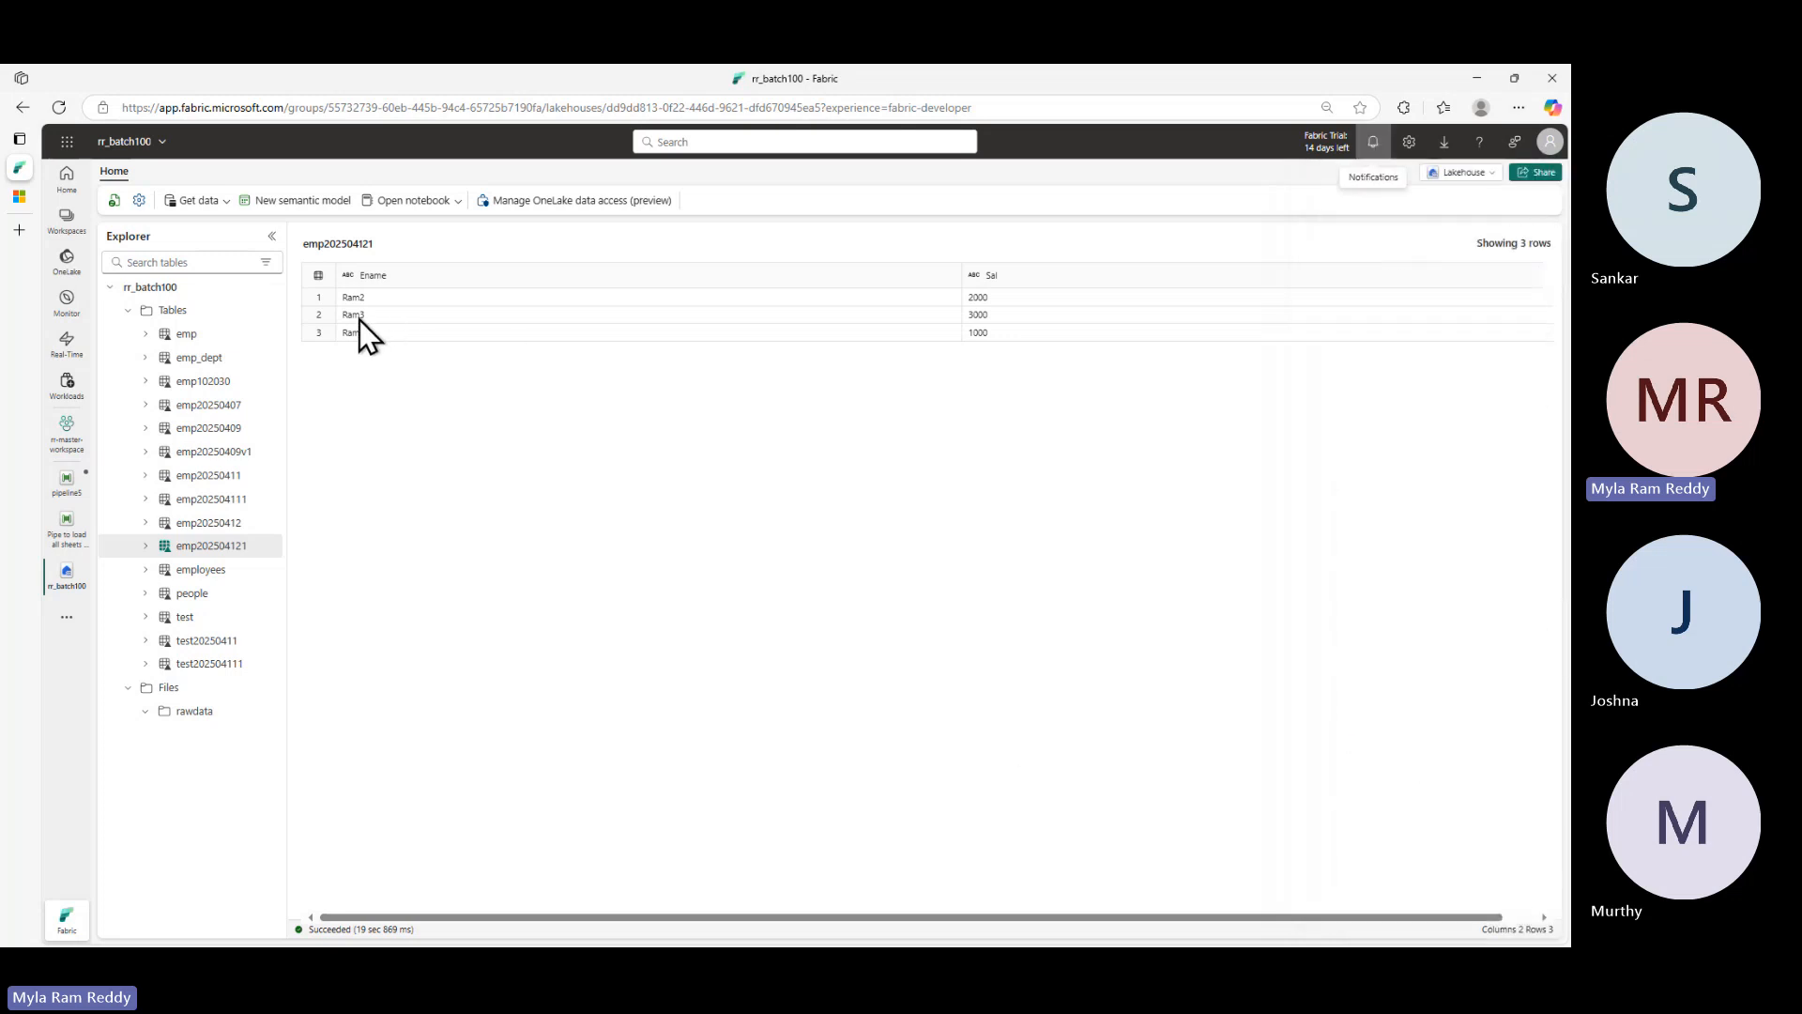
key("ctrl+2")
mouse_move(289, 231)
left_mouse_down()
mouse_move(300, 321)
mouse_move(1157, 406)
left_mouse_up()
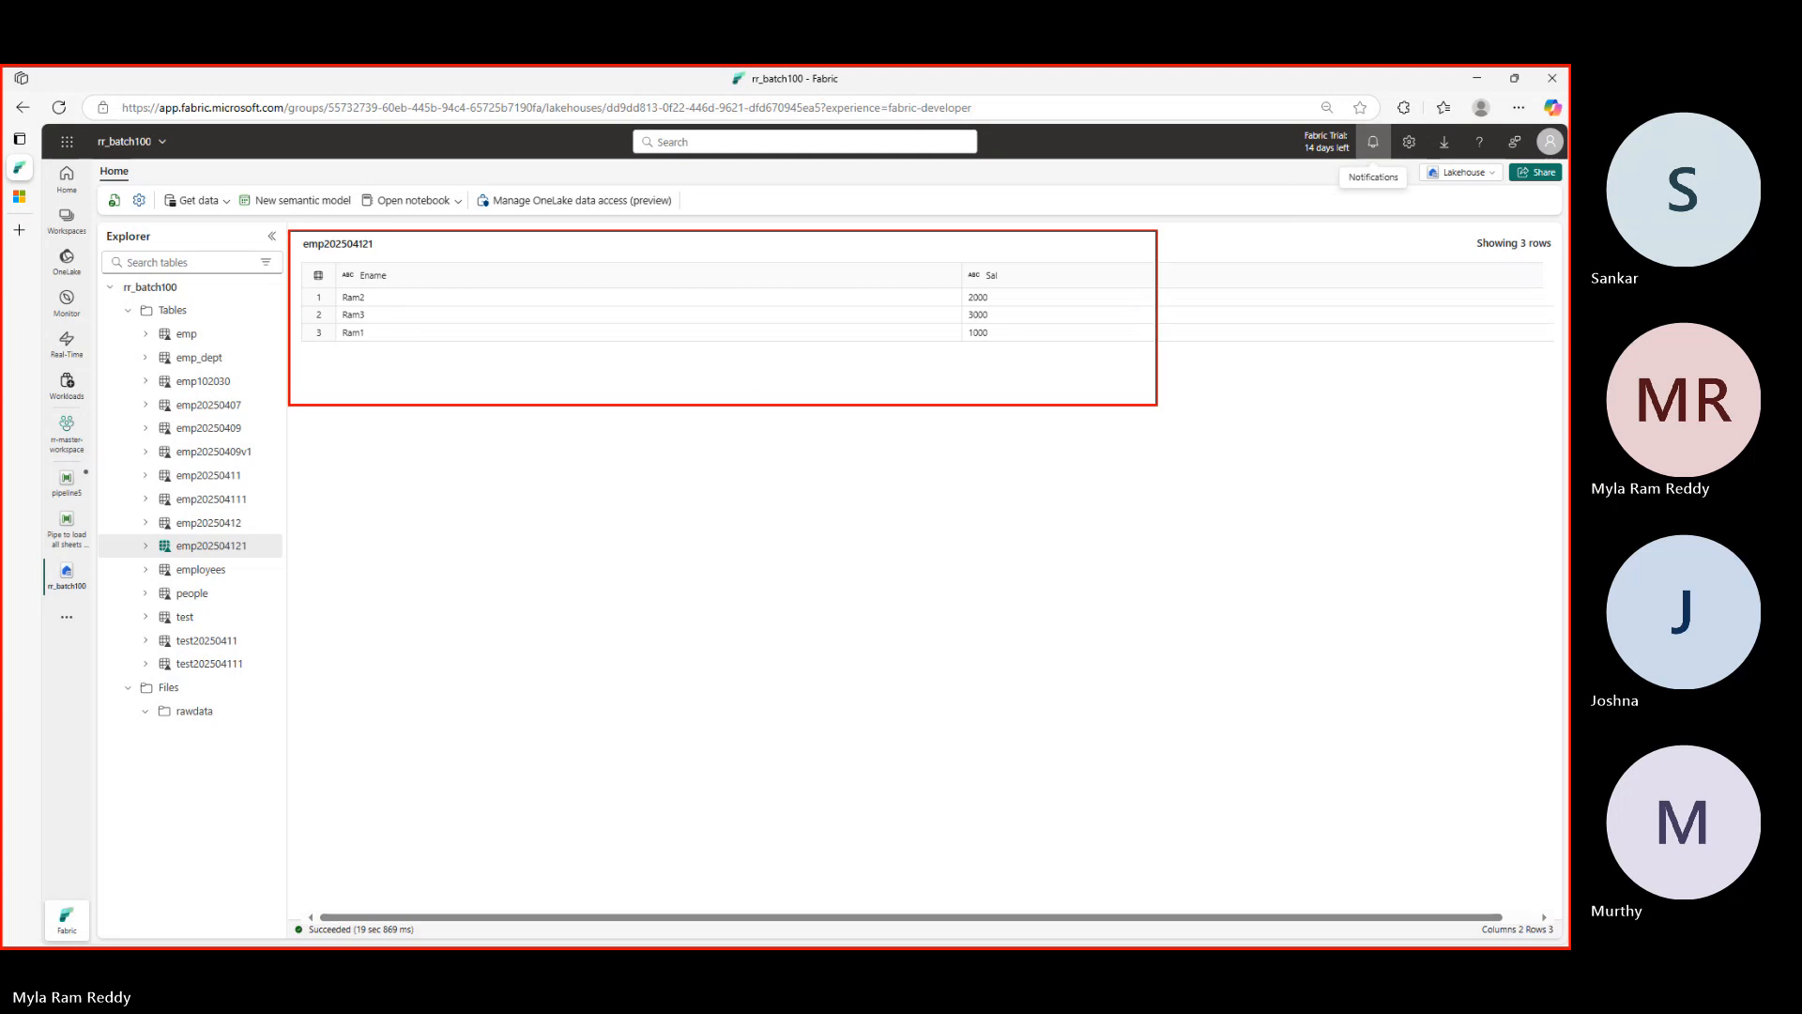
left_click_drag(710, 361, 976, 302)
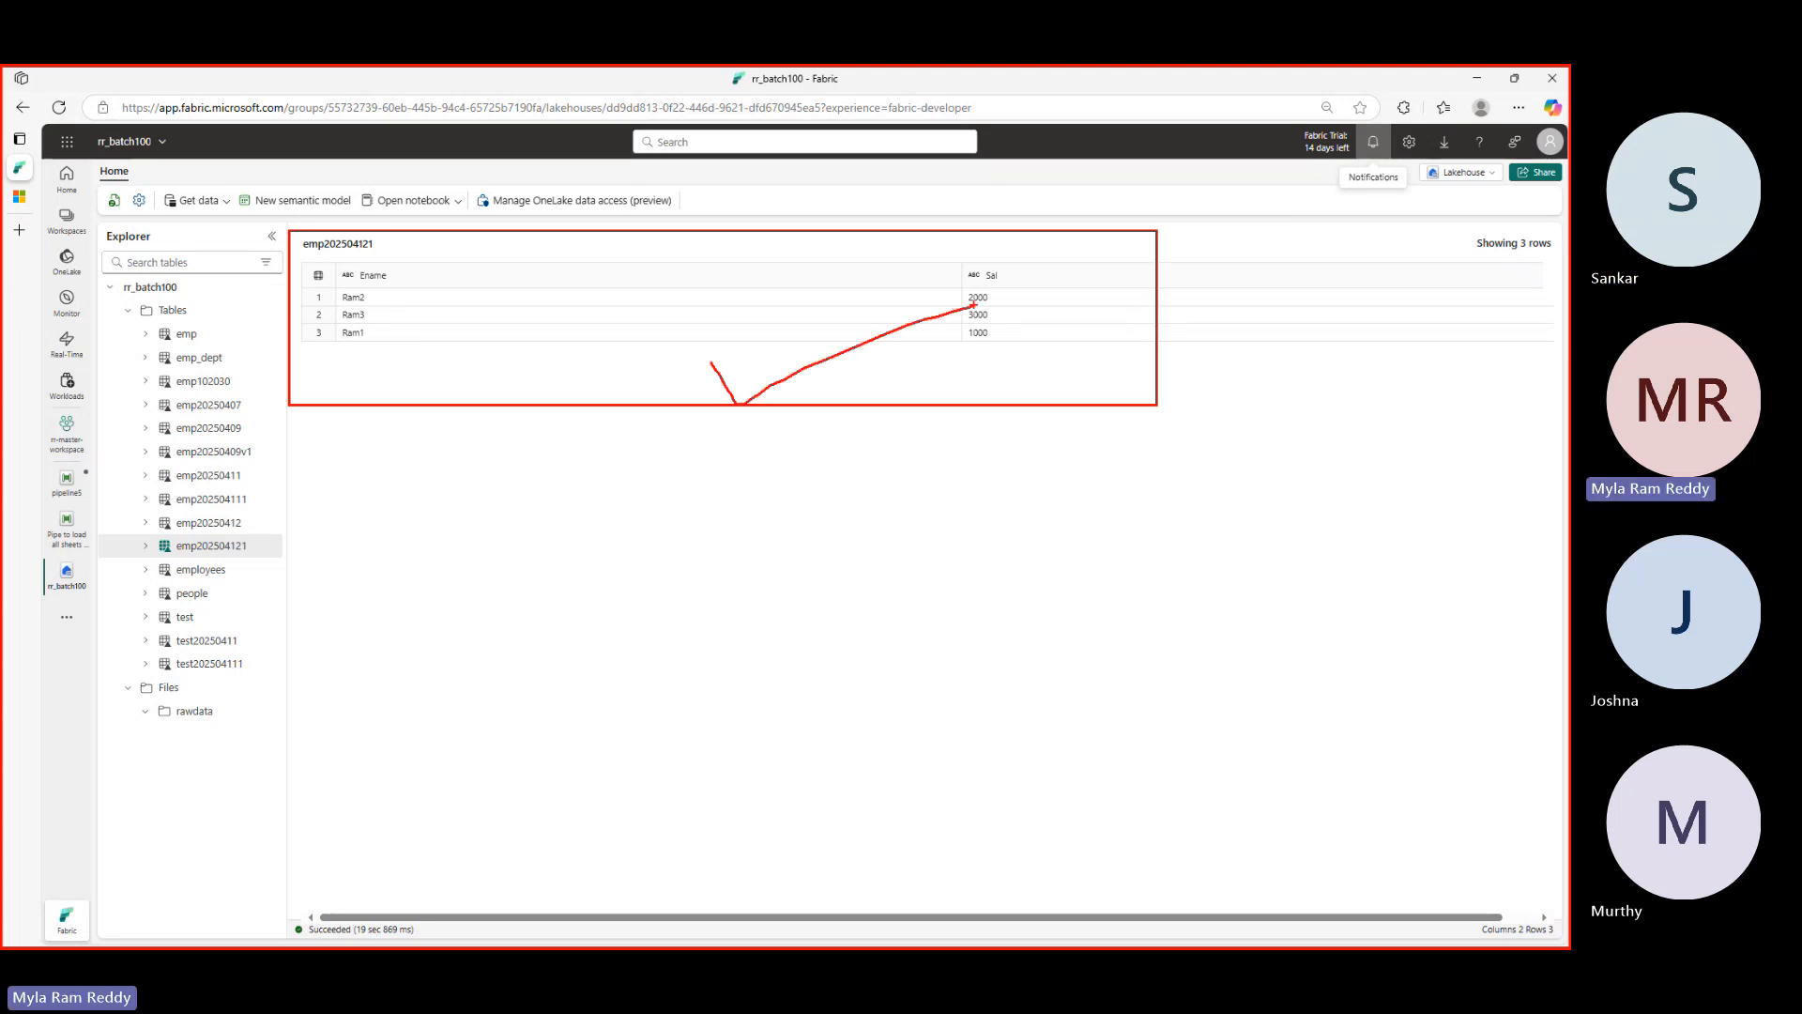
key("Escape")
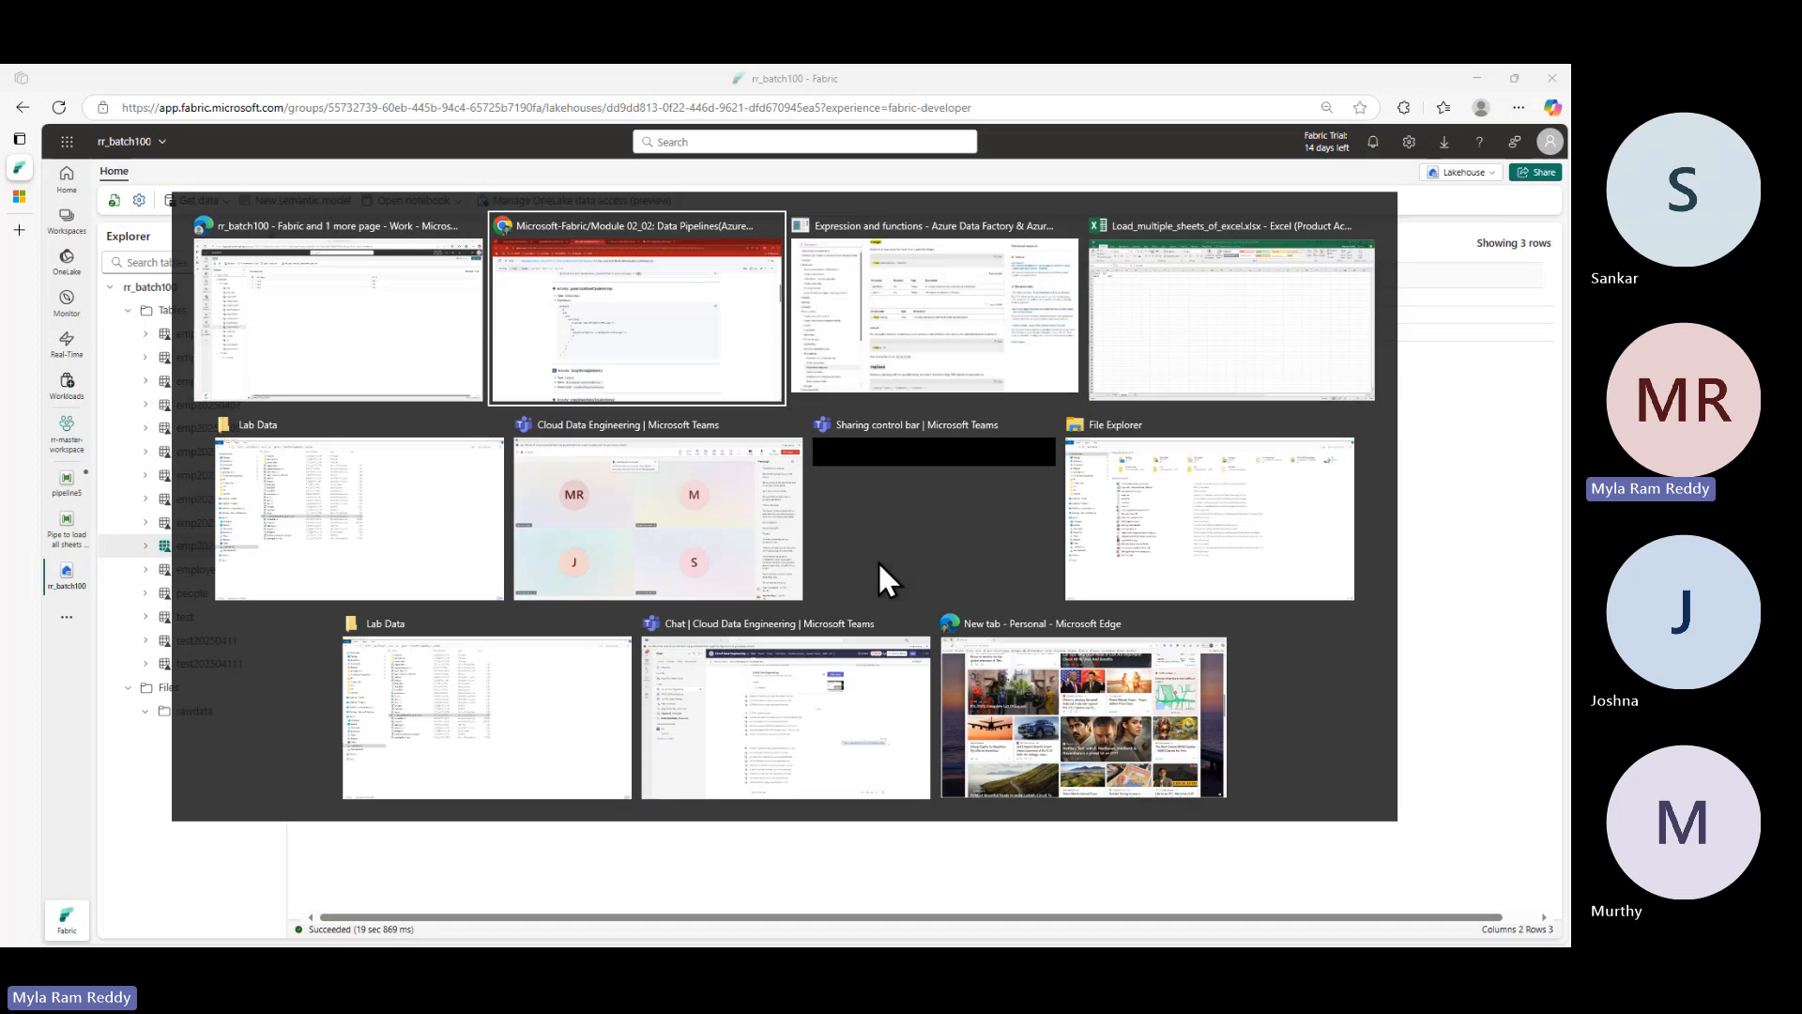
- Switch to the Load_multiple_sheets_of_excel.xlsx workbook in Excel and add a new sheet named LV after Seattle
key("alt+Tab")
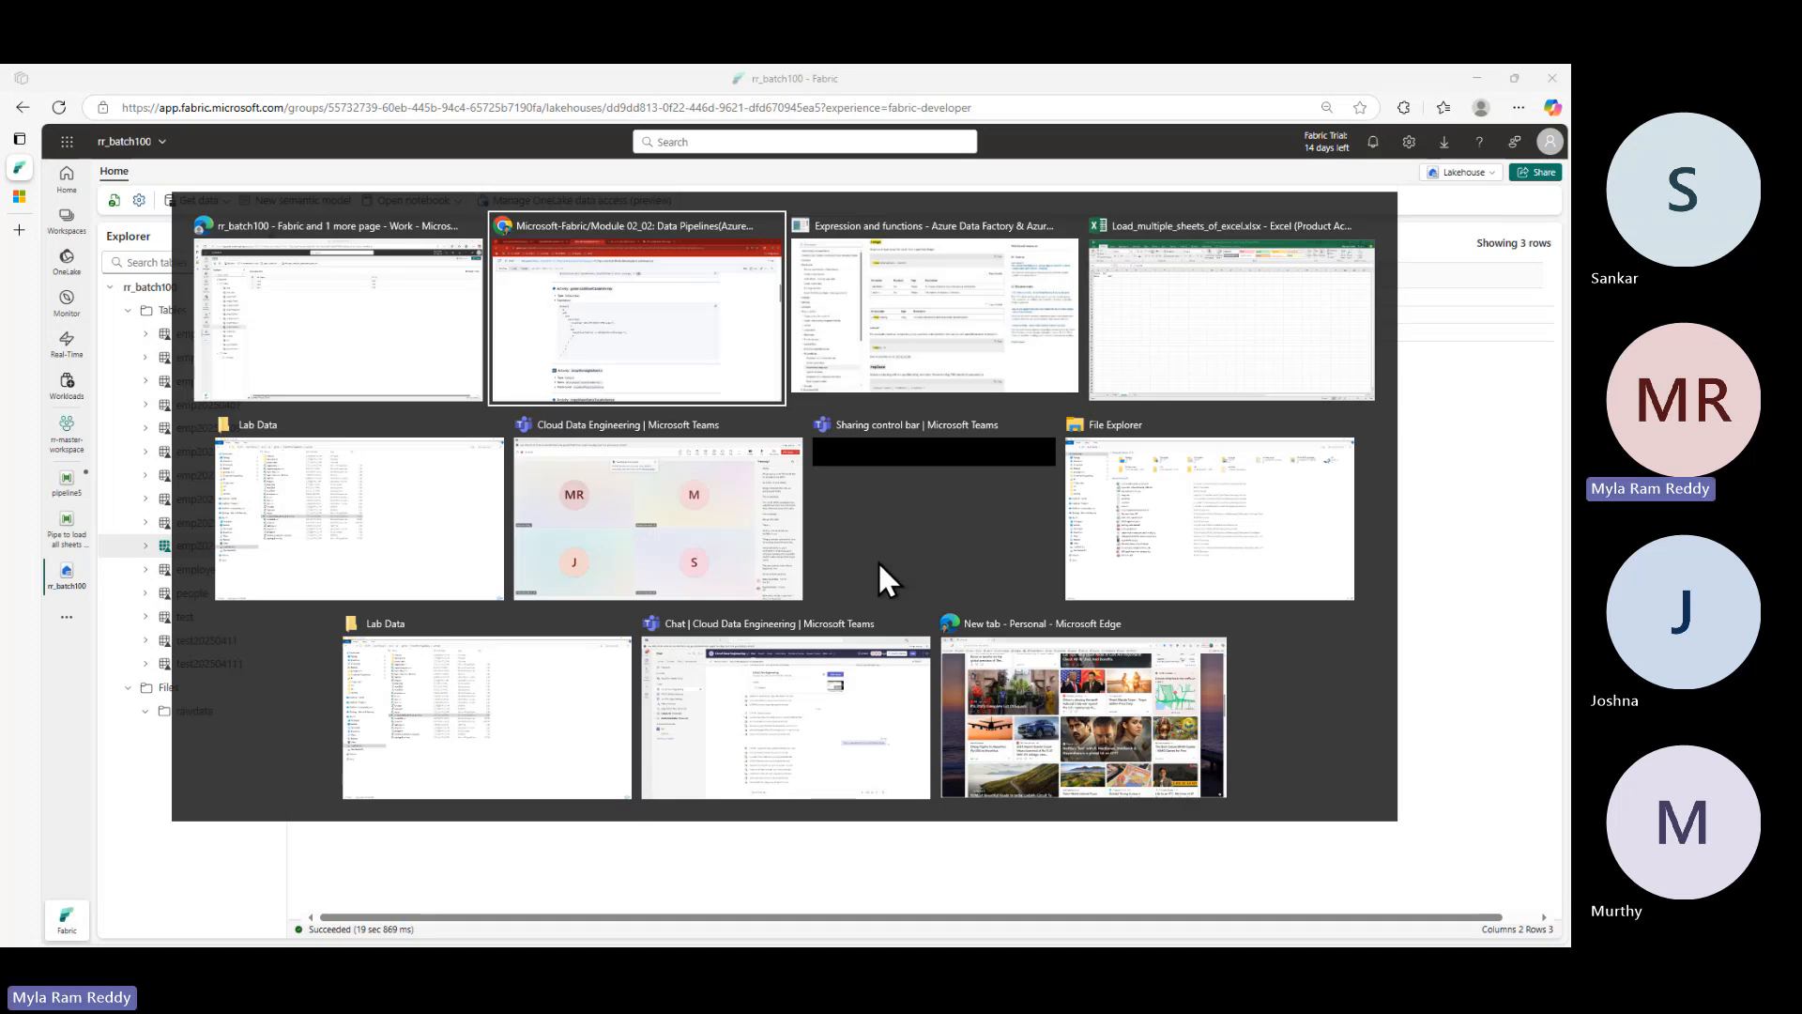
key("alt+Tab")
key("alt+Tab")
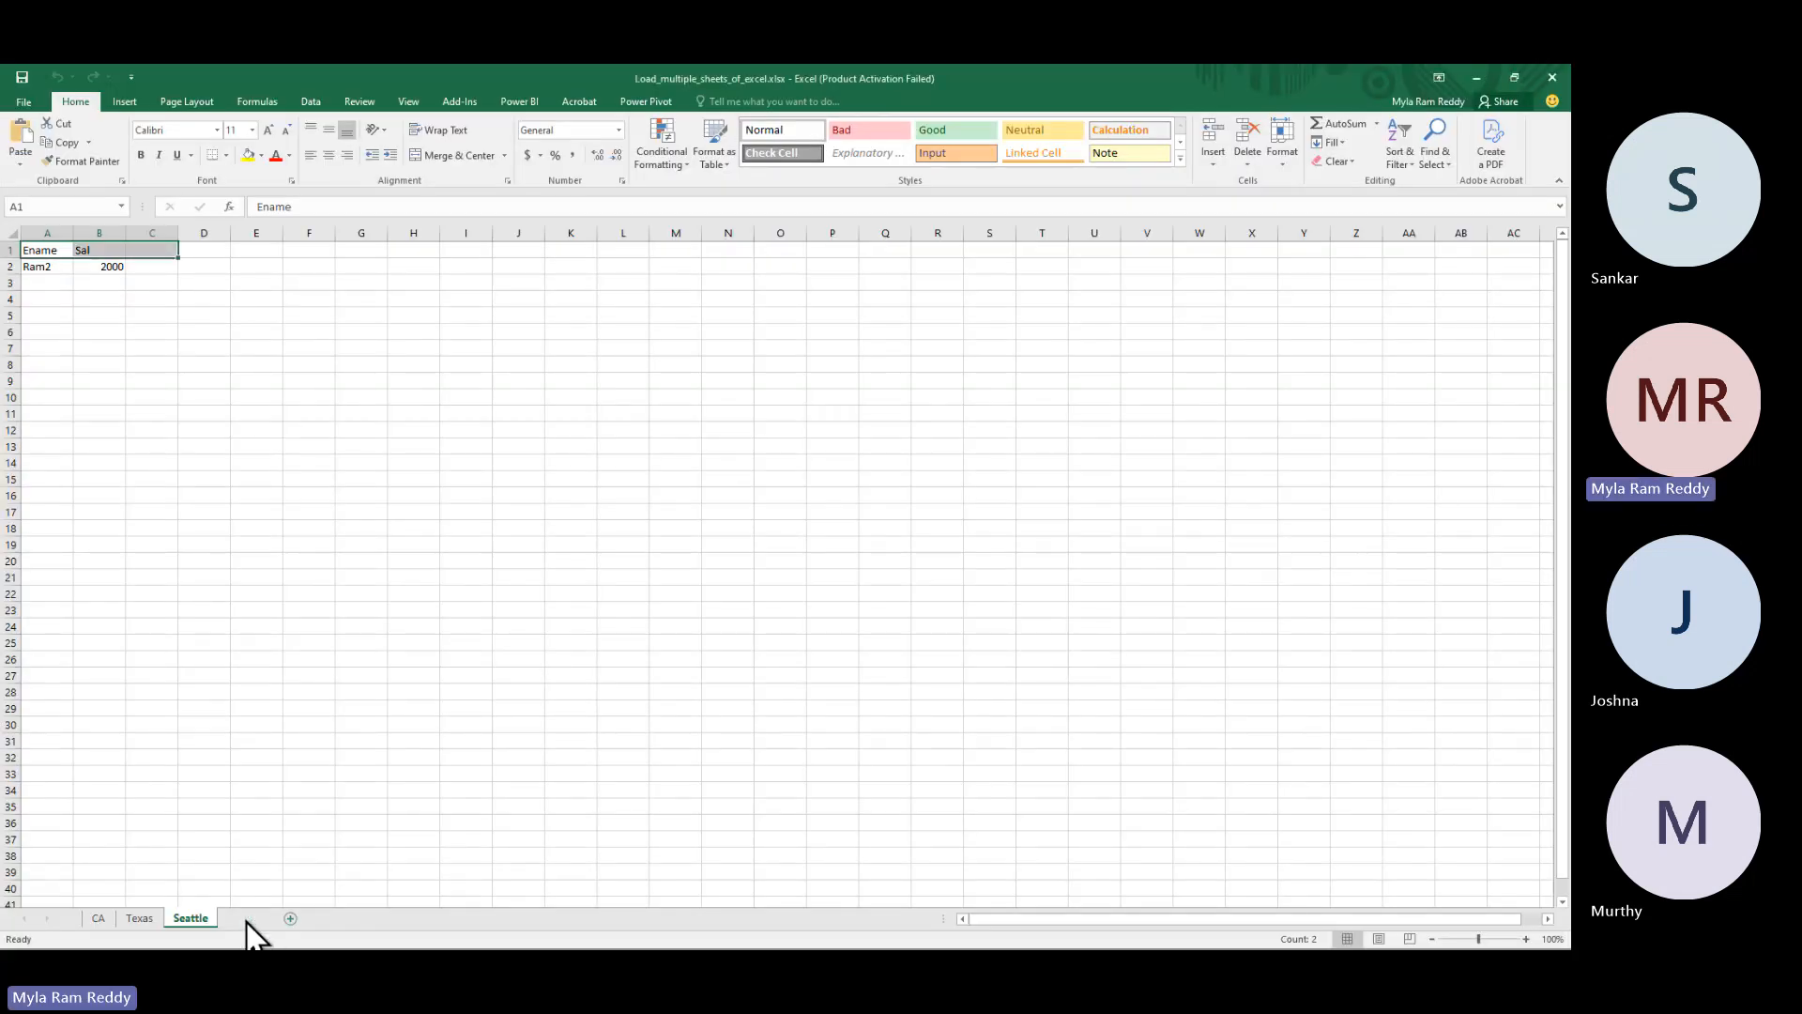
left_click(250, 918)
double_click(243, 917)
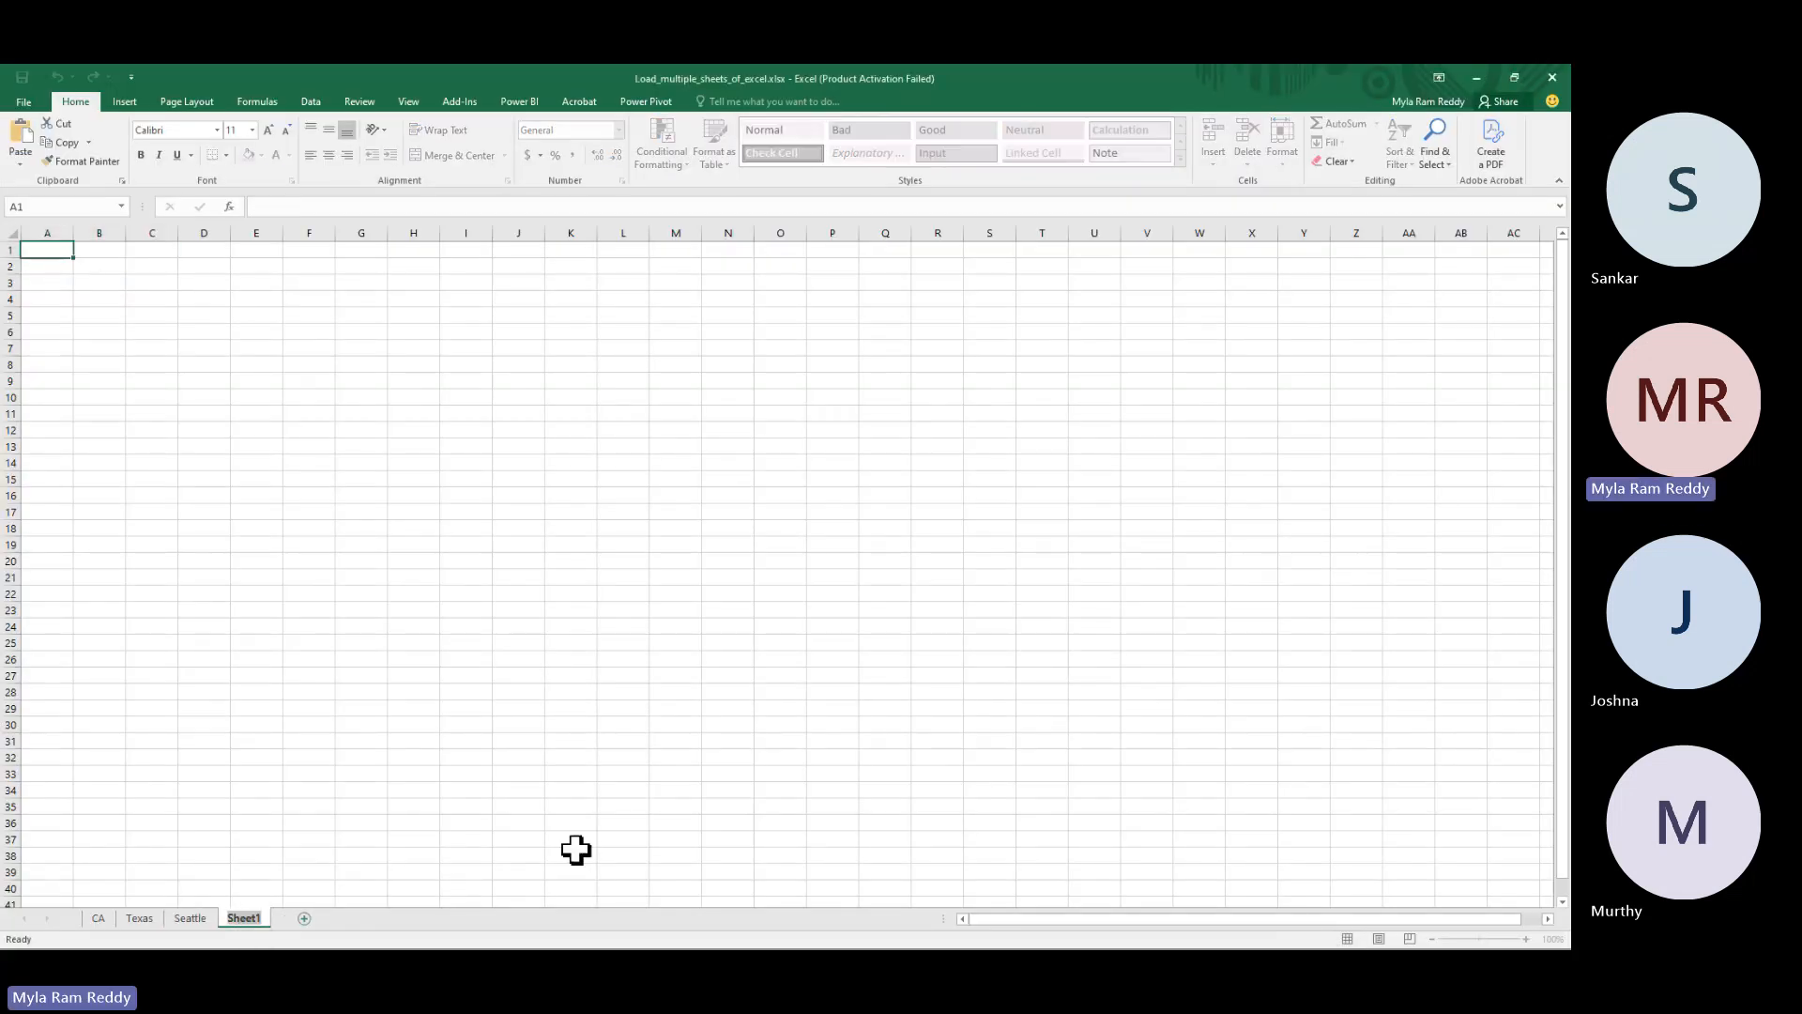
type("LV")
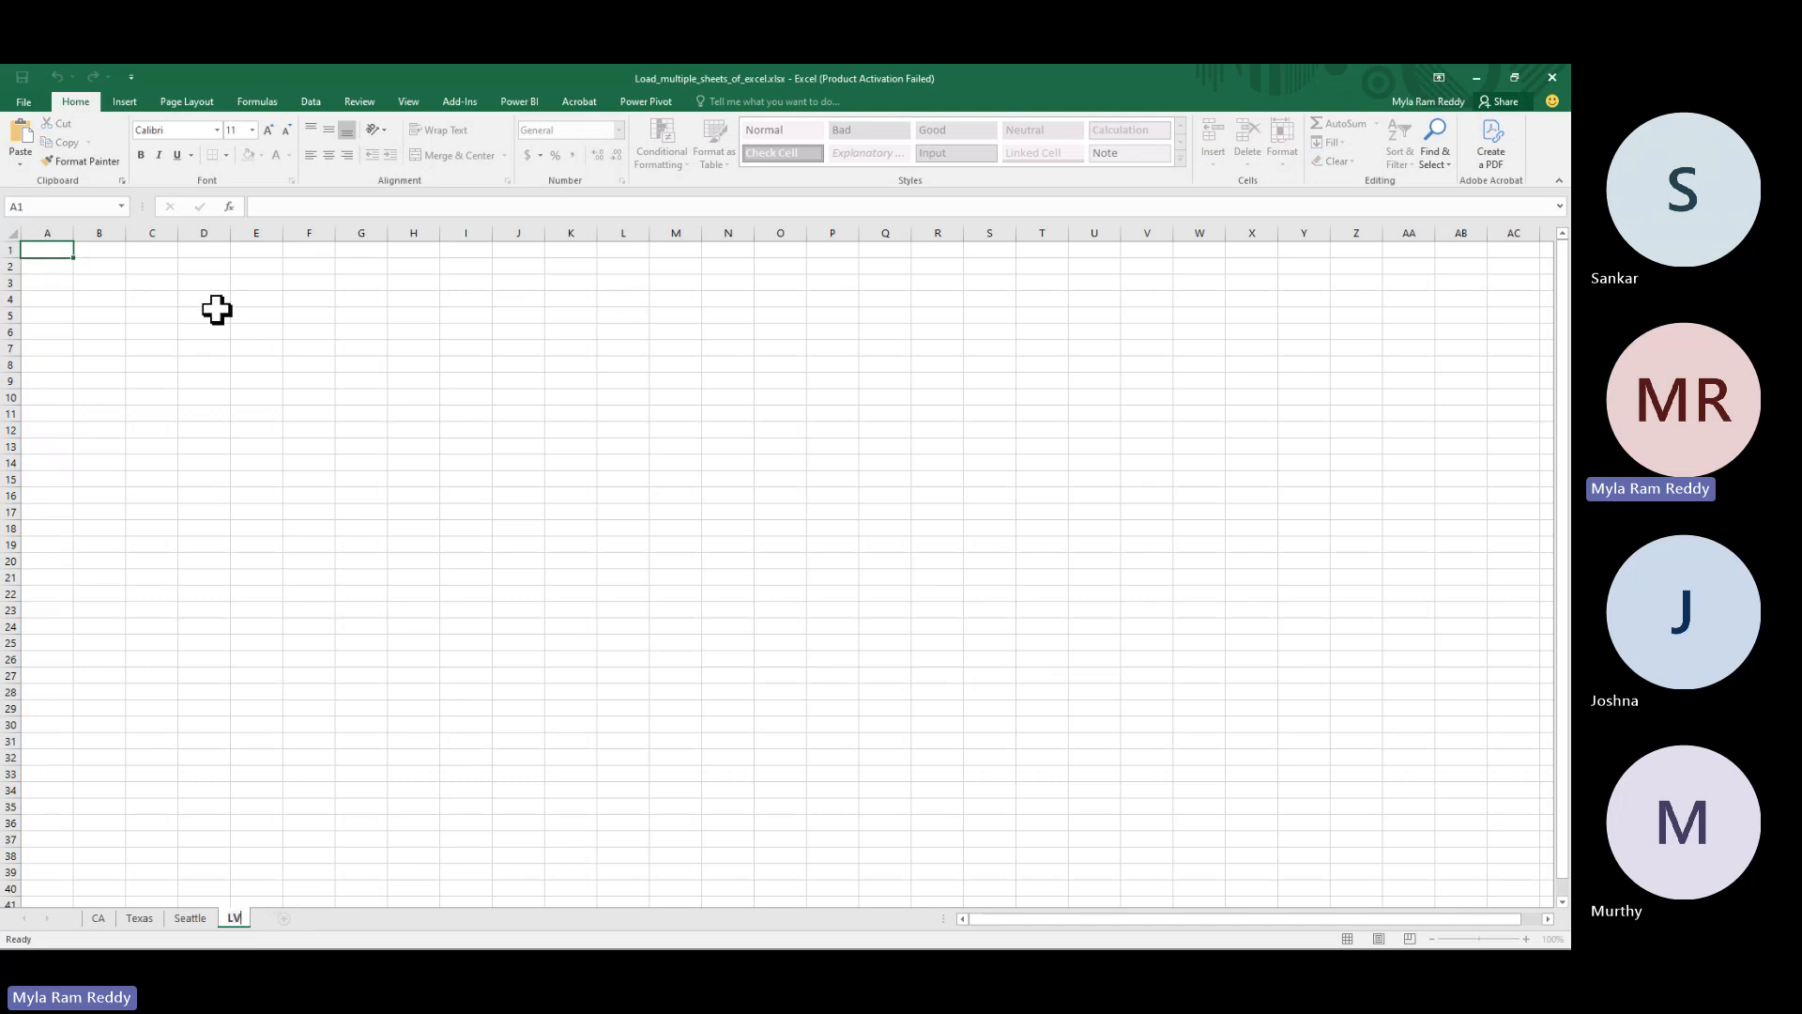
left_click(115, 284)
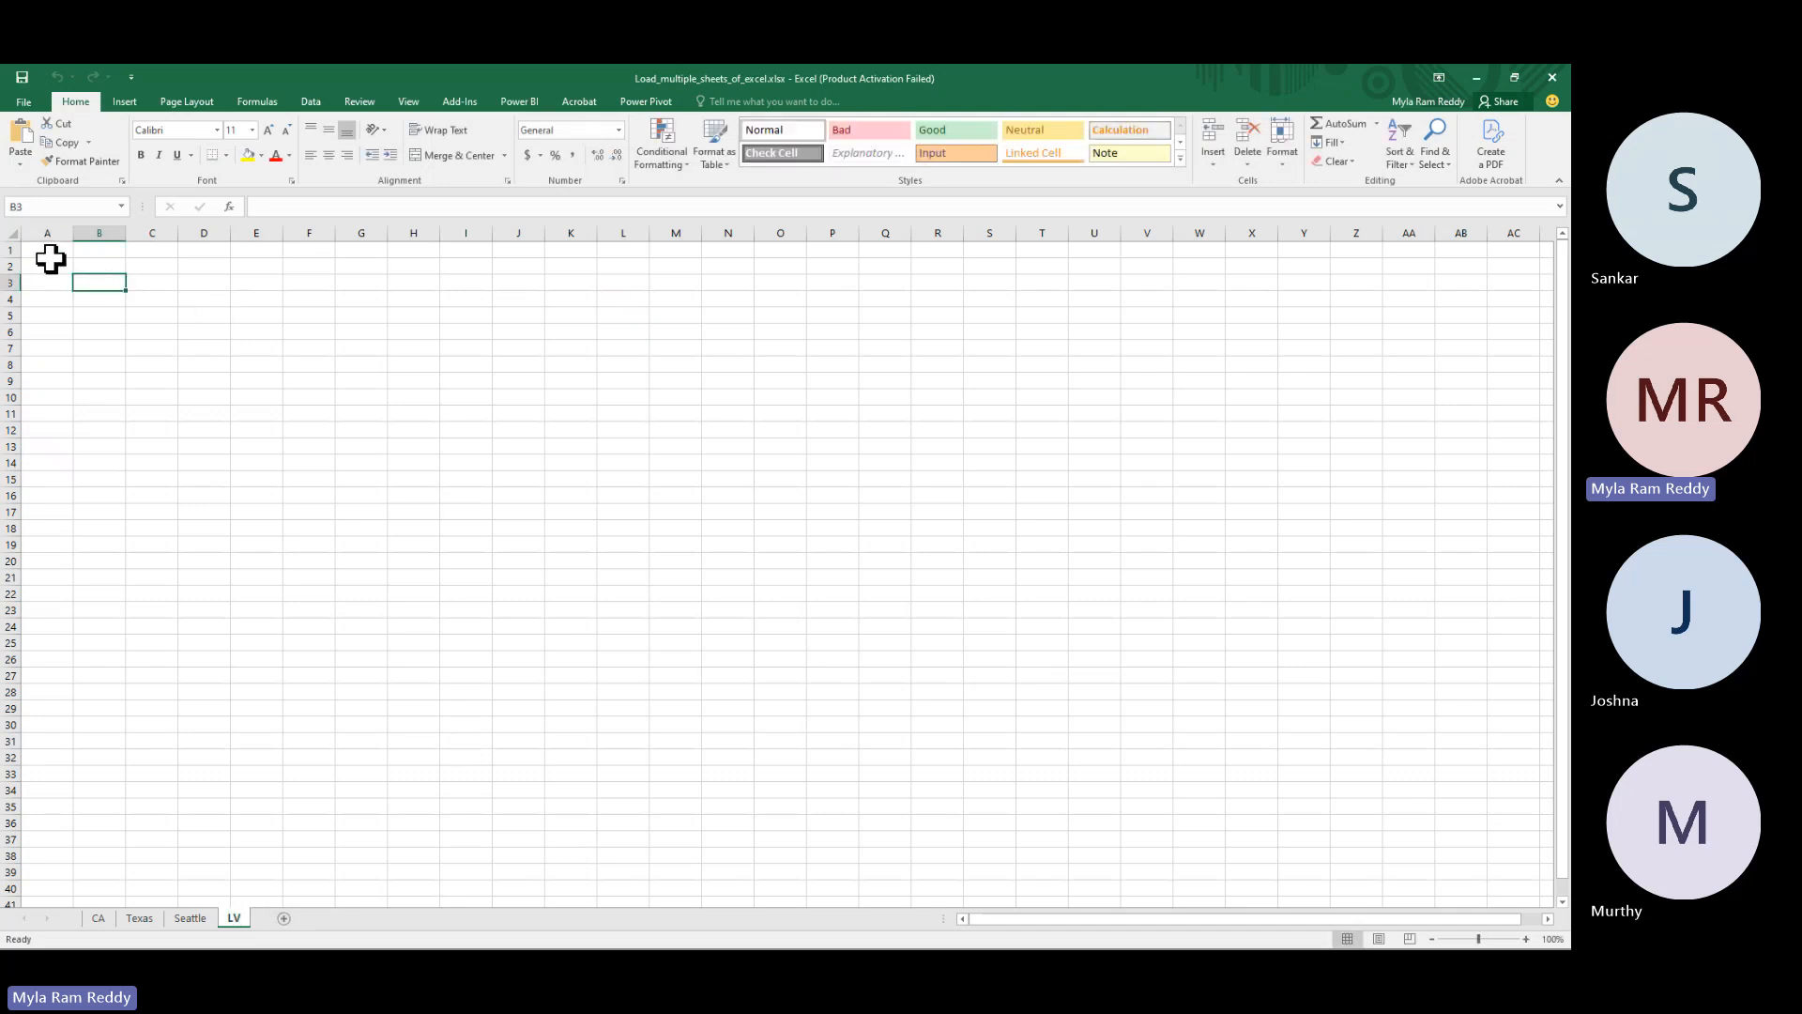
left_click(47, 253)
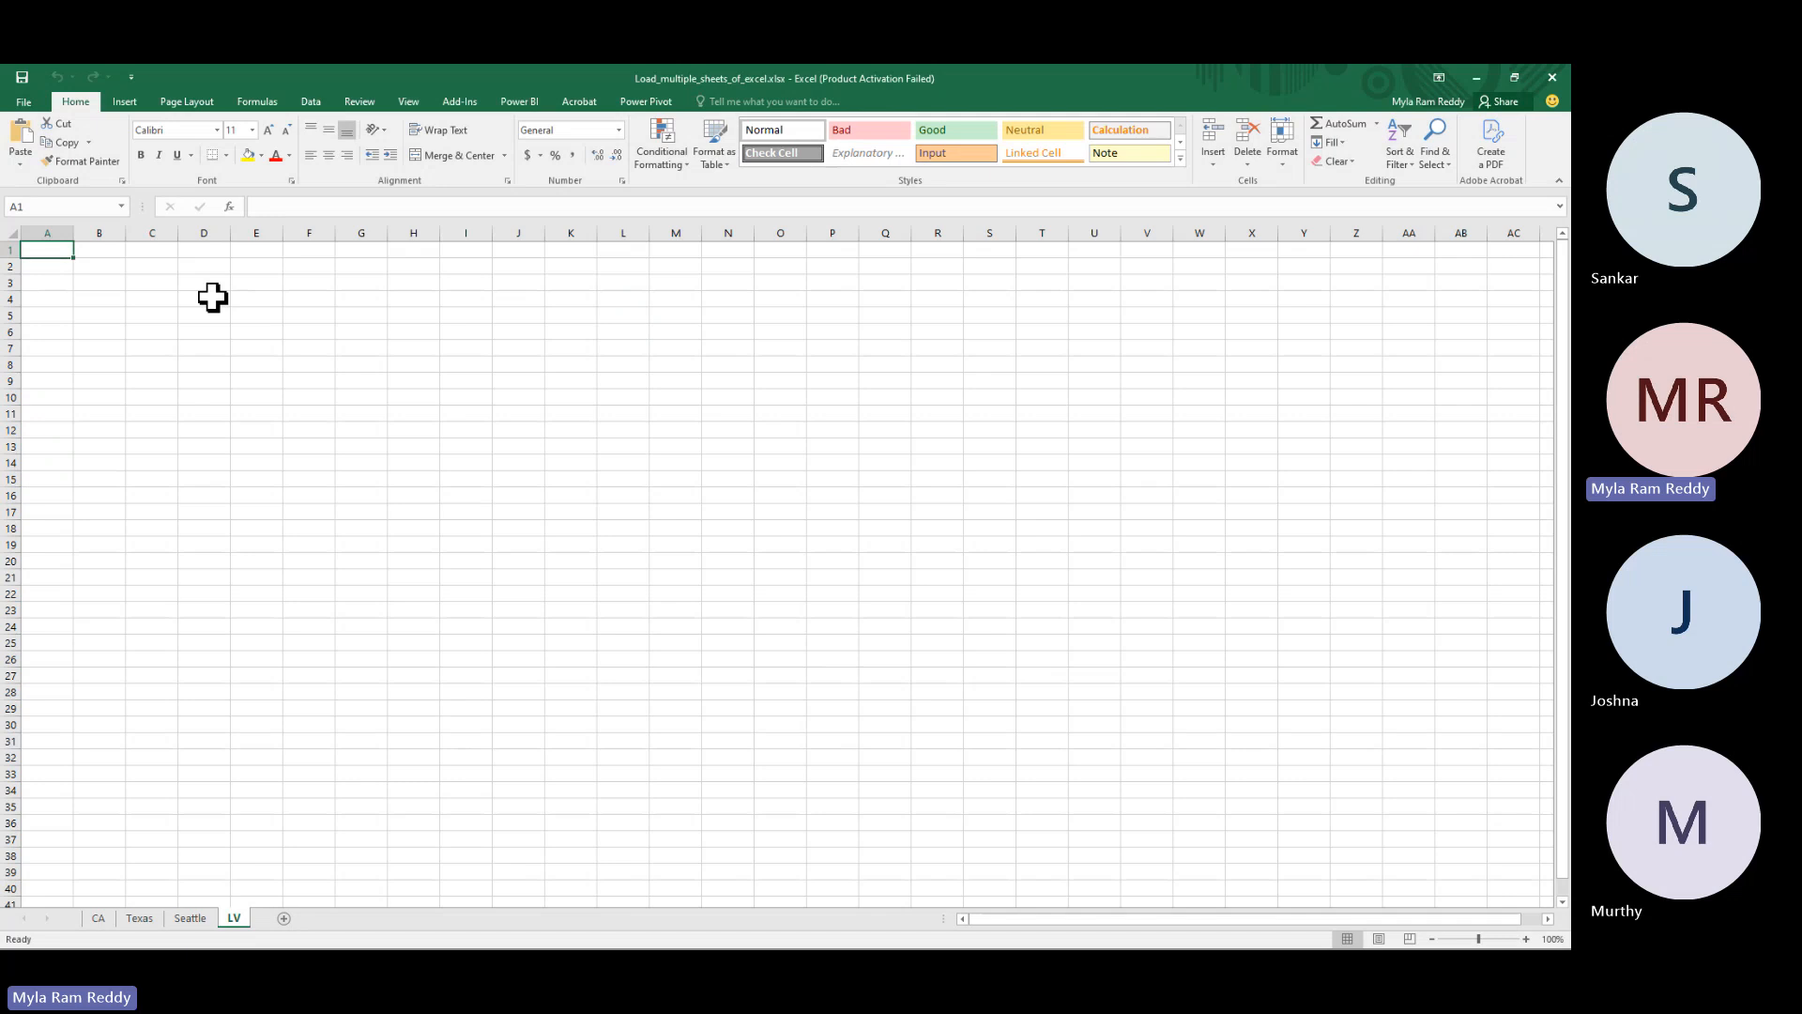
- Copy the range A1:B2 from the Seattle sheet to cell A1 of the LV sheet
left_click(192, 919)
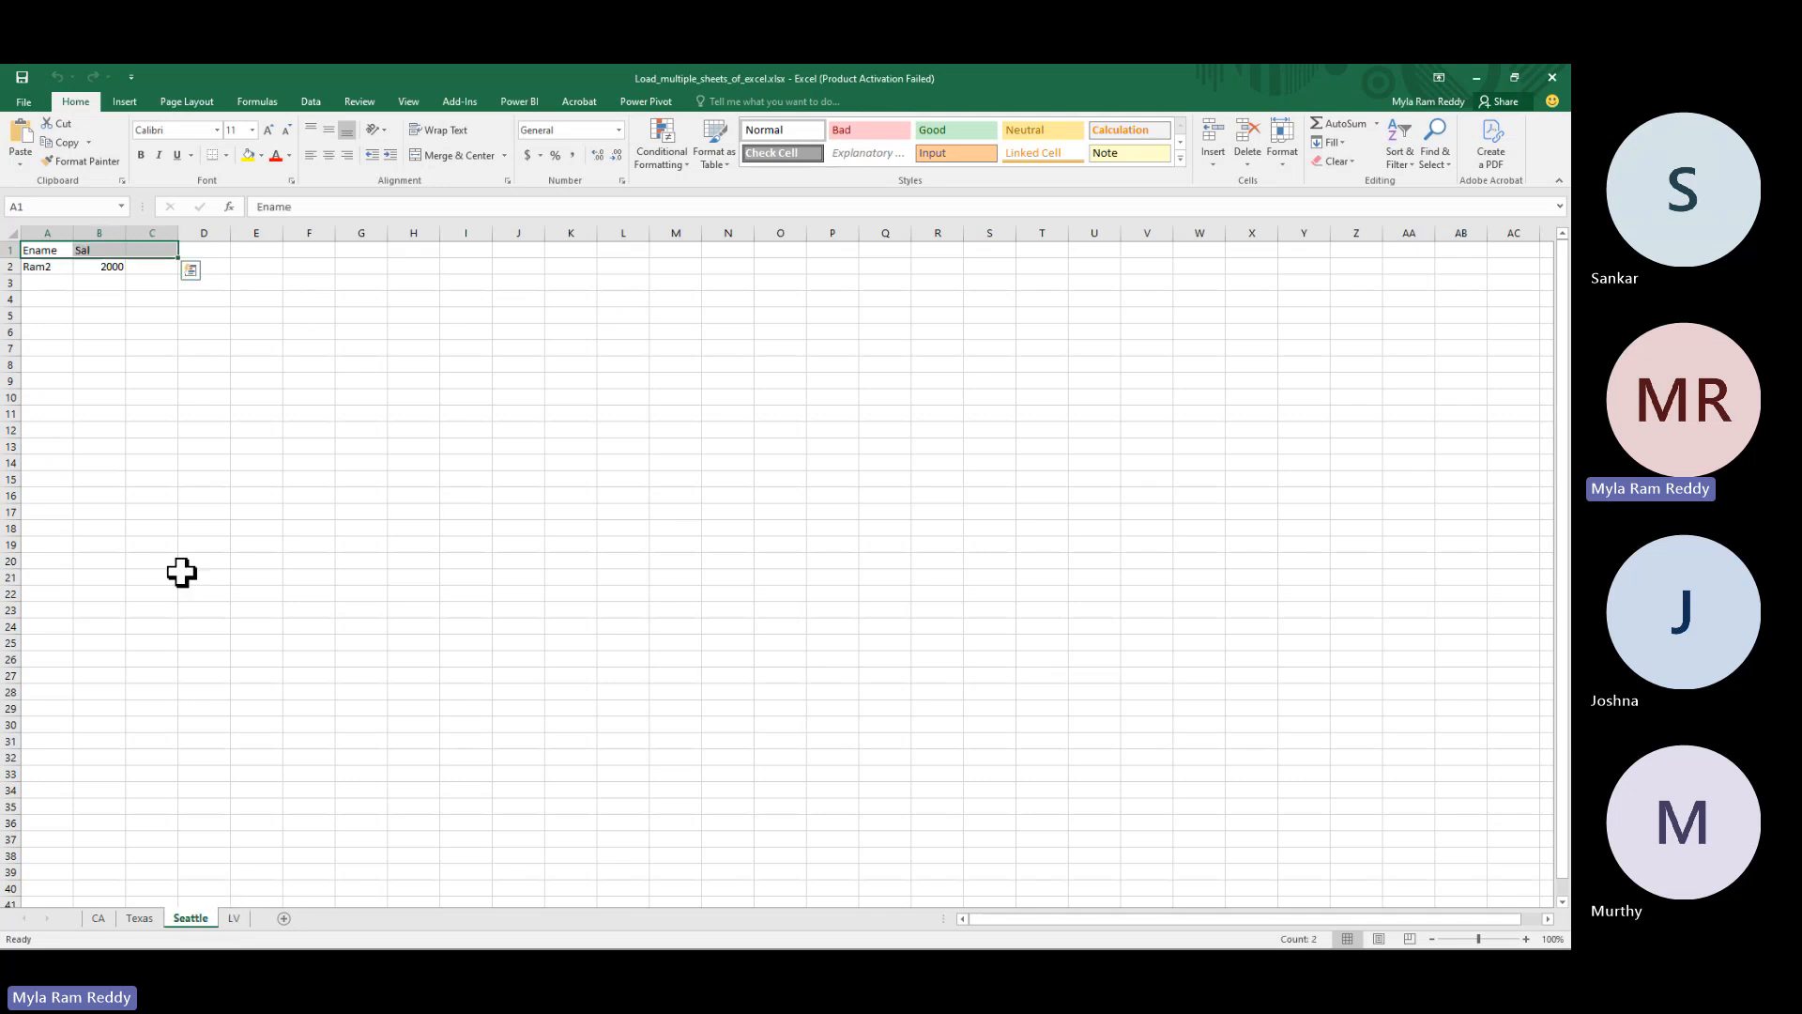
left_click(56, 253)
left_click(108, 267, "shift")
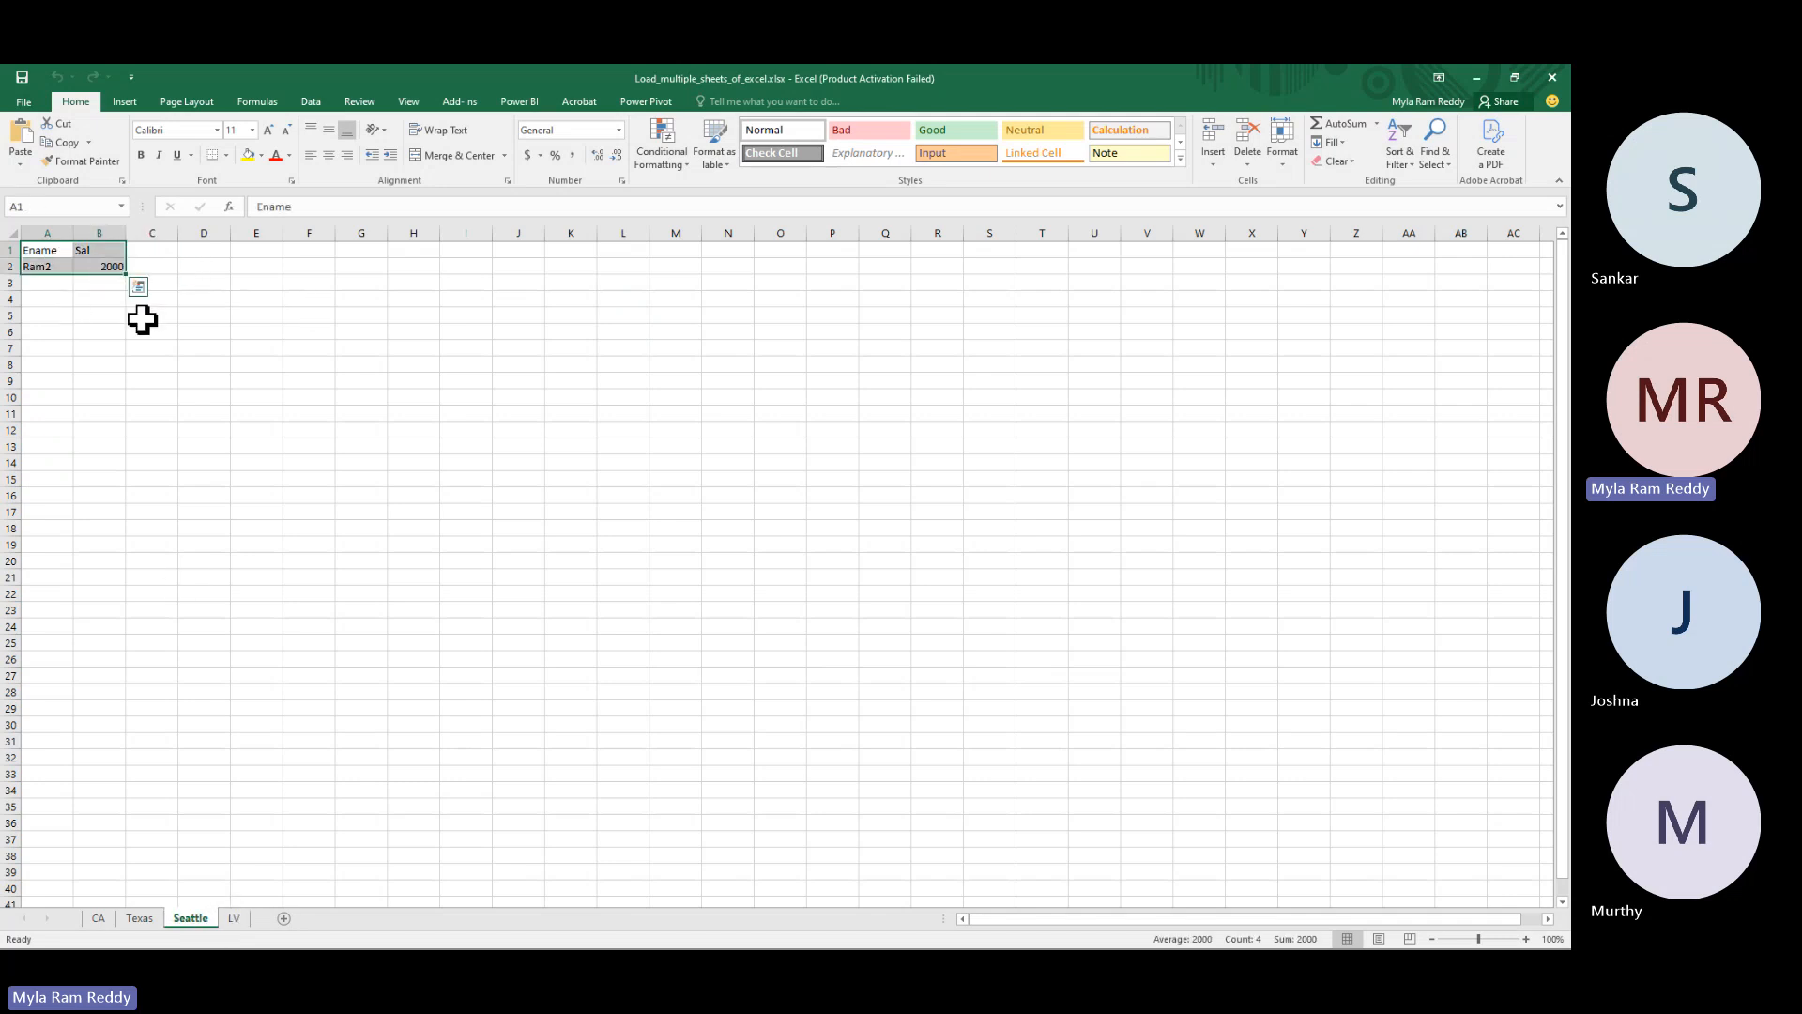
key("ctrl+c")
left_click(234, 917)
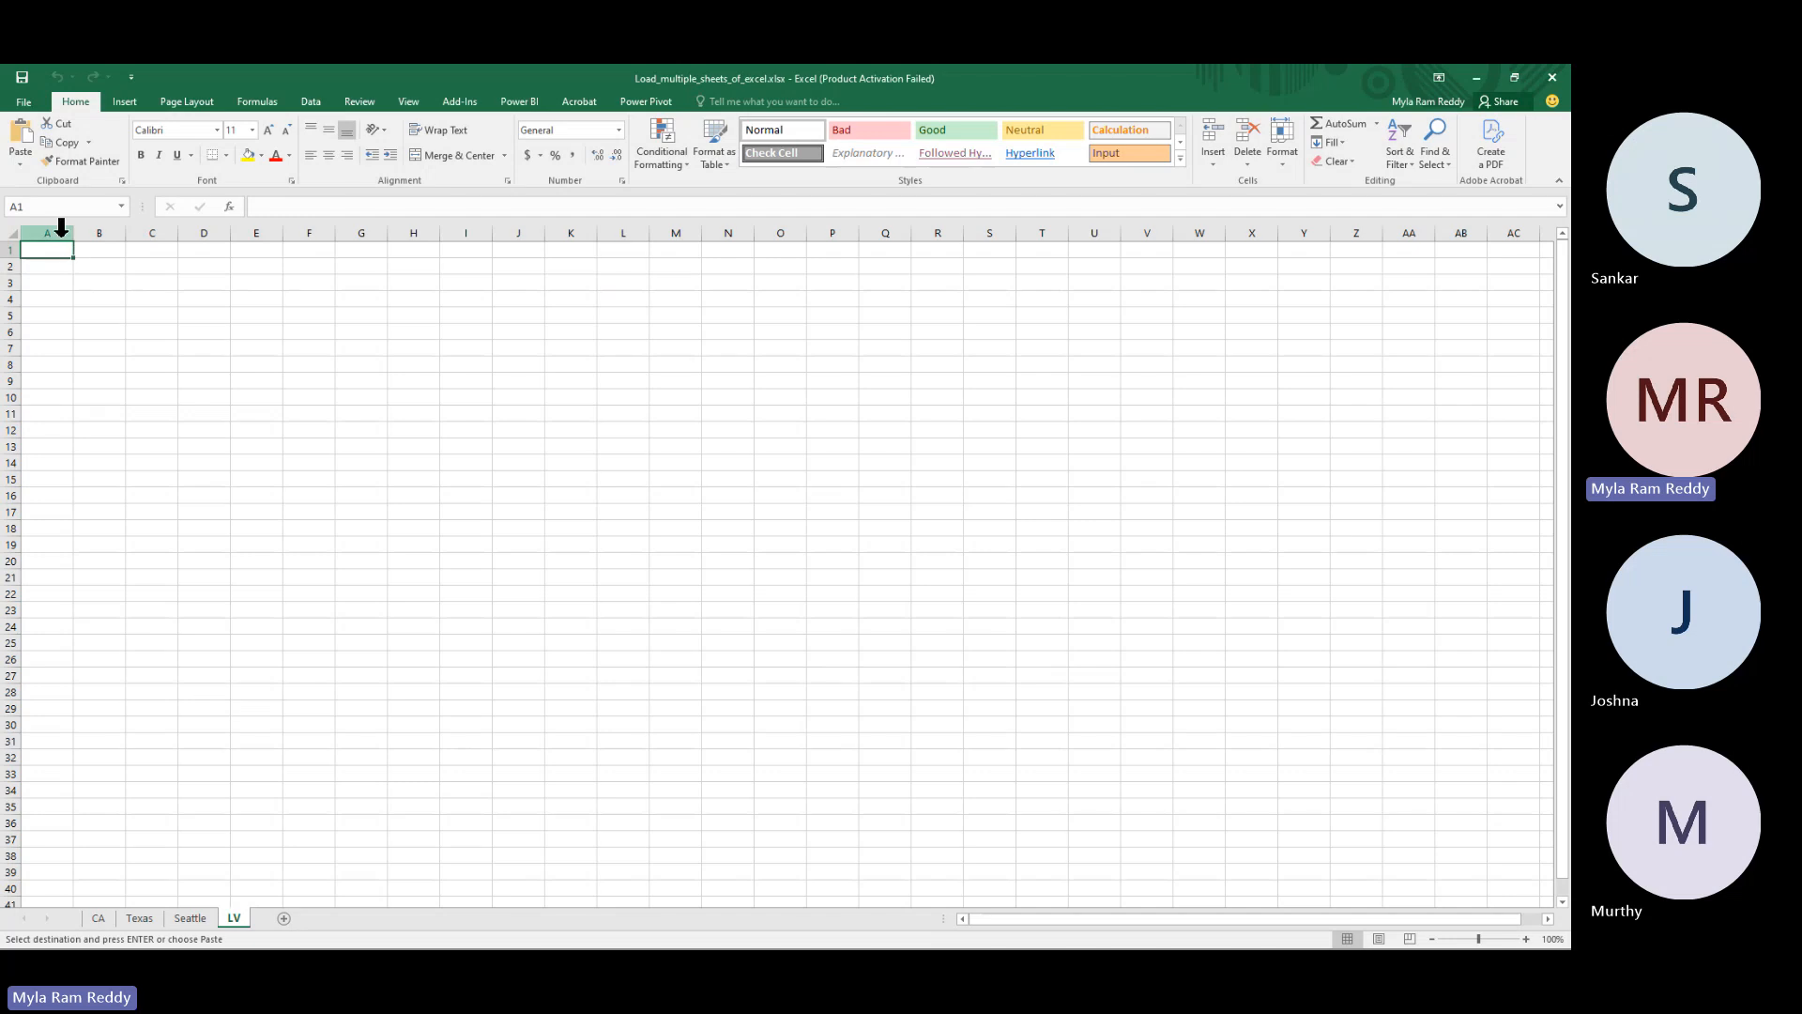
key("ctrl+v")
- Set A2 to Ram4 and B2 to 4000 on the LV sheet, and save and close the workbook
left_click(47, 265)
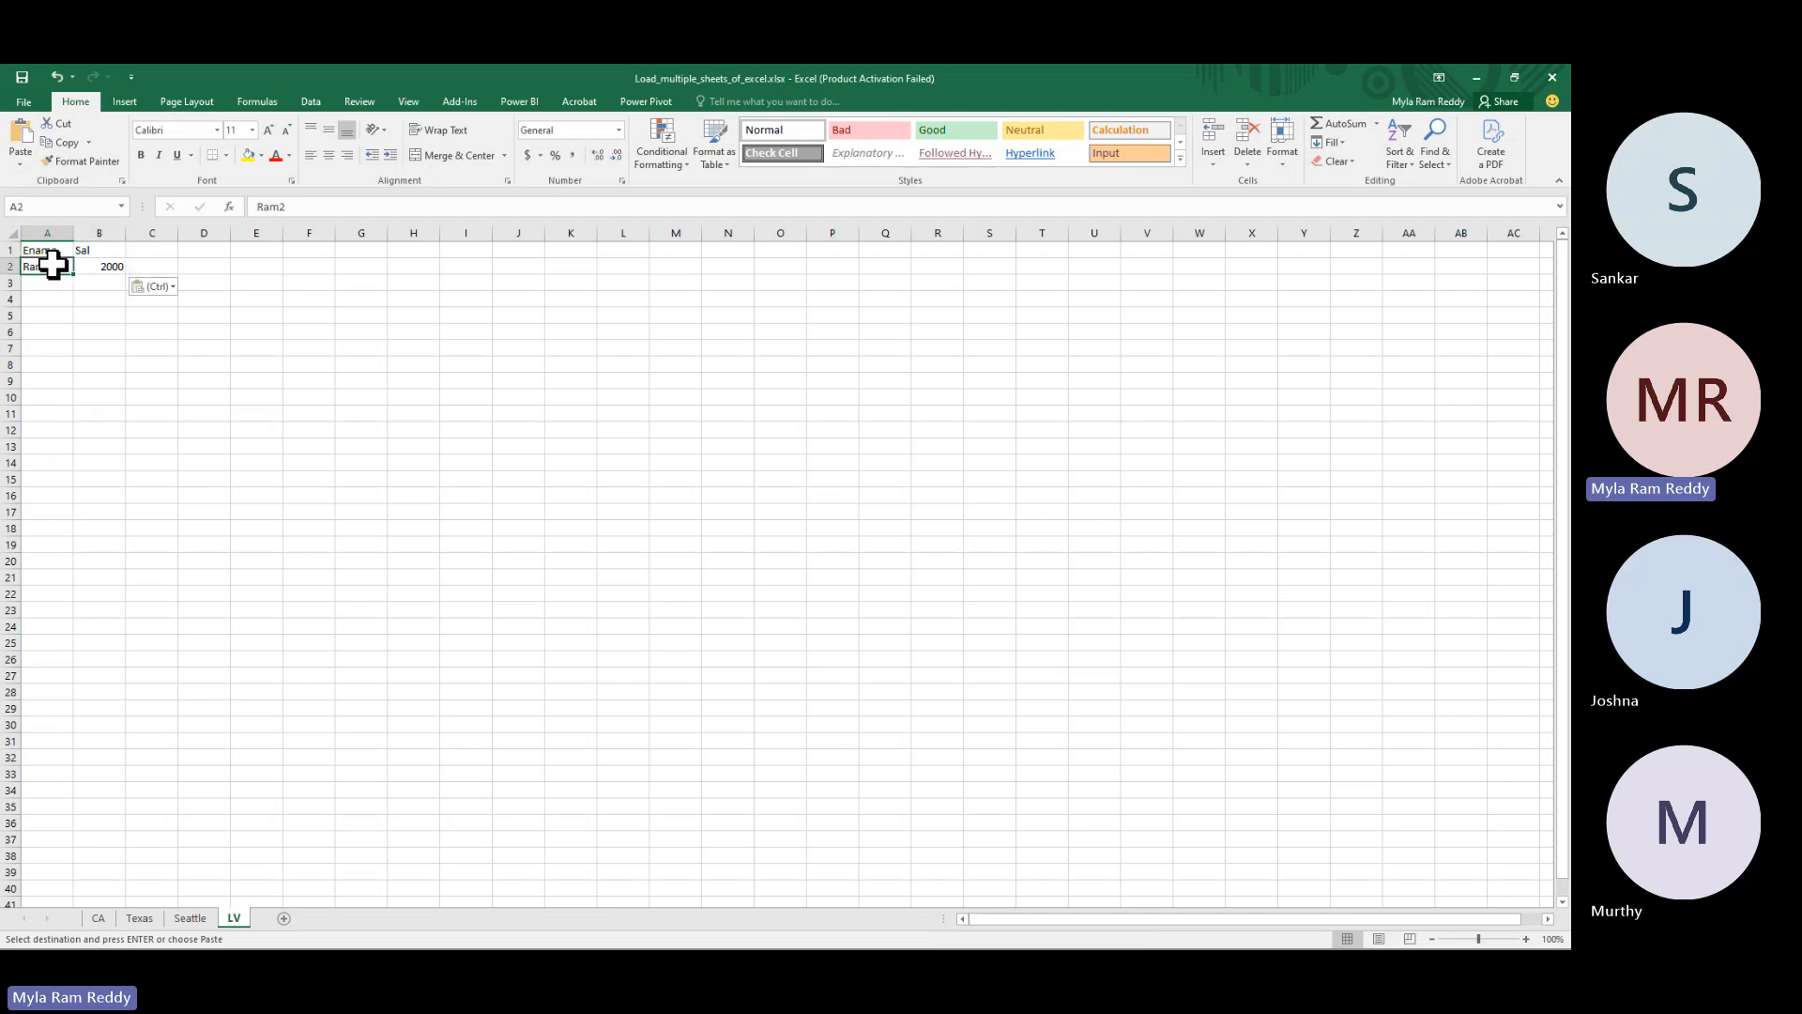
left_click(295, 208)
type("4")
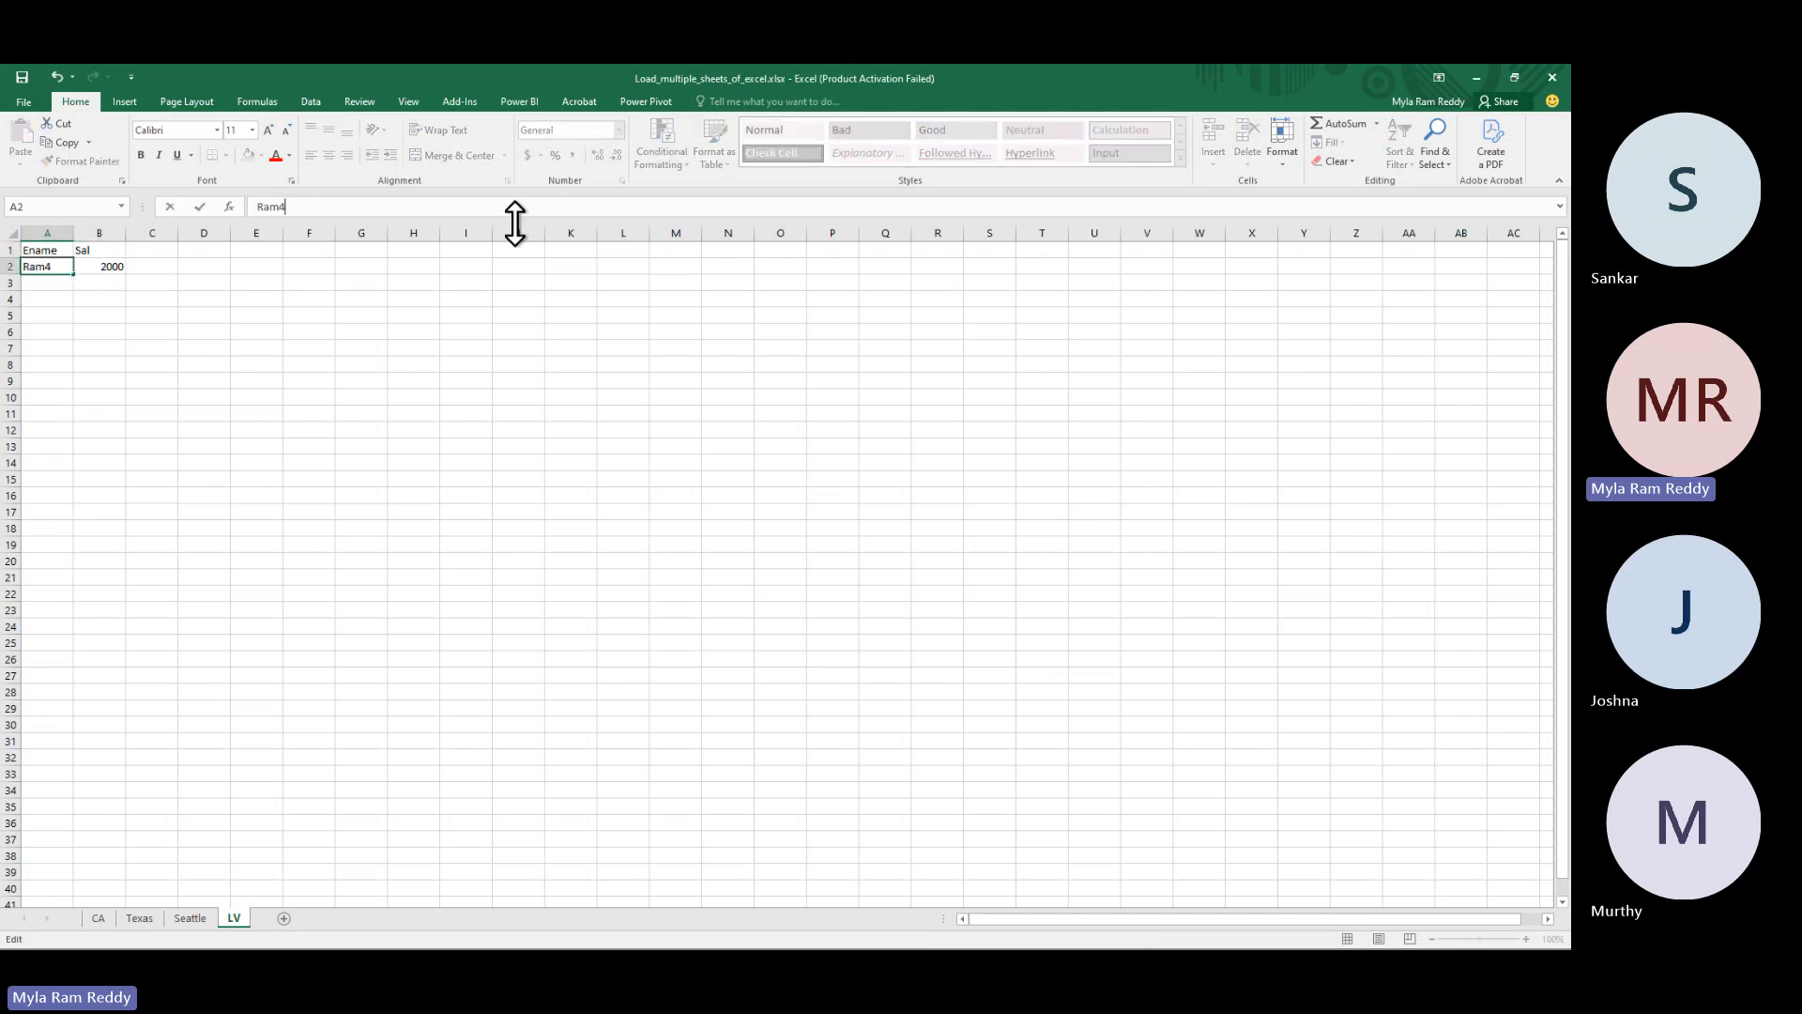
left_click(111, 263)
type("4")
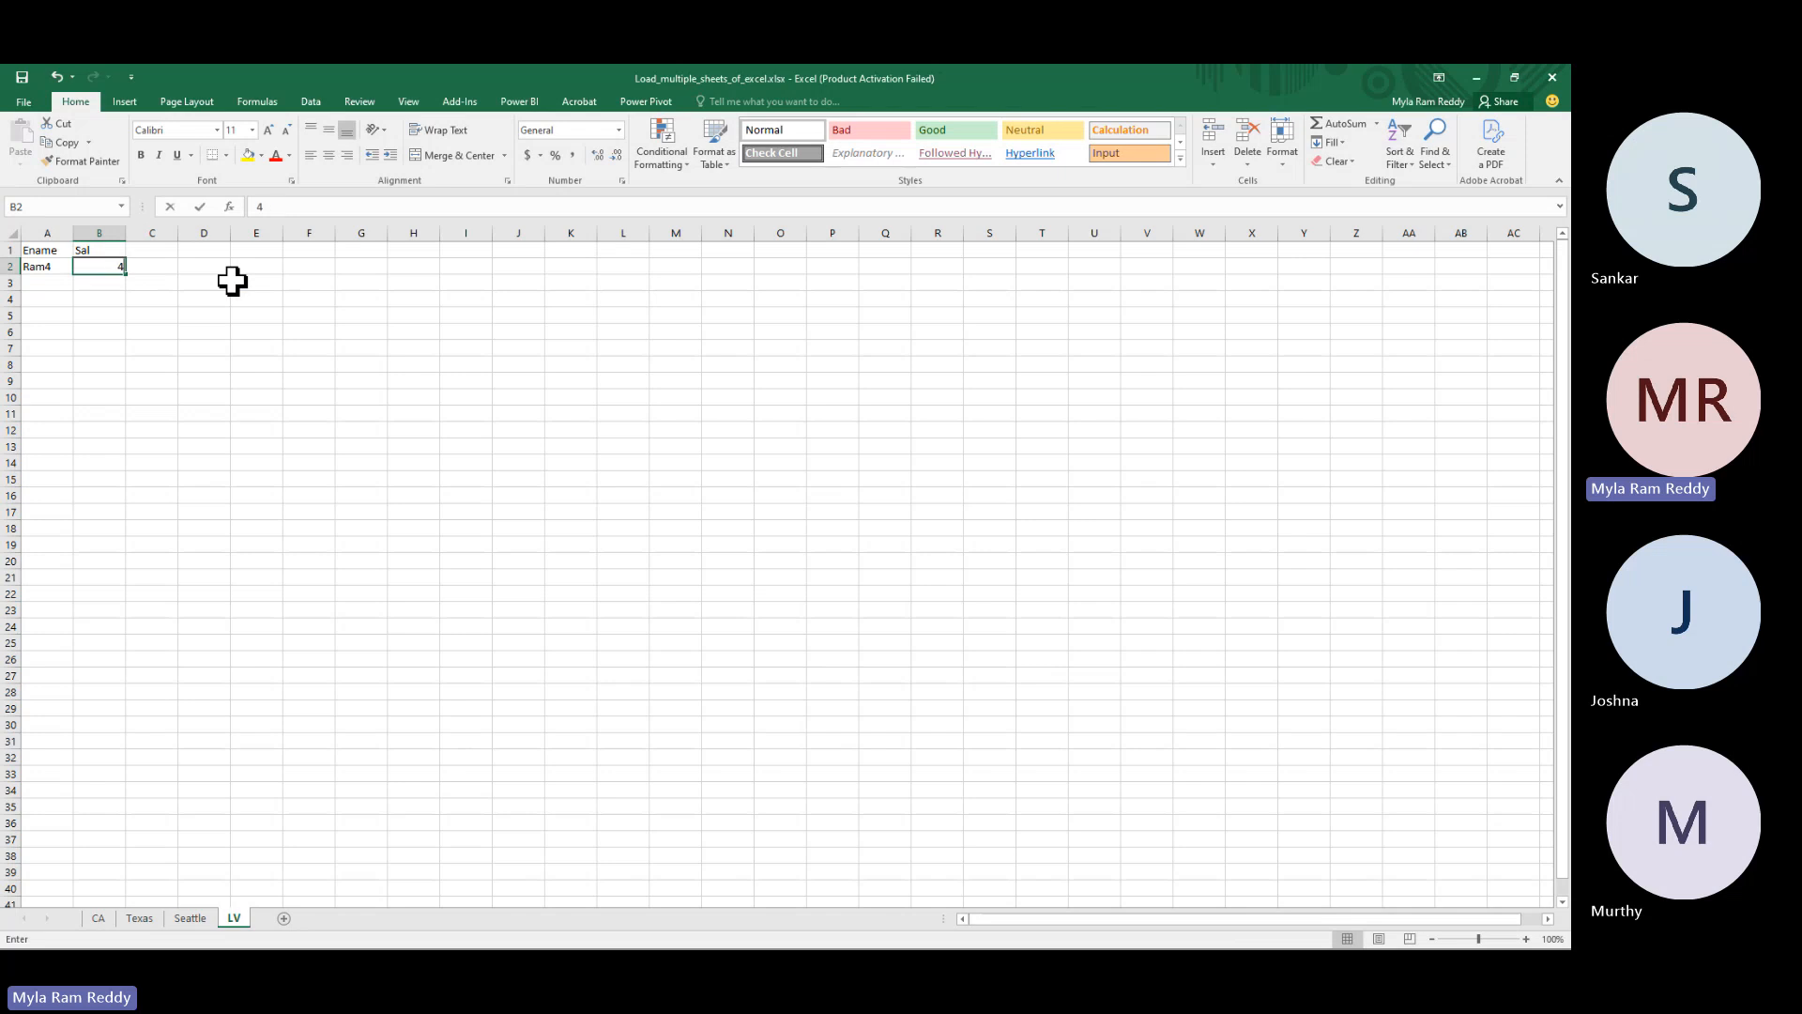
type("000")
left_click(329, 414)
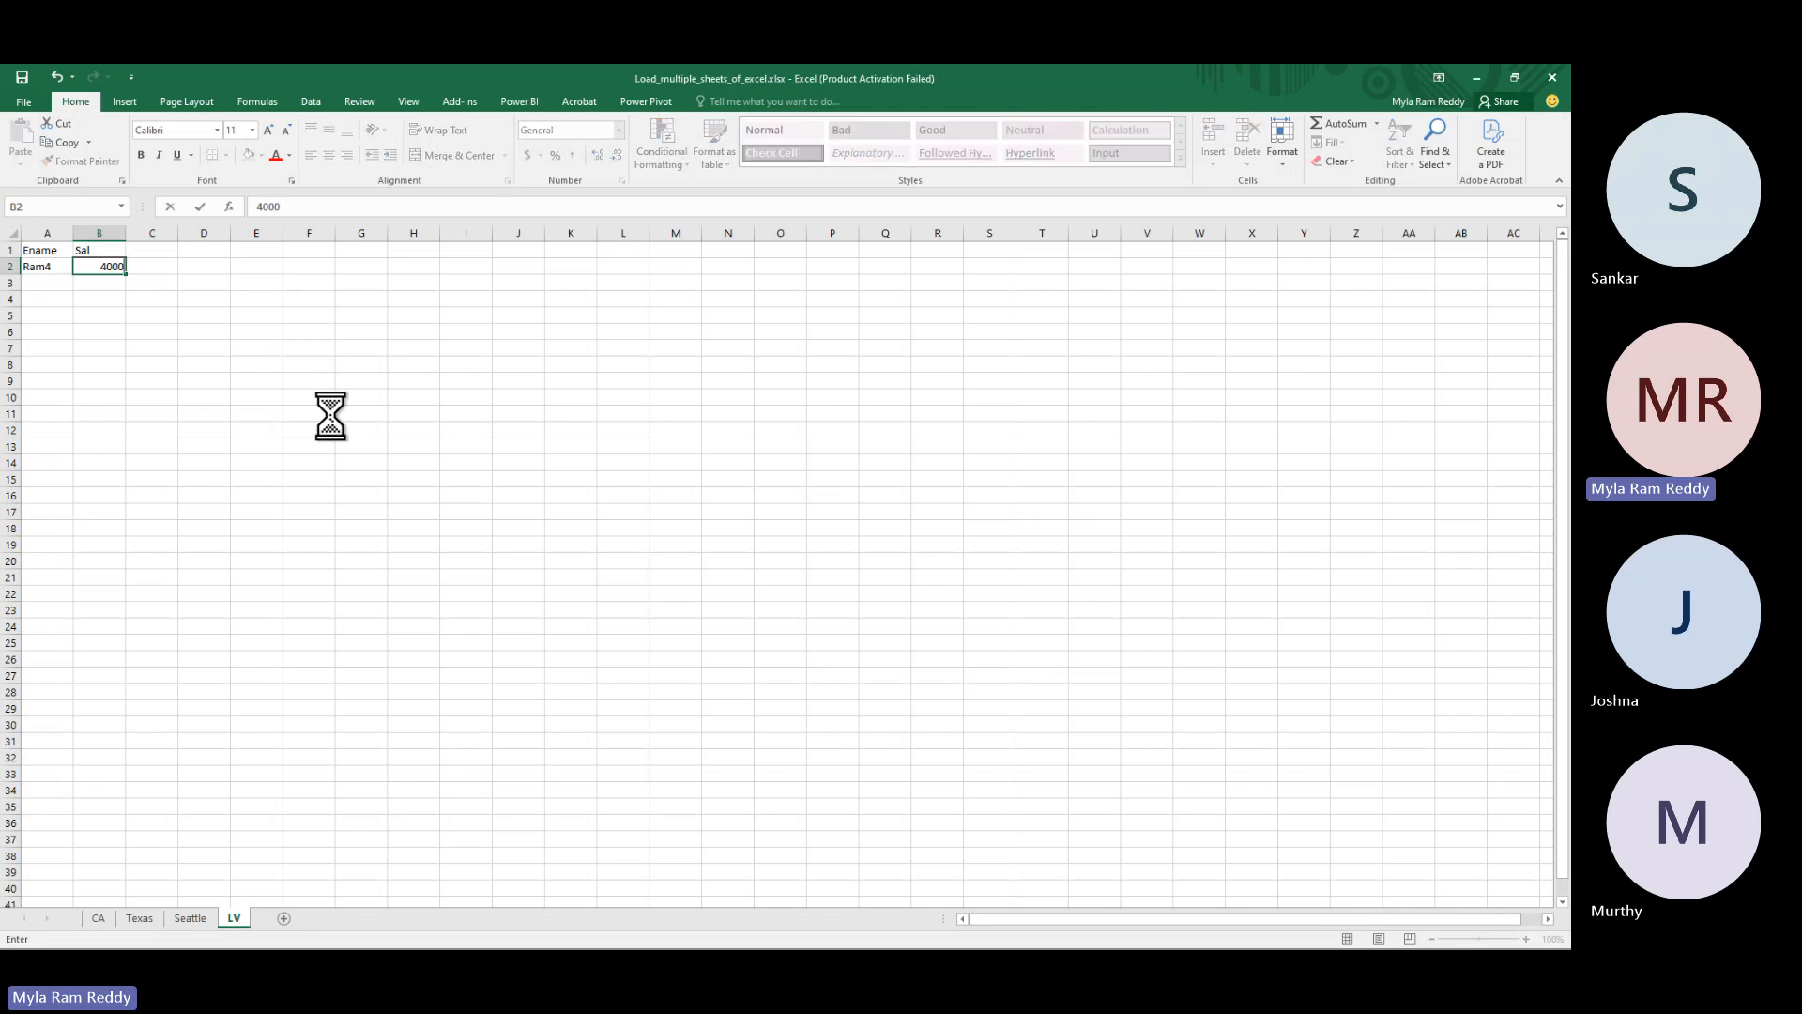
left_click(1552, 77)
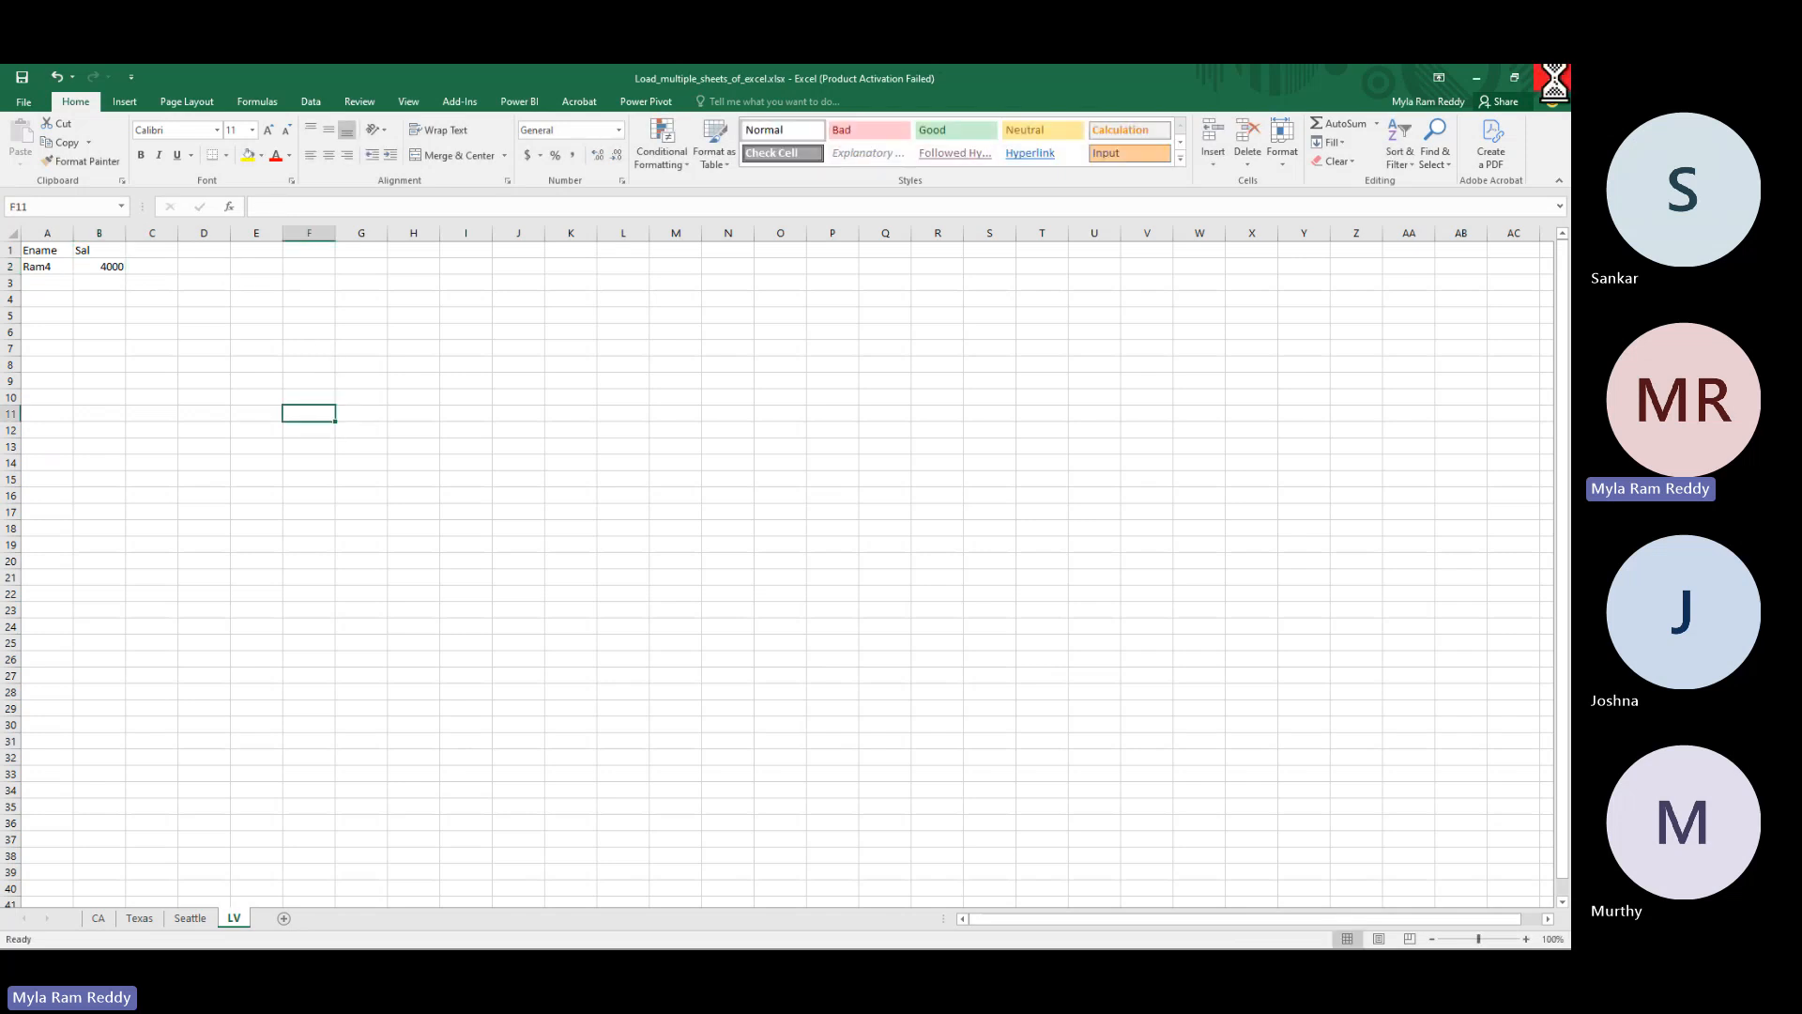
- Check Load_multiple_sheets_of_excel.xlsx in the Lab Data folder and return to the rr_batch100 lakehouse in Fabric
key("alt+Tab")
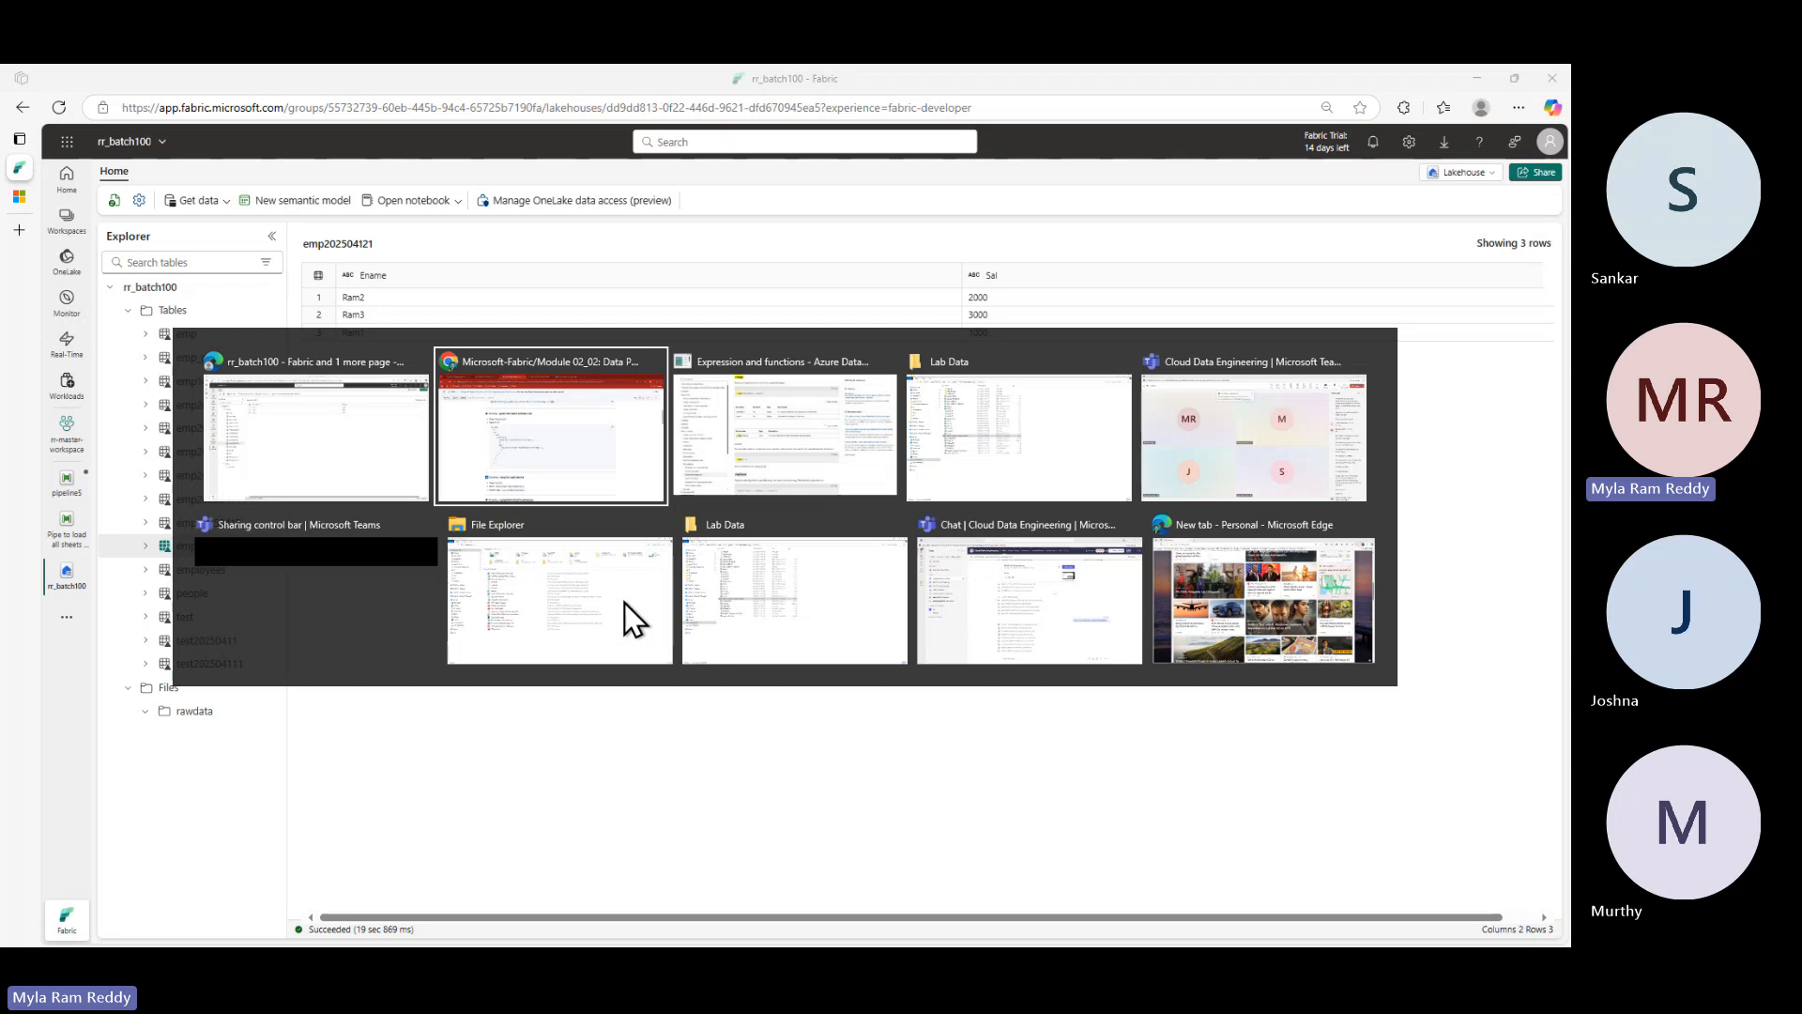
key("alt+Tab")
key("alt+Tab")
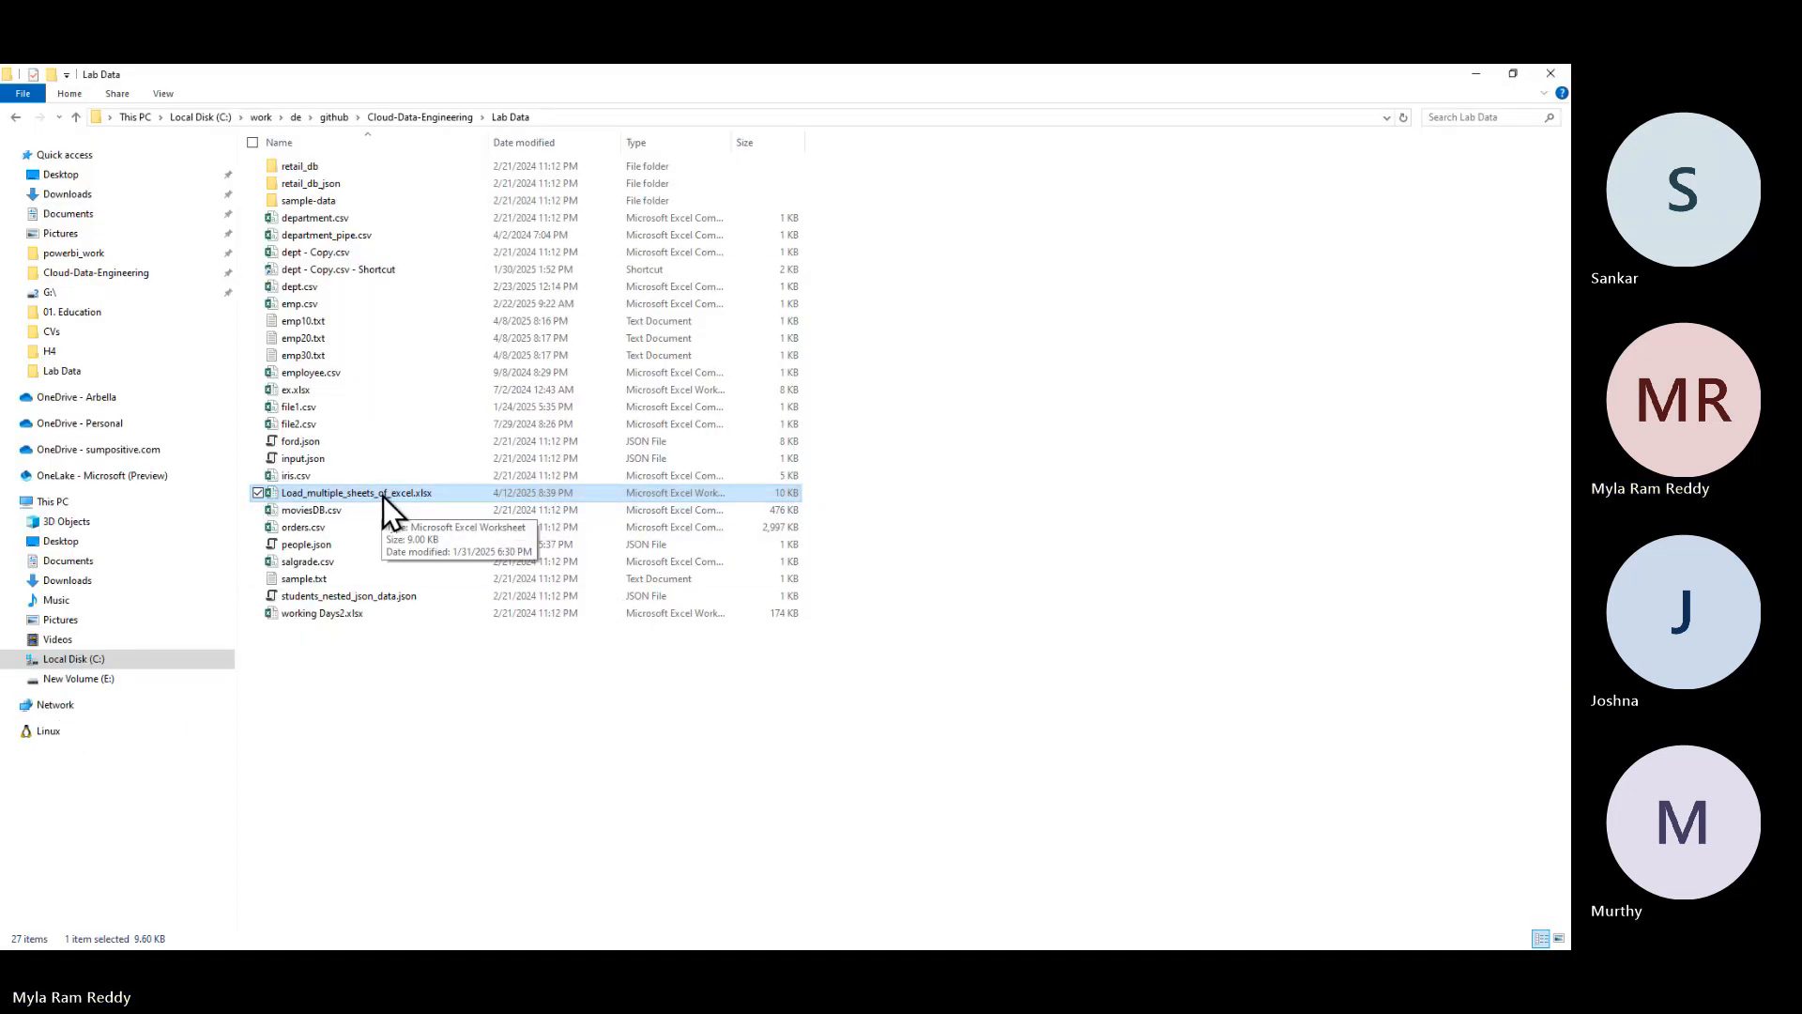
key("alt+Tab")
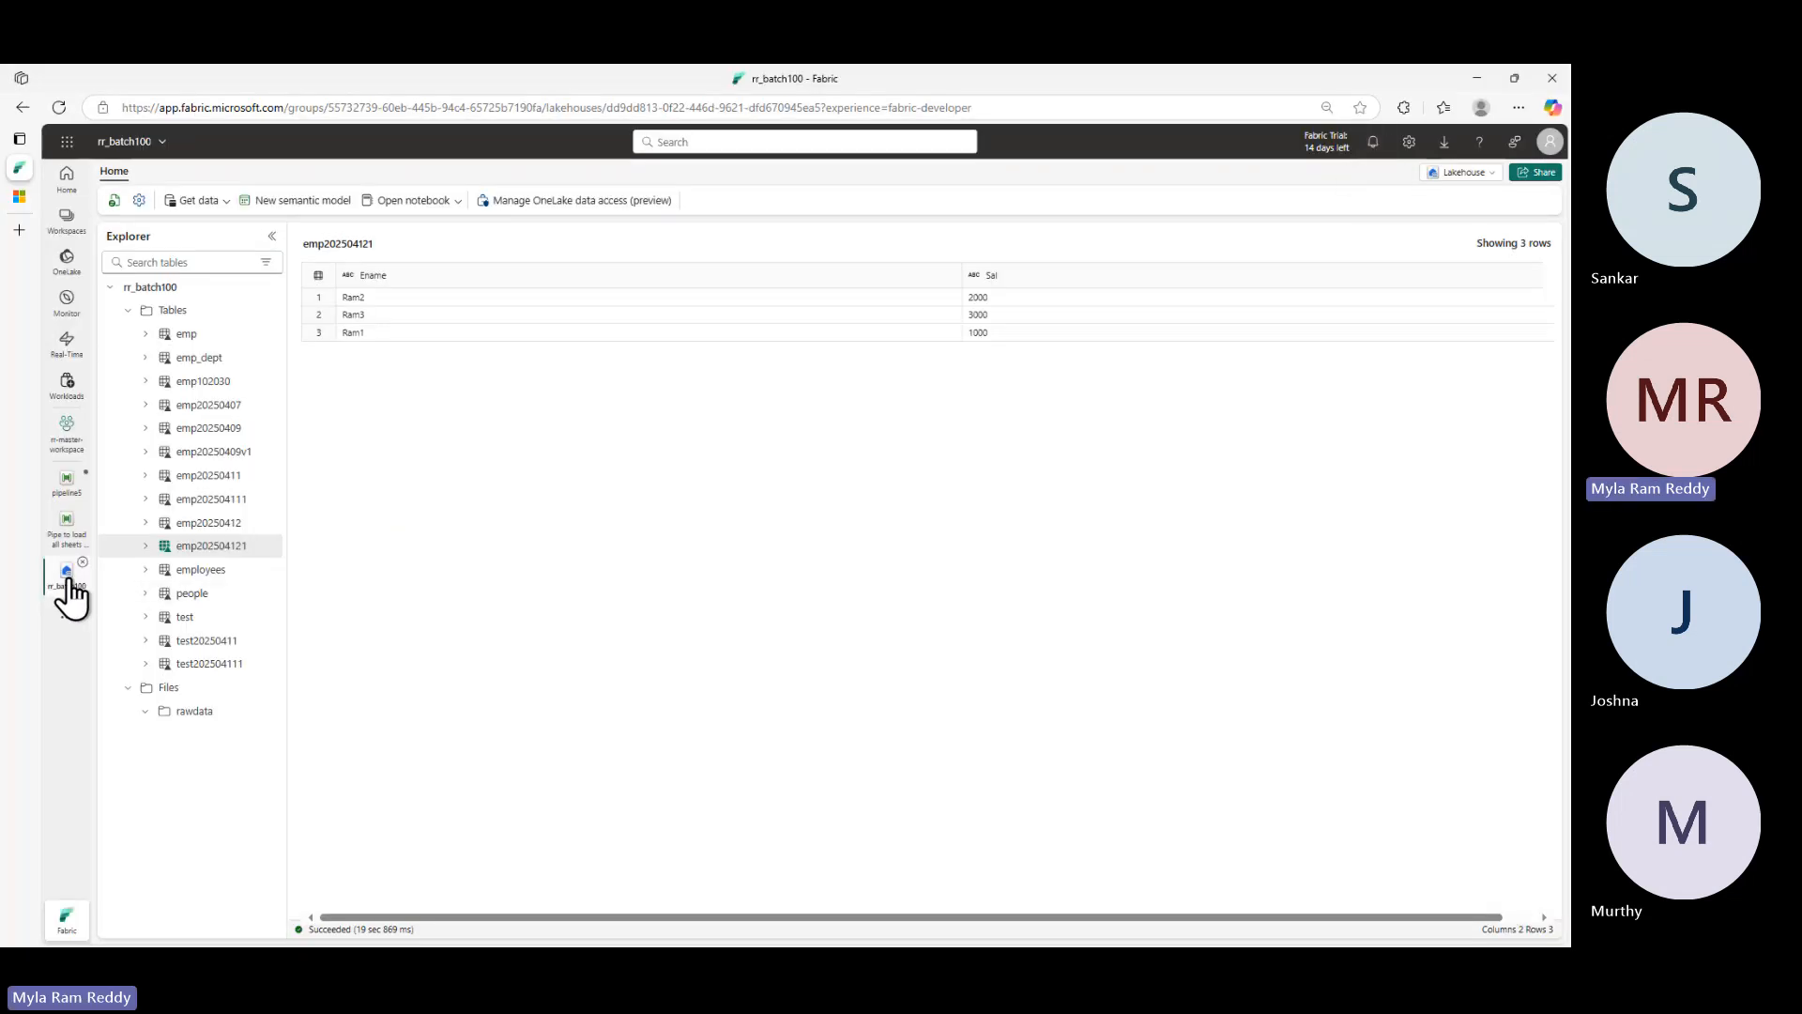
- Open the lakehouse's rawdata folder and upload Load_multiple_sheets_of_excel.xlsx from Lab Data without overwriting existing files
left_click(190, 711)
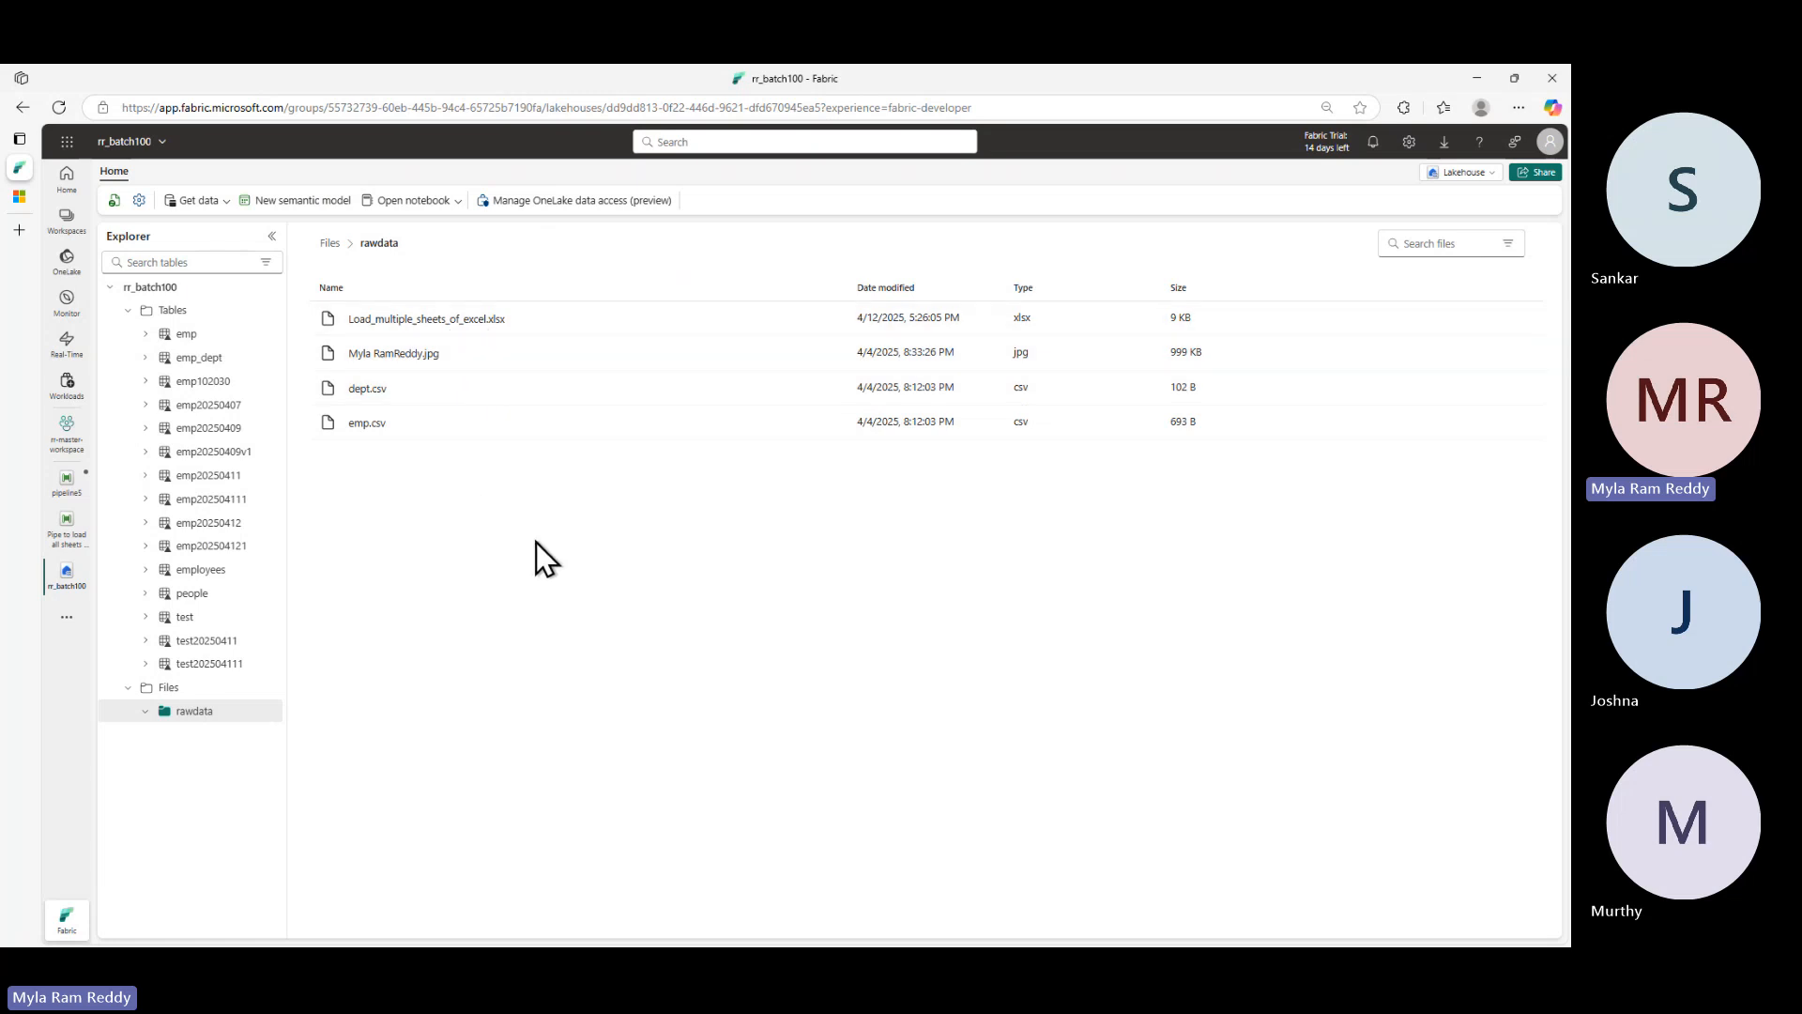
left_click(231, 208)
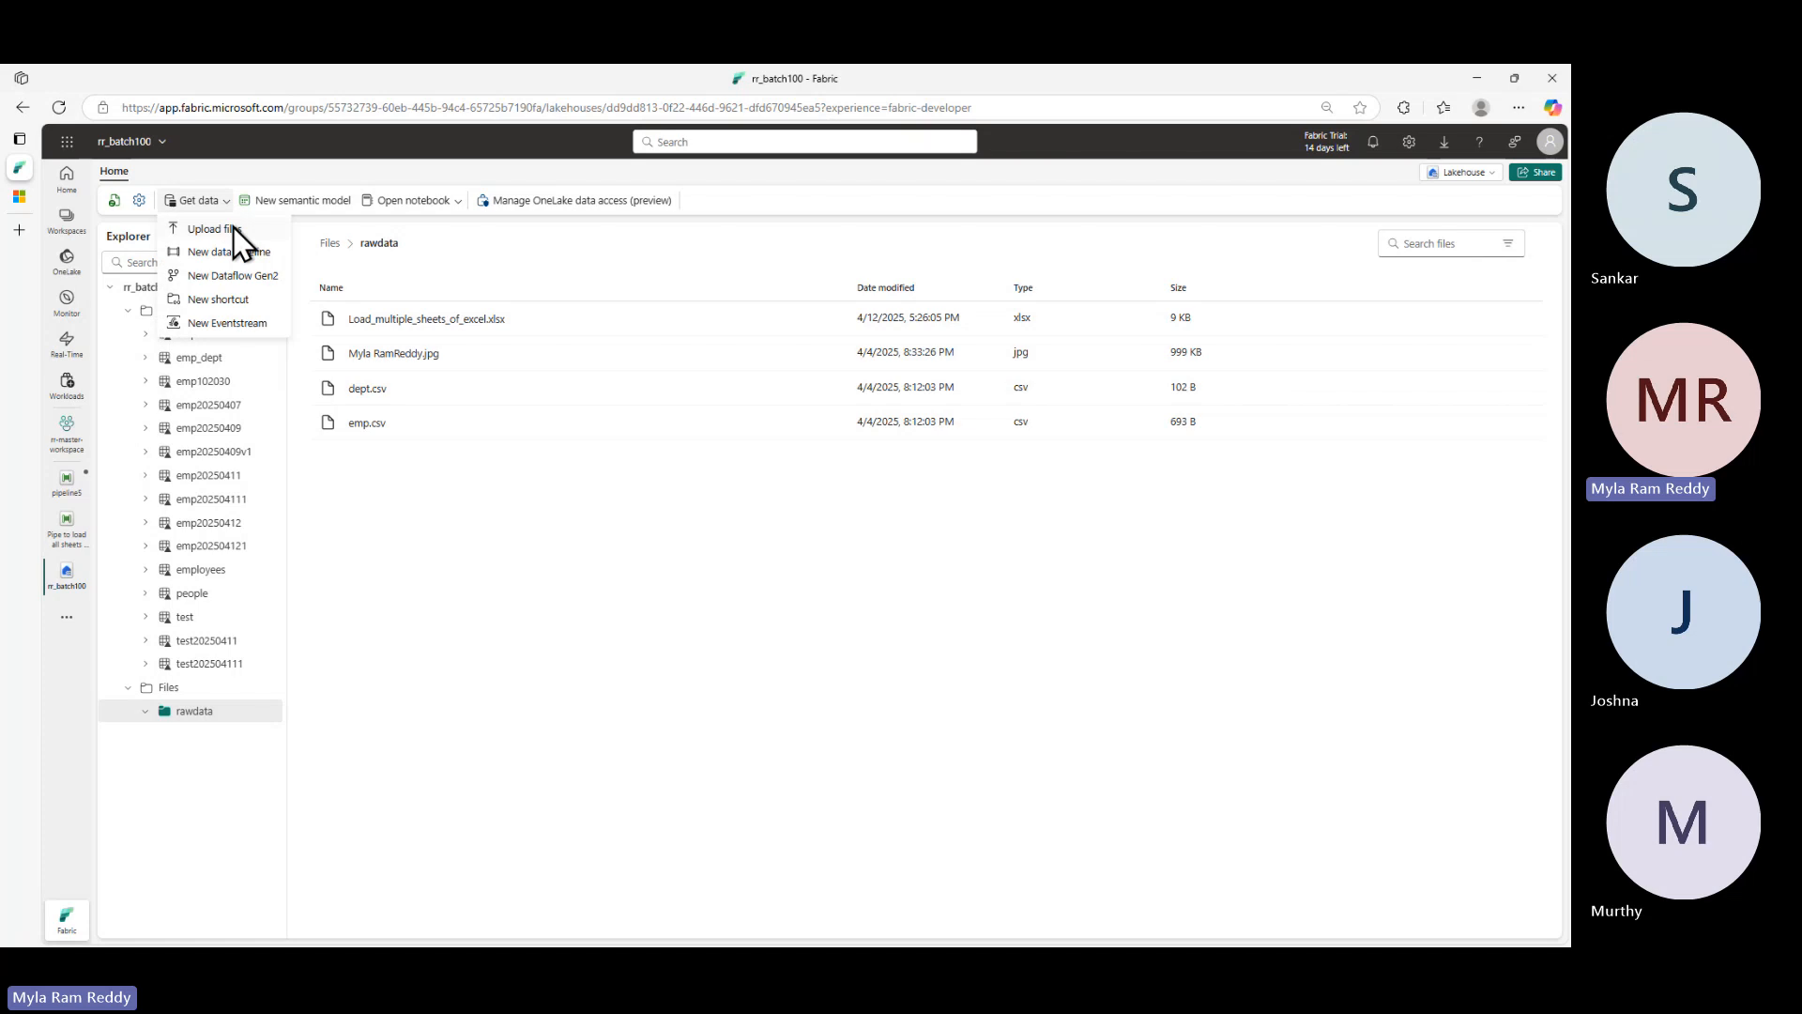
left_click(233, 228)
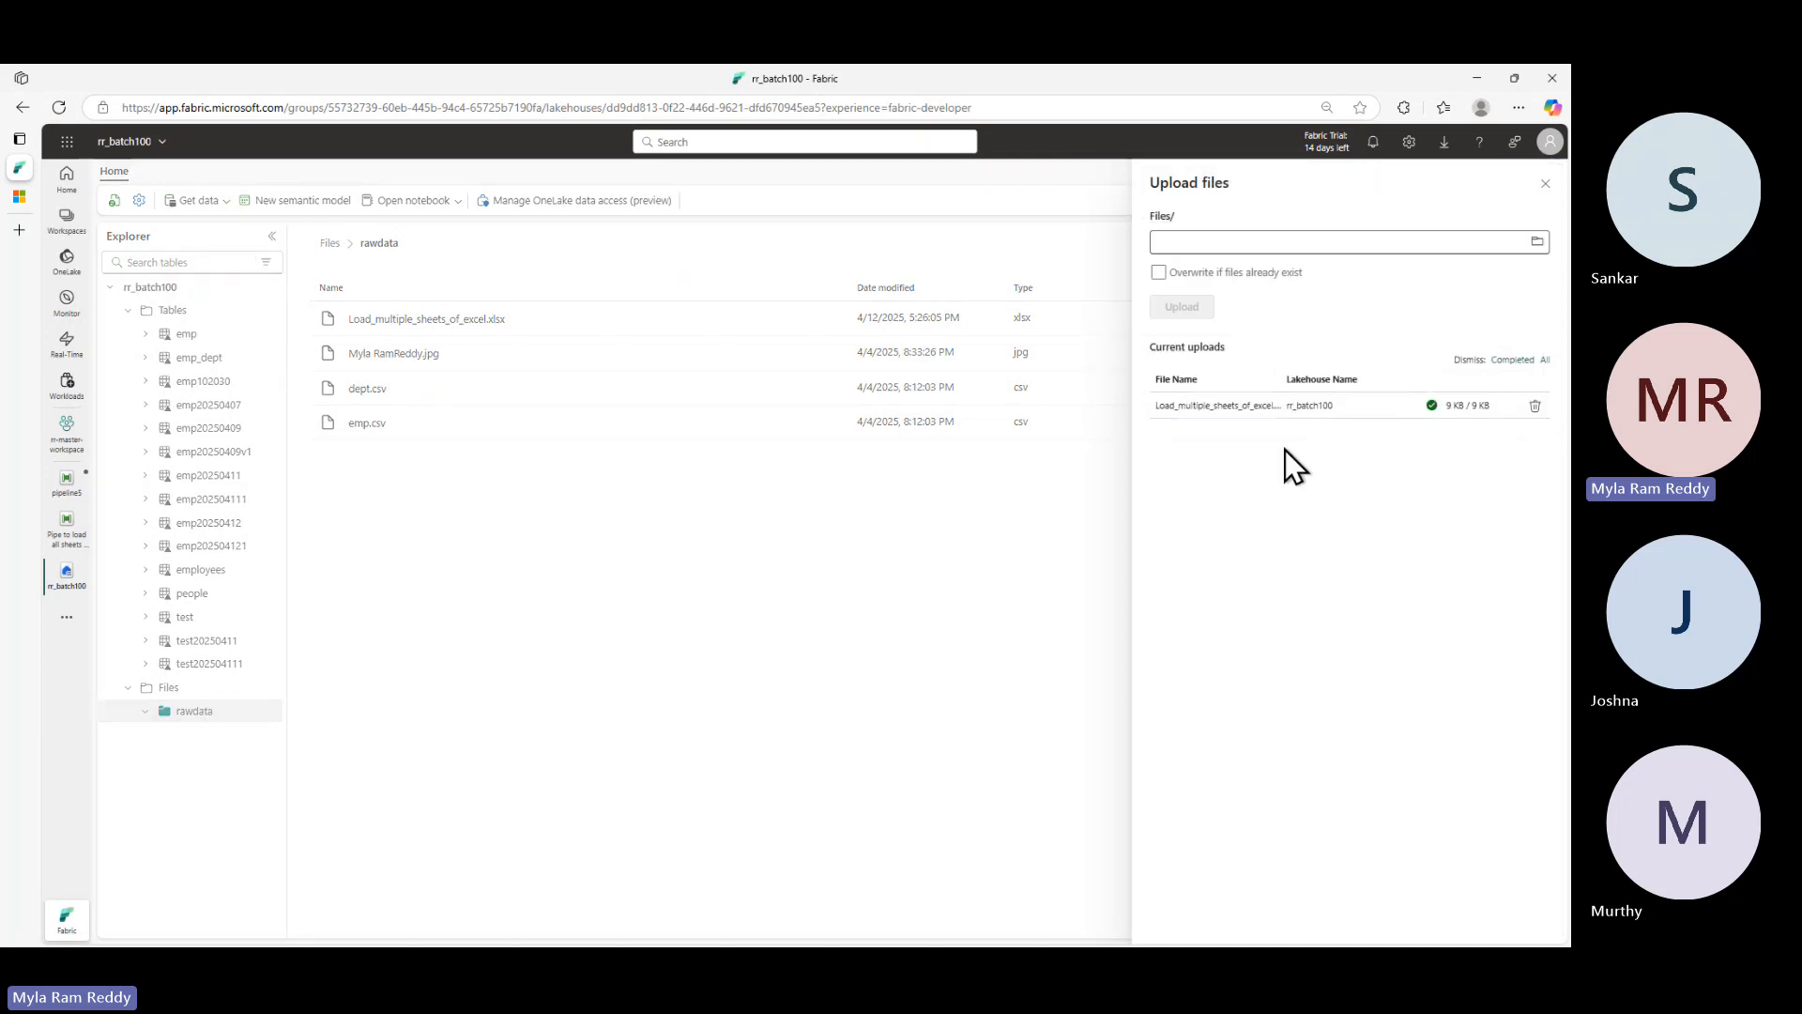
left_click(1537, 241)
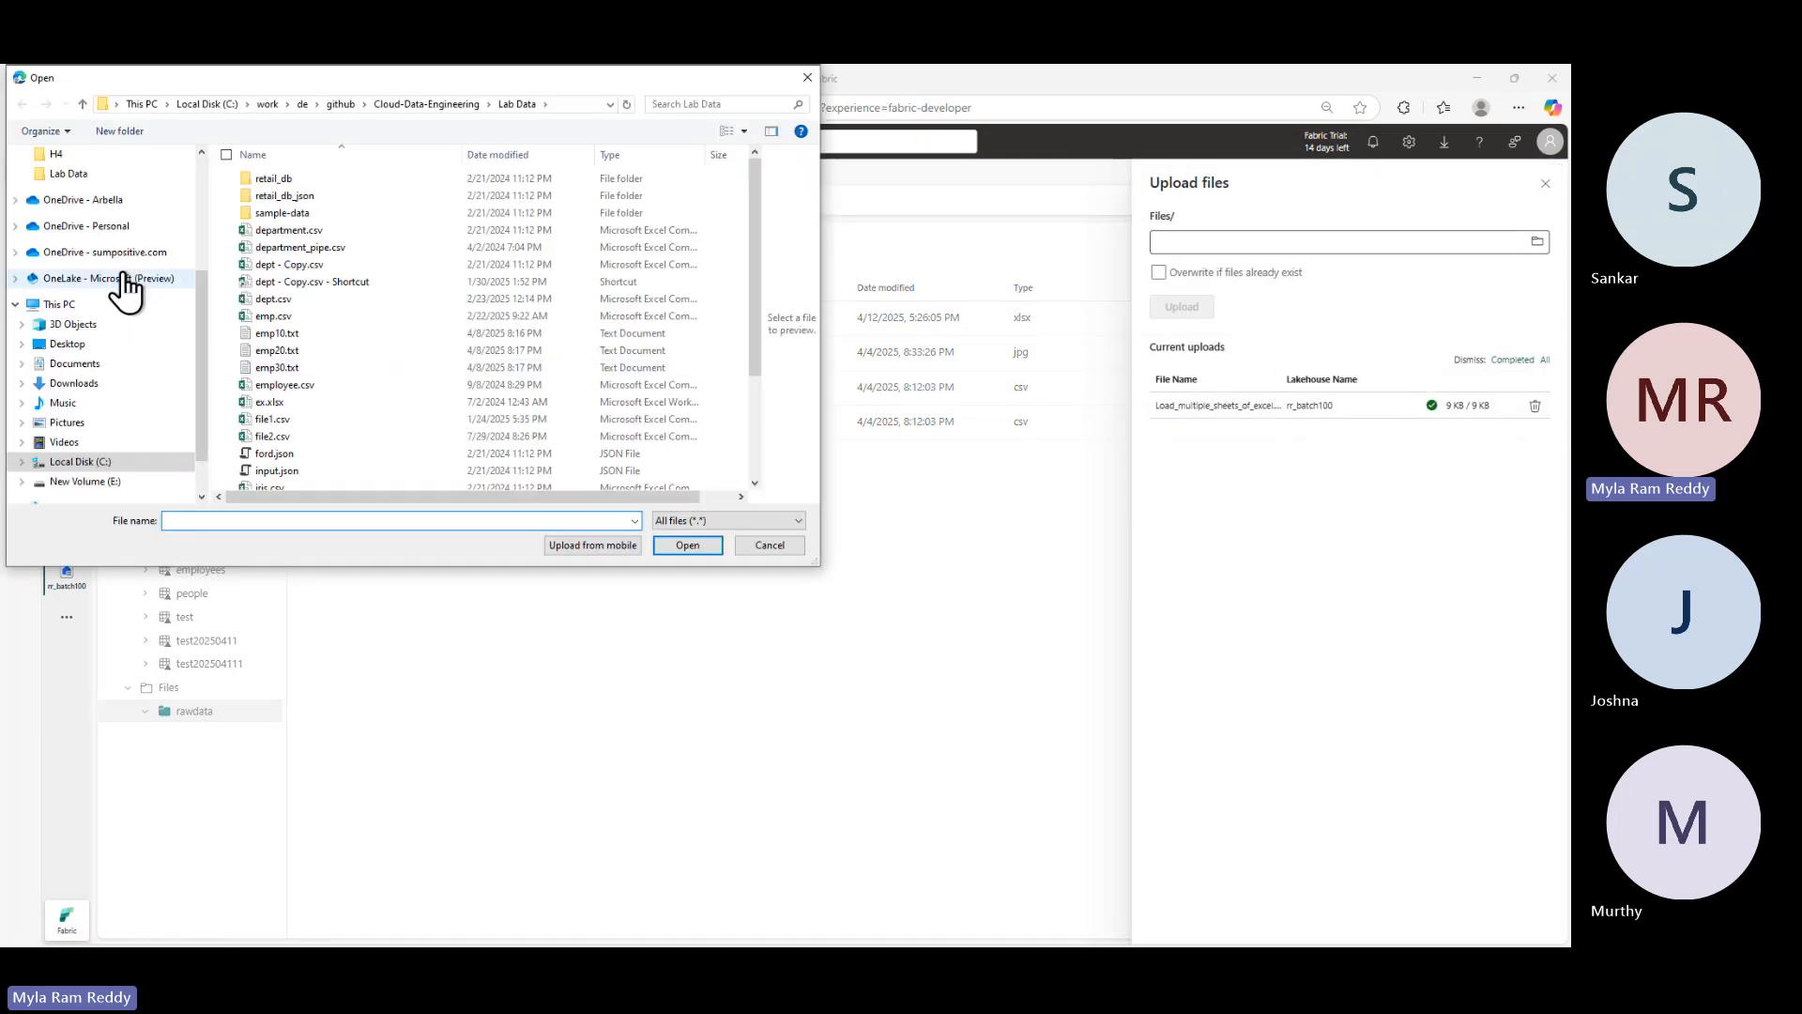
scroll(94, 208, "up", 2)
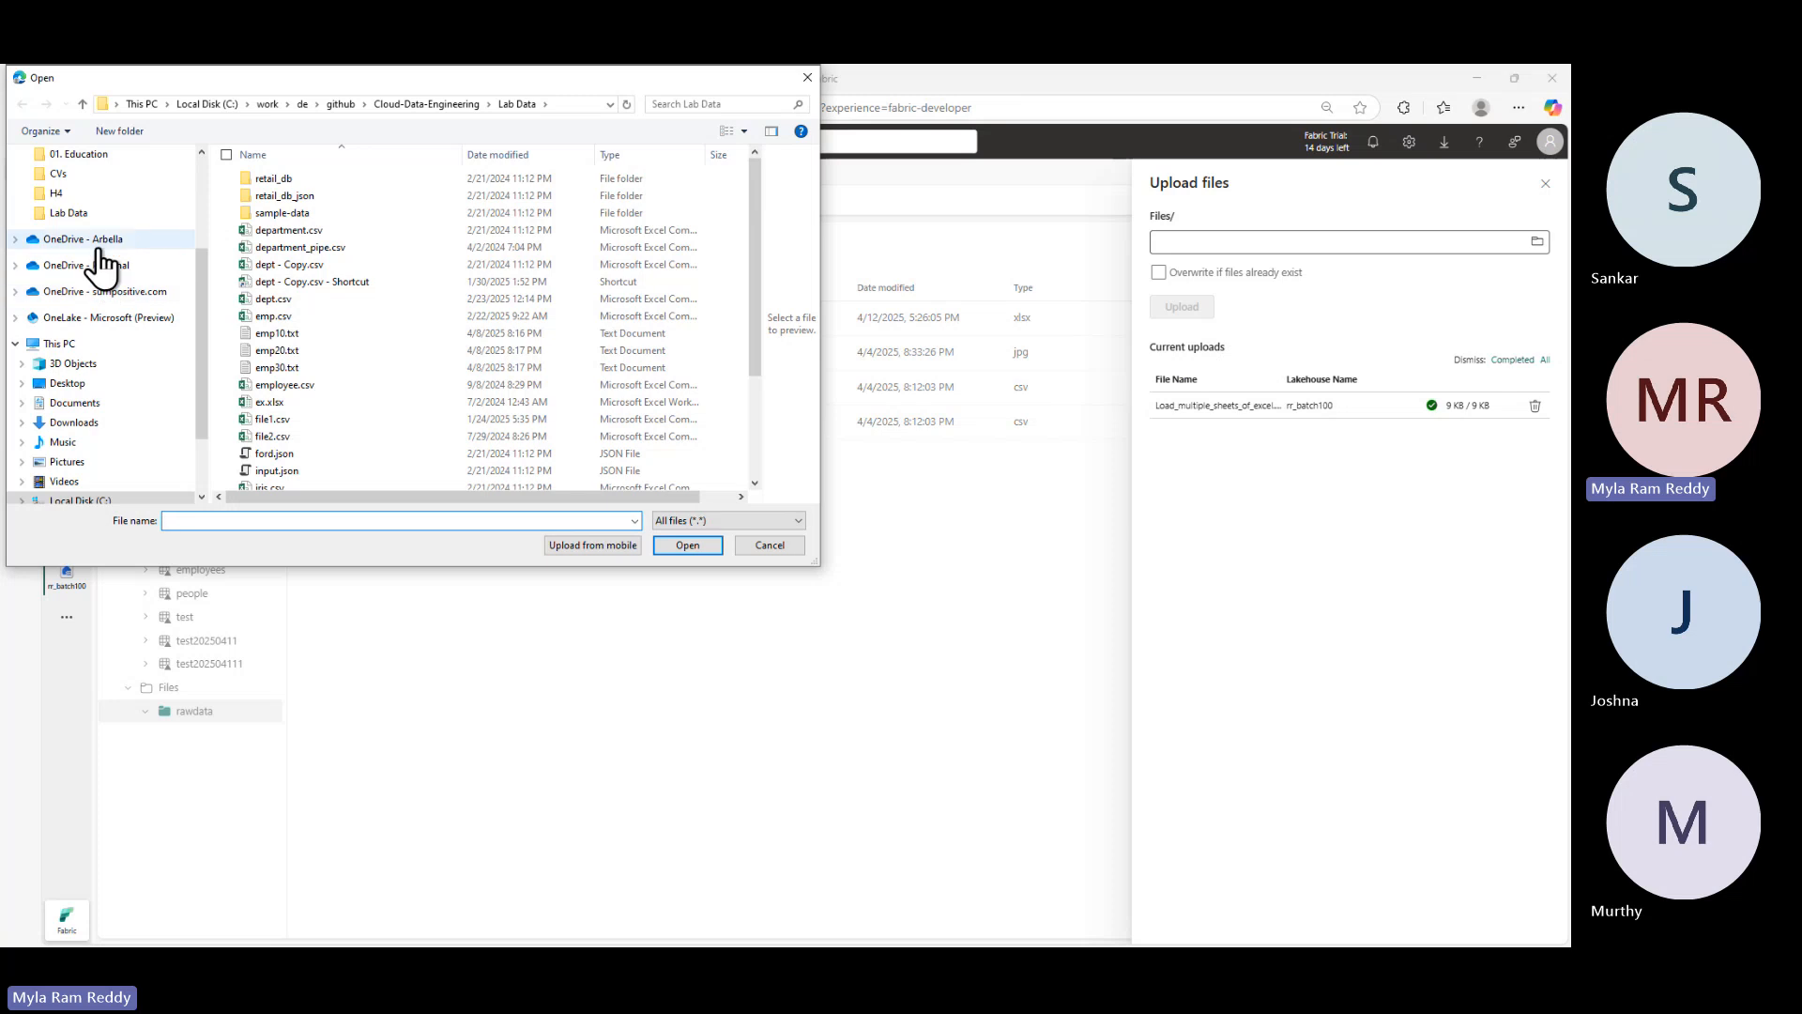
scroll(91, 218, "up", 1)
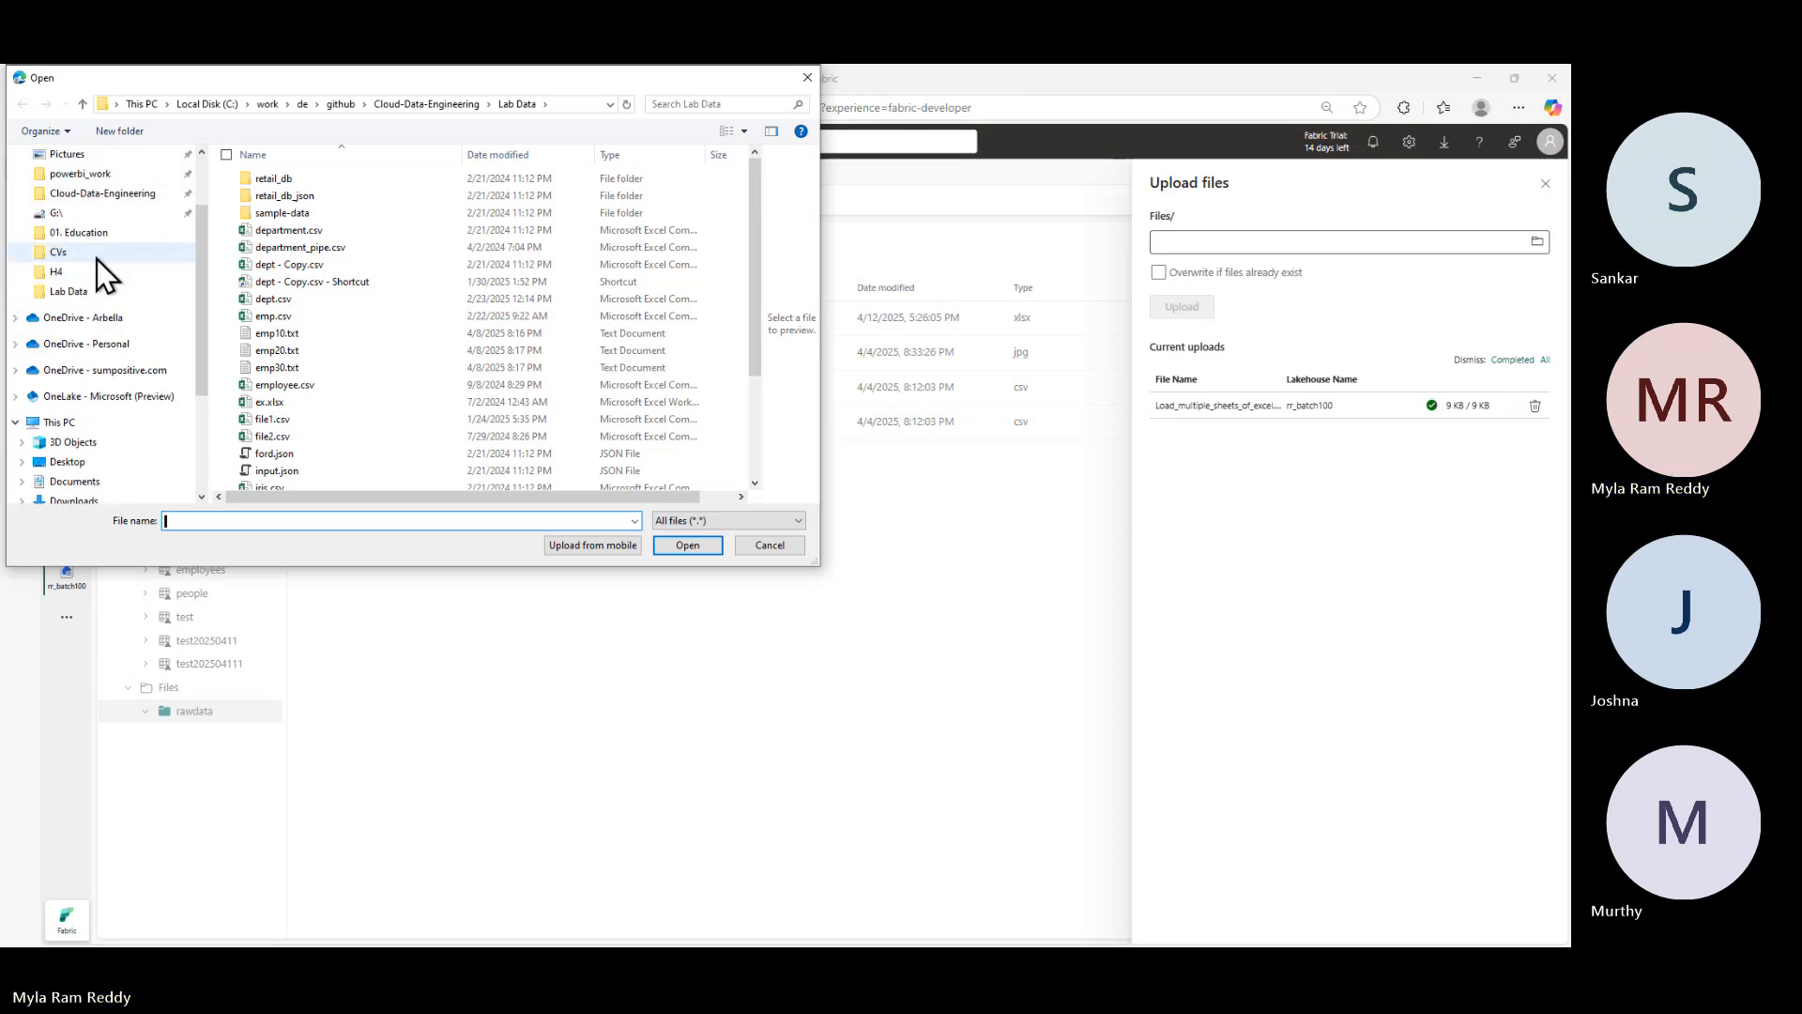
left_click(99, 194)
double_click(295, 264)
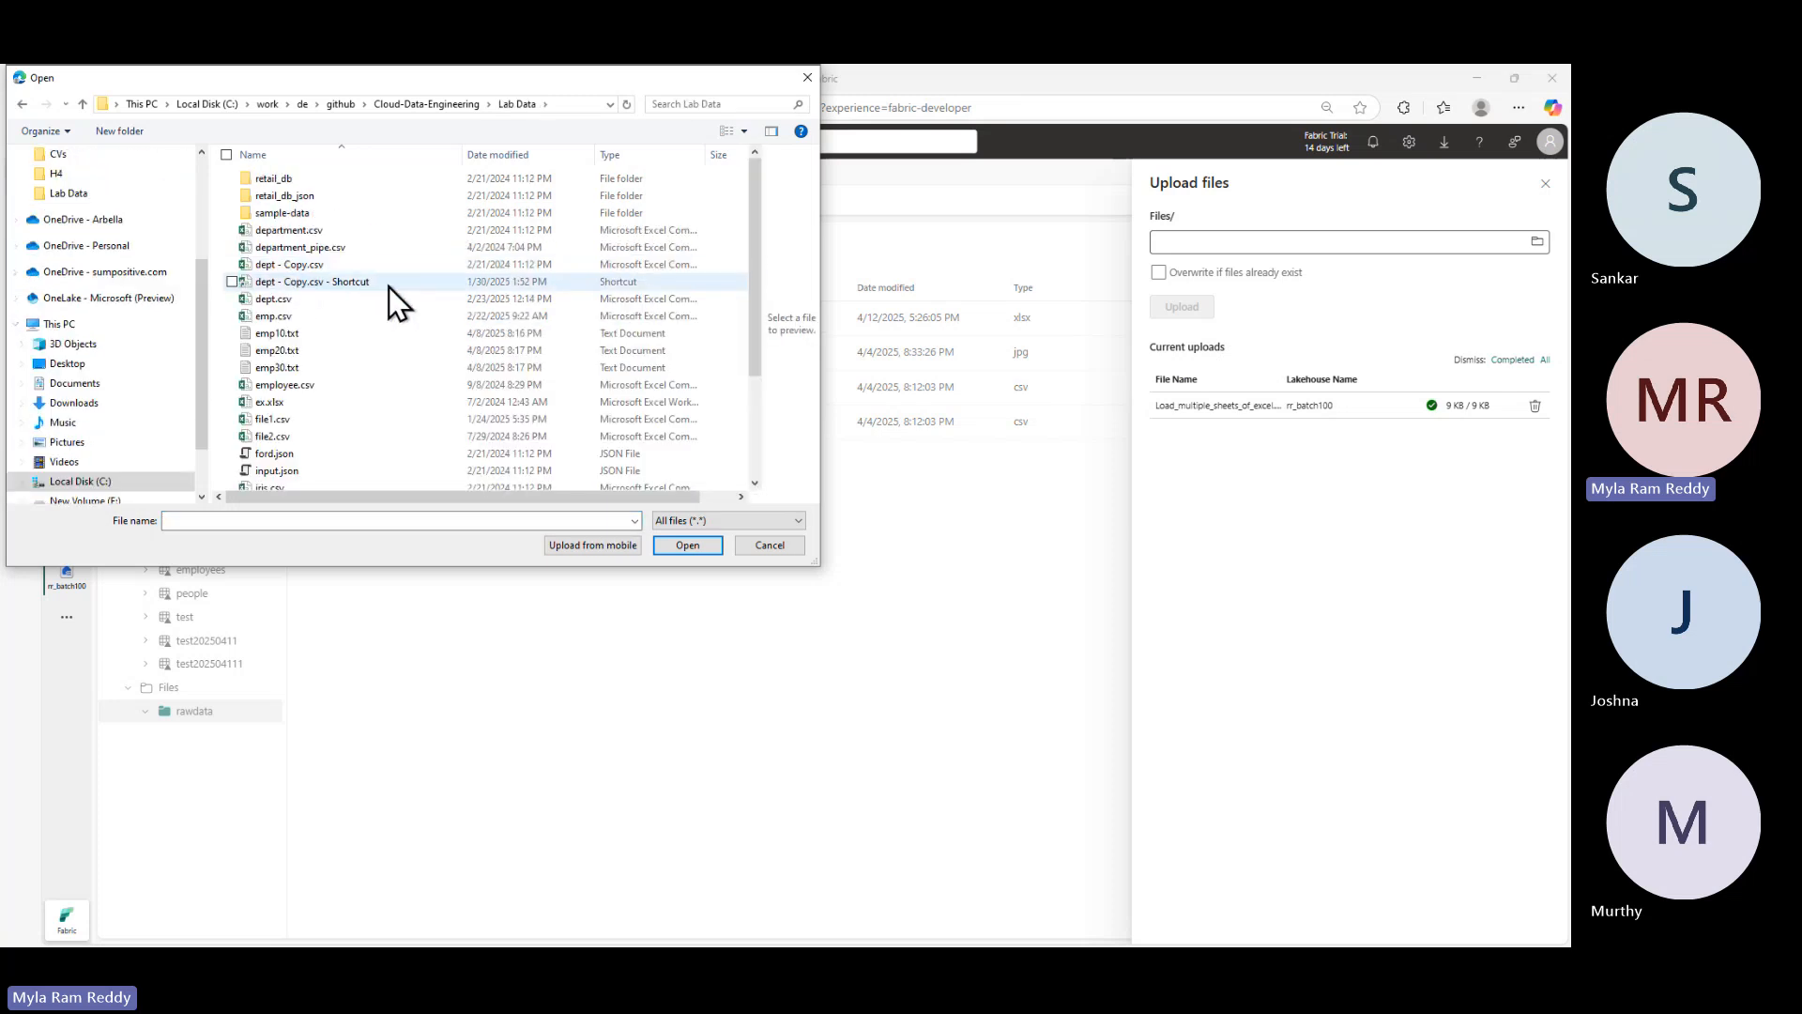
scroll(357, 435, "down", 1)
scroll(357, 436, "down", 2)
left_click(347, 358)
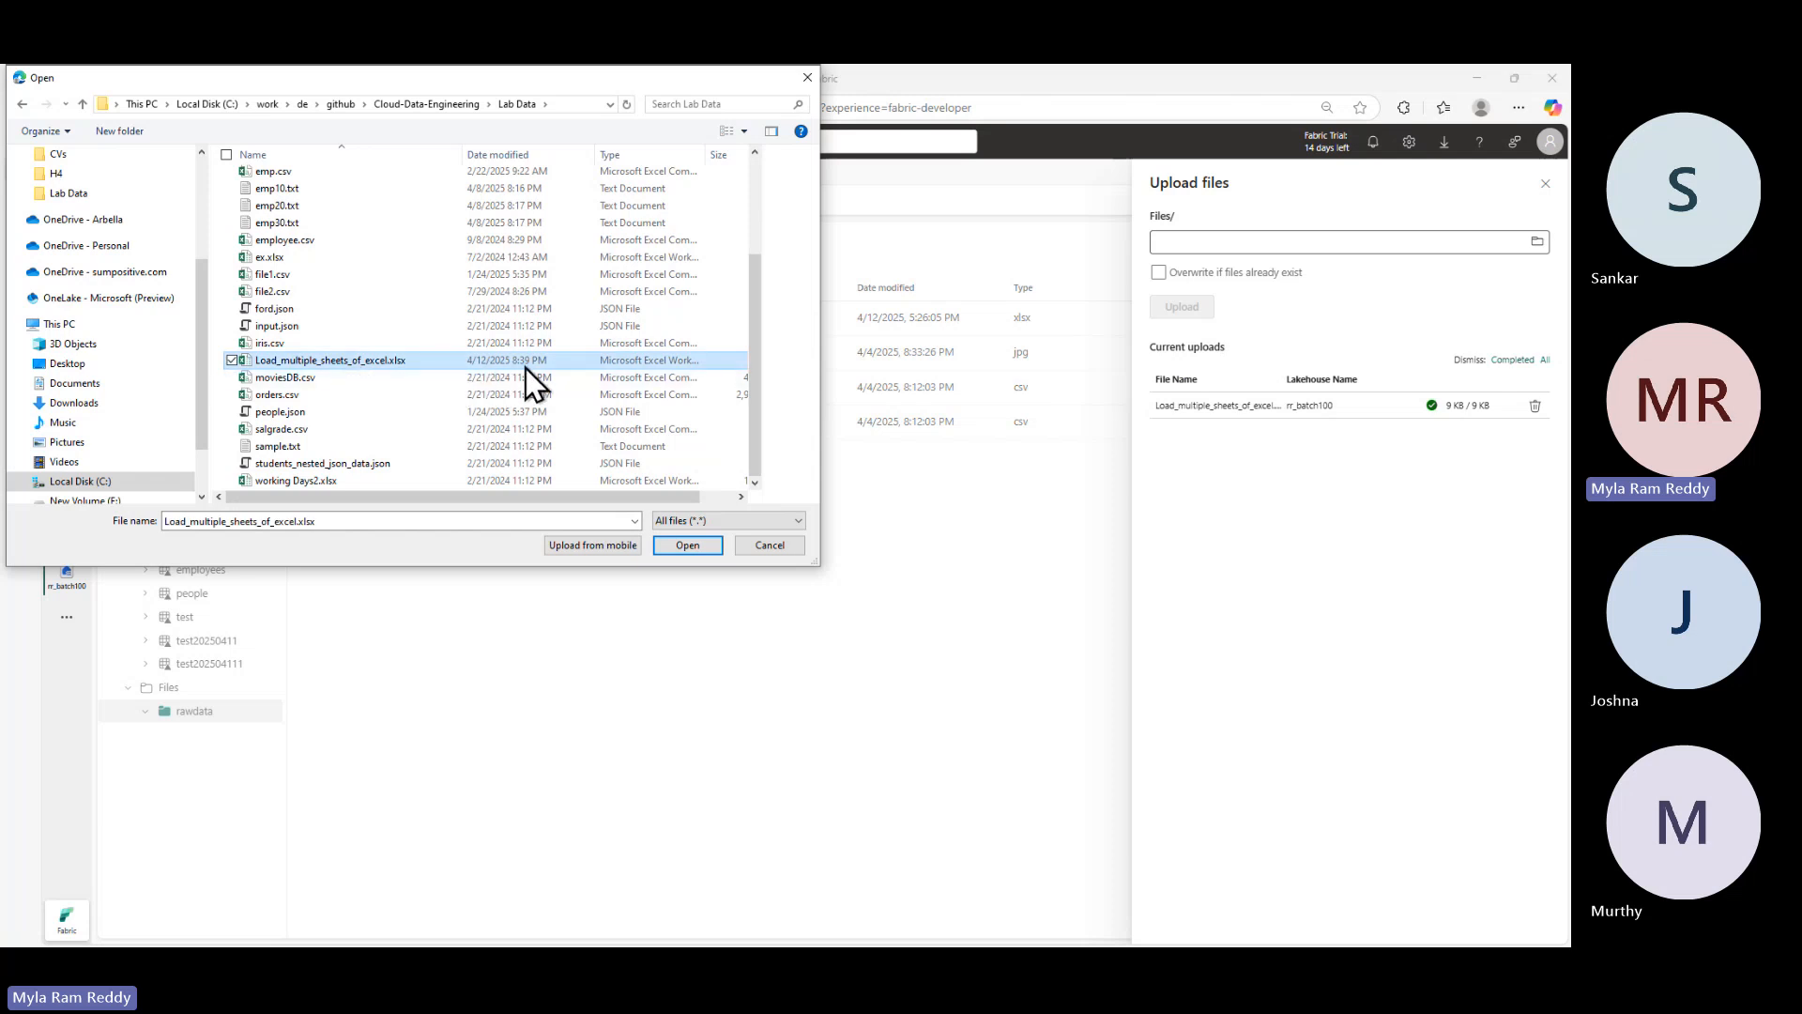
left_click(682, 548)
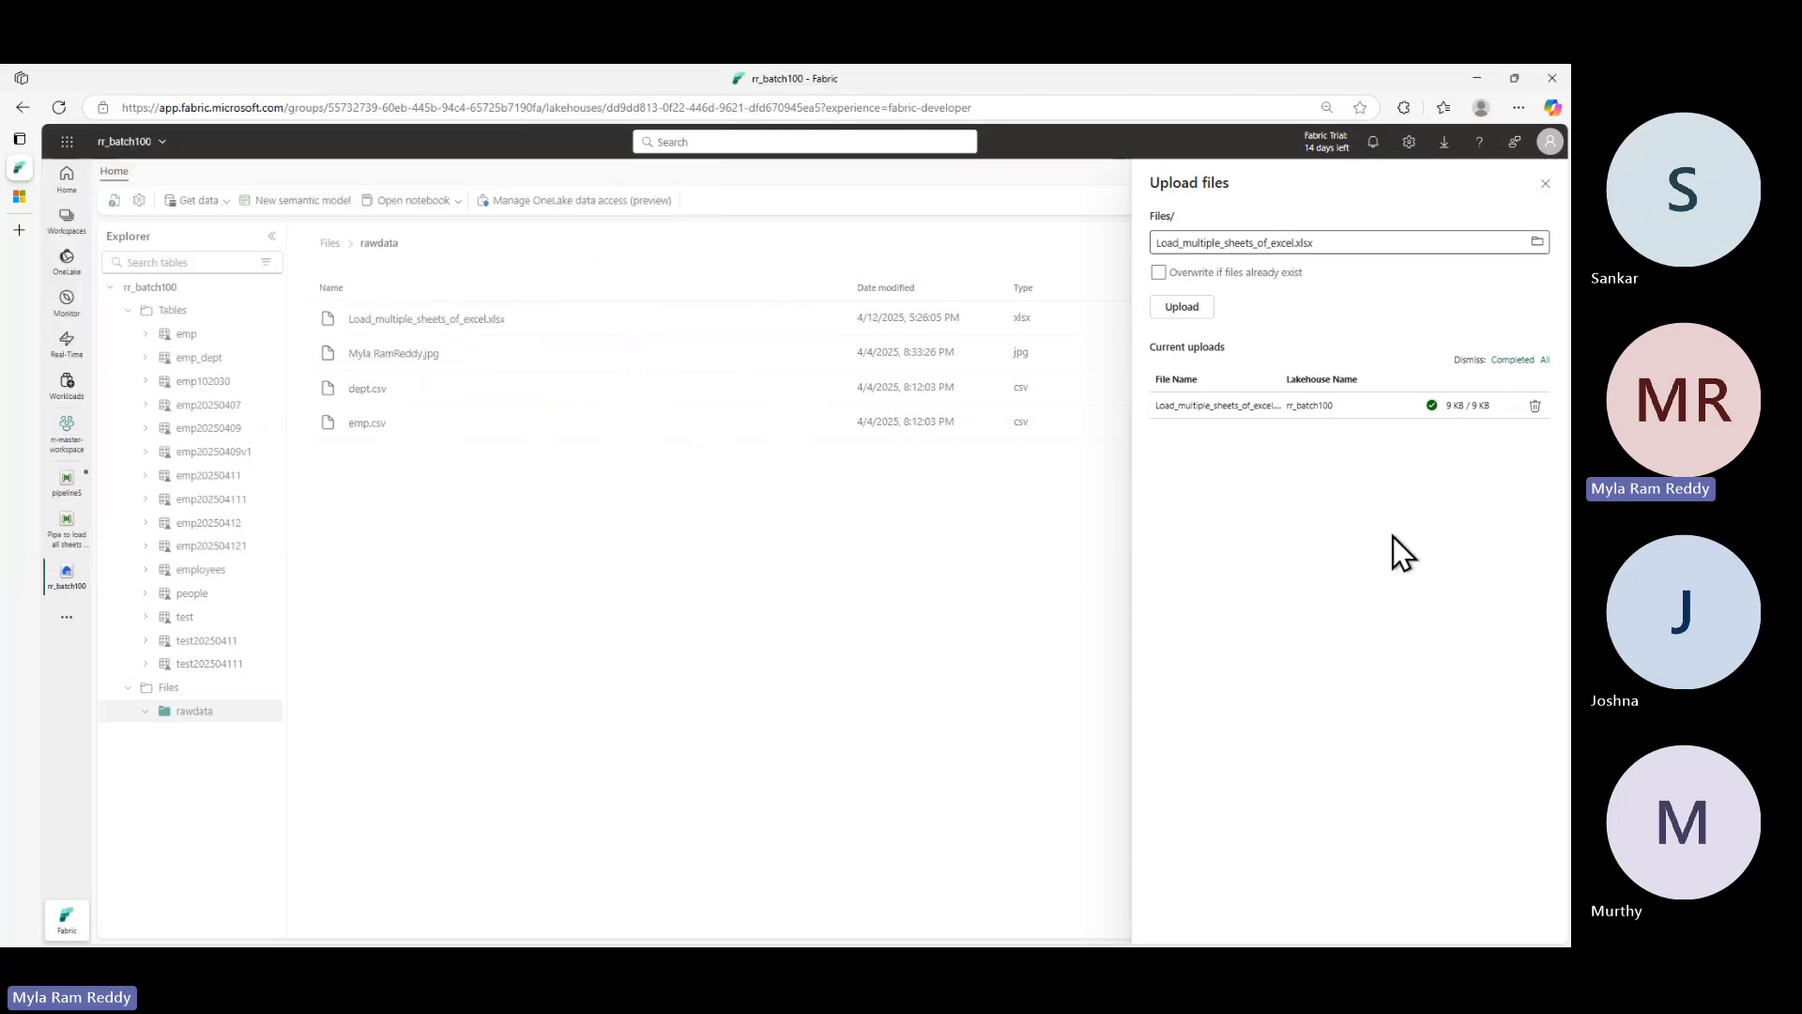
left_click(1196, 312)
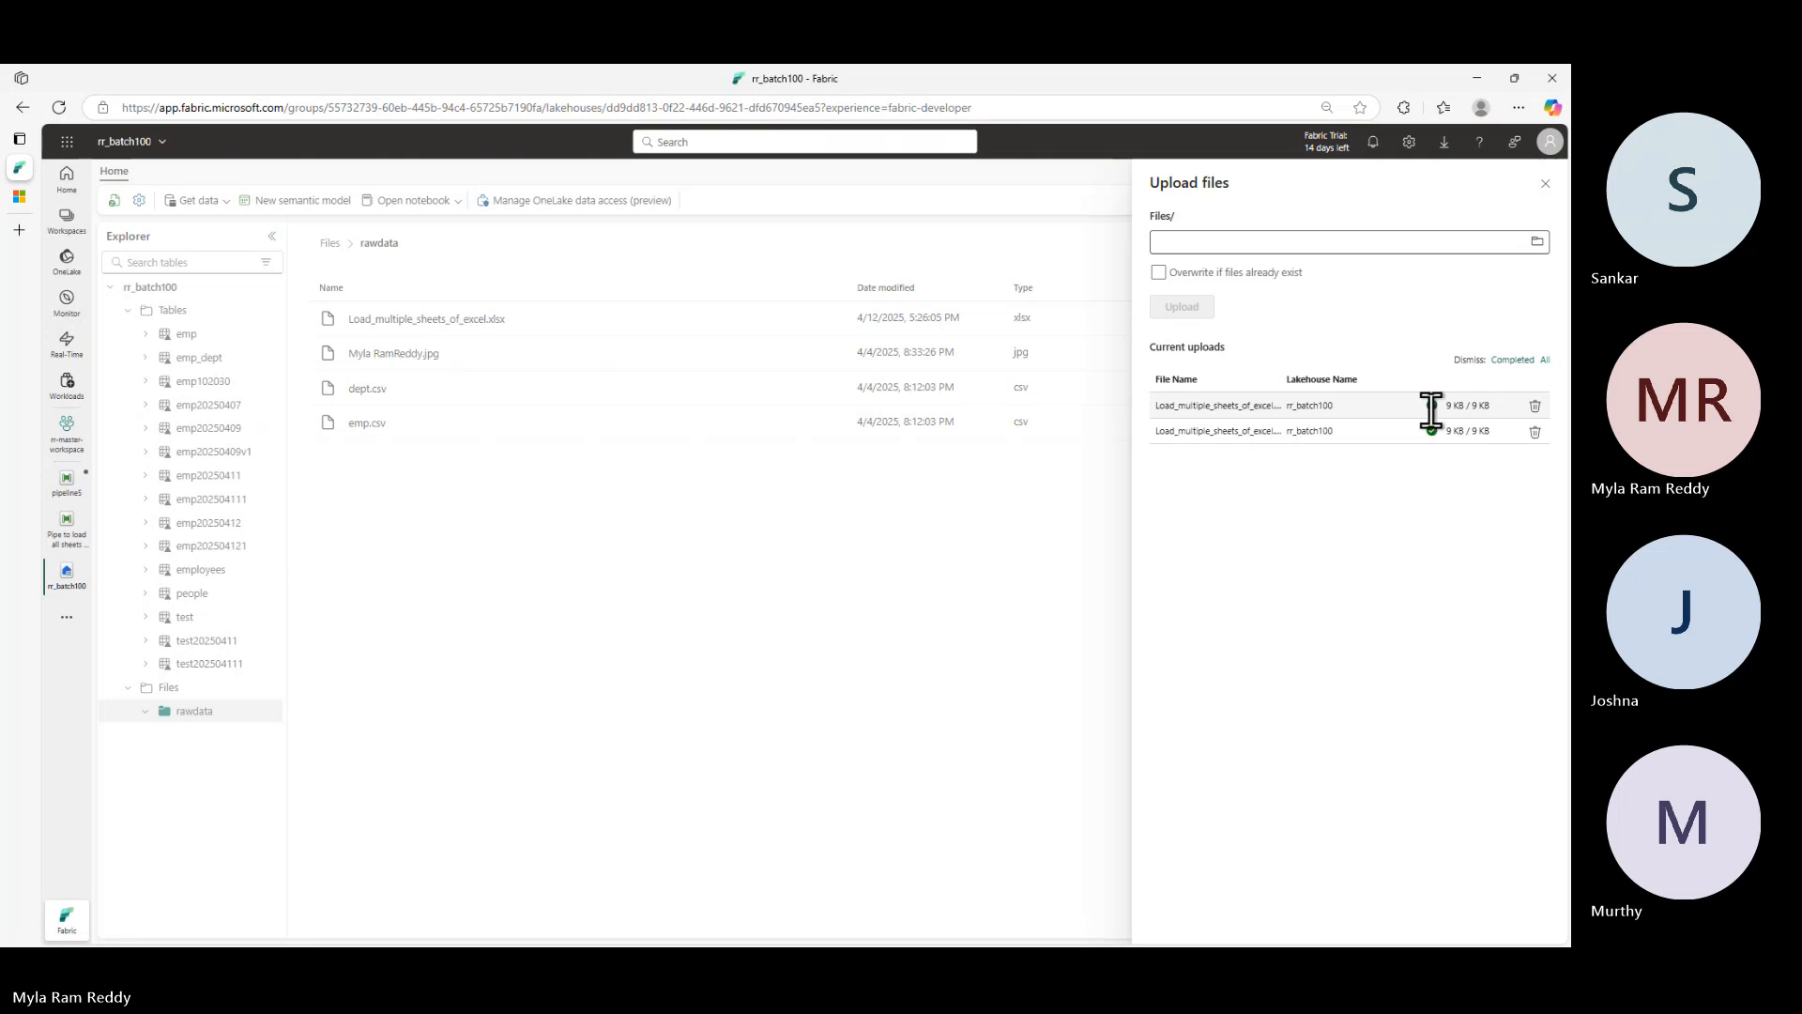
- Upload Load_multiple_sheets_of_excel.xlsx again with overwriting of existing files enabled
left_click(1534, 243)
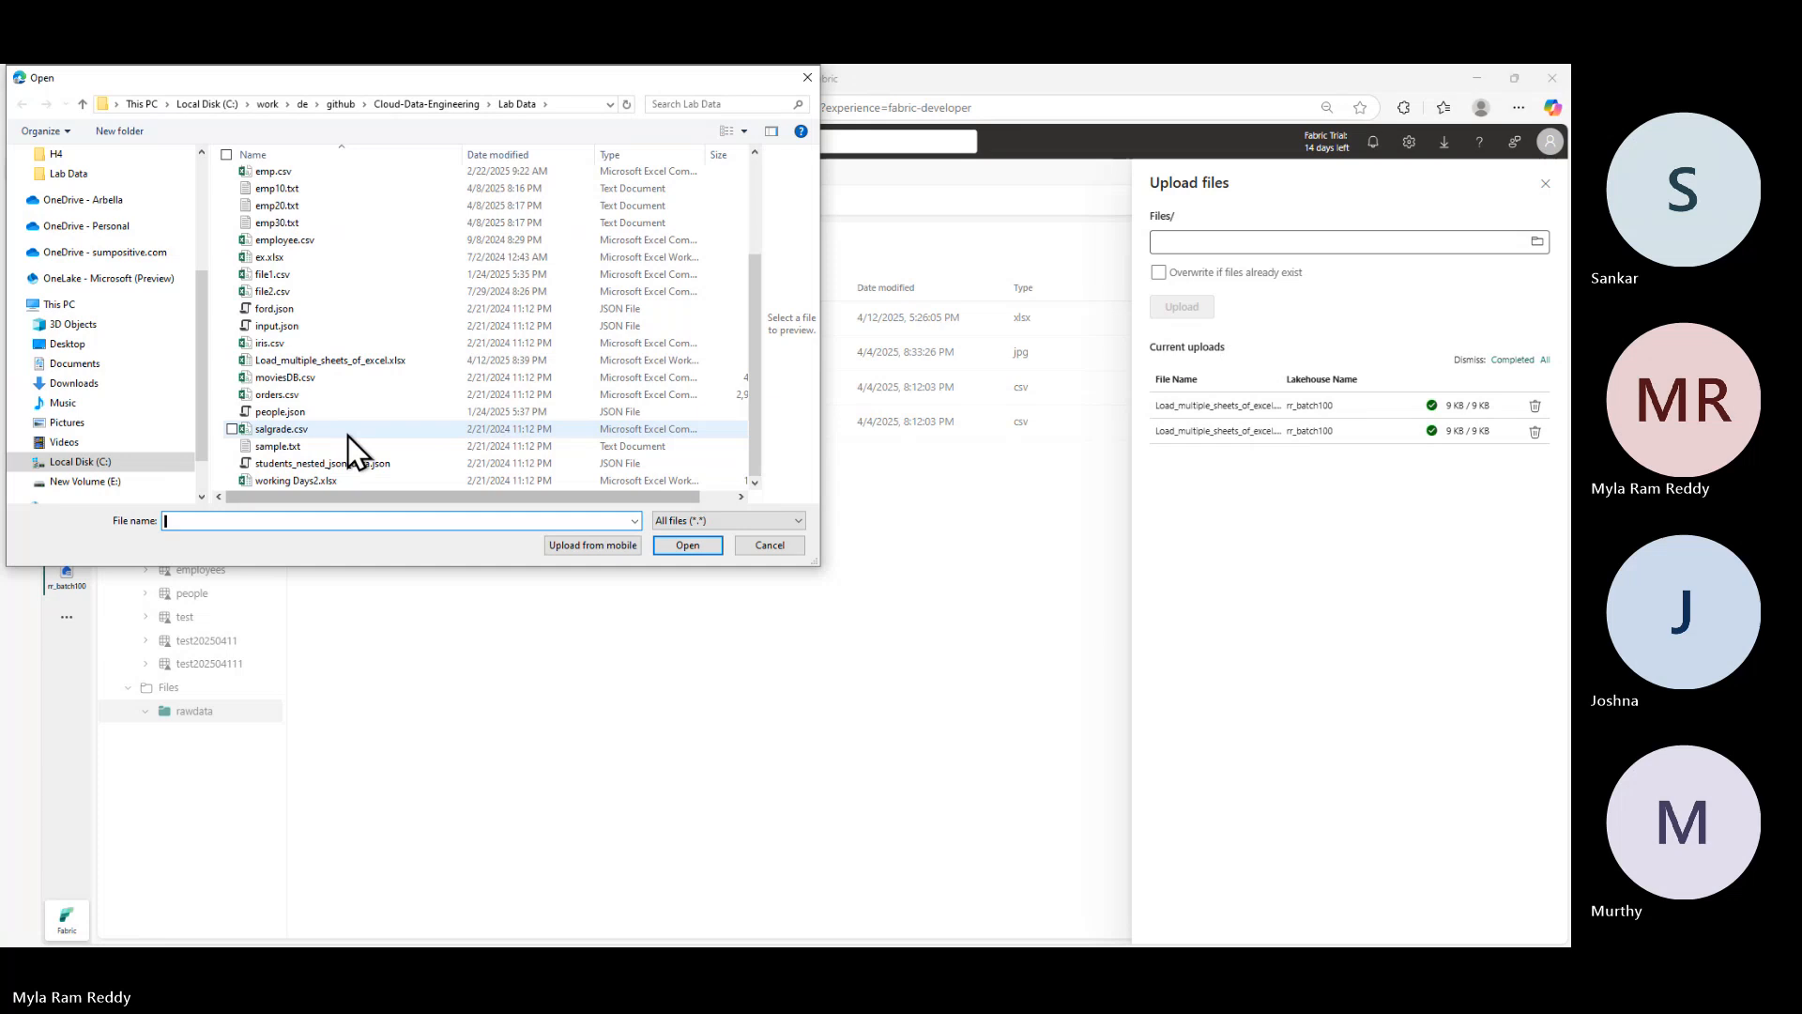
left_click(358, 361)
left_click(674, 546)
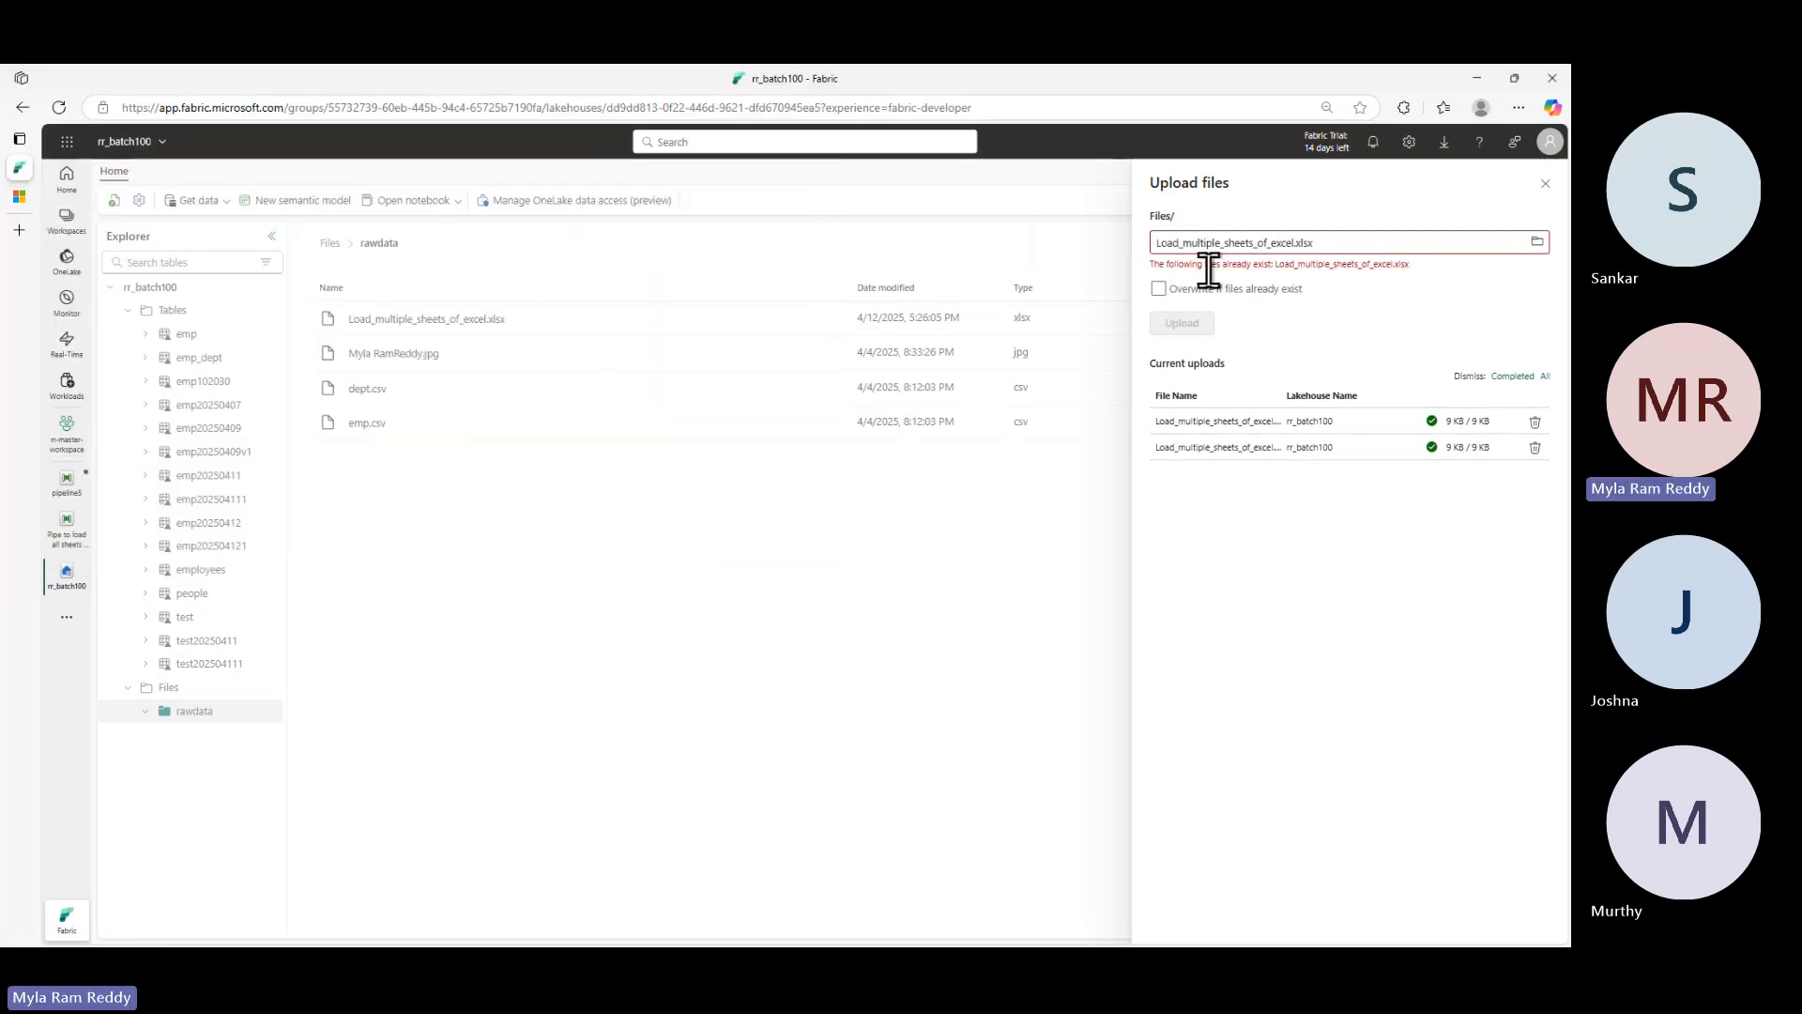
left_click(1160, 289)
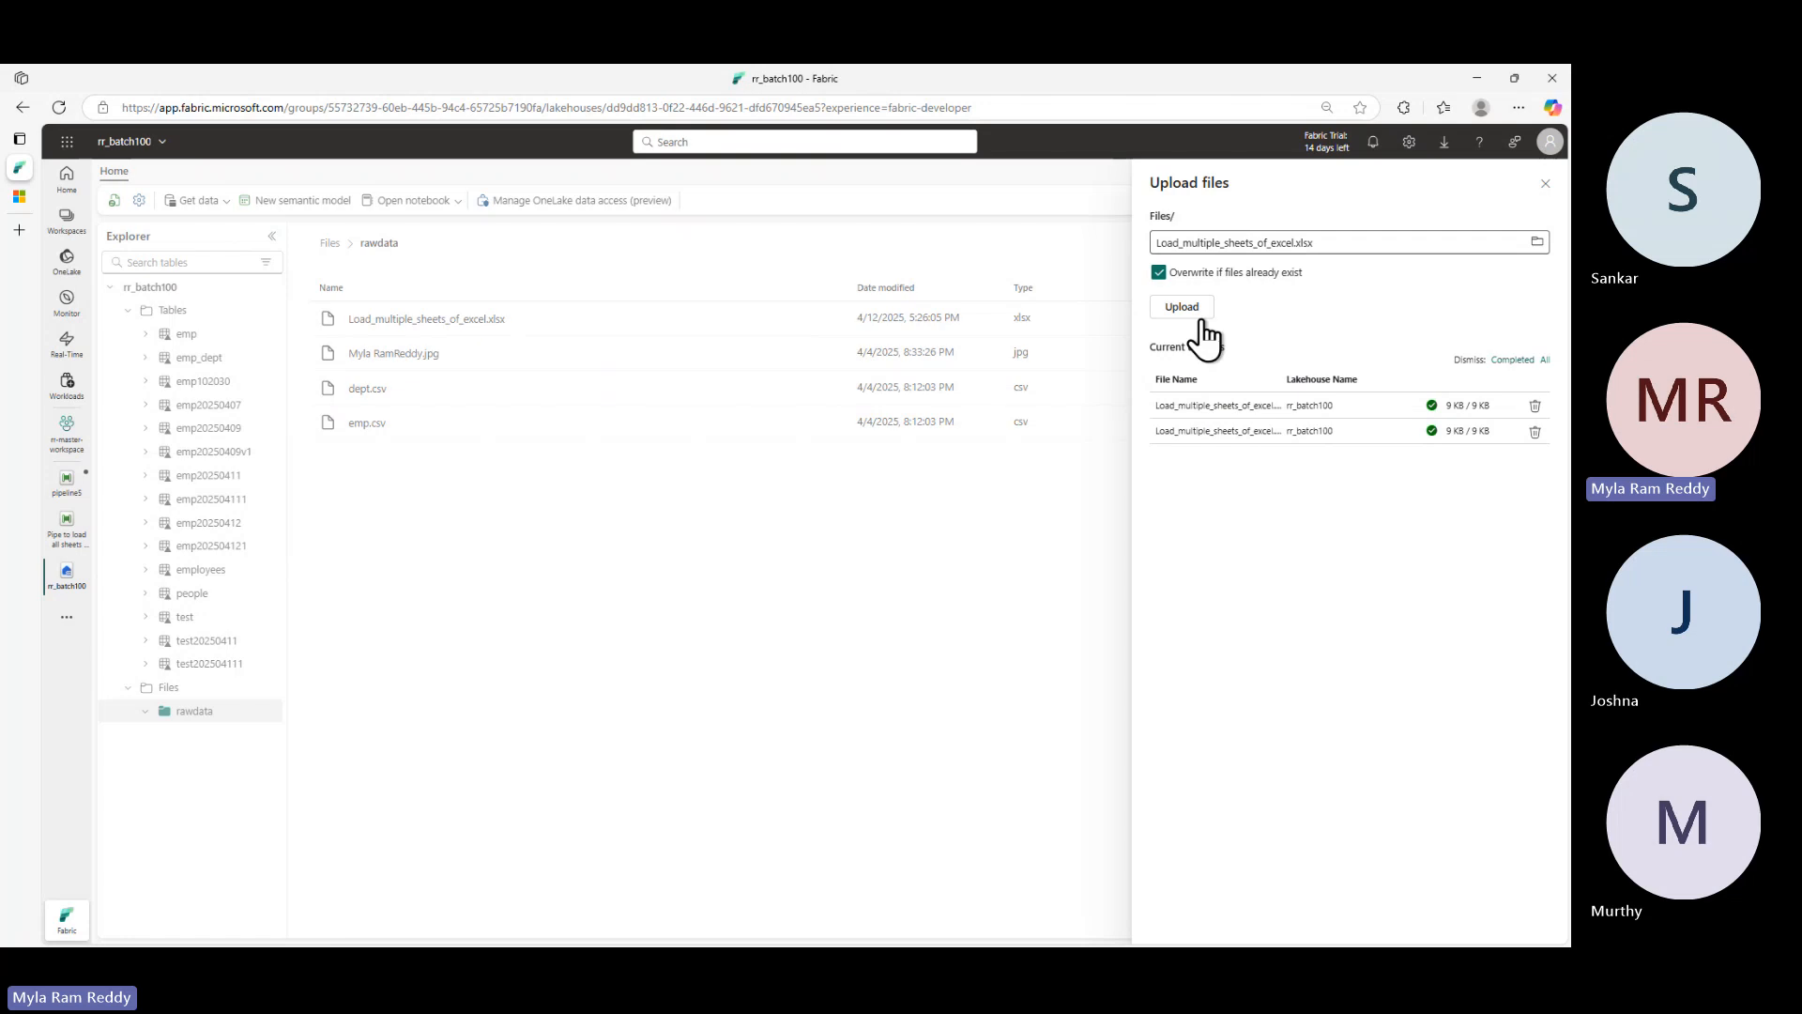
left_click(1198, 313)
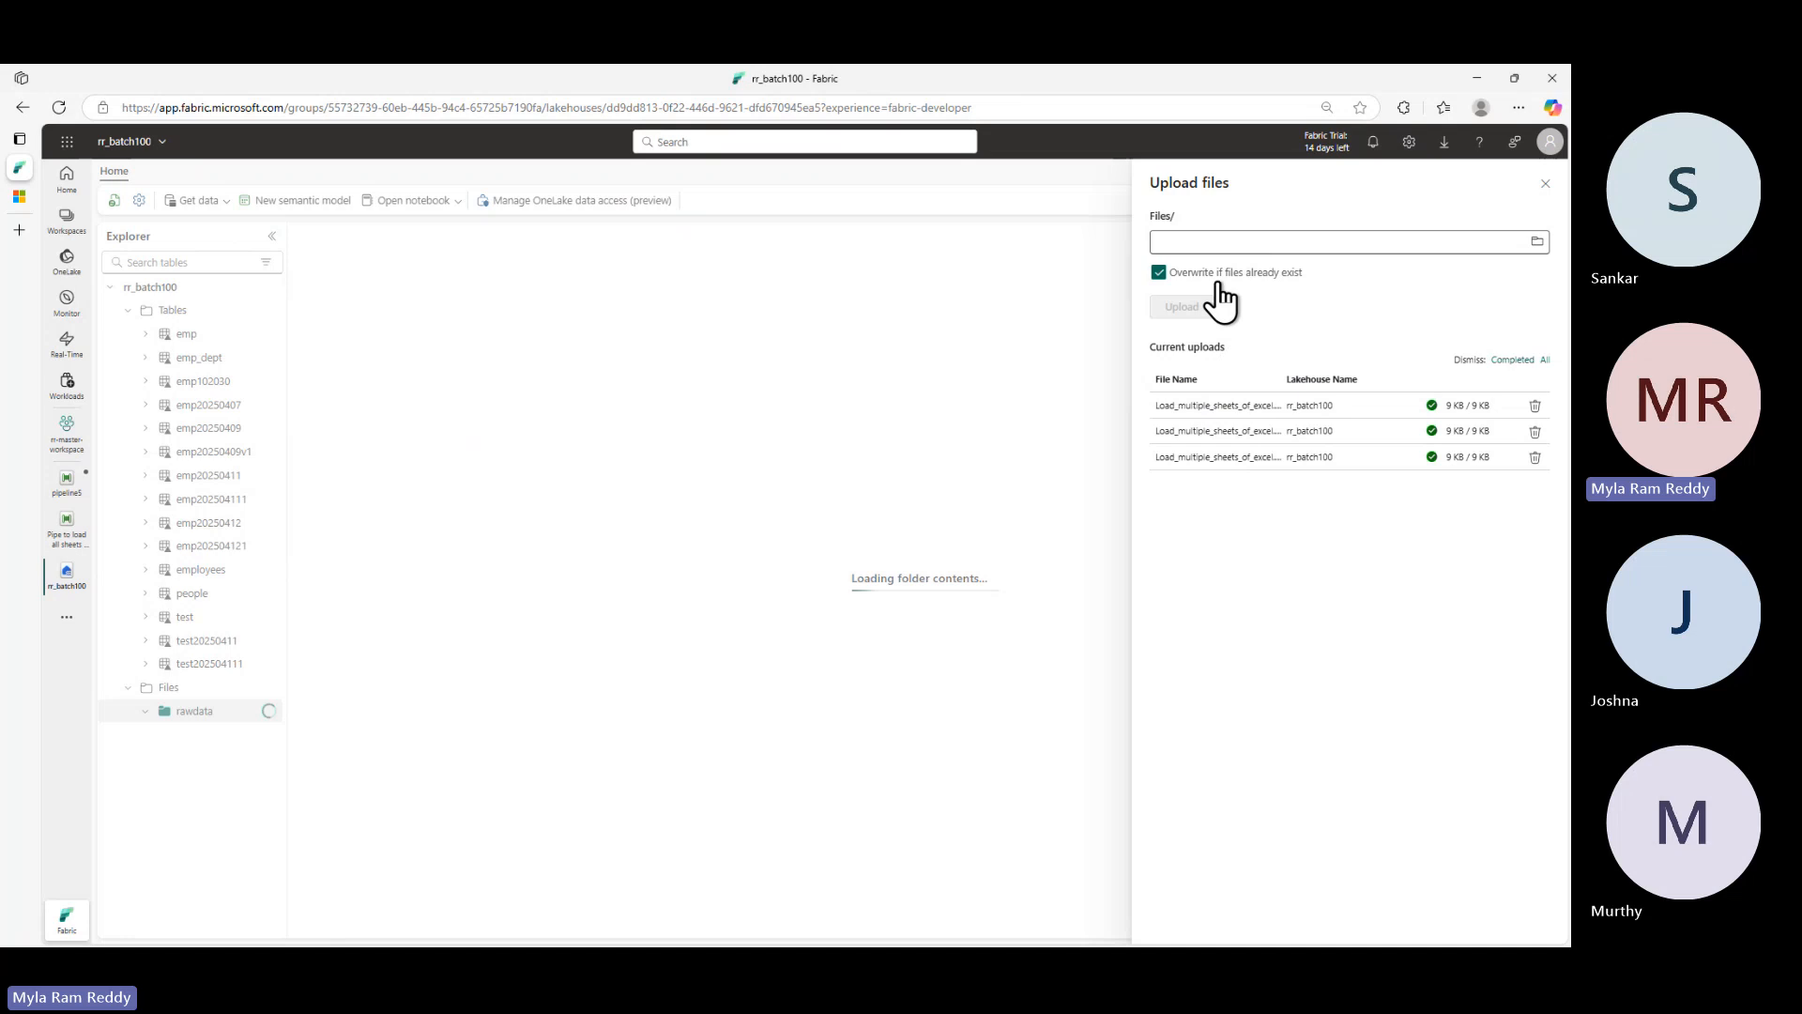
- Close the file upload pane, switch to pipeline5, and save and run the pipeline
left_click(1546, 185)
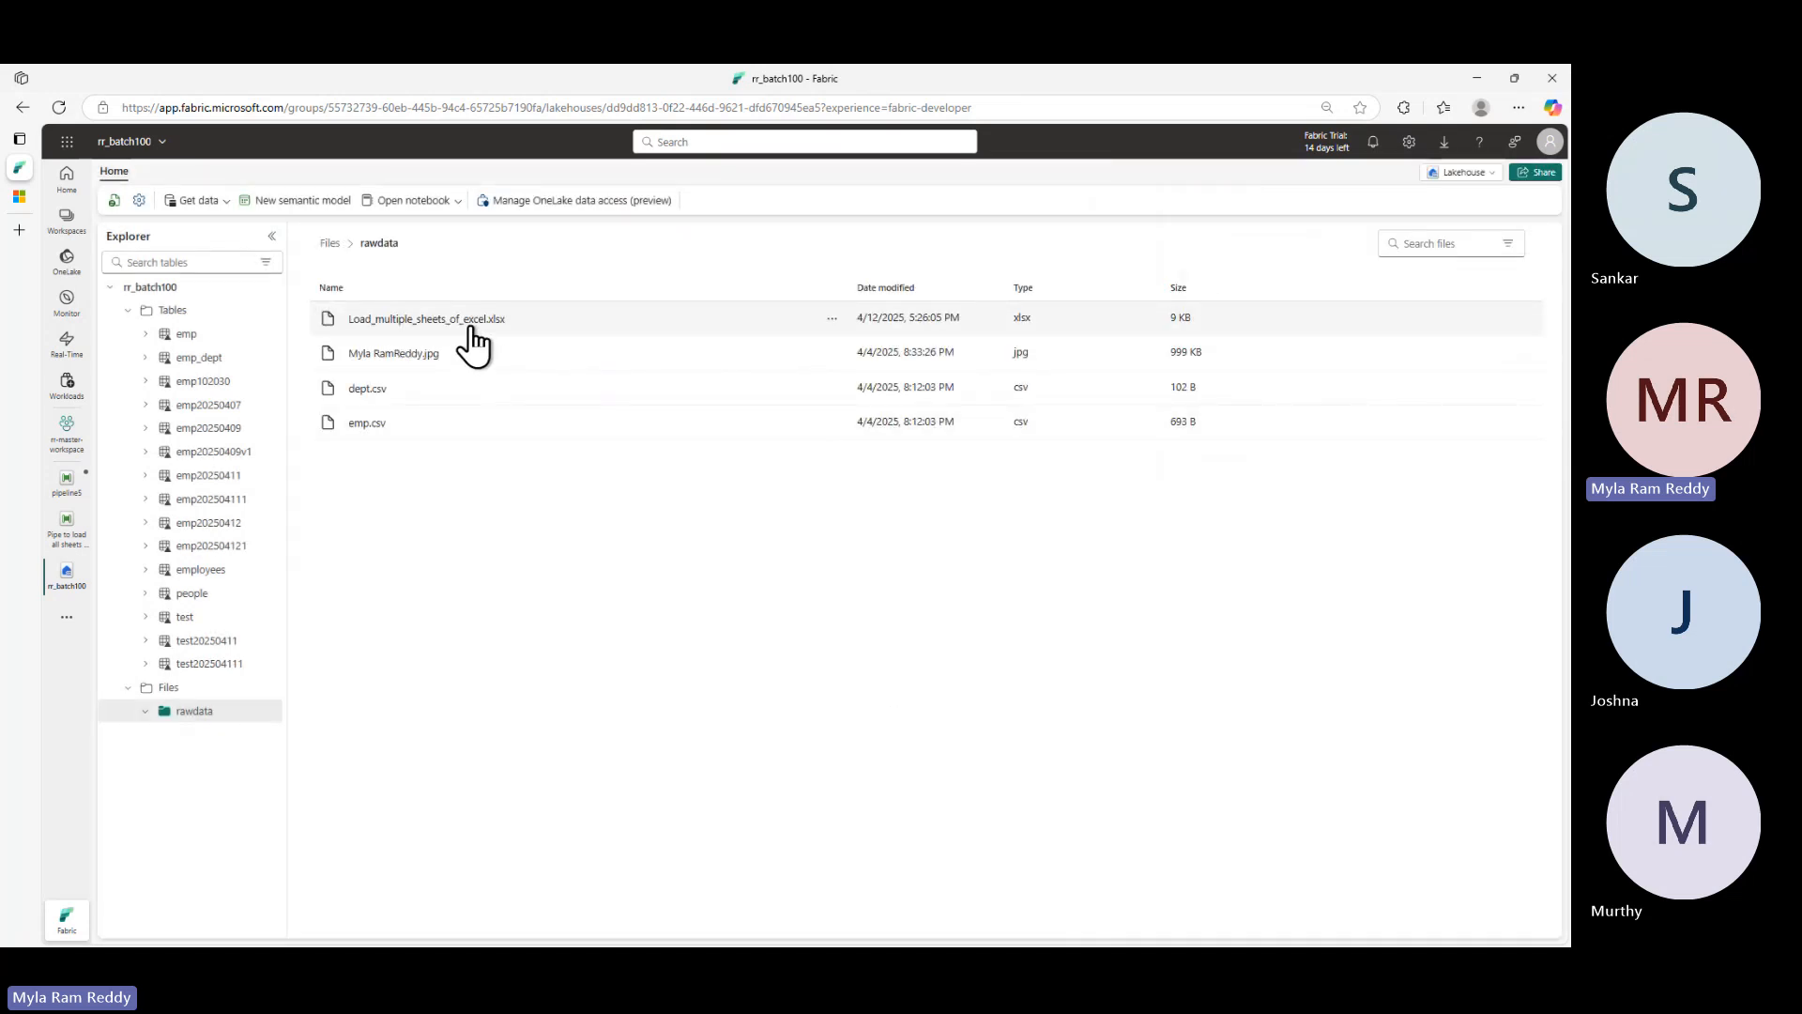
key("alt+Tab")
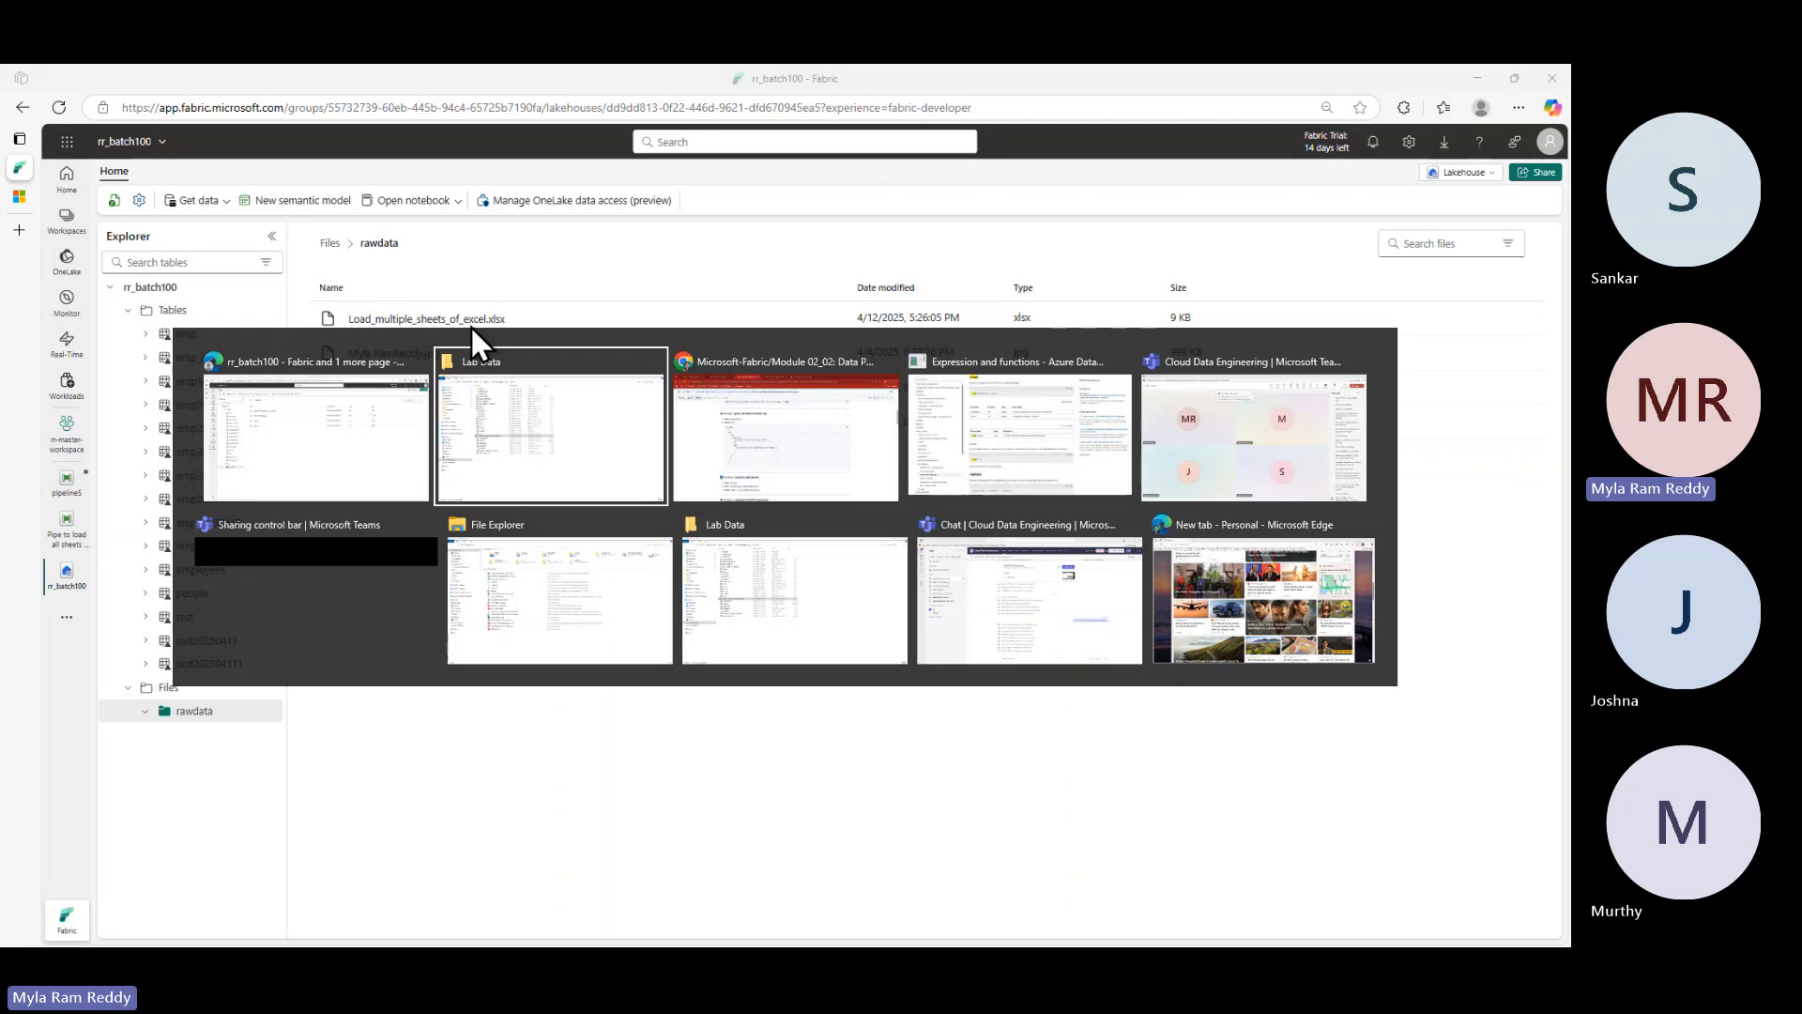
key("Escape")
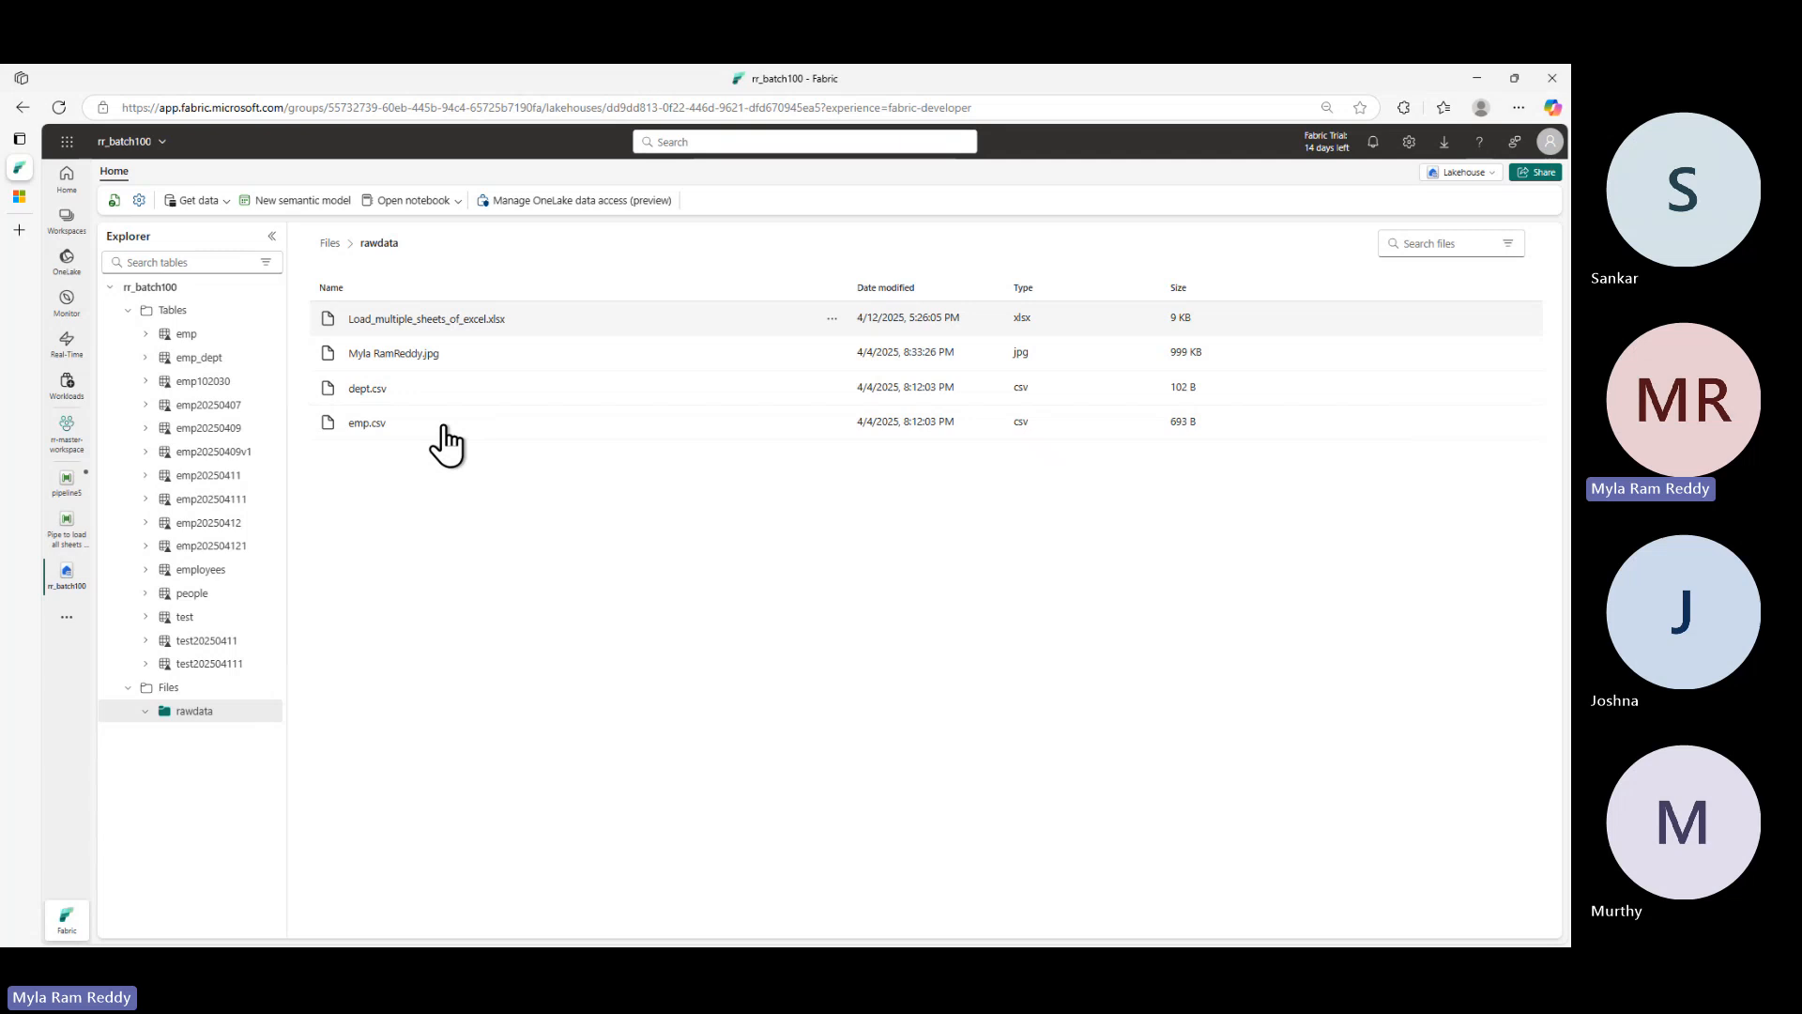
left_click(64, 536)
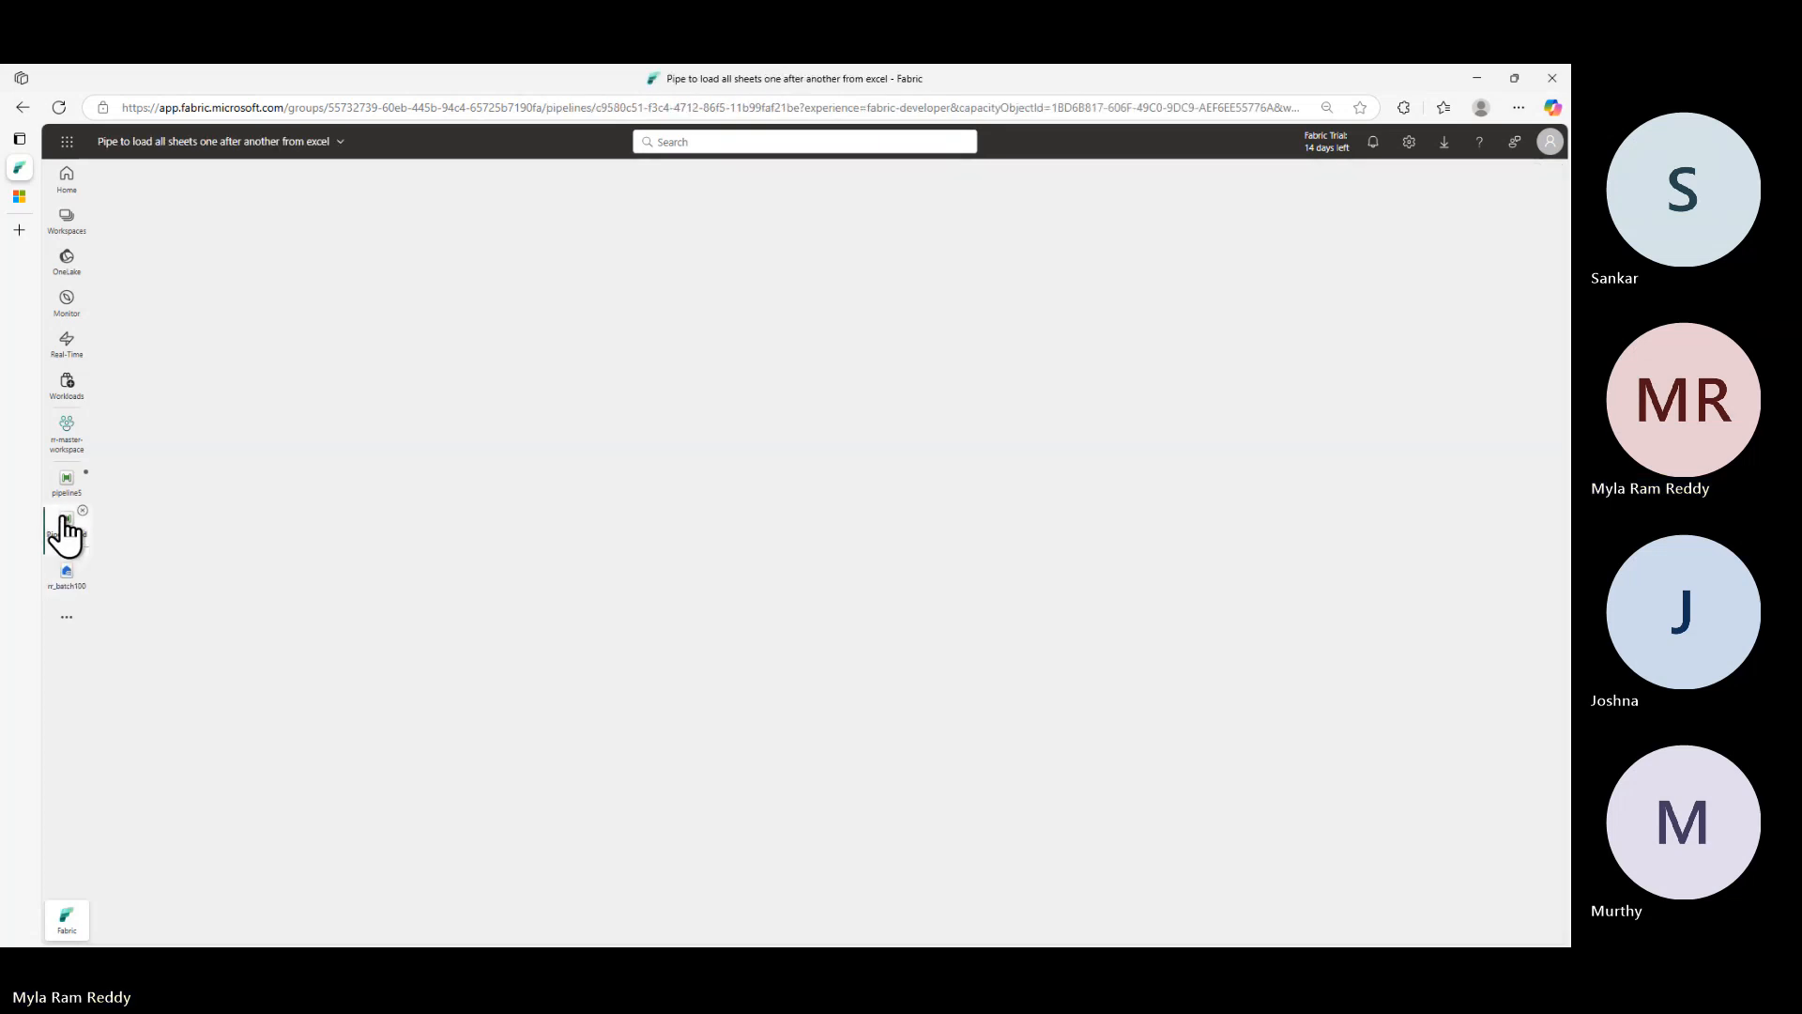
left_click(67, 482)
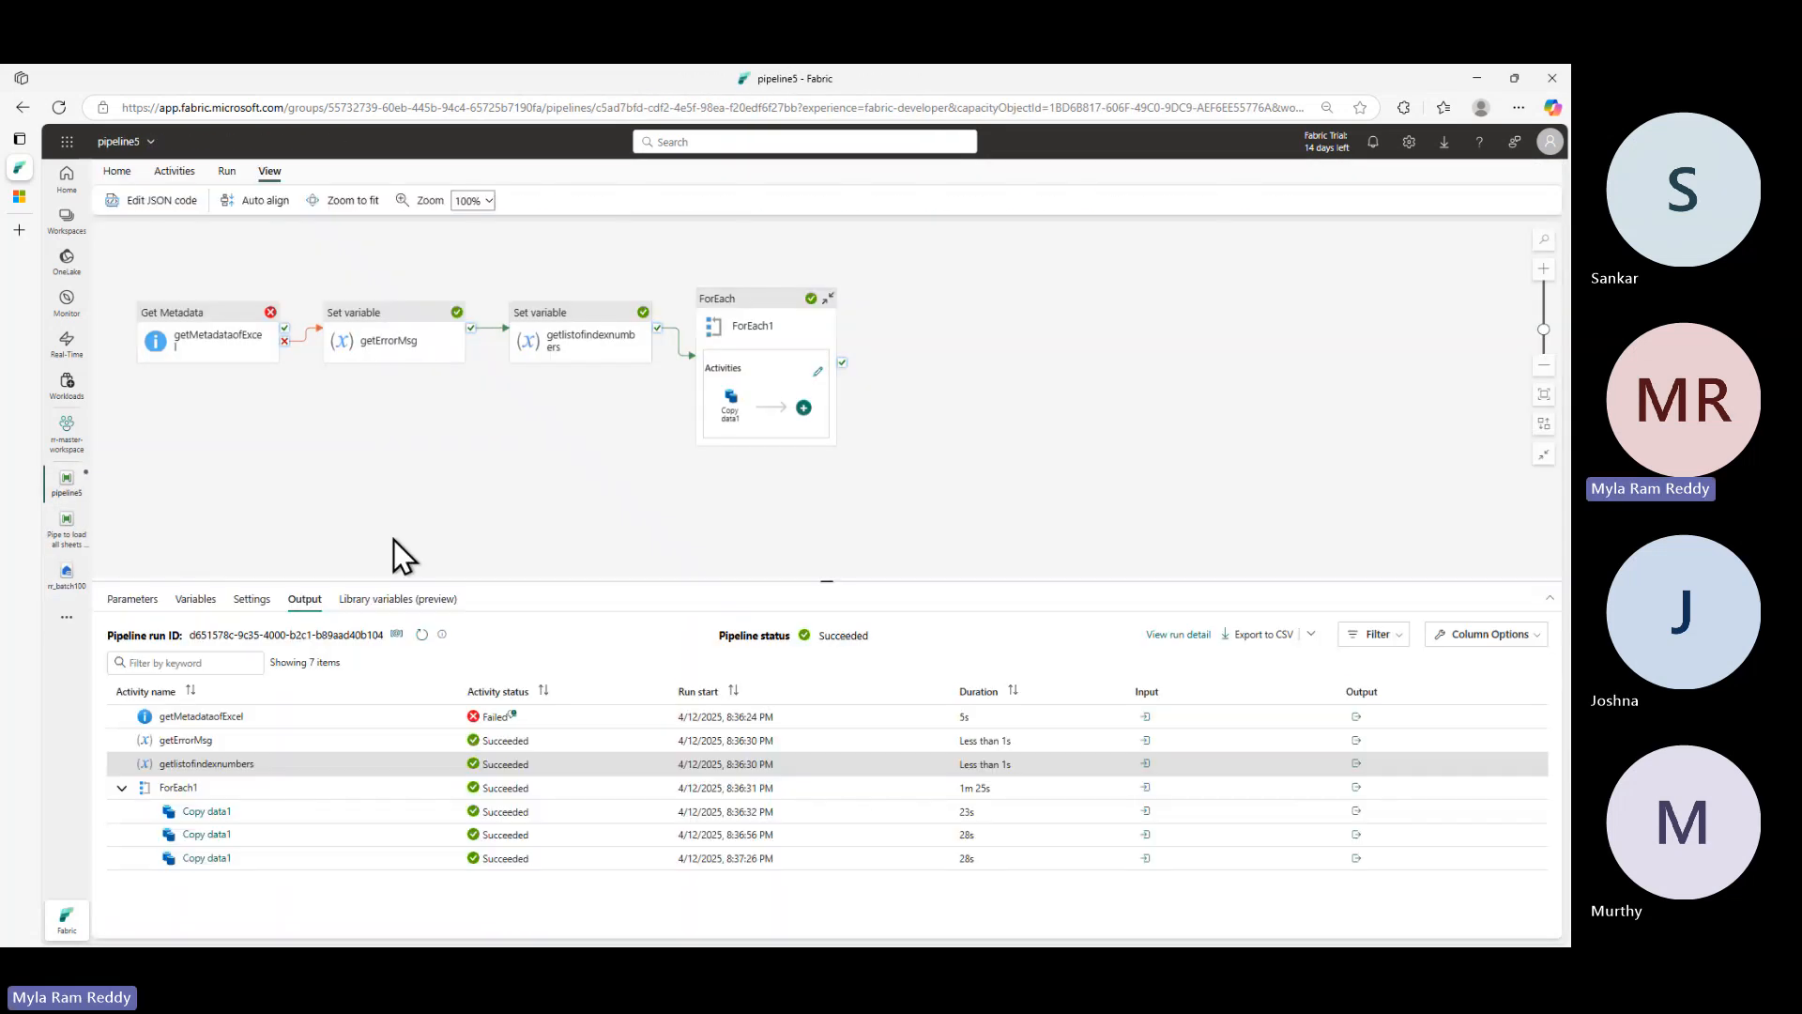
left_click(421, 634)
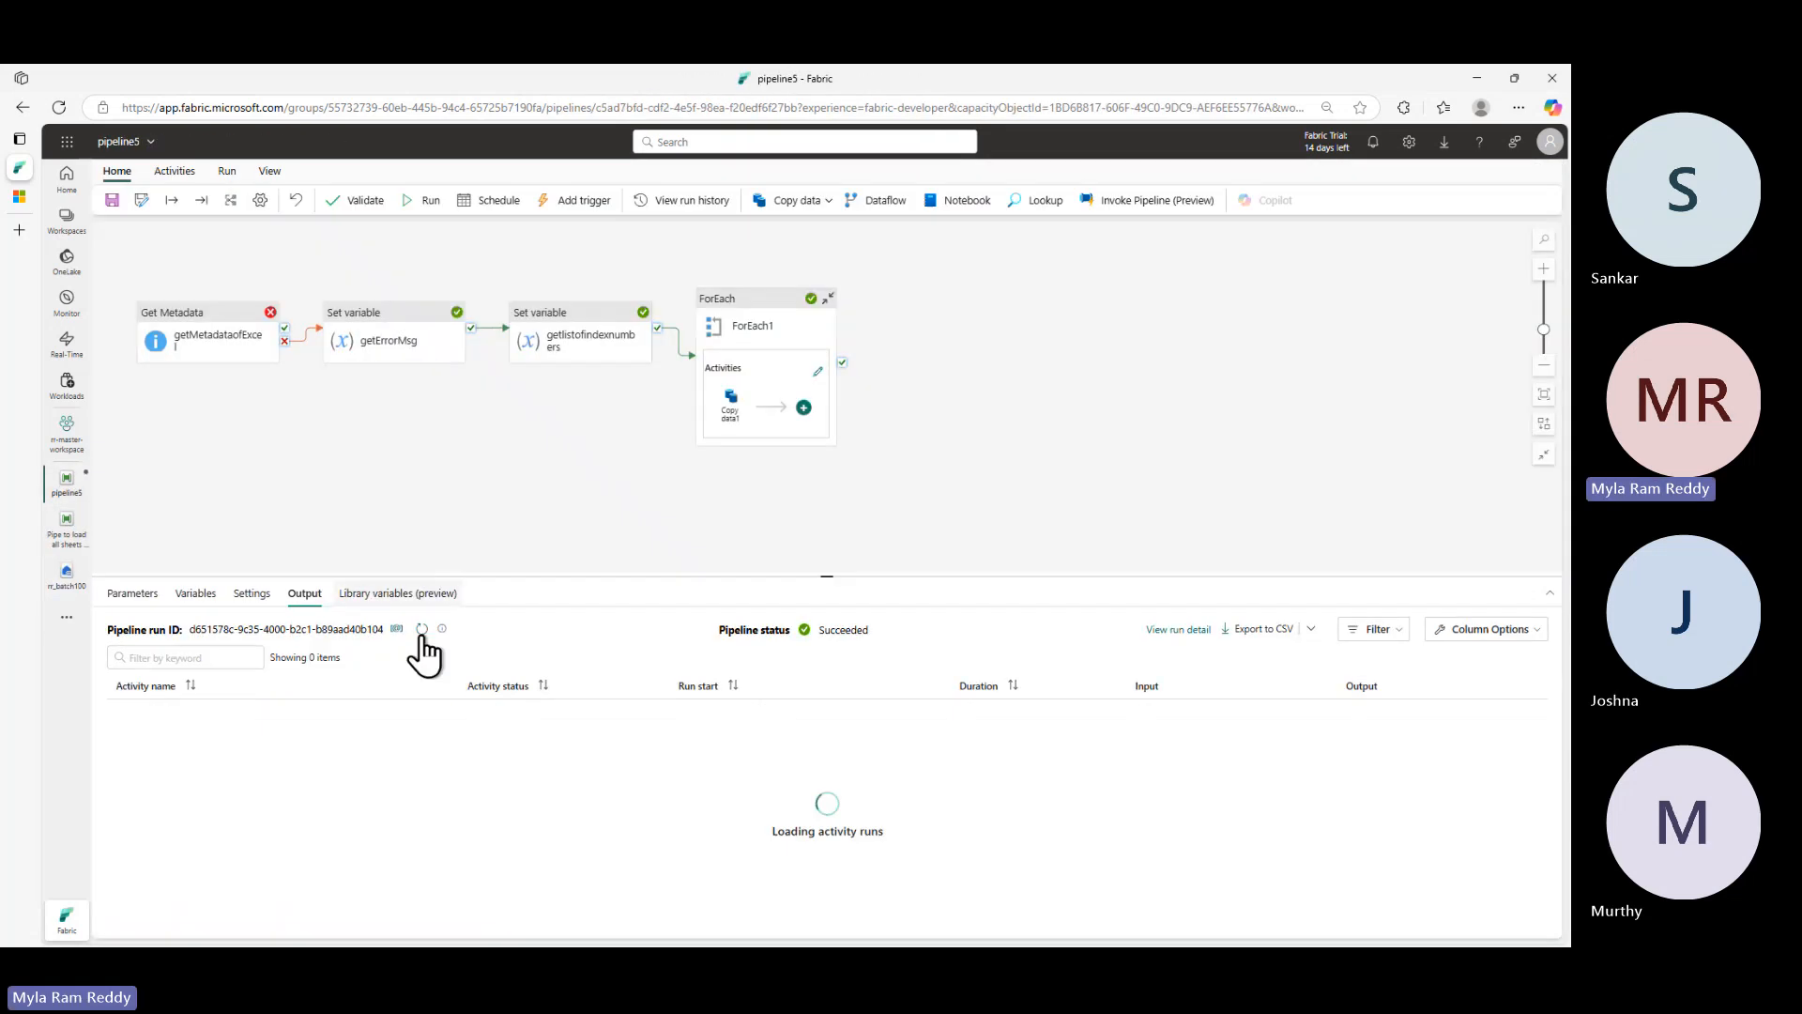
left_click(431, 200)
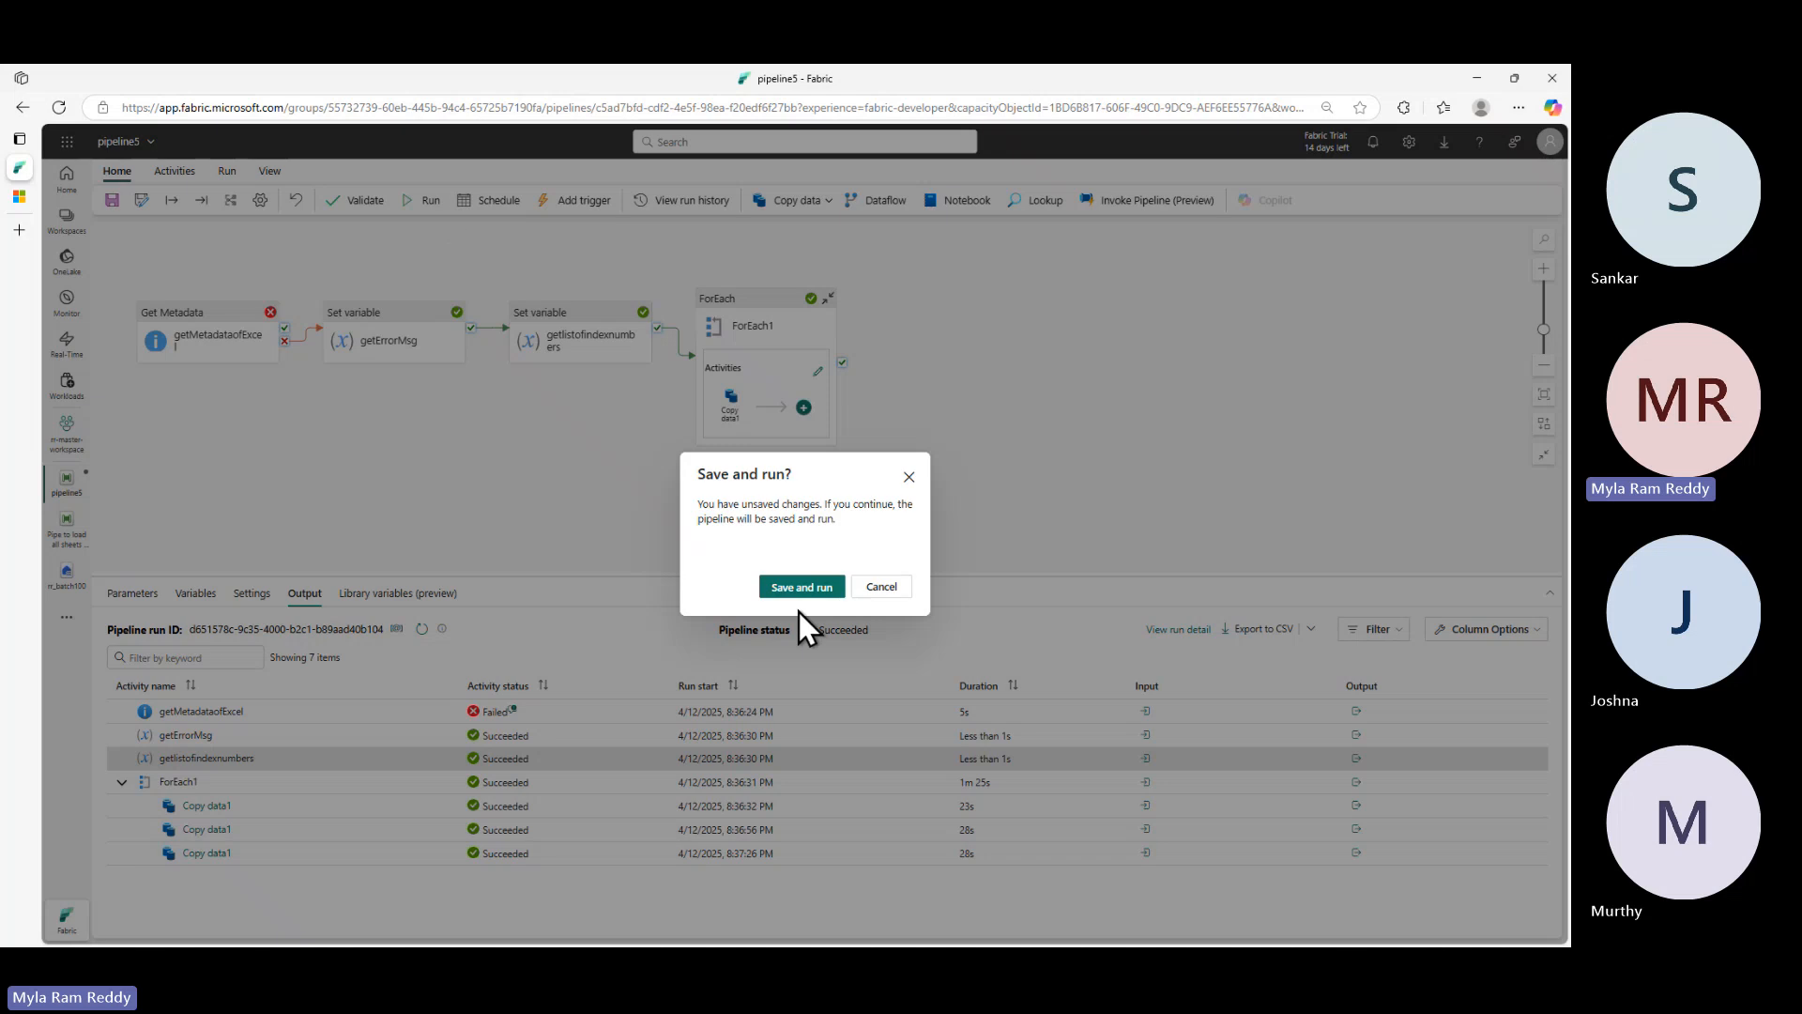
left_click(810, 588)
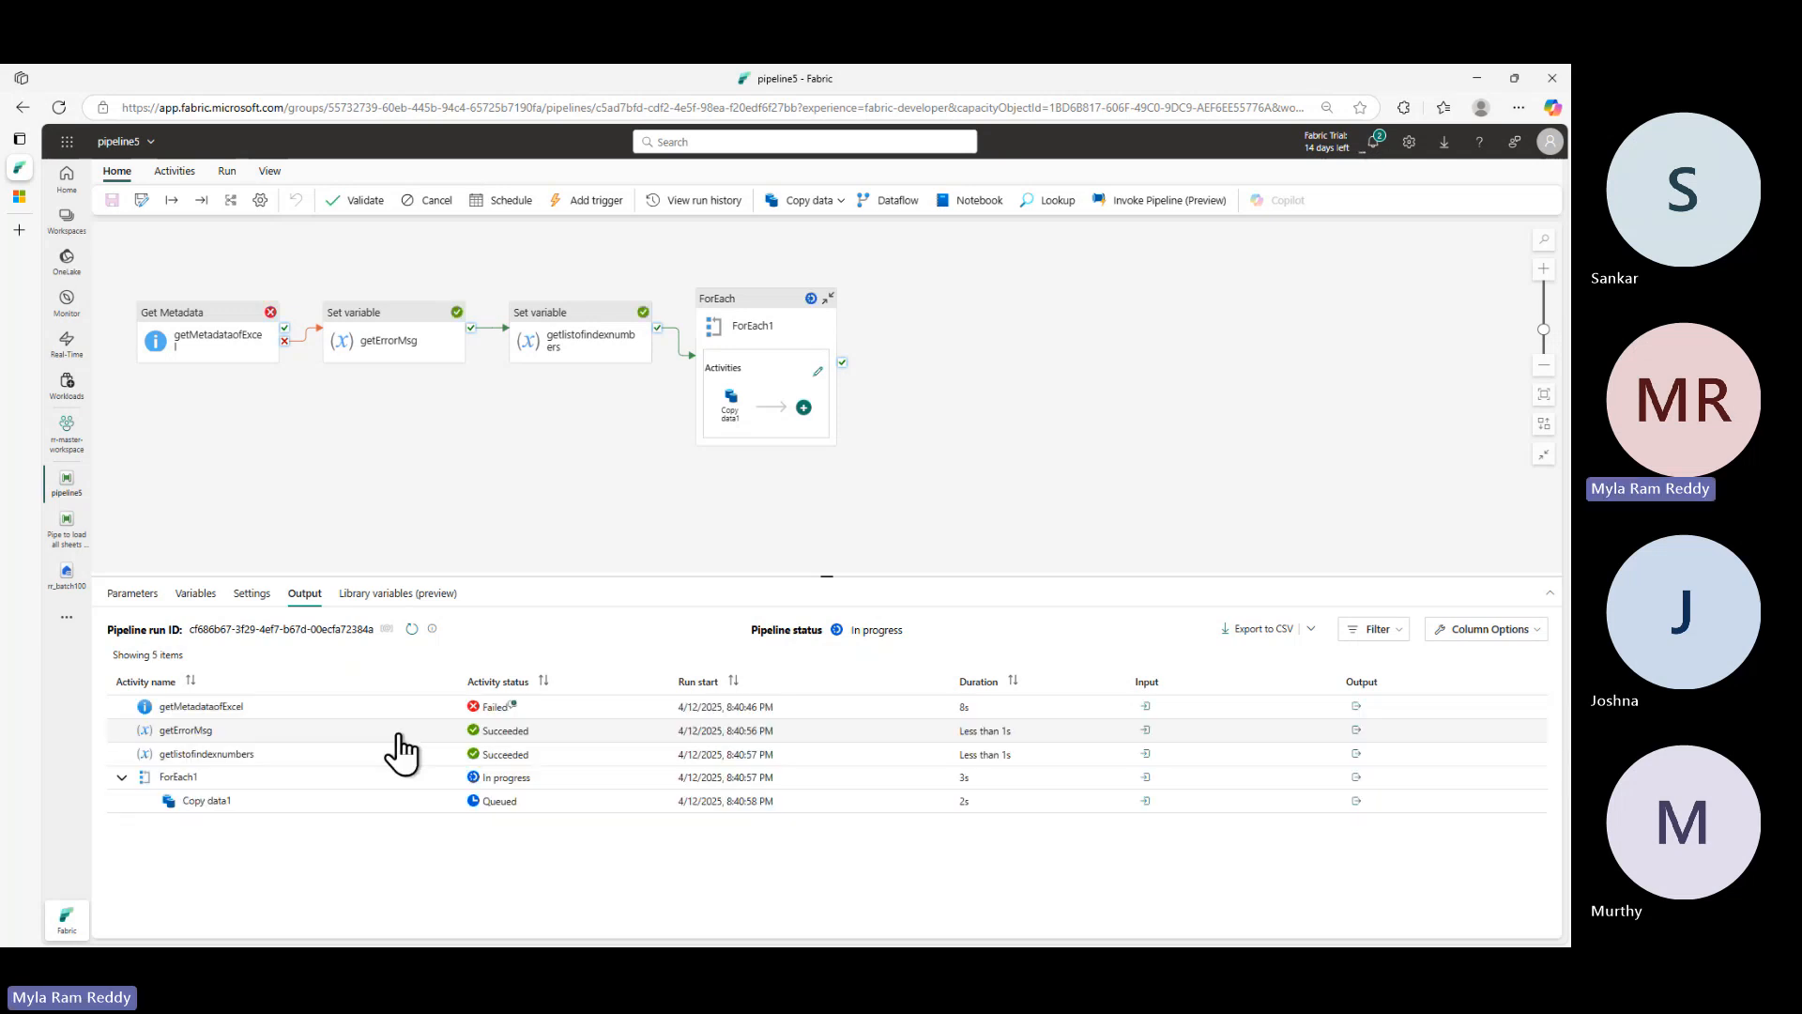
- Read and copy the getMetadataofExcel error details from the run output, and examine that activity's source settings
left_click(513, 704)
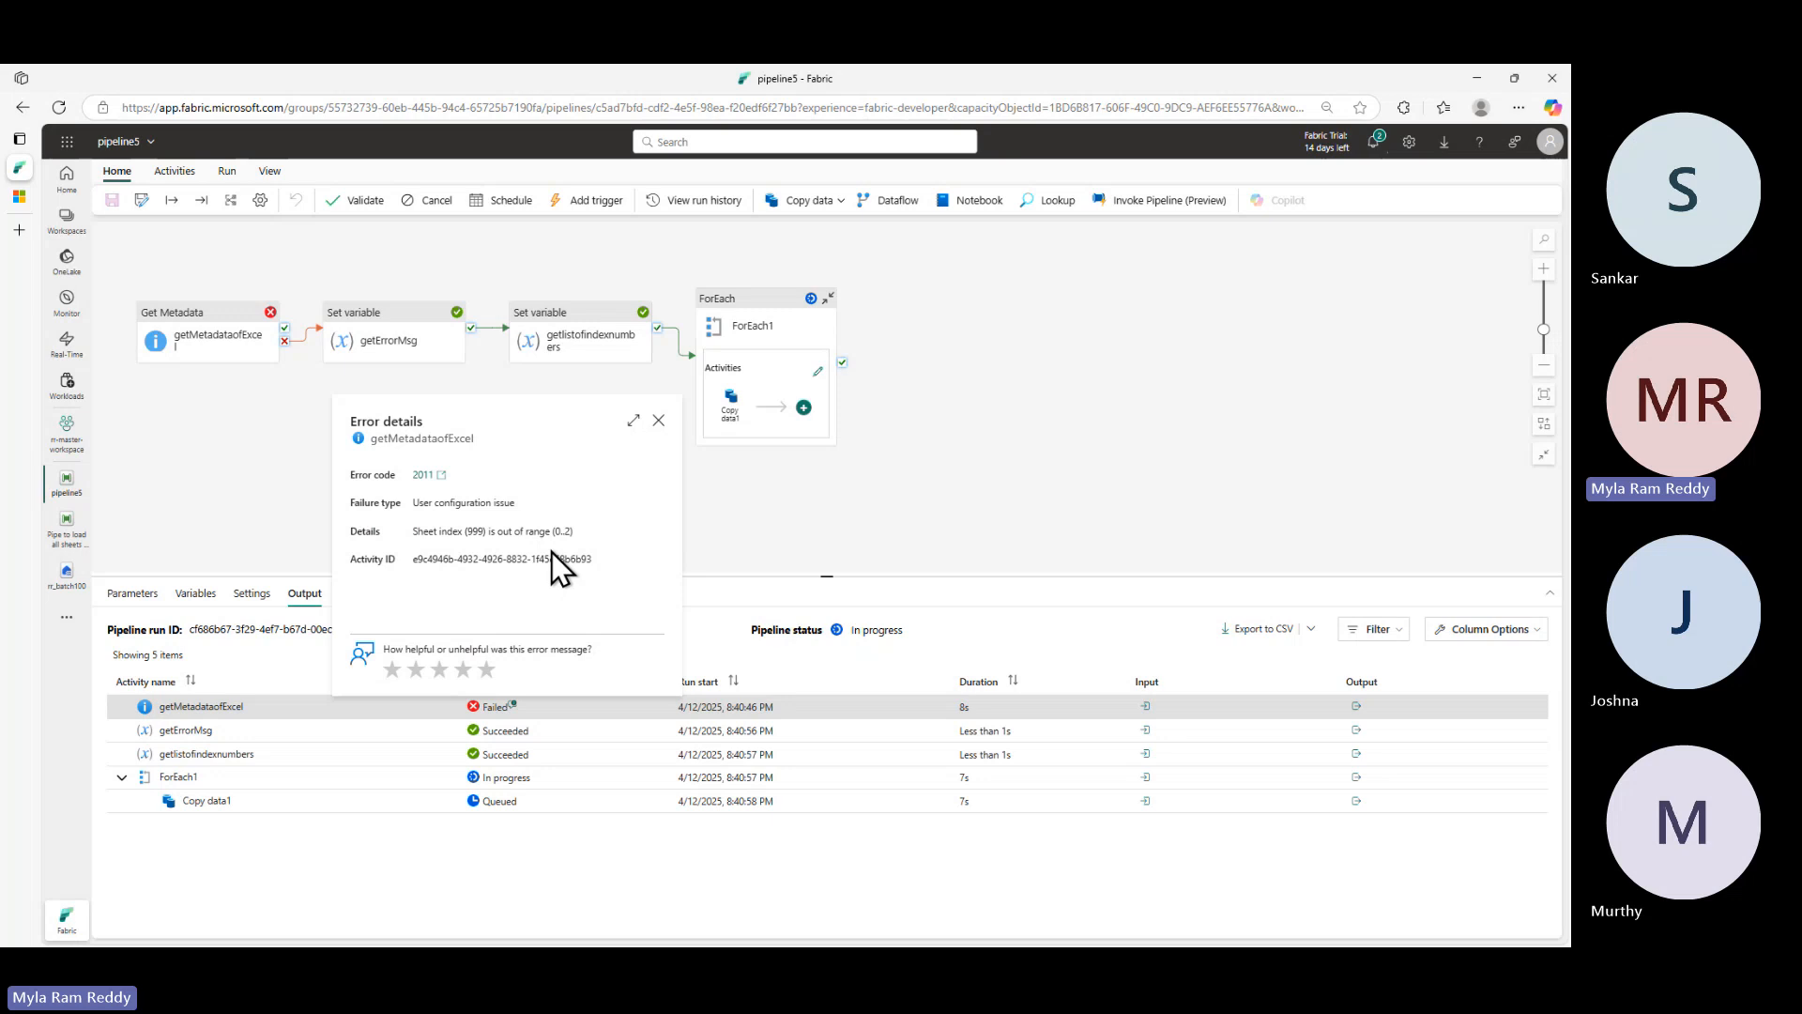
left_click(658, 421)
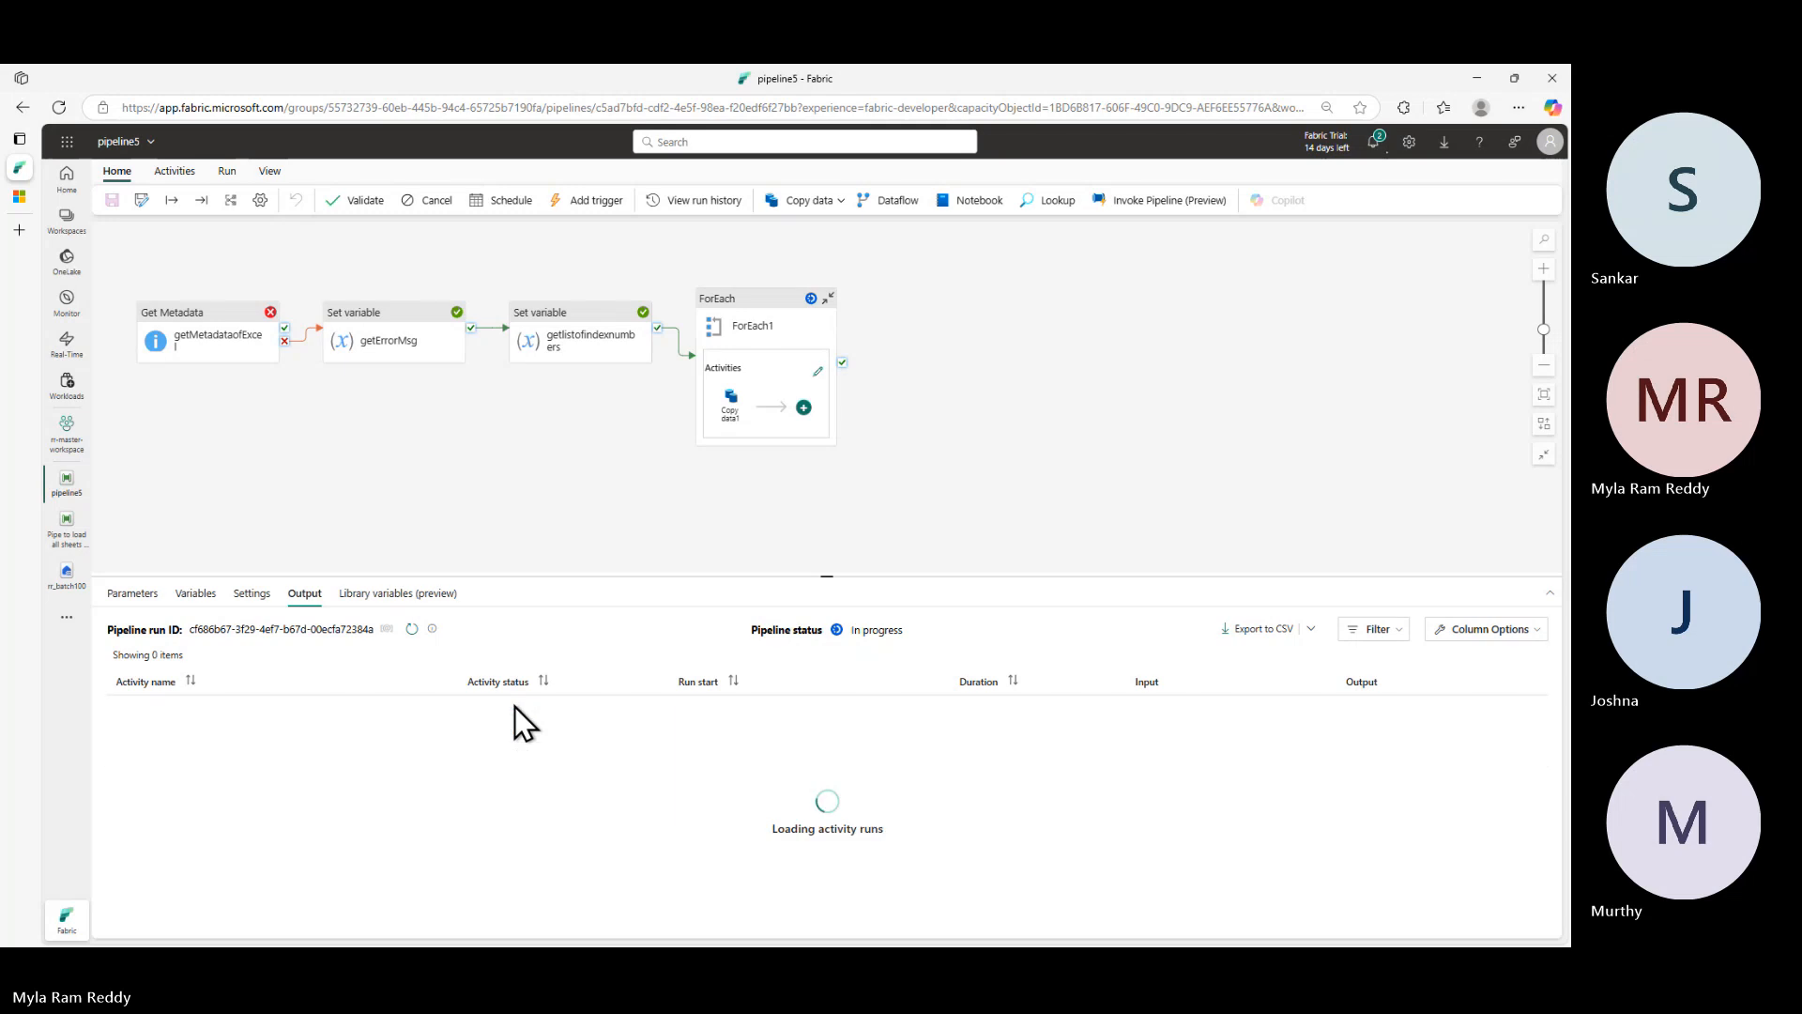
left_click(513, 704)
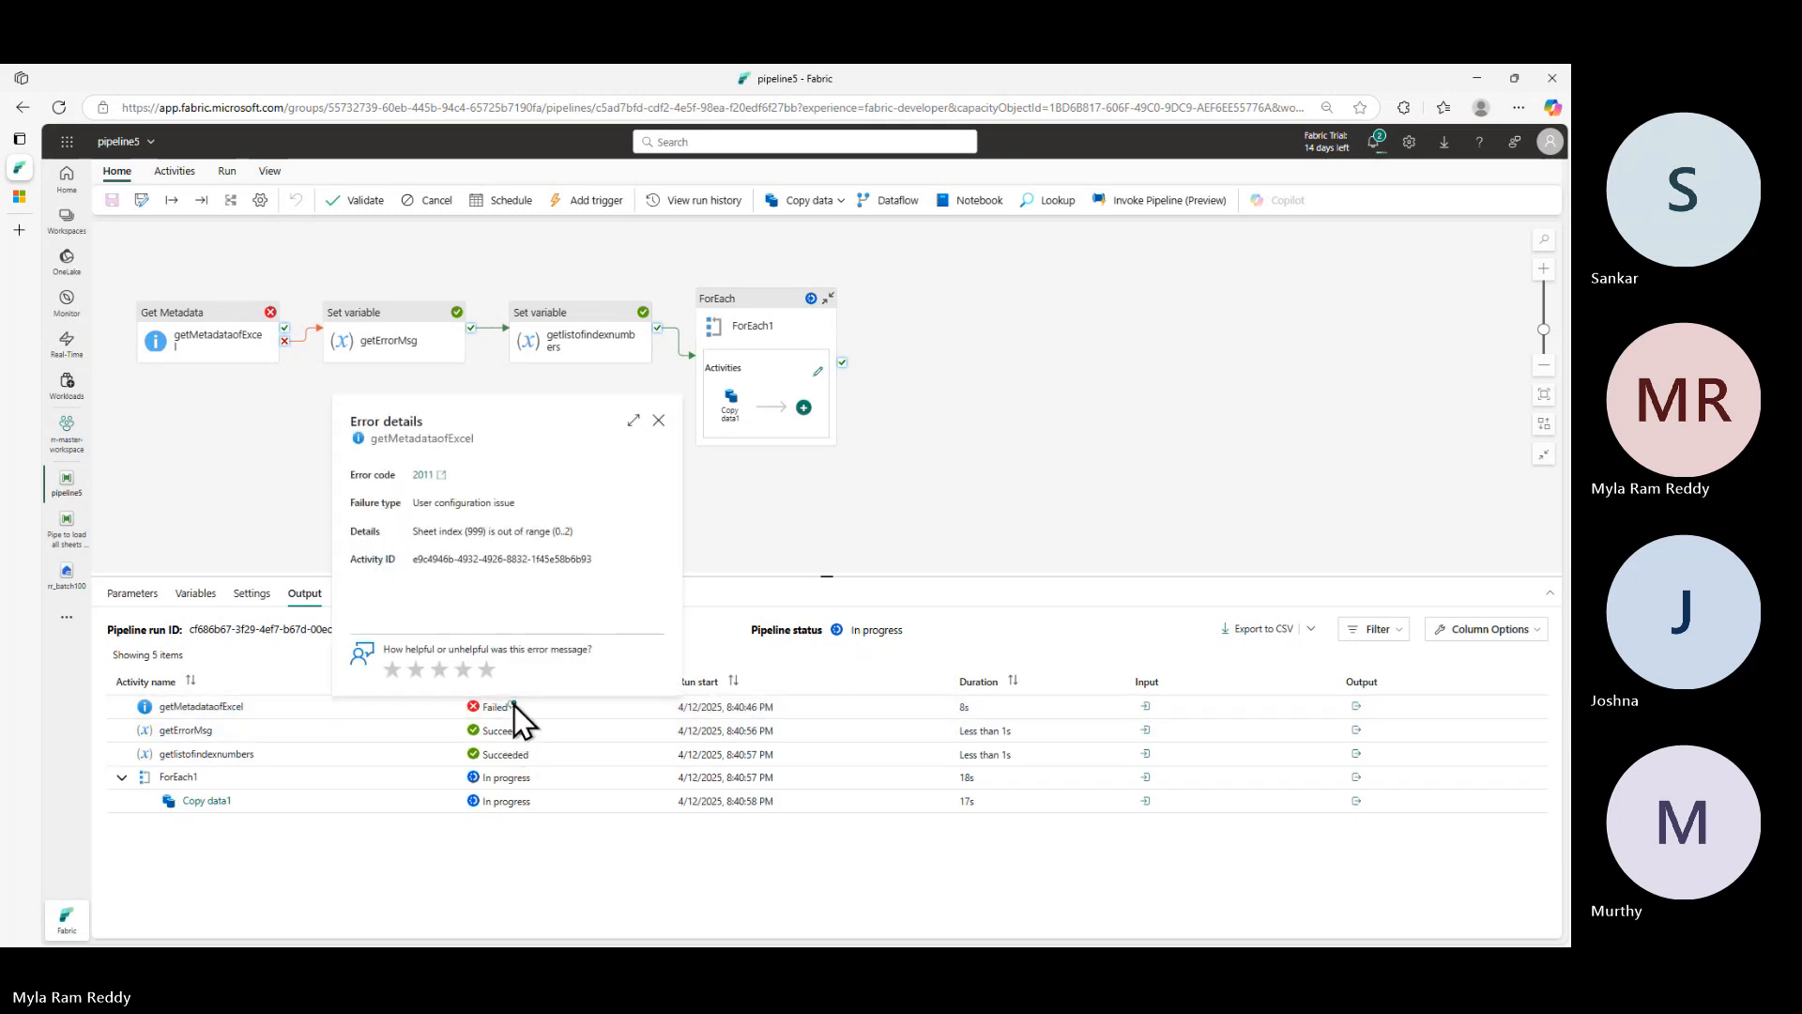
left_click(581, 531)
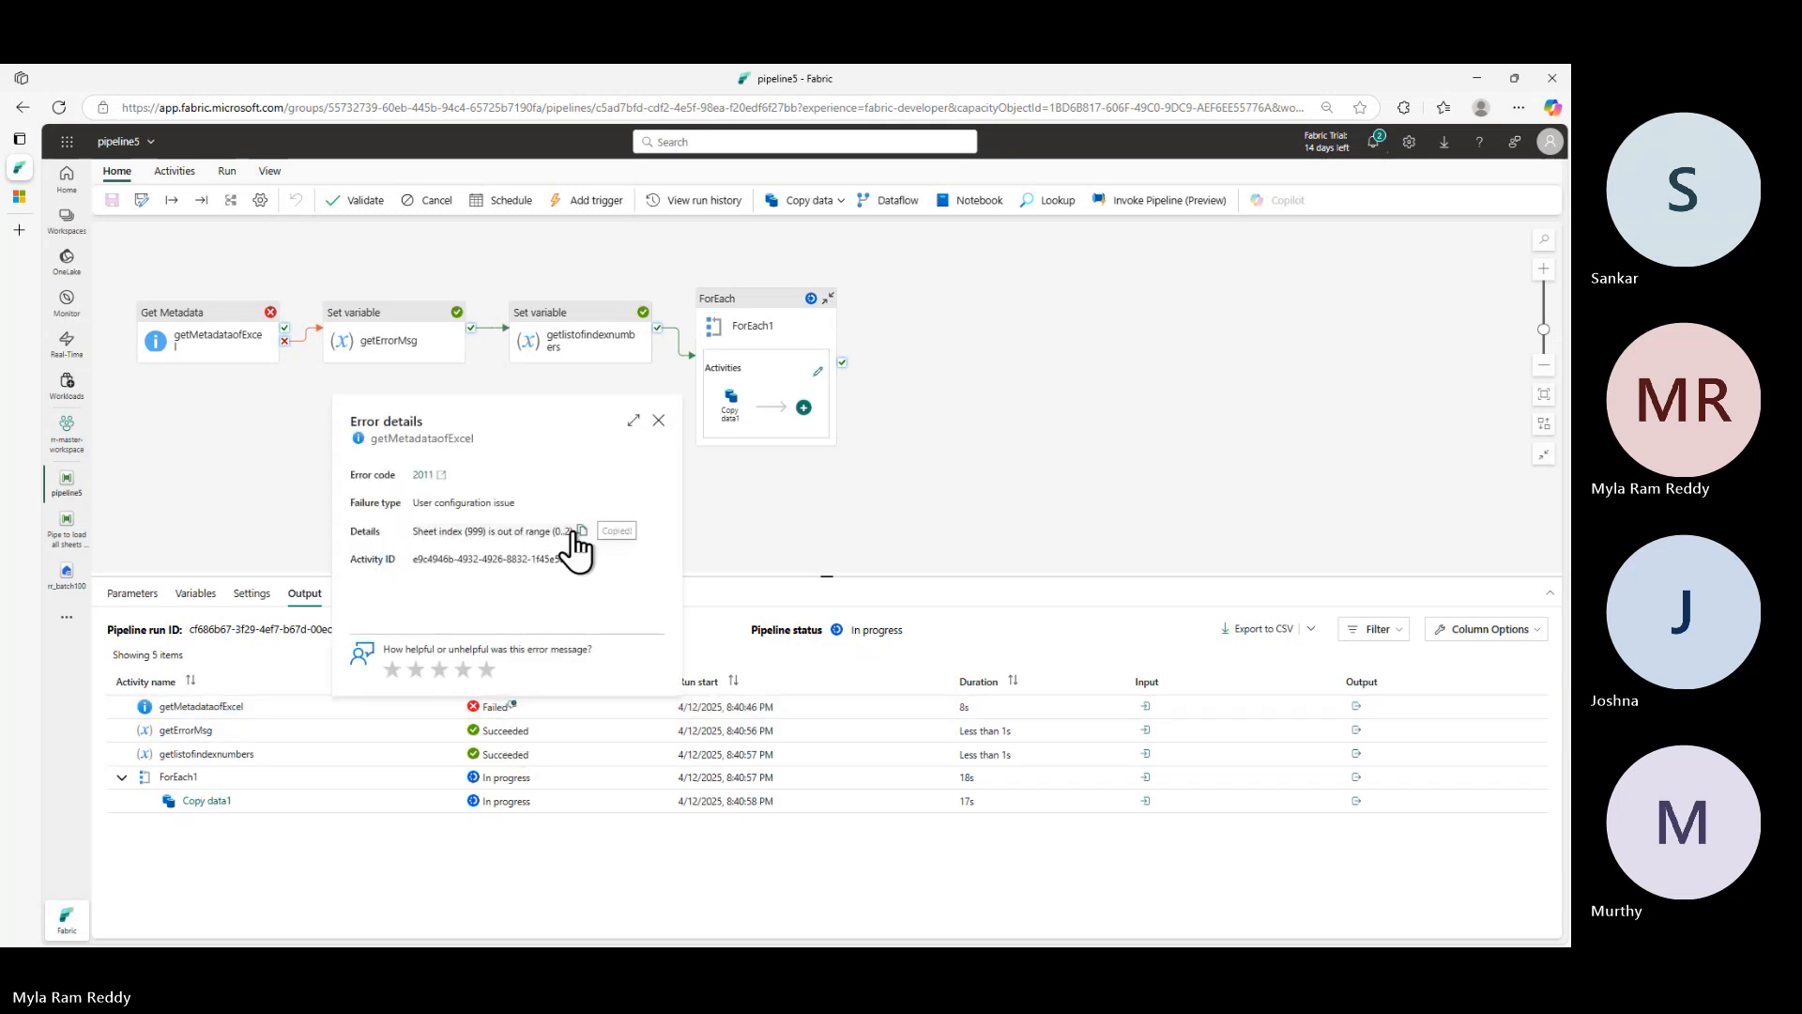
left_click(658, 421)
left_click(188, 324)
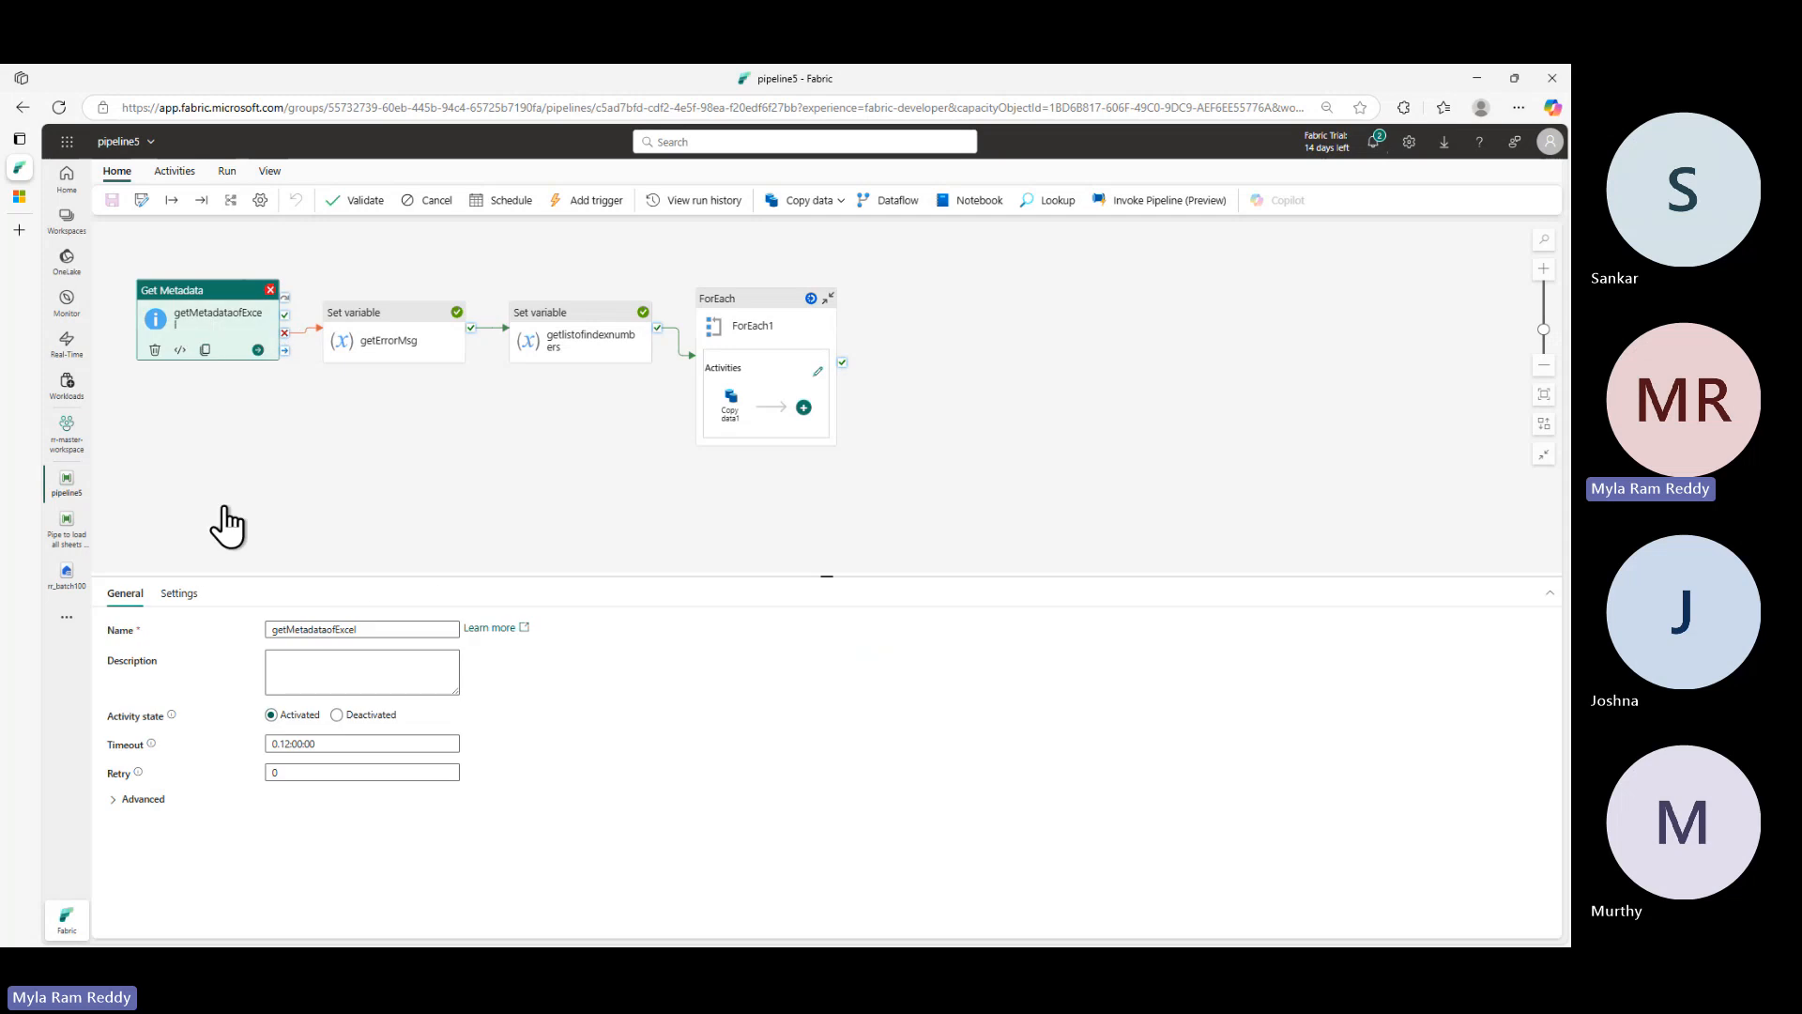
left_click(181, 594)
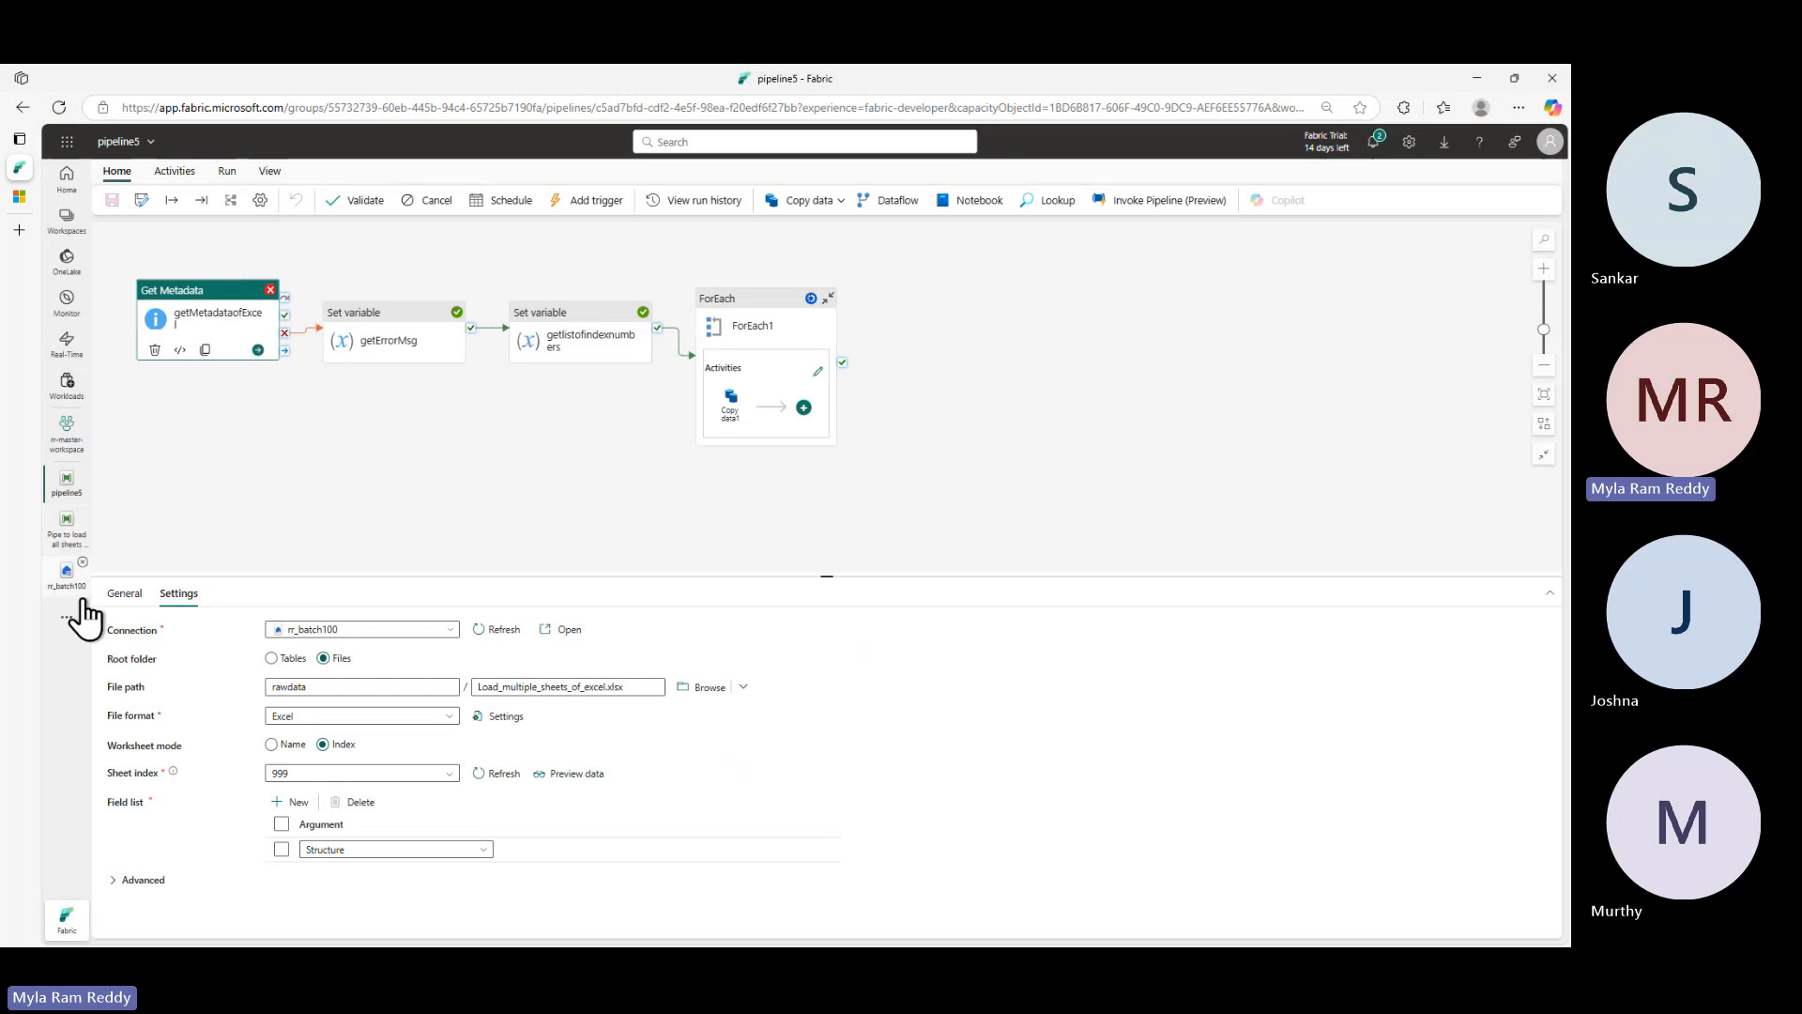
- Refresh the rawdata folder in the rr_batch100 lakehouse and check the Load_multiple_sheets_of_excel.xlsx entry
left_click(67, 574)
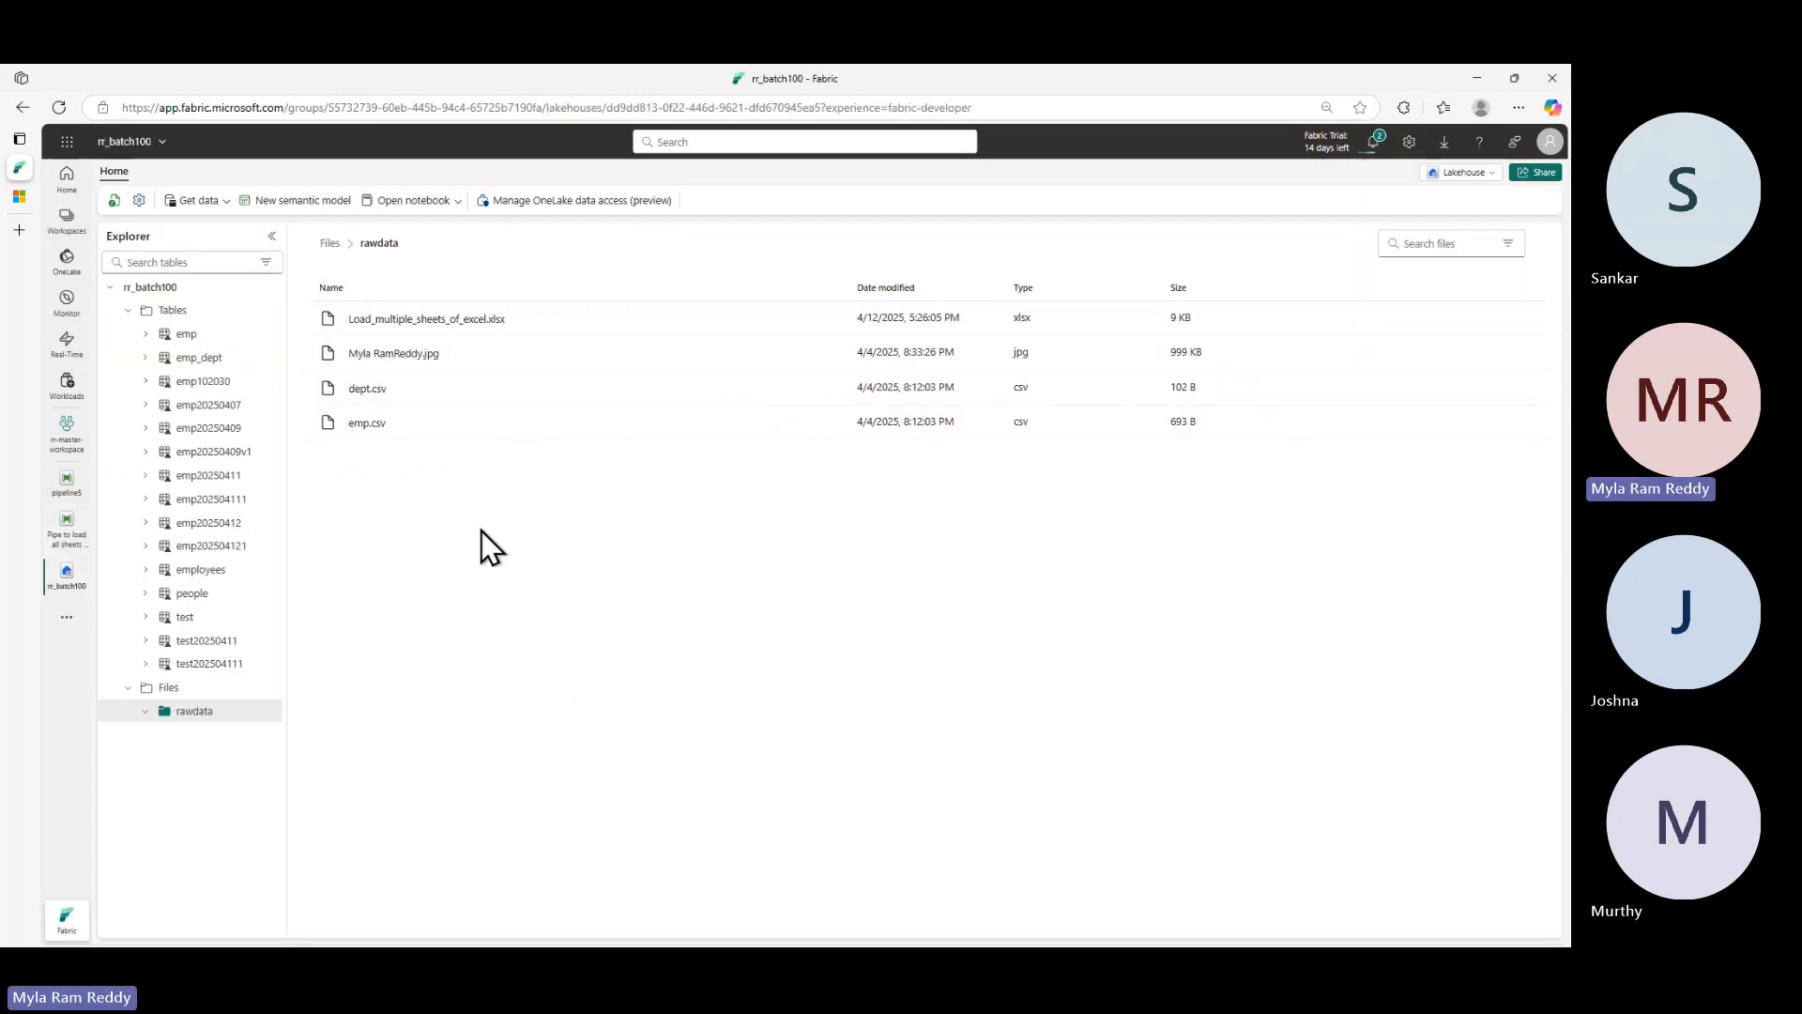
left_click(267, 710)
left_click(262, 712)
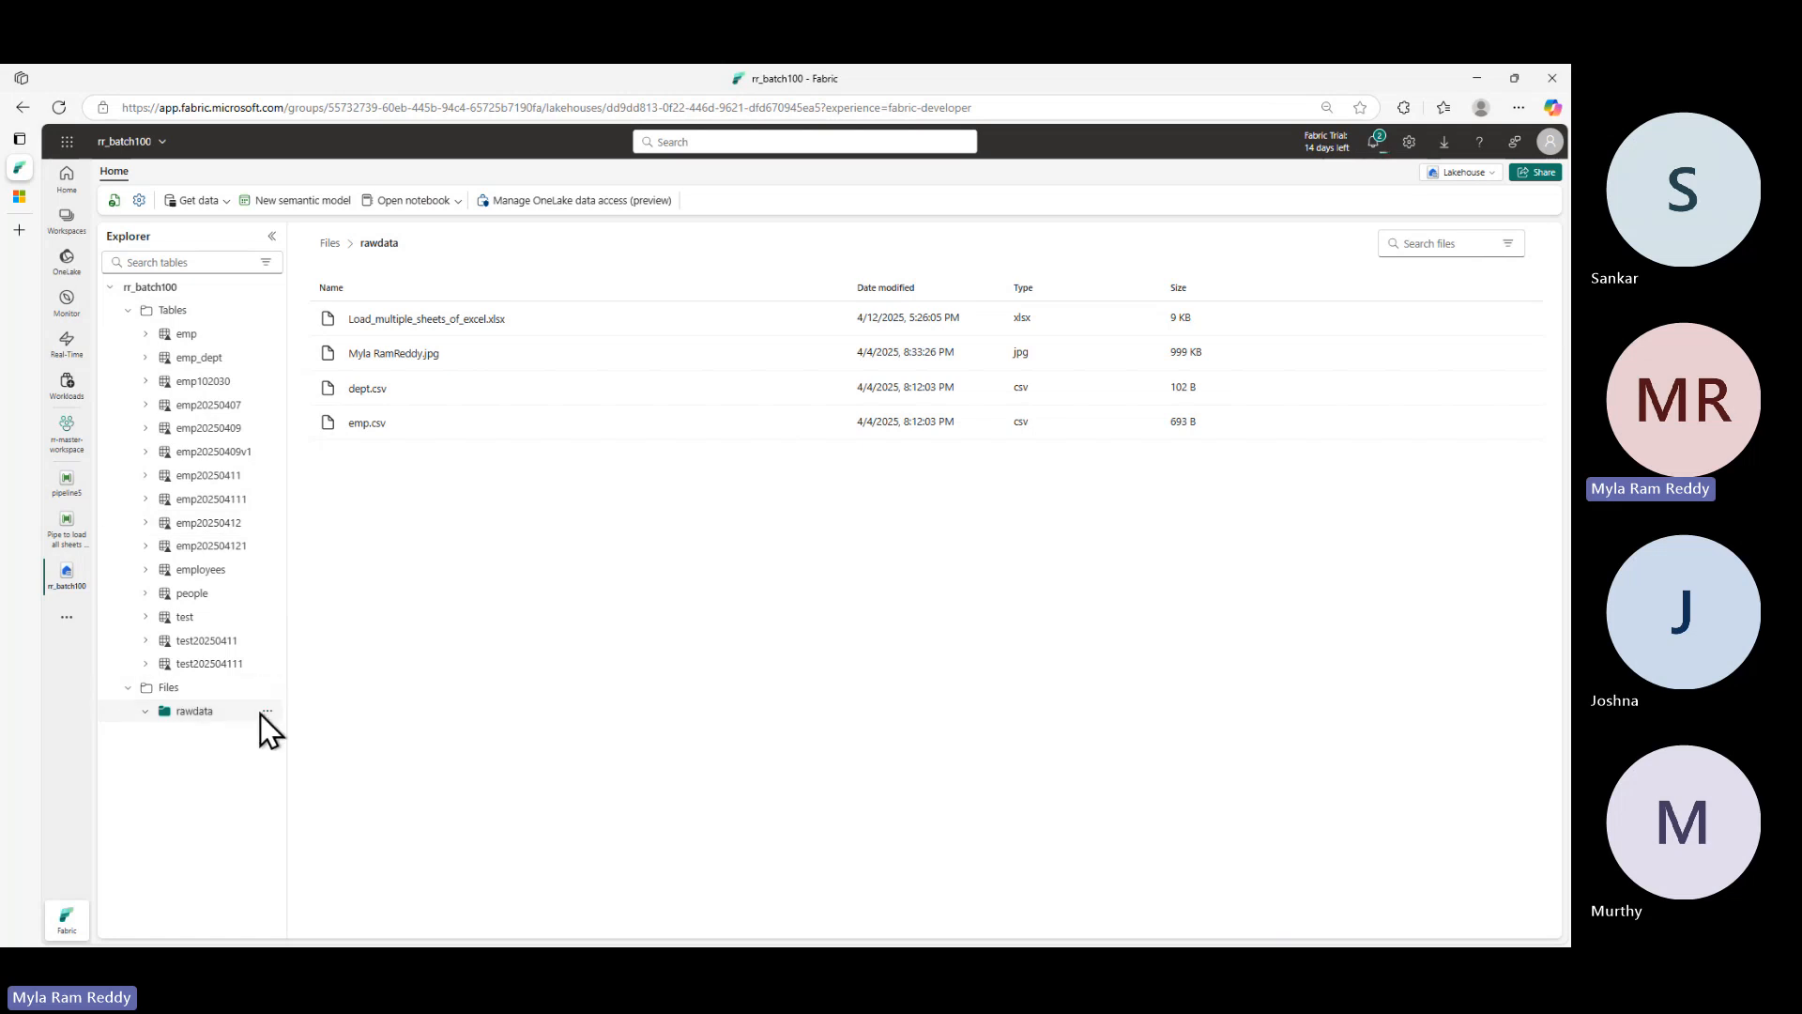
left_click(266, 712)
left_click(314, 691)
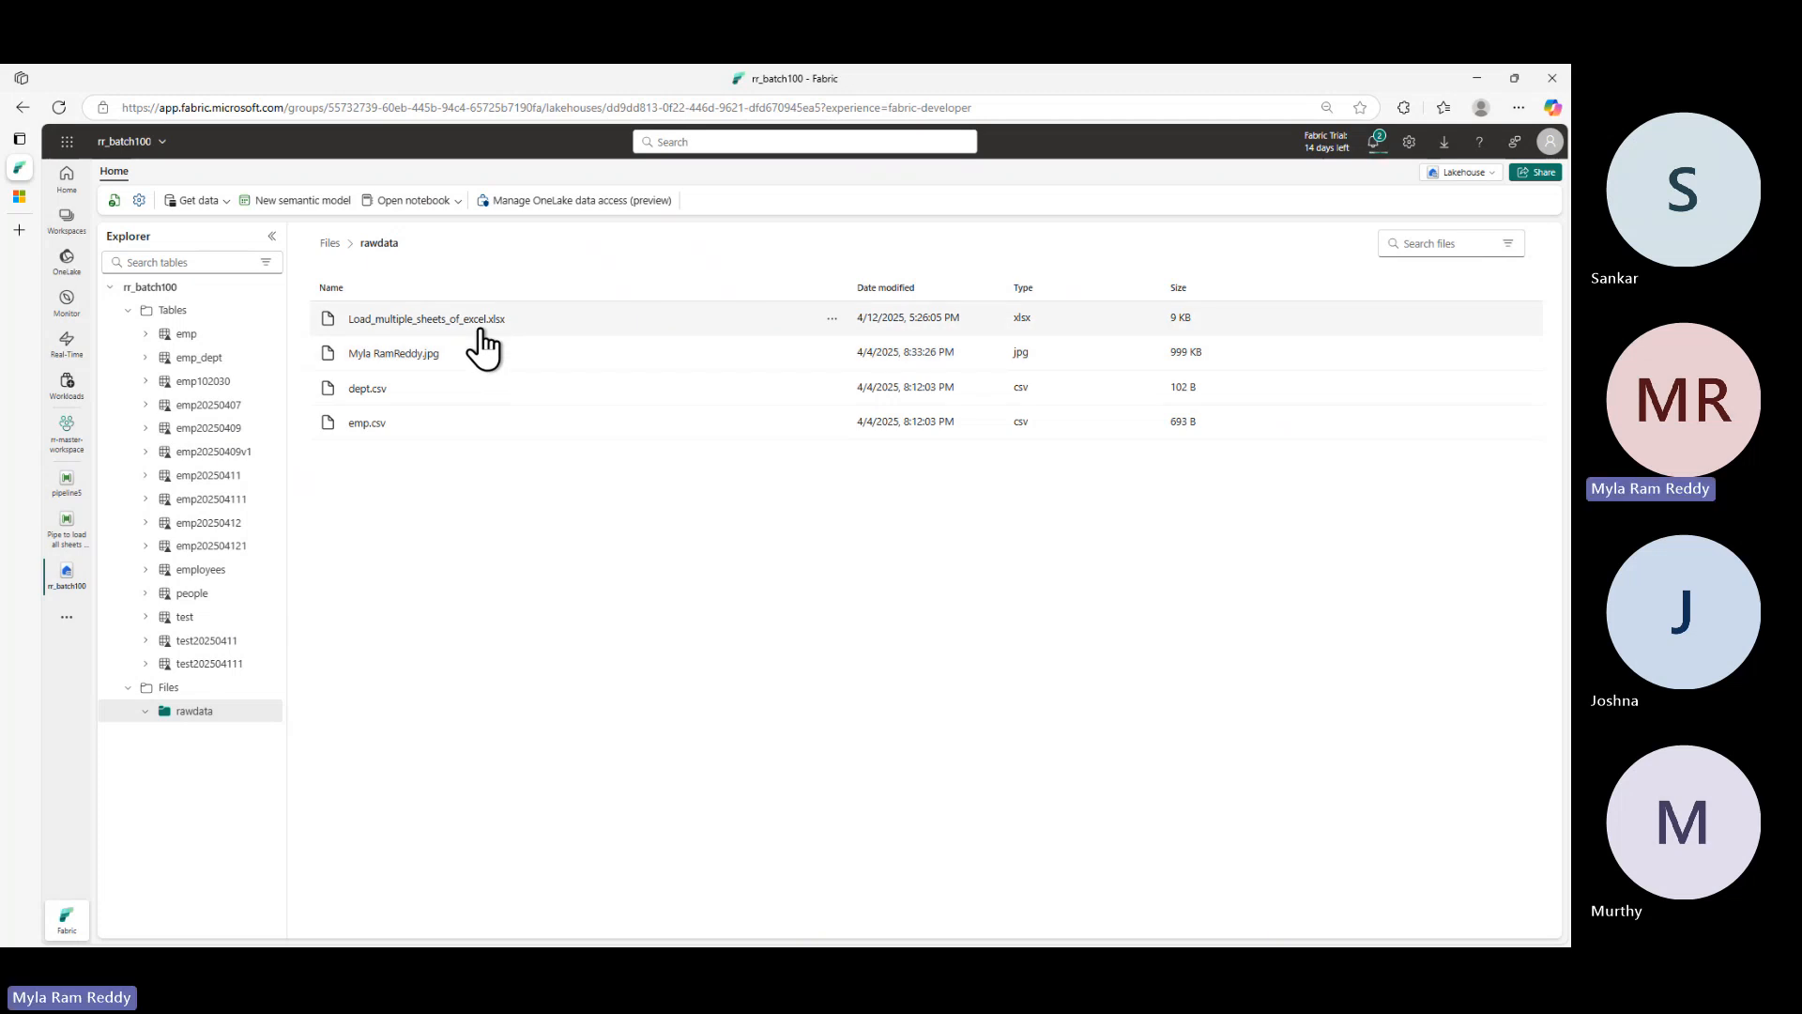
key("alt+Tab")
key("alt+Tab")
key("alt+Tab")
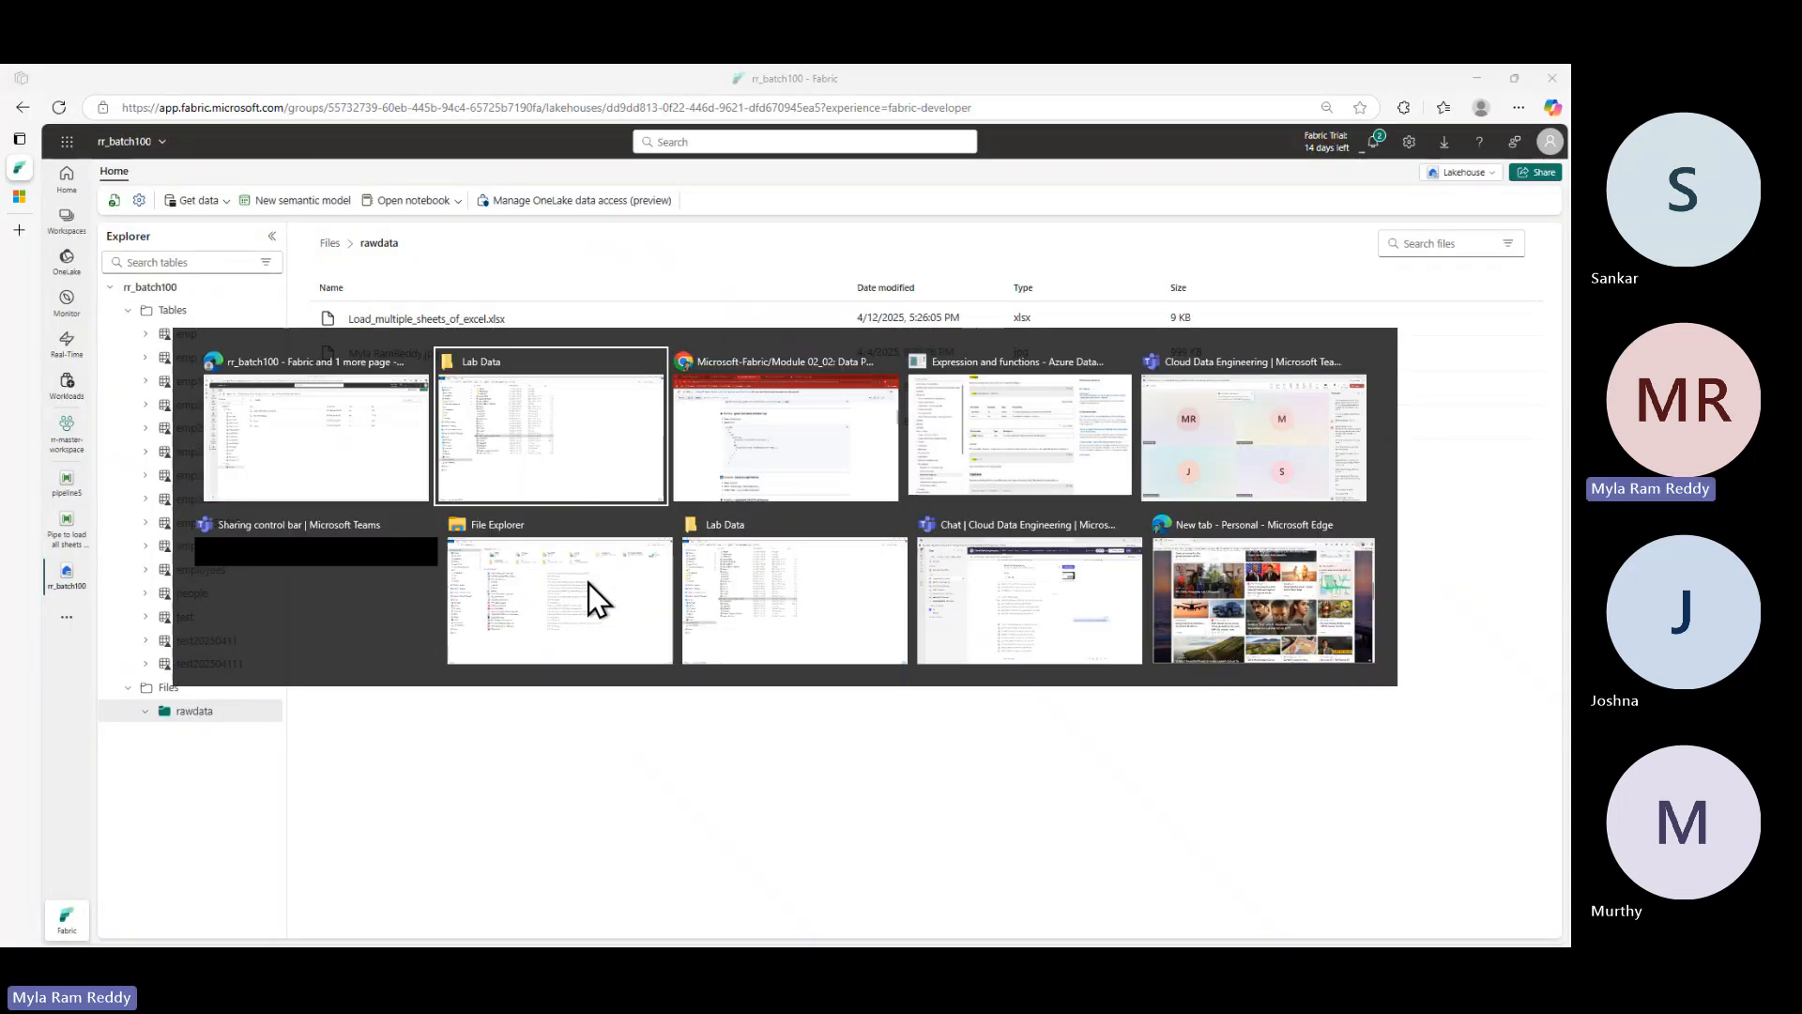
key("alt+Tab")
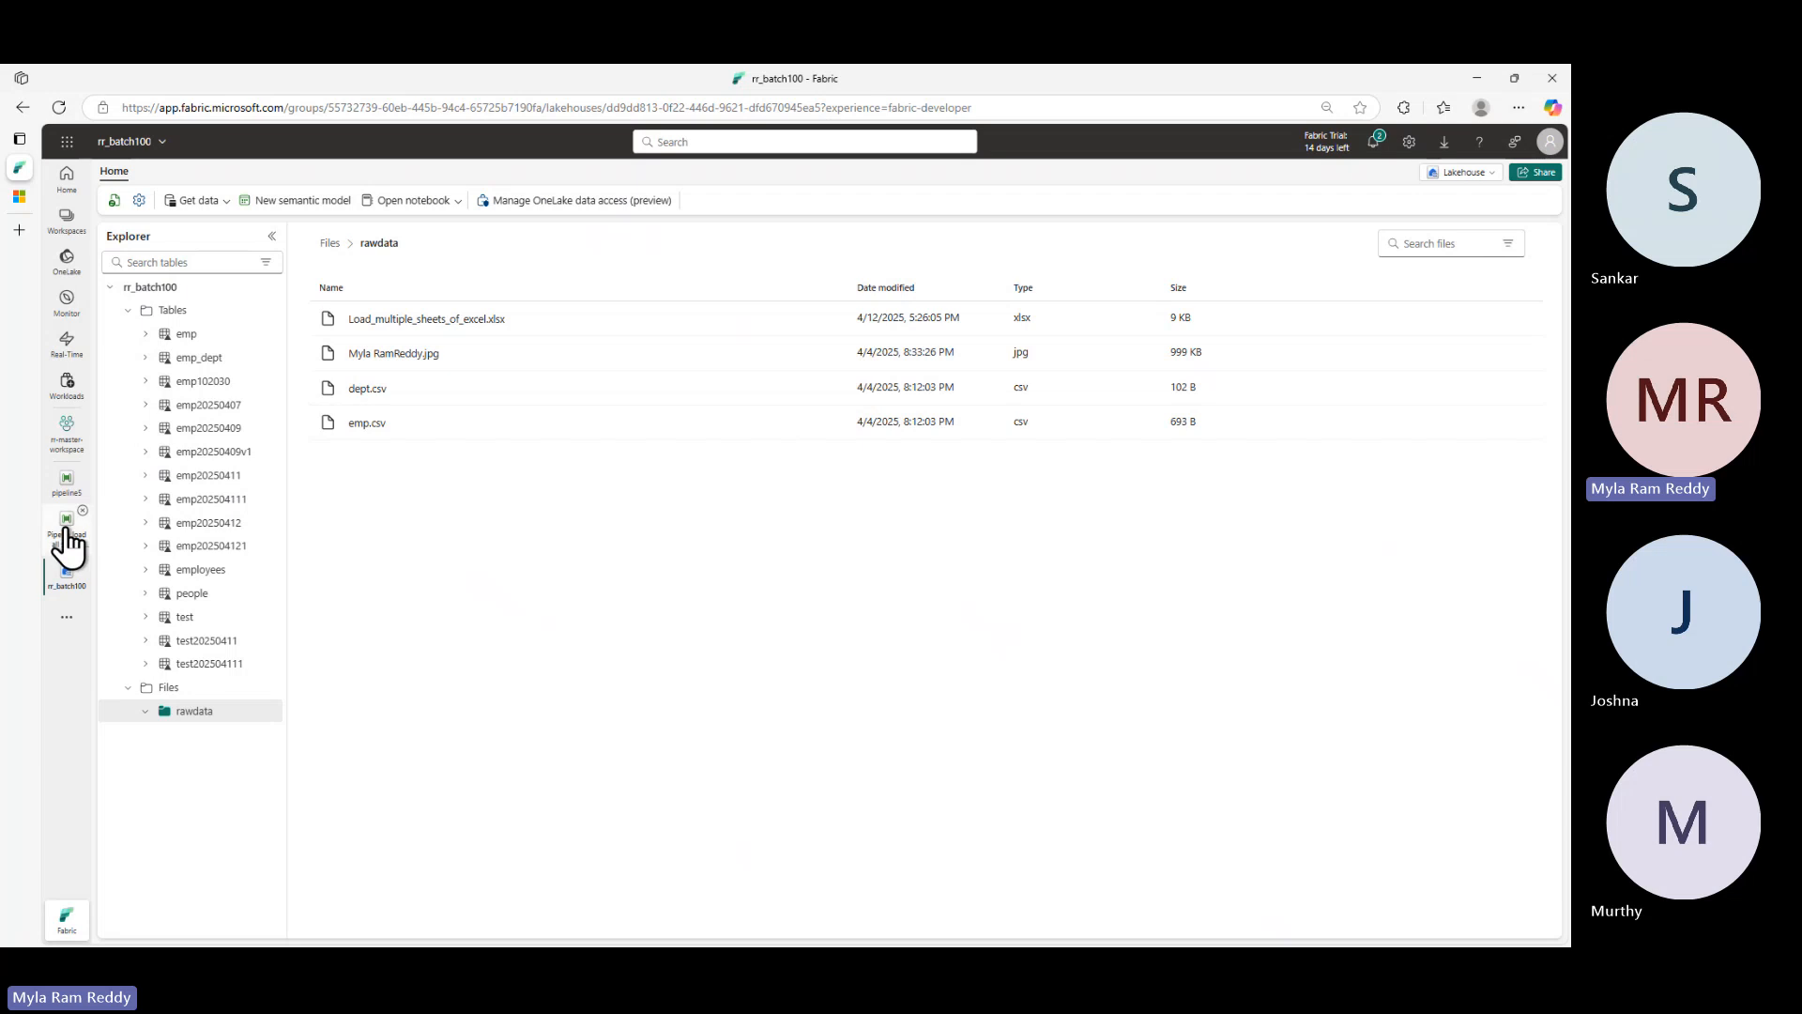
- Return to pipeline5, clear the sheet index of the getMetadataofExcel activity, and list the available sheet indexes
left_click(66, 481)
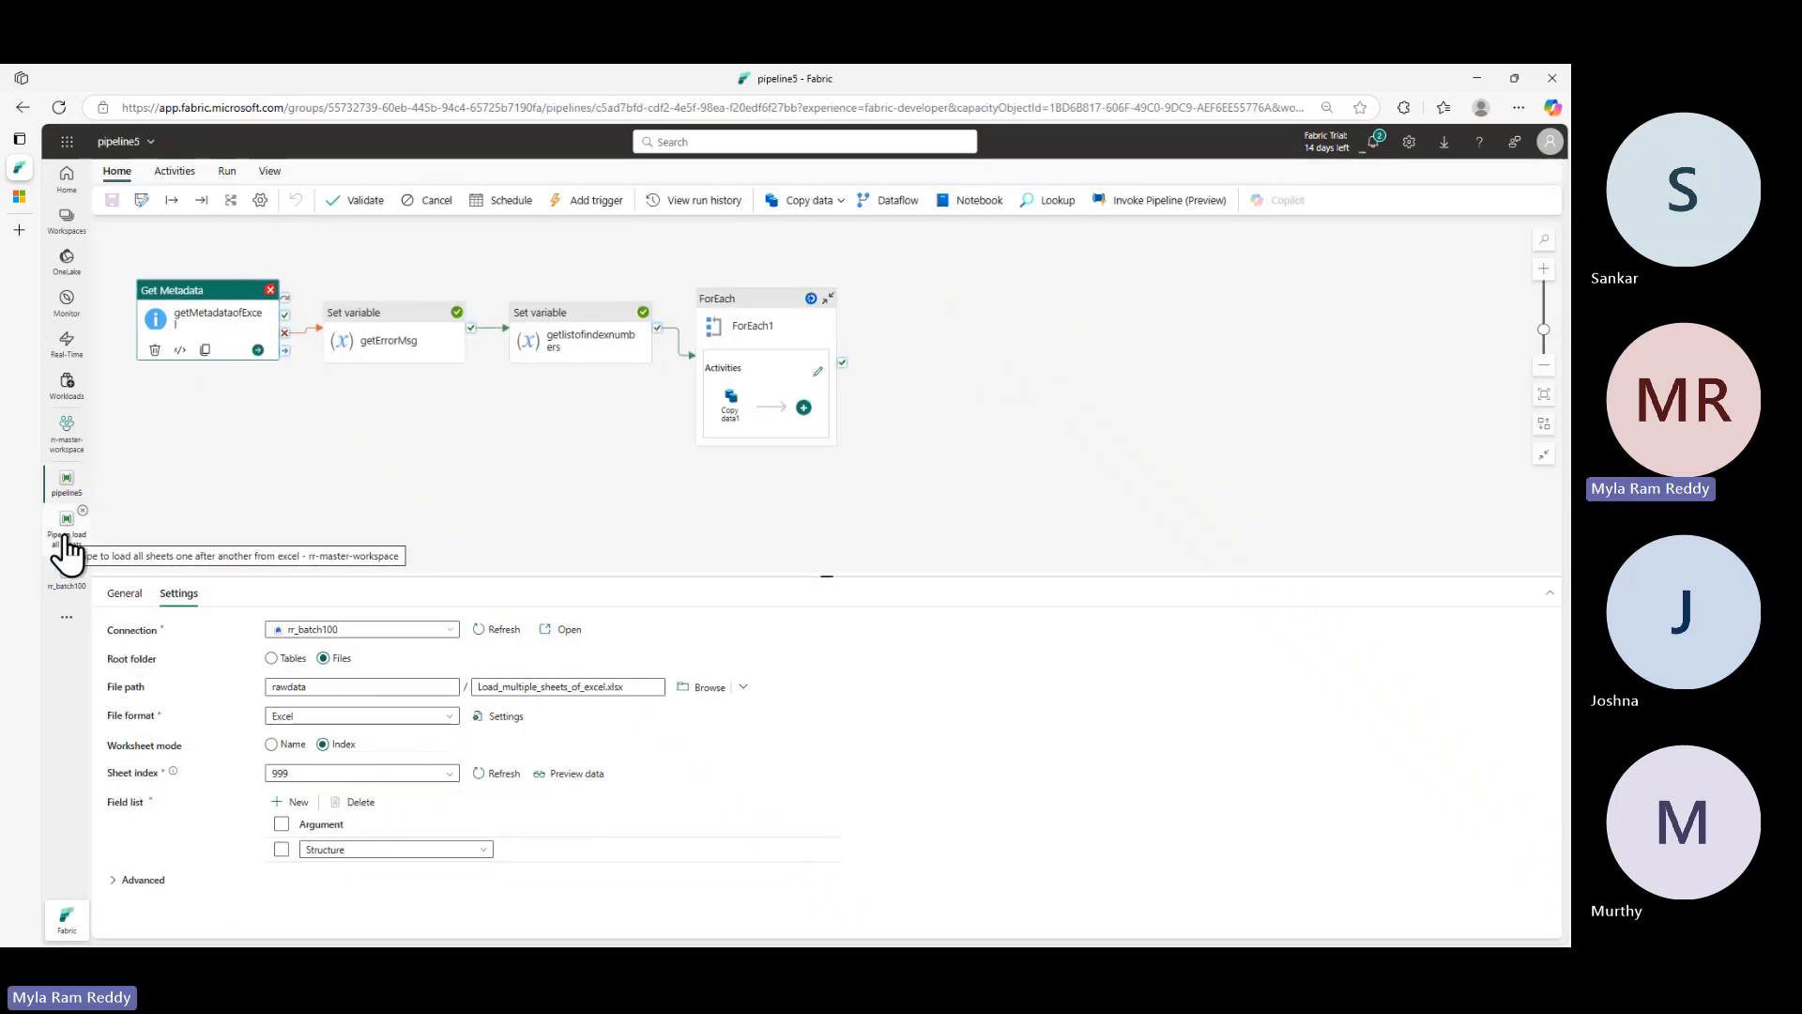
left_click(66, 542)
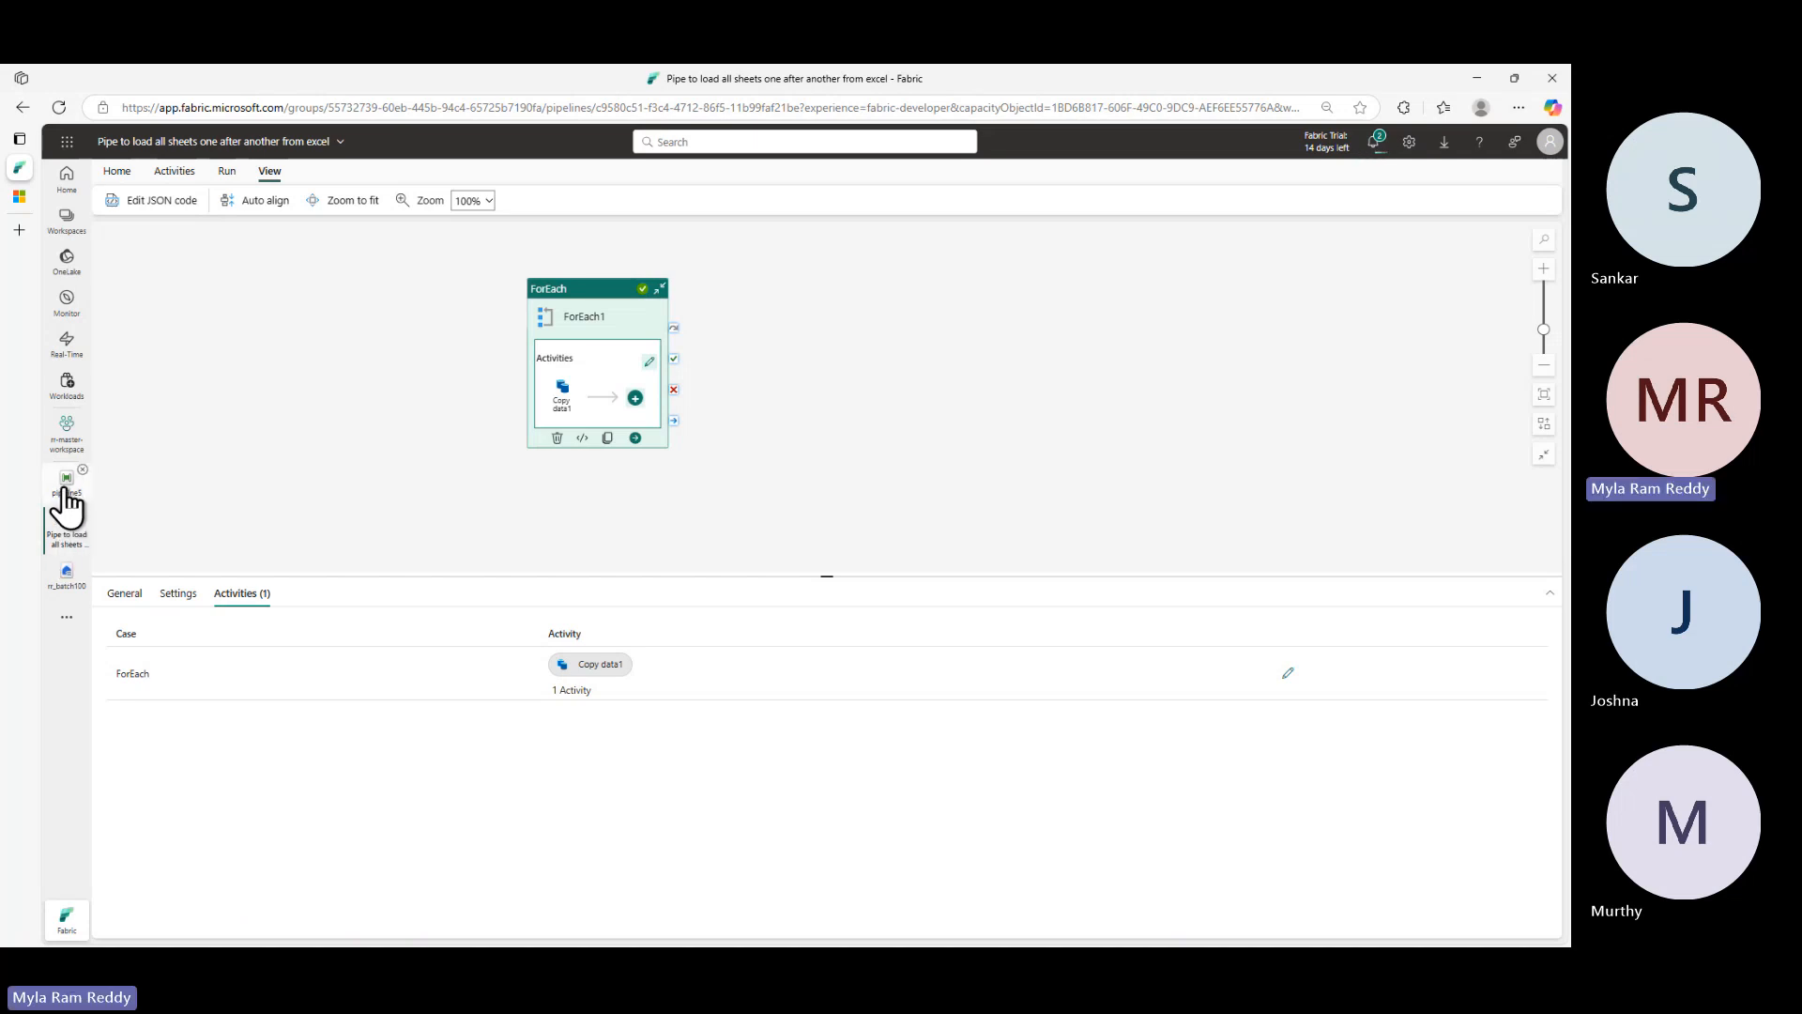
left_click(64, 496)
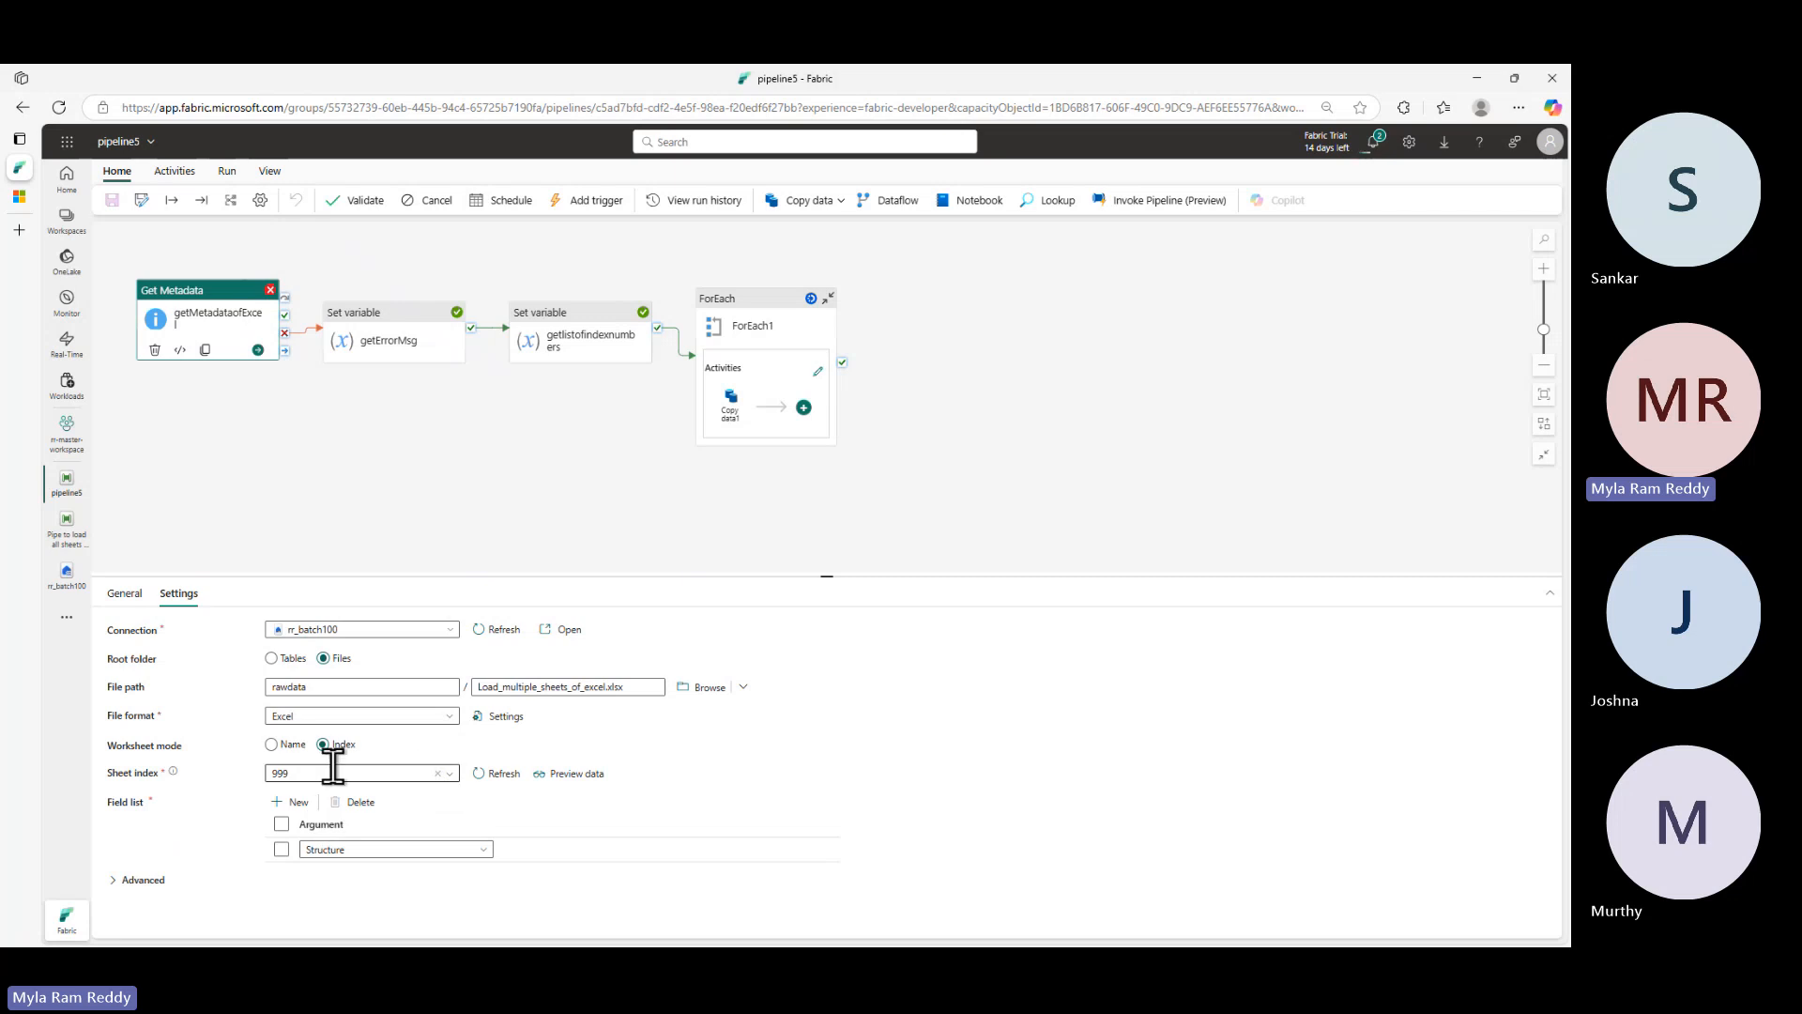
left_click(438, 772)
left_click(448, 774)
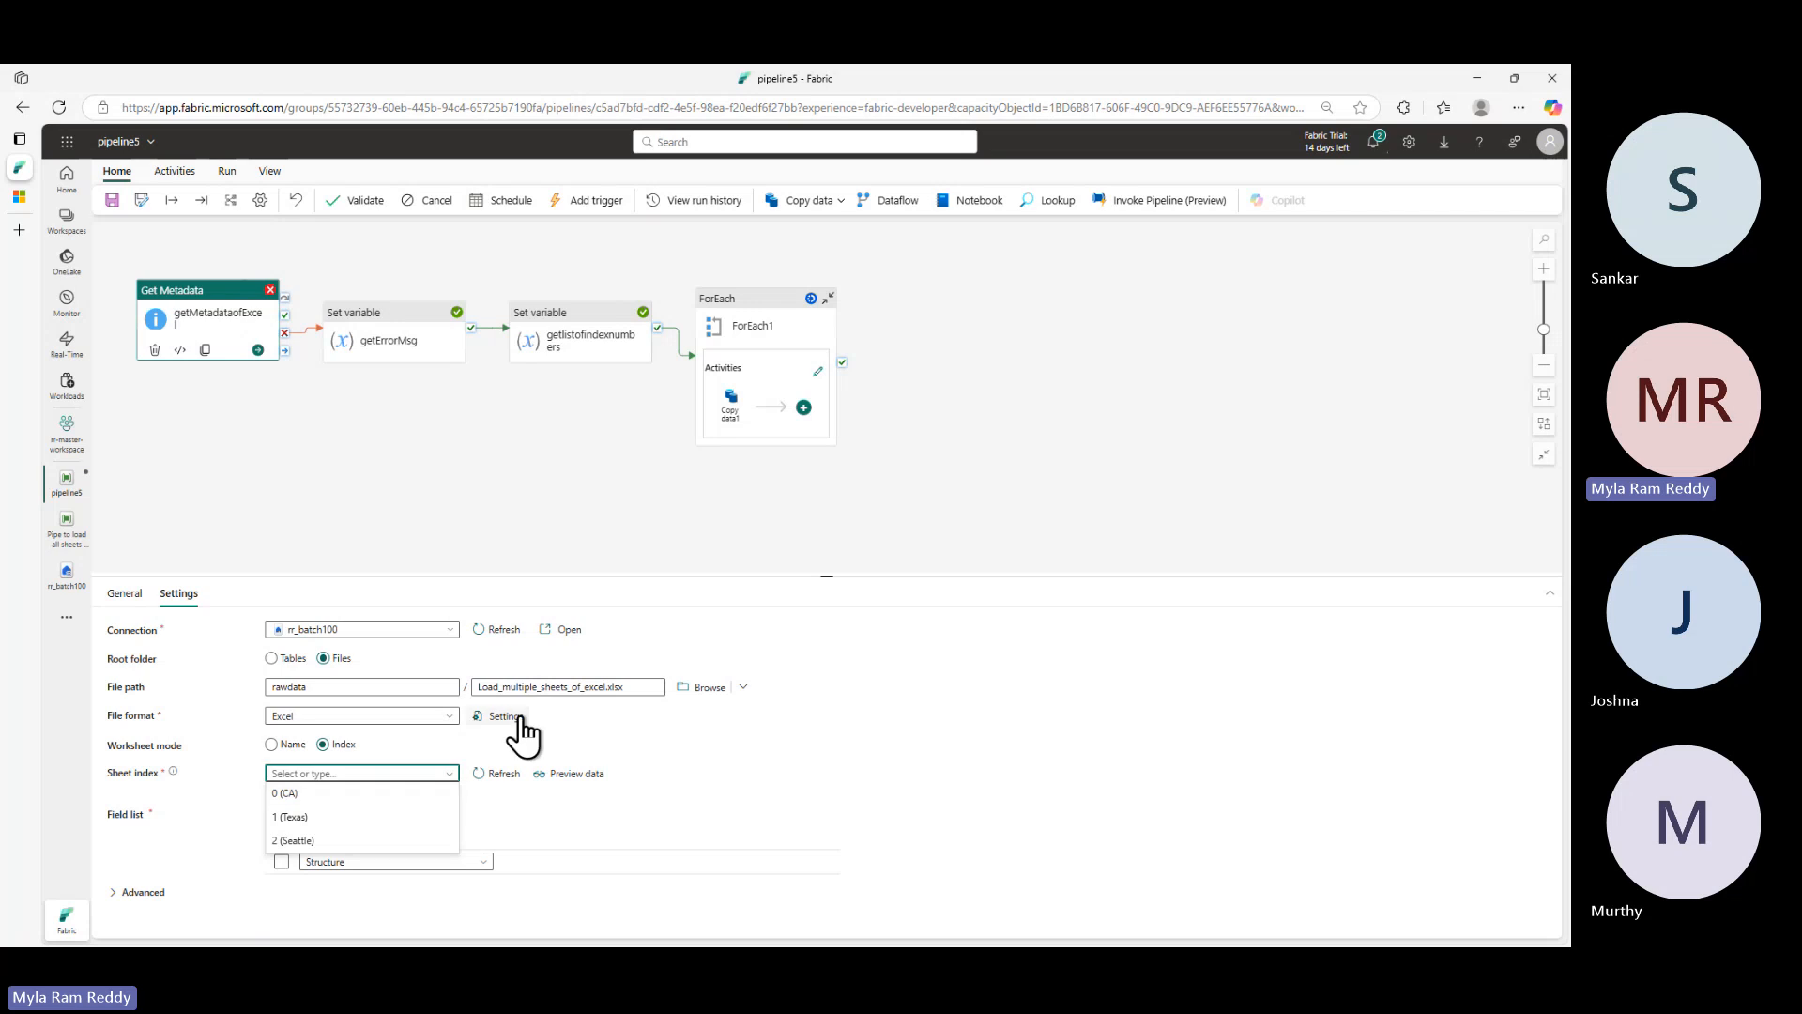
- Reselect rawdata/Load_multiple_sheets_of_excel.xlsx as the getMetadataofExcel source file and refresh the list of sheet indexes
left_click(702, 688)
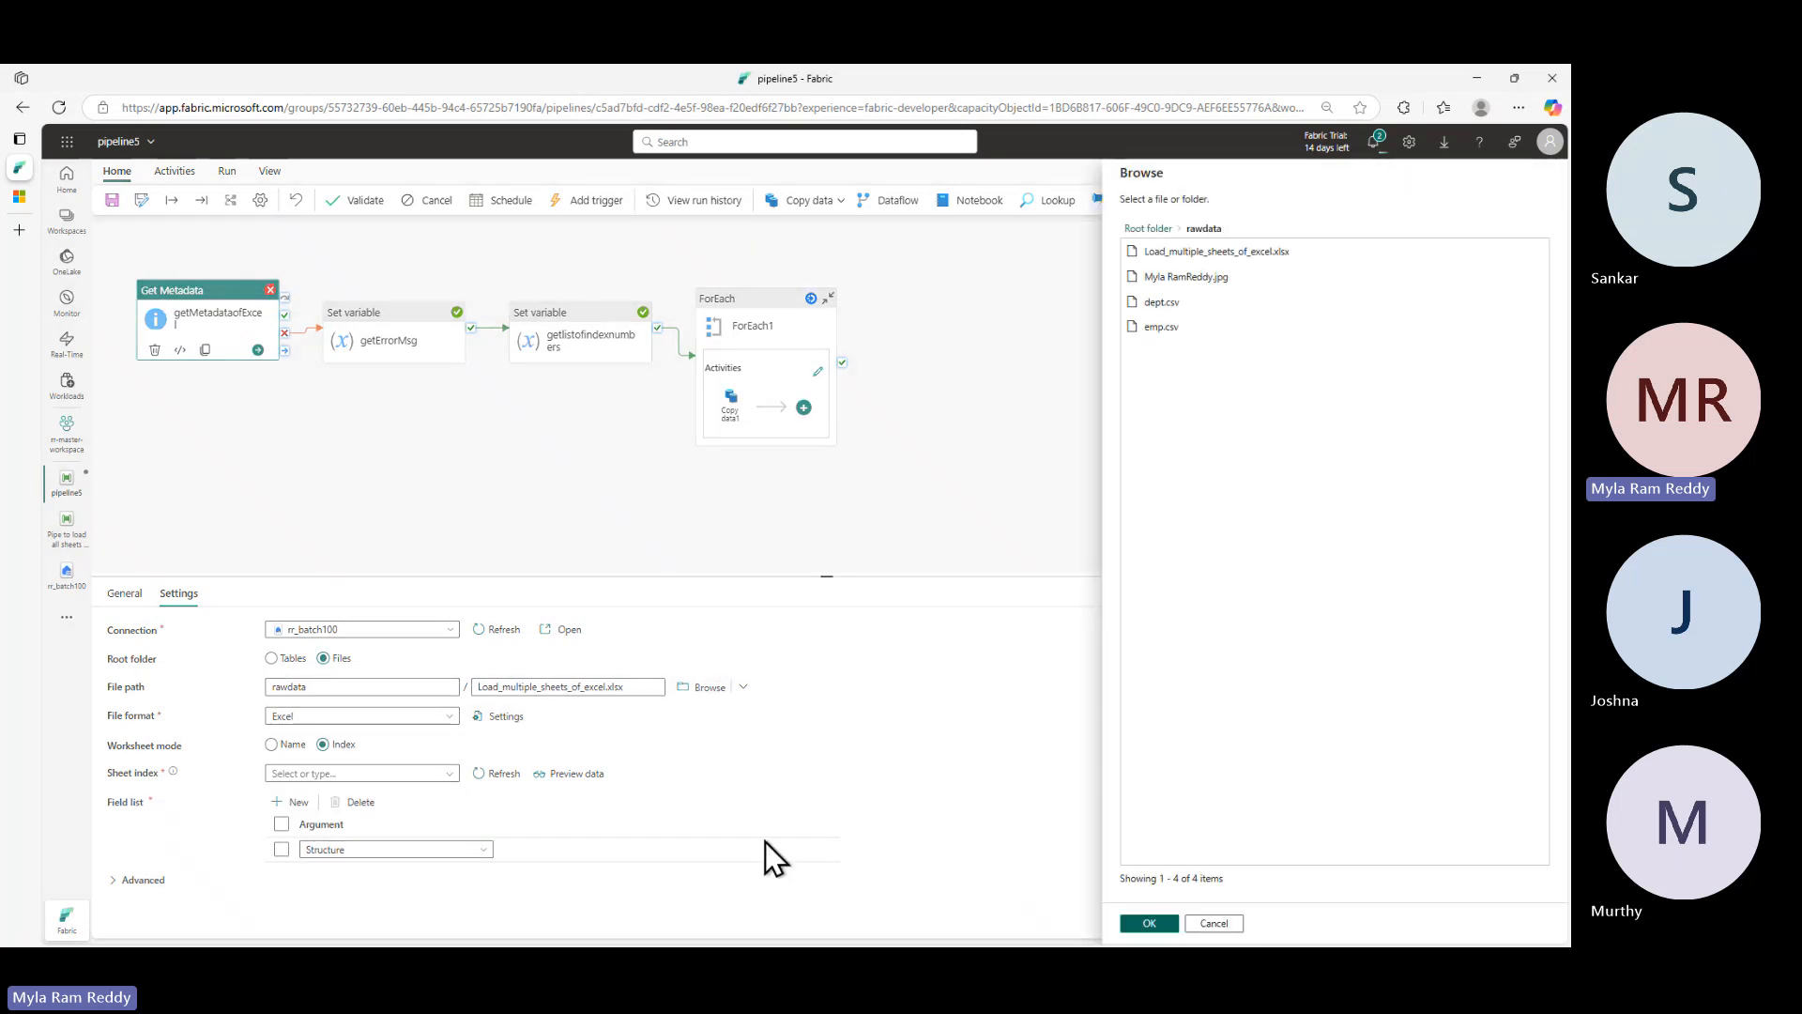
left_click(1249, 261)
left_click(1151, 924)
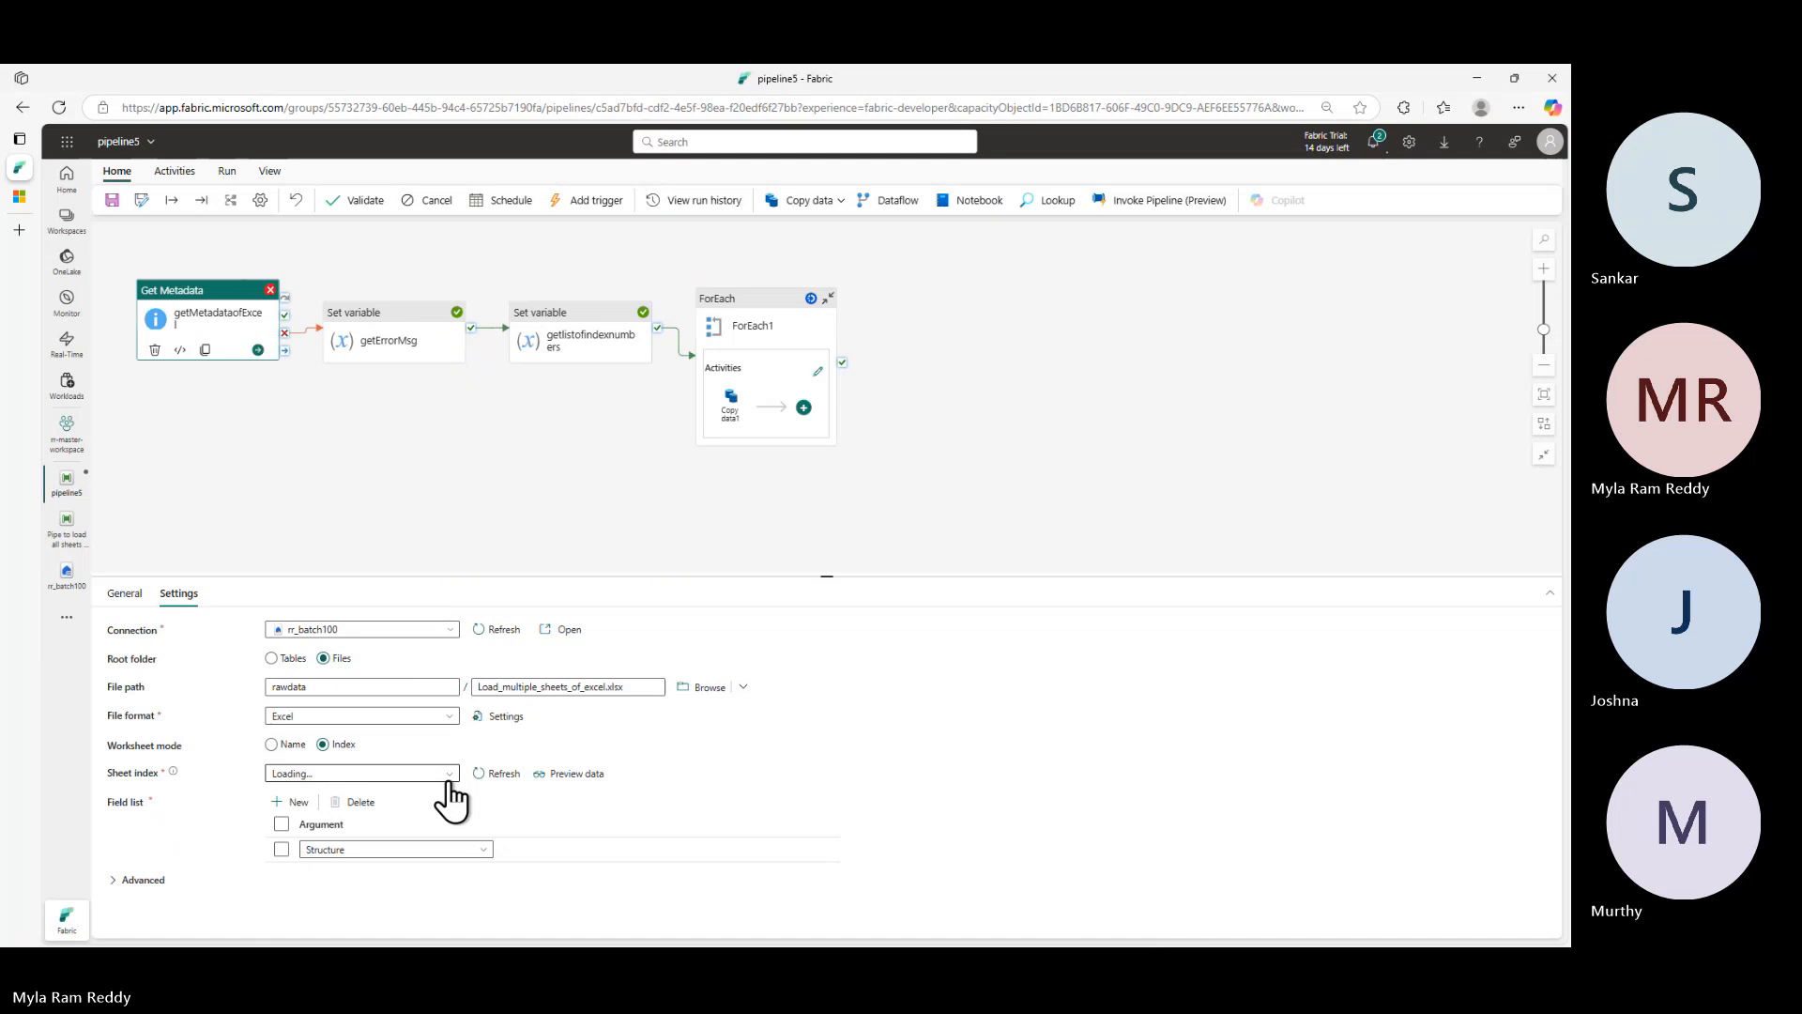
left_click(486, 775)
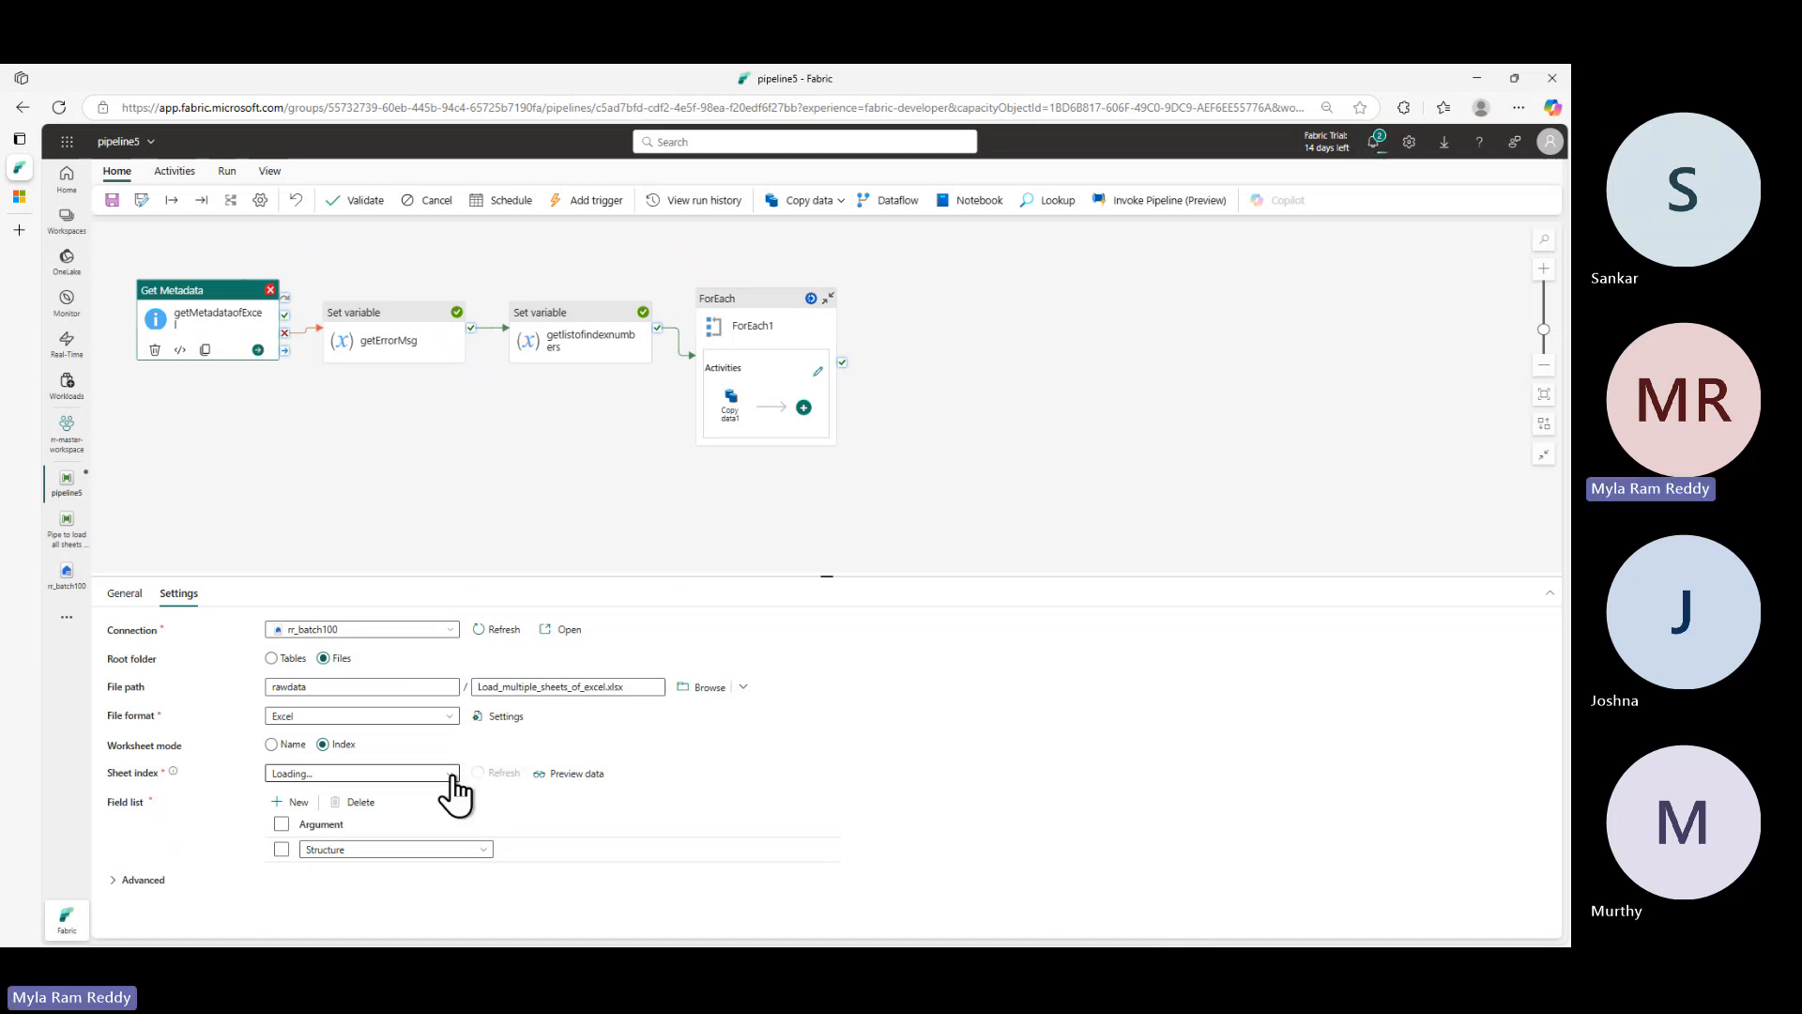
left_click(452, 775)
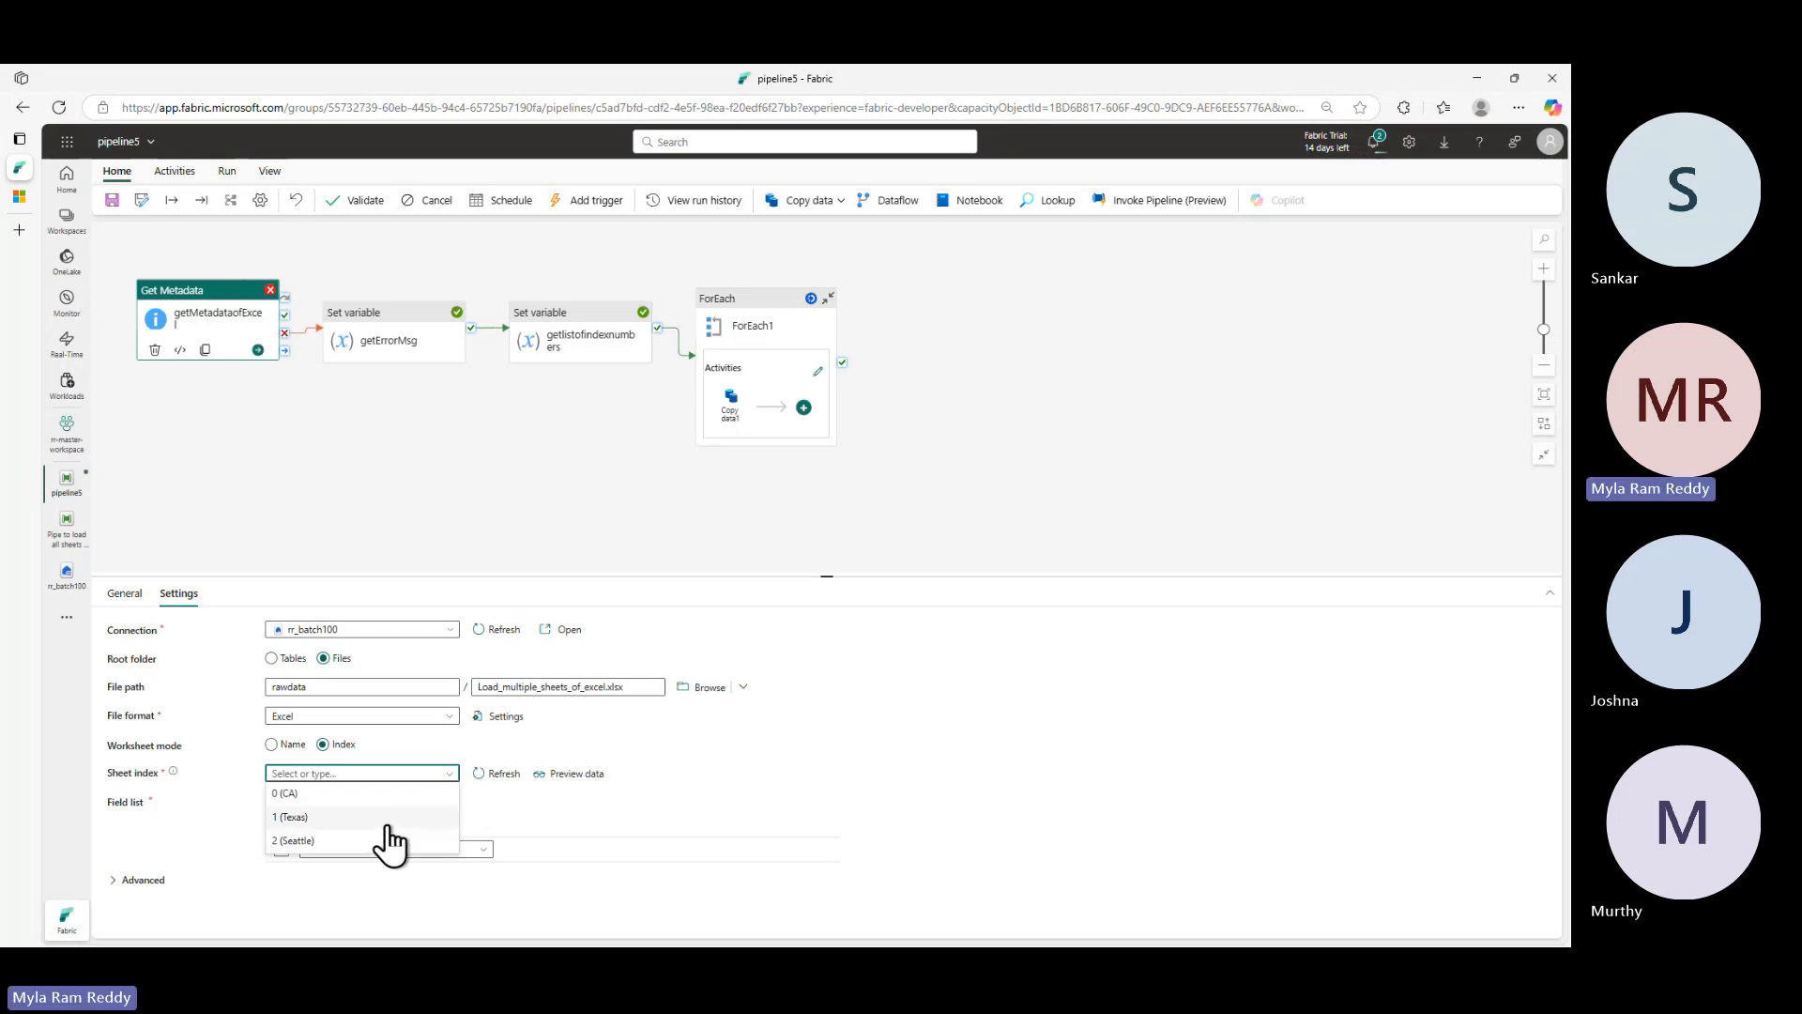
left_click(496, 775)
left_click(495, 774)
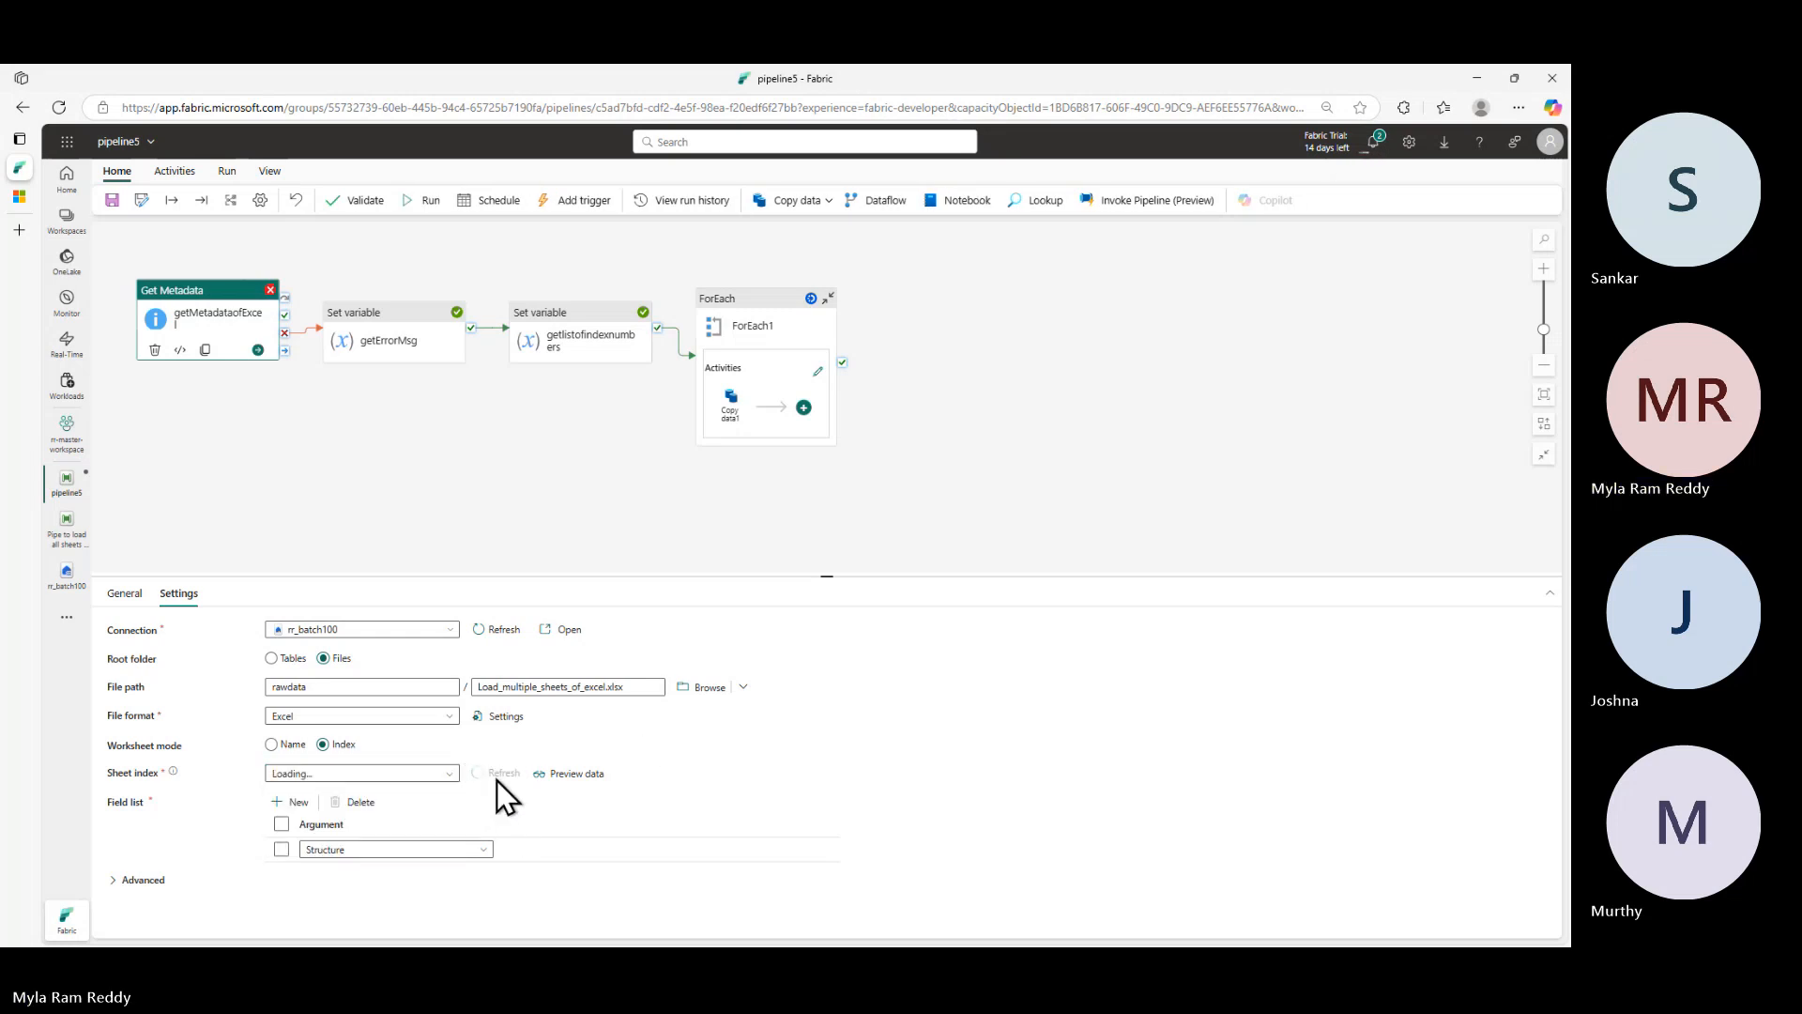
left_click(446, 776)
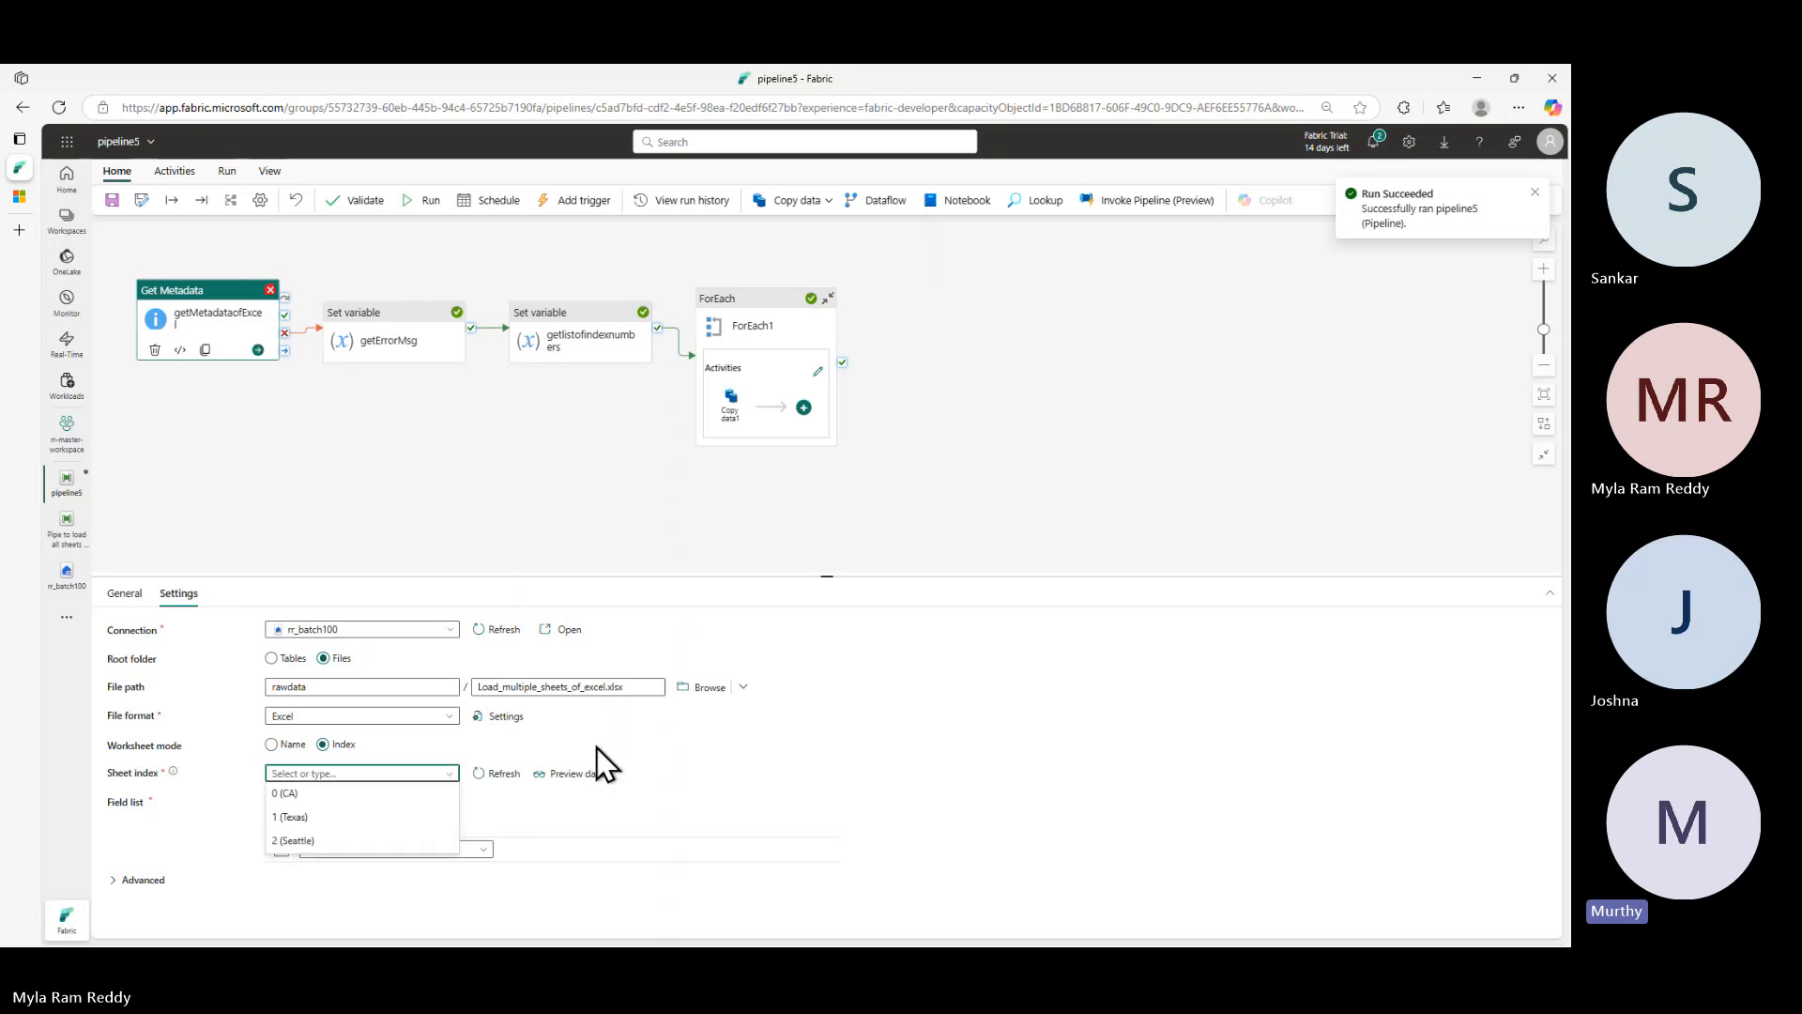
- Open Load_multiple_sheets_of_excel.xlsx from Lab Data in Excel to check its sheets, close it, and return to pipeline5 in Fabric
key("alt+Tab")
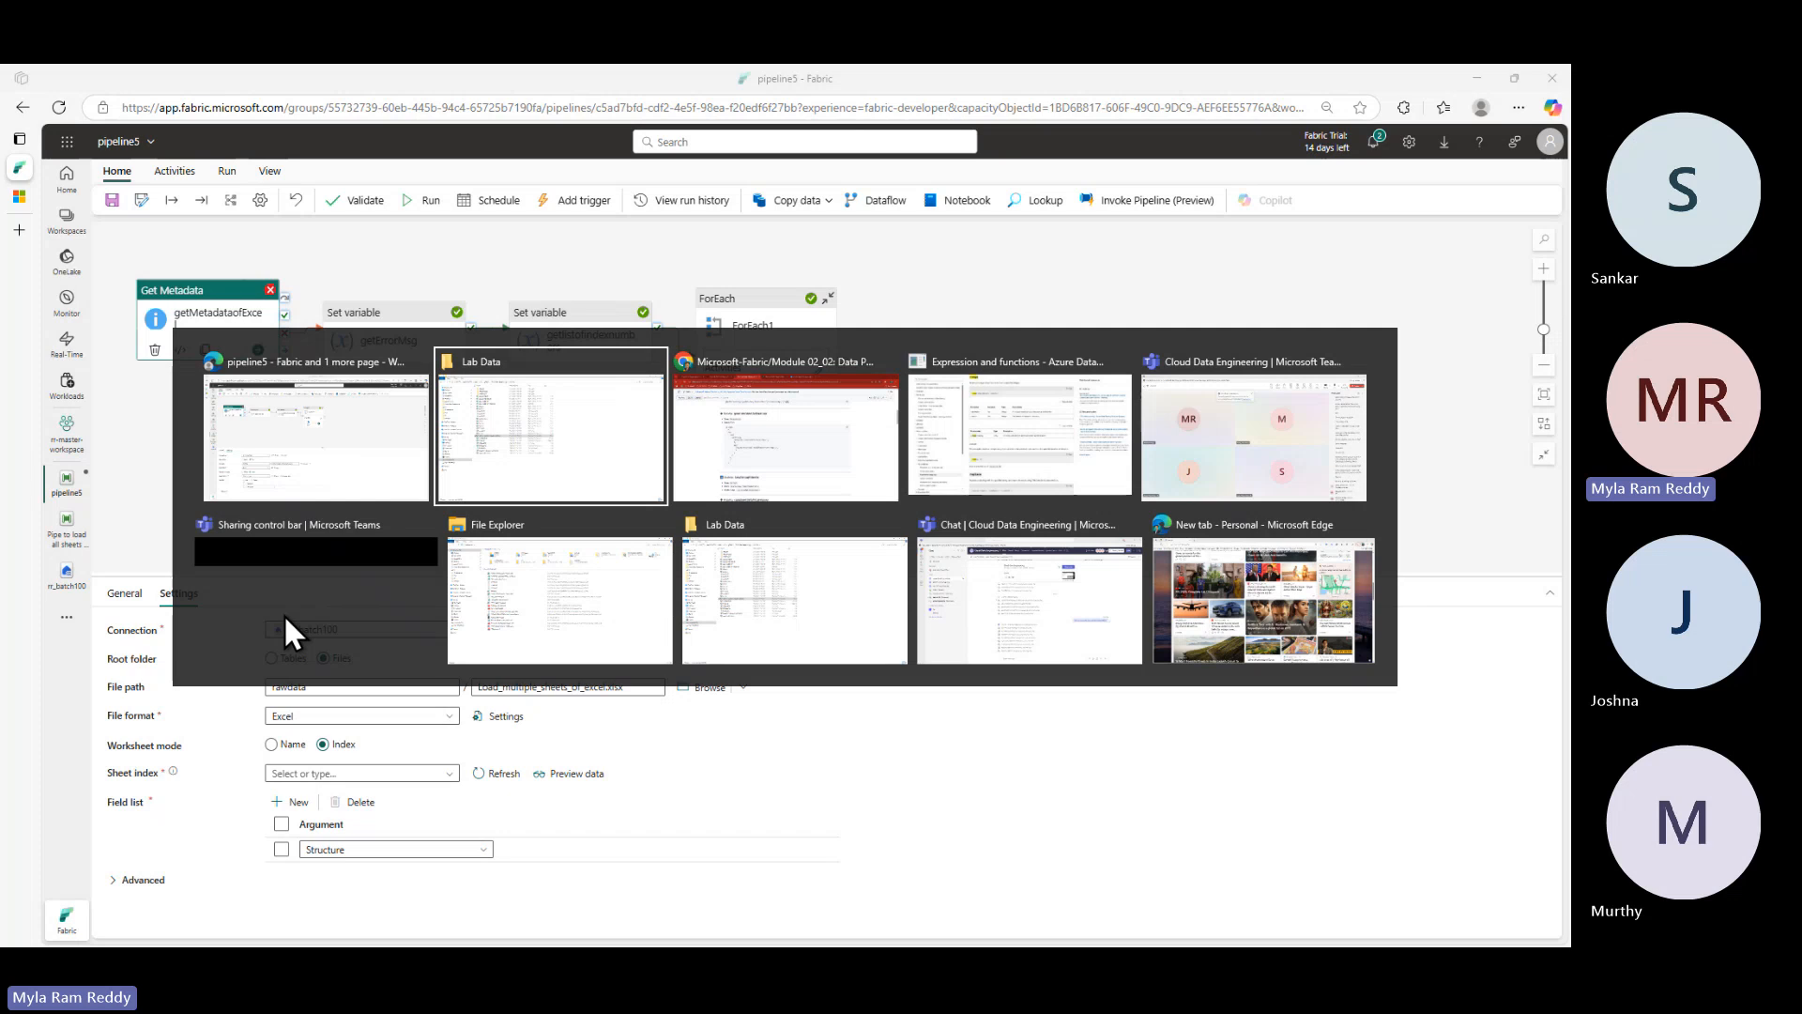
key("alt+Tab")
key("alt+Tab")
key("alt+Tab")
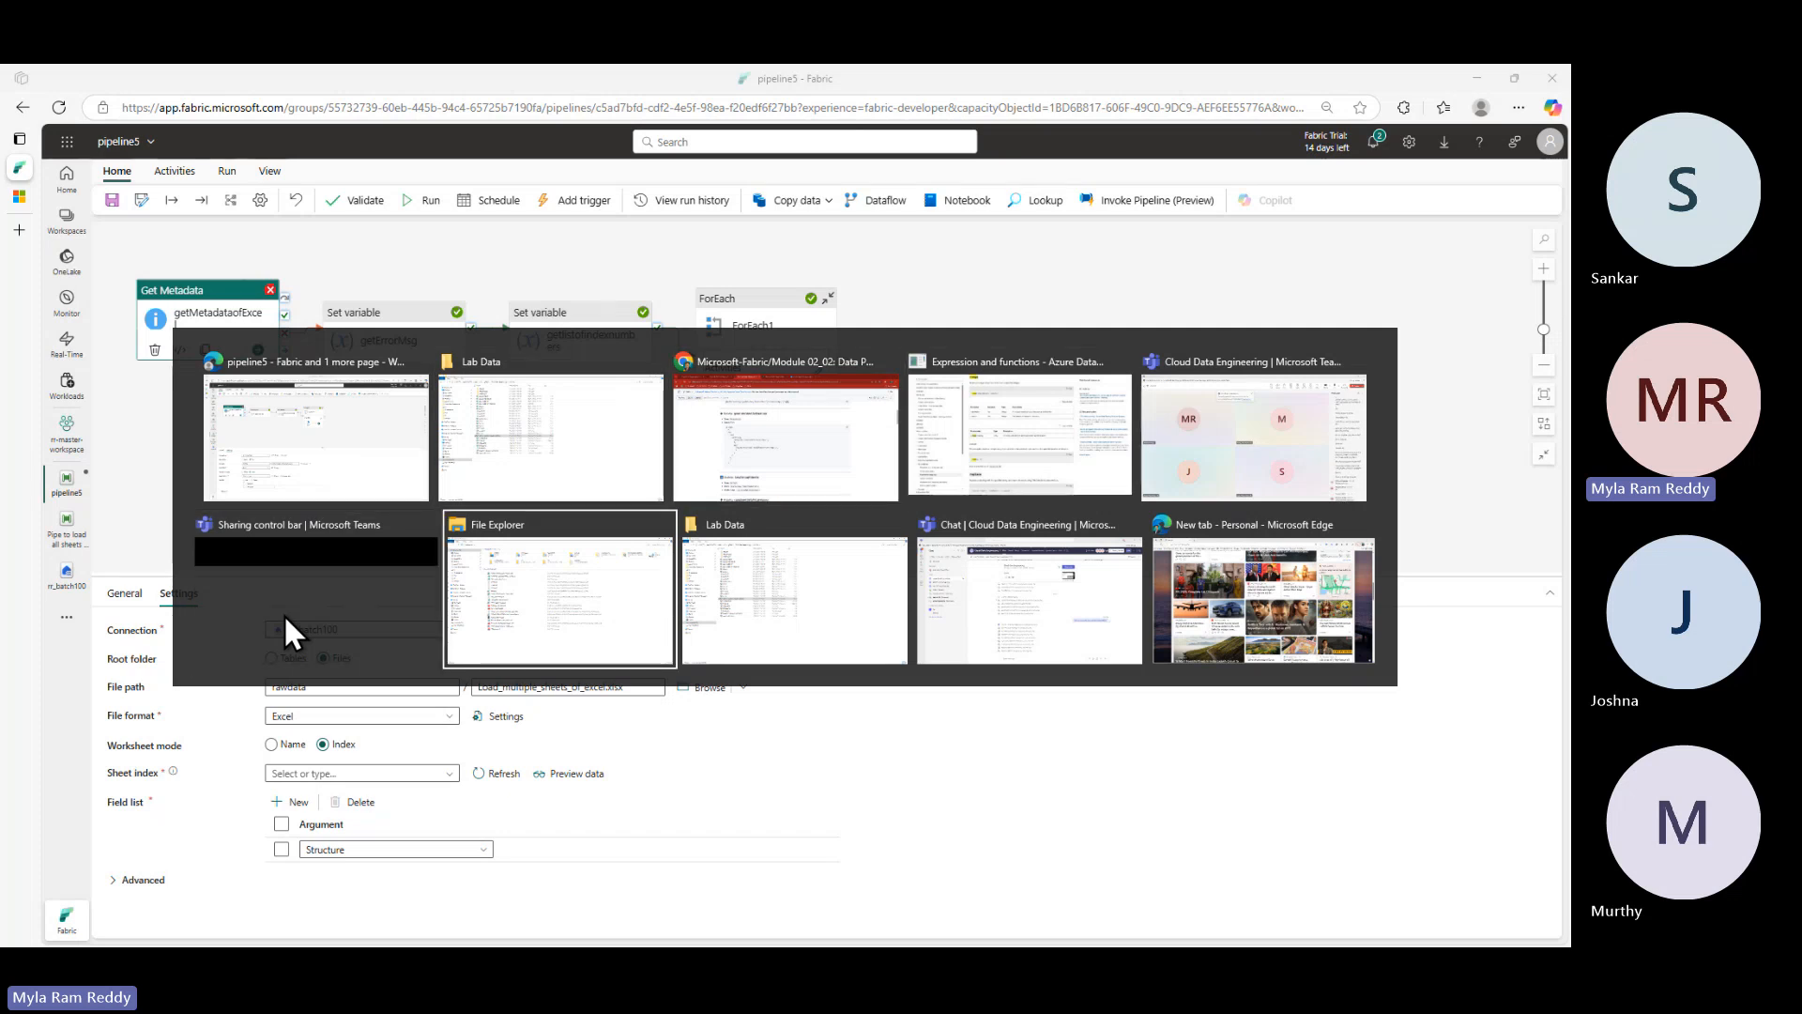
key("alt+Tab")
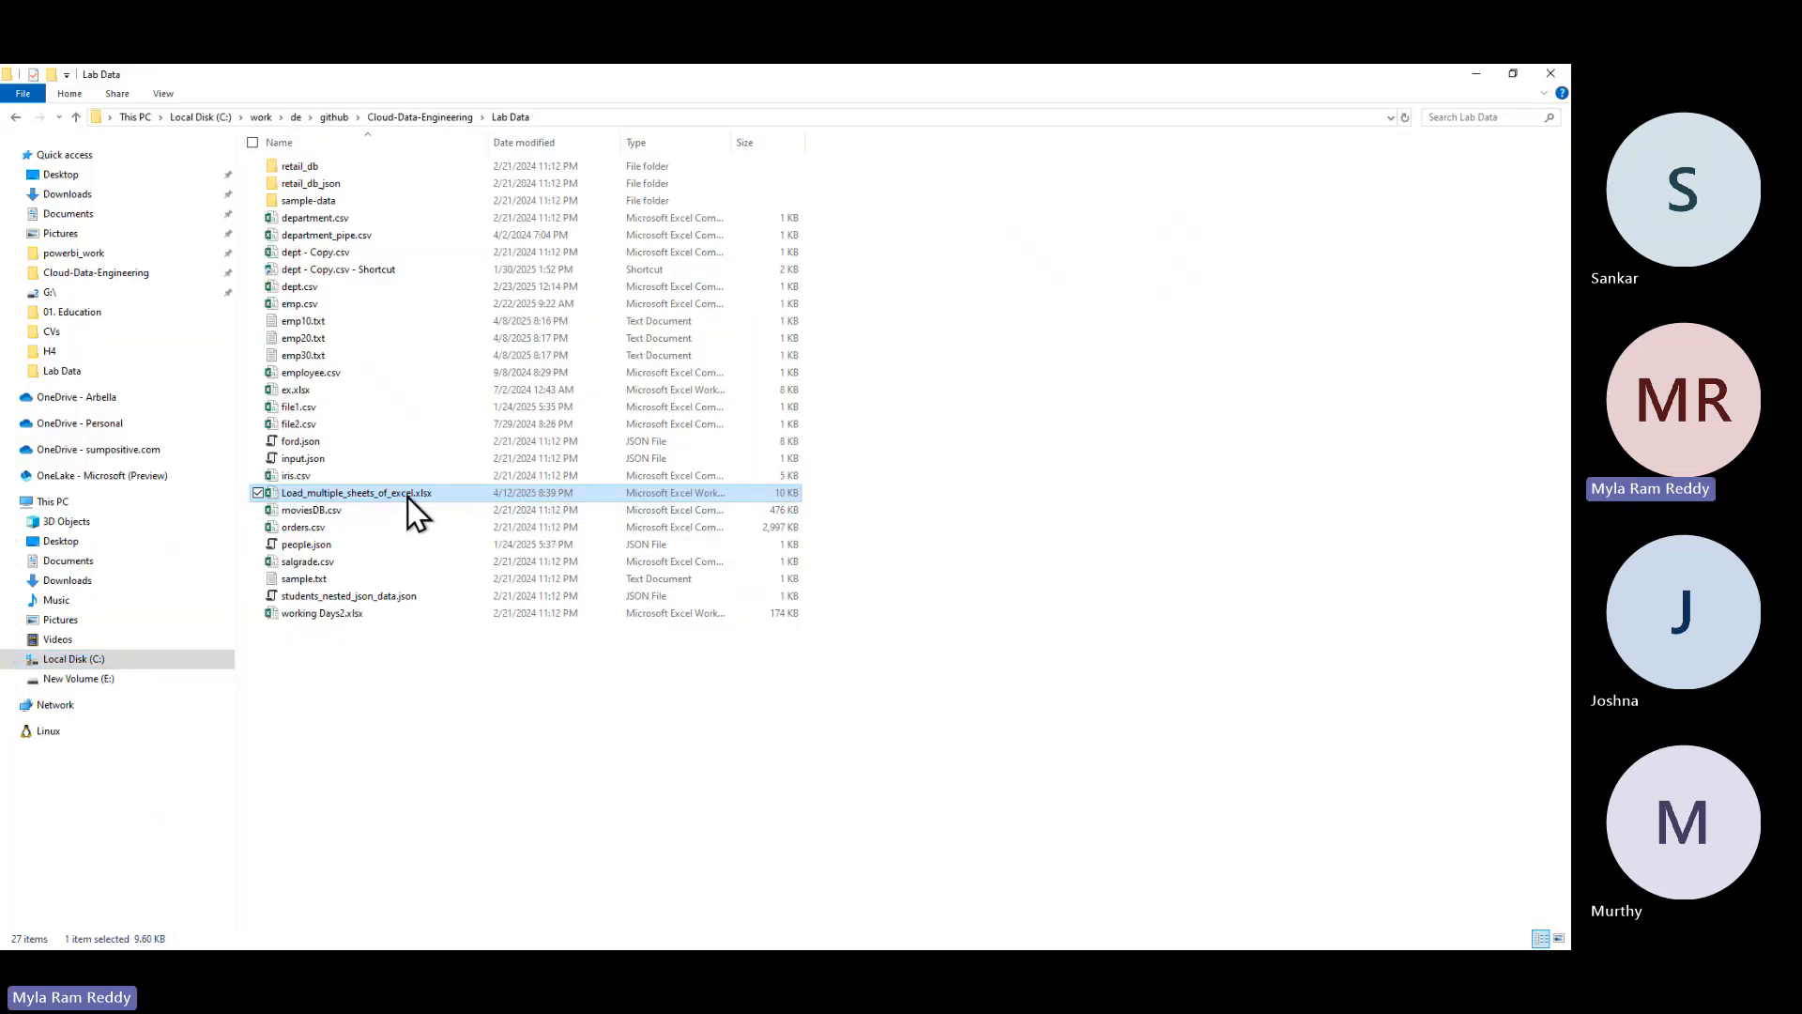
double_click(407, 496)
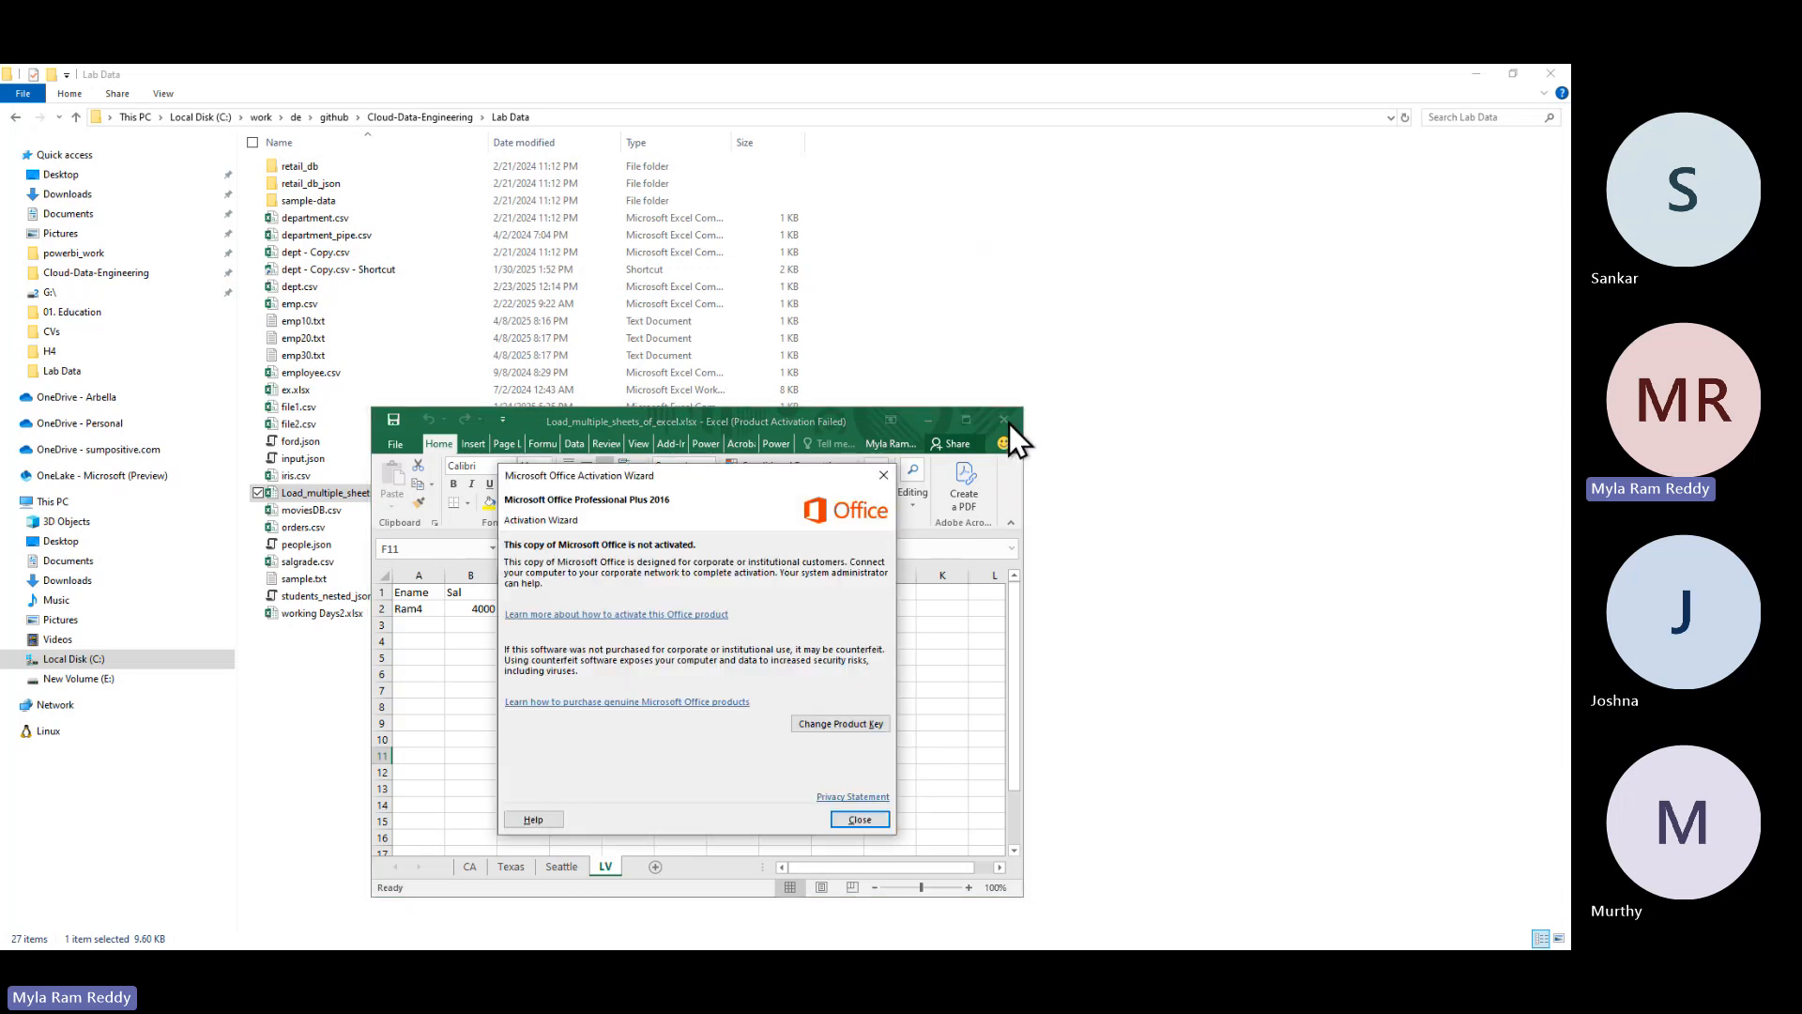
left_click(859, 819)
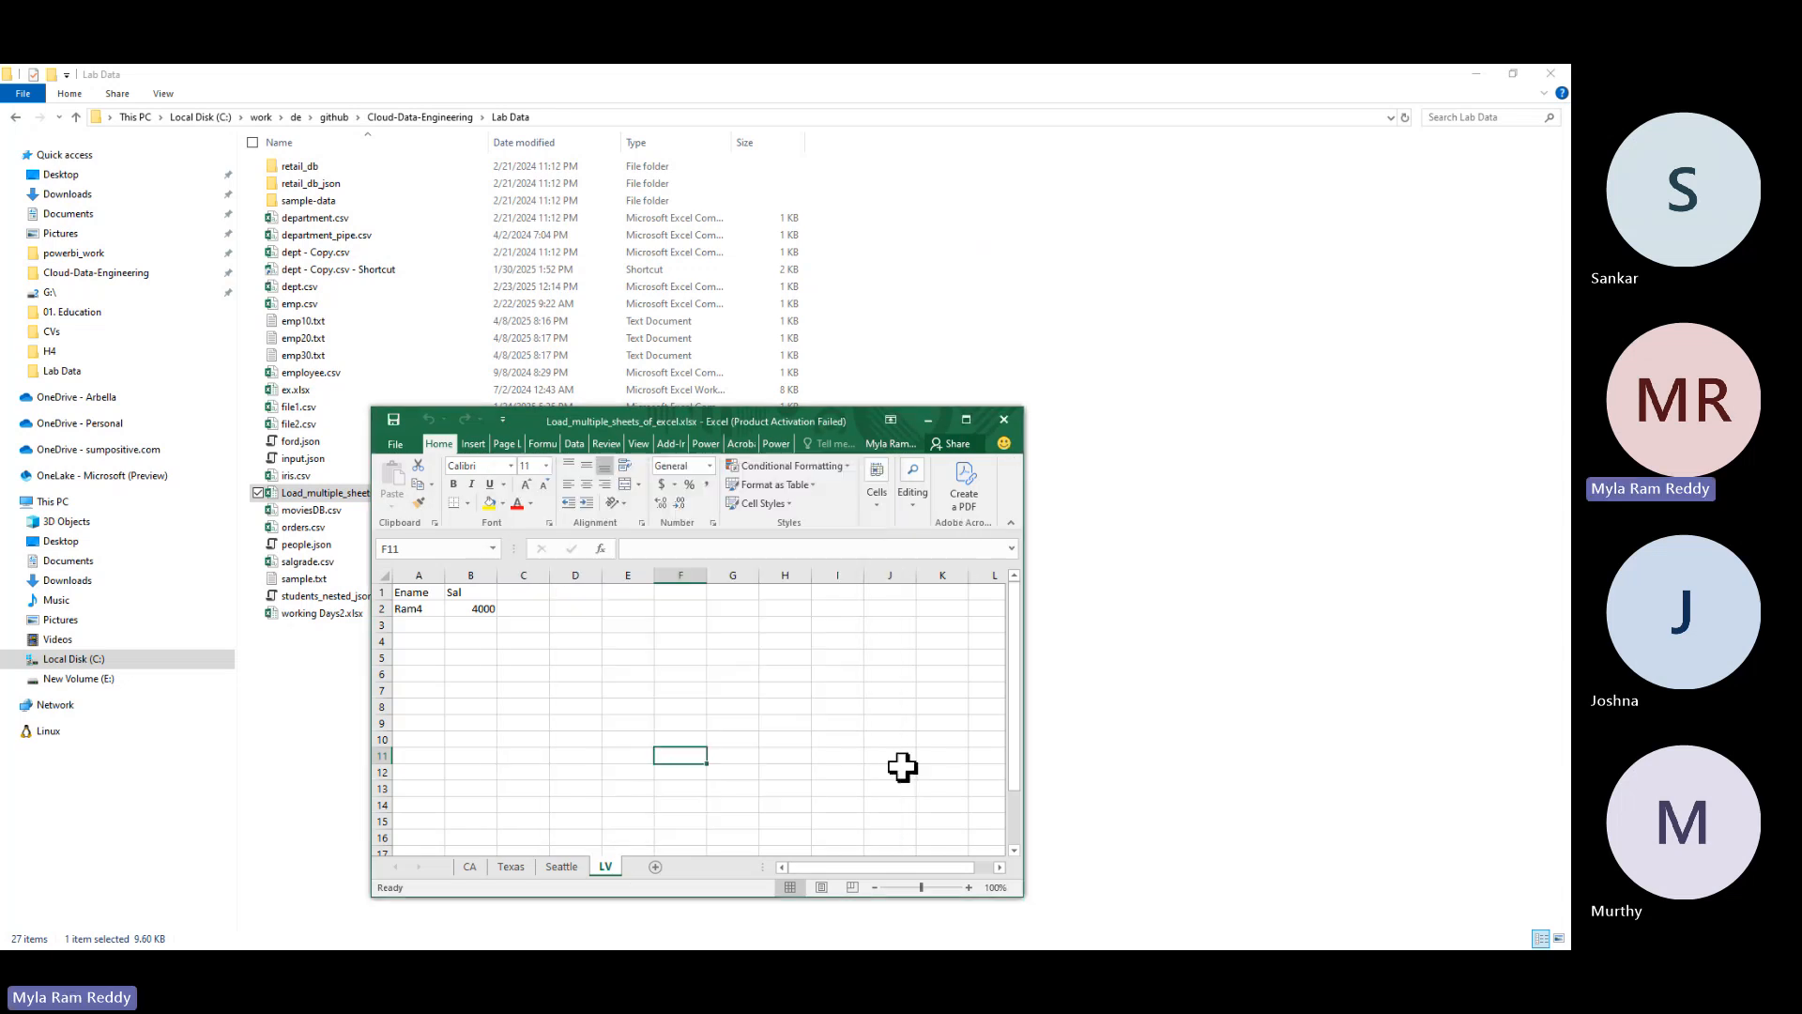
left_click(1003, 422)
key("alt+Tab")
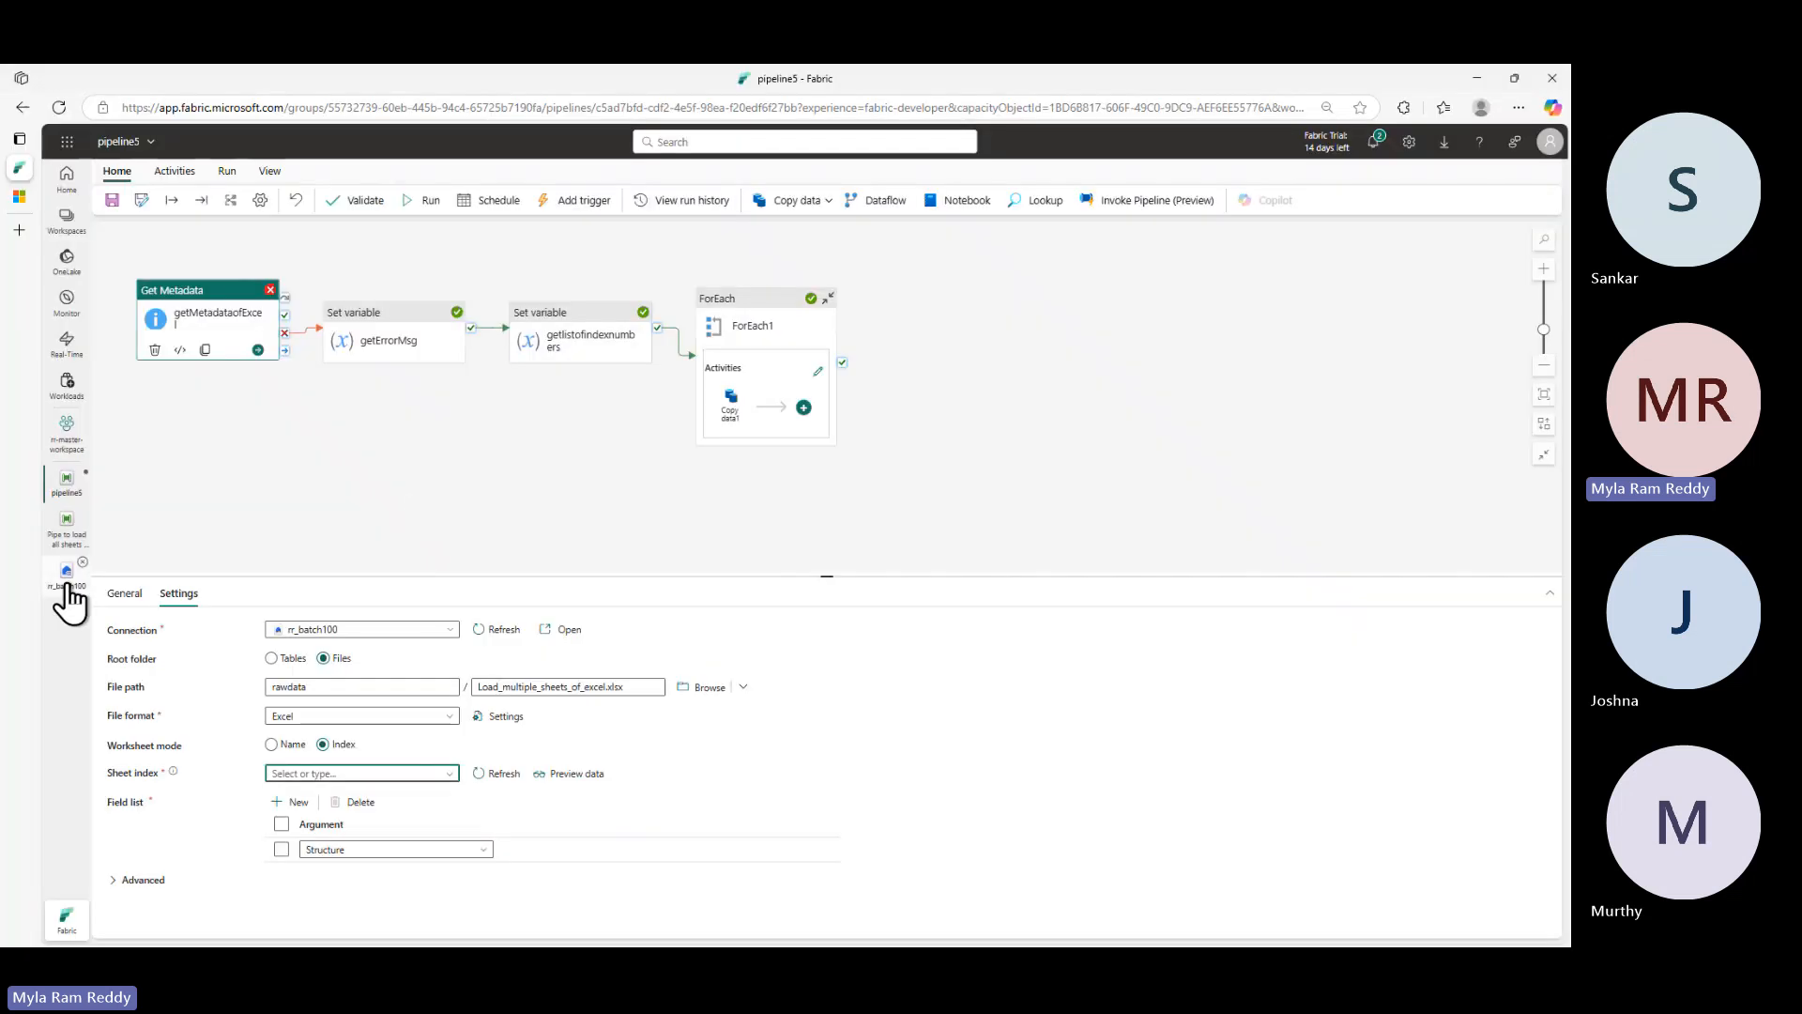
- Switch to the rr_batch100 lakehouse and delete Load_multiple_sheets_of_excel.xlsx from the rawdata folder
left_click(66, 578)
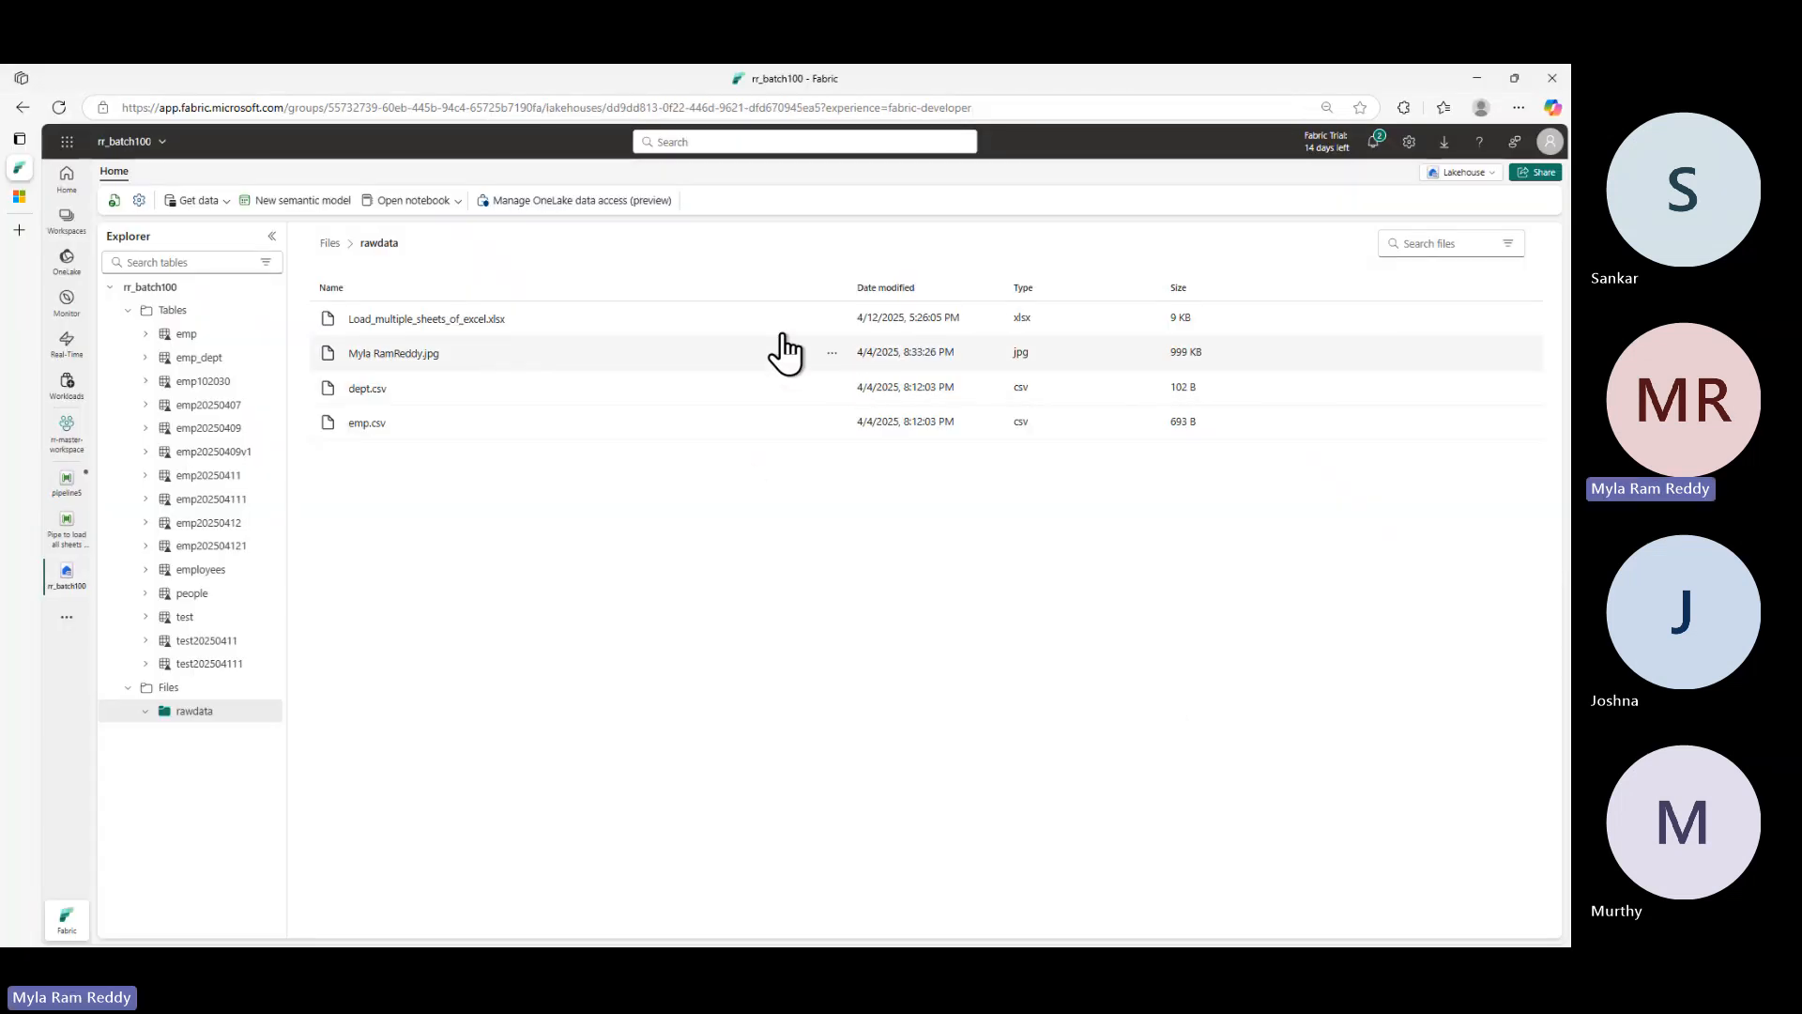
left_click(831, 317)
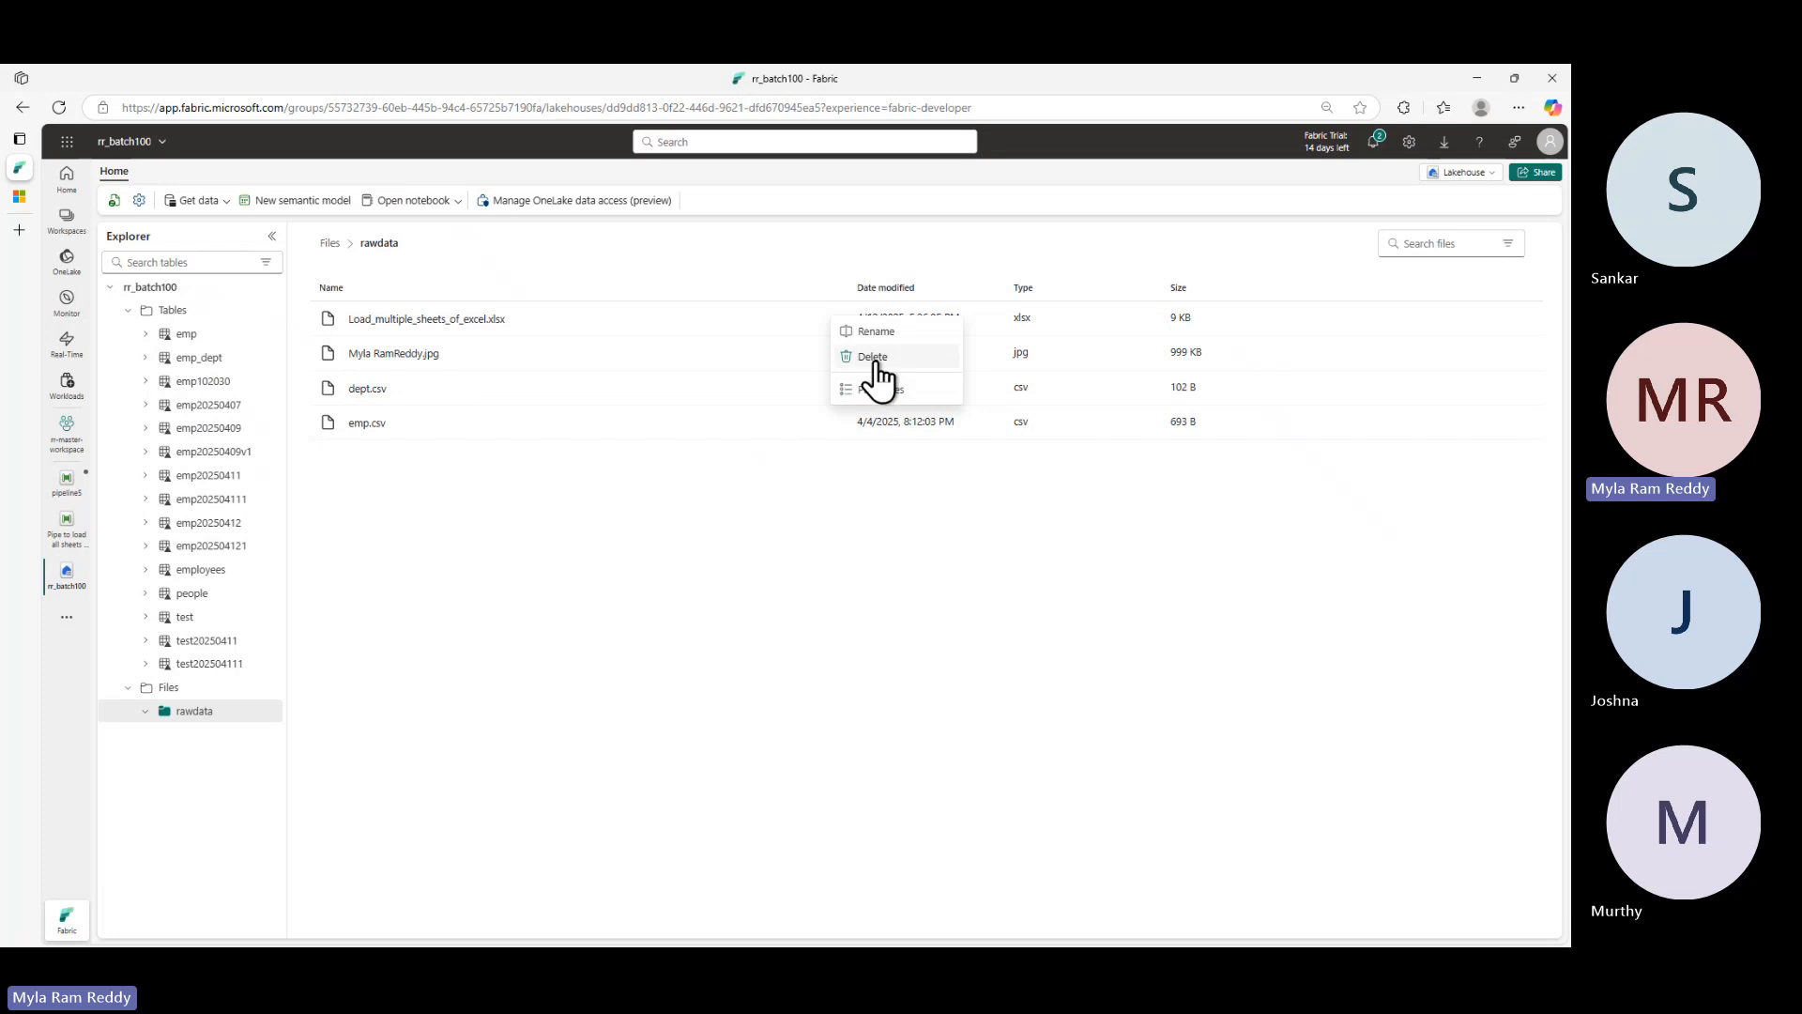
left_click(875, 360)
left_click(813, 615)
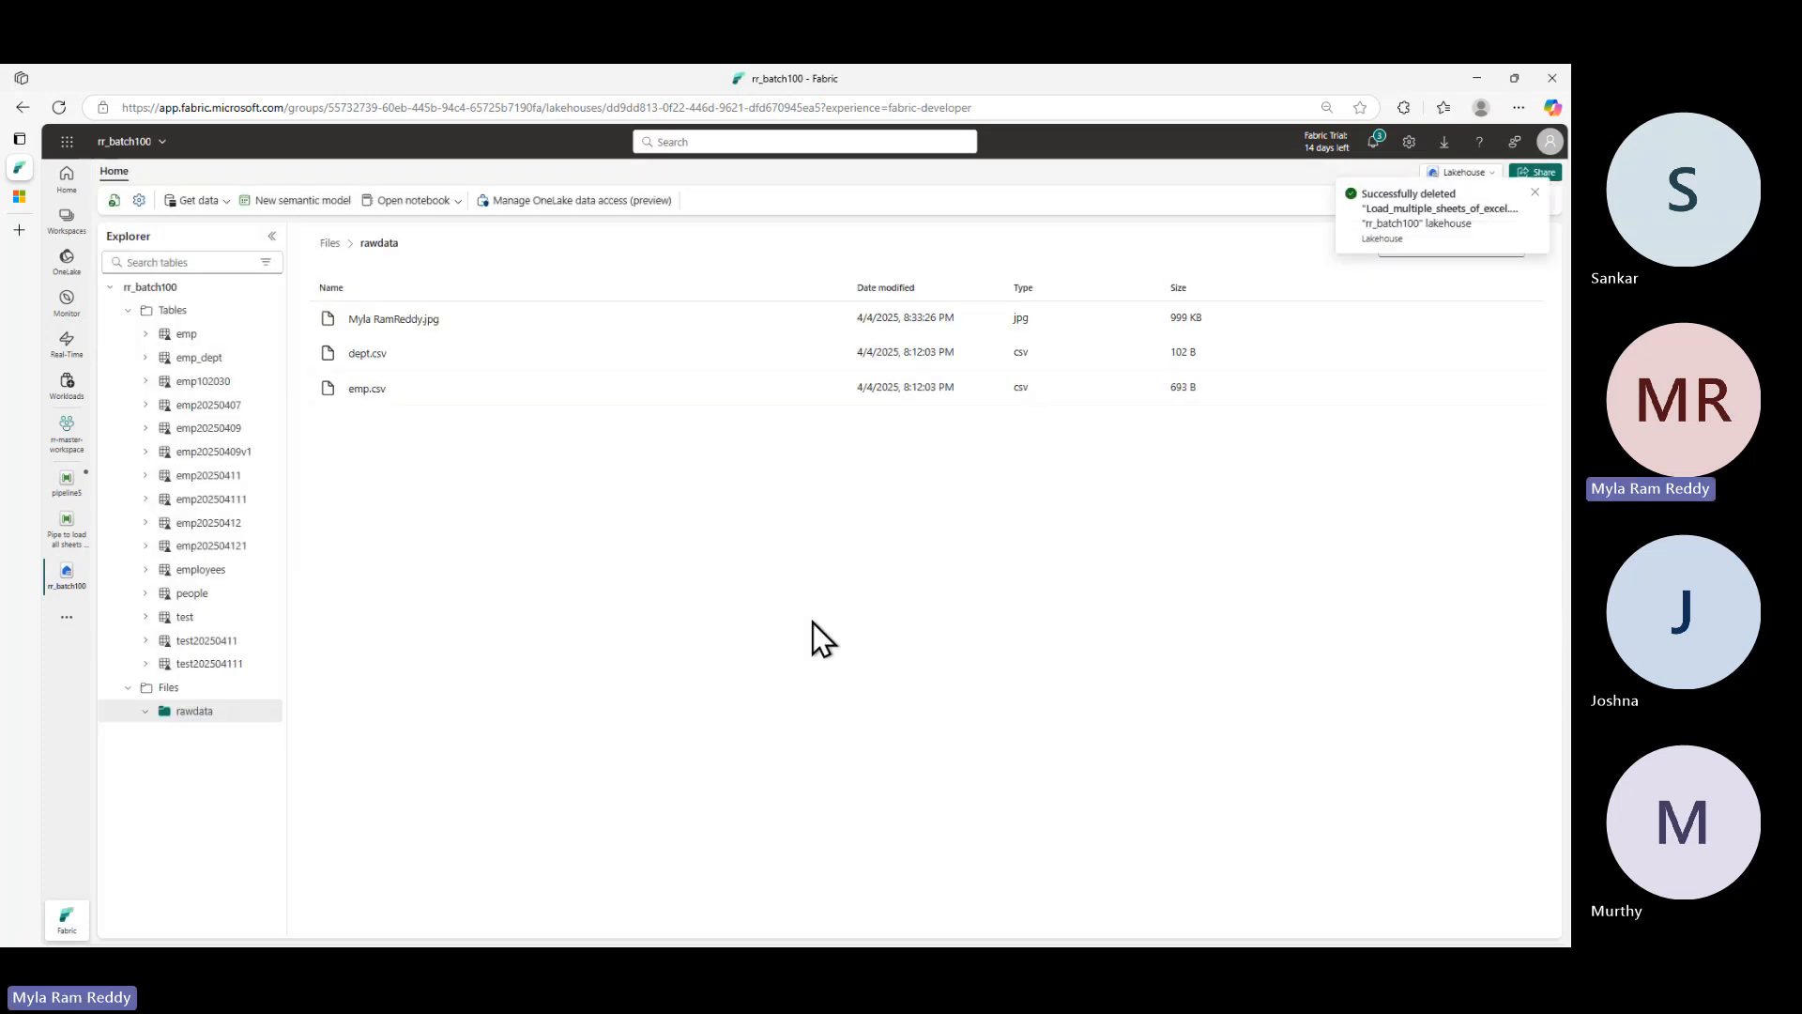
left_click(1534, 193)
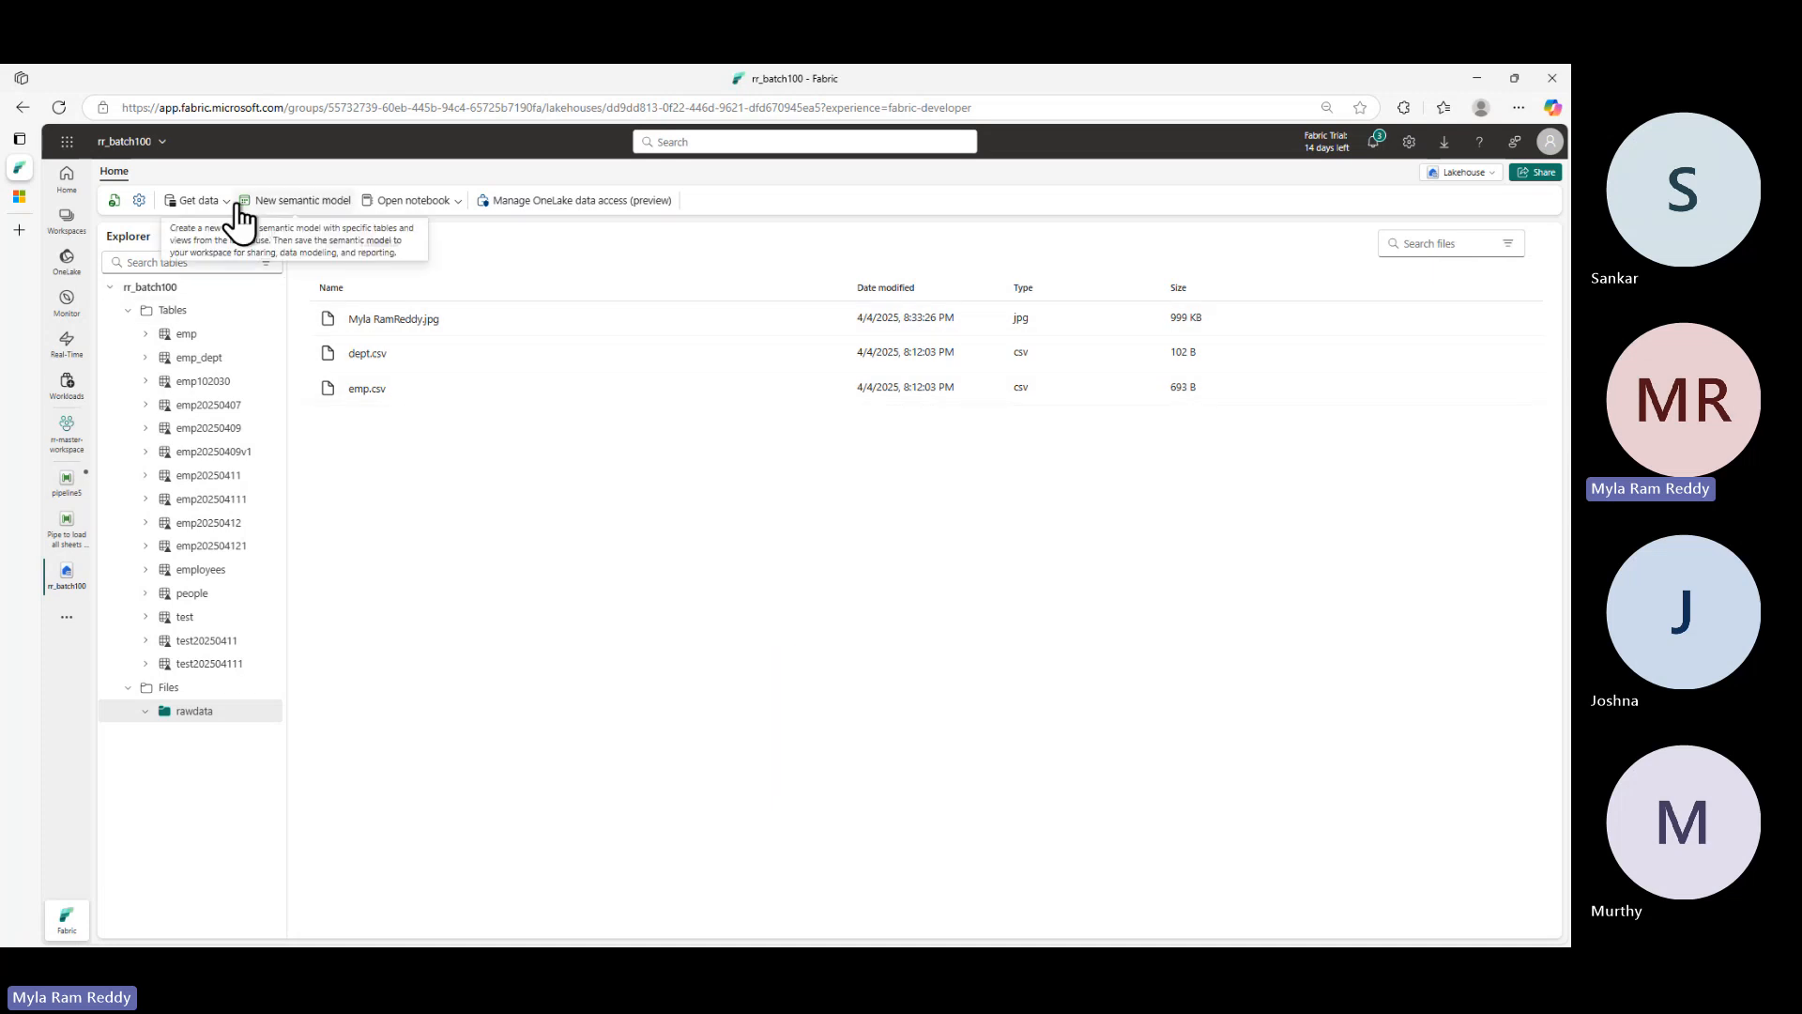
- Upload Load_multiple_sheets_of_excel.xlsx from Cloud-Data-Engineering > Lab Data to the lakehouse's root Files folder with overwriting enabled
left_click(208, 201)
left_click(218, 229)
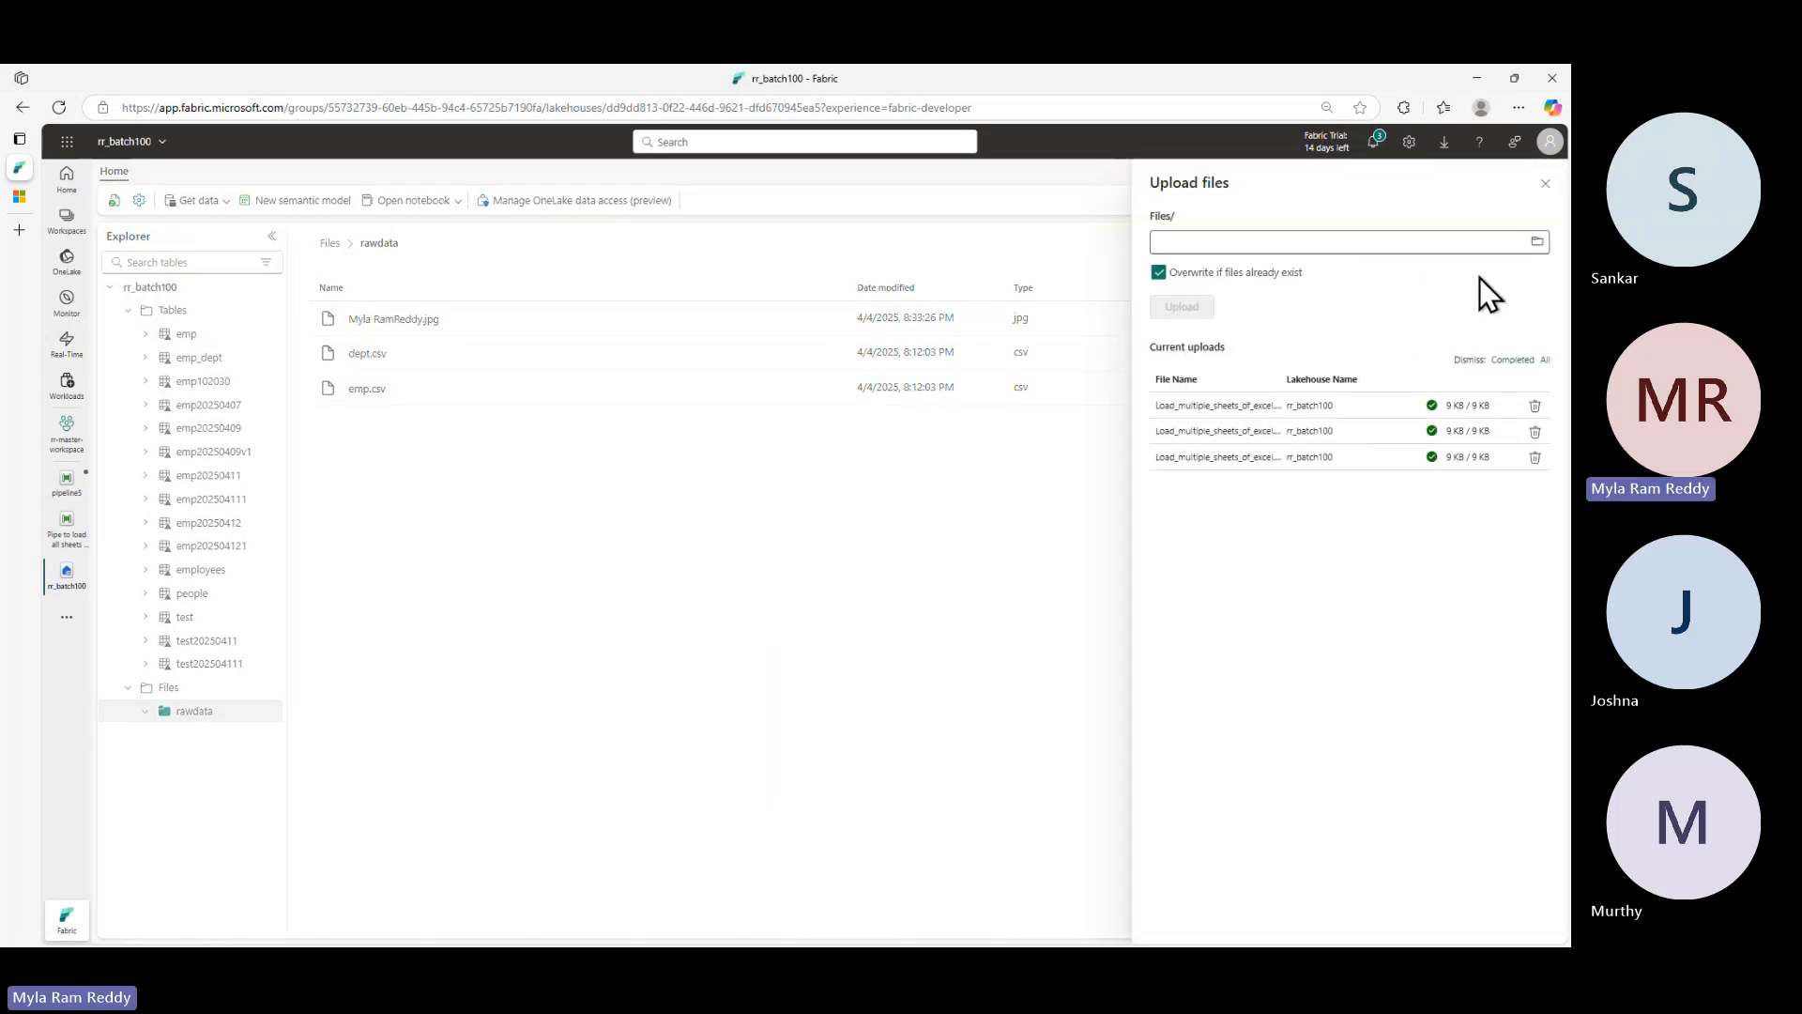
left_click(1537, 241)
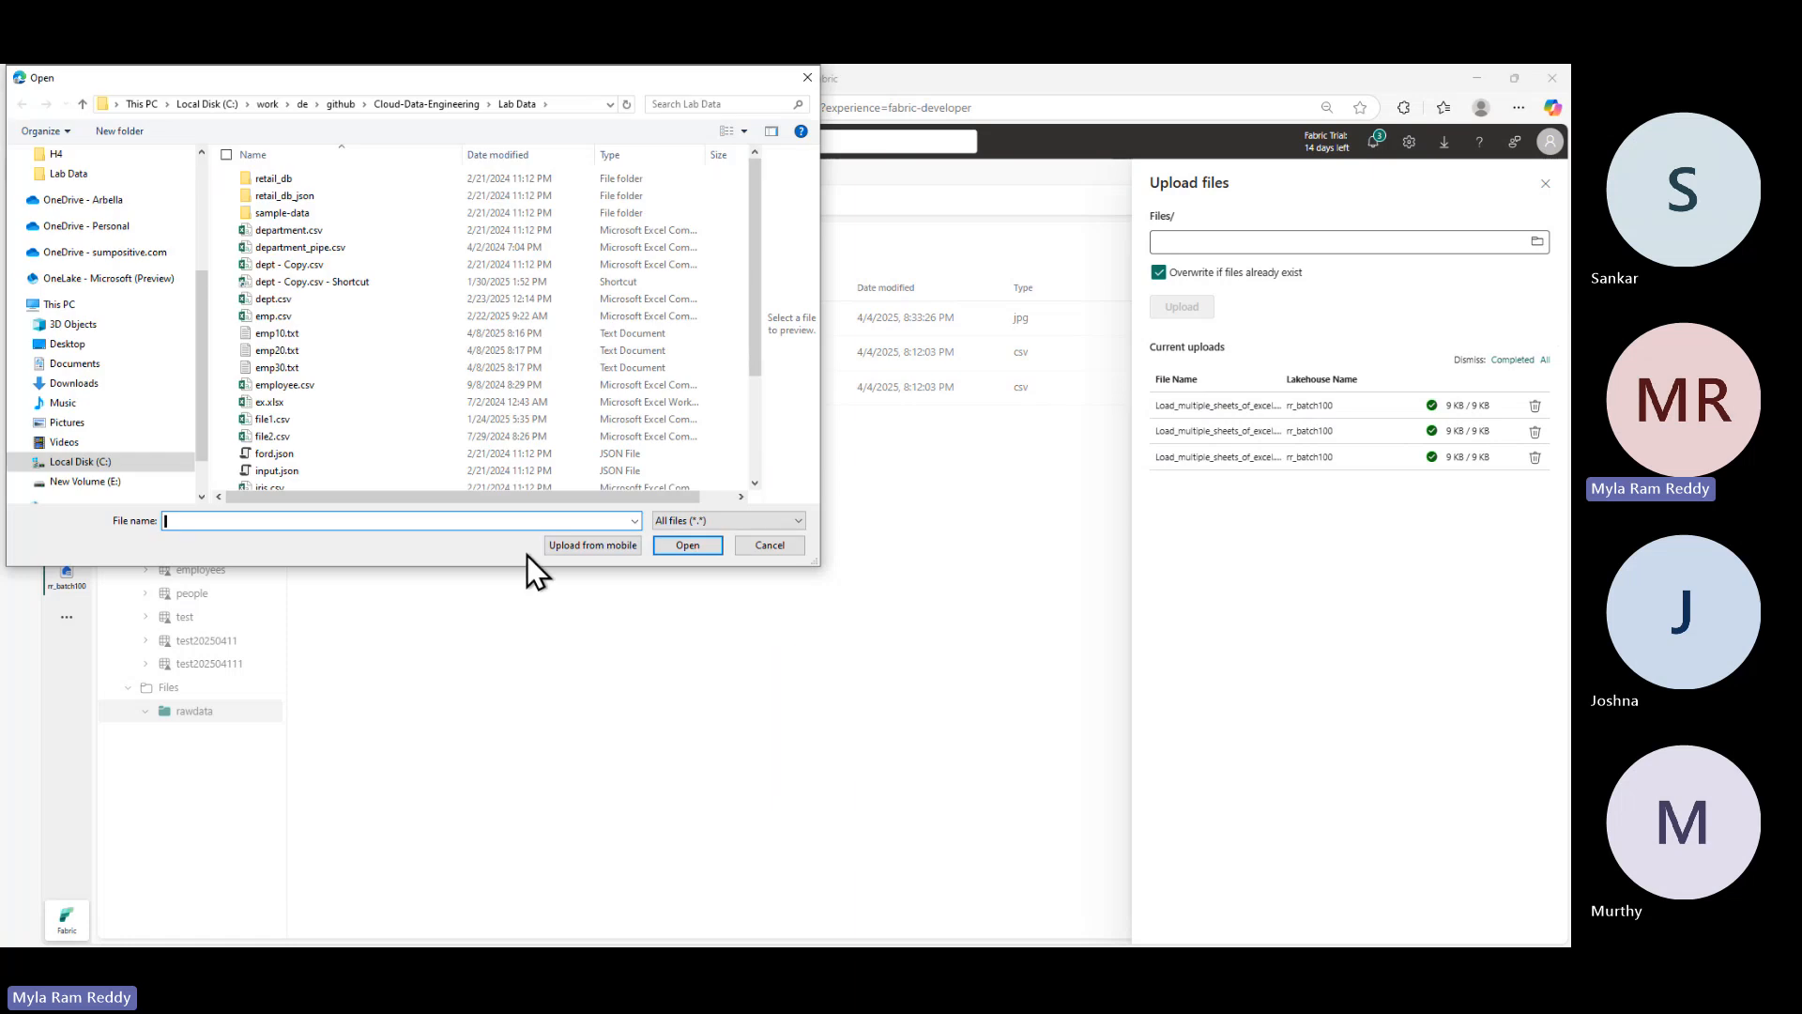
scroll(141, 310, "up", 2)
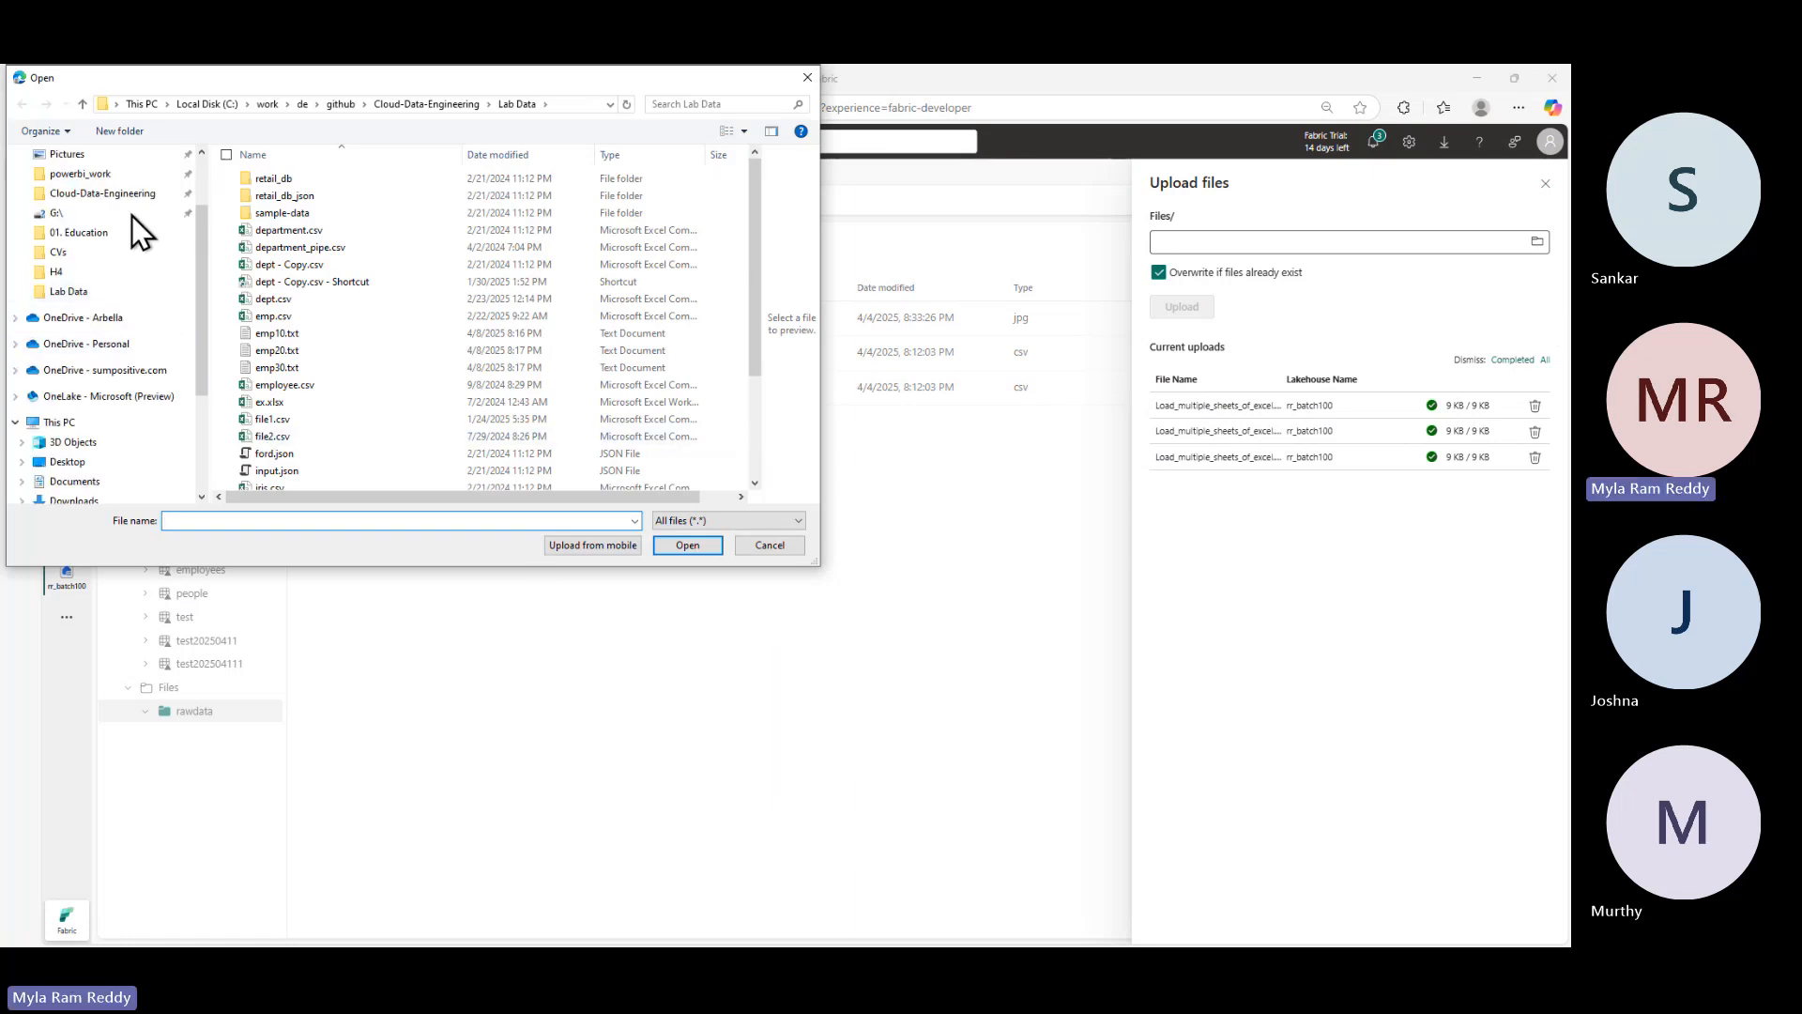
left_click(118, 193)
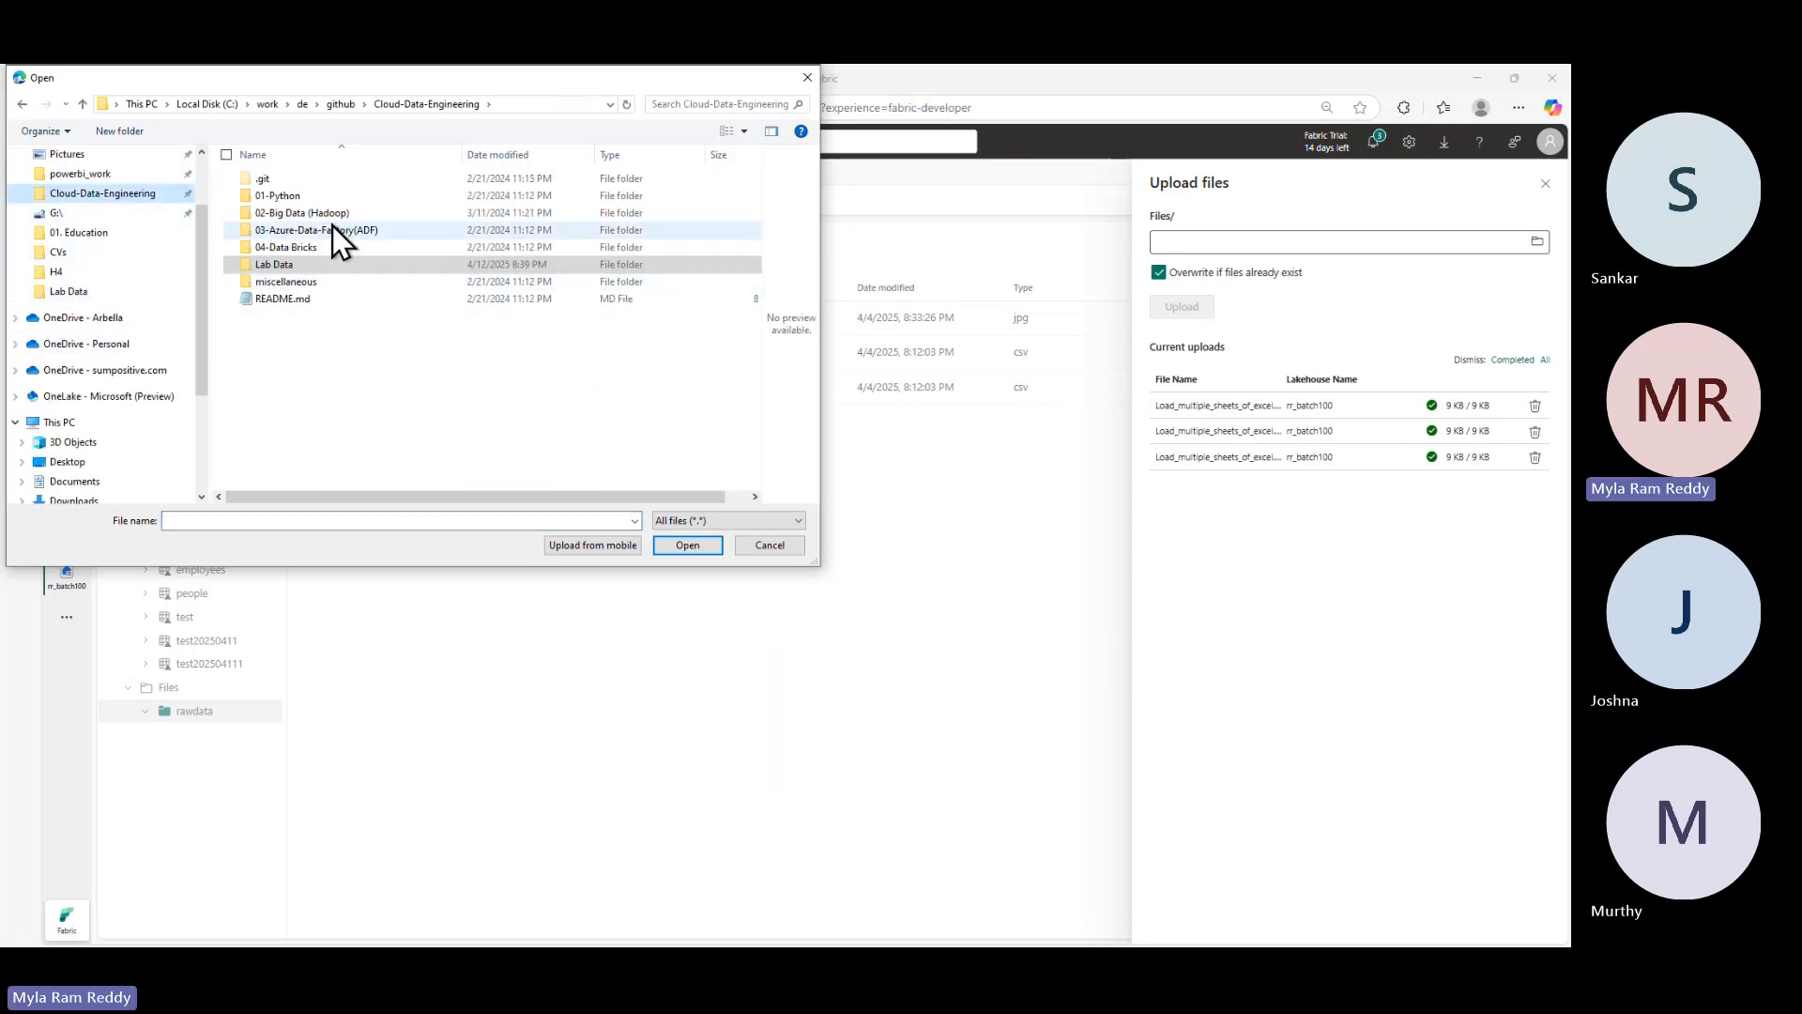
double_click(285, 266)
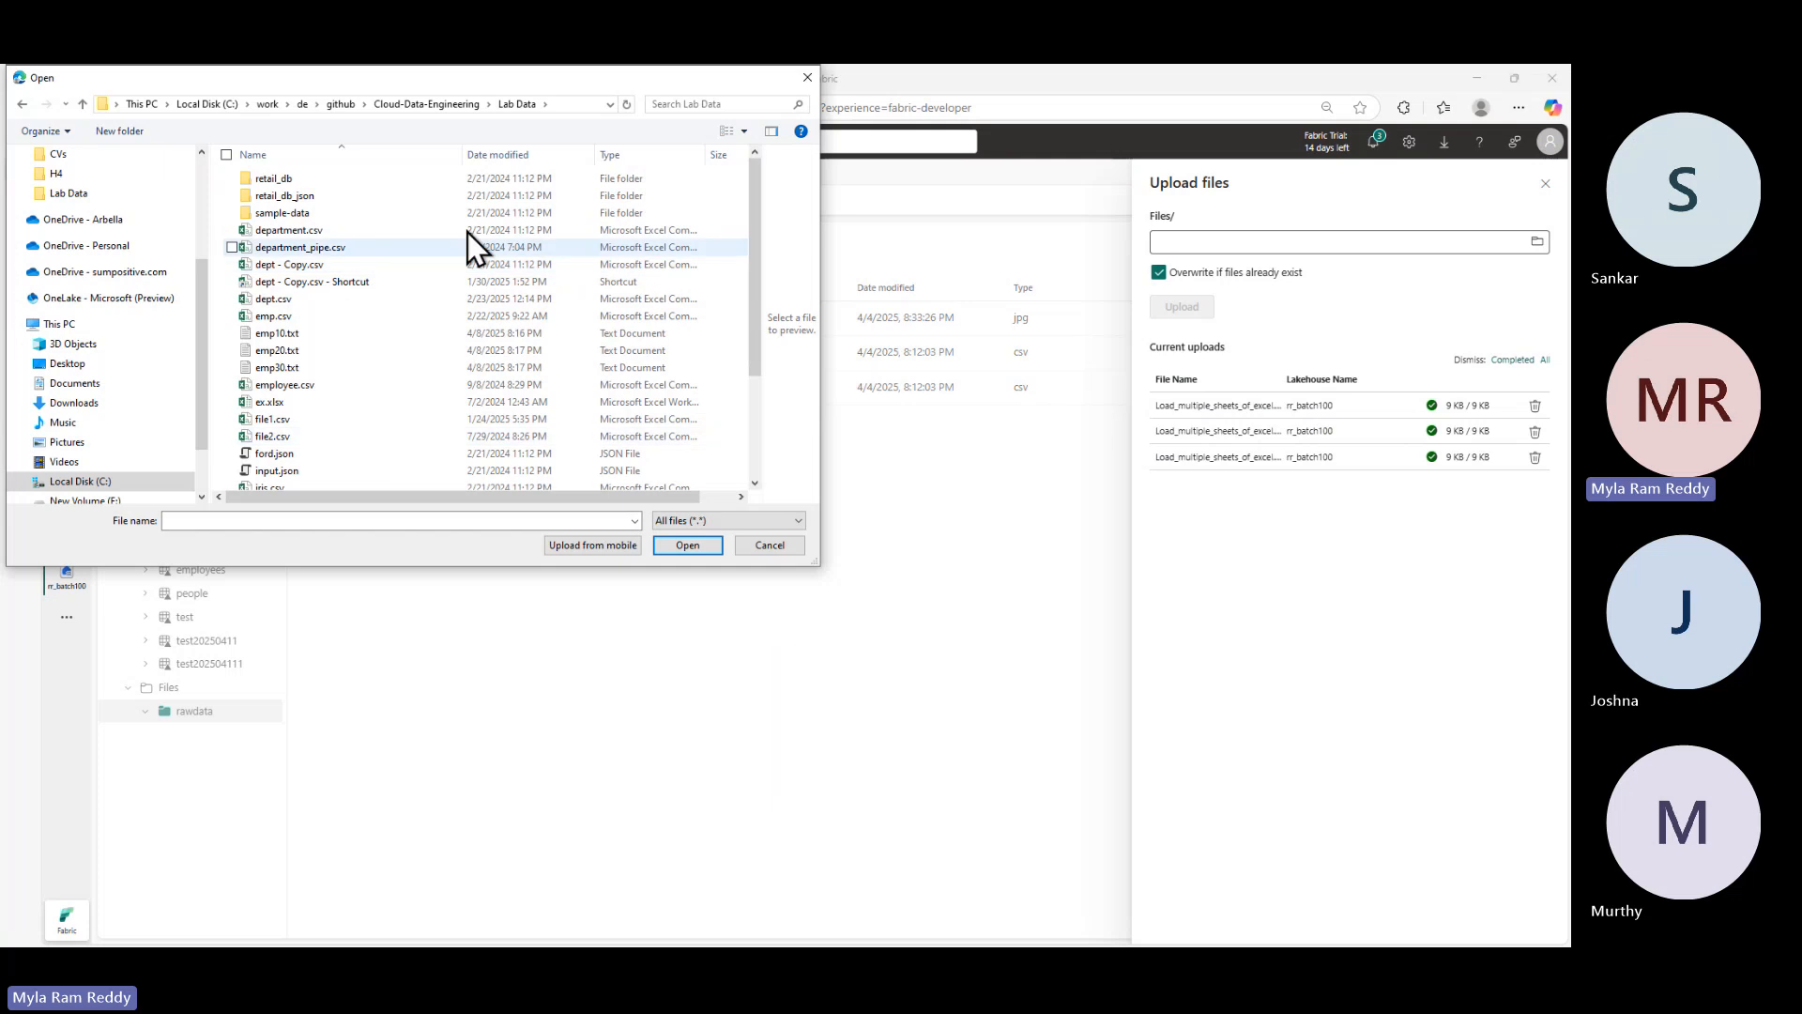
scroll(375, 375, "down", 3)
left_click(357, 361)
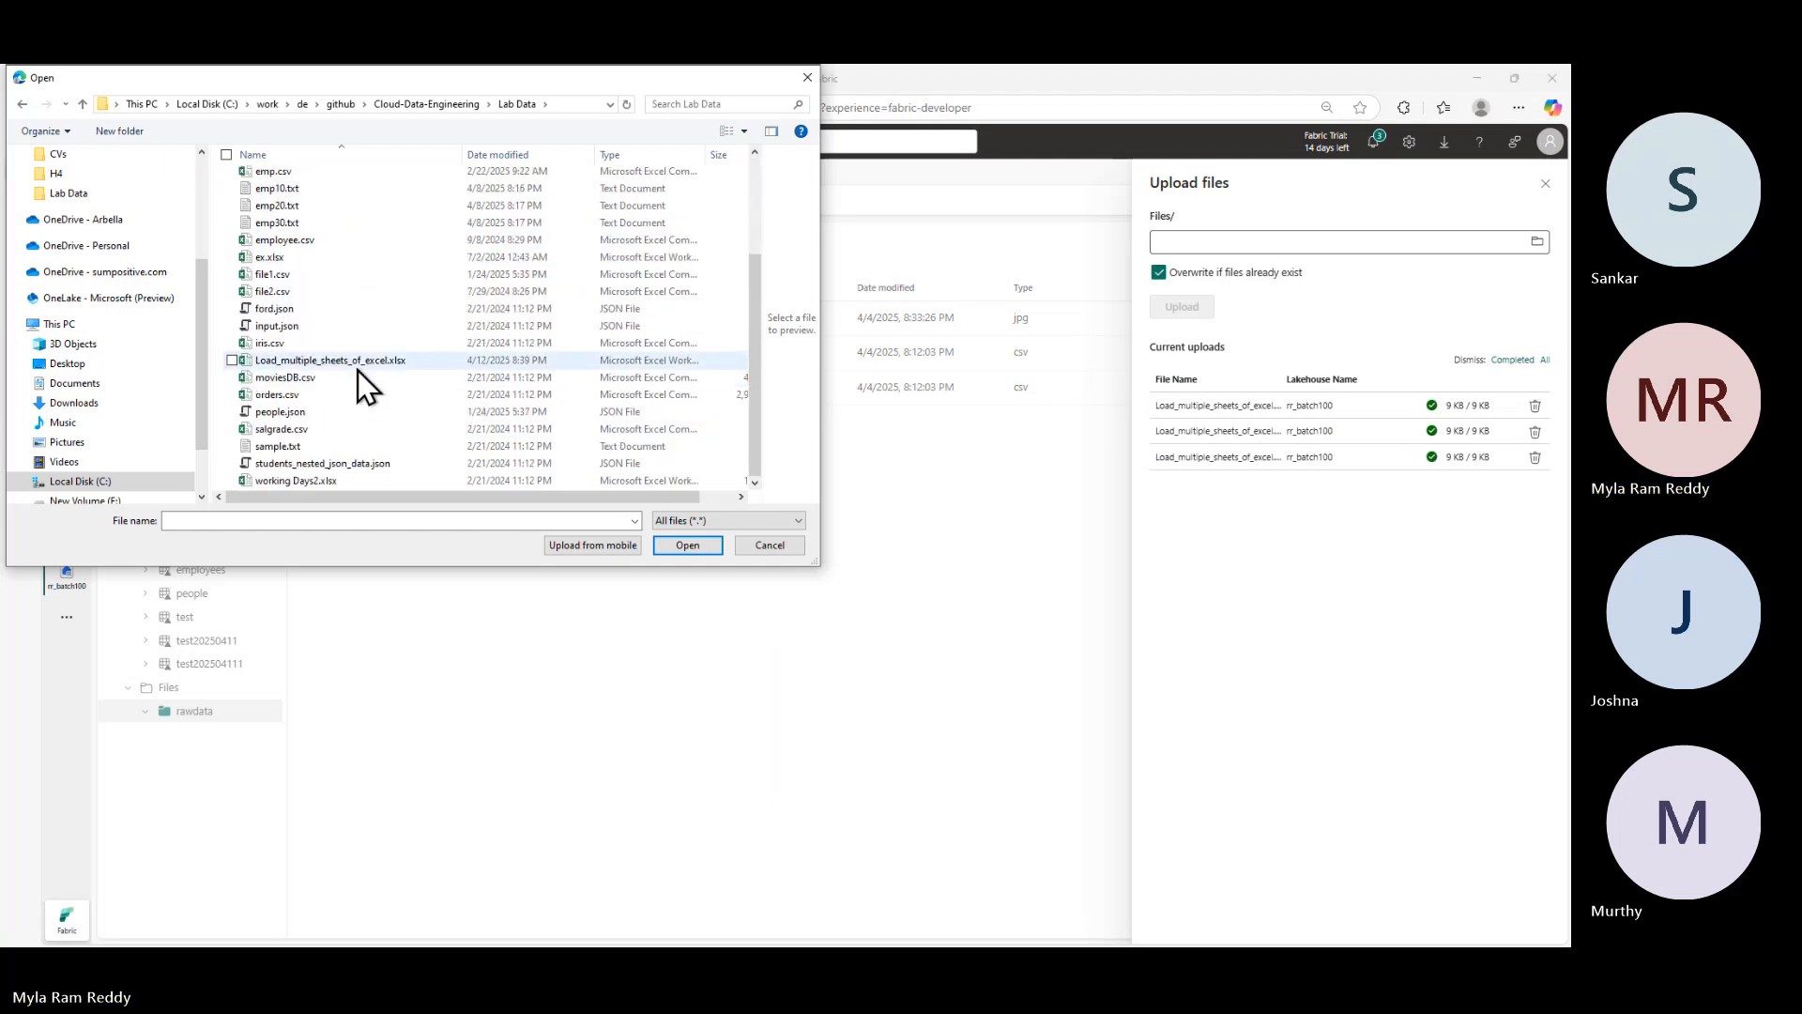
left_click(679, 548)
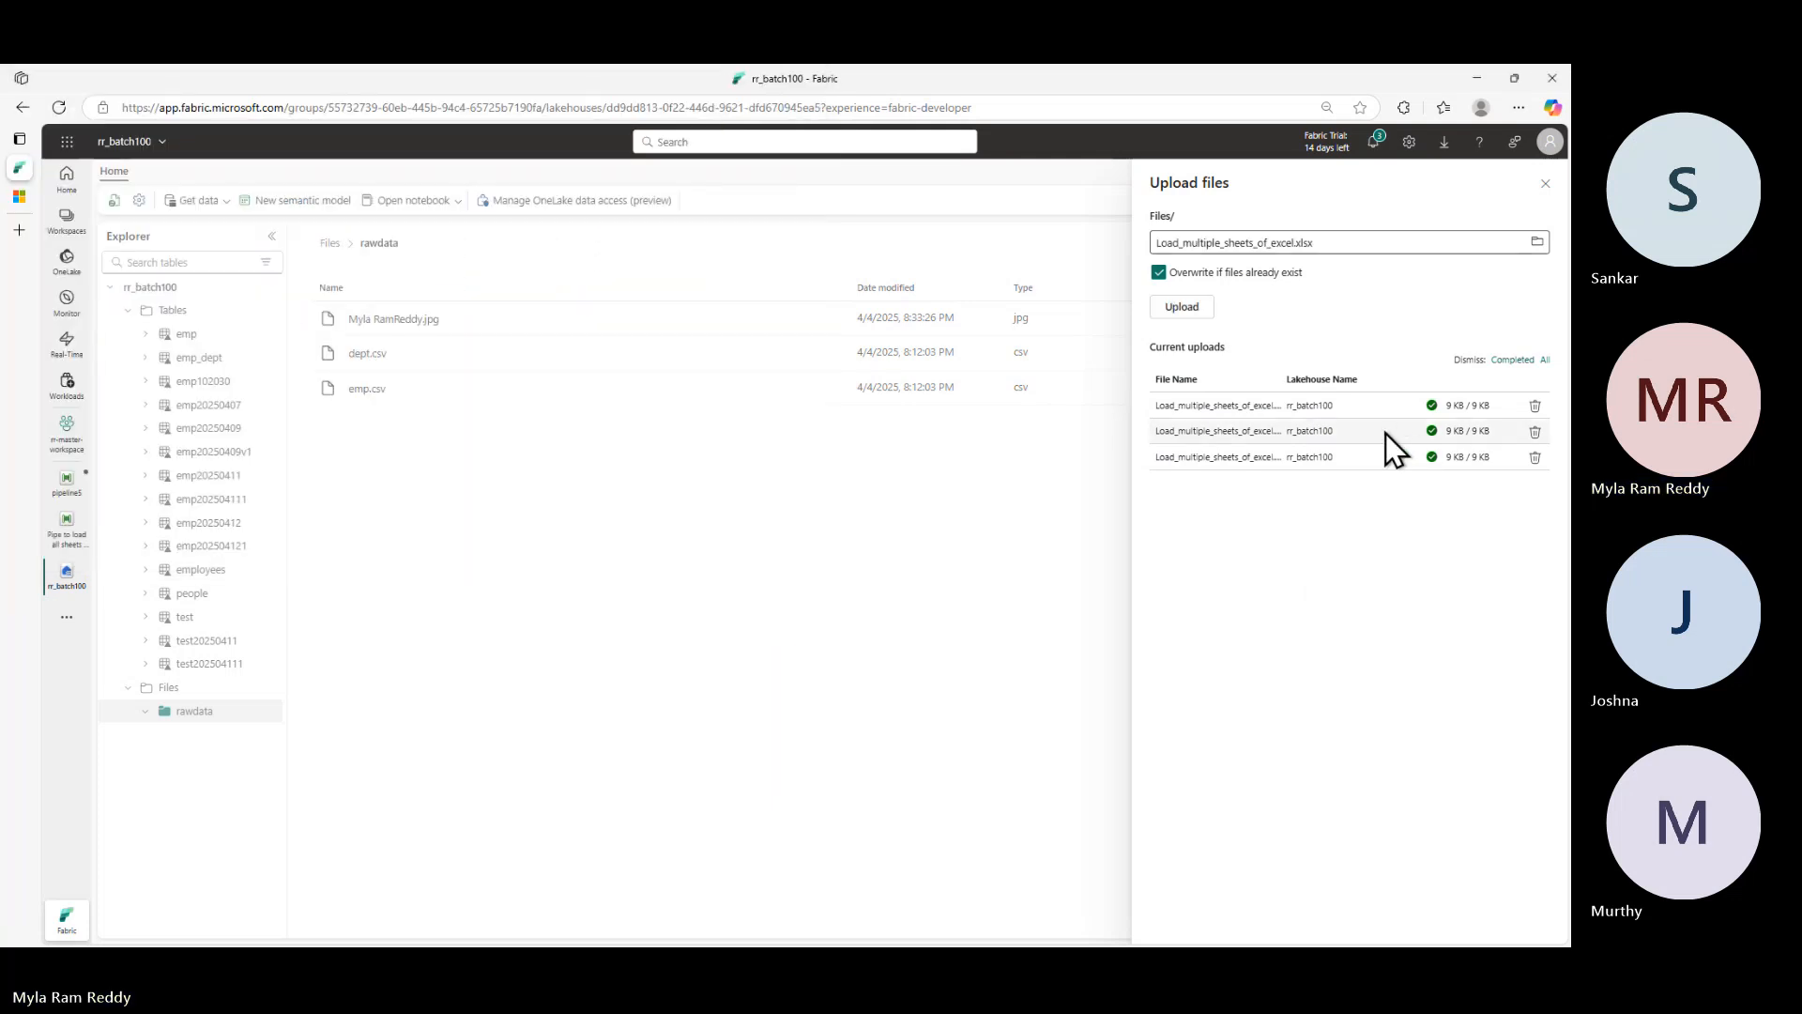
left_click(1181, 305)
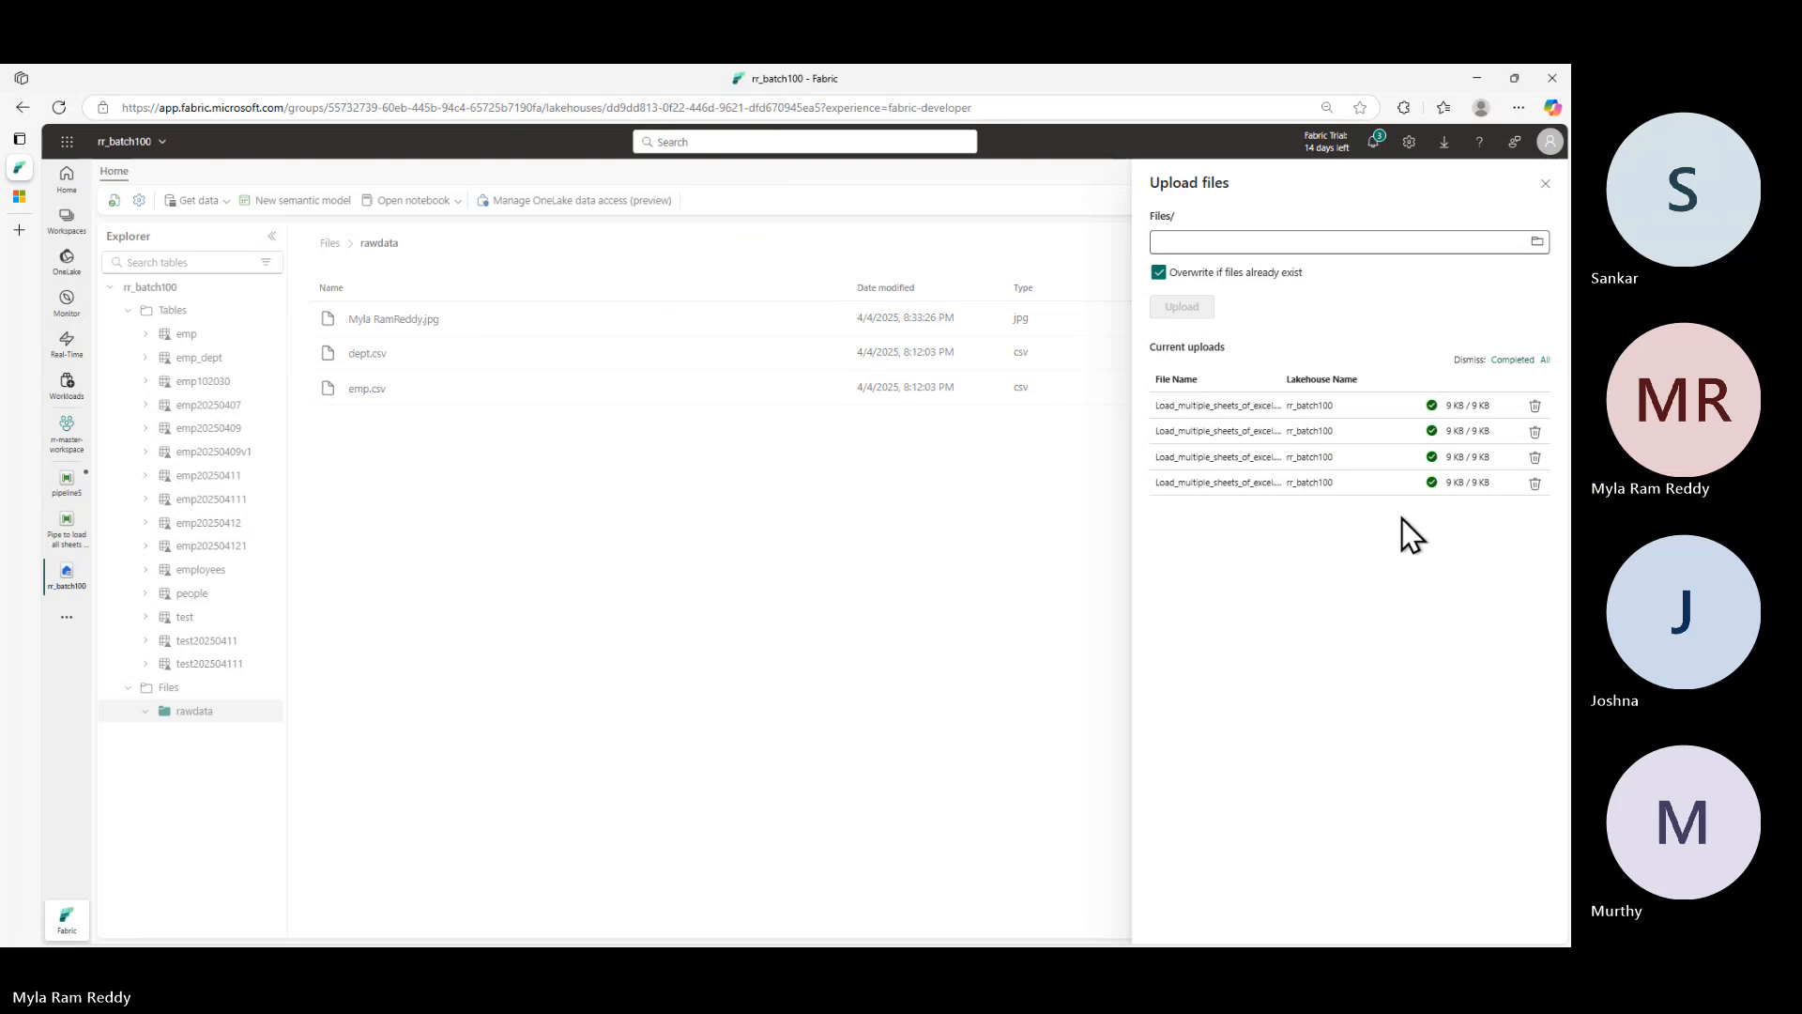
left_click(1546, 184)
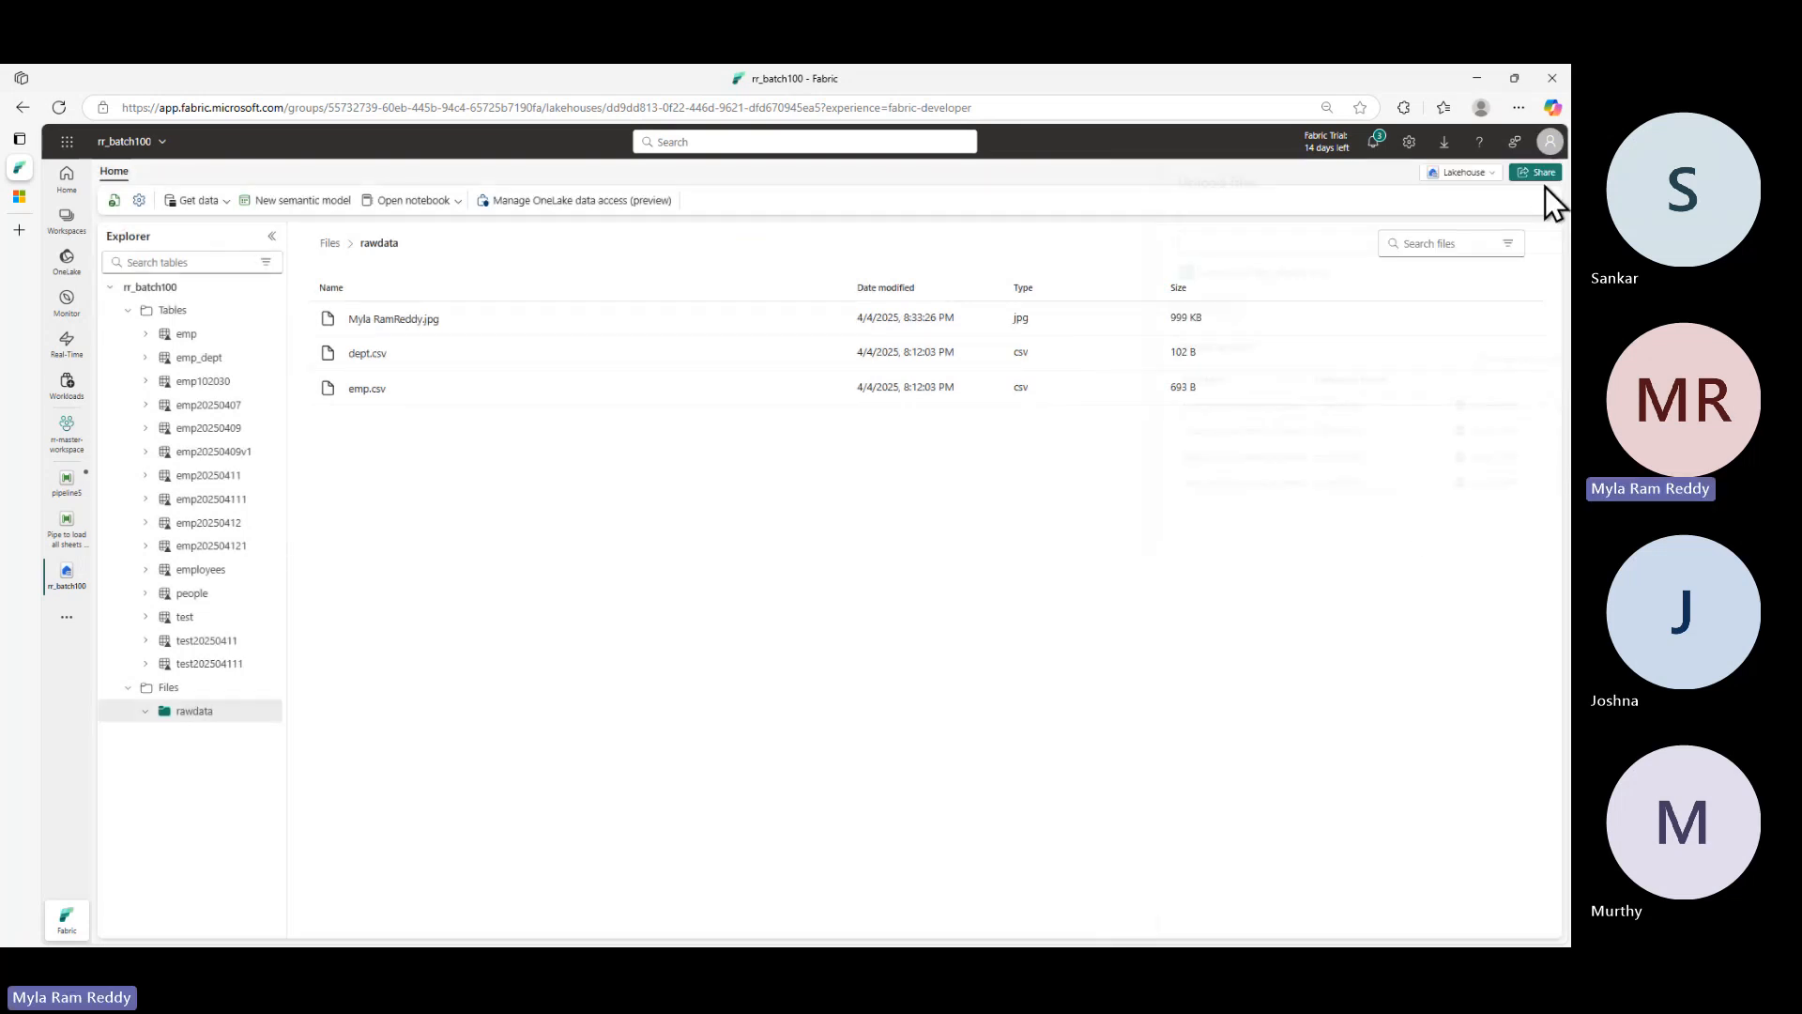
- Refresh the rawdata folder and check both it and the root Files folder for the uploaded workbook
right_click(261, 710)
left_click(302, 686)
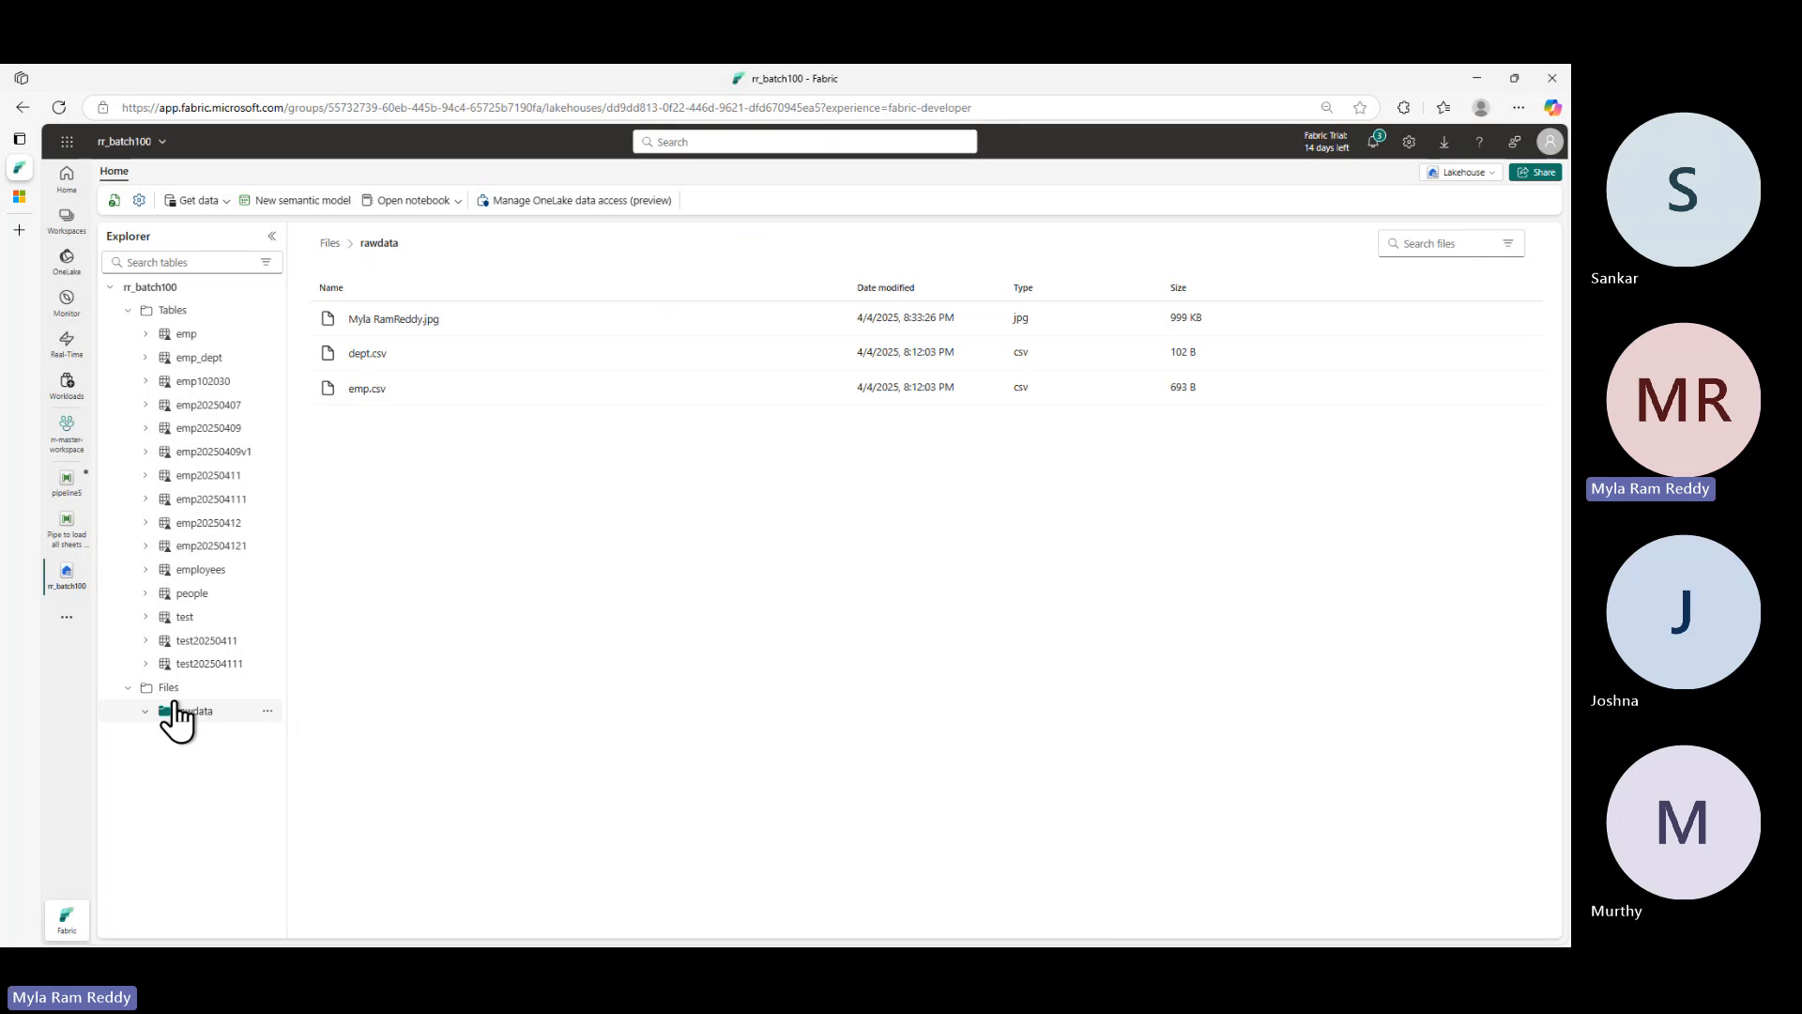
right_click(520, 499)
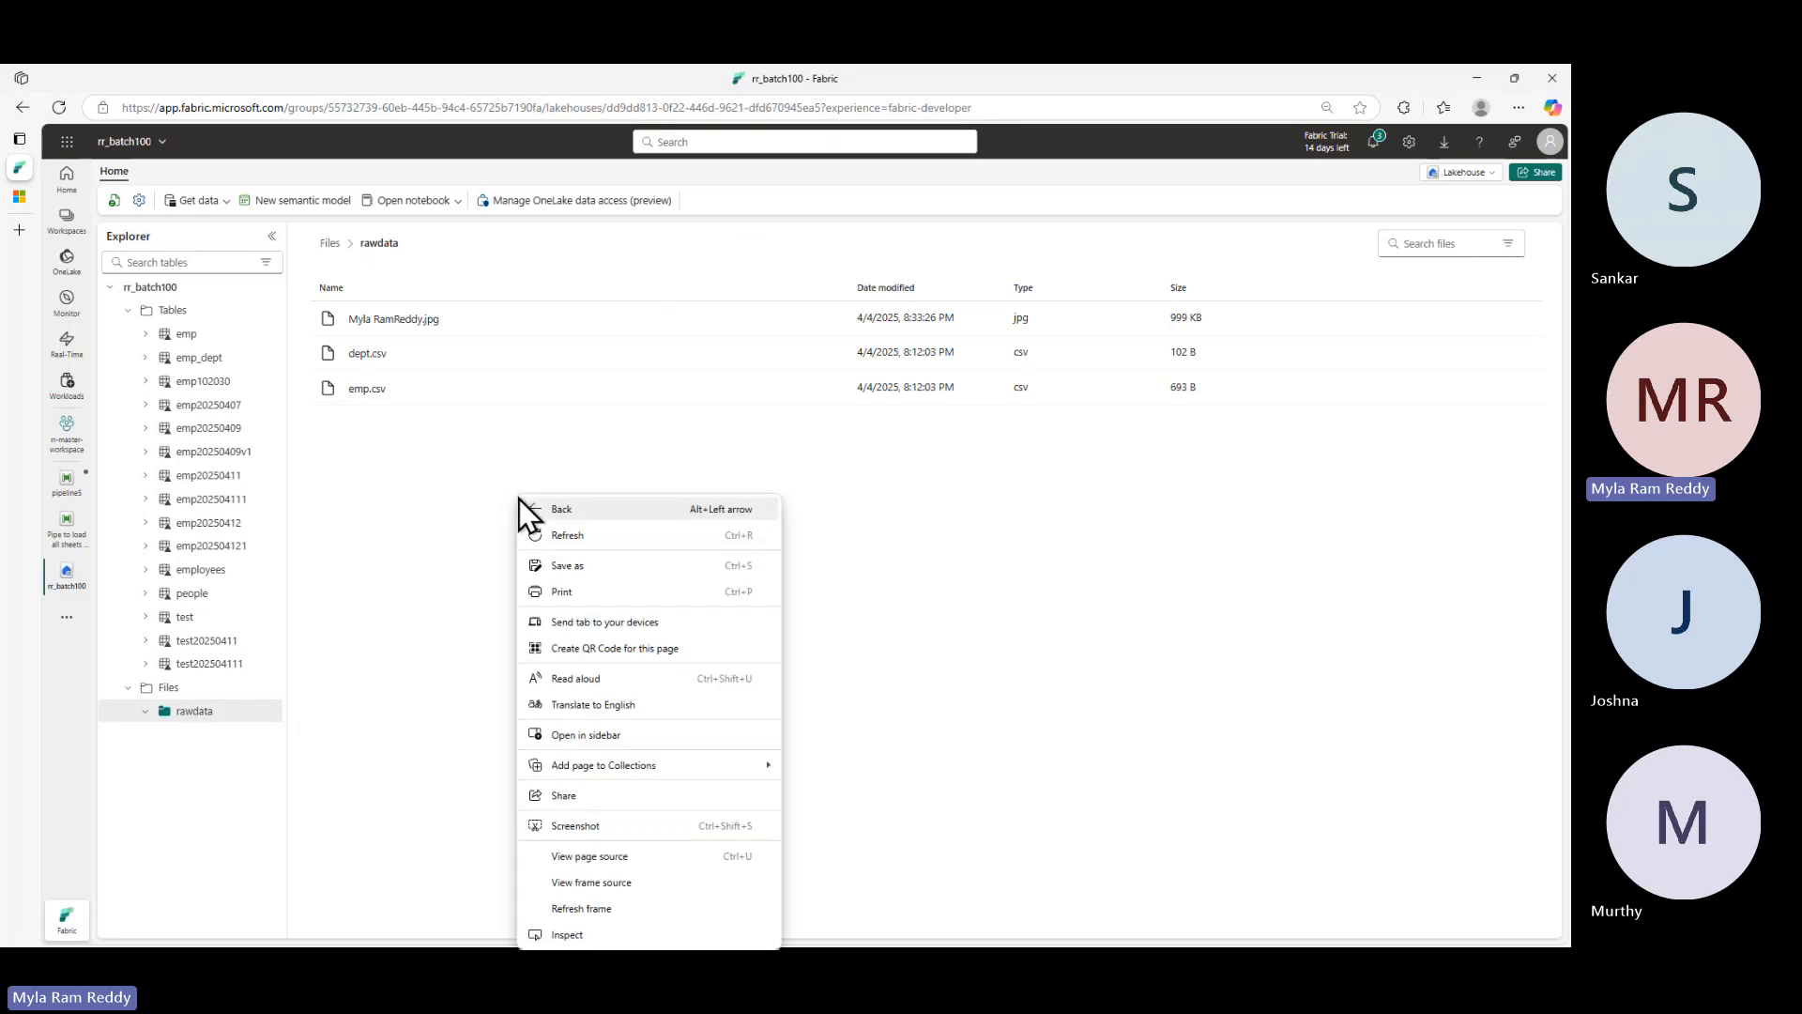
left_click(403, 574)
left_click(171, 688)
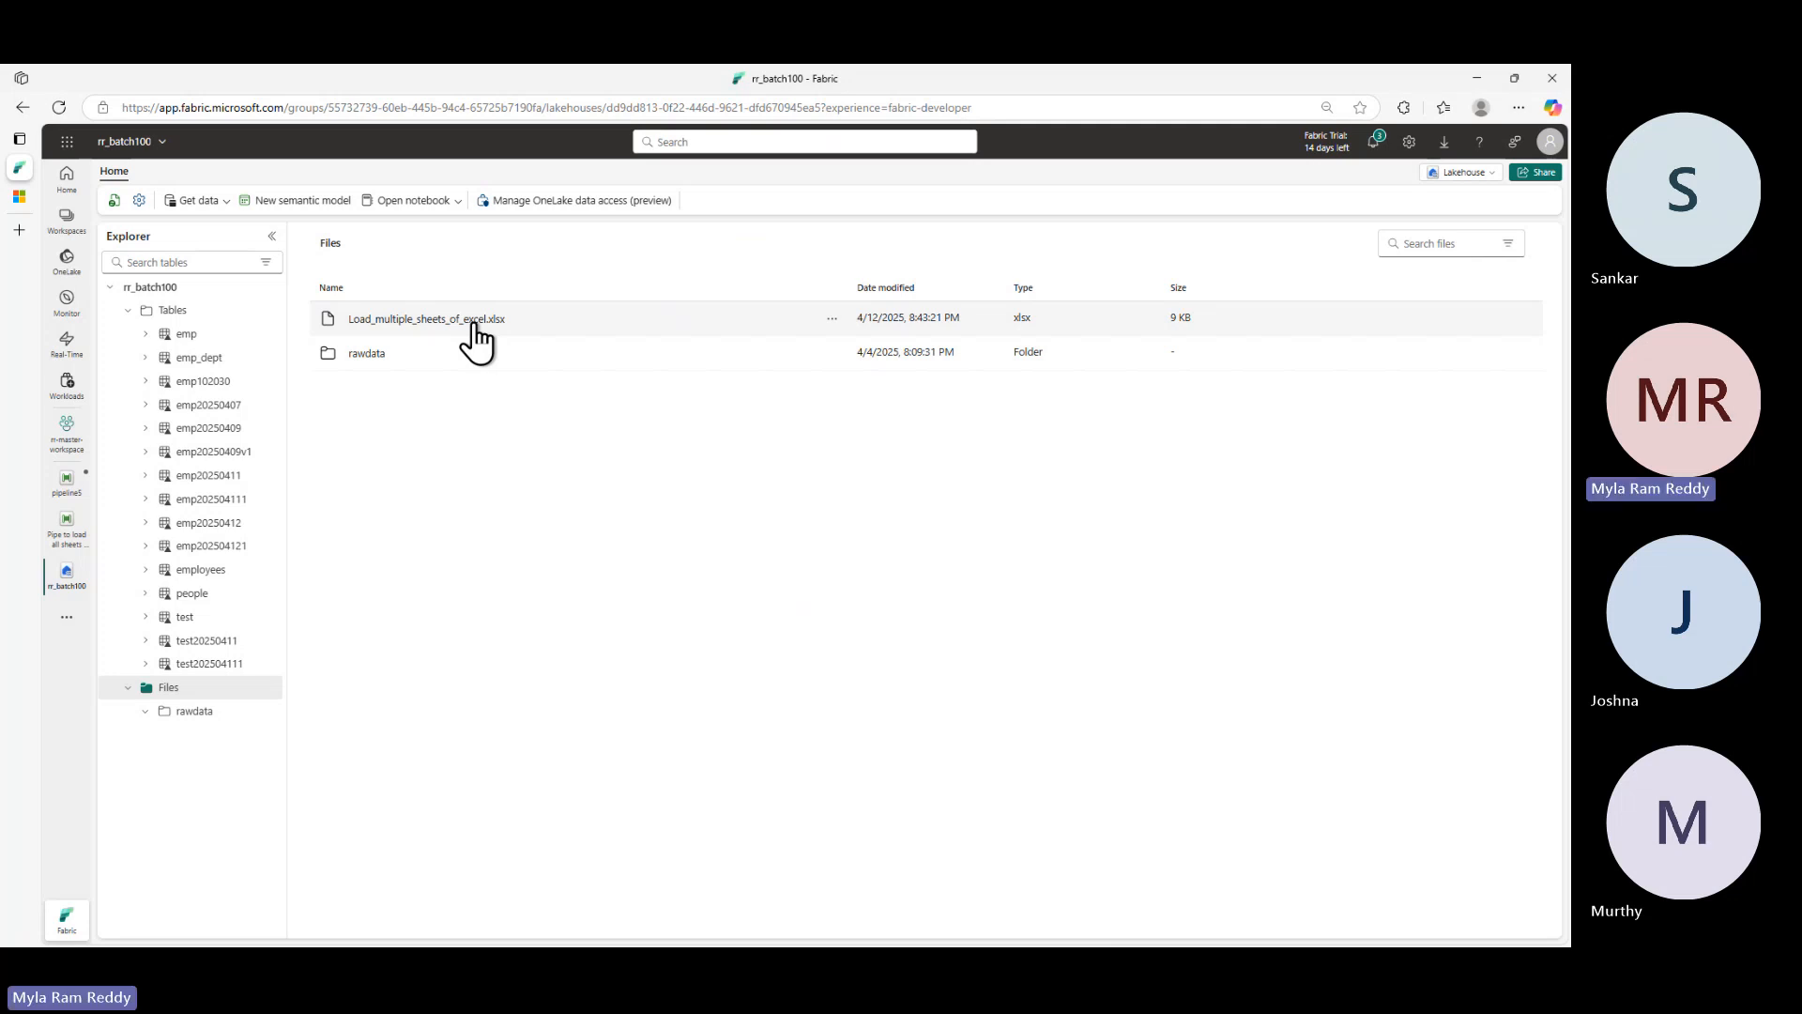
left_click(194, 712)
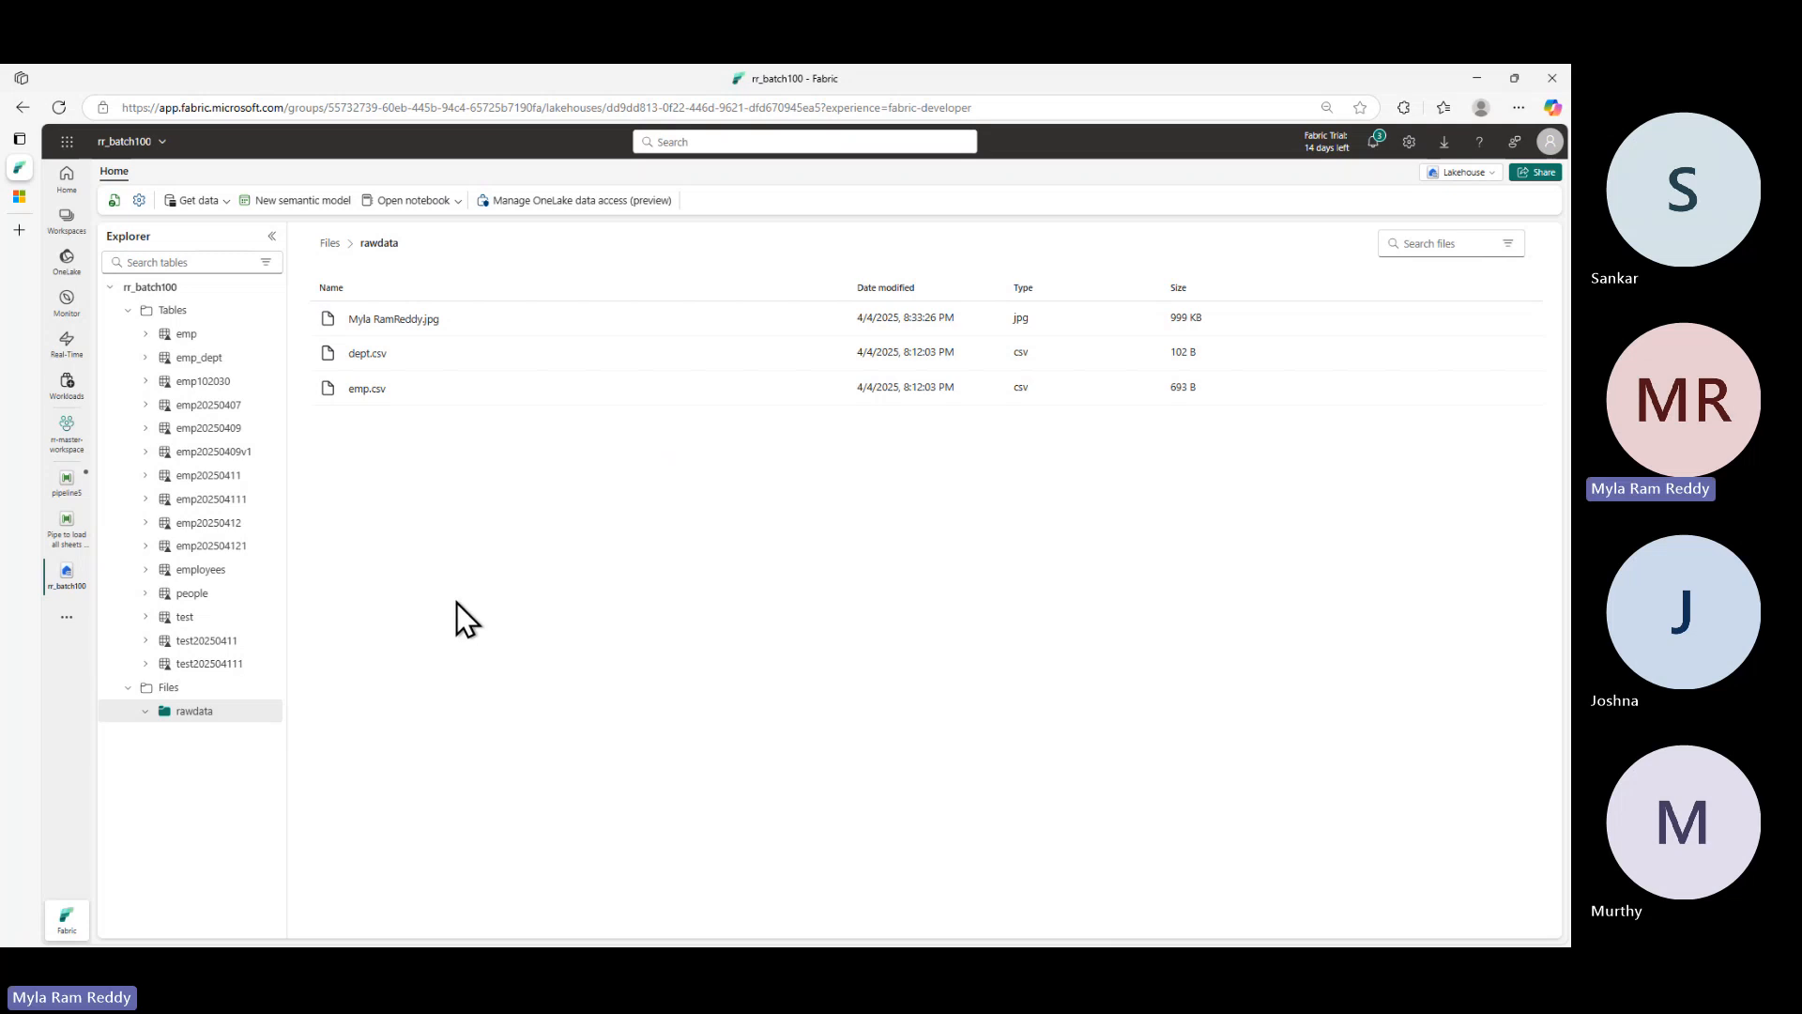
left_click(169, 688)
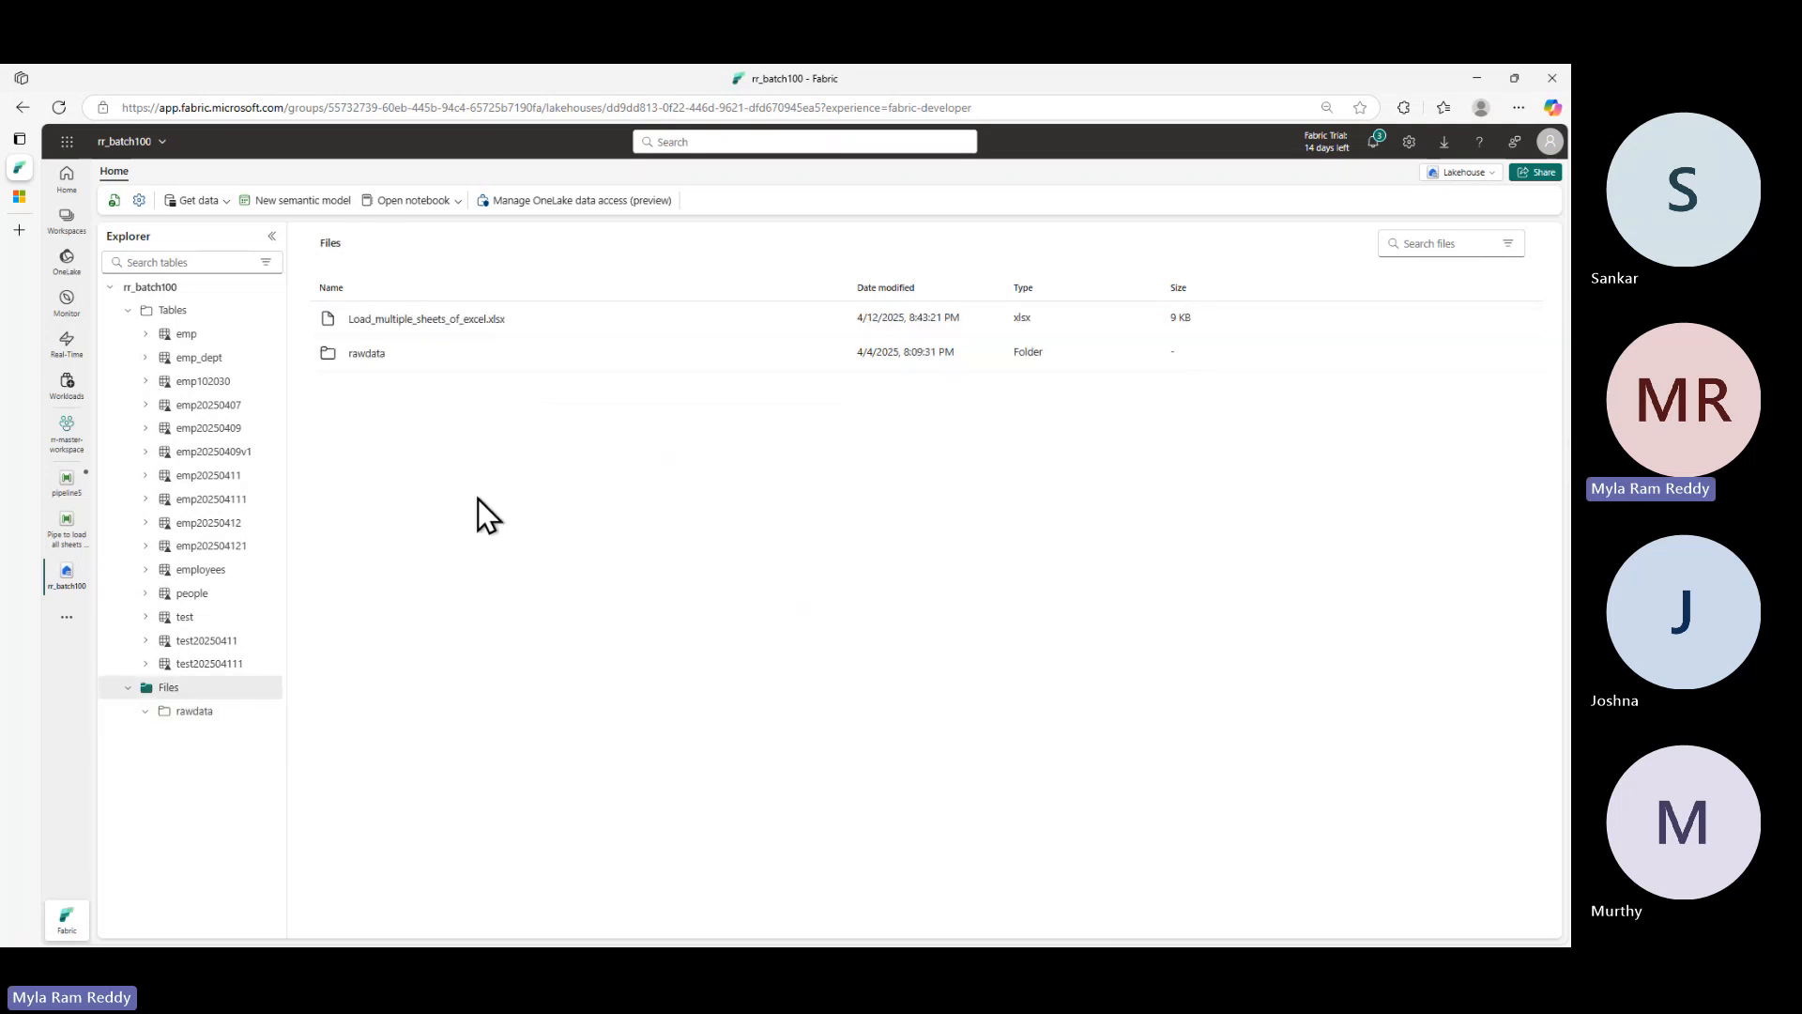
- Move Load_multiple_sheets_of_excel.xlsx from the root Files folder into rawdata and open that folder
right_click(825, 322)
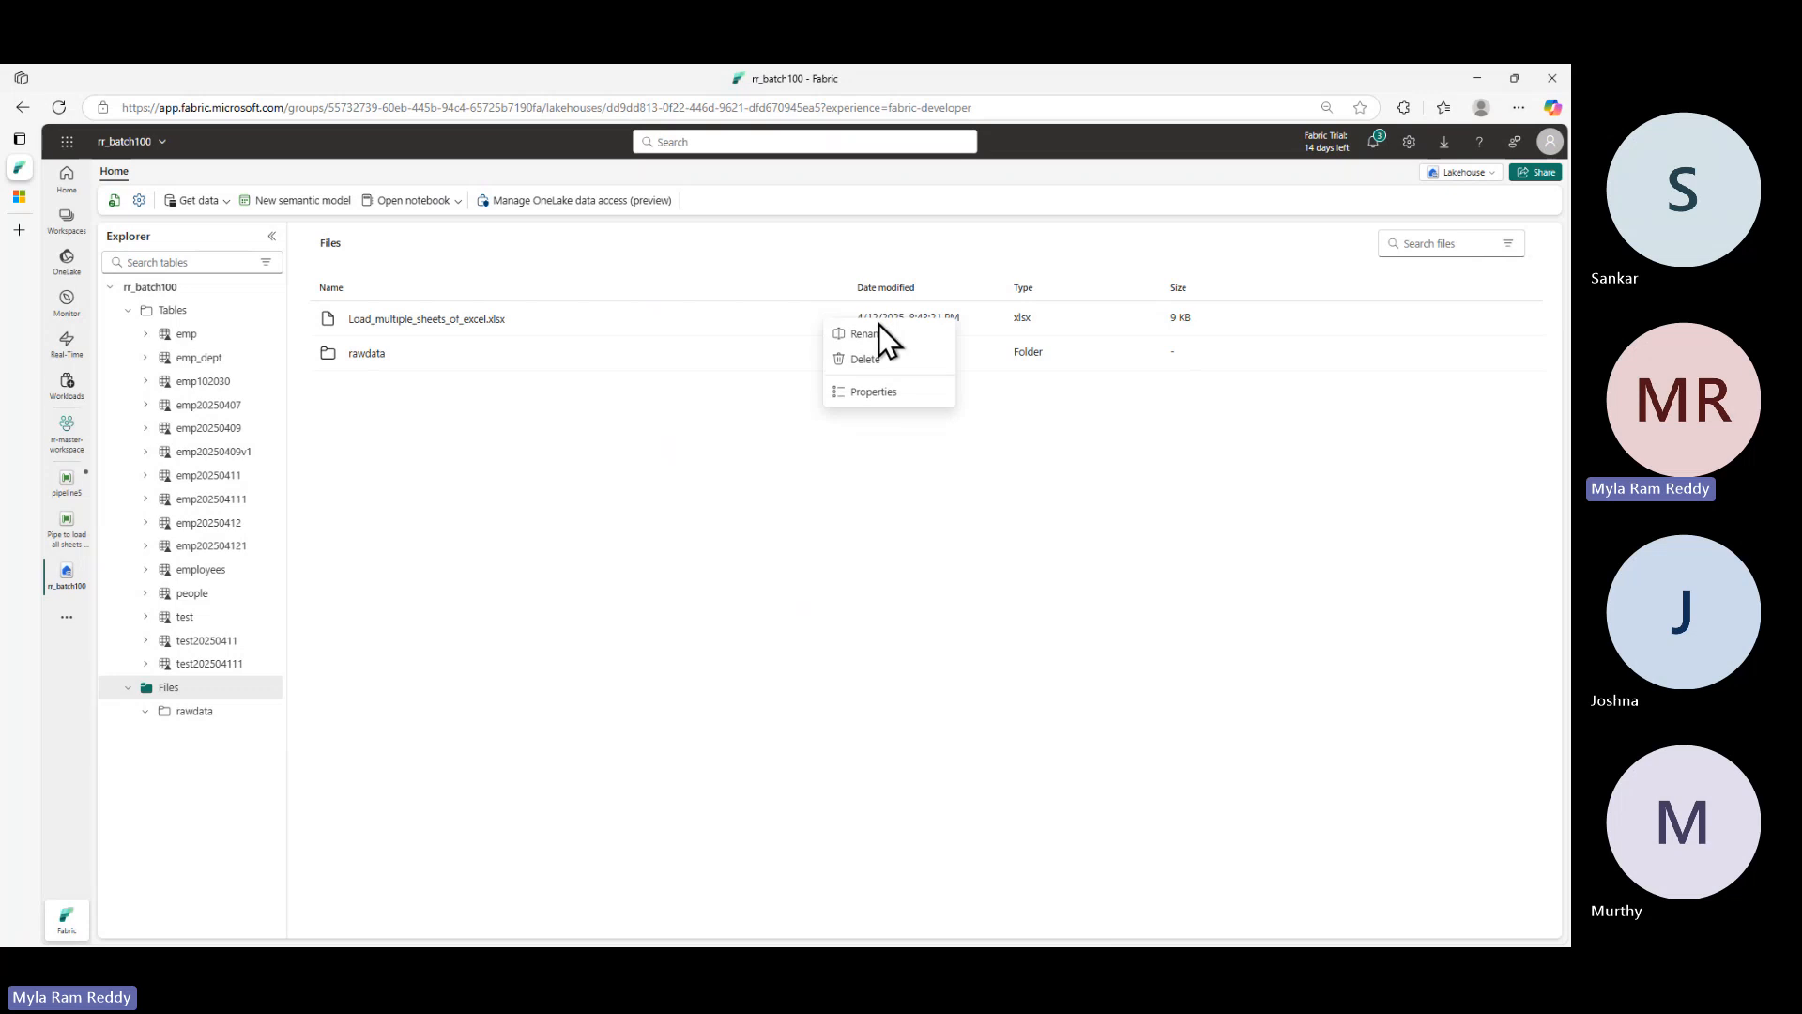
left_click(679, 437)
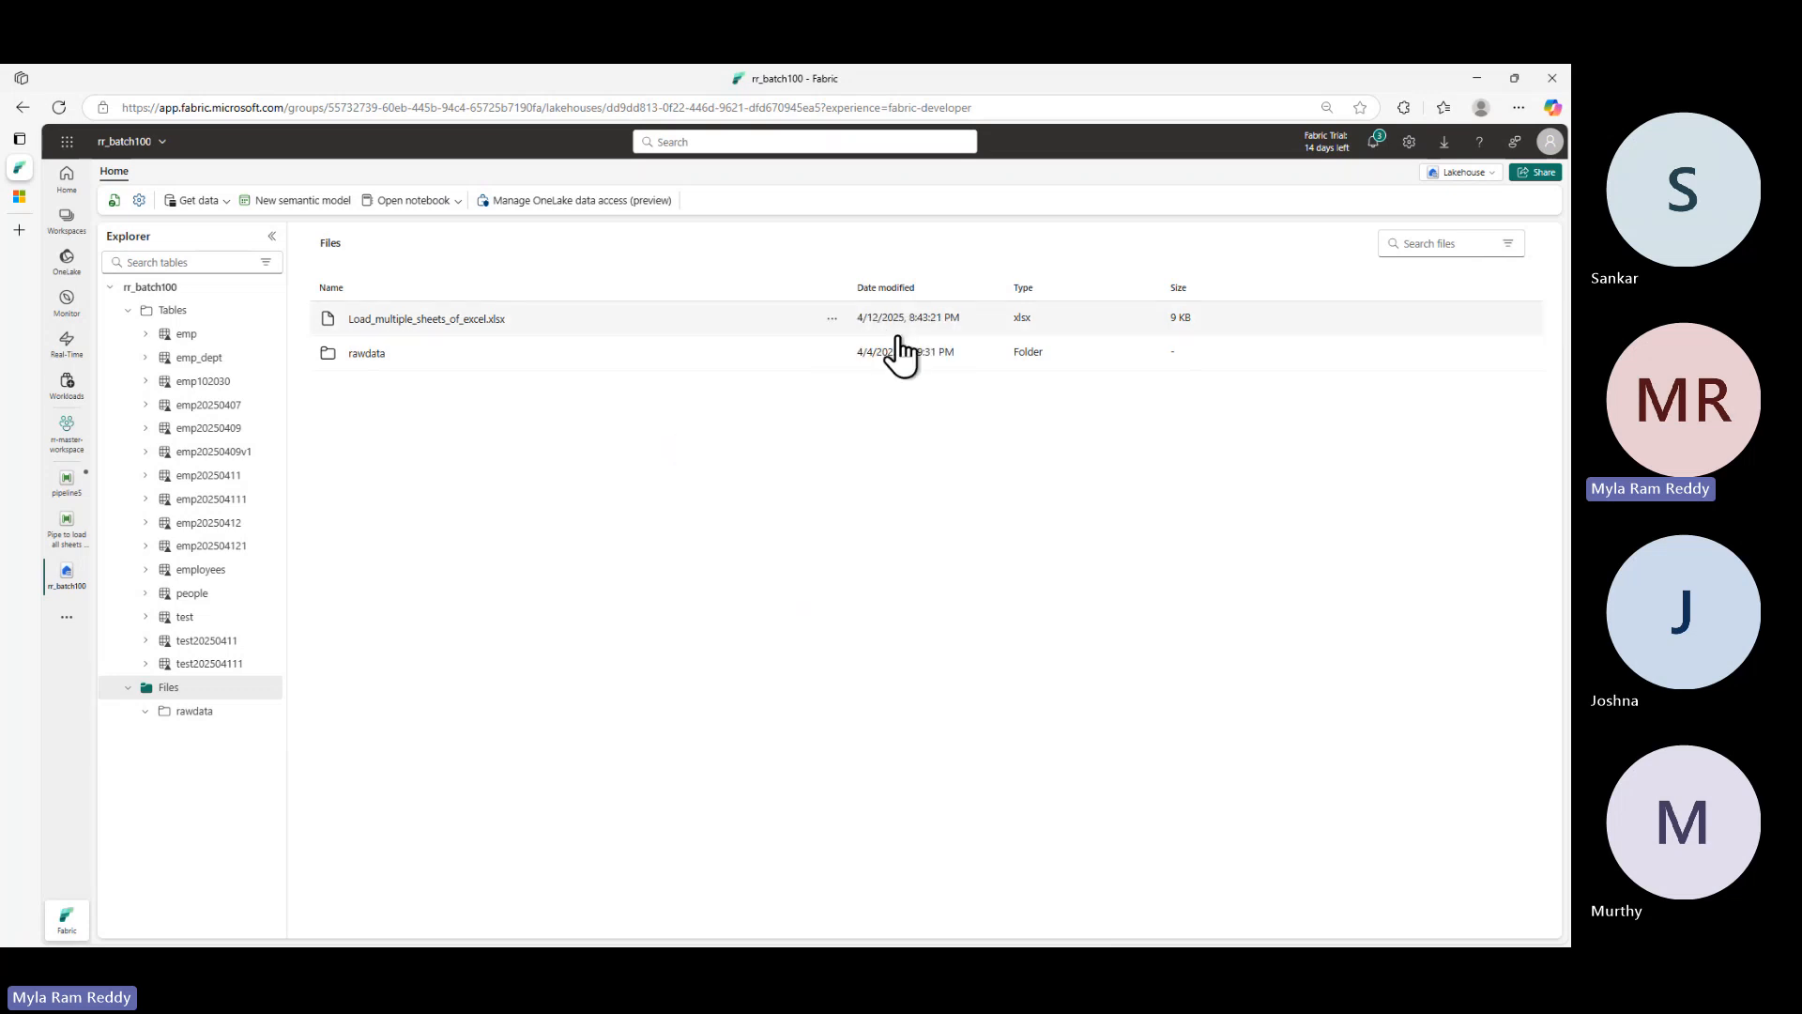
left_click(832, 318)
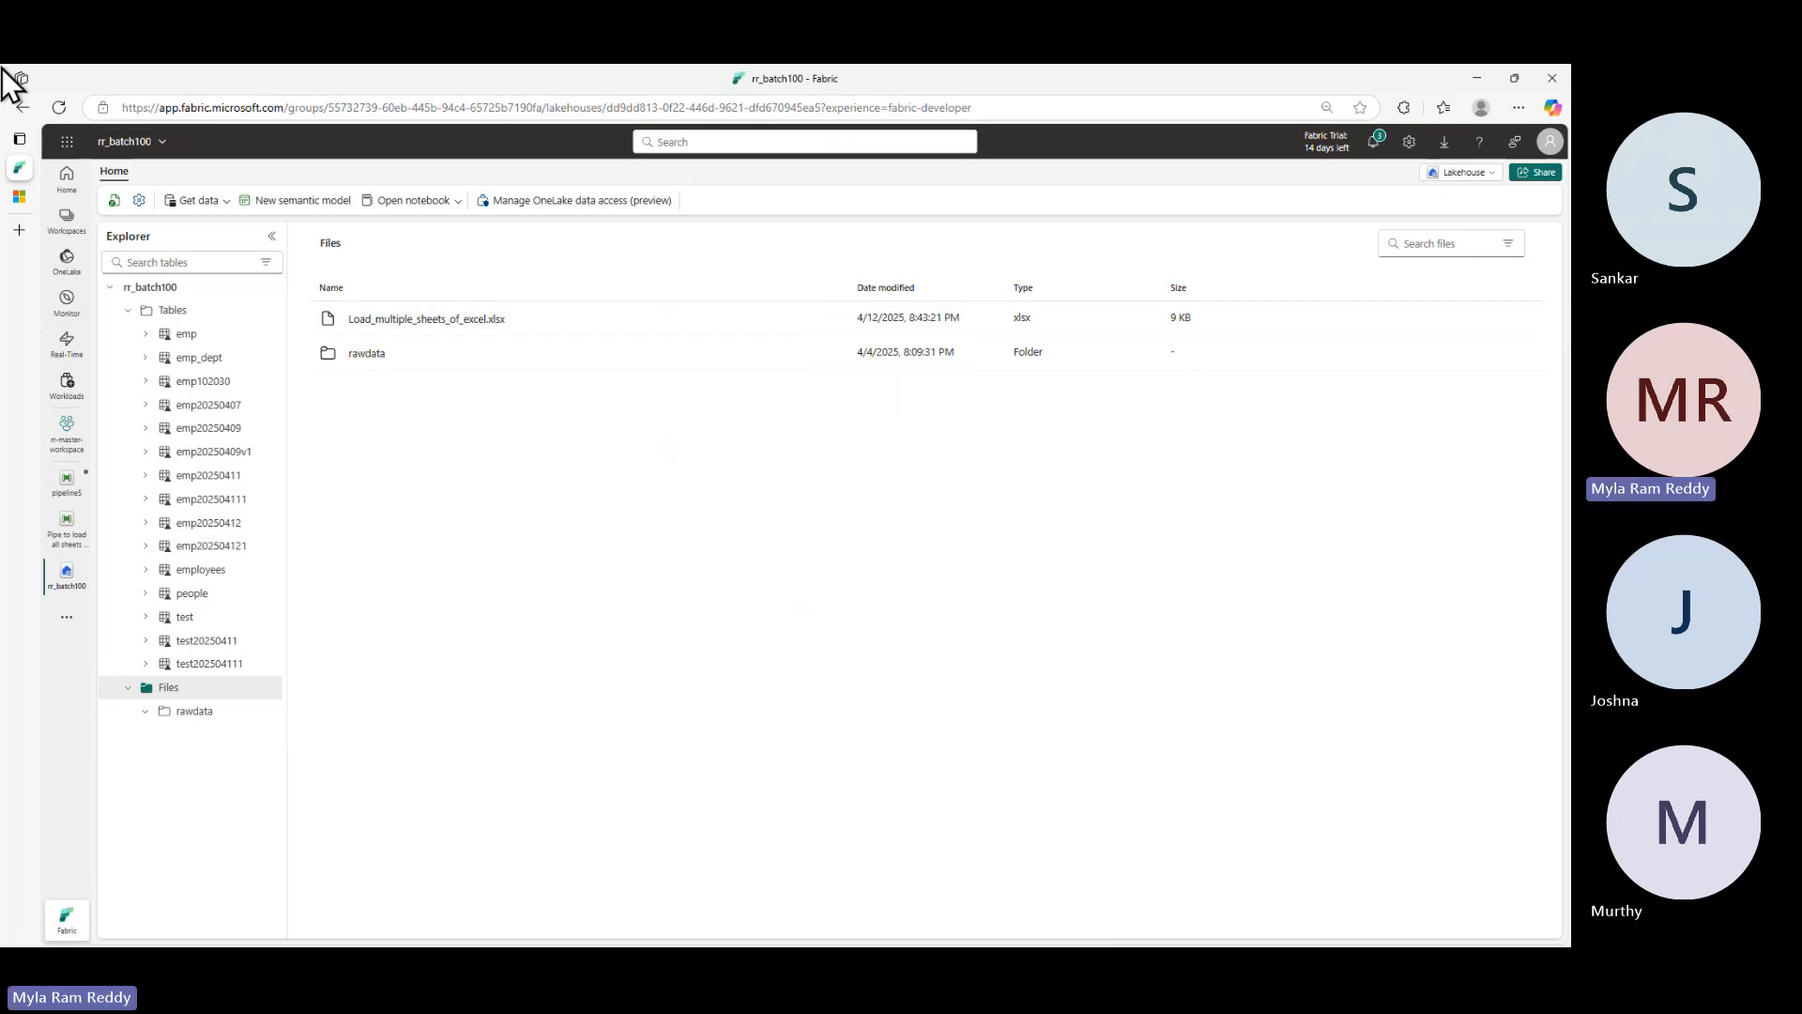
left_click_drag(396, 322, 395, 362)
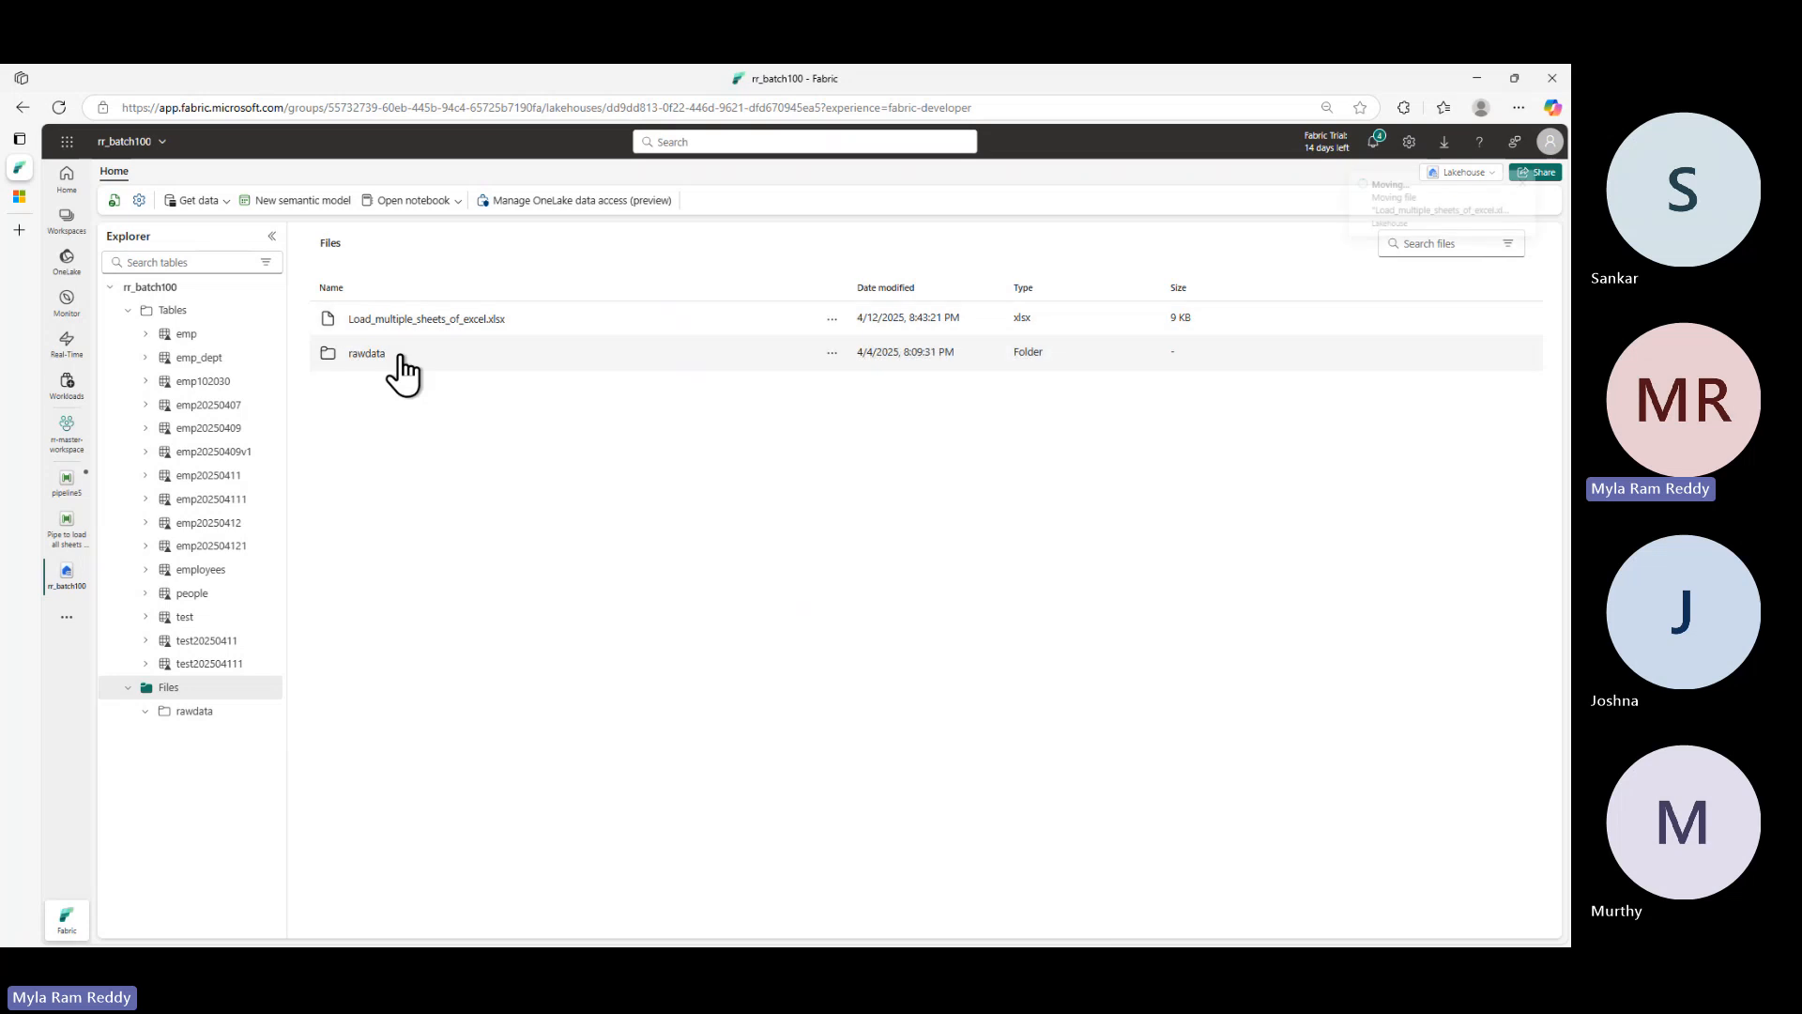
left_click(361, 322)
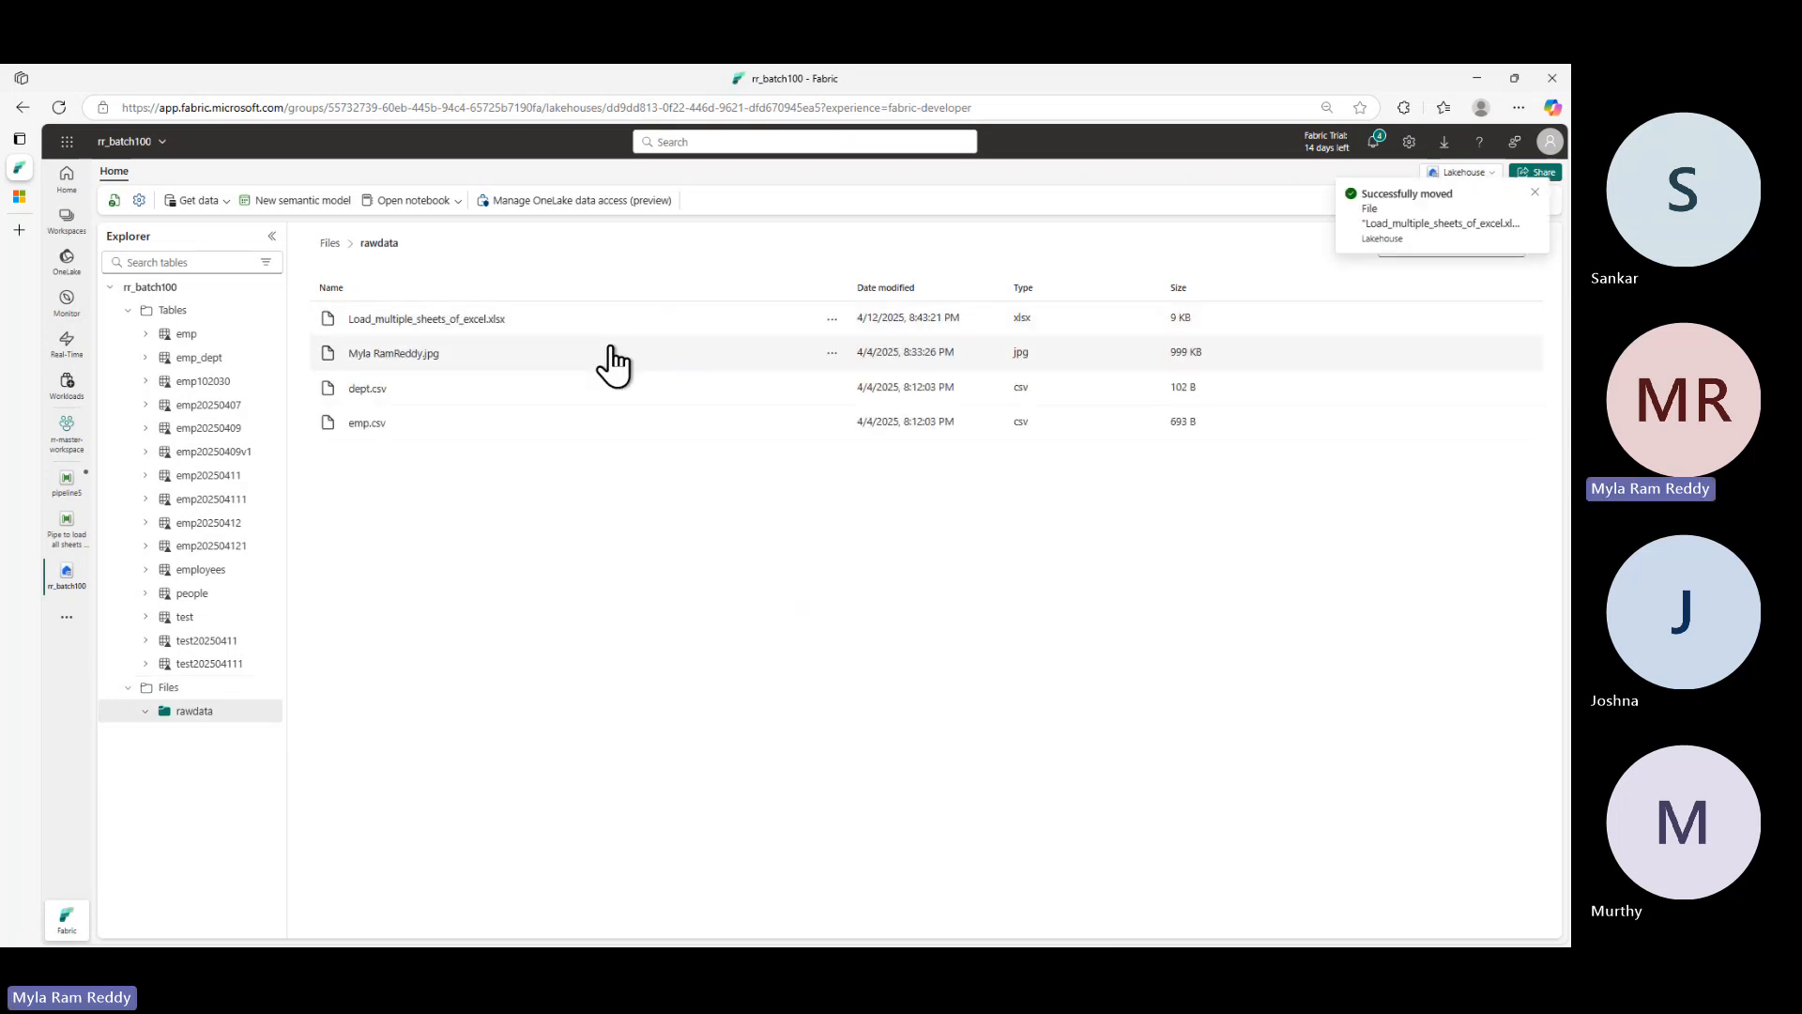
key("alt+Tab")
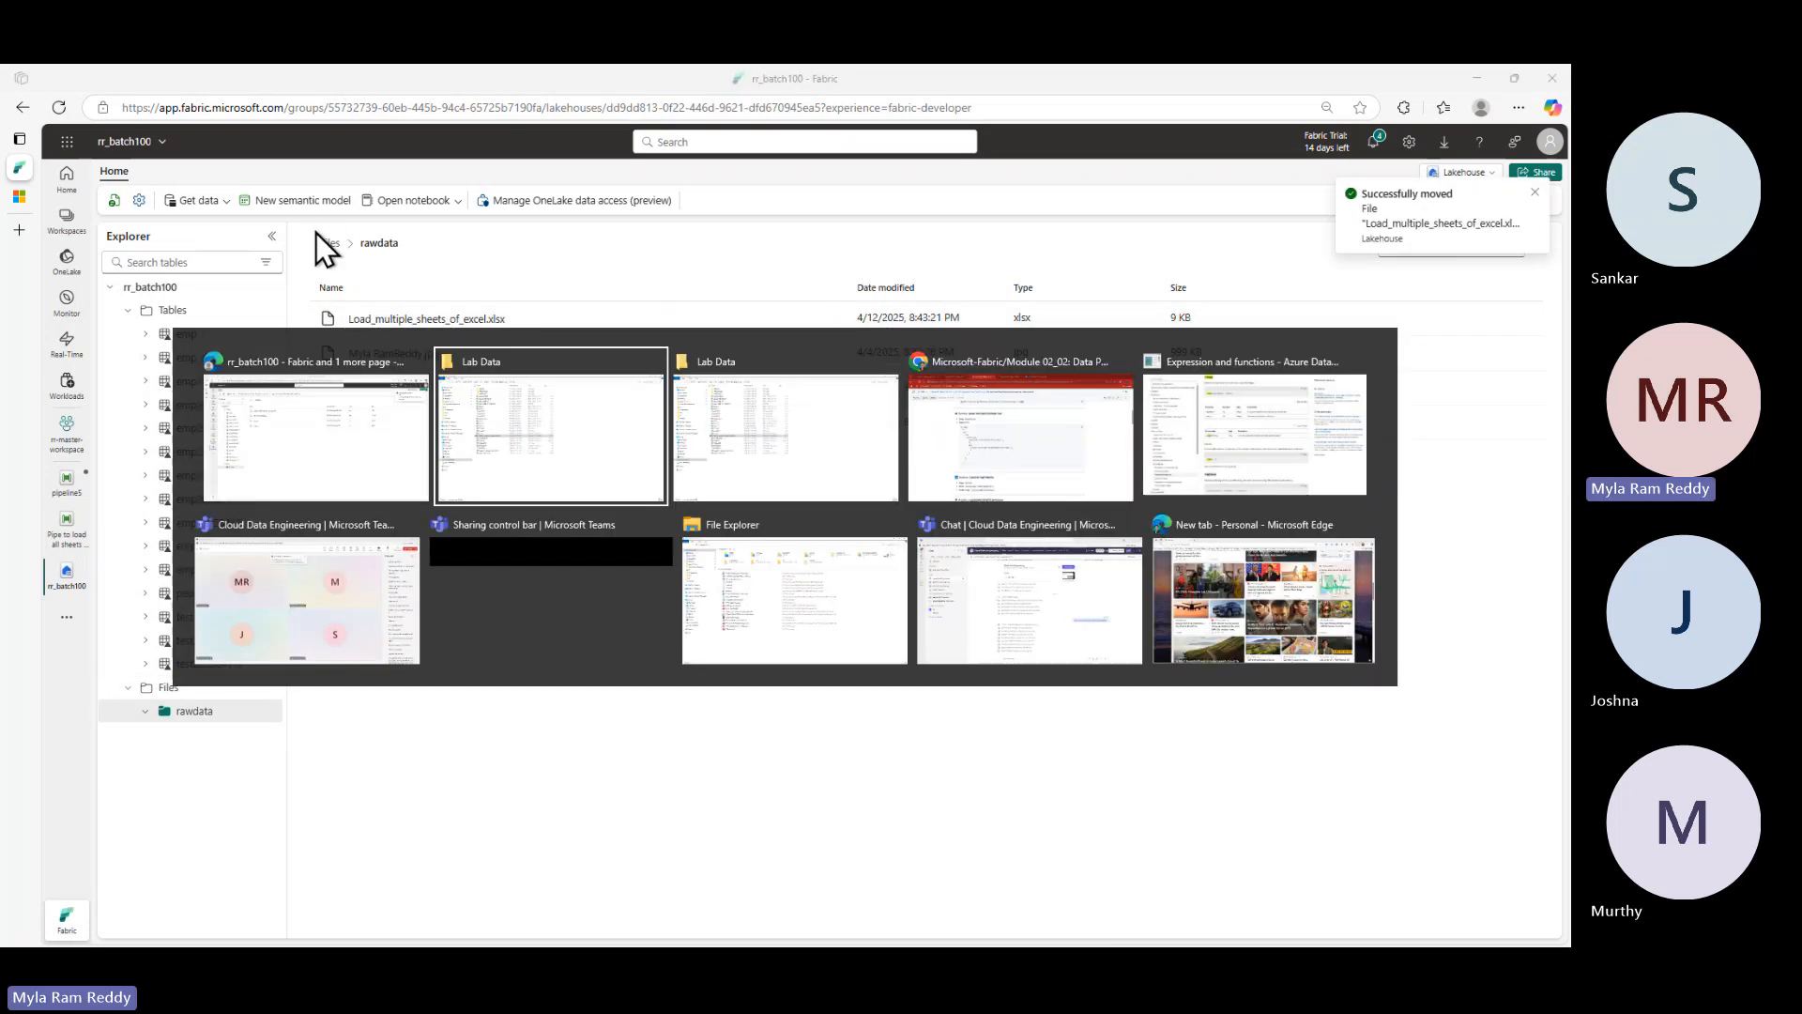
key("alt+Tab")
key("alt+shift+Tab")
key("alt+shift+Tab")
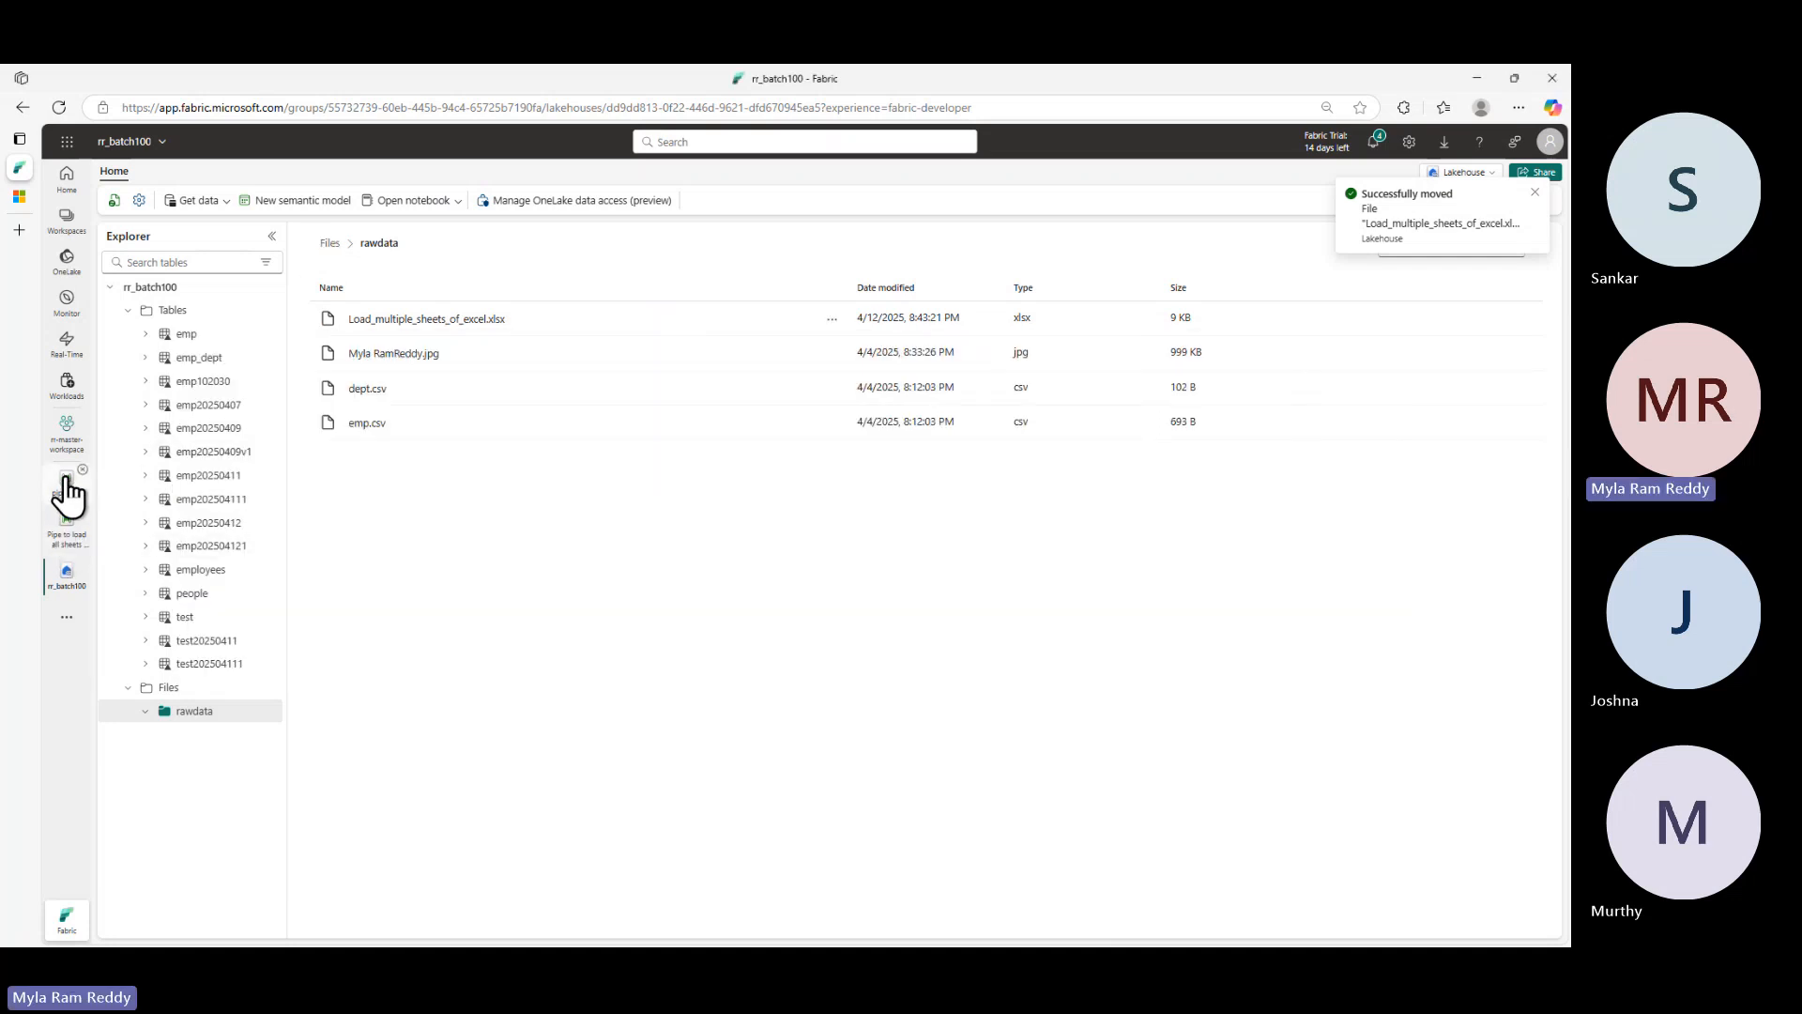
- Return to pipeline5, refresh the sheet indexes of the getMetadataofExcel activity, and list the available ones
left_click(65, 483)
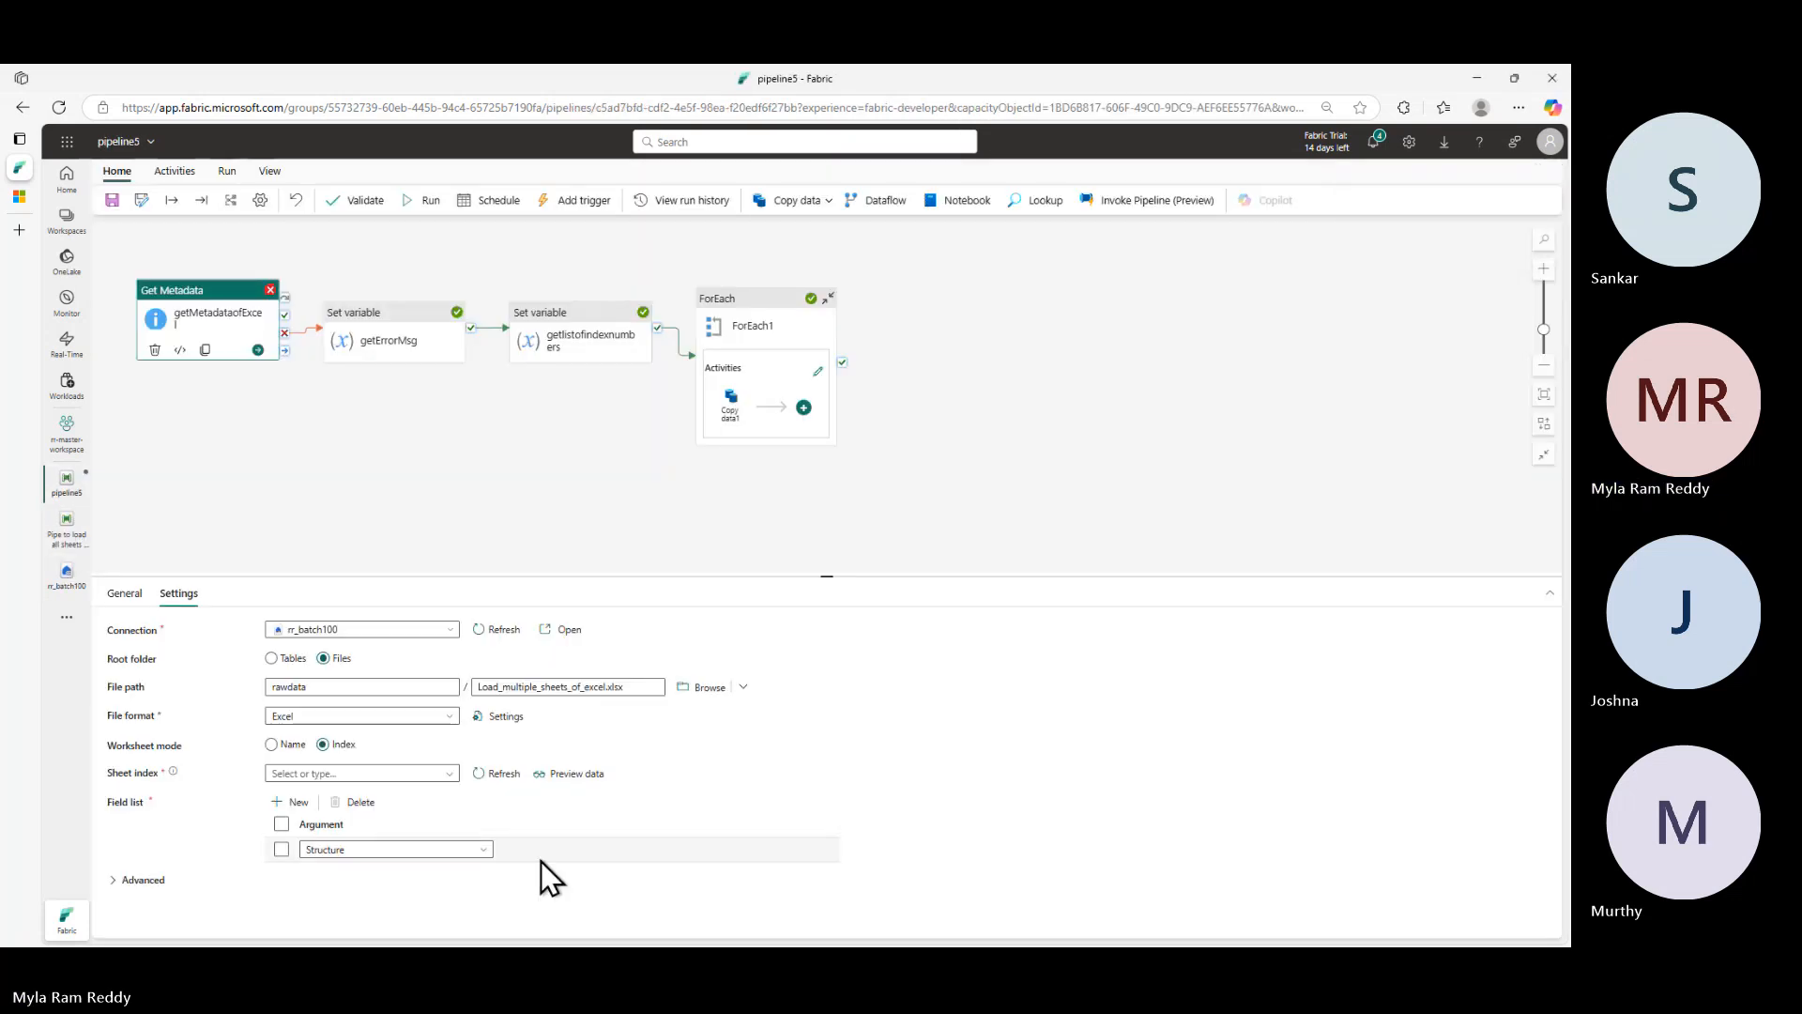
left_click(500, 775)
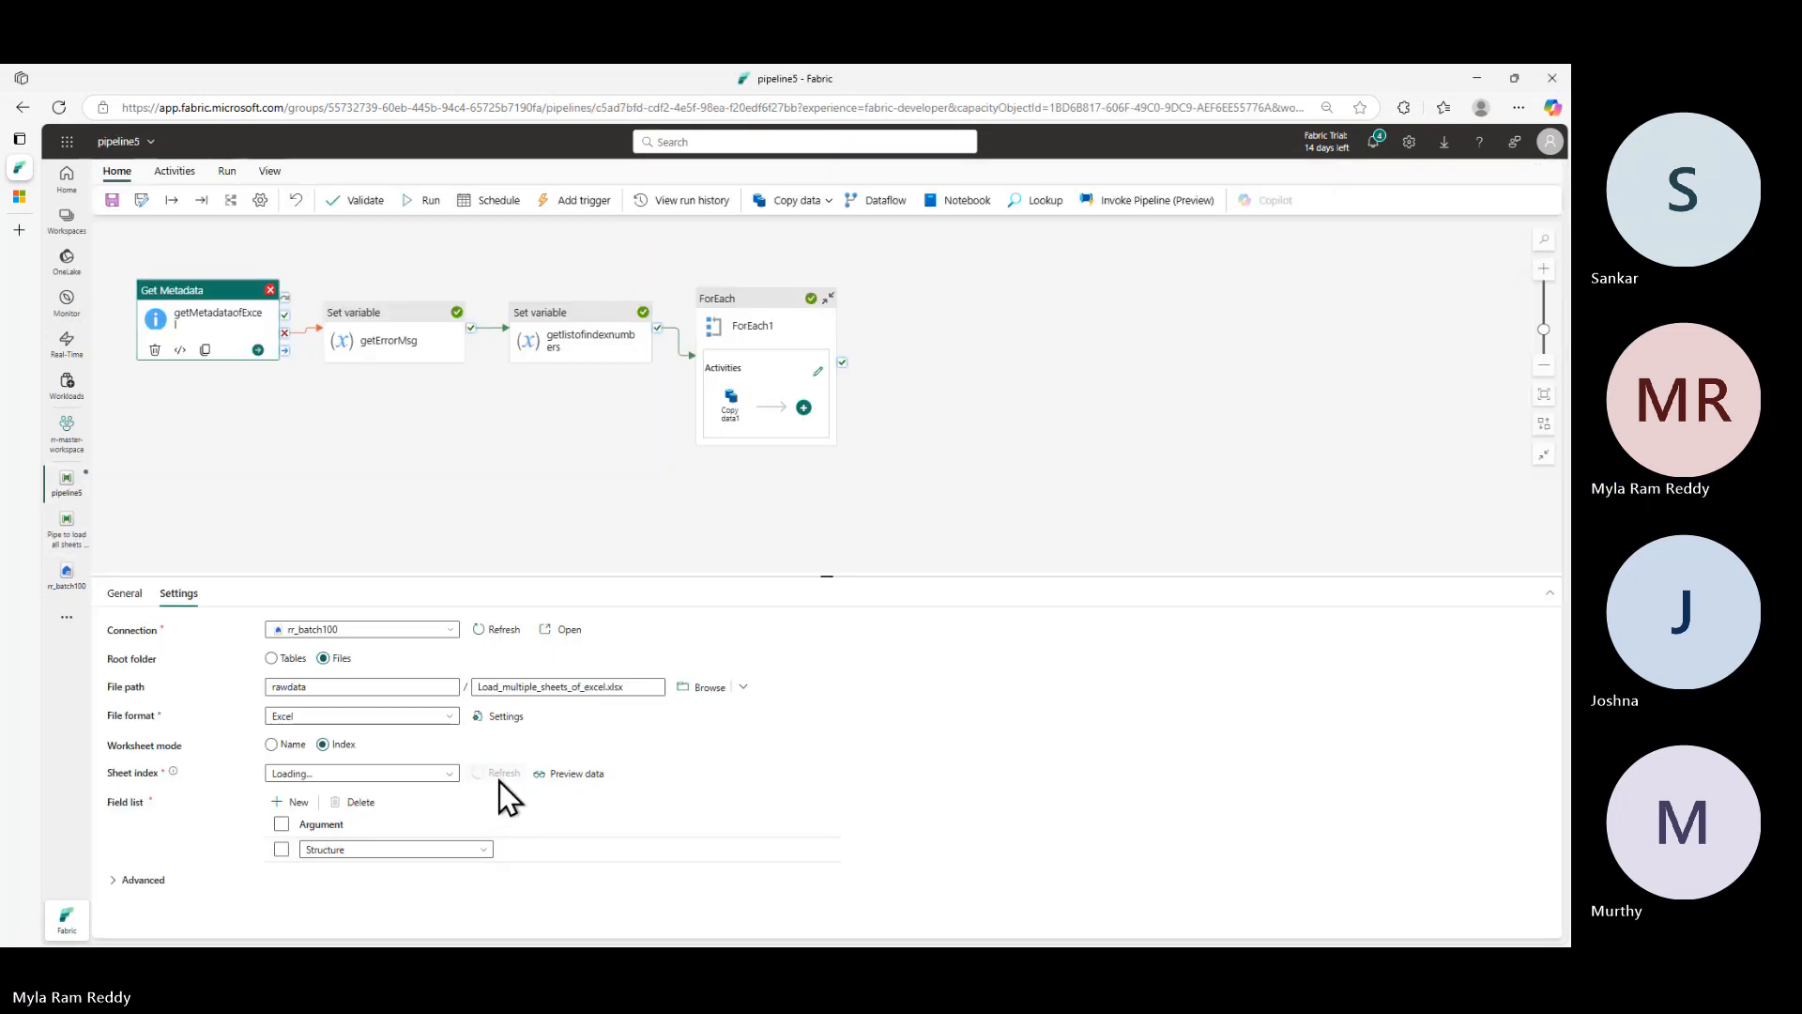
left_click(450, 775)
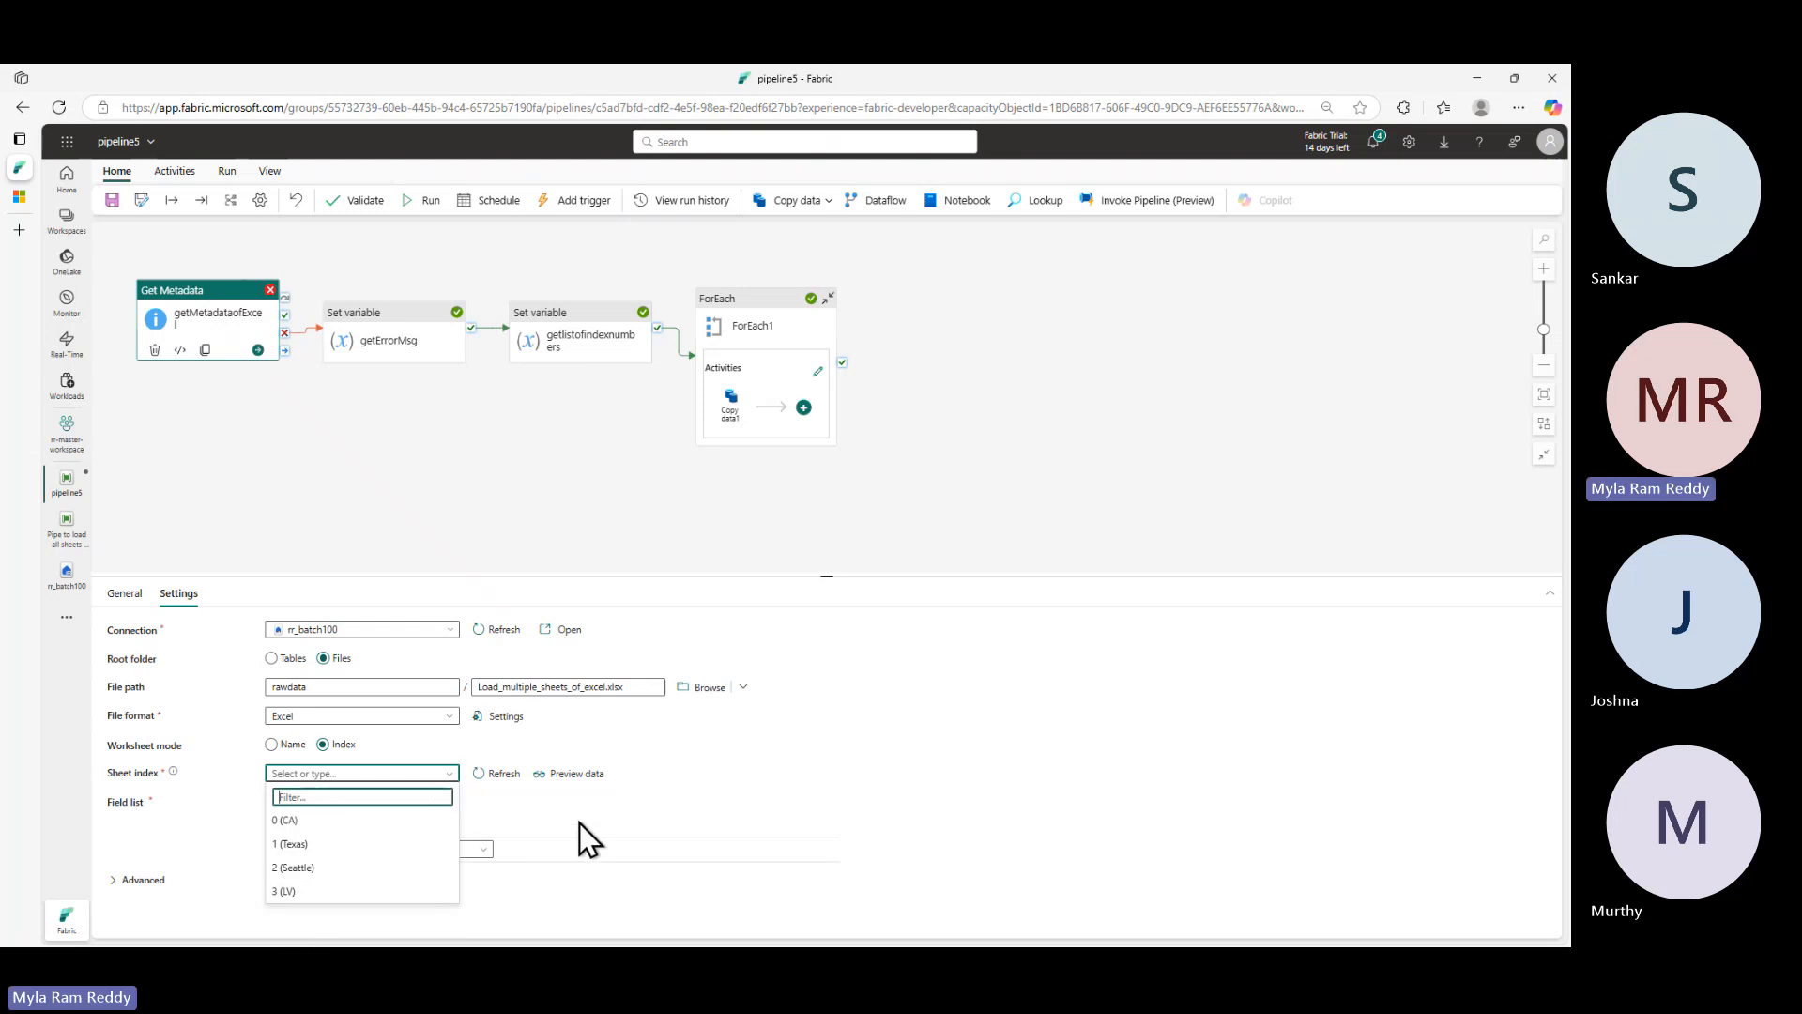
left_click(697, 791)
- Set the sheet index of the getMetadataofExcel activity to 9999
left_click(395, 769)
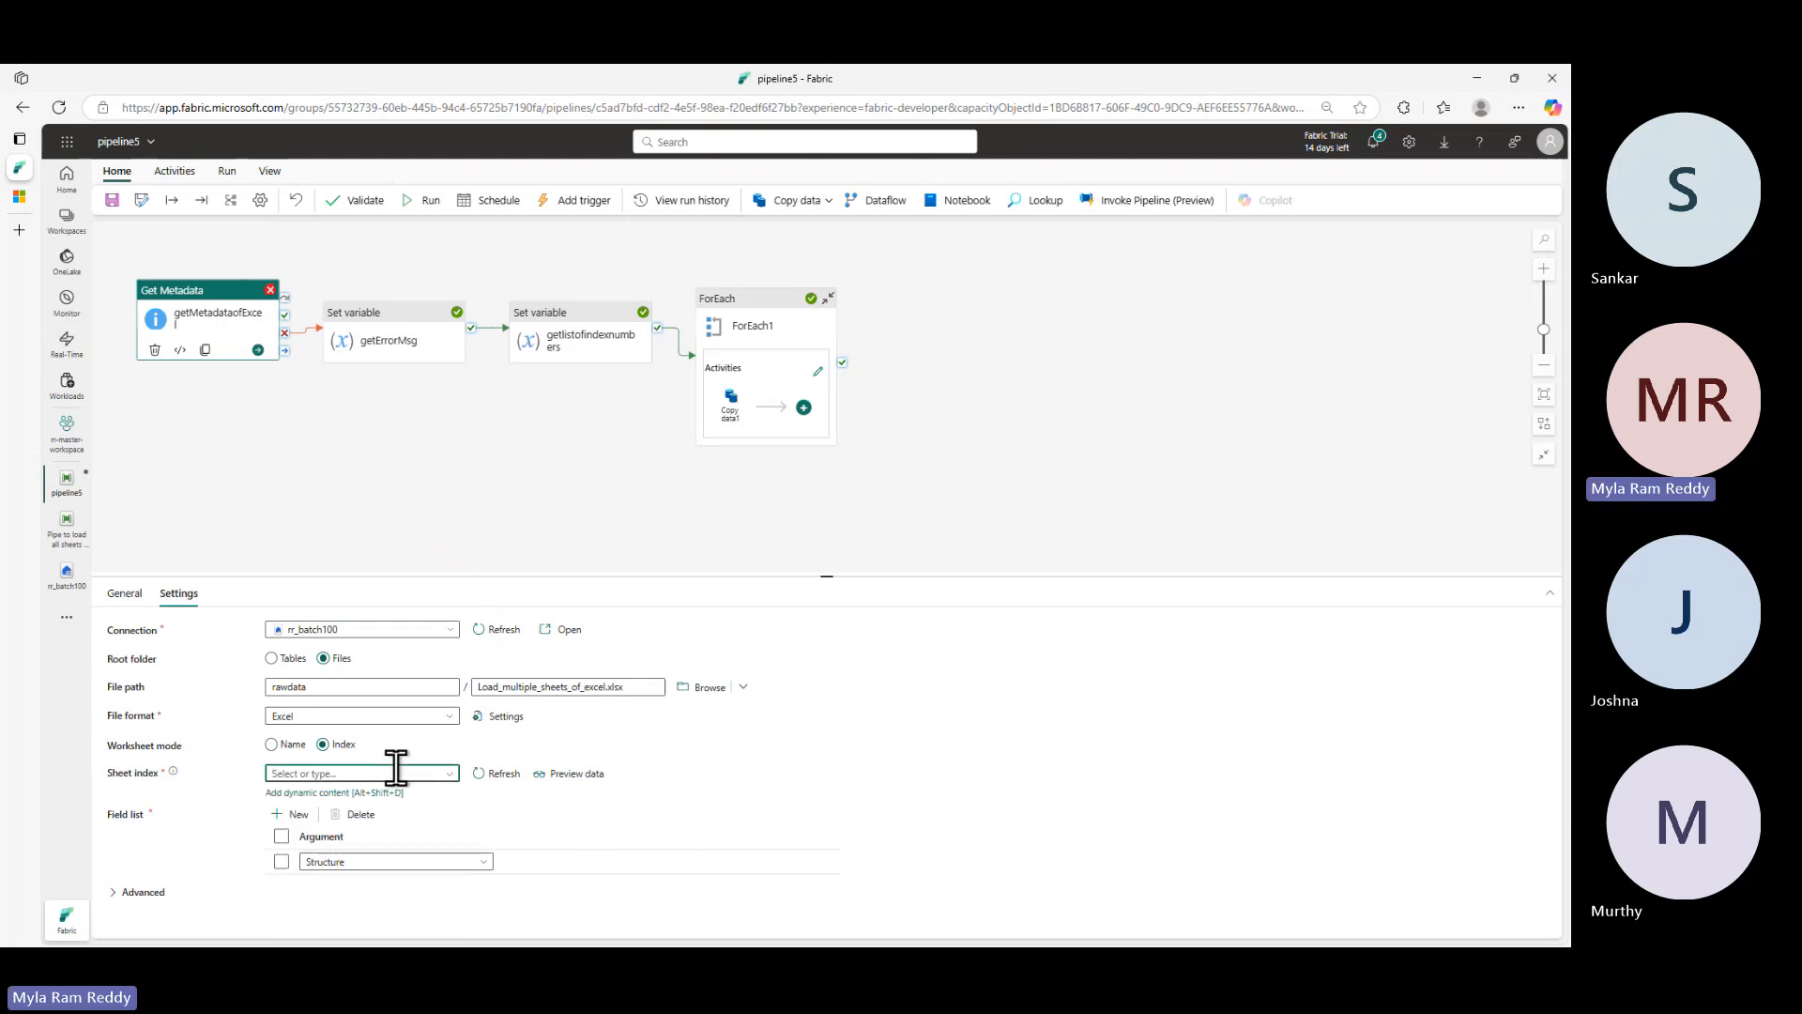
type("9999")
left_click(747, 754)
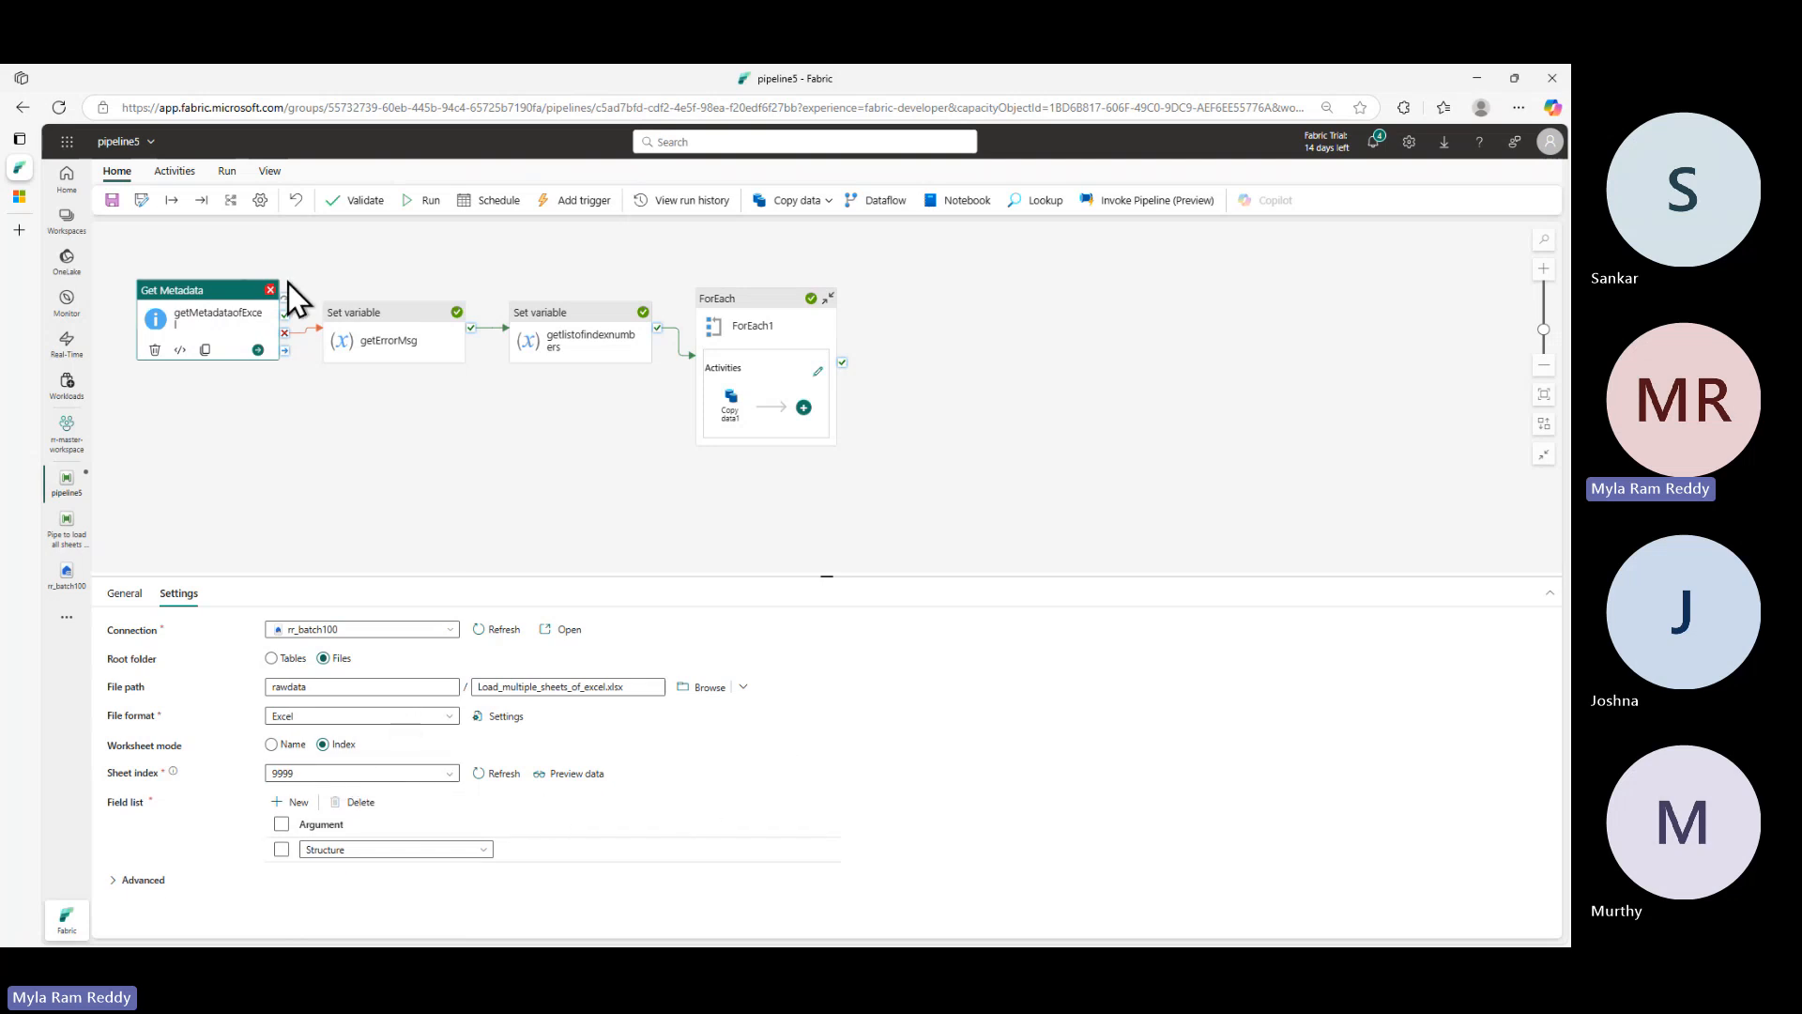
- Validate pipeline5, close the validation output, and save and run the pipeline
left_click(366, 203)
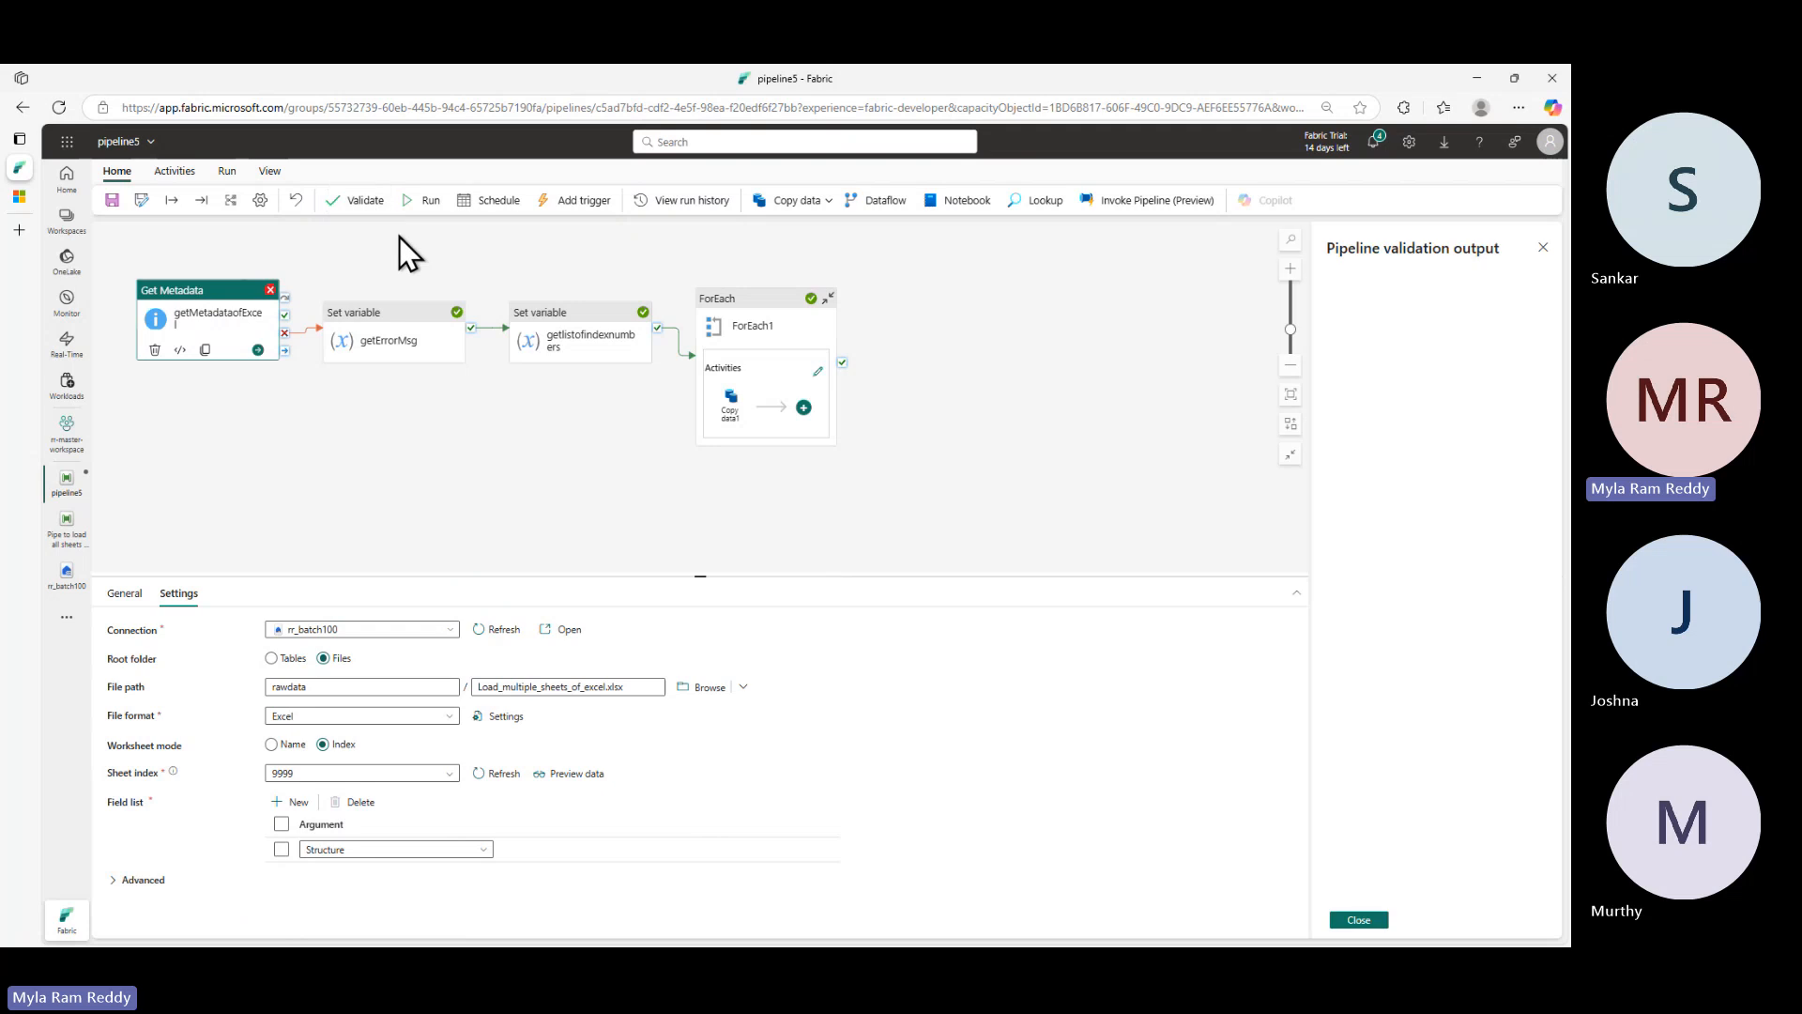
left_click(1358, 921)
left_click(421, 210)
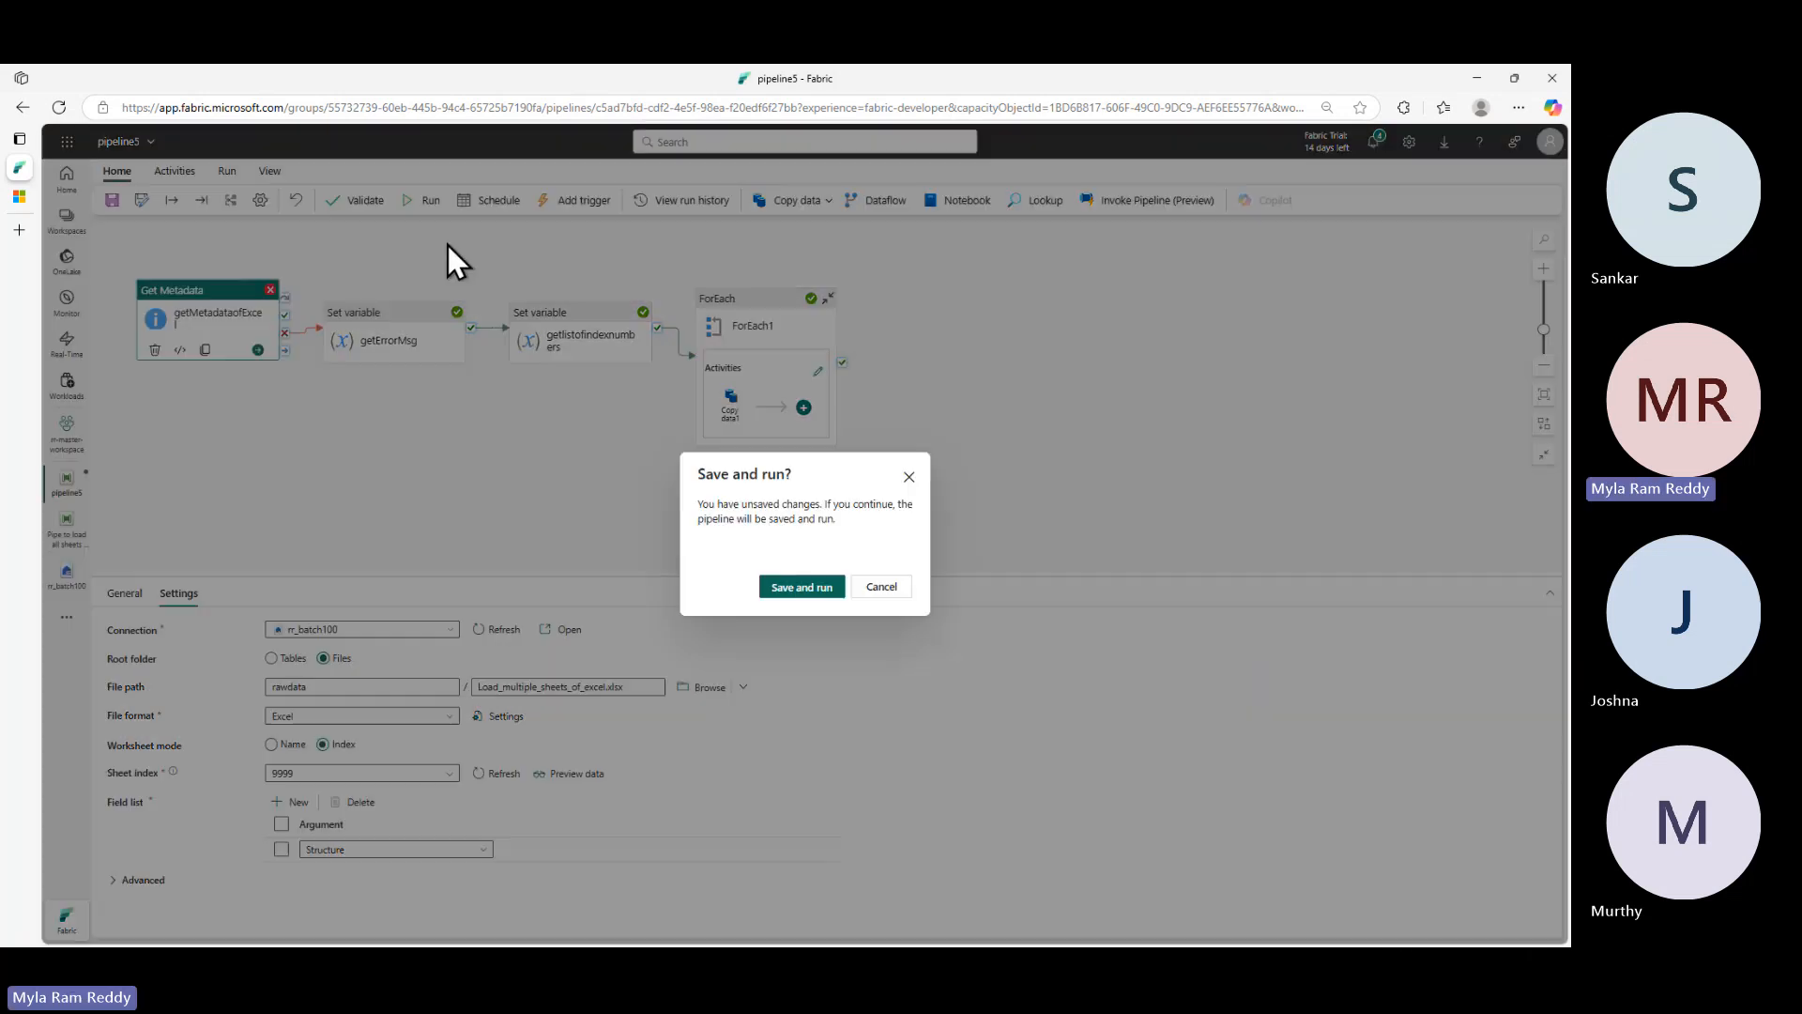
left_click(823, 589)
- Show the pipeline's run output and read the error details of the getMetadataofExcel activity
left_click(1015, 380)
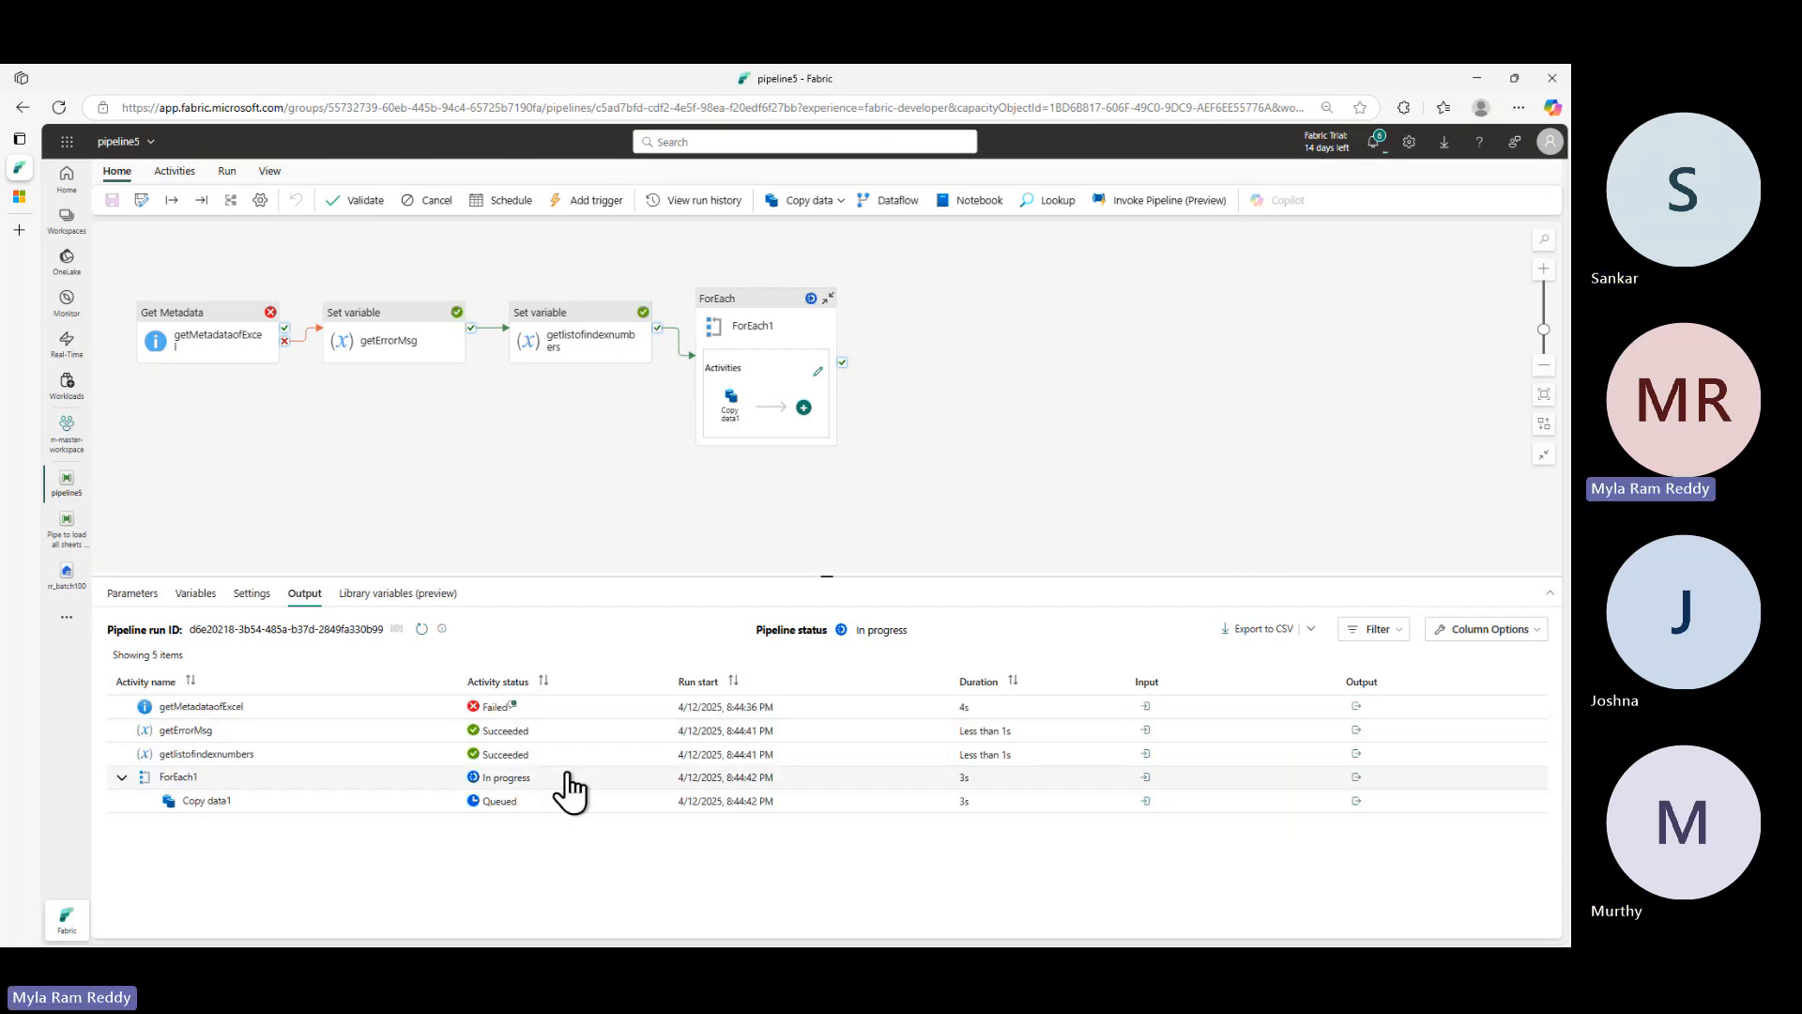
left_click(512, 707)
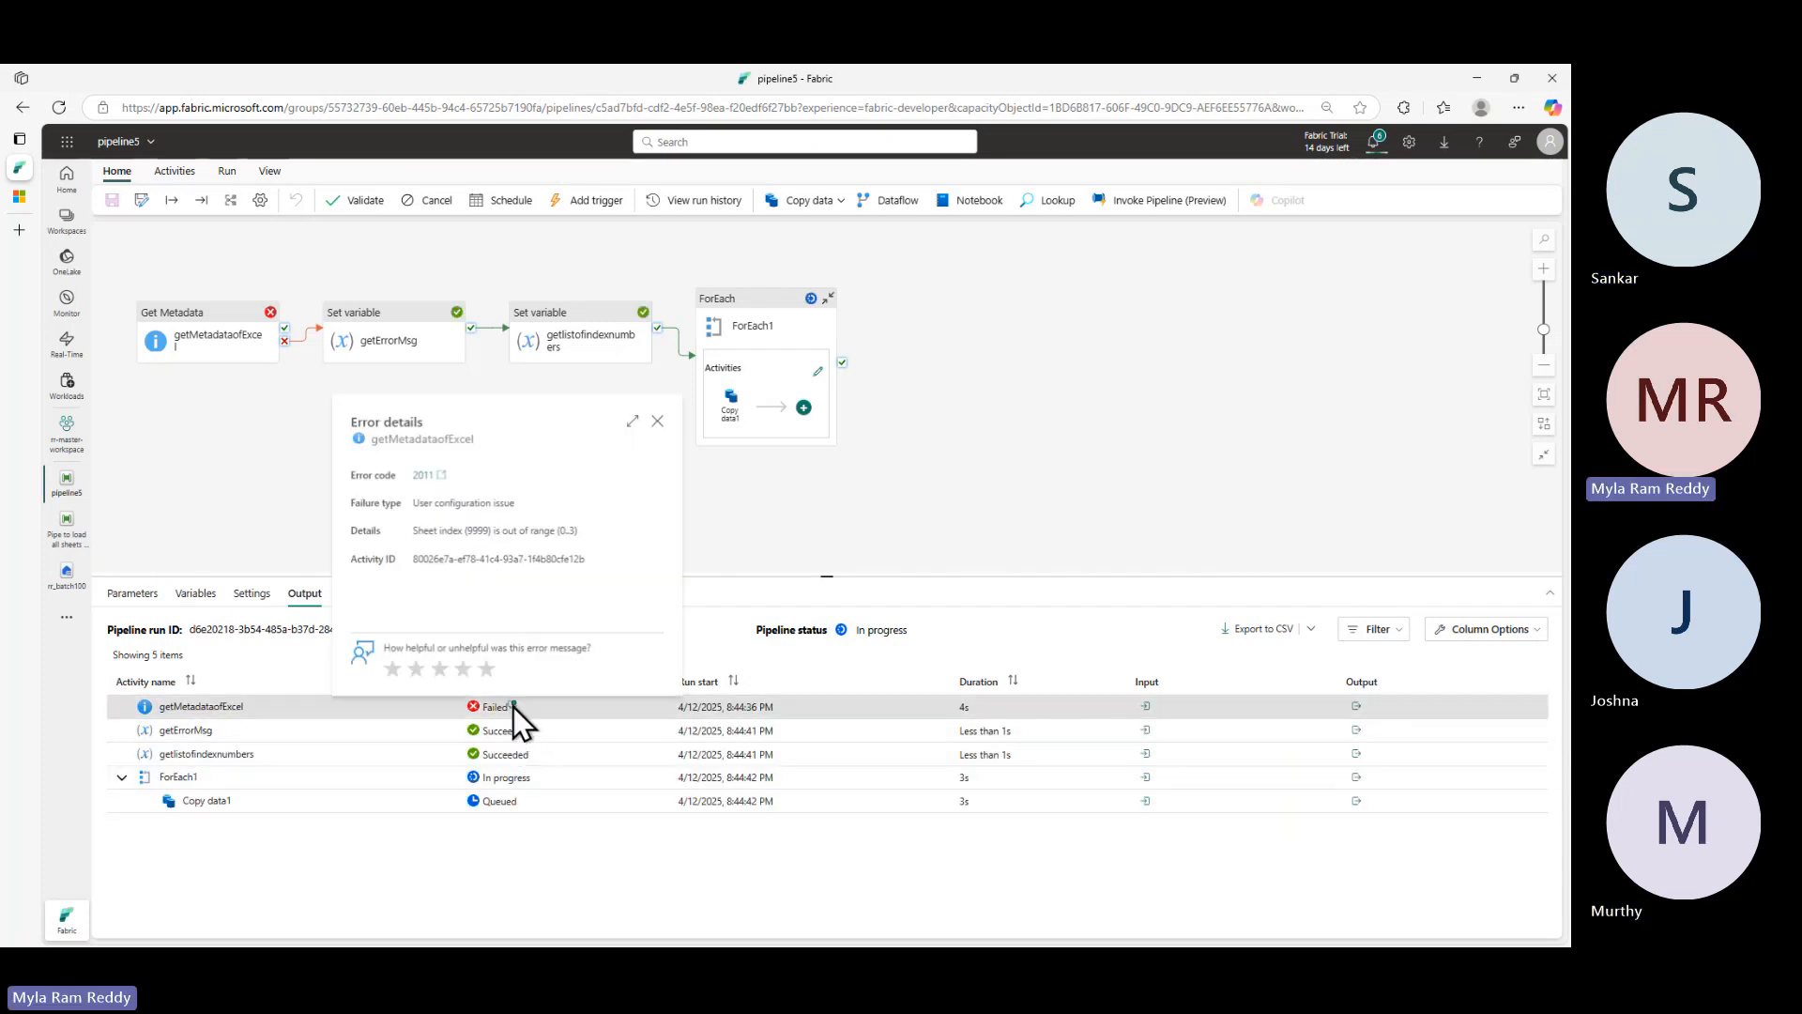
left_click(430, 537)
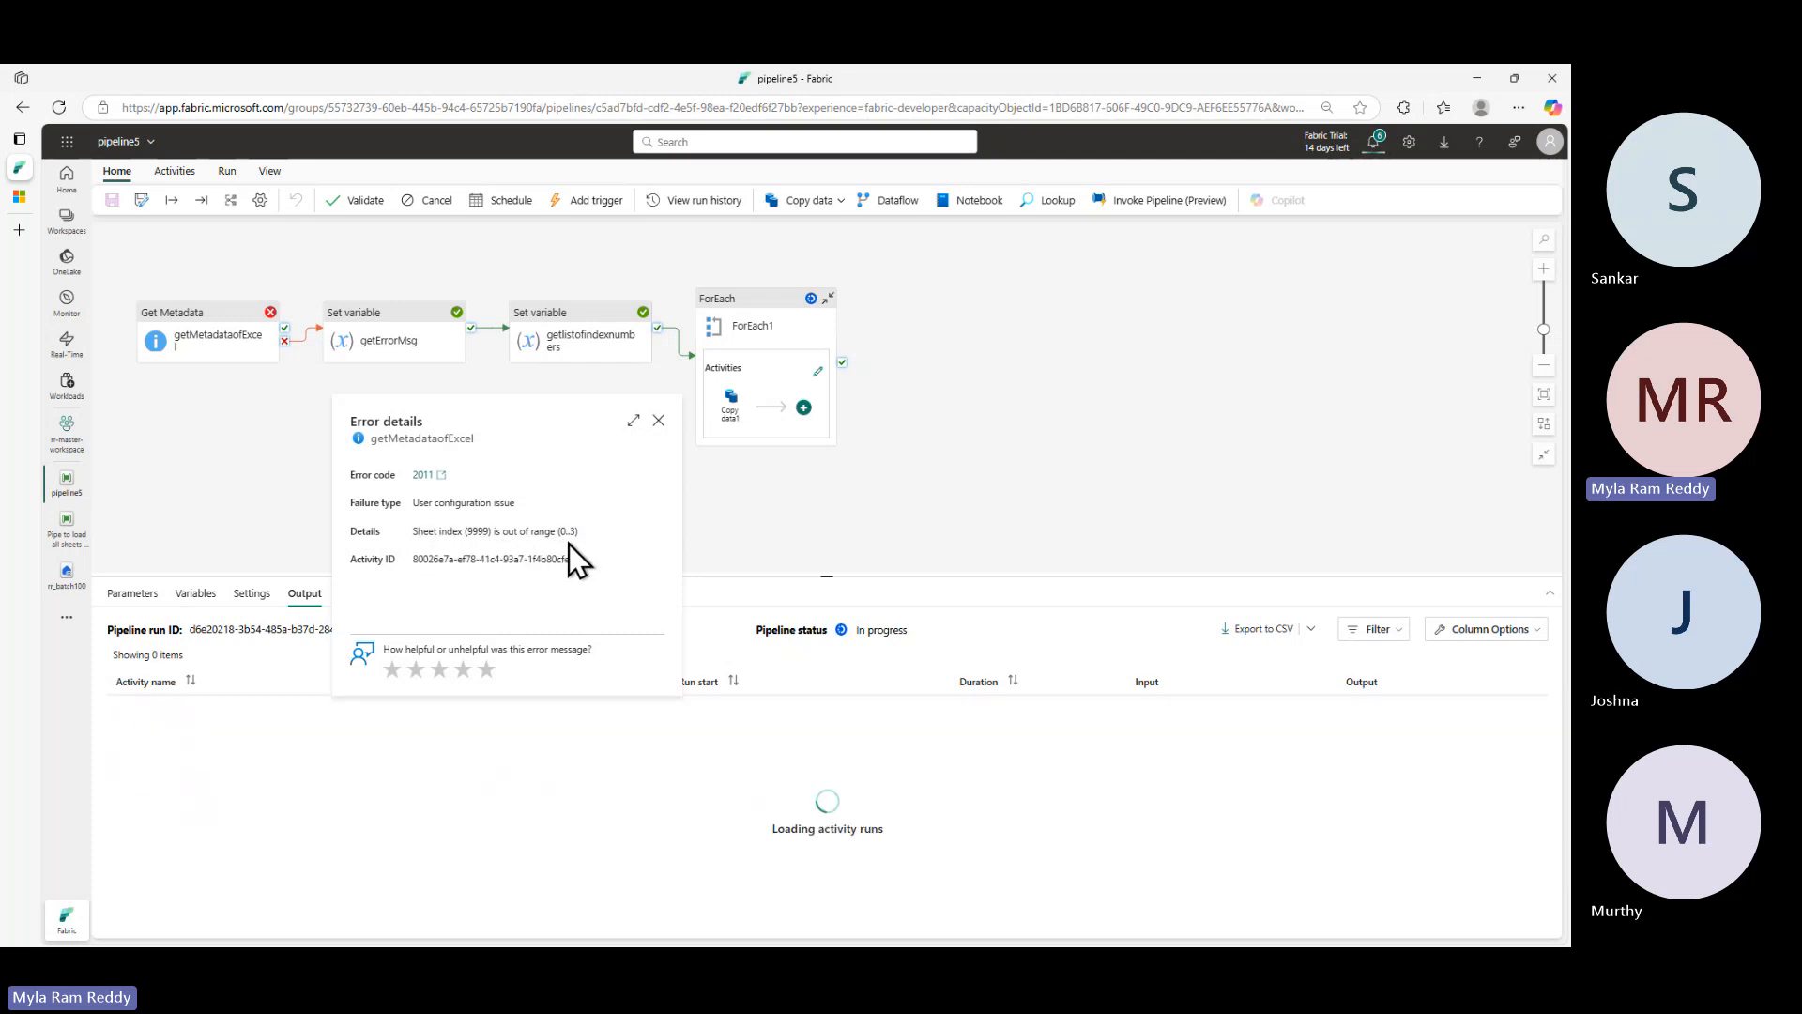
- Close the error details and inspect the run inputs of the getErrorMsg and getlistofindexnumbers activities
left_click(659, 422)
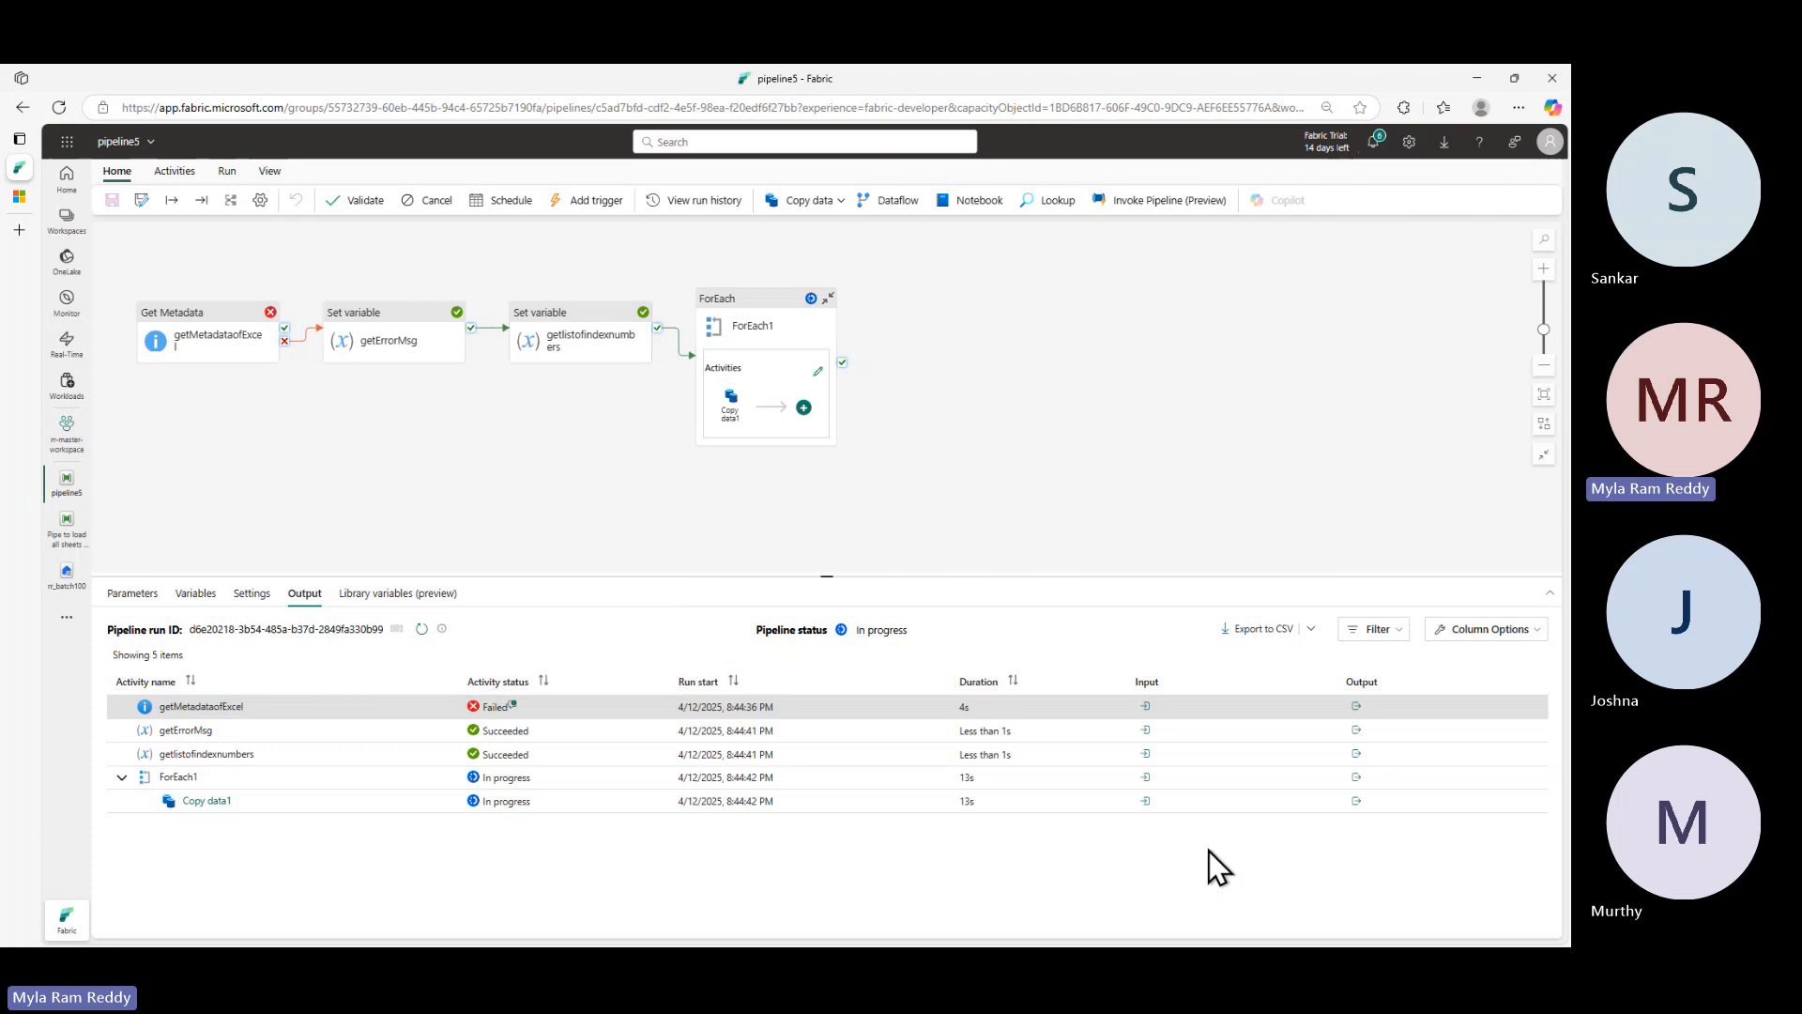
left_click(1146, 731)
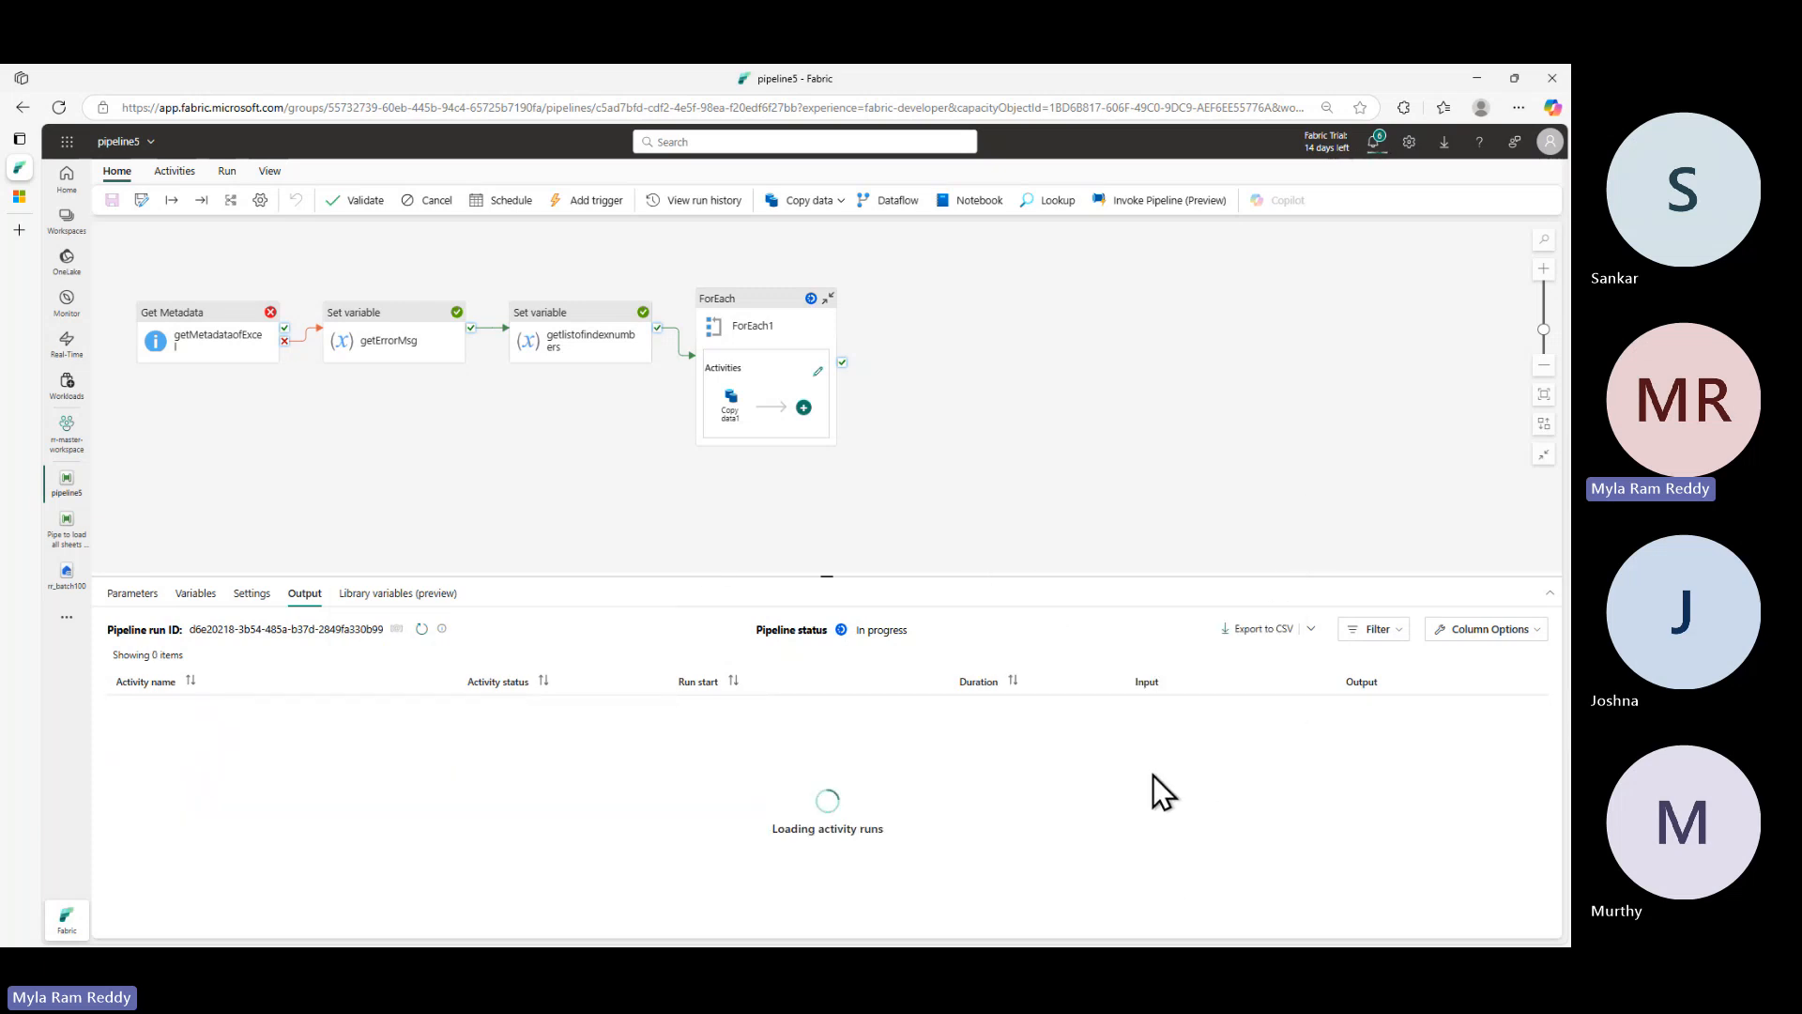
left_click(1146, 753)
- Switch to the GitHub notes in Chrome and go back from the dynamic Excel sheets page to the Microsoft-Fabric repository's root
key("alt+Tab")
key("alt+Tab")
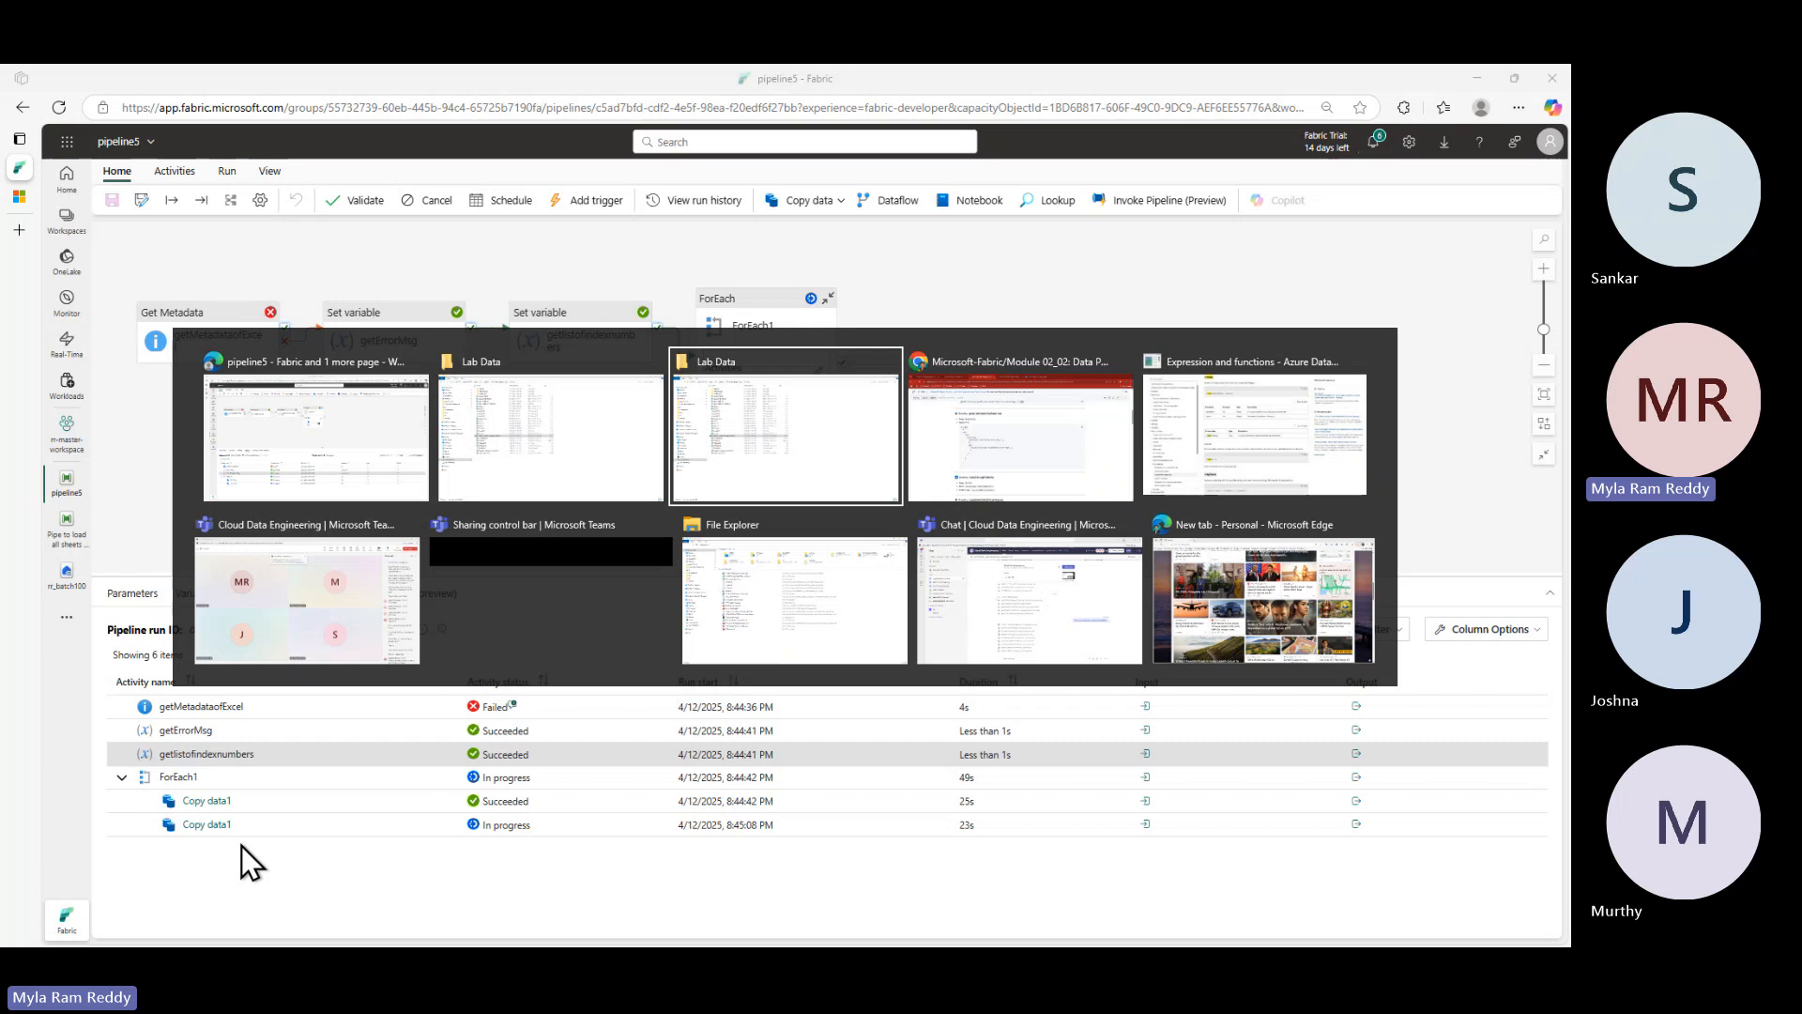
key("alt+Tab")
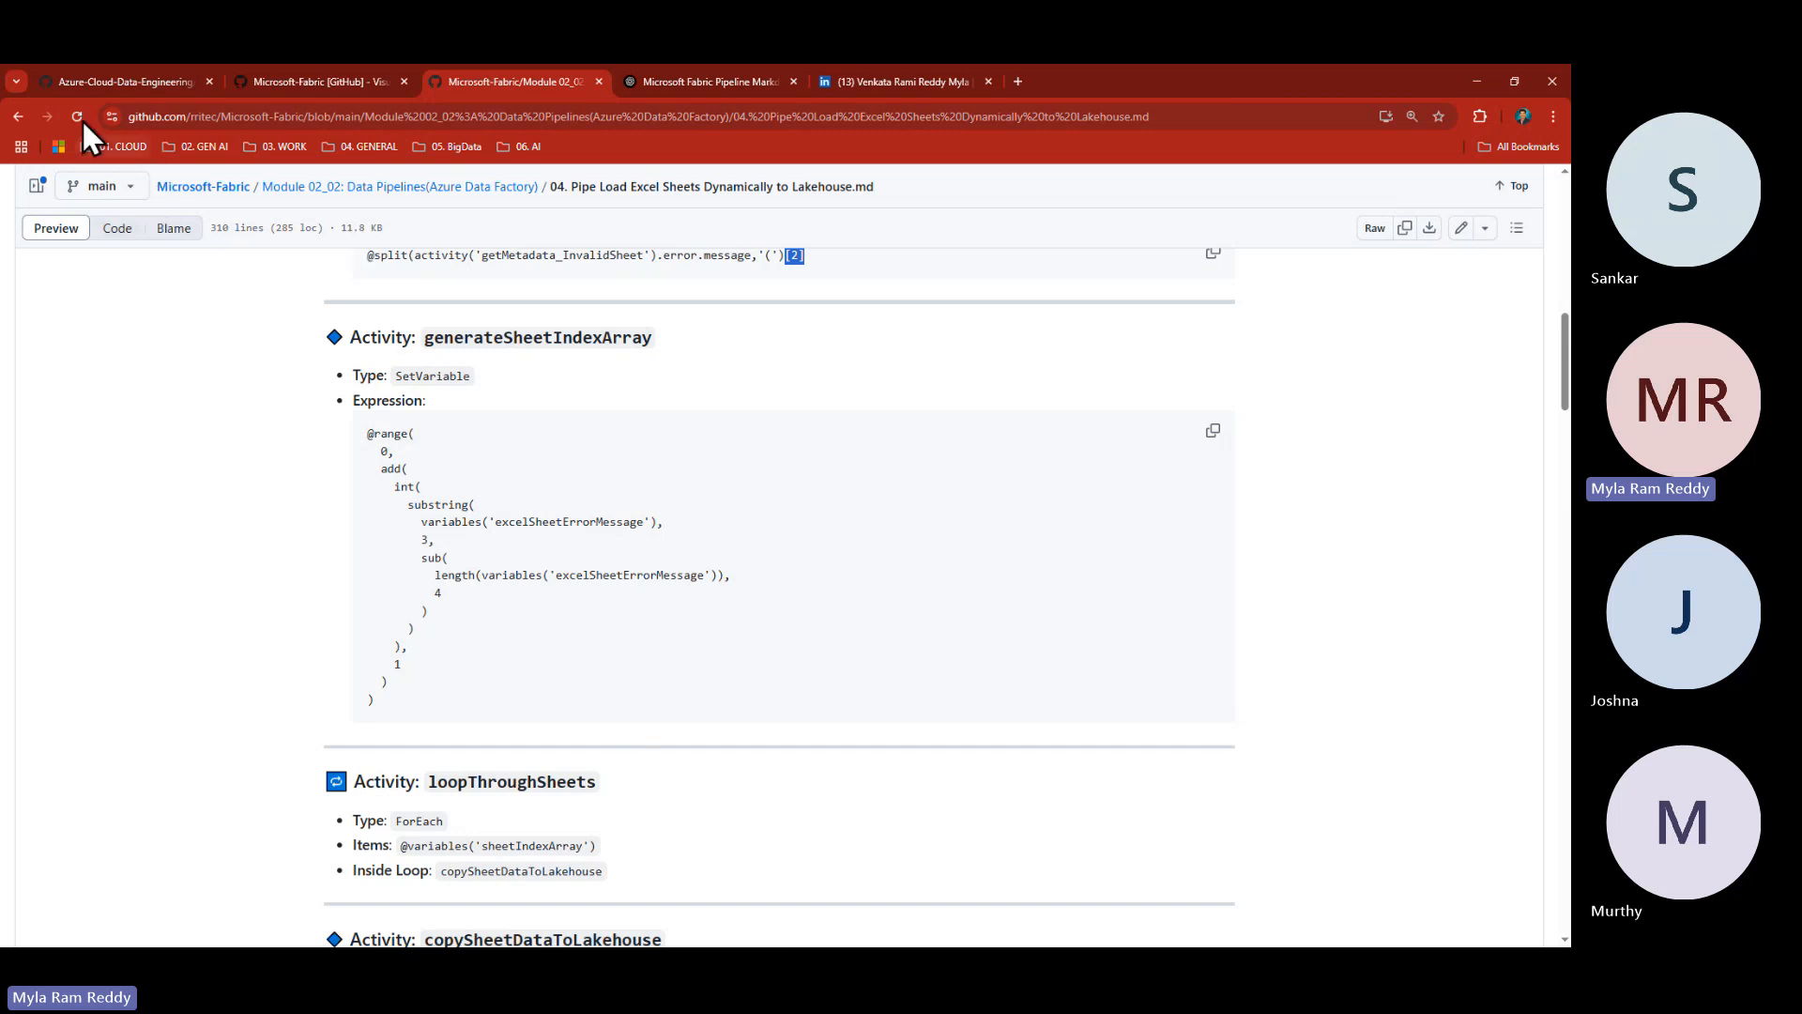
left_click(22, 117)
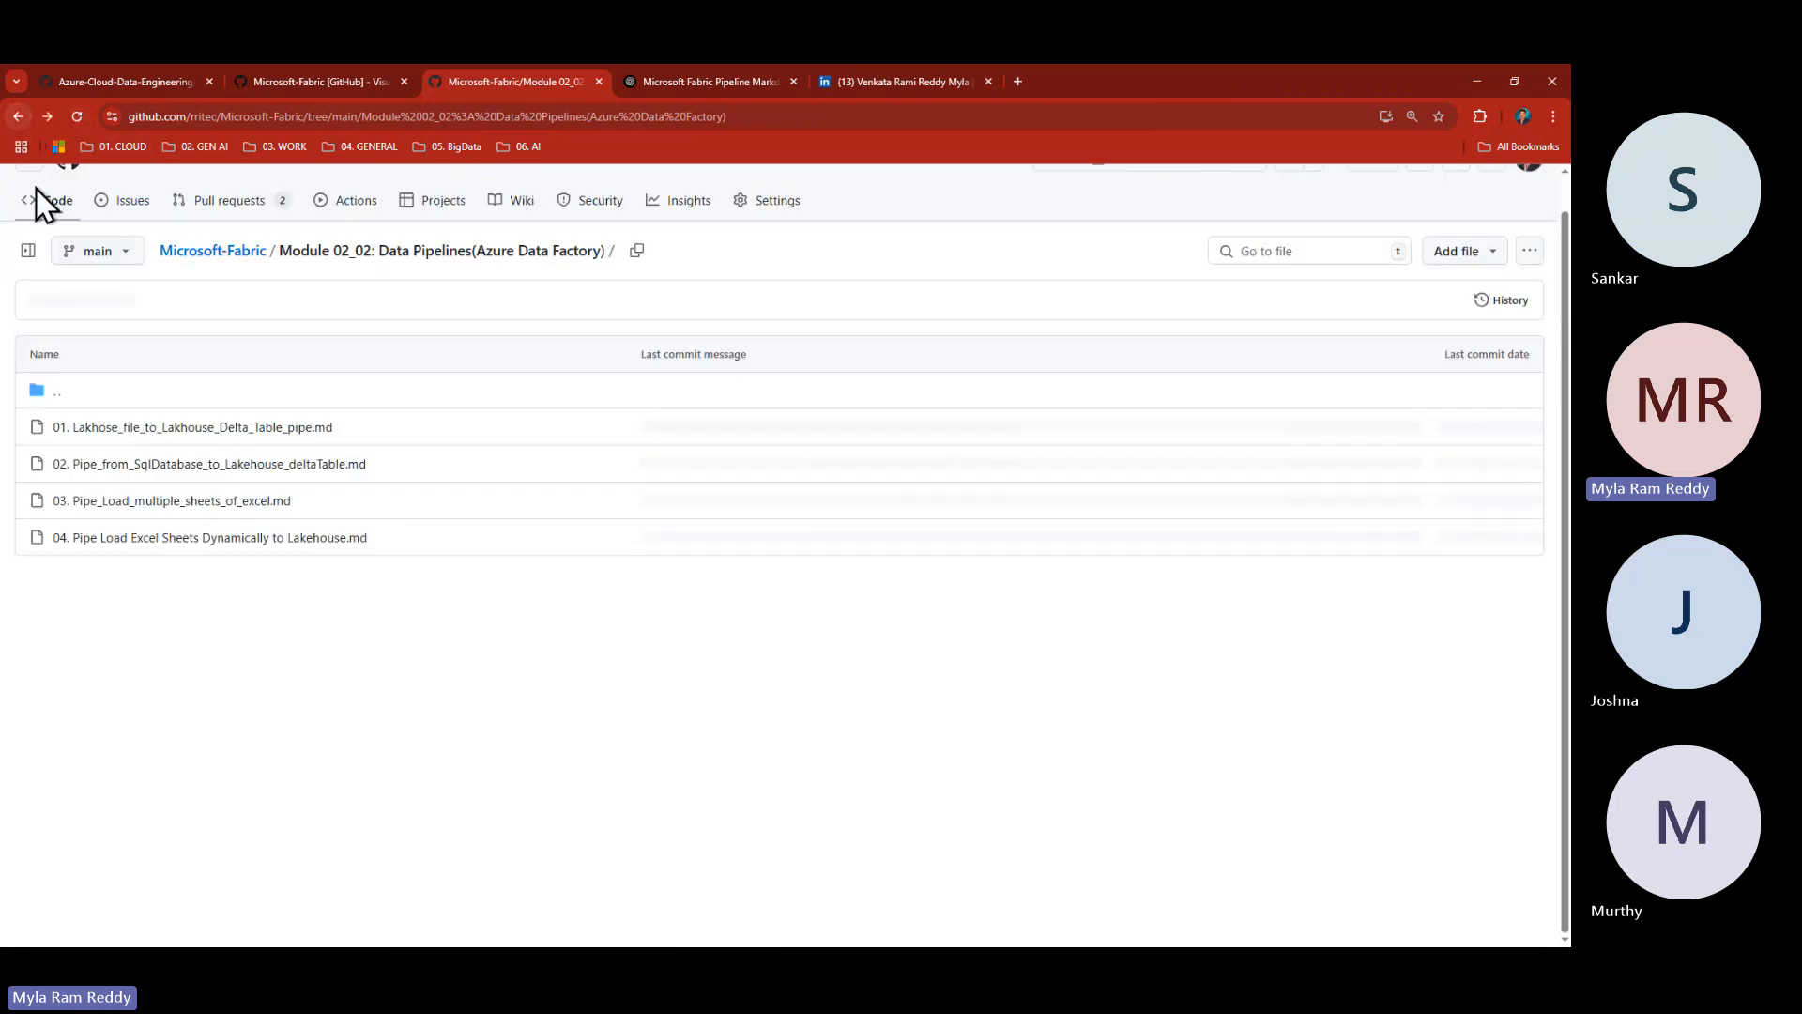
left_click(233, 255)
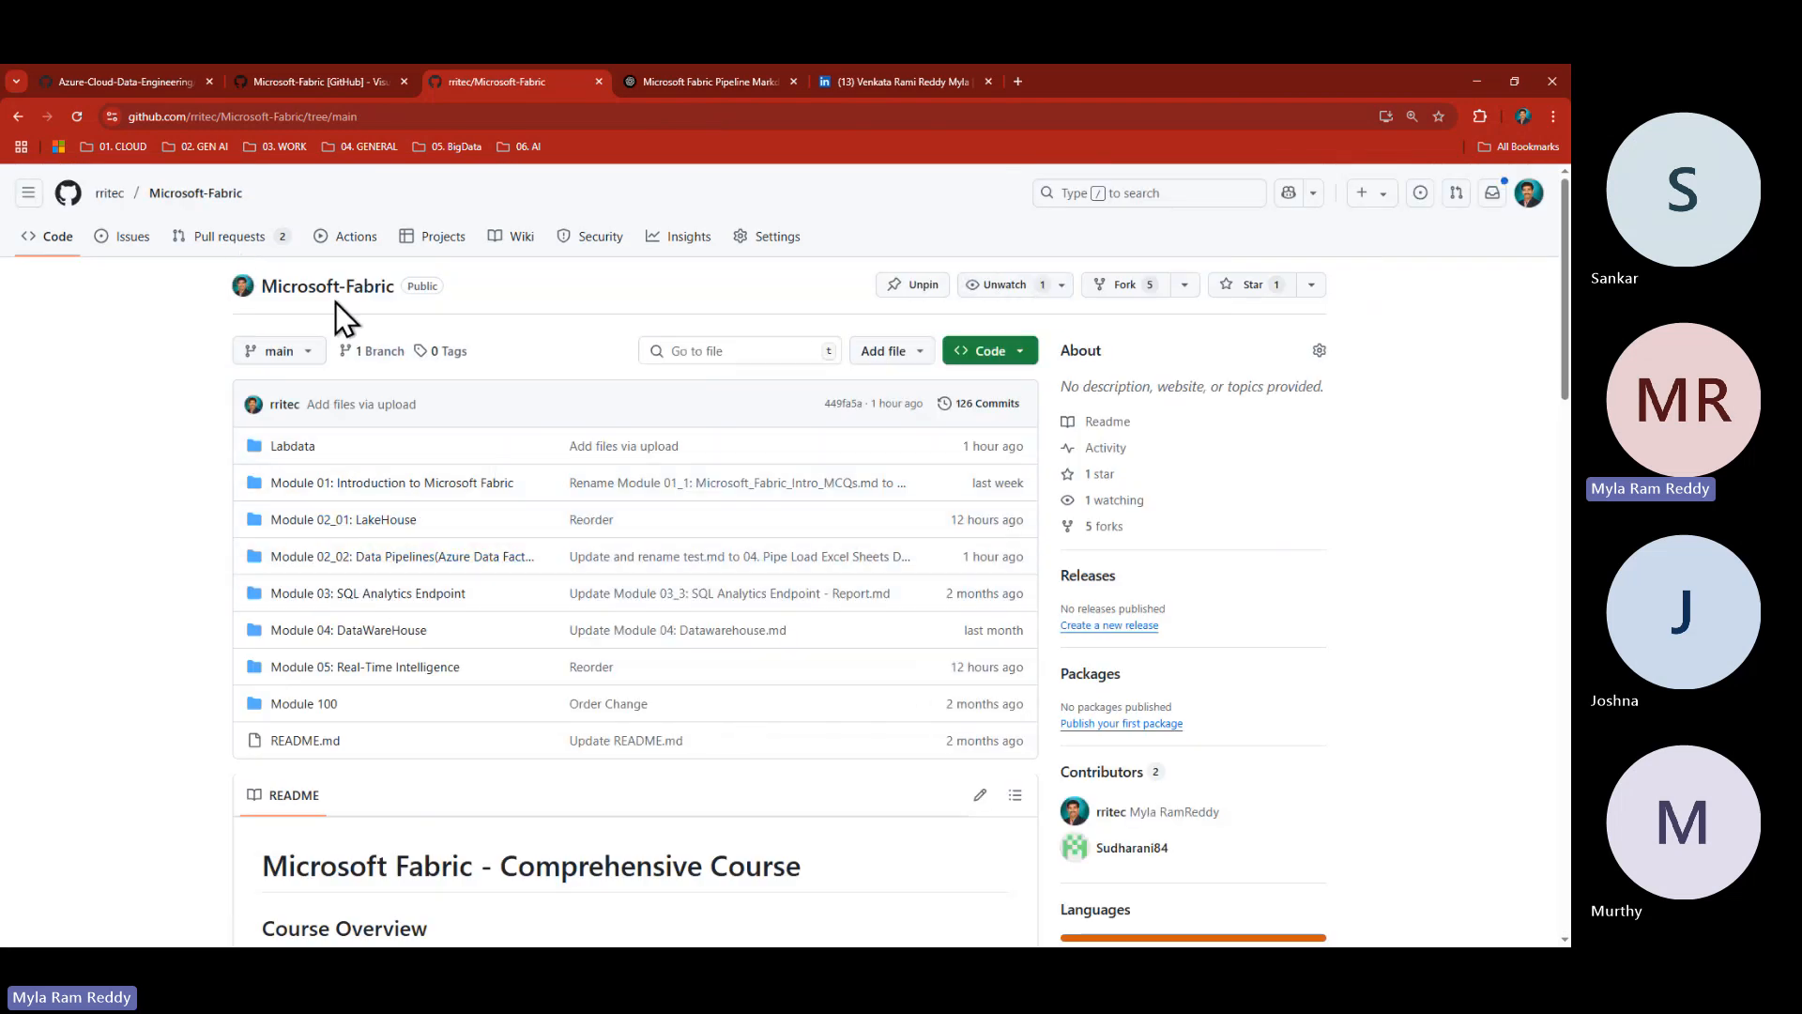
- From the owner's profile, open the Azure-Cloud-Data-Engineering repository and browse the files in its 03-Azure-Data-Factory(ADF) folder
left_click(103, 193)
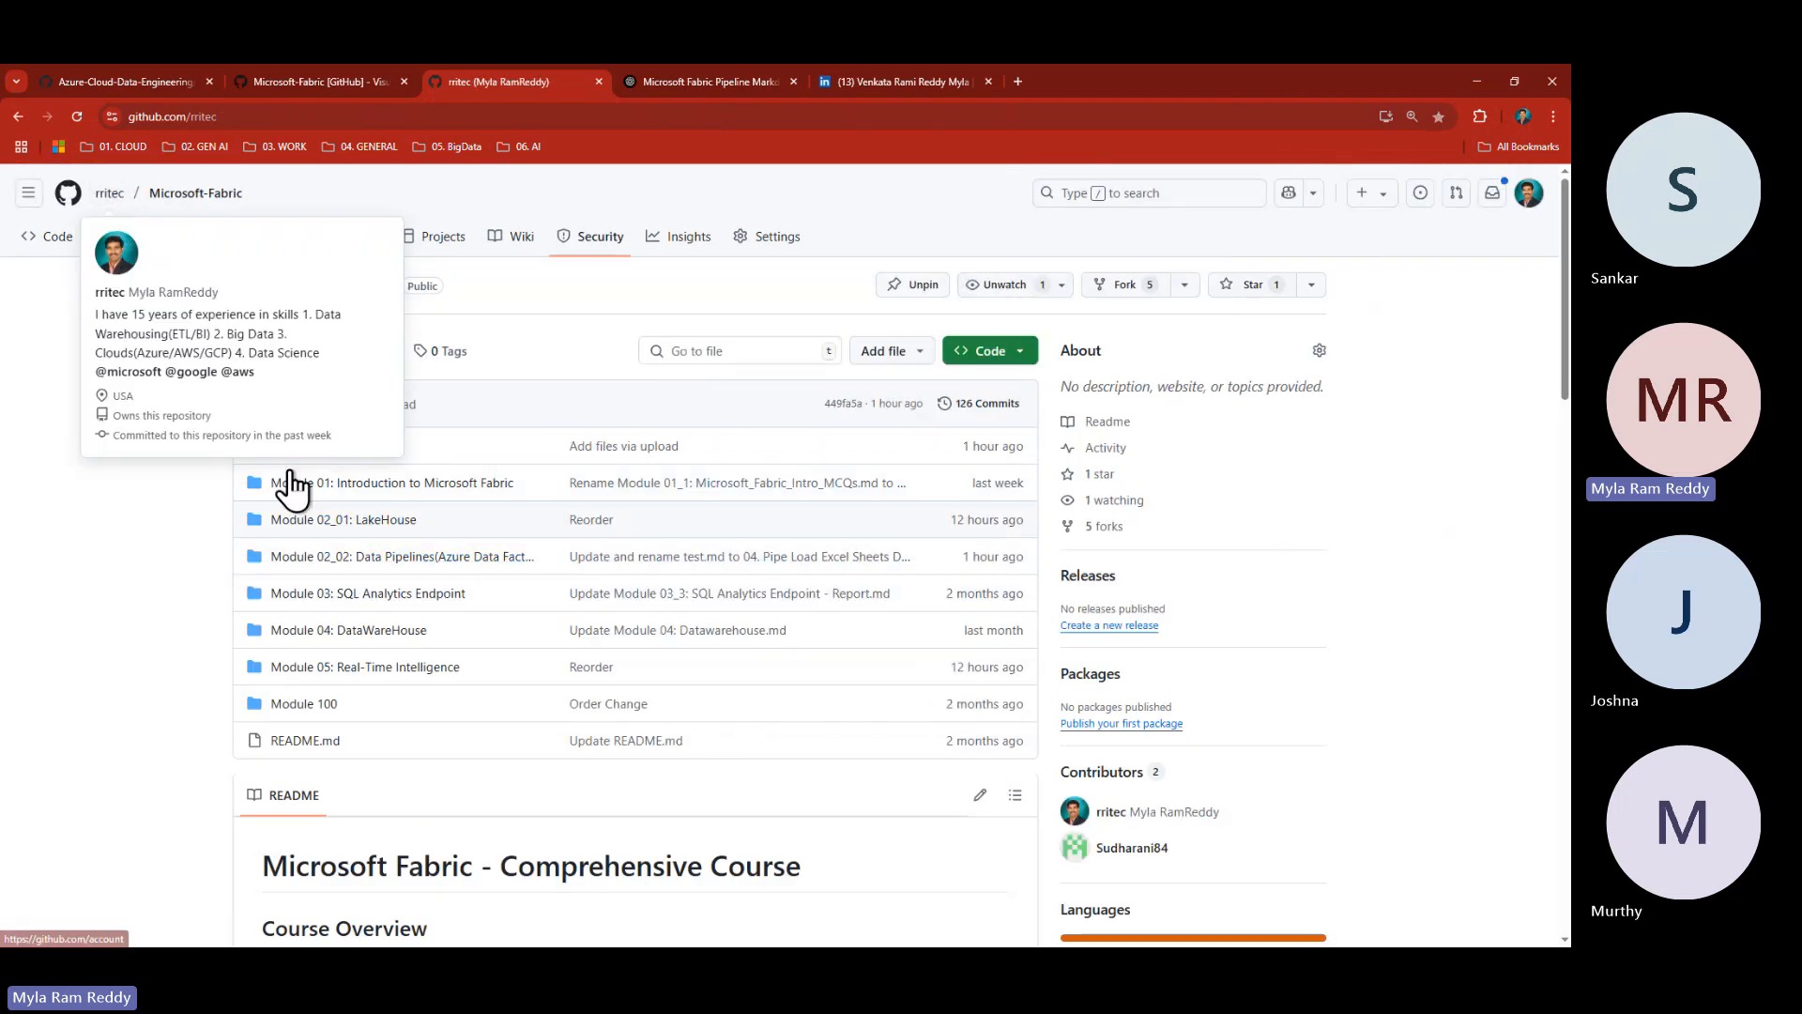
left_click(648, 344)
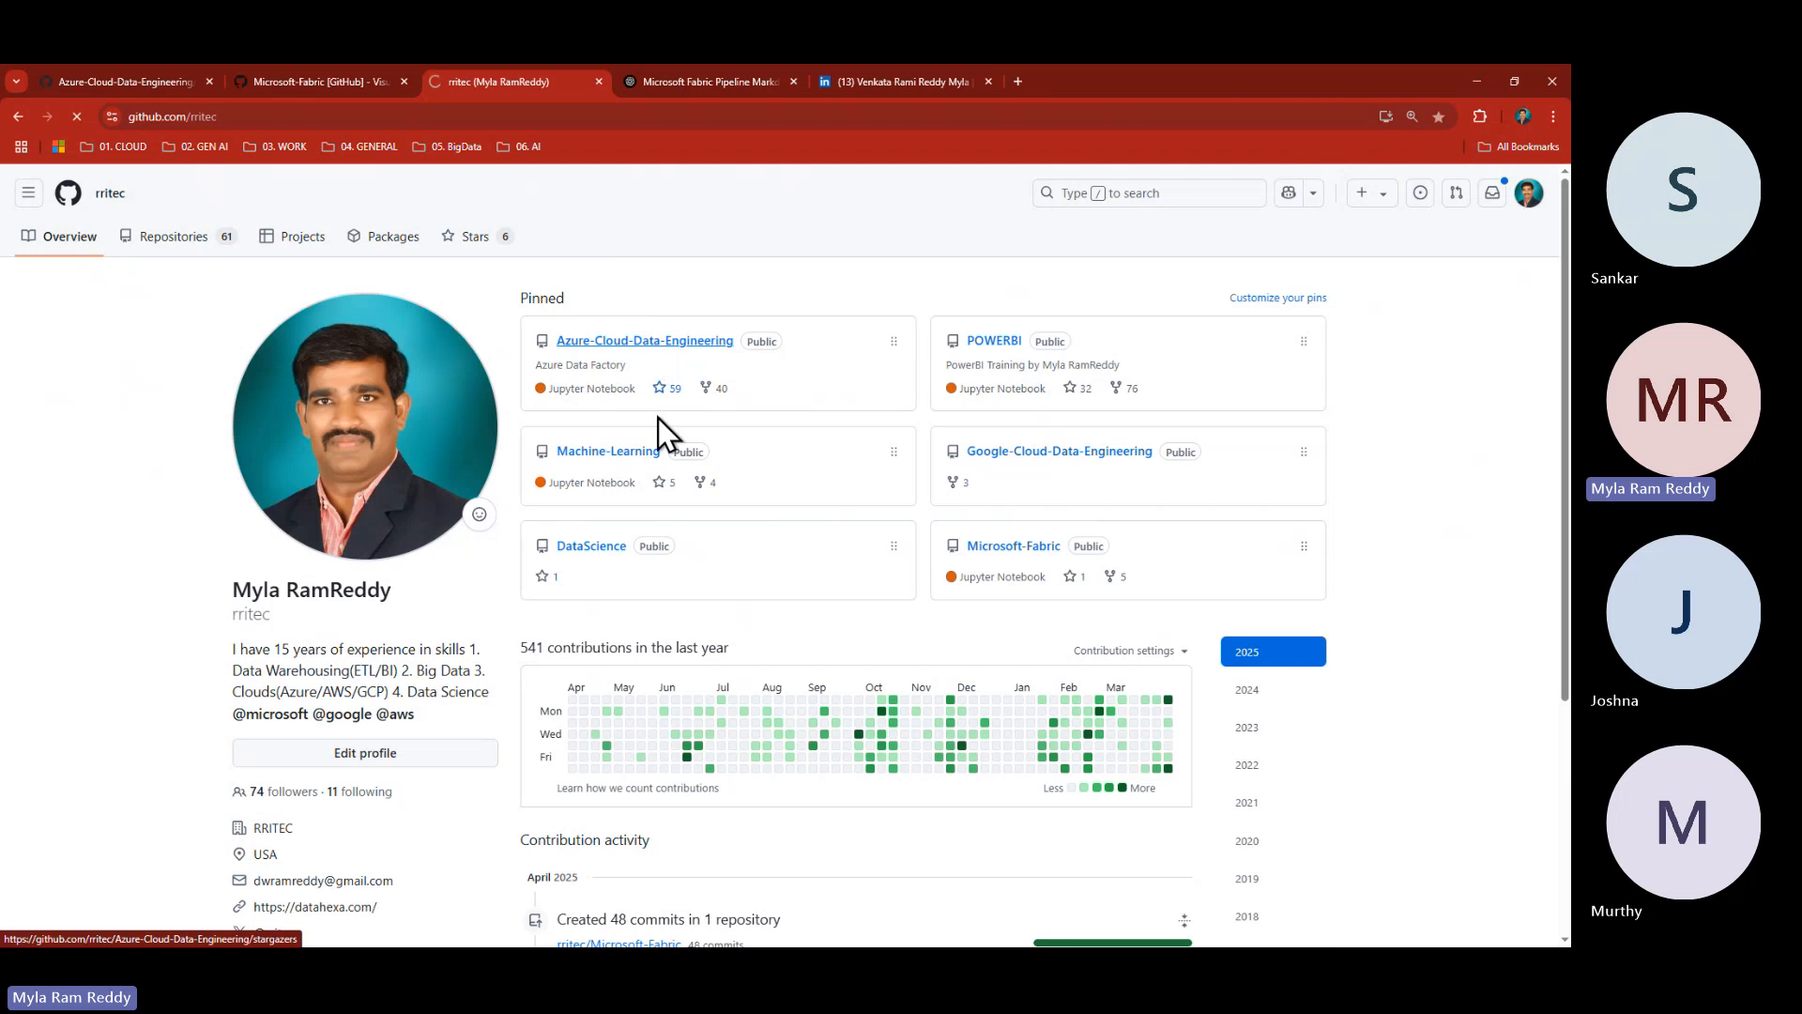
left_click(364, 518)
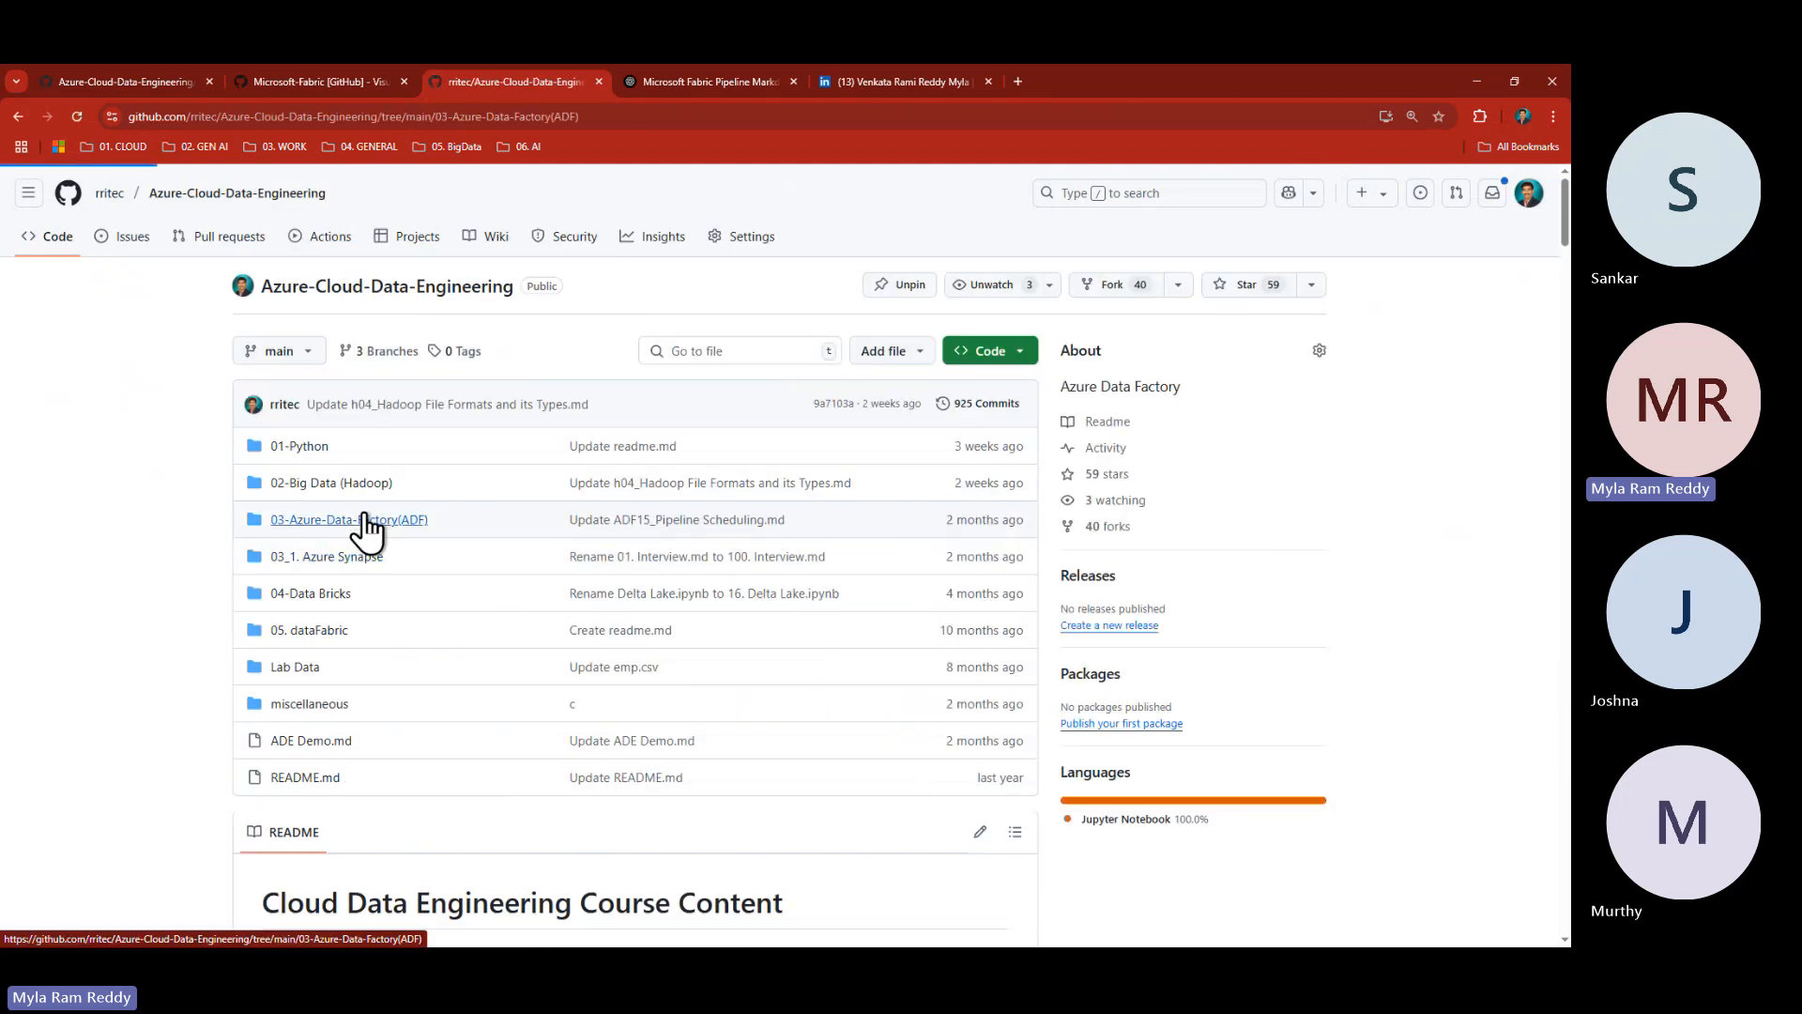
scroll(350, 611, "down", 3)
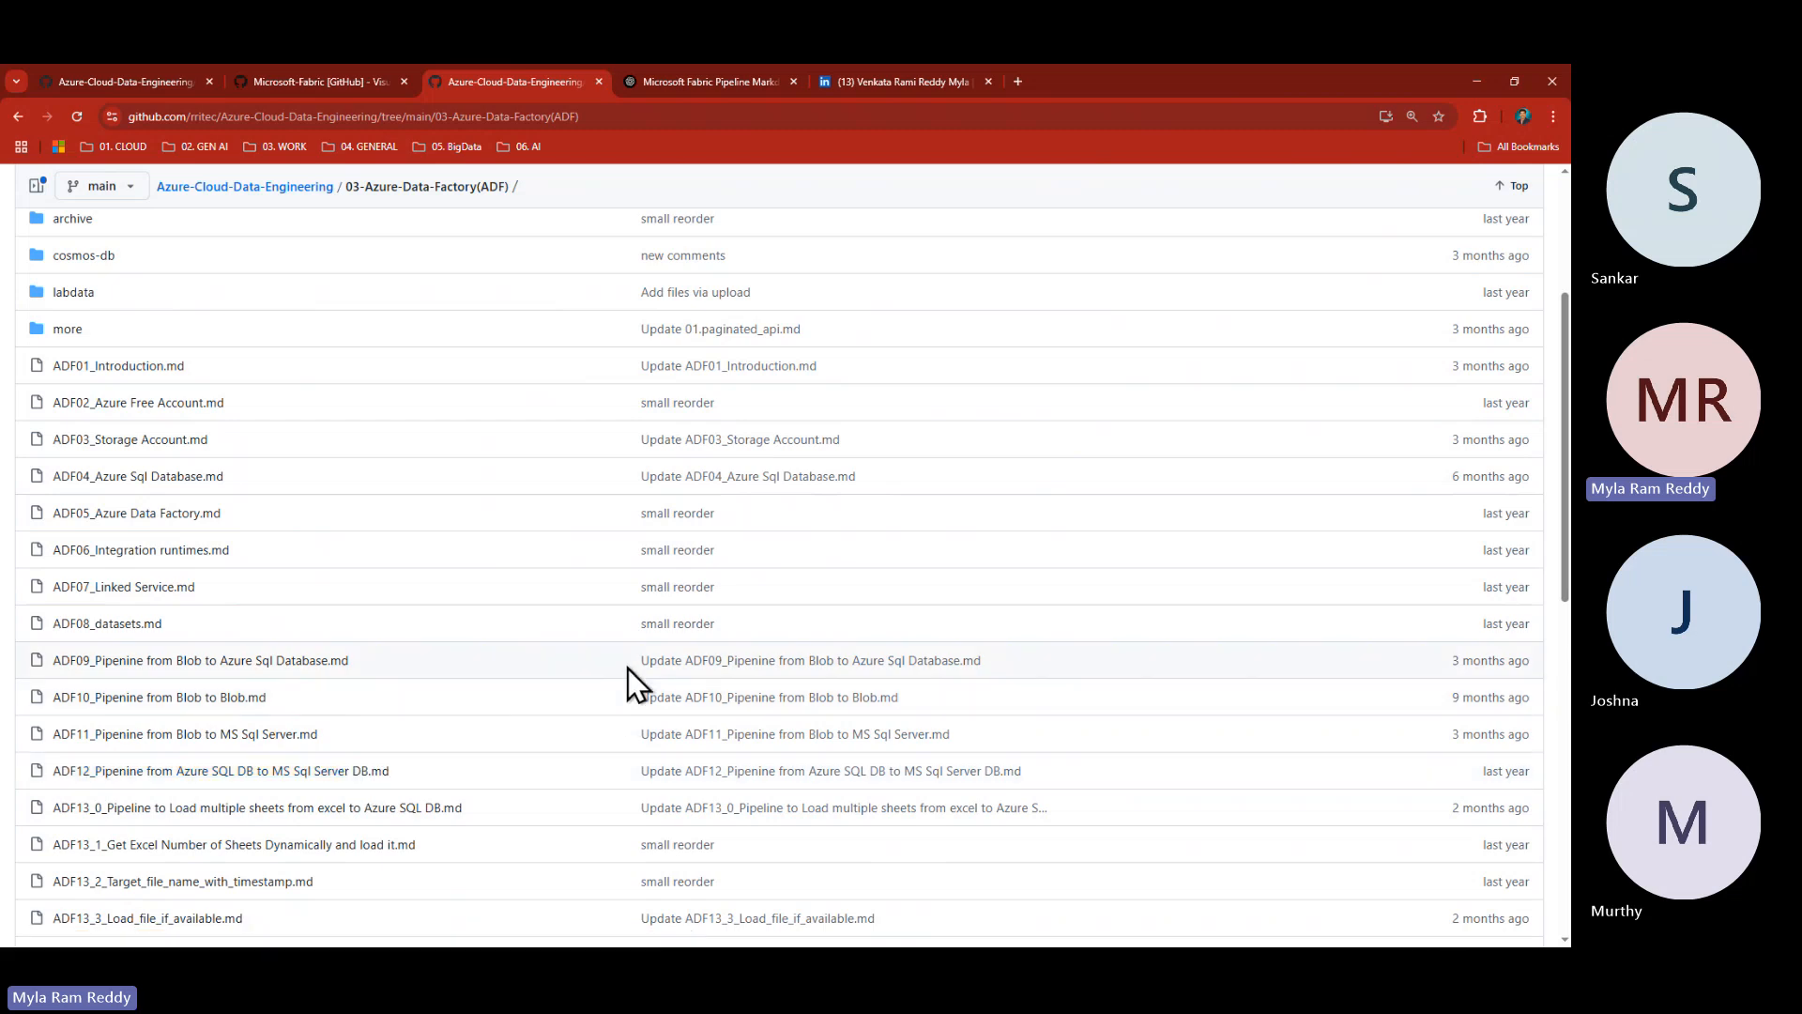
- Check the progress of the pipeline5 run in Fabric, switch to the Microsoft Teams meeting, and stop sharing the screen
key("alt+Tab")
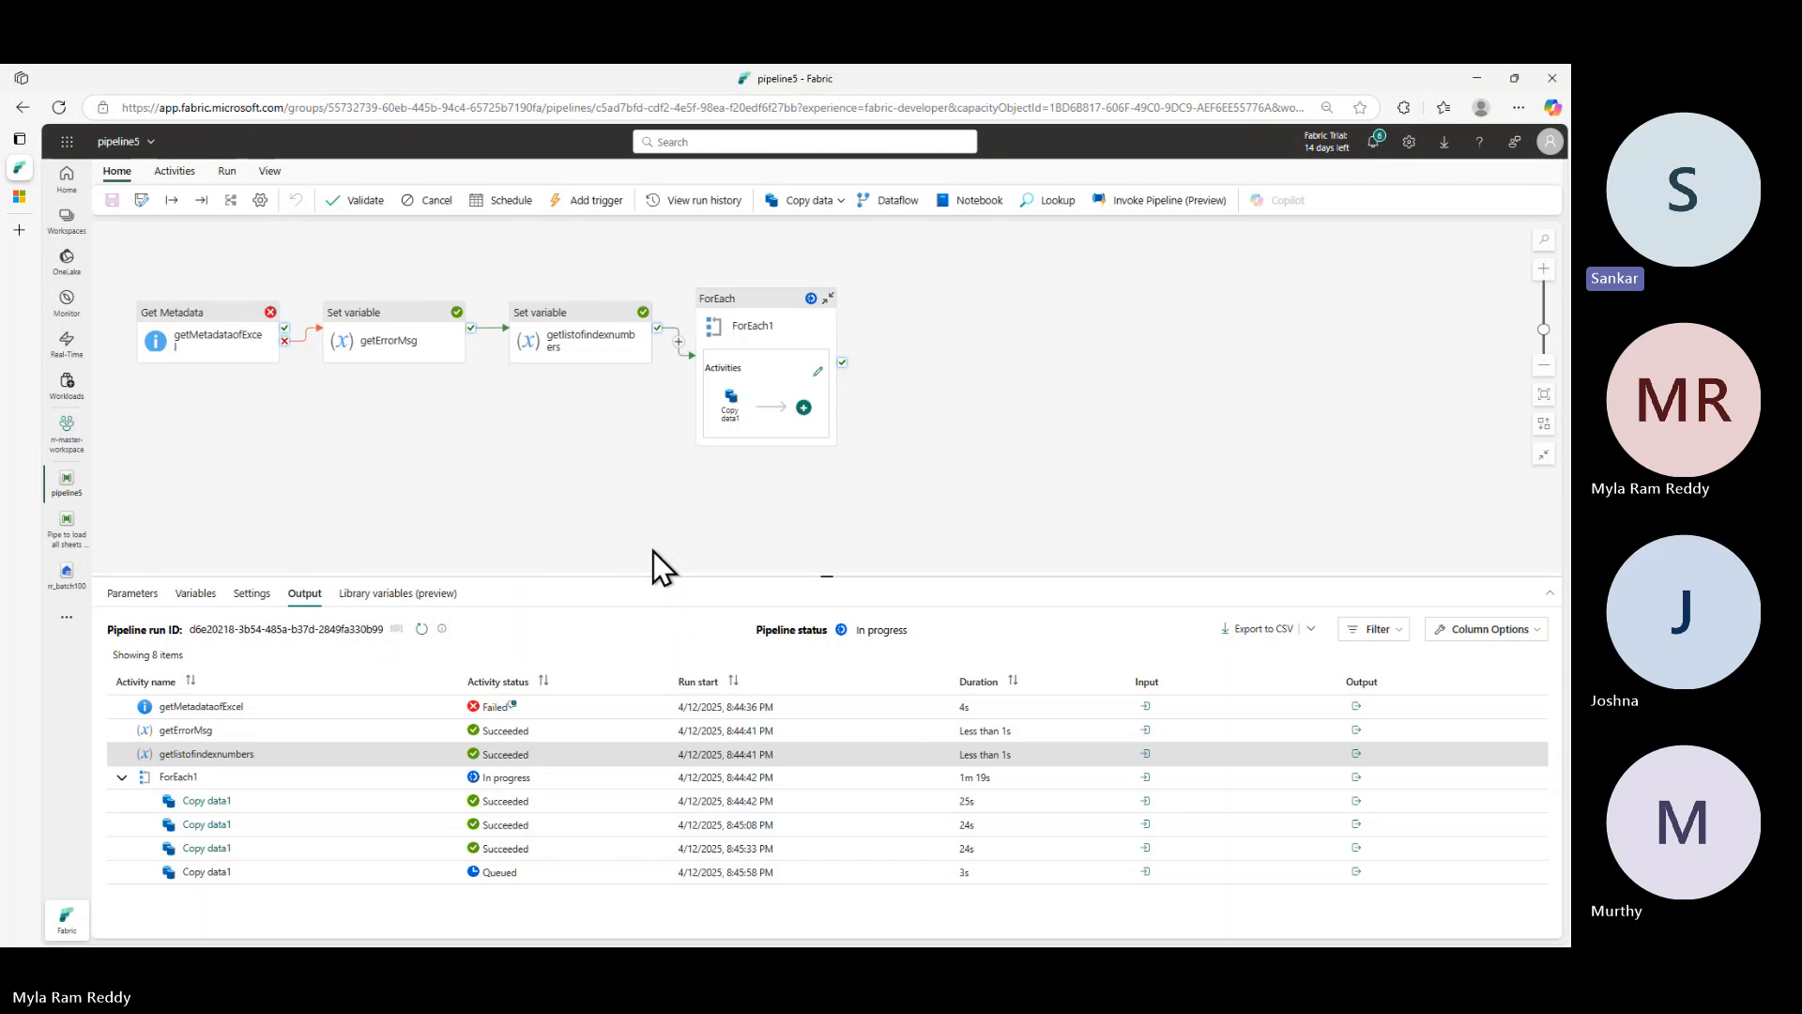
key("alt+Tab")
key("alt+Tab")
key("alt+Tab")
key("alt+Tab")
key("alt+Tab")
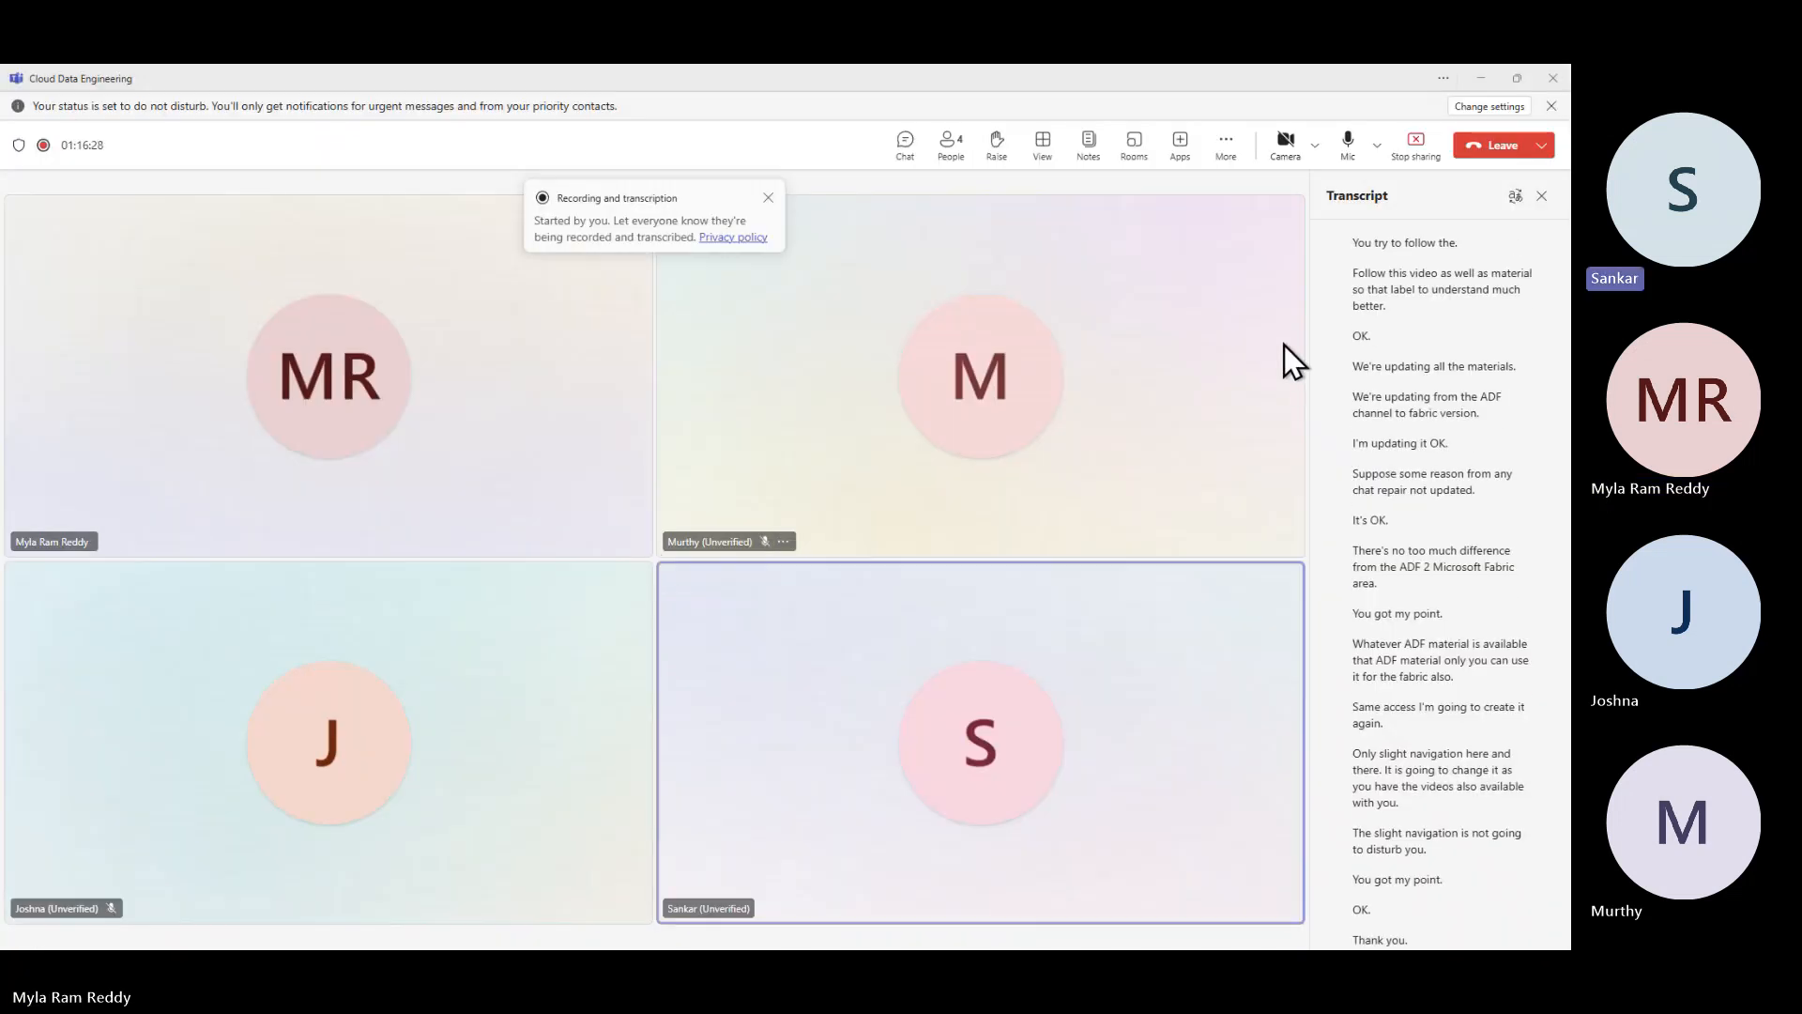
left_click(1415, 145)
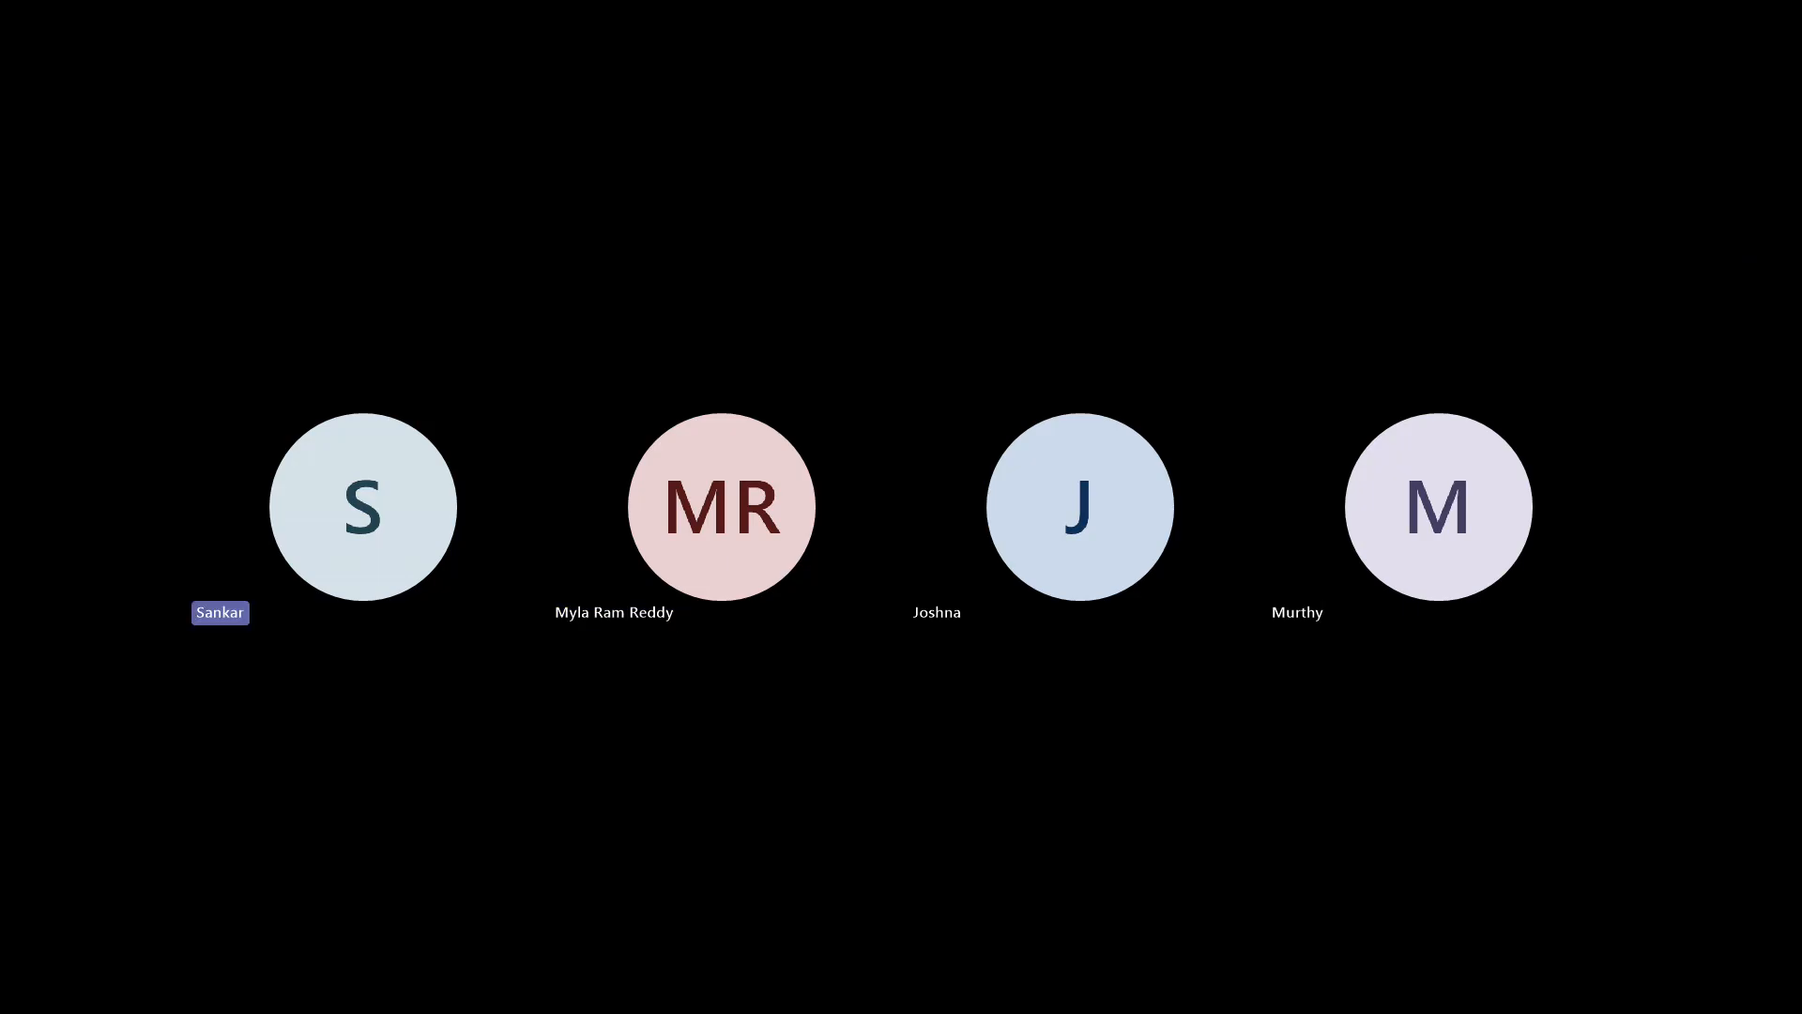